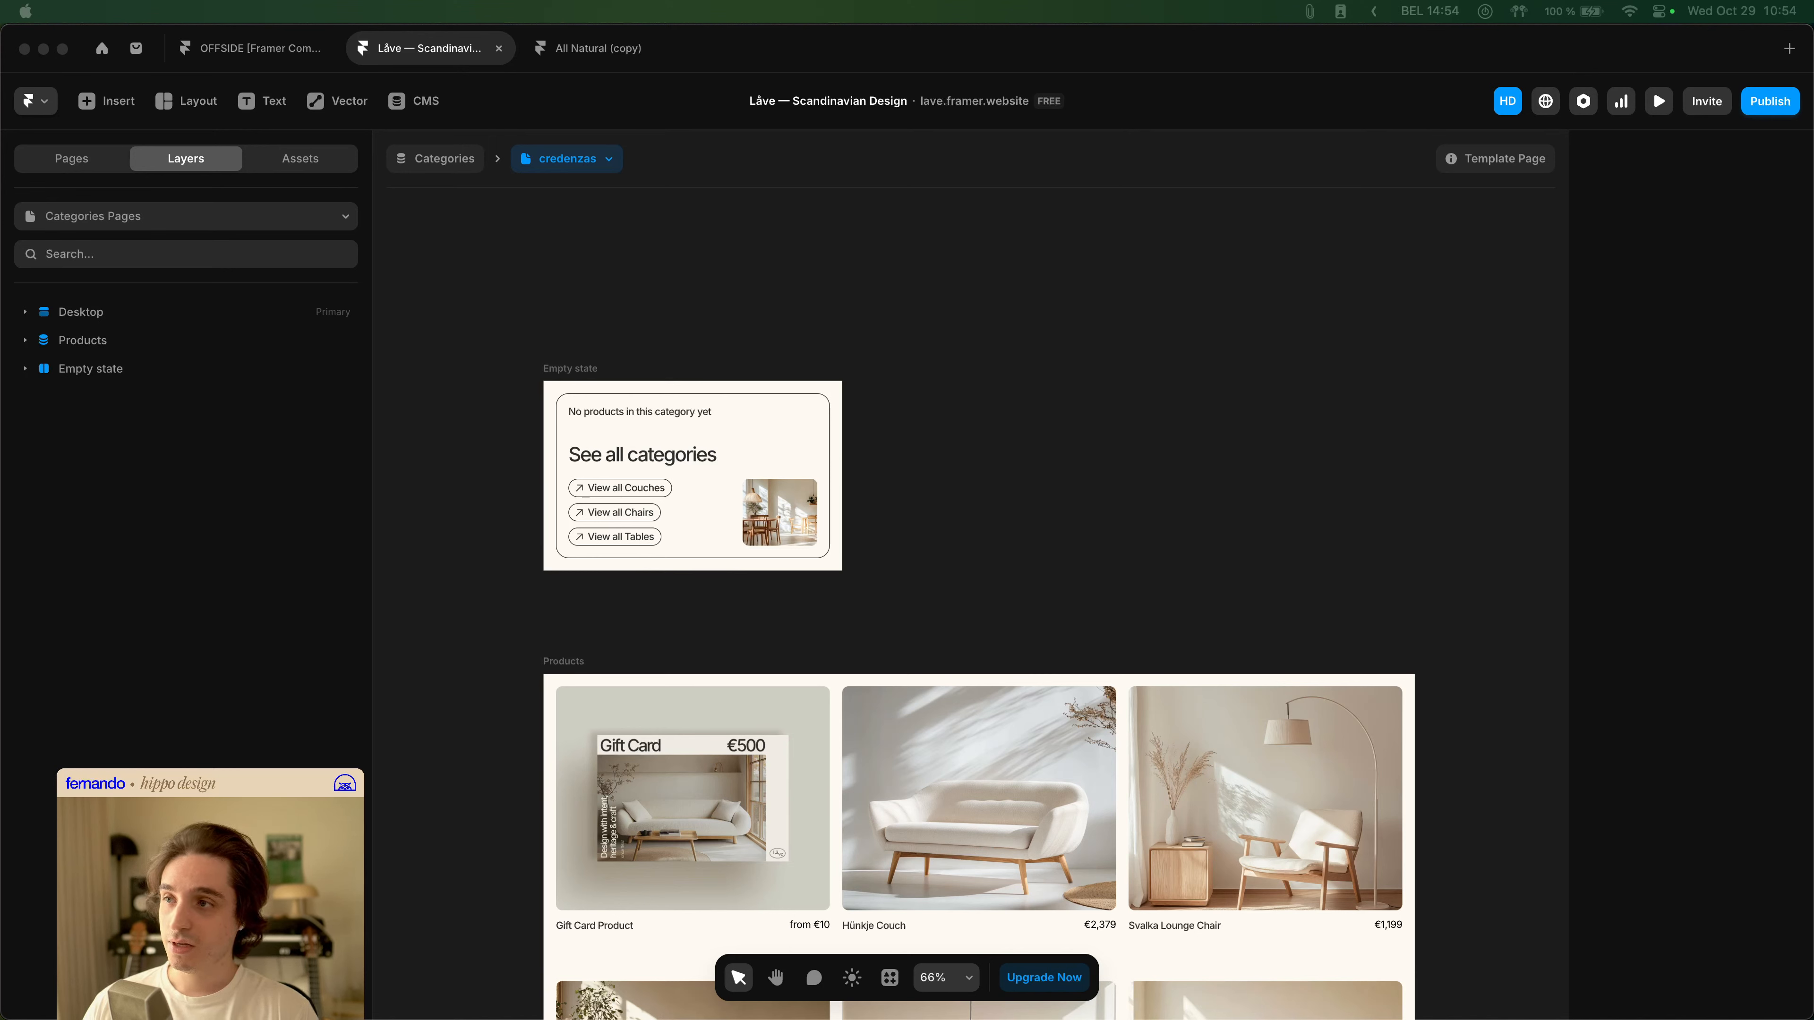
pyautogui.click(268, 509)
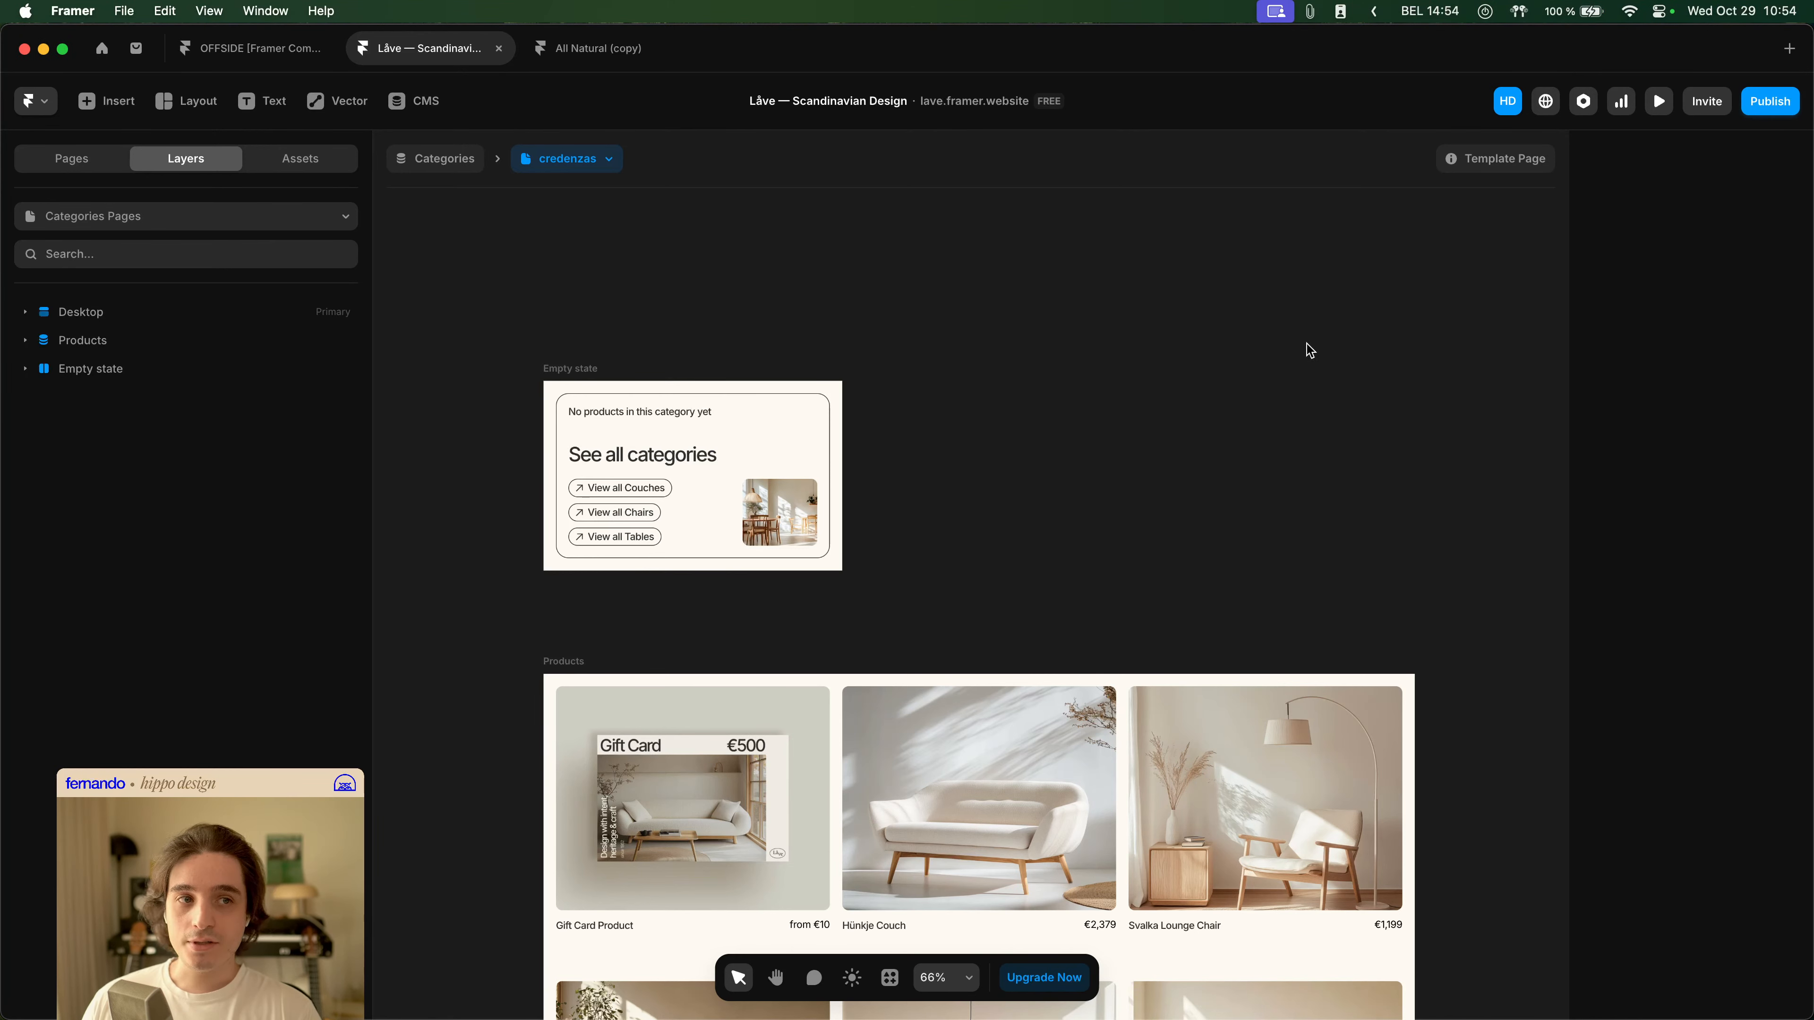
pyautogui.hscroll(2, 923, 412)
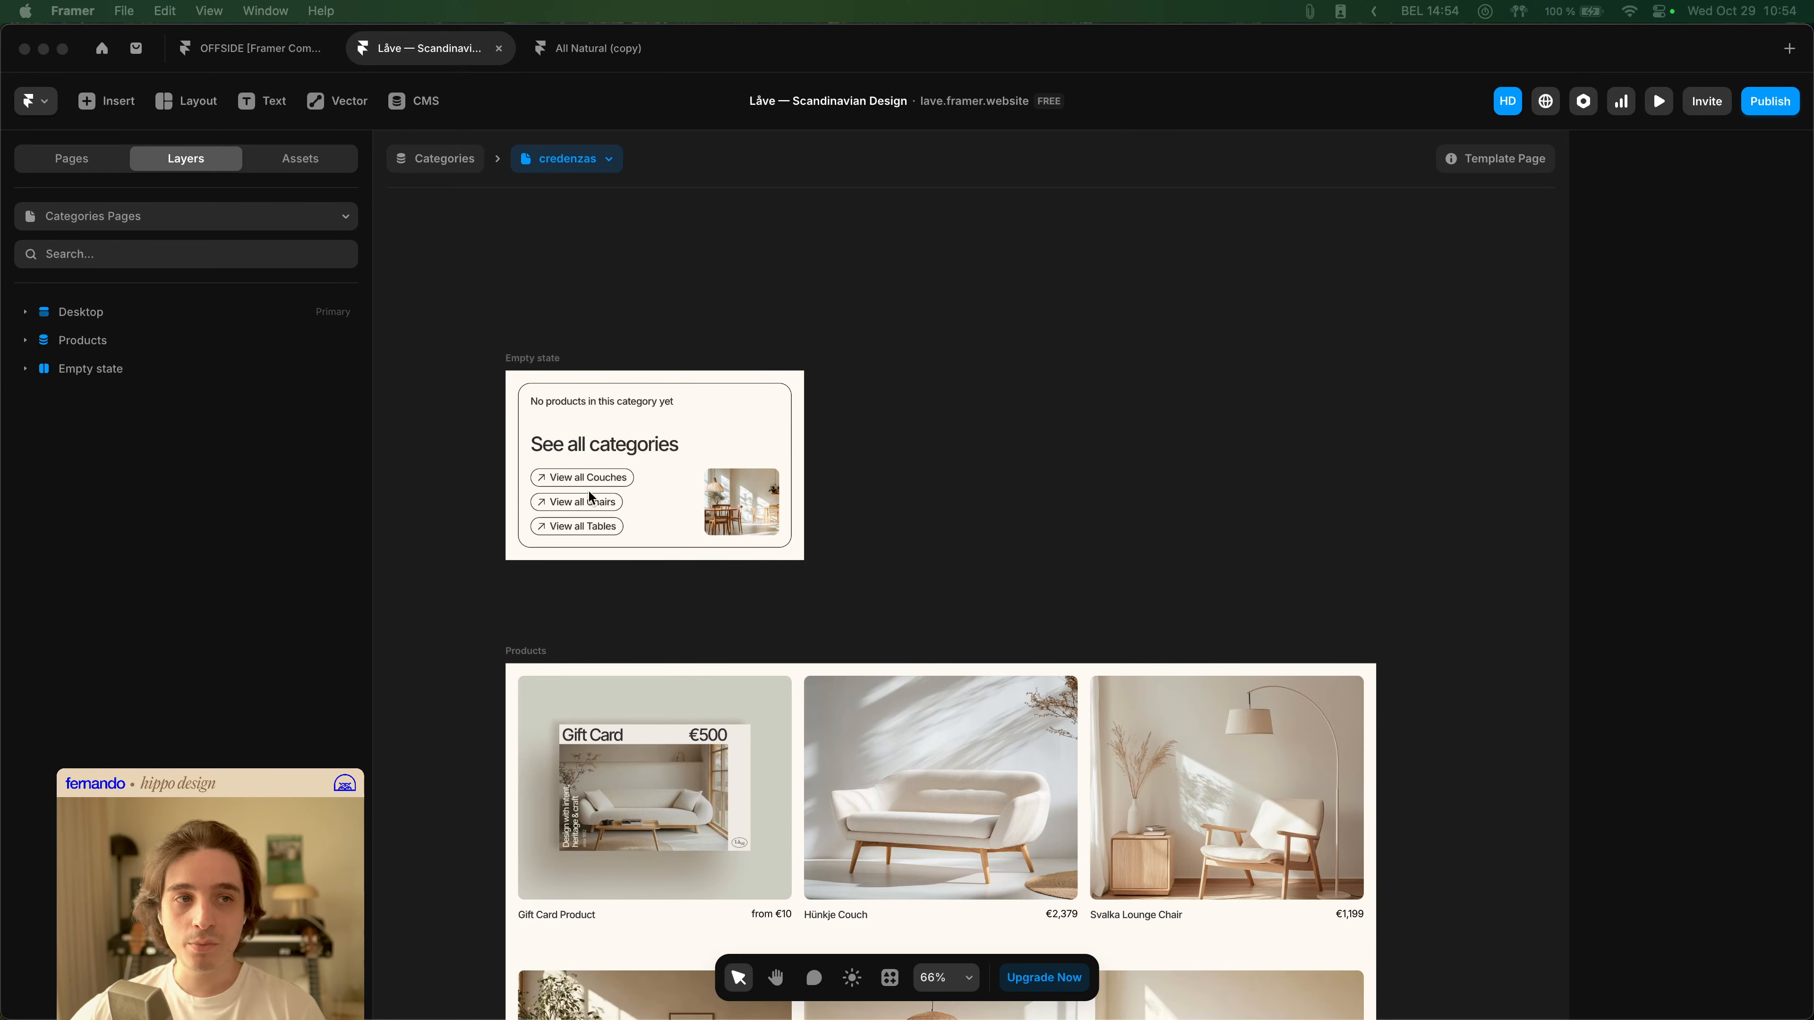
pyautogui.click(1112, 499)
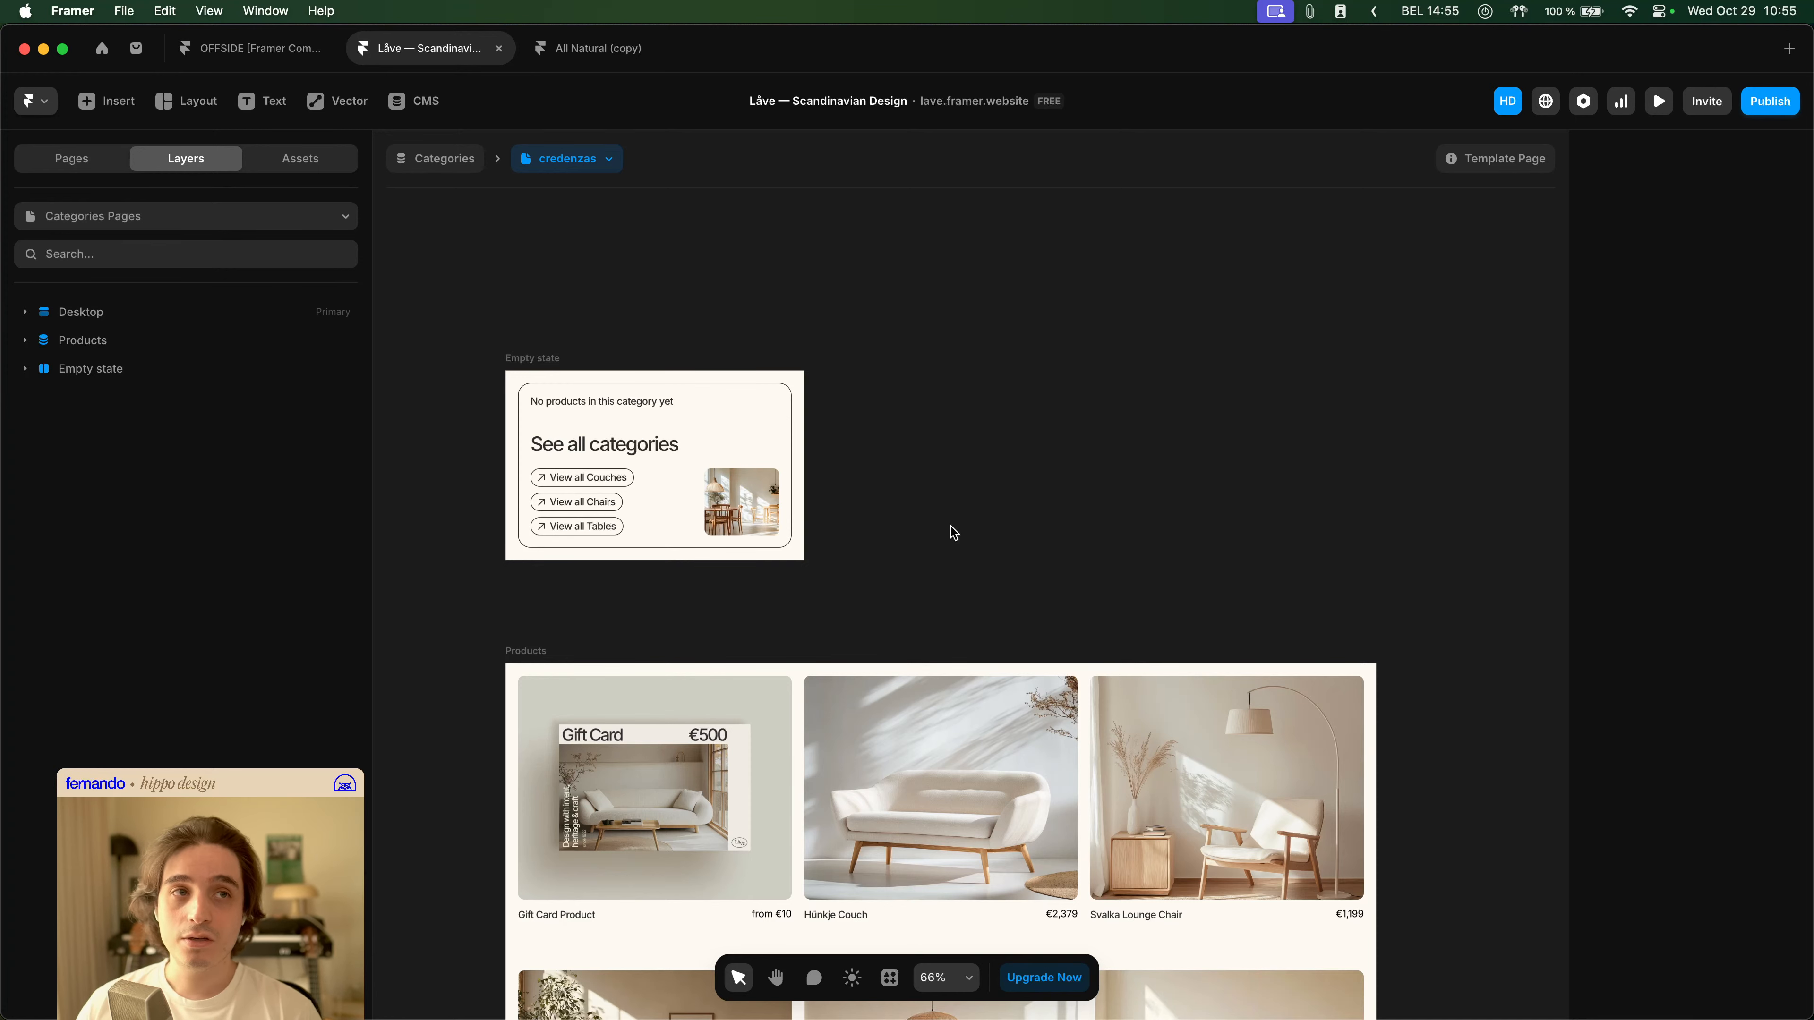
# Open the Hover Words With Images project from the hippo components folder.
pyautogui.click(105, 53)
pyautogui.click(104, 376)
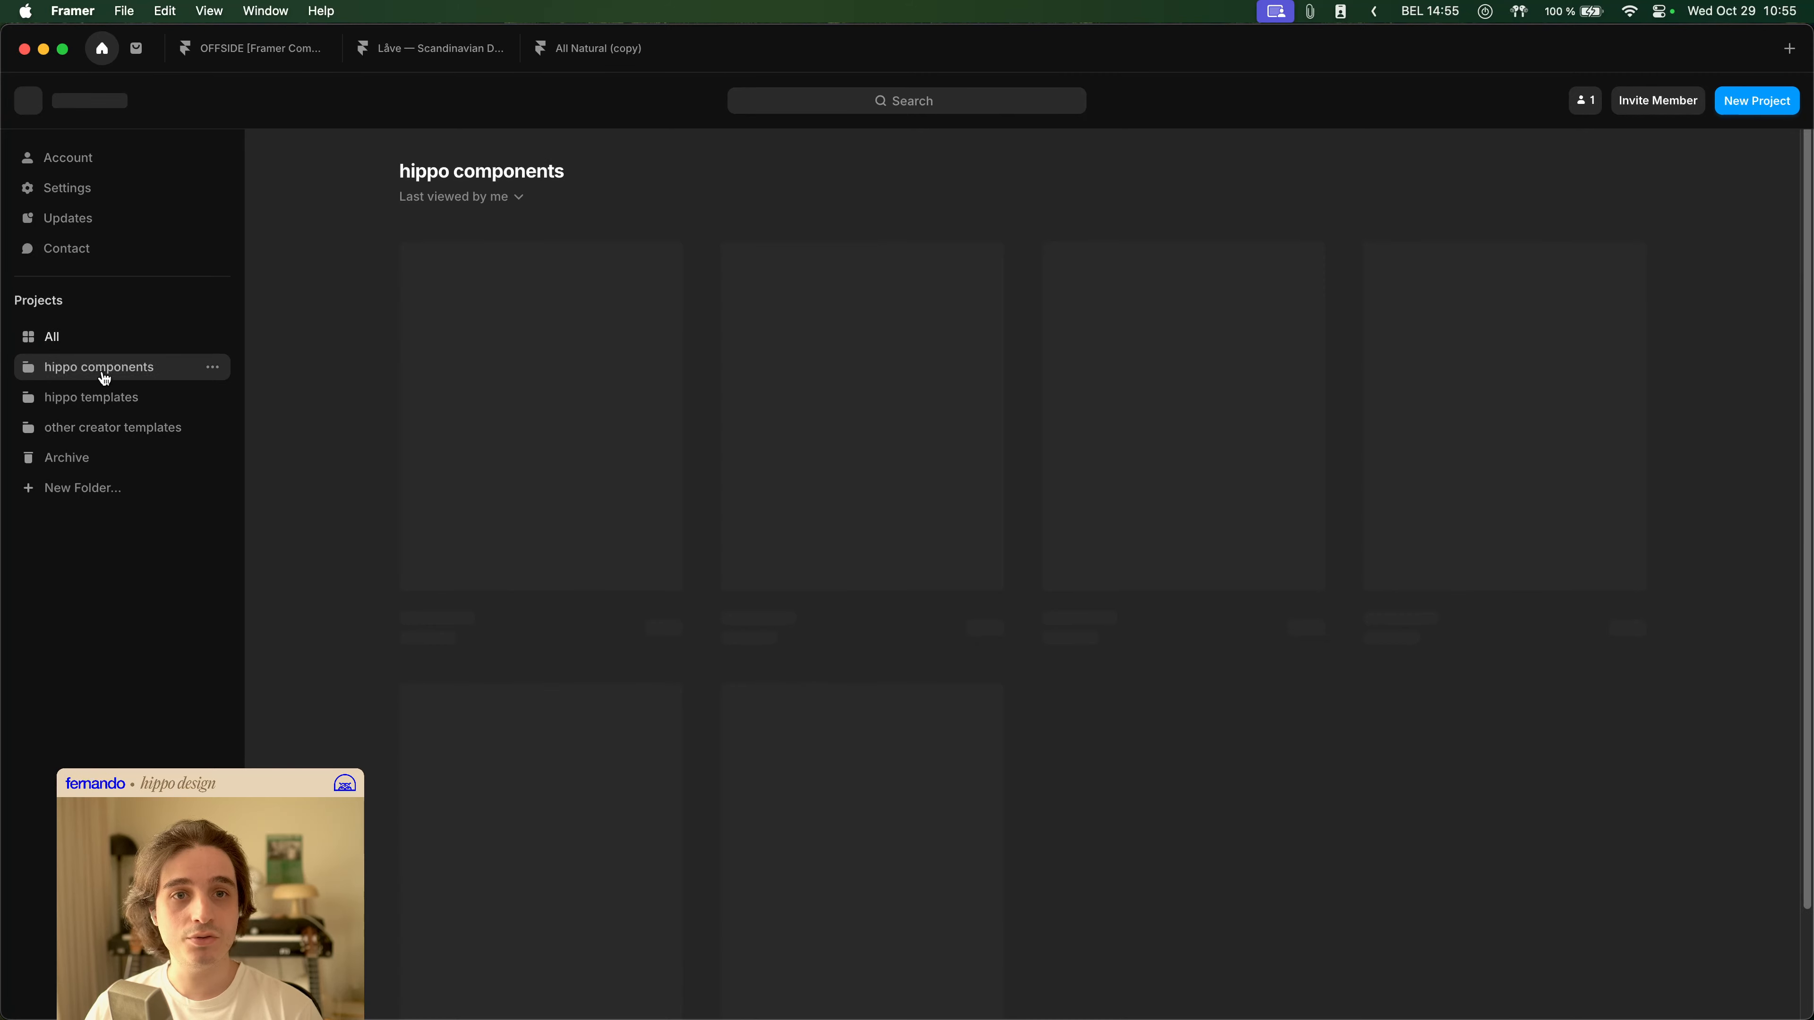
pyautogui.click(532, 372)
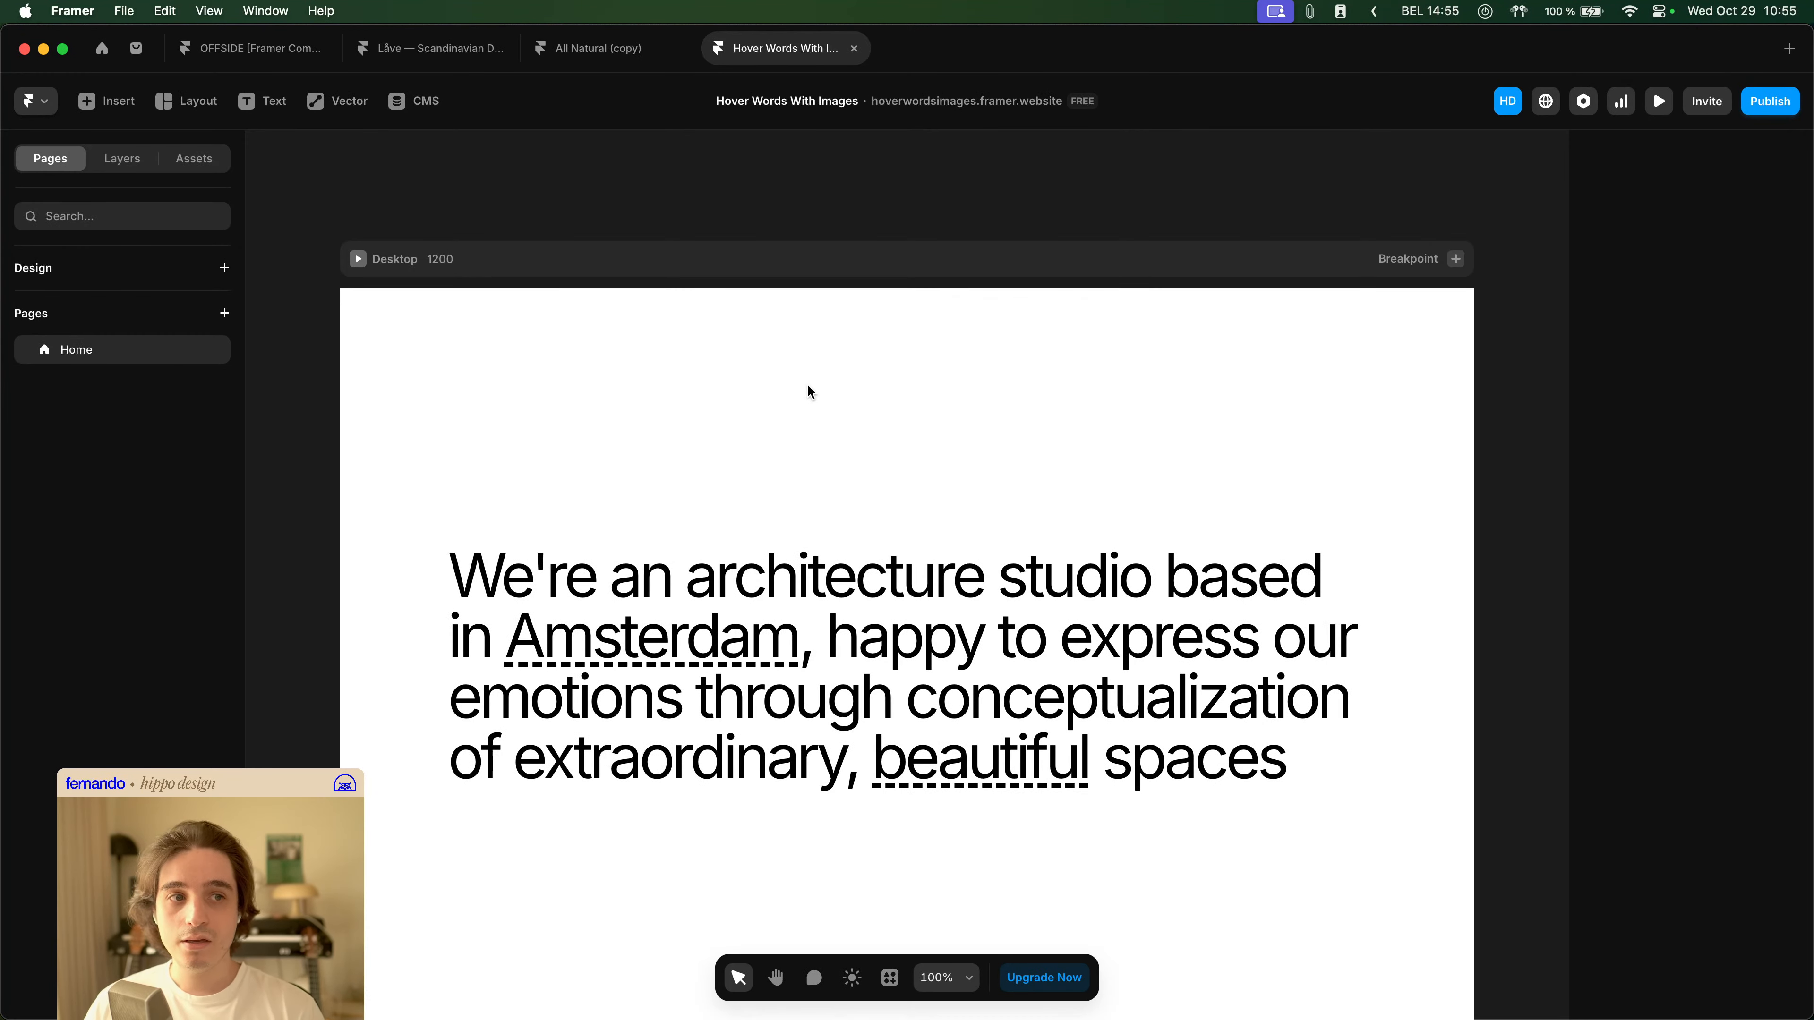
# Preview the page and test the image reveals on the words Amsterdam and beautiful, then return to the canvas.
pyautogui.click(652, 504)
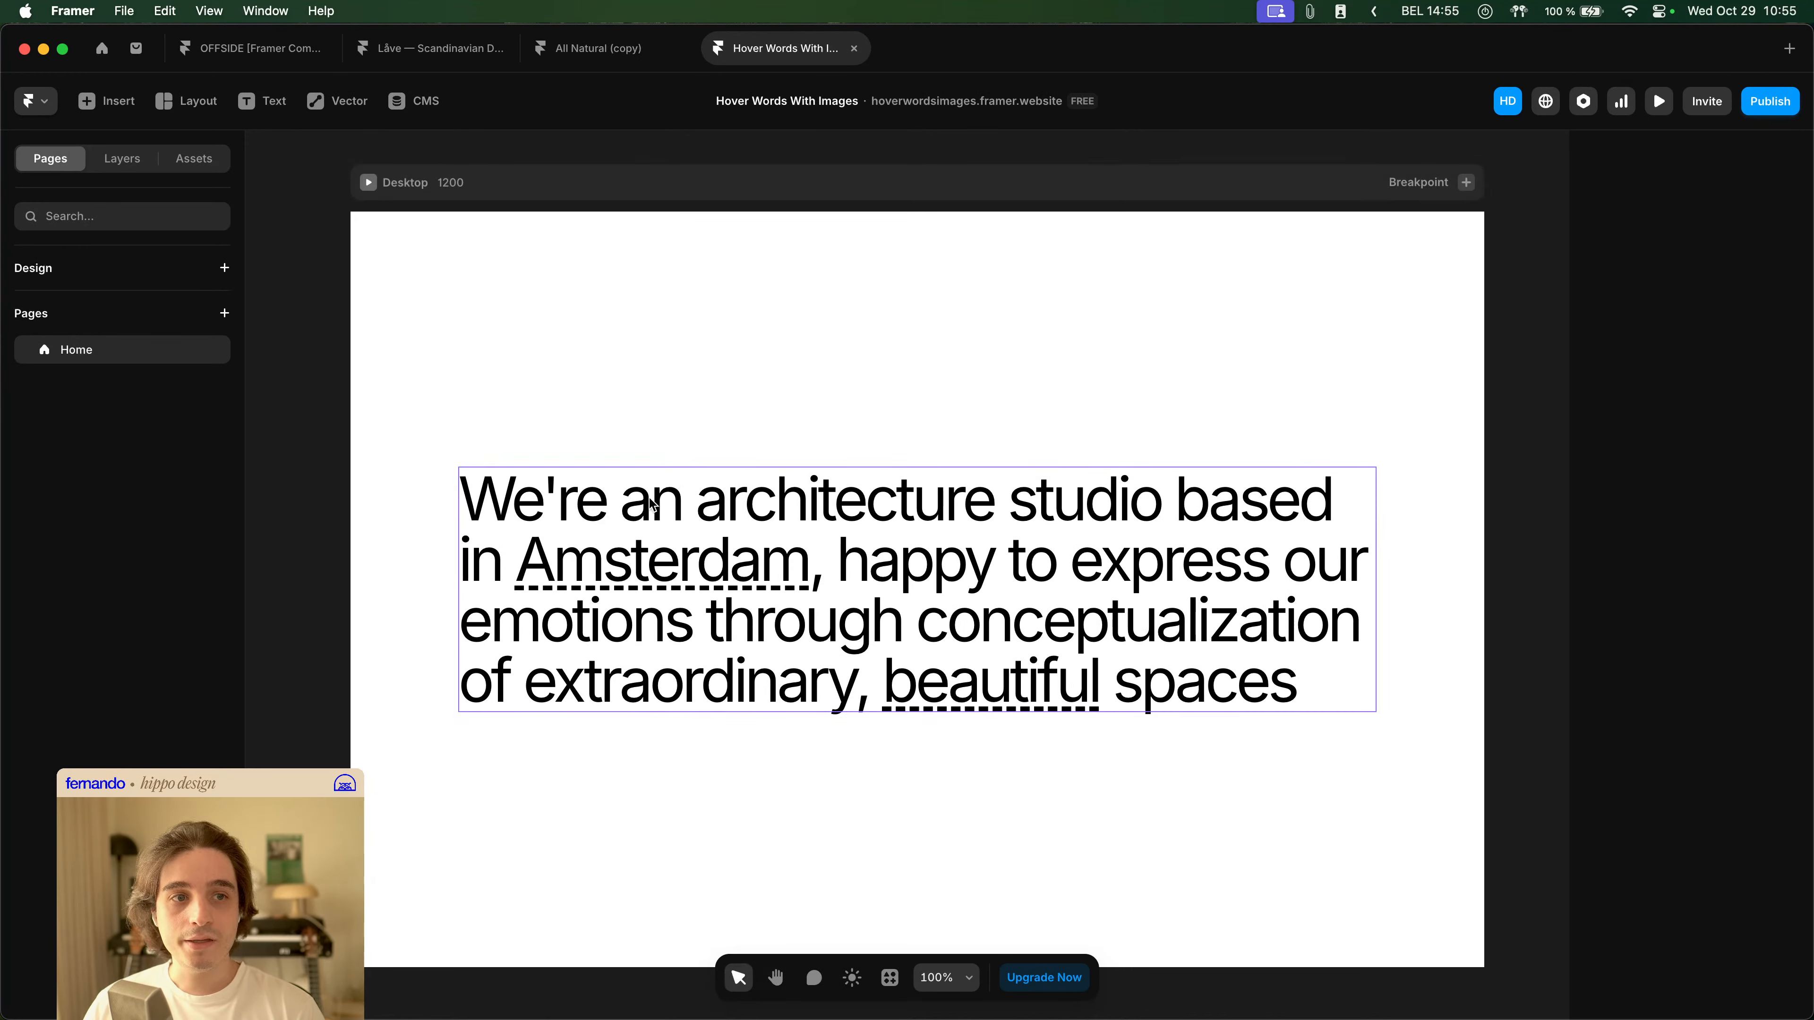
pyautogui.press('super+p')
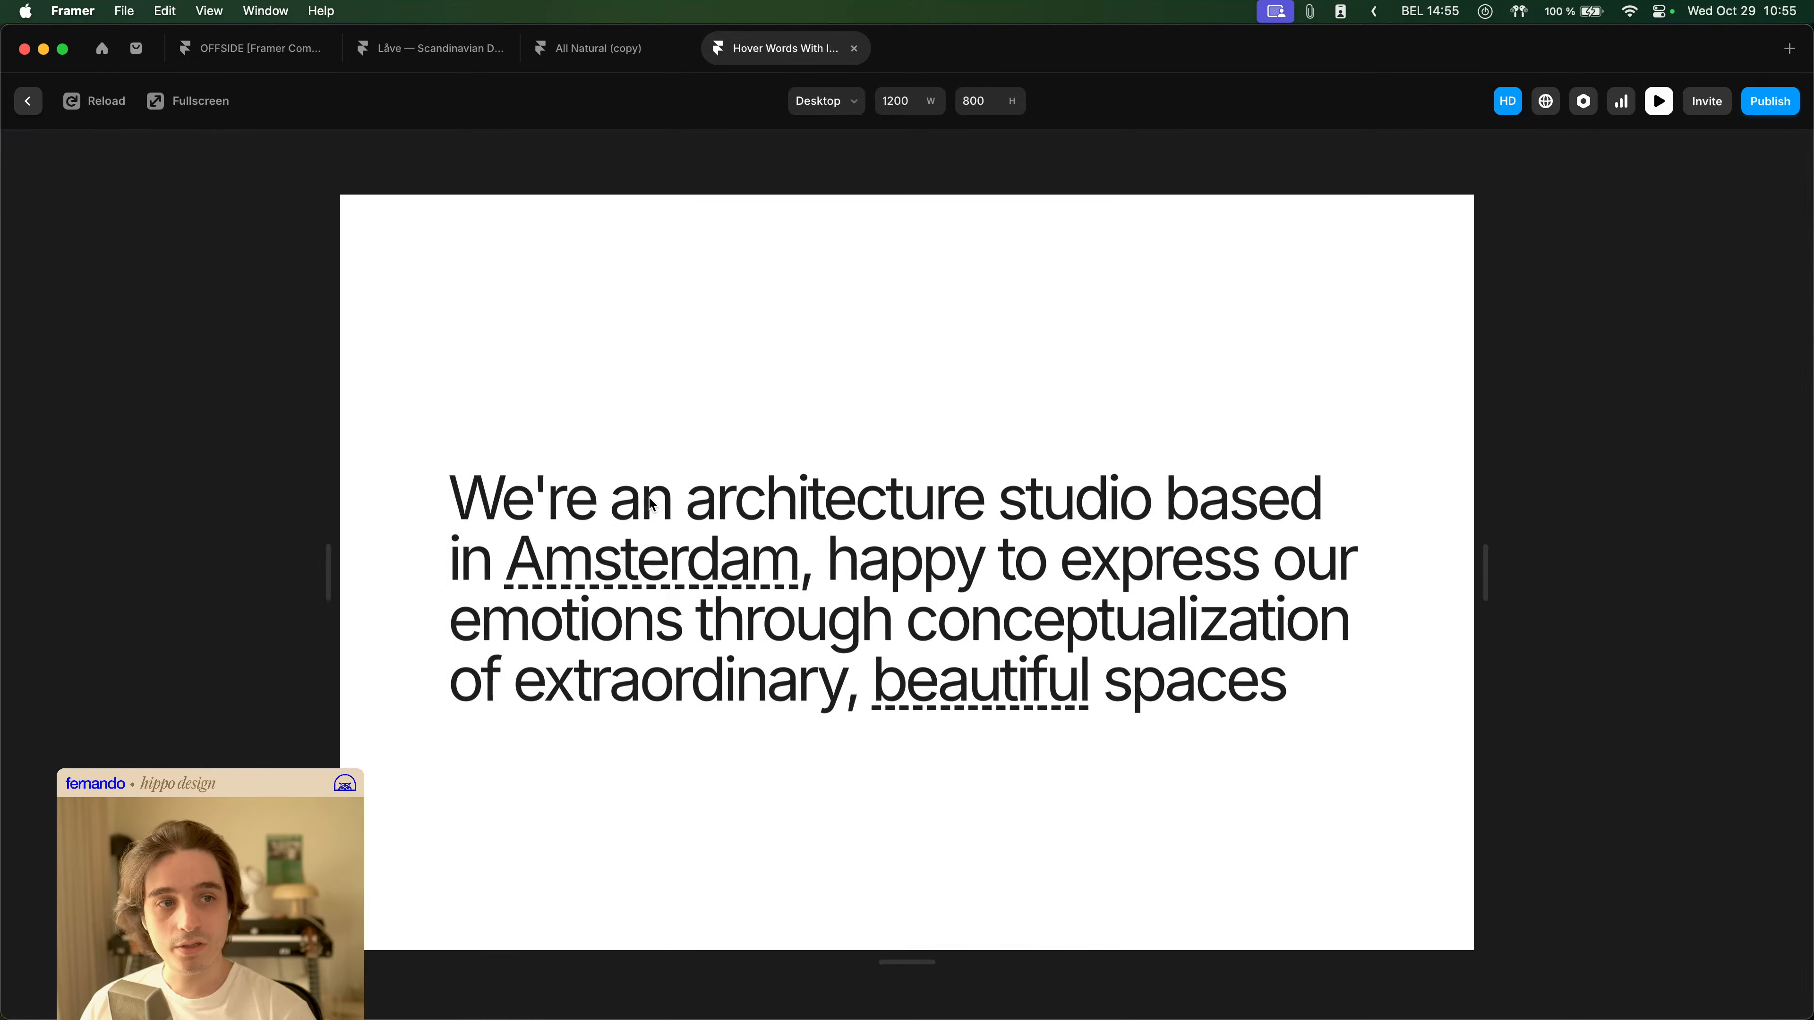
pyautogui.moveTo(662, 543)
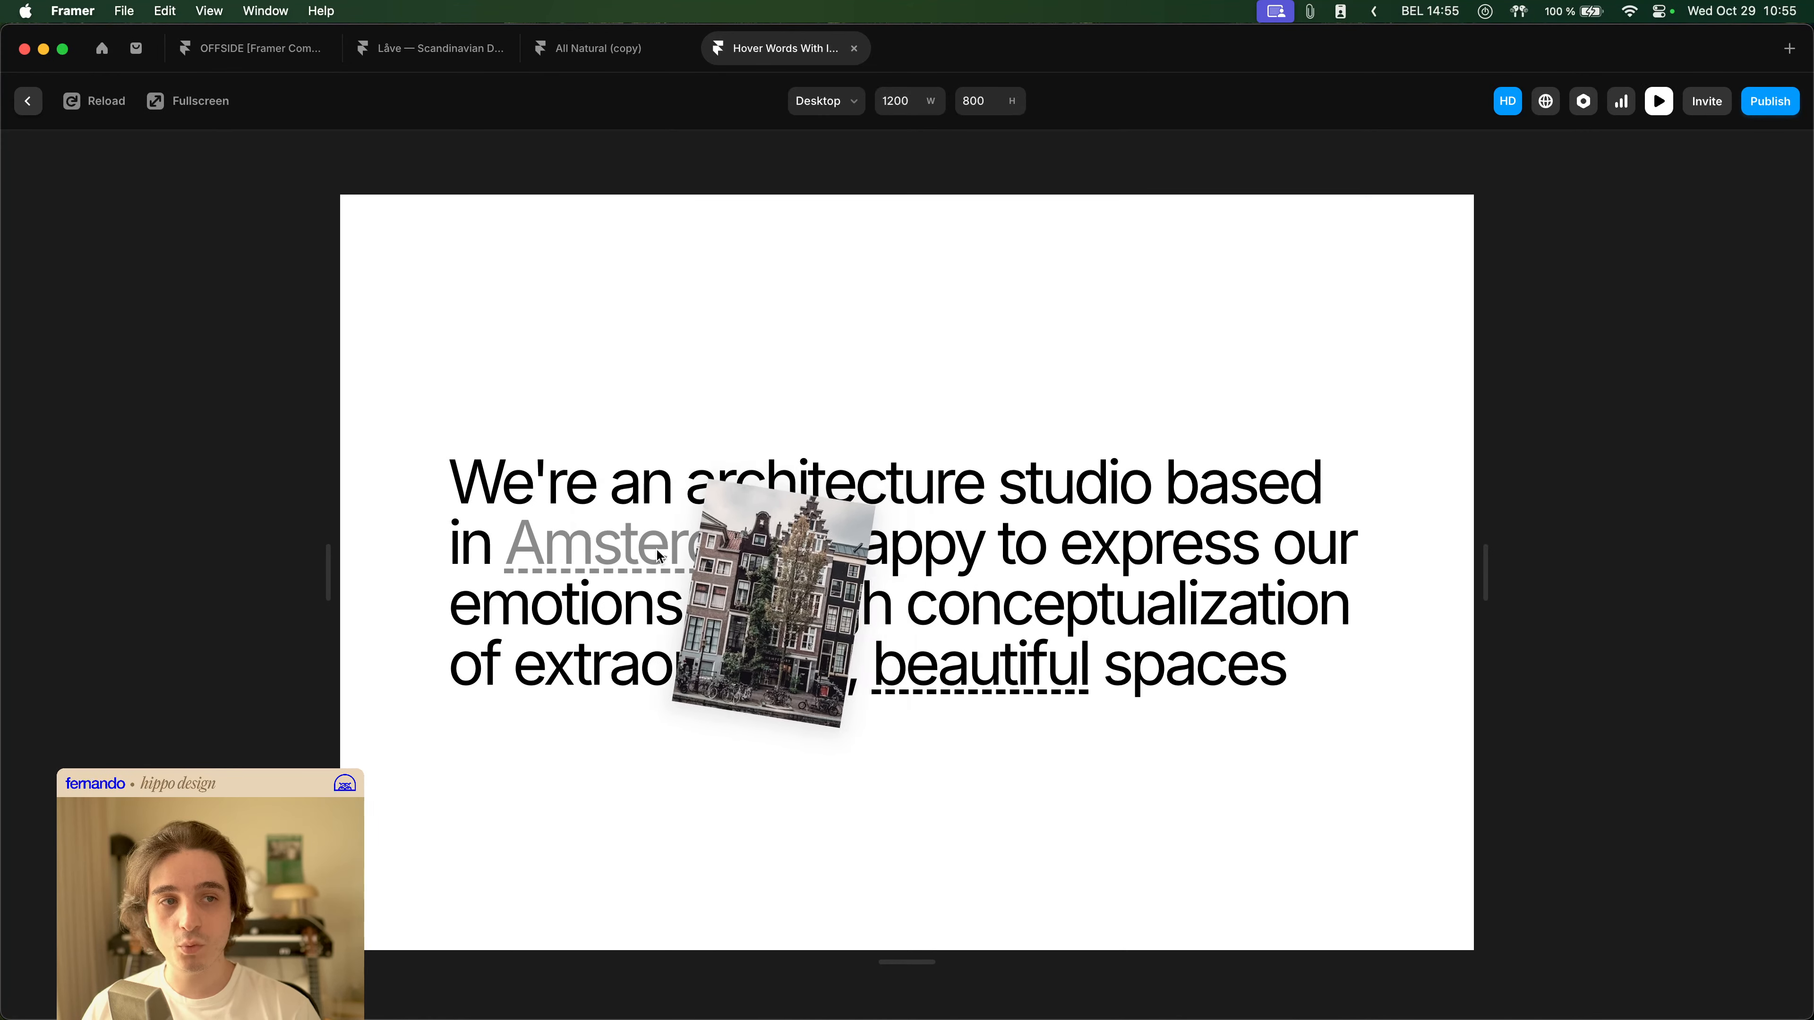
pyautogui.moveTo(1010, 669)
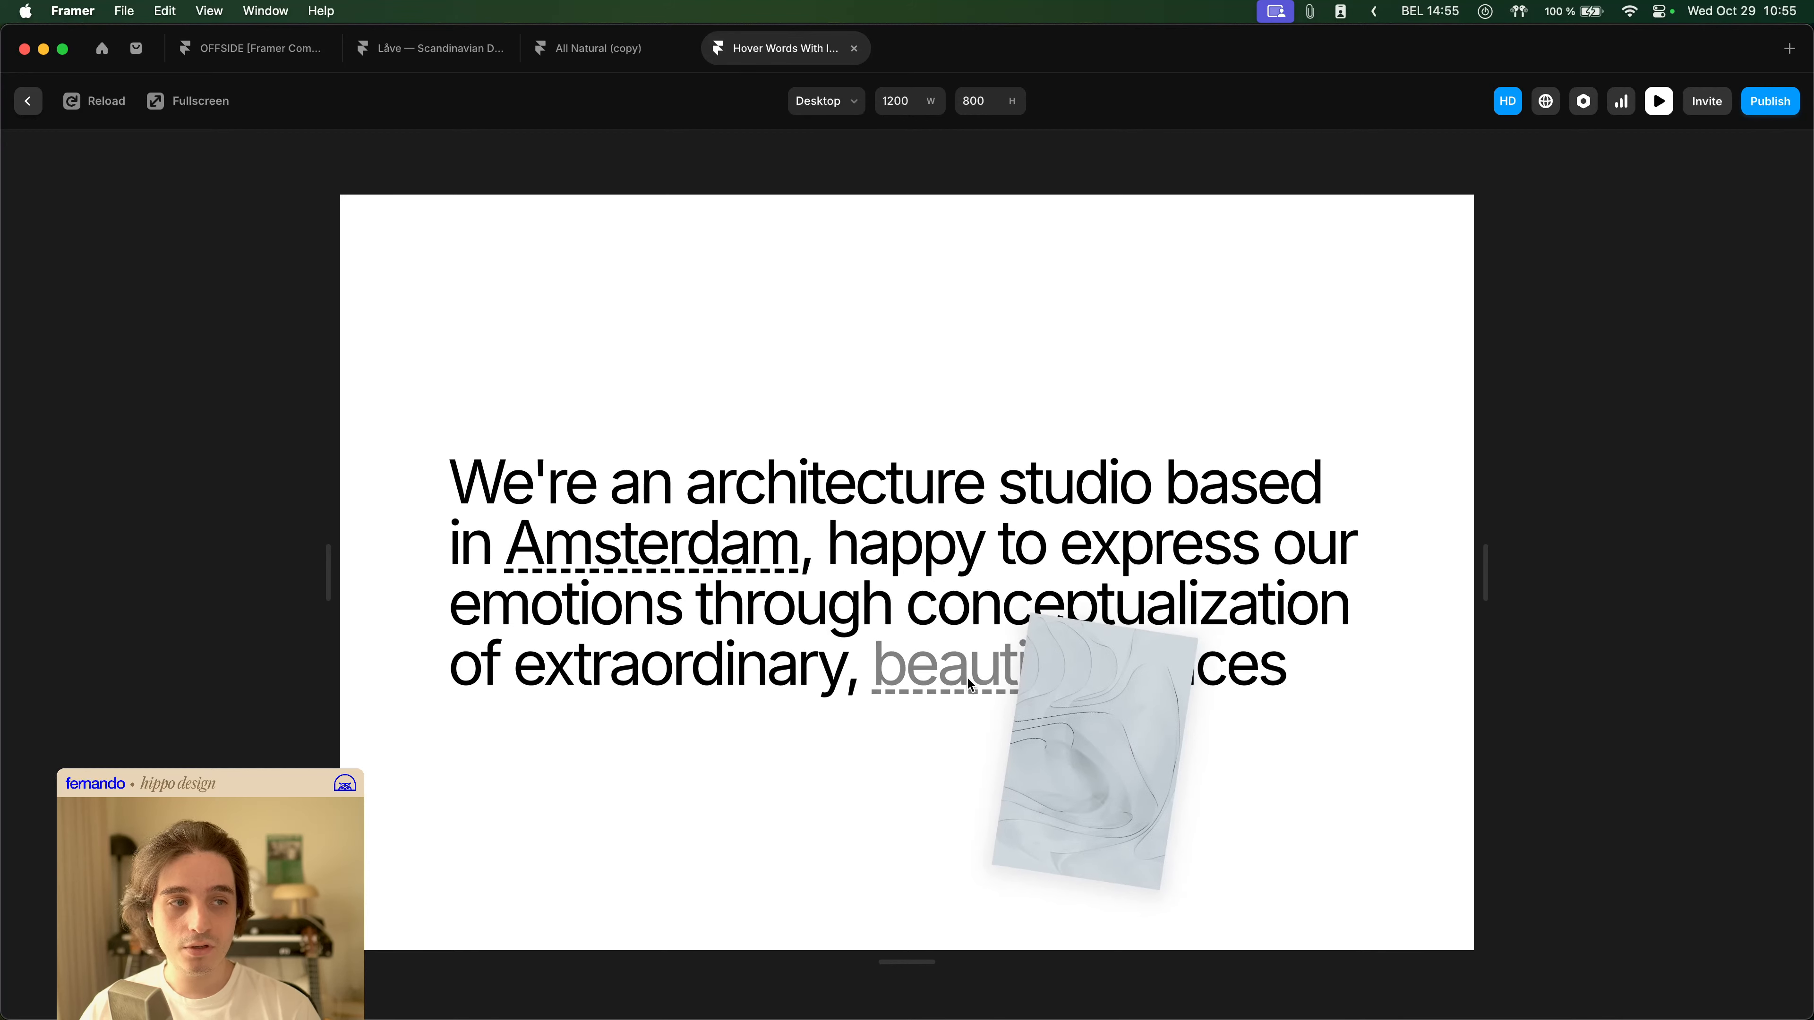
pyautogui.press('Escape')
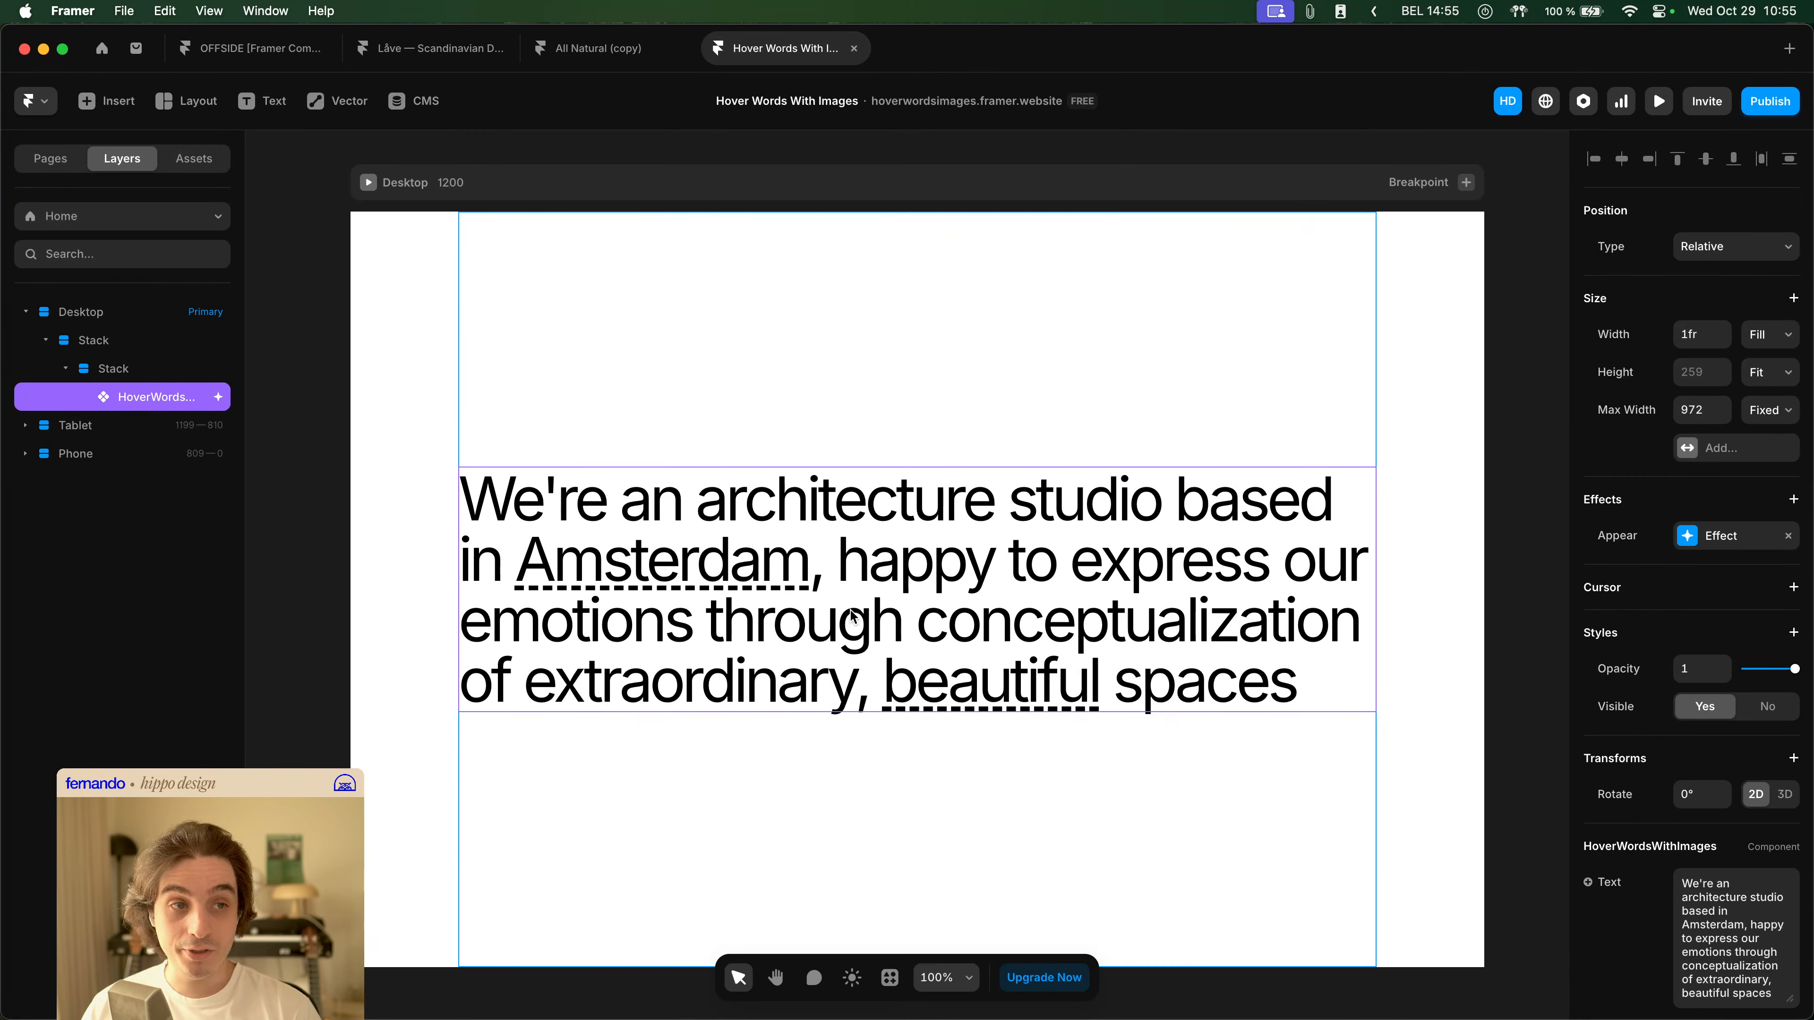
# Add a new hover word item with the word "studio" to the HoverWordsWithImages component.
pyautogui.scroll(-2, 787, 590)
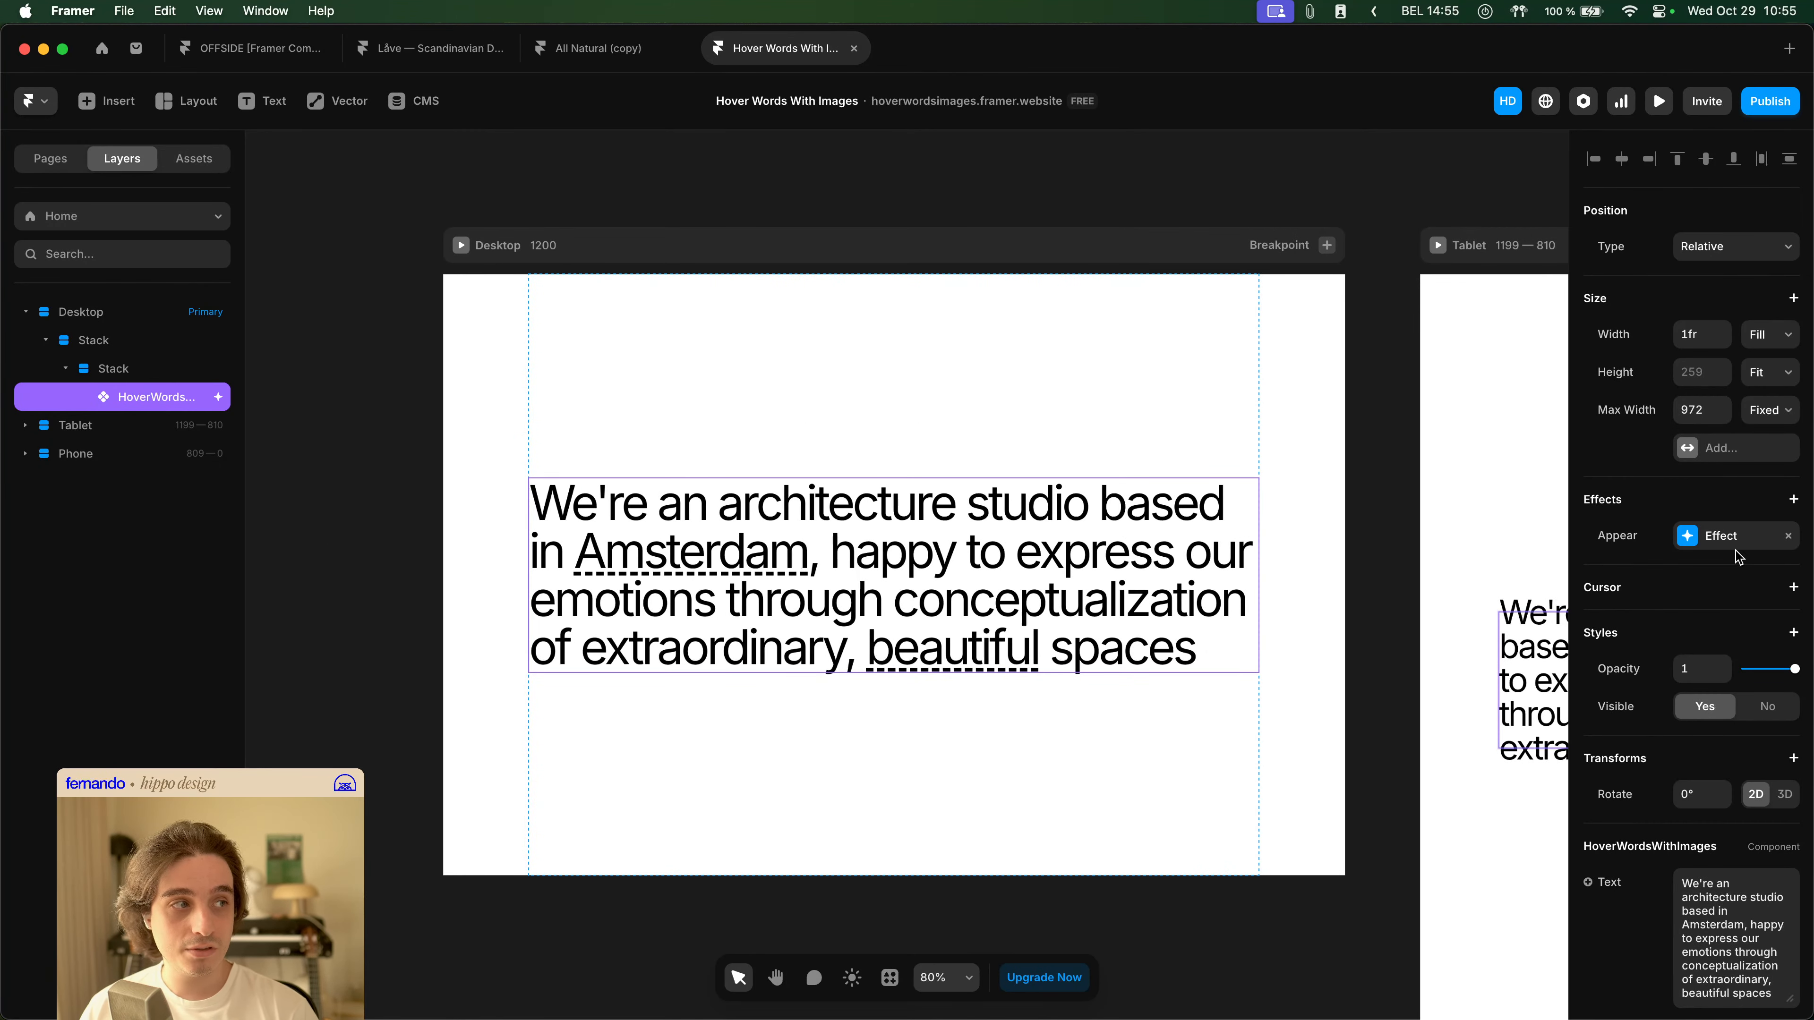
pyautogui.scroll(-5, 1737, 553)
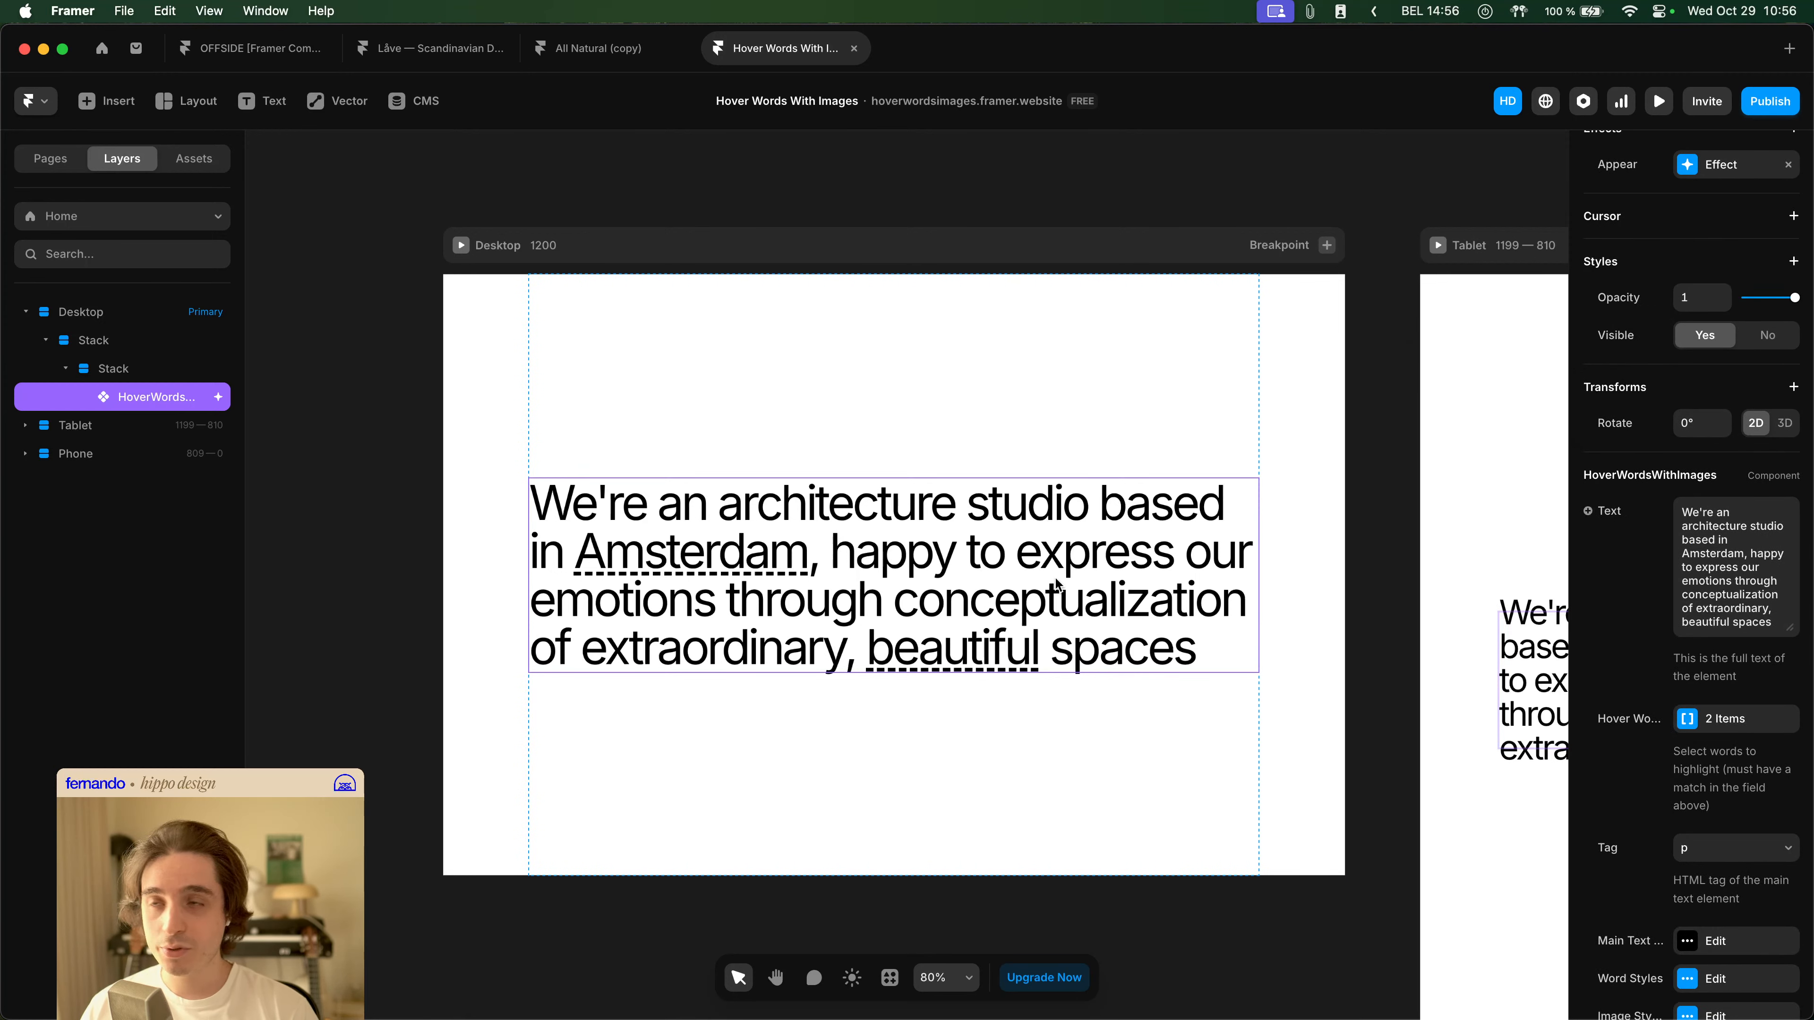
pyautogui.click(1689, 721)
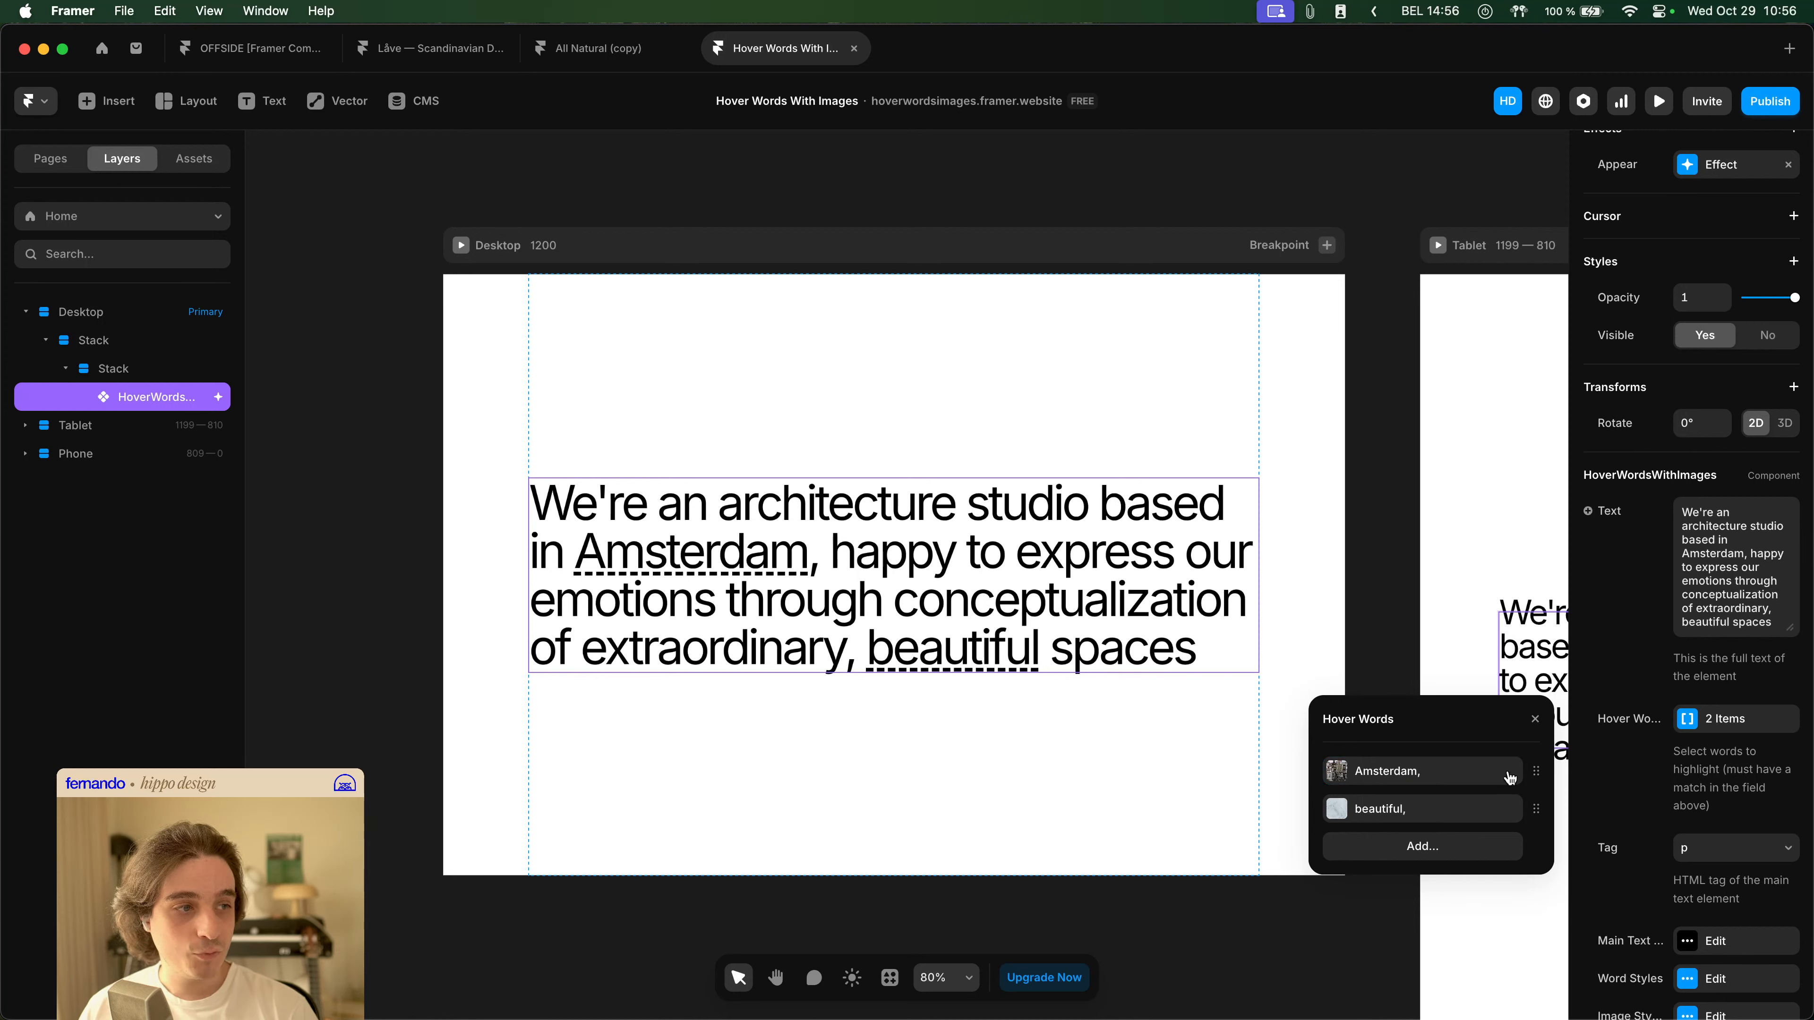
pyautogui.click(1431, 856)
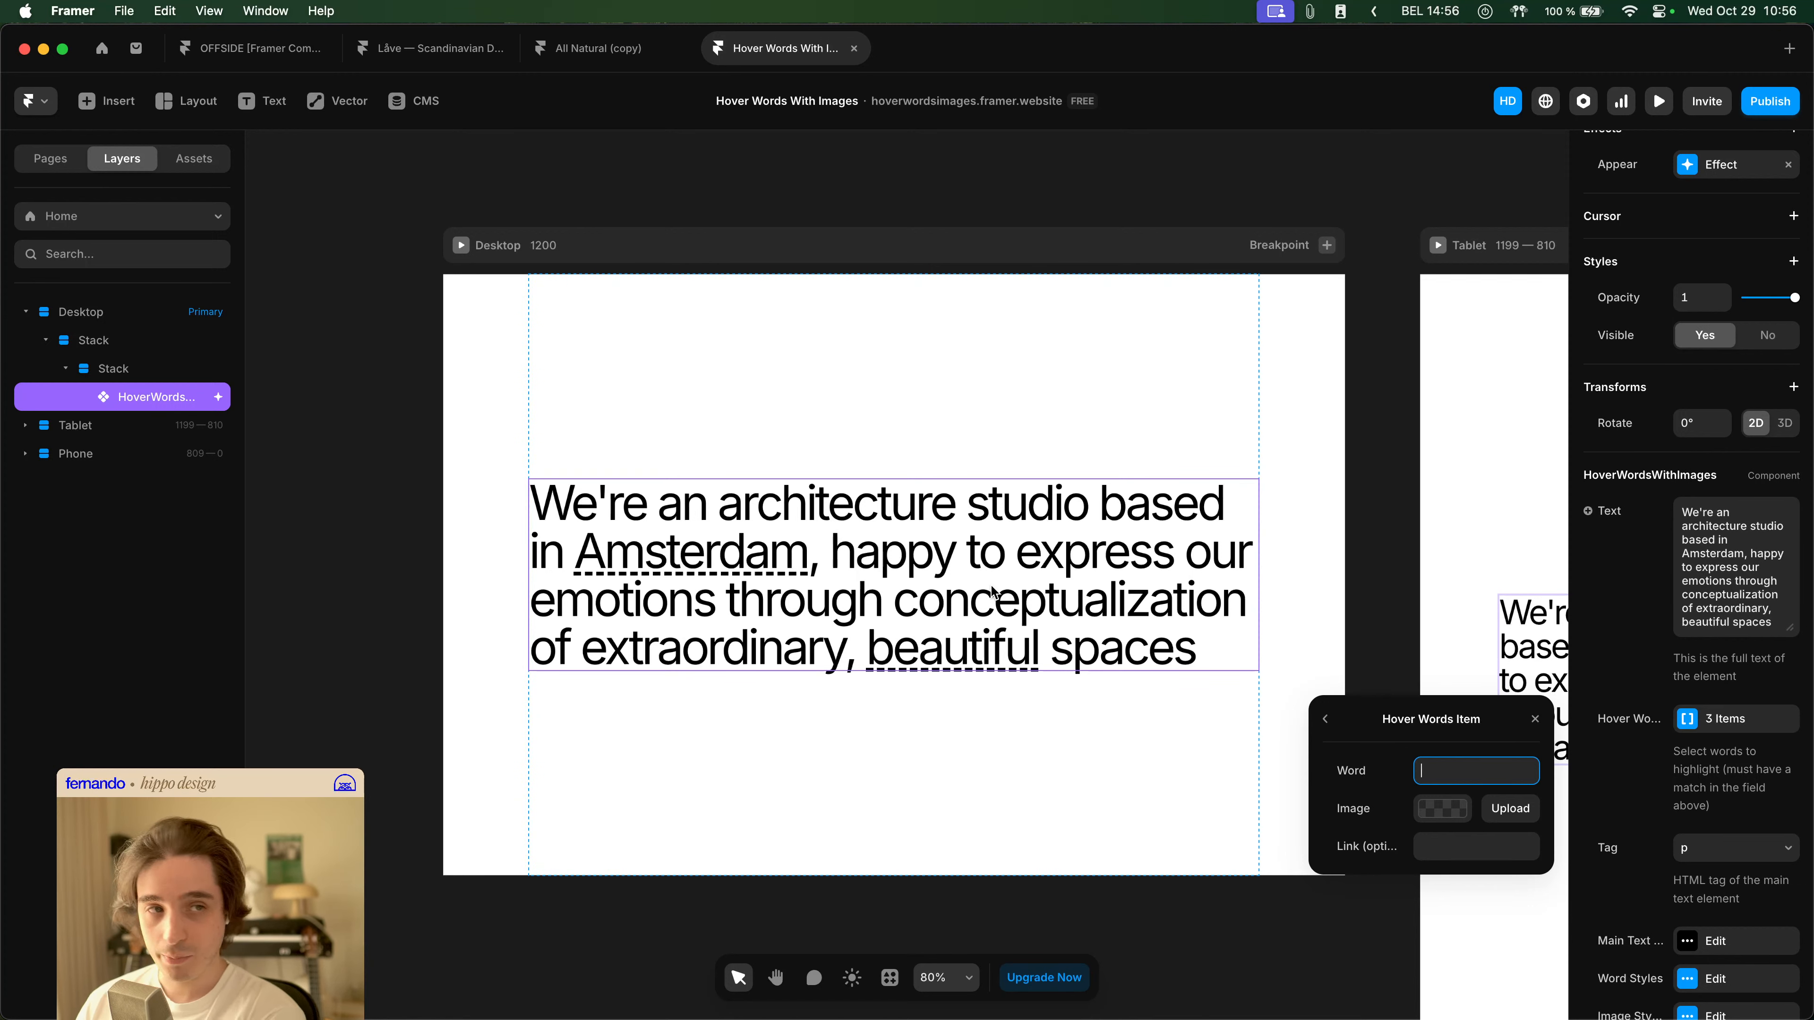
pyautogui.write('studio')
pyautogui.press('Tab')
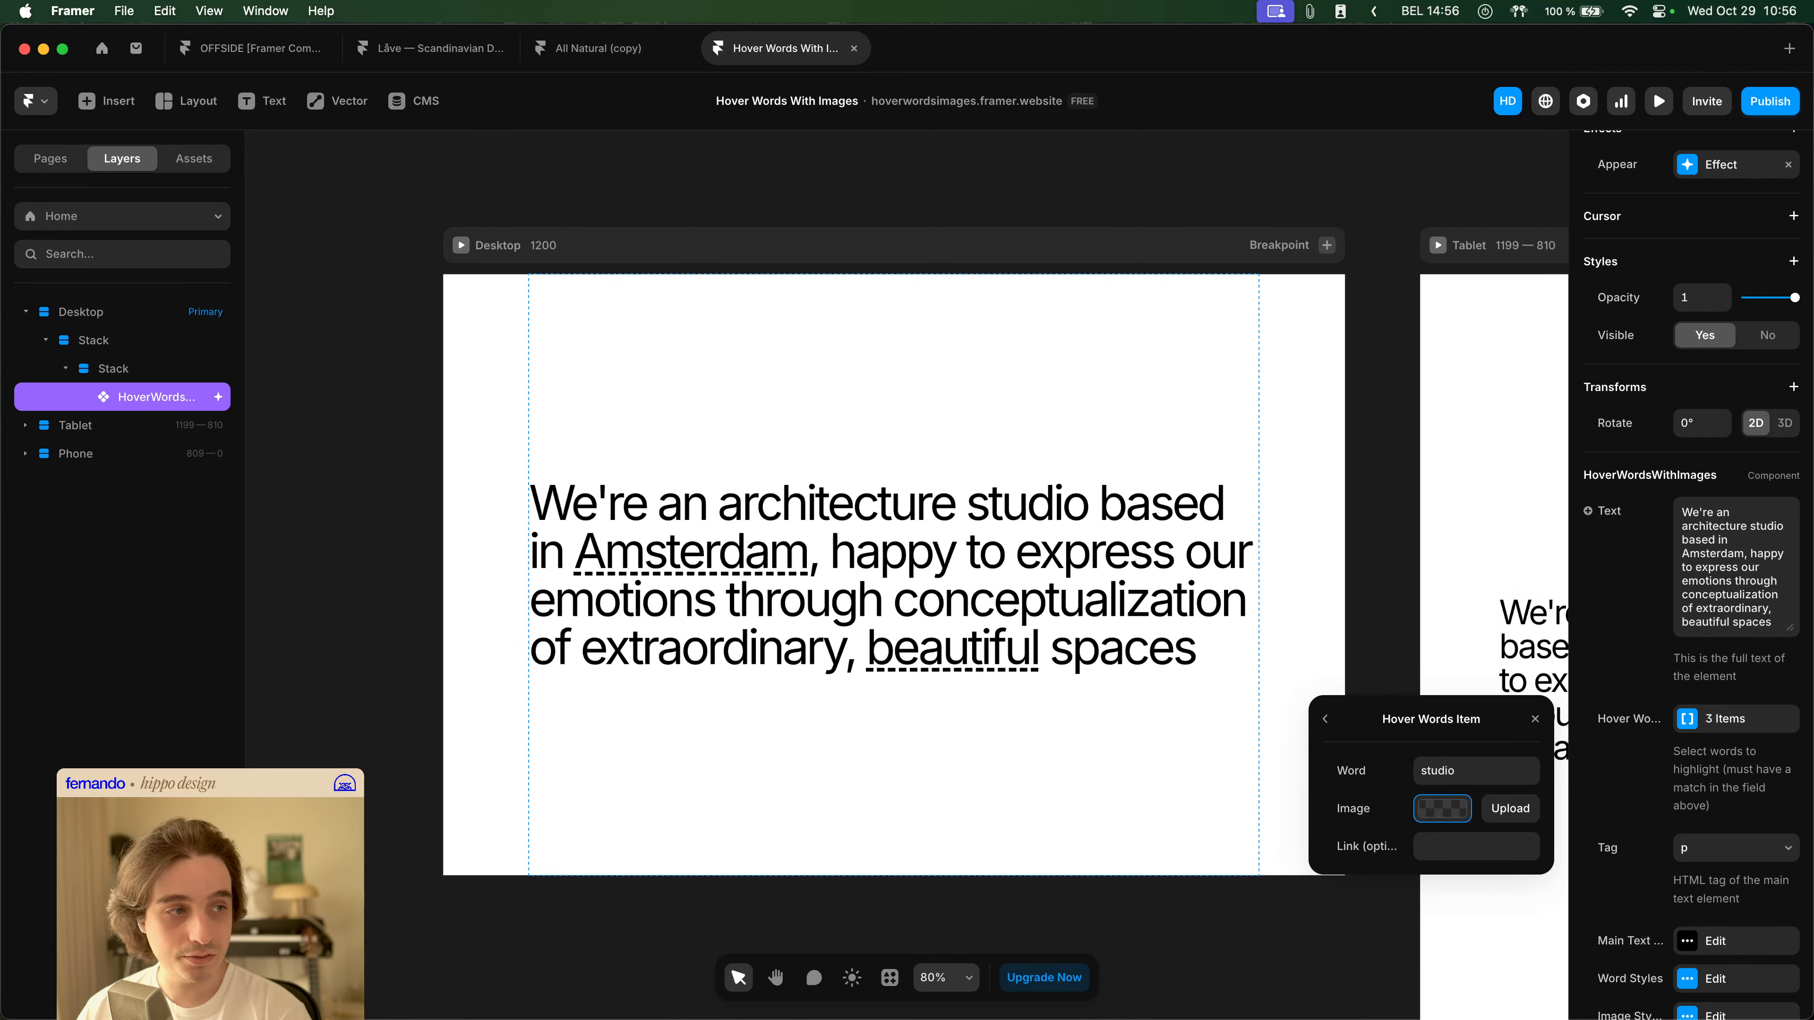
pyautogui.click(1460, 848)
pyautogui.click(1386, 841)
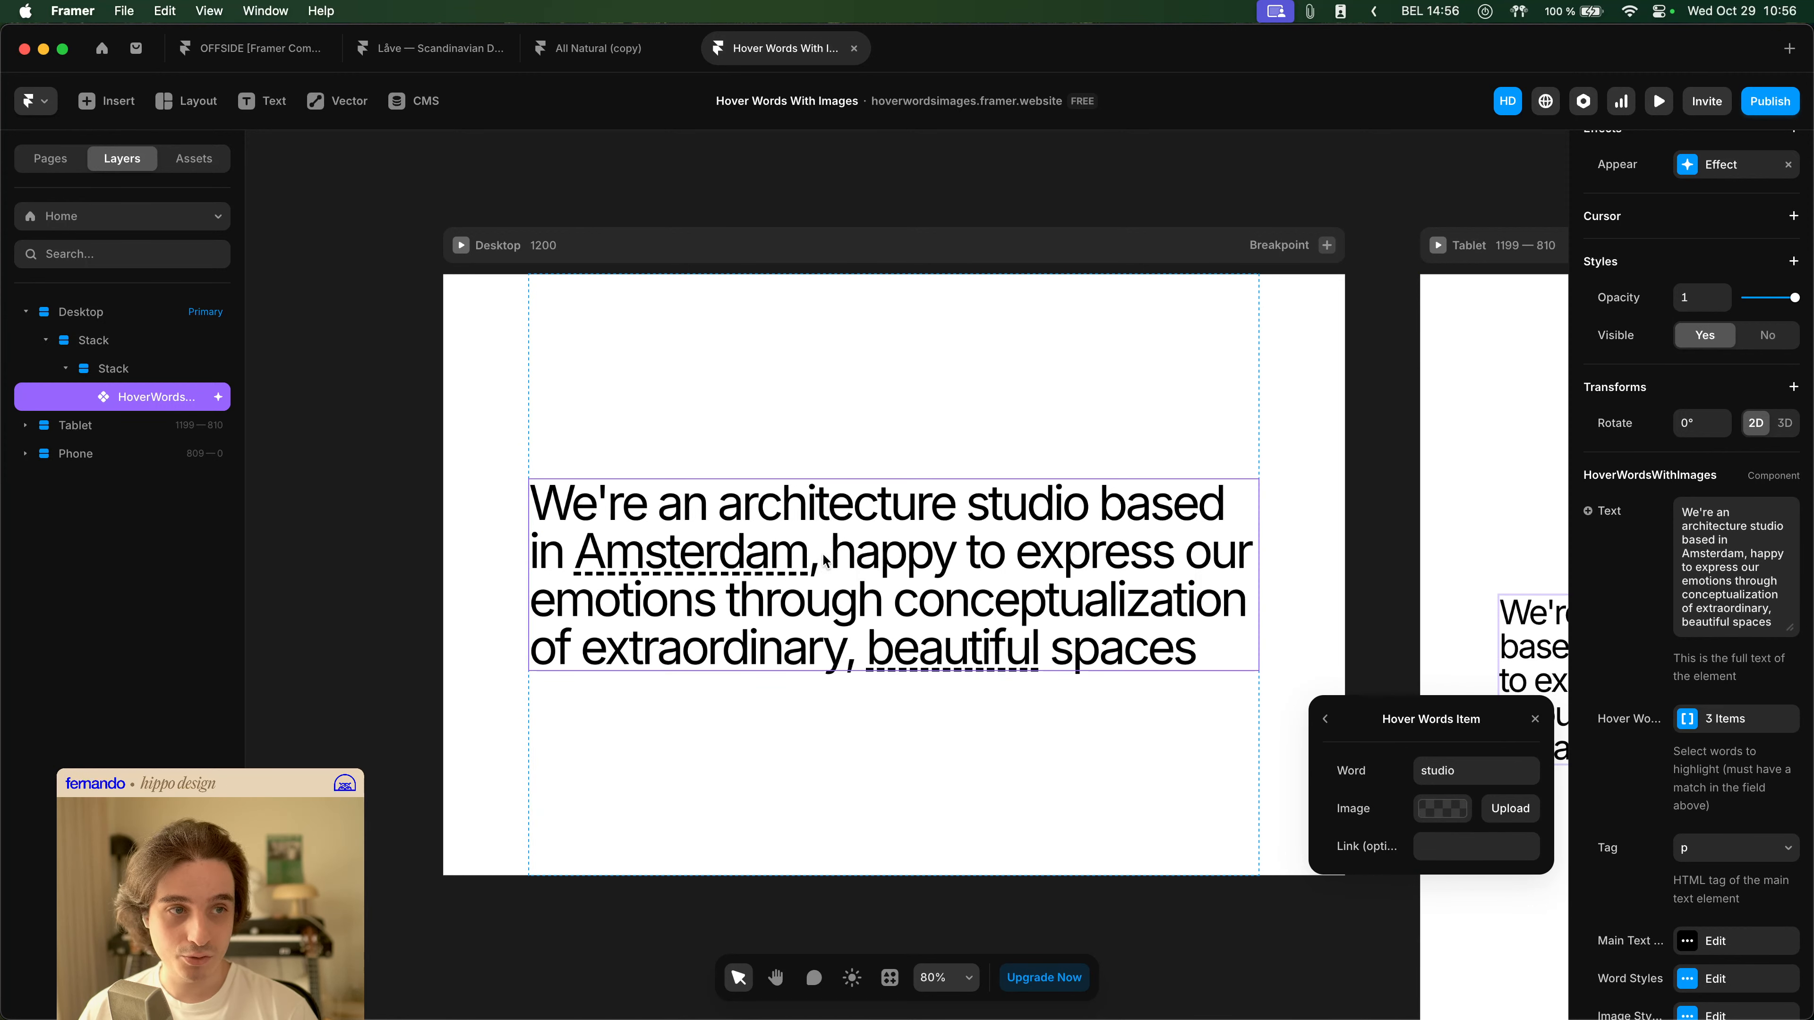
# Assign the product category photo of a wooden chair and table as the image of the "studio" hover word.
pyautogui.click(1442, 809)
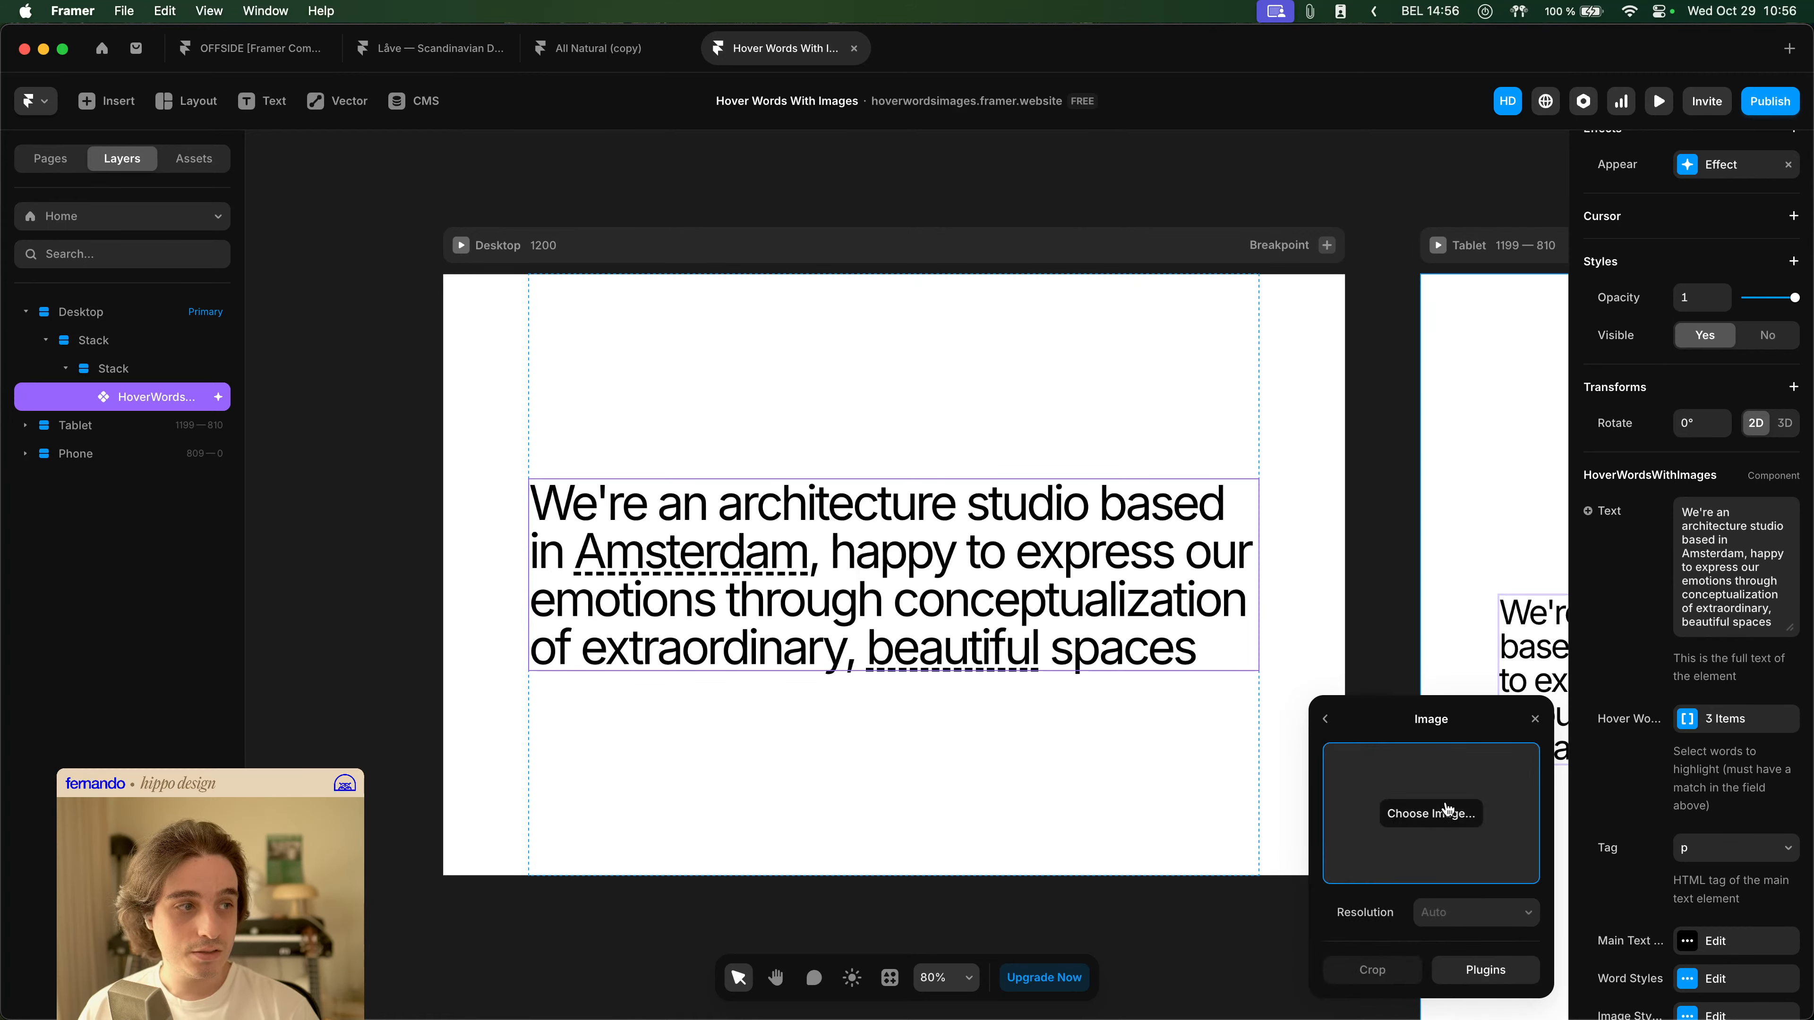
pyautogui.click(1448, 815)
pyautogui.doubleClick(1092, 350)
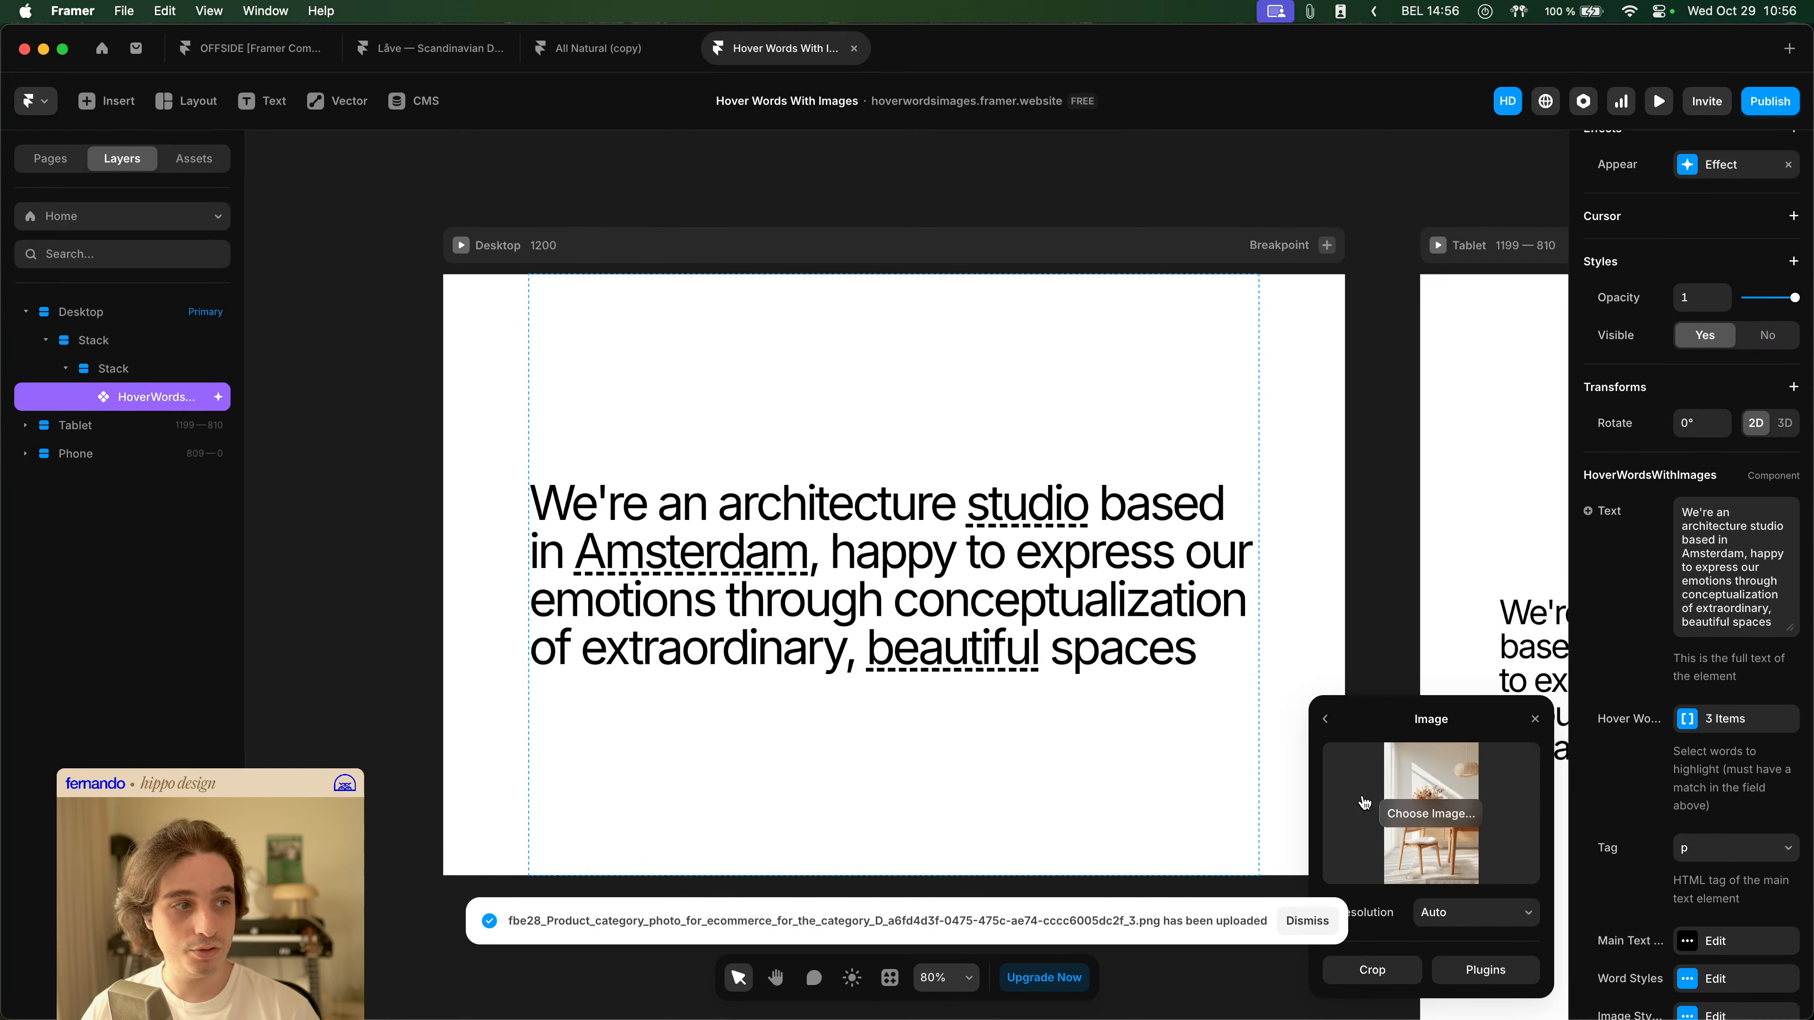
pyautogui.click(1369, 630)
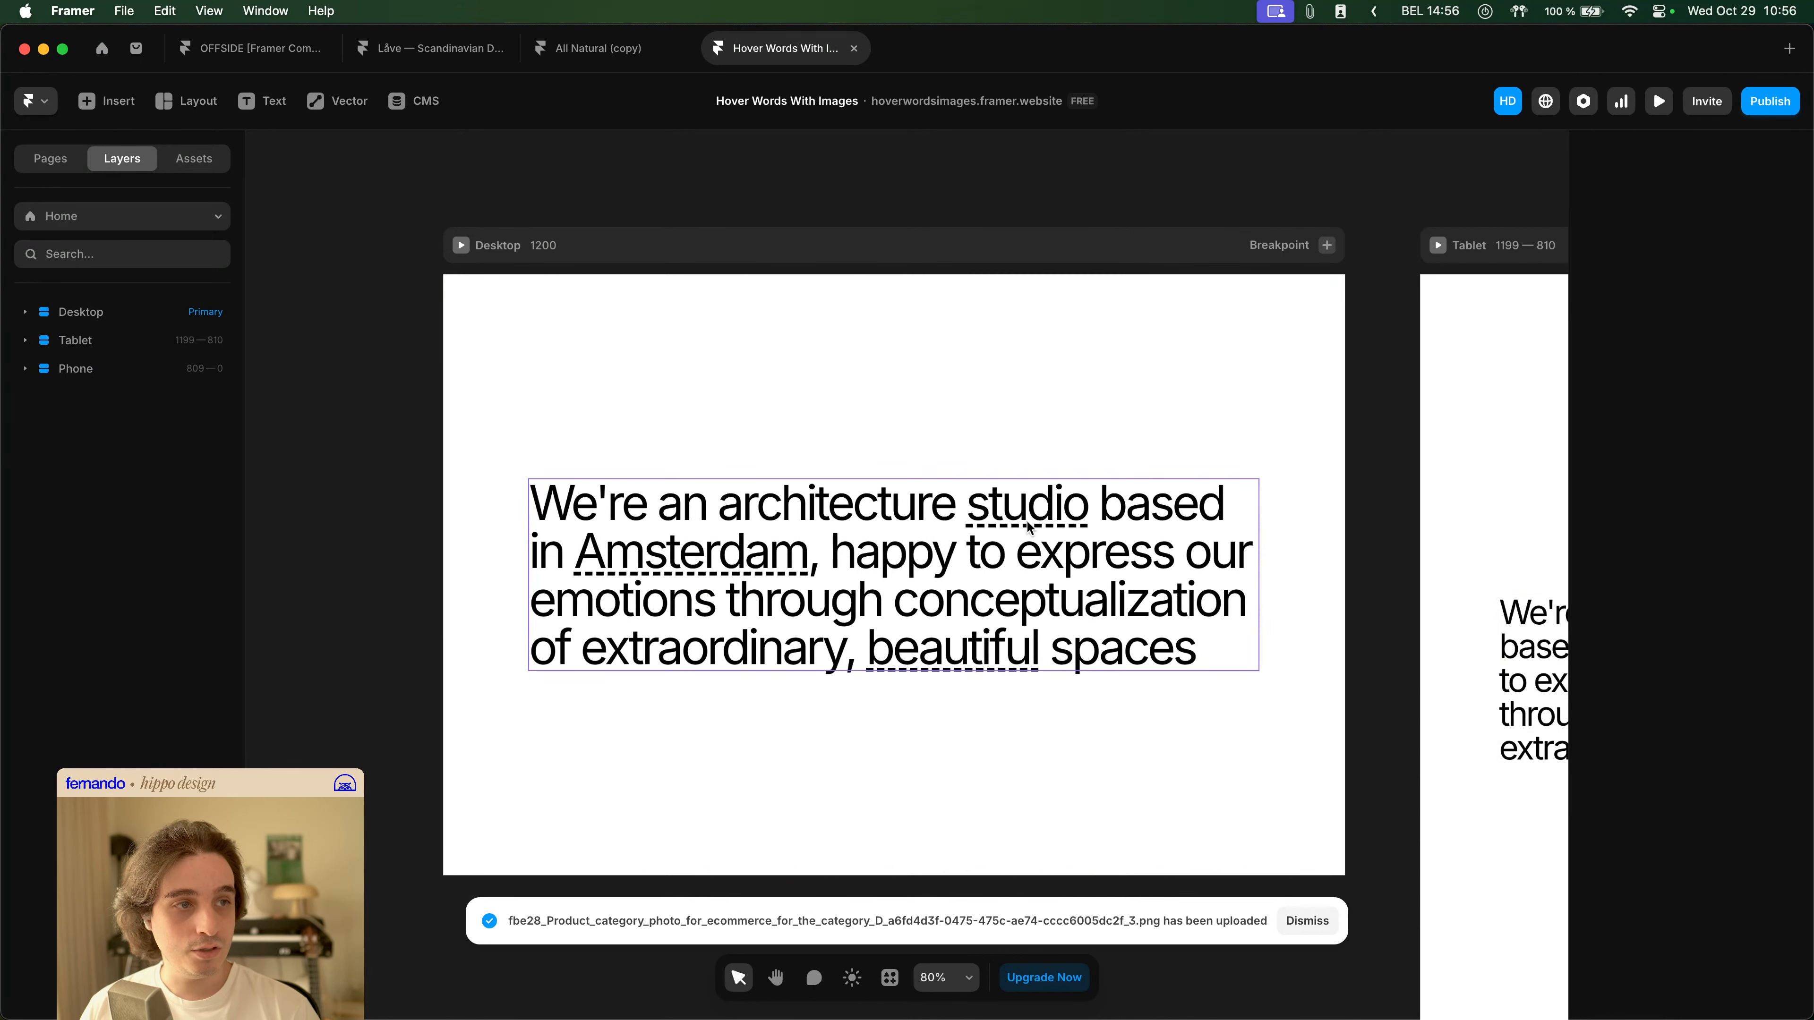
# Preview the Desktop breakpoint to test the image reveal on the word studio, then return to the canvas.
pyautogui.click(1058, 521)
pyautogui.click(461, 246)
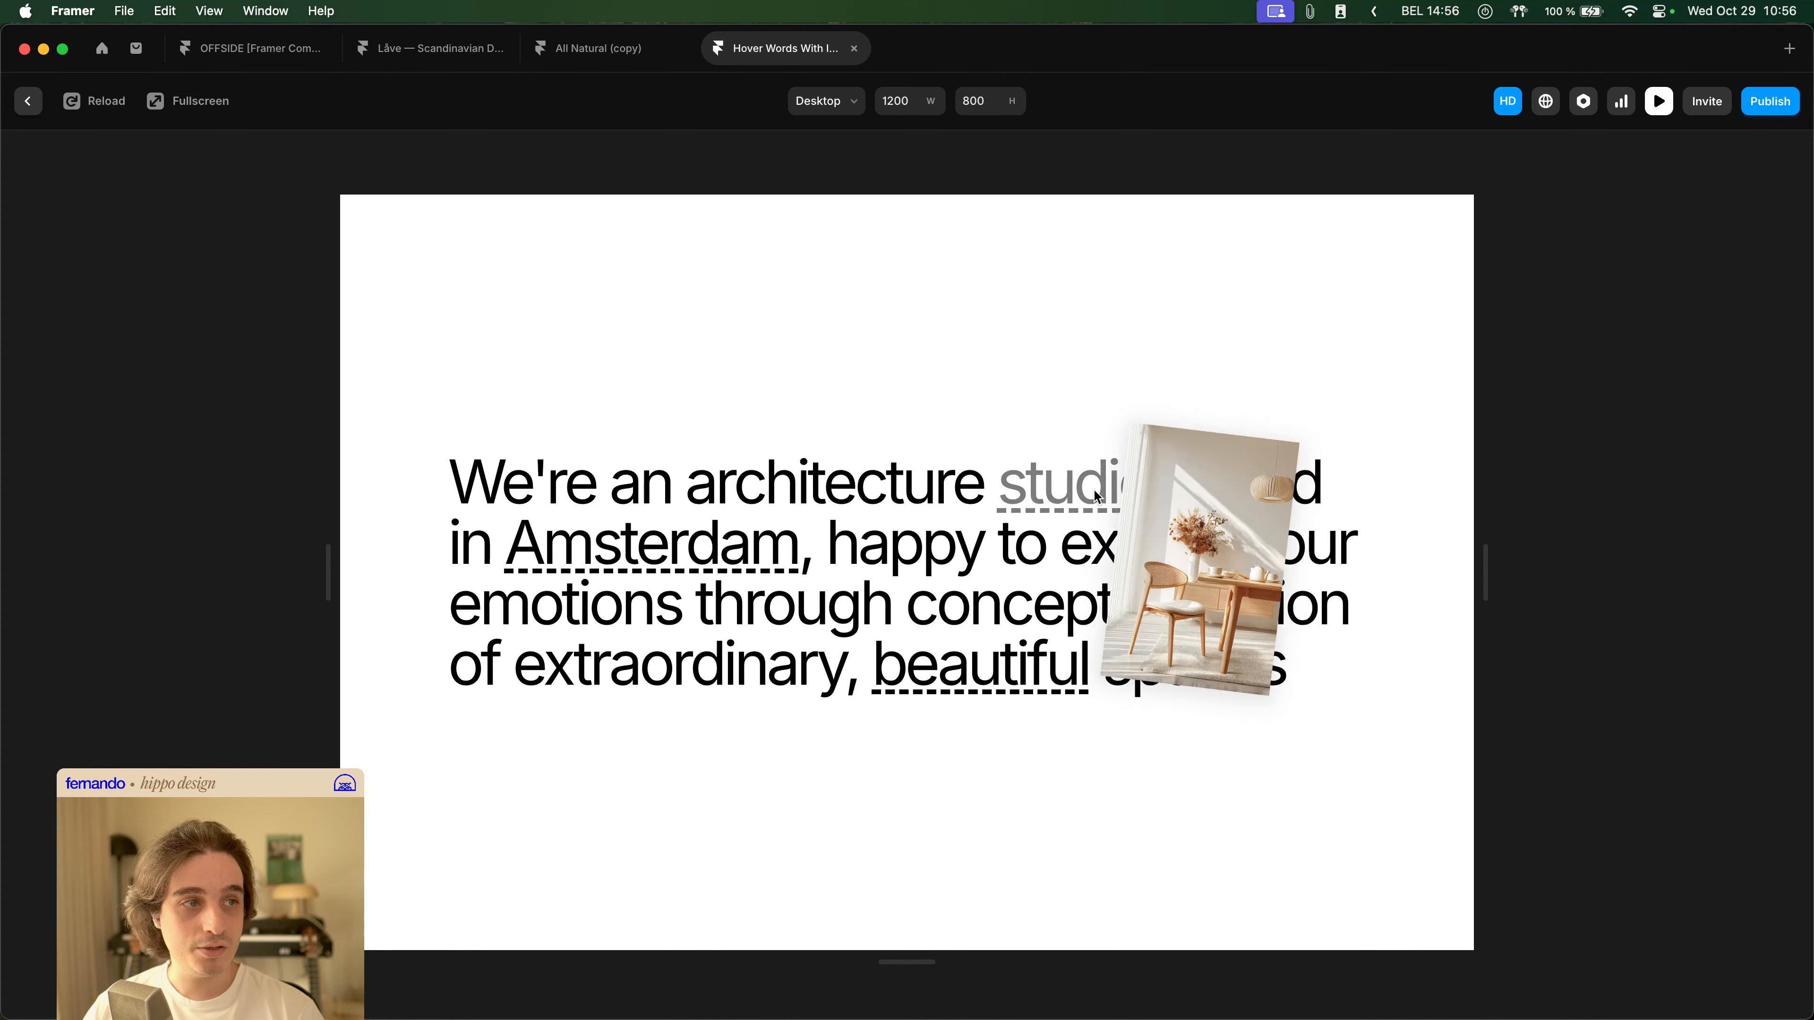
pyautogui.press('Escape')
# Look through the component's HTML tag choices and its main text style settings.
pyautogui.scroll(-3, 1686, 658)
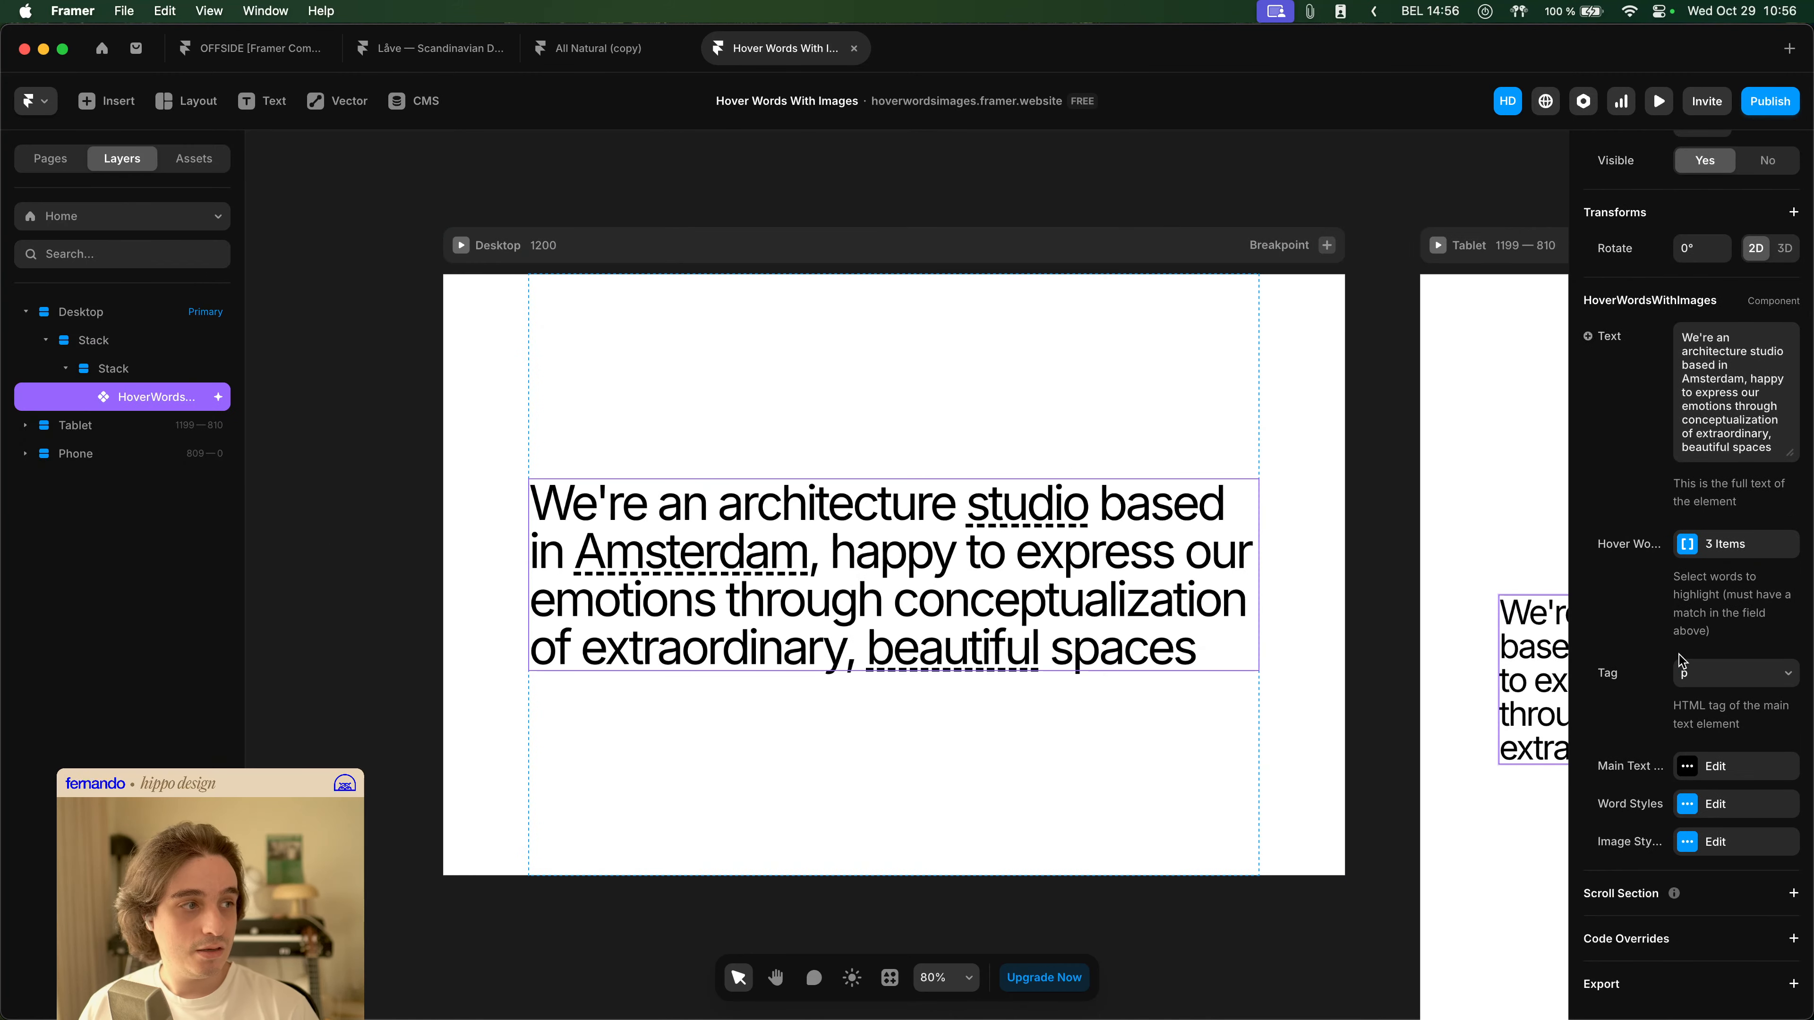
pyautogui.click(1714, 675)
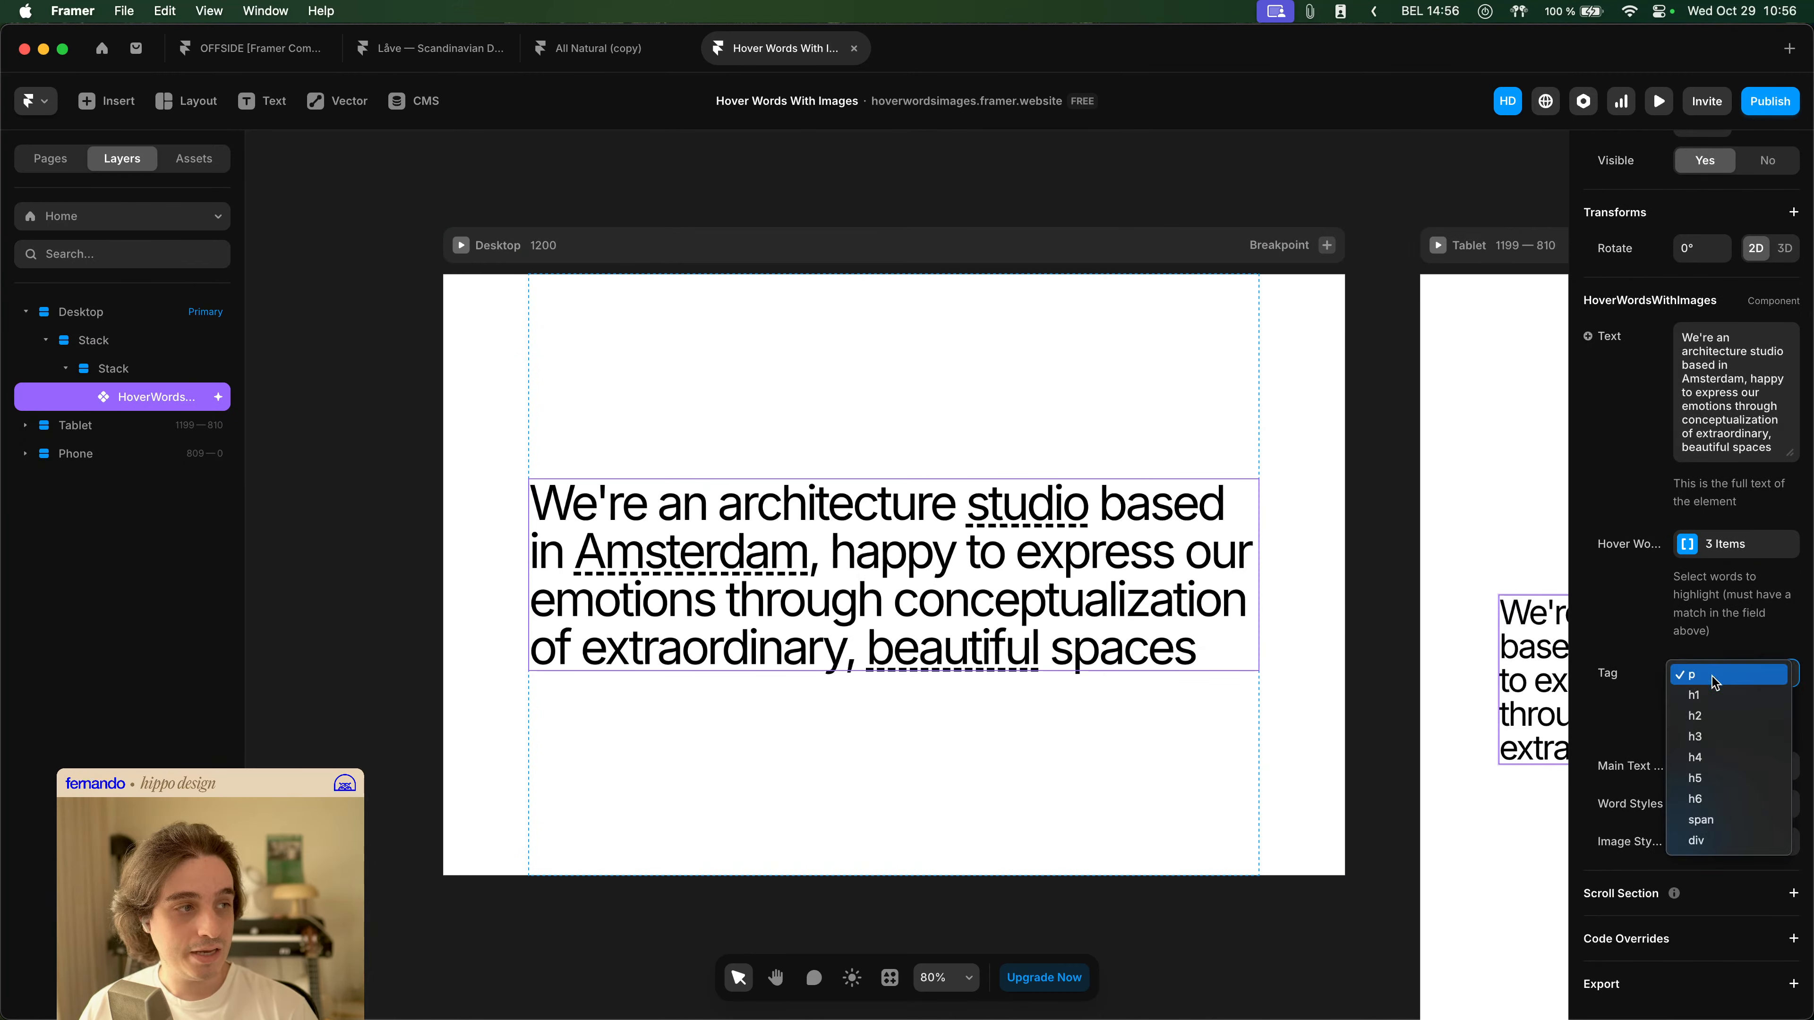
pyautogui.click(1637, 647)
pyautogui.click(1635, 718)
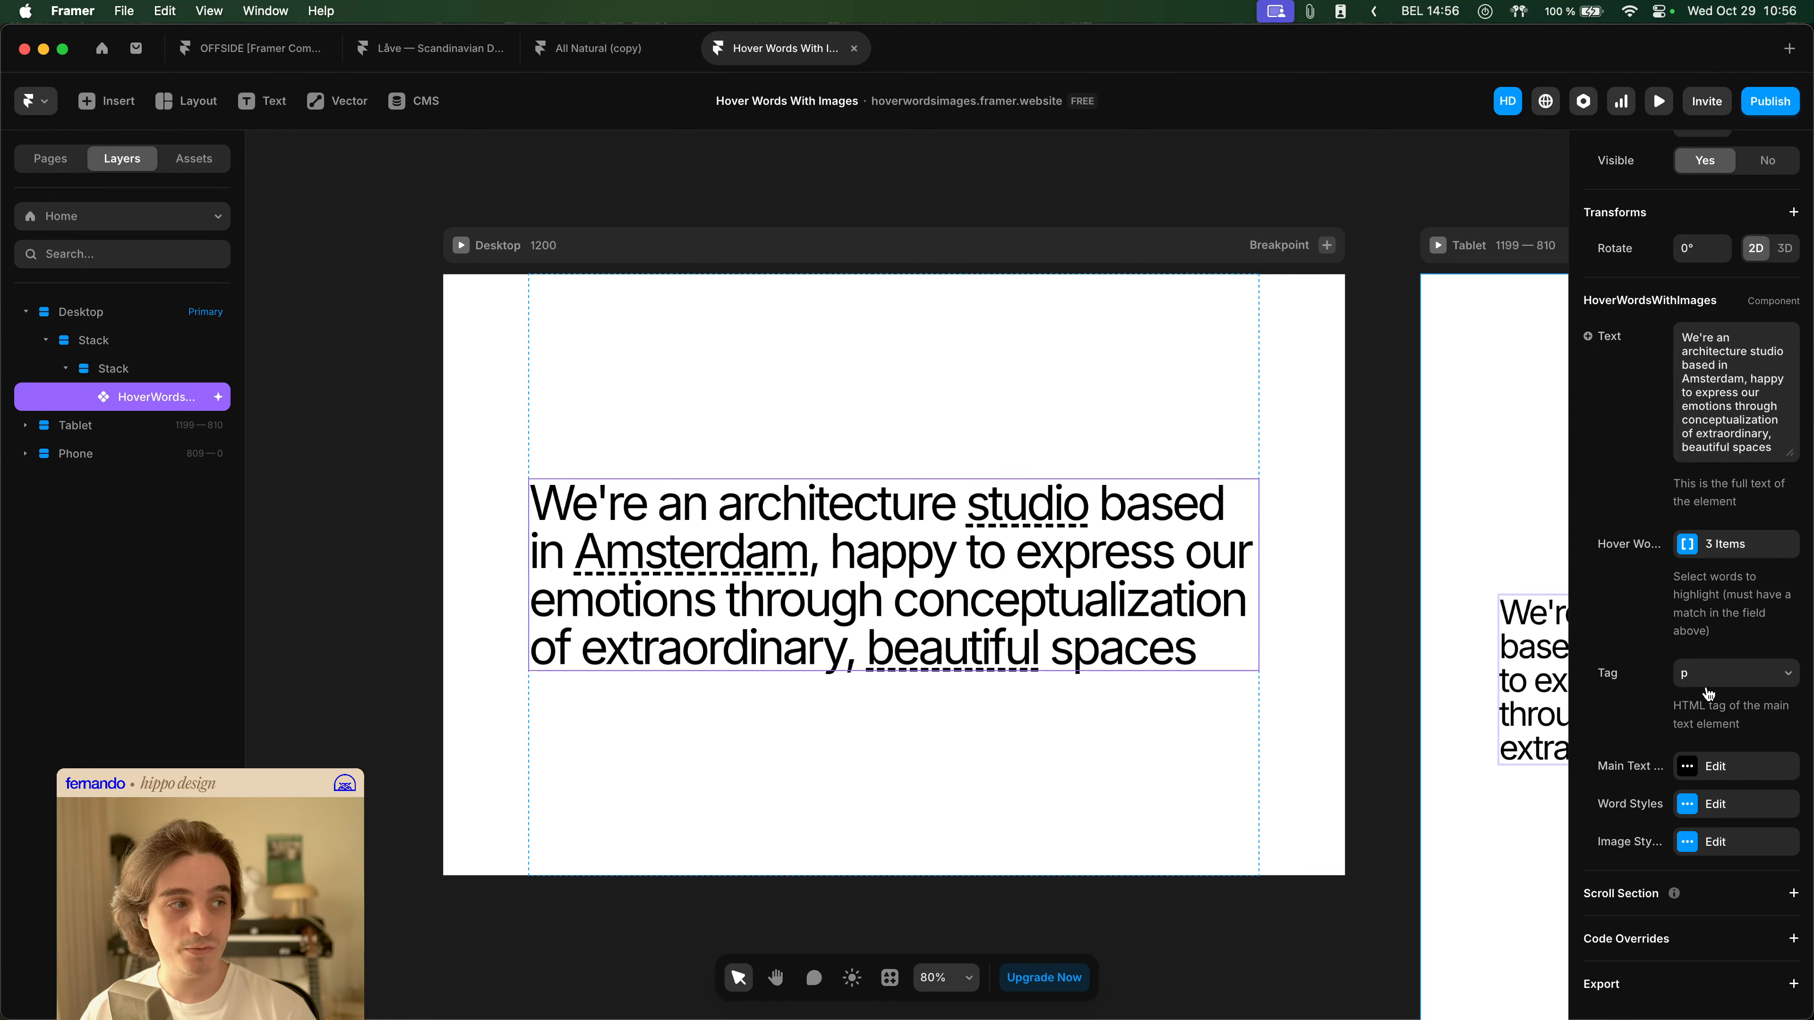
pyautogui.click(1751, 771)
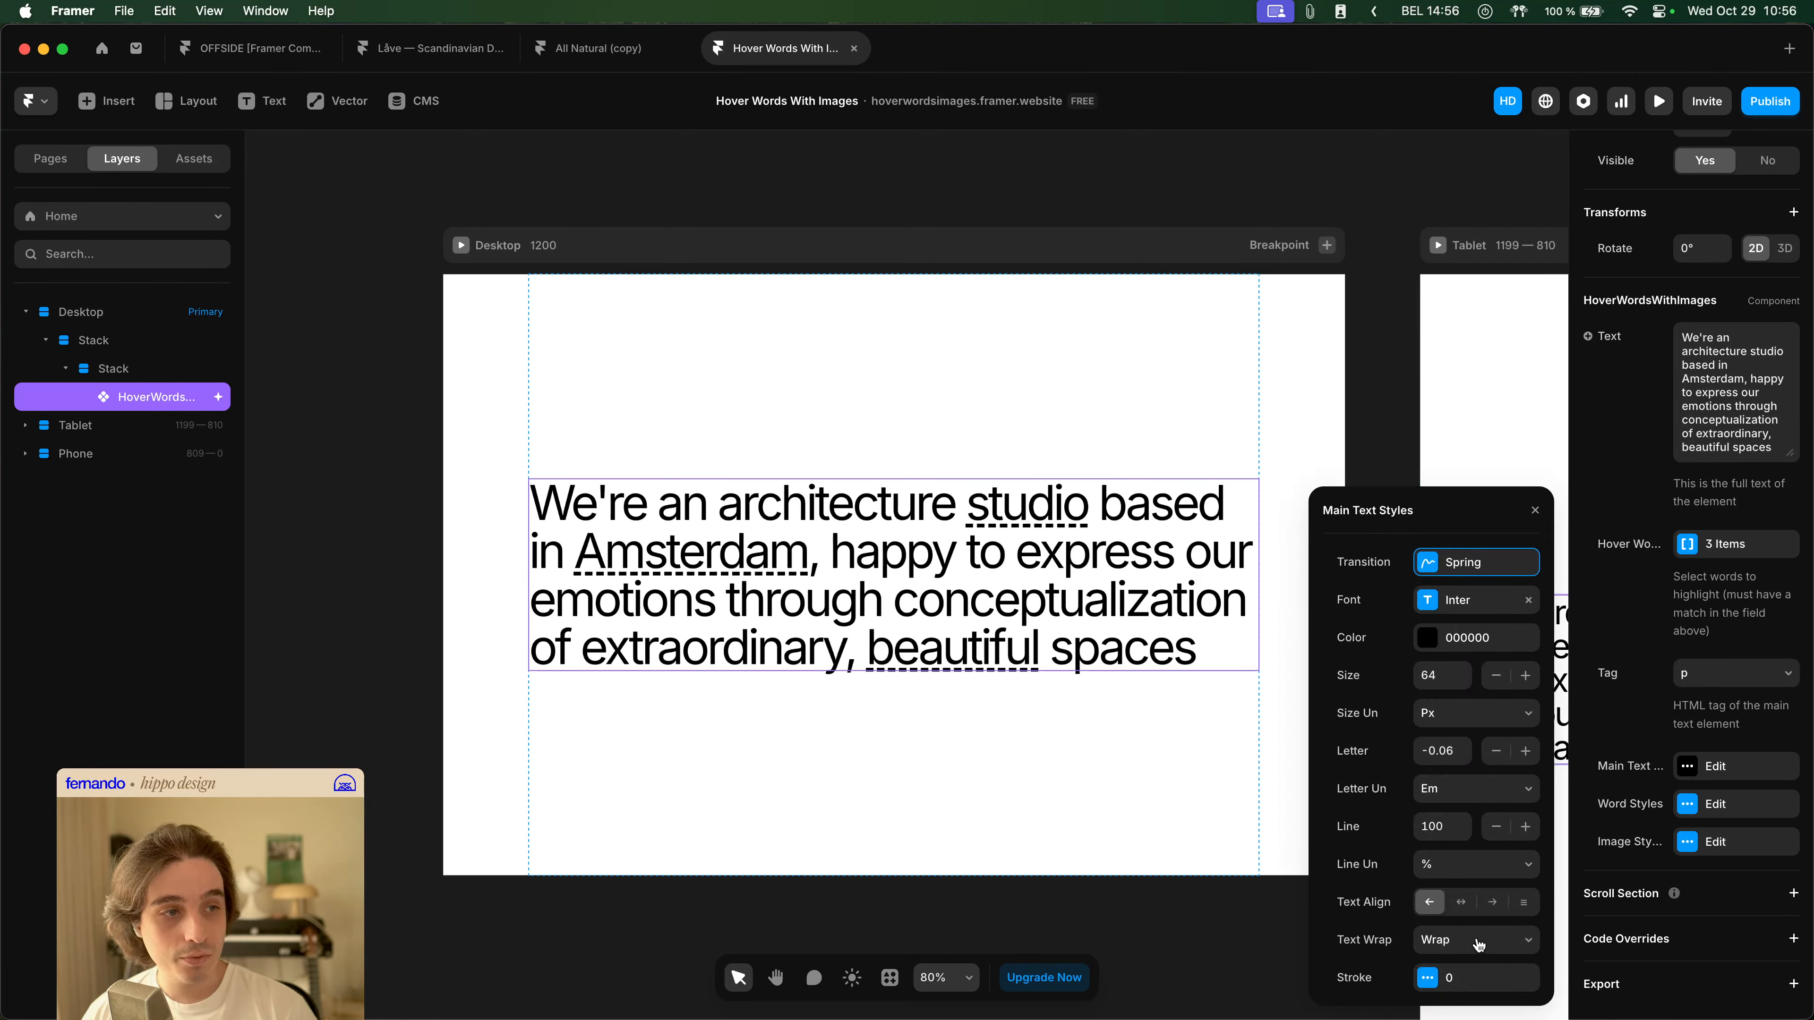
# Examine the component's initial and hover word styles, followed by its image styles.
pyautogui.click(1734, 813)
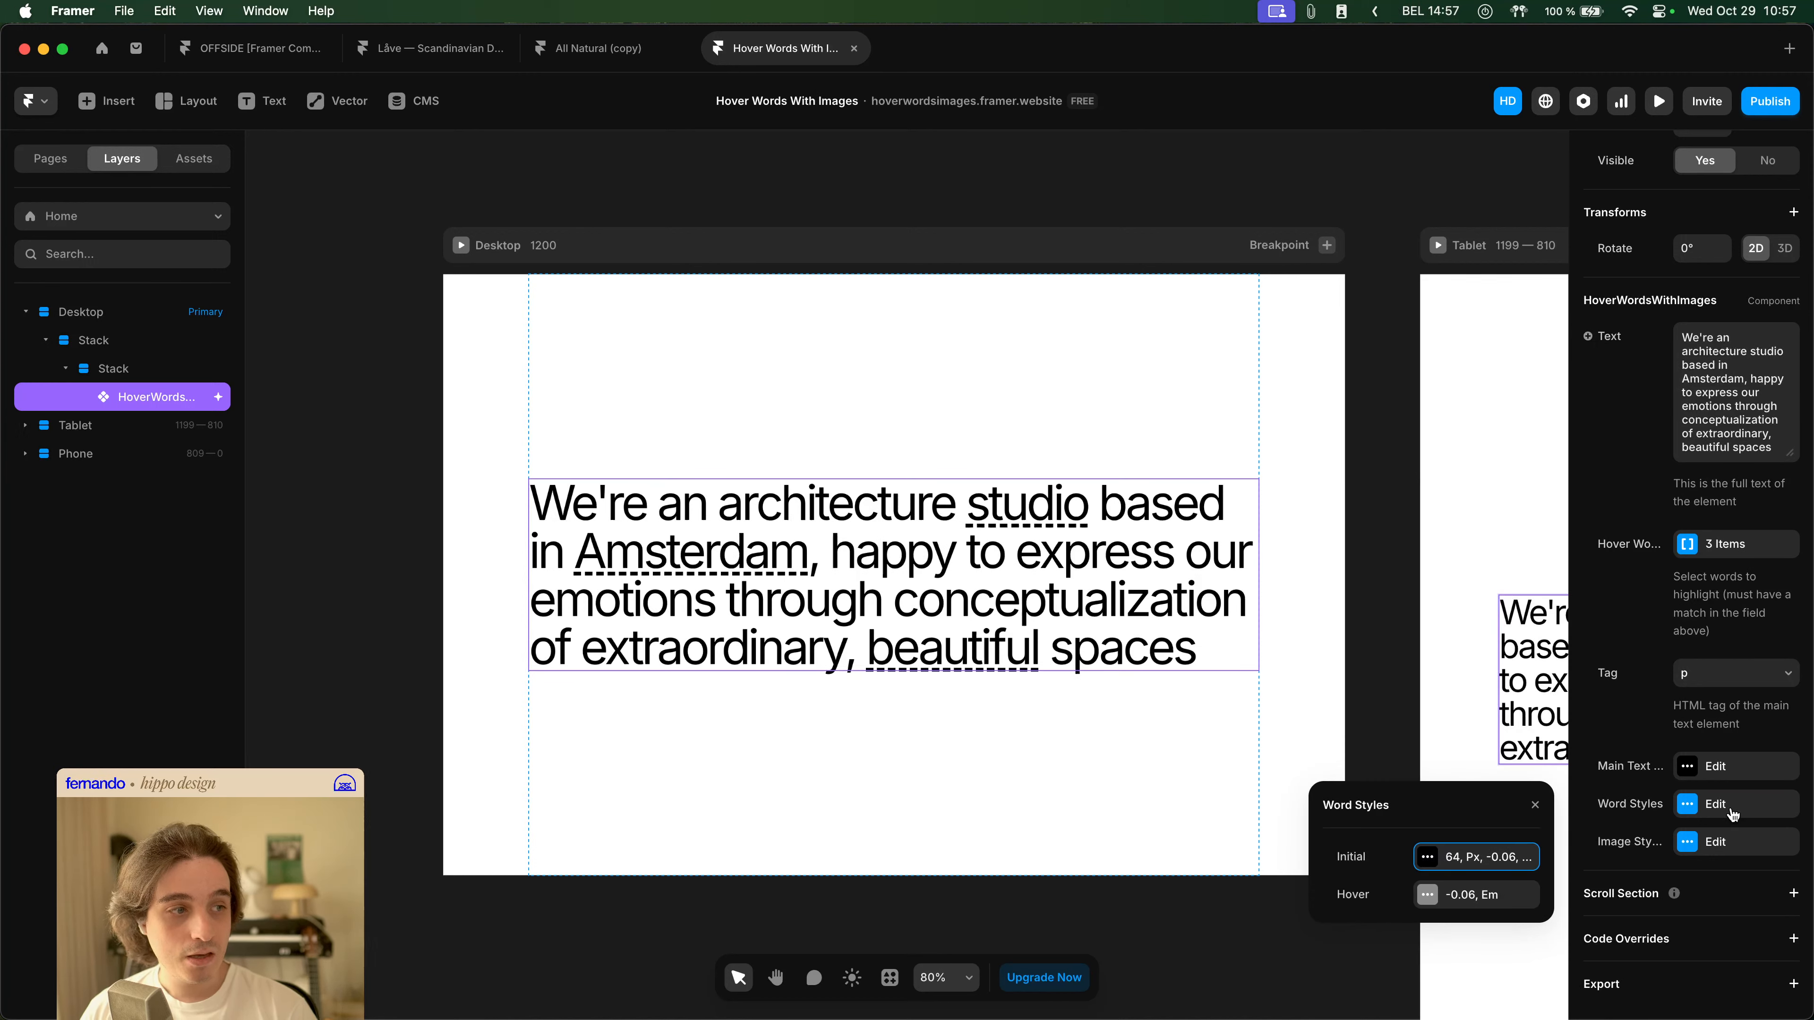
pyautogui.click(1452, 857)
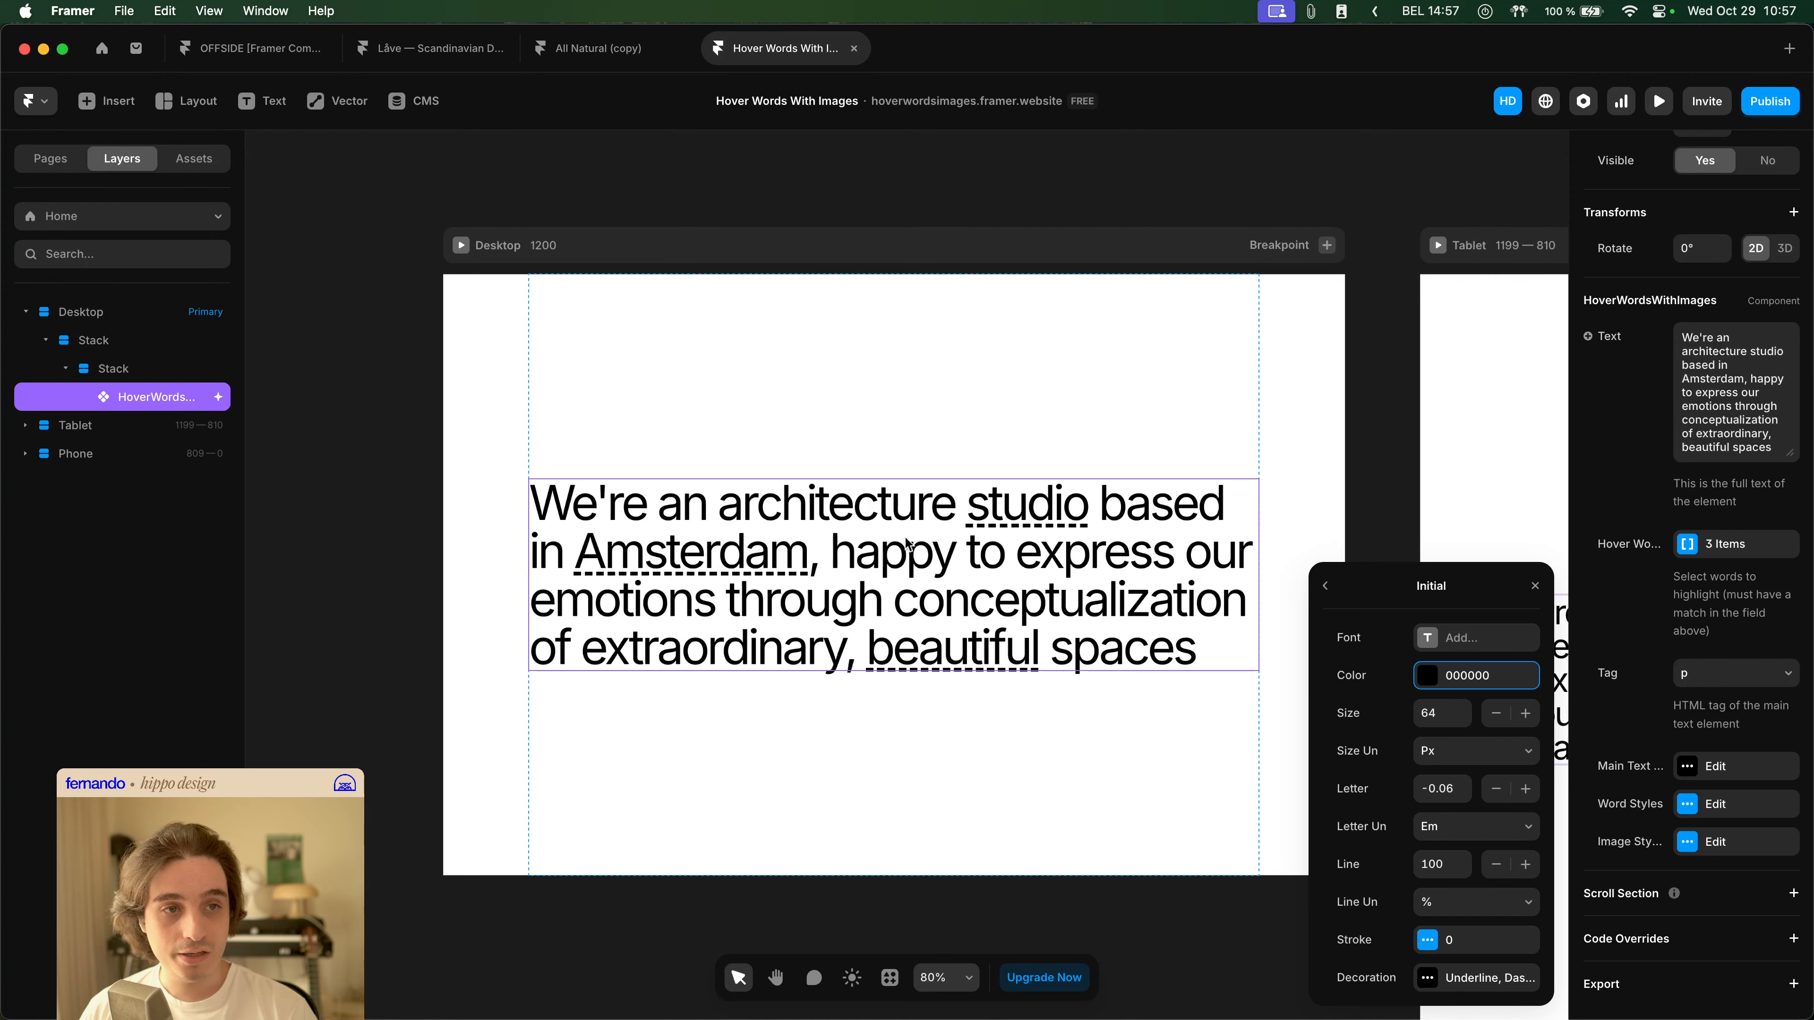
pyautogui.click(1326, 586)
pyautogui.click(1483, 895)
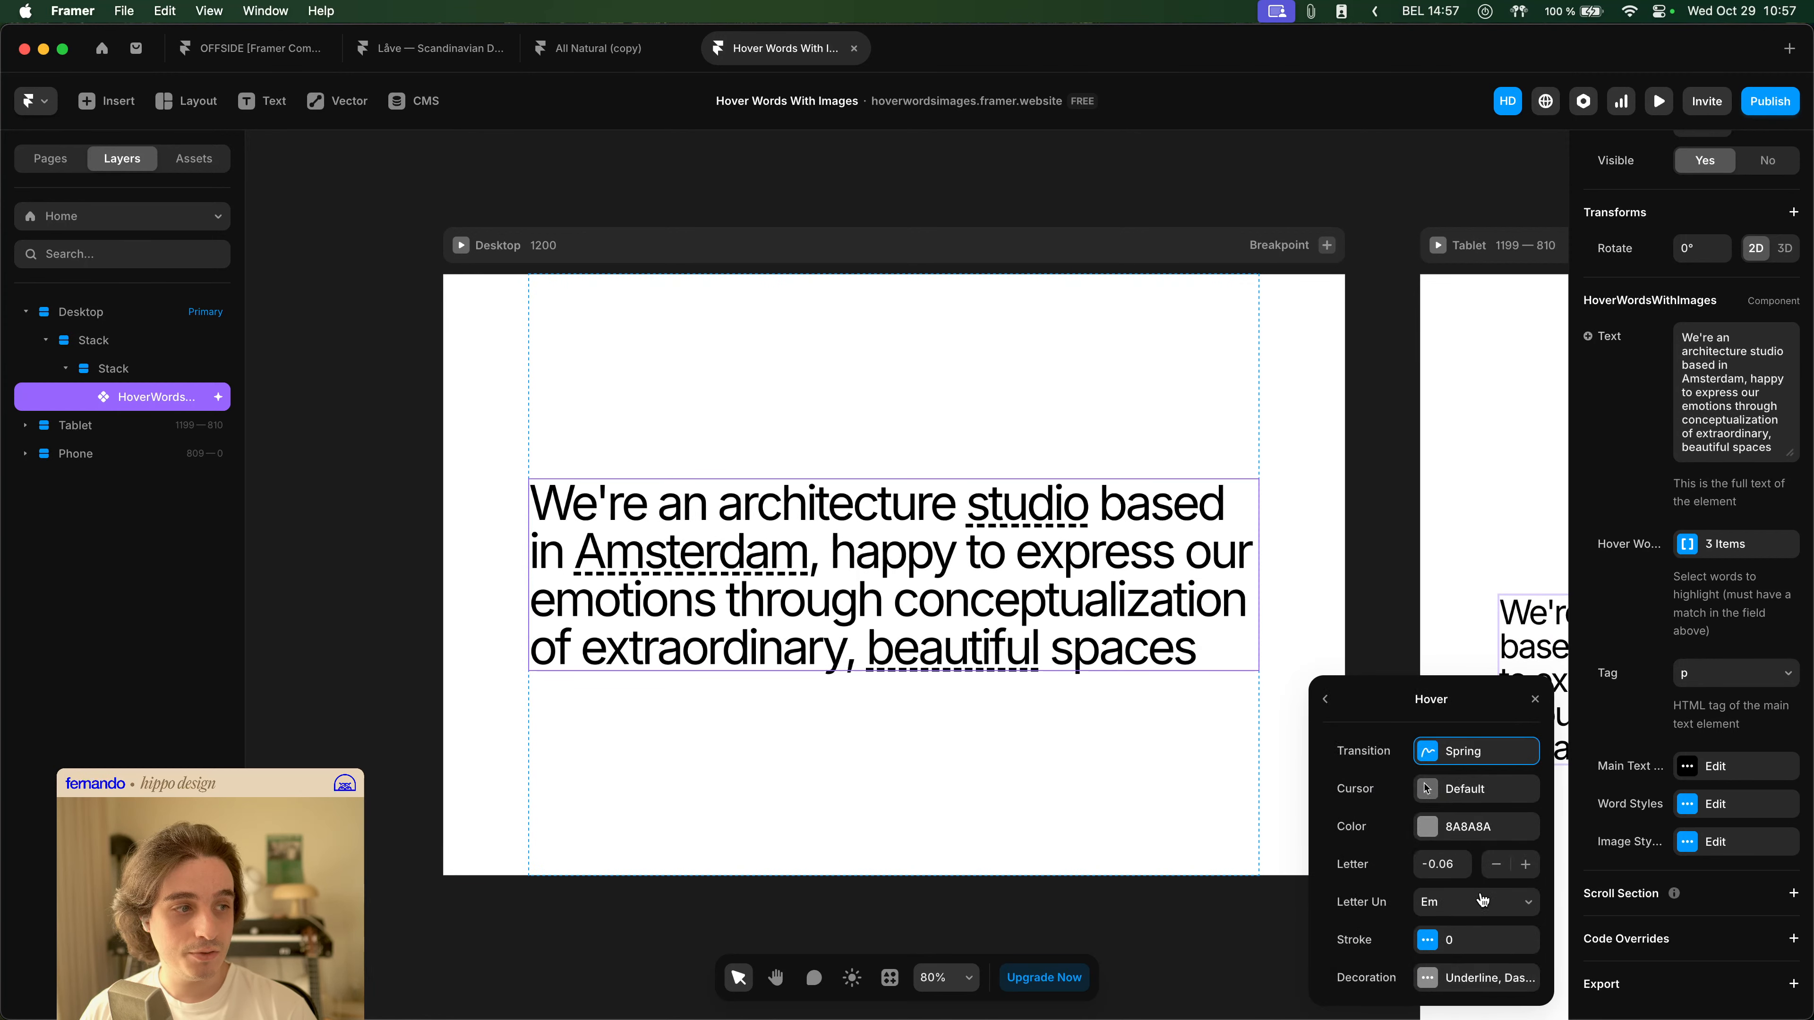
pyautogui.click(1758, 856)
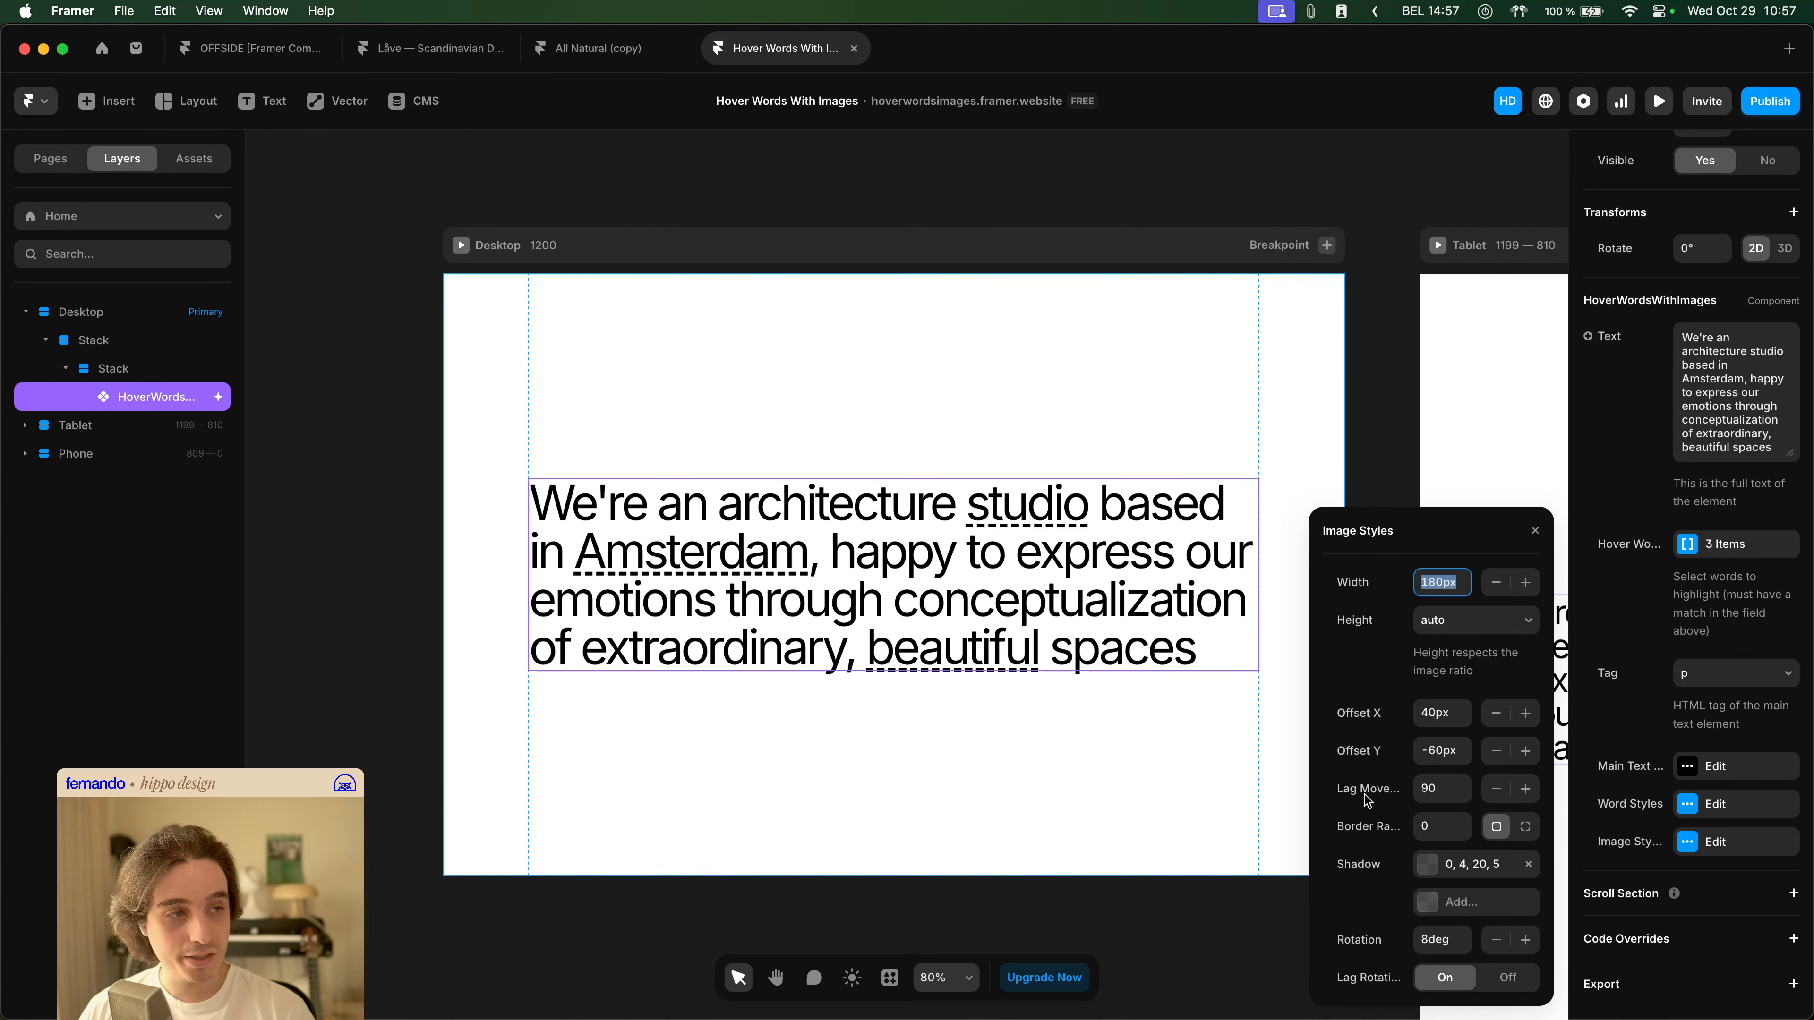
# Close the image styles and preview the Desktop breakpoint to check how the Amsterdam image follows the pointer.
pyautogui.click(1118, 701)
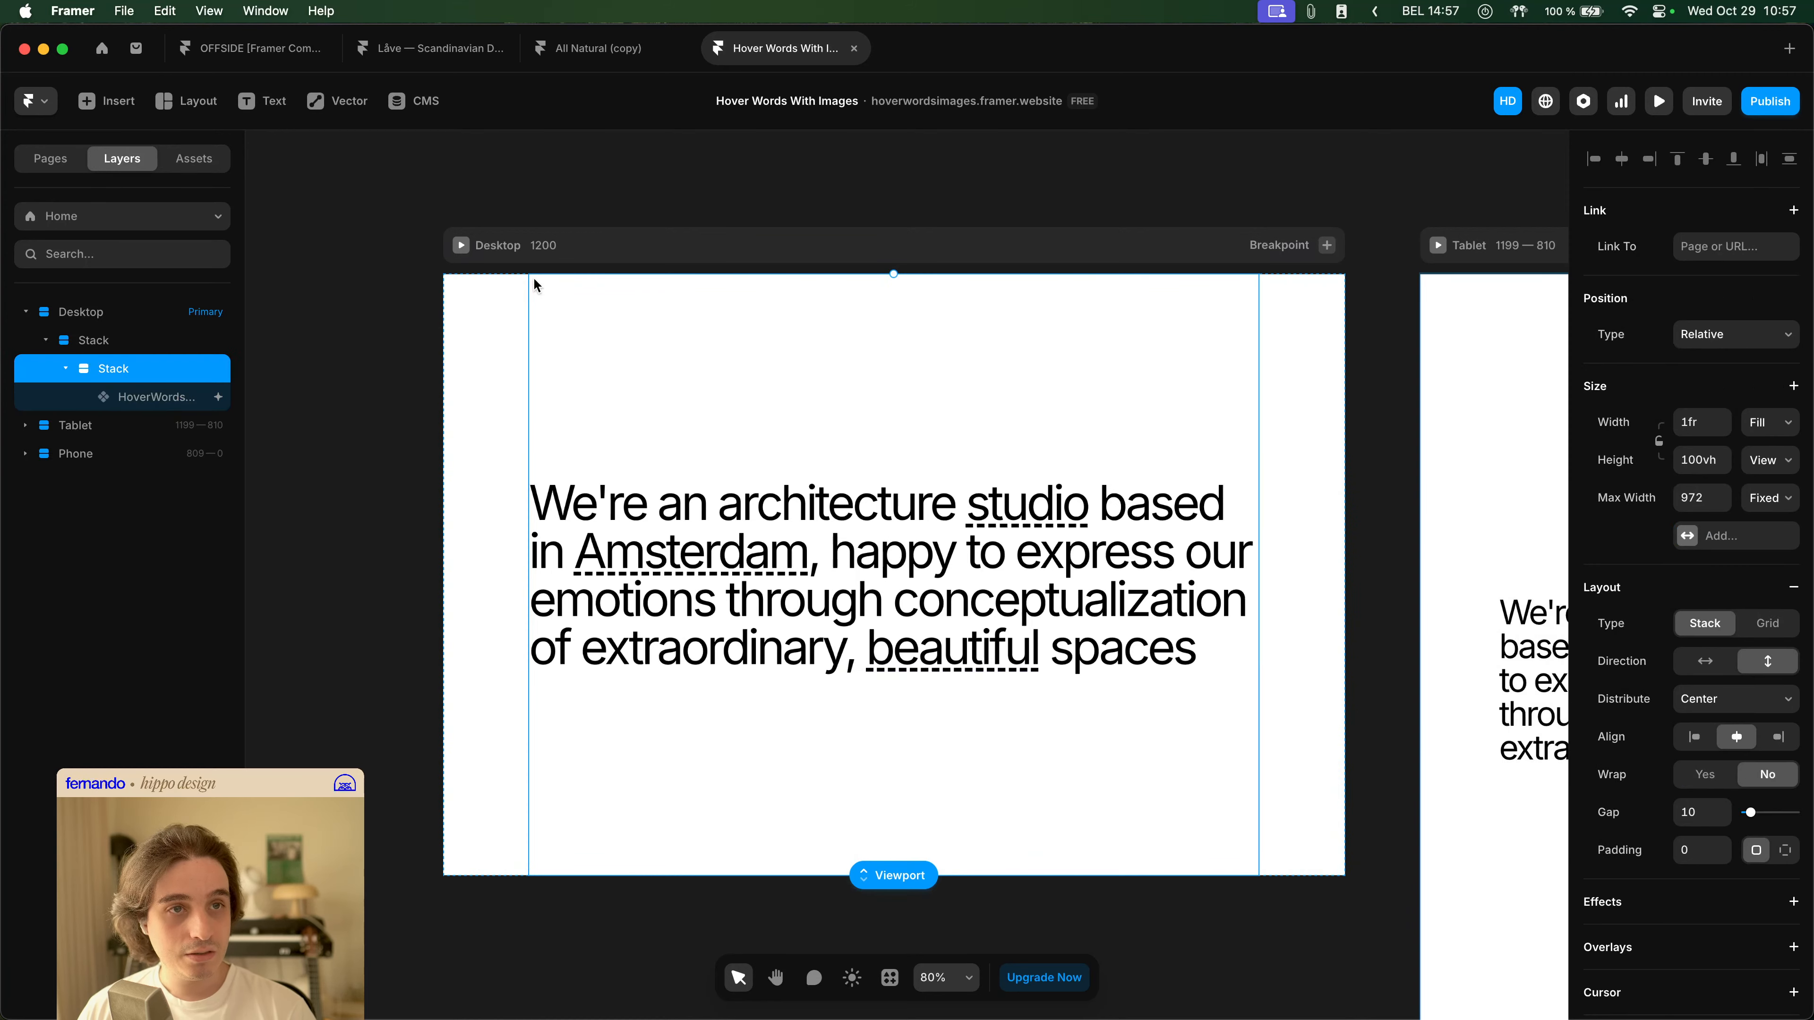
pyautogui.click(463, 246)
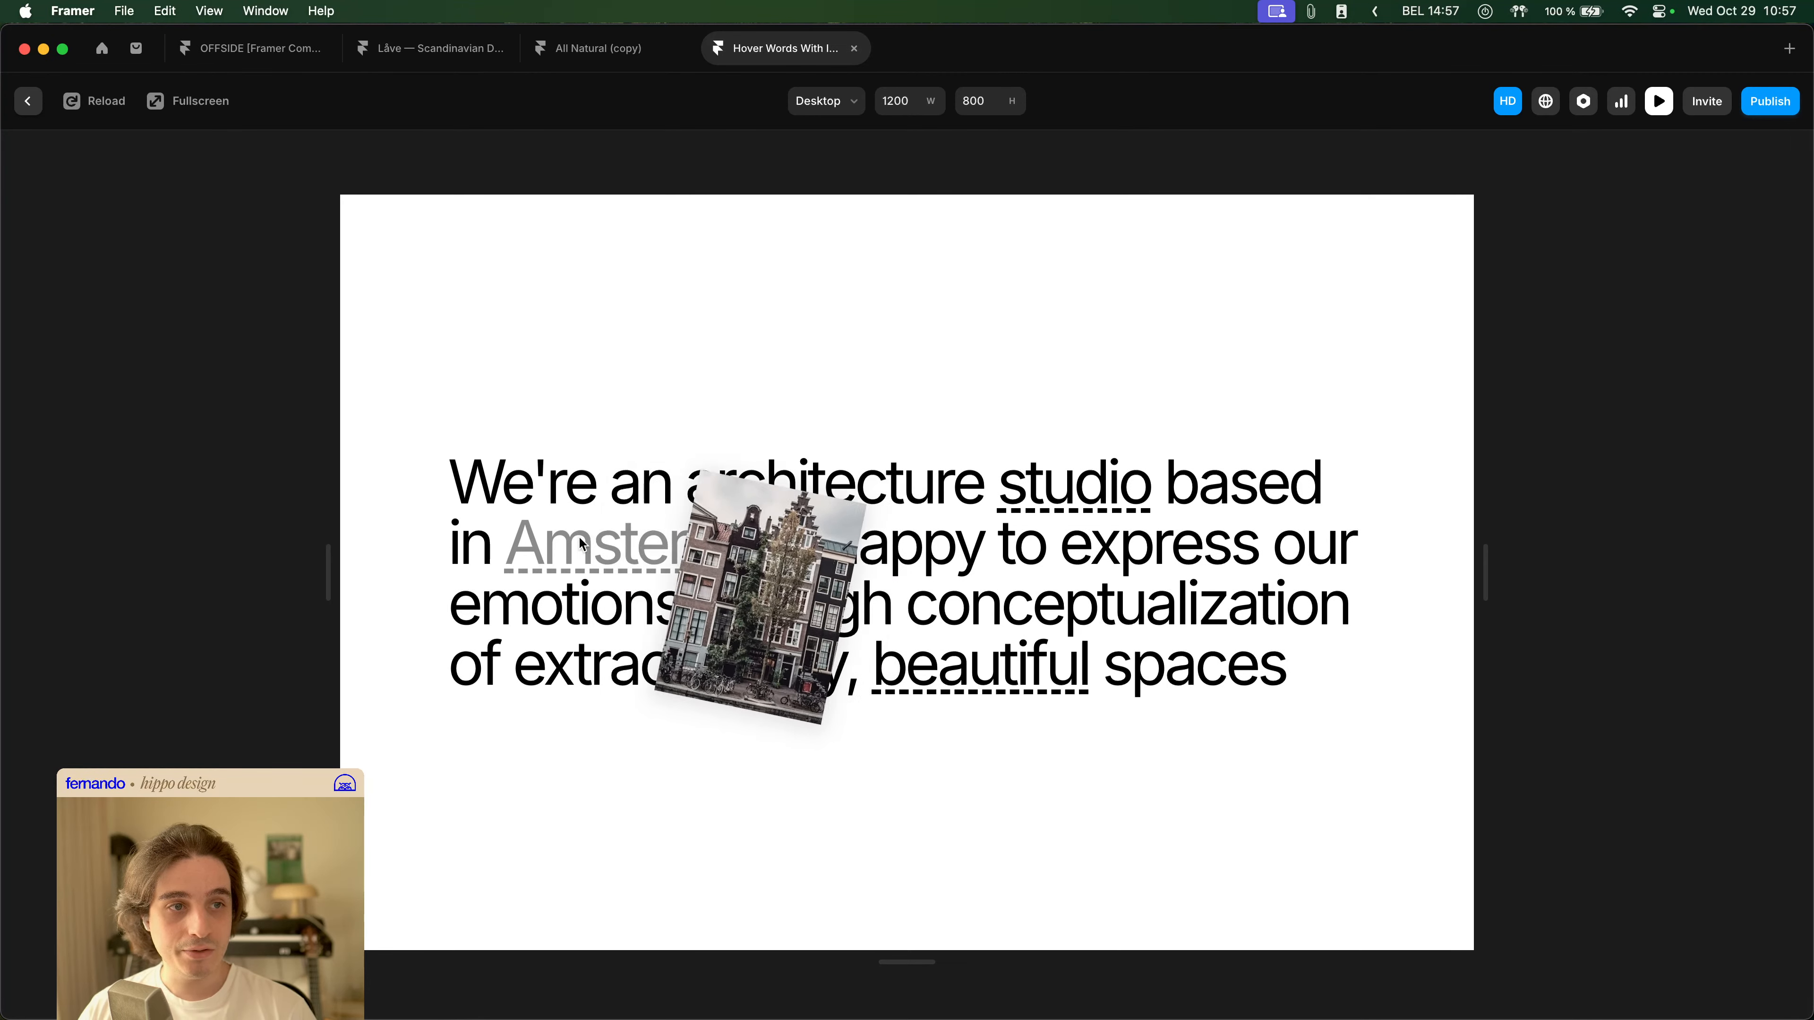
pyautogui.press('Escape')
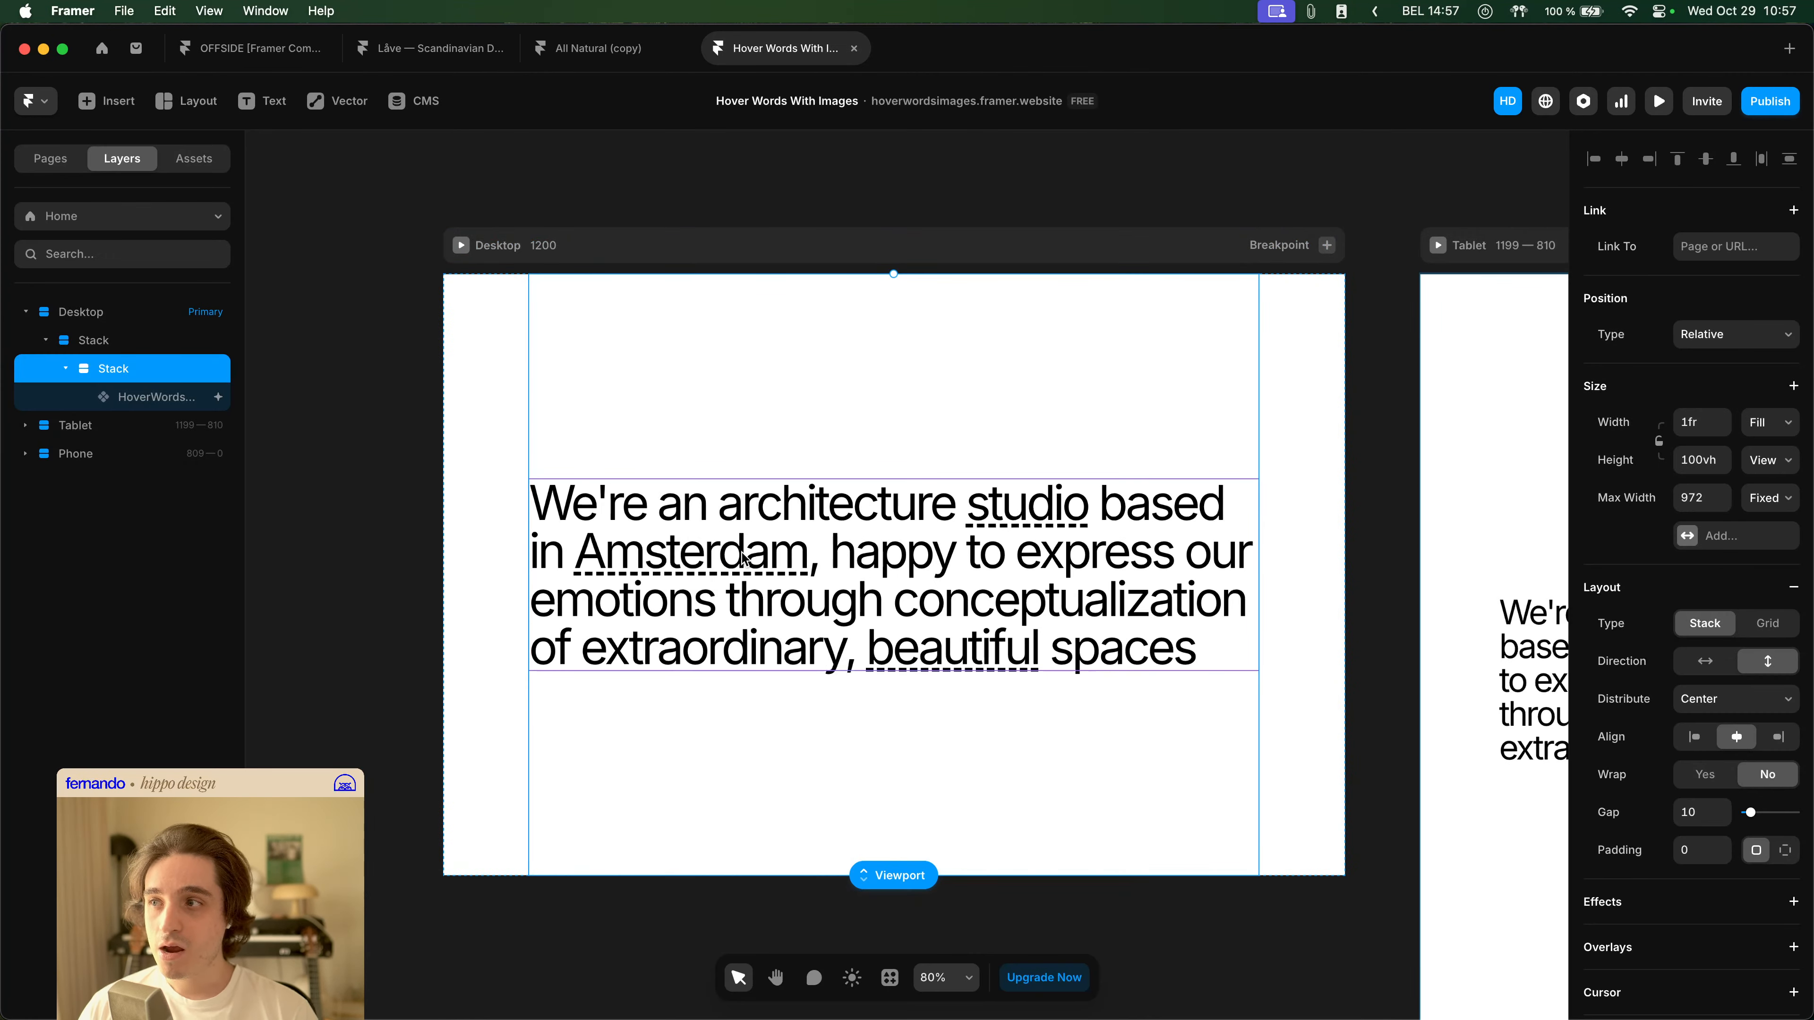
pyautogui.click(1030, 505)
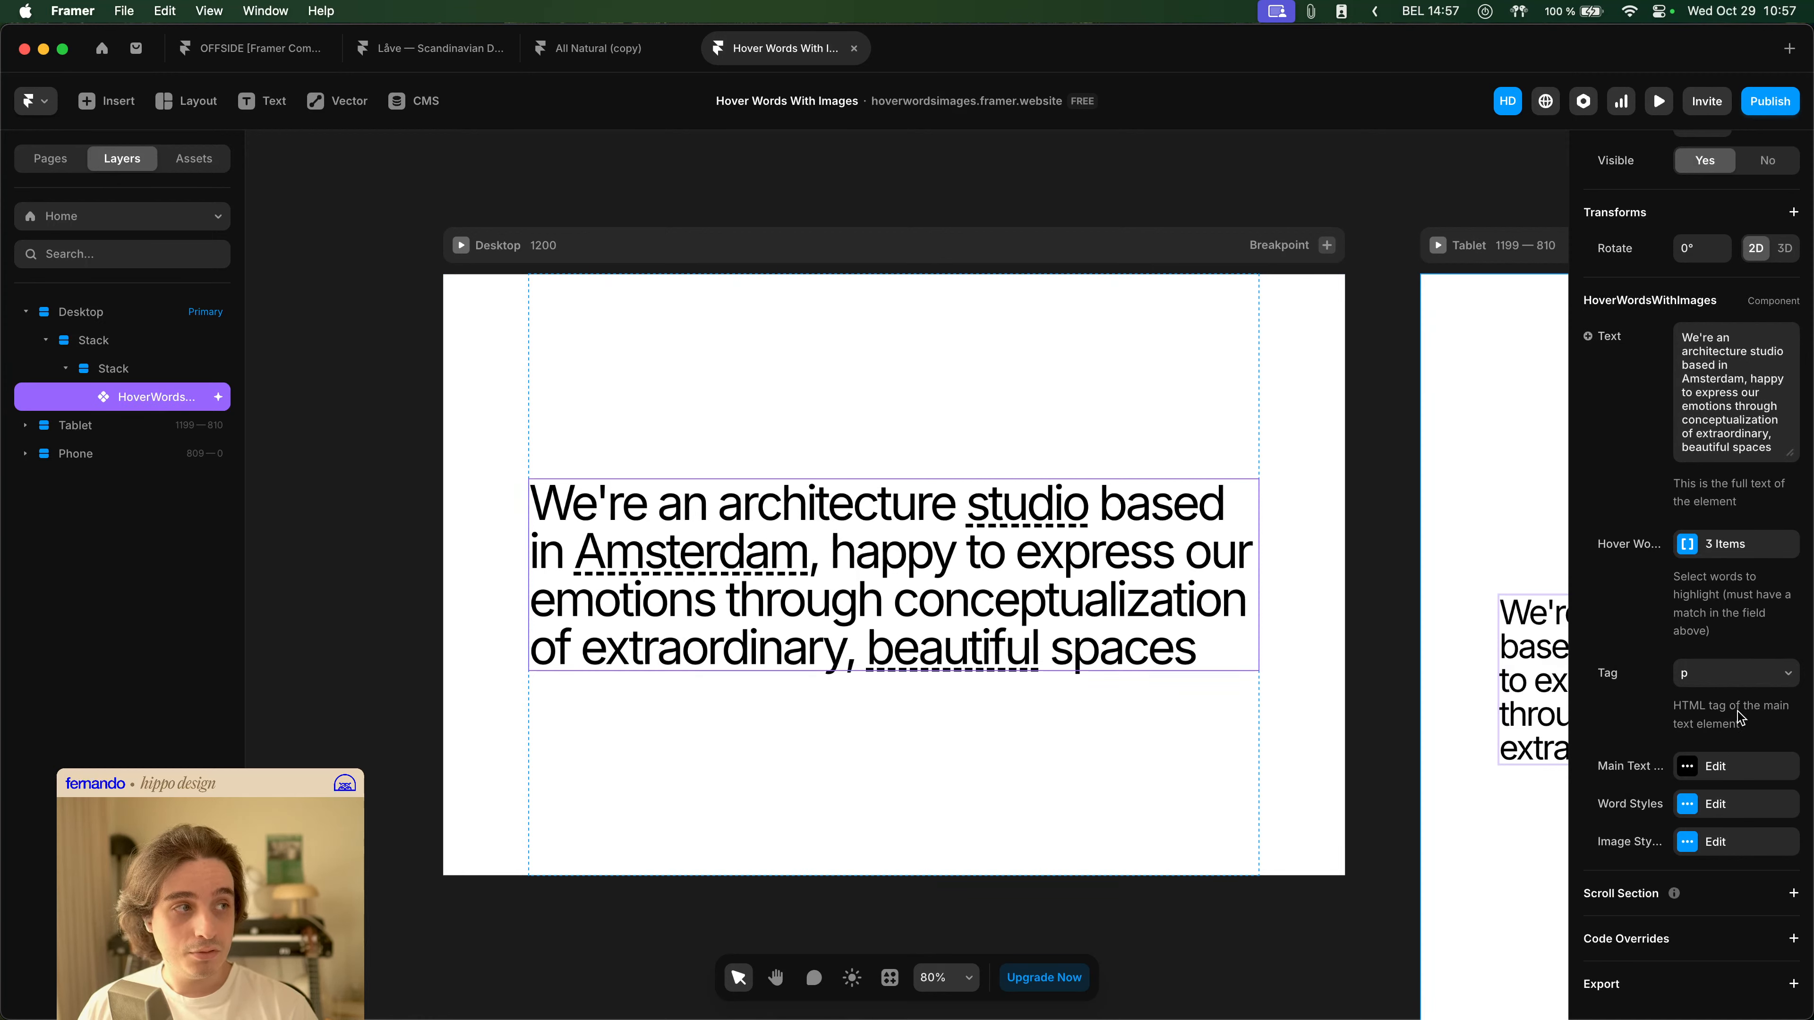
pyautogui.scroll(4, 1740, 718)
pyautogui.scroll(4, 1740, 718)
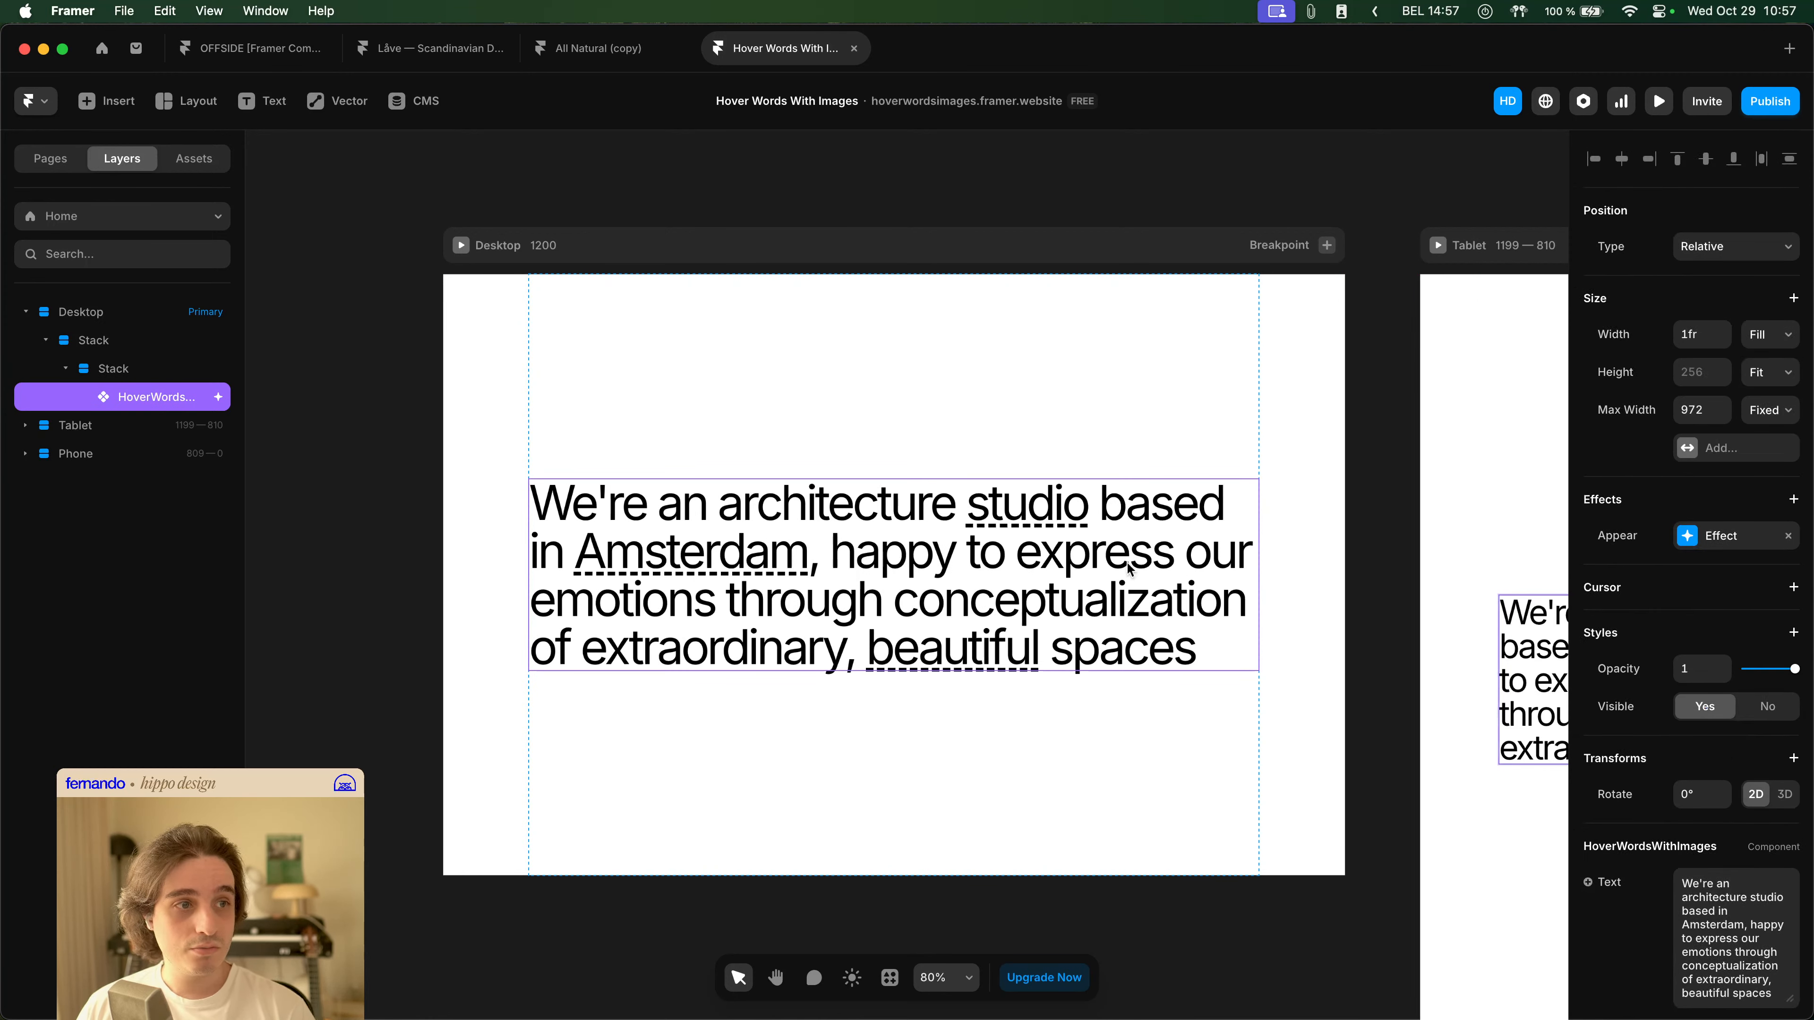
pyautogui.moveTo(973, 534); pyautogui.dragTo(934, 552)
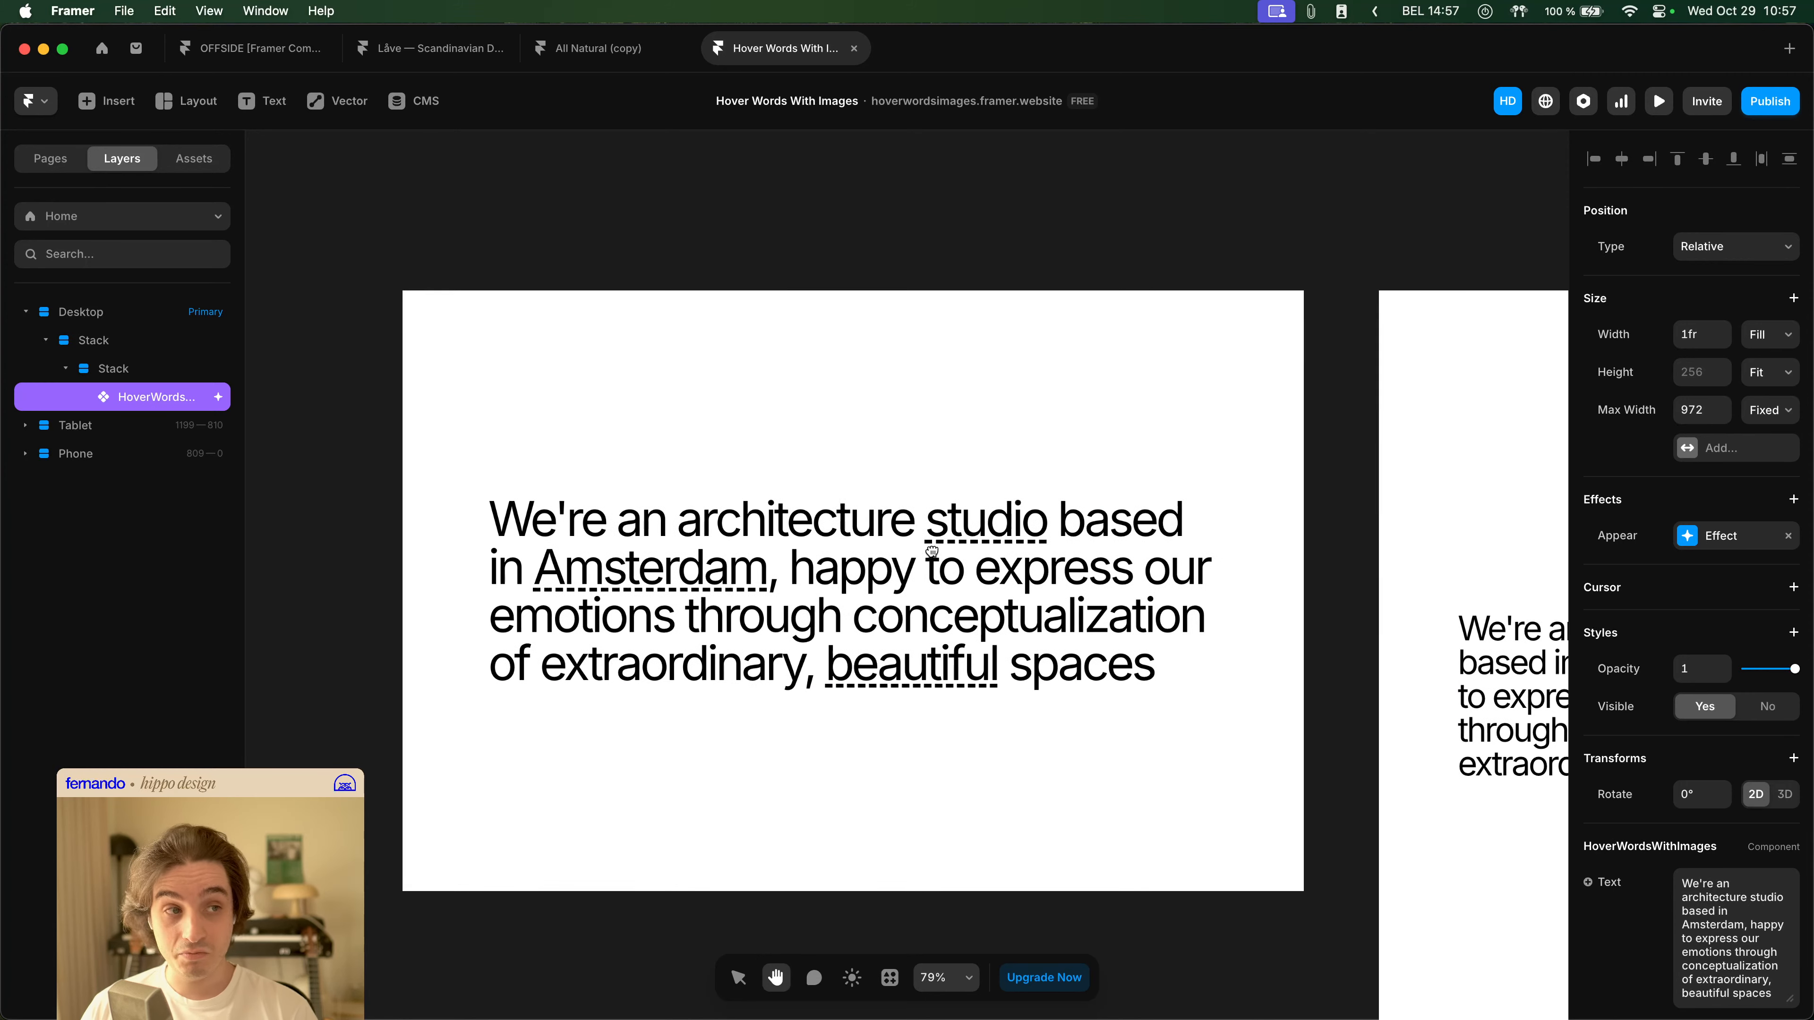
pyautogui.click(1317, 554)
pyautogui.click(1077, 569)
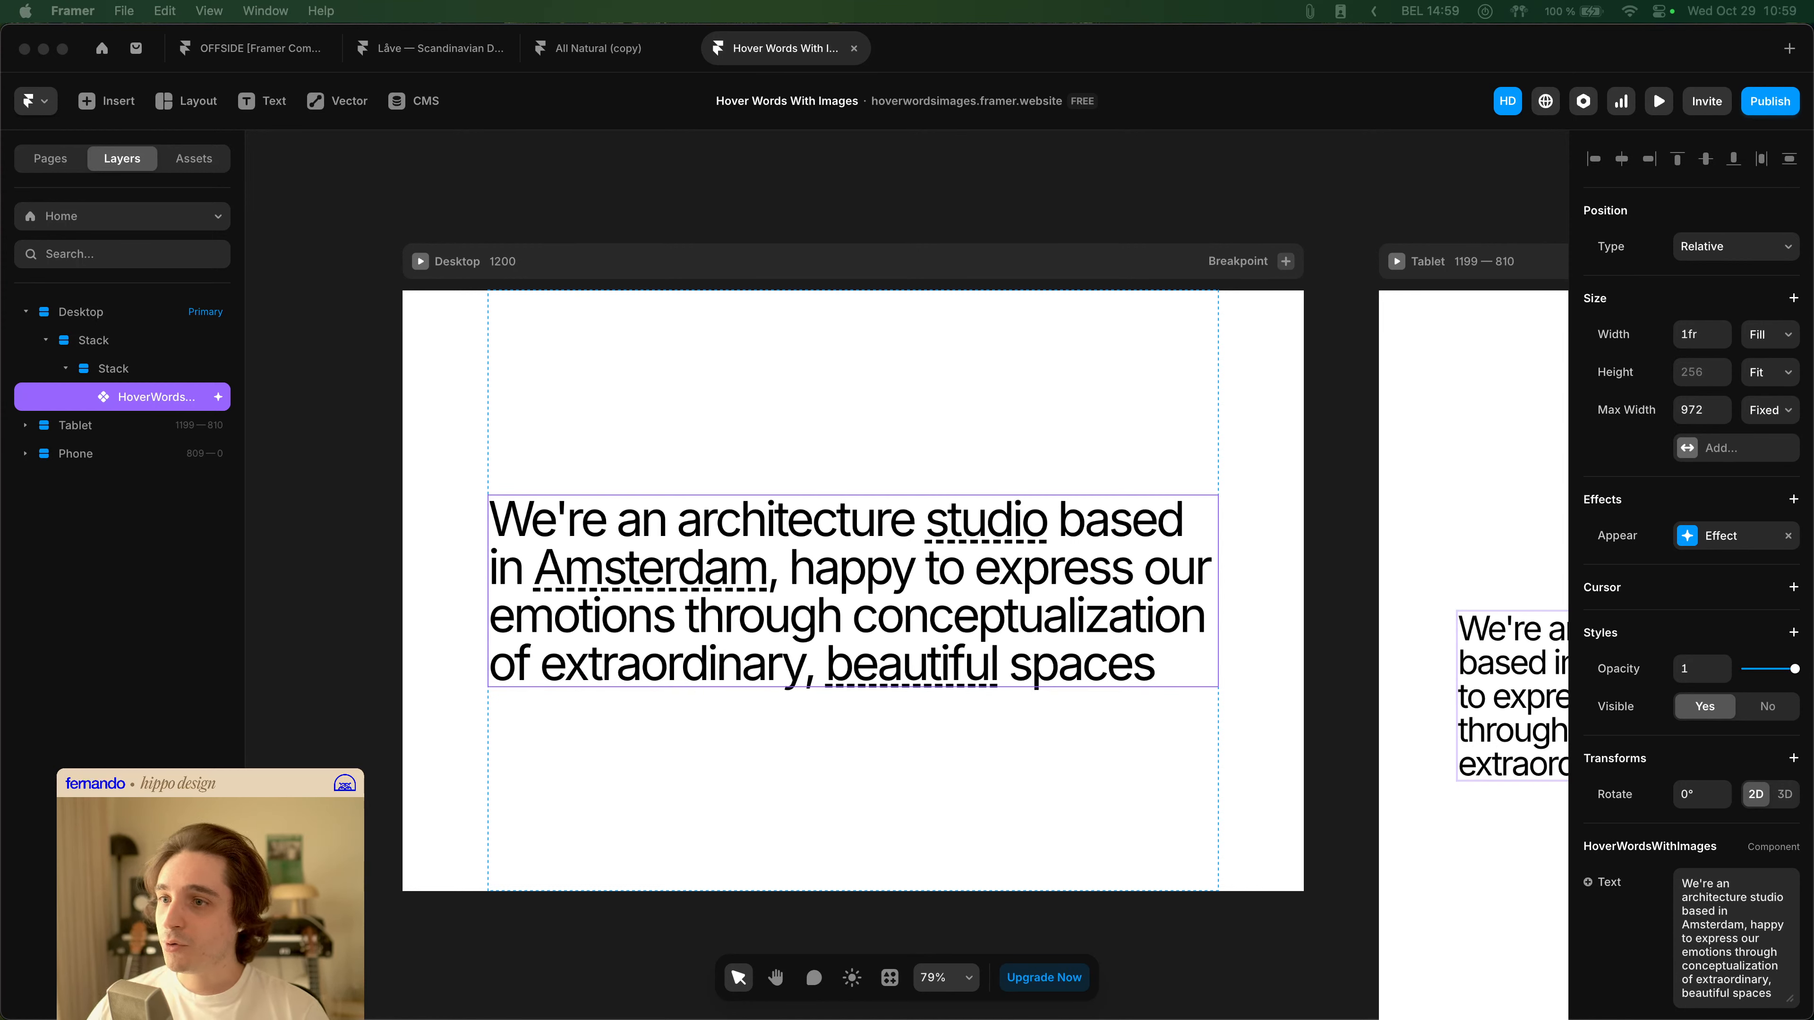
# Close the Hover Words With Images project and switch to the Låve project, passing through the OFFSIDE project.
pyautogui.click(790, 427)
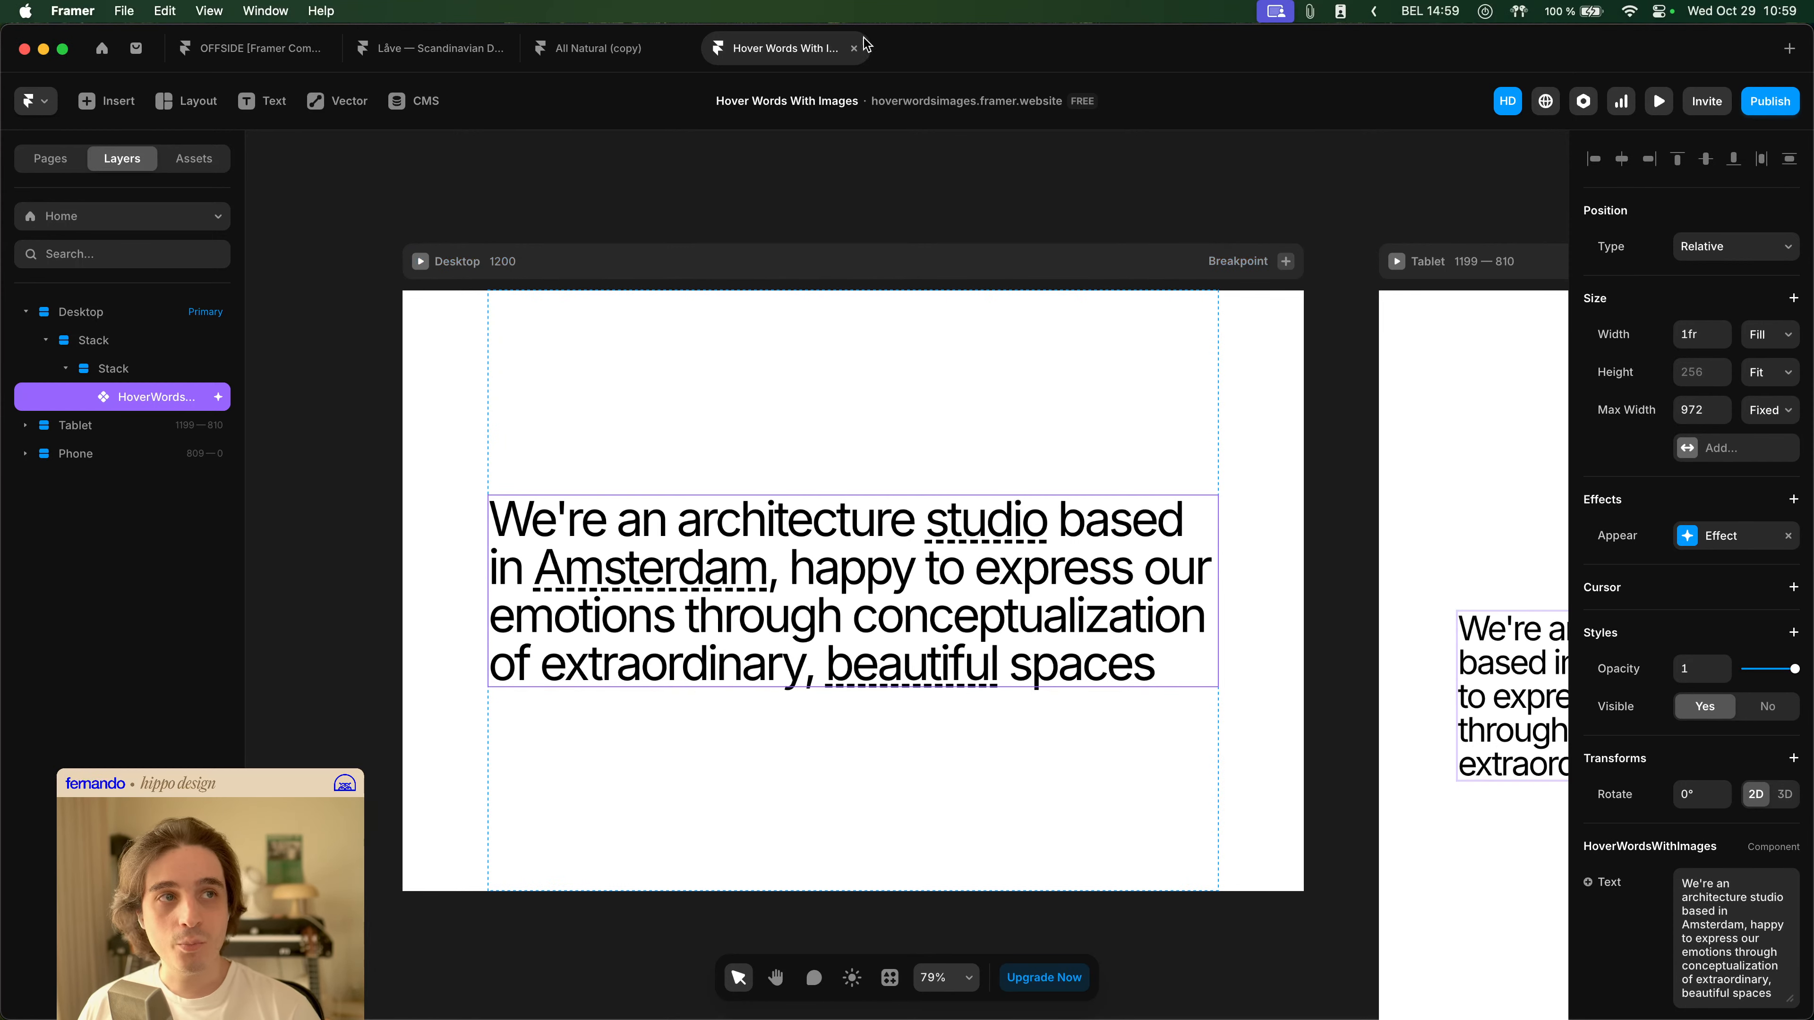
pyautogui.click(854, 49)
pyautogui.click(269, 57)
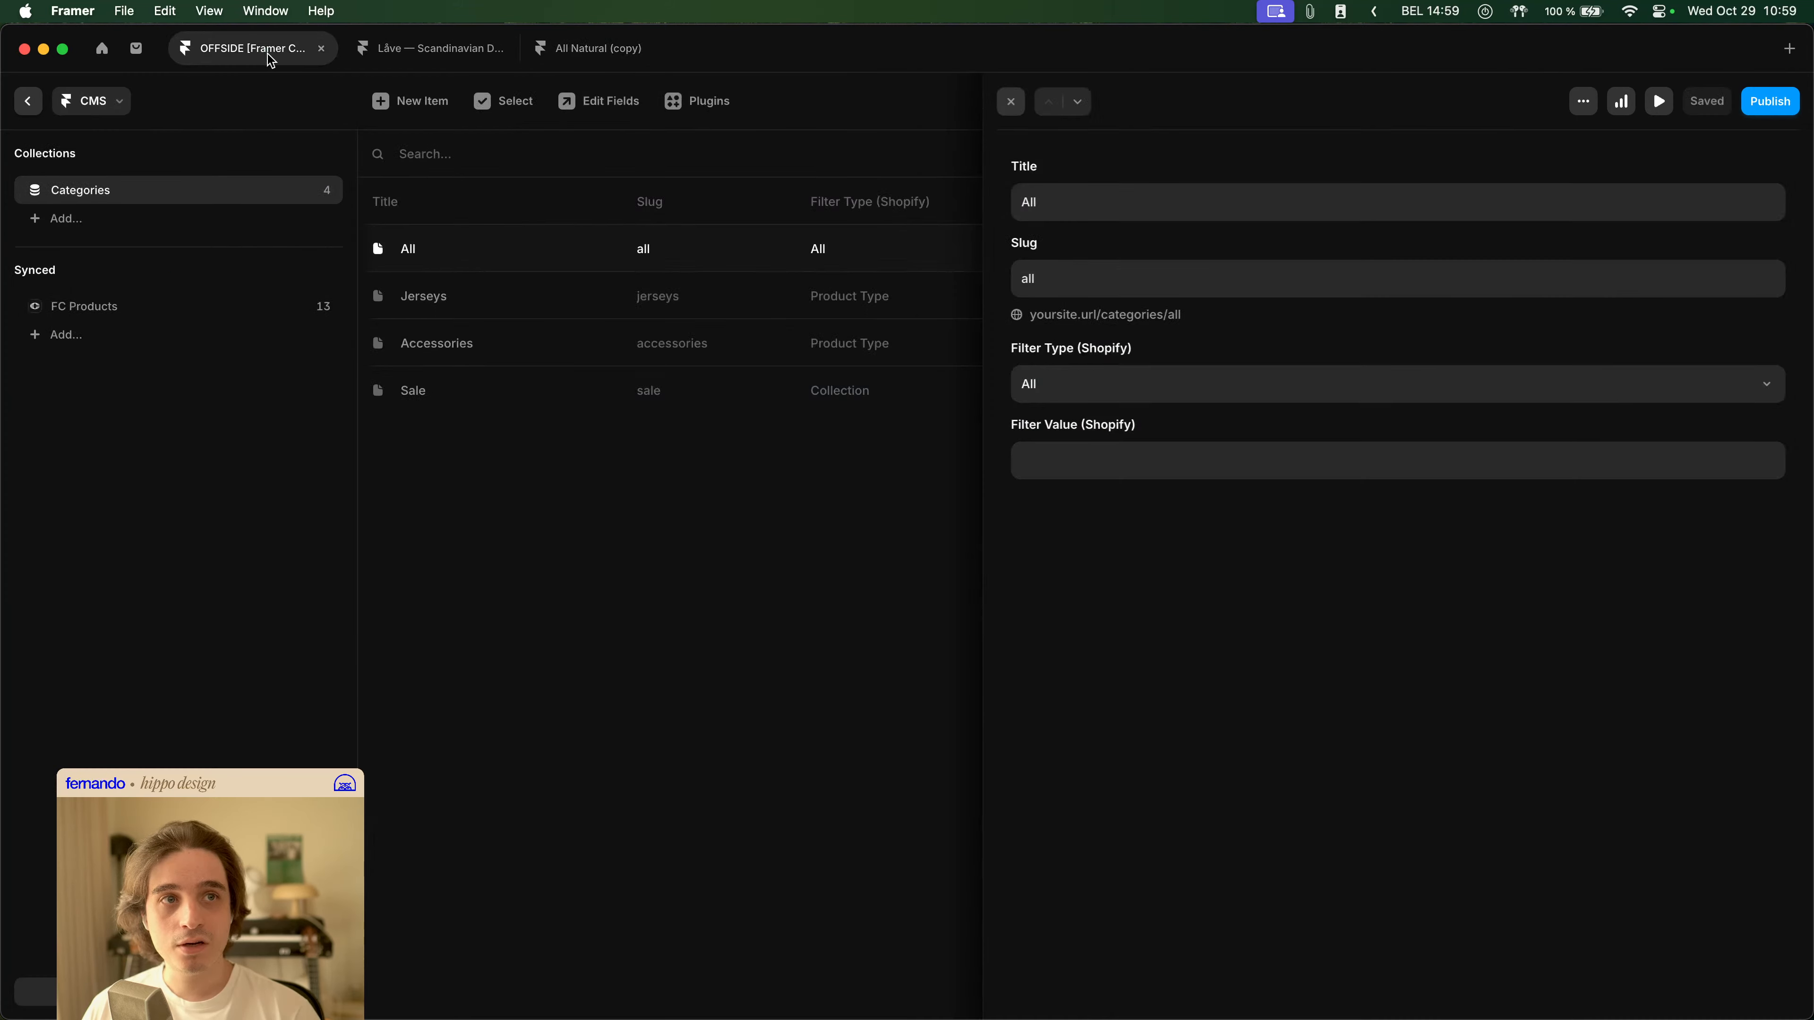
pyautogui.click(416, 66)
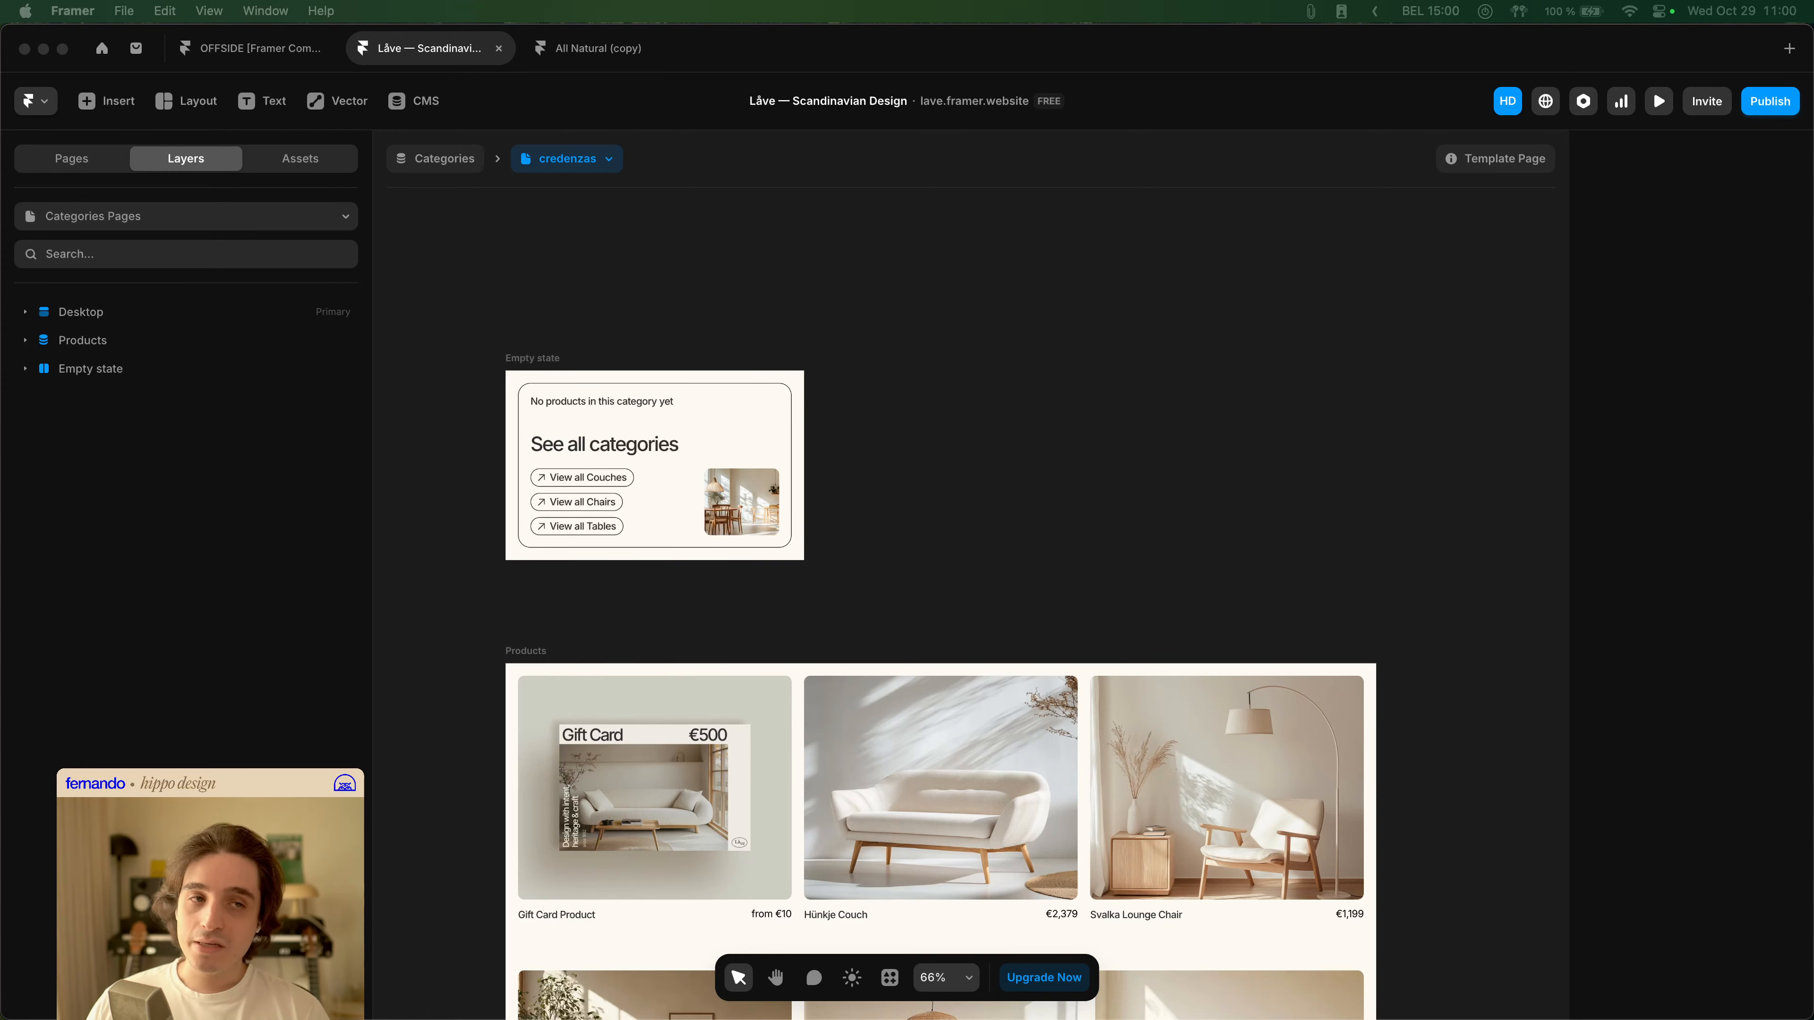
# Look over the Låve category template page, from the empty state and products designs to its product catalog display.
pyautogui.scroll(-3, 964, 472)
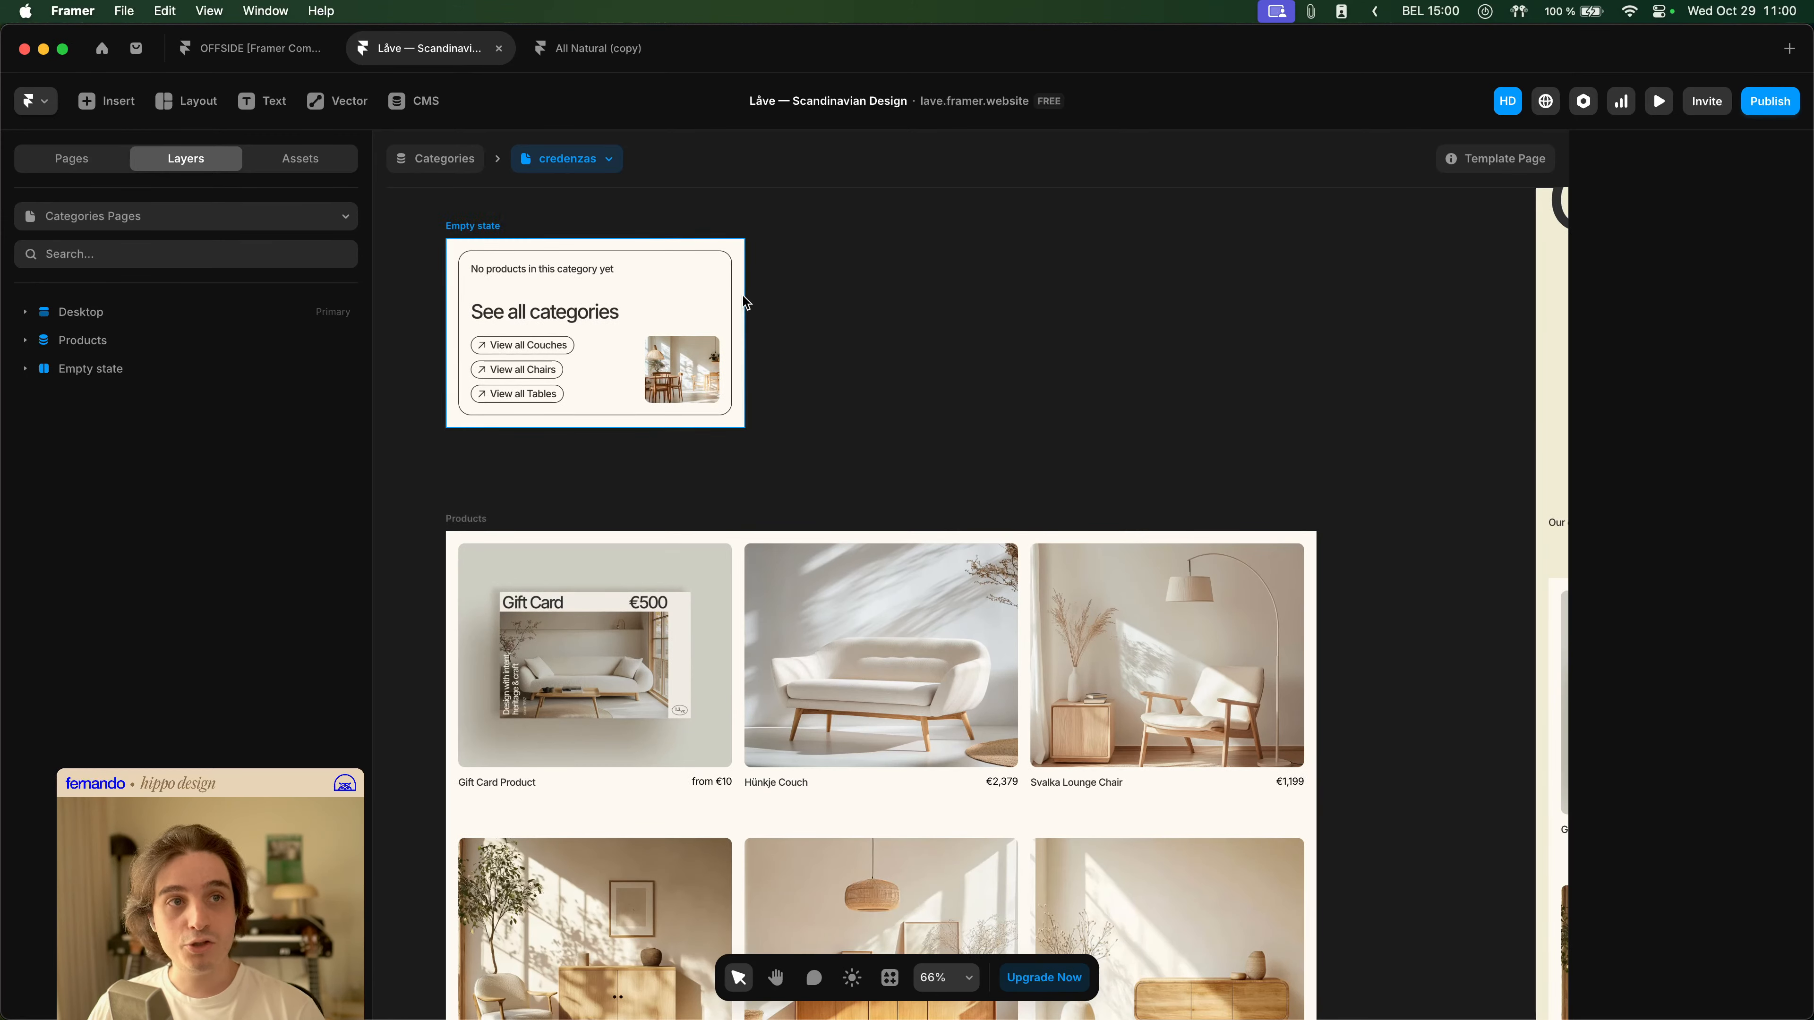
pyautogui.scroll(-5, 742, 296)
pyautogui.press('space')
pyautogui.moveTo(1055, 318); pyautogui.dragTo(871, 323)
pyautogui.moveTo(1133, 298); pyautogui.dragTo(802, 371)
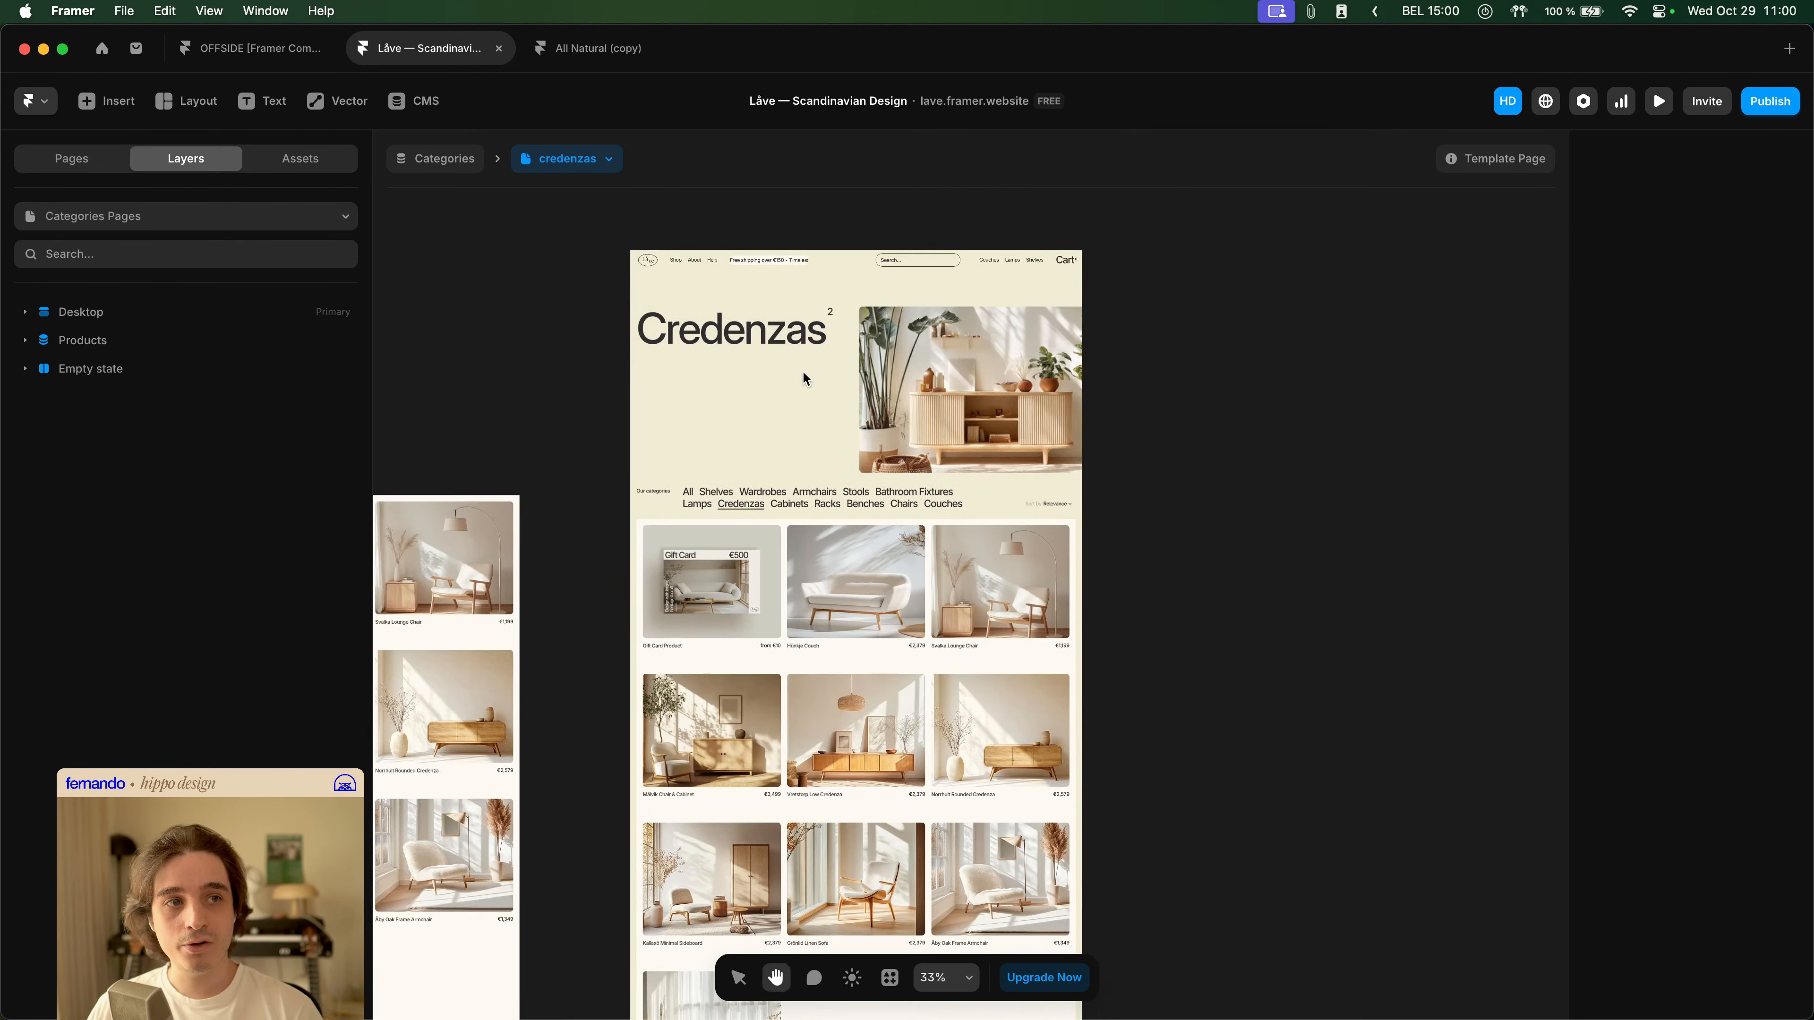
pyautogui.click(843, 580)
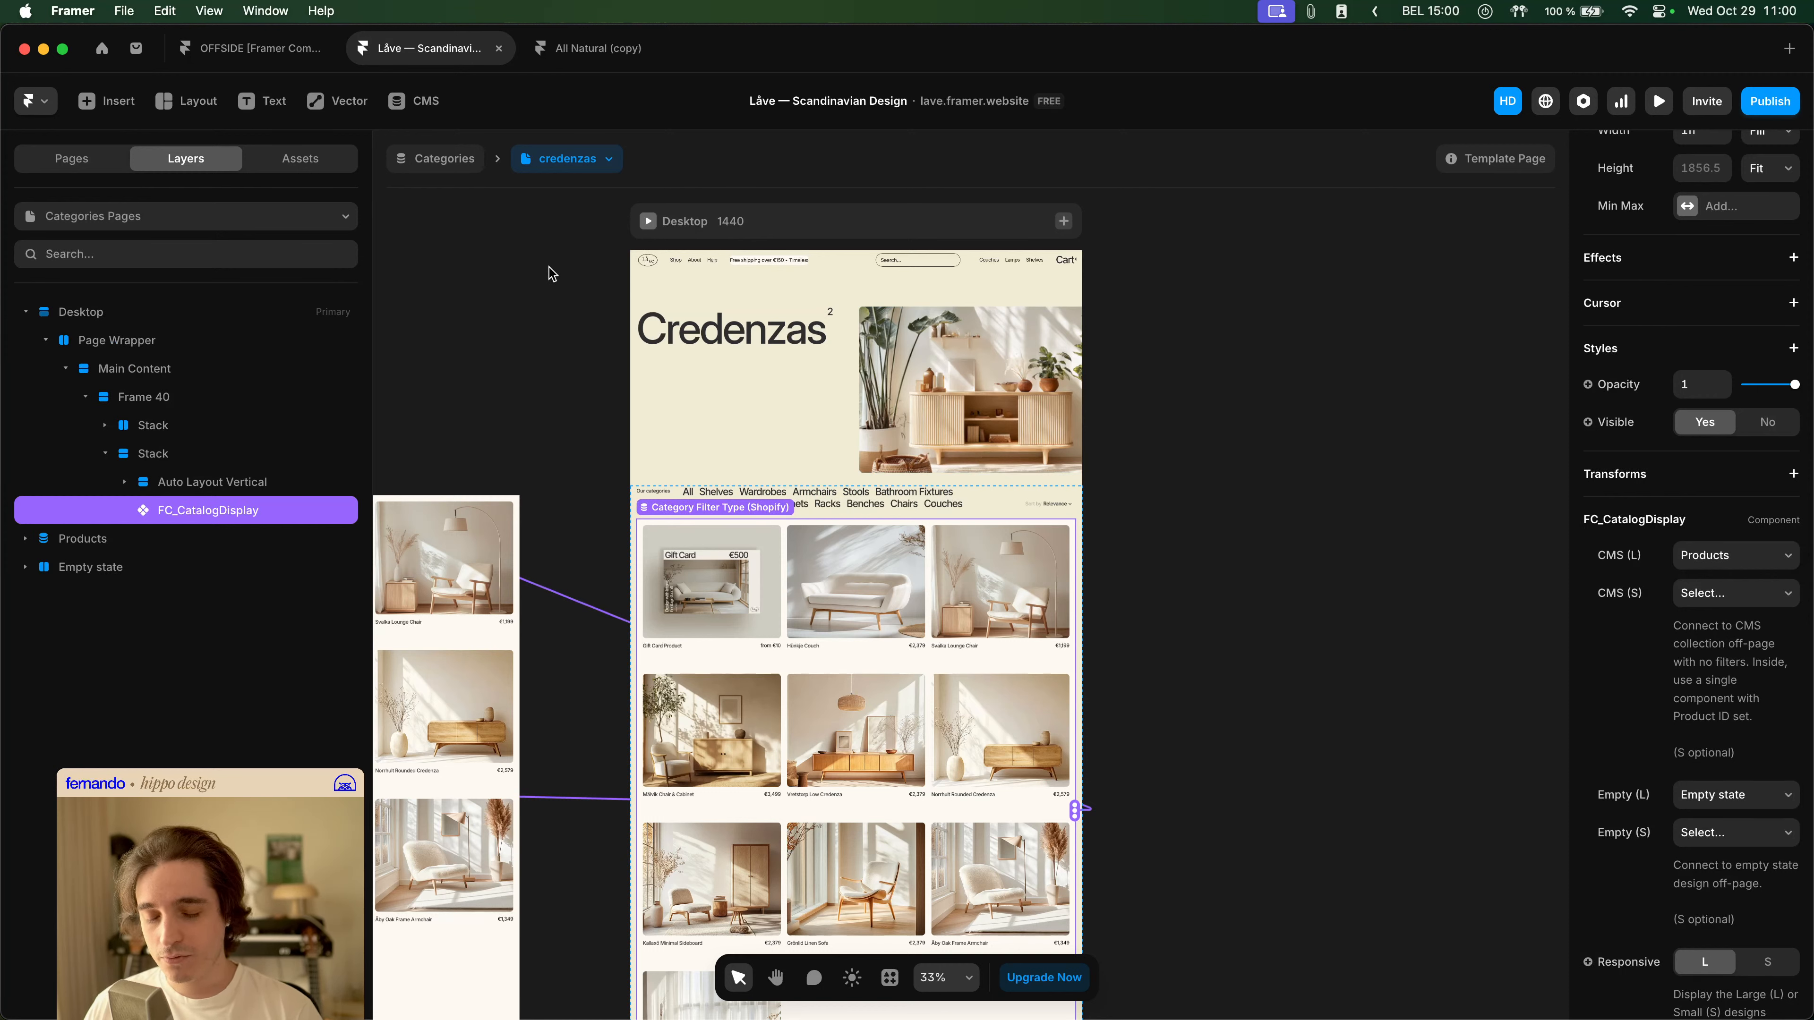
# Switch to the OFFSIDE project, leave its open CMS item and view the Jerseys category page with its breakpoints.
pyautogui.click(262, 52)
pyautogui.press('Escape')
pyautogui.press('Escape')
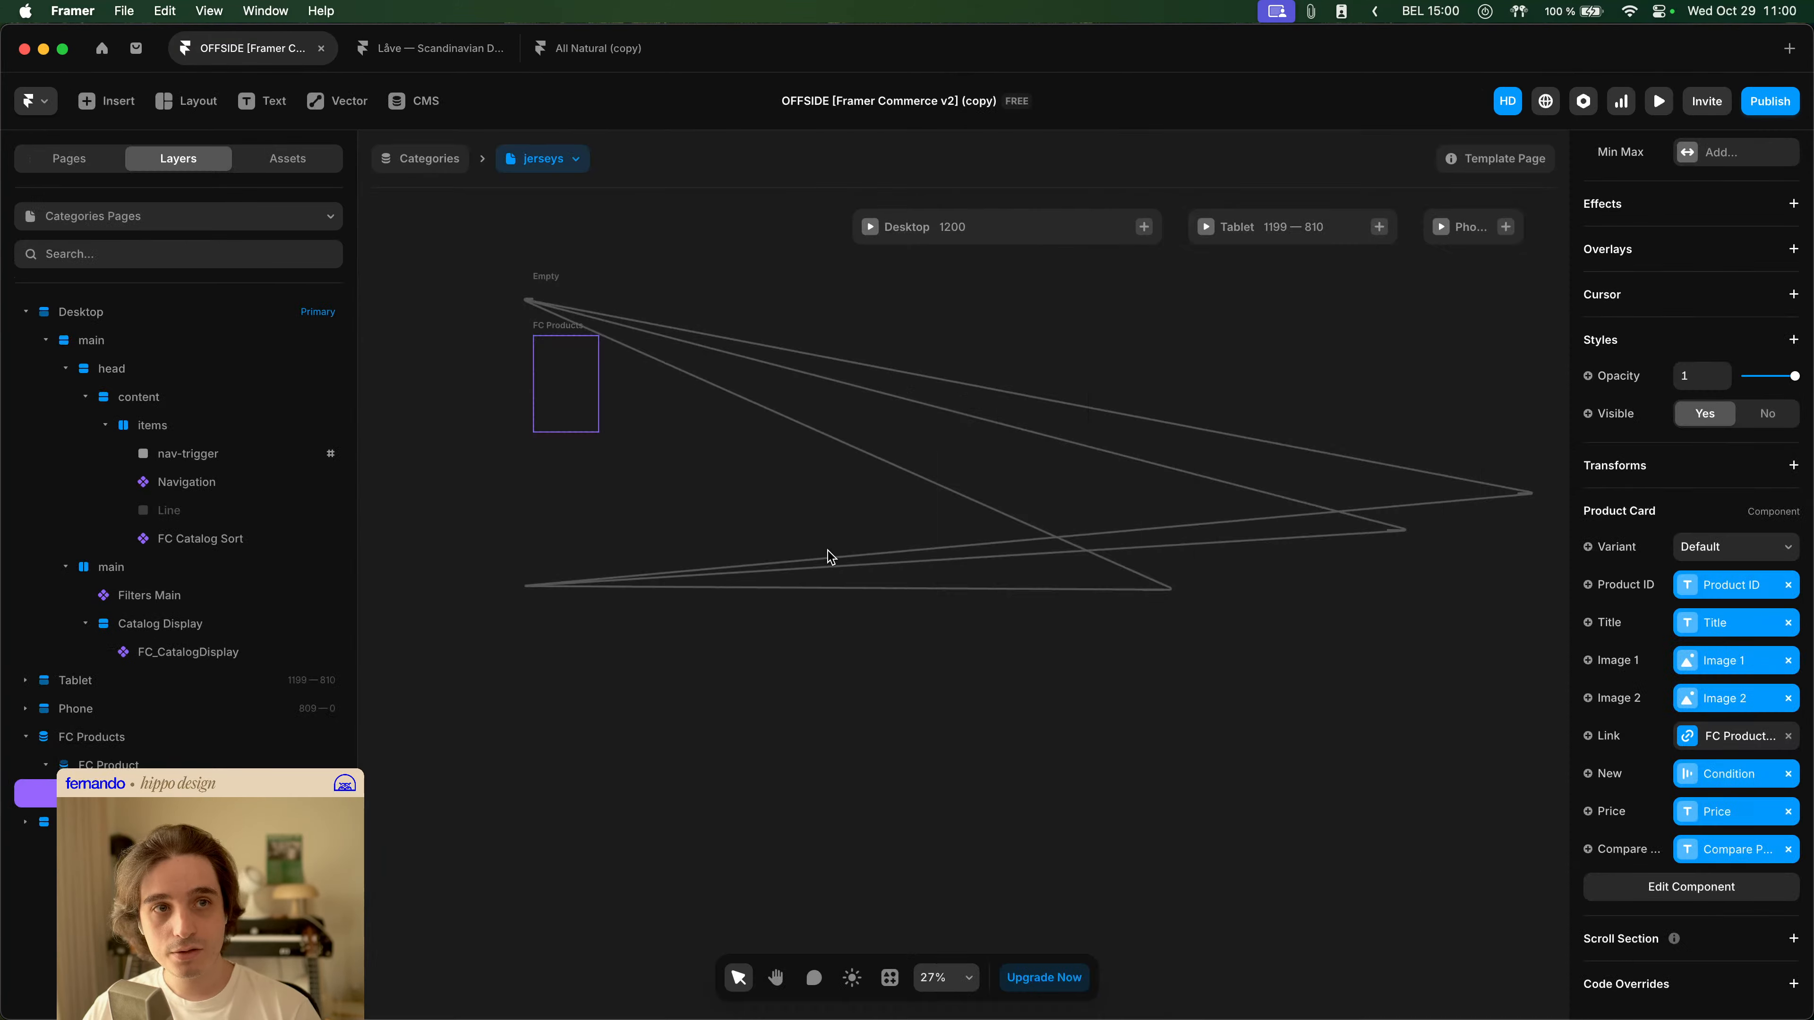
pyautogui.click(736, 229)
pyautogui.moveTo(764, 236); pyautogui.dragTo(670, 243)
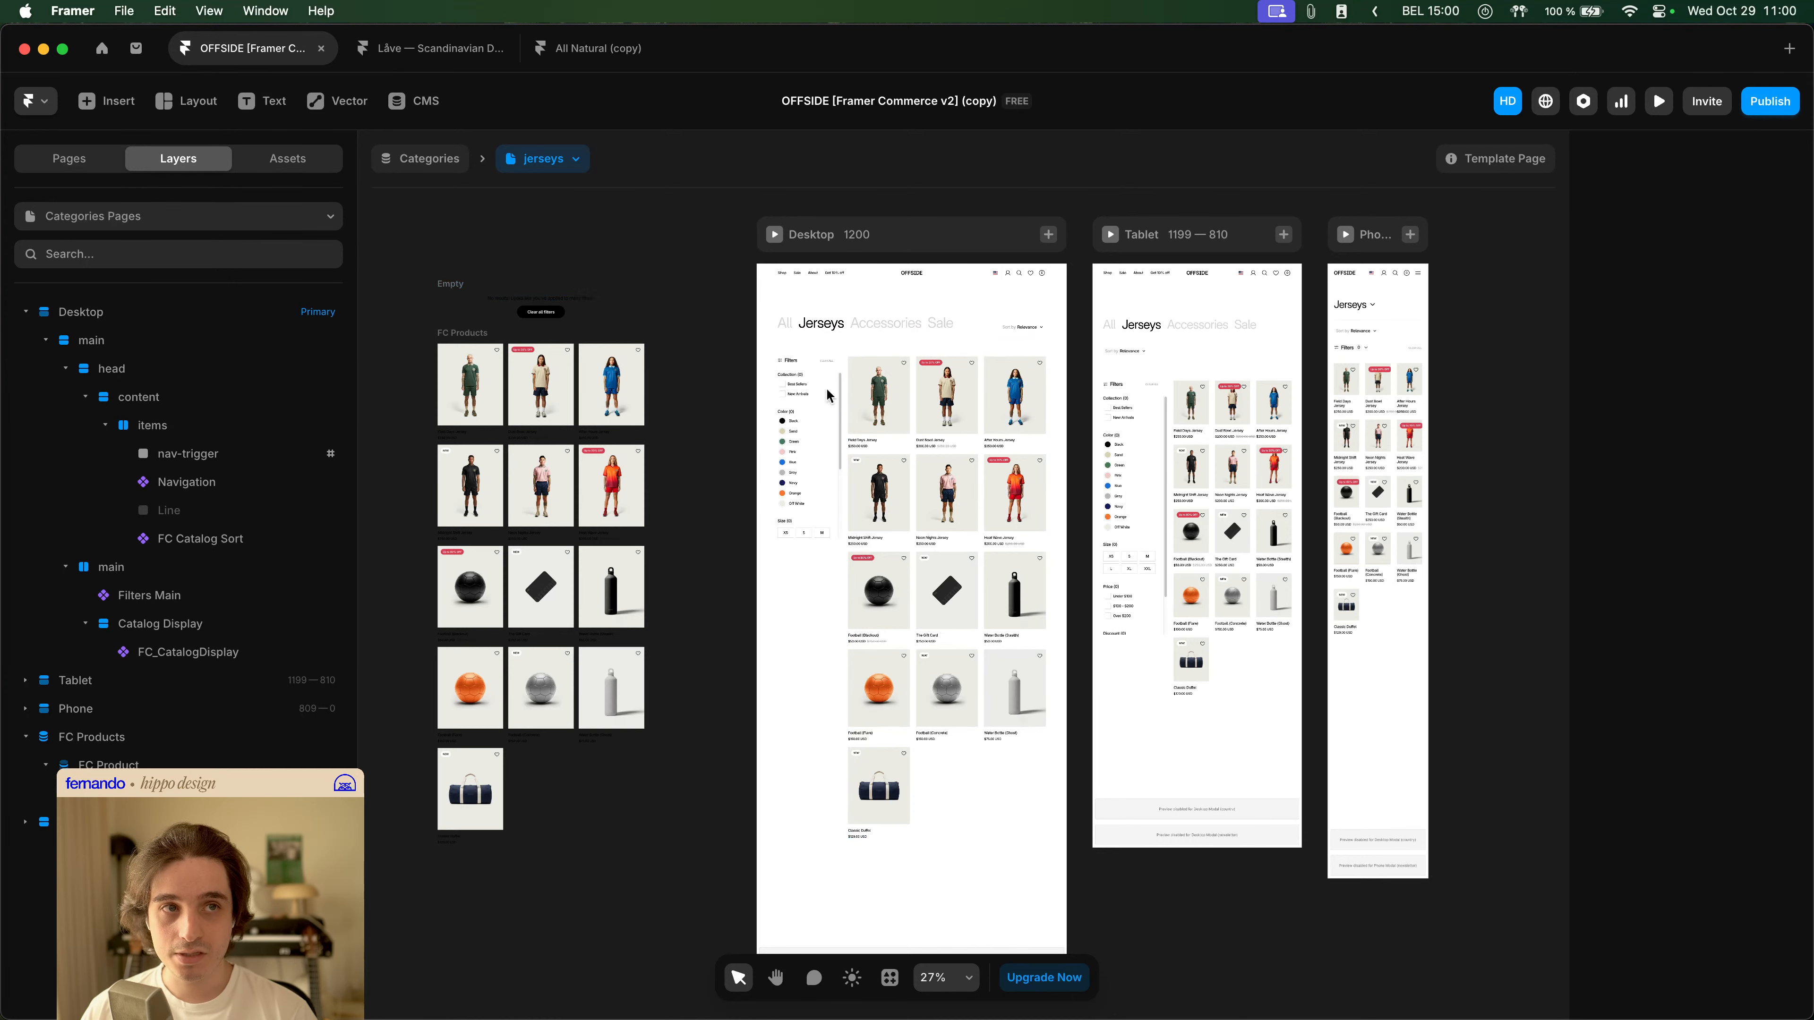
# Open the OFFSIDE project's CMS to view the synced FC Products collection, then leave it.
pyautogui.click(410, 101)
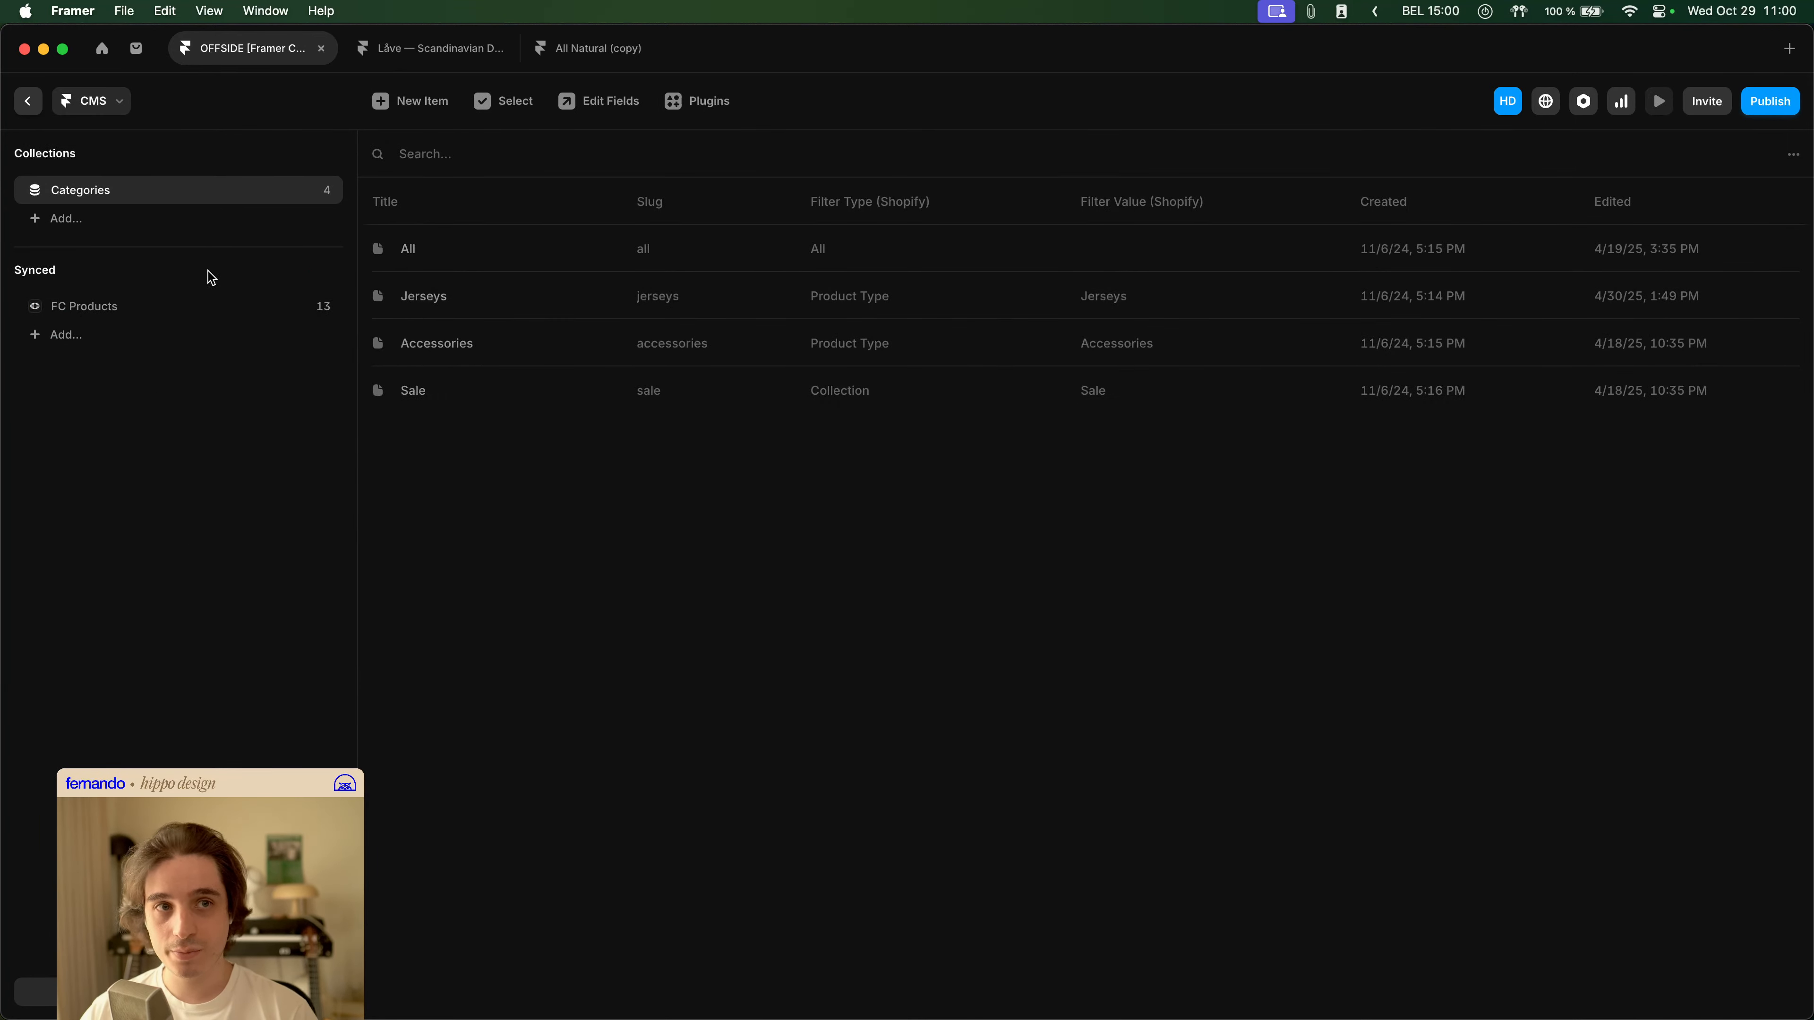
pyautogui.click(166, 307)
pyautogui.press('Escape')
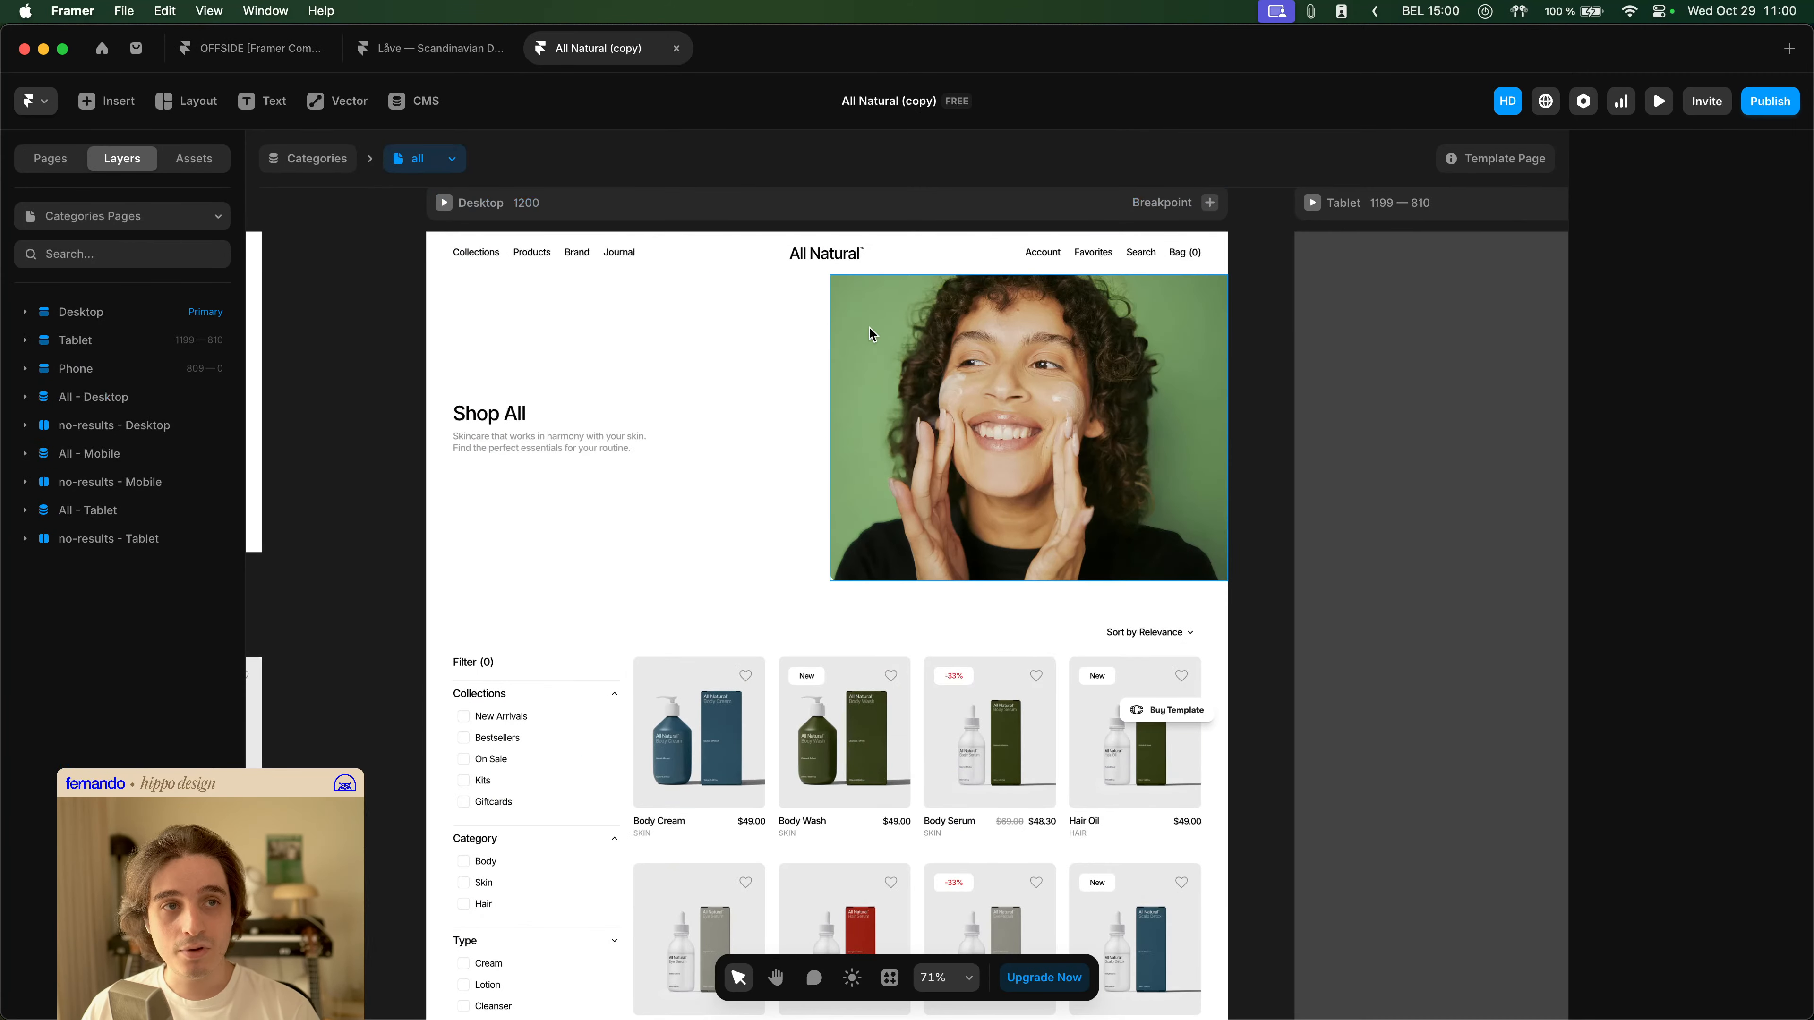
# Examine the All Natural category template page across its breakpoints, along with its off-page product list and no-results designs.
pyautogui.scroll(-3, 629, 291)
pyautogui.scroll(-4, 647, 297)
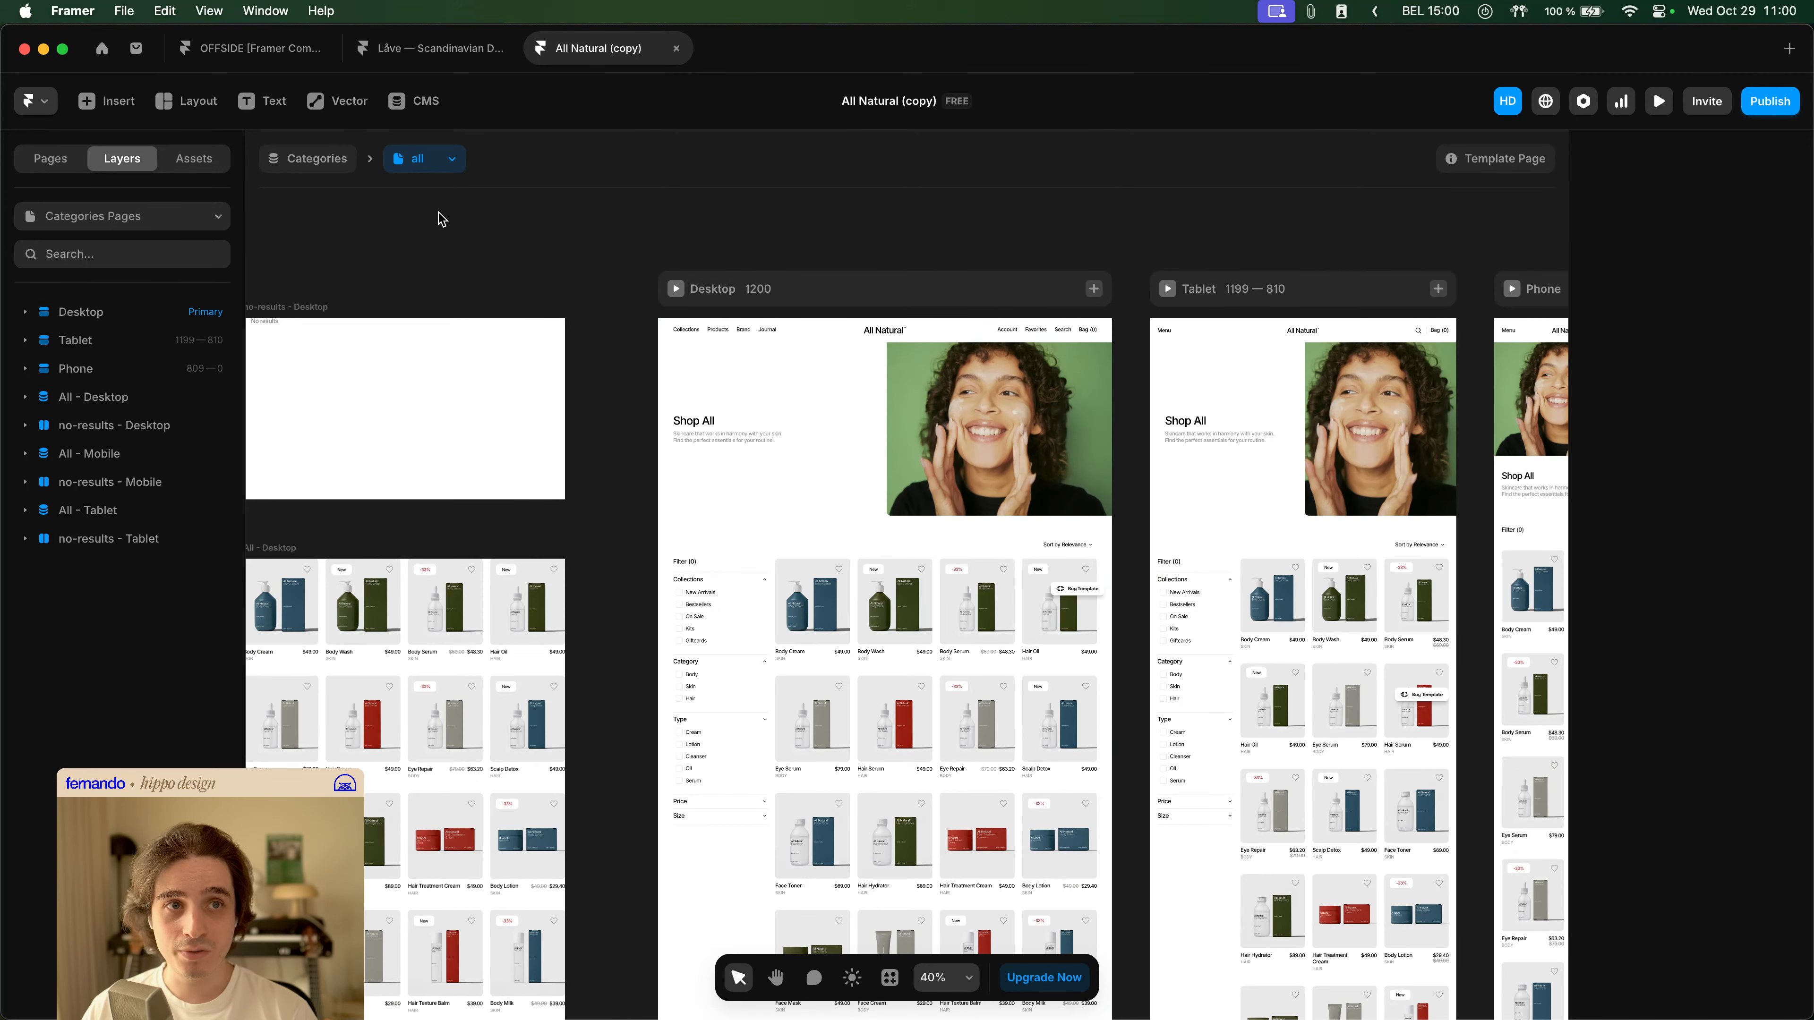
pyautogui.moveTo(877, 254); pyautogui.dragTo(918, 248)
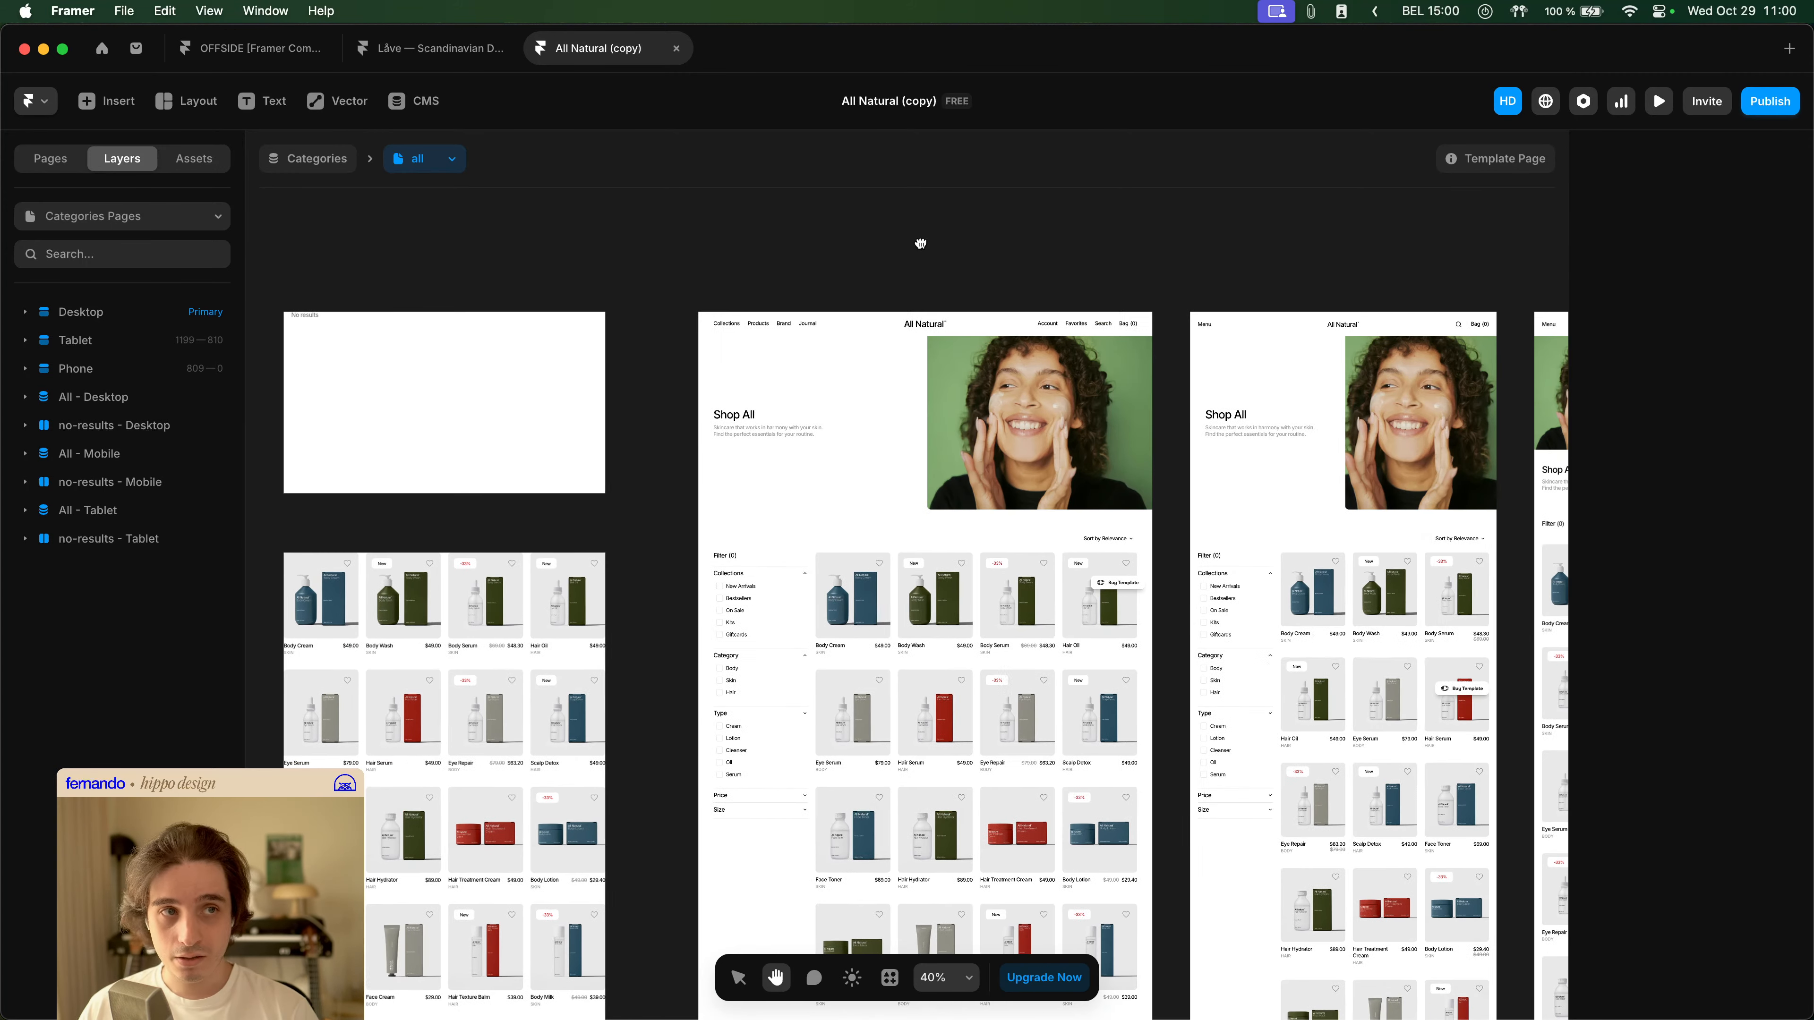
pyautogui.scroll(-3, 919, 247)
pyautogui.moveTo(873, 526); pyautogui.dragTo(812, 379)
pyautogui.press('v')
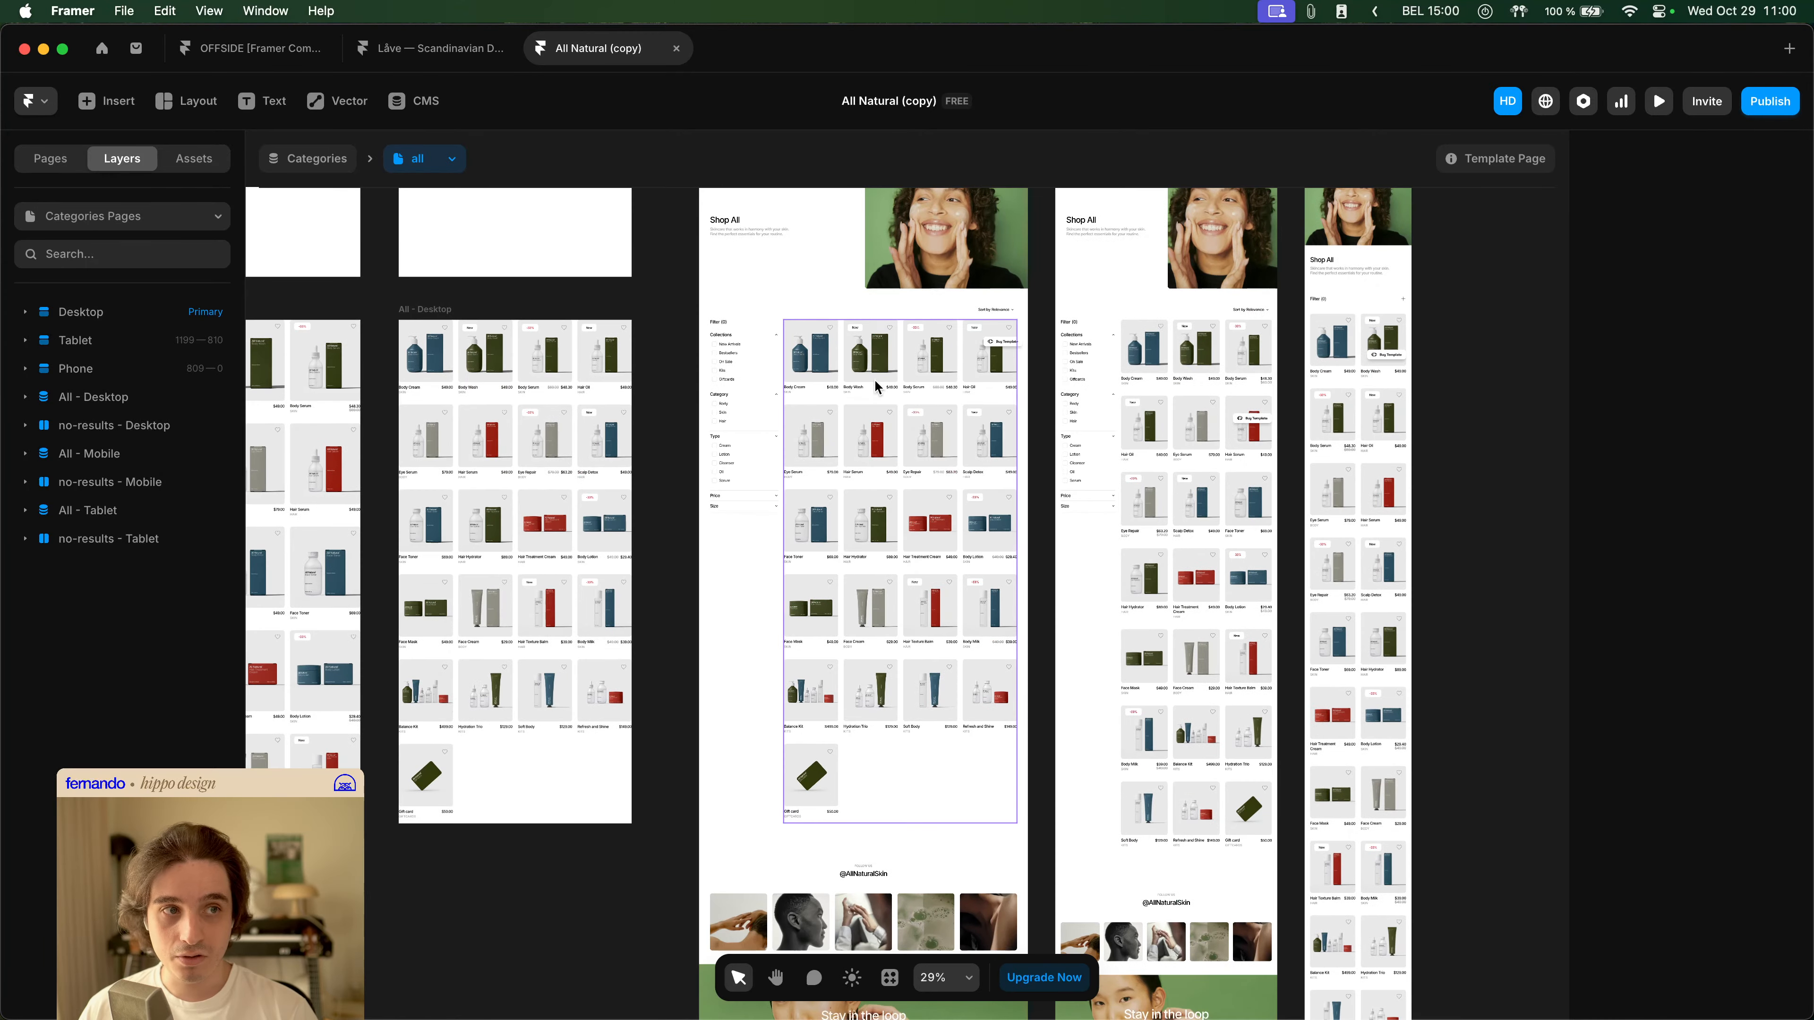
pyautogui.click(874, 380)
pyautogui.scroll(-3, 657, 670)
pyautogui.click(659, 669)
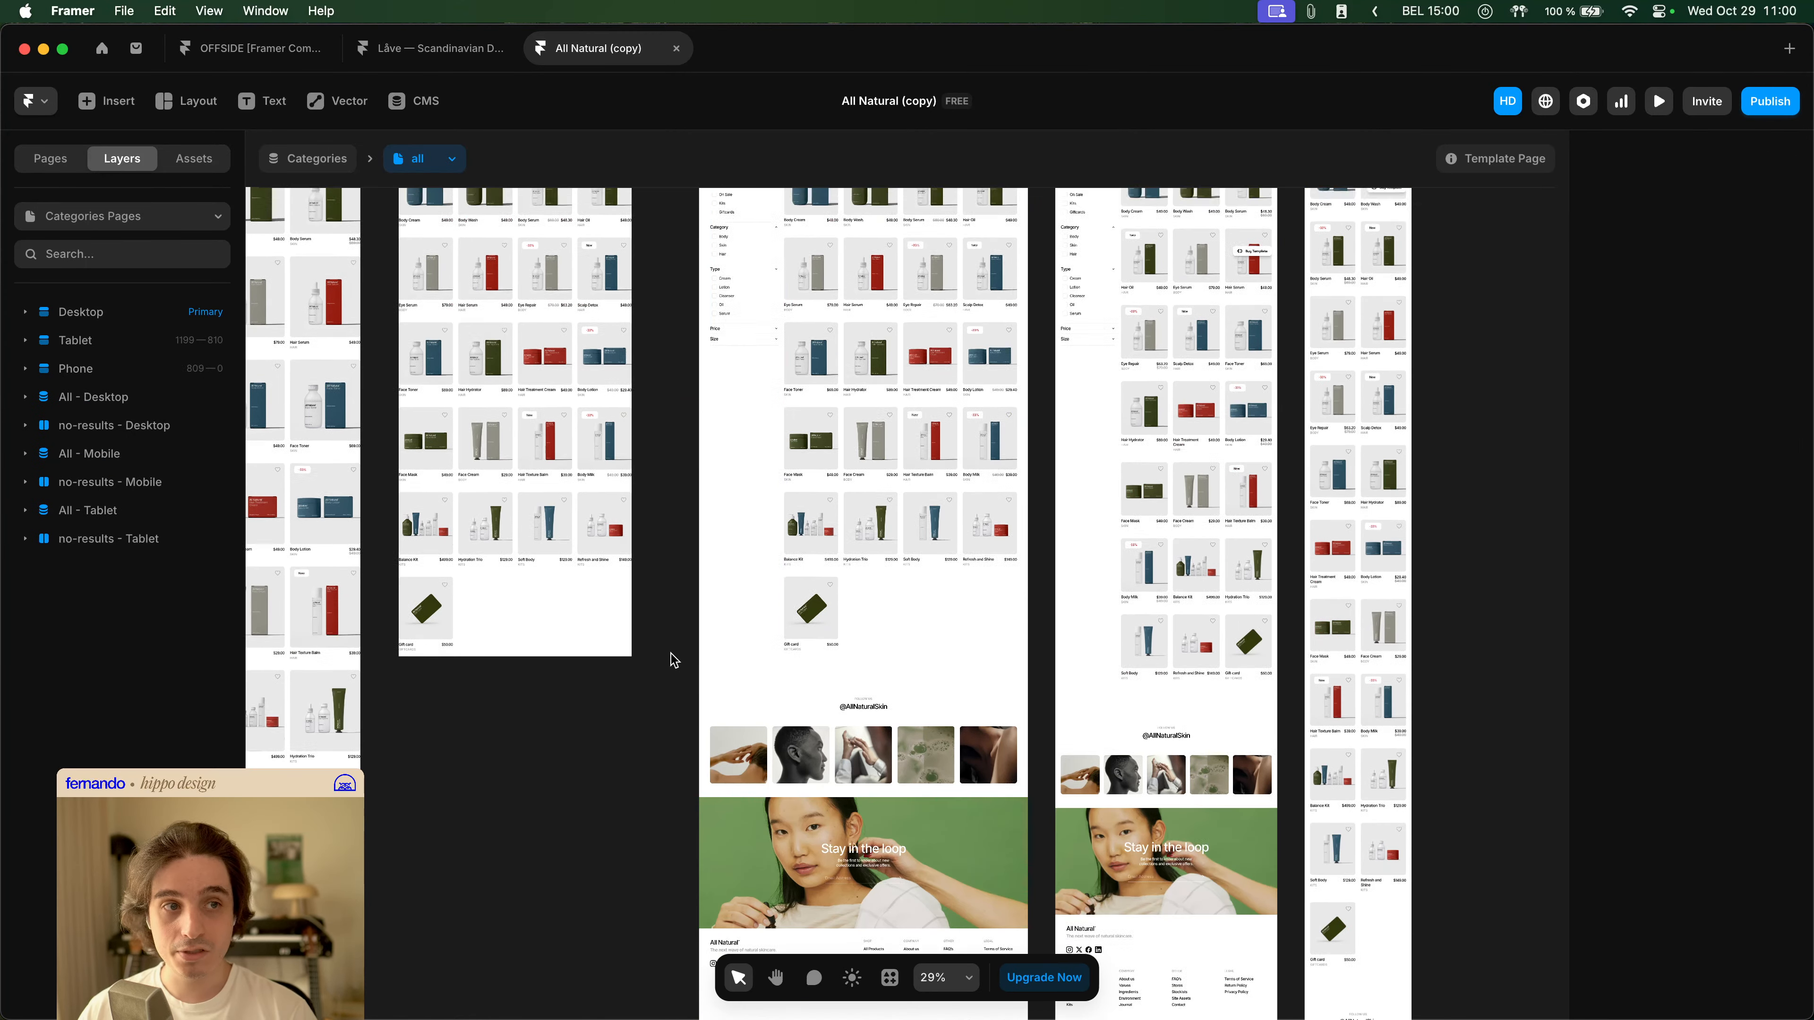
pyautogui.scroll(10, 668, 656)
pyautogui.scroll(2, 839, 383)
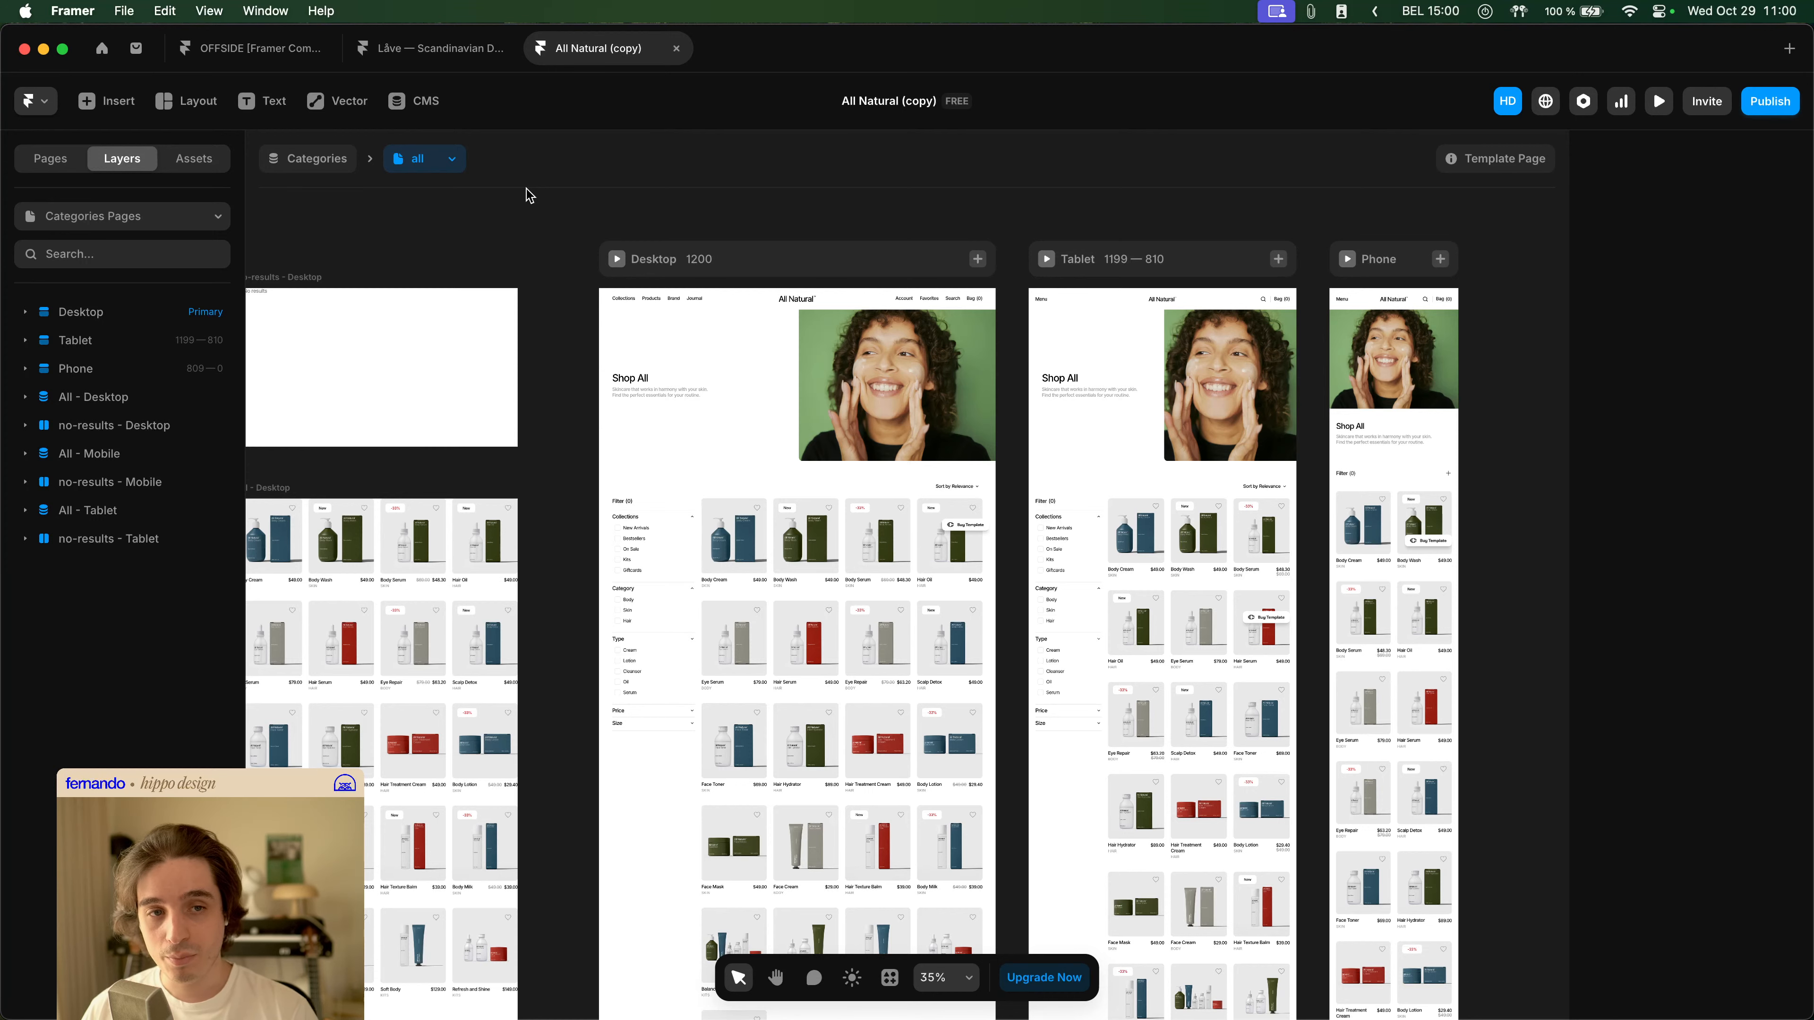
pyautogui.hscroll(-5, 575, 219)
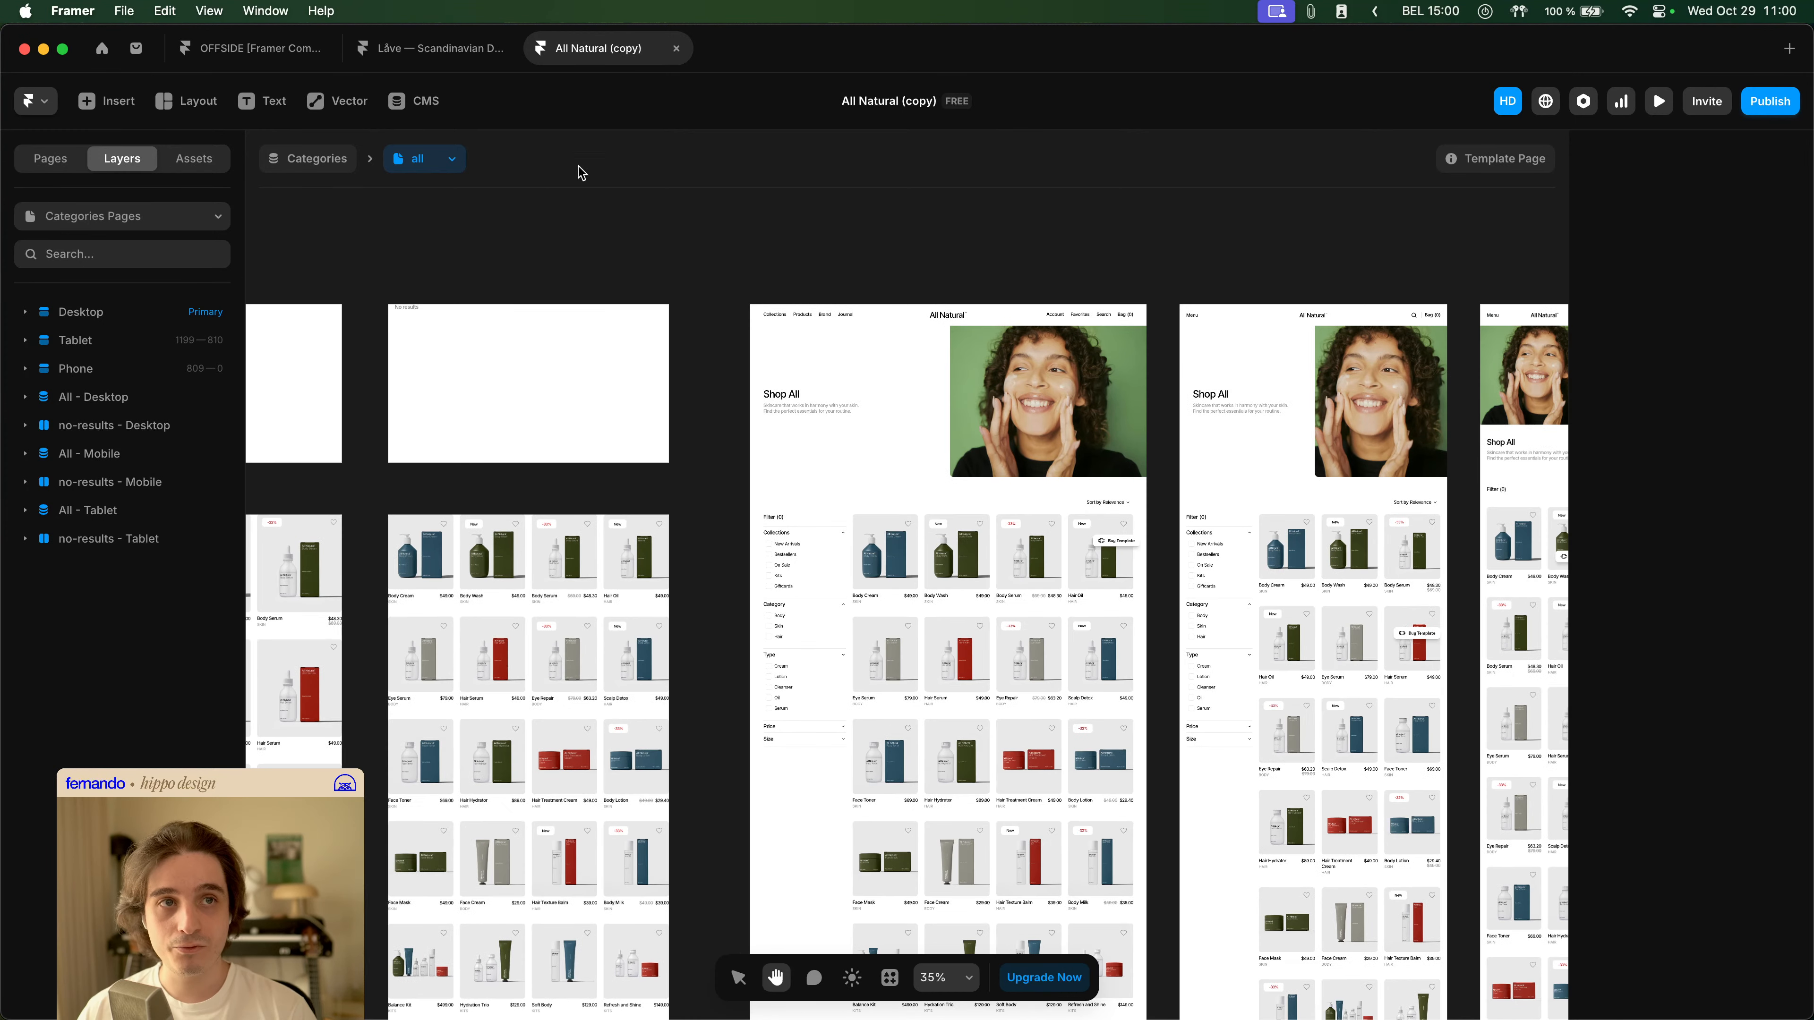
# Revisit the OFFSIDE Jerseys category page, then return to the Låve Credenzas category page and clear the selection.
pyautogui.click(244, 57)
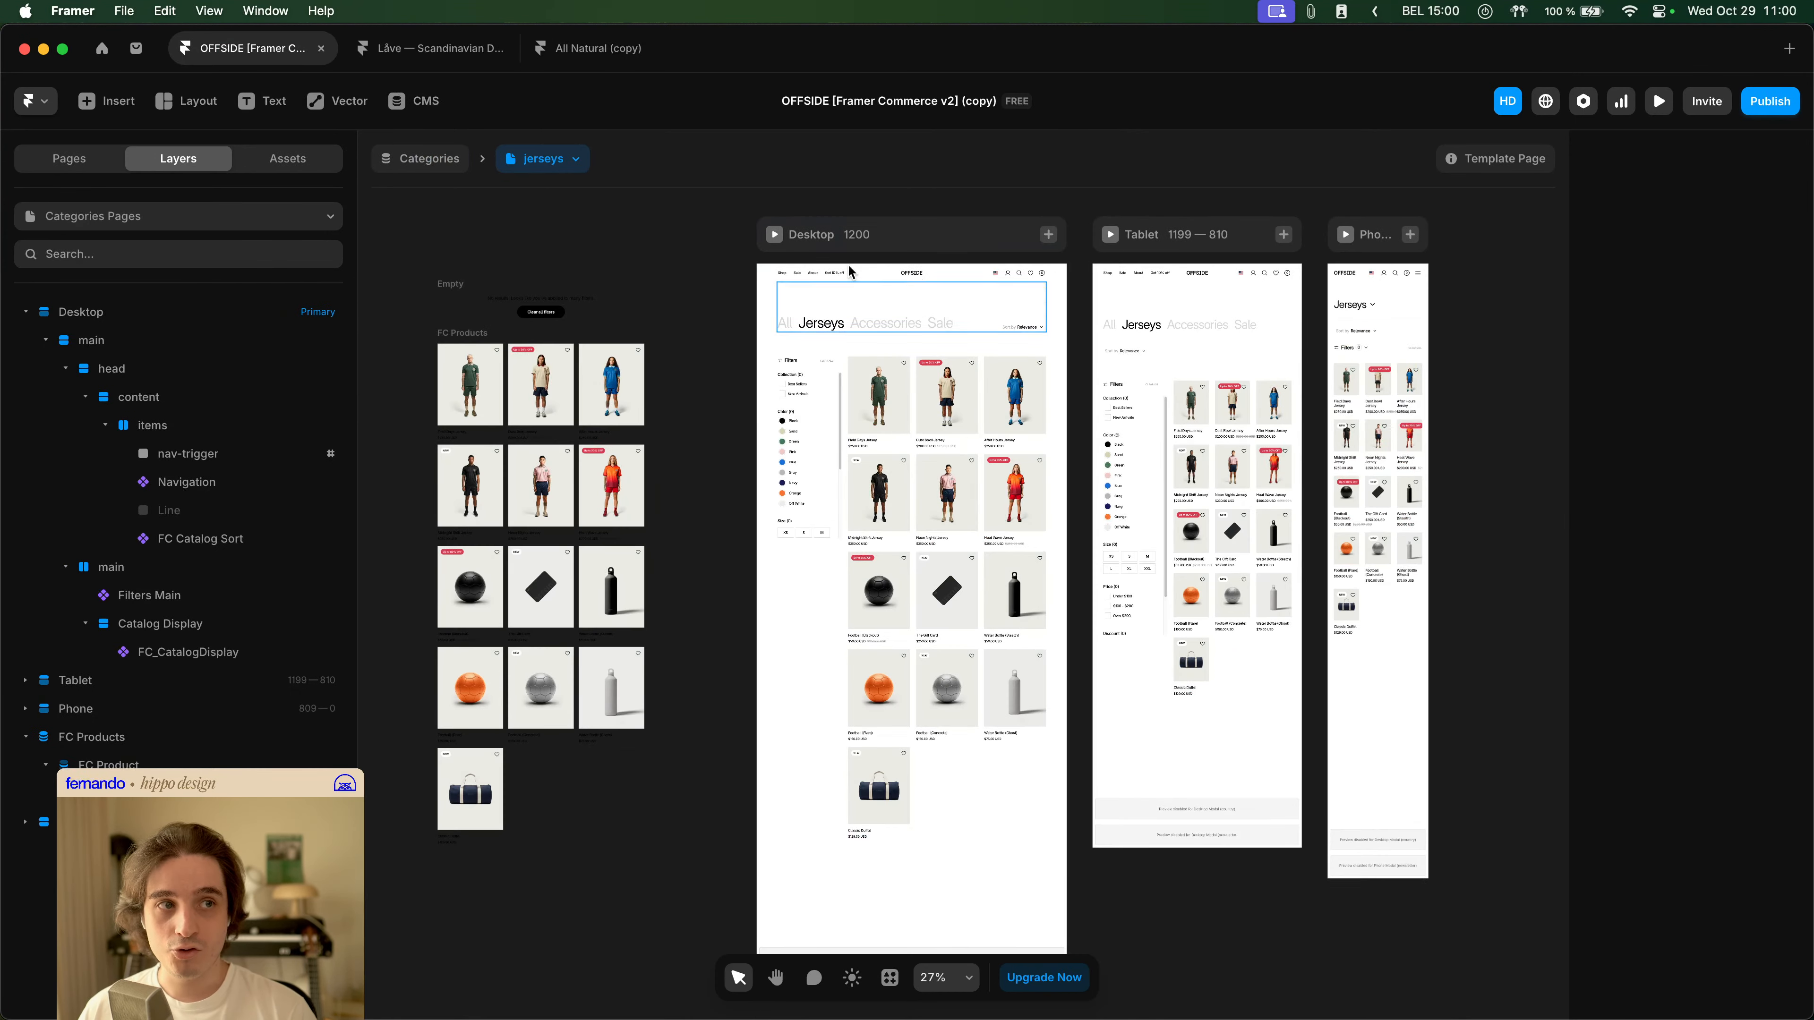
pyautogui.moveTo(689, 264); pyautogui.dragTo(670, 274)
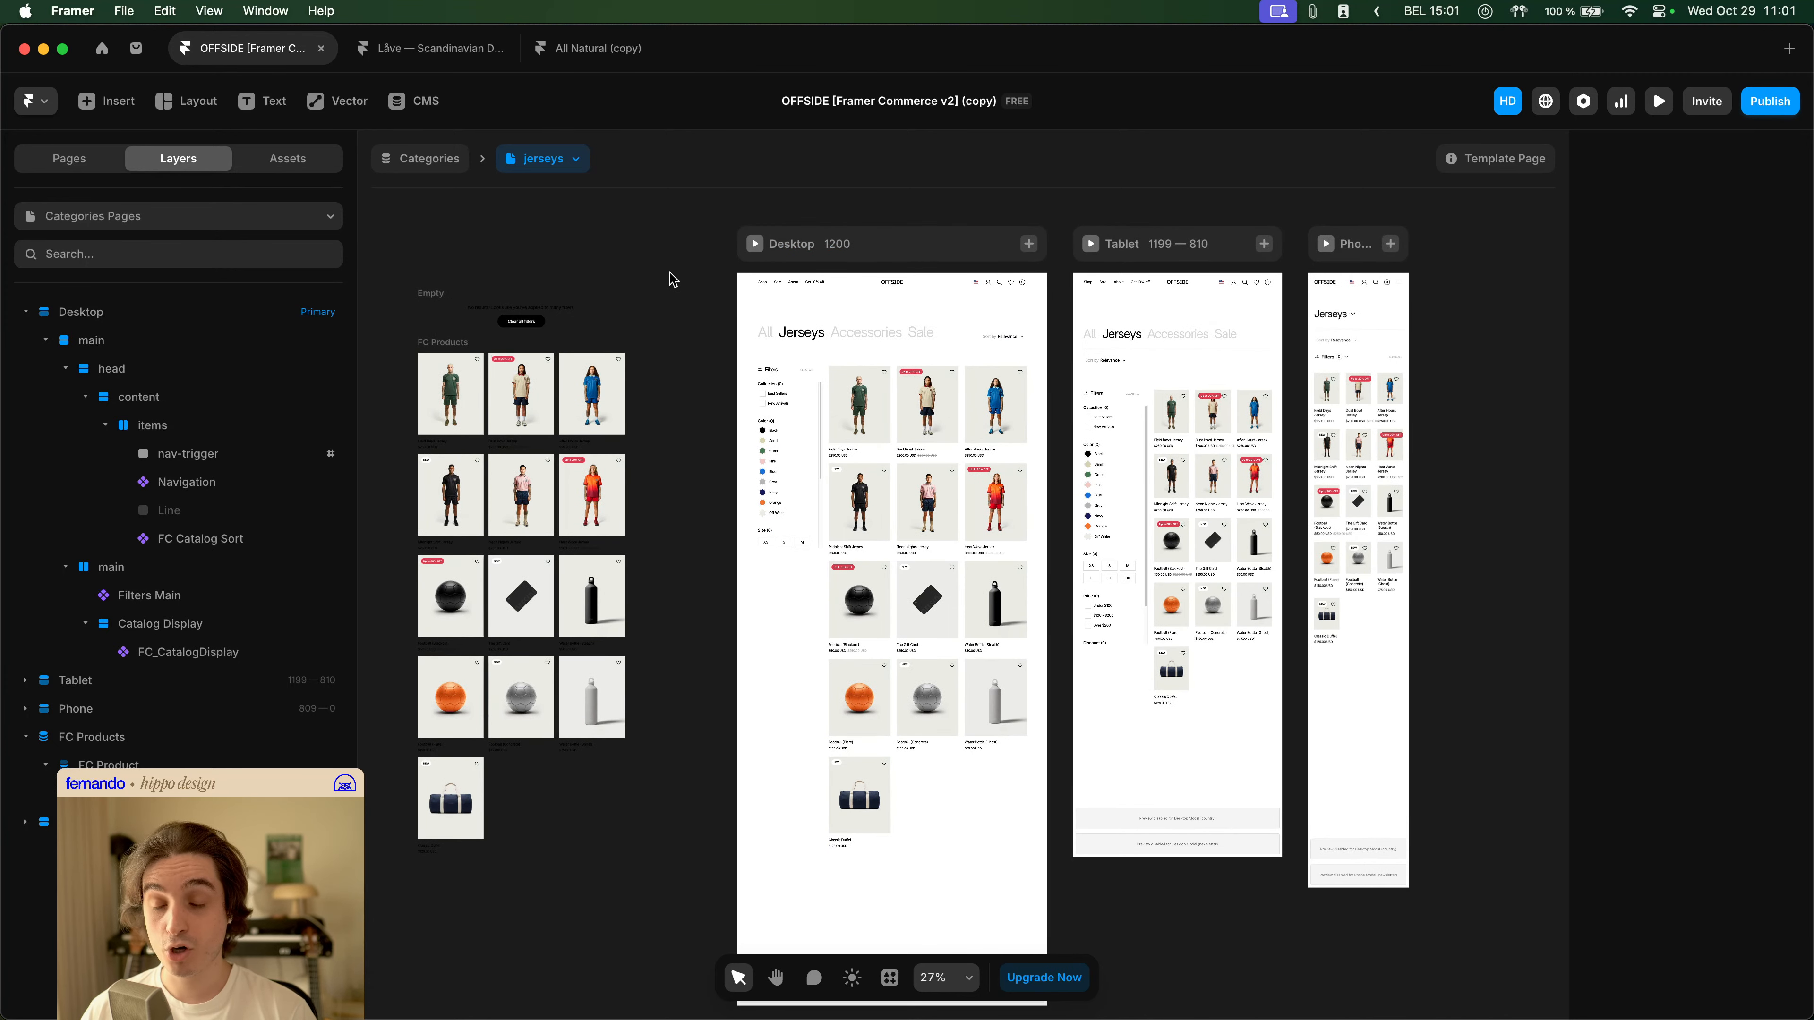
pyautogui.click(468, 57)
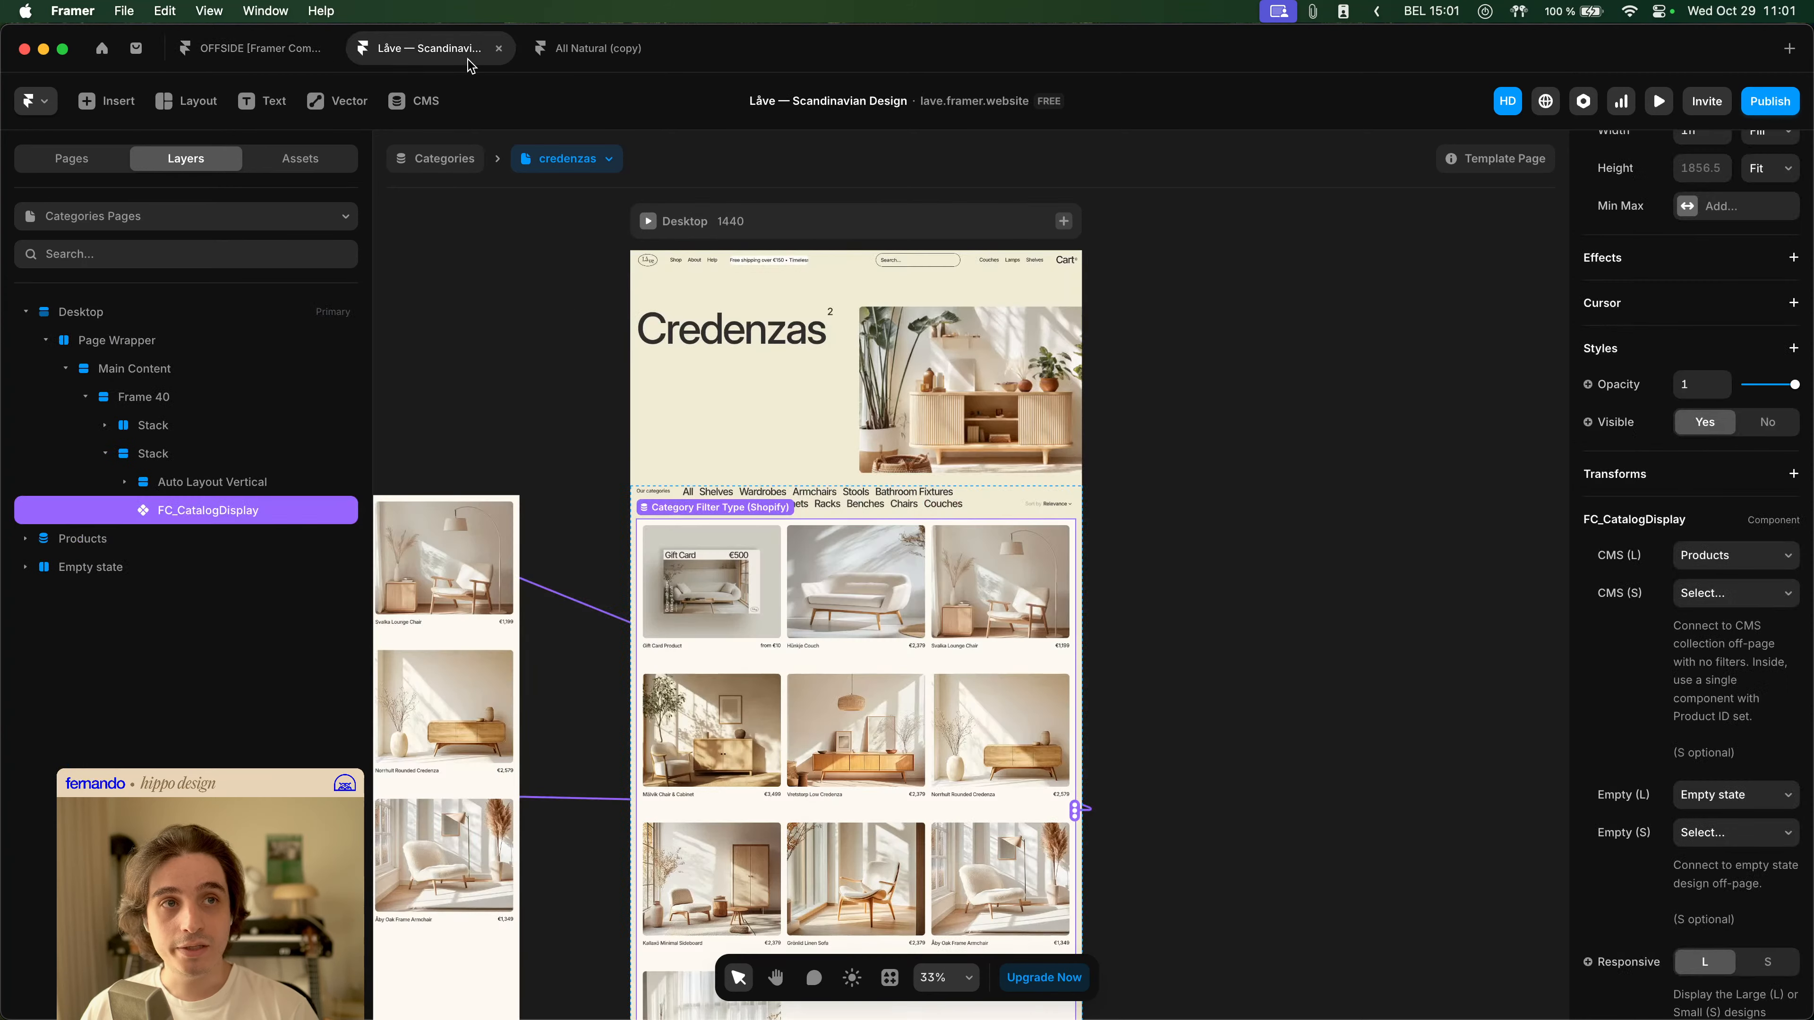
pyautogui.moveTo(1202, 344); pyautogui.dragTo(1130, 405)
pyautogui.click(1137, 401)
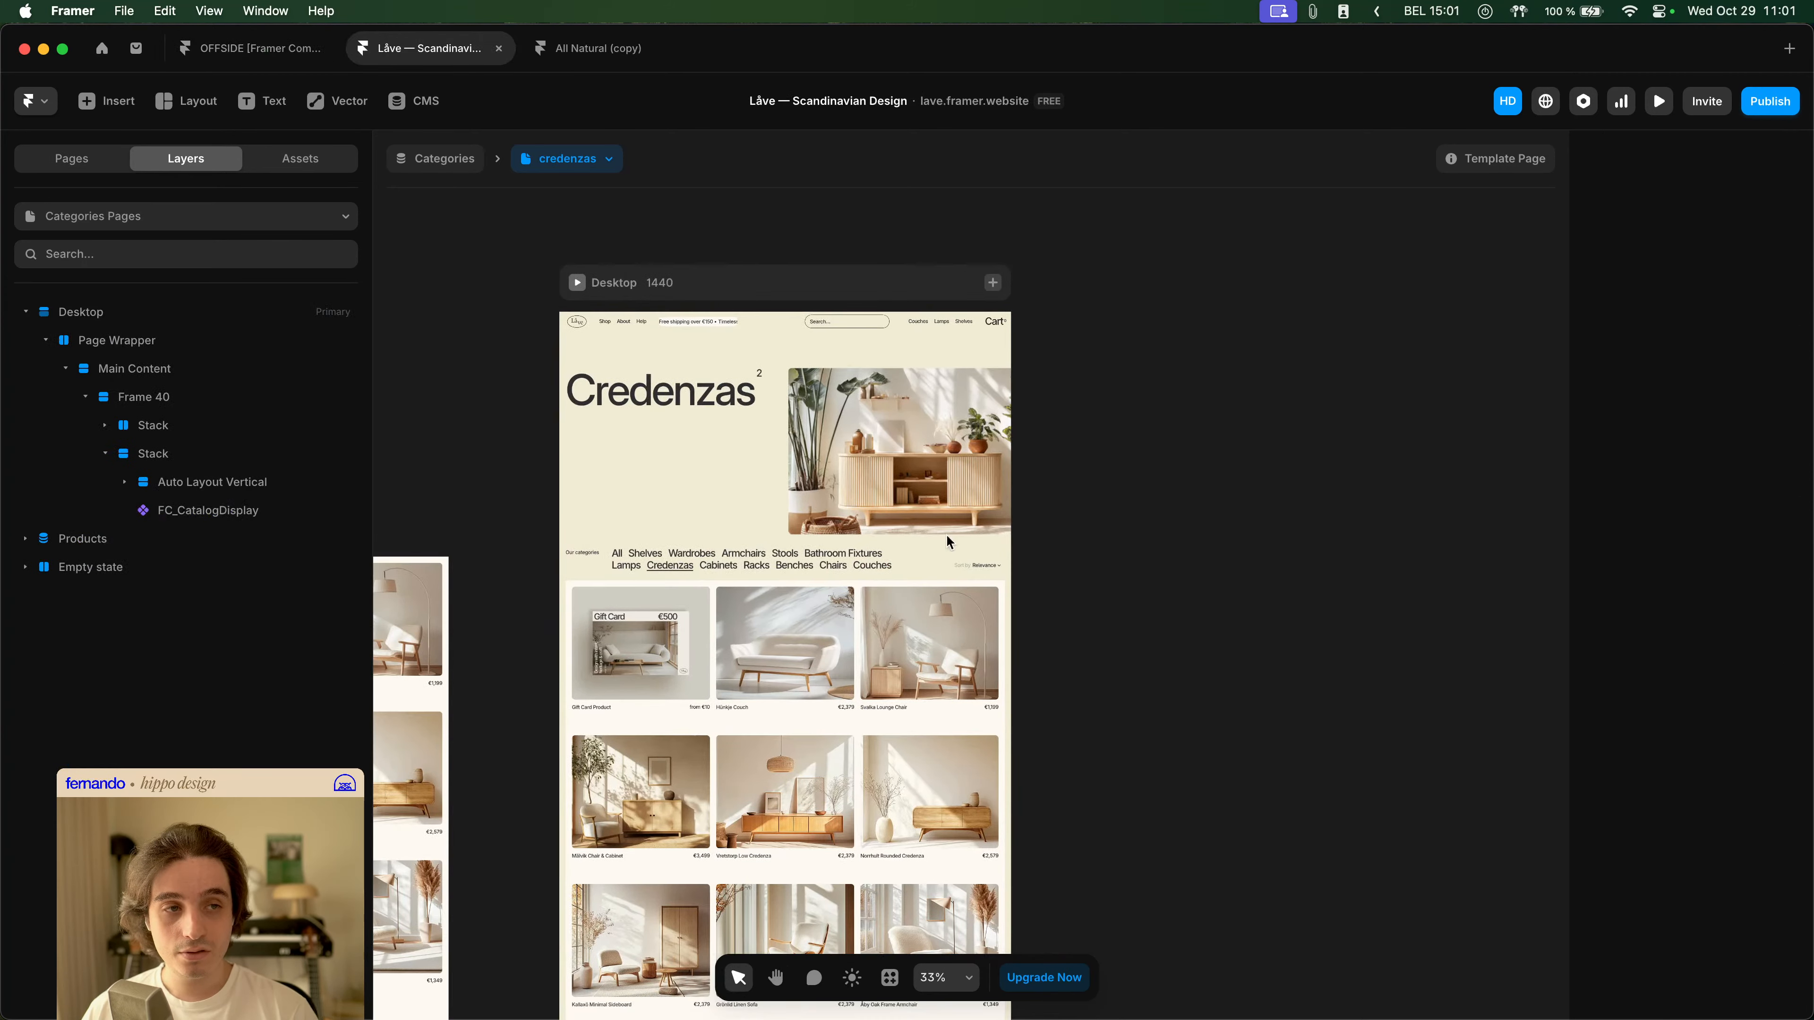
# Check the FC_CatalogDisplay component on the Credenzas page, deselect it and view the page header up close.
pyautogui.moveTo(731, 636); pyautogui.dragTo(890, 527)
pyautogui.click(890, 523)
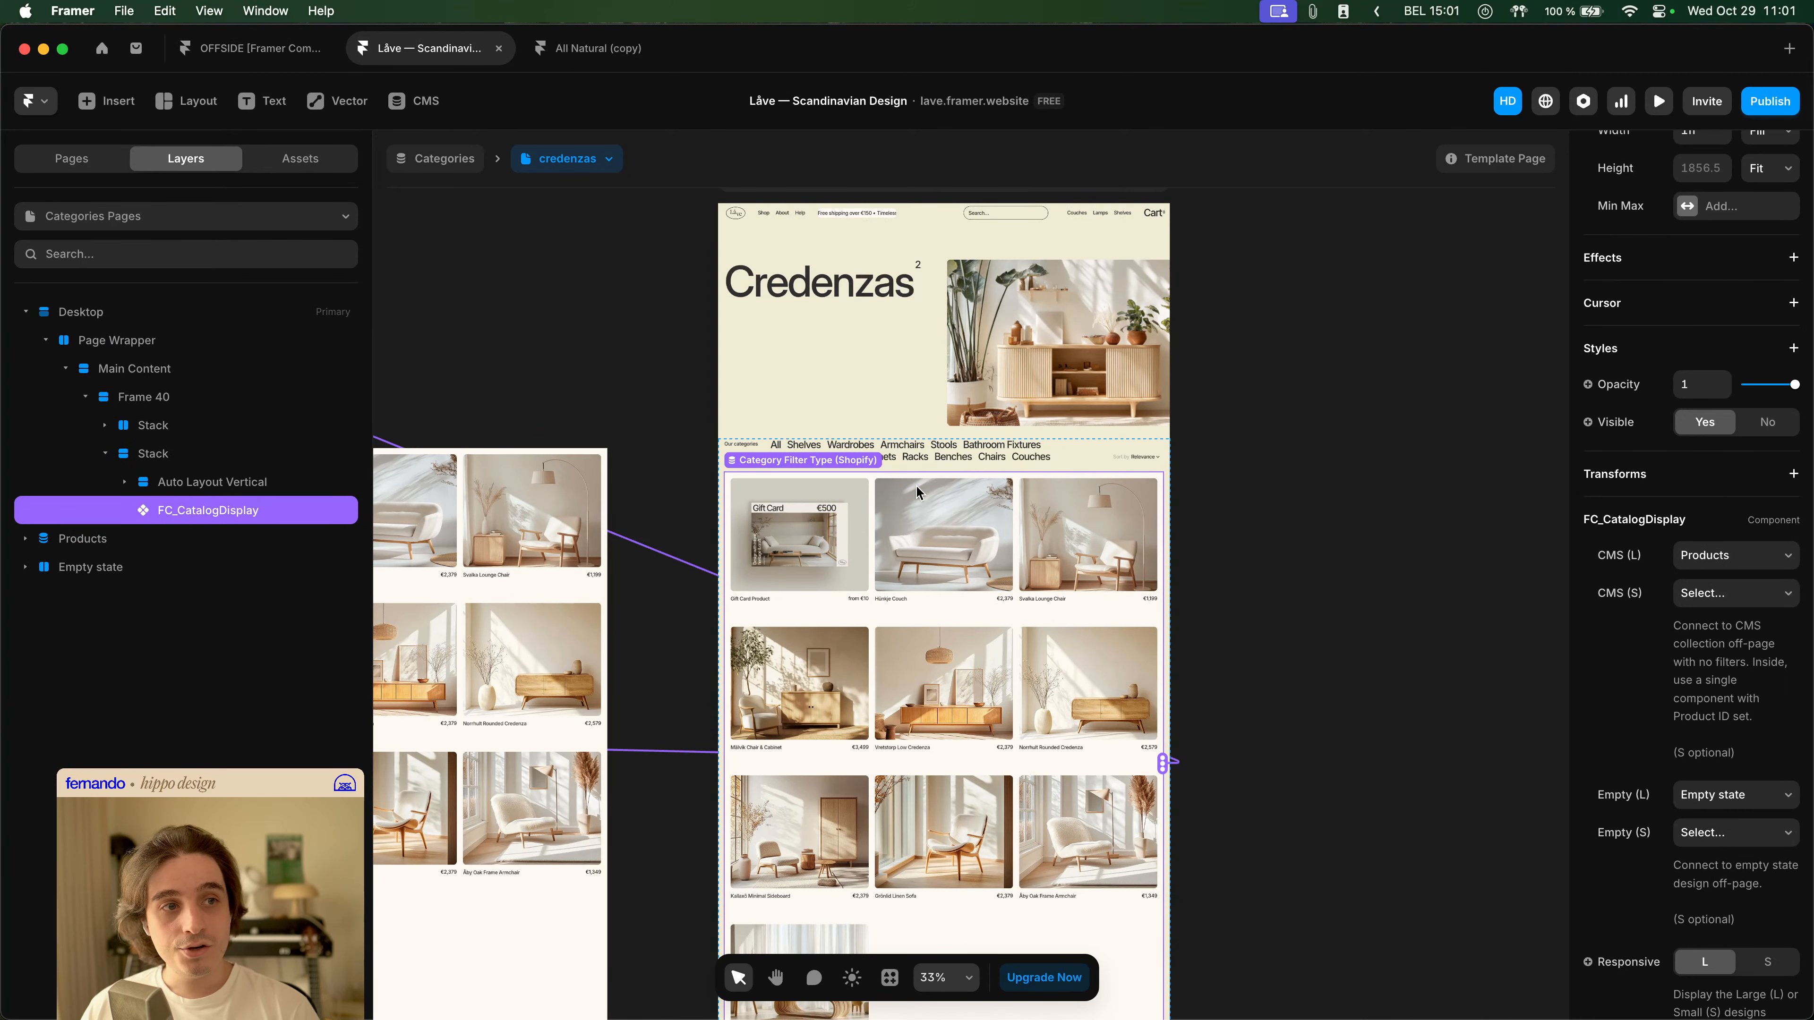
pyautogui.click(1254, 392)
pyautogui.scroll(5, 940, 344)
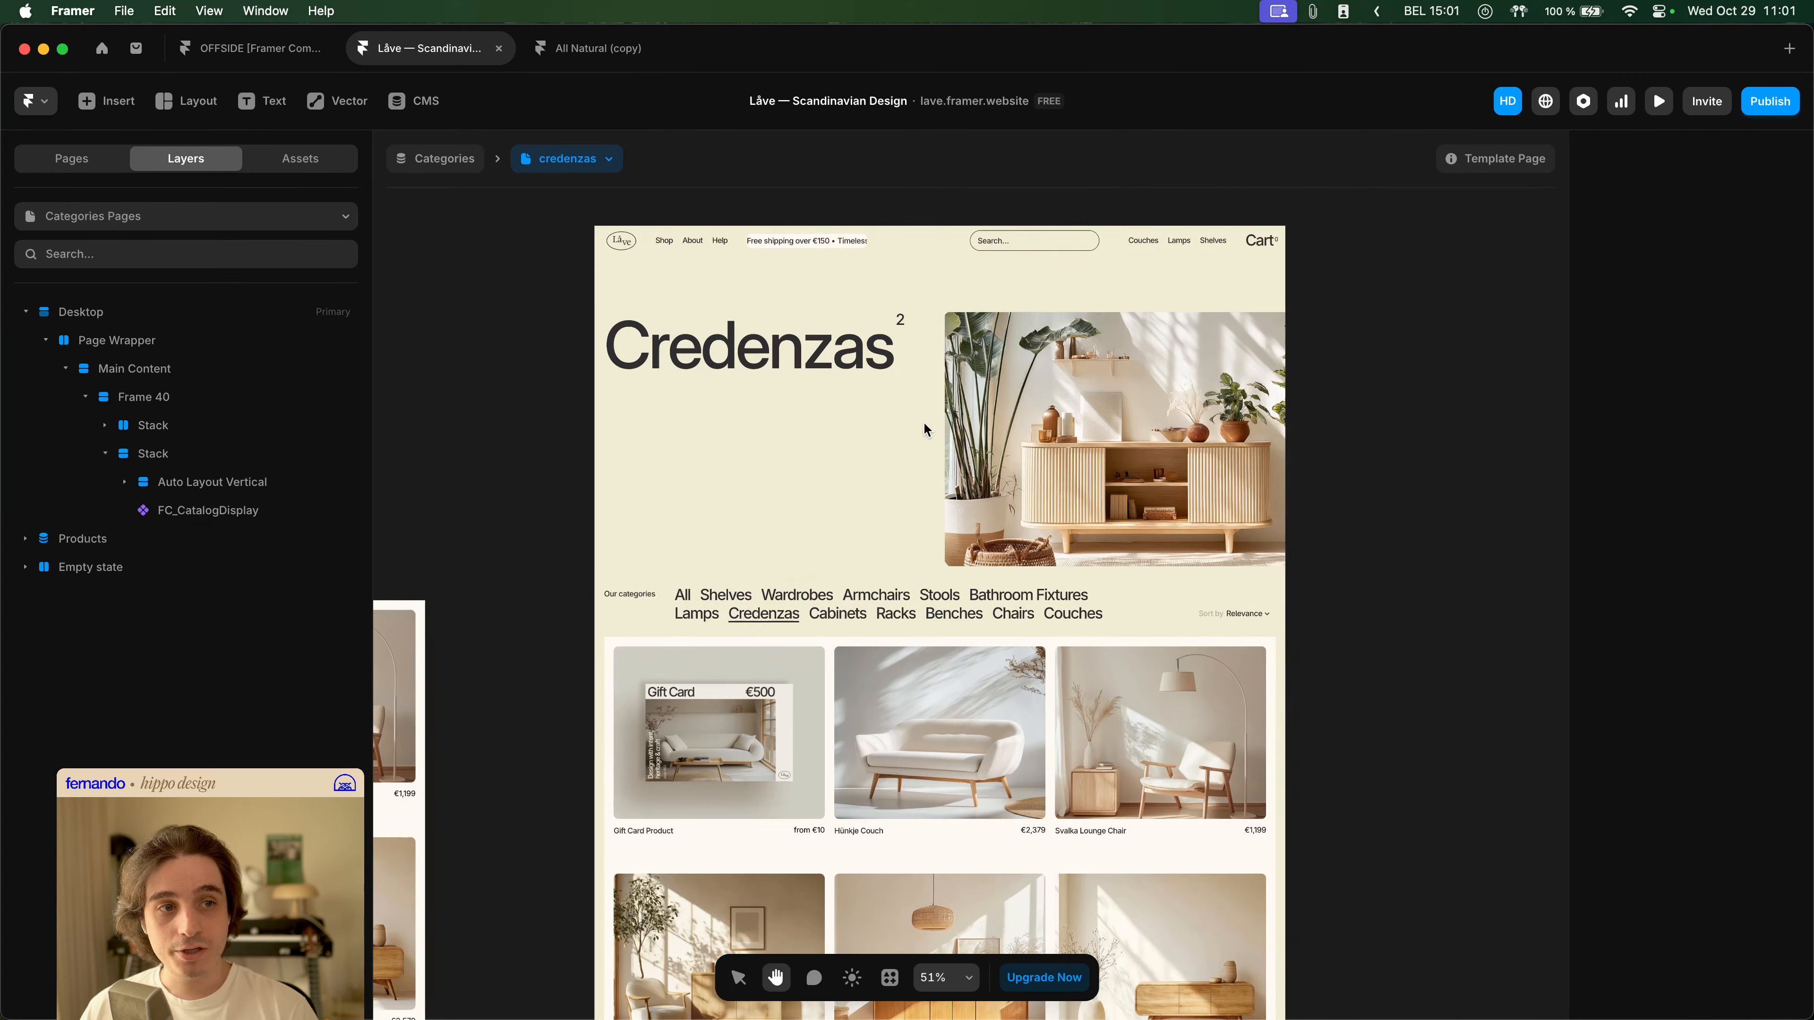
pyautogui.scroll(2, 738, 345)
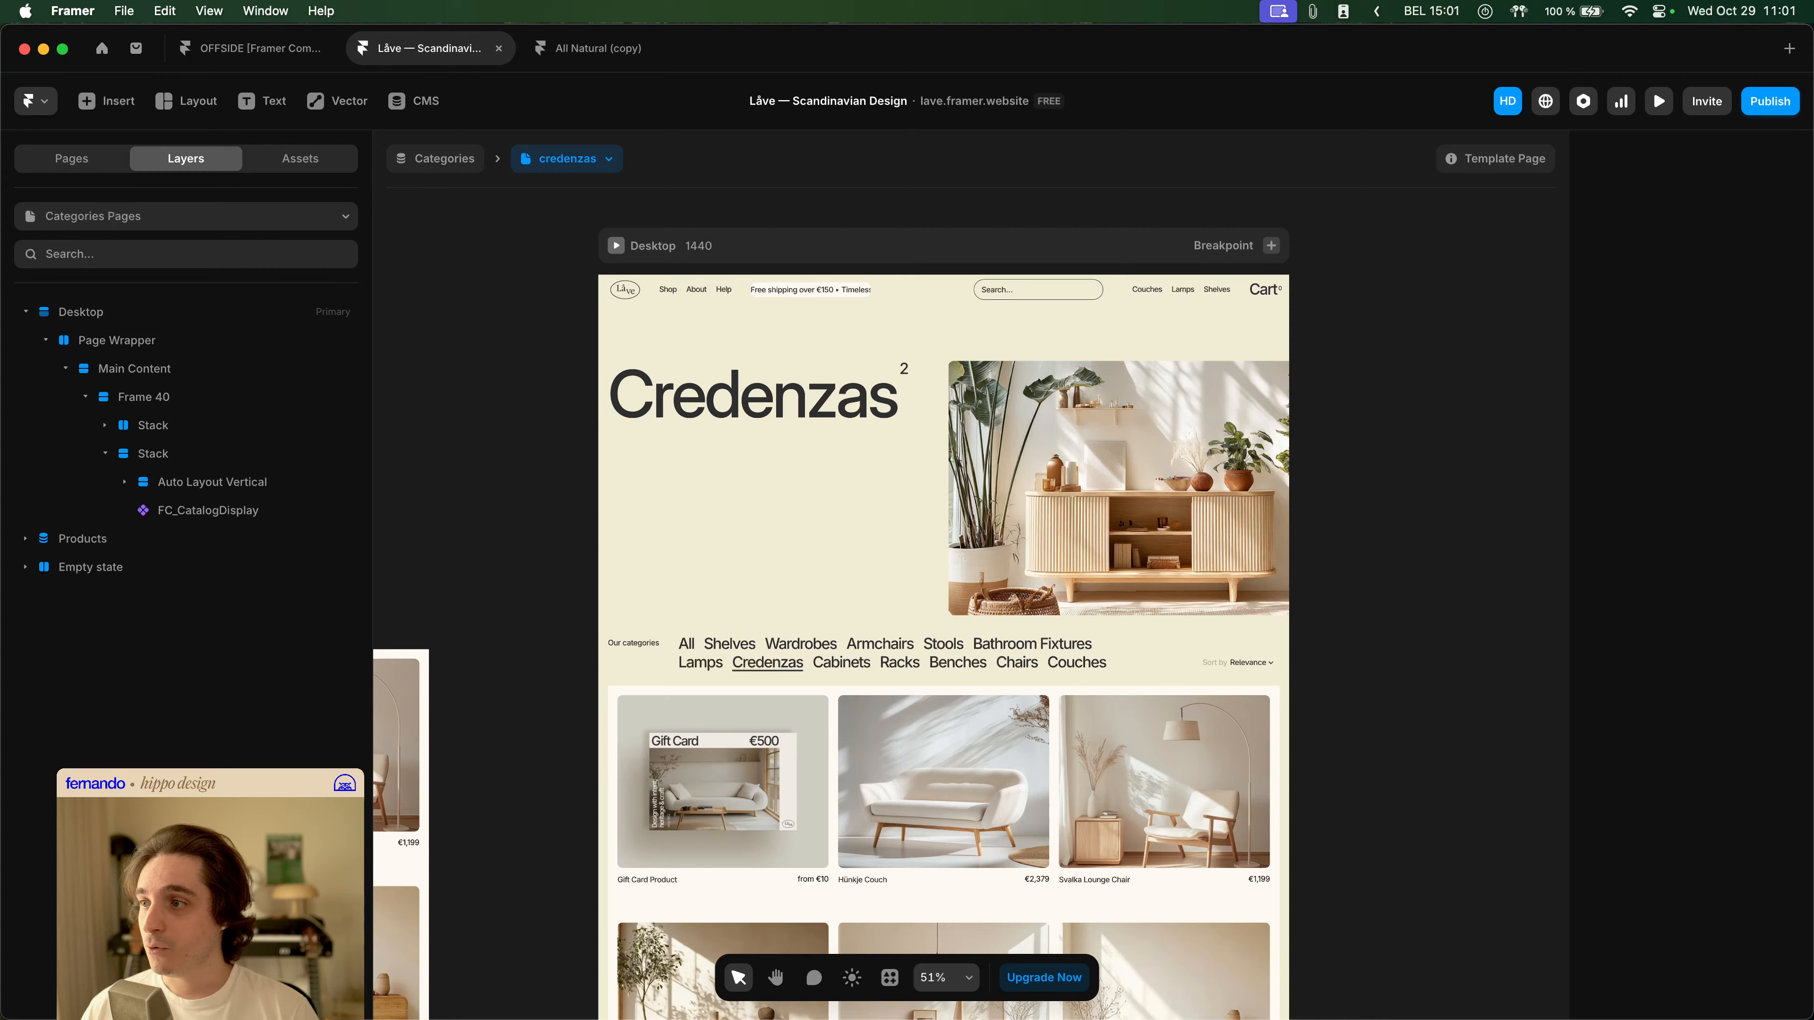
# Switch to Arc to view the live Låve Lamps category page from its heading, then return to Framer.
pyautogui.press('super+Tab')
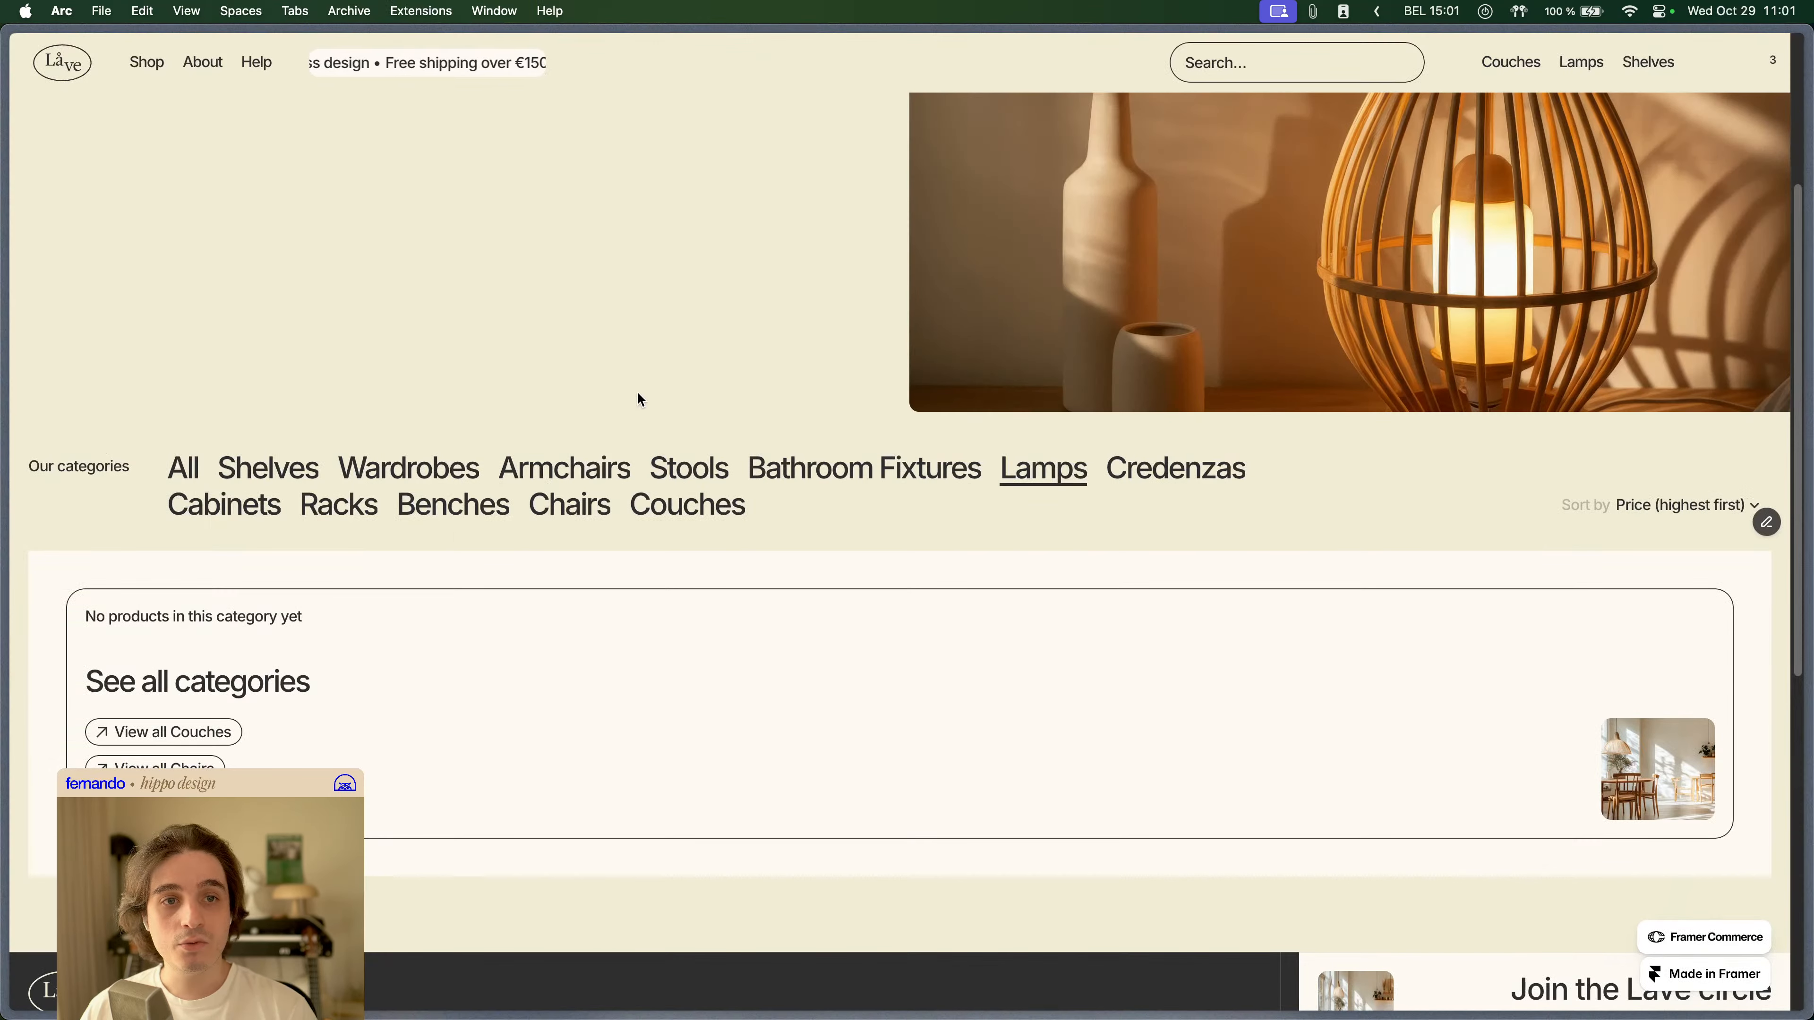
pyautogui.scroll(4, 639, 393)
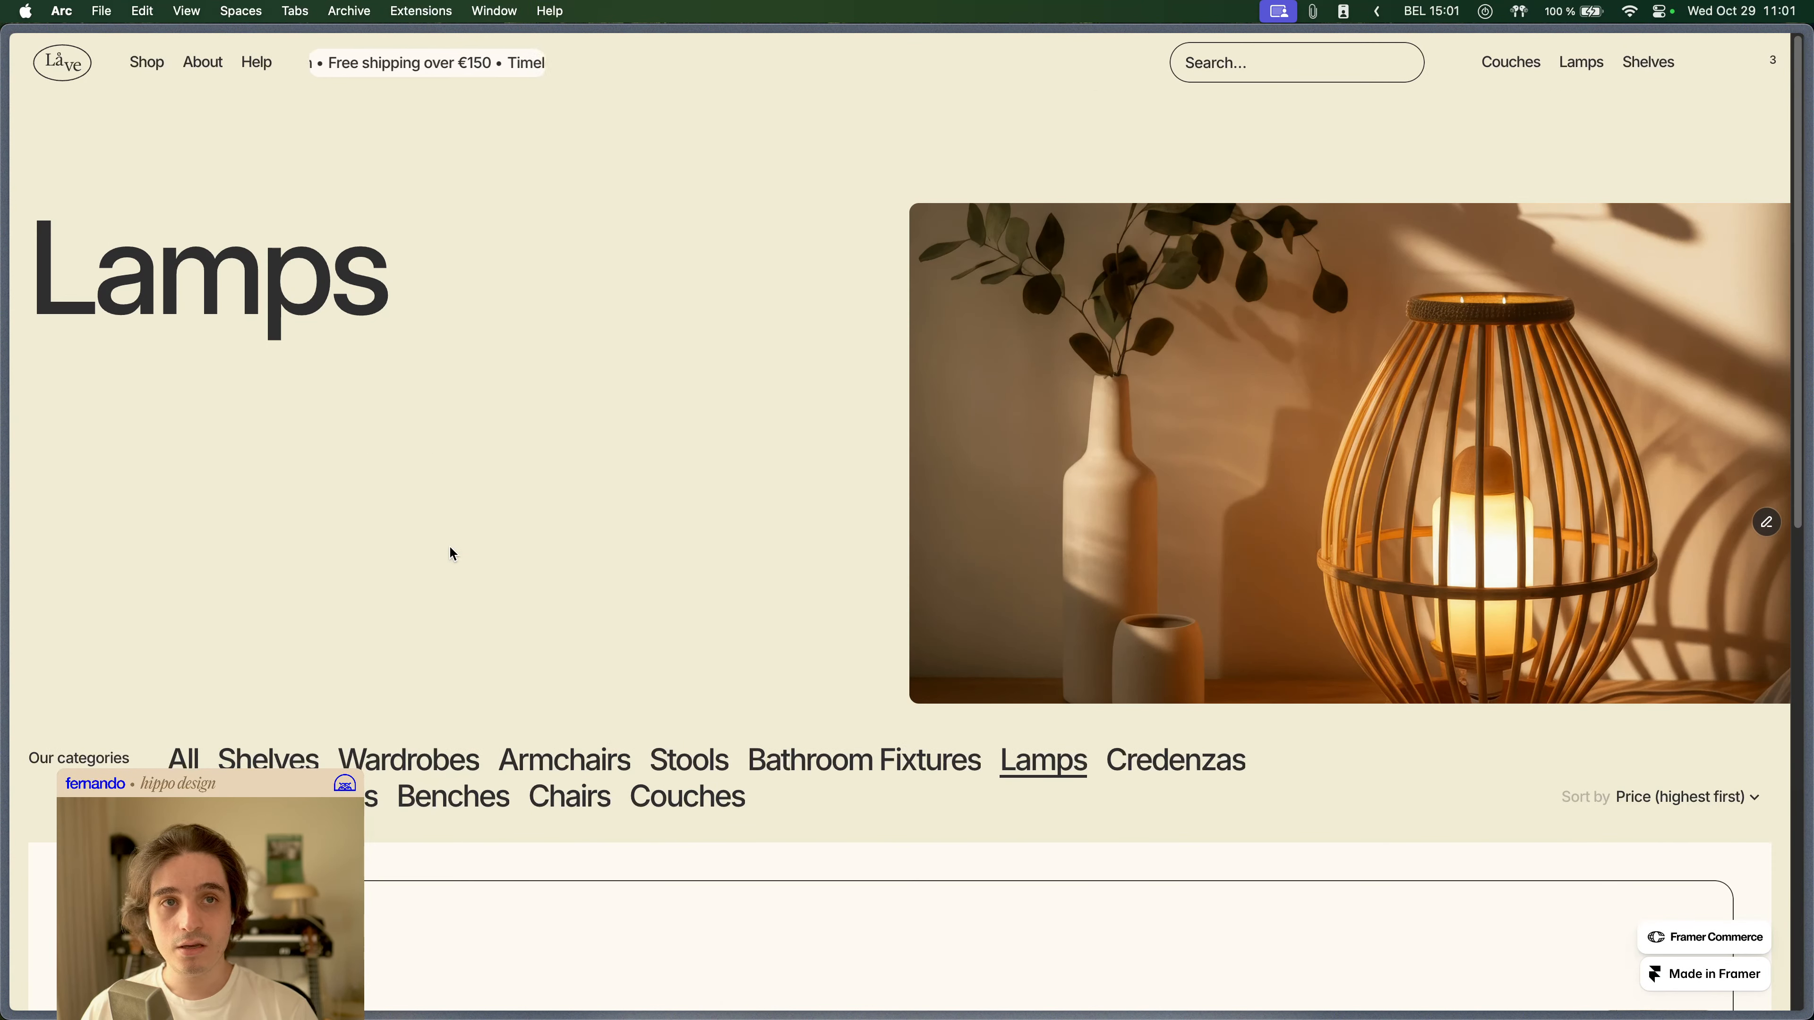
pyautogui.press('super+Tab')
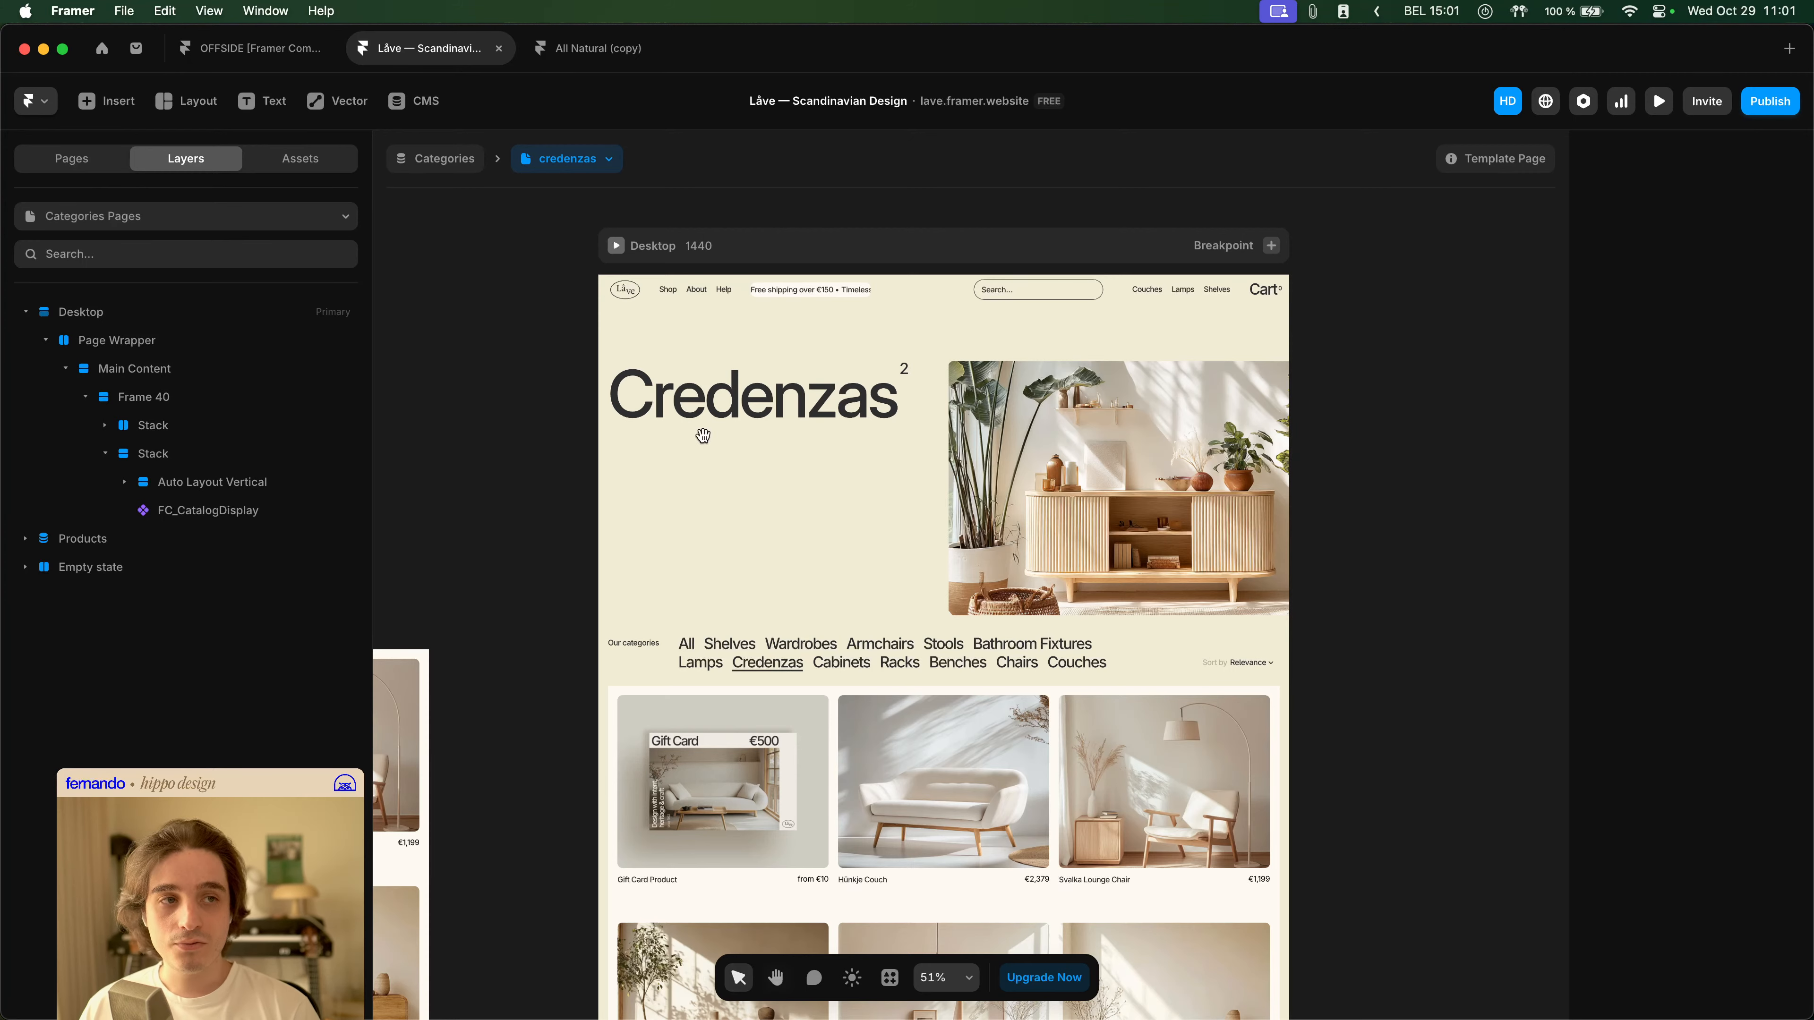
# Examine the row of category links on the Credenzas page and reveal its Categories list among the layers.
pyautogui.scroll(-2, 703, 436)
pyautogui.hscroll(2, 703, 436)
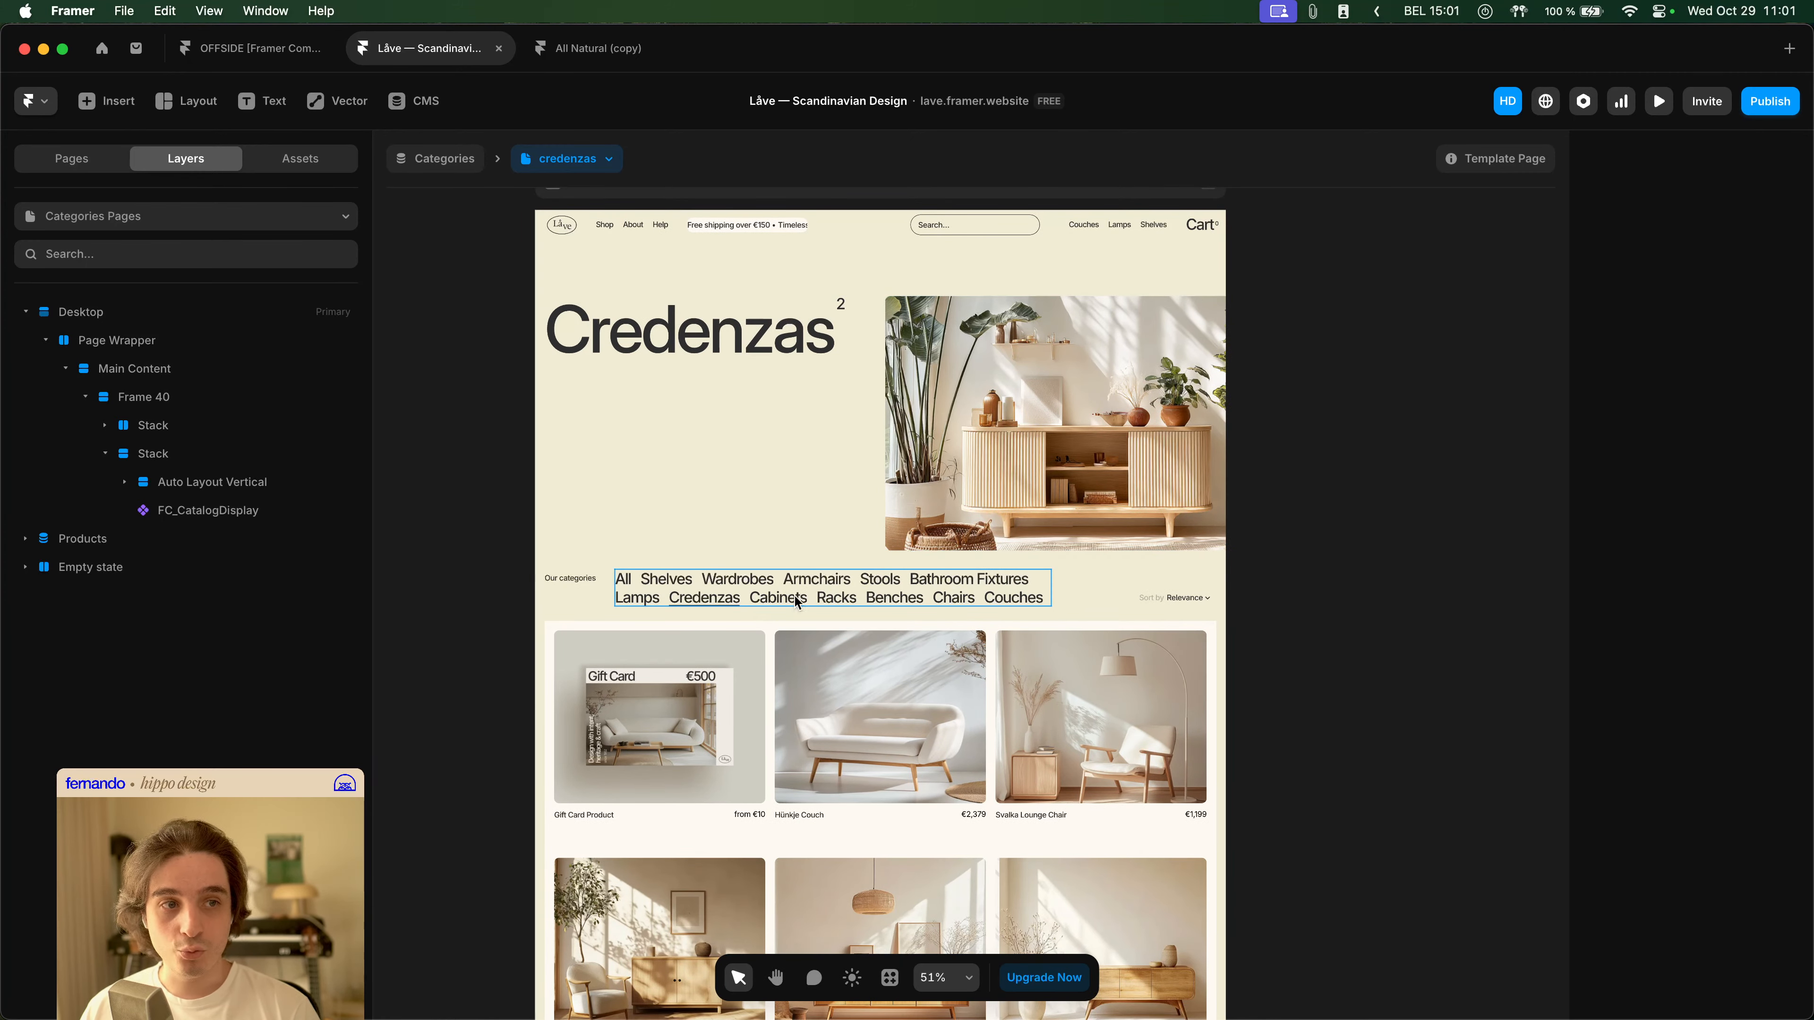
pyautogui.scroll(3, 698, 597)
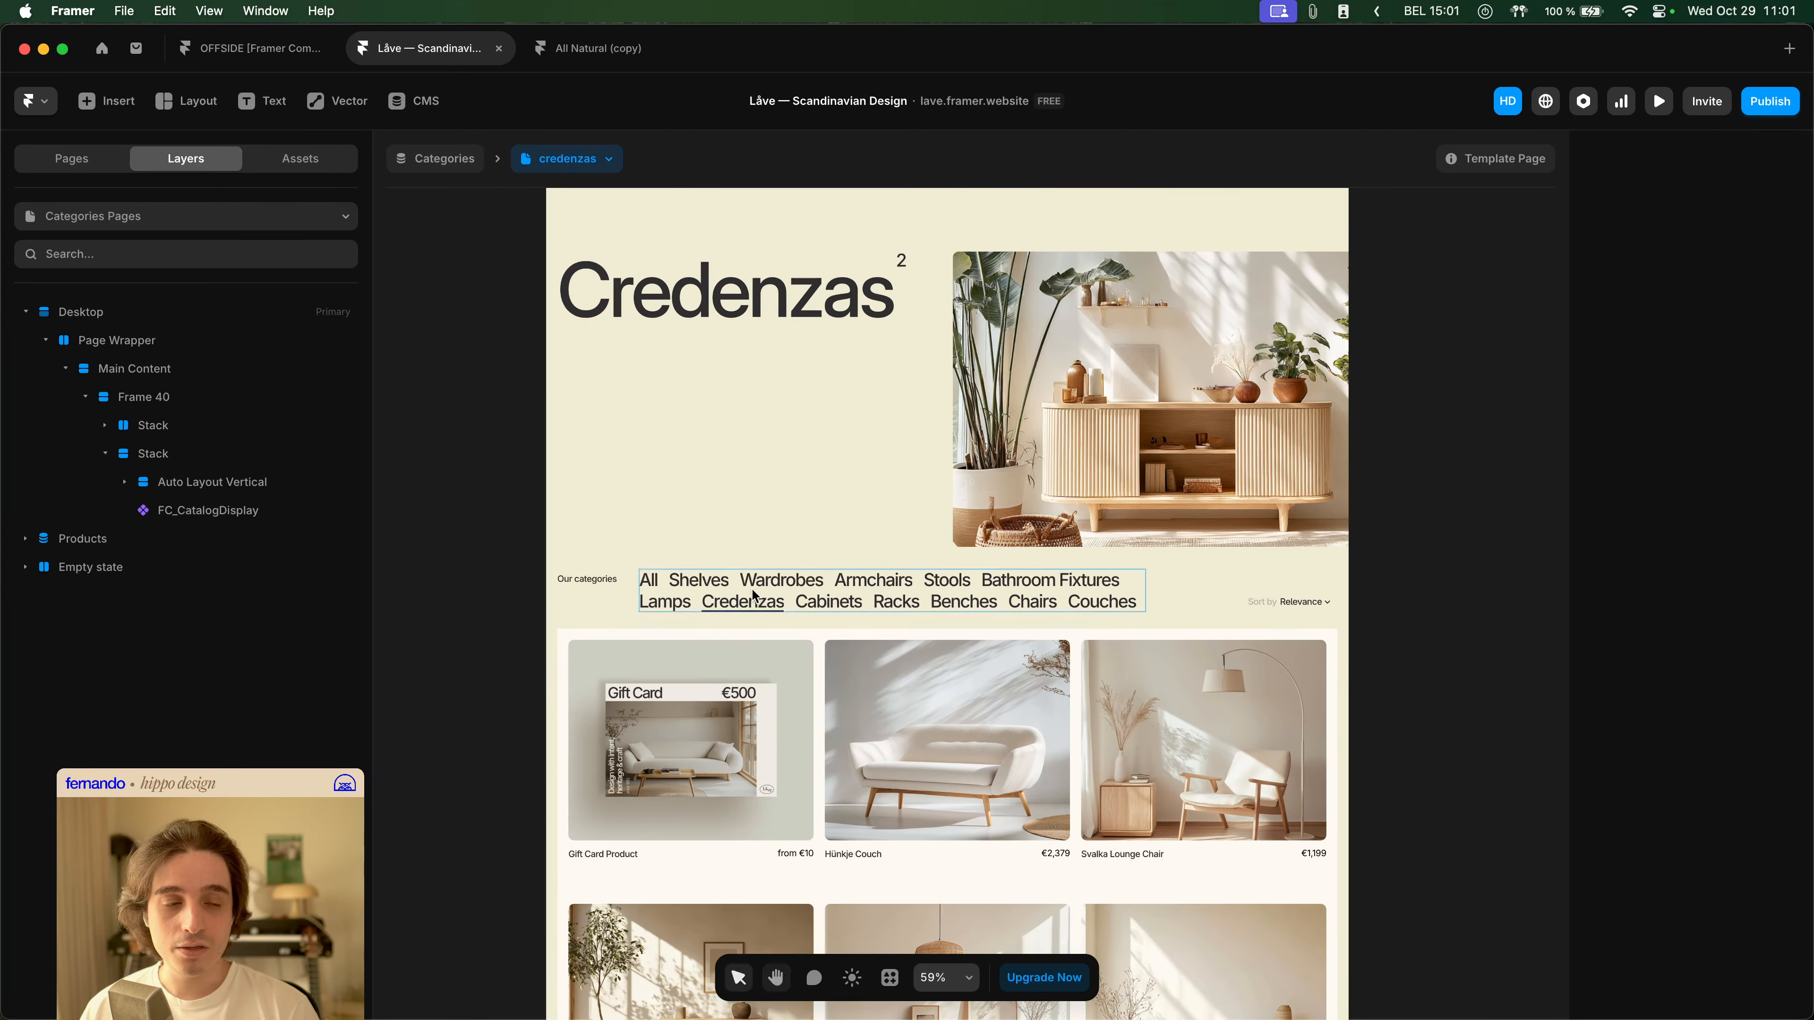
pyautogui.scroll(1, 755, 597)
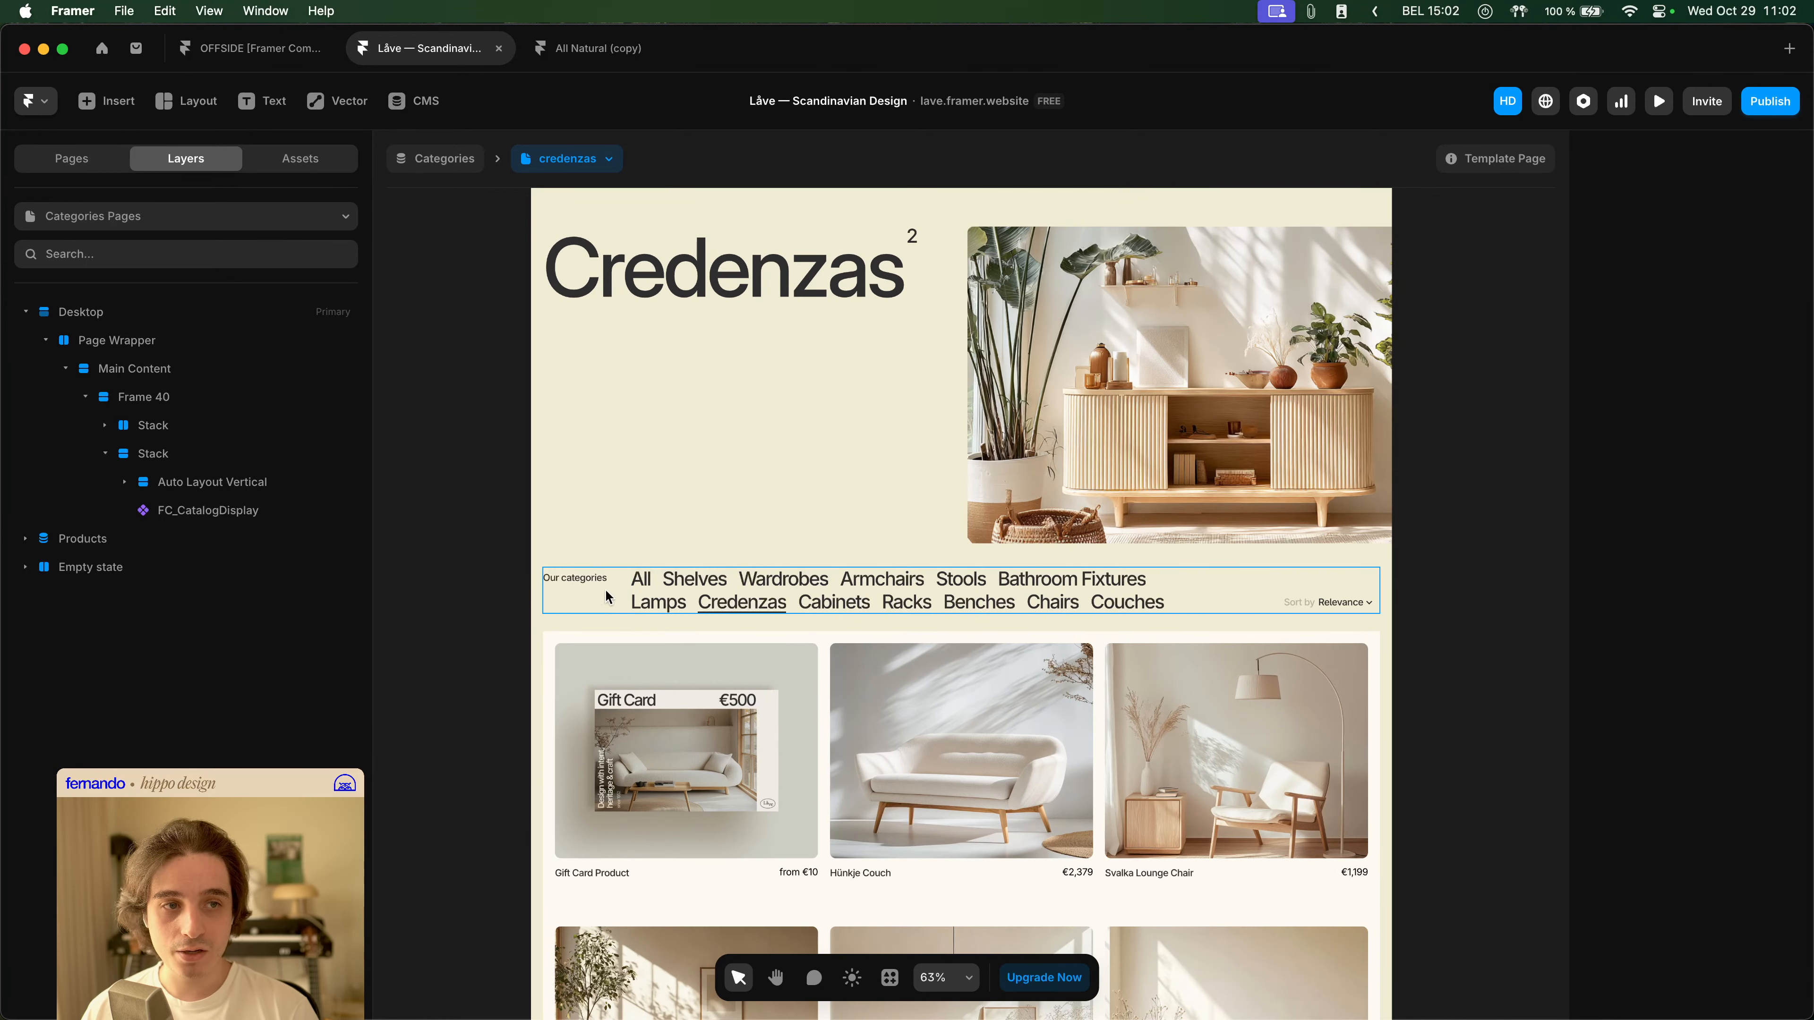
pyautogui.click(710, 597)
pyautogui.click(504, 596)
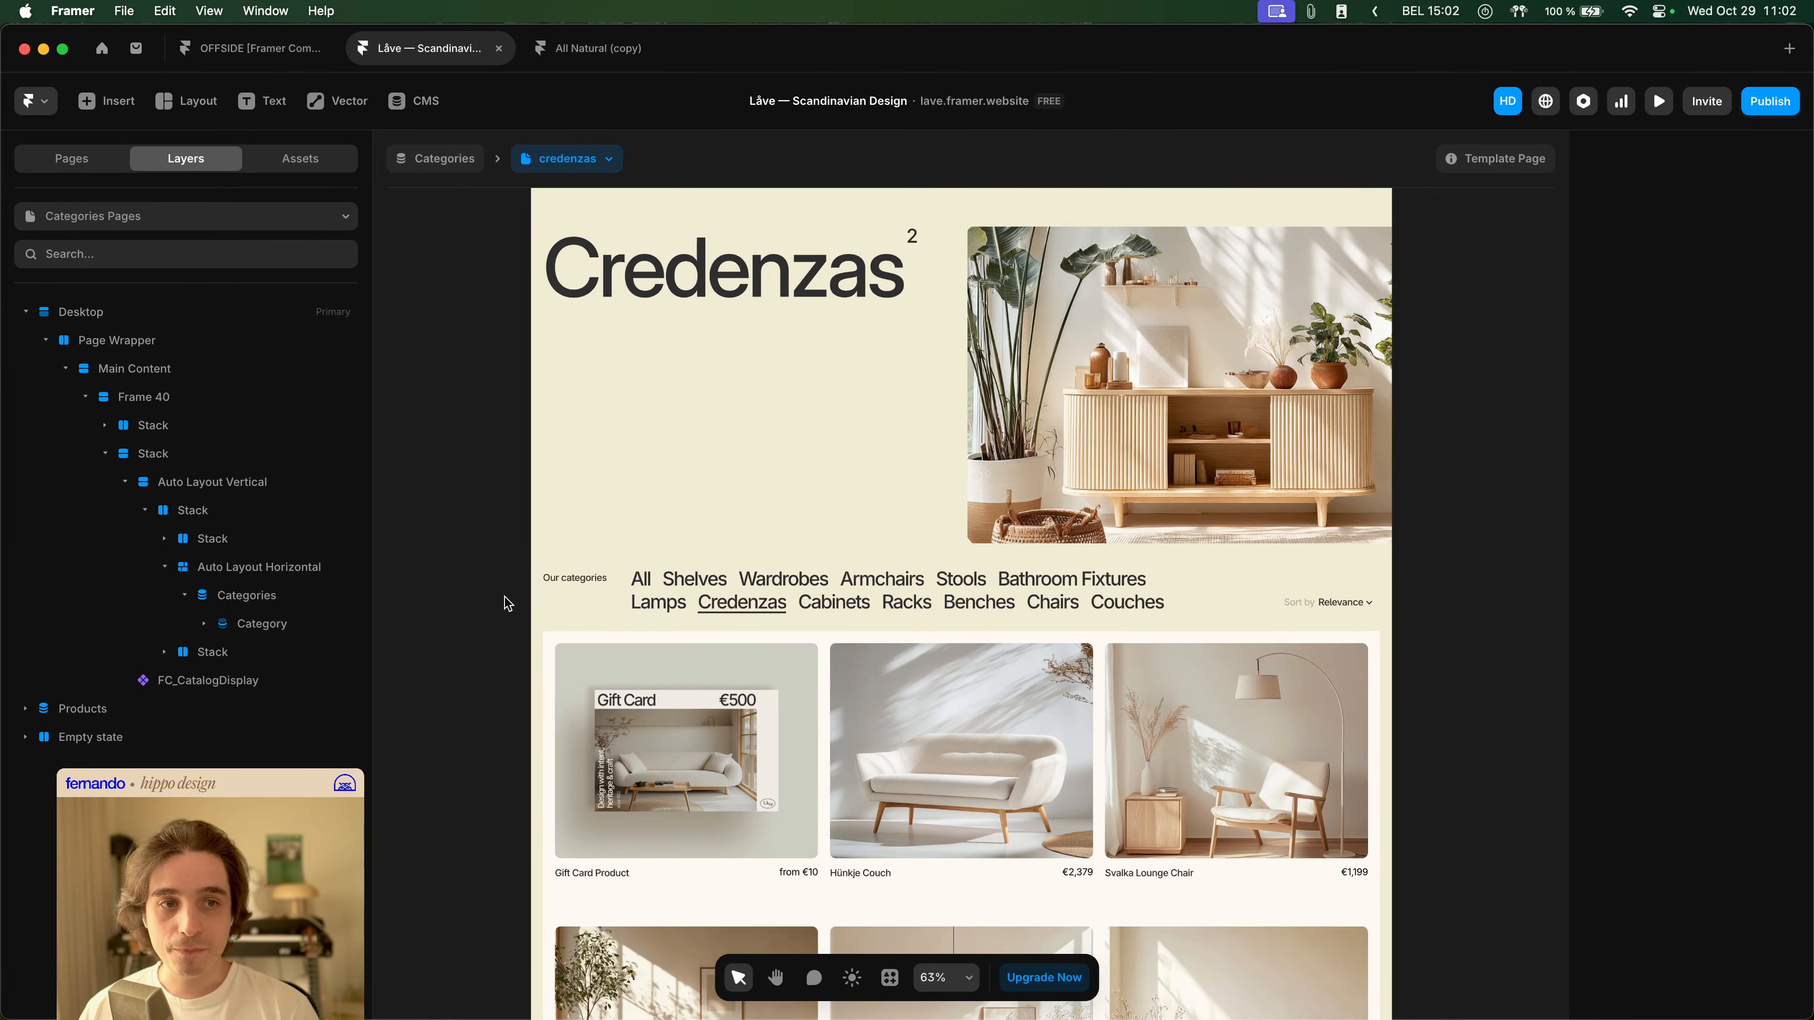
# Compare the live Lamps category page in Arc with the header and category links of the Credenzas design in Framer.
pyautogui.press('super+Tab')
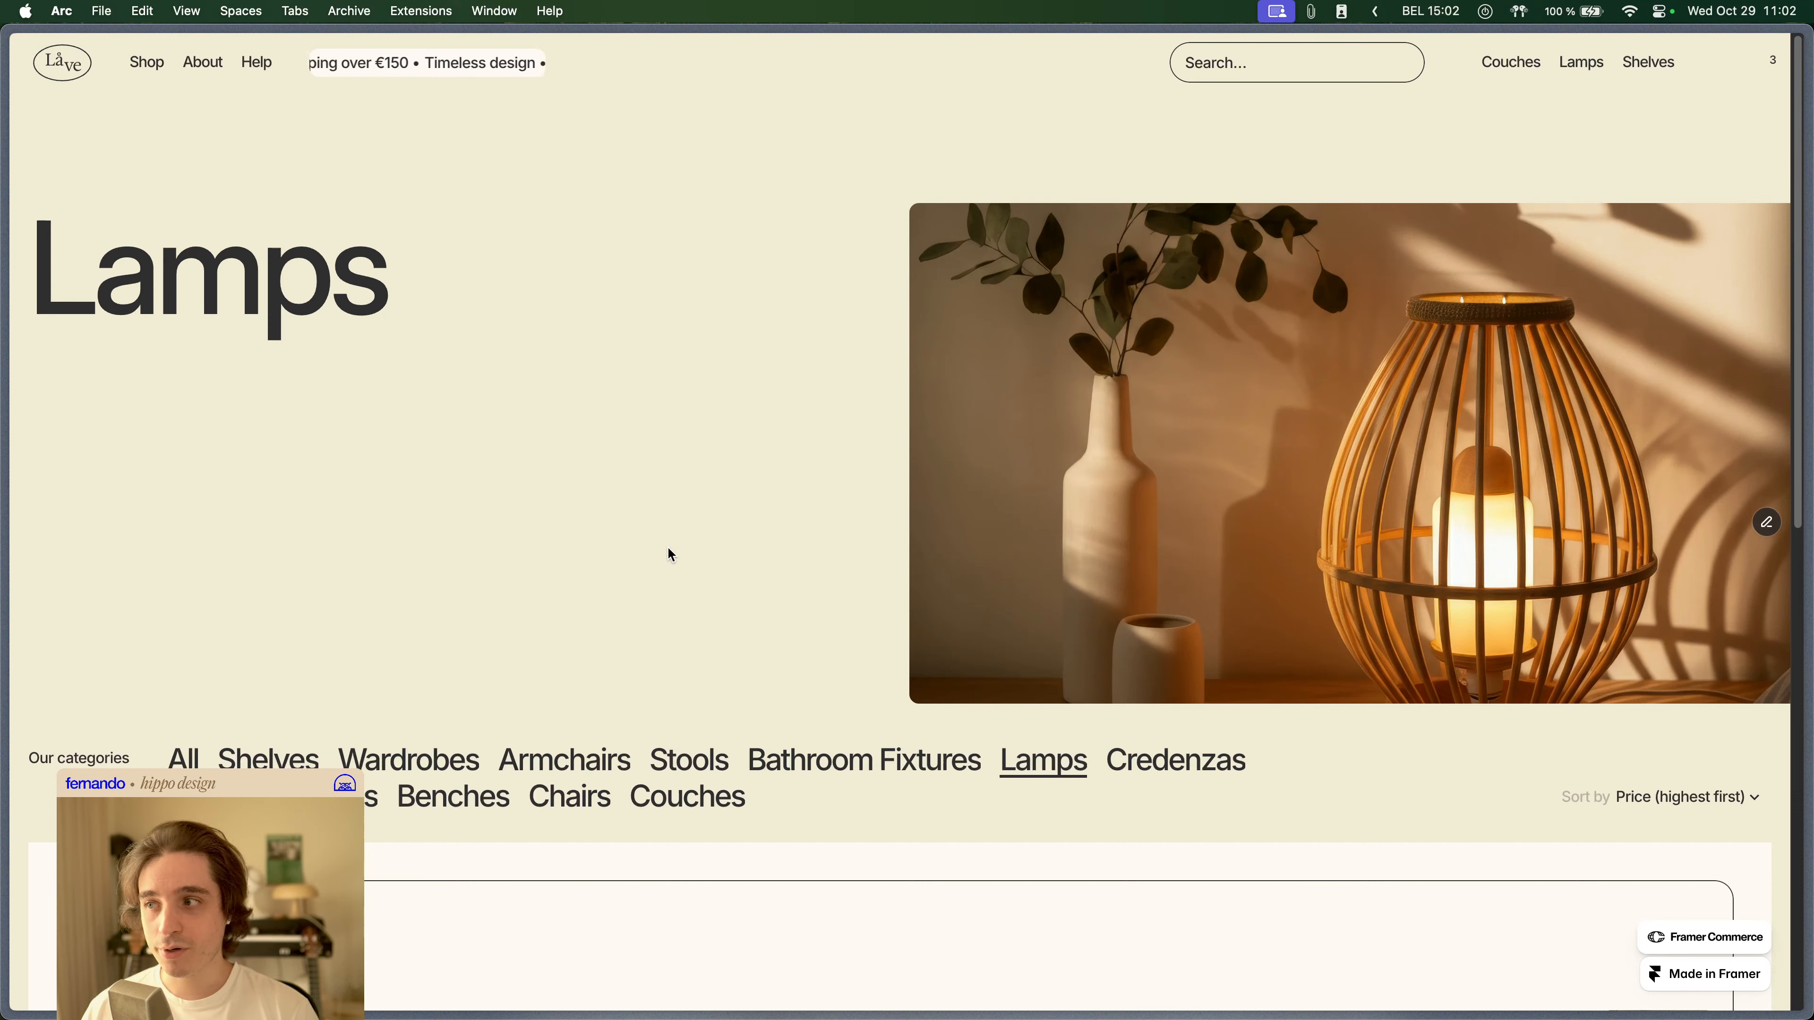
pyautogui.press('super+Tab')
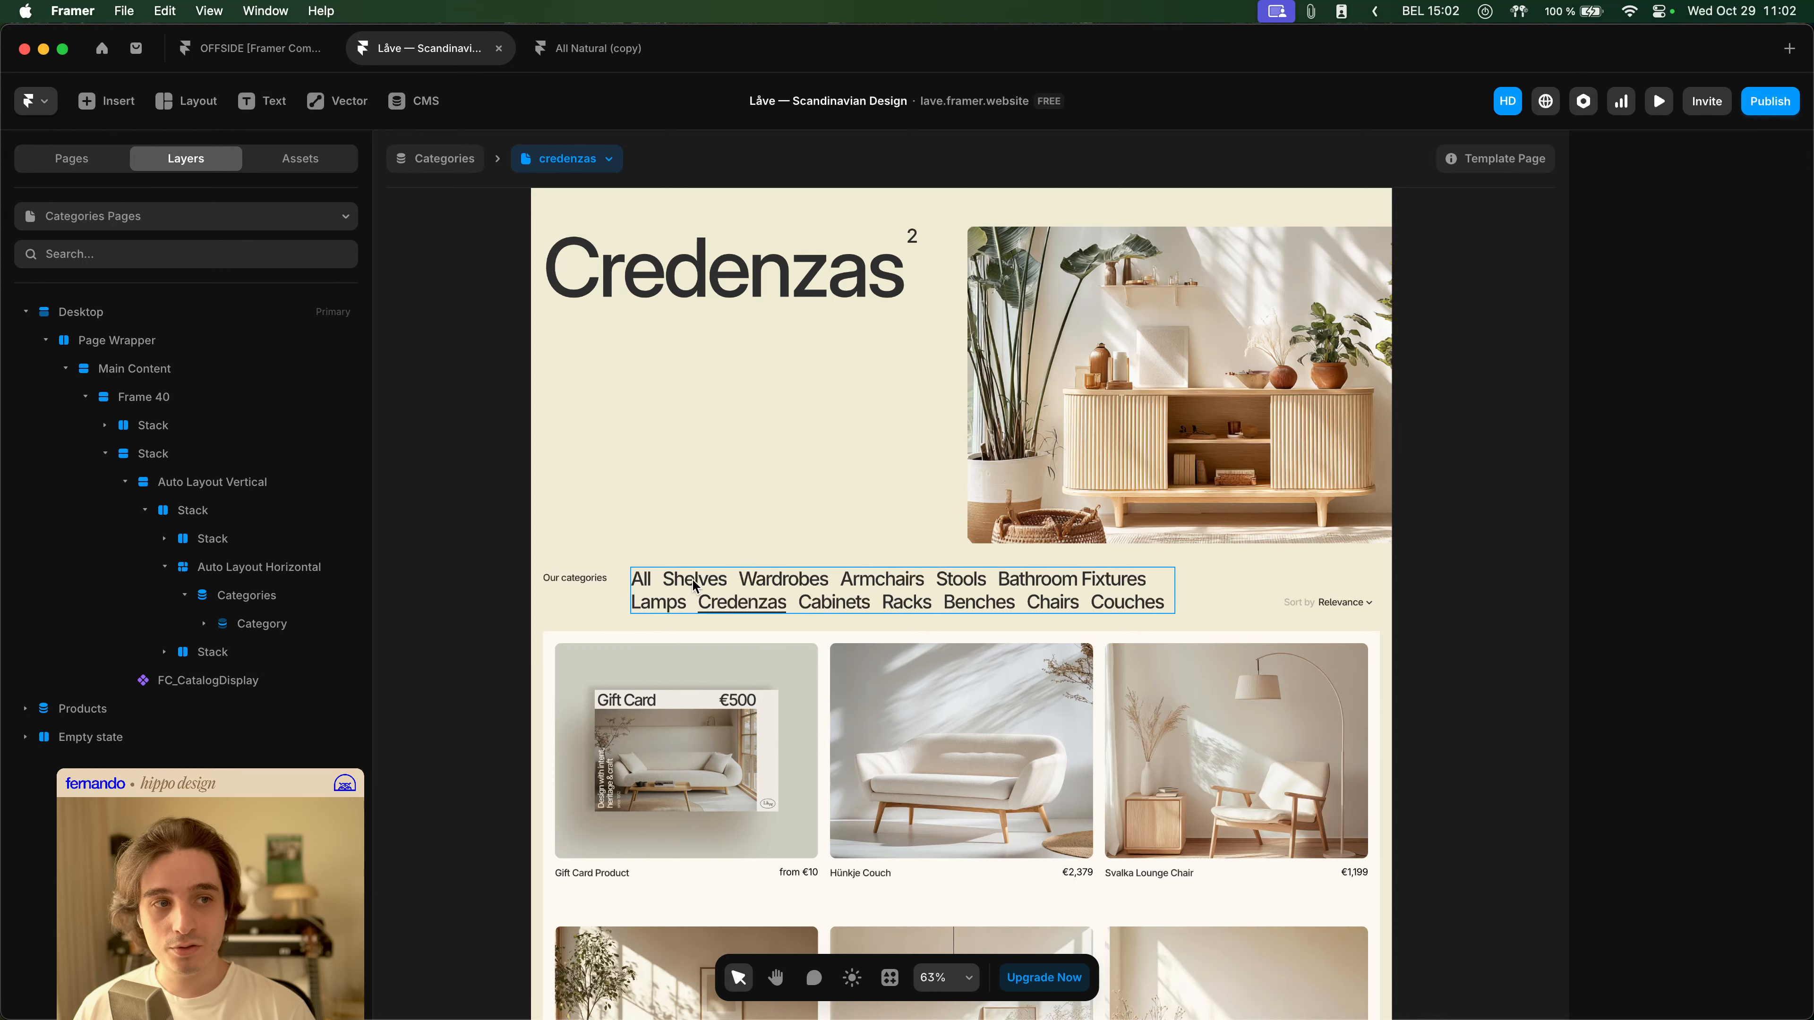
pyautogui.scroll(1, 744, 557)
pyautogui.moveTo(750, 550); pyautogui.dragTo(727, 580)
pyautogui.moveTo(819, 417); pyautogui.dragTo(827, 531)
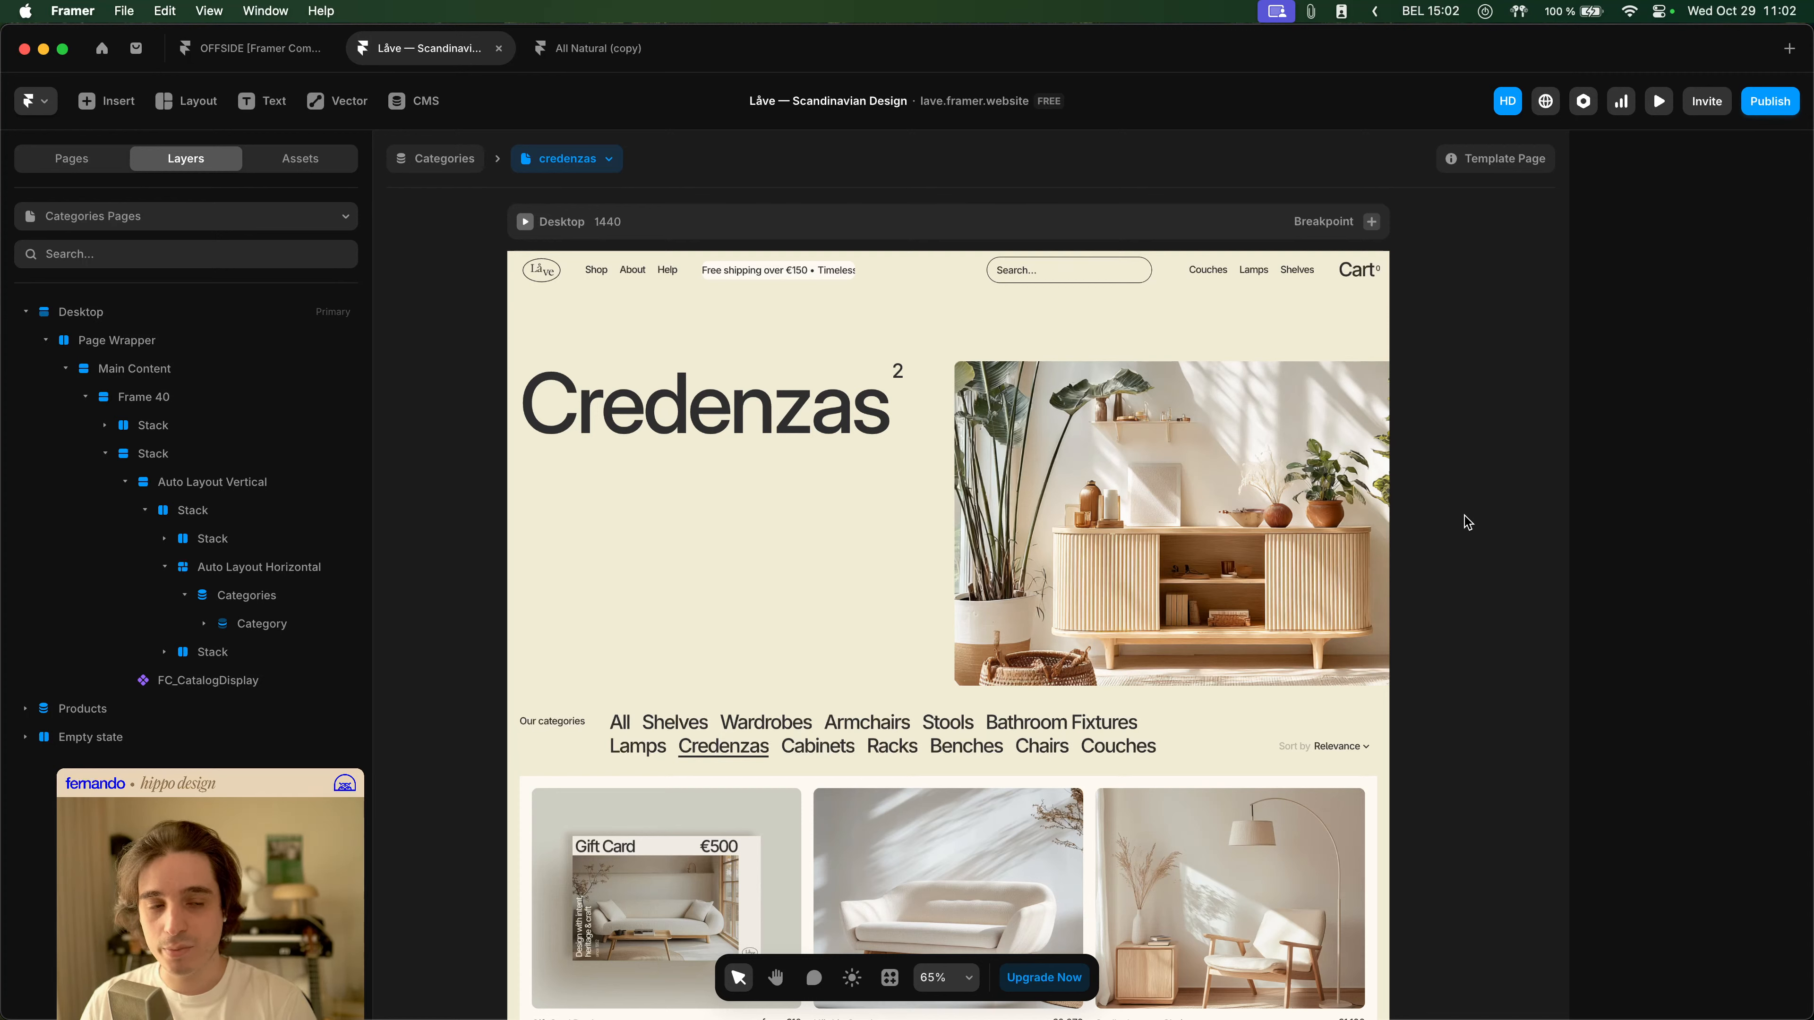
pyautogui.press('super+Tab')
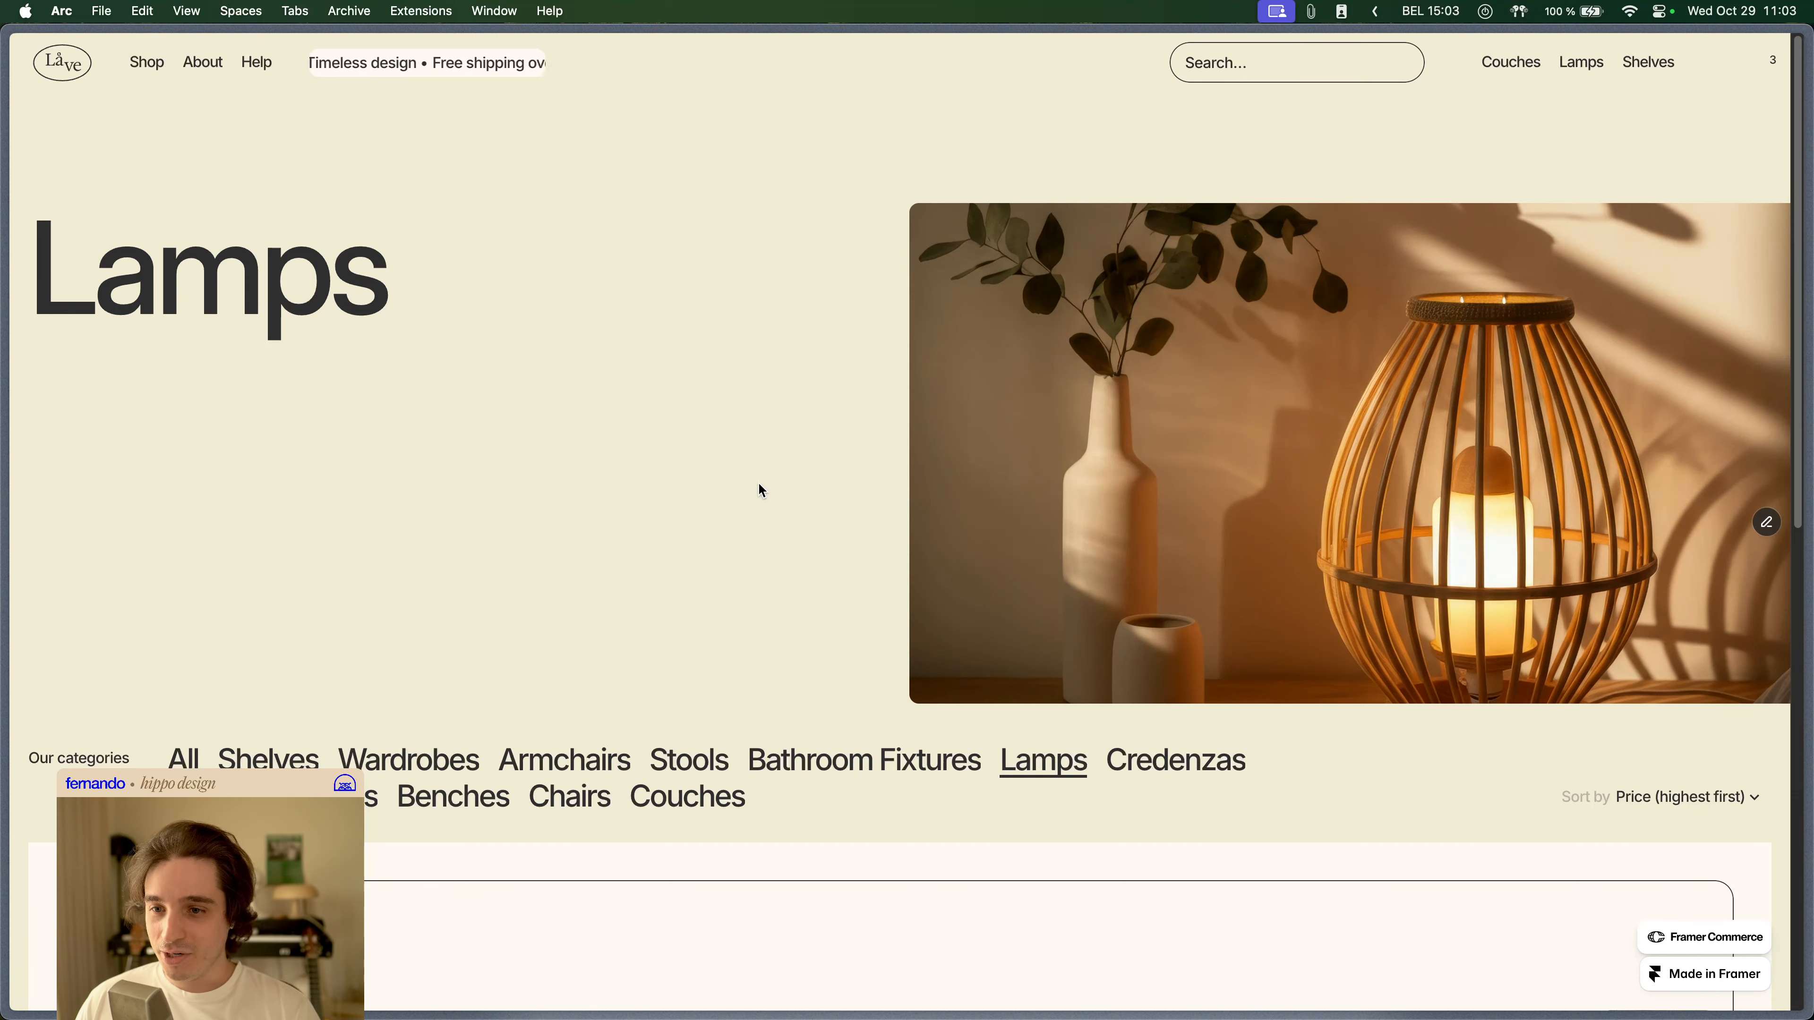
pyautogui.press('super+Tab')
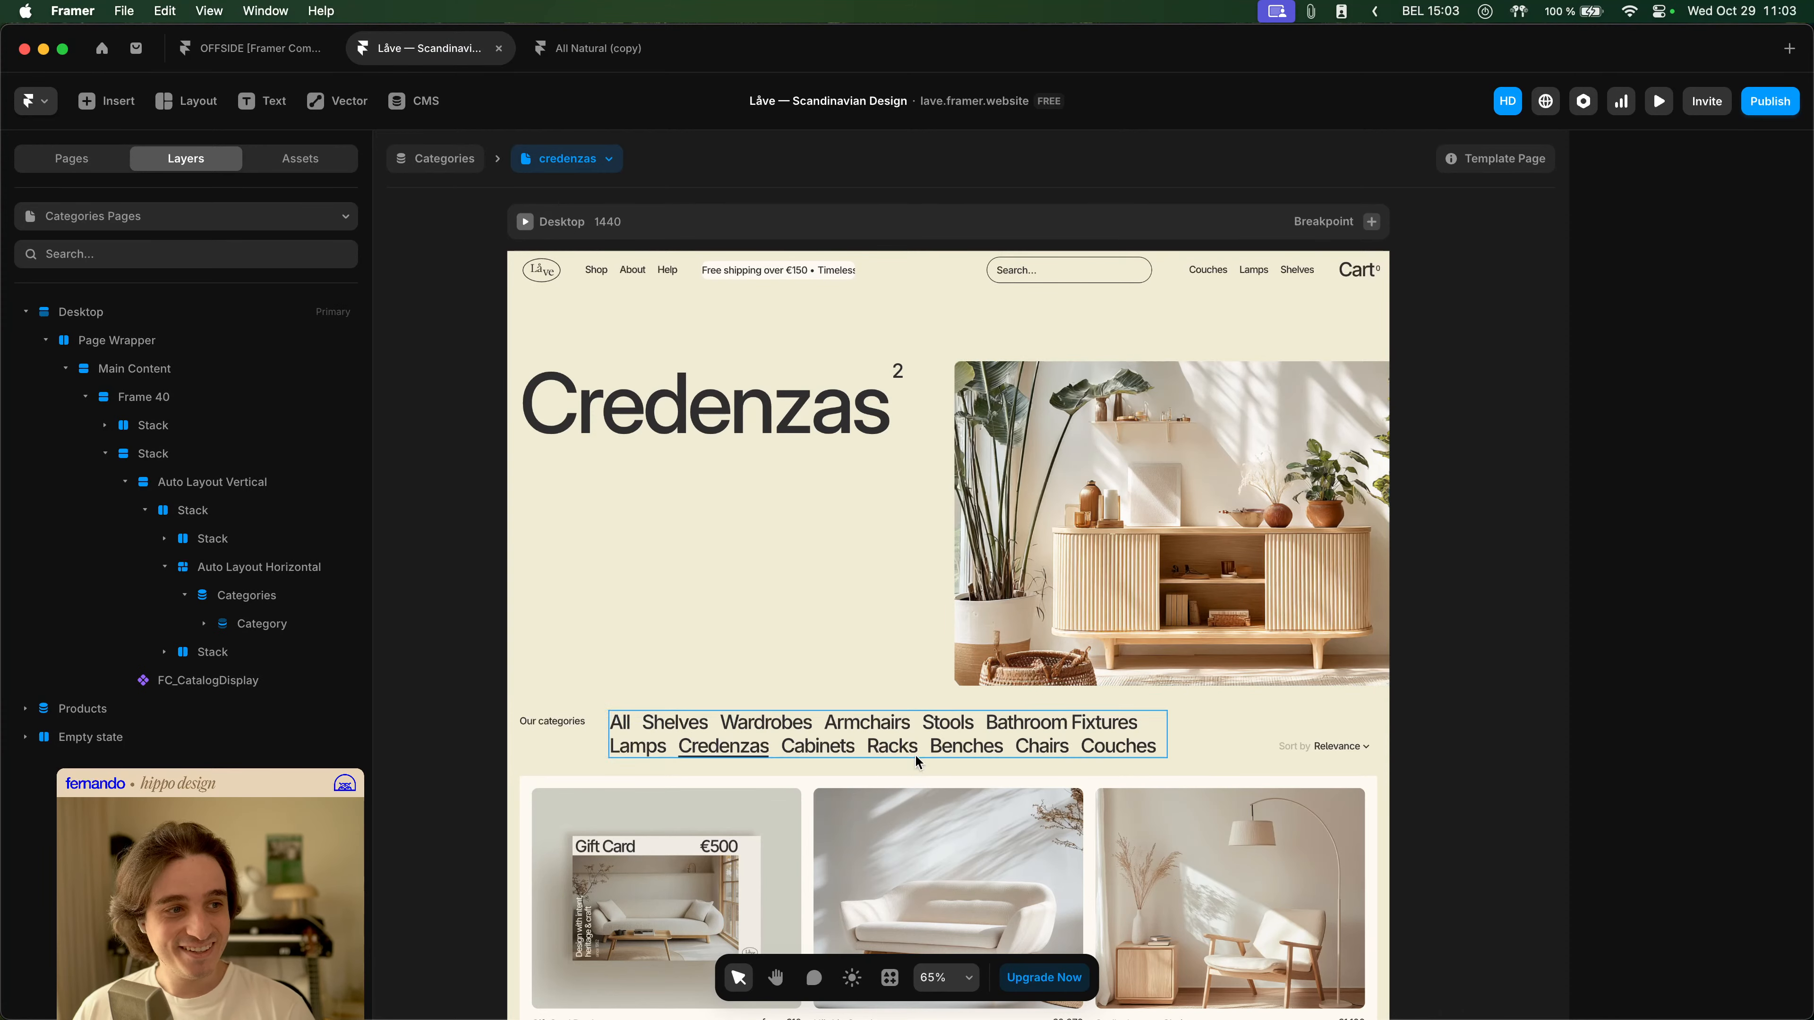
# Switch to Arc for another look at the live Lamps page, then return to the Credenzas page in Framer.
pyautogui.scroll(-3, 914, 755)
pyautogui.press('super+Tab')
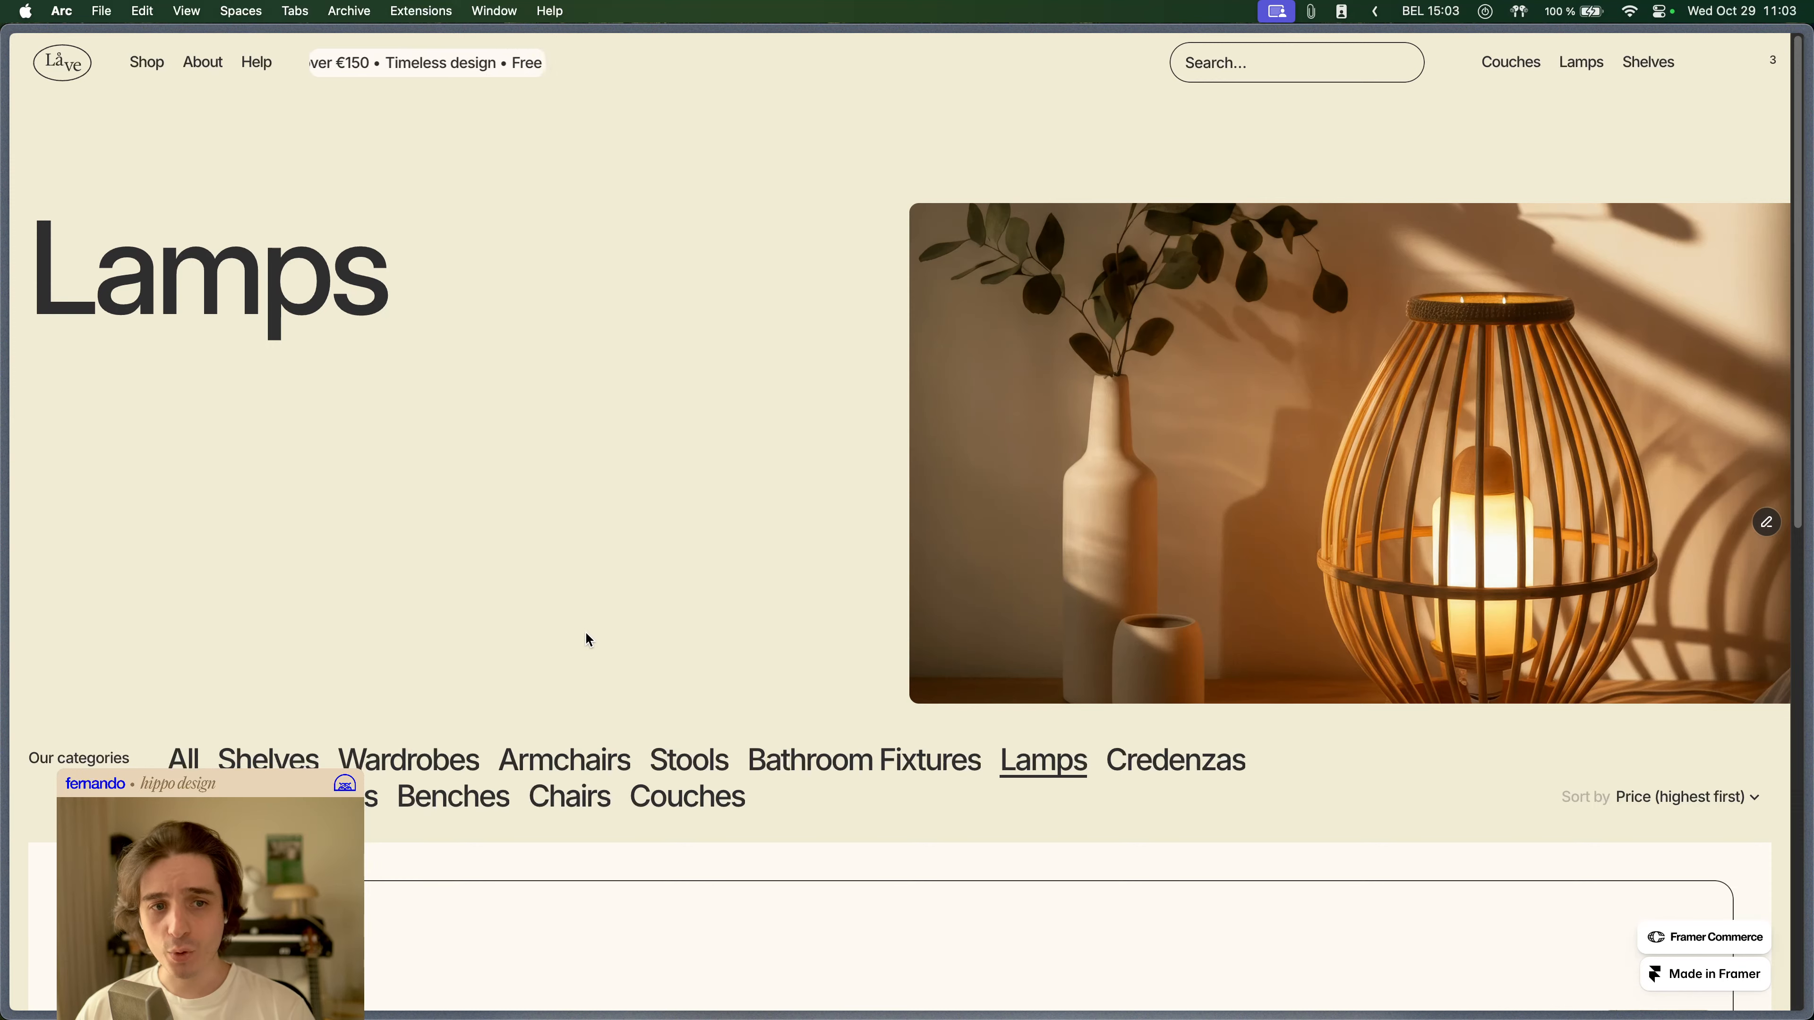
pyautogui.press('super+Tab')
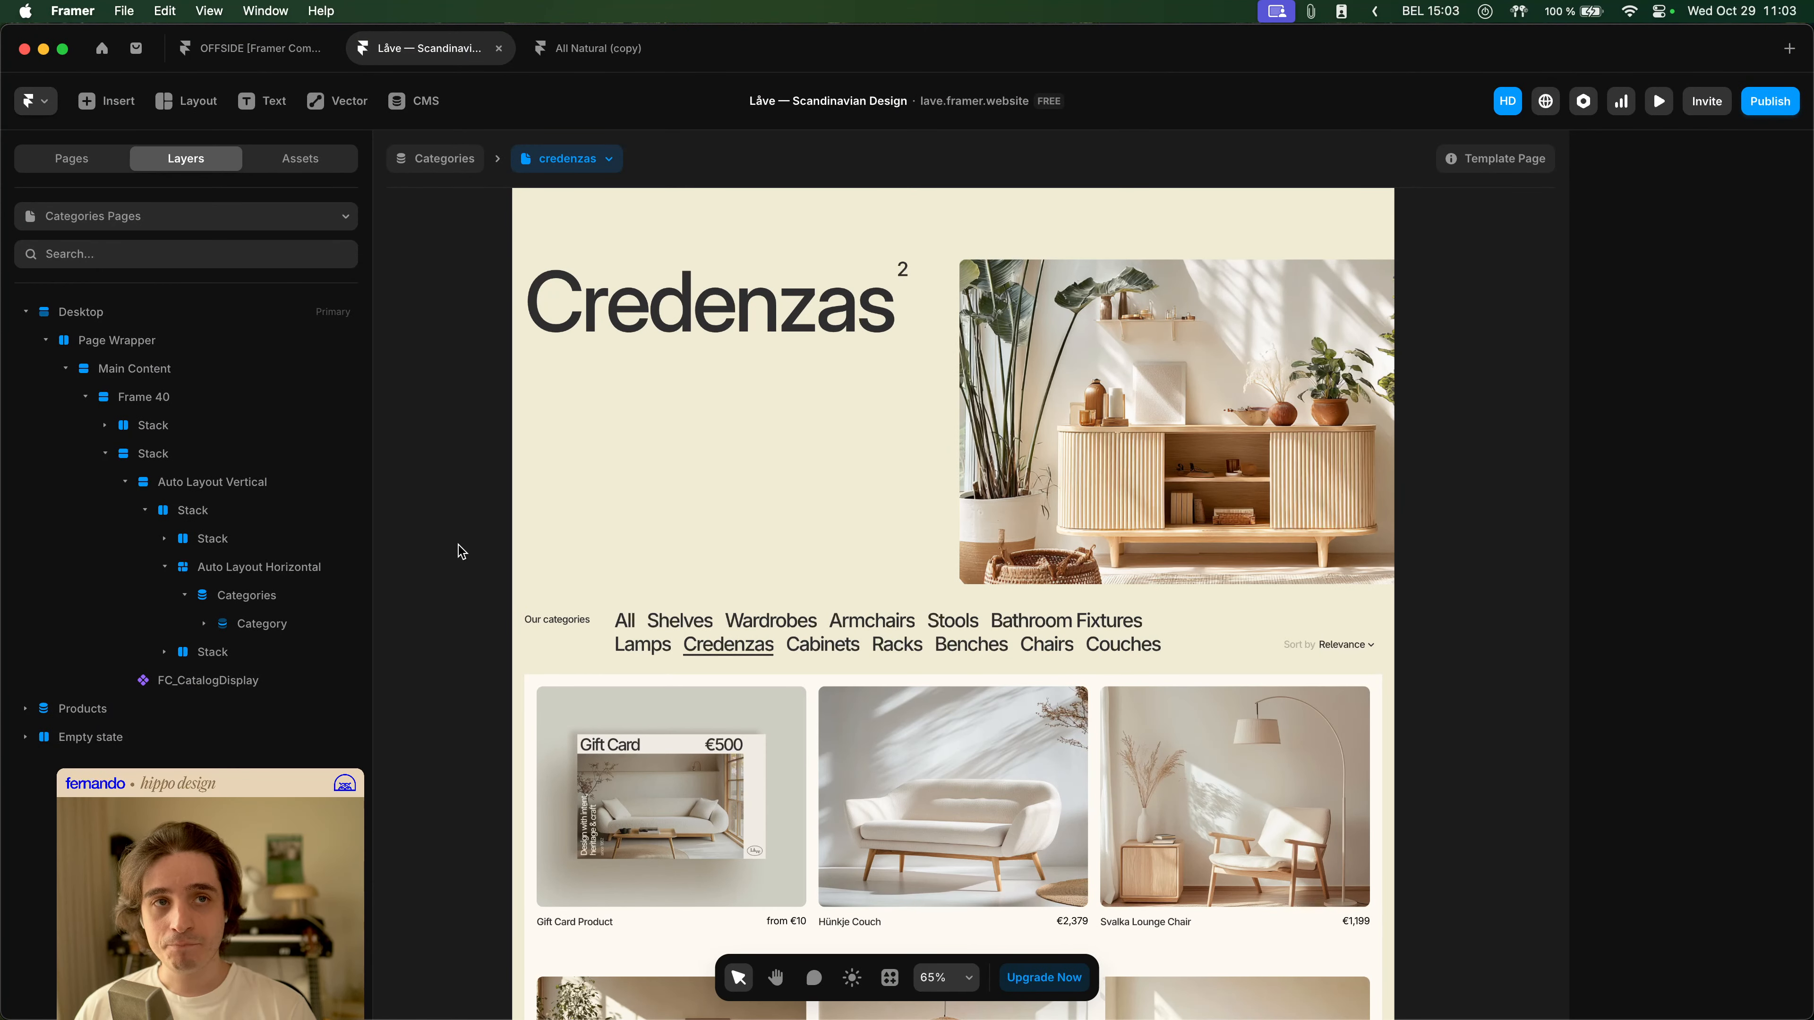
# Open the Låve project's CMS, check its synced Products collection, and inspect the Shelves item in the Categories collection.
pyautogui.click(437, 103)
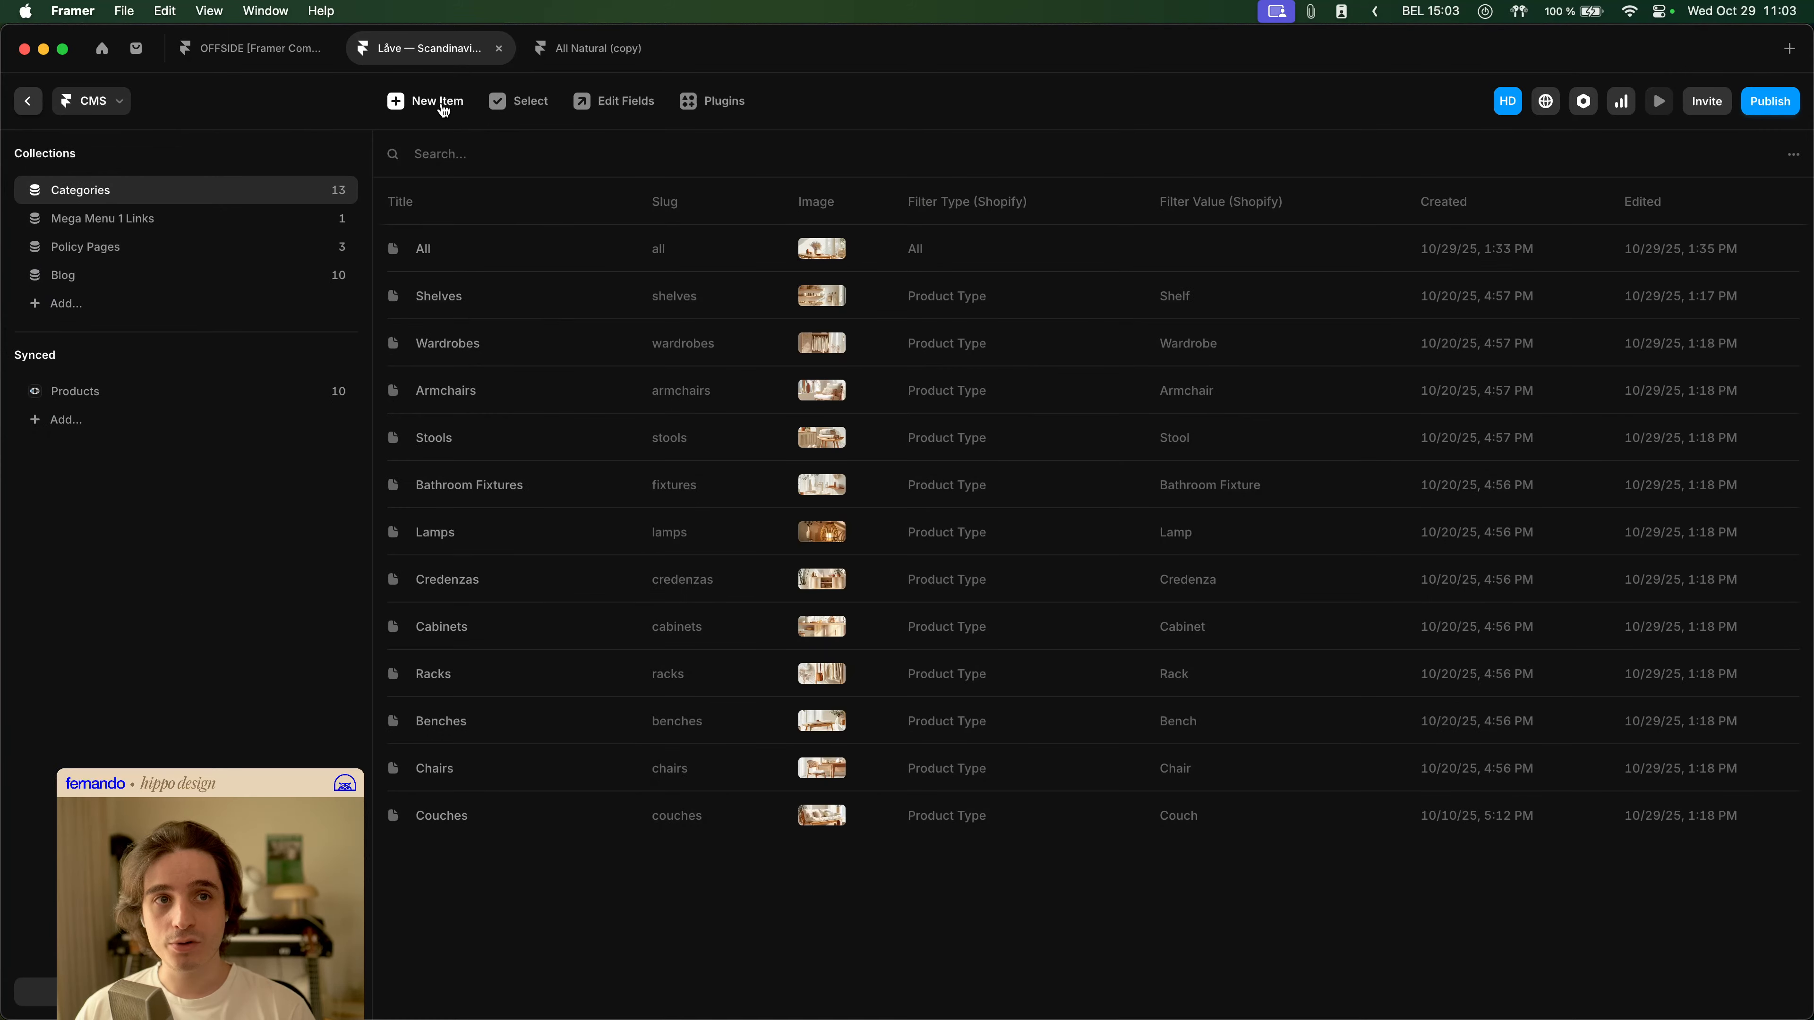
pyautogui.click(196, 405)
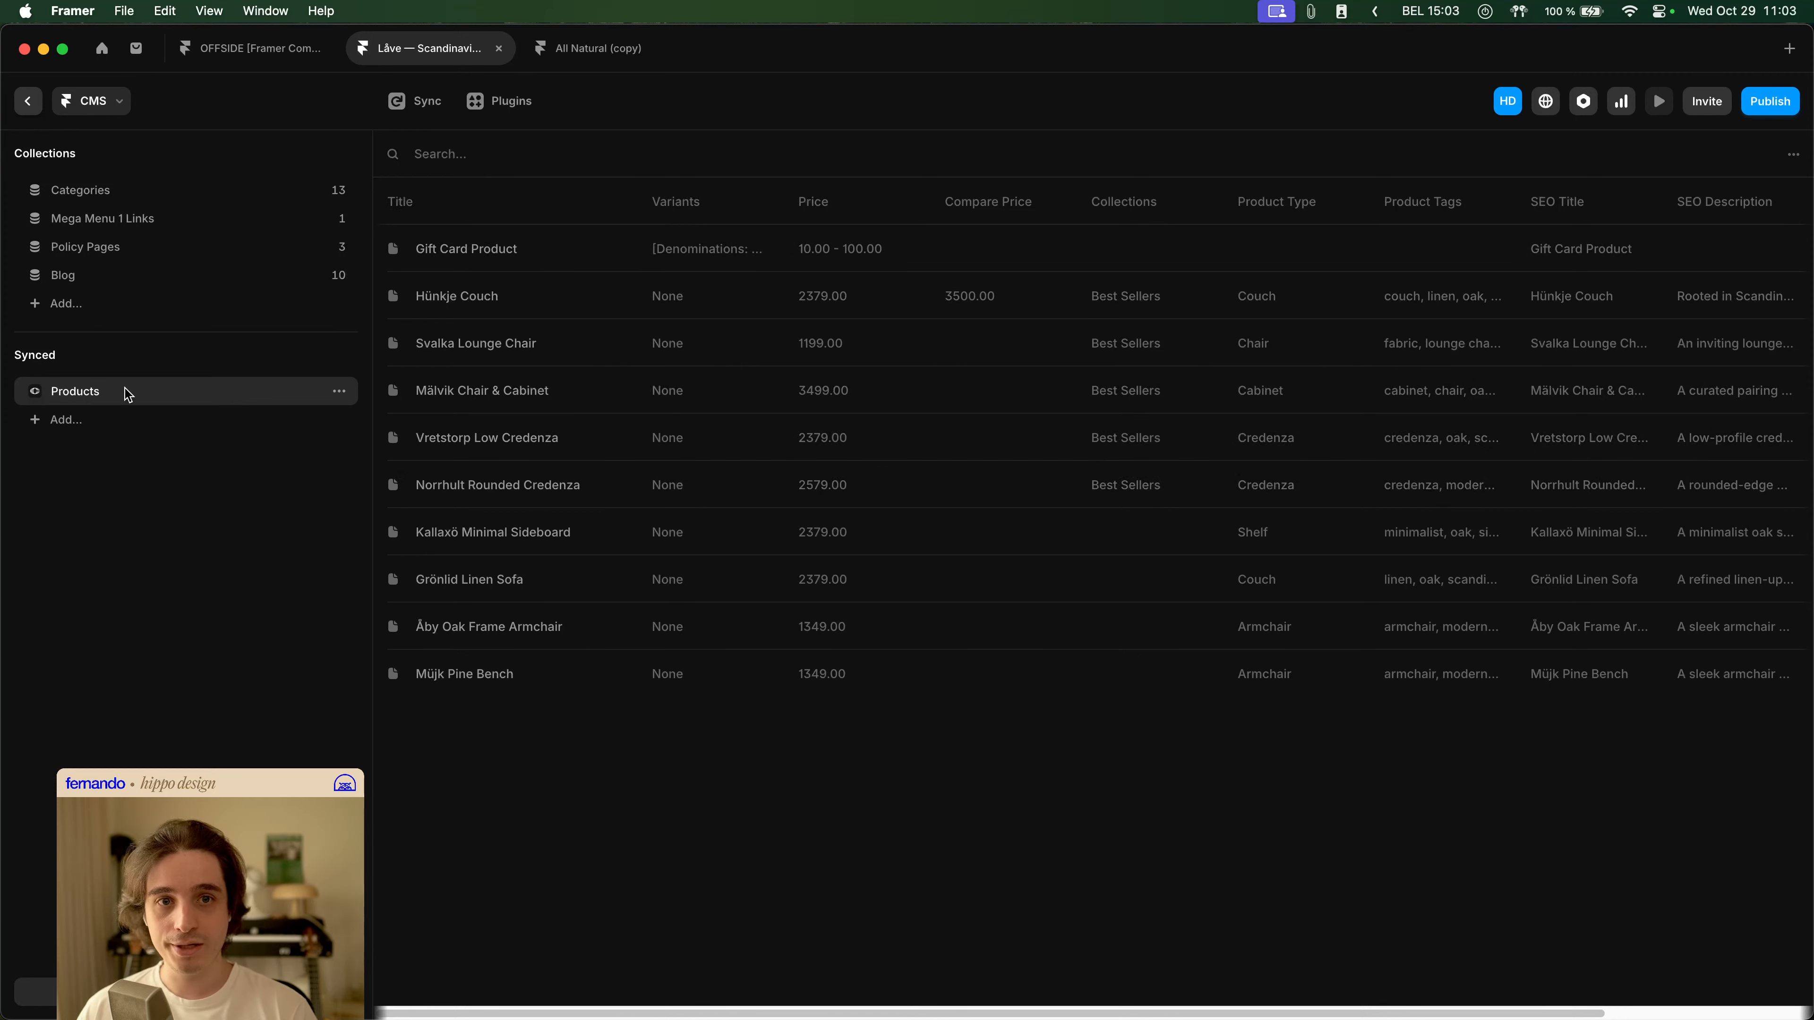
pyautogui.click(142, 190)
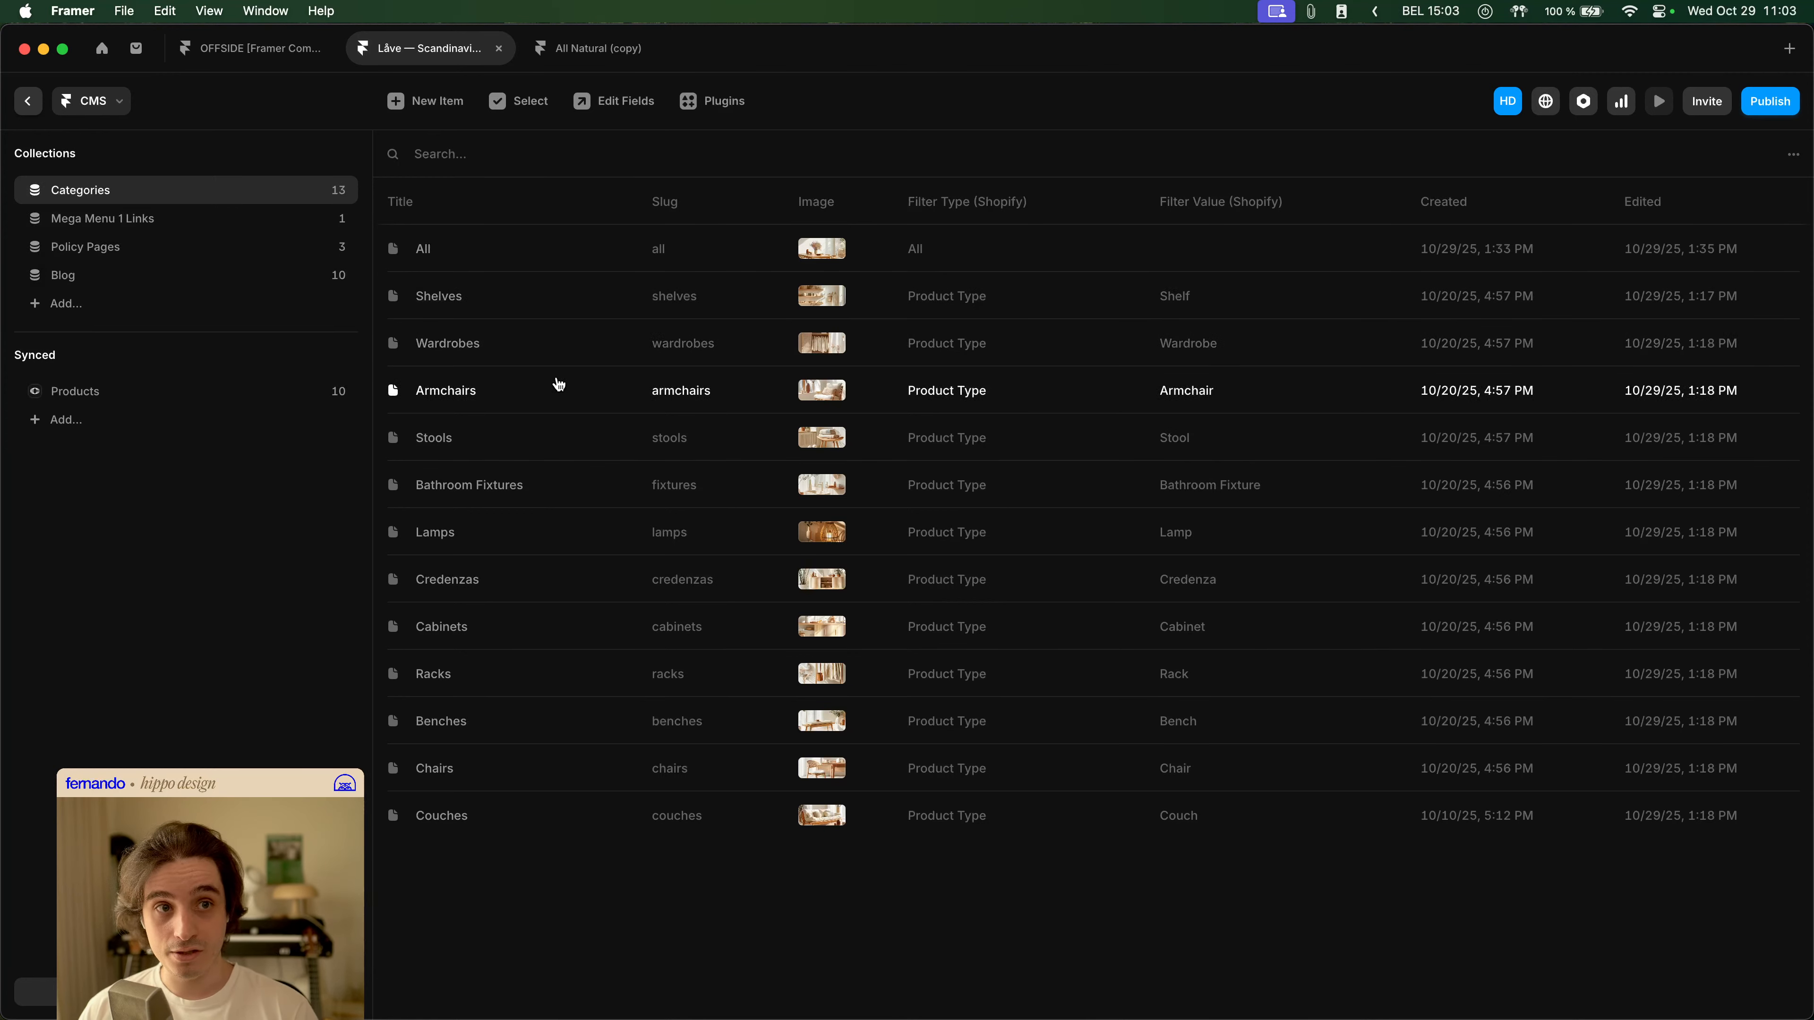
pyautogui.click(514, 298)
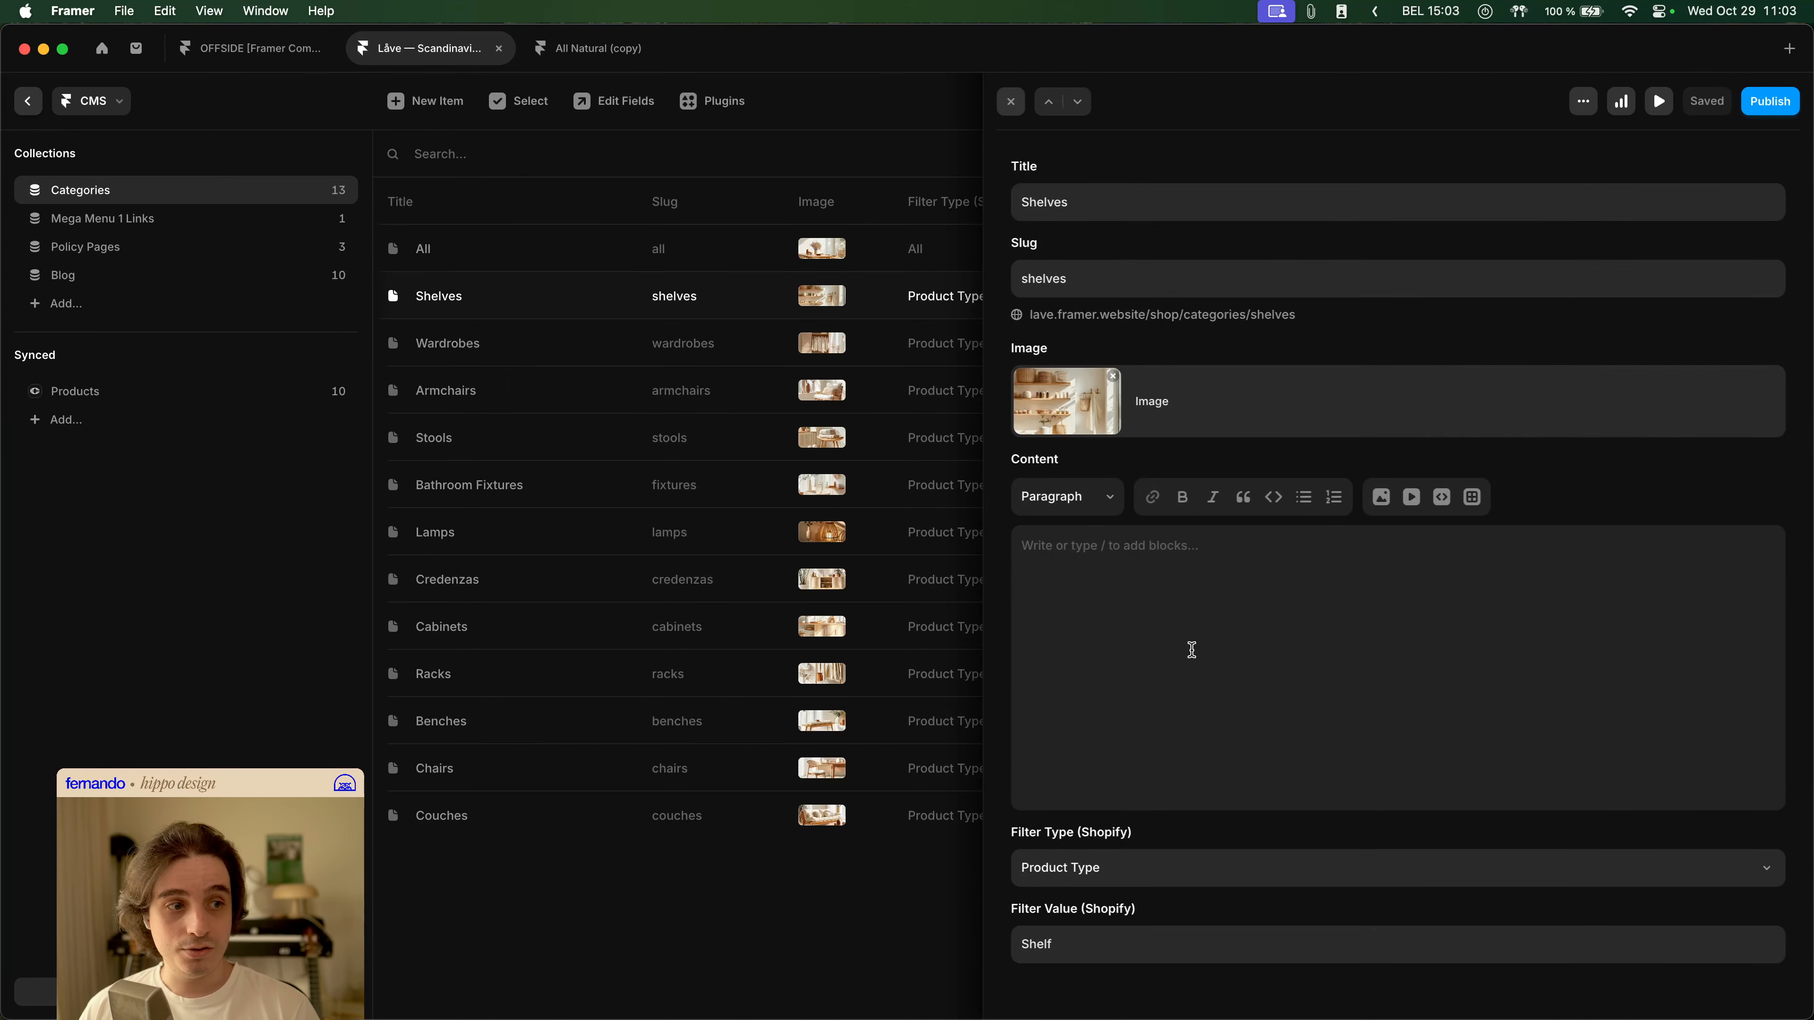
# Switch to the OFFSIDE project's CMS, check the Jerseys category's filter fields, and show the FC Products collection.
pyautogui.click(273, 56)
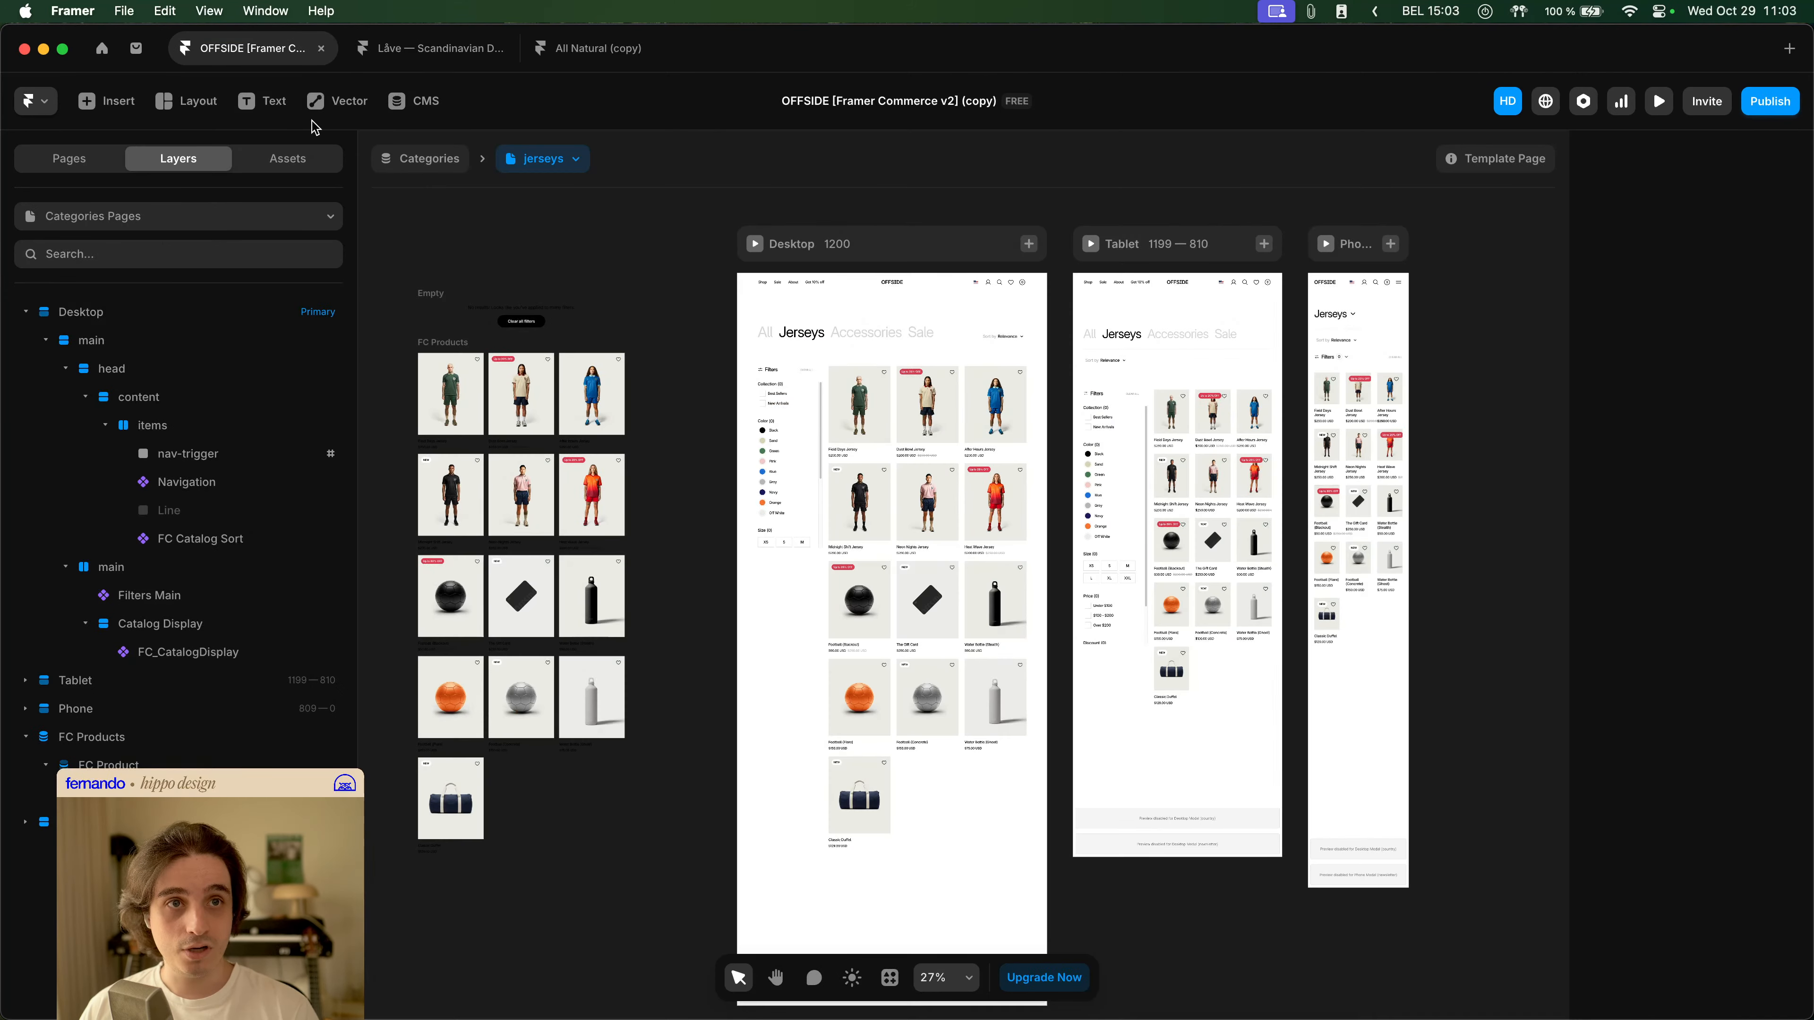
pyautogui.click(410, 100)
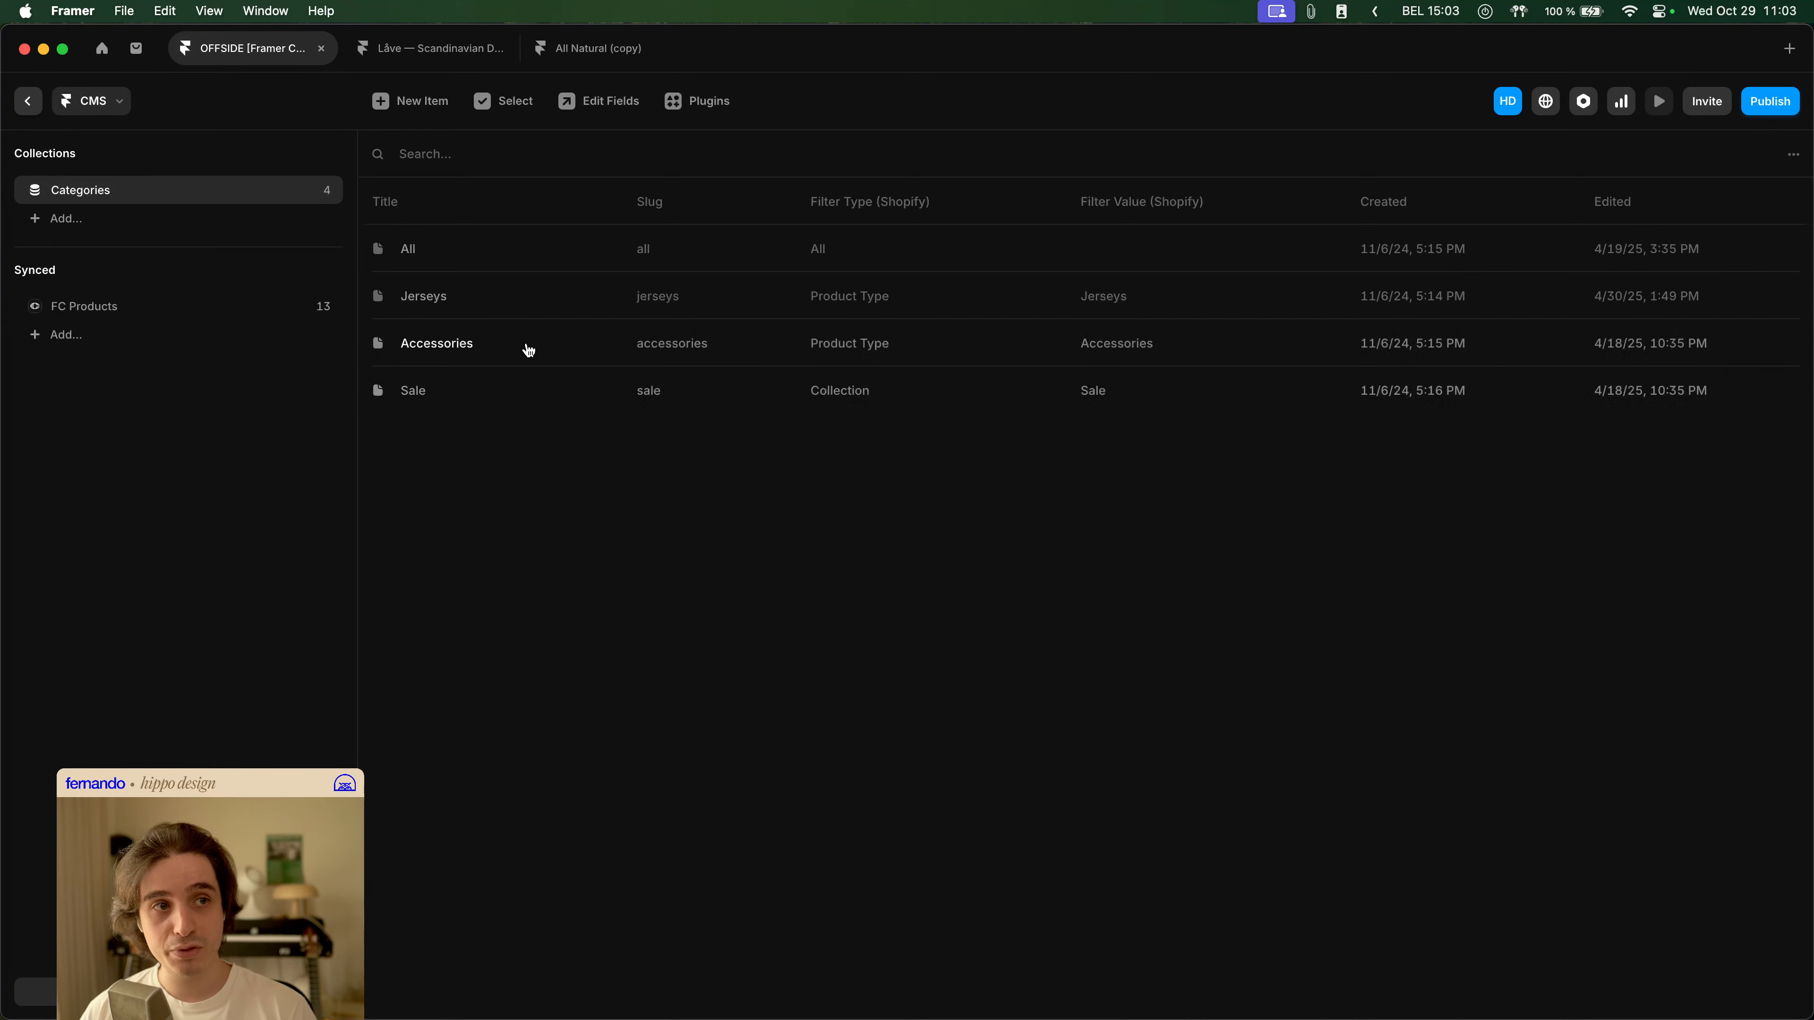
pyautogui.click(515, 307)
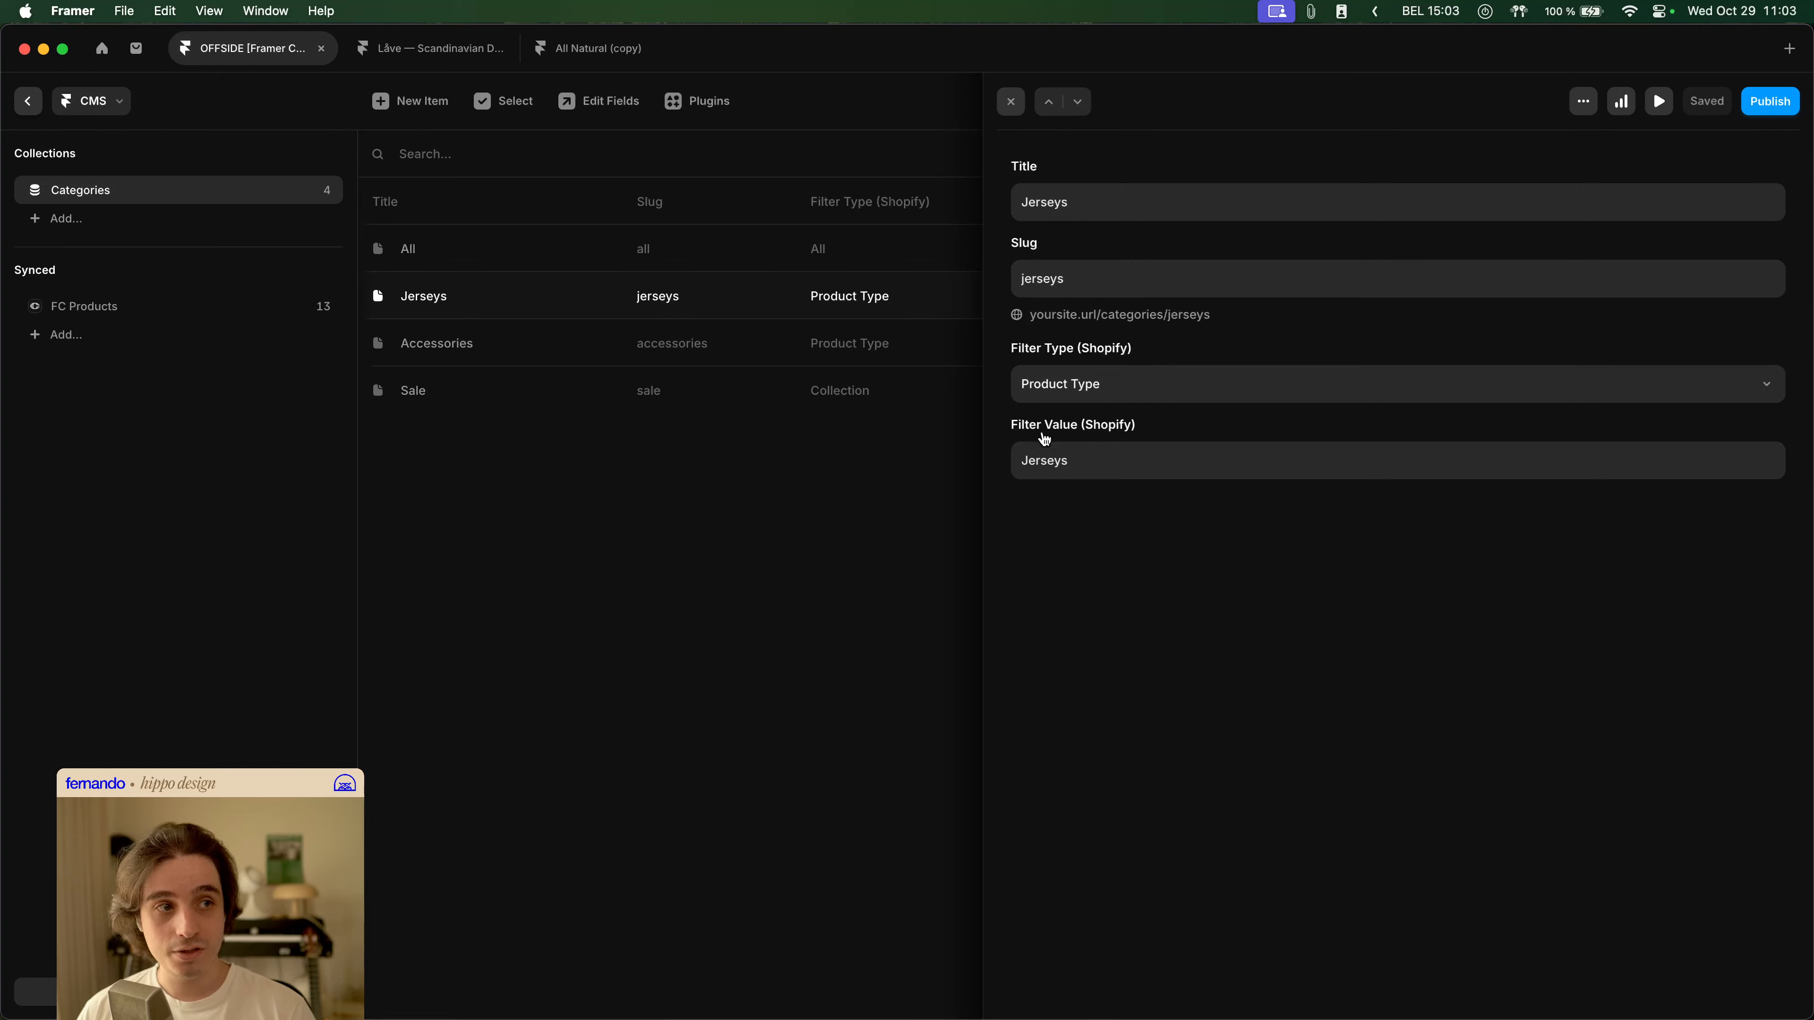
pyautogui.click(701, 477)
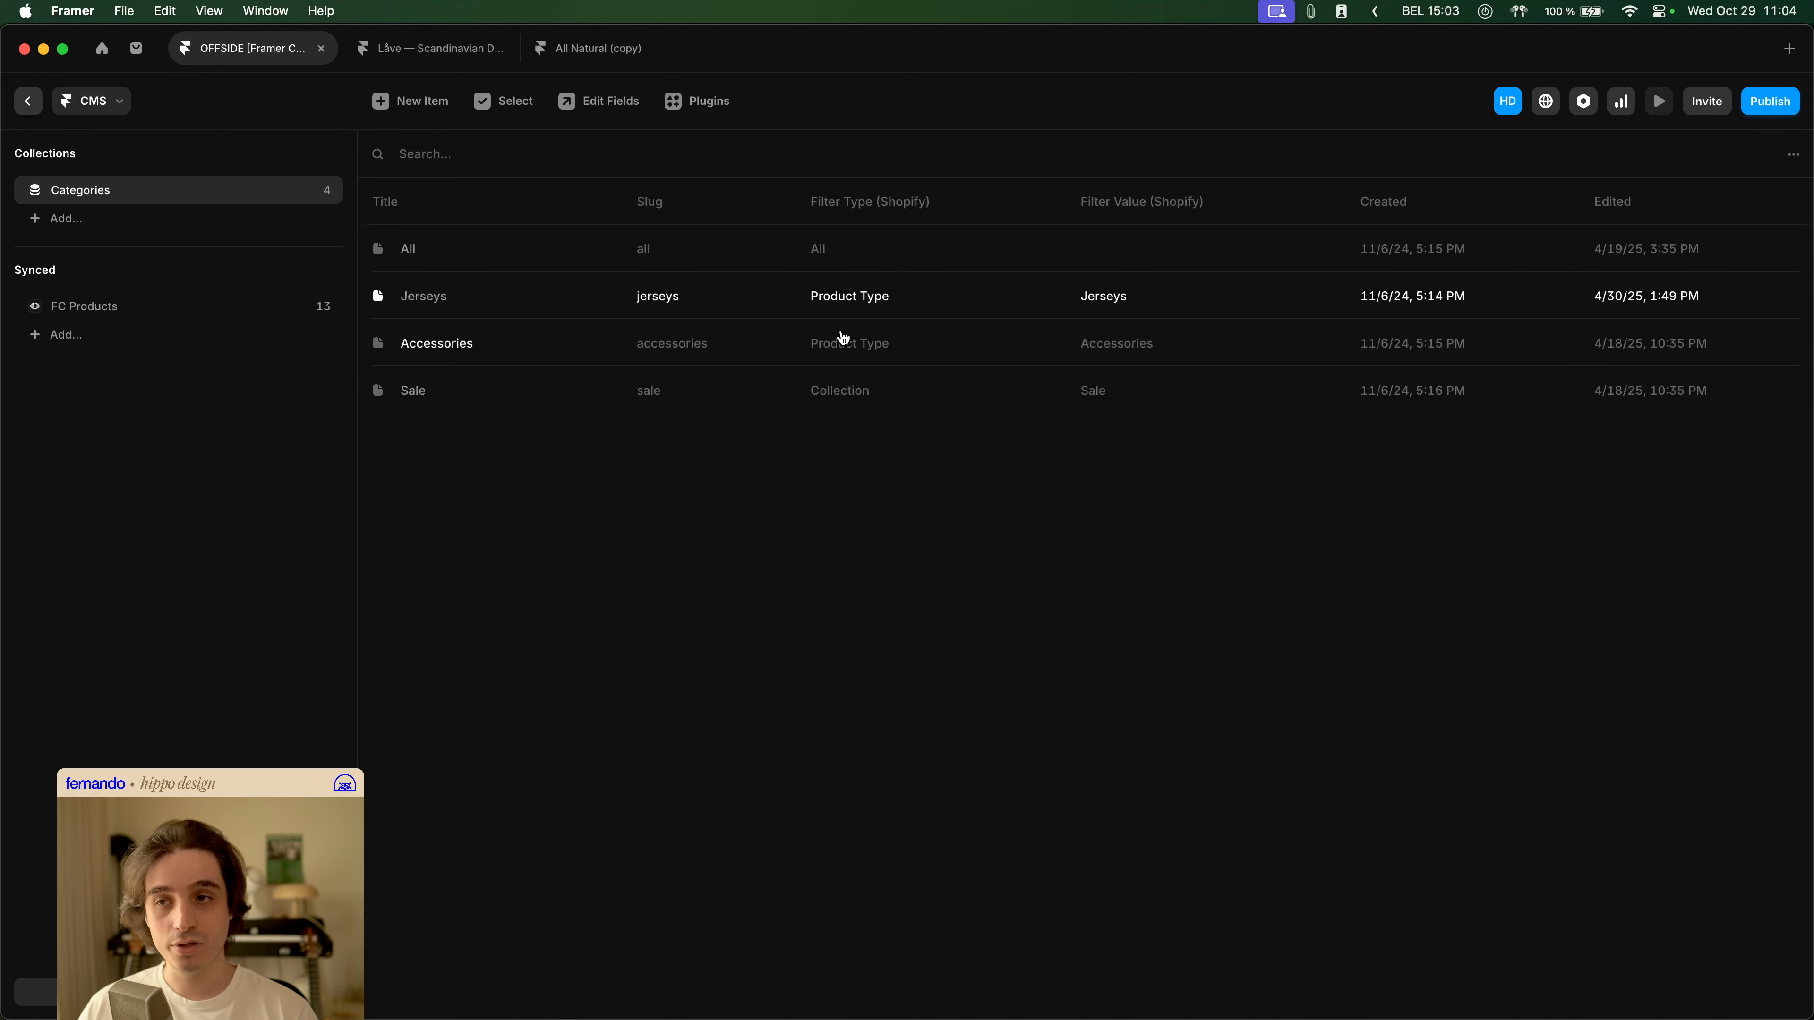
pyautogui.click(146, 308)
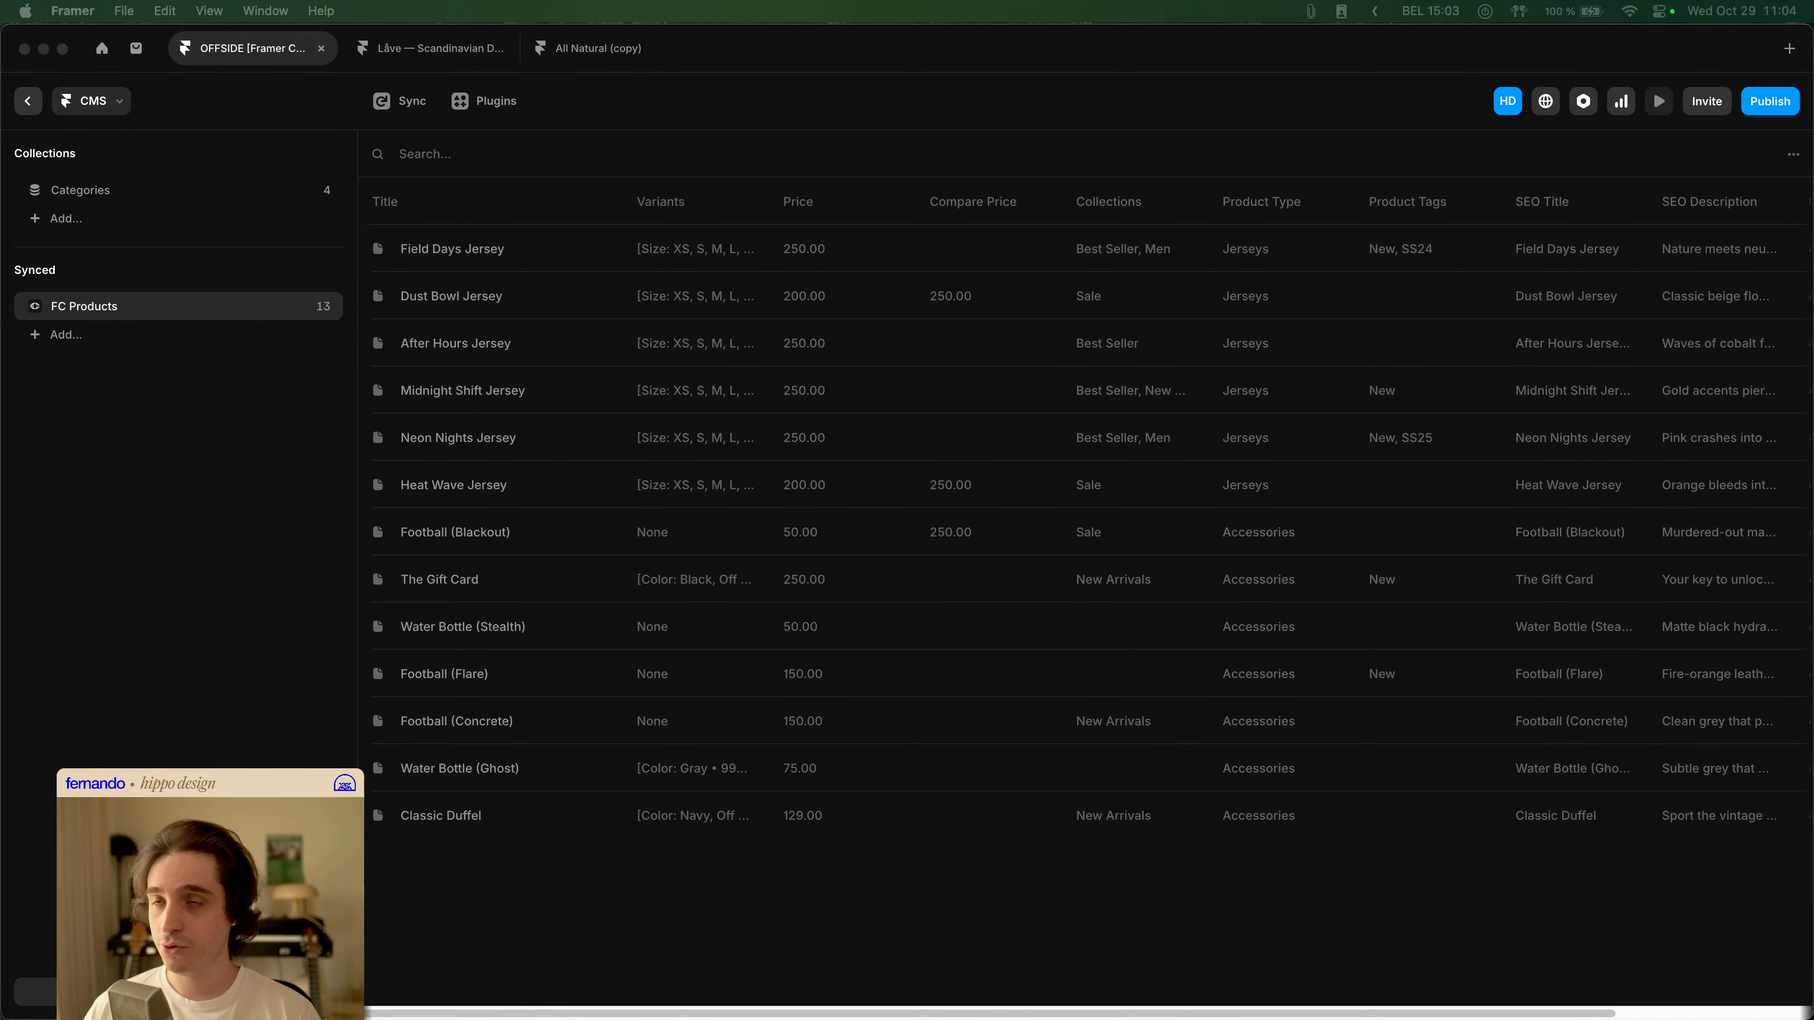
# Switch to Arc and bring up the open Shopify tab with the bulk product editor.
pyautogui.press('super+Tab')
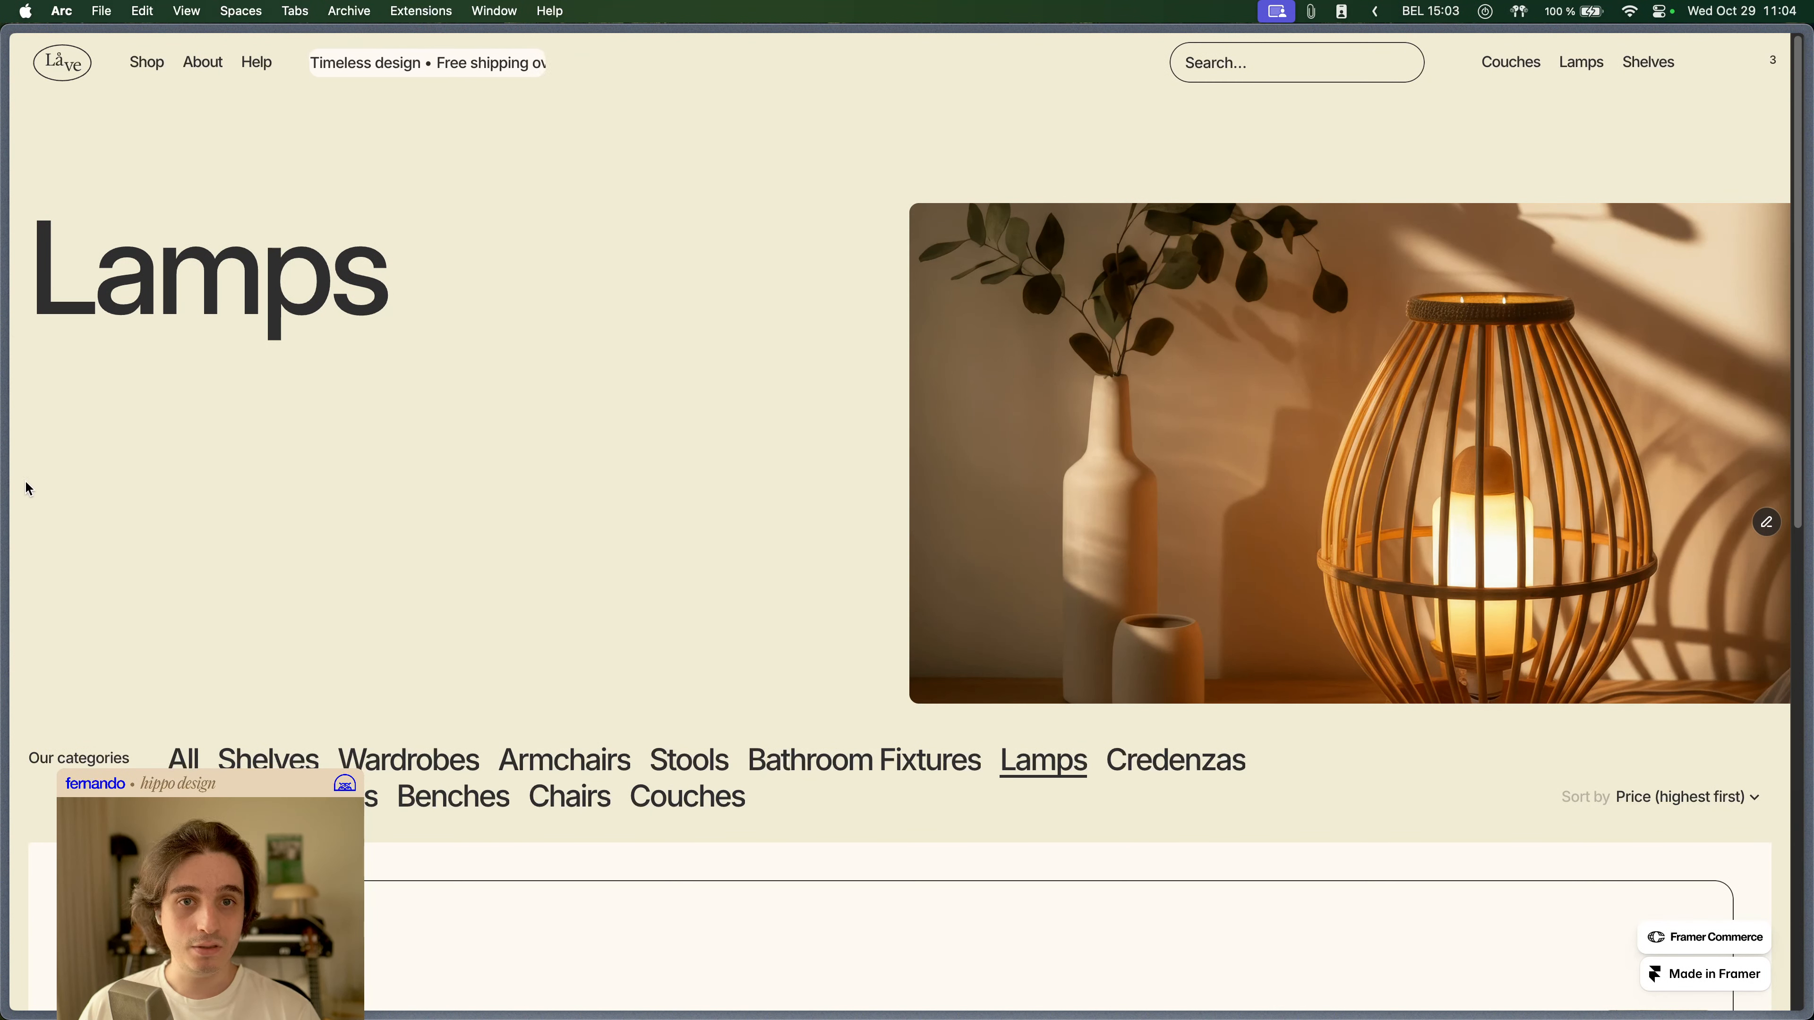
pyautogui.moveTo(3, 493)
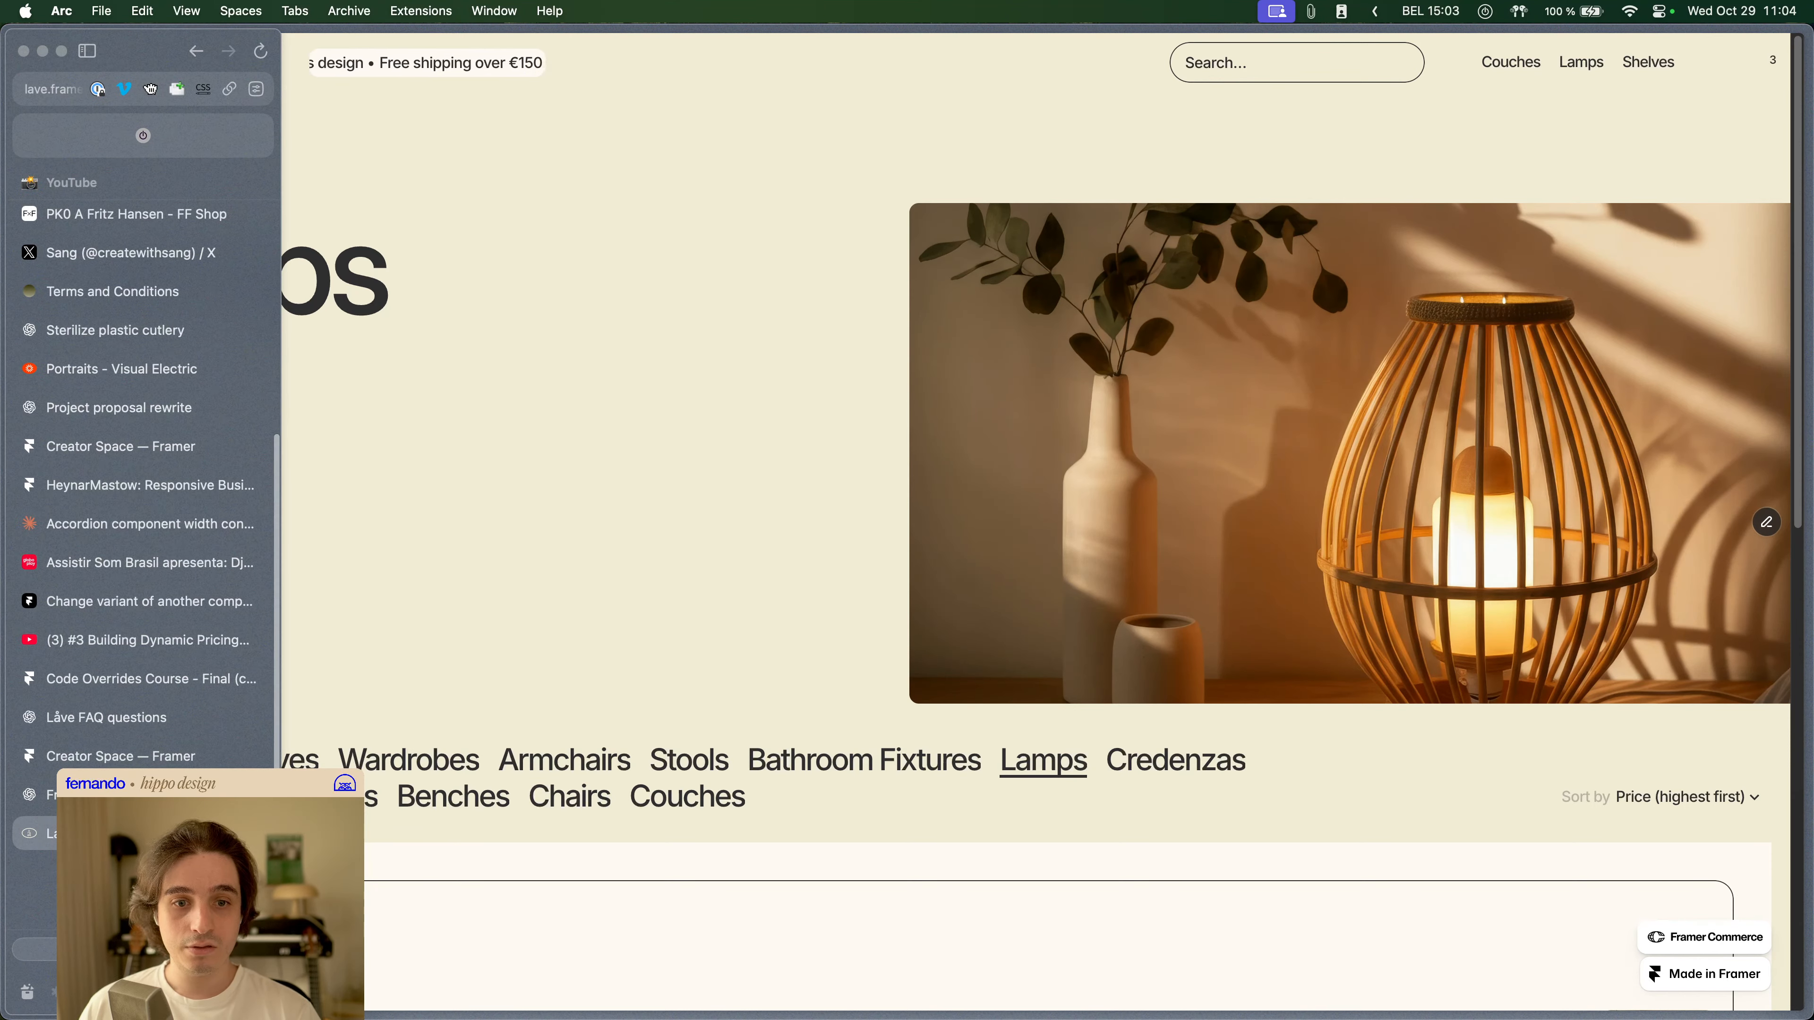
pyautogui.hscroll(5, 136, 786)
pyautogui.scroll(-13, 166, 620)
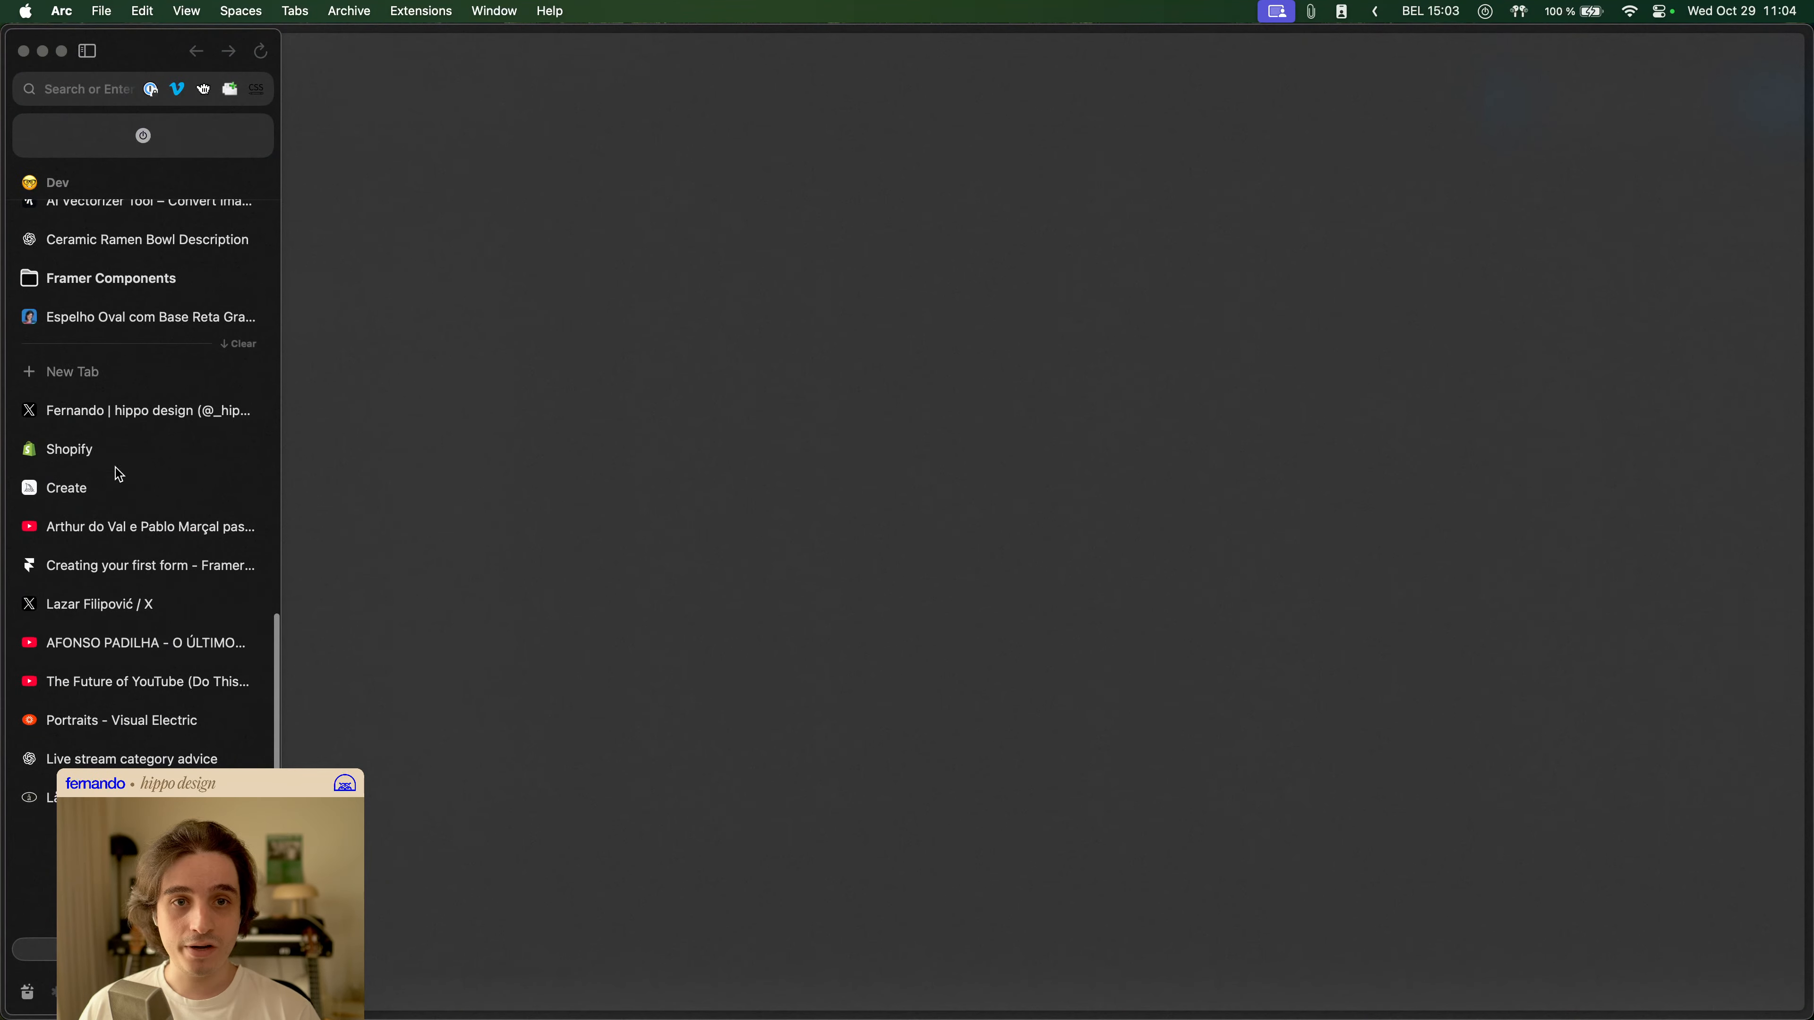
pyautogui.click(117, 458)
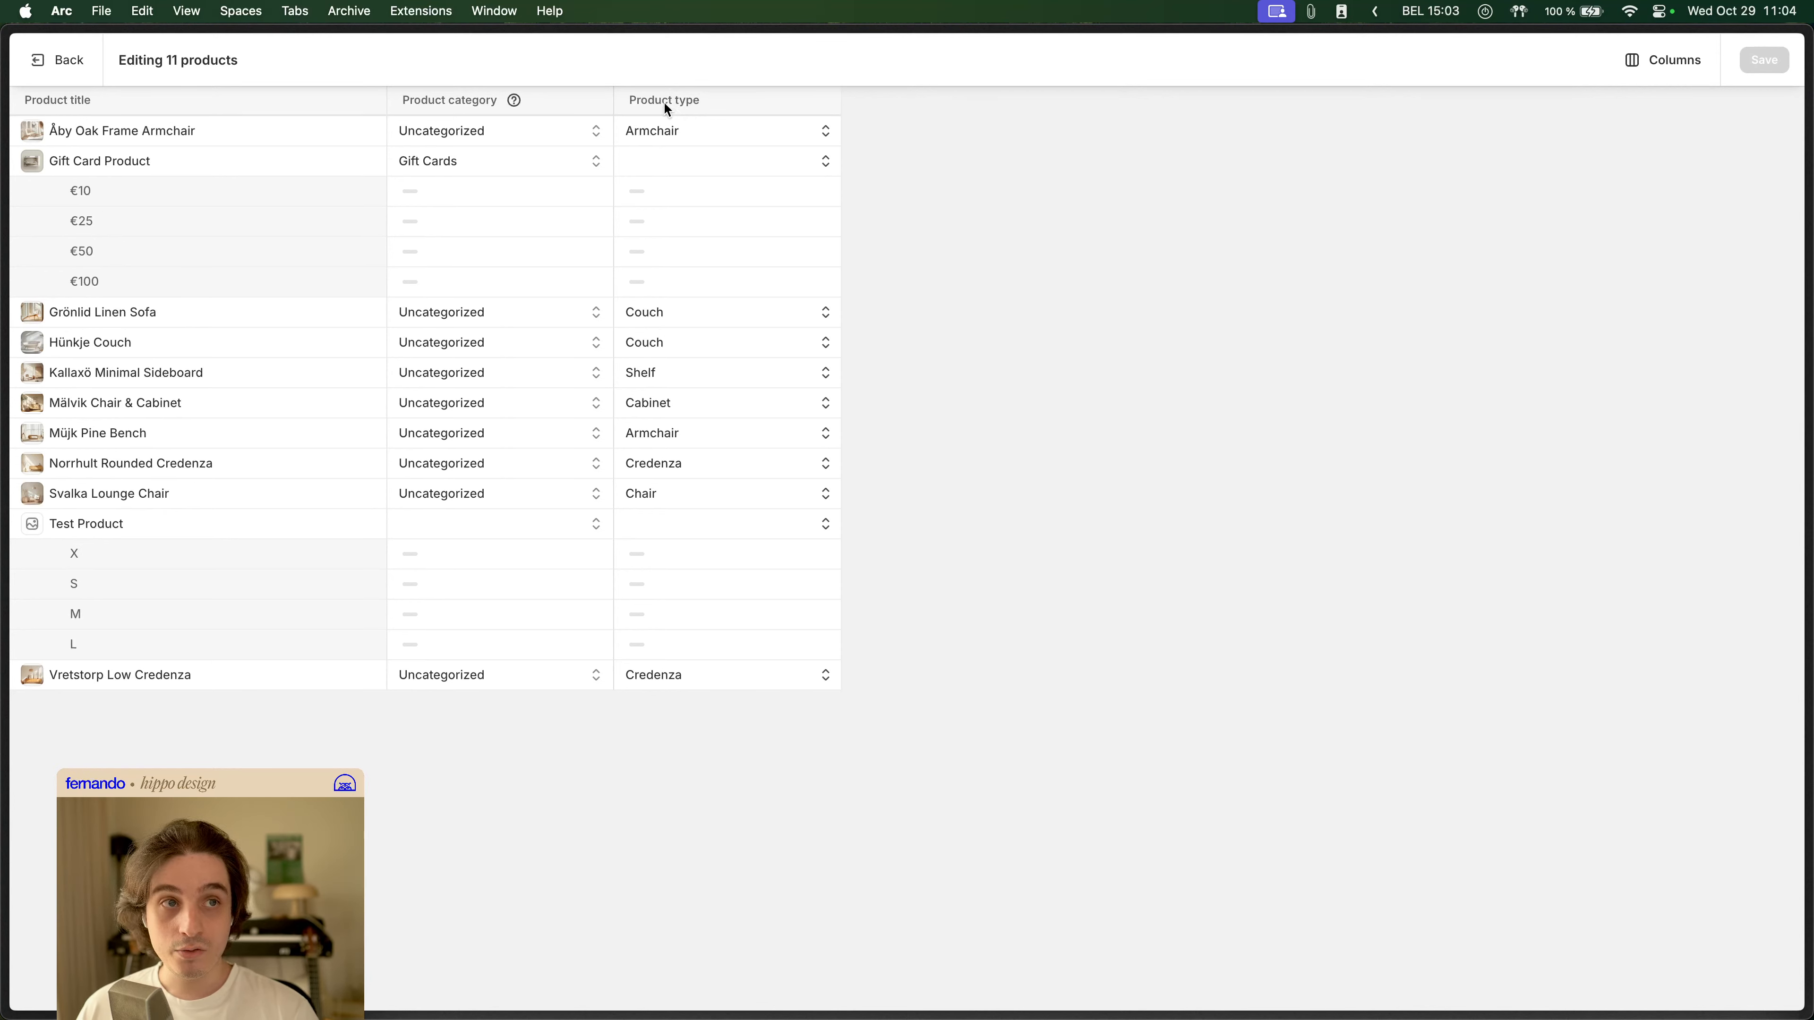
# Clear the product type of the Åby Oak Frame Armchair and choose Armchair again from the suggested types.
pyautogui.click(709, 130)
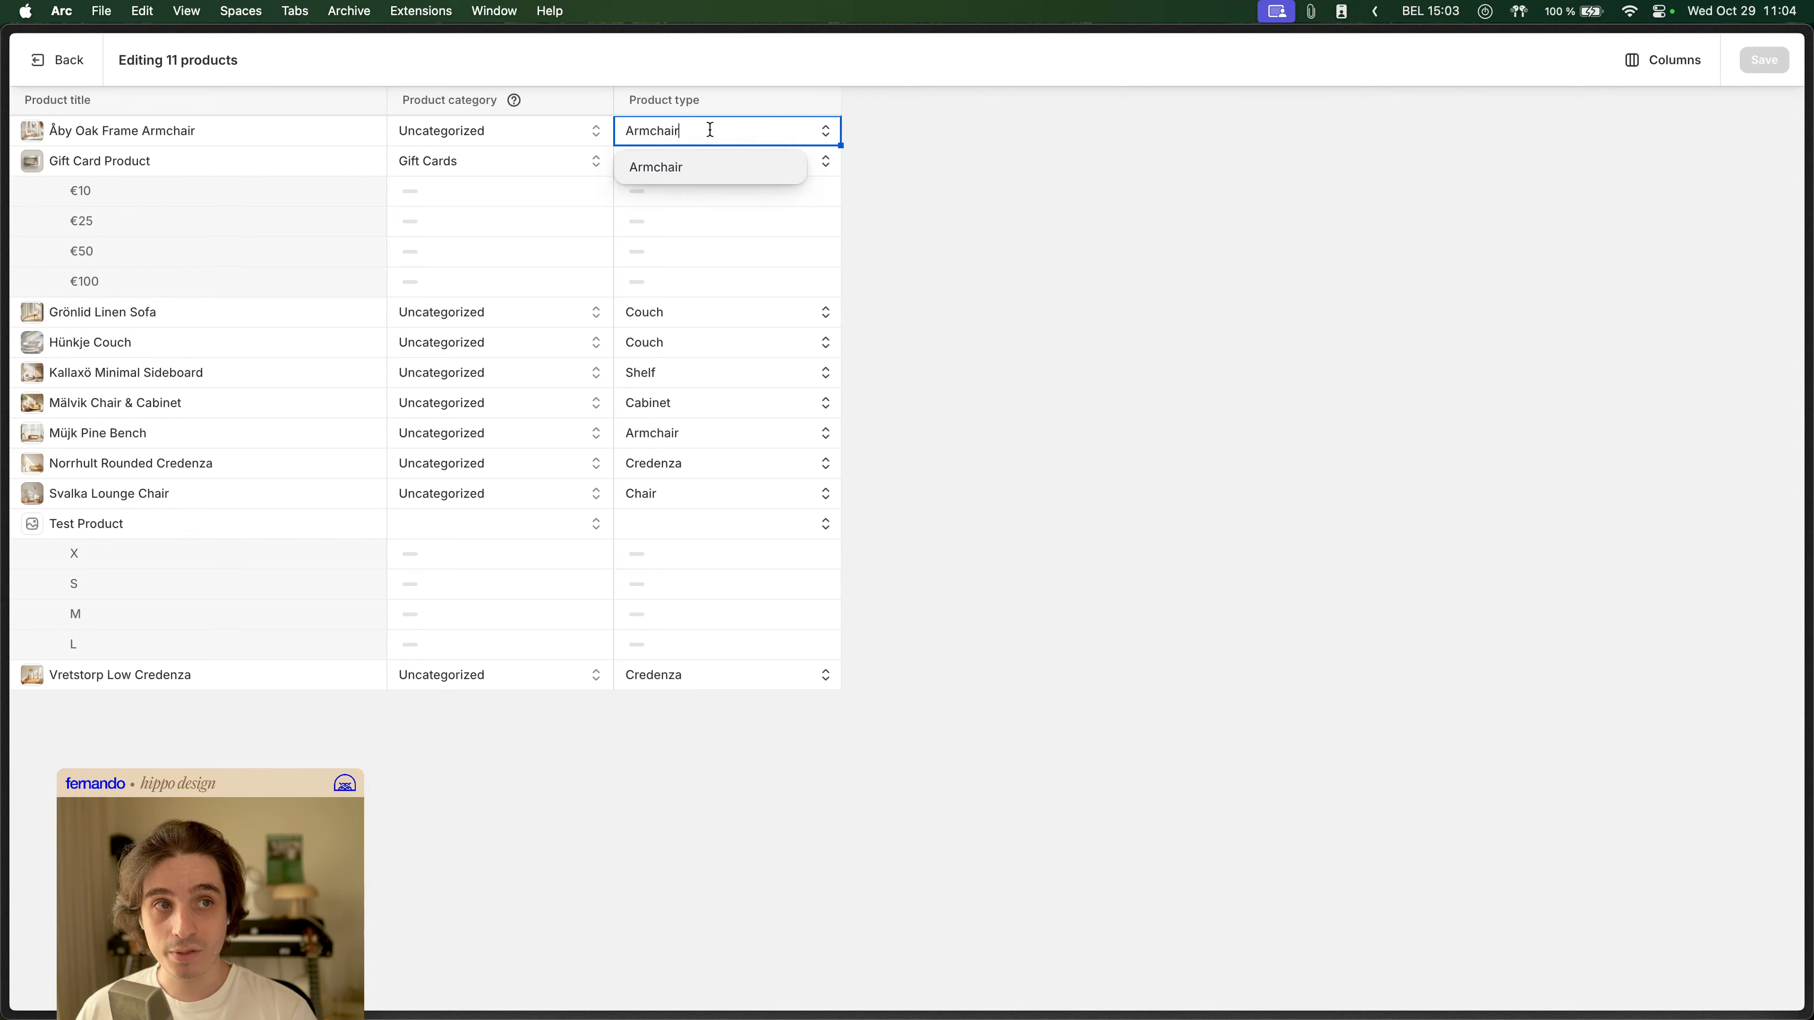
pyautogui.press('super+BackSpace')
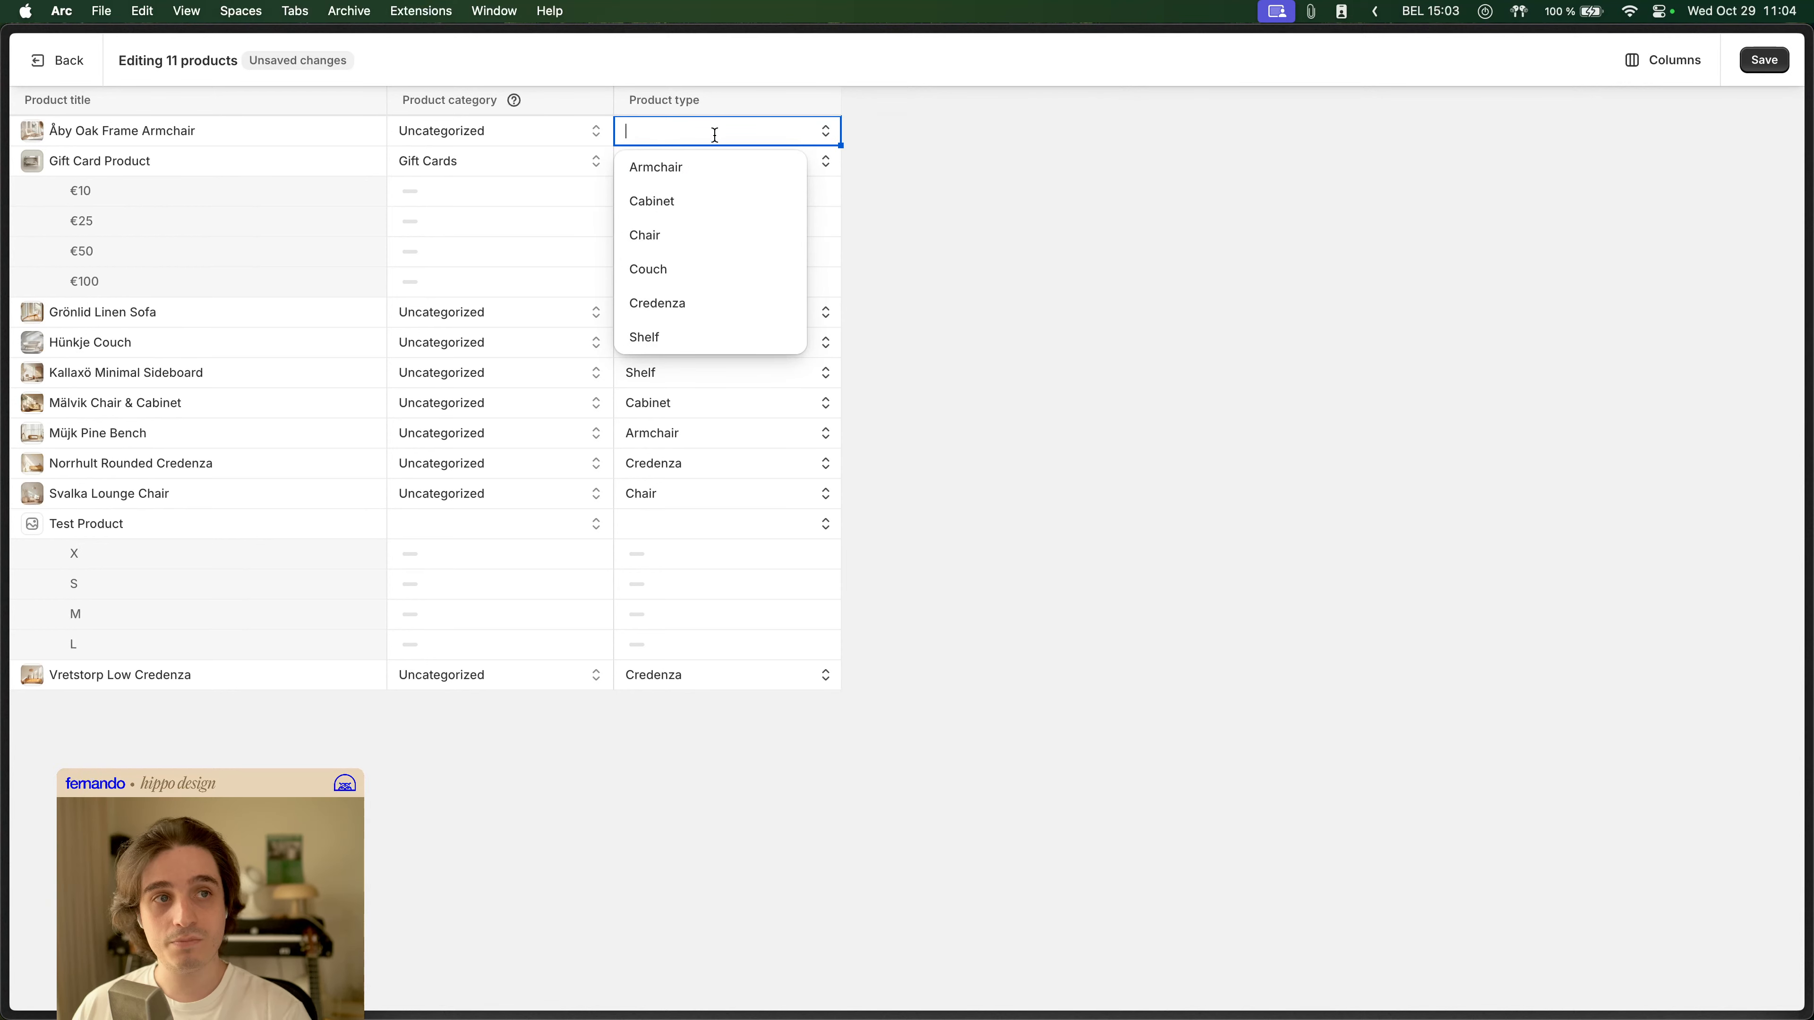
pyautogui.click(690, 171)
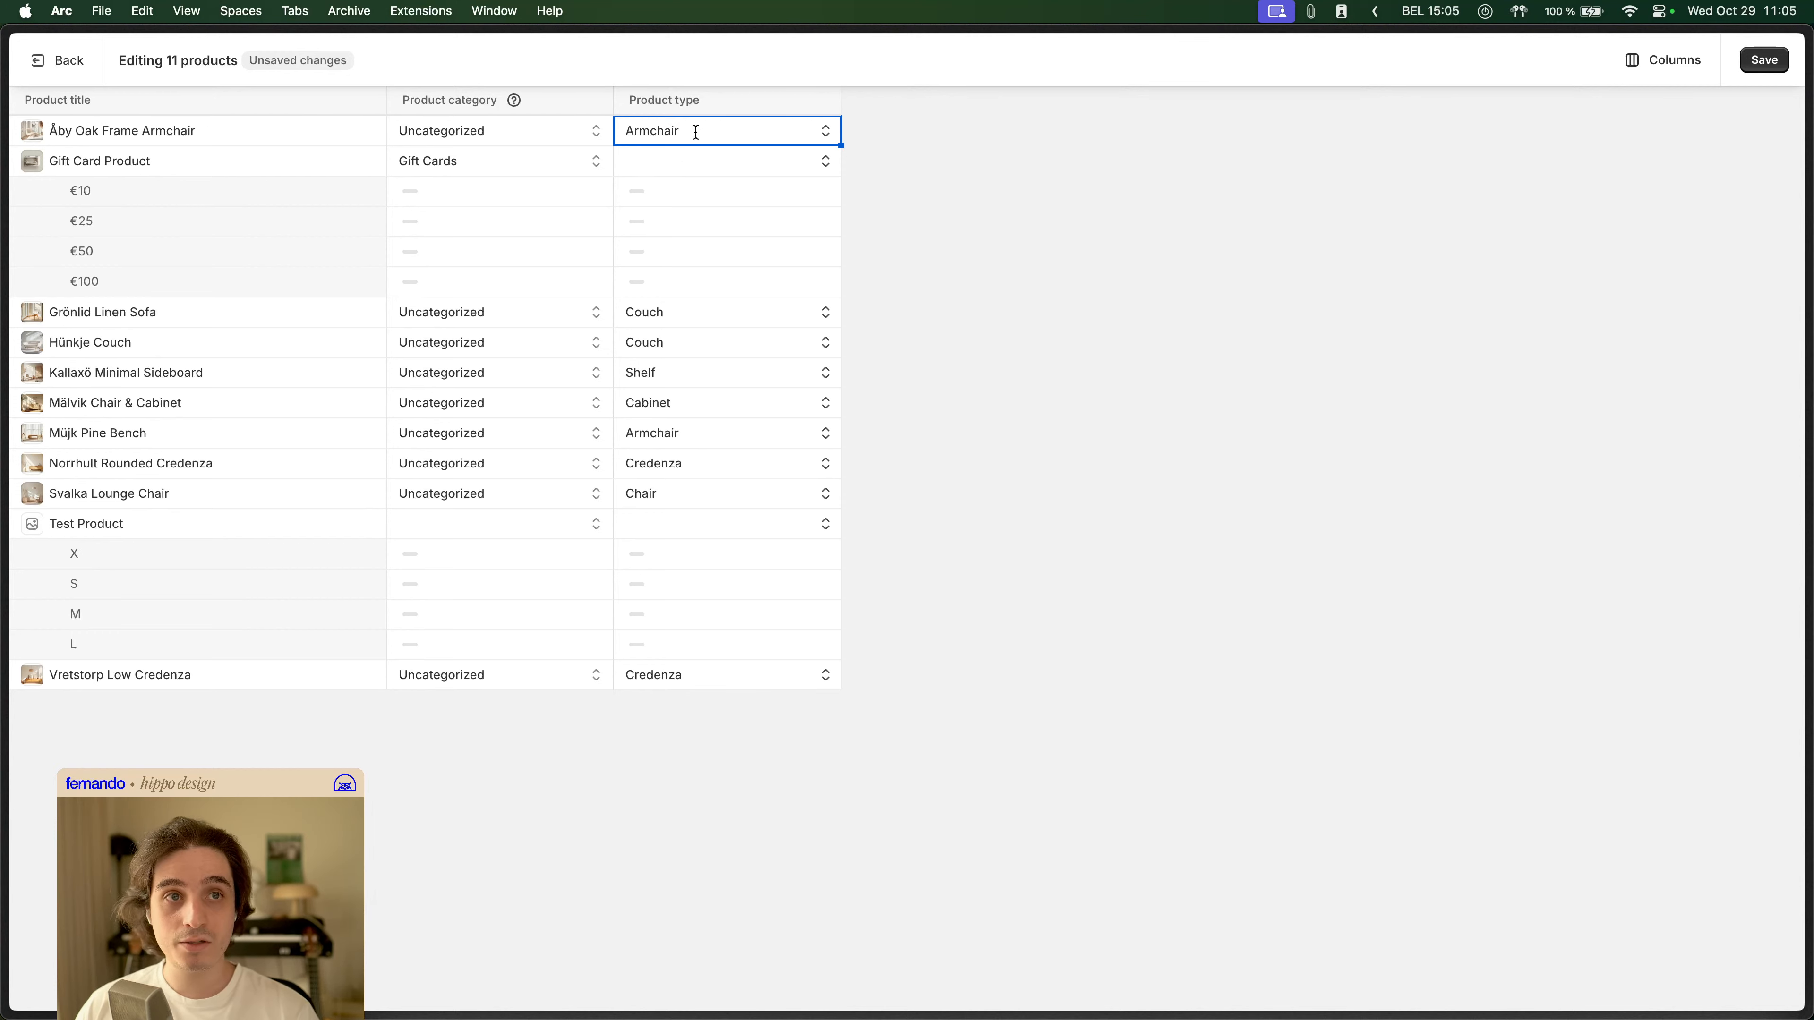
# Return to Framer and examine the synced fields of the Field Days Jersey item, including collections, product type and tags, then close it.
pyautogui.press('super+Tab')
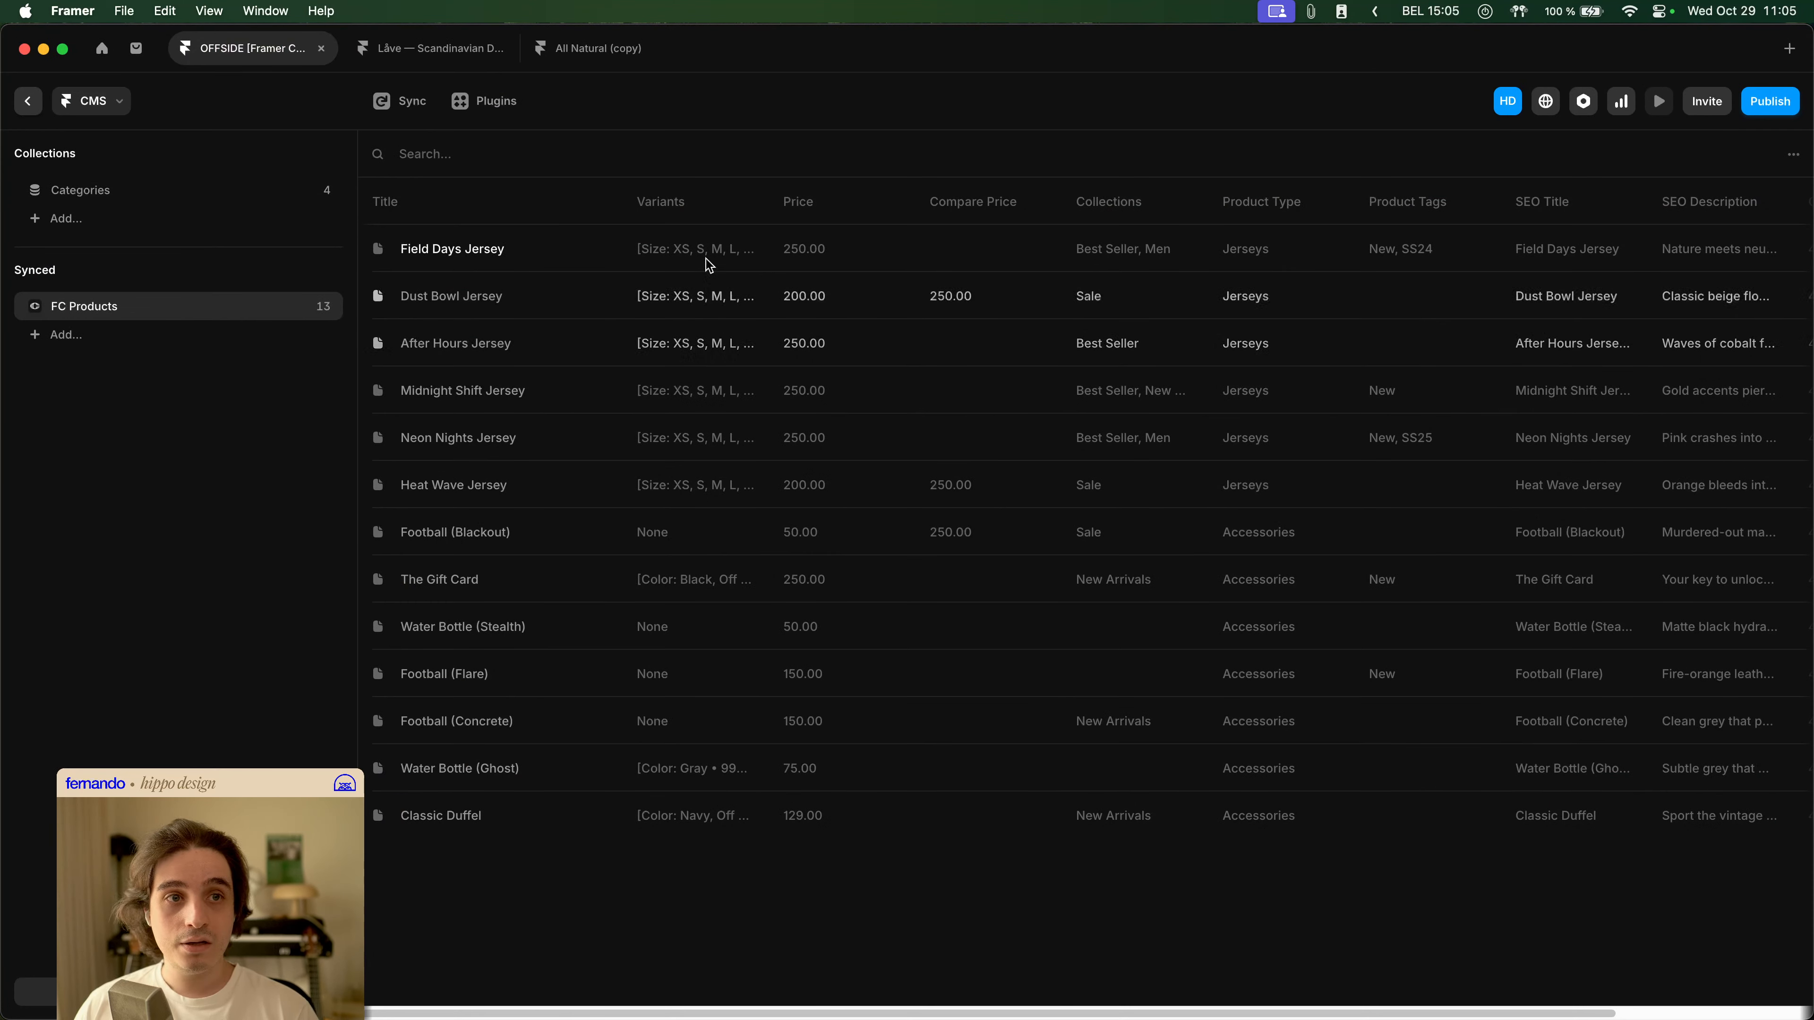
pyautogui.click(524, 247)
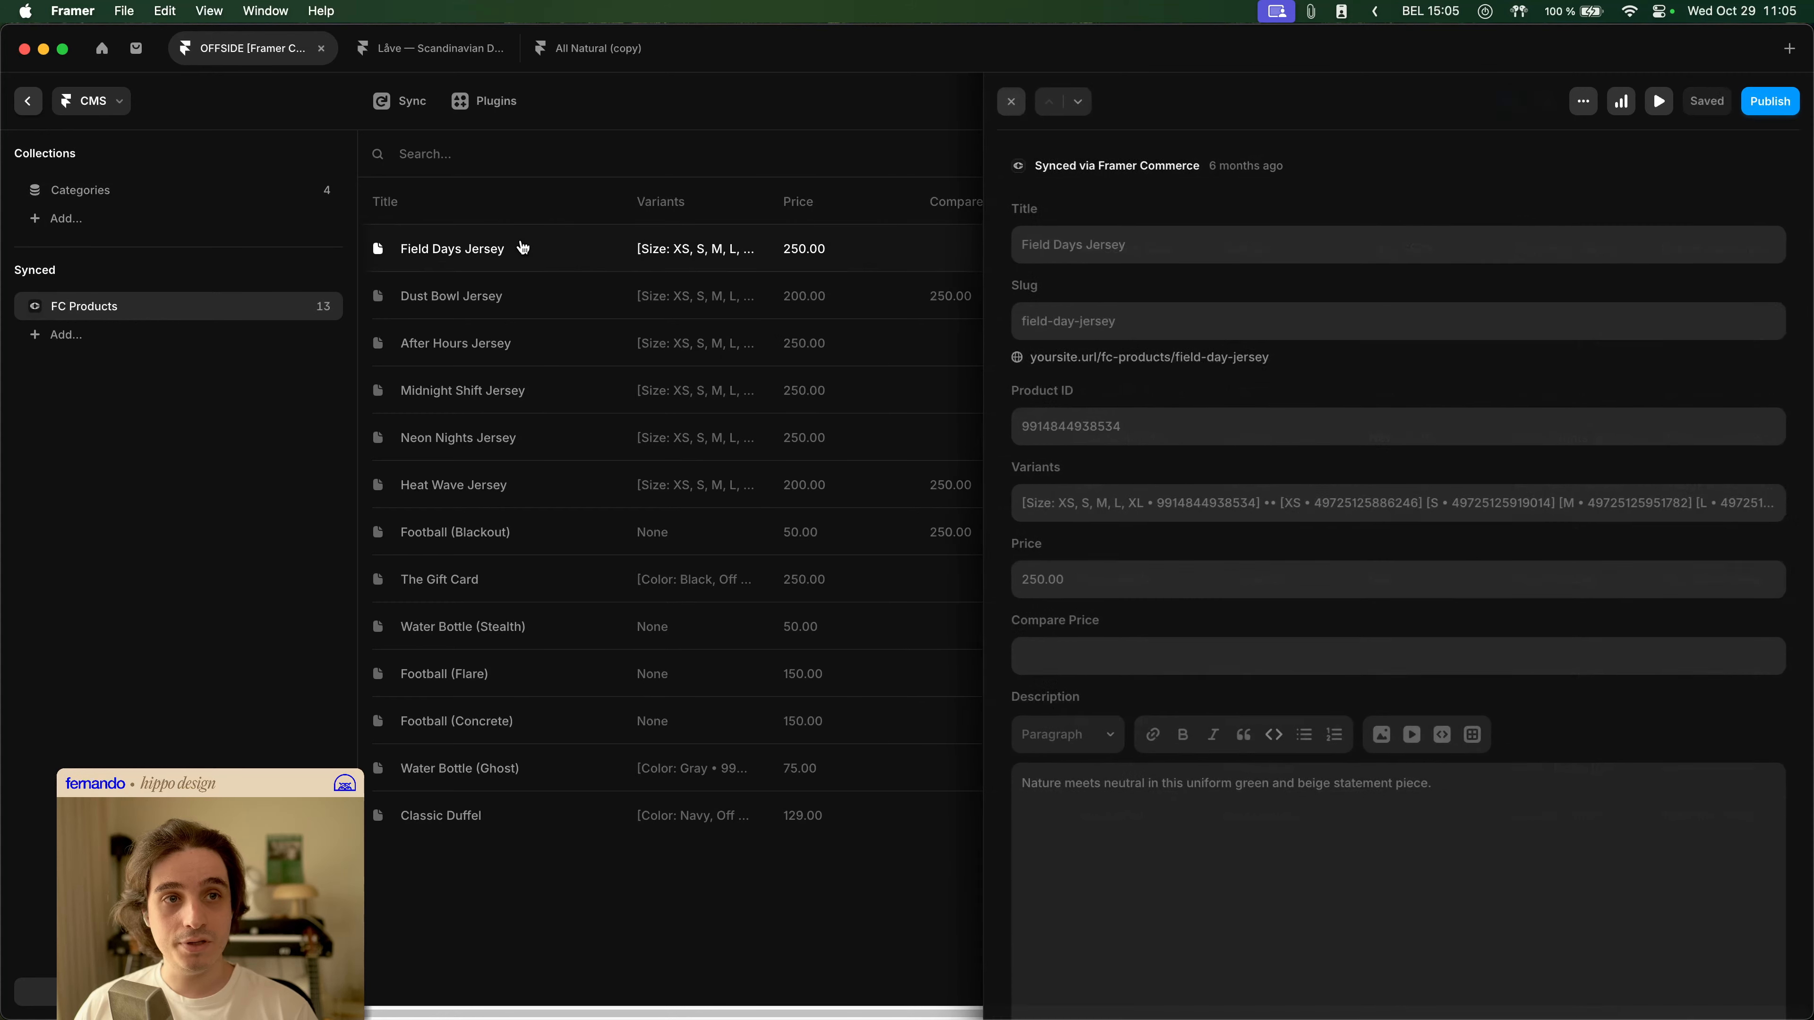
pyautogui.scroll(-4, 1264, 529)
pyautogui.scroll(4, 1241, 547)
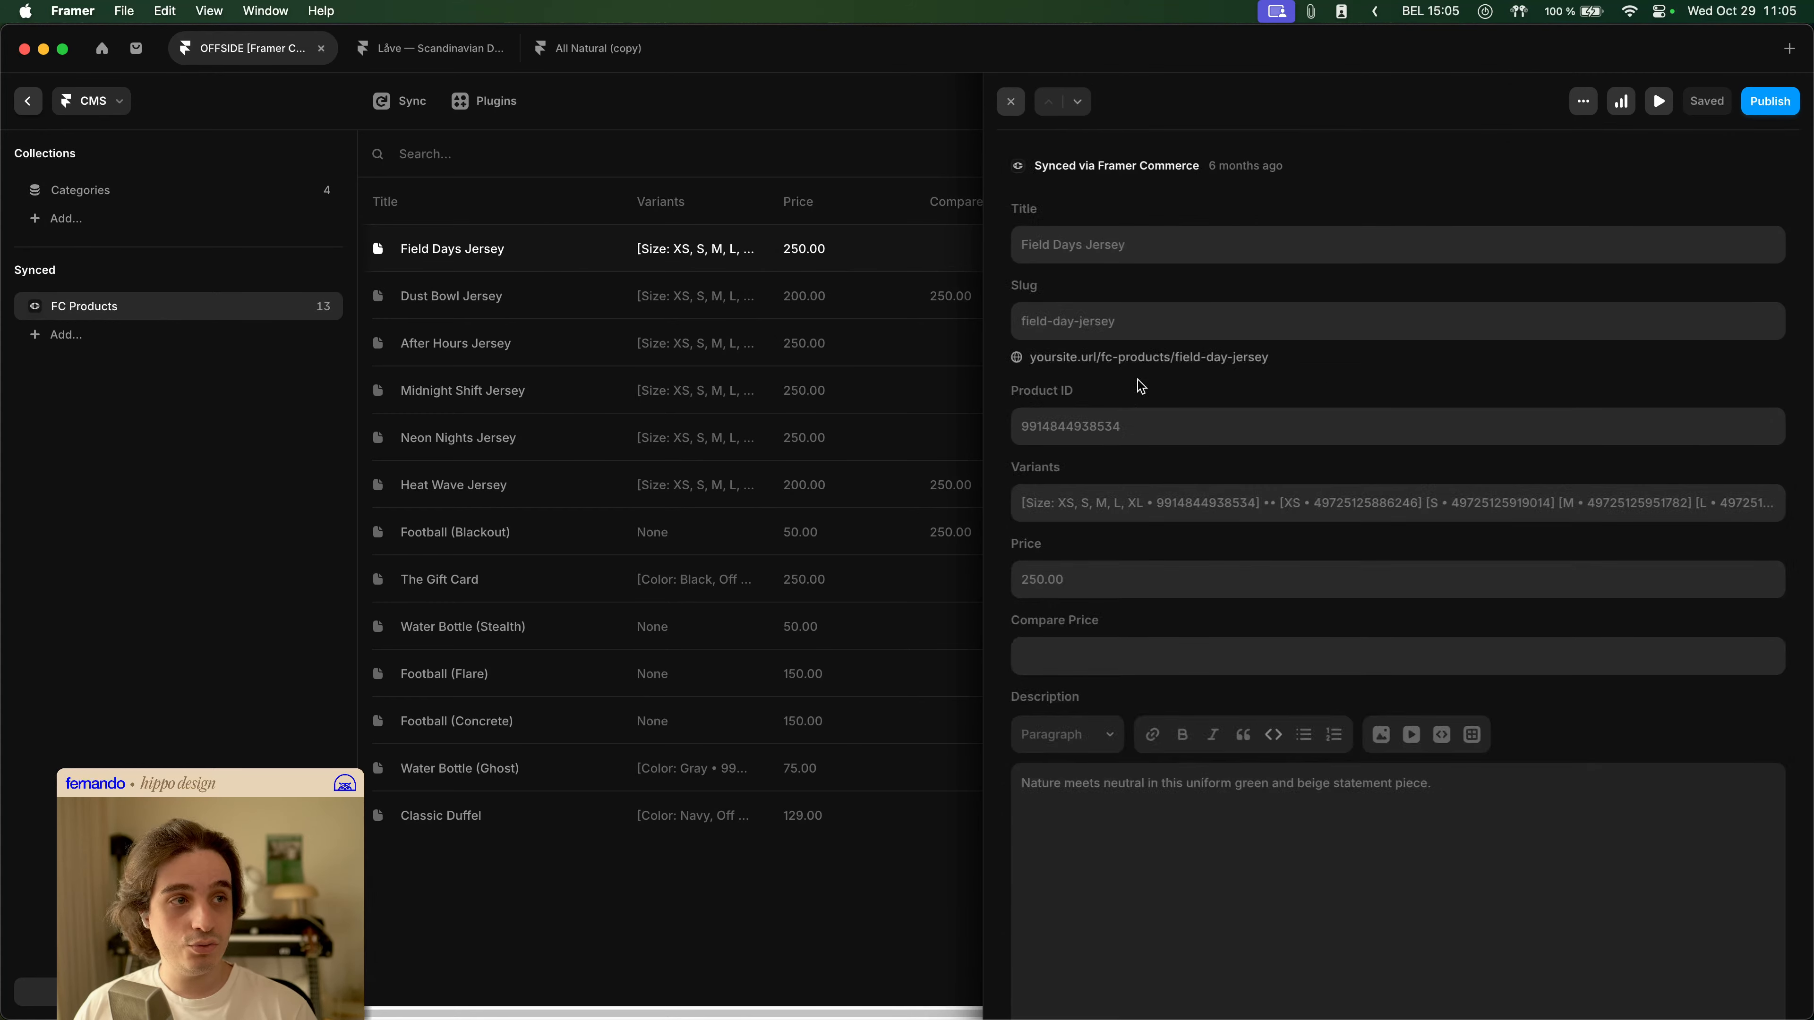
pyautogui.scroll(-10, 1245, 481)
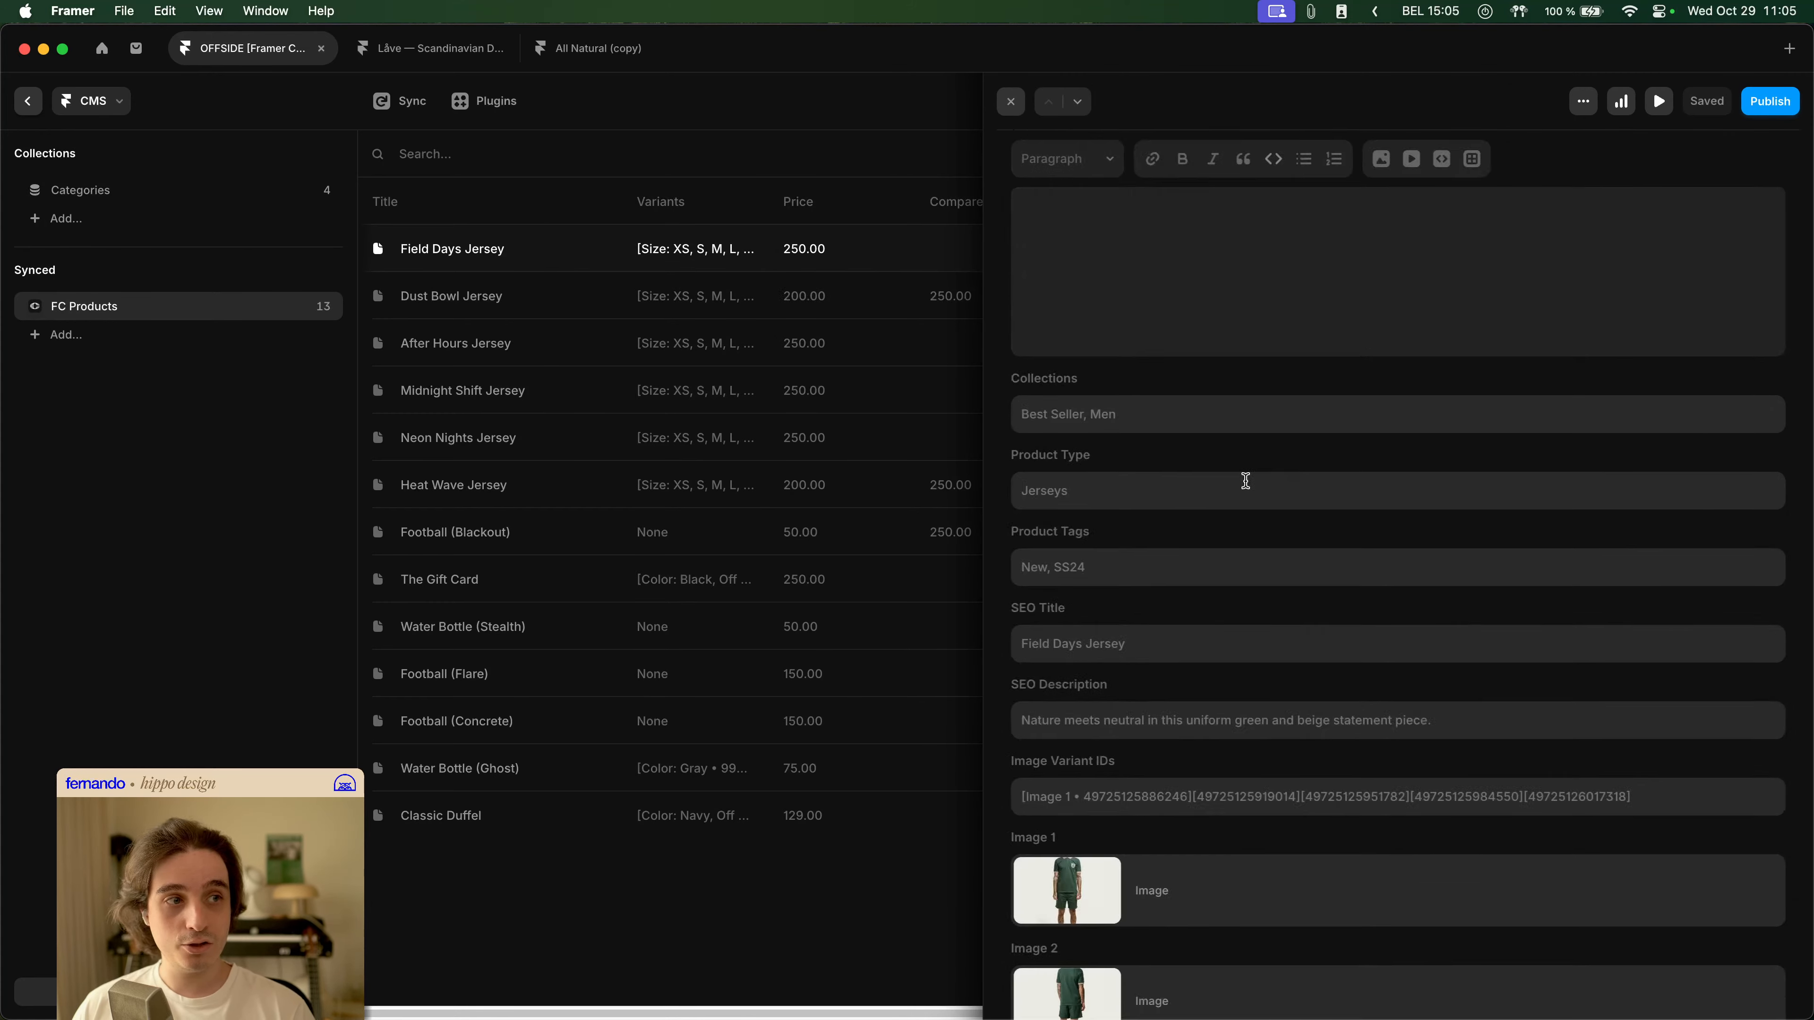
pyautogui.scroll(-10, 1245, 481)
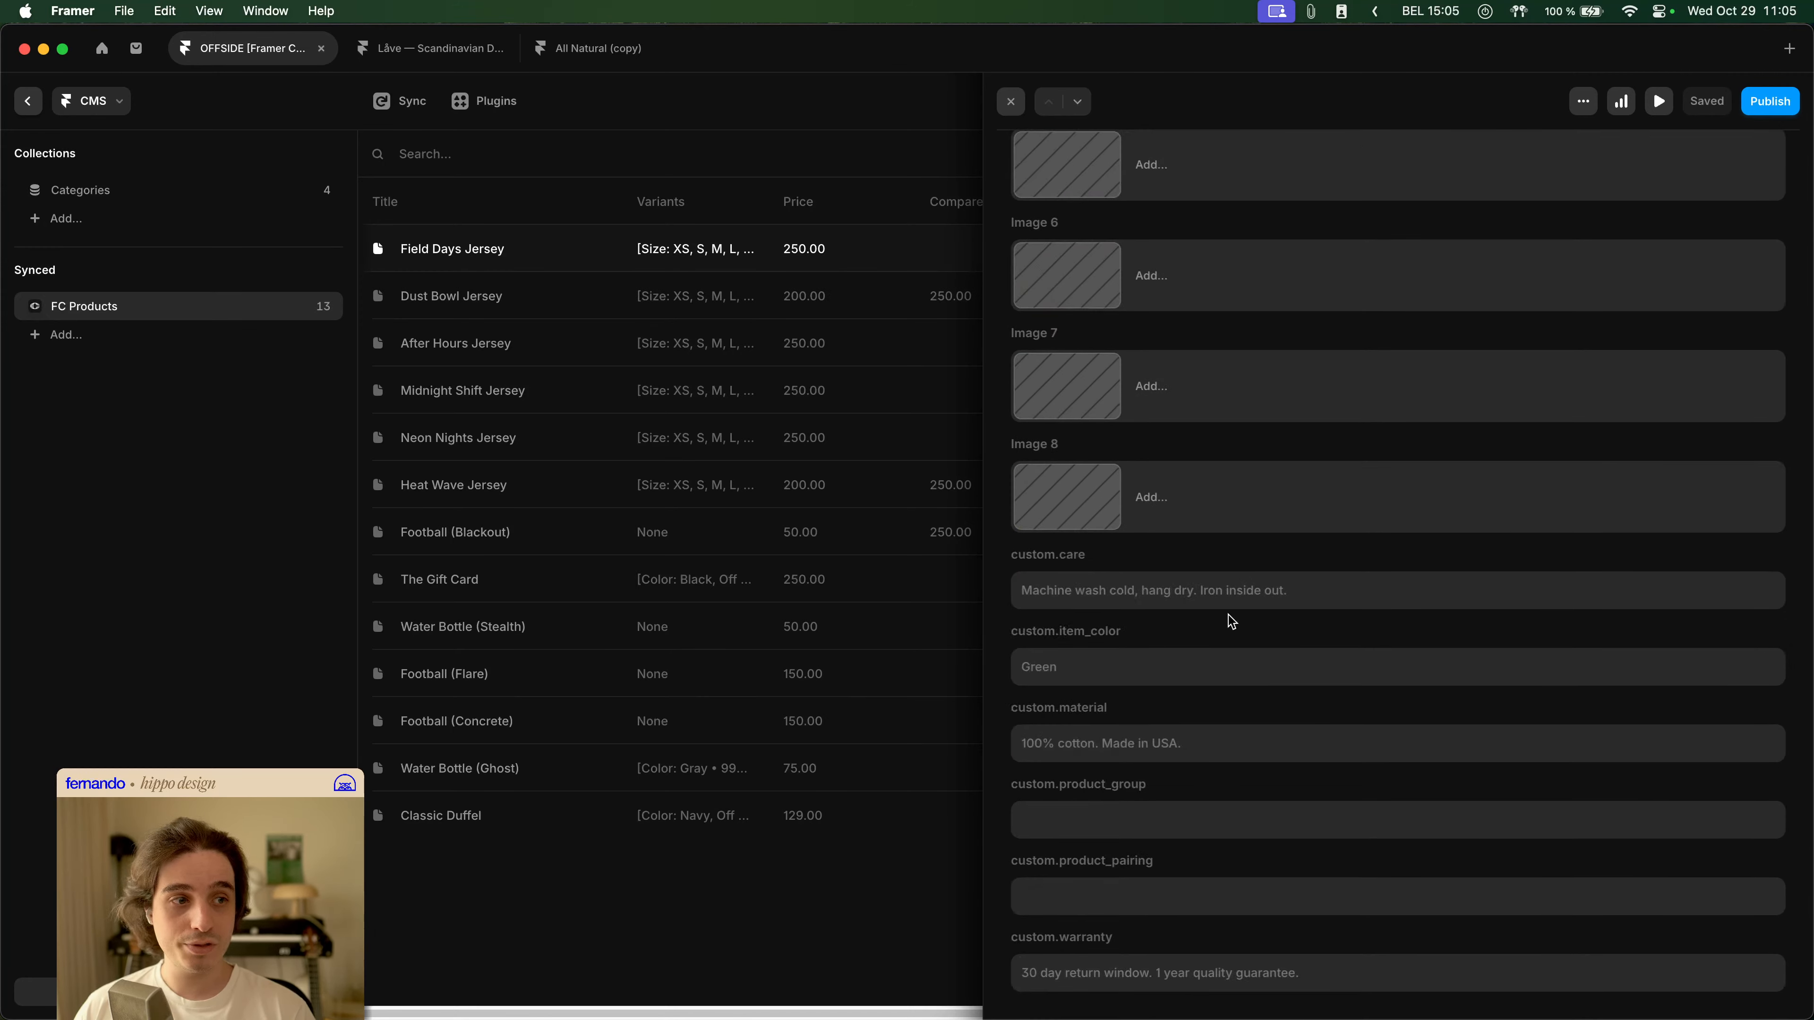
pyautogui.scroll(8, 1207, 669)
pyautogui.scroll(5, 1183, 612)
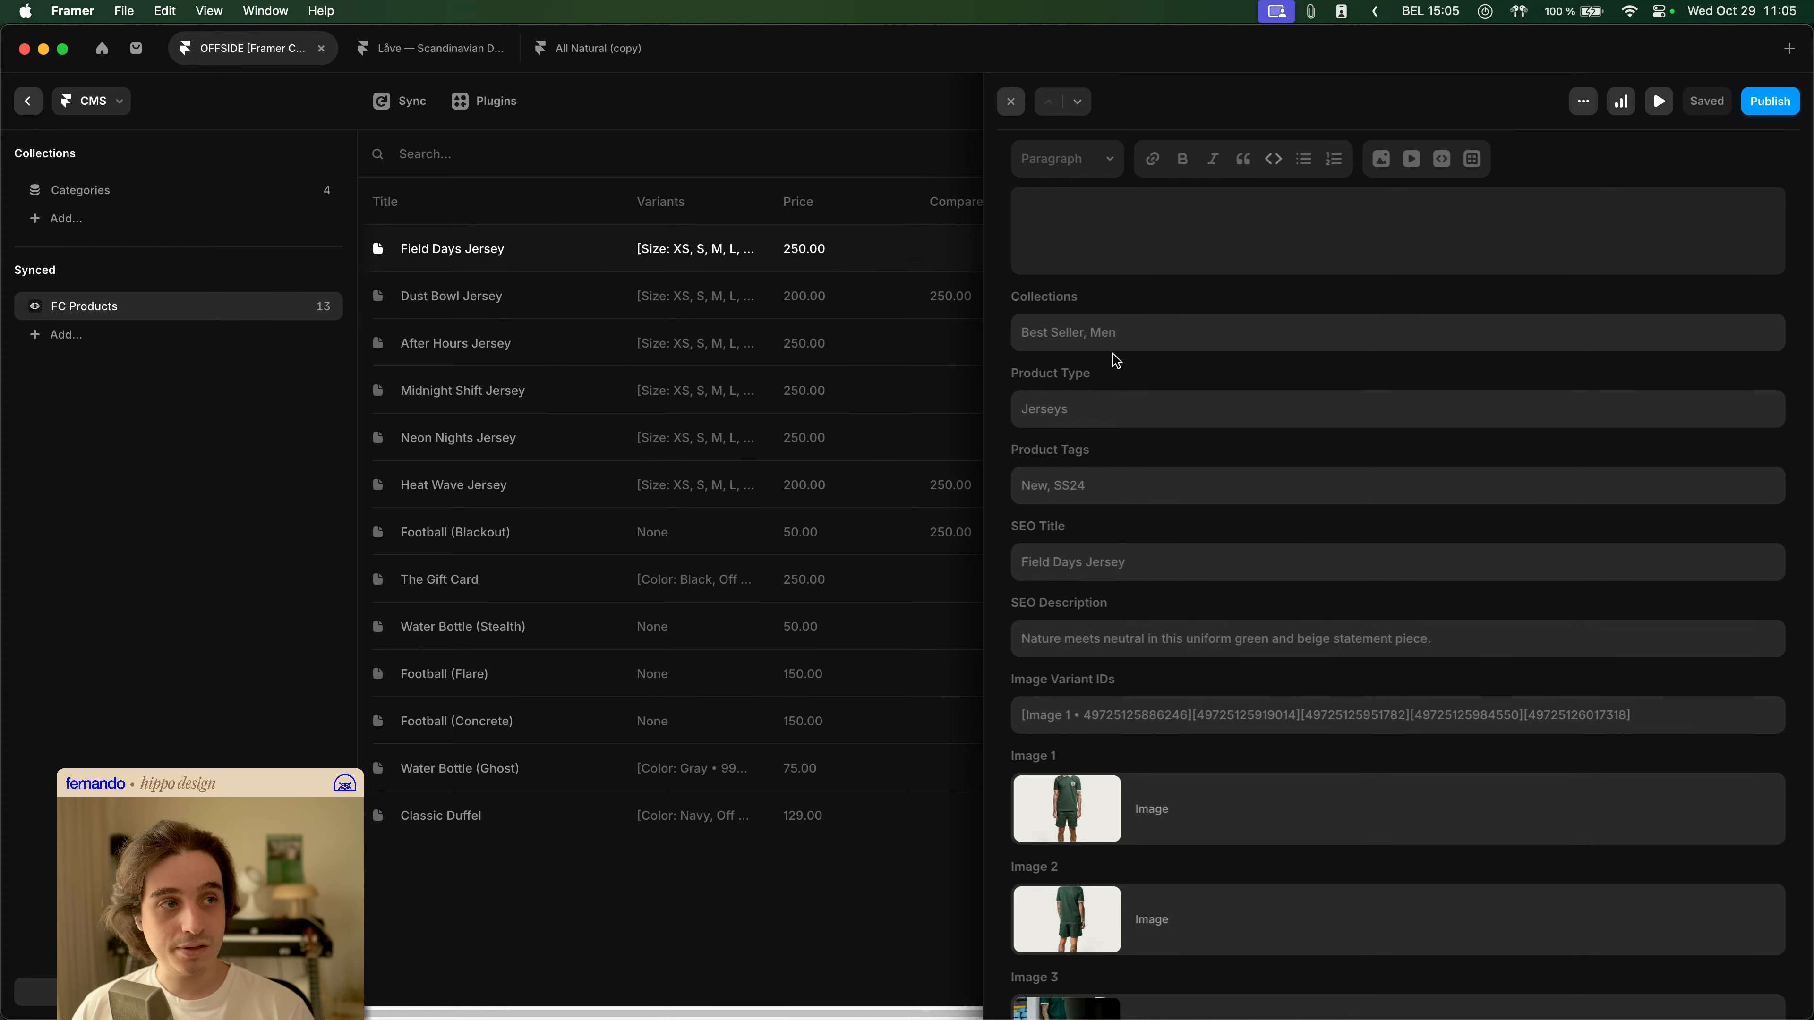
pyautogui.press('Escape')
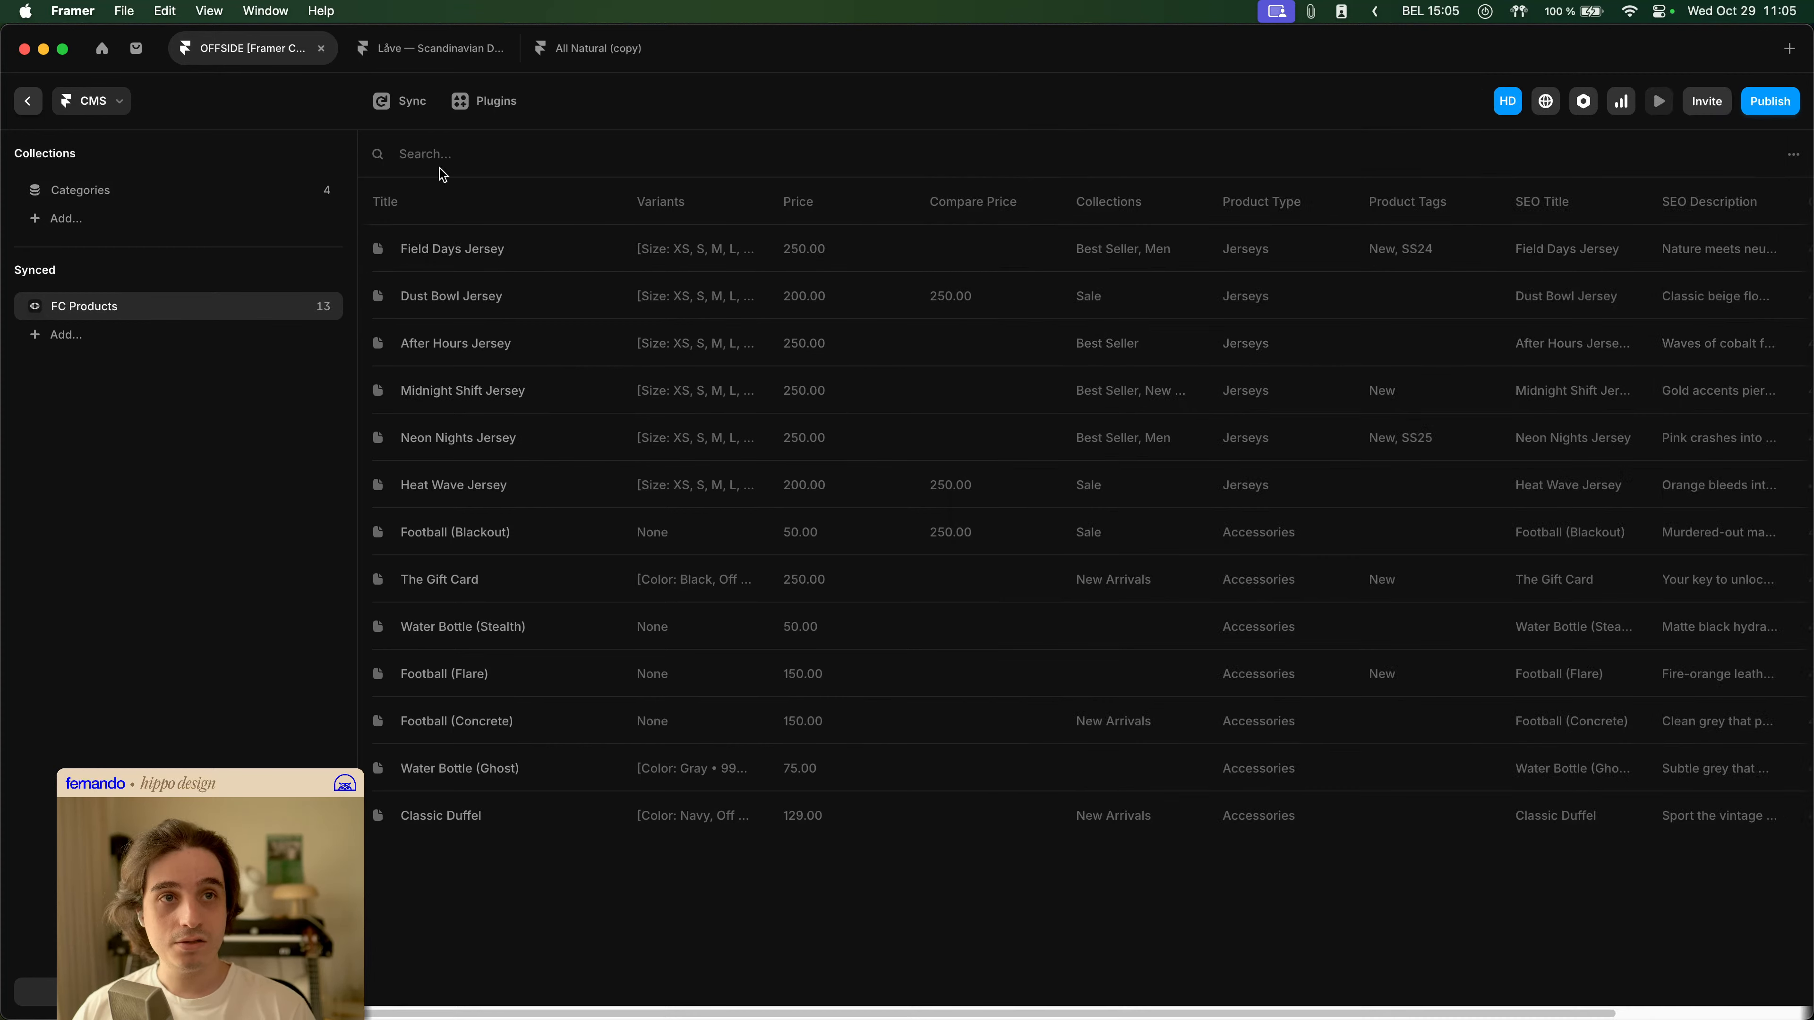
# Compare the Grönlid Linen Sofa's product type in Shopify with the filter fields of the Couches category in the Låve CMS.
pyautogui.click(442, 55)
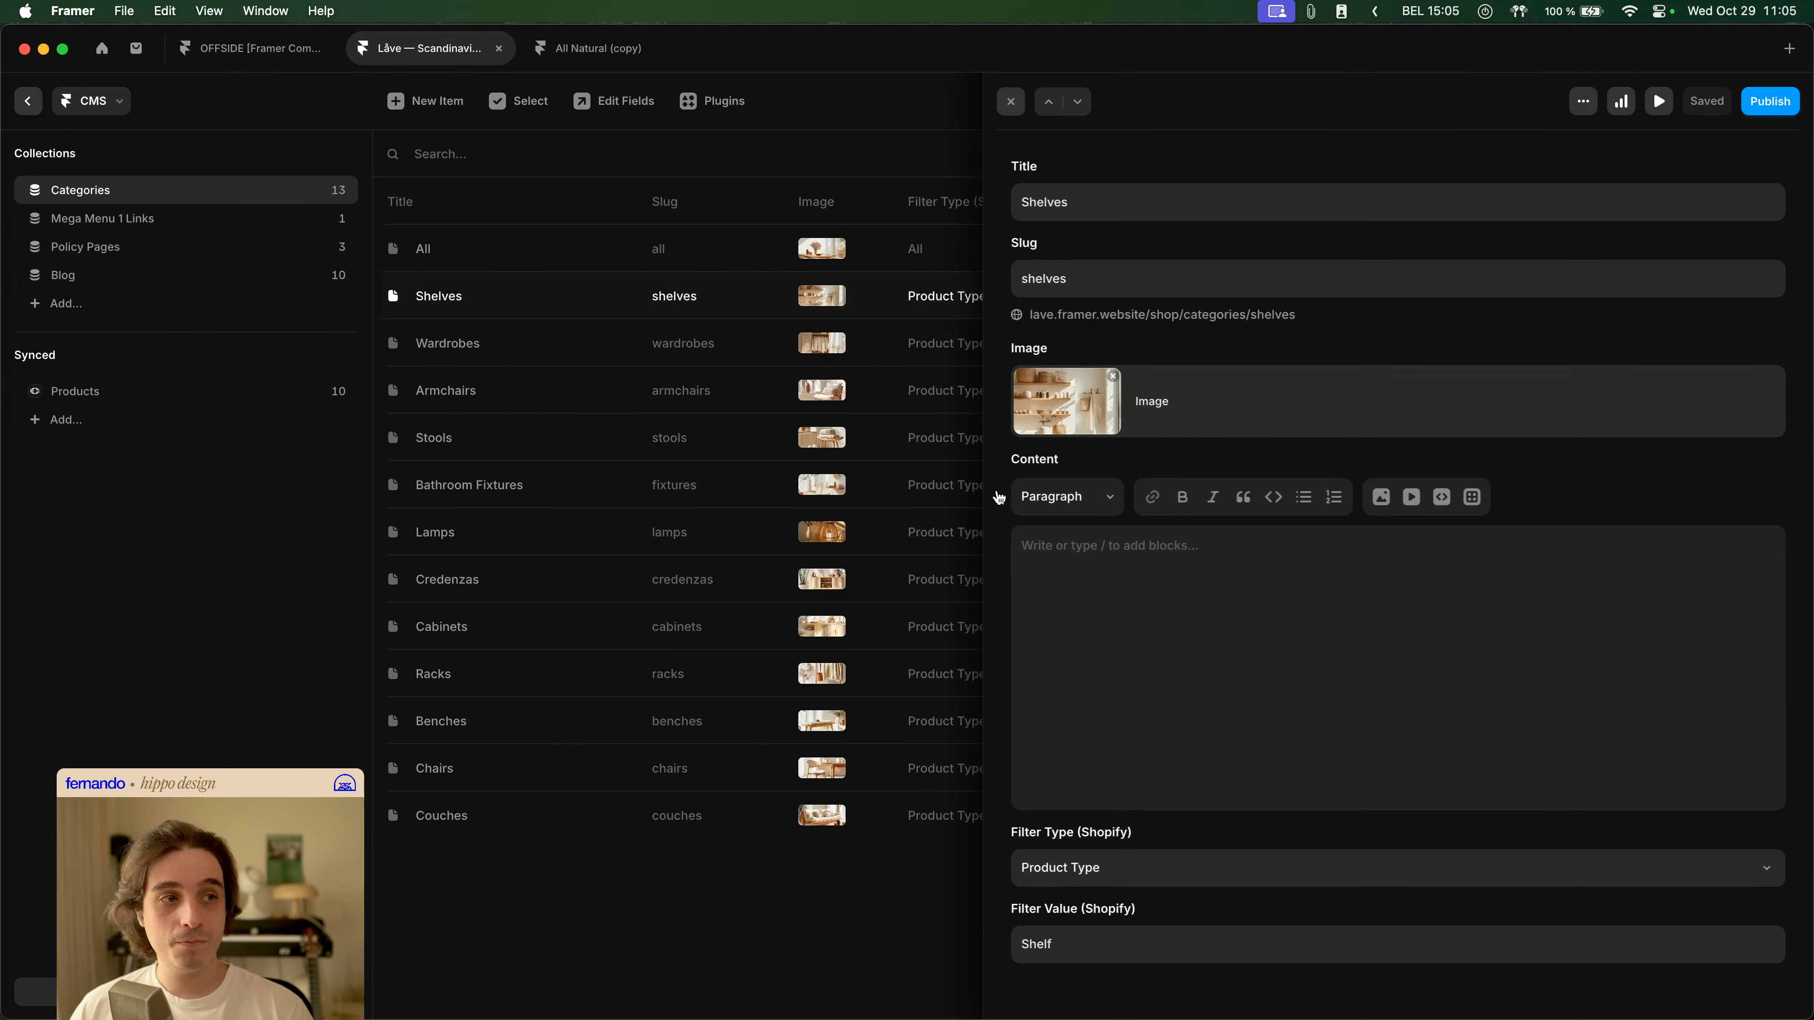
pyautogui.press('super+Tab')
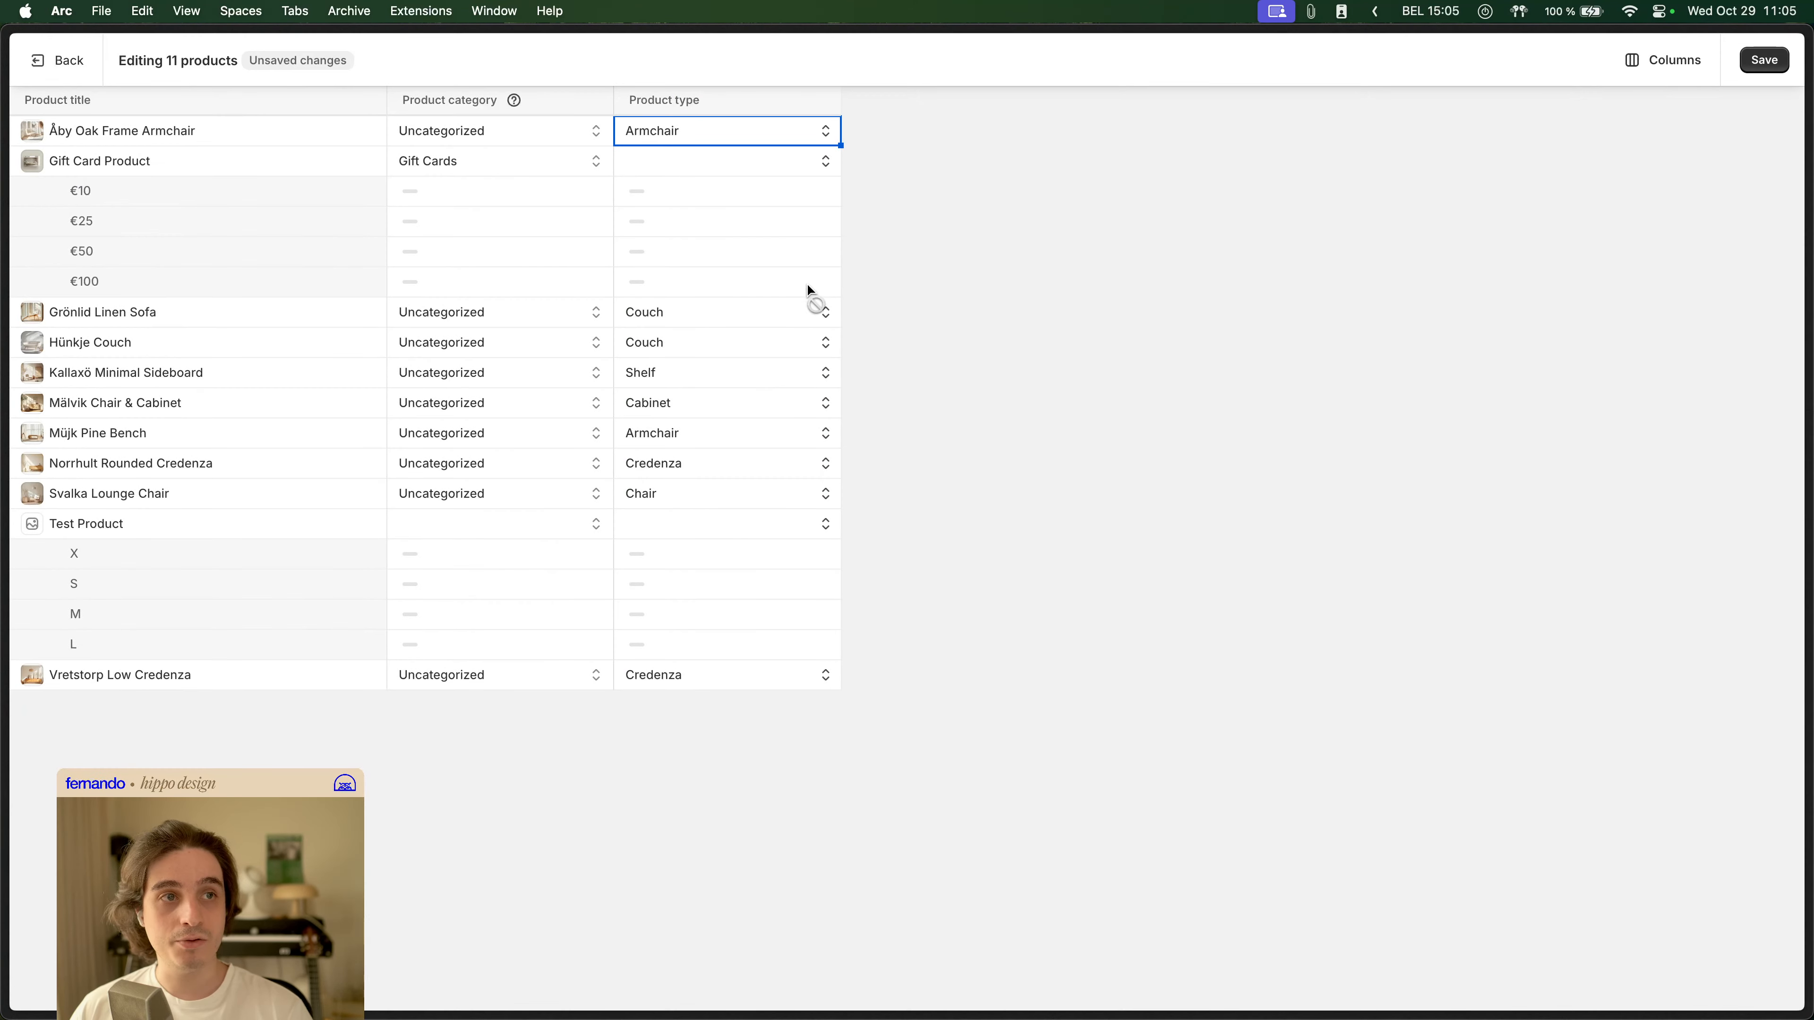
pyautogui.click(703, 312)
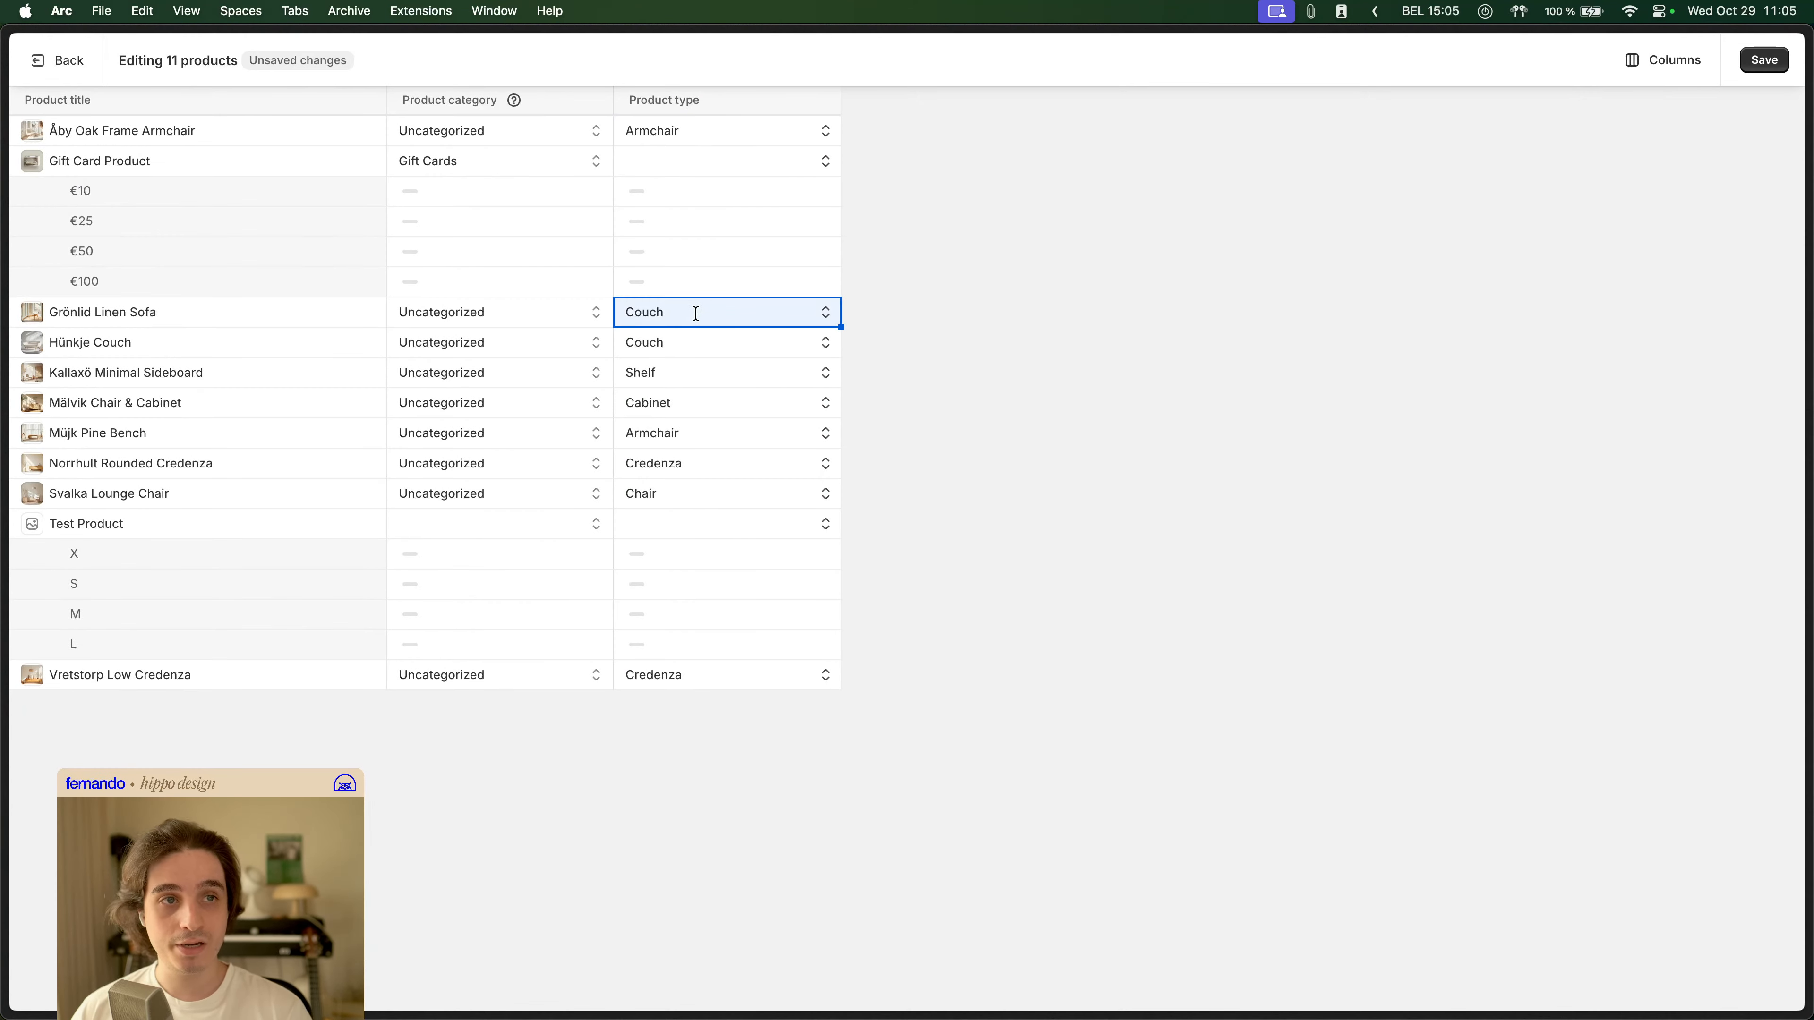
pyautogui.press('super+Tab')
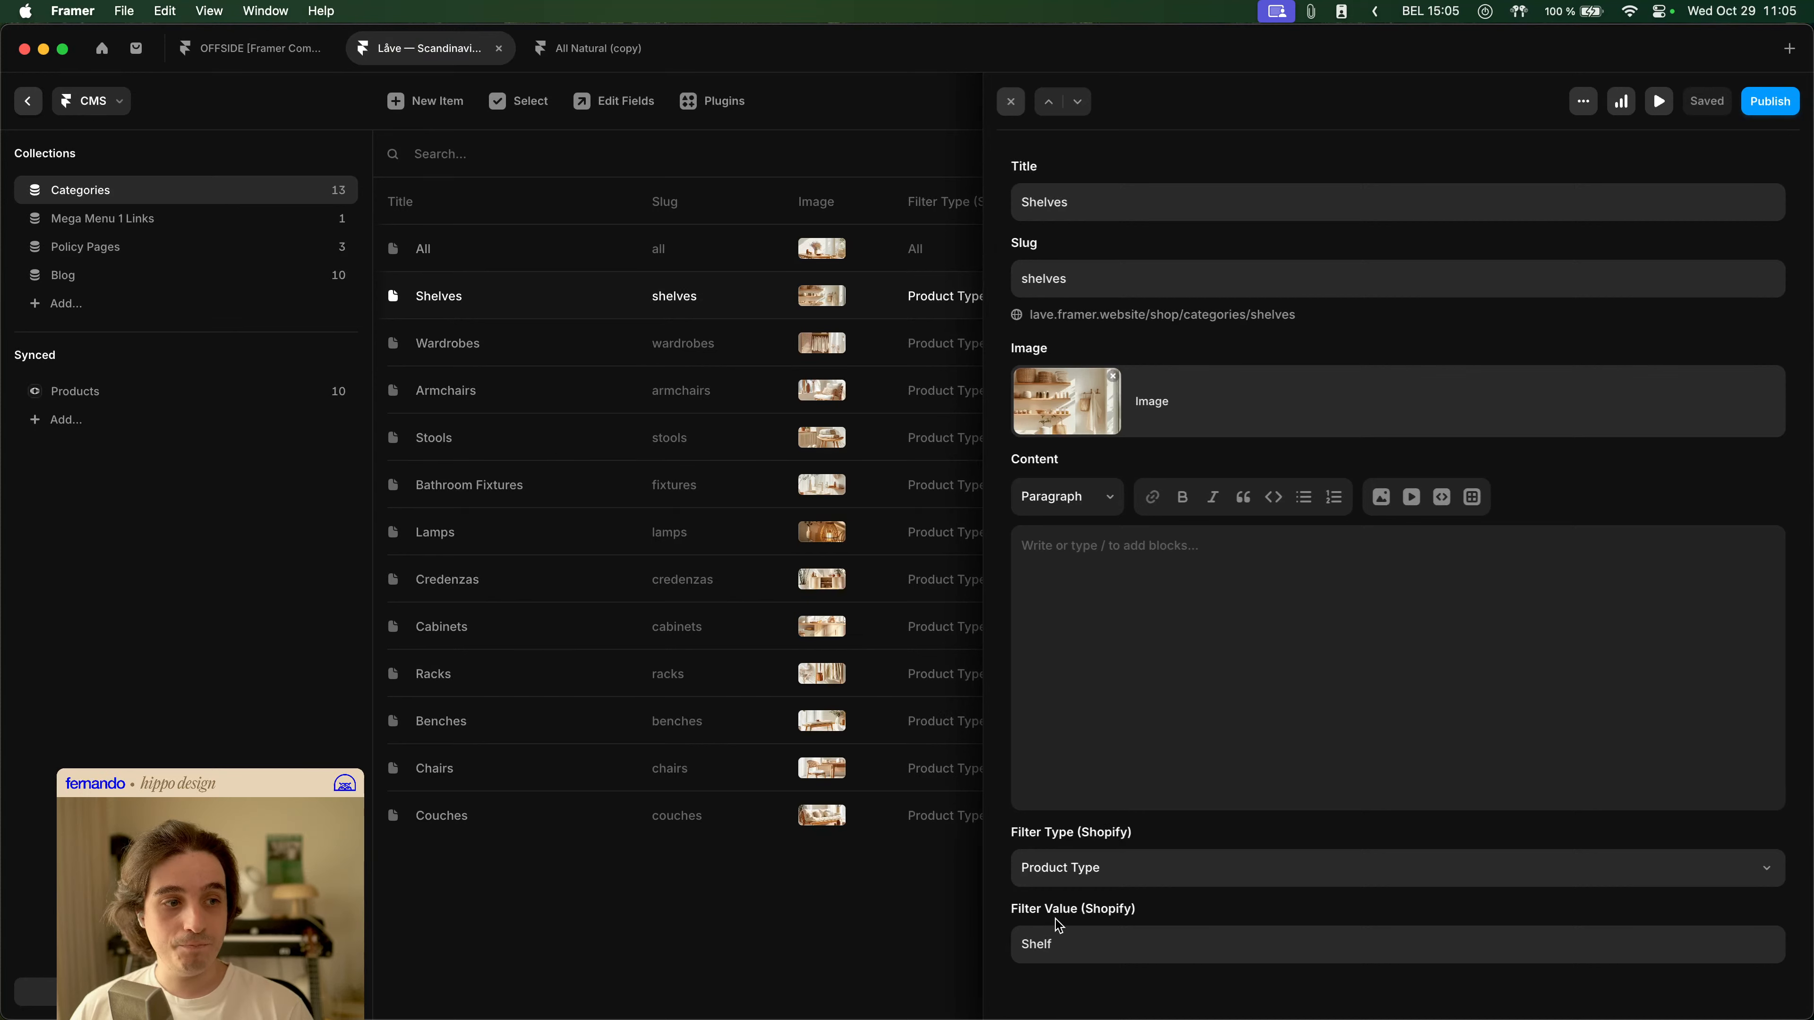
pyautogui.click(499, 817)
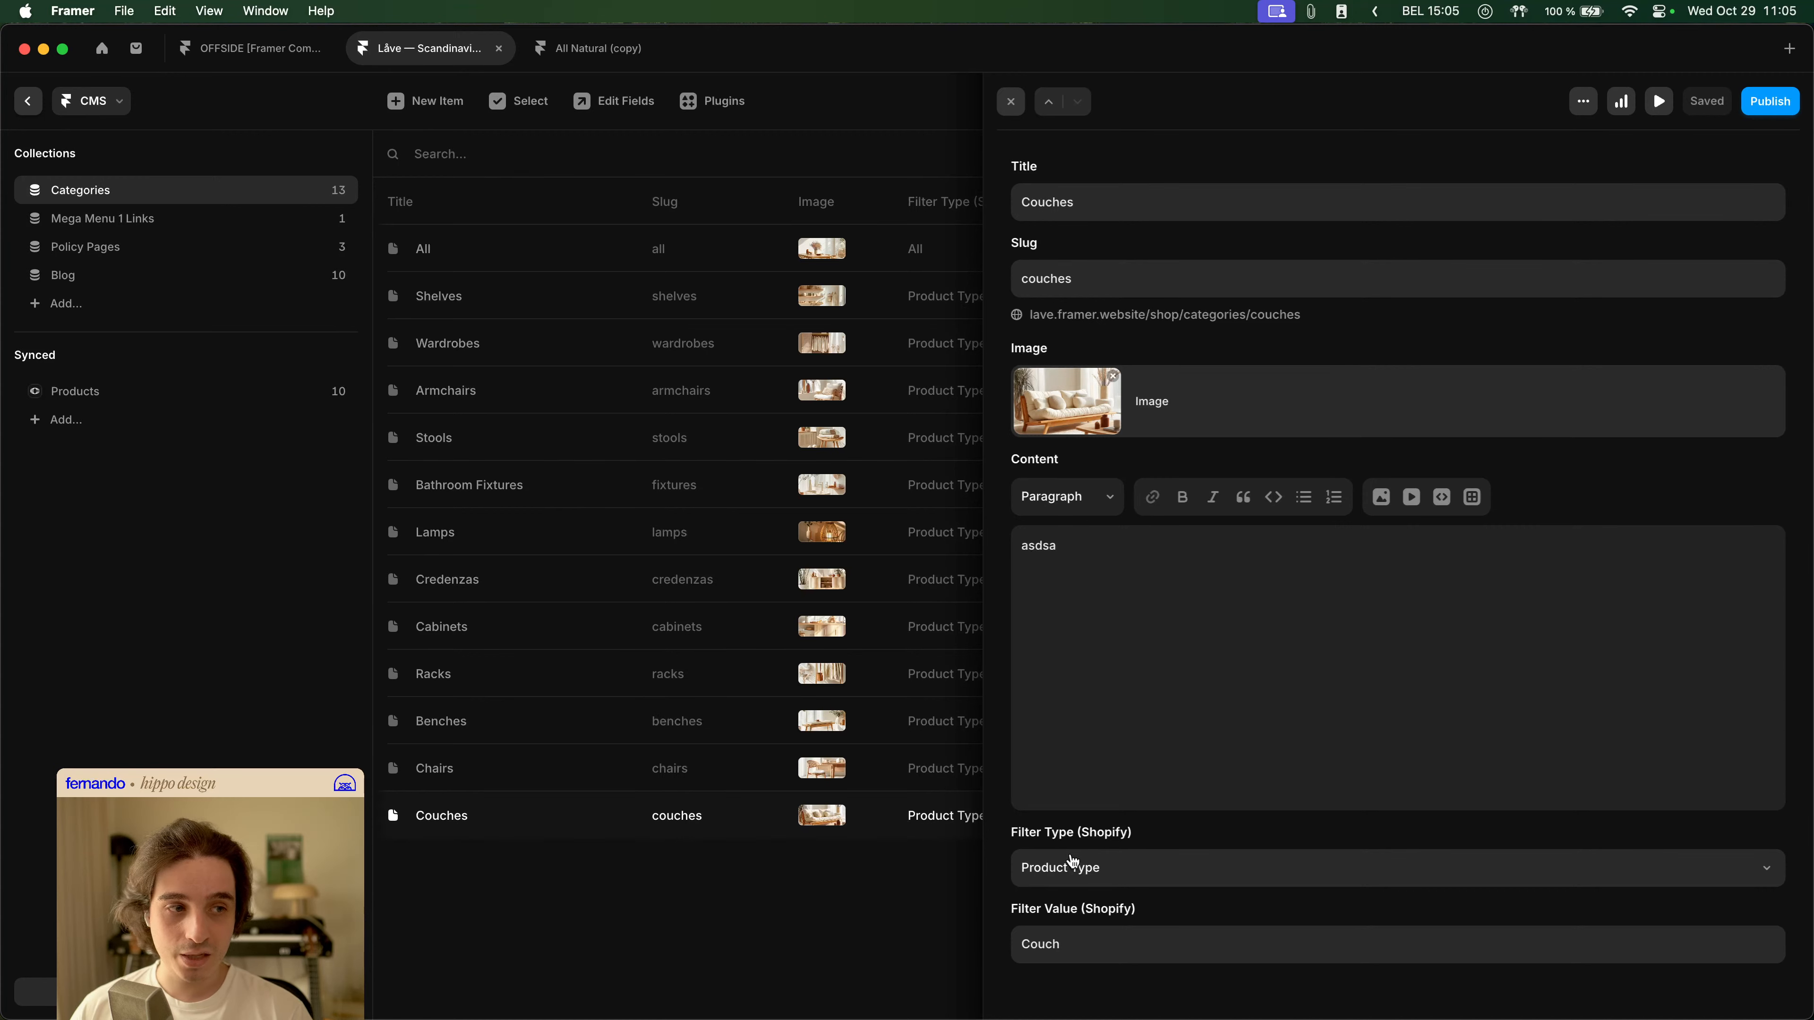
pyautogui.press('Escape')
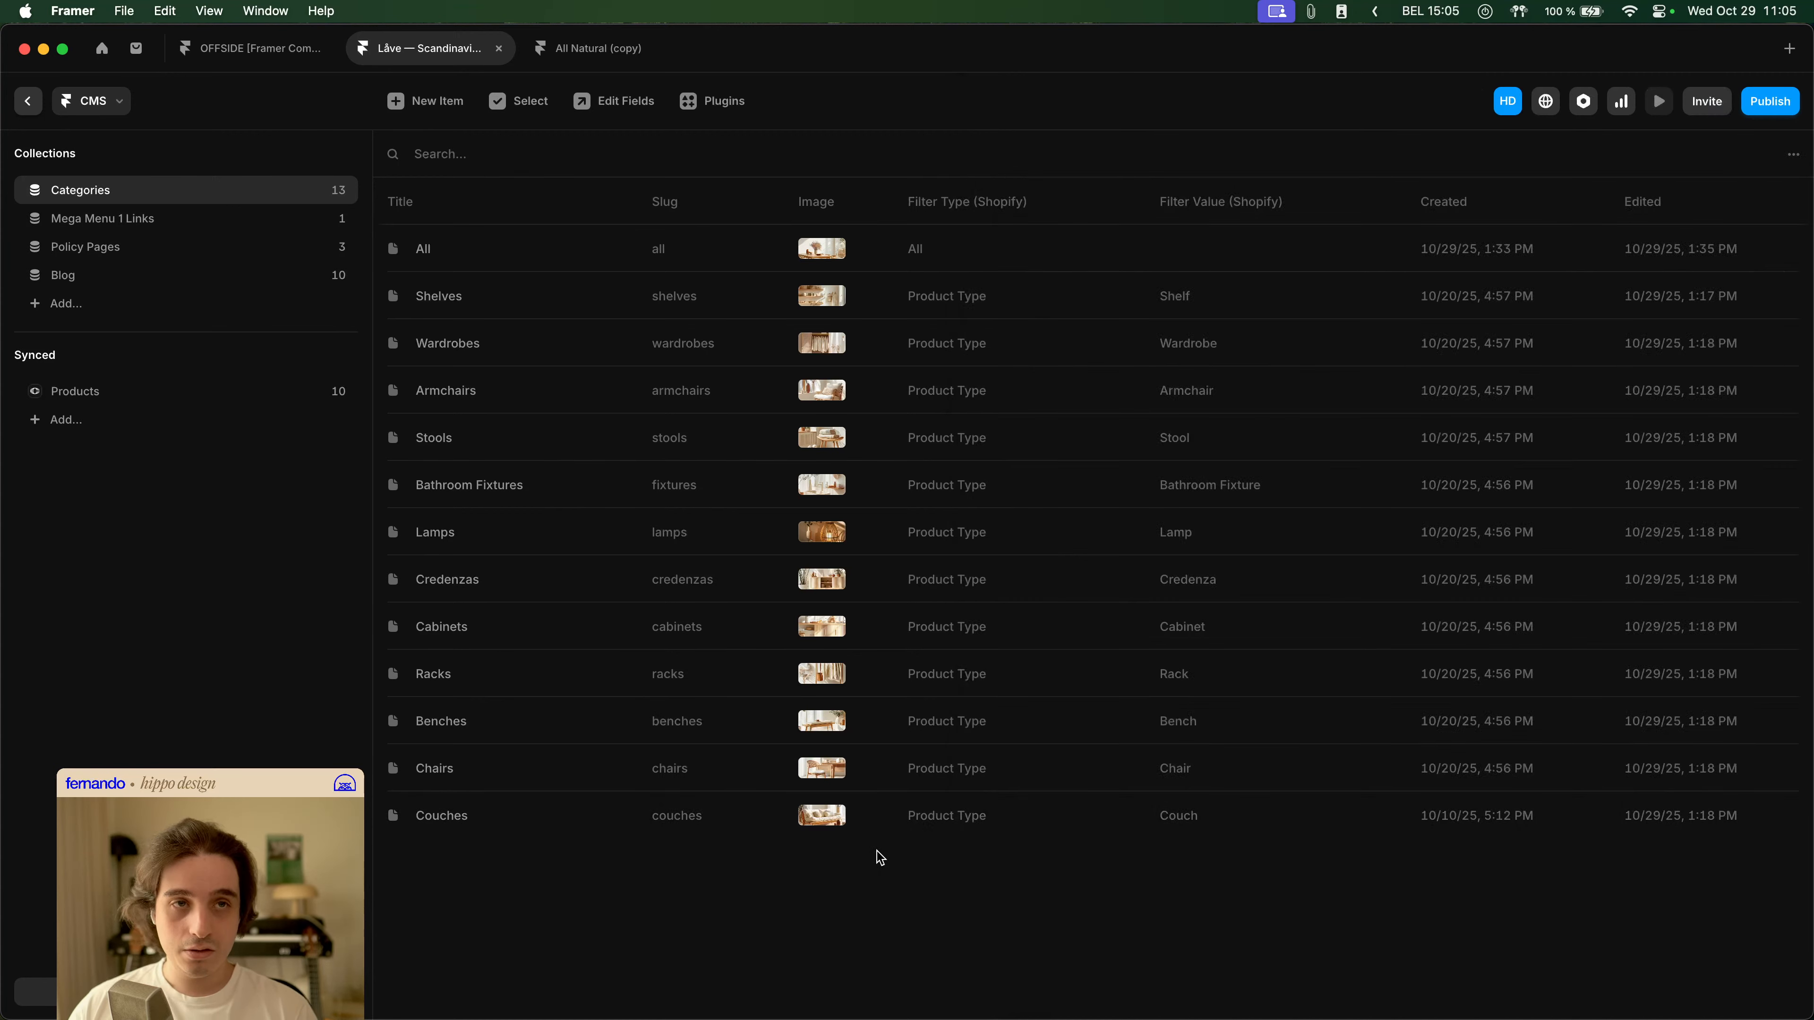
# Leave the CMS, select the FC_CatalogDisplay component on the Credenzas page and check its CMS (L) options, keeping Products connected.
pyautogui.press('Escape')
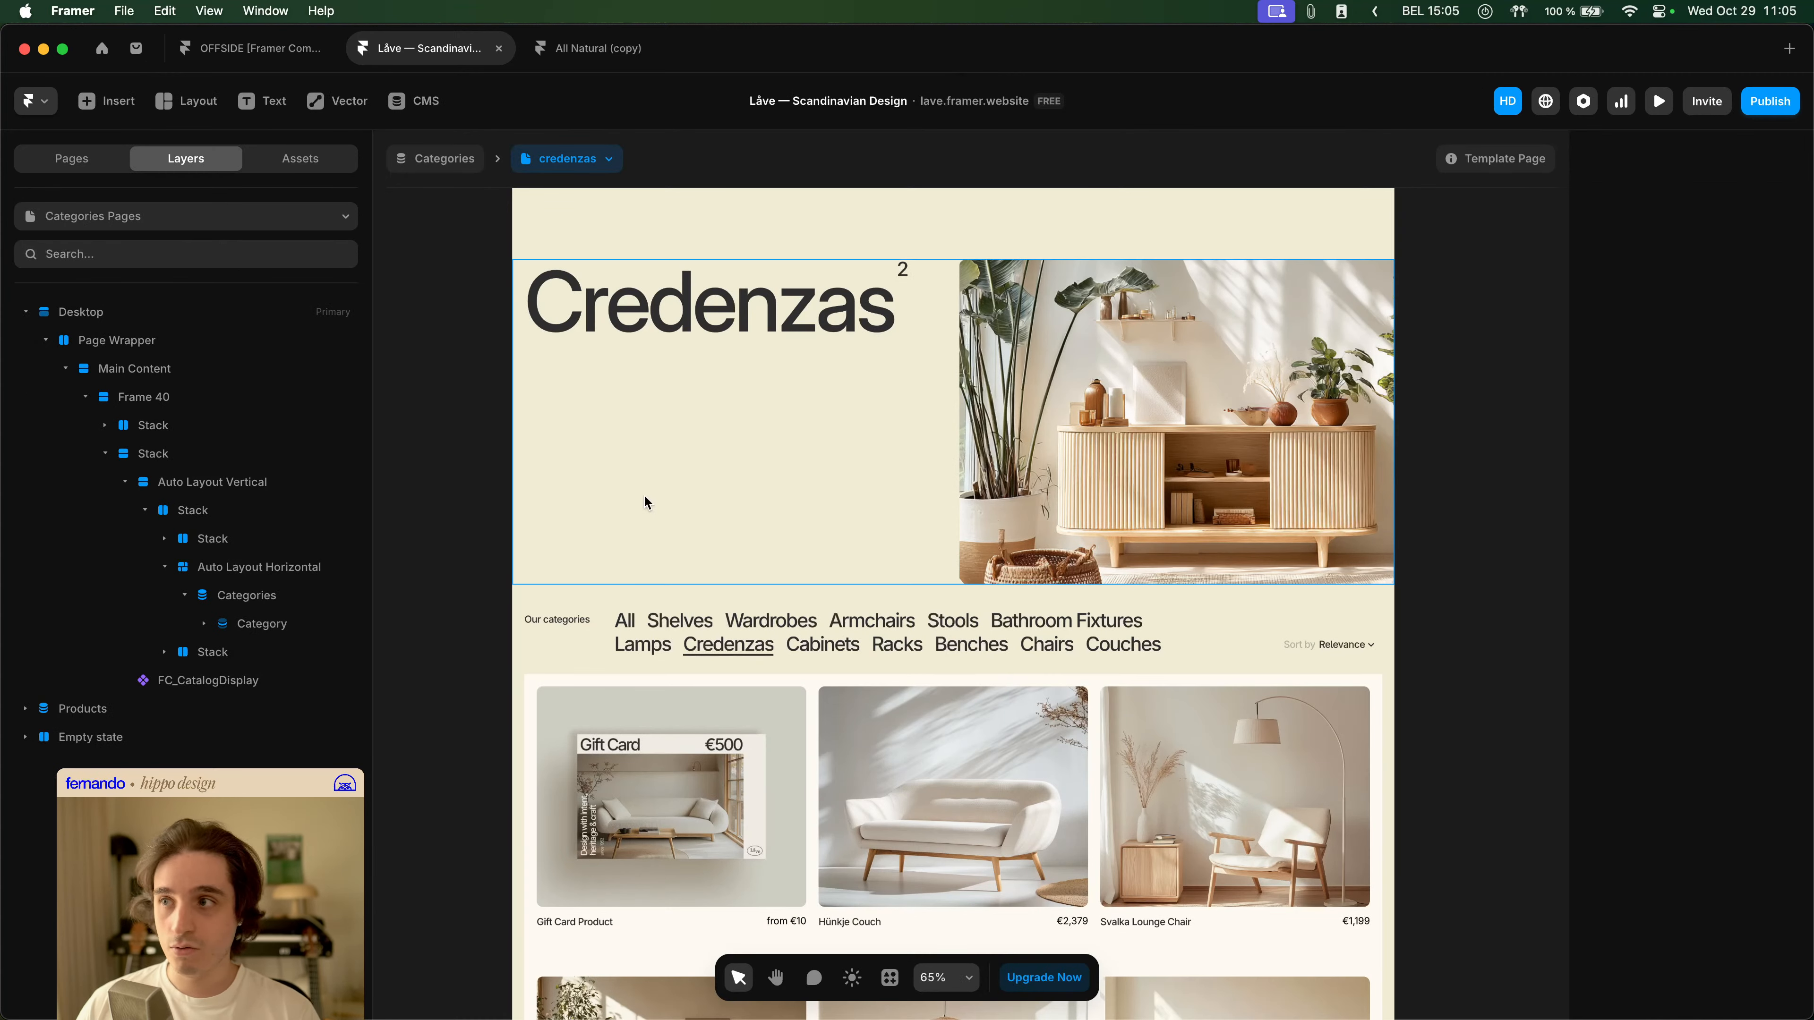
pyautogui.click(890, 744)
pyautogui.scroll(-3, 868, 624)
pyautogui.scroll(-5, 868, 624)
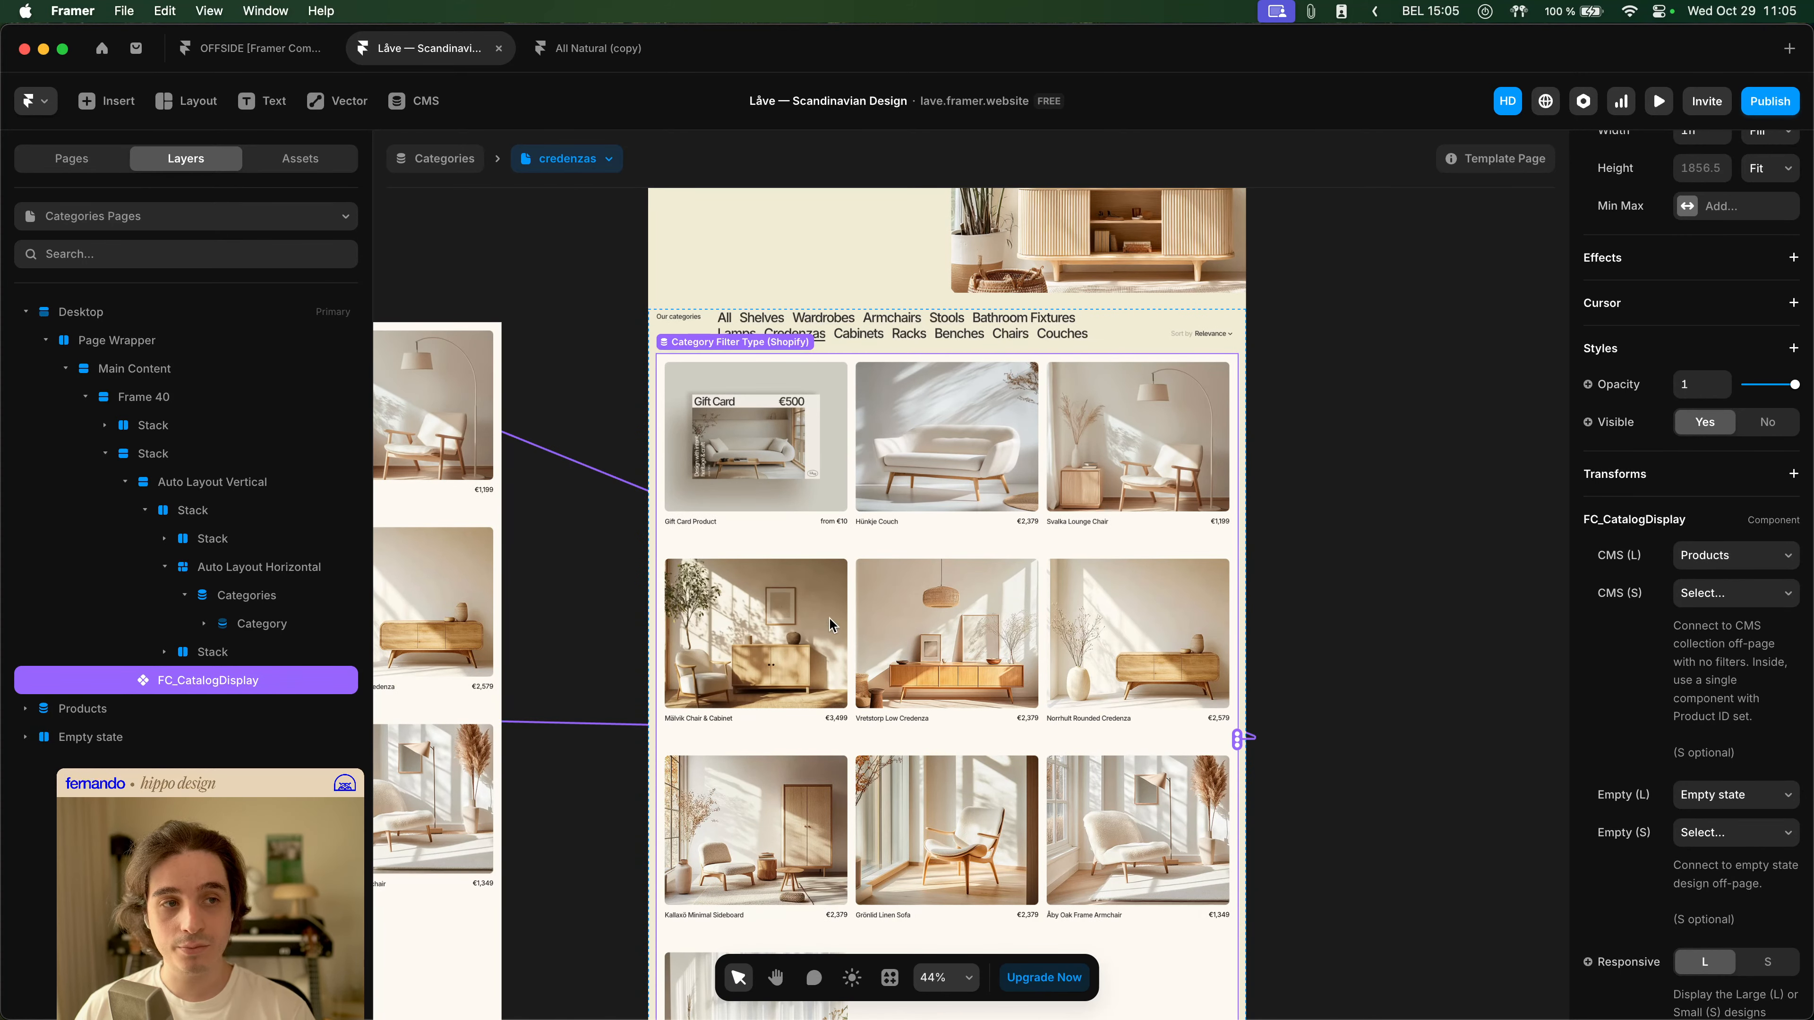
pyautogui.click(1734, 558)
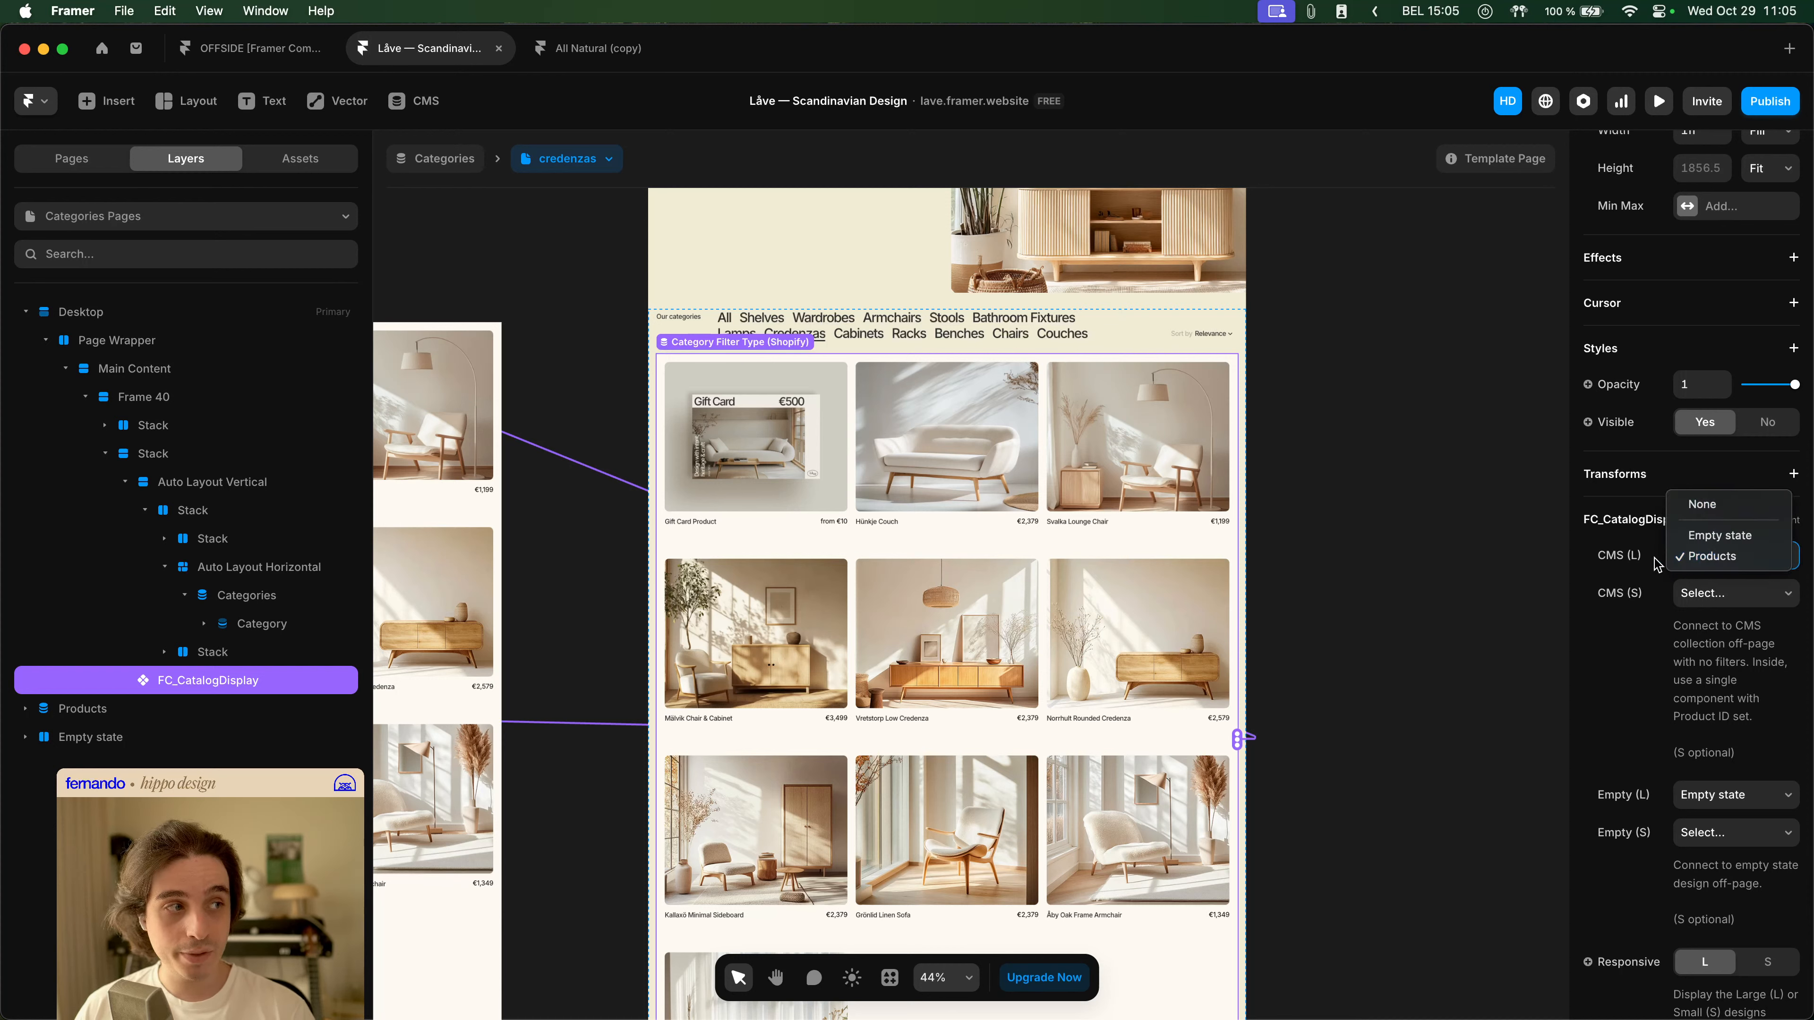
pyautogui.click(1718, 559)
pyautogui.click(1712, 566)
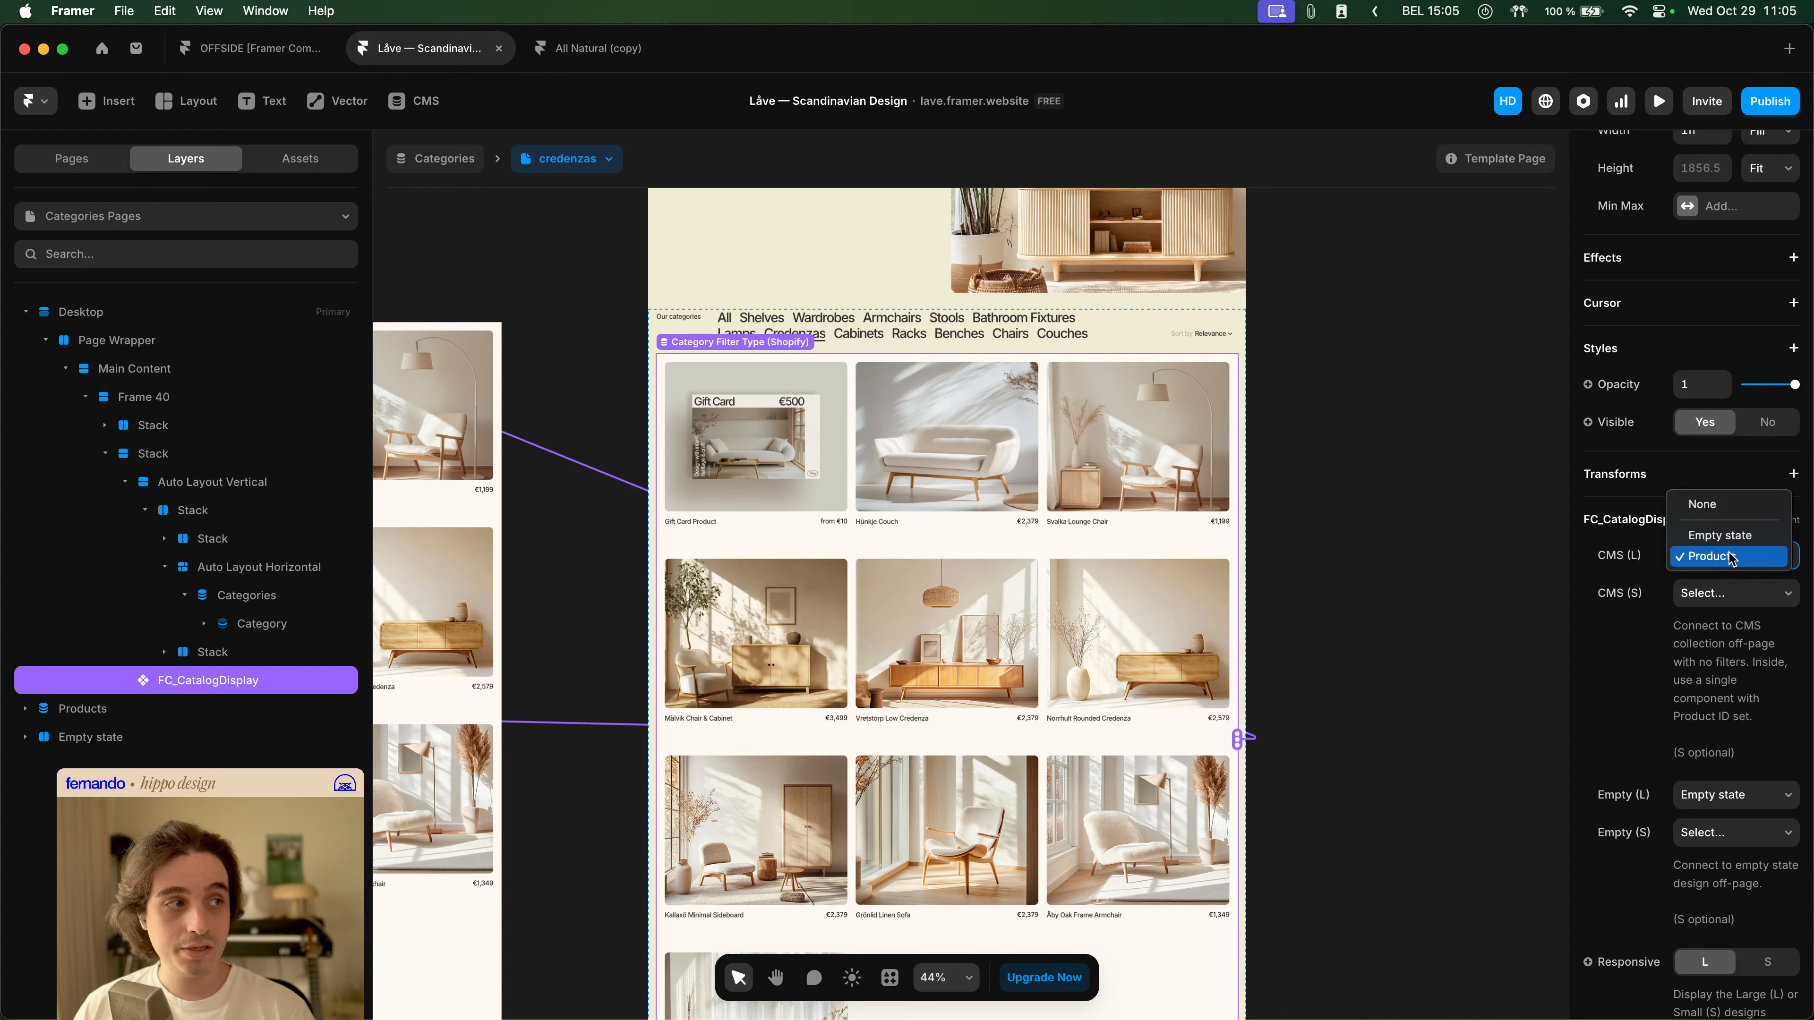
pyautogui.click(1625, 566)
# Select the off-page Products collection list and examine its source, filters and grid layout settings.
pyautogui.scroll(-5, 1332, 563)
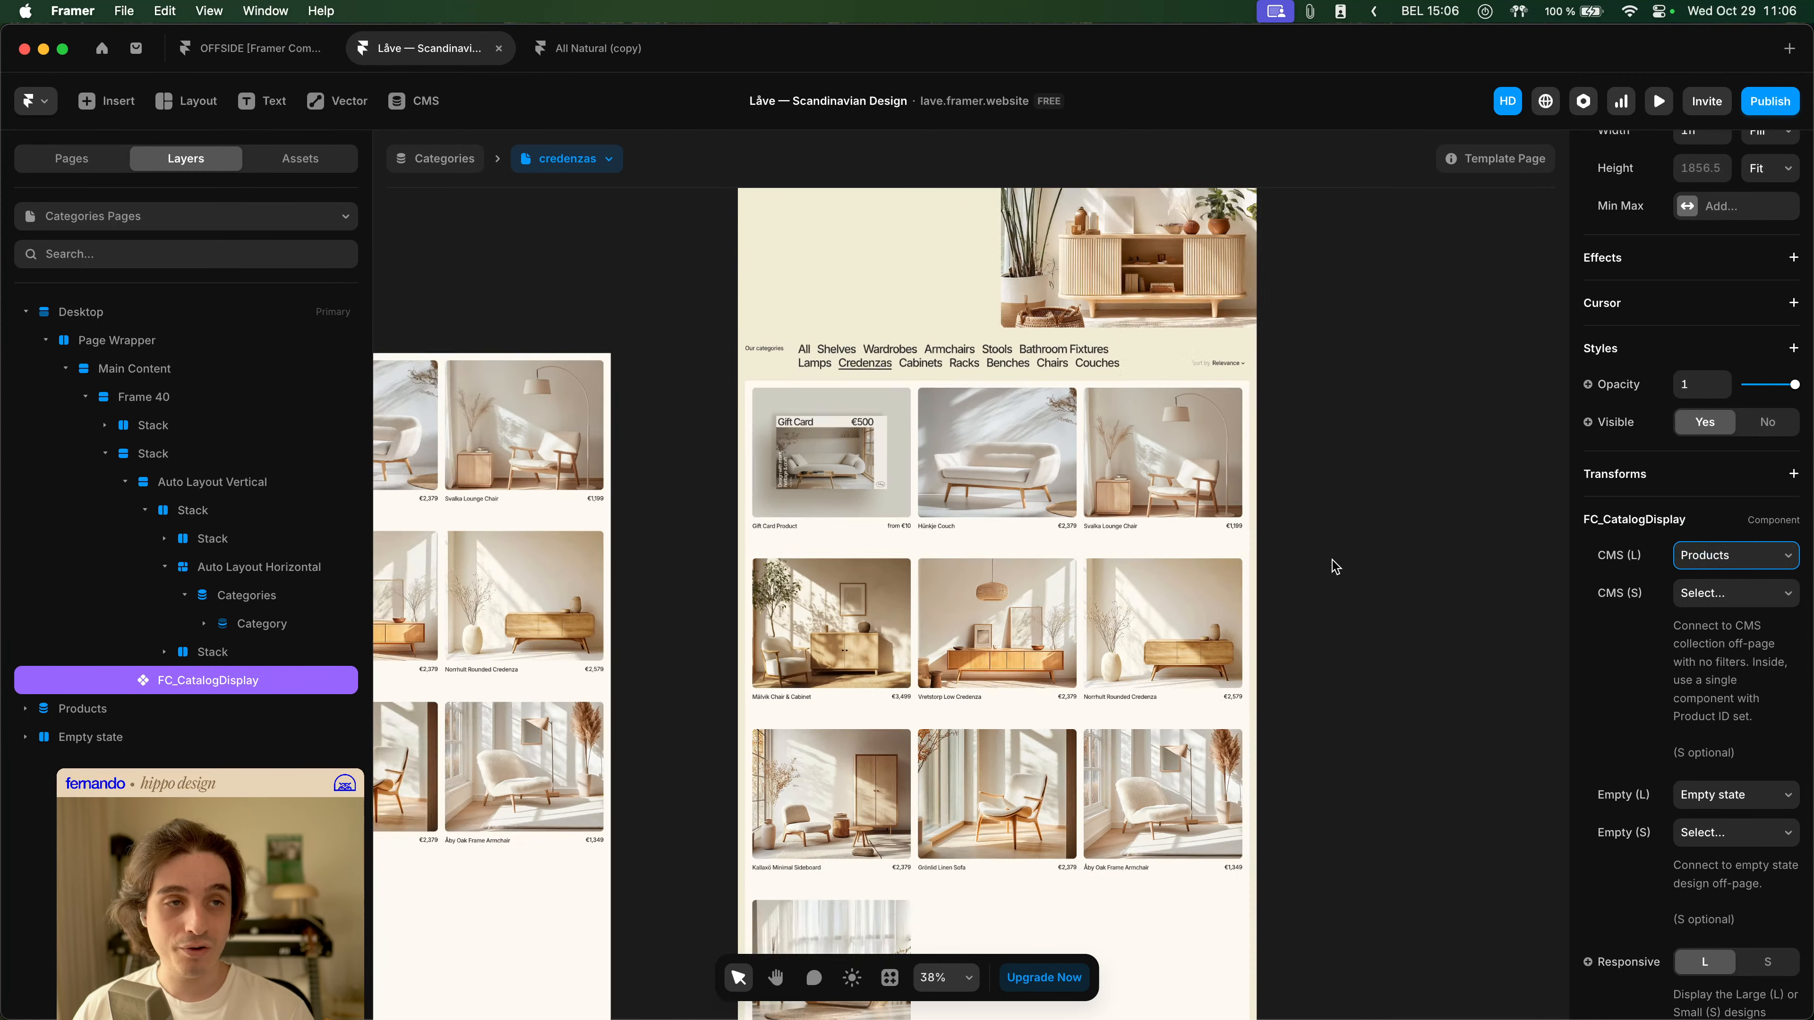
pyautogui.hscroll(-5, 1080, 418)
pyautogui.click(565, 362)
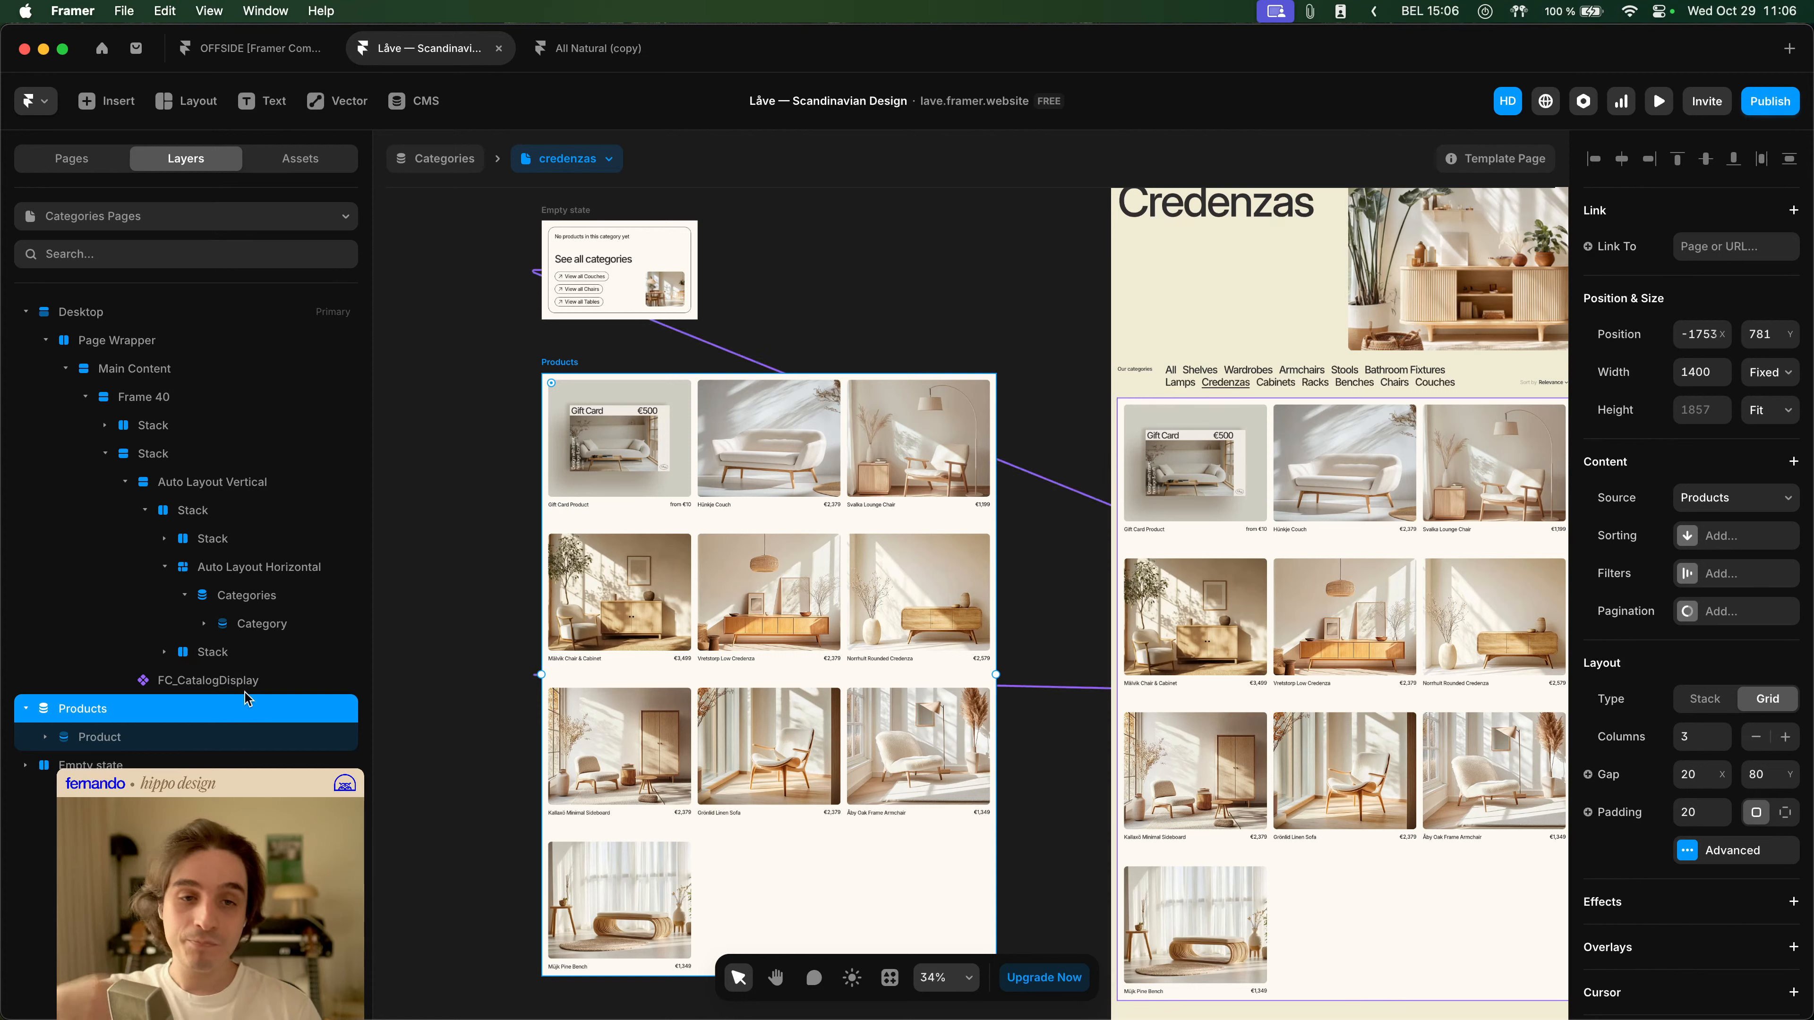
pyautogui.click(628, 464)
pyautogui.scroll(3, 667, 411)
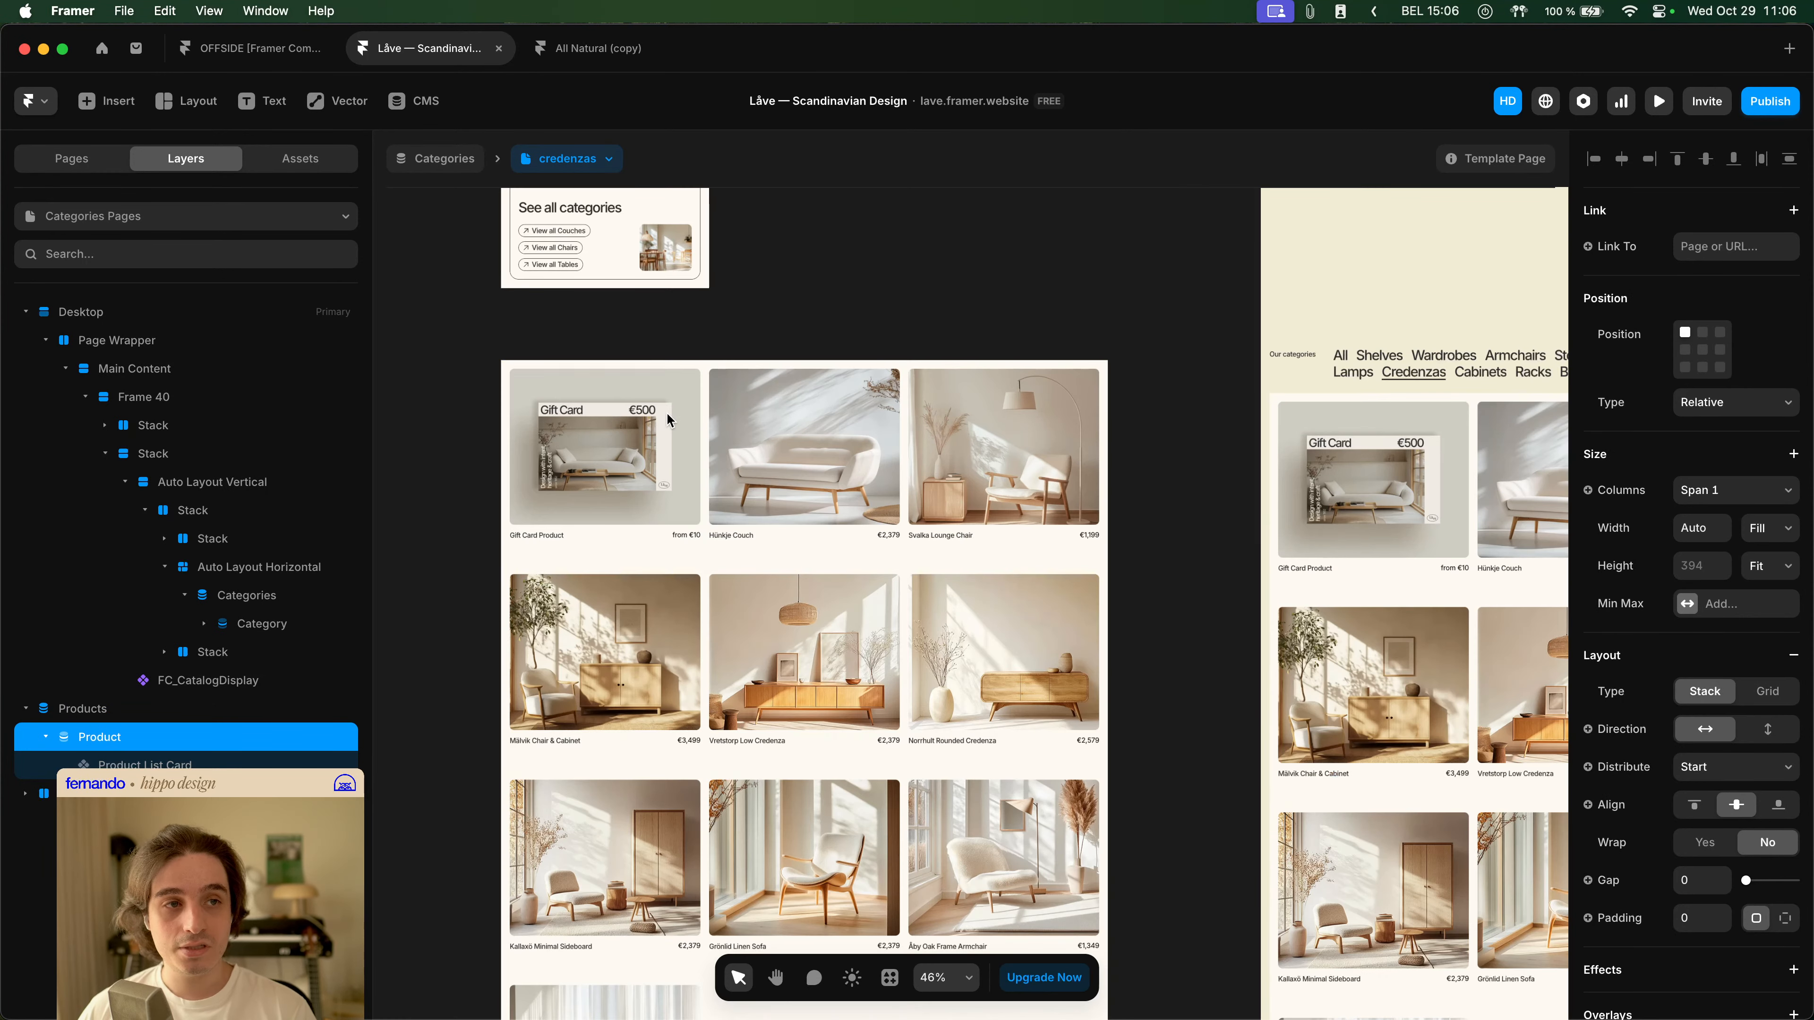
pyautogui.click(764, 332)
pyautogui.click(520, 346)
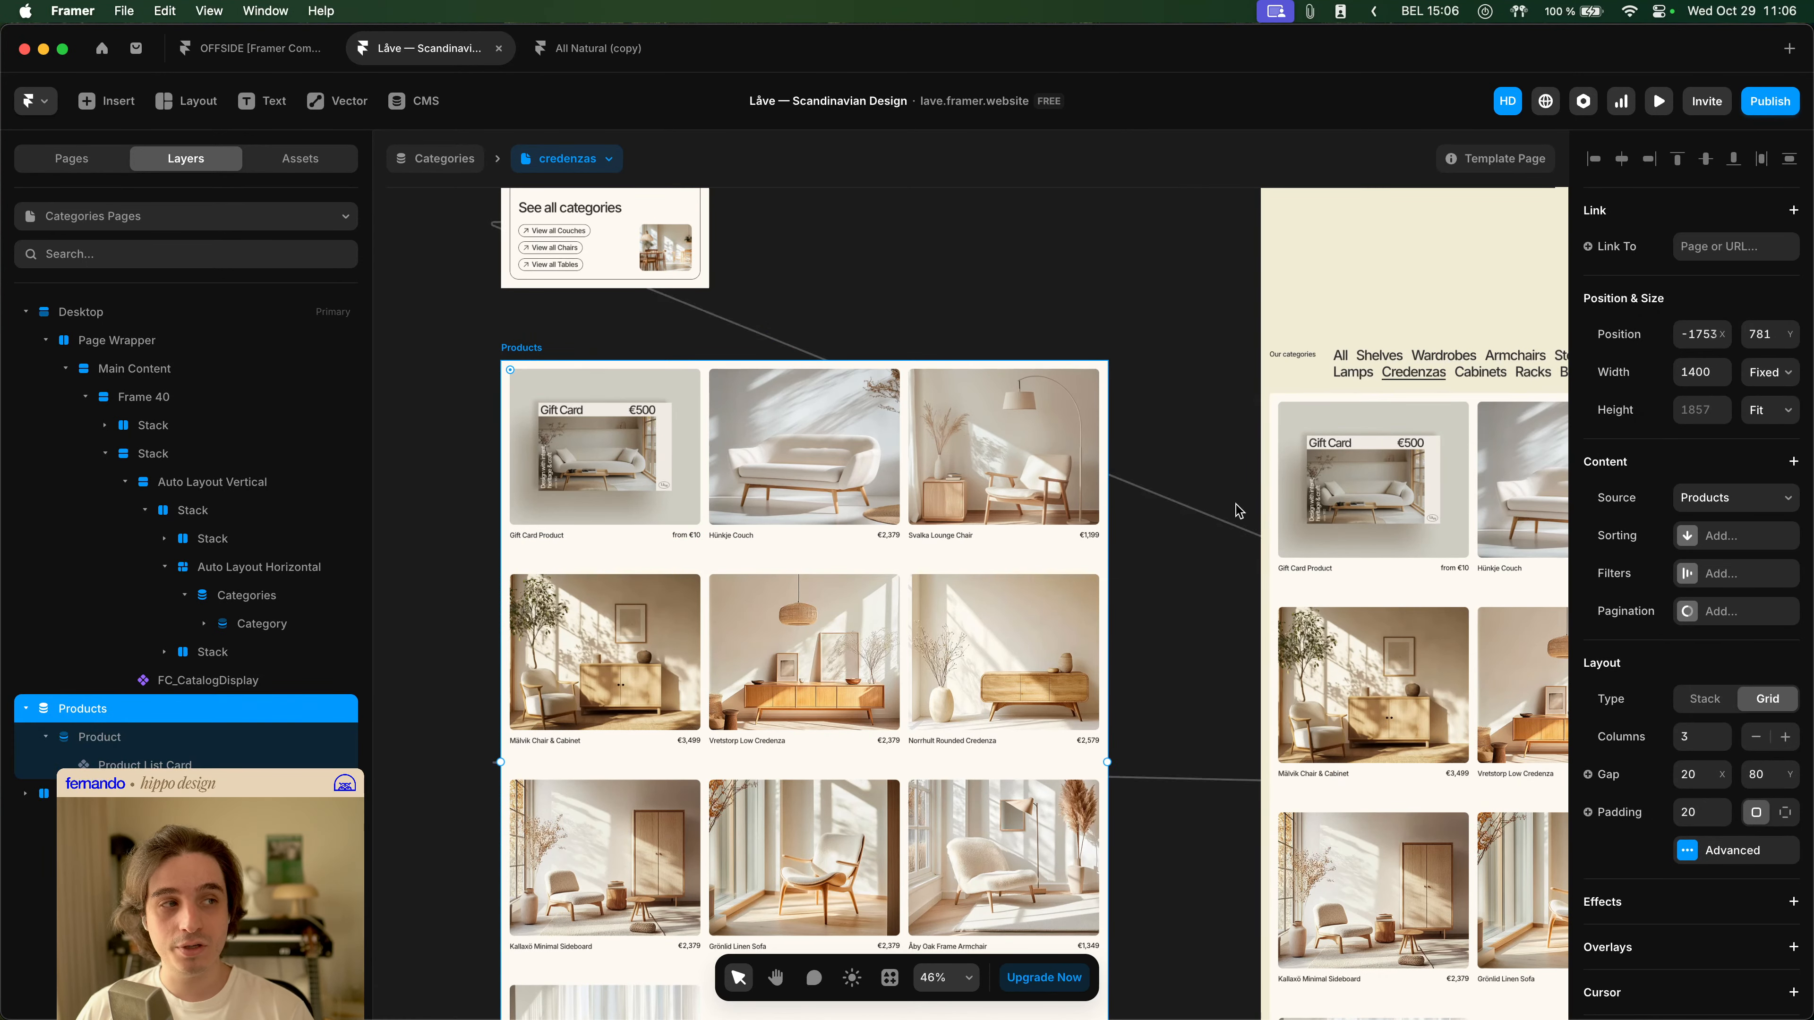
# Examine the Product List Card's image, title, price and Product ID bindings, and reselect its parent Products list.
pyautogui.doubleClick(648, 402)
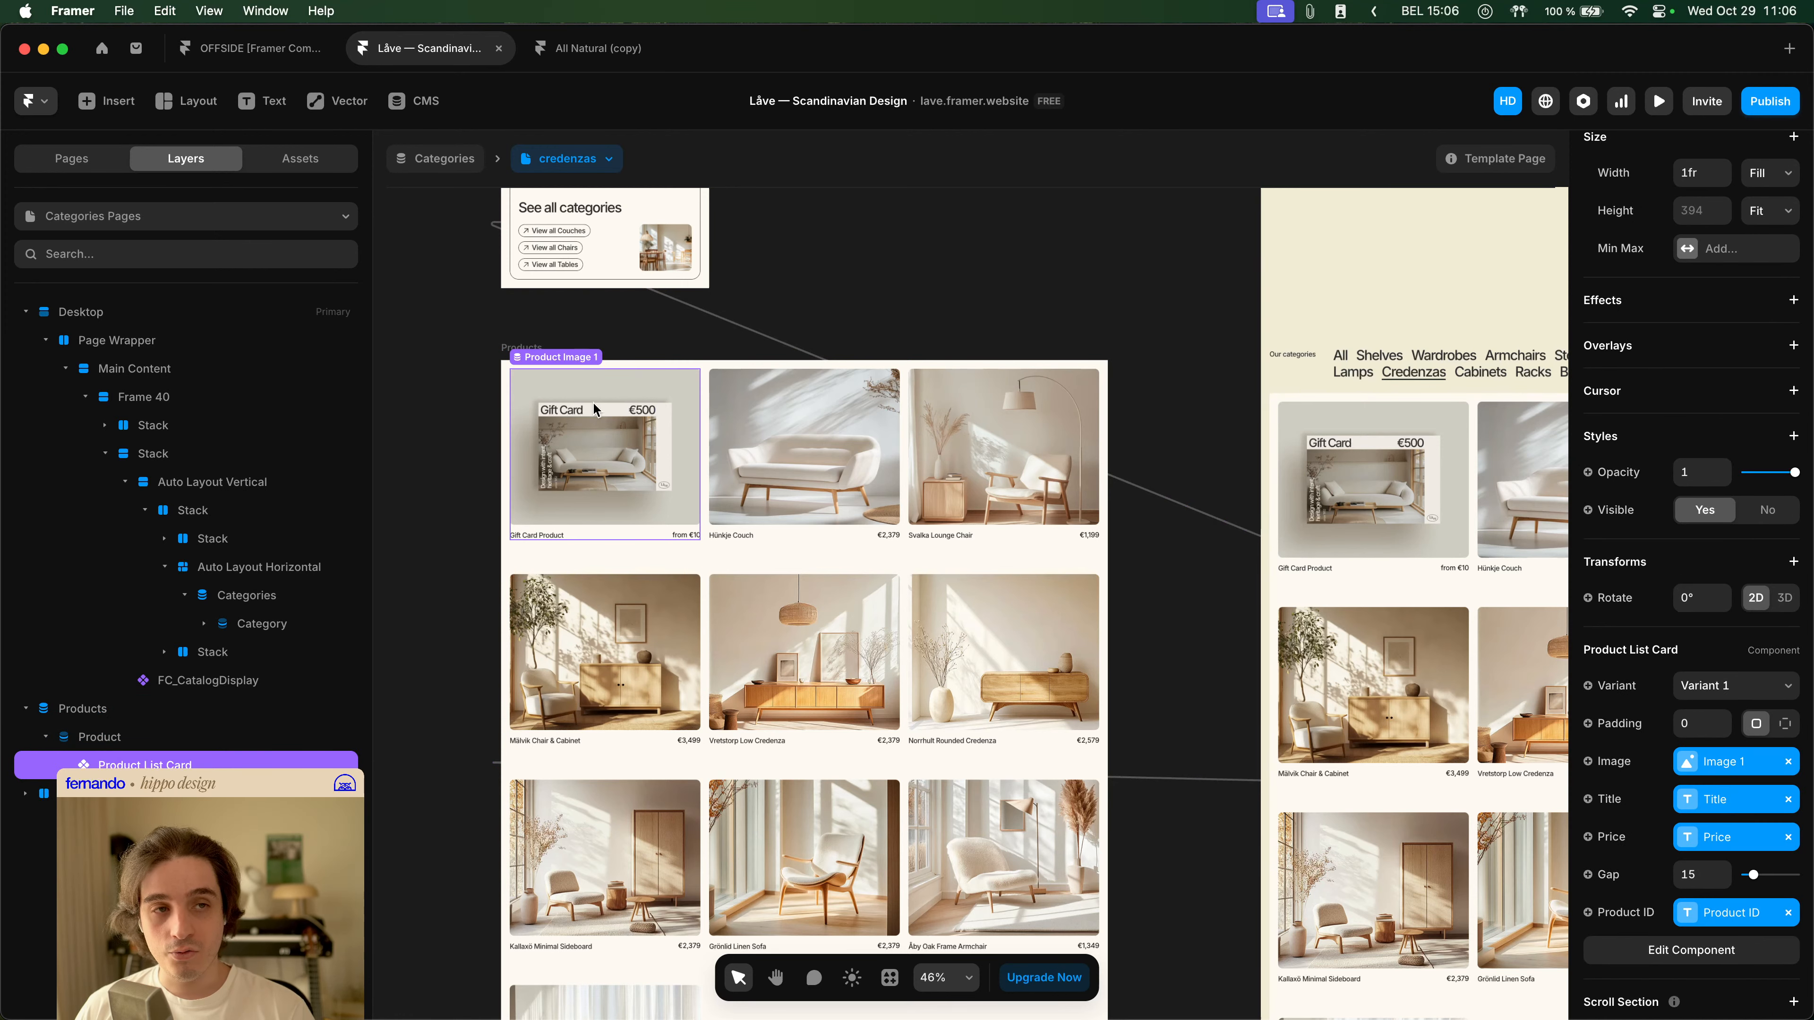
pyautogui.hscroll(3, 929, 400)
pyautogui.click(1107, 471)
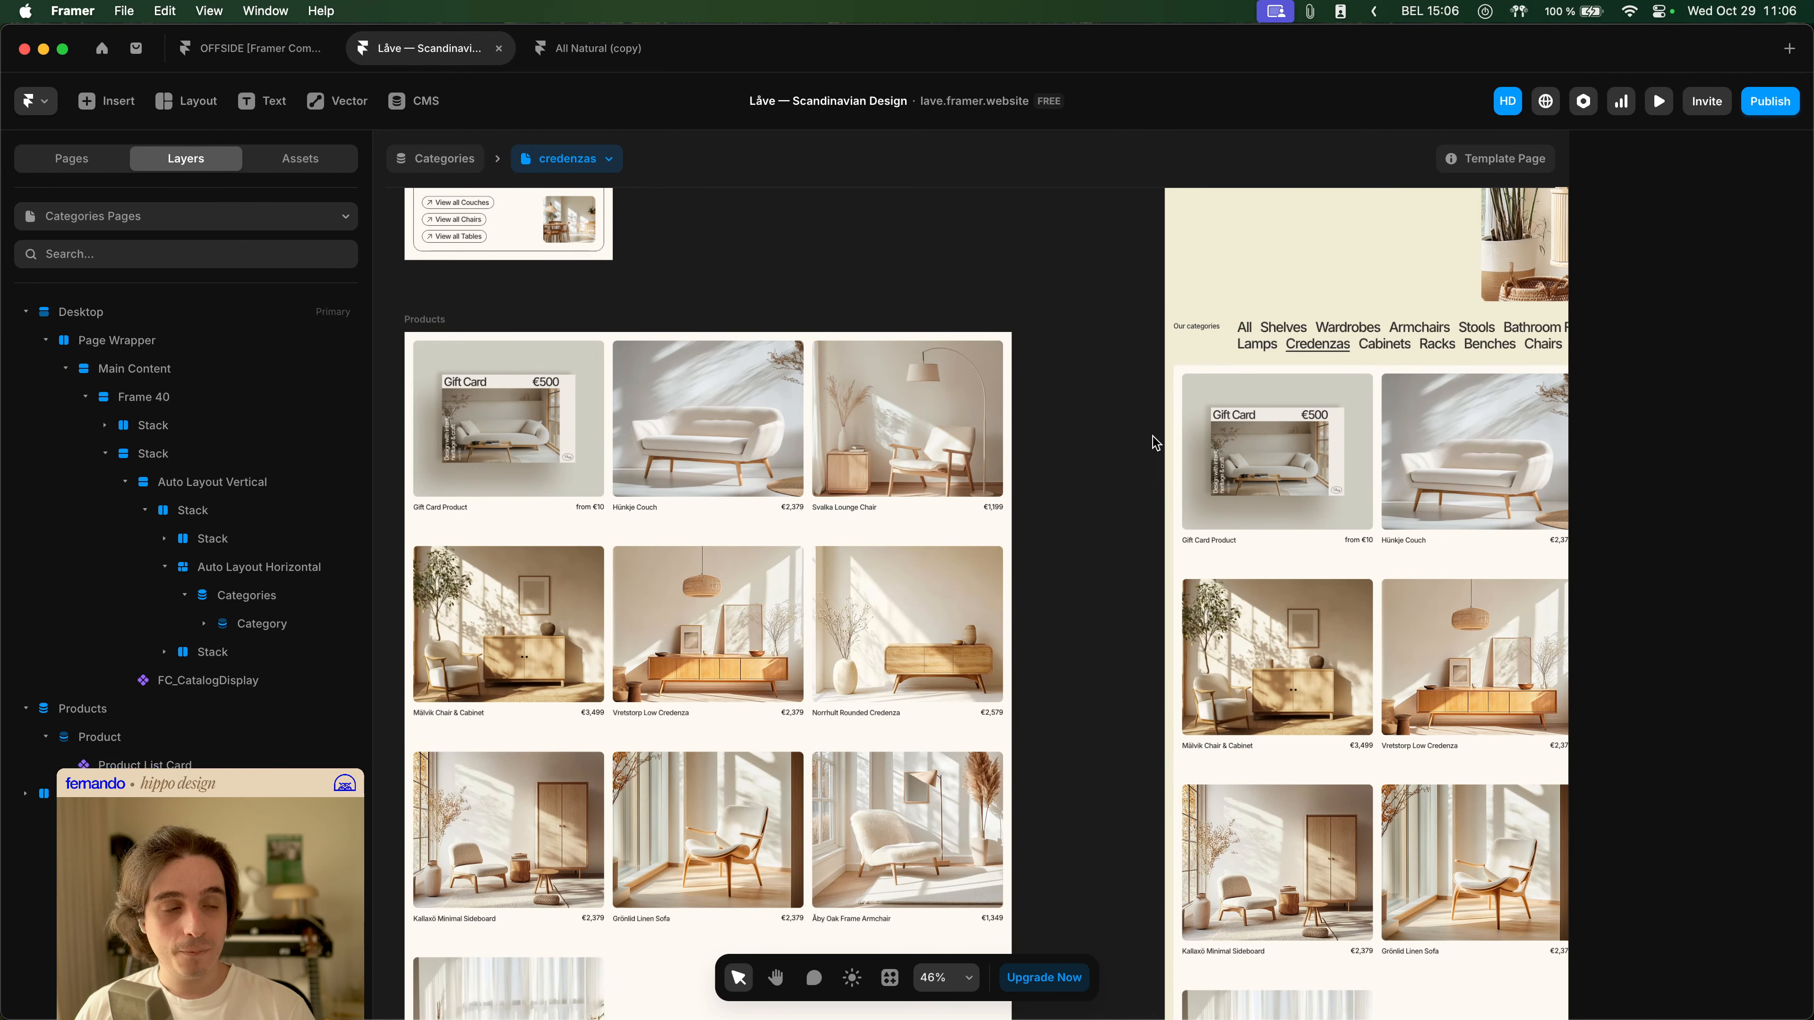
pyautogui.click(541, 400)
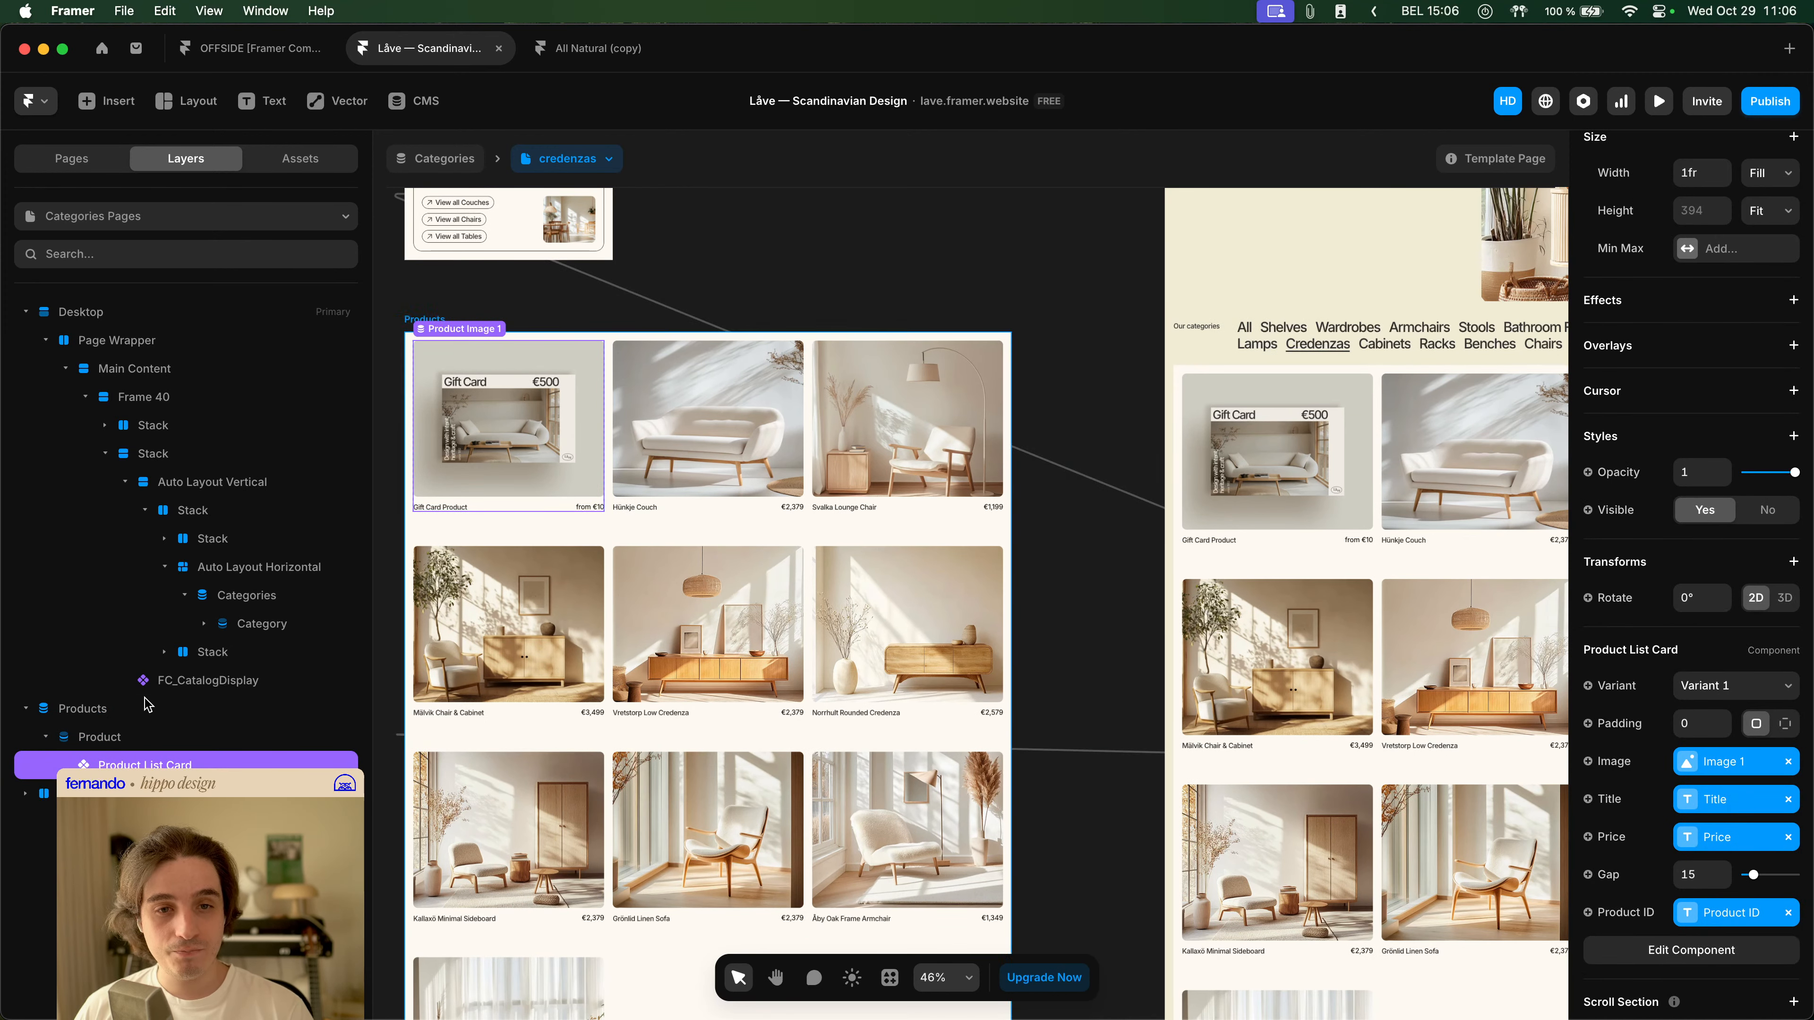
pyautogui.click(271, 704)
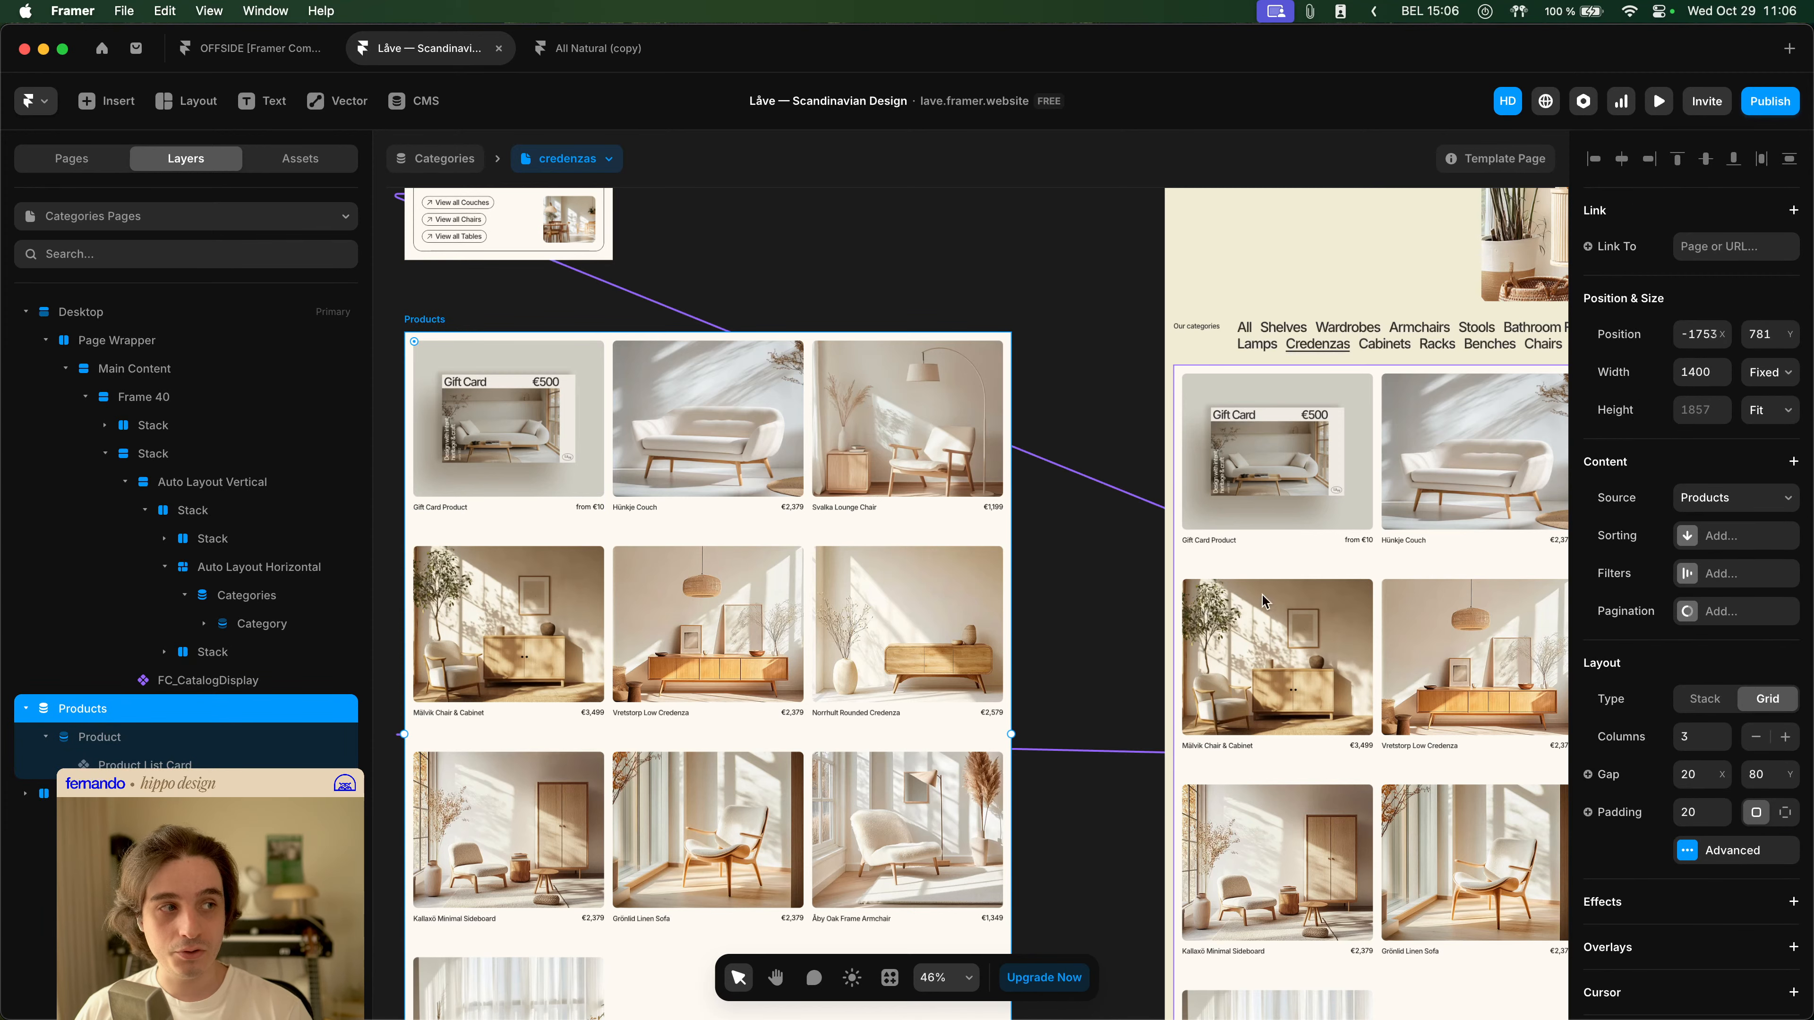
# Select FC_CatalogDisplay on the Credenzas page and examine its CMS (L) and CMS (S) connections alongside the displayed product grid.
pyautogui.hscroll(4, 928, 465)
pyautogui.click(1072, 416)
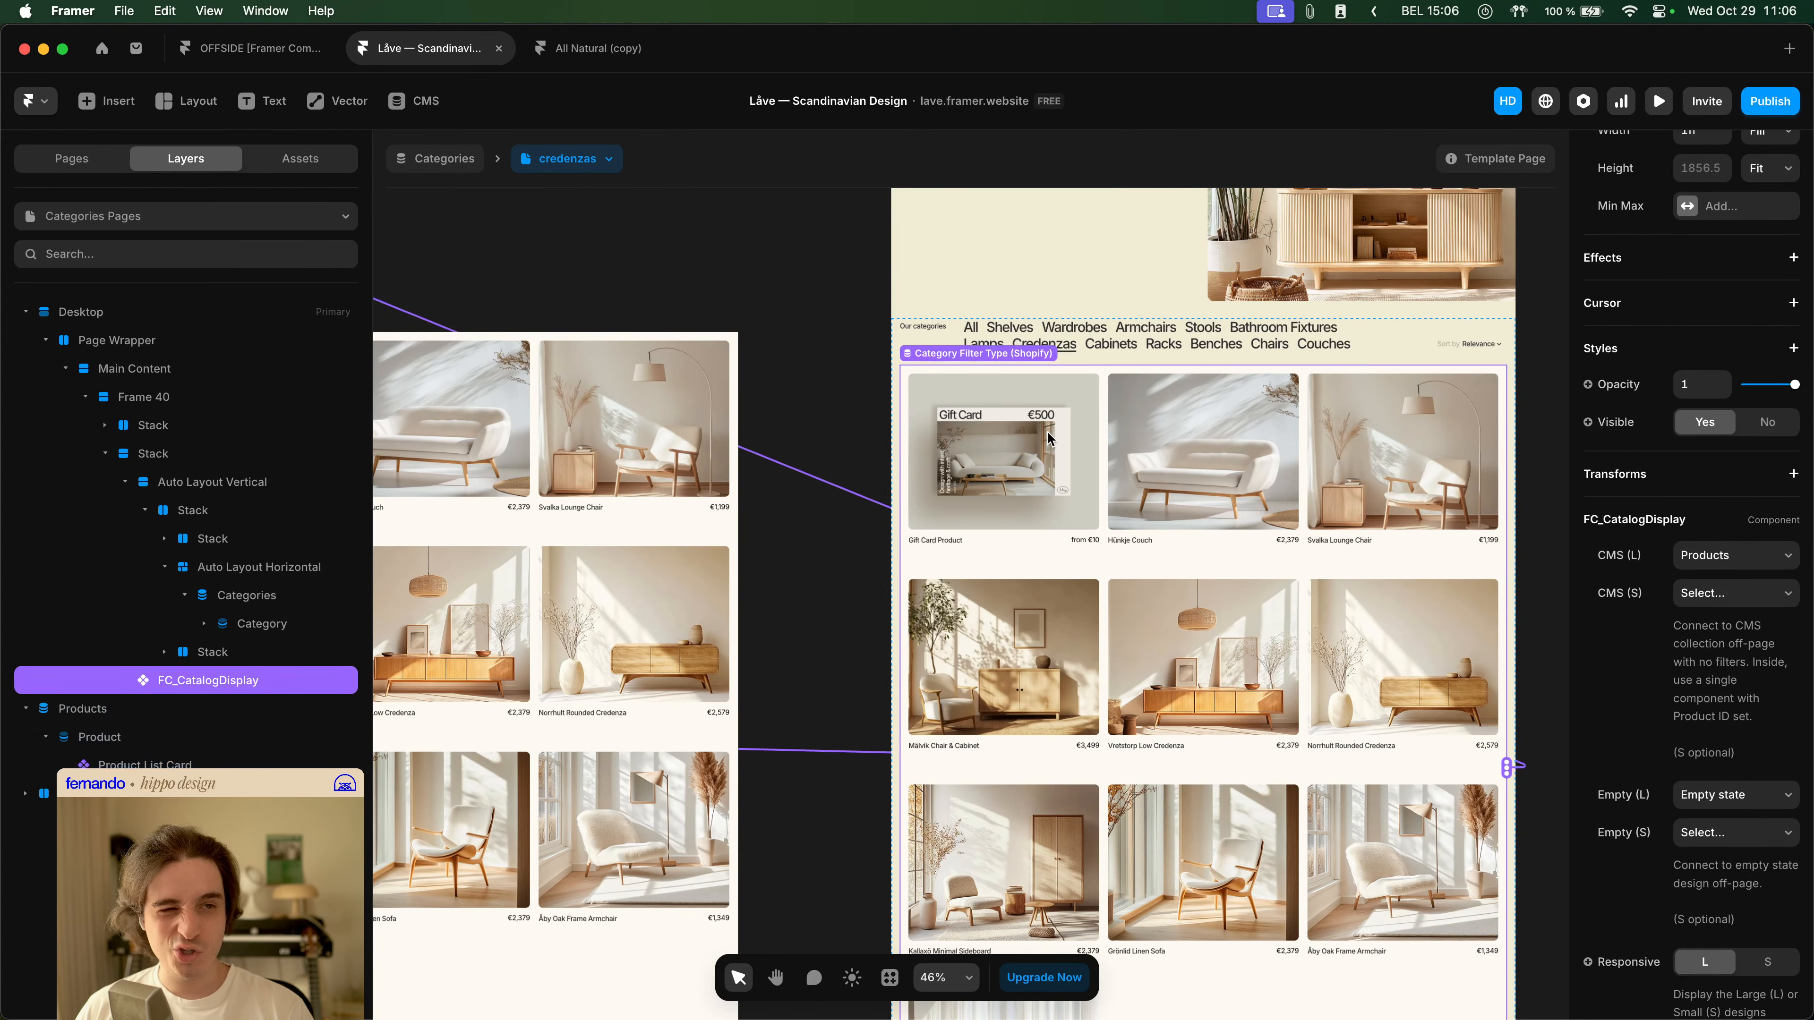
pyautogui.scroll(-2, 1047, 459)
pyautogui.hscroll(3, 1047, 460)
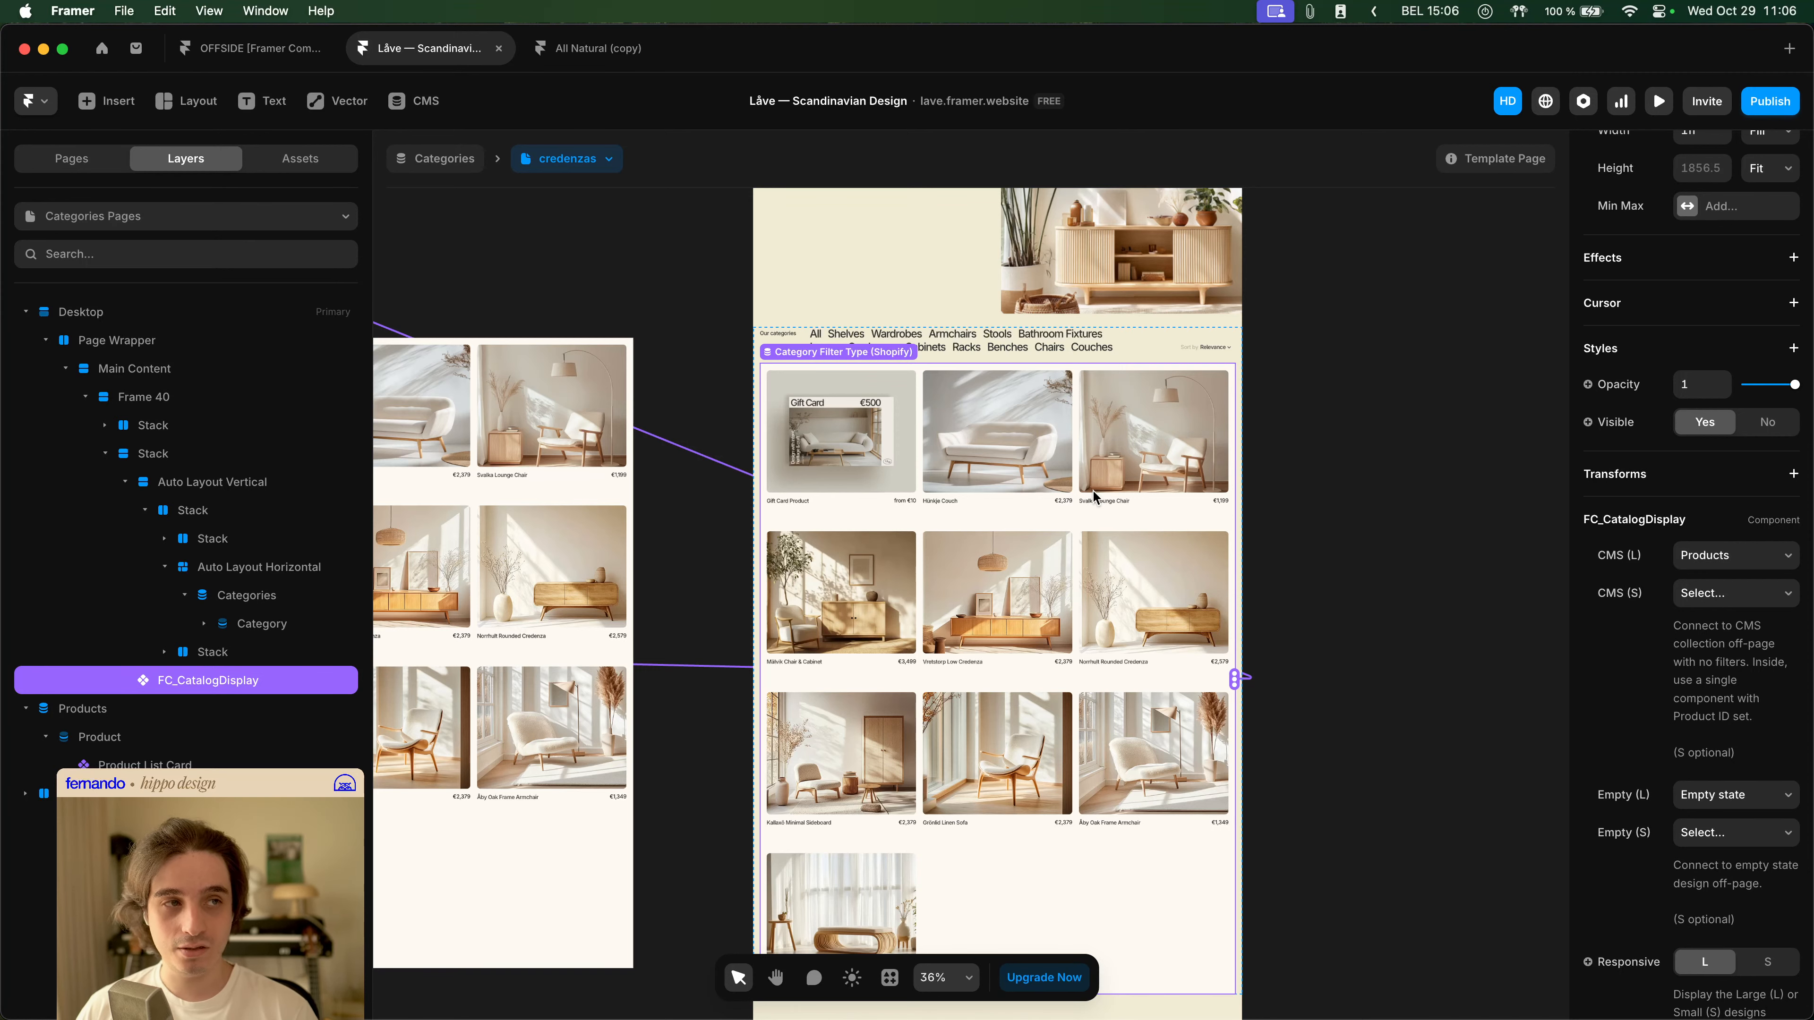
pyautogui.scroll(5, 1092, 493)
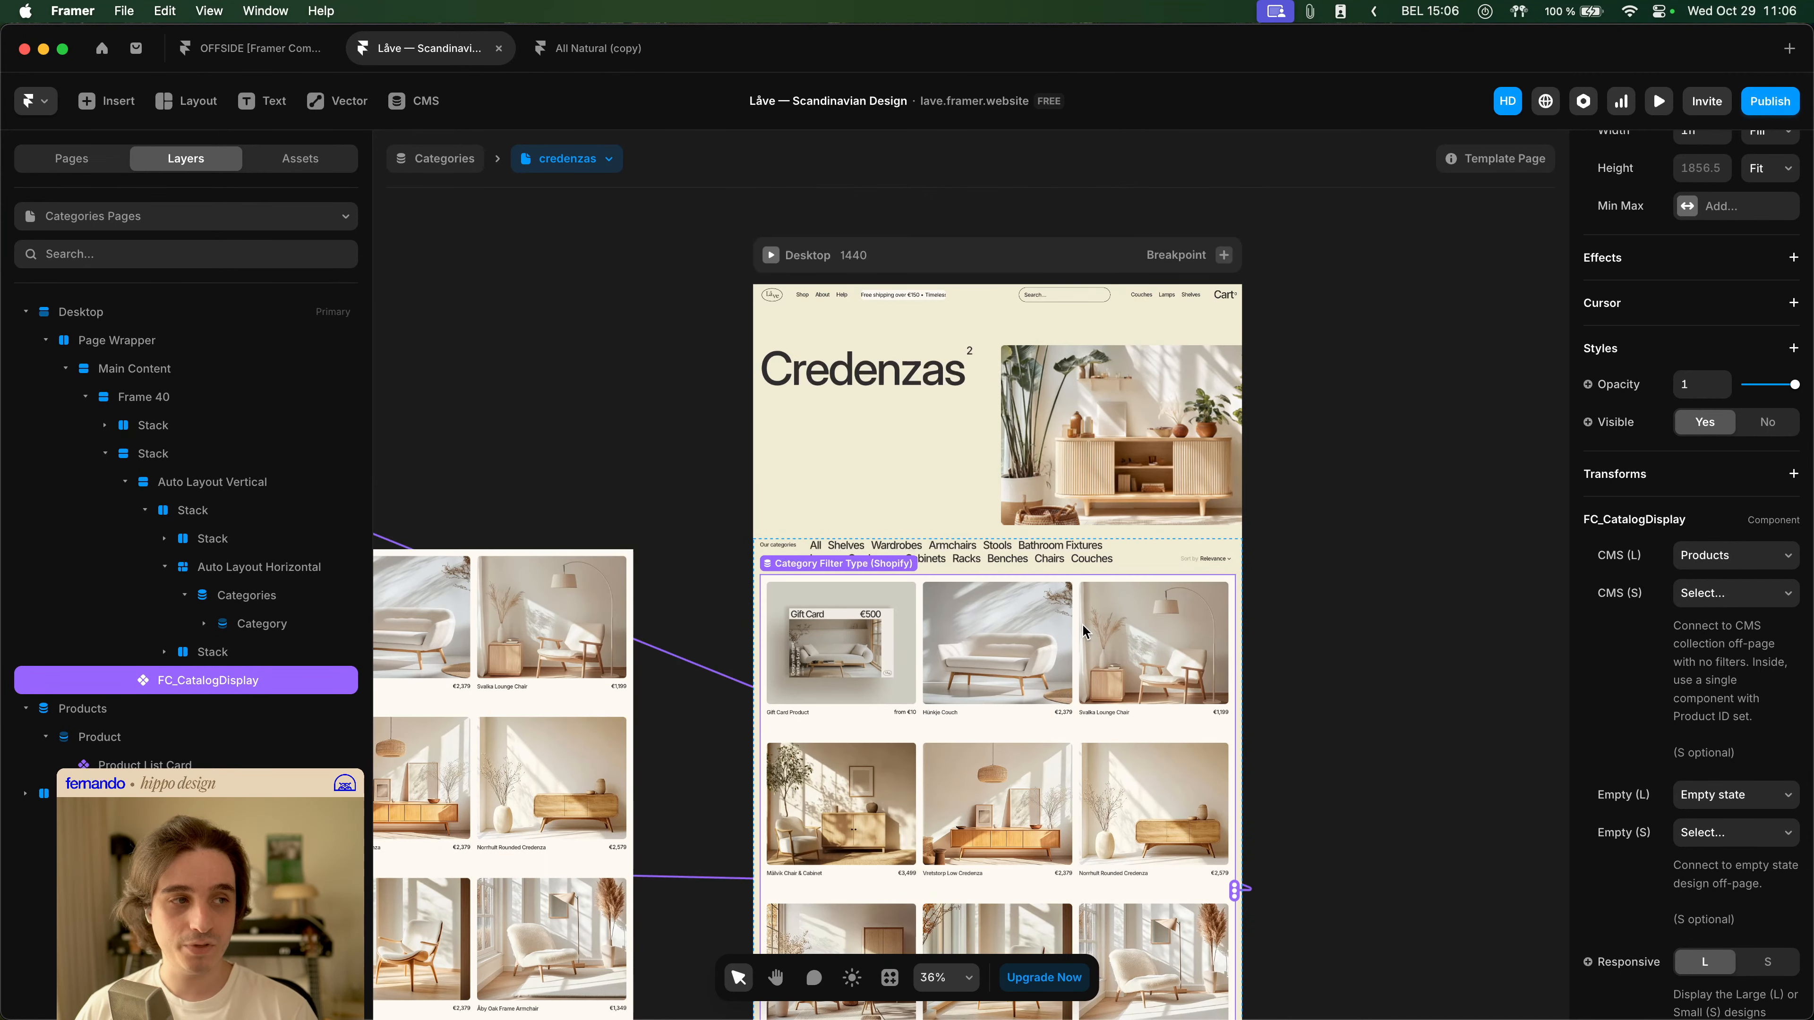
pyautogui.scroll(-4, 1084, 633)
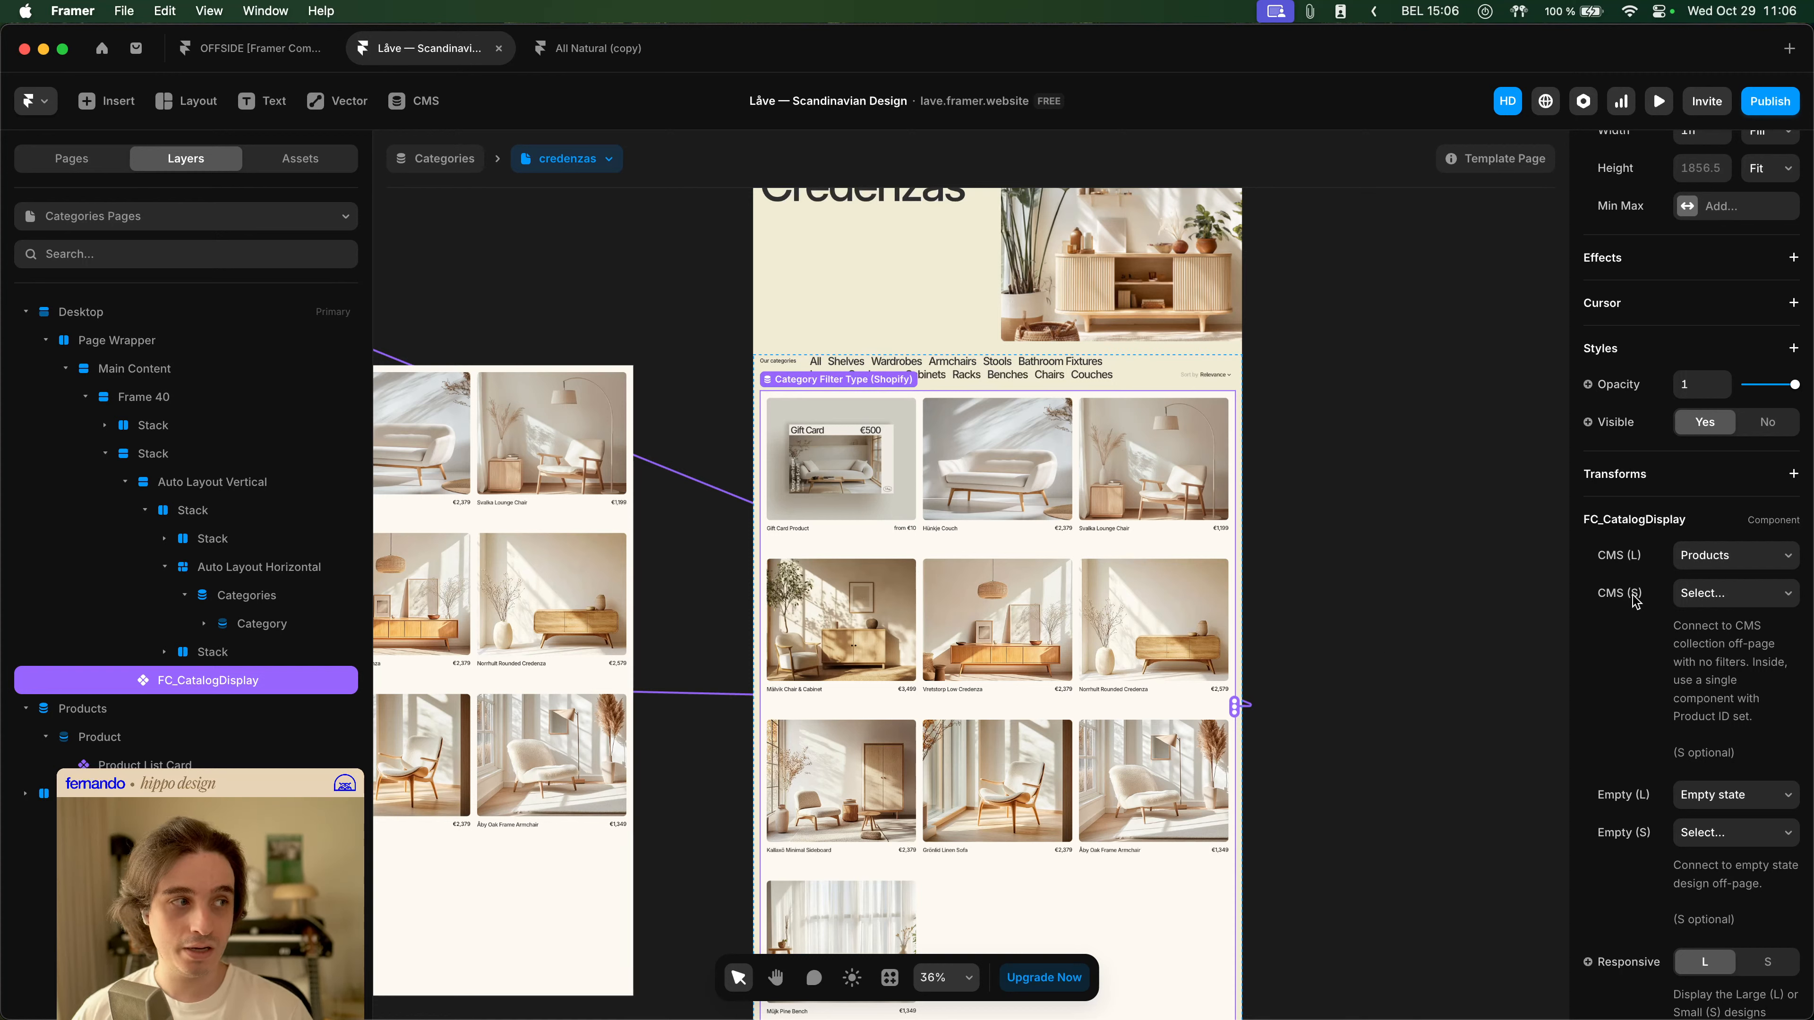
pyautogui.scroll(-2, 1295, 628)
pyautogui.hscroll(2, 1292, 628)
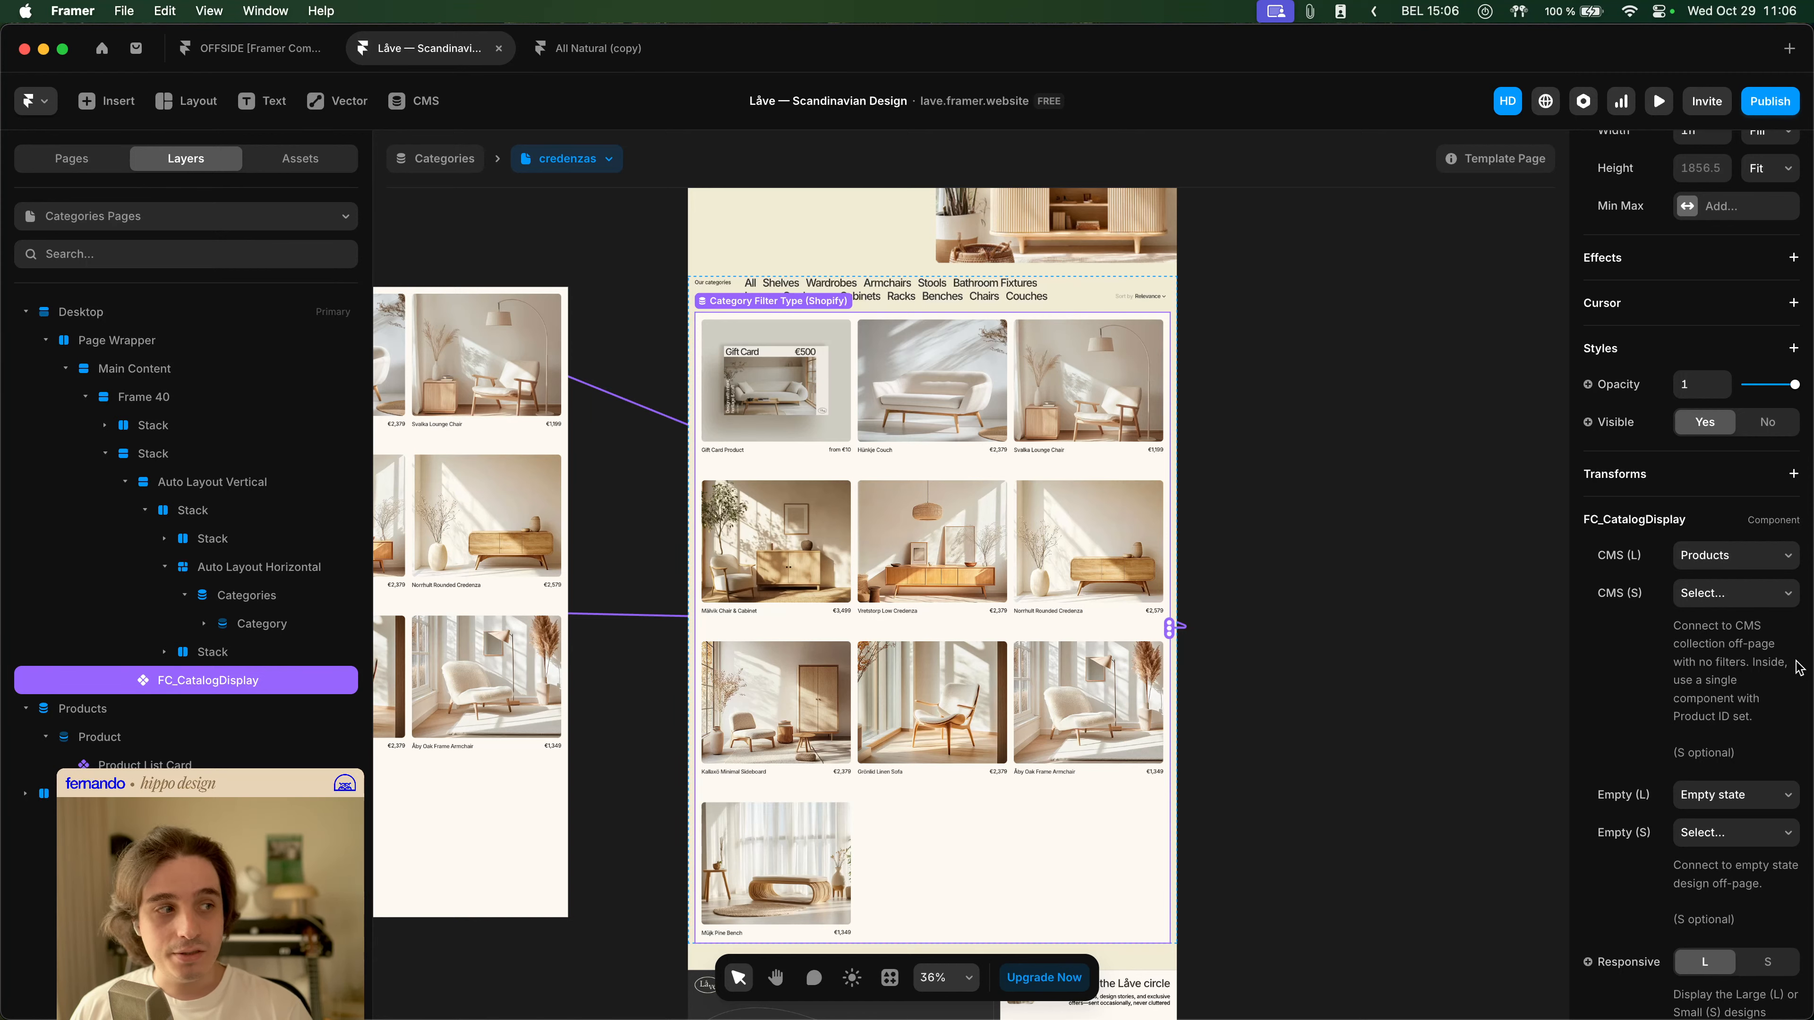
# Examine the catalog component's Filter Type transform and open the Credenzas item behind its Filter Value, then close it.
pyautogui.scroll(-6, 1765, 707)
pyautogui.scroll(-1, 1764, 710)
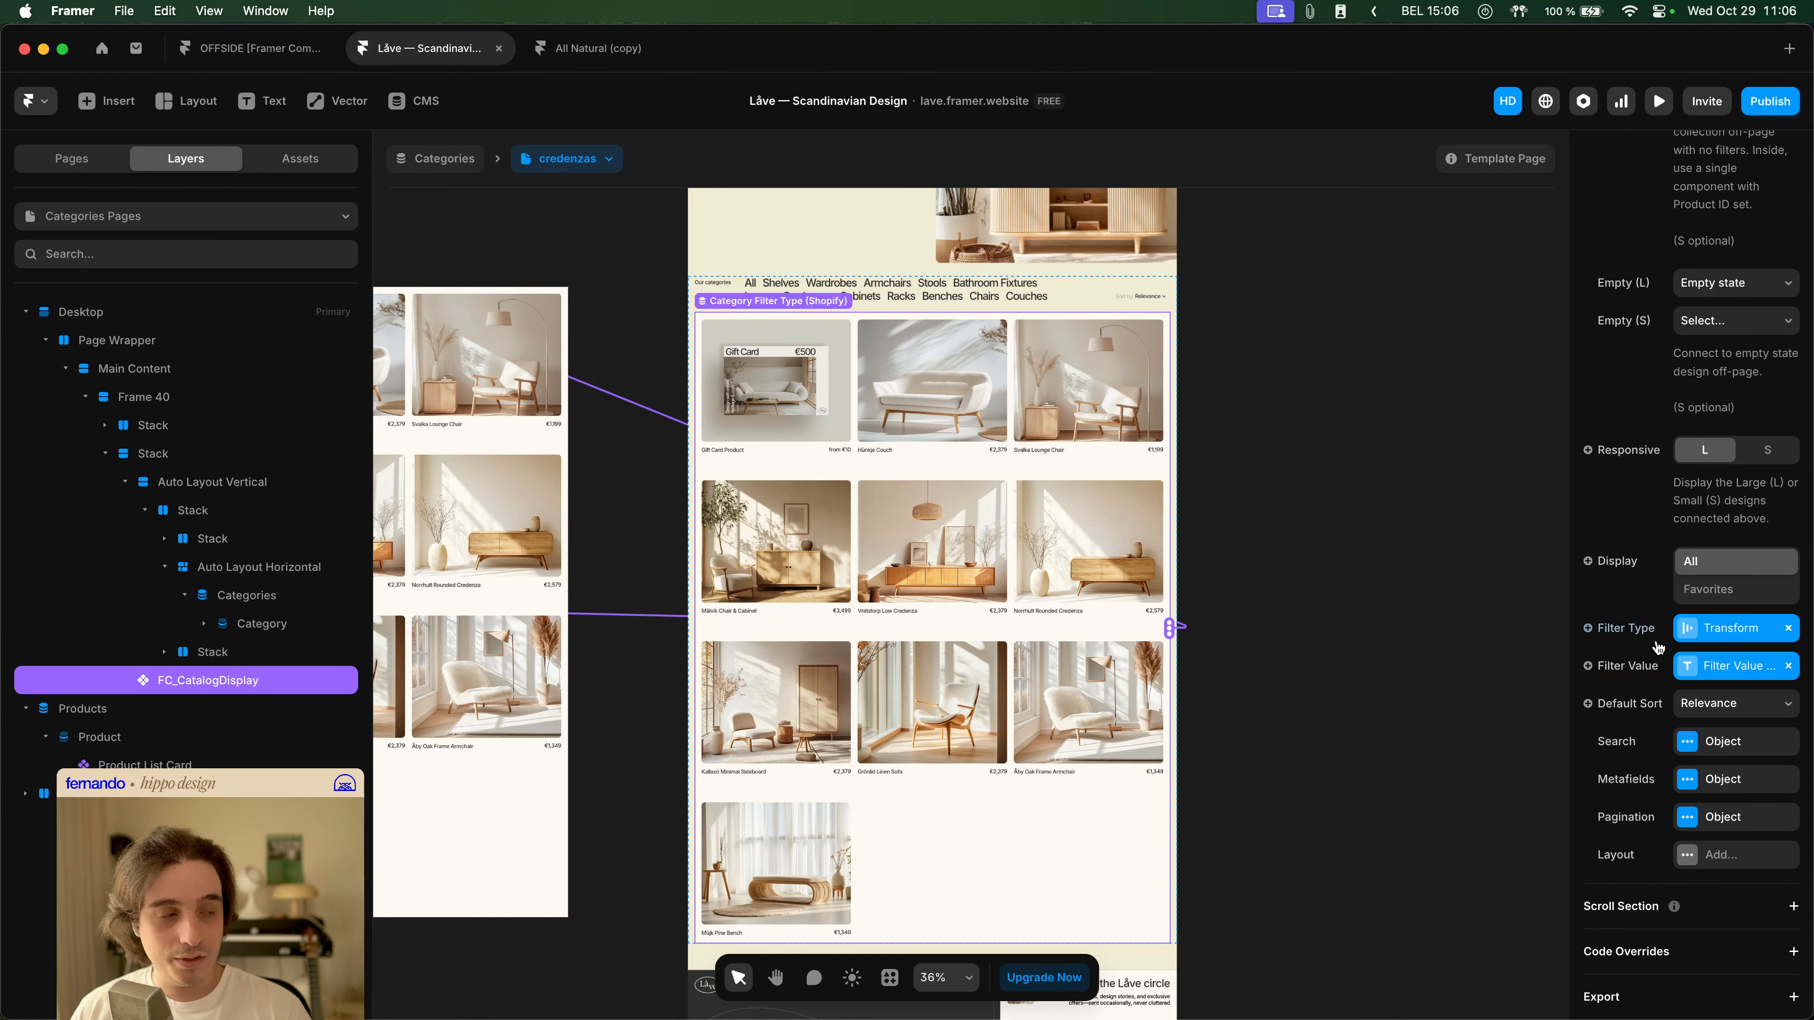
pyautogui.click(1711, 629)
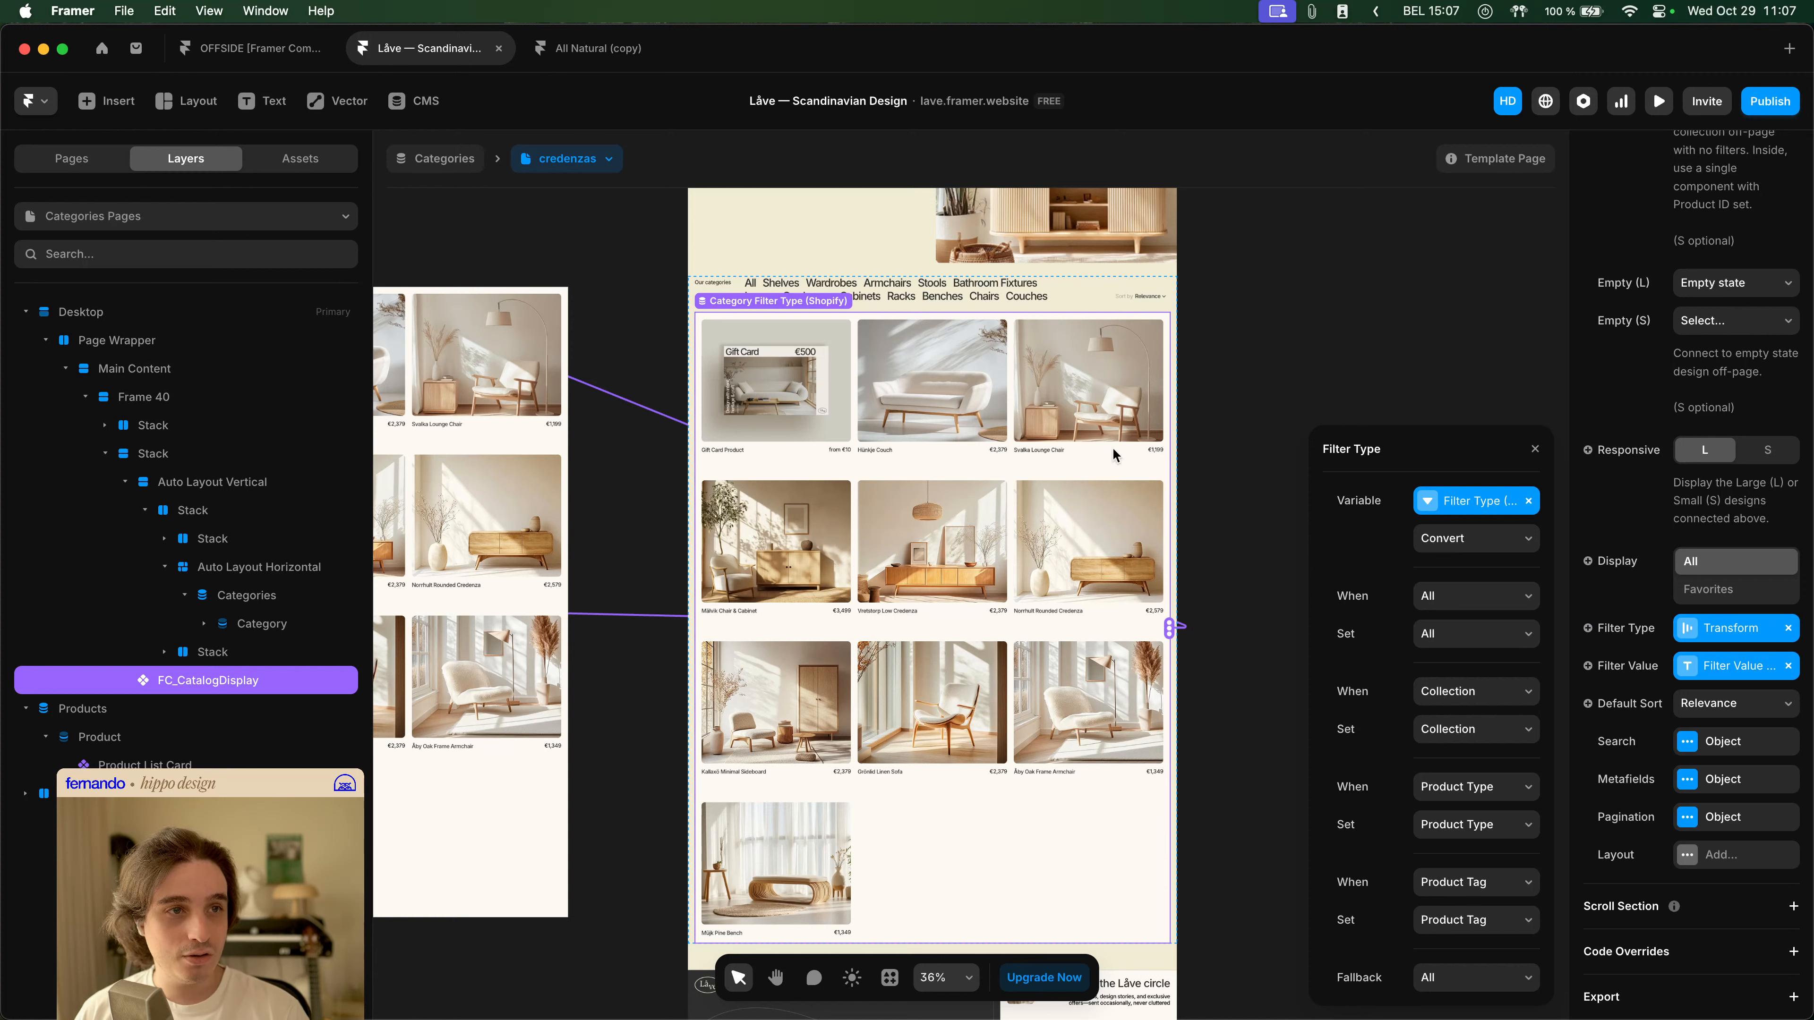
pyautogui.click(650, 272)
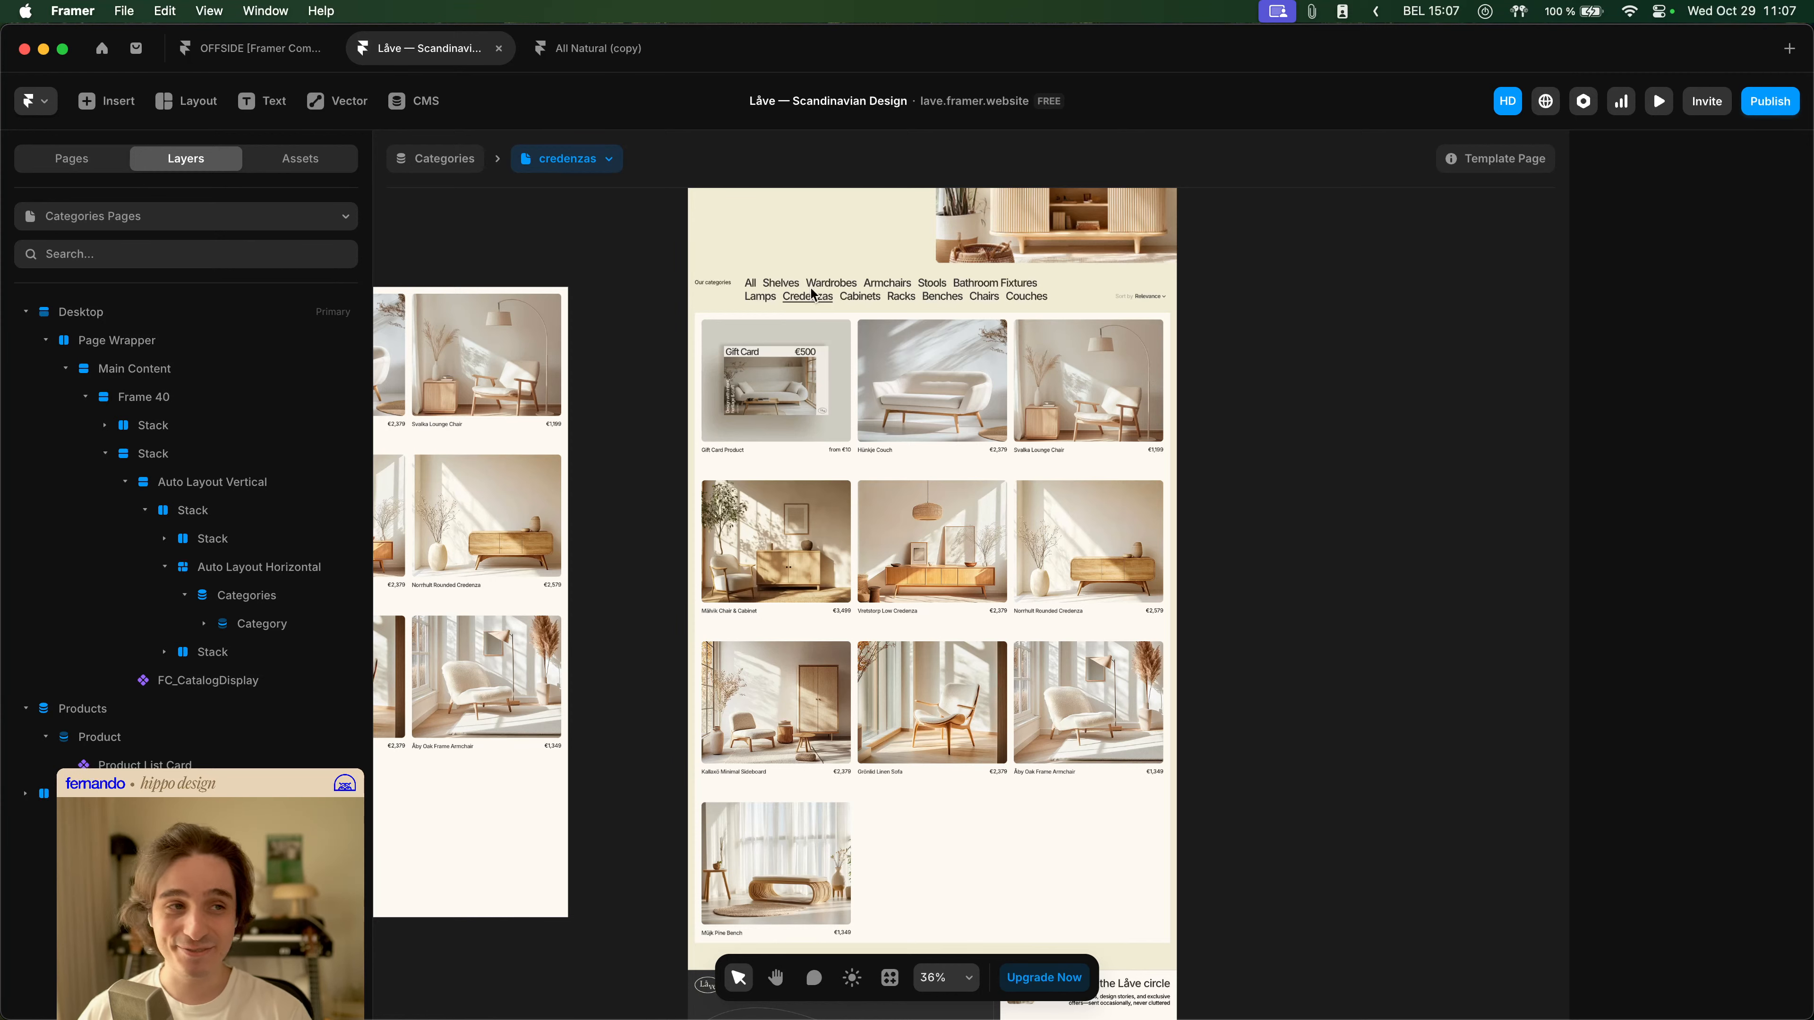
pyautogui.click(1126, 434)
pyautogui.click(1689, 670)
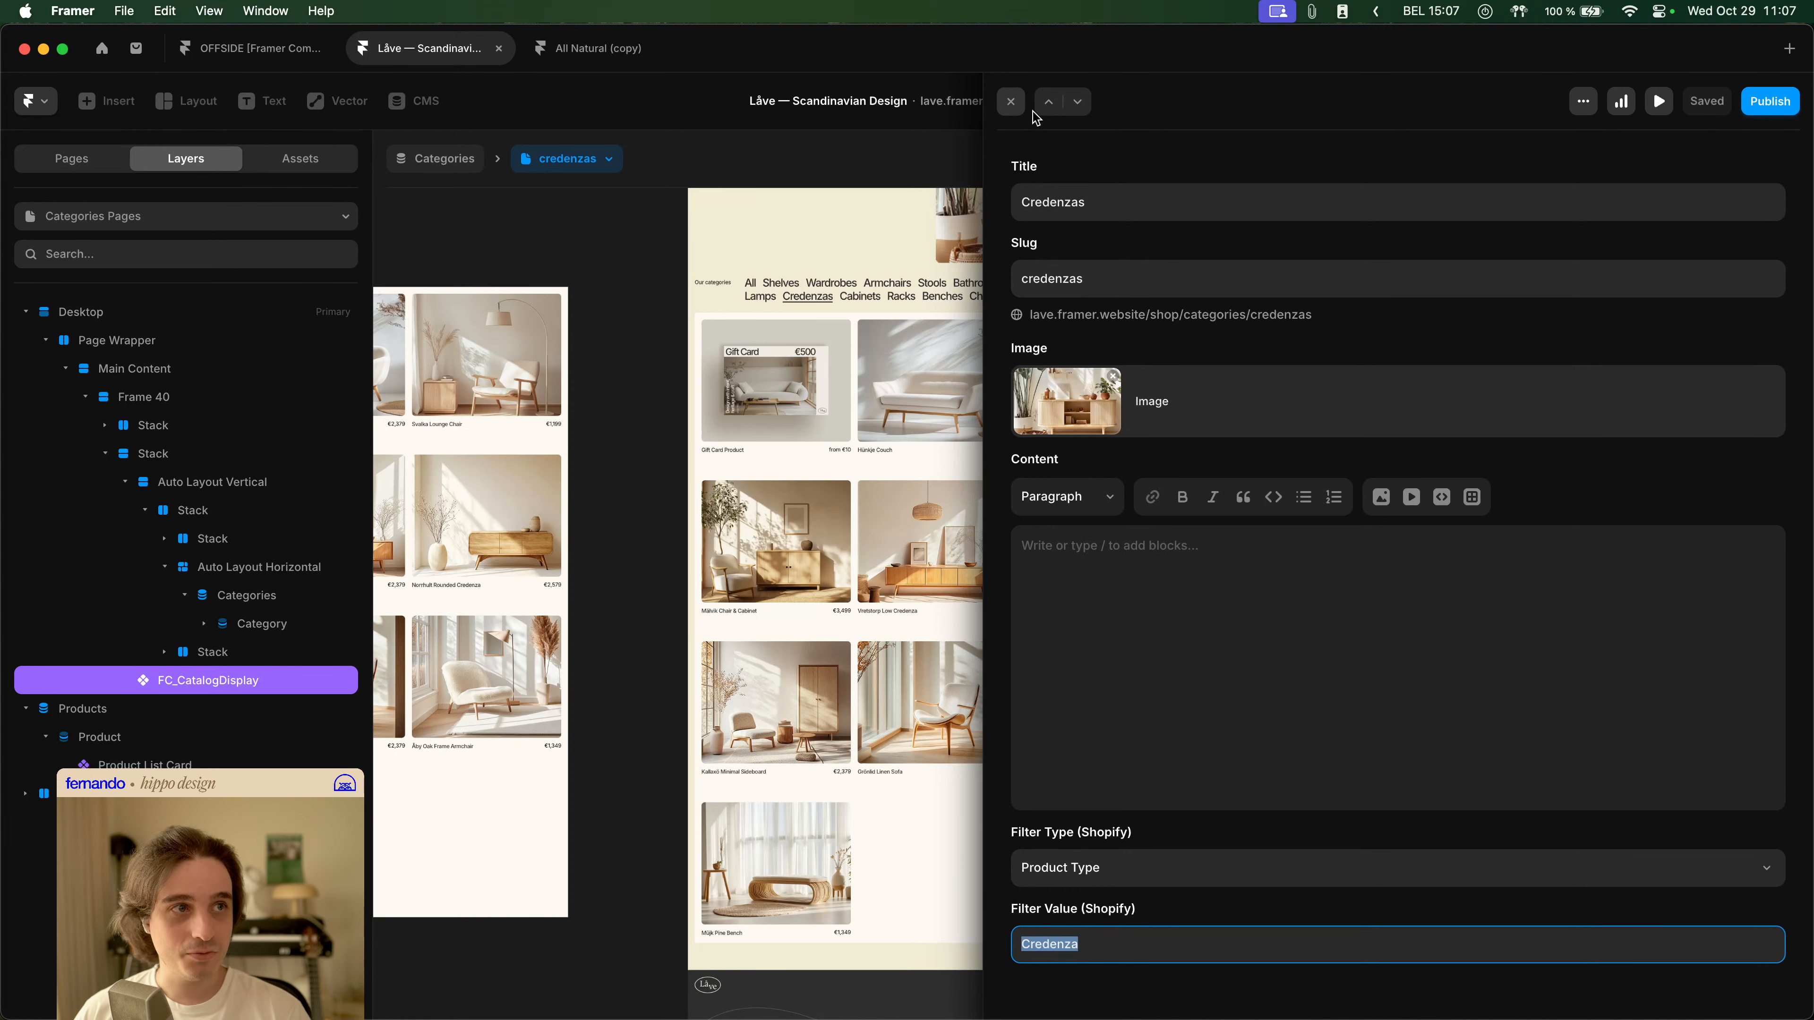
pyautogui.click(1010, 103)
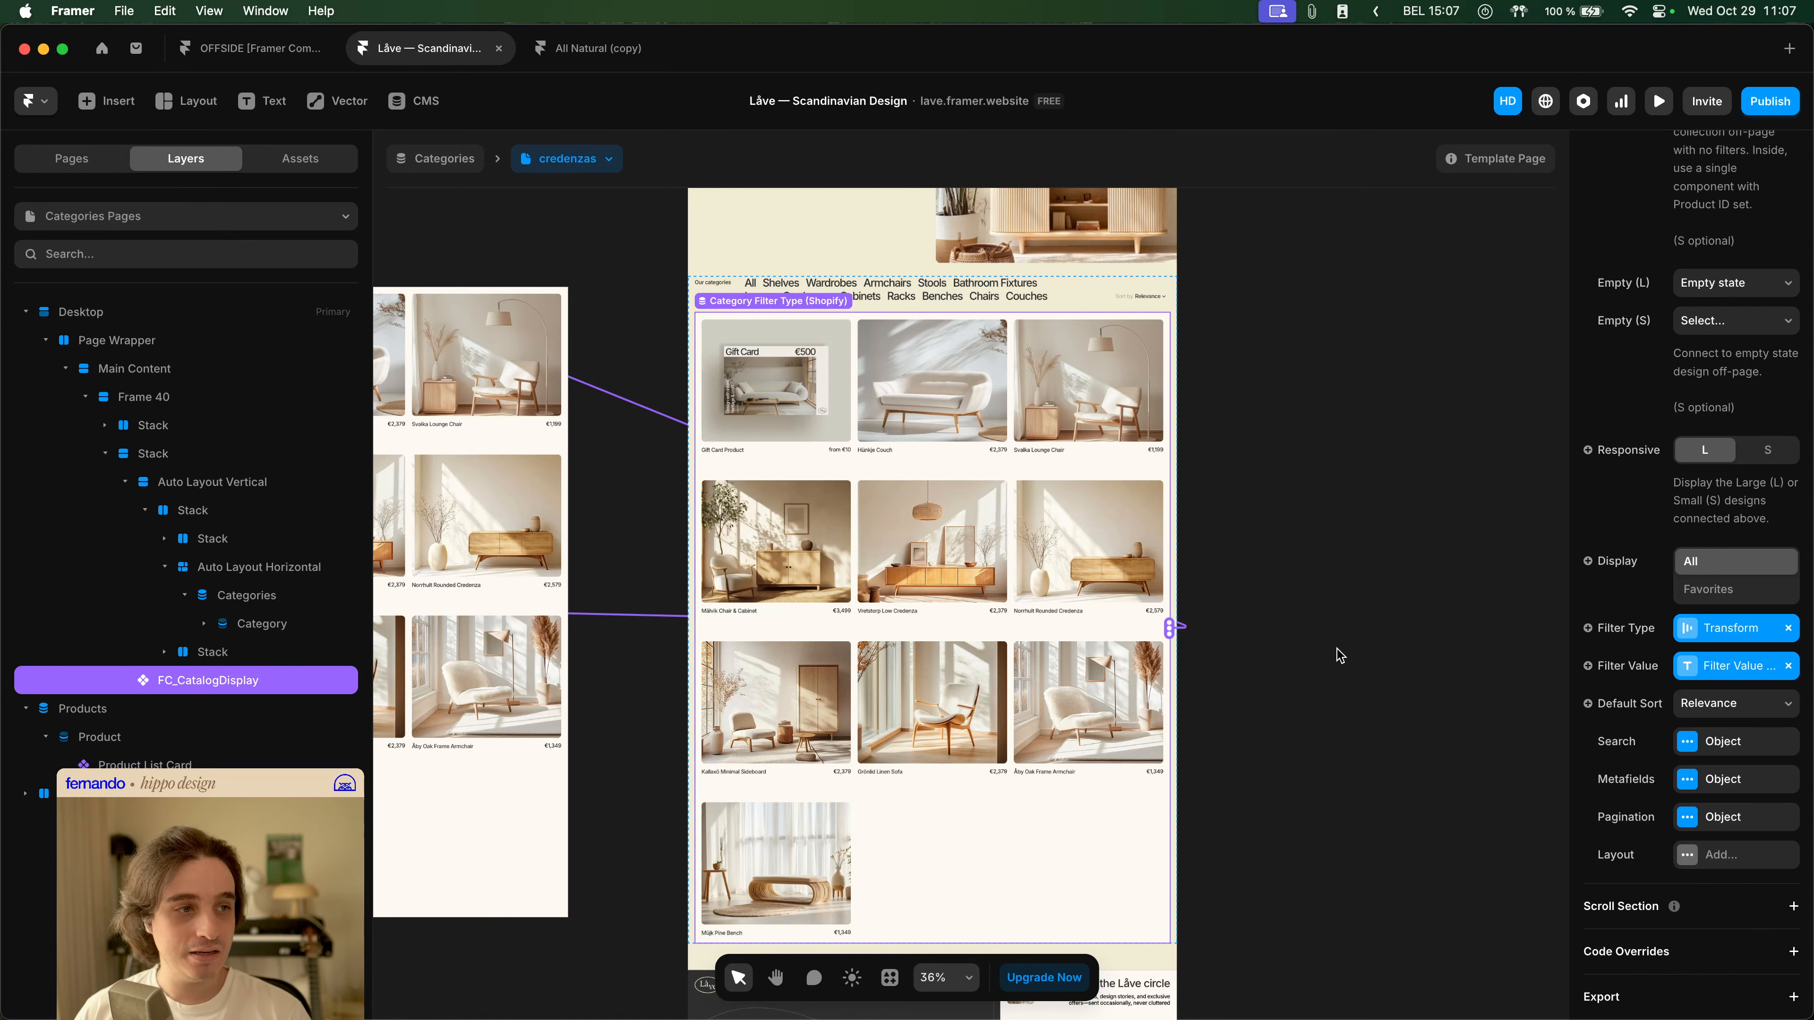
# Inspect the gift card's Product List Card in the off-page list beside the category page, then deselect it.
pyautogui.scroll(-2, 1321, 643)
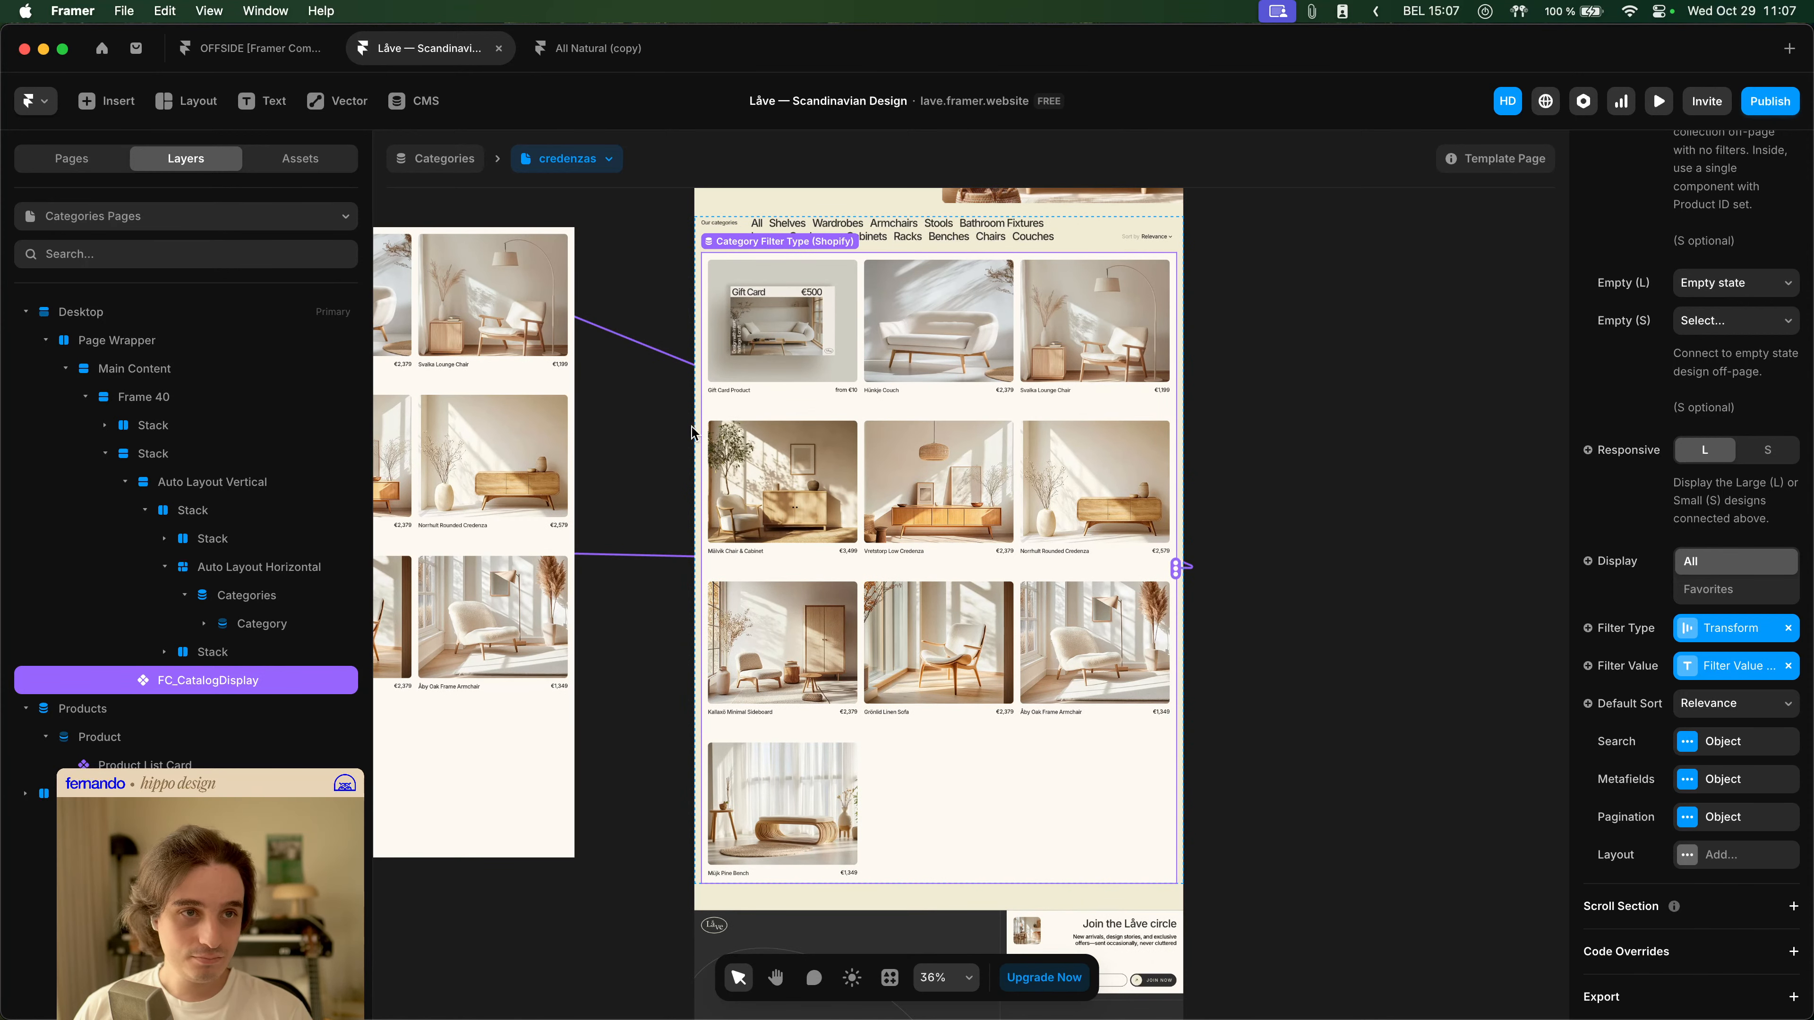
pyautogui.hscroll(-5, 691, 433)
pyautogui.click(465, 399)
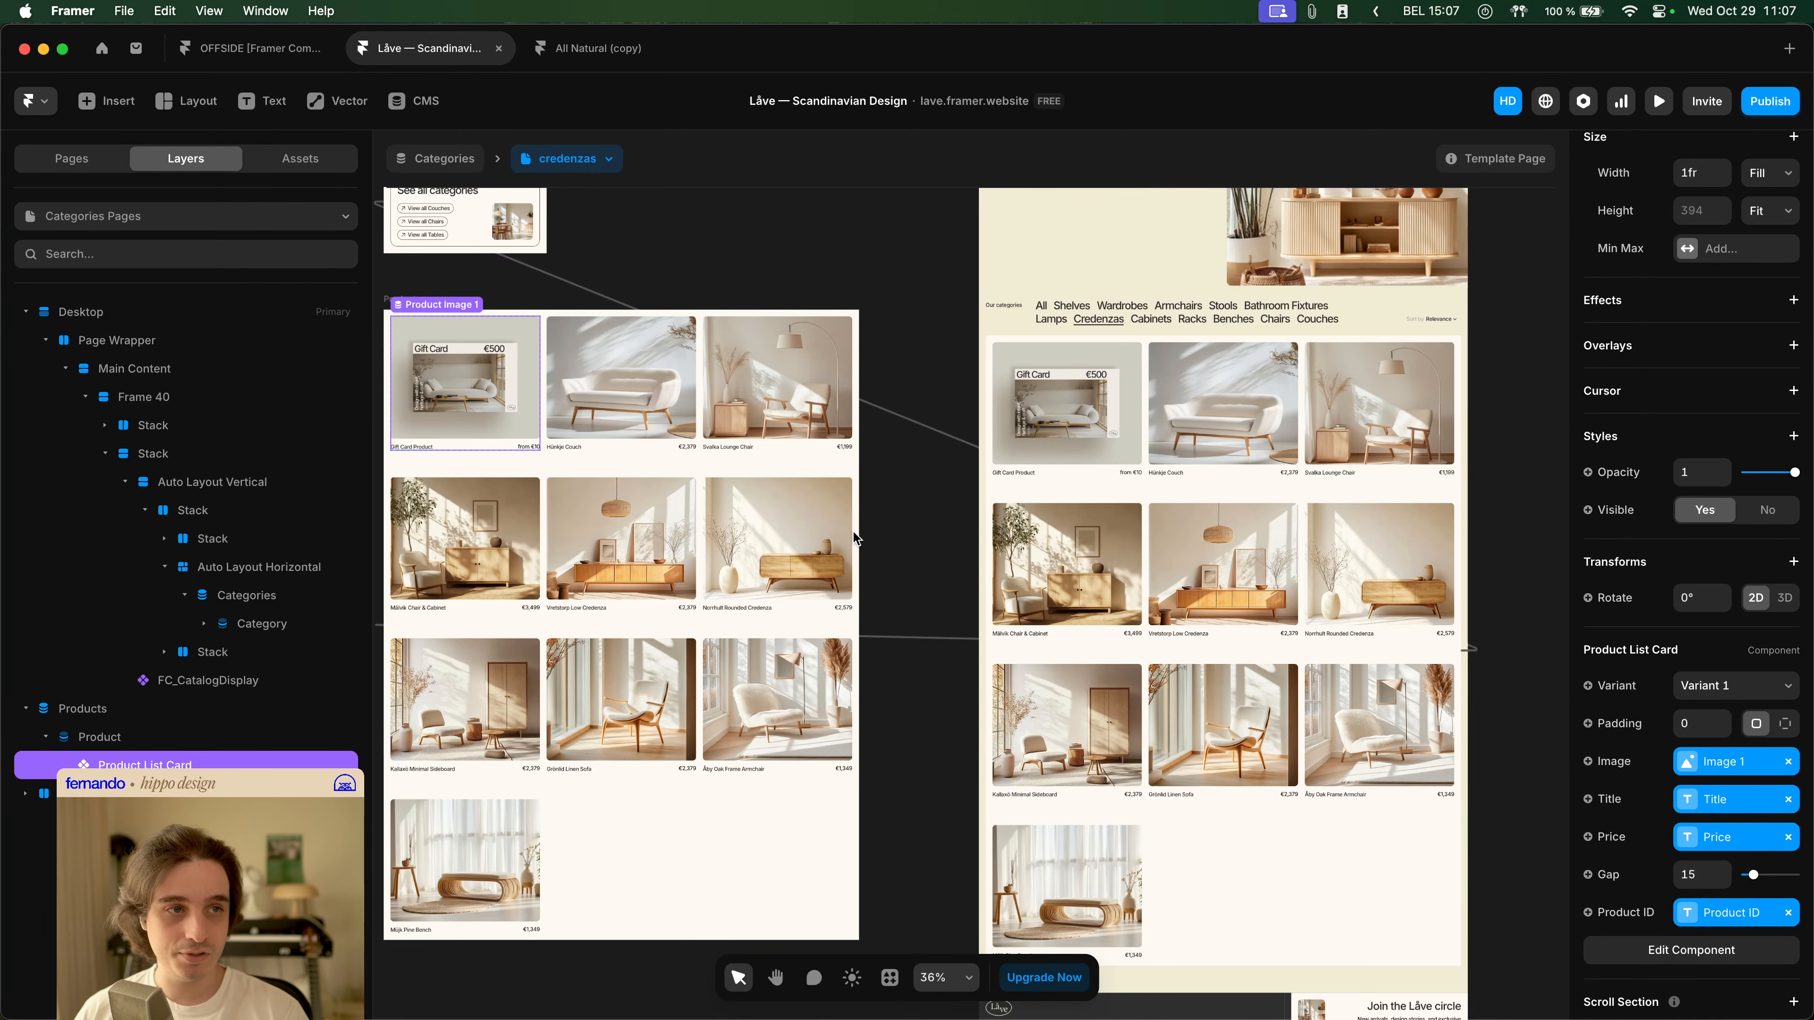
pyautogui.click(955, 511)
# Switch to Arc, bring up the live Låve site, open its All Products shop page and check the page address.
pyautogui.press('super+Tab')
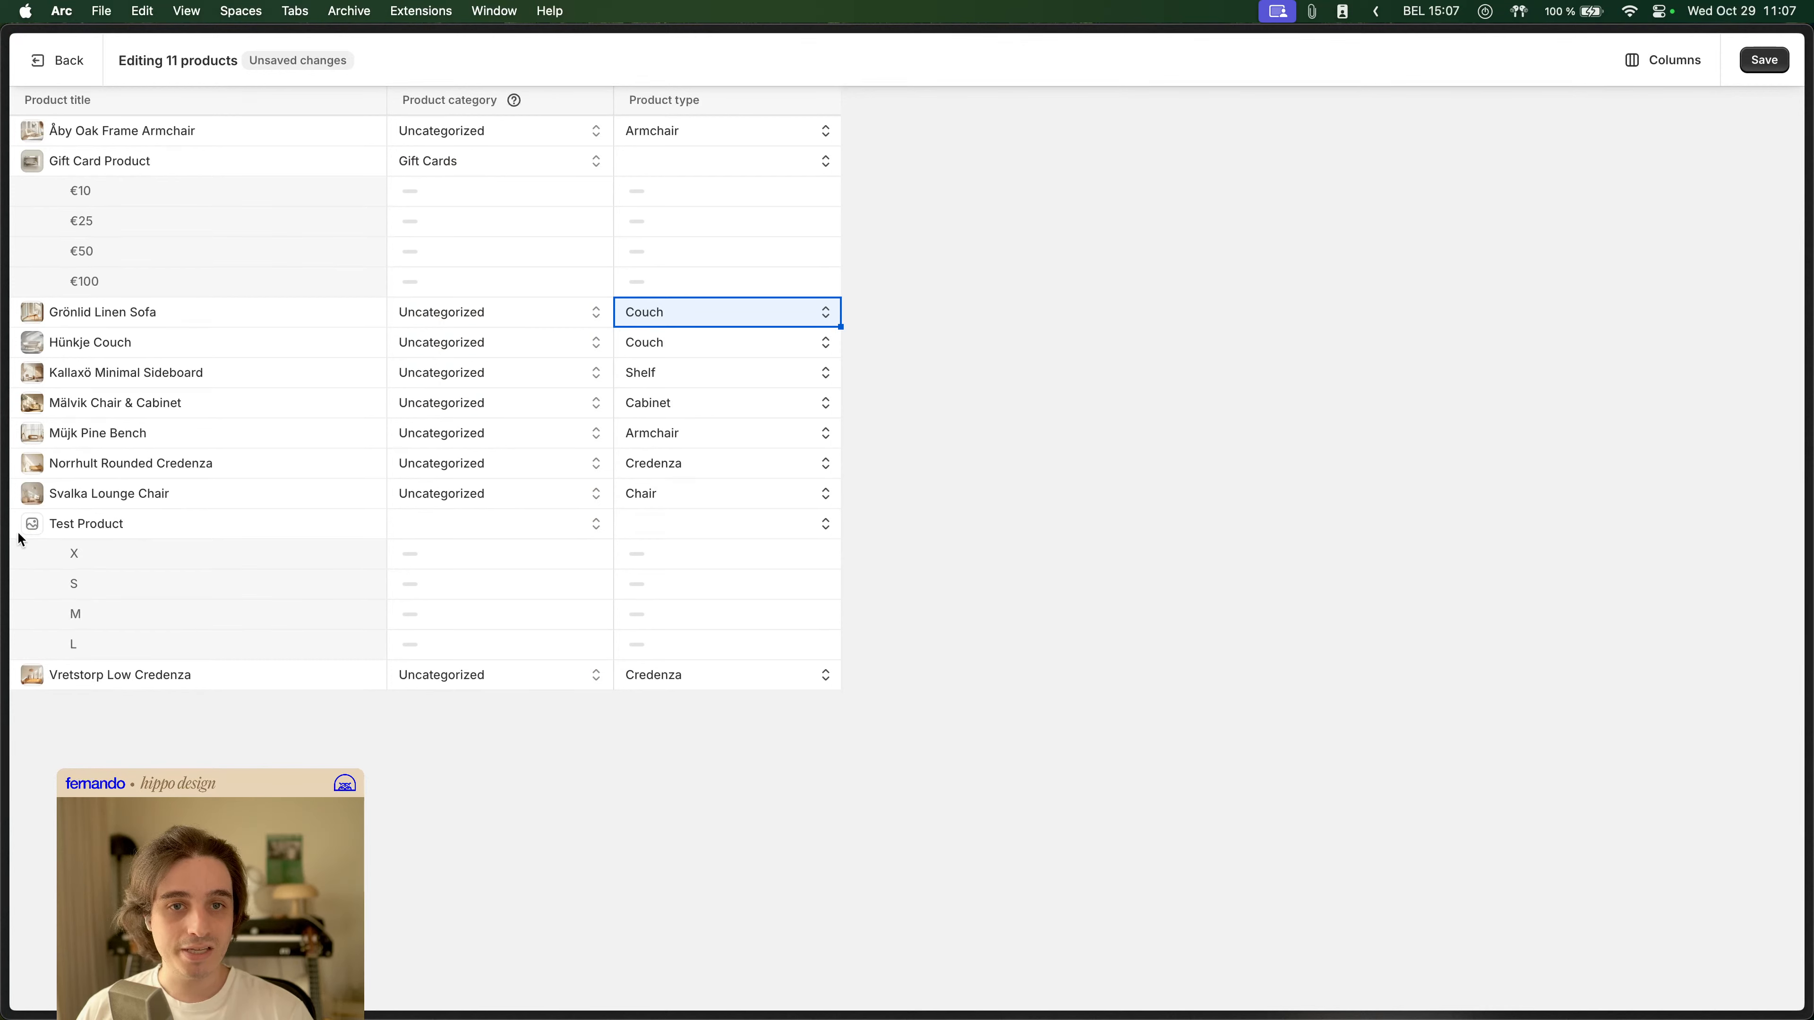
pyautogui.moveTo(7, 552)
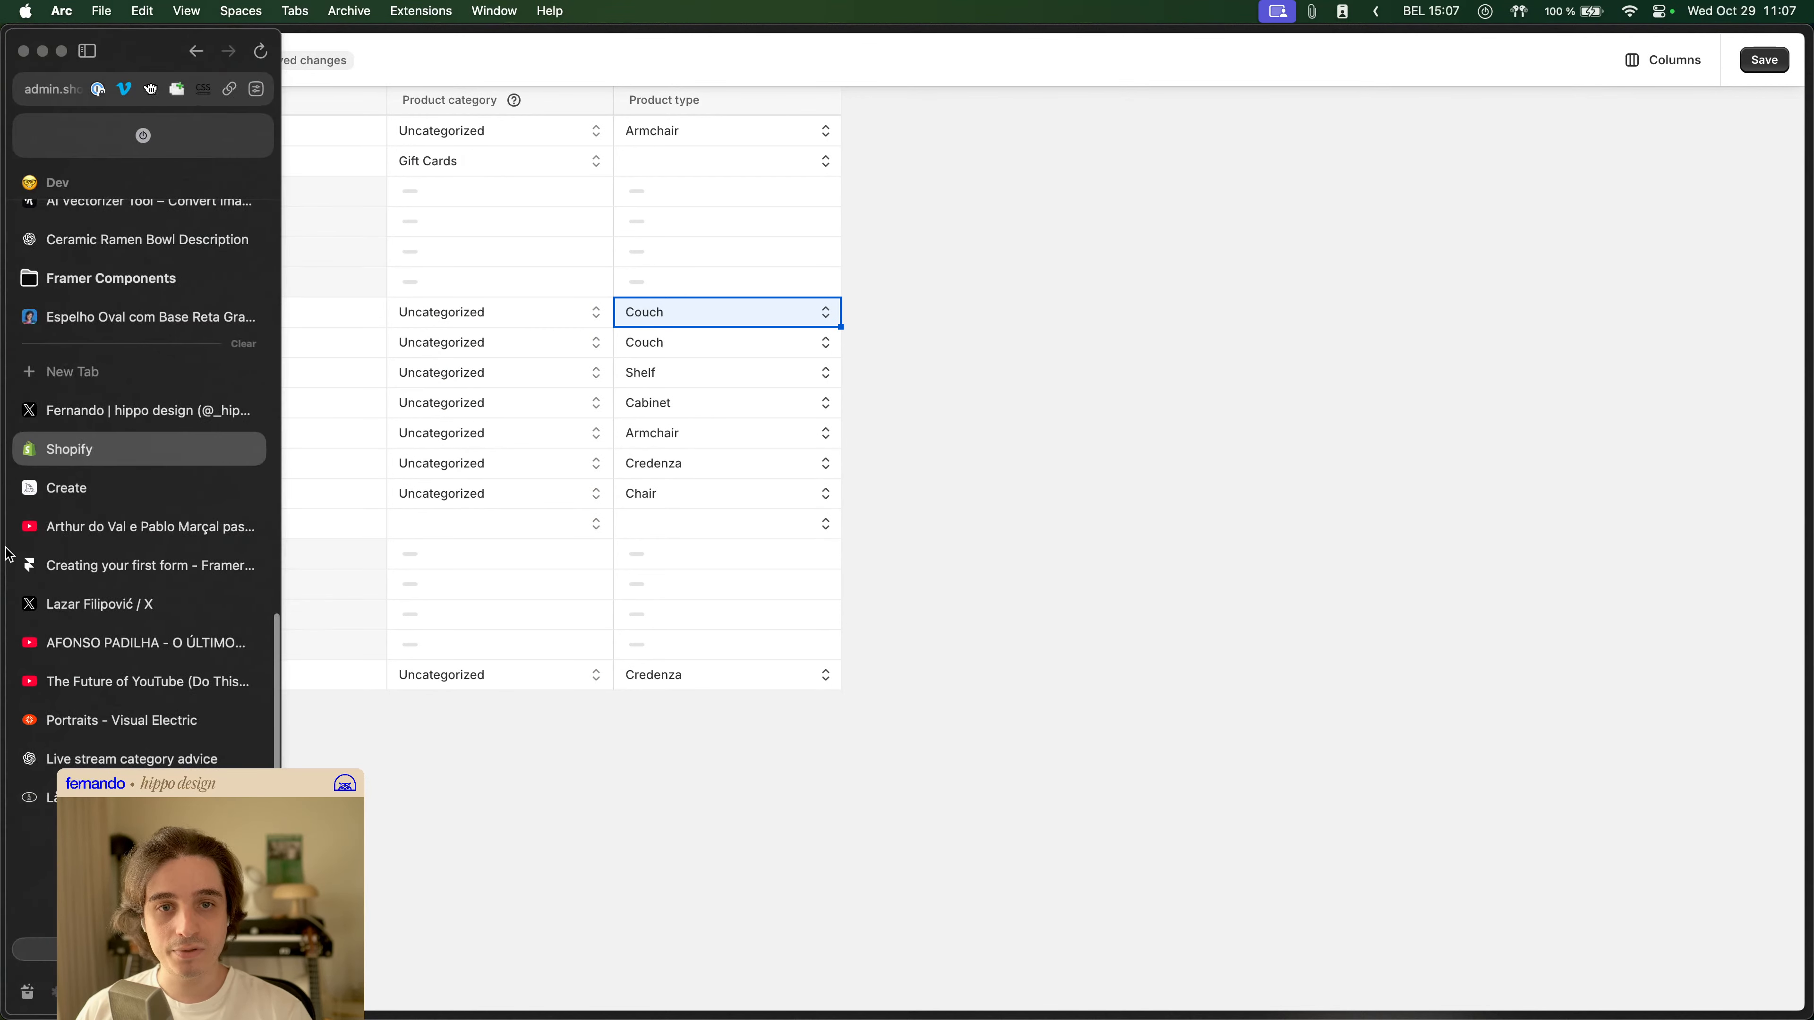
pyautogui.click(122, 799)
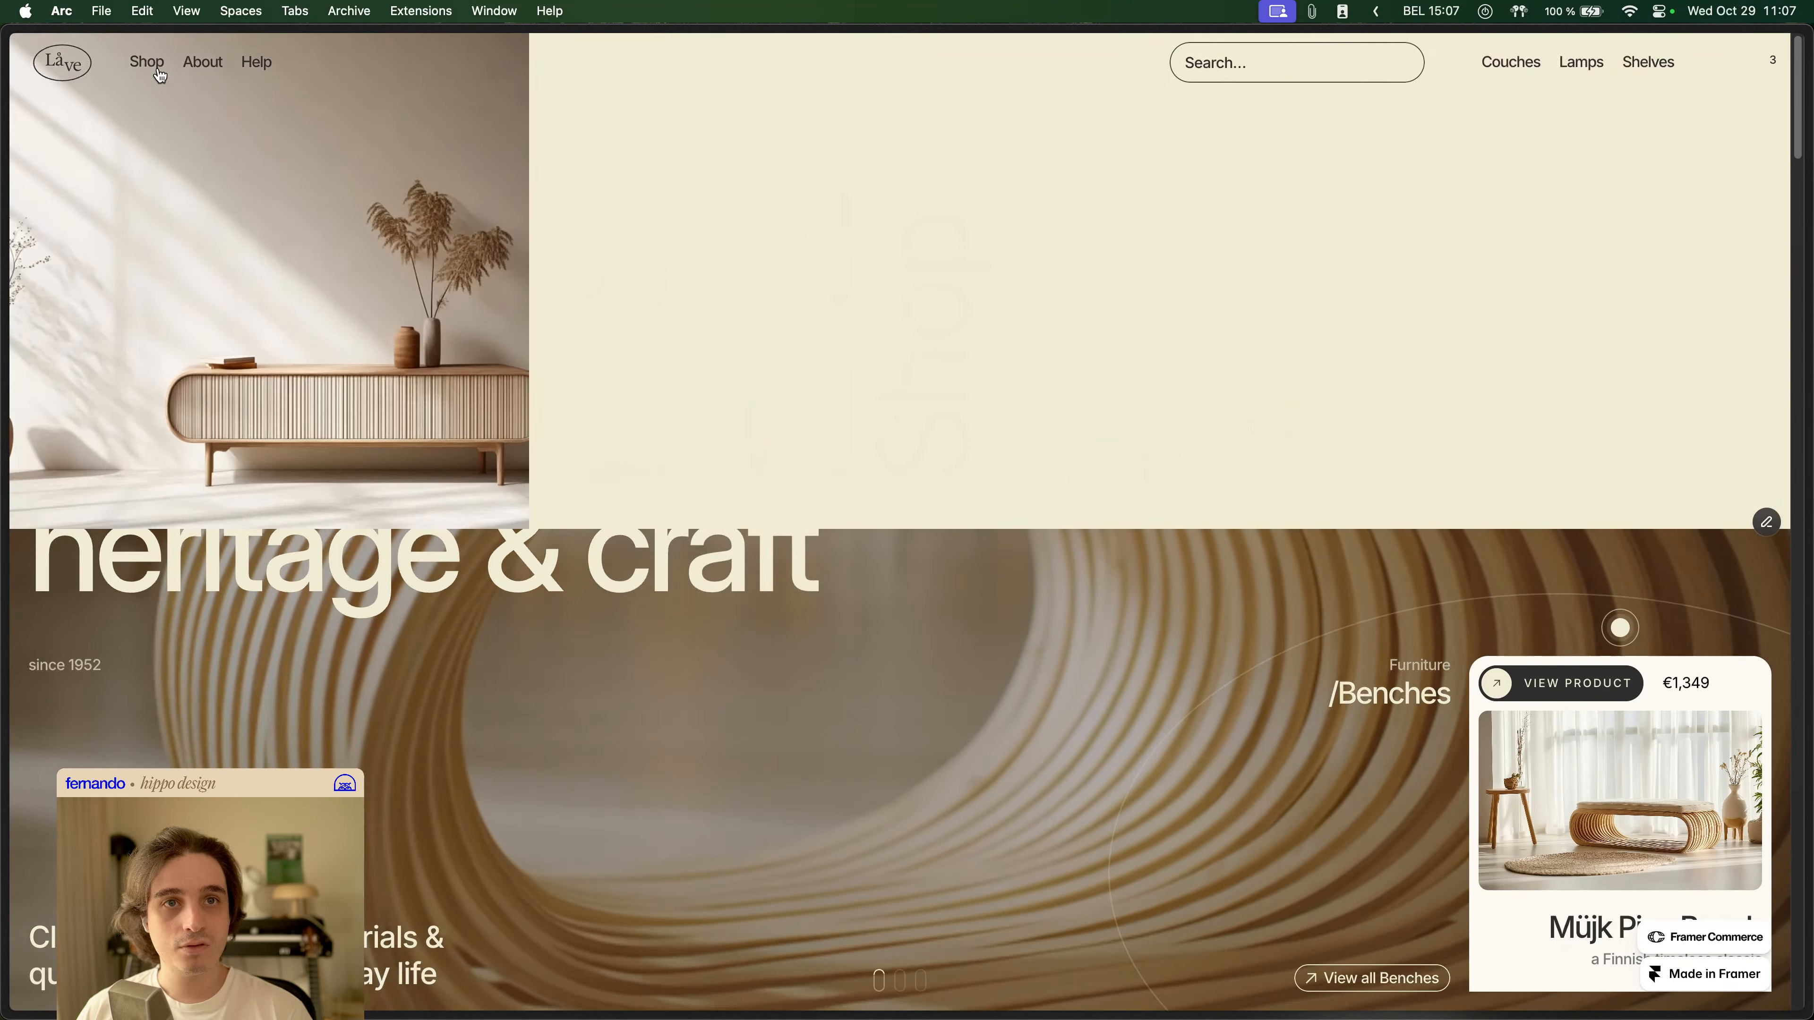
pyautogui.click(147, 63)
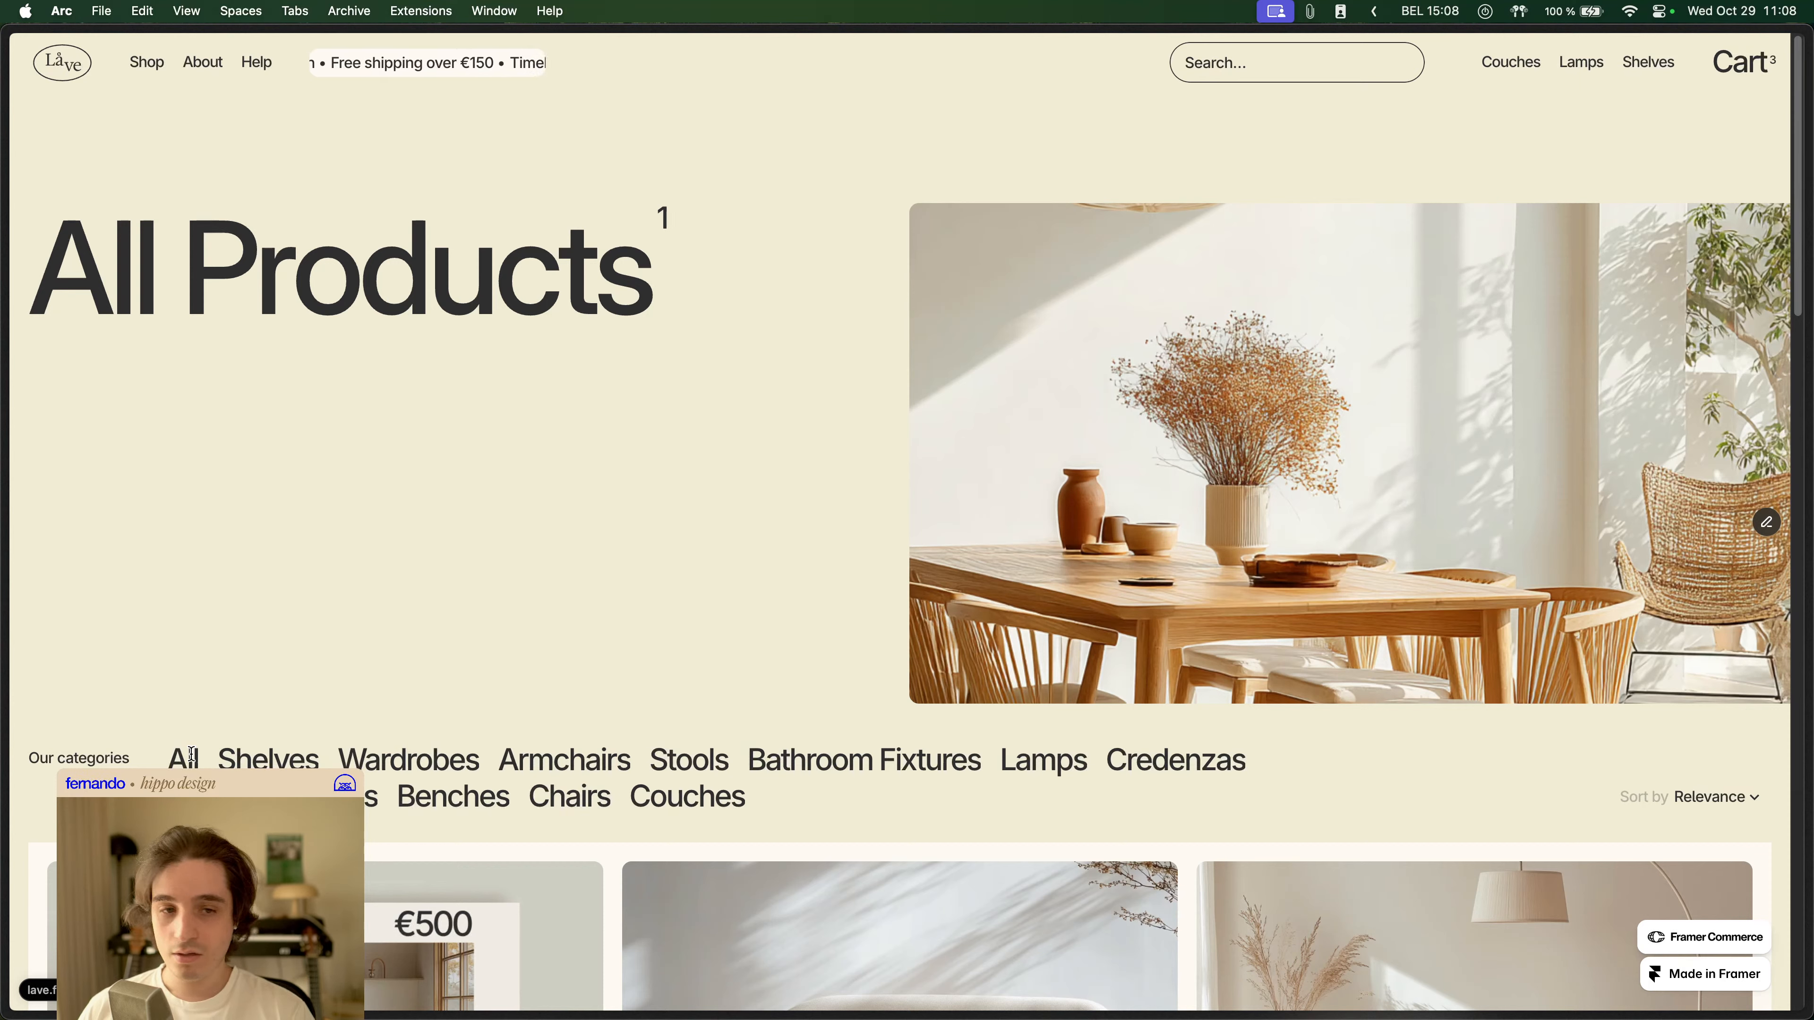
pyautogui.press('super+l')
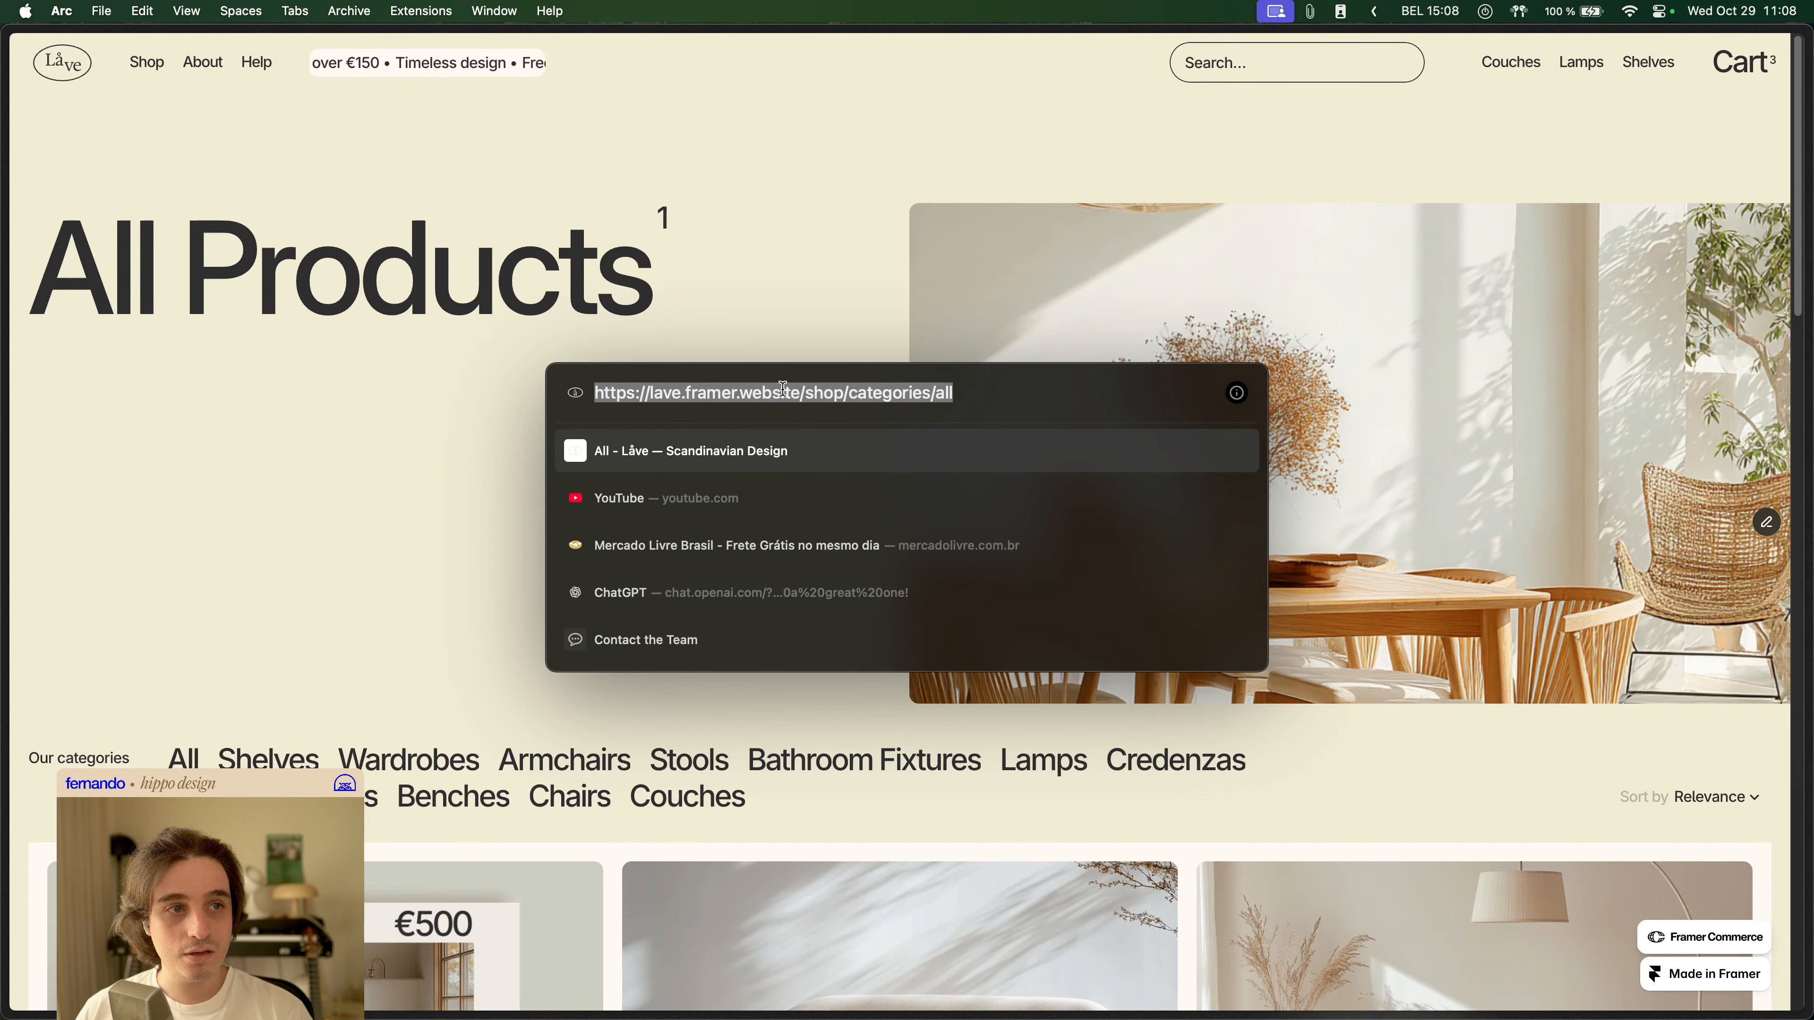
pyautogui.click(825, 271)
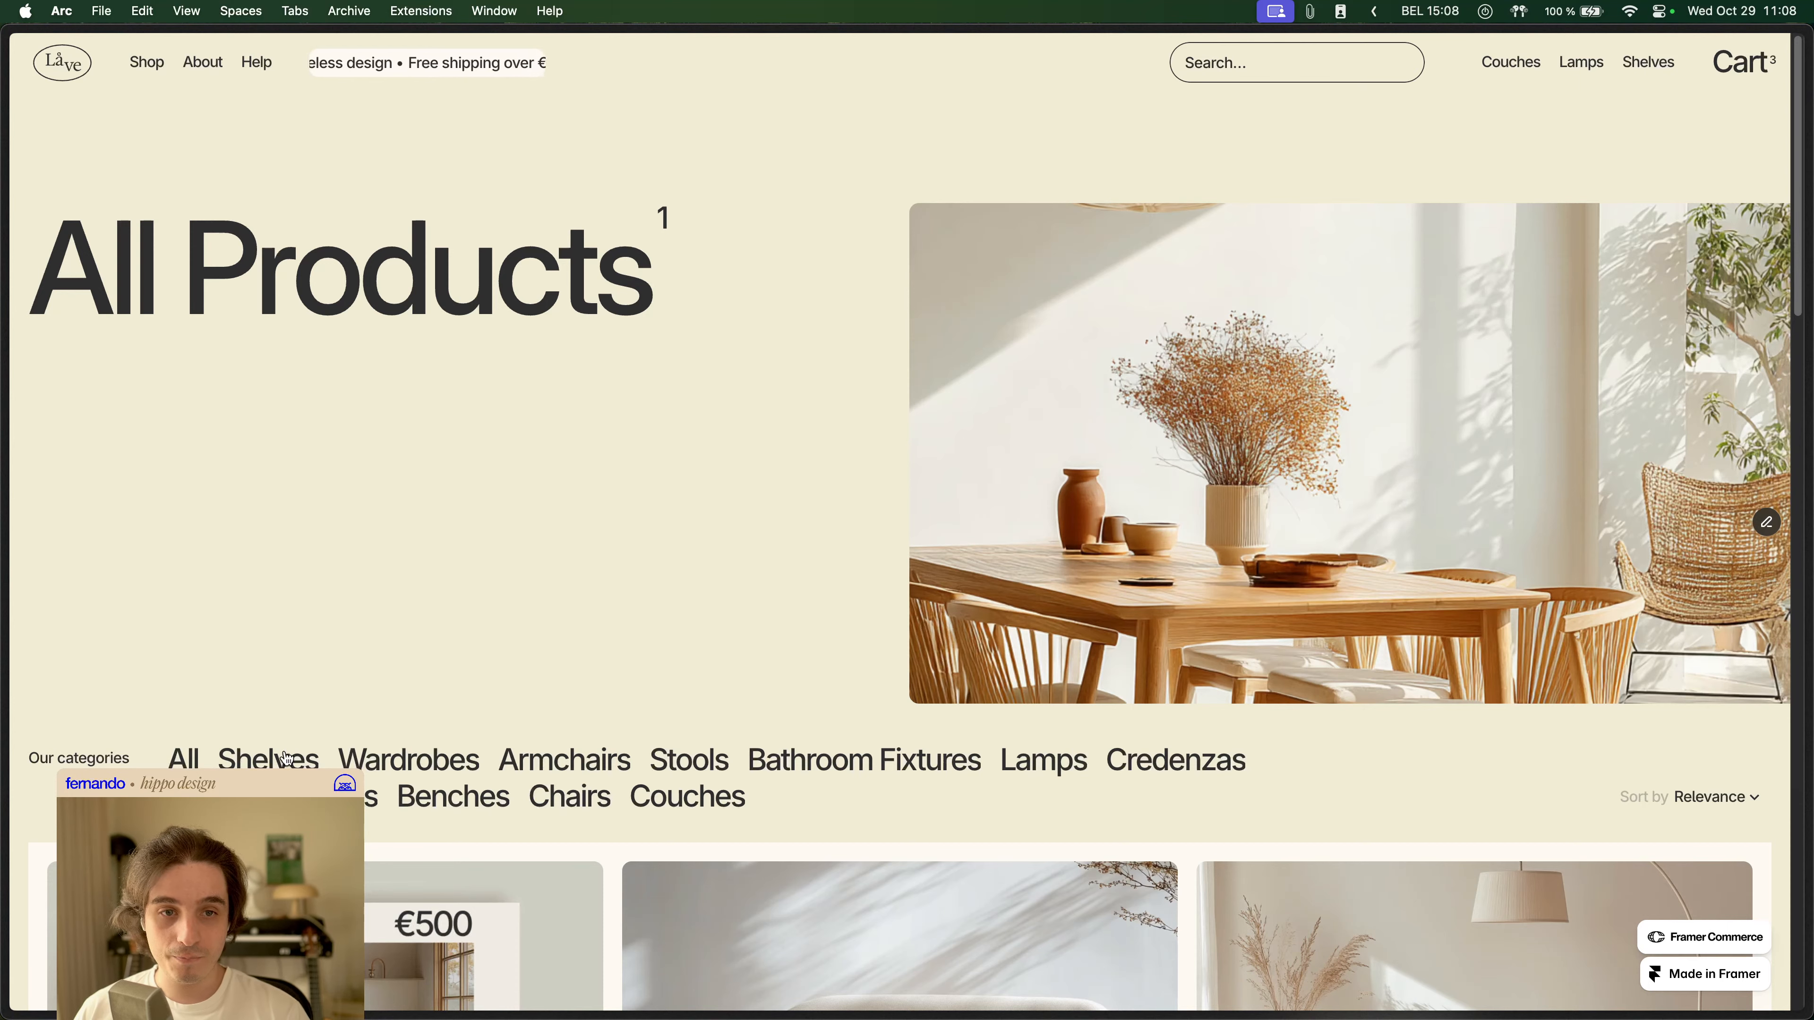
# Browse the Couches, Armchairs and Benches categories on the live site and view the products listed in each.
pyautogui.click(687, 797)
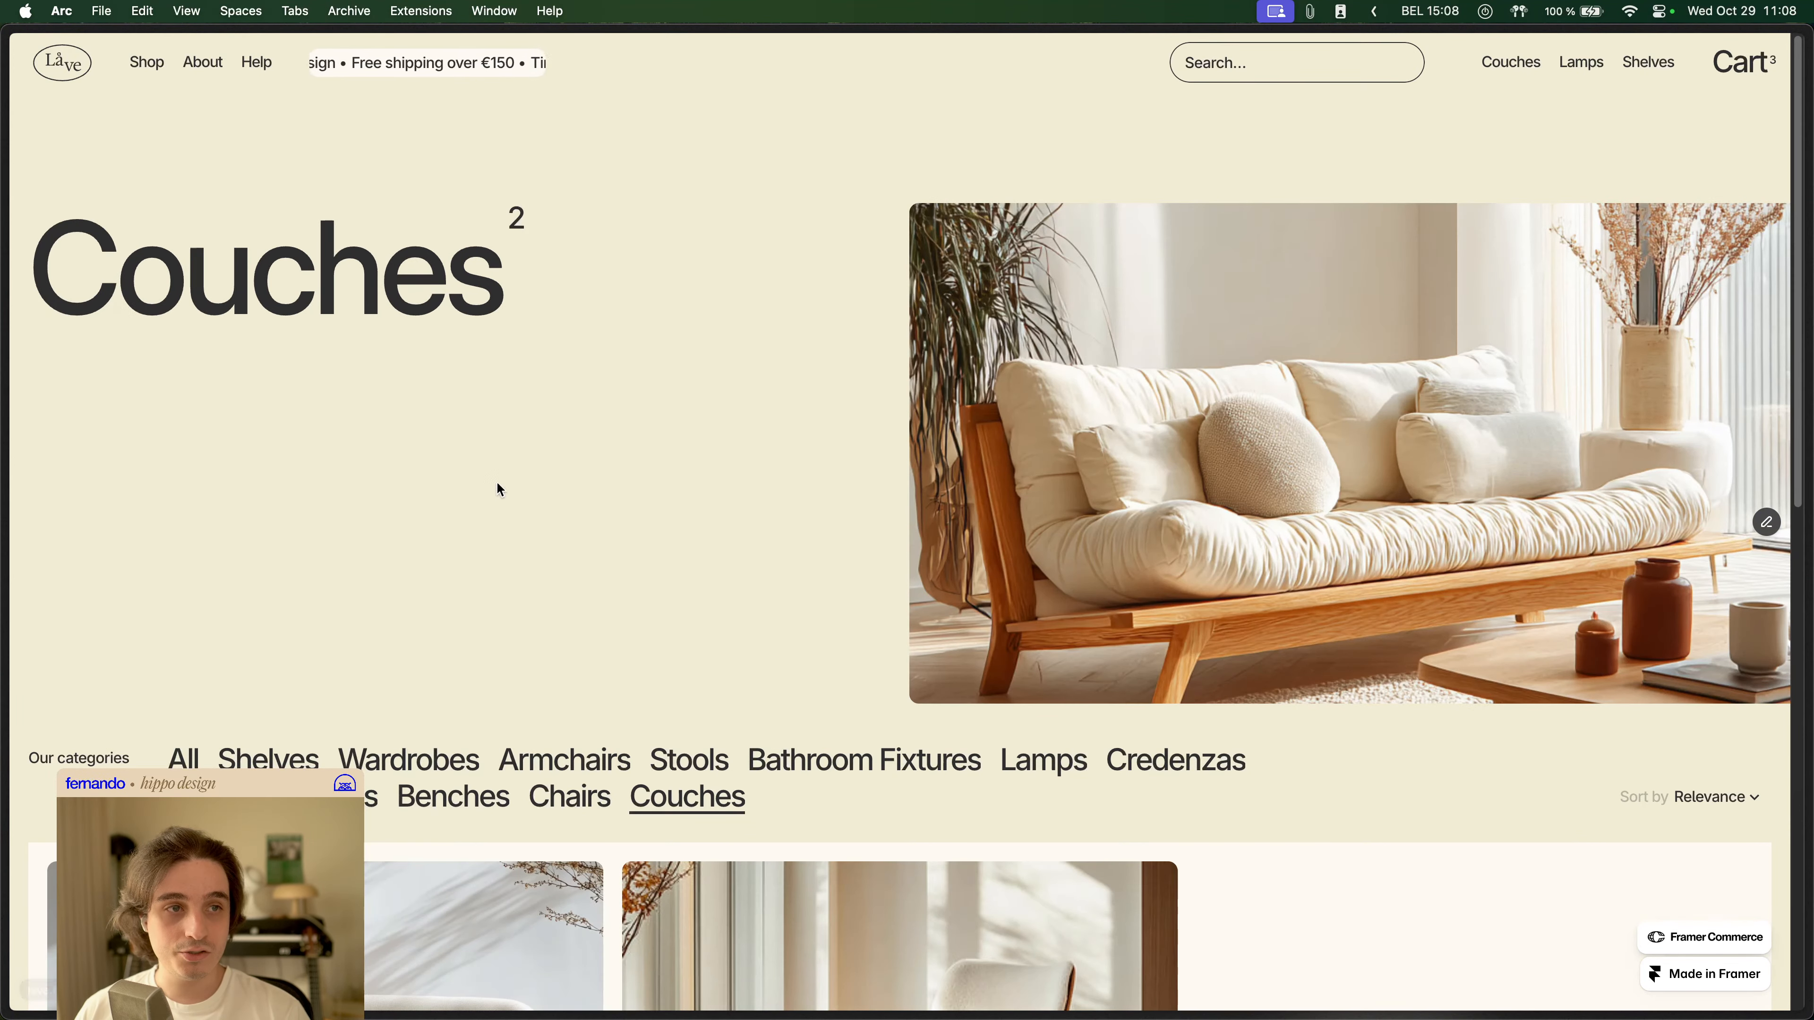
pyautogui.scroll(-5, 1037, 510)
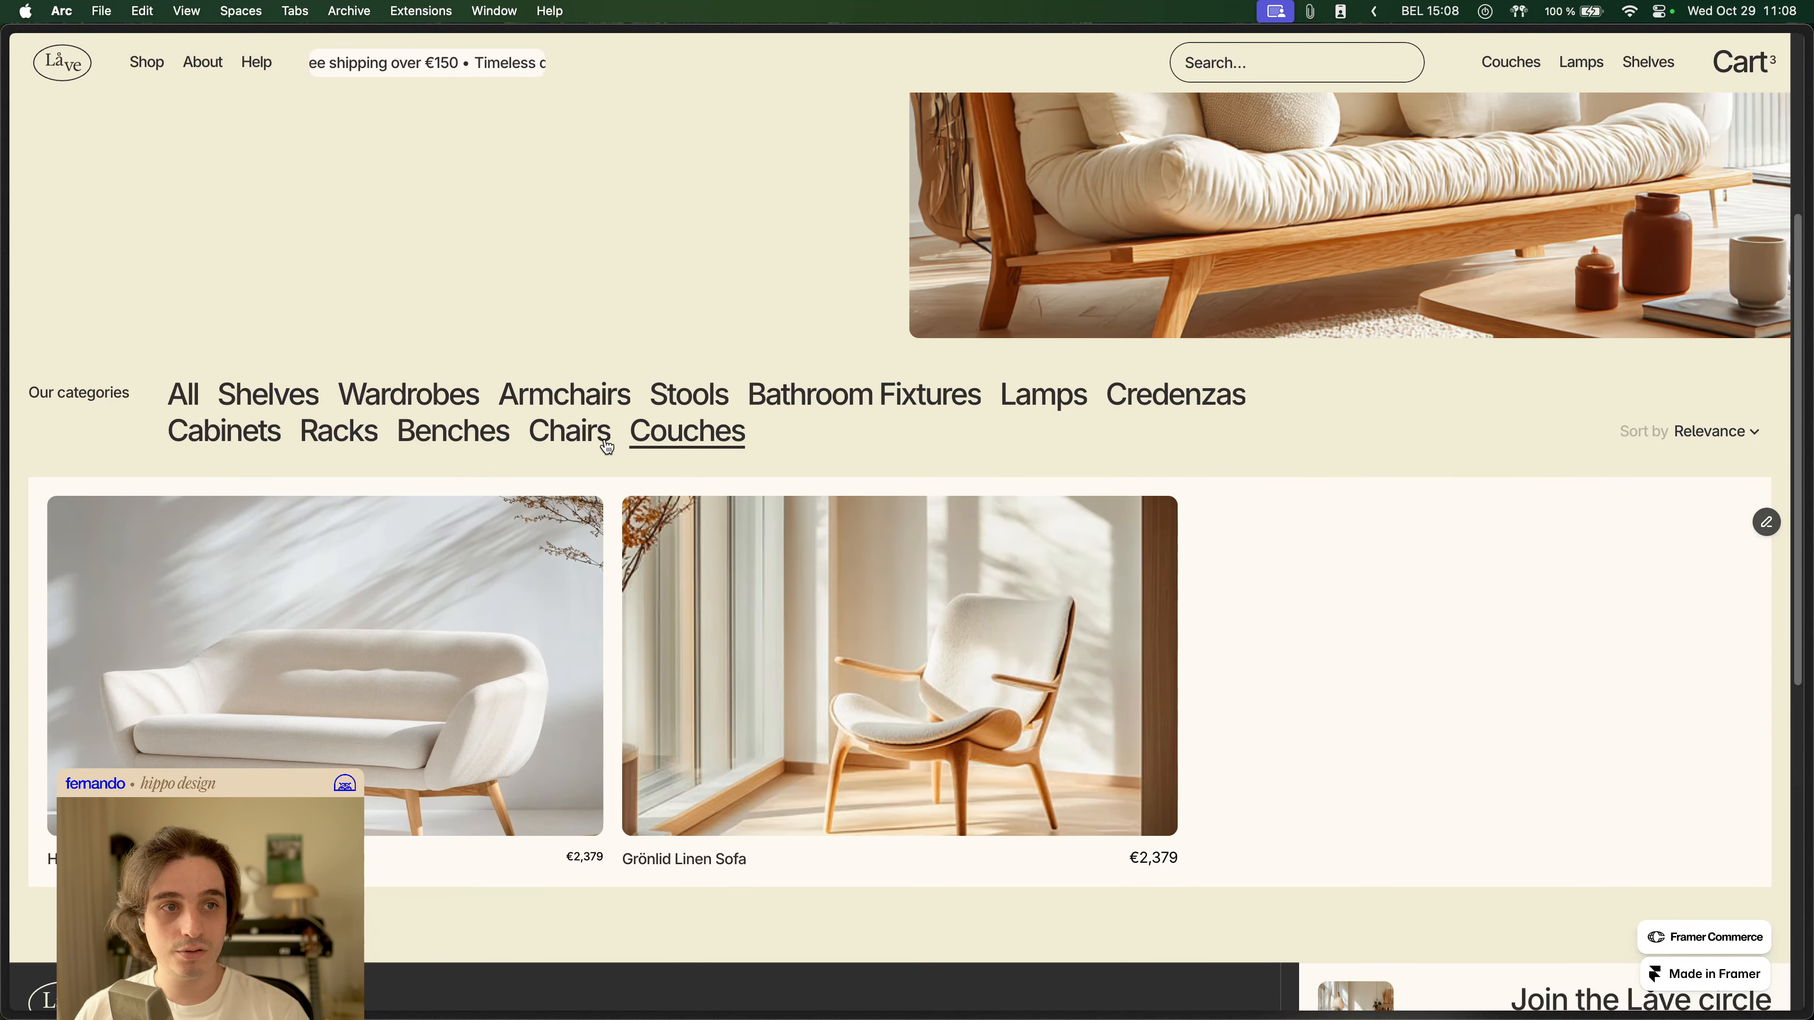
pyautogui.click(571, 407)
pyautogui.scroll(-5, 672, 465)
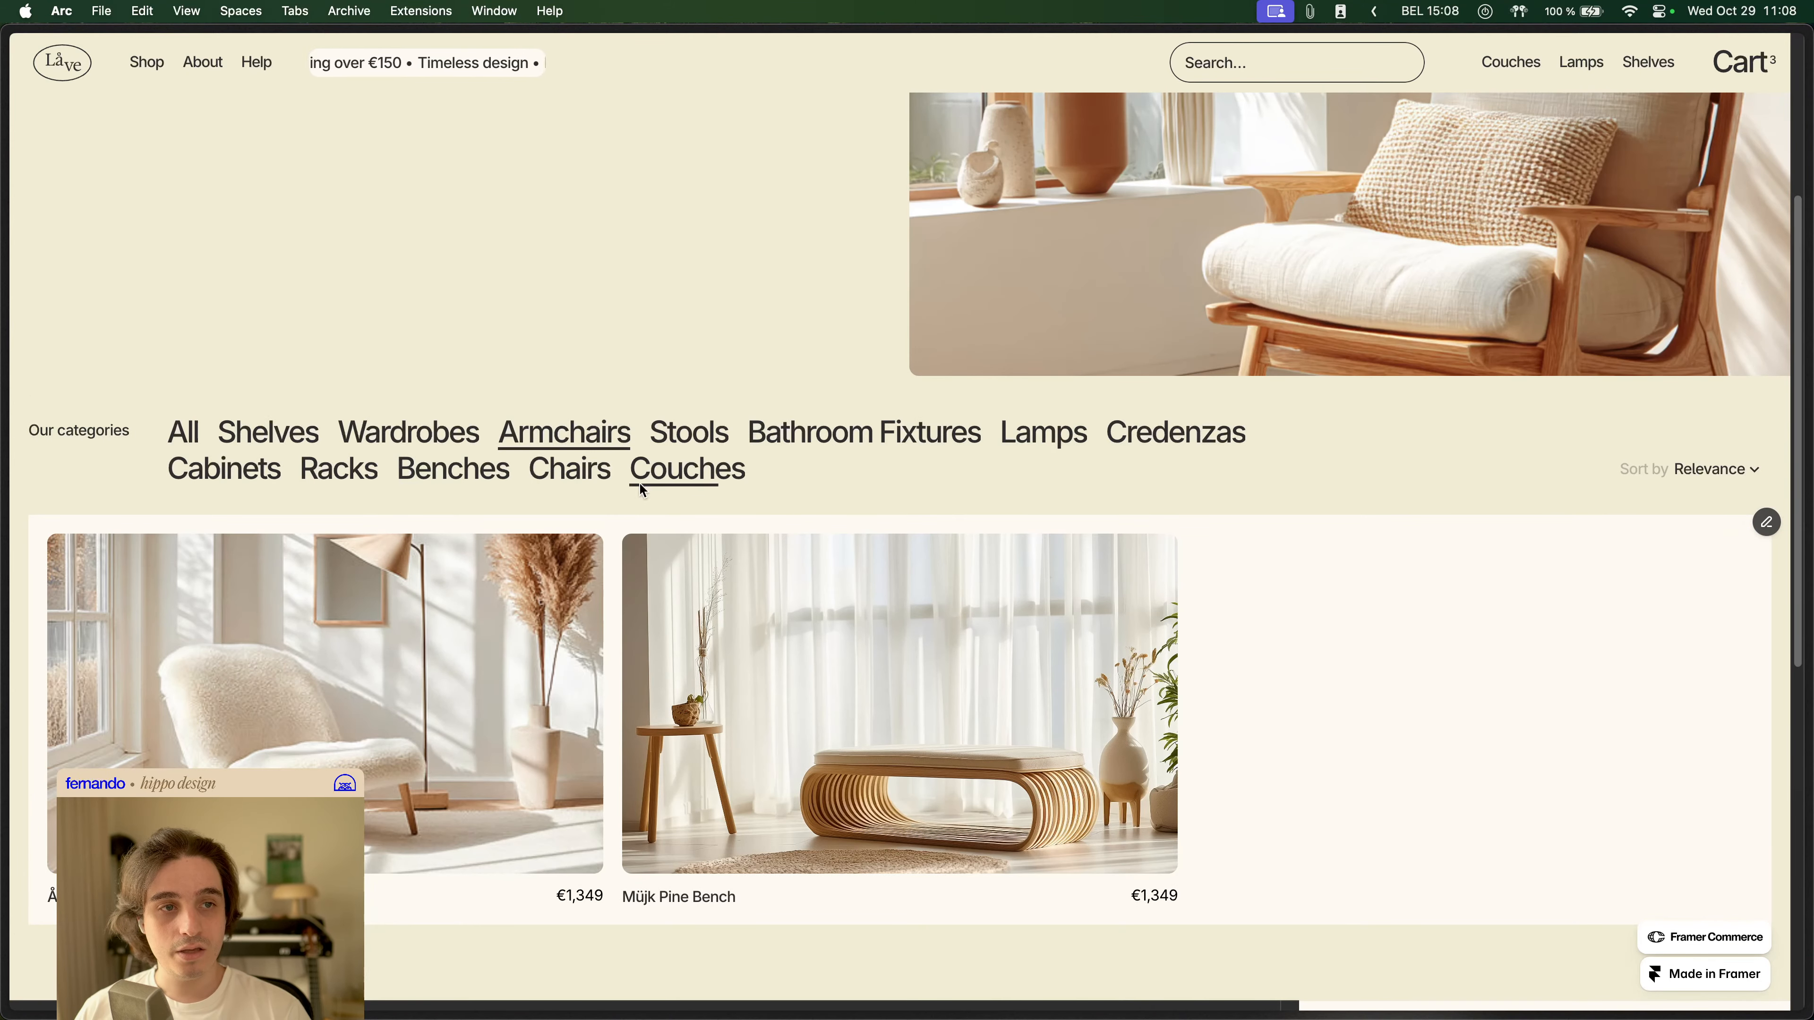
pyautogui.click(436, 468)
pyautogui.scroll(-5, 497, 461)
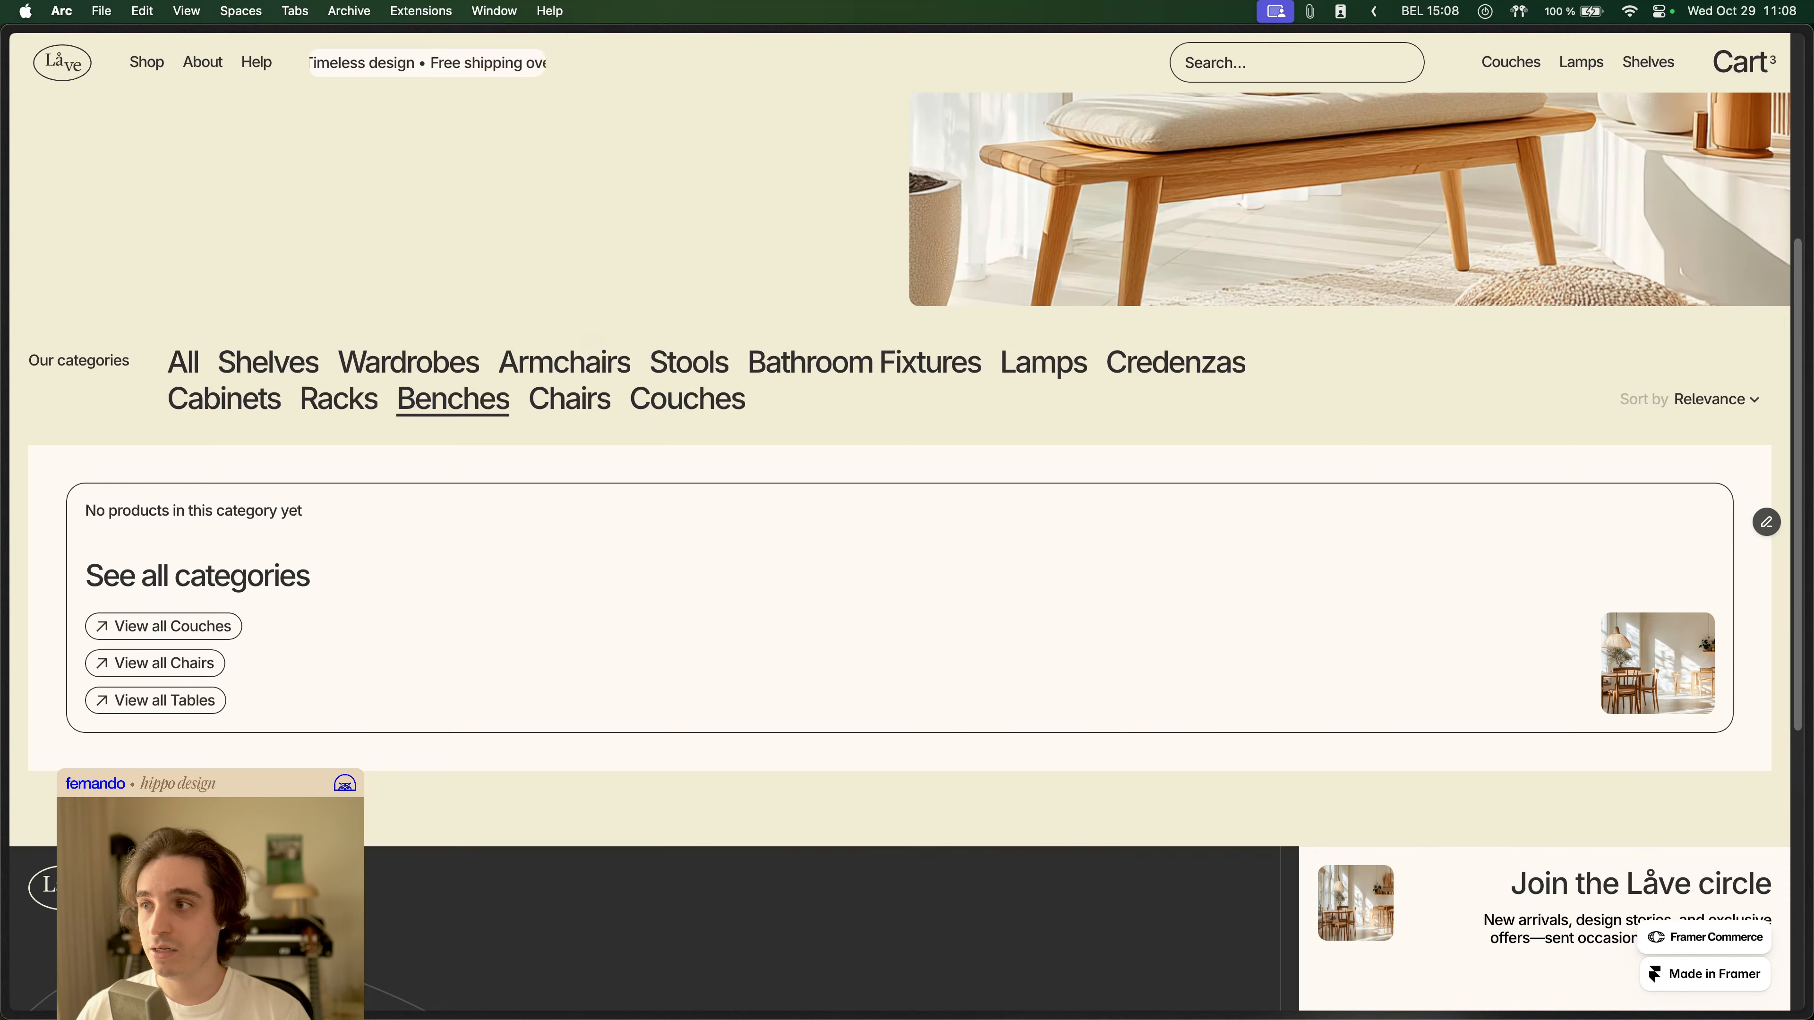
# Return to Framer and bring the off-page Empty state frame into view on the canvas.
pyautogui.press('super+Tab')
pyautogui.press('space')
pyautogui.moveTo(648, 271); pyautogui.dragTo(810, 437)
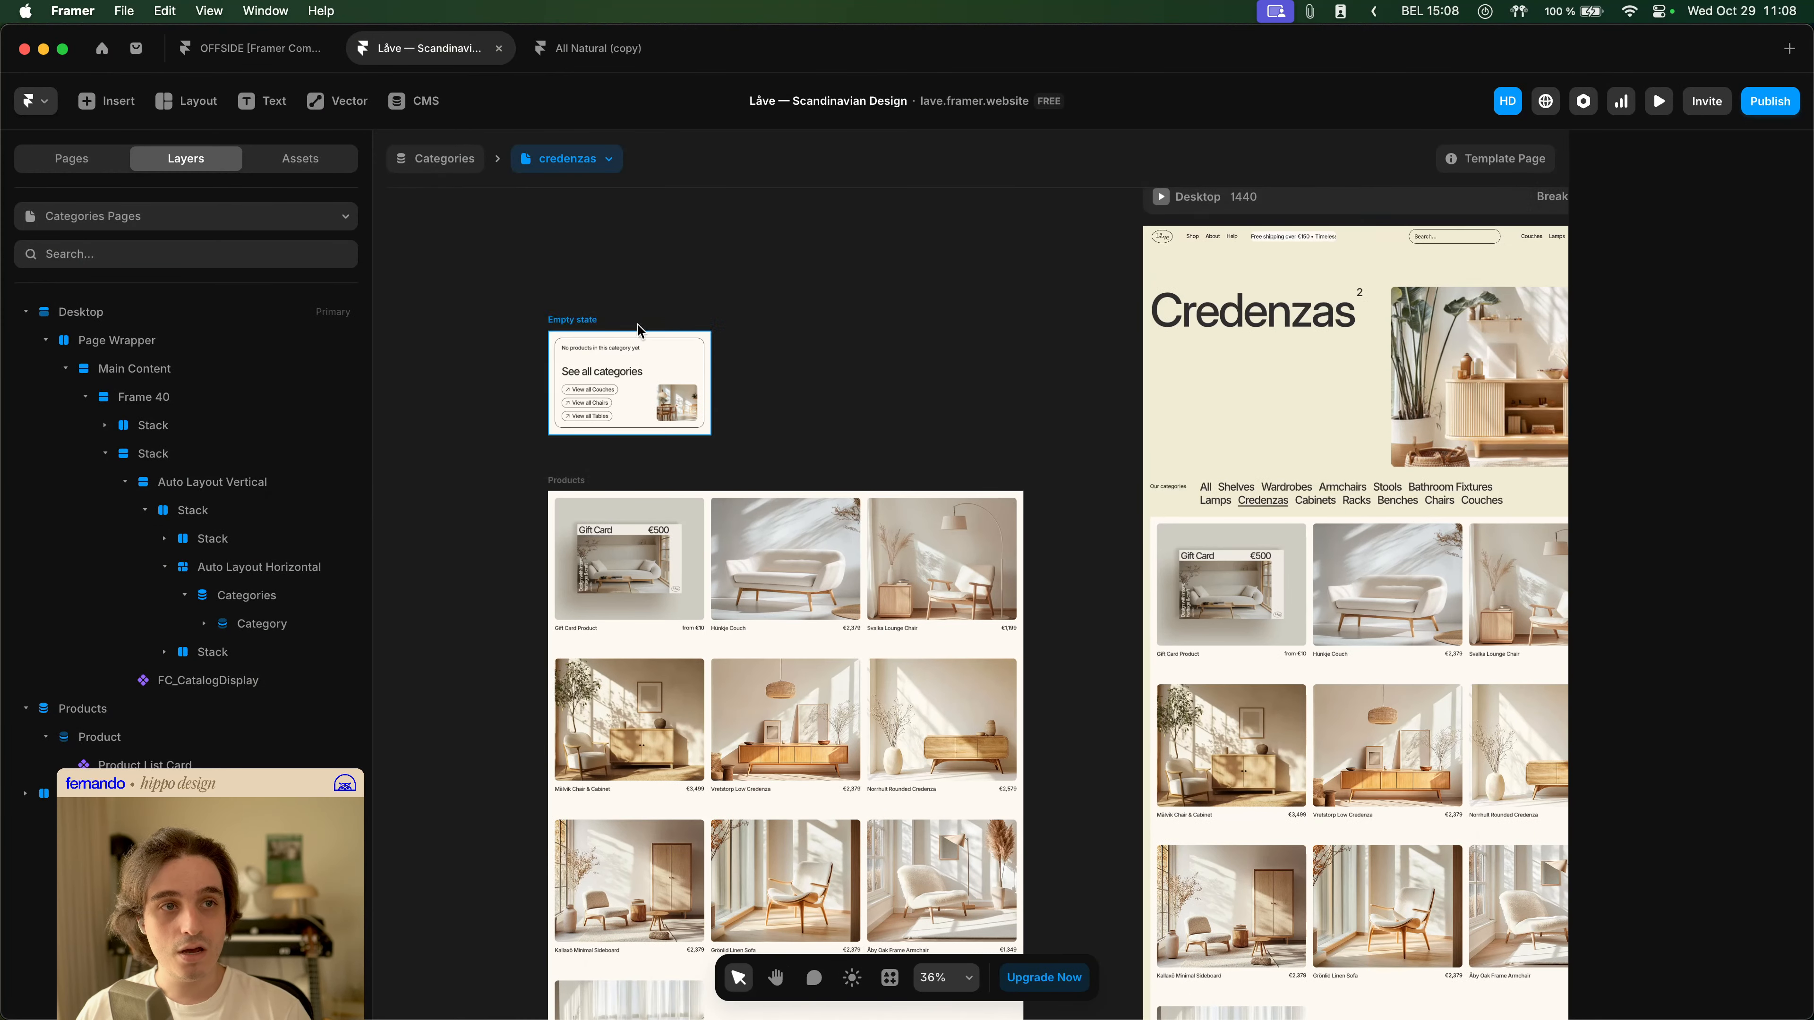
# Select FC_CatalogDisplay on the category page and inspect its connection to the off-page Empty state frame.
pyautogui.keyDown('super'); pyautogui.click(1365, 689); pyautogui.keyUp('super')
pyautogui.press('space')
pyautogui.moveTo(1101, 680); pyautogui.dragTo(894, 492)
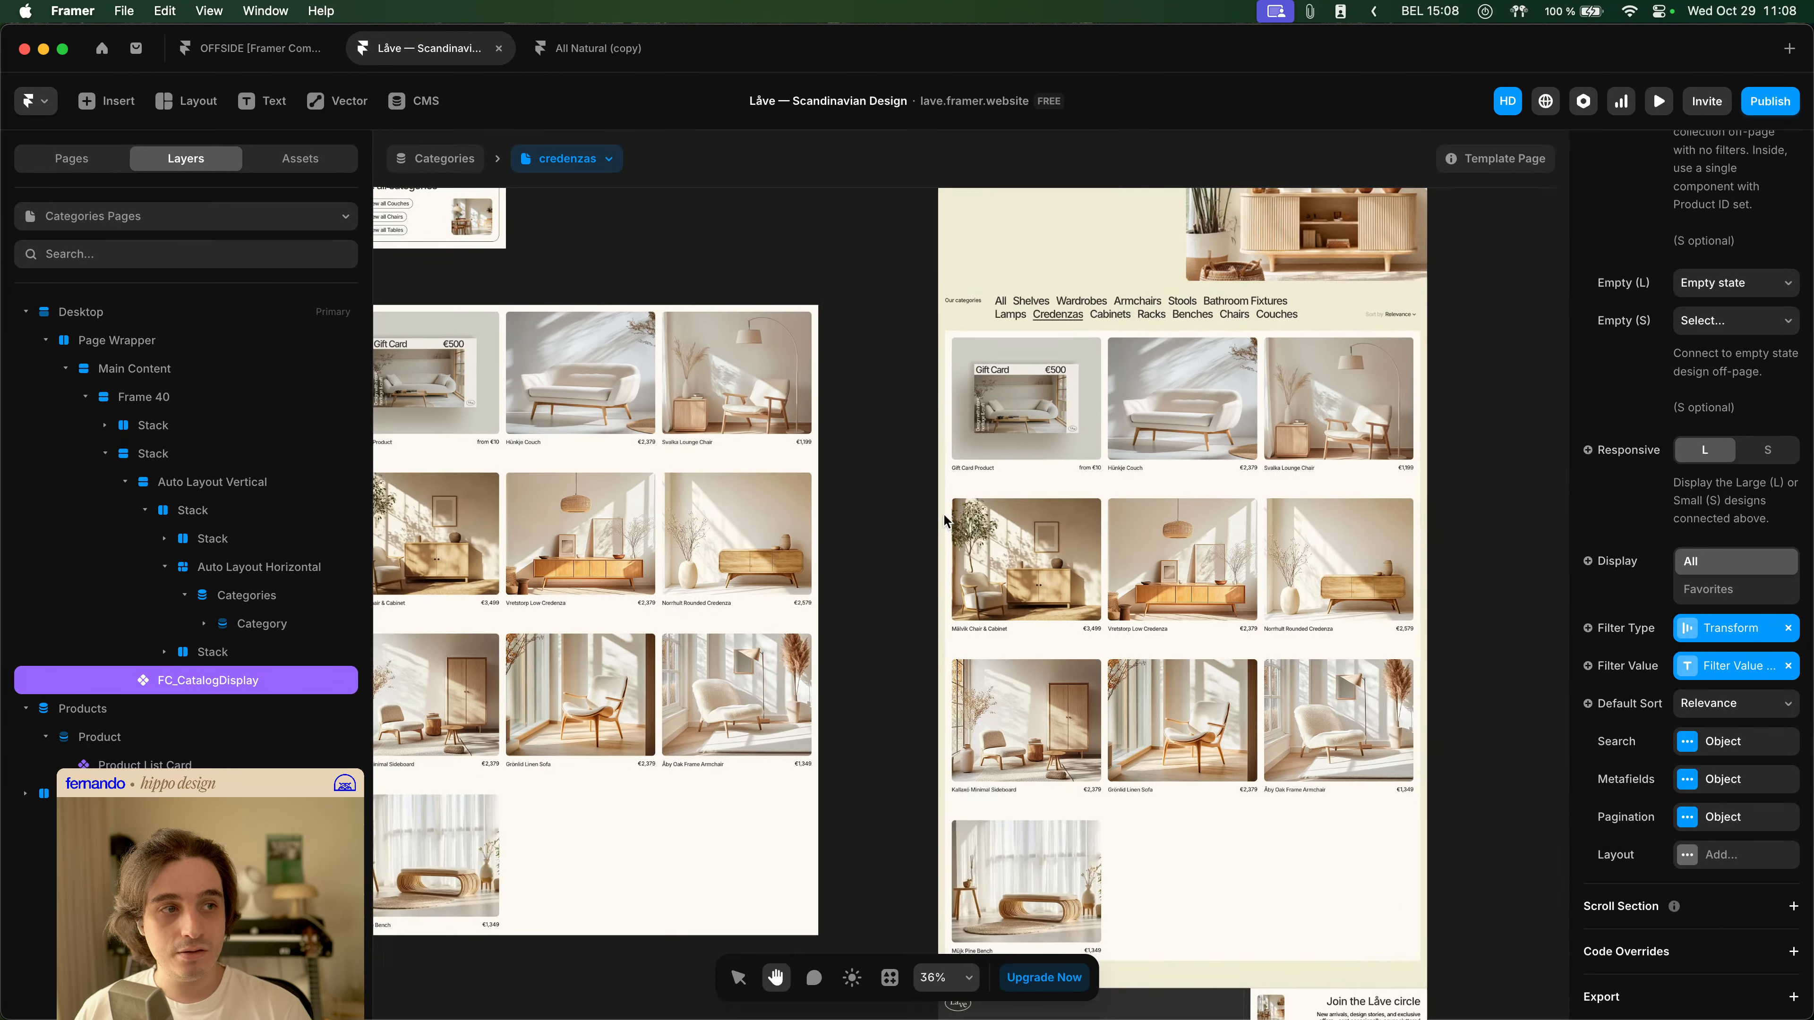
pyautogui.press('space')
pyautogui.moveTo(770, 290); pyautogui.dragTo(931, 444)
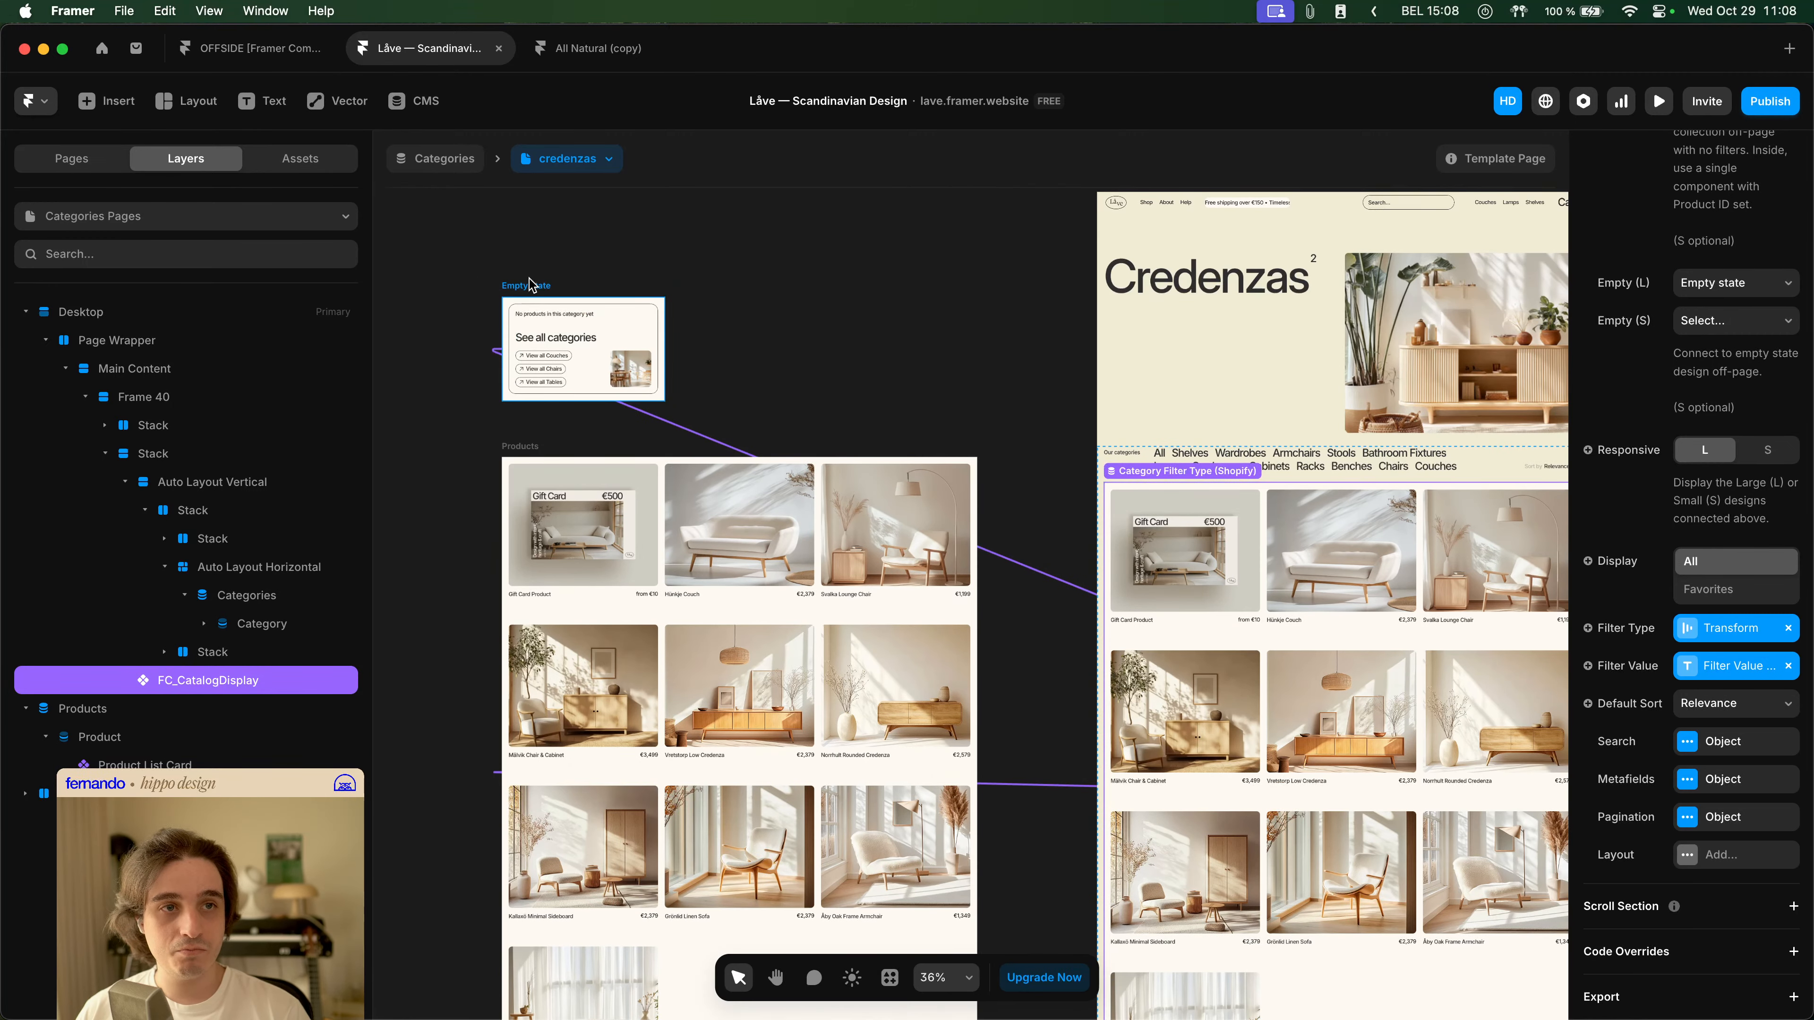
# Set the off-page Empty state frame's padding to 0 and publish the site update.
pyautogui.click(549, 303)
pyautogui.scroll(5, 543, 315)
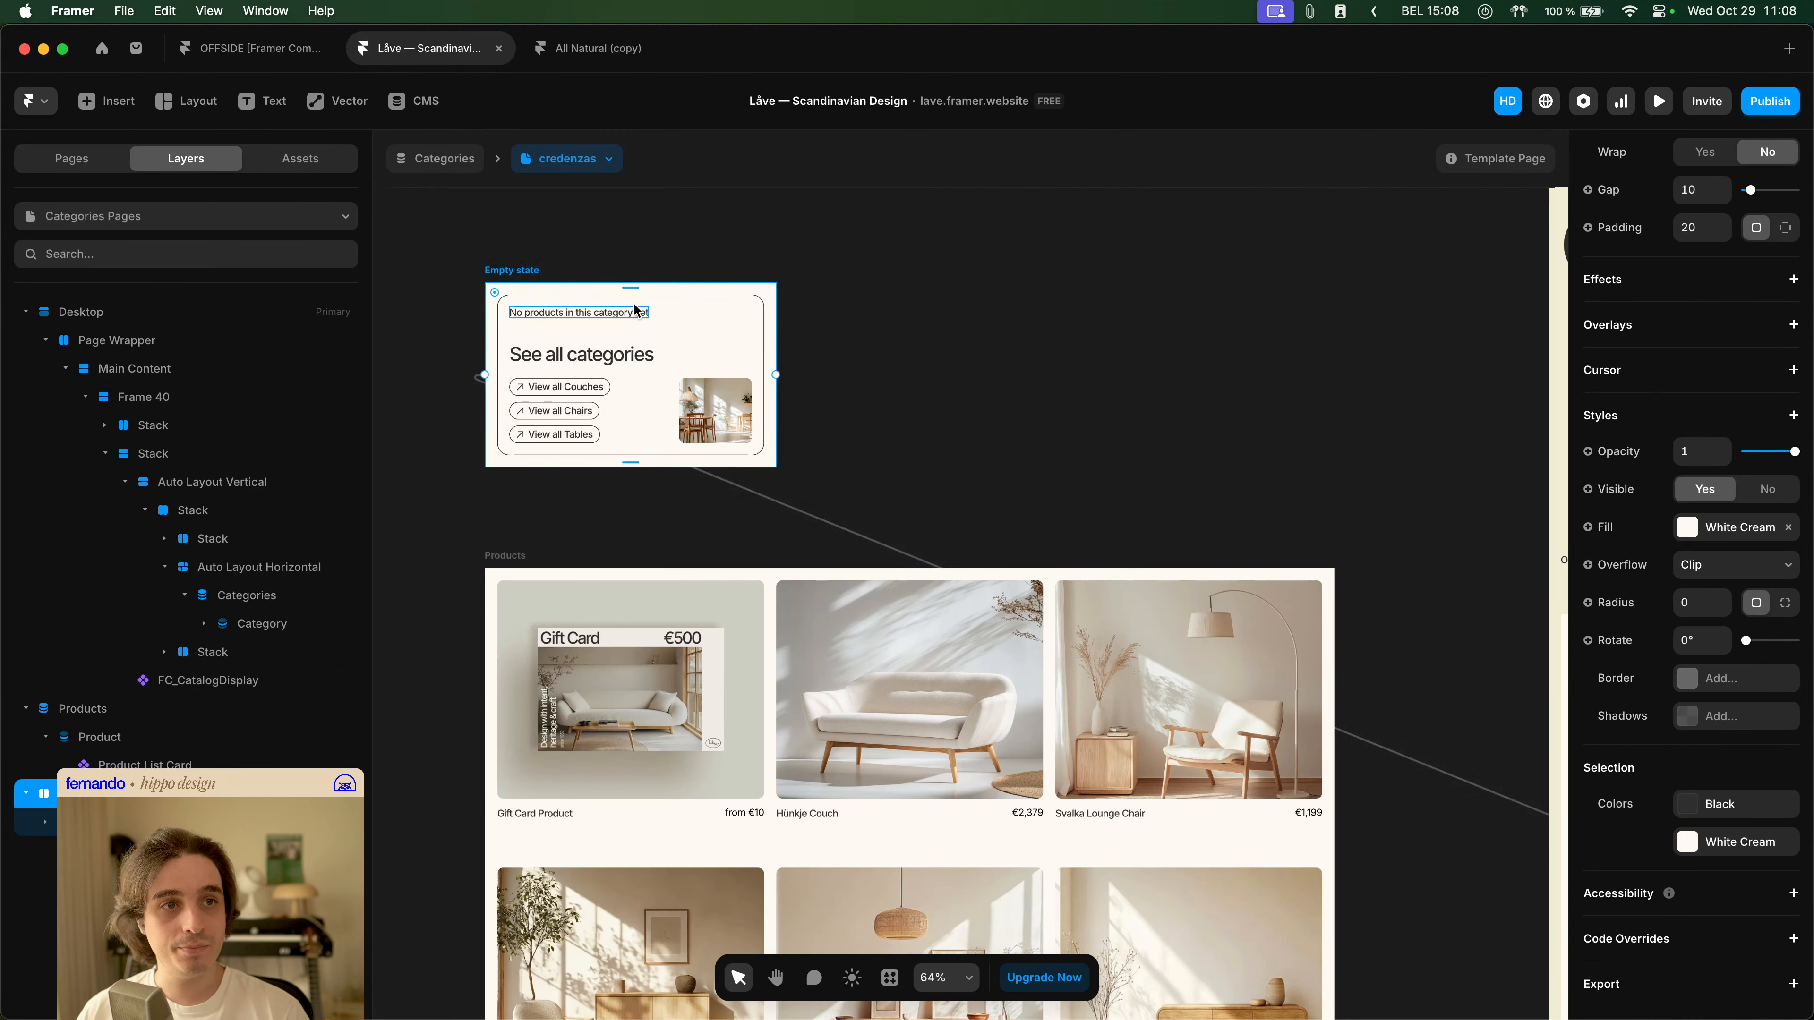
pyautogui.press('super+Tab')
pyautogui.press('super+Tab')
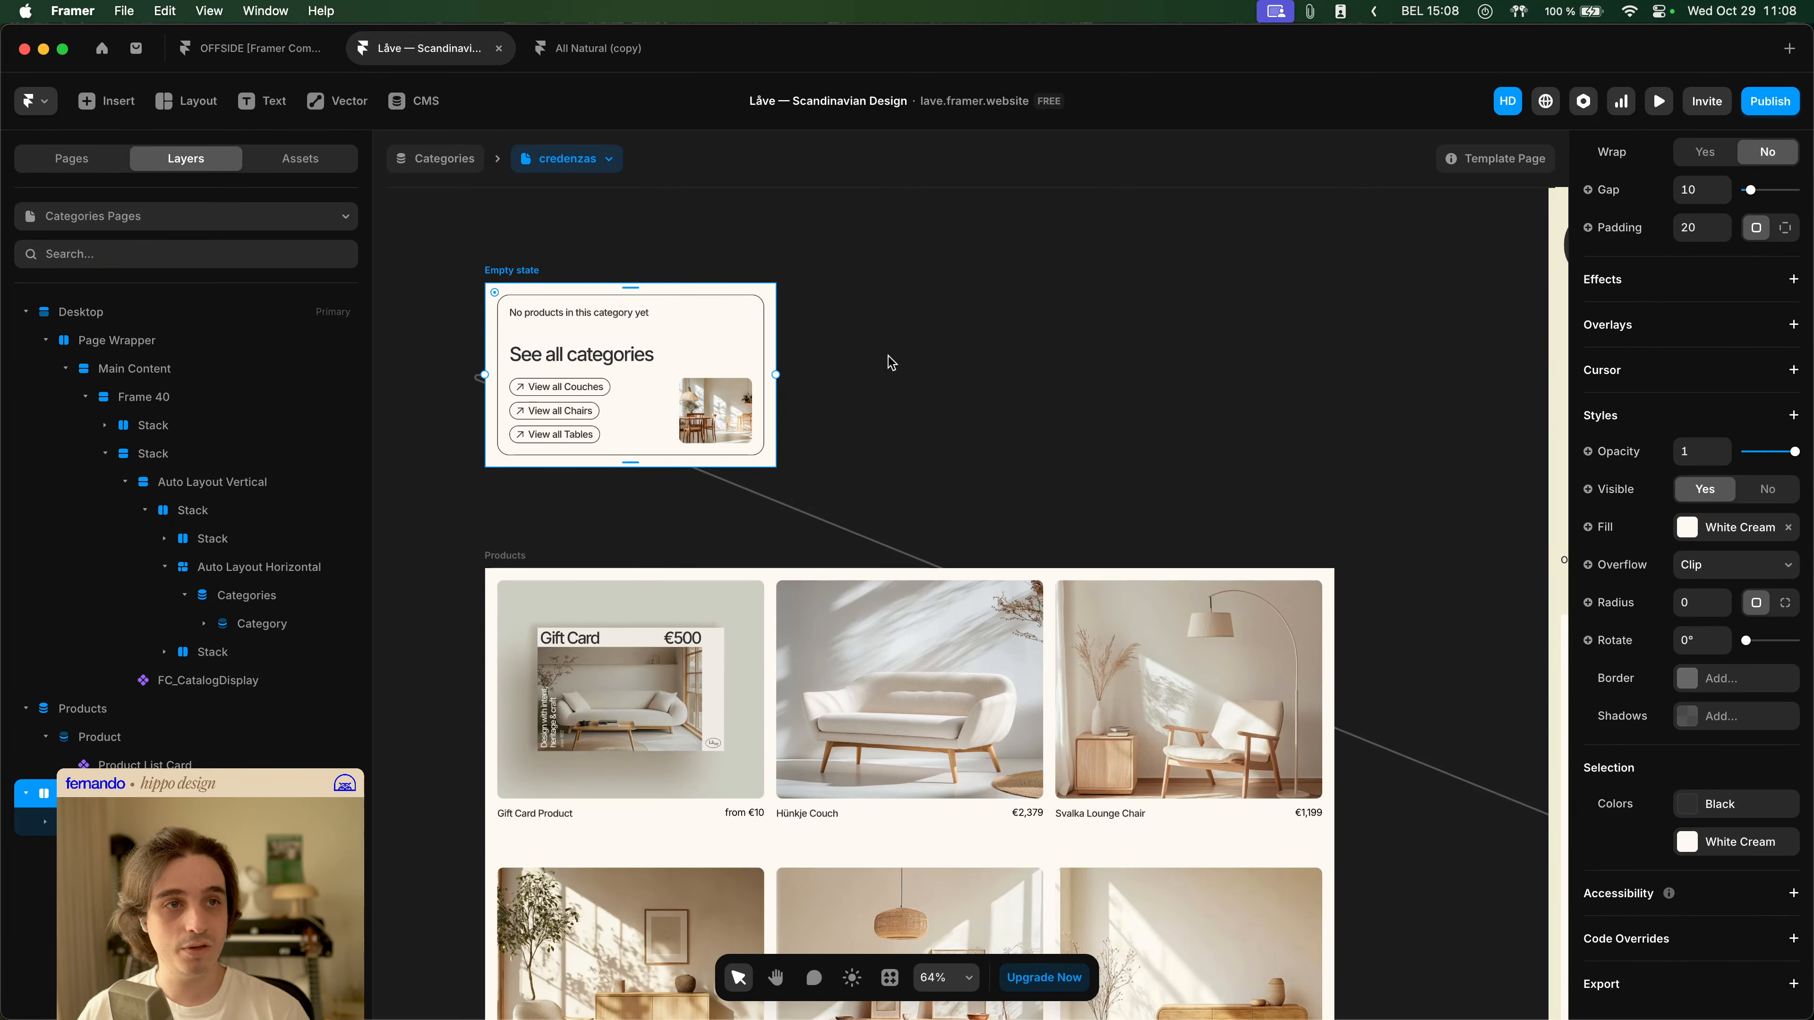
pyautogui.scroll(3, 1720, 670)
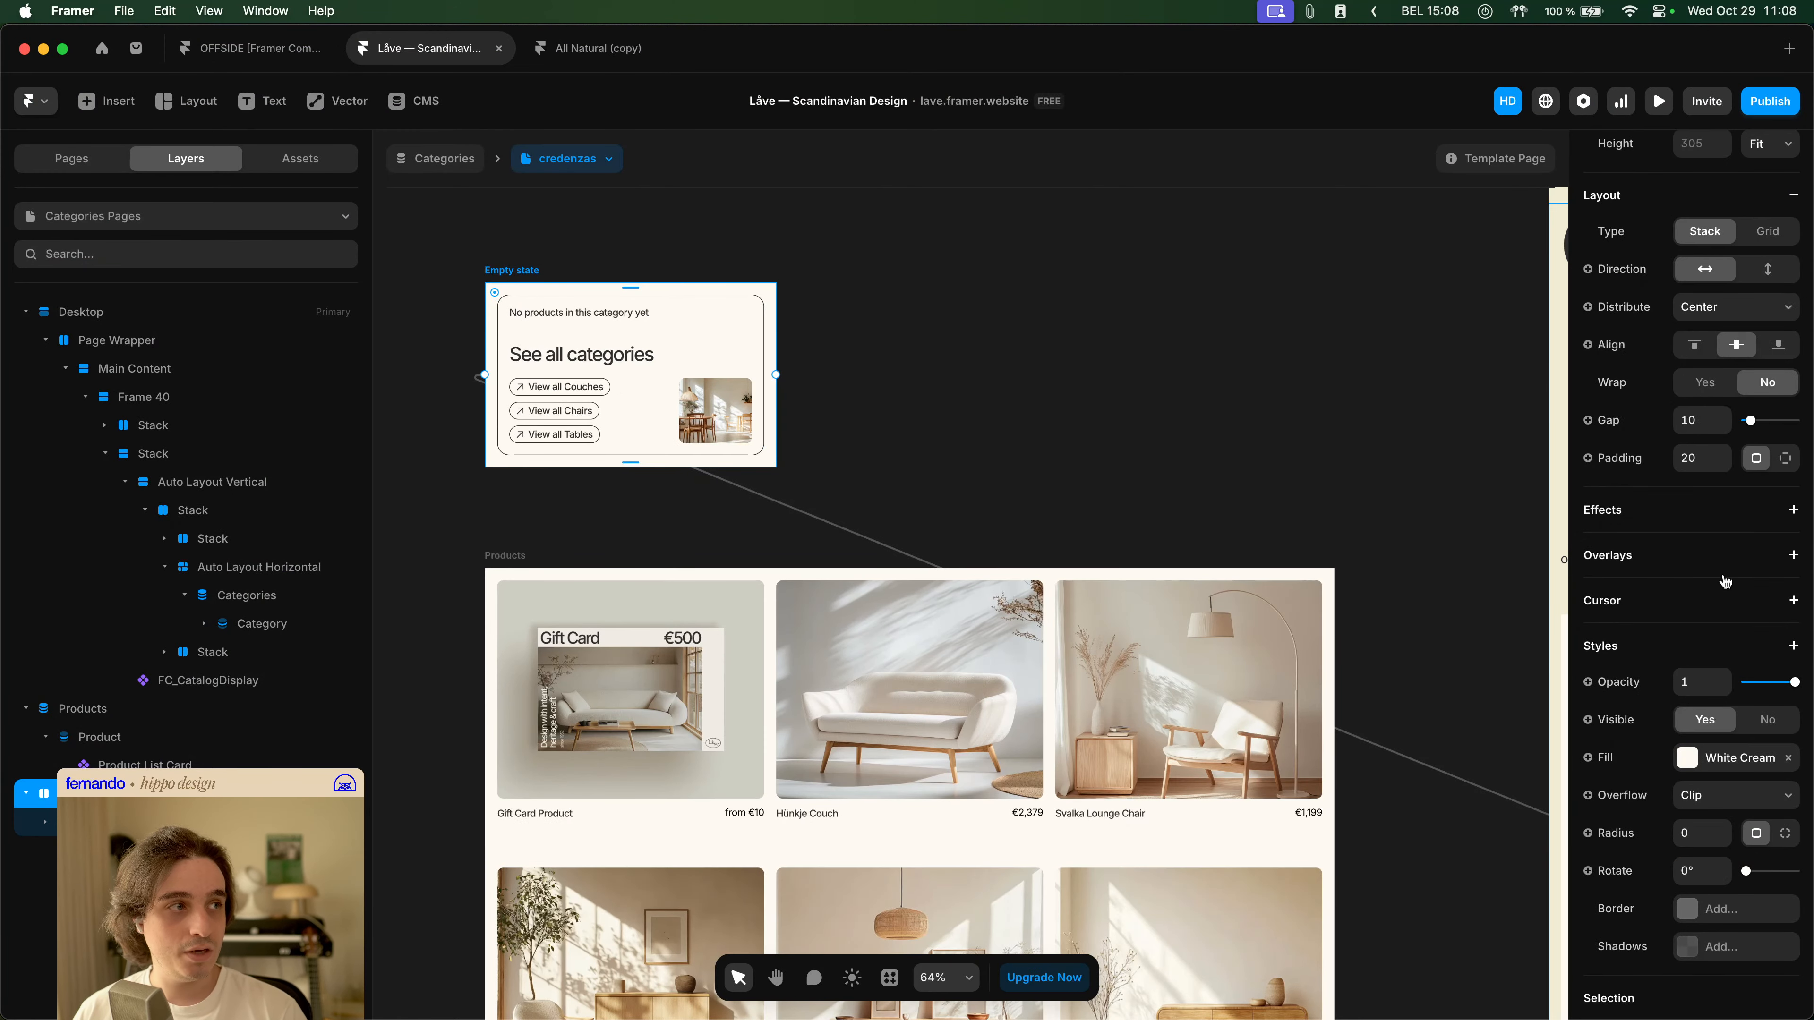
pyautogui.click(1705, 455)
pyautogui.write('0')
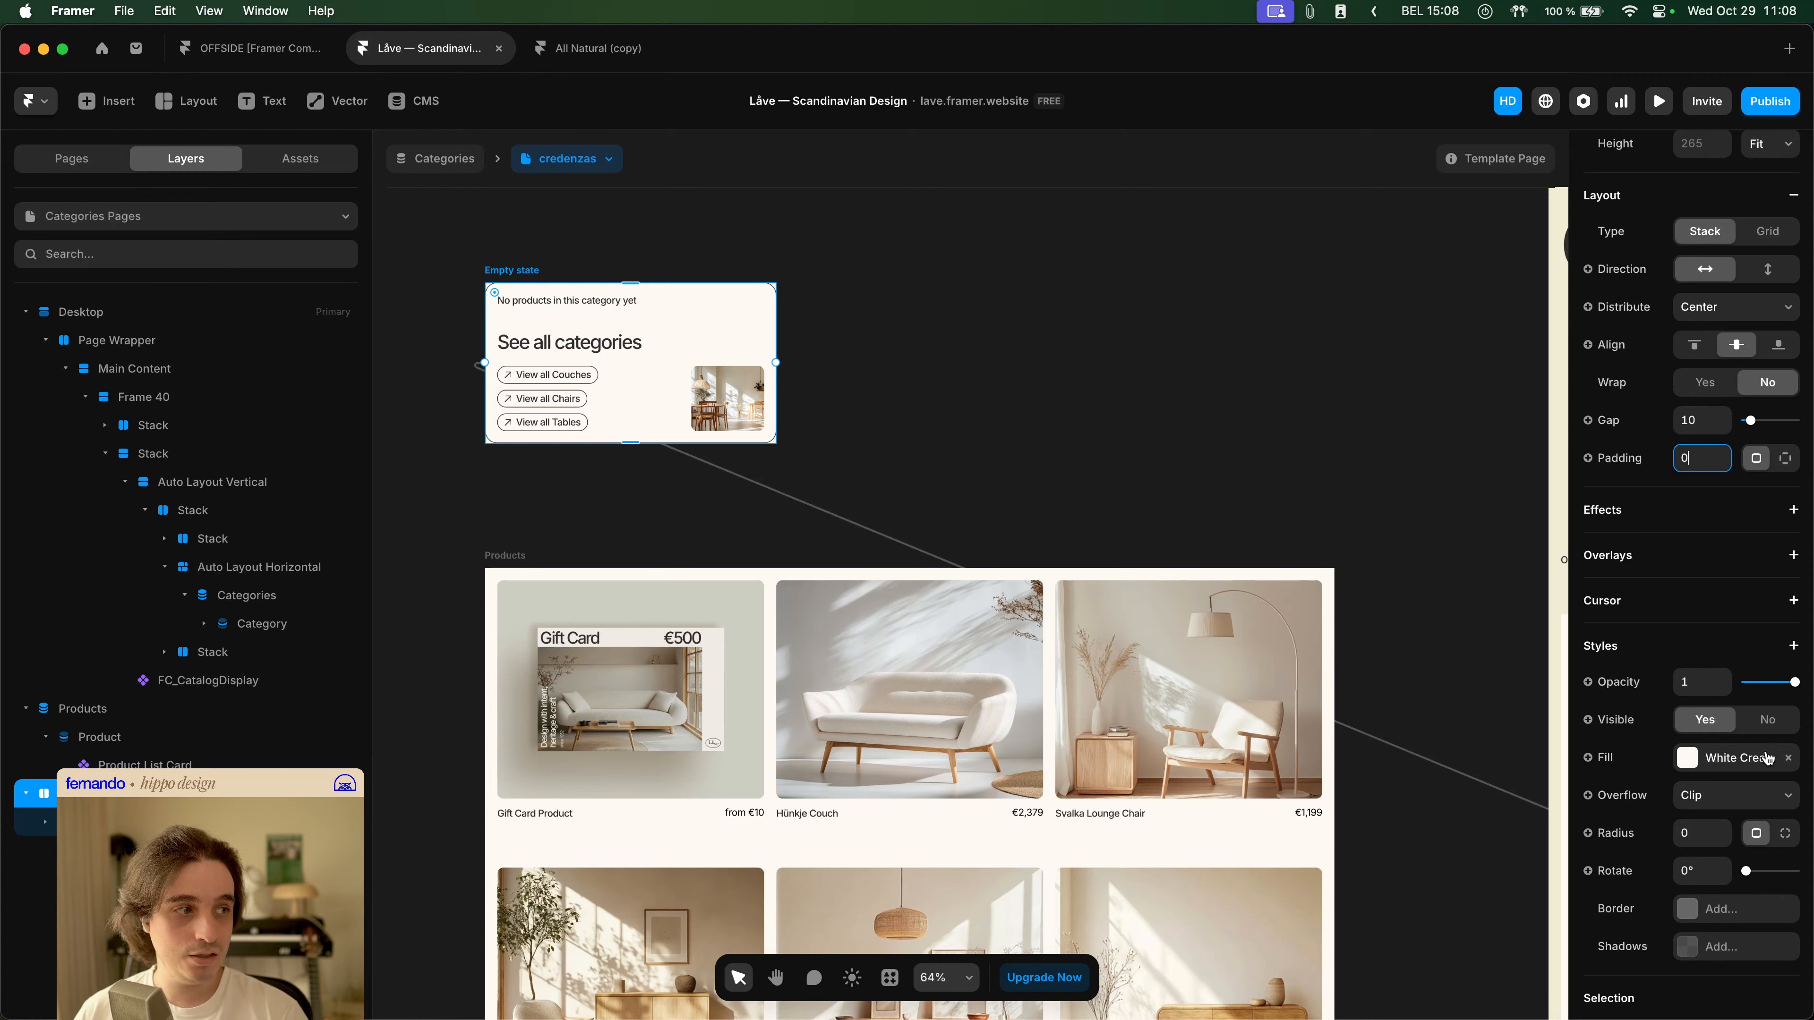
pyautogui.click(1289, 493)
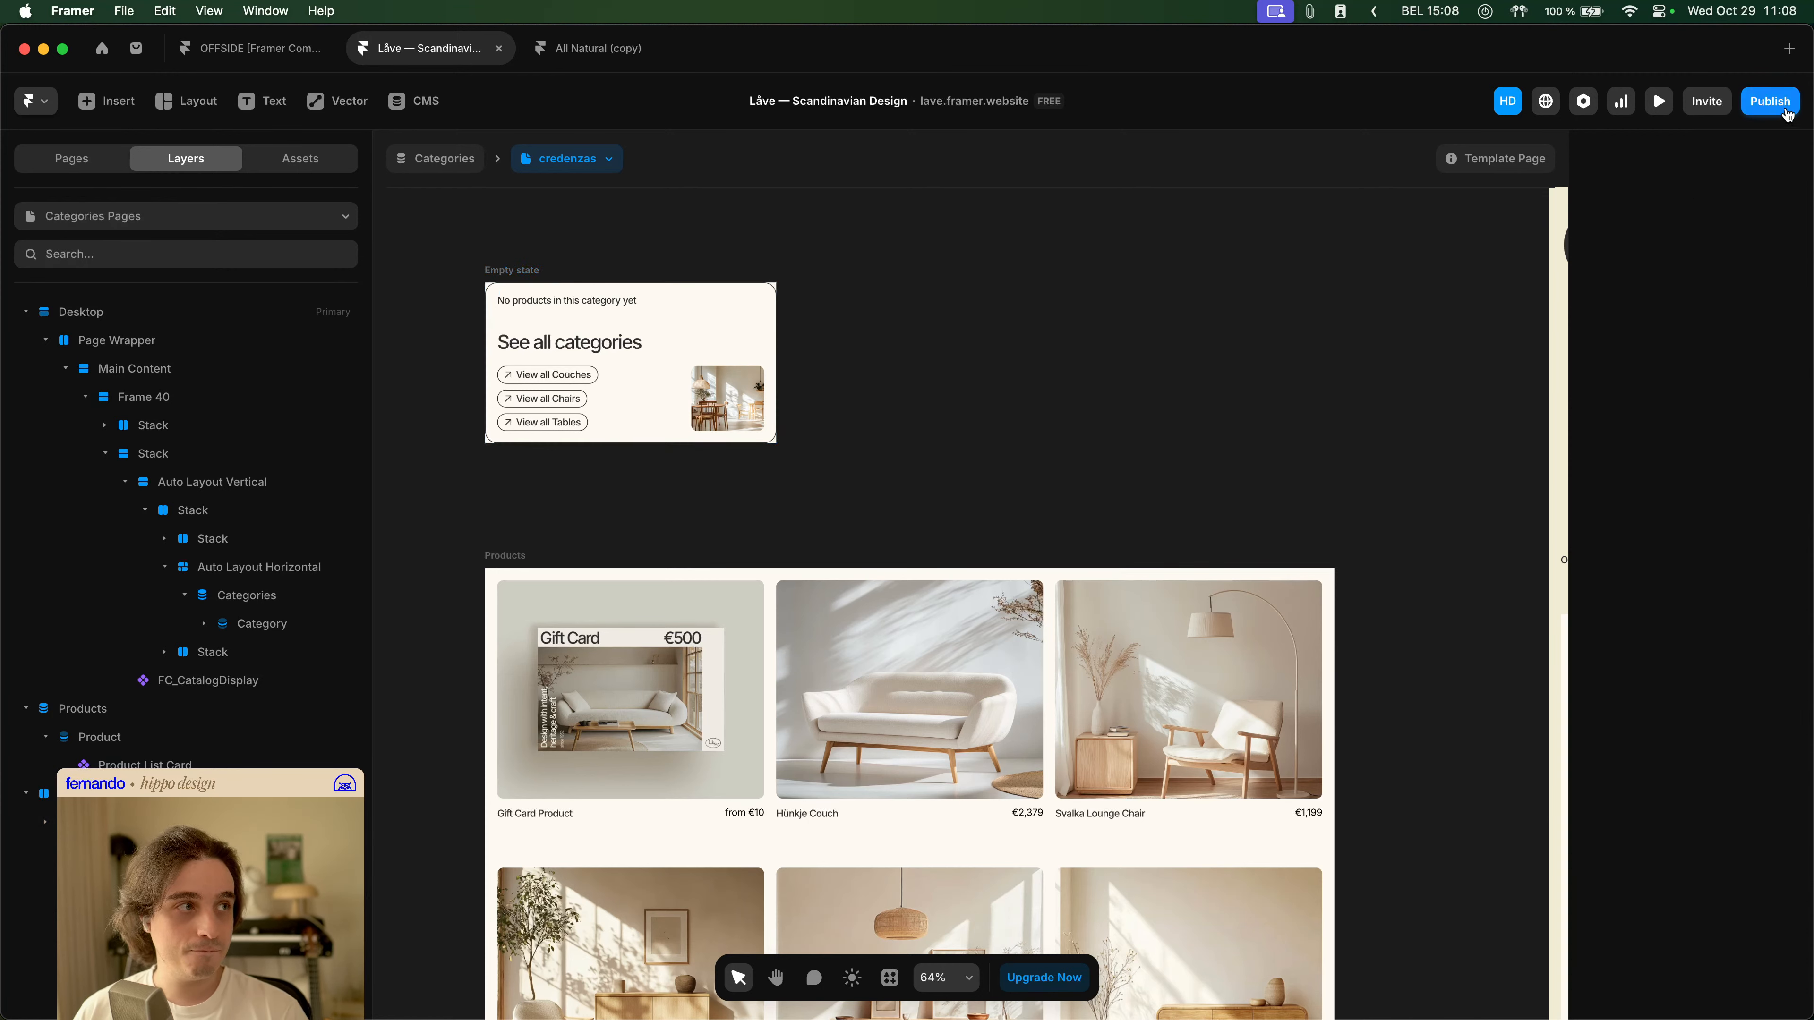
pyautogui.click(1769, 101)
pyautogui.click(1687, 252)
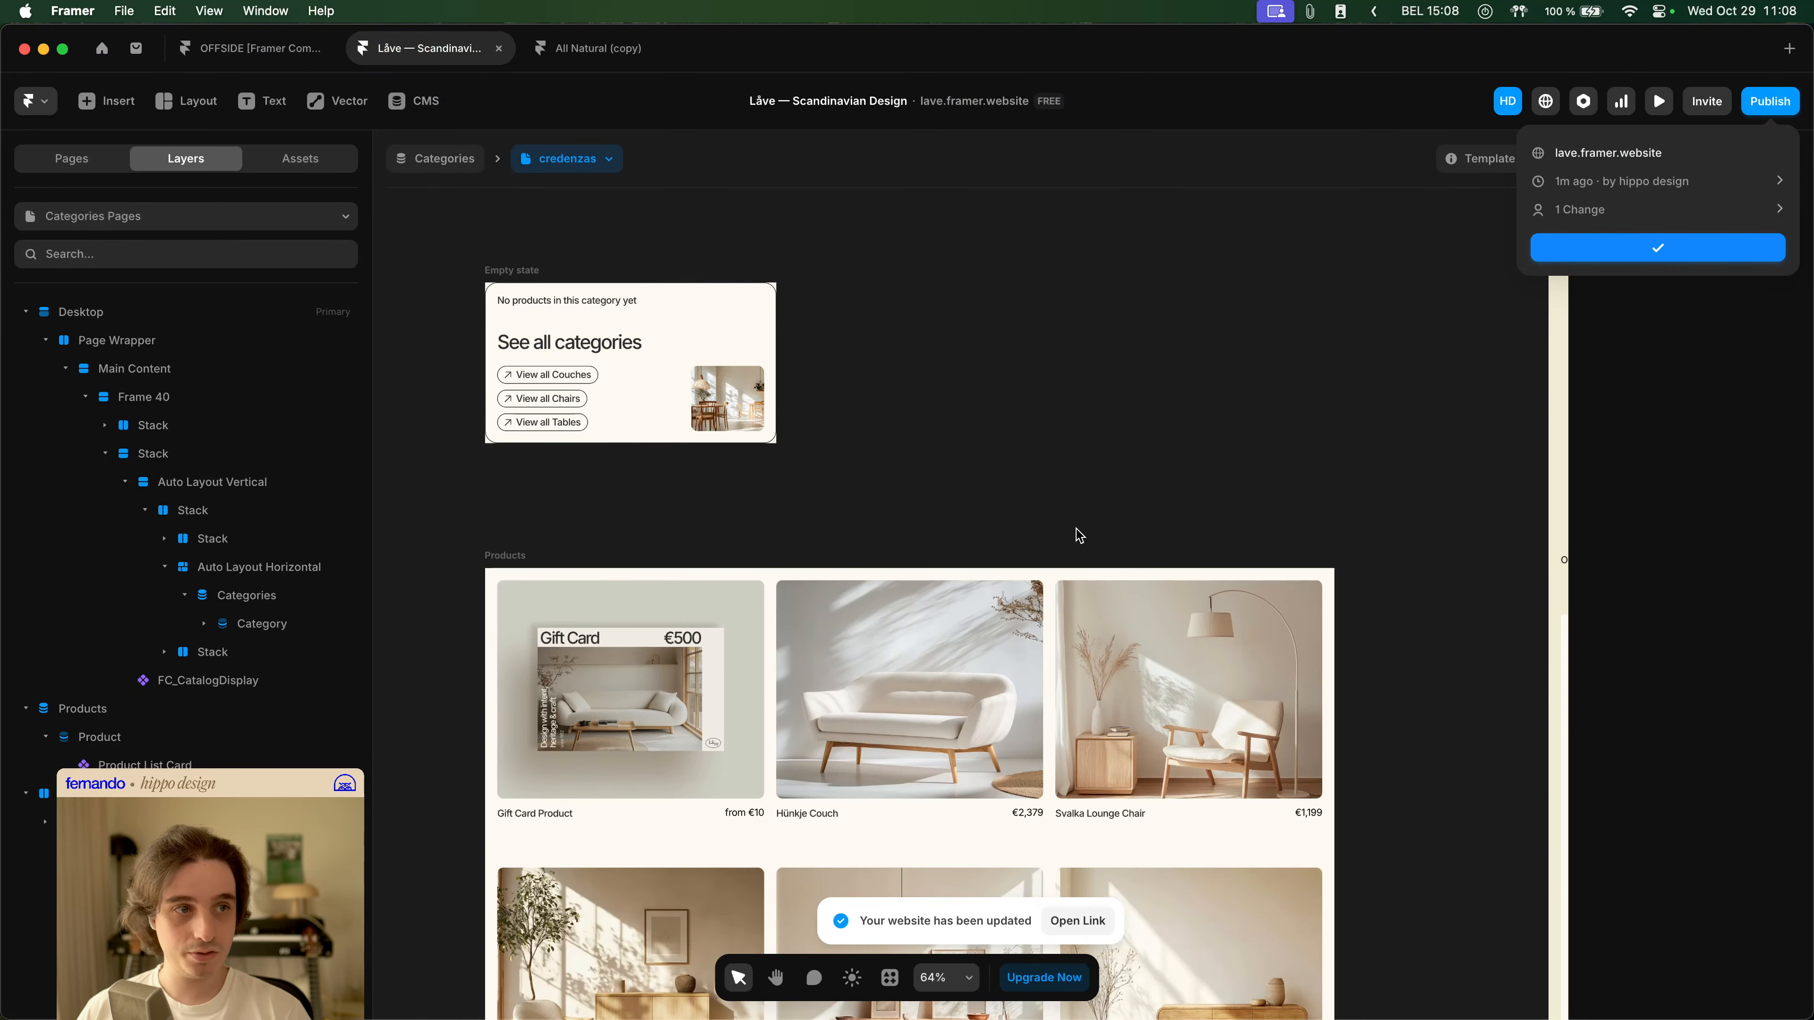
# Select FC_CatalogDisplay on the category page again and review its empty state and filter settings.
pyautogui.click(1112, 532)
pyautogui.scroll(-3, 1114, 511)
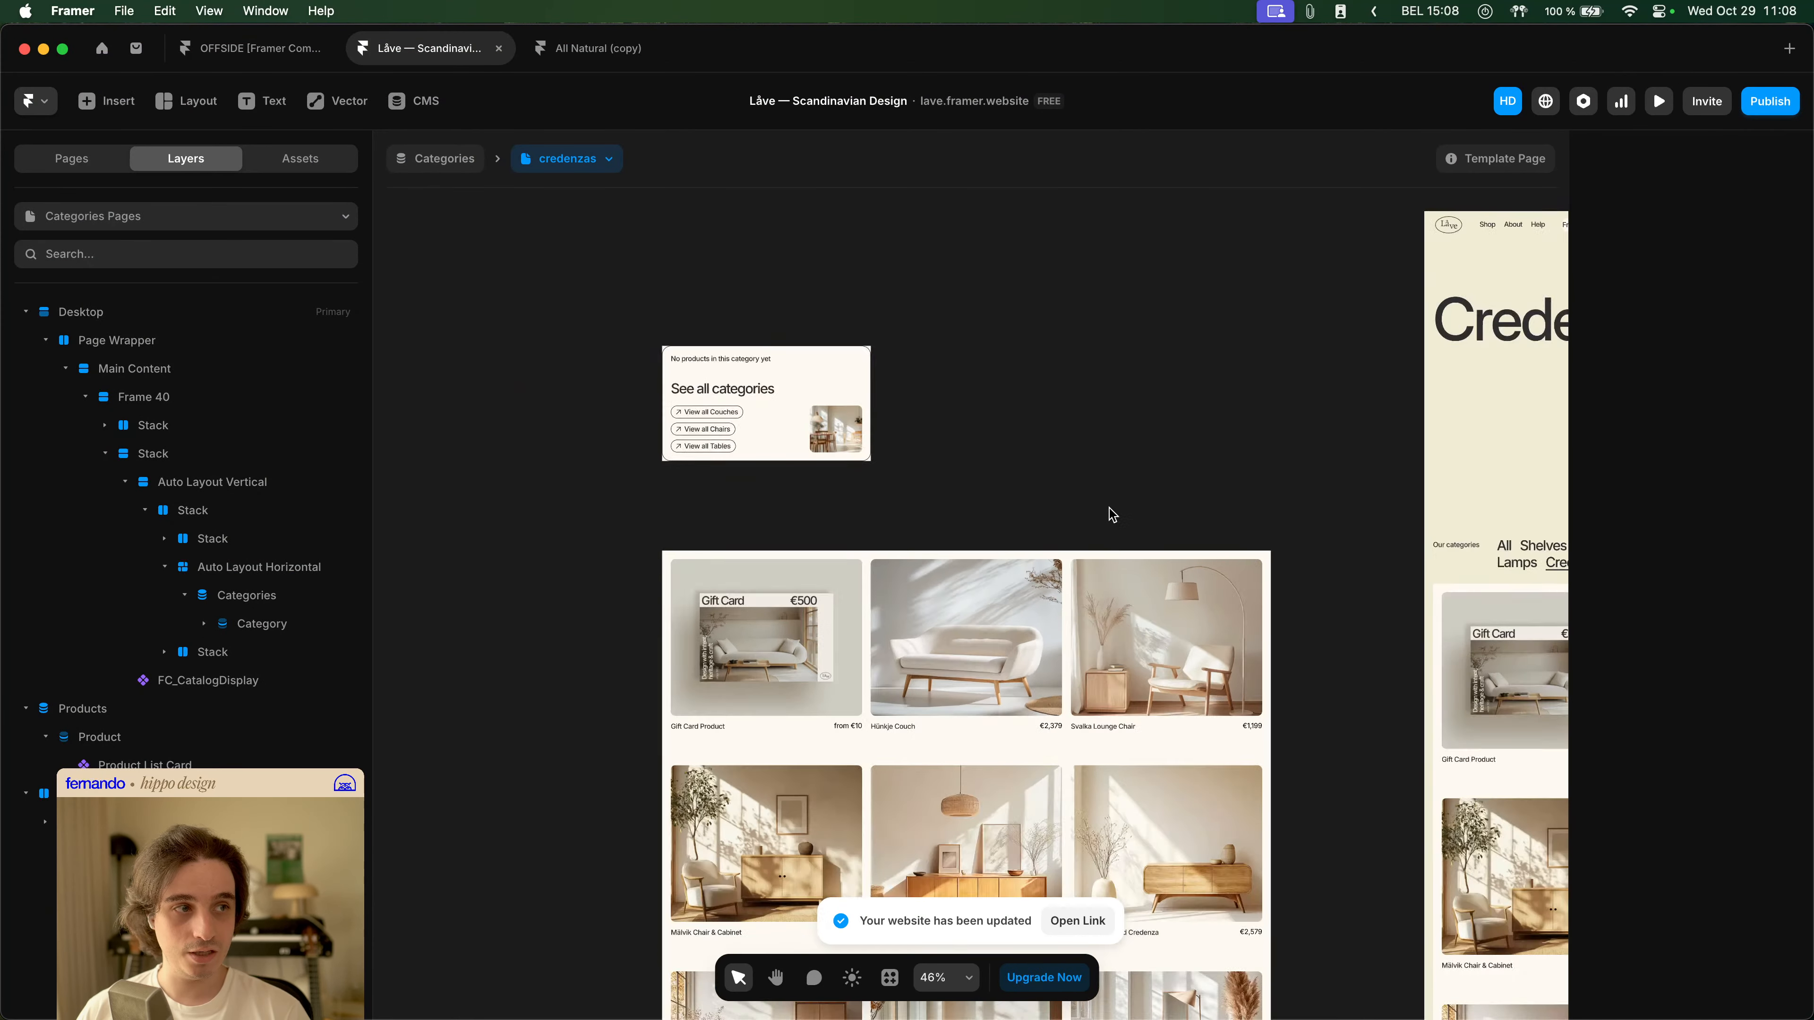
pyautogui.hscroll(5, 1114, 514)
pyautogui.click(1172, 656)
pyautogui.scroll(-4, 1171, 656)
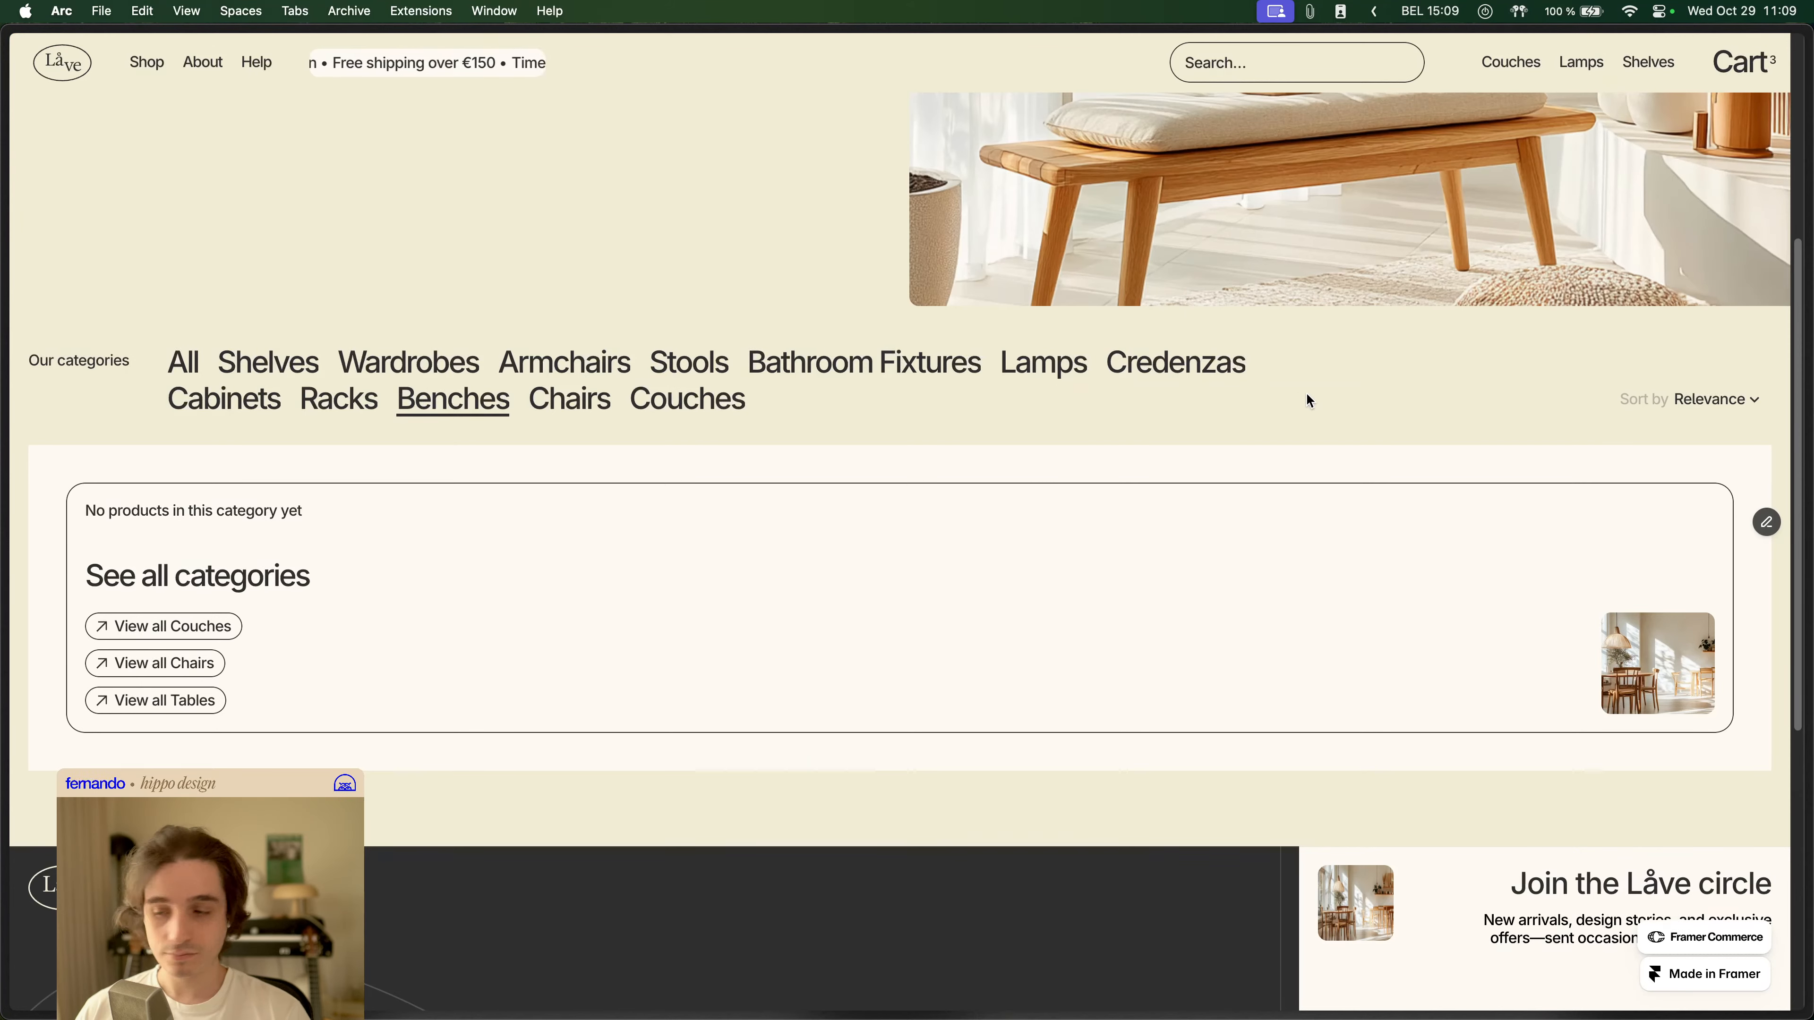
# Switch to Arc, reload the live Benches page and check the empty state's layout and message.
pyautogui.press('super+r')
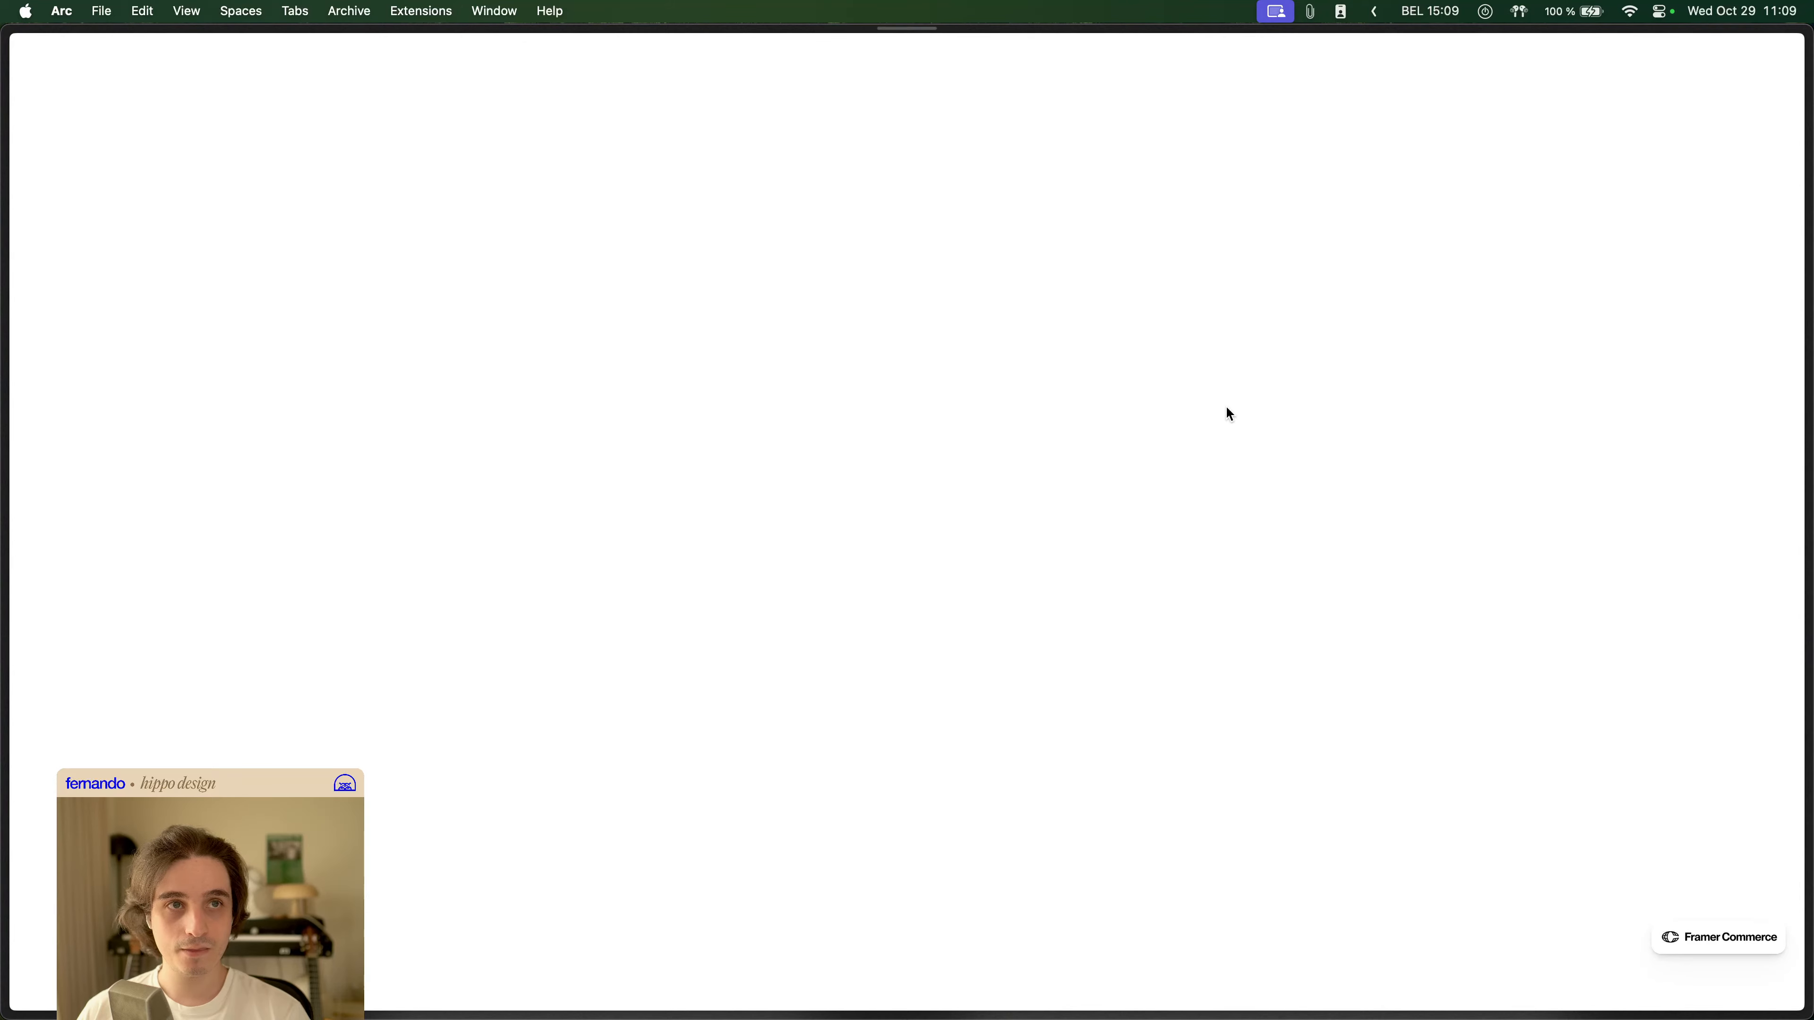
pyautogui.scroll(-5, 1226, 409)
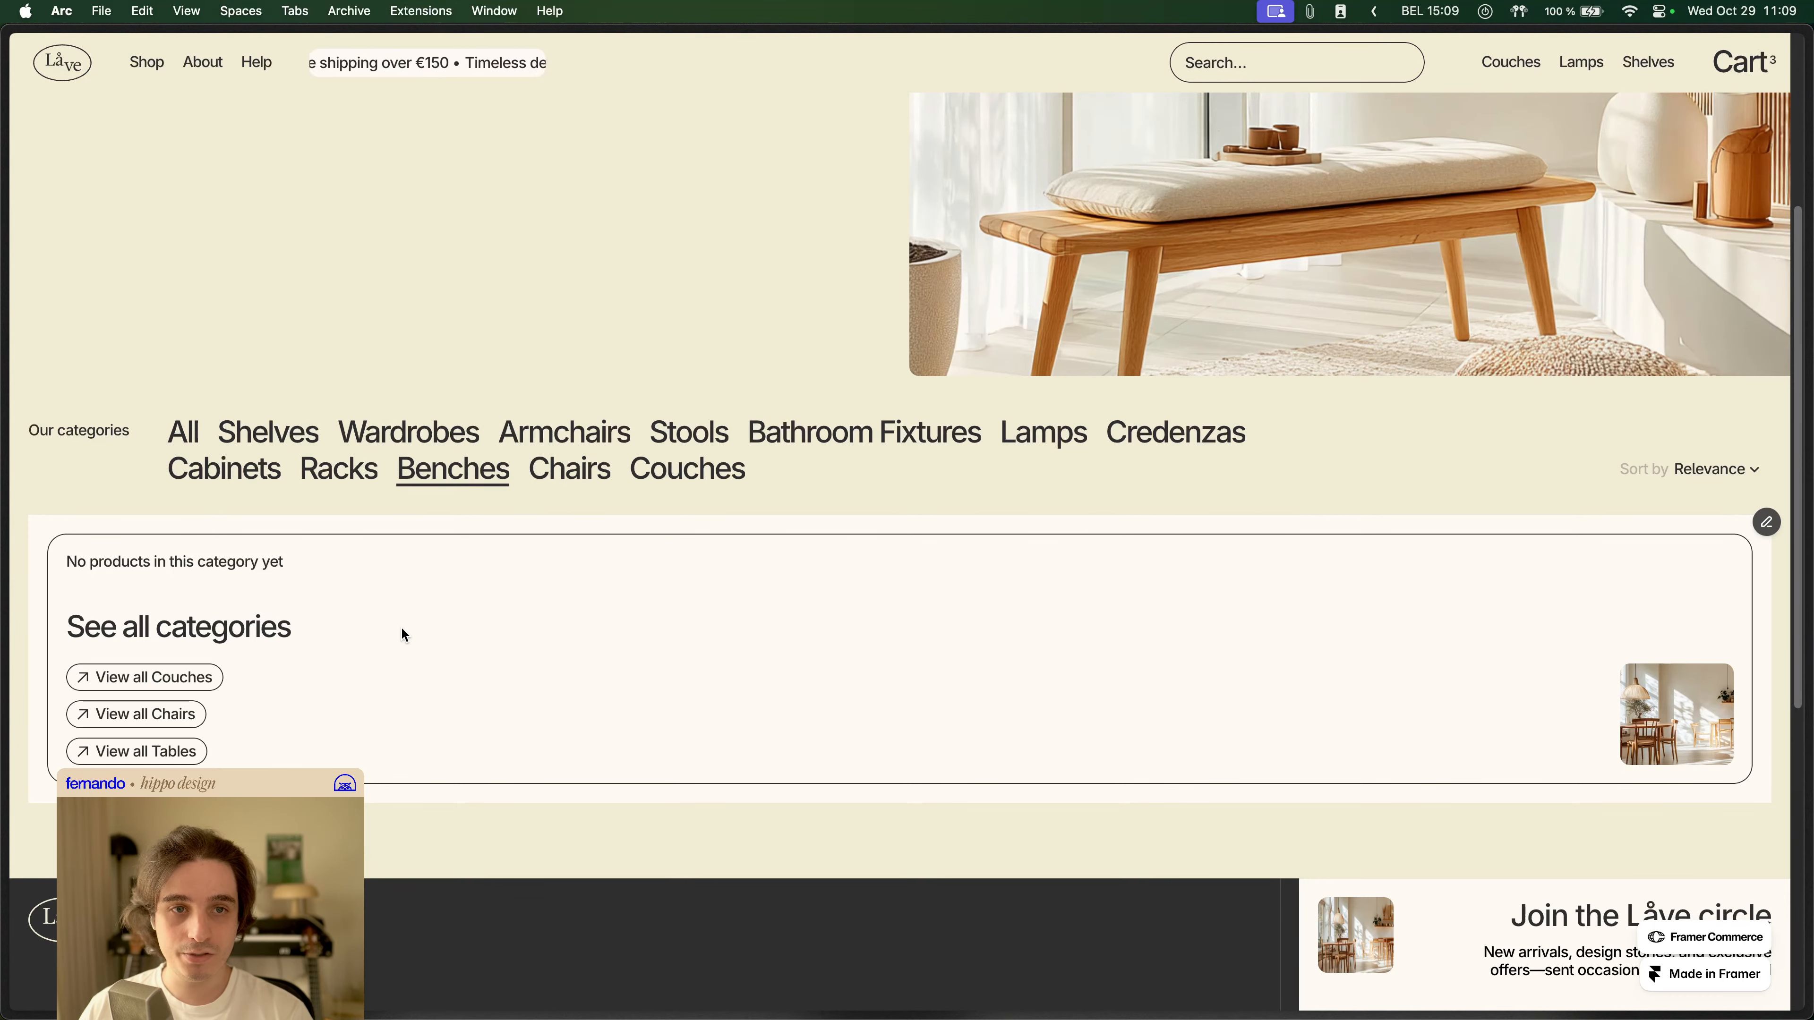
pyautogui.moveTo(285, 561); pyautogui.dragTo(175, 558)
pyautogui.click(355, 616)
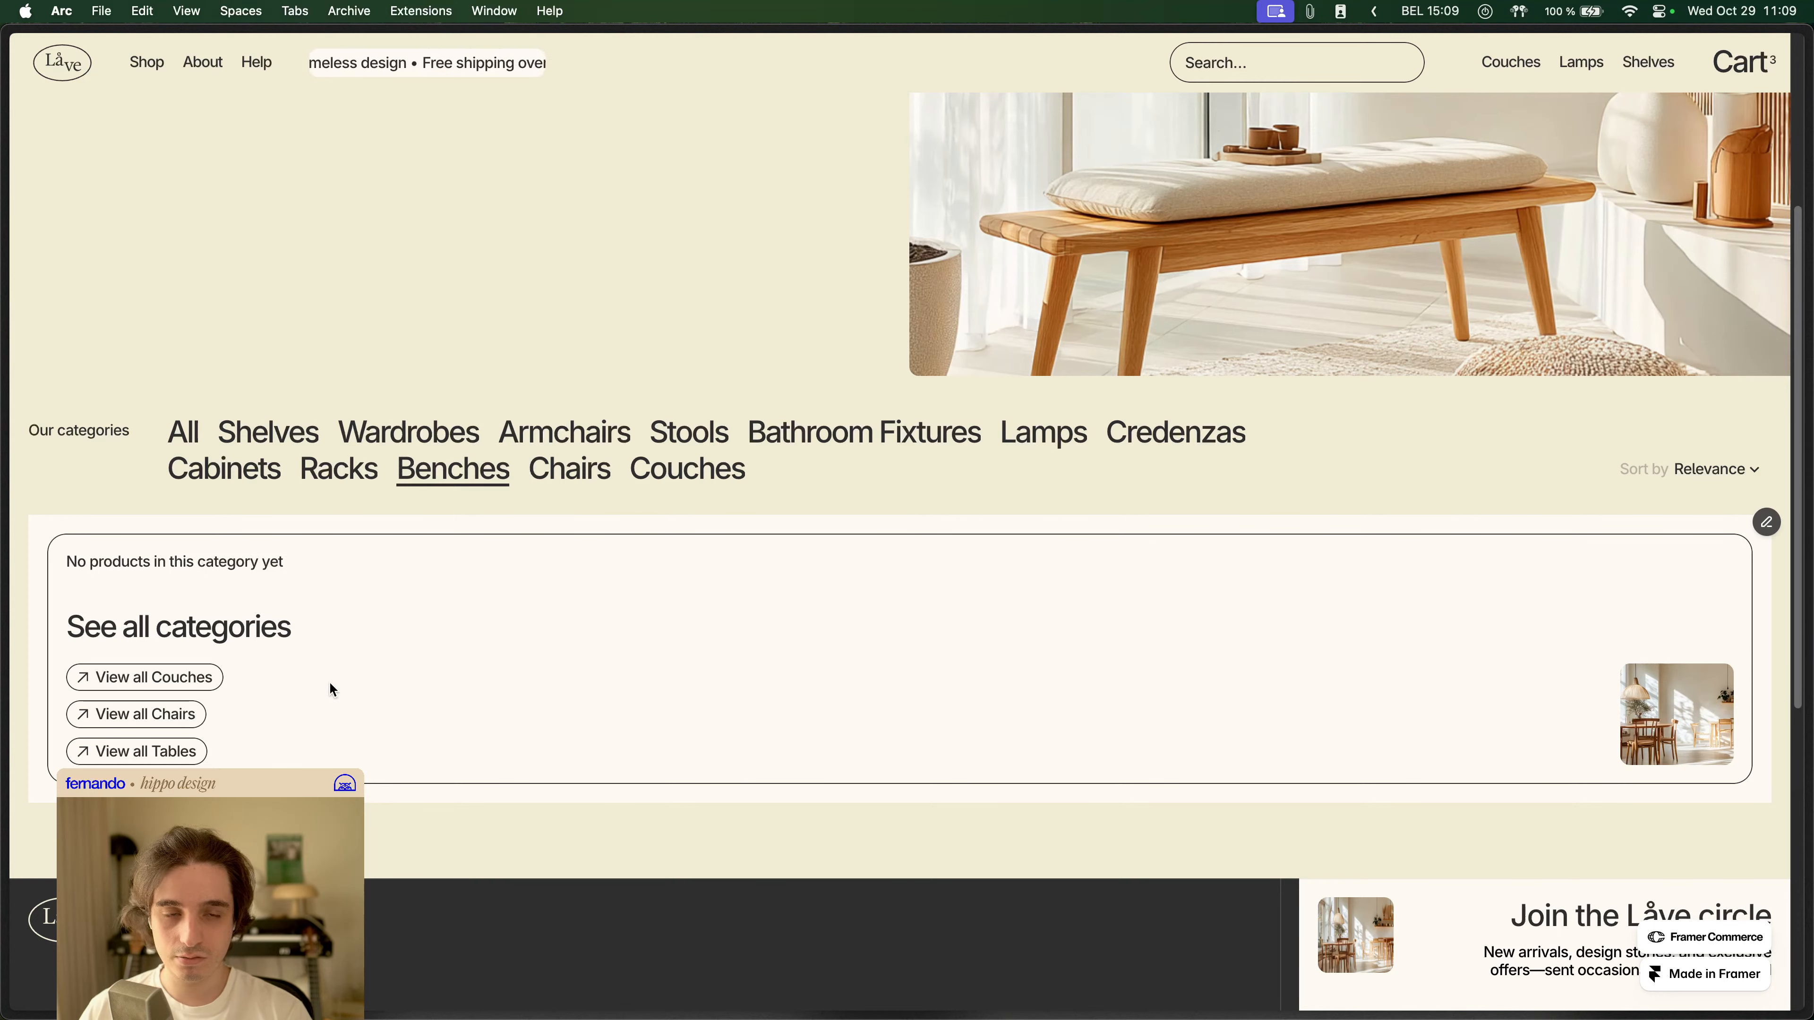
# Open the Stools category on the live site, then All, and view what each one lists.
pyautogui.scroll(5, 434, 689)
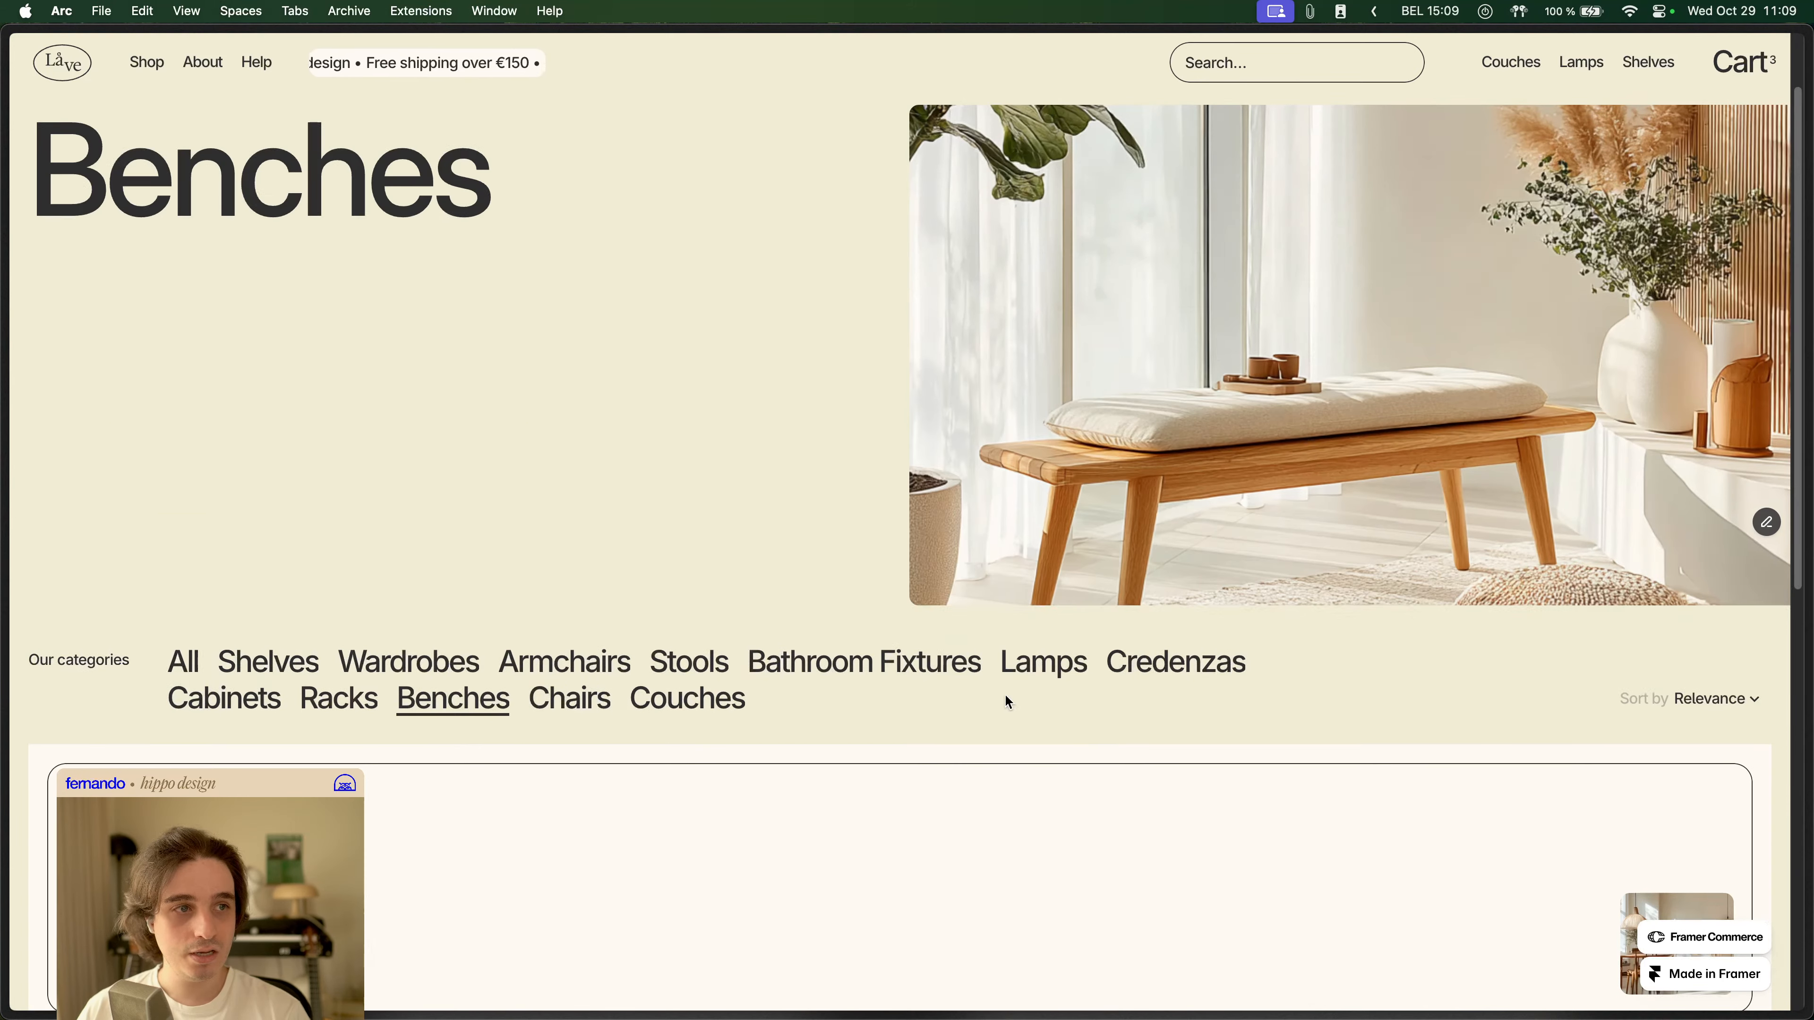
pyautogui.click(663, 757)
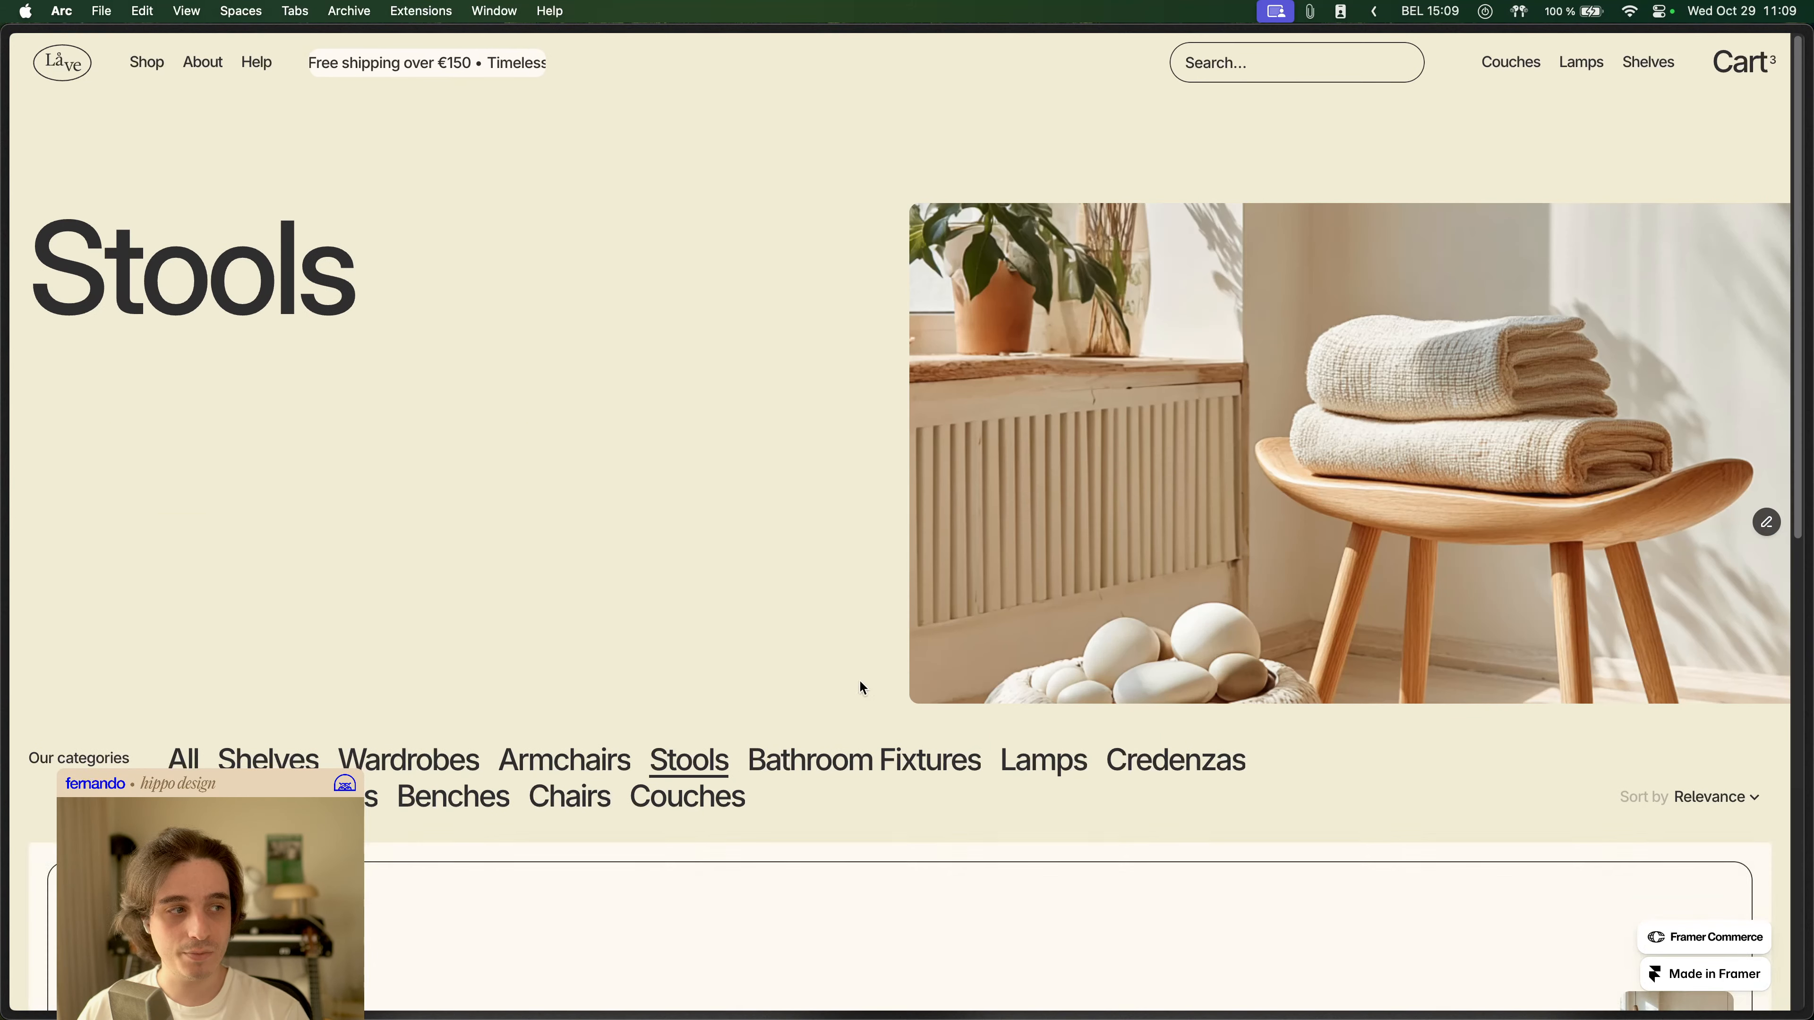
pyautogui.scroll(-3, 610, 760)
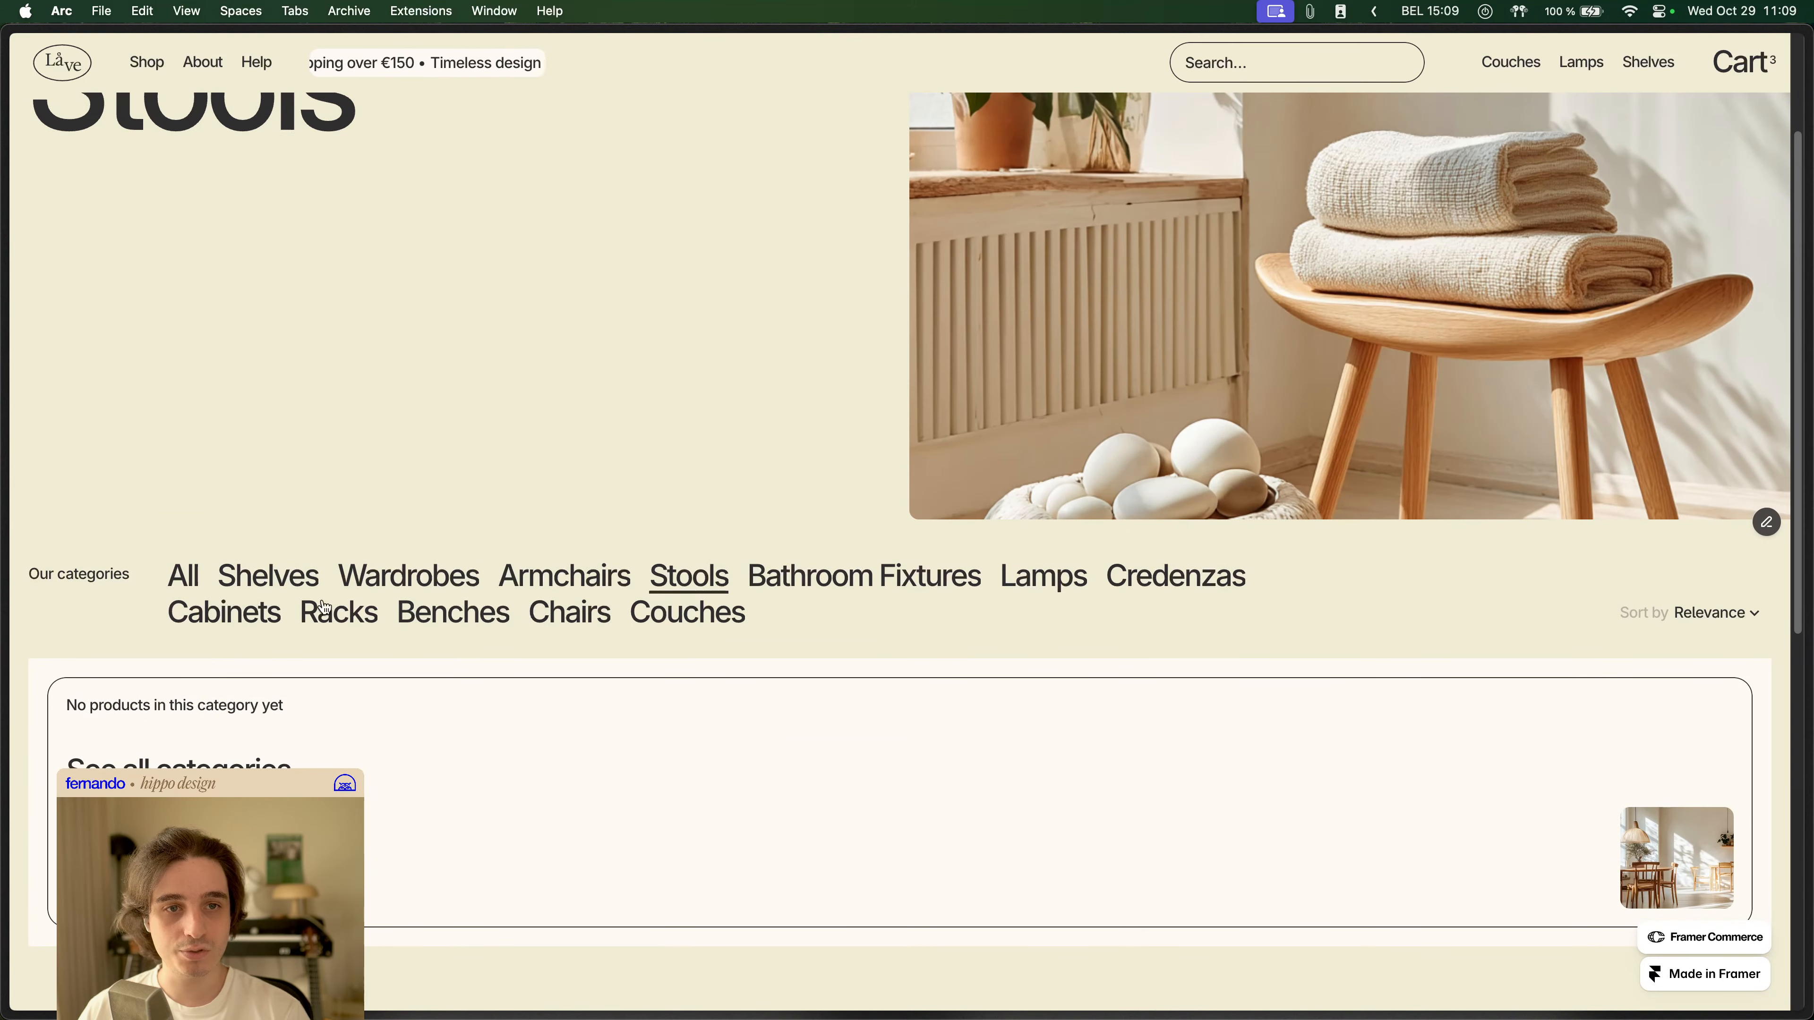
pyautogui.click(201, 576)
pyautogui.scroll(-5, 1369, 628)
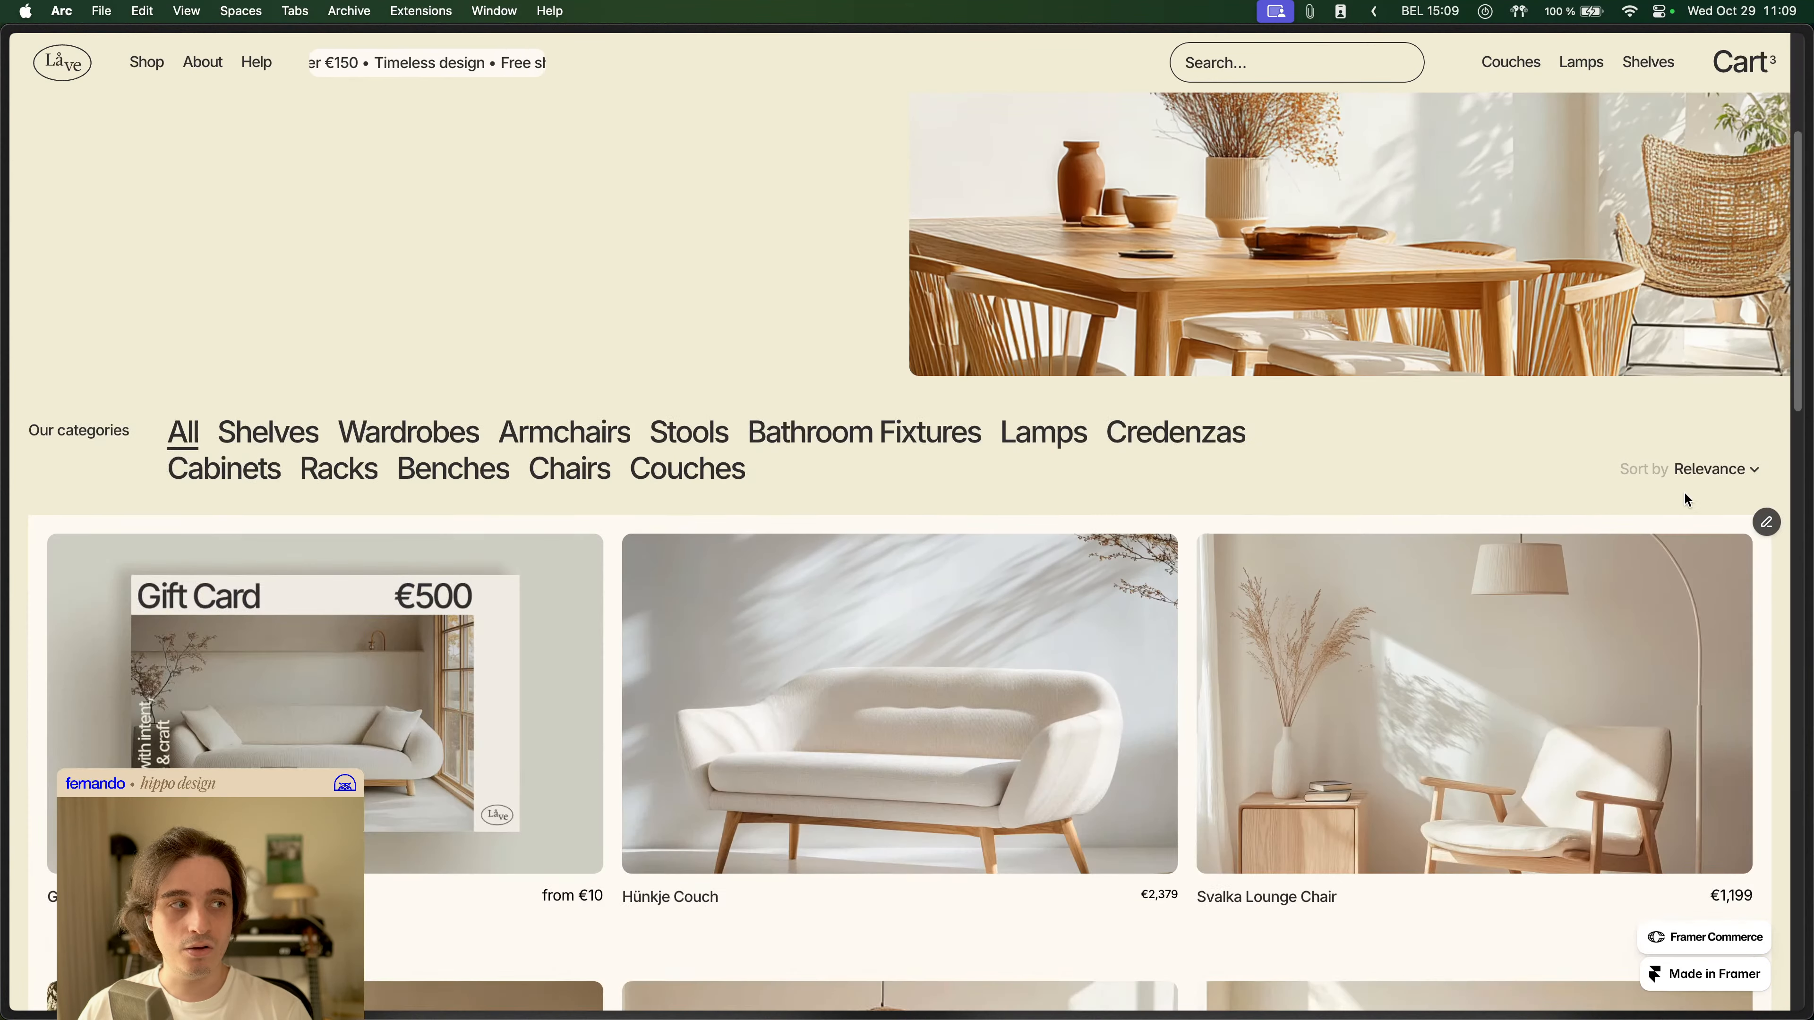
# Sort the live site's full product list by A-Z, then by Z-A, and view the reordered products.
pyautogui.scroll(-4, 1688, 500)
pyautogui.click(1719, 250)
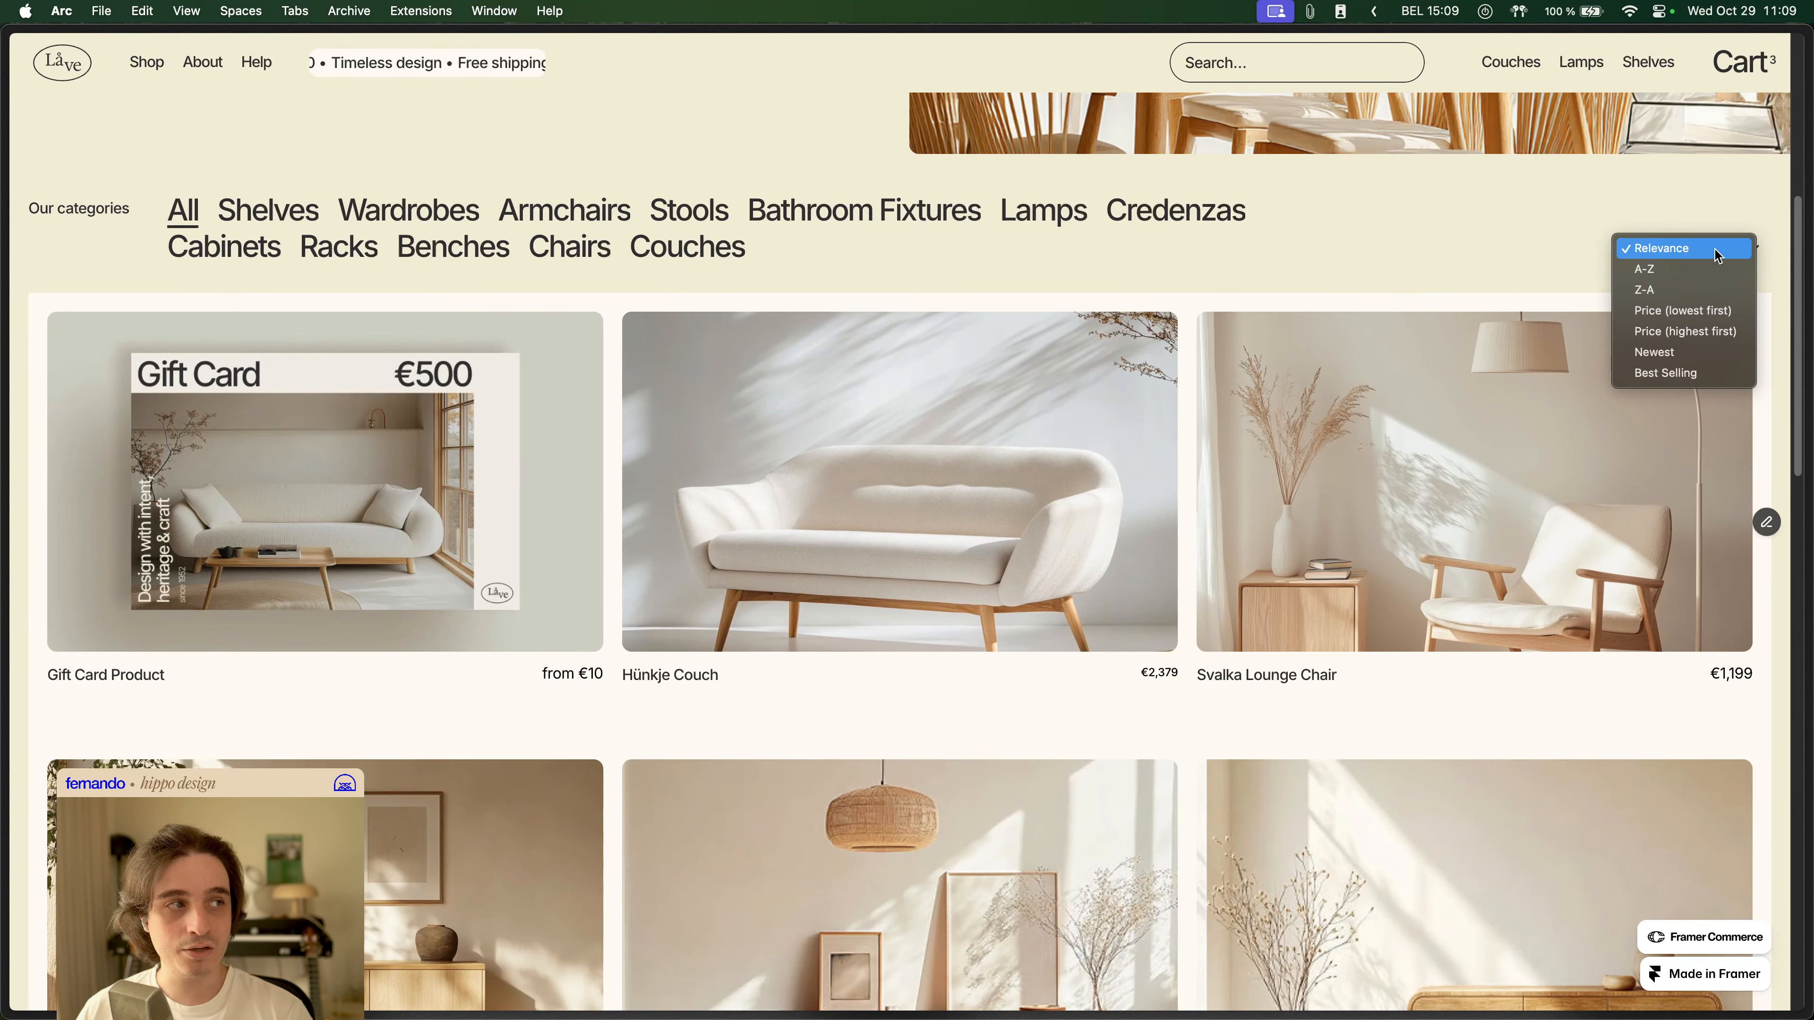
pyautogui.click(1720, 279)
pyautogui.click(1747, 252)
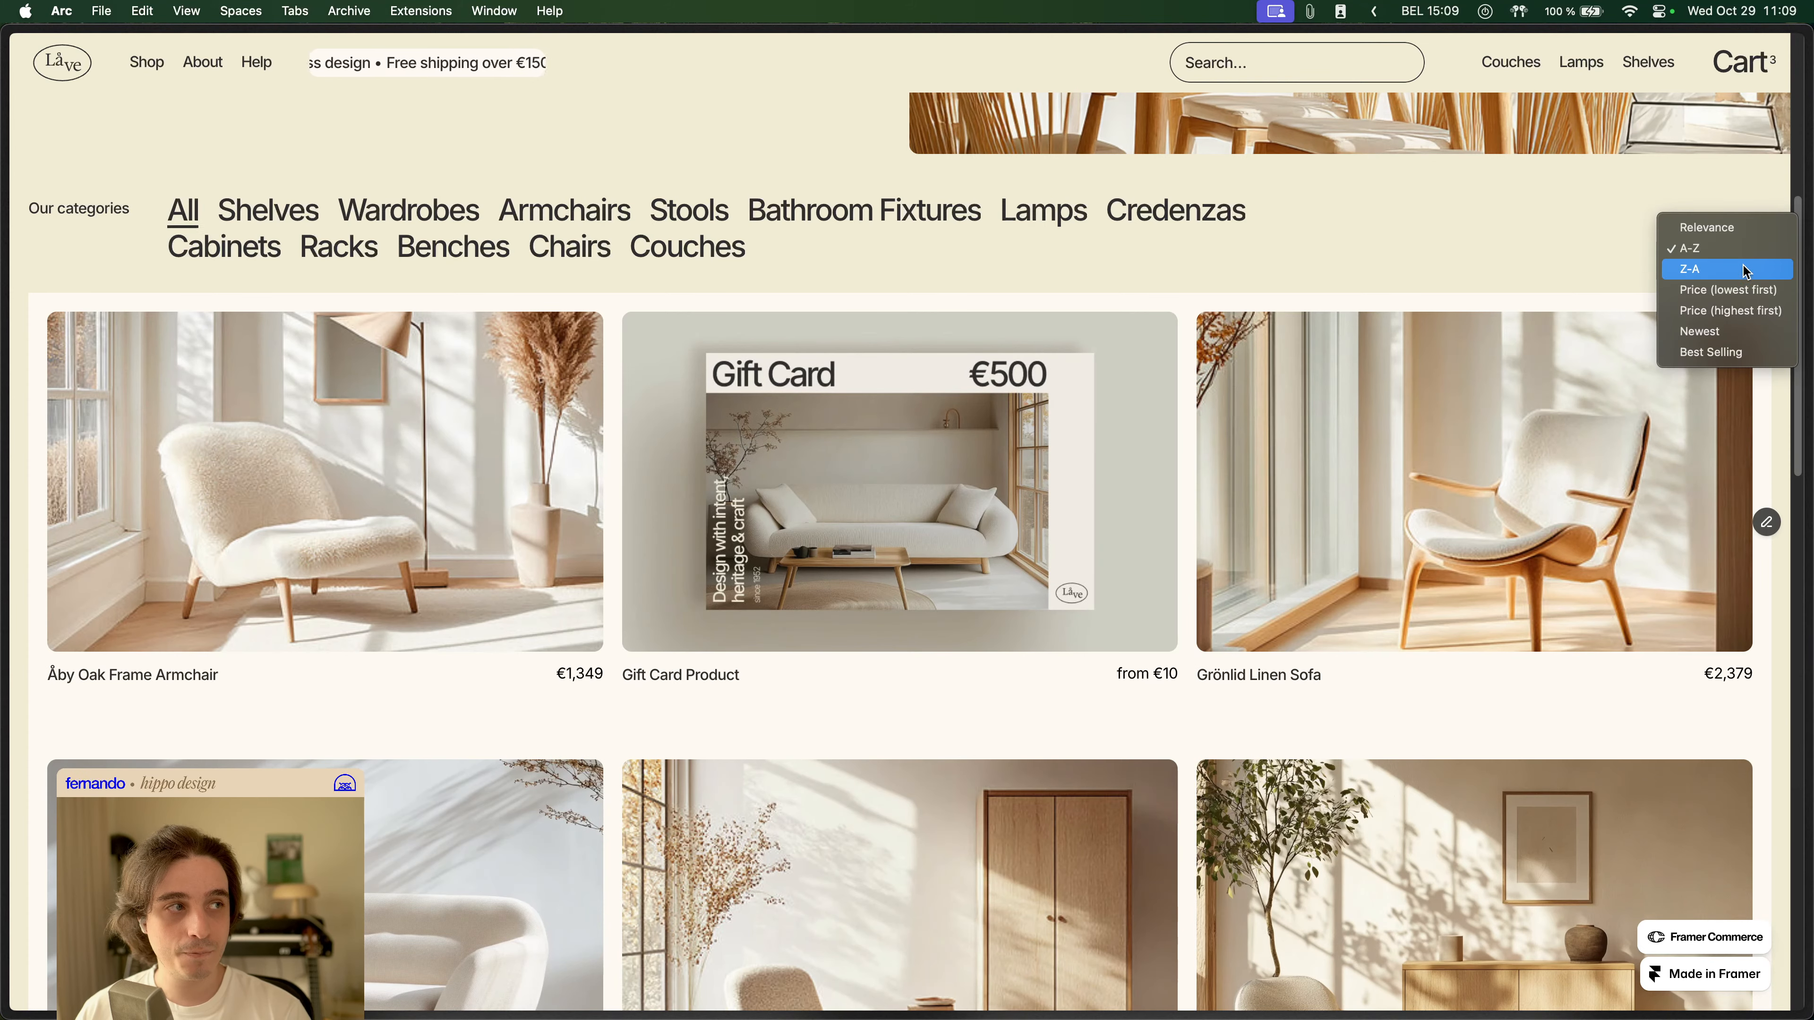
pyautogui.click(1742, 269)
pyautogui.click(1741, 251)
pyautogui.click(1742, 252)
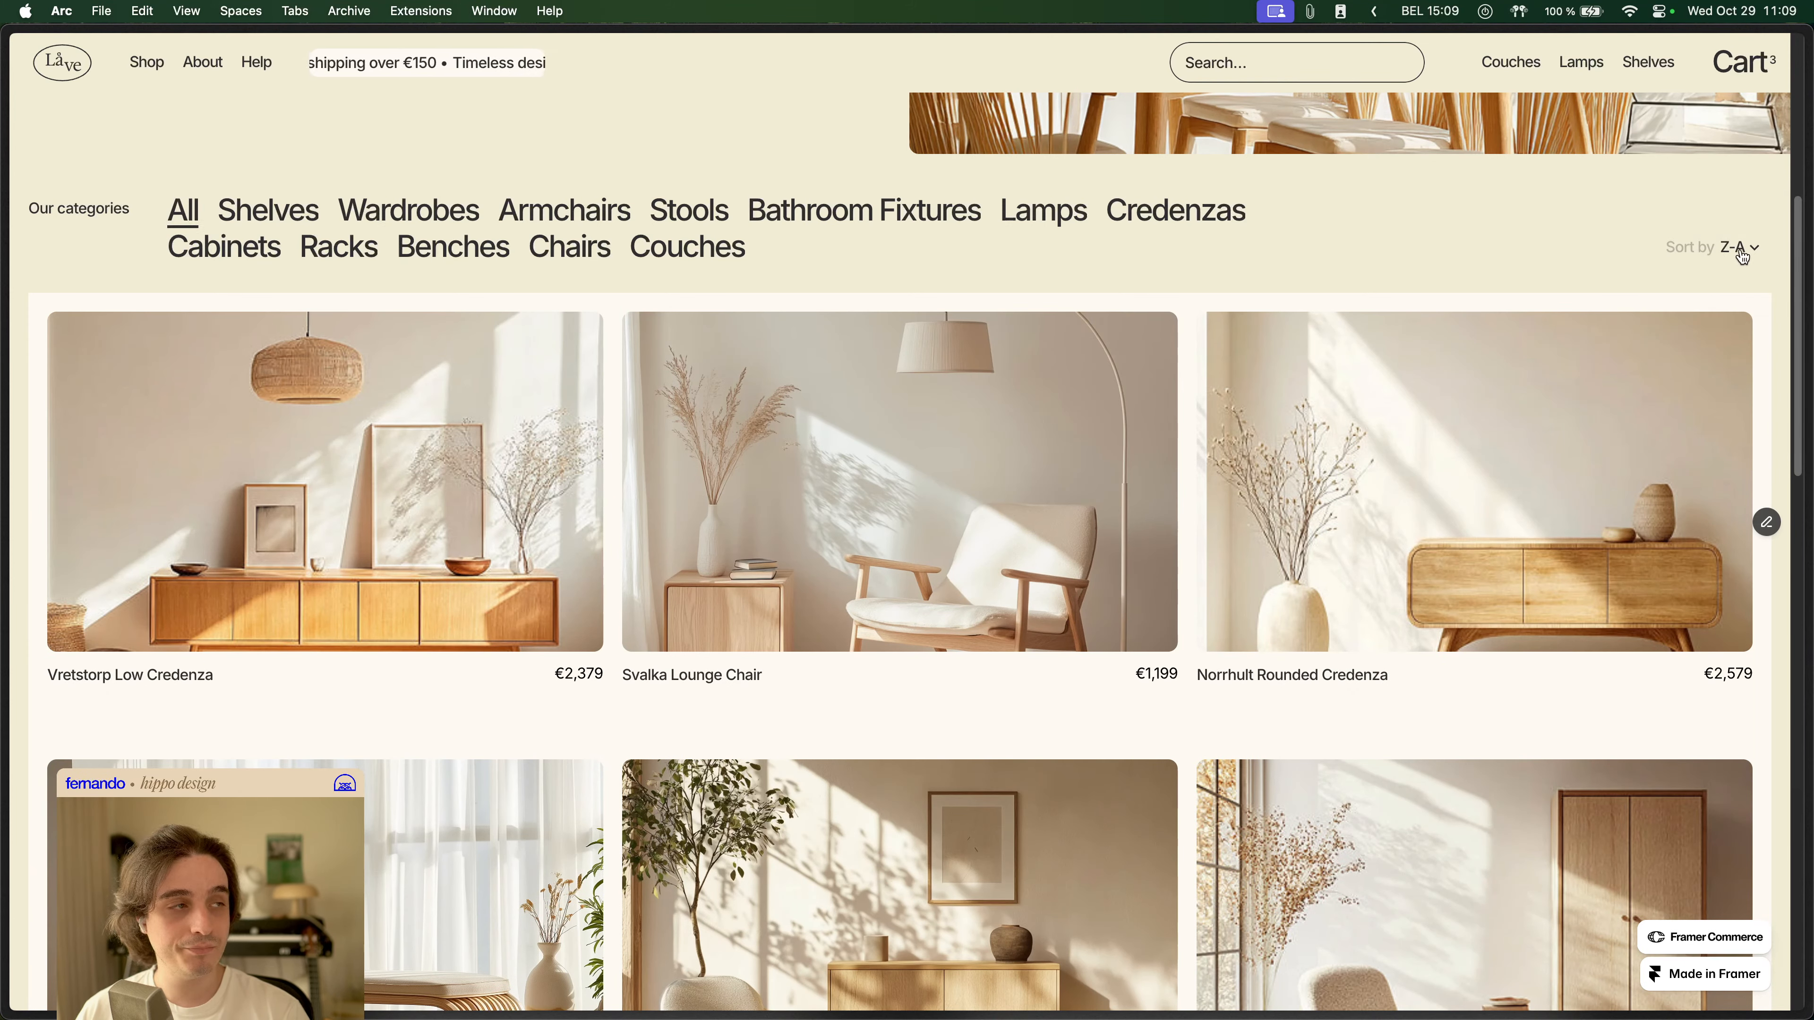
pyautogui.click(1743, 253)
pyautogui.click(1496, 249)
# Switch back to Framer and open the FC Catalog Sort component from the category page for editing.
pyautogui.press('super+Tab')
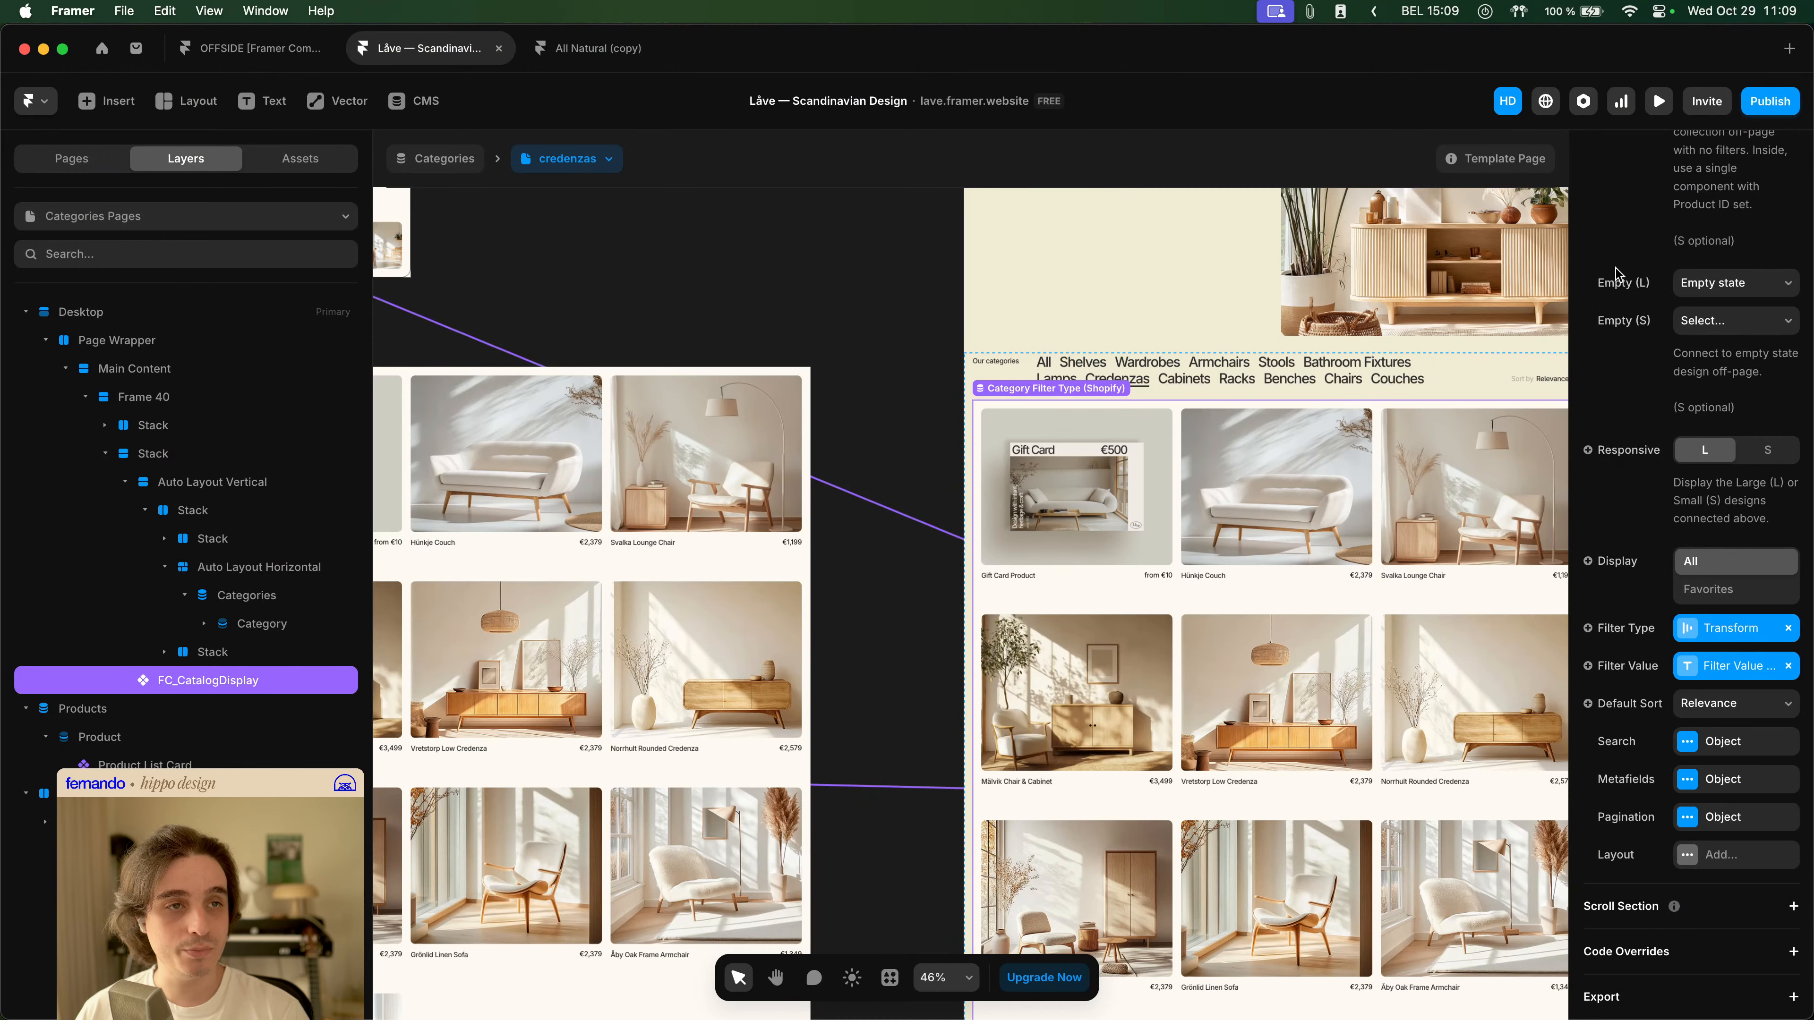
pyautogui.click(959, 404)
pyautogui.scroll(-3, 937, 399)
pyautogui.hscroll(4, 937, 398)
pyautogui.scroll(5, 1153, 391)
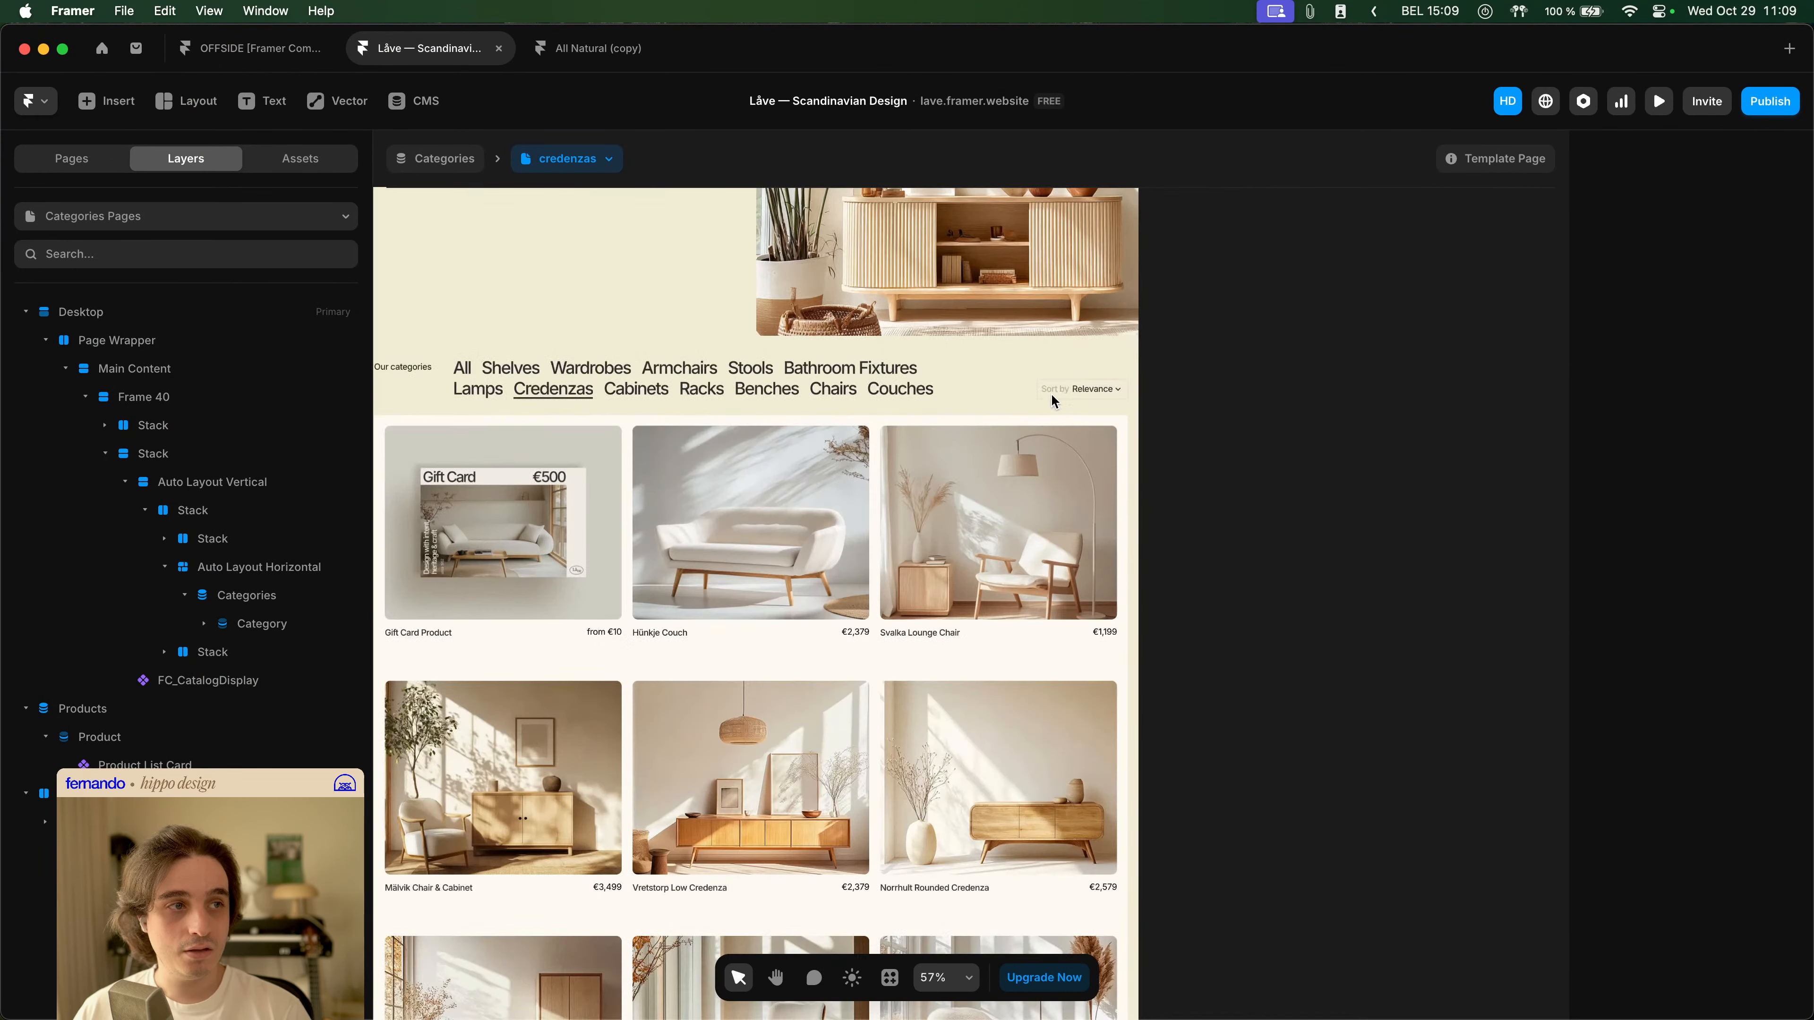
pyautogui.keyDown('super'); pyautogui.click(1066, 393); pyautogui.keyUp('super')
pyautogui.doubleClick(1066, 393)
pyautogui.click(764, 434)
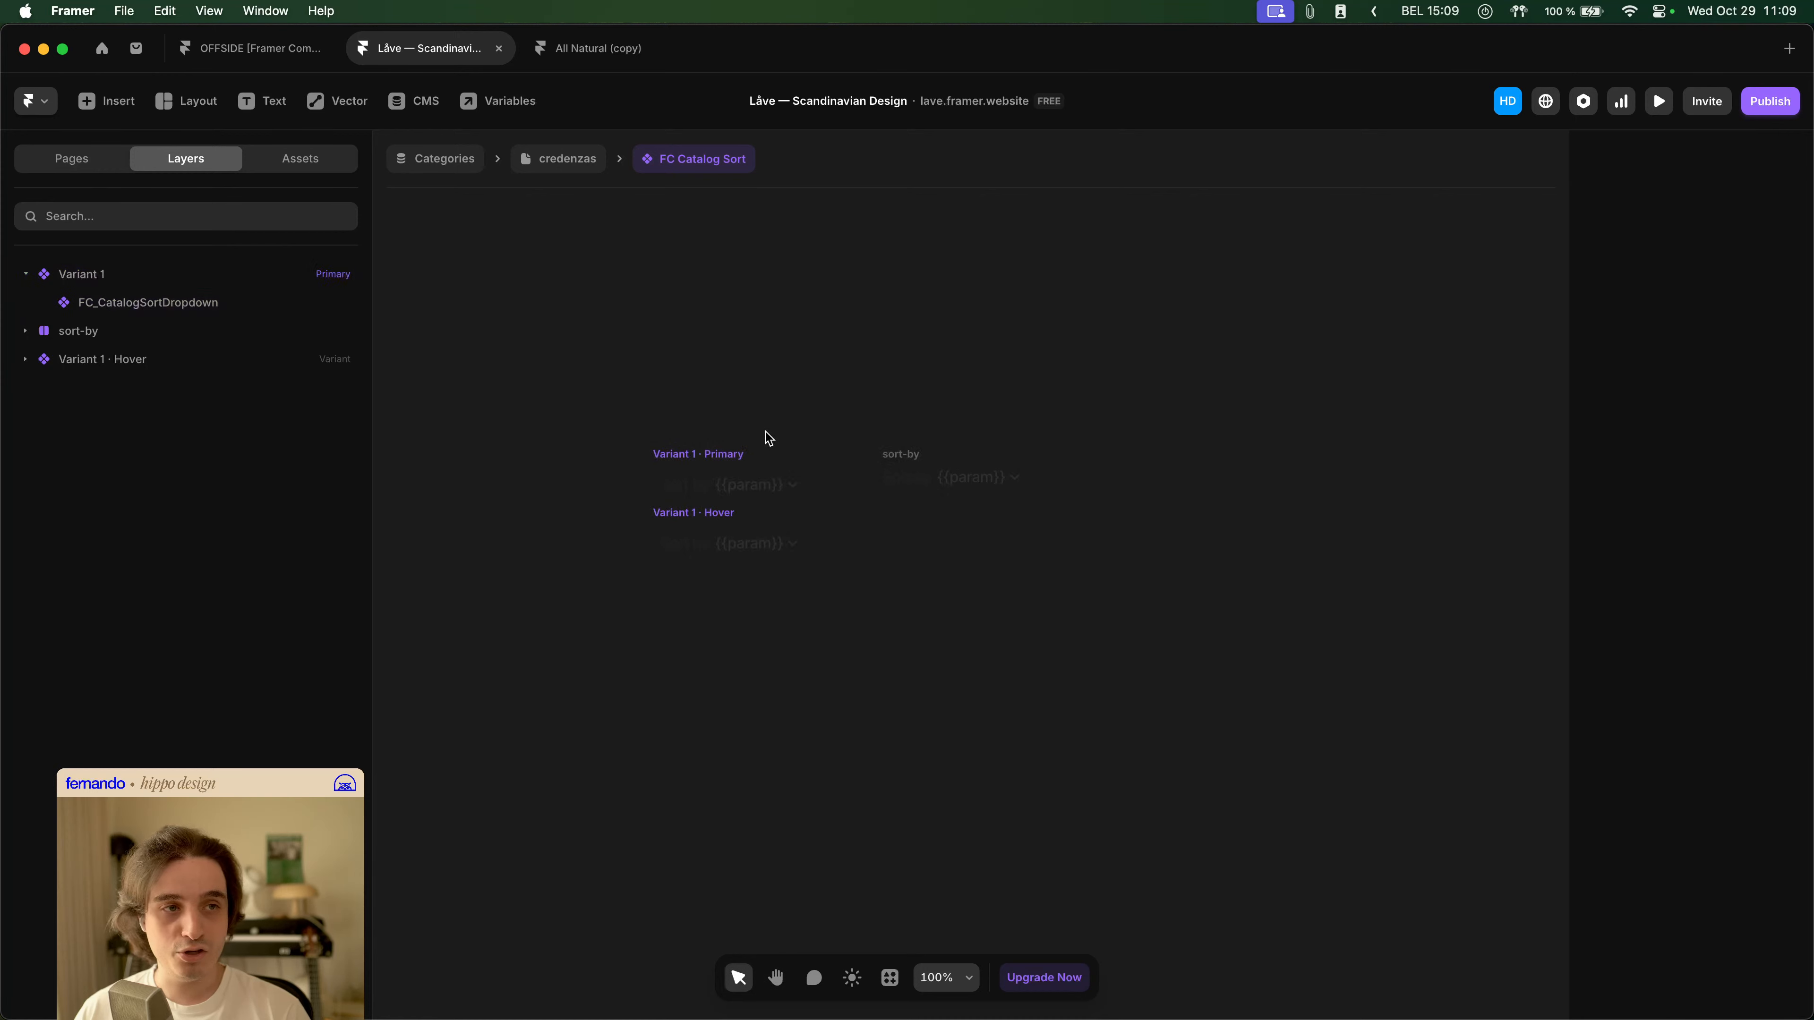
# Inspect the primary variant's FC_CatalogSortDropdown and the sort-by frame connected to it.
pyautogui.click(733, 513)
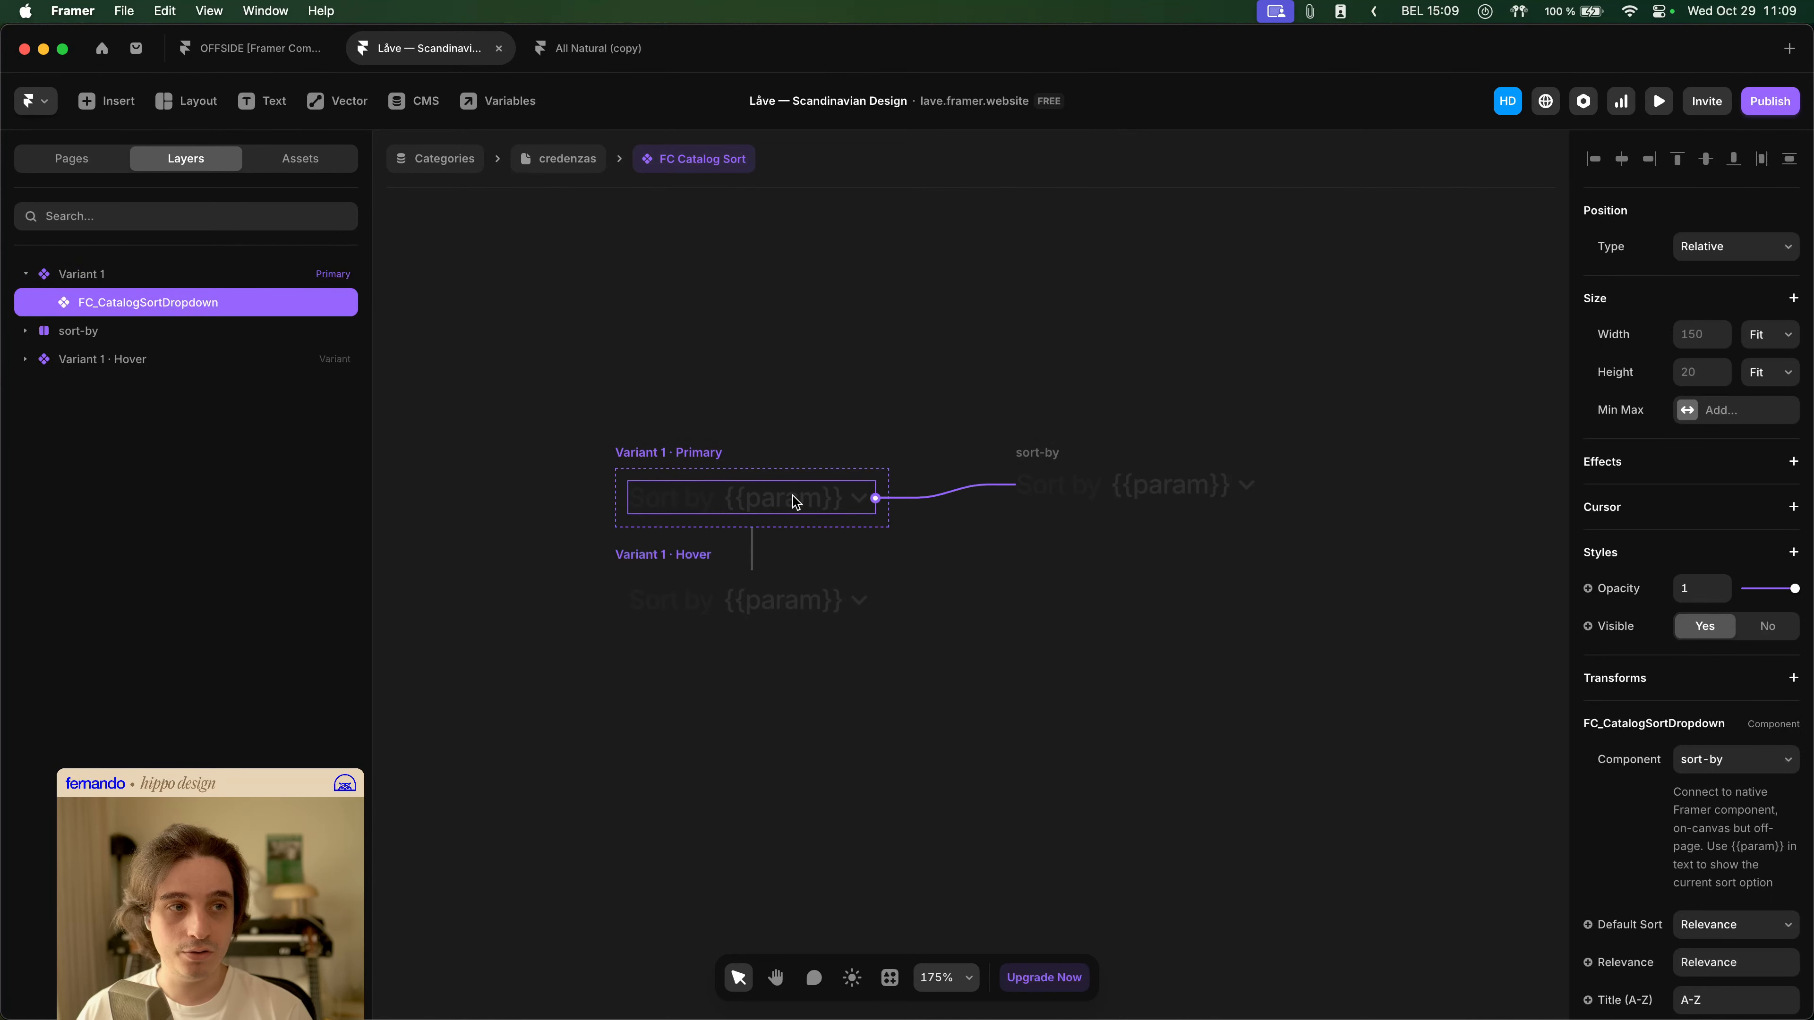
pyautogui.keyDown('super'); pyautogui.click(1088, 491); pyautogui.keyUp('super')
pyautogui.press('space')
pyautogui.moveTo(1097, 408); pyautogui.dragTo(764, 388)
pyautogui.click(722, 420)
pyautogui.scroll(2, 711, 437)
pyautogui.click(709, 436)
pyautogui.keyDown('super'); pyautogui.click(749, 477); pyautogui.keyUp('super')
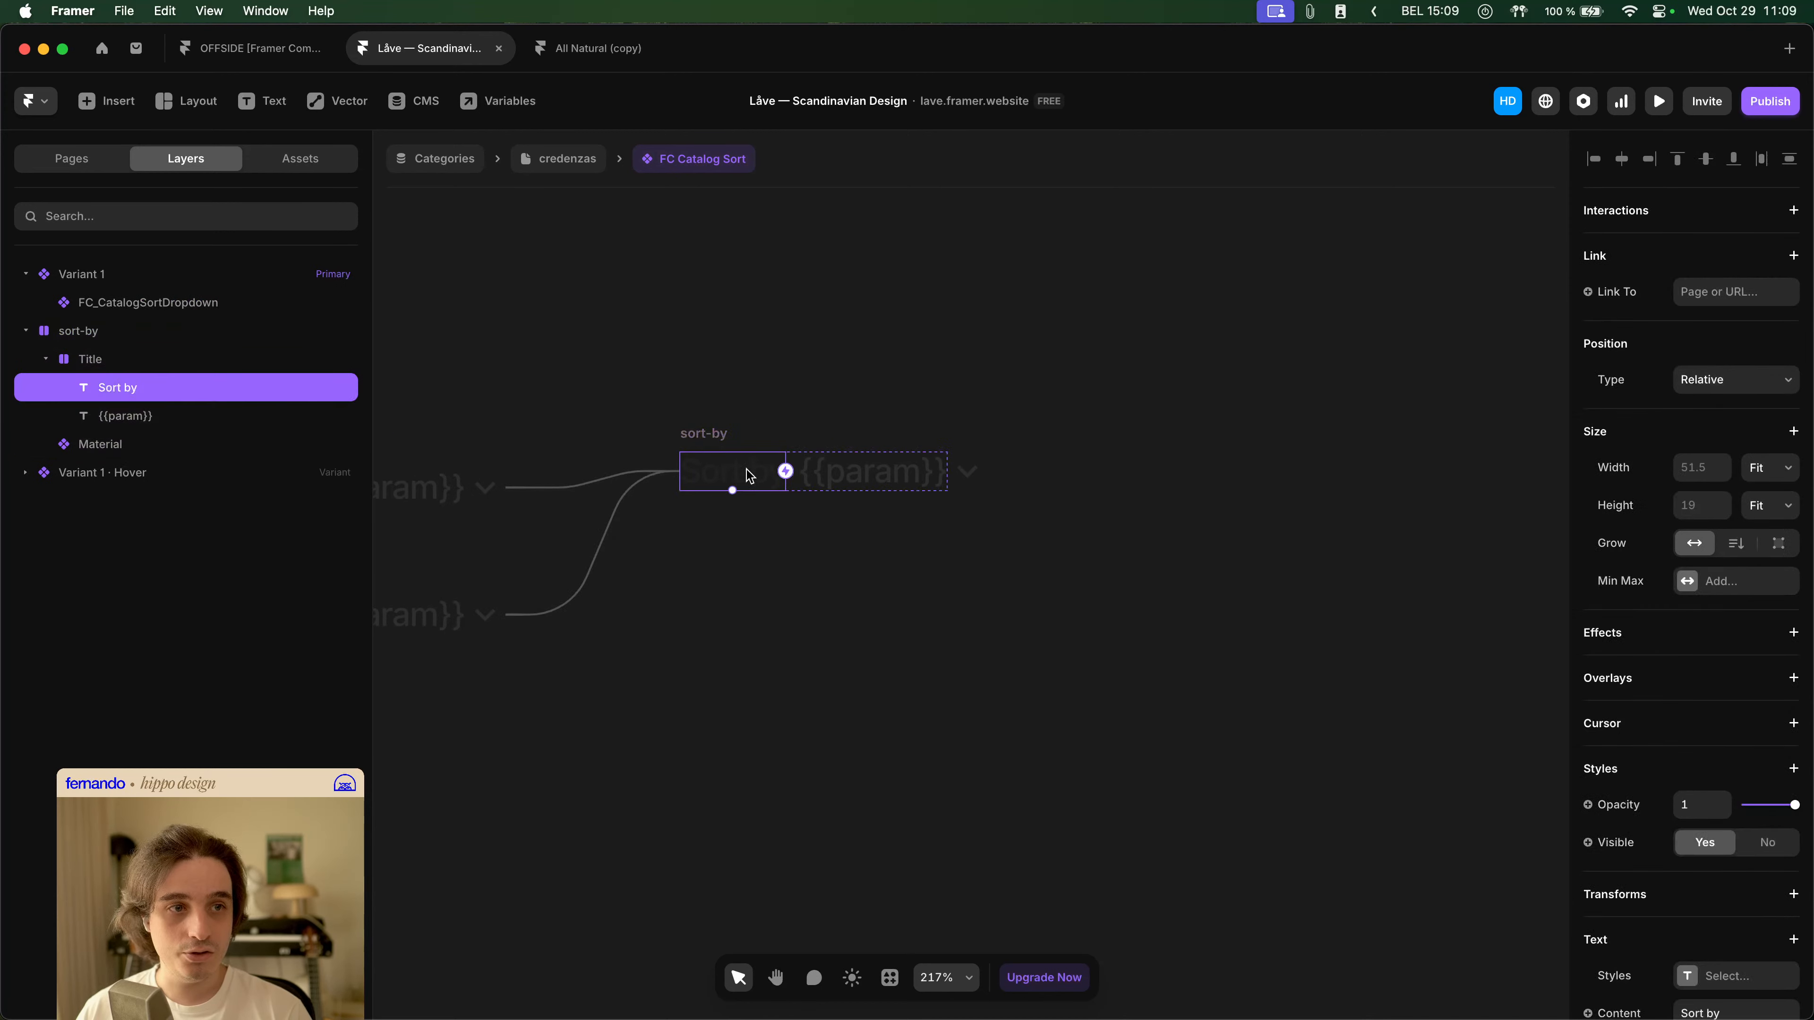
pyautogui.click(716, 434)
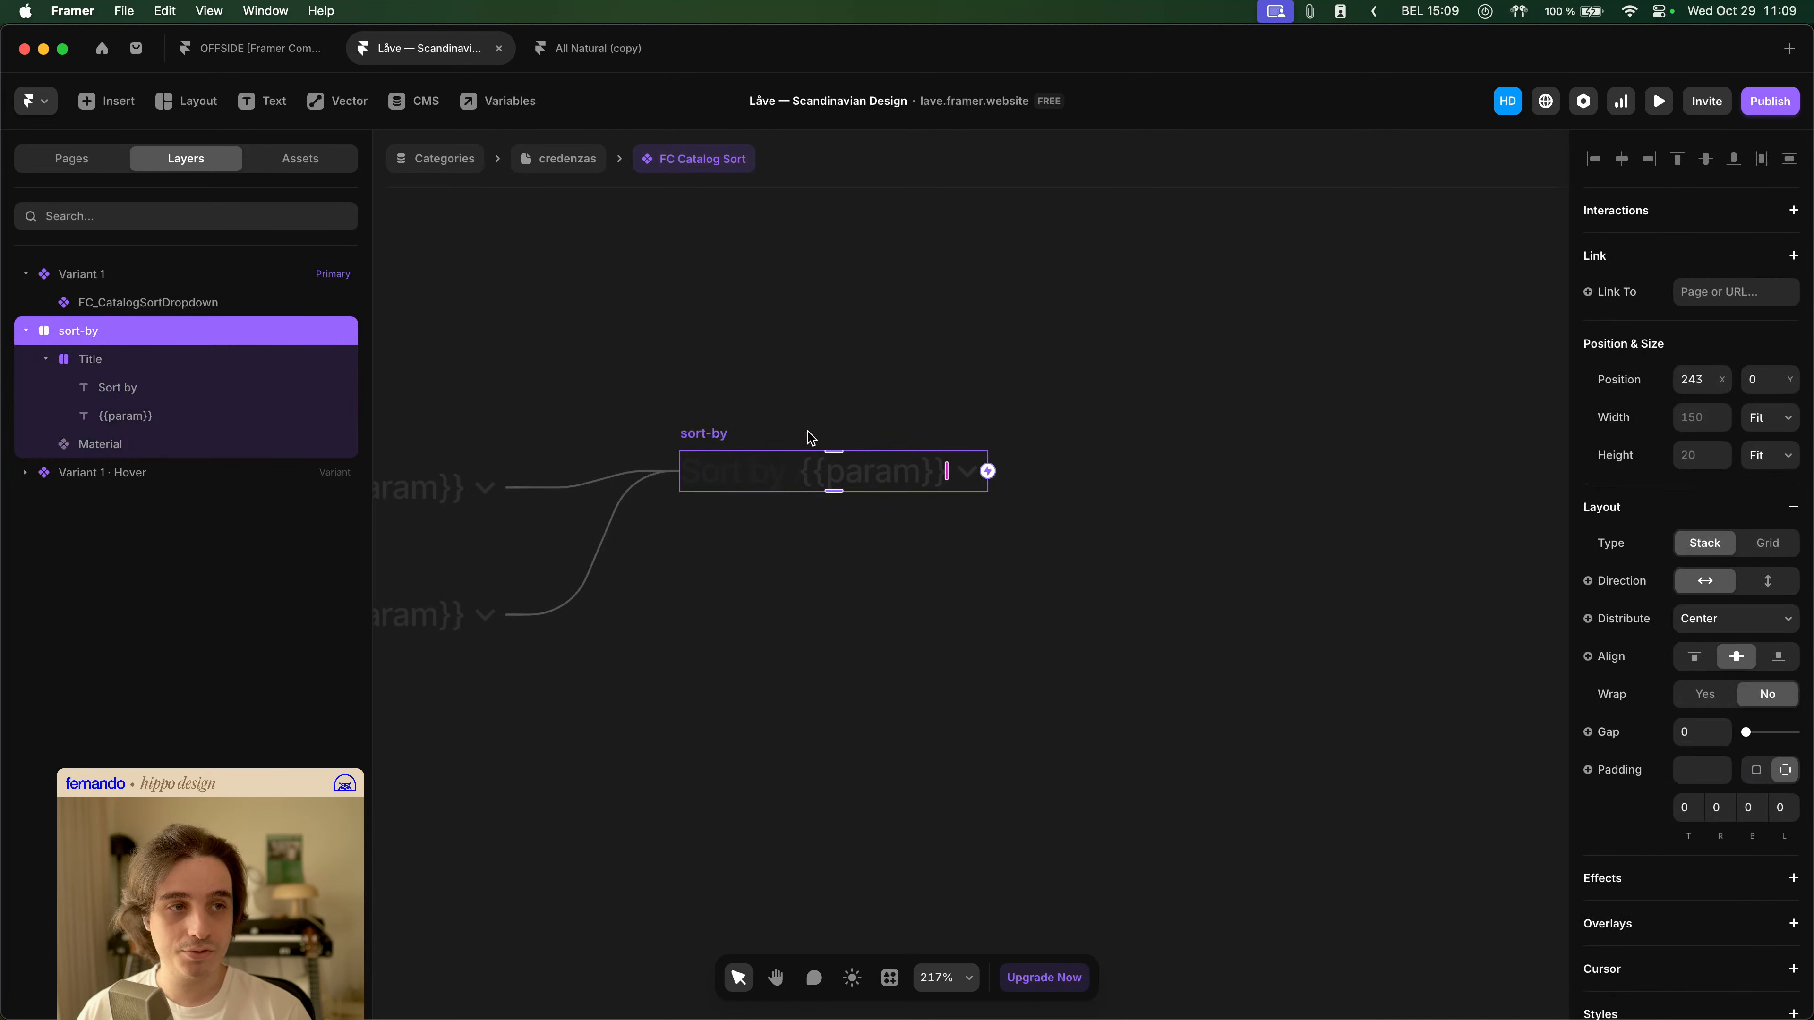
# Inspect the Sort by and {{param}} text layers in the sort-by frame, including the {{param}} text styling.
pyautogui.press('space')
pyautogui.moveTo(810, 433); pyautogui.dragTo(926, 426)
pyautogui.press('space')
pyautogui.moveTo(503, 454); pyautogui.dragTo(765, 493)
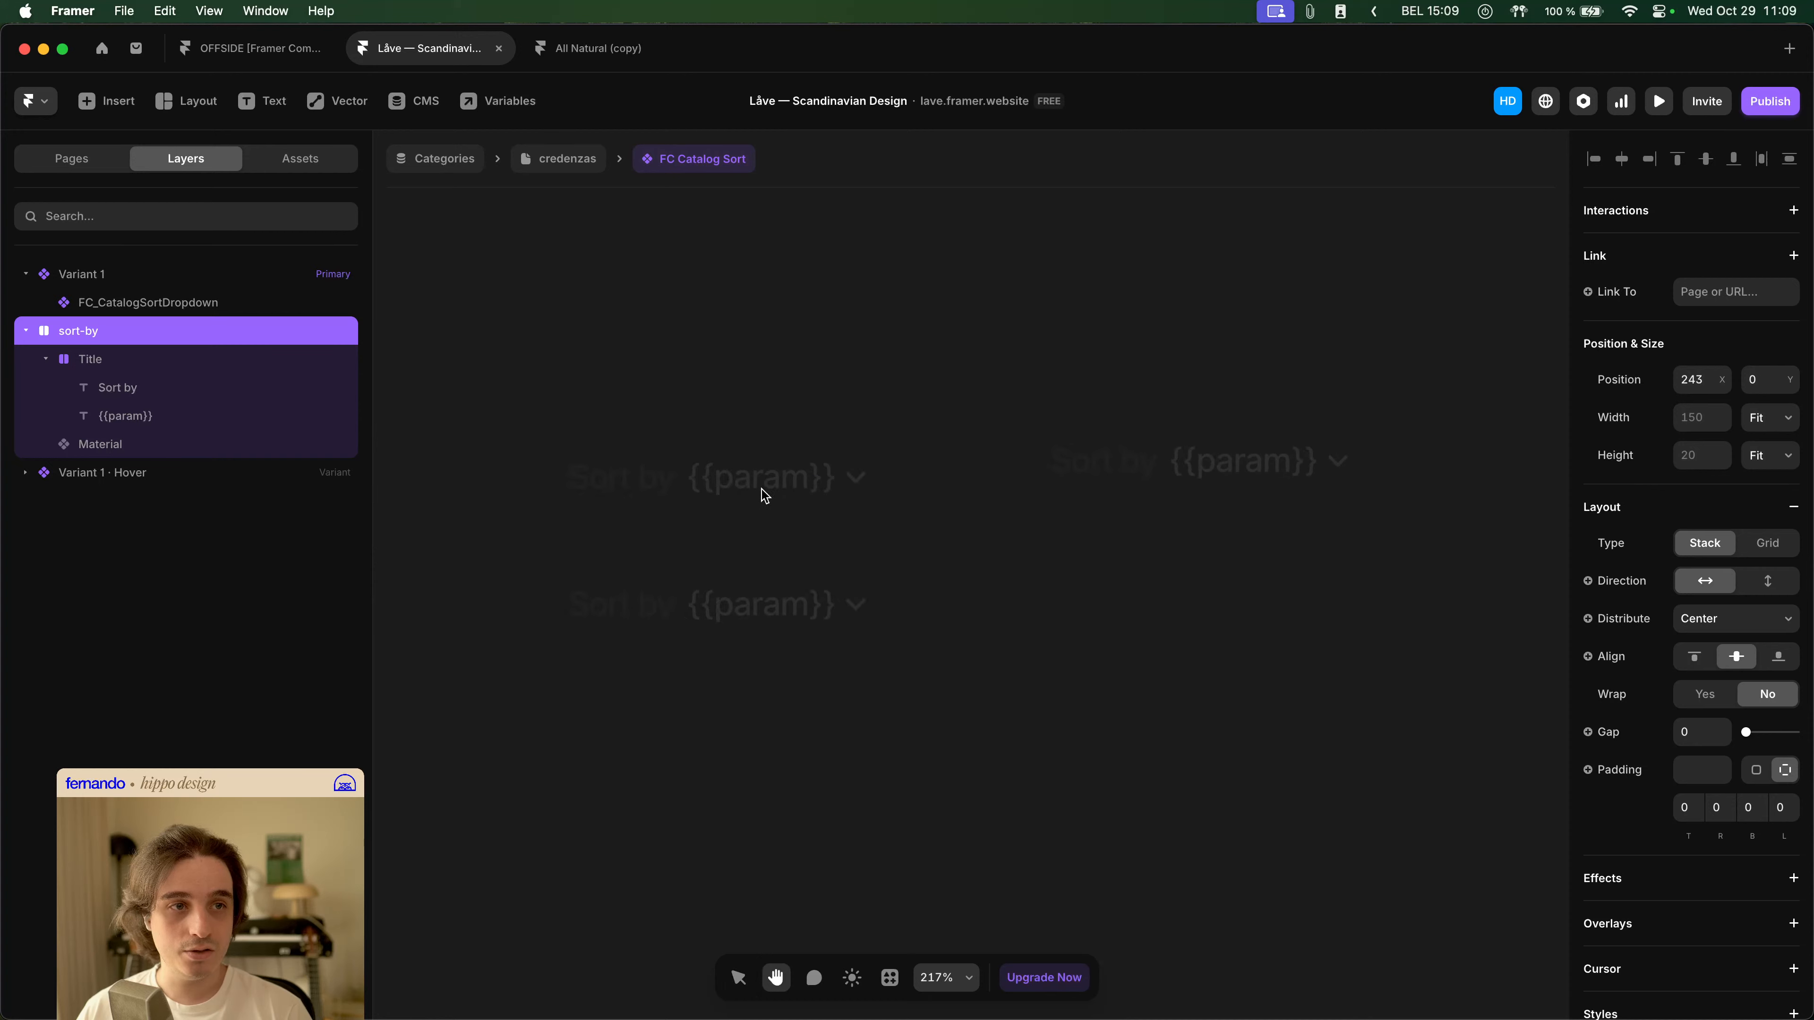
pyautogui.press('space')
pyautogui.moveTo(1126, 392); pyautogui.dragTo(935, 457)
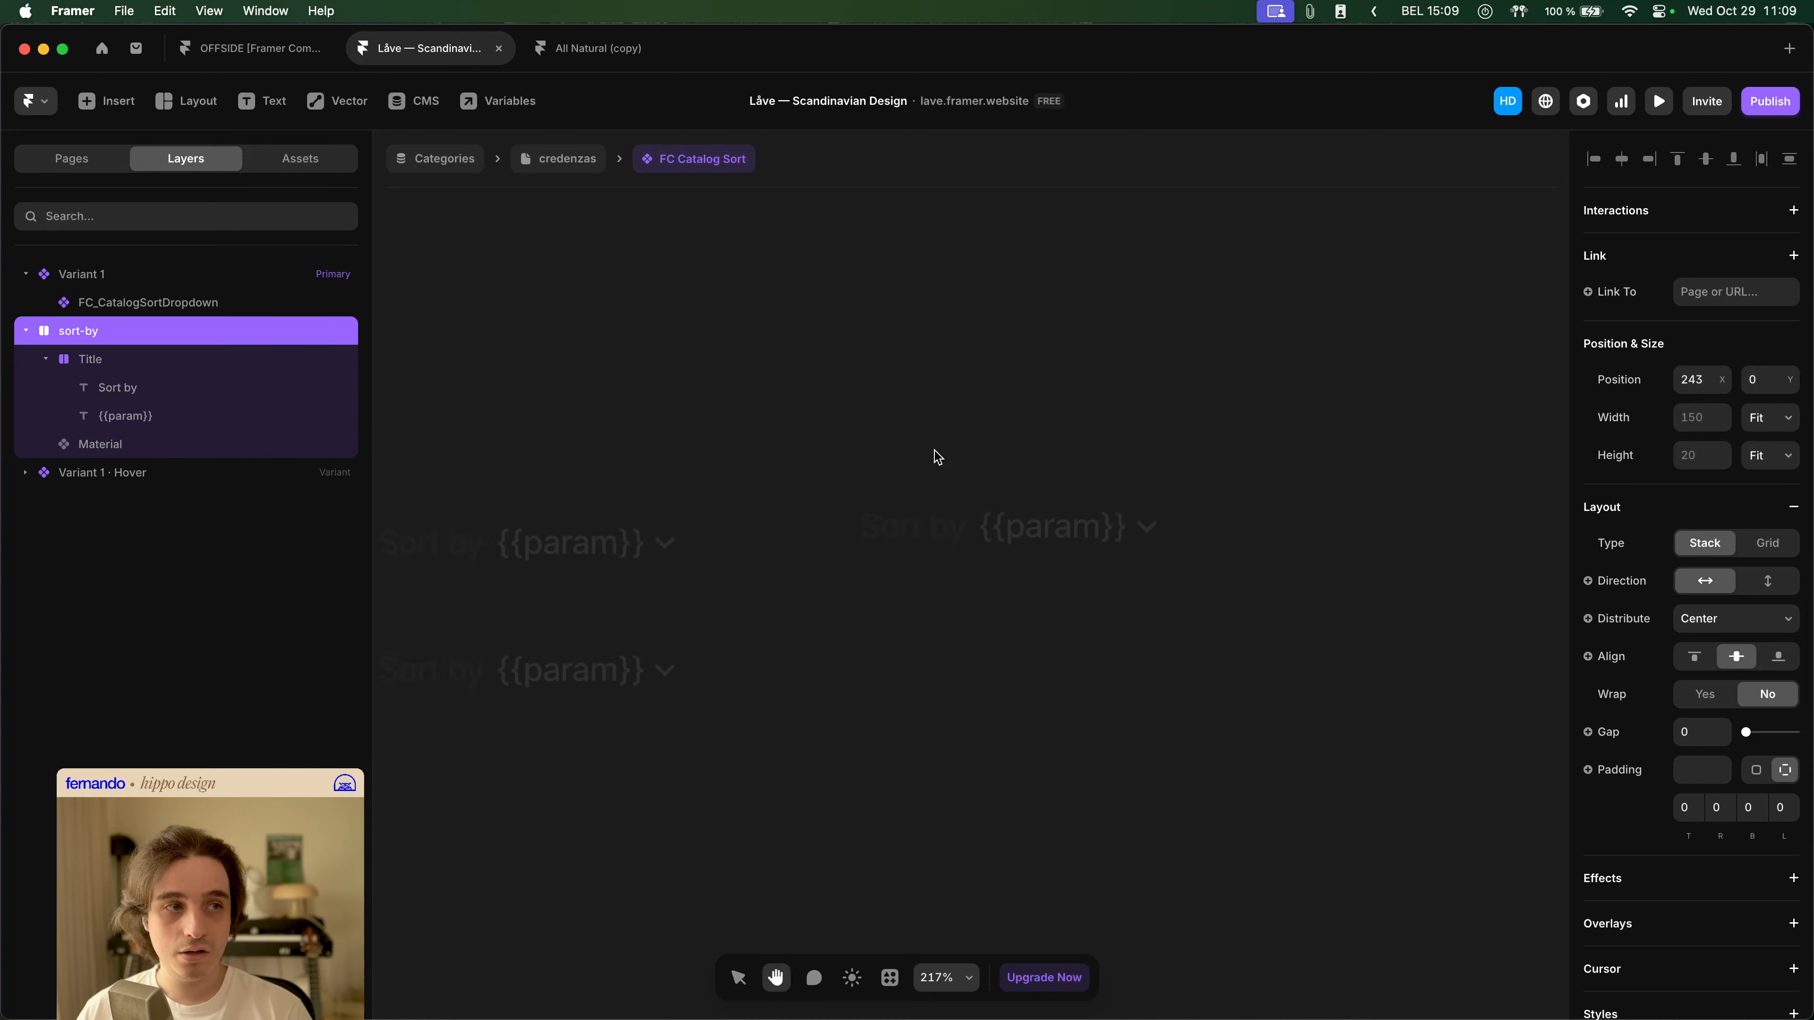
pyautogui.keyDown('super'); pyautogui.click(1069, 533); pyautogui.keyUp('super')
pyautogui.keyDown('super'); pyautogui.click(918, 530); pyautogui.keyUp('super')
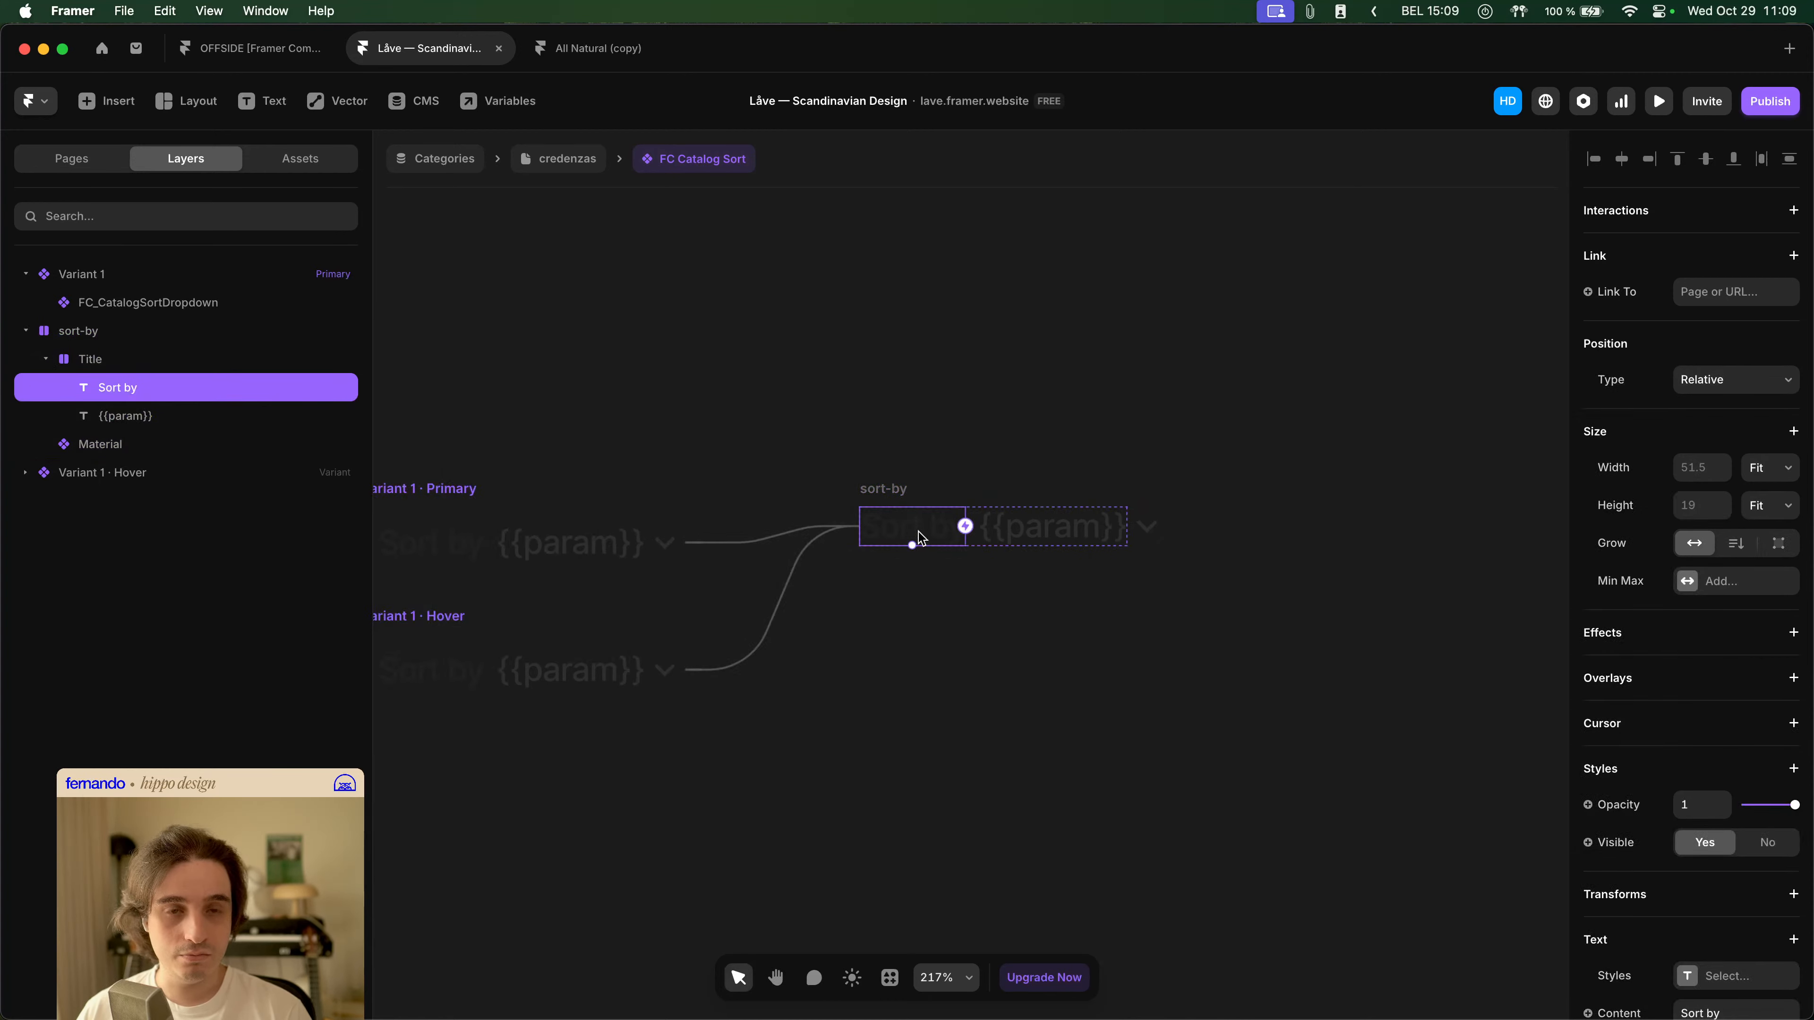
pyautogui.keyDown('super'); pyautogui.click(1045, 533); pyautogui.keyUp('super')
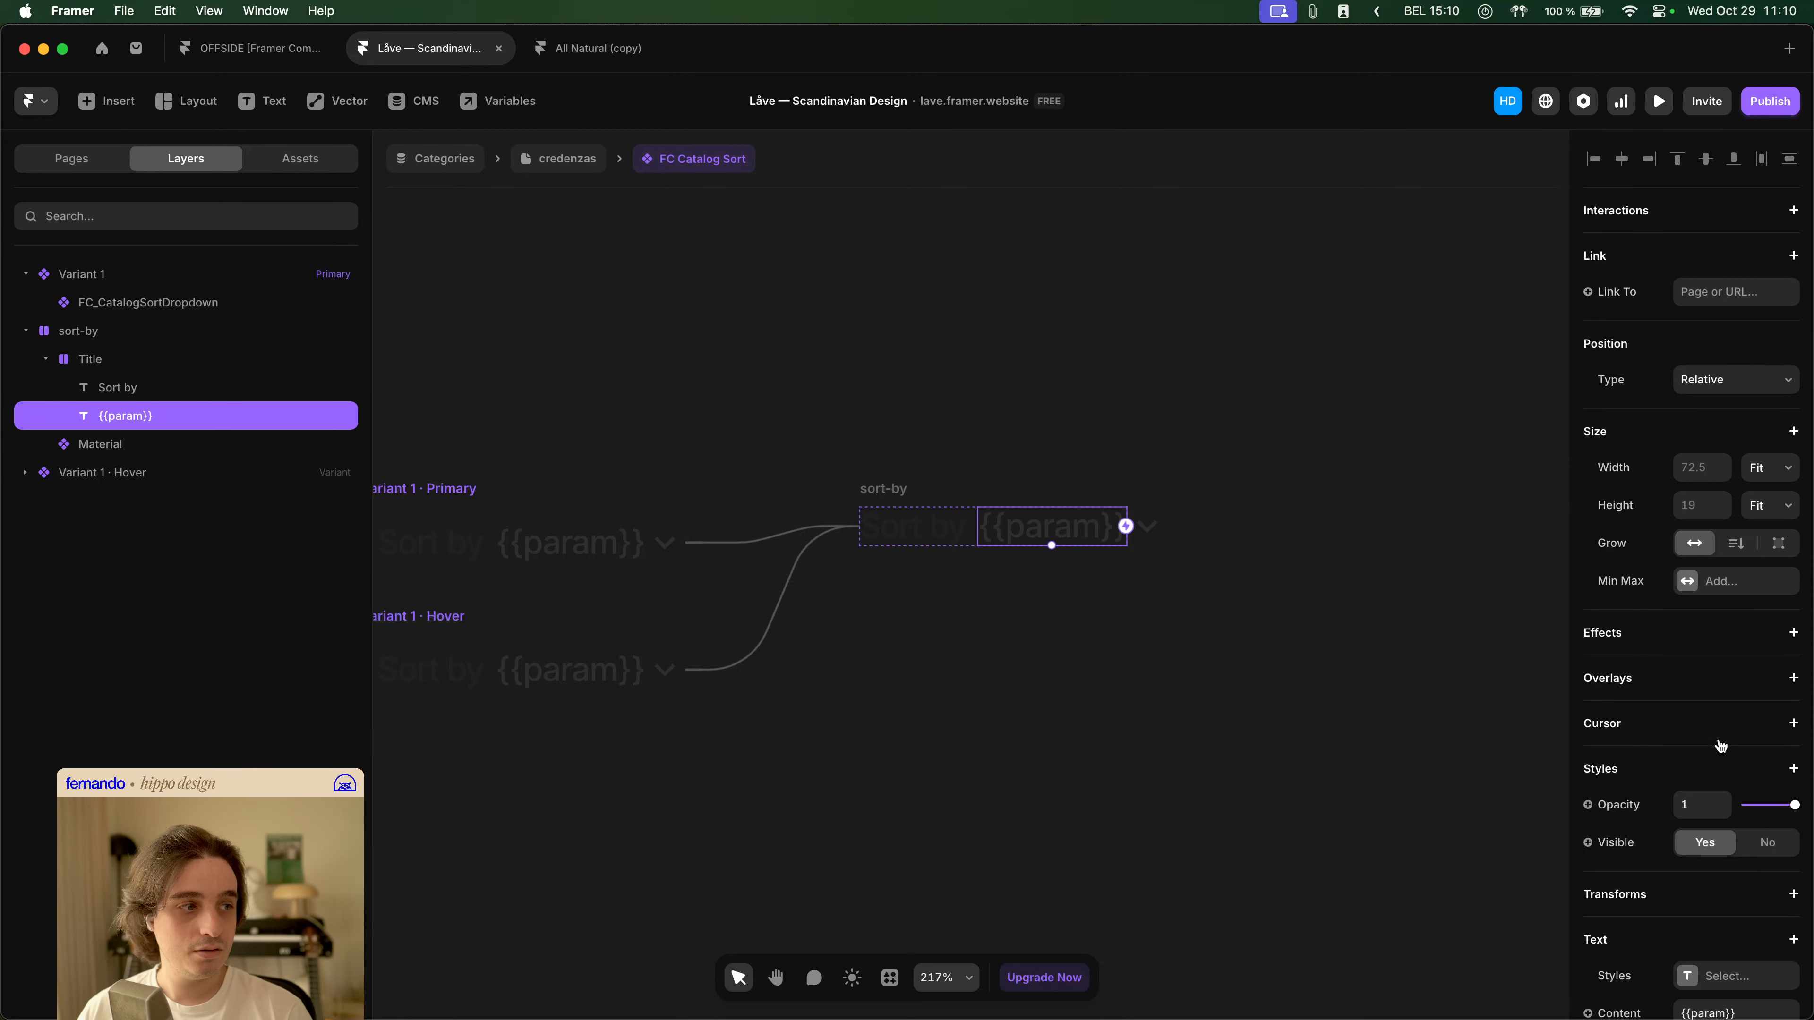
pyautogui.scroll(-8, 1720, 746)
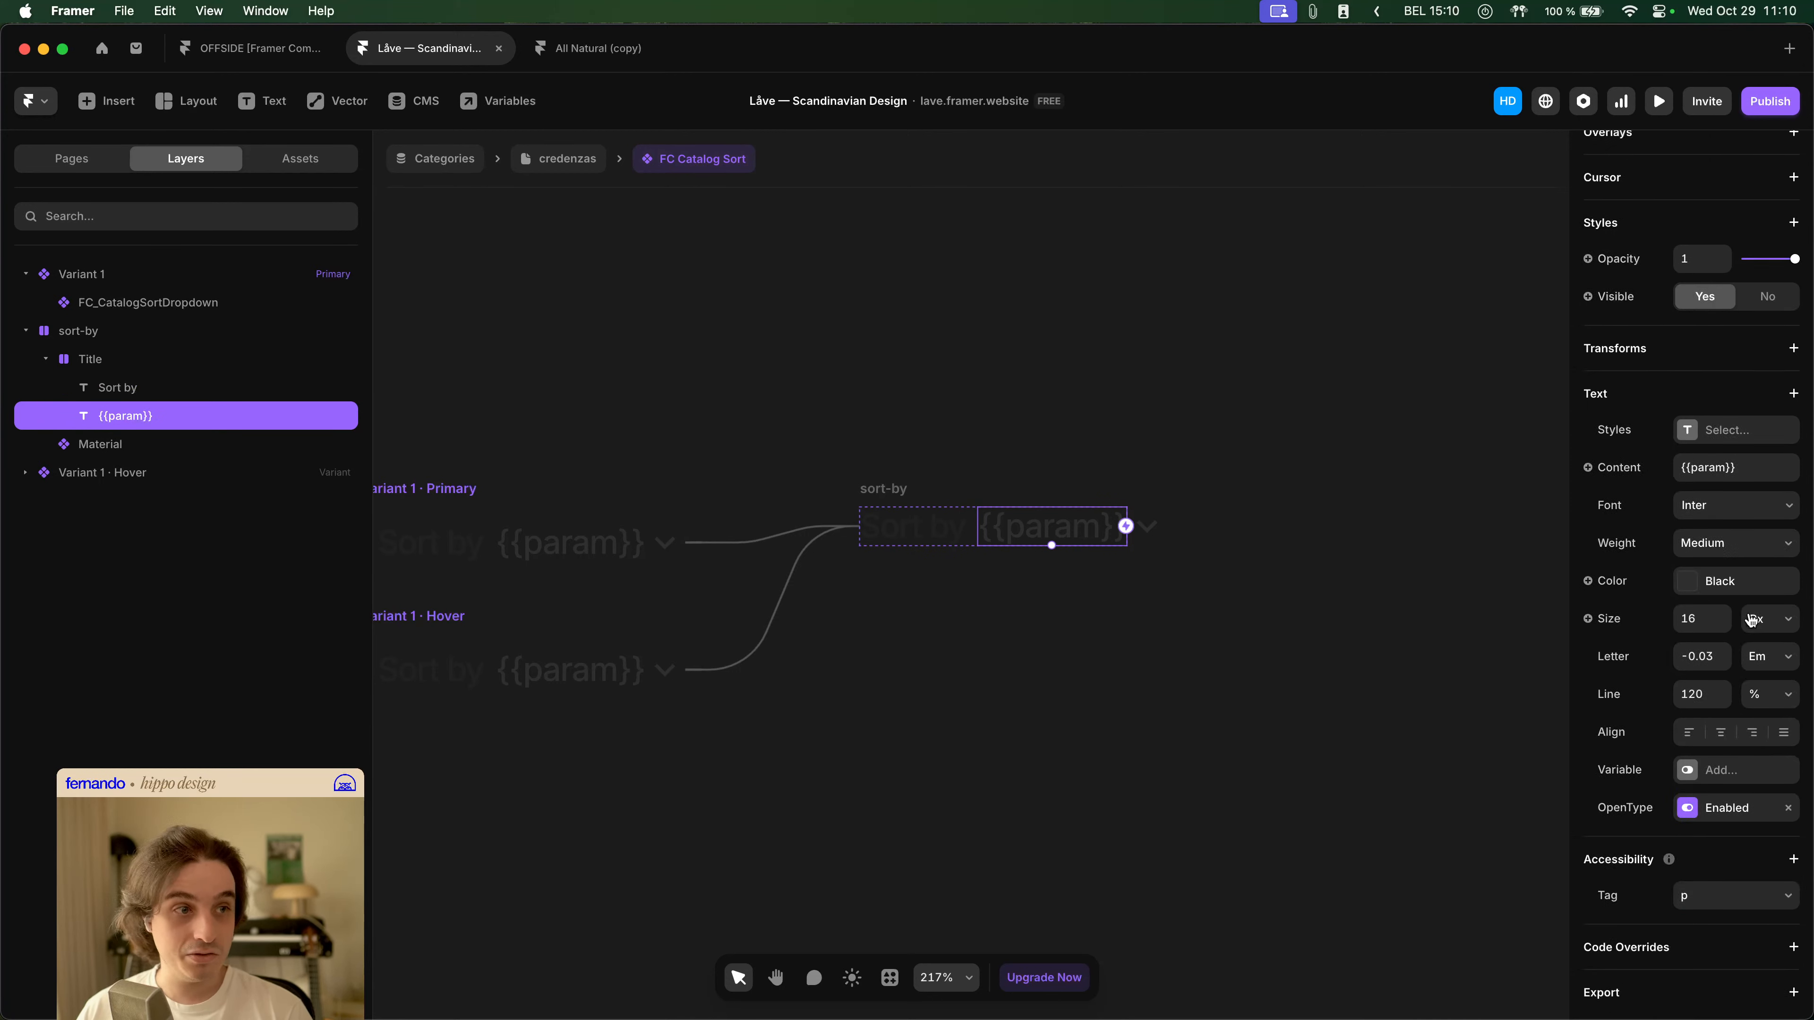
# Return to the credenzas page and reopen its FC Catalog Sort component.
pyautogui.click(1167, 458)
pyautogui.press('space')
pyautogui.moveTo(788, 382); pyautogui.dragTo(860, 401)
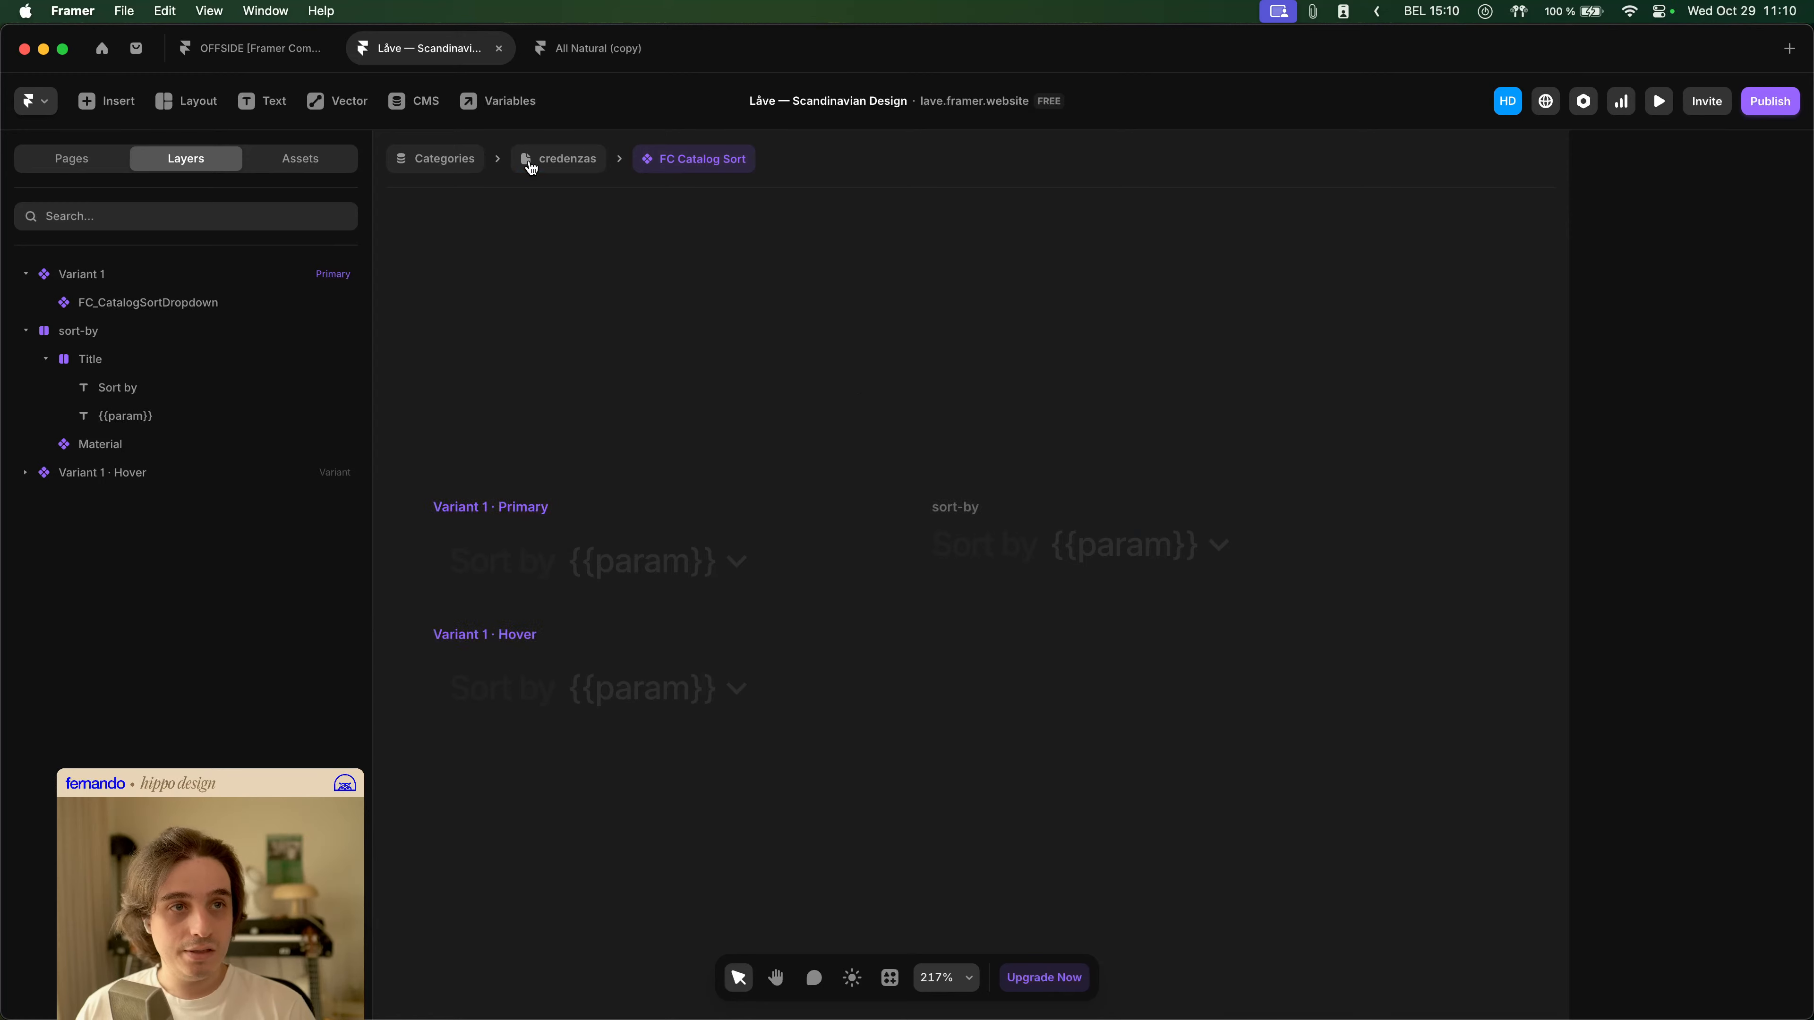
pyautogui.click(530, 166)
pyautogui.click(1297, 395)
pyautogui.press('space')
pyautogui.moveTo(1101, 401); pyautogui.dragTo(1254, 457)
pyautogui.doubleClick(1214, 445)
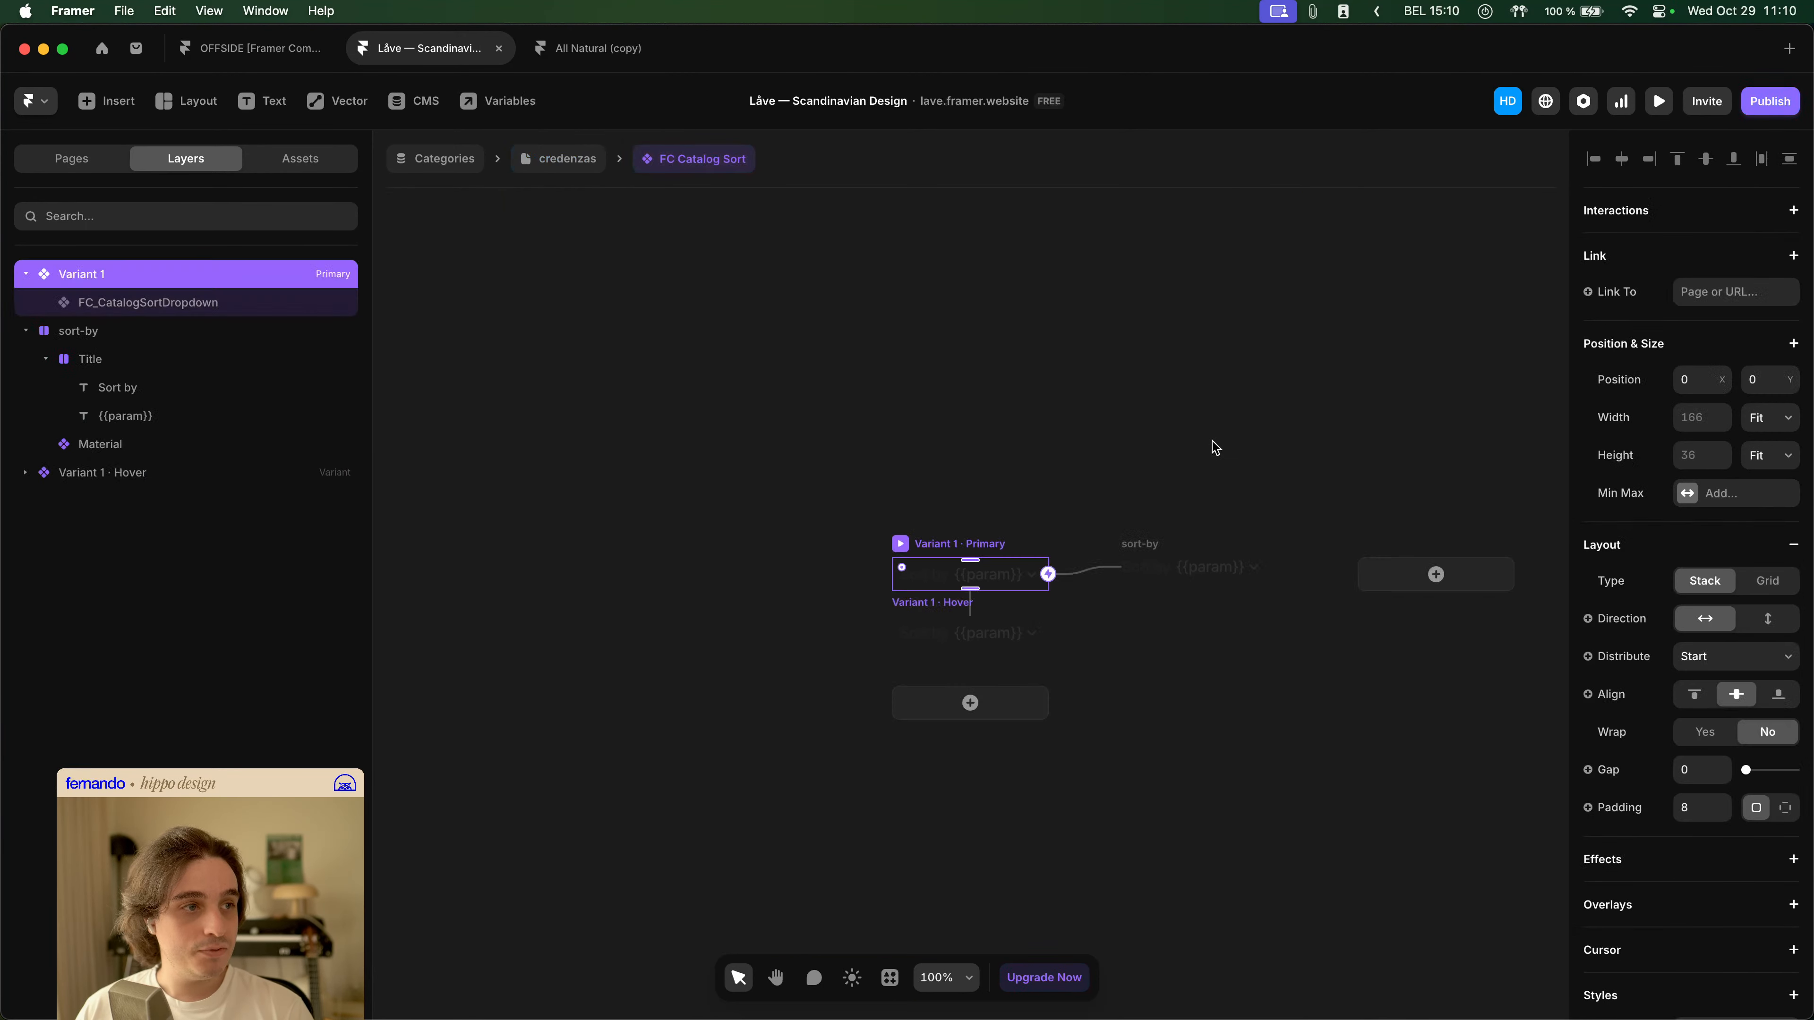
# Inspect the hover variant's FC_CatalogSortDropdown and the text properties of the Sort by label.
pyautogui.click(928, 640)
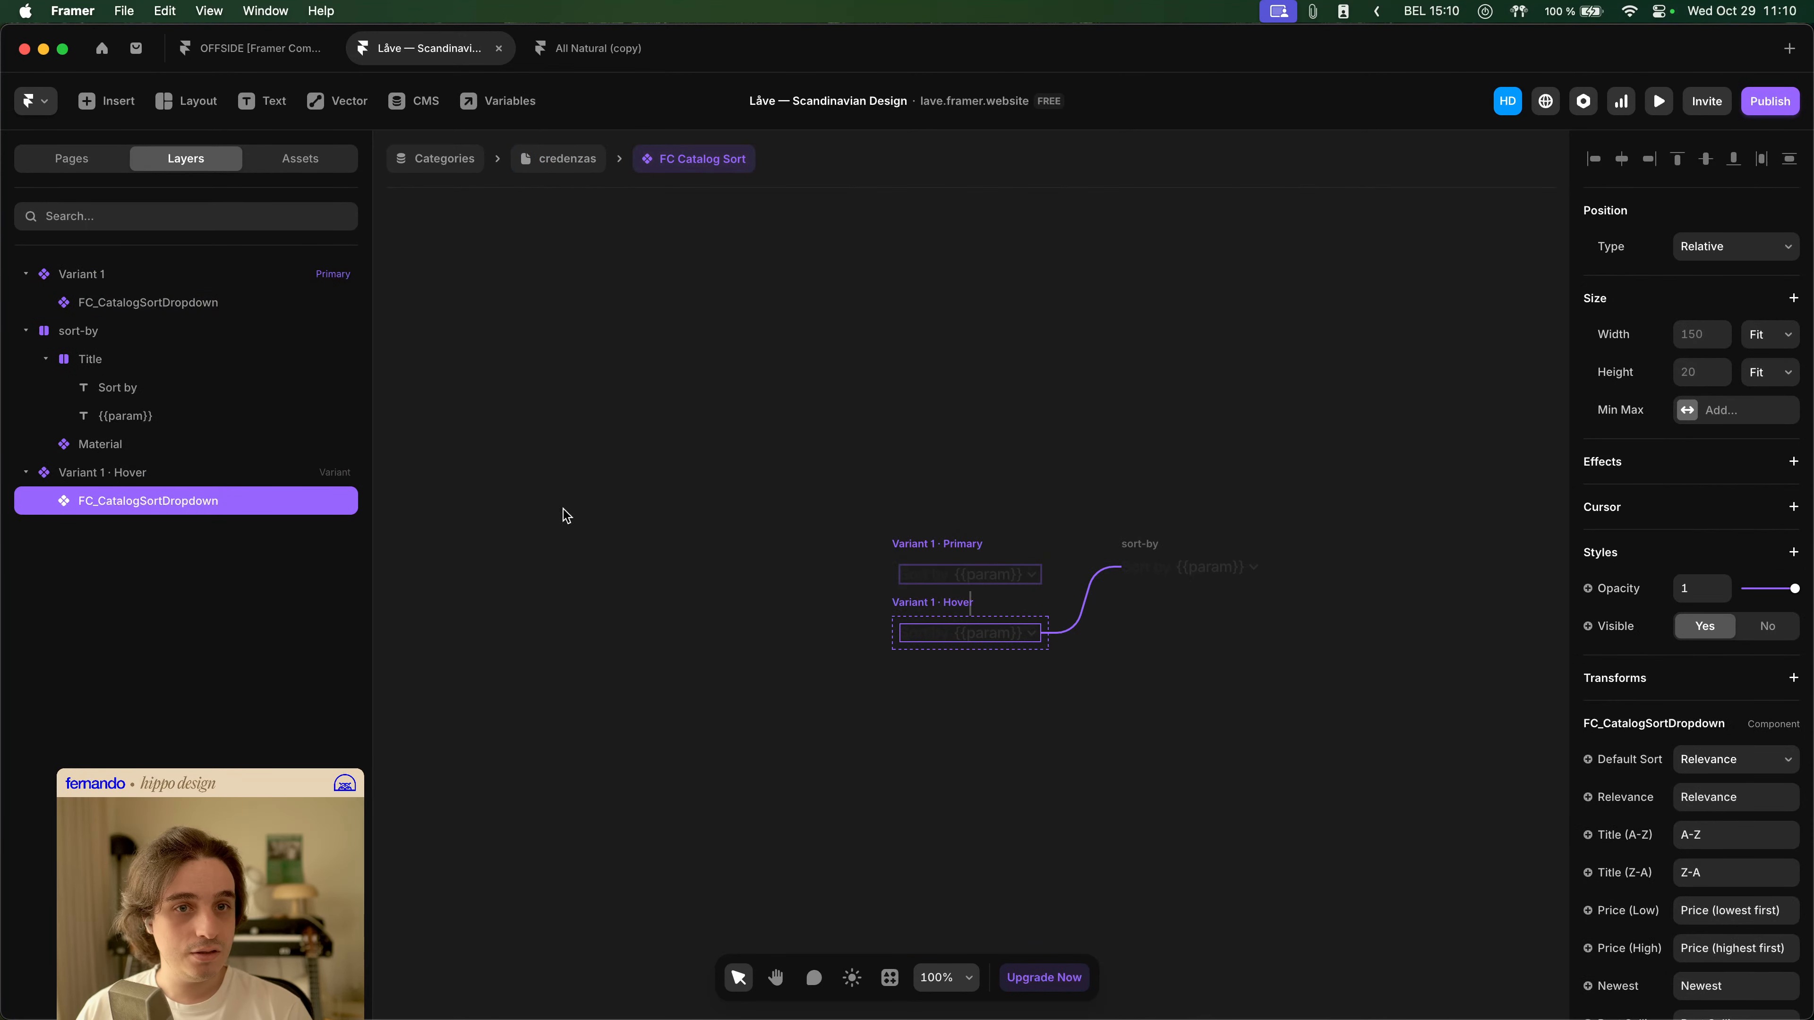
pyautogui.click(1164, 570)
pyautogui.scroll(-5, 1675, 643)
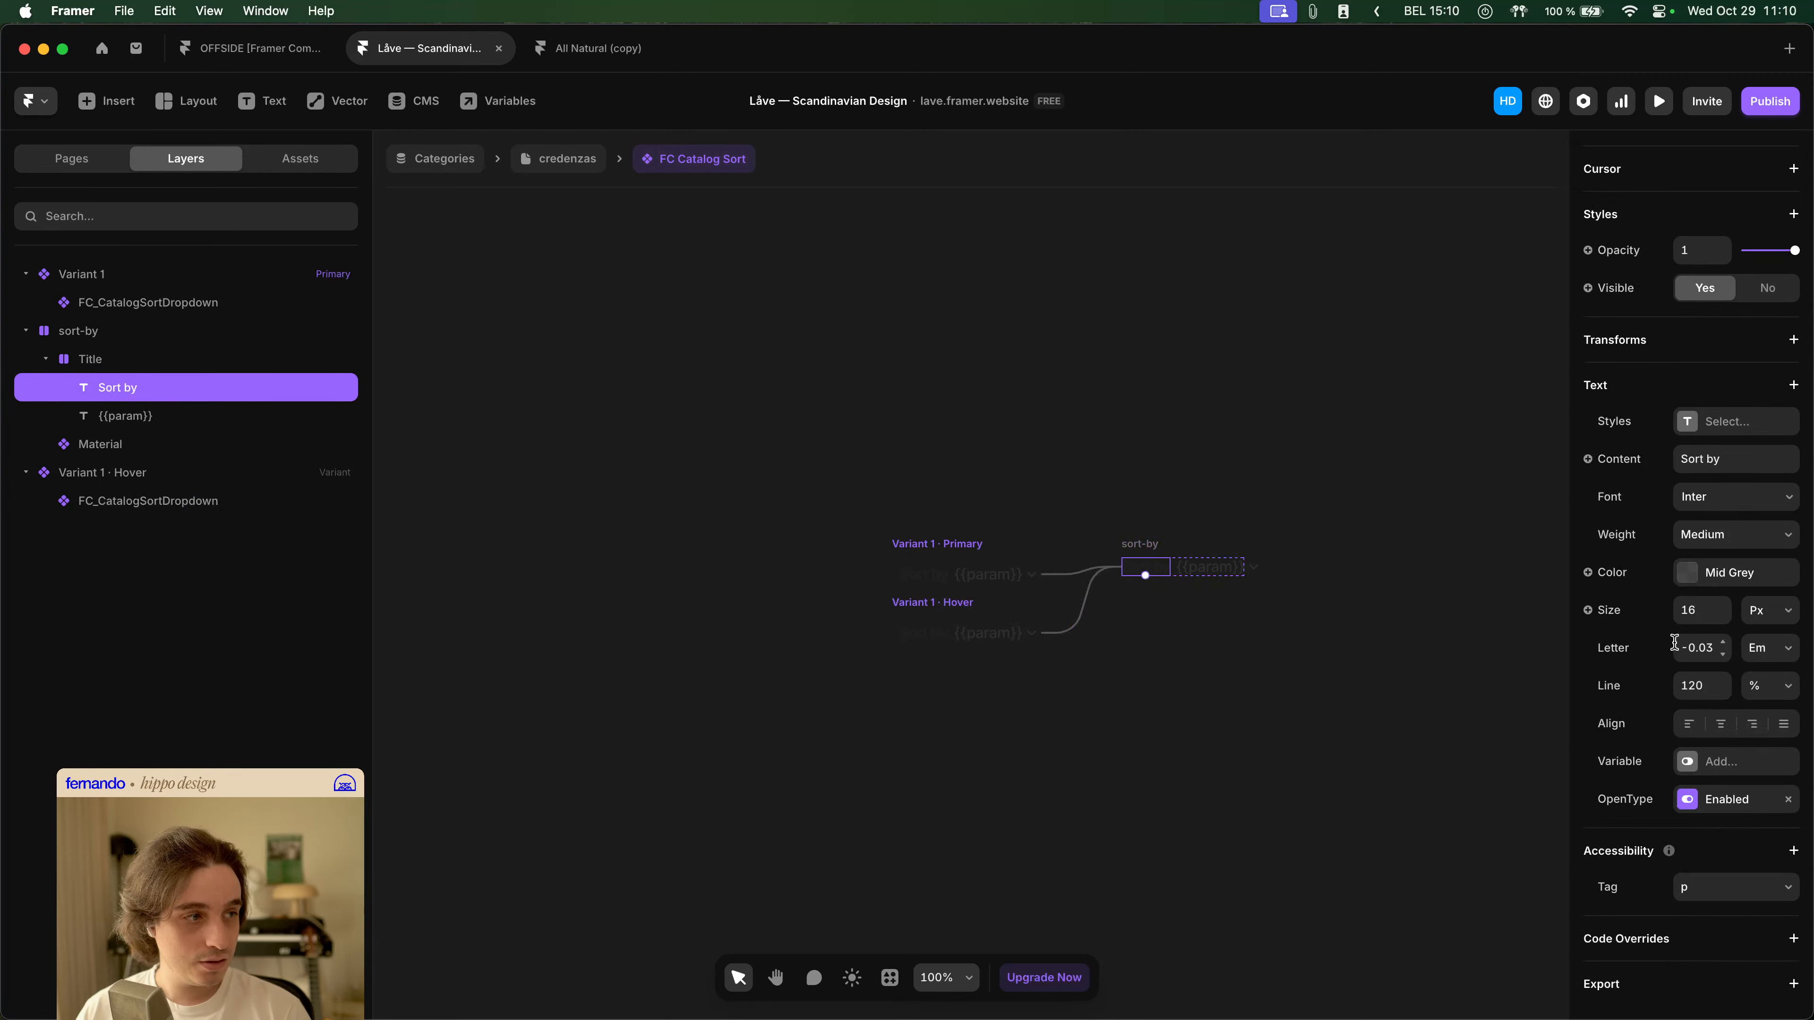
# Return to the credenzas page and set the Our categories label's text color to the Dark Cream style.
pyautogui.click(941, 442)
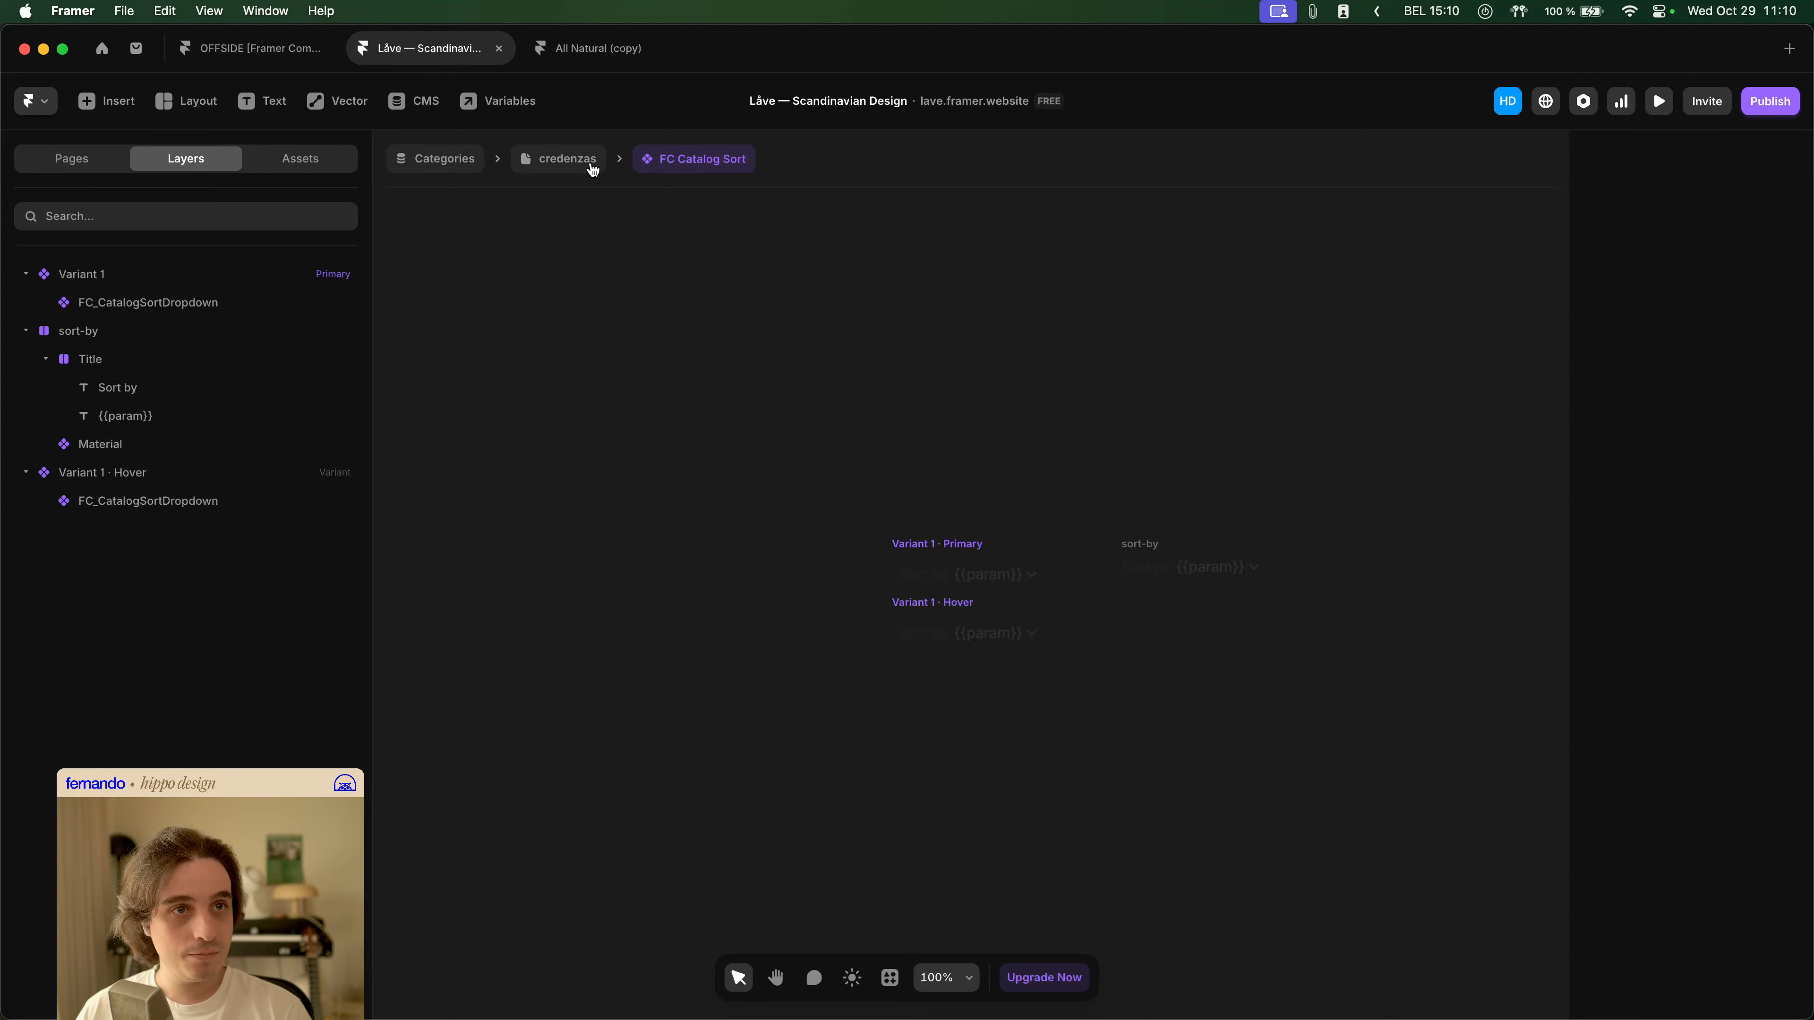
pyautogui.click(571, 161)
pyautogui.click(584, 426)
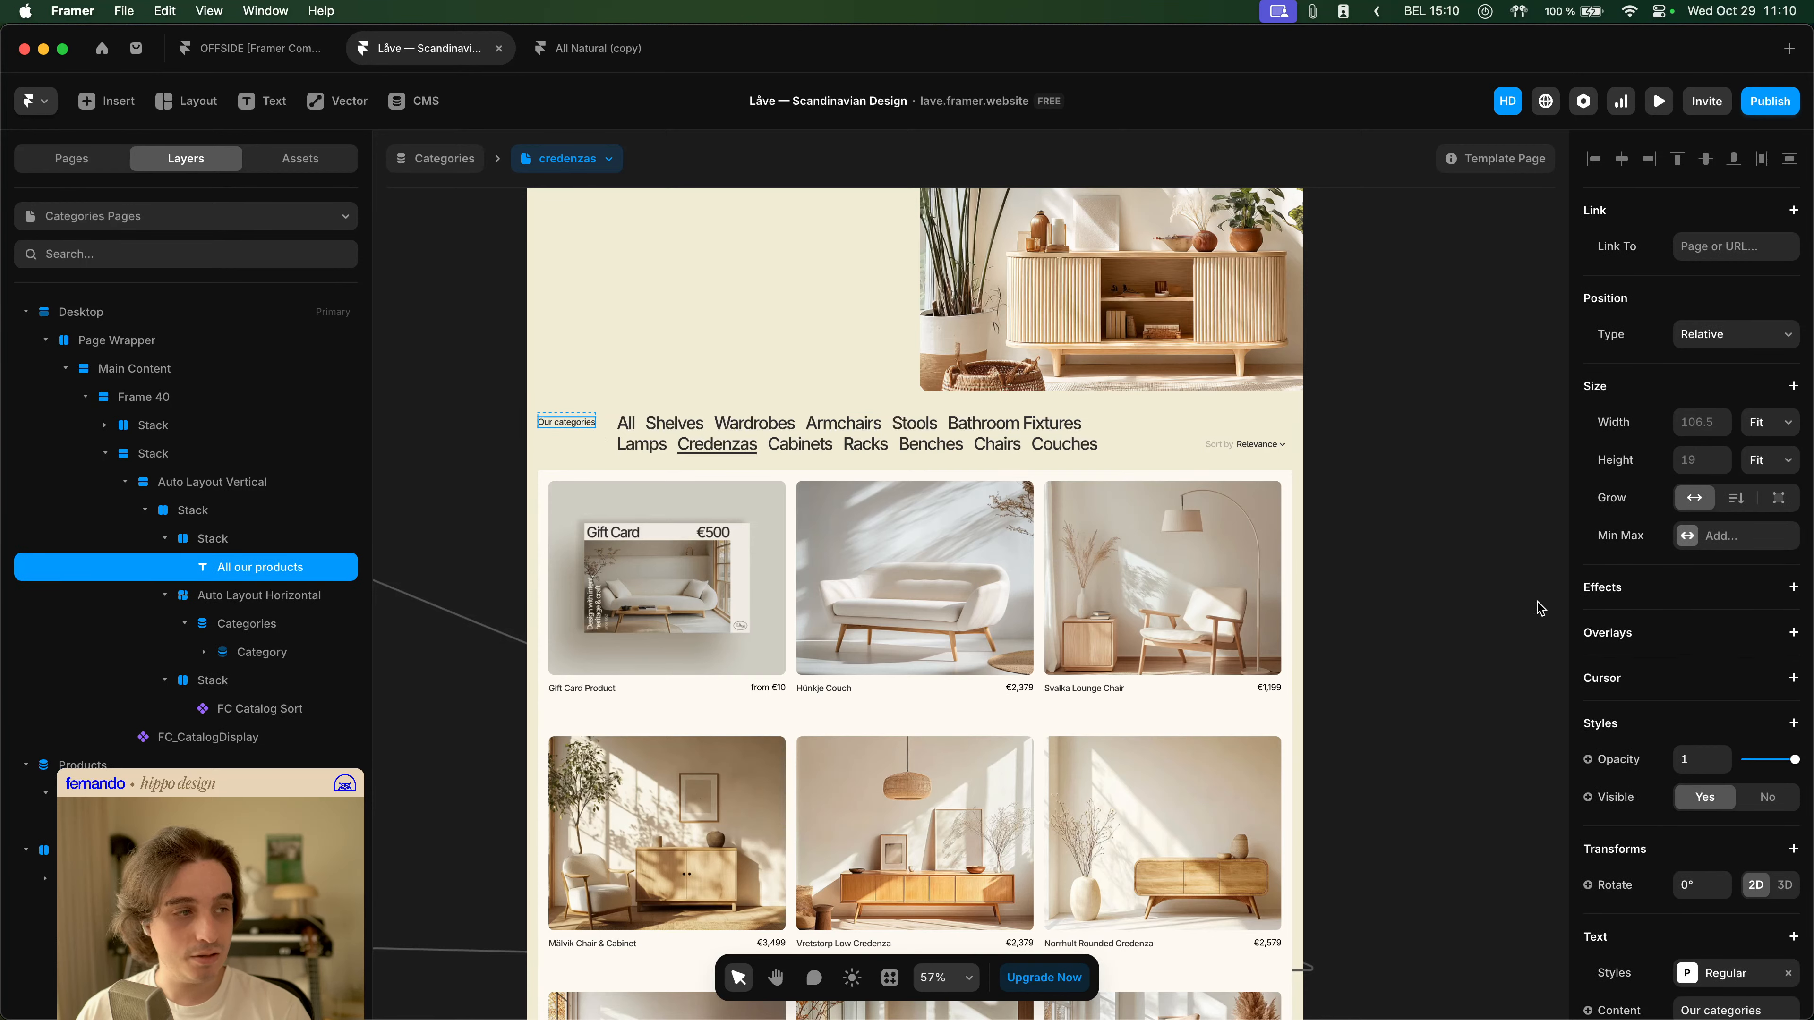
pyautogui.scroll(-3, 1659, 813)
pyautogui.click(1714, 817)
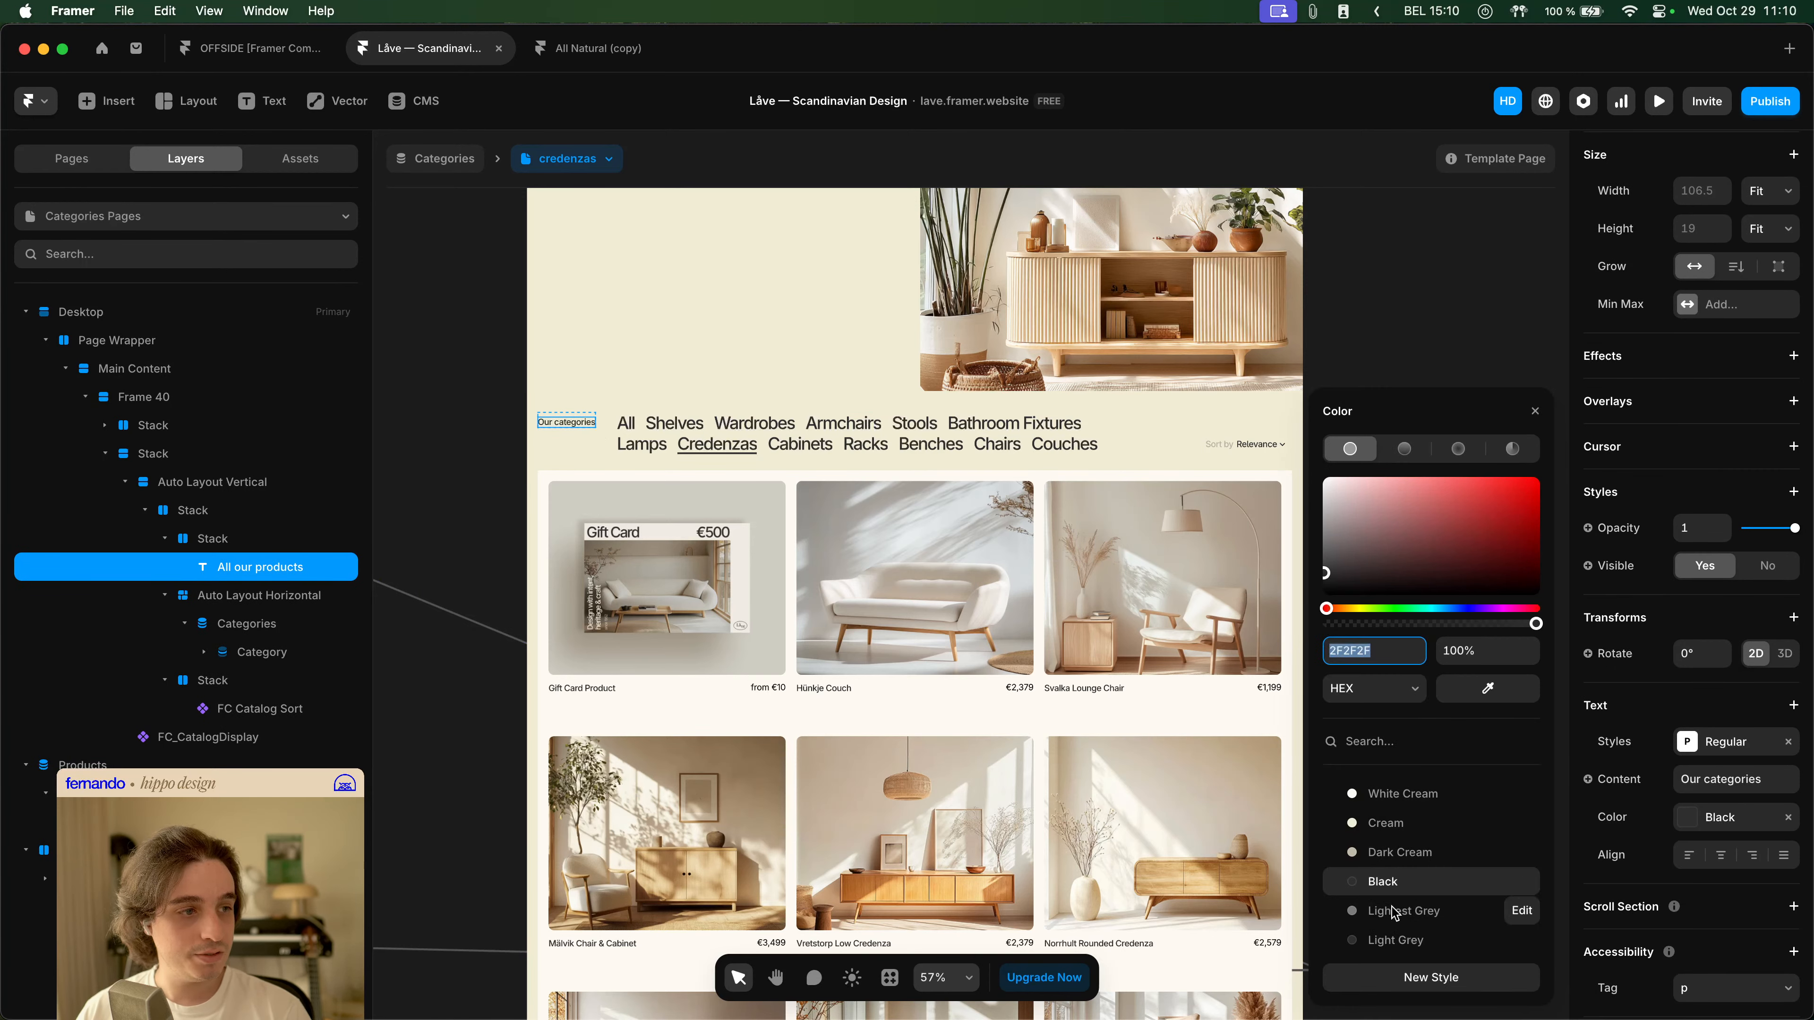
pyautogui.scroll(-2, 1451, 902)
pyautogui.click(1390, 733)
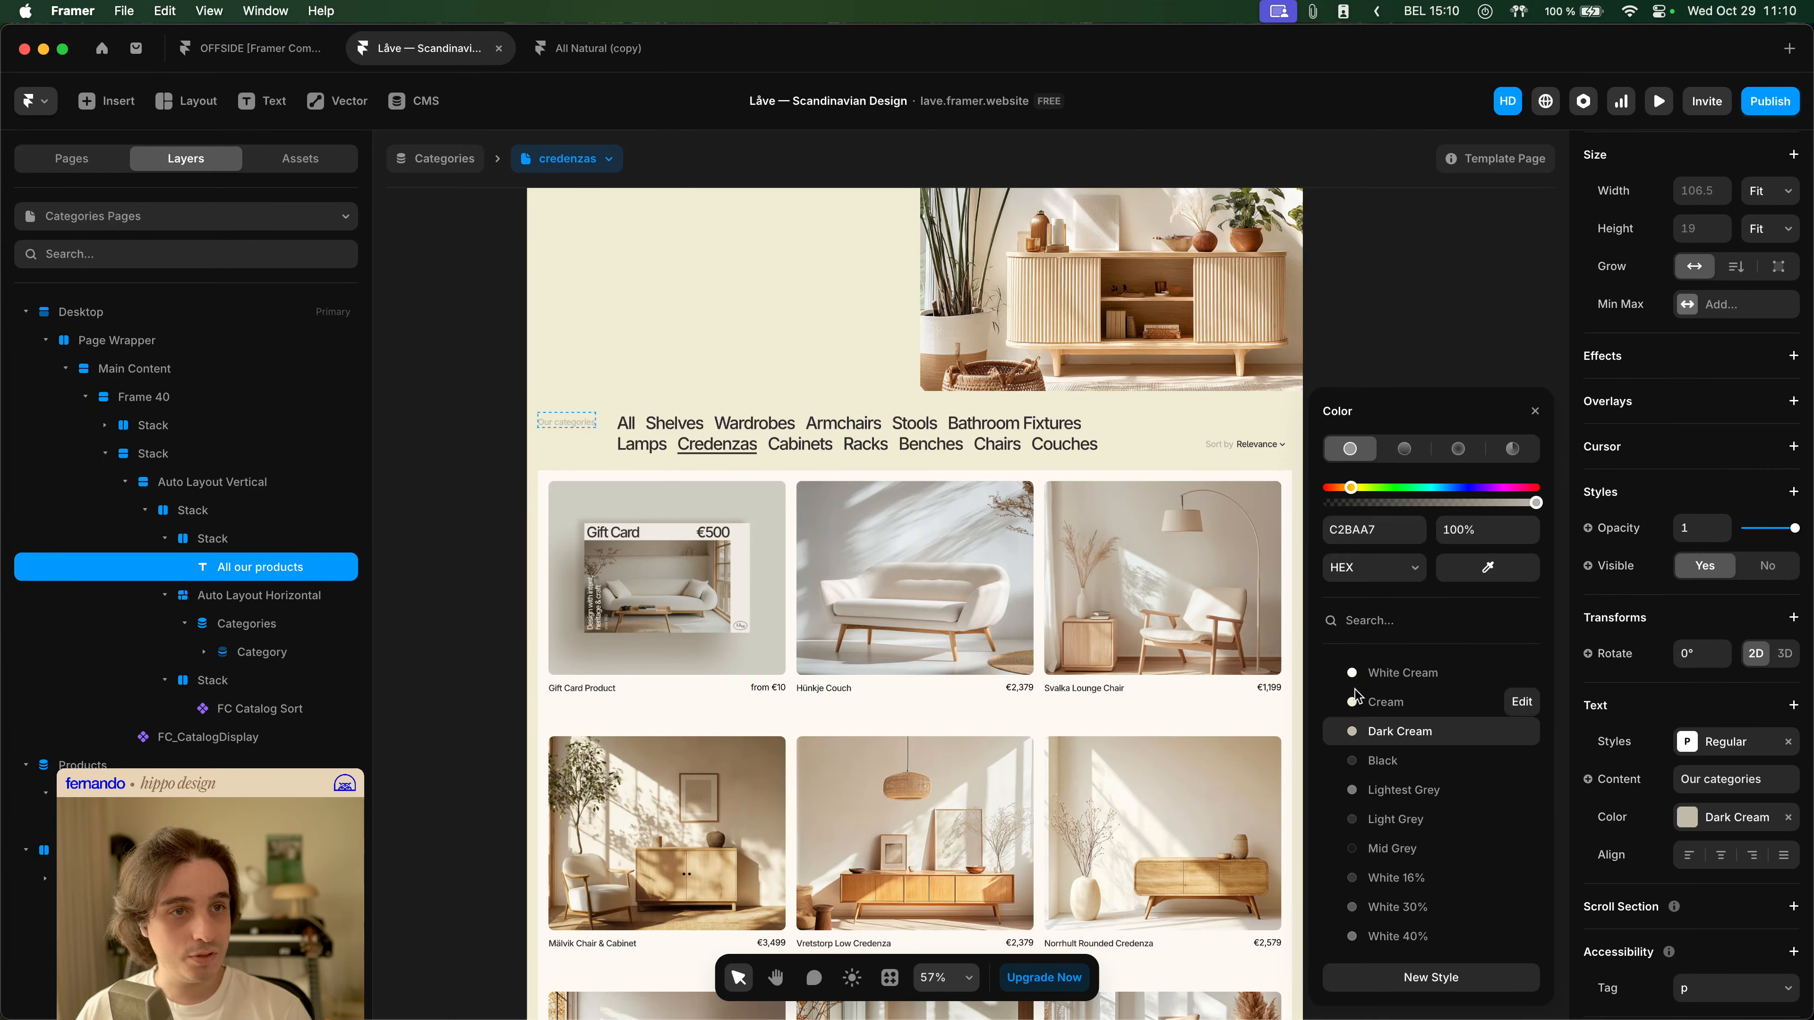
# Try Mid Grey, Light Grey and Lightest Grey on the Our categories label, and return it to Dark Cream.
pyautogui.click(1391, 848)
pyautogui.scroll(5, 577, 461)
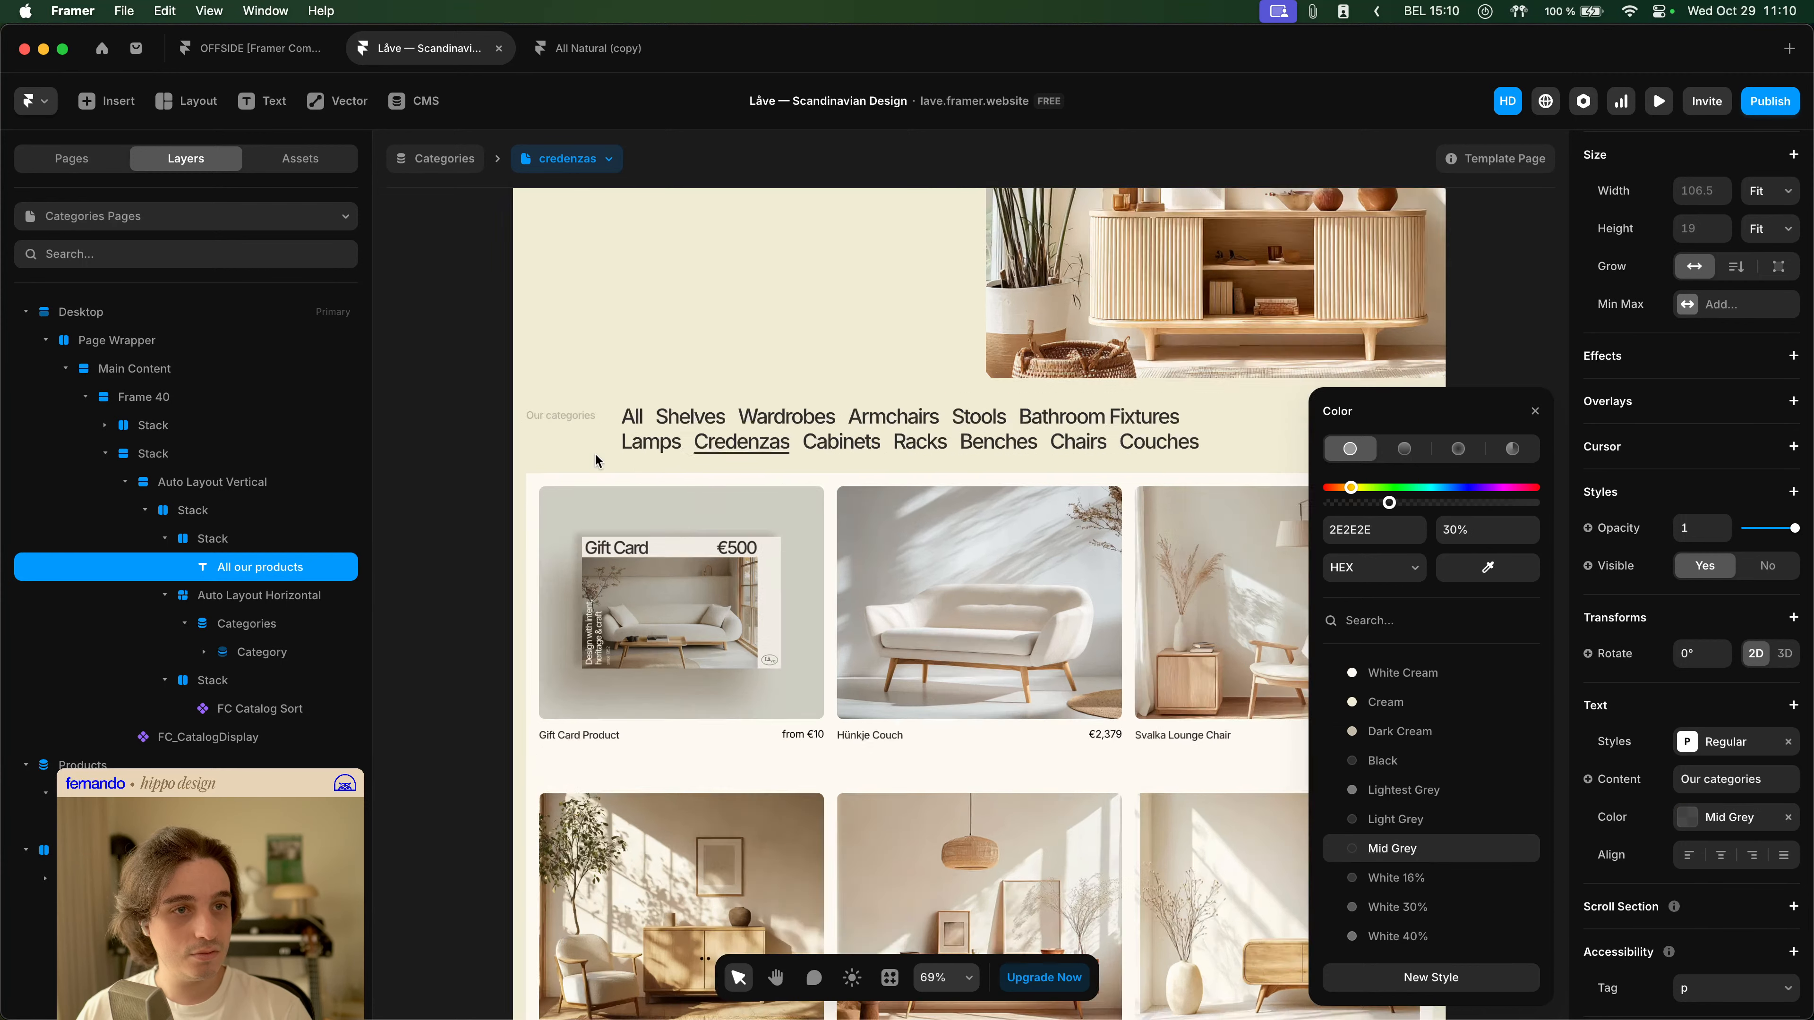
pyautogui.click(1407, 735)
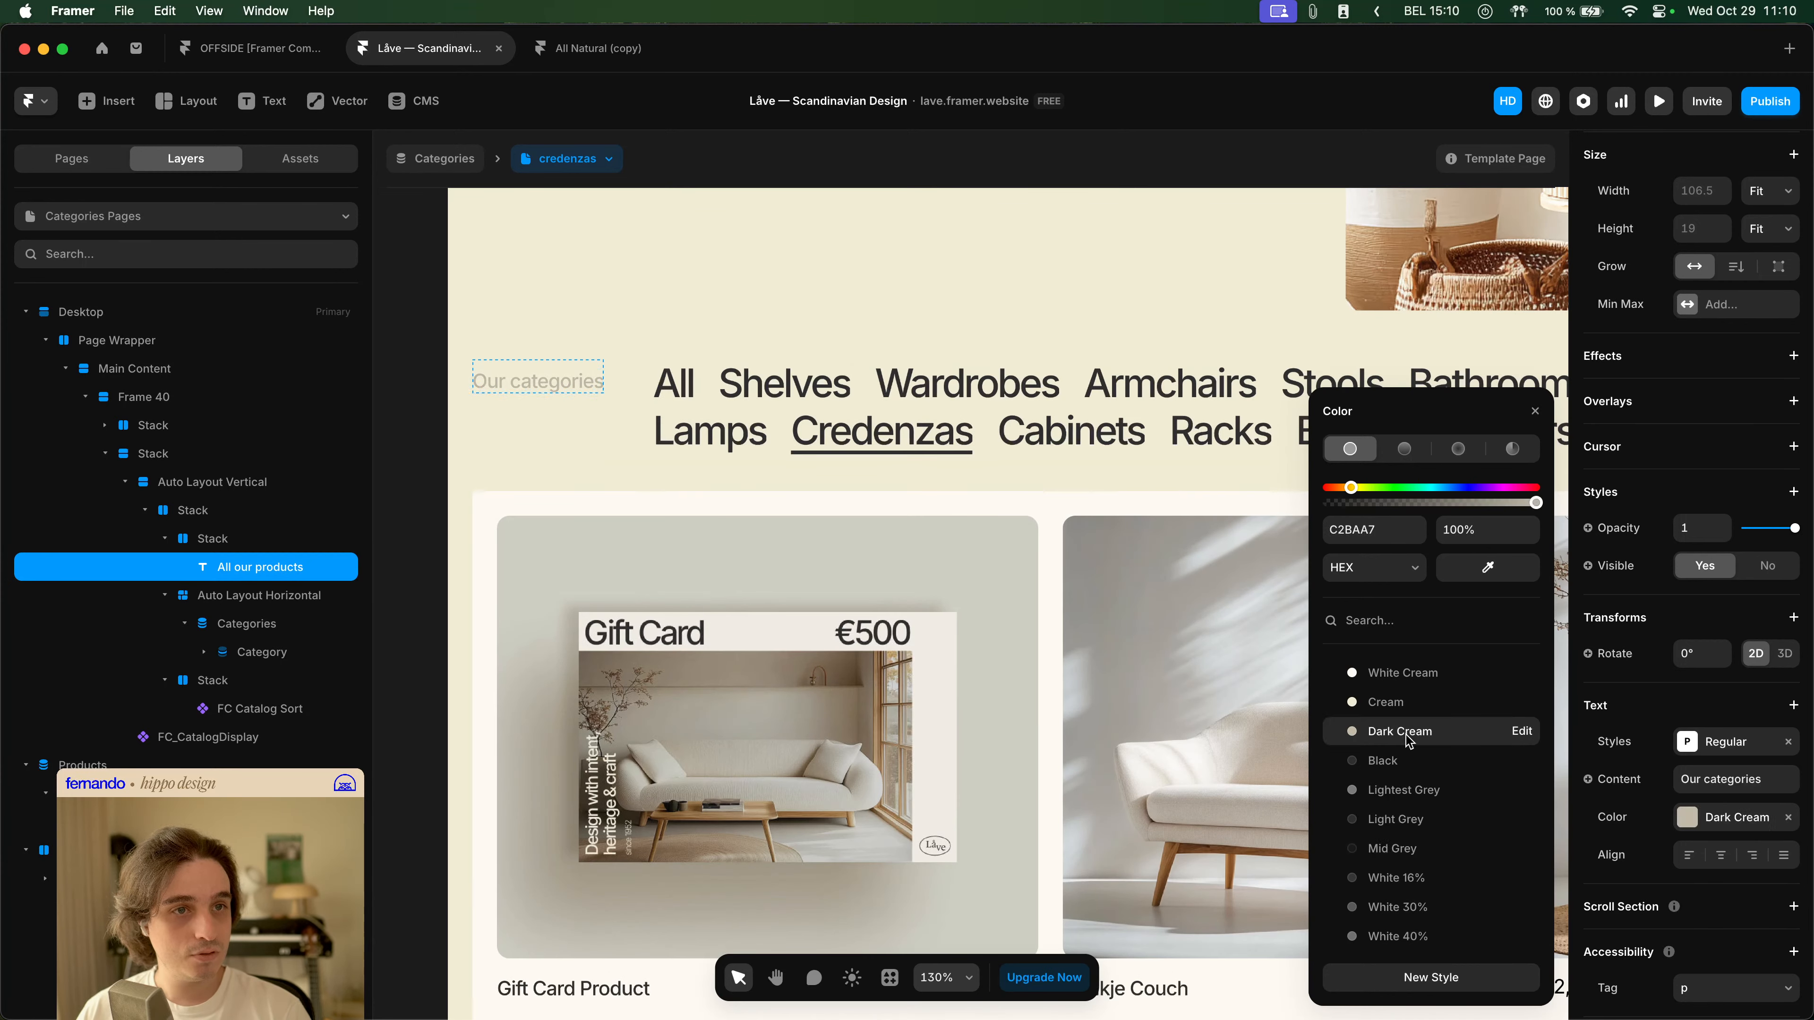
pyautogui.click(1400, 847)
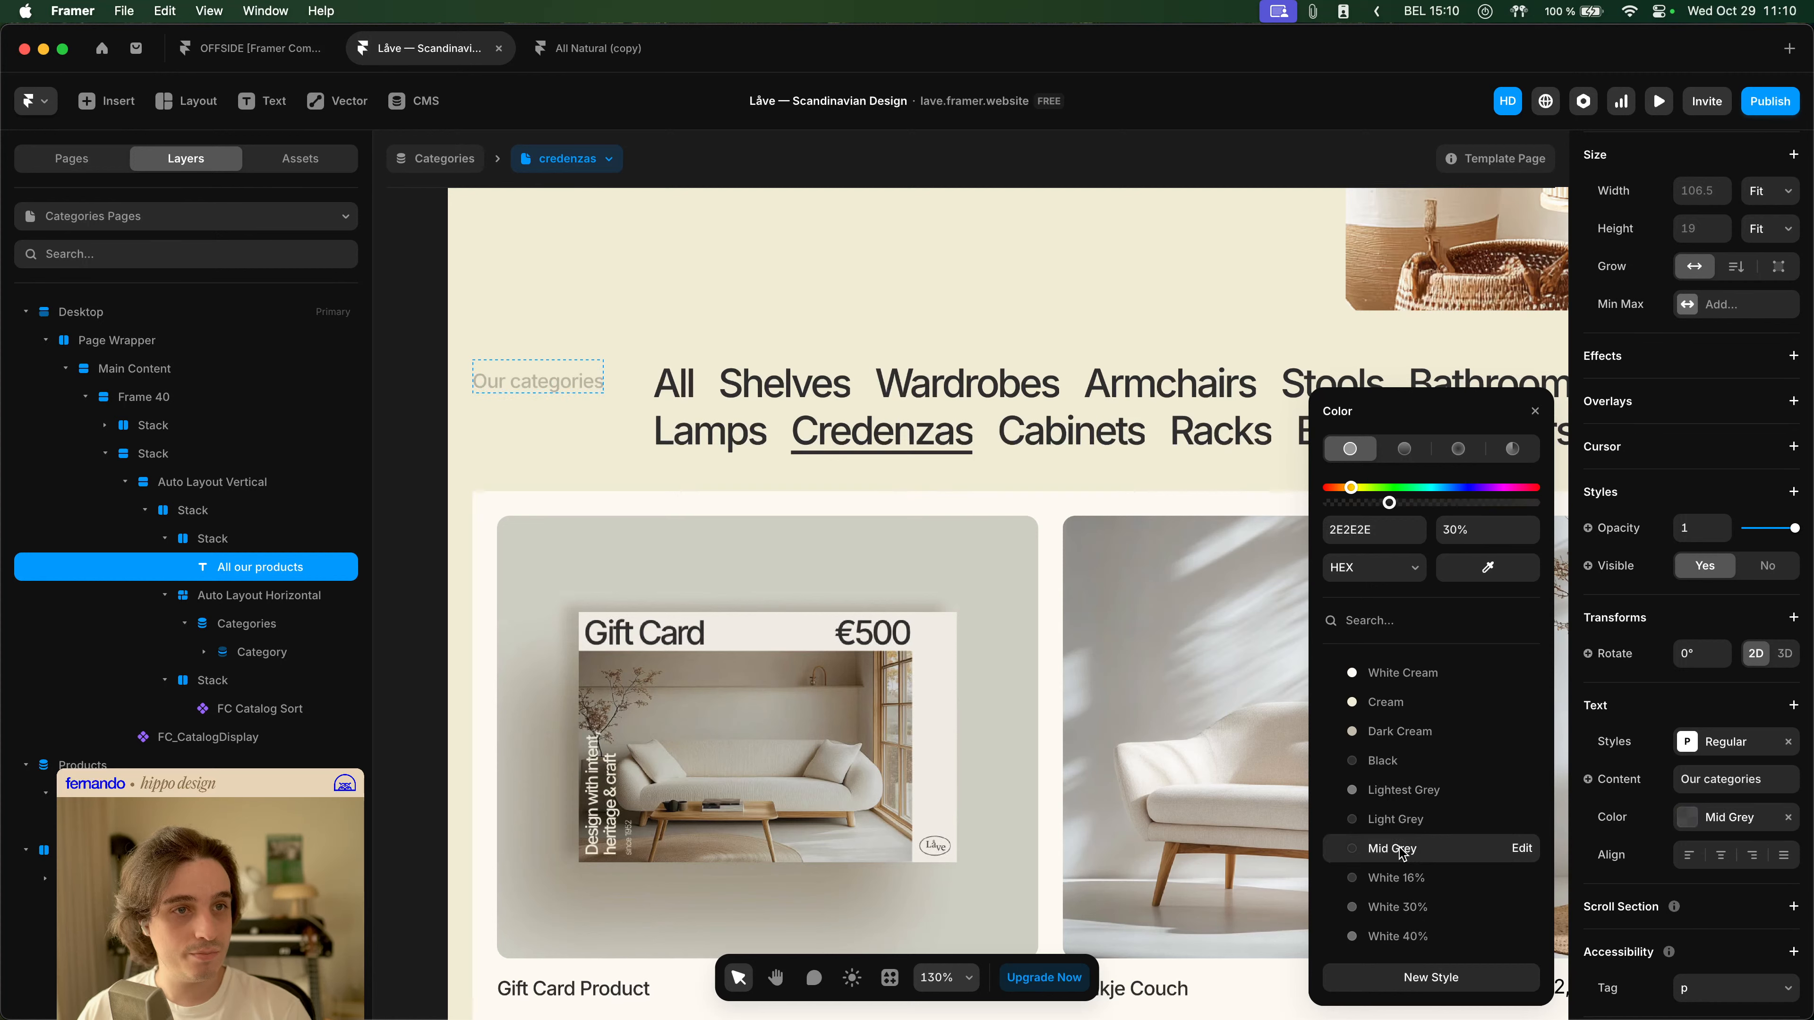
pyautogui.click(1417, 821)
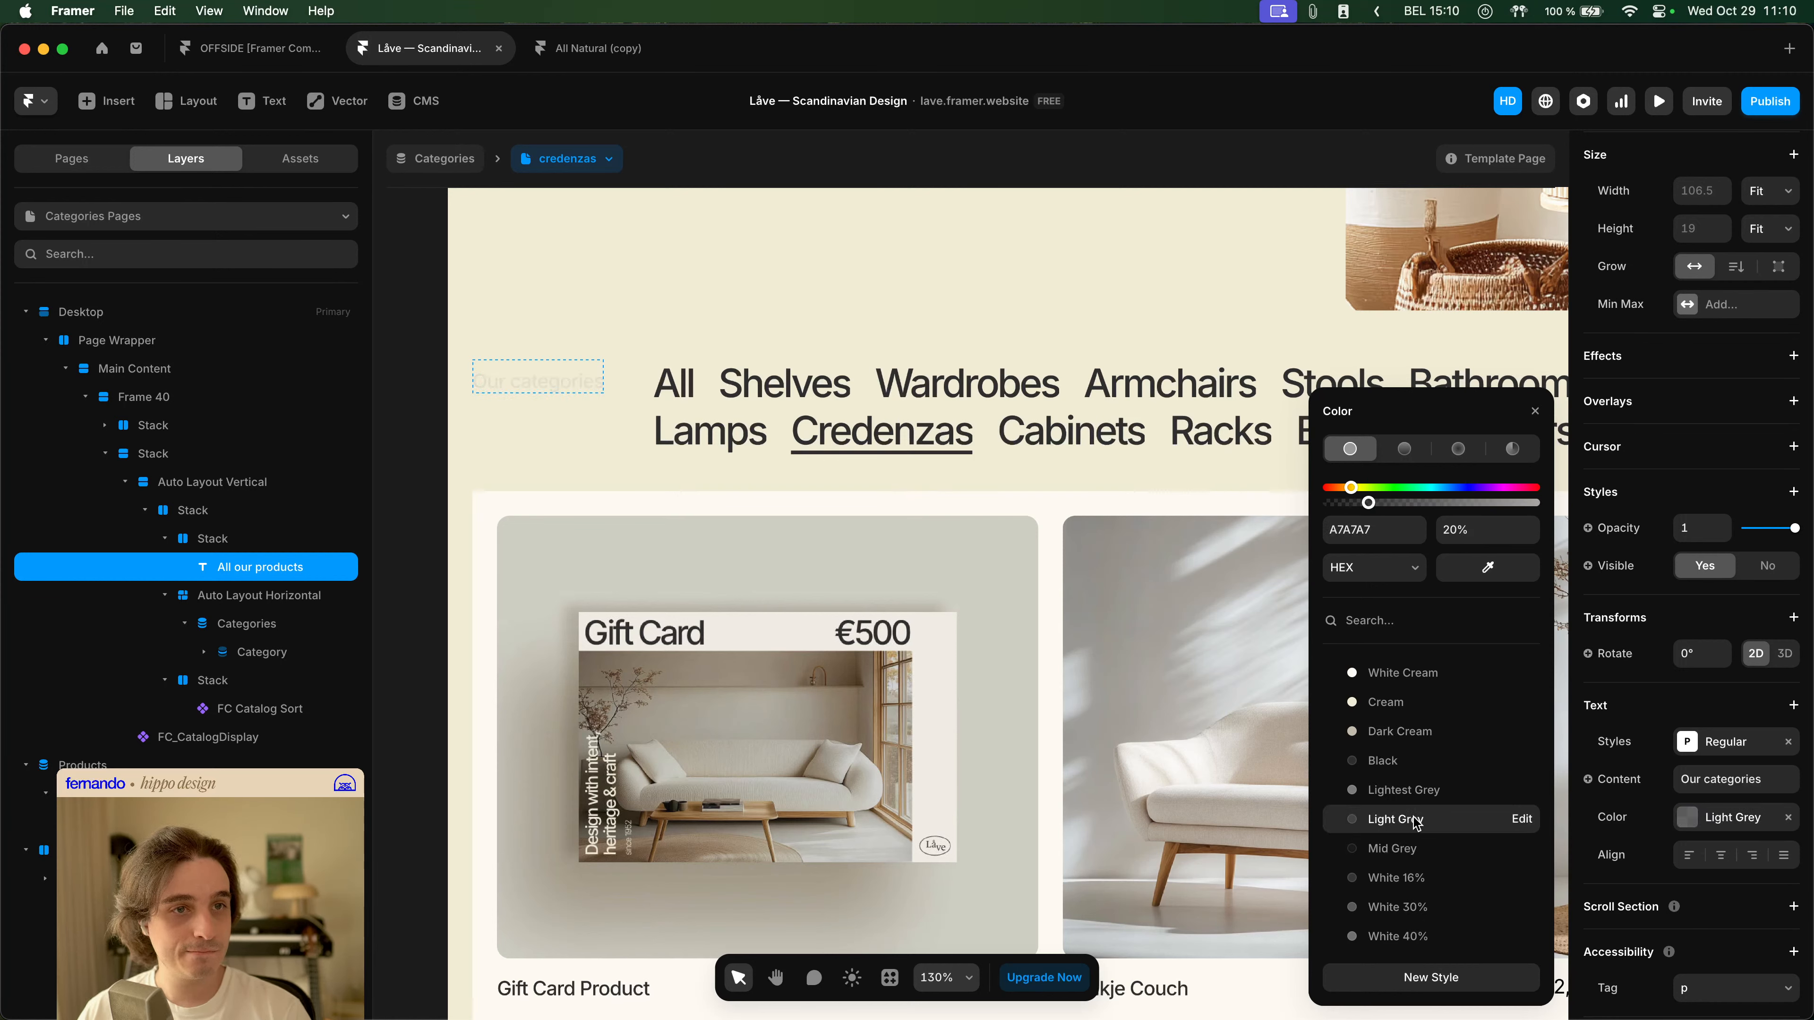
pyautogui.click(1400, 849)
pyautogui.click(1422, 792)
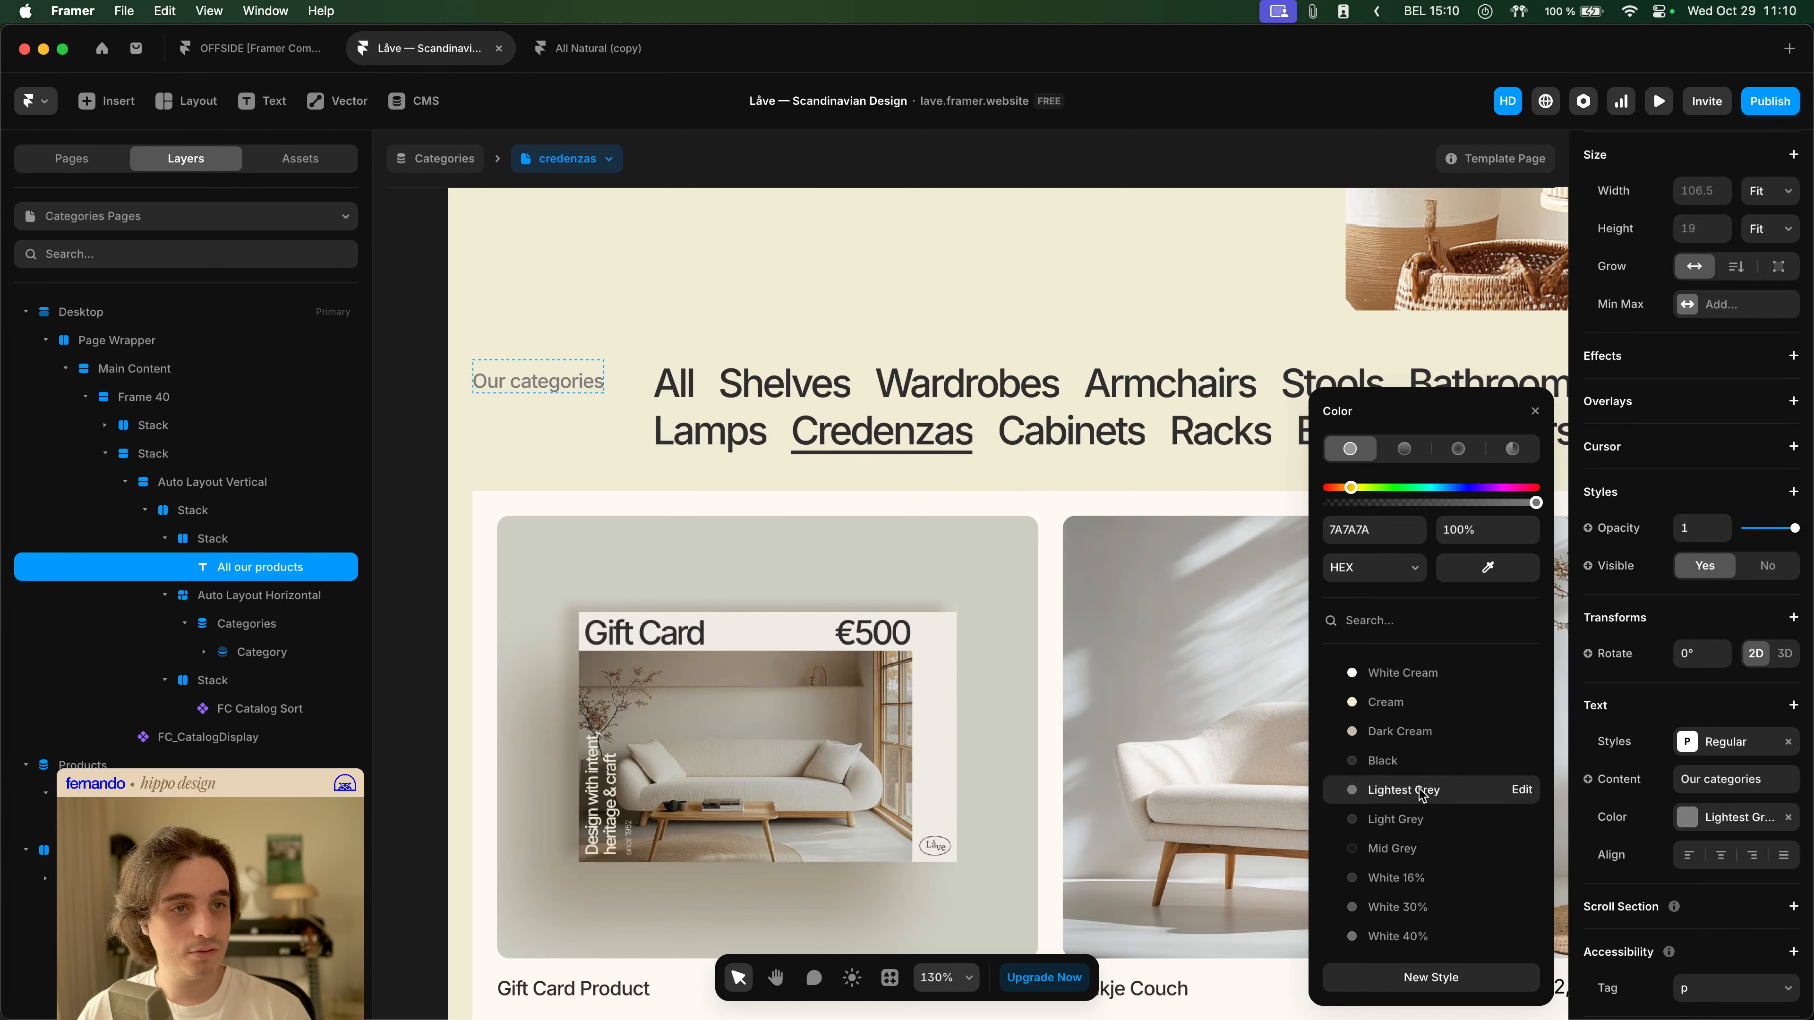
pyautogui.click(1400, 731)
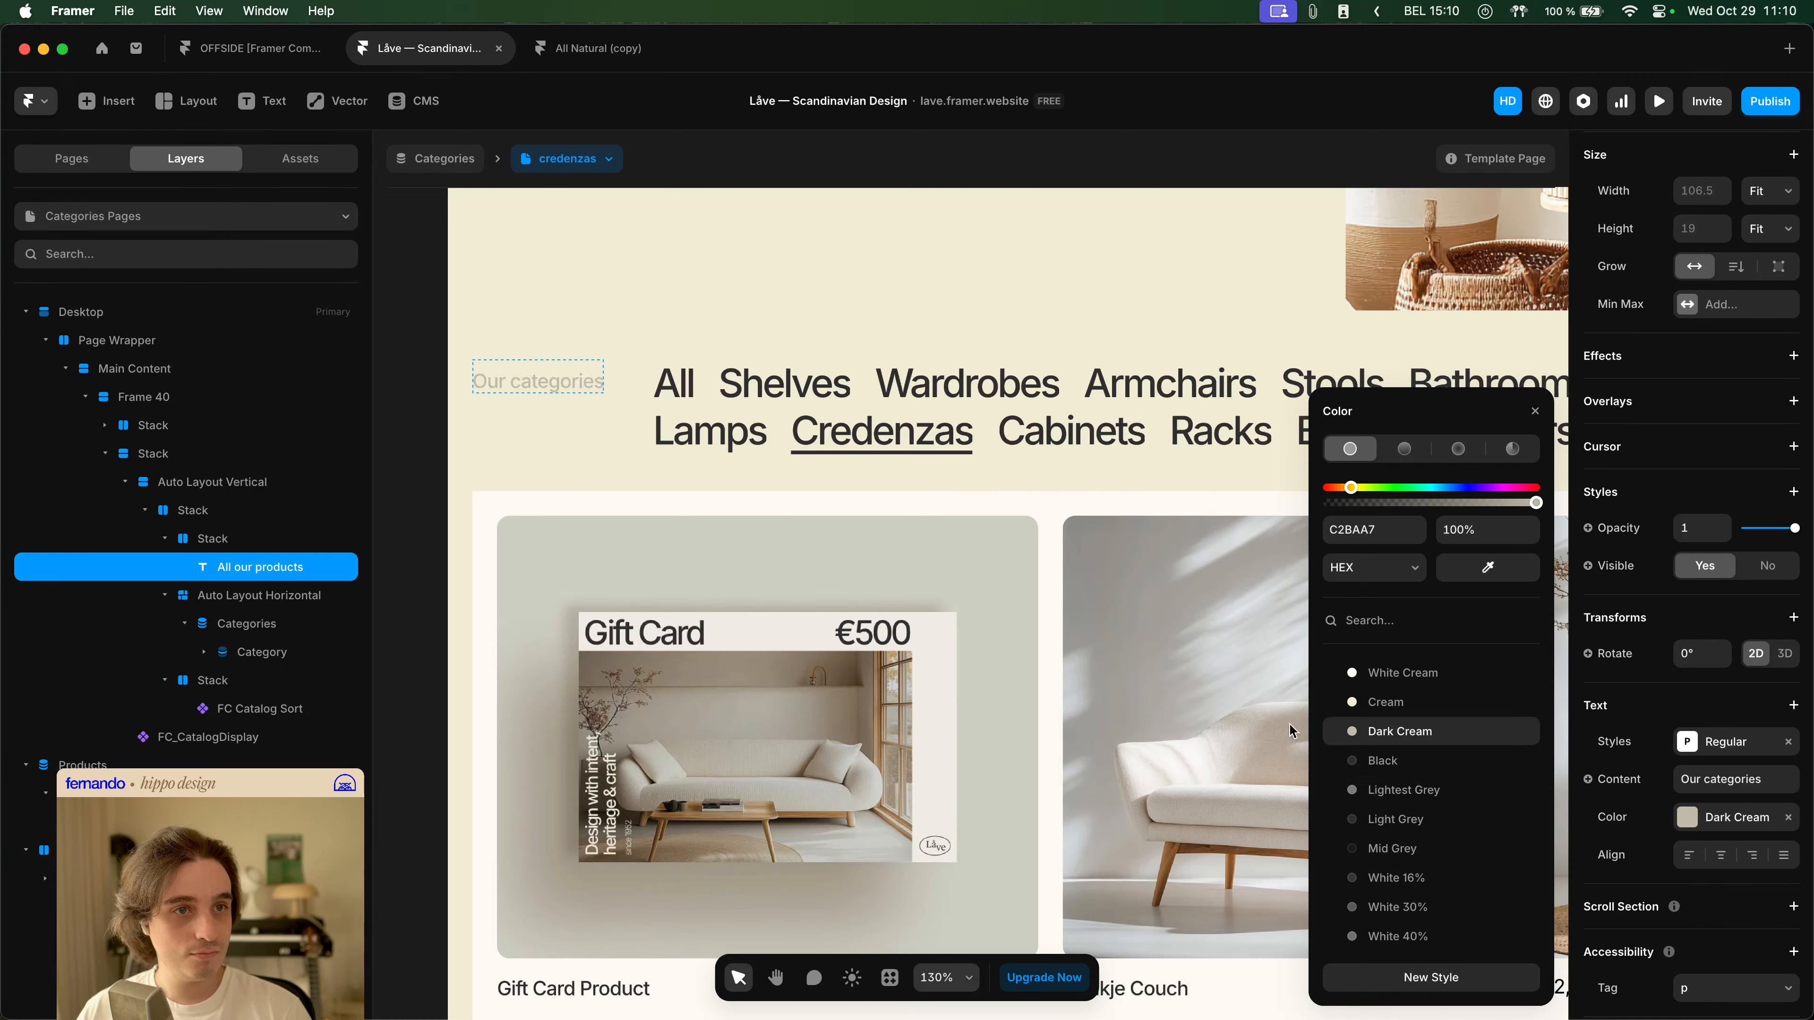
pyautogui.scroll(-5, 458, 378)
pyautogui.click(457, 377)
pyautogui.scroll(-5, 540, 515)
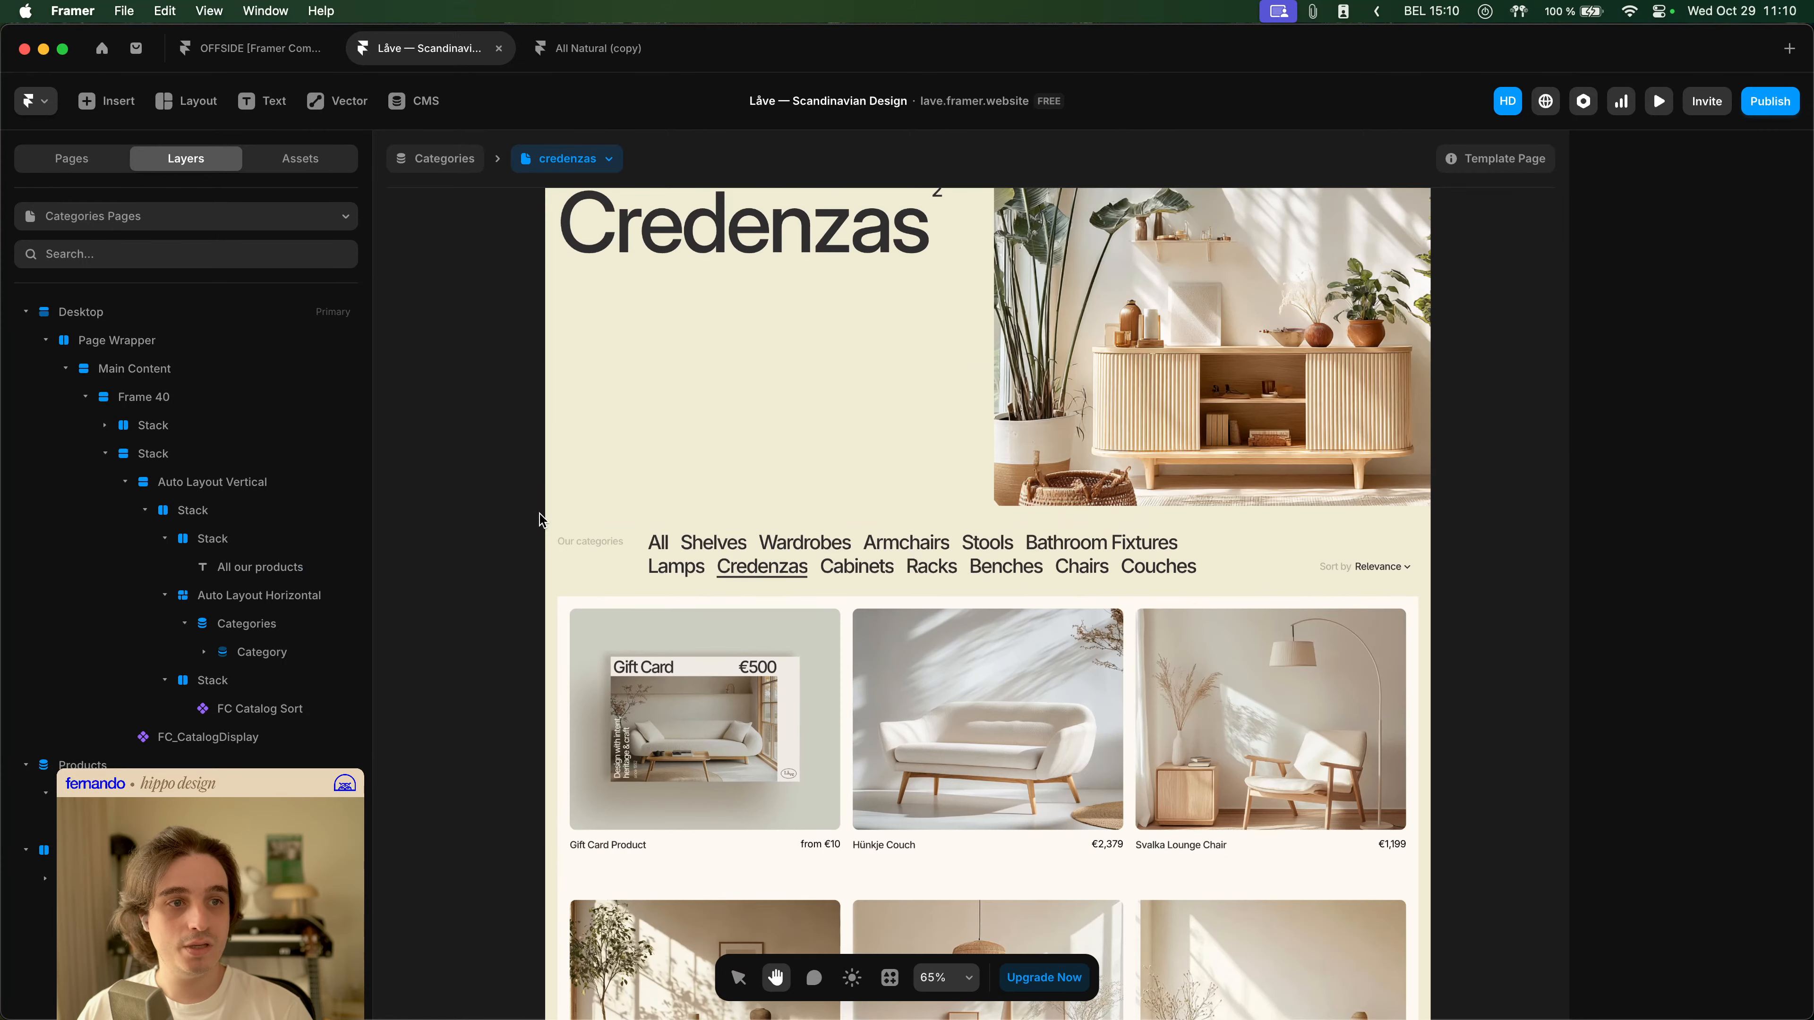
pyautogui.scroll(-2, 463, 513)
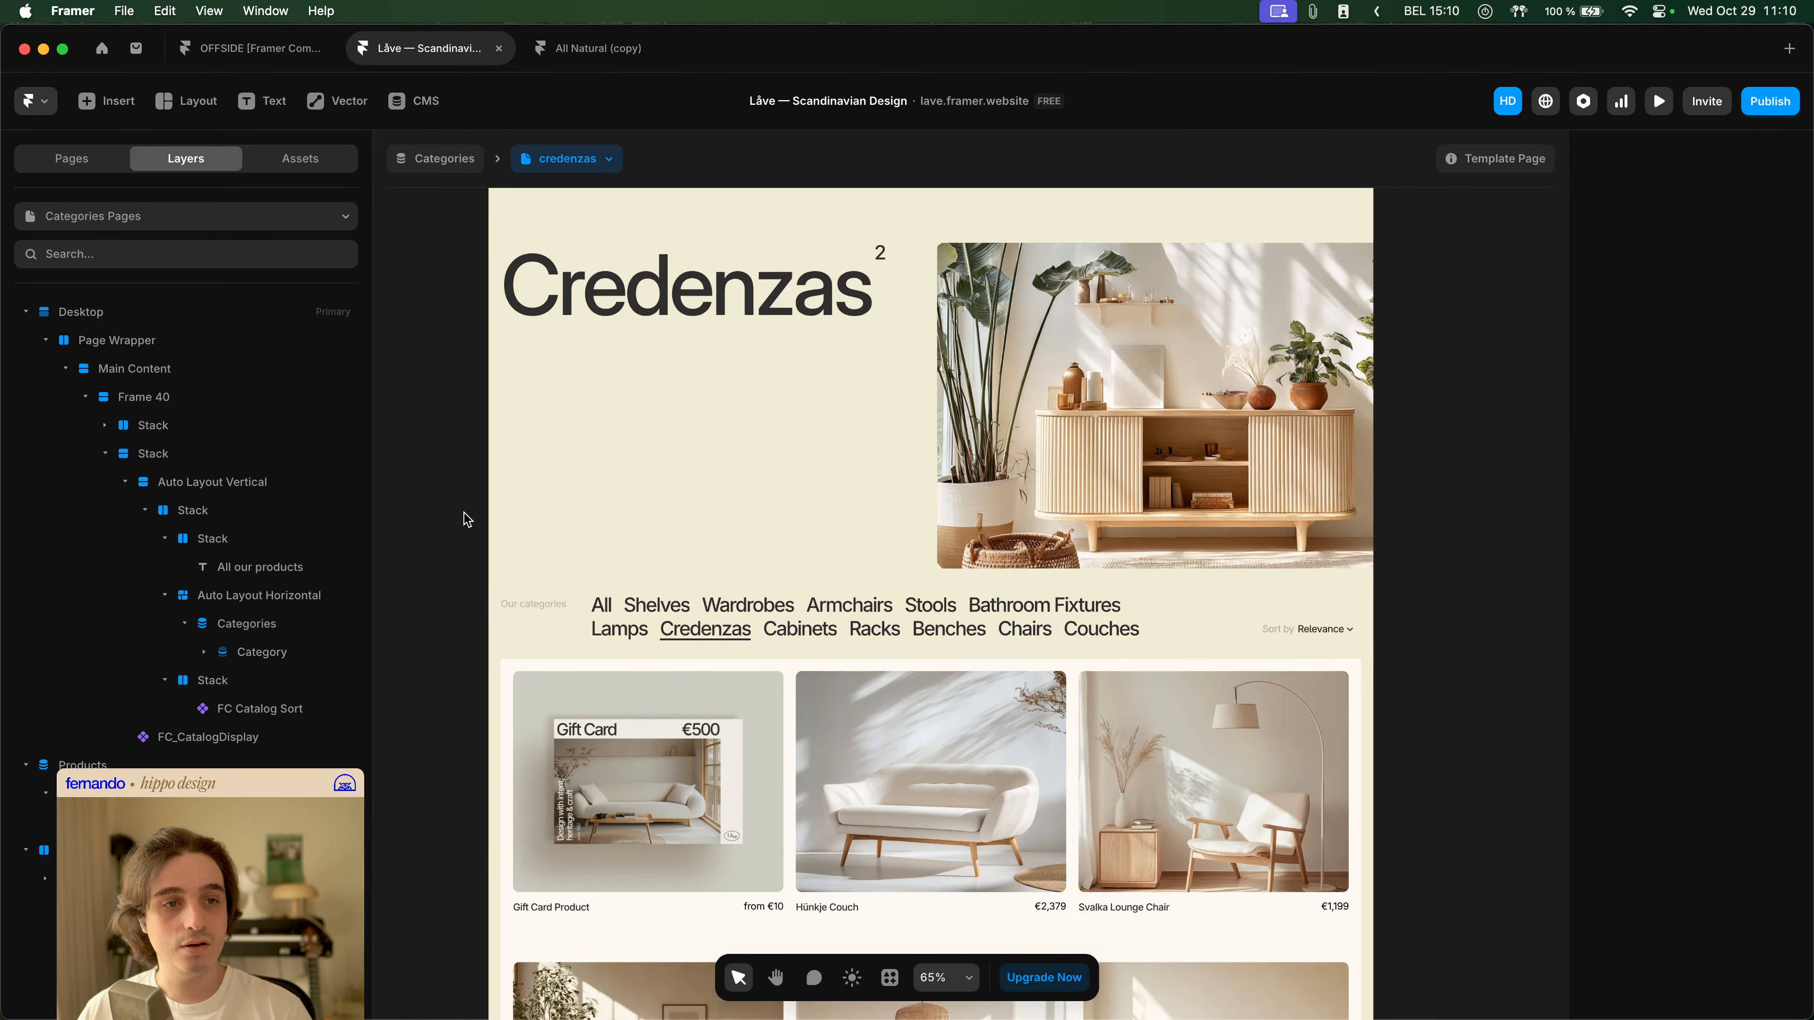
# Darken the Dark Cream color style used by the Our categories label to 99907C.
pyautogui.click(529, 590)
pyautogui.click(1756, 831)
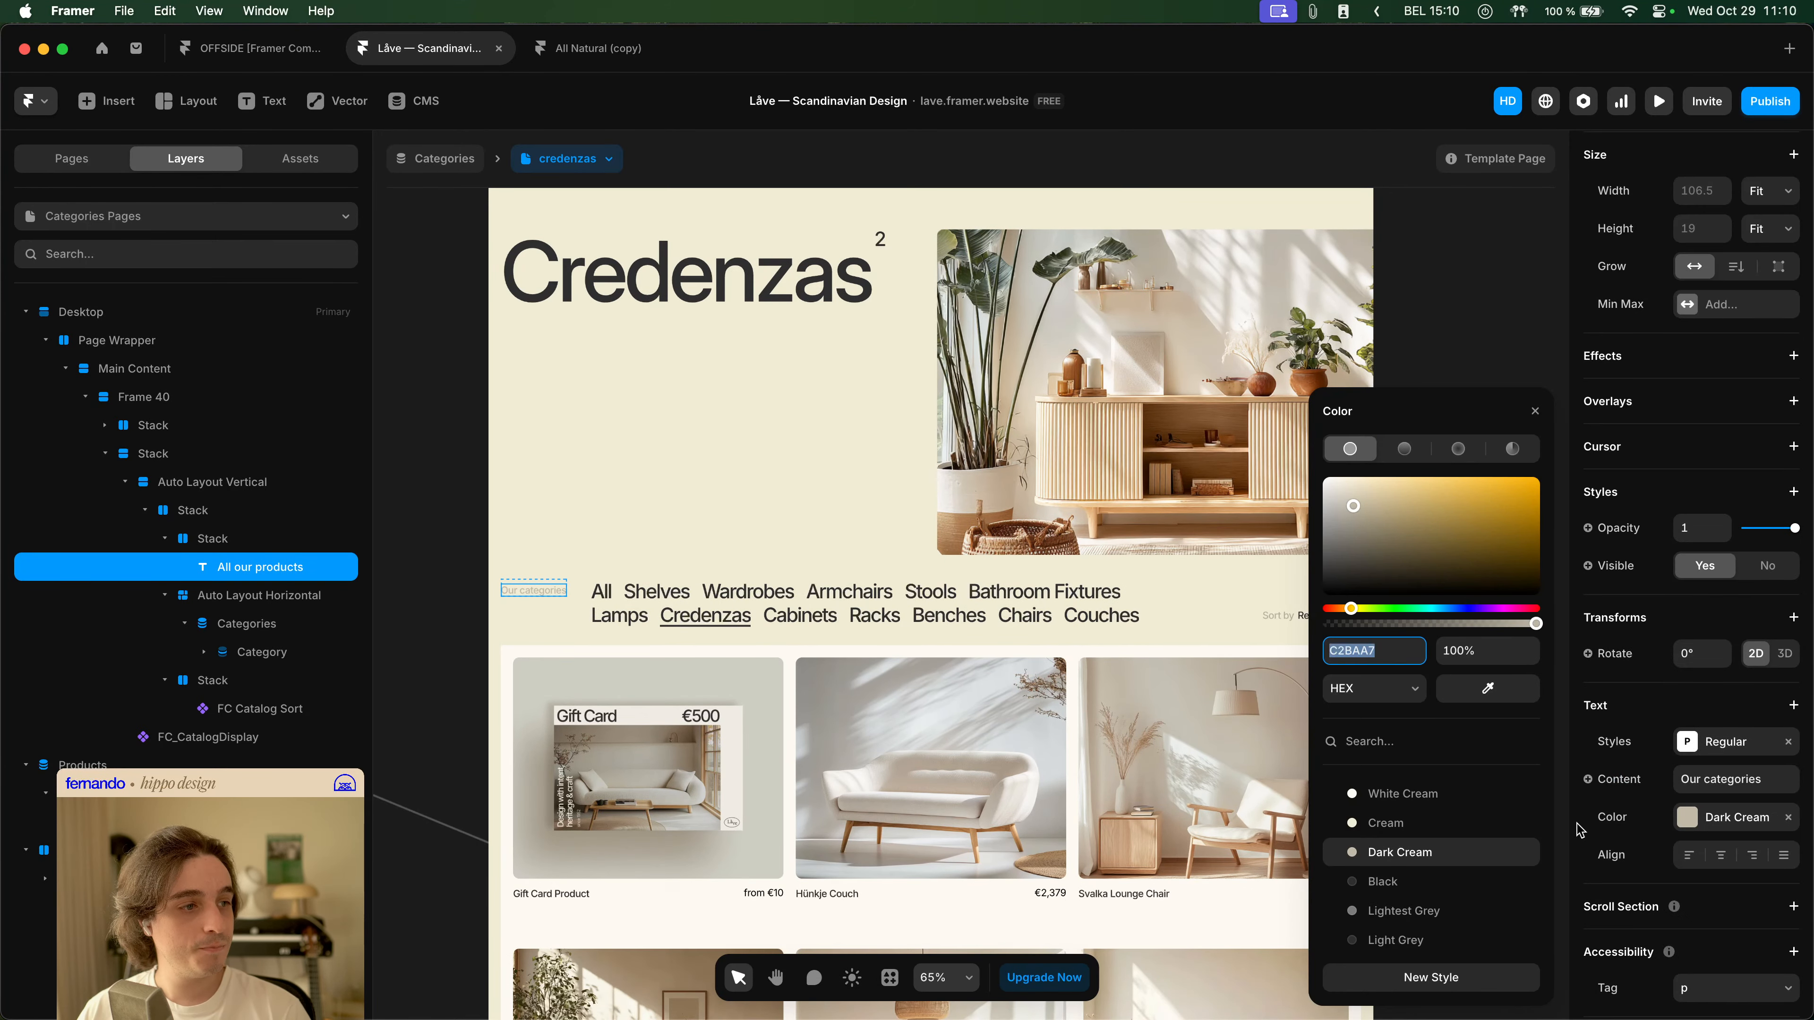
pyautogui.click(1527, 861)
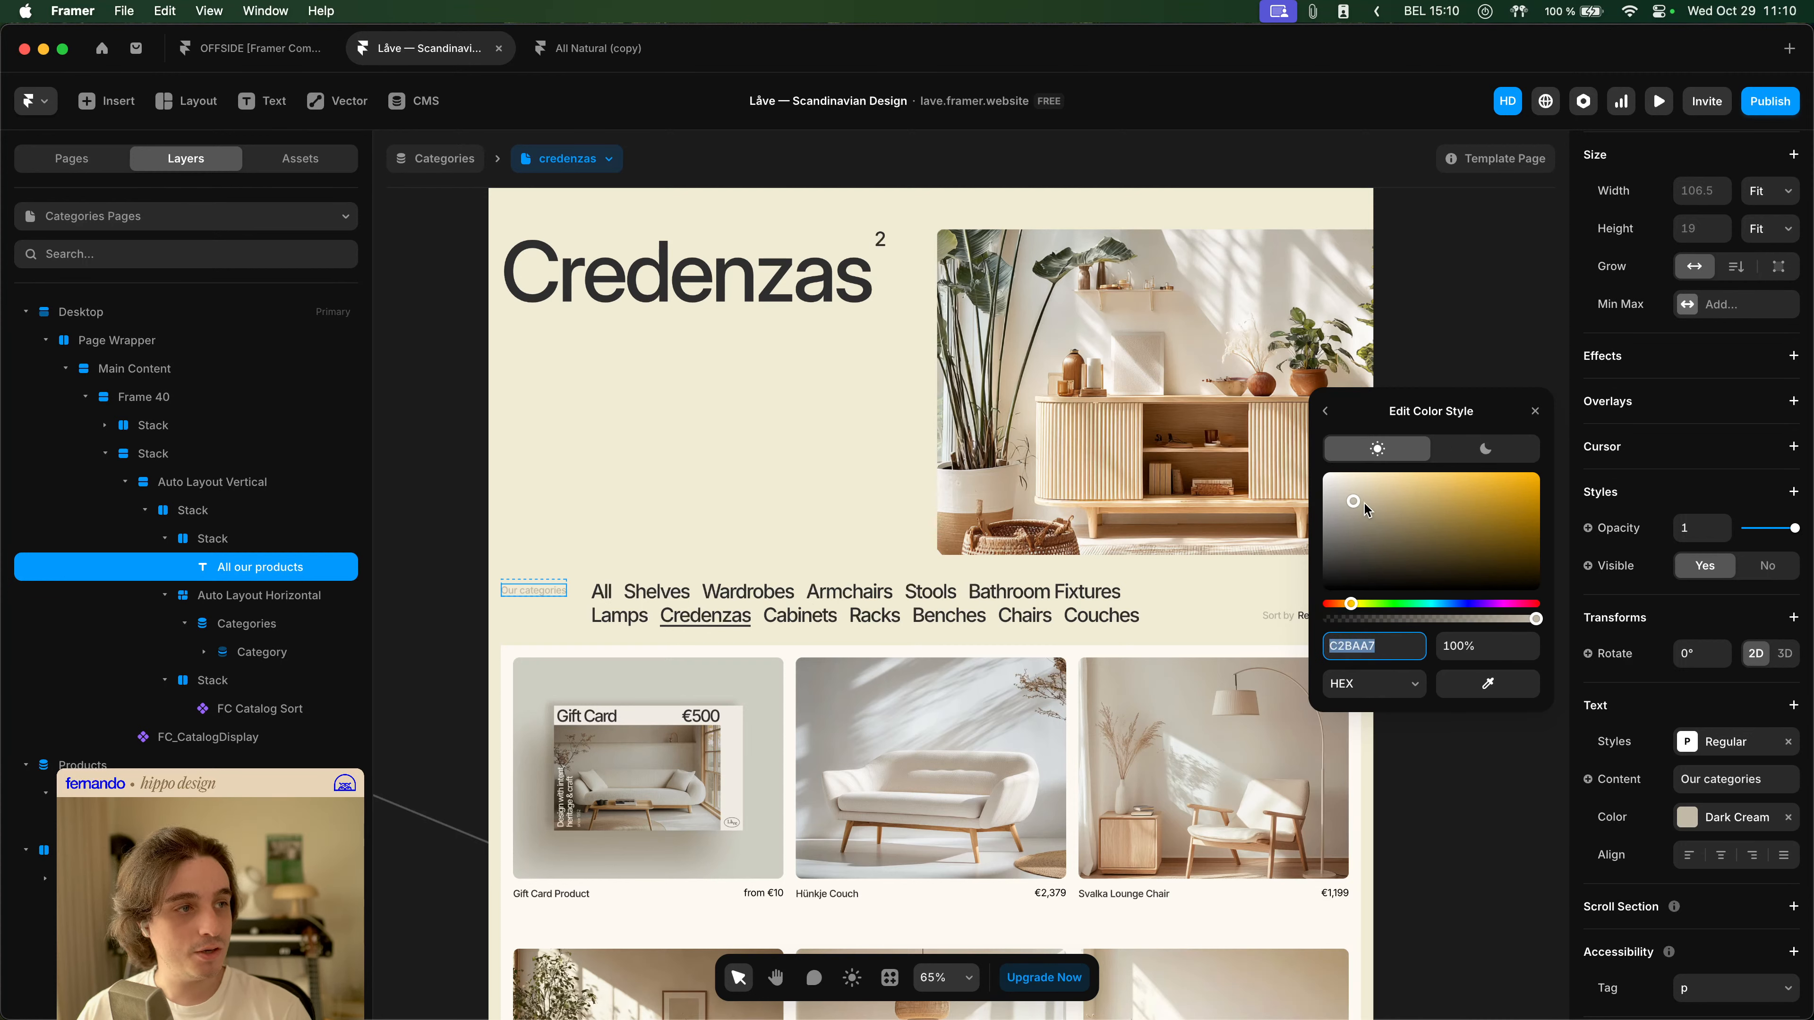
pyautogui.moveTo(1358, 509); pyautogui.dragTo(1365, 522)
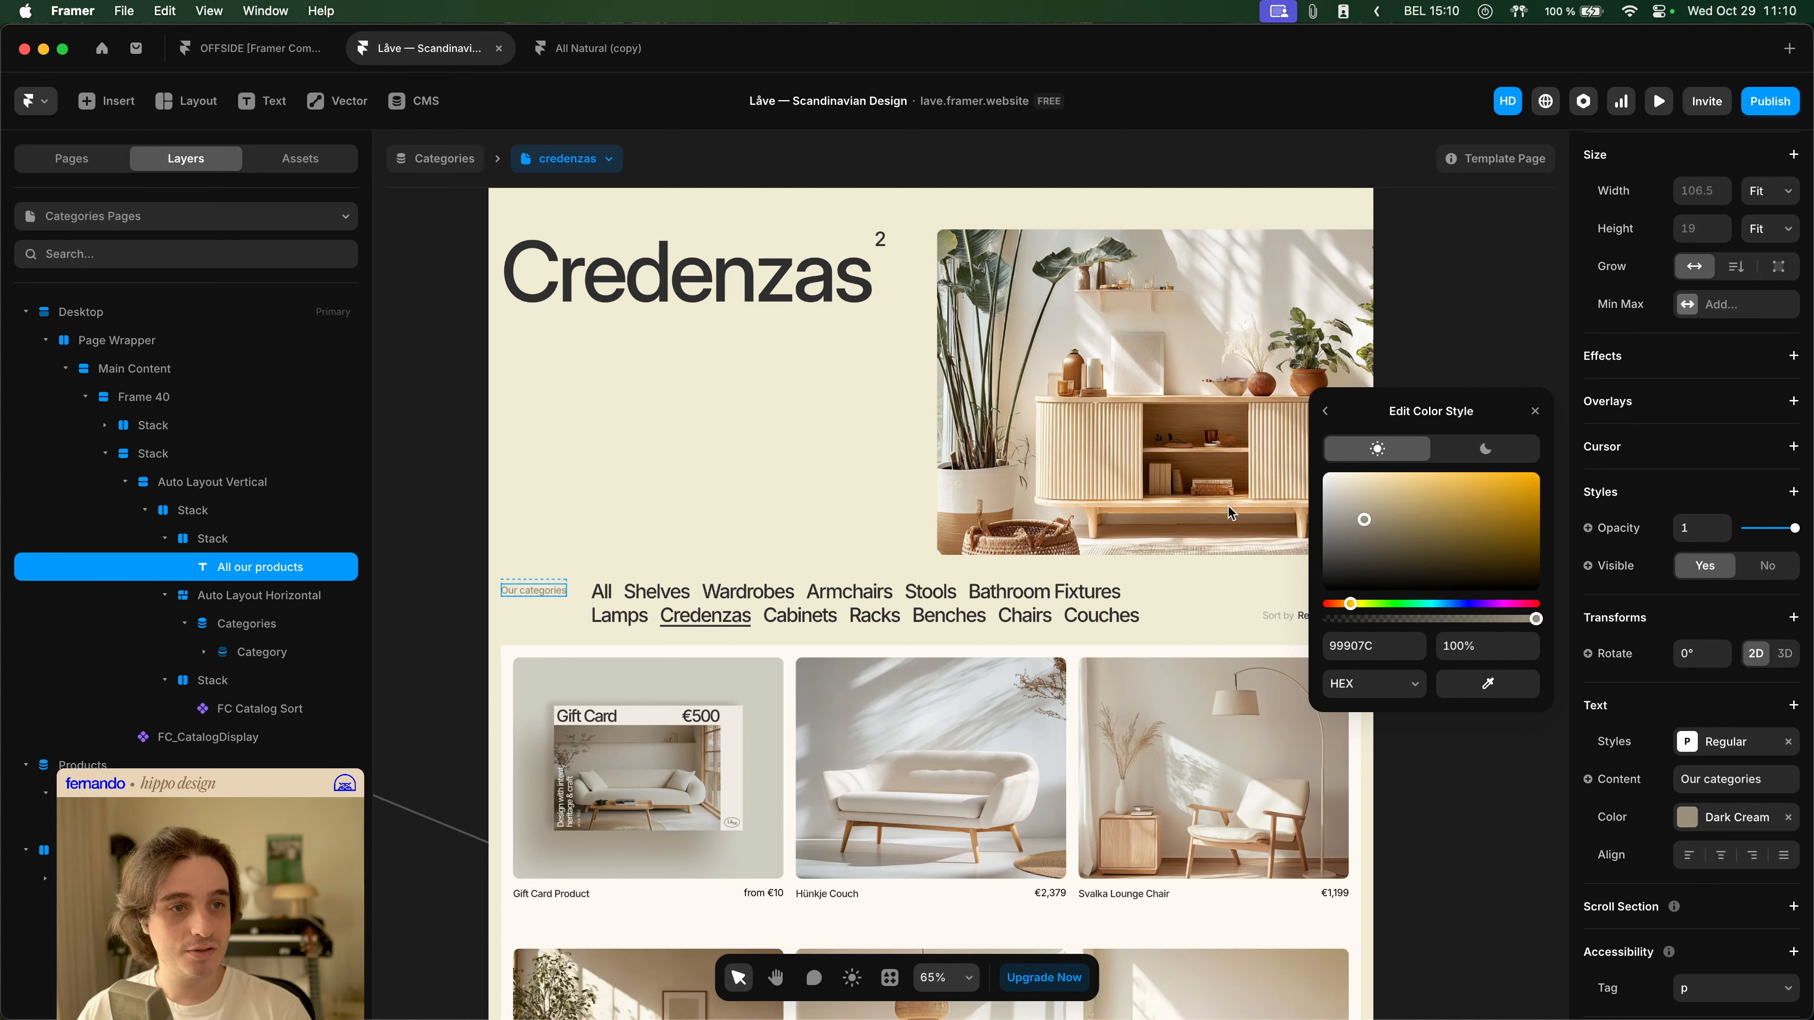
pyautogui.click(461, 503)
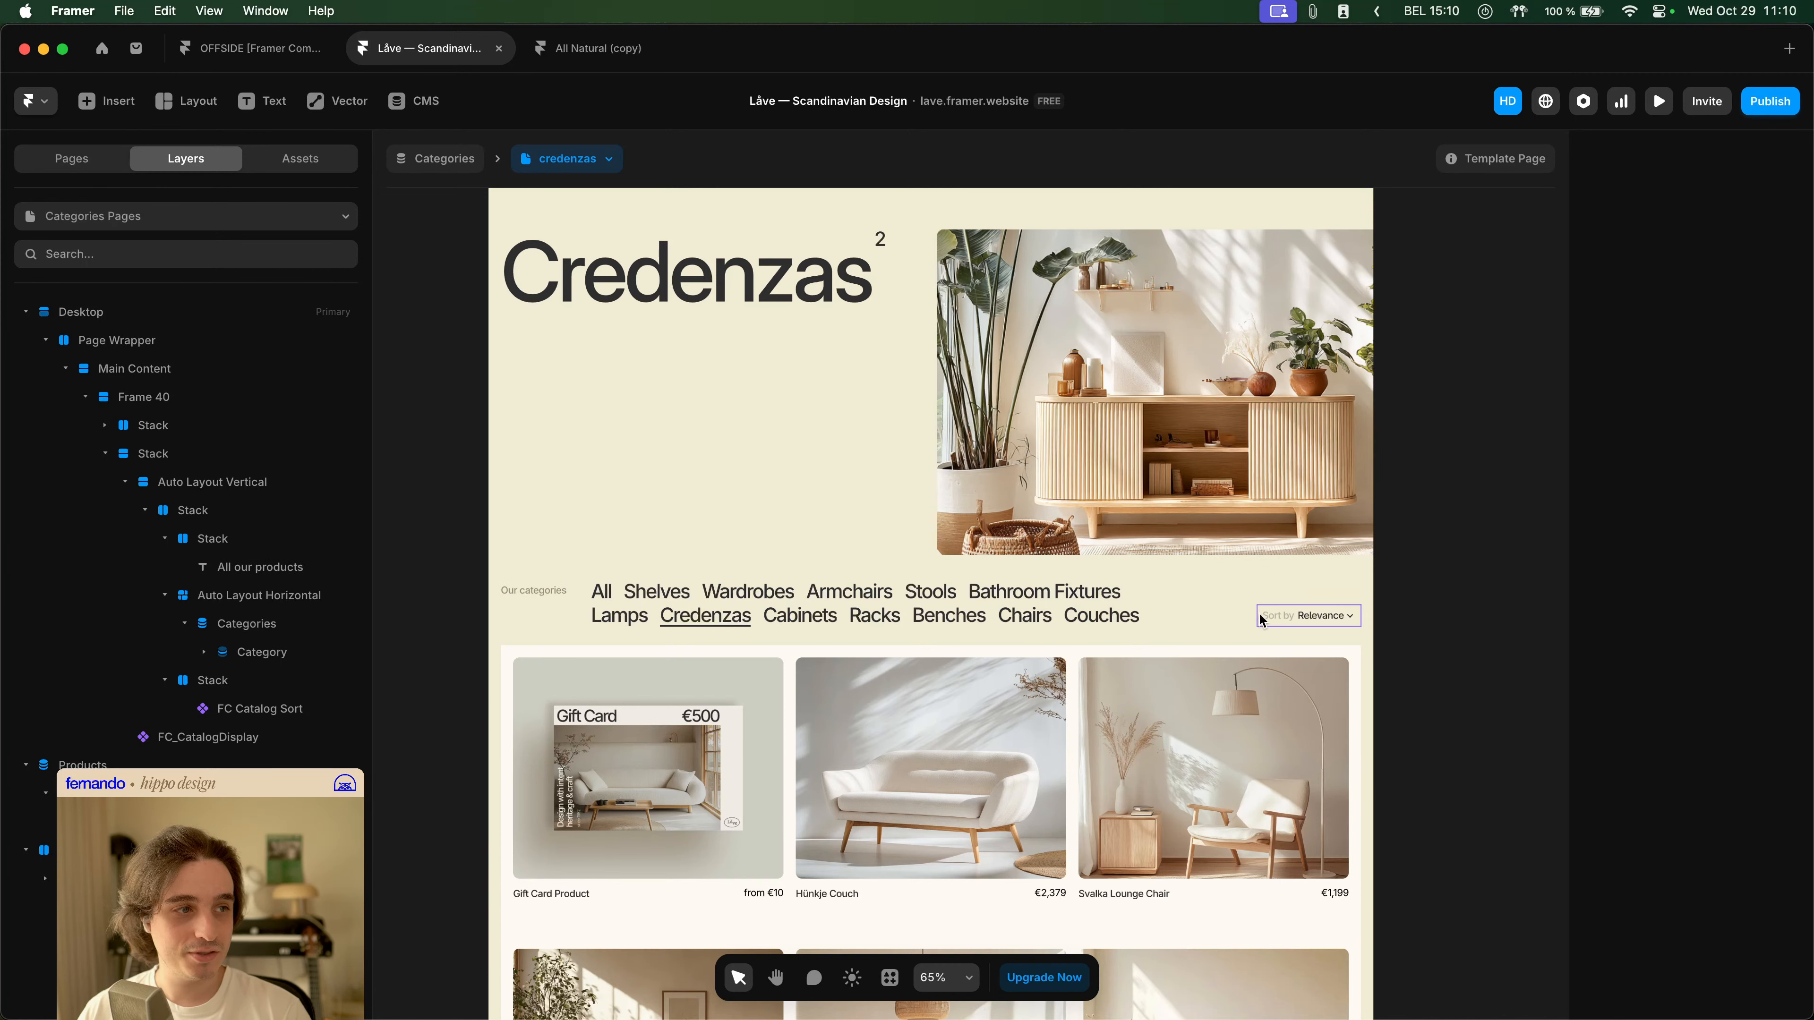
# Set the Sort by label's text color in the FC Catalog Sort component to Dark Cream.
pyautogui.click(1282, 619)
pyautogui.doubleClick(1309, 622)
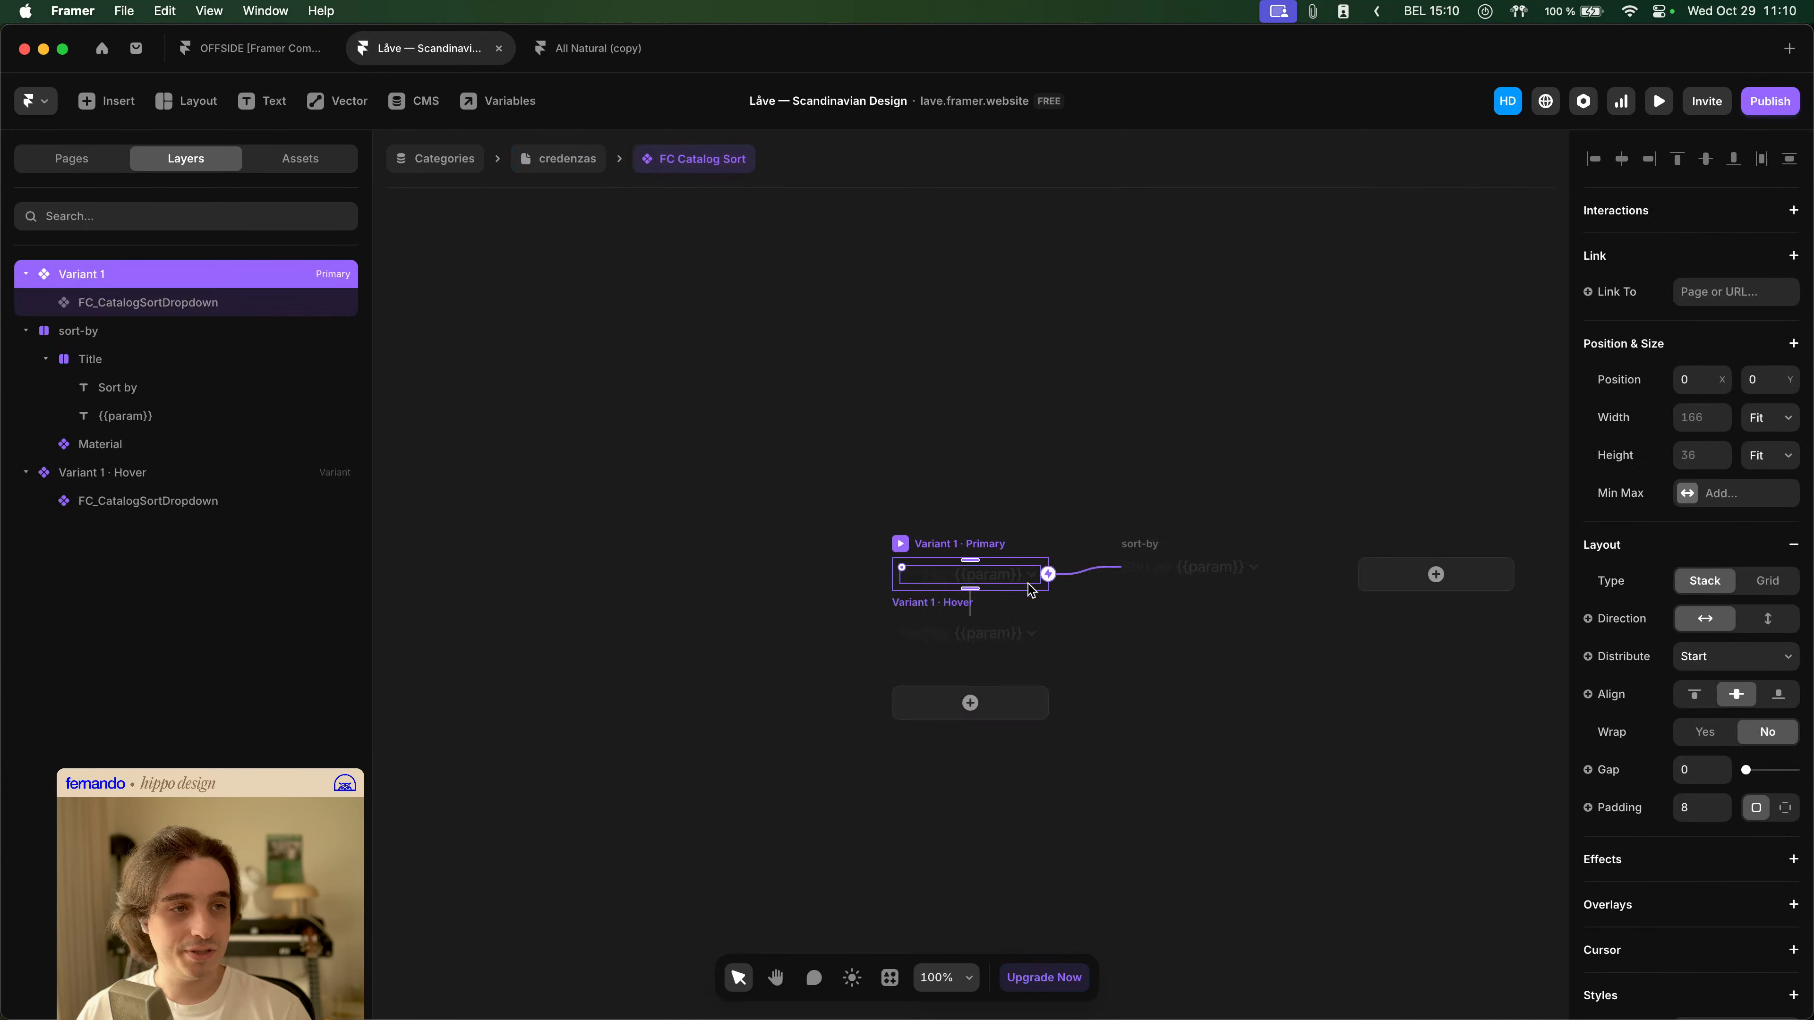
pyautogui.click(1165, 570)
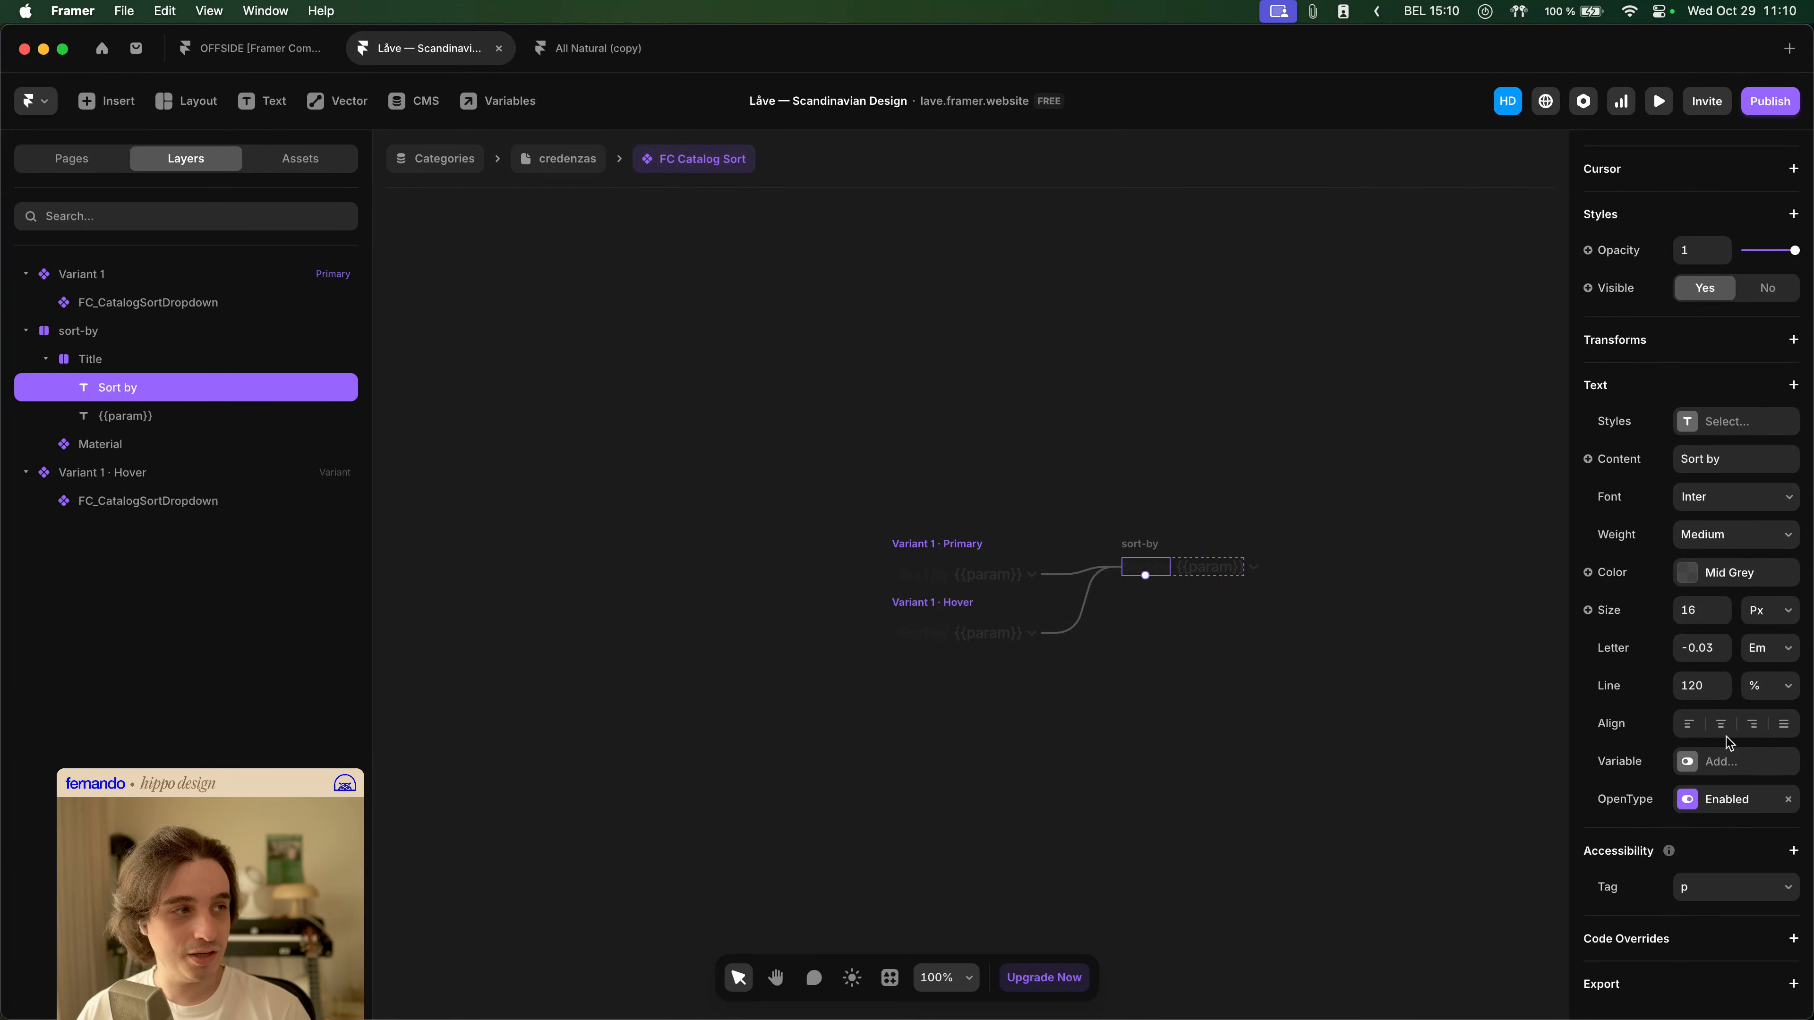
pyautogui.click(1728, 572)
pyautogui.click(1399, 856)
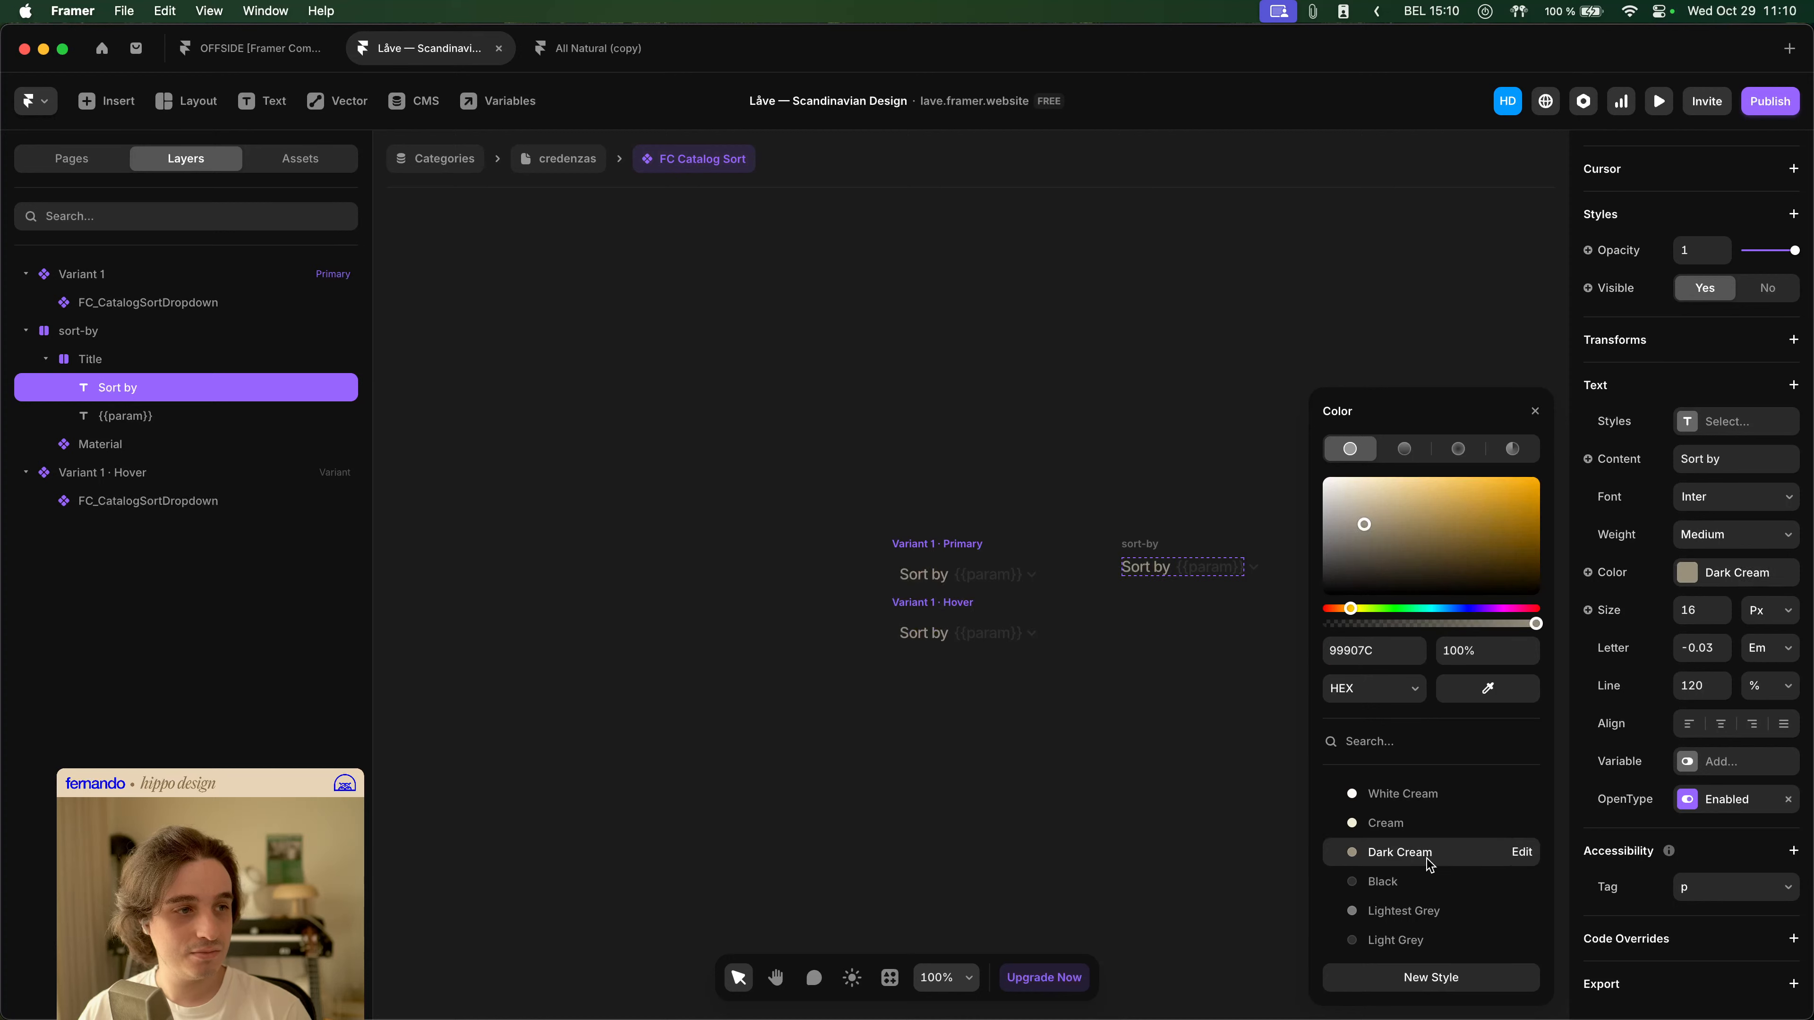
pyautogui.click(1104, 425)
# Return to the credenzas page and examine the label colors and the category list above the products.
pyautogui.click(568, 159)
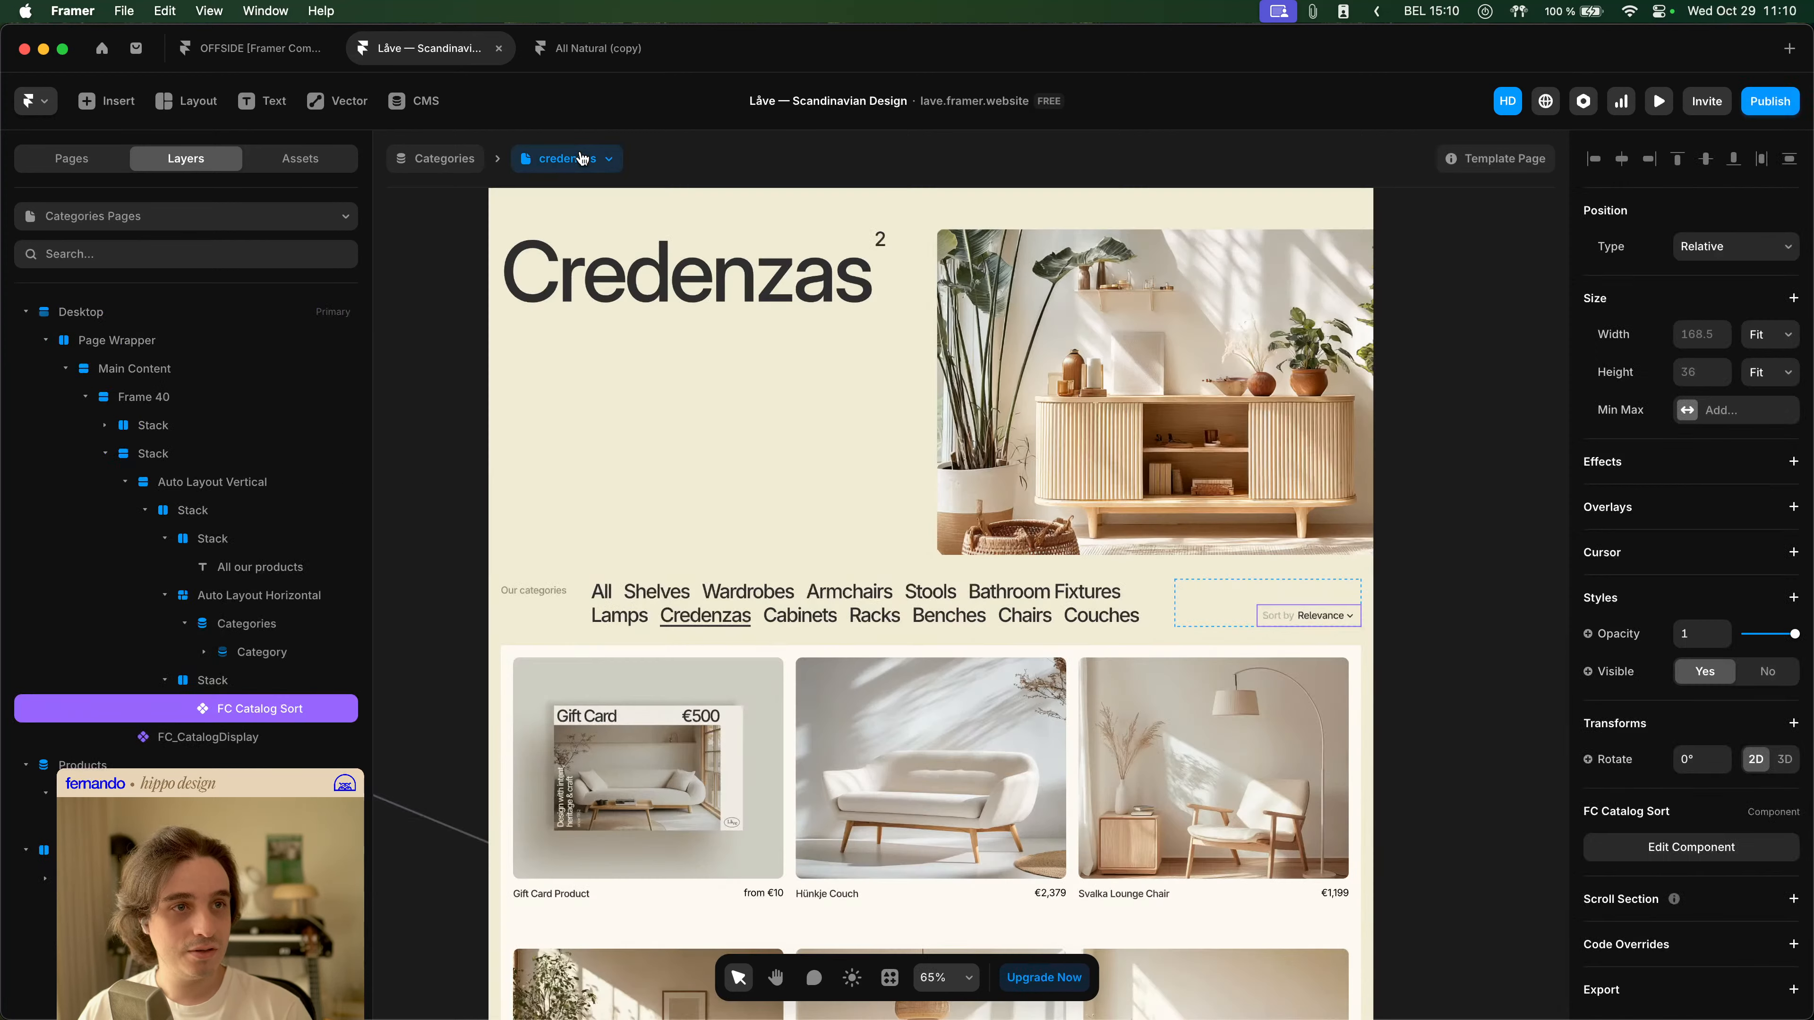
pyautogui.click(1405, 555)
pyautogui.moveTo(1427, 600); pyautogui.dragTo(1392, 567)
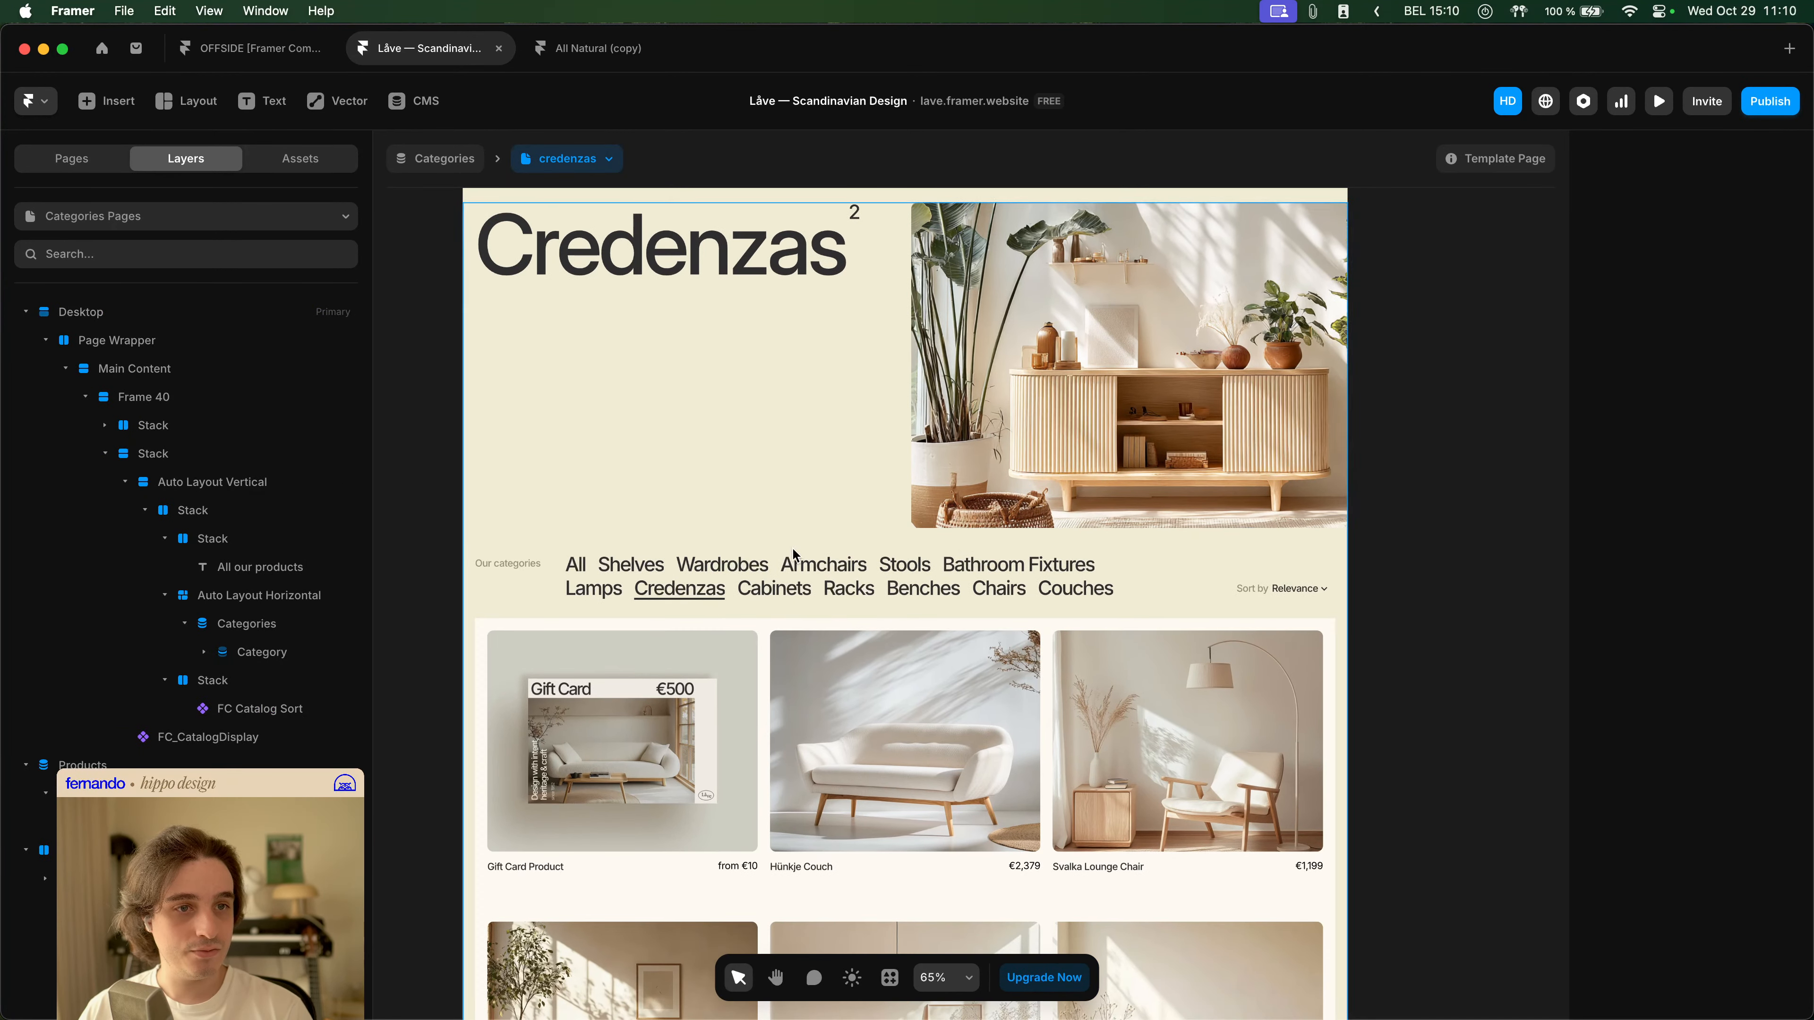
pyautogui.scroll(-5, 1382, 553)
pyautogui.scroll(-1, 1285, 539)
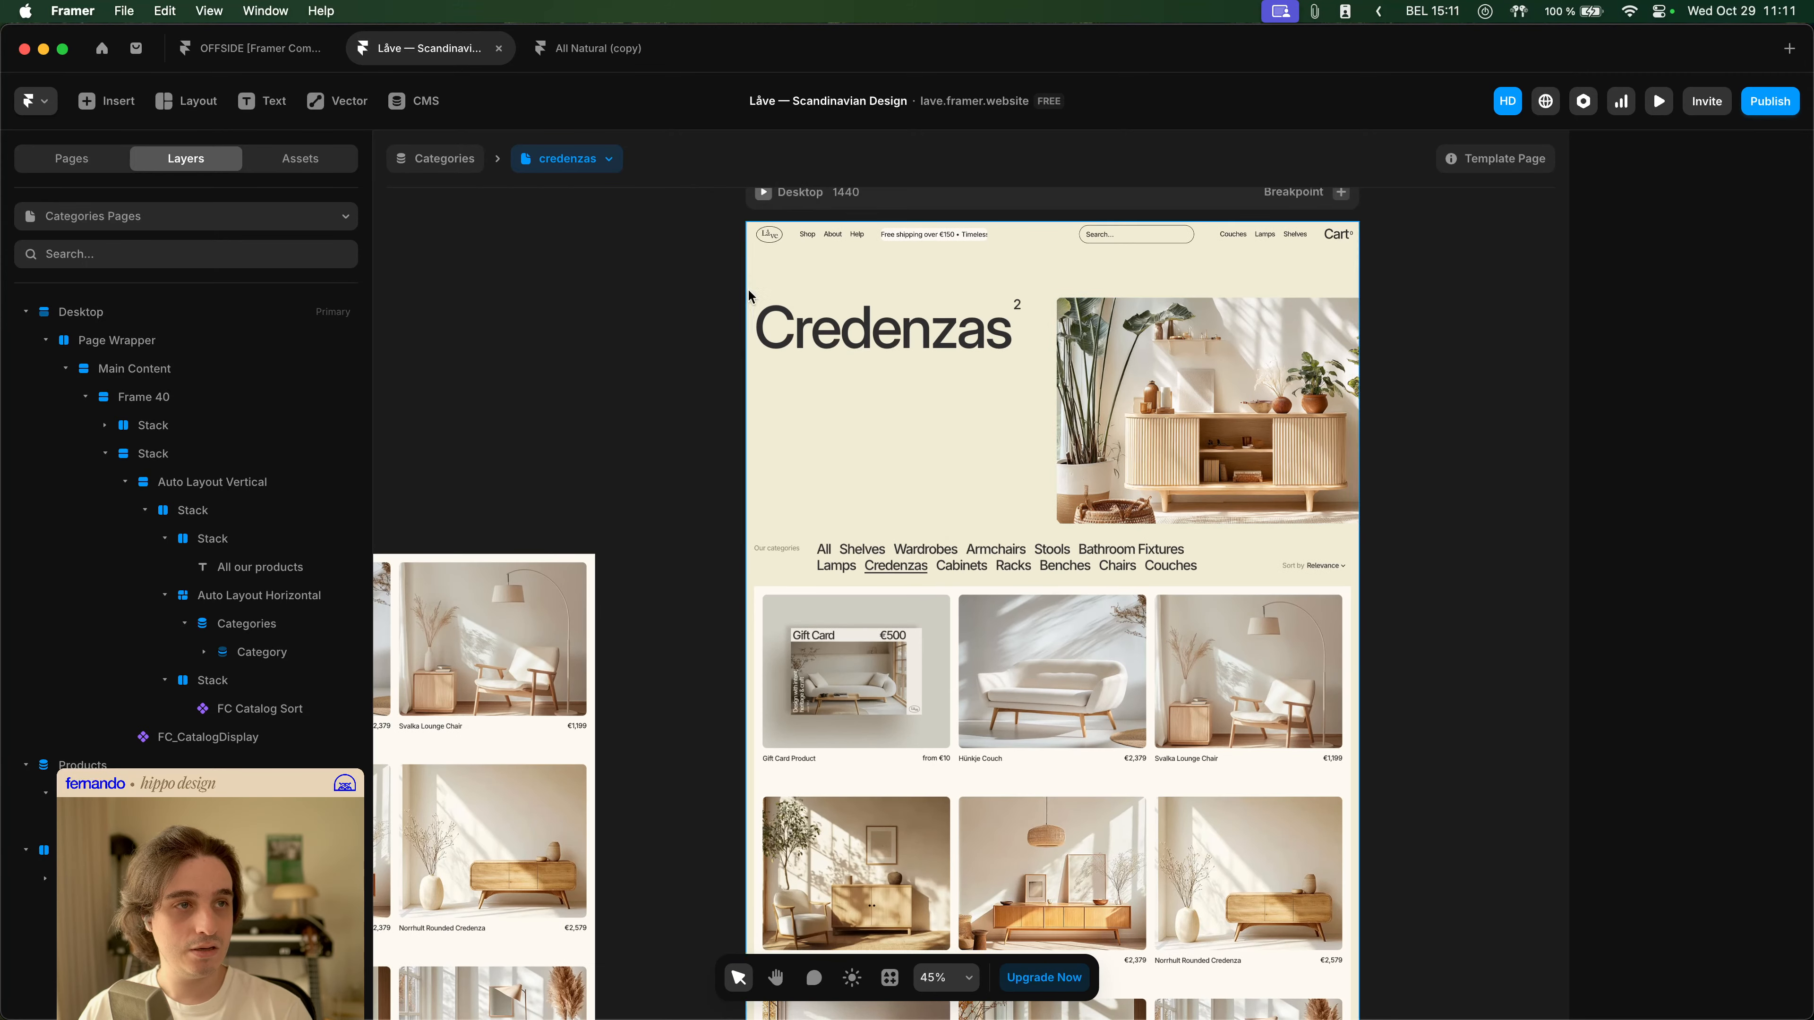
pyautogui.click(807, 564)
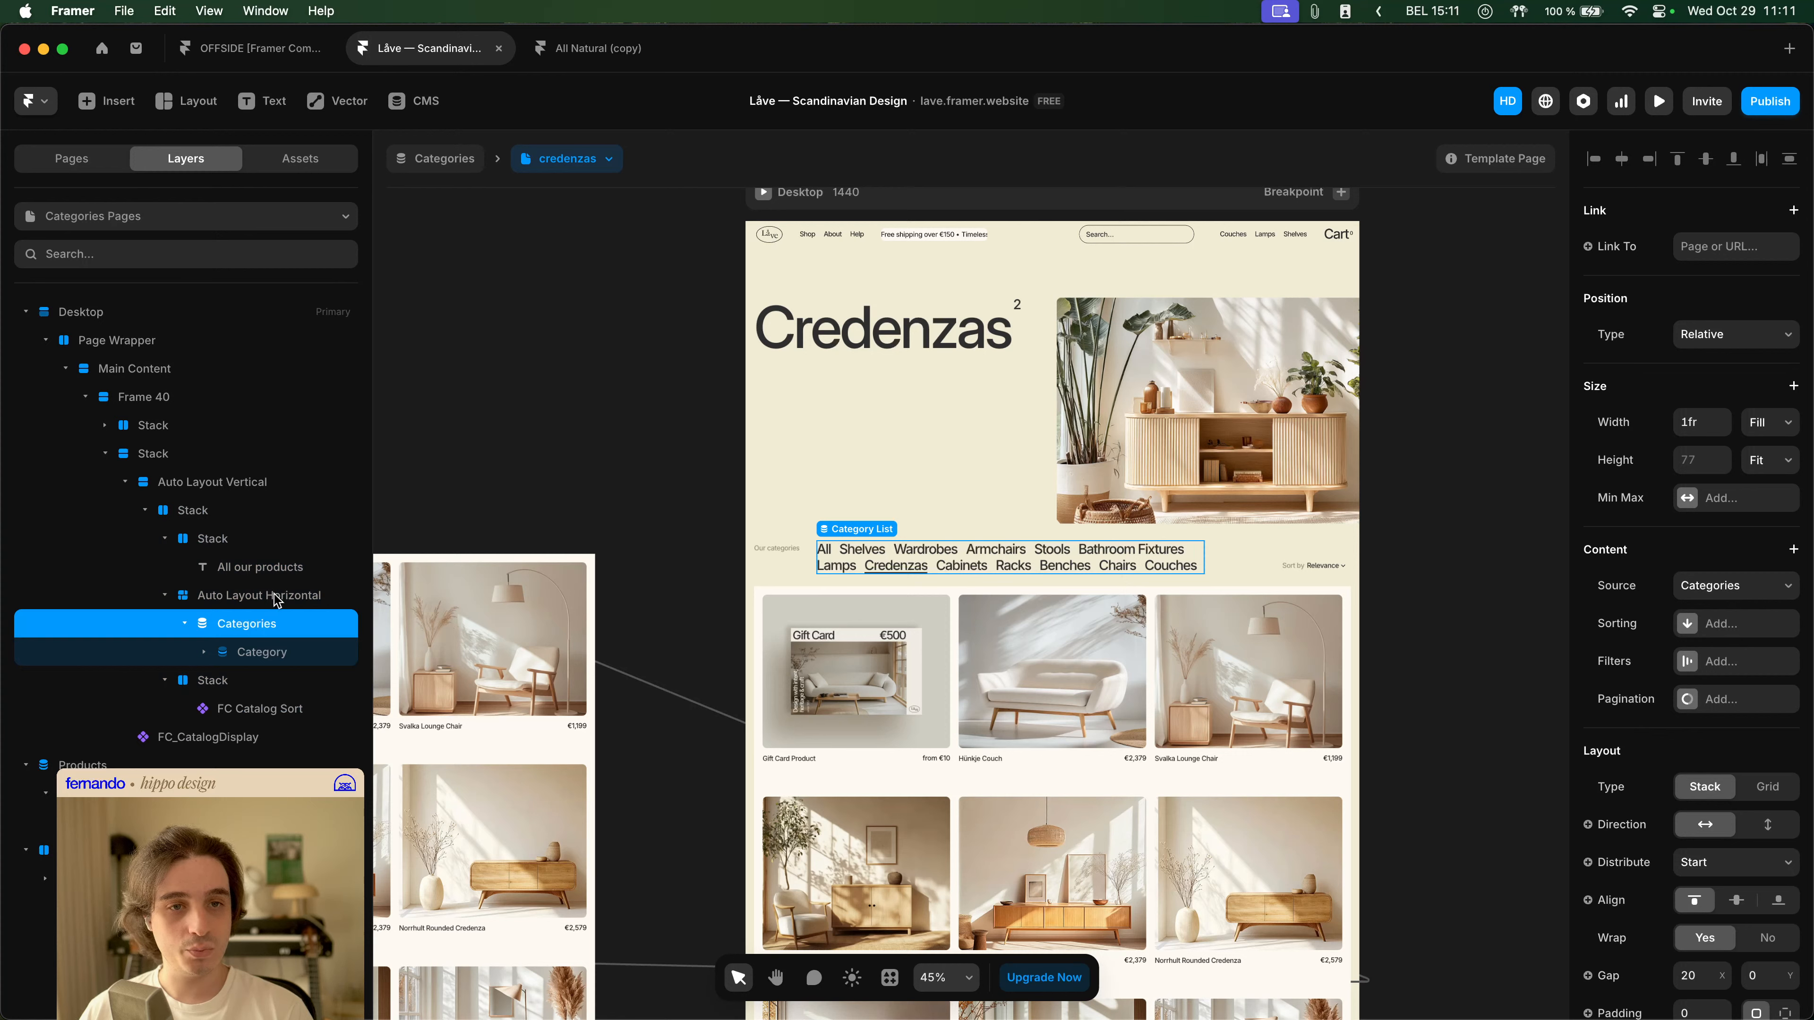
pyautogui.click(714, 507)
# Open the Home page and bring its Our Line-up section into view.
pyautogui.click(445, 162)
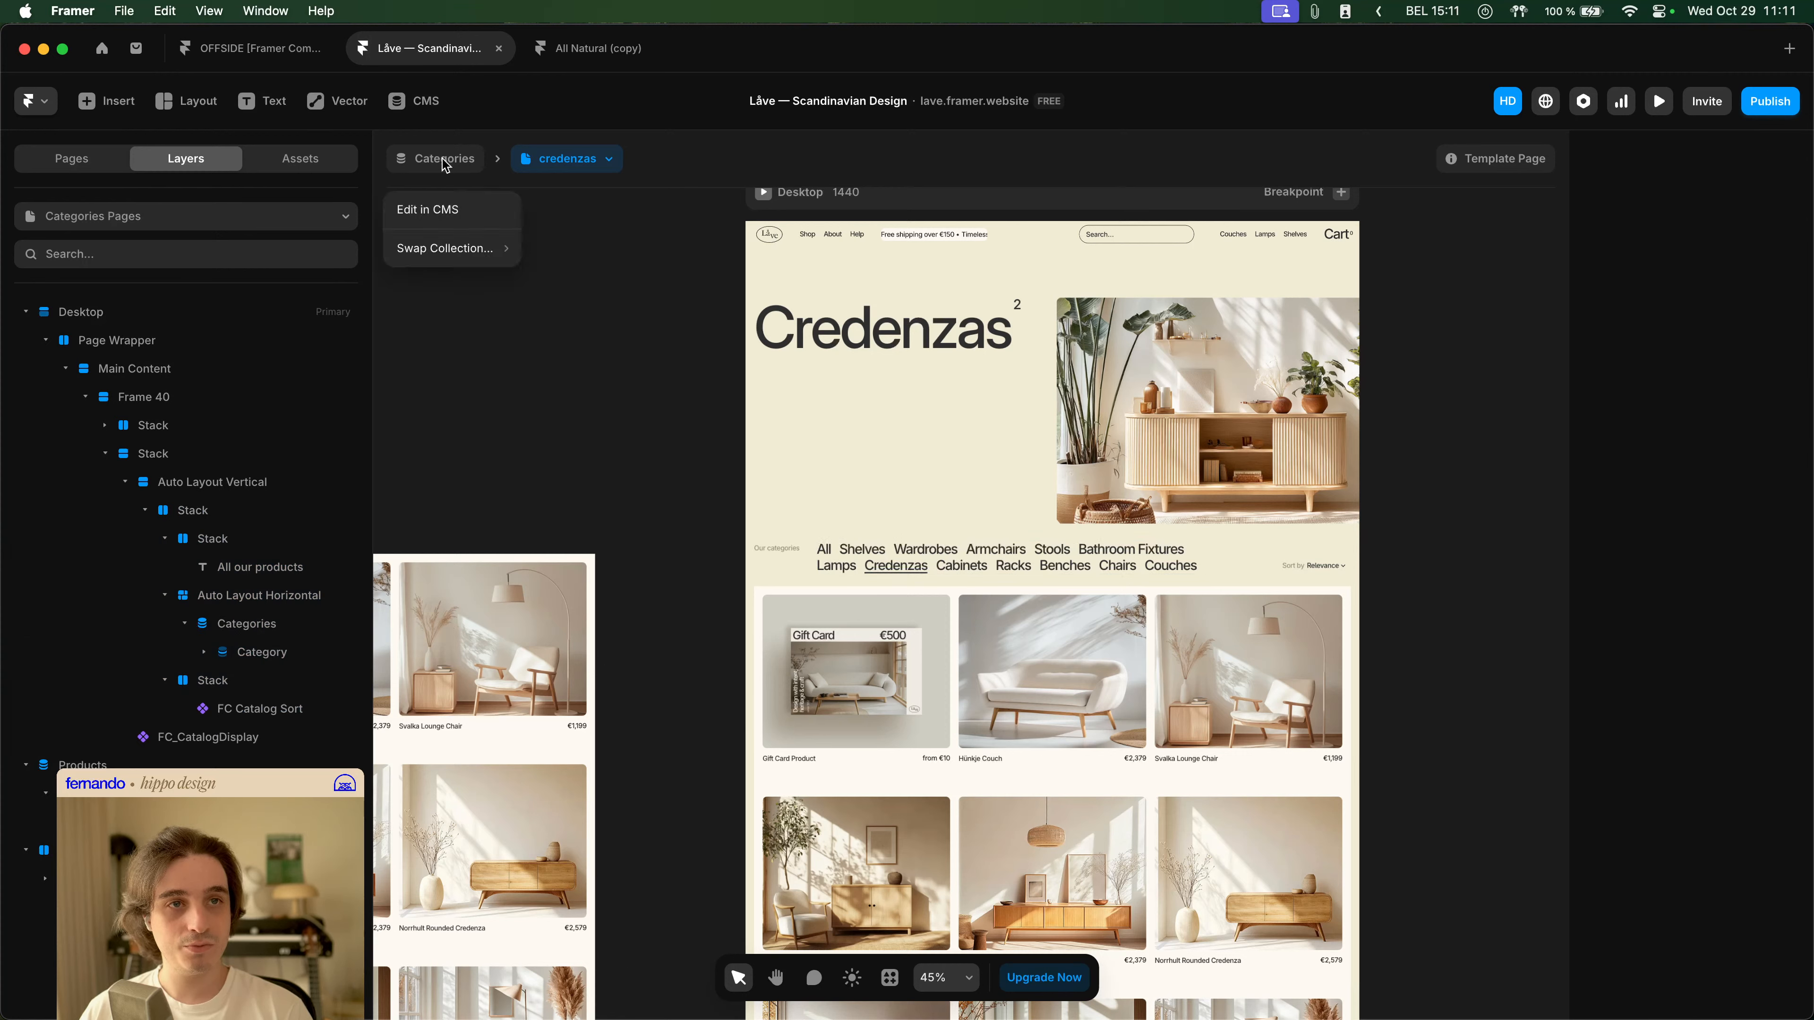
pyautogui.click(72, 158)
pyautogui.click(211, 391)
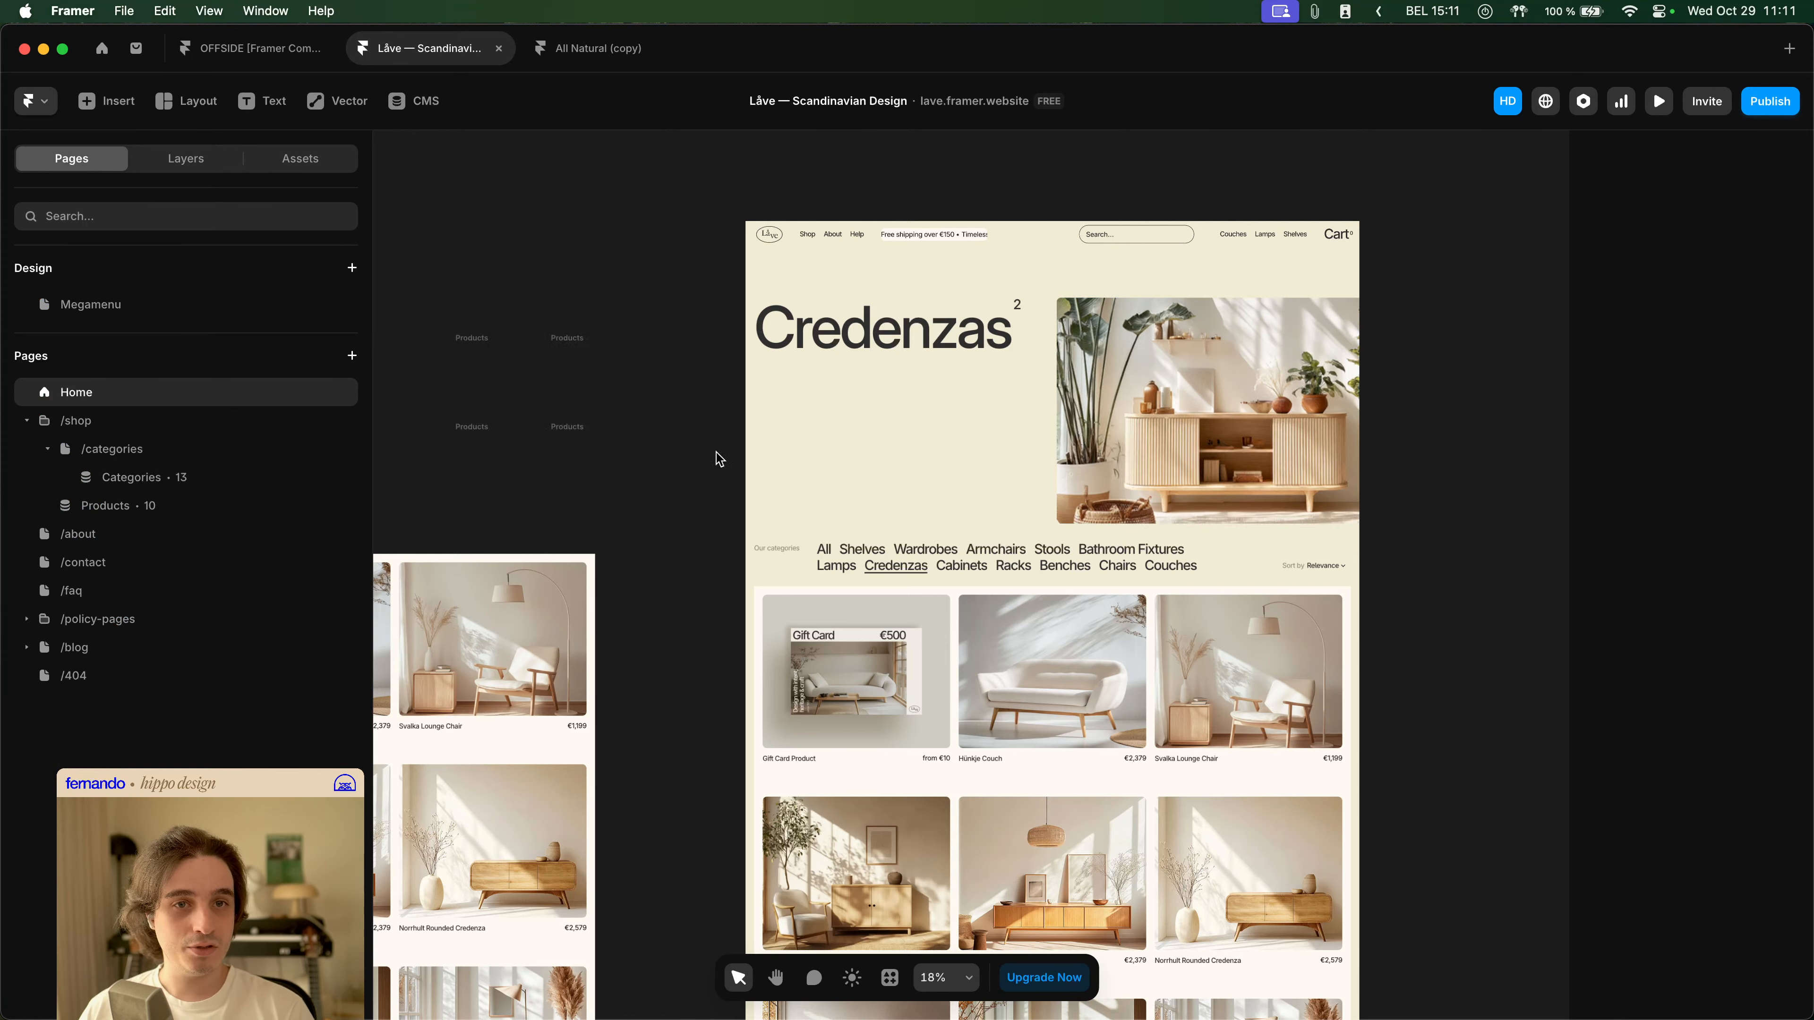
pyautogui.scroll(6, 750, 613)
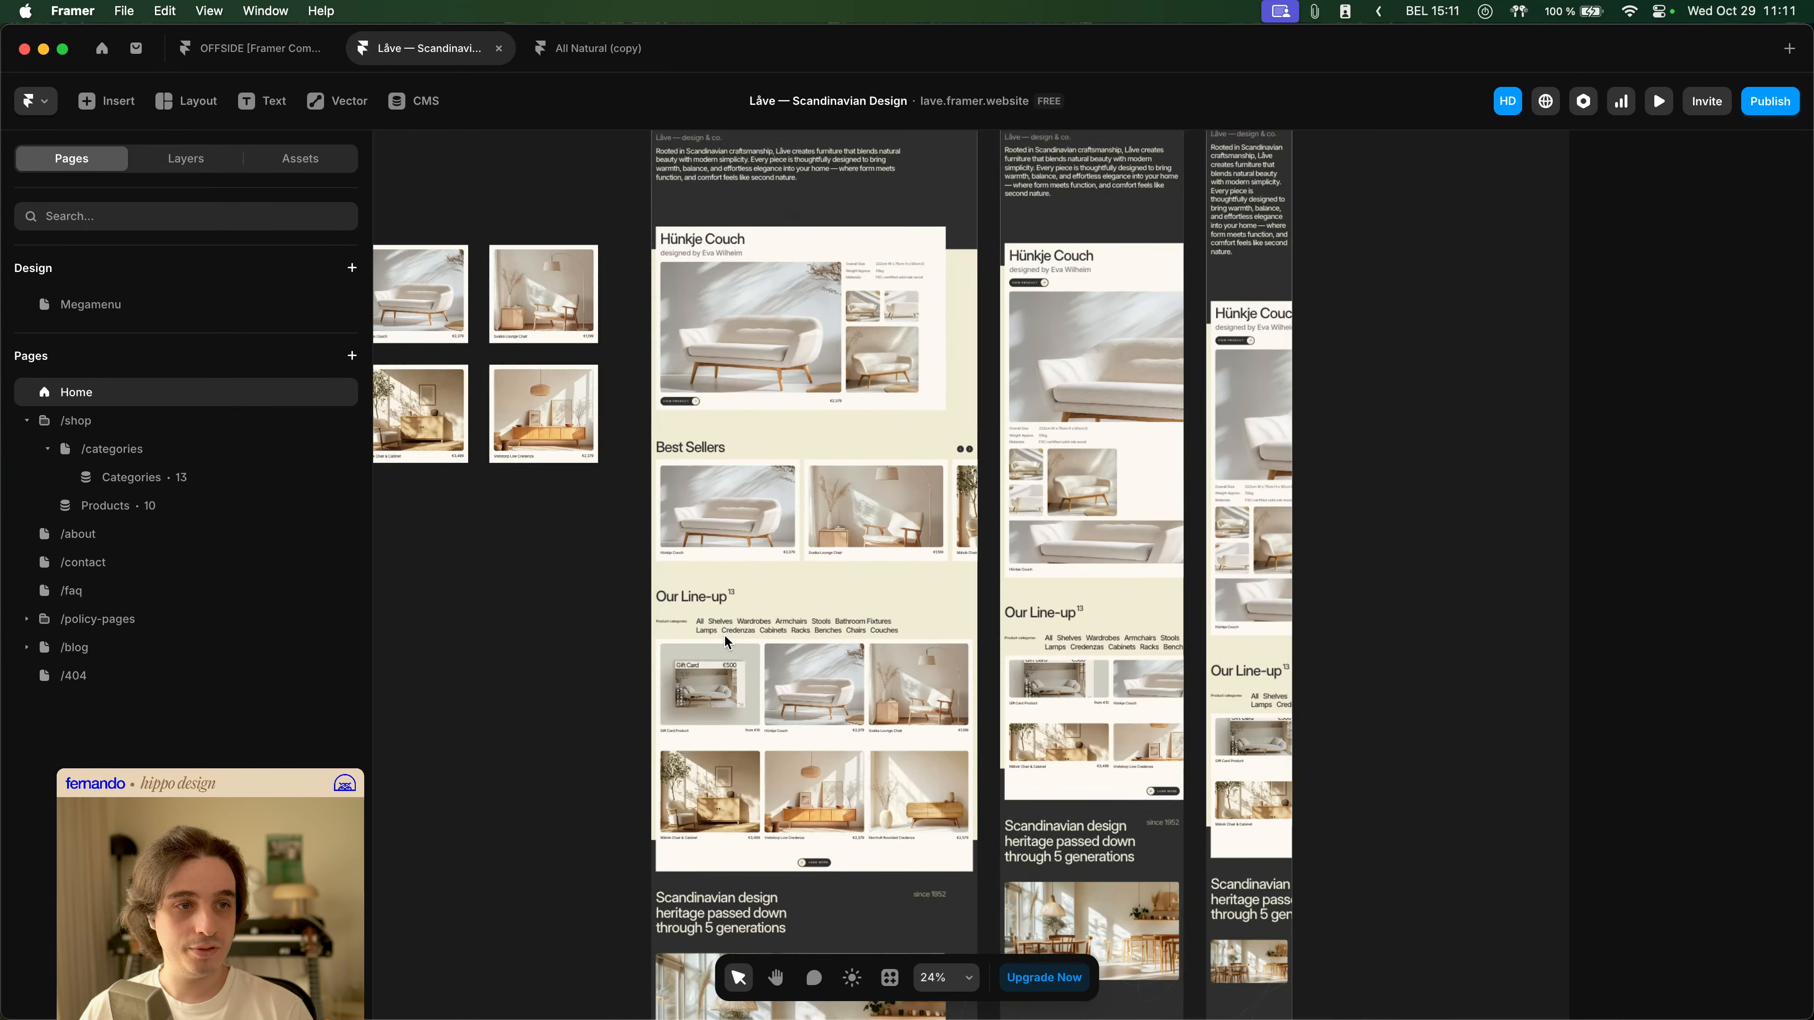
# Change the Product categories label under Our Line-up to read Our categories, and undo the wording change.
pyautogui.click(596, 603)
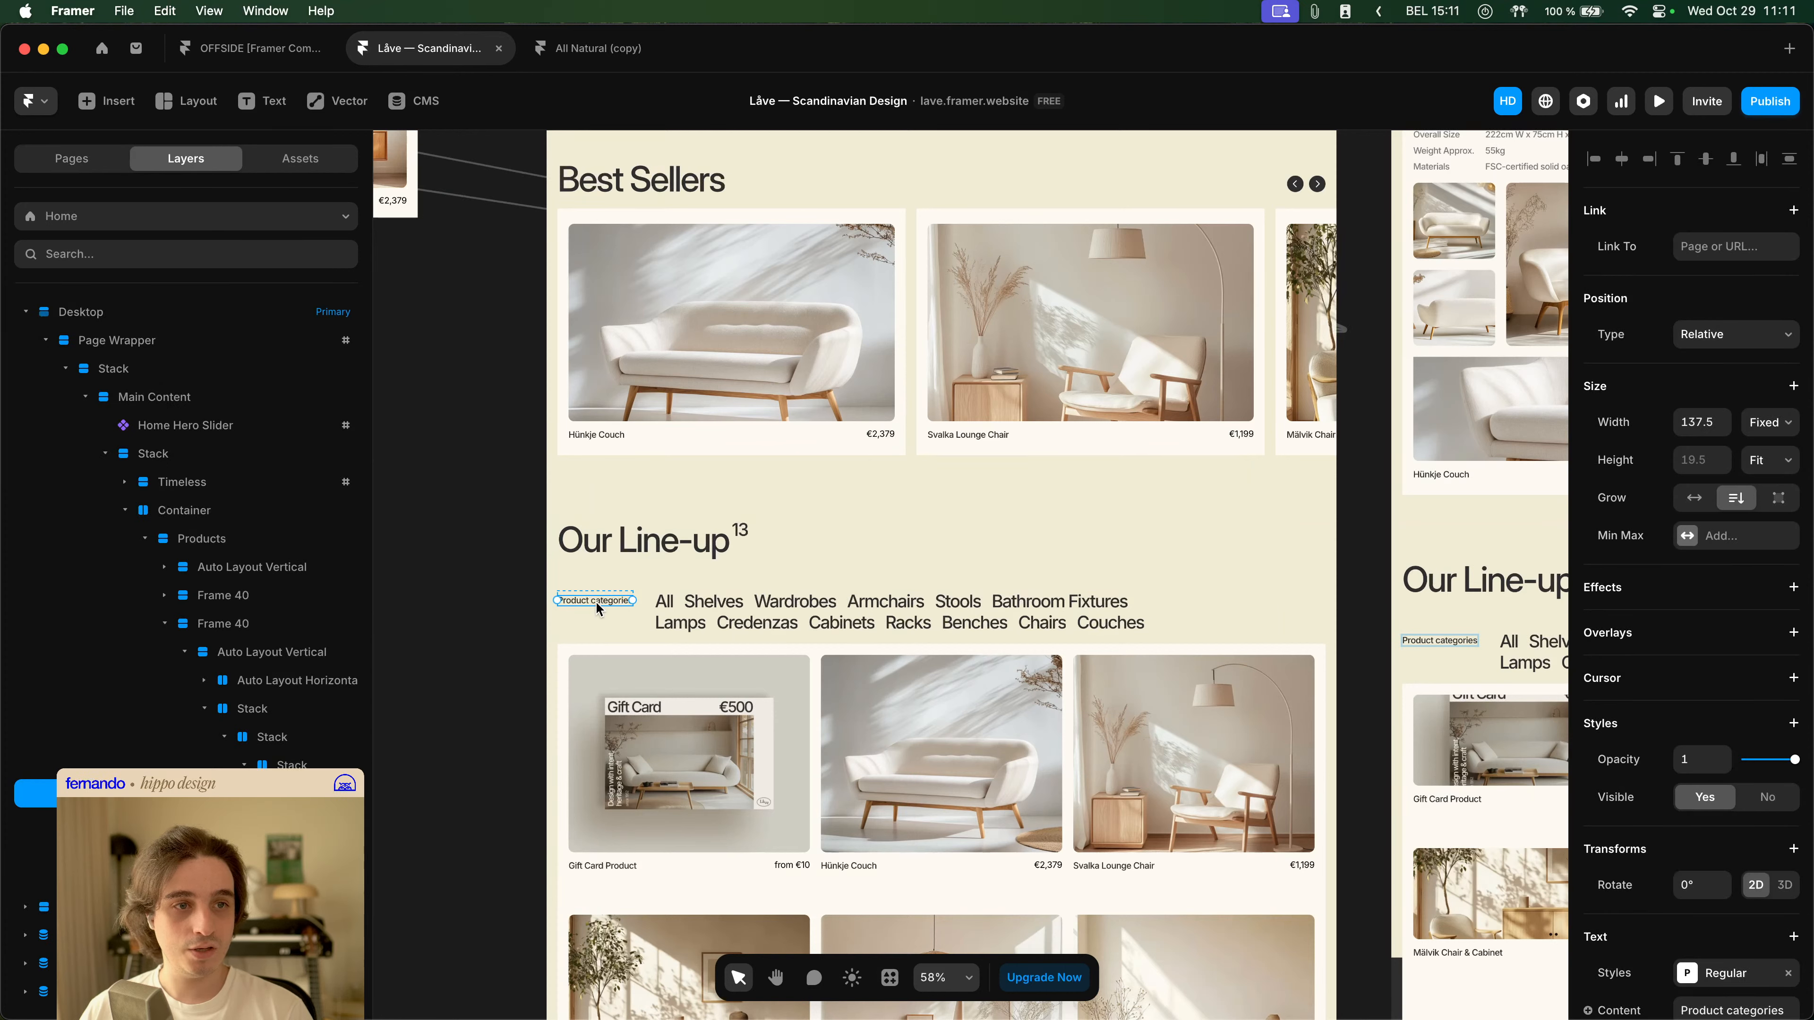
pyautogui.doubleClick(597, 602)
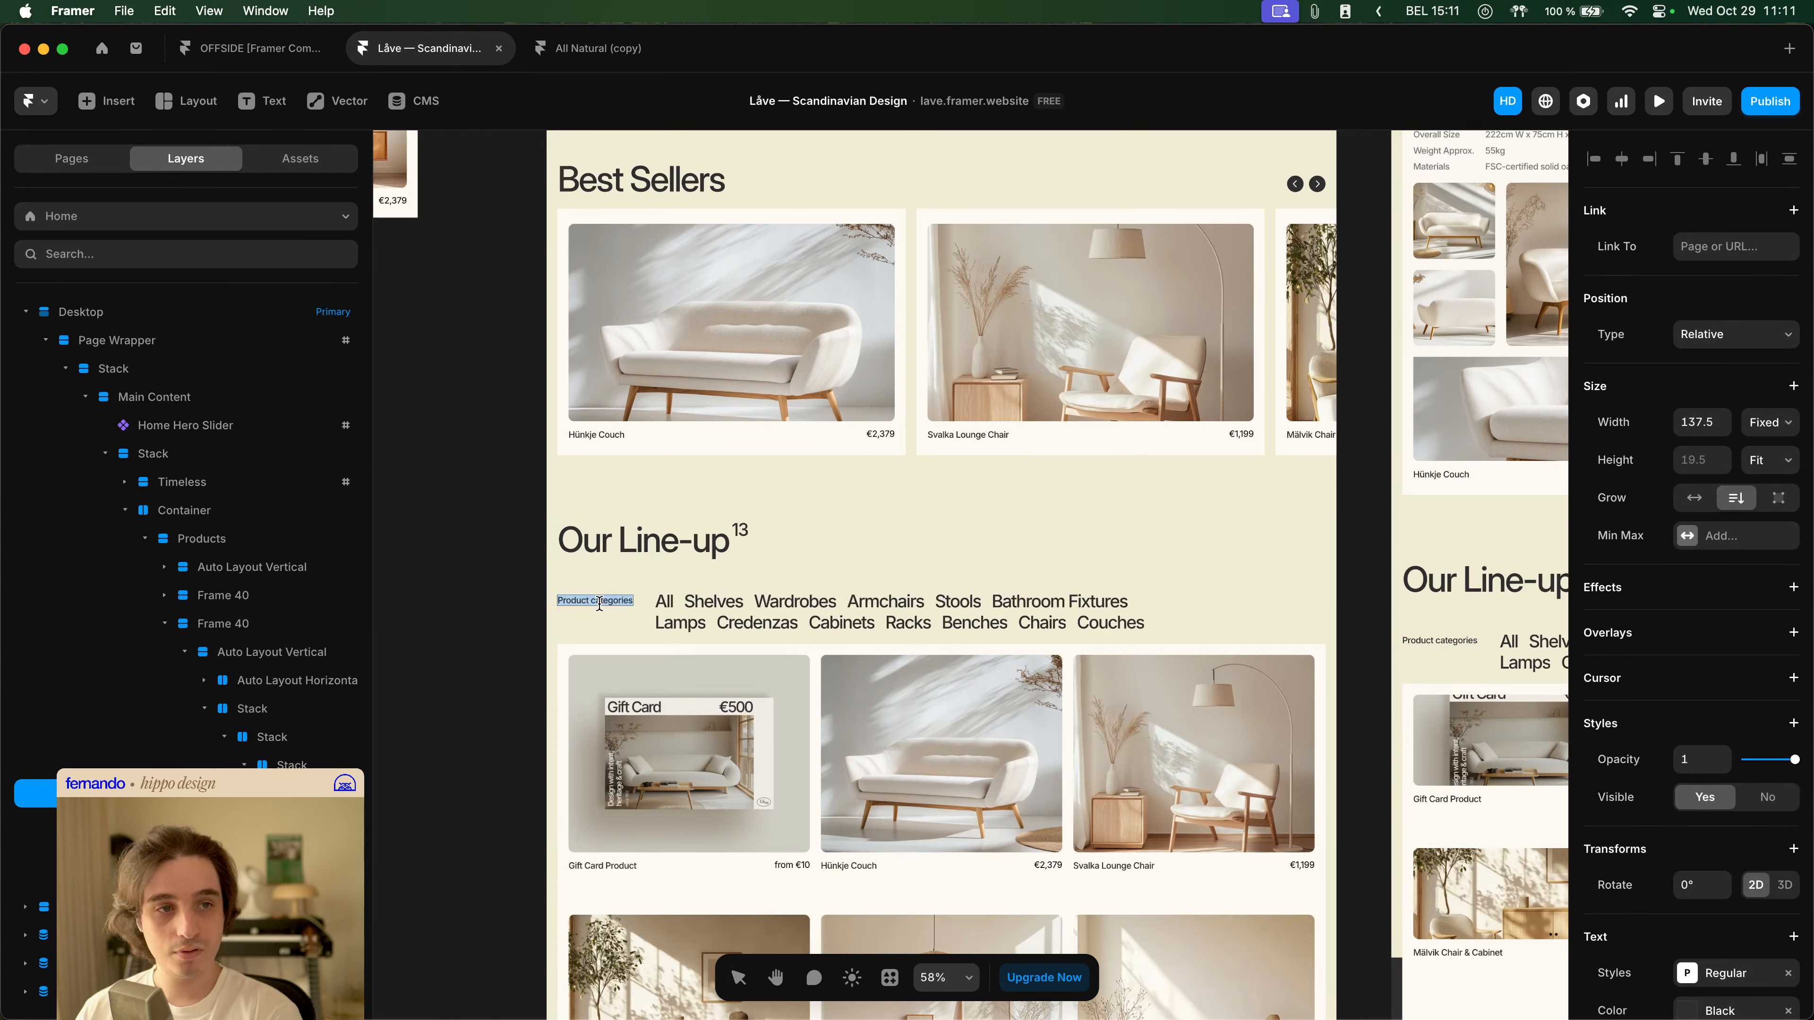
pyautogui.press('Escape')
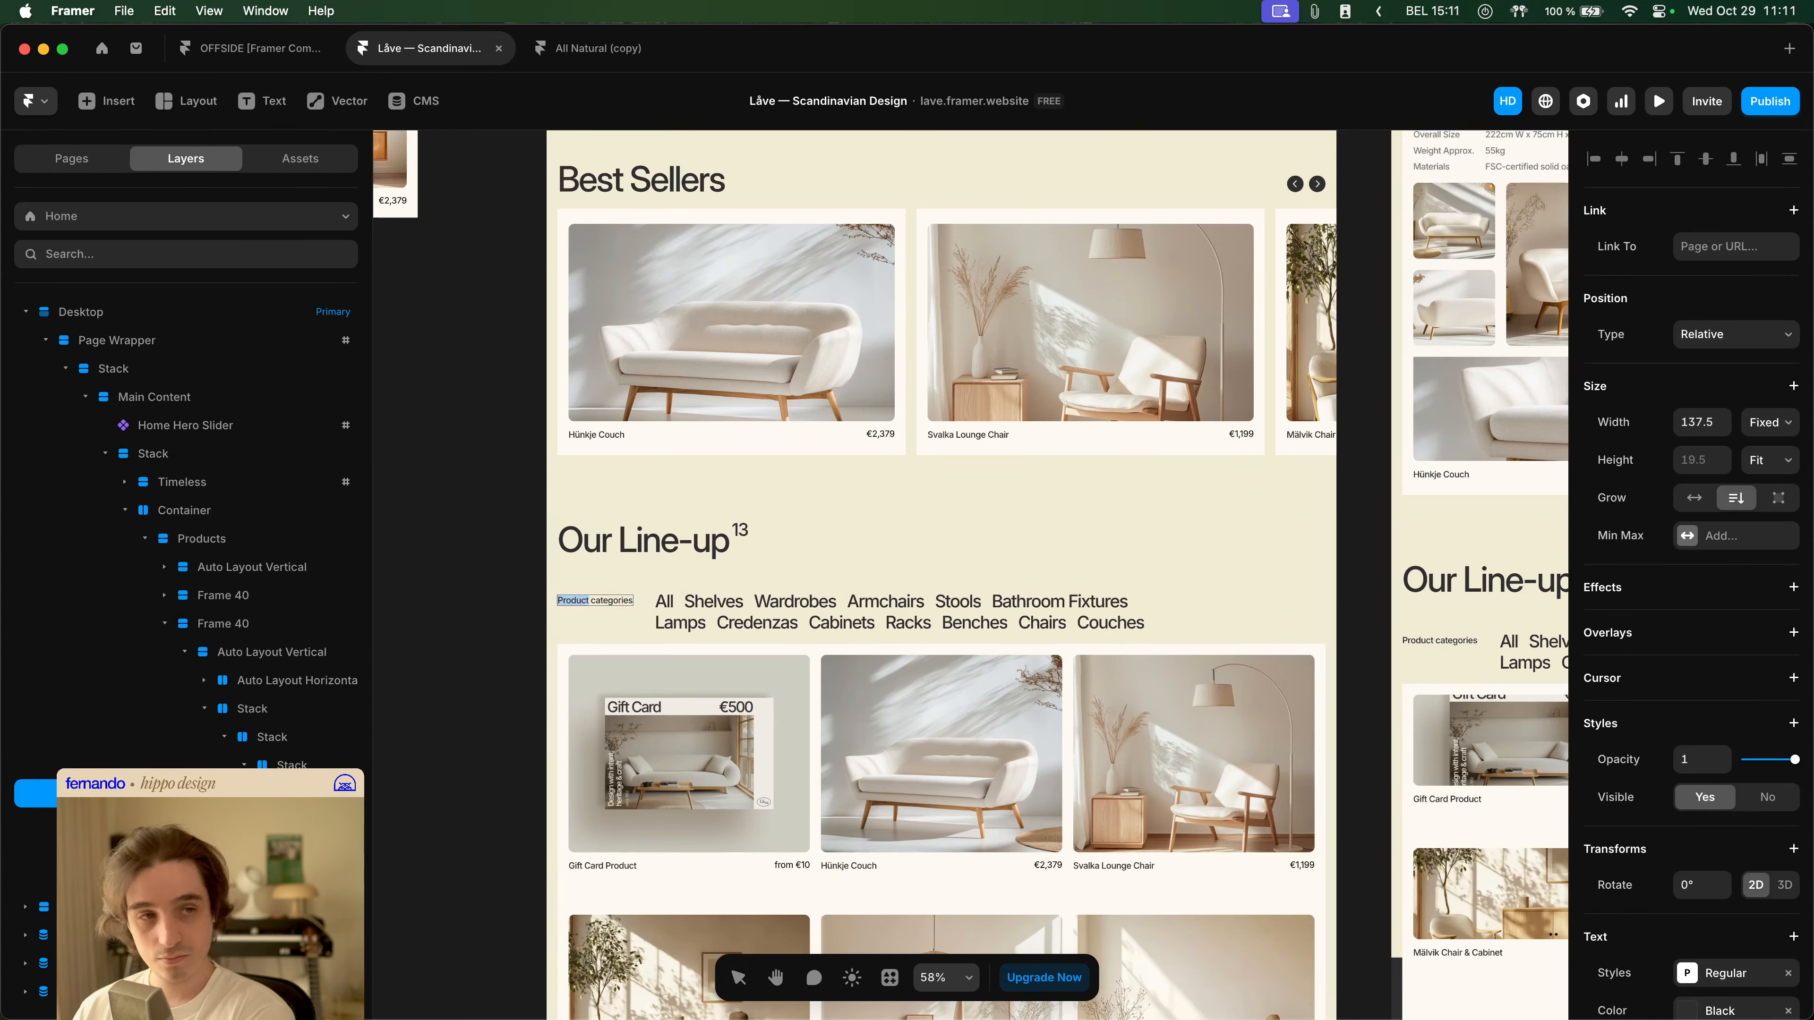
pyautogui.write('Our')
pyautogui.press('Escape')
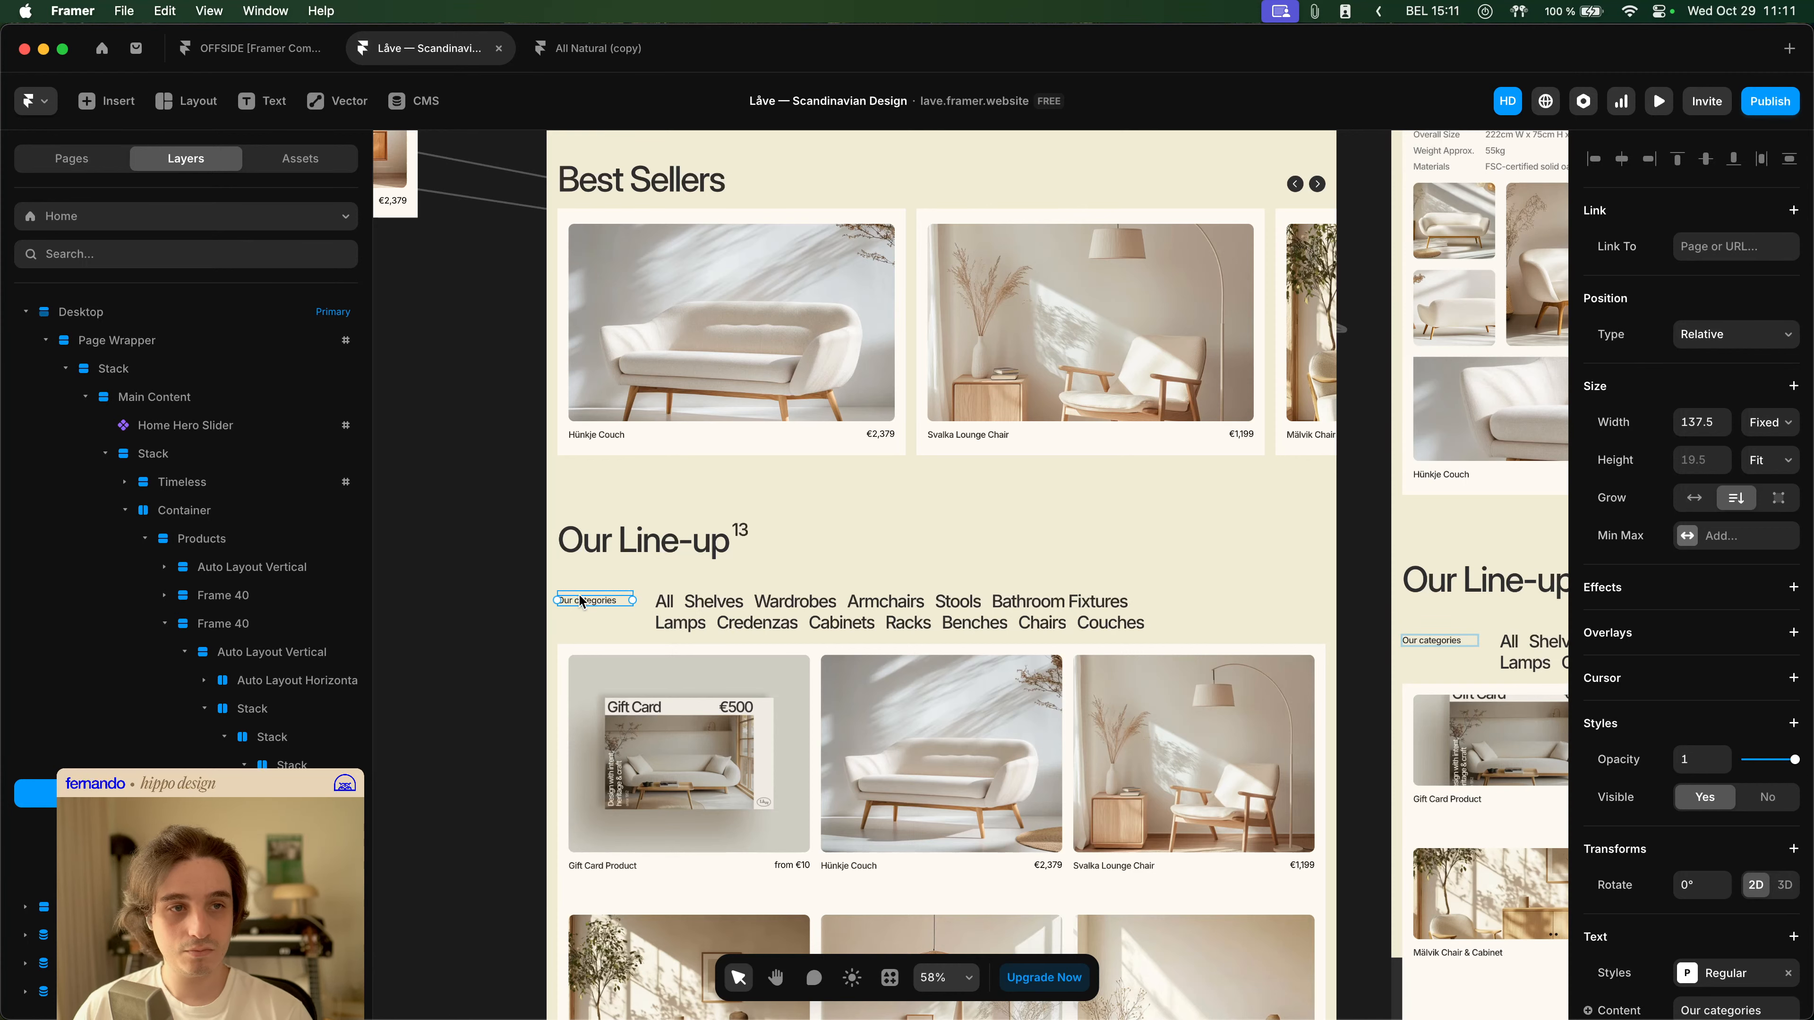
pyautogui.scroll(5, 579, 594)
pyautogui.press('super+z')
# Set the text color of the Product categories label under Our Line-up to Dark Cream.
pyautogui.scroll(-5, 1729, 715)
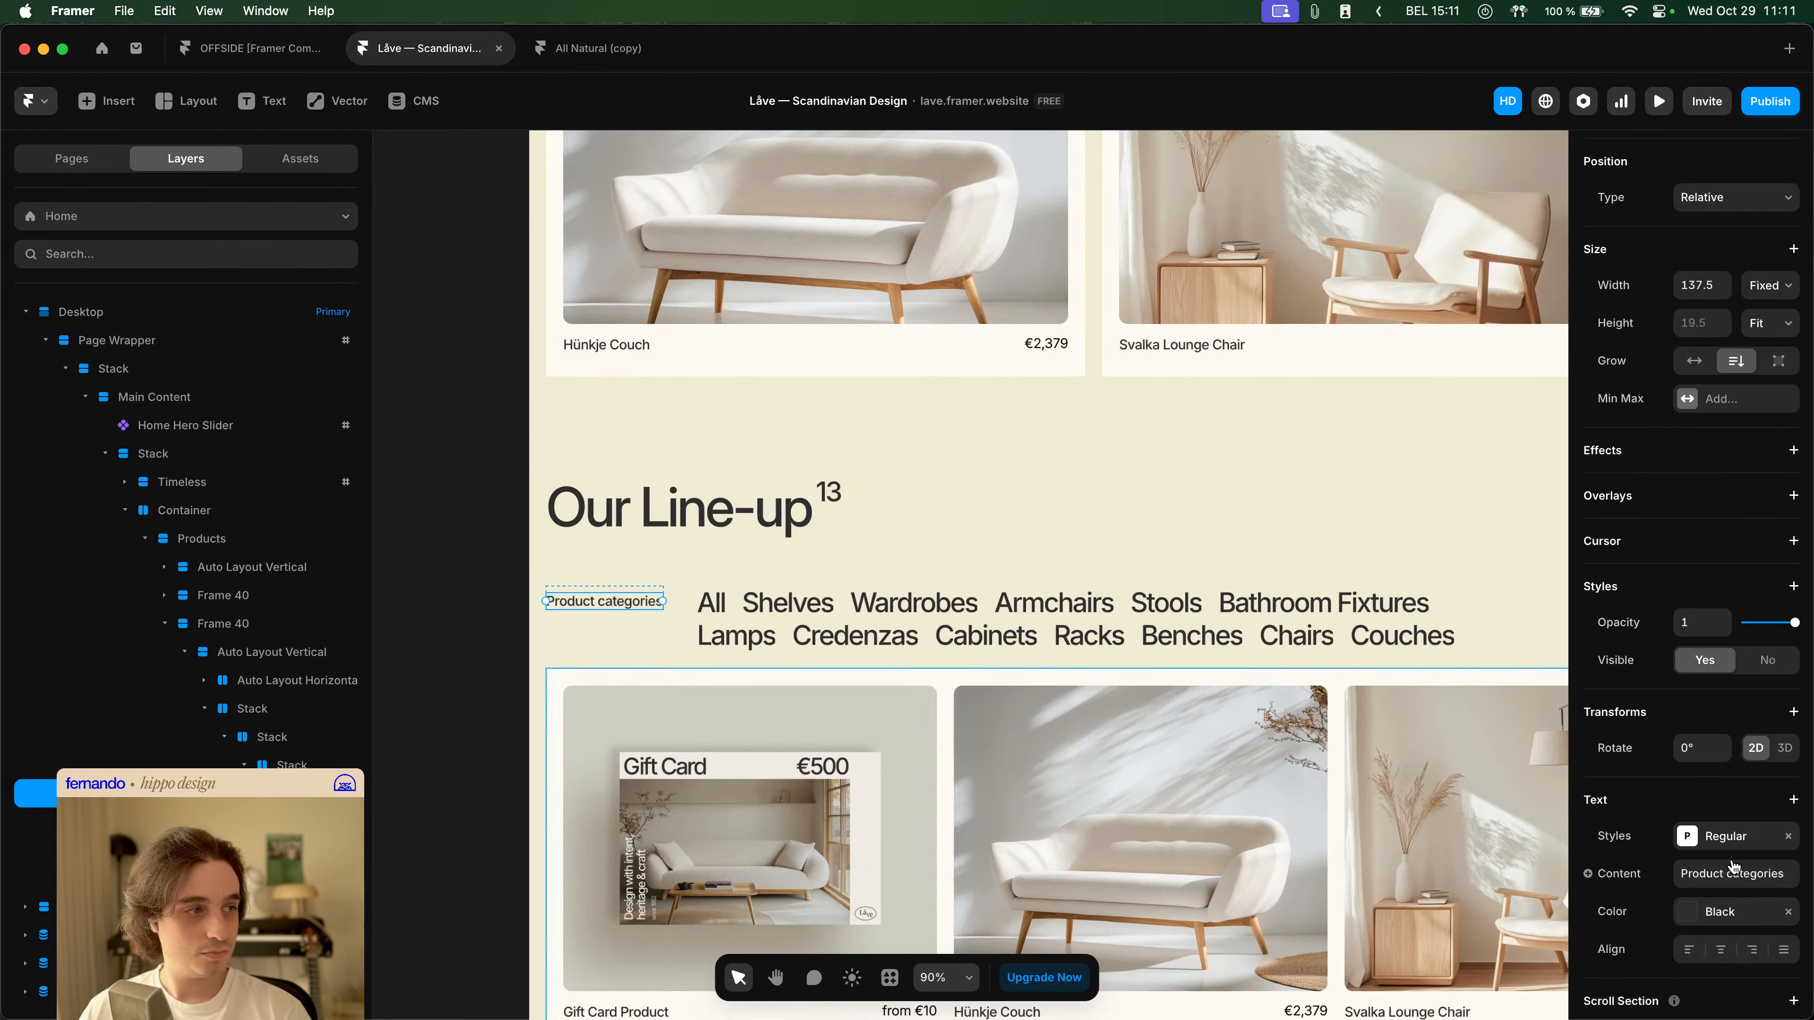
pyautogui.click(1735, 718)
pyautogui.click(1521, 853)
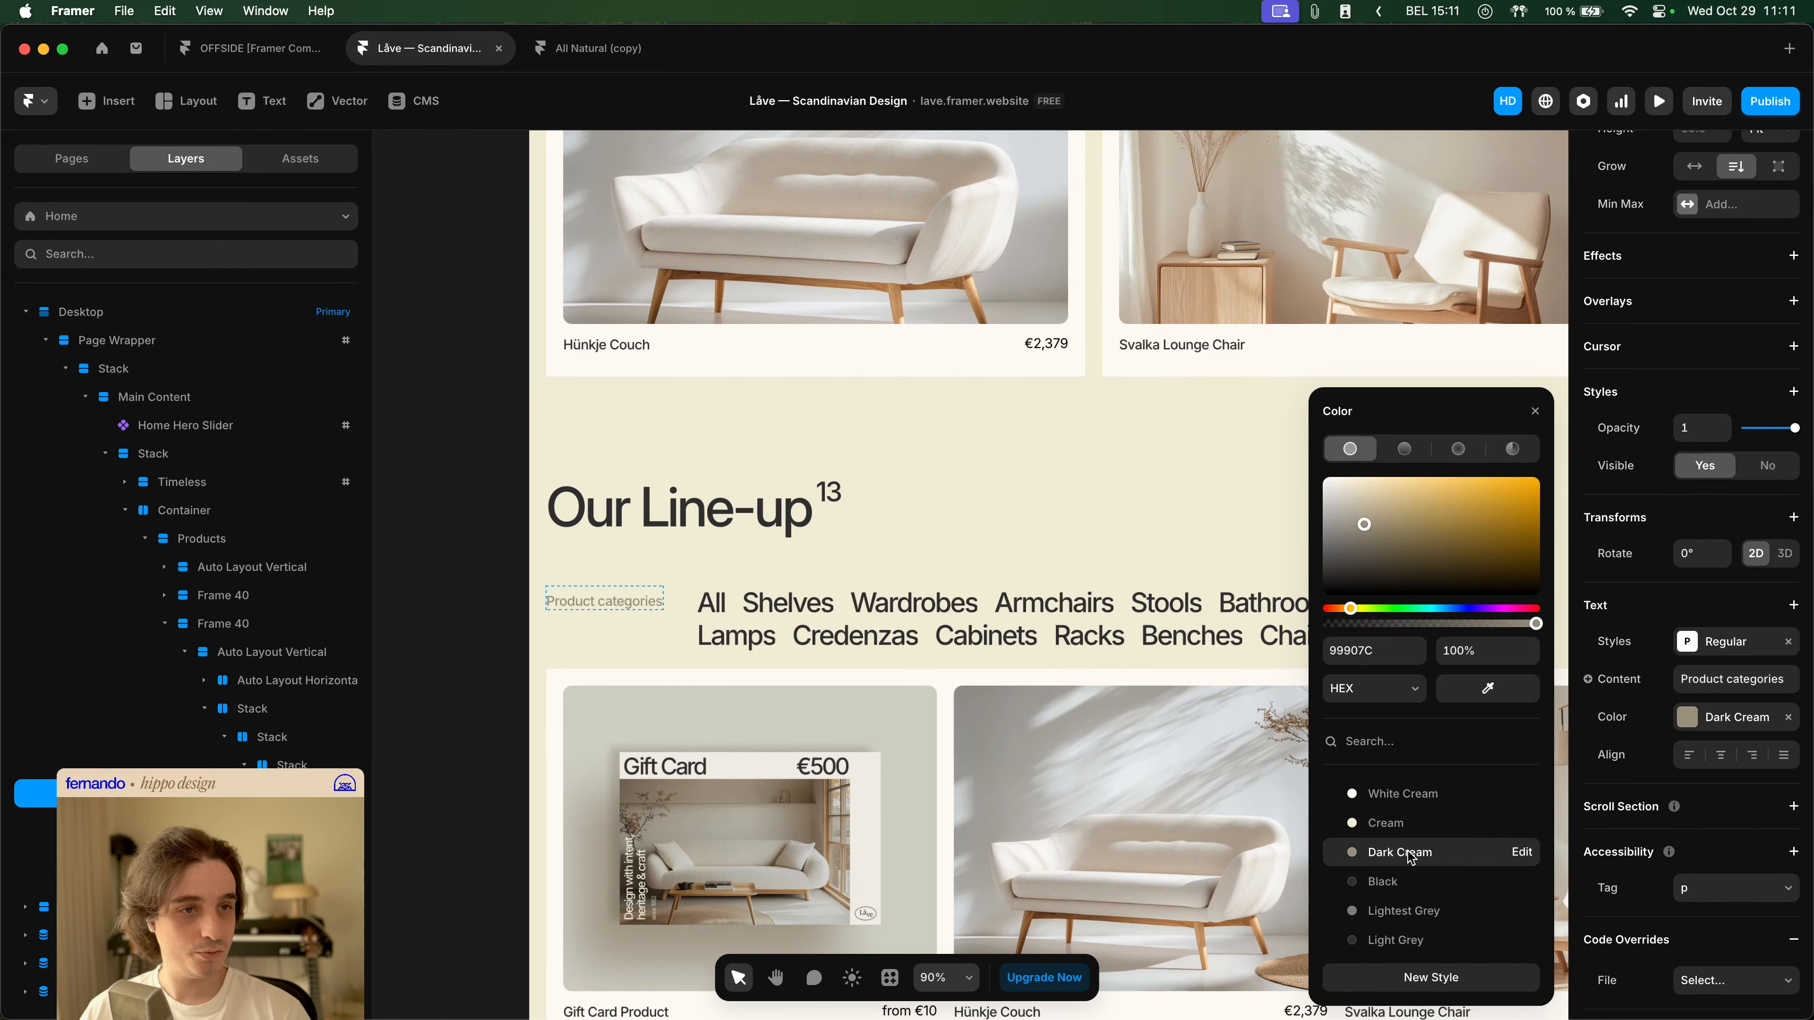
pyautogui.click(477, 654)
pyautogui.scroll(-5, 477, 654)
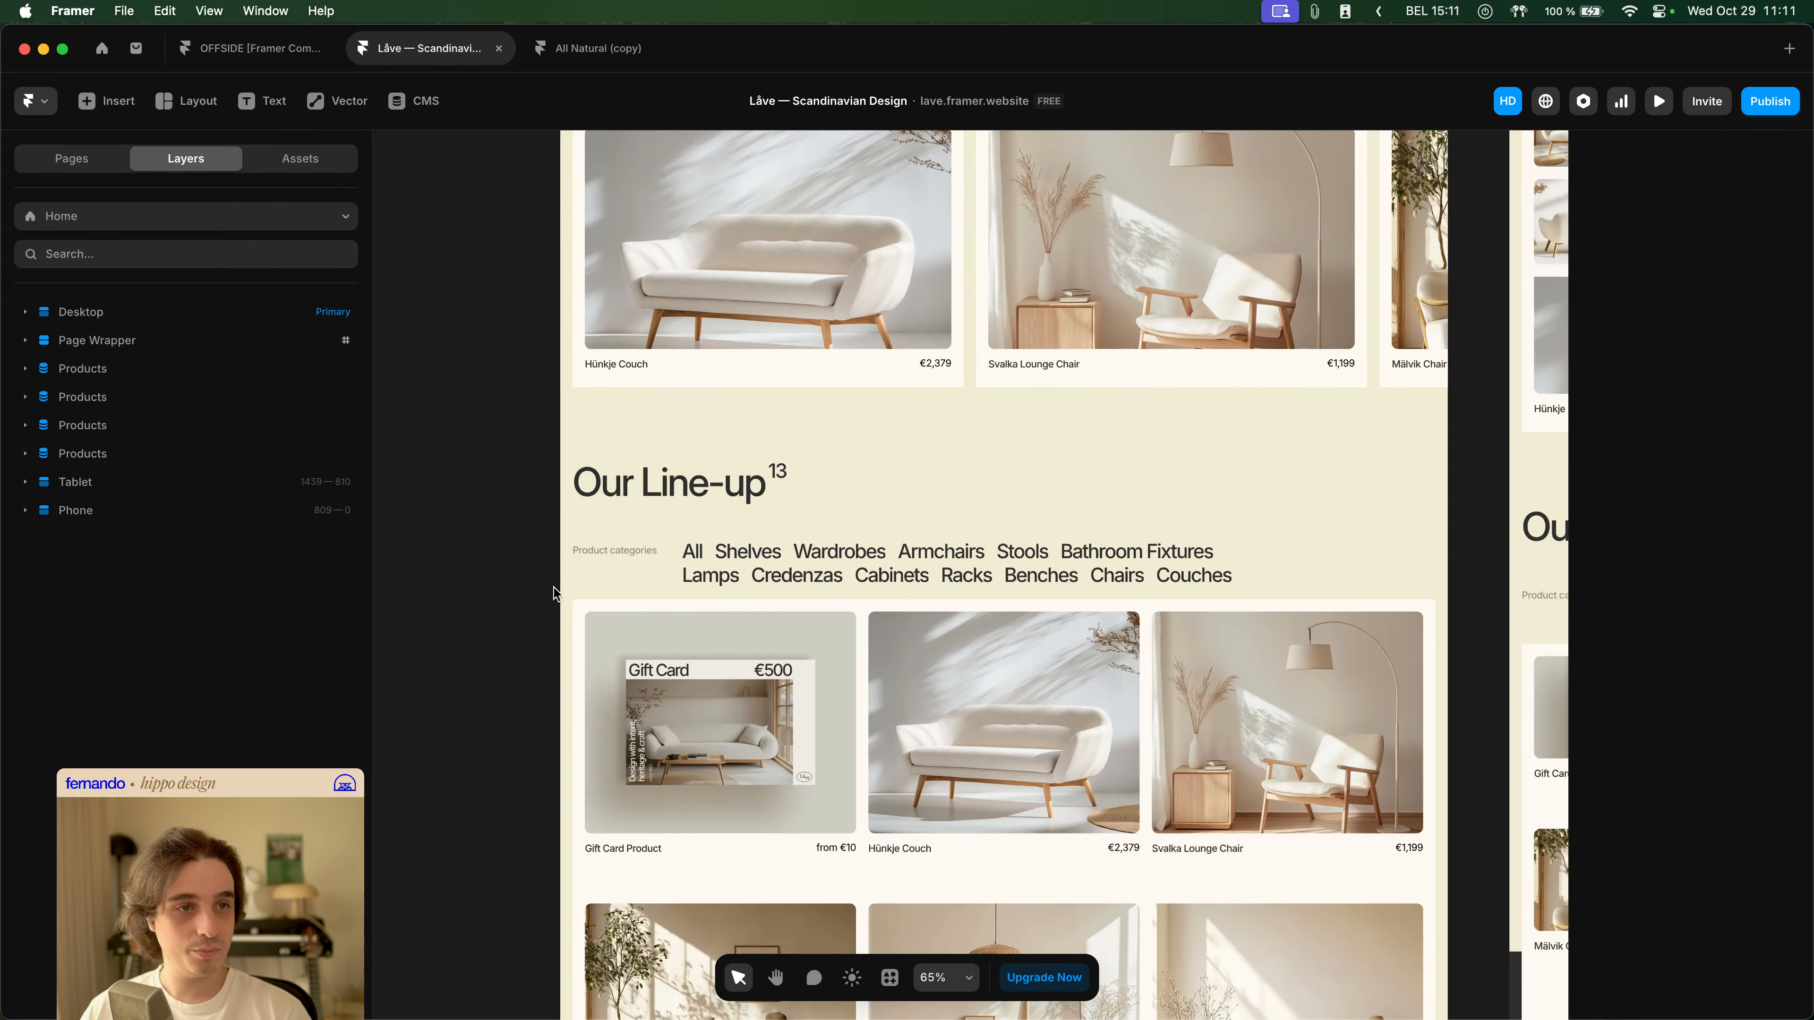
pyautogui.scroll(-2, 523, 610)
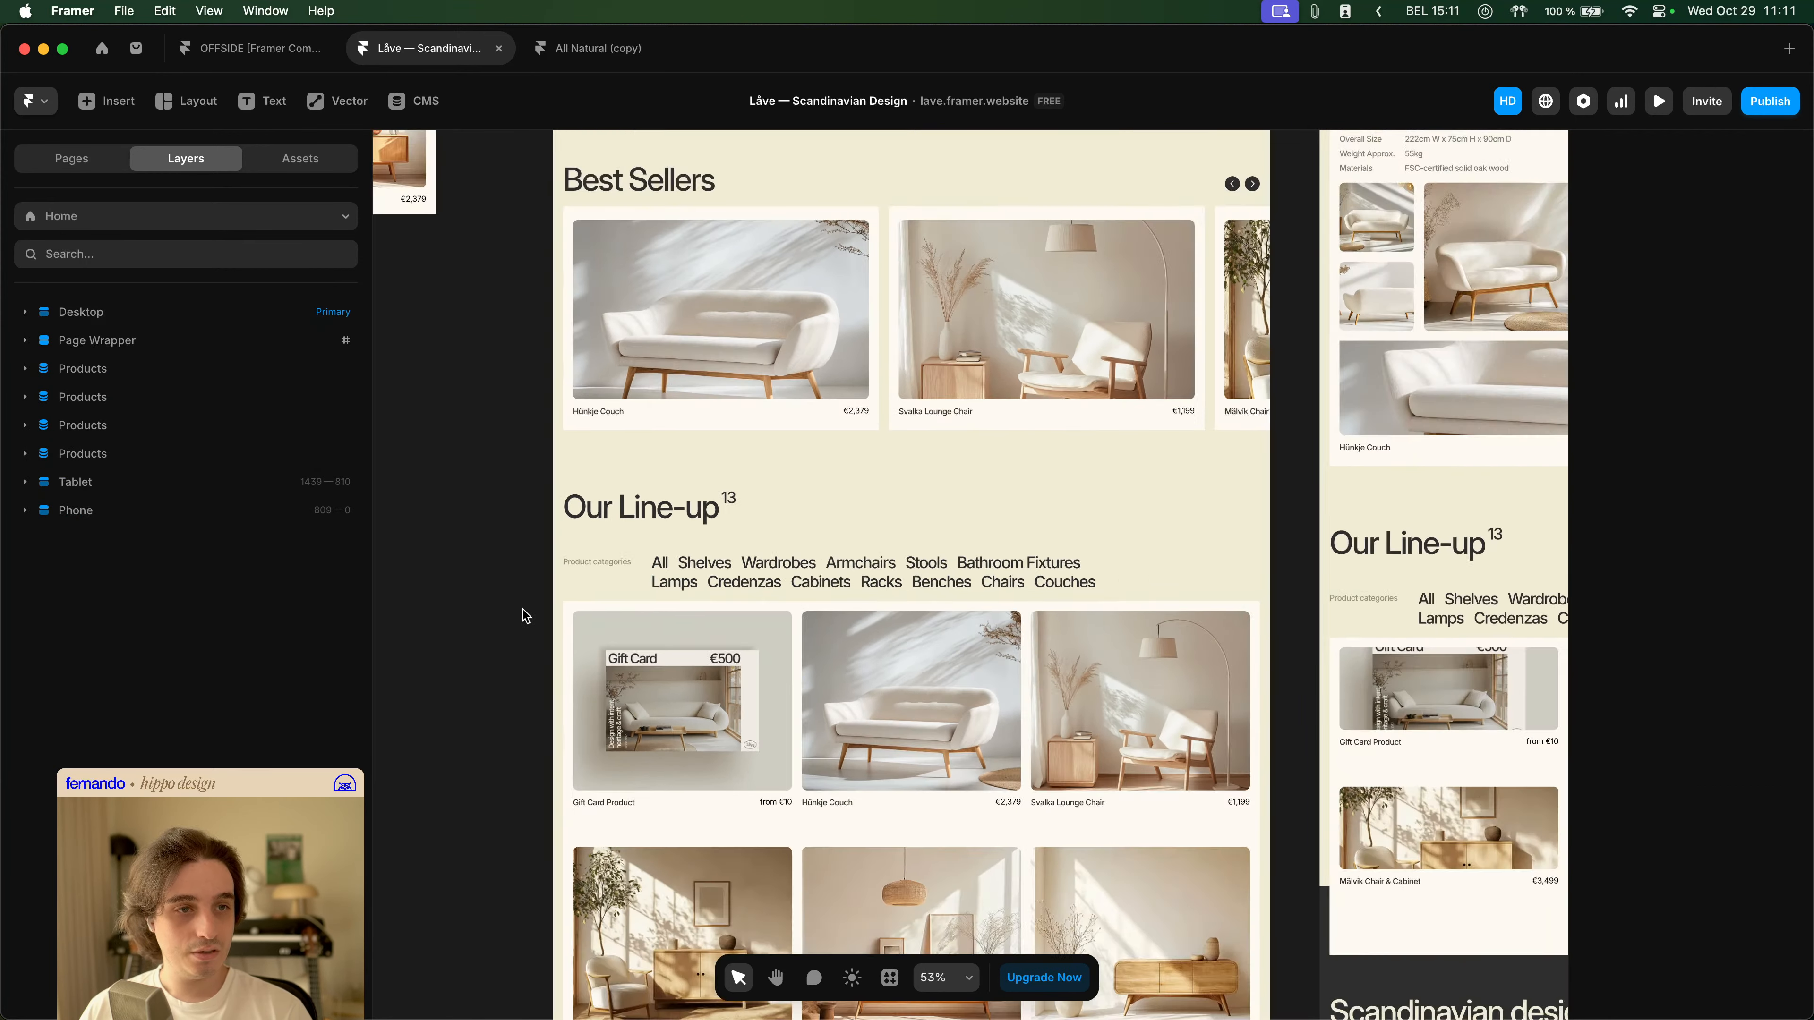
pyautogui.press('space')
pyautogui.moveTo(523, 610); pyautogui.dragTo(495, 709)
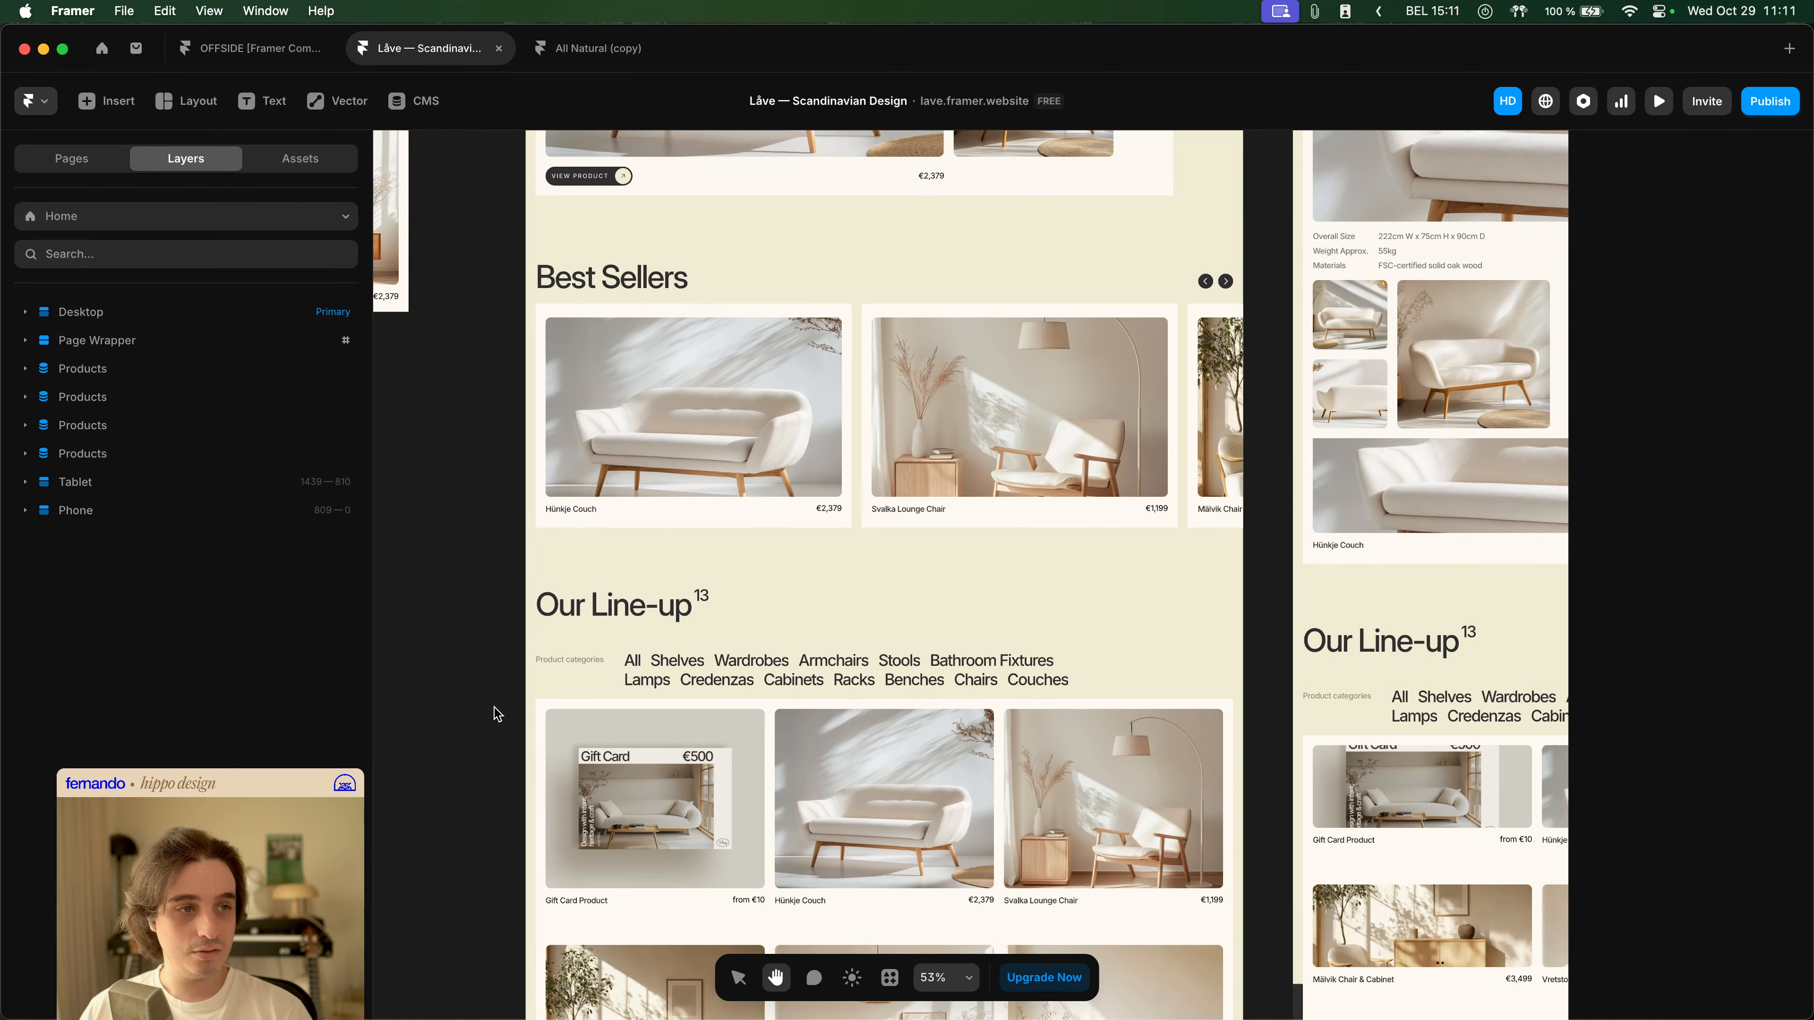
# Publish the pending site changes to lave.framer.website and switch to the live site in Arc.
pyautogui.click(753, 663)
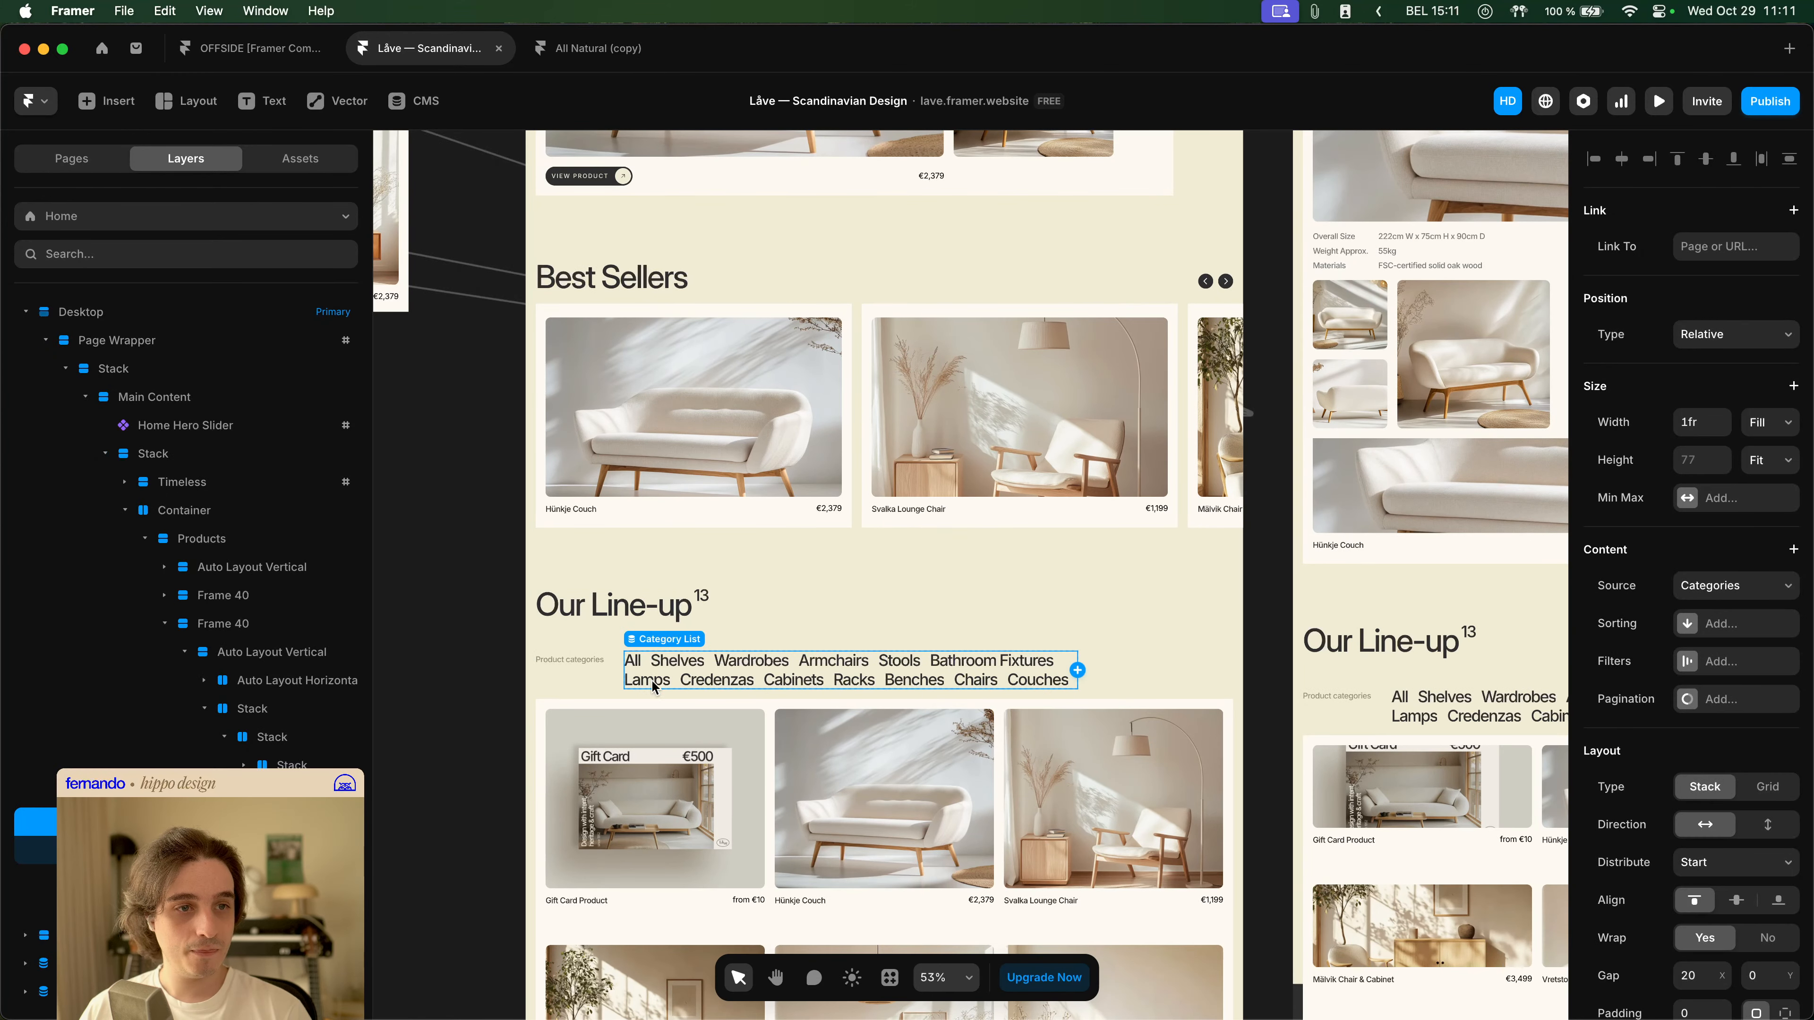
pyautogui.click(1767, 103)
pyautogui.click(1630, 255)
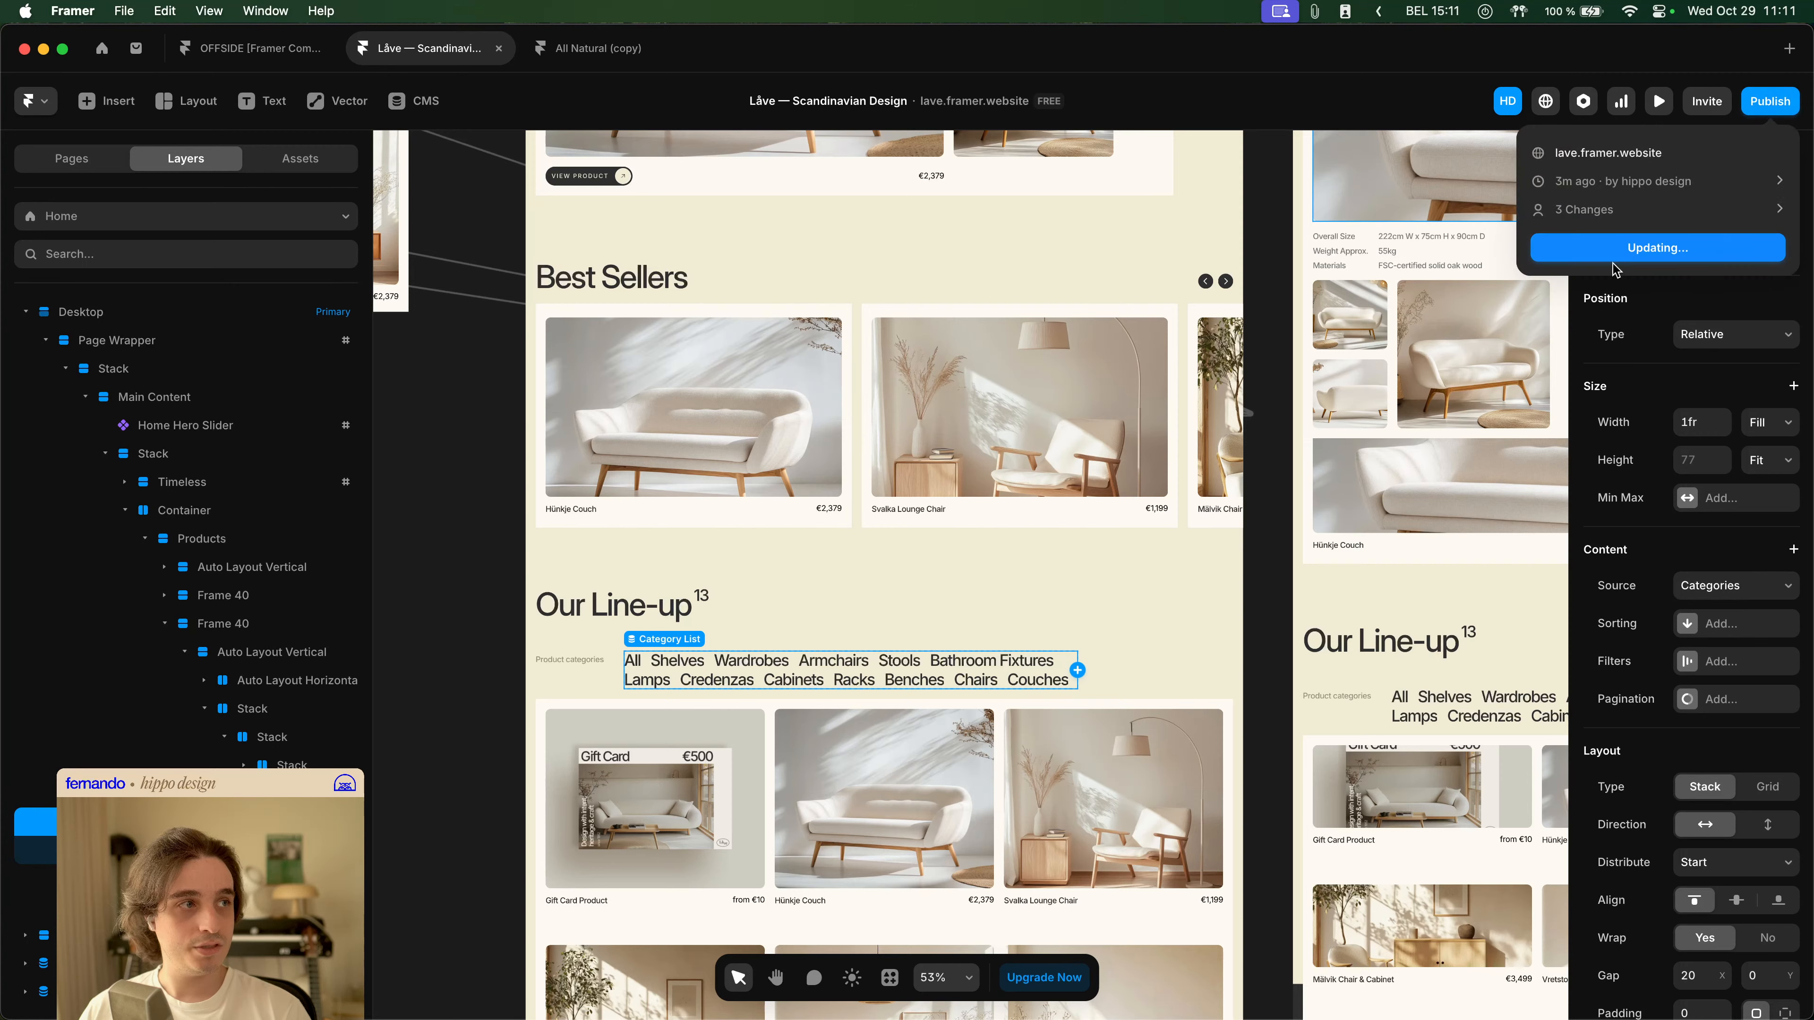
pyautogui.press('super+Tab')
pyautogui.press('super+Tab')
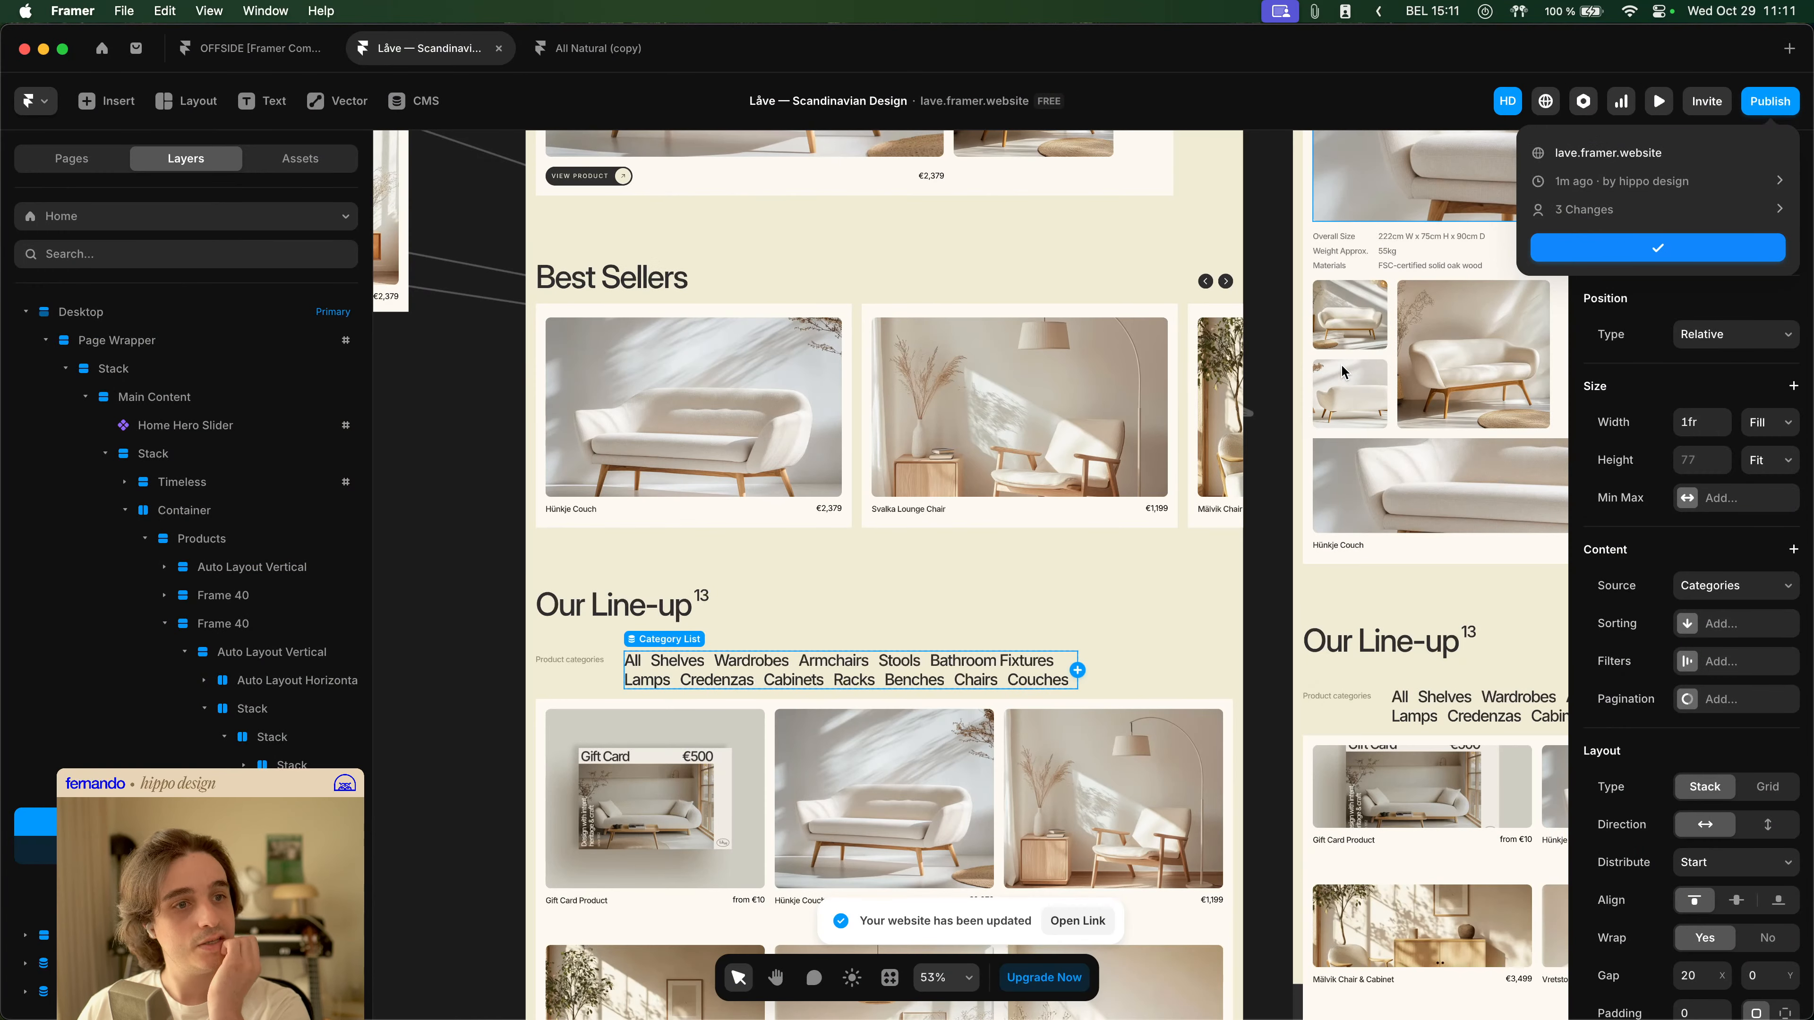
pyautogui.press('super+Tab')
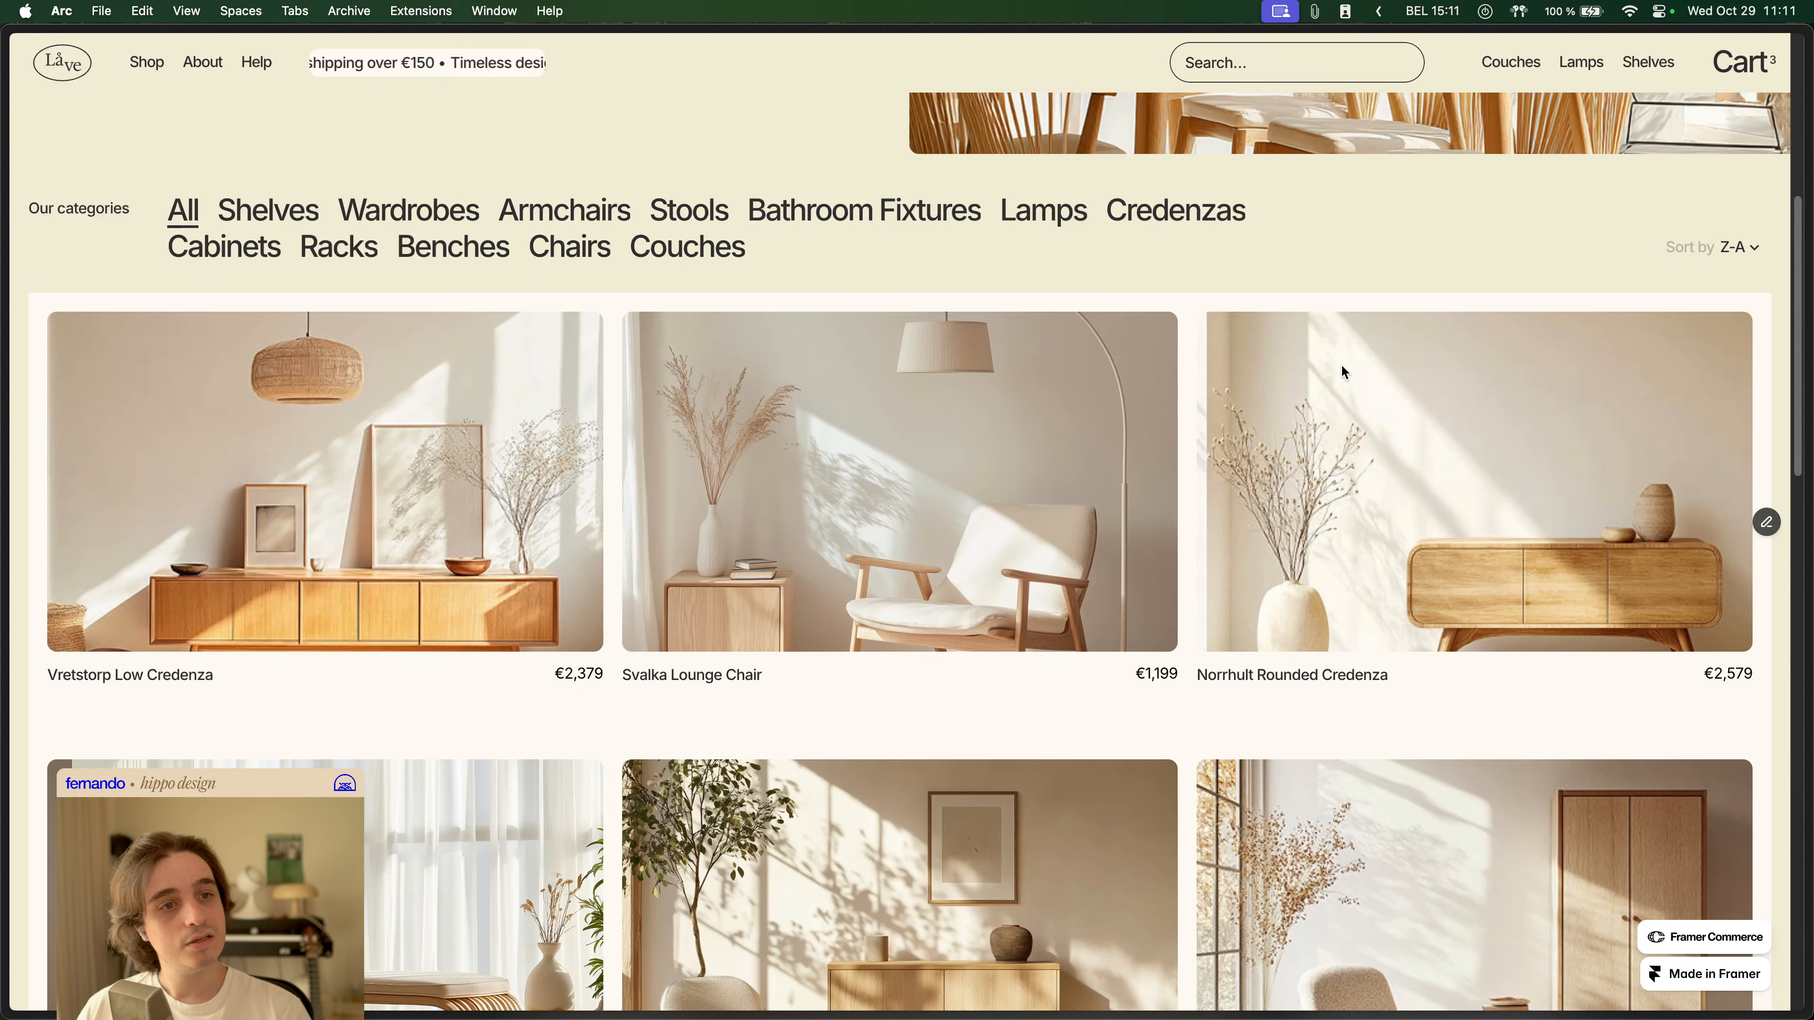
# Open the live home page, find the categories under Our Line-up and open the Shelves category.
pyautogui.click(93, 77)
pyautogui.scroll(-15, 1158, 329)
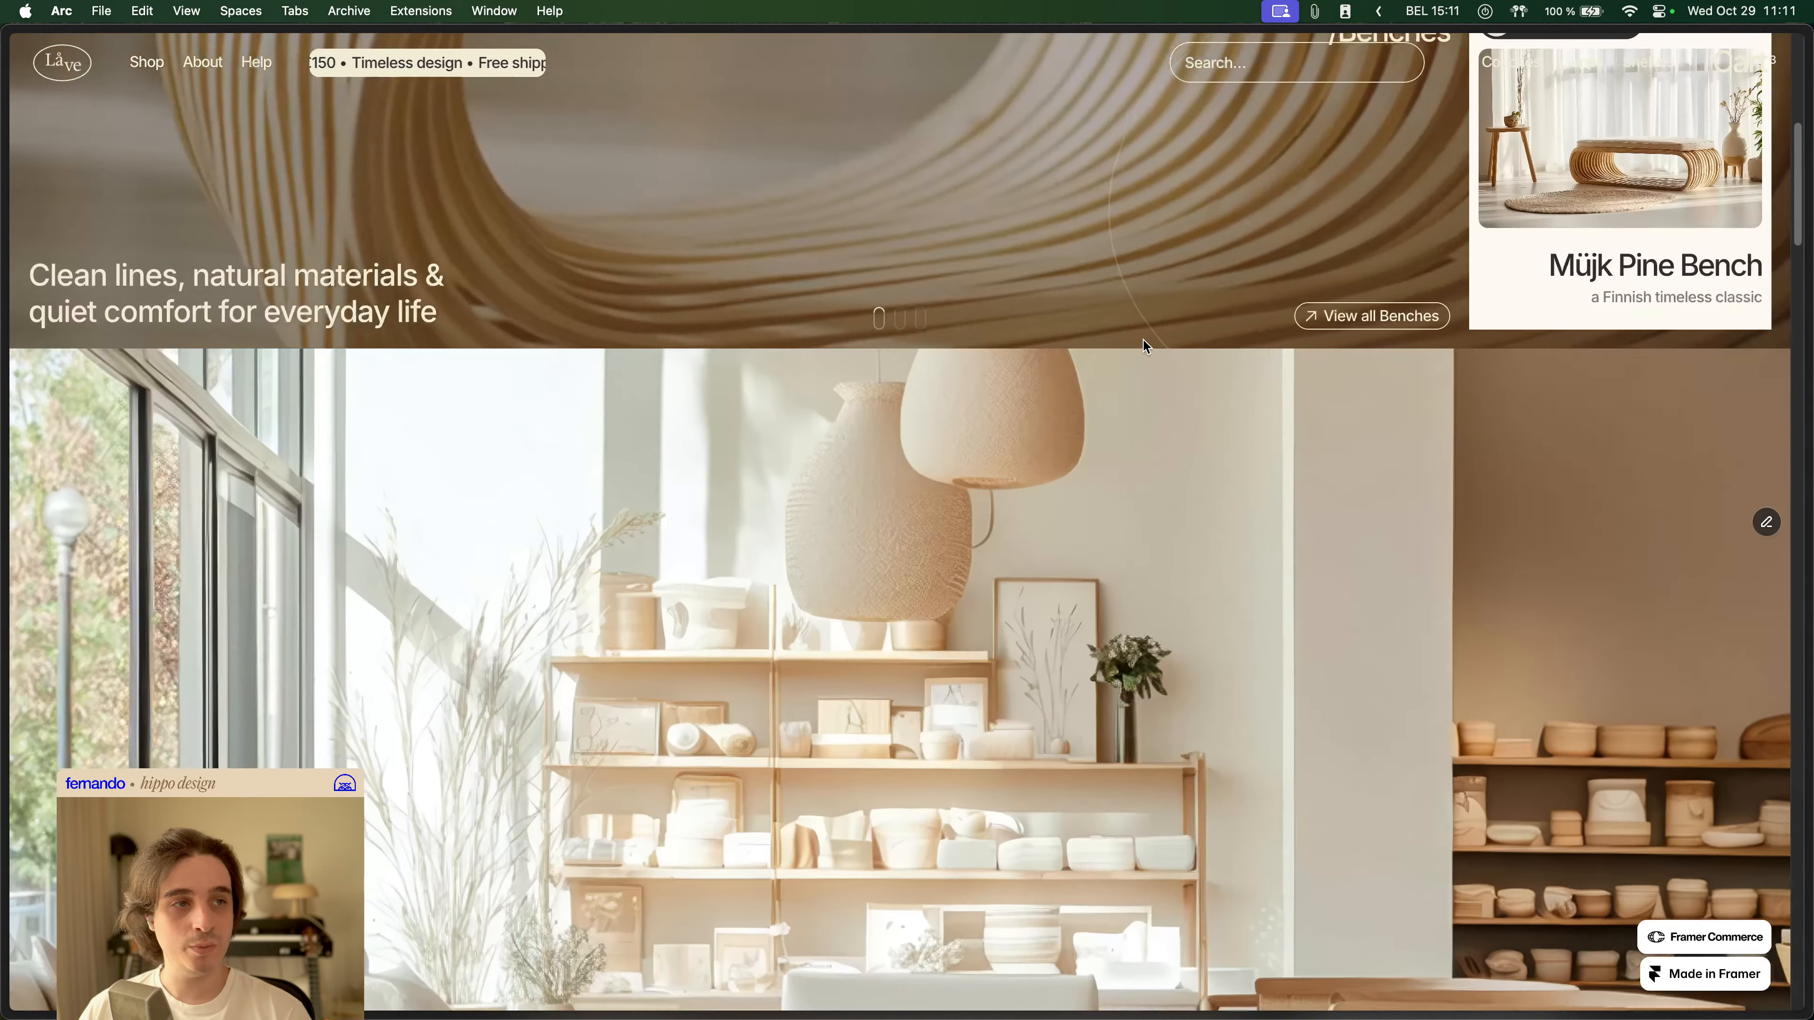
pyautogui.scroll(-20, 1260, 350)
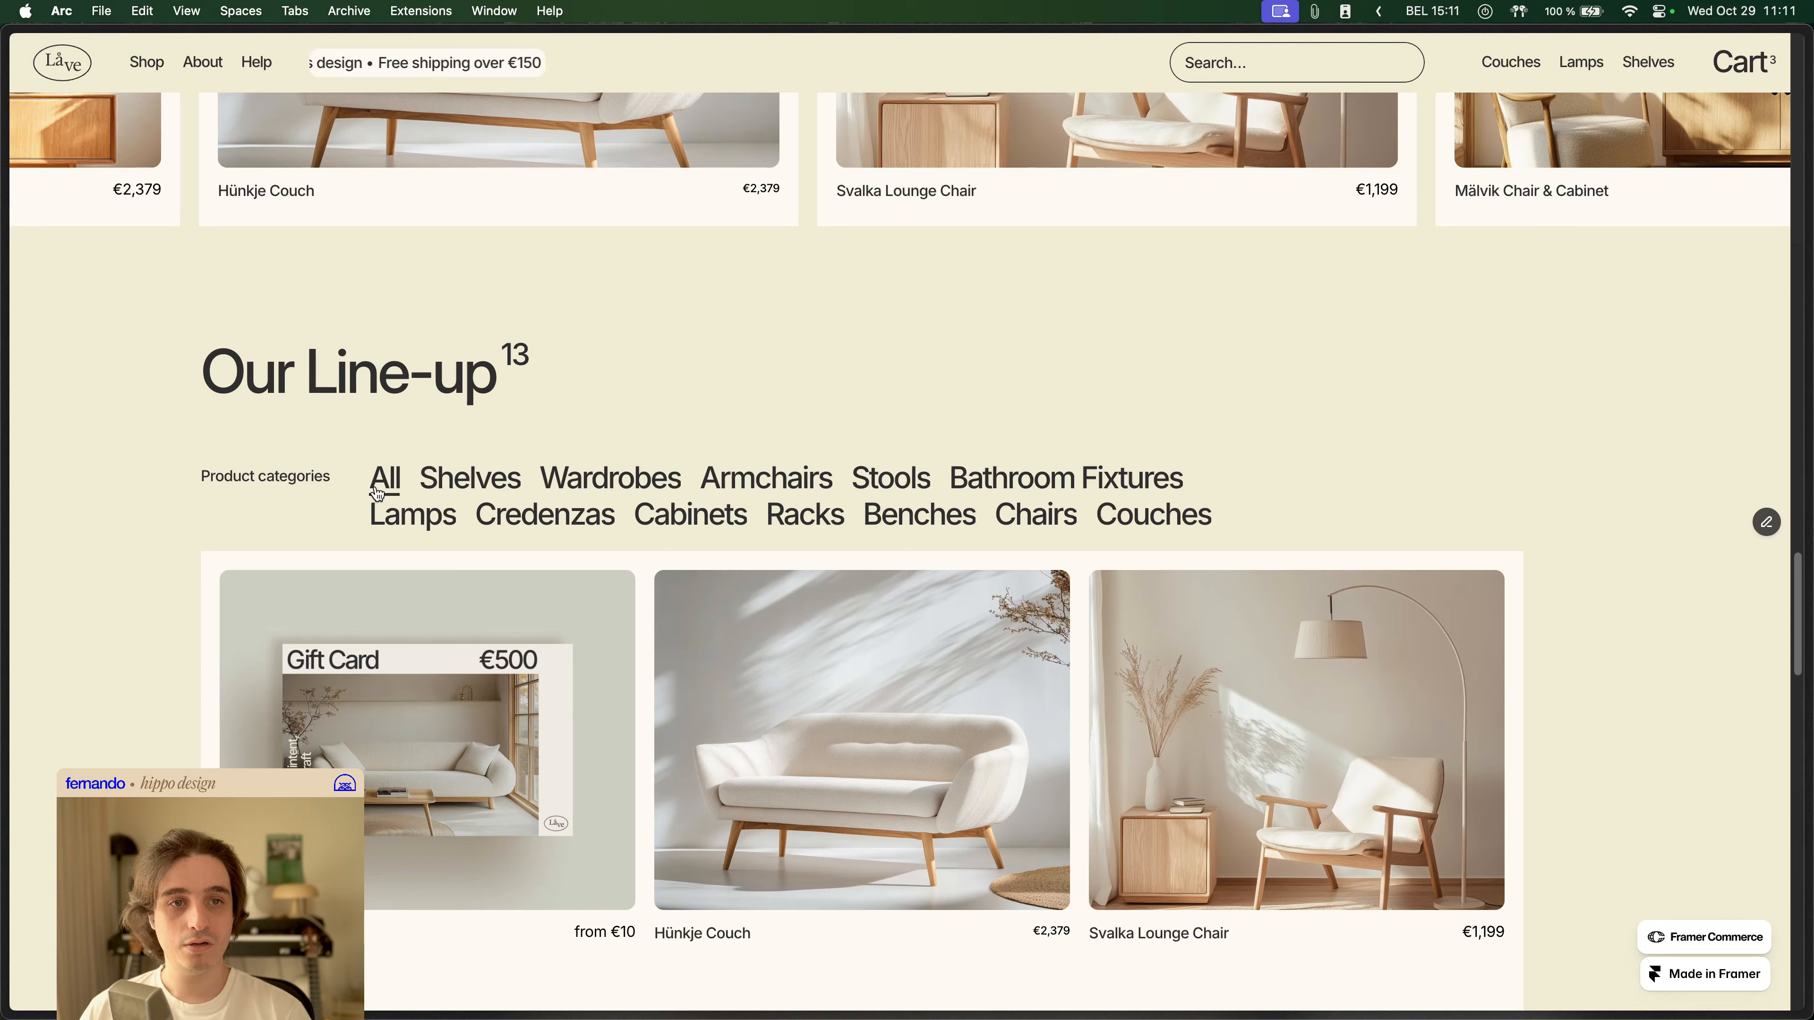
pyautogui.click(472, 486)
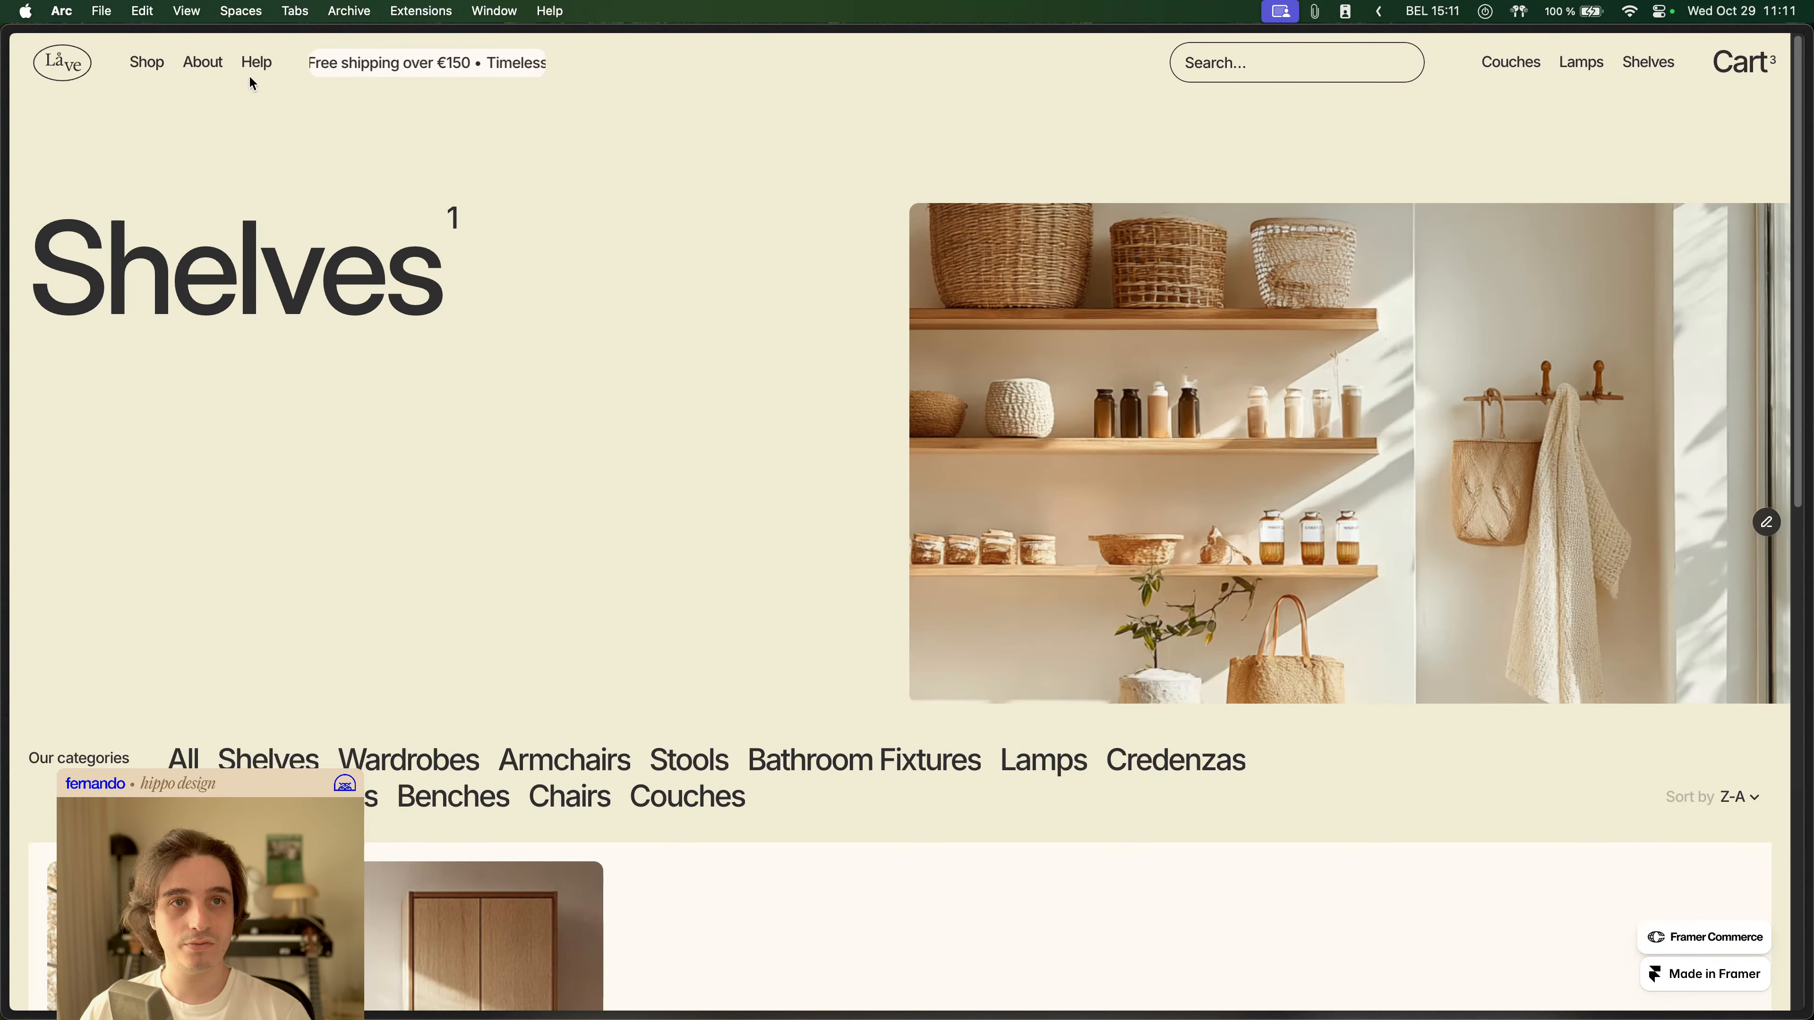
# Return to the live home page and look through its sections down to the footer and back up.
pyautogui.click(72, 65)
pyautogui.scroll(-7, 1226, 392)
pyautogui.scroll(-15, 1227, 391)
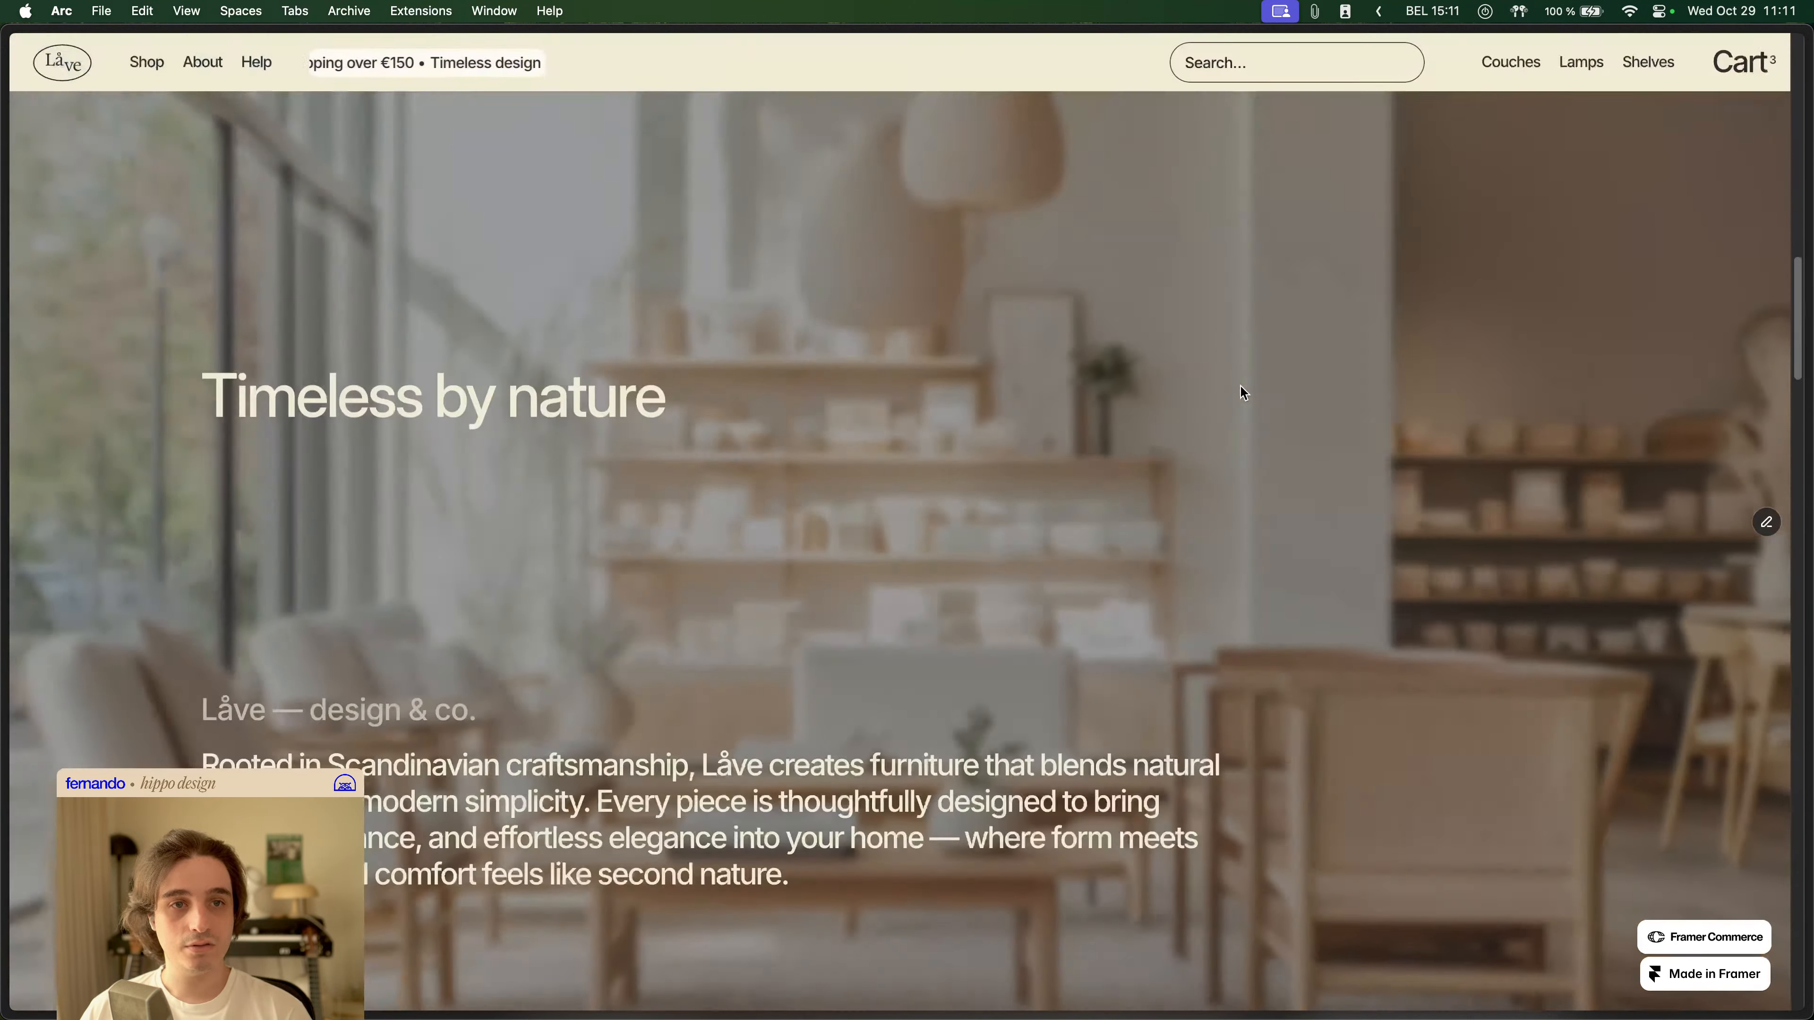
pyautogui.scroll(-20, 1250, 392)
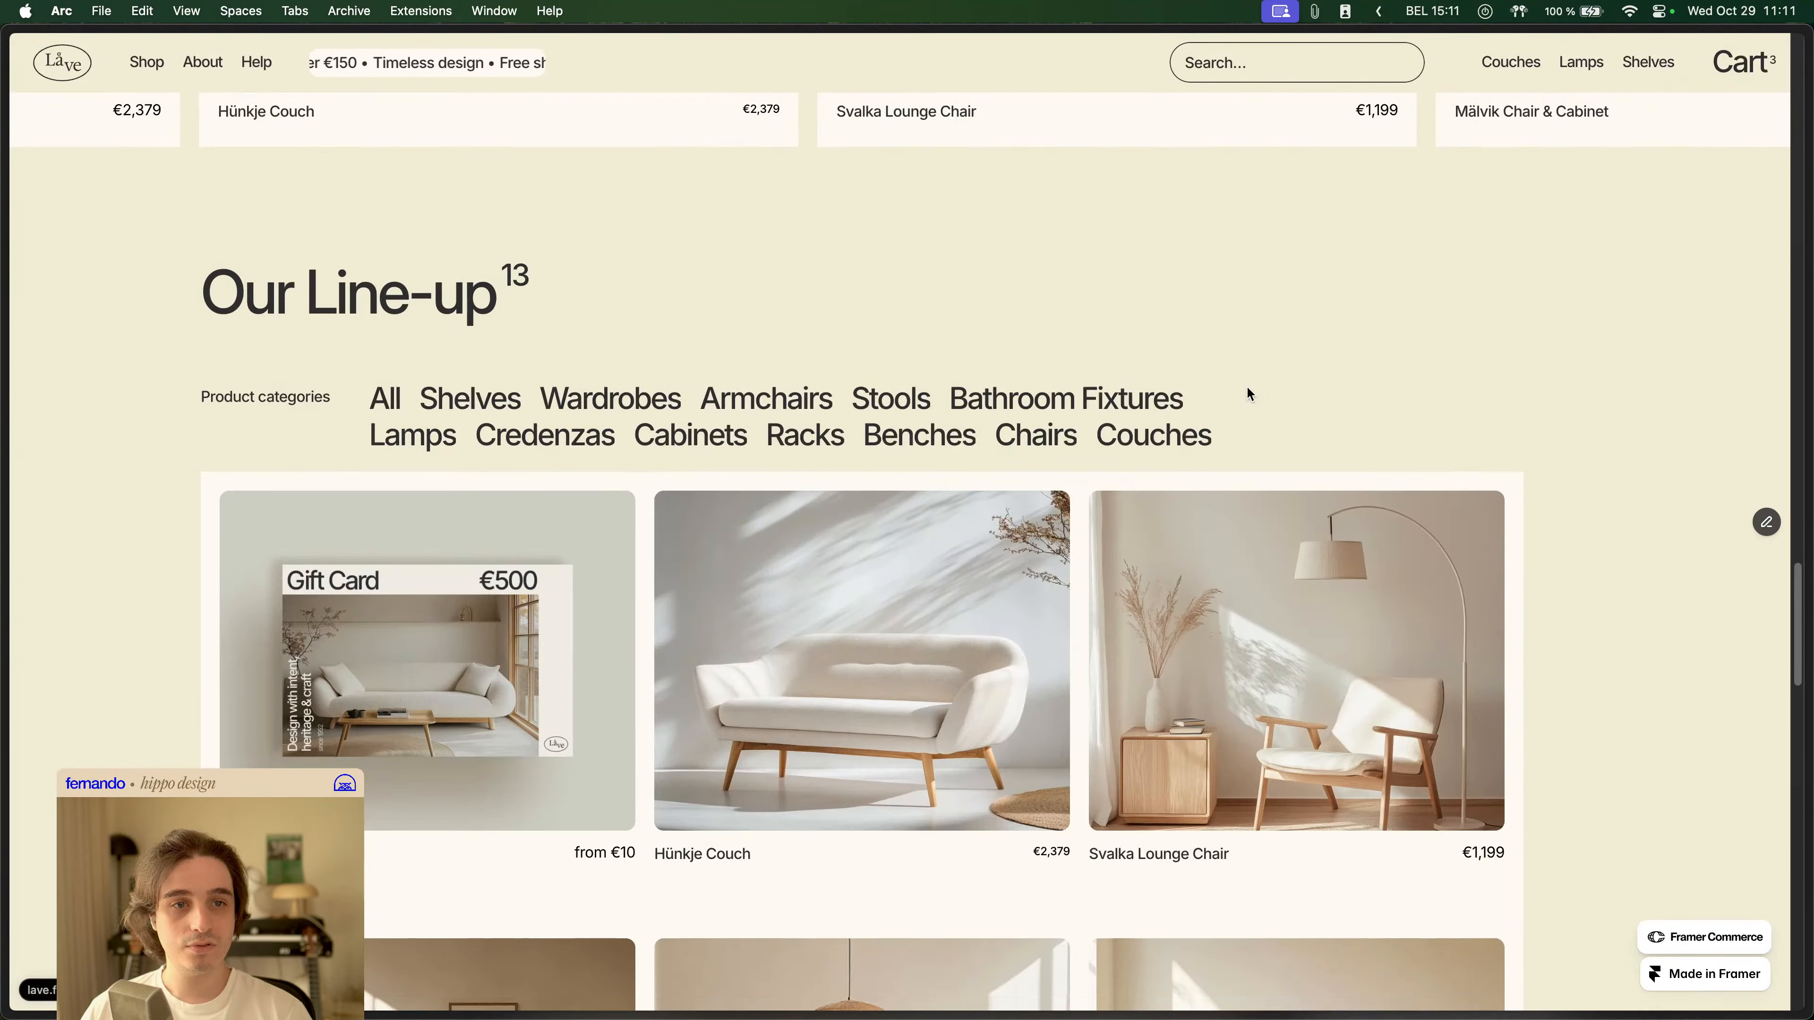
pyautogui.scroll(-10, 1287, 436)
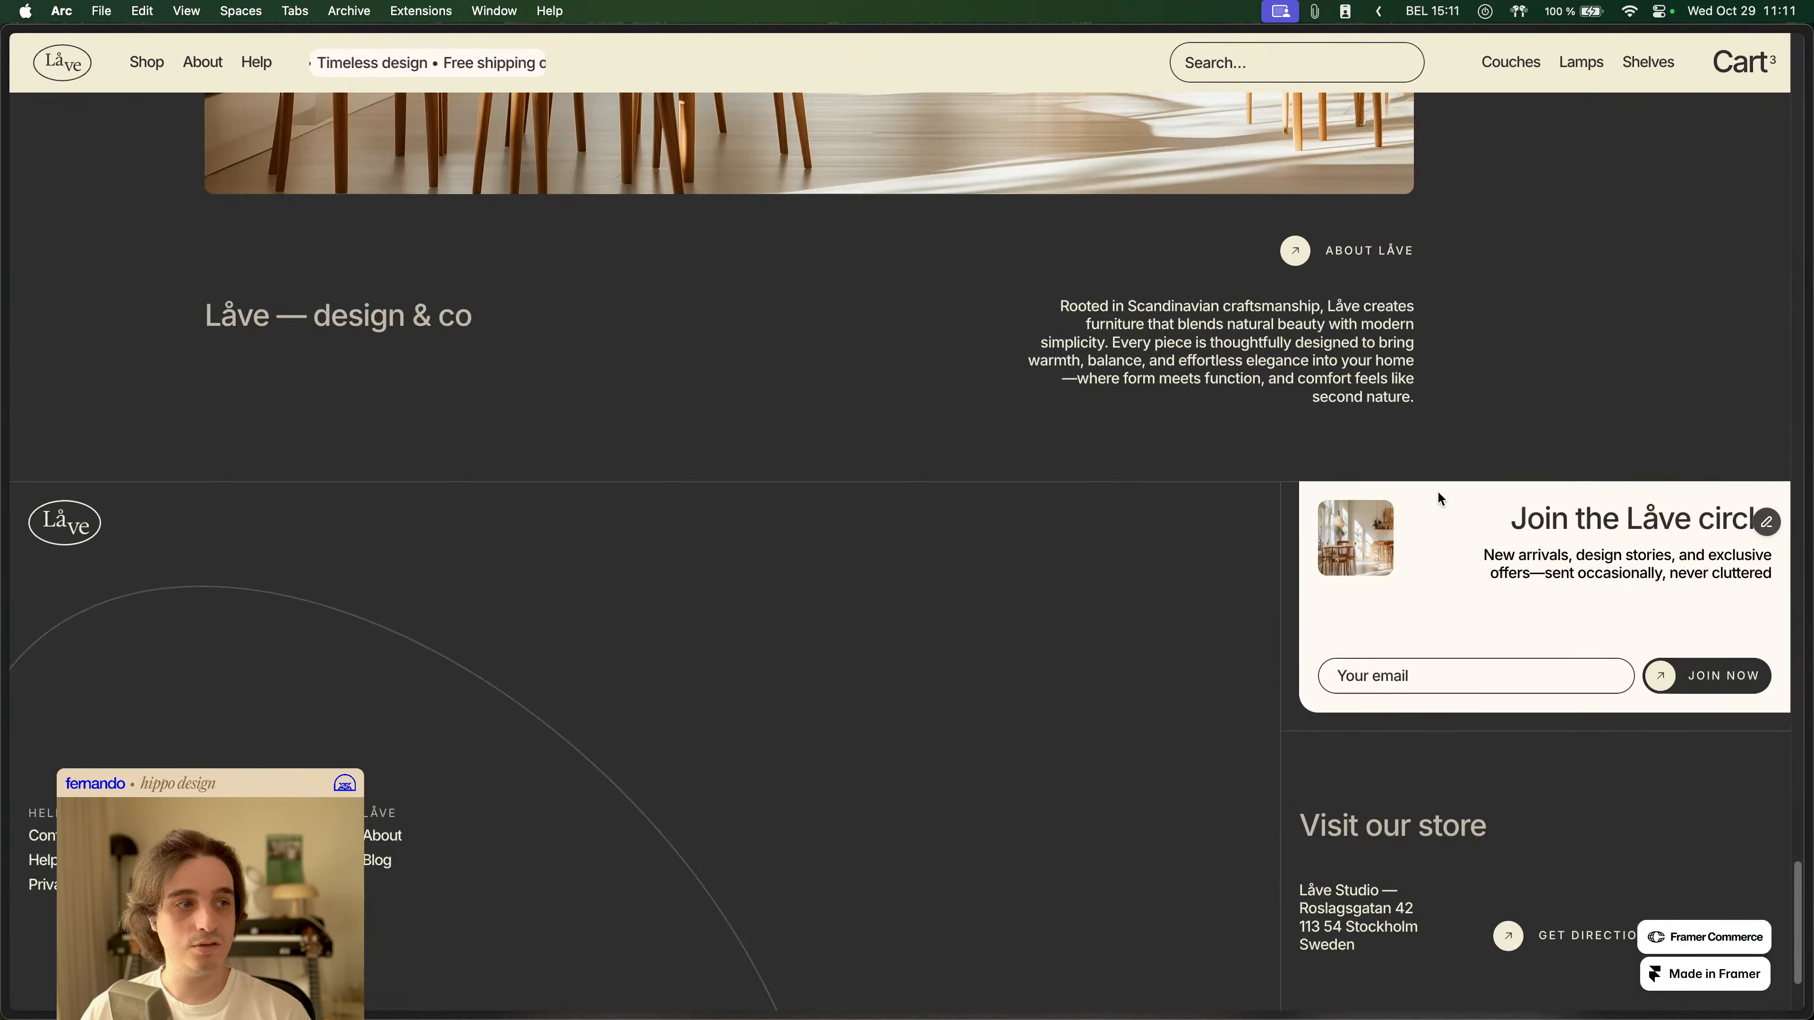
pyautogui.scroll(9, 1556, 541)
pyautogui.scroll(20, 1598, 552)
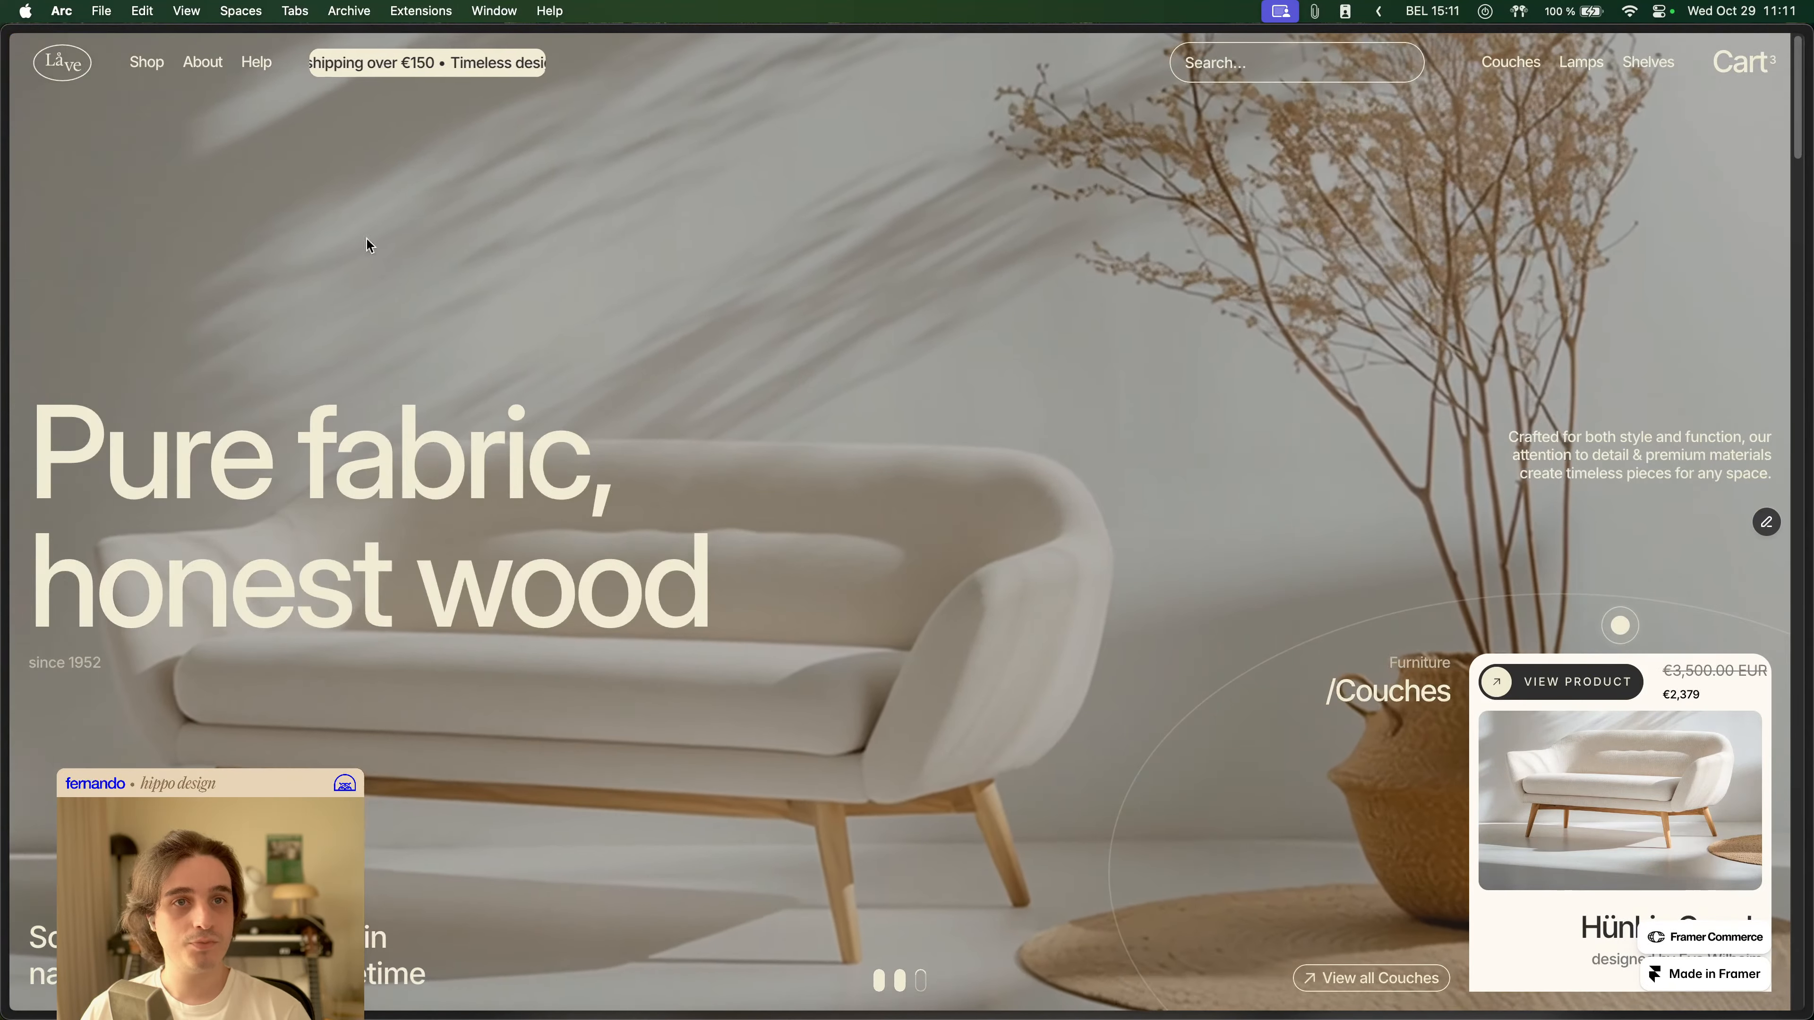
# Open the live All Products shop page, sort the products by Relevance and look over the product grid.
pyautogui.click(146, 62)
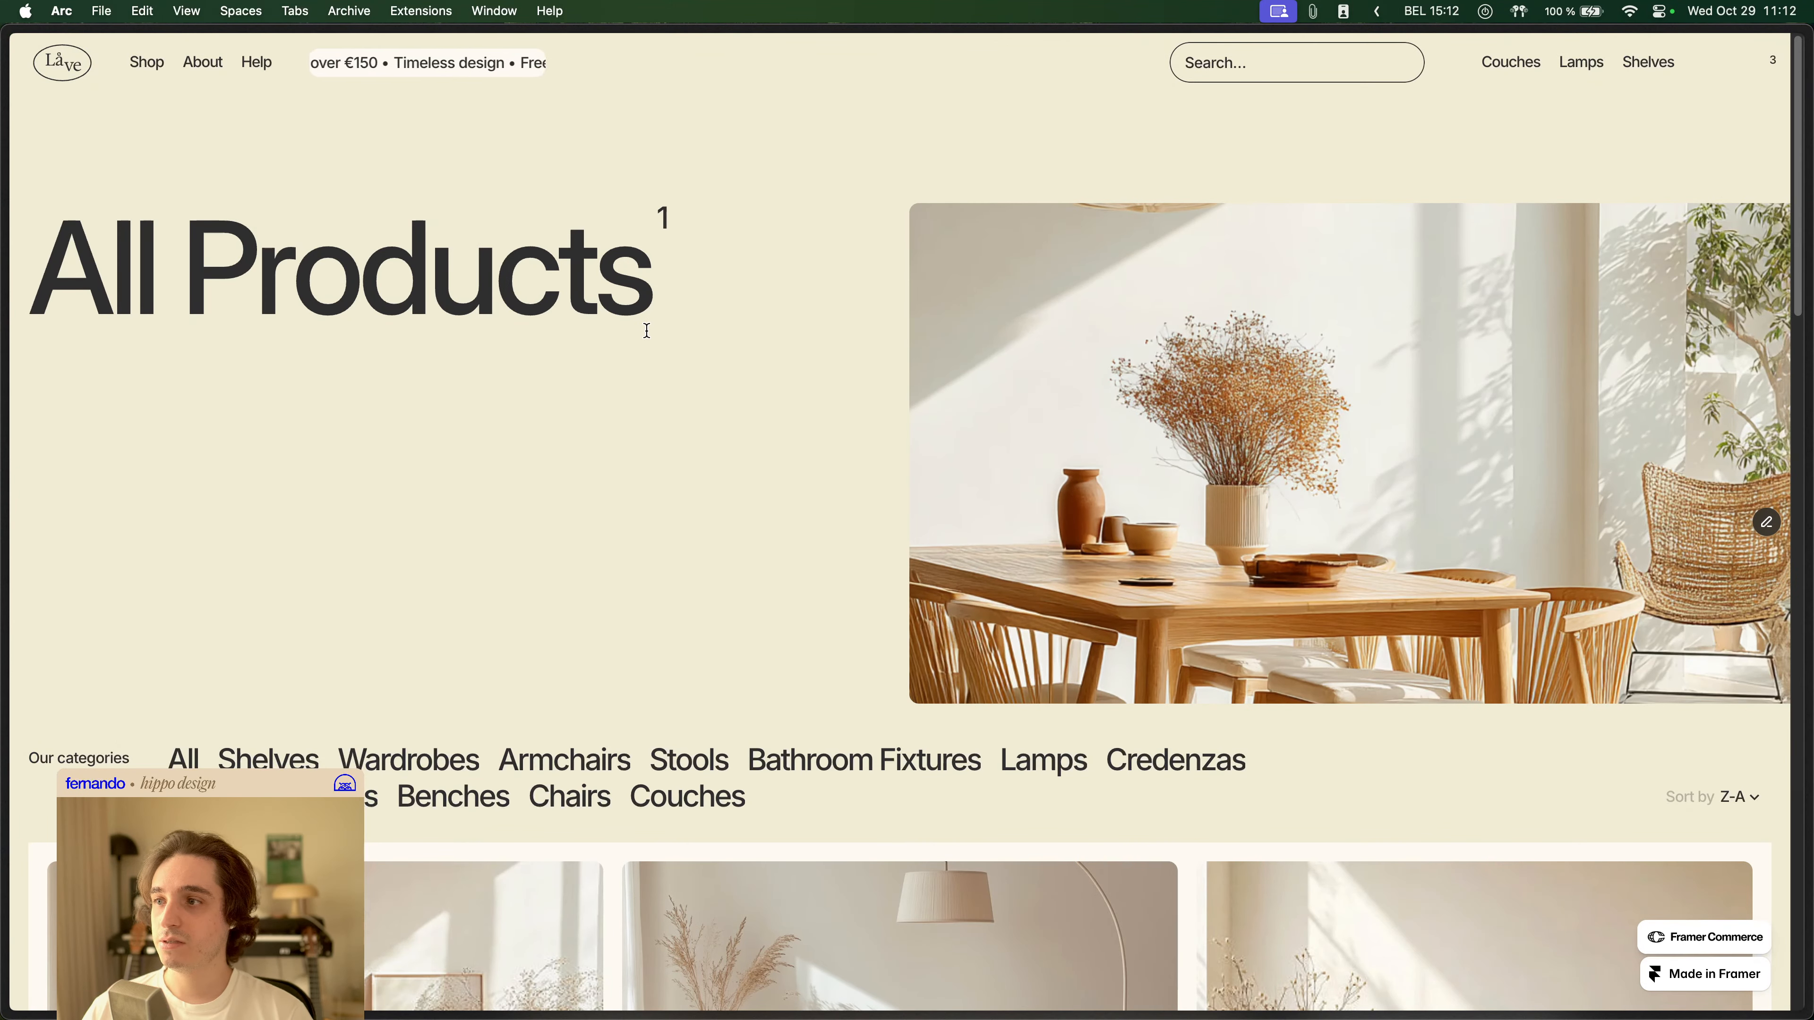
pyautogui.scroll(-4, 903, 430)
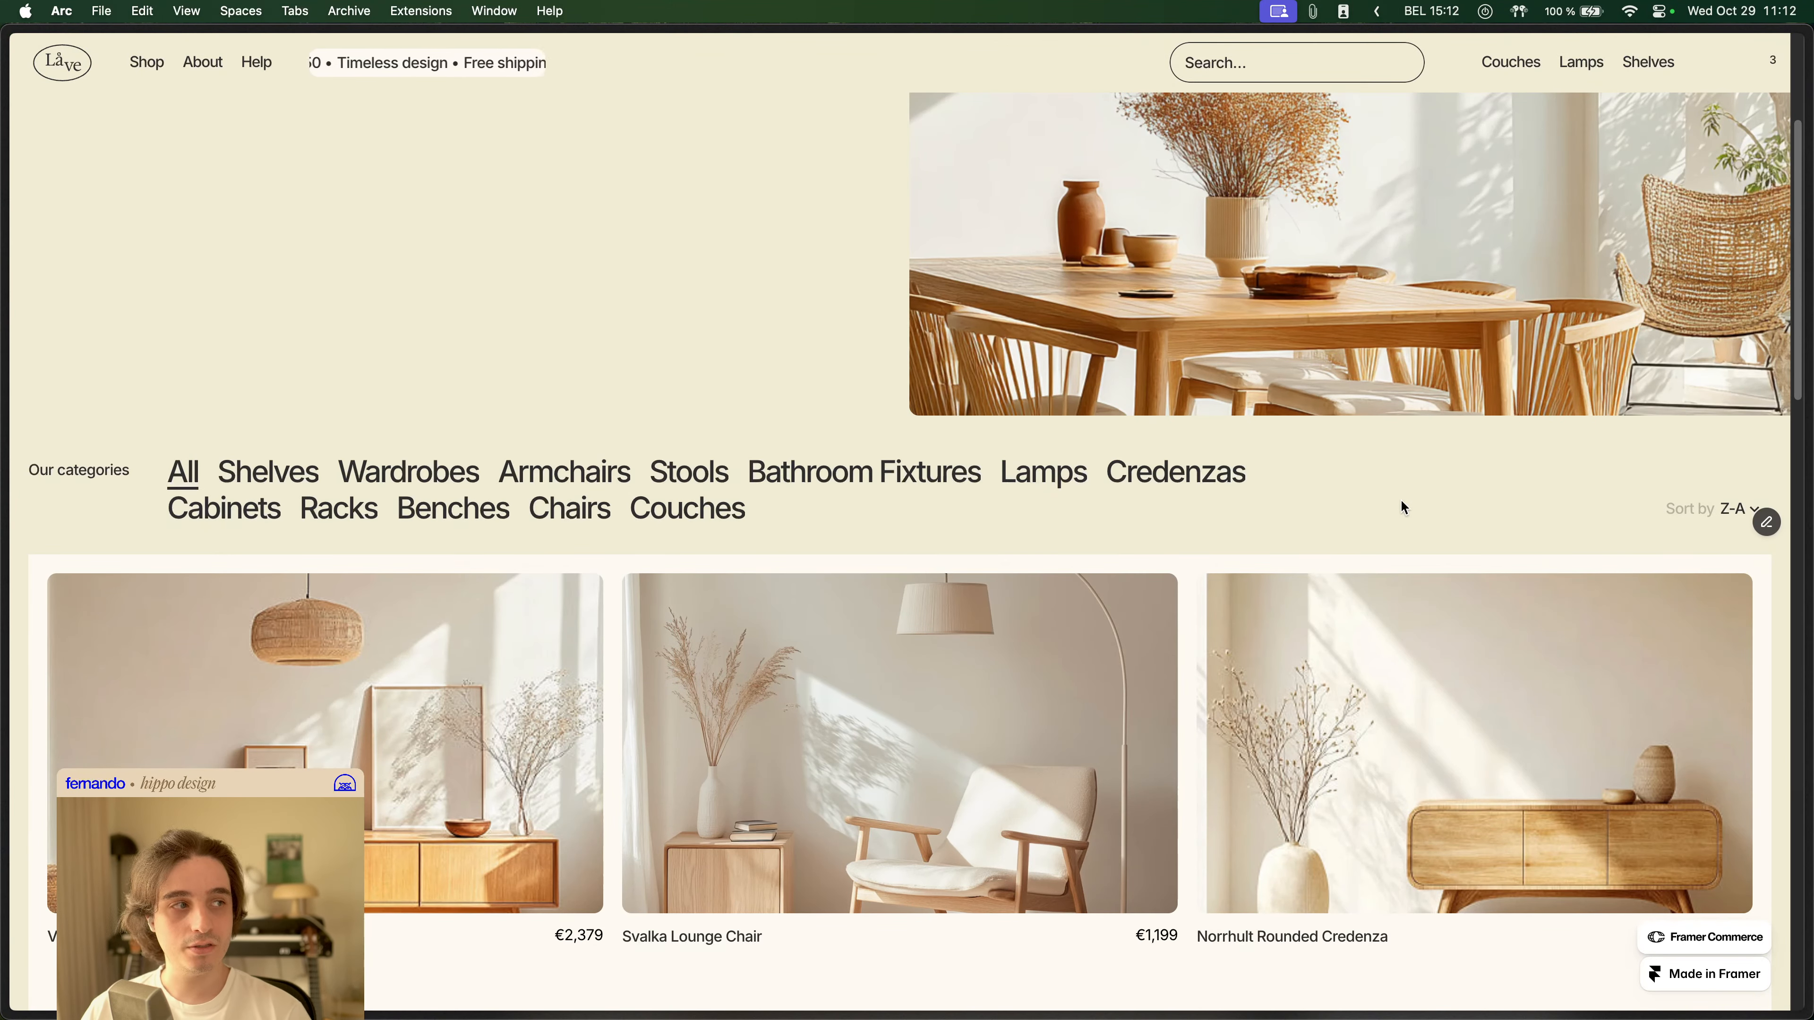
pyautogui.click(1728, 511)
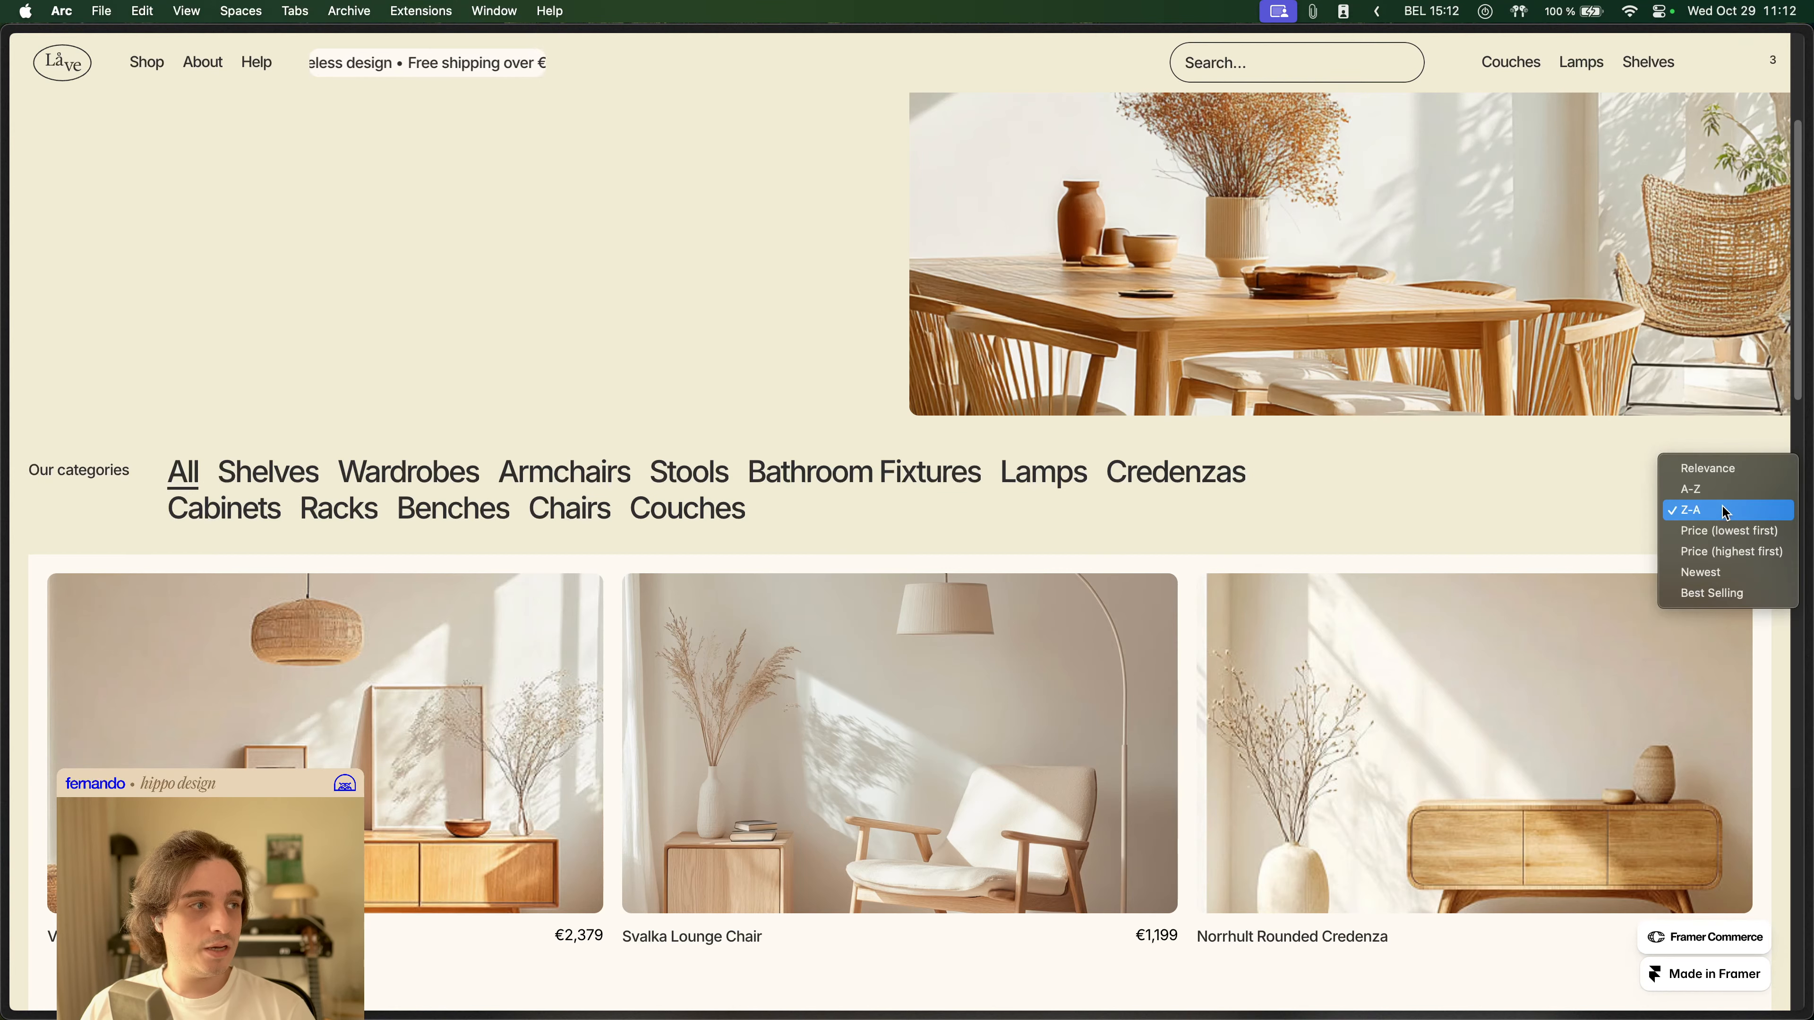
pyautogui.click(1727, 469)
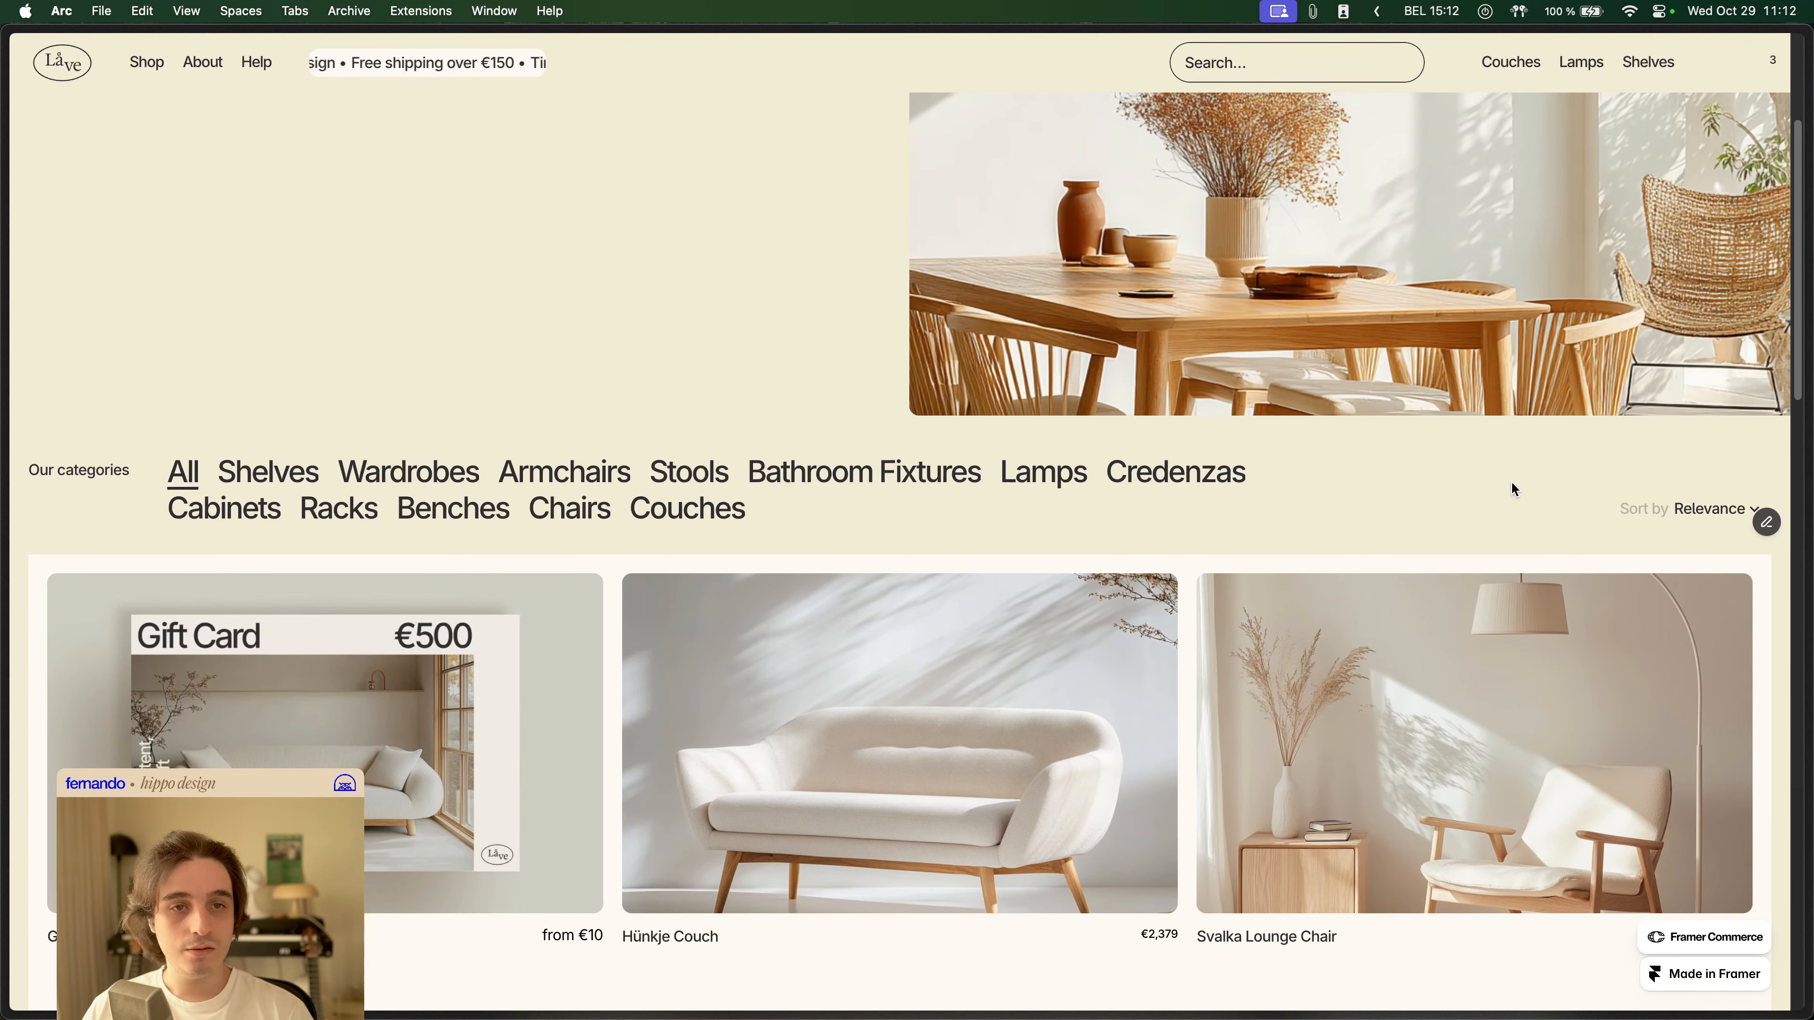
pyautogui.scroll(4, 546, 433)
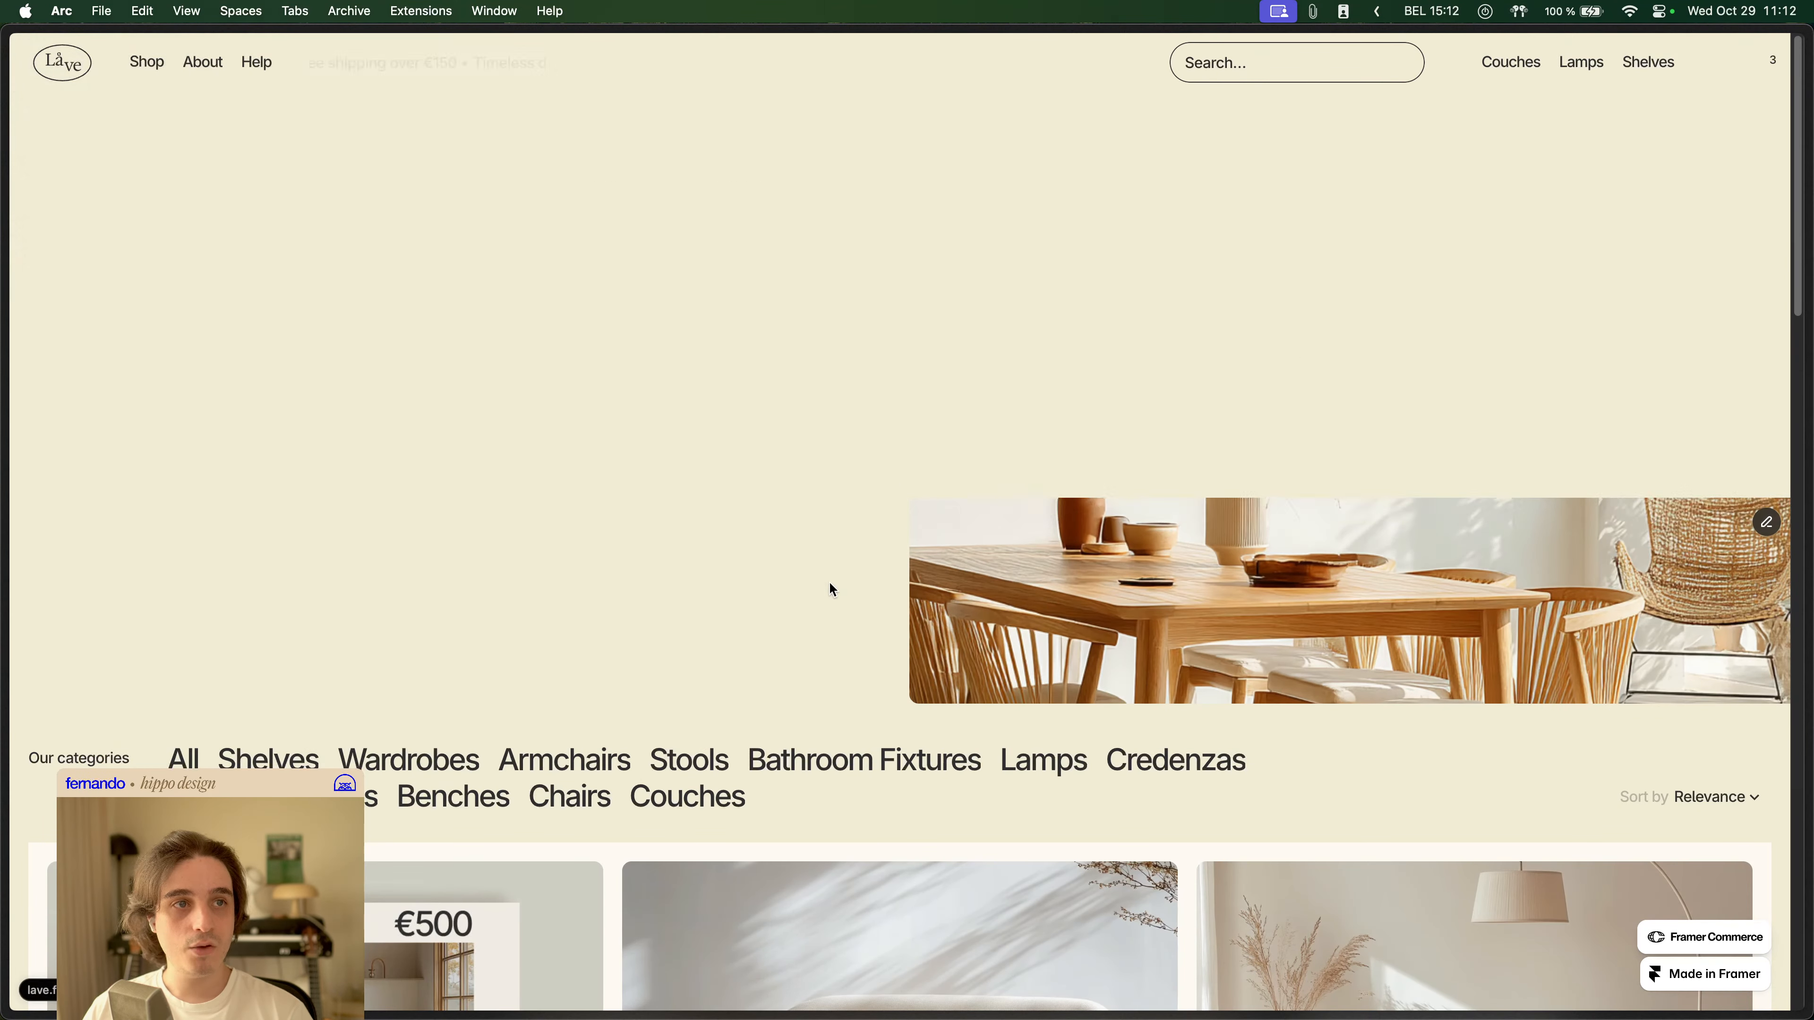
pyautogui.scroll(-3, 852, 525)
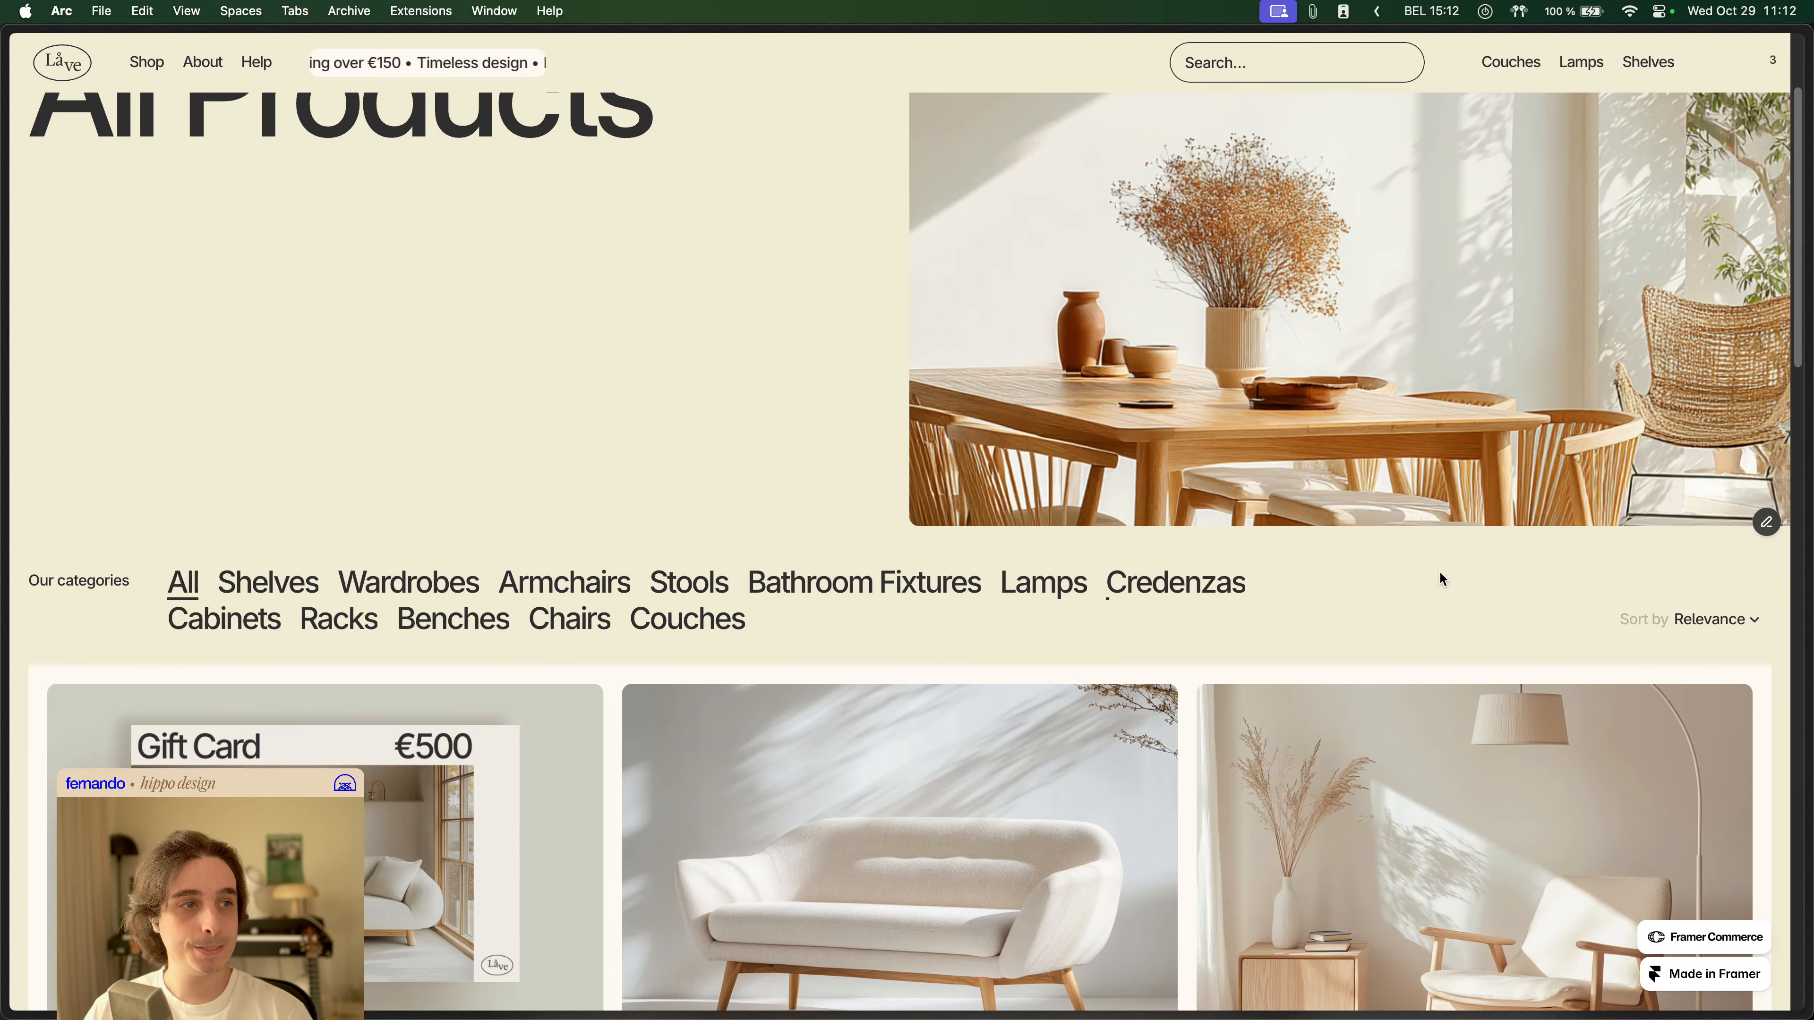
pyautogui.scroll(-7, 1368, 576)
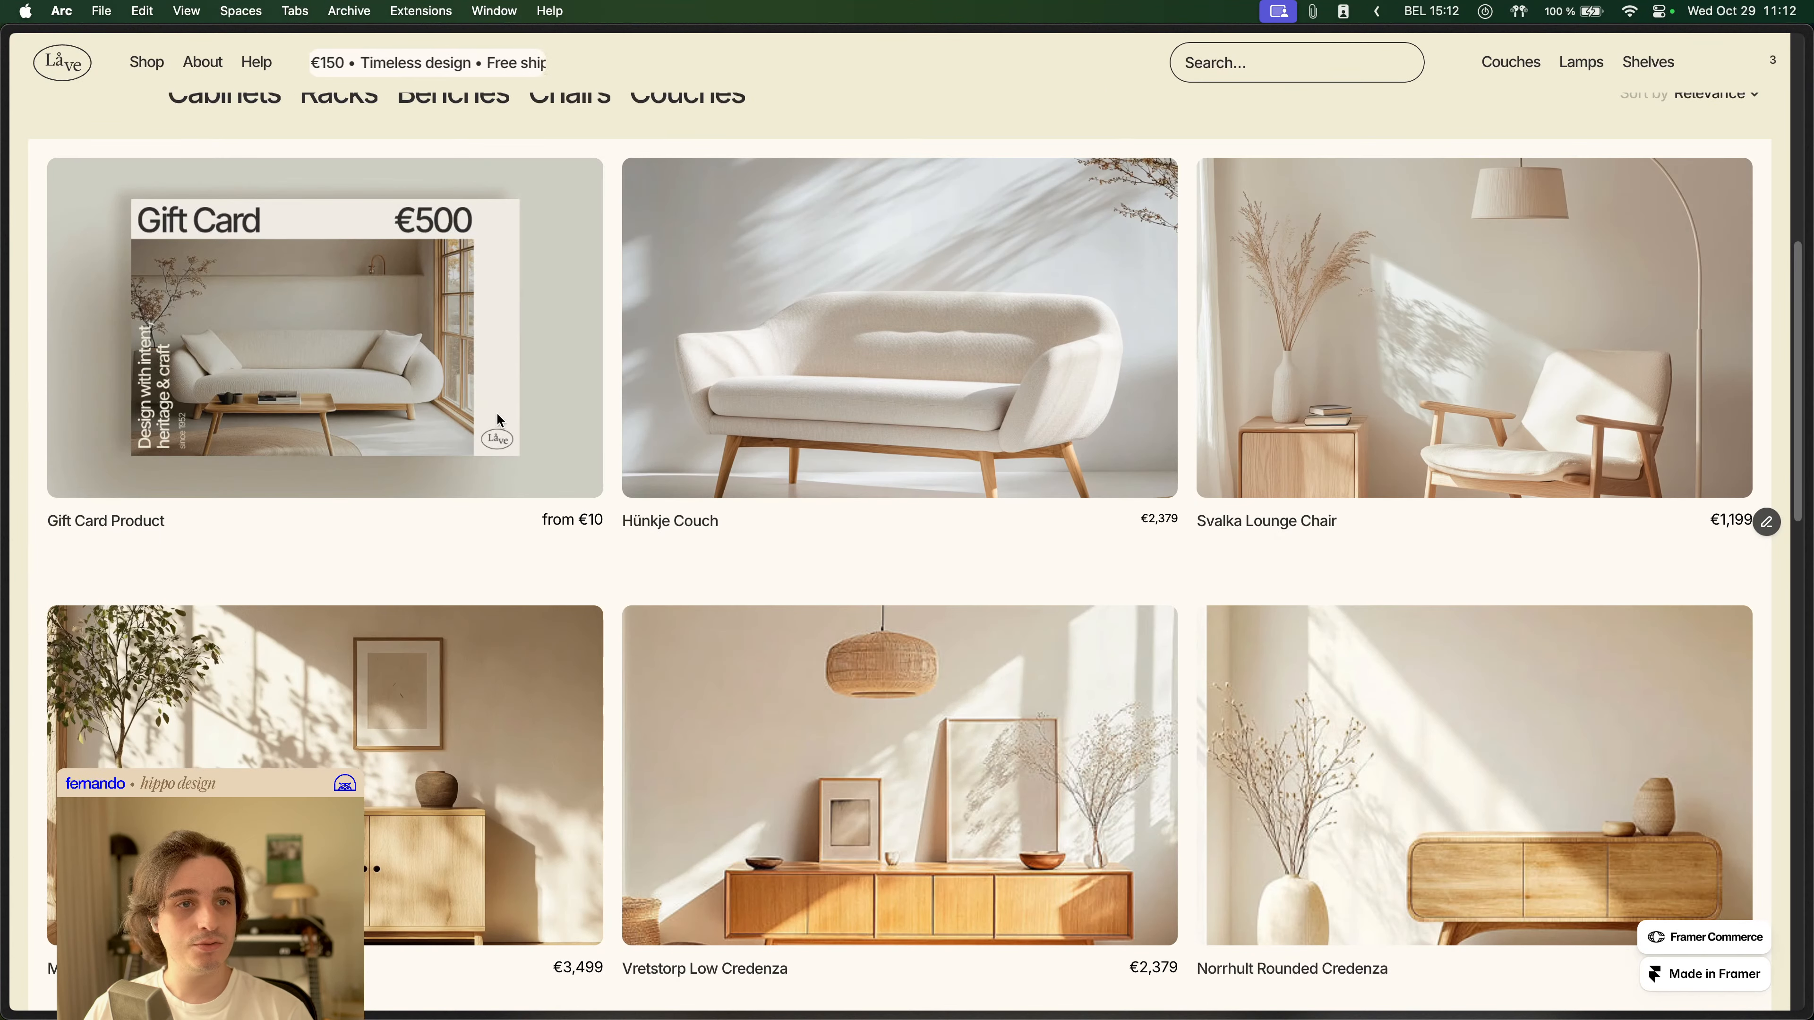
pyautogui.scroll(2, 386, 443)
# Switch to Framer, open the Categories template page and select the catalog display component on its Desktop layout.
pyautogui.press('super+Tab')
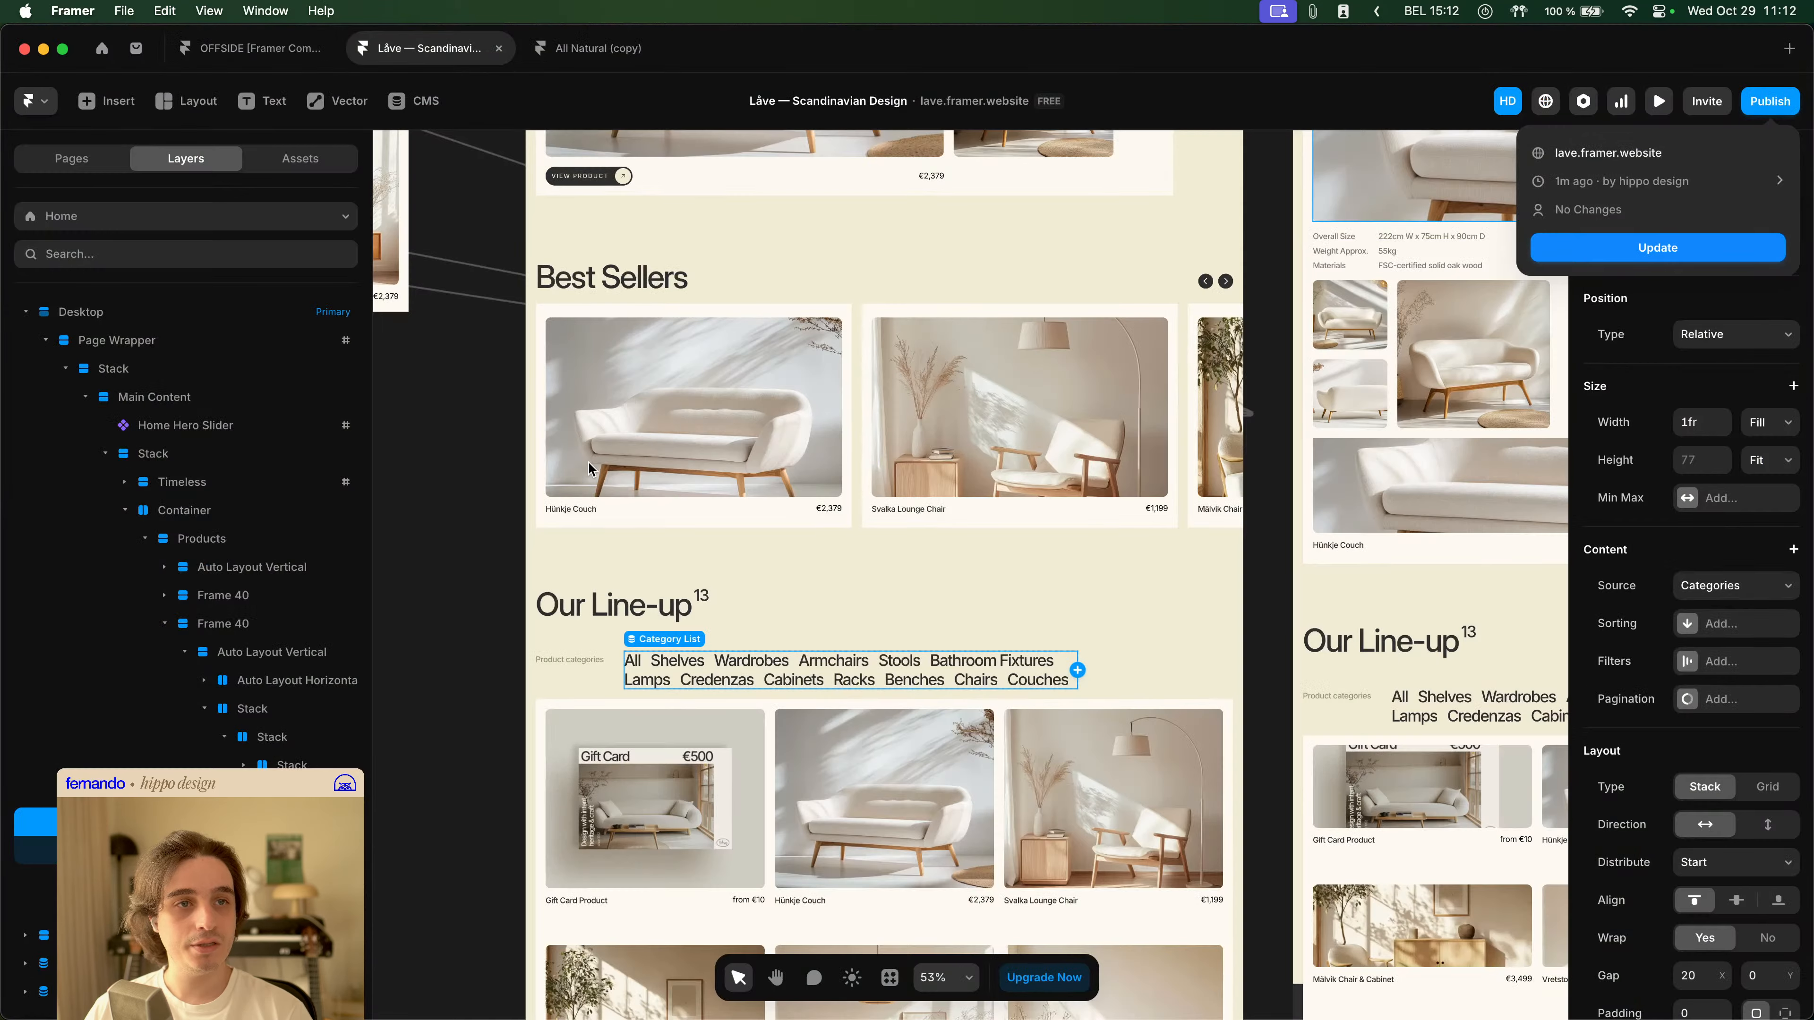
pyautogui.click(450, 460)
pyautogui.scroll(-4, 454, 465)
pyautogui.click(72, 159)
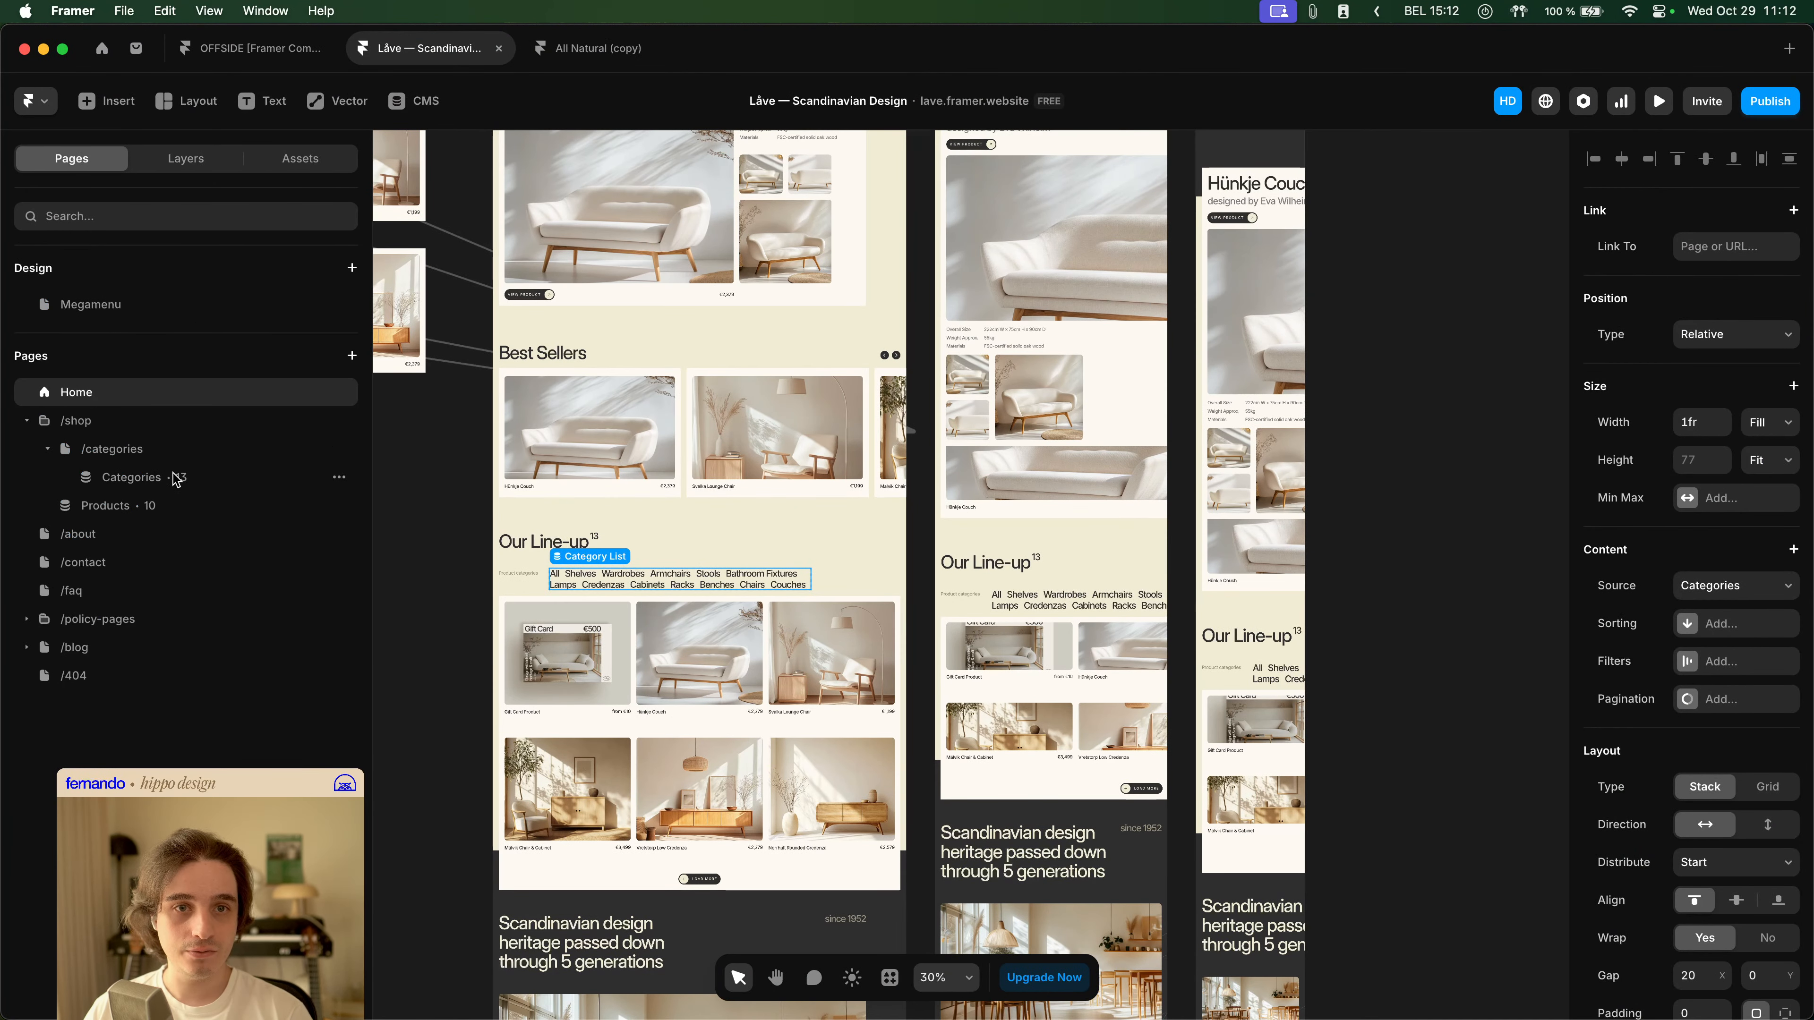
pyautogui.click(176, 478)
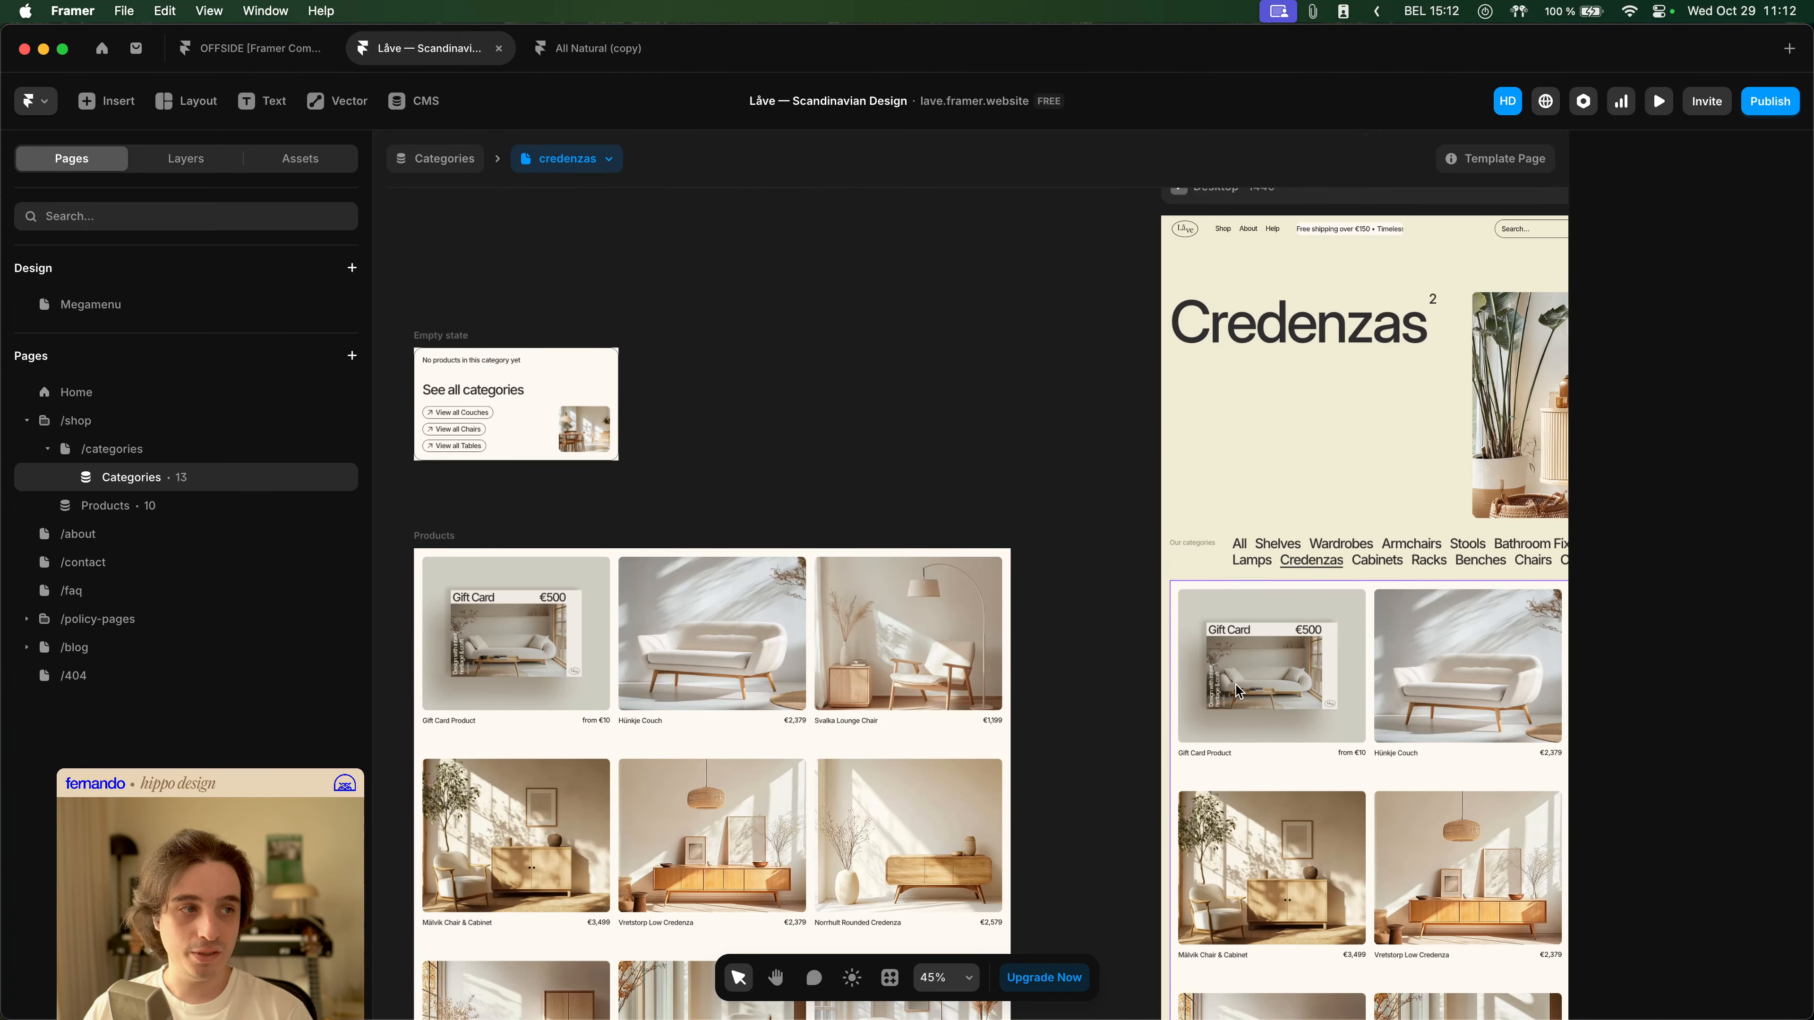
pyautogui.scroll(-3, 1129, 636)
pyautogui.click(1259, 666)
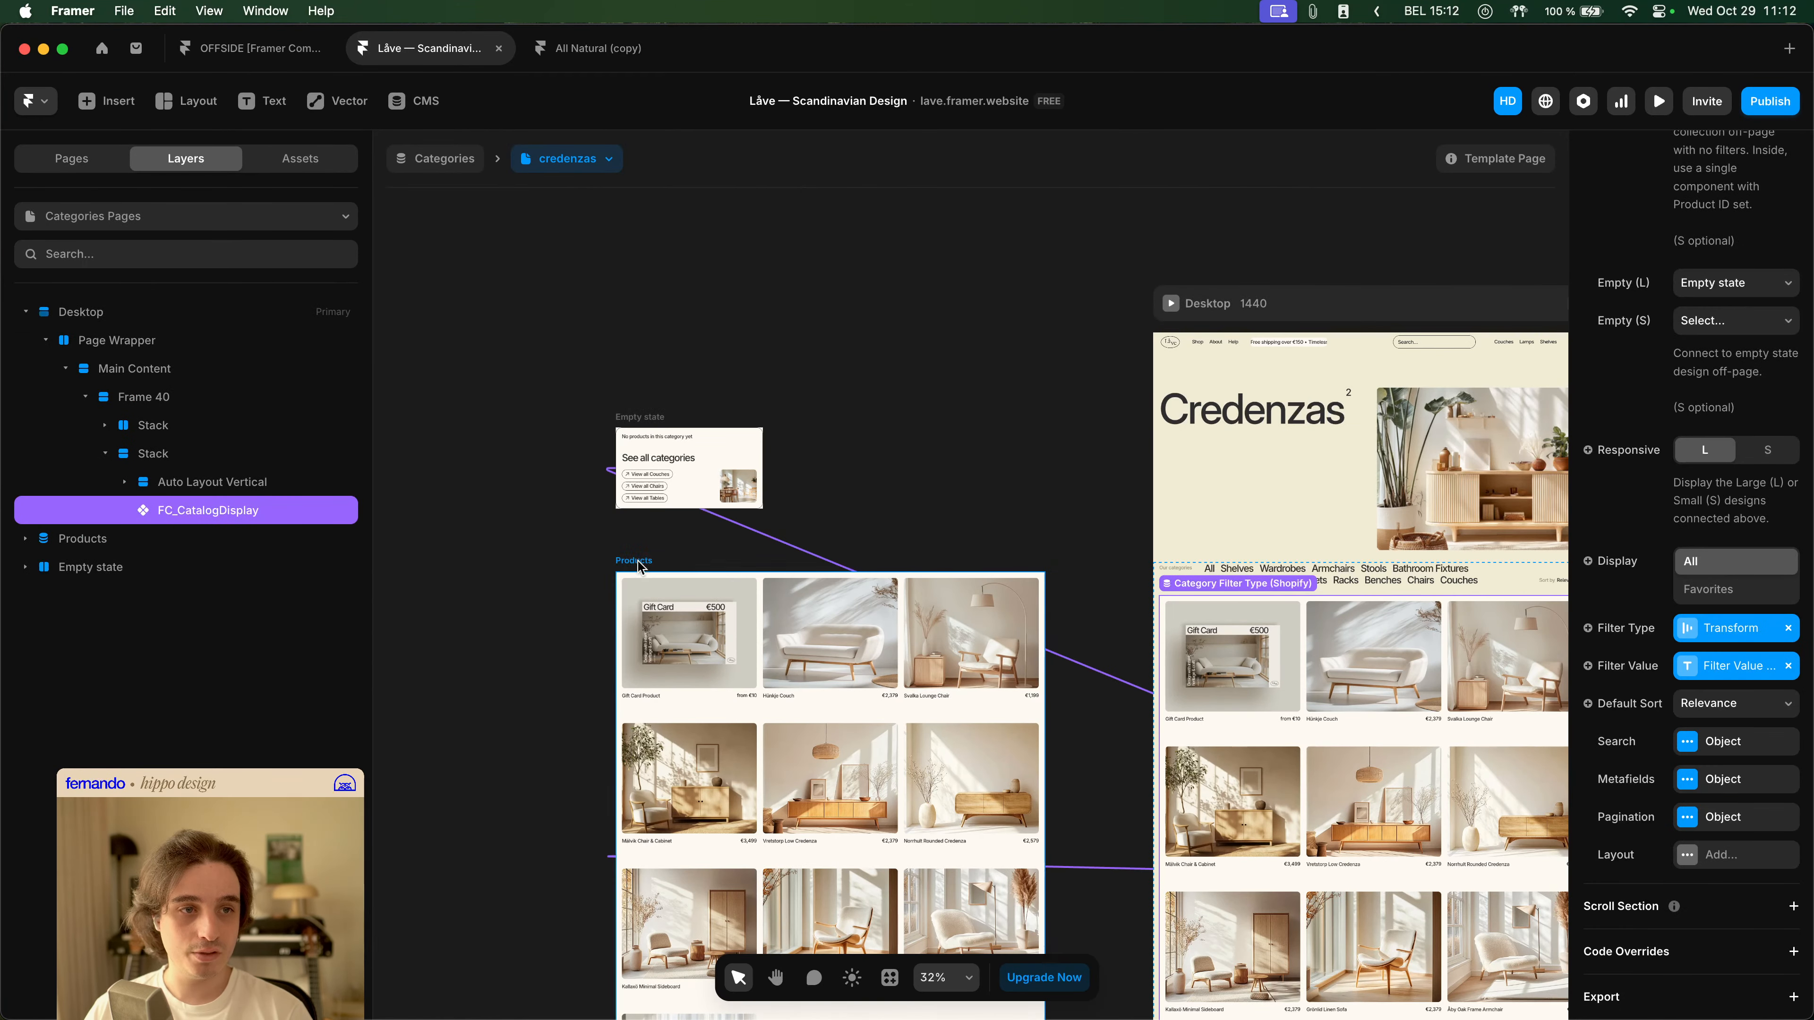
# Examine the properties of the Product List Card in the off-page Products design, and look inside its component.
pyautogui.click(646, 592)
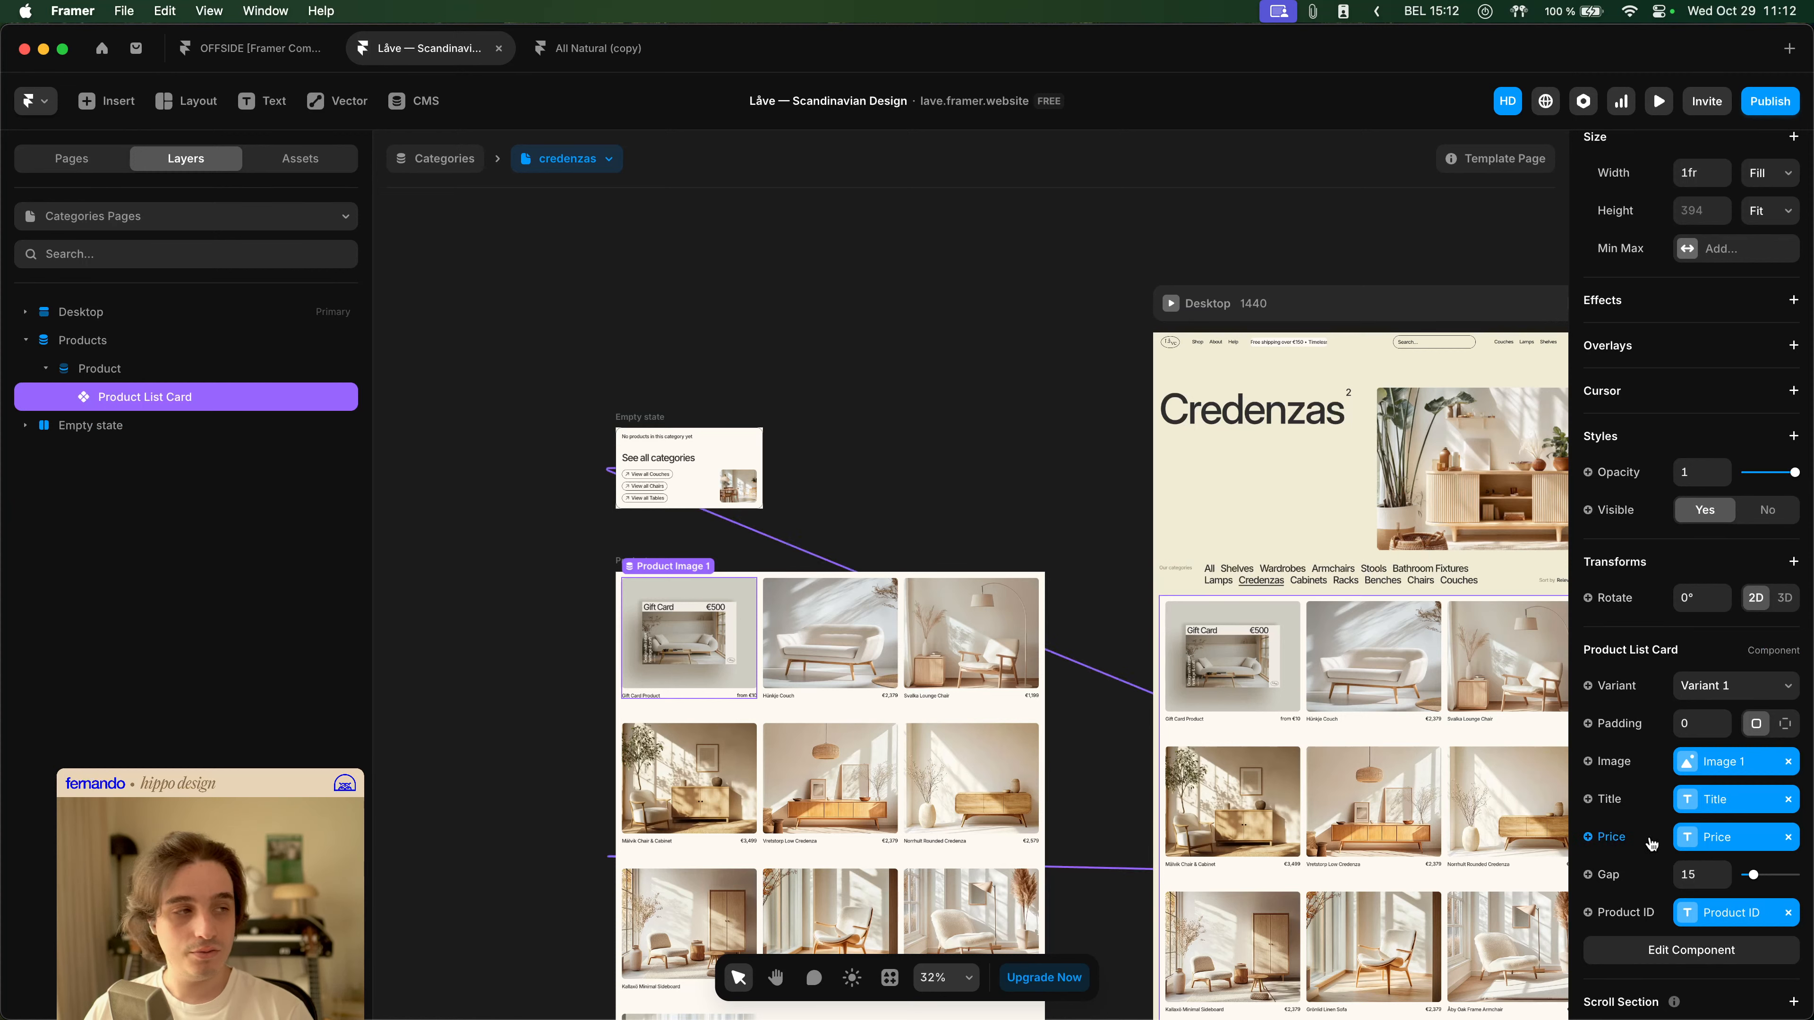
pyautogui.scroll(2, 1714, 749)
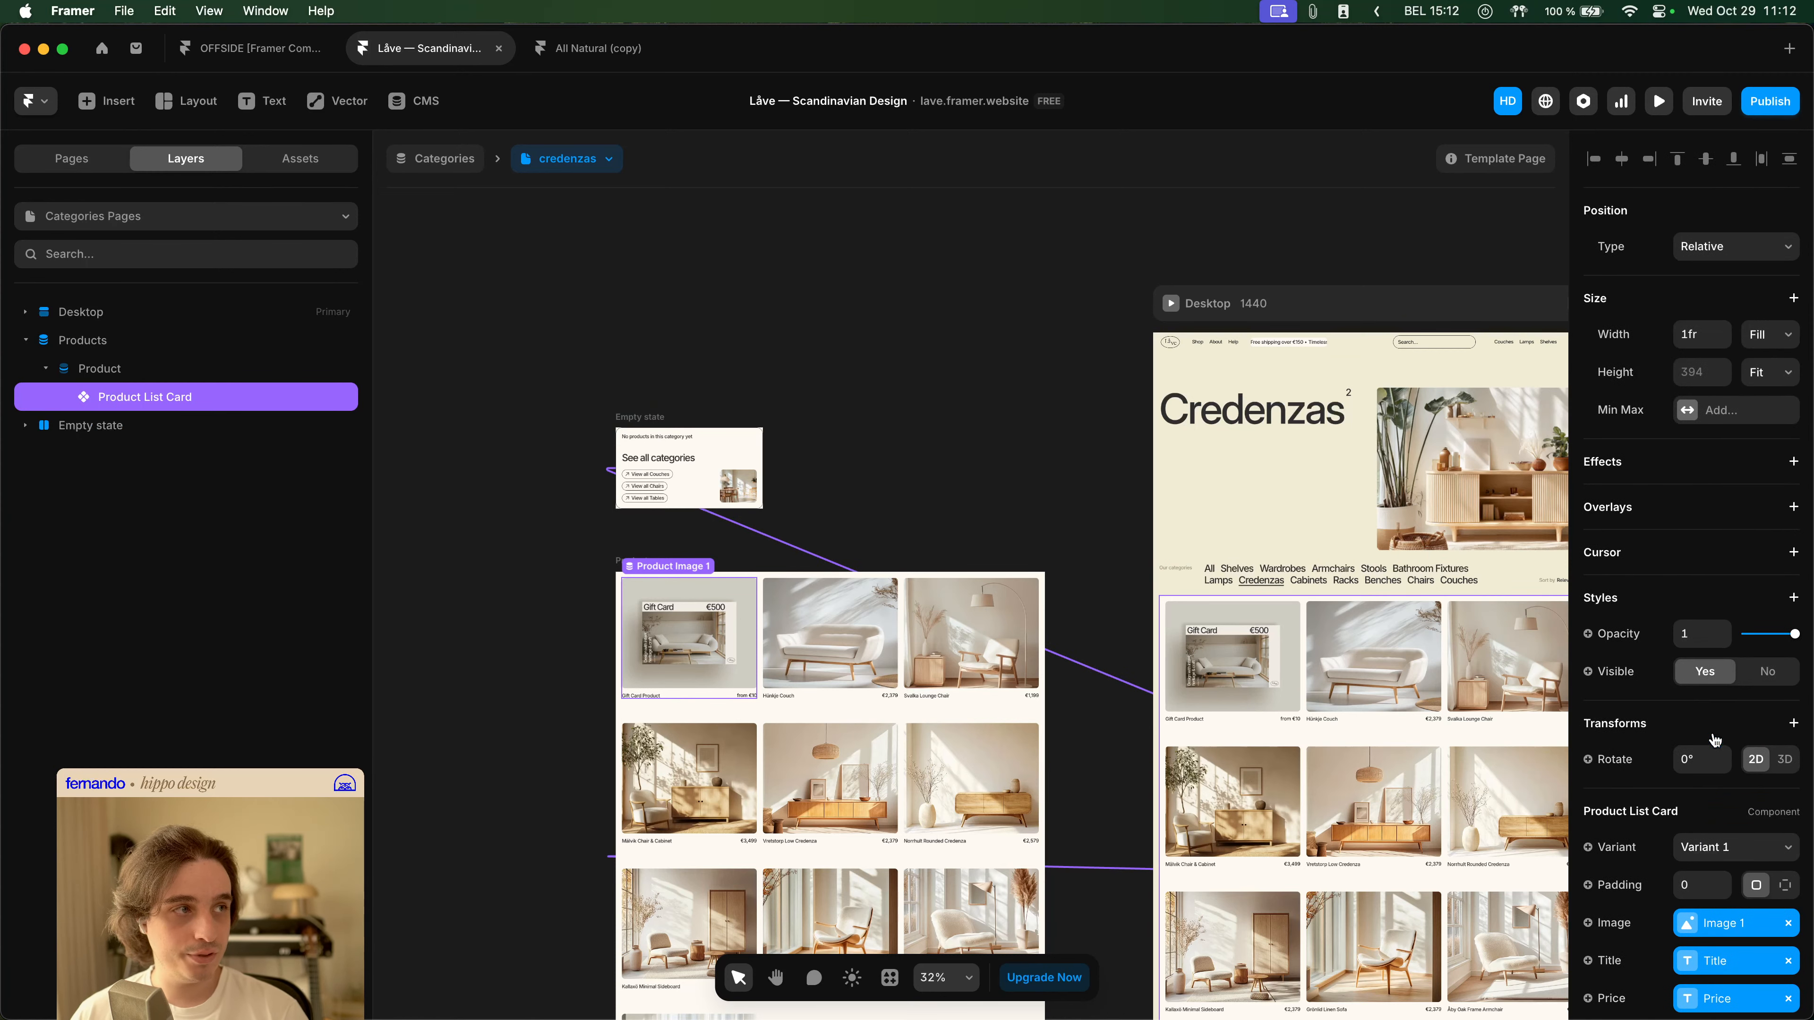
pyautogui.scroll(-3, 1714, 746)
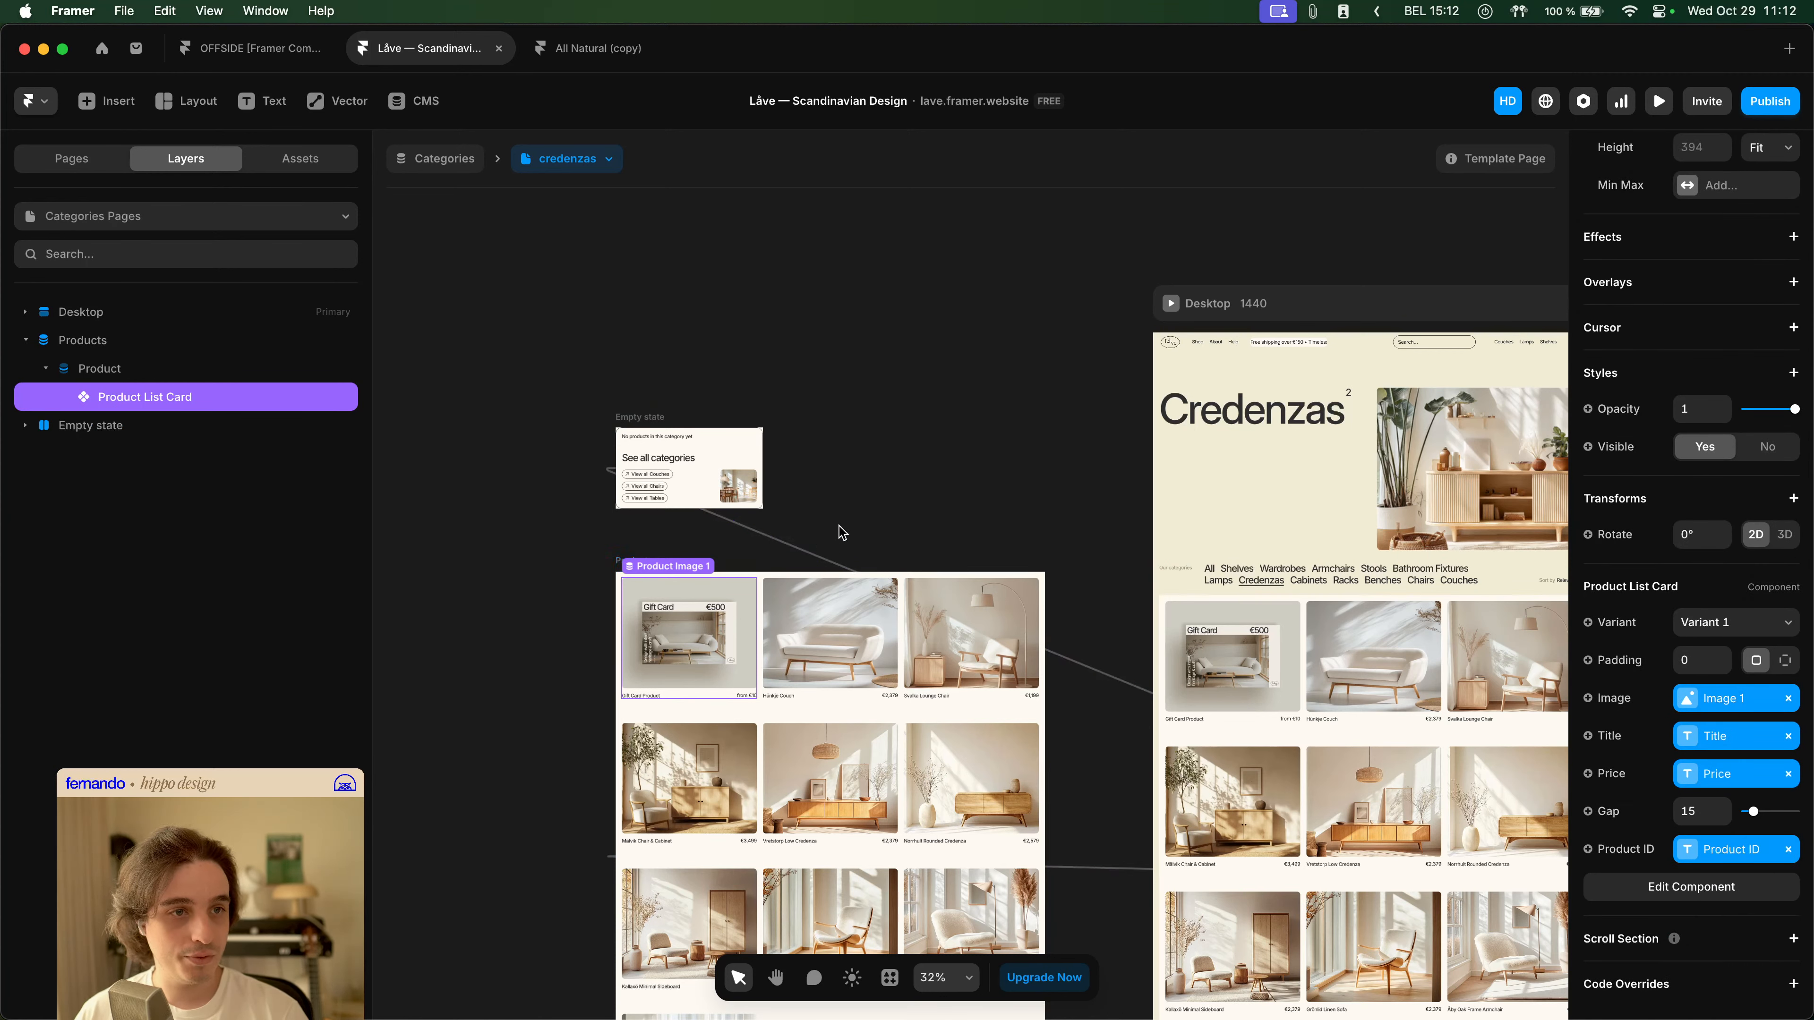
pyautogui.scroll(-3, 842, 527)
pyautogui.hscroll(3, 842, 527)
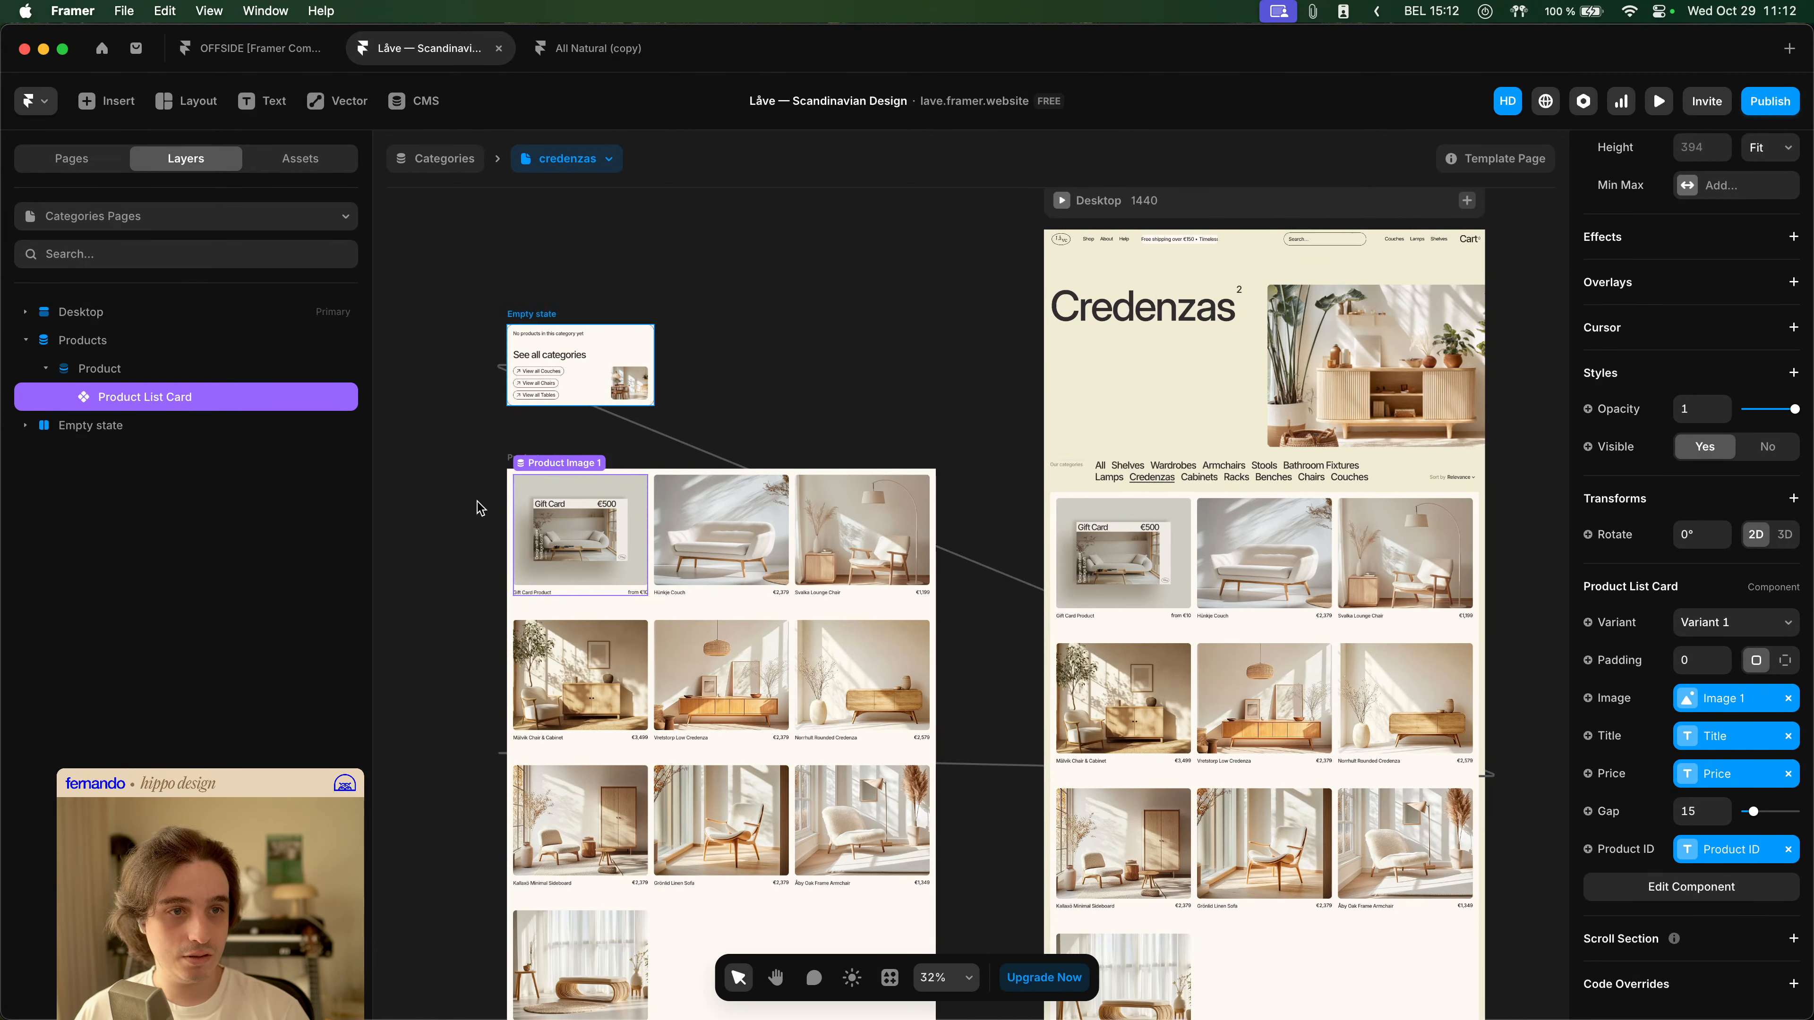
pyautogui.click(1695, 889)
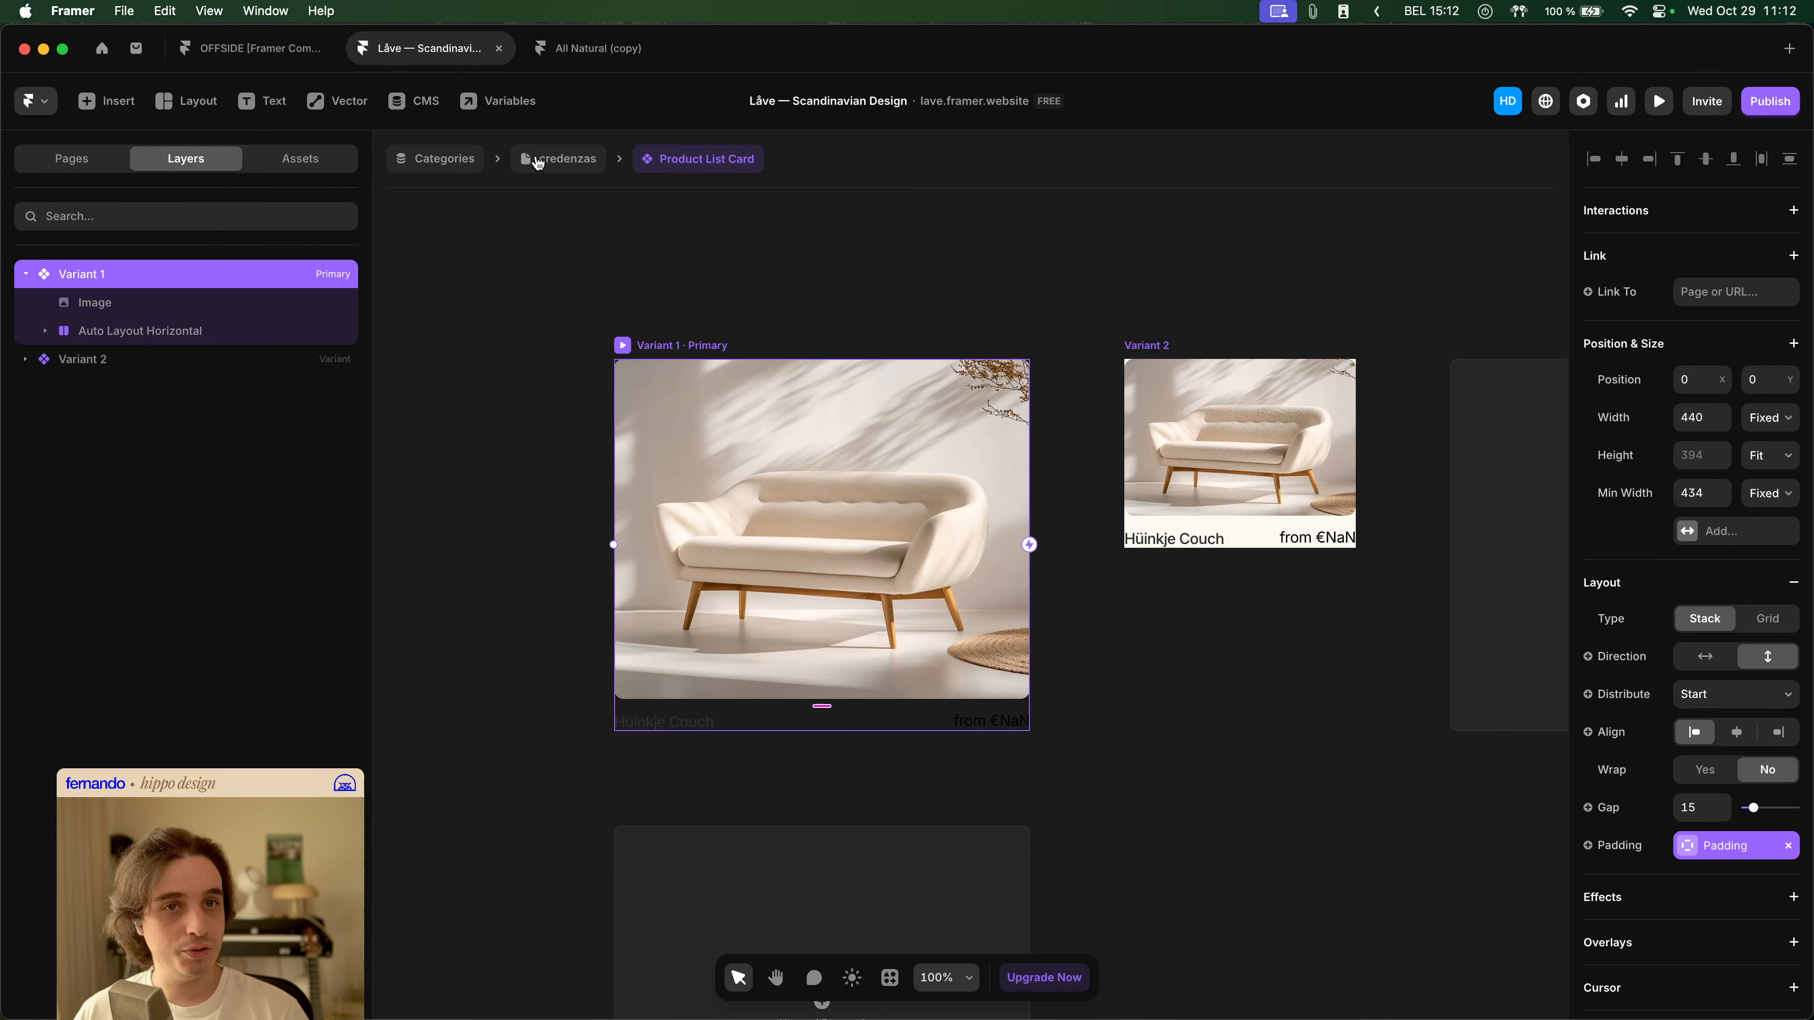
pyautogui.click(550, 168)
# Open the Home page and inspect the Best Sellers slideshow and the Gift Card product card under Our Line-up.
pyautogui.click(51, 166)
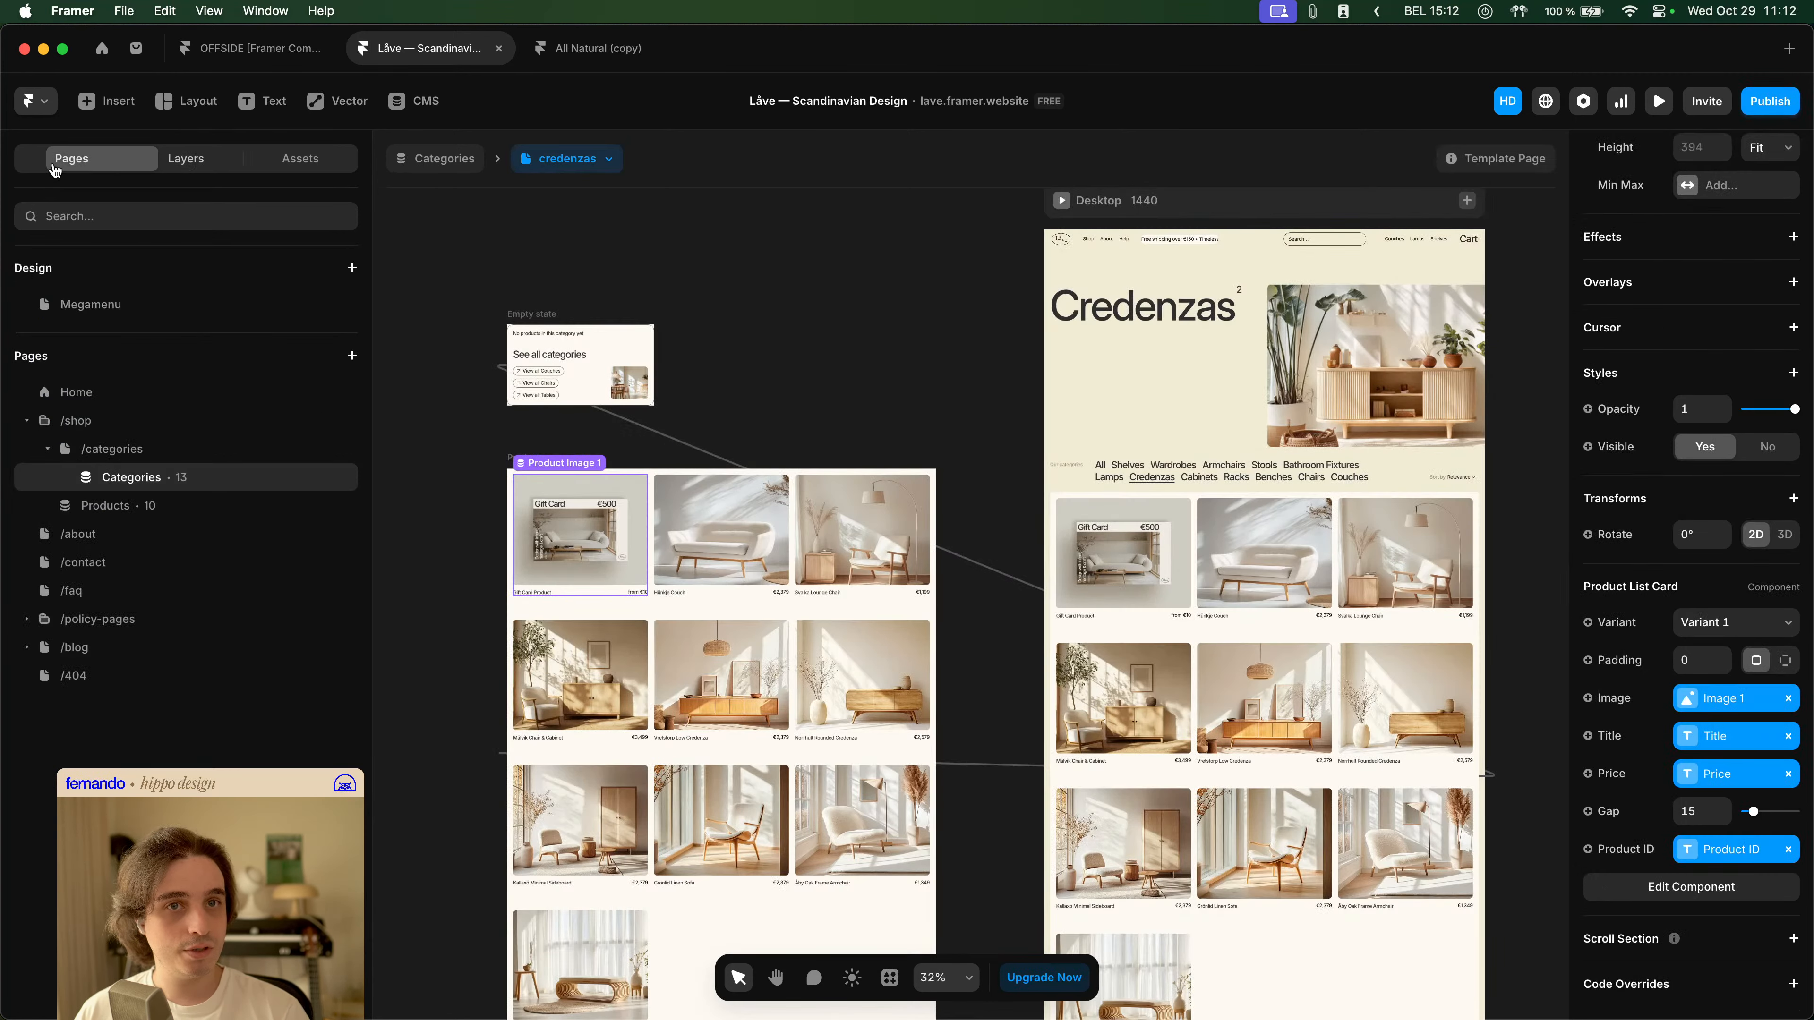
pyautogui.click(170, 401)
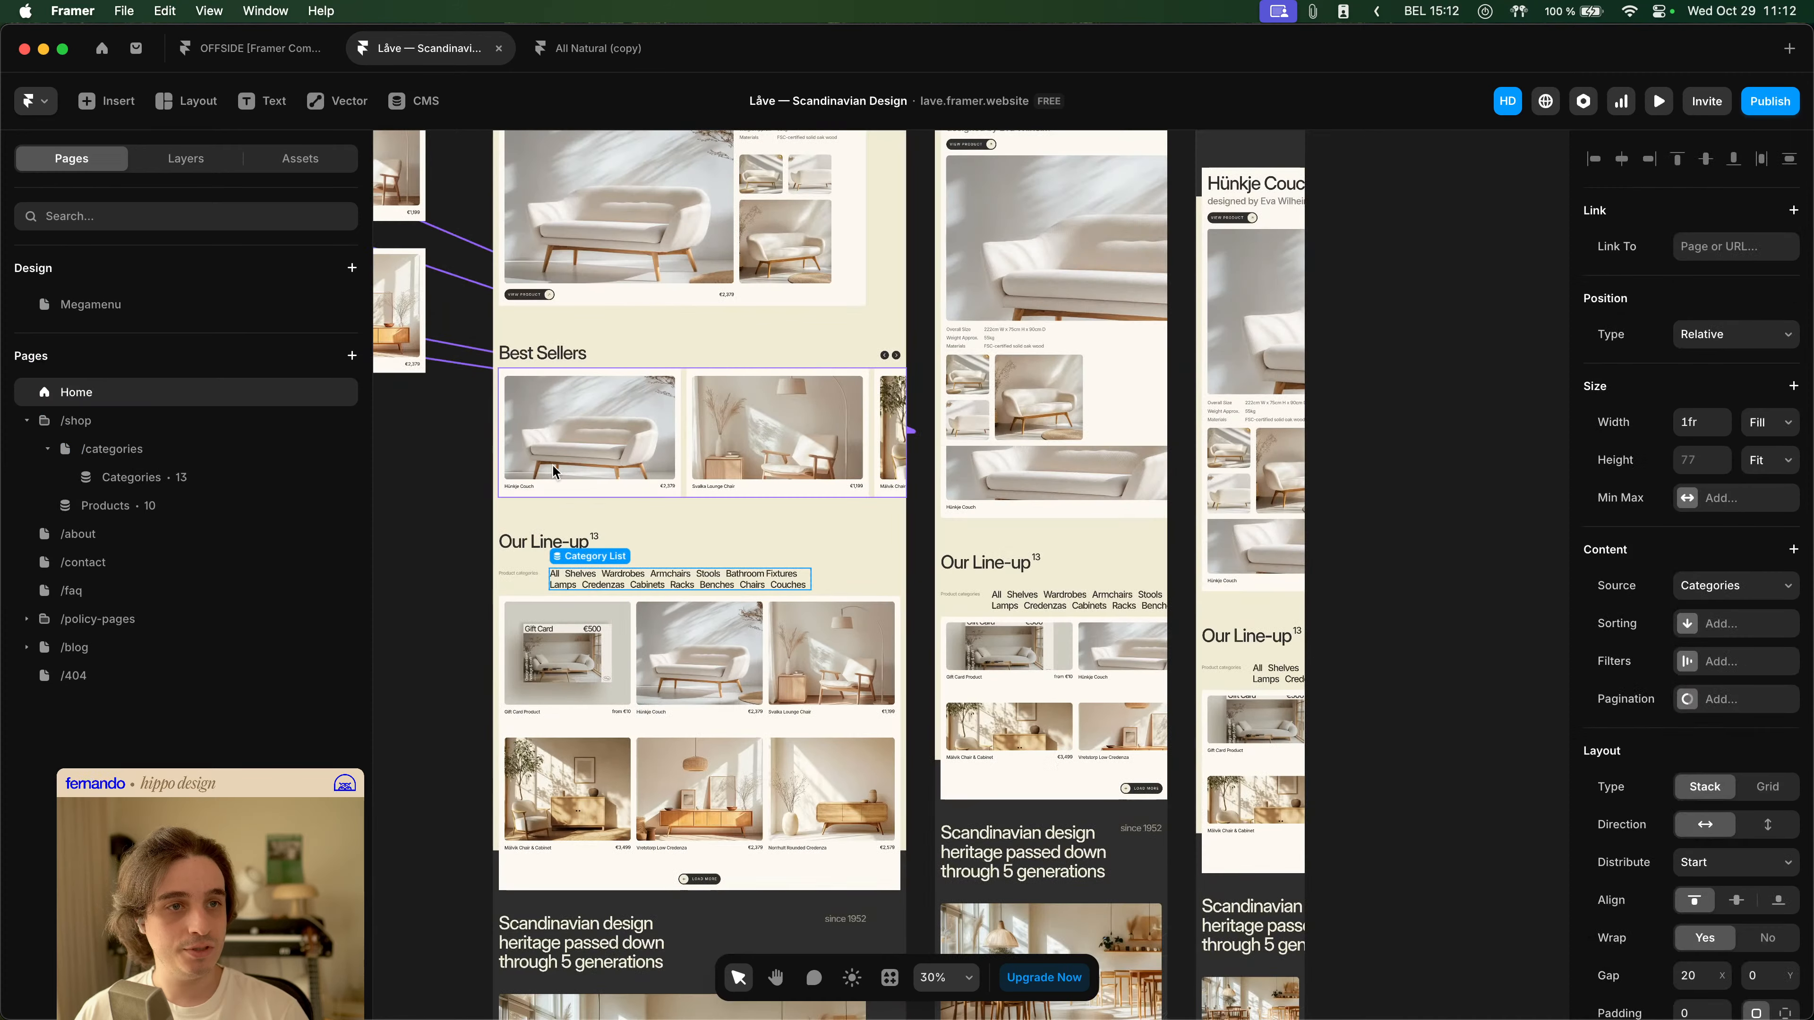
pyautogui.click(594, 421)
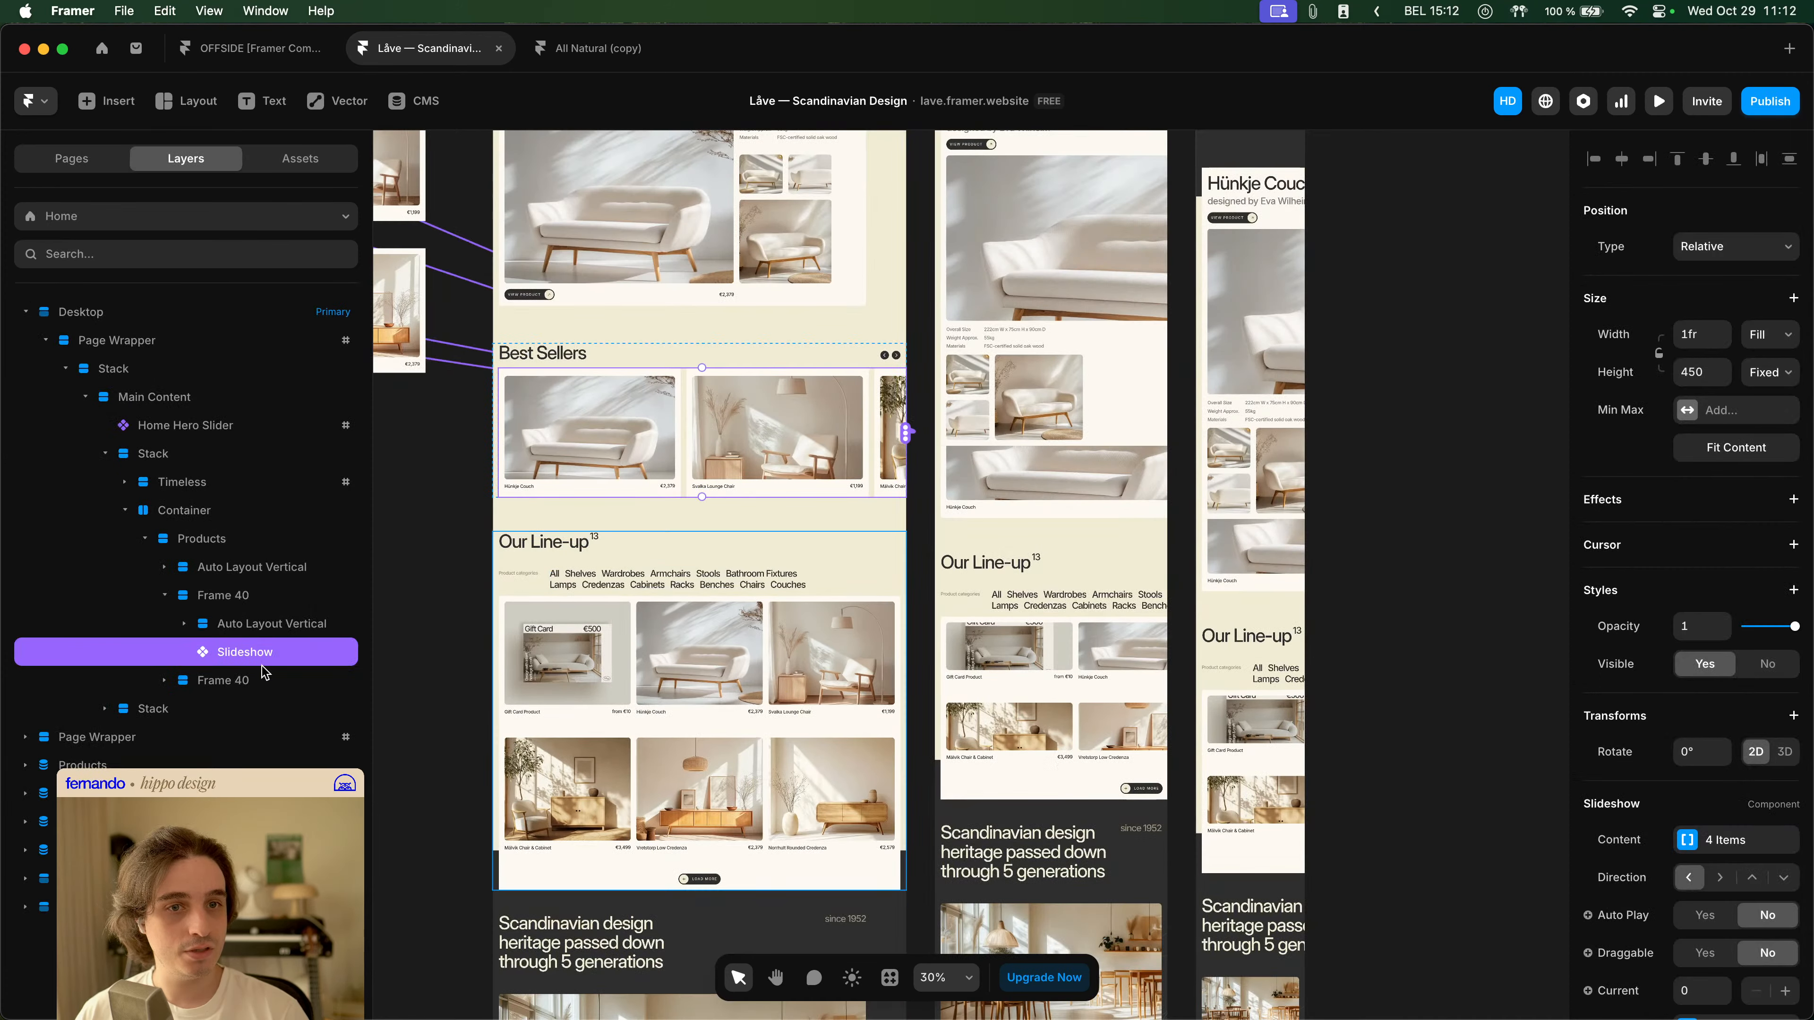
pyautogui.hscroll(-2, 611, 439)
pyautogui.click(609, 681)
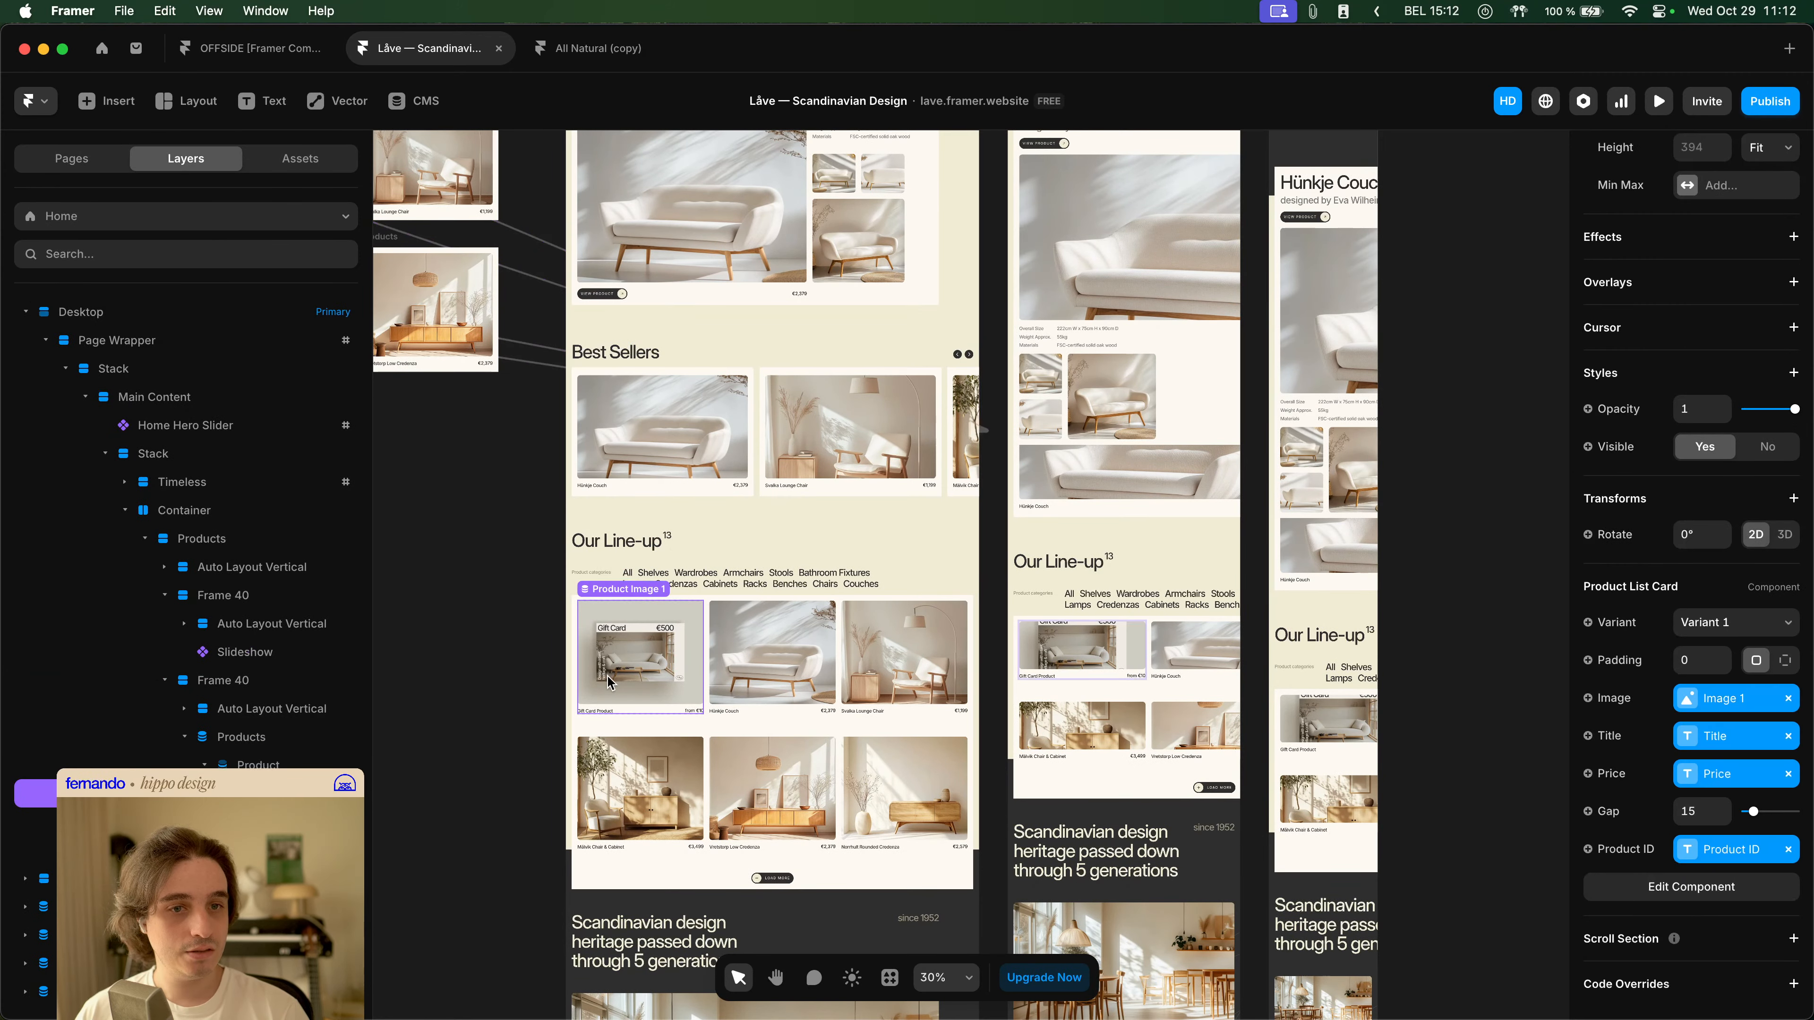
# Inspect the featured Hünkje Couch block above Best Sellers and select the Product layer that contains it.
pyautogui.scroll(10, 643, 628)
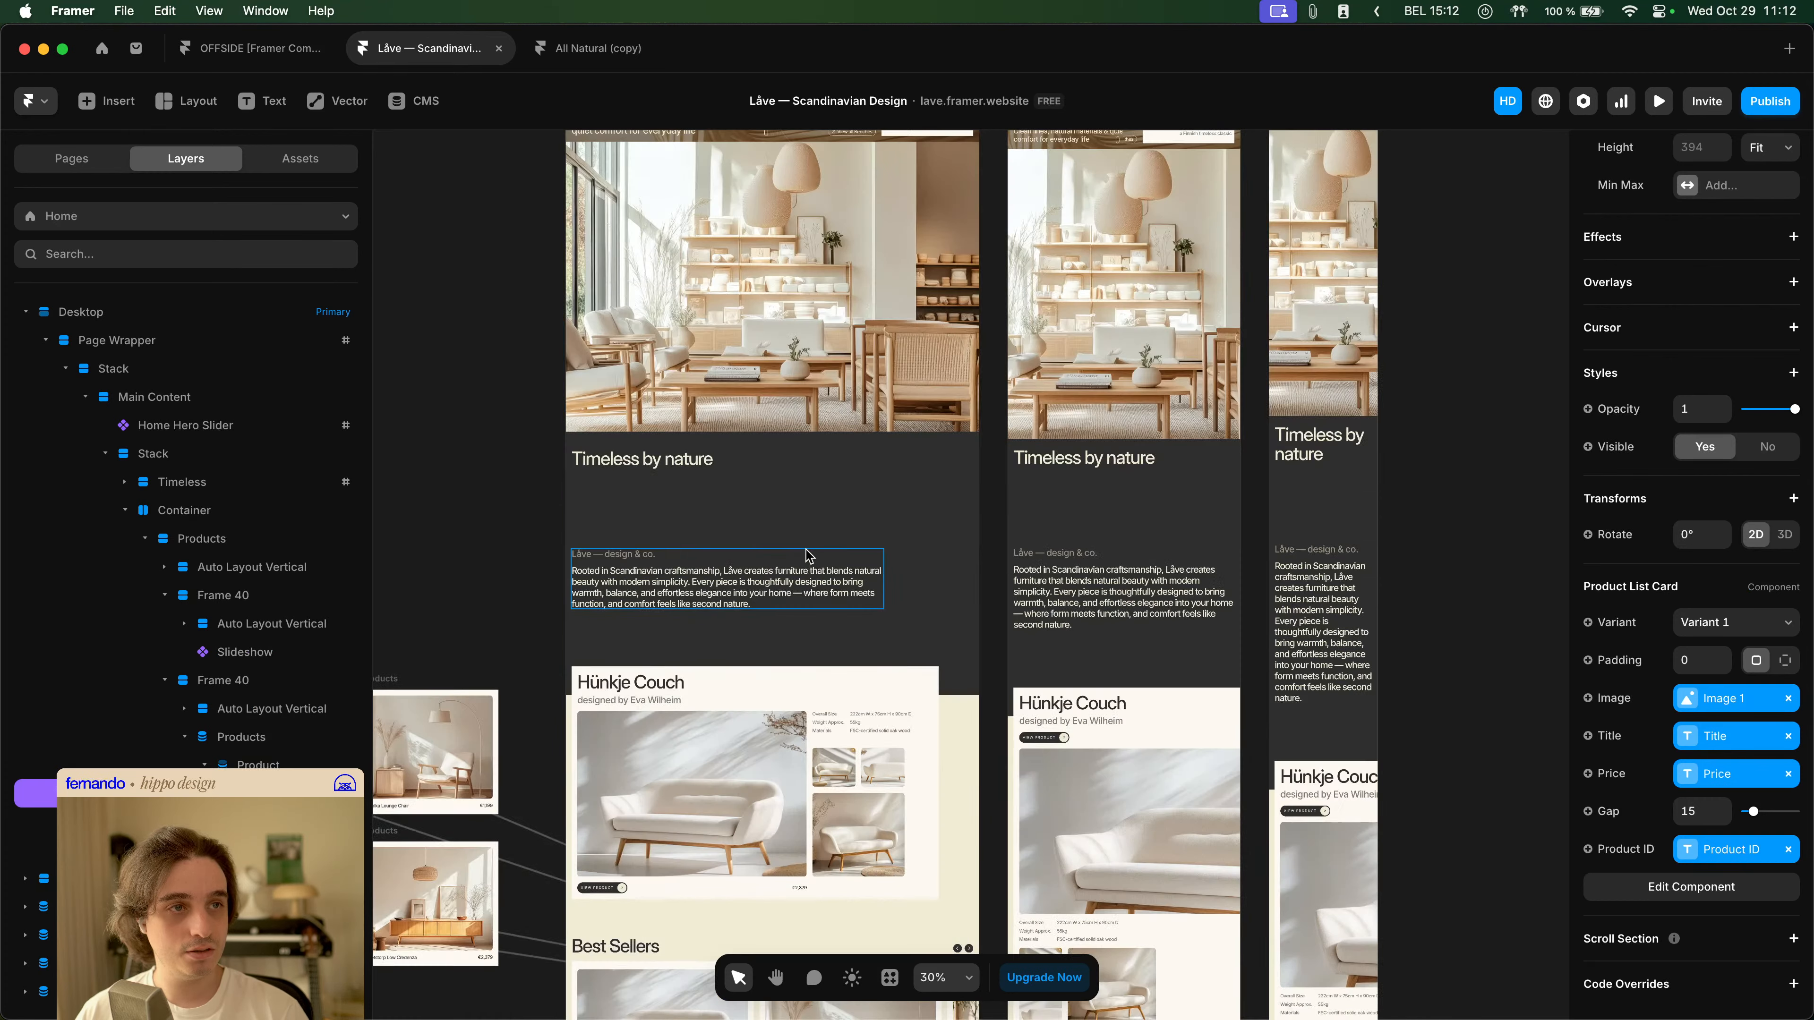
pyautogui.scroll(-4, 715, 571)
pyautogui.click(758, 553)
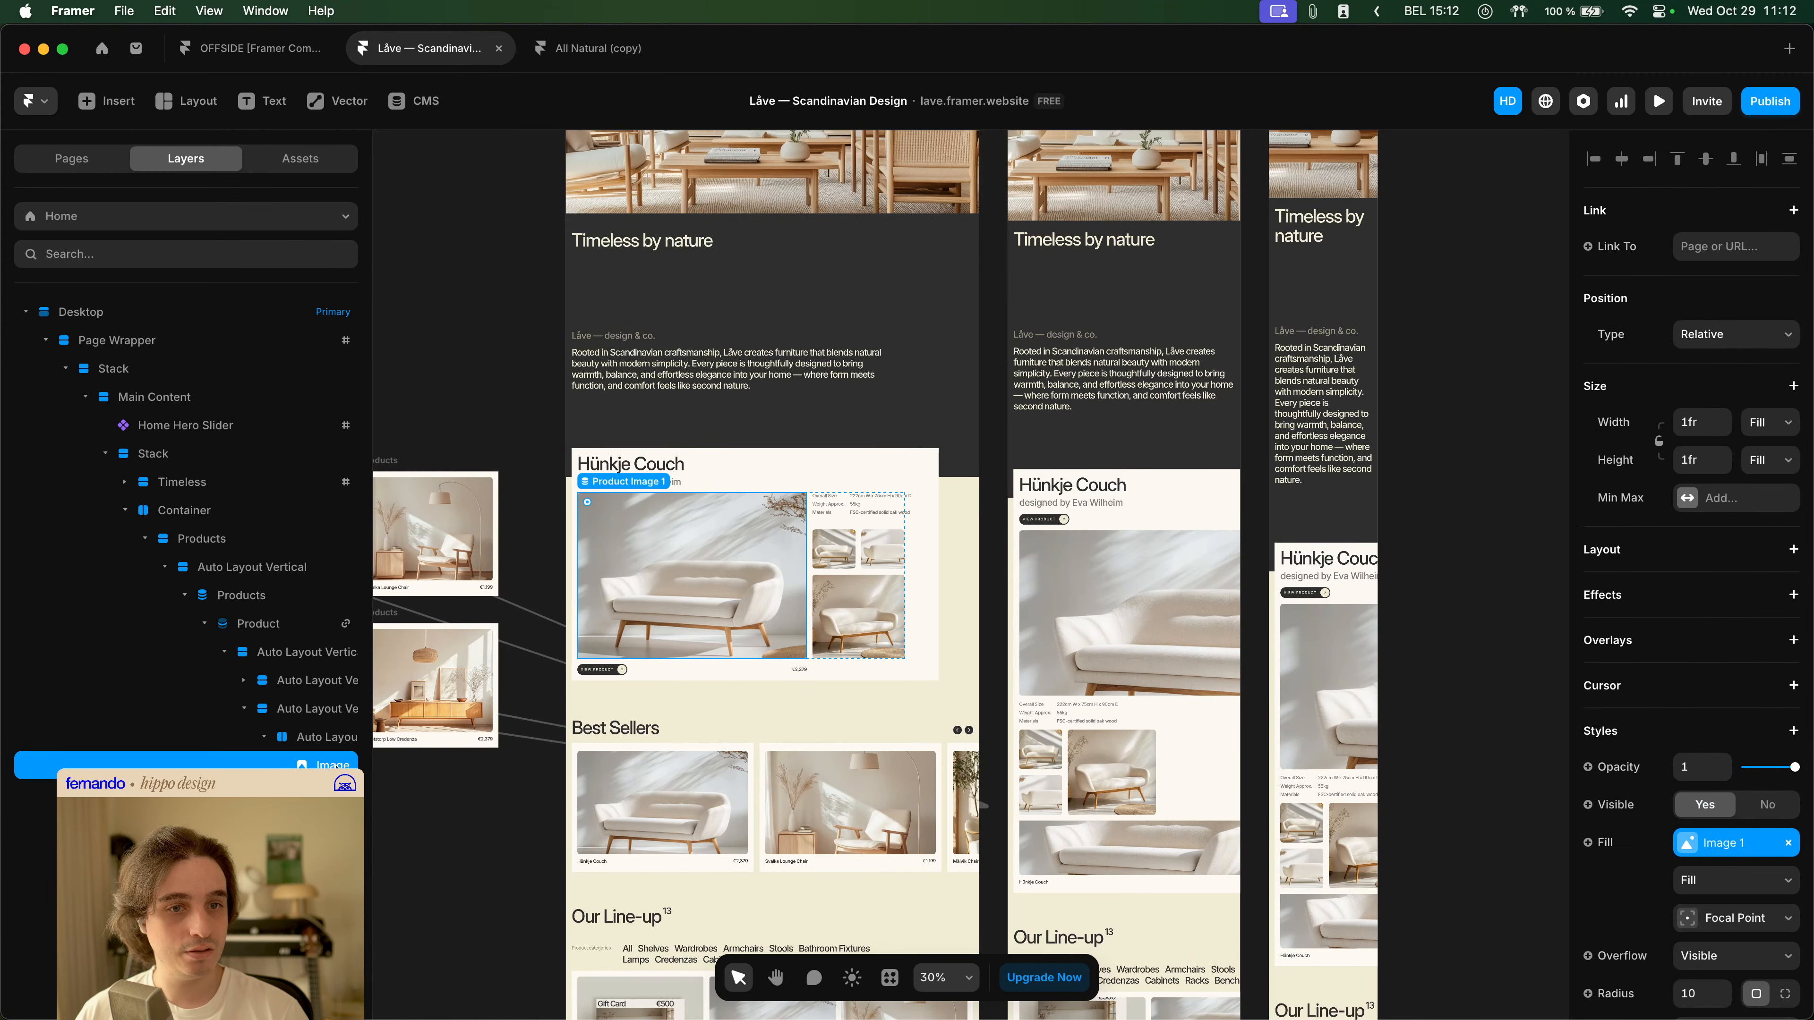
pyautogui.click(858, 564)
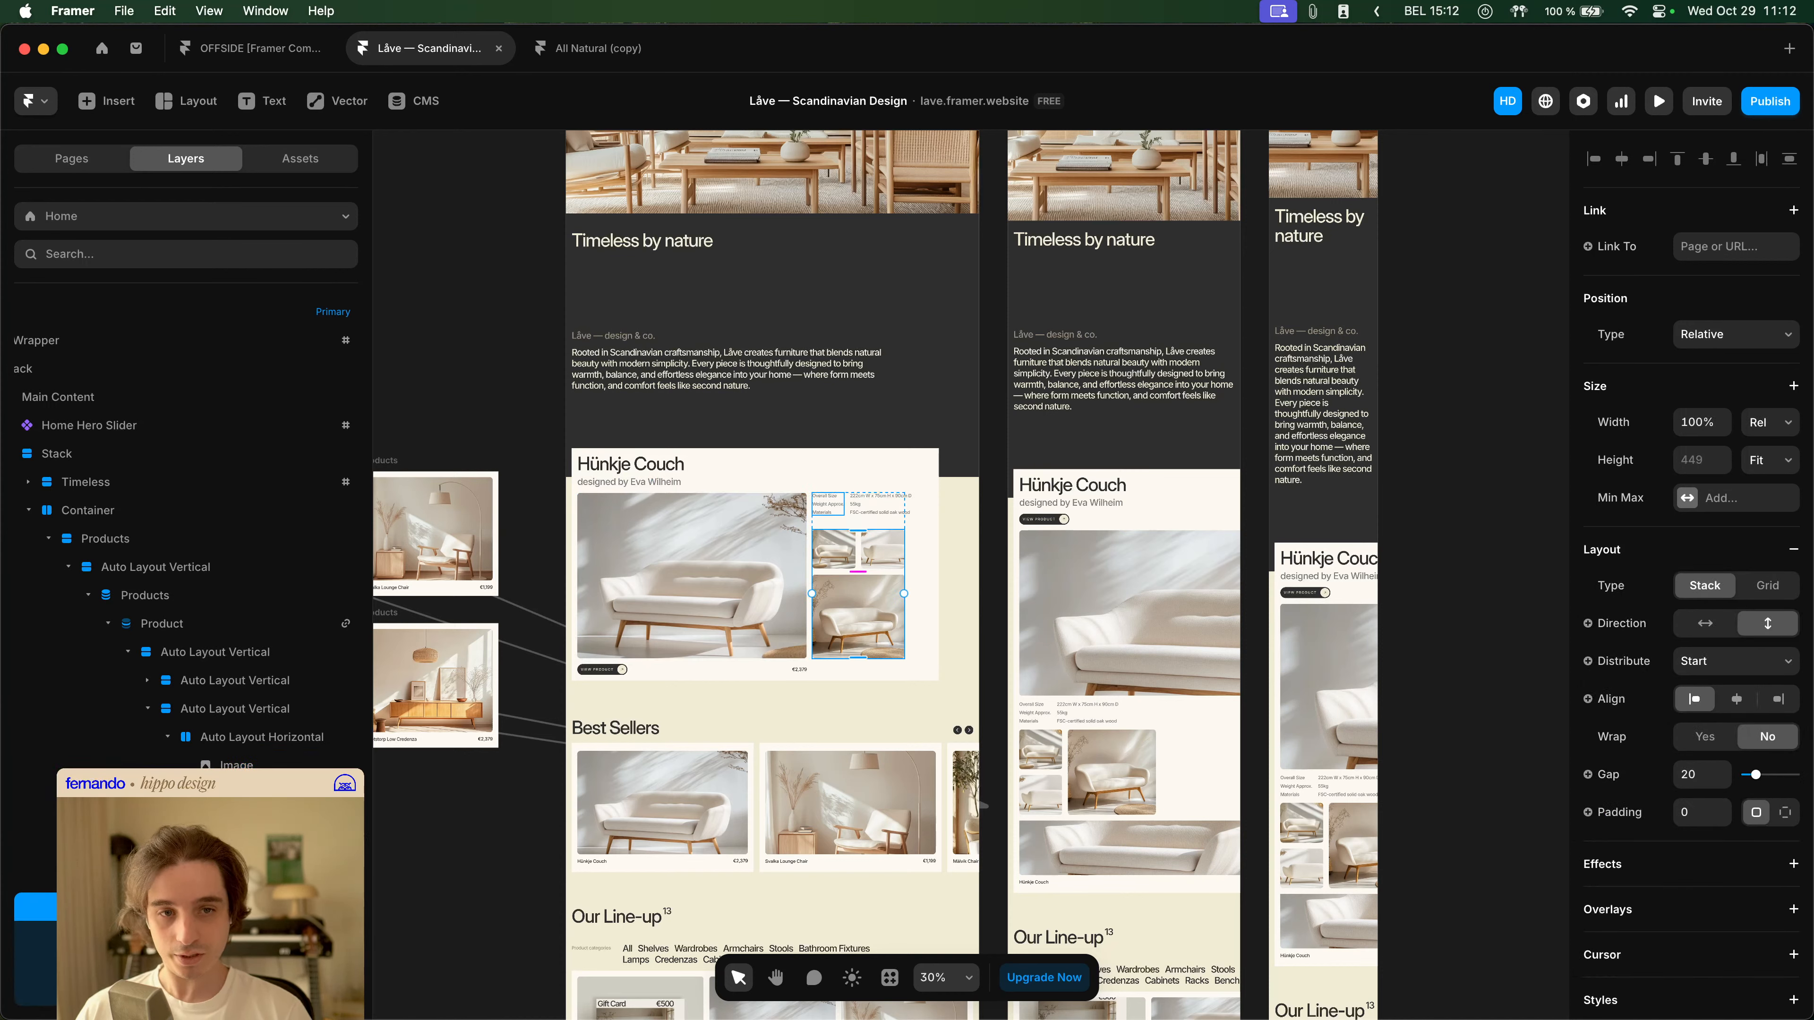
pyautogui.click(288, 625)
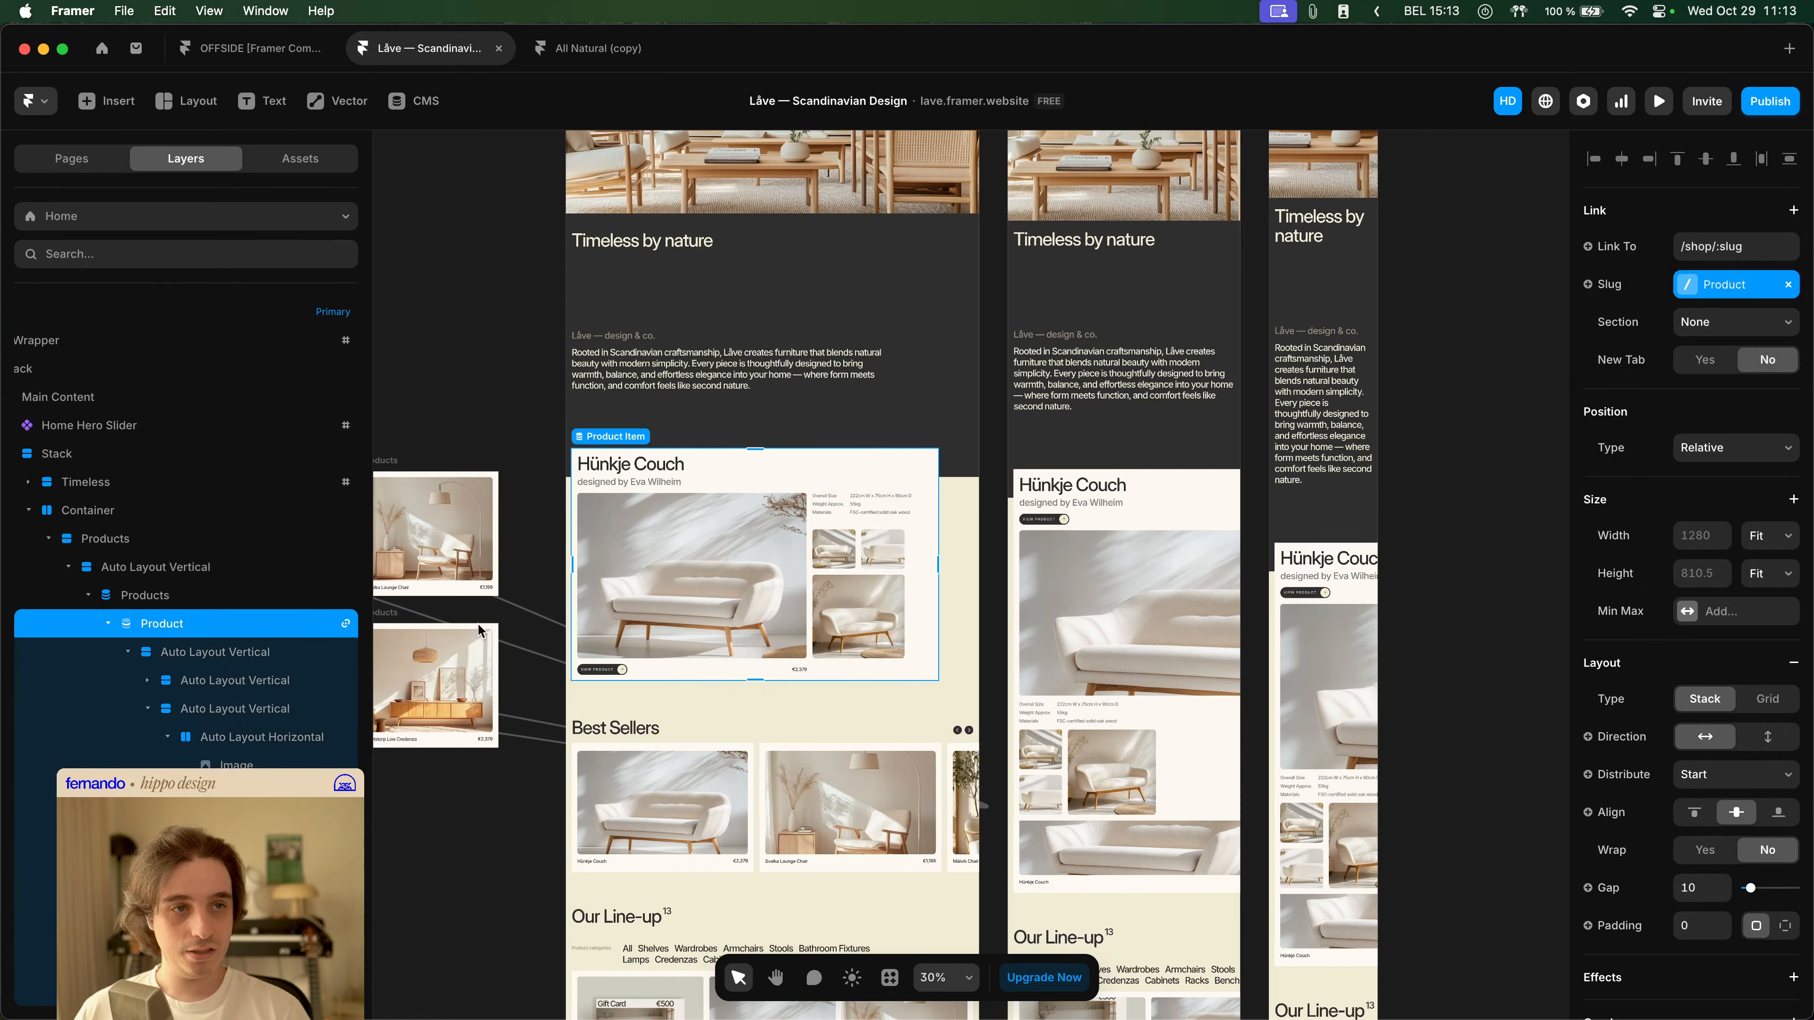
# Inspect the Floating Product Card in the Home Hero Slider and look inside its component, returning to the Home page.
pyautogui.scroll(5, 867, 600)
pyautogui.scroll(3, 871, 601)
pyautogui.click(903, 452)
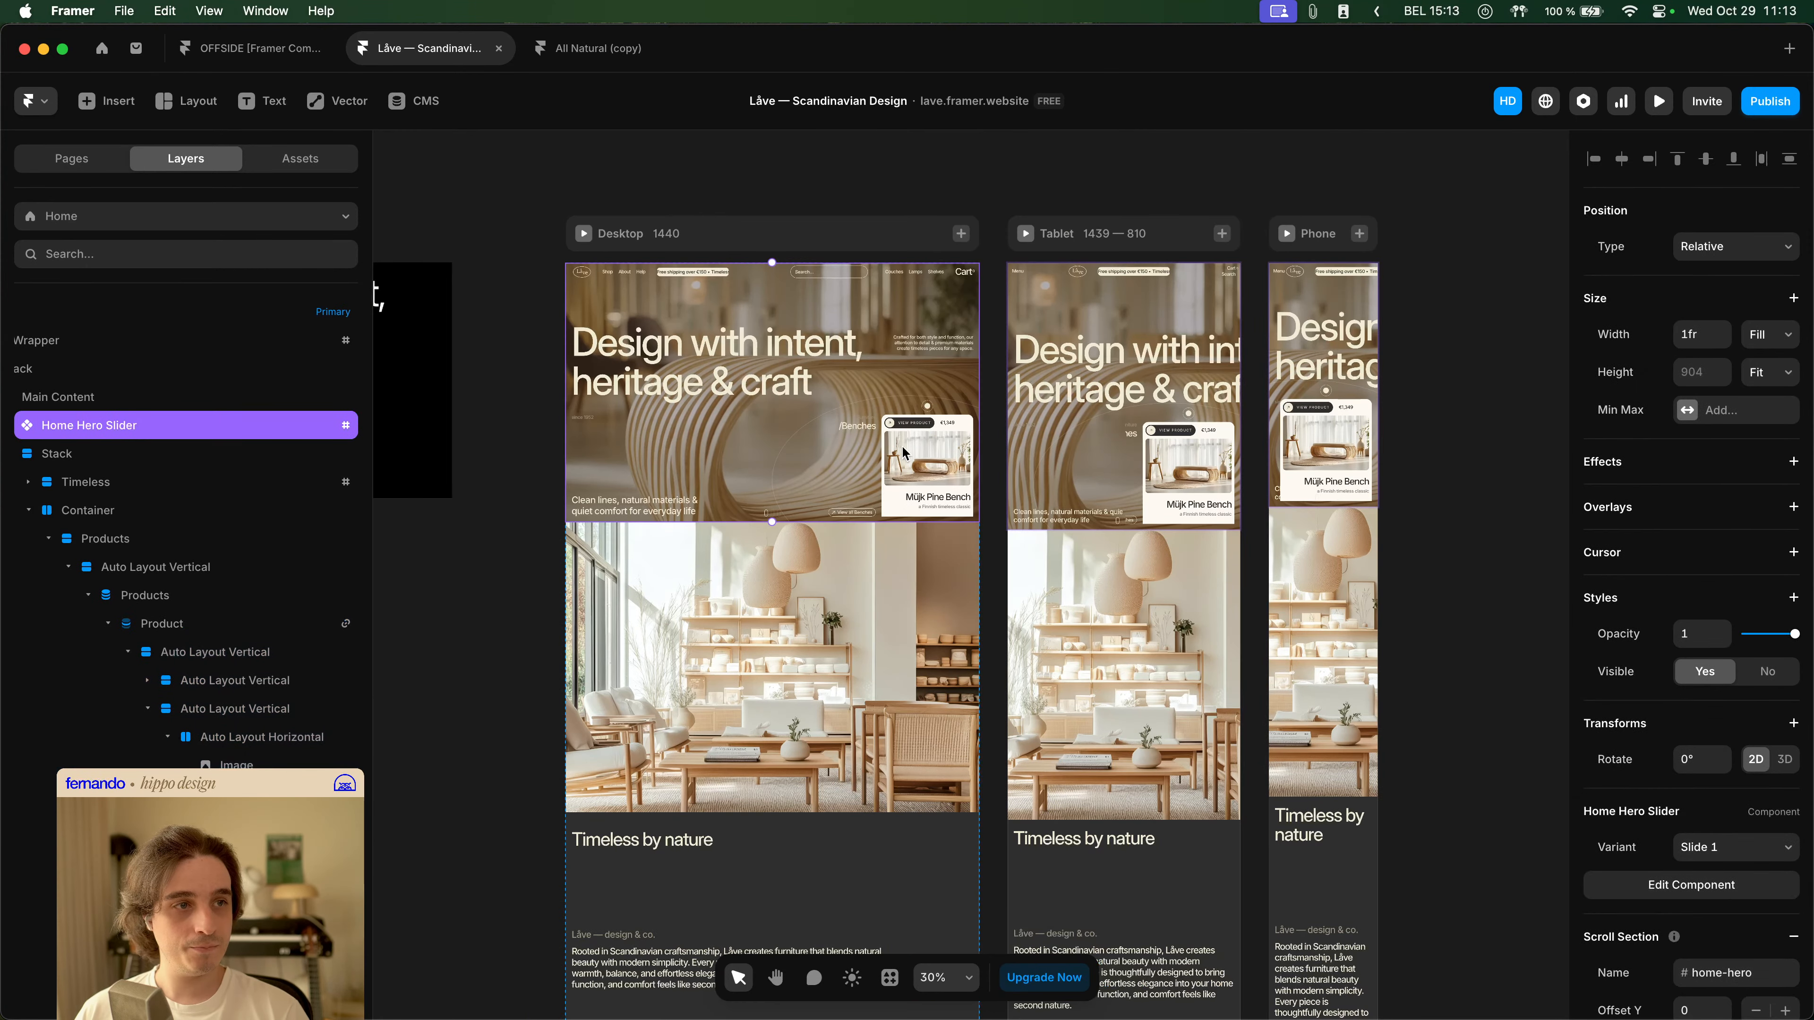
pyautogui.doubleClick(923, 452)
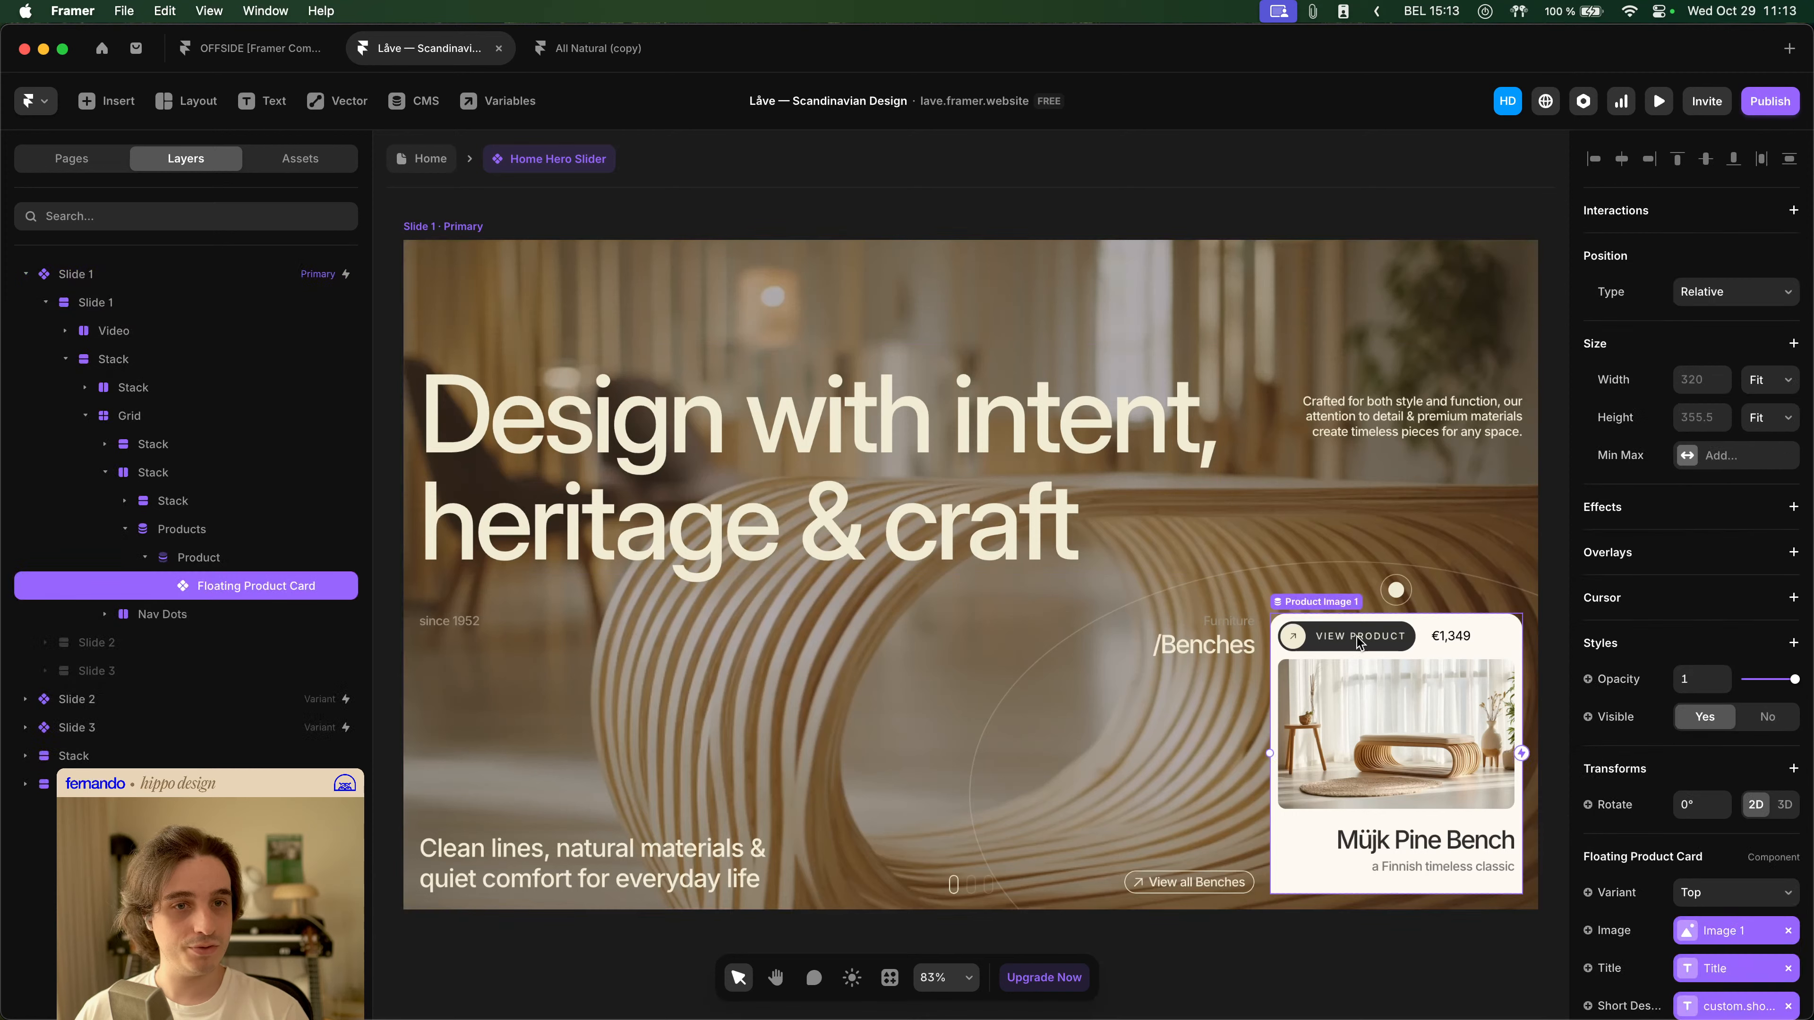
pyautogui.scroll(-5, 1778, 772)
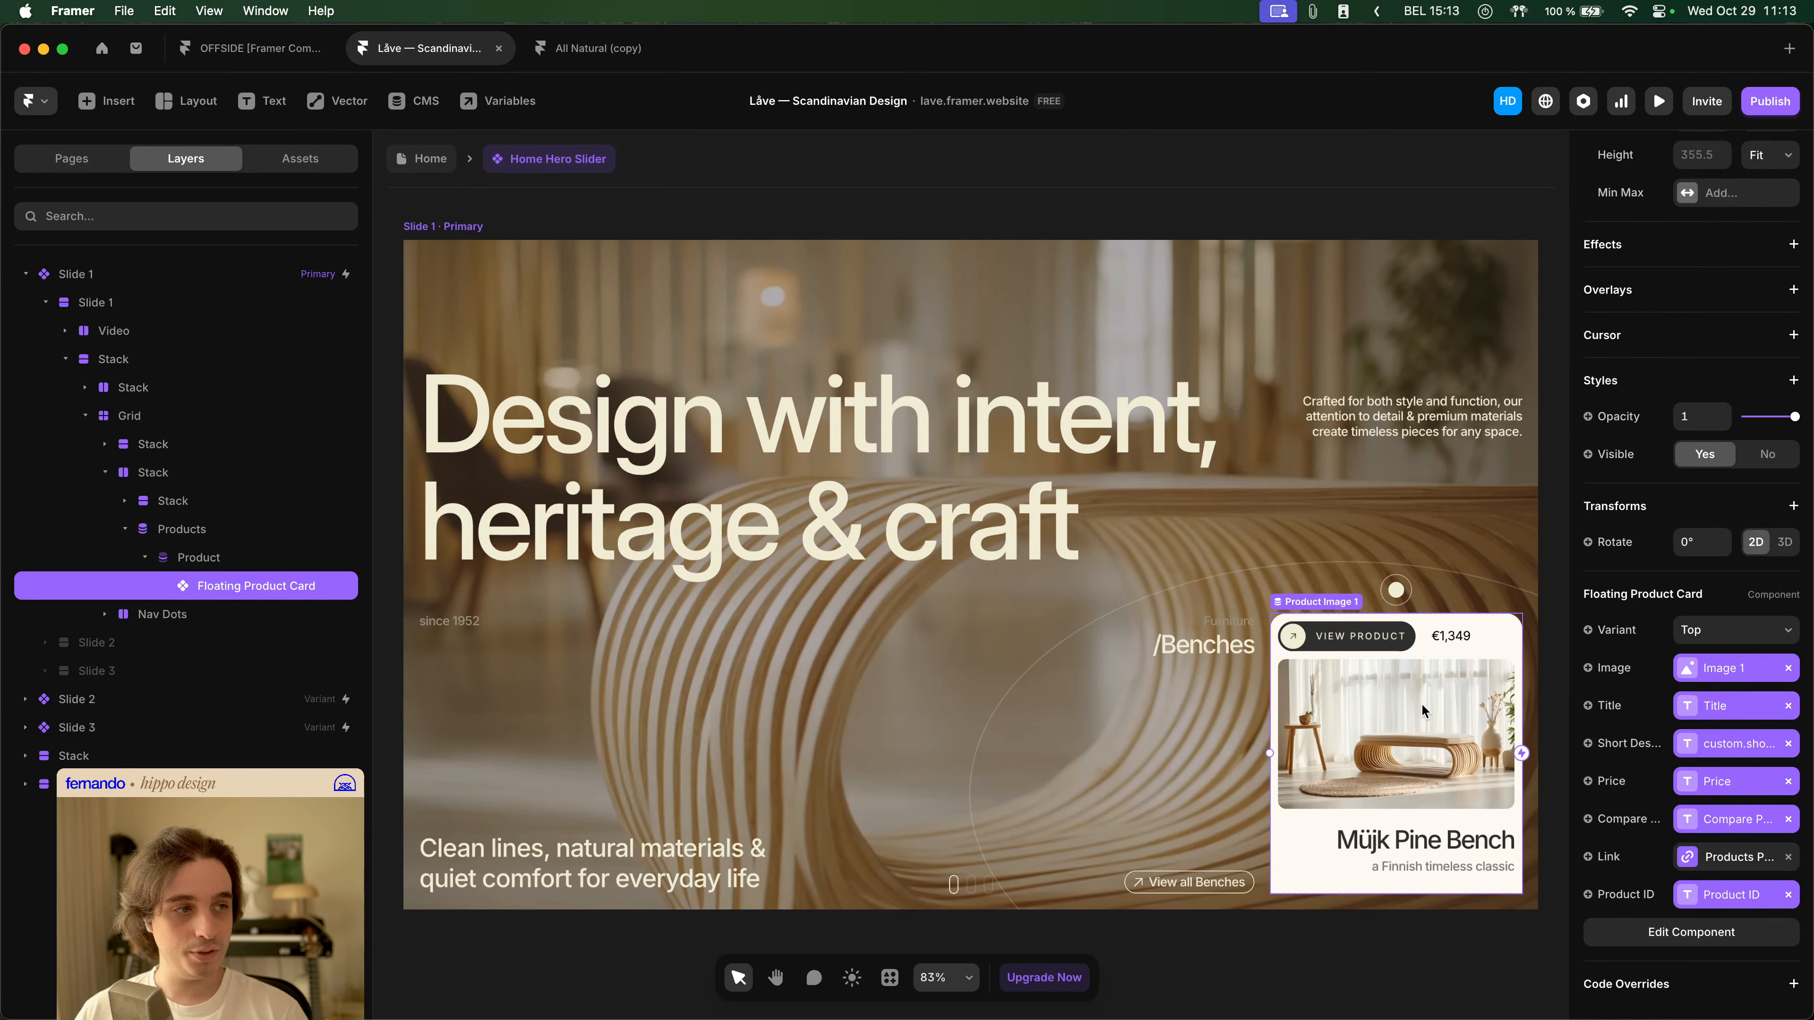
pyautogui.click(1687, 930)
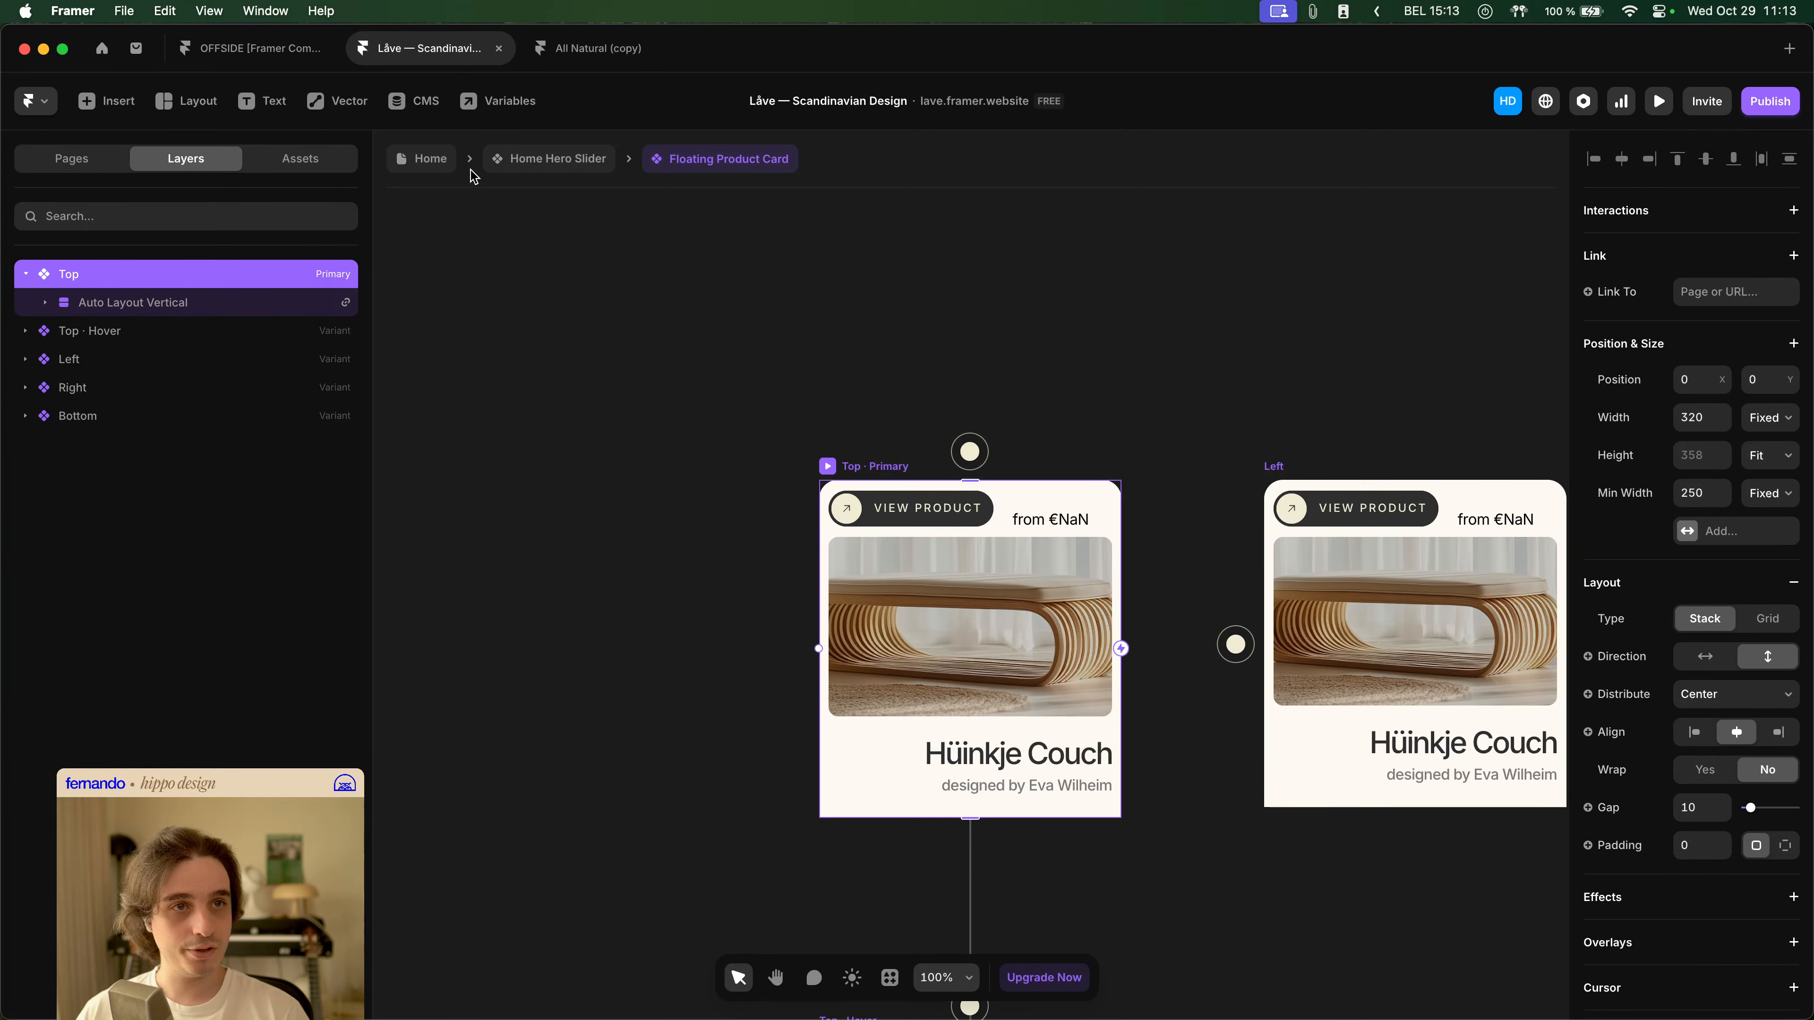
pyautogui.click(422, 159)
# Examine the Gift Card's Product layer under Our Line-up and the properties of its Product List Card.
pyautogui.scroll(-10, 711, 446)
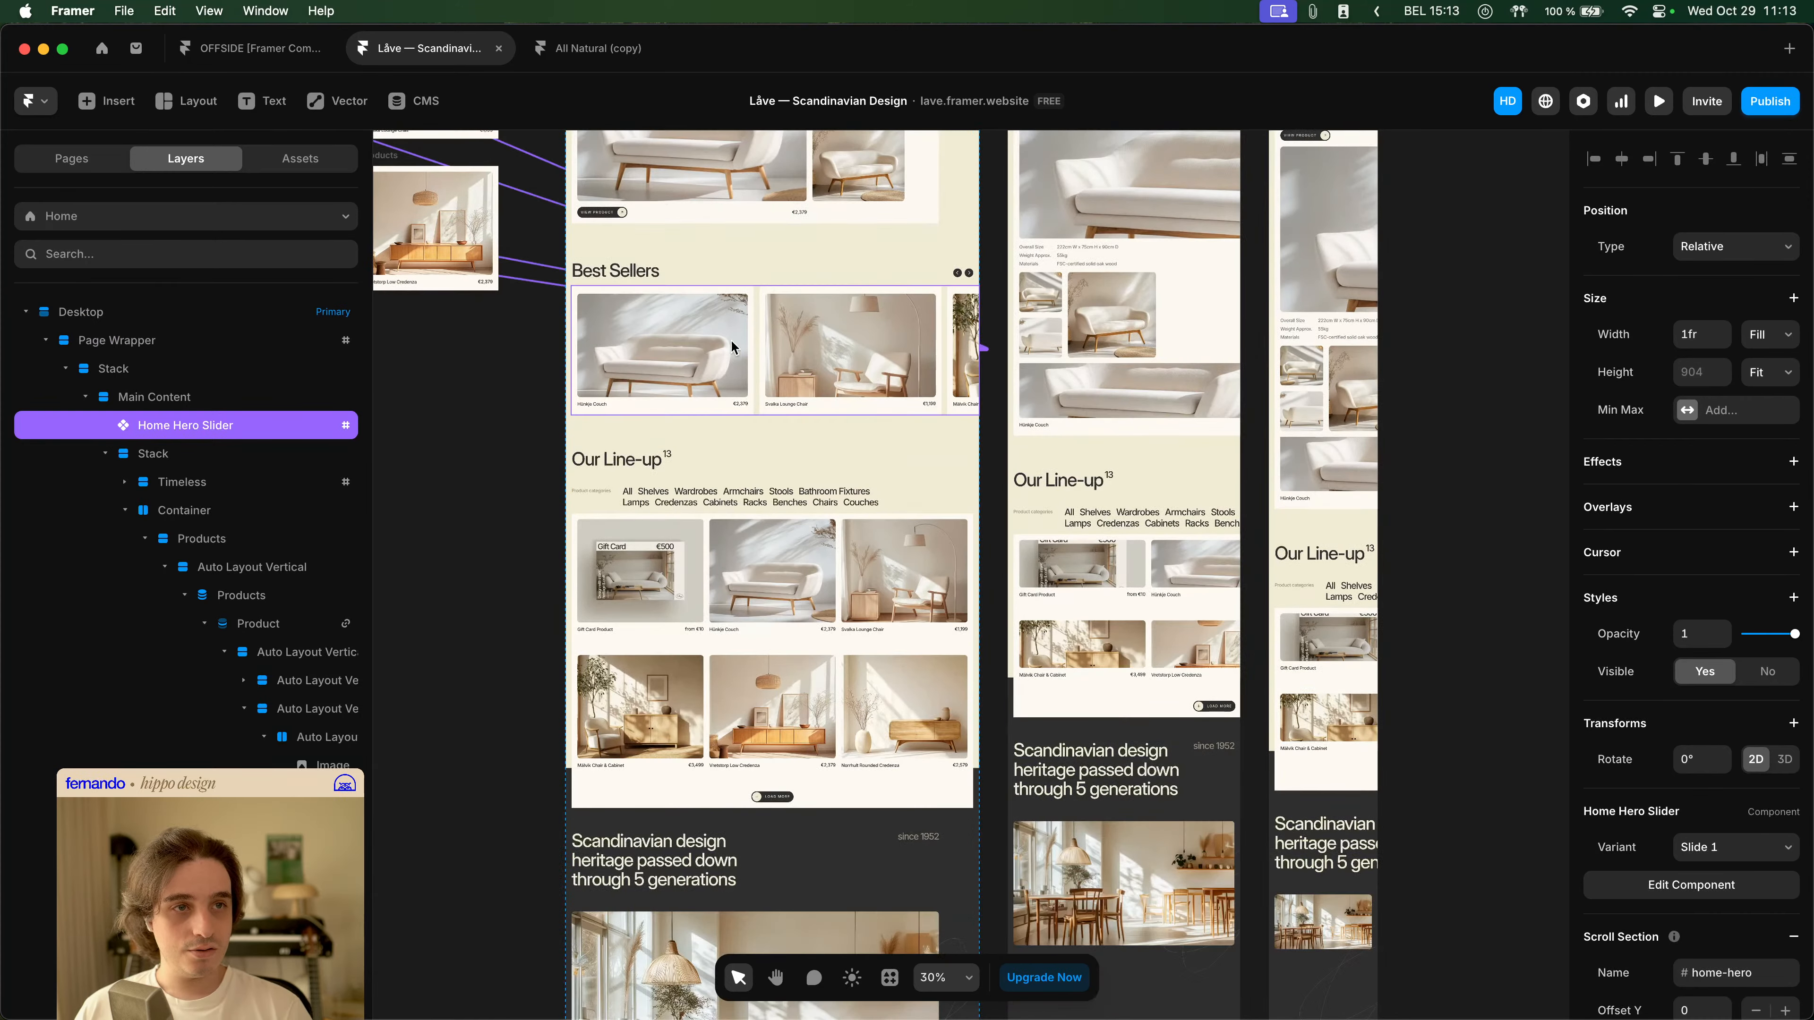
pyautogui.click(758, 382)
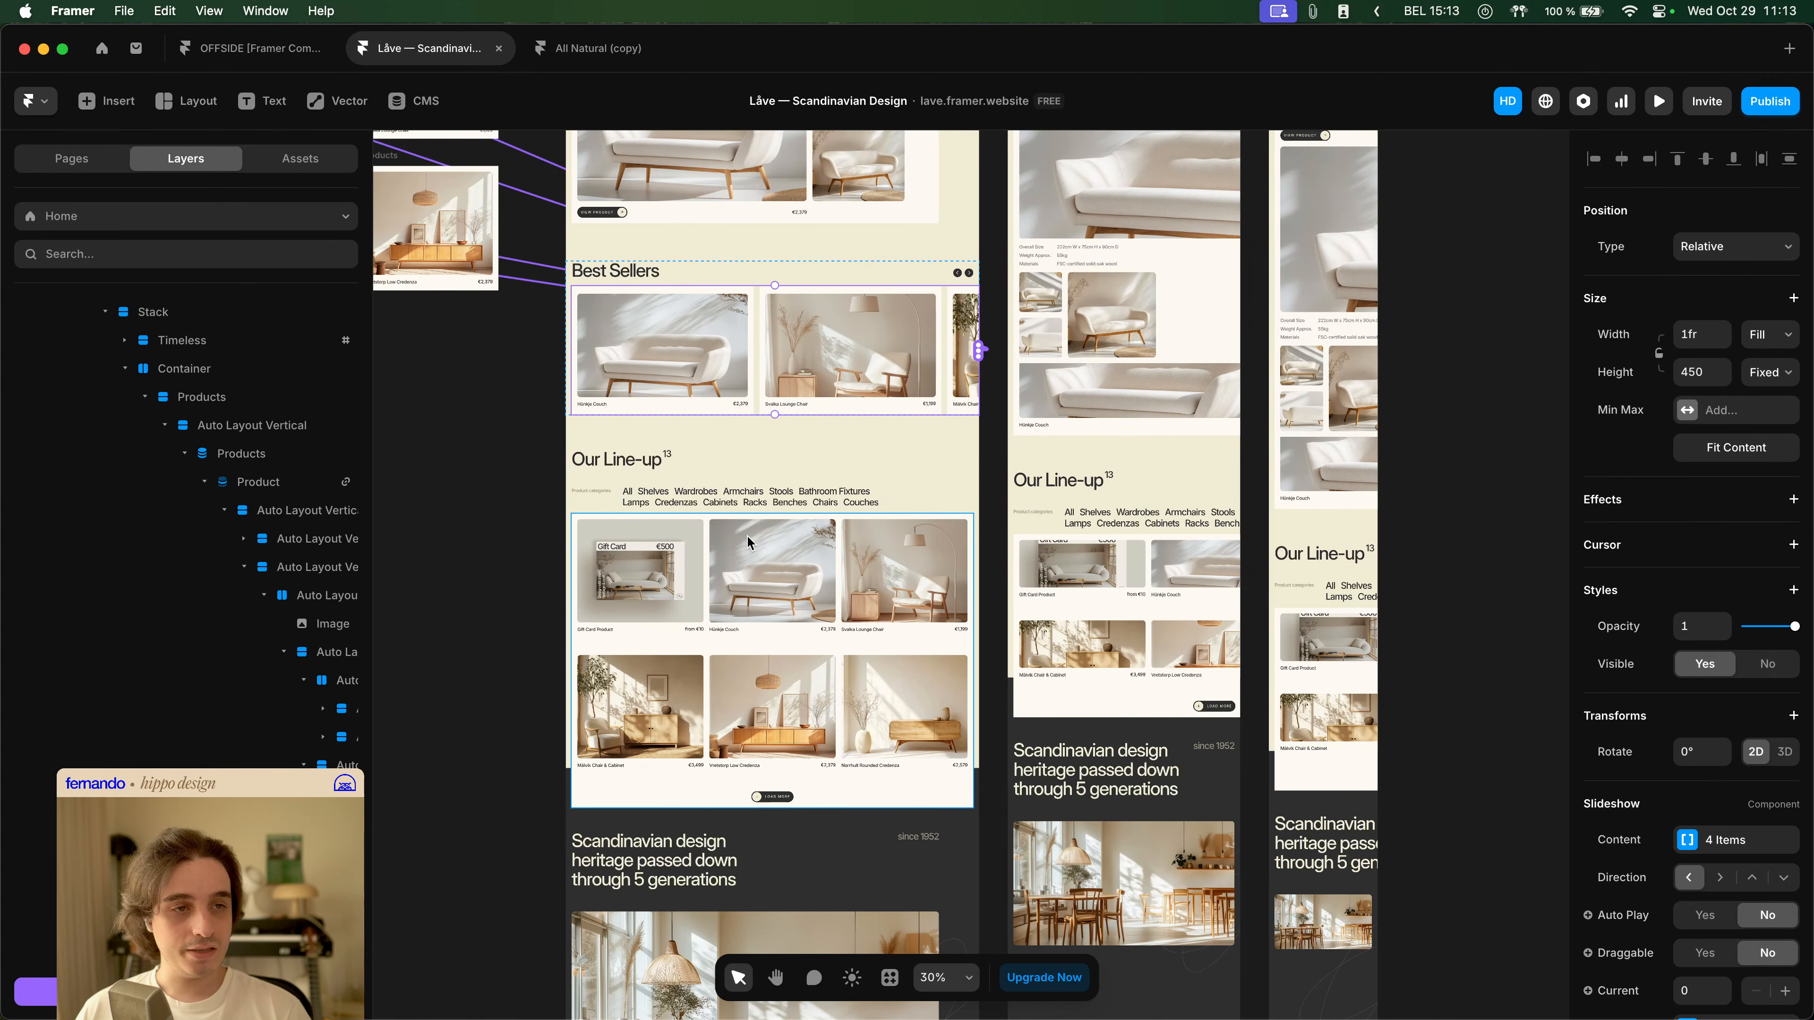
pyautogui.scroll(-2, 696, 502)
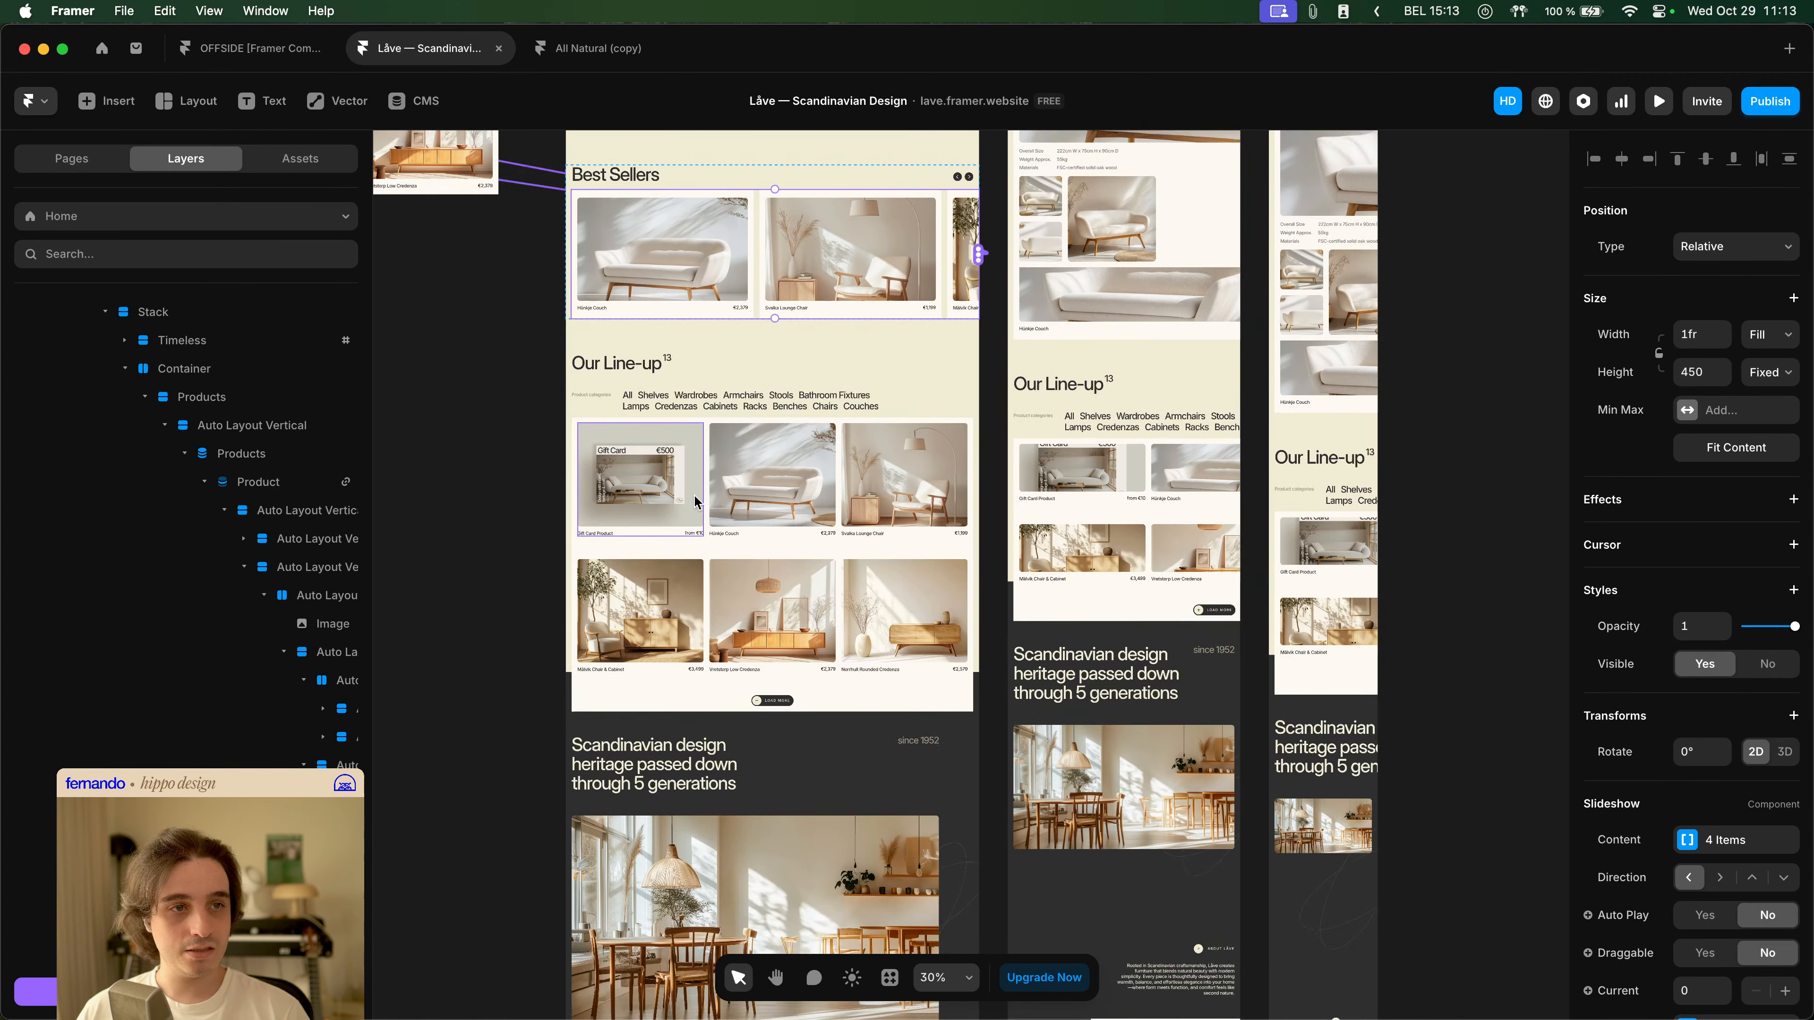
pyautogui.click(696, 502)
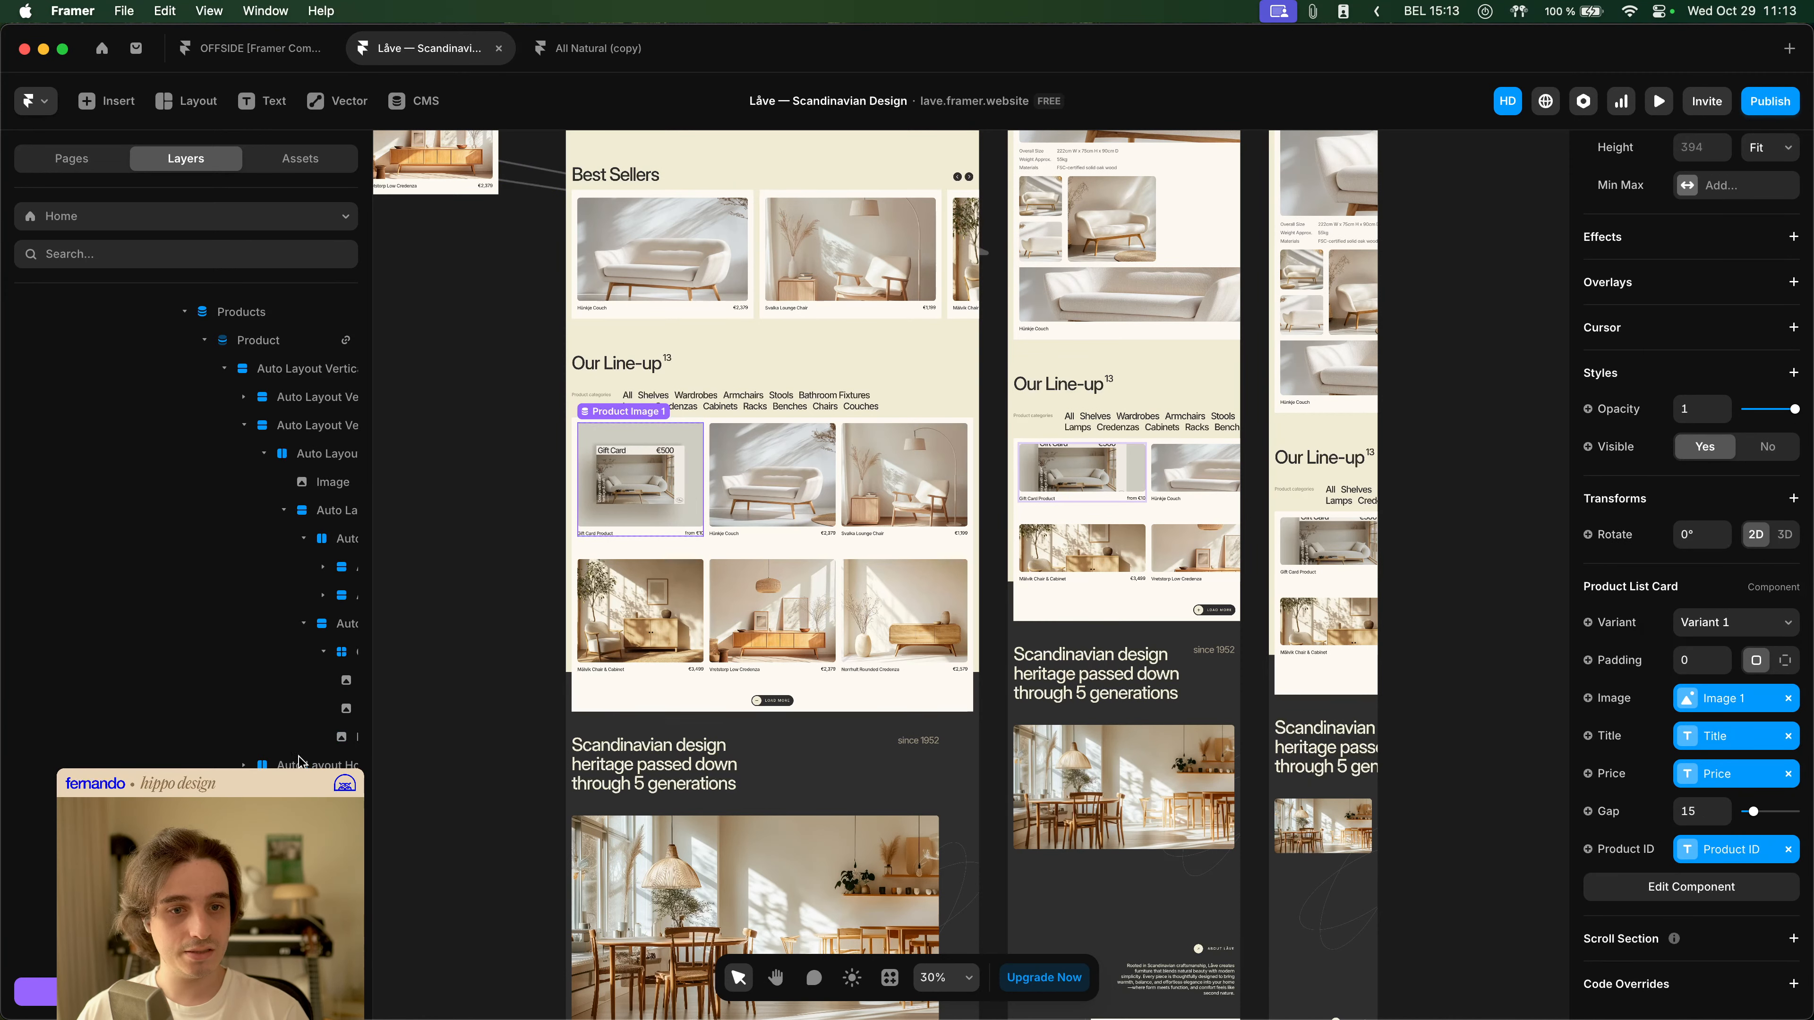
pyautogui.click(285, 713)
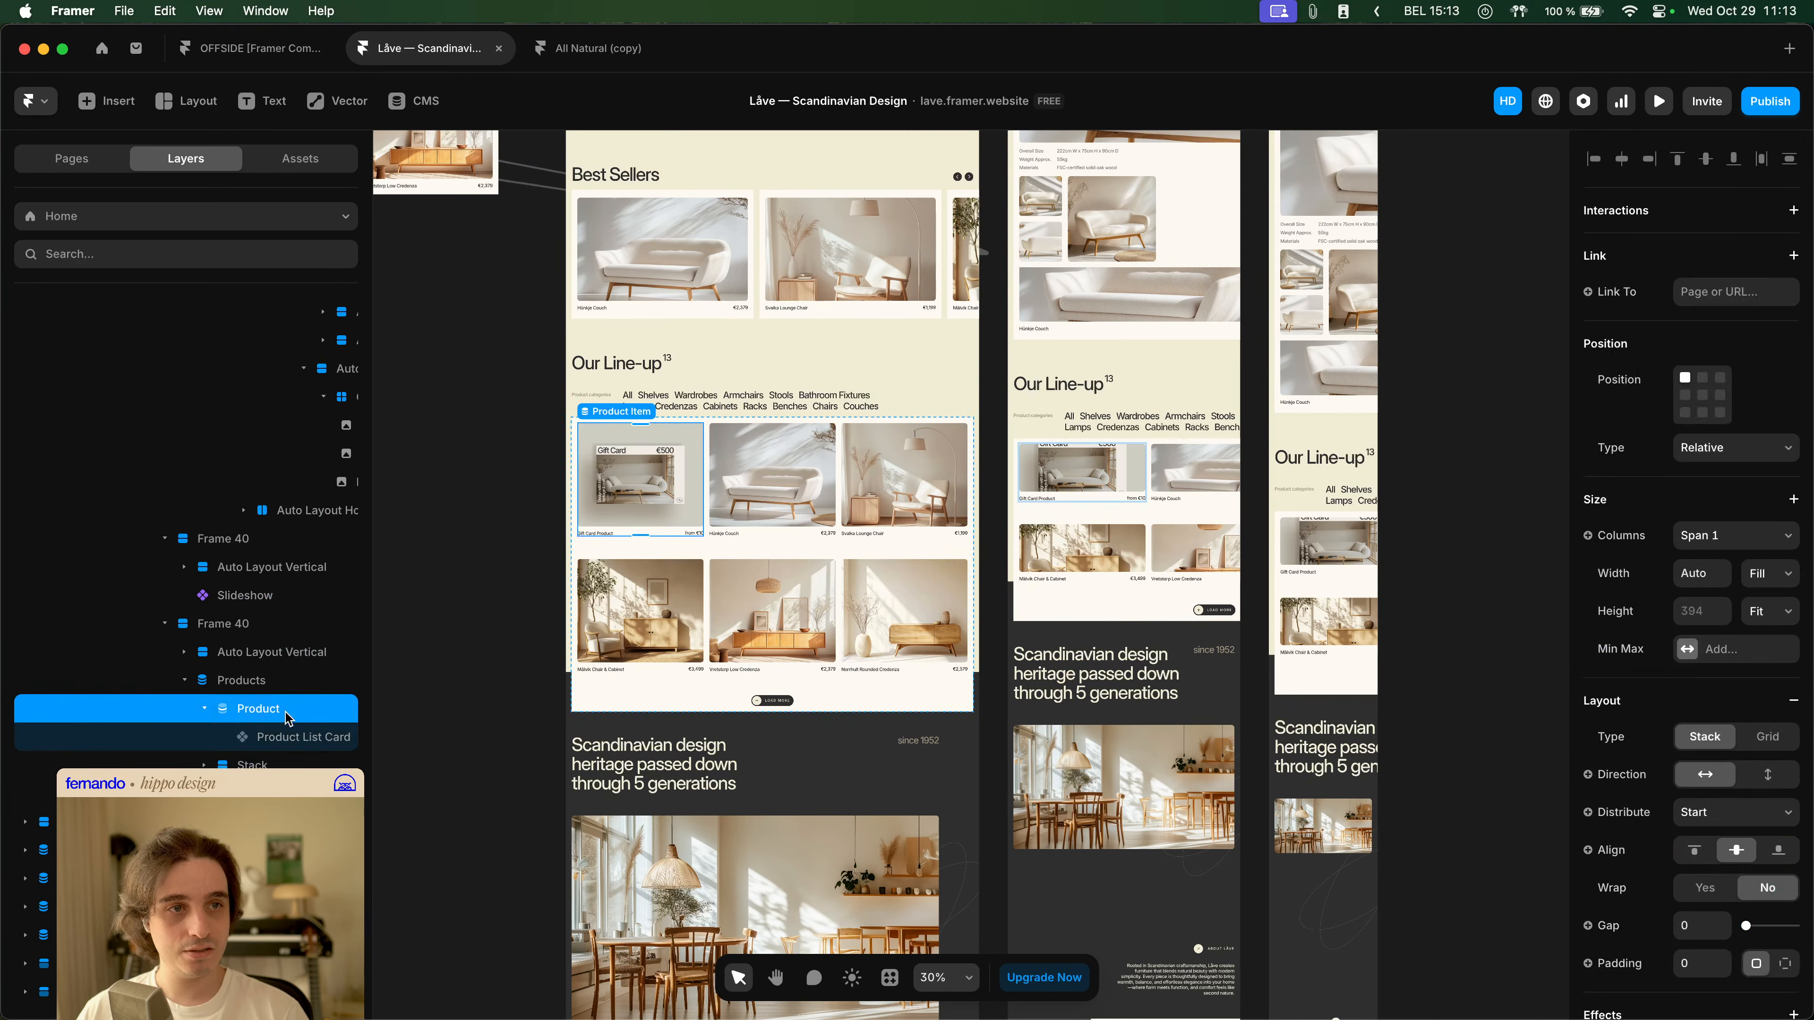
pyautogui.scroll(-5, 1722, 790)
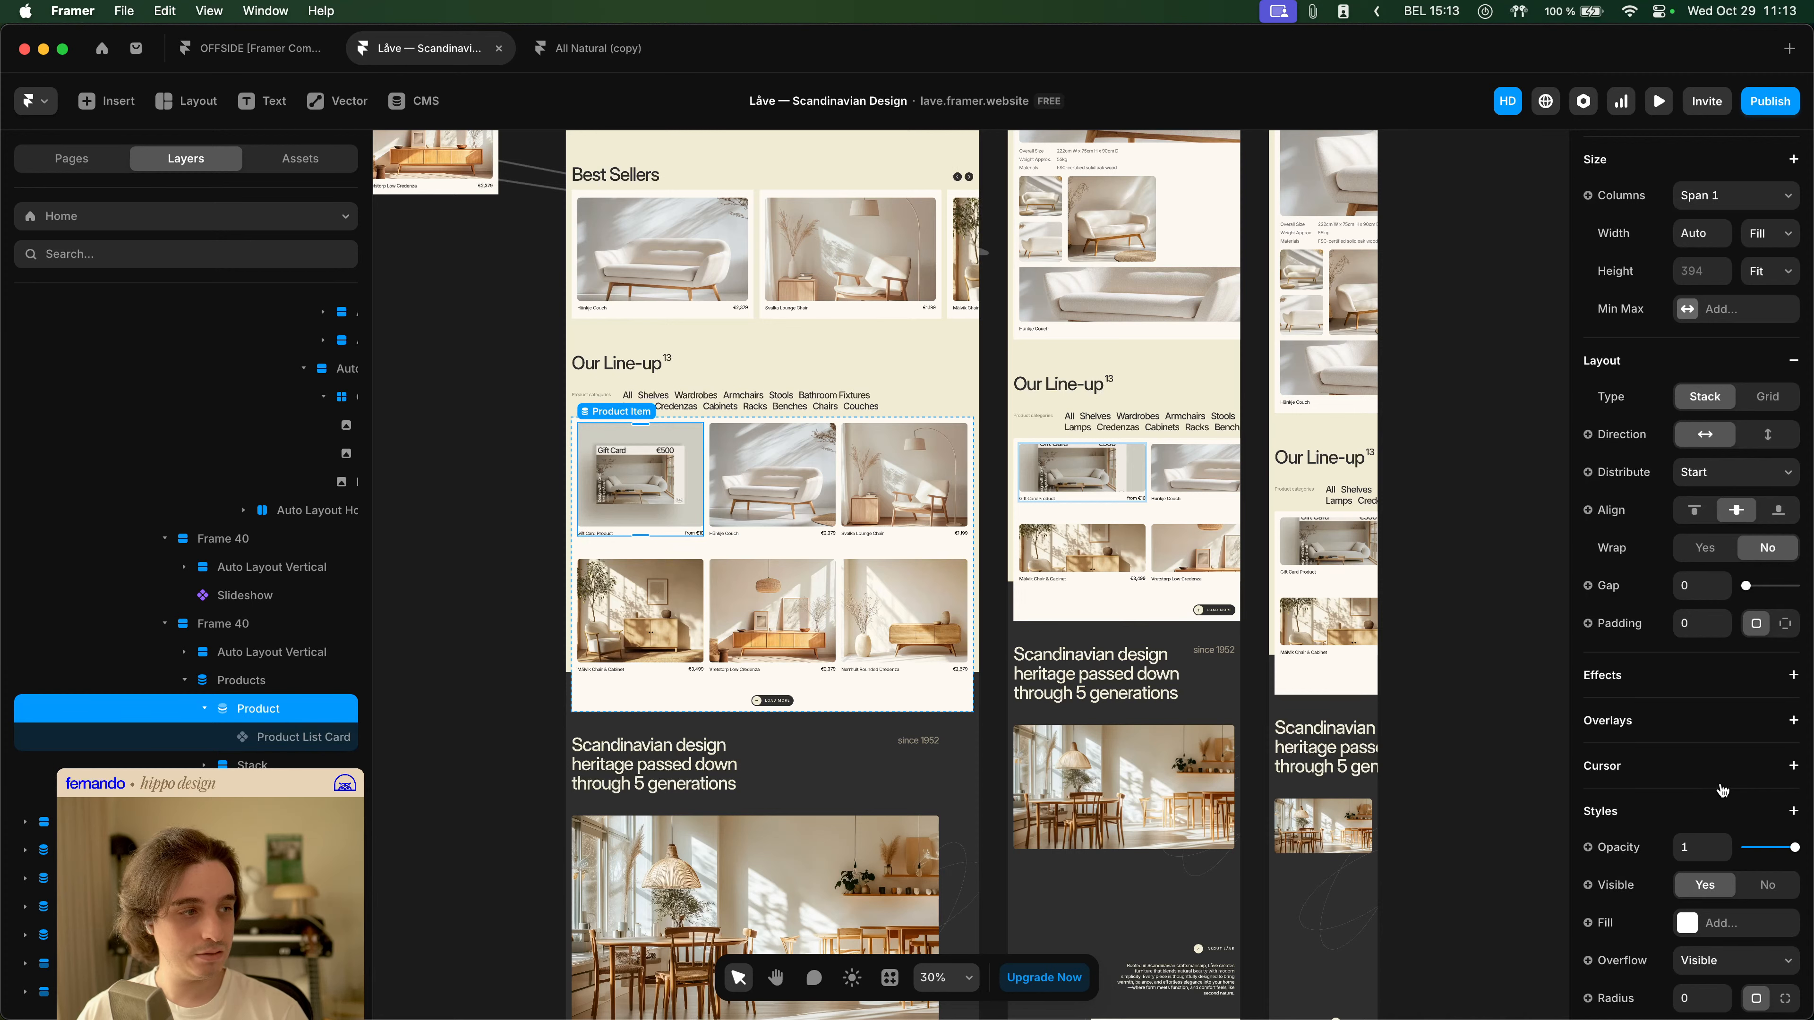
pyautogui.scroll(-4, 1722, 789)
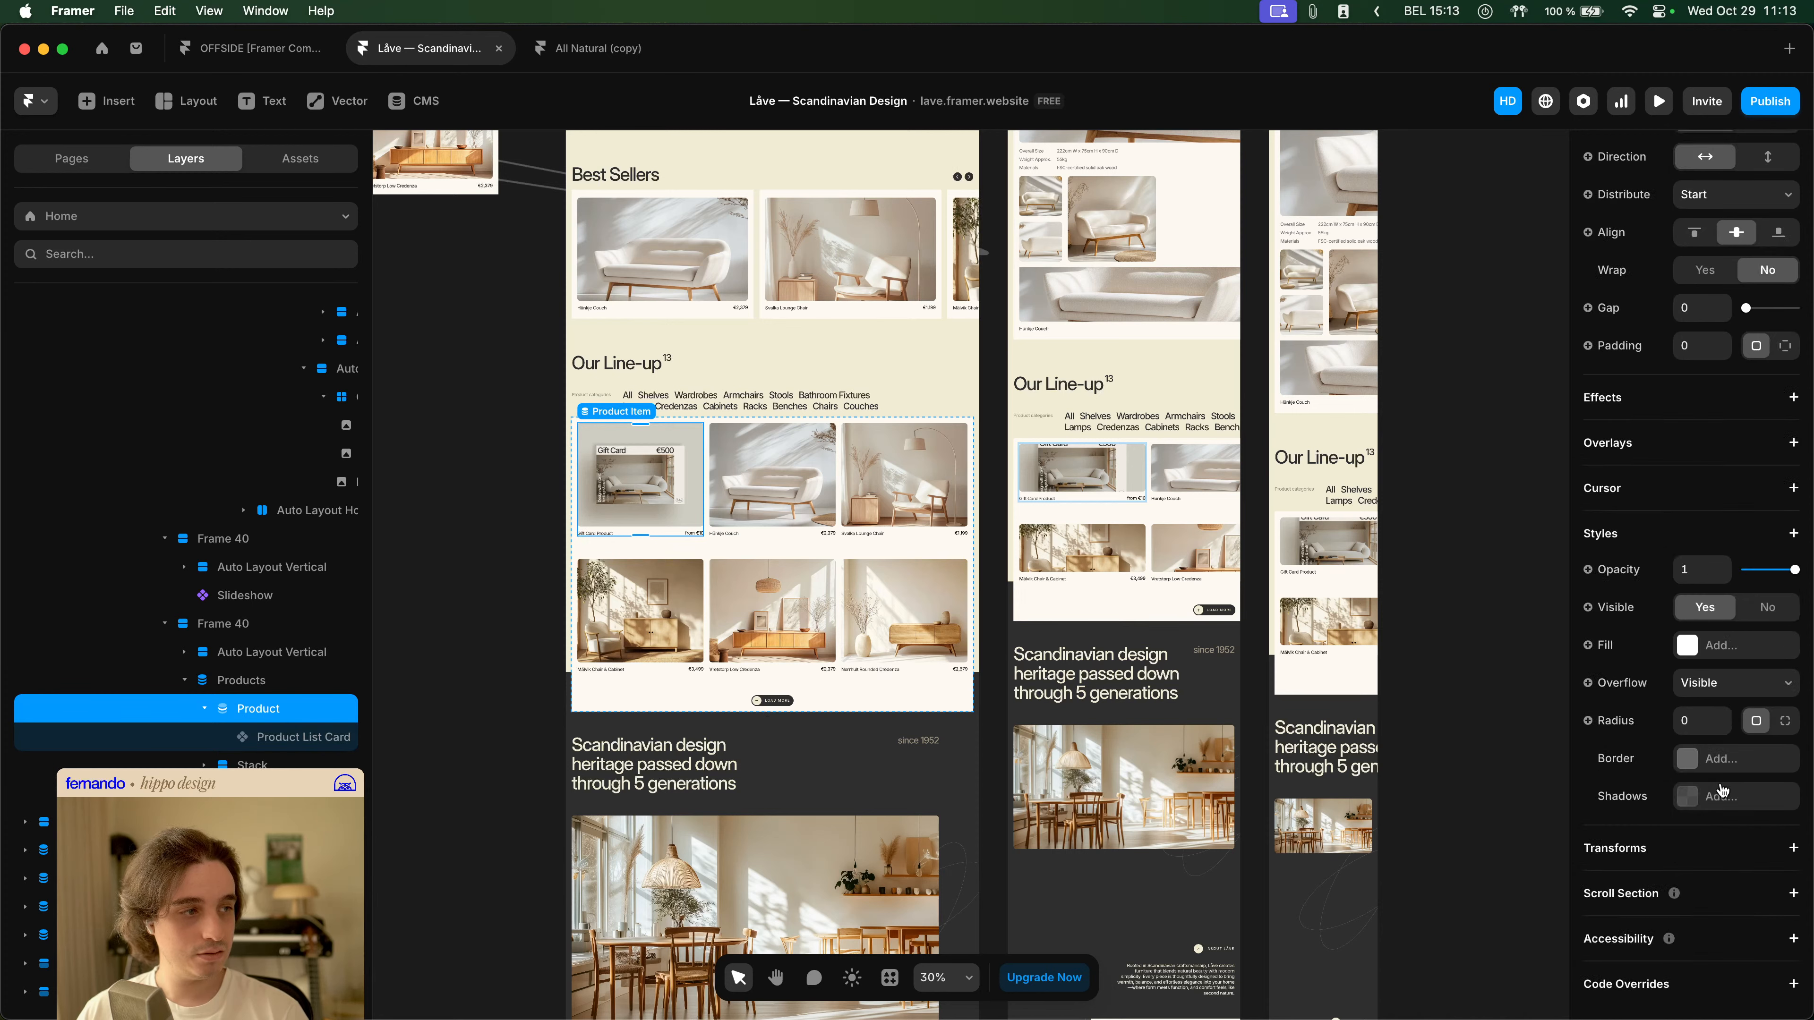
pyautogui.click(304, 738)
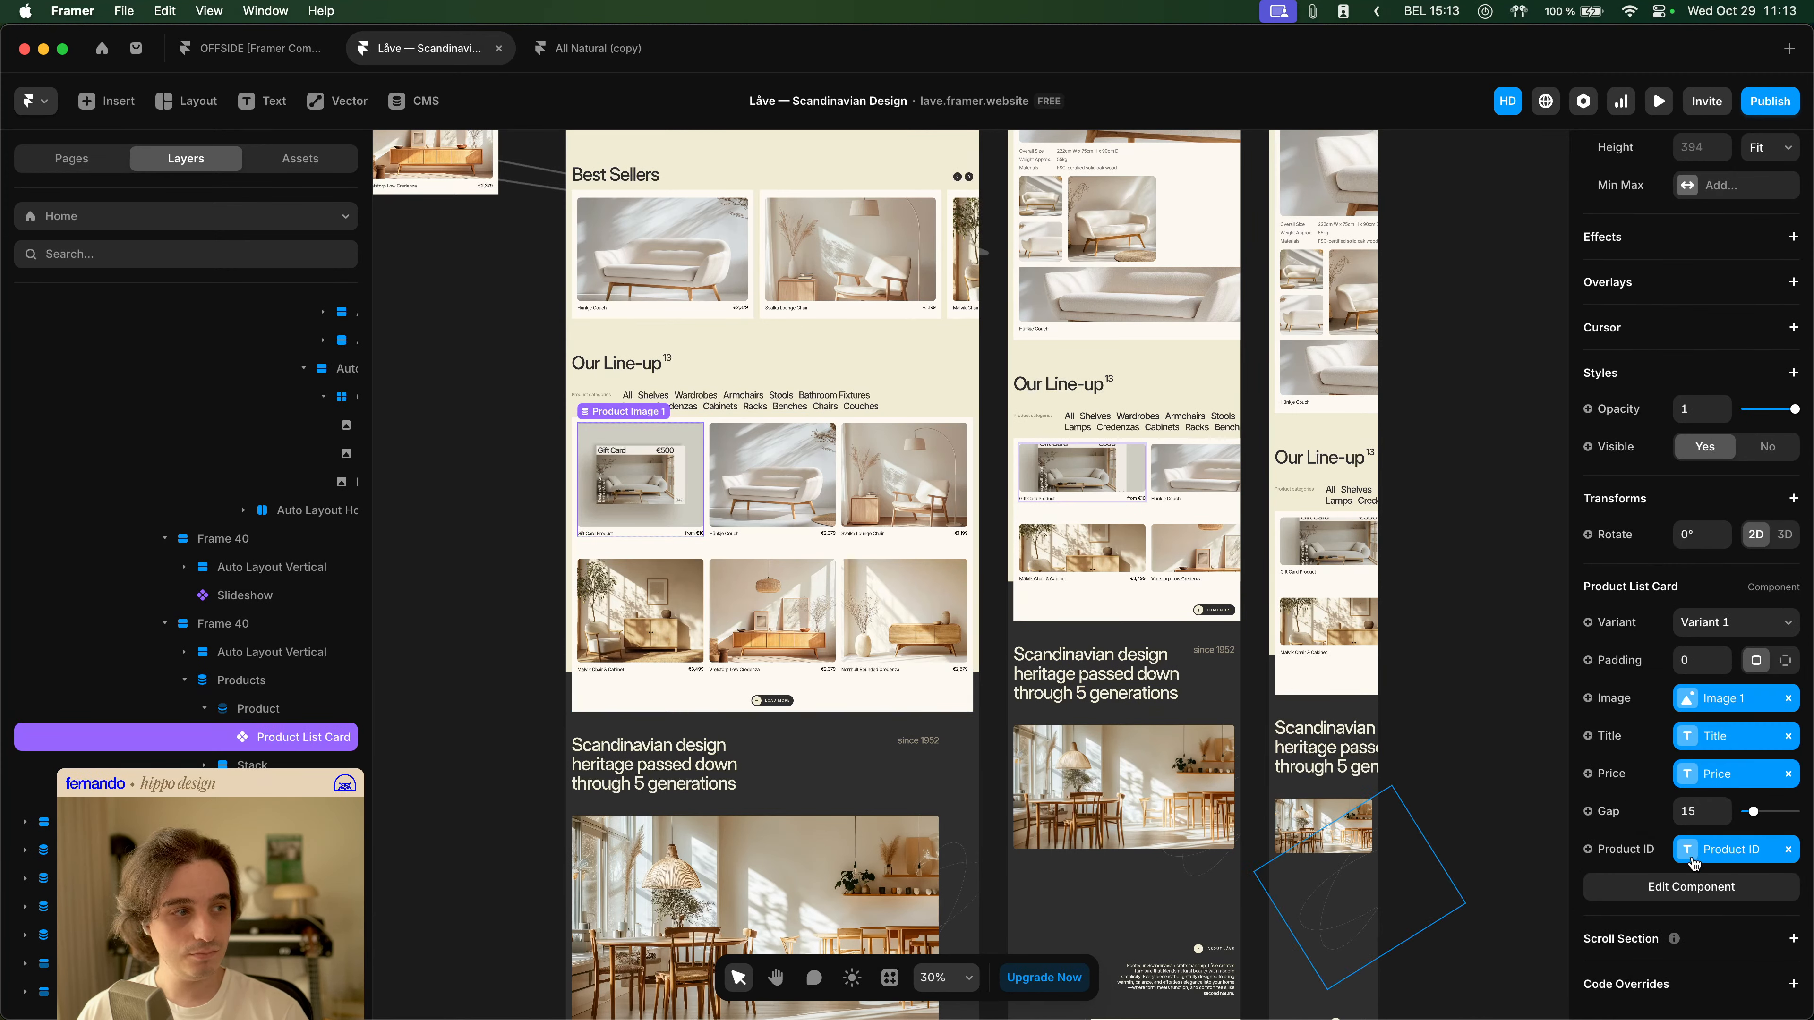
# In the Product List Card component, bind the primary variant's link to a new Link variable and set its scroll to Smooth.
pyautogui.click(1692, 887)
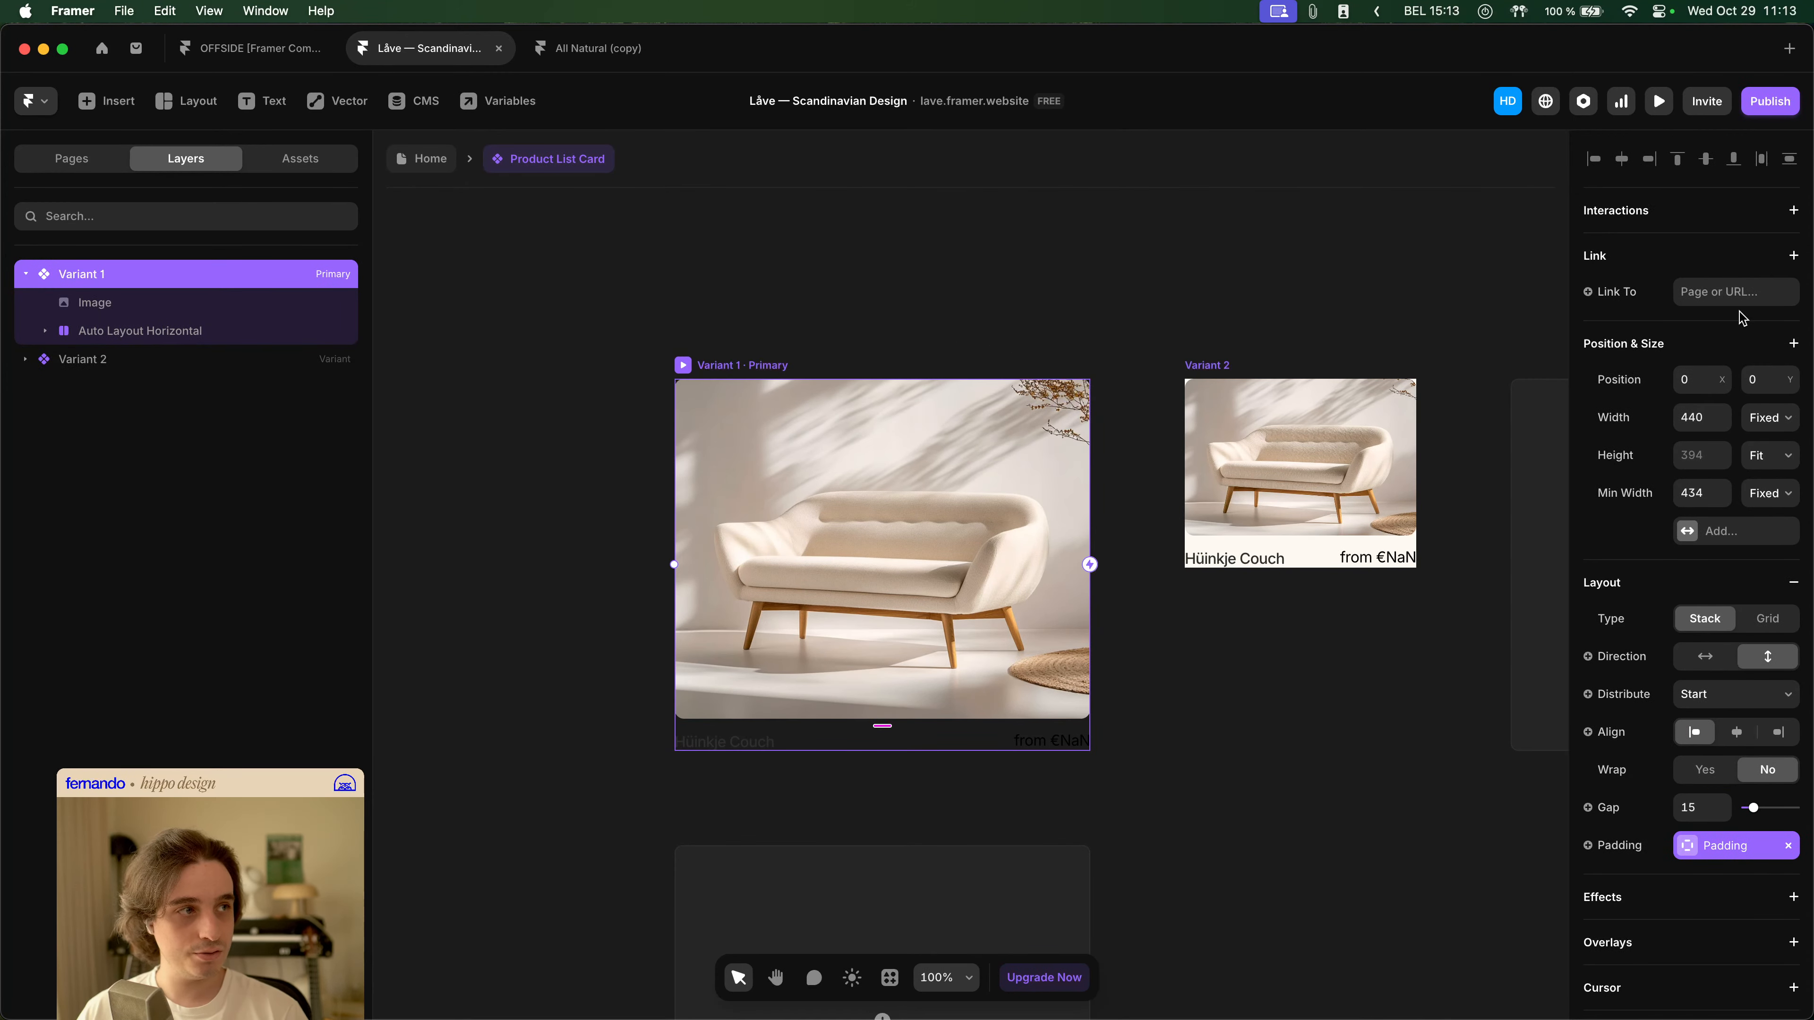
pyautogui.click(1638, 289)
pyautogui.click(1631, 364)
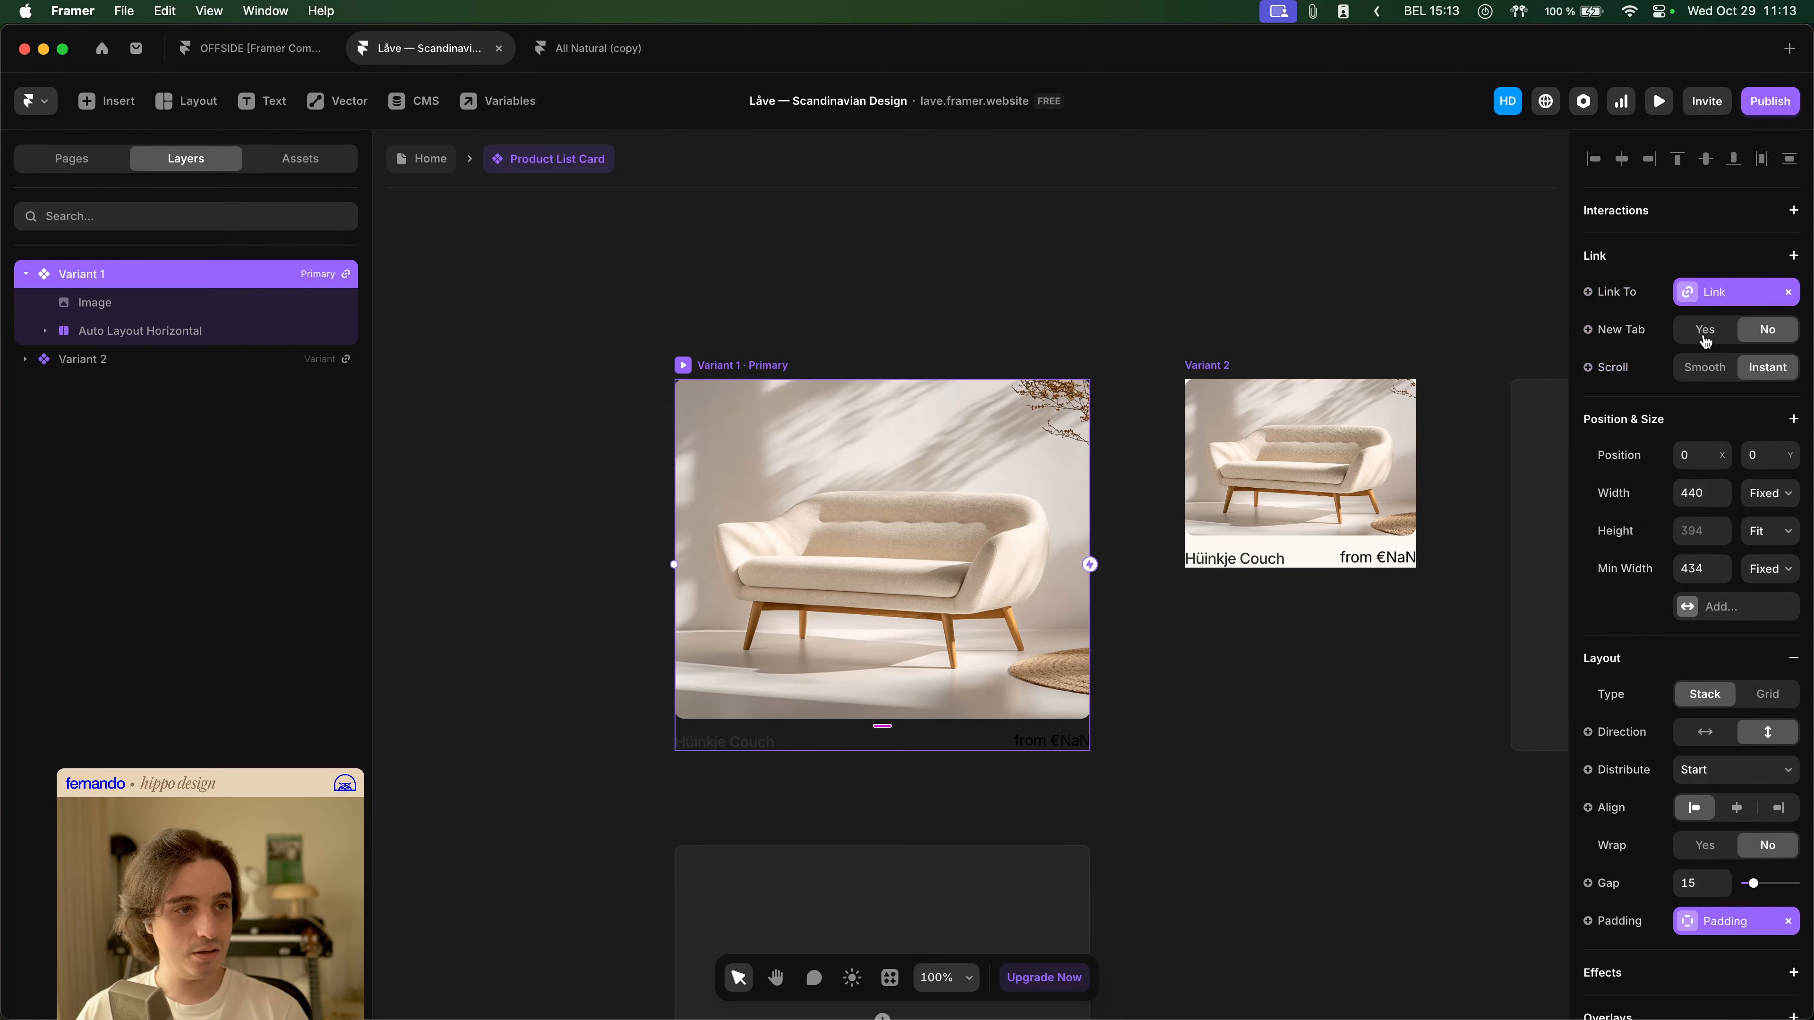
pyautogui.click(1705, 367)
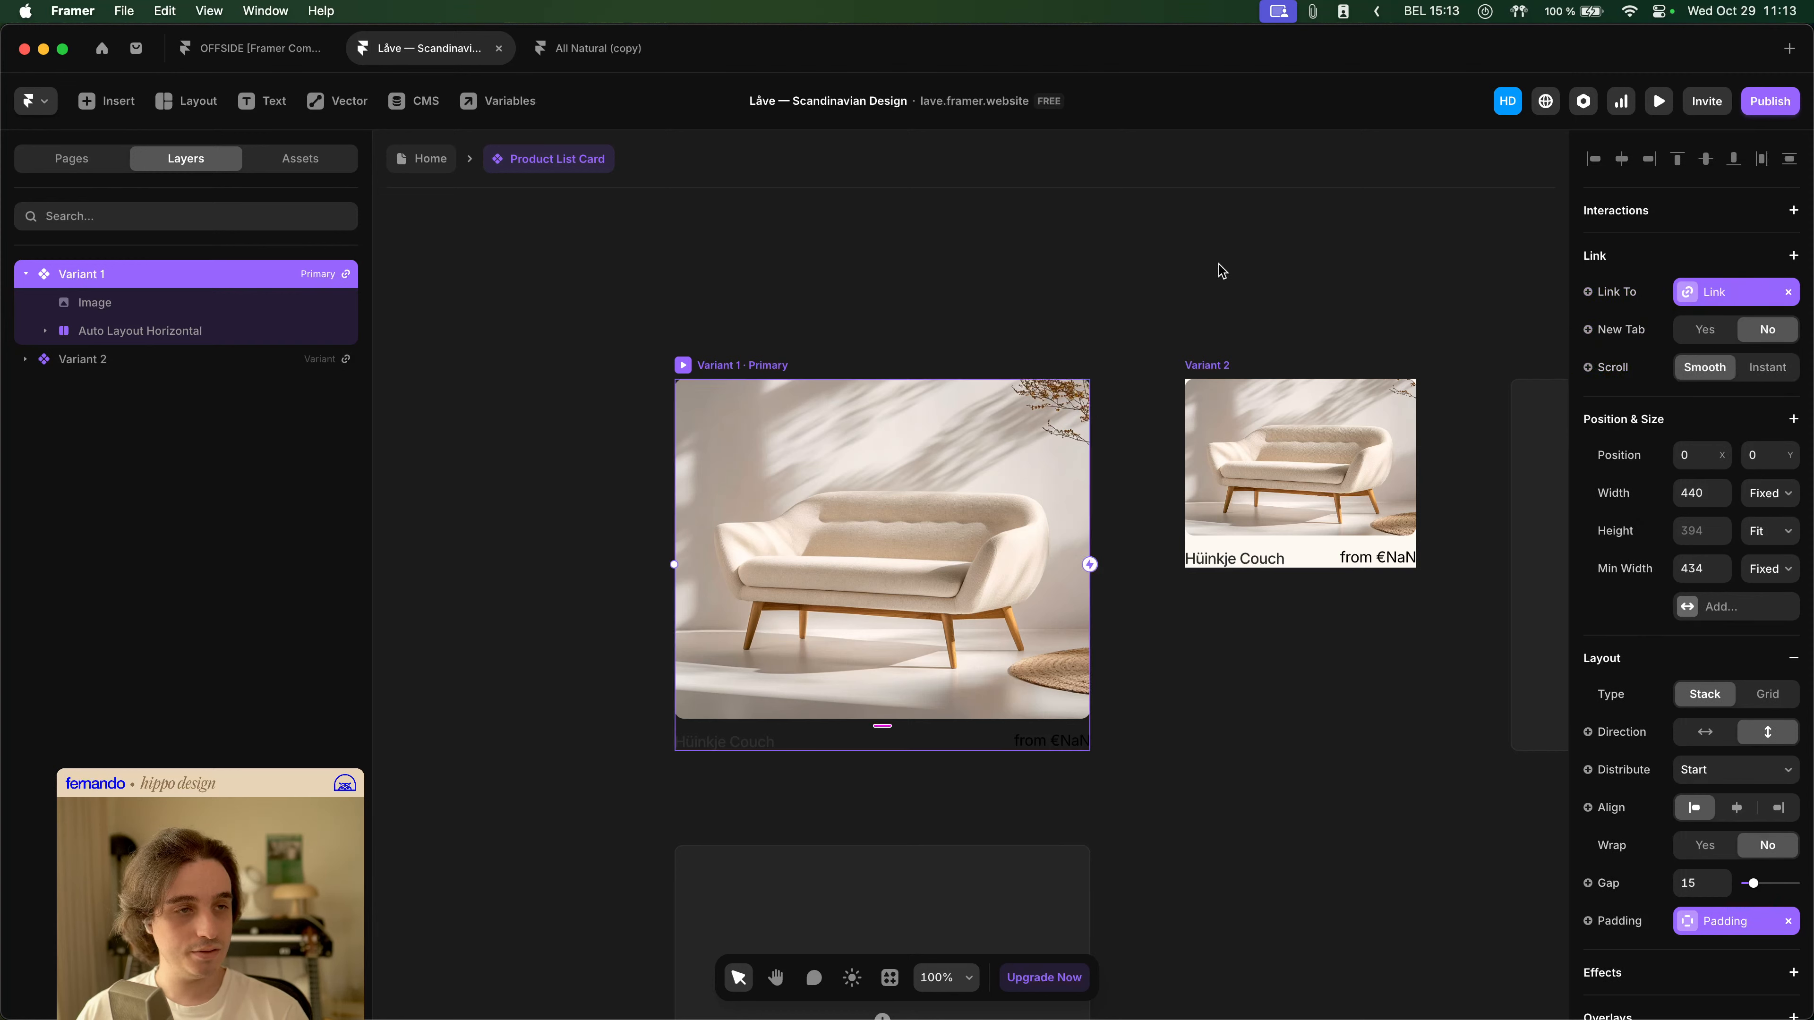
pyautogui.click(845, 286)
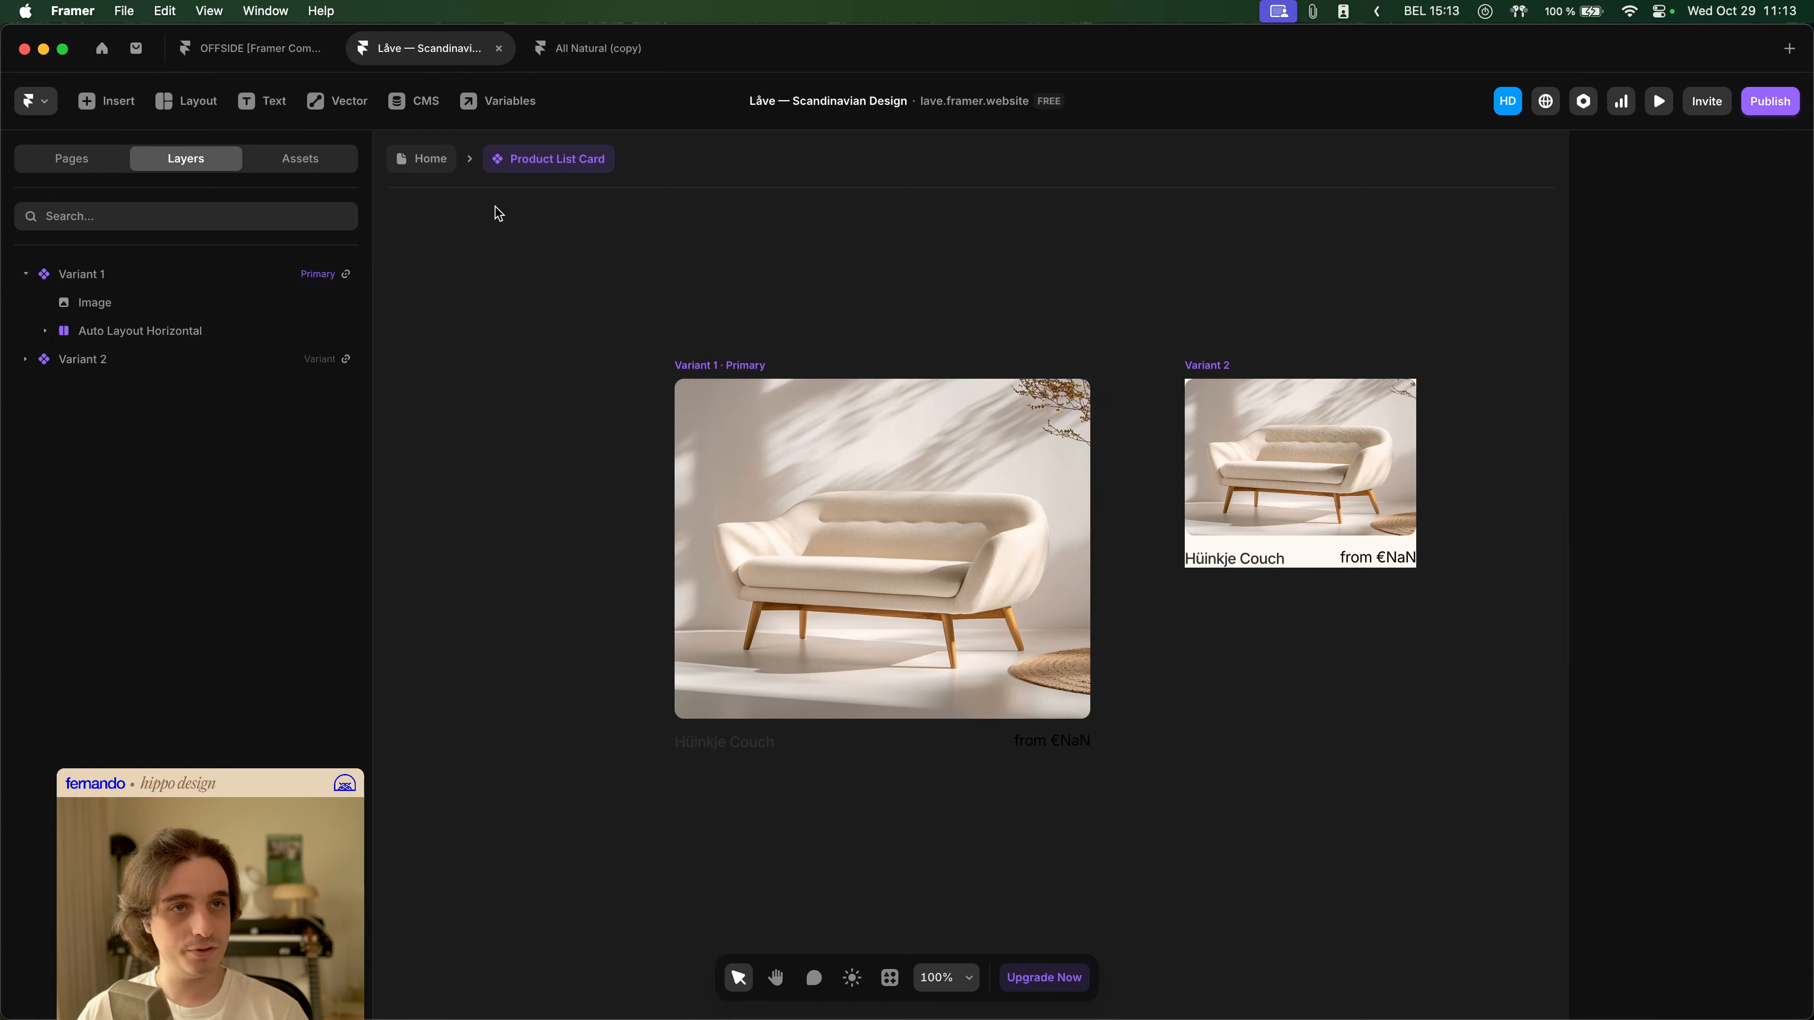
# Back on the Home page, set the Our Line-up Product List Card's link to /shop/:slug with the Product slug.
pyautogui.click(444, 165)
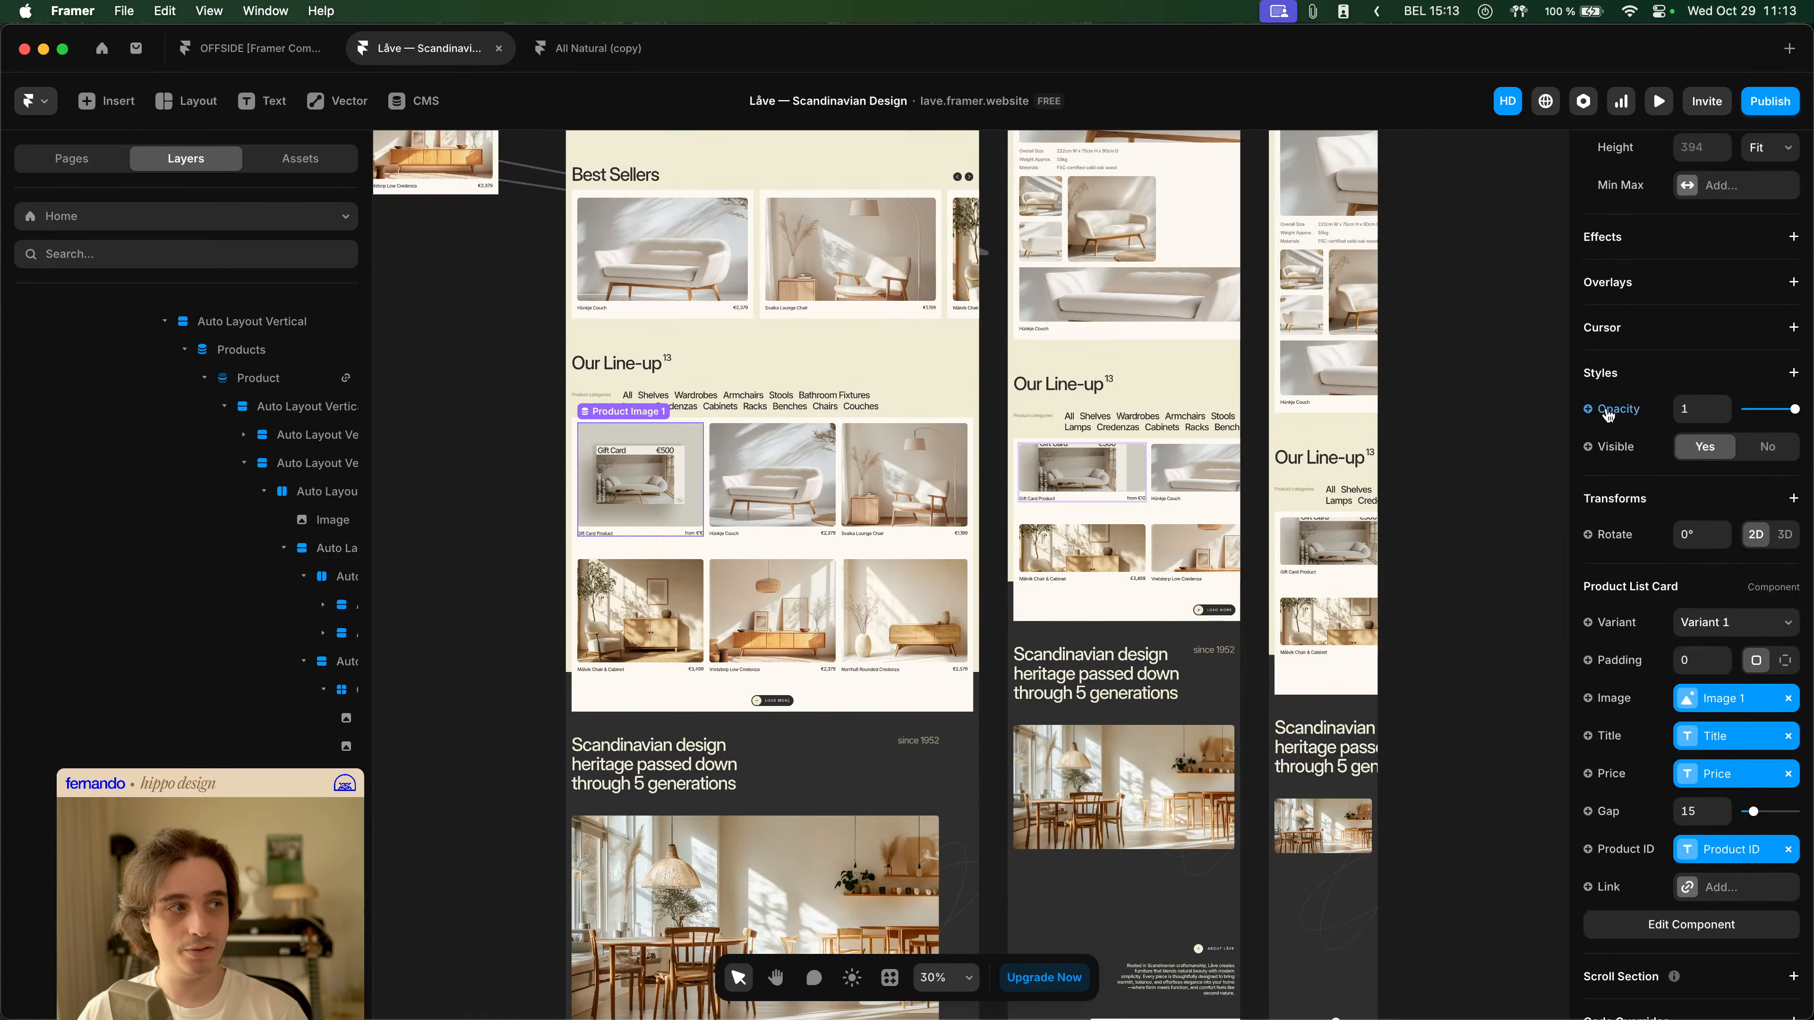
pyautogui.scroll(-1, 1642, 679)
pyautogui.click(1736, 858)
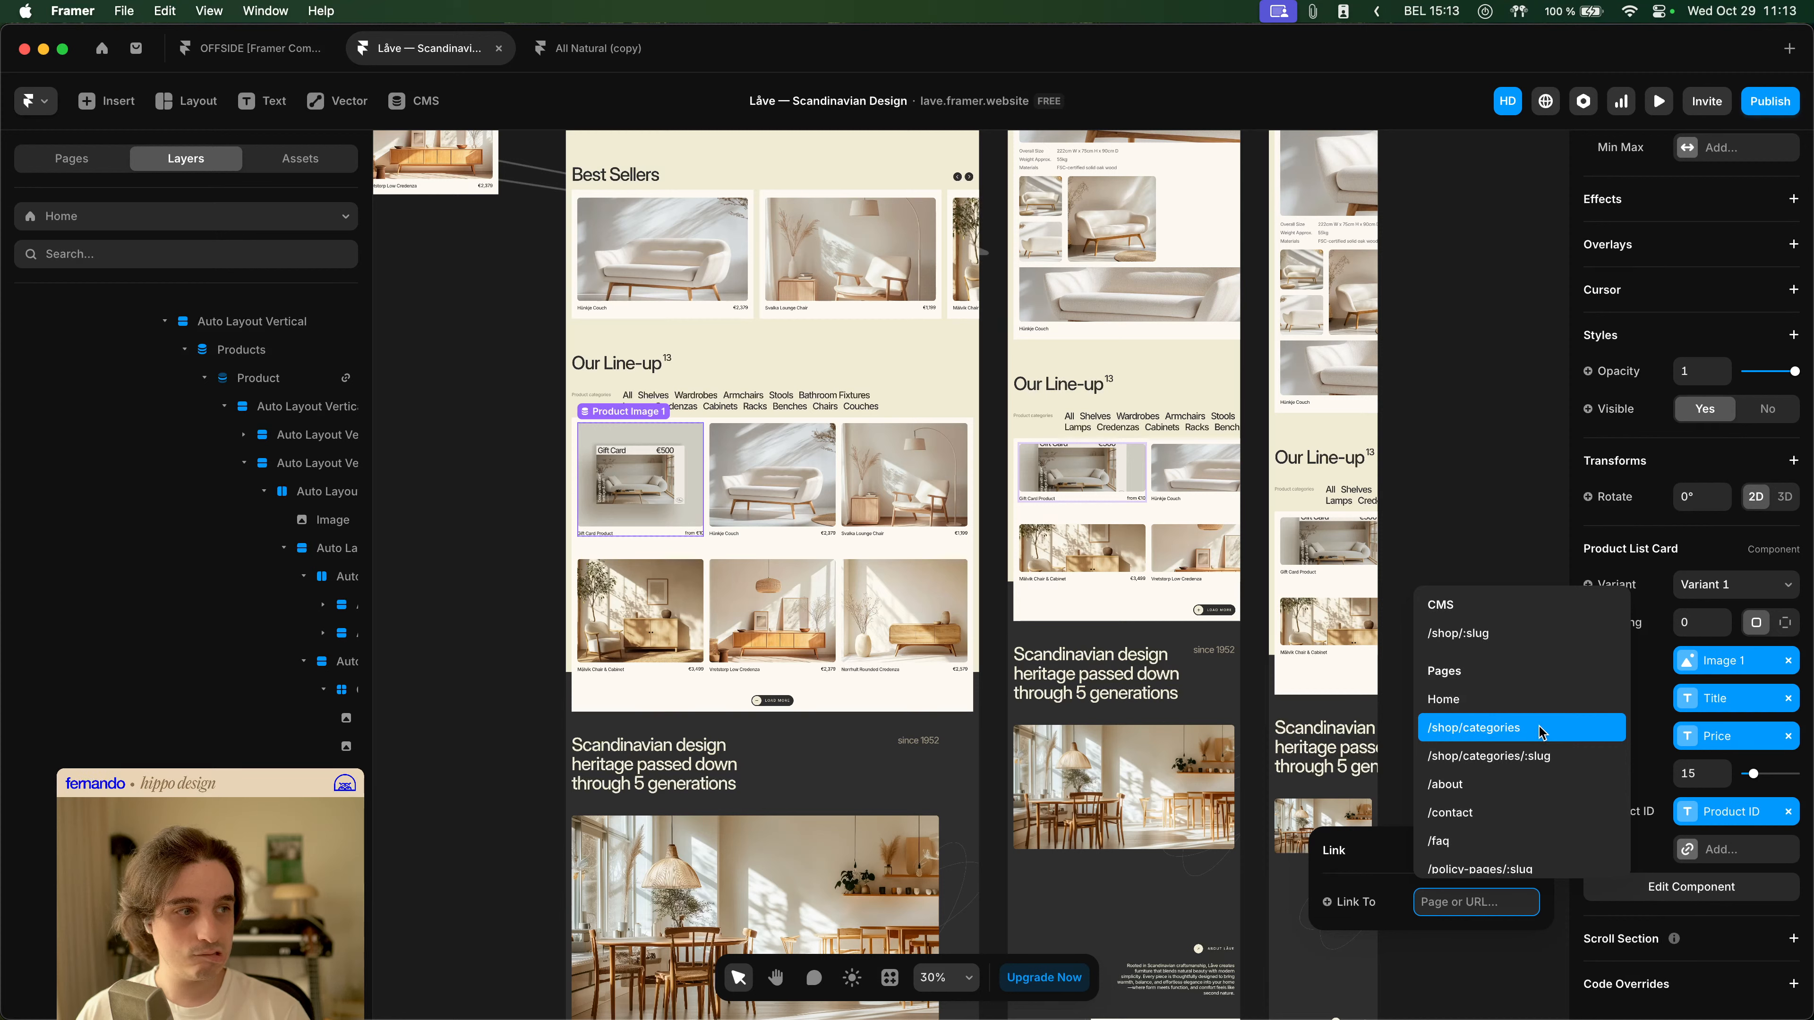
pyautogui.click(1546, 756)
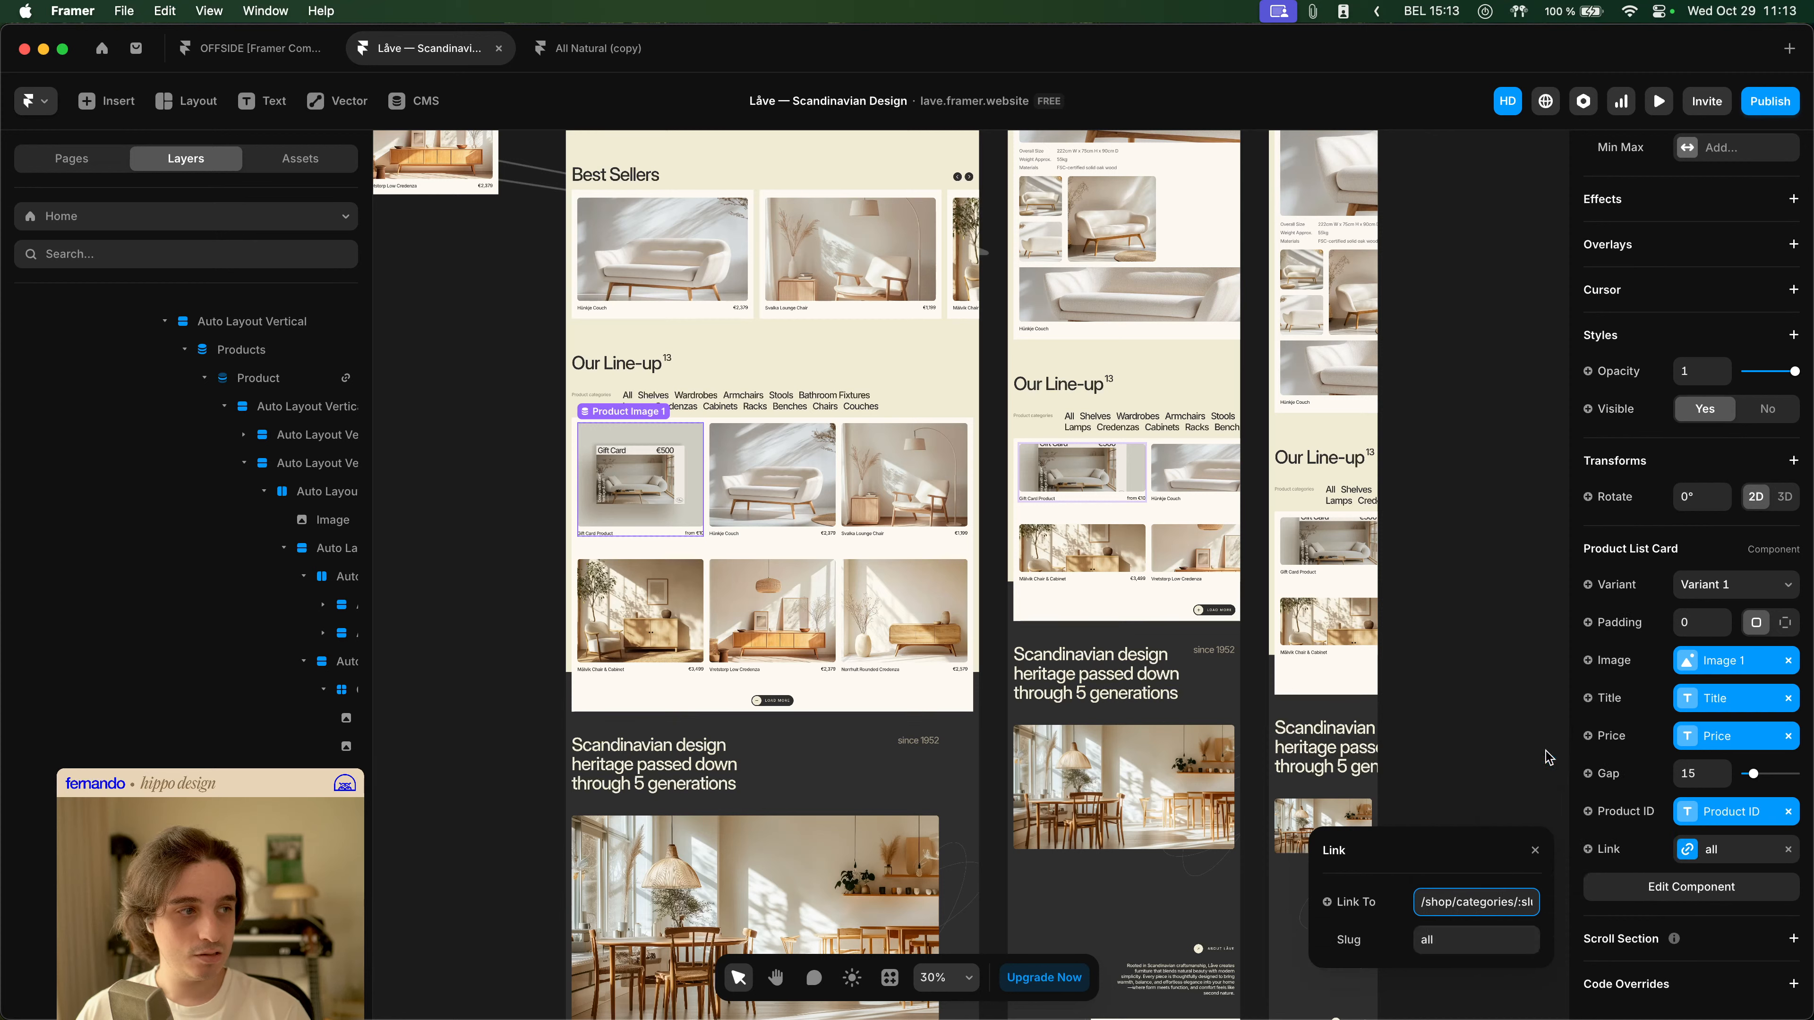
pyautogui.click(1468, 904)
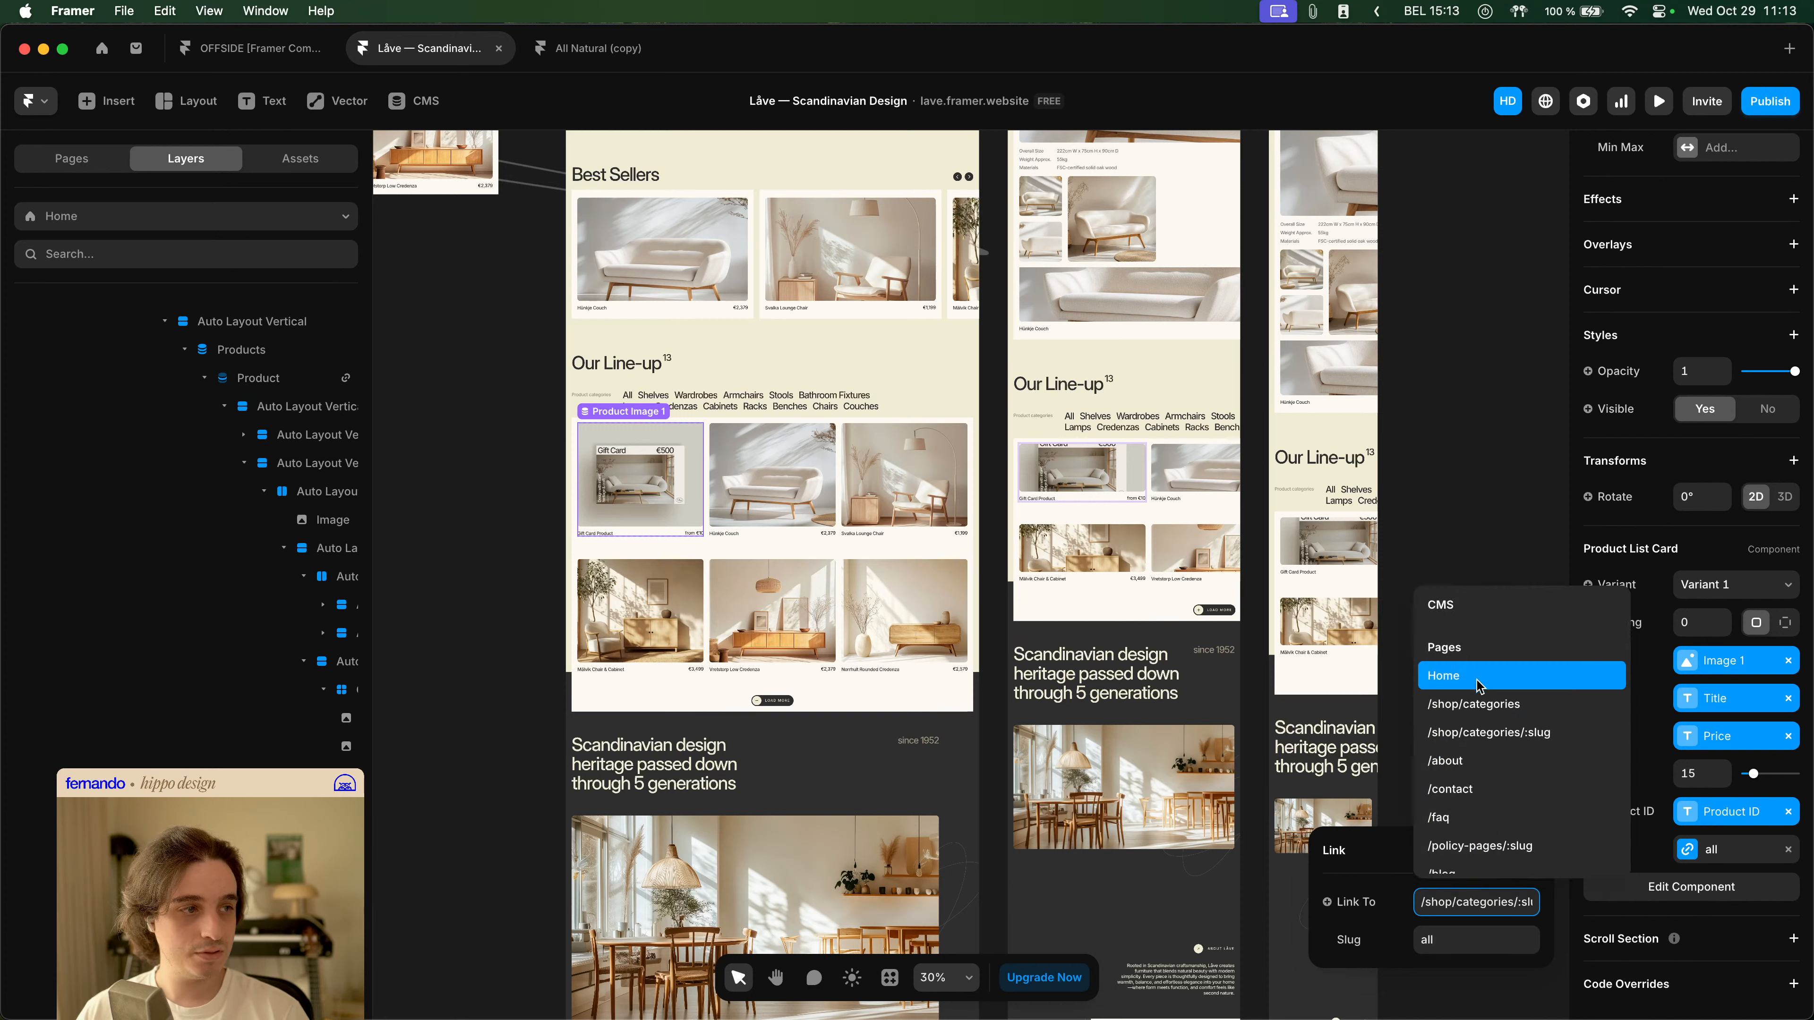
pyautogui.click(1472, 633)
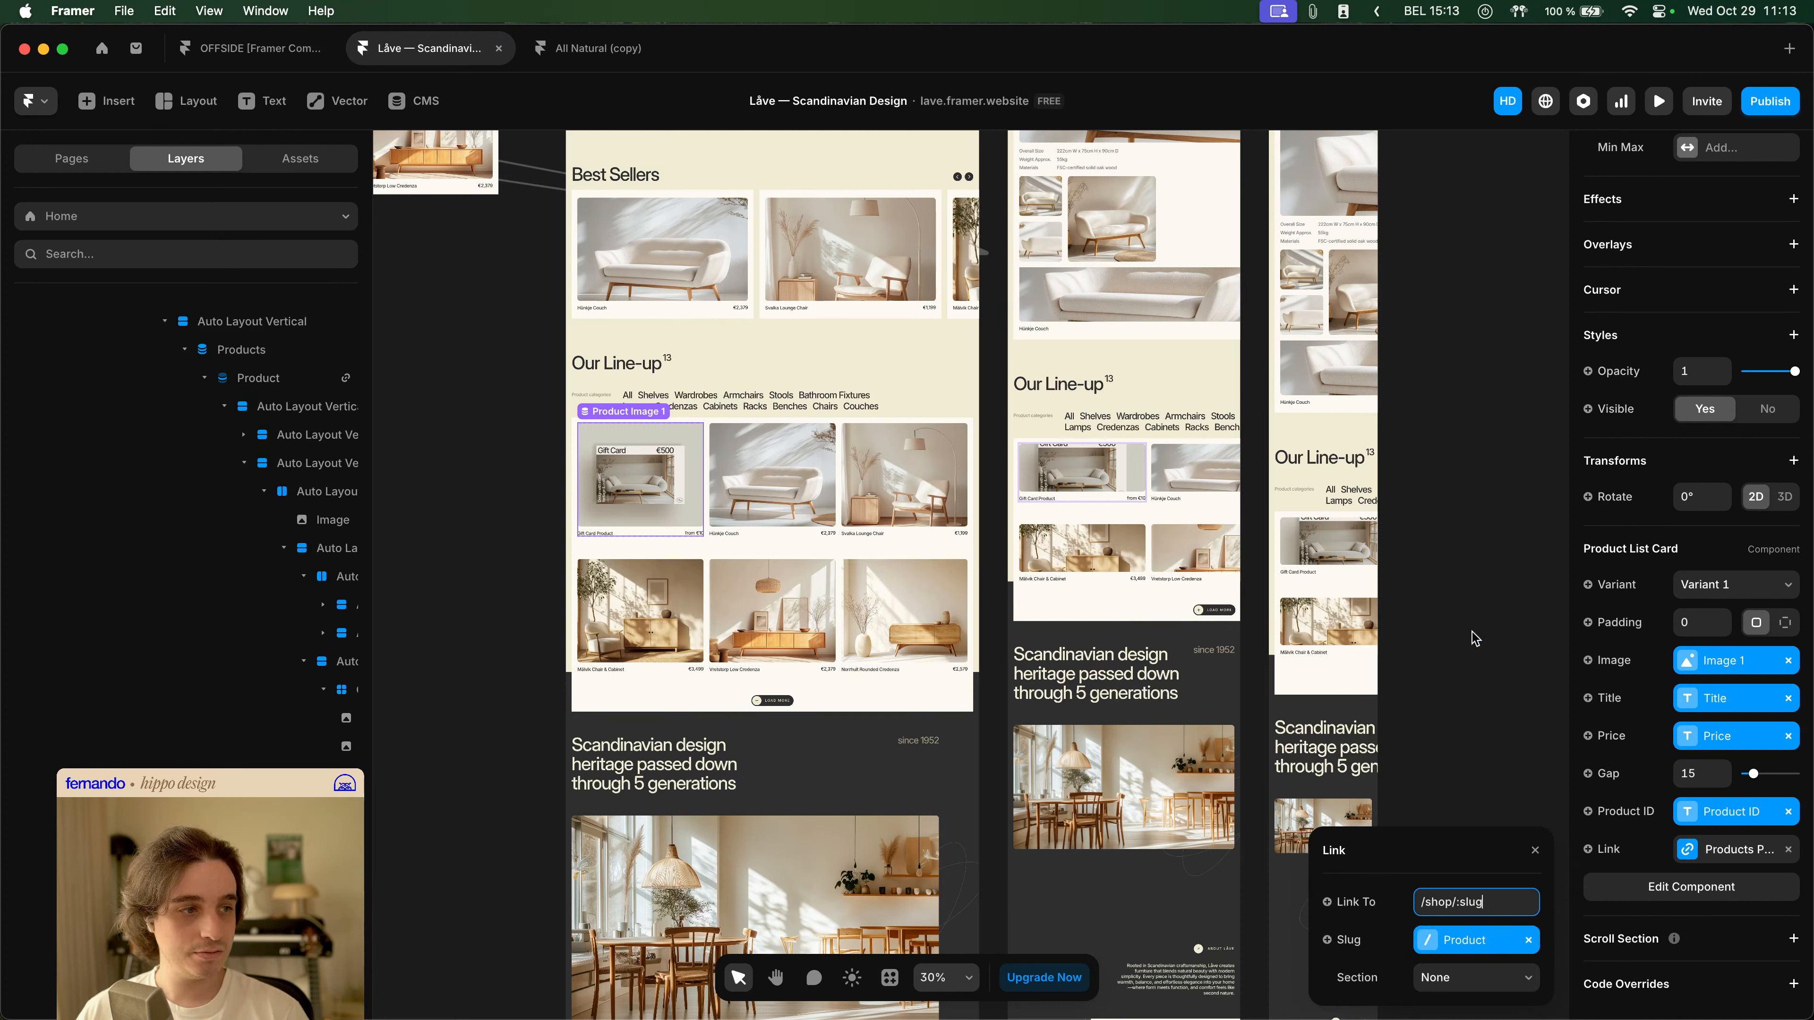
pyautogui.click(1471, 983)
pyautogui.click(1397, 985)
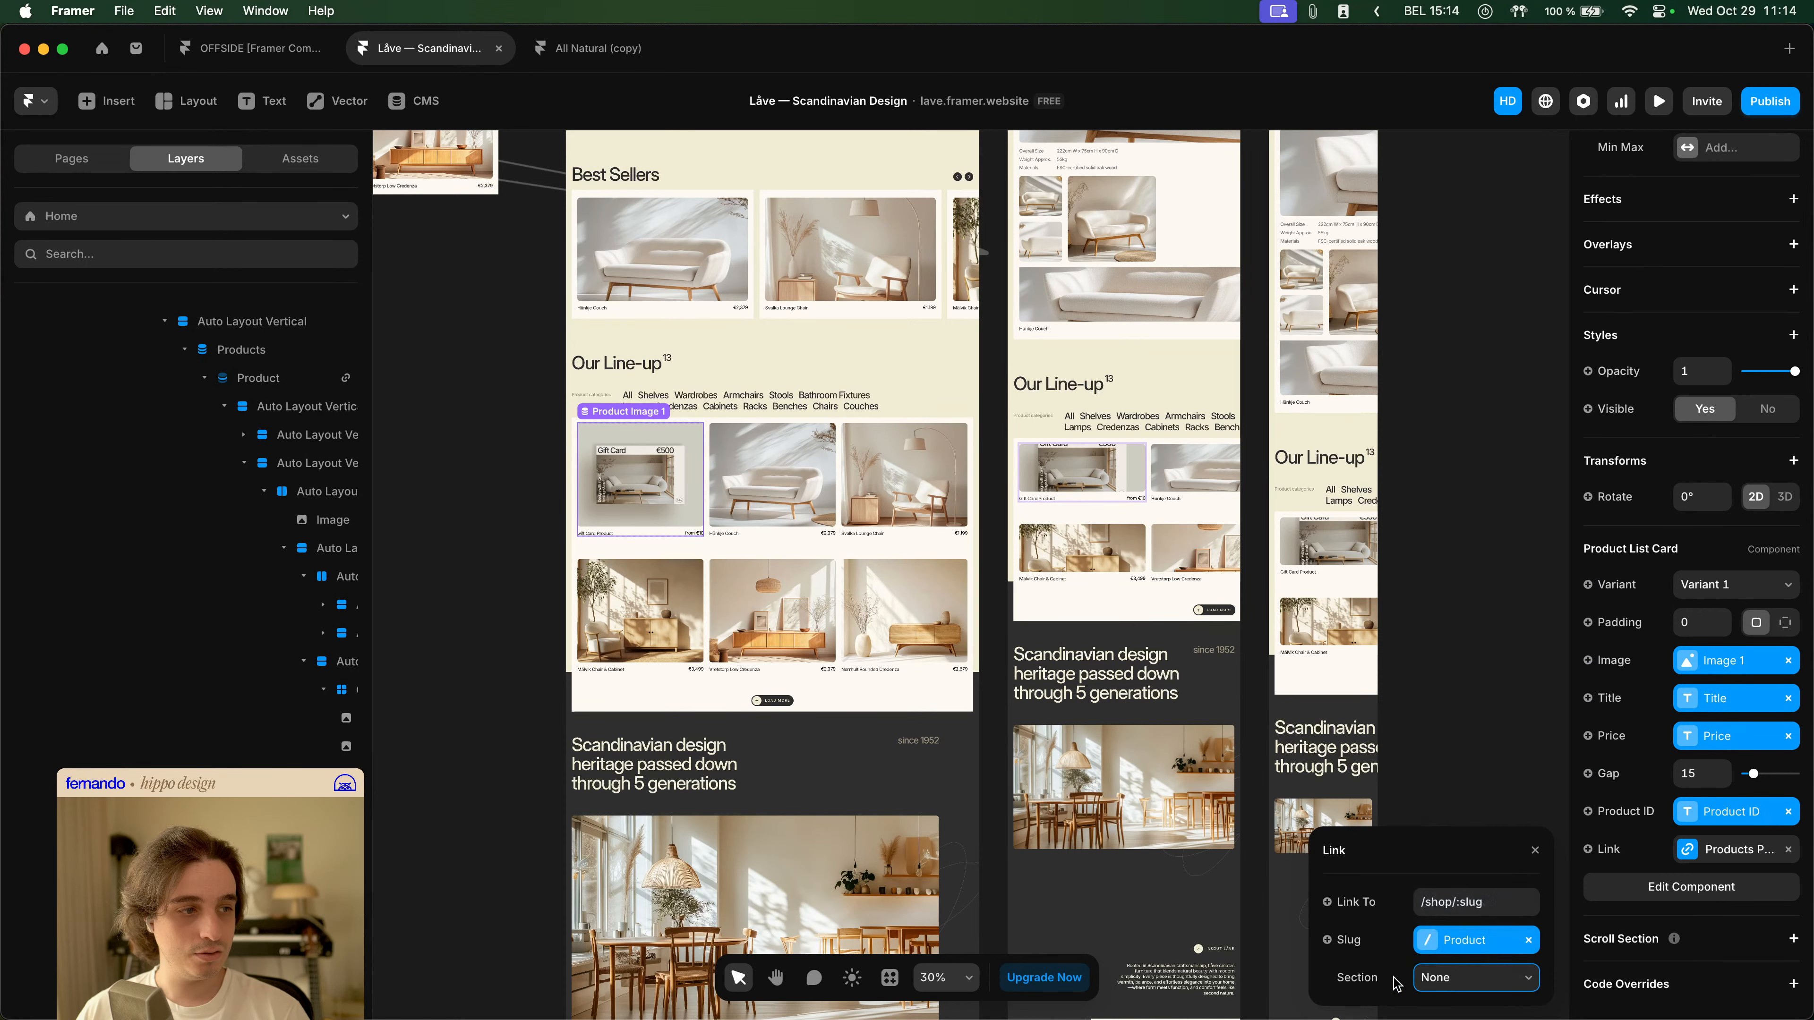
pyautogui.click(1472, 682)
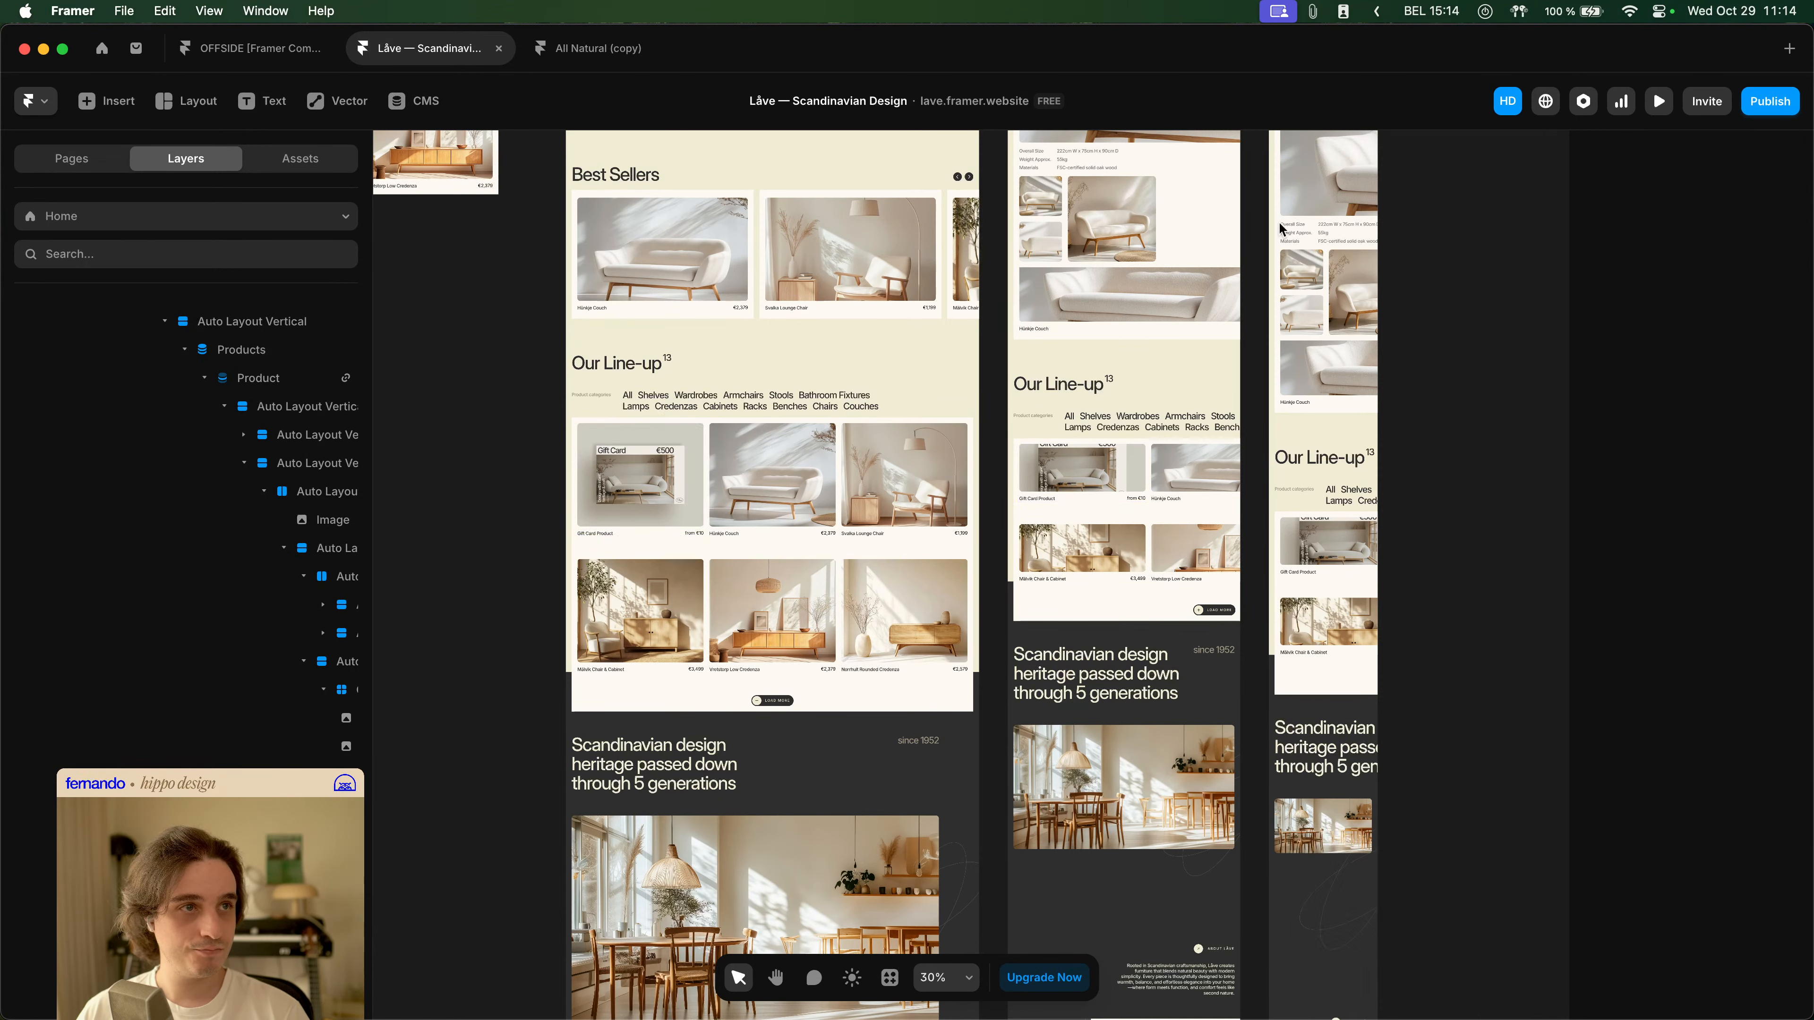
# Preview the Home page and test the link of the Hünkje Couch card under Our Line-up.
pyautogui.press('super+p')
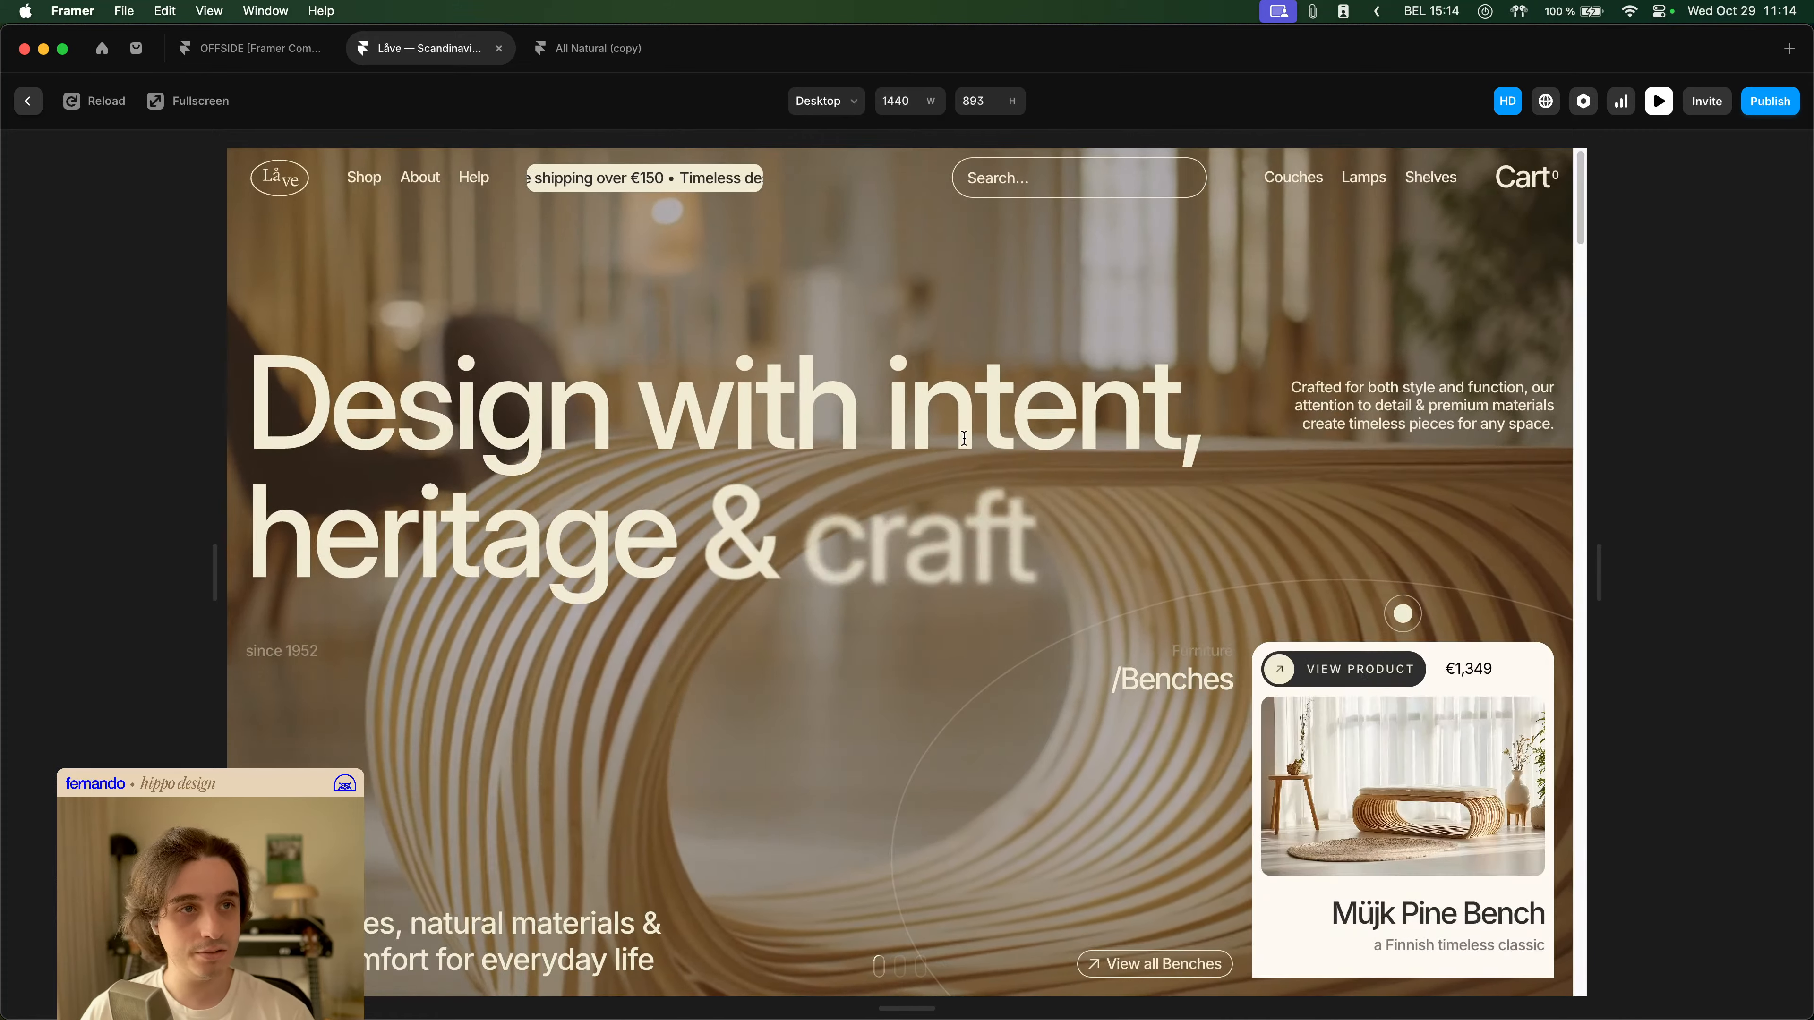
pyautogui.scroll(-15, 842, 466)
pyautogui.scroll(-10, 778, 553)
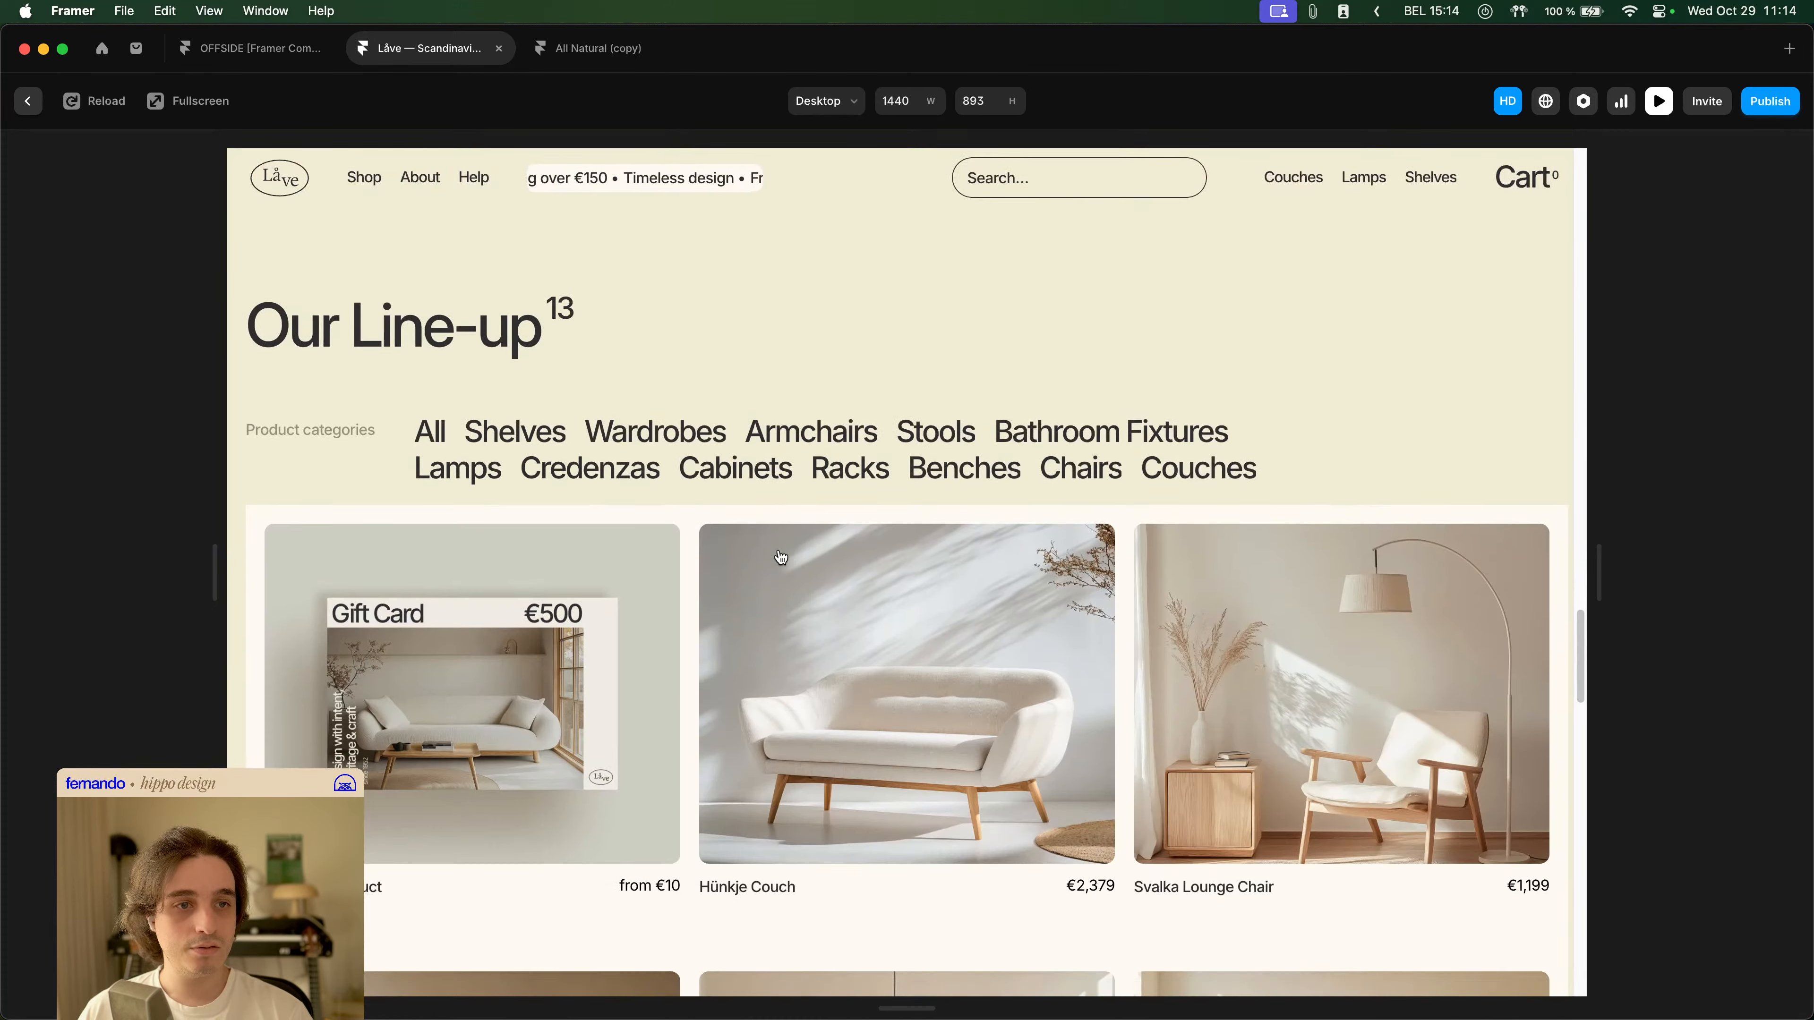
pyautogui.click(880, 530)
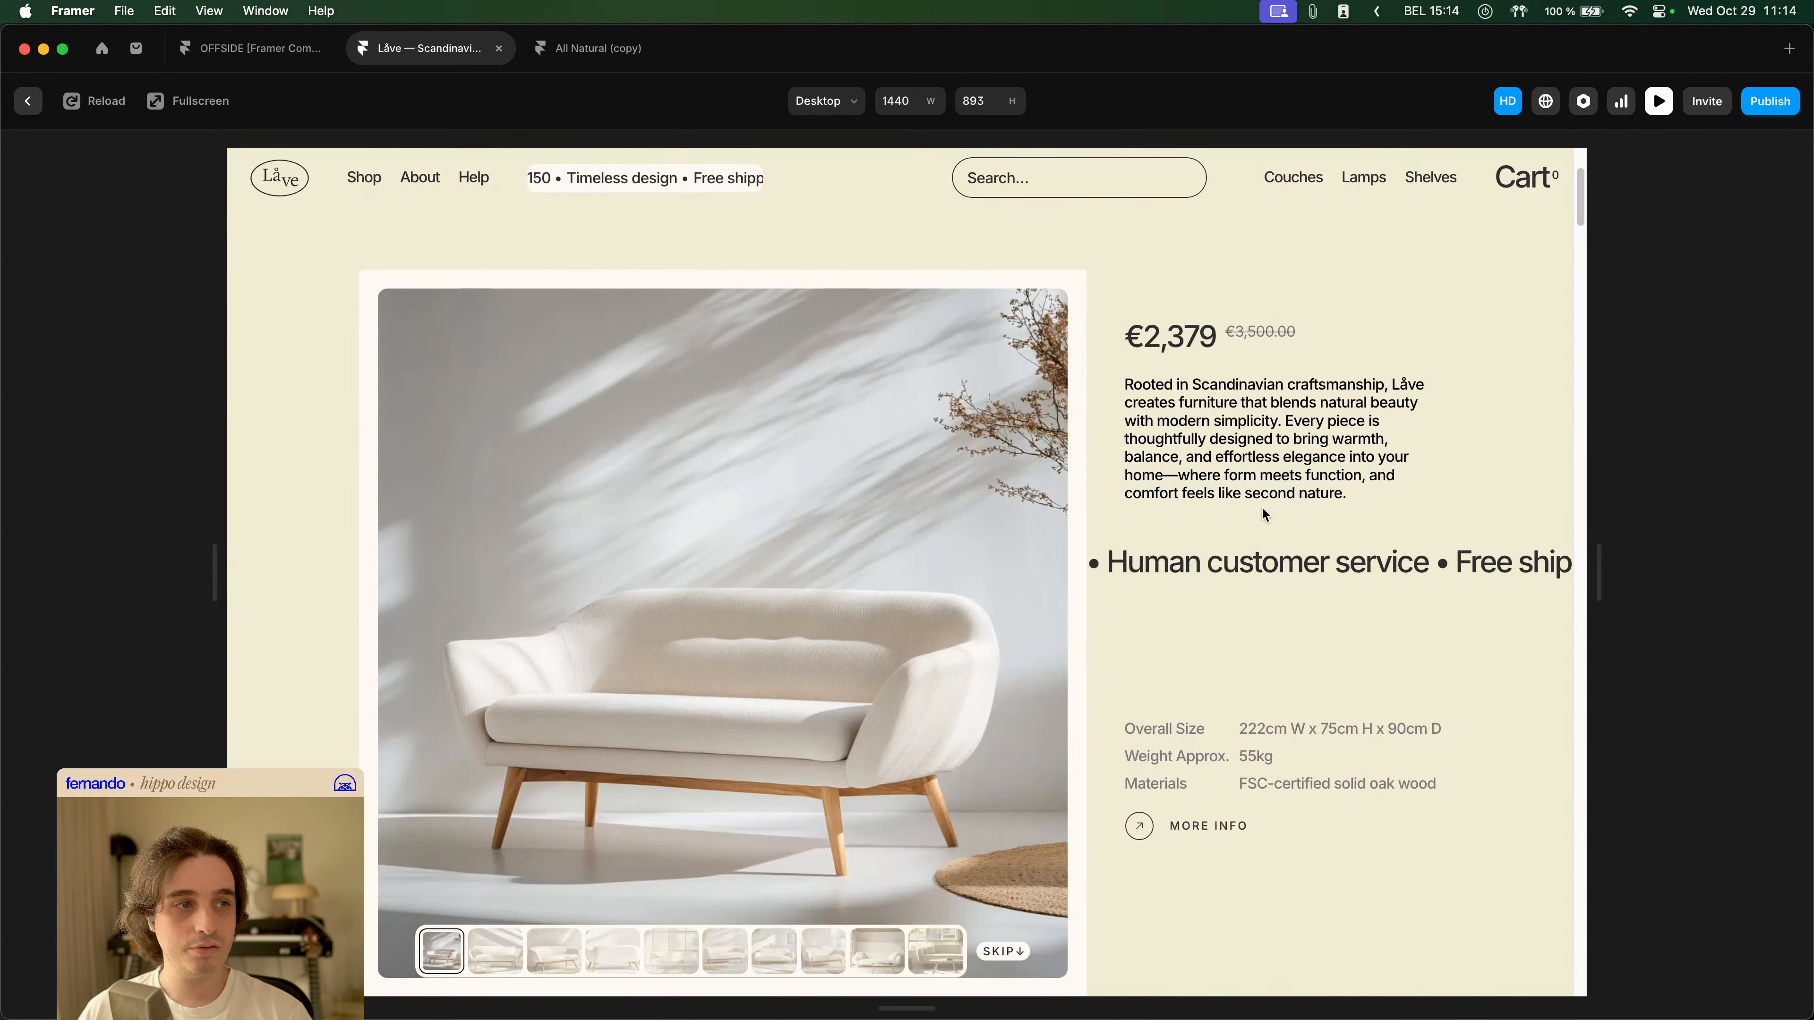
pyautogui.press('Escape')
# On the Categories template page, link the Product List Card in the off-page Products design to /shop/:slug.
pyautogui.click(1783, 113)
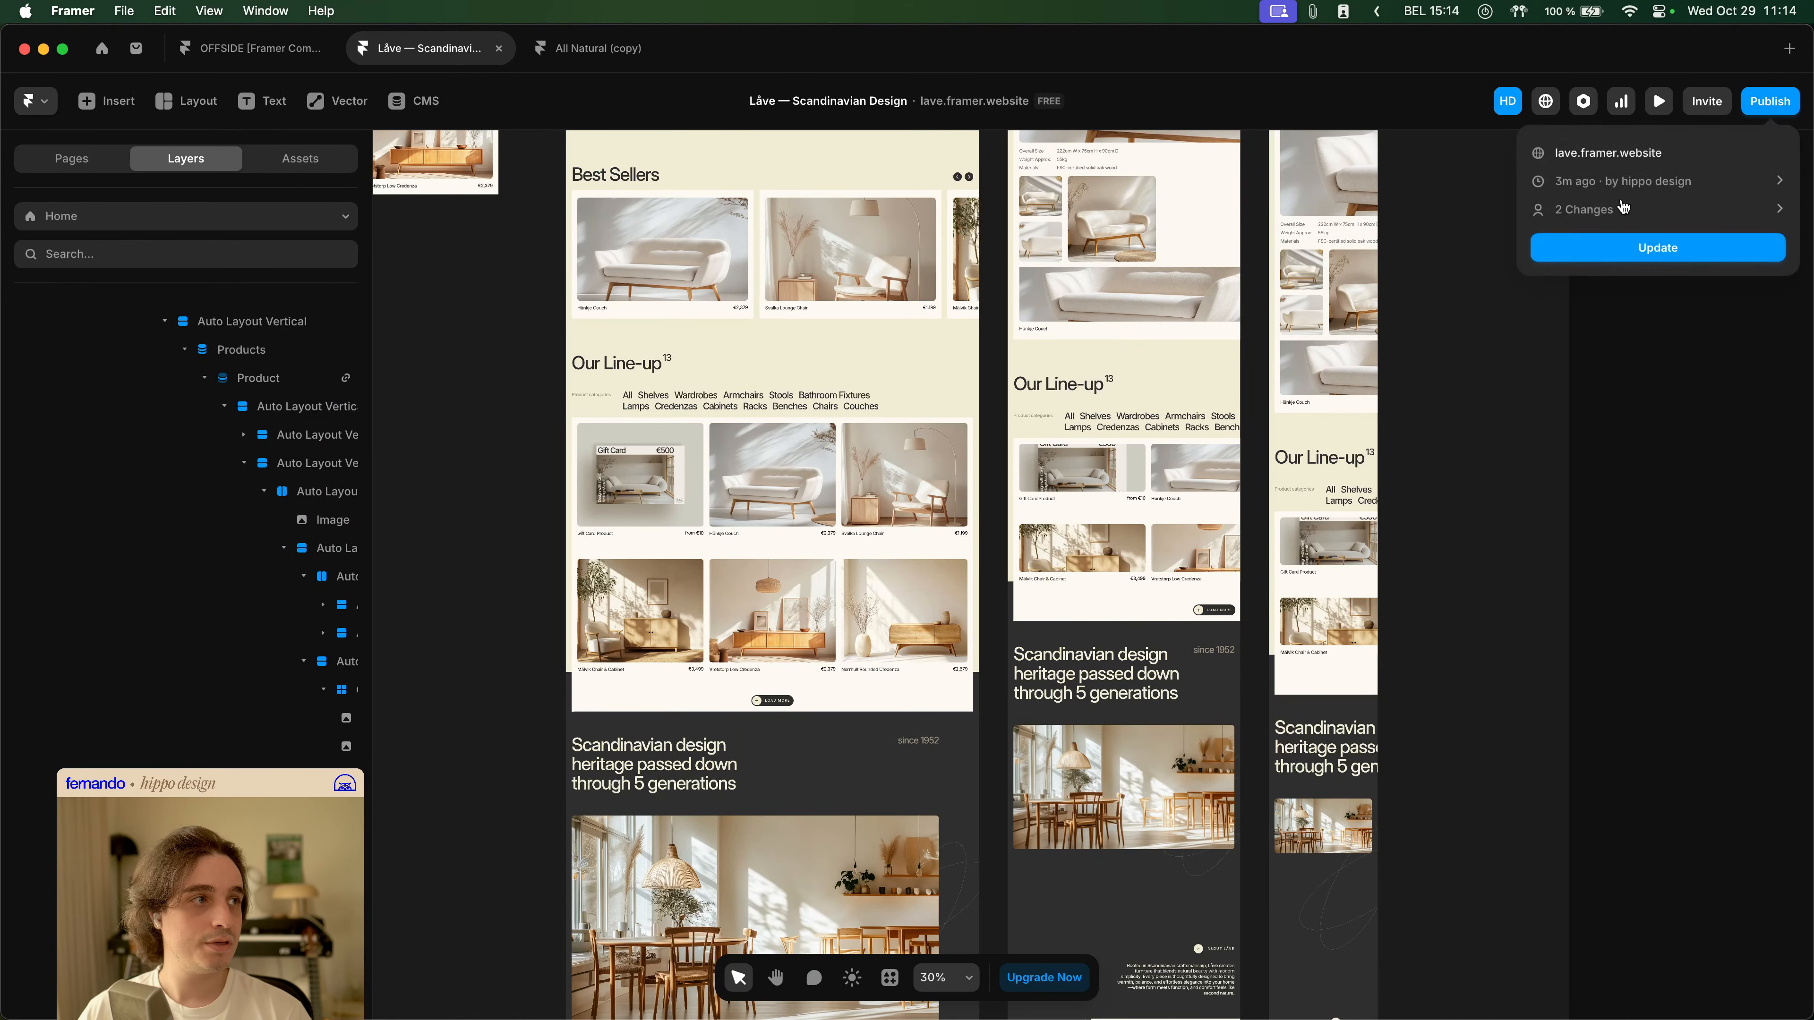
pyautogui.click(66, 167)
pyautogui.click(146, 475)
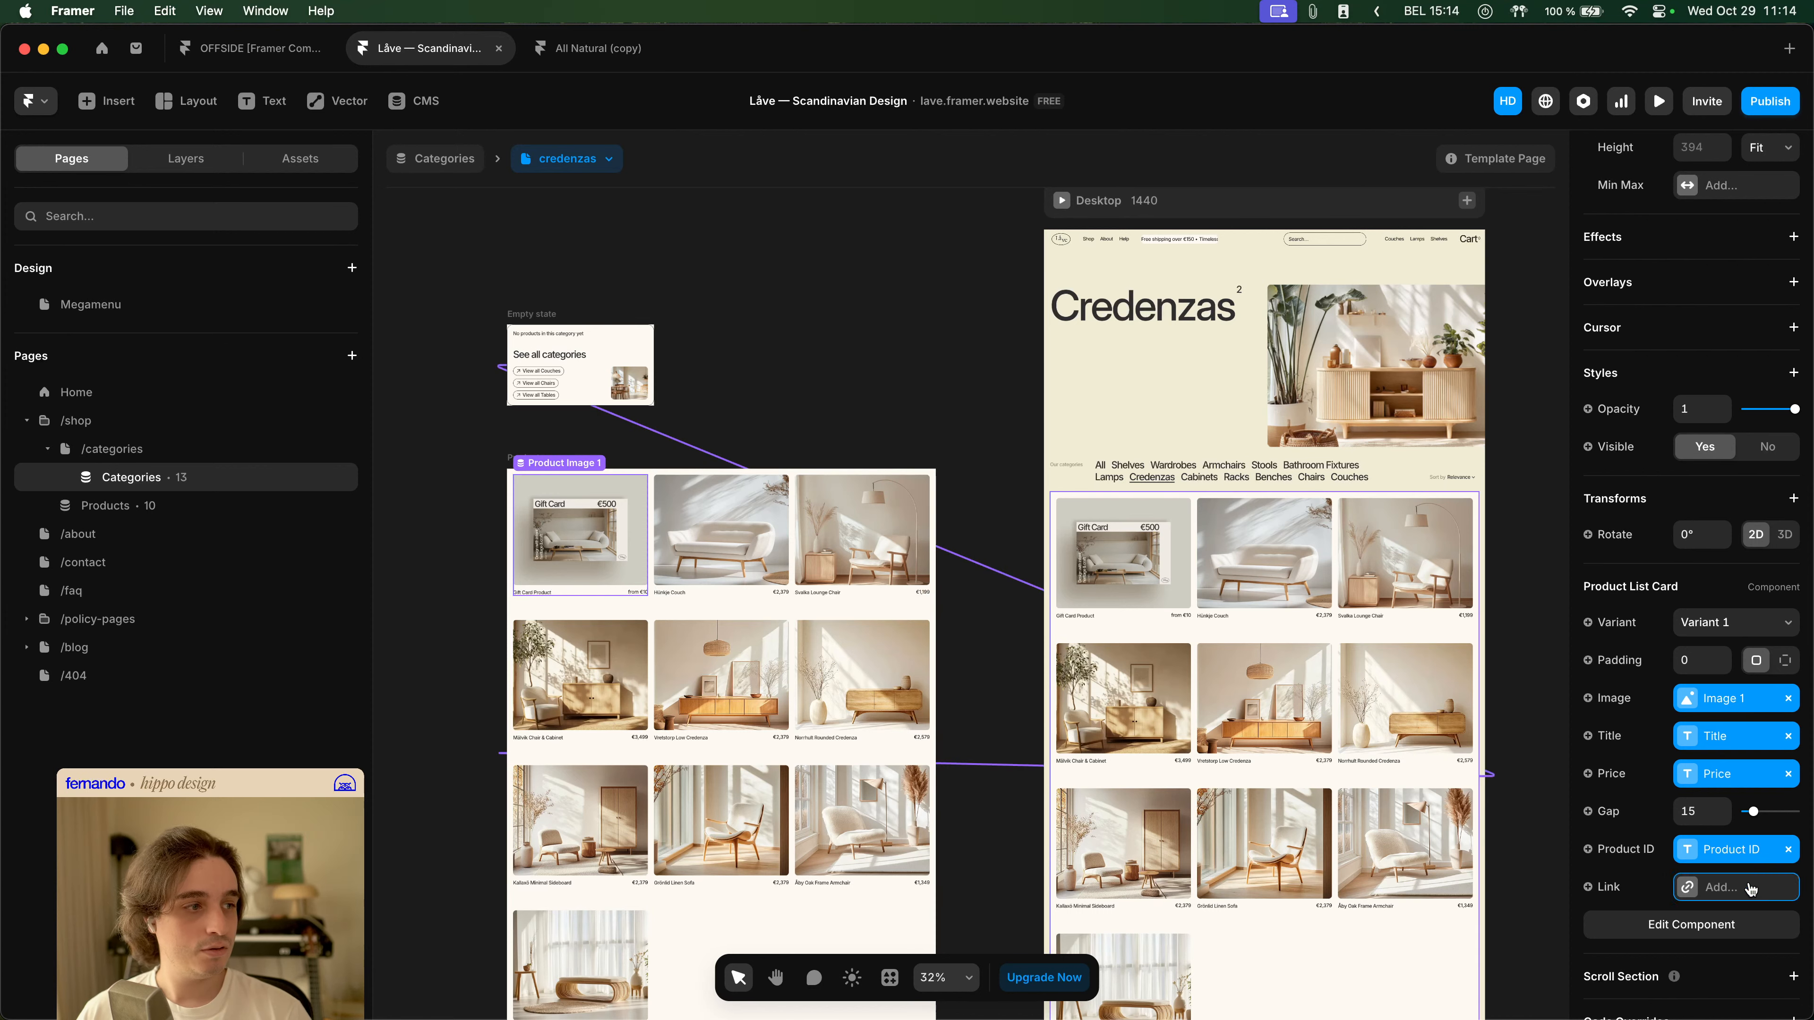
pyautogui.click(1728, 887)
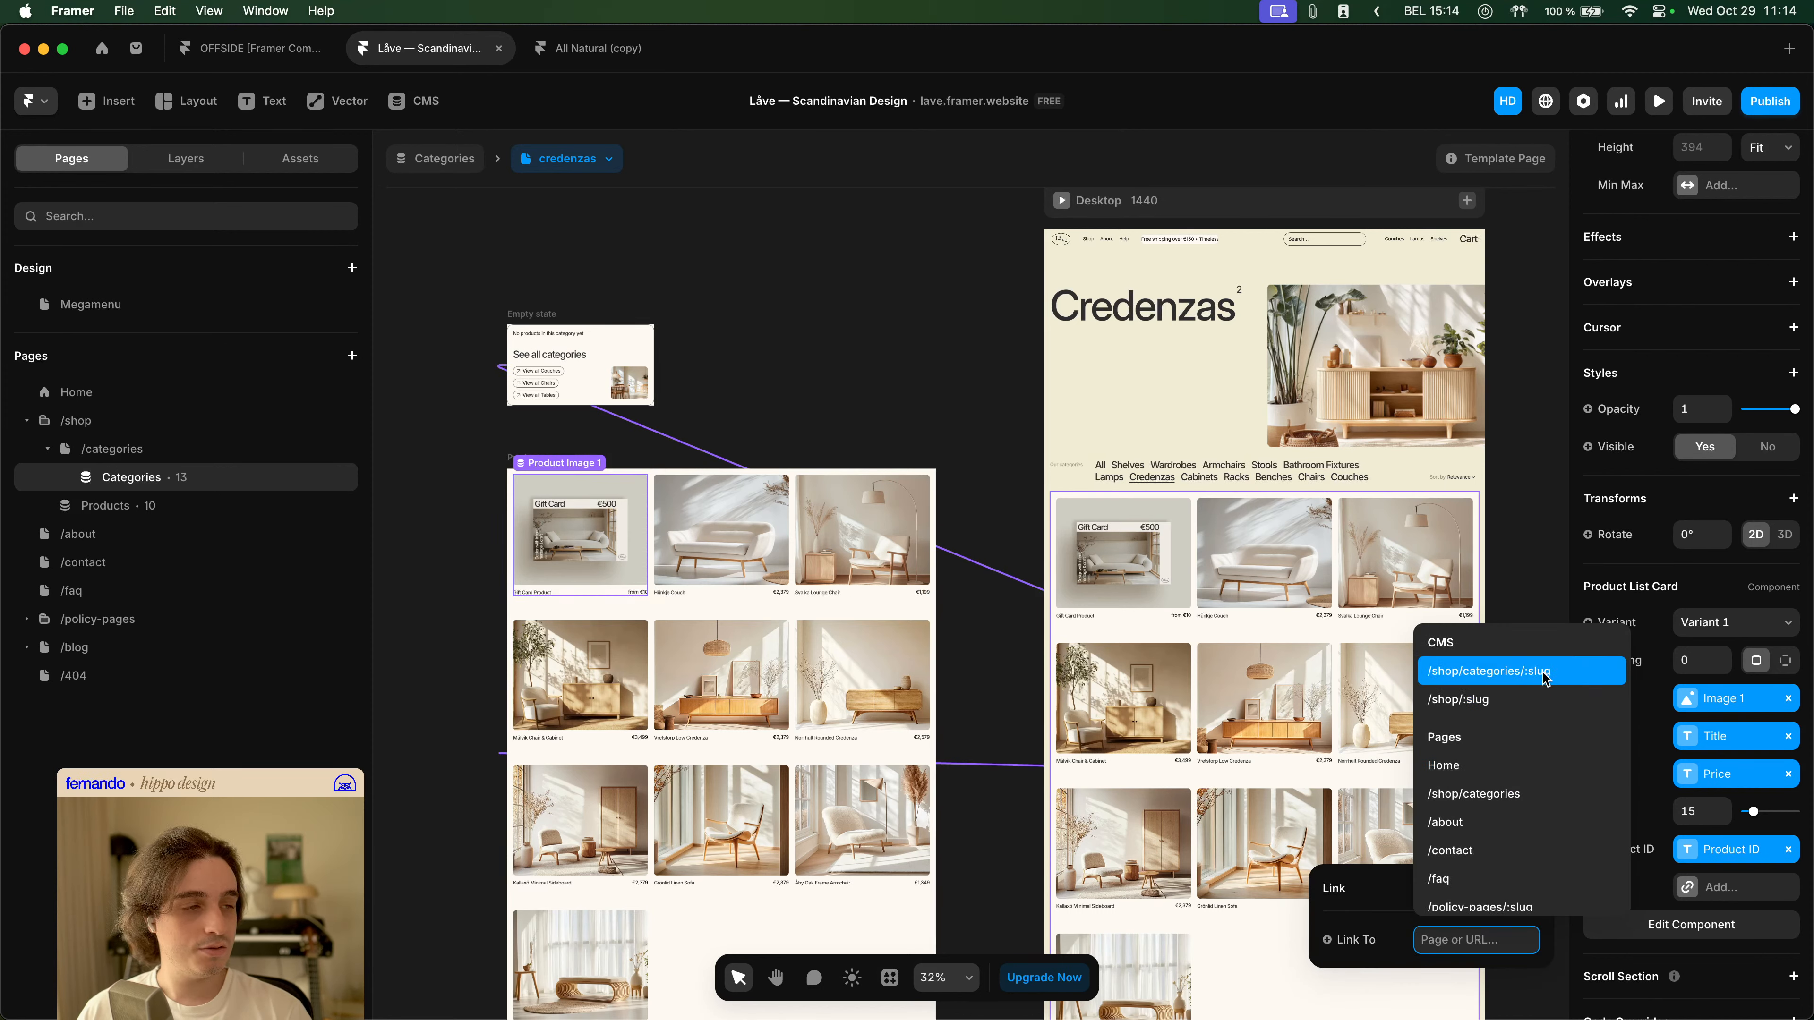
pyautogui.click(1535, 699)
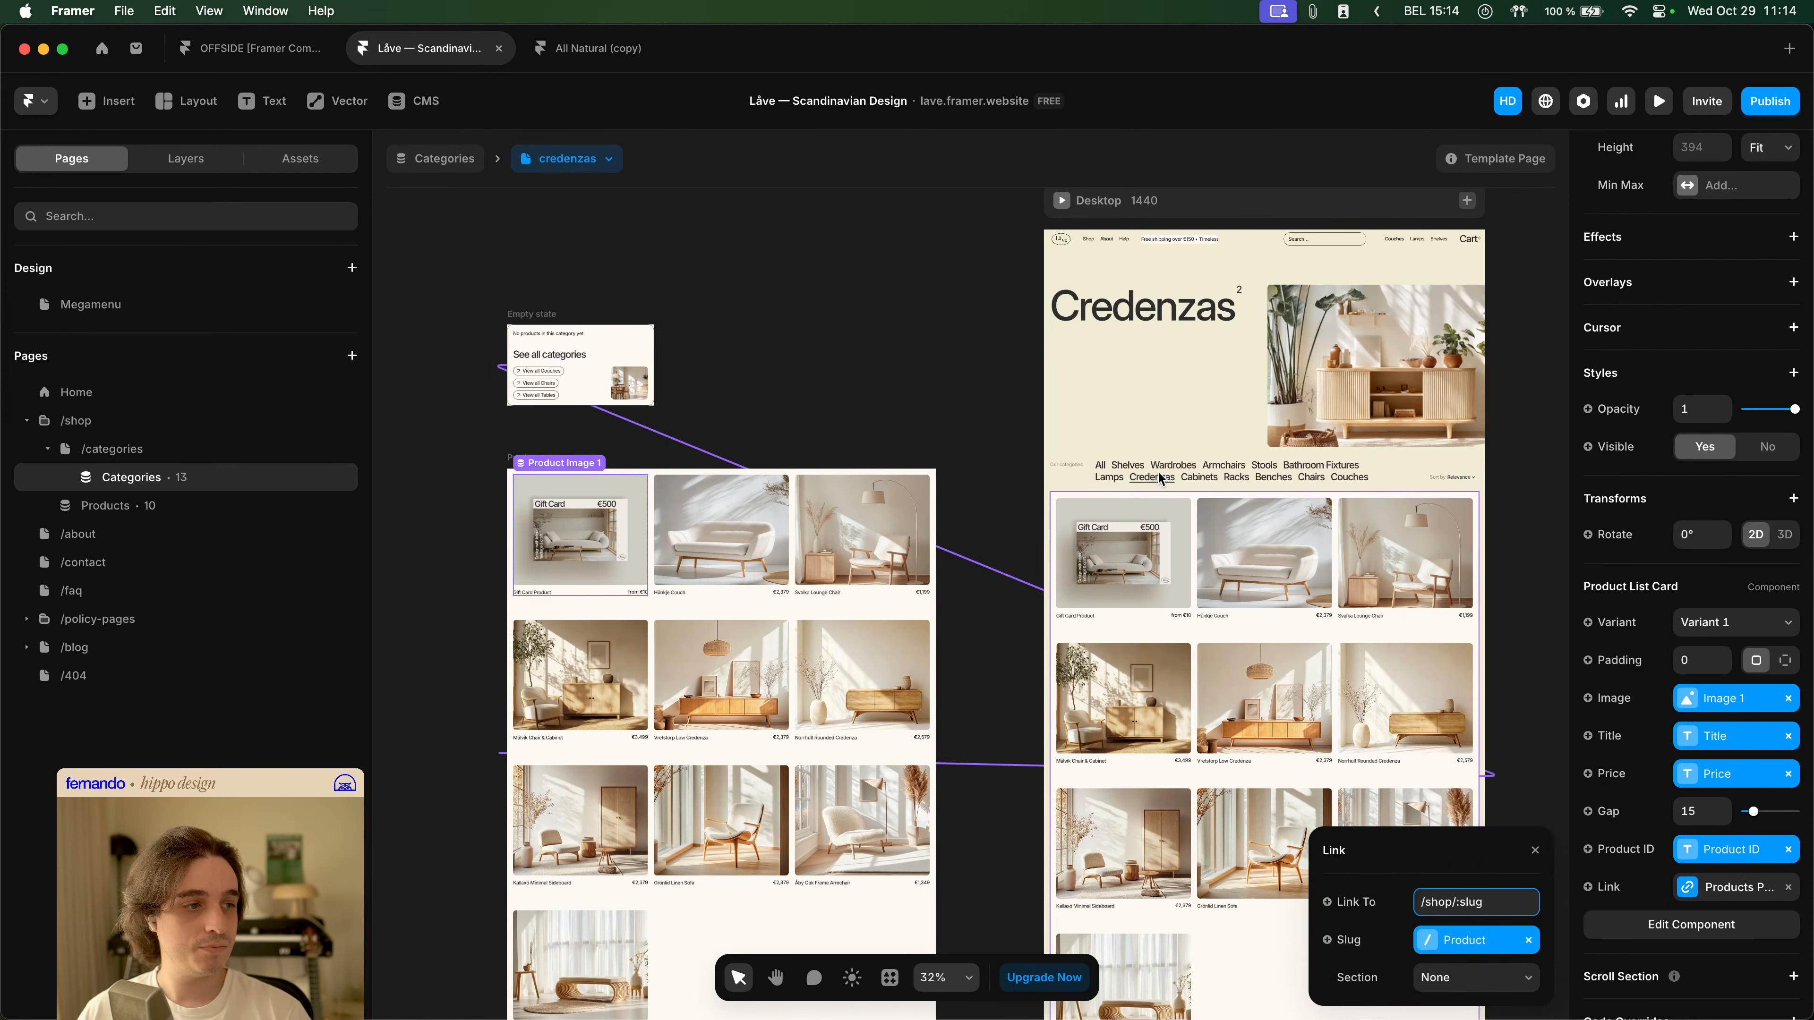
pyautogui.click(893, 345)
# Publish the site update to lave.framer.website, and switch to Arc to reload the live All category page.
pyautogui.click(1770, 100)
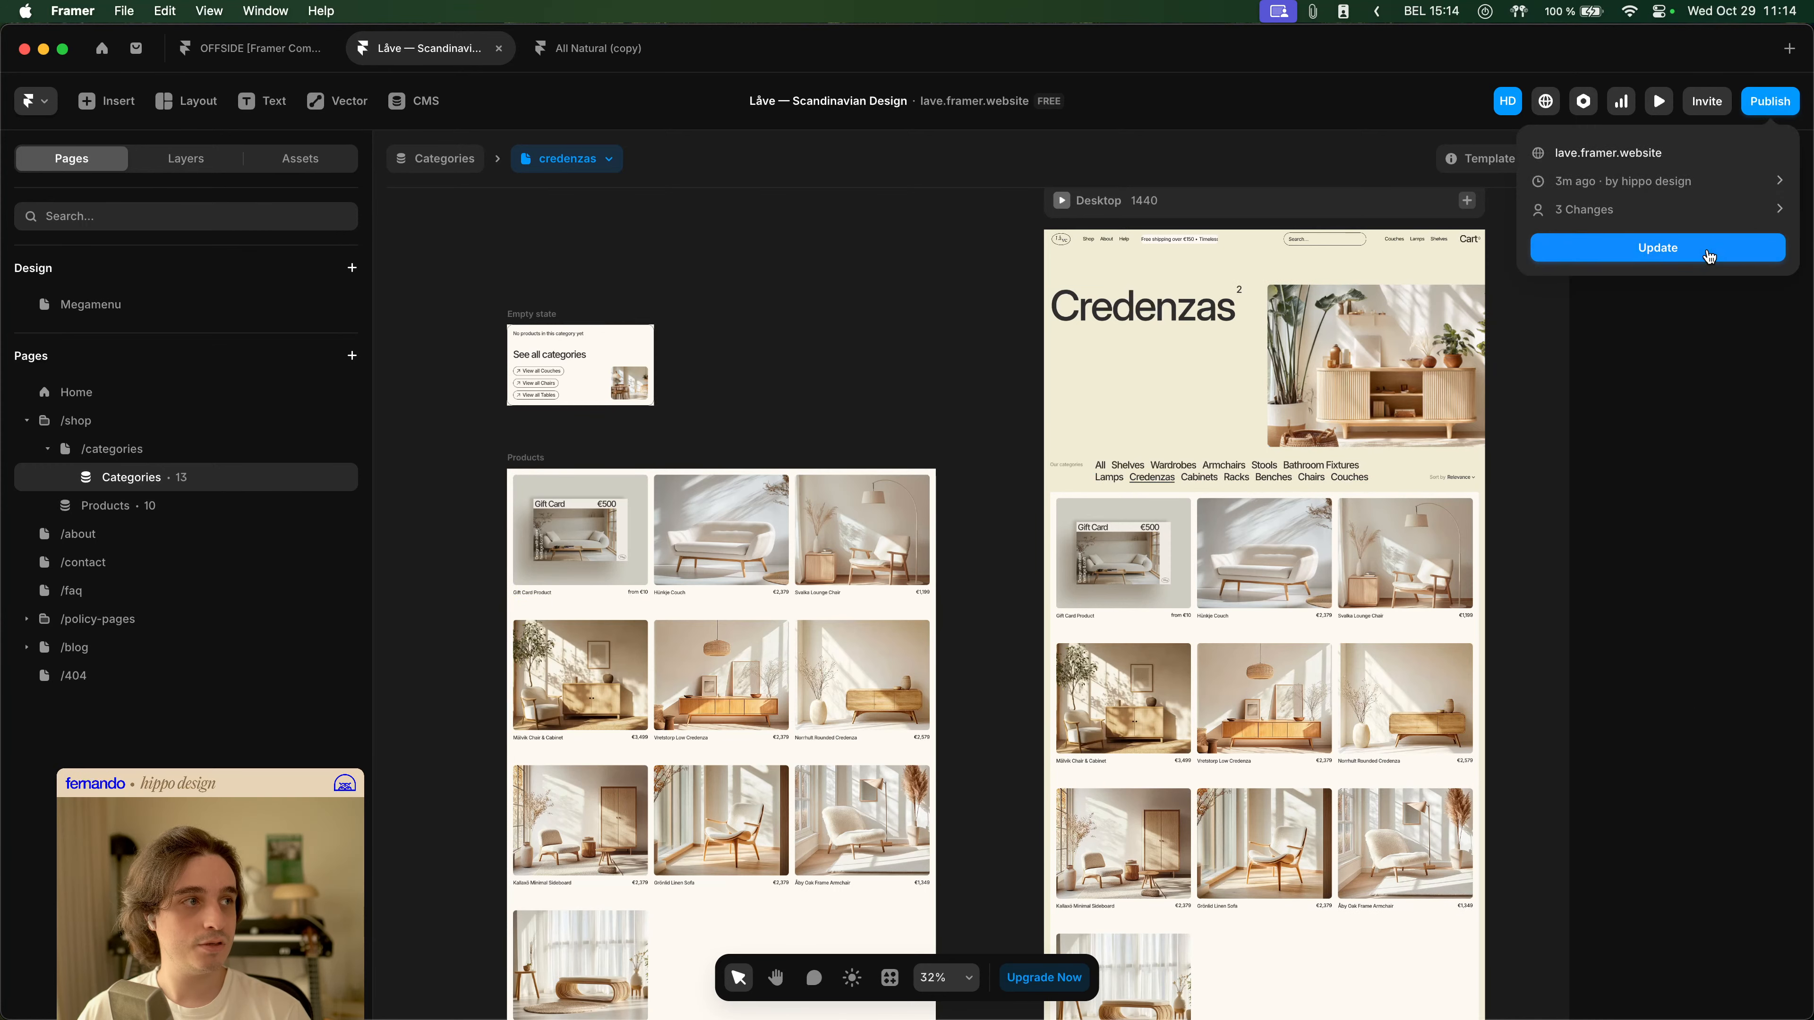
pyautogui.click(1707, 248)
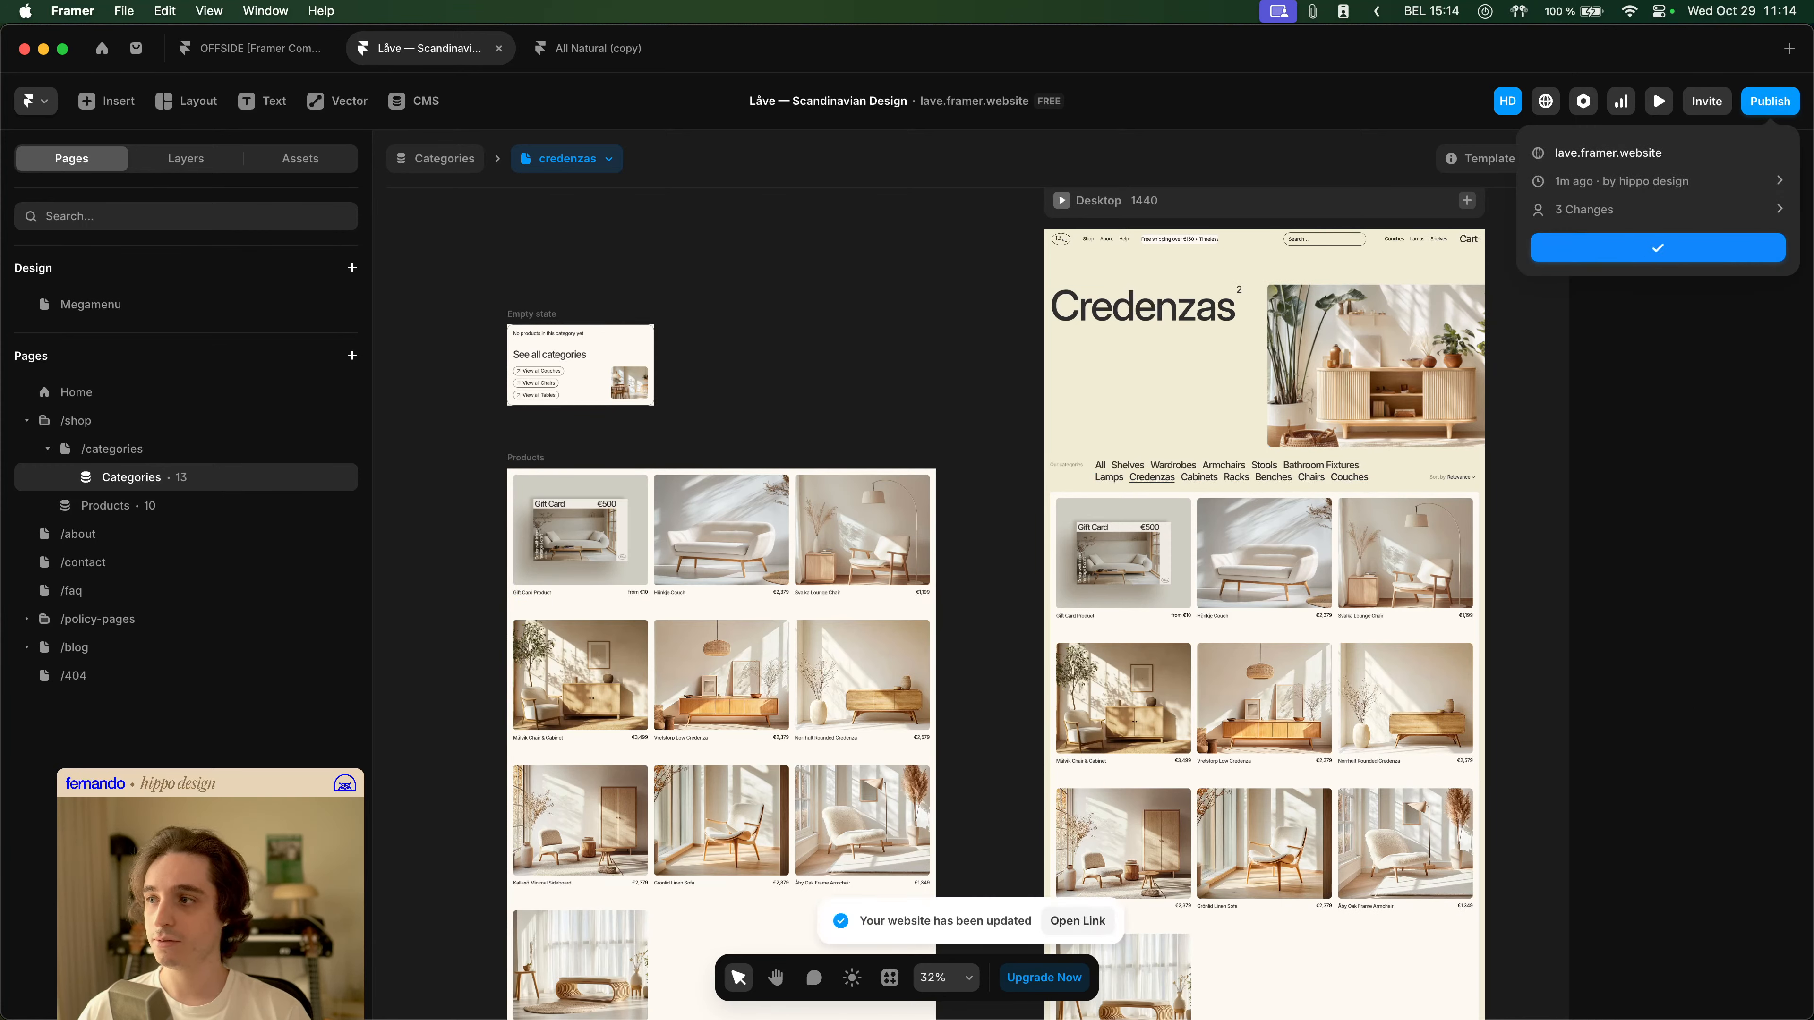
pyautogui.press('super+Tab')
pyautogui.scroll(3, 1033, 226)
pyautogui.rightClick(1033, 229)
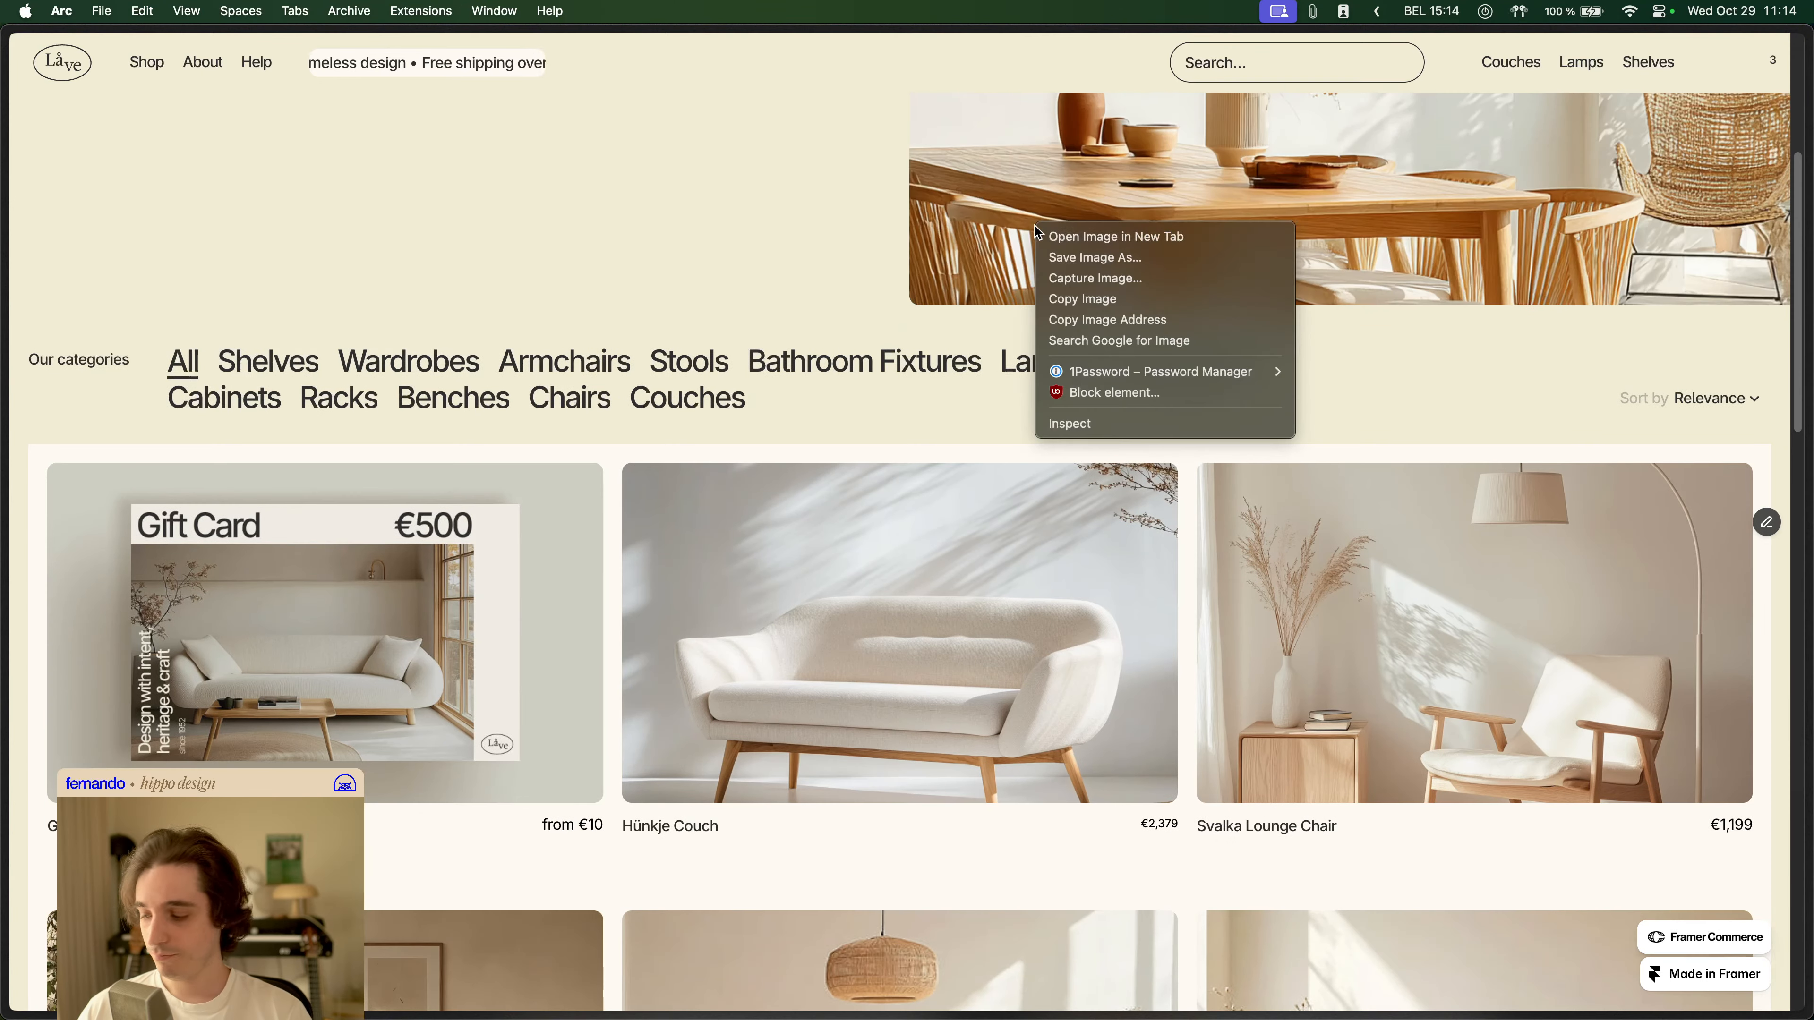
pyautogui.click(842, 243)
pyautogui.scroll(5, 1081, 255)
pyautogui.press('super+r')
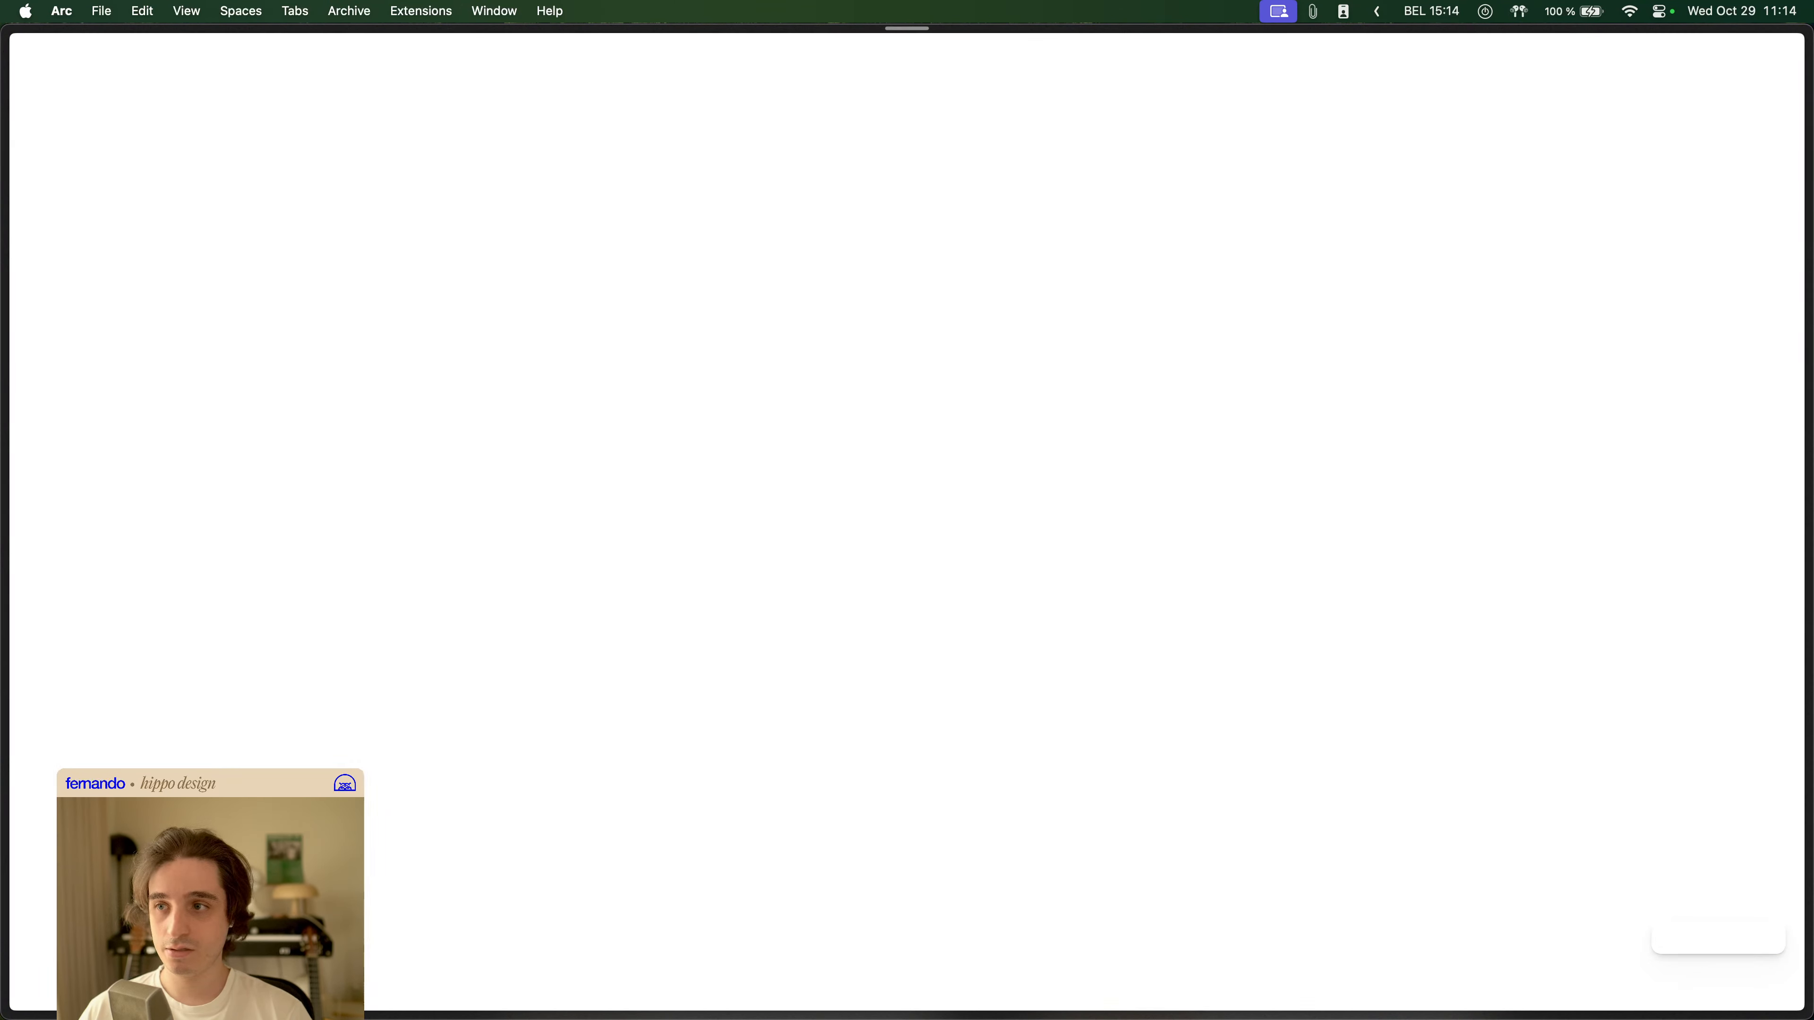
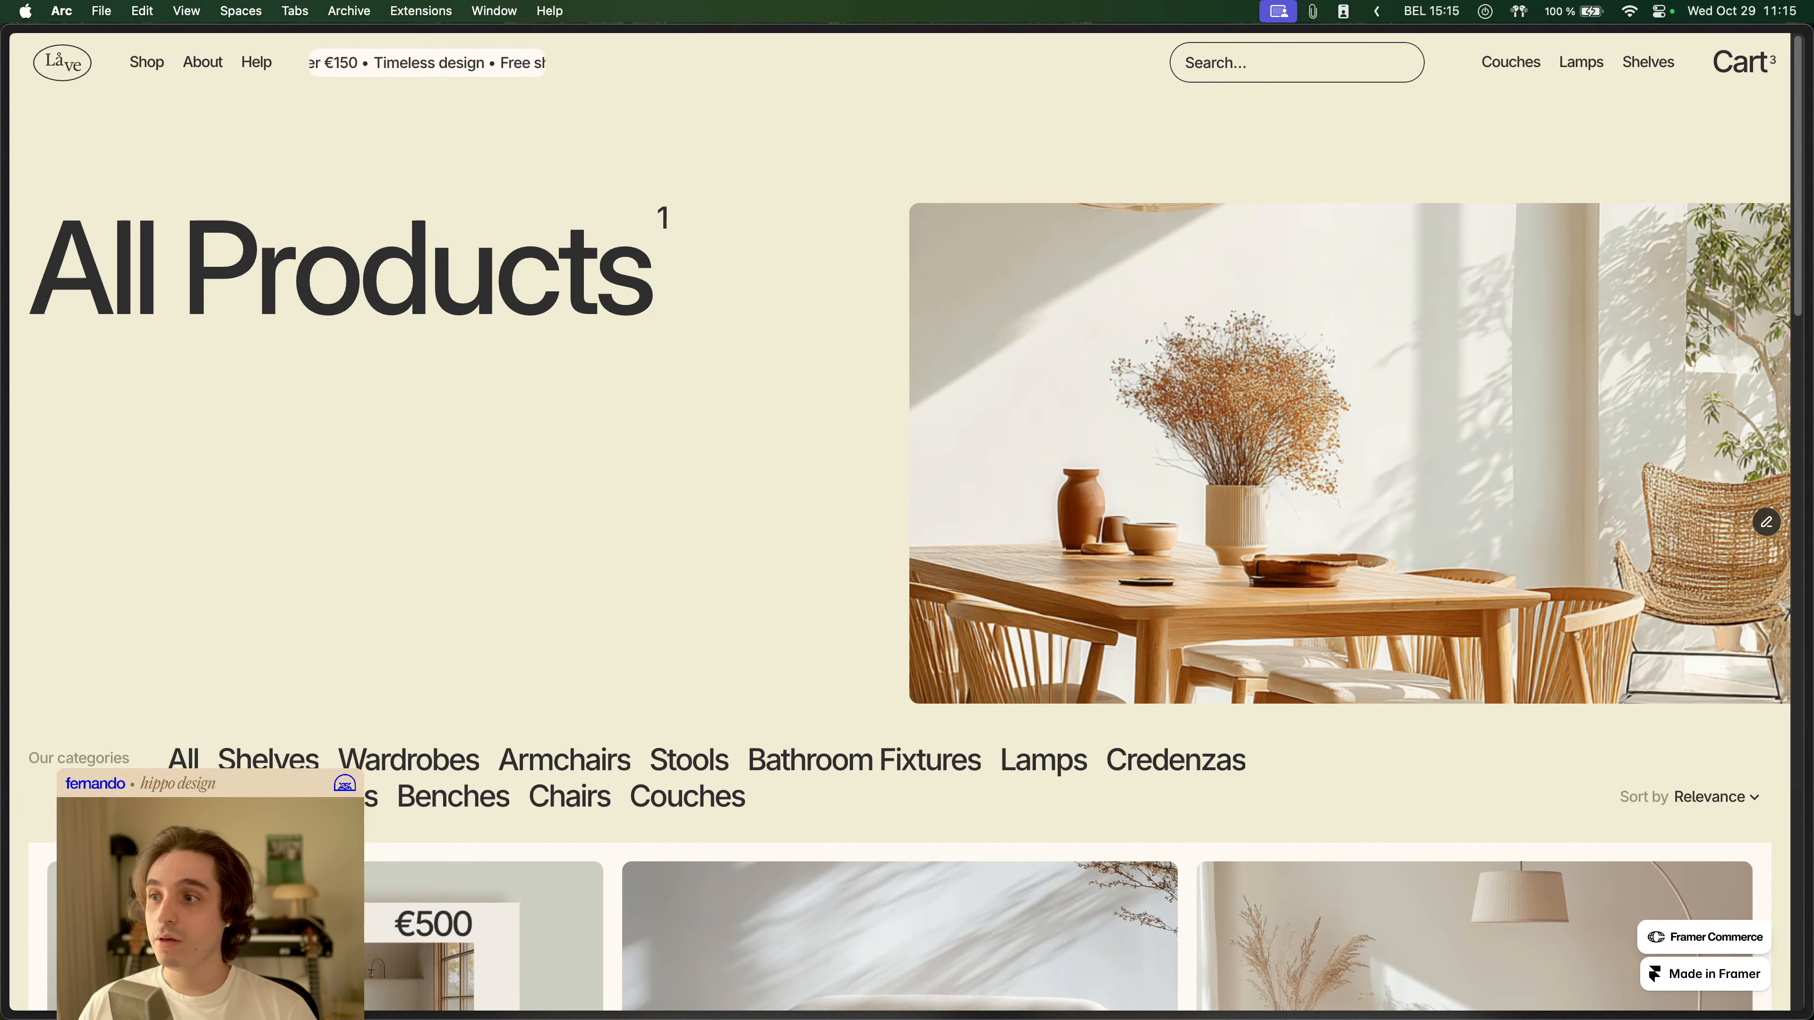
pyautogui.press('super+Tab')
pyautogui.click(947, 437)
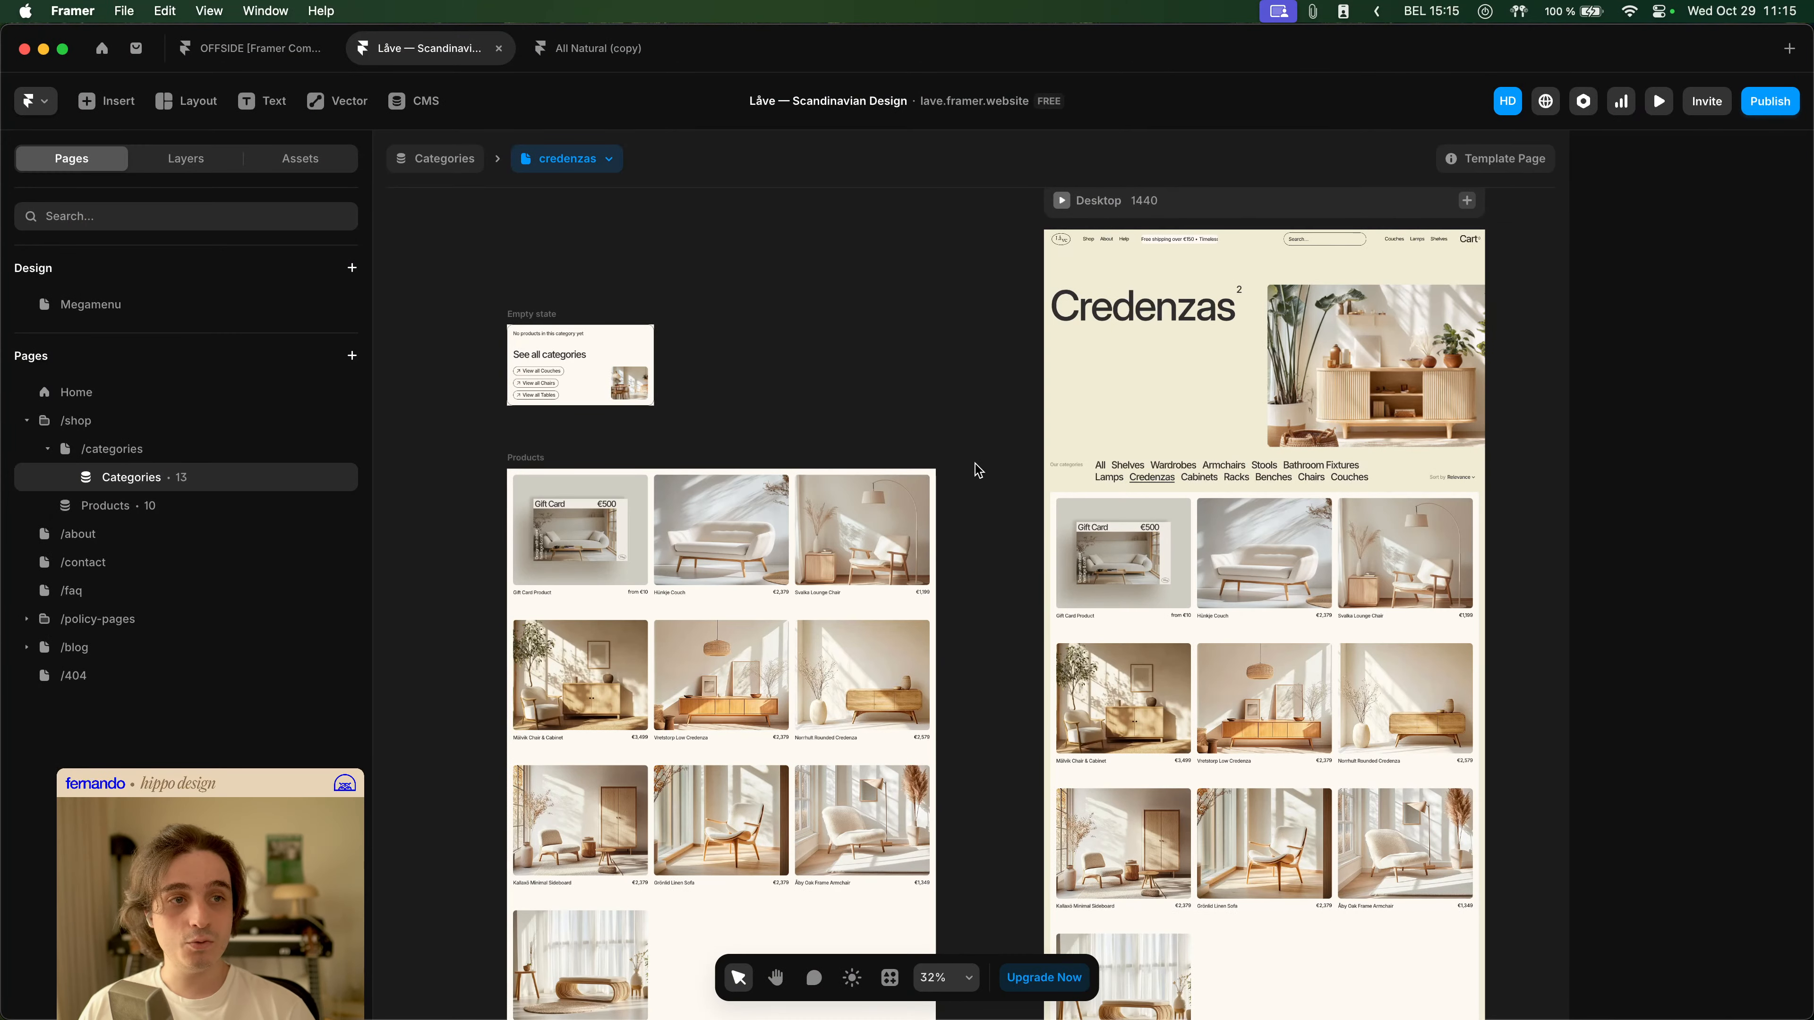
pyautogui.moveTo(972, 466); pyautogui.dragTo(875, 480)
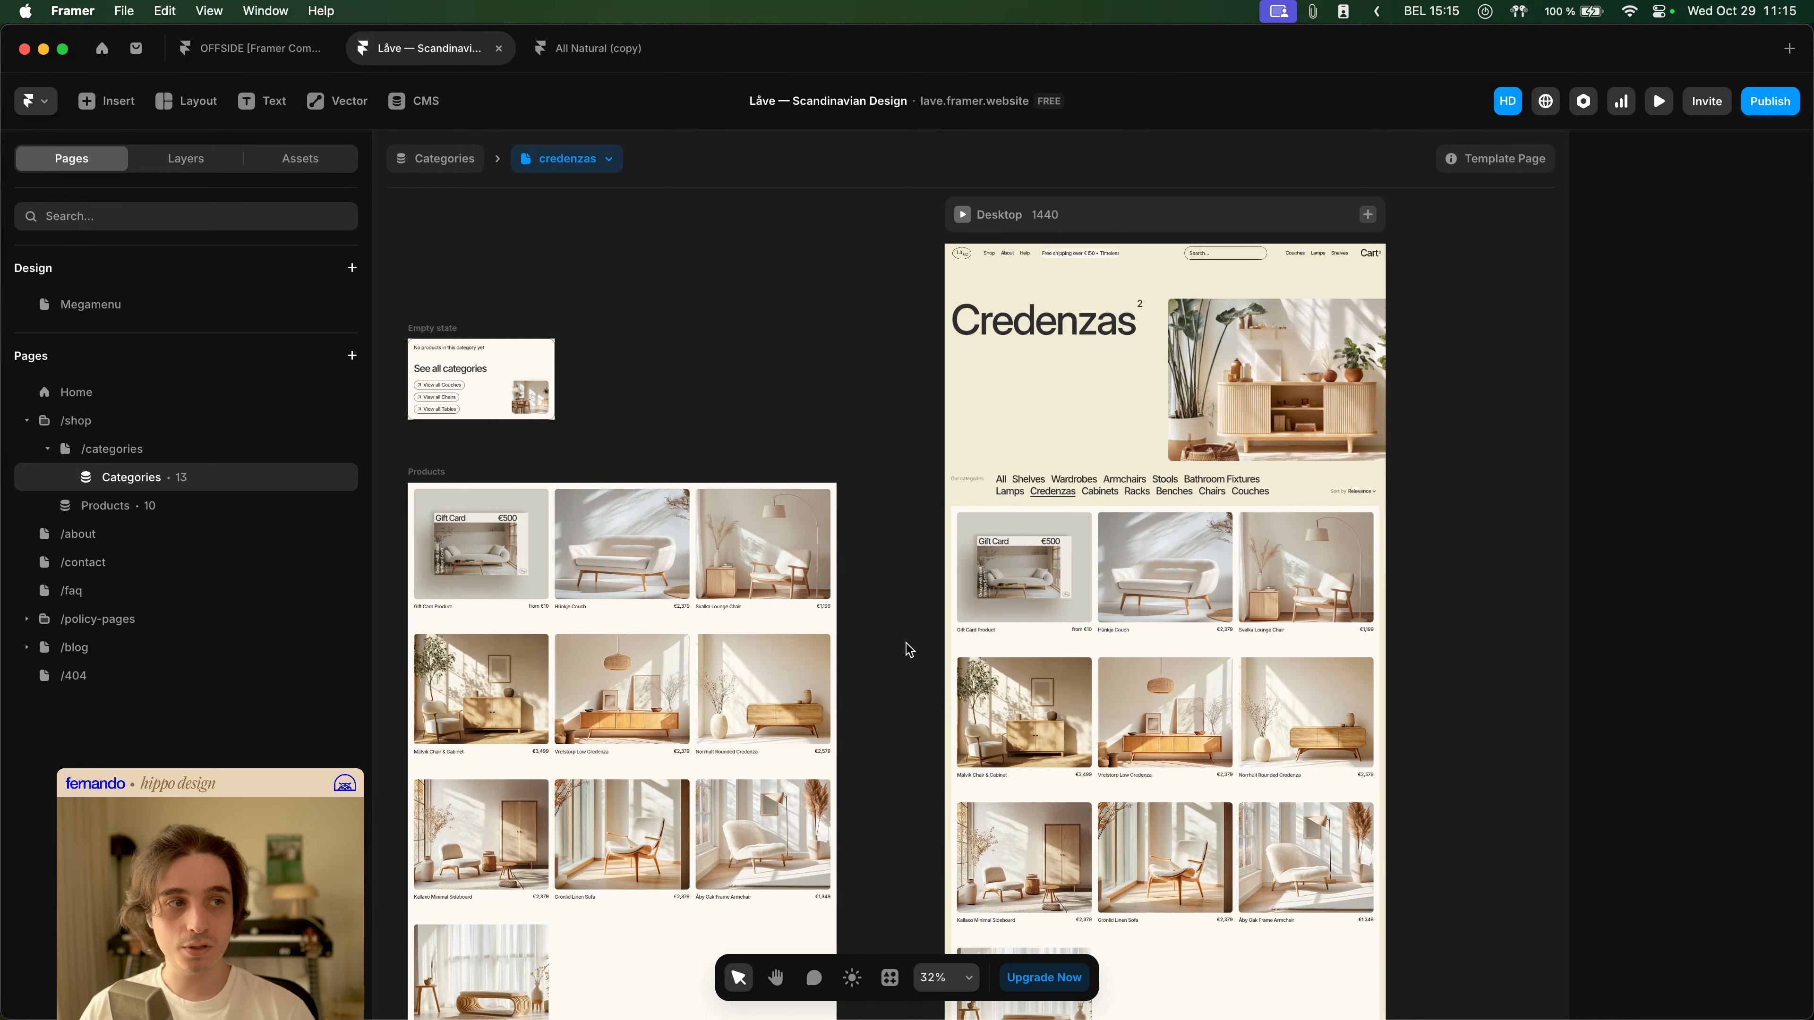
# Switch to Arc, view the cart on the live All Products page, and close it again.
pyautogui.press('super+Tab')
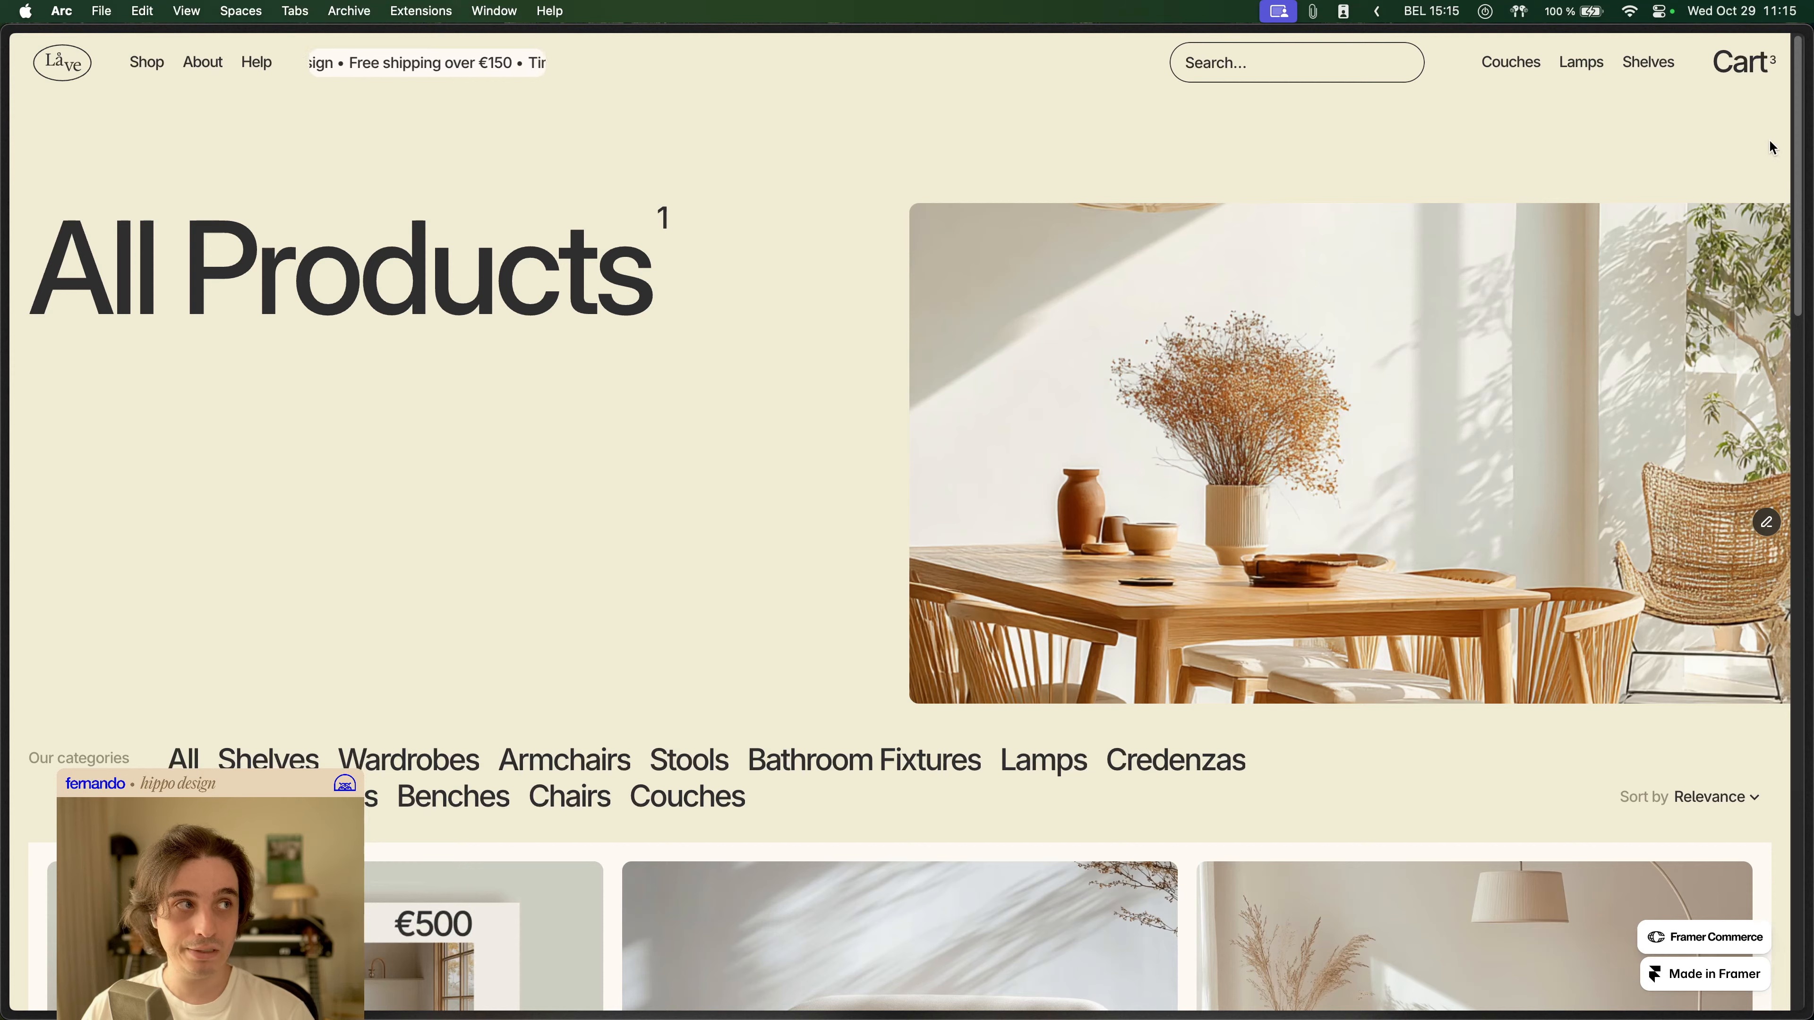
pyautogui.click(1738, 61)
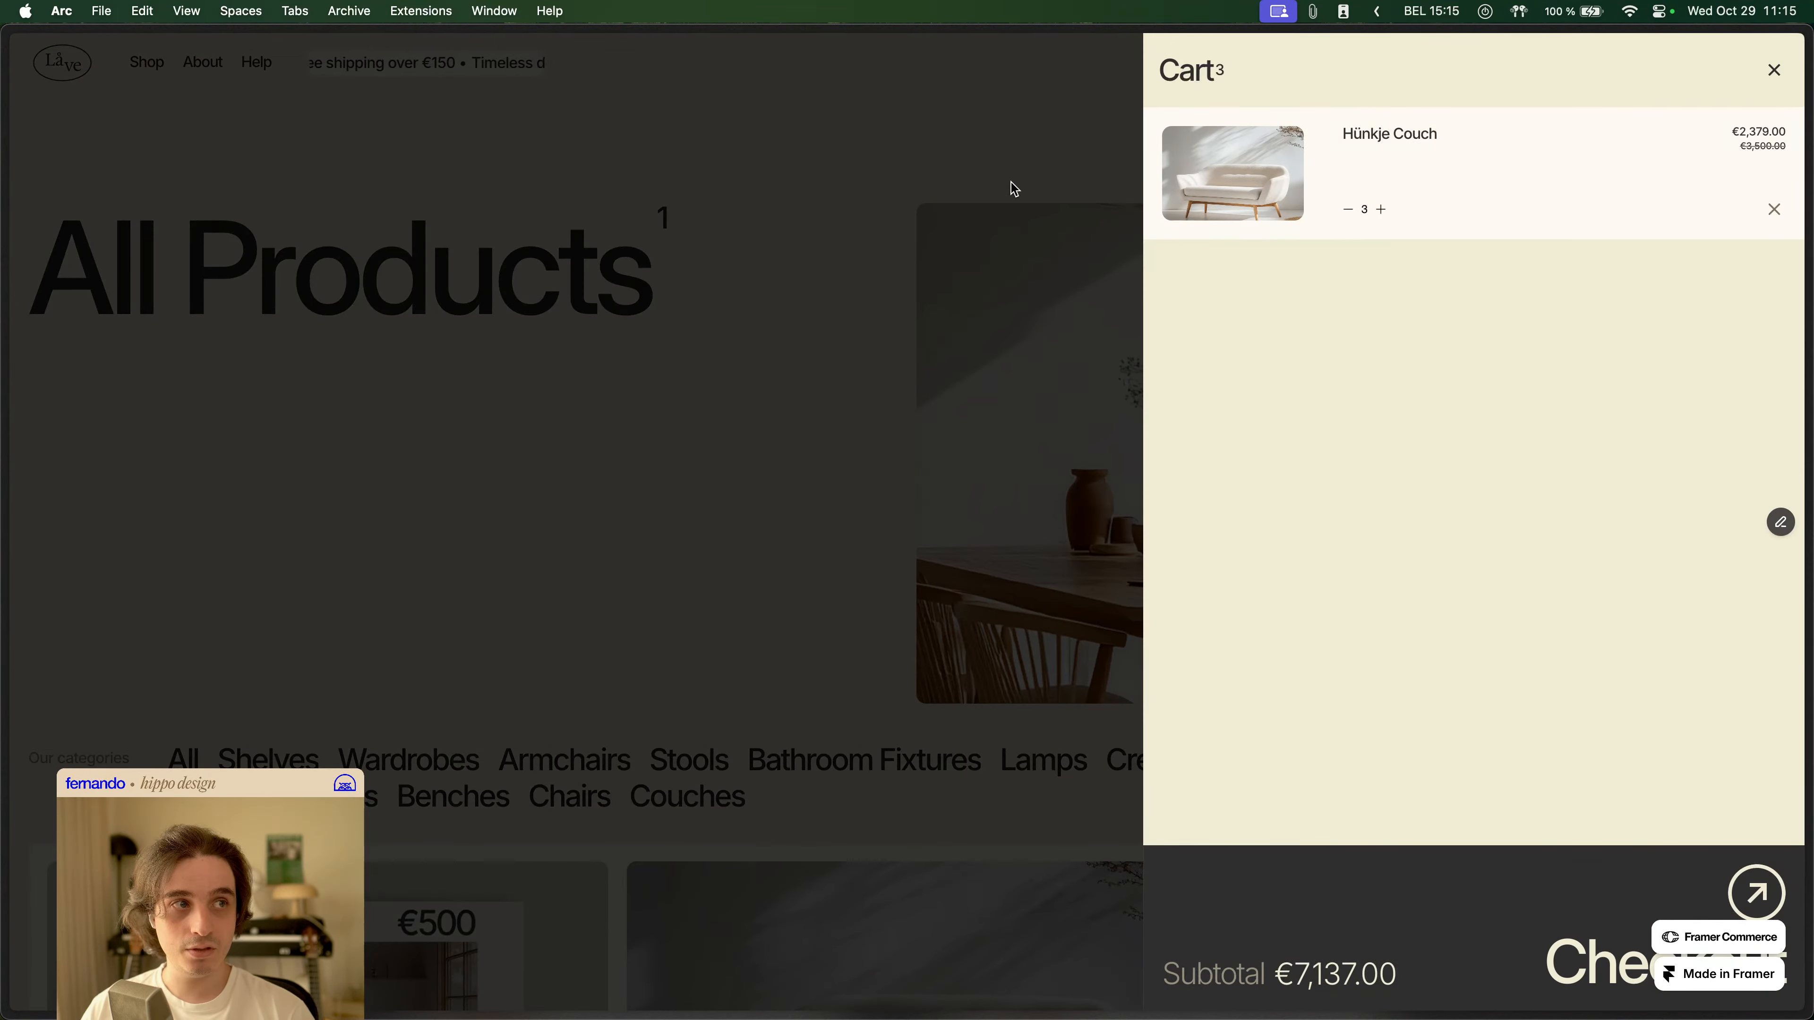
pyautogui.click(1013, 188)
# Switch to Framer and copy the category list from the Desktop category page into the Empty state's stack of View all buttons.
pyautogui.press('super+Tab')
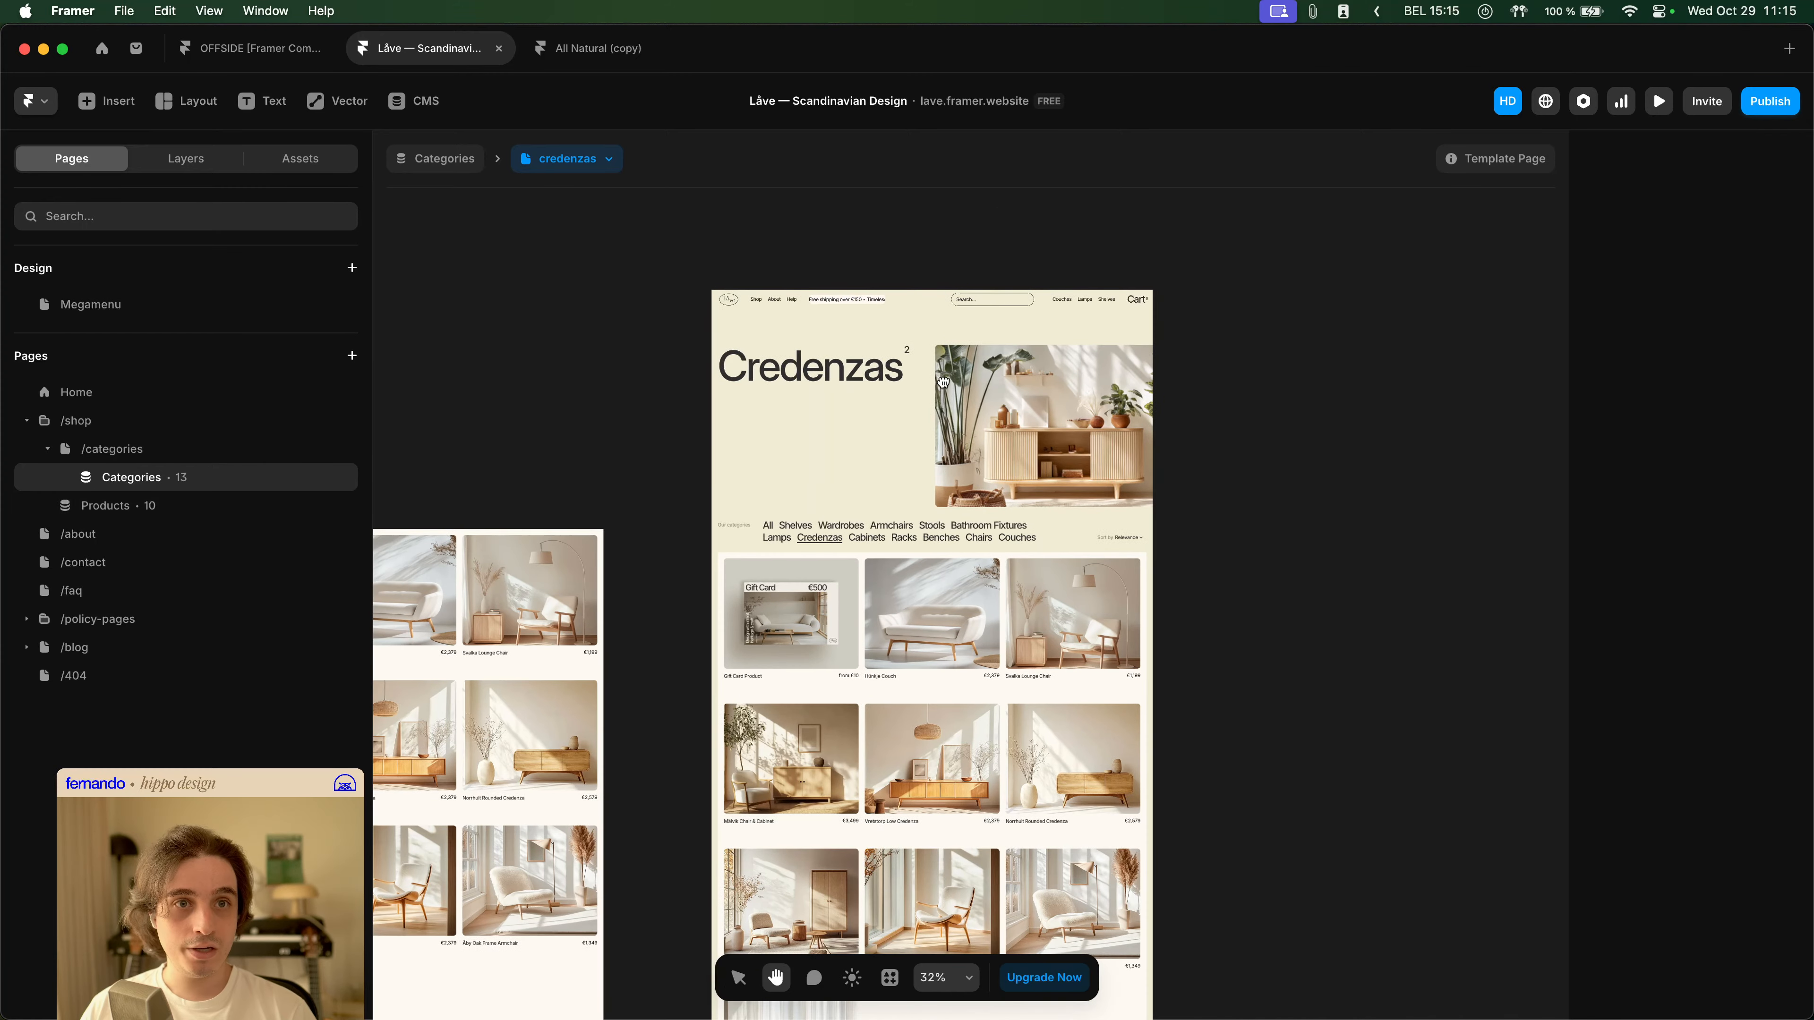
pyautogui.press('v')
pyautogui.click(1128, 304)
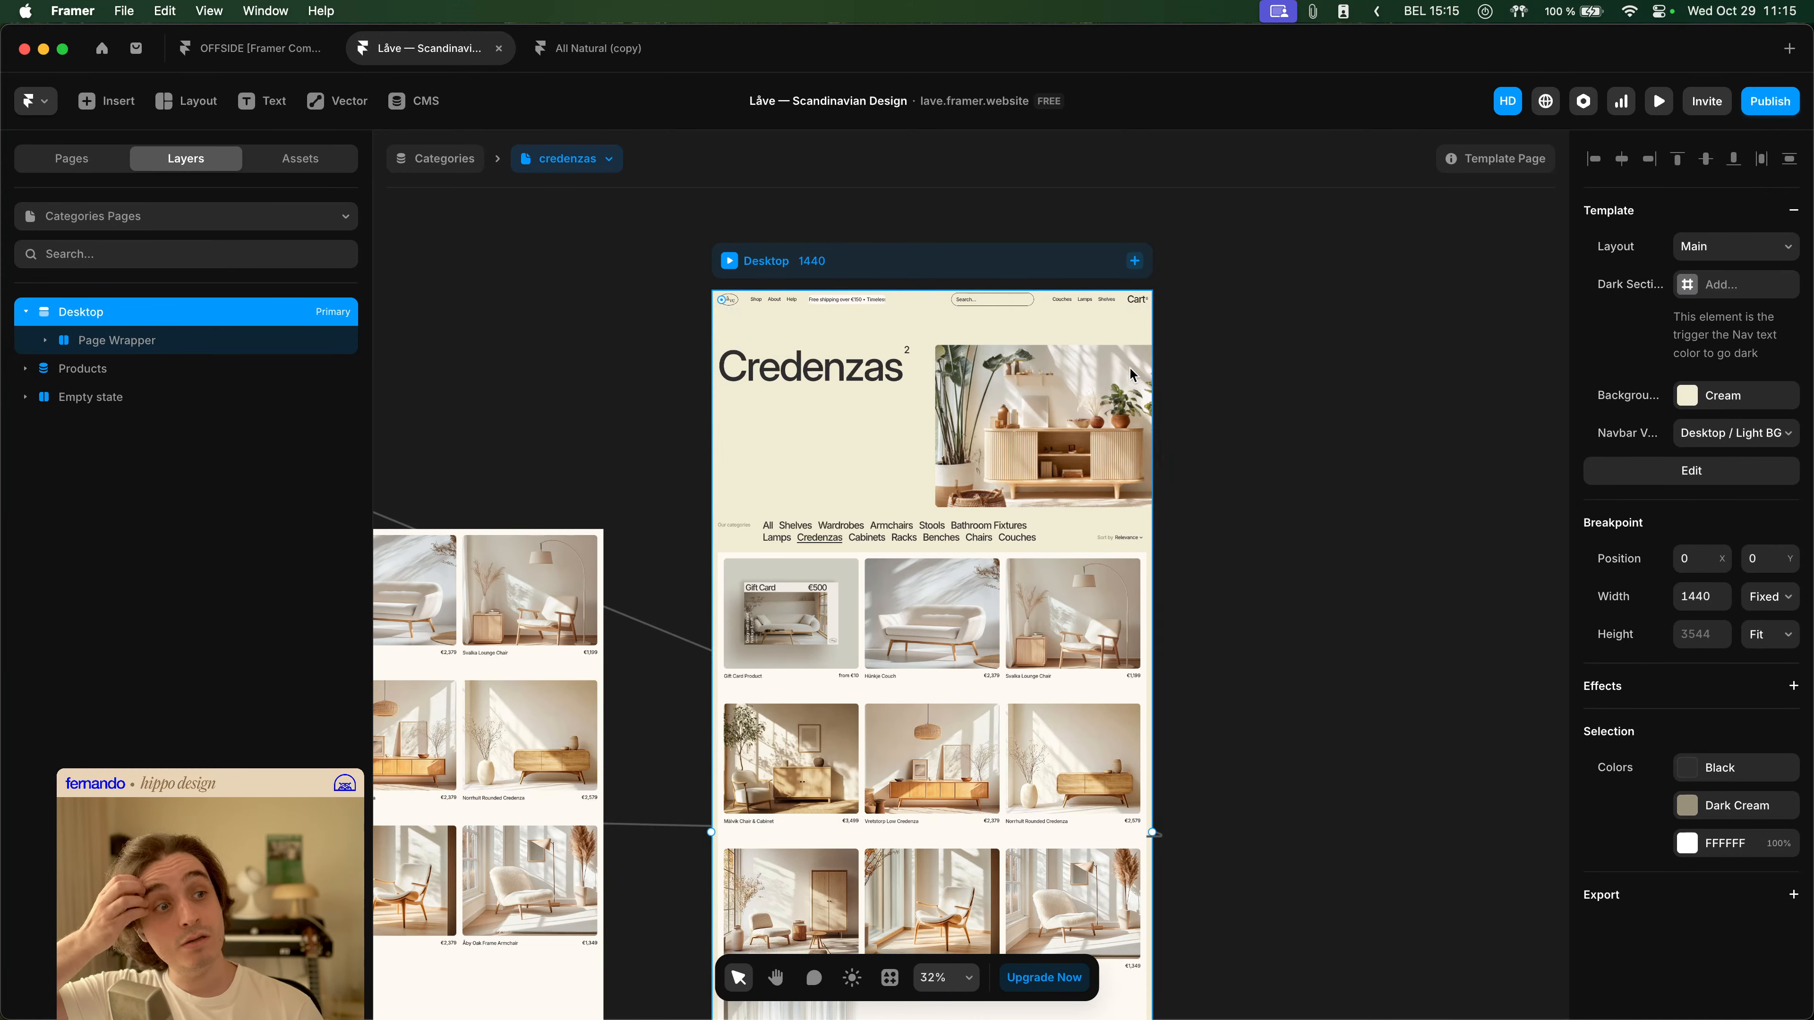
pyautogui.hscroll(-5, 1188, 432)
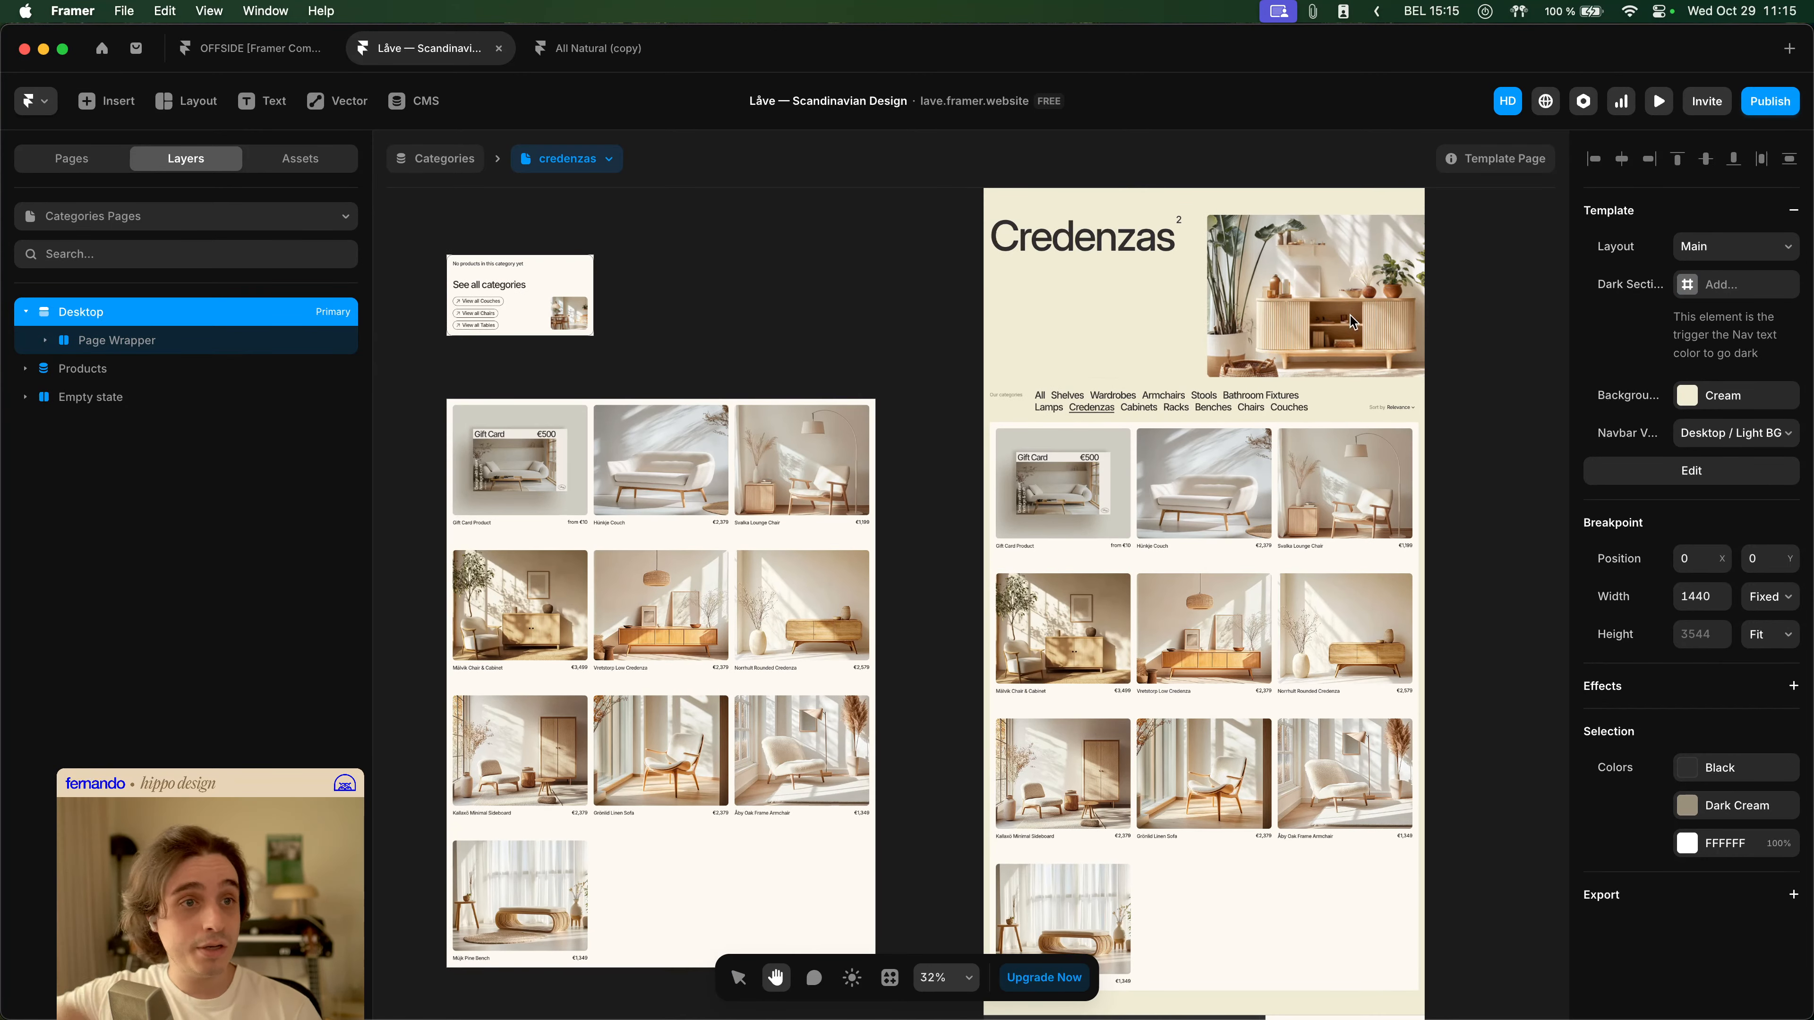
pyautogui.hscroll(-2, 814, 386)
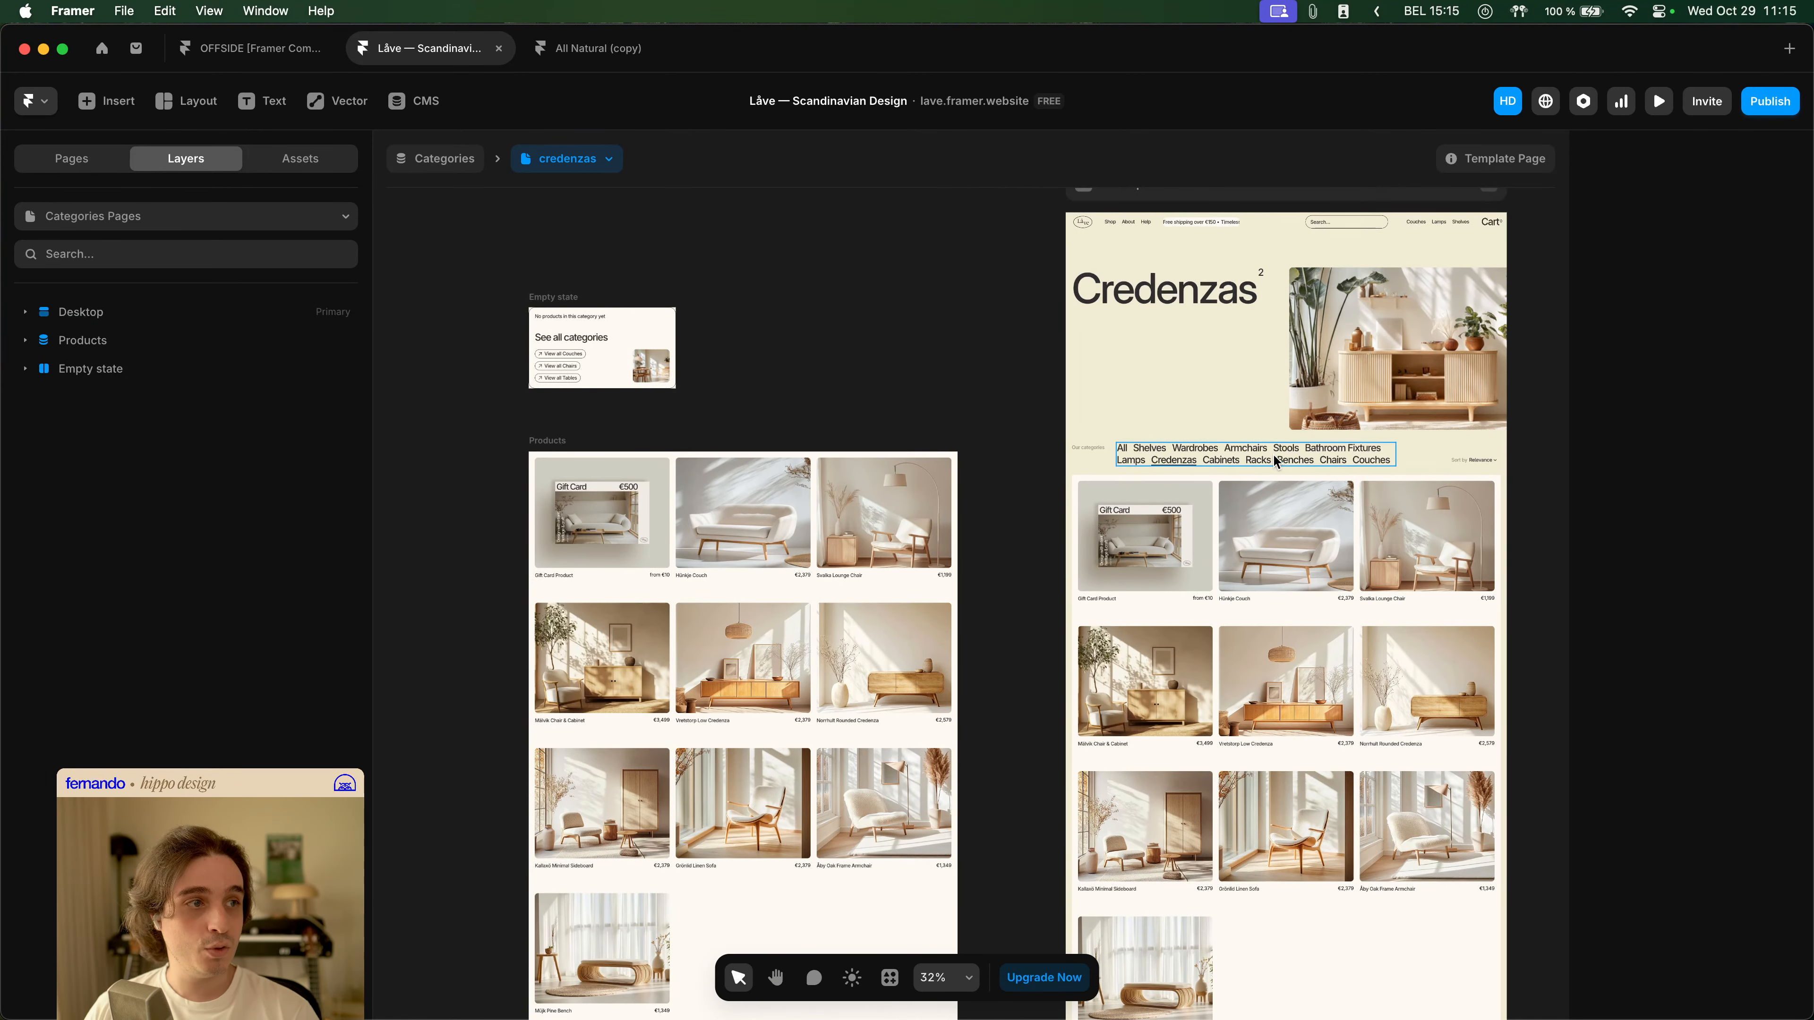
pyautogui.click(1166, 461)
pyautogui.click(814, 386)
pyautogui.scroll(10, 564, 355)
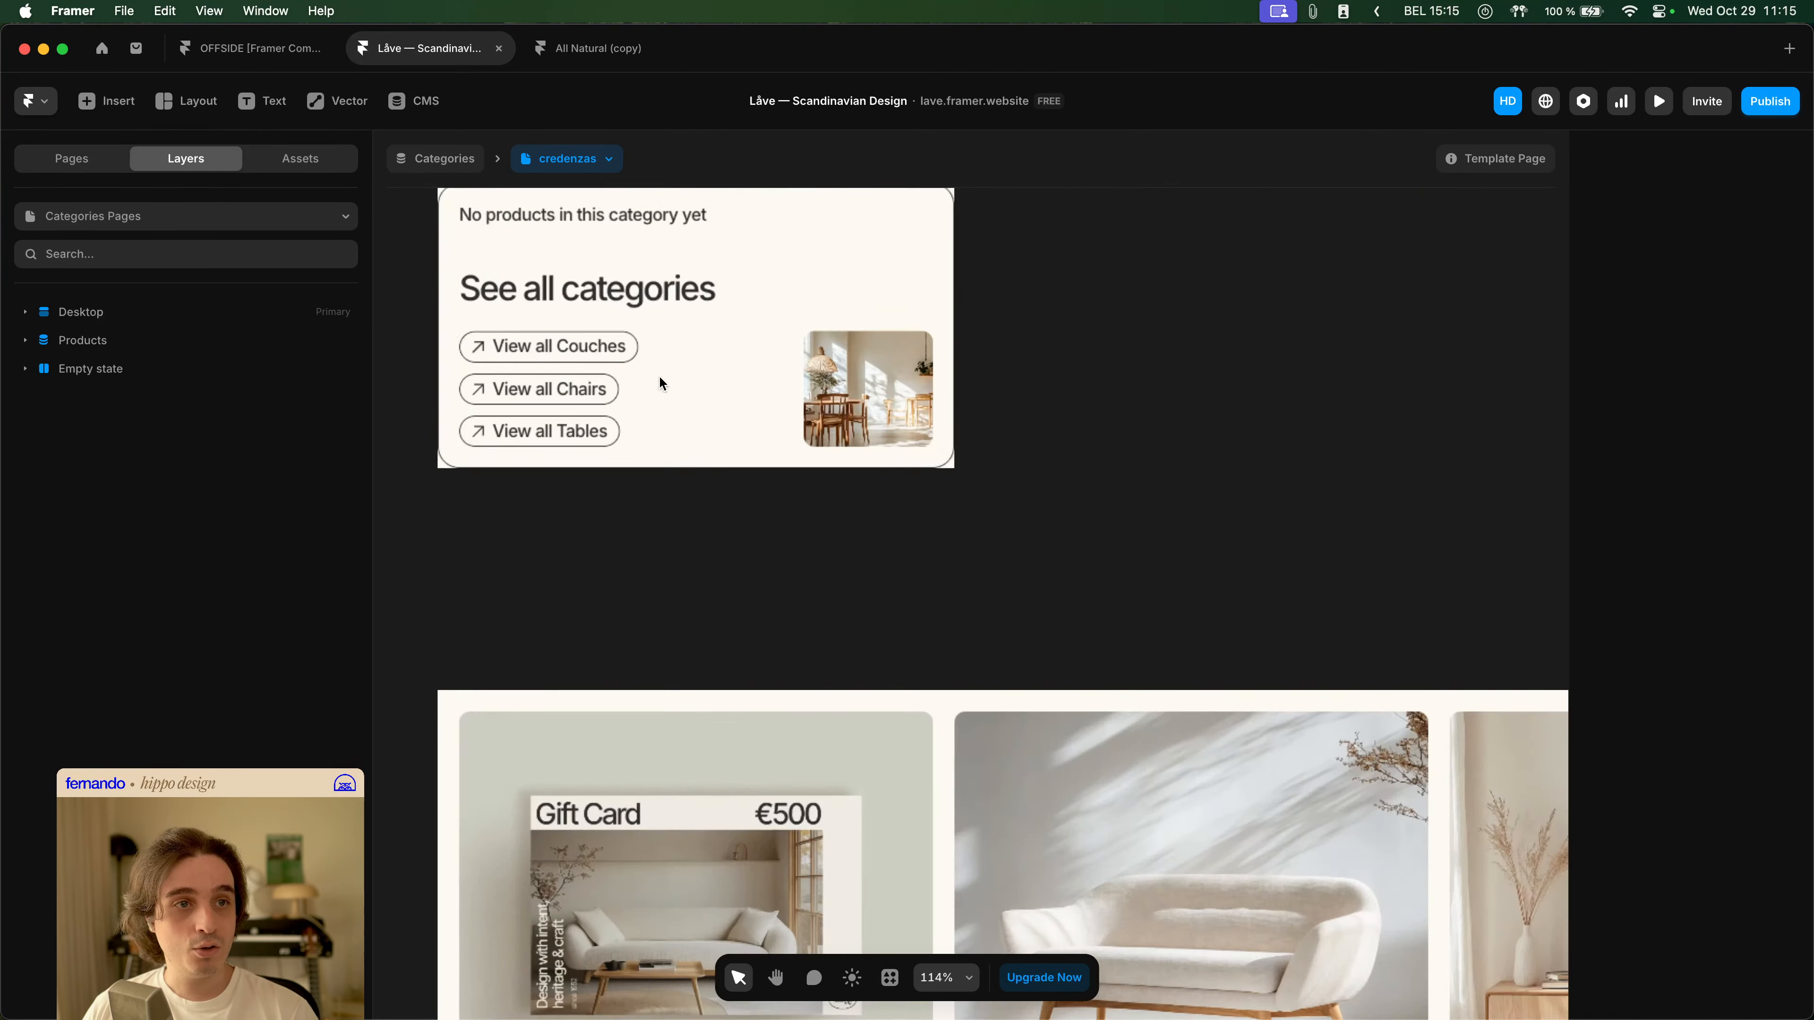
pyautogui.keyDown('super'); pyautogui.click(664, 383); pyautogui.keyUp('super')
pyautogui.press('super+v')
# Move the View all Couches button into the Category item of the copied Categories list, ahead of its text Stack.
pyautogui.click(573, 350)
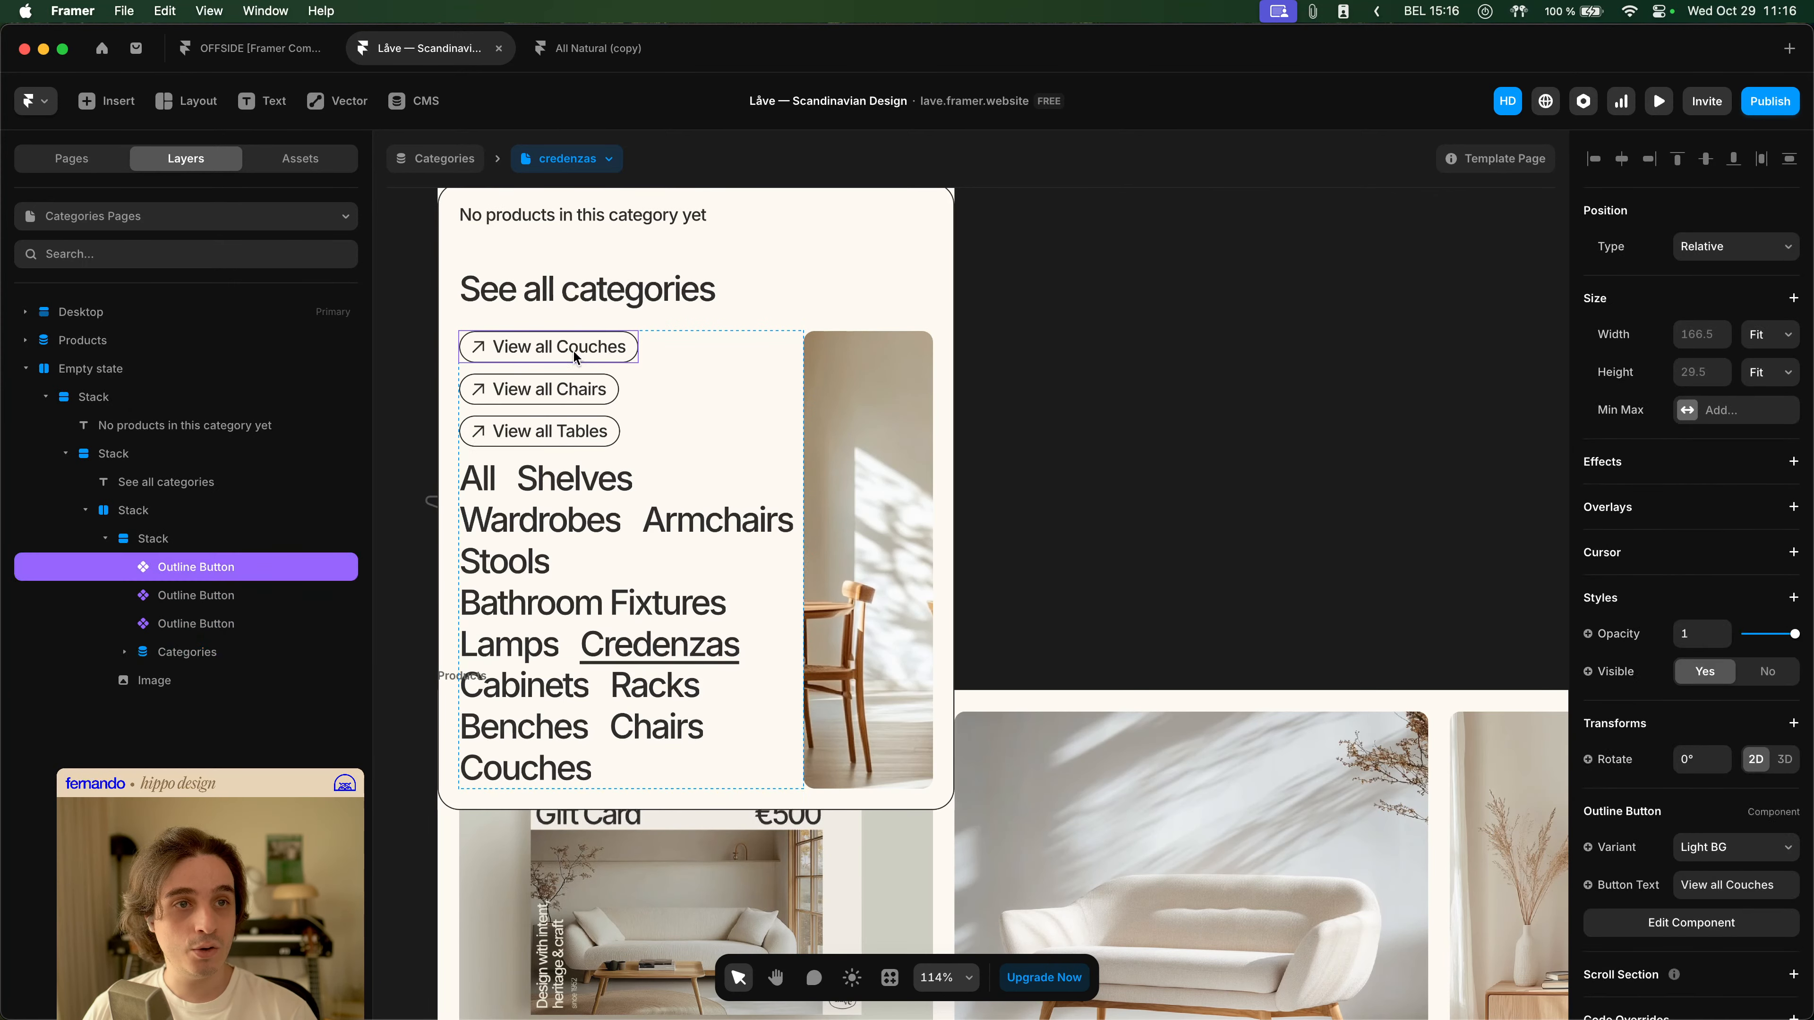
pyautogui.press('Delete')
pyautogui.press('super+z')
pyautogui.press('super+z')
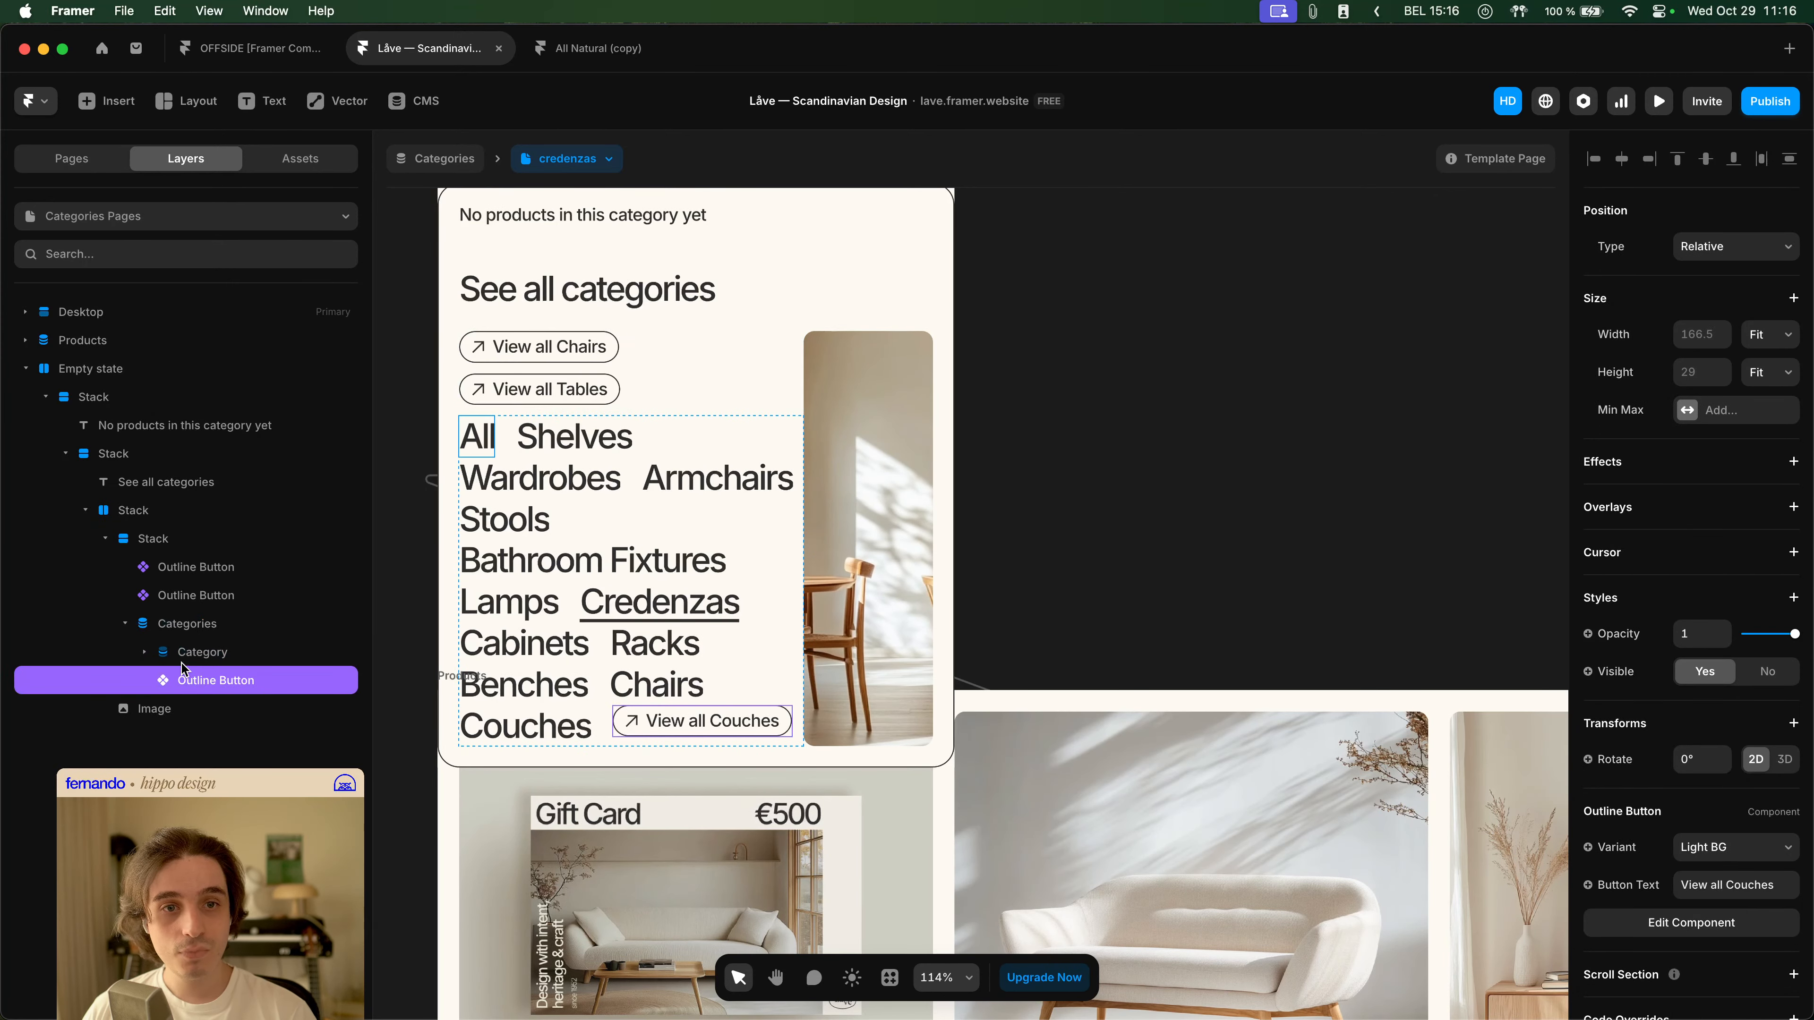
pyautogui.click(144, 652)
pyautogui.moveTo(222, 715); pyautogui.dragTo(223, 676)
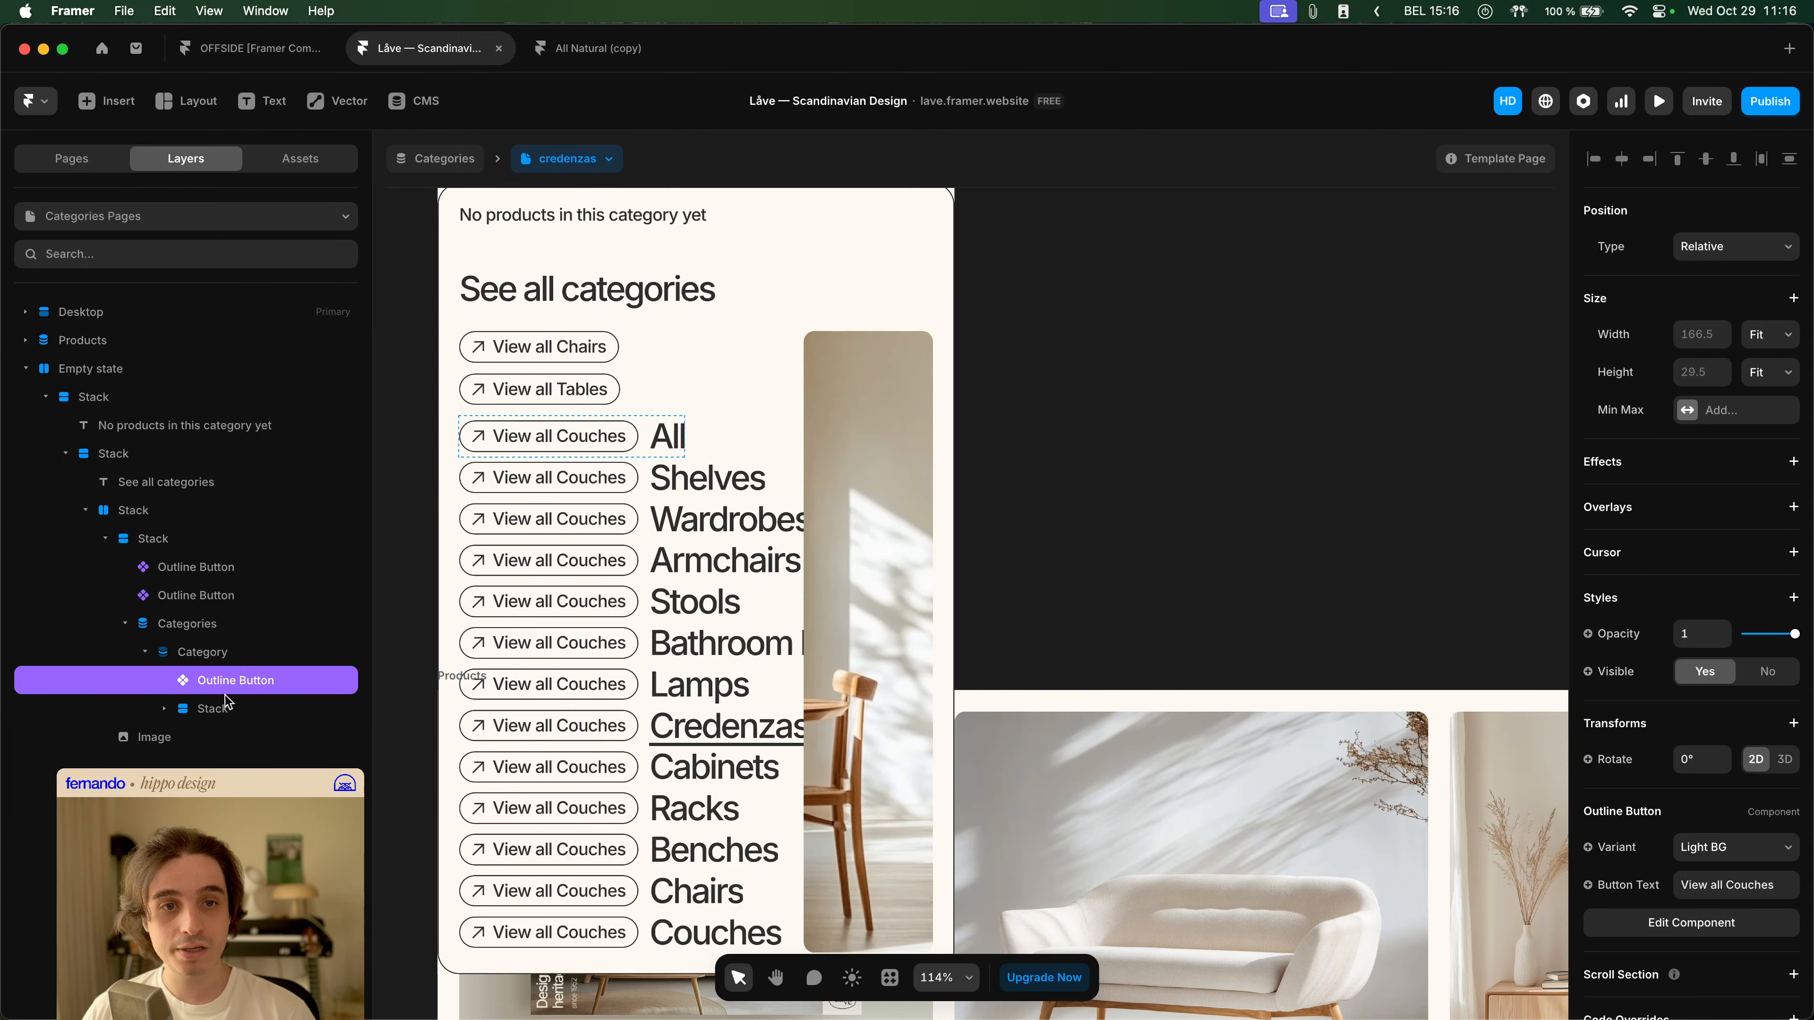
# Delete the text Stack from the Category item so that only the Outline Button repeats in the list.
pyautogui.click(225, 704)
pyautogui.press('Delete')
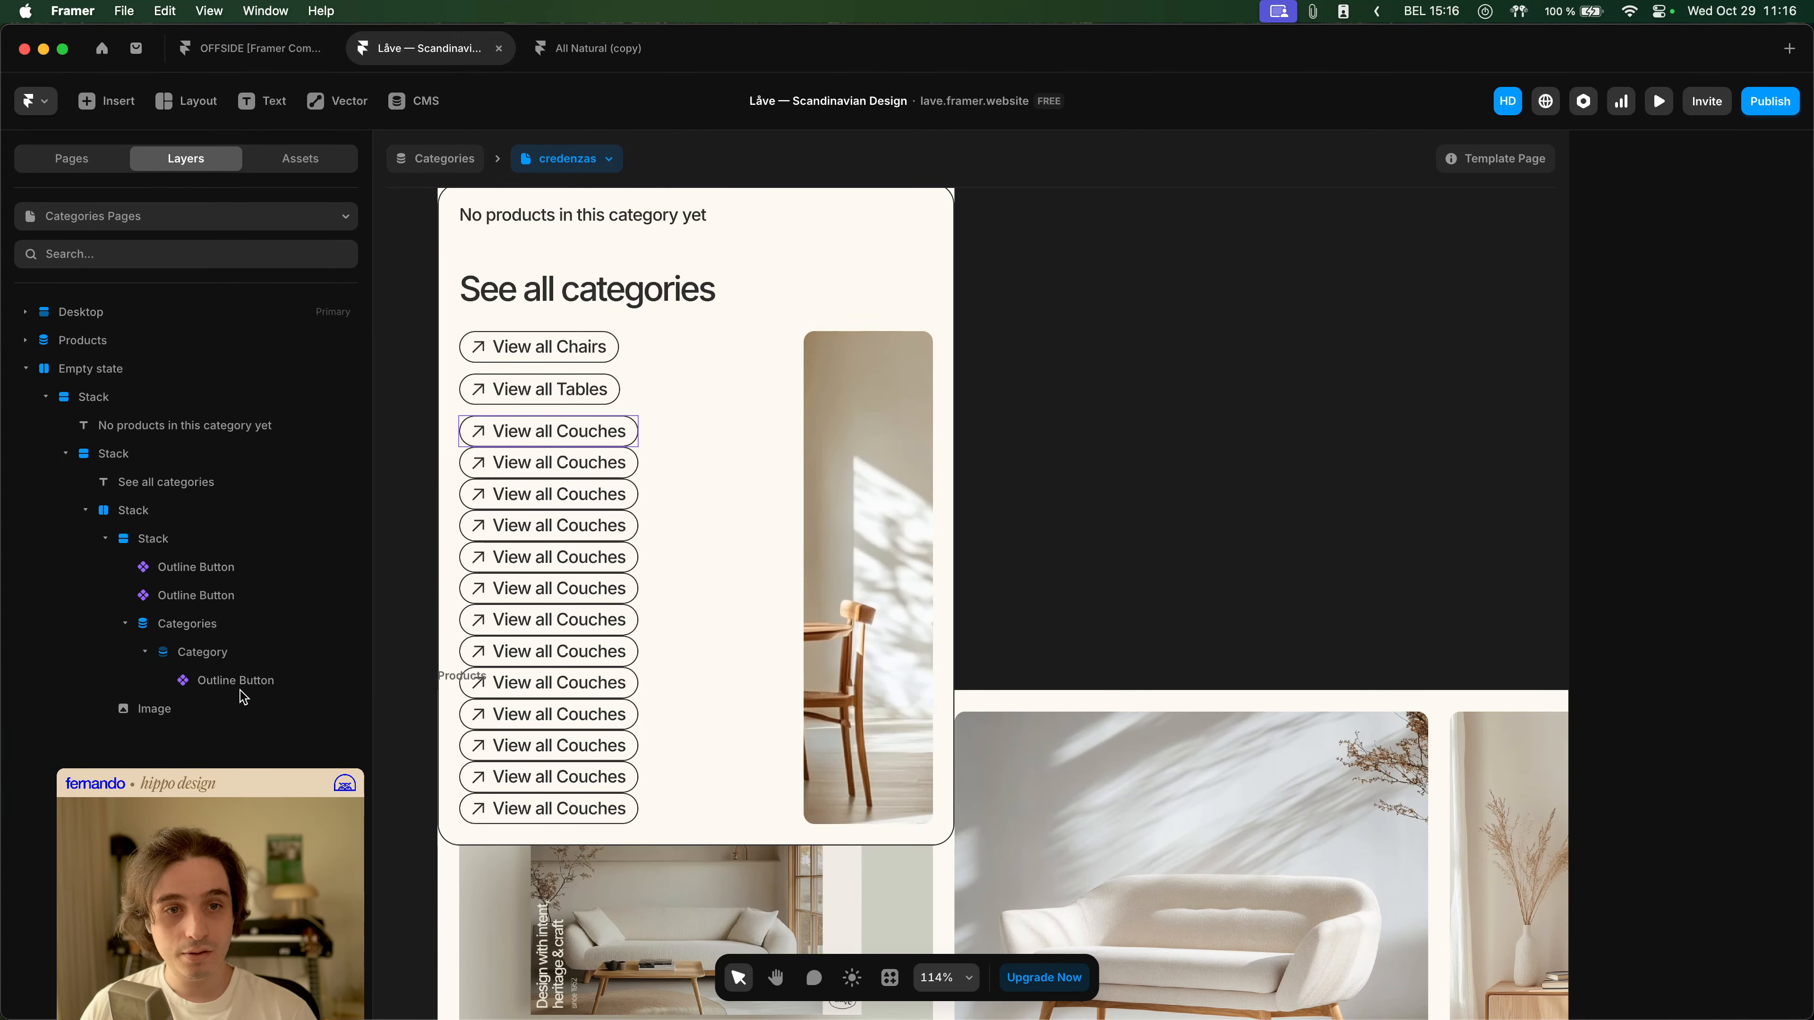
pyautogui.press('super+z')
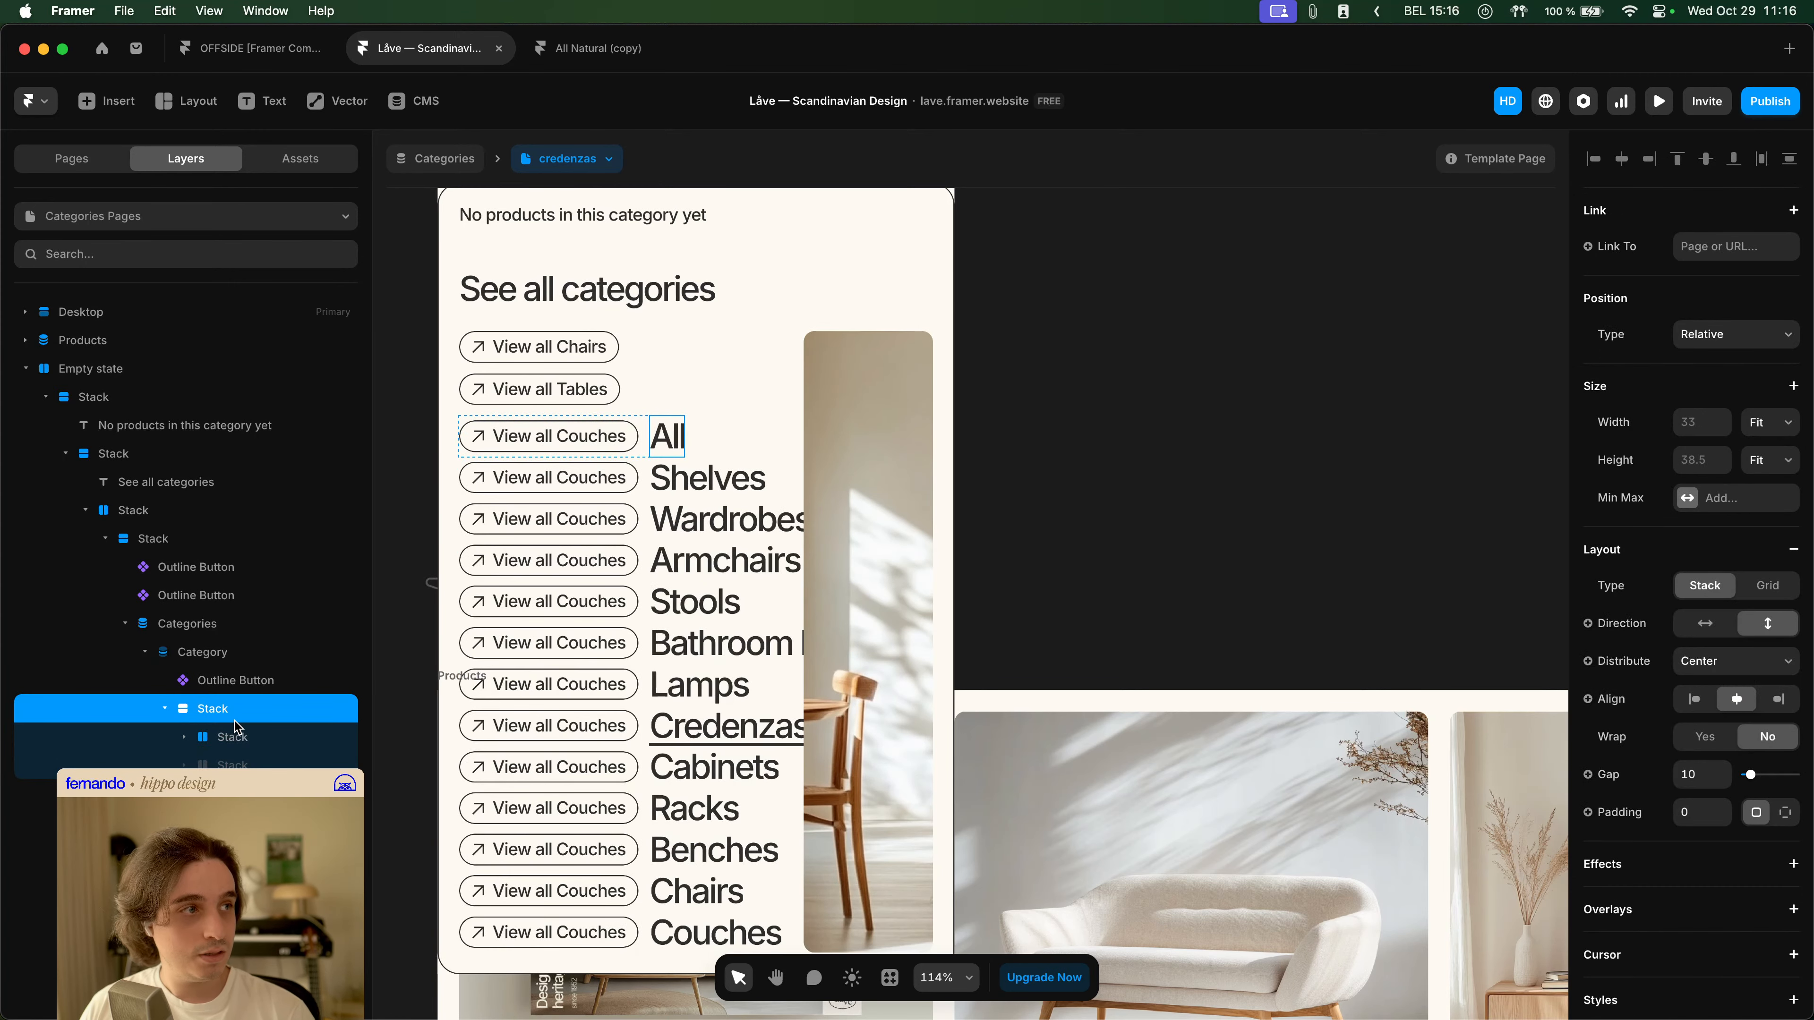
pyautogui.click(240, 738)
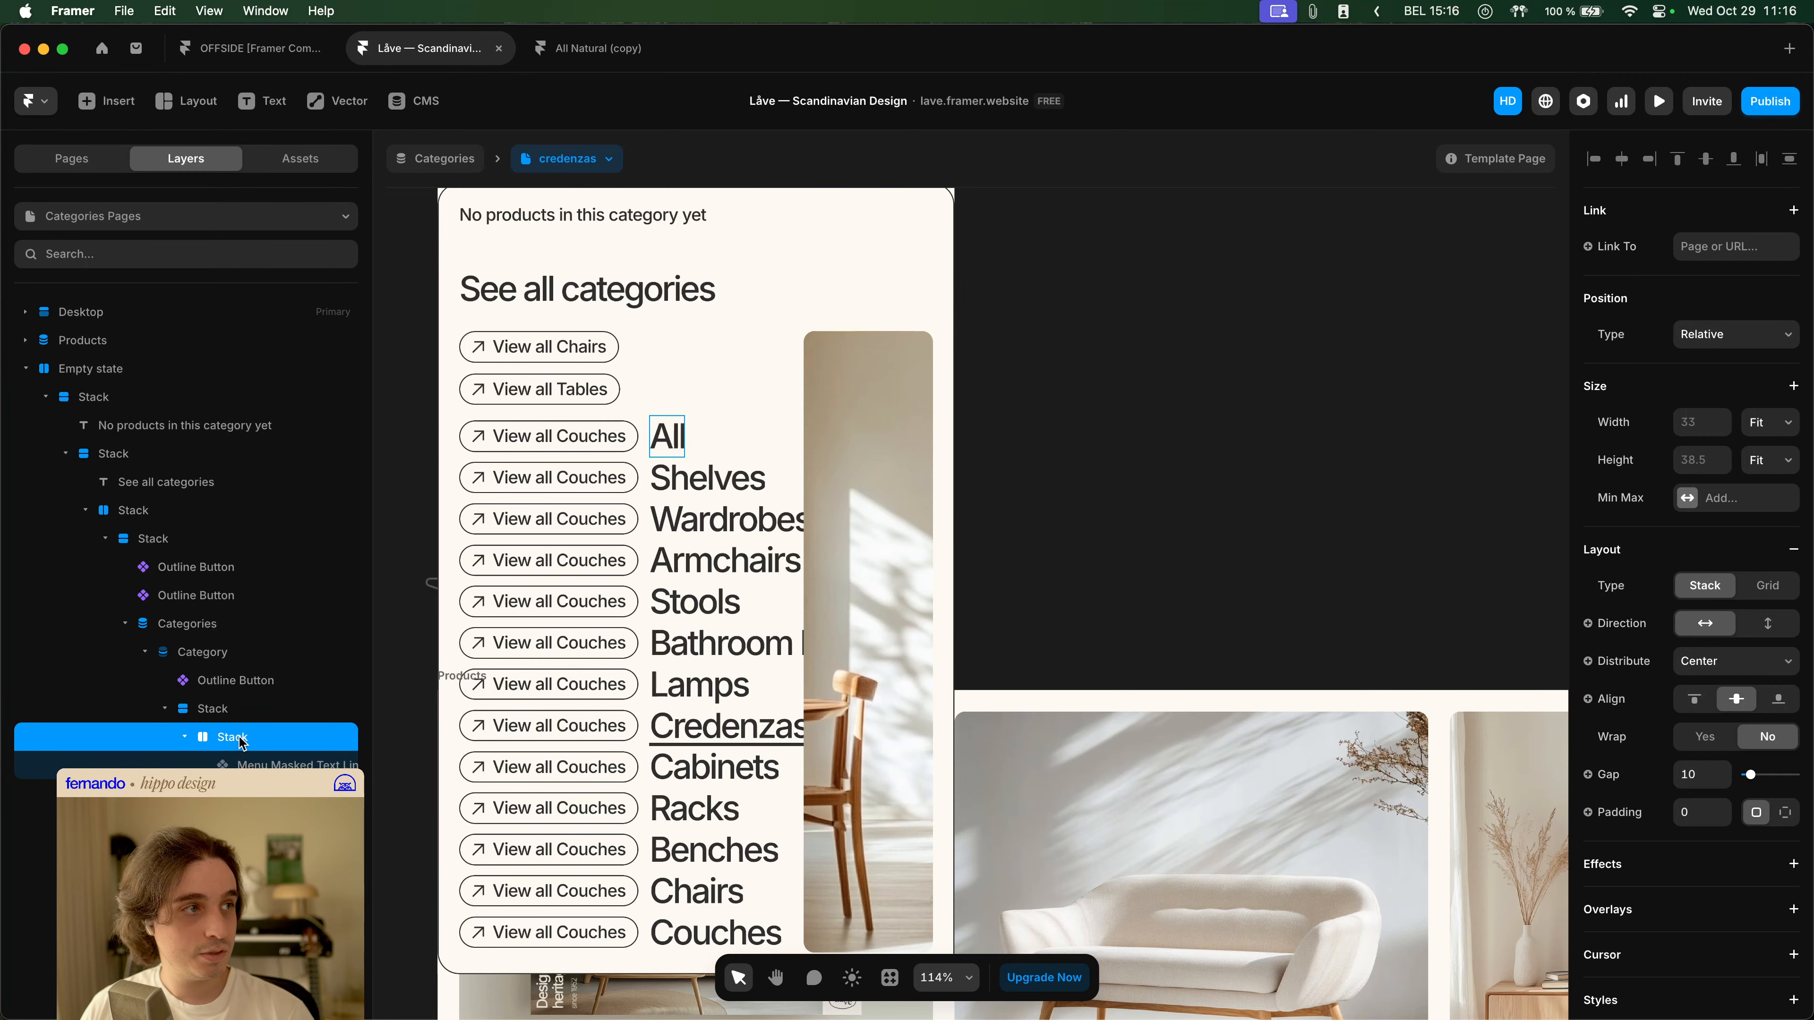
pyautogui.press('Delete')
# Bind the repeated Outline Button's text to the category's Title variable.
pyautogui.click(241, 681)
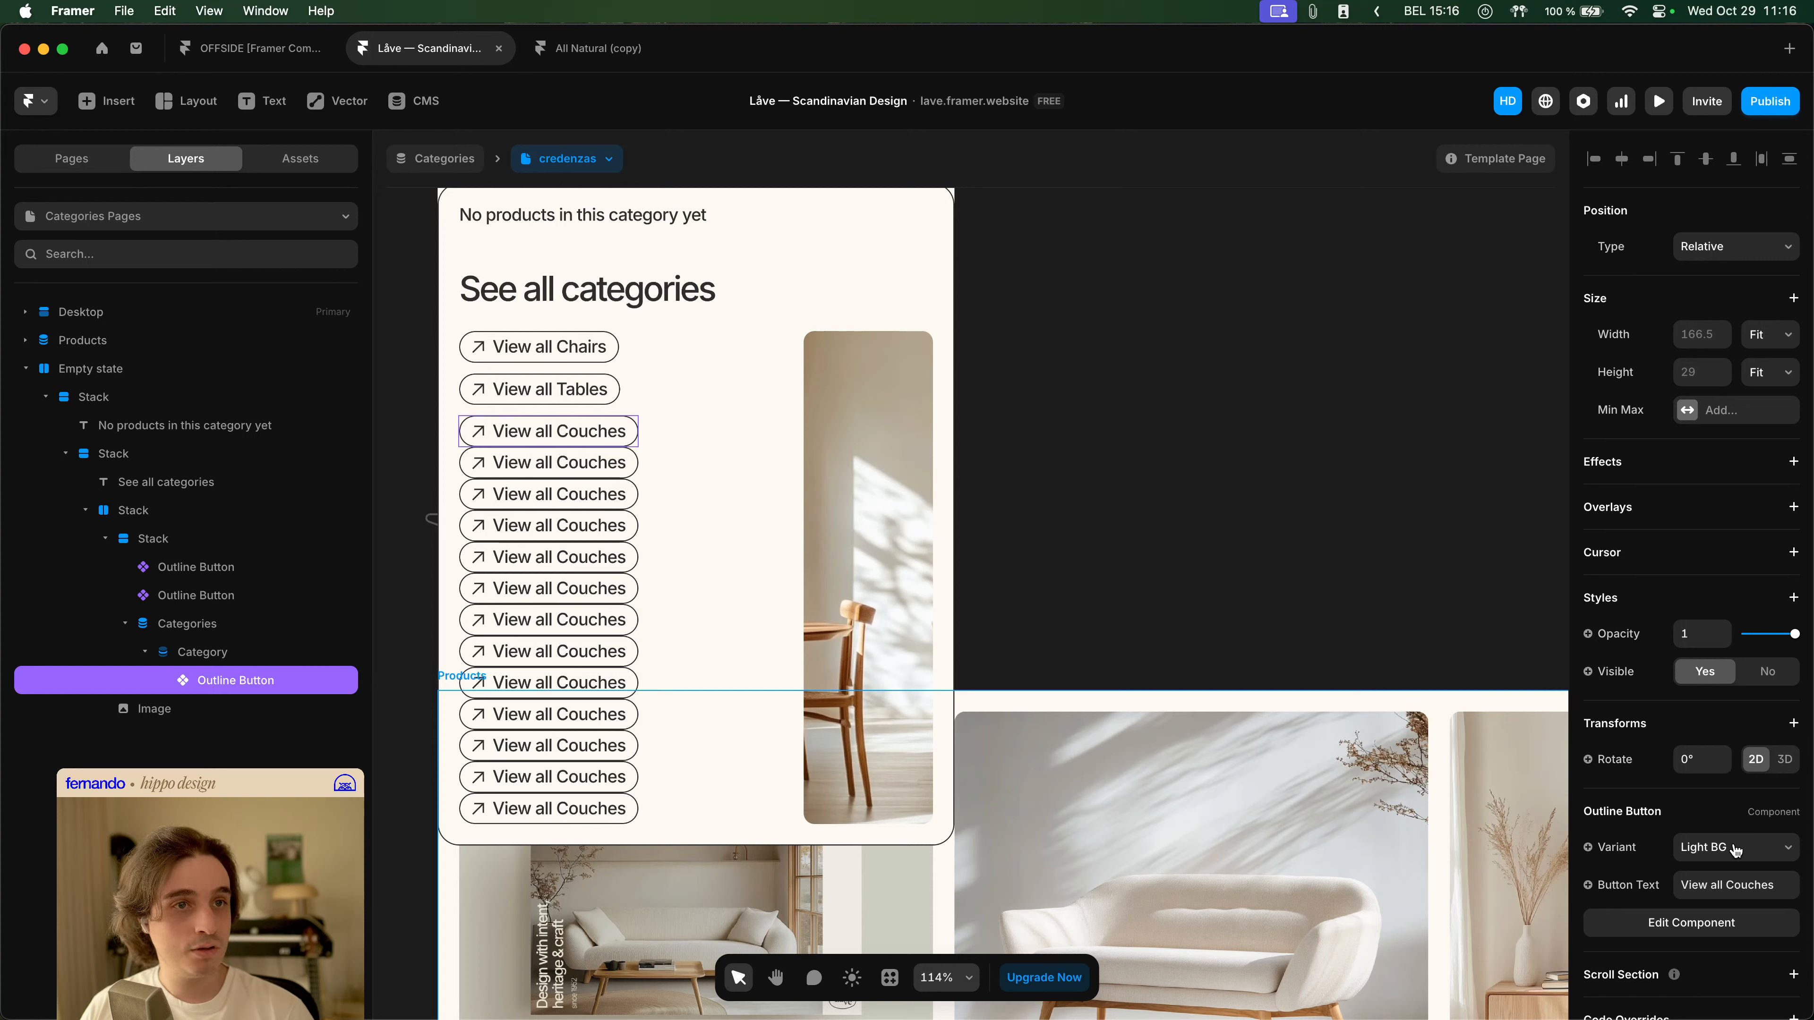
pyautogui.click(1630, 892)
pyautogui.moveTo(1650, 847)
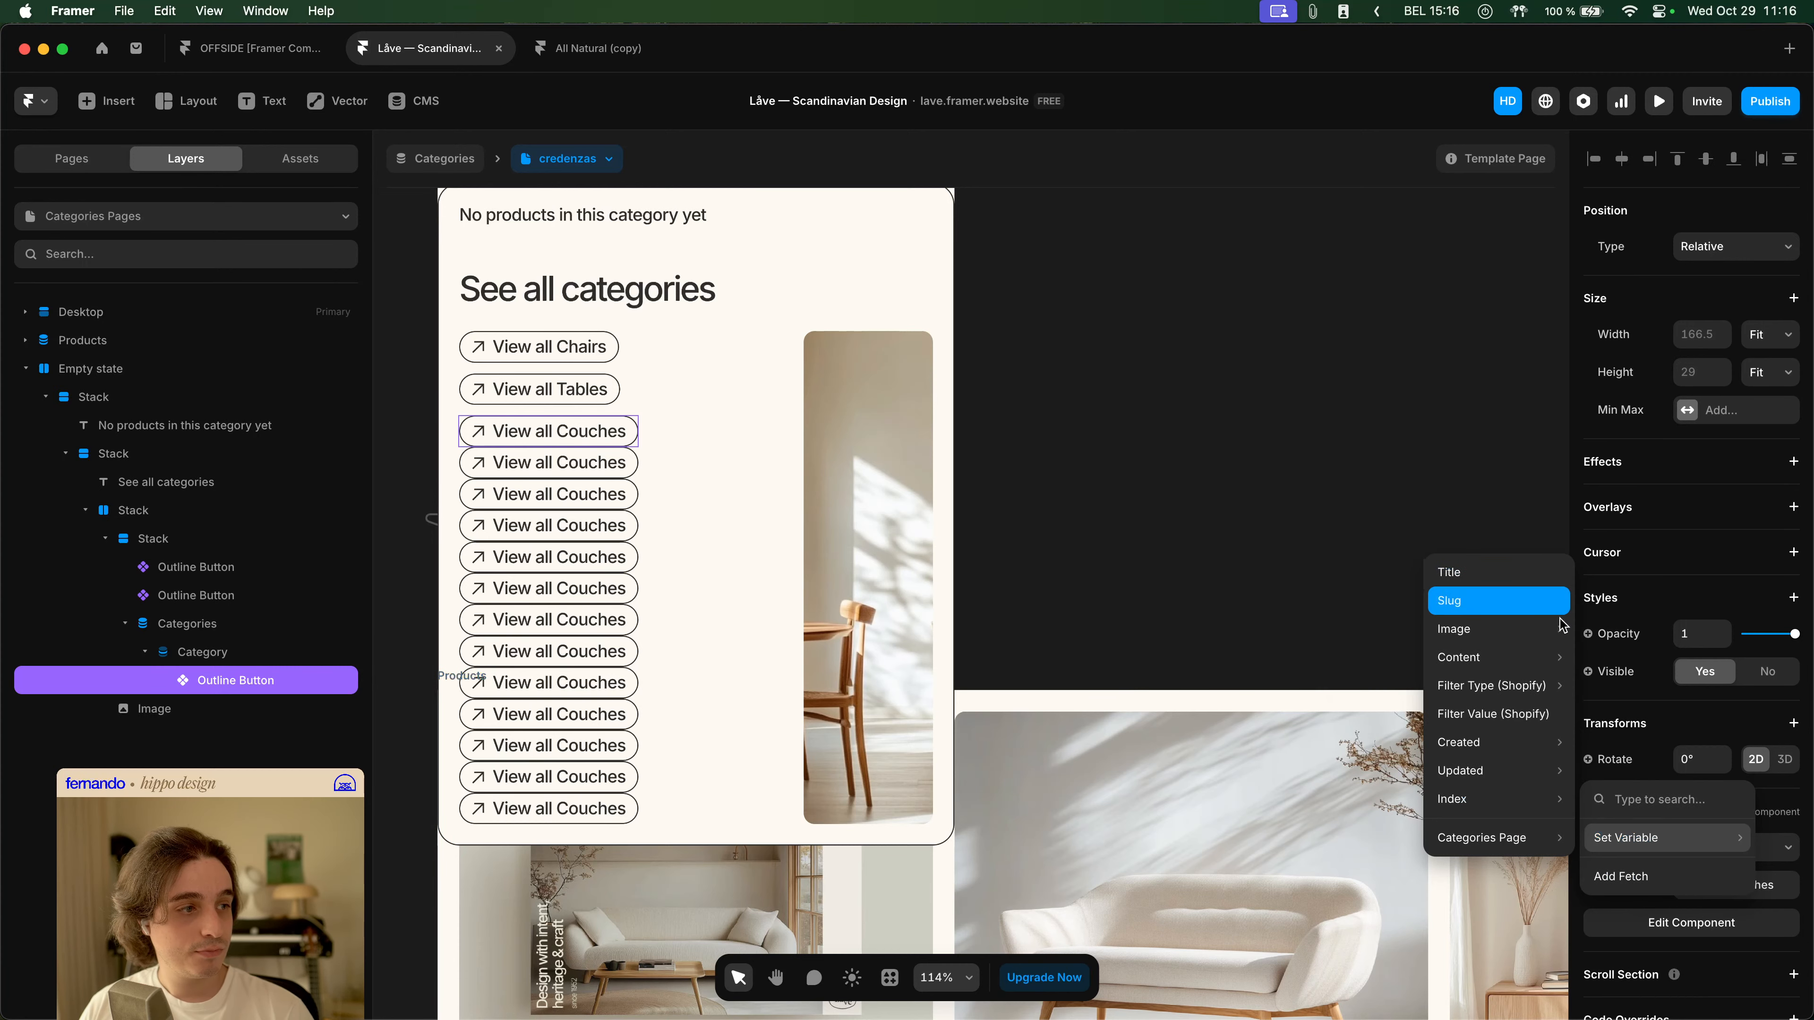
pyautogui.click(1808, 860)
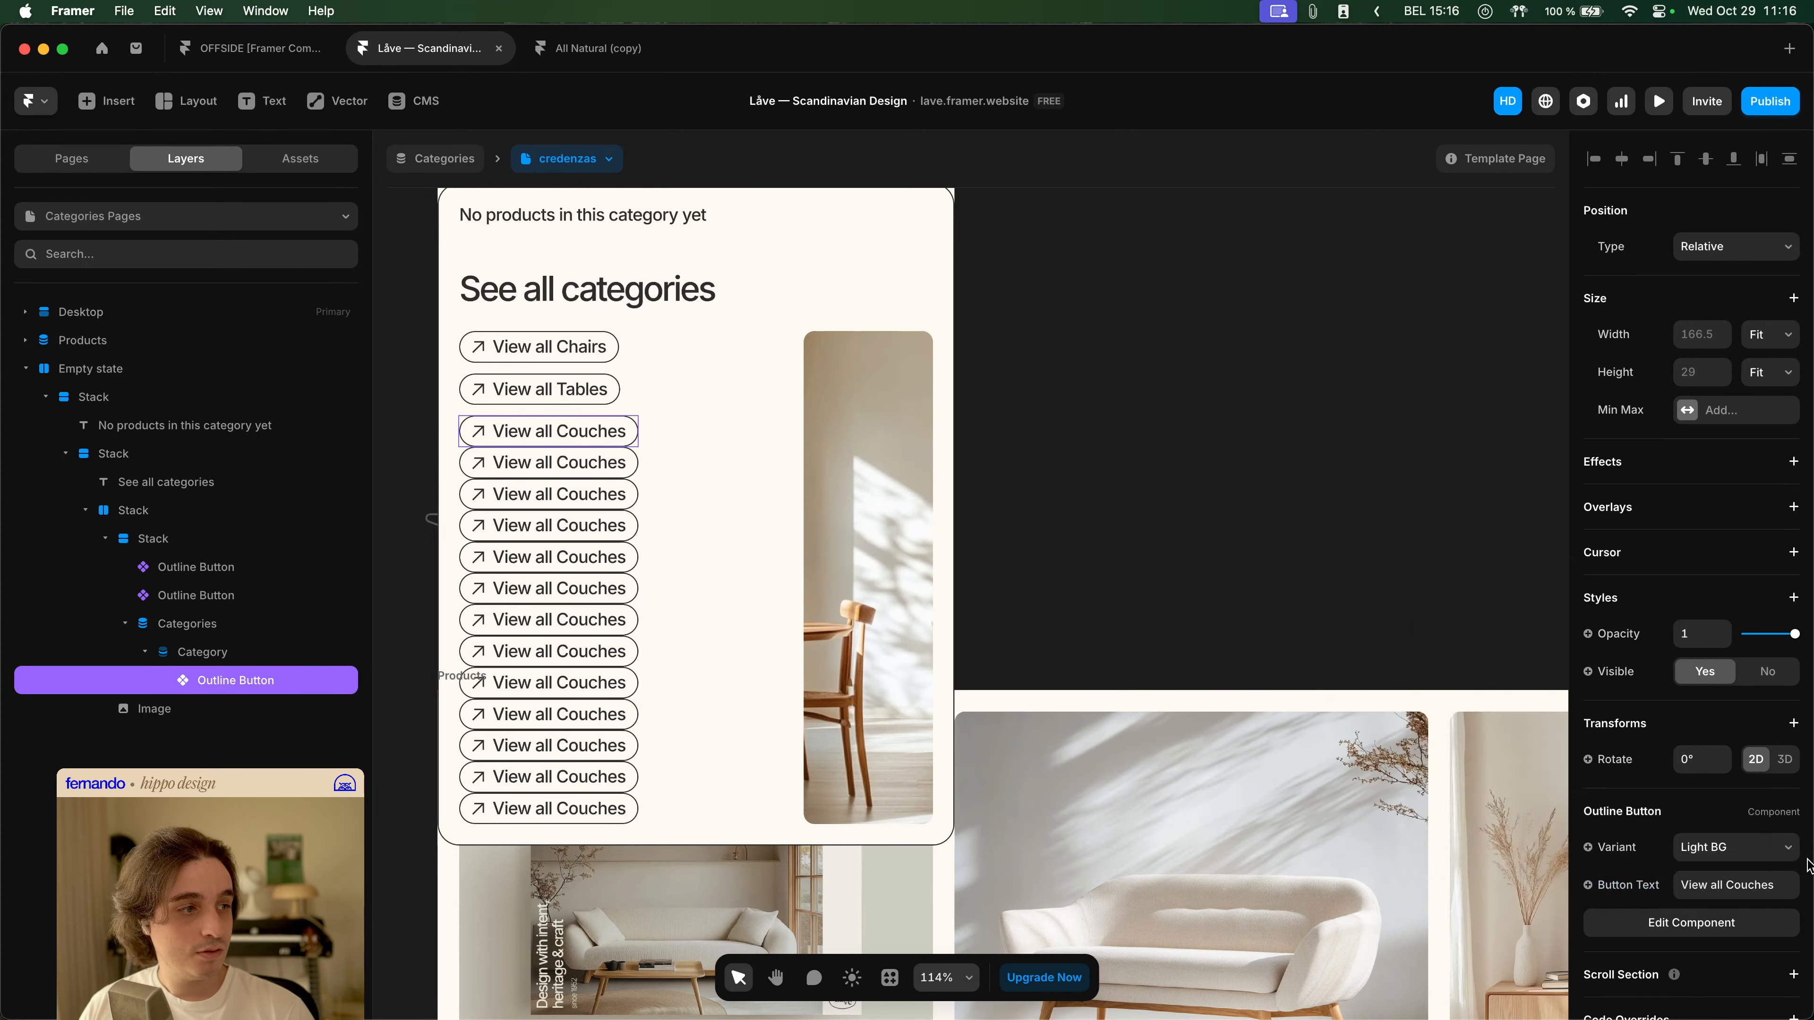
pyautogui.click(1635, 887)
pyautogui.moveTo(1643, 843)
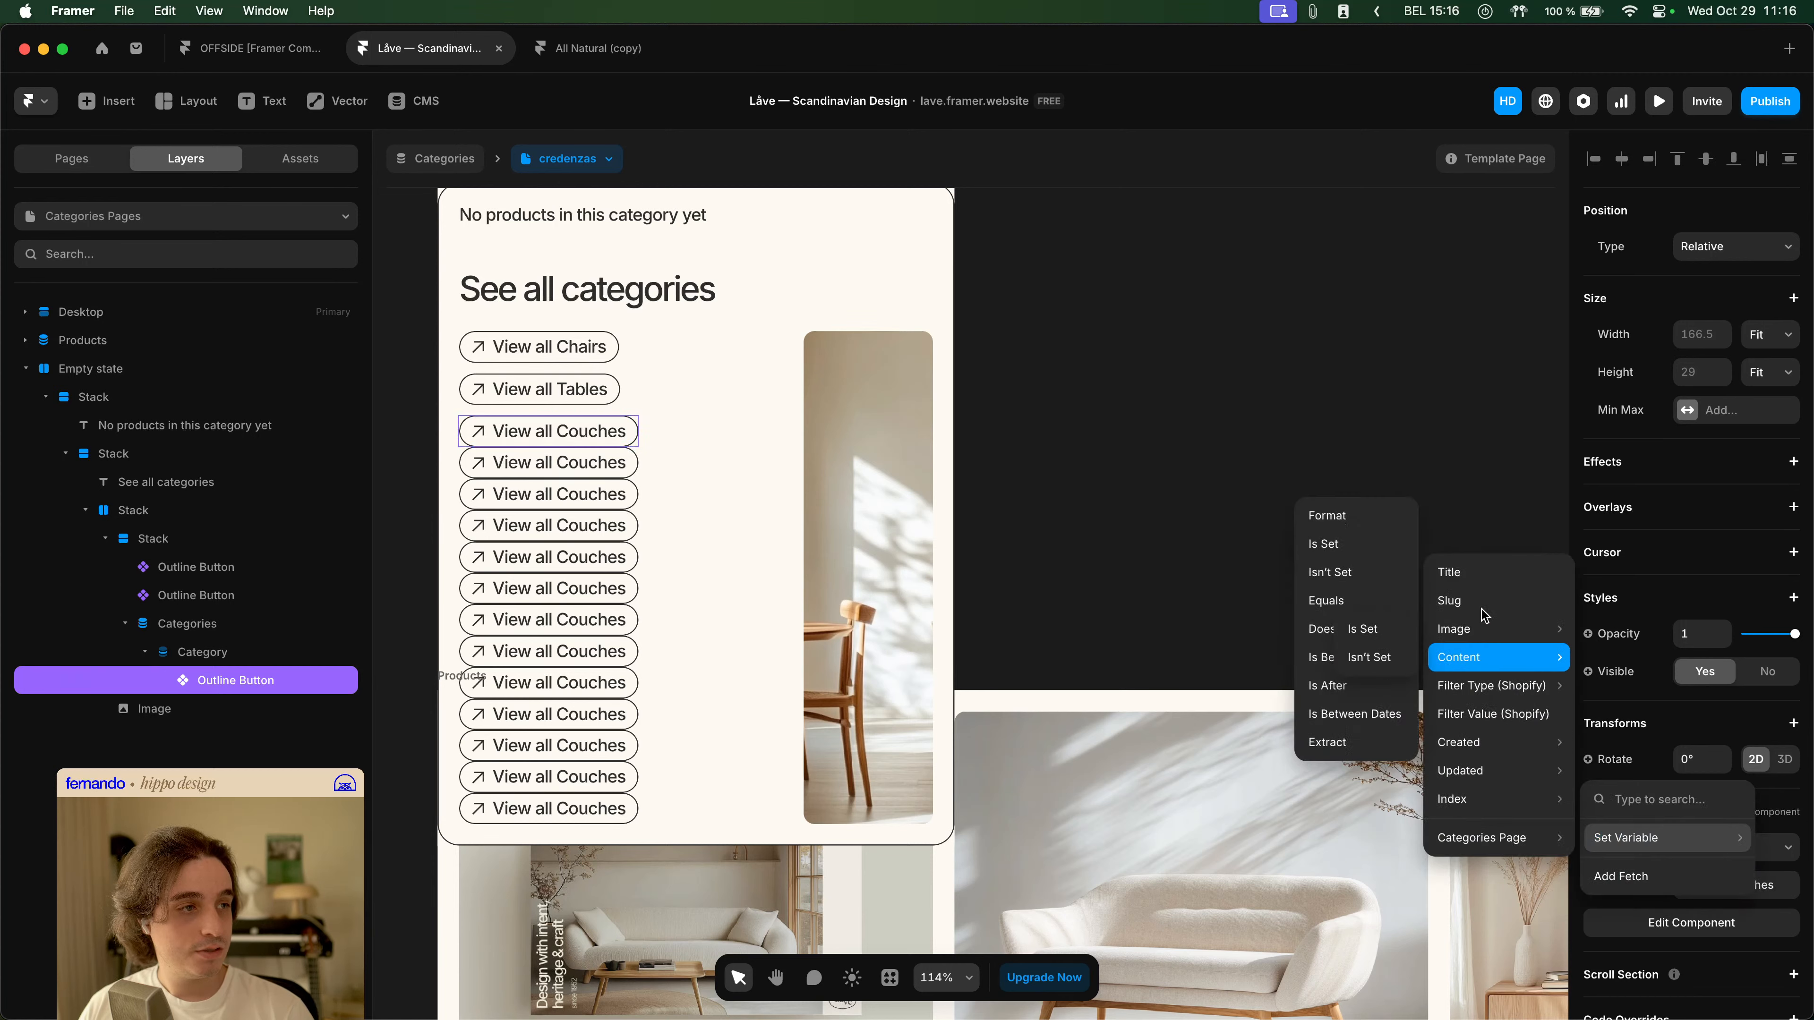
pyautogui.click(1493, 577)
# Add a Prefix transform to the button text with the value "View all" followed by a space.
pyautogui.click(1645, 894)
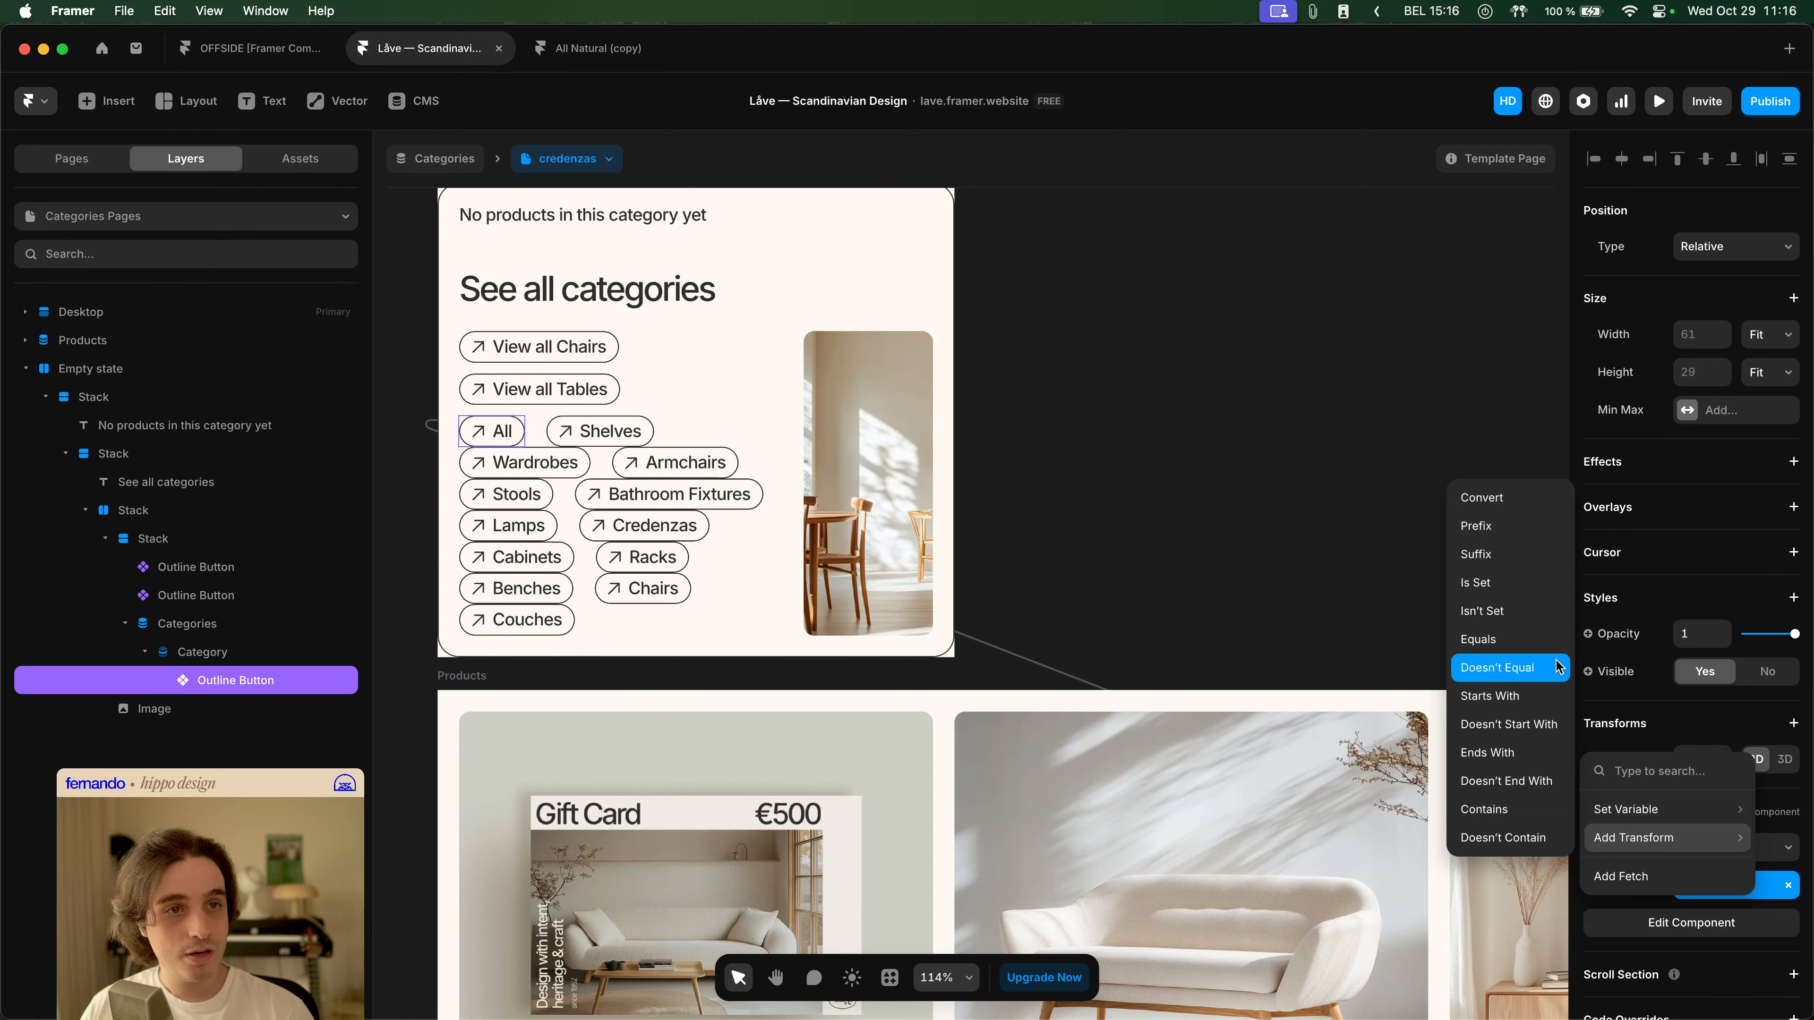
pyautogui.click(1555, 561)
pyautogui.click(1465, 921)
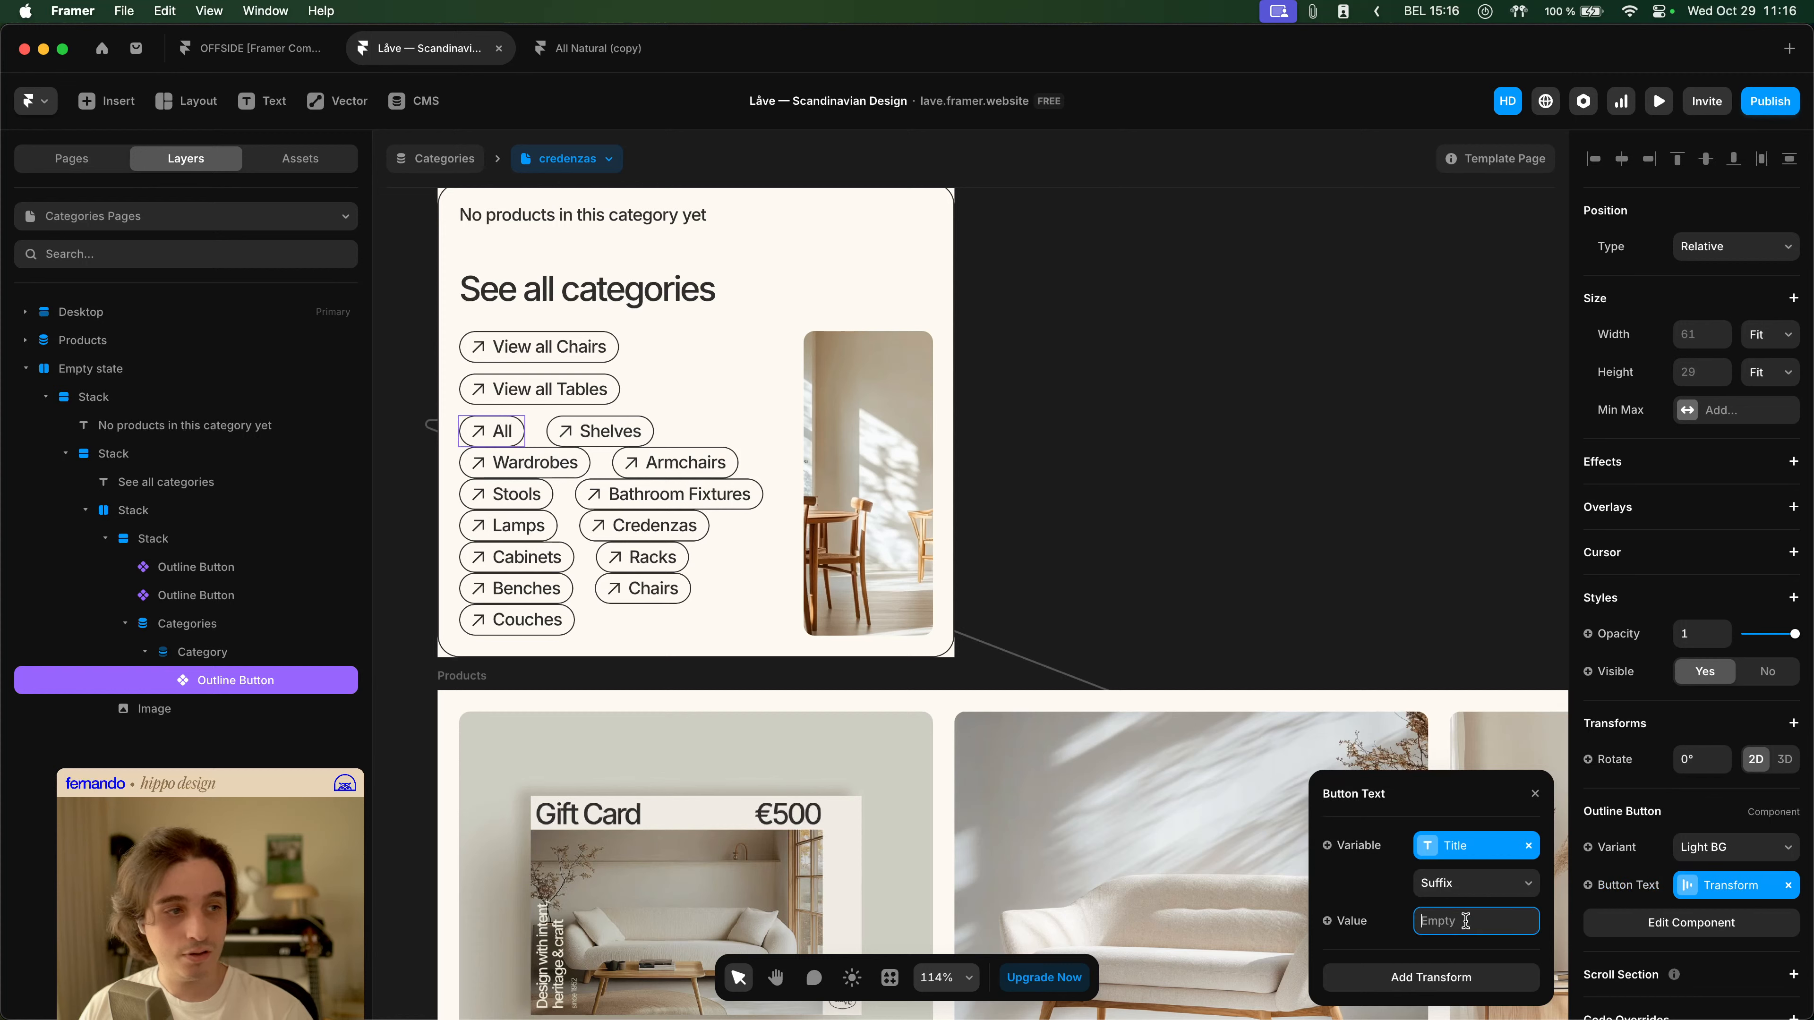
pyautogui.write('View ')
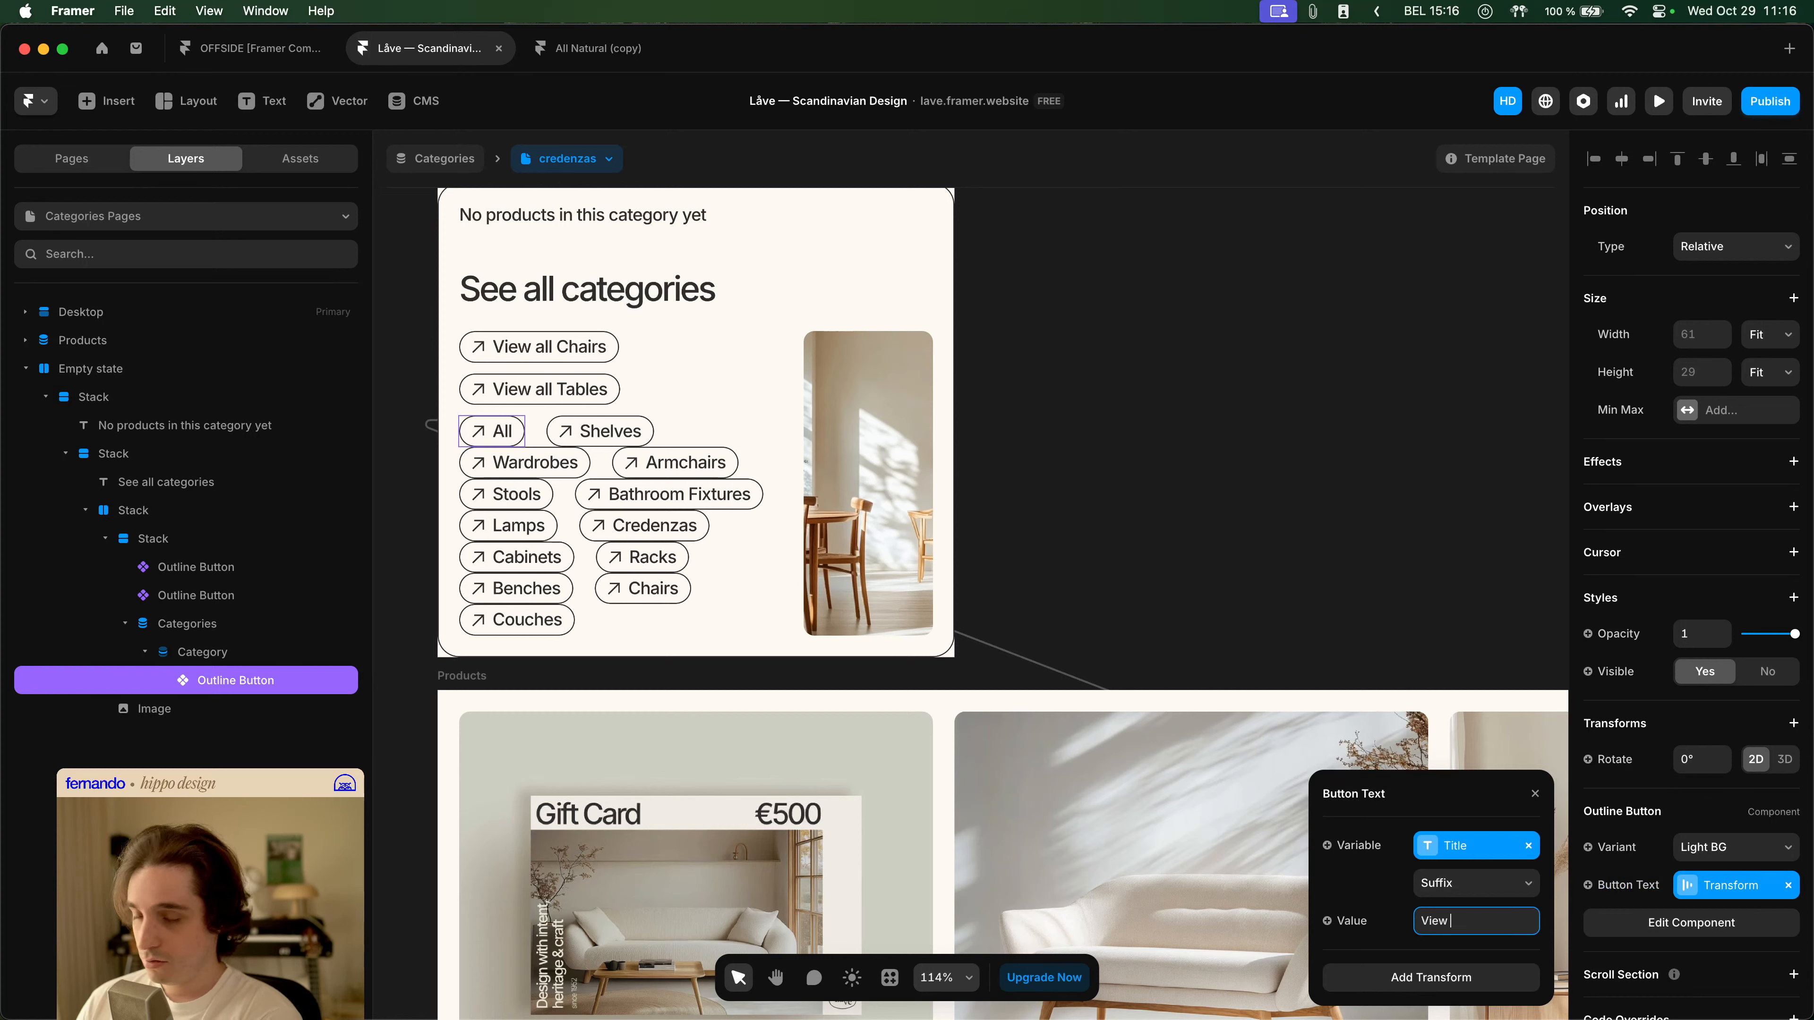
pyautogui.write('all')
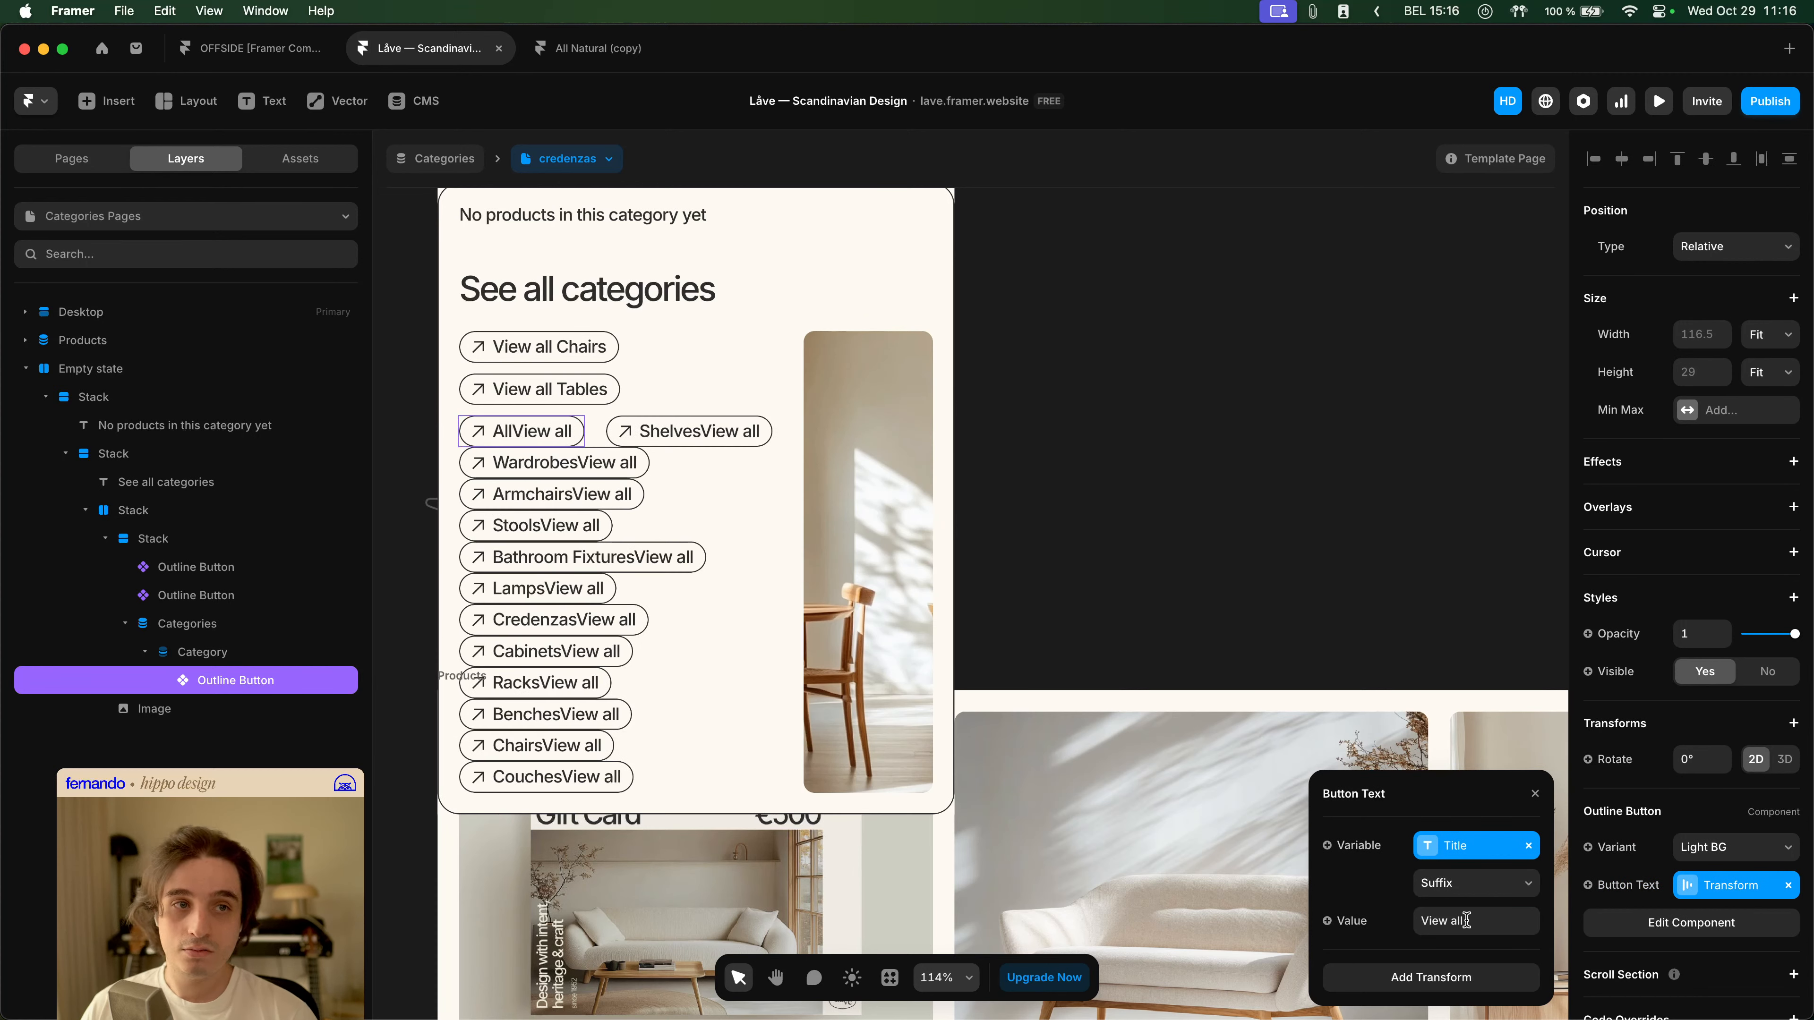
pyautogui.click(1490, 886)
pyautogui.click(1490, 864)
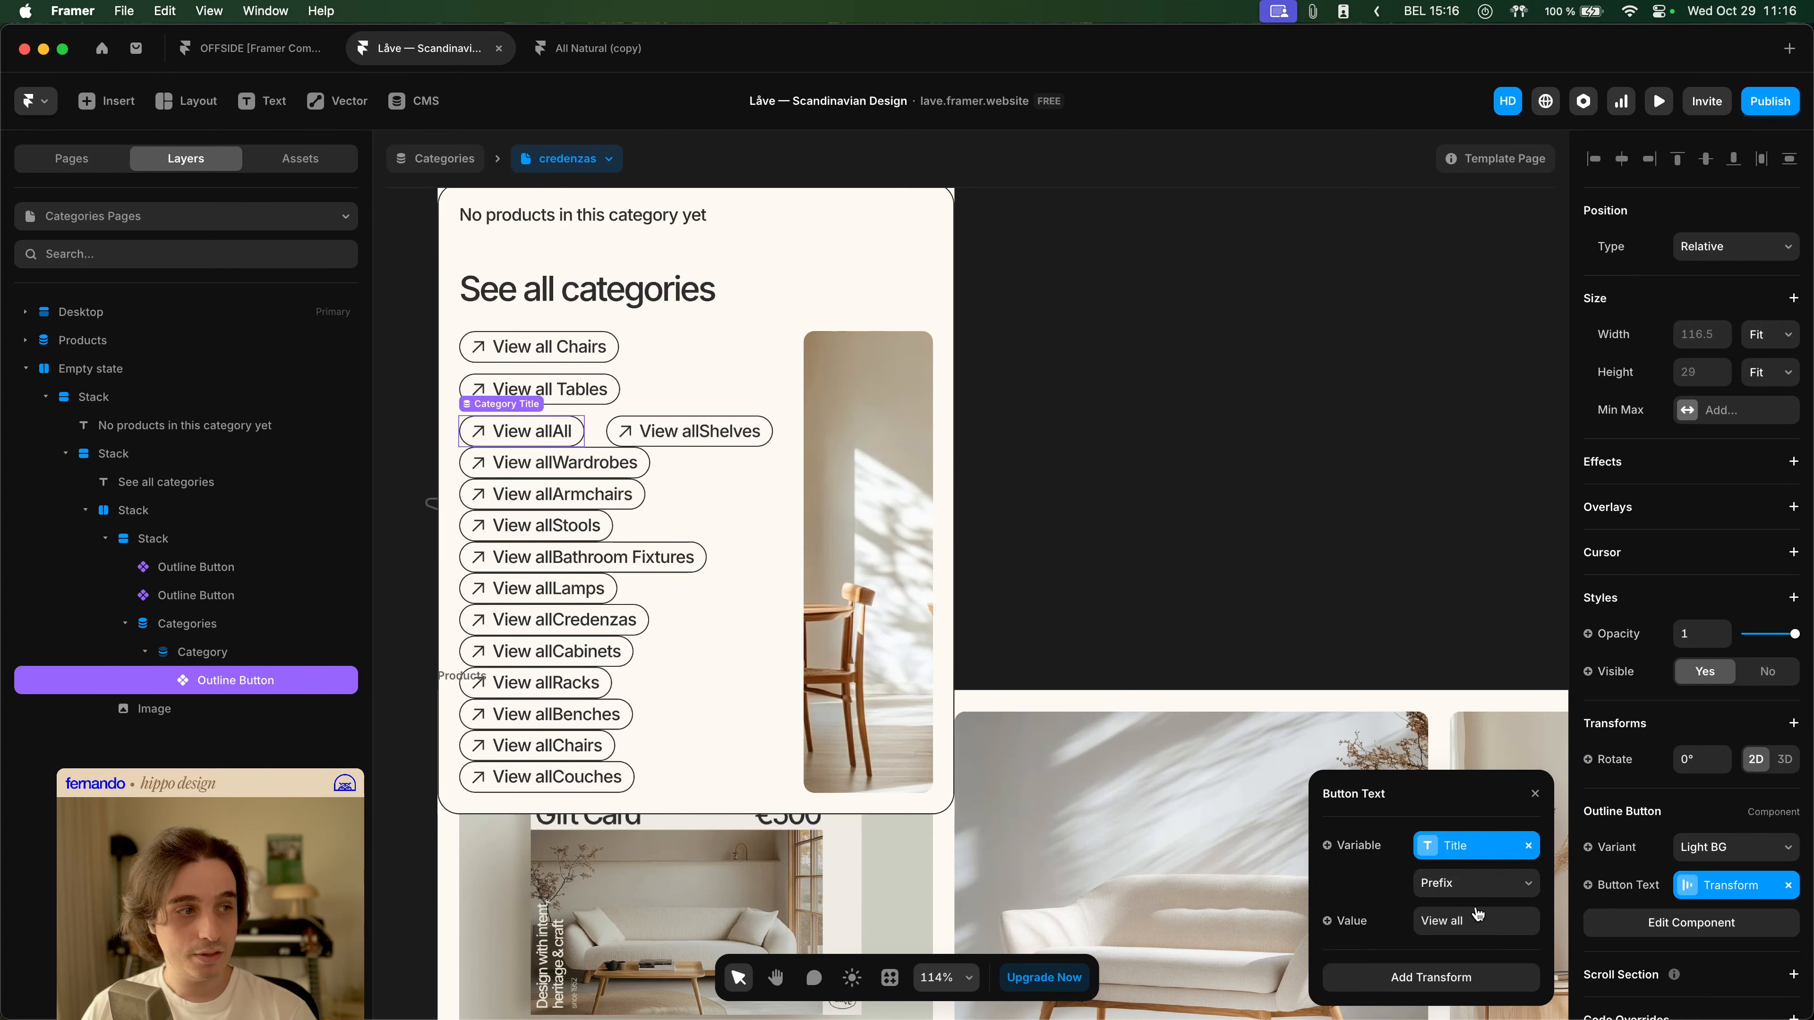
pyautogui.click(1475, 927)
pyautogui.click(1475, 927)
pyautogui.press('Return')
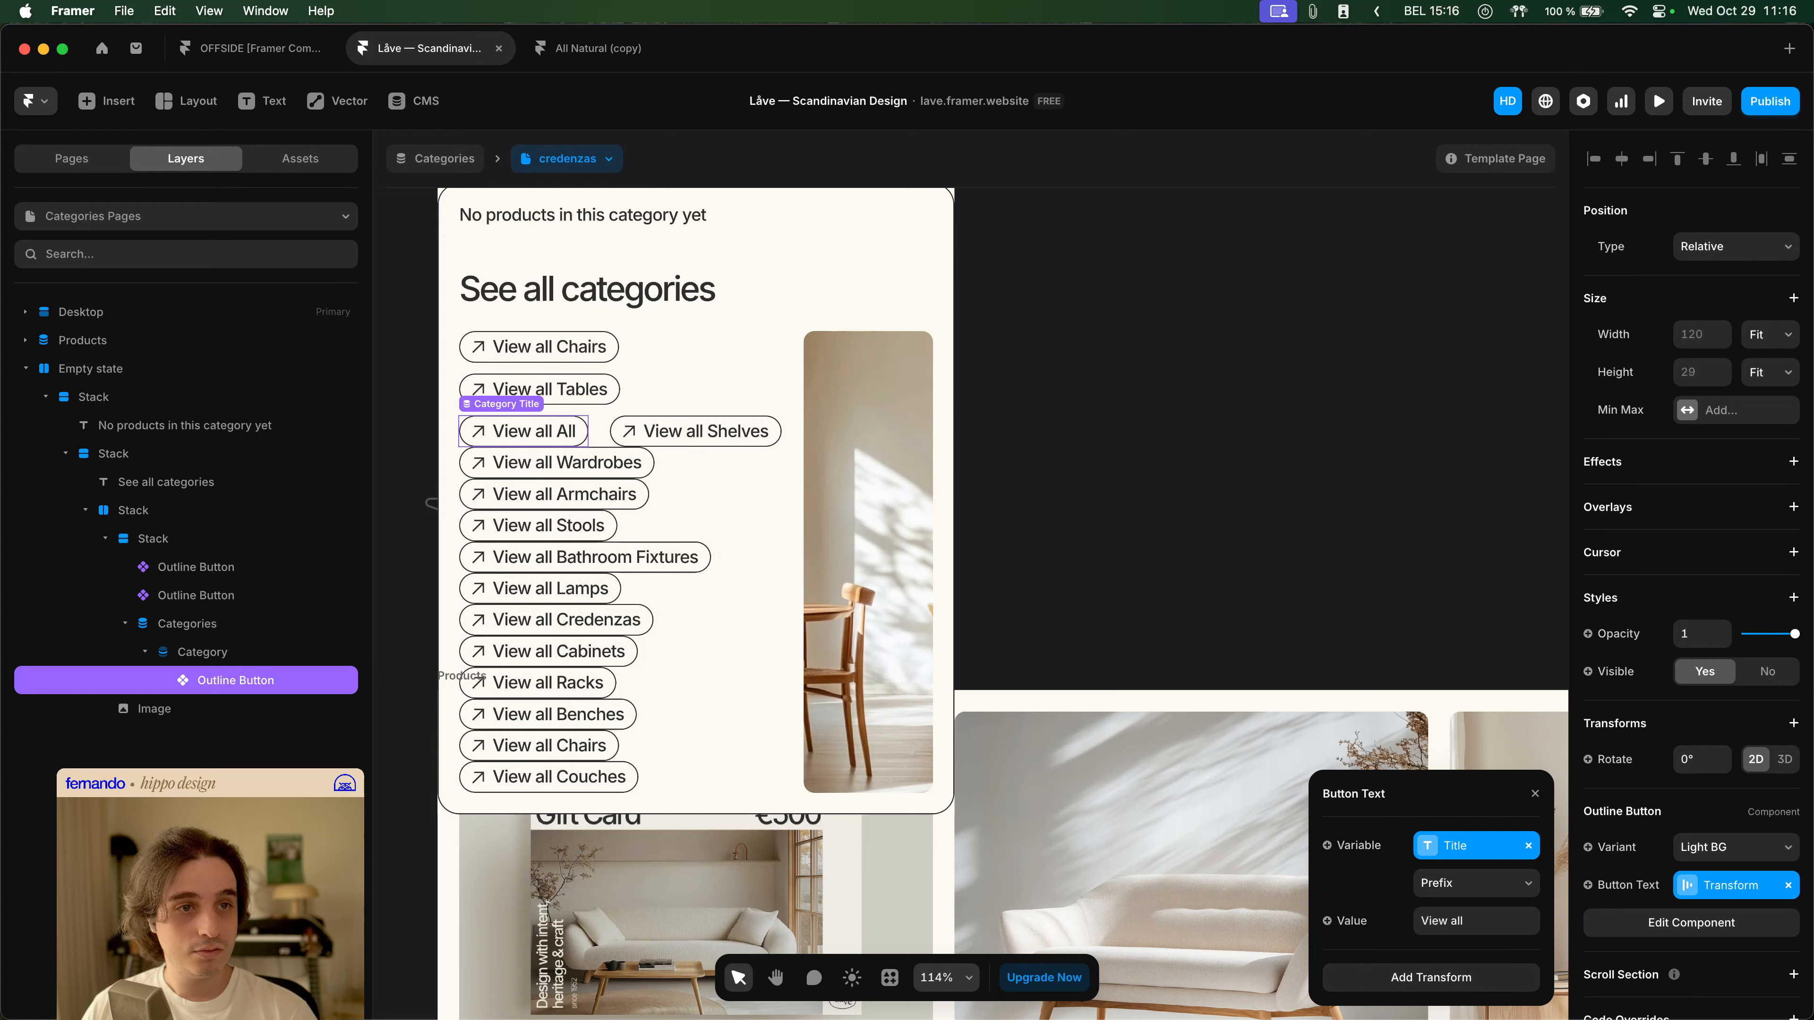
# Delete the static View all Chairs and View all Tables buttons above the Categories list in the Empty state.
pyautogui.click(1107, 509)
pyautogui.click(567, 397)
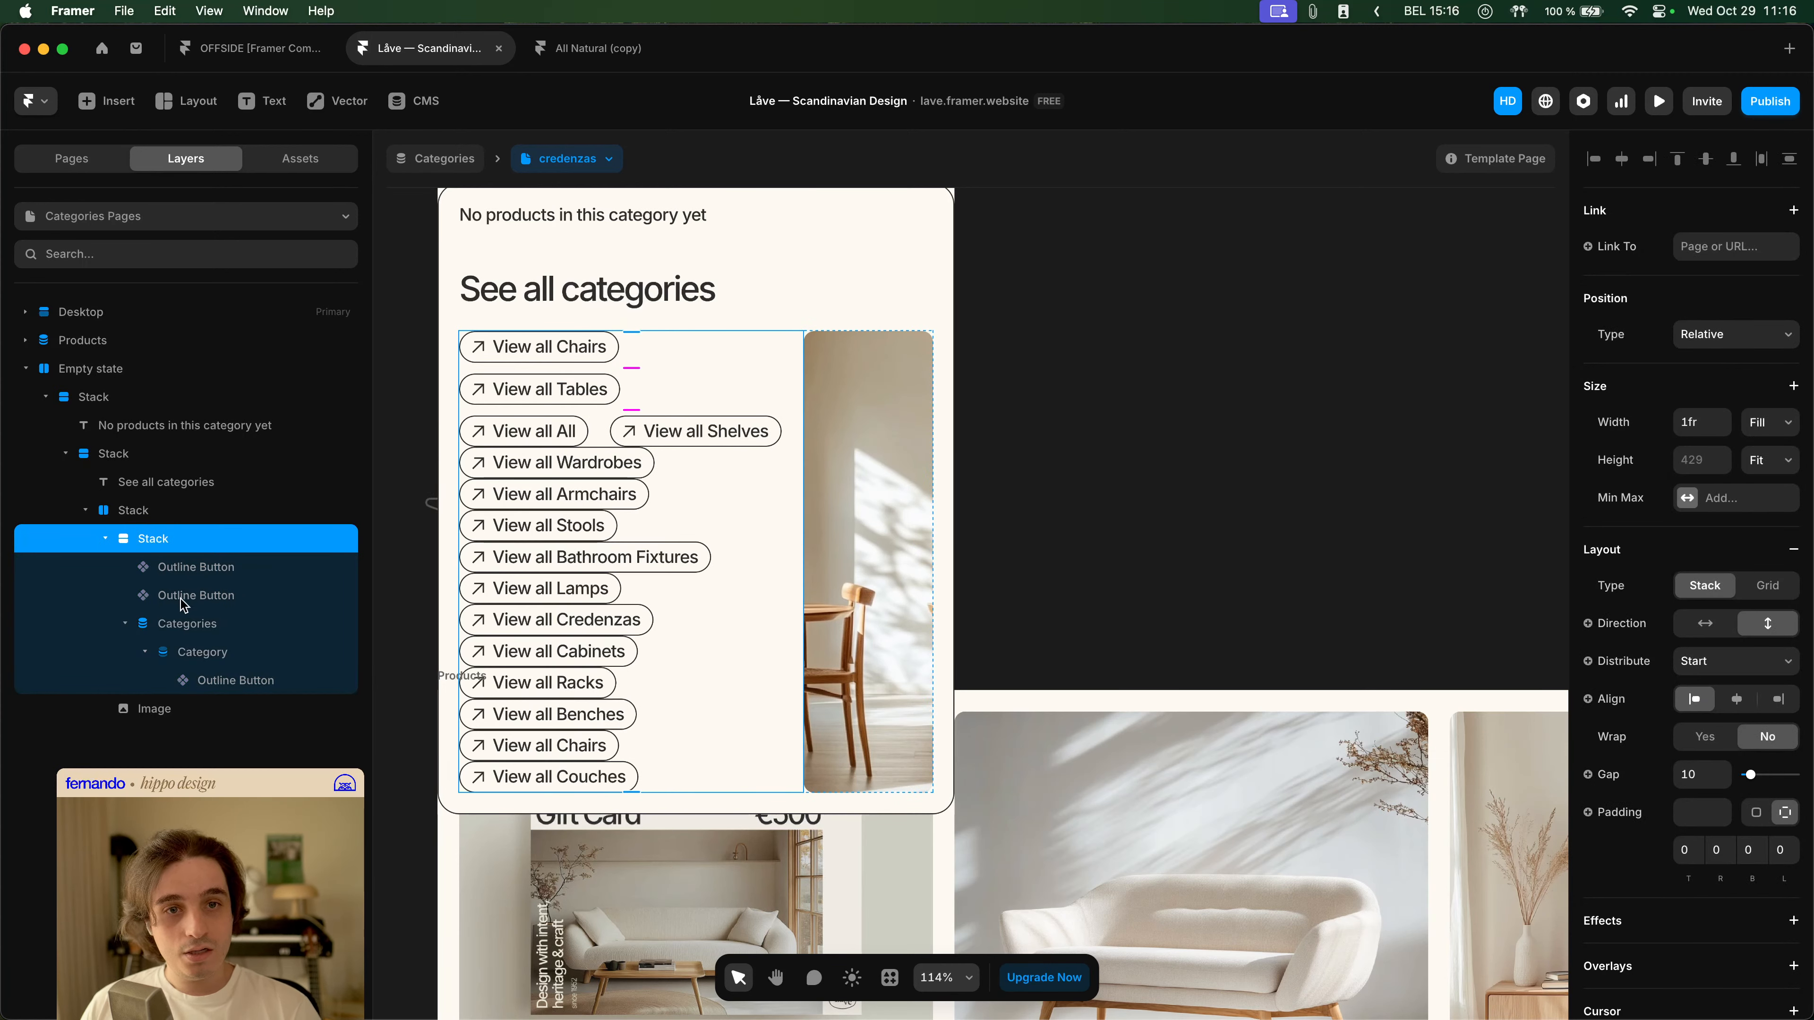
pyautogui.click(208, 577)
pyautogui.press('Delete')
pyautogui.click(209, 568)
pyautogui.press('Delete')
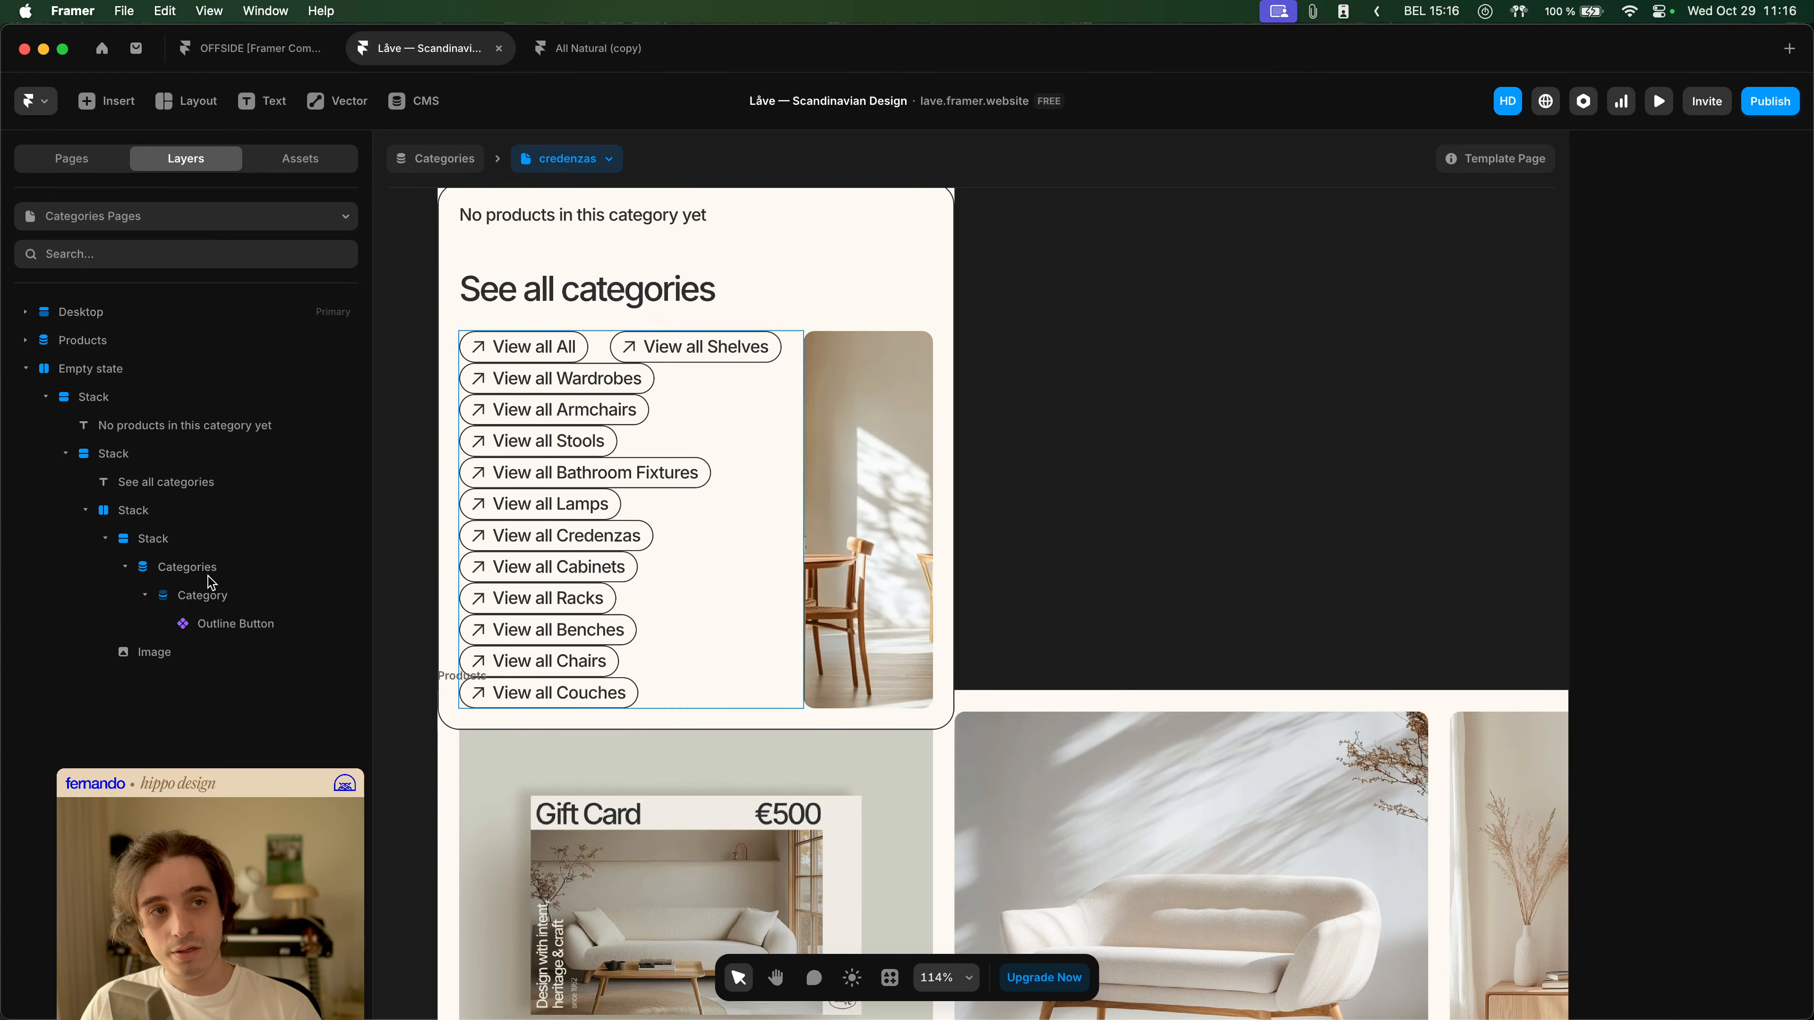
pyautogui.click(712, 409)
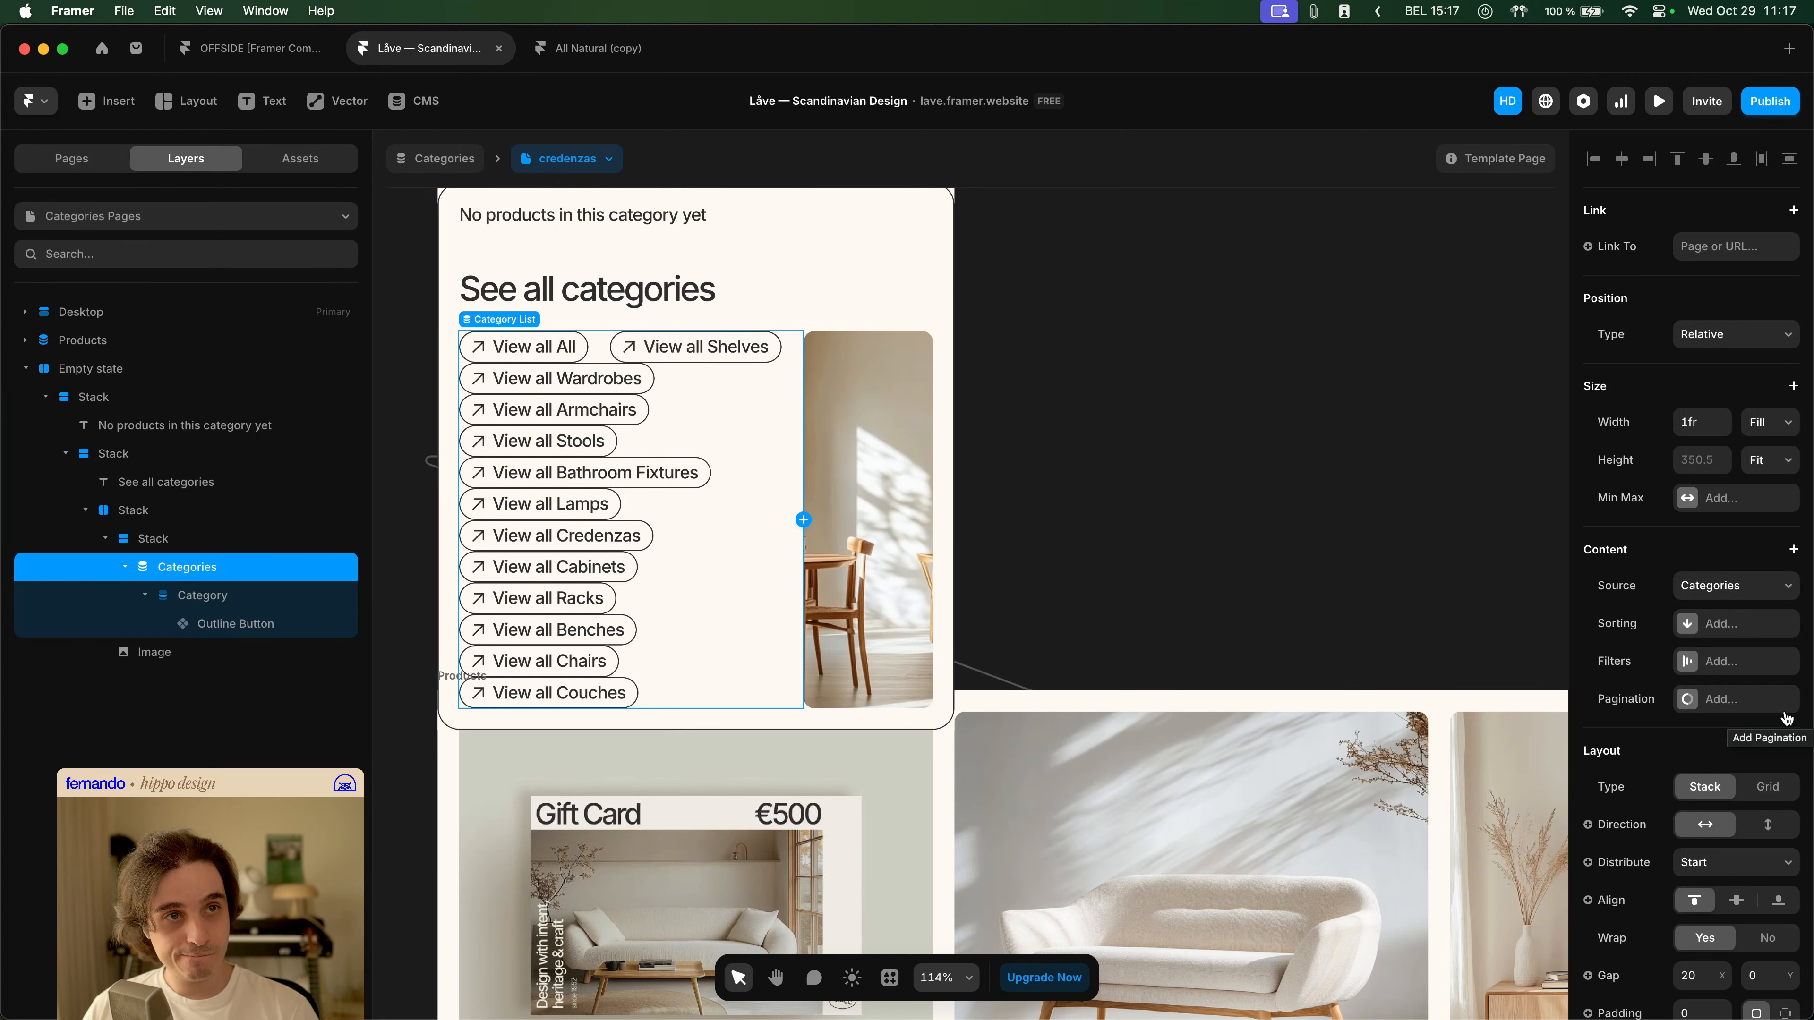
pyautogui.click(1247, 539)
# Change the Empty state heading "See all categories" to "Check out other categories".
pyautogui.scroll(3, 1247, 539)
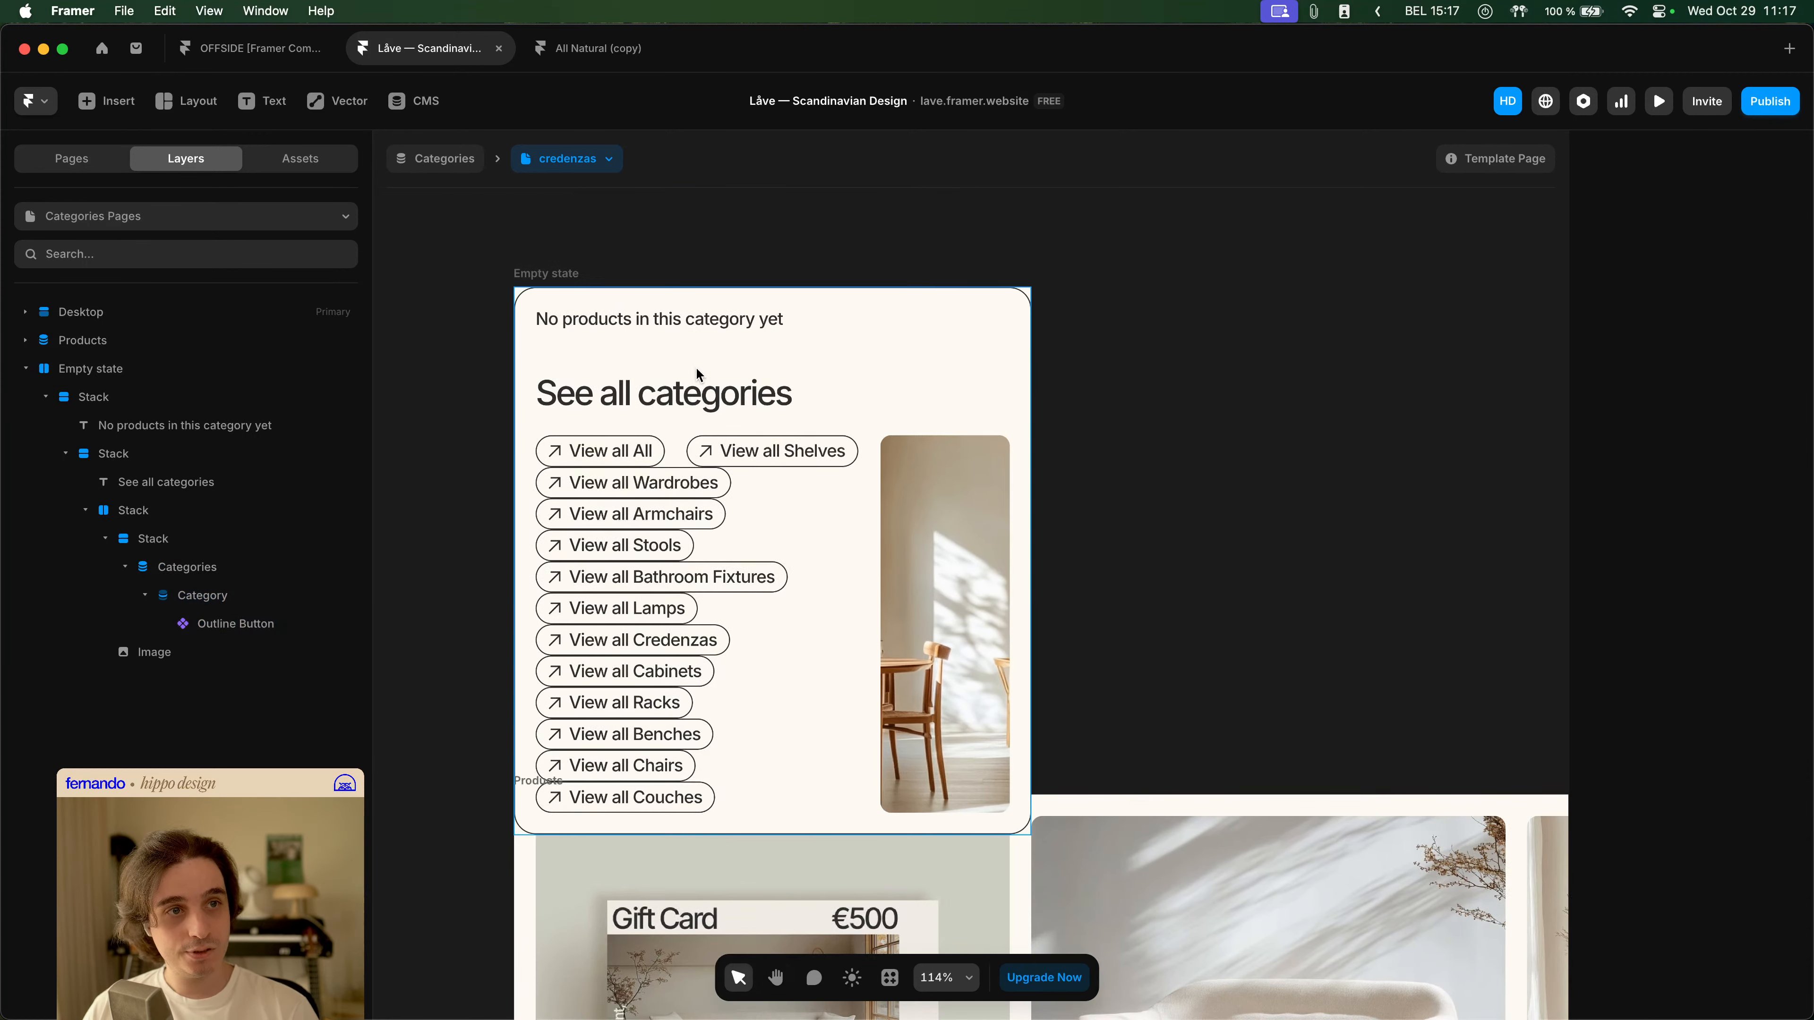
pyautogui.click(671, 389)
pyautogui.doubleClick(669, 390)
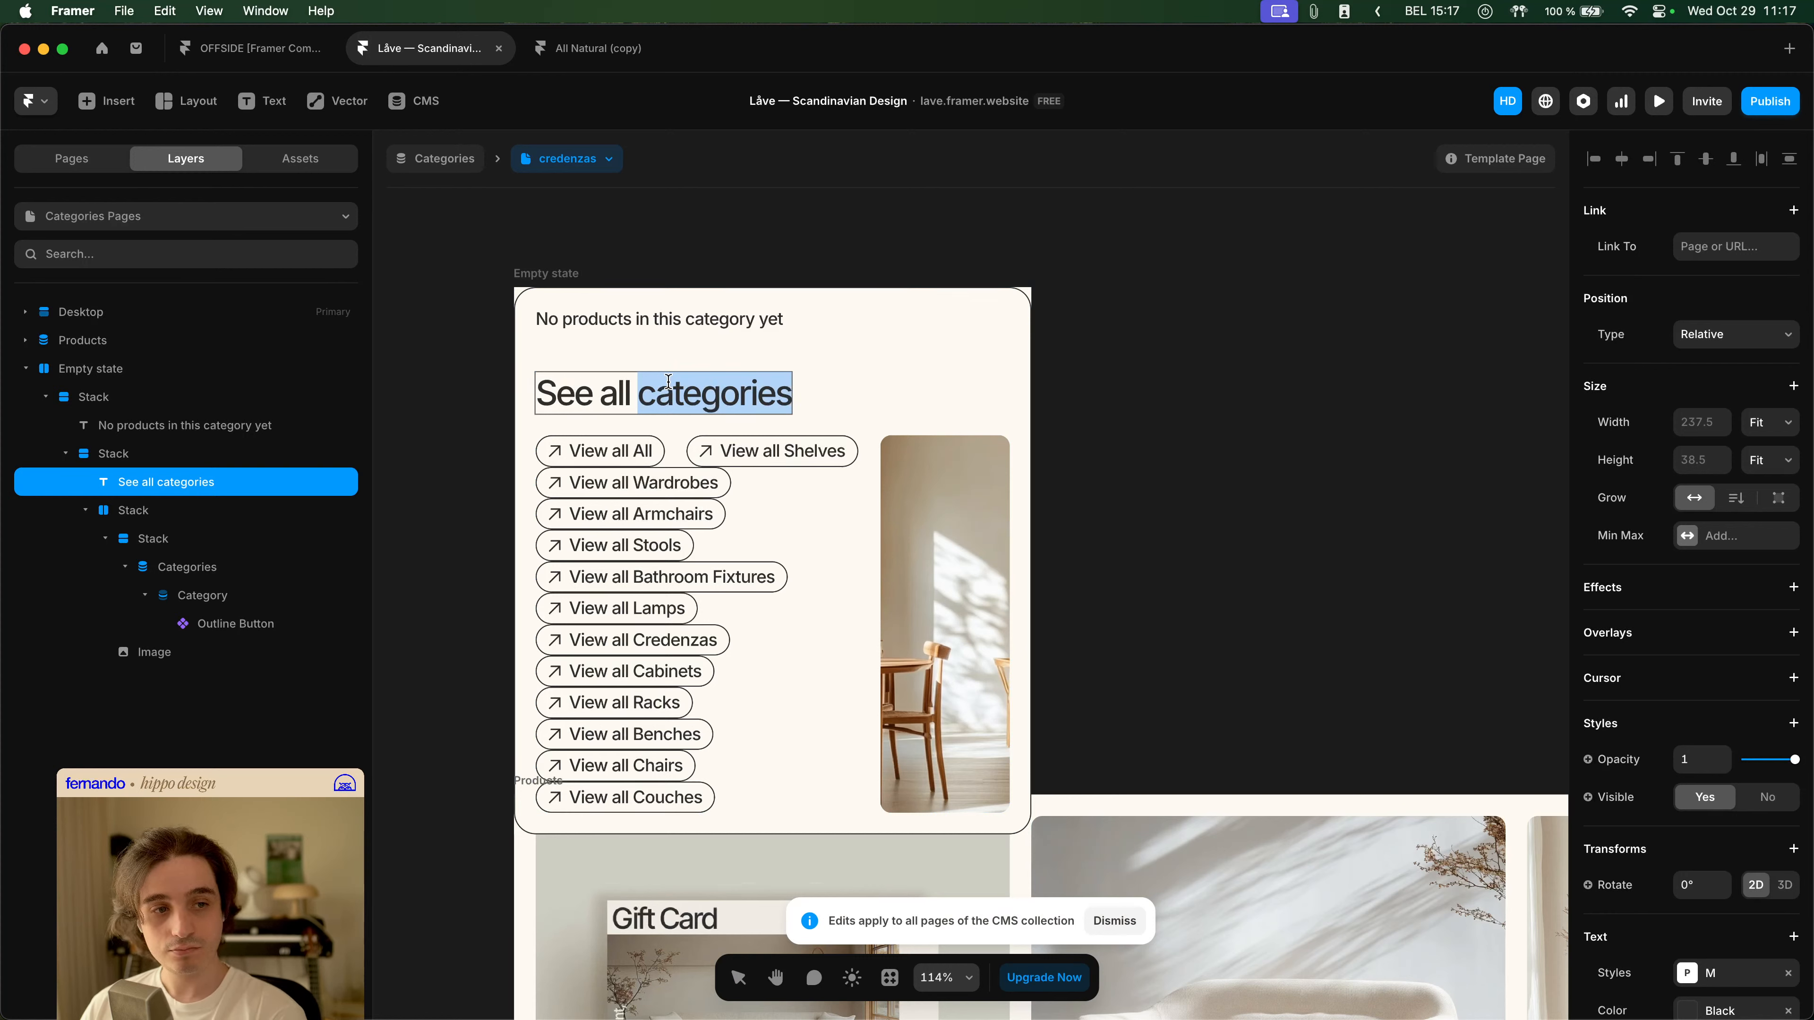
pyautogui.press('BackSpace')
pyautogui.press('super+z')
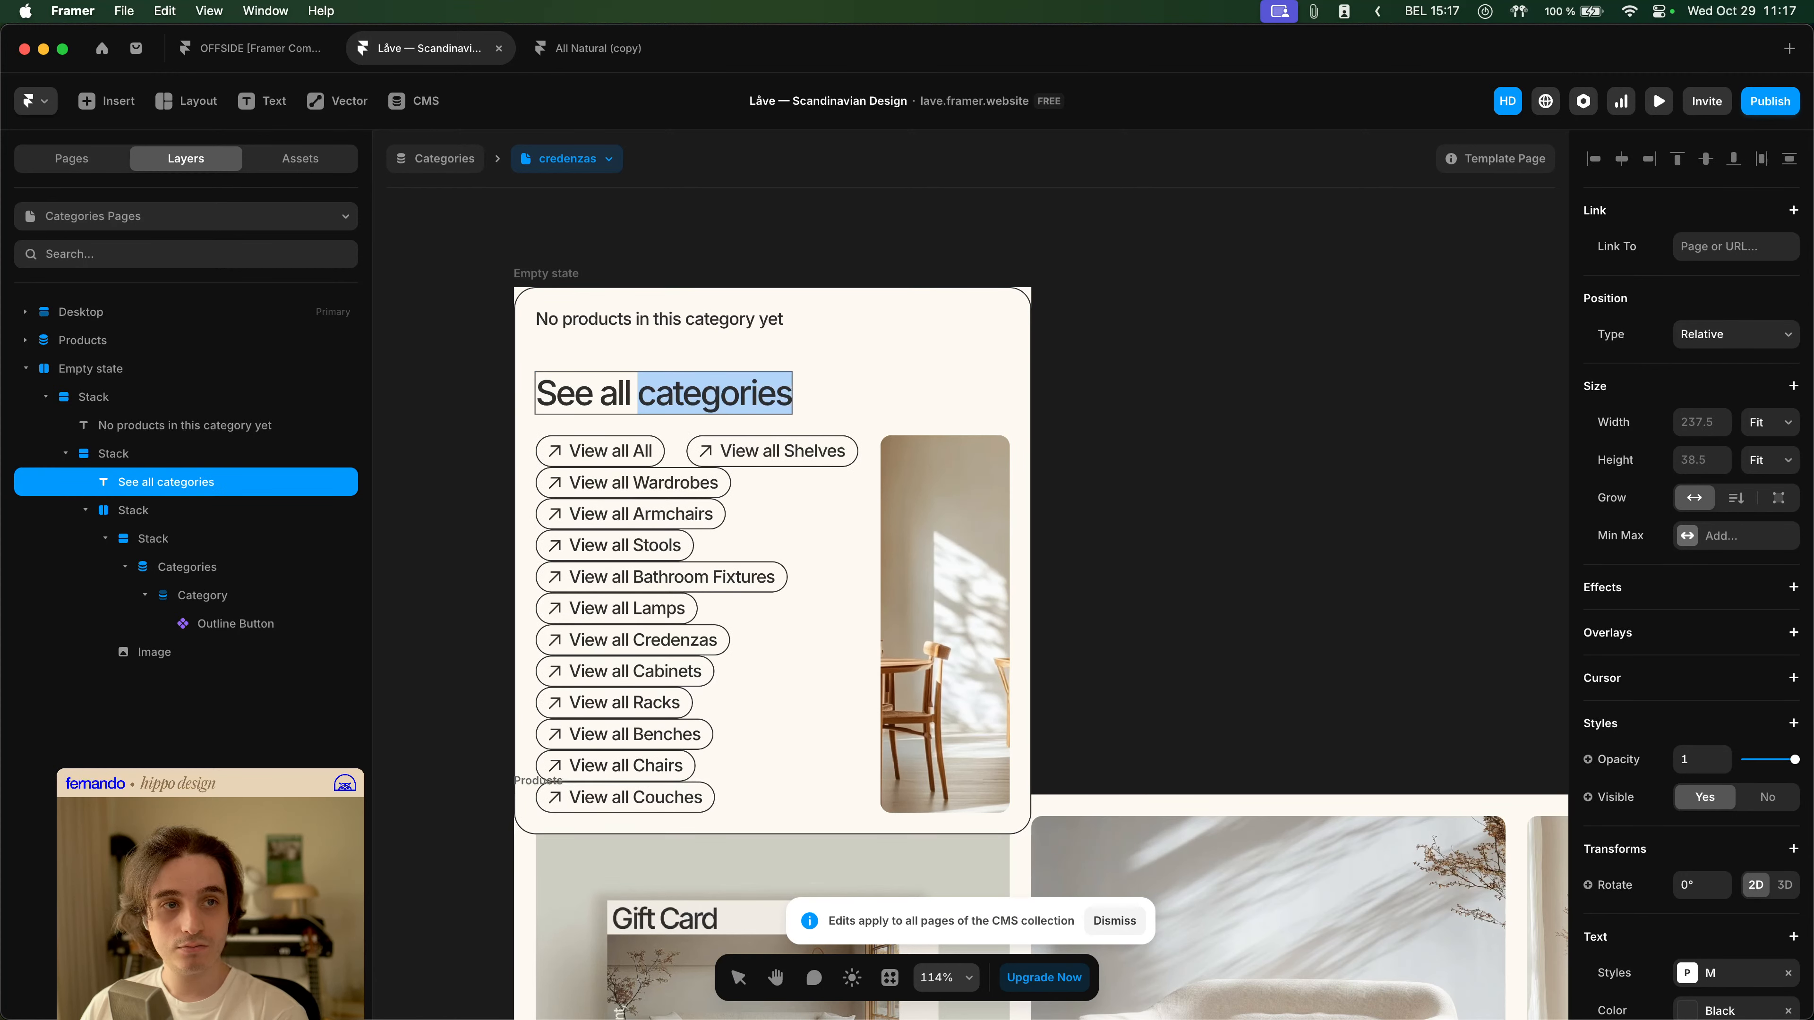
pyautogui.press('super+Left')
pyautogui.press('super+Right')
pyautogui.press('super+Left')
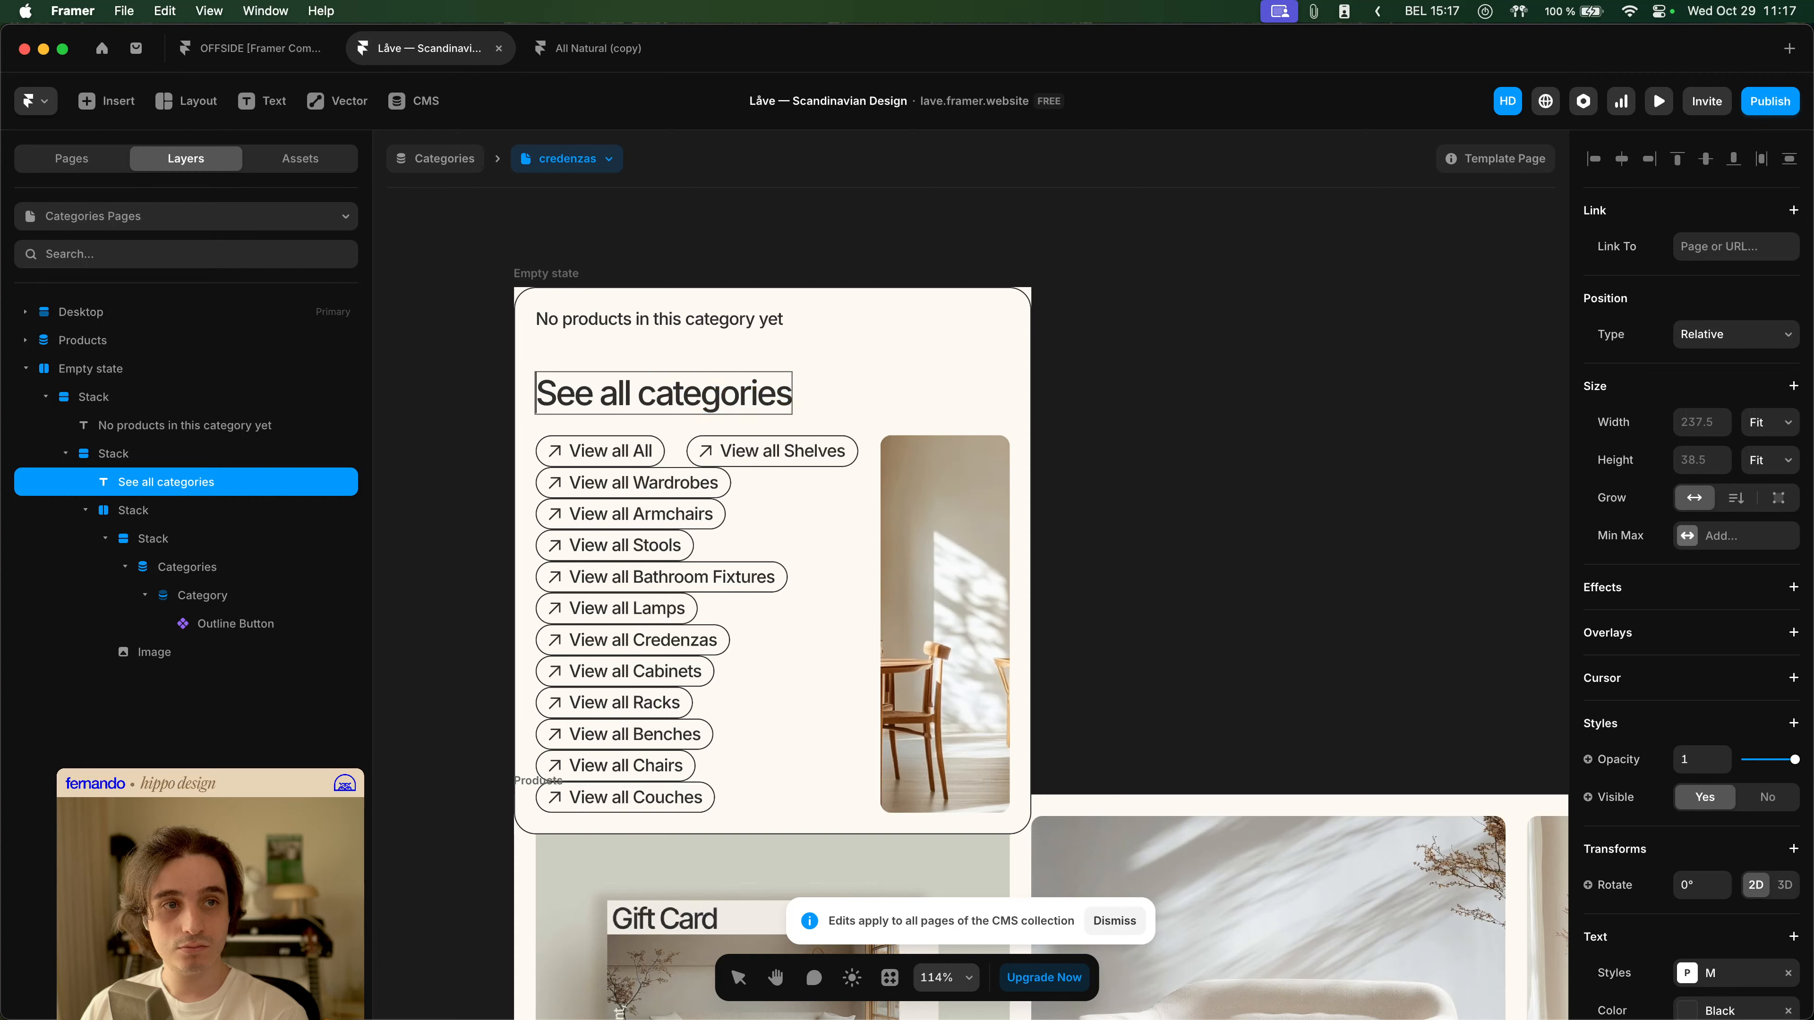
pyautogui.hotkey('alt', 'Right')
pyautogui.hotkey('alt', 'Right')
pyautogui.press('shift+super+Left')
pyautogui.write('Check out ot')
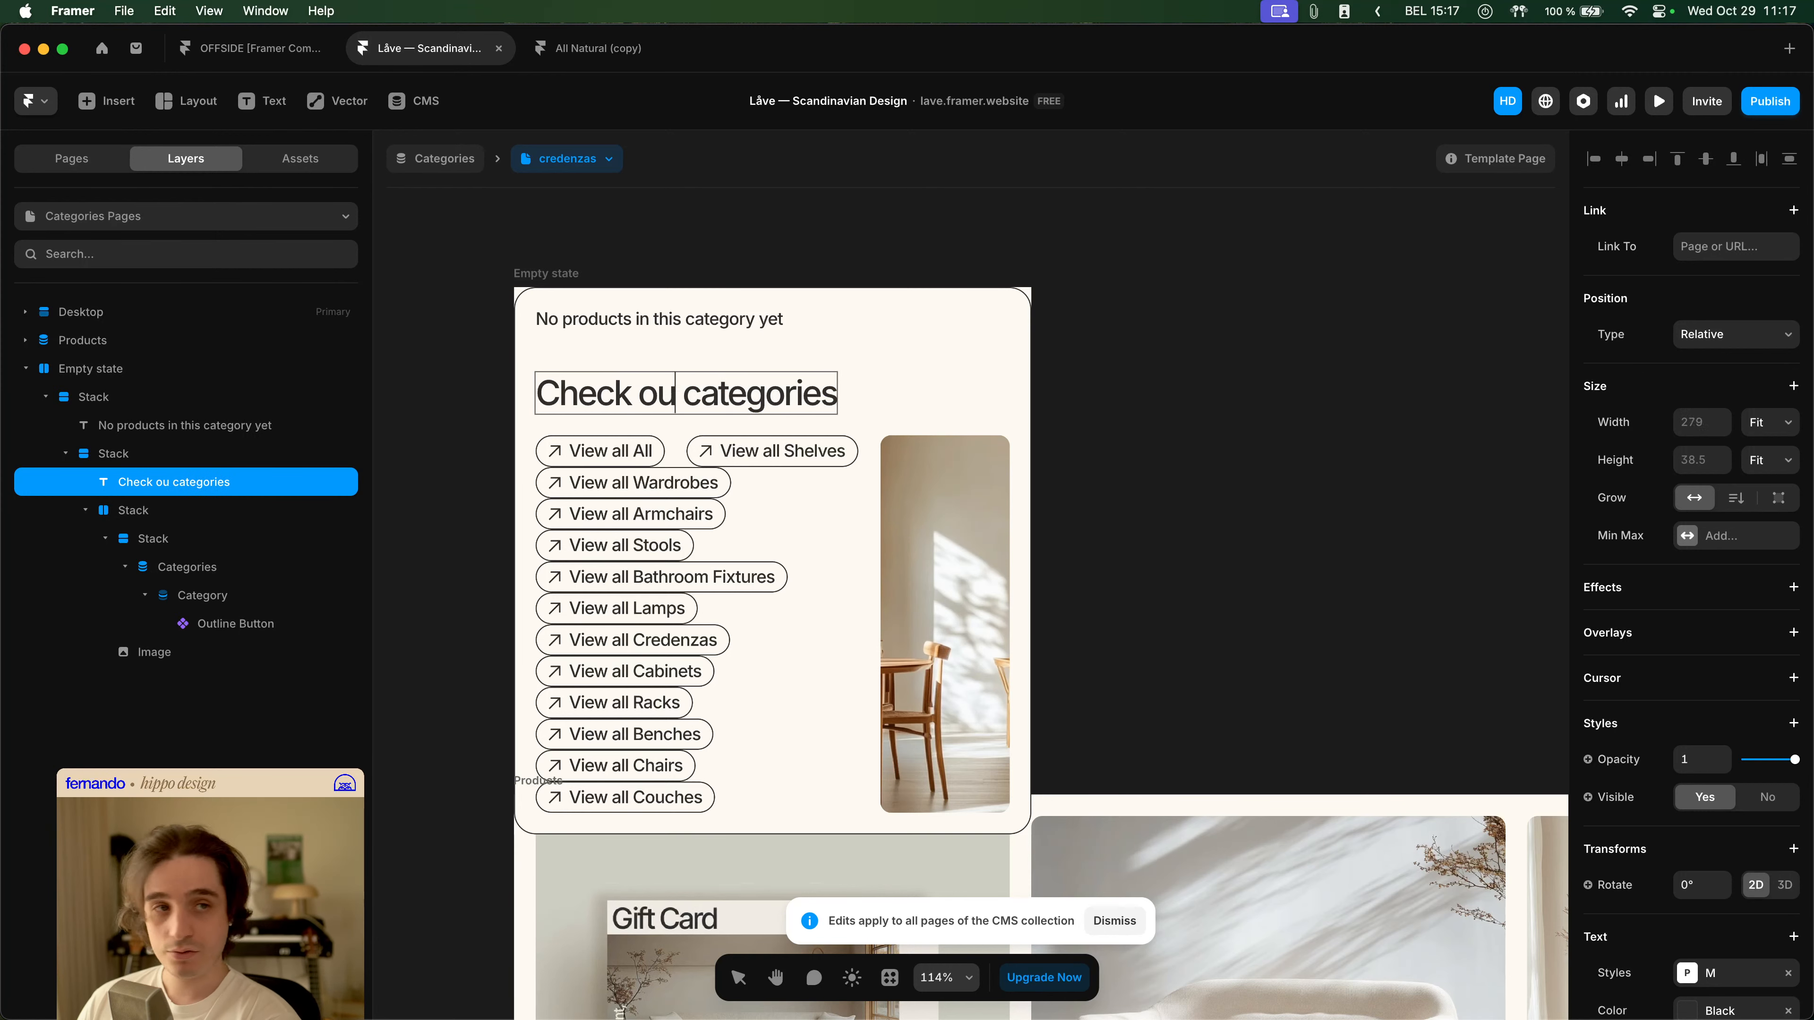
pyautogui.write('her')
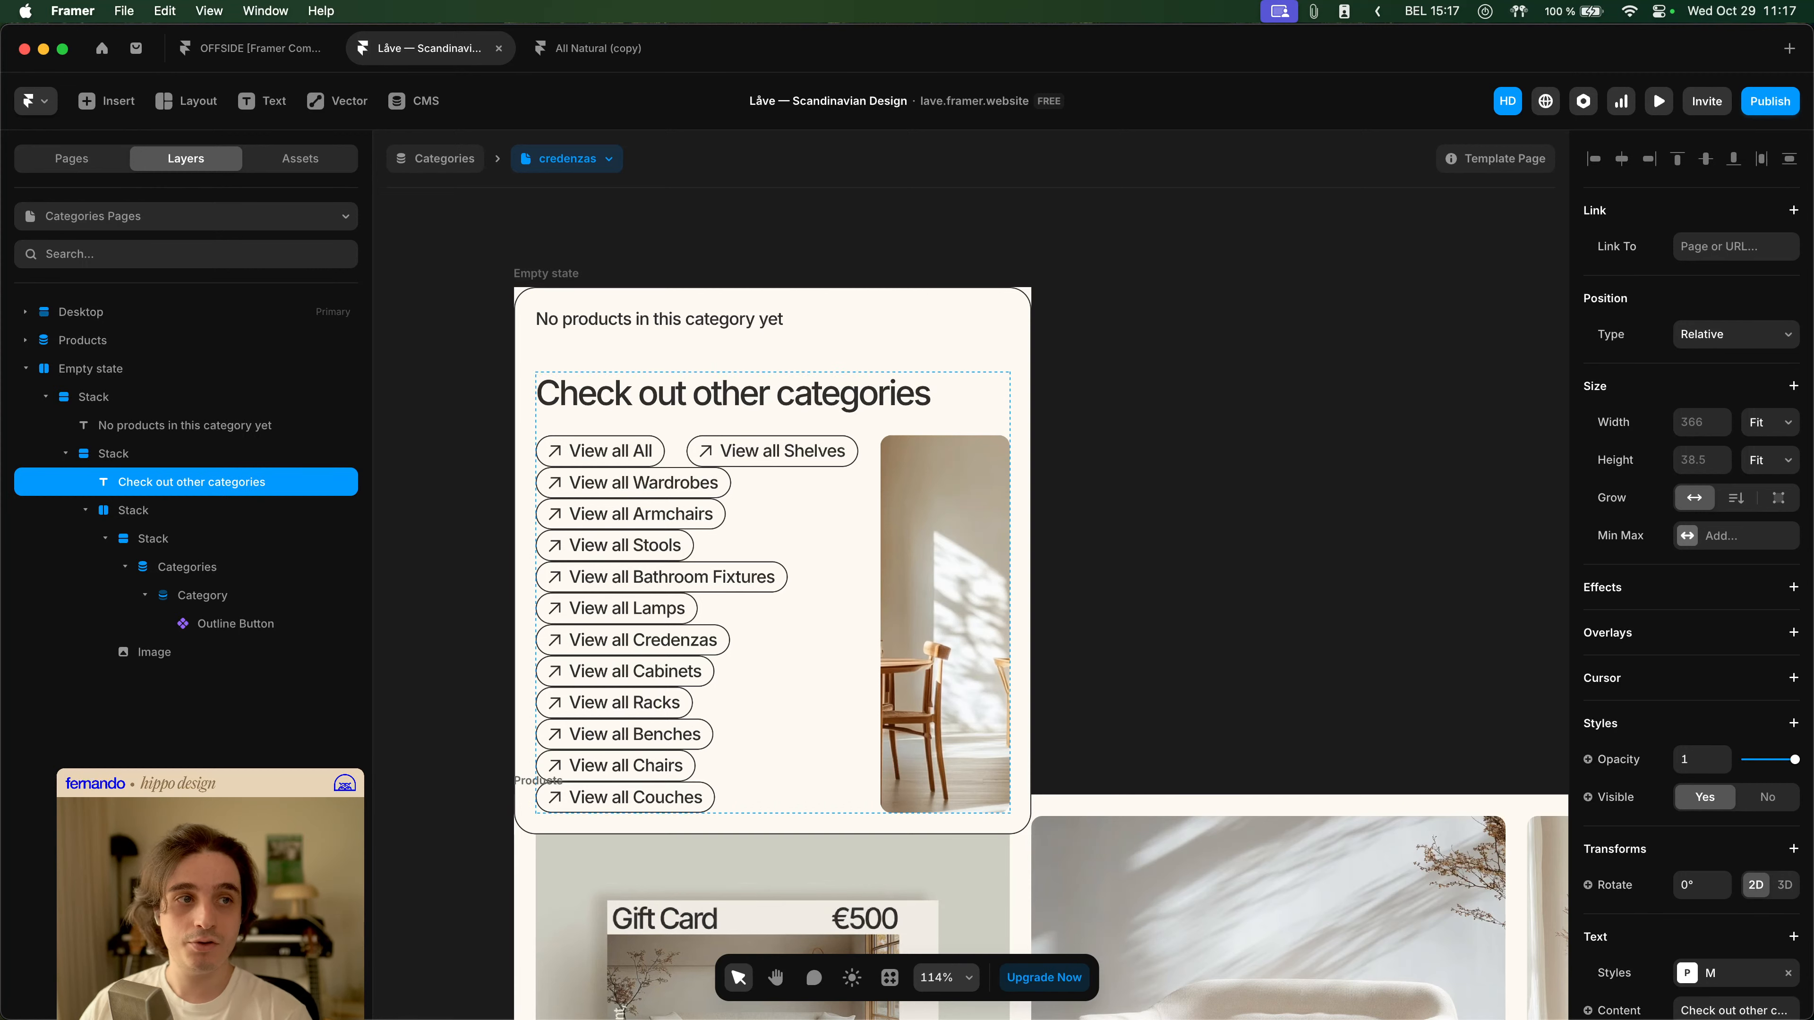
pyautogui.click(1273, 463)
# Try limiting the Empty state's Categories list to 3 items and stacking it vertically.
pyautogui.click(819, 502)
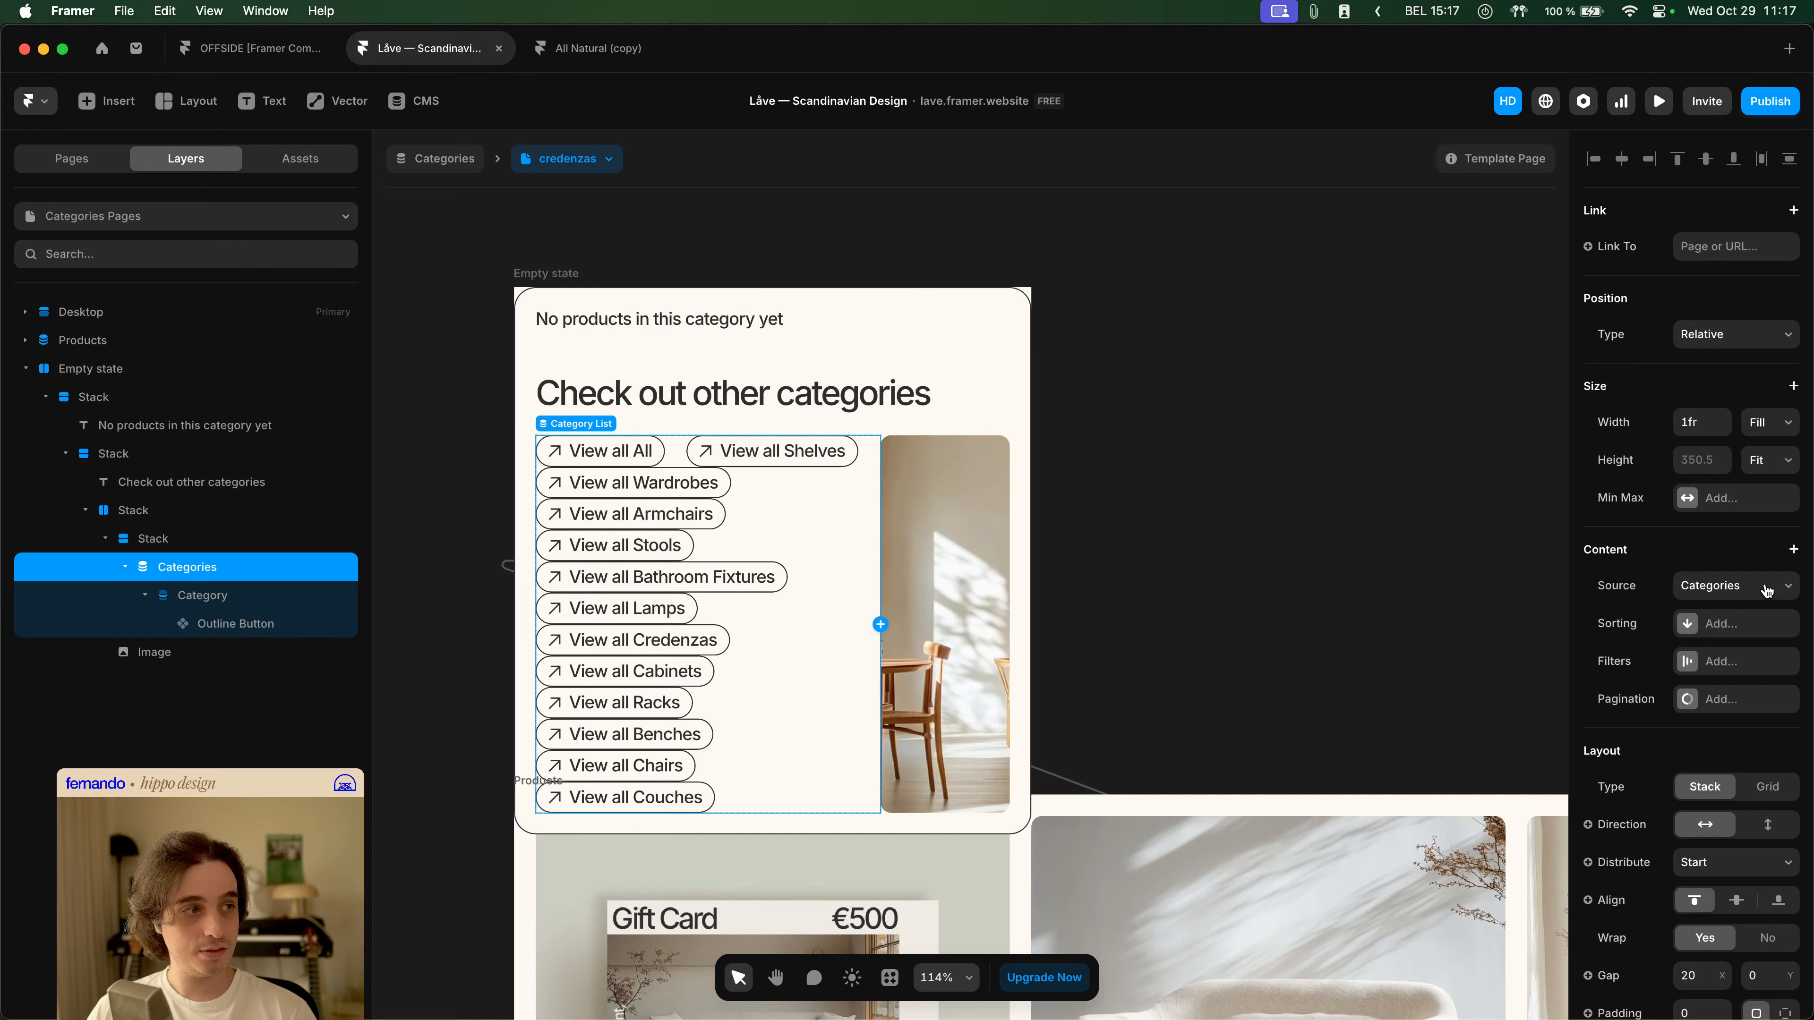
pyautogui.click(1766, 550)
pyautogui.click(1717, 592)
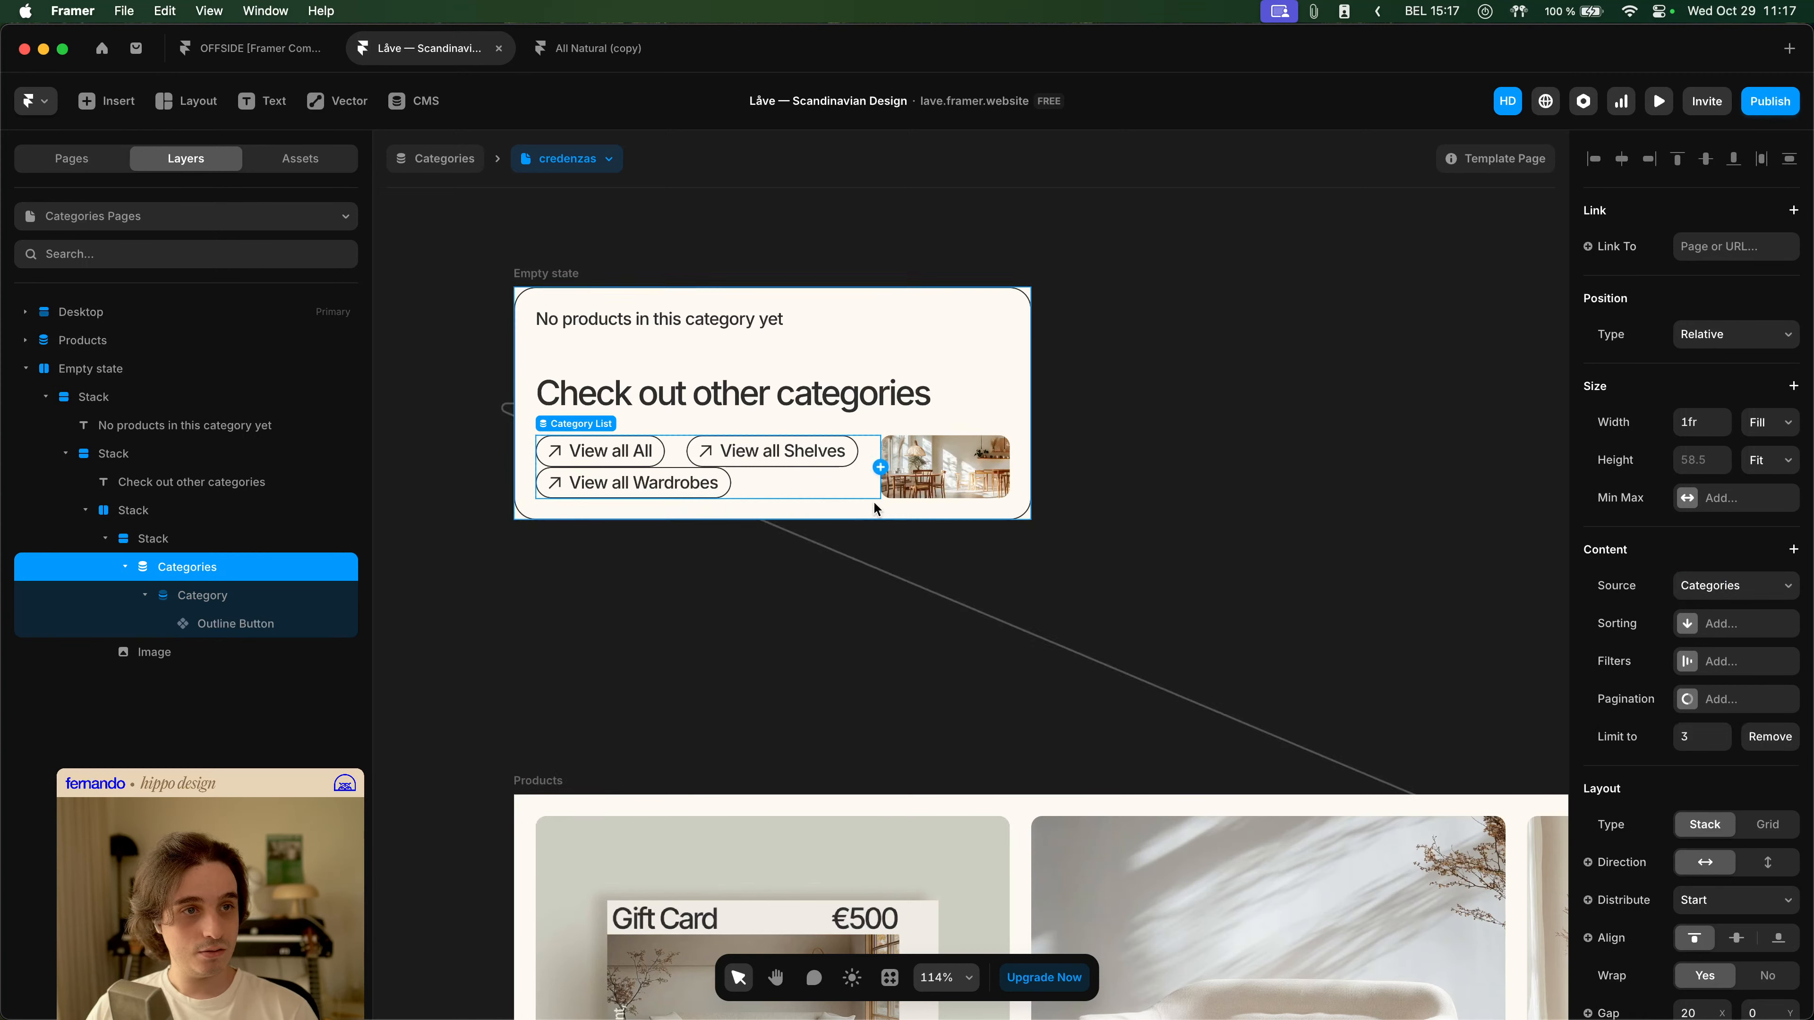
pyautogui.click(1766, 863)
pyautogui.scroll(-2, 1728, 933)
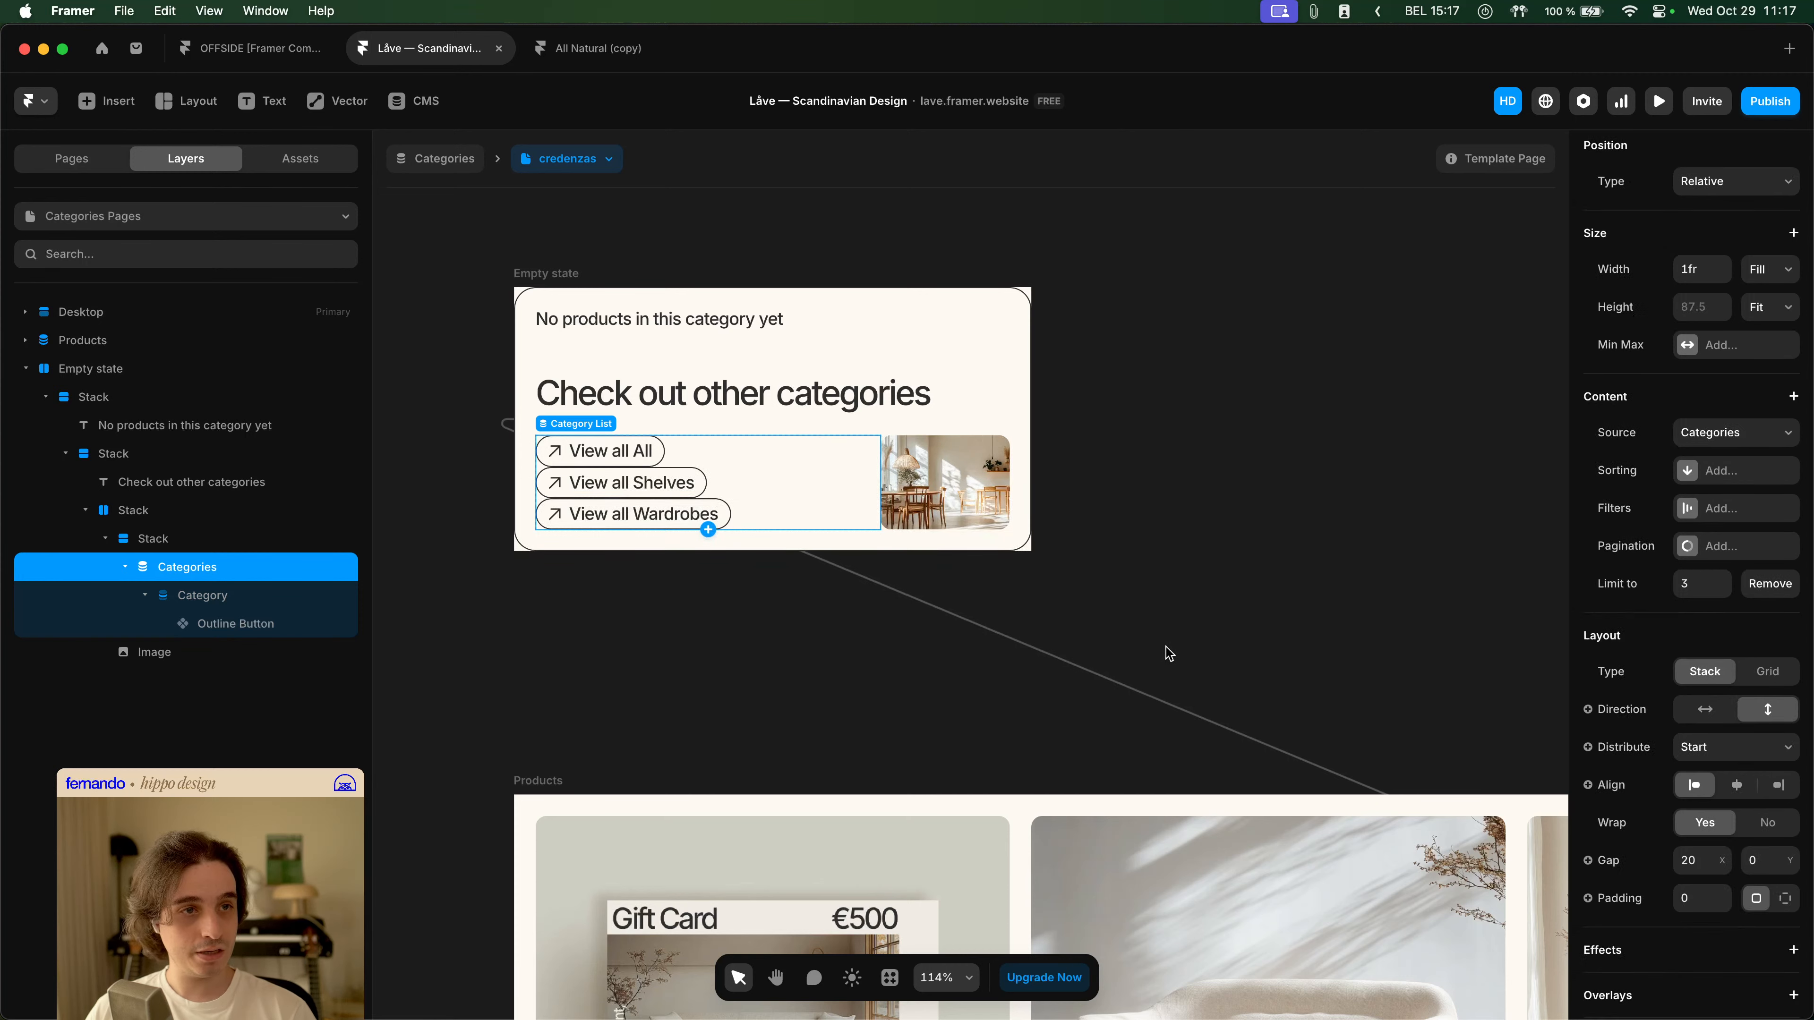
# Undo the recent Empty state edits, back to before the prefix's trailing space, the button deletions and the heading change.
pyautogui.press('super+z')
pyautogui.press('super+z')
pyautogui.press('super+z')
pyautogui.press('super+z')
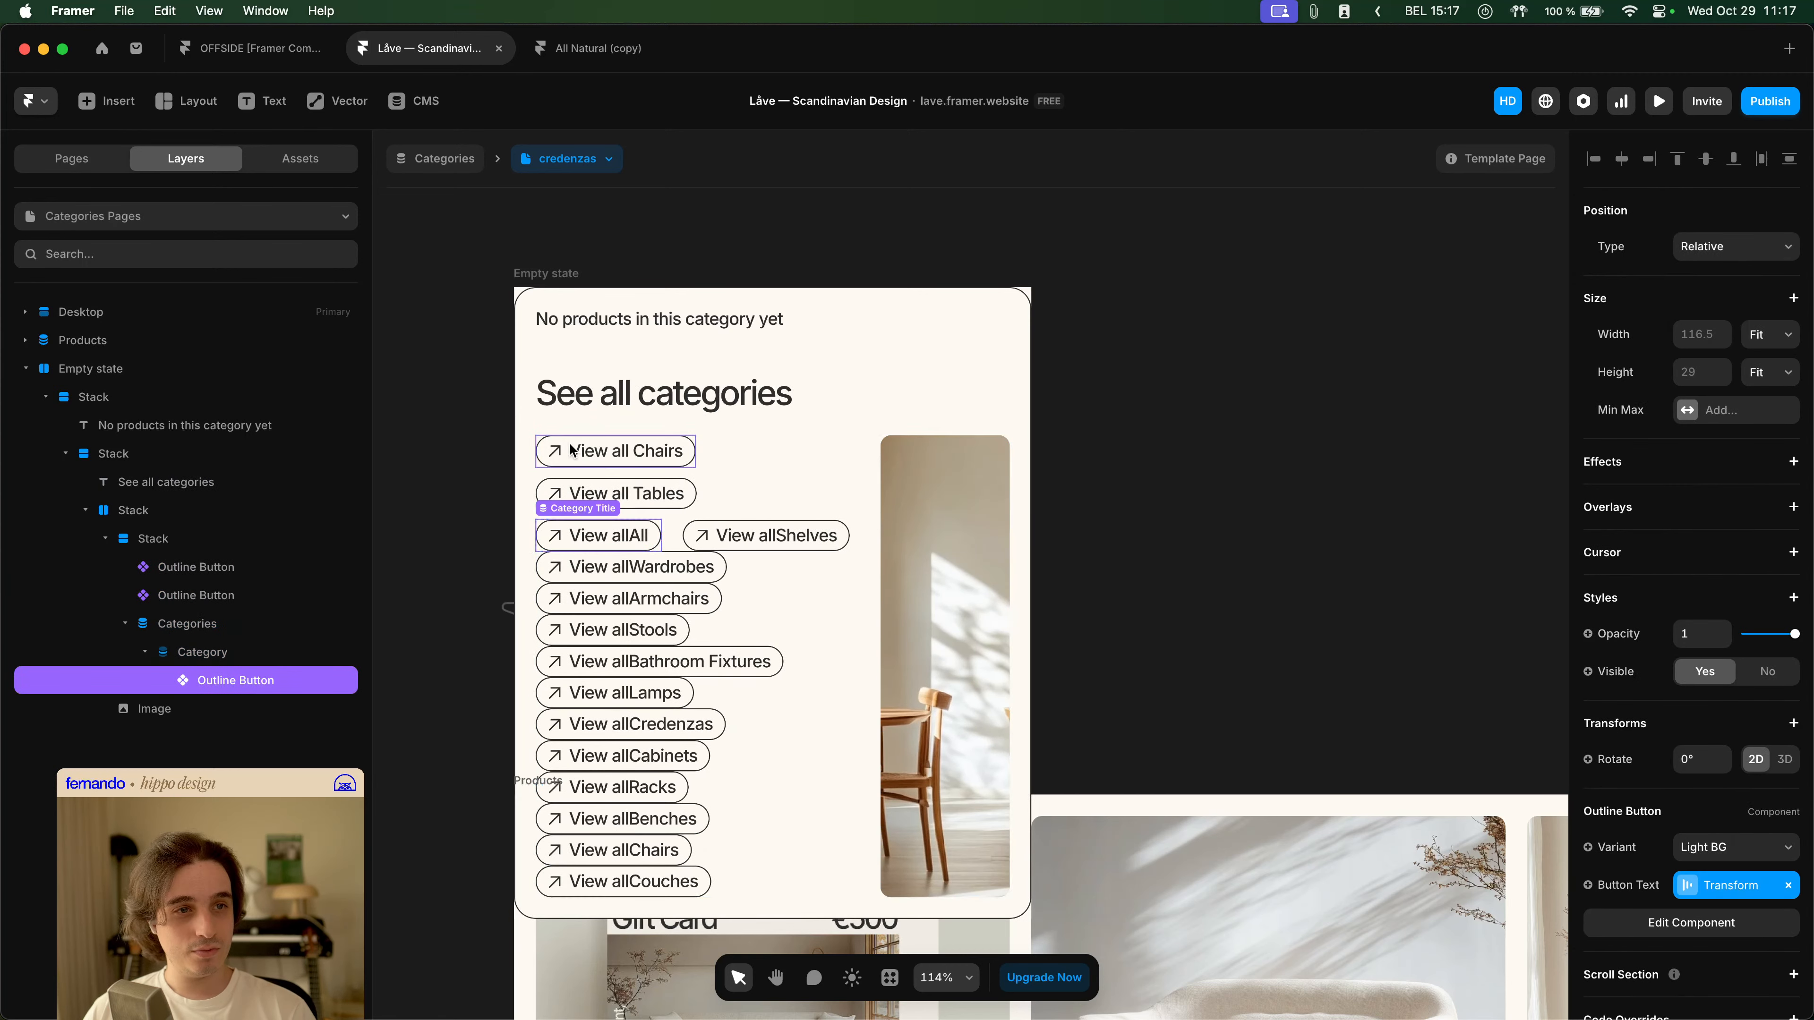
# Delete the static View all Chairs and View all Tables buttons from the Empty state.
pyautogui.click(778, 484)
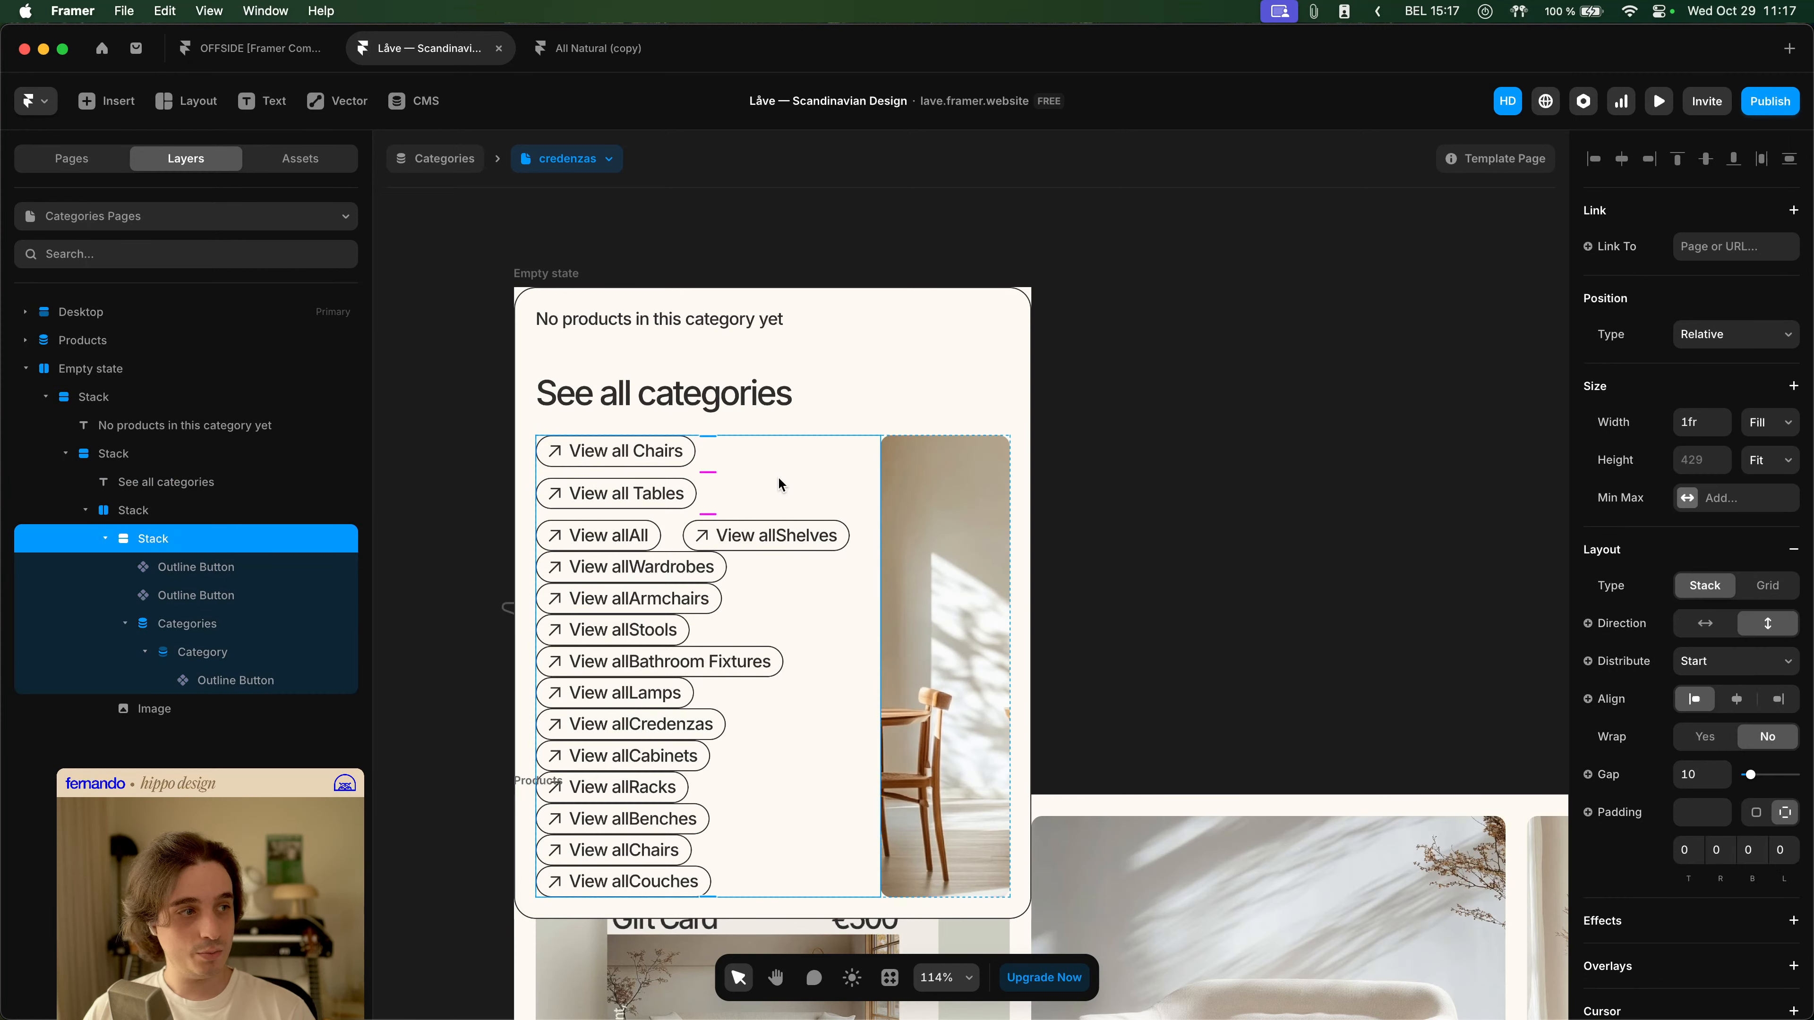
pyautogui.press('super+c')
pyautogui.click(1234, 498)
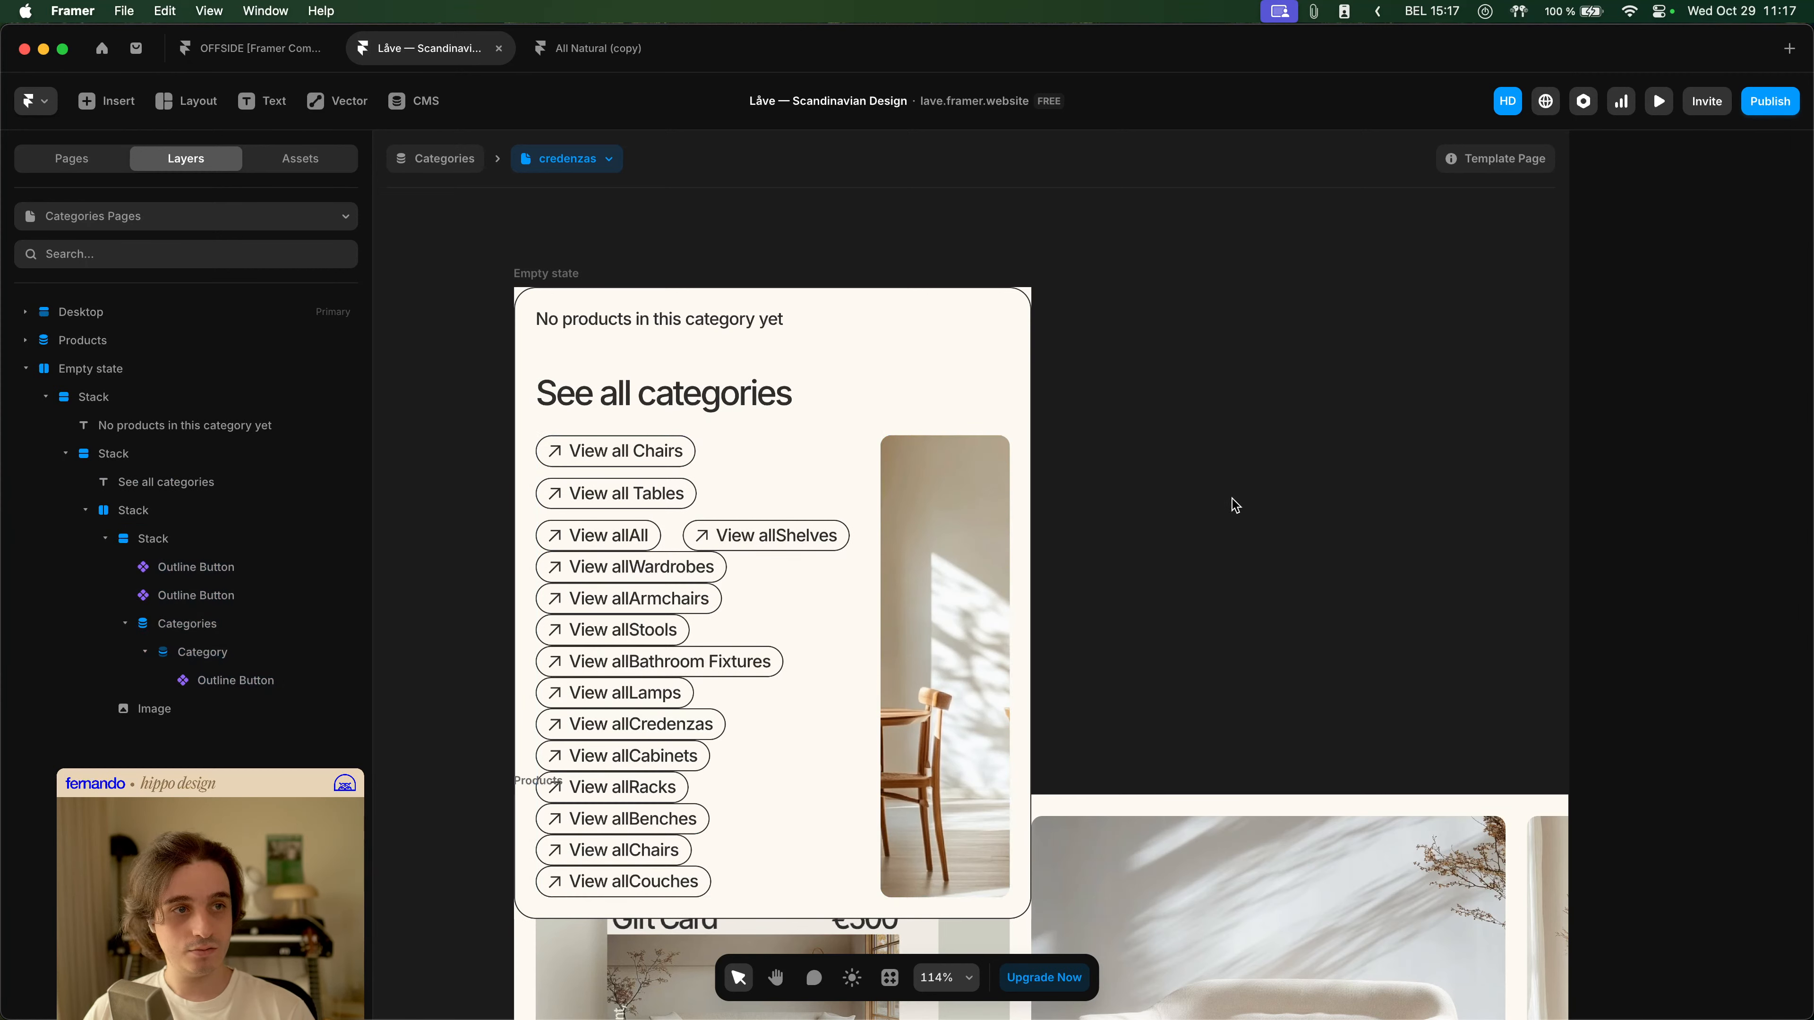
pyautogui.click(739, 479)
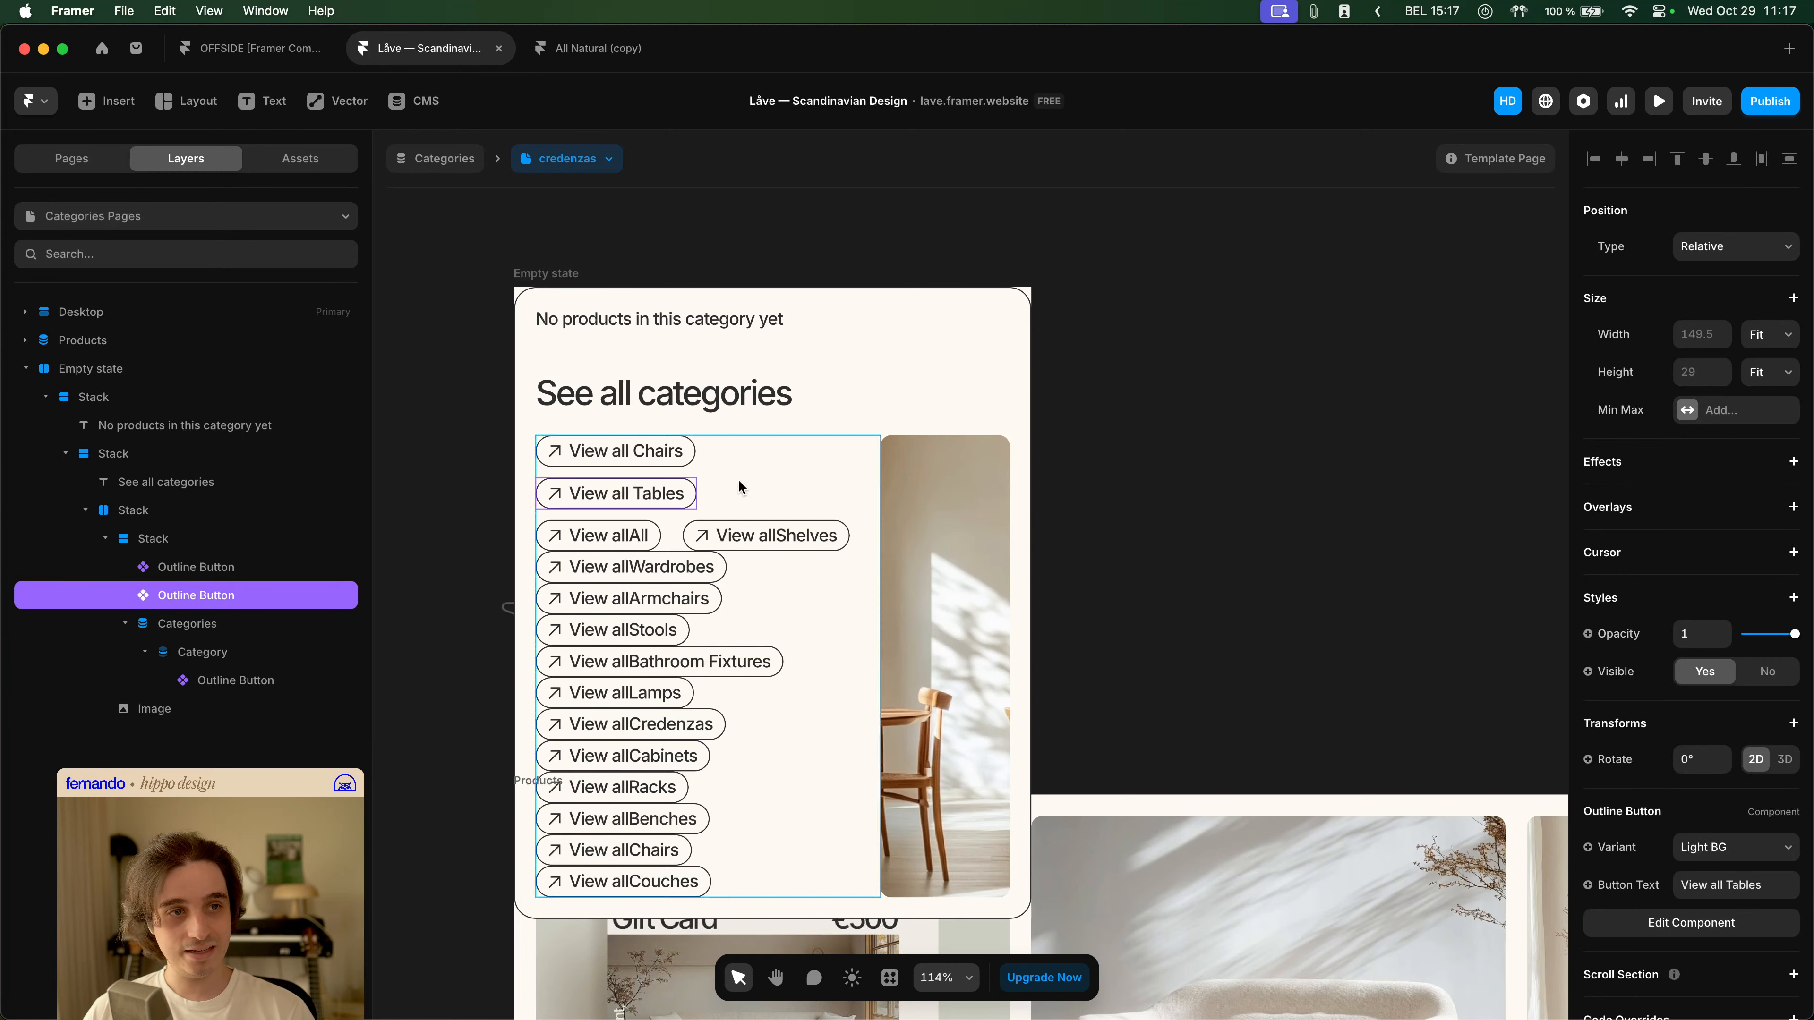
pyautogui.click(738, 479)
pyautogui.click(254, 569)
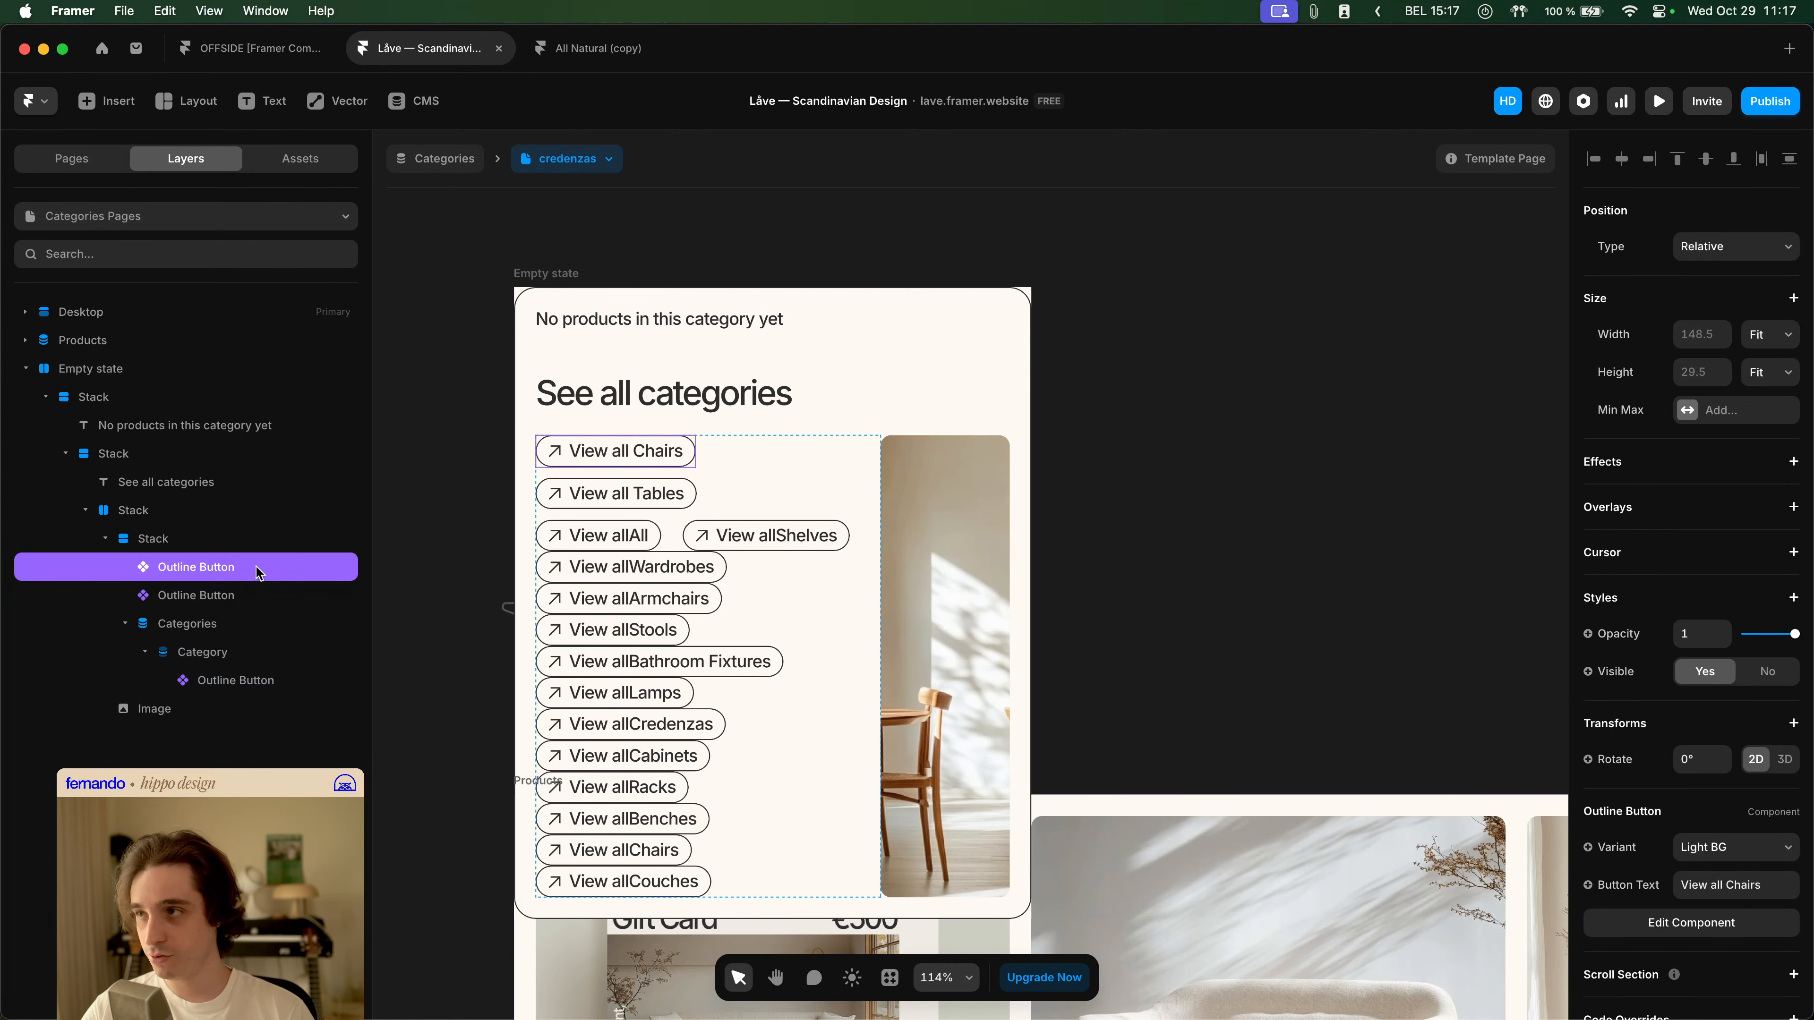
pyautogui.press('BackSpace')
pyautogui.click(257, 569)
pyautogui.press('BackSpace')
# Set the Categories list in the Empty state to a vertical direction with a vertical gap of 10.
pyautogui.click(771, 512)
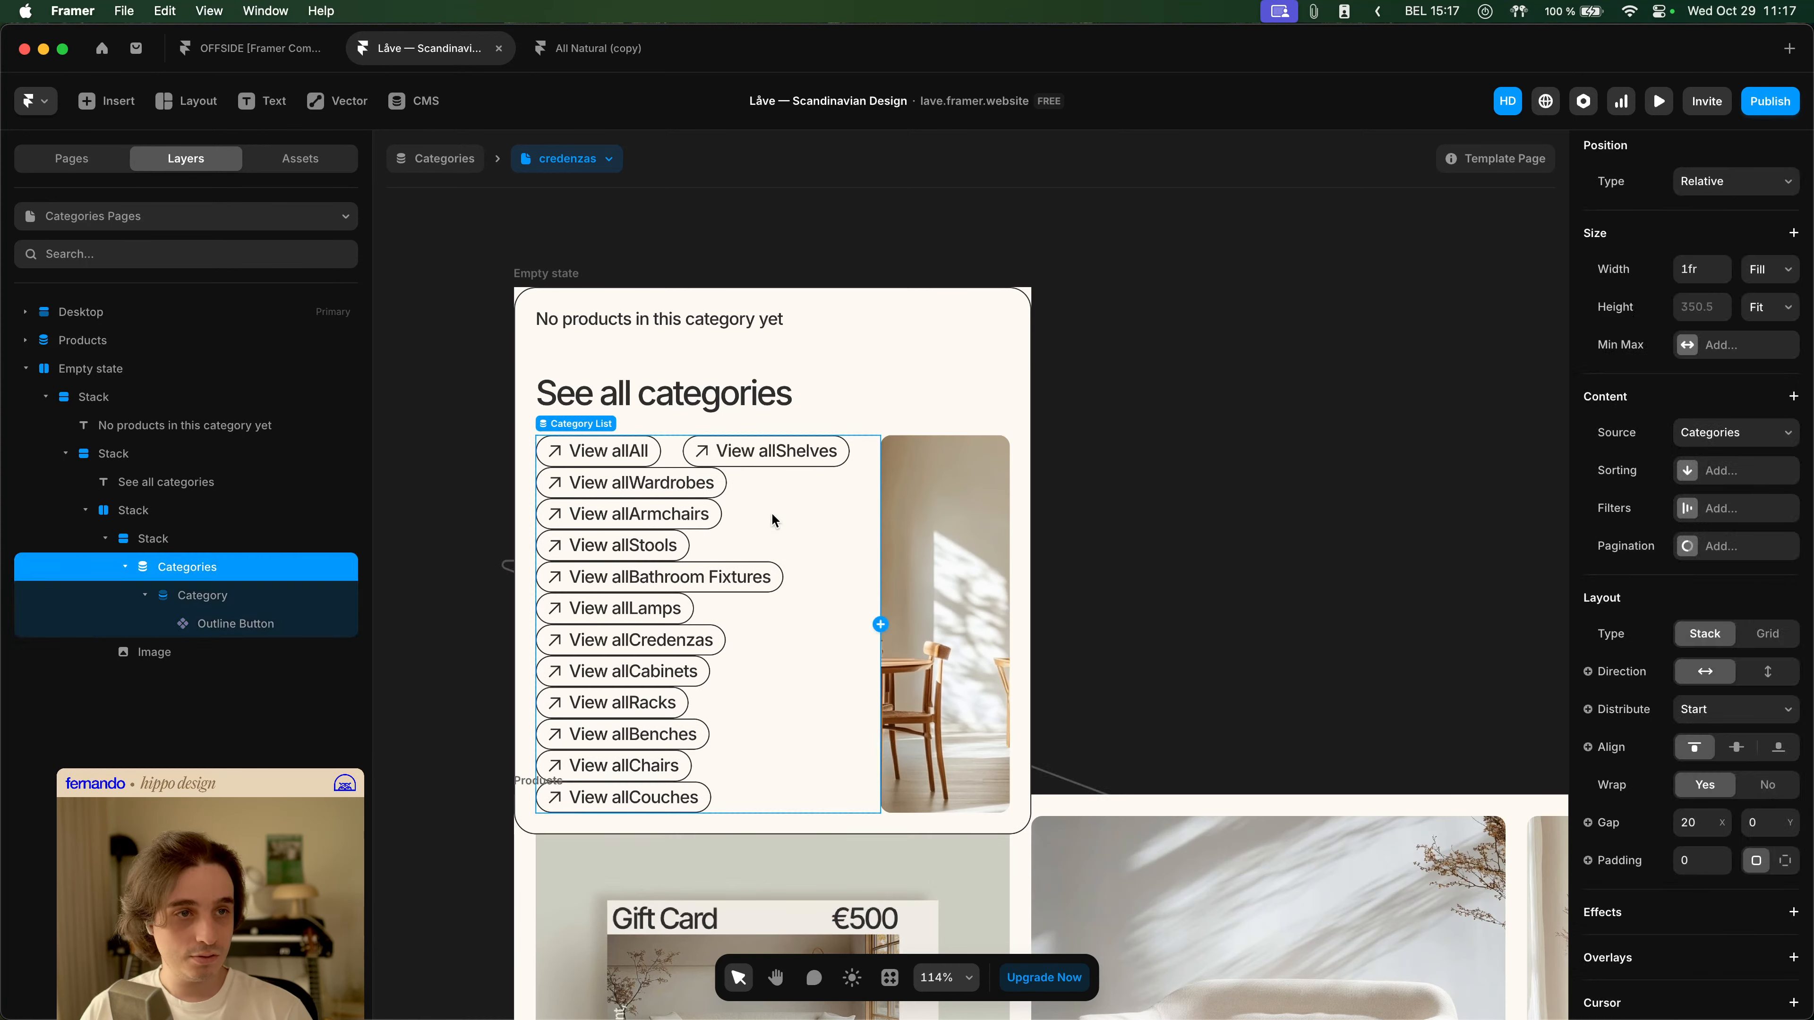
pyautogui.click(1768, 672)
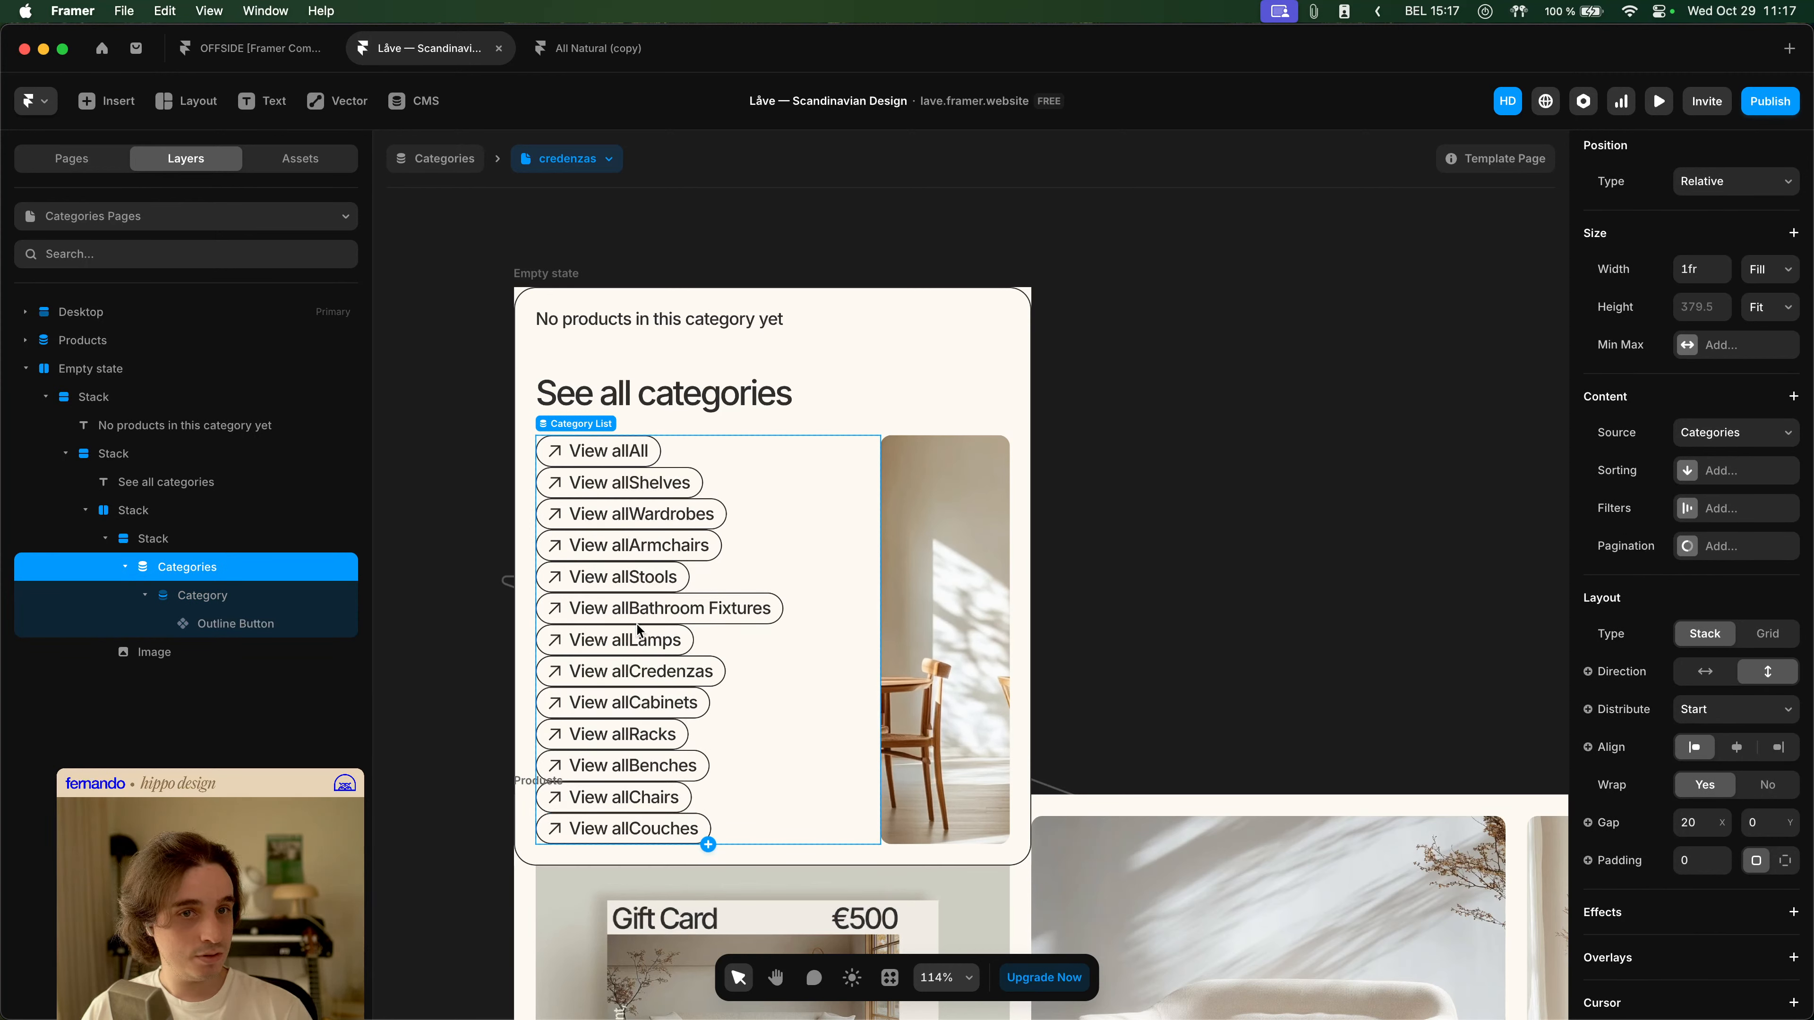
pyautogui.press('cmd+z')
pyautogui.press('super+shift+z')
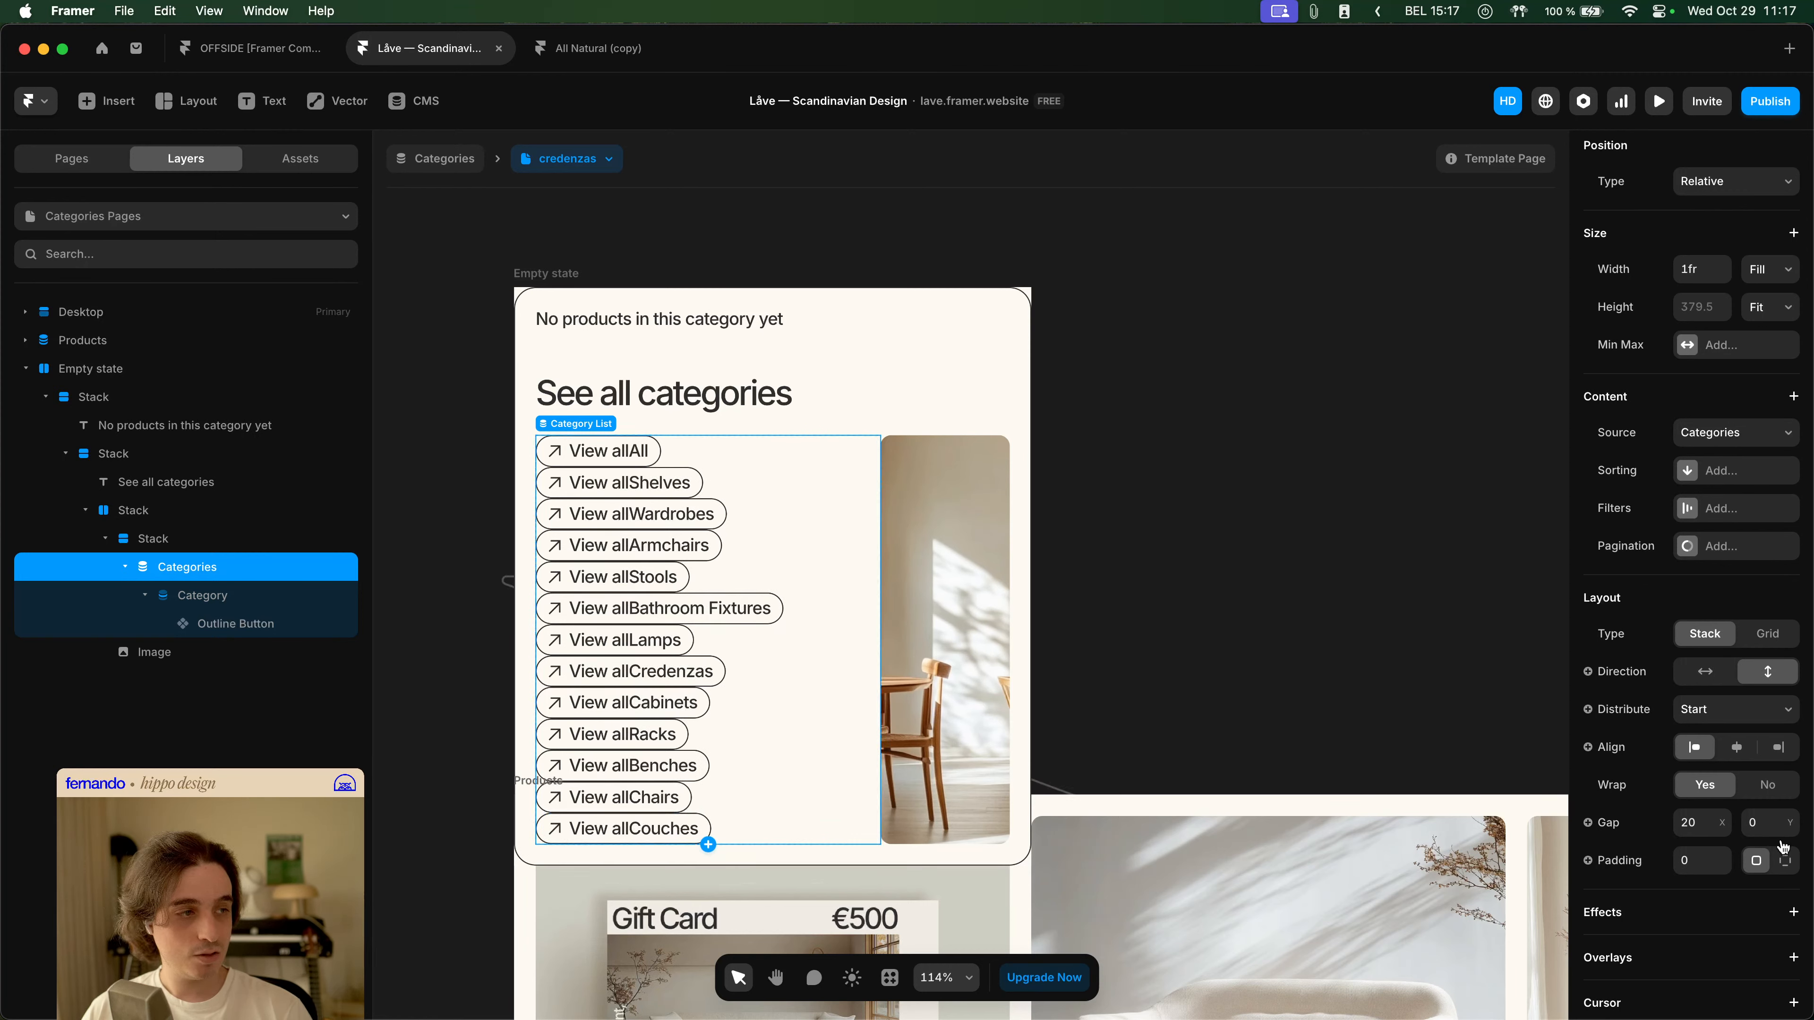
pyautogui.click(1764, 821)
pyautogui.write('20')
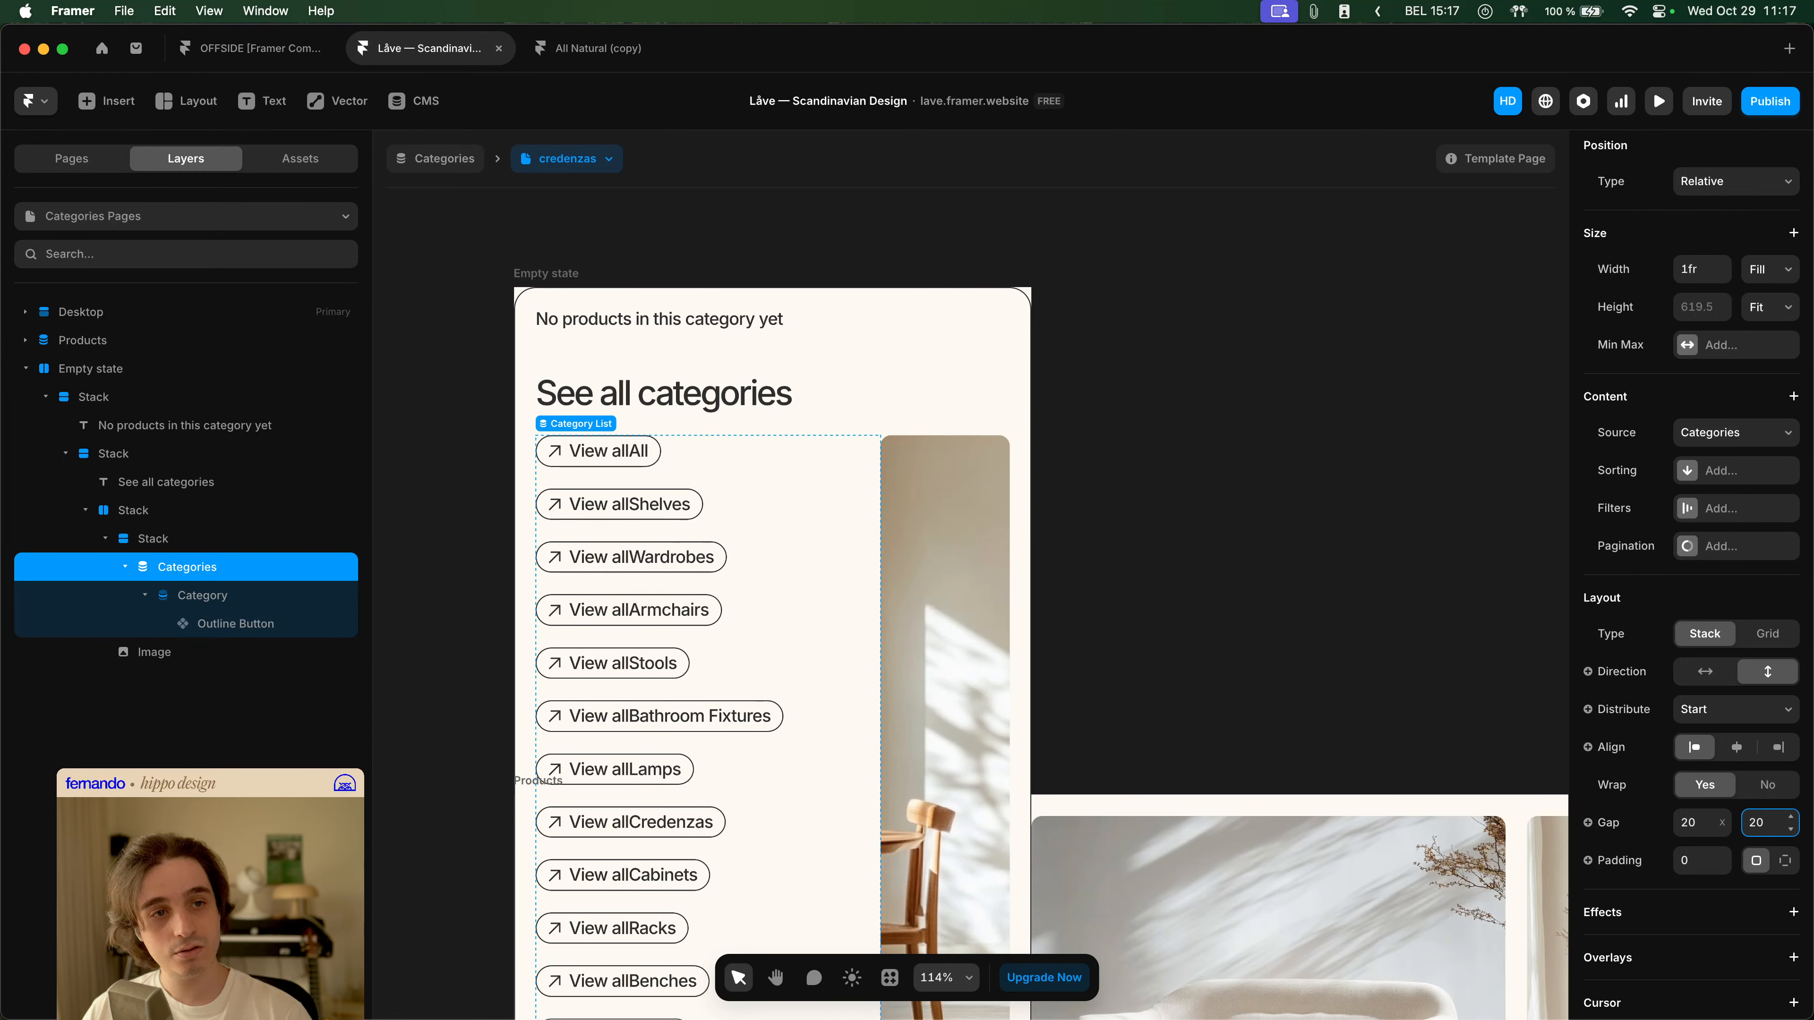
pyautogui.press('super+a')
pyautogui.write('10')
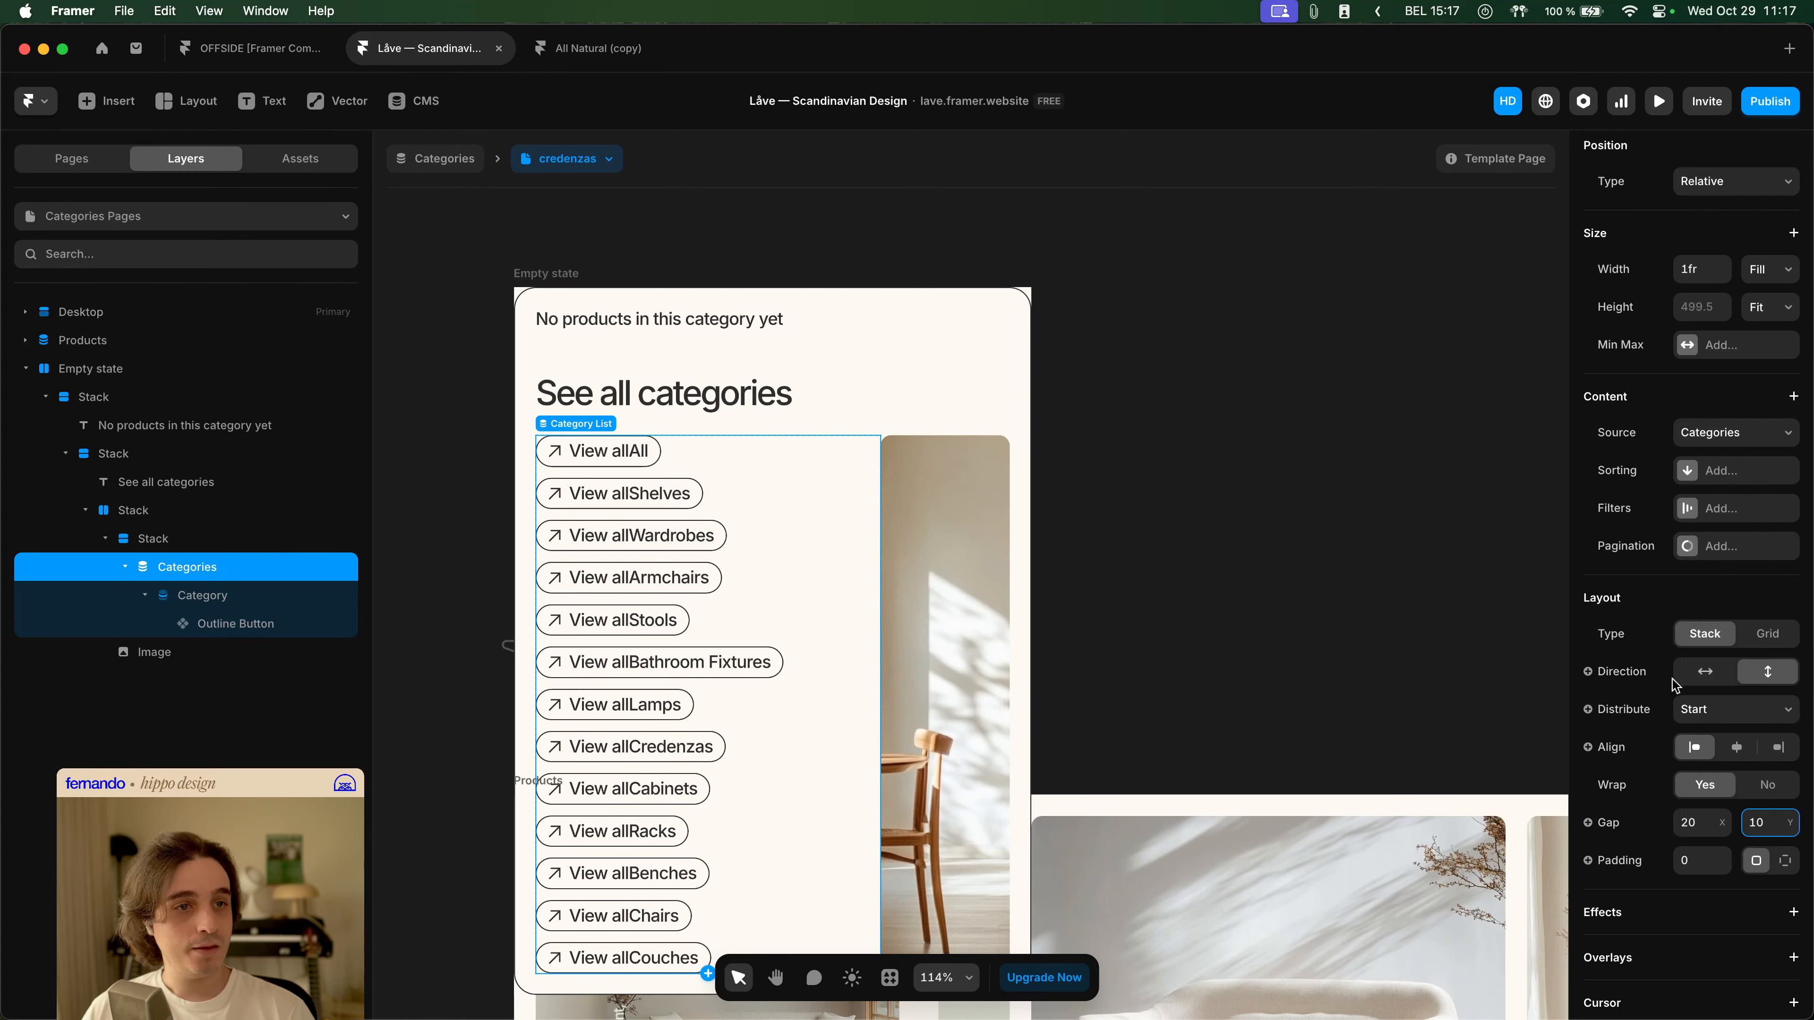
# Add a trailing space to the "View all" prefix in the repeated Outline Button's text transform.
pyautogui.click(1254, 608)
pyautogui.keyDown('super'); pyautogui.click(589, 453); pyautogui.keyUp('super')
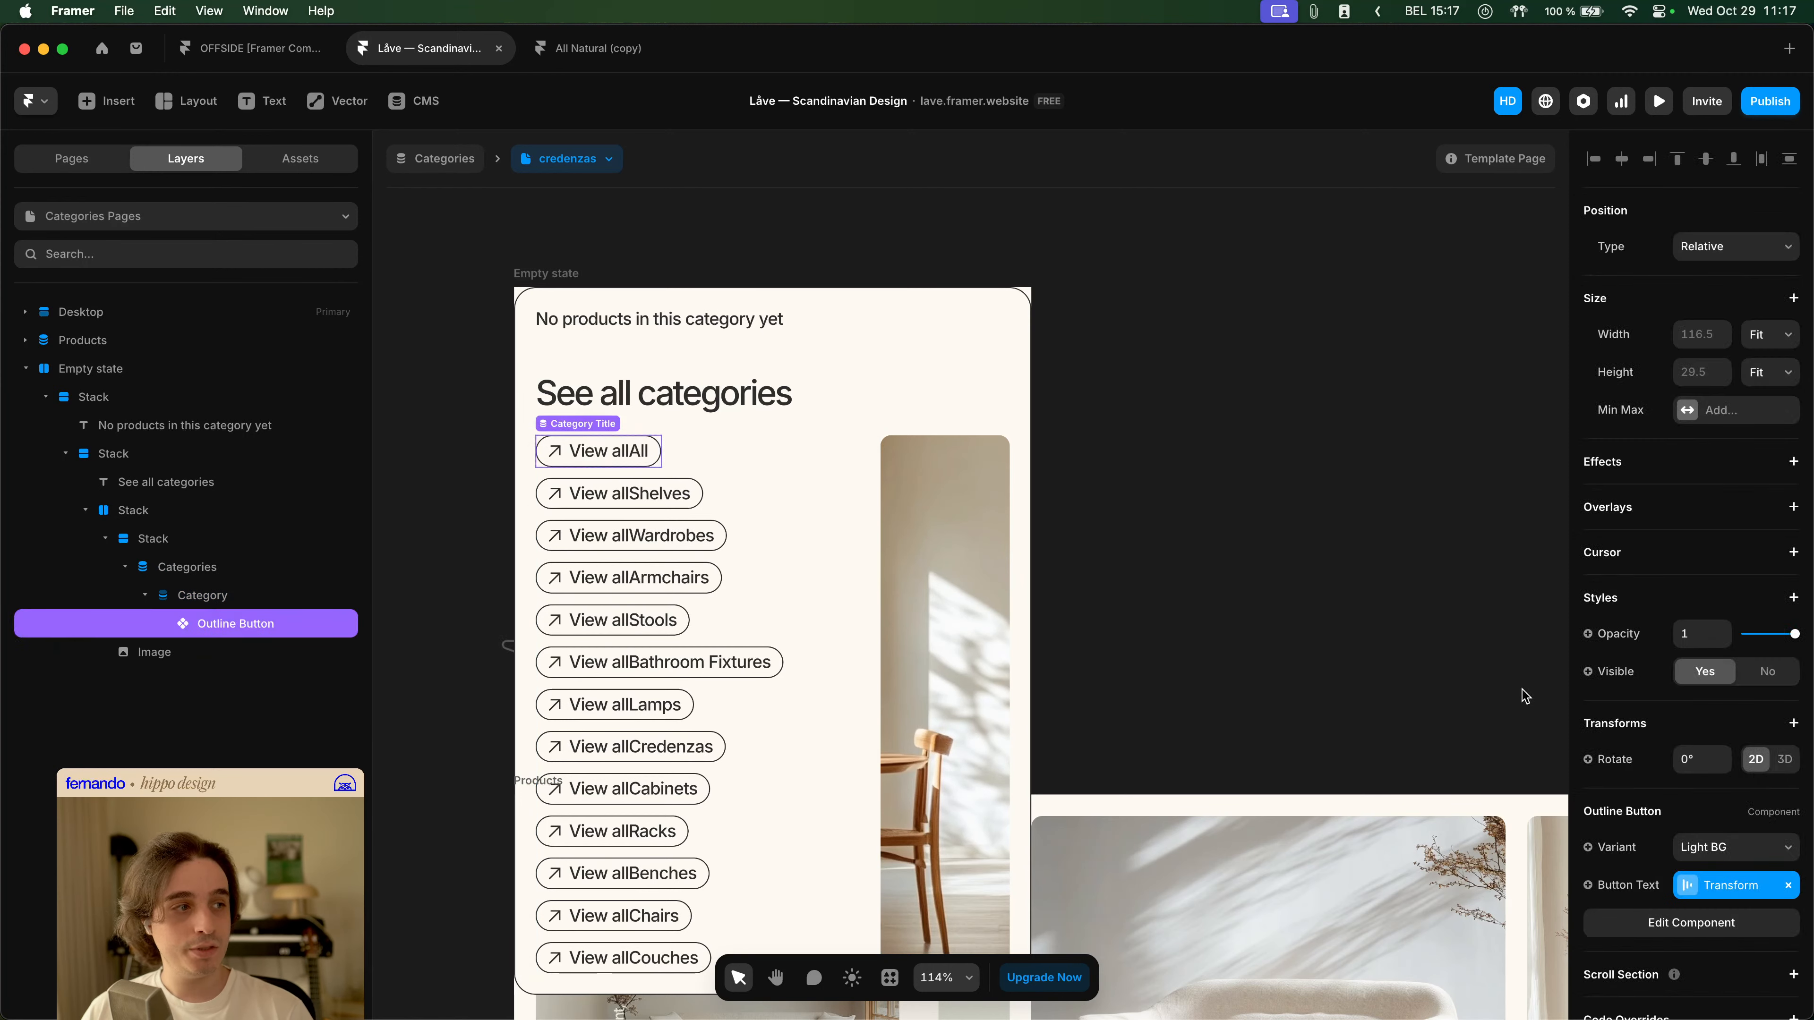
pyautogui.click(1707, 891)
pyautogui.click(1496, 924)
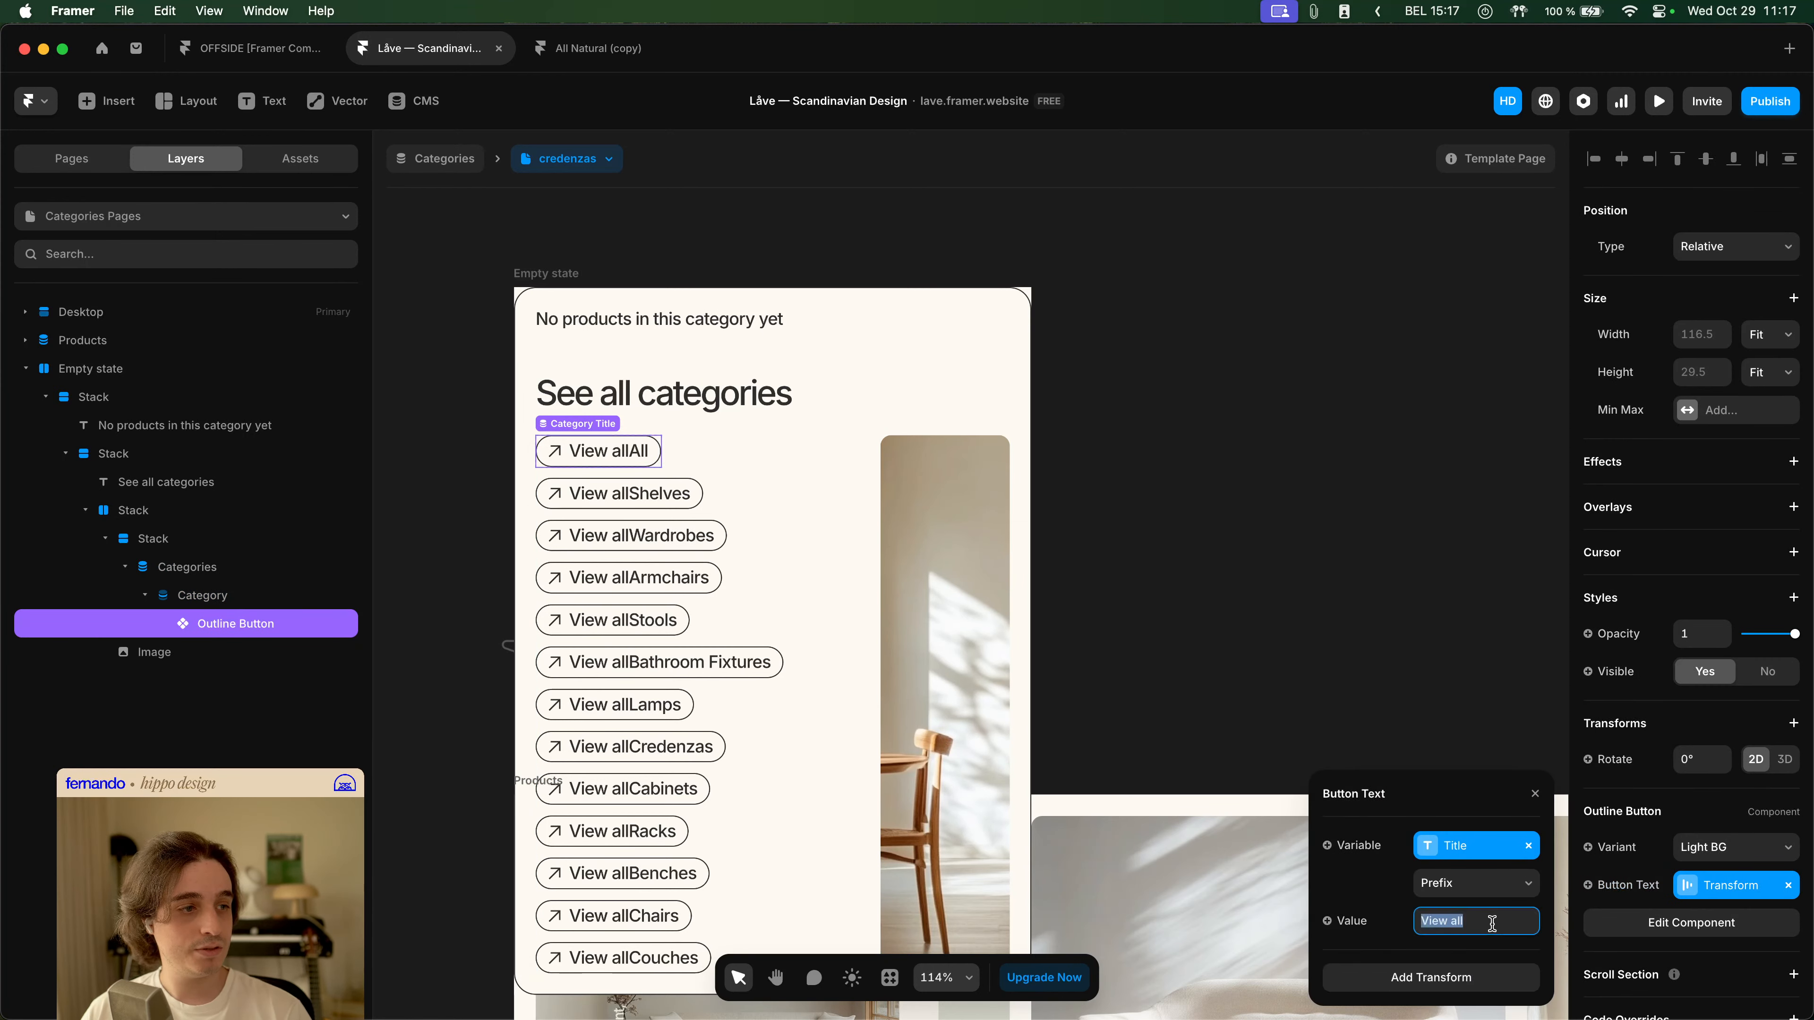
pyautogui.click(1491, 924)
pyautogui.press('Return')
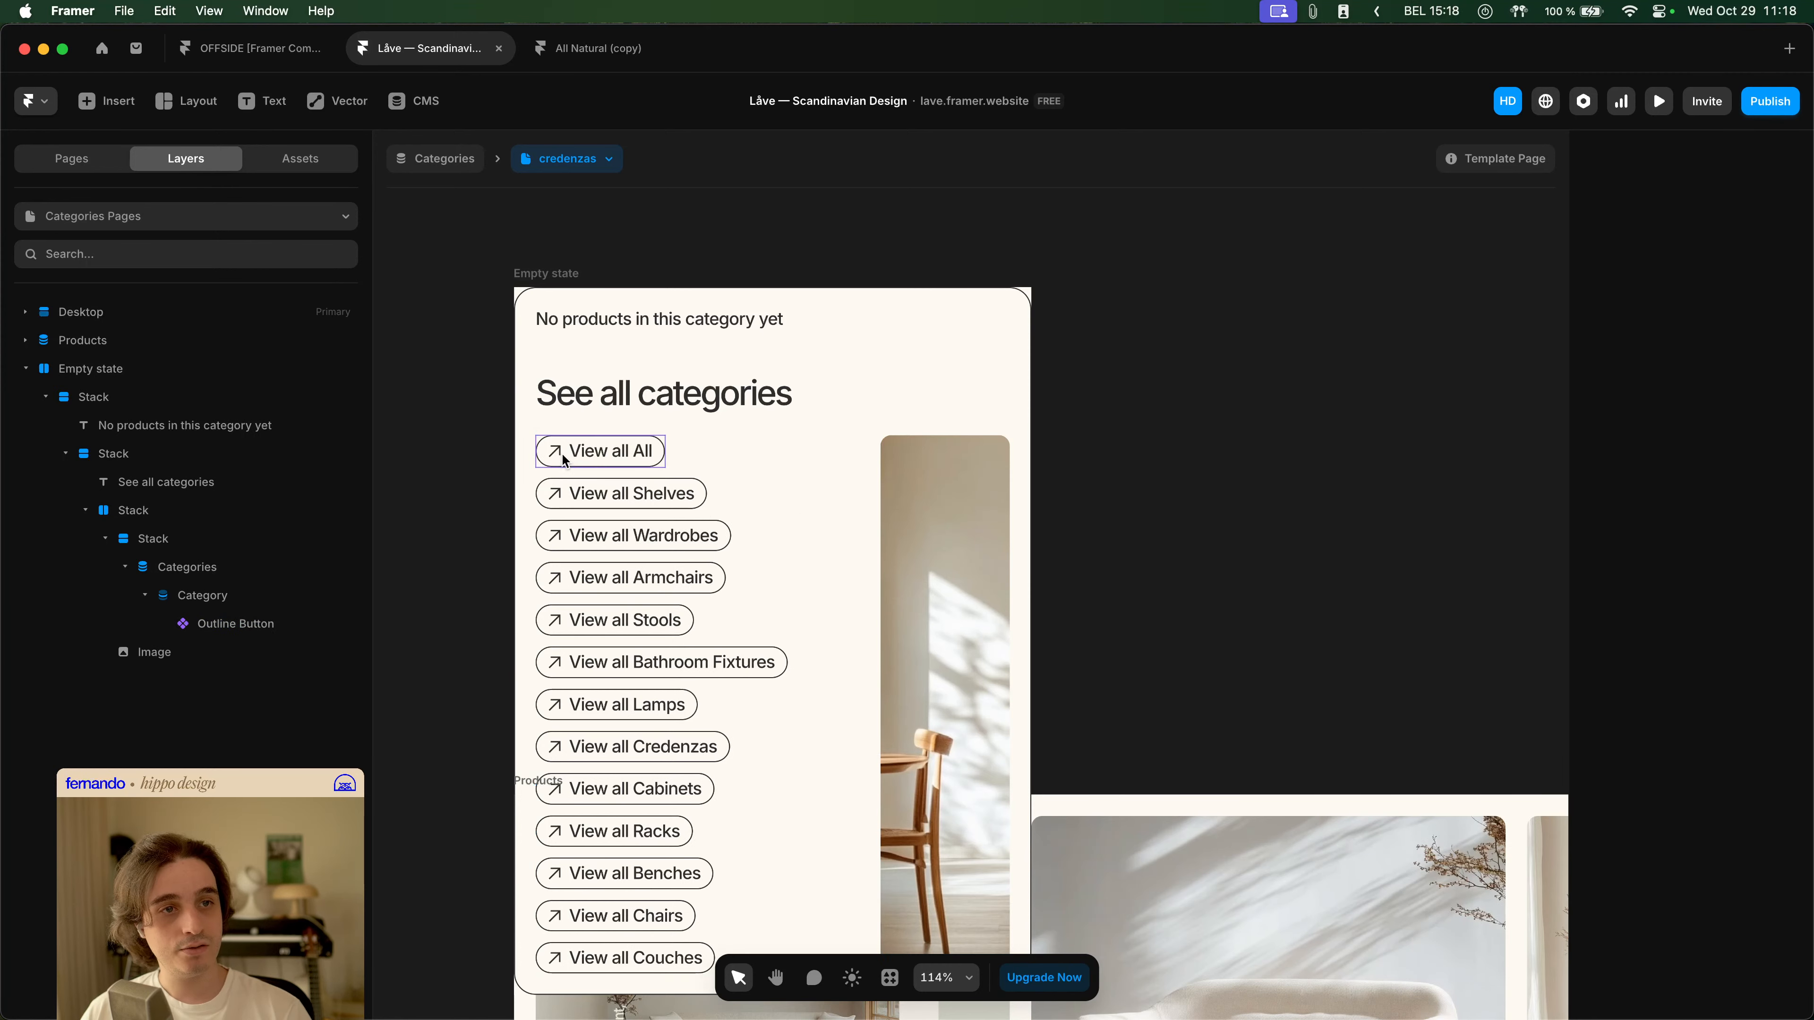
pyautogui.scroll(-1, 1743, 837)
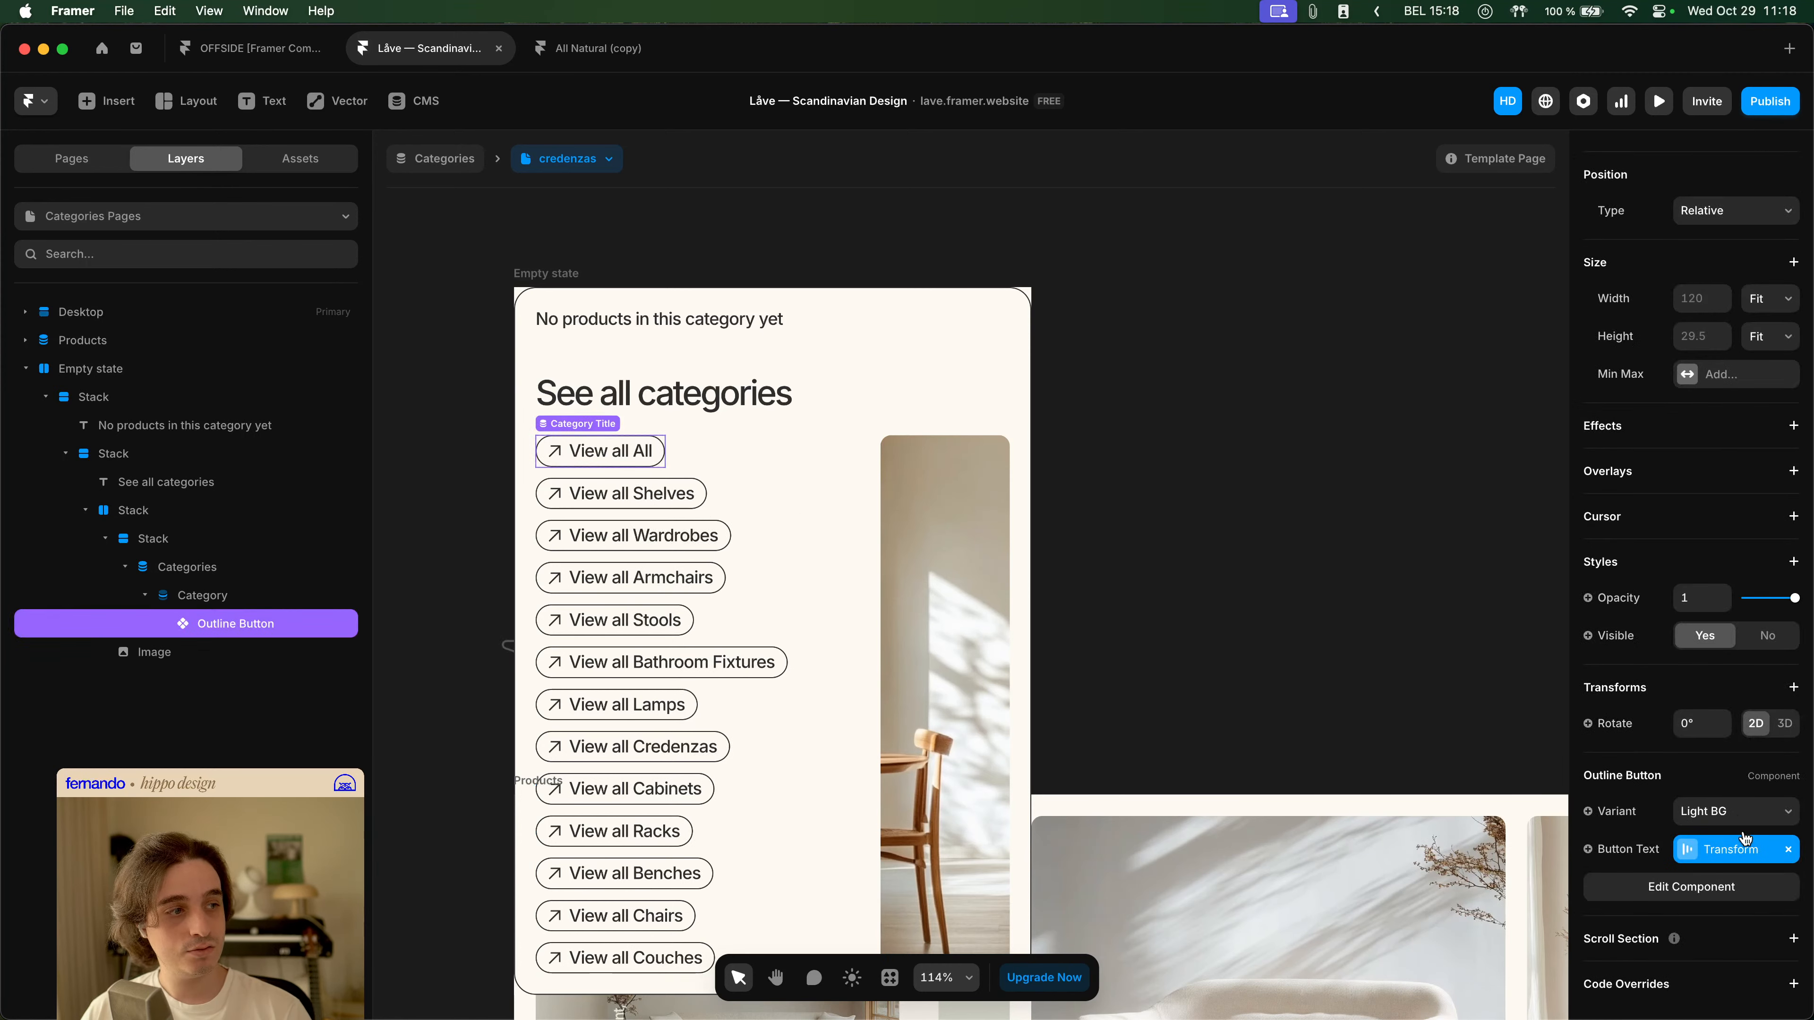
pyautogui.click(1711, 883)
pyautogui.click(571, 160)
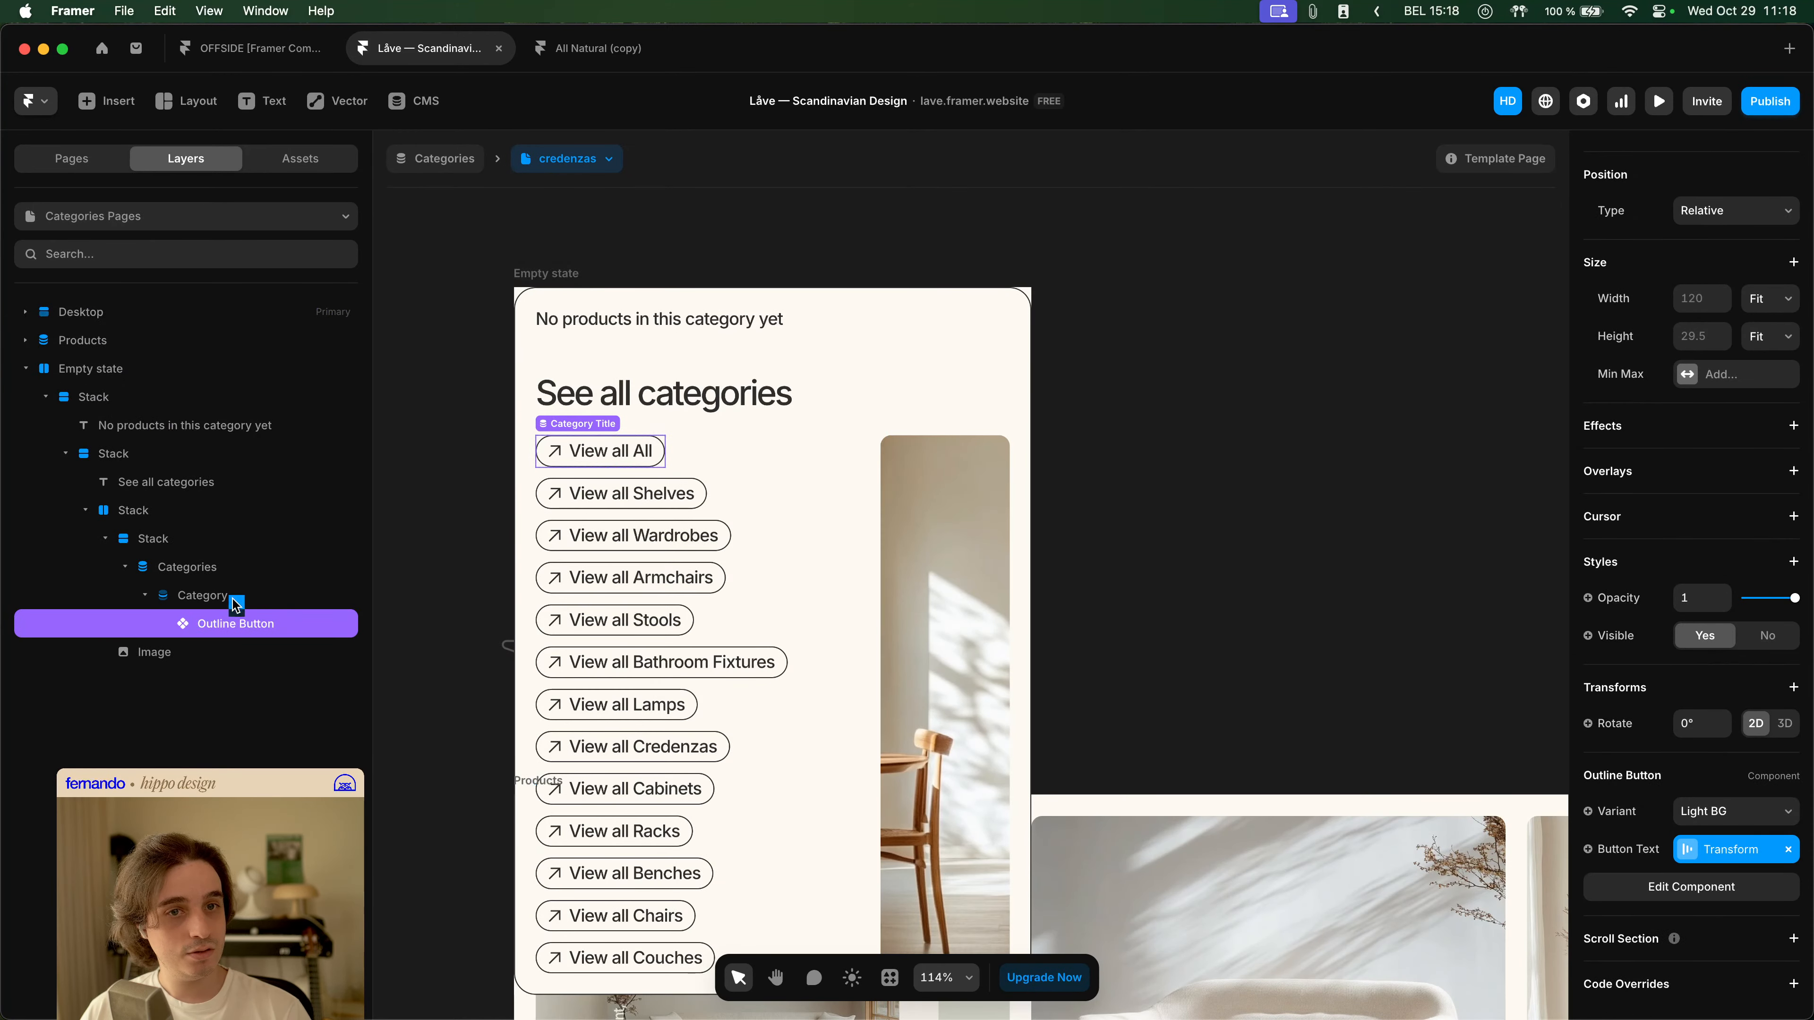
# Limit the Categories list in the Empty state to 3 items.
pyautogui.click(247, 571)
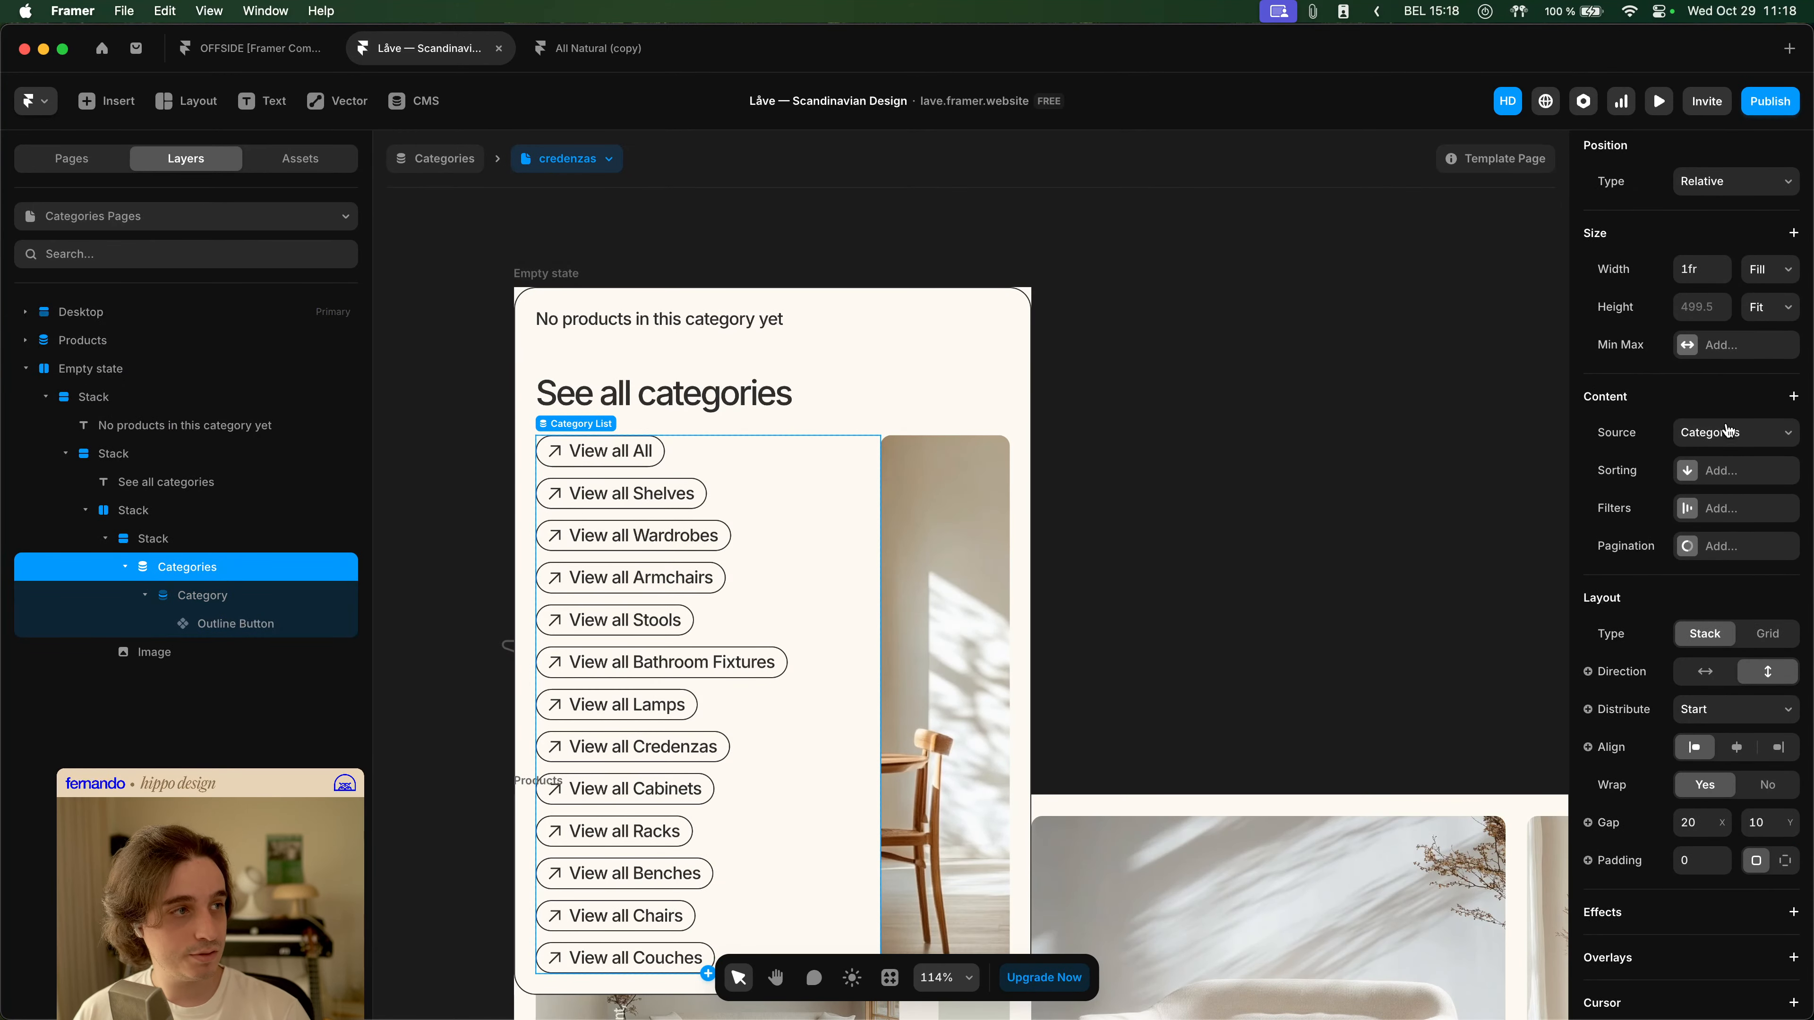
pyautogui.click(1794, 396)
pyautogui.click(1748, 406)
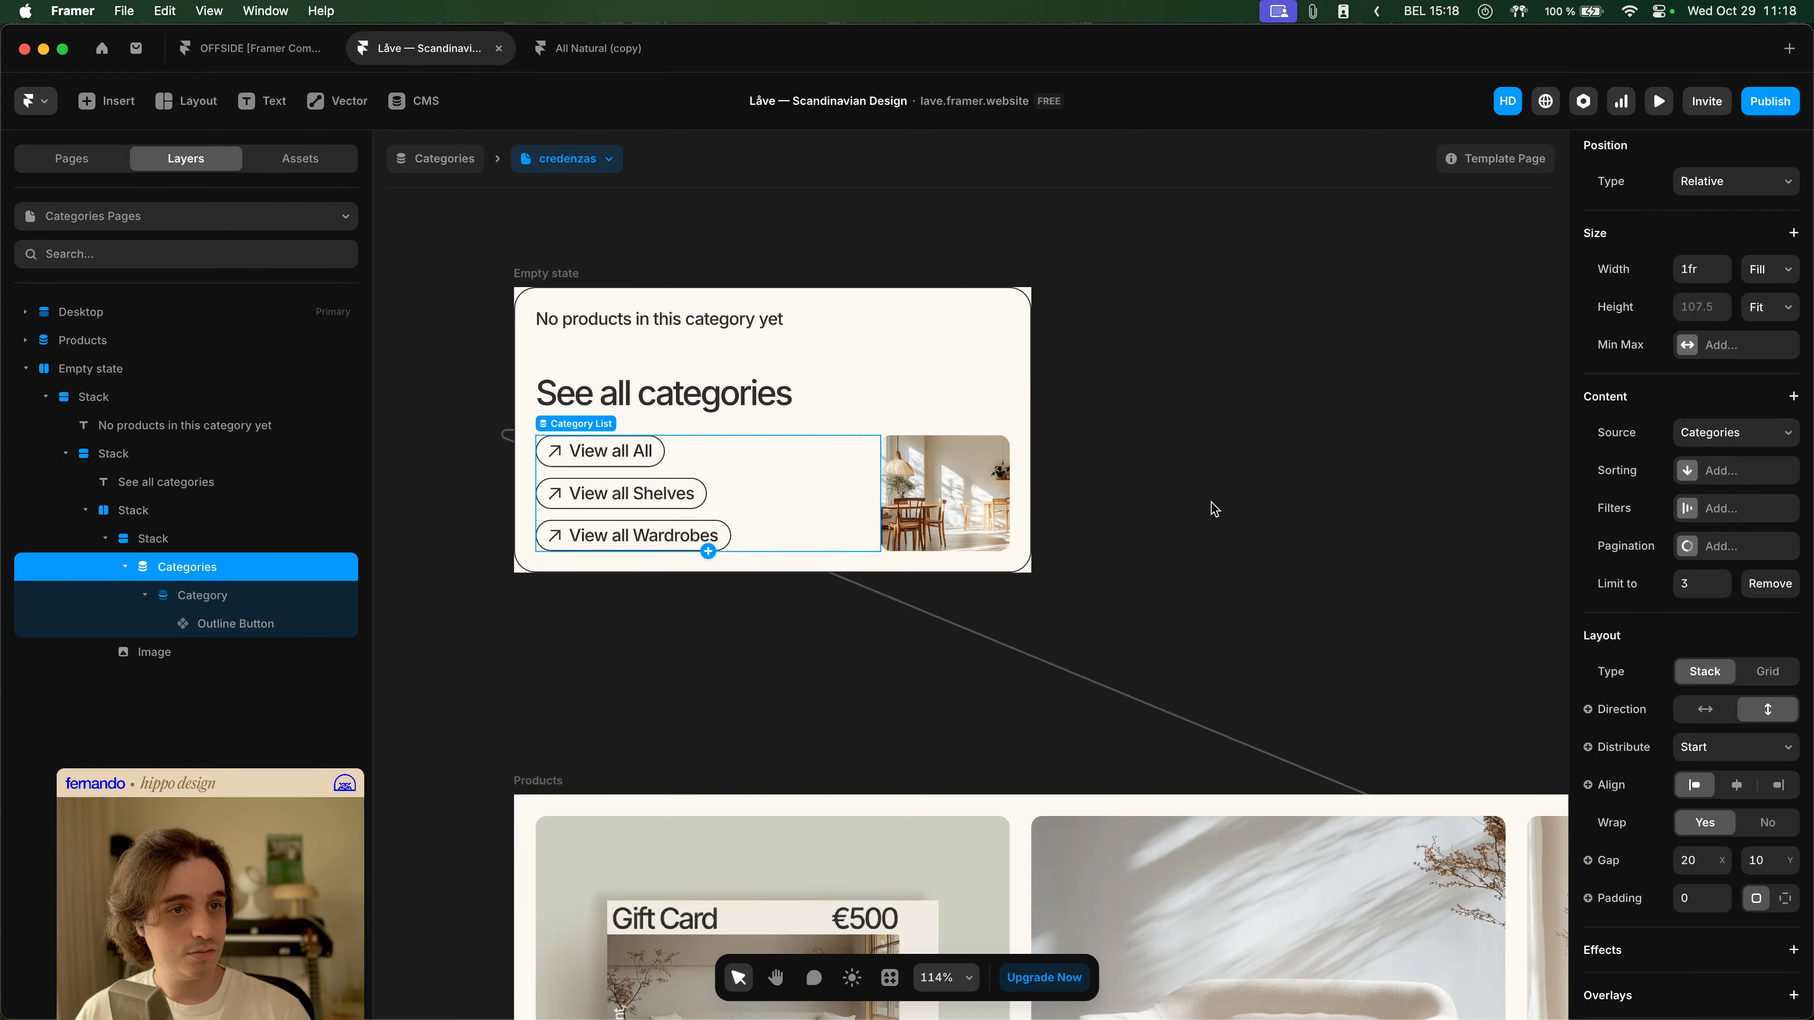
pyautogui.scroll(1, 1176, 487)
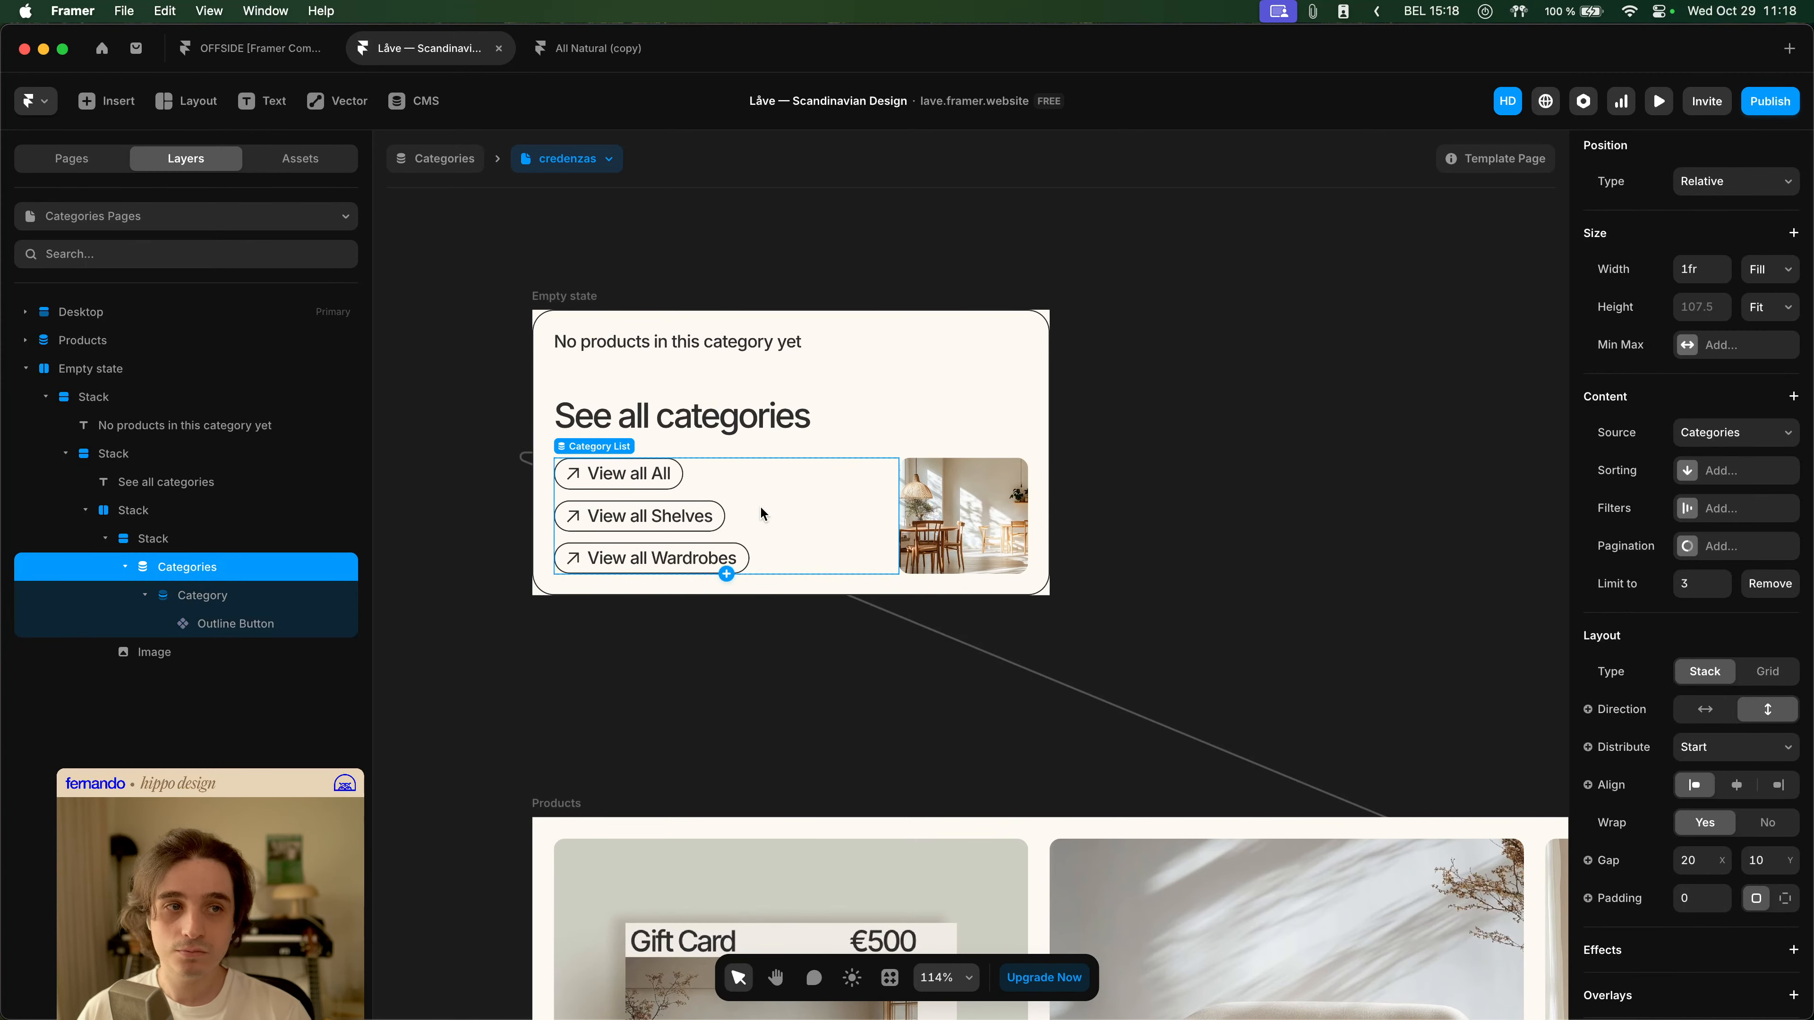
# Change the Empty state heading to "Check out other categories".
pyautogui.doubleClick(714, 418)
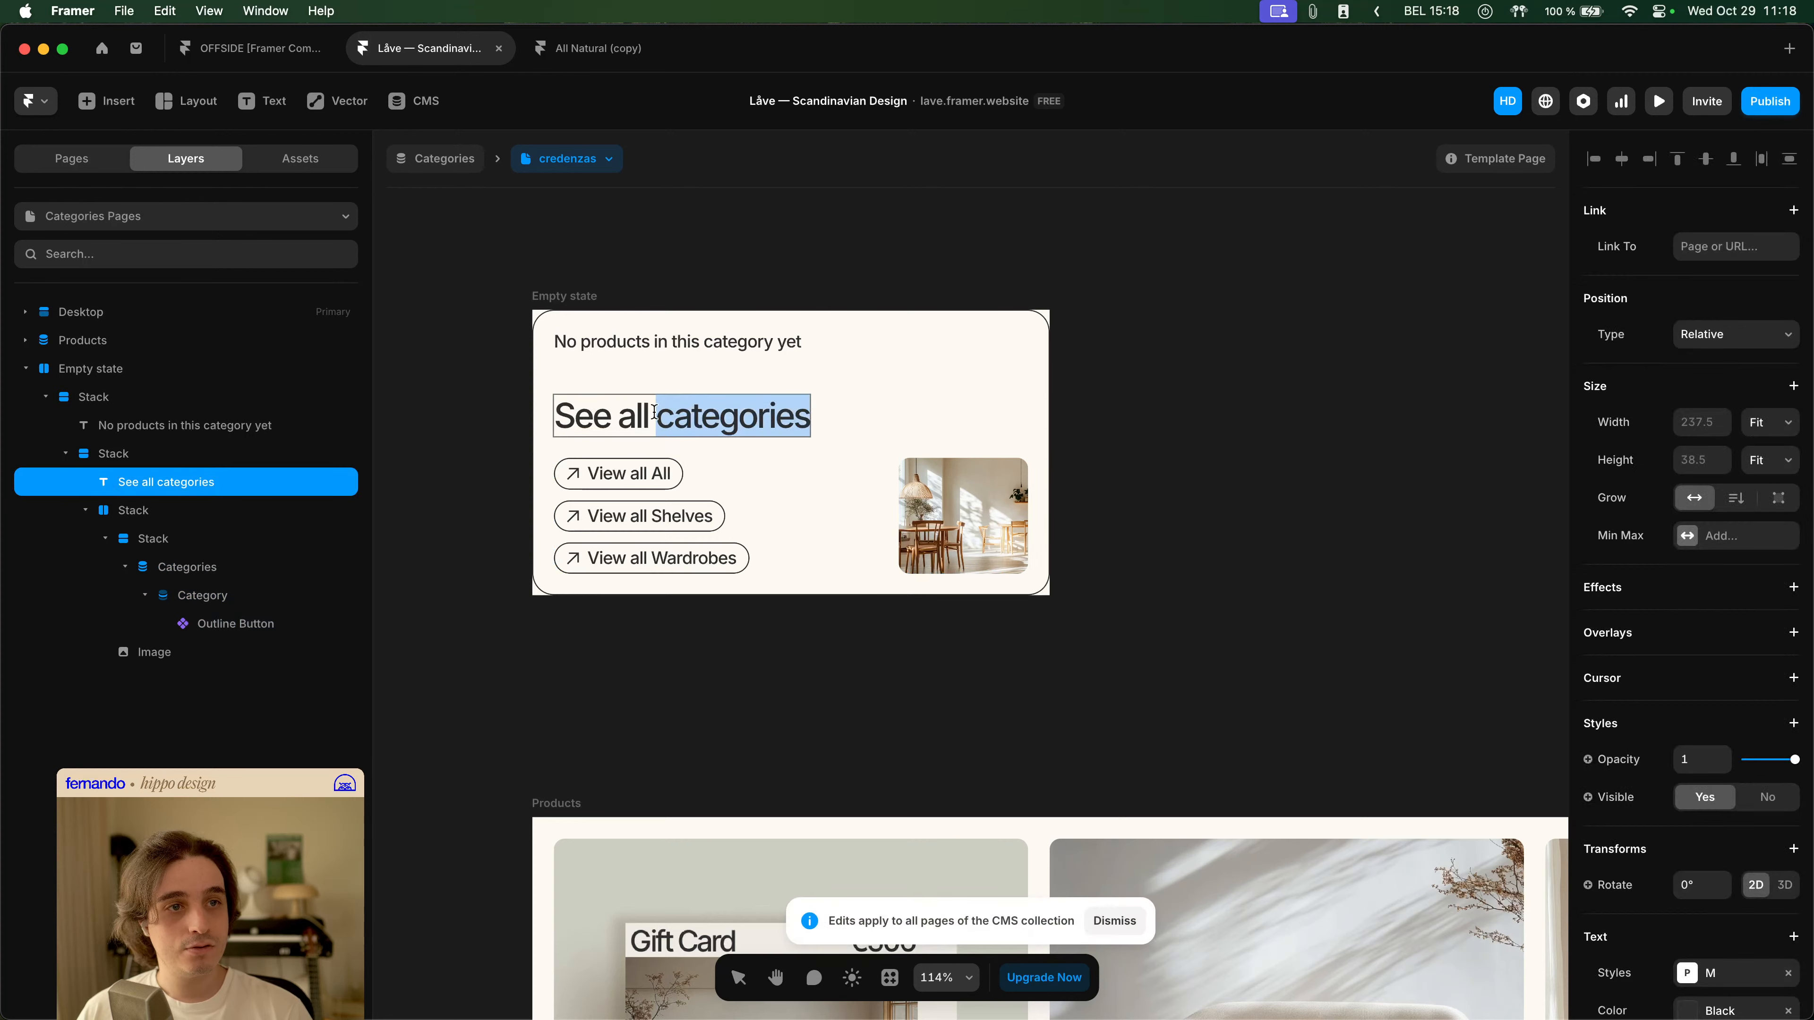
pyautogui.click(649, 416)
pyautogui.press('shift+super+Left')
pyautogui.write('Check out othe')
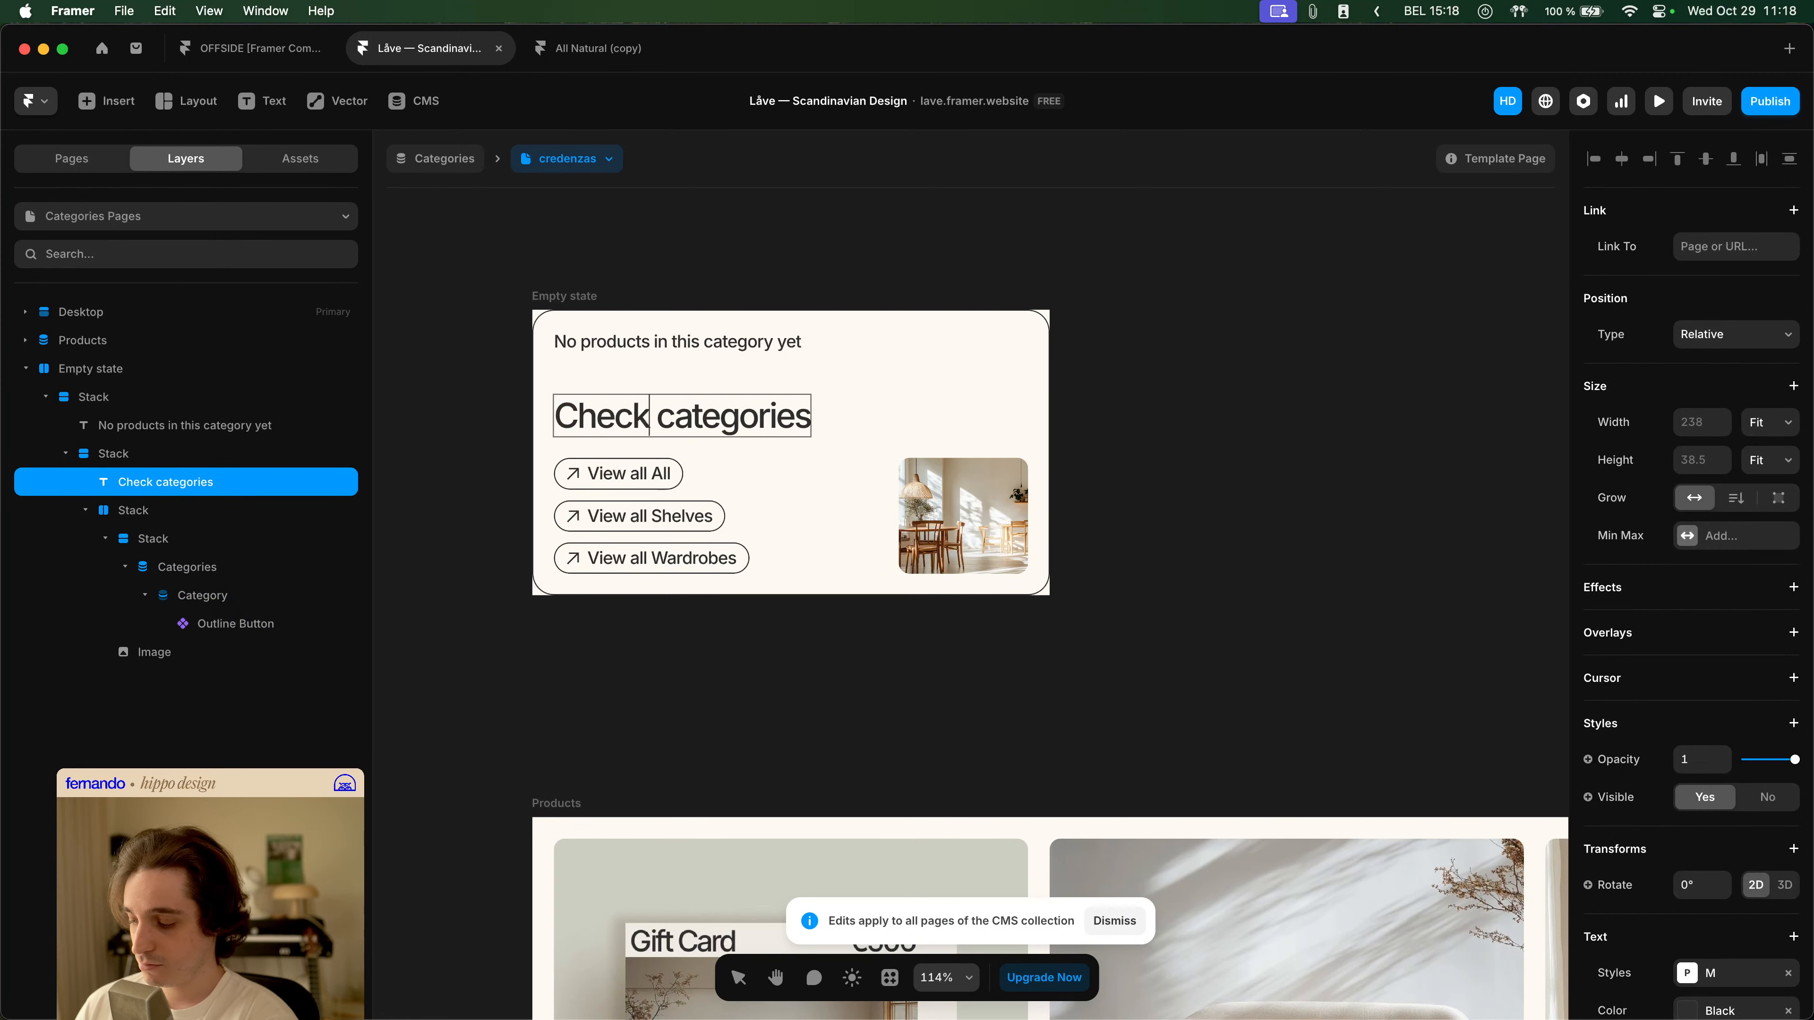
pyautogui.write('r')
pyautogui.press('Escape')
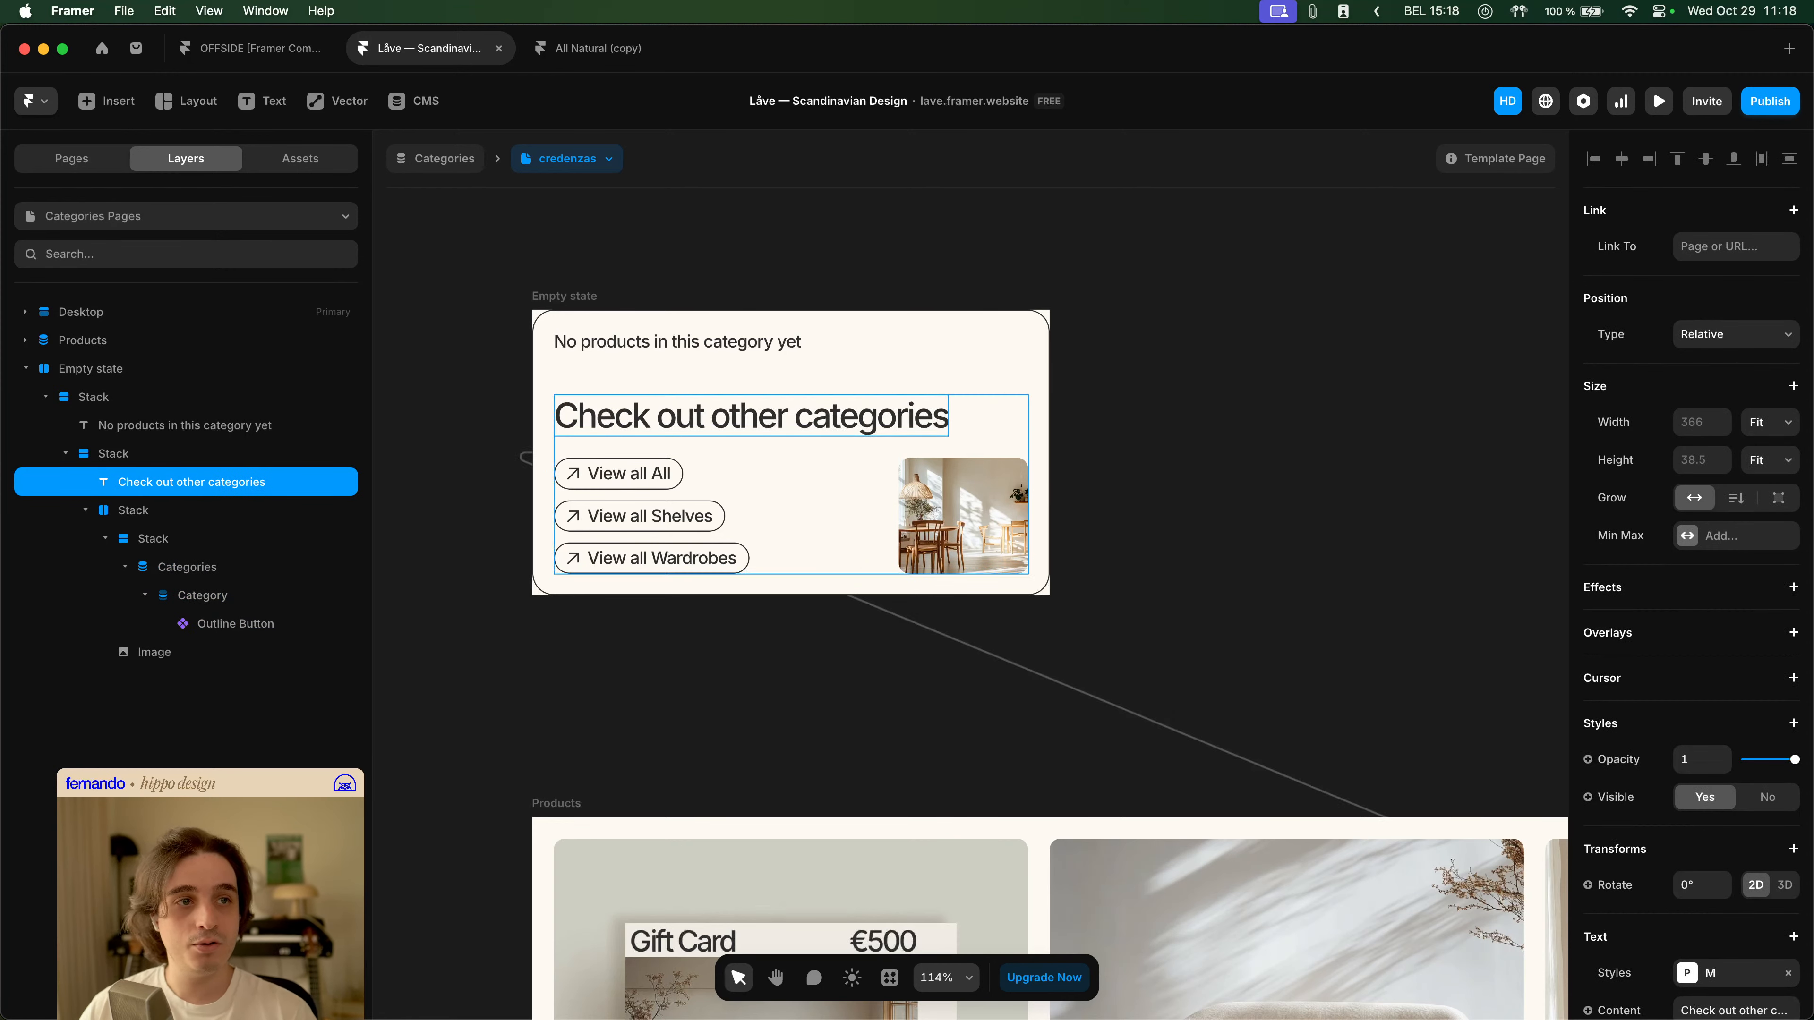
pyautogui.click(1125, 420)
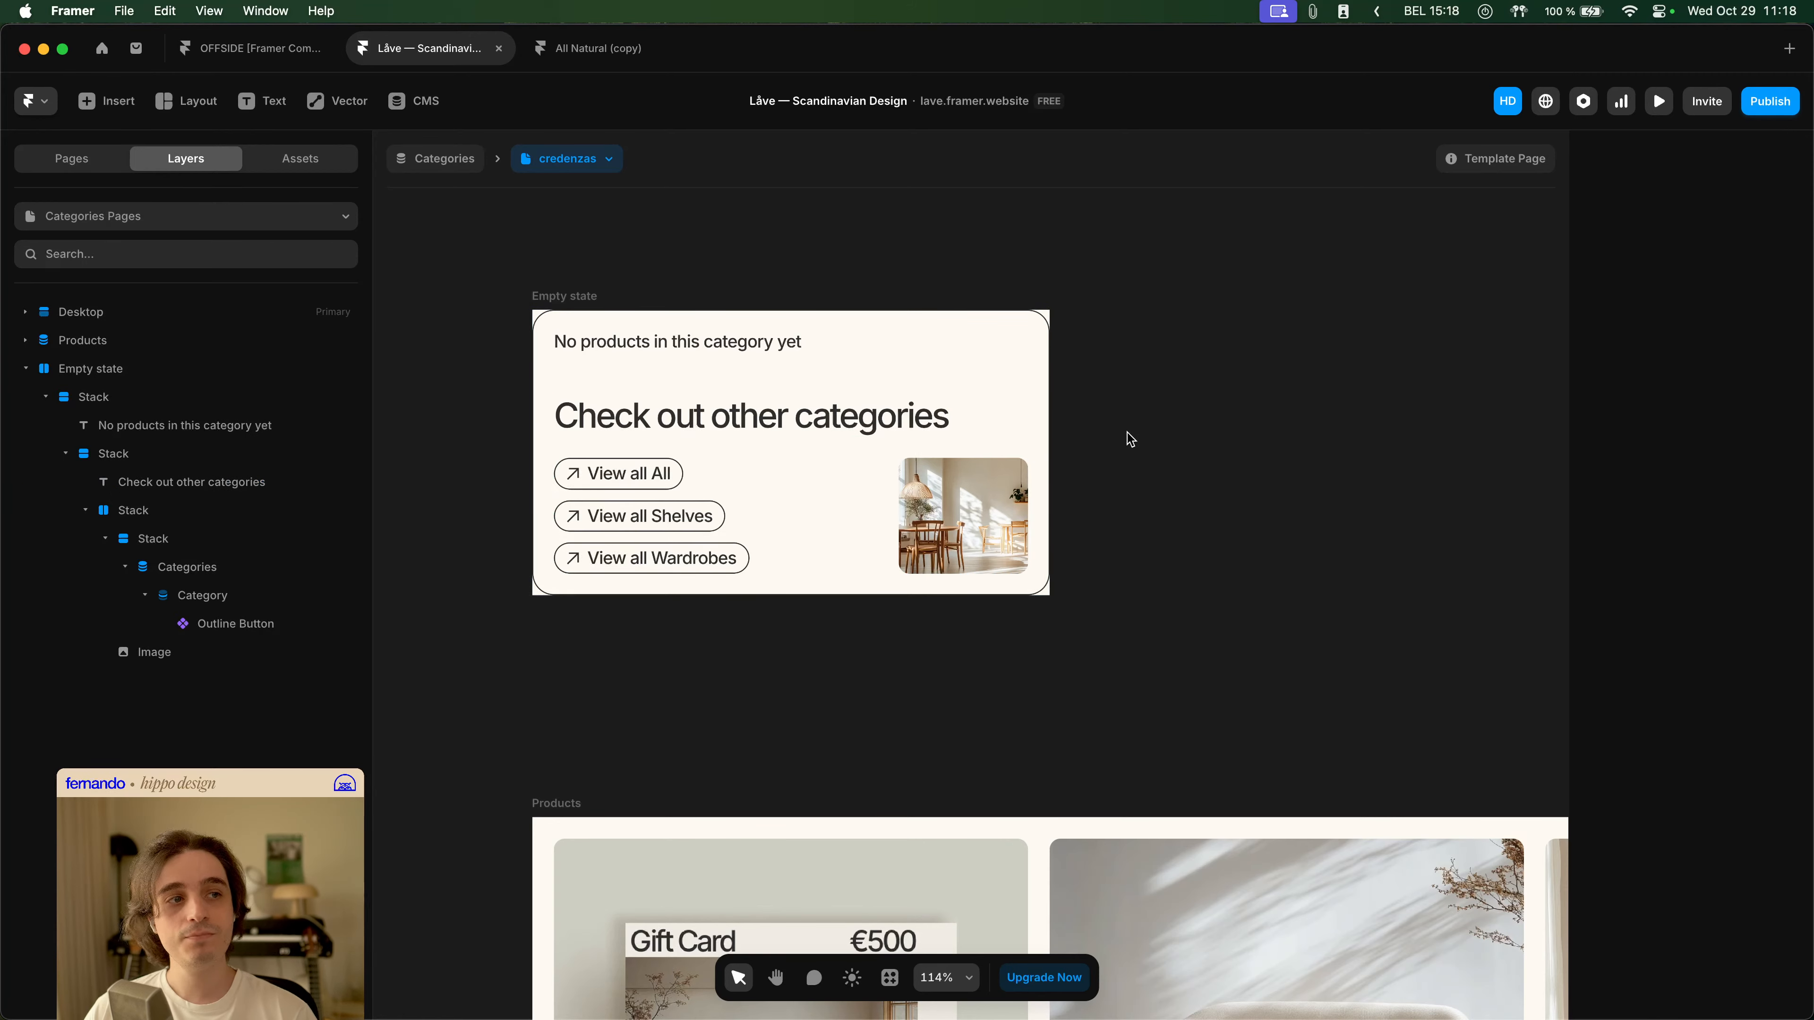
# Copy the Page Wrapper from the Desktop layout of the category template page.
pyautogui.scroll(-10, 1130, 439)
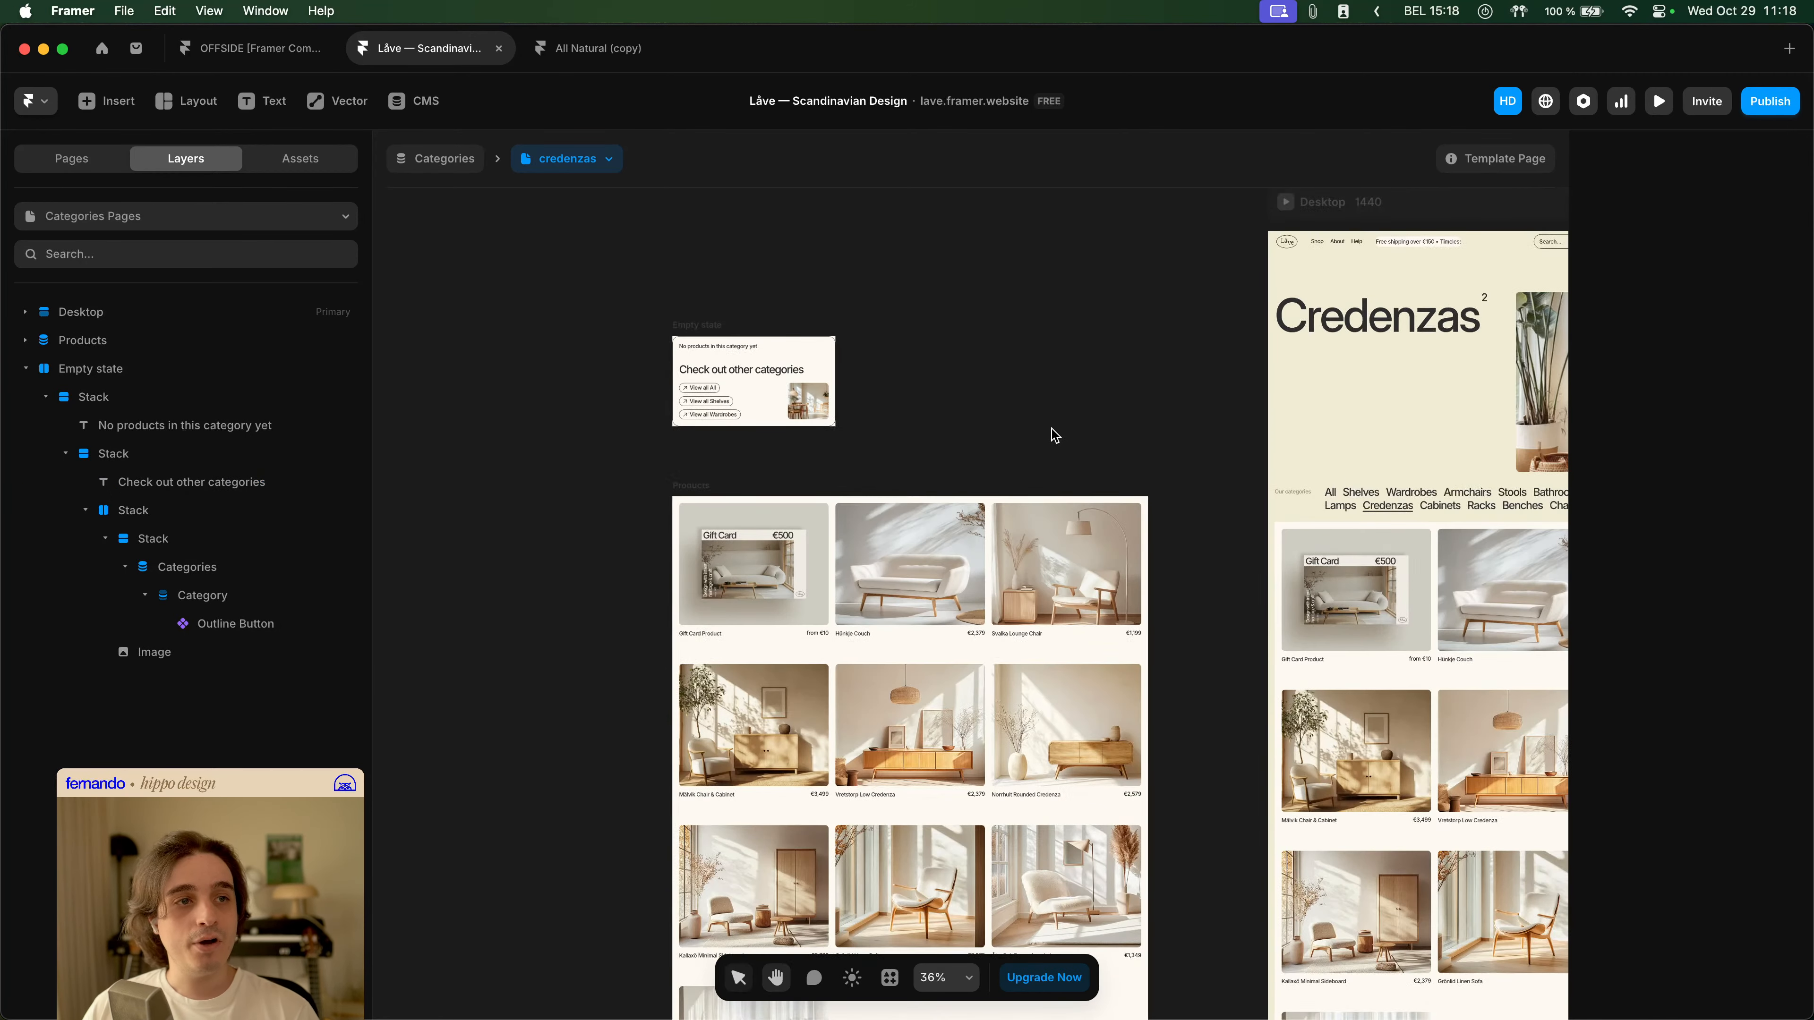
pyautogui.scroll(-1, 1055, 436)
pyautogui.moveTo(1055, 436); pyautogui.dragTo(956, 440)
pyautogui.scroll(4, 634, 376)
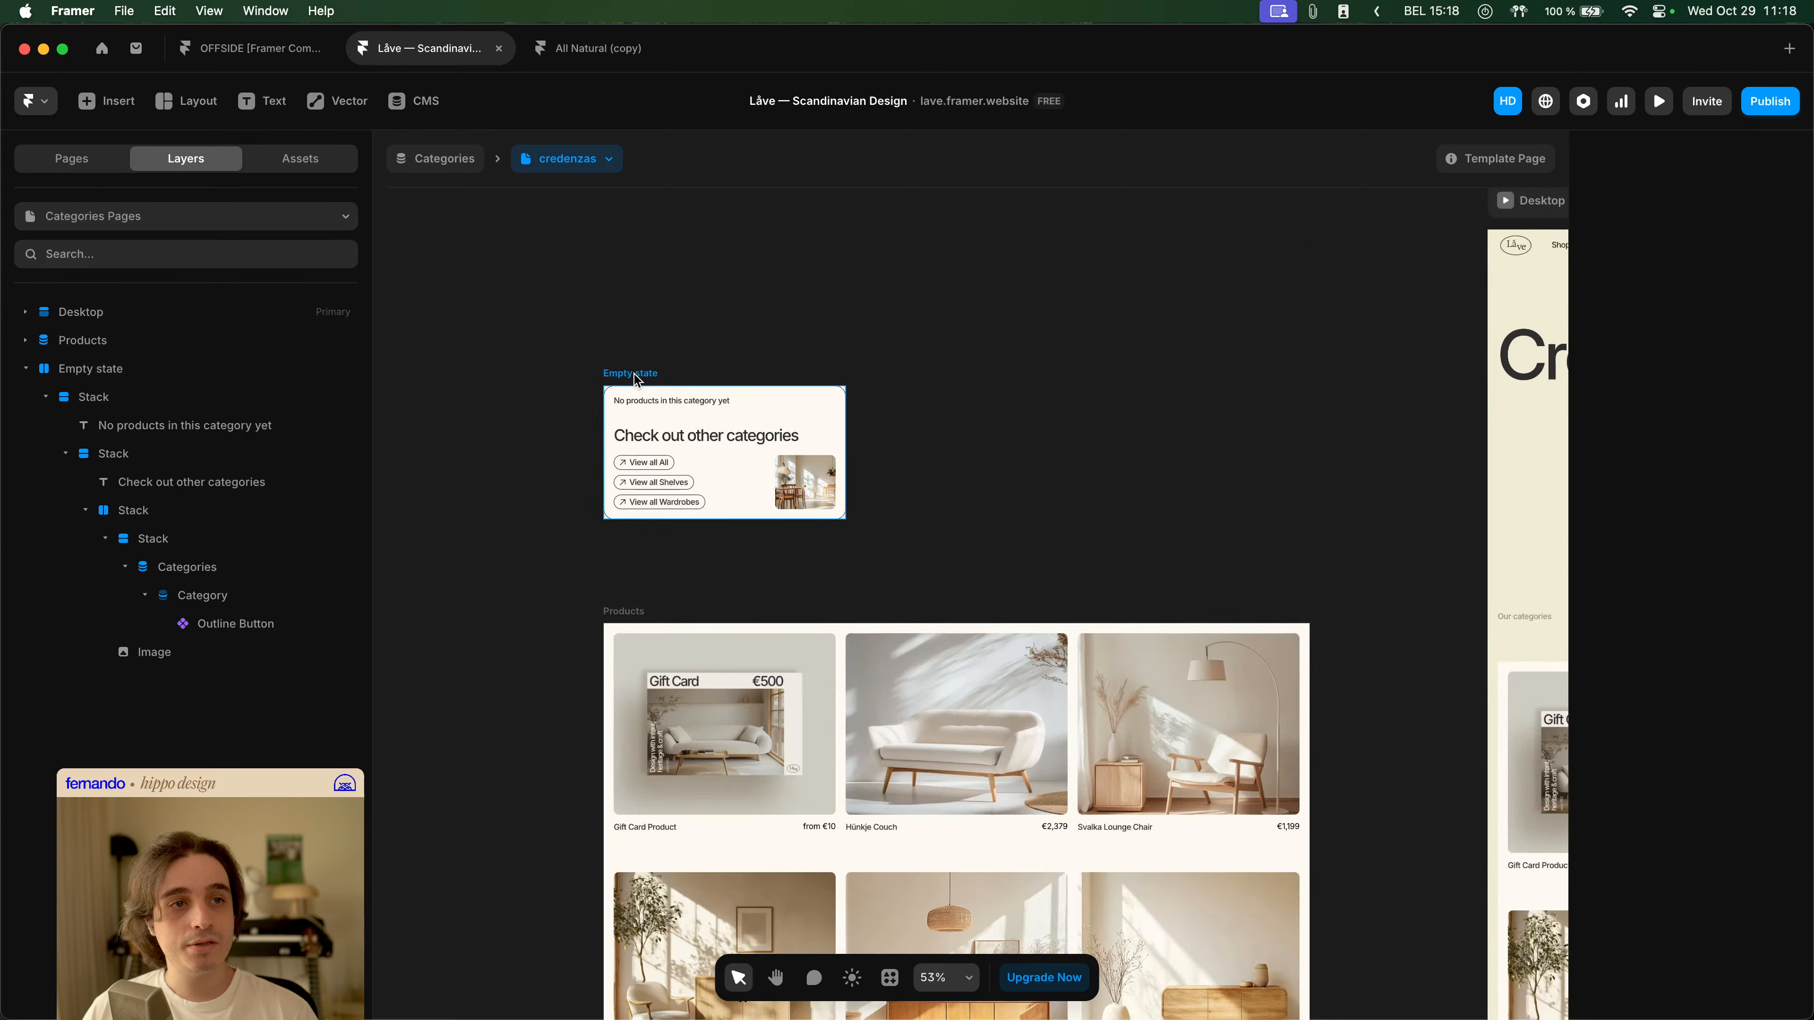
pyautogui.click(636, 376)
pyautogui.scroll(-6, 1137, 426)
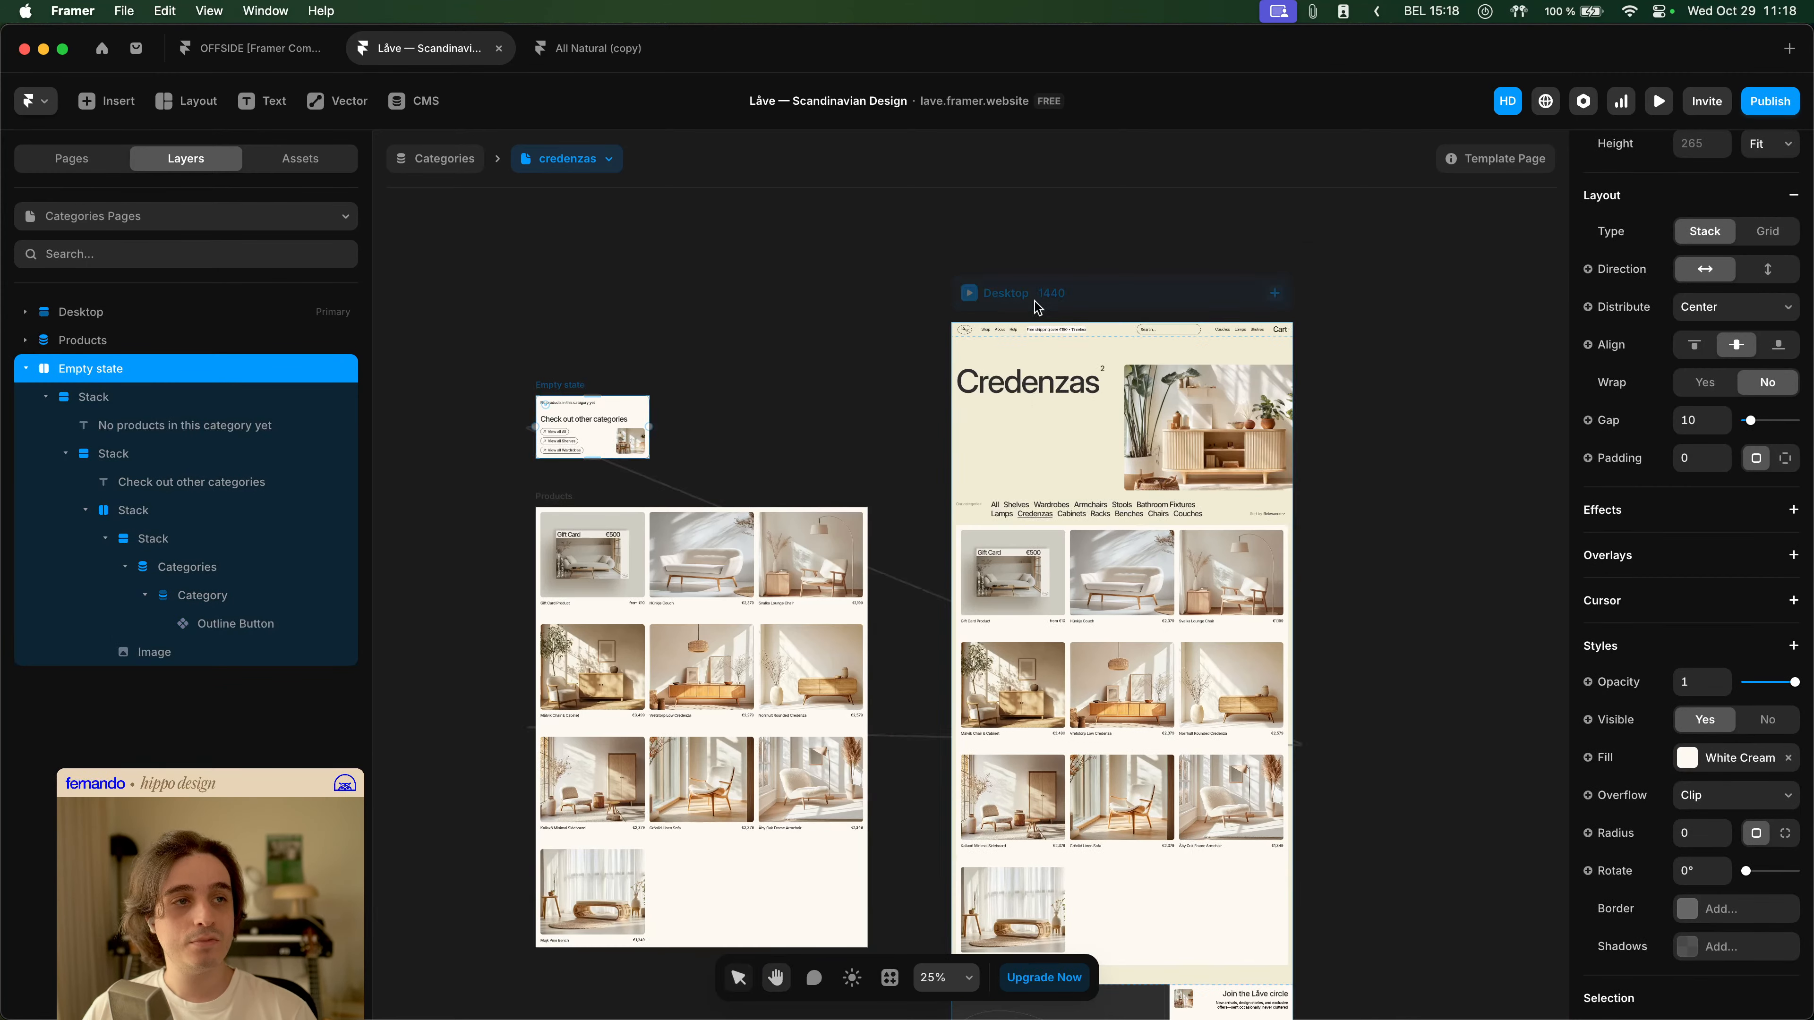
pyautogui.click(1069, 416)
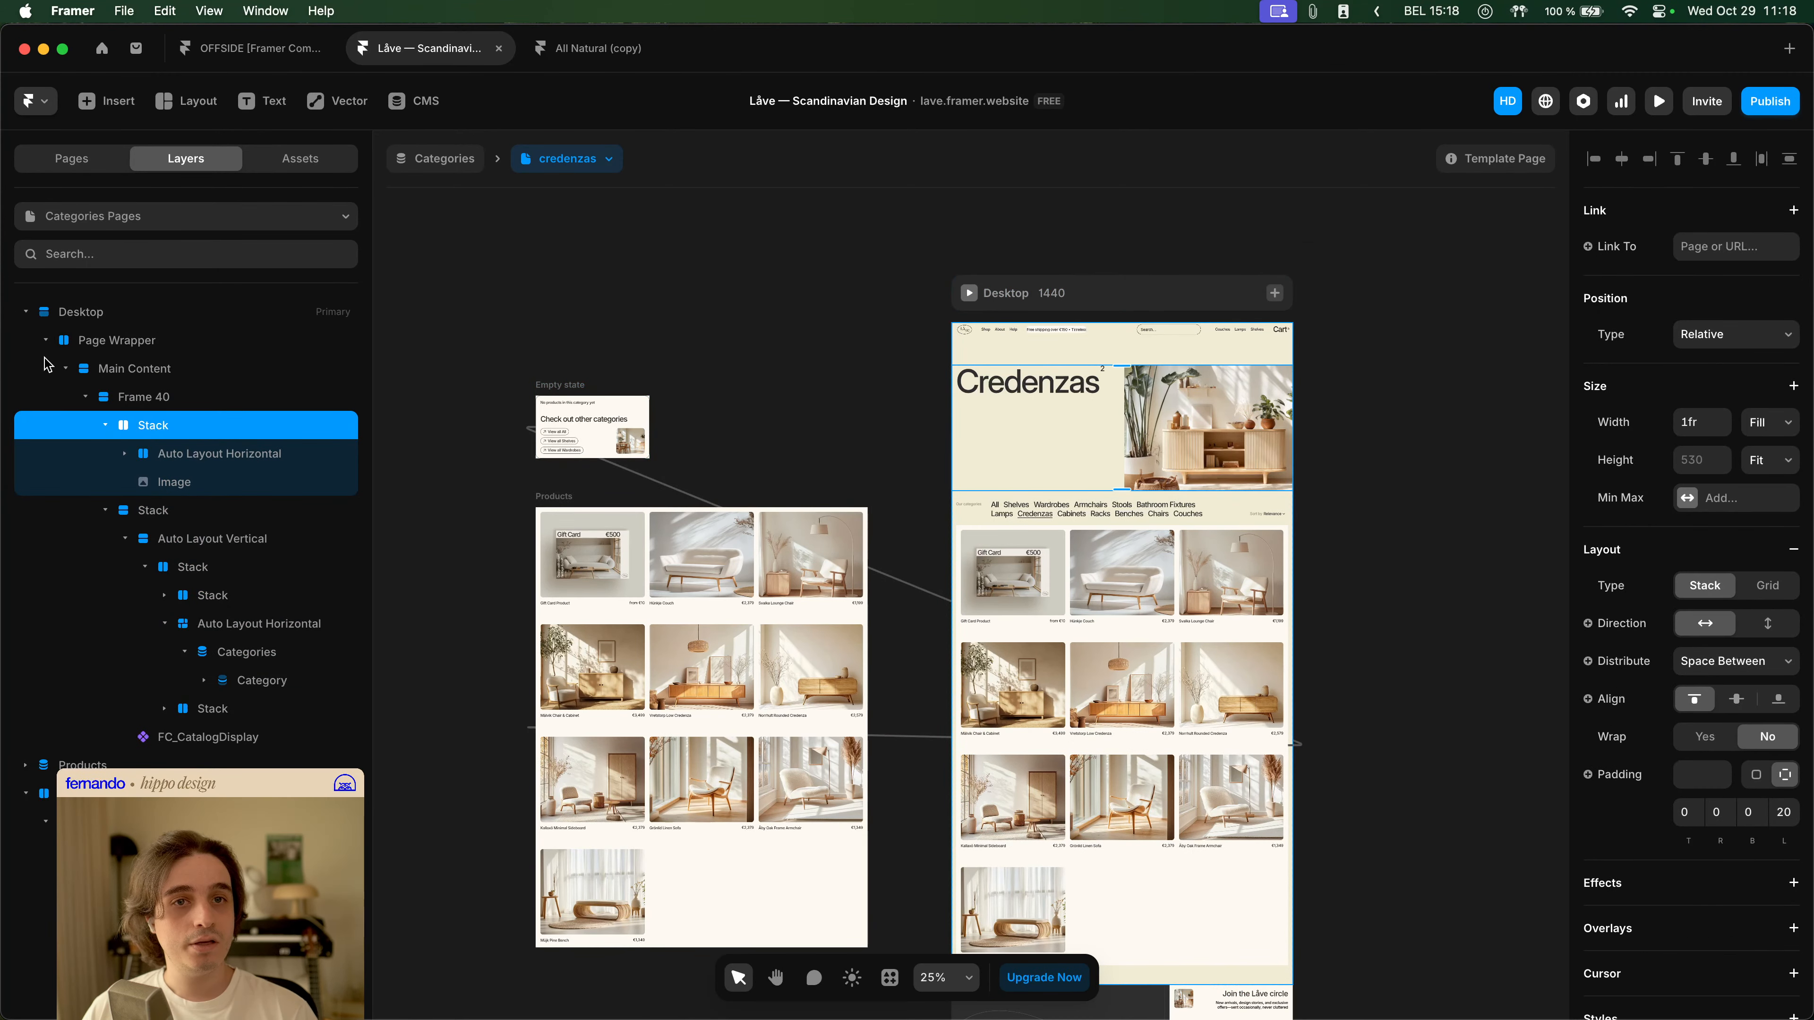
pyautogui.click(45, 340)
pyautogui.click(123, 344)
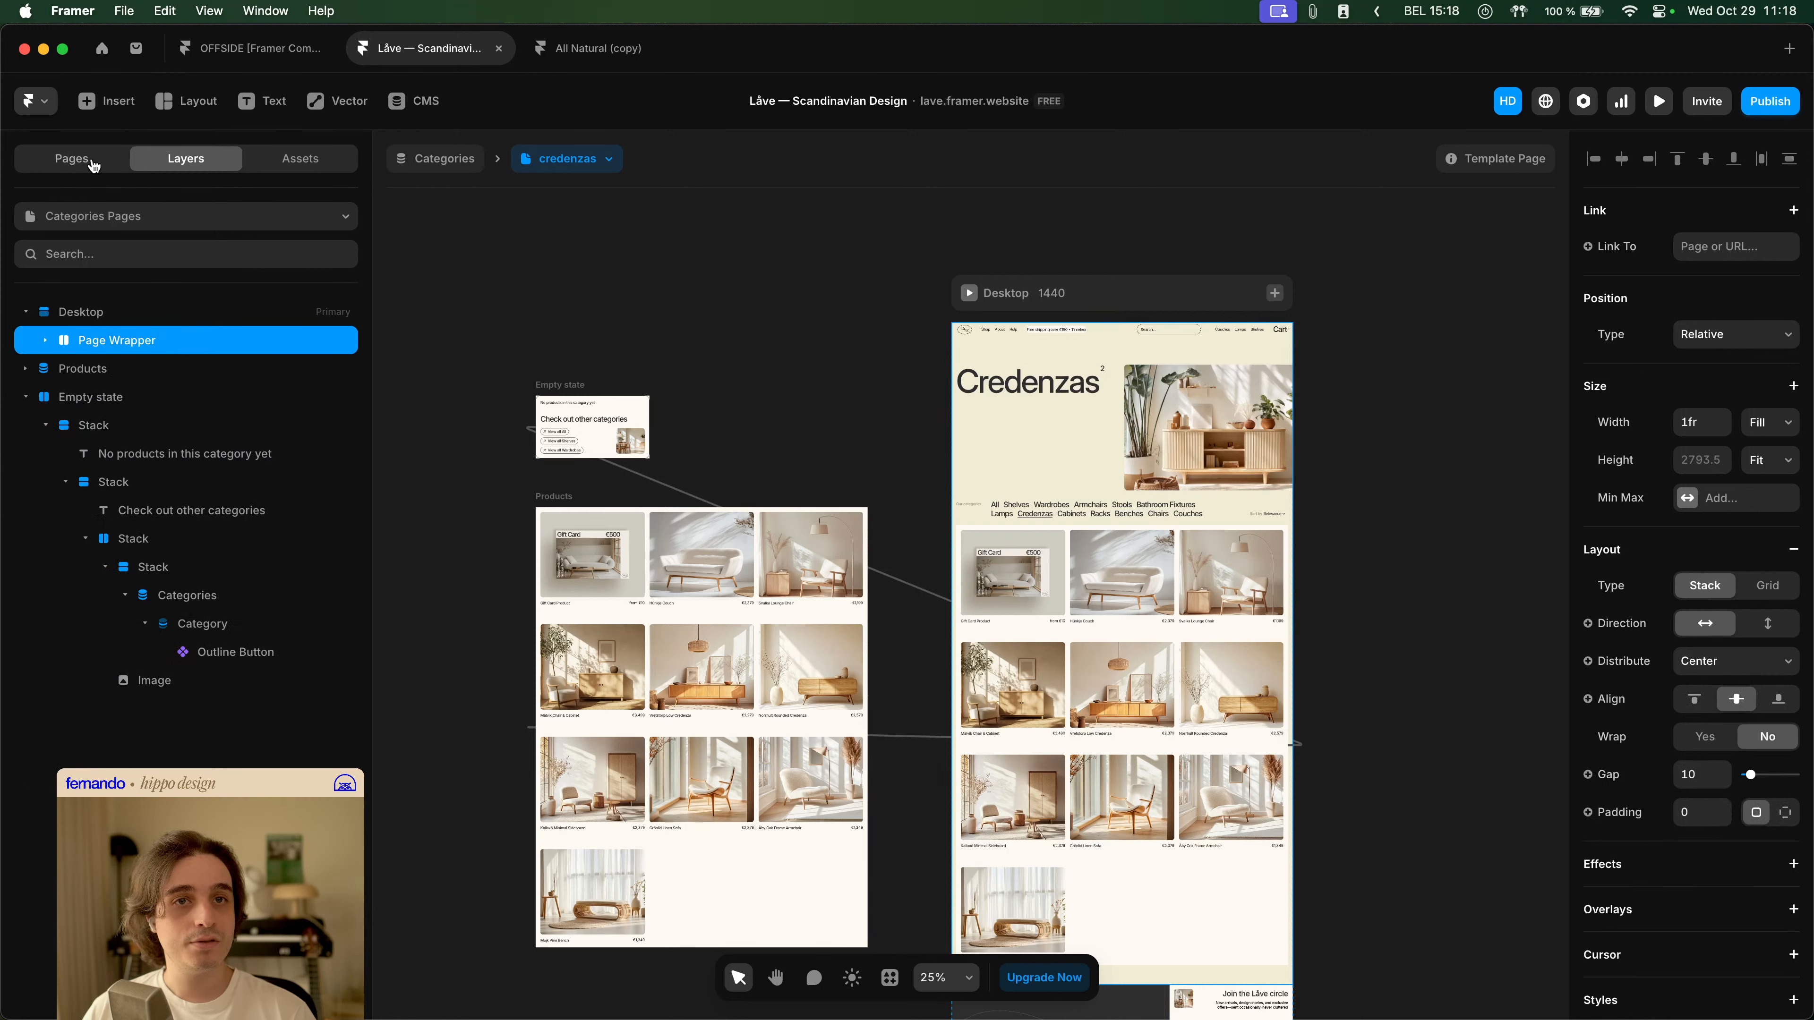
# Create a new design page named "Category Page".
pyautogui.click(77, 161)
pyautogui.click(352, 269)
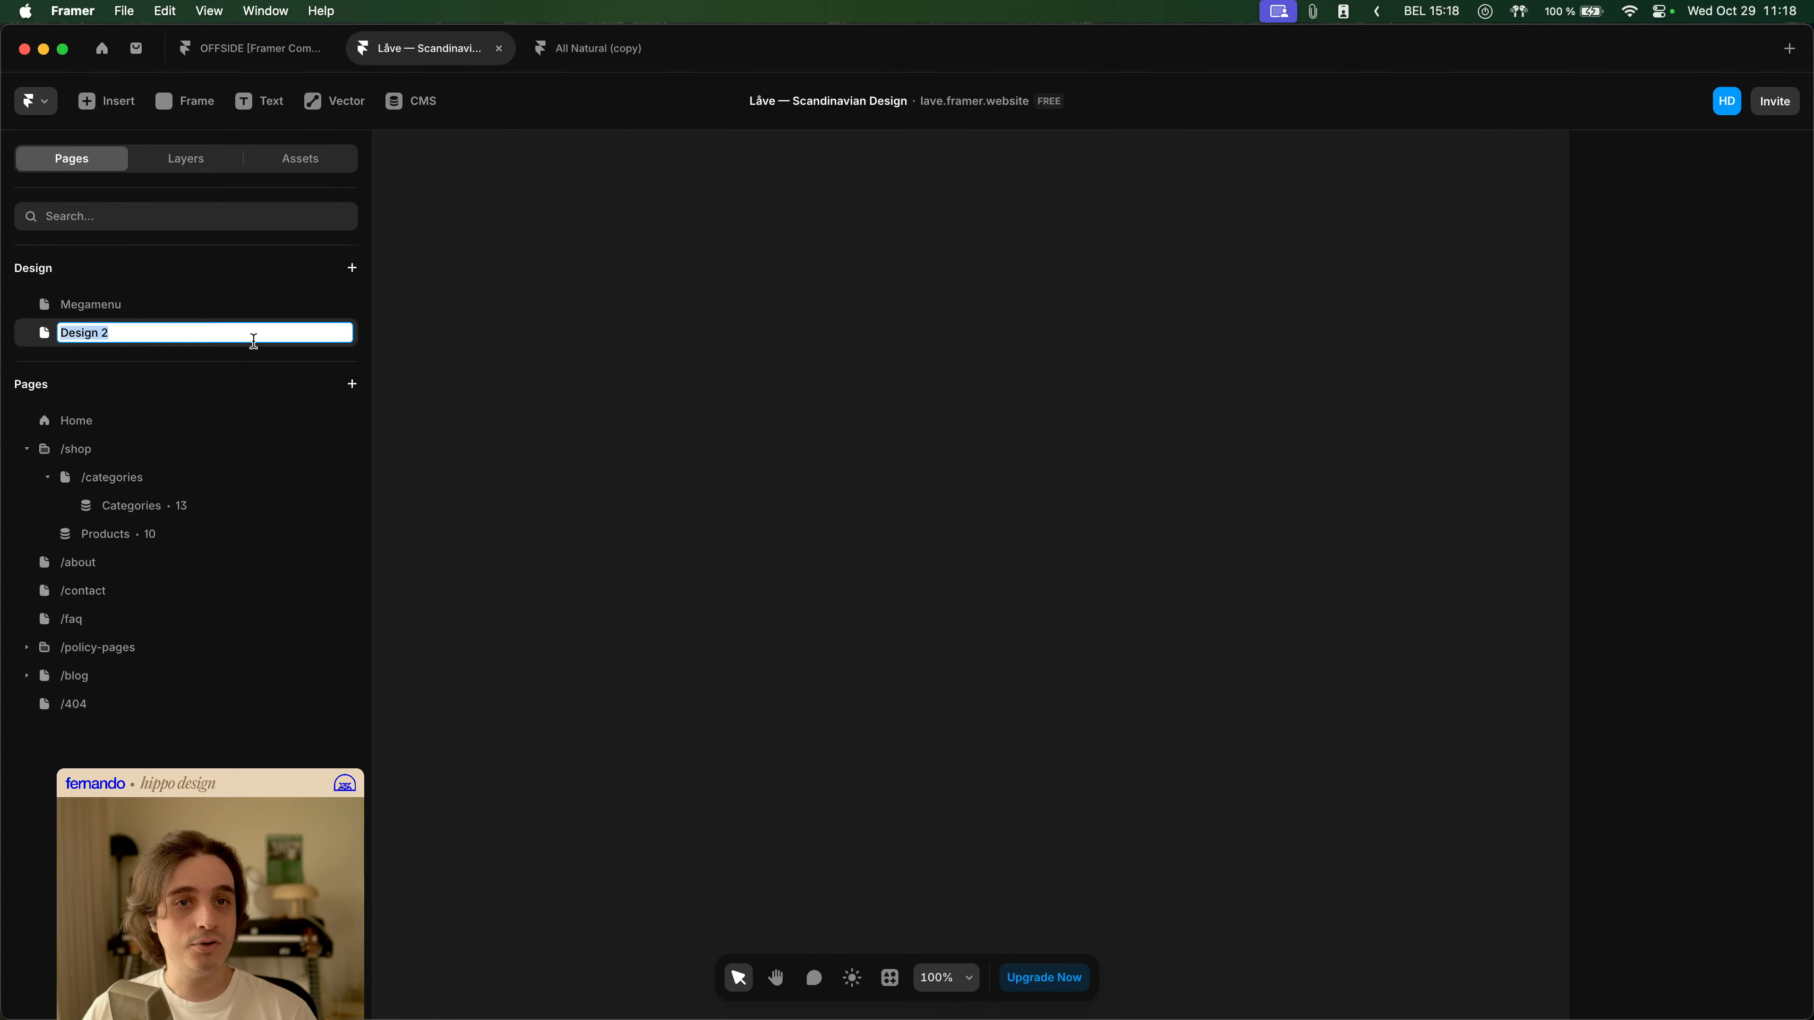
pyautogui.write('Ca')
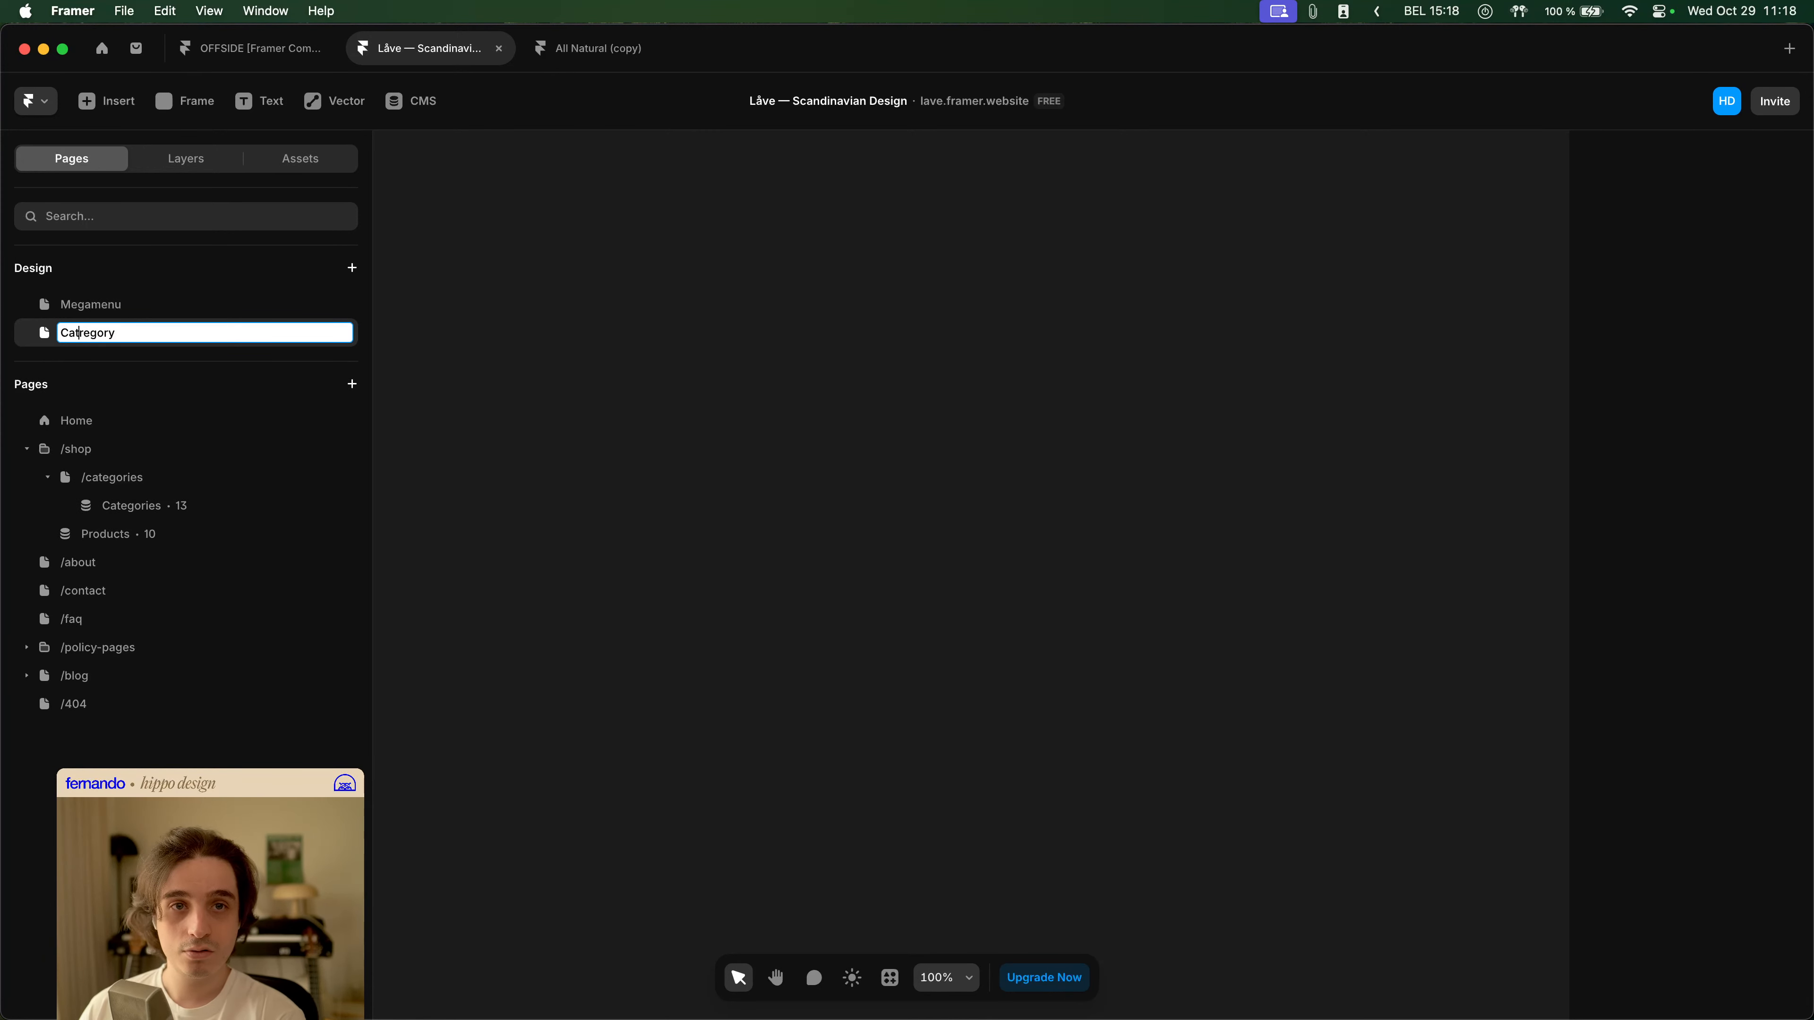
pyautogui.write('tegory Page')
pyautogui.press('Return')
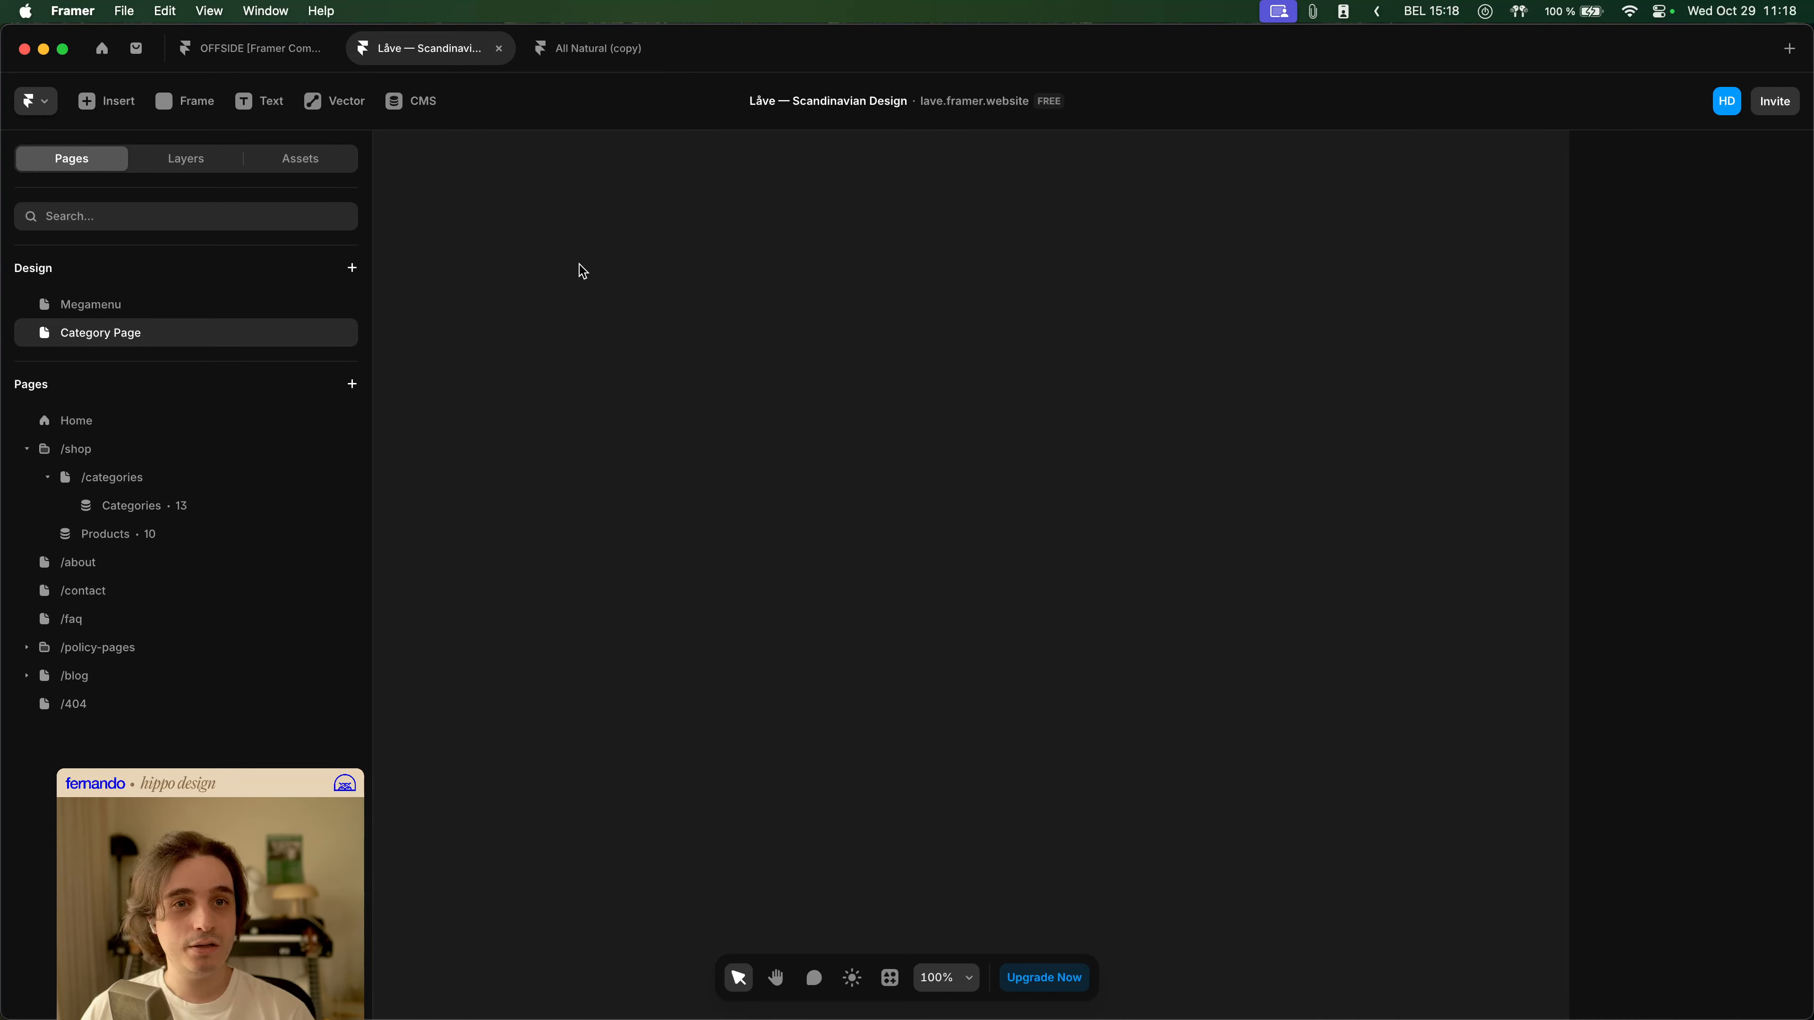
# Paste the copied Page Wrapper onto the Category Page canvas.
pyautogui.rightClick(621, 327)
pyautogui.click(609, 311)
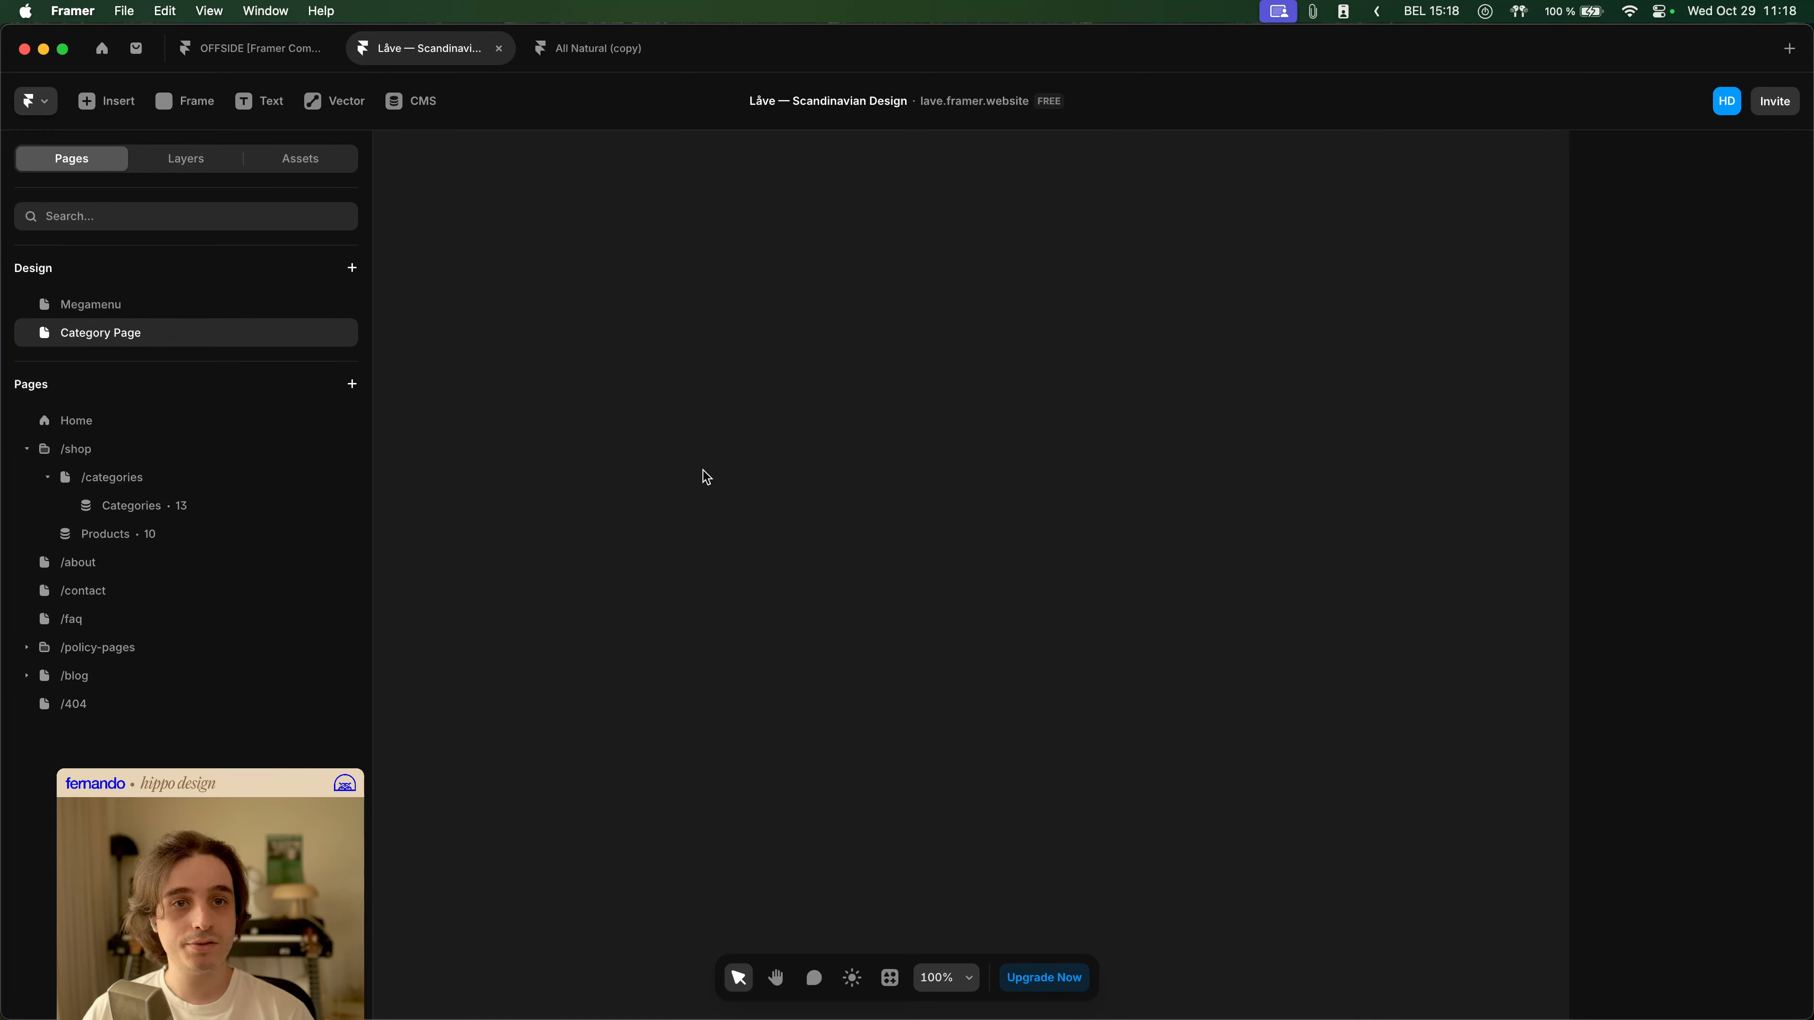
pyautogui.press('super+v')
pyautogui.scroll(-8, 709, 462)
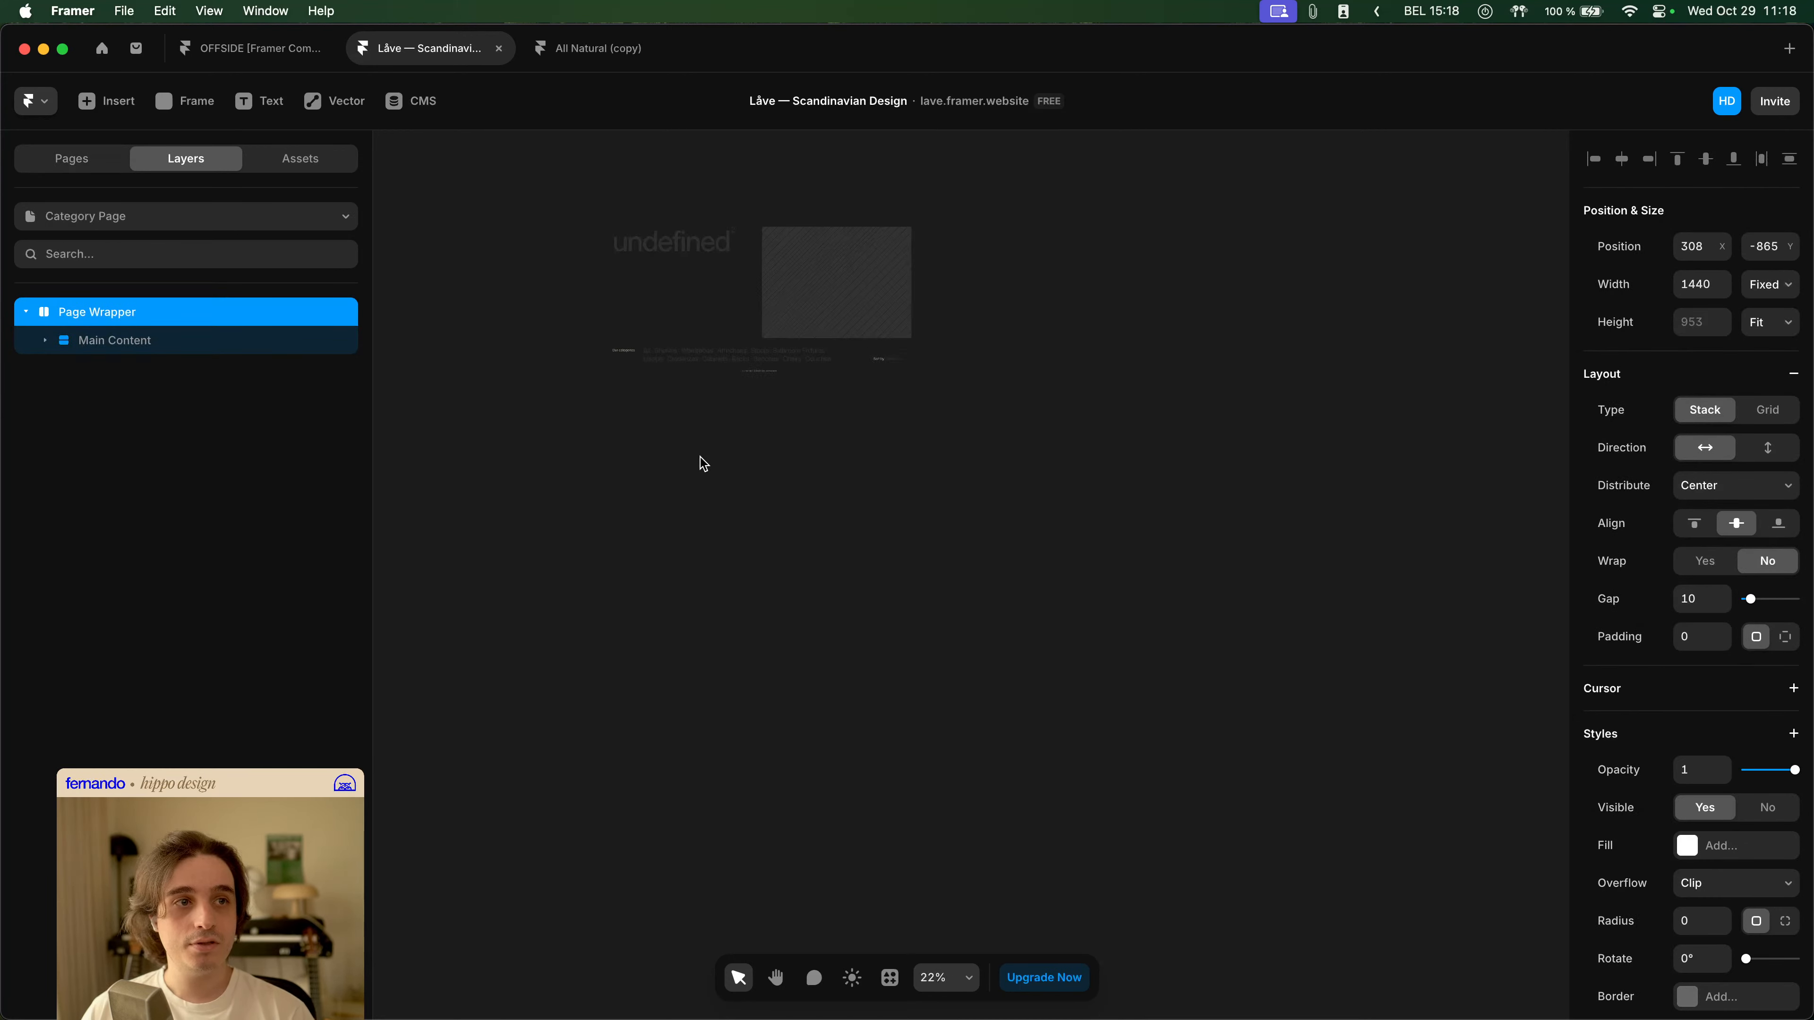
# Delete the pasted Page Wrapper from the canvas and return to the empty Category Page design page.
pyautogui.press('BackSpace')
pyautogui.click(73, 168)
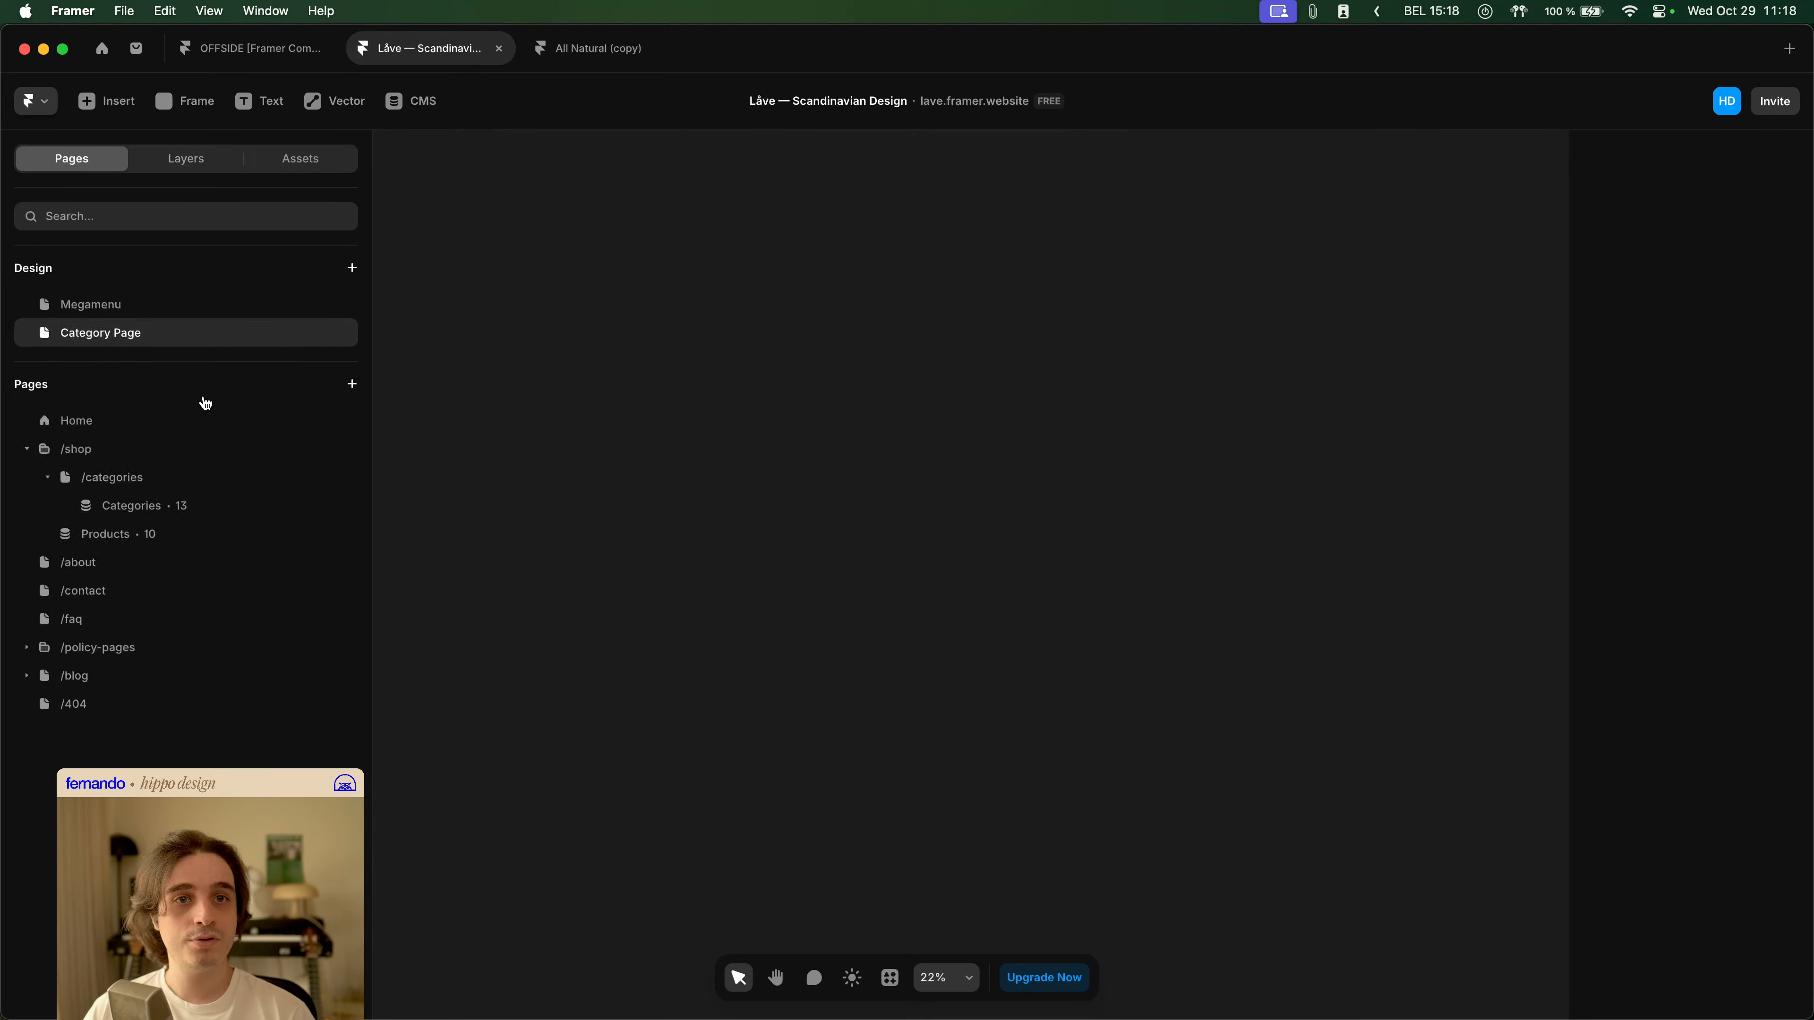
pyautogui.click(179, 305)
pyautogui.click(186, 342)
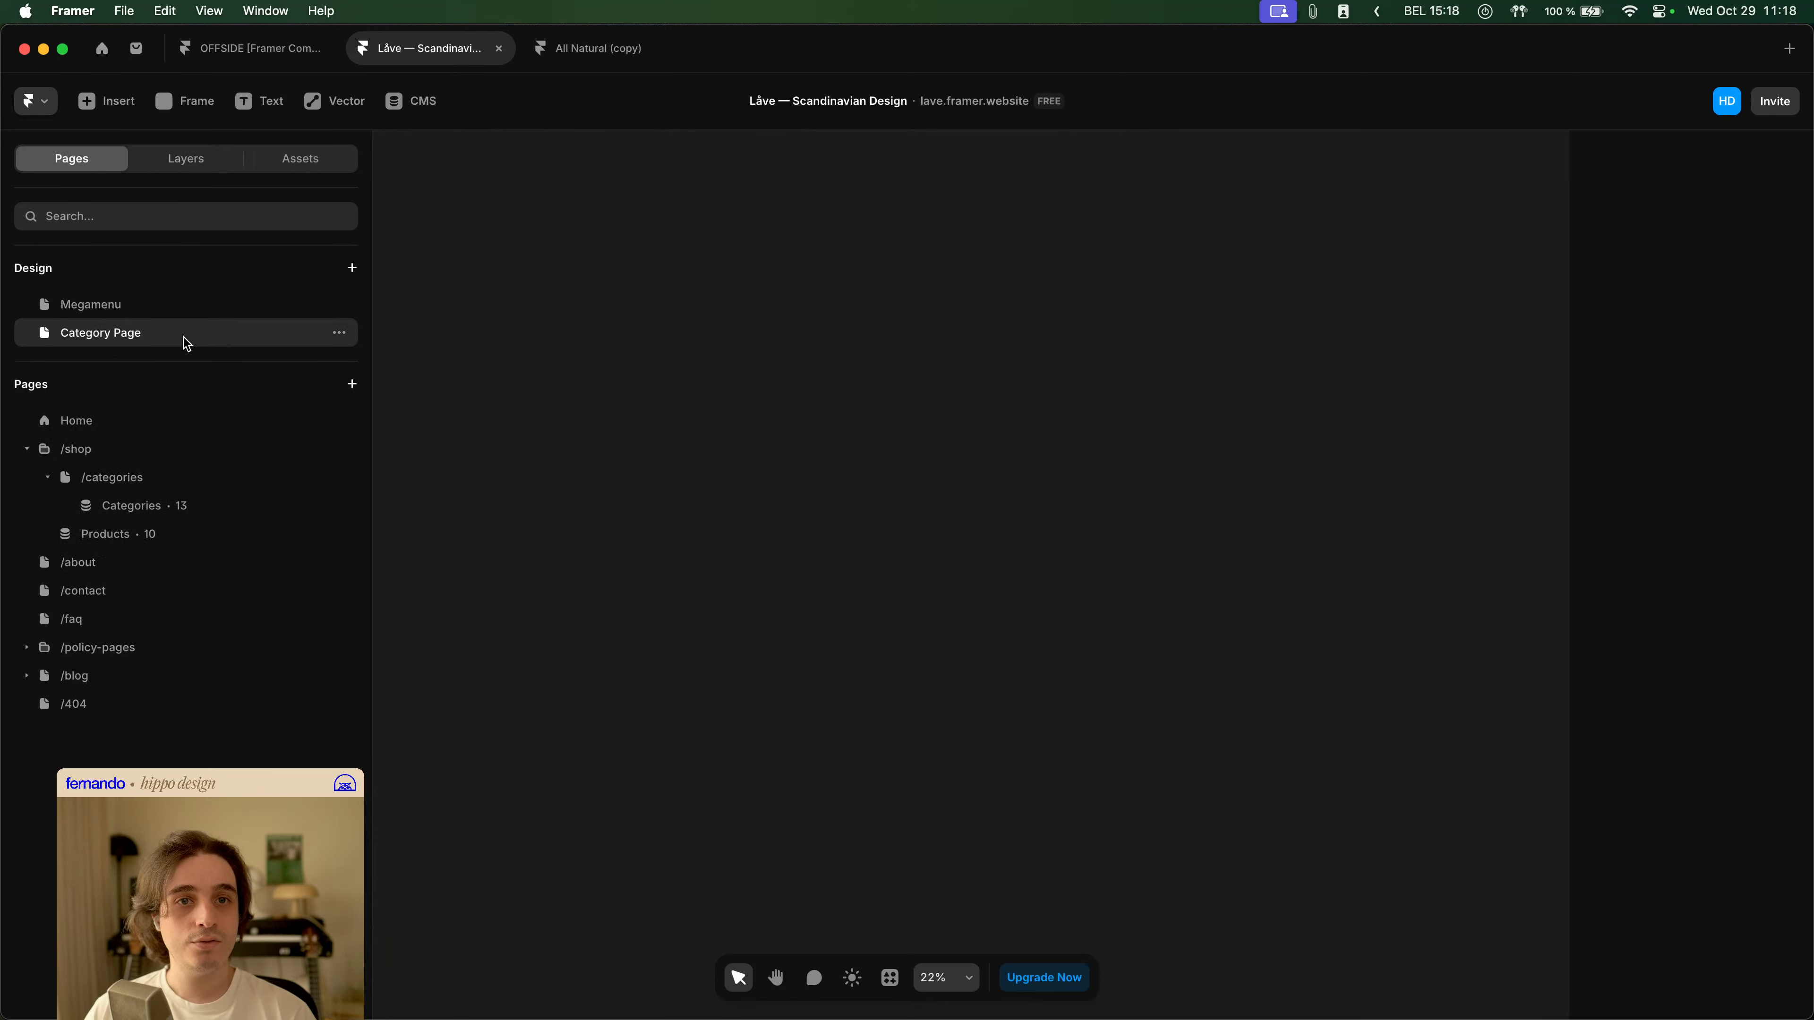
# Draw a frame about 2906 by 2430 on the Category Page canvas and paste the copied Page Wrapper into it.
pyautogui.press('f')
pyautogui.moveTo(557, 334); pyautogui.dragTo(1168, 845)
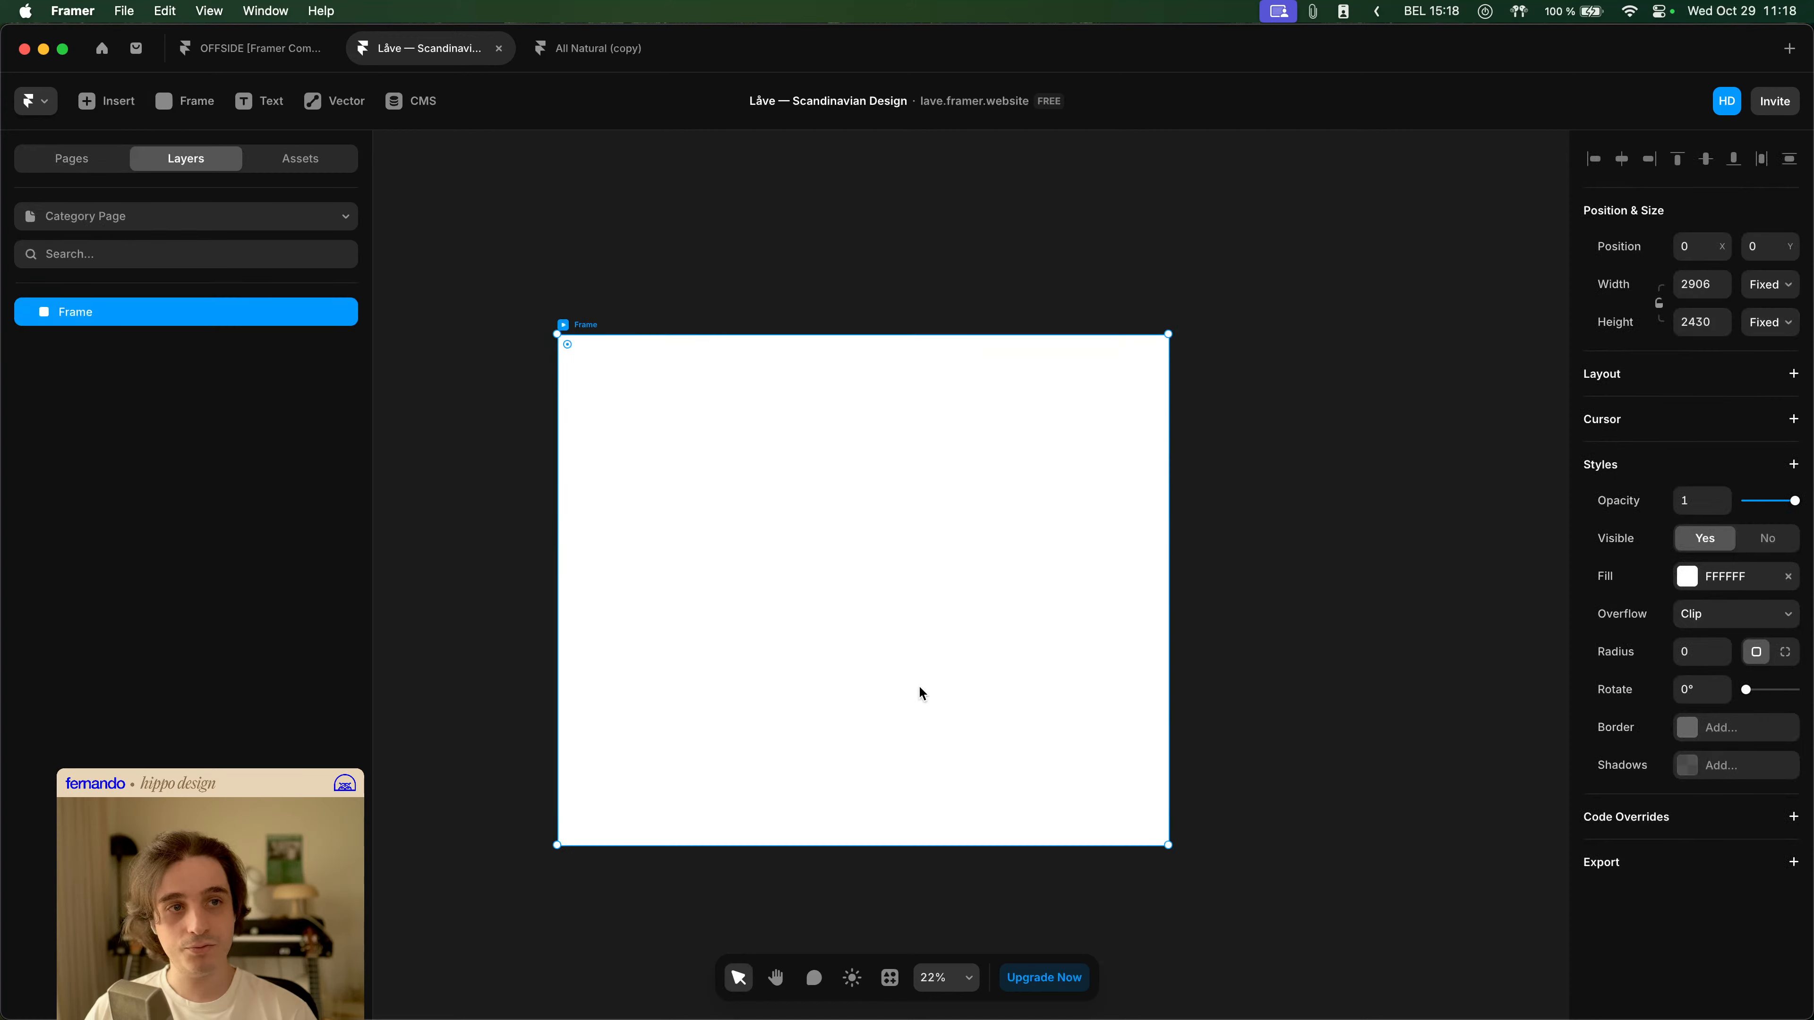
pyautogui.press('super+v')
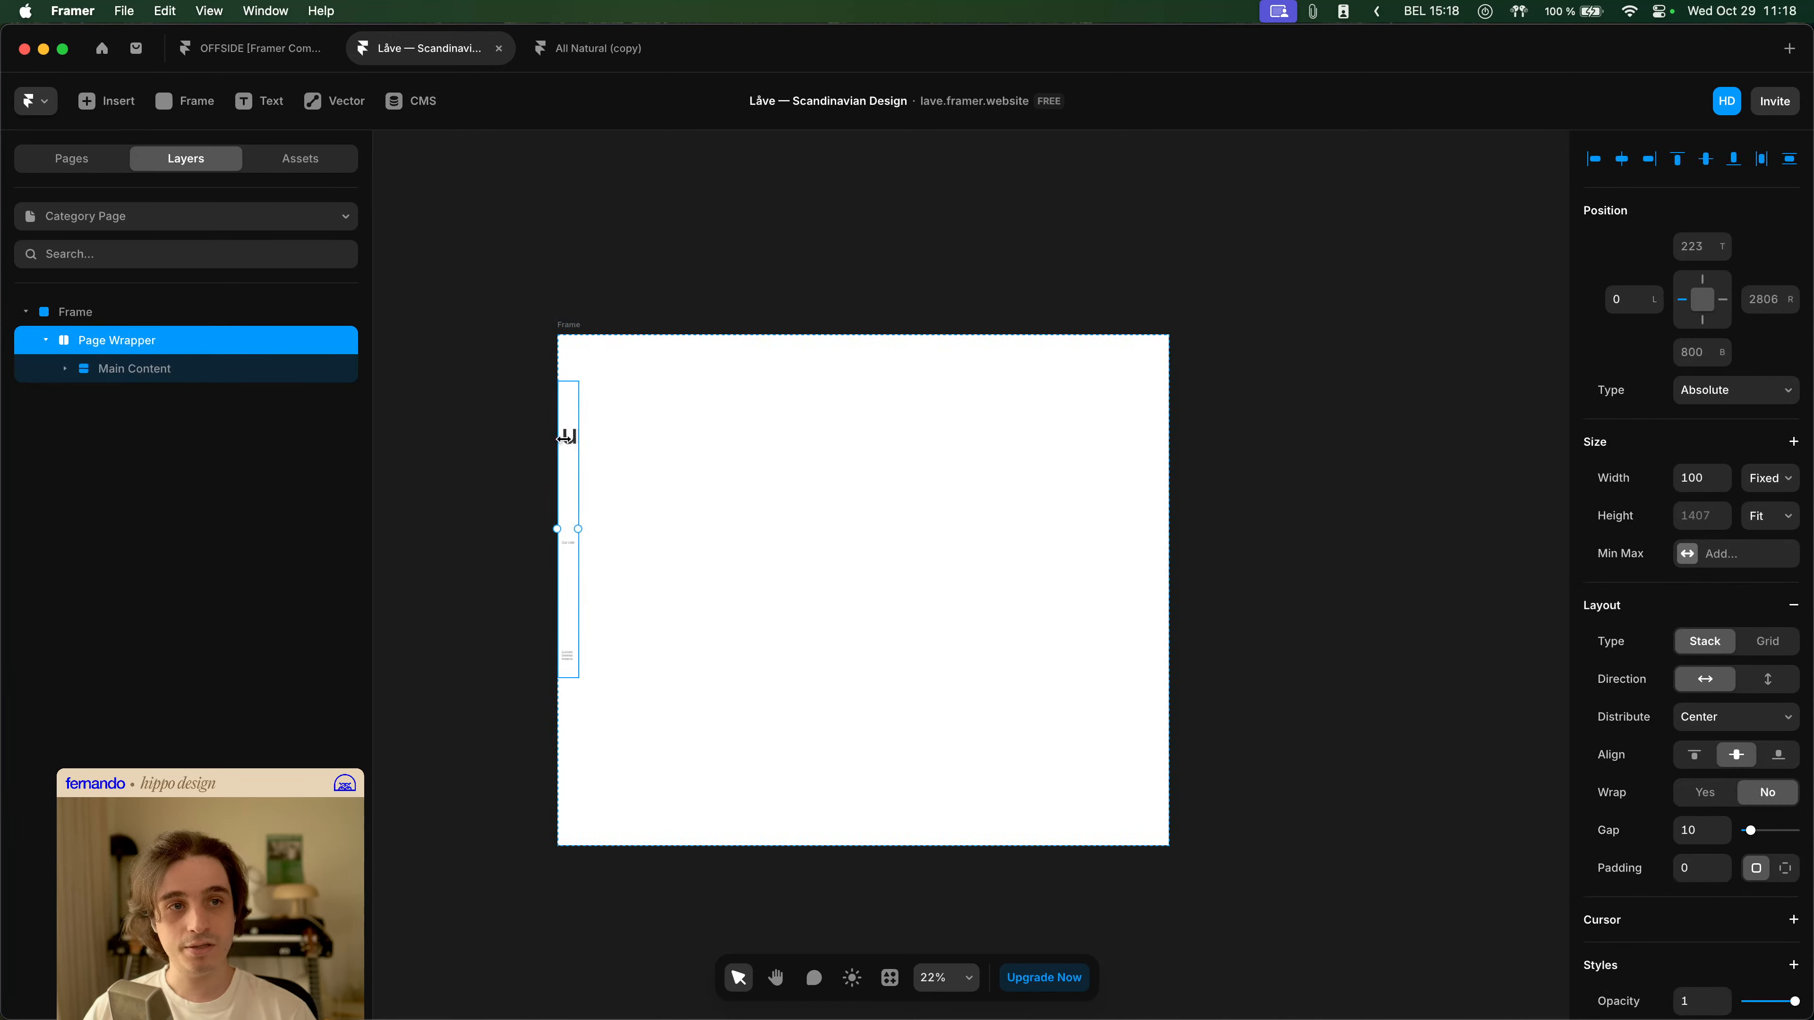
pyautogui.hscroll(-3, 644, 291)
pyautogui.scroll(2, 644, 292)
# Copy the Navbar and Footer from the Desktop breakpoint of the Main layout template used by the Home page.
pyautogui.click(82, 169)
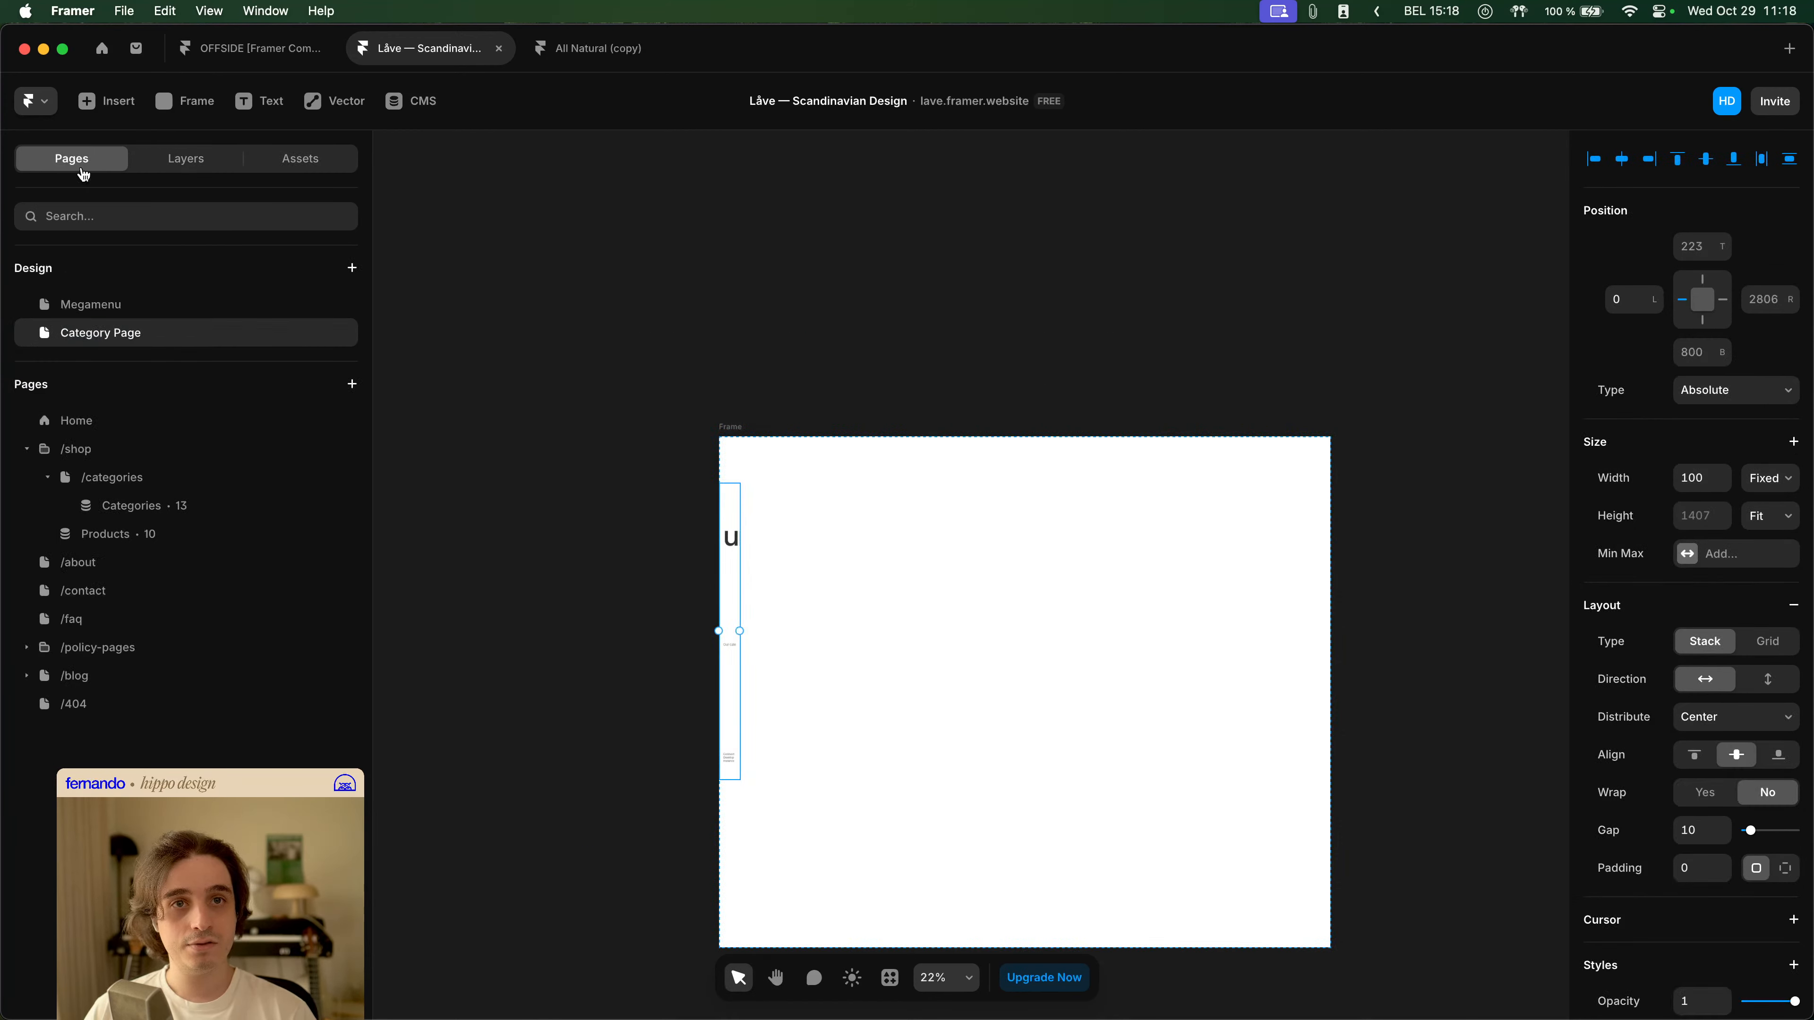
pyautogui.click(179, 425)
pyautogui.click(204, 349)
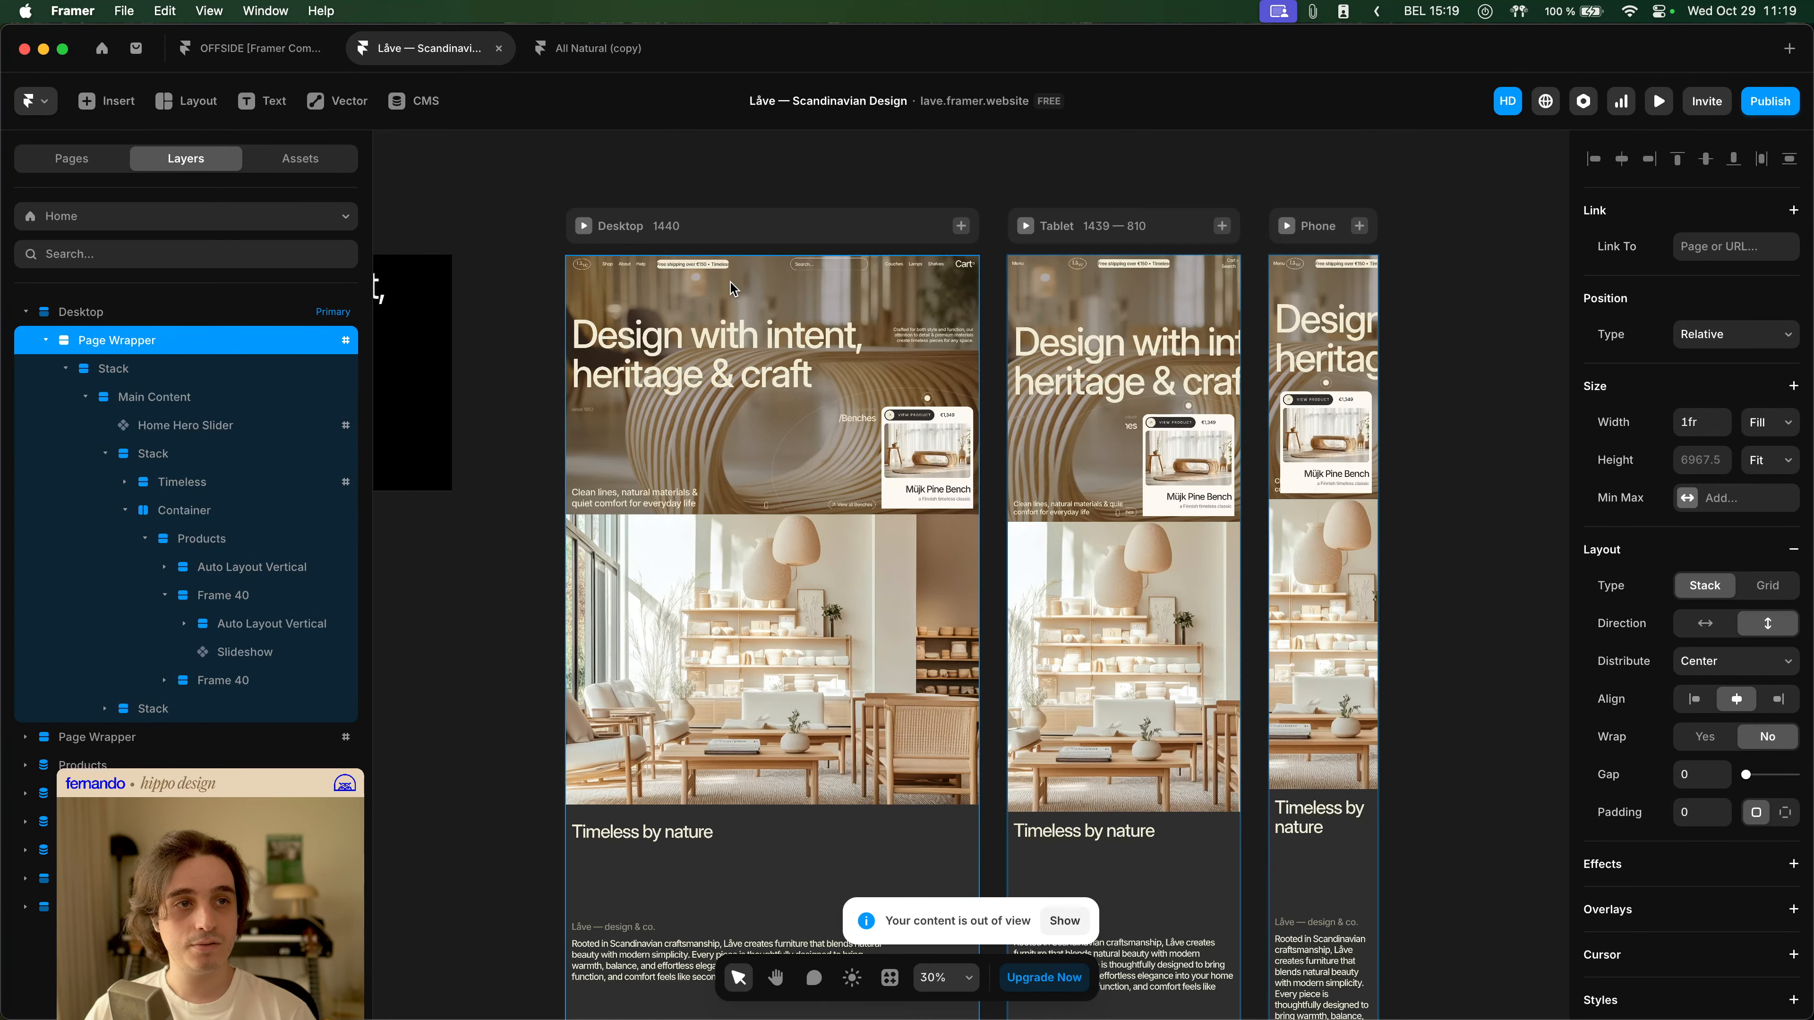
pyautogui.click(741, 269)
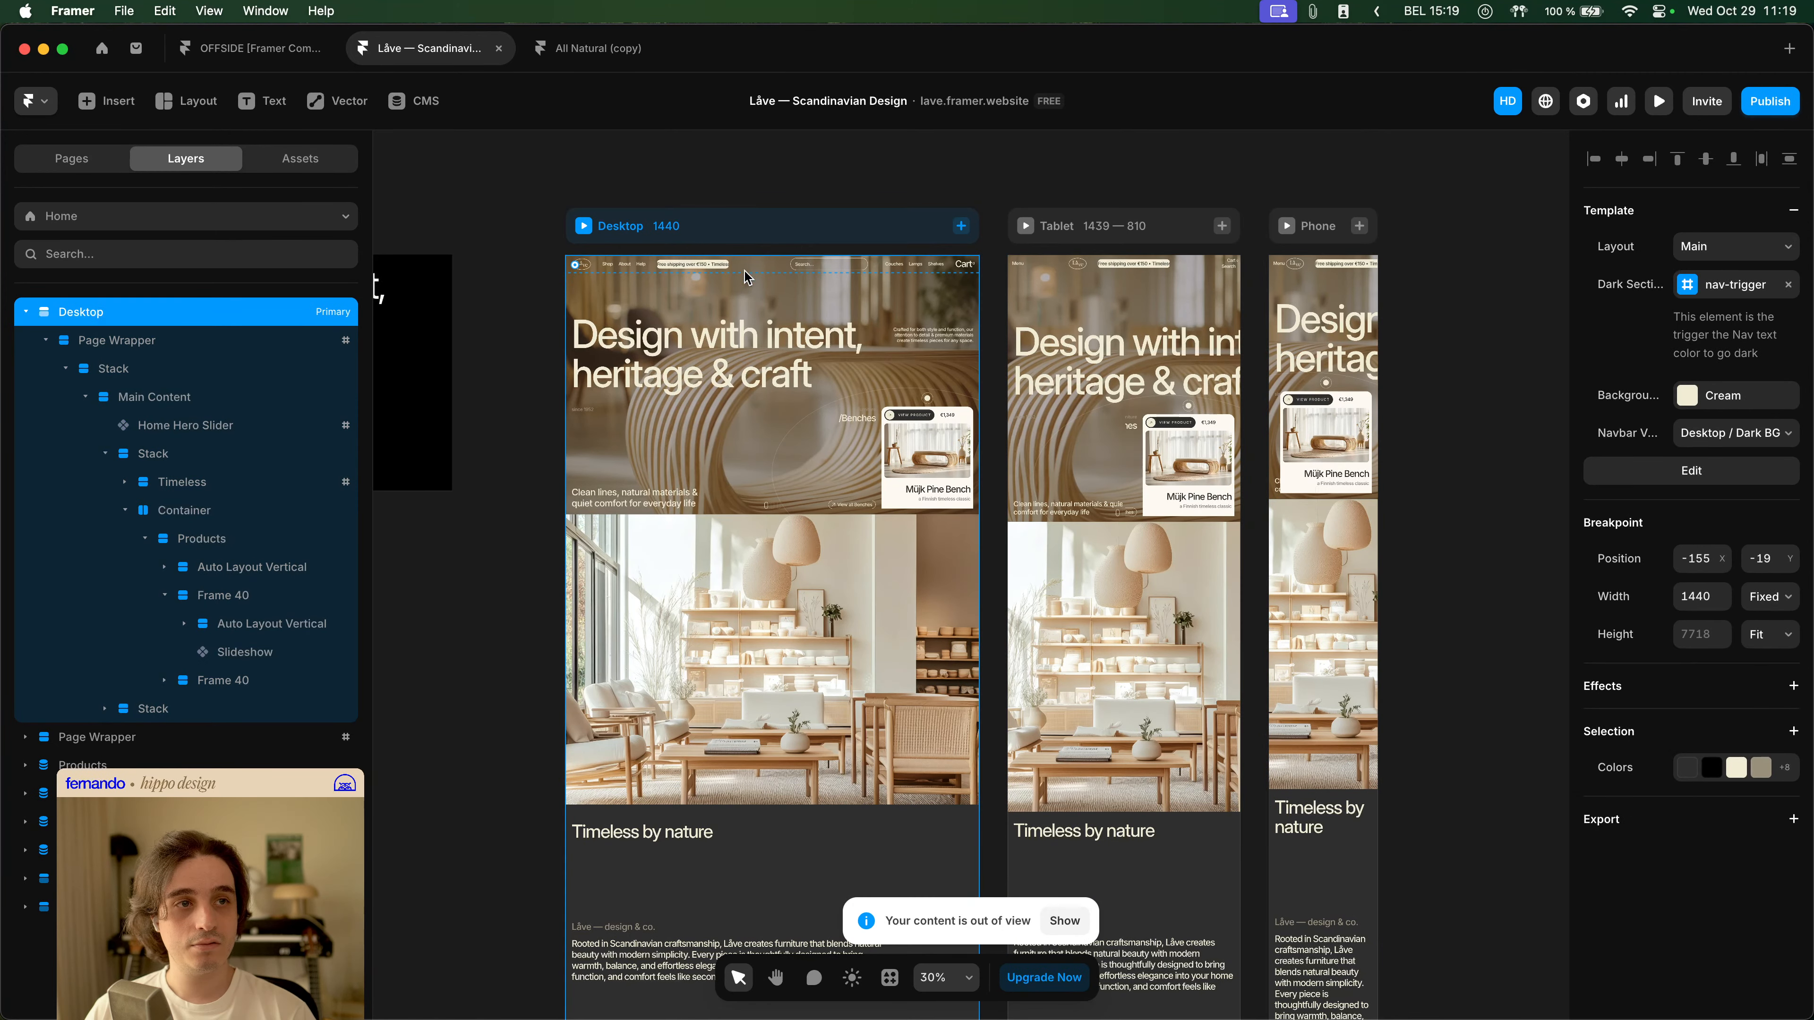
pyautogui.doubleClick(745, 277)
pyautogui.click(163, 299)
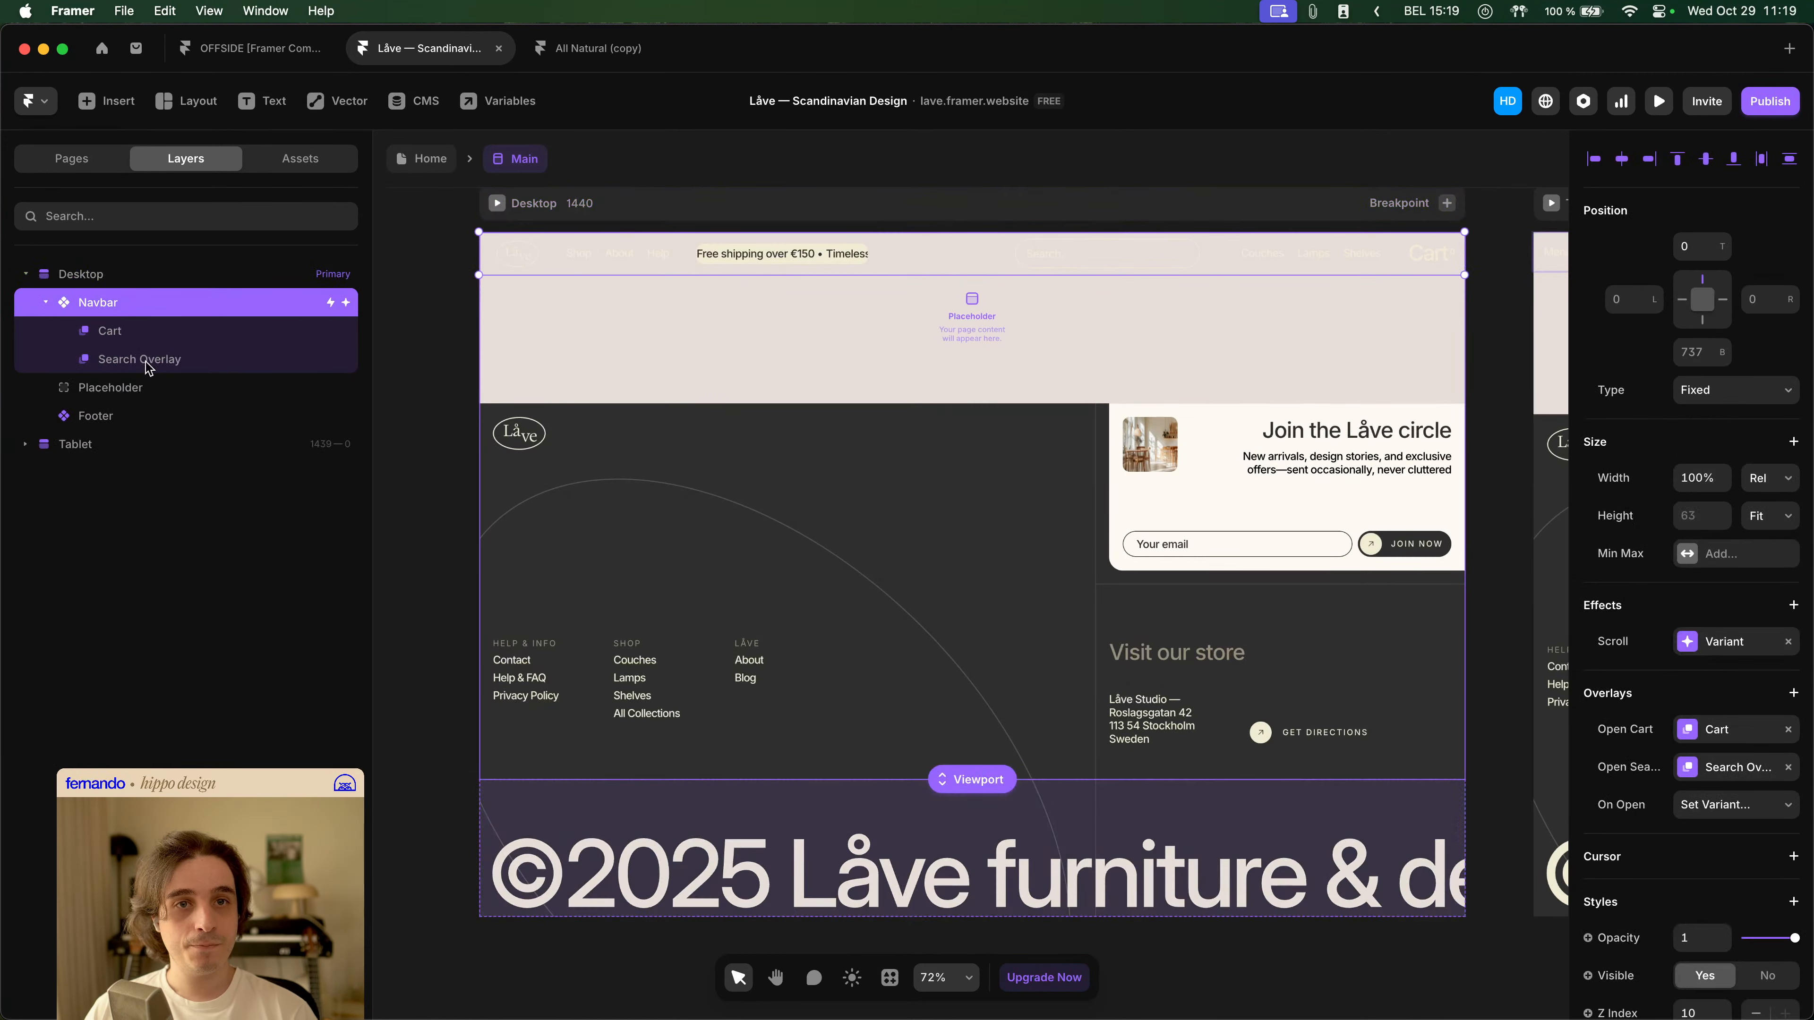
pyautogui.click(46, 306)
pyautogui.keyDown('shift'); pyautogui.click(216, 360); pyautogui.keyUp('shift')
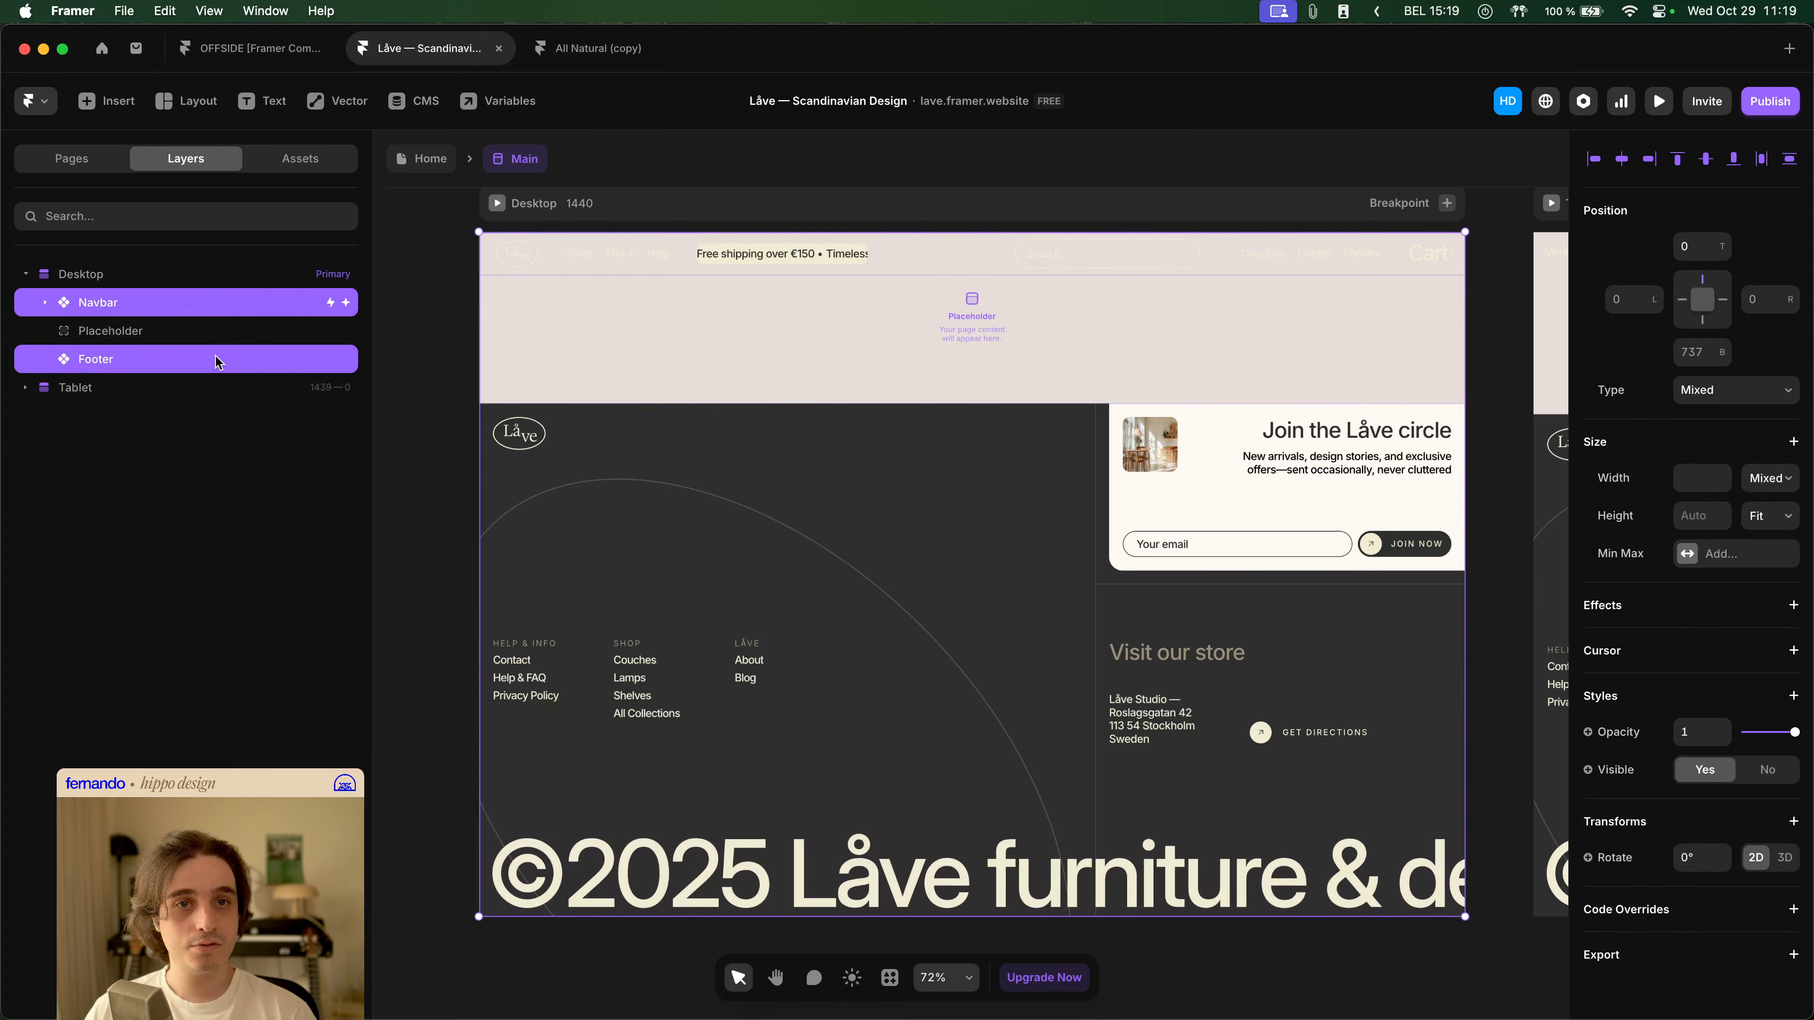
pyautogui.click(443, 159)
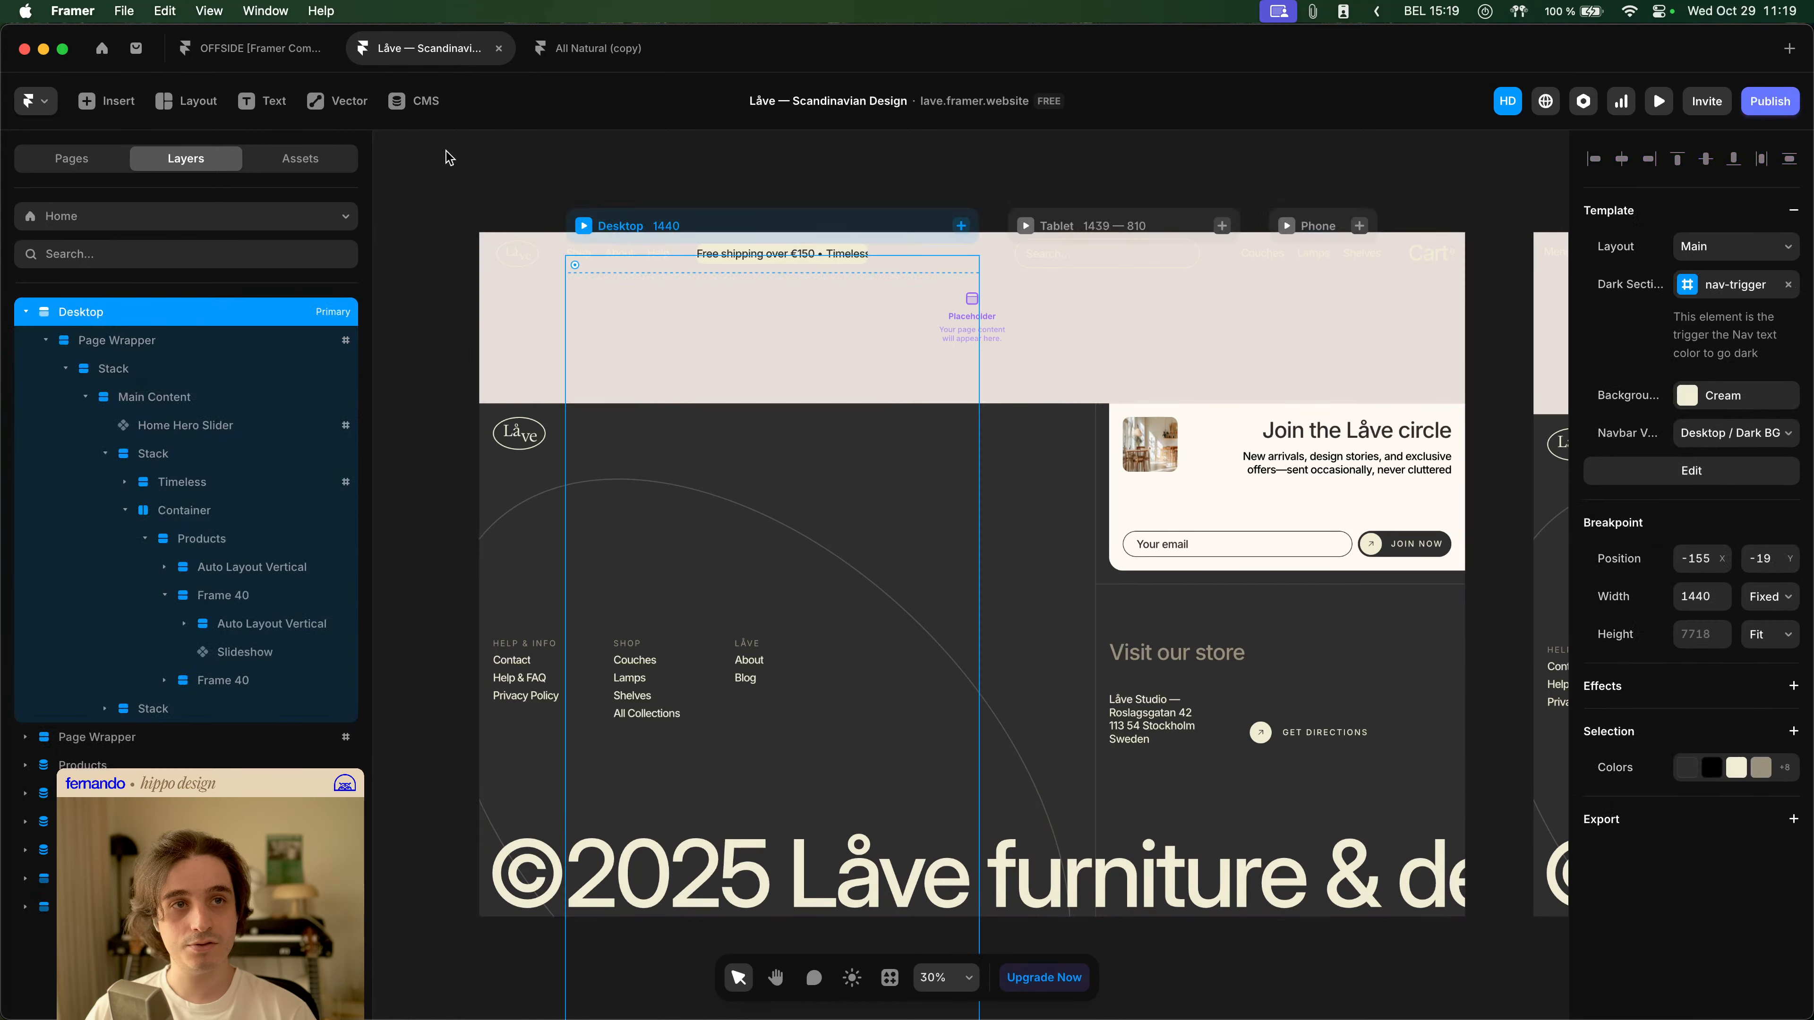
# Paste the copied Navbar and Footer into the frame on the Category Page design page.
pyautogui.click(107, 159)
pyautogui.click(109, 334)
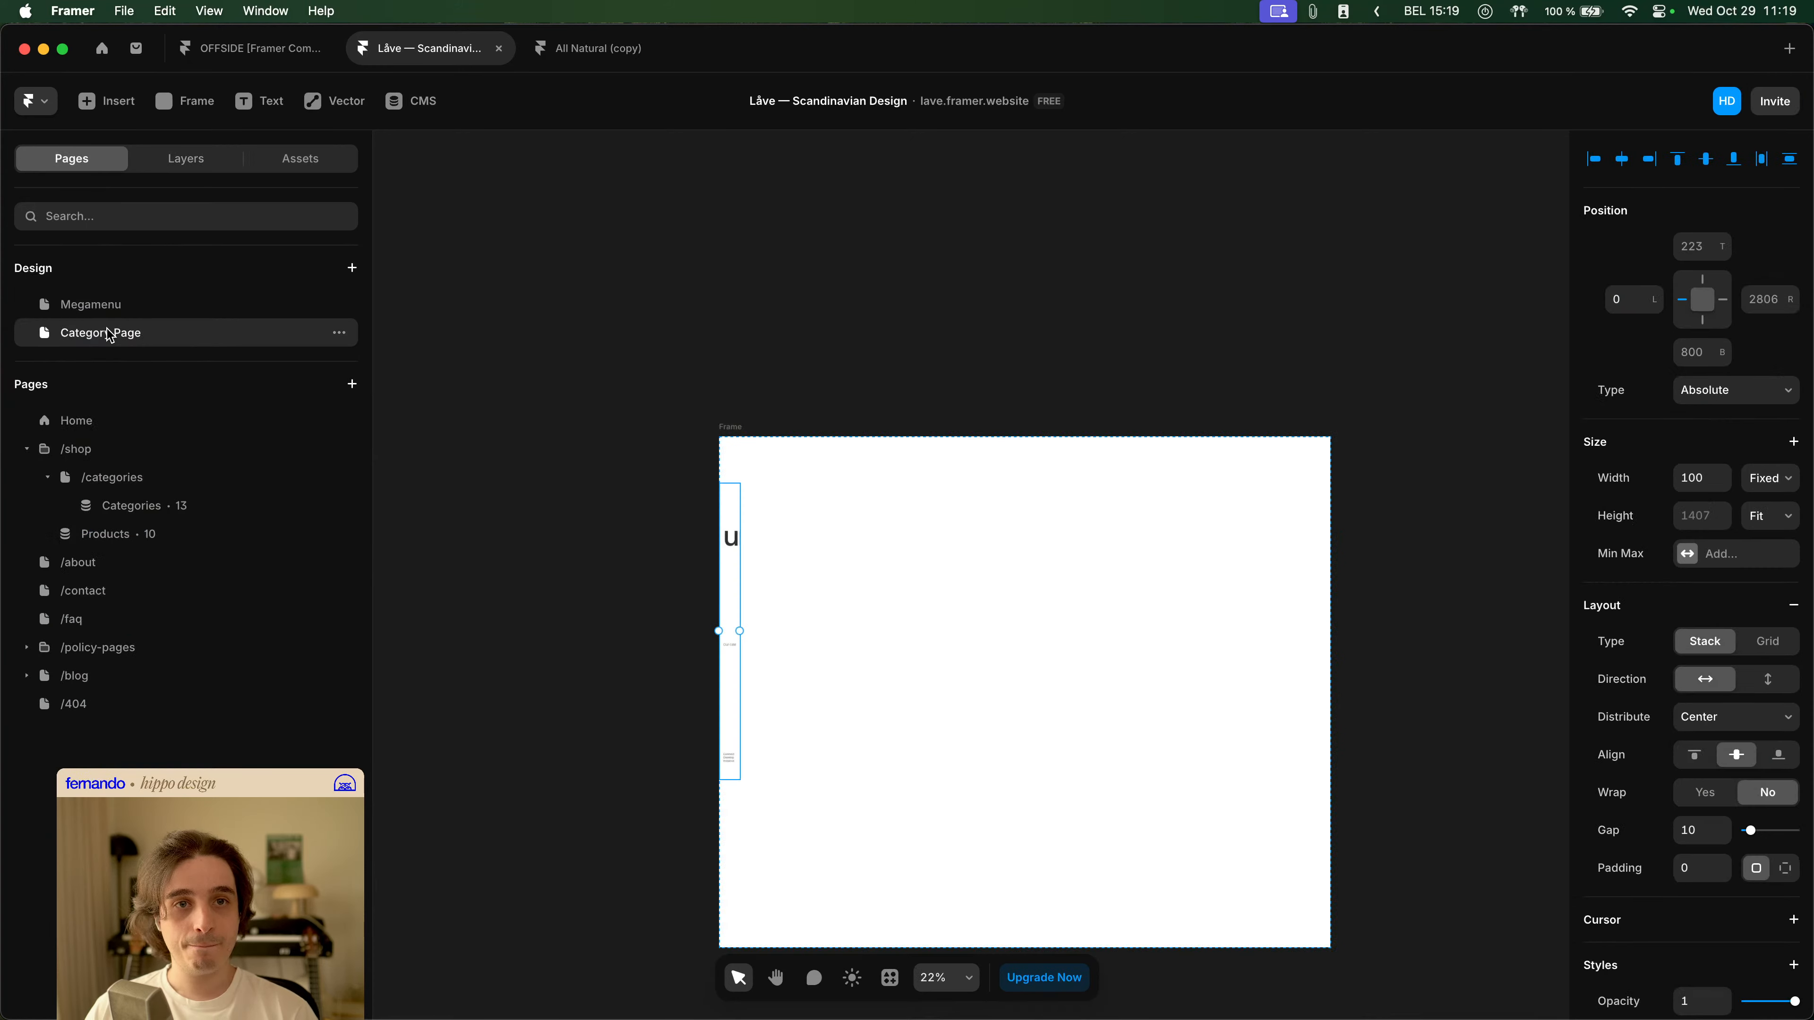
pyautogui.click(789, 469)
pyautogui.press('cmd+v')
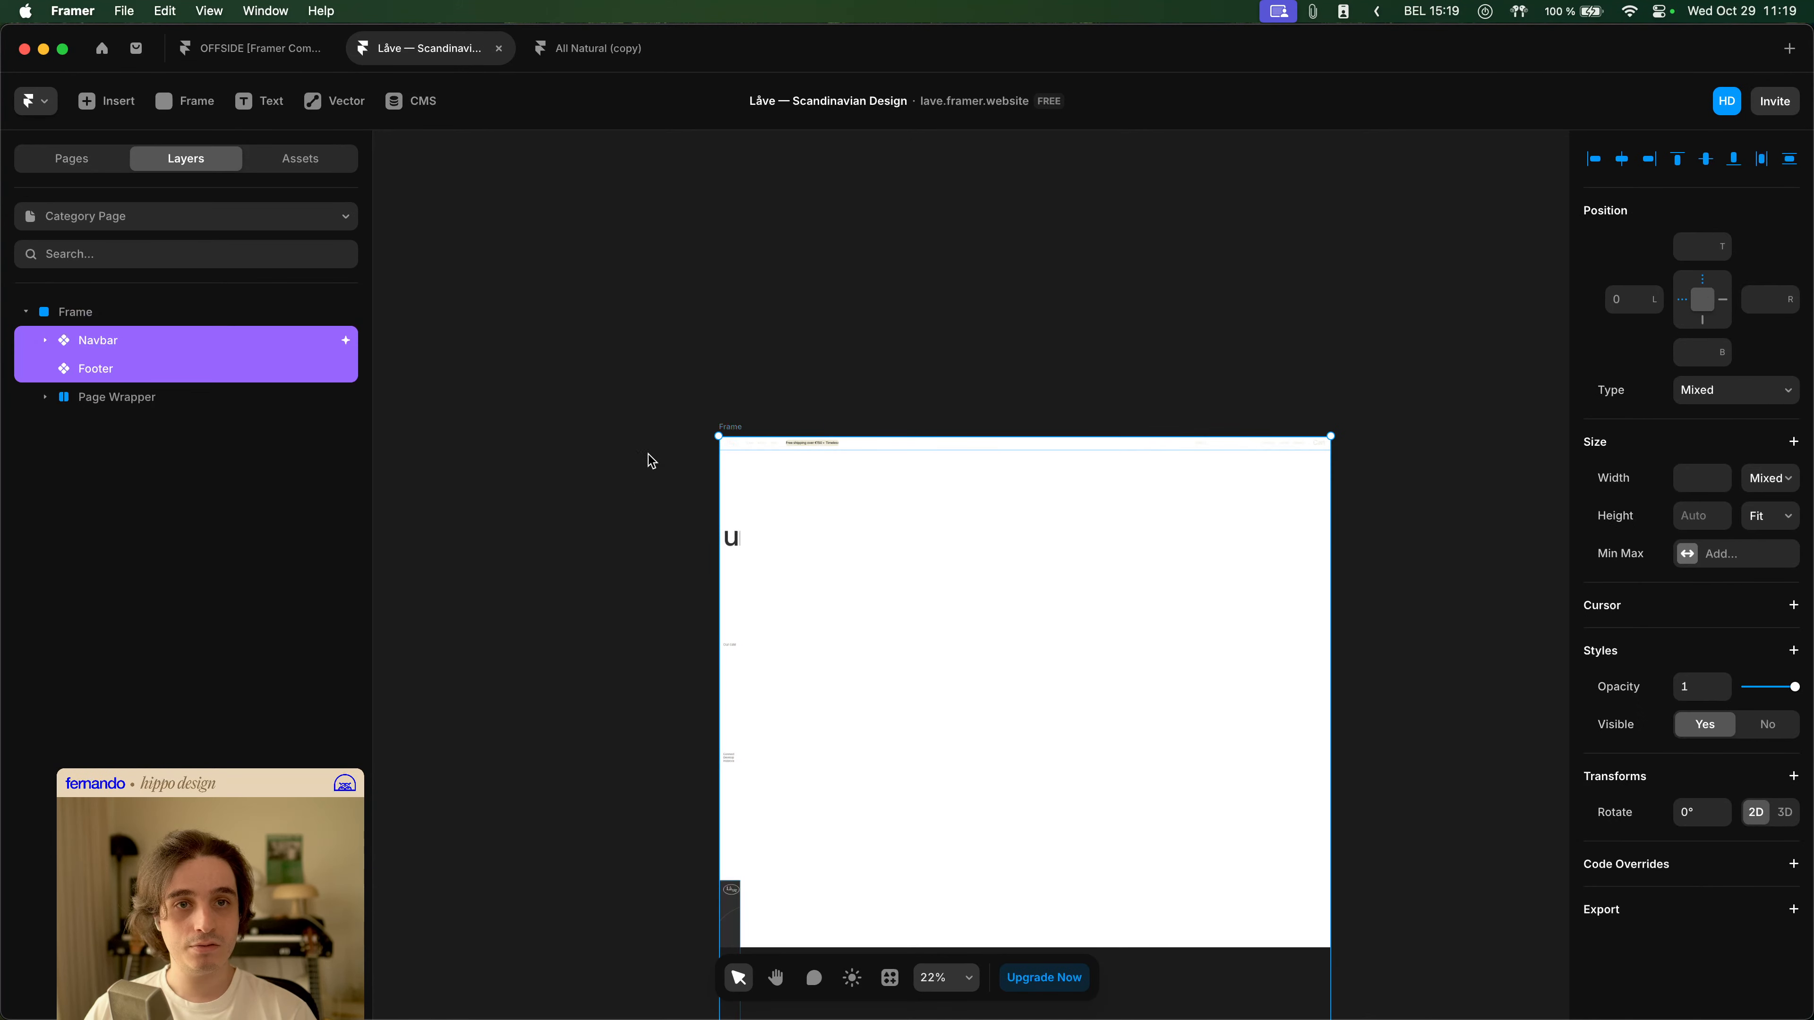
# Reorder the frame's layers so the Page Wrapper sits between the Navbar and the Footer.
pyautogui.click(128, 400)
pyautogui.moveTo(65, 400); pyautogui.dragTo(68, 357)
pyautogui.click(643, 529)
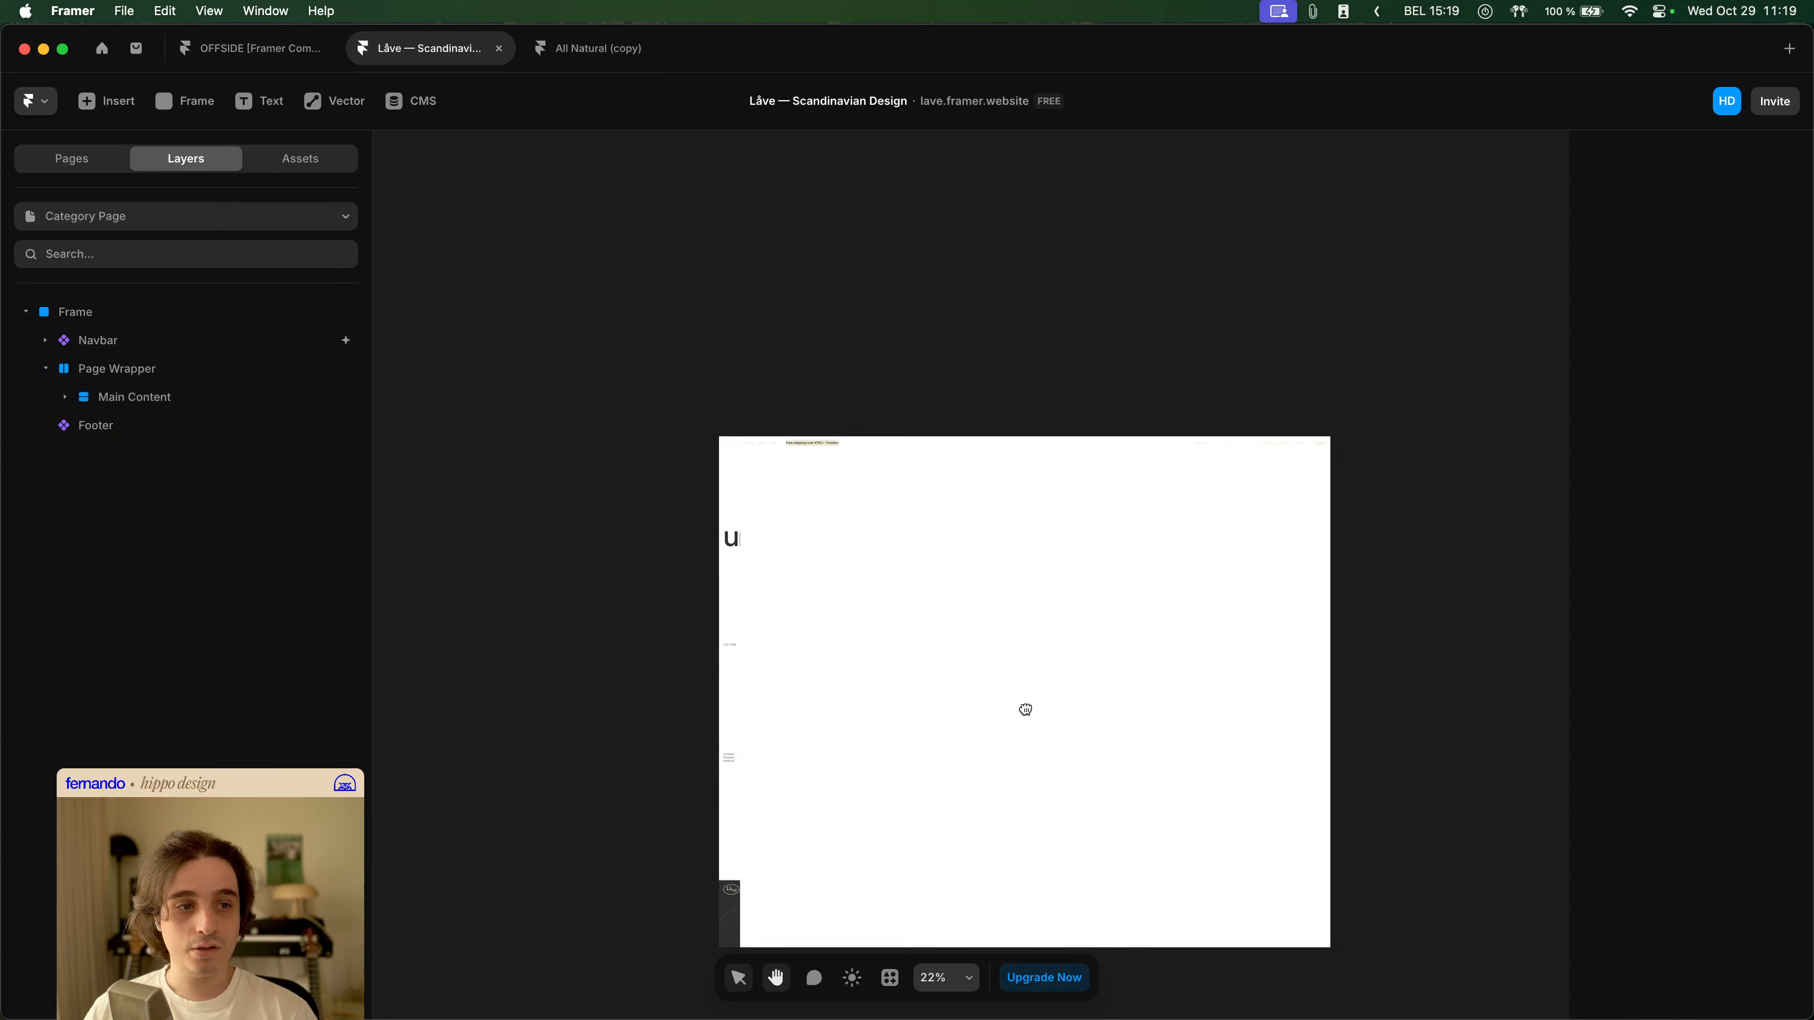
pyautogui.scroll(-5, 1024, 709)
pyautogui.hscroll(3, 1025, 709)
# Turn the frame holding the Navbar, Page Wrapper and Footer into a vertical Stack.
pyautogui.click(179, 369)
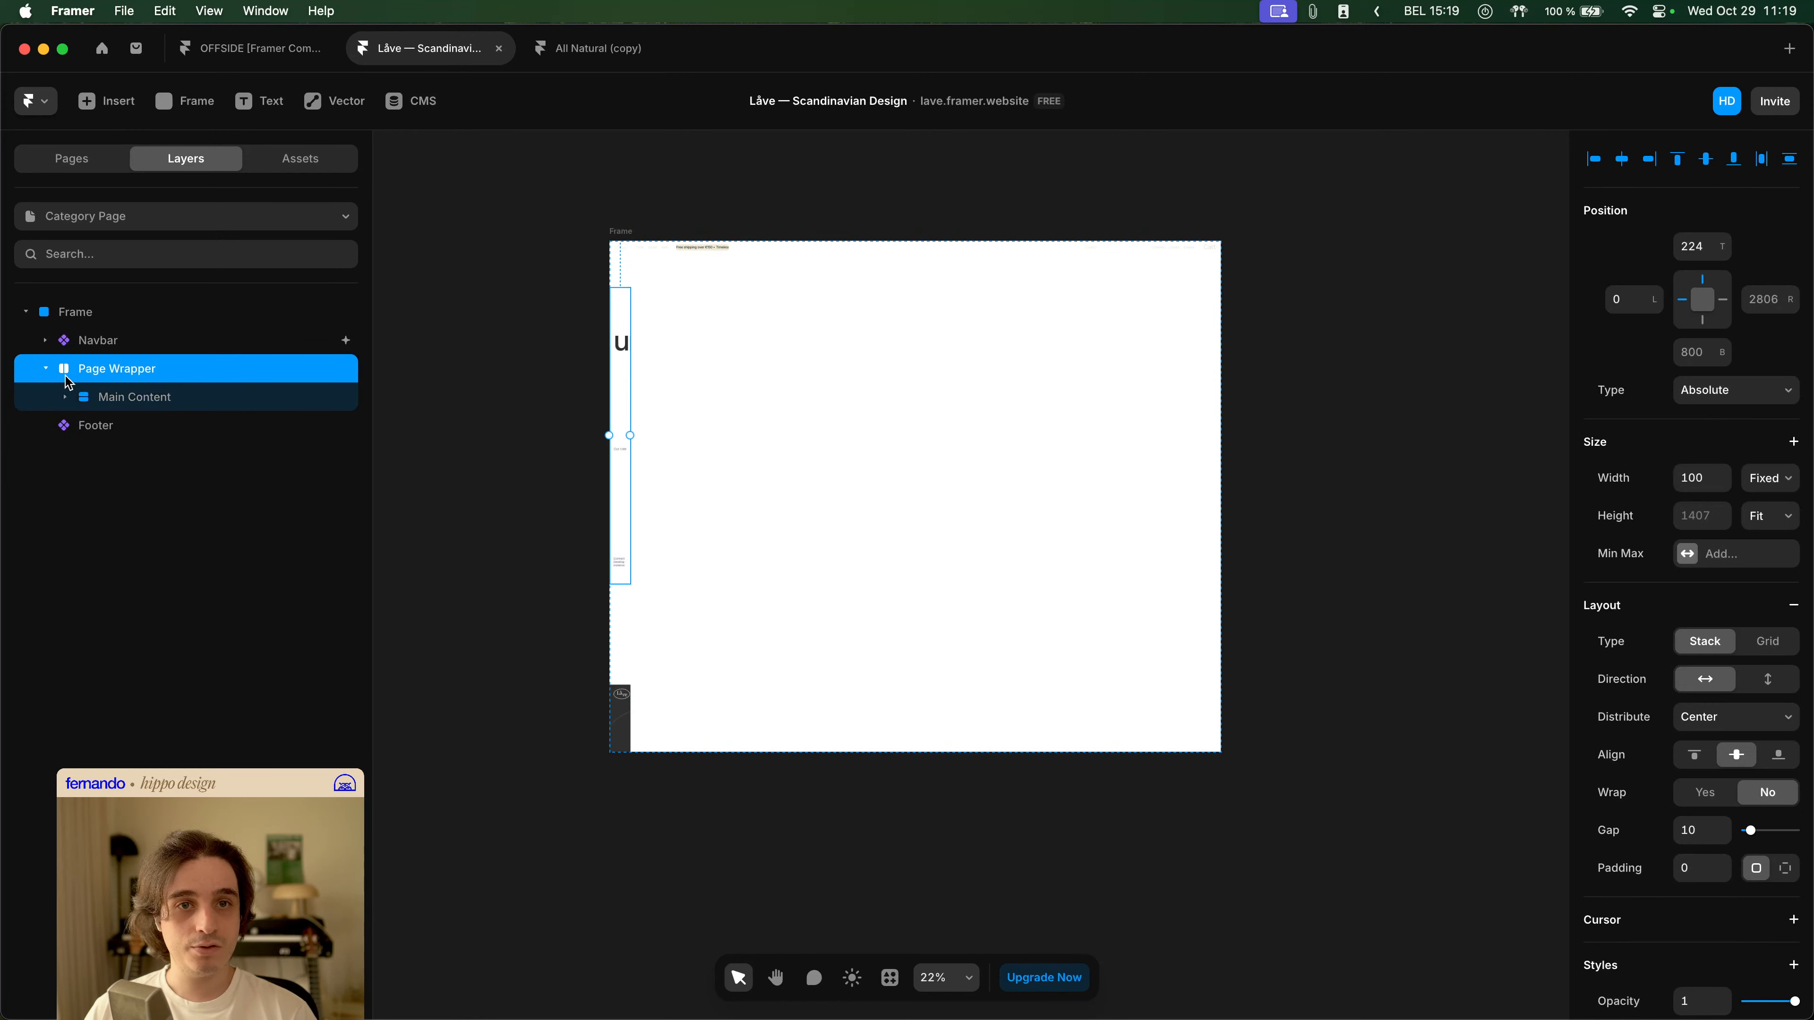
pyautogui.click(47, 369)
pyautogui.click(107, 345)
pyautogui.keyDown('shift'); pyautogui.click(139, 456); pyautogui.keyUp('shift')
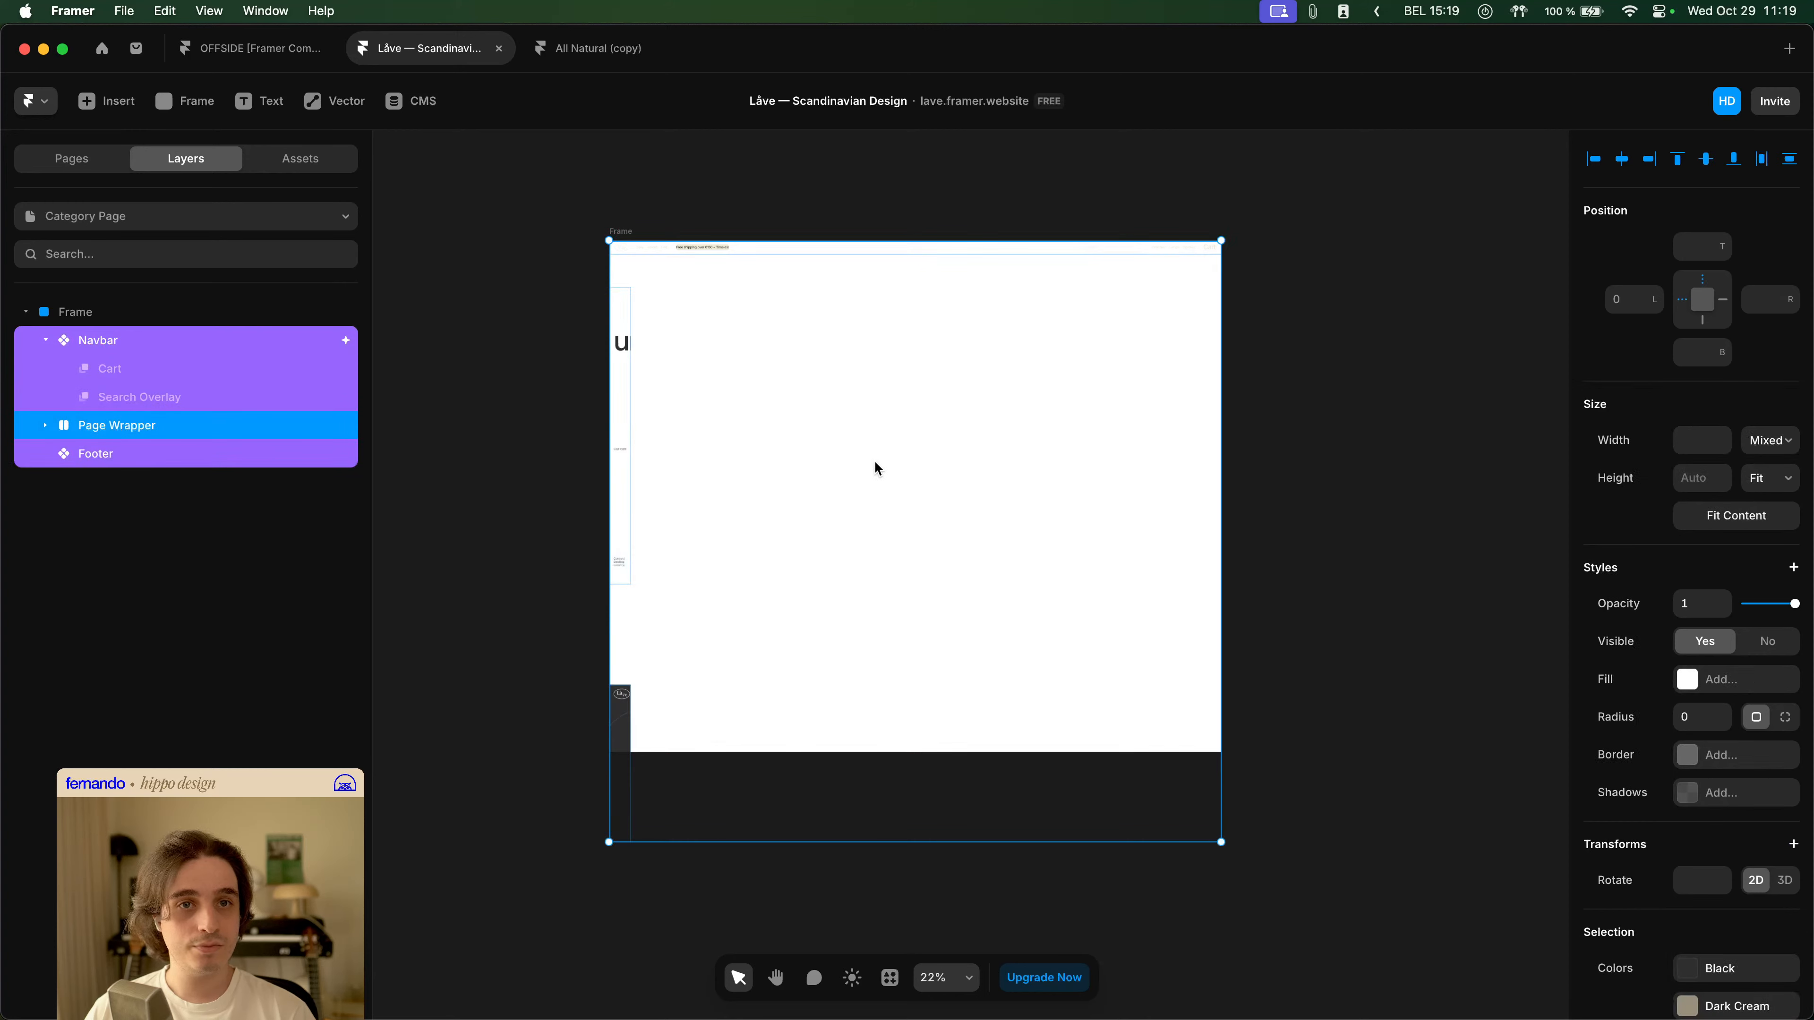
pyautogui.click(163, 322)
pyautogui.hotkey('shift', 'a')
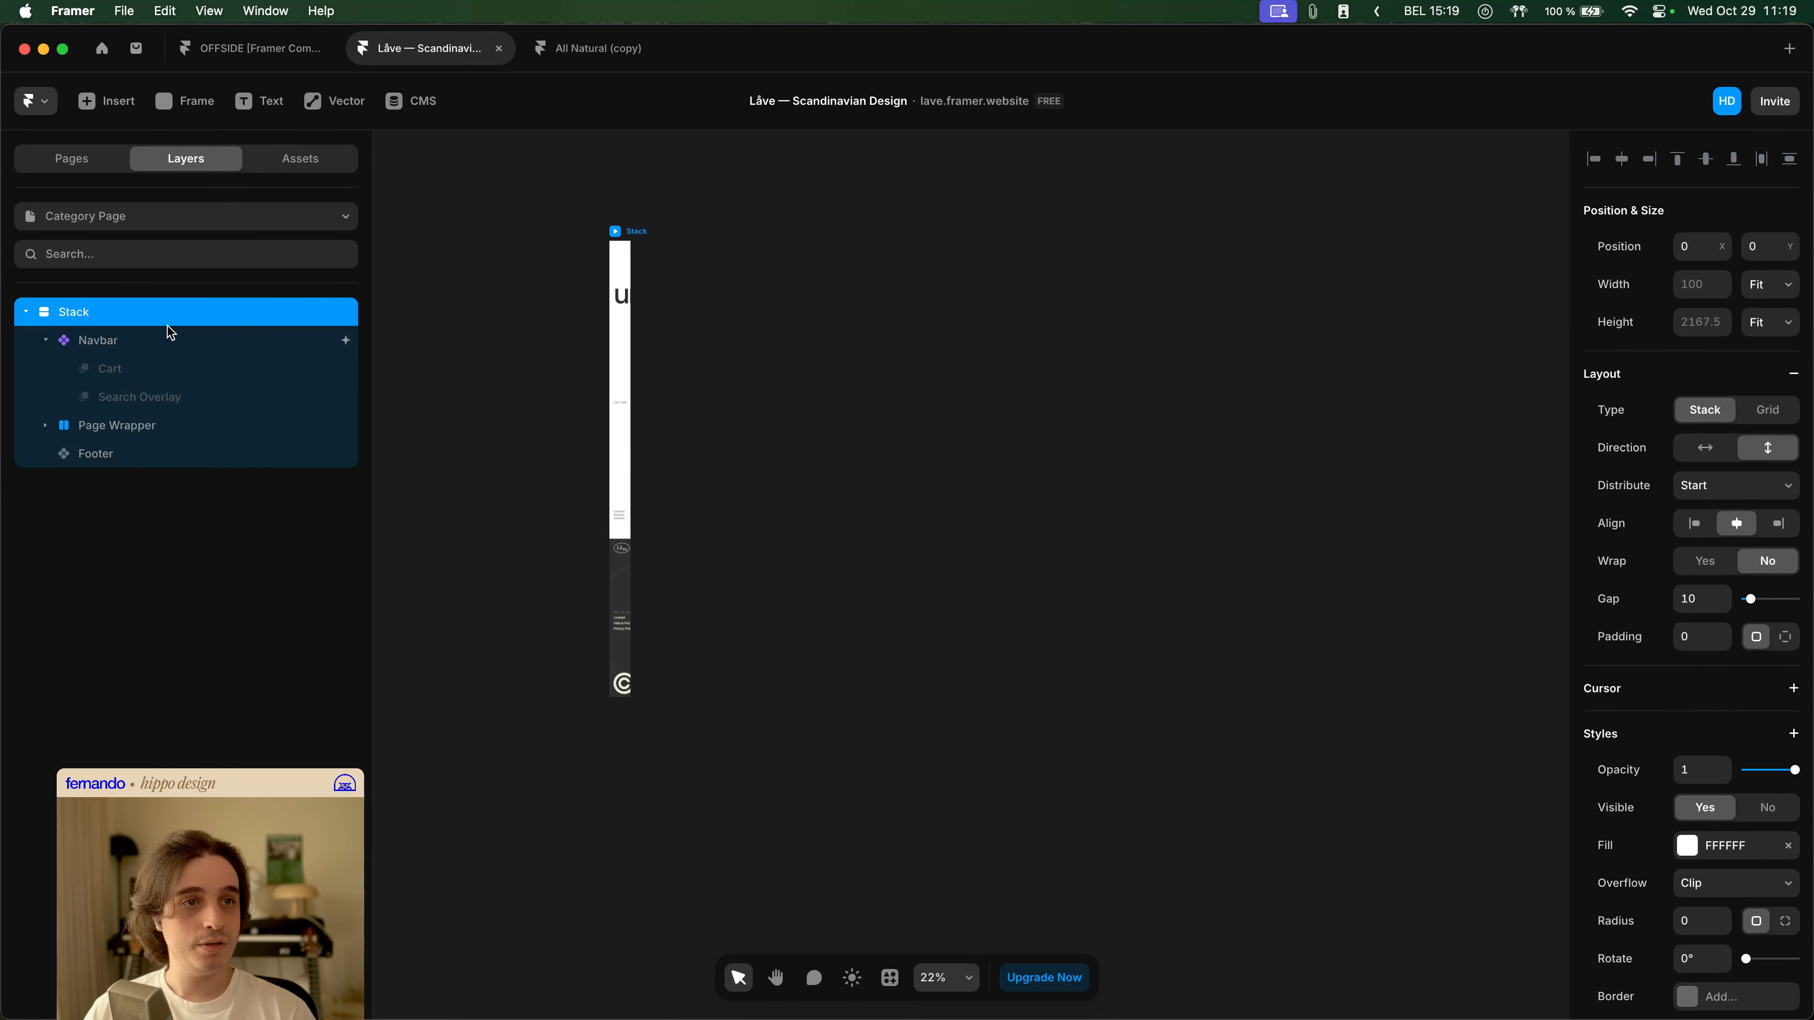
# Give the Stack a fixed width of 14401.
pyautogui.click(168, 346)
pyautogui.keyDown('shift'); pyautogui.click(202, 426); pyautogui.keyUp('shift')
pyautogui.keyDown('shift'); pyautogui.click(210, 454); pyautogui.keyUp('shift')
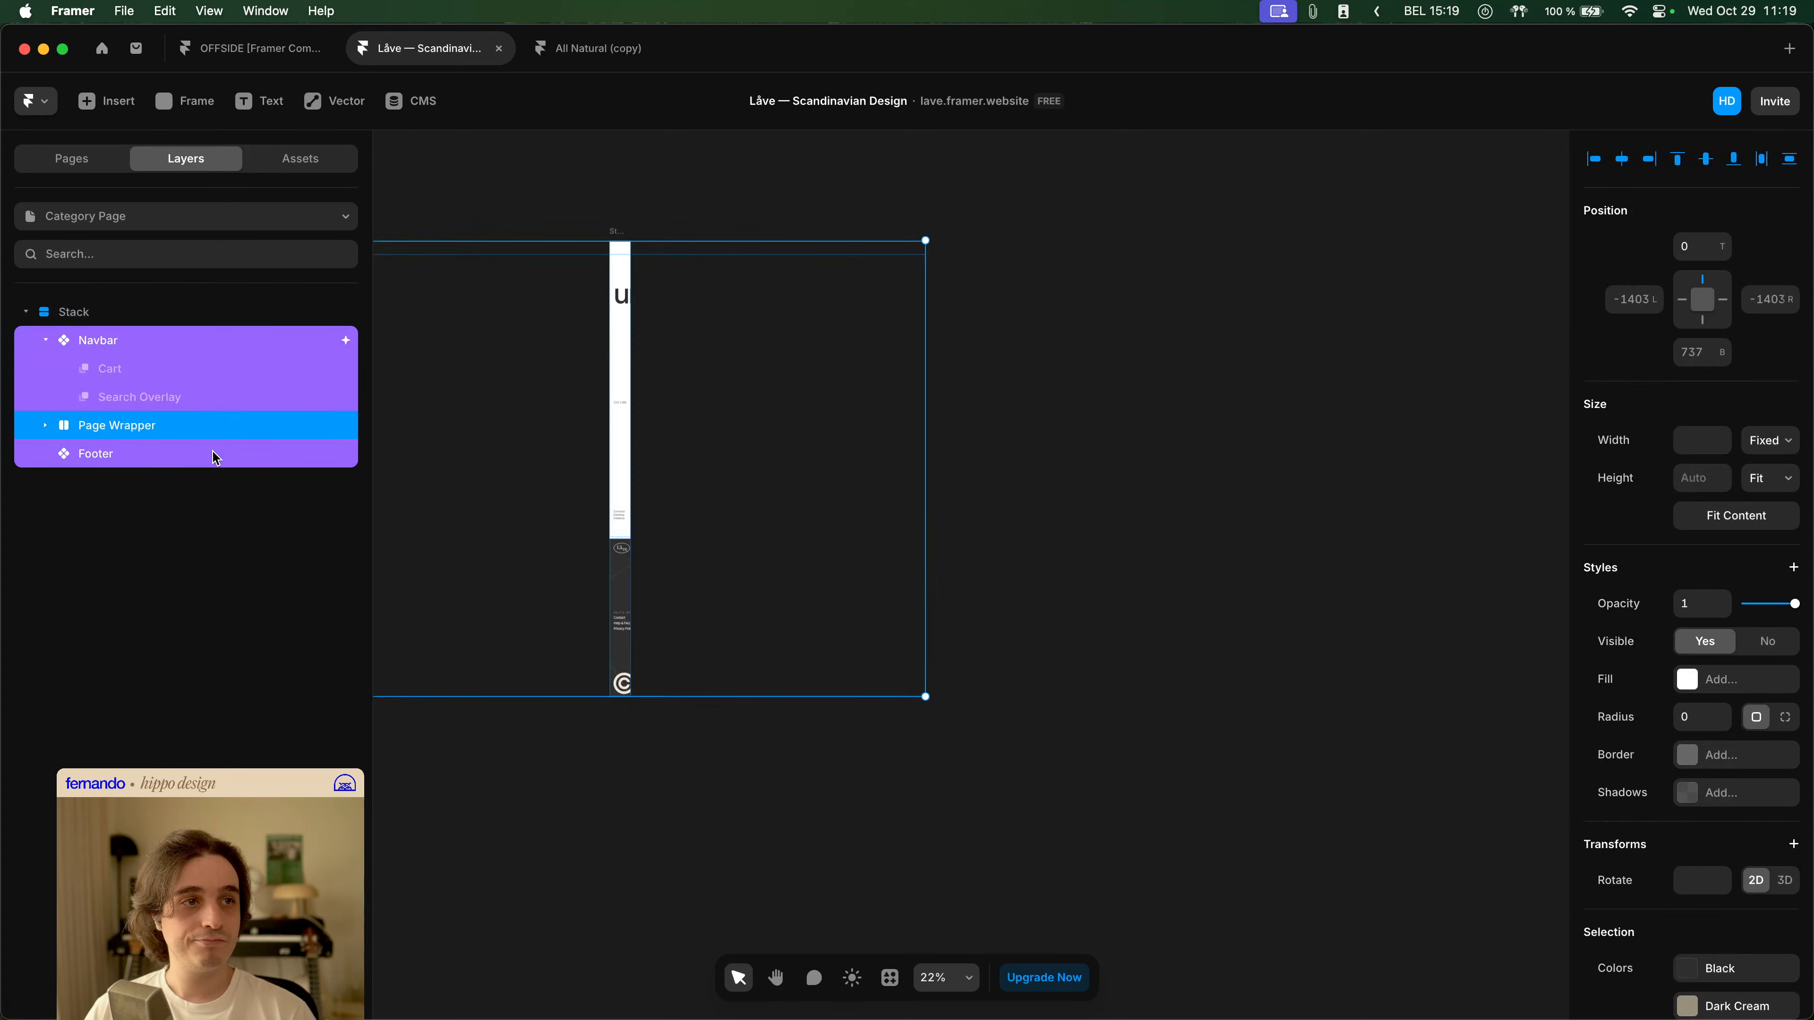
pyautogui.click(168, 312)
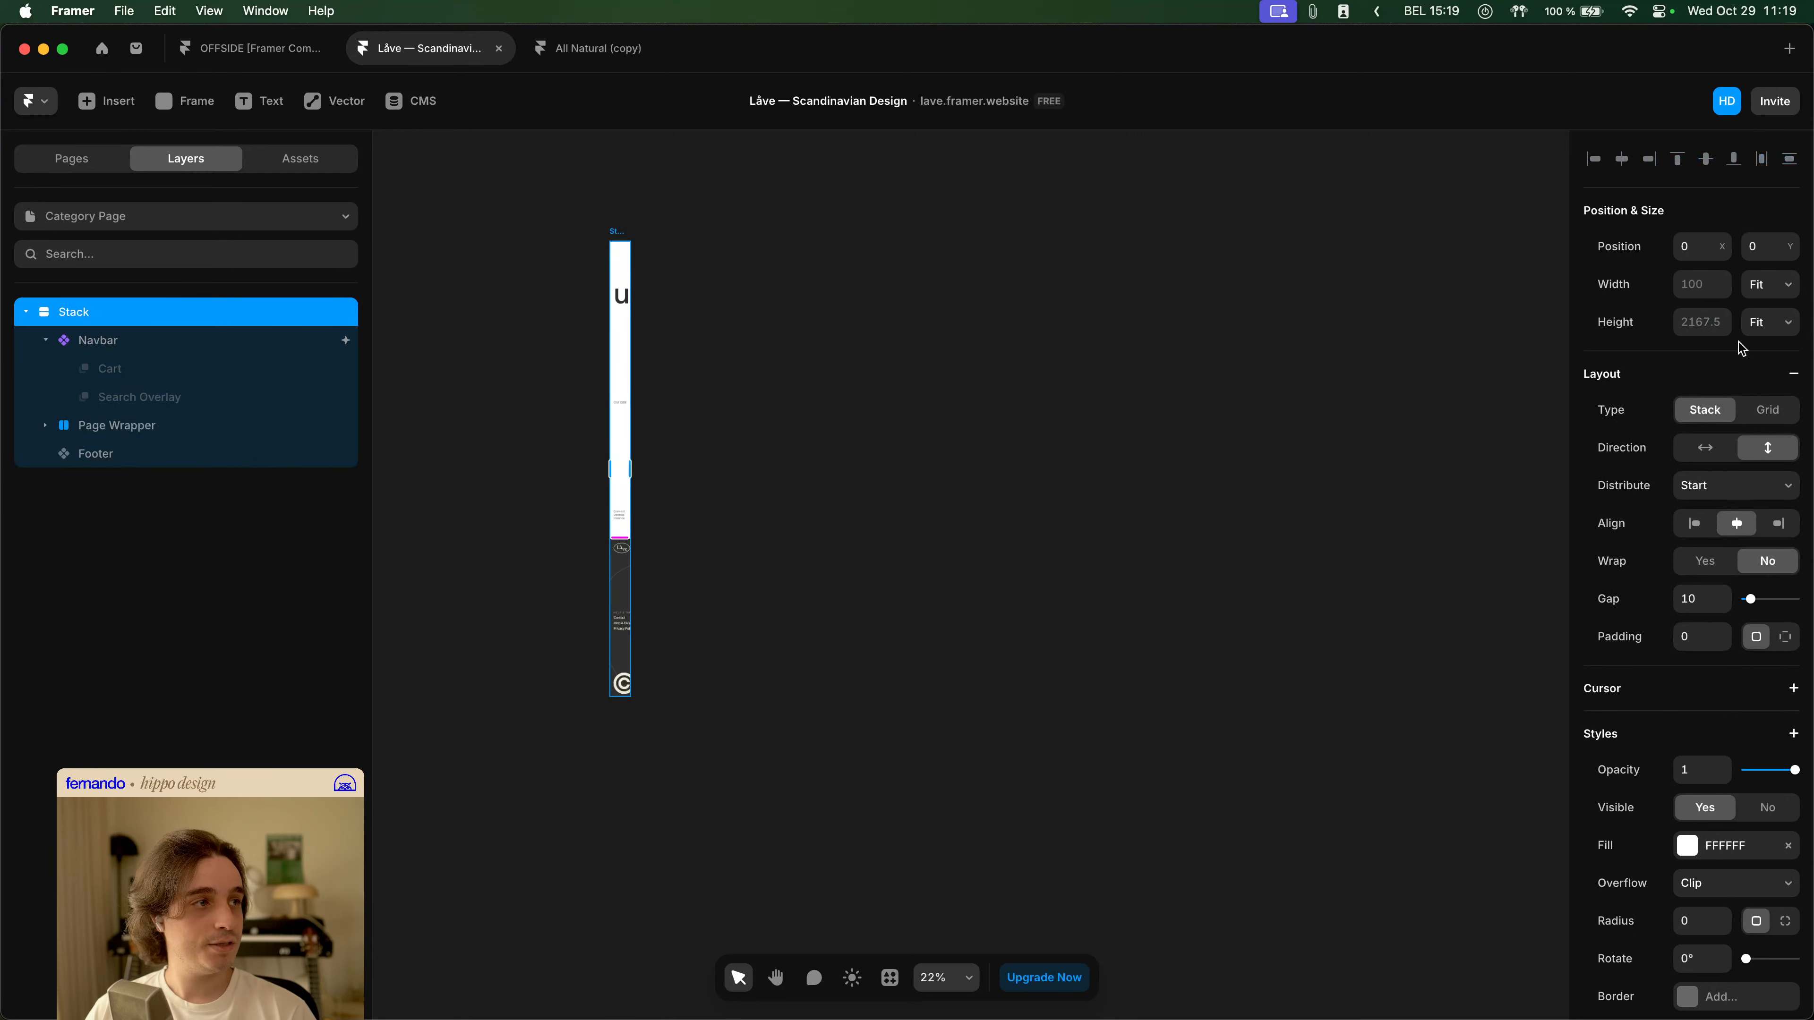
pyautogui.click(1701, 284)
pyautogui.write('144011')
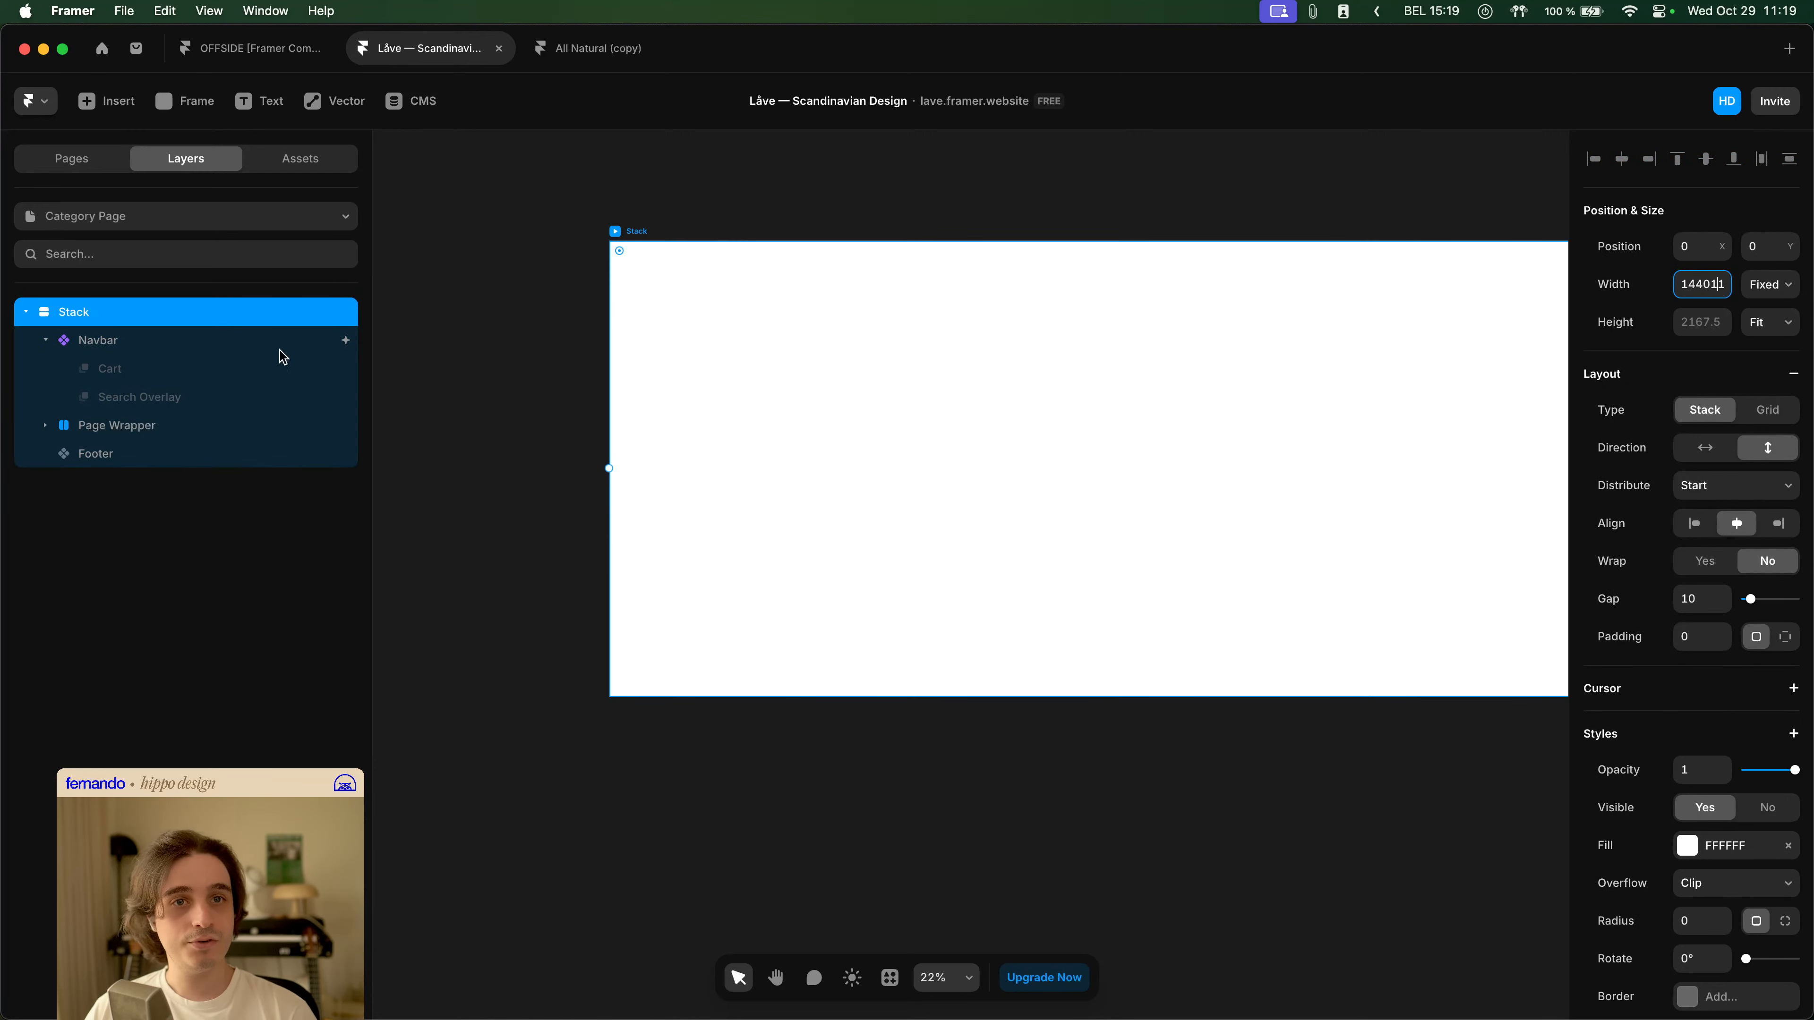
pyautogui.click(279, 343)
pyautogui.click(223, 422)
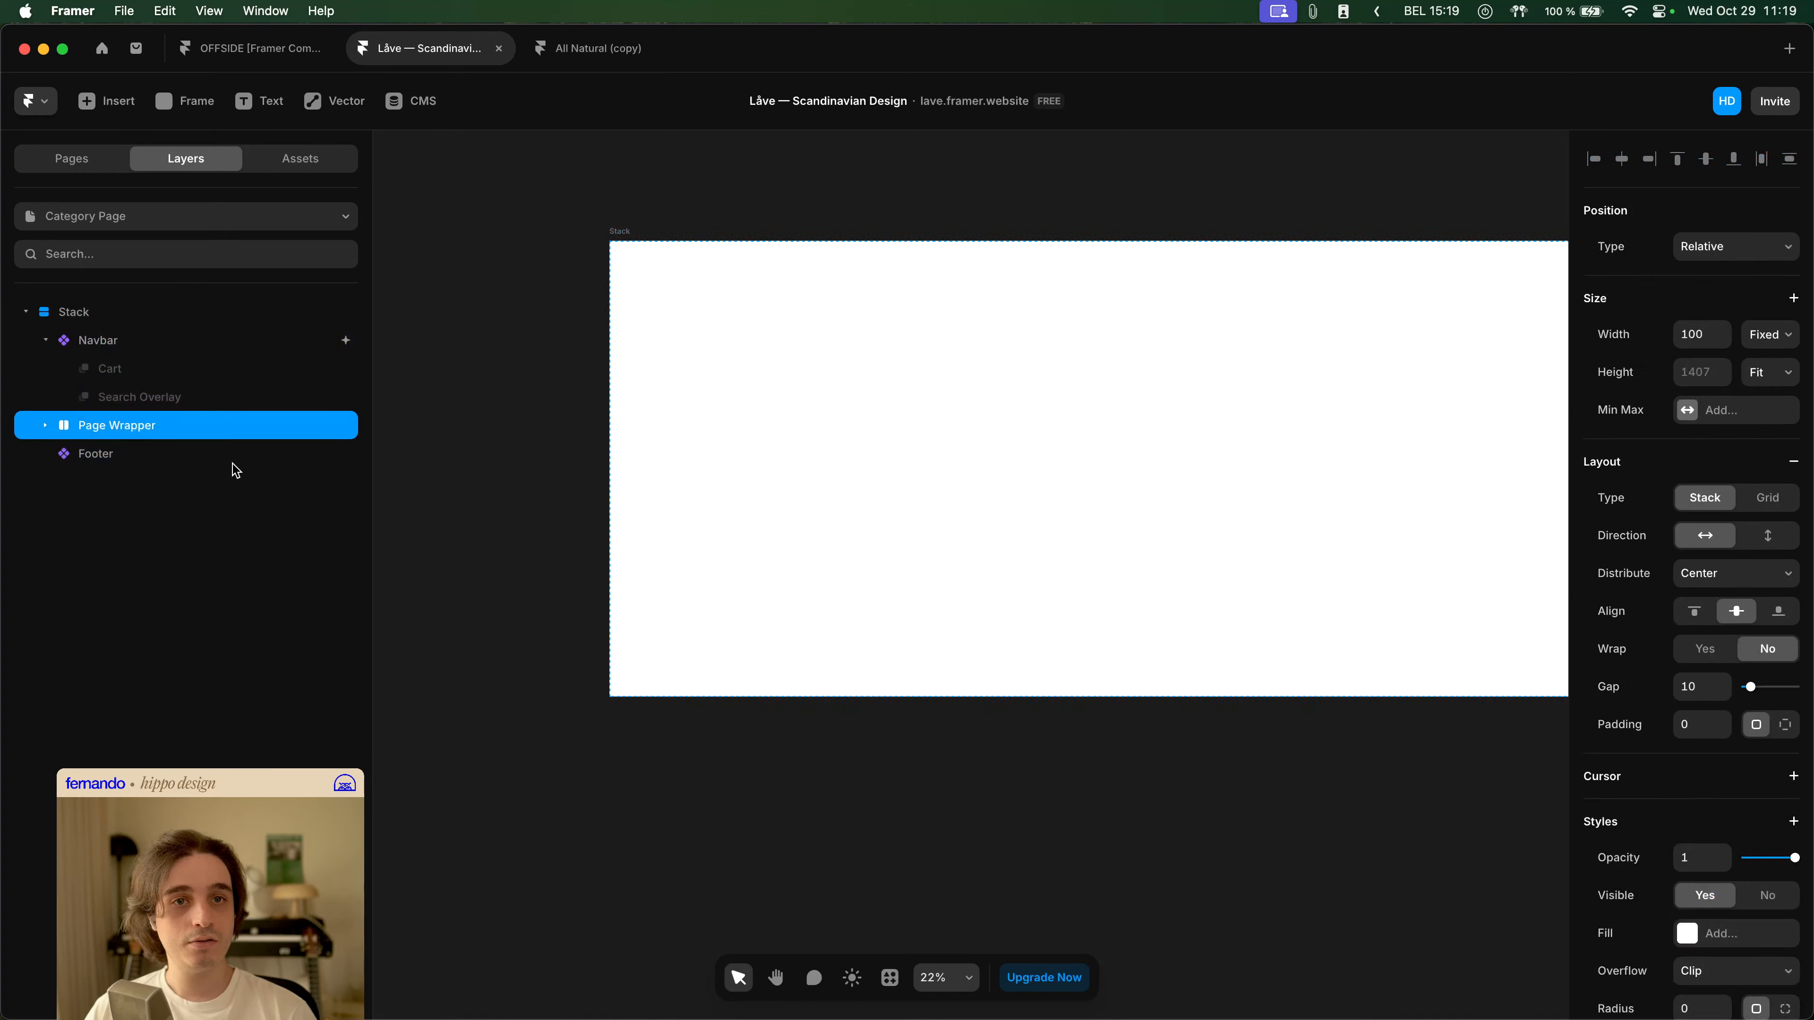
pyautogui.click(235, 461)
pyautogui.keyDown('shift'); pyautogui.click(230, 426); pyautogui.keyUp('shift')
pyautogui.keyDown('shift'); pyautogui.click(221, 344); pyautogui.keyUp('shift')
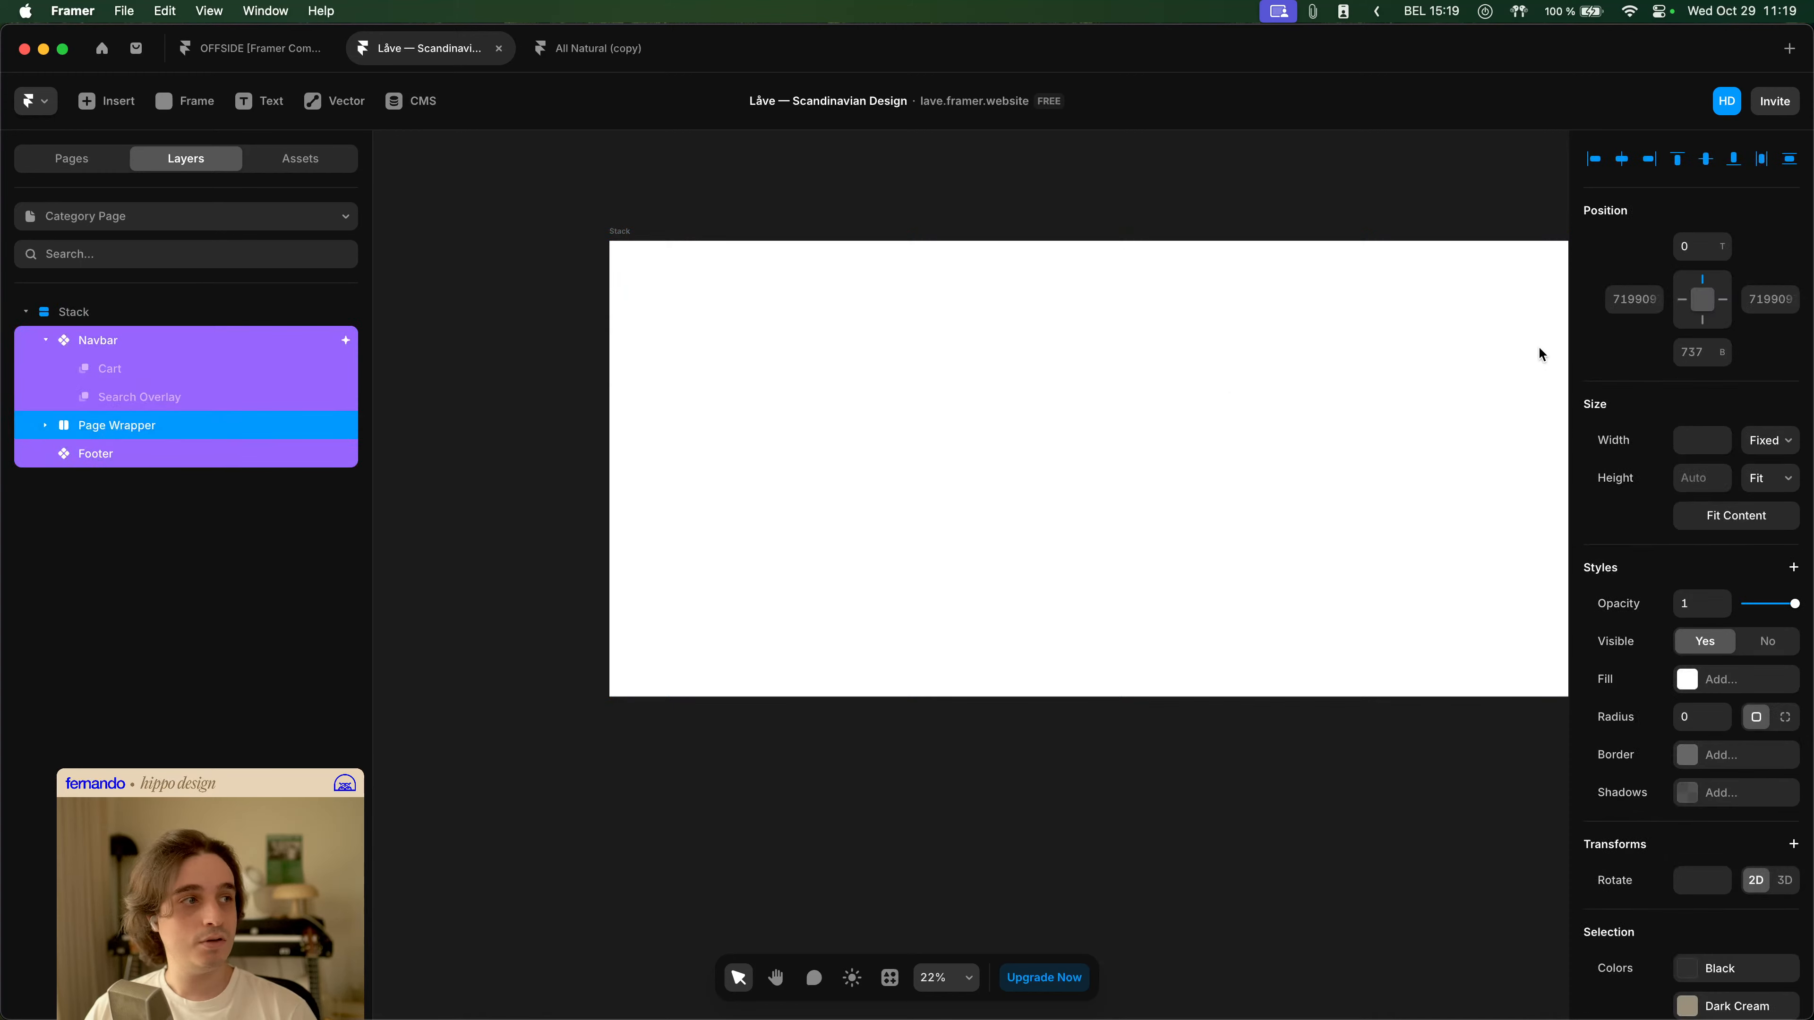
pyautogui.click(1789, 449)
pyautogui.click(1776, 481)
pyautogui.click(1778, 457)
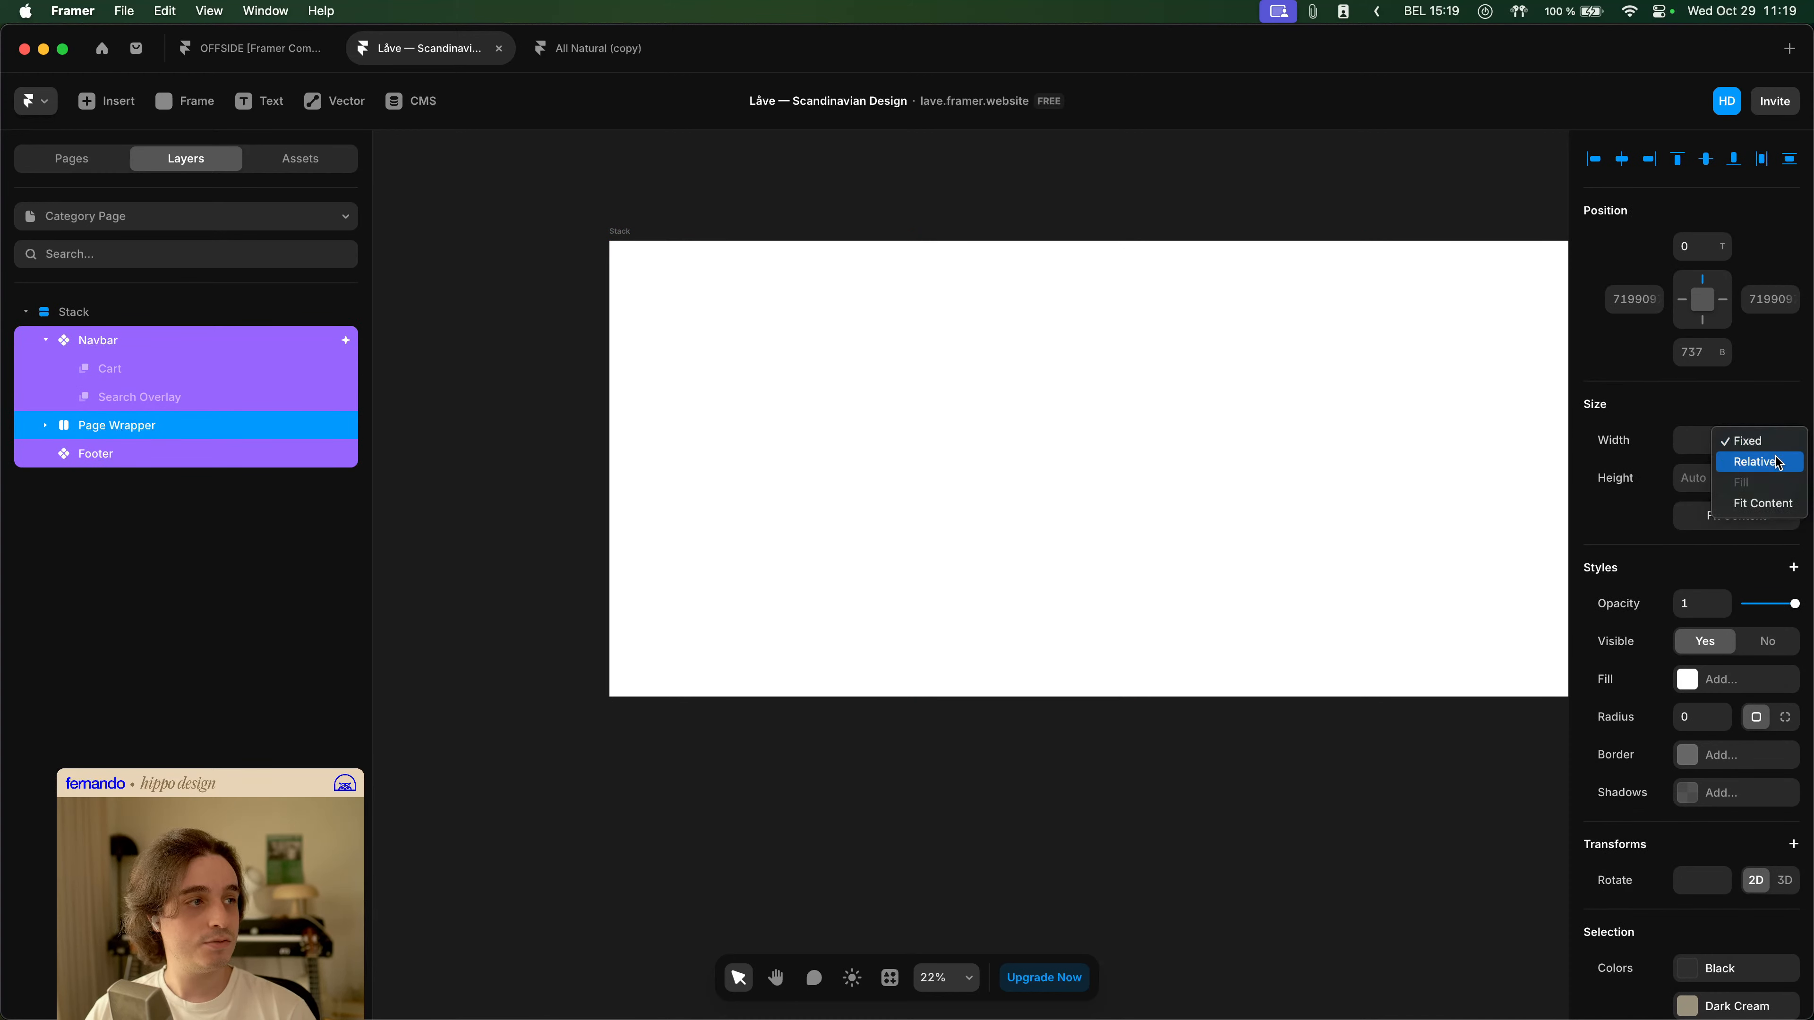
pyautogui.click(1771, 460)
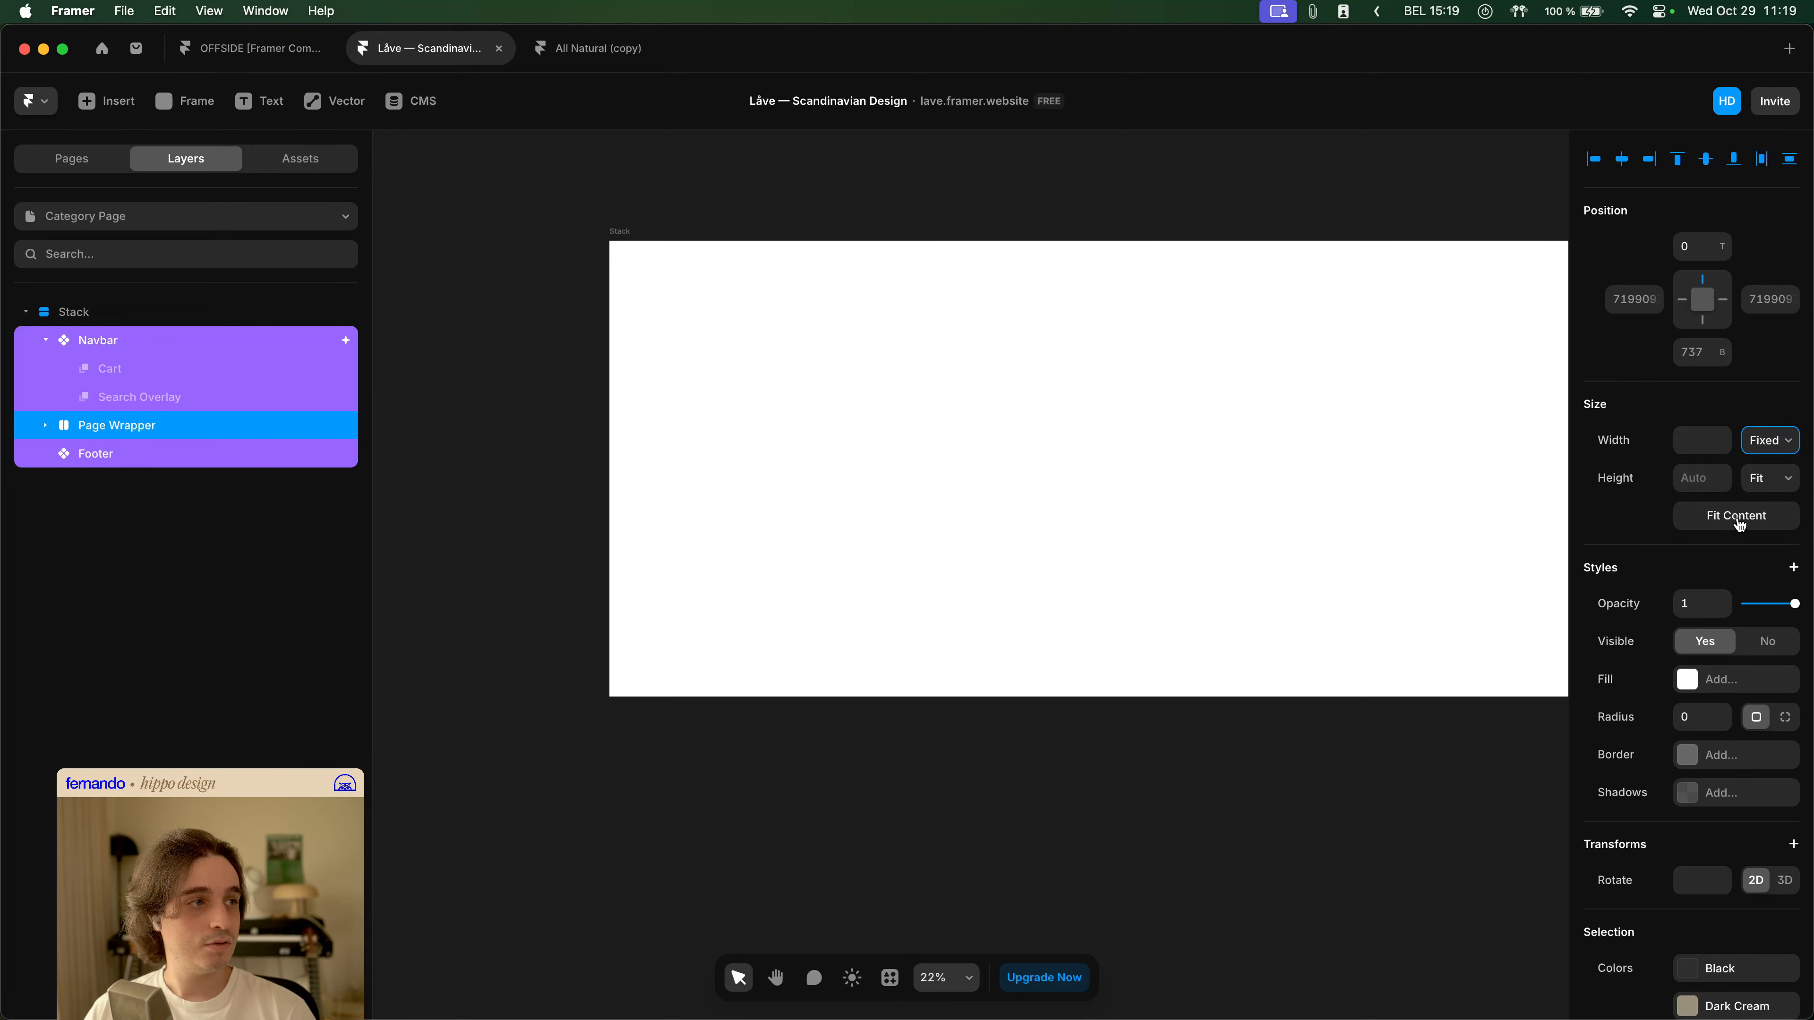
# Set the width of the Page Wrapper and of the Footer inside the Stack to Fill.
pyautogui.click(71, 344)
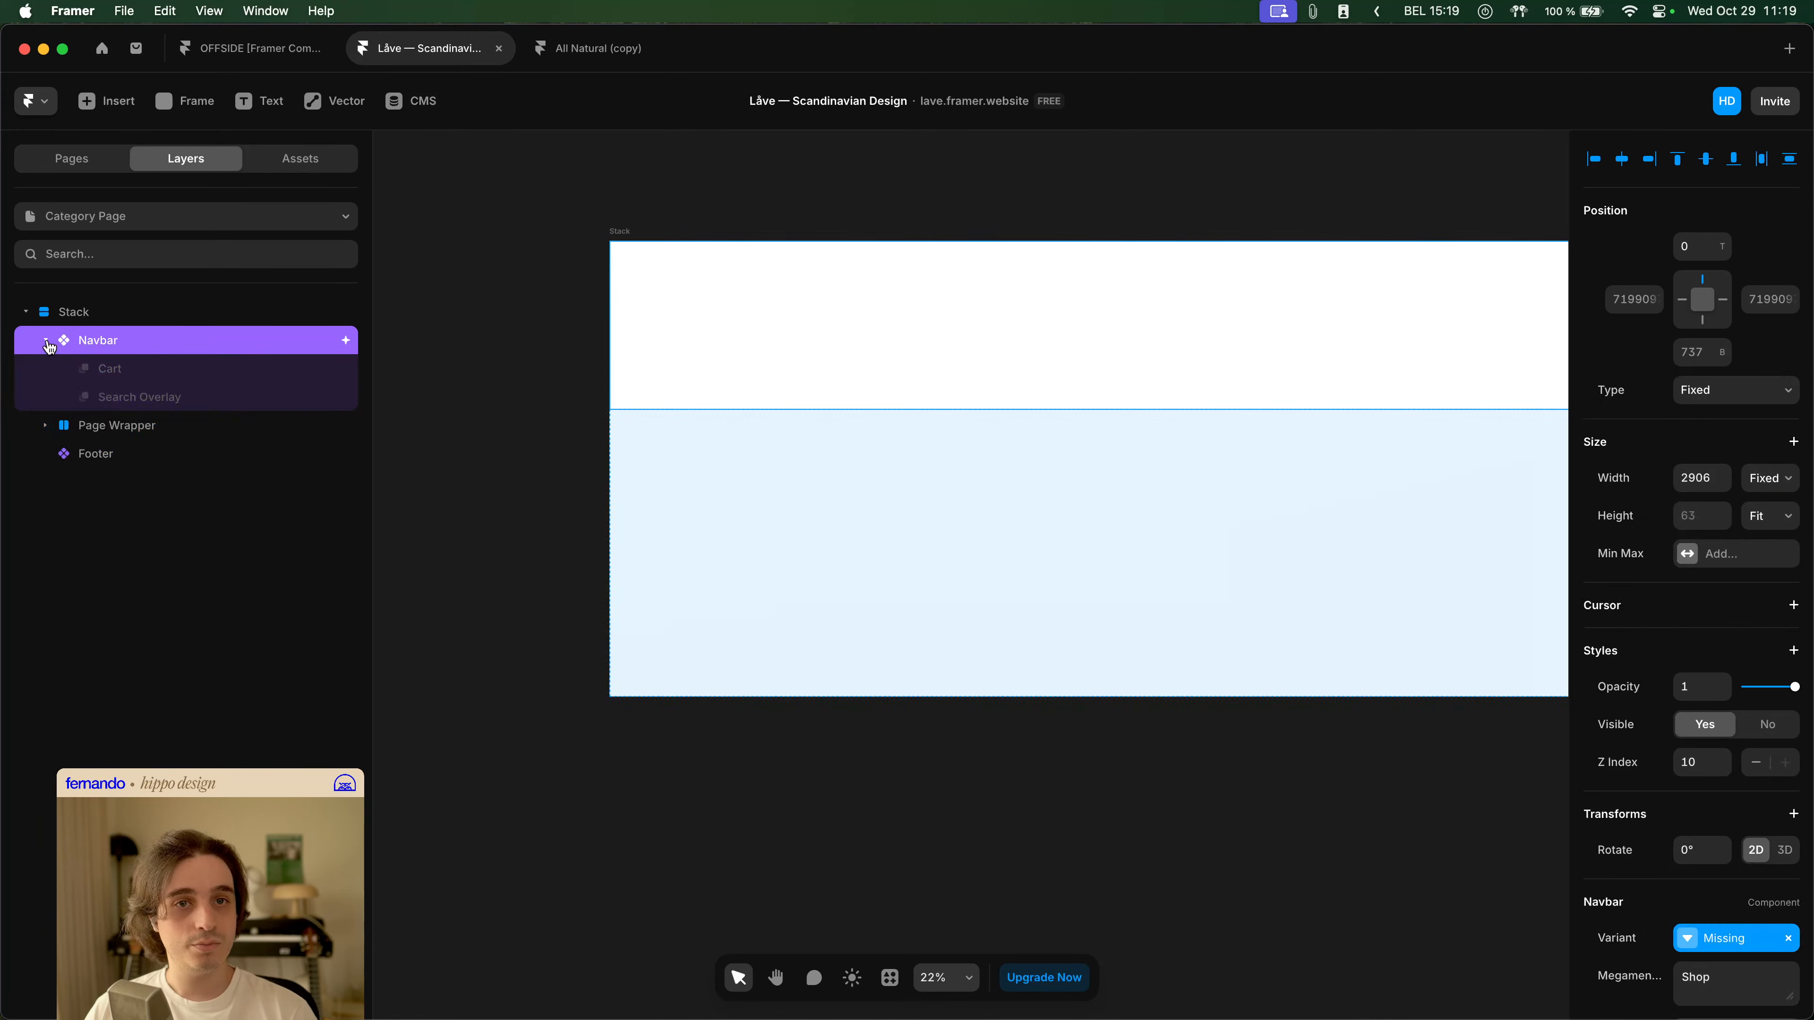
pyautogui.click(45, 341)
pyautogui.click(113, 370)
pyautogui.click(1773, 336)
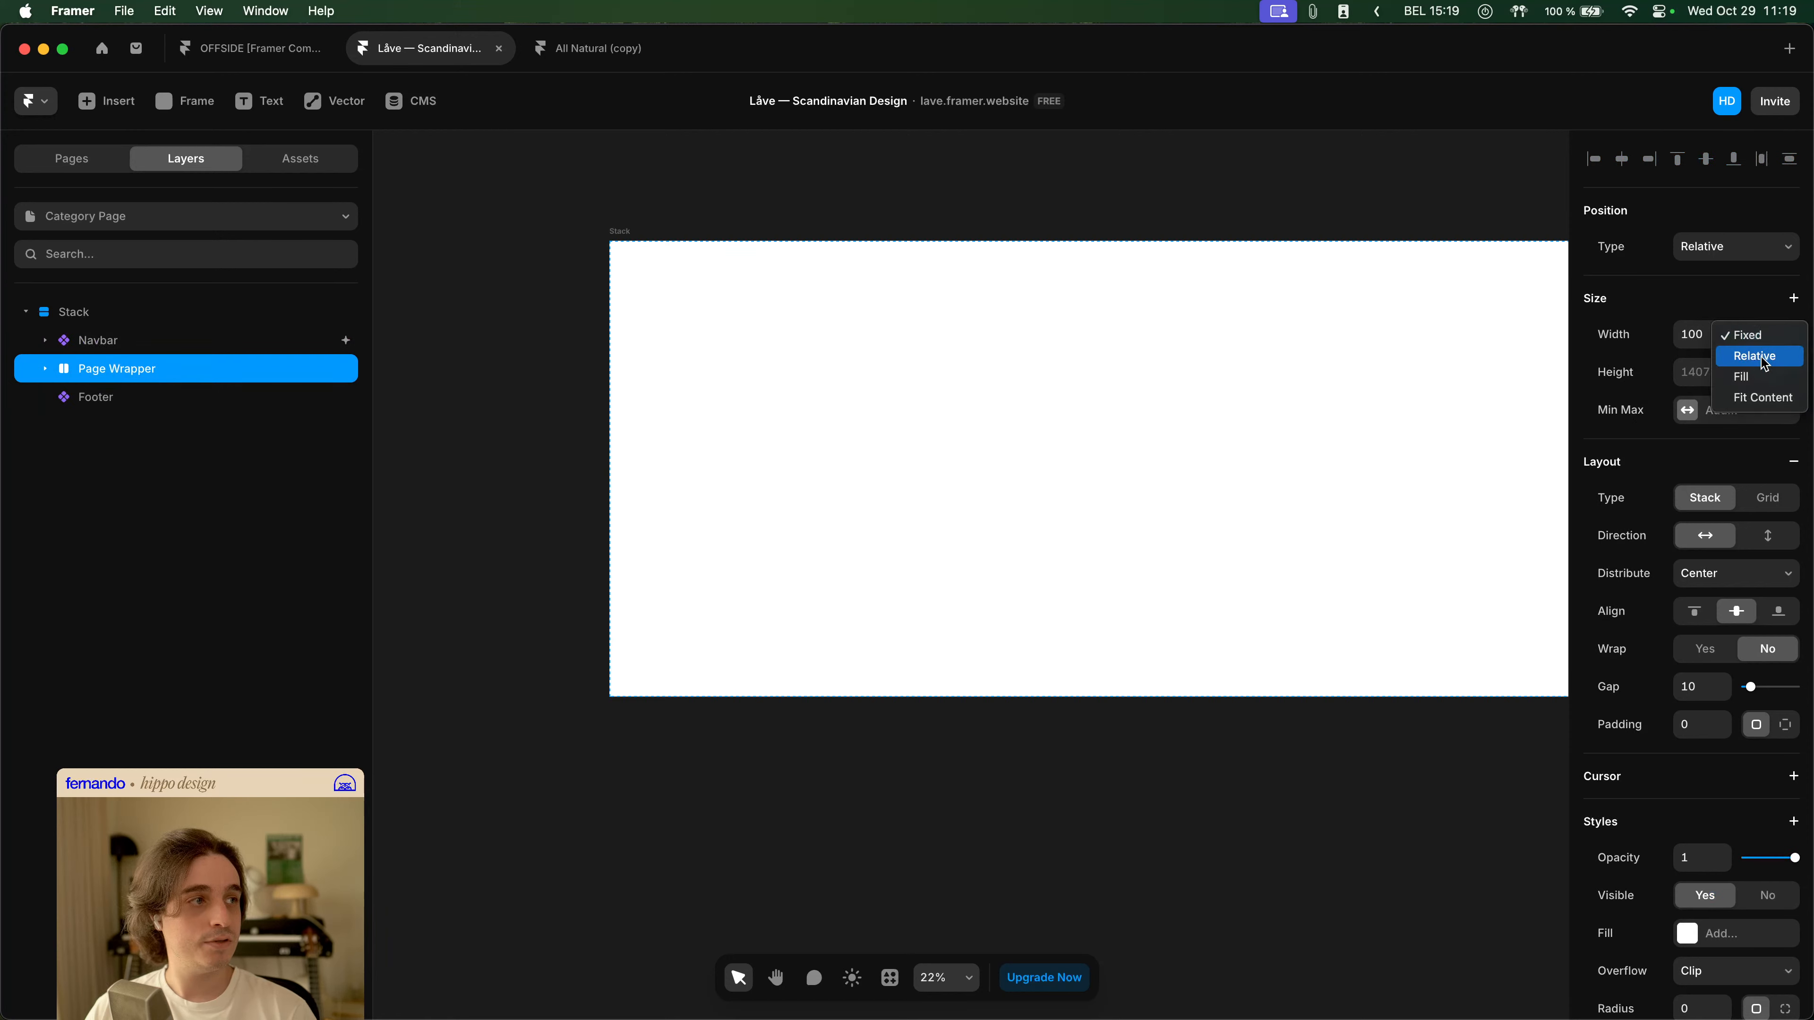
pyautogui.click(1769, 376)
pyautogui.click(109, 402)
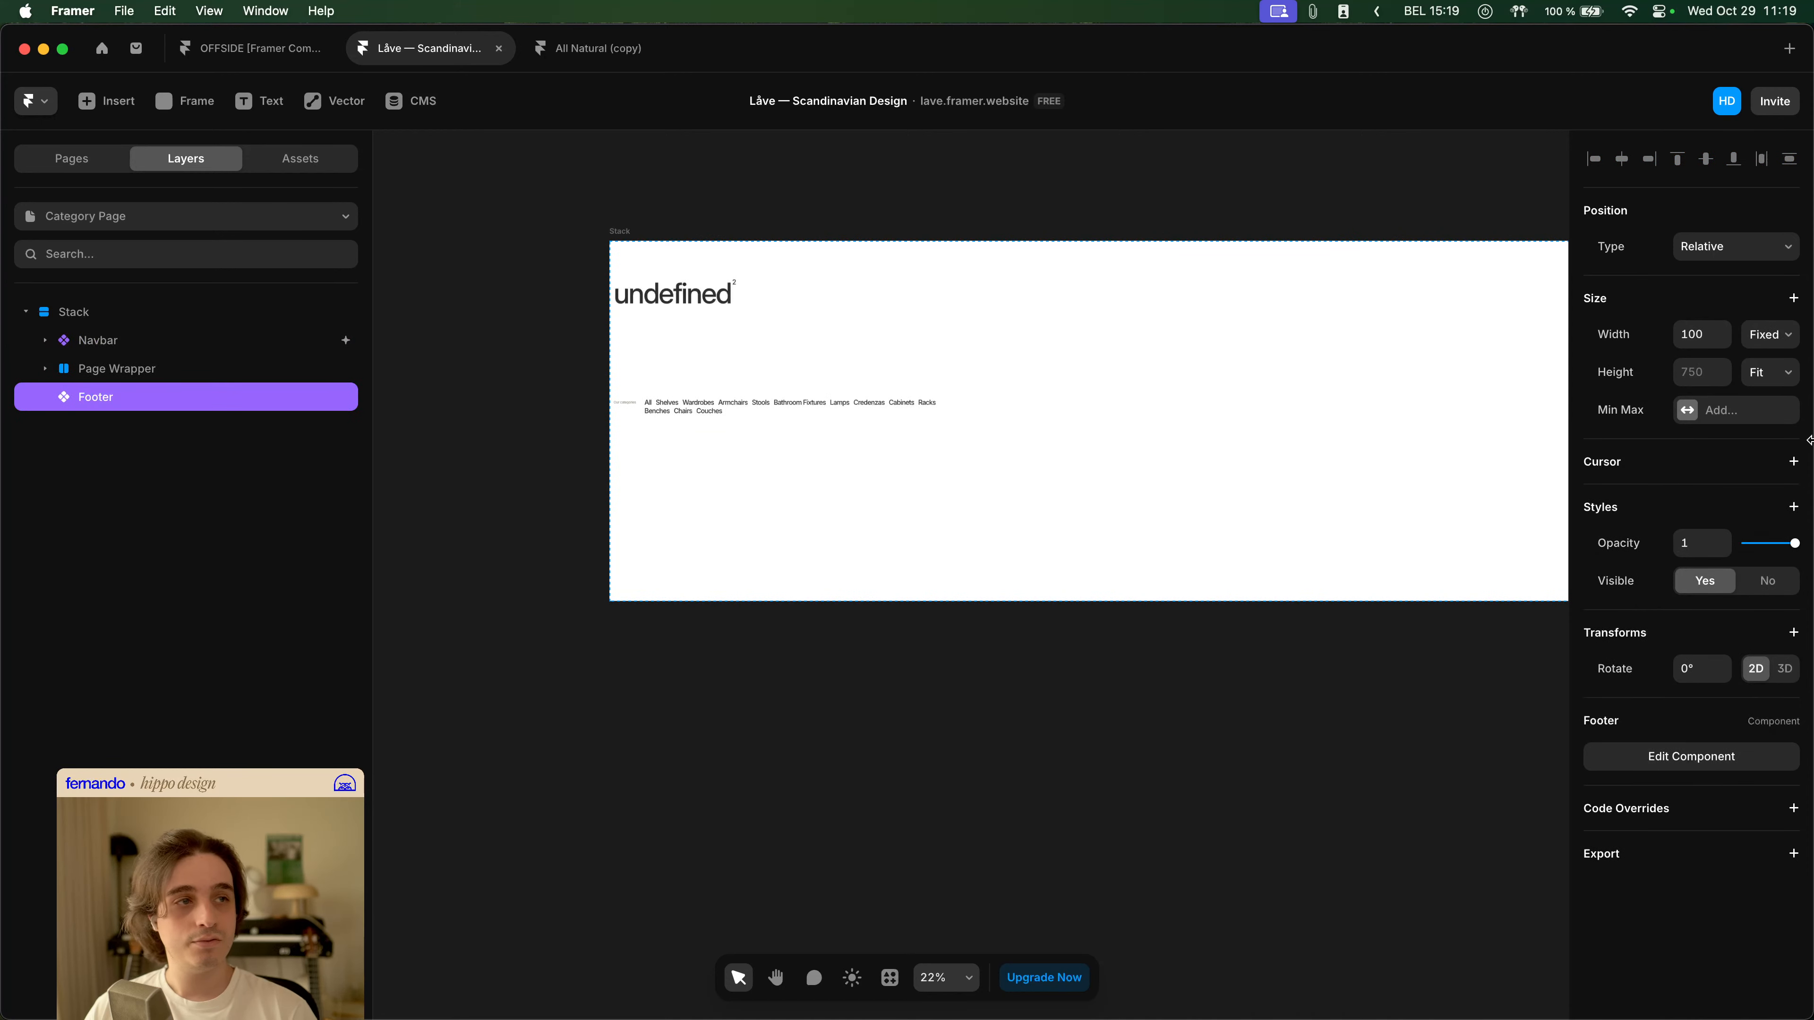
pyautogui.click(1771, 335)
pyautogui.click(1772, 373)
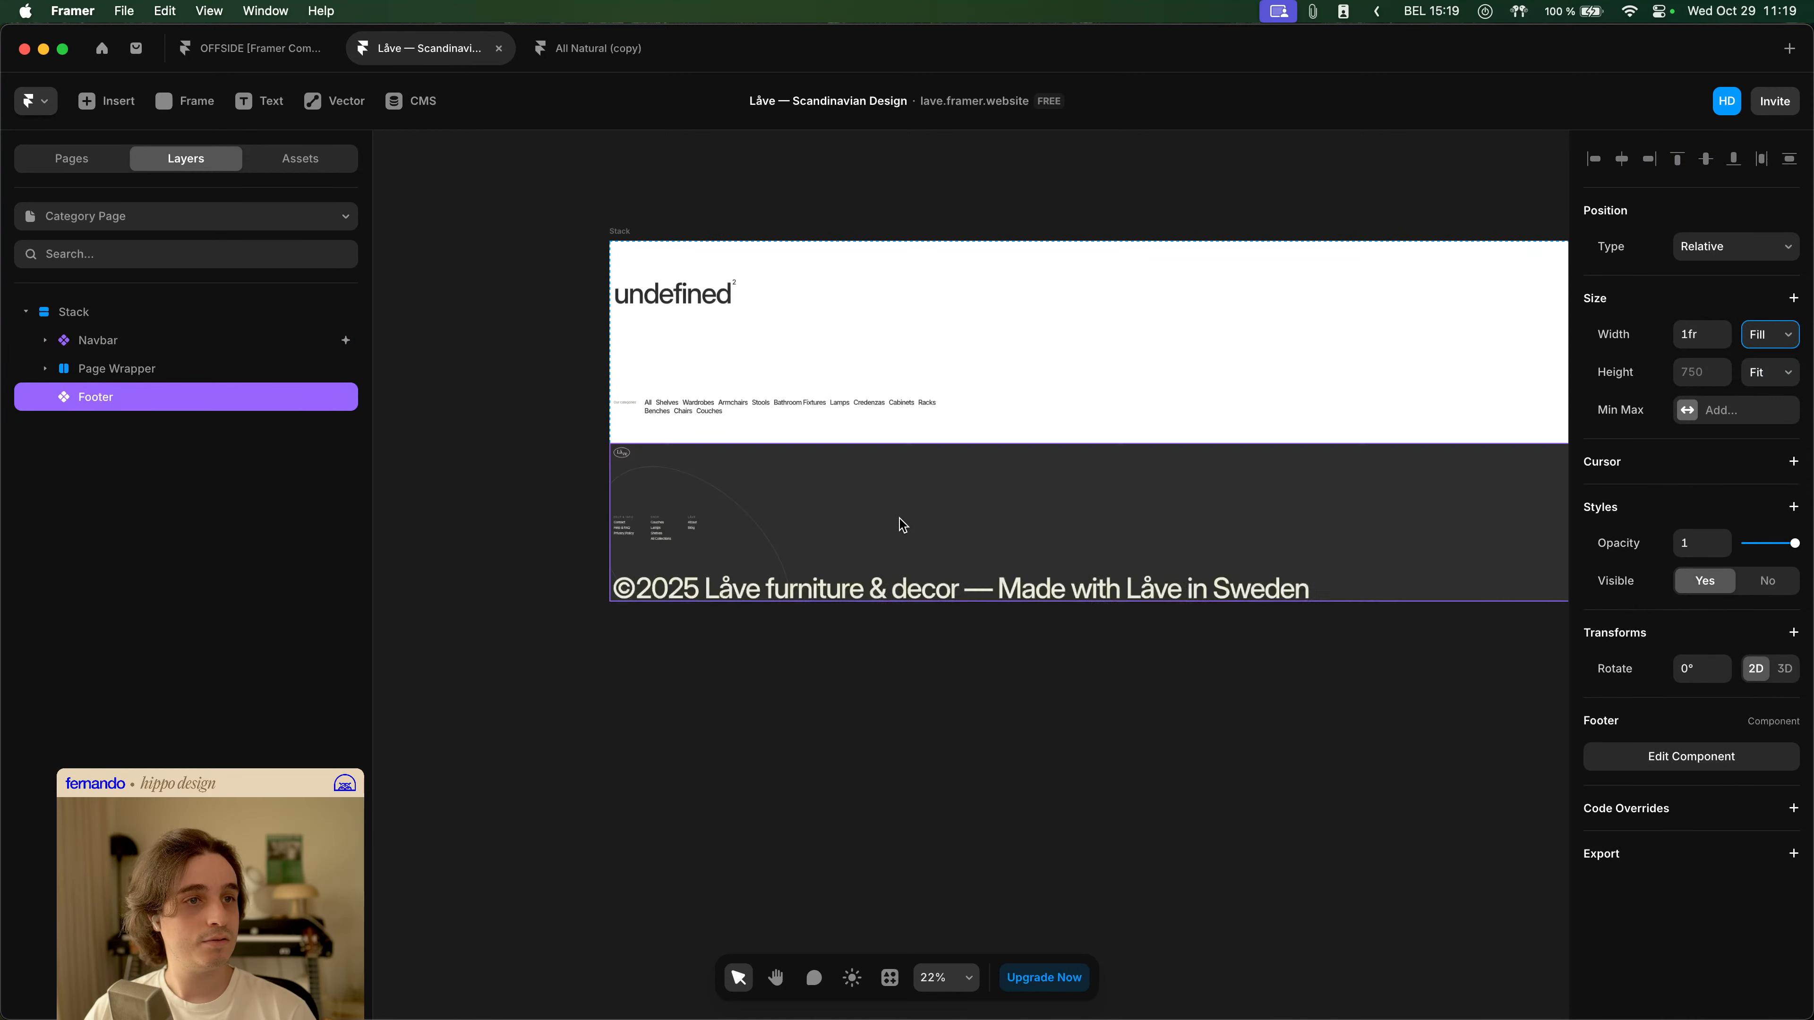
# Correct the Stack's fixed width to 1440.
pyautogui.scroll(-3, 695, 529)
pyautogui.scroll(-3, 692, 597)
pyautogui.press('Escape')
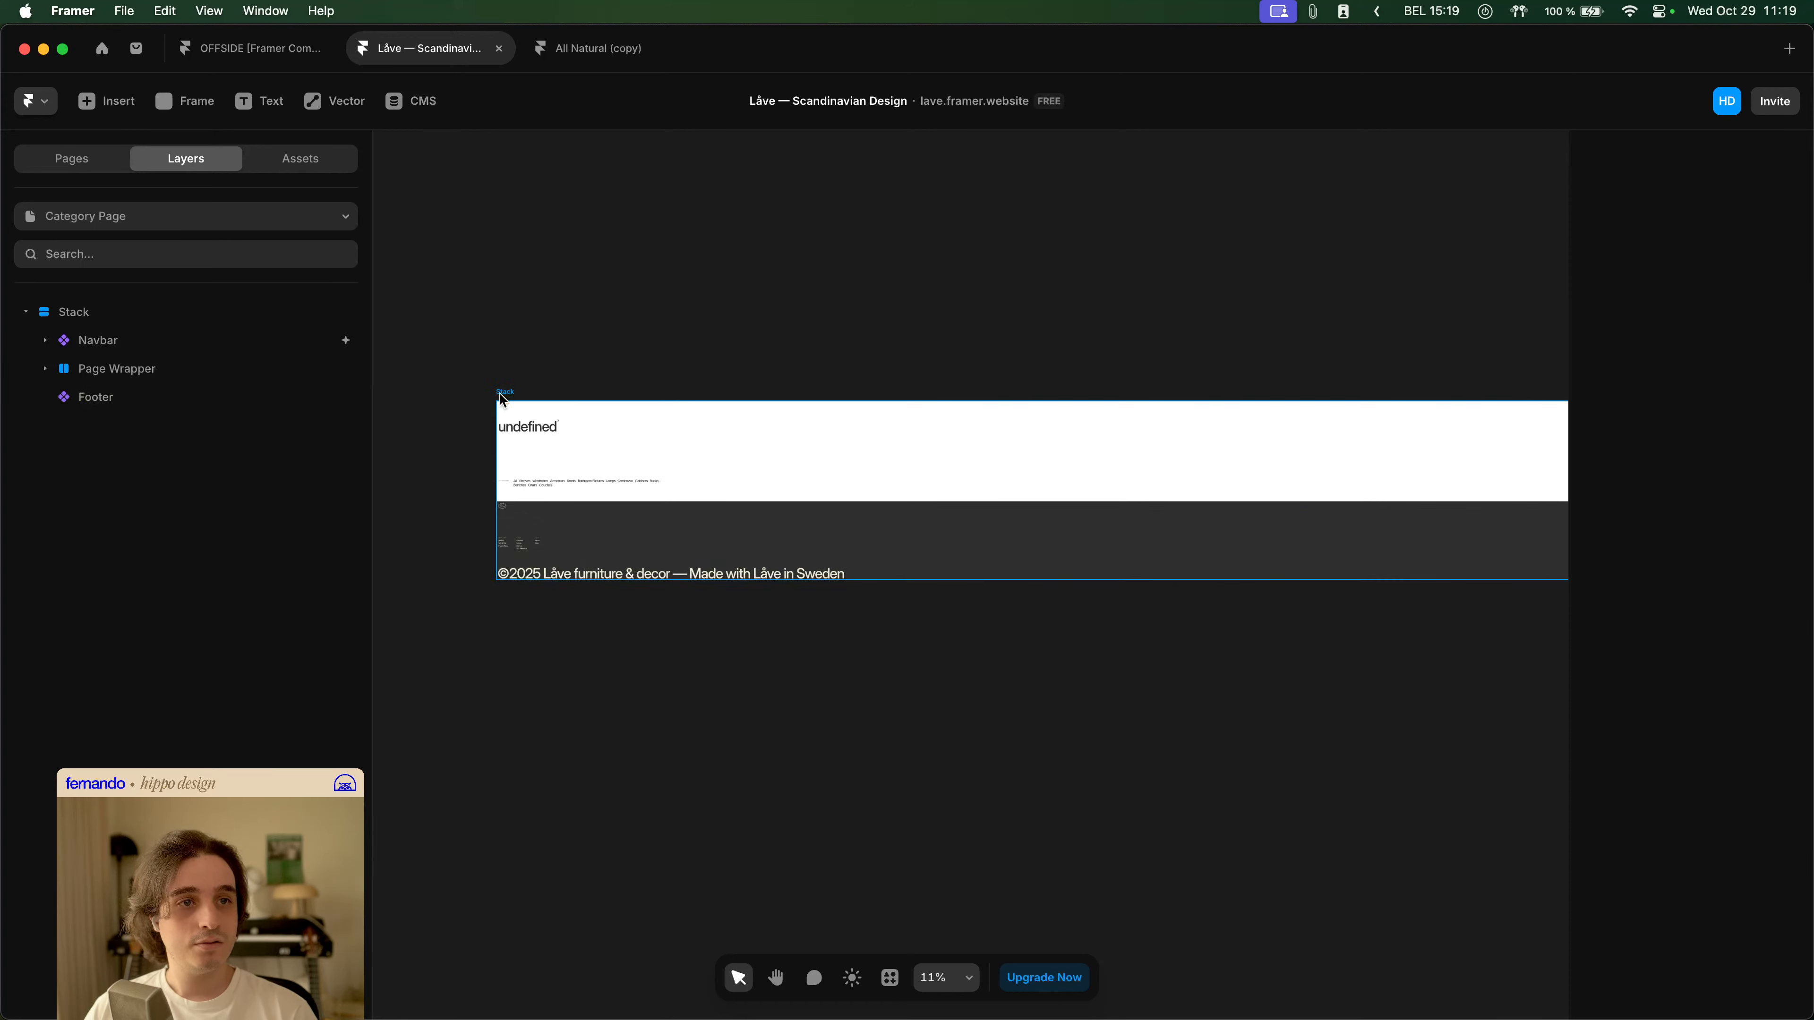
pyautogui.click(505, 395)
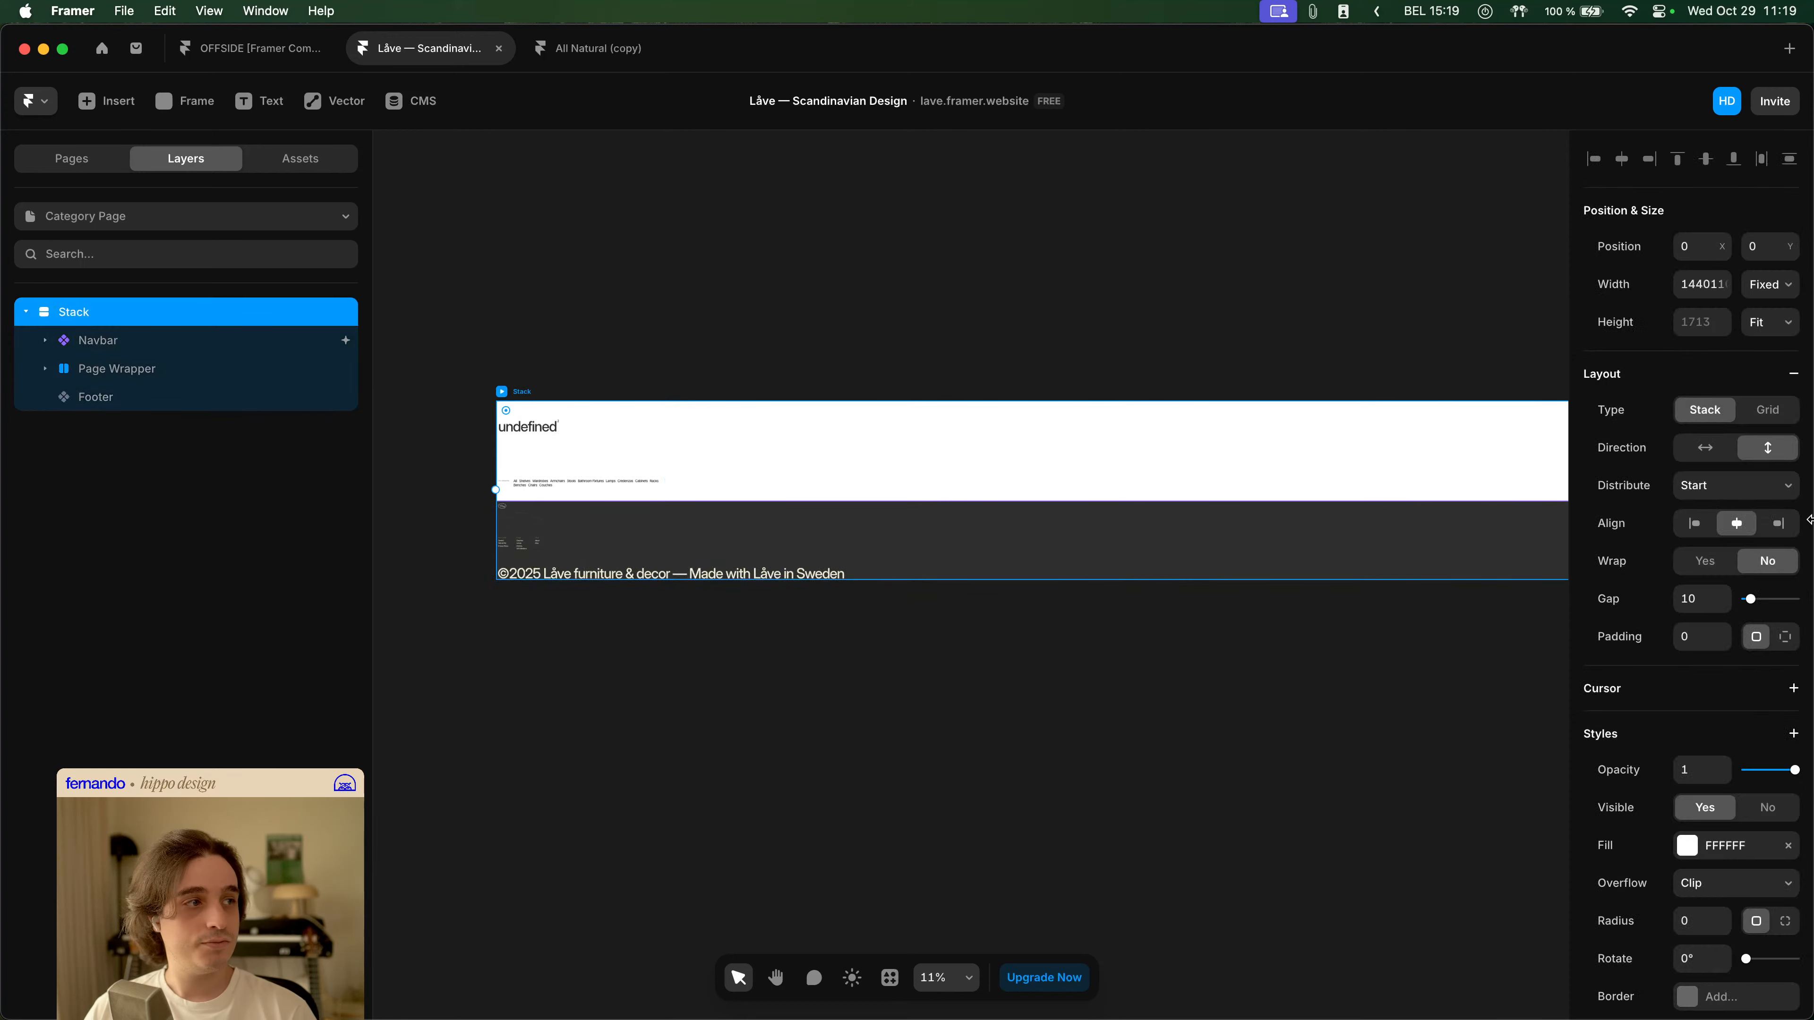
pyautogui.click(1700, 284)
pyautogui.click(1684, 284)
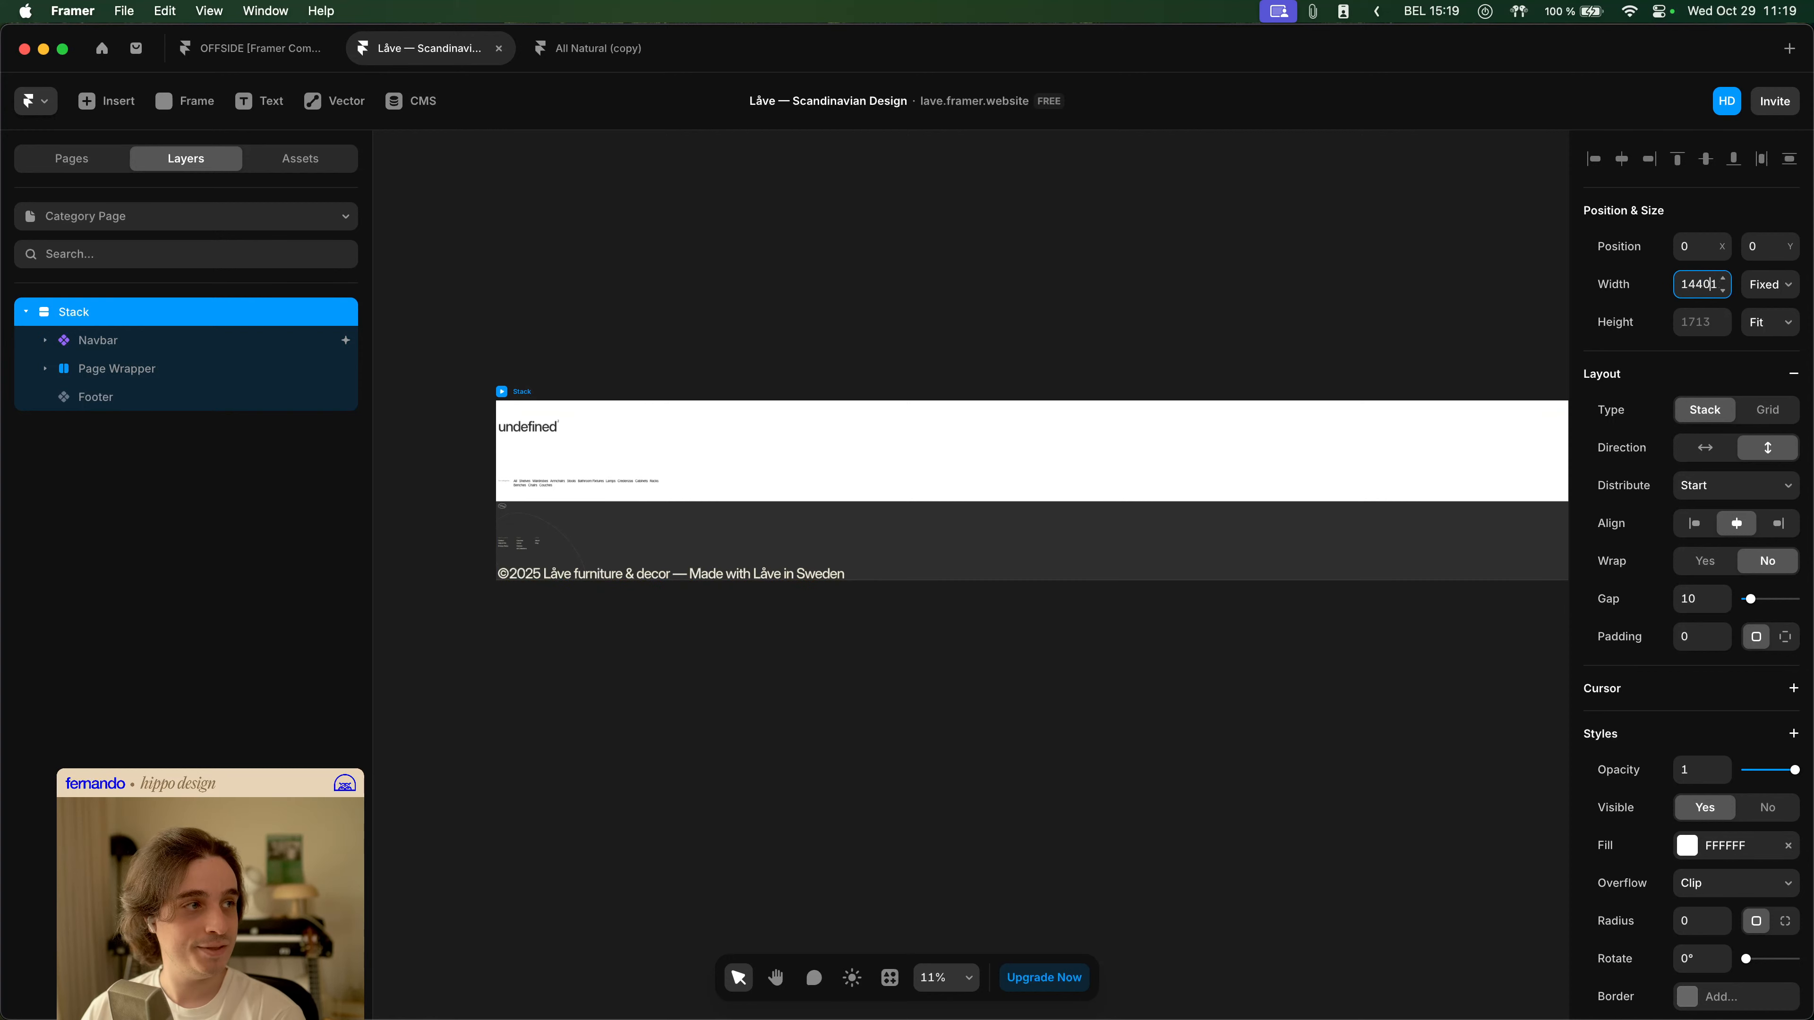
pyautogui.press('Delete')
pyautogui.press('Return')
pyautogui.click(786, 493)
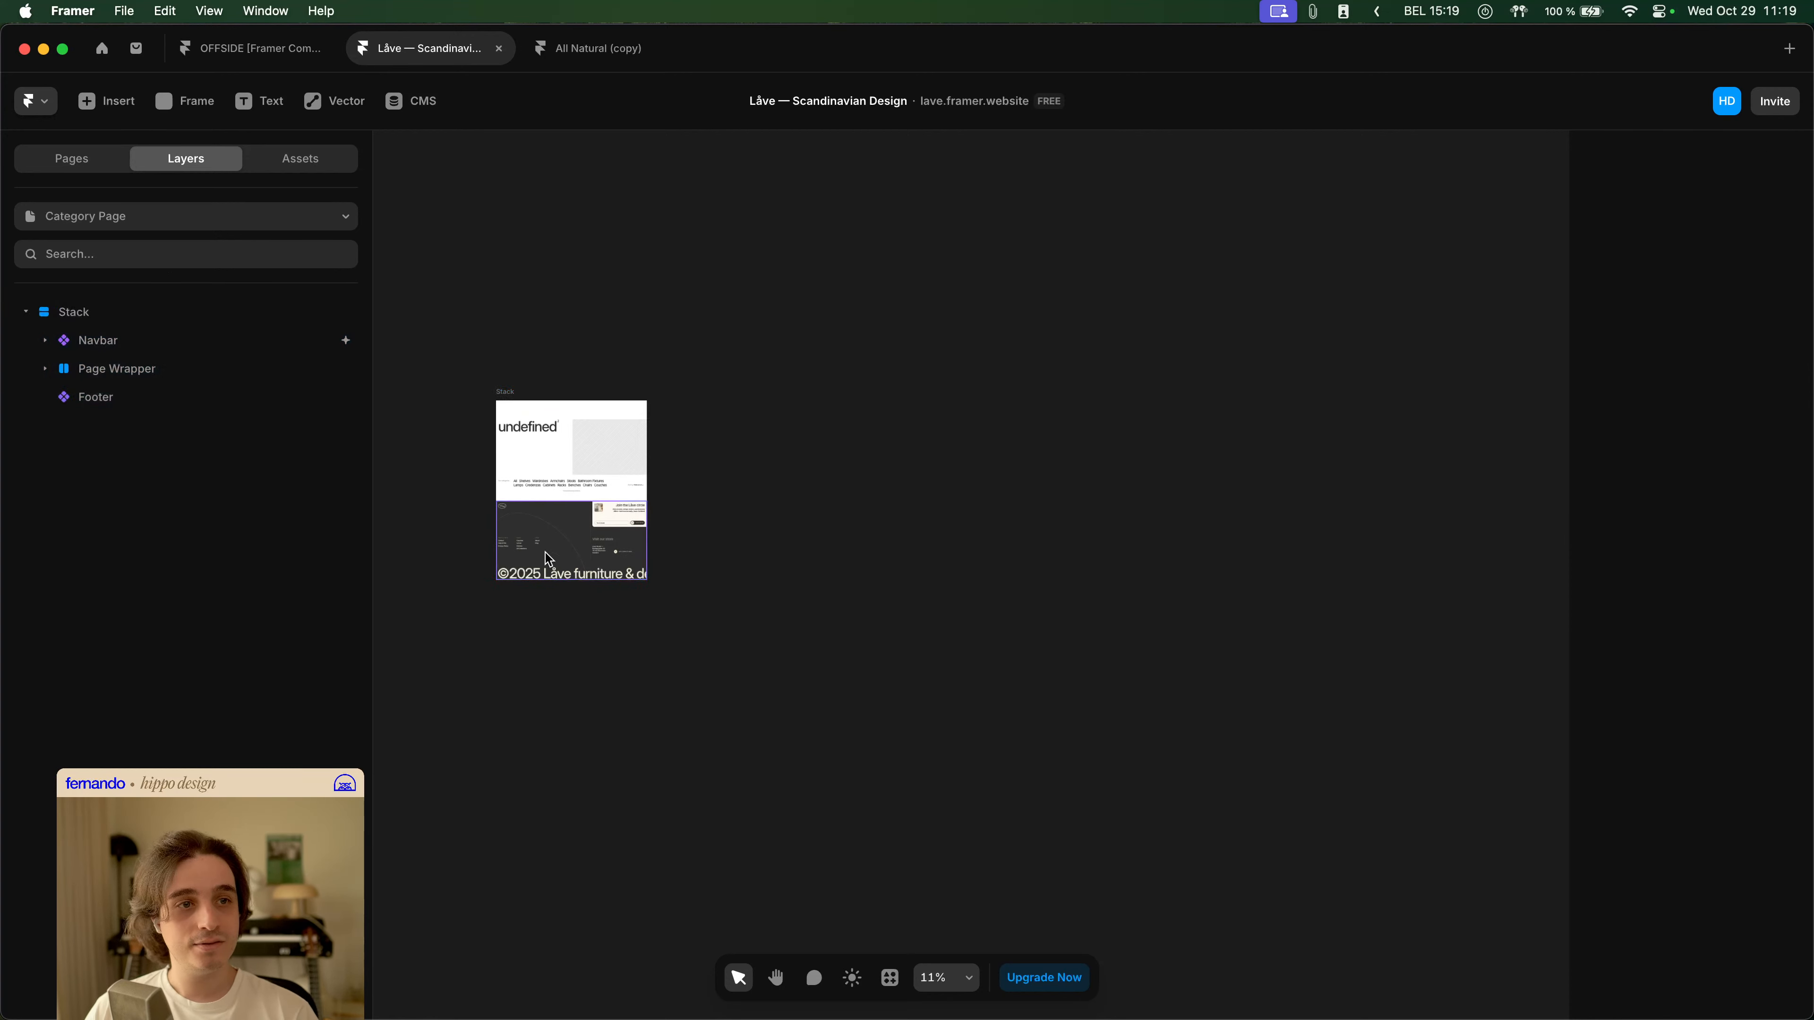
# Make the Navbar's width relative and set it to 100% of the Stack.
pyautogui.scroll(10, 529, 495)
pyautogui.press('space')
pyautogui.moveTo(684, 507); pyautogui.dragTo(840, 552)
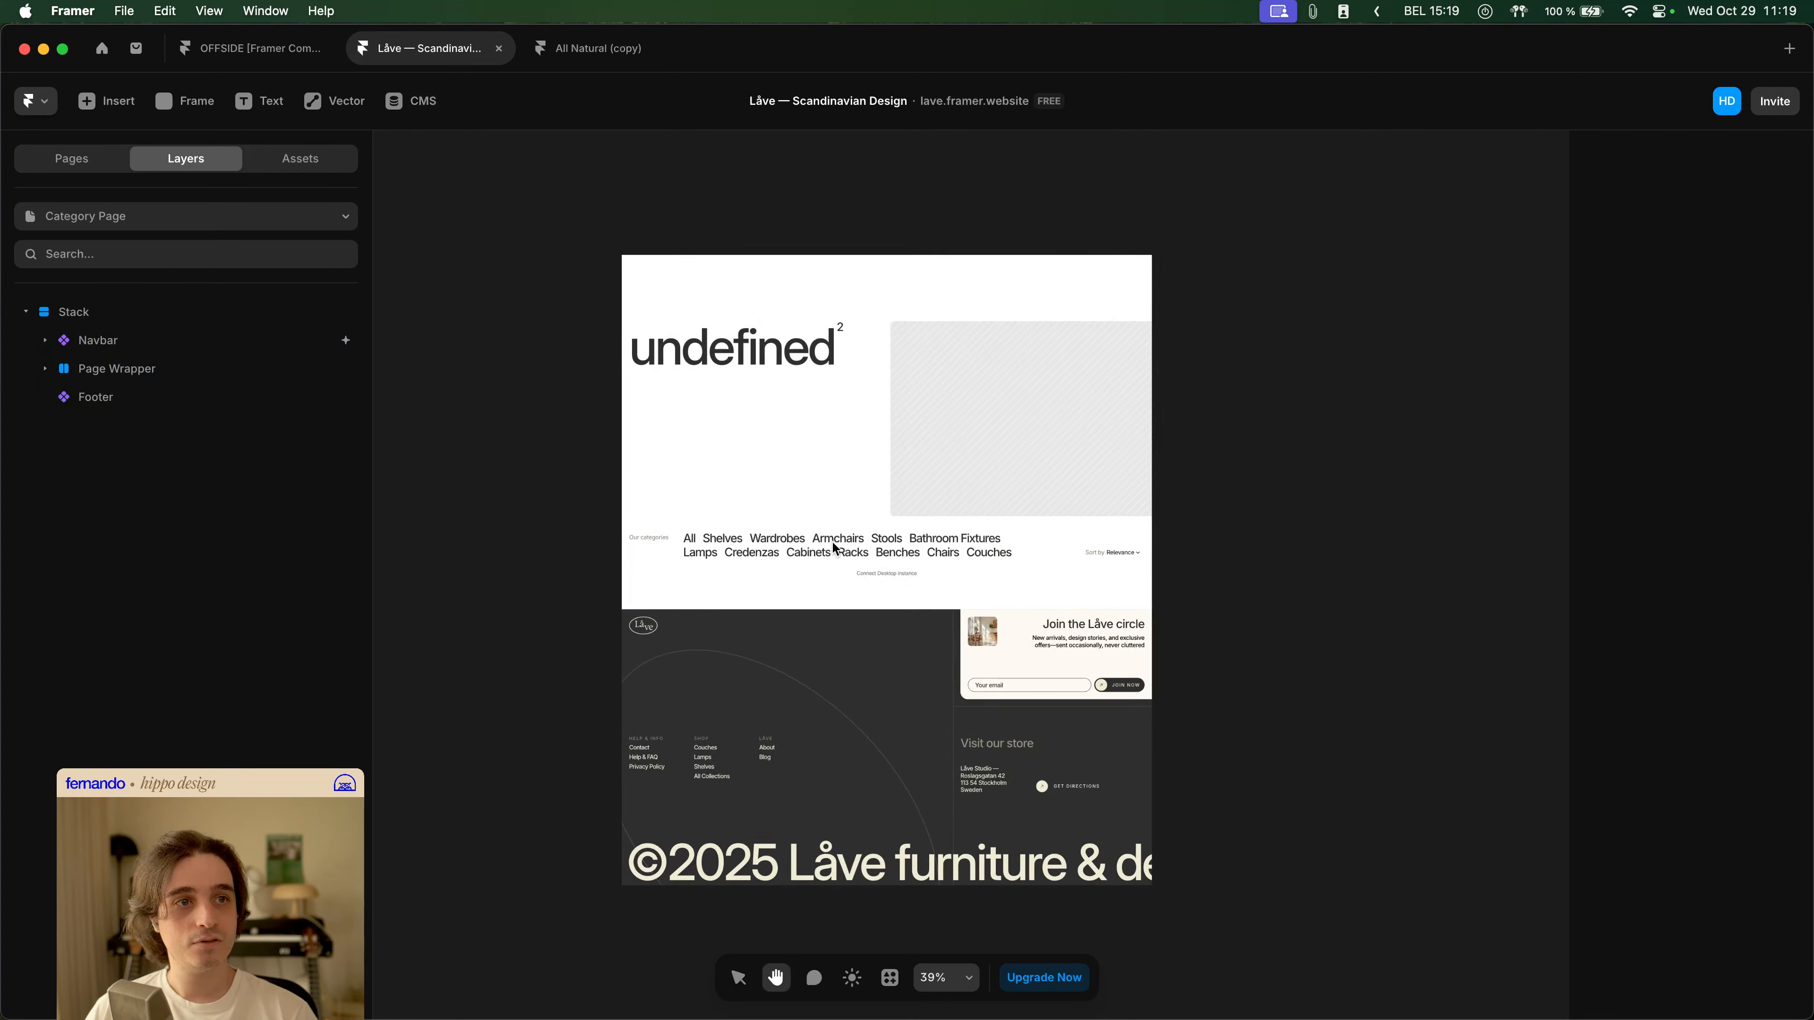
pyautogui.click(193, 341)
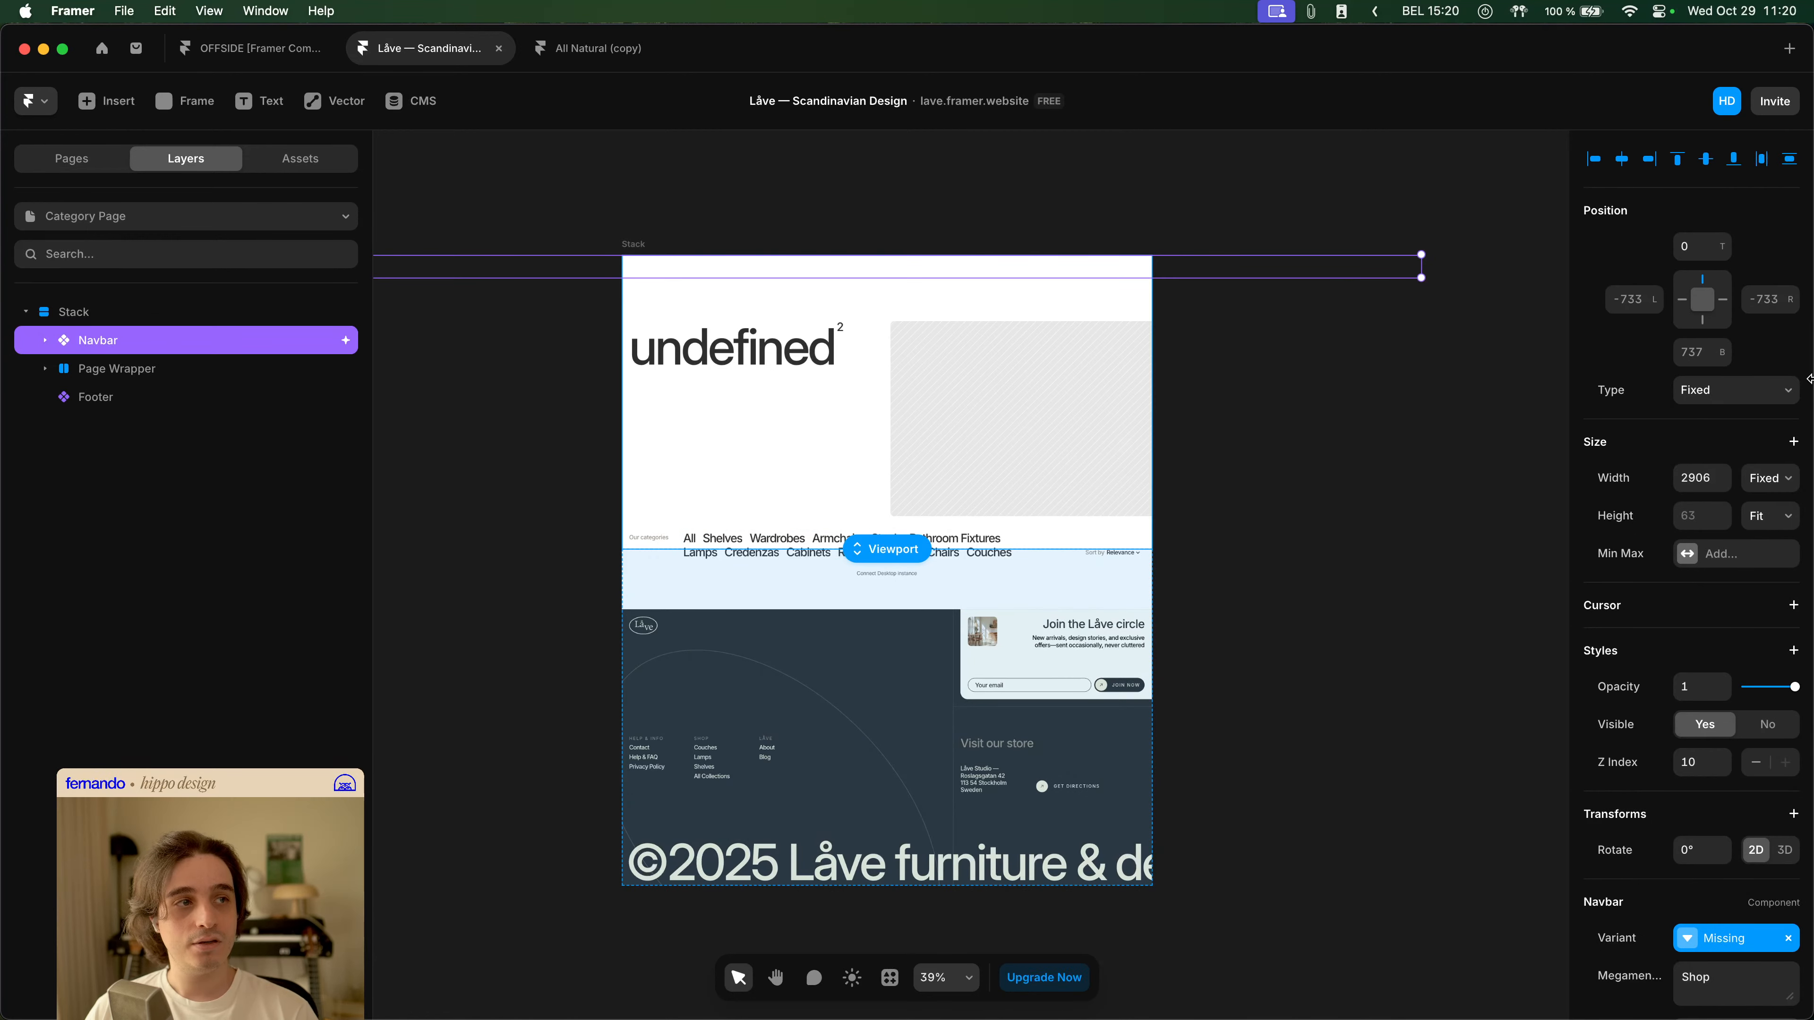
pyautogui.click(1764, 489)
pyautogui.click(1768, 503)
pyautogui.click(1712, 485)
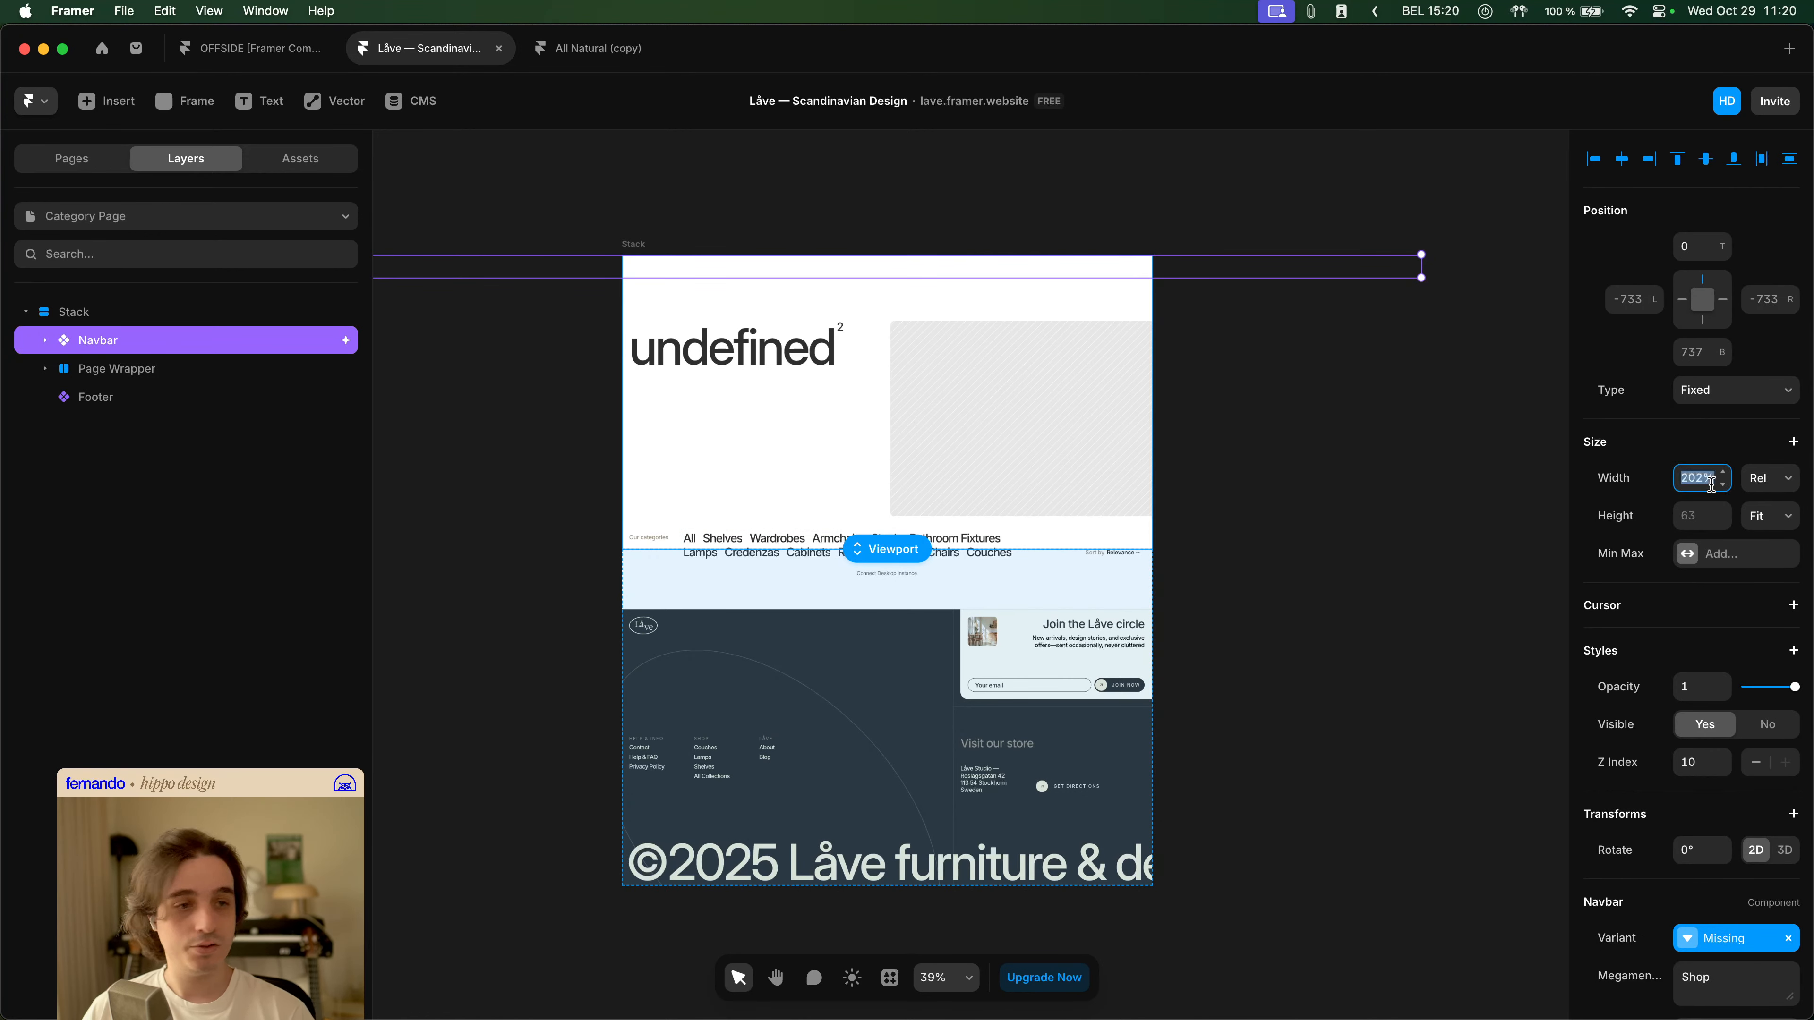
pyautogui.write('100')
pyautogui.press('Return')
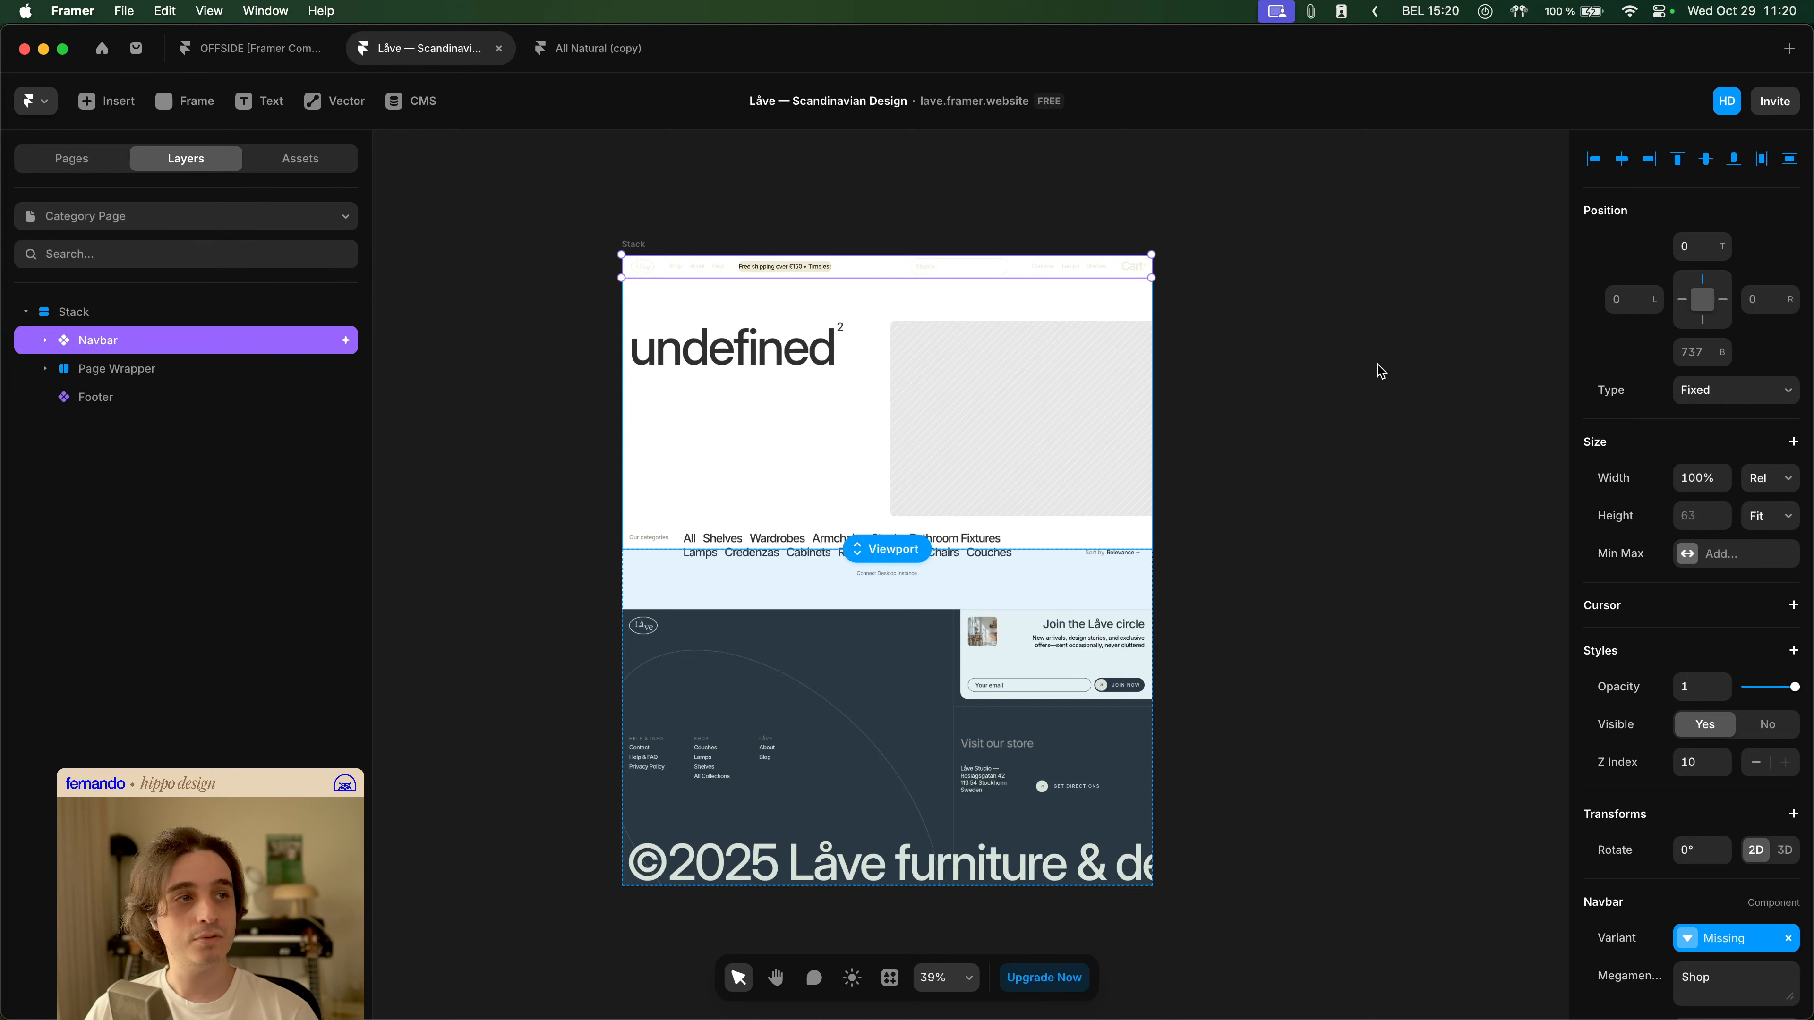
# Set the fill of the outer Stack on the Category Page to the Cream colour style.
pyautogui.click(1377, 369)
pyautogui.click(644, 247)
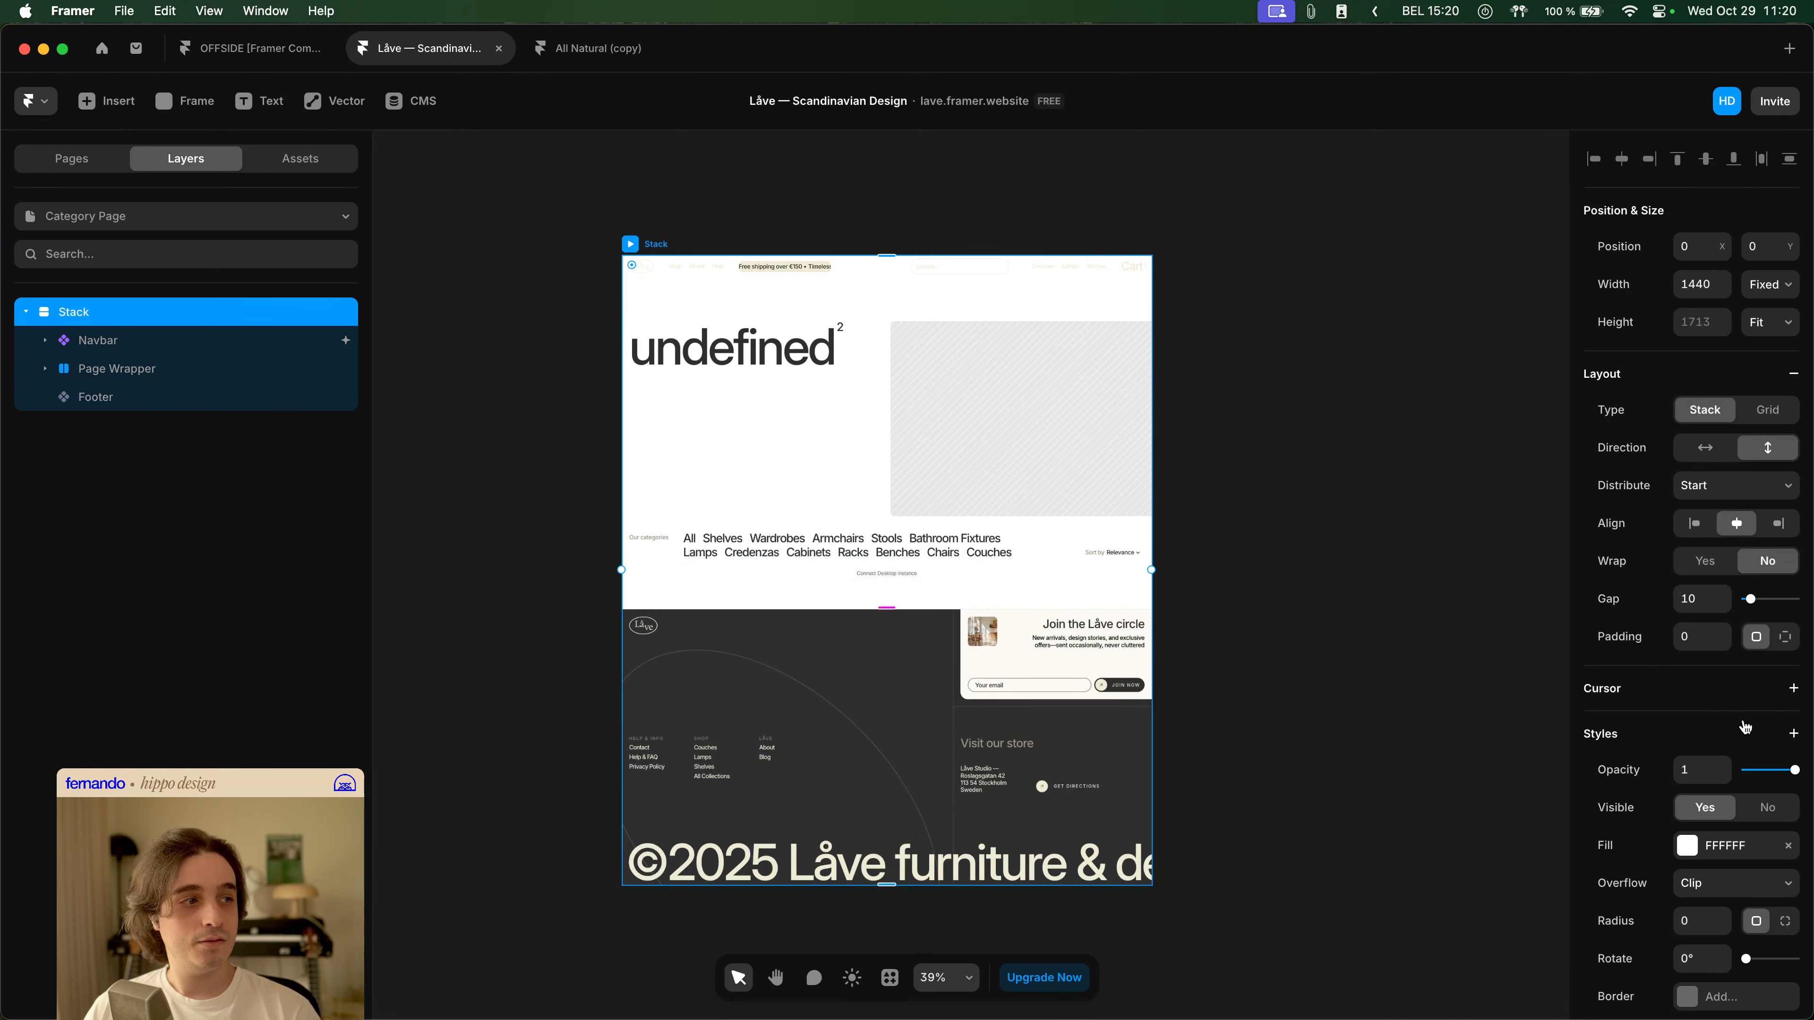
pyautogui.scroll(-5, 1745, 736)
pyautogui.click(1747, 579)
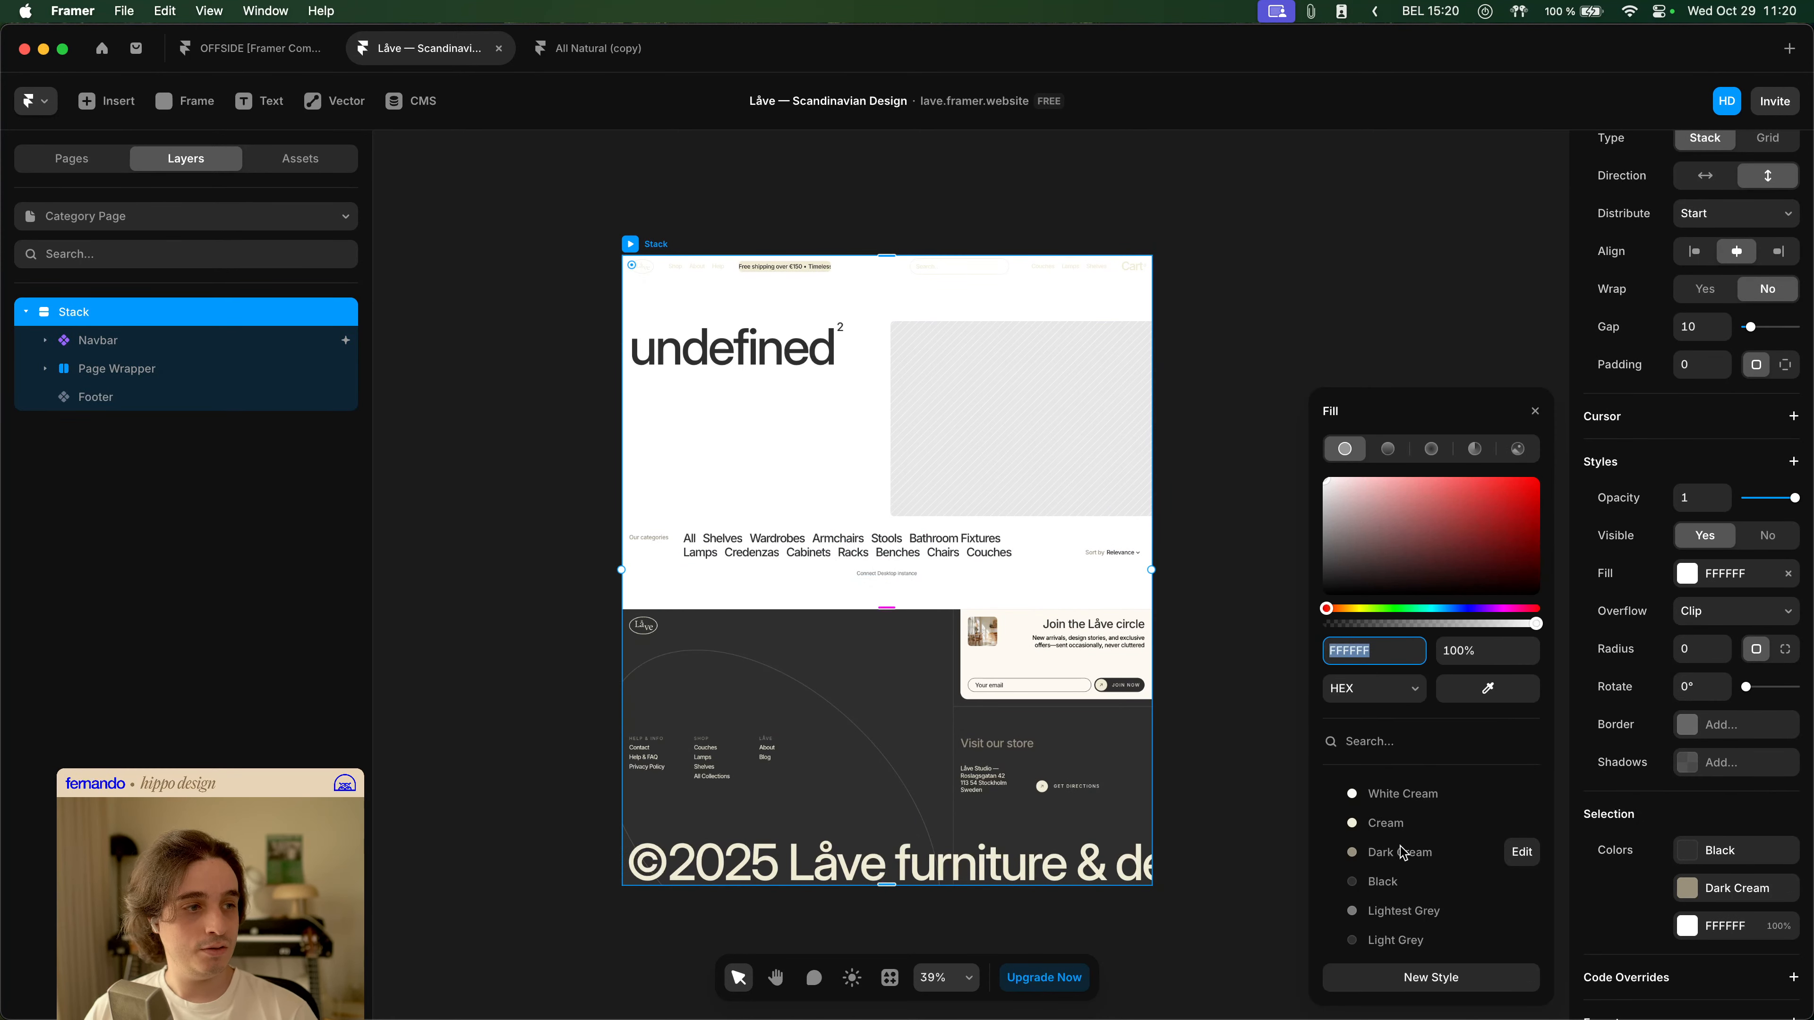
pyautogui.click(1386, 823)
pyautogui.click(1196, 532)
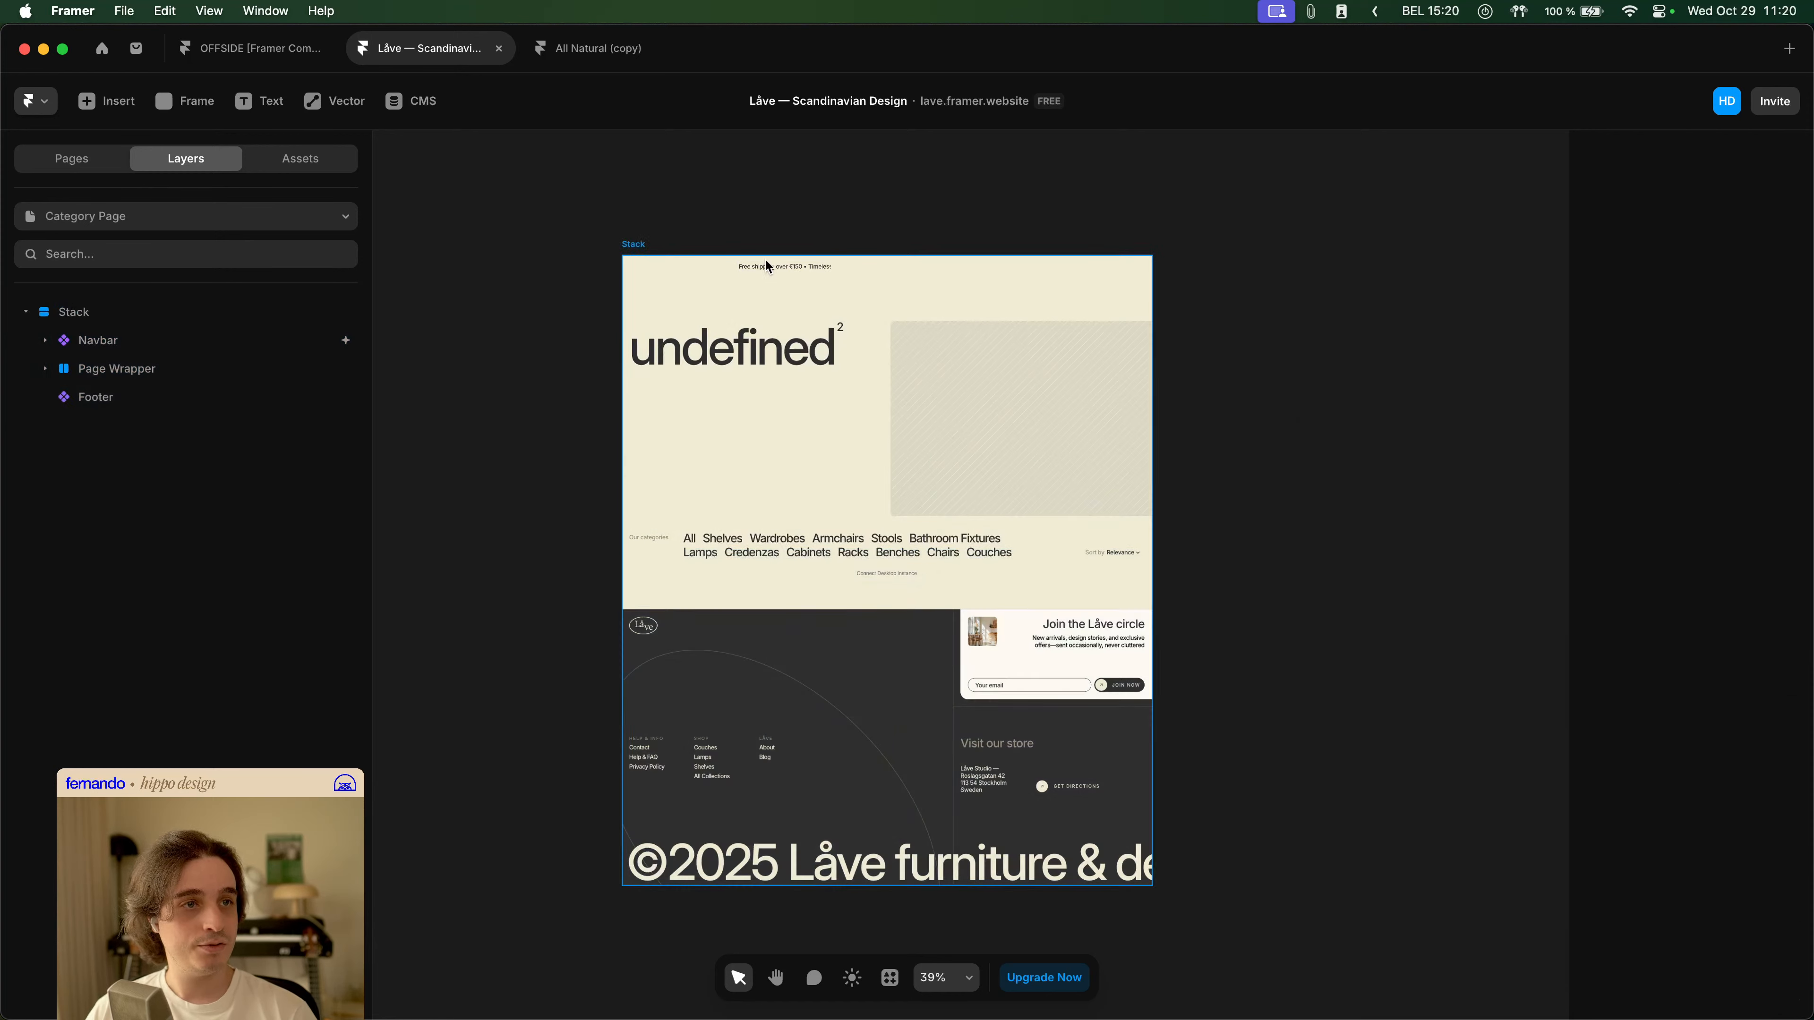
# Clear the Navbar's missing variant assignment and set its variant to Desktop / Light BG.
pyautogui.click(778, 270)
pyautogui.scroll(-3, 1731, 810)
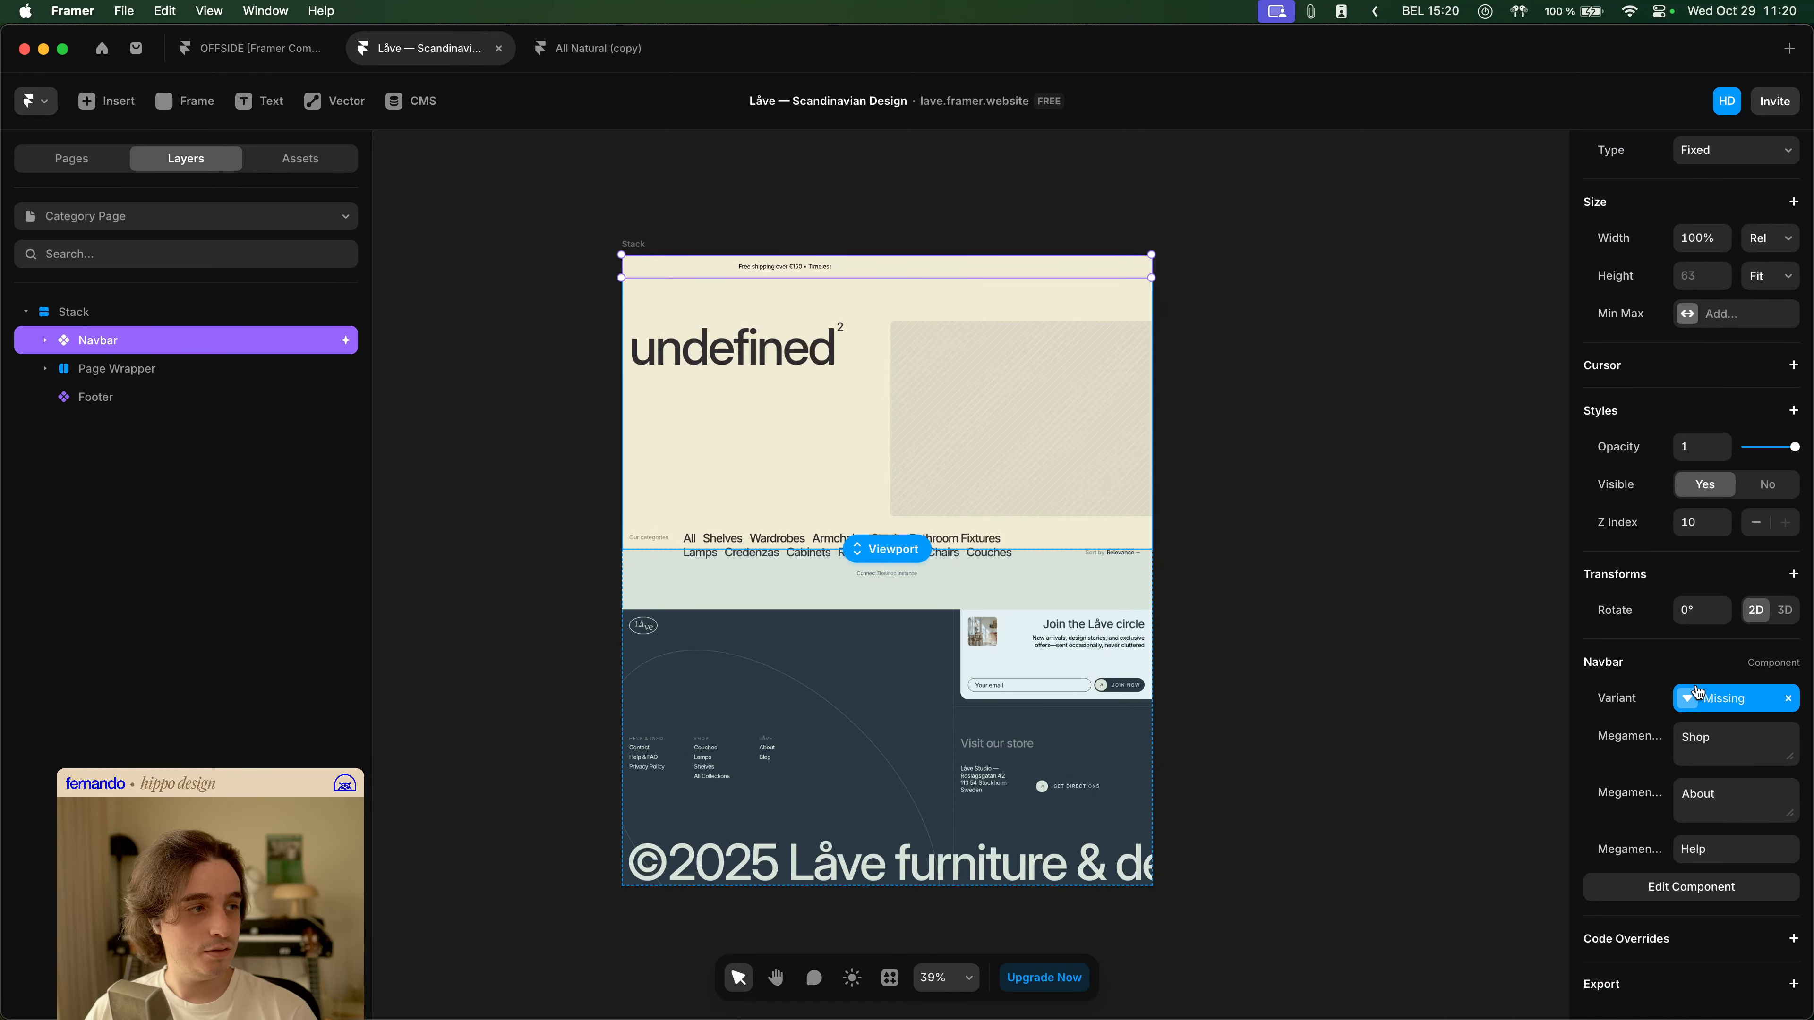
pyautogui.click(1790, 700)
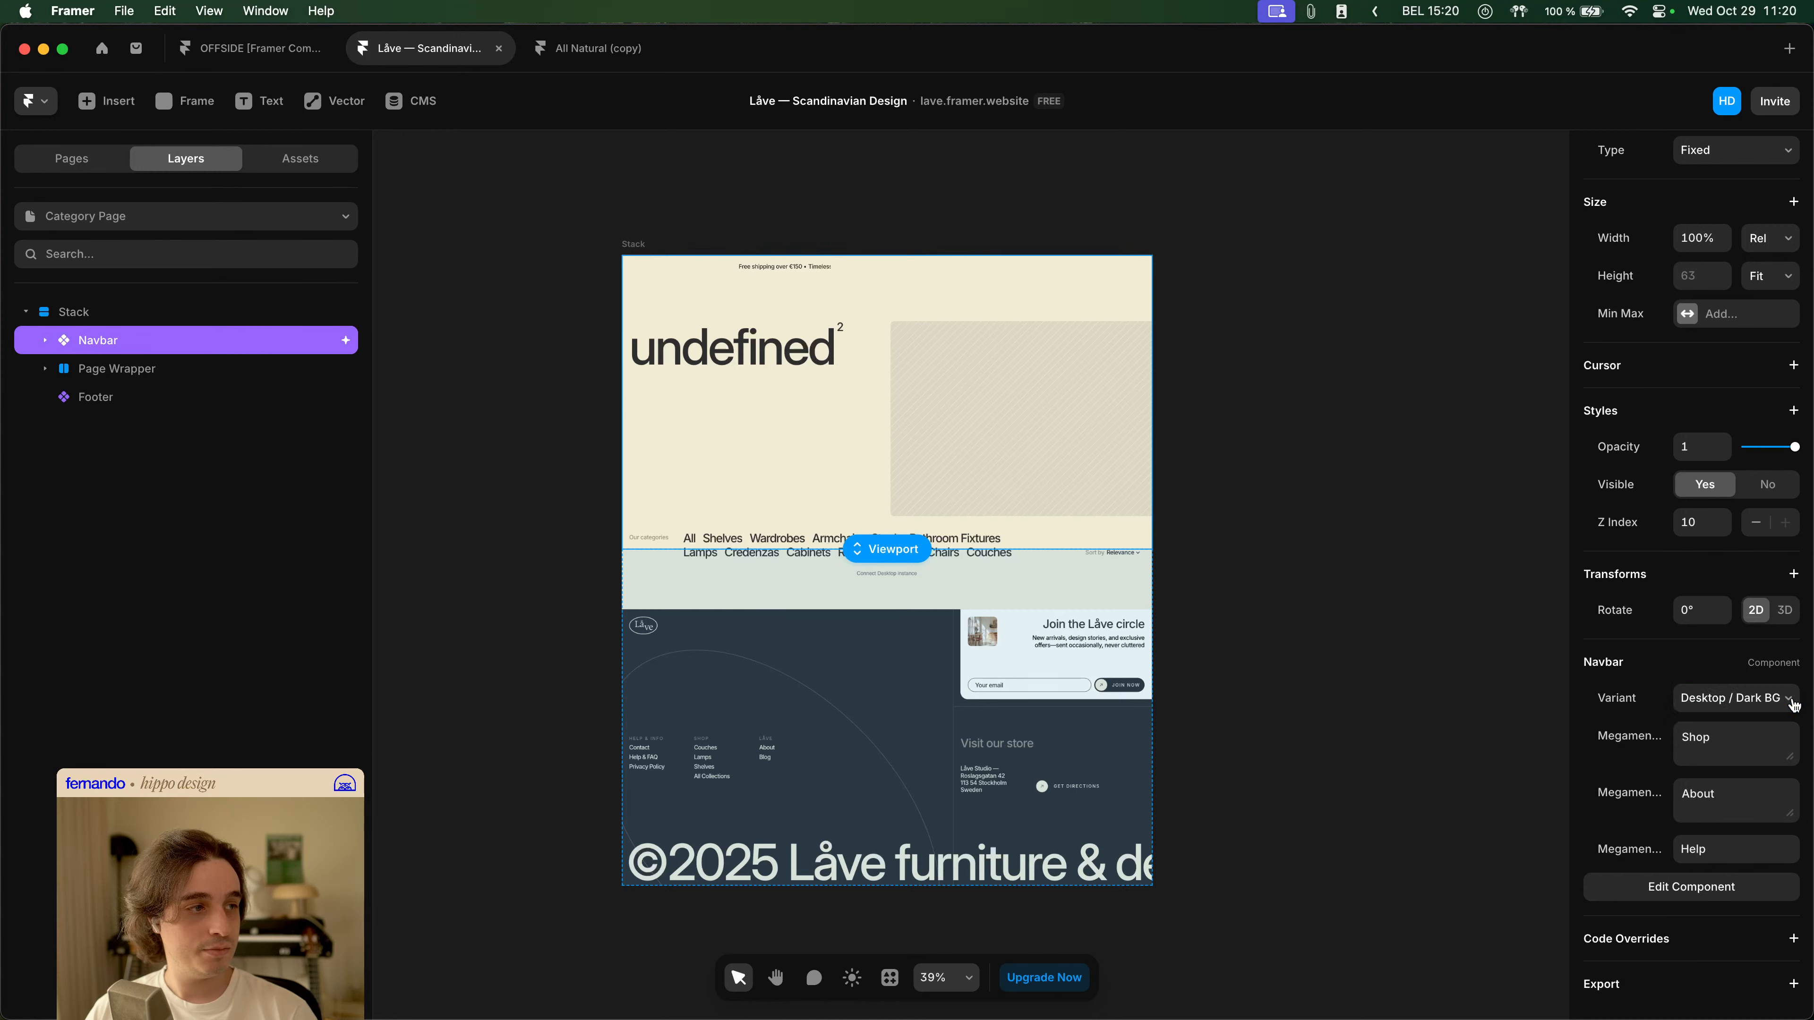
pyautogui.click(1752, 702)
pyautogui.click(1741, 718)
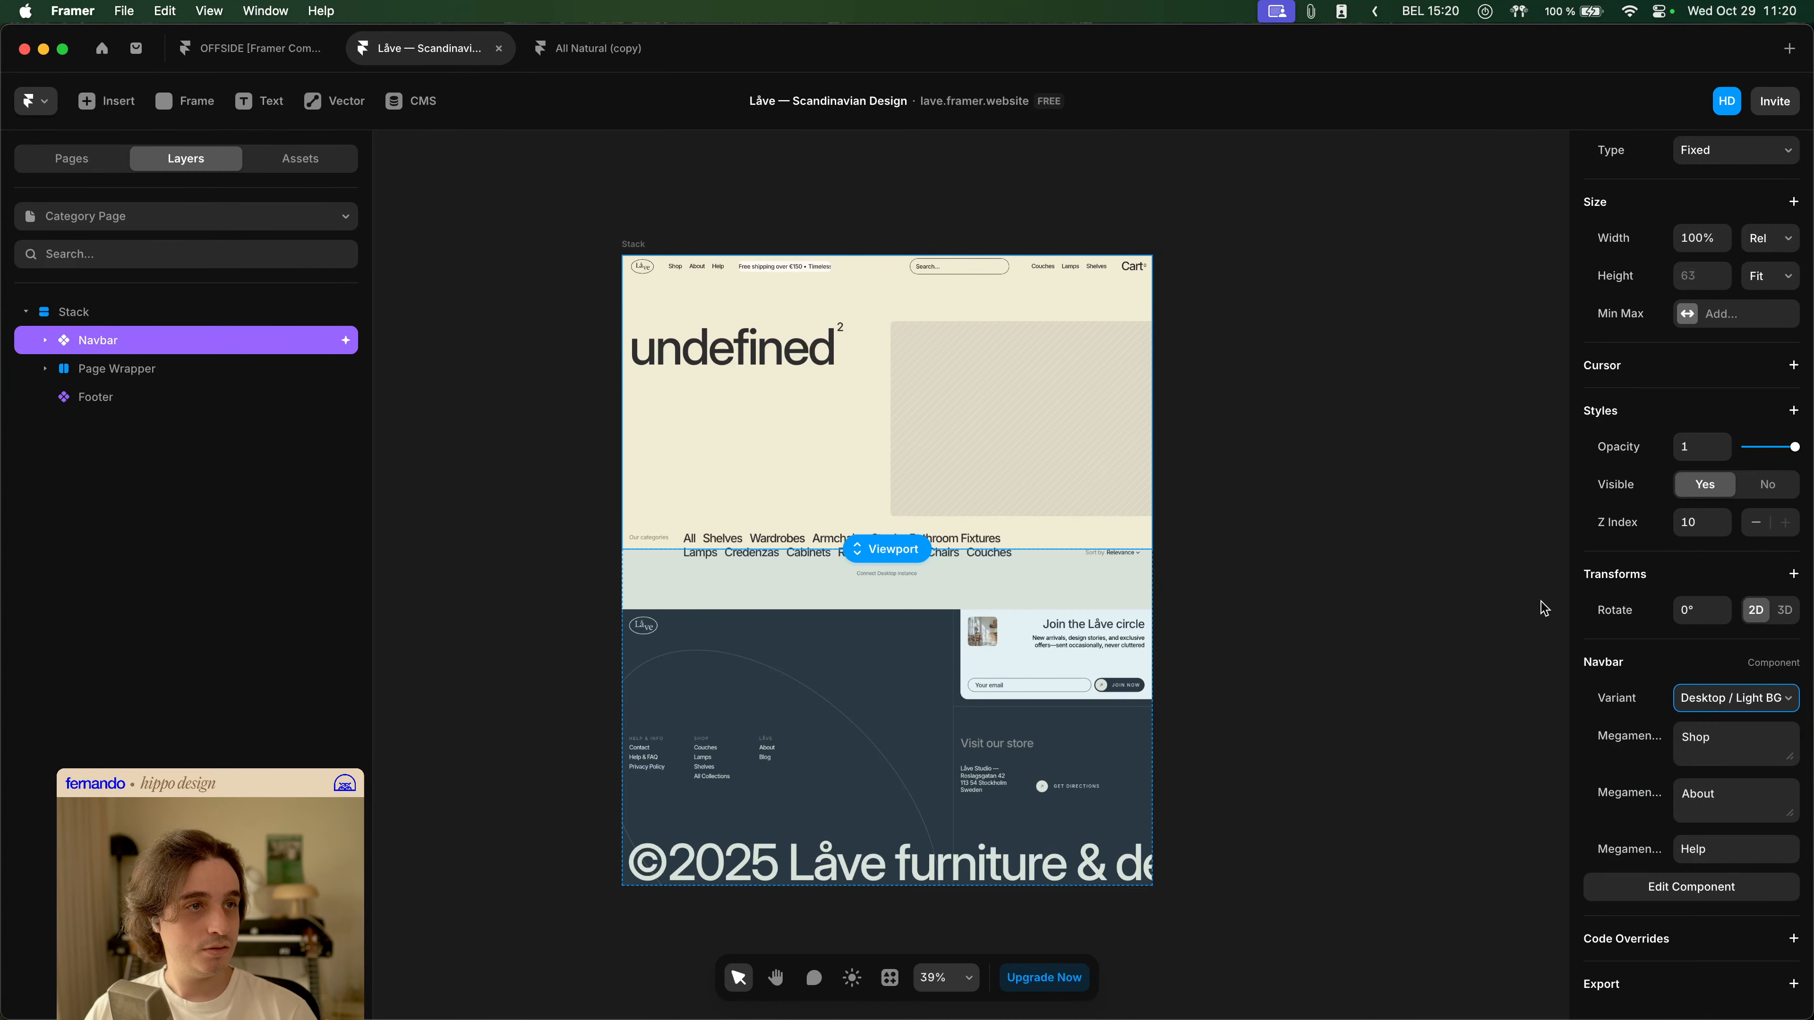
# Replace the "undefined" heading text with "Category".
pyautogui.click(1399, 514)
pyautogui.scroll(3, 775, 234)
pyautogui.moveTo(822, 396); pyautogui.dragTo(747, 310)
pyautogui.click(747, 314)
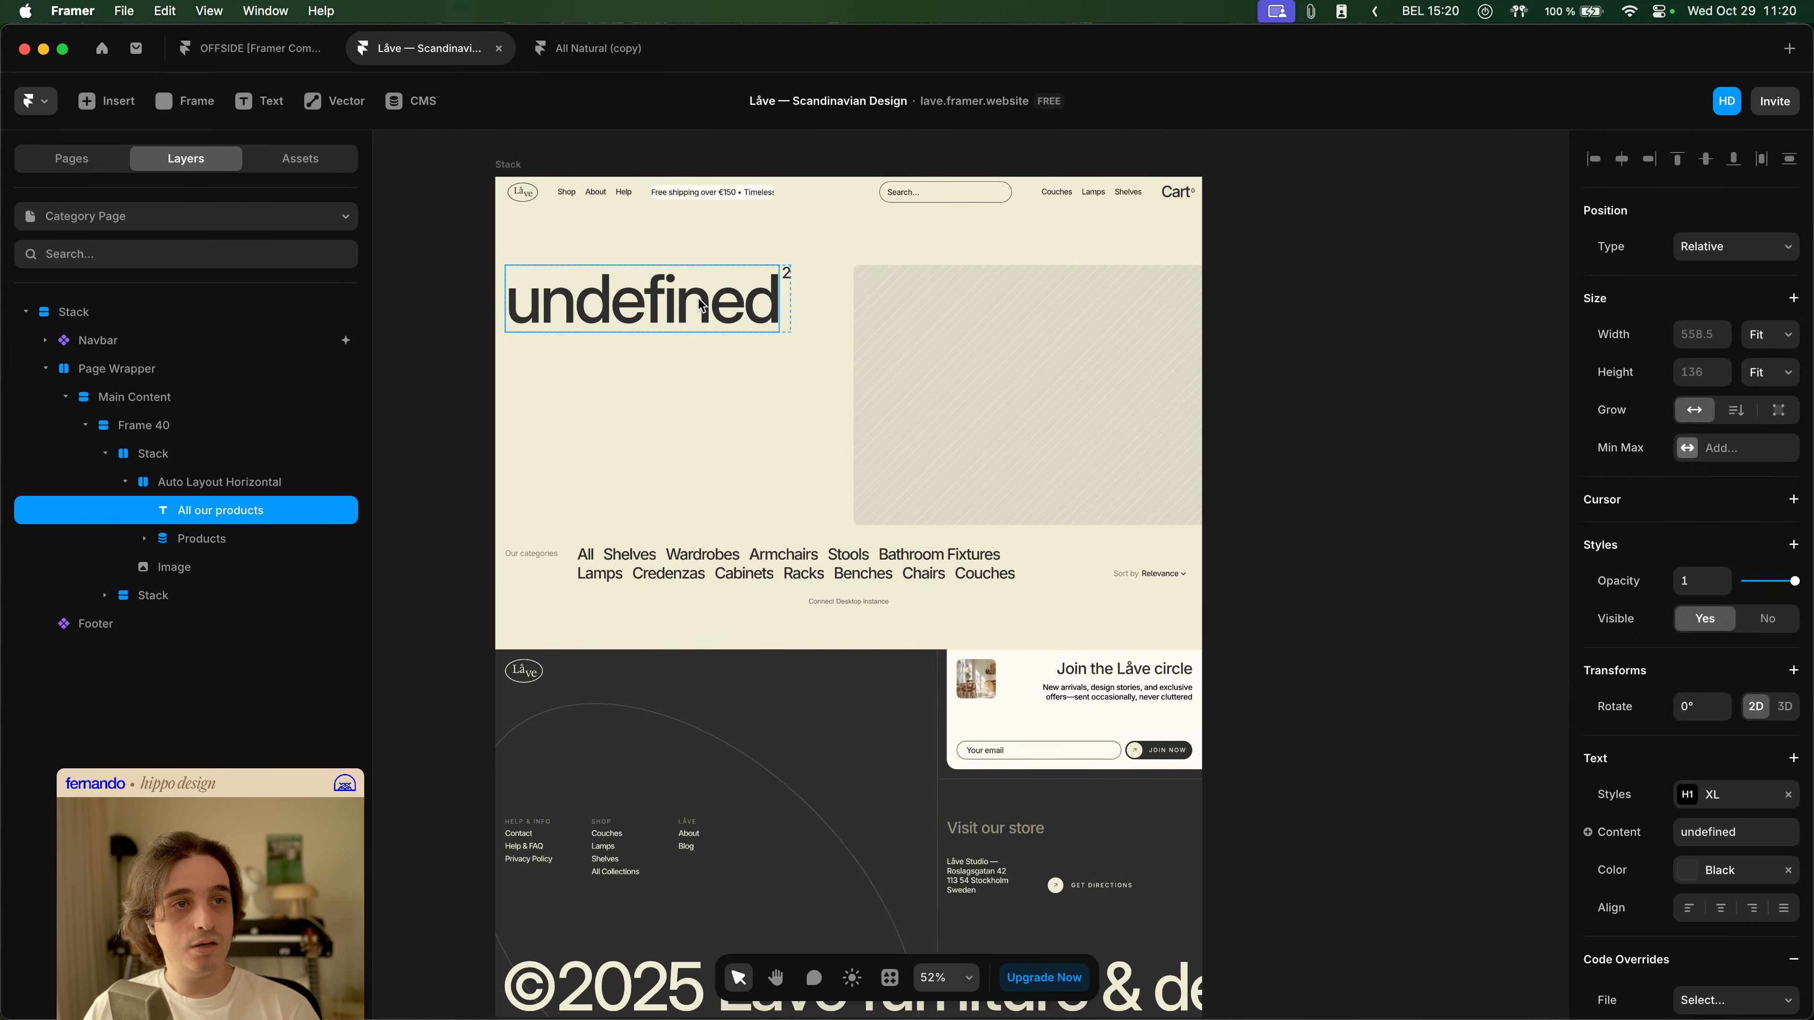
pyautogui.doubleClick(701, 299)
pyautogui.write('Catre')
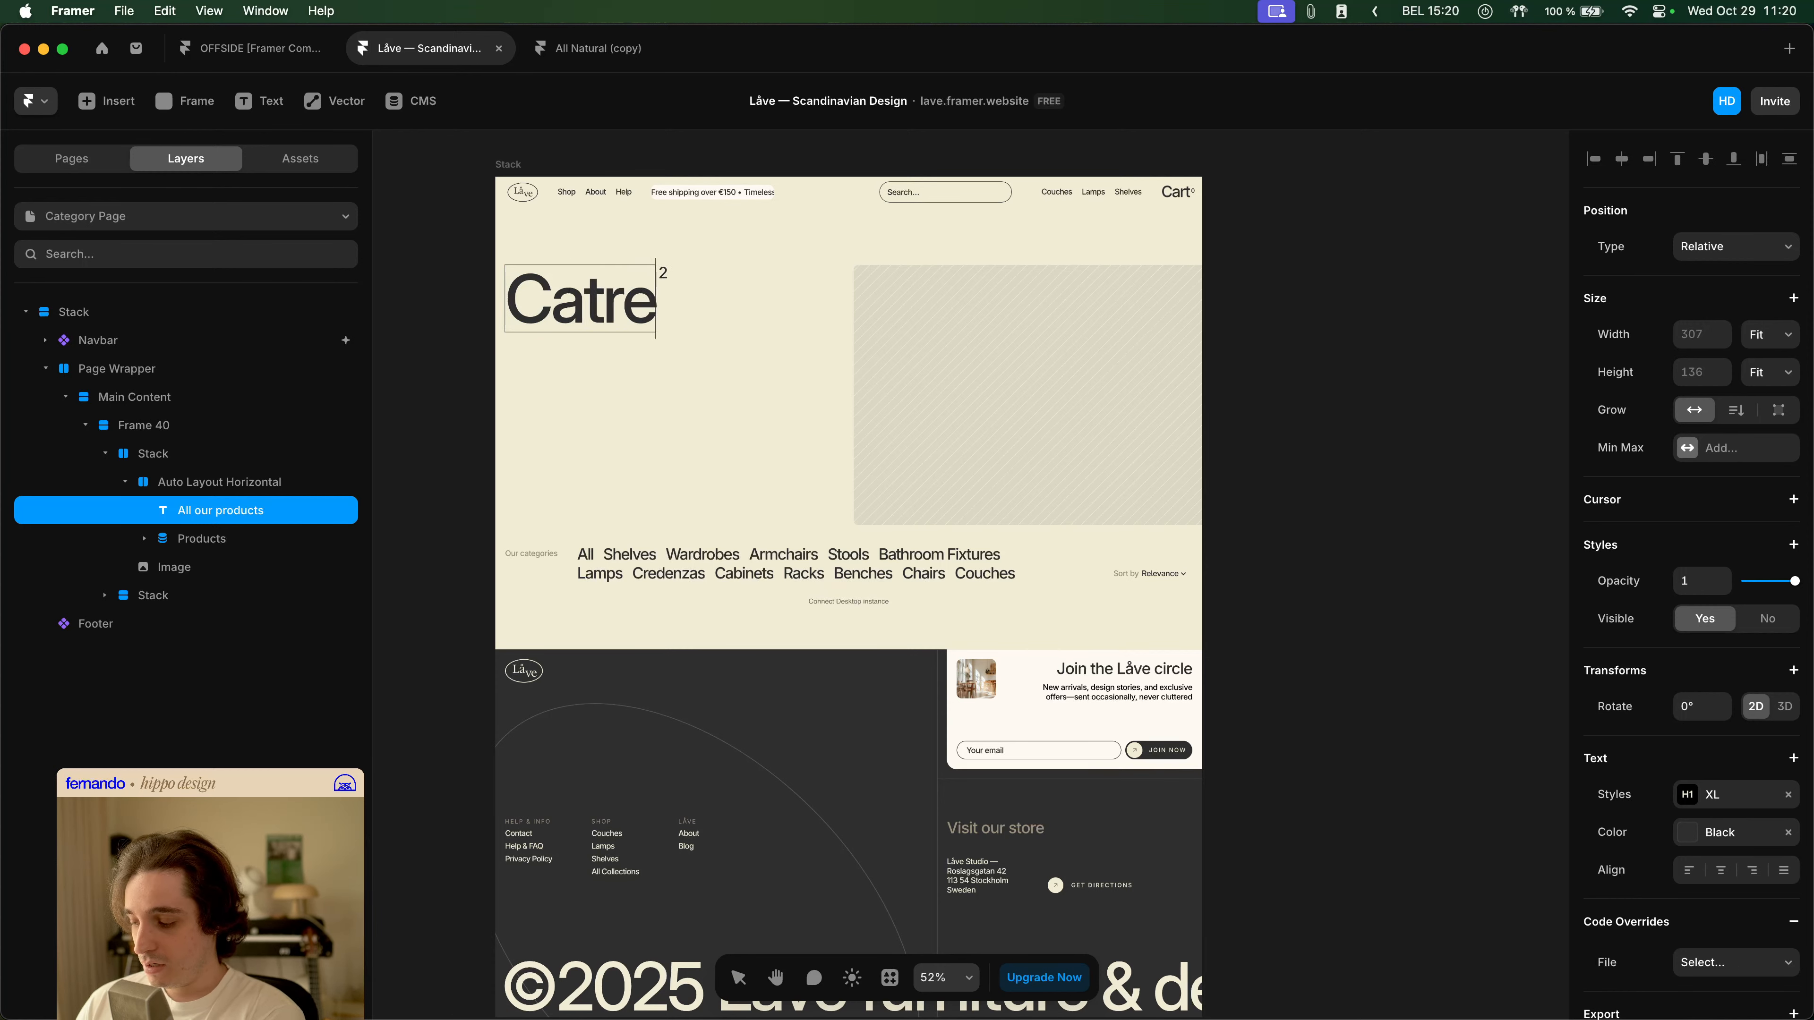
pyautogui.press('BackSpace')
pyautogui.press('BackSpace')
pyautogui.write('egory')
pyautogui.press('Escape')
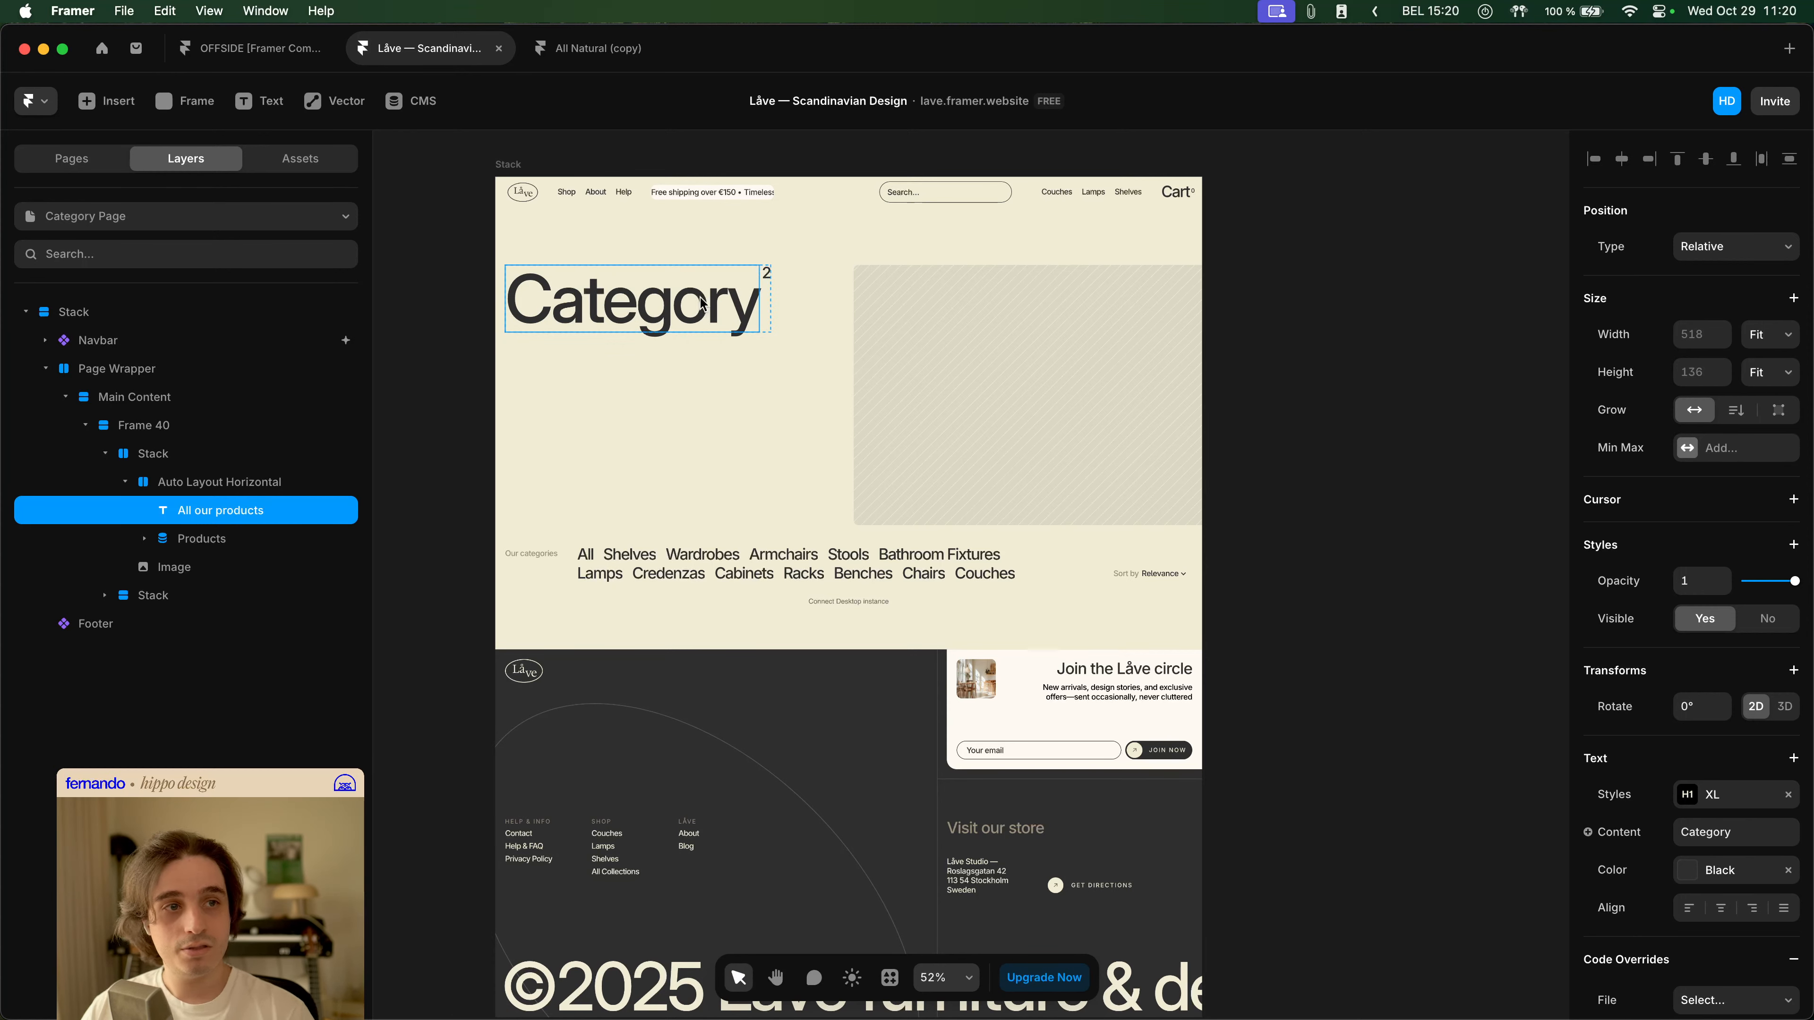
# Select the catalog display on the Category Page and copy the Empty state frame from the Categories CMS page.
pyautogui.click(865, 605)
pyautogui.hscroll(-5, 716, 486)
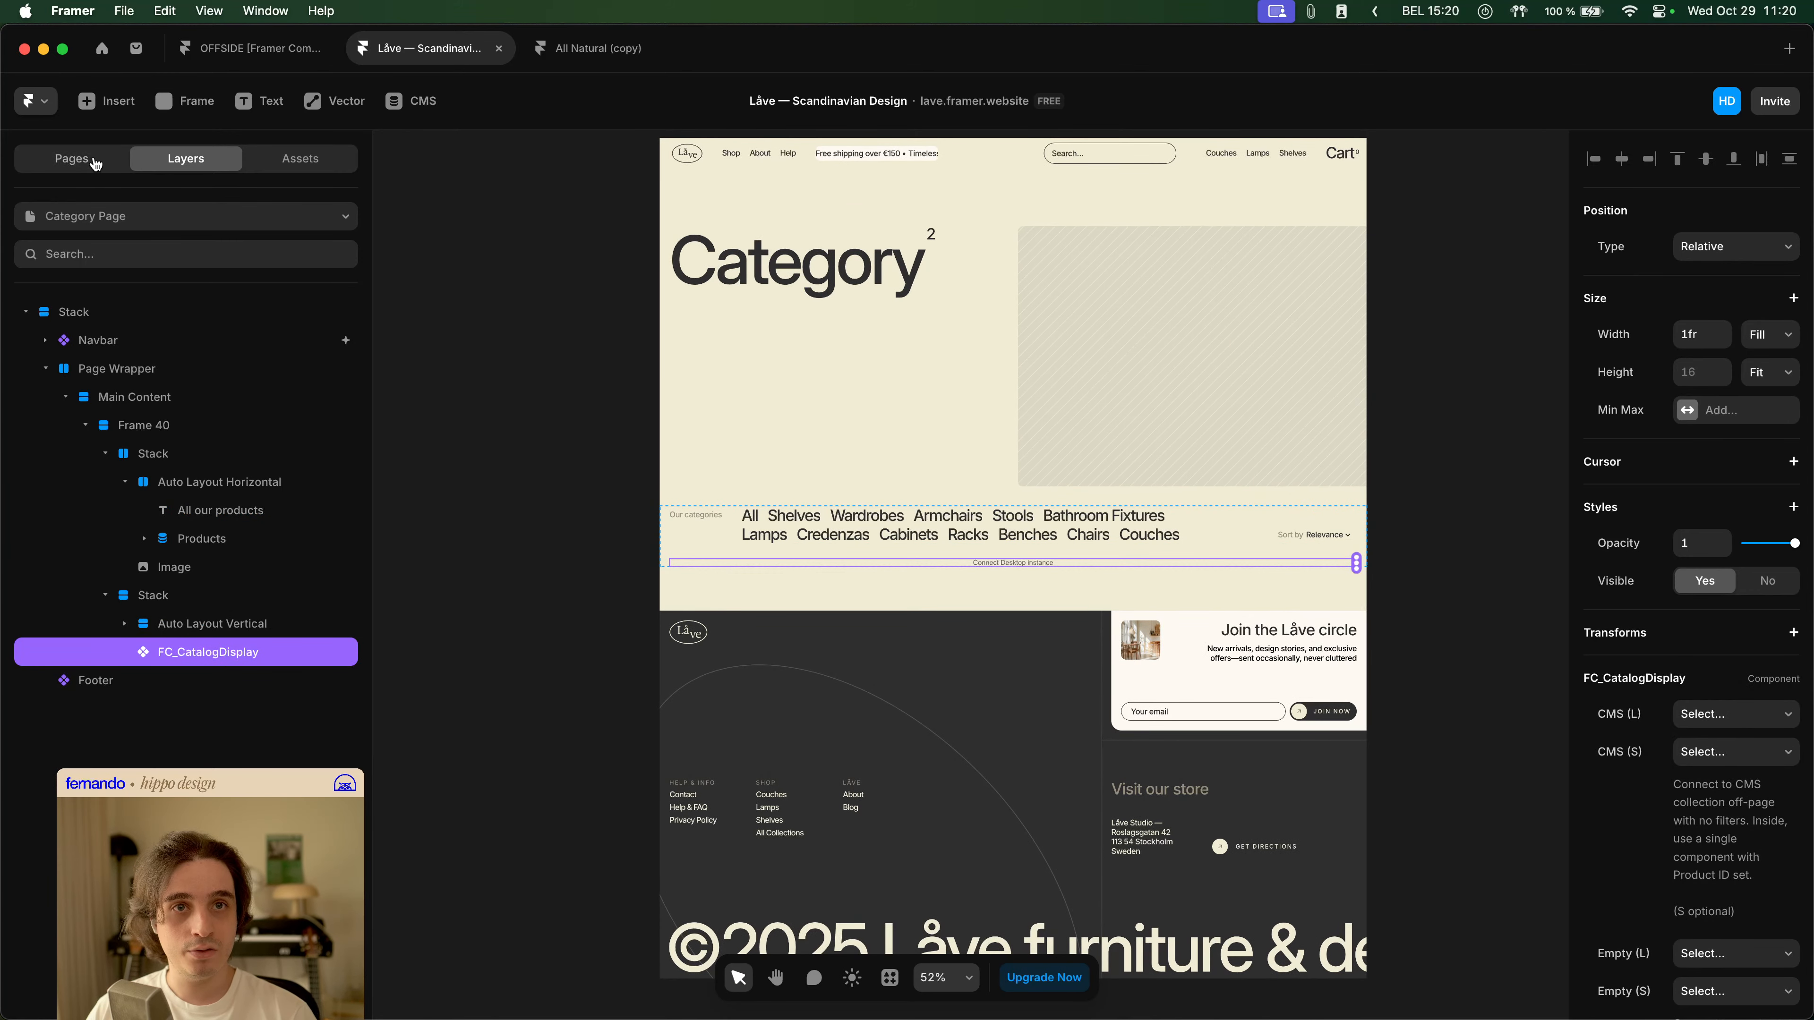
pyautogui.click(77, 159)
pyautogui.click(173, 508)
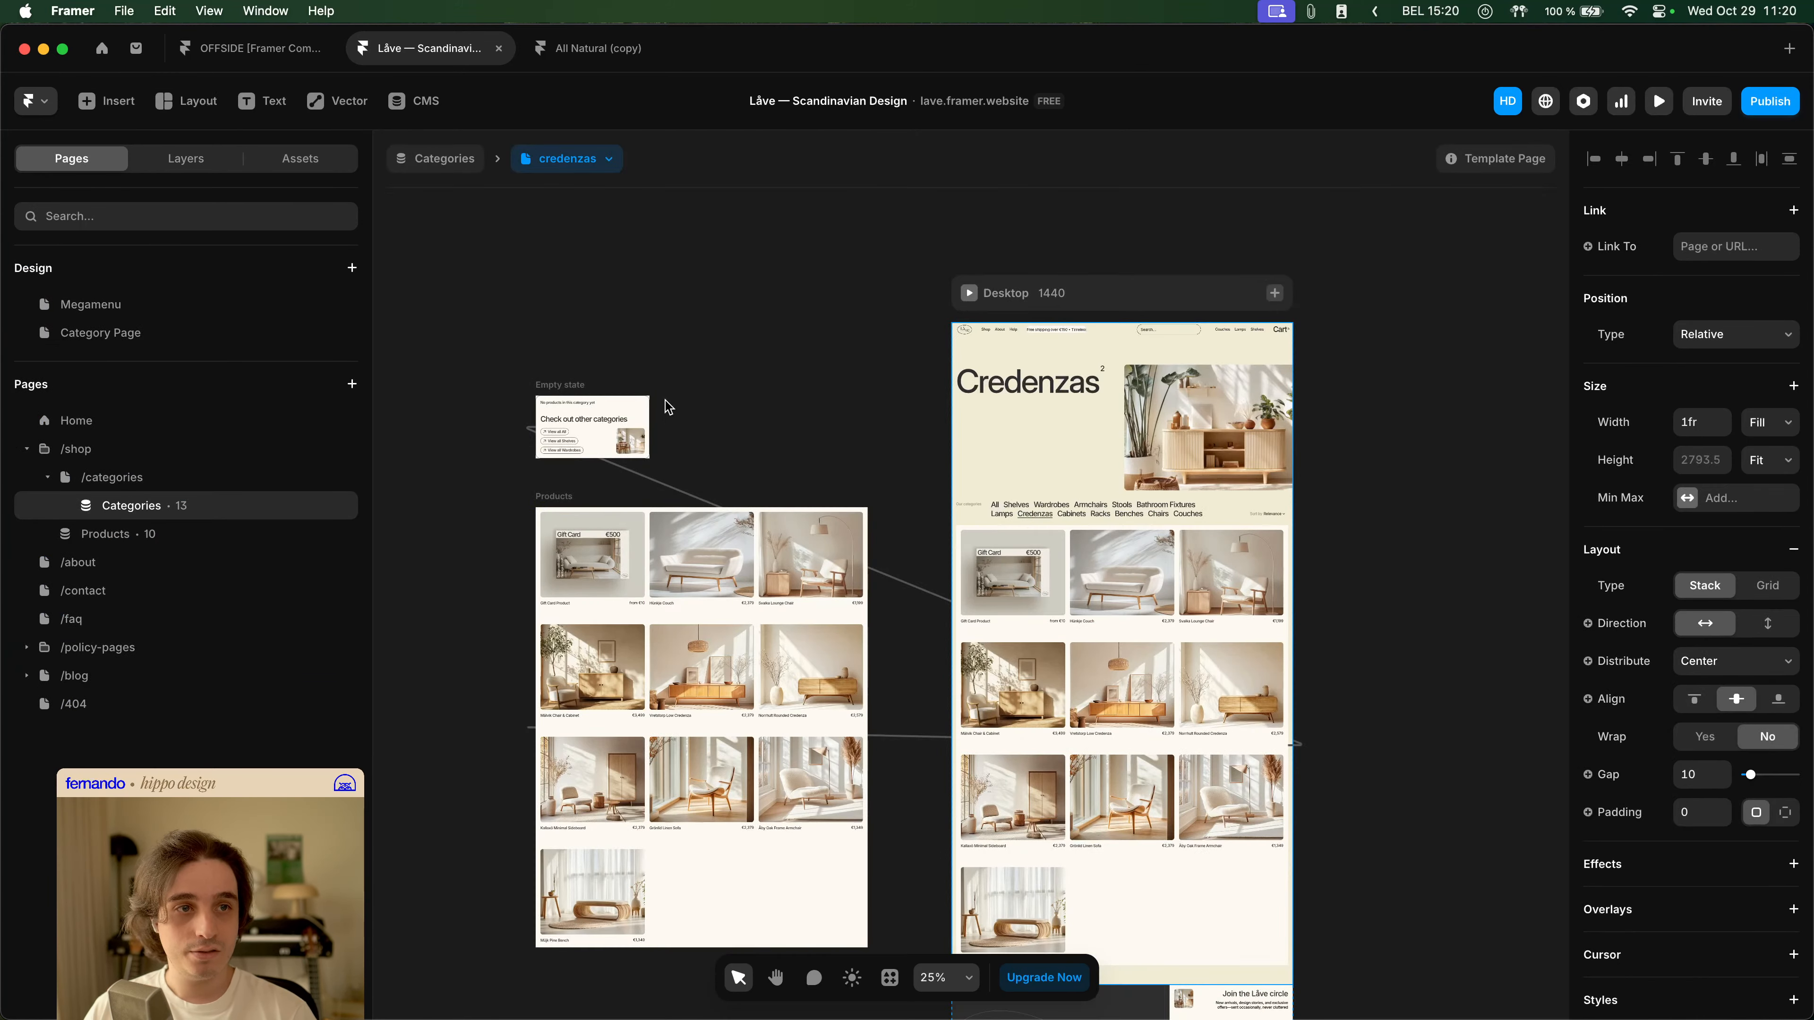
pyautogui.click(569, 388)
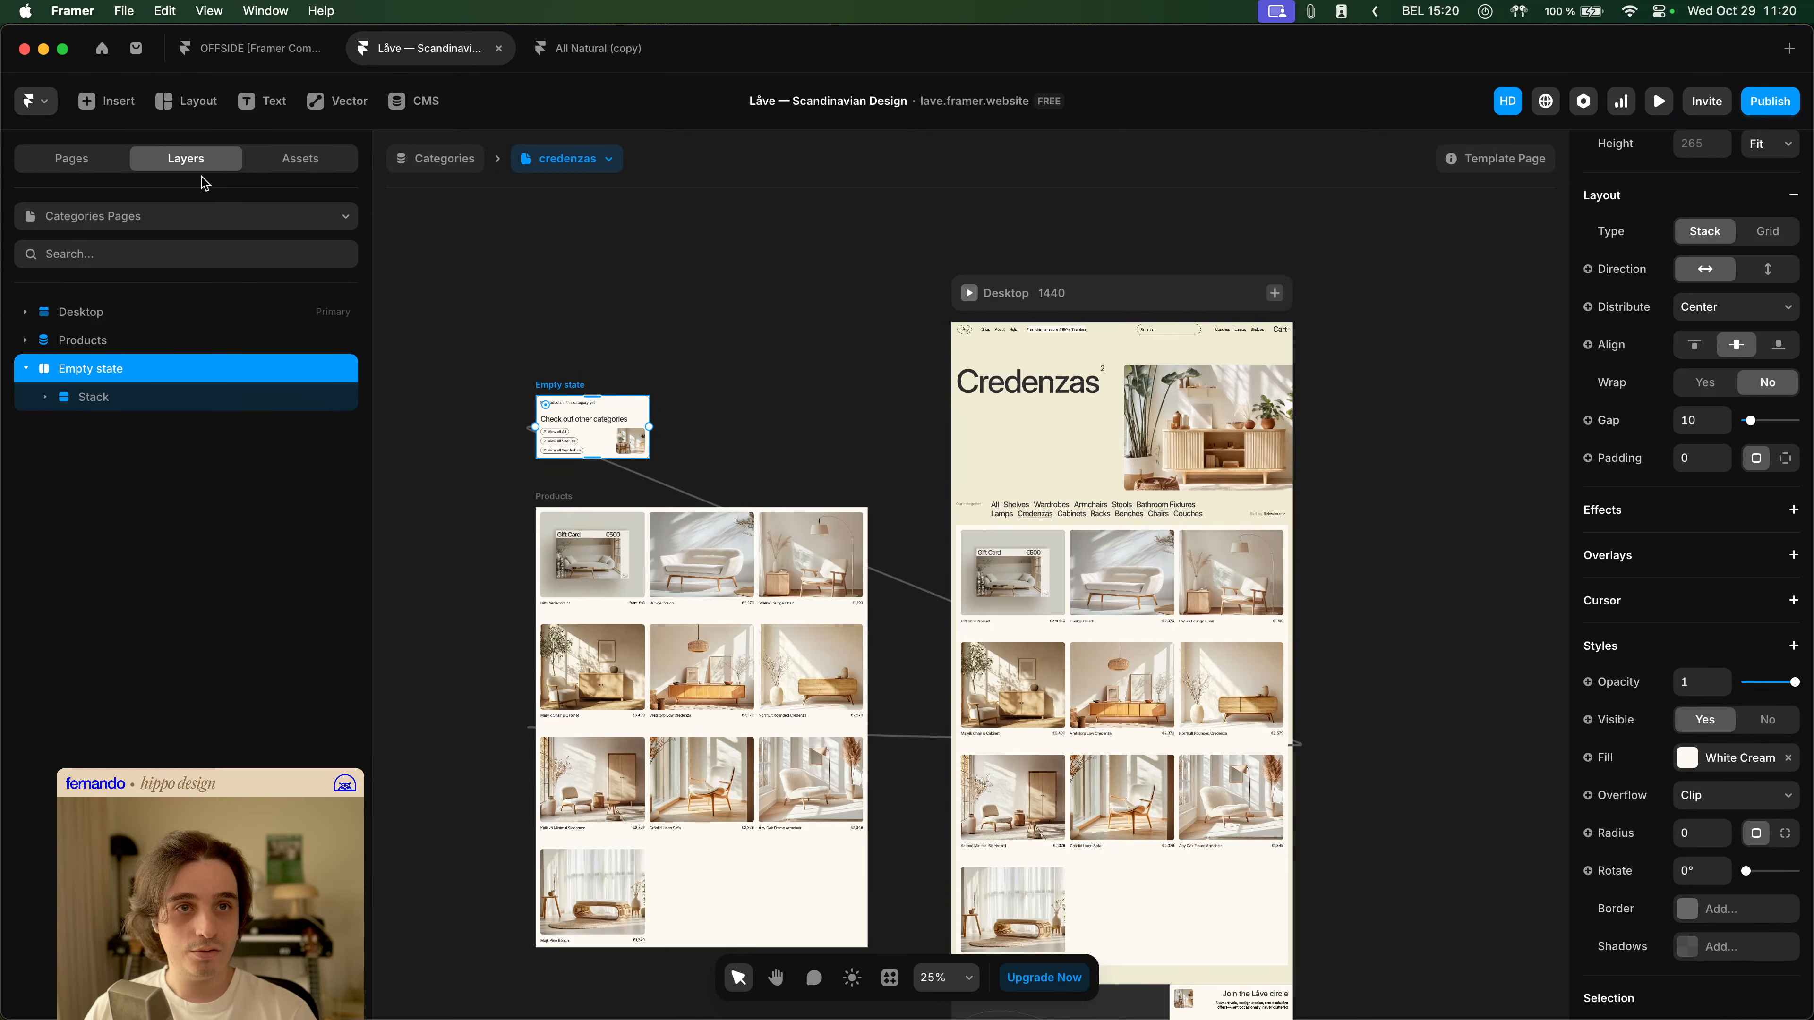
pyautogui.click(72, 159)
# Try adding a custom Layout setting to the catalog display on the Categories page, and undo it.
pyautogui.click(1072, 621)
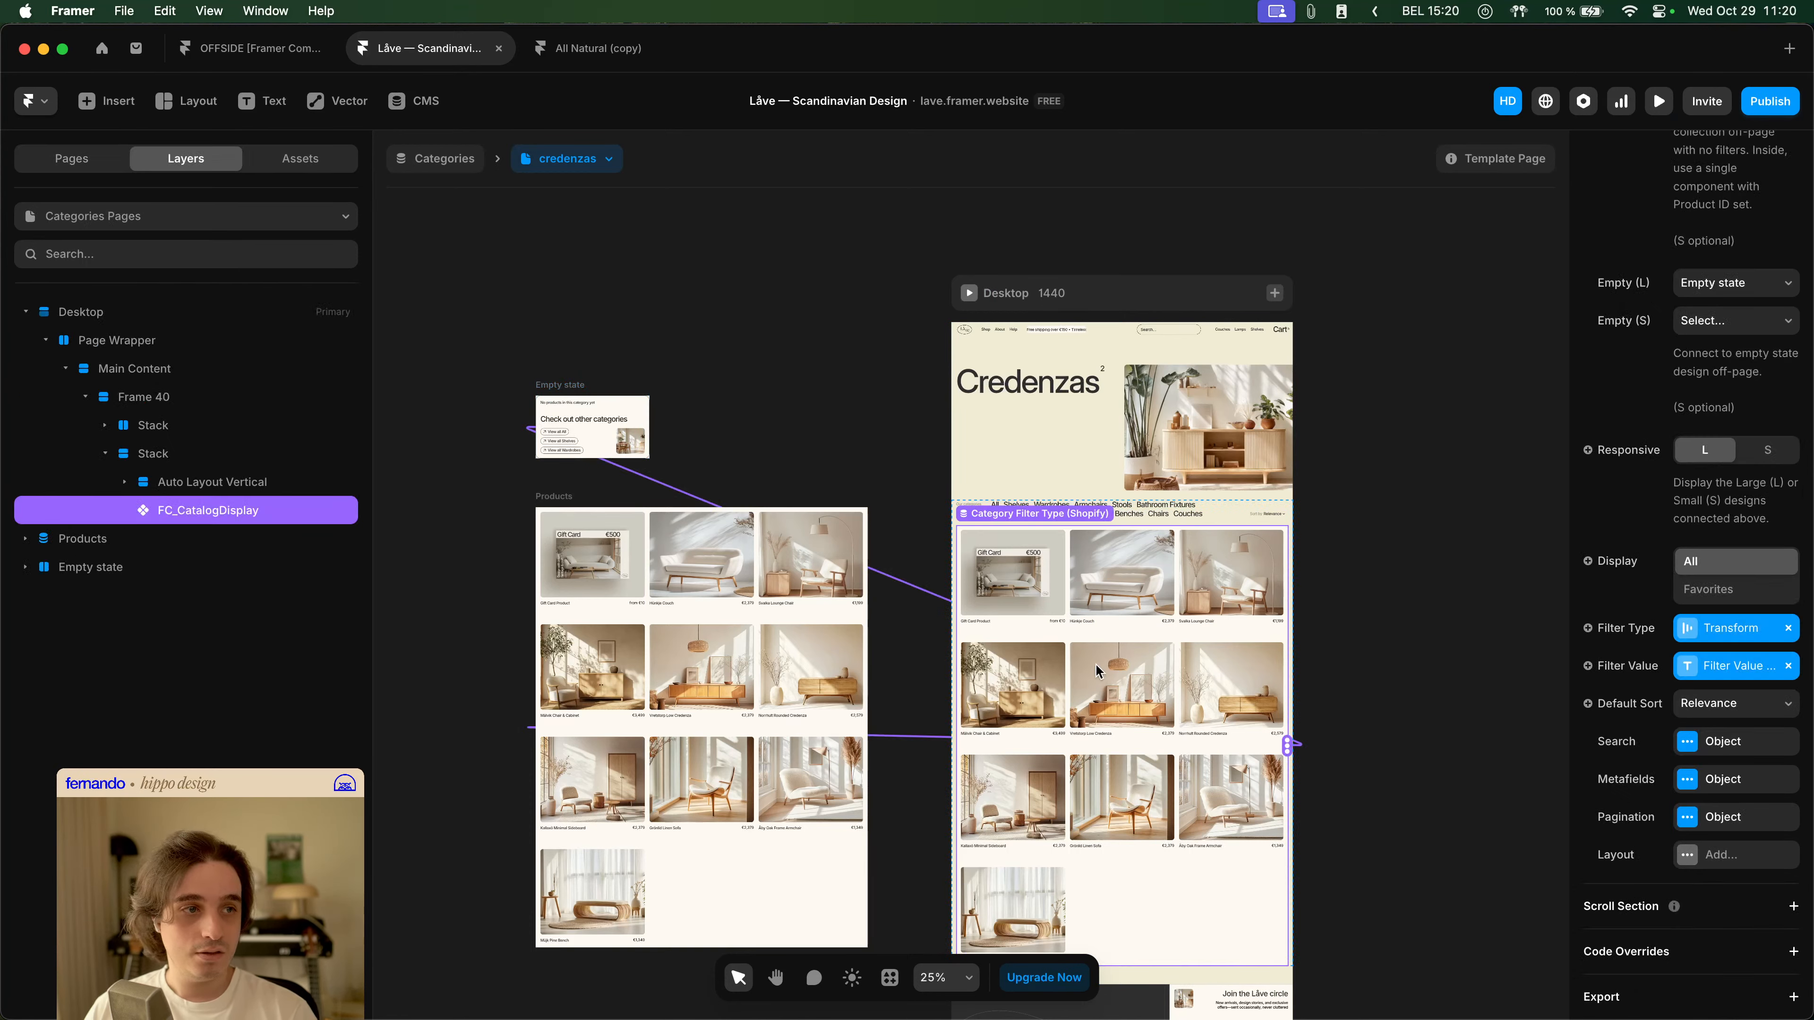
pyautogui.press('space')
pyautogui.moveTo(1071, 621); pyautogui.dragTo(906, 415)
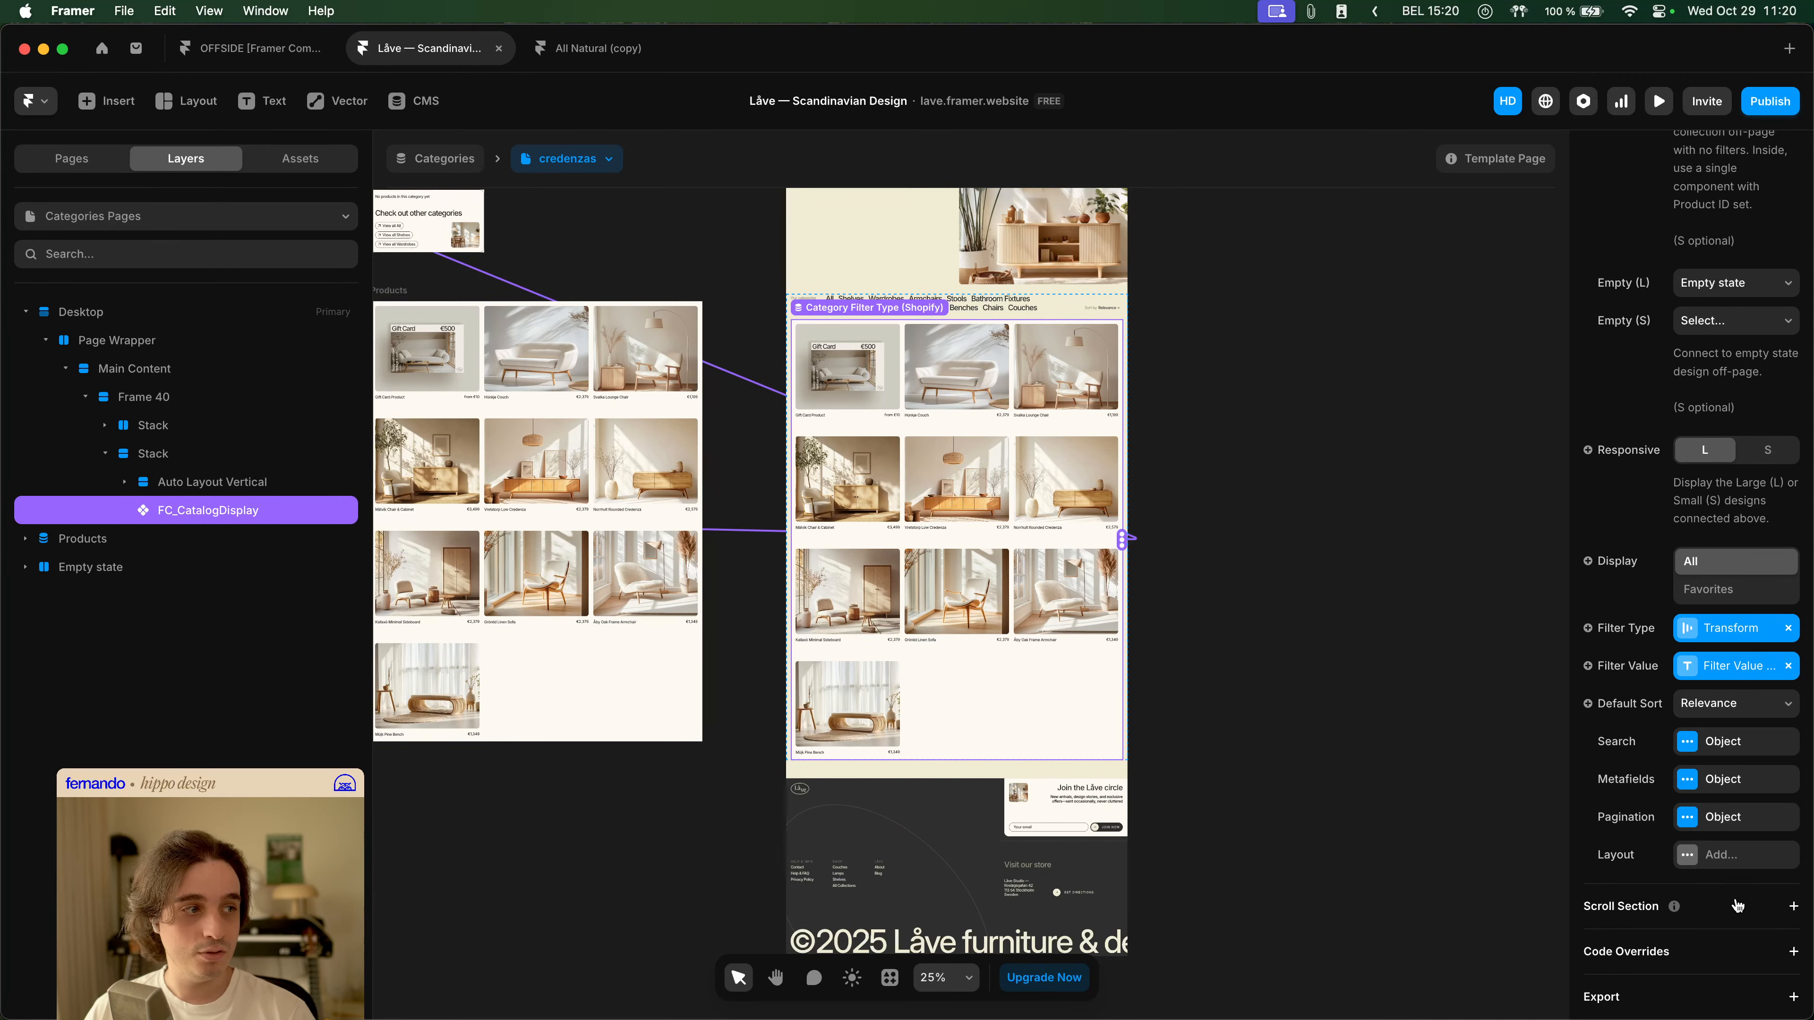
pyautogui.click(1728, 854)
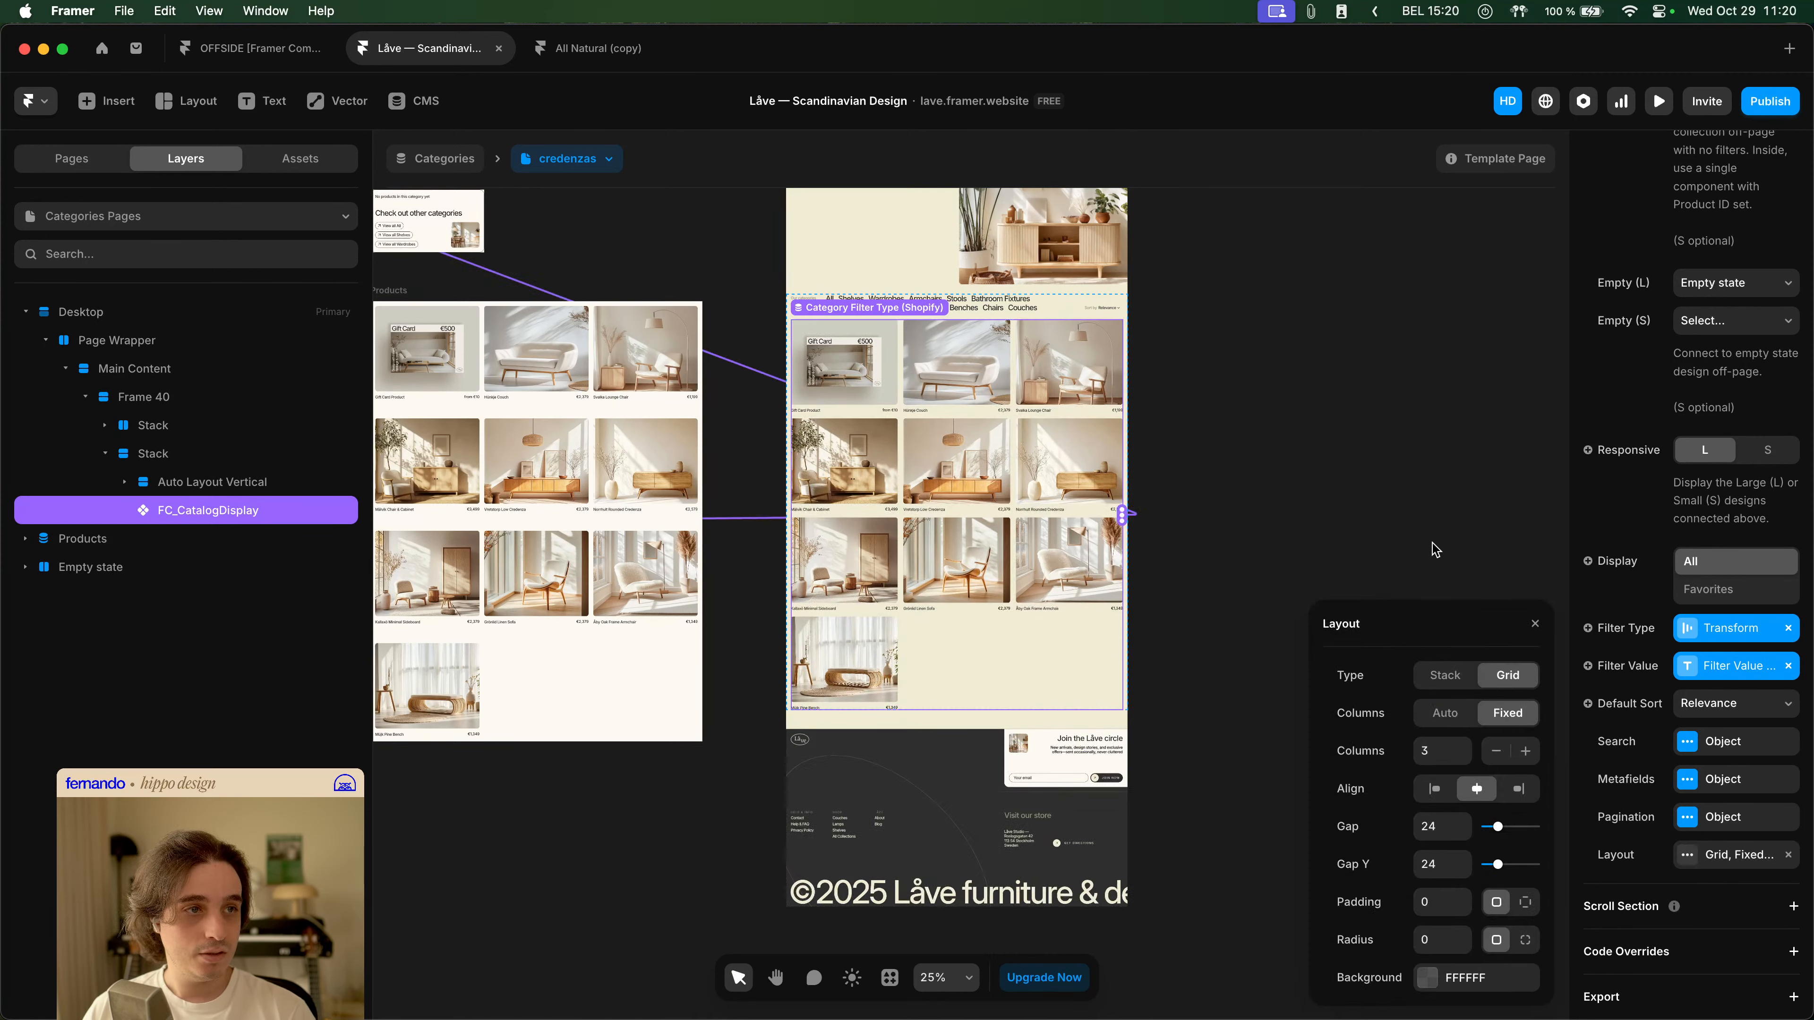
pyautogui.press('super+z')
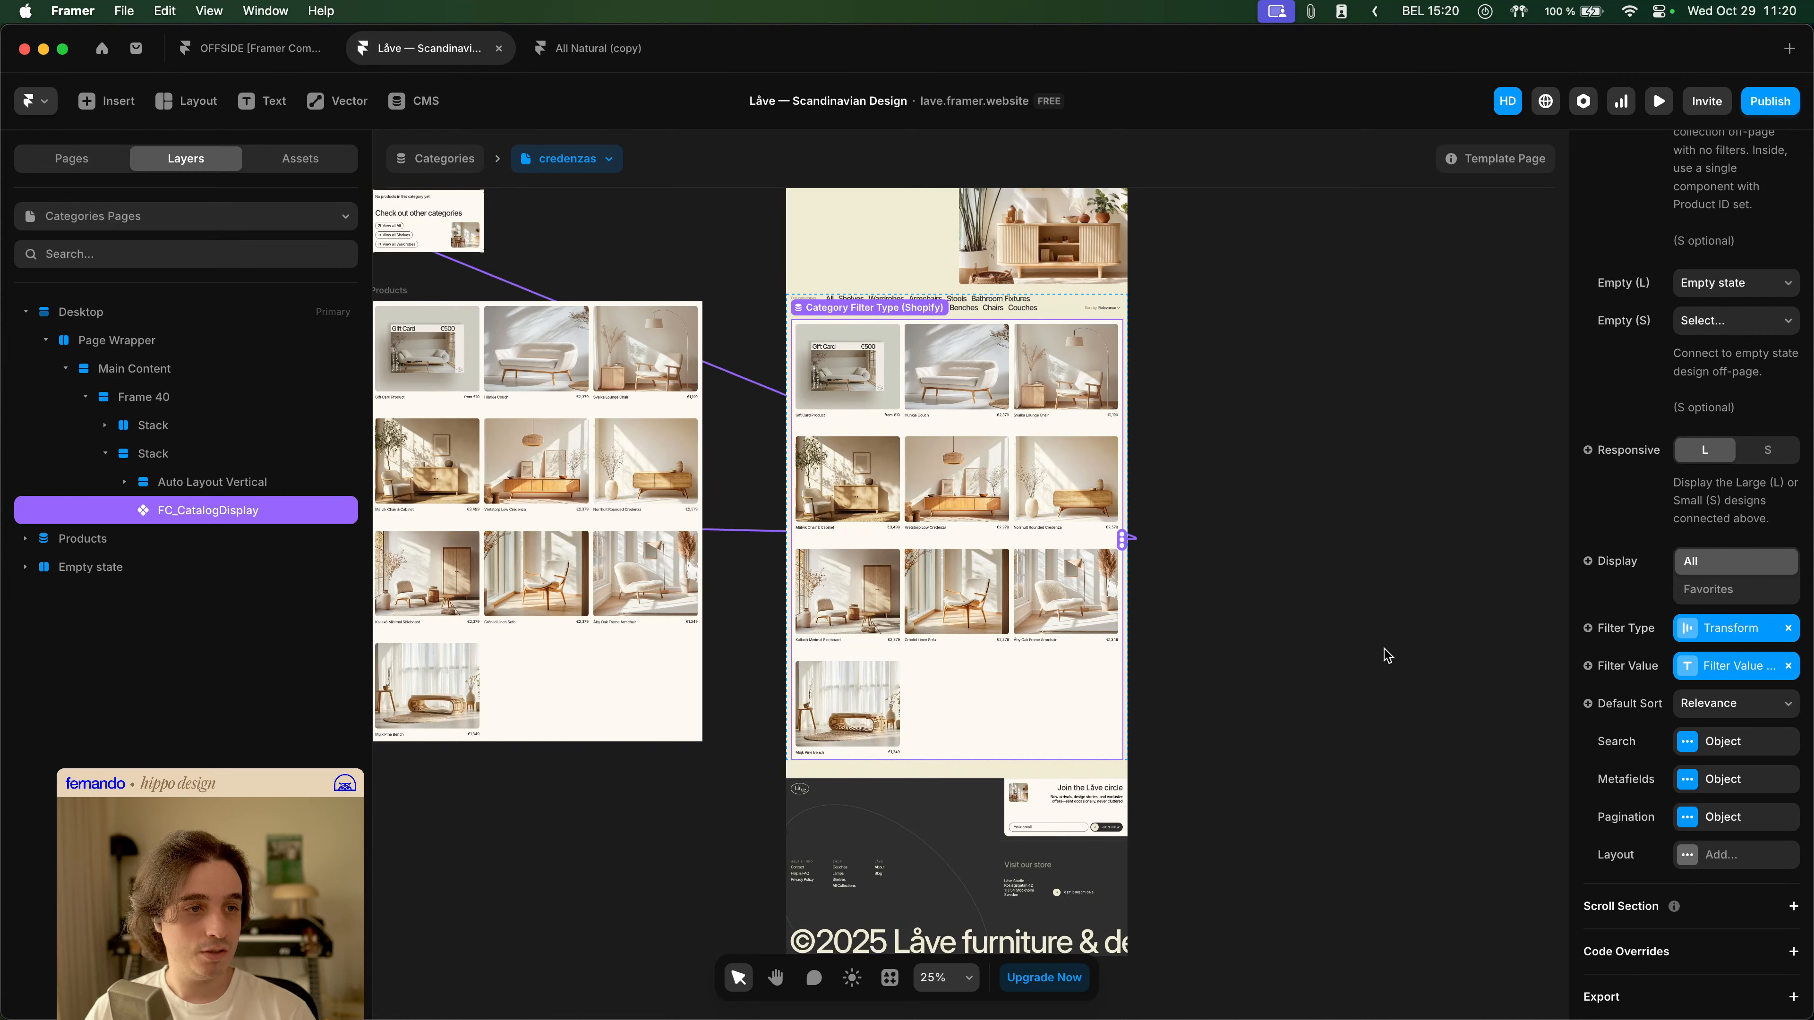
pyautogui.click(1320, 620)
pyautogui.moveTo(1307, 582); pyautogui.dragTo(1392, 667)
pyautogui.click(1085, 561)
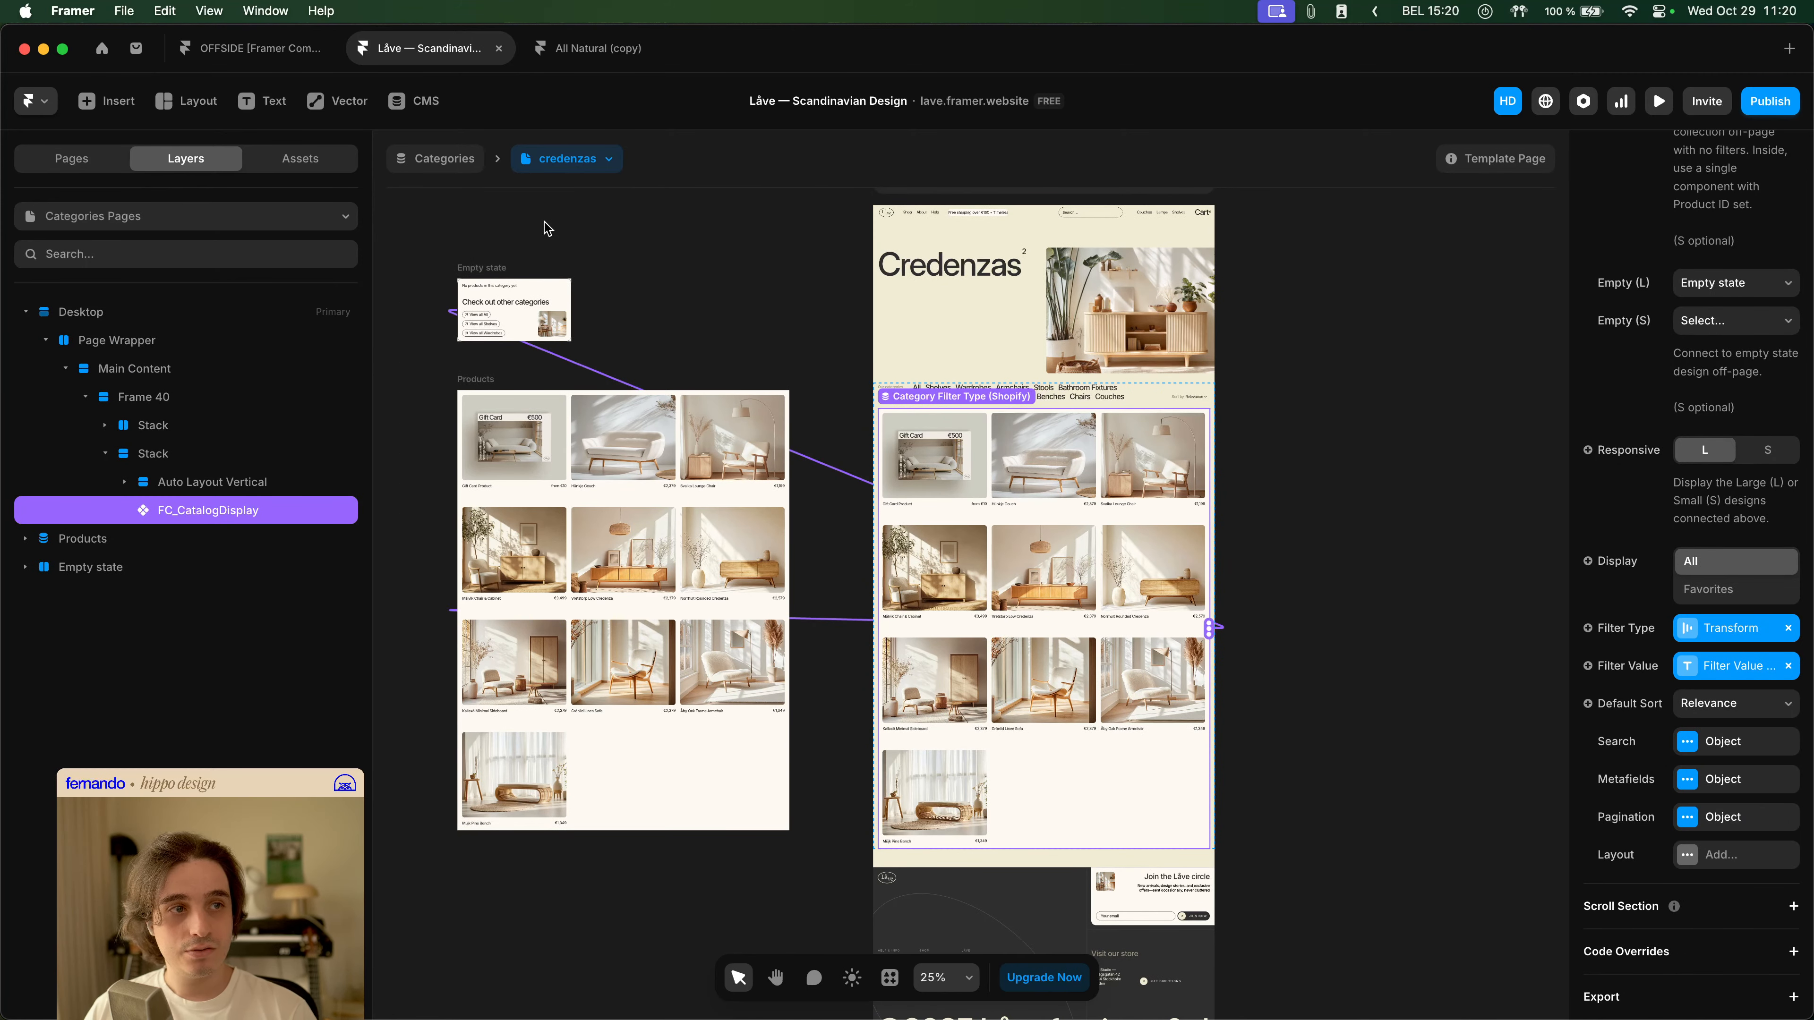
# Paste the Empty state below the catalog display on the Category Page design page and delete that catalog display.
pyautogui.click(82, 160)
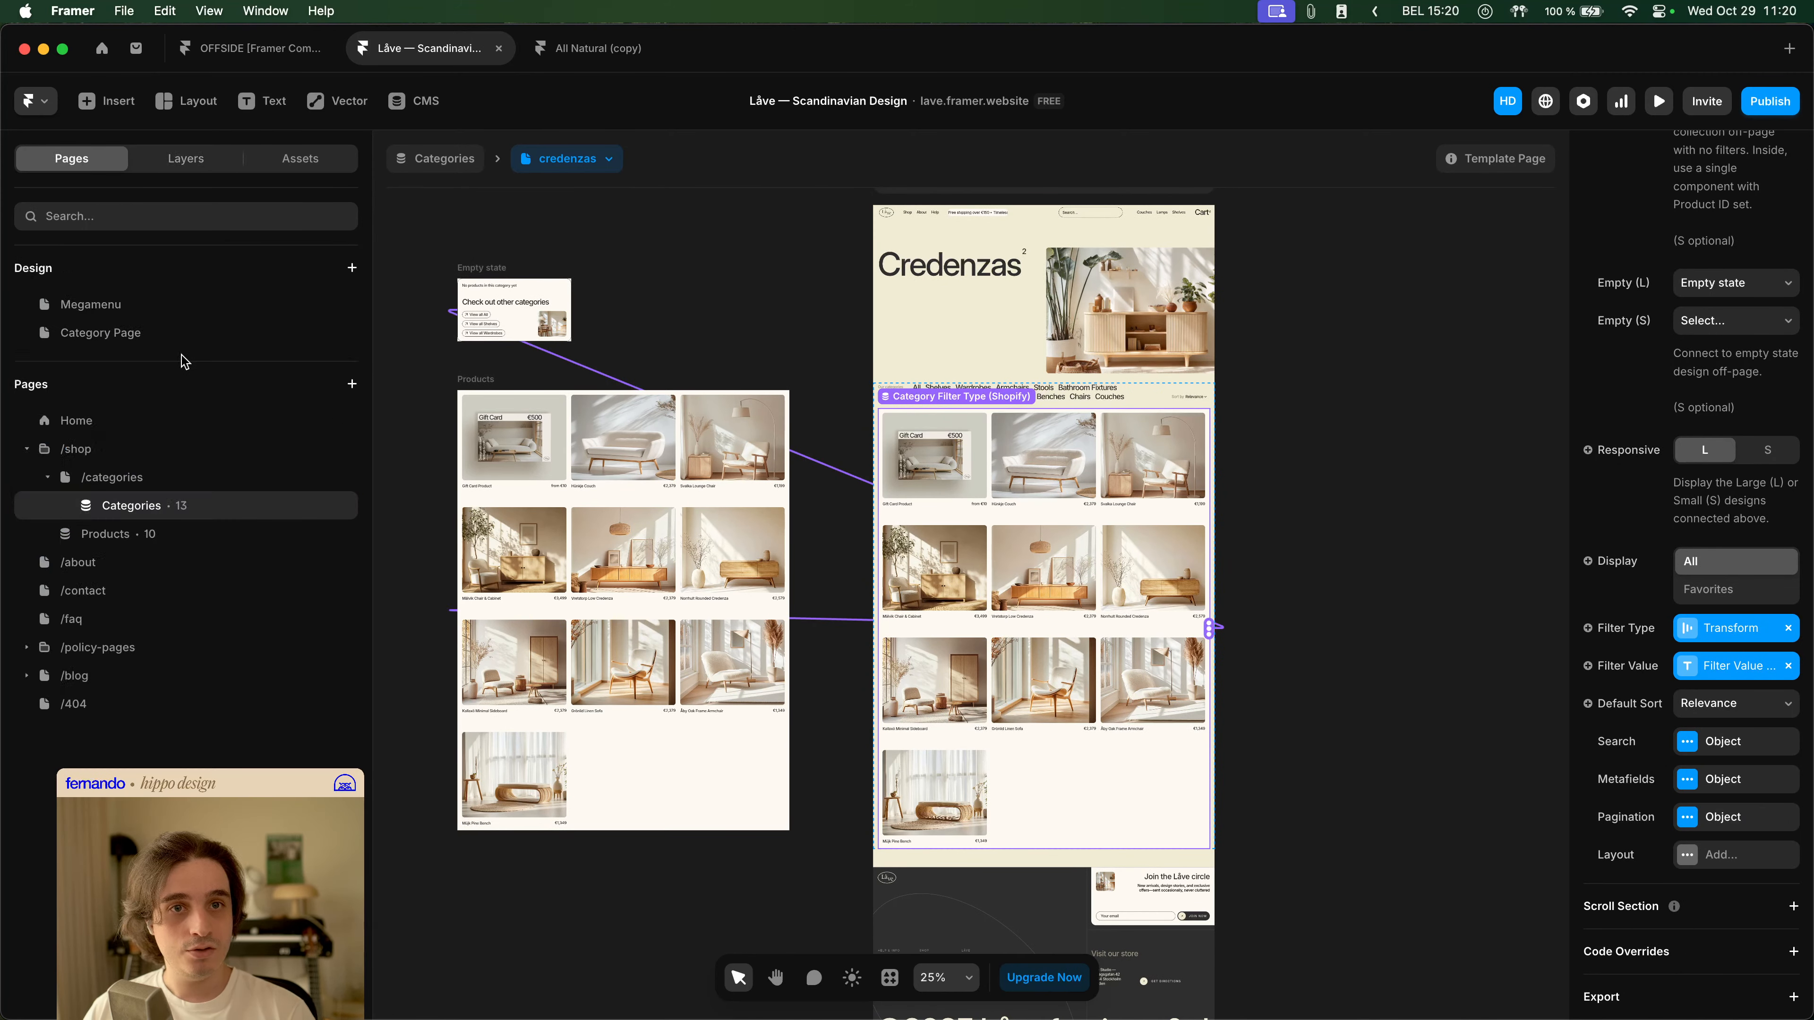
pyautogui.click(183, 340)
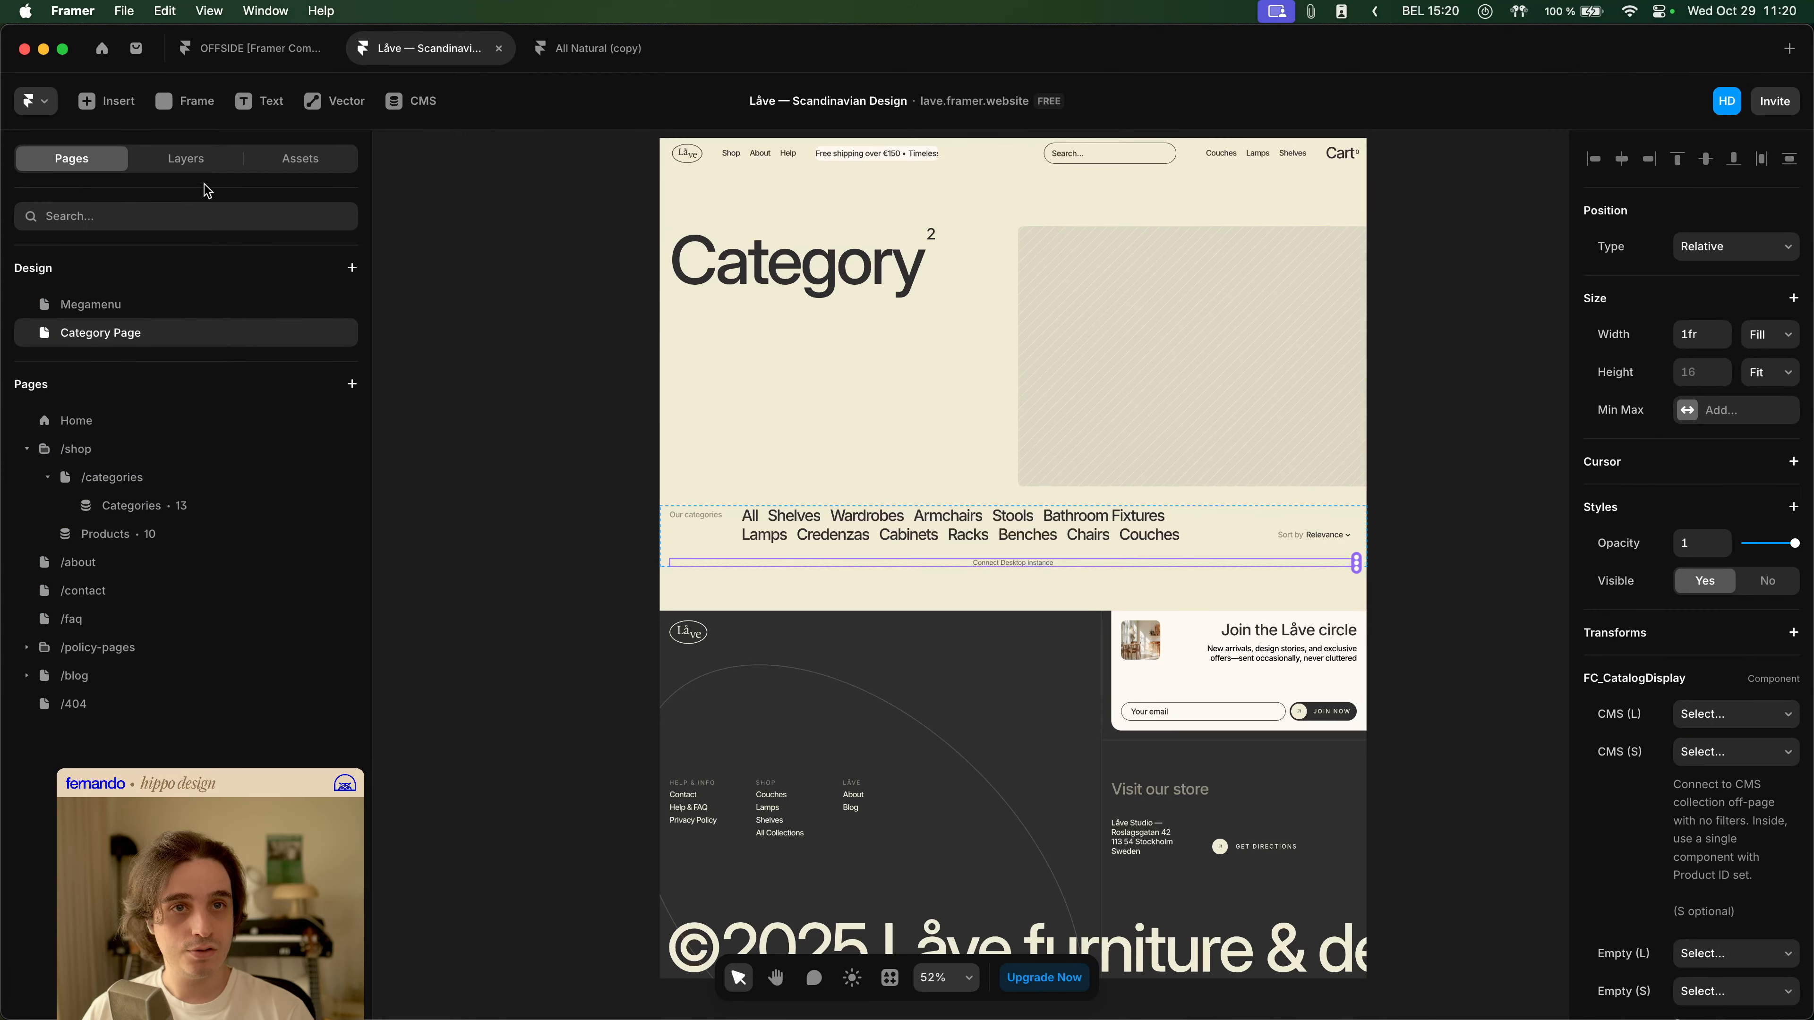
pyautogui.click(170, 167)
pyautogui.press('super+v')
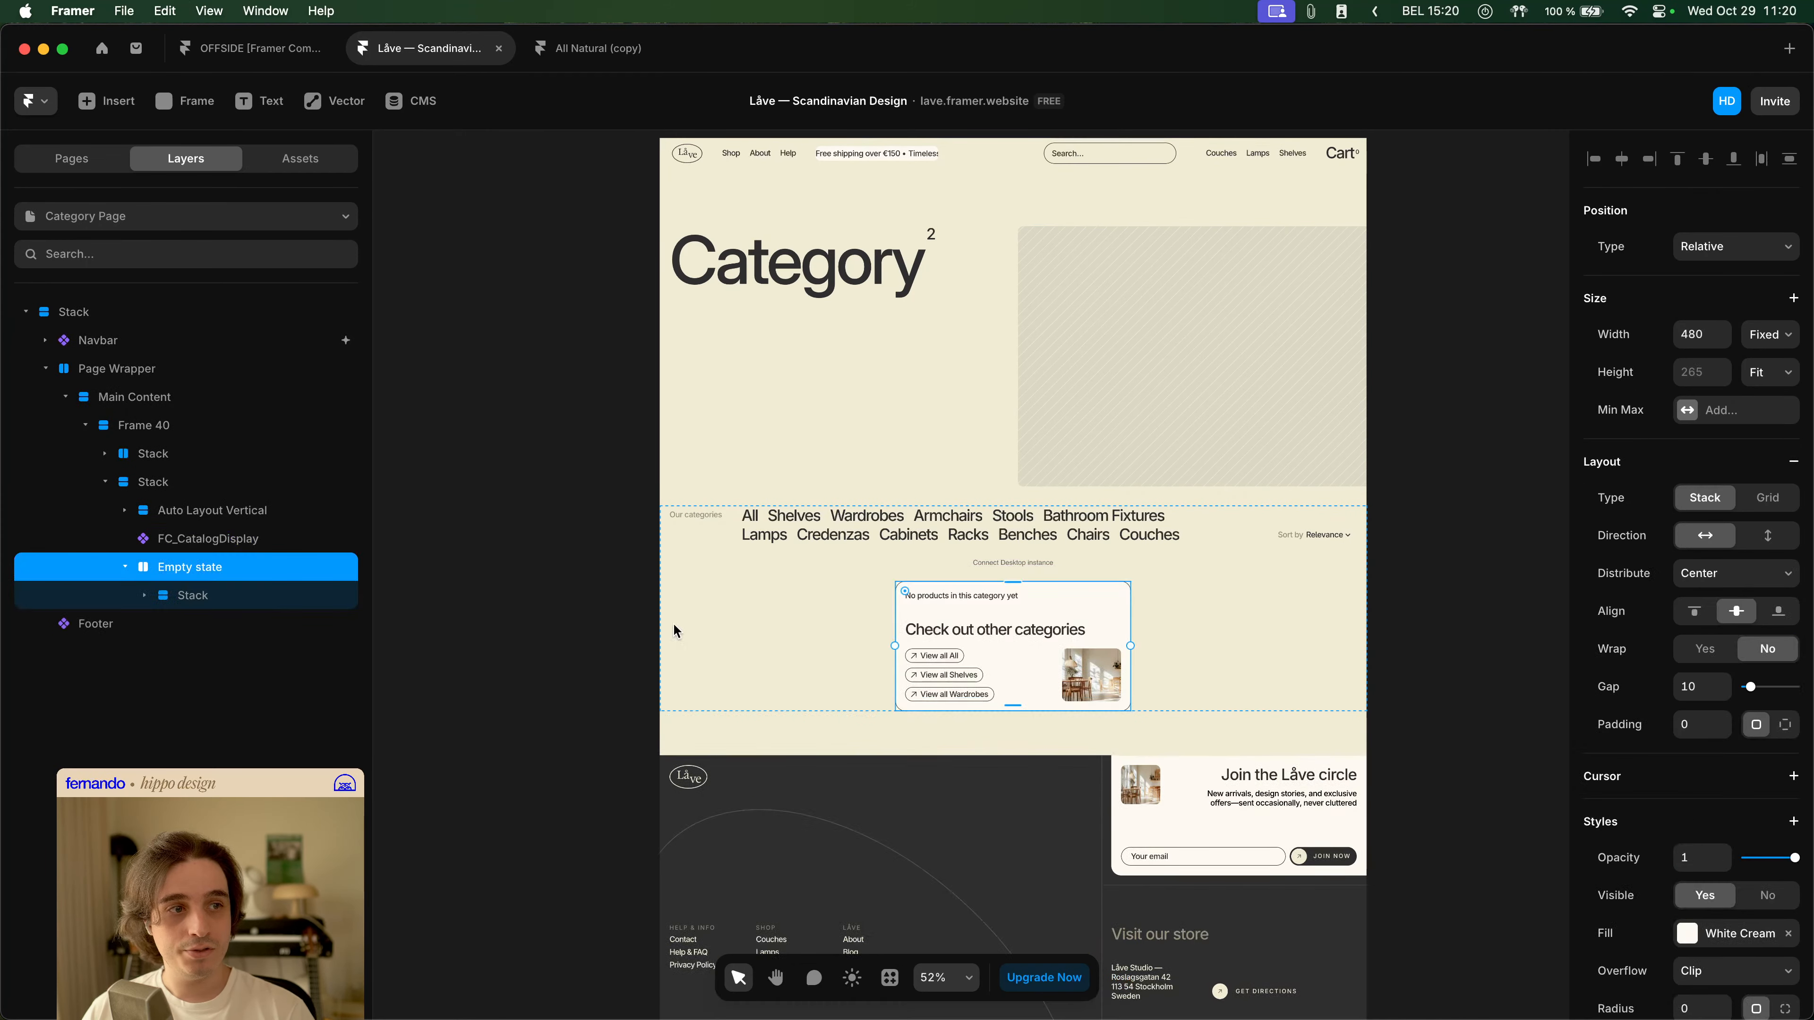
pyautogui.scroll(3, 948, 634)
pyautogui.click(1033, 532)
pyautogui.press('Delete')
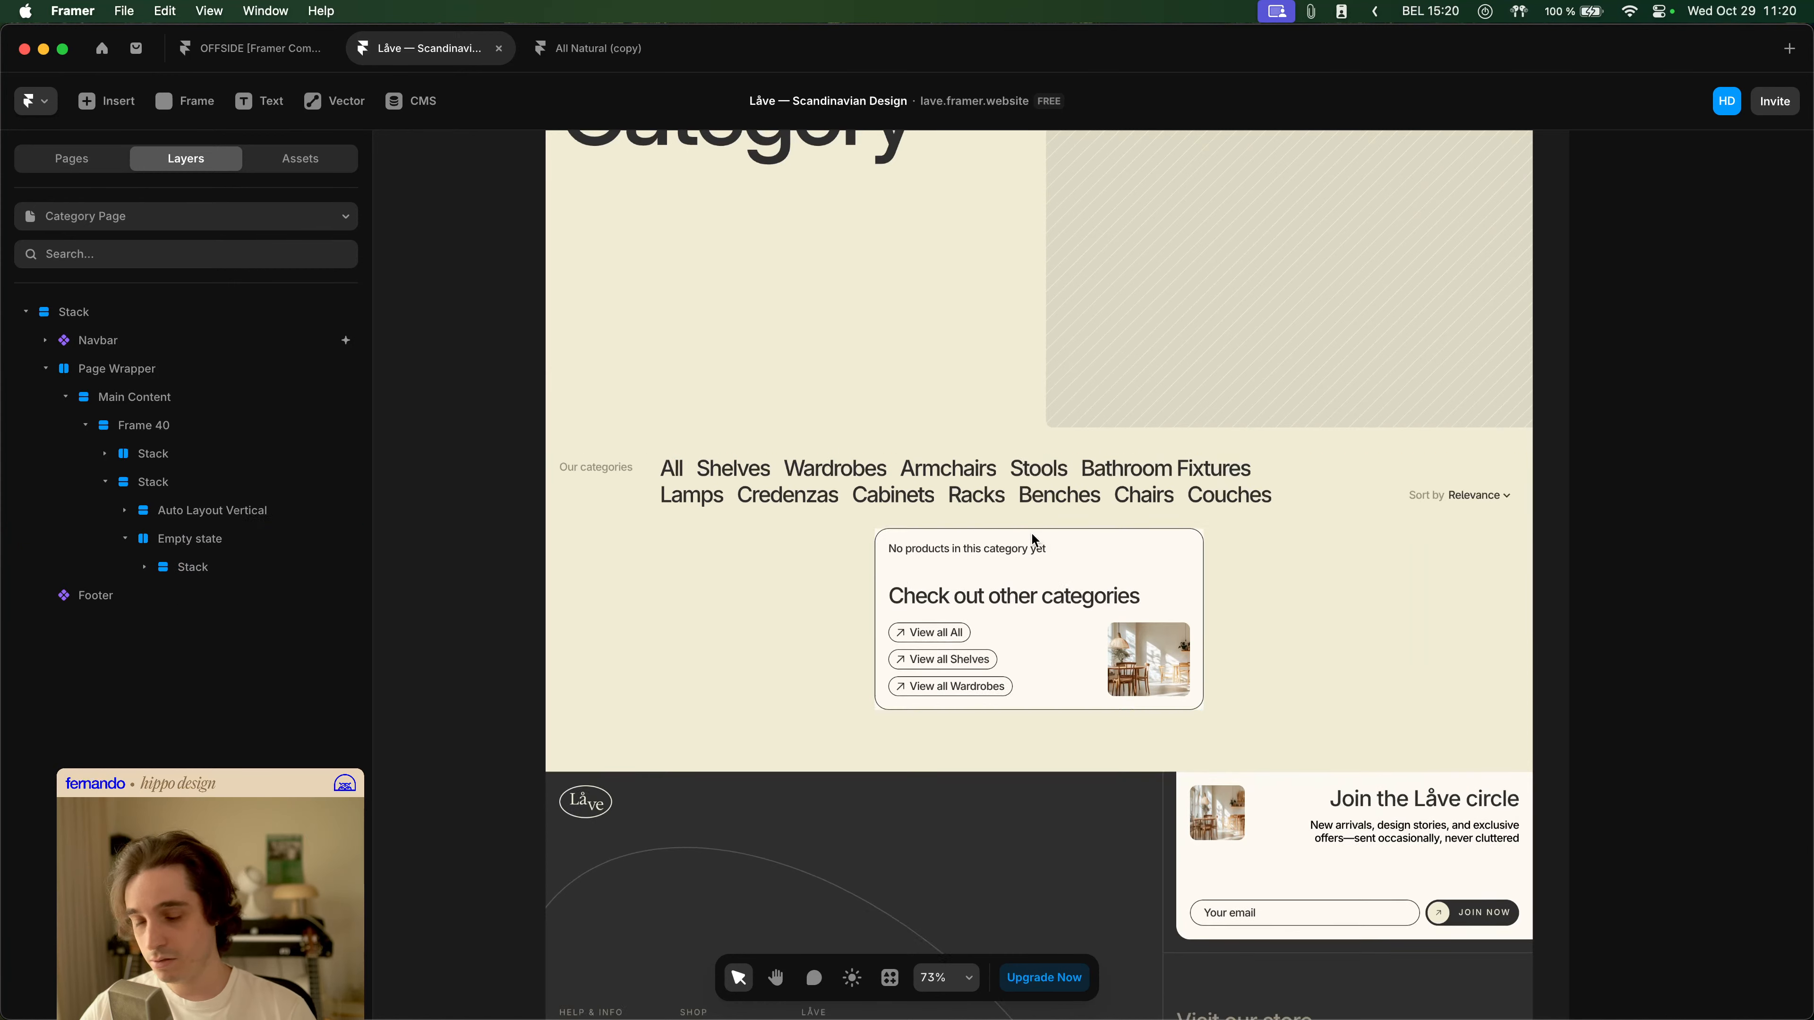
# Set the width of the pasted Empty state frame to Fill.
pyautogui.click(1190, 571)
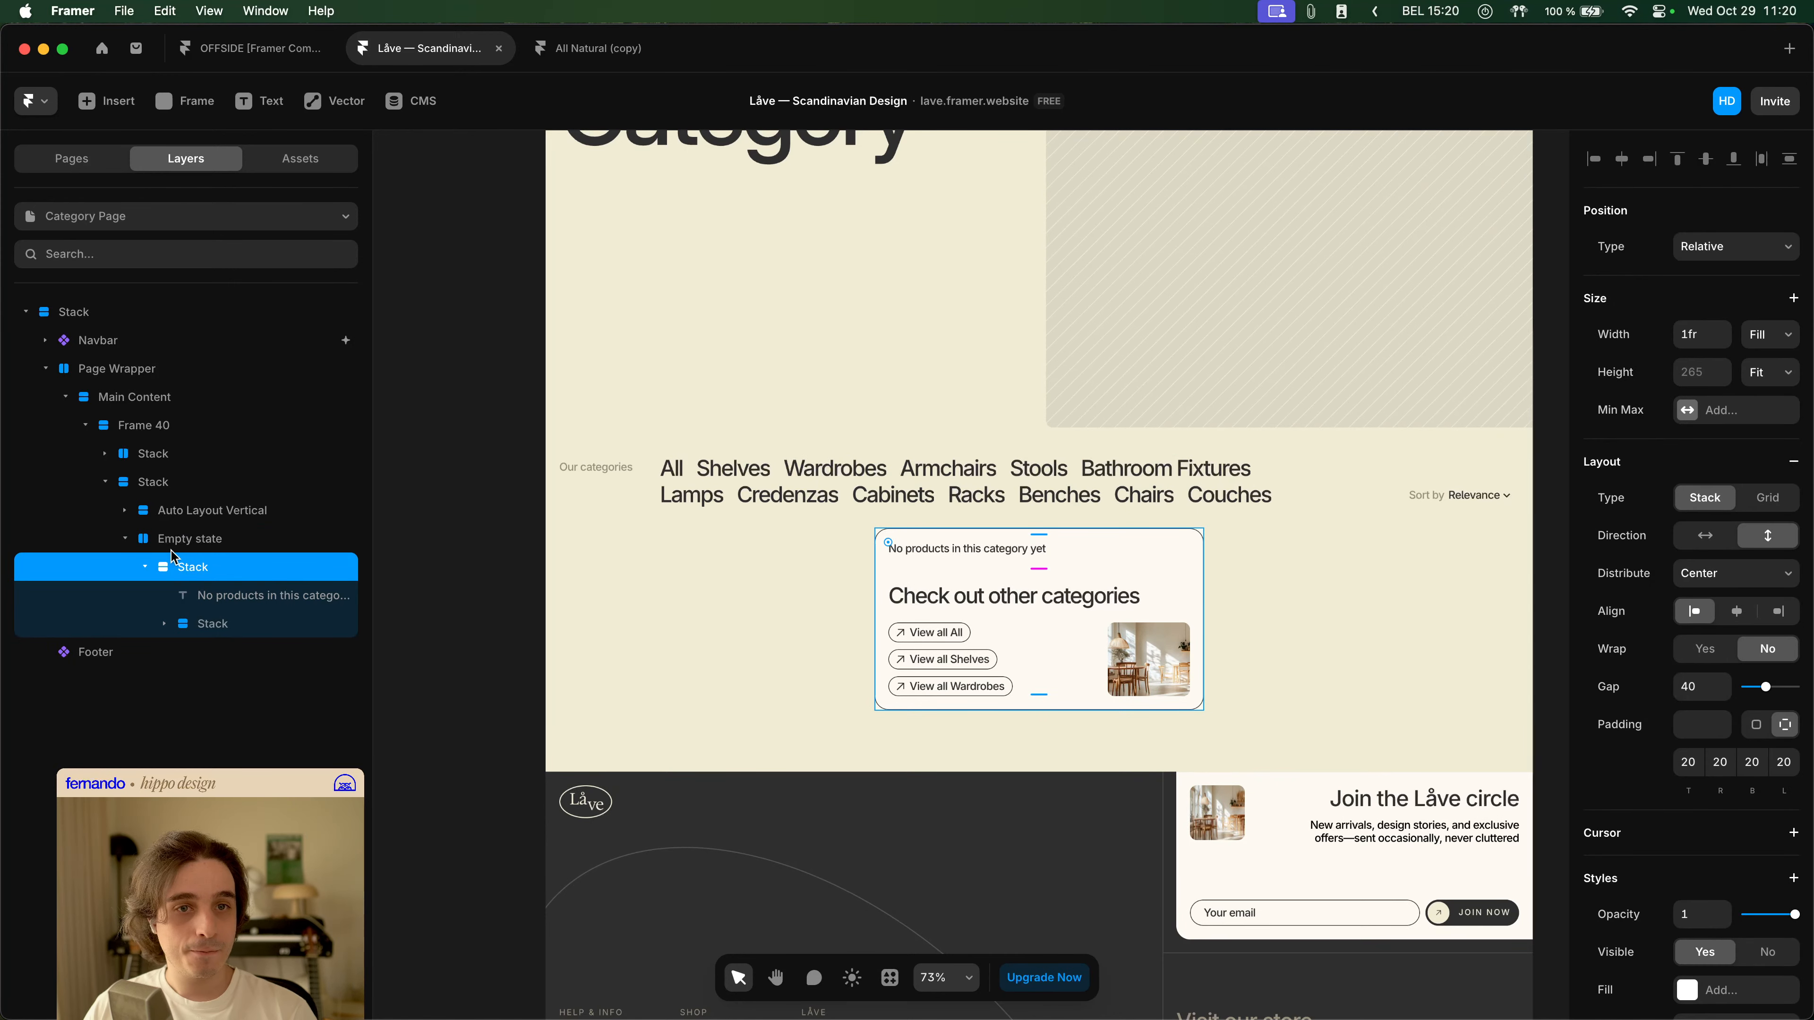
pyautogui.click(145, 566)
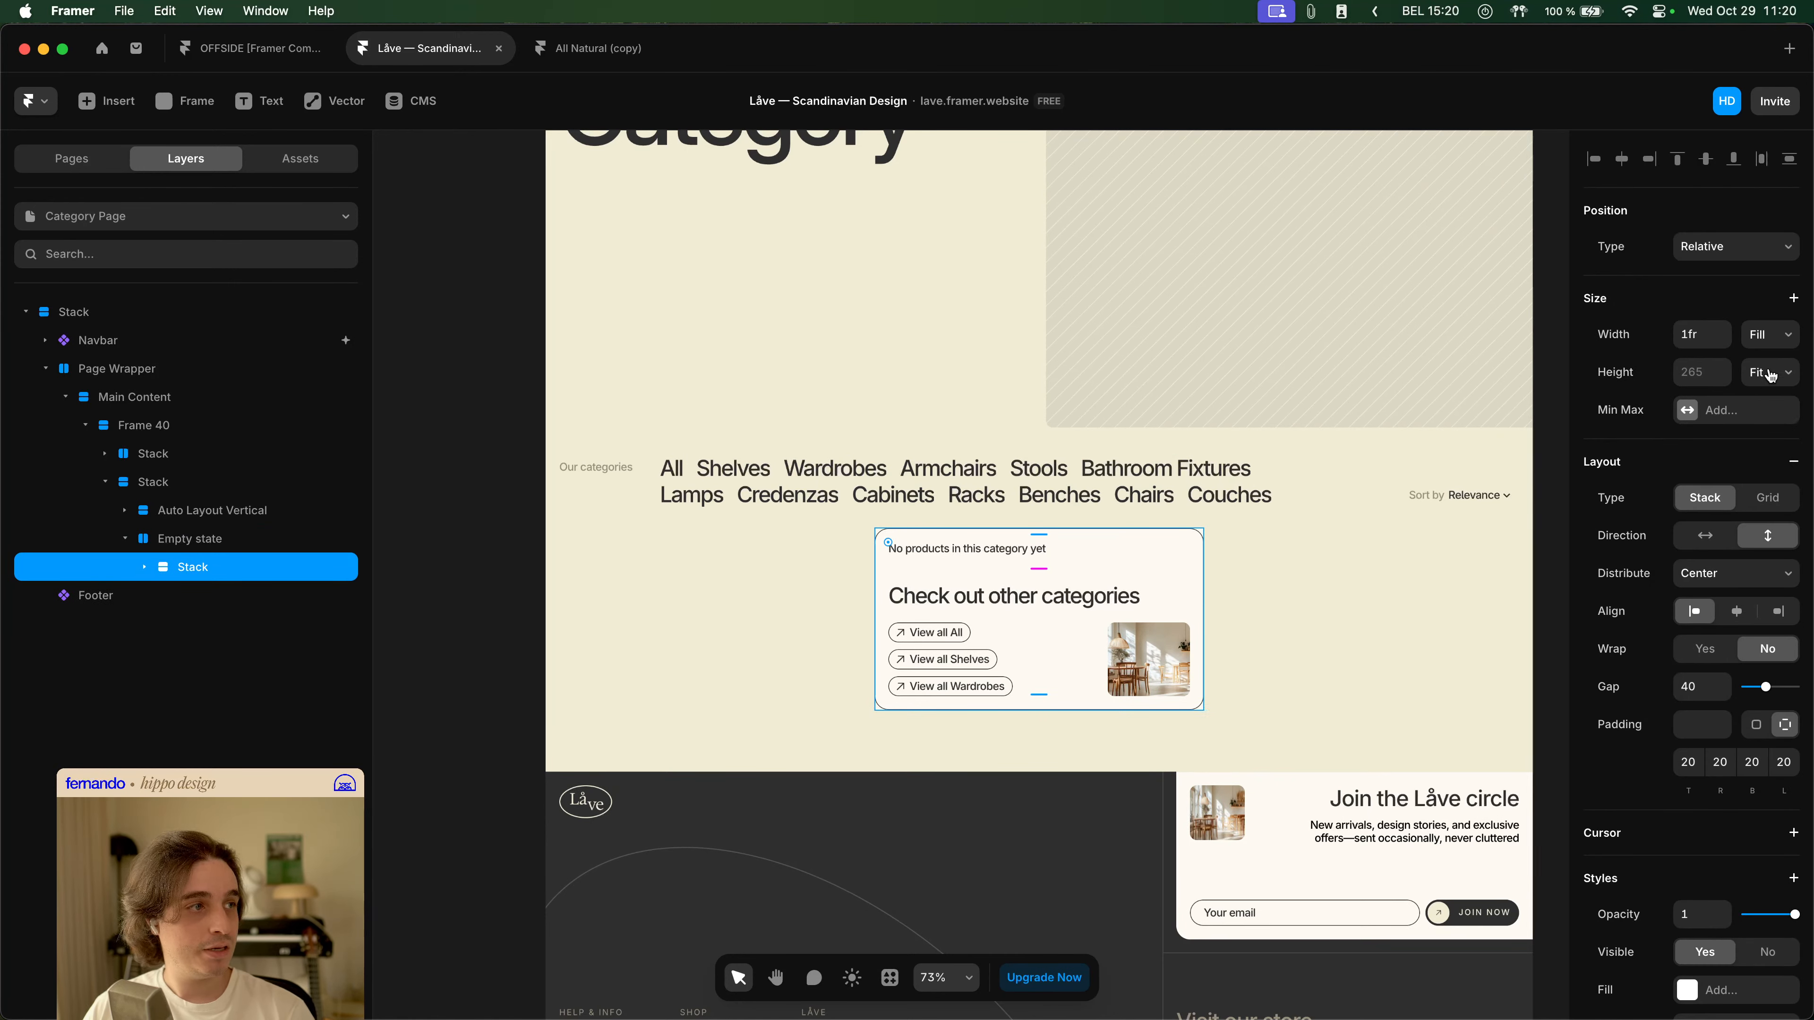
pyautogui.click(1771, 336)
pyautogui.click(1770, 336)
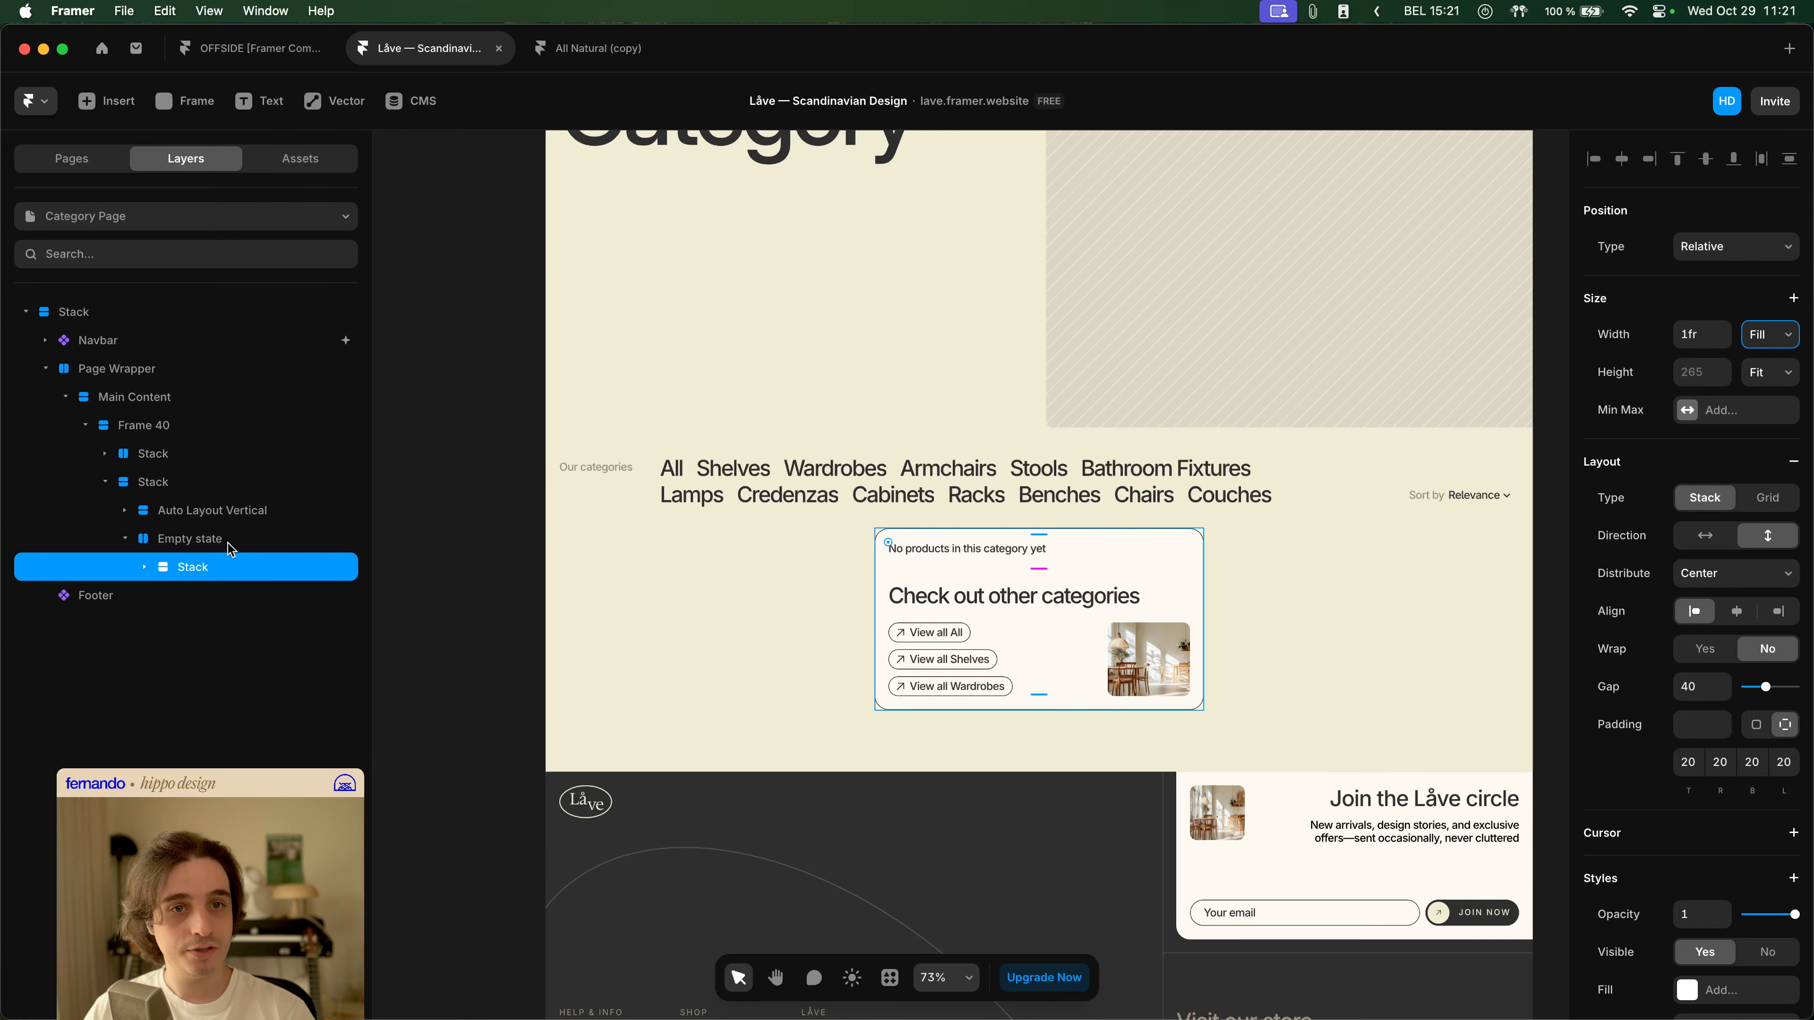
pyautogui.click(231, 547)
pyautogui.click(1773, 336)
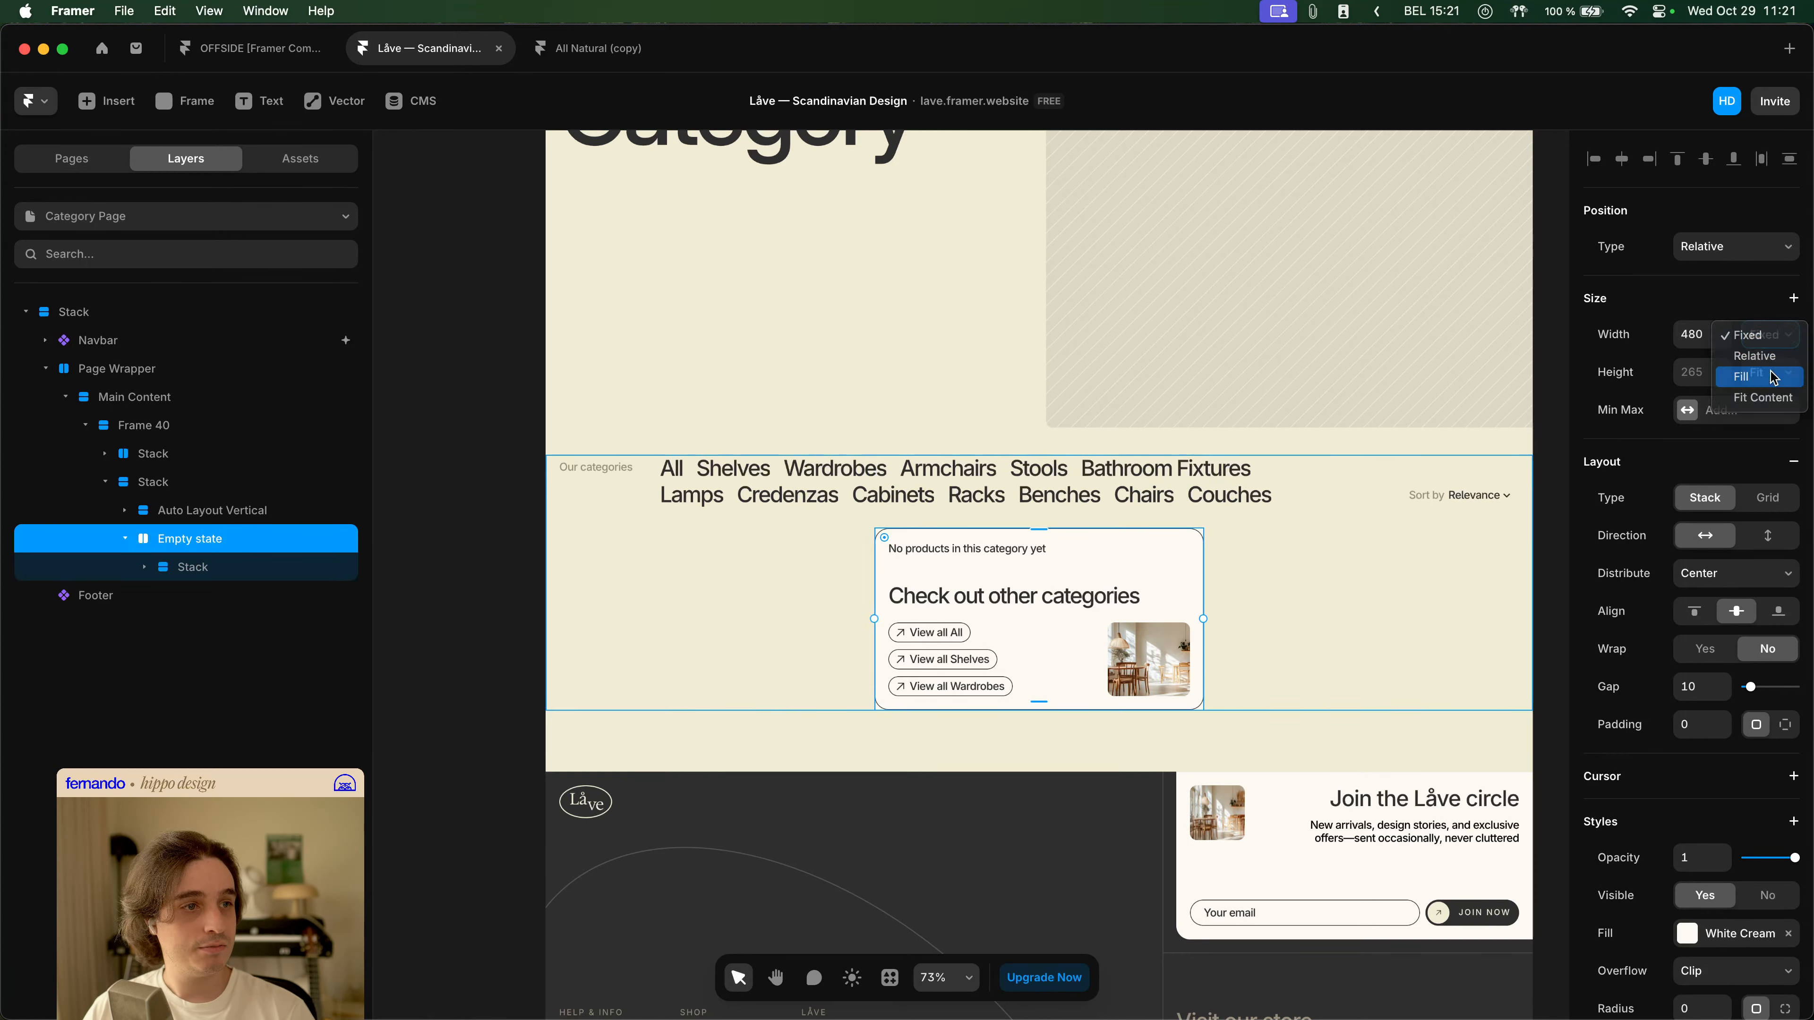
pyautogui.click(1774, 378)
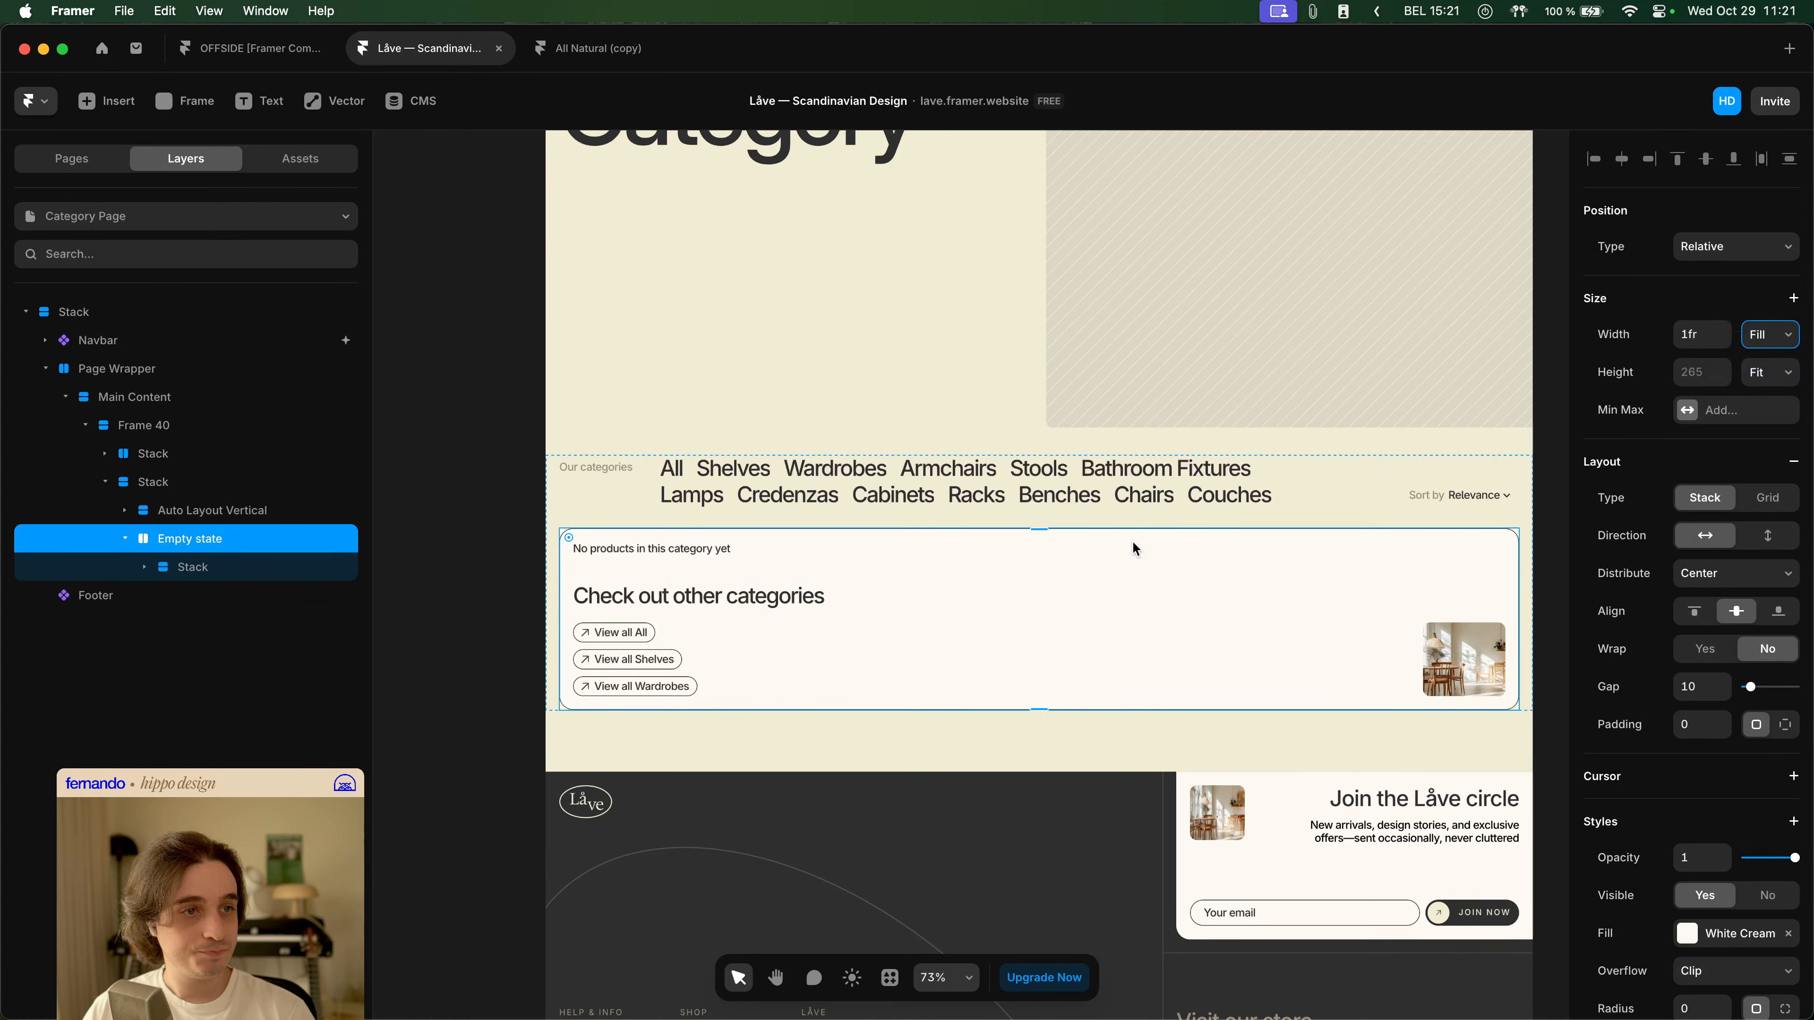
# Set the Empty state frame's padding to 20.
pyautogui.click(1705, 727)
pyautogui.write('20')
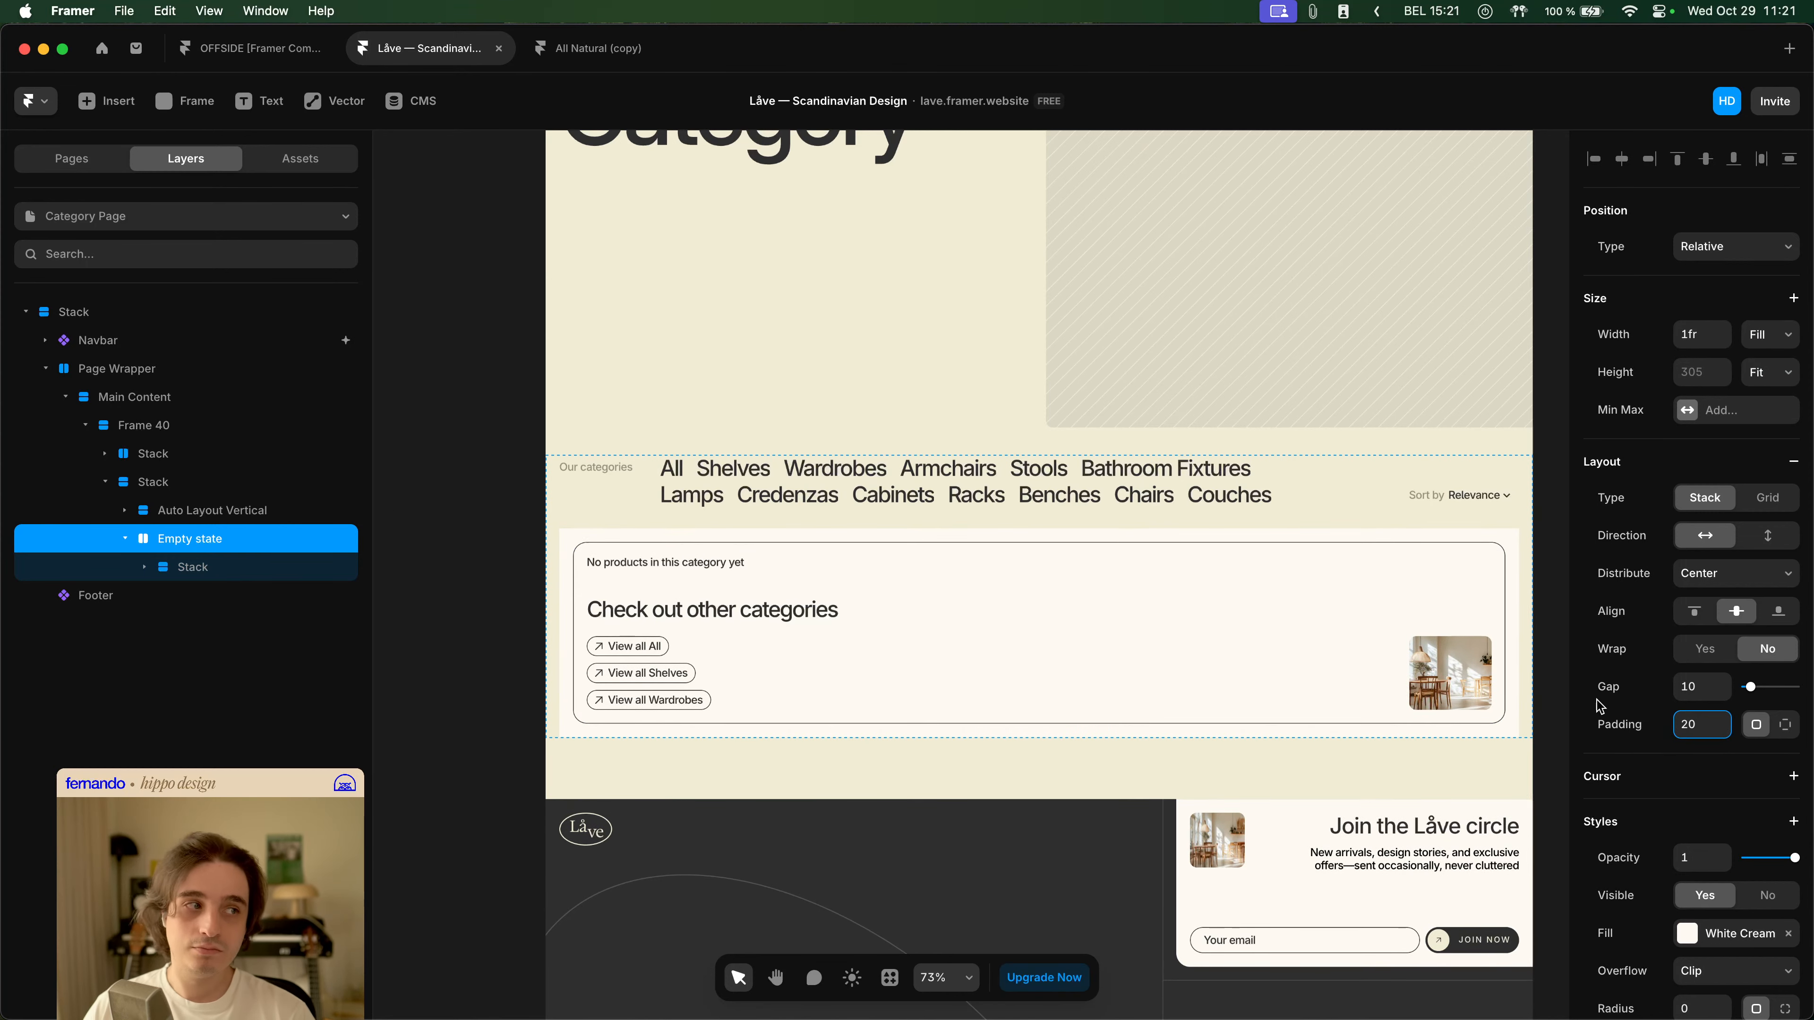
pyautogui.click(1544, 629)
pyautogui.moveTo(1543, 630); pyautogui.dragTo(1416, 602)
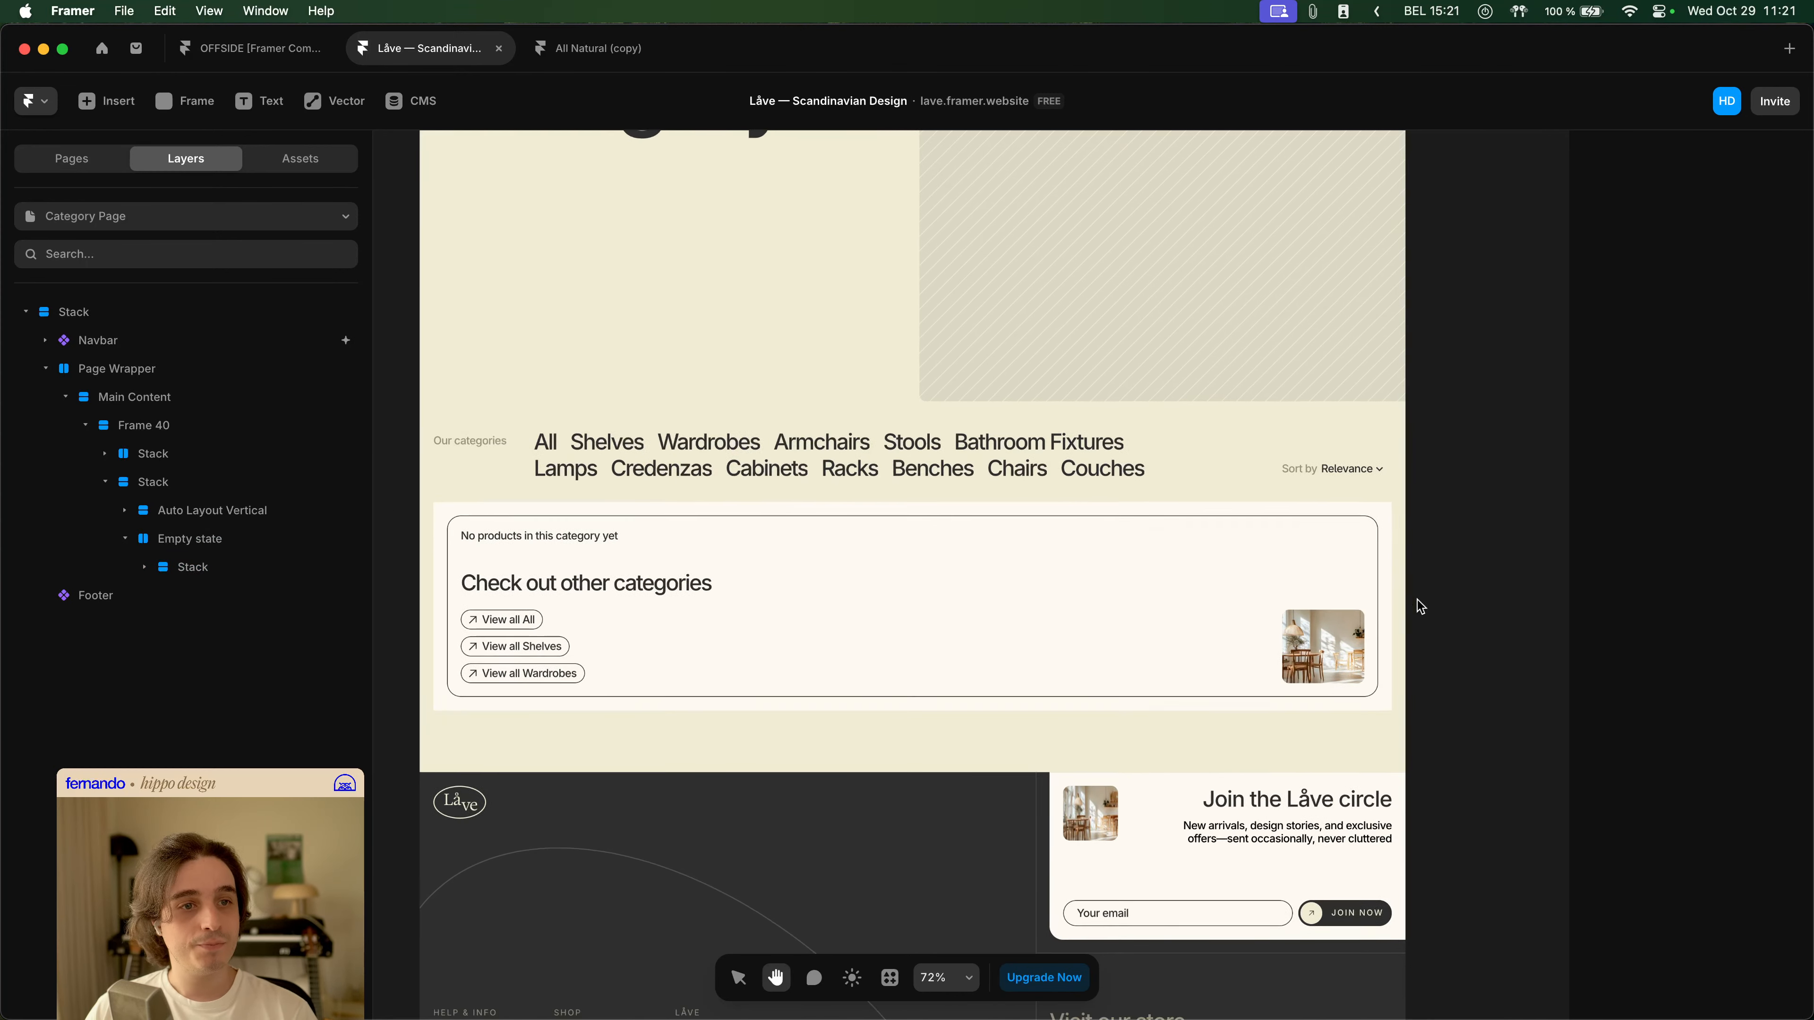
# Add a fixed minimum height of 1000 to the Empty state frame.
pyautogui.click(256, 539)
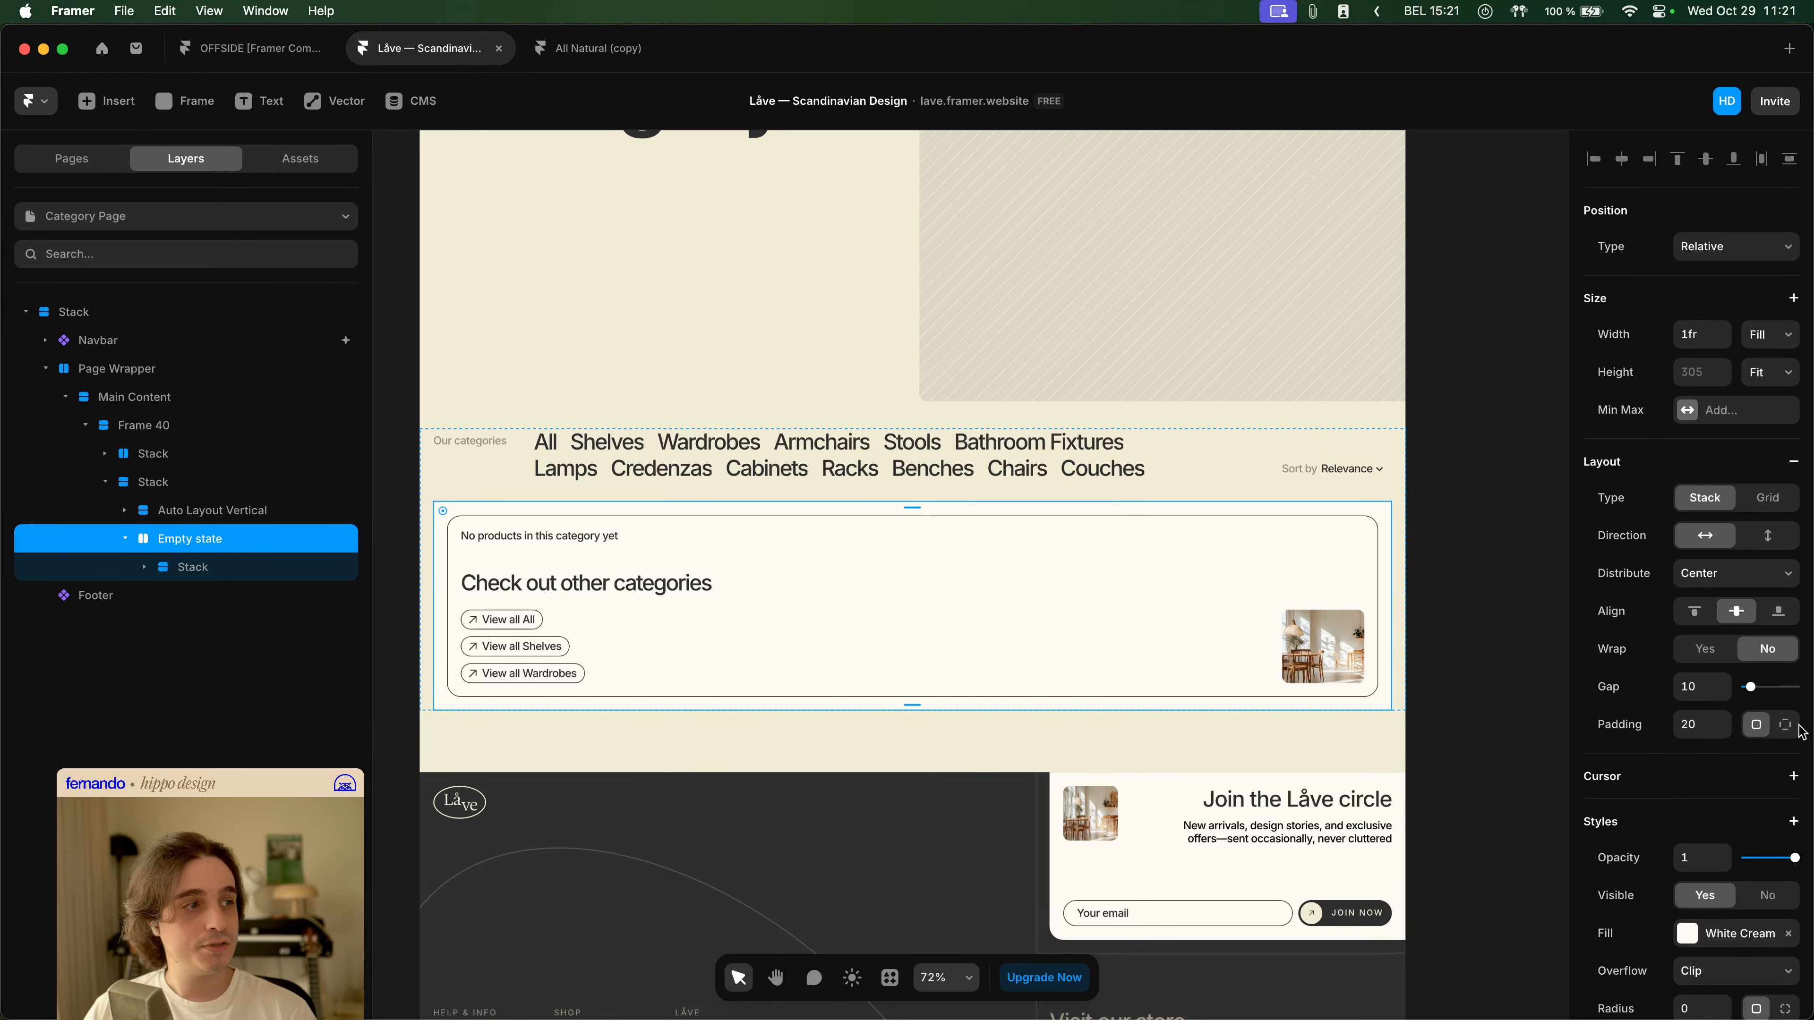
pyautogui.click(1766, 375)
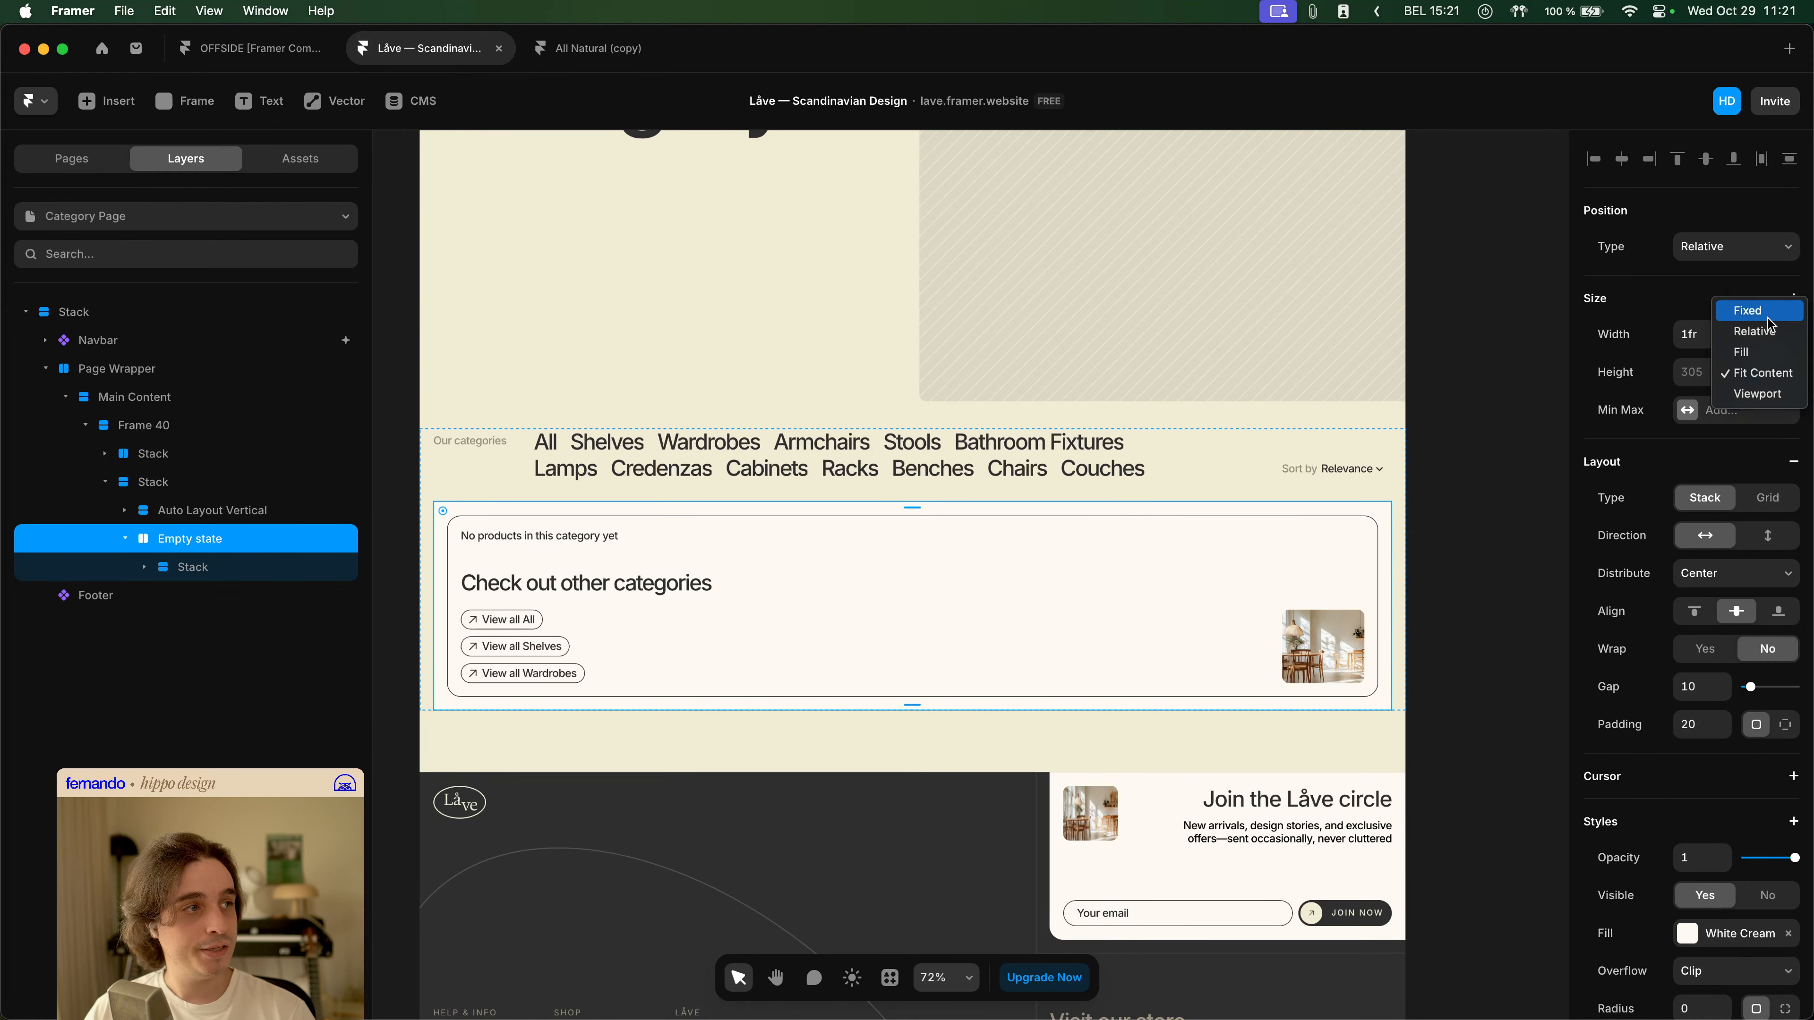
pyautogui.click(1669, 365)
pyautogui.click(1727, 410)
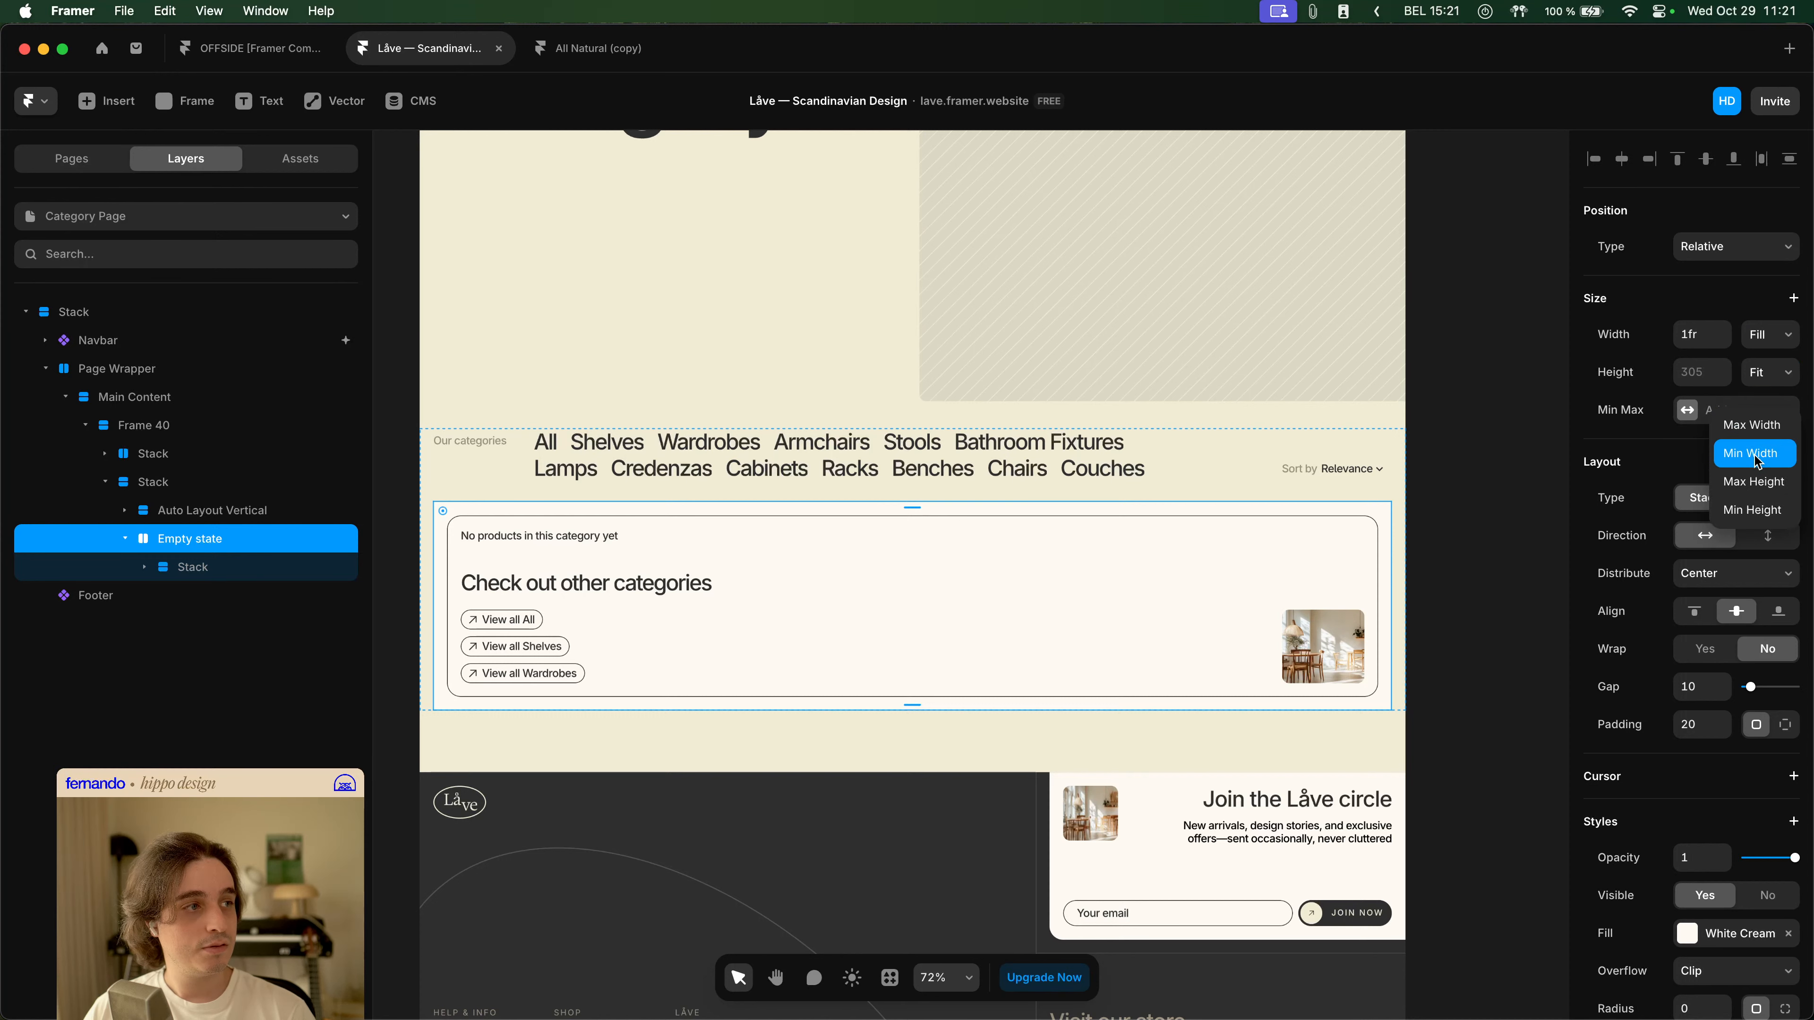
pyautogui.click(1758, 481)
pyautogui.click(1660, 412)
pyautogui.click(1724, 416)
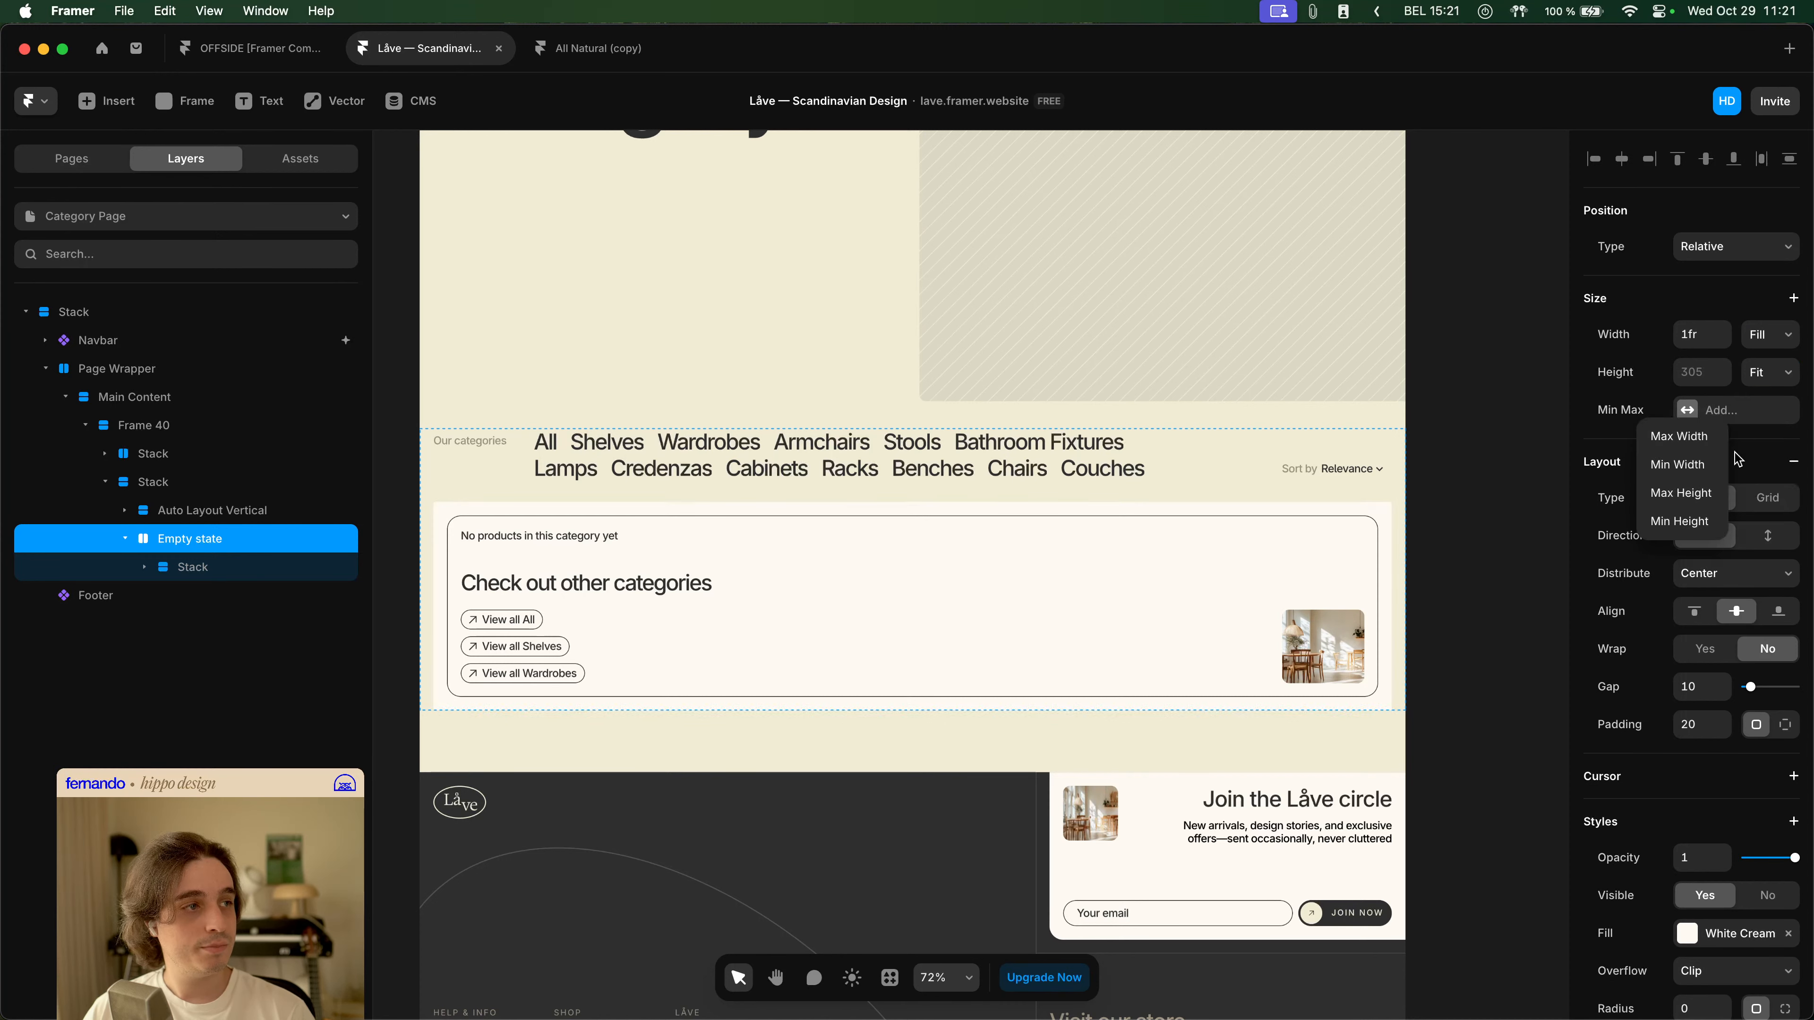
pyautogui.click(1680, 521)
pyautogui.click(1701, 417)
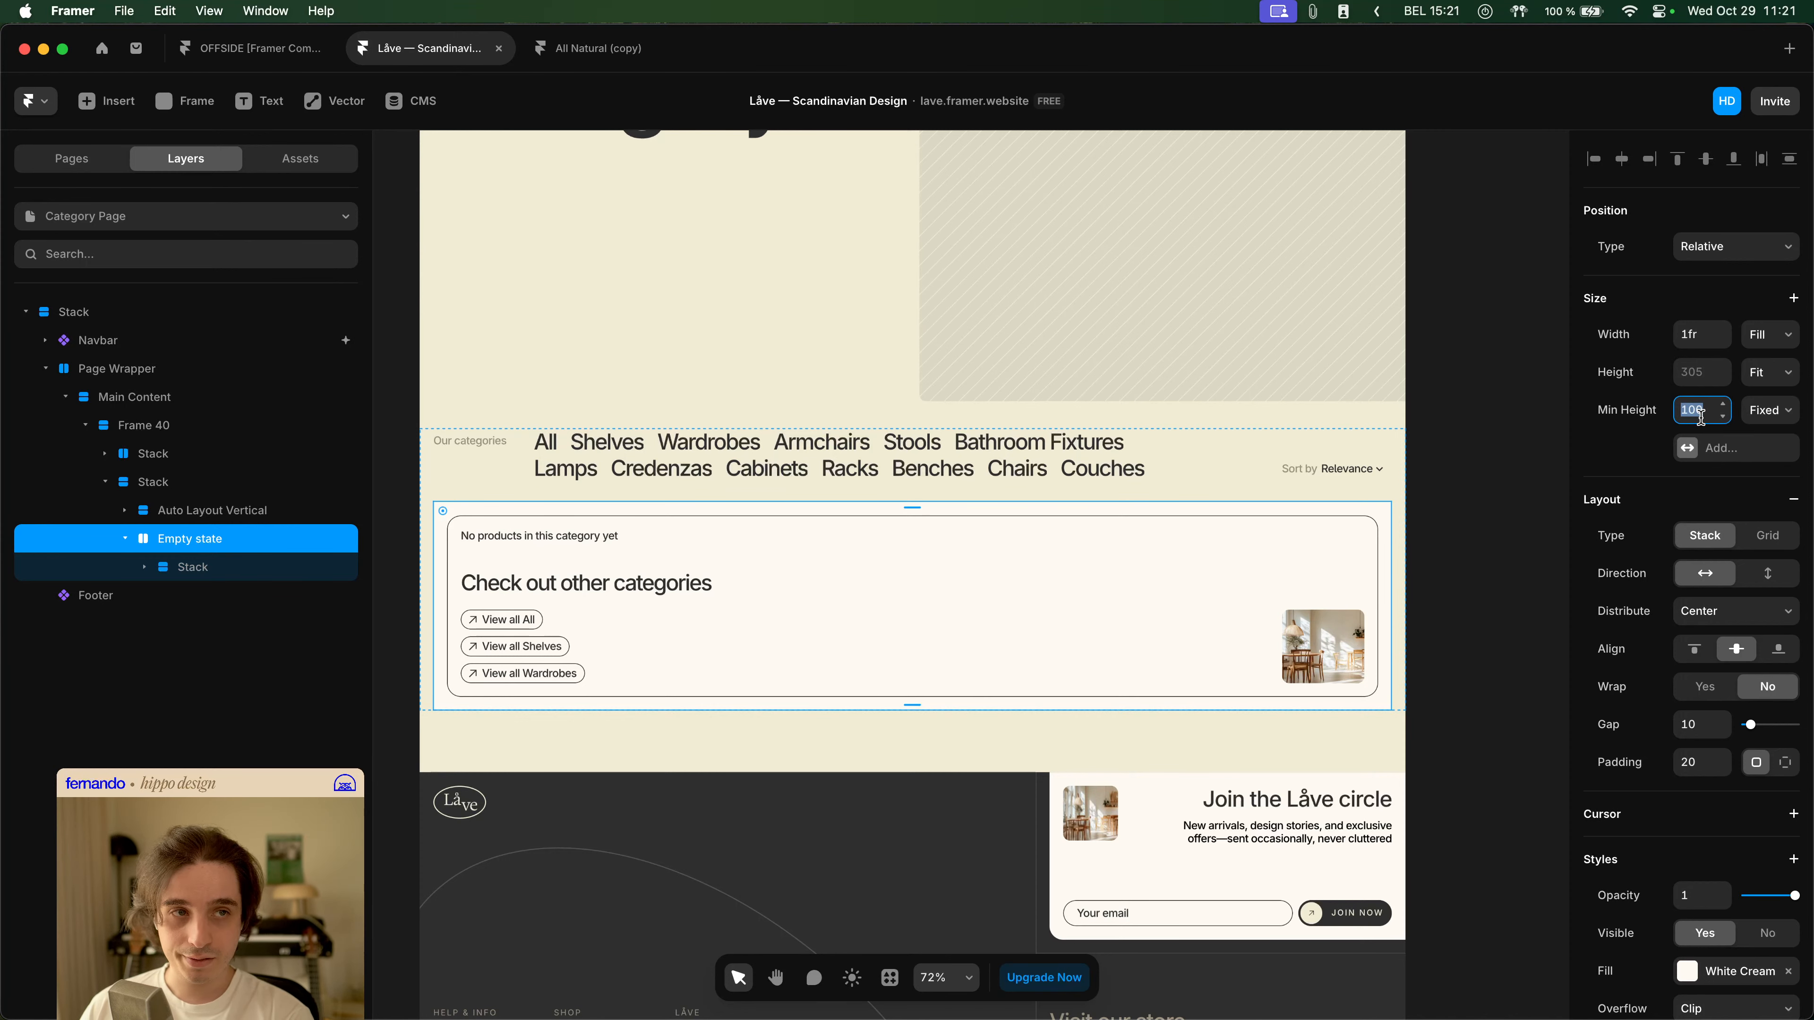
pyautogui.write('1000')
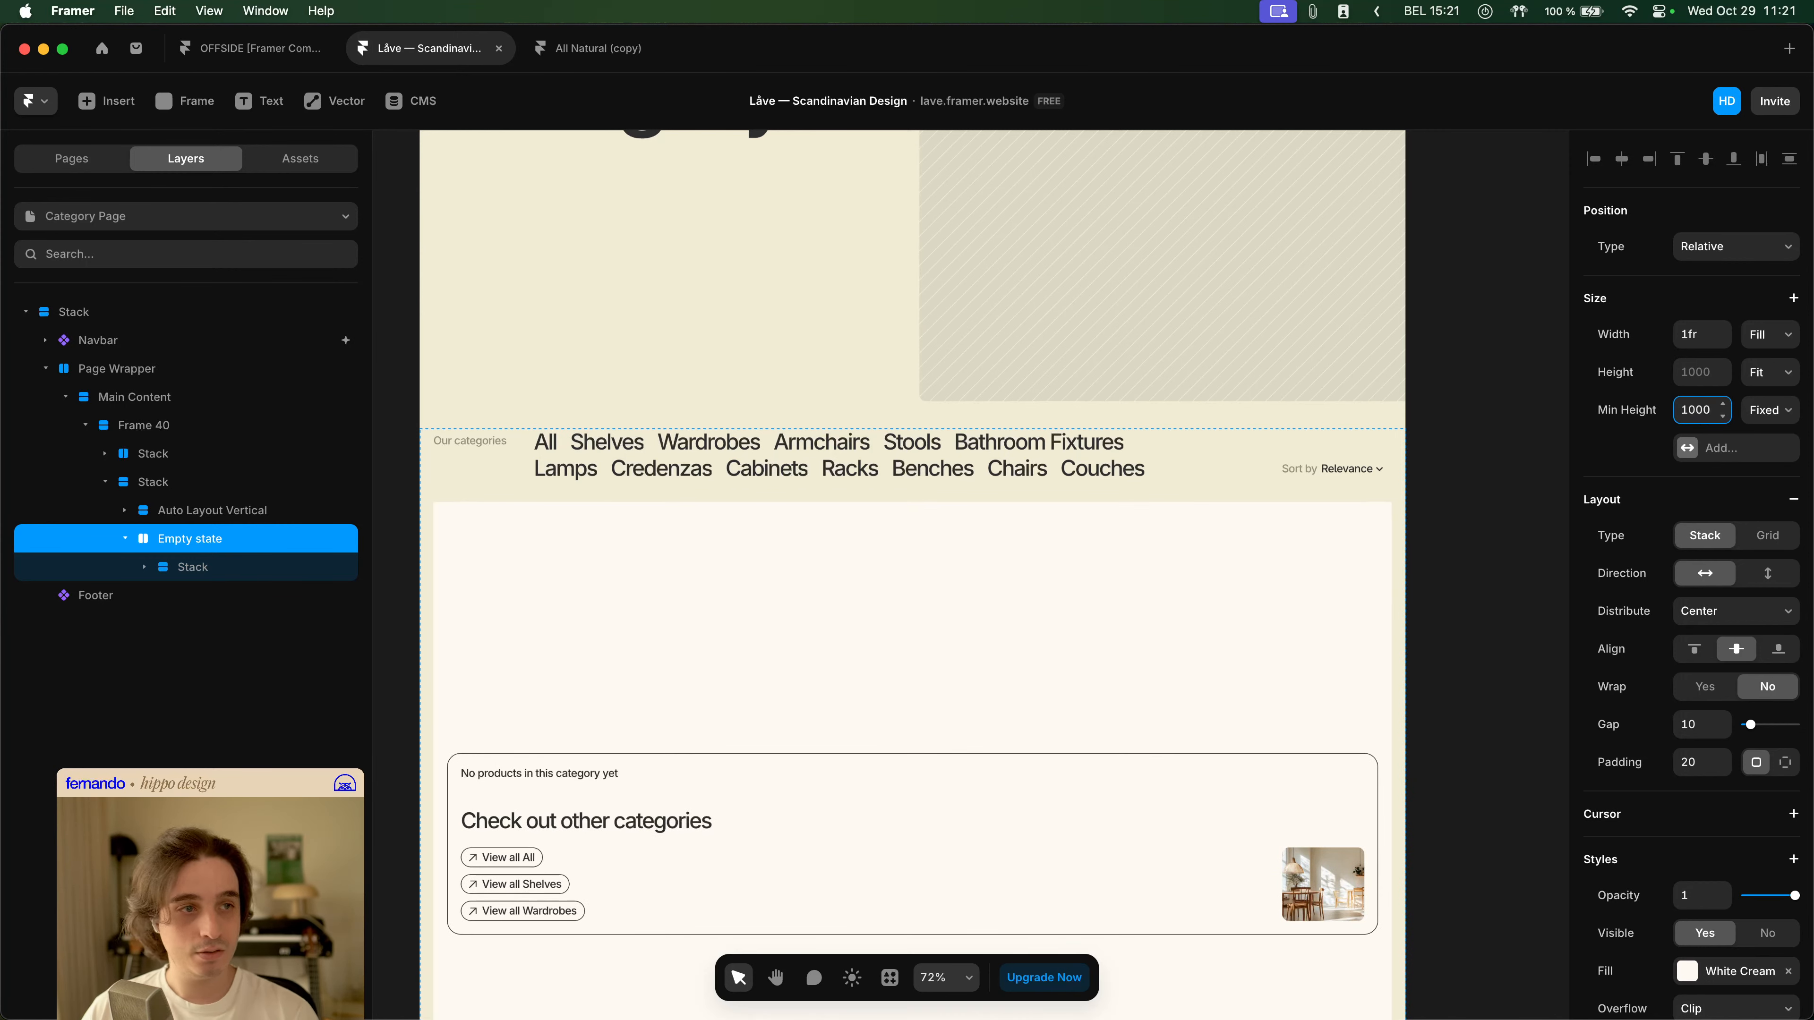
pyautogui.scroll(-5, 1455, 530)
pyautogui.moveTo(1457, 534); pyautogui.dragTo(1400, 627)
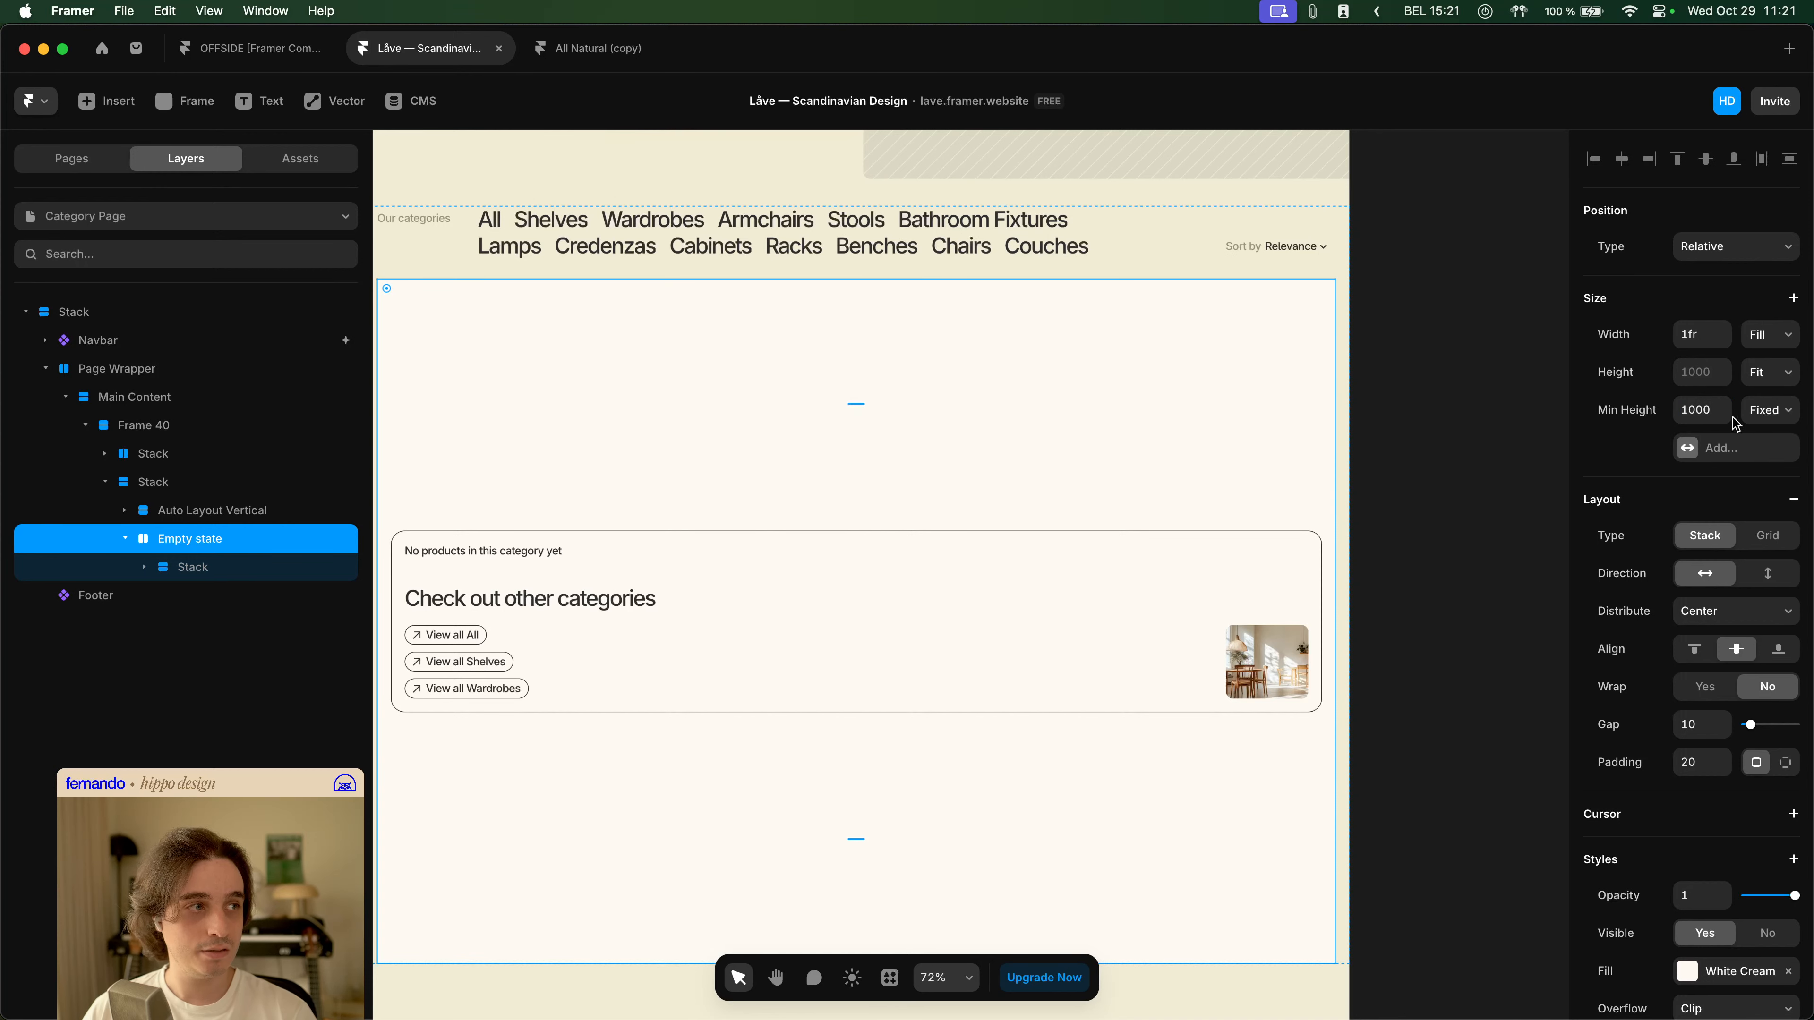
# Set the Empty state frame's minimum height to 600.
pyautogui.click(1721, 407)
pyautogui.click(1710, 405)
pyautogui.write('800')
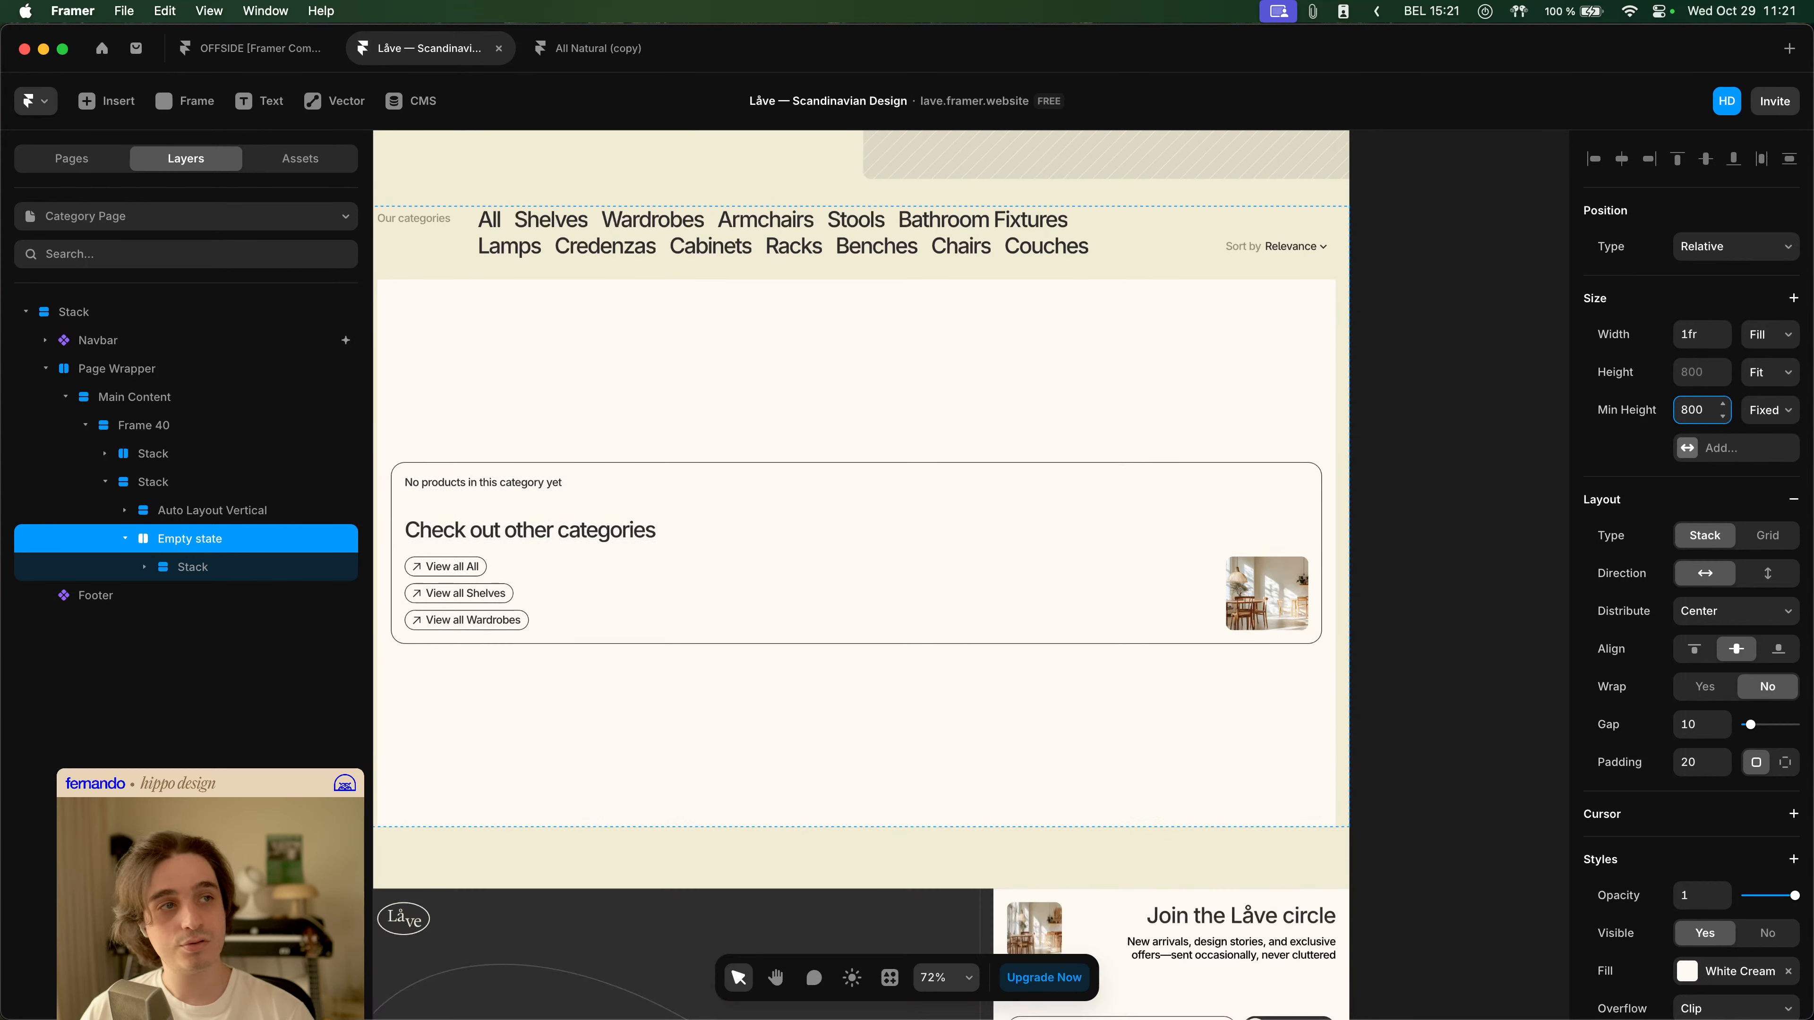
pyautogui.press('Return')
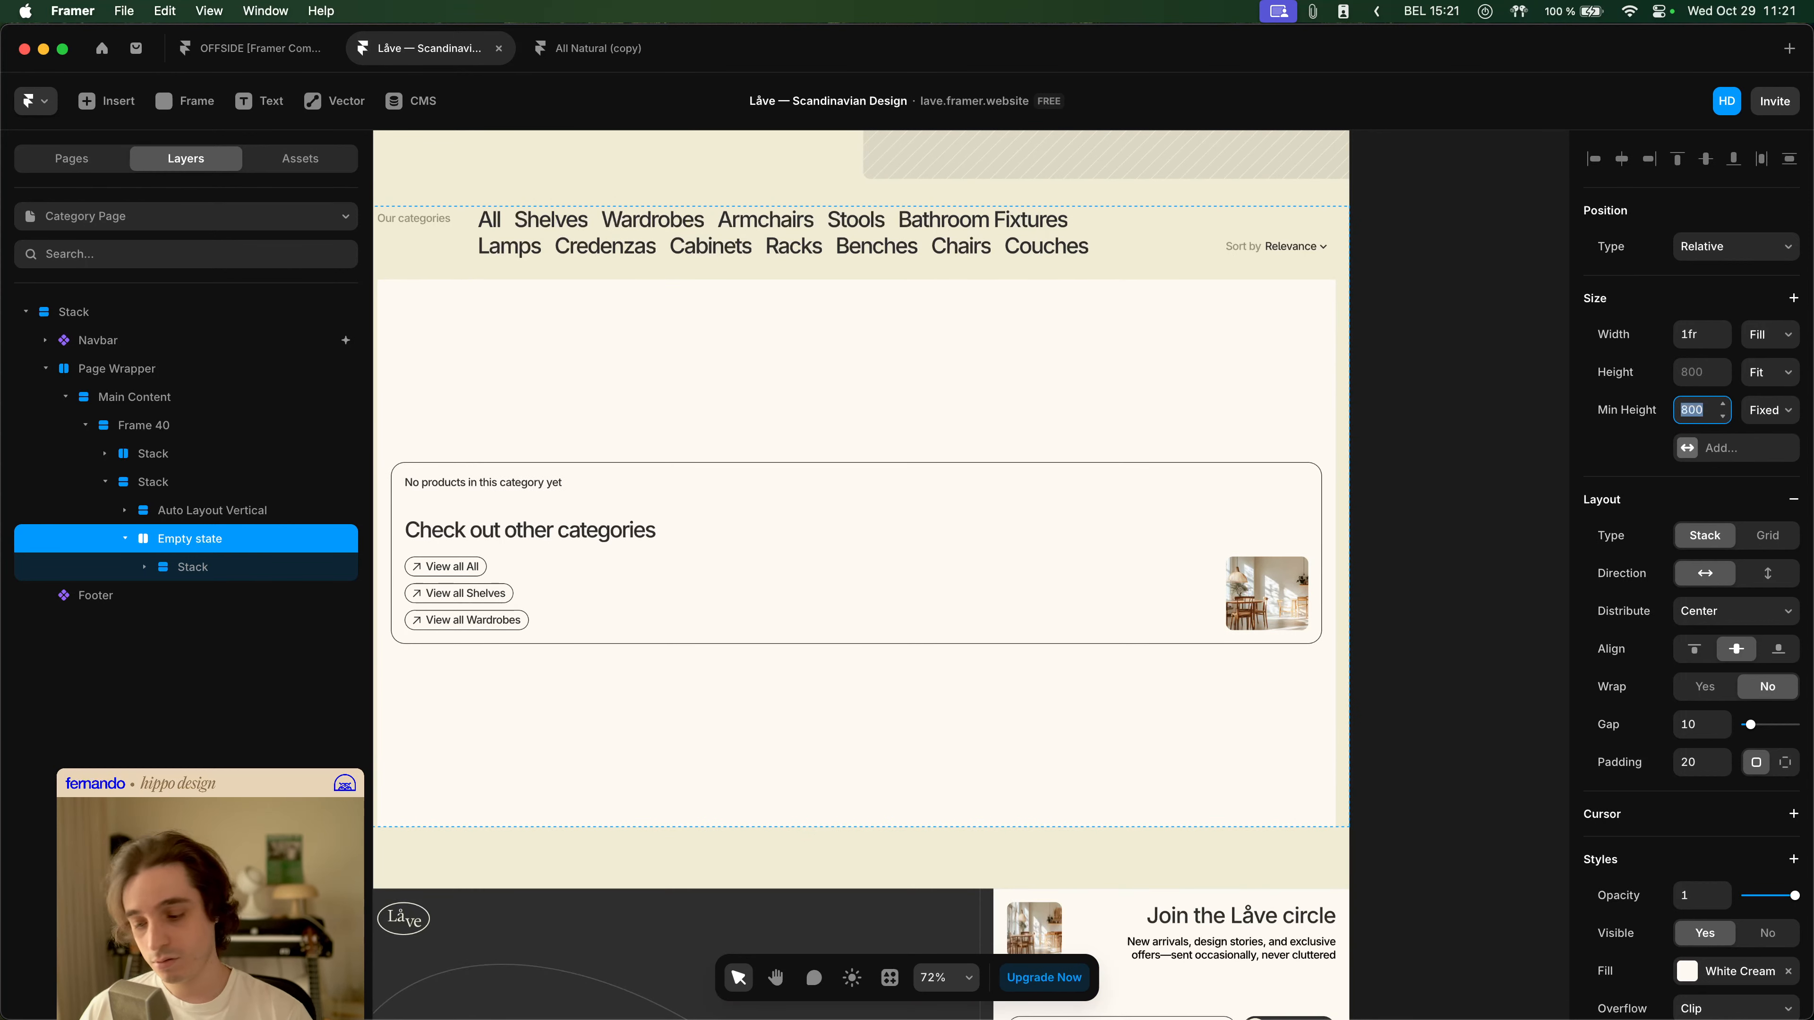
pyautogui.write('600')
pyautogui.click(1450, 344)
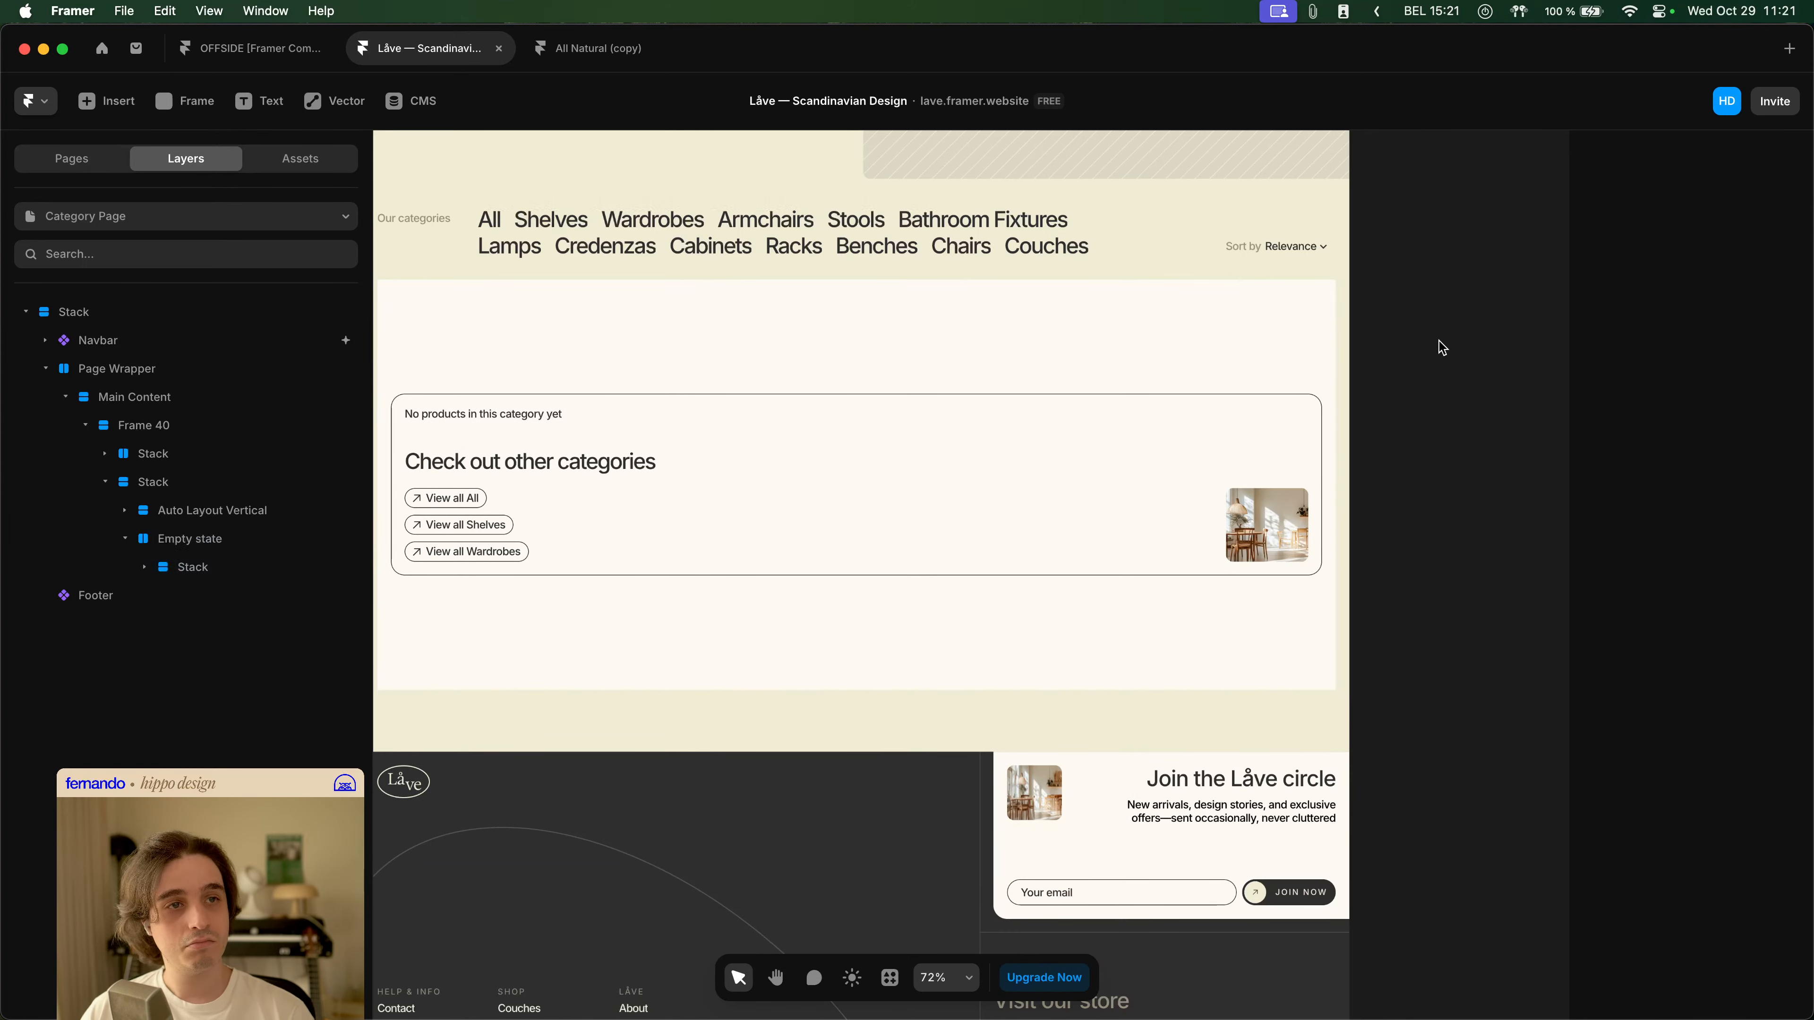
pyautogui.scroll(3, 1456, 443)
# Try to set the height of the bordered stack inside the Empty state frame to Fill.
pyautogui.click(954, 623)
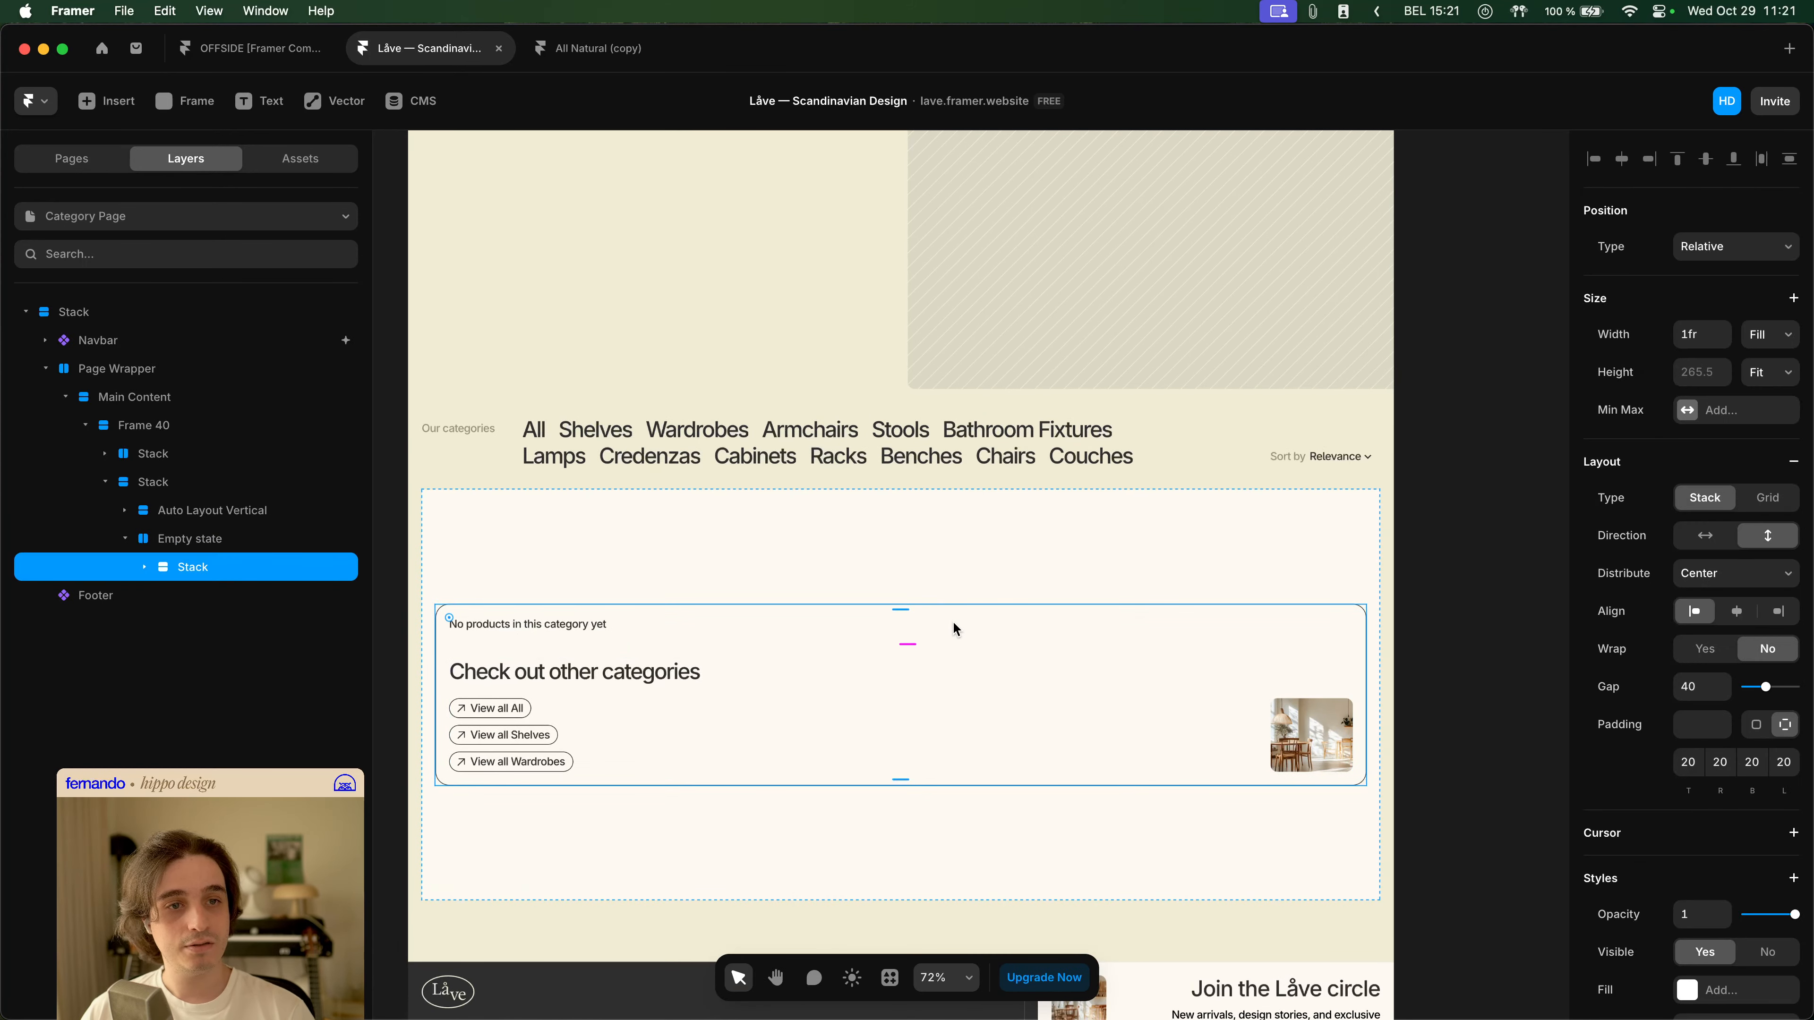
pyautogui.click(1782, 374)
pyautogui.click(1784, 361)
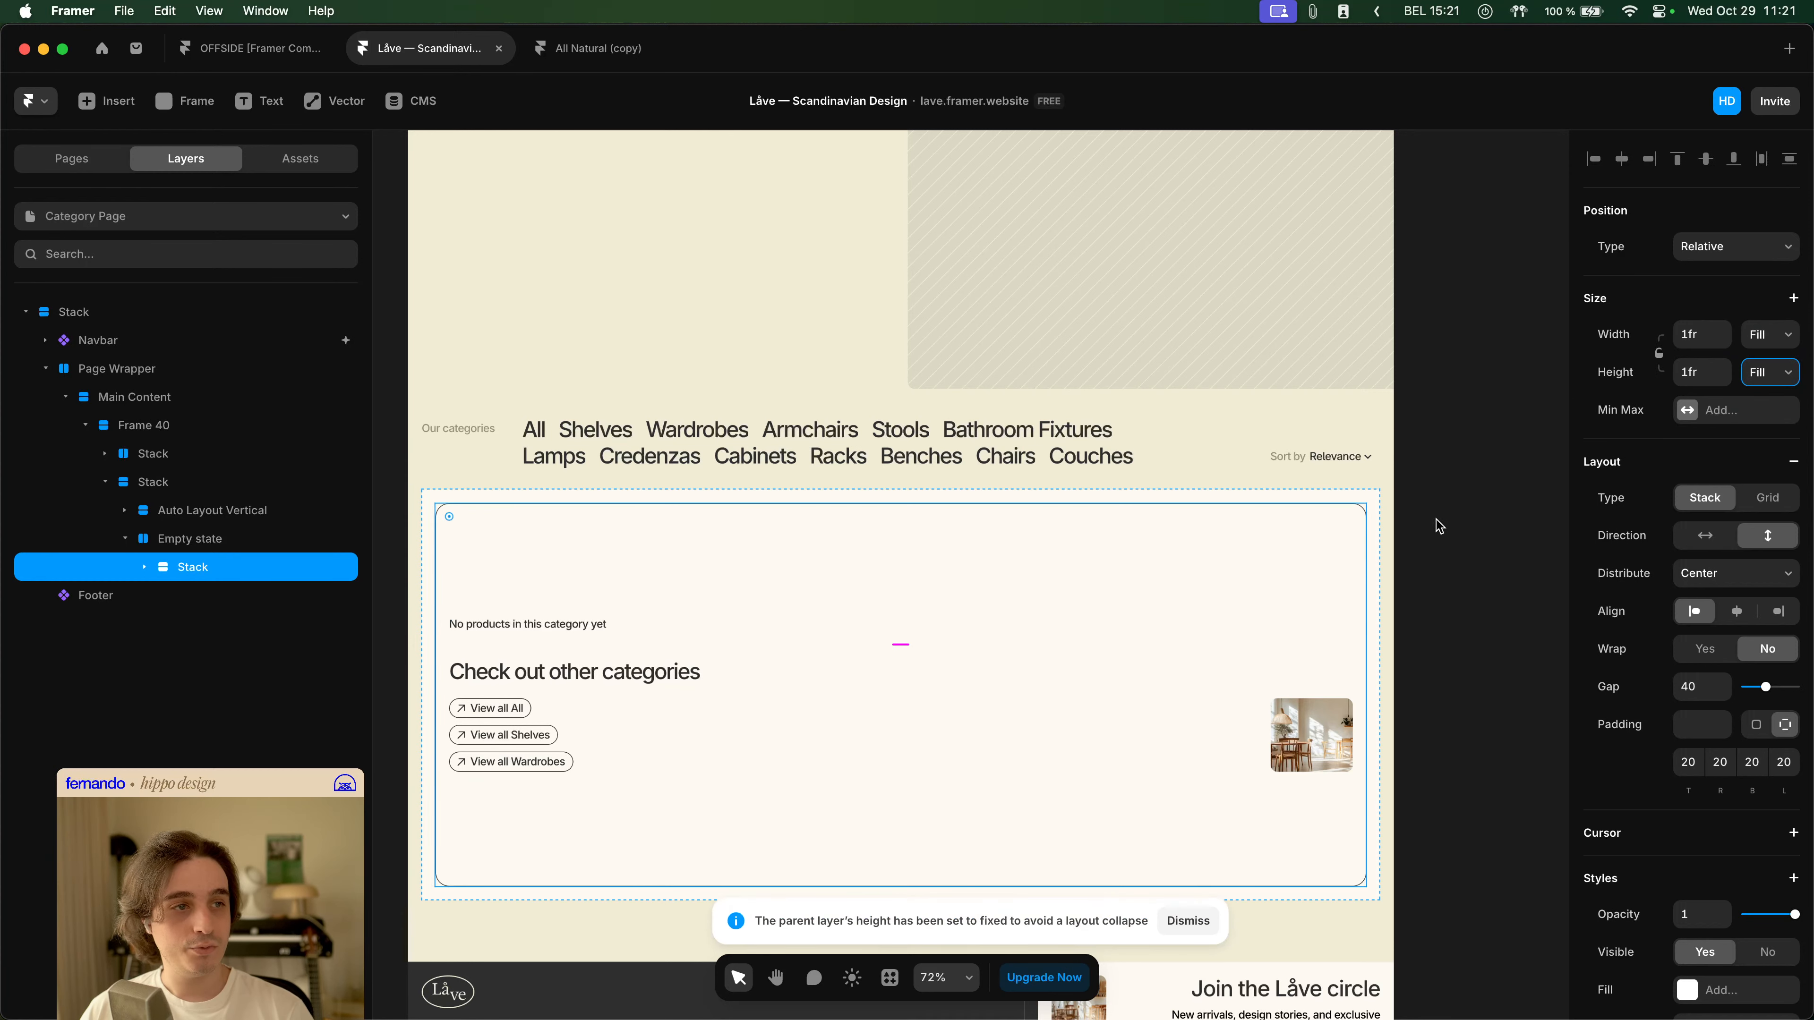
pyautogui.click(144, 566)
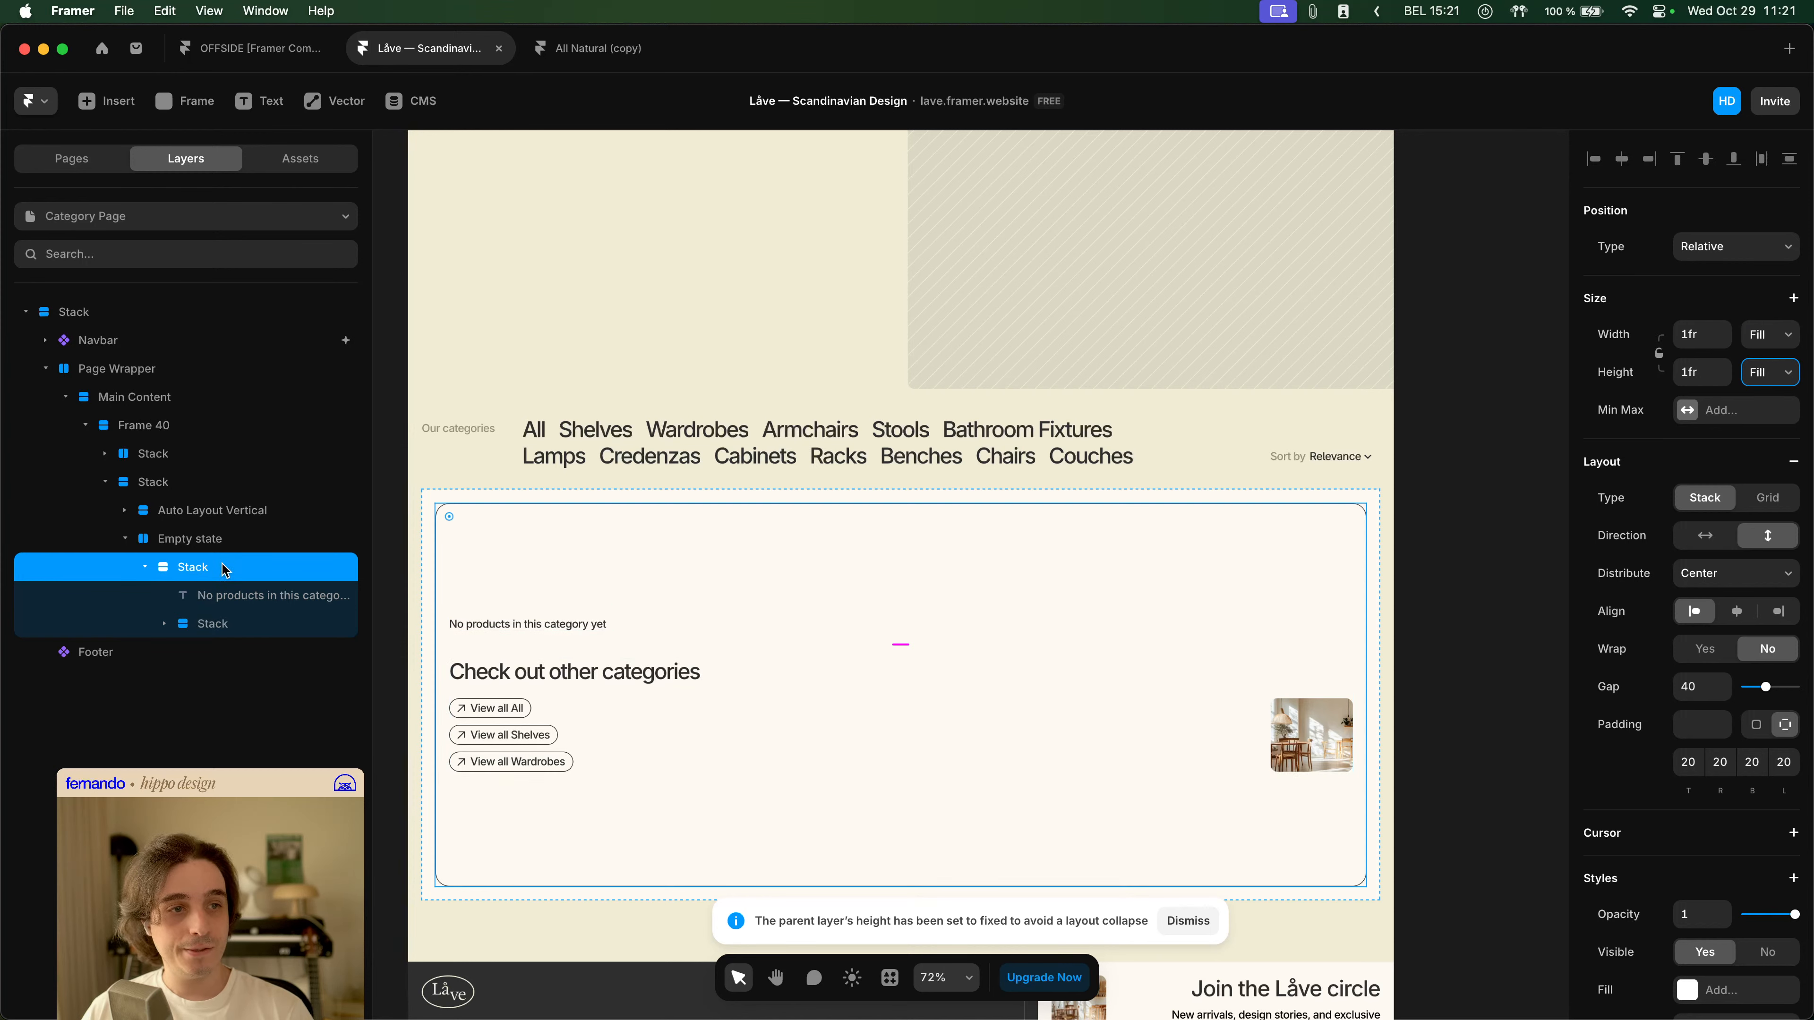
pyautogui.click(1472, 617)
pyautogui.press('space')
pyautogui.moveTo(1460, 644); pyautogui.dragTo(1450, 552)
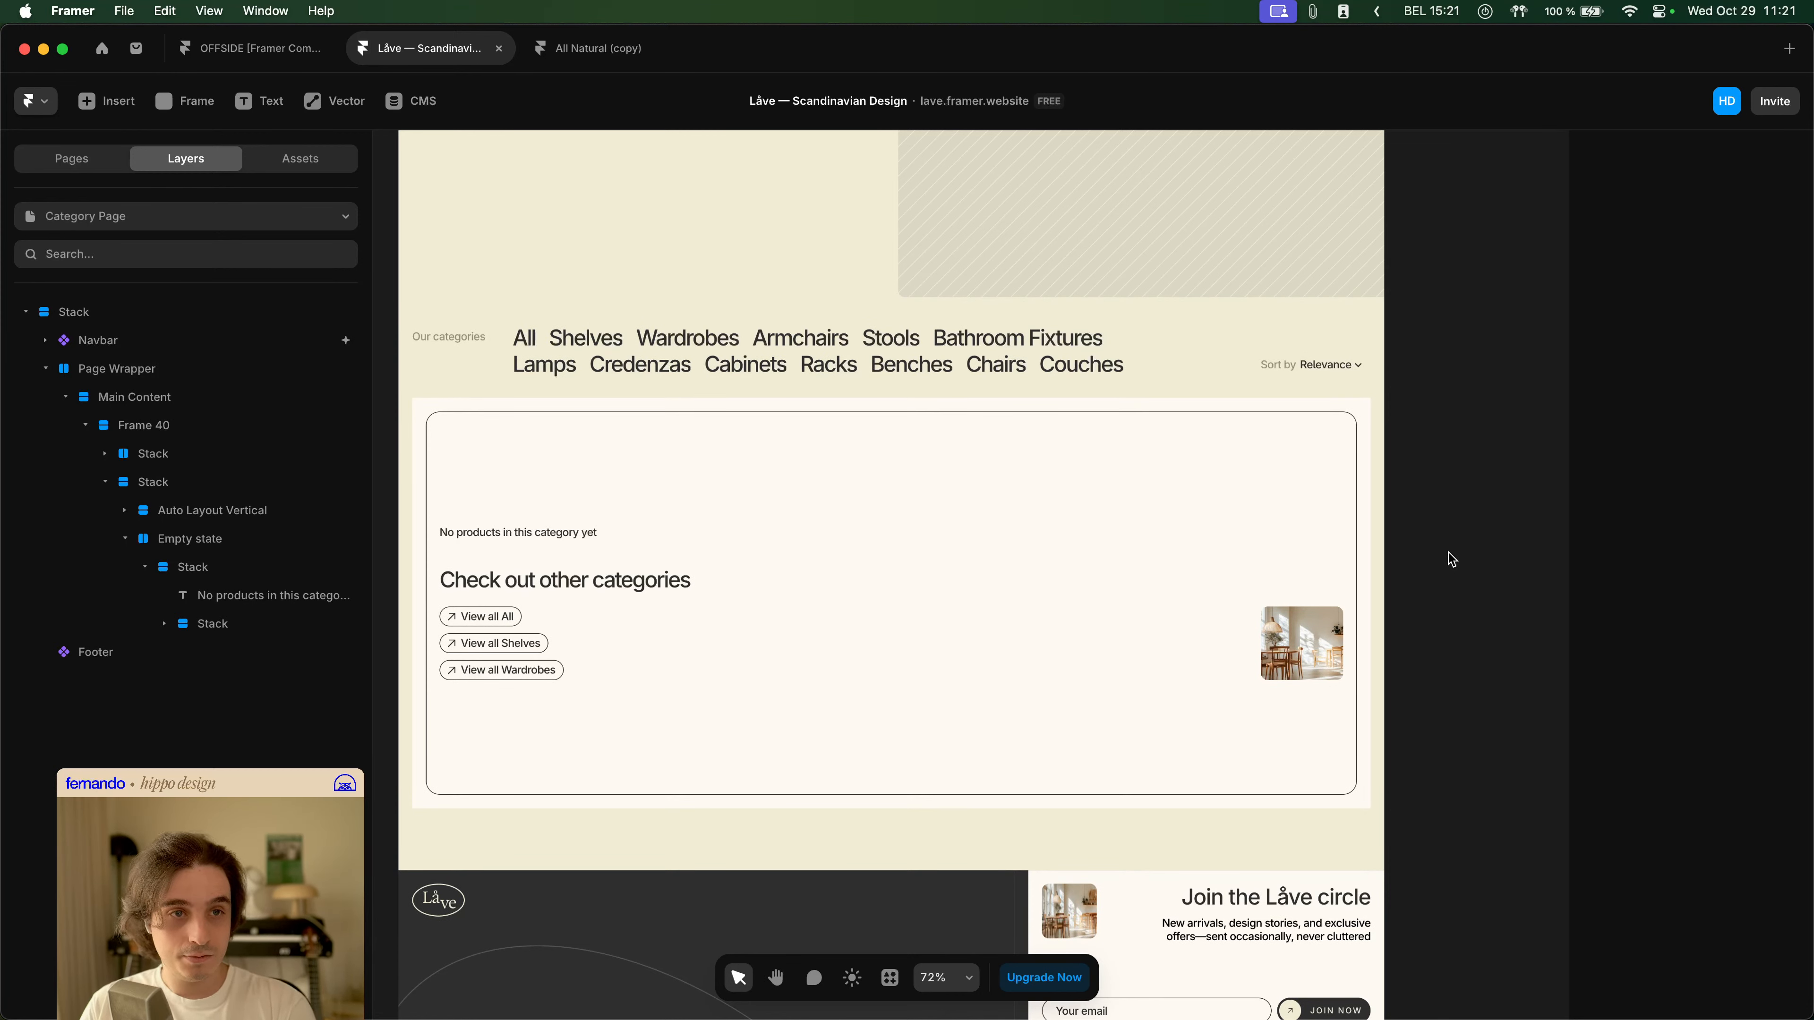
pyautogui.click(998, 577)
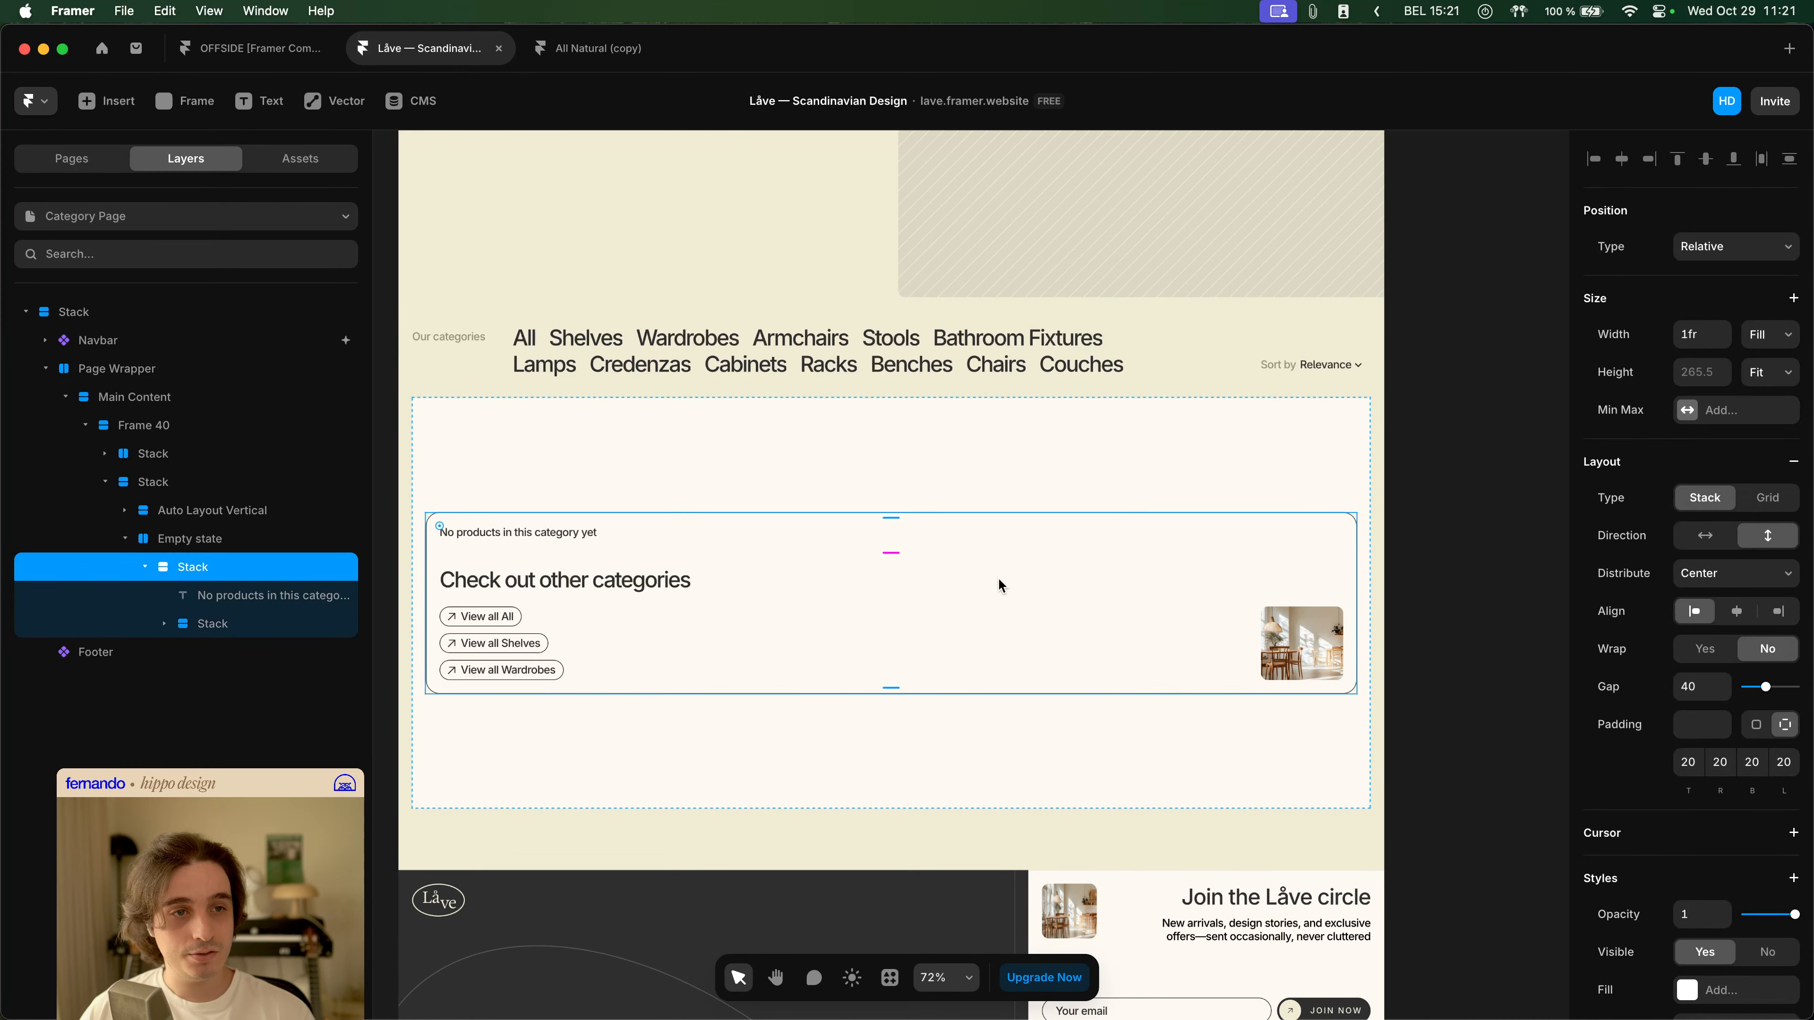
pyautogui.click(1510, 556)
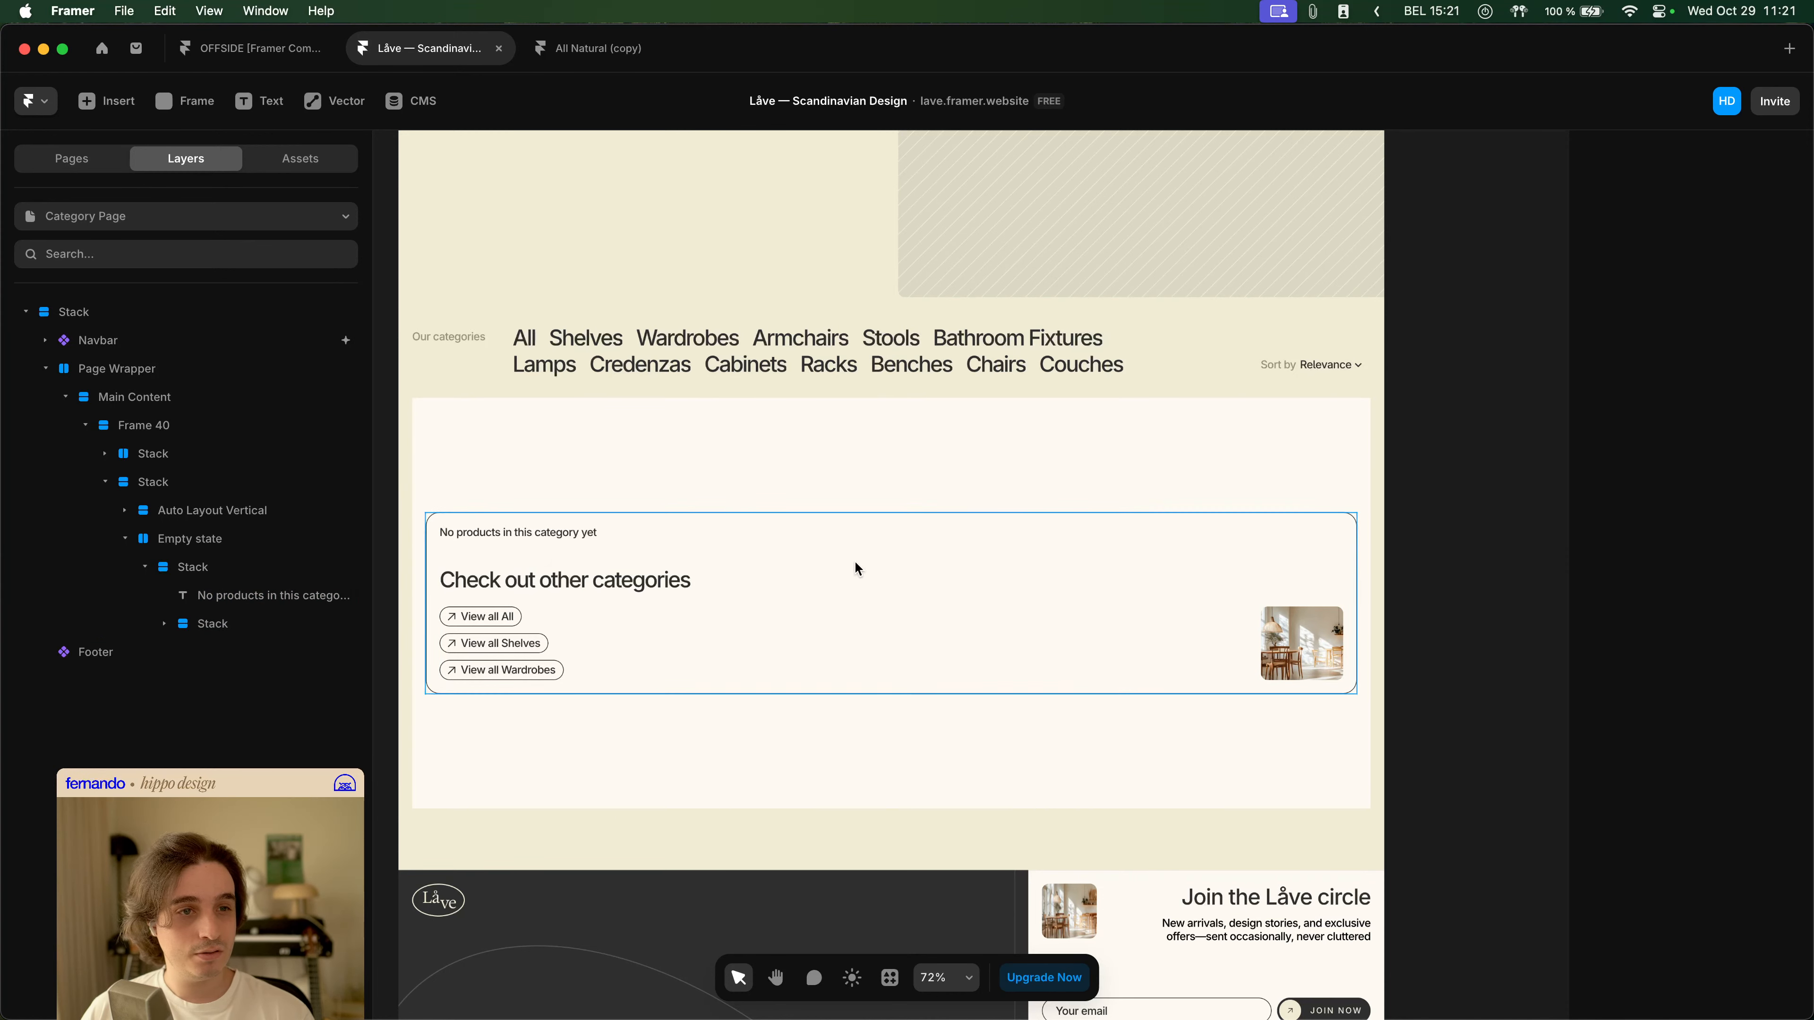
# Move the text "No products in this category yet" out of the bordered stack, directly into the Empty state frame.
pyautogui.click(516, 532)
pyautogui.moveTo(516, 532)
pyautogui.mouseDown()
pyautogui.moveTo(536, 500)
pyautogui.moveTo(541, 529)
pyautogui.mouseUp()
pyautogui.press('super+x')
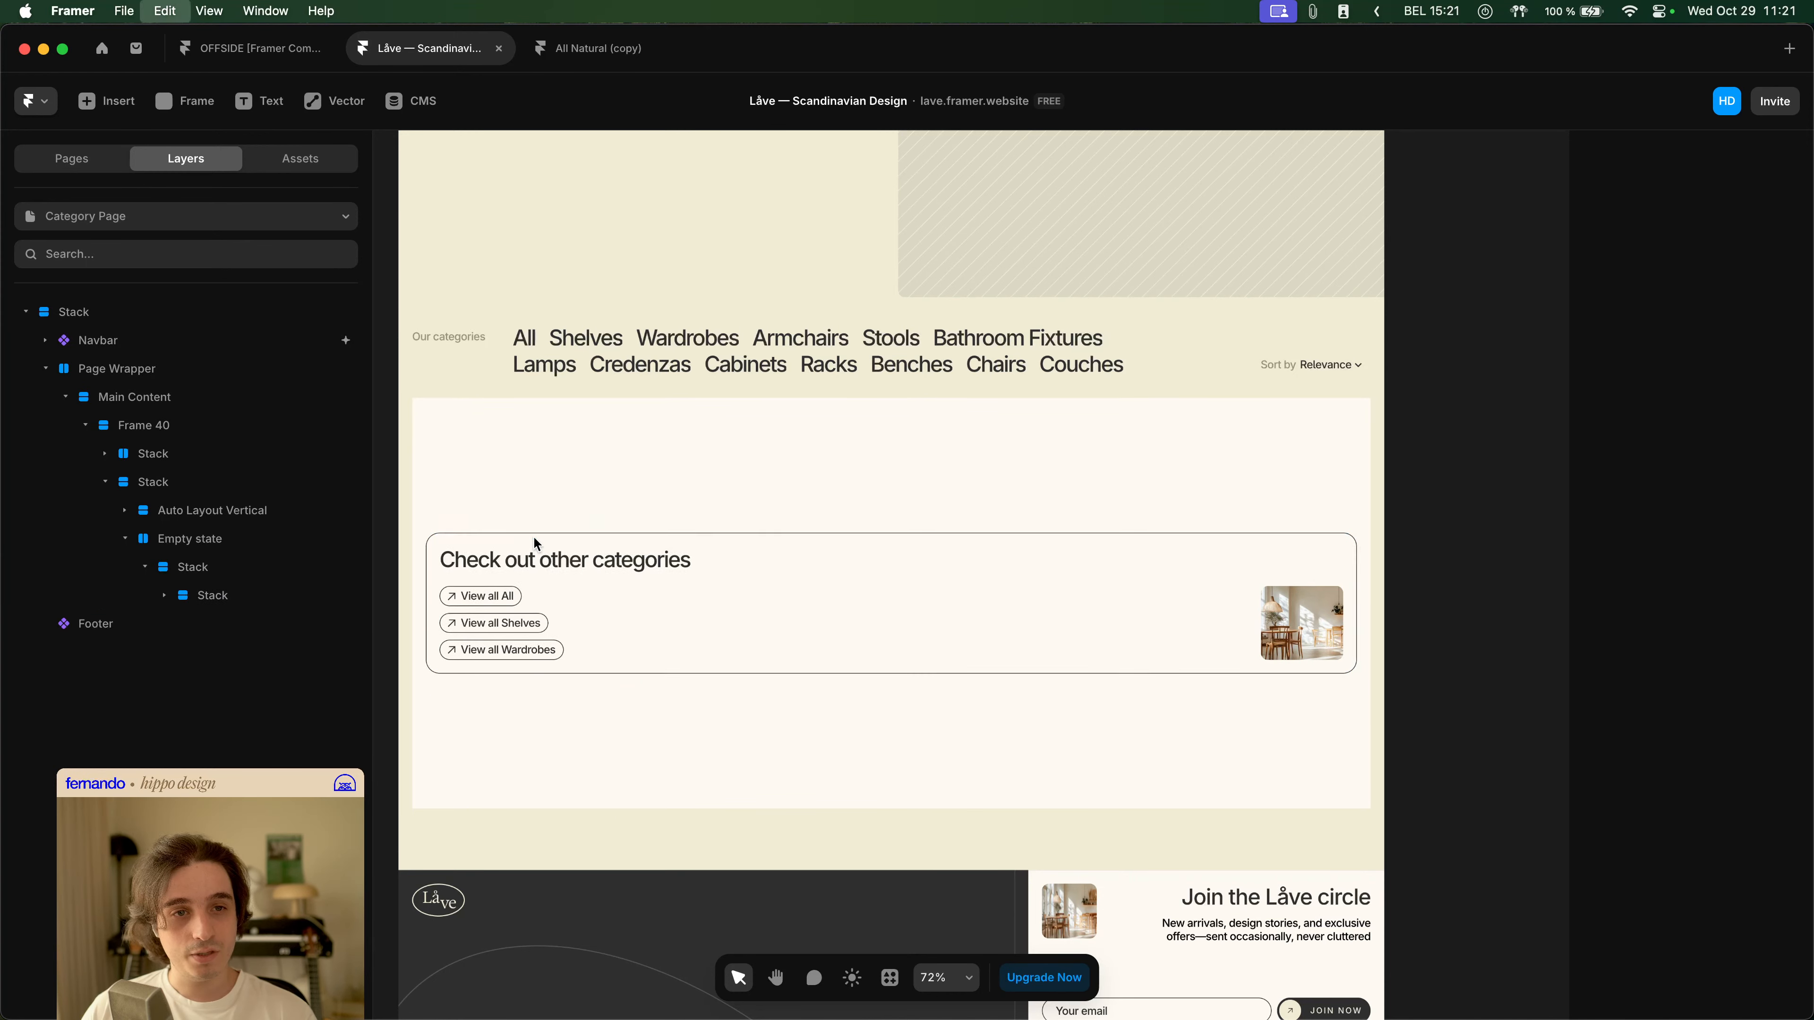
pyautogui.click(533, 536)
pyautogui.press('super+v')
pyautogui.click(213, 575)
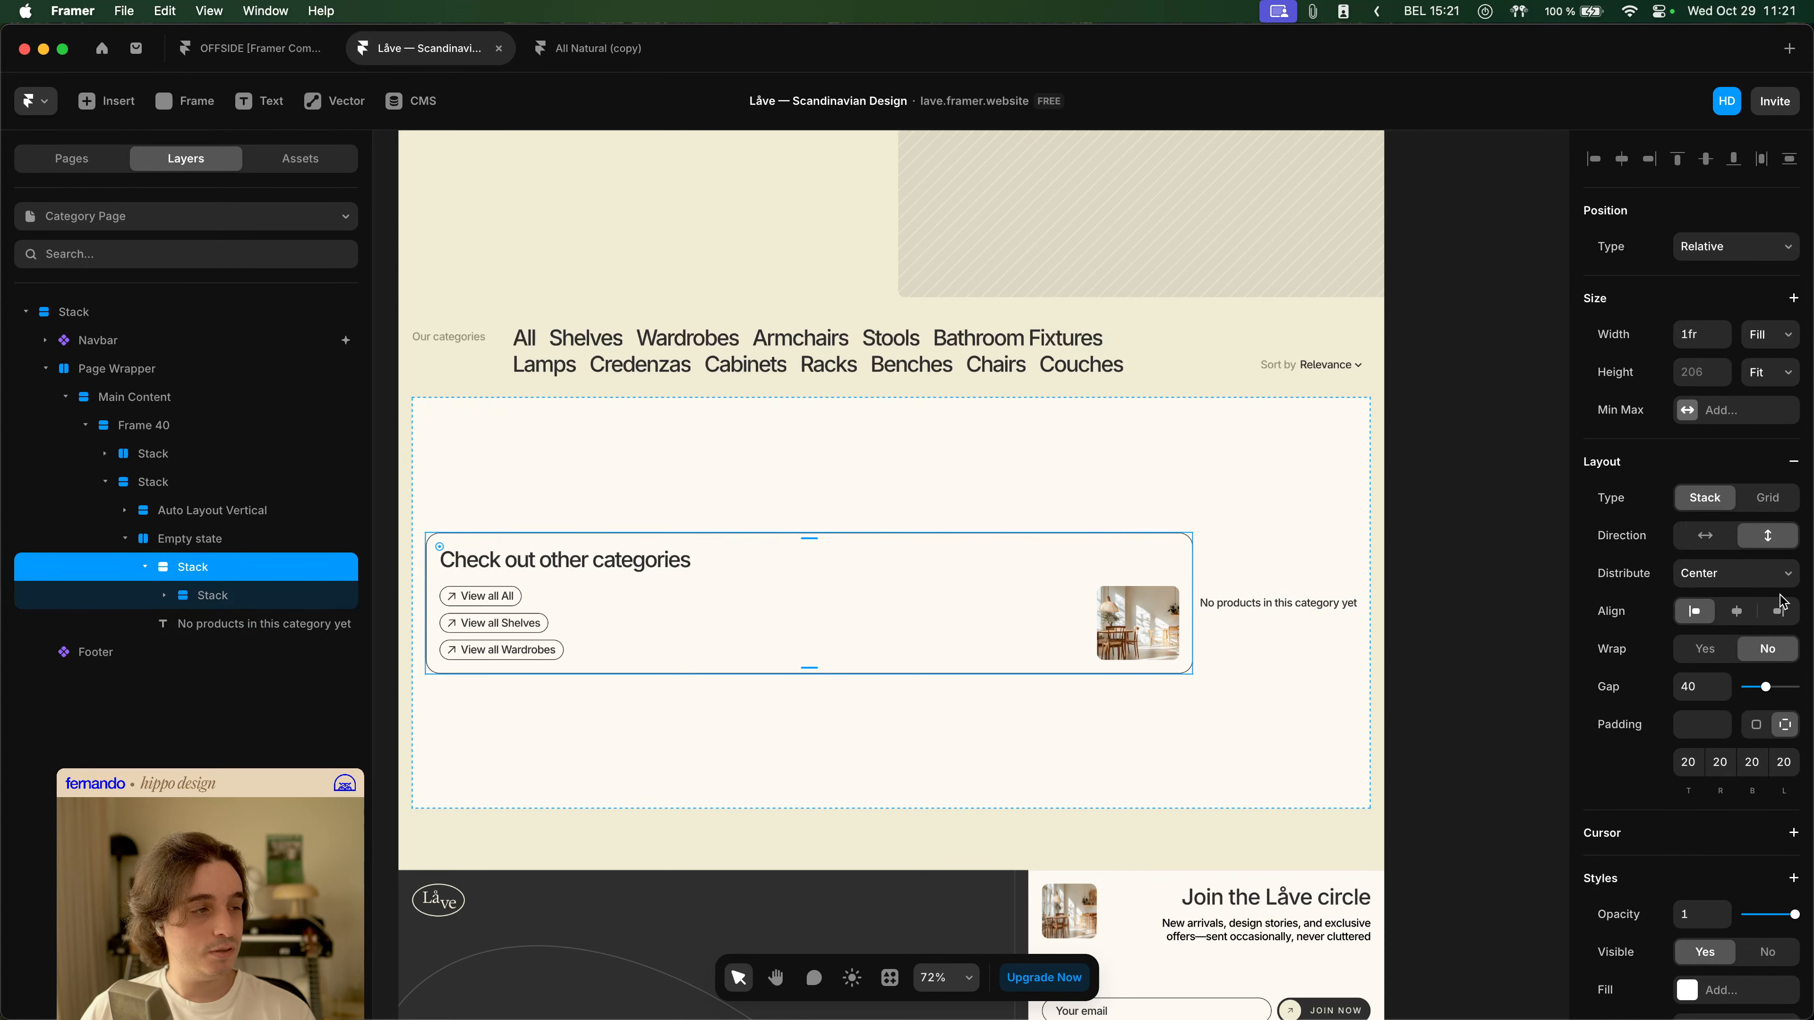
pyautogui.click(143, 568)
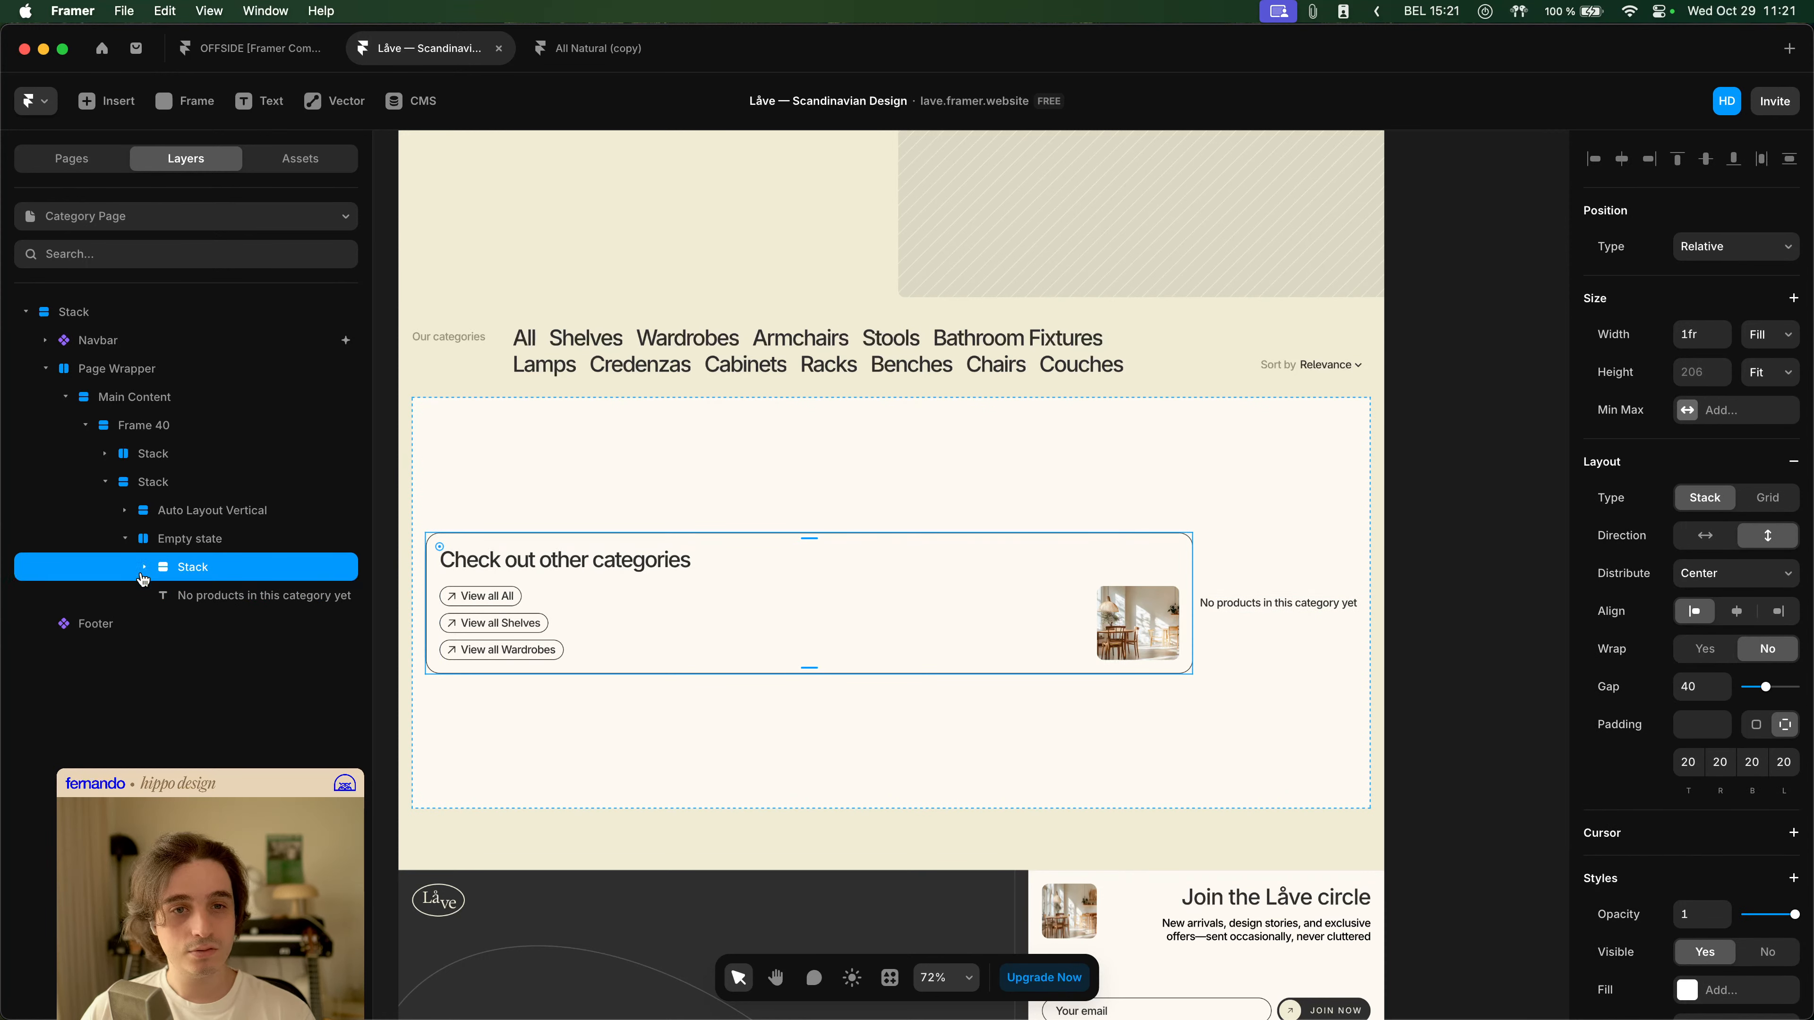
pyautogui.click(196, 548)
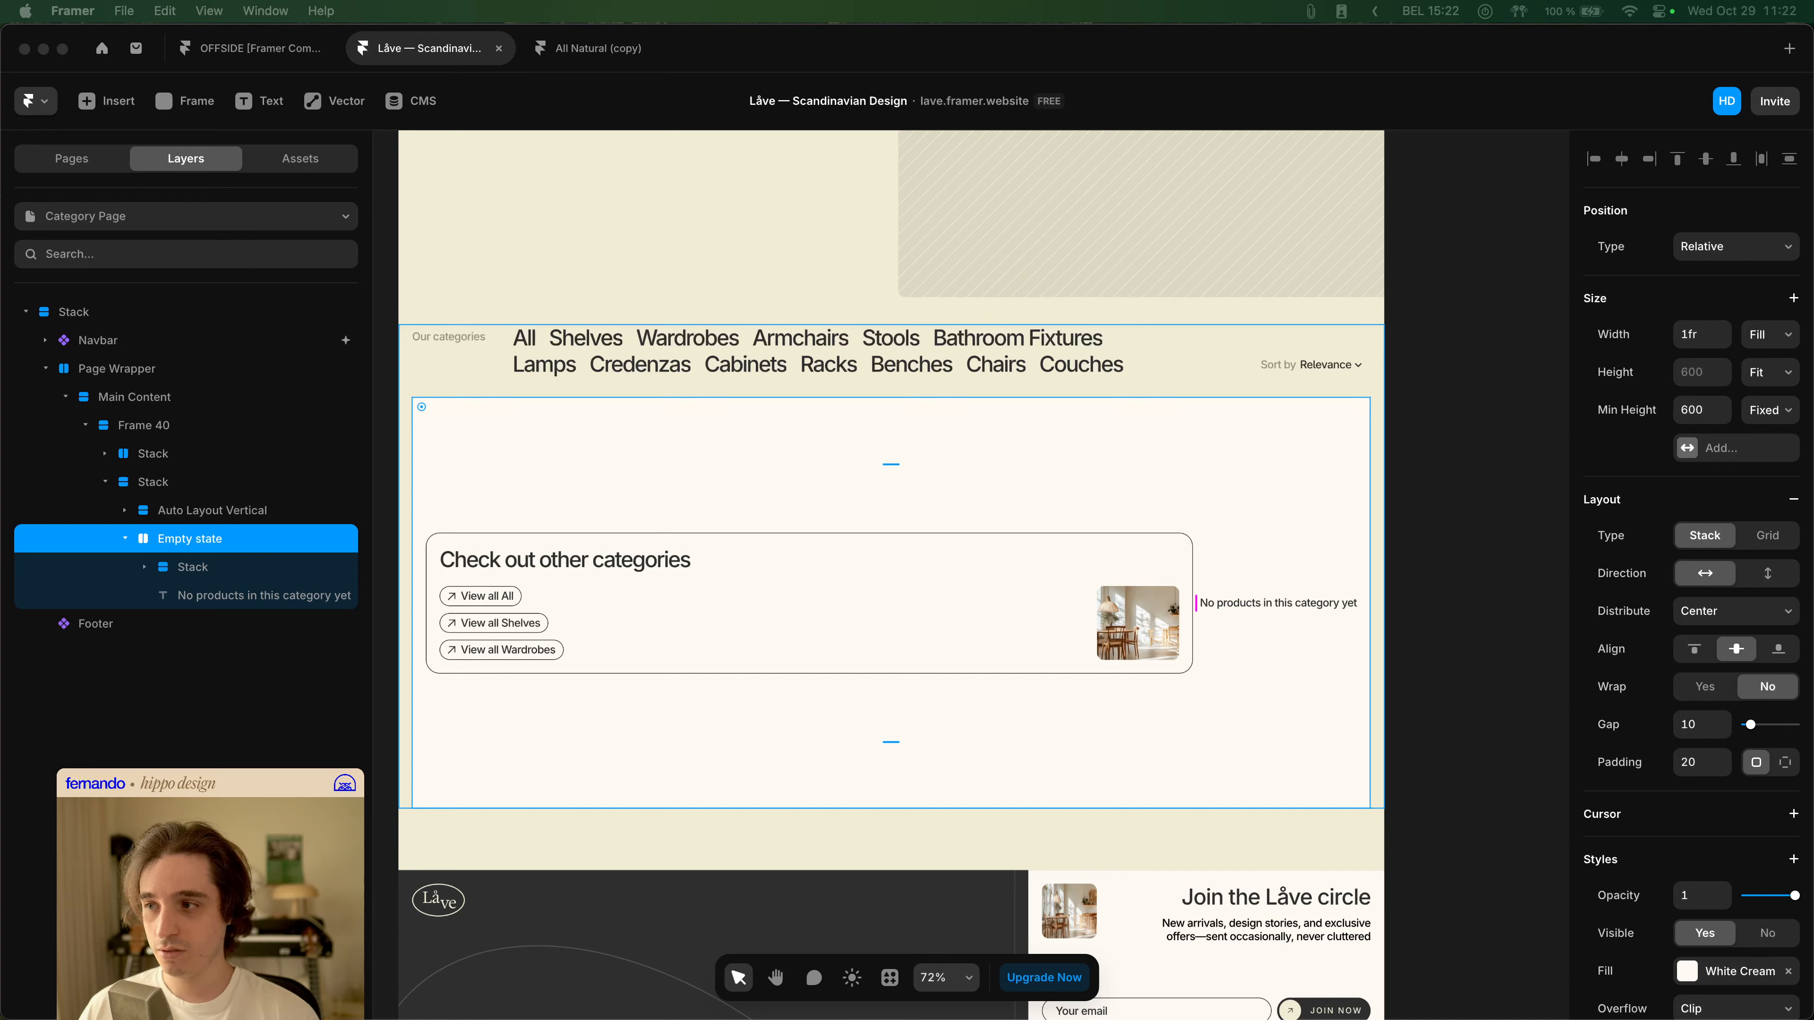
# Look through the keyboard shortcuts reference, examining the Edit, Text, Layout and Alignment commands.
pyautogui.click(1519, 612)
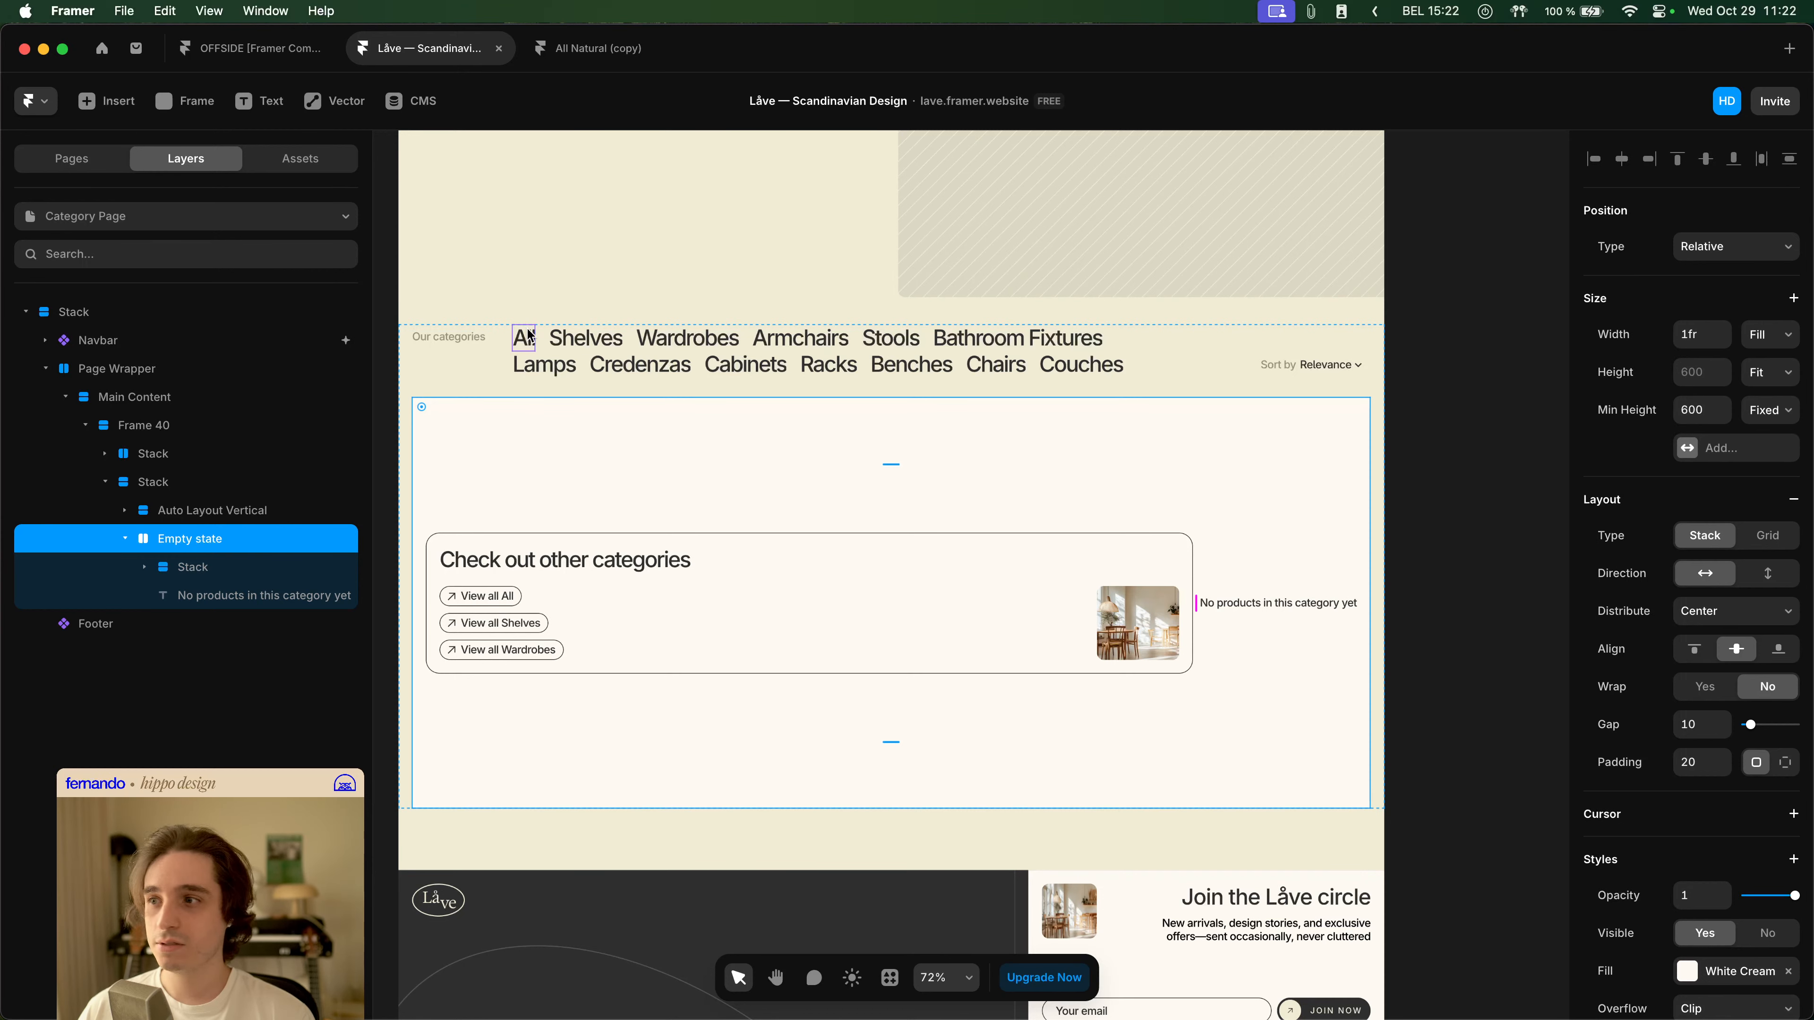
pyautogui.click(56, 101)
pyautogui.click(57, 101)
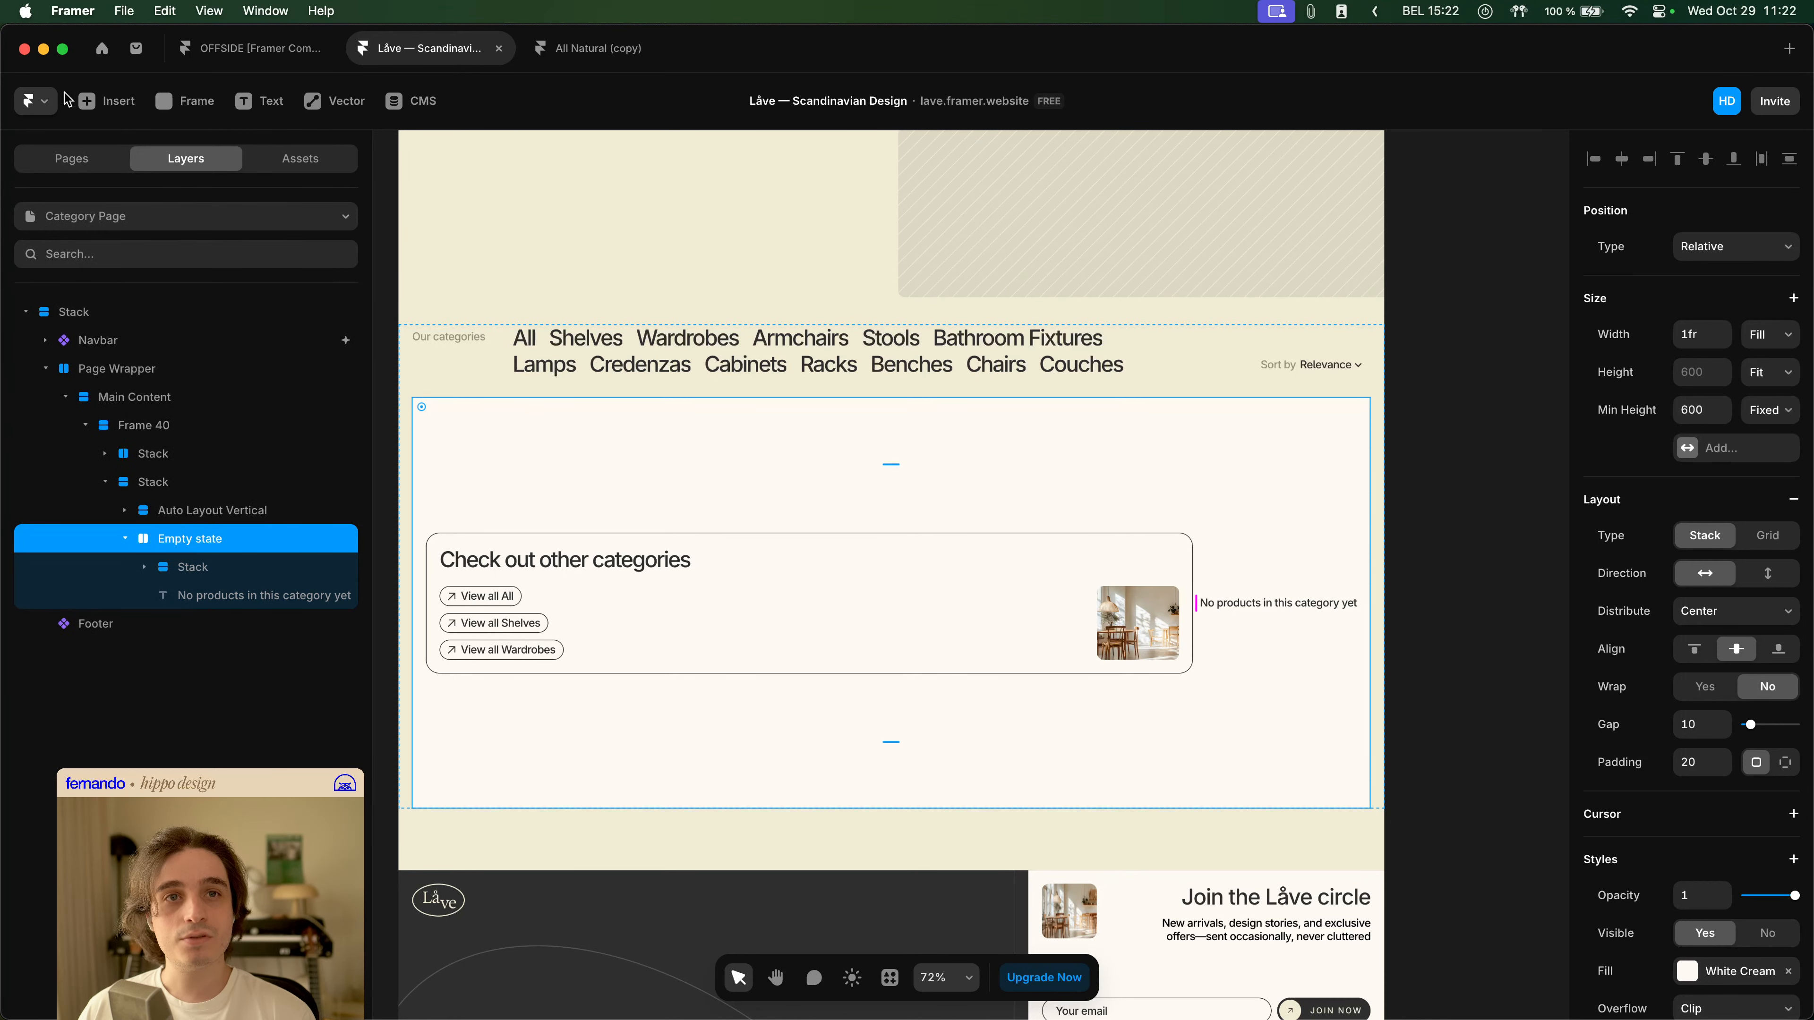
pyautogui.click(57, 101)
pyautogui.moveTo(126, 363)
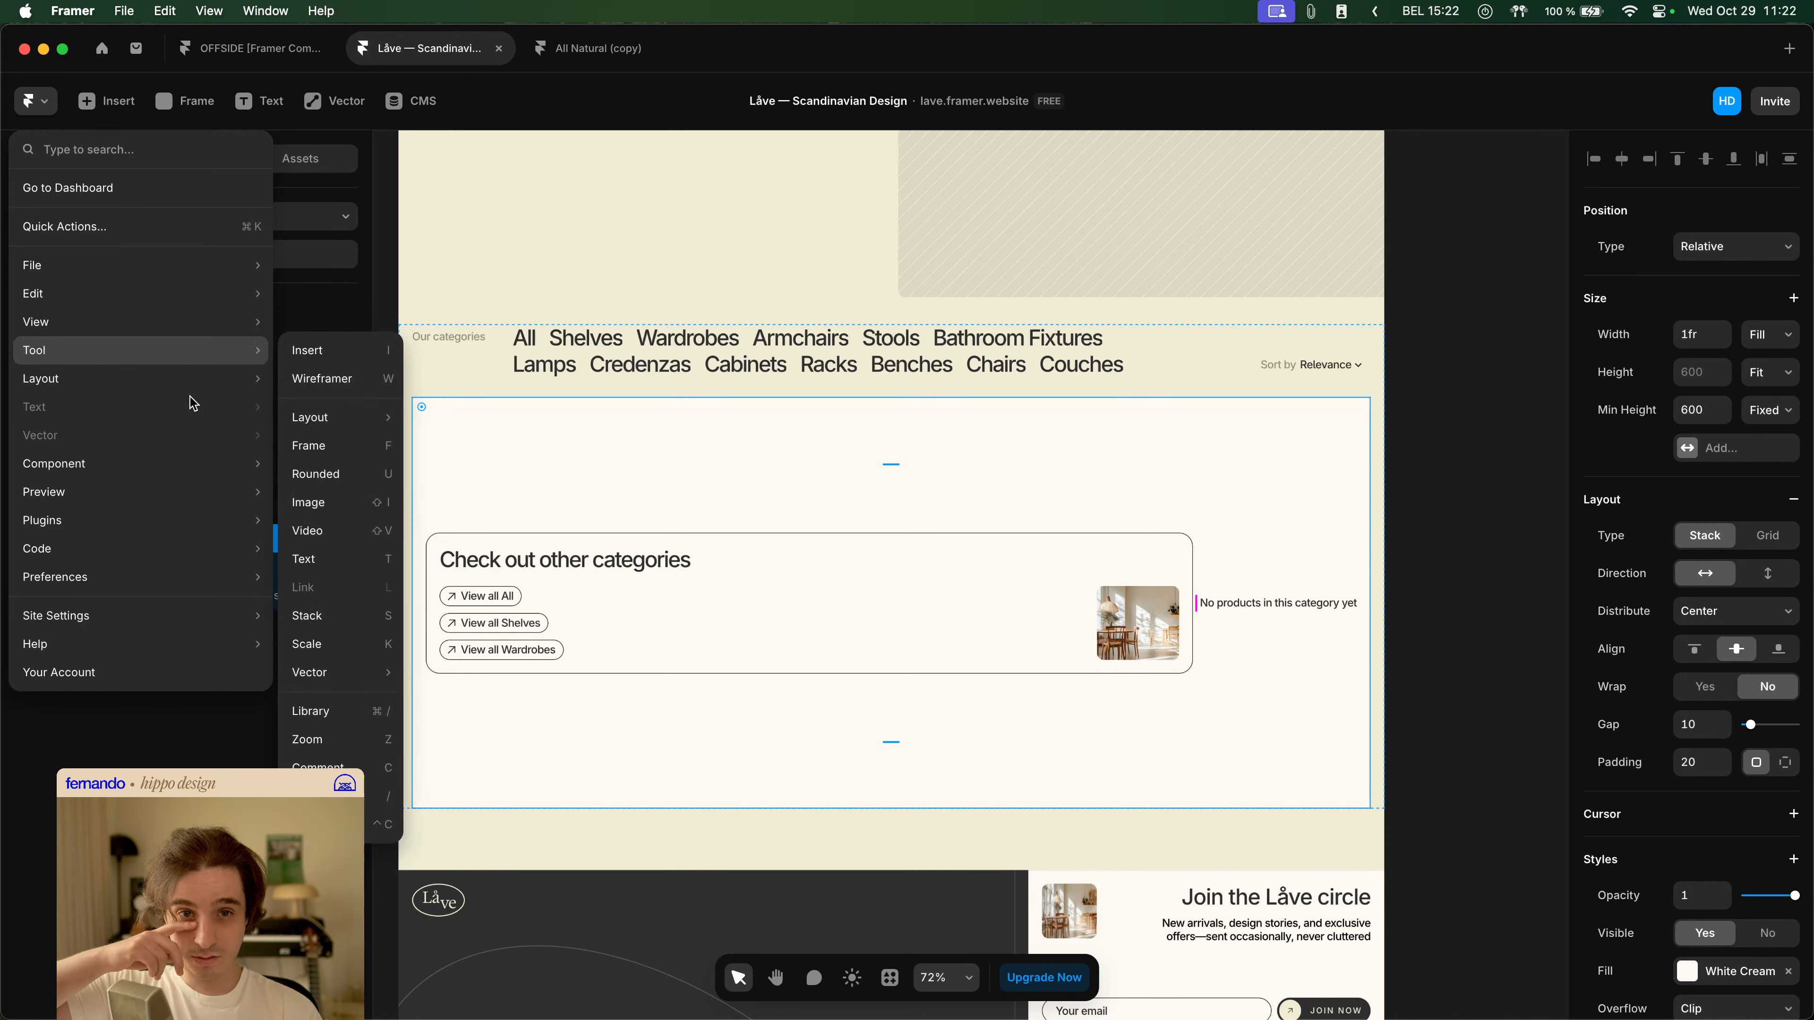
pyautogui.moveTo(190, 644)
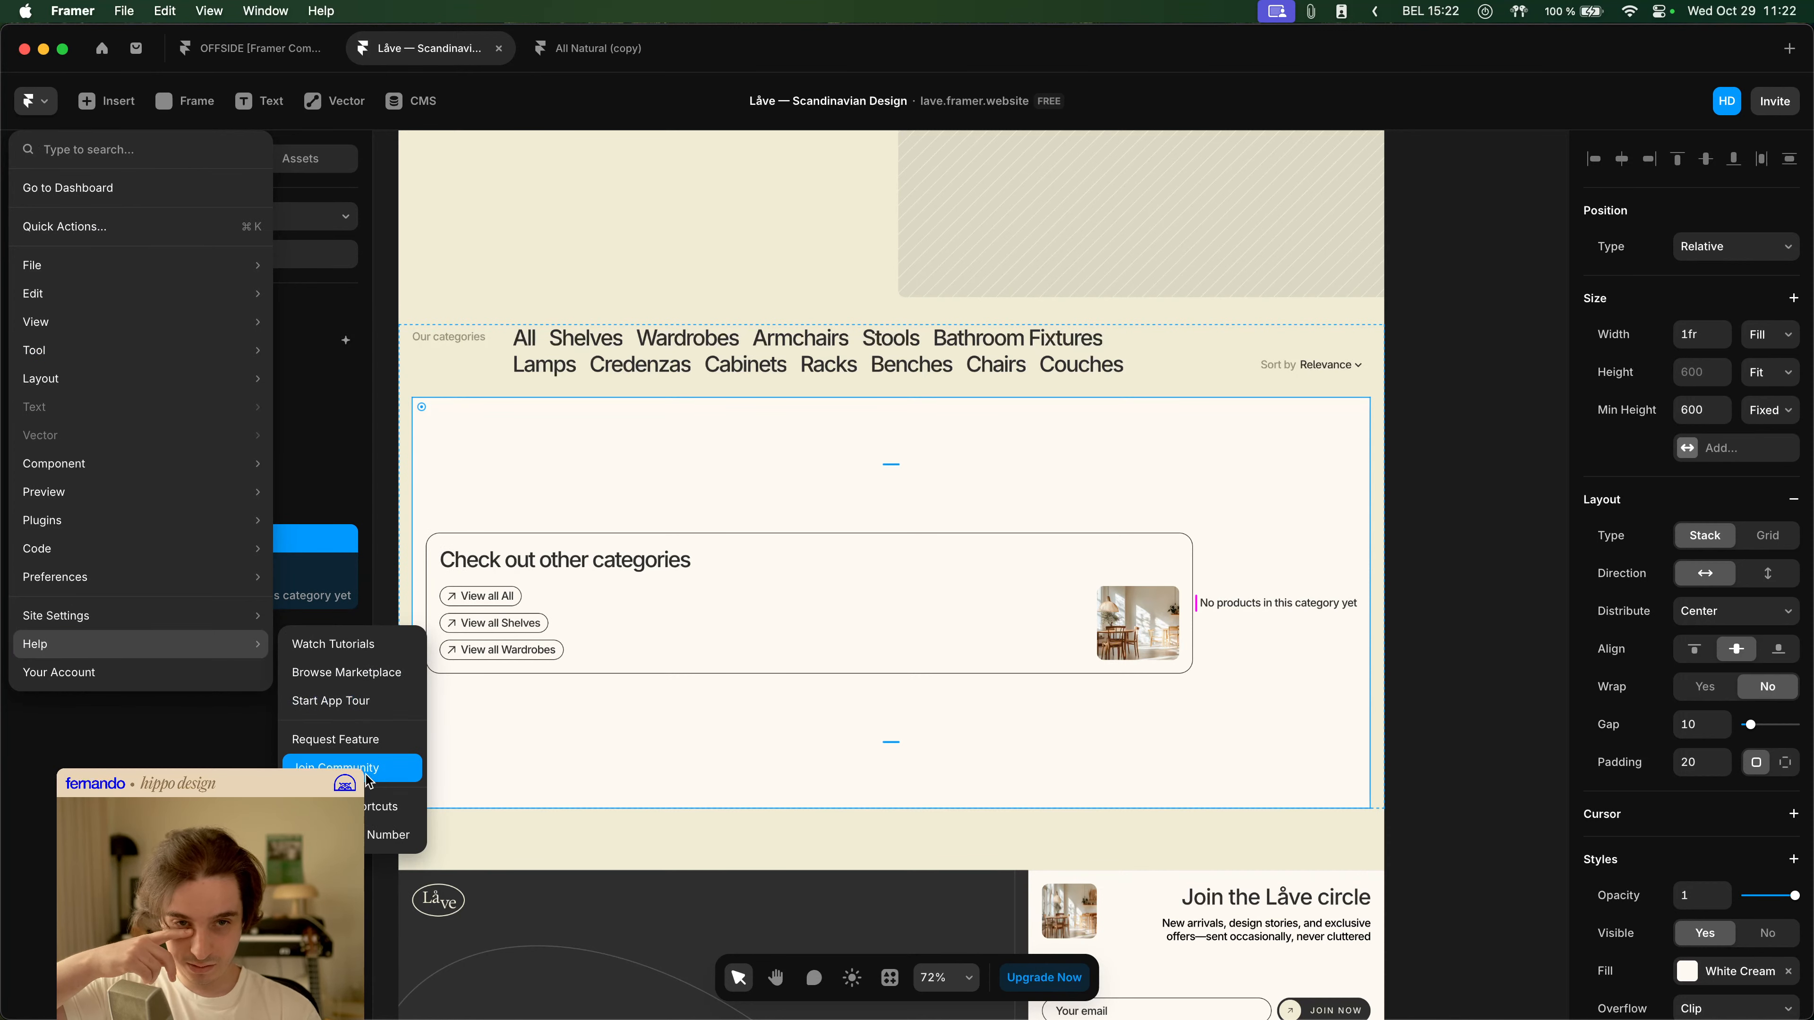
pyautogui.click(371, 806)
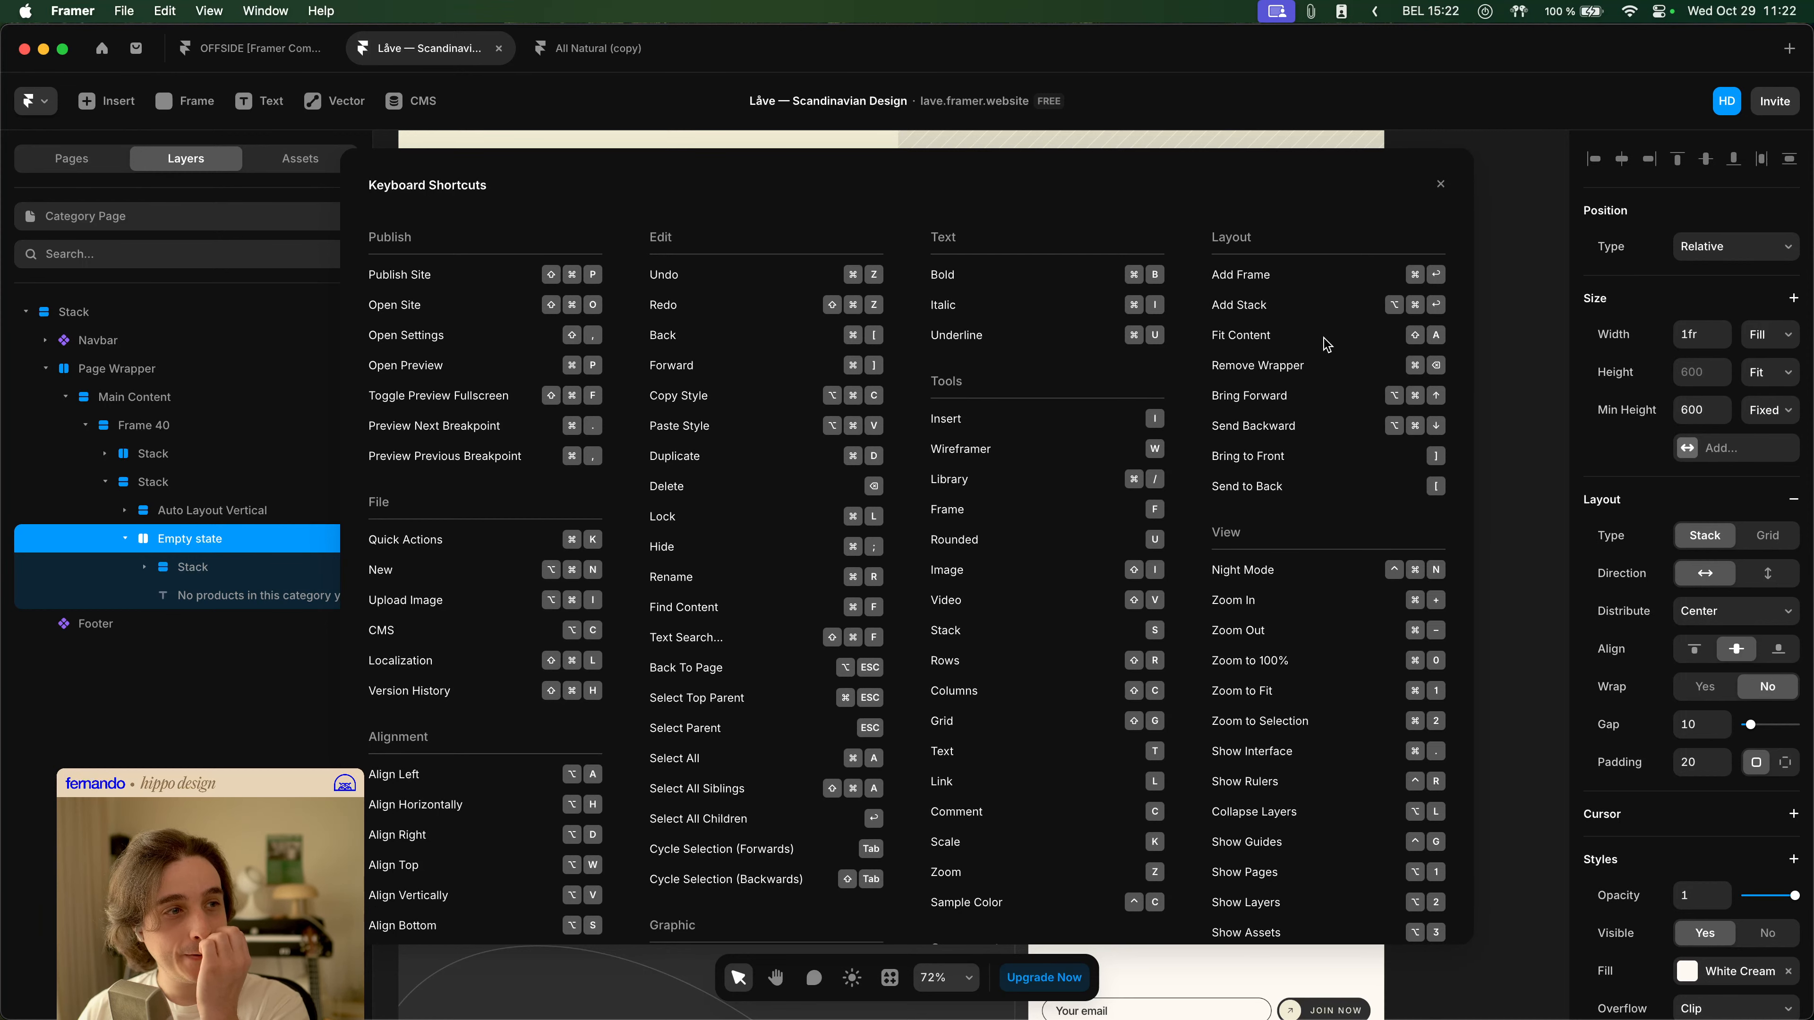
pyautogui.scroll(-3, 1332, 357)
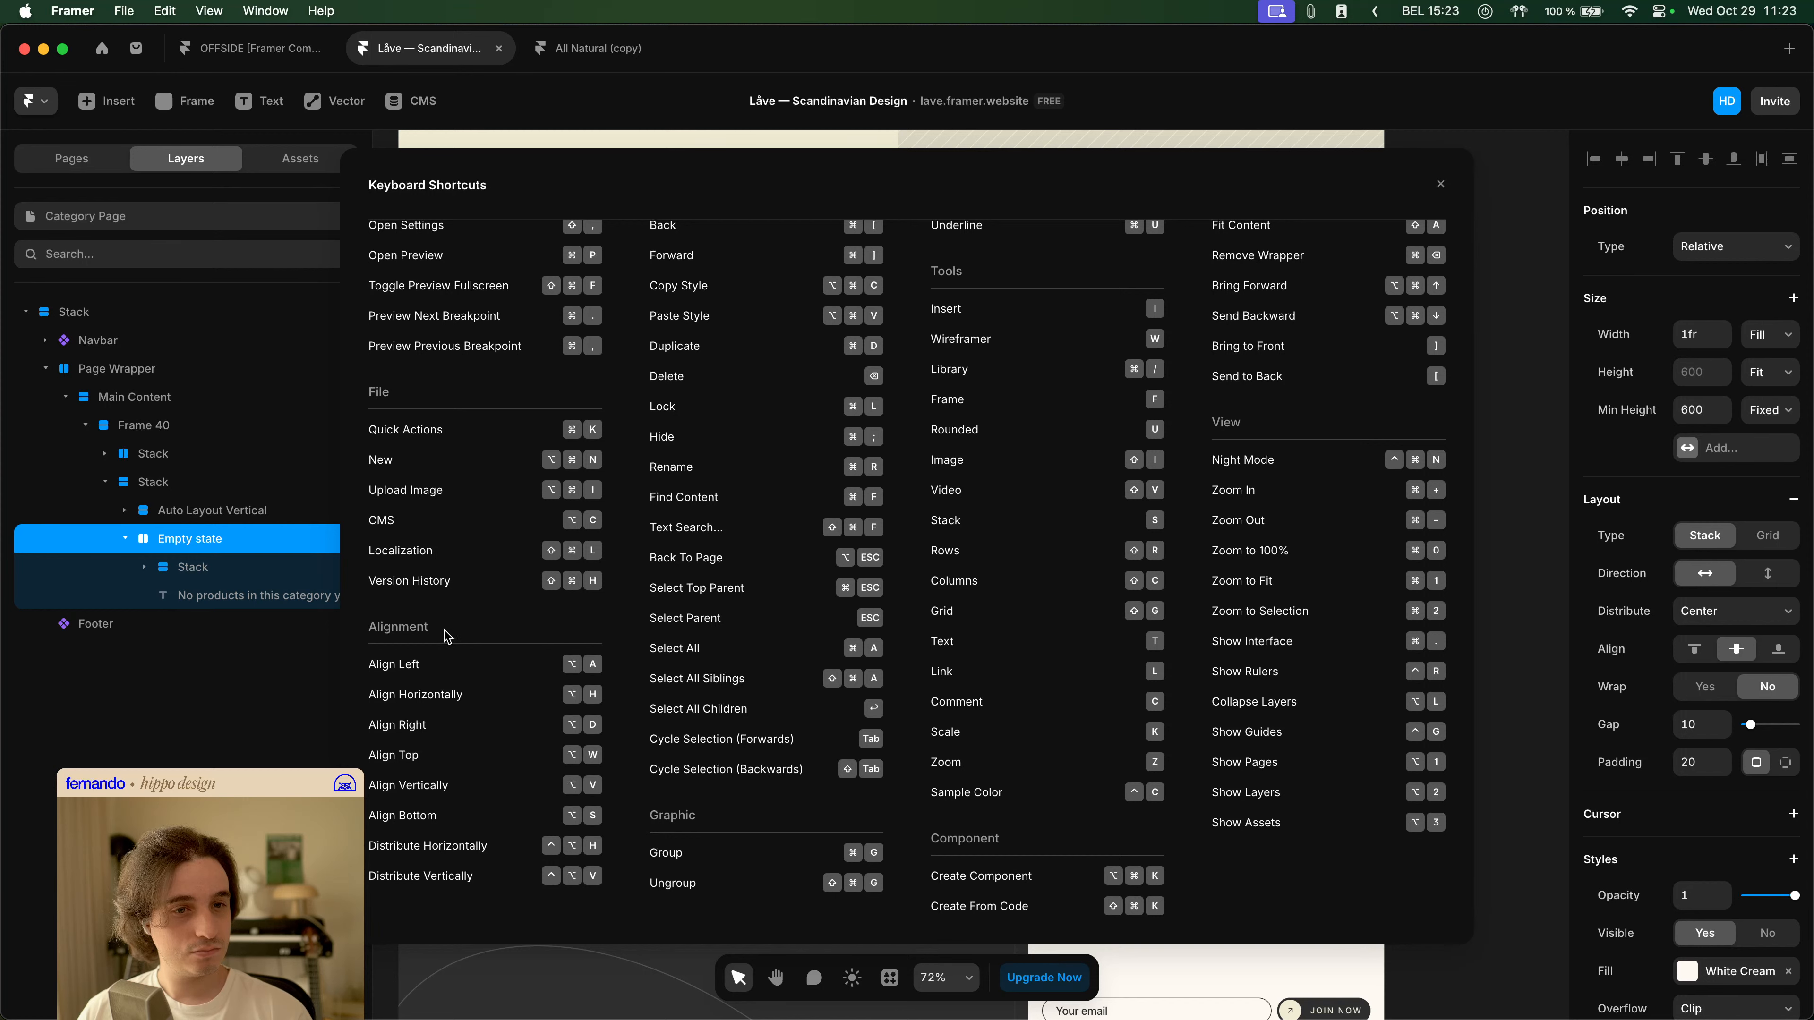
pyautogui.scroll(3, 675, 668)
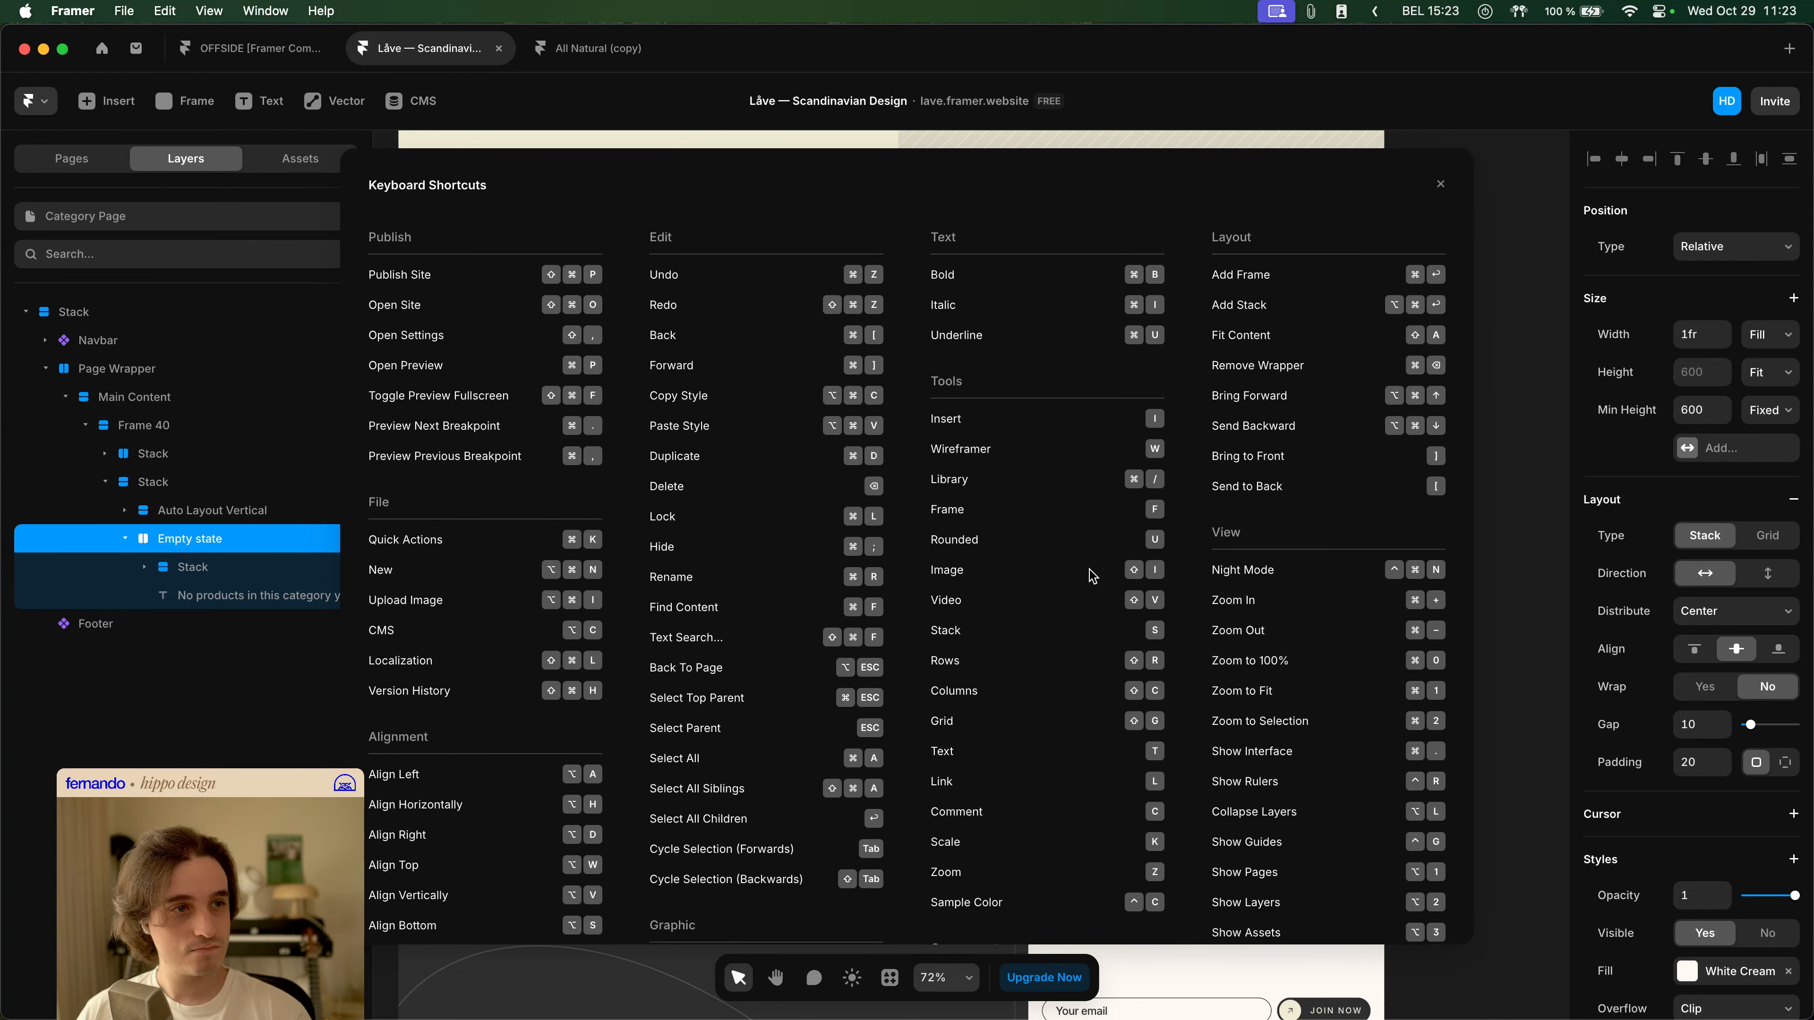
pyautogui.scroll(-3, 1090, 576)
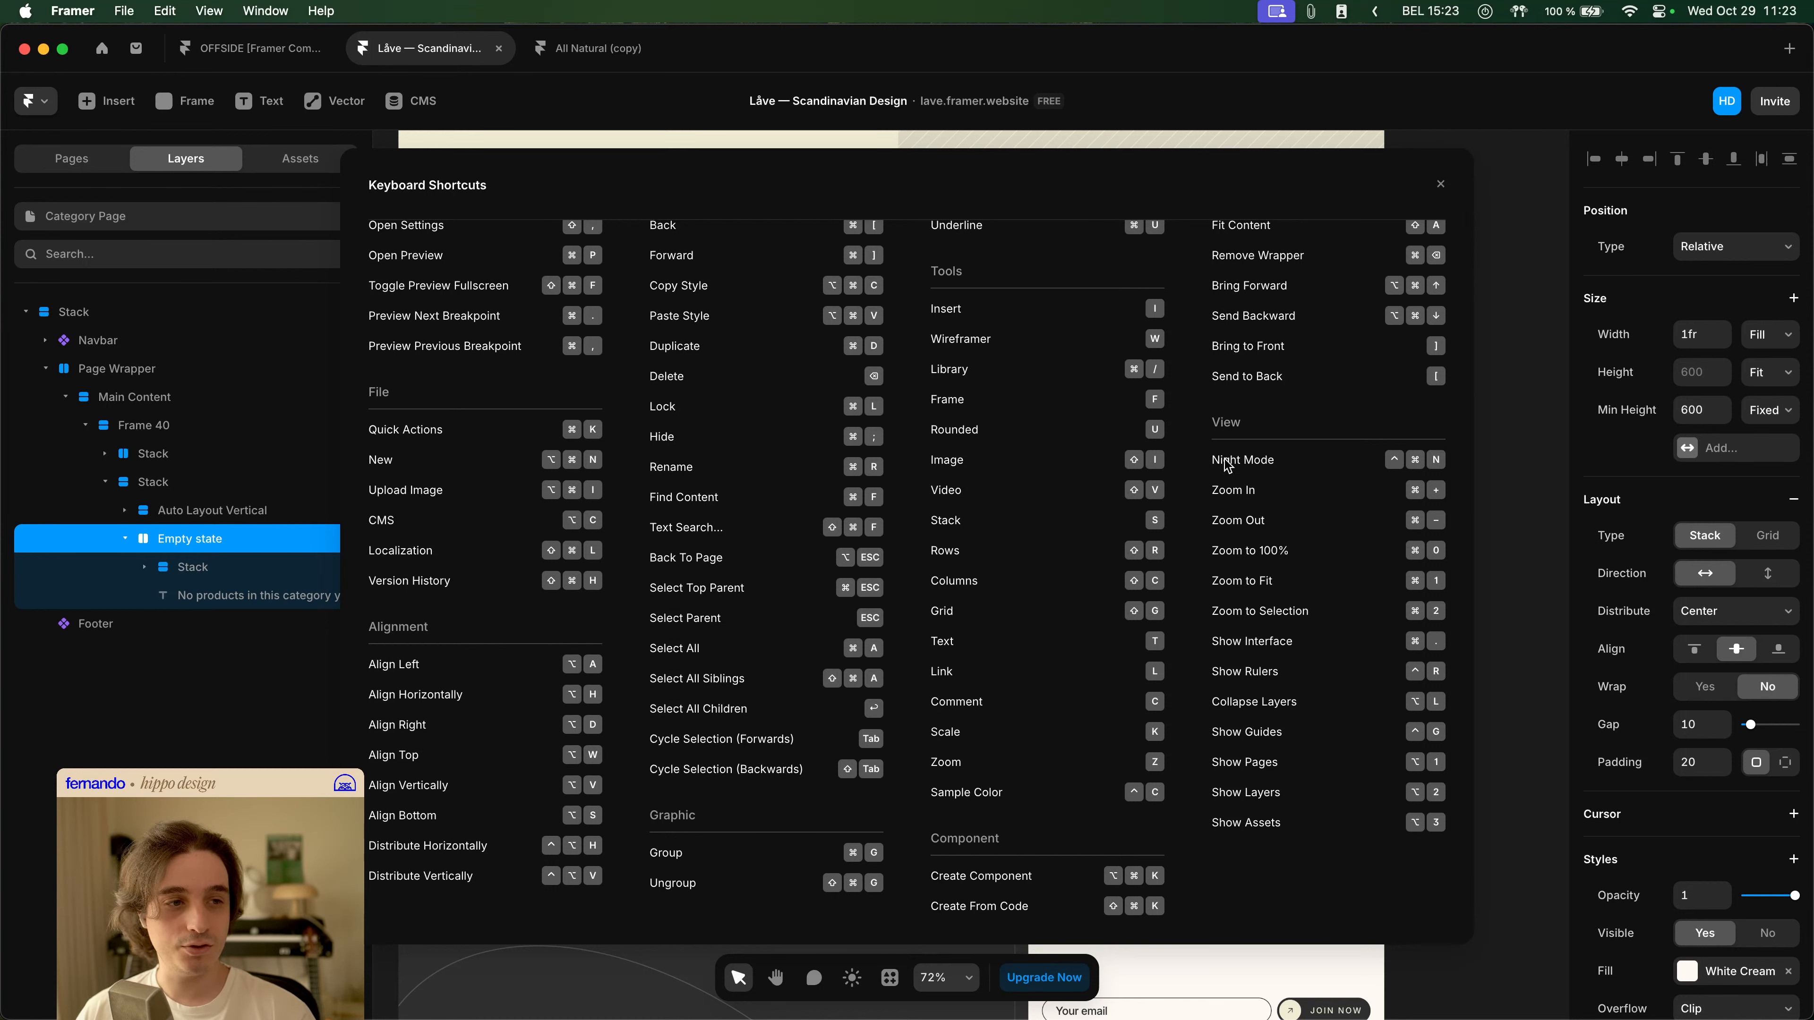
pyautogui.scroll(3, 1264, 473)
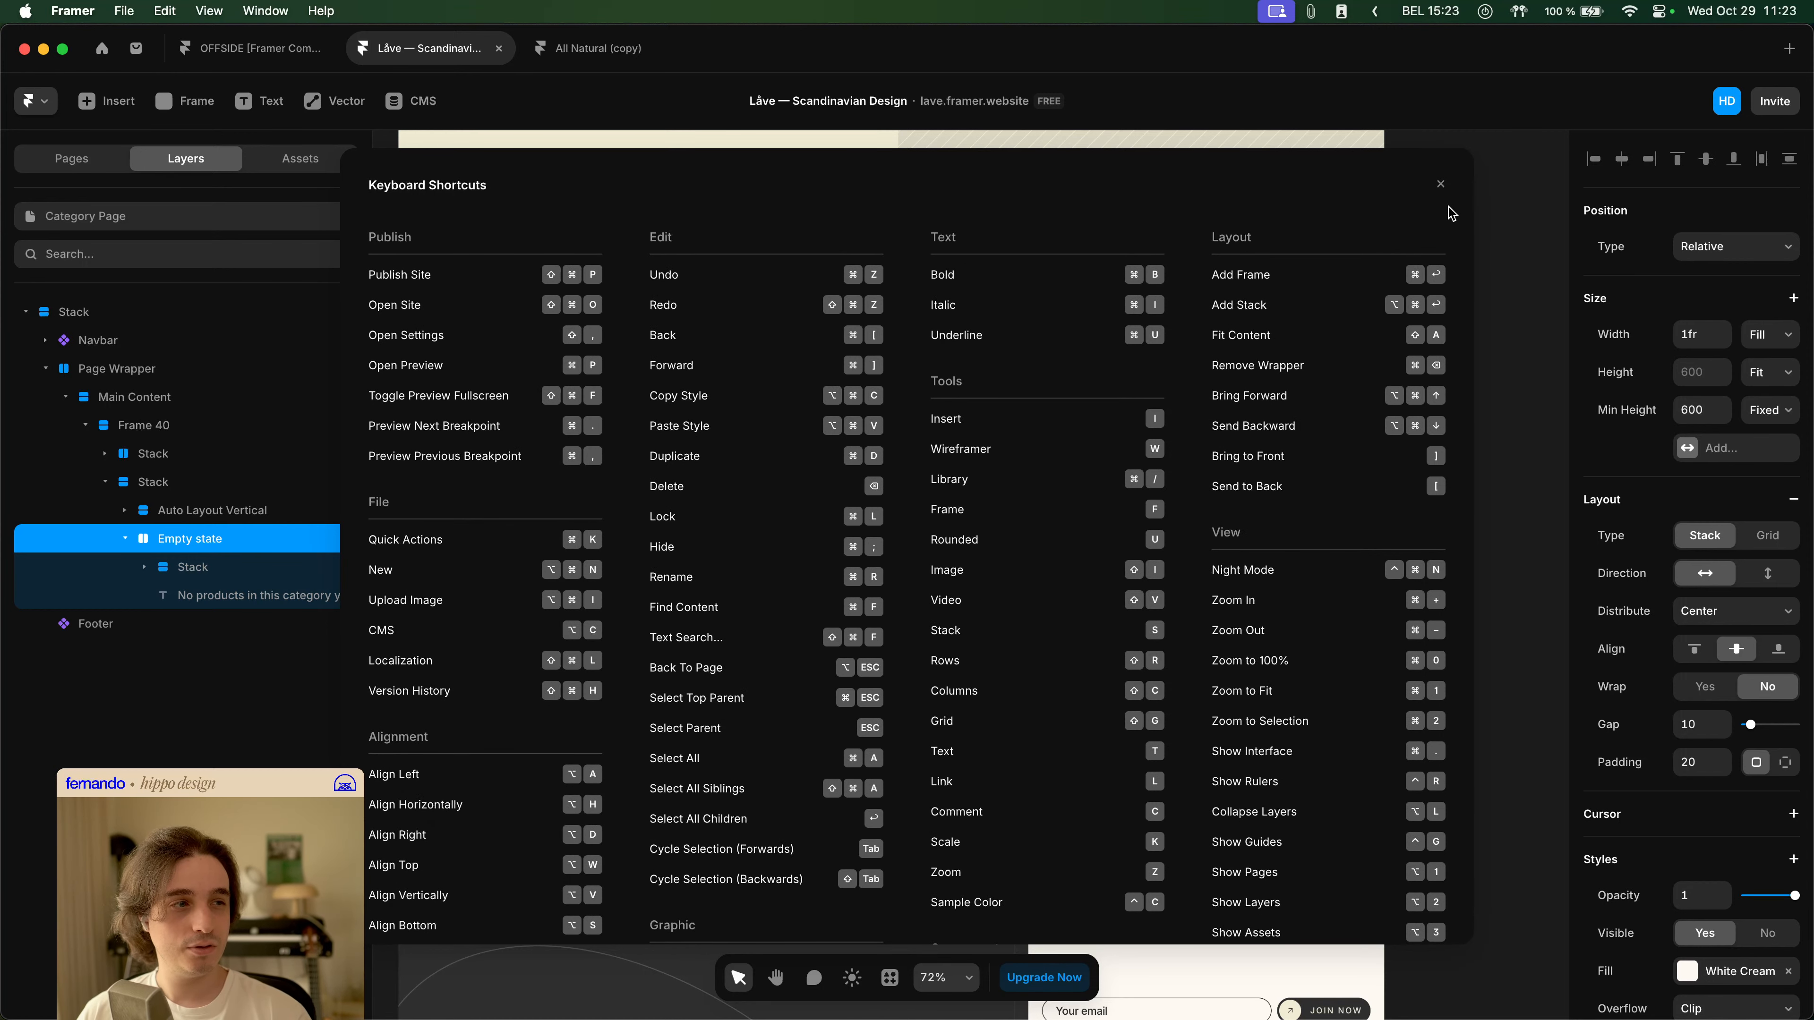
pyautogui.click(1440, 185)
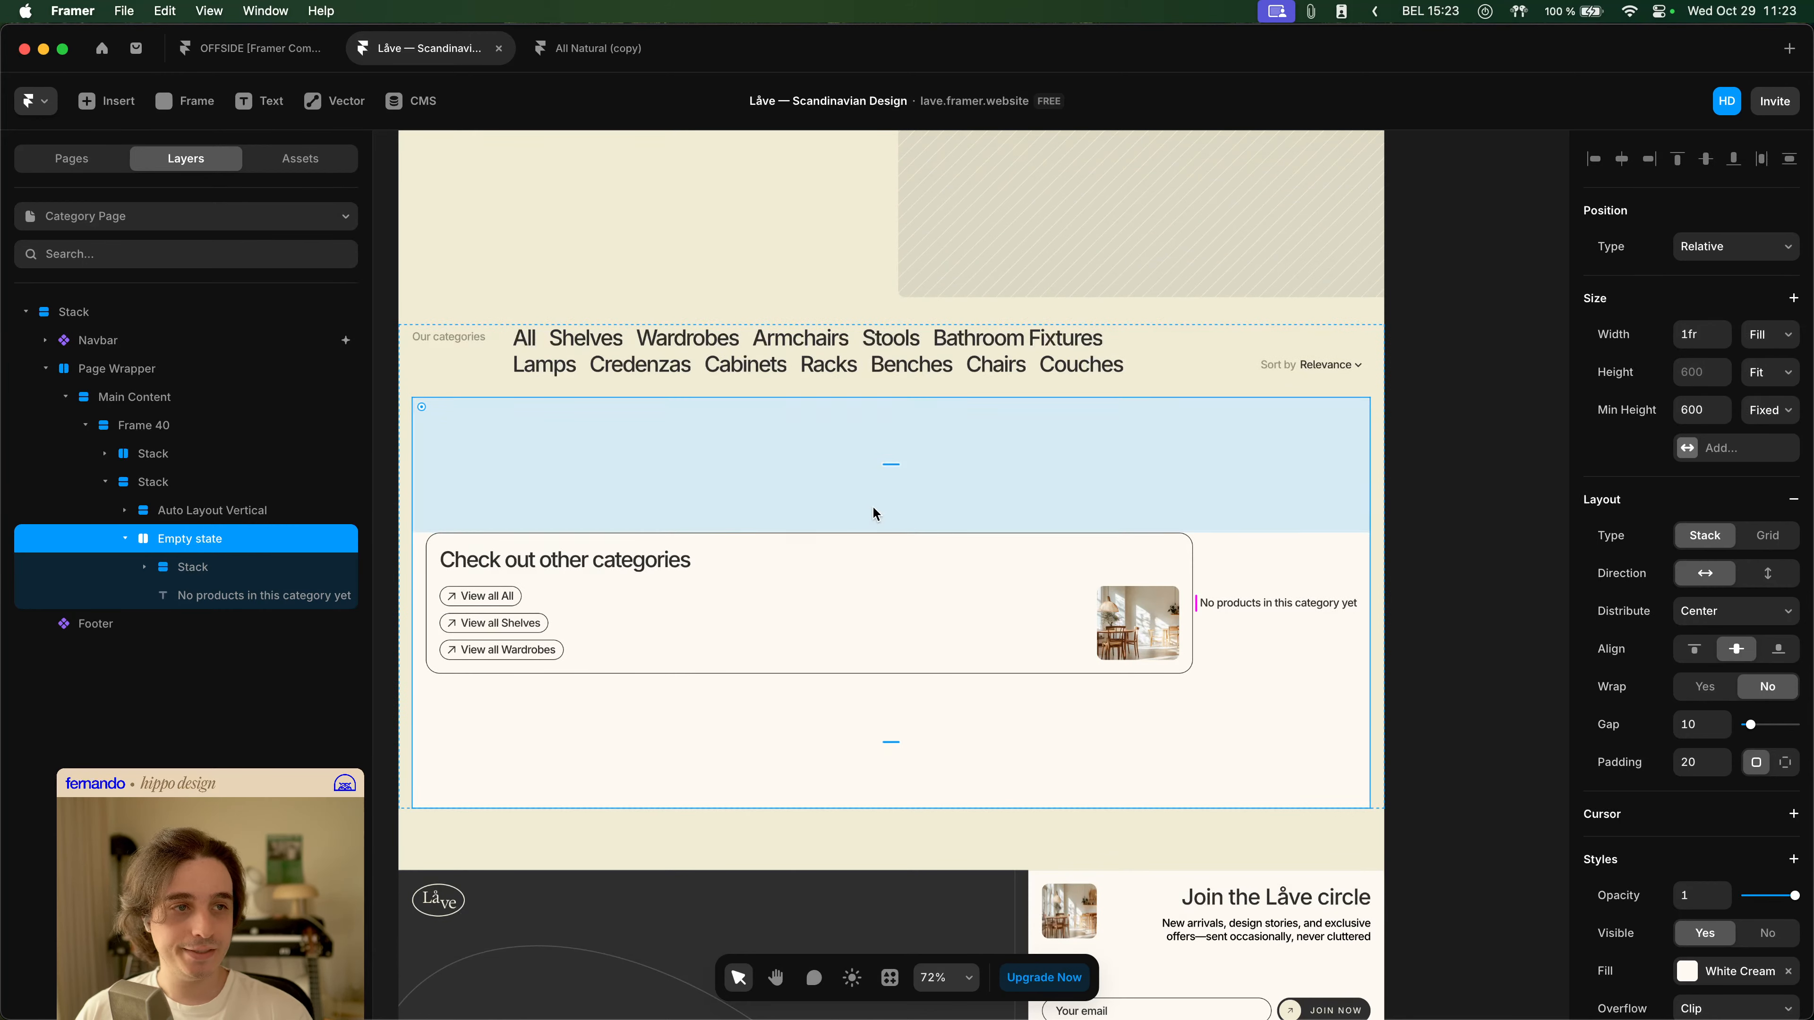
# Set the Empty state frame's layout direction to vertical and place the "No products in this category yet" text above the bordered stack.
pyautogui.press('super+v')
pyautogui.press('super+z')
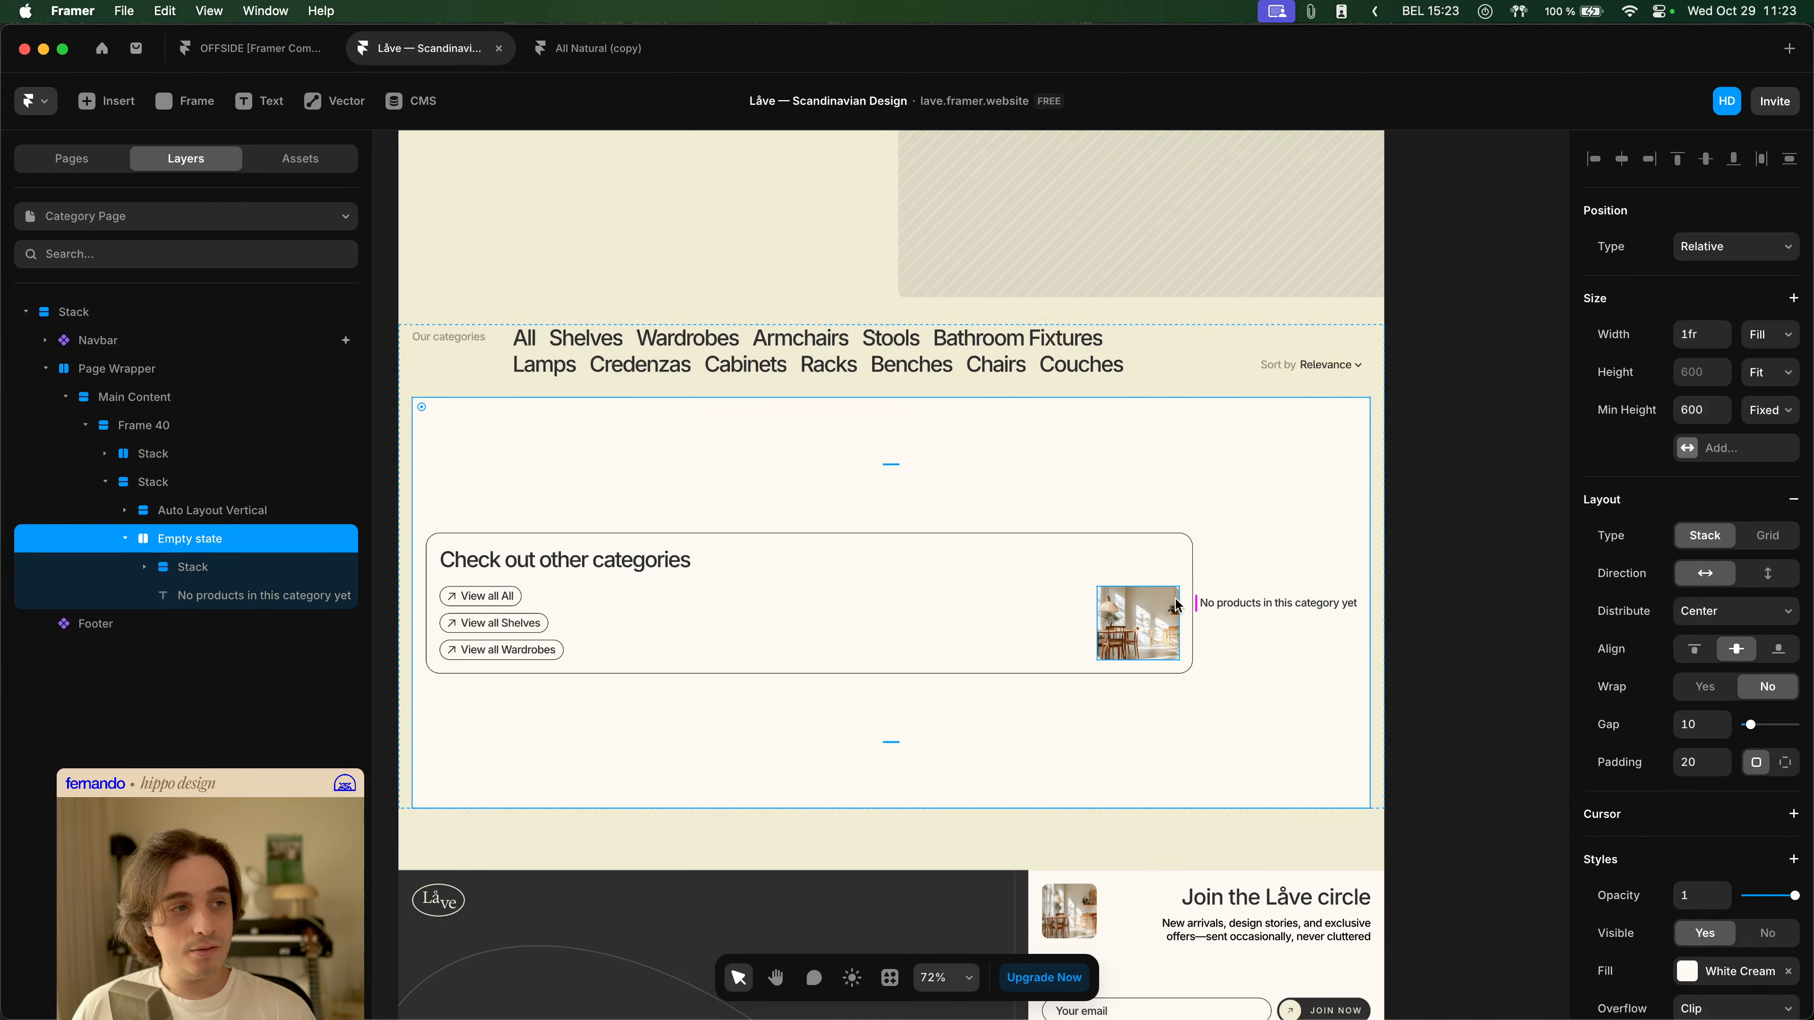
pyautogui.click(1777, 570)
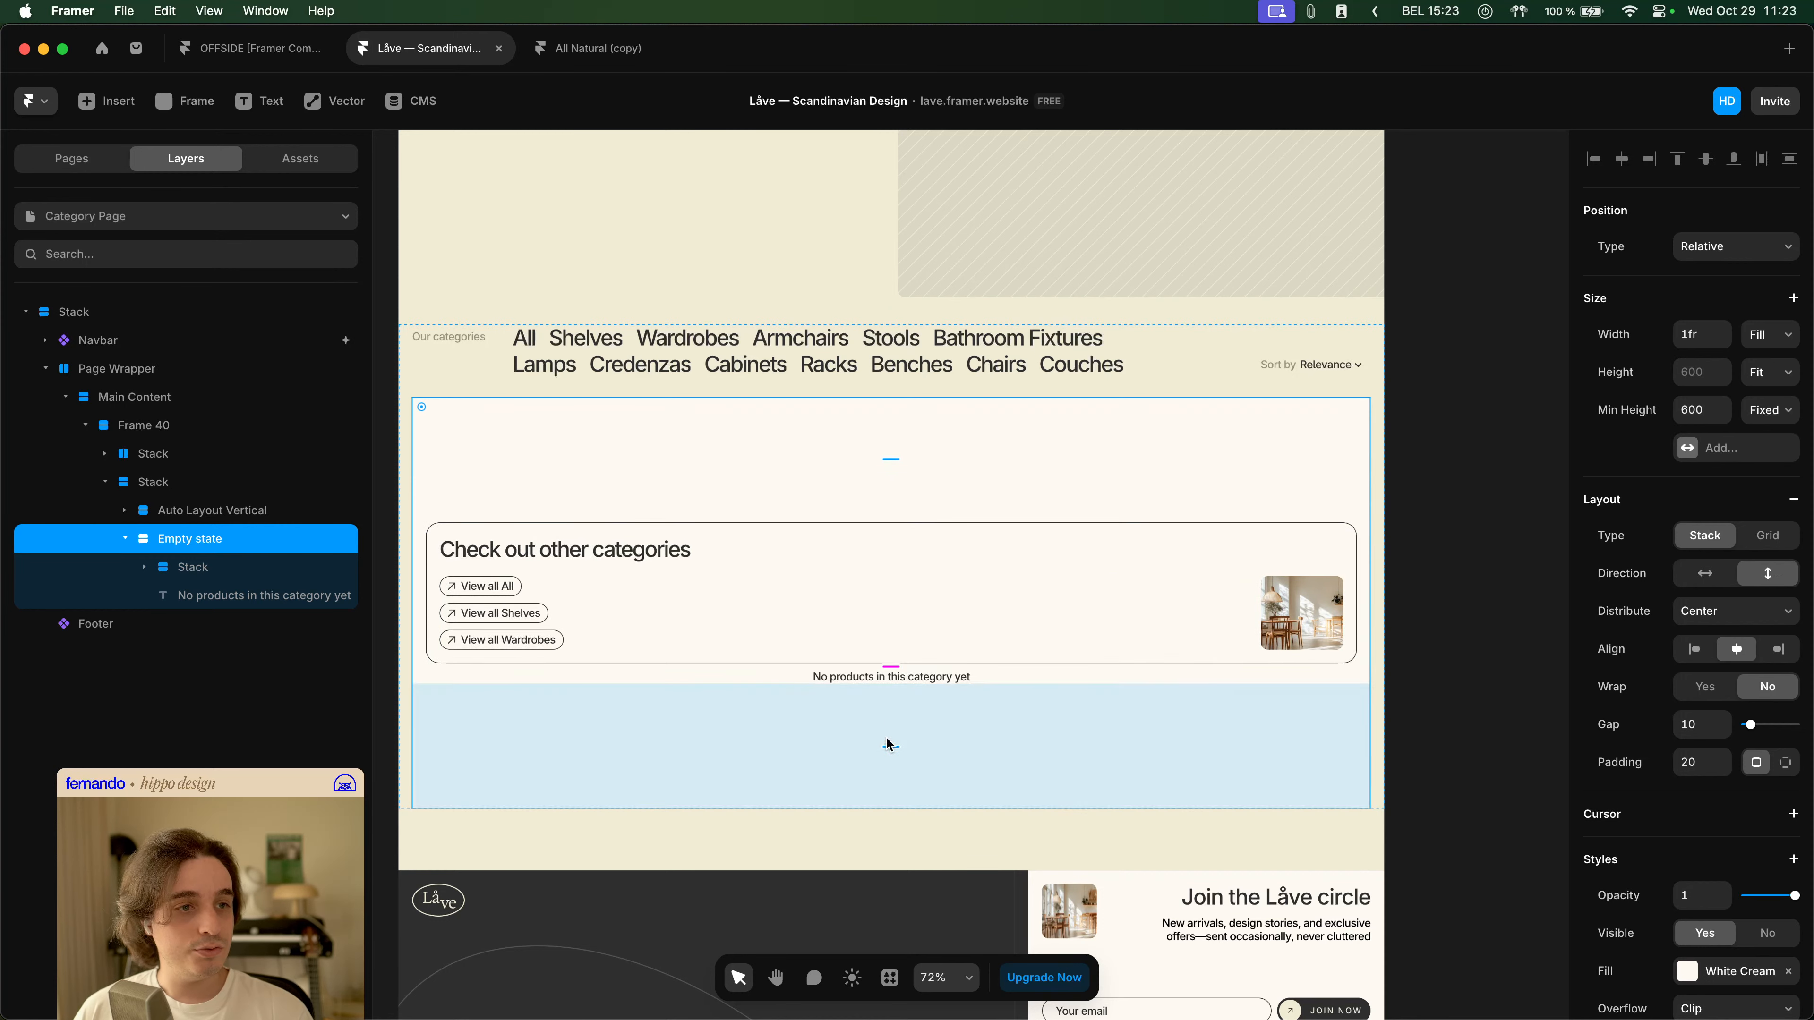
pyautogui.moveTo(220, 596); pyautogui.dragTo(244, 561)
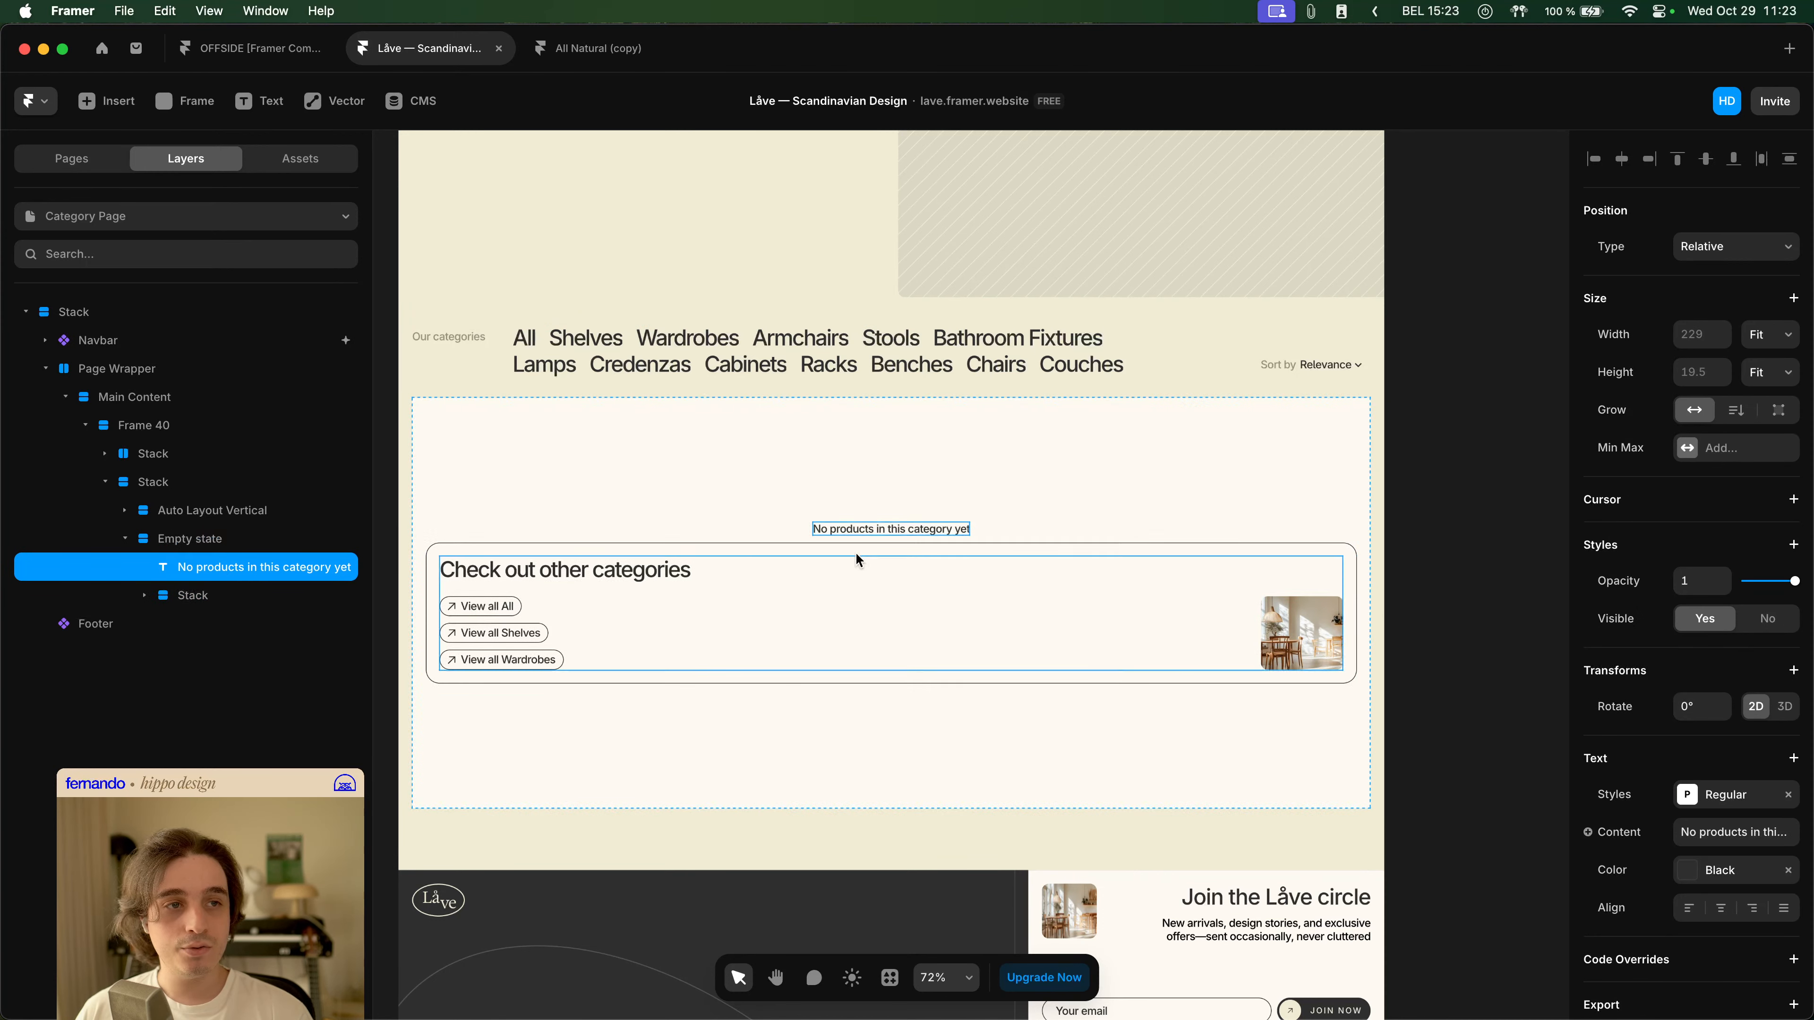
# Copy the heading "Check out other categories" and paste it below the "No products in this category yet" text.
pyautogui.click(631, 575)
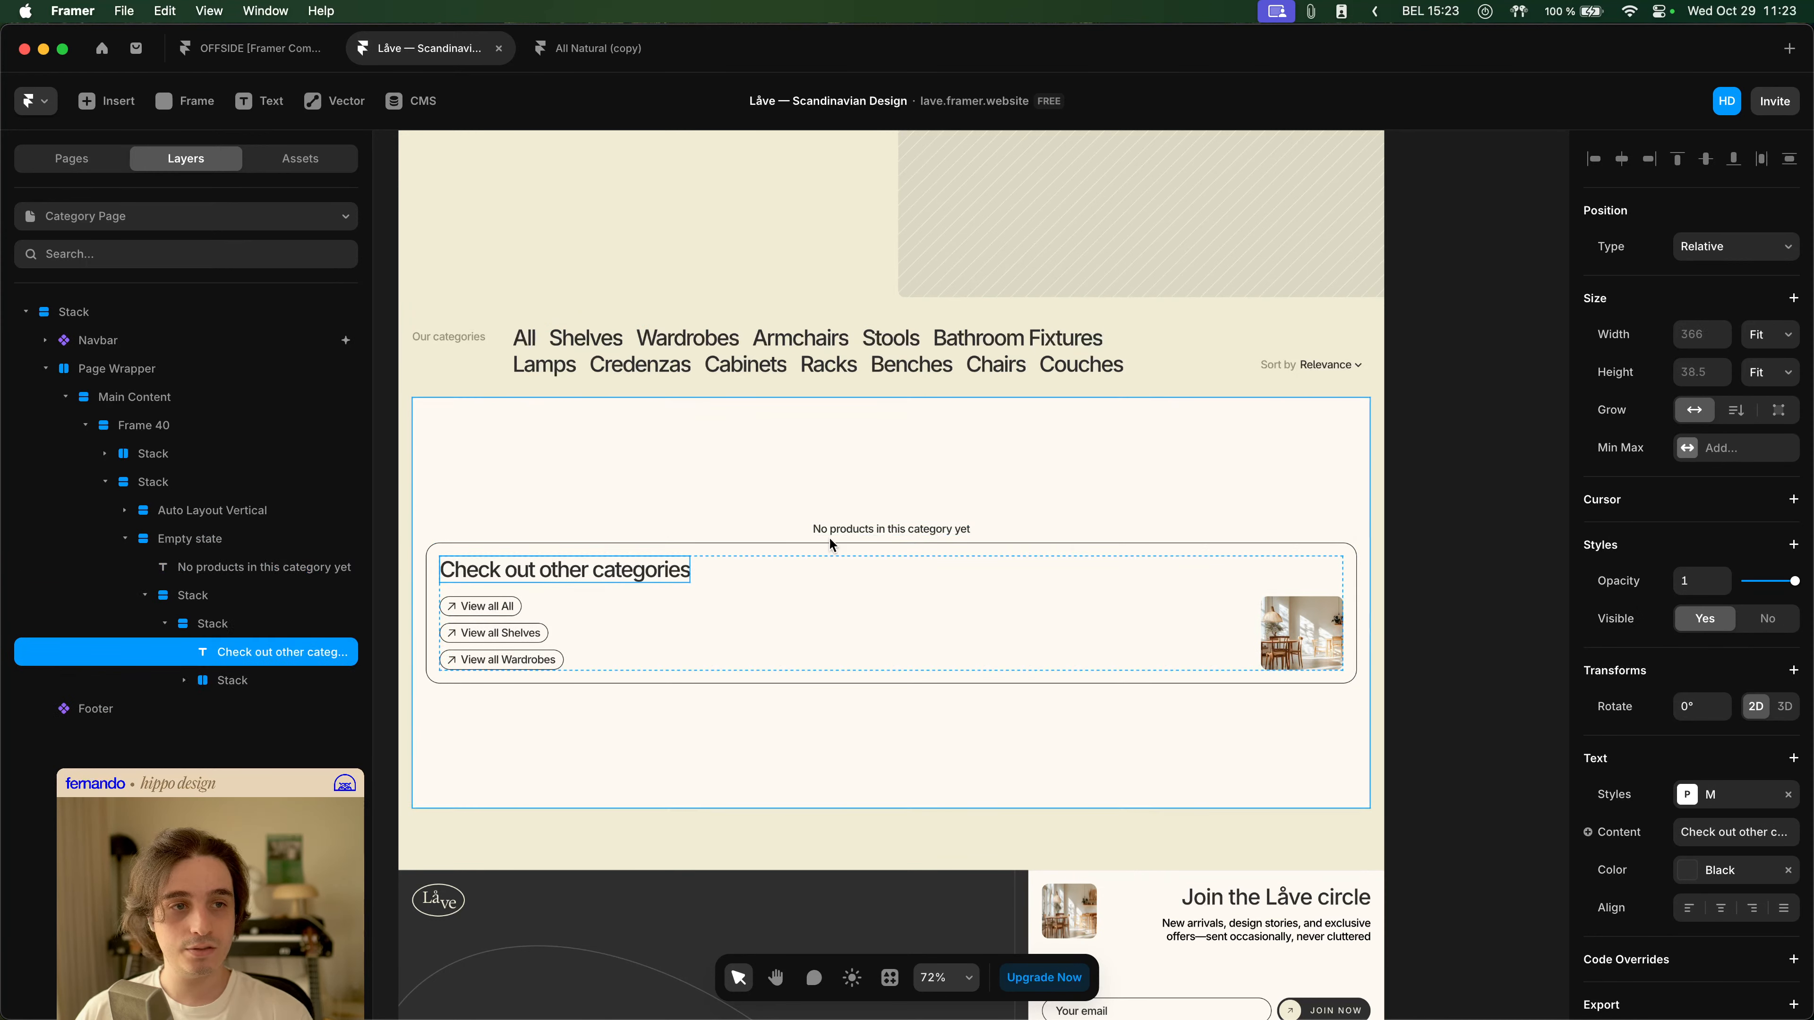
pyautogui.click(848, 530)
pyautogui.press('super+v')
# Try to replace the pasted heading's wording with the copied text "No products in this category yet".
pyautogui.doubleClick(872, 513)
pyautogui.press('super+c')
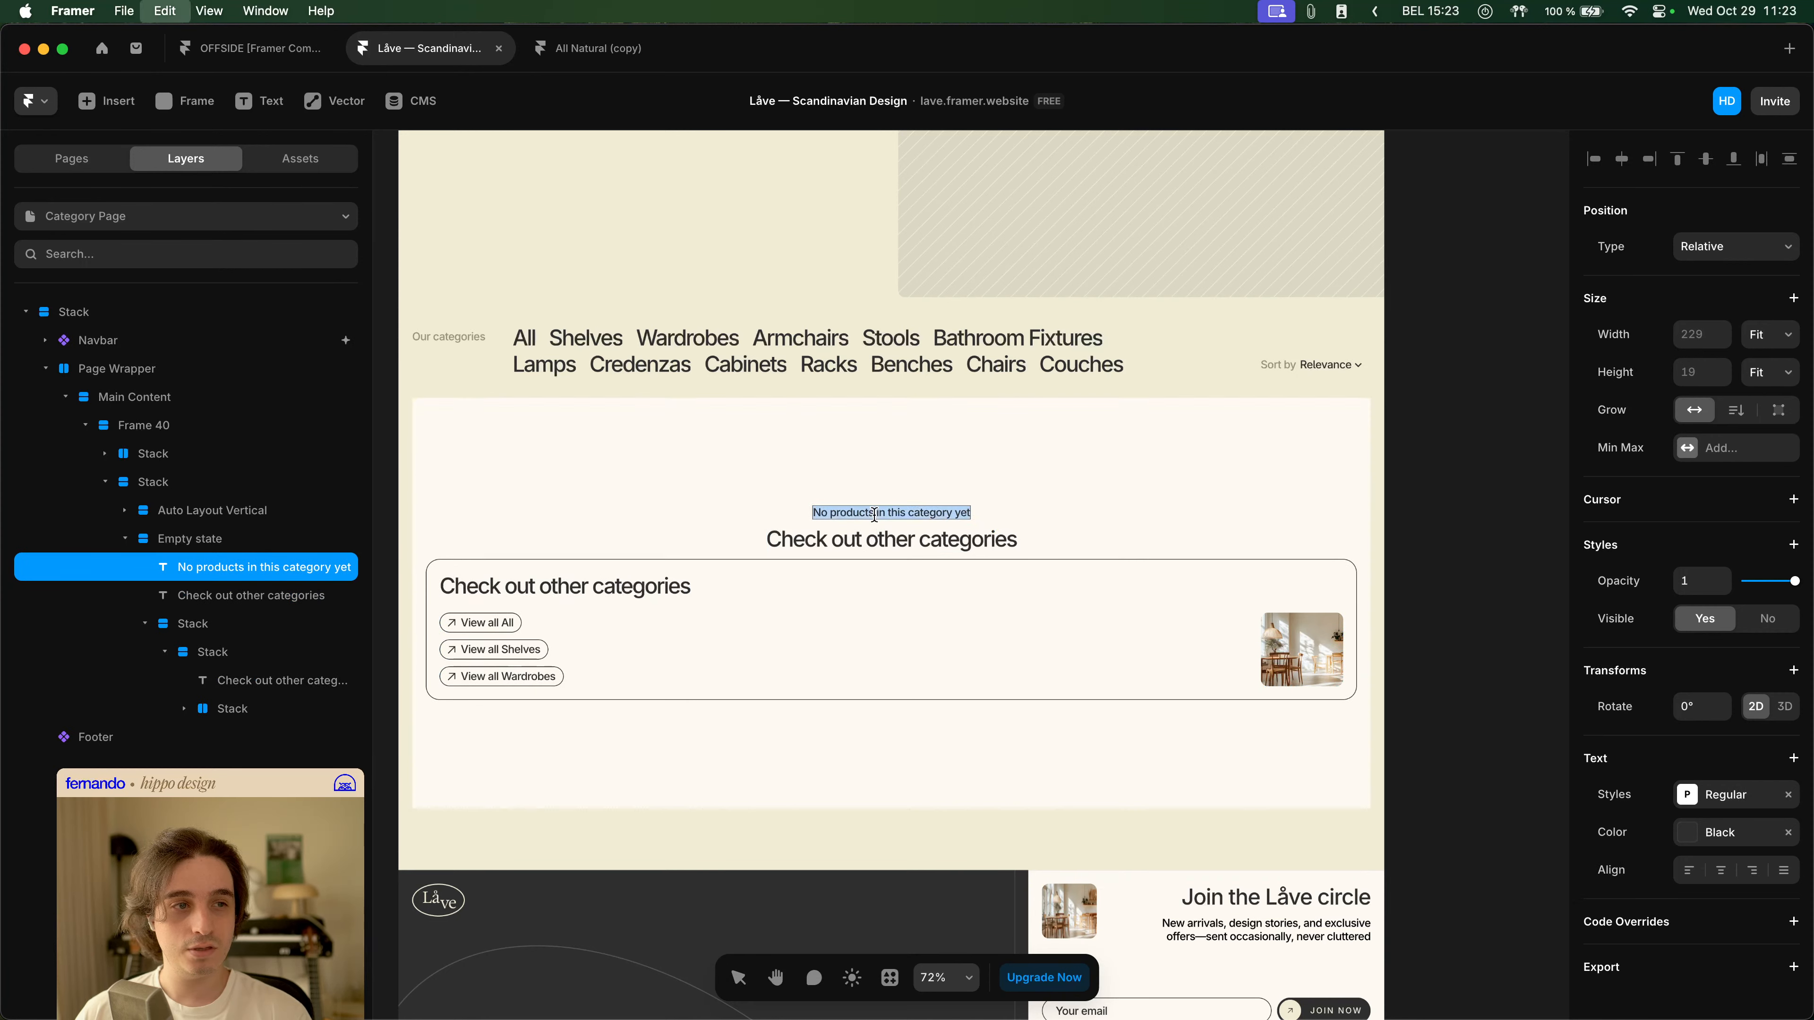
pyautogui.doubleClick(878, 541)
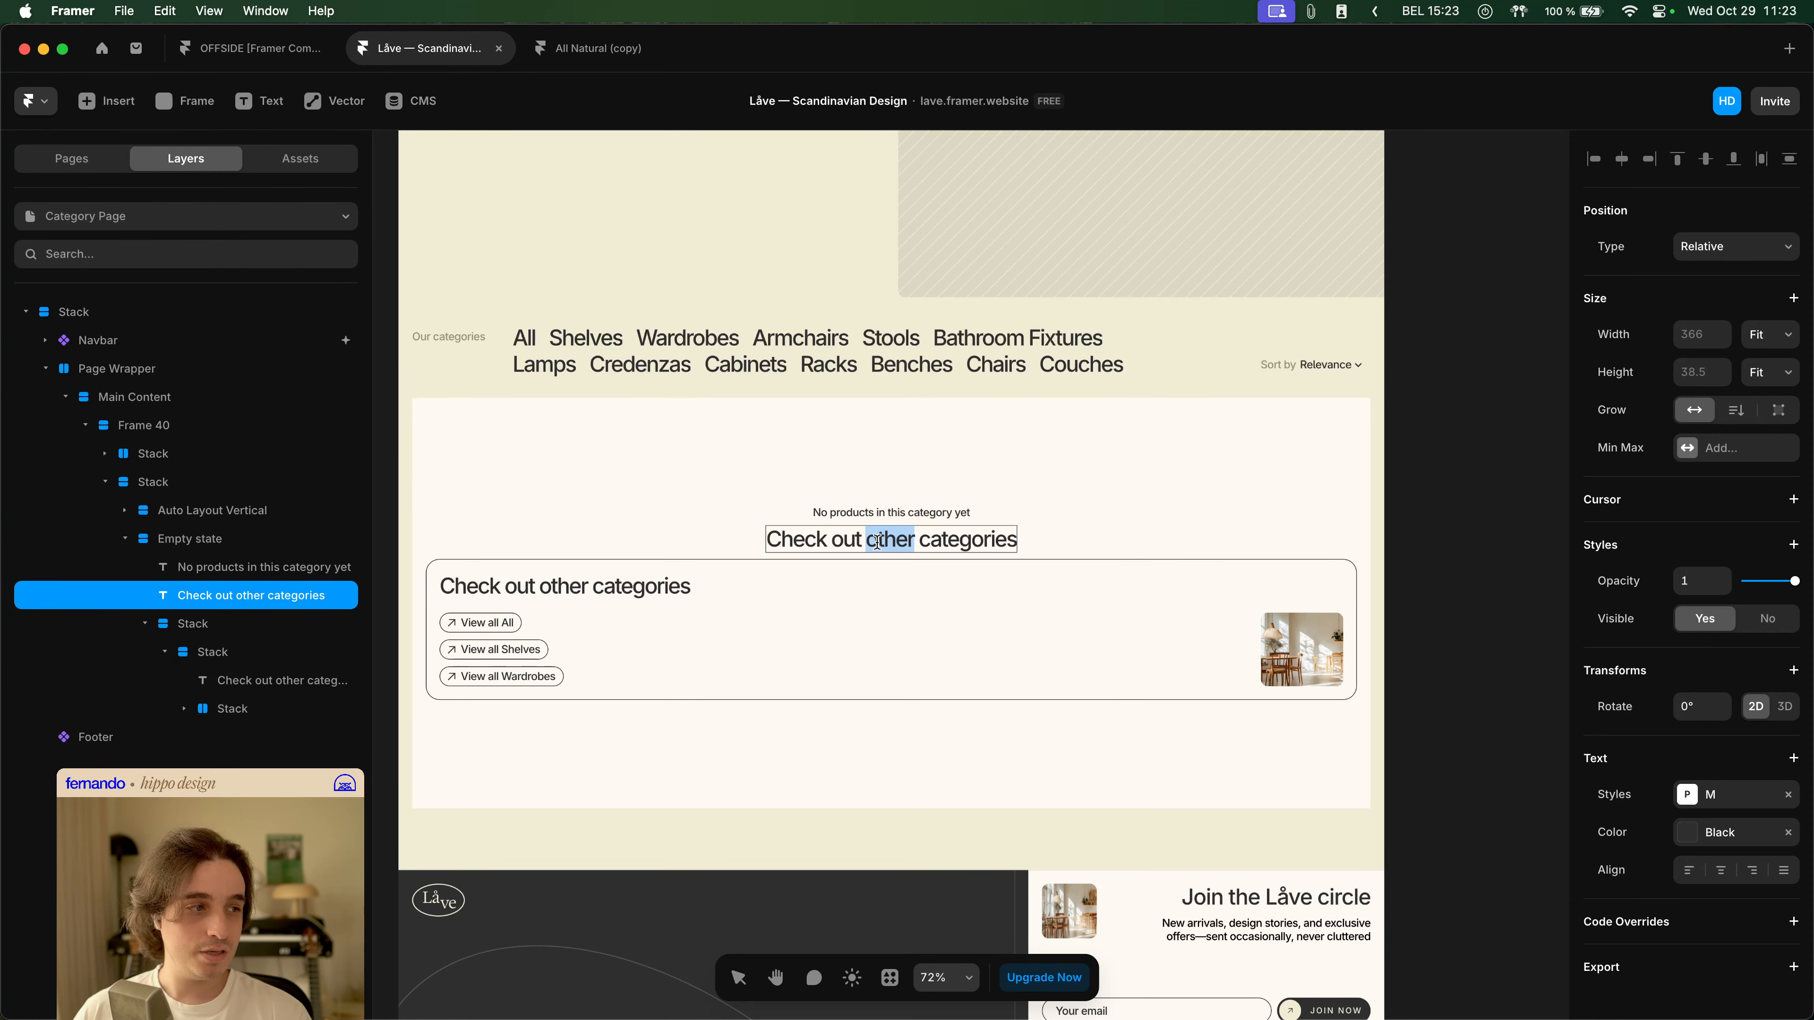
pyautogui.tripleClick(886, 535)
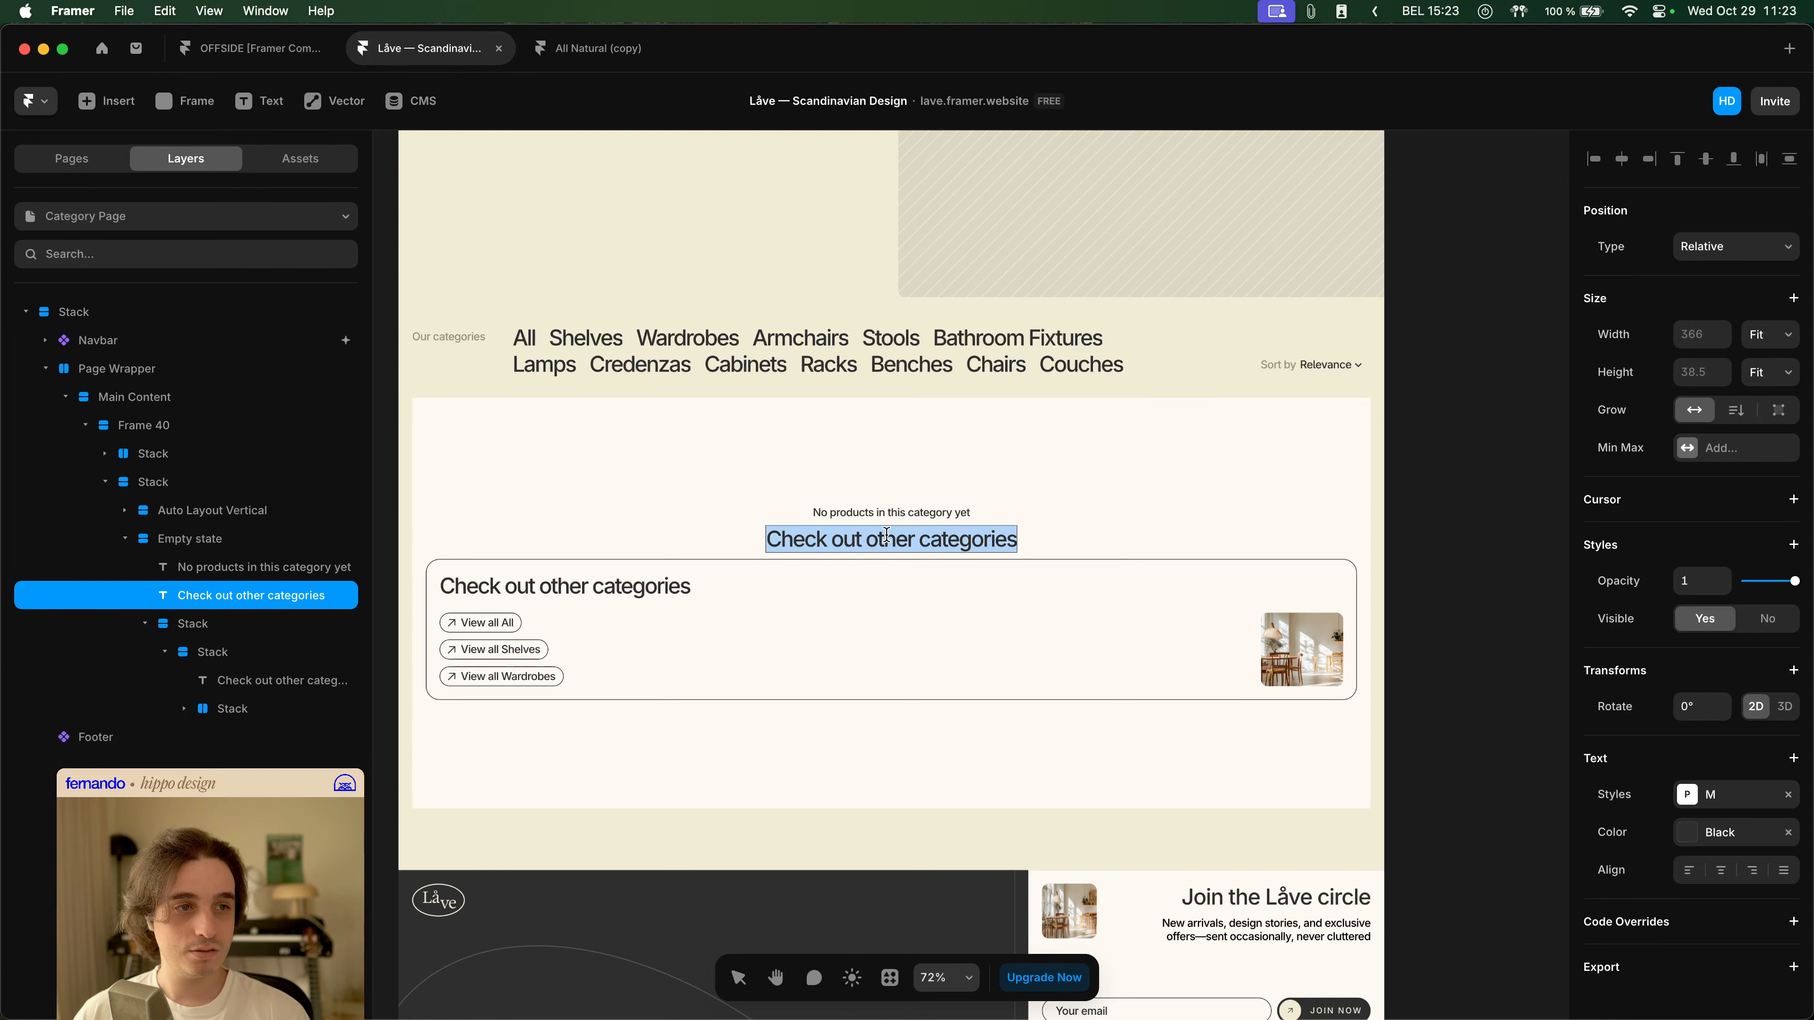
pyautogui.click(886, 536)
pyautogui.press('super+v')
pyautogui.press('super+z')
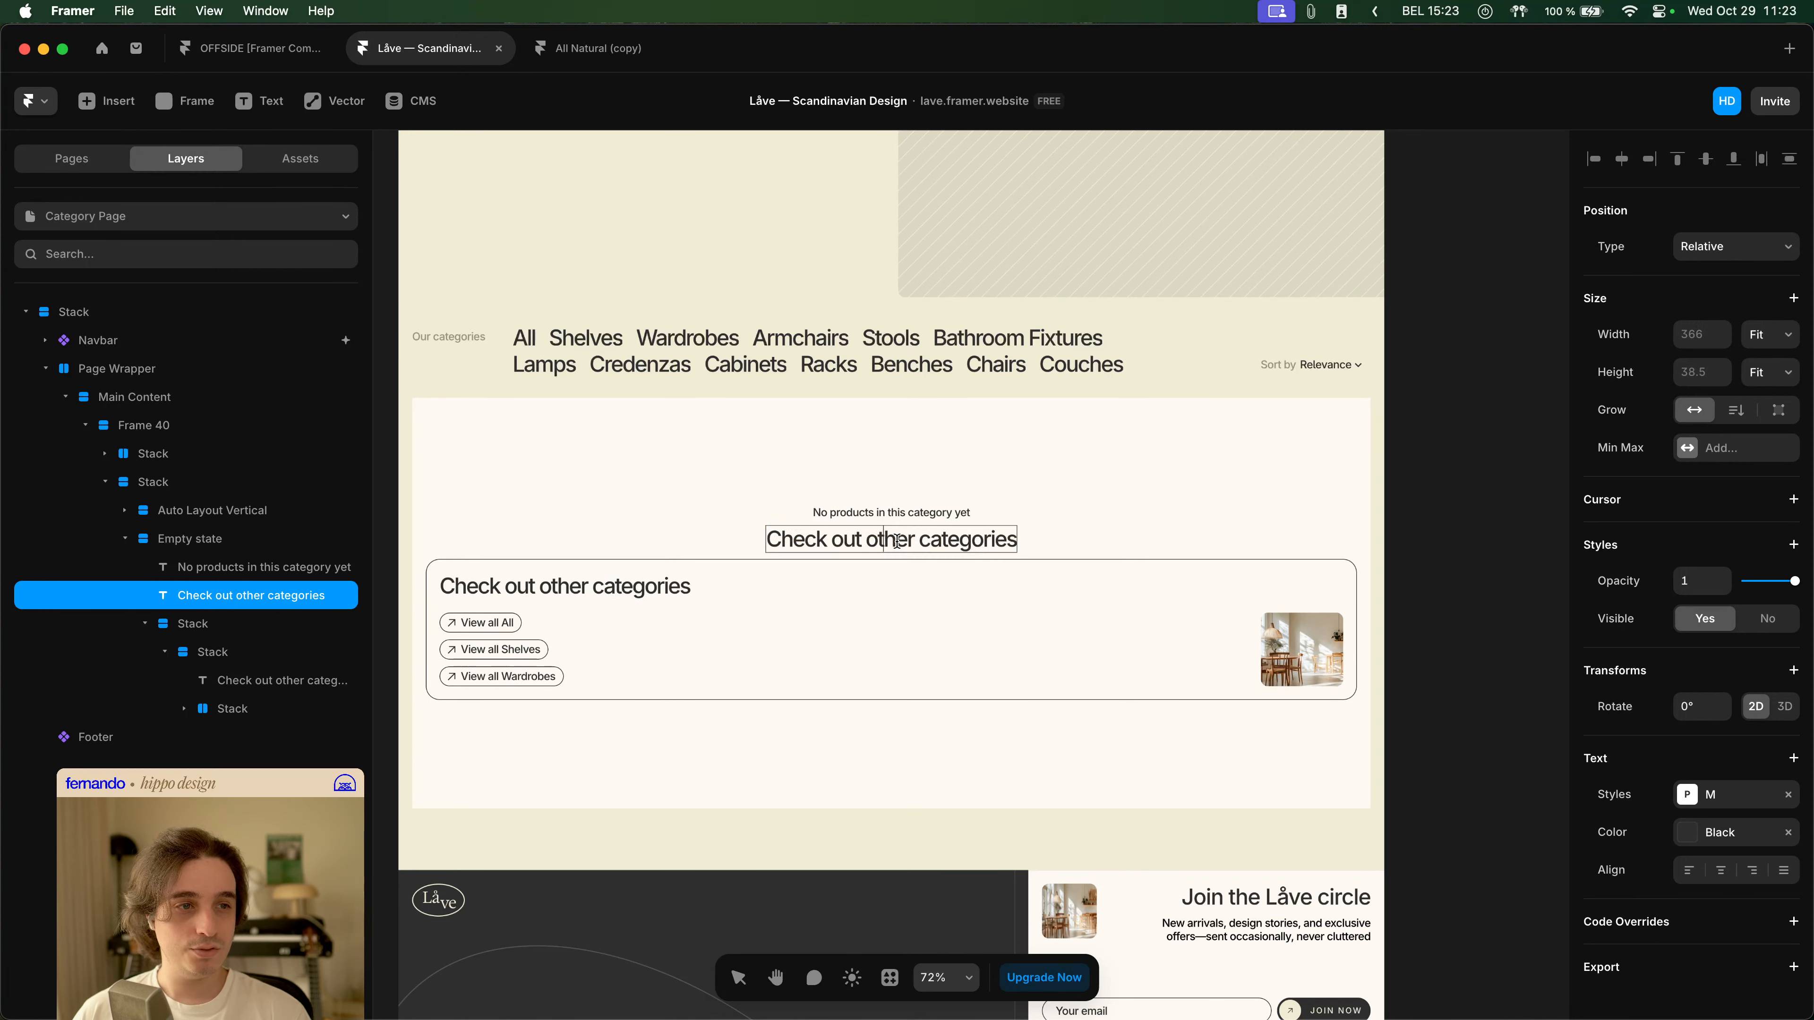
# Copy the full wording of the small "No products in this category yet" text above the pasted heading.
pyautogui.click(896, 511)
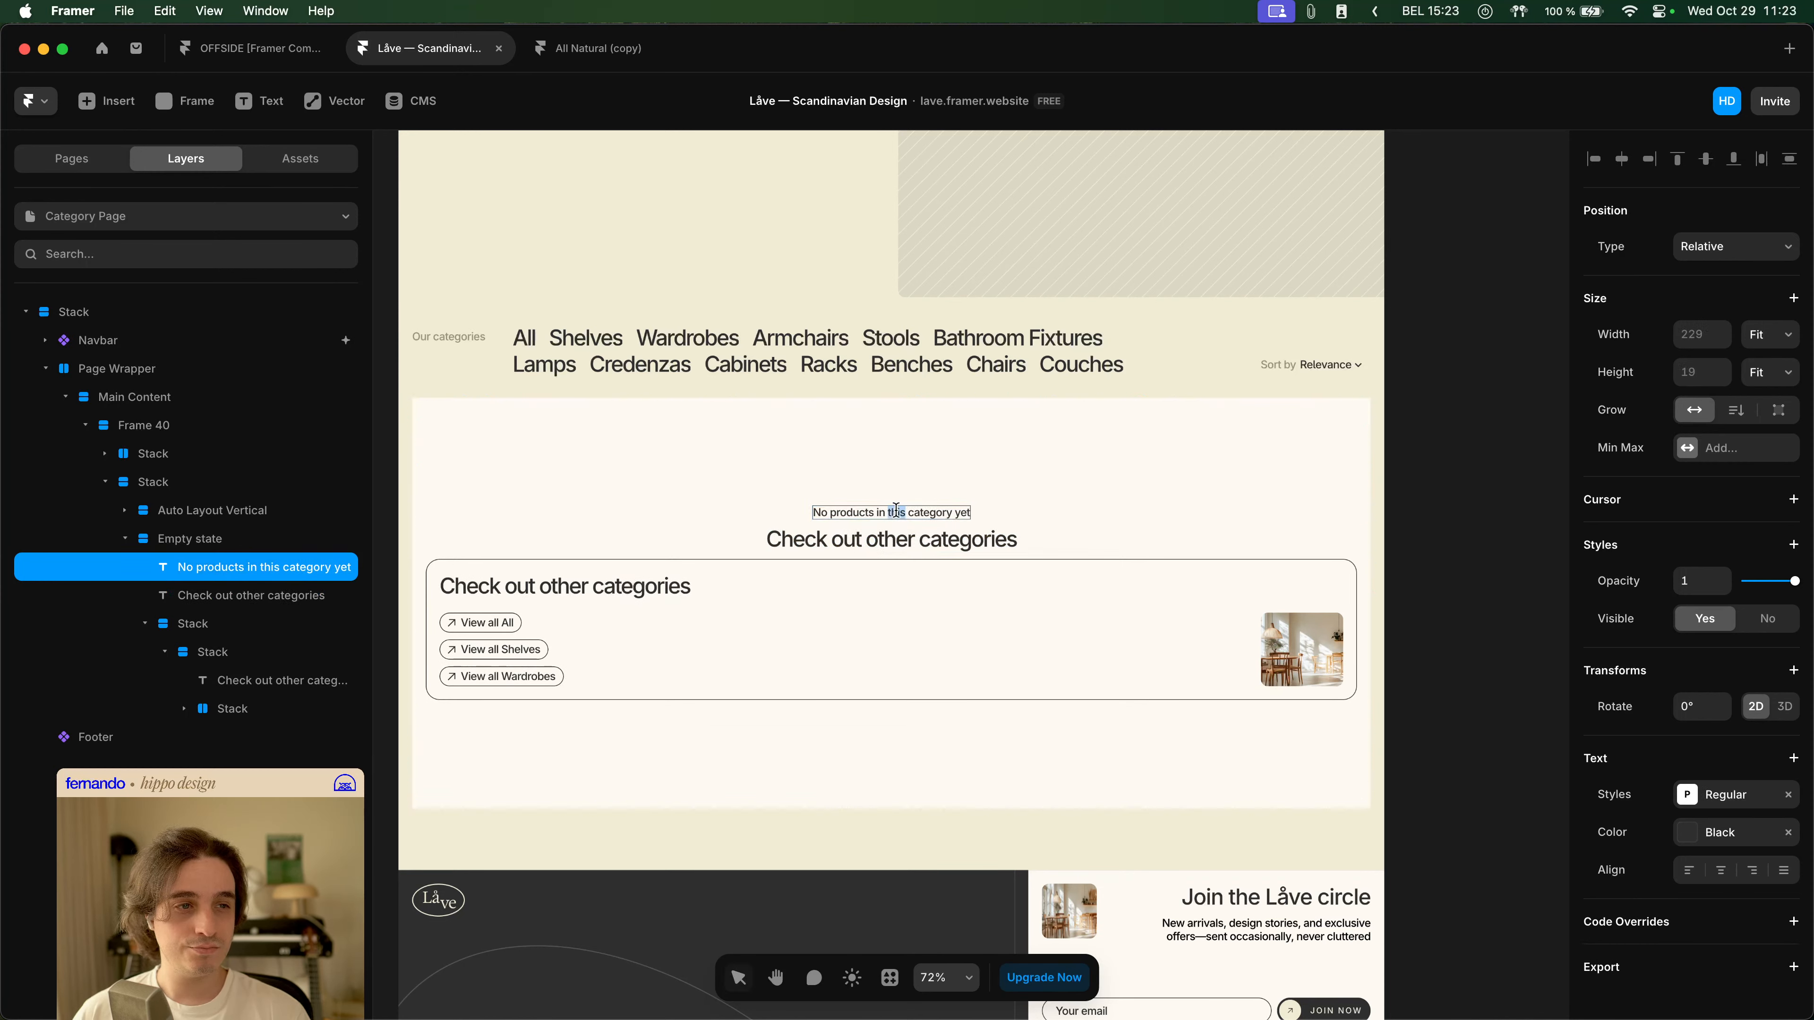
pyautogui.doubleClick(895, 511)
pyautogui.rightClick(896, 513)
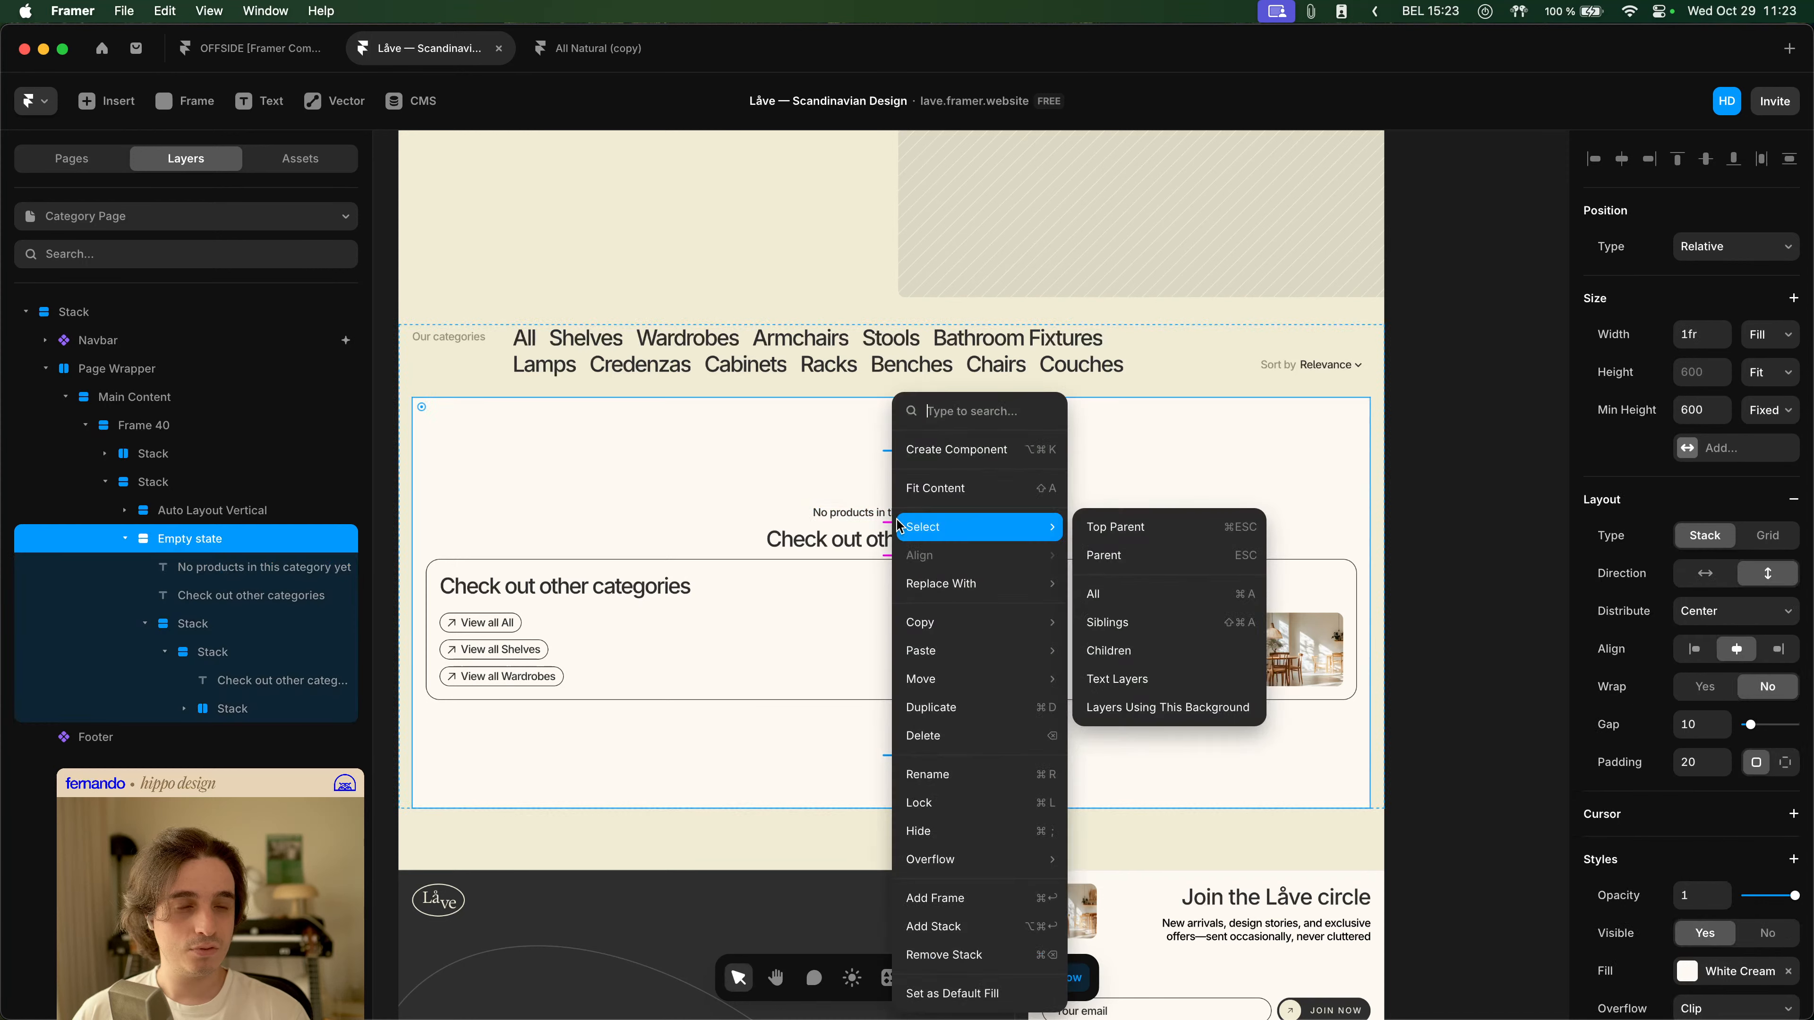
pyautogui.click(863, 512)
pyautogui.tripleClick(863, 512)
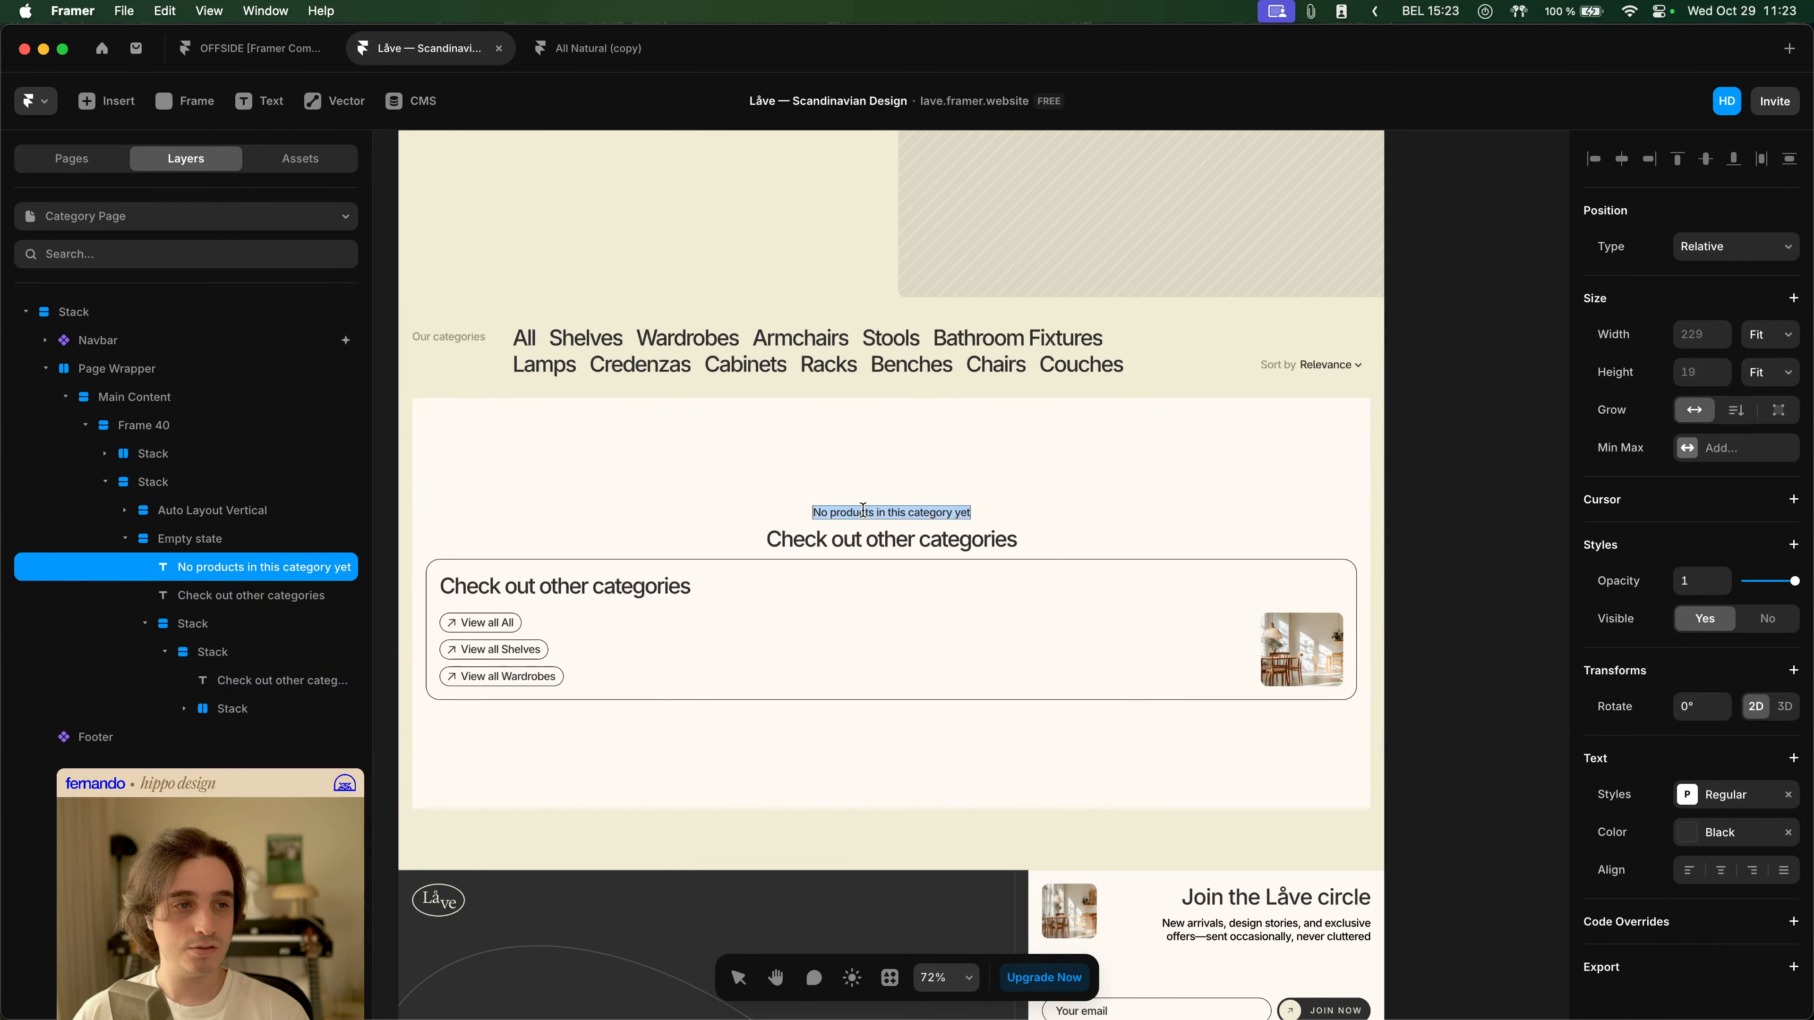
pyautogui.click(1430, 505)
pyautogui.rightClick(1430, 505)
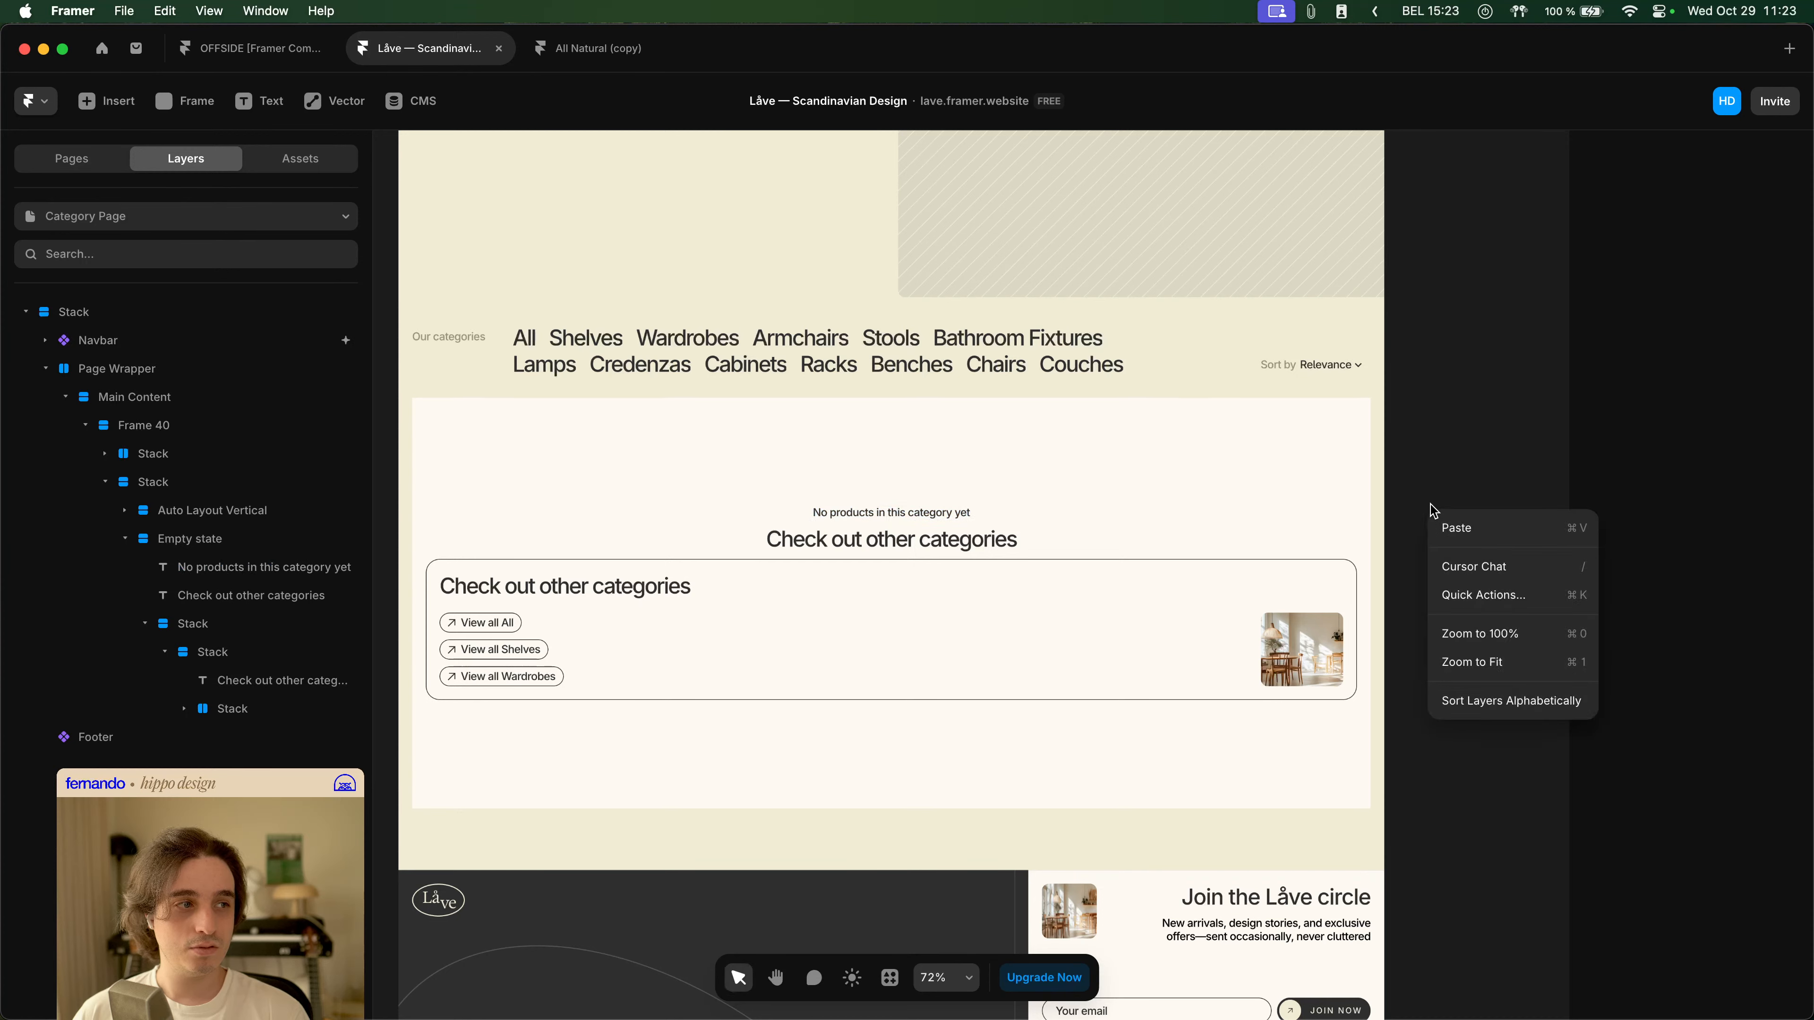
pyautogui.click(1426, 500)
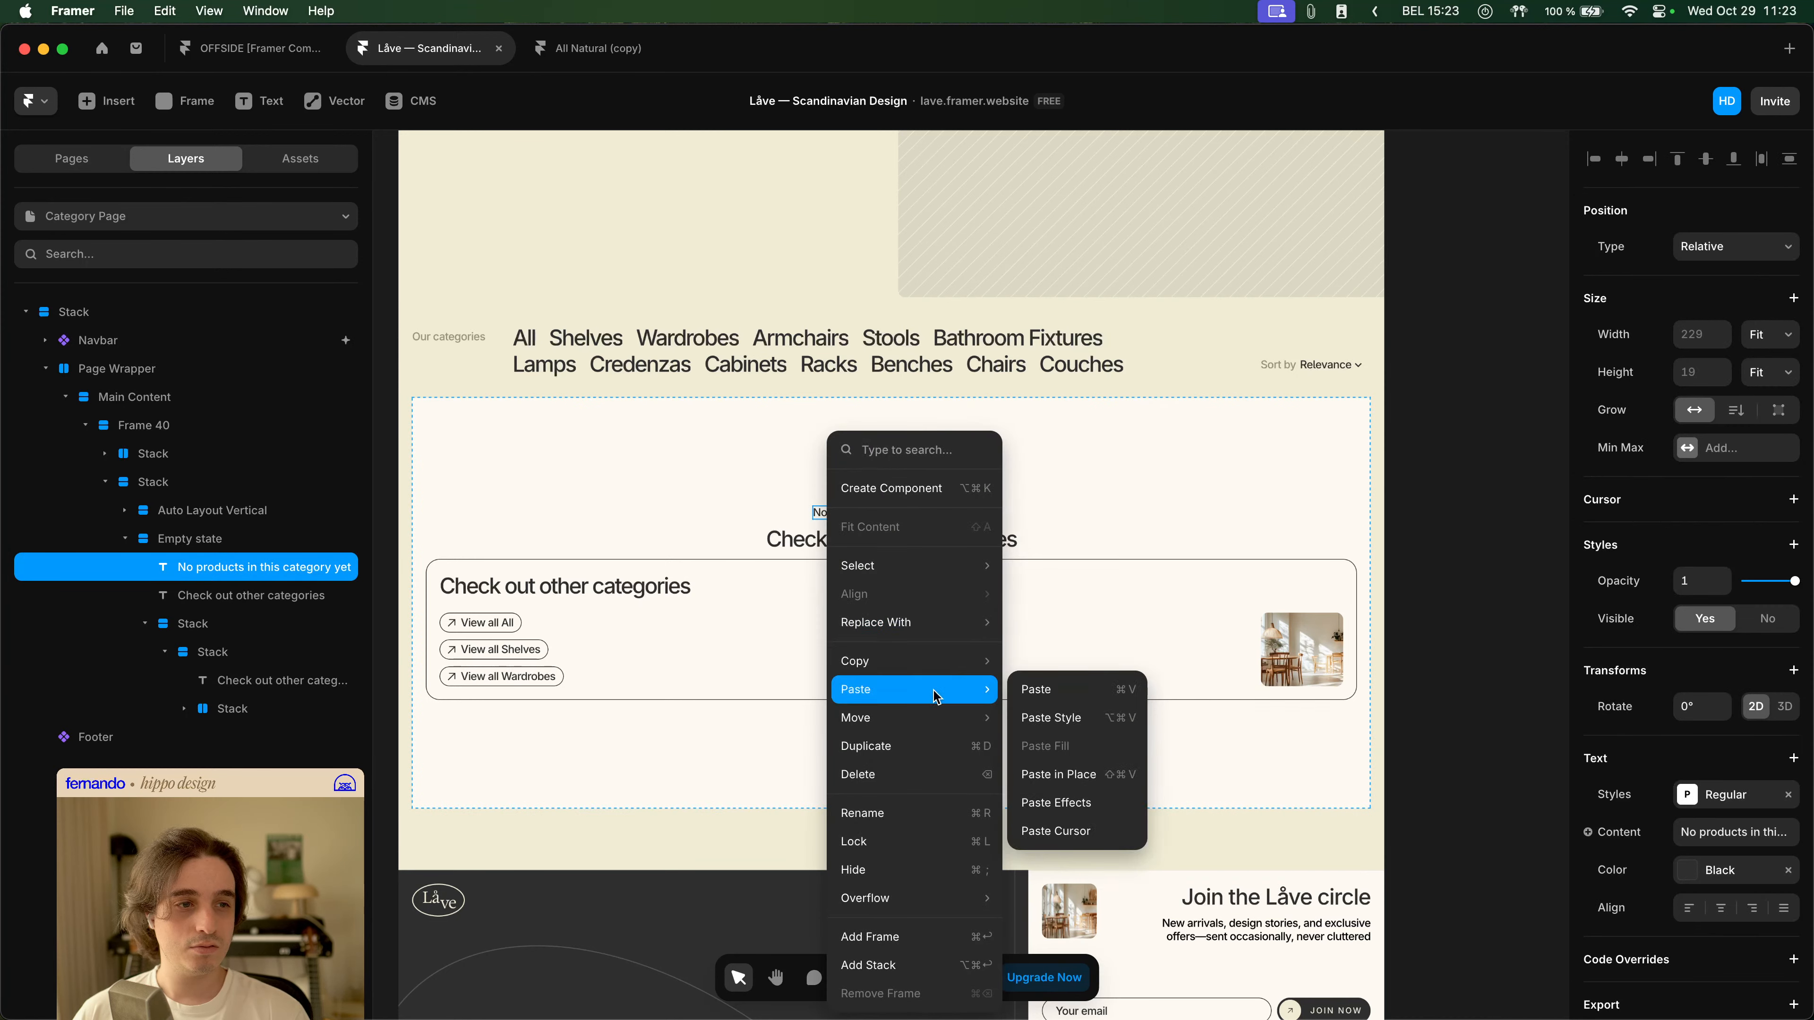
pyautogui.click(1087, 829)
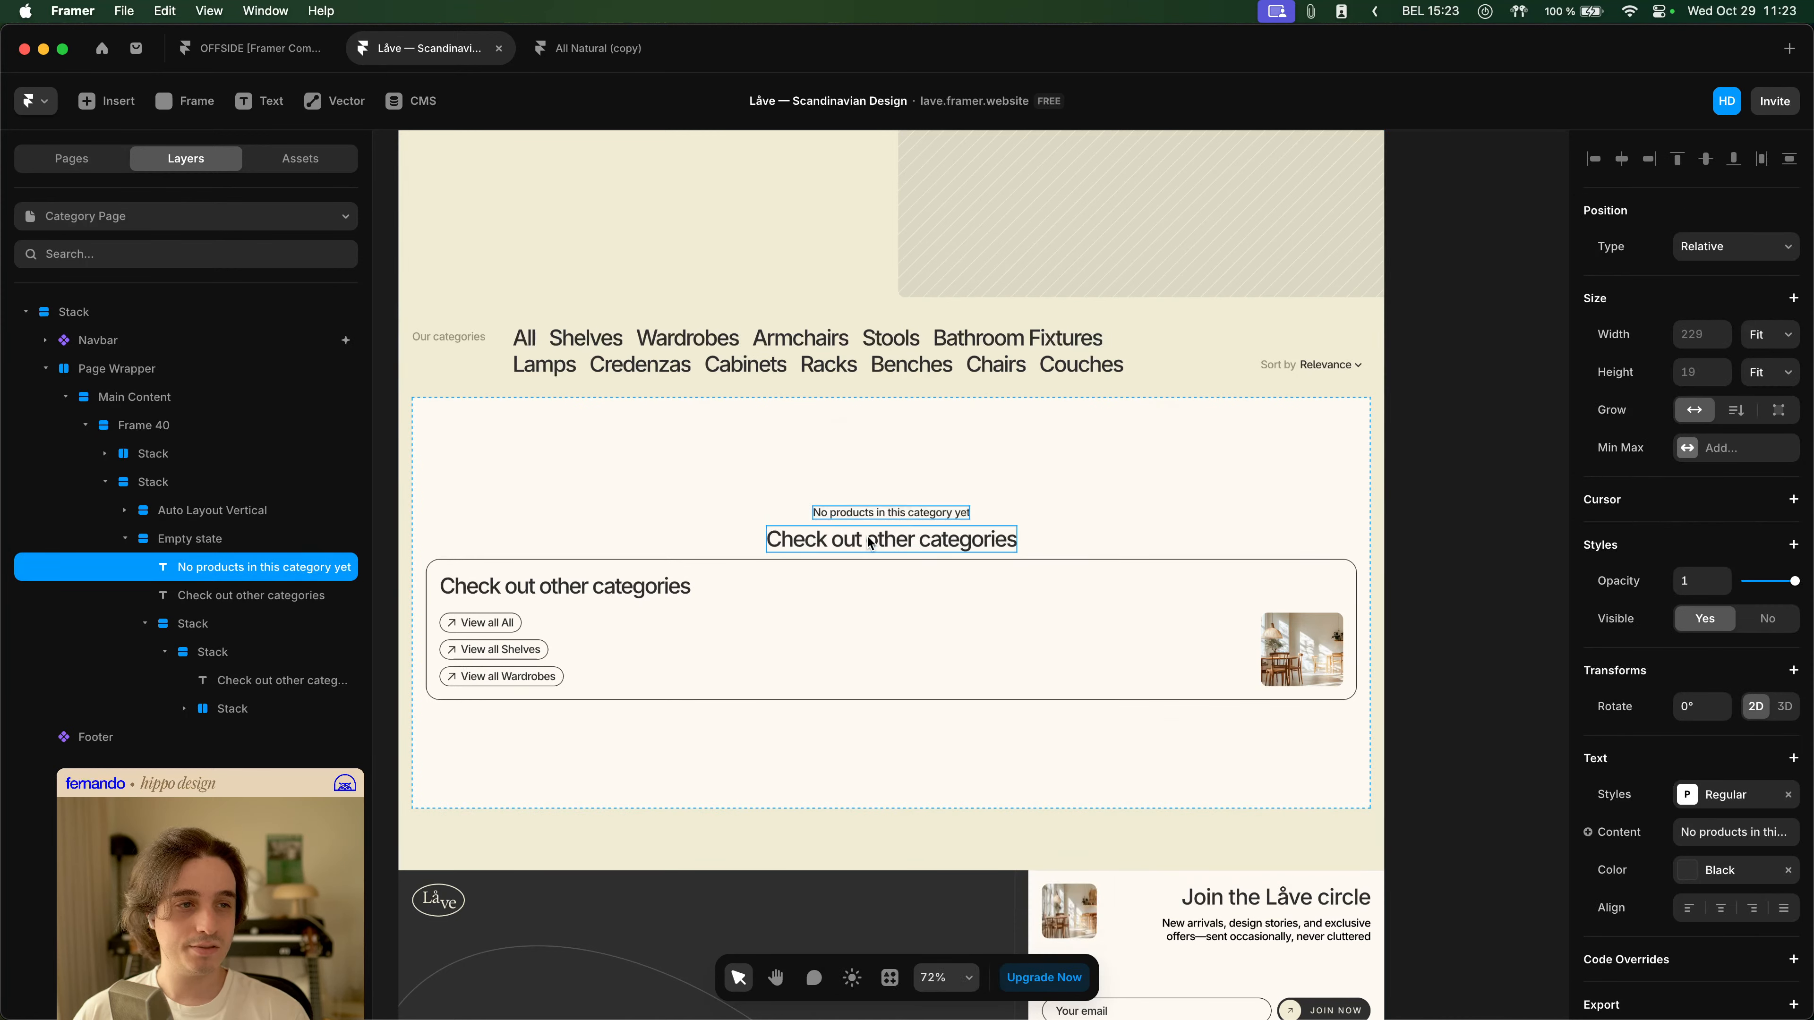
# Replace the pasted heading's wording with "No products in this category yet" and delete the smaller original text above it.
pyautogui.doubleClick(886, 539)
pyautogui.press('super+a')
pyautogui.press('super+v')
pyautogui.press('Escape')
pyautogui.click(877, 512)
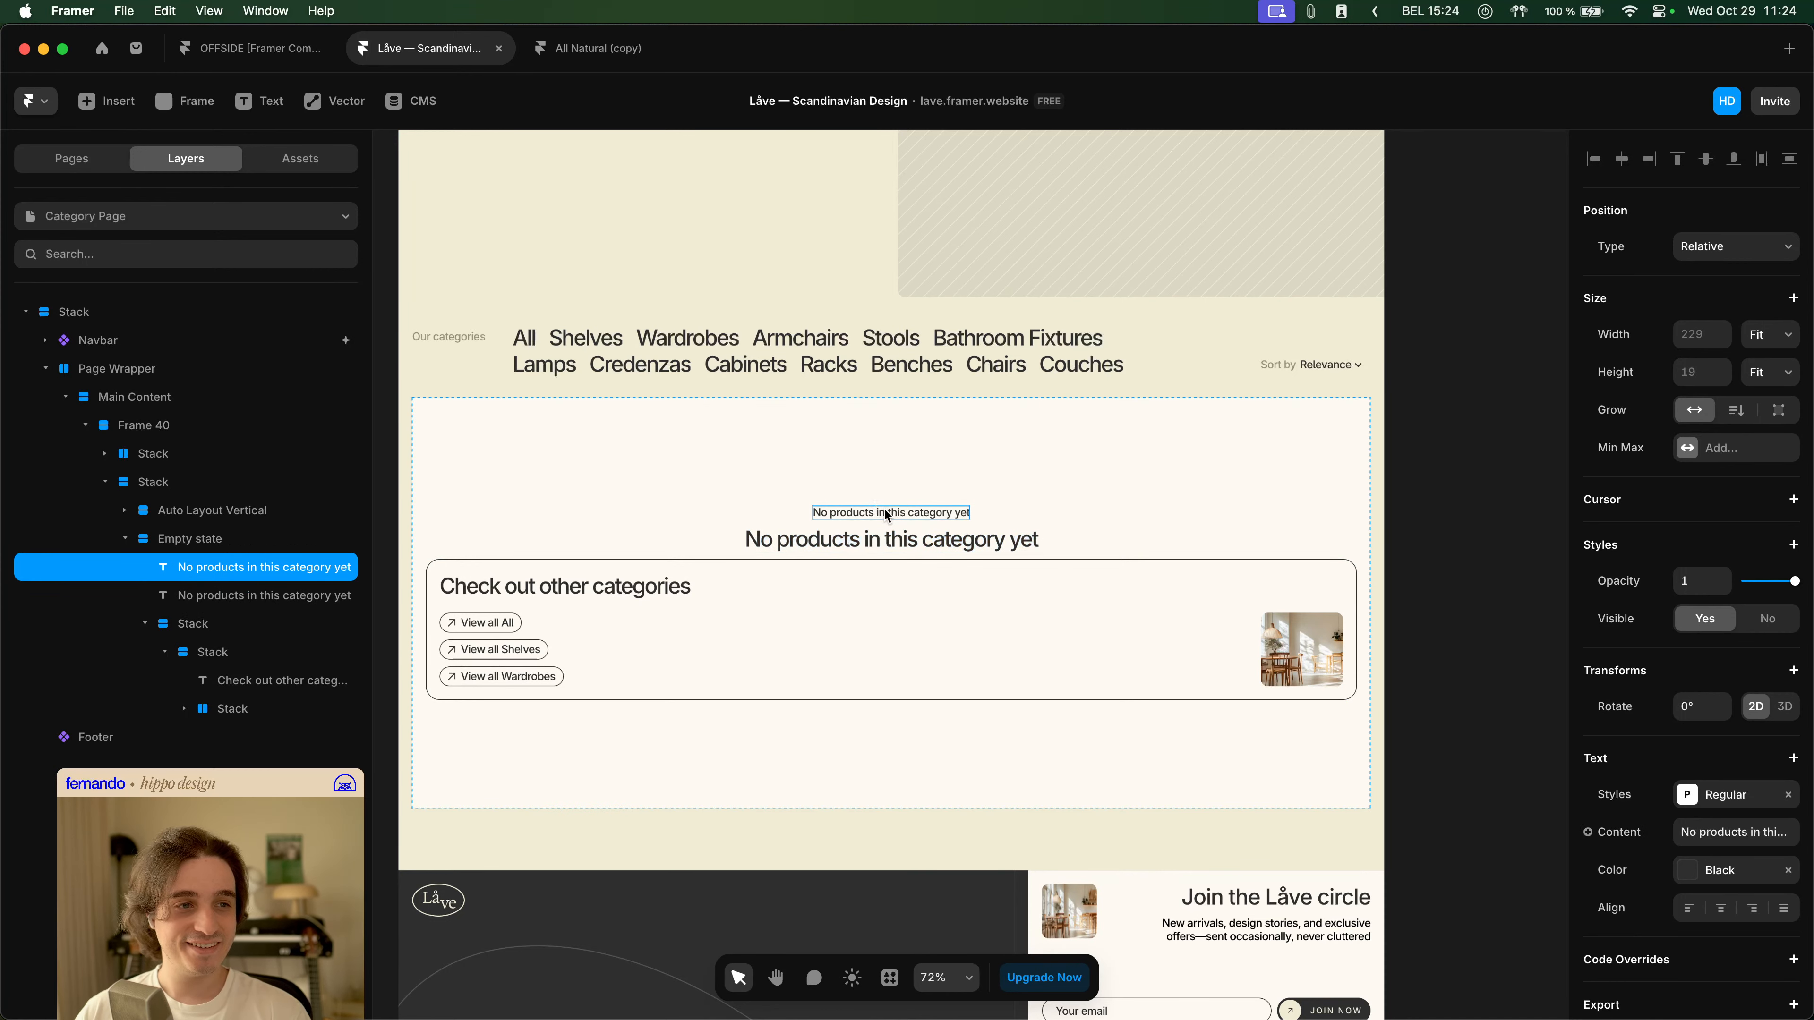
pyautogui.press('Delete')
# Try Space Between distribution on the Empty state frame, and undo it.
pyautogui.click(954, 477)
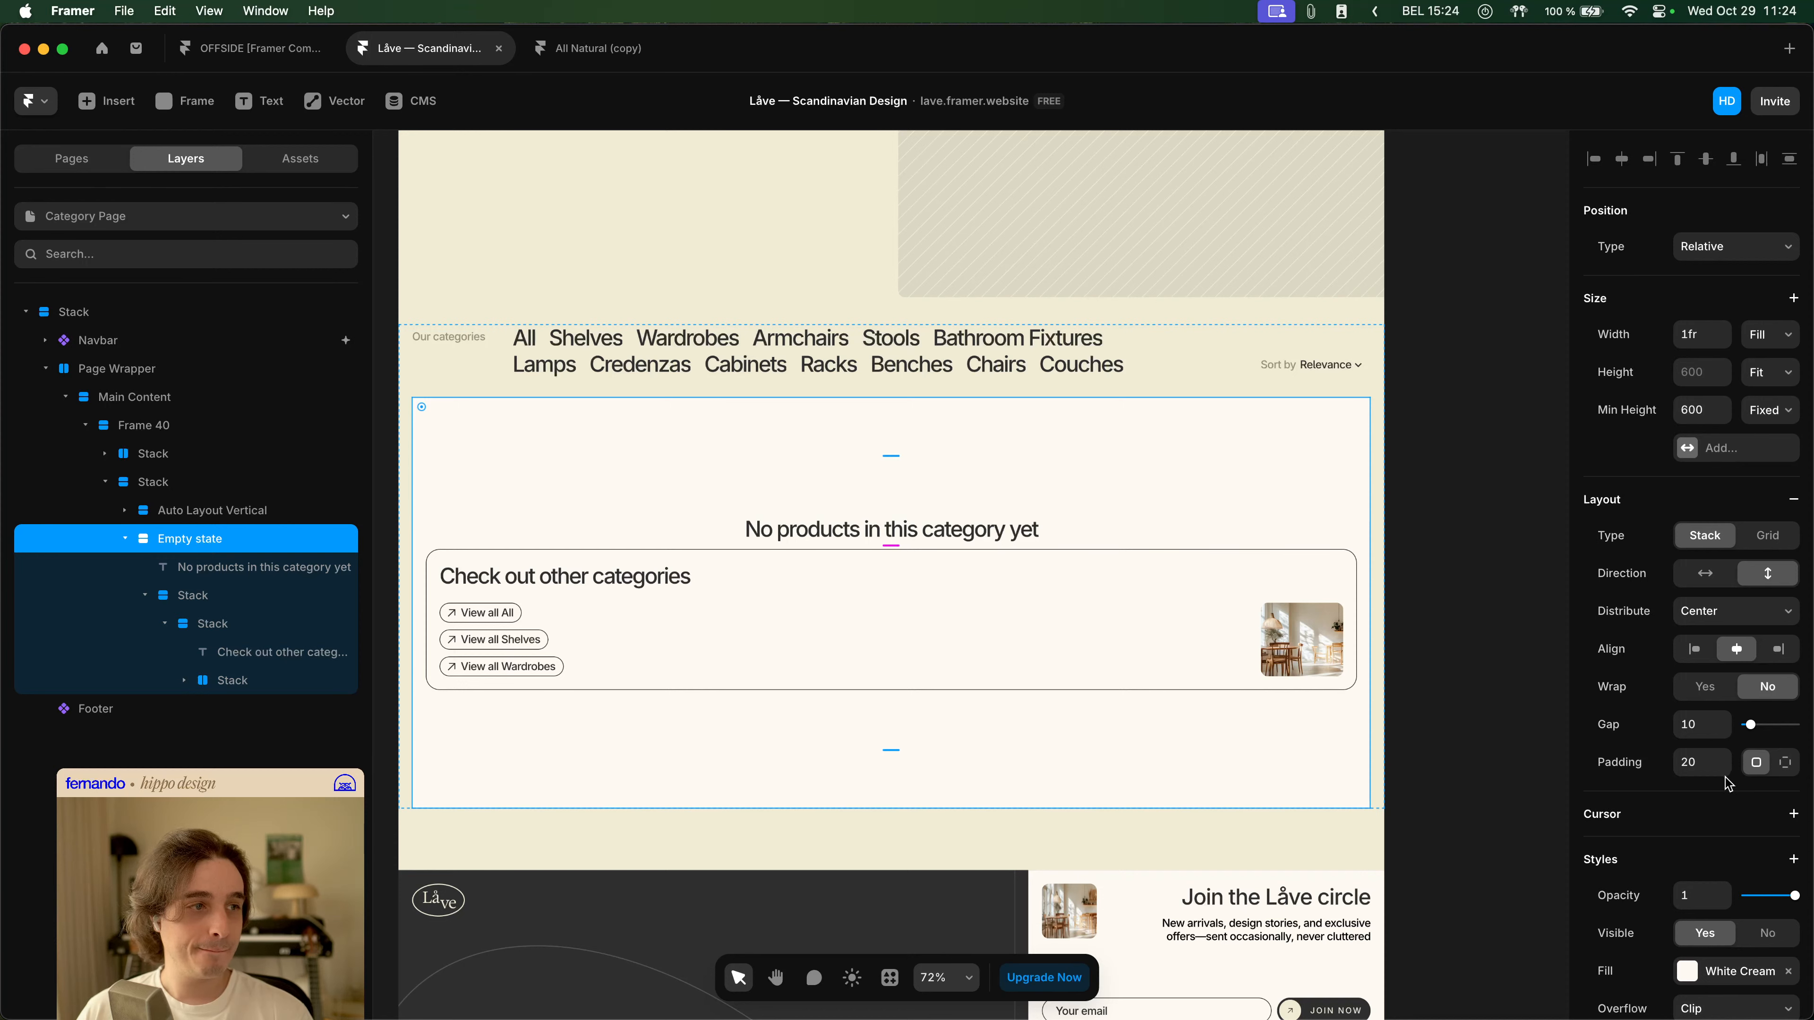
pyautogui.scroll(-3, 1729, 784)
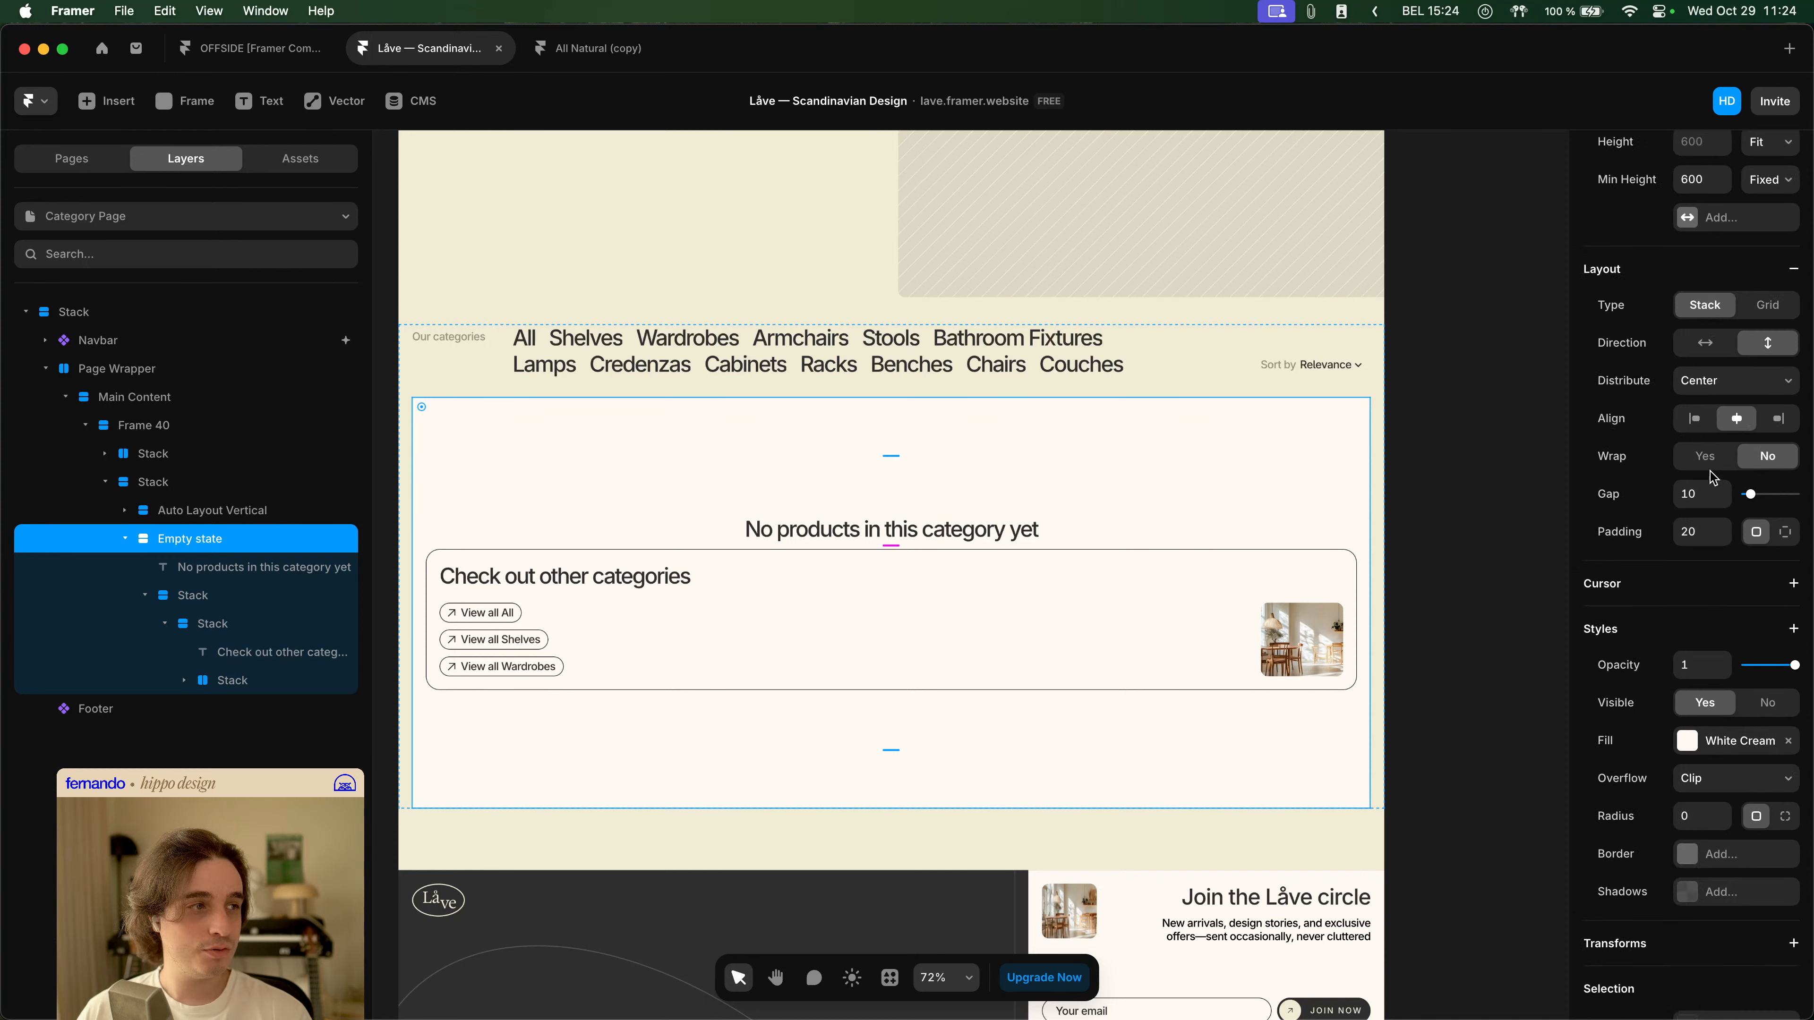
pyautogui.click(1746, 389)
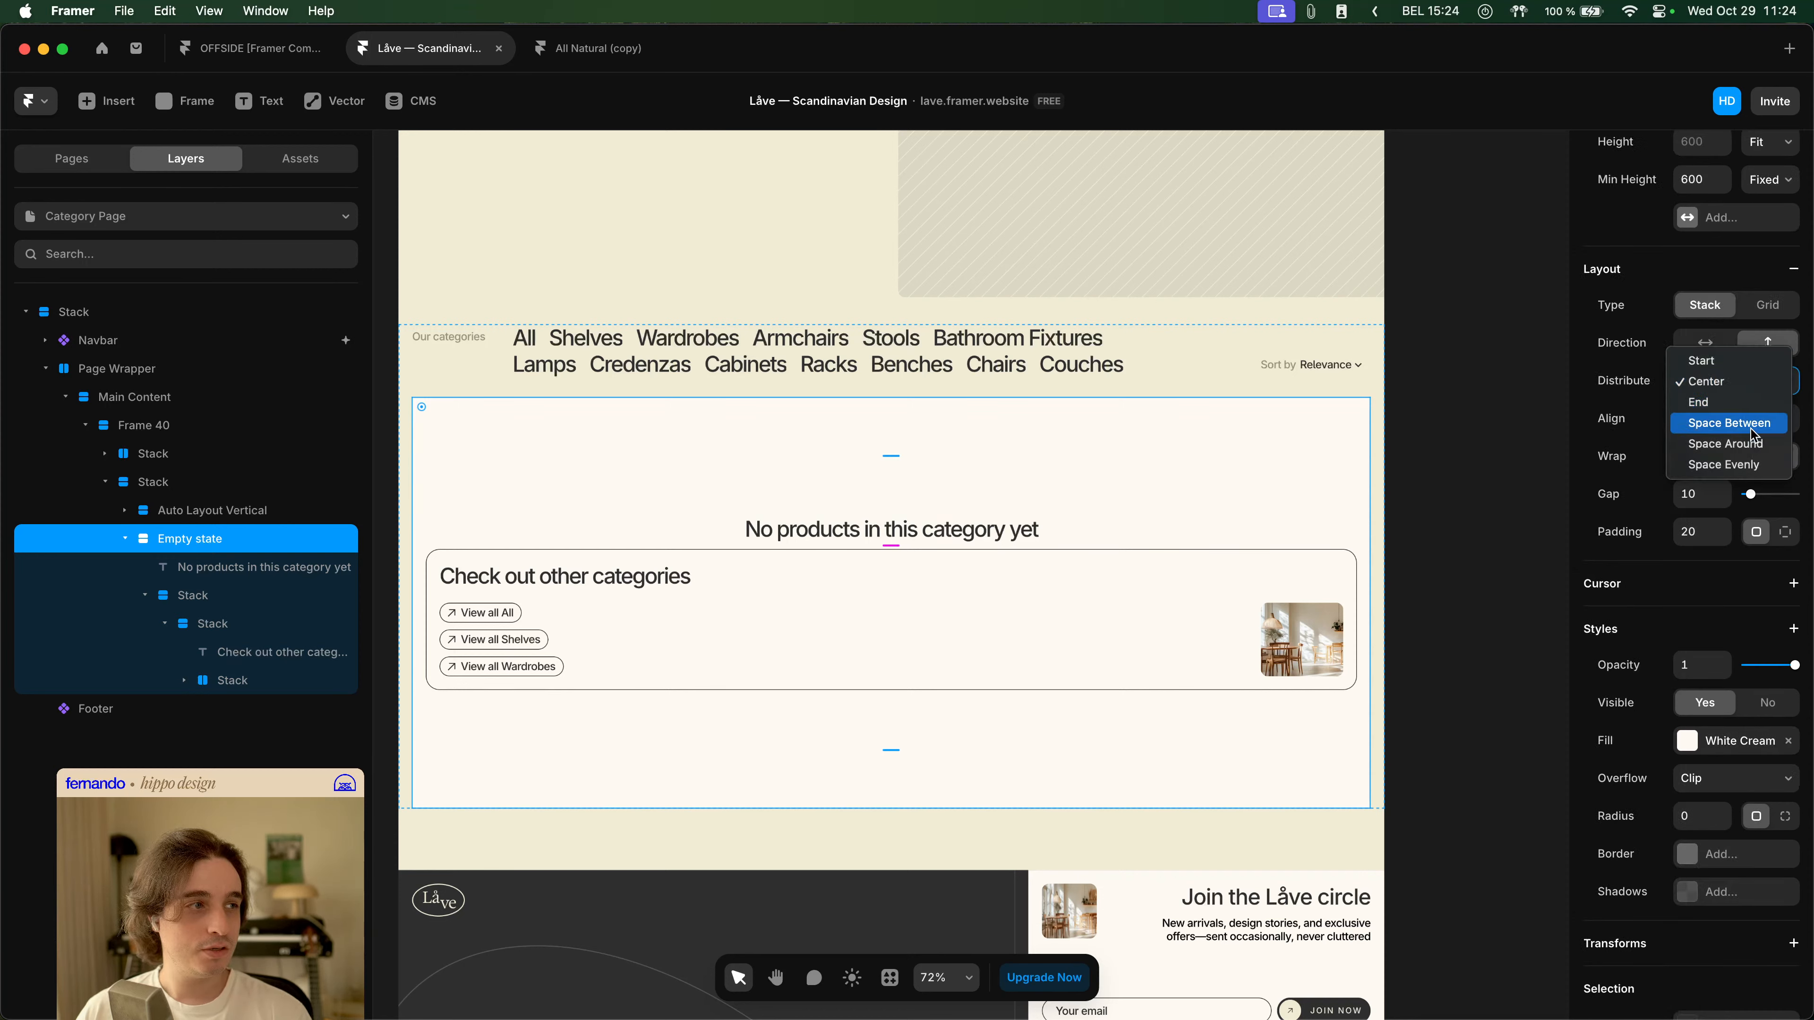
pyautogui.click(1754, 424)
pyautogui.click(1448, 519)
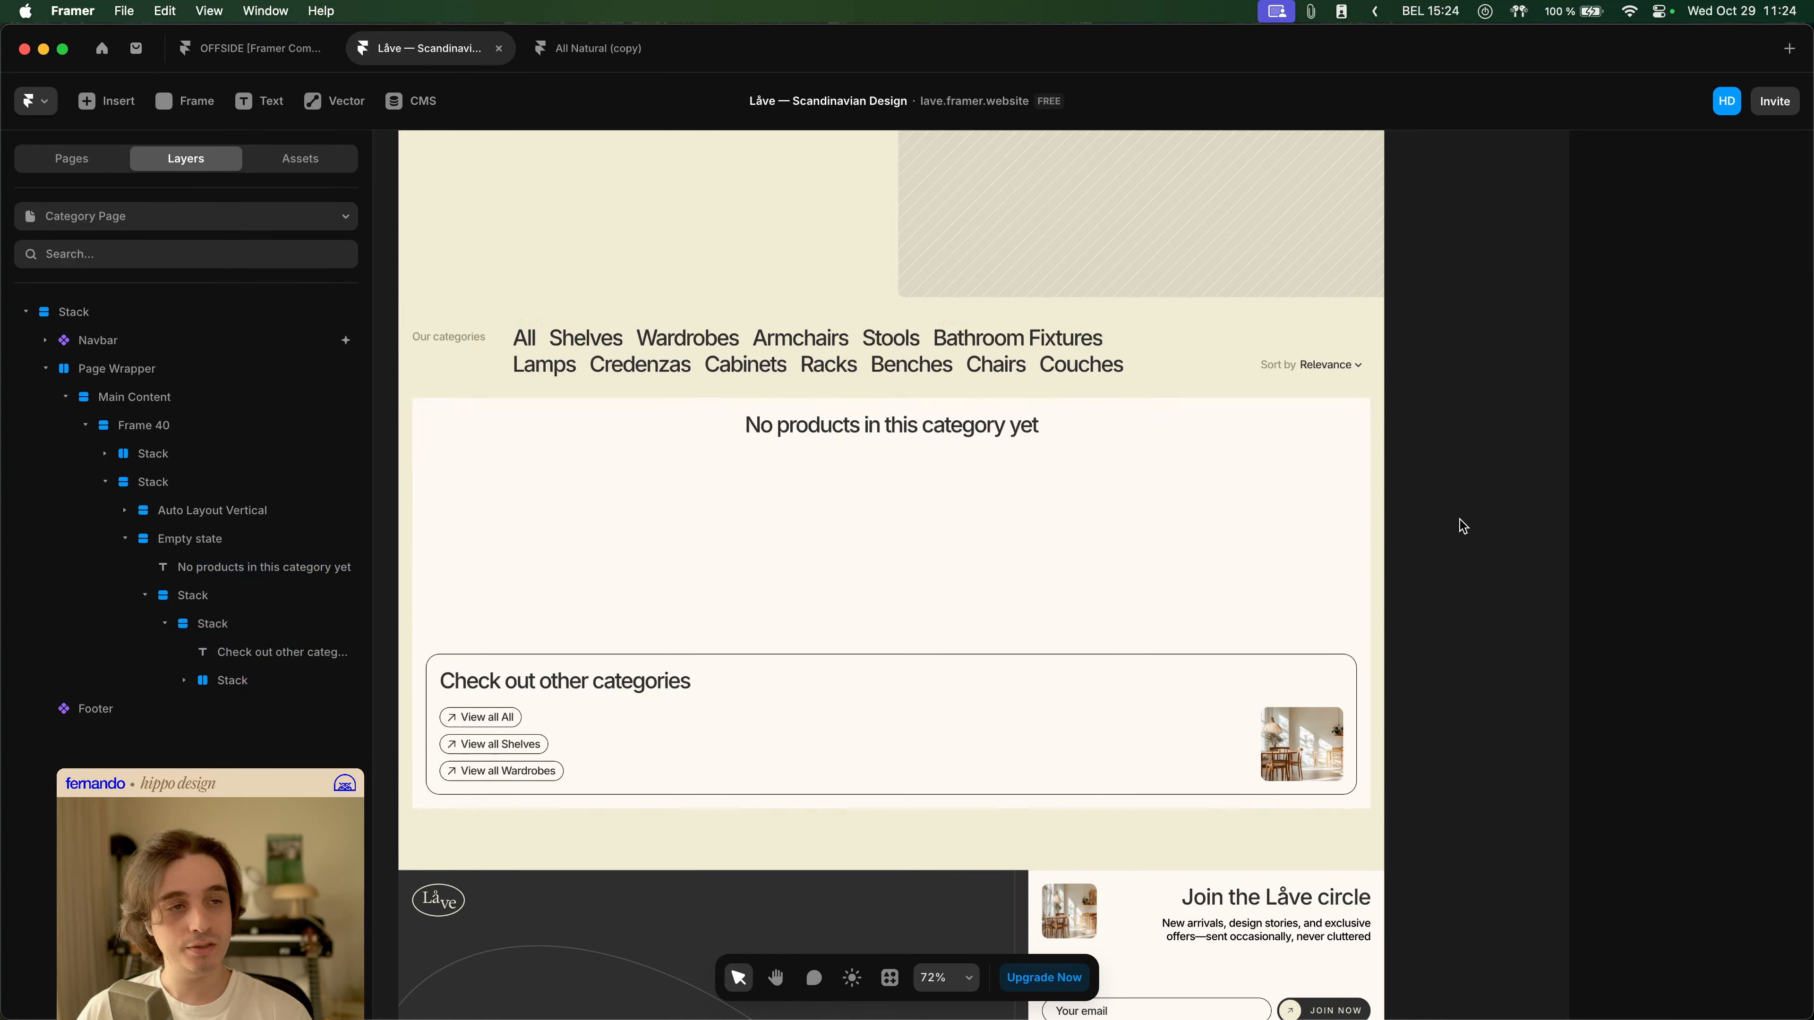
pyautogui.click(889, 574)
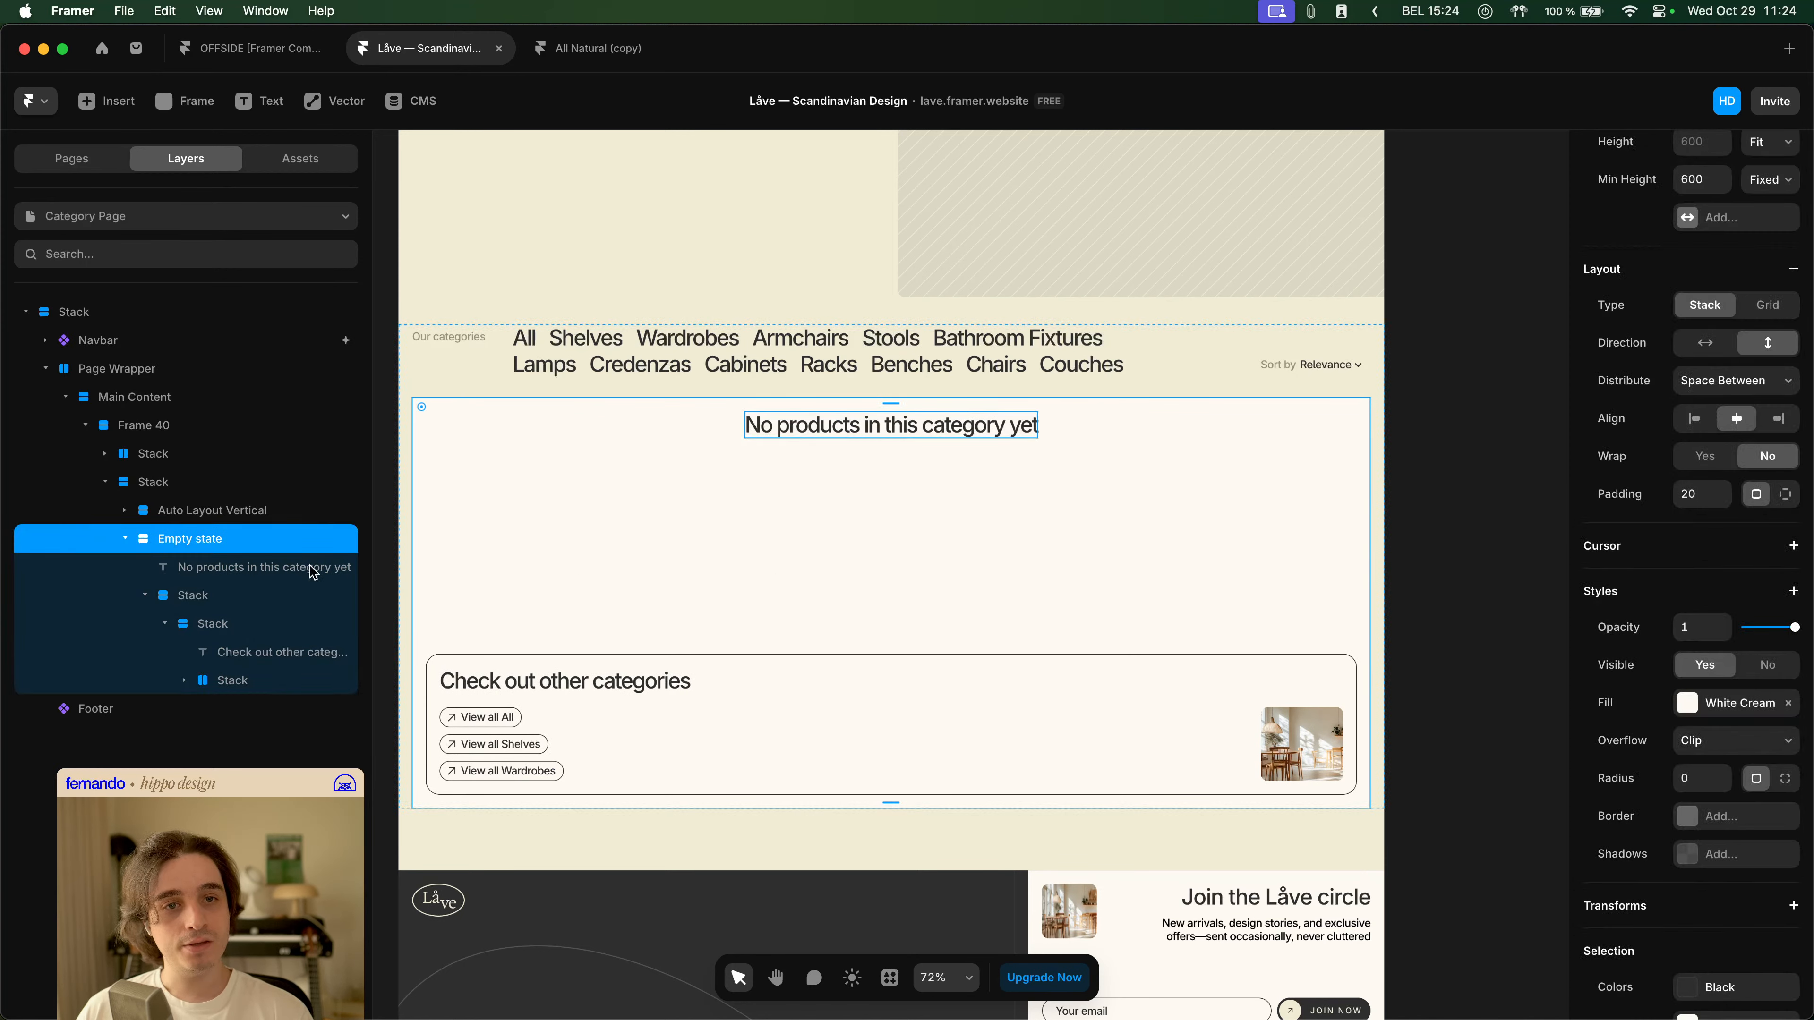
pyautogui.press('super+z')
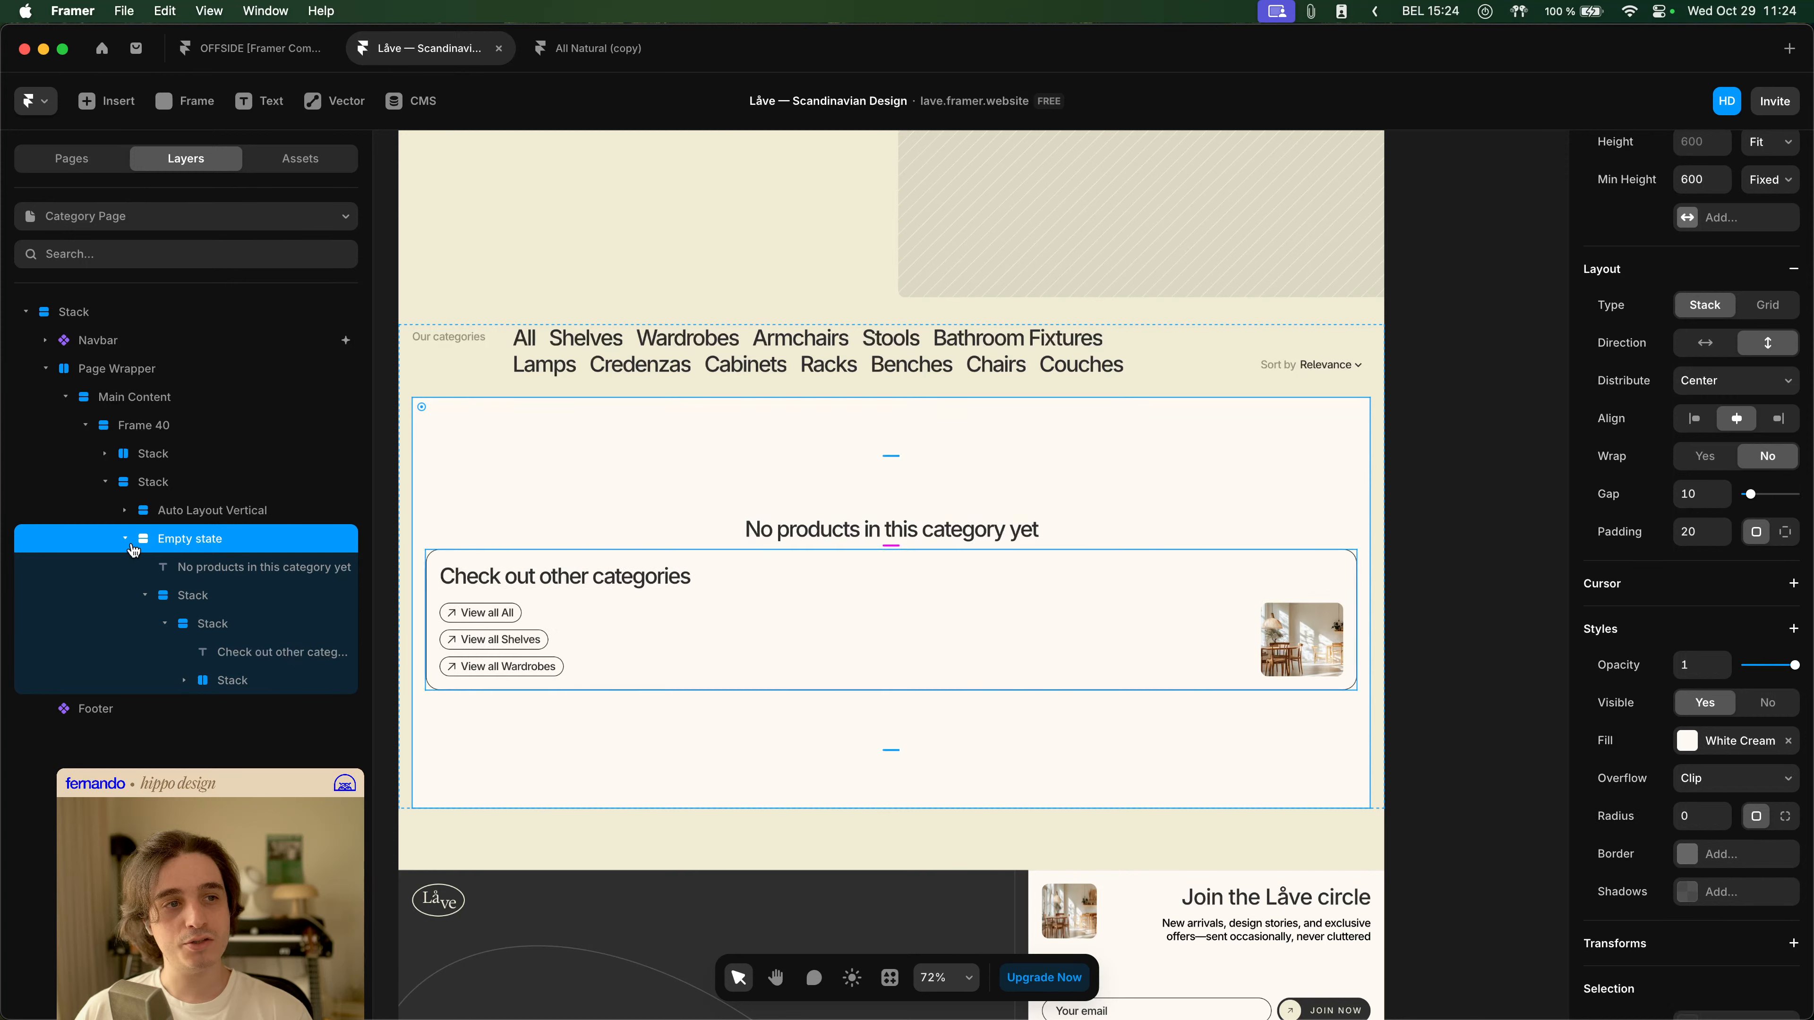
# Set the Empty state frame's distribution to Start and the bordered stack's height to Fill.
pyautogui.click(1735, 386)
pyautogui.click(1716, 362)
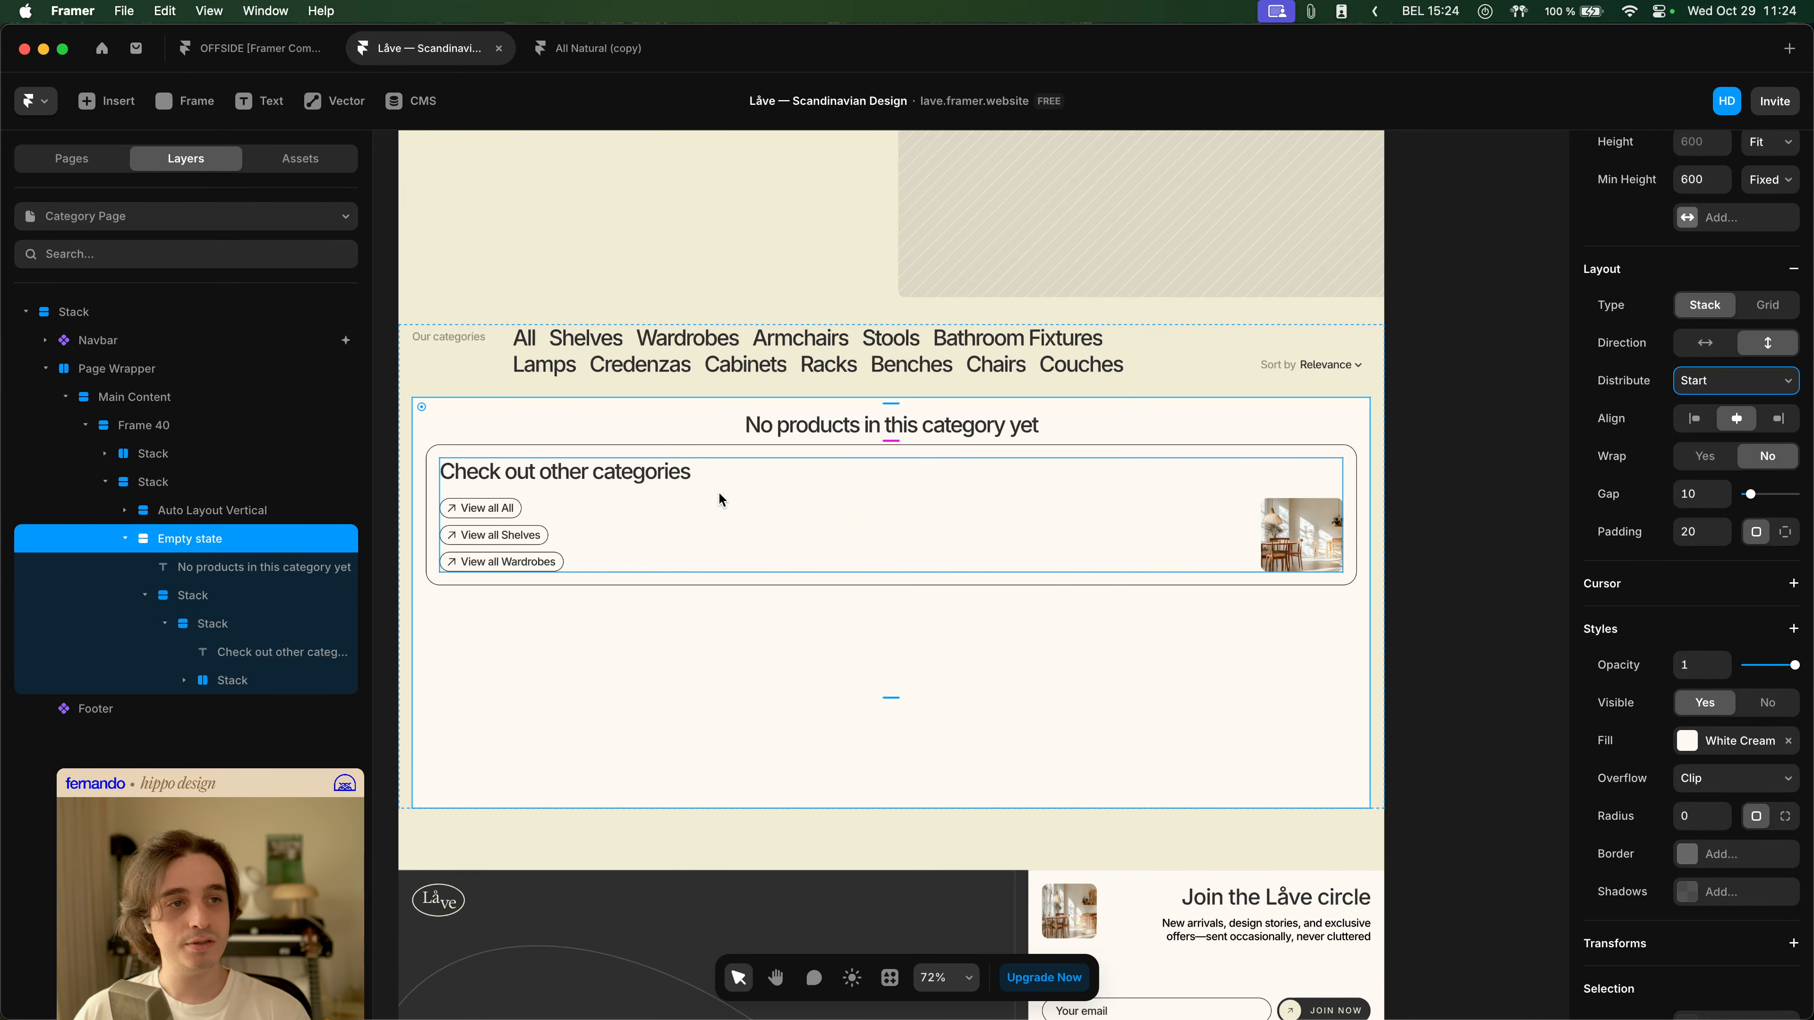
pyautogui.click(232, 598)
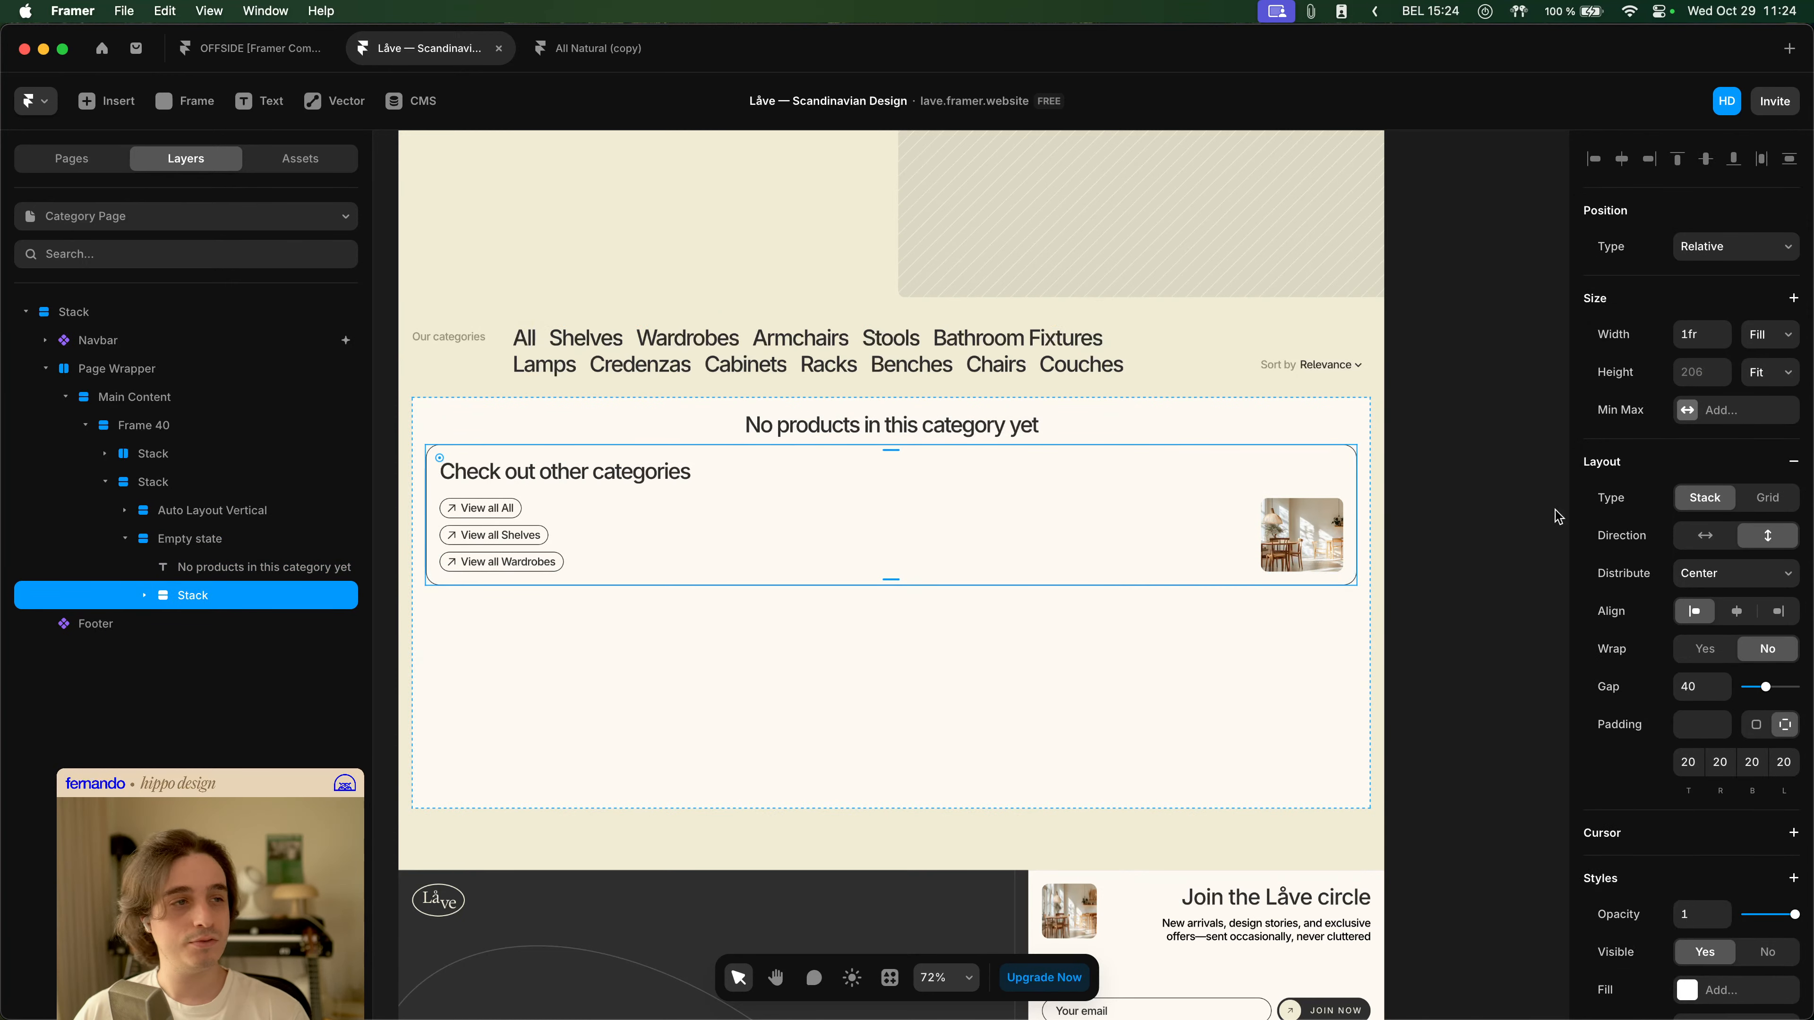
pyautogui.click(1766, 371)
pyautogui.click(1761, 355)
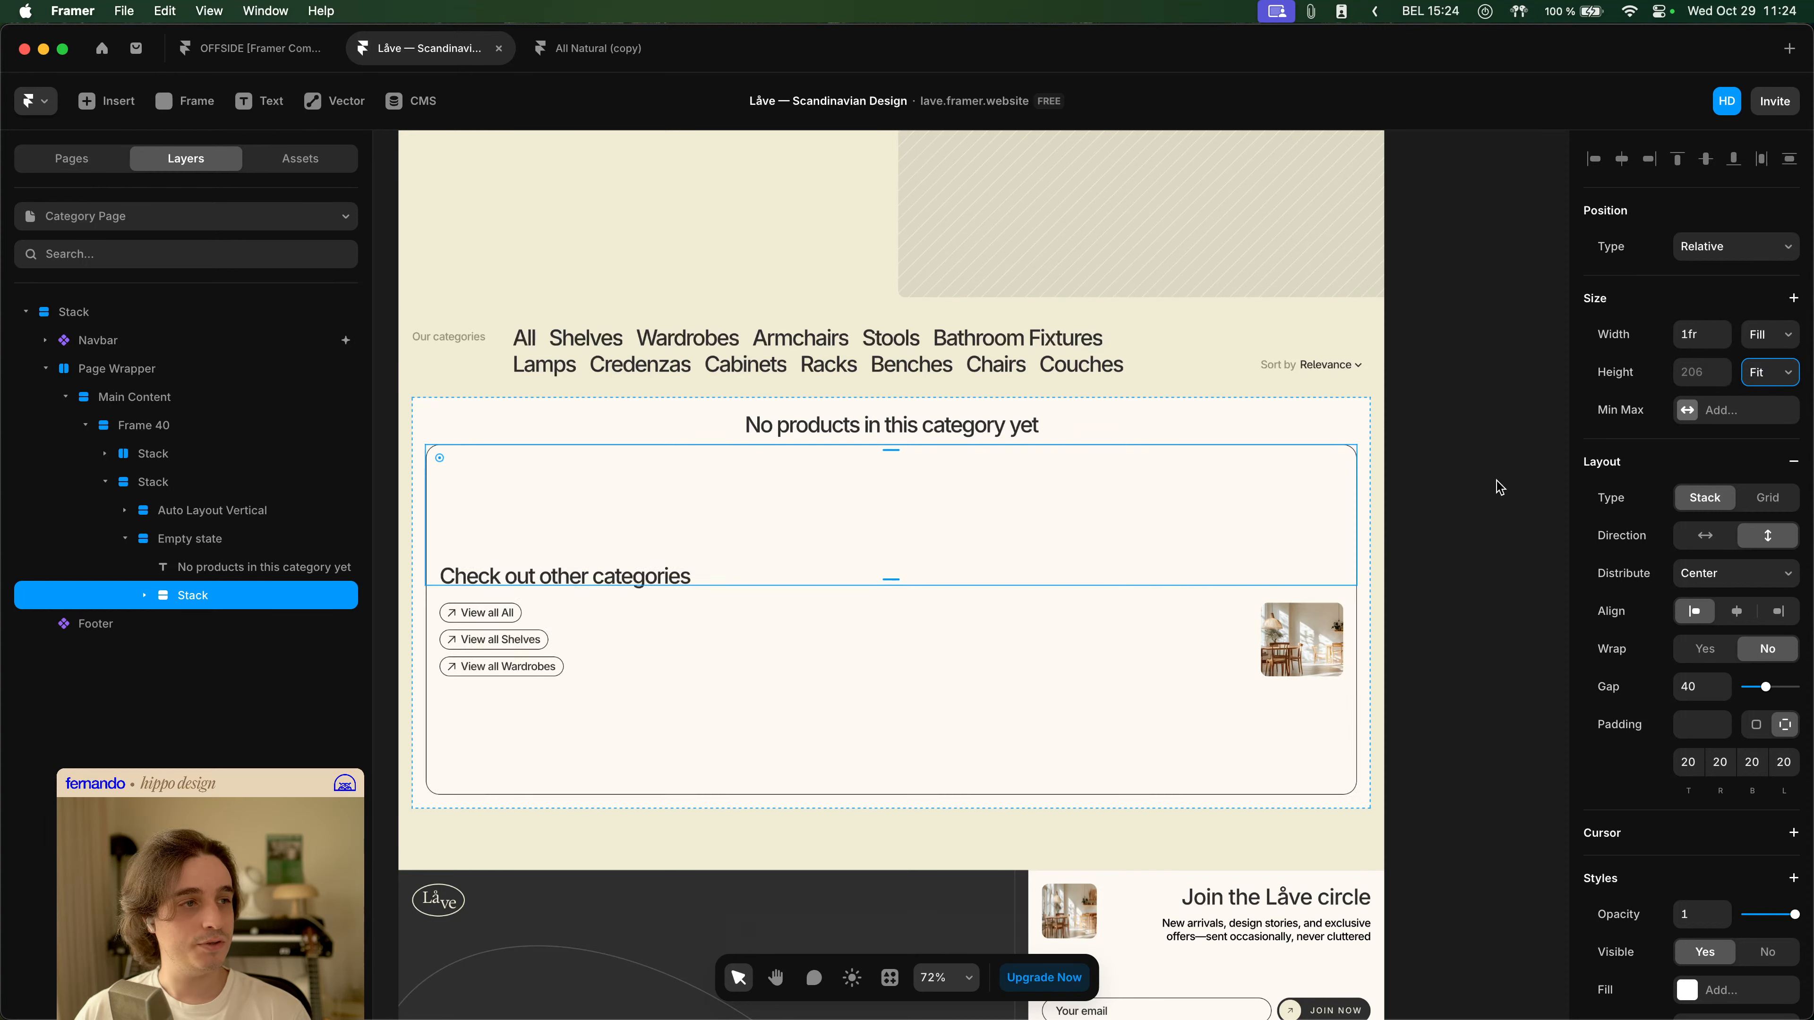
pyautogui.click(1452, 530)
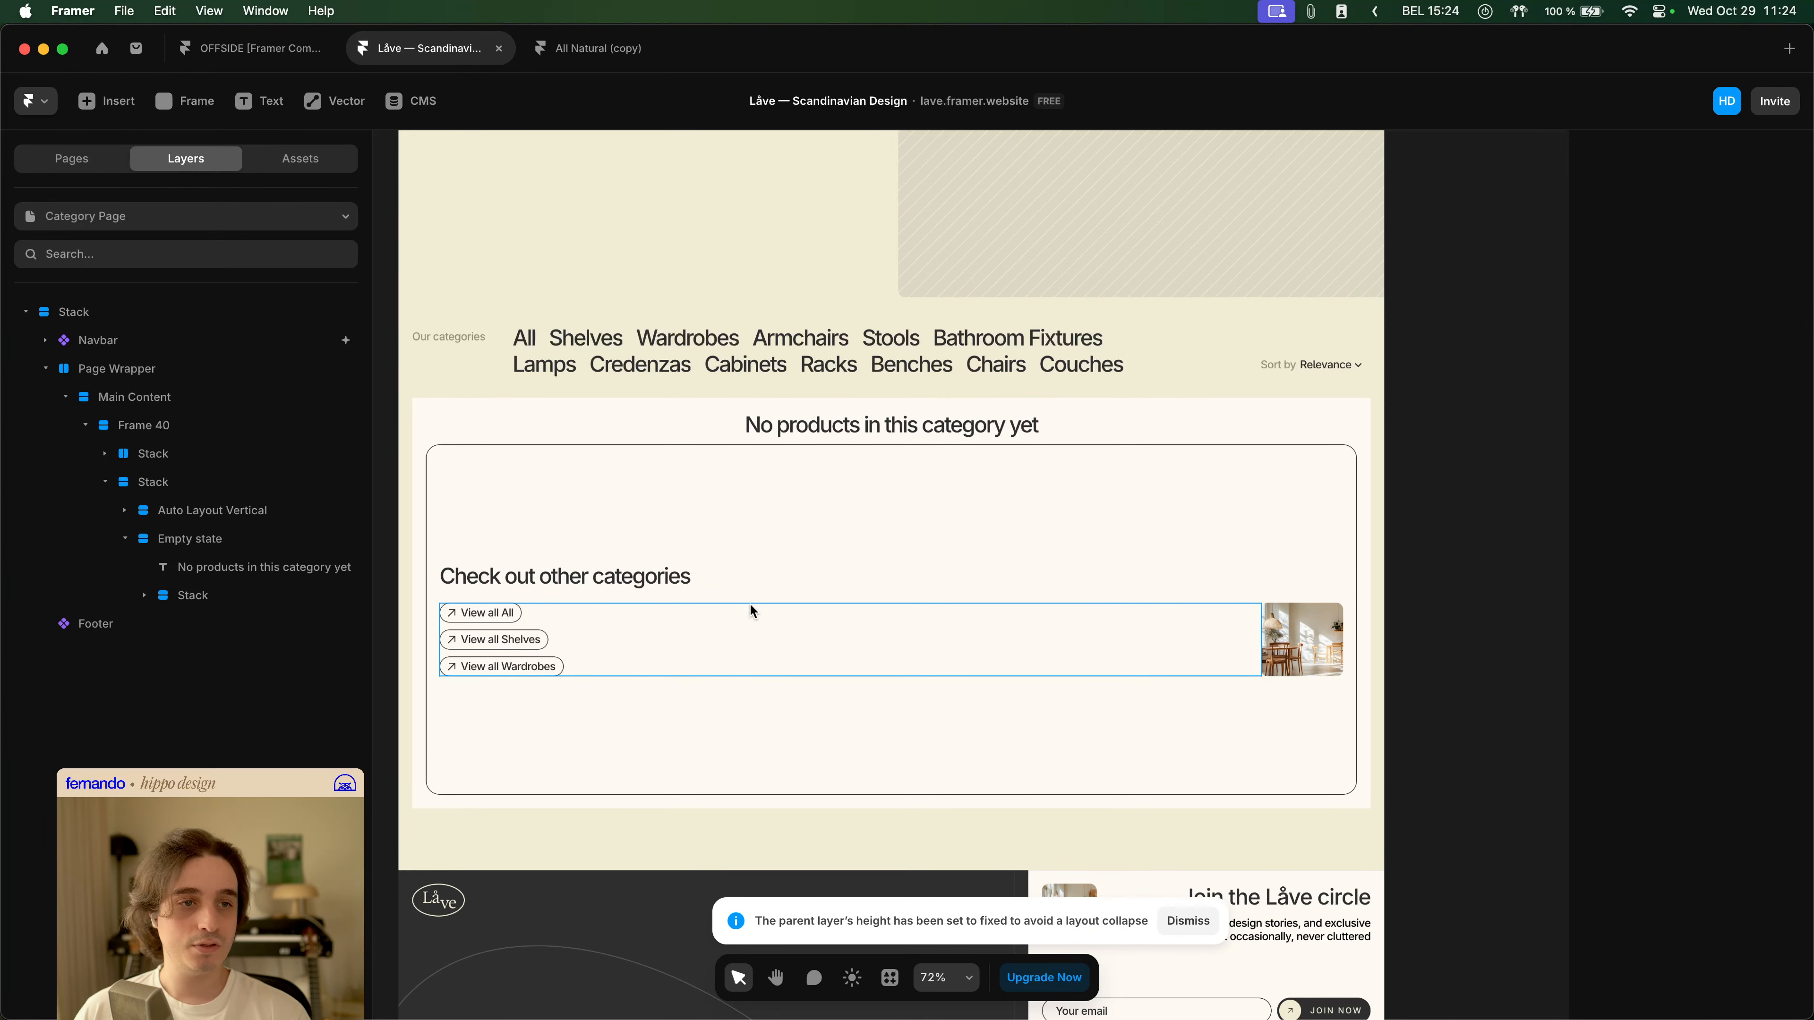
# Increase the Empty state frame's gap between the heading and the bordered stack to 20.
pyautogui.click(1173, 442)
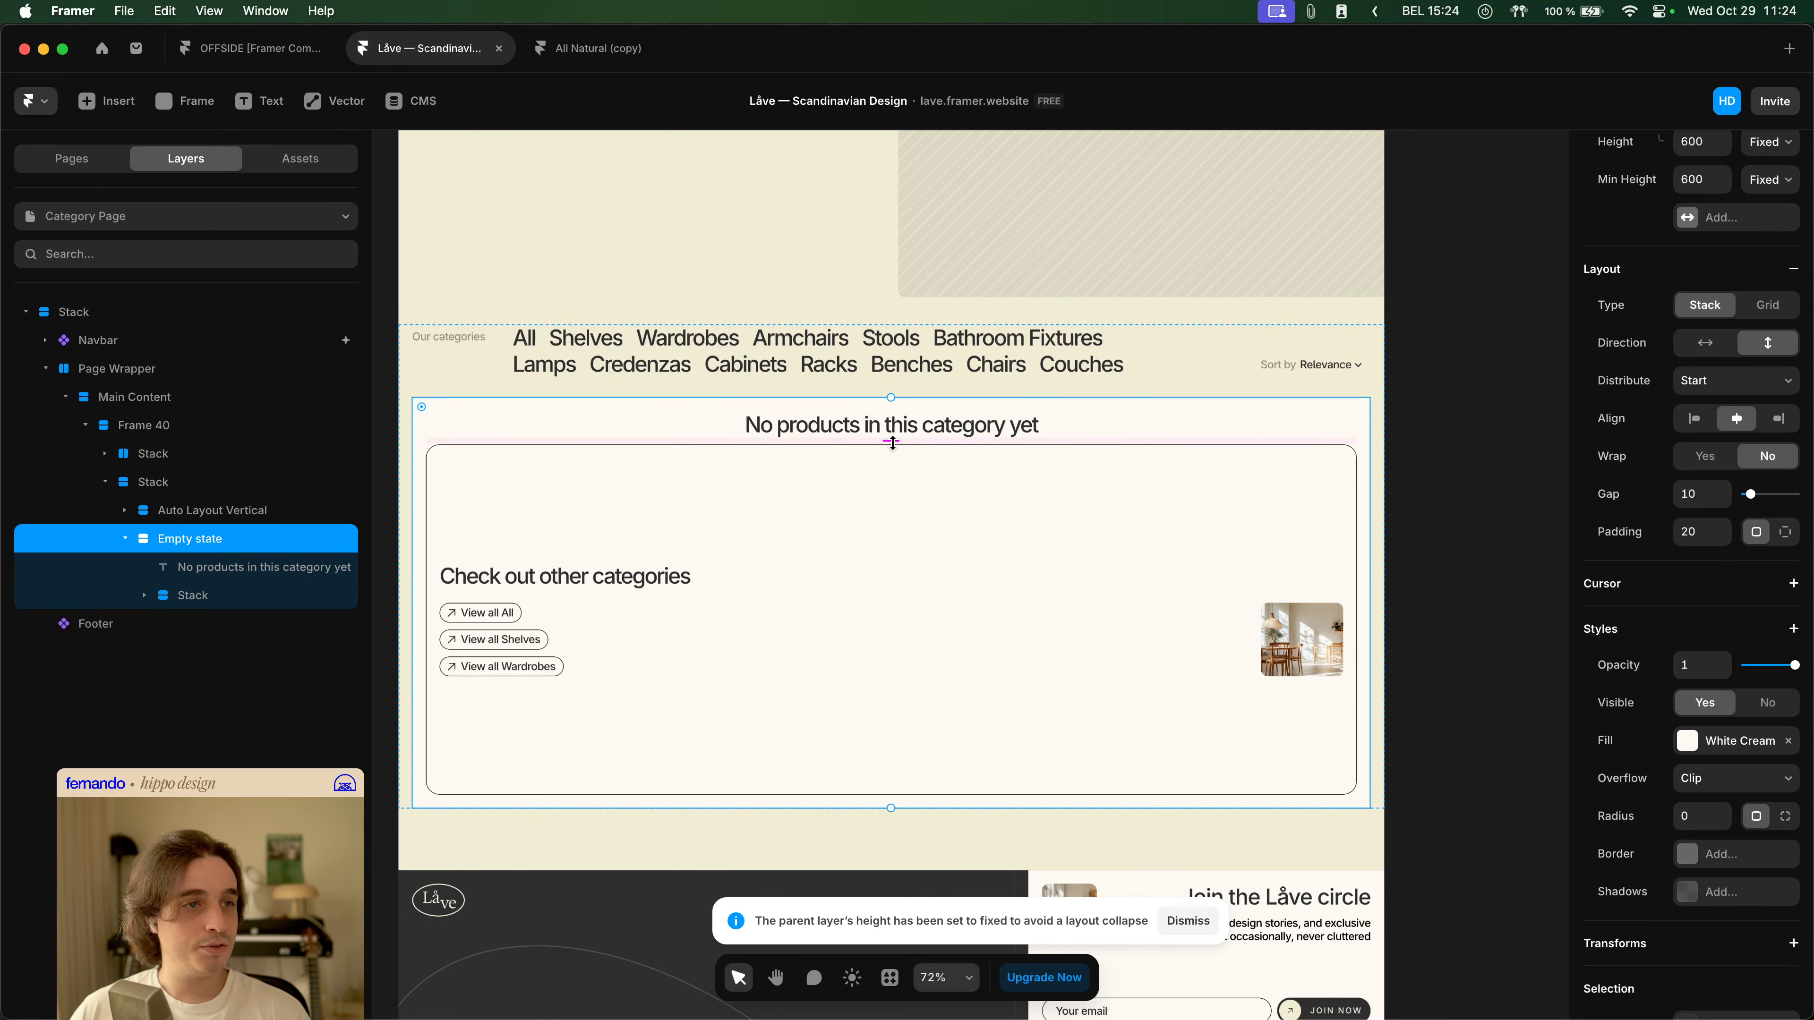
pyautogui.moveTo(894, 441); pyautogui.dragTo(893, 446)
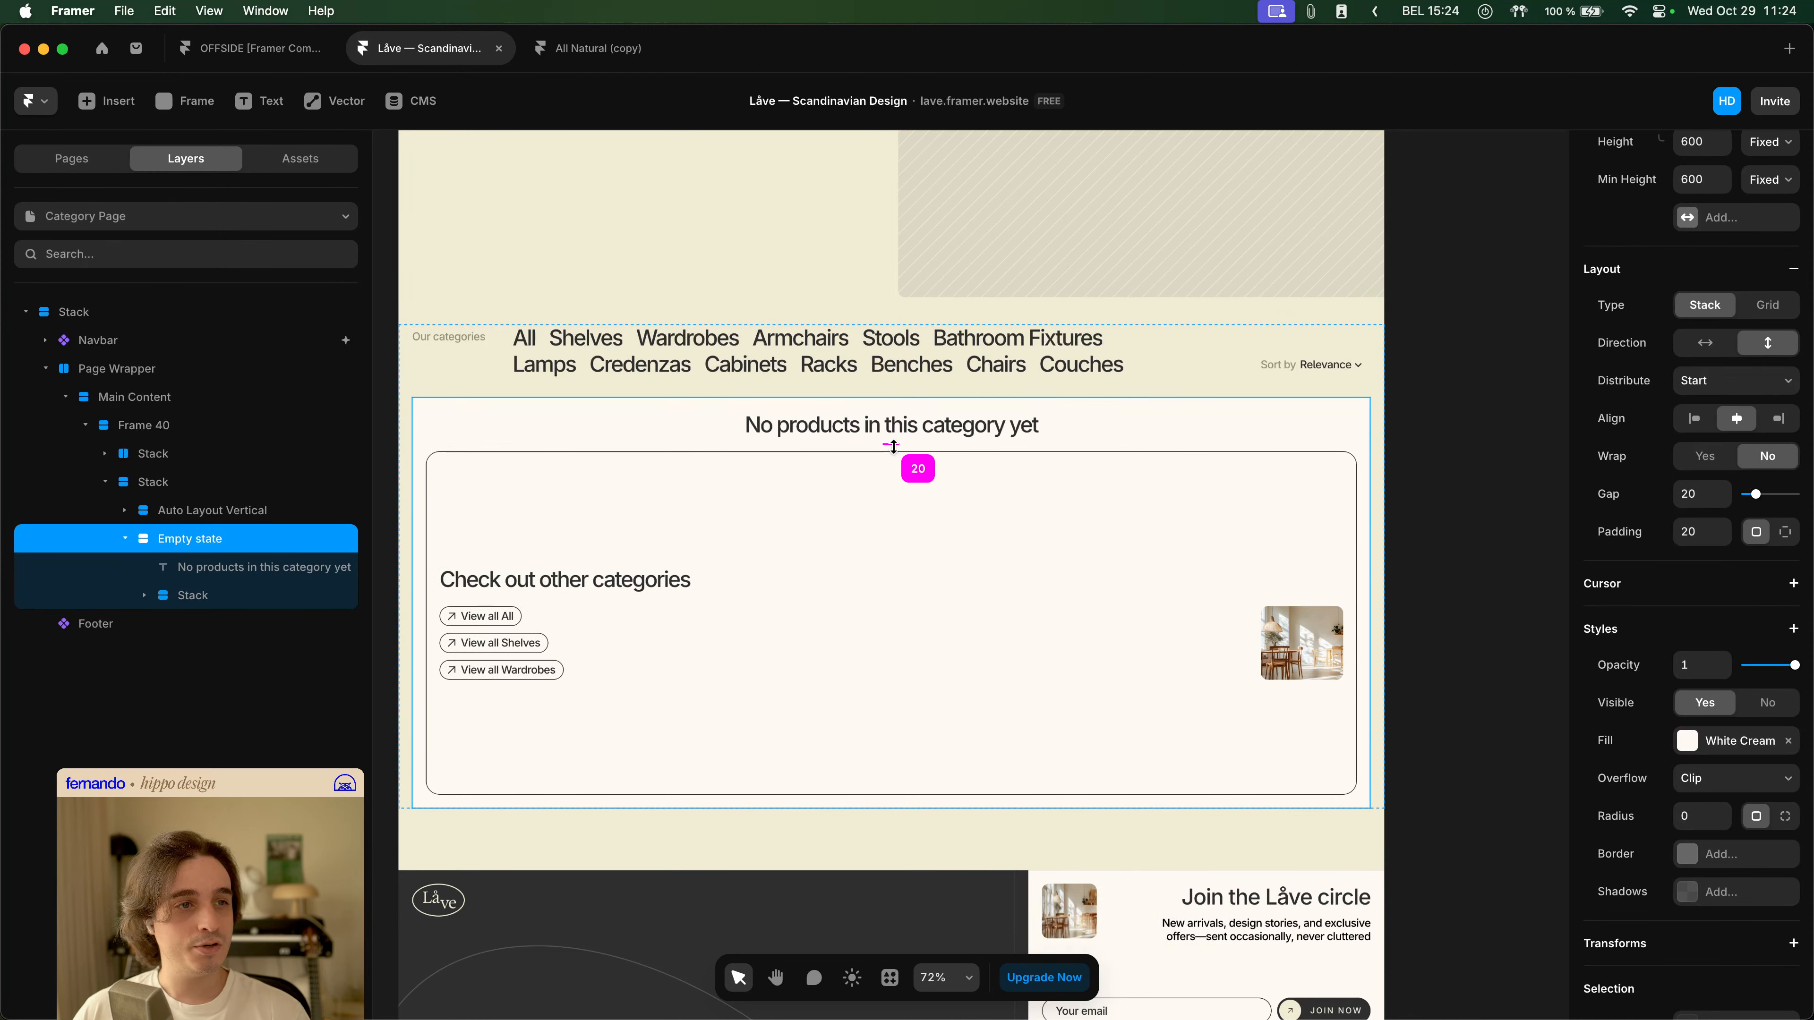
pyautogui.click(1459, 454)
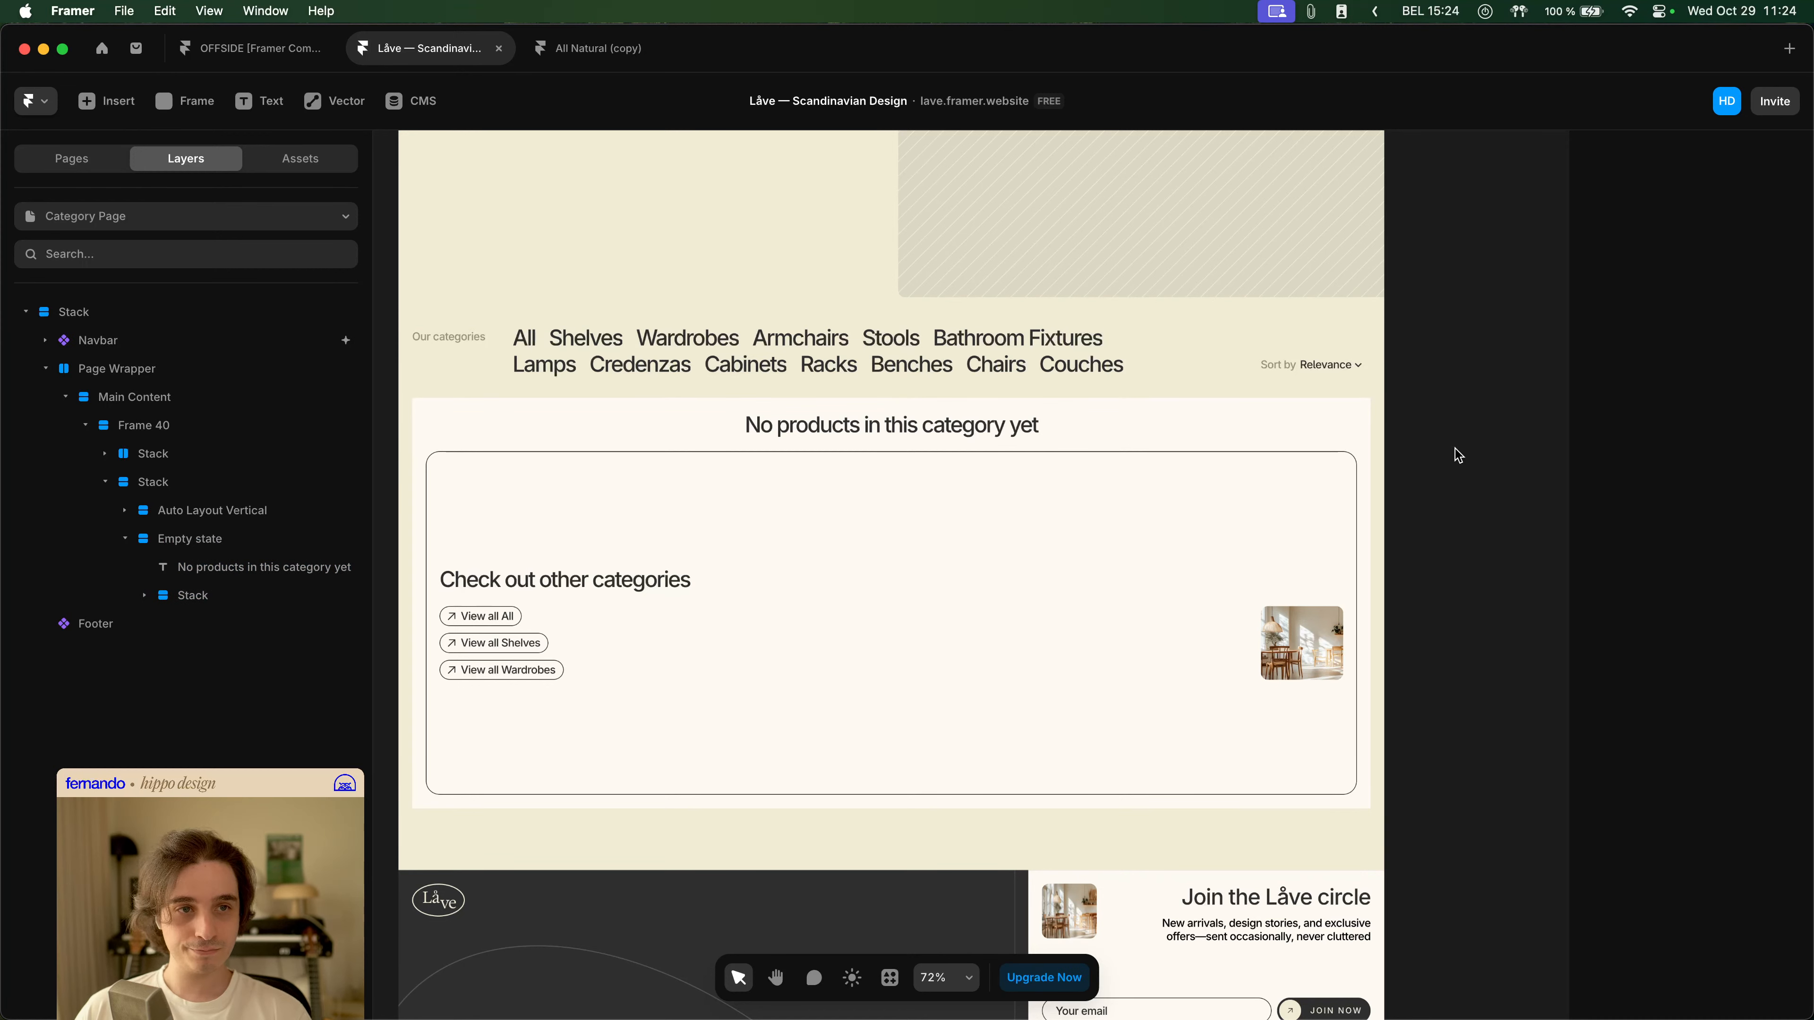
# Try aligning the Empty state frame's contents to the left, and undo the alignment.
pyautogui.click(1104, 432)
pyautogui.click(1694, 419)
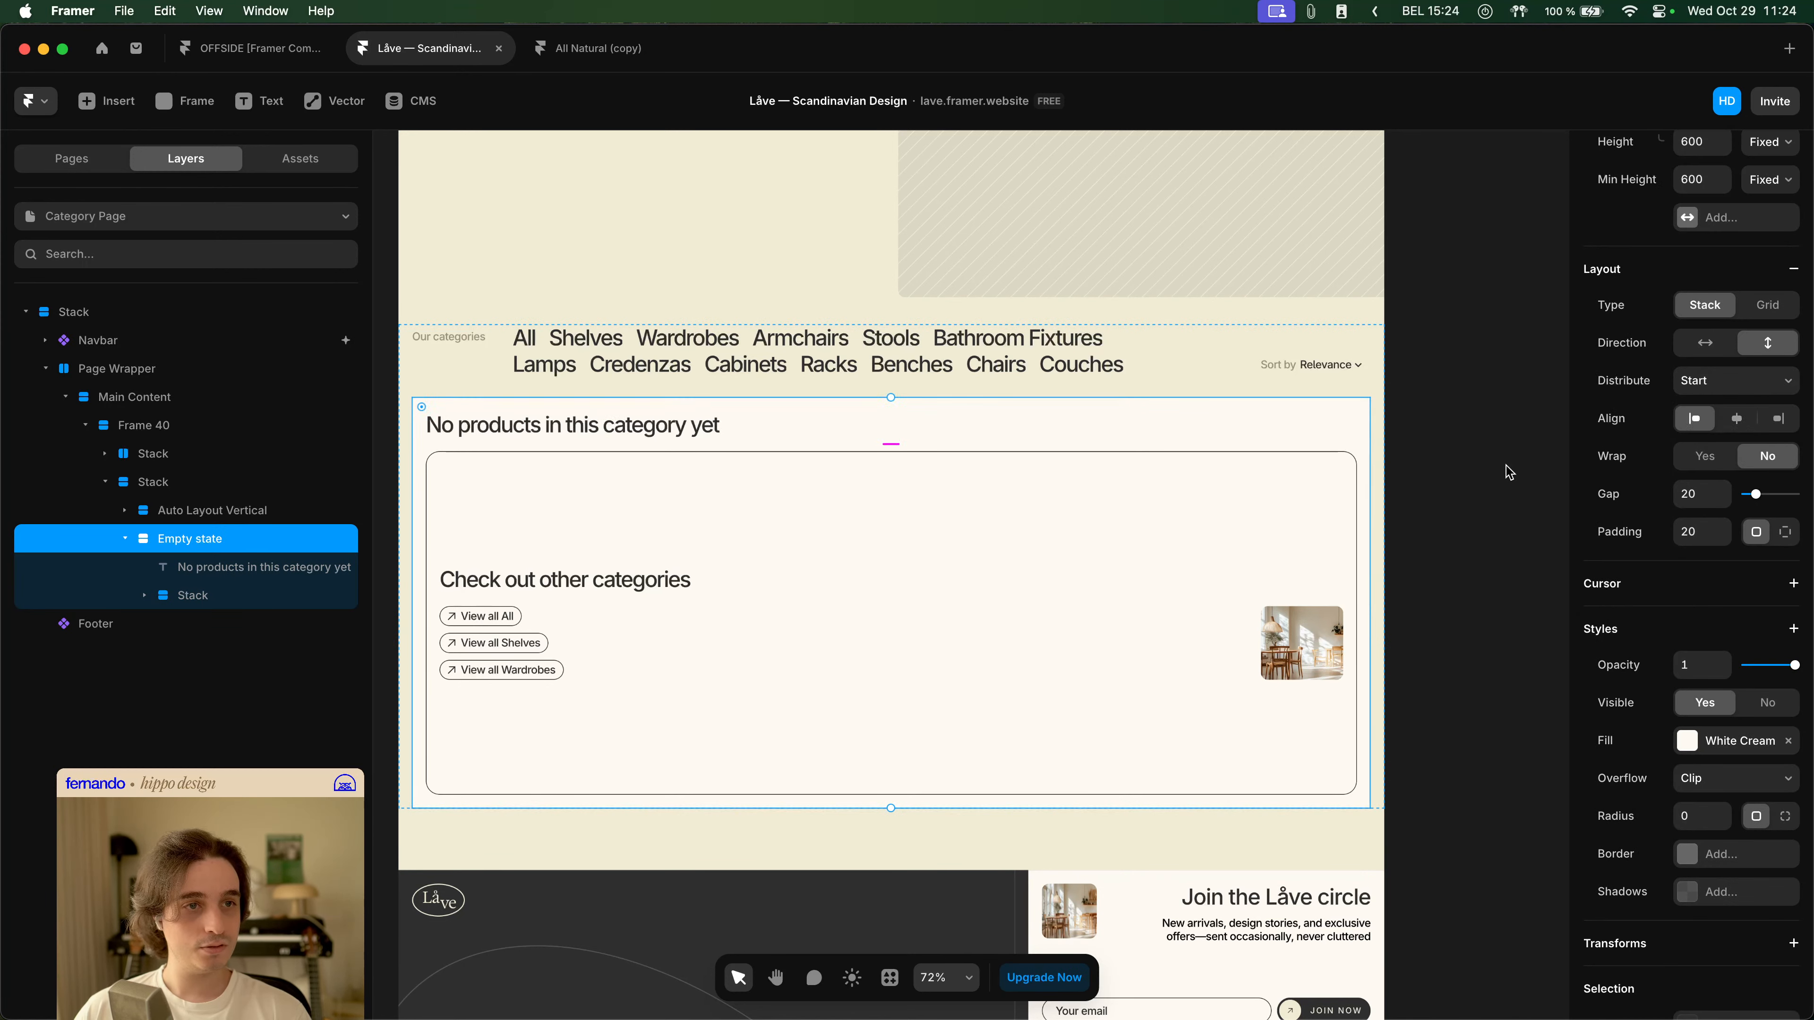
pyautogui.click(1475, 485)
pyautogui.press('super+z')
pyautogui.click(1472, 494)
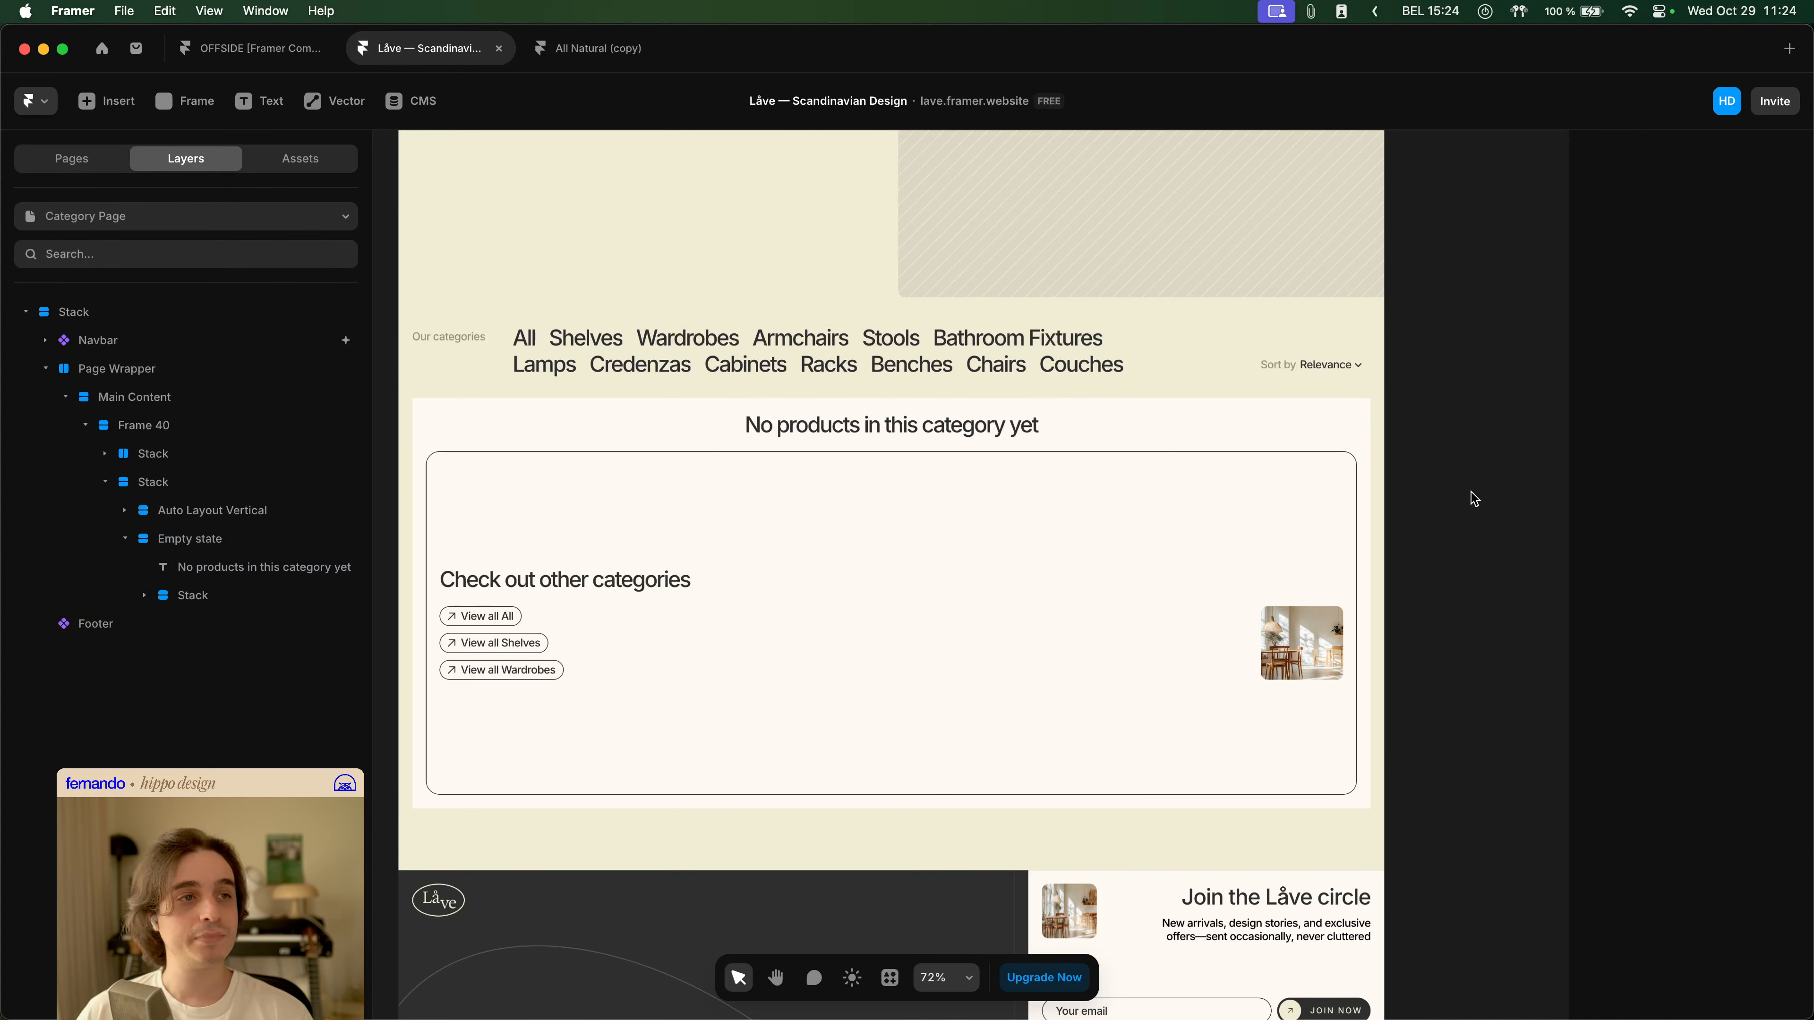
# Set the gap between the Empty state frame's heading and the bordered stack to 80.
pyautogui.click(1201, 435)
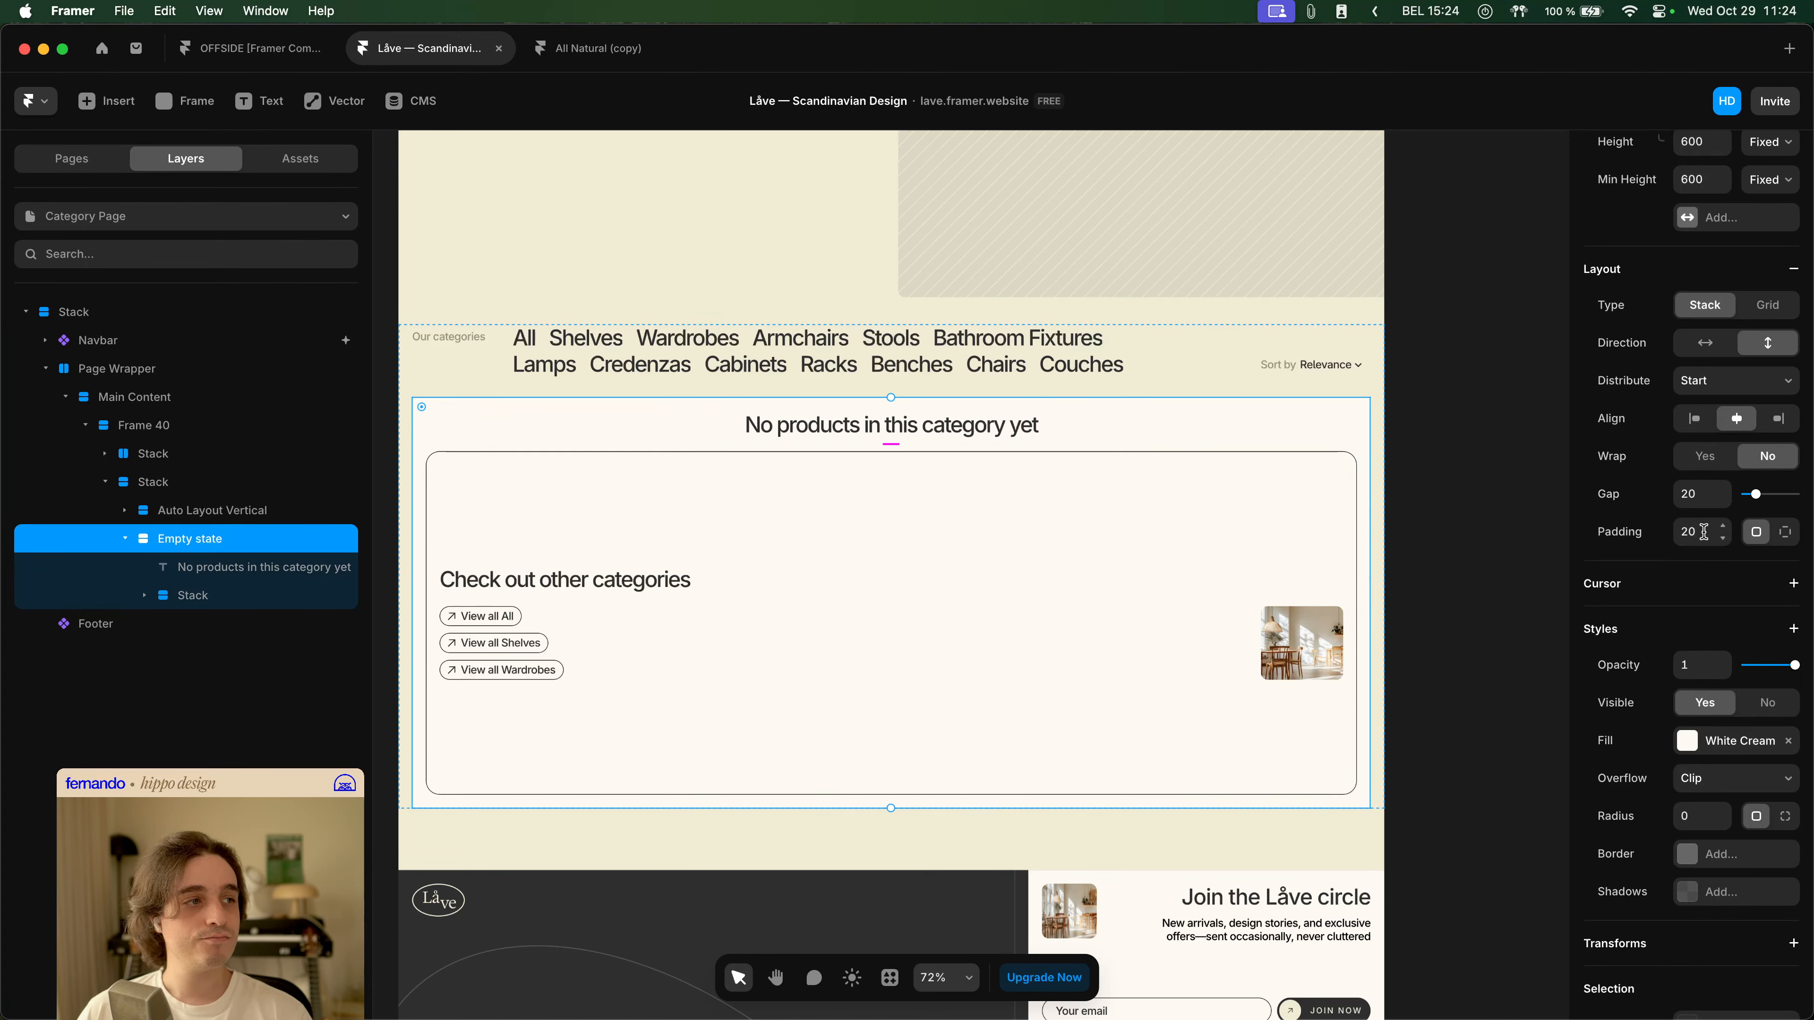
pyautogui.click(1704, 501)
pyautogui.write('40')
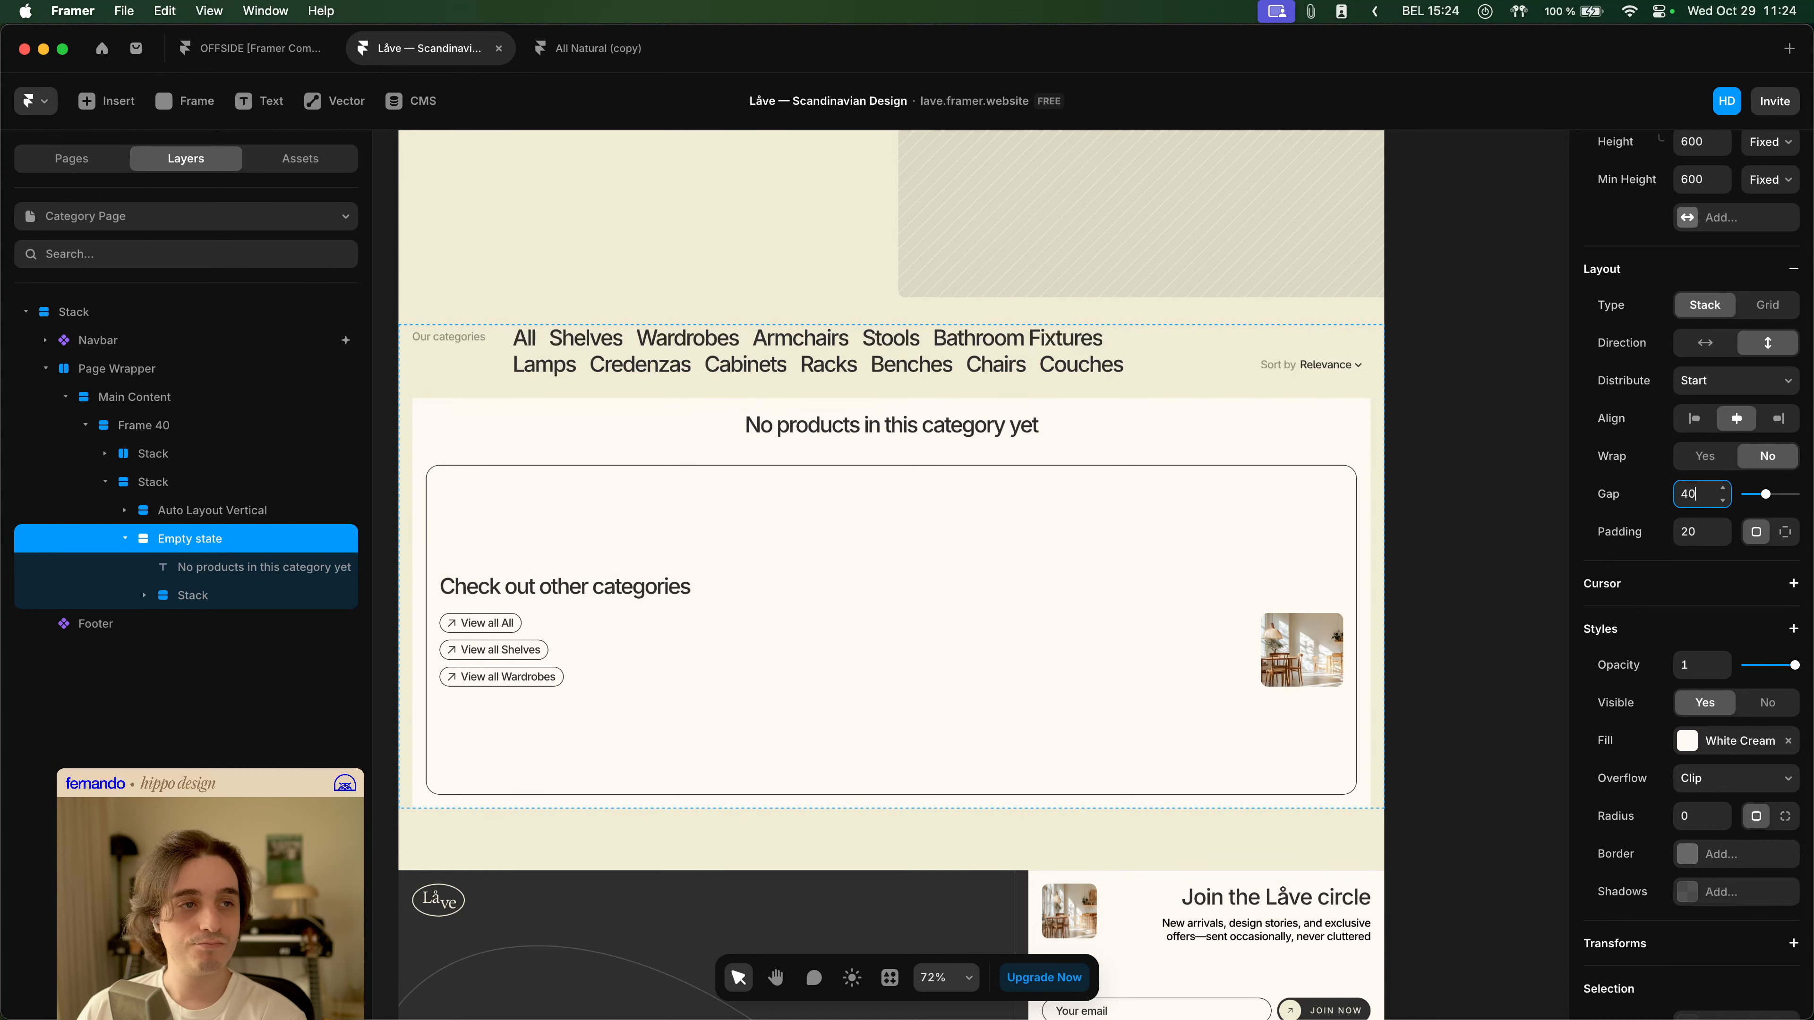
pyautogui.hotkey('shift', 'Up')
pyautogui.hotkey('shift', 'Up')
pyautogui.hotkey('shift', 'Up')
pyautogui.hotkey('shift', 'Up')
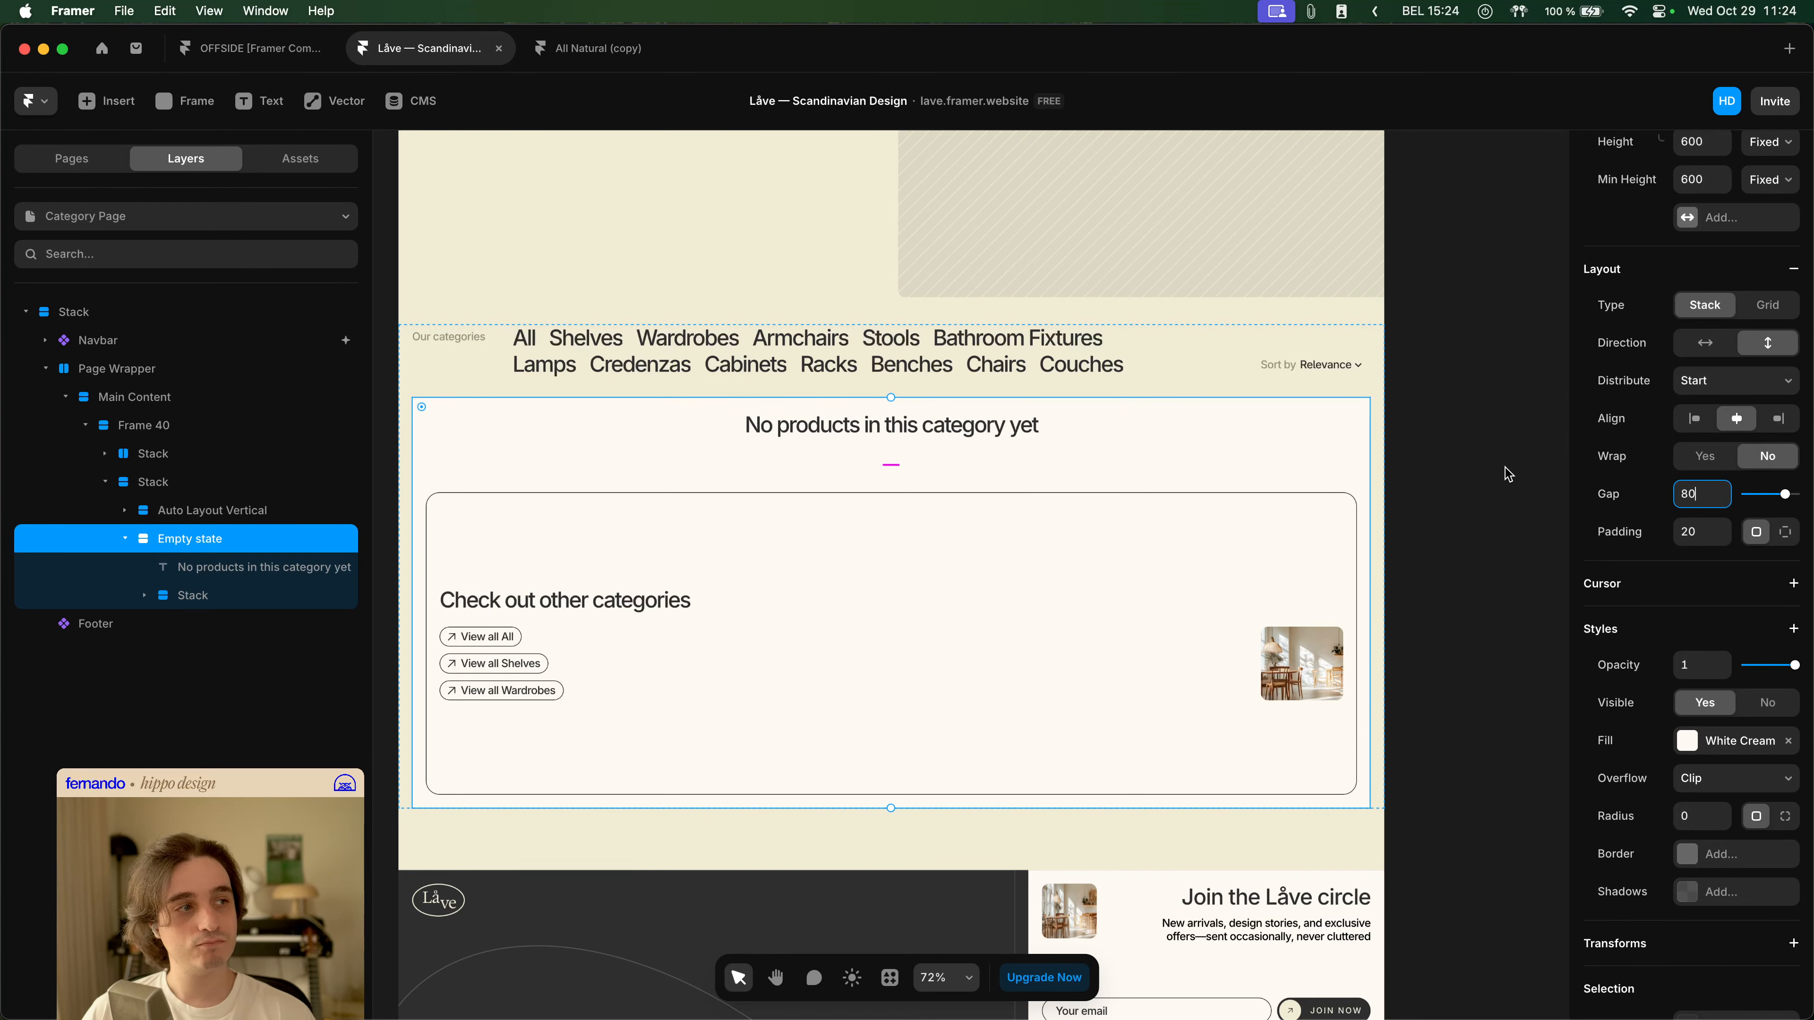
# Switch the Empty state frame to individual side paddings and set its top padding to 80.
pyautogui.click(1788, 532)
pyautogui.click(1696, 570)
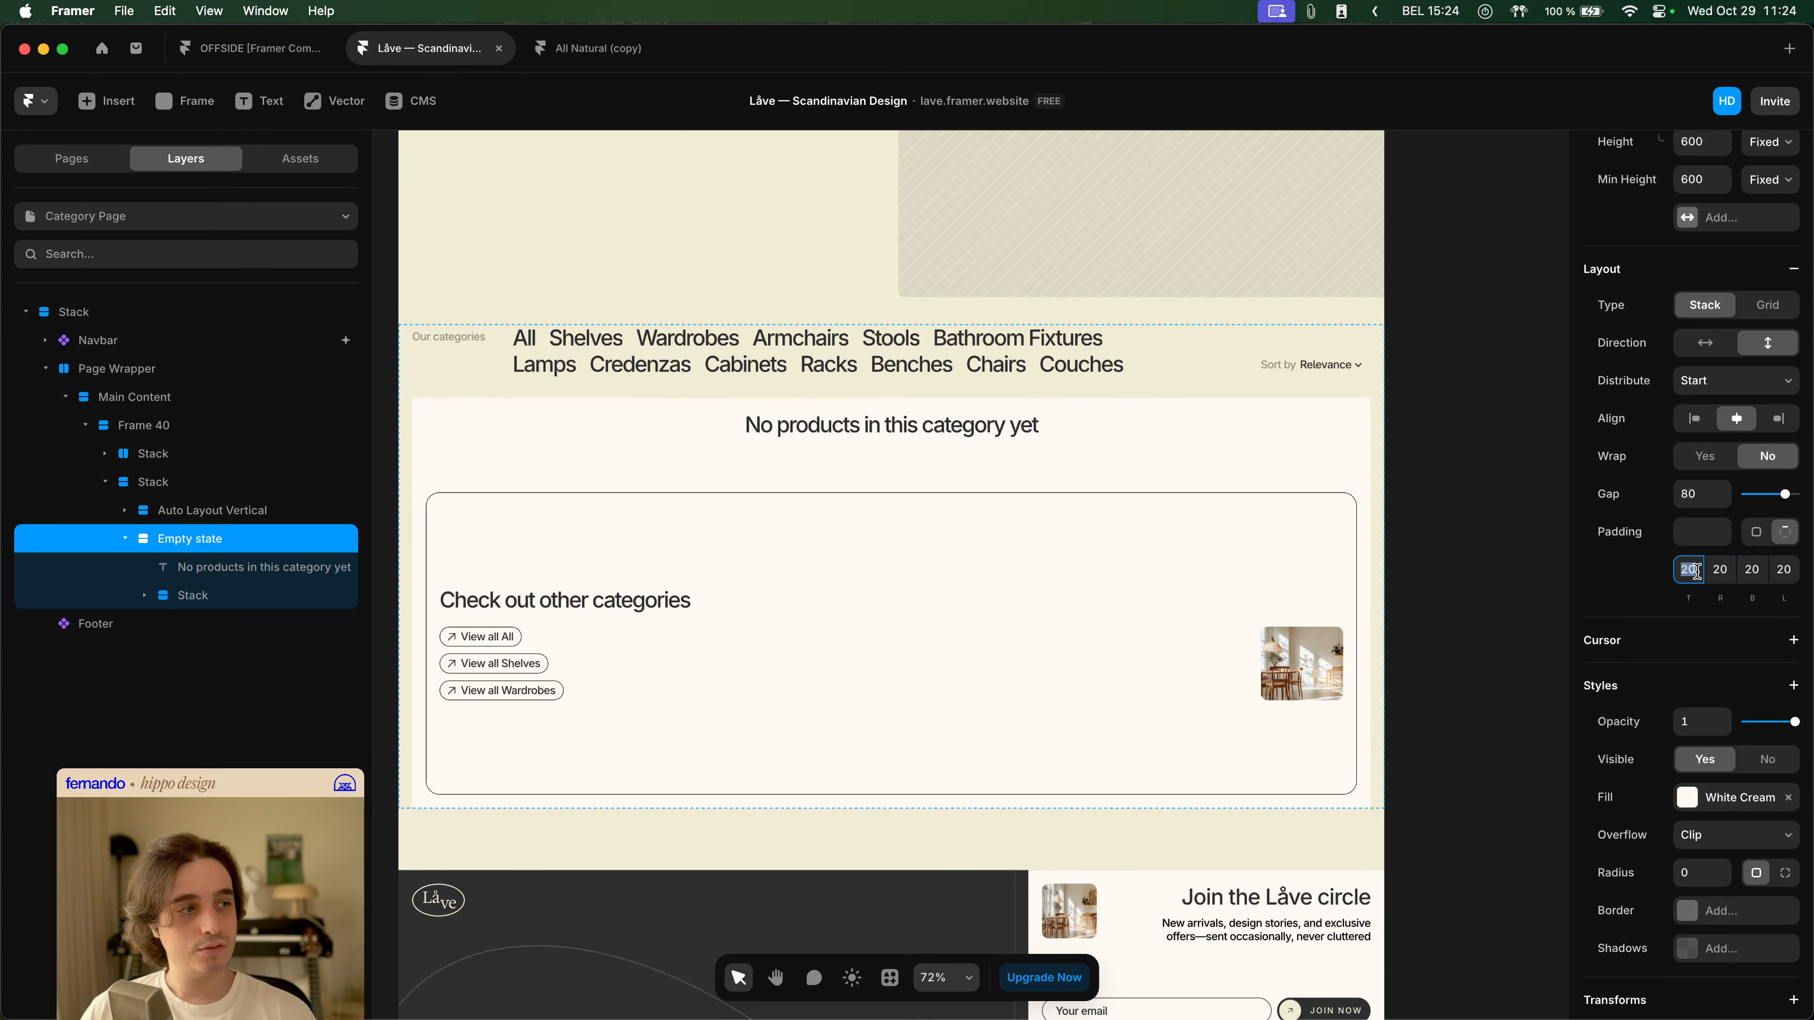
pyautogui.write('40')
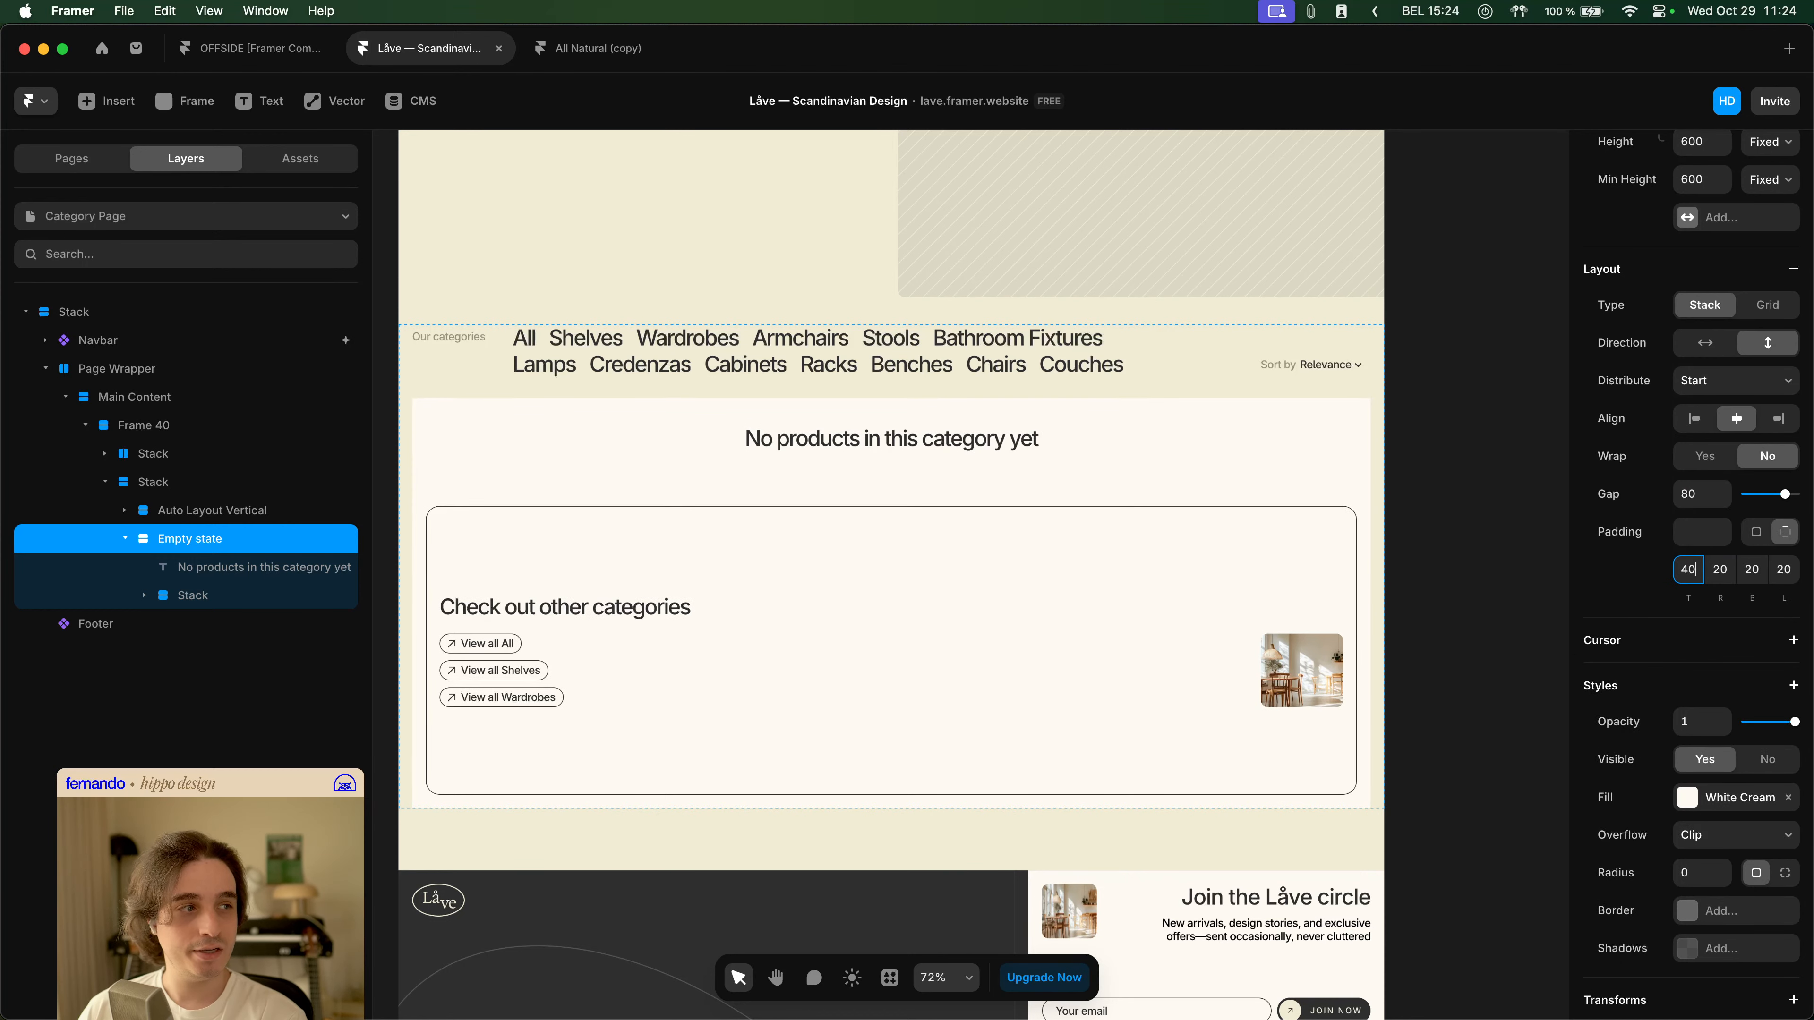
pyautogui.hotkey('shift', 'Up')
pyautogui.hotkey('shift', 'Up')
pyautogui.hotkey('shift', 'Up')
pyautogui.hotkey('shift', 'Up')
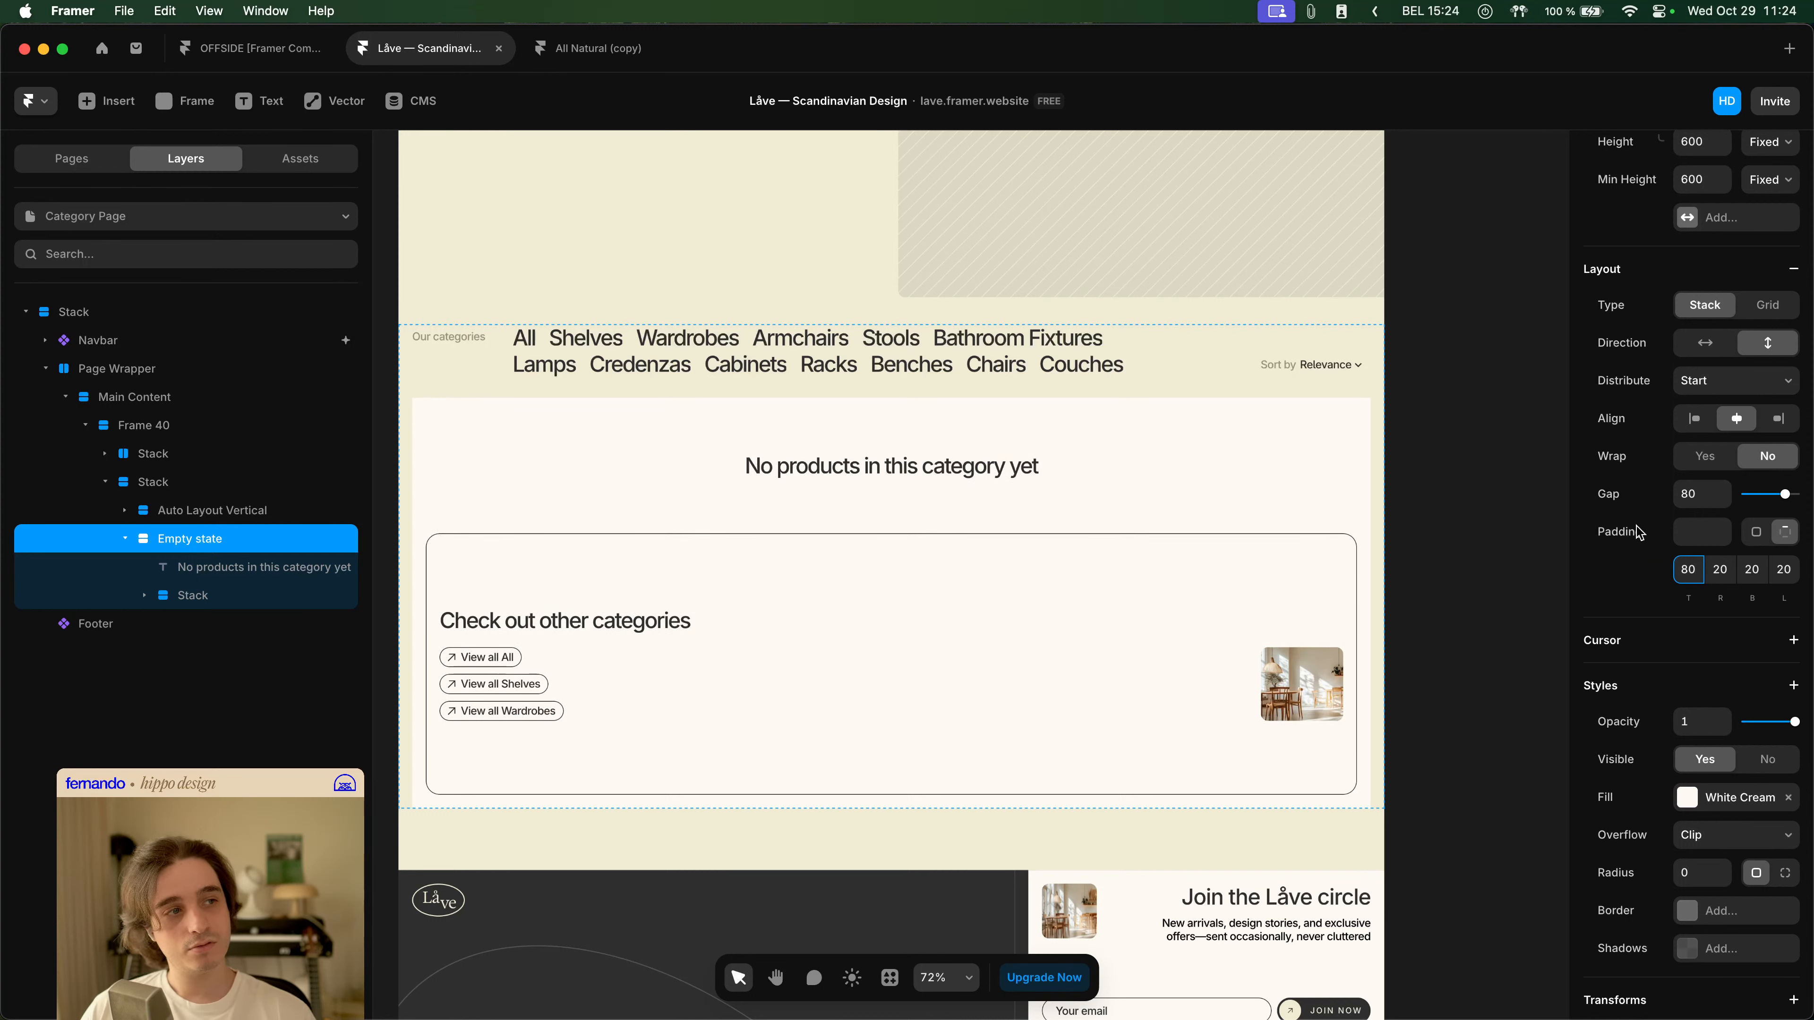
pyautogui.click(1475, 503)
pyautogui.click(951, 477)
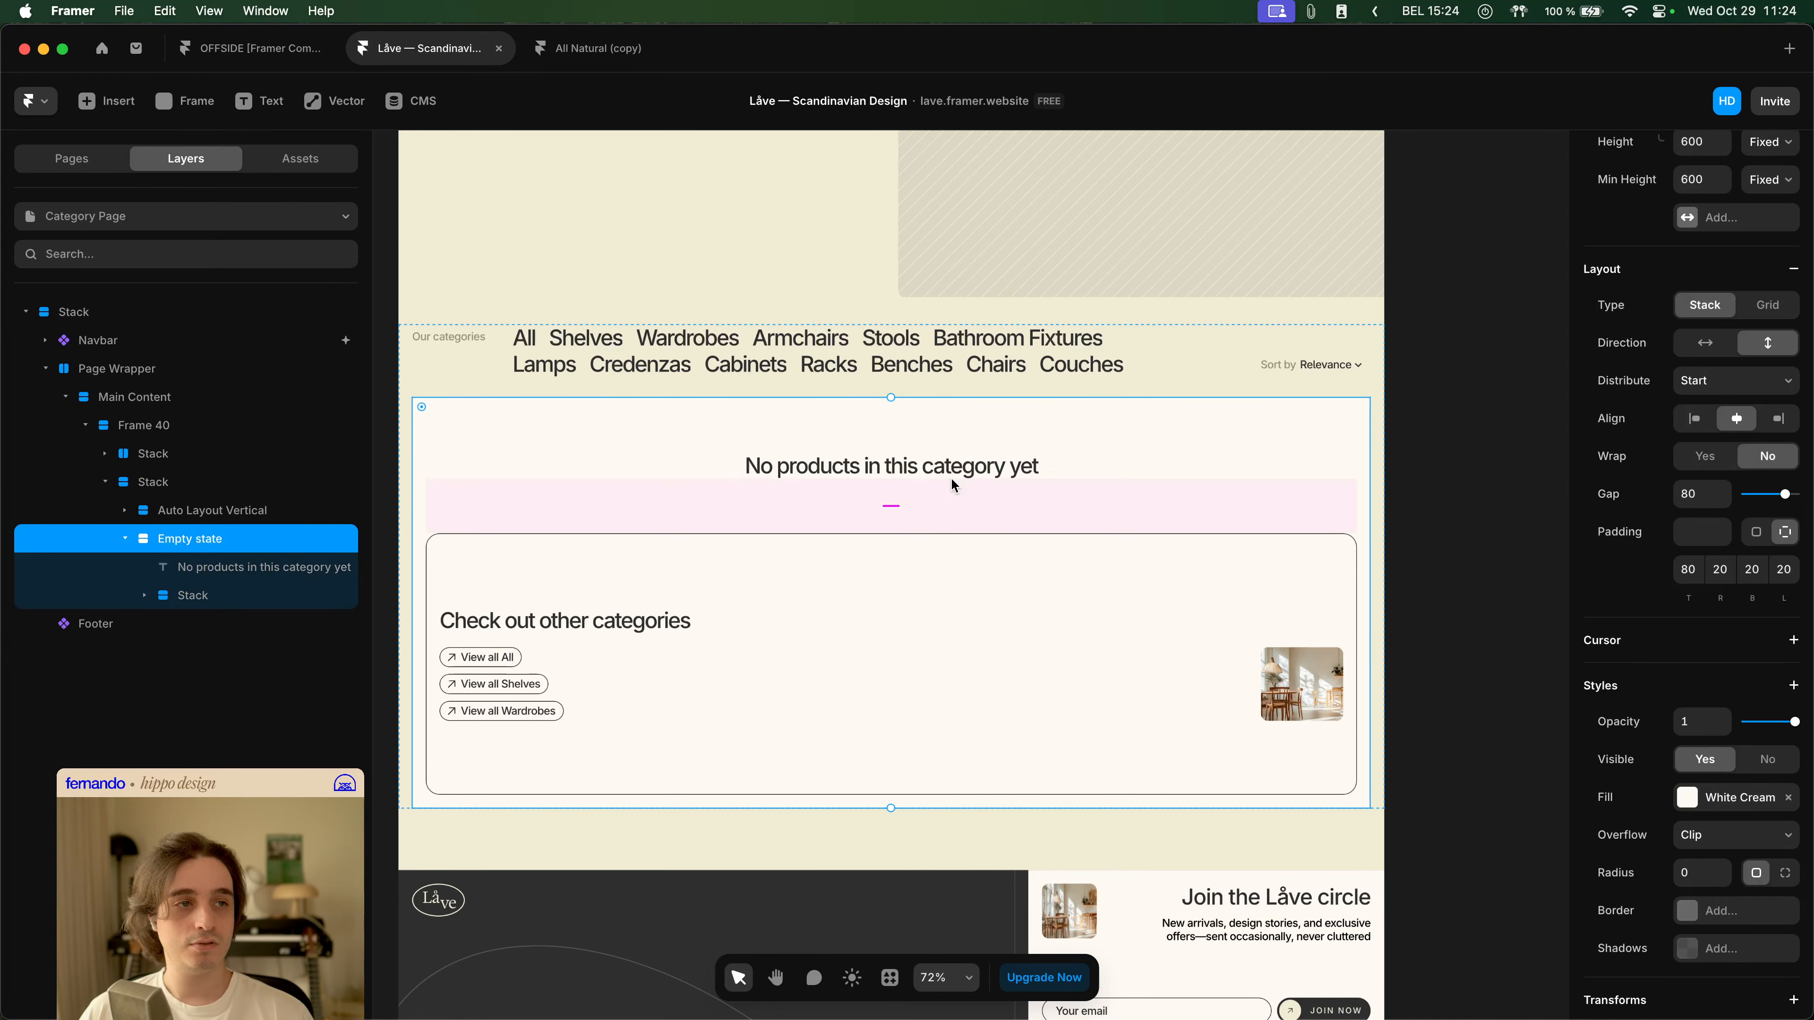
pyautogui.click(952, 476)
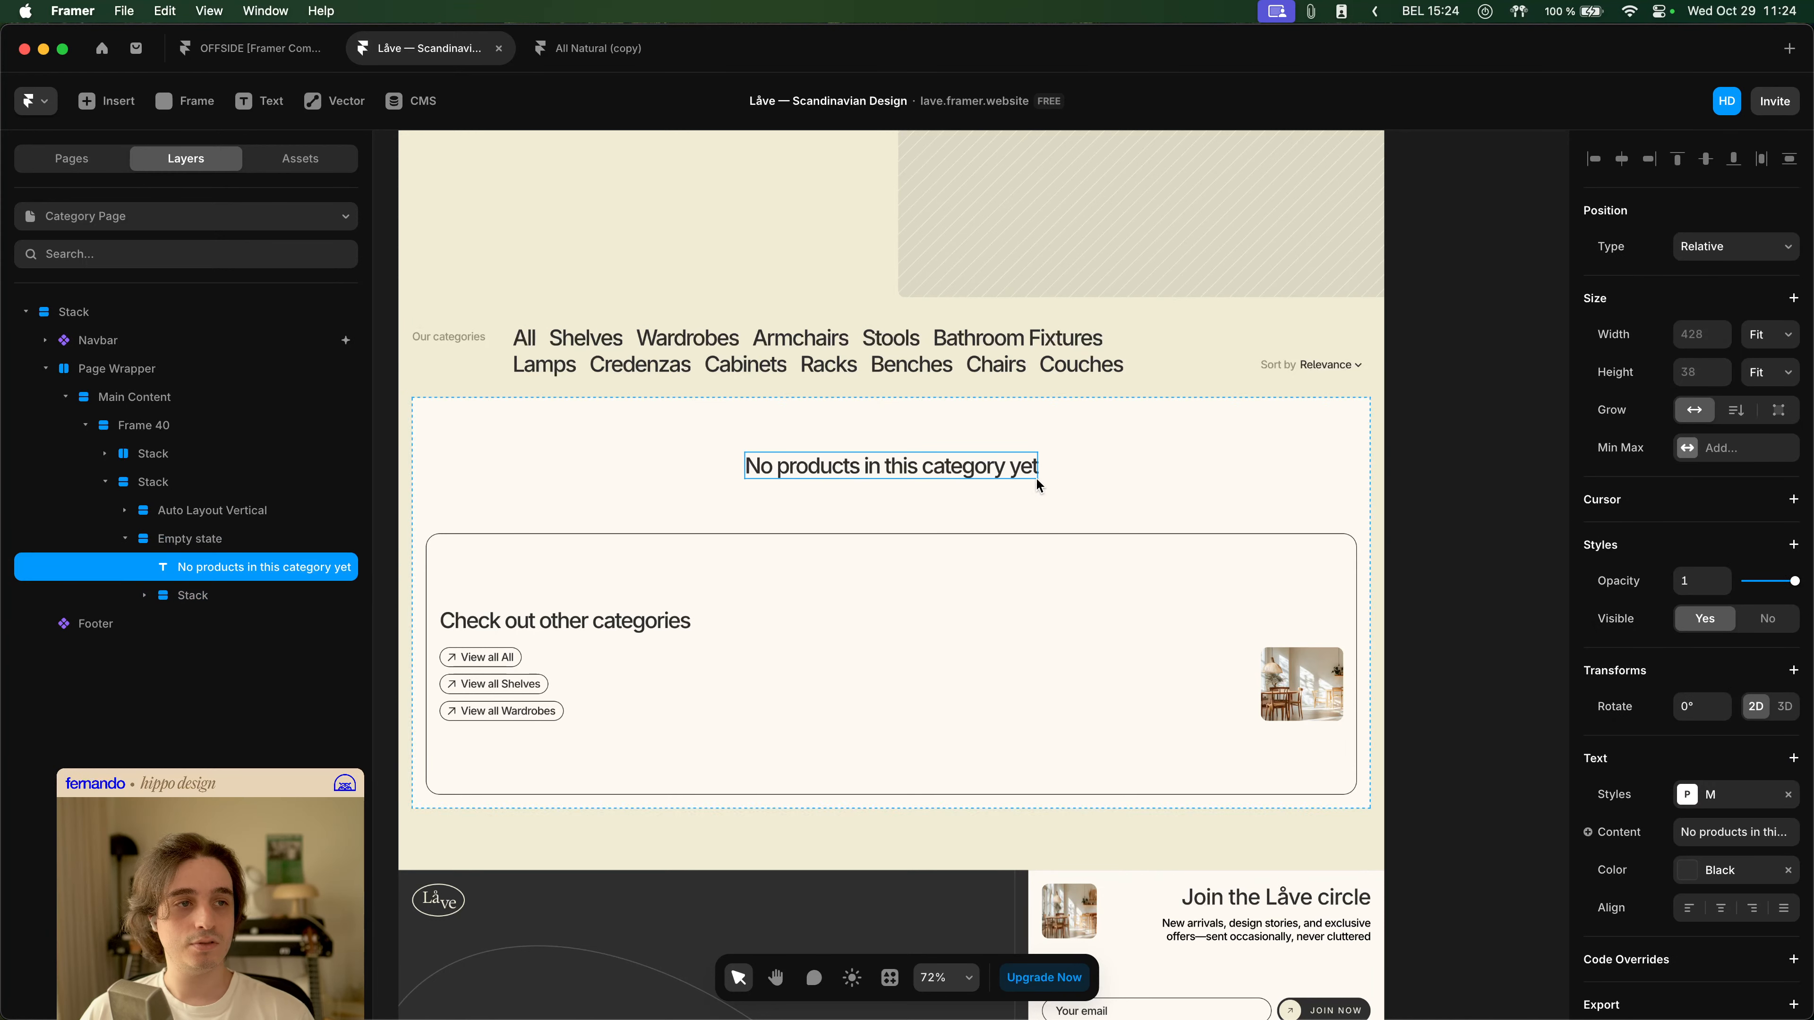
pyautogui.click(1438, 496)
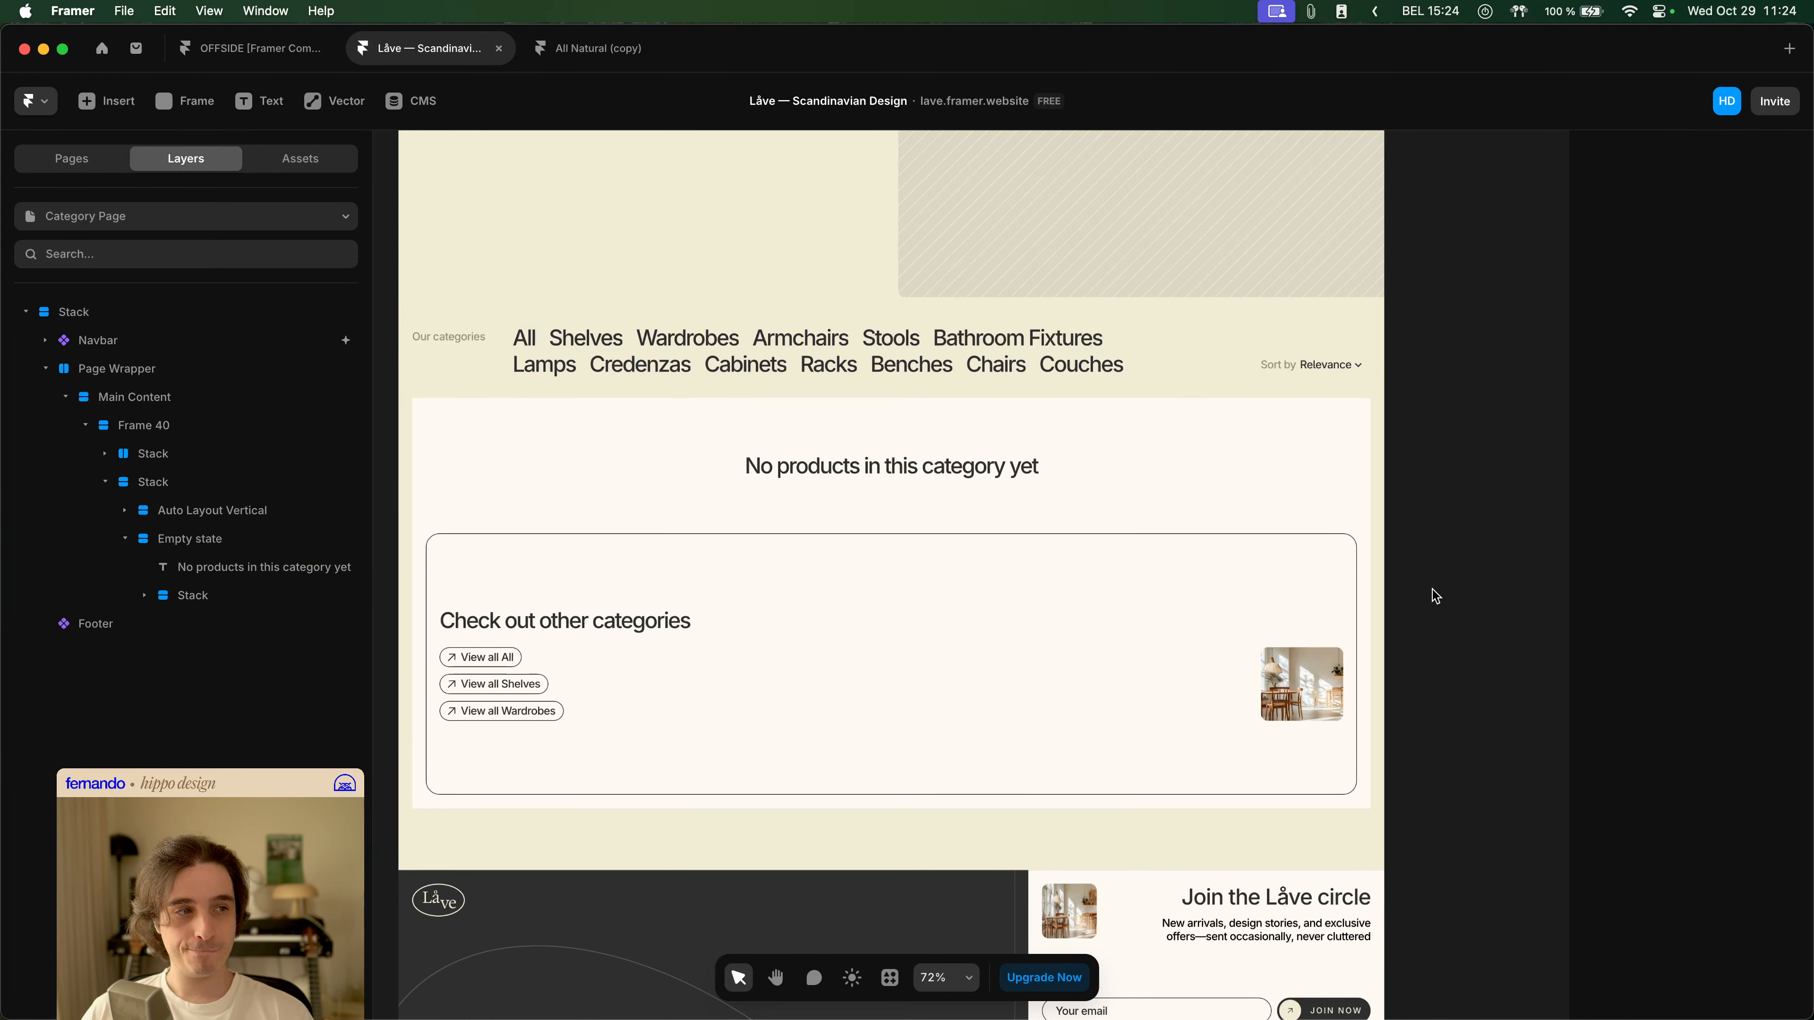
# Set the height of the inner stack inside the bordered stack to Fill and its distribution to Space Between.
pyautogui.click(730, 653)
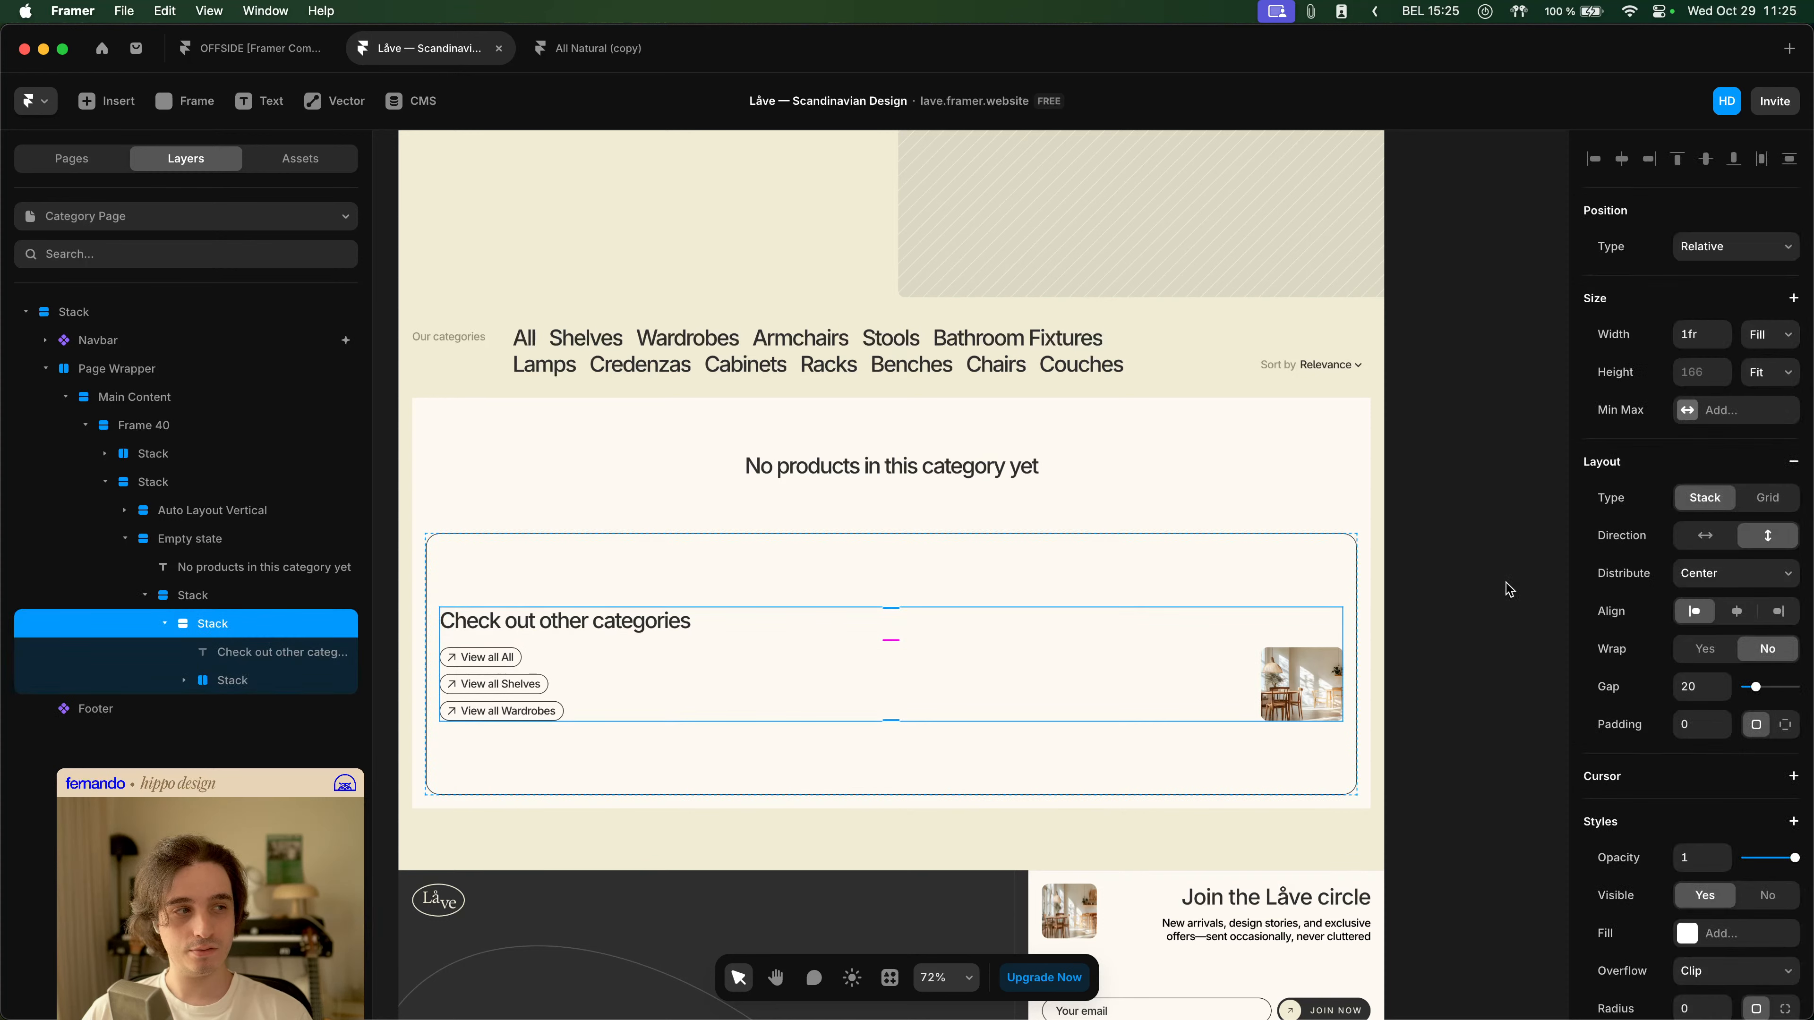
pyautogui.click(1775, 375)
pyautogui.click(1778, 359)
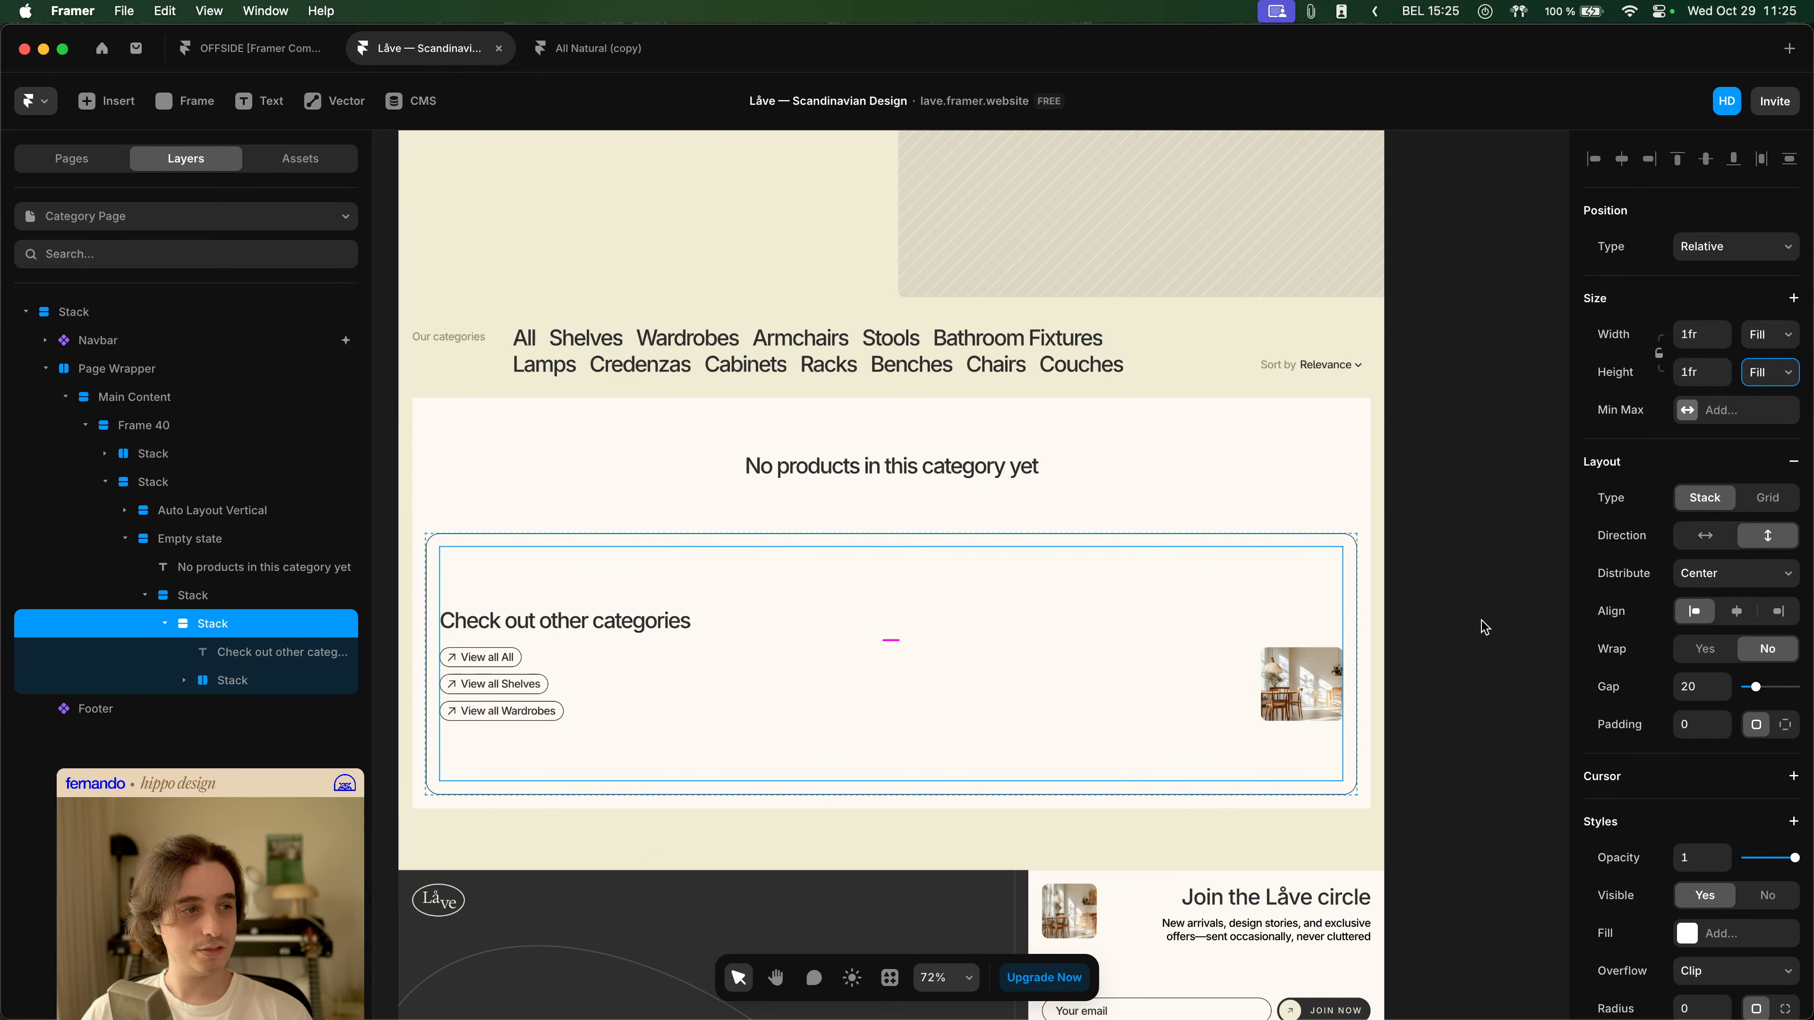
pyautogui.click(1741, 577)
pyautogui.click(1743, 614)
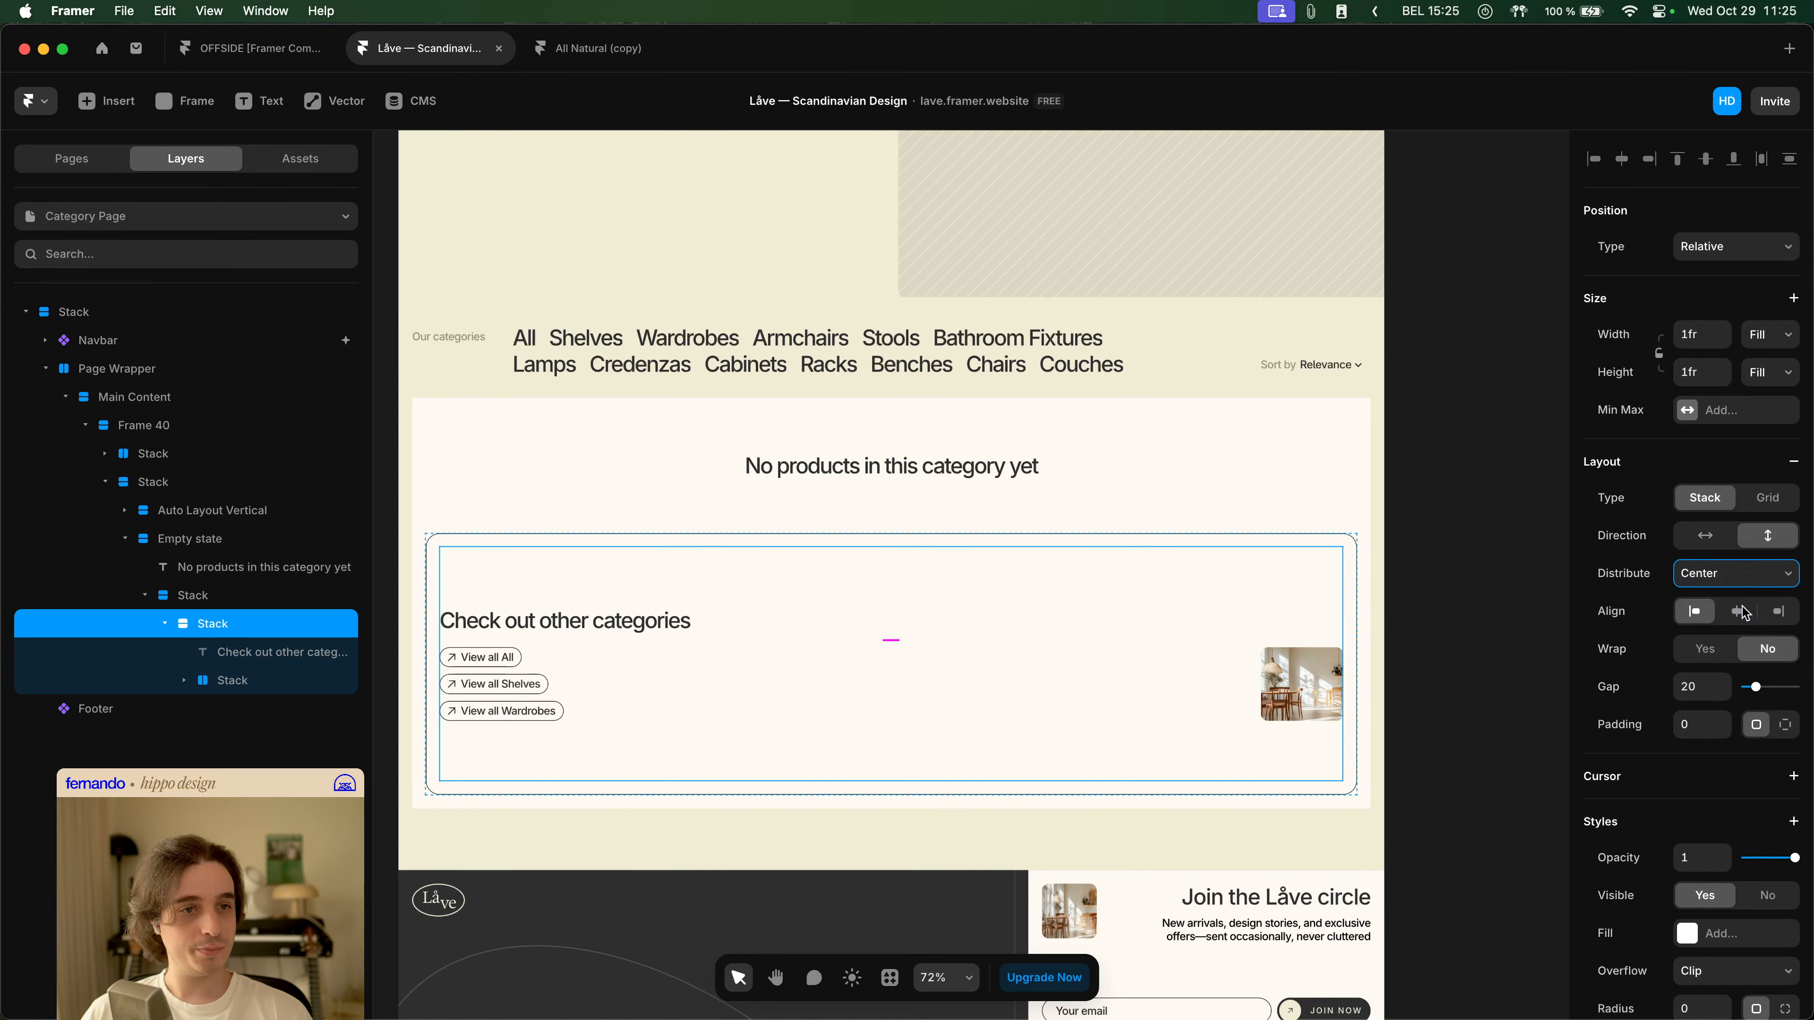
pyautogui.click(1454, 650)
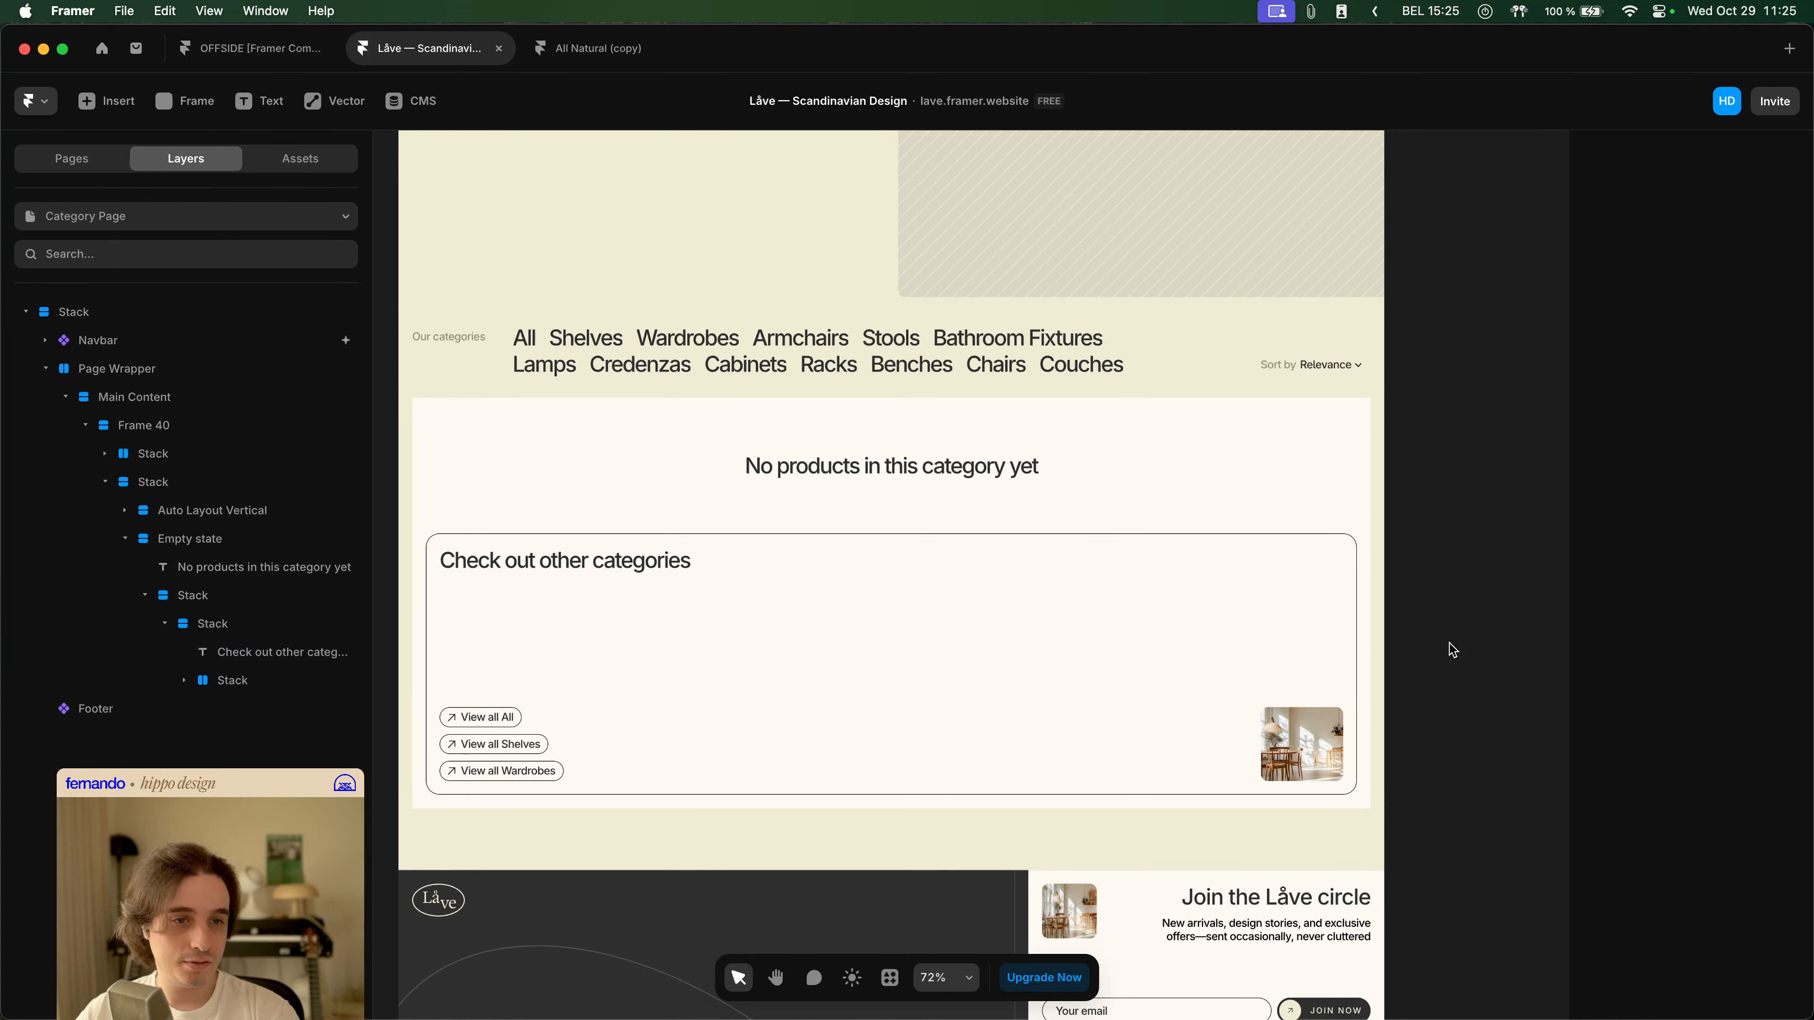
# Set the item limit of the Categories list inside the empty state's bordered stack to 5.
pyautogui.click(530, 740)
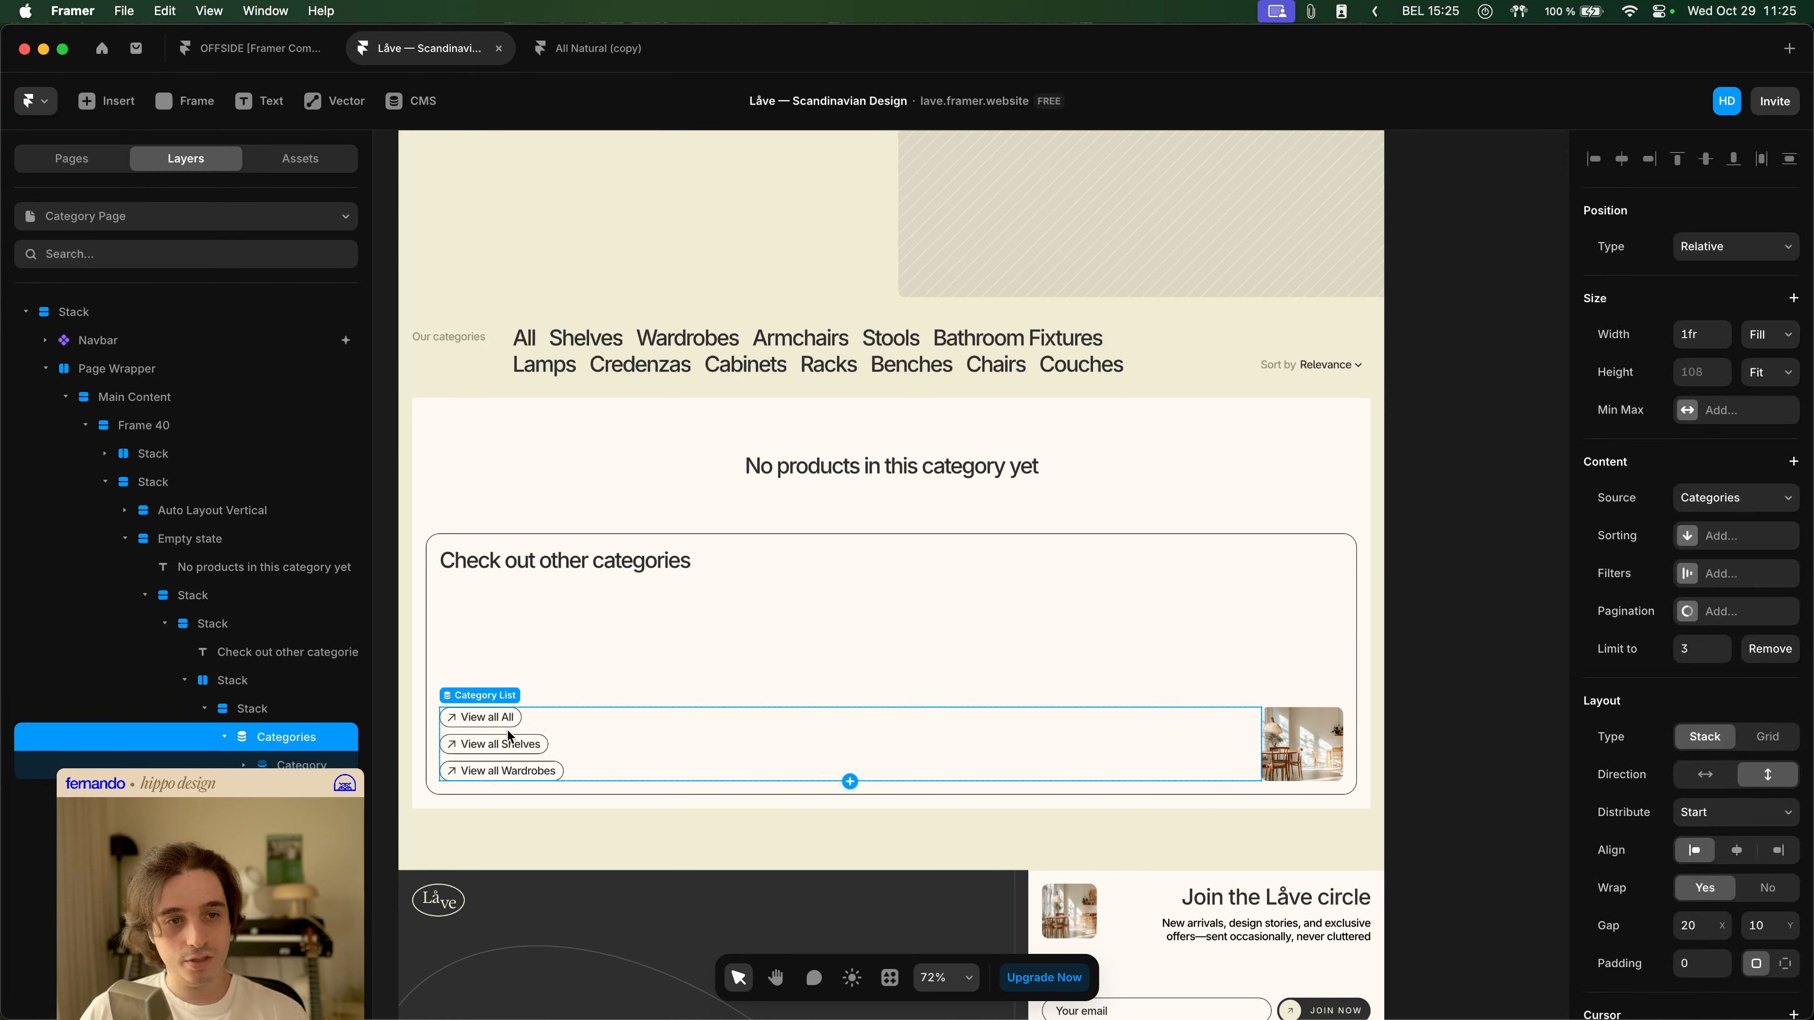
pyautogui.click(1725, 644)
pyautogui.click(1726, 644)
pyautogui.click(1725, 644)
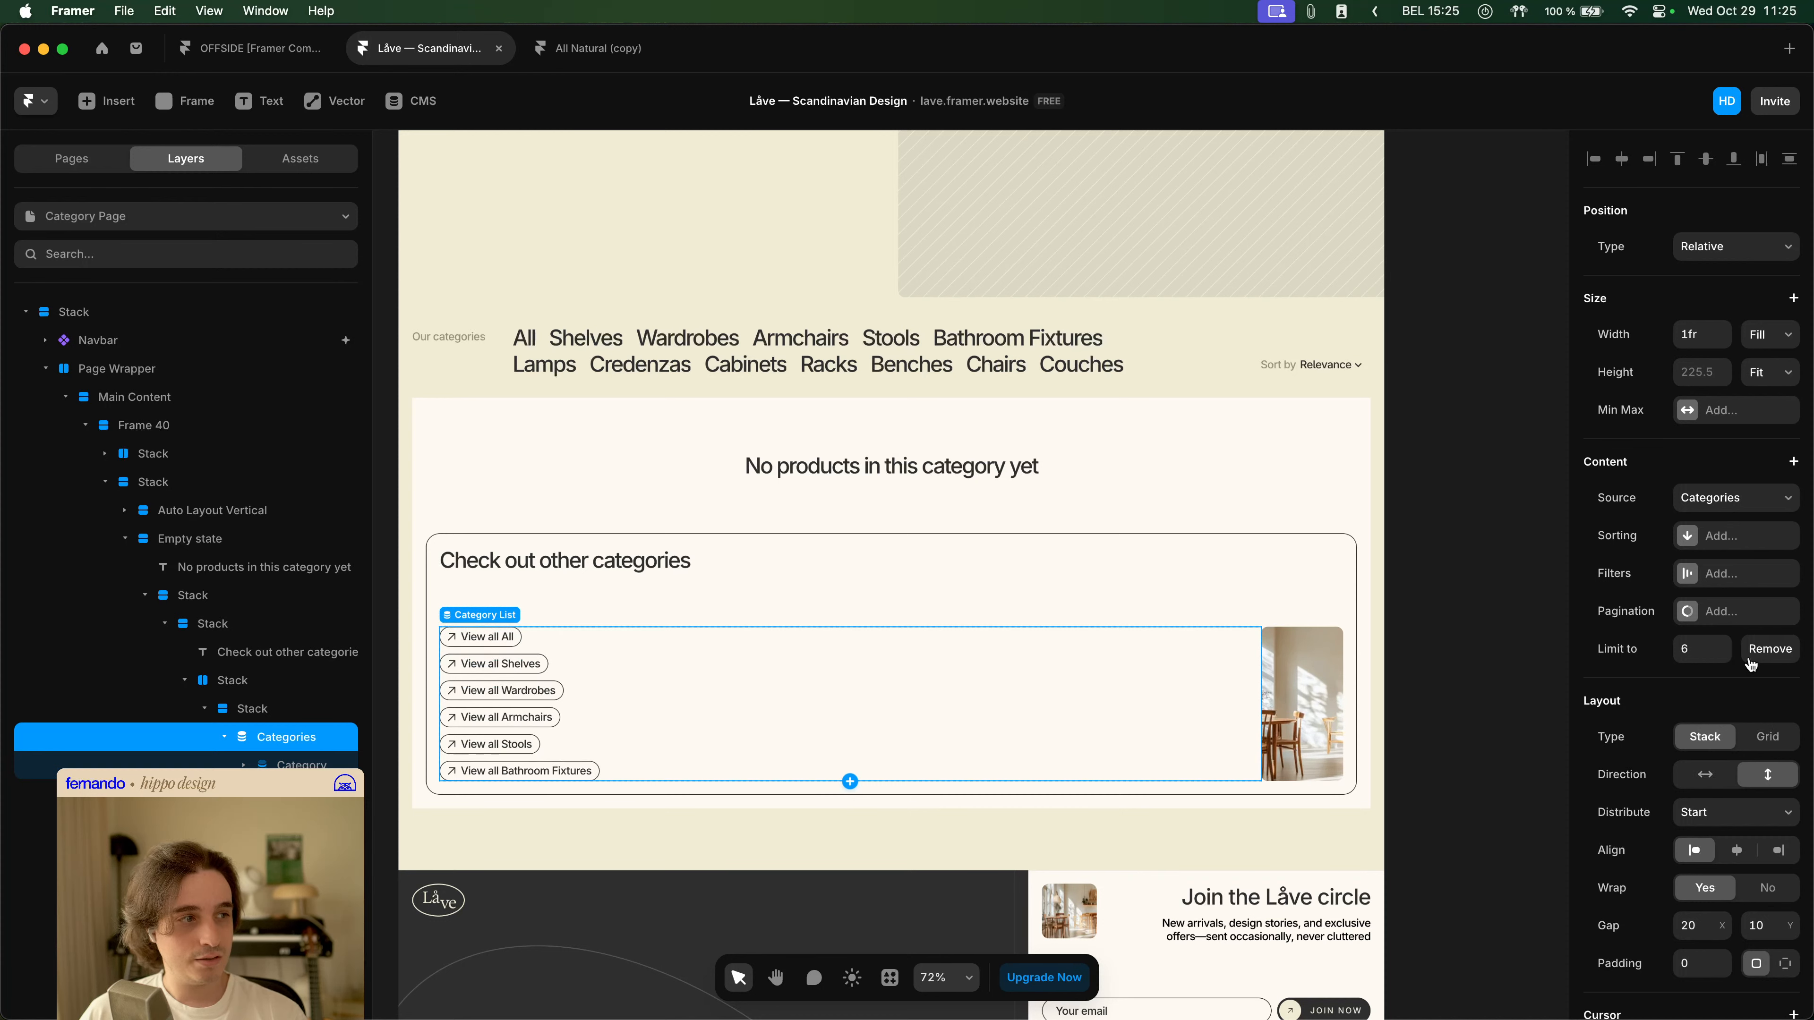
pyautogui.click(1726, 644)
pyautogui.click(1726, 644)
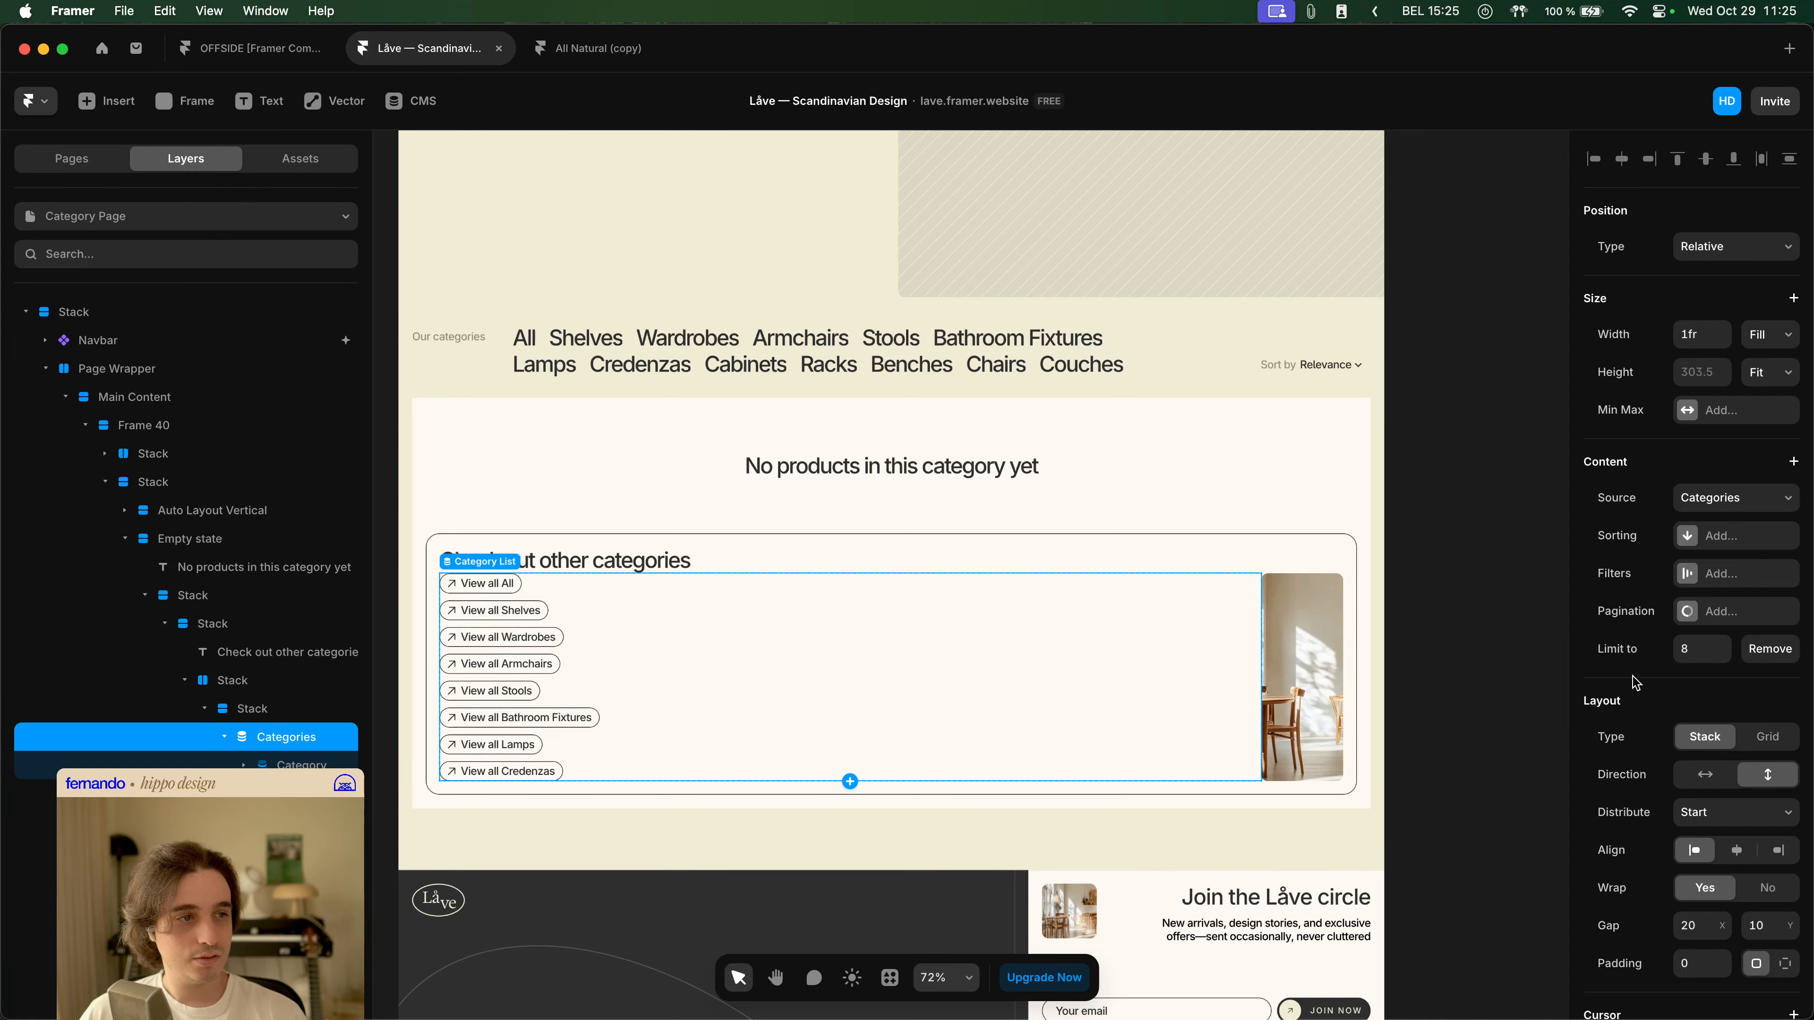
pyautogui.click(1725, 656)
pyautogui.click(1725, 656)
pyautogui.click(1725, 656)
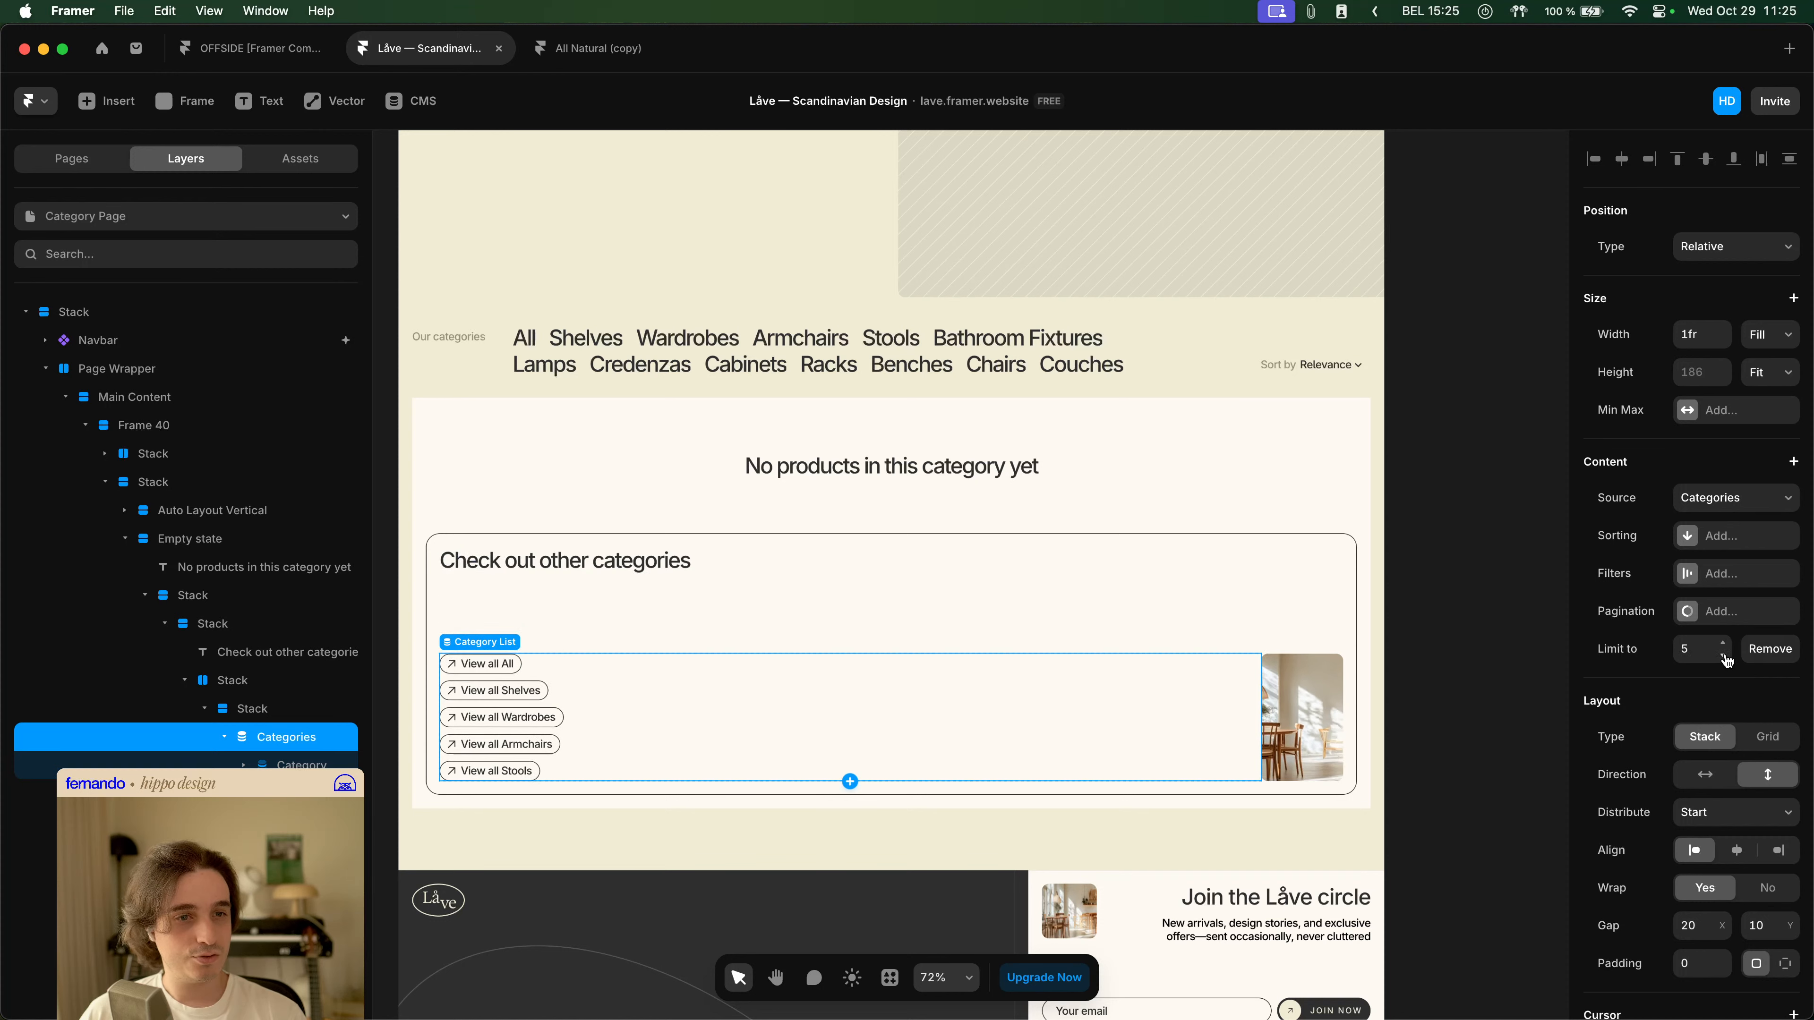
pyautogui.click(1447, 687)
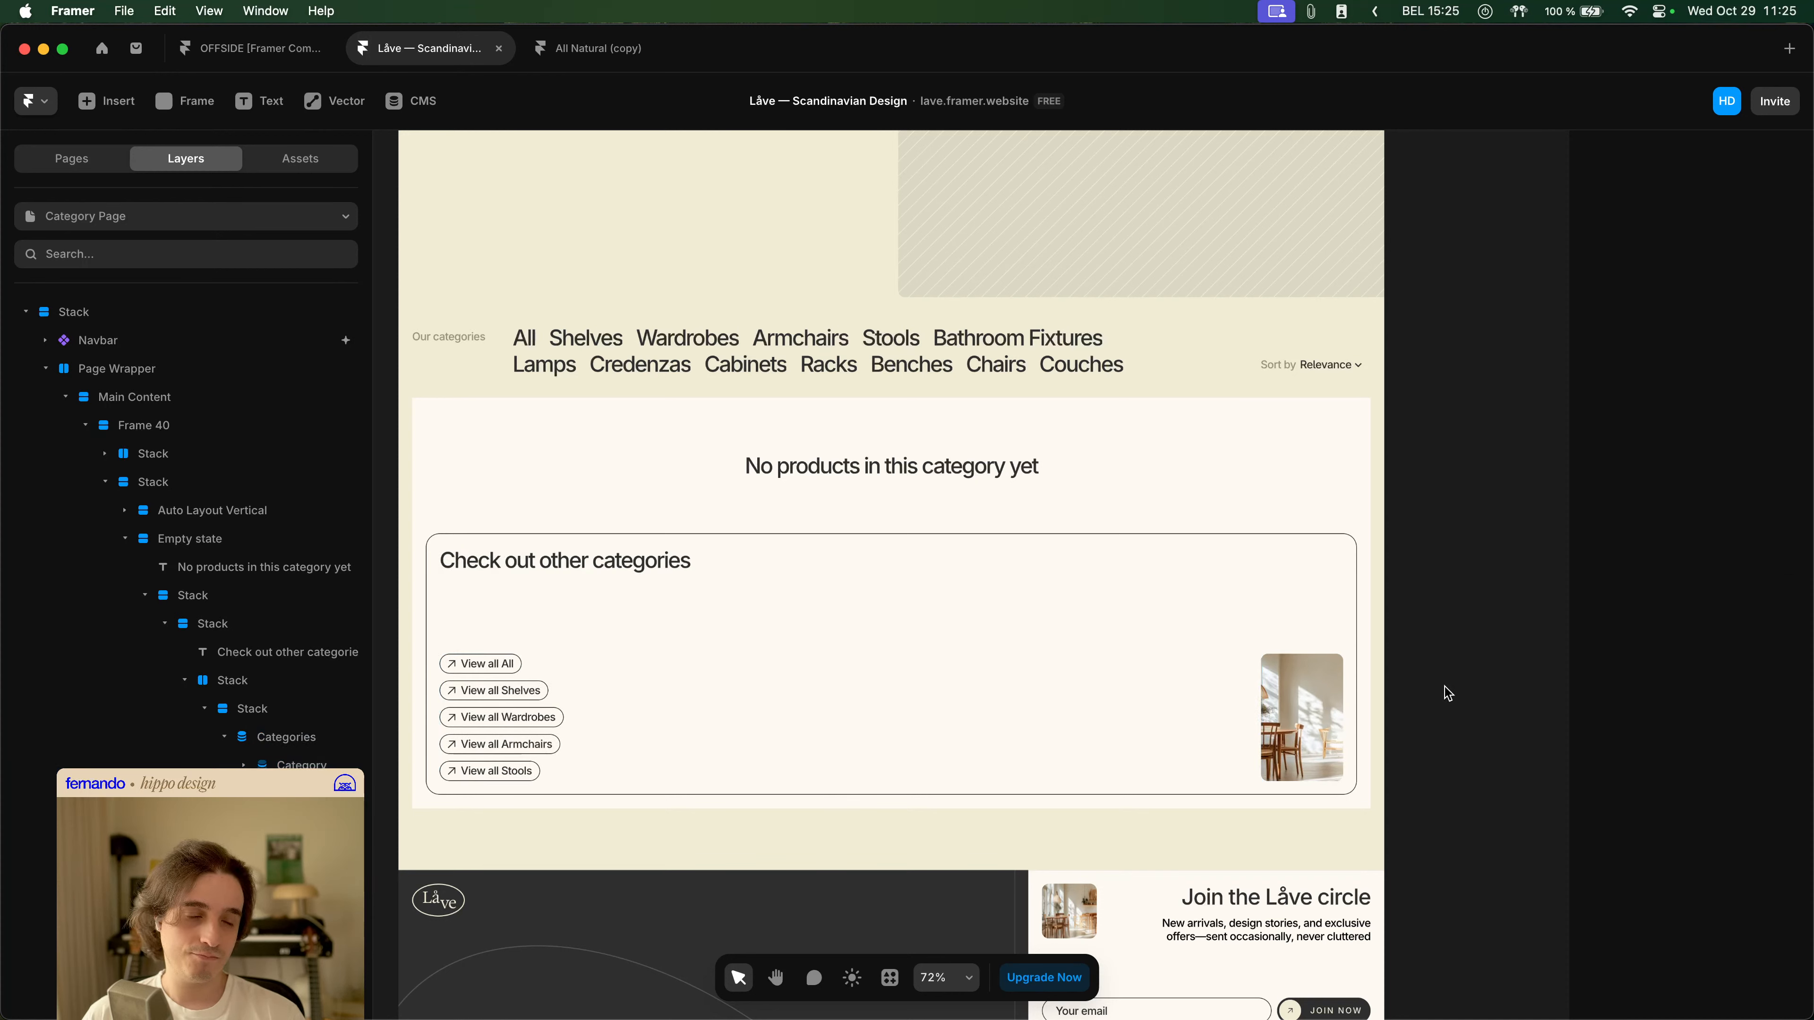
pyautogui.click(724, 690)
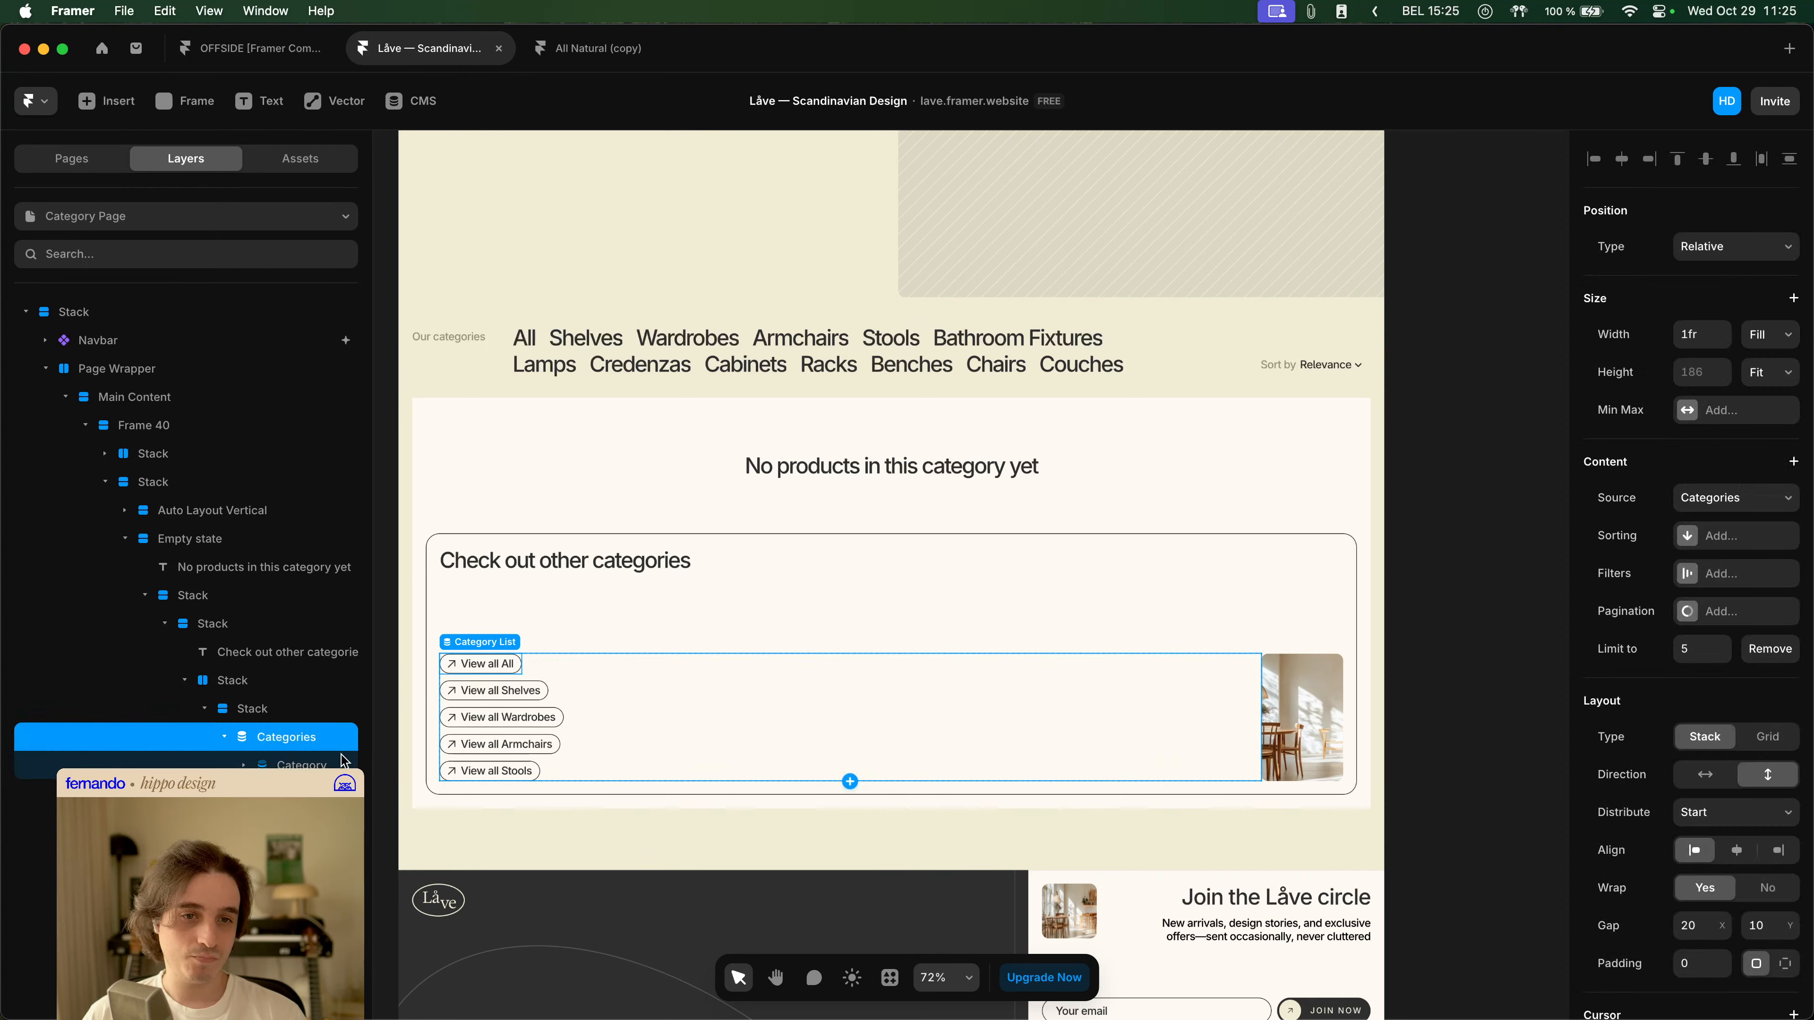
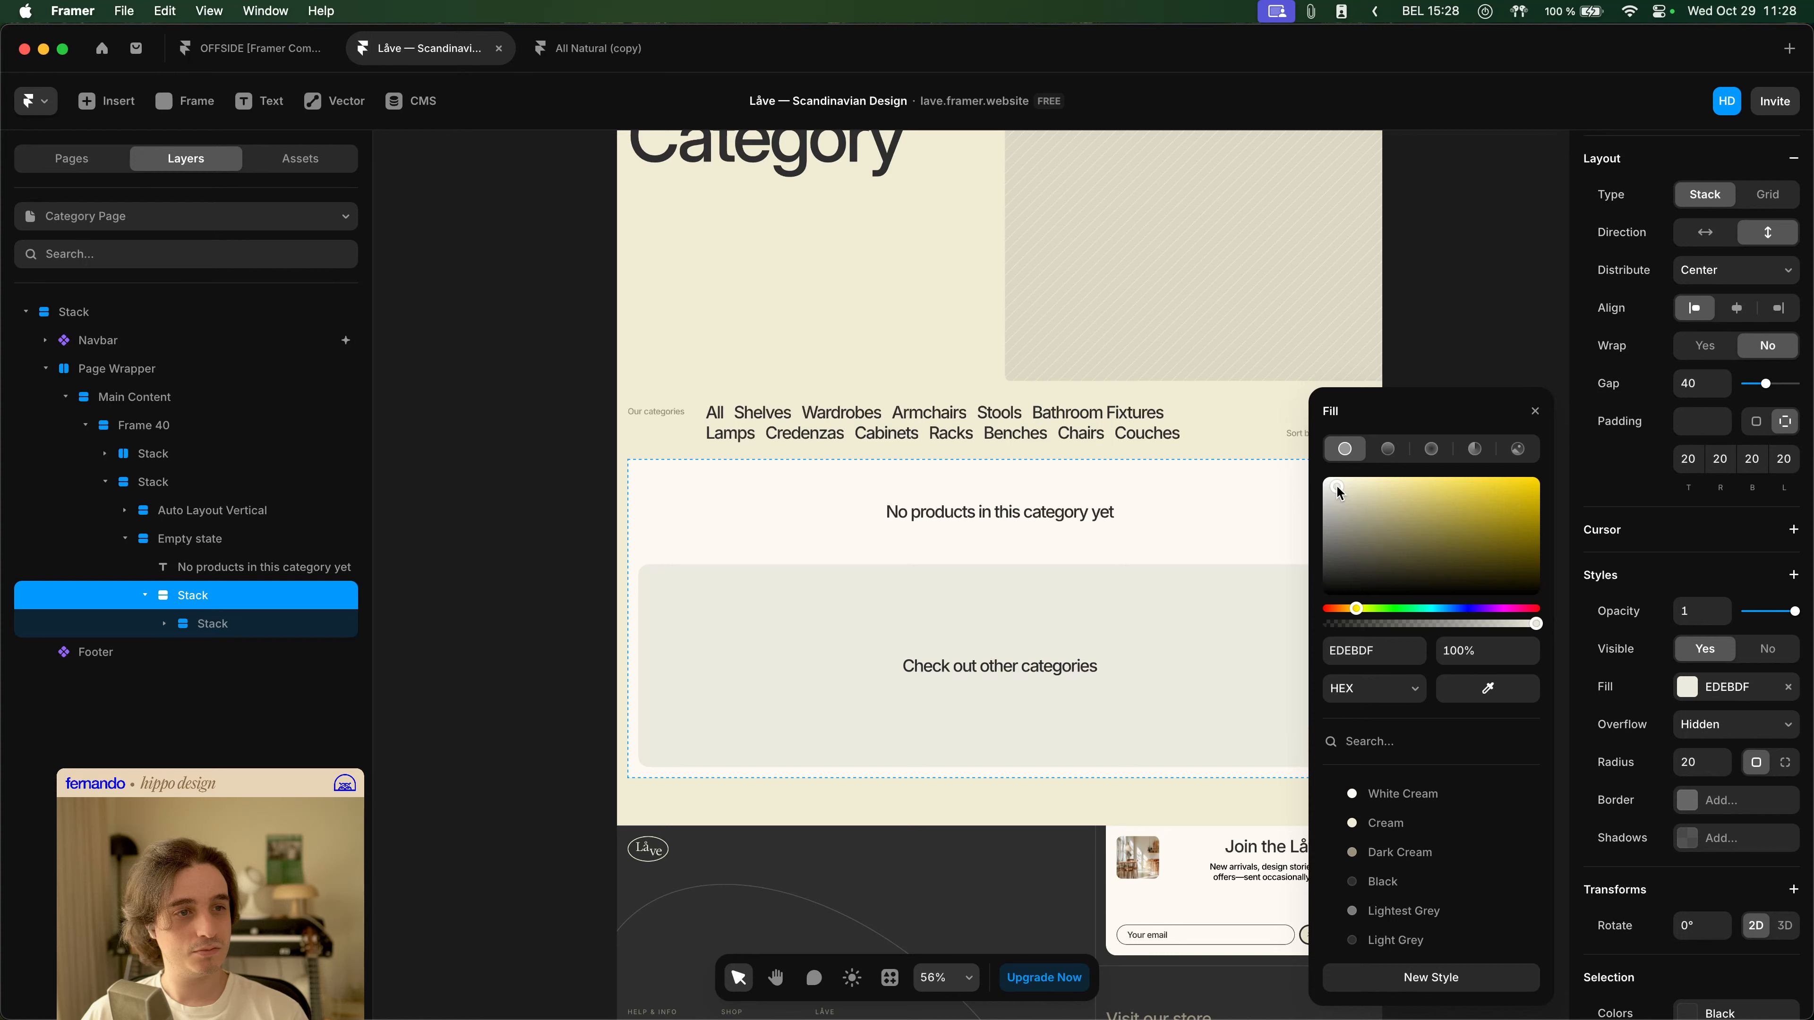
# Set the fill of the stack inside the Empty state frame to F2F0E1.
pyautogui.moveTo(1338, 486); pyautogui.dragTo(1337, 484)
pyautogui.click(1436, 330)
# Fill the Image layer beside the Category title with the armchair-by-the-window photo from the Categories folder.
pyautogui.scroll(-3, 1422, 343)
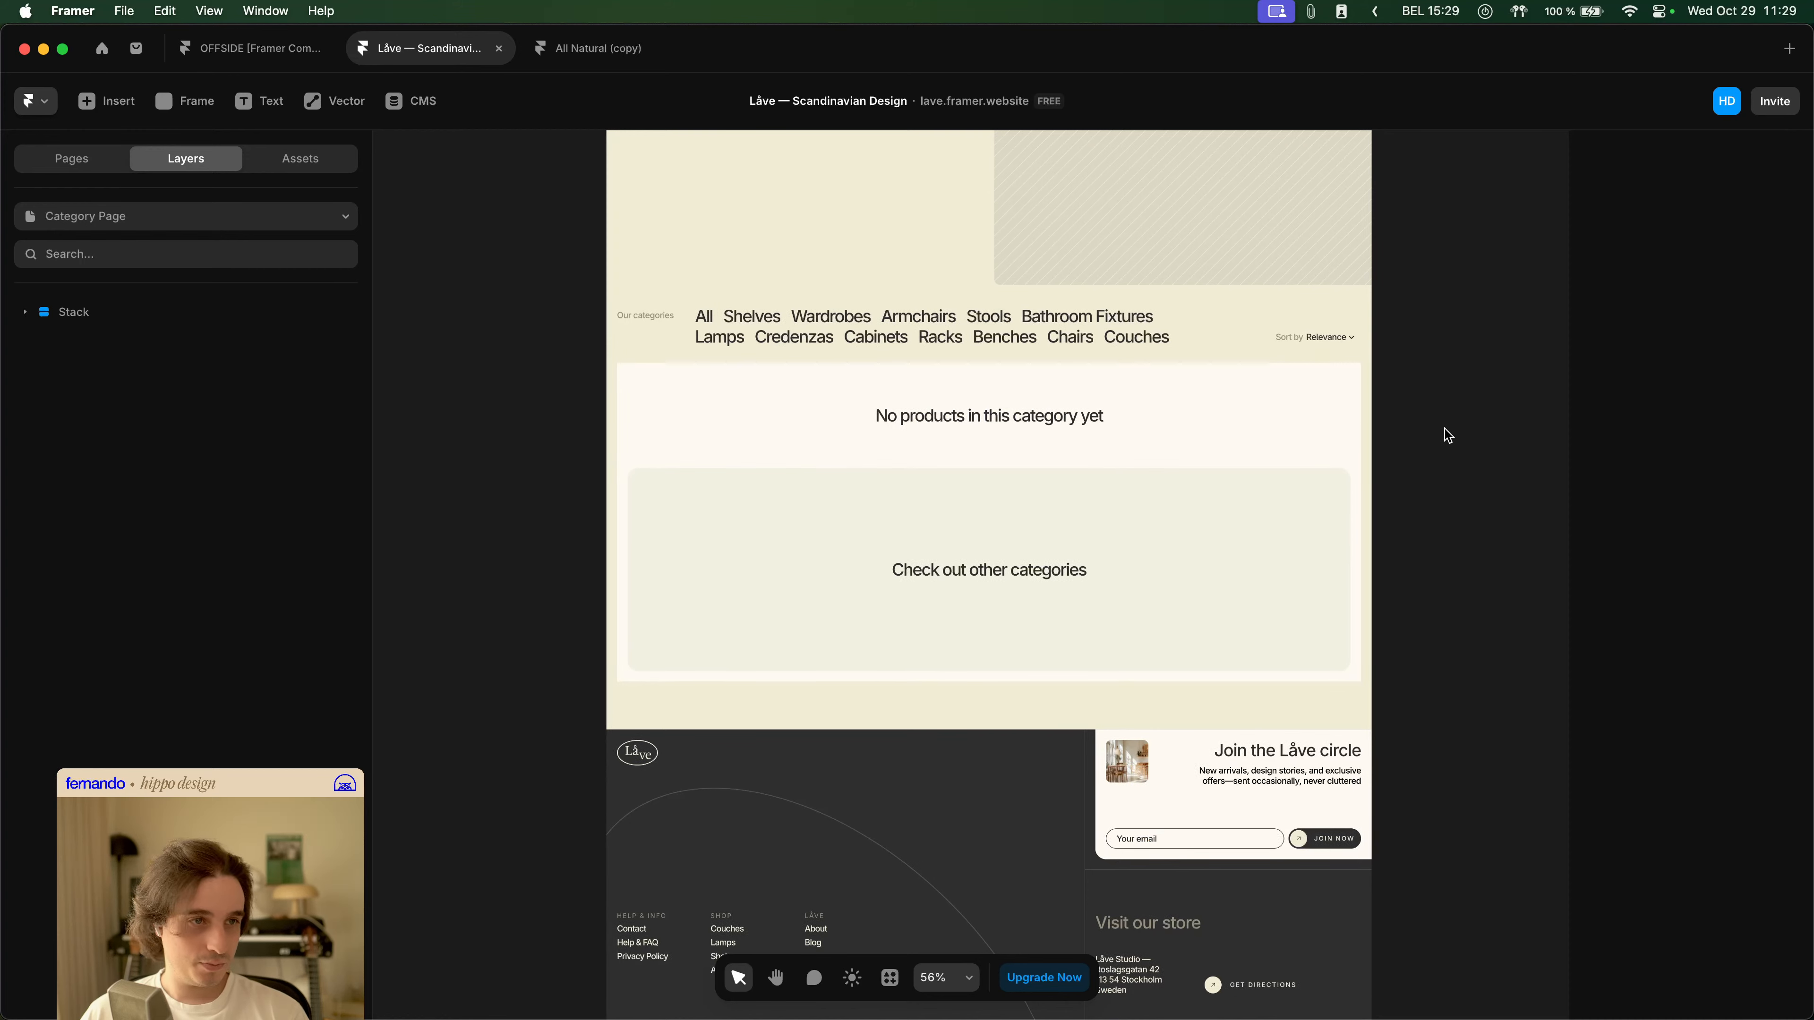
pyautogui.moveTo(1447, 449); pyautogui.dragTo(1360, 572)
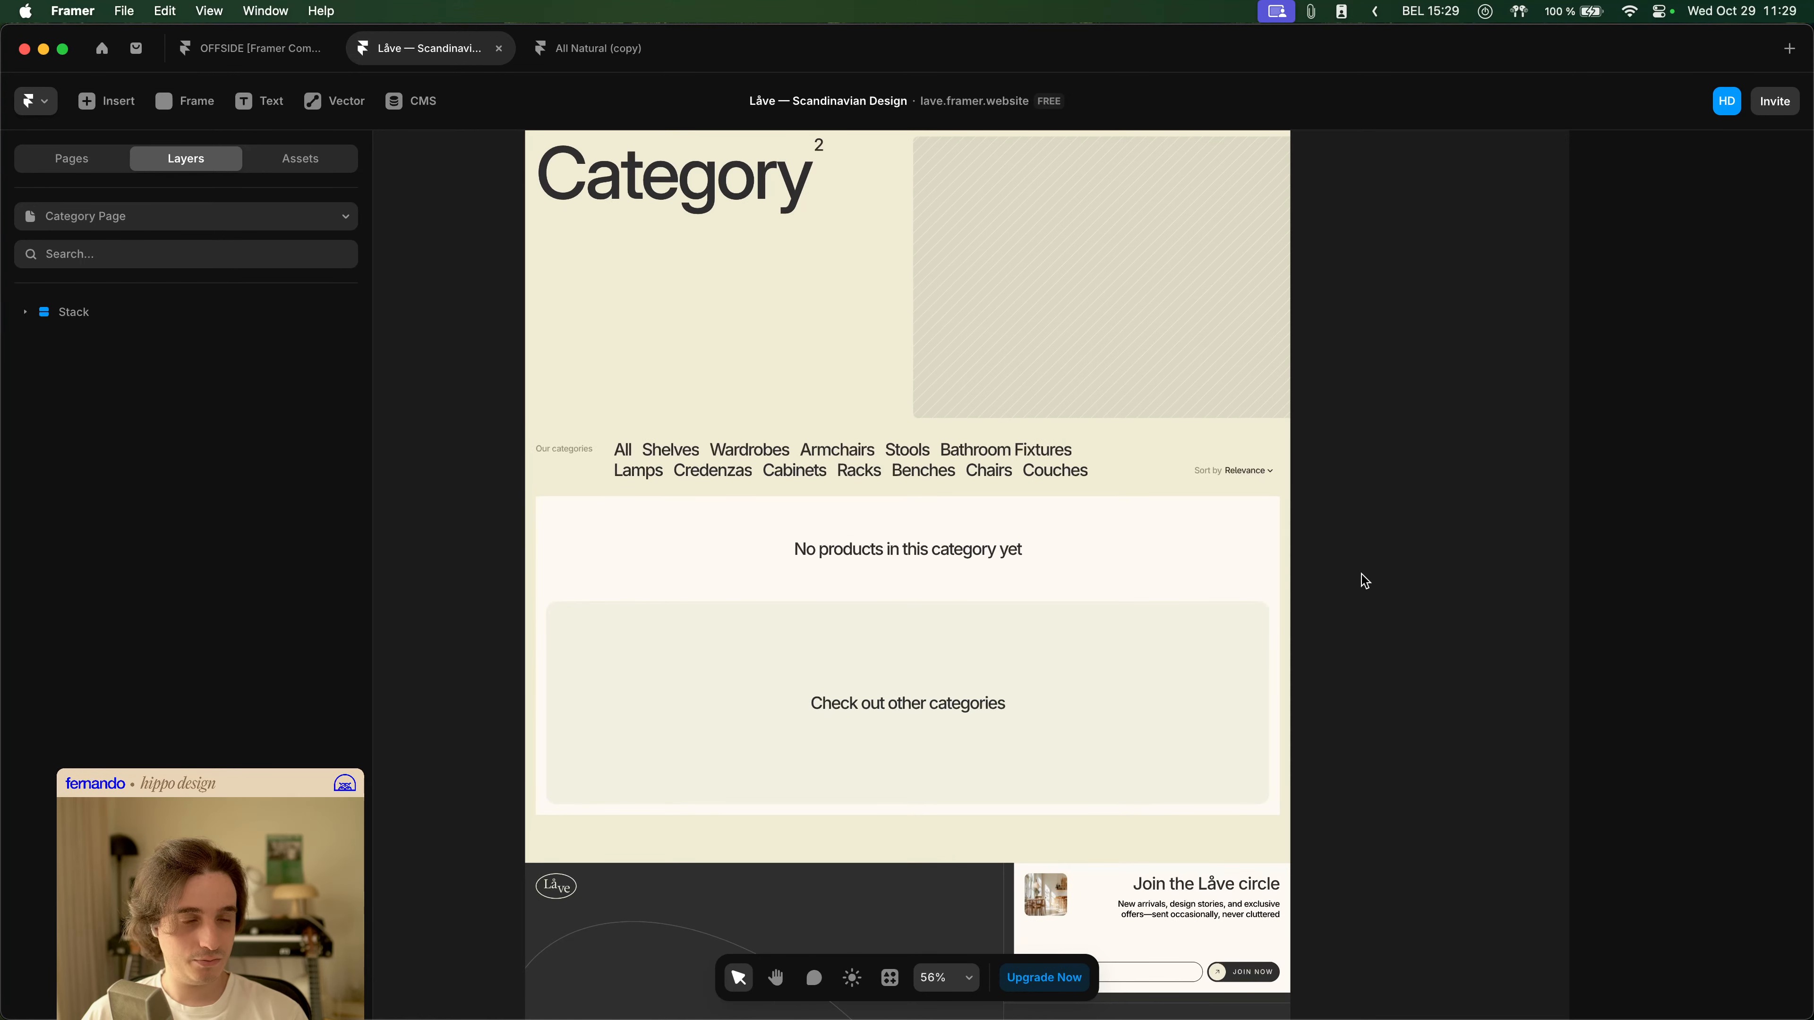
pyautogui.scroll(4, 1342, 565)
pyautogui.click(1140, 457)
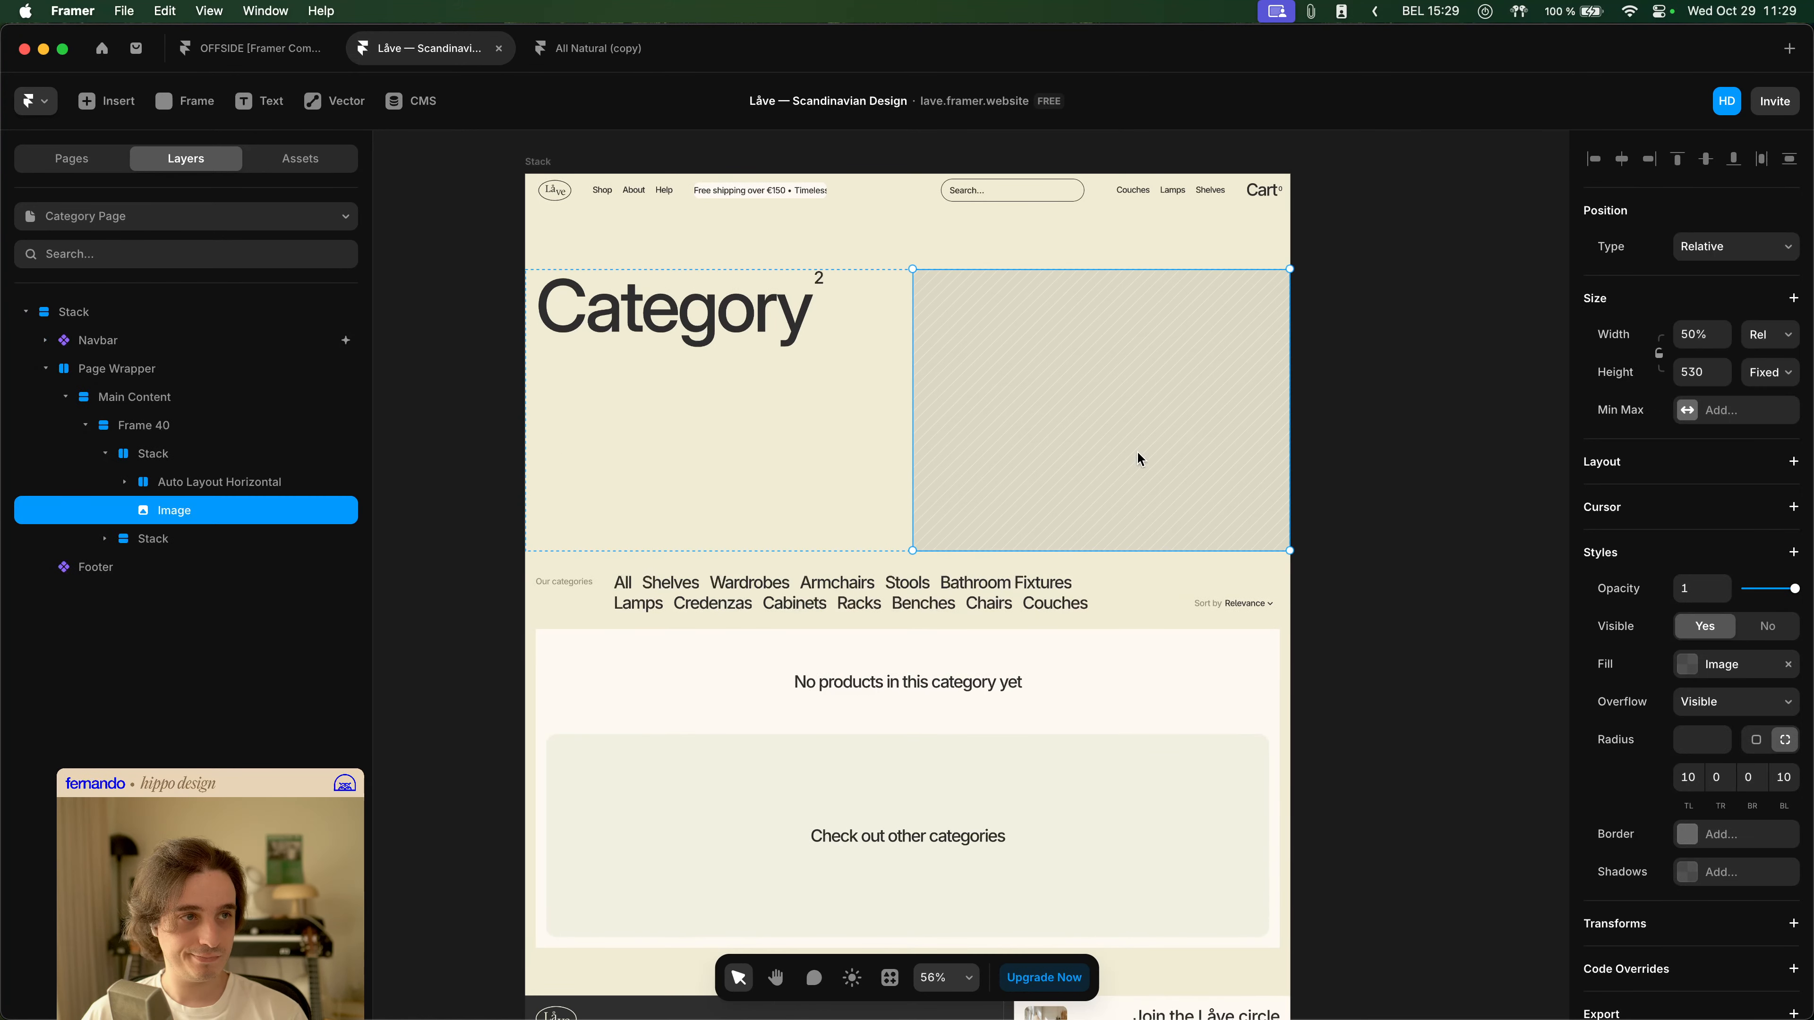
pyautogui.click(1708, 675)
pyautogui.click(1410, 704)
pyautogui.click(1284, 446)
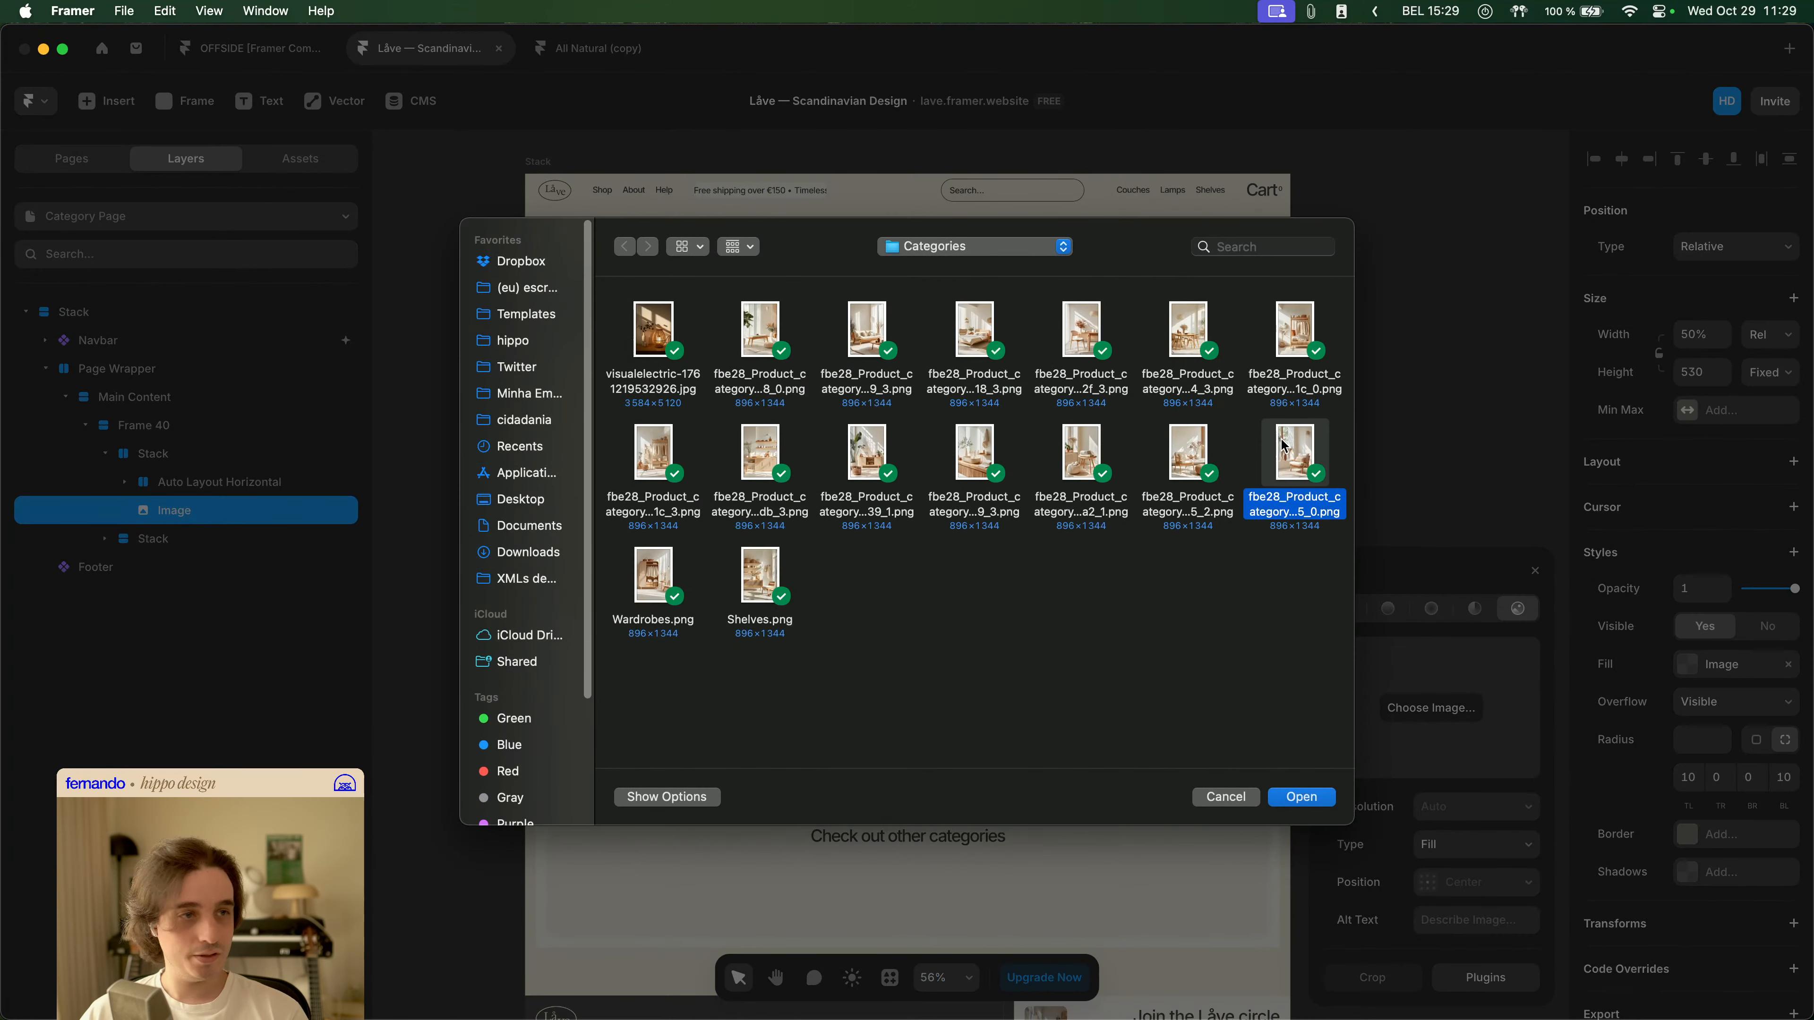
pyautogui.doubleClick(1284, 447)
pyautogui.click(1363, 424)
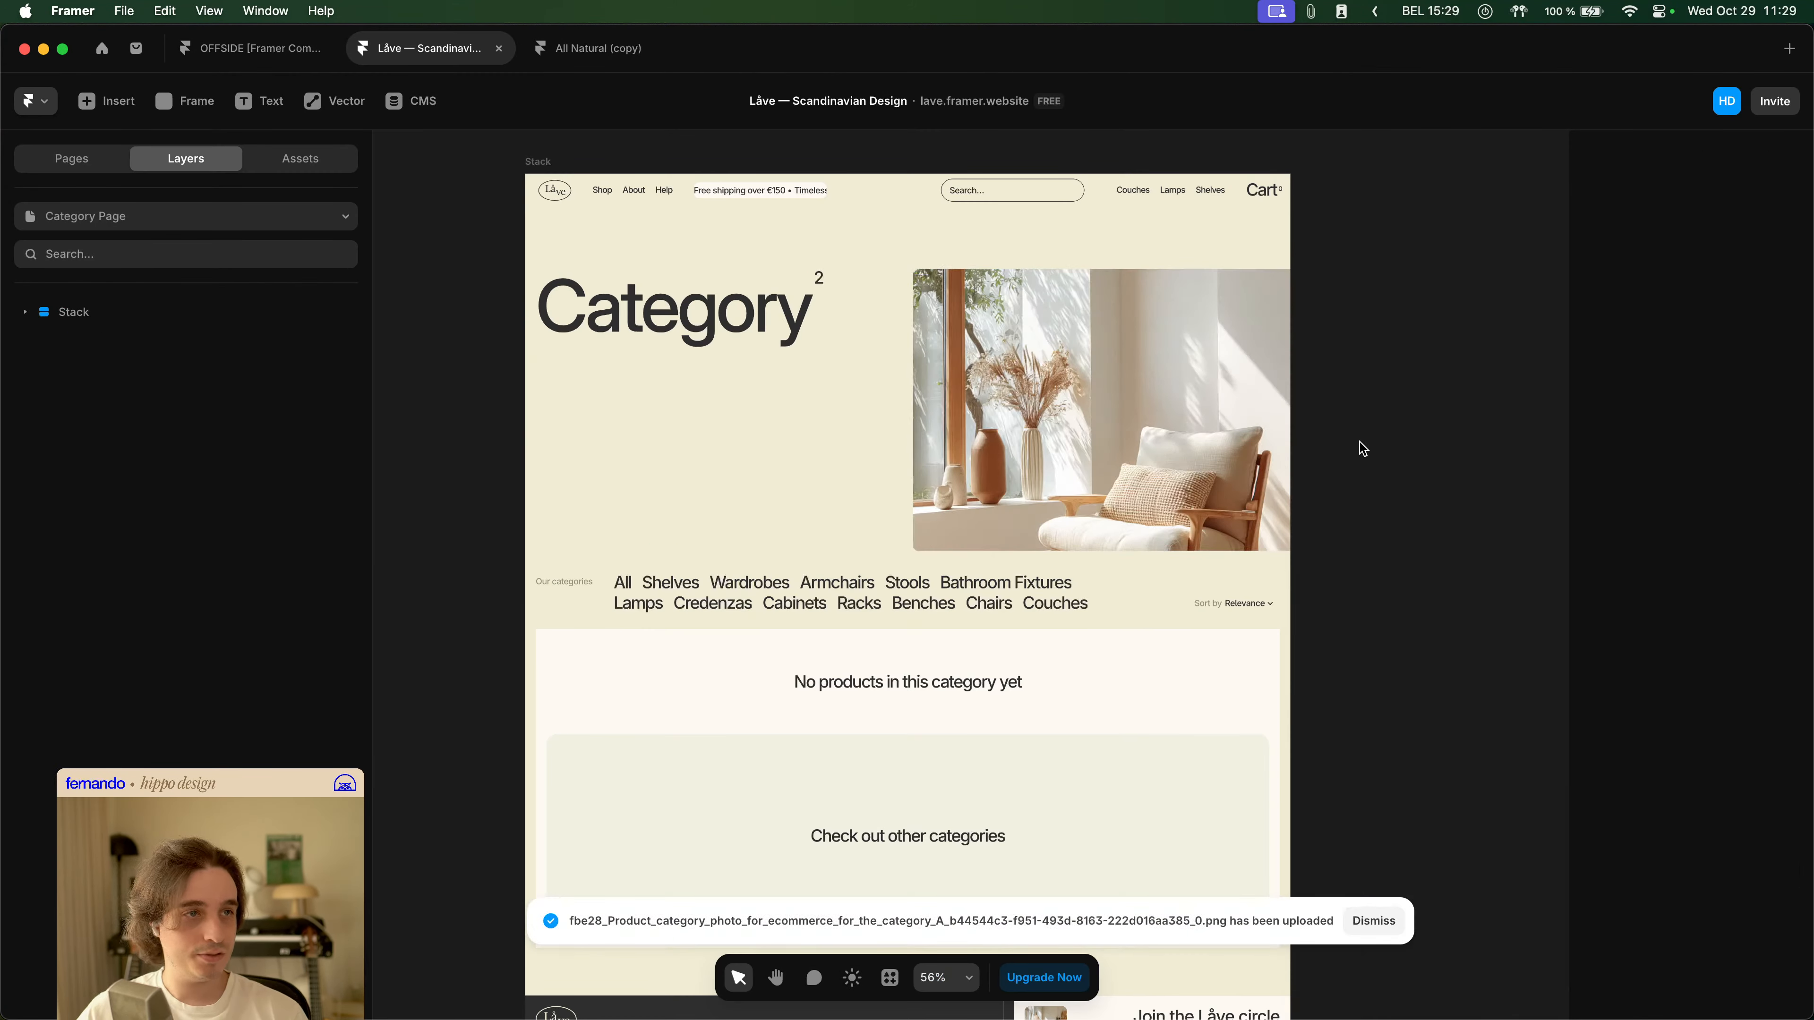
# Reword the Empty state heading to "This category doesn't have products yet.".
pyautogui.moveTo(1362, 452); pyautogui.dragTo(1364, 395)
pyautogui.moveTo(1375, 584); pyautogui.dragTo(1364, 502)
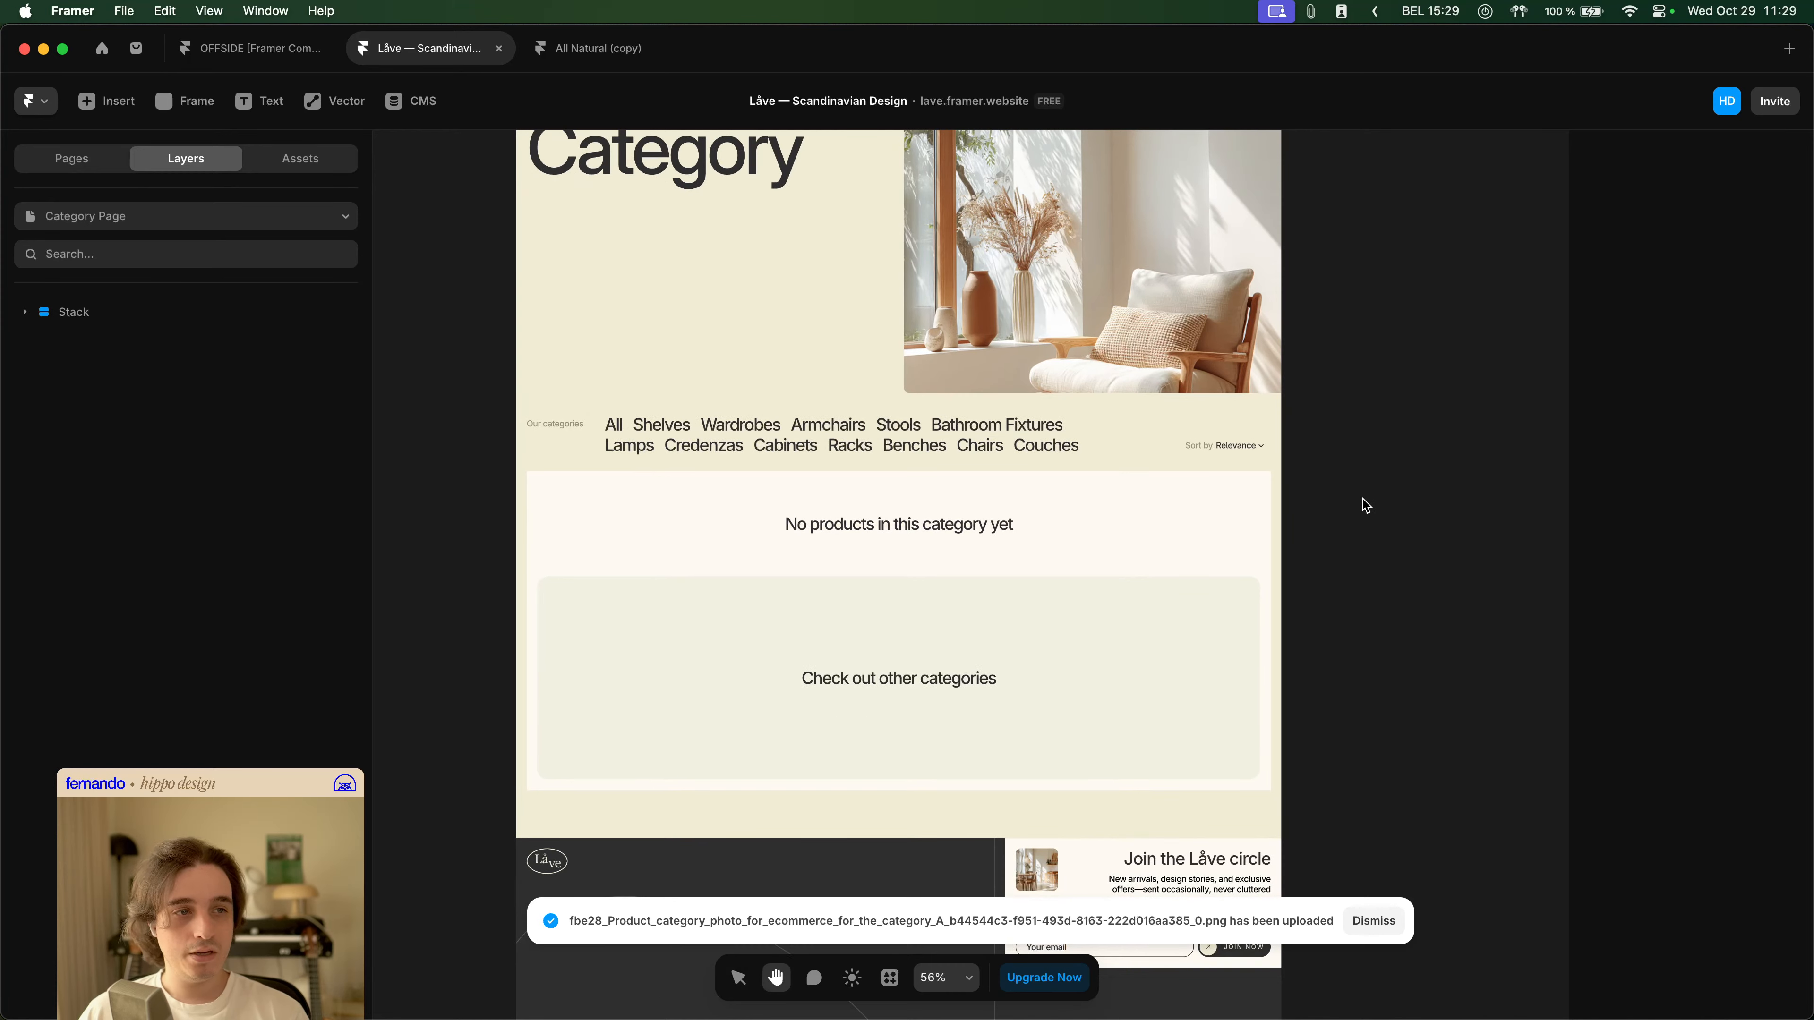
pyautogui.doubleClick(890, 526)
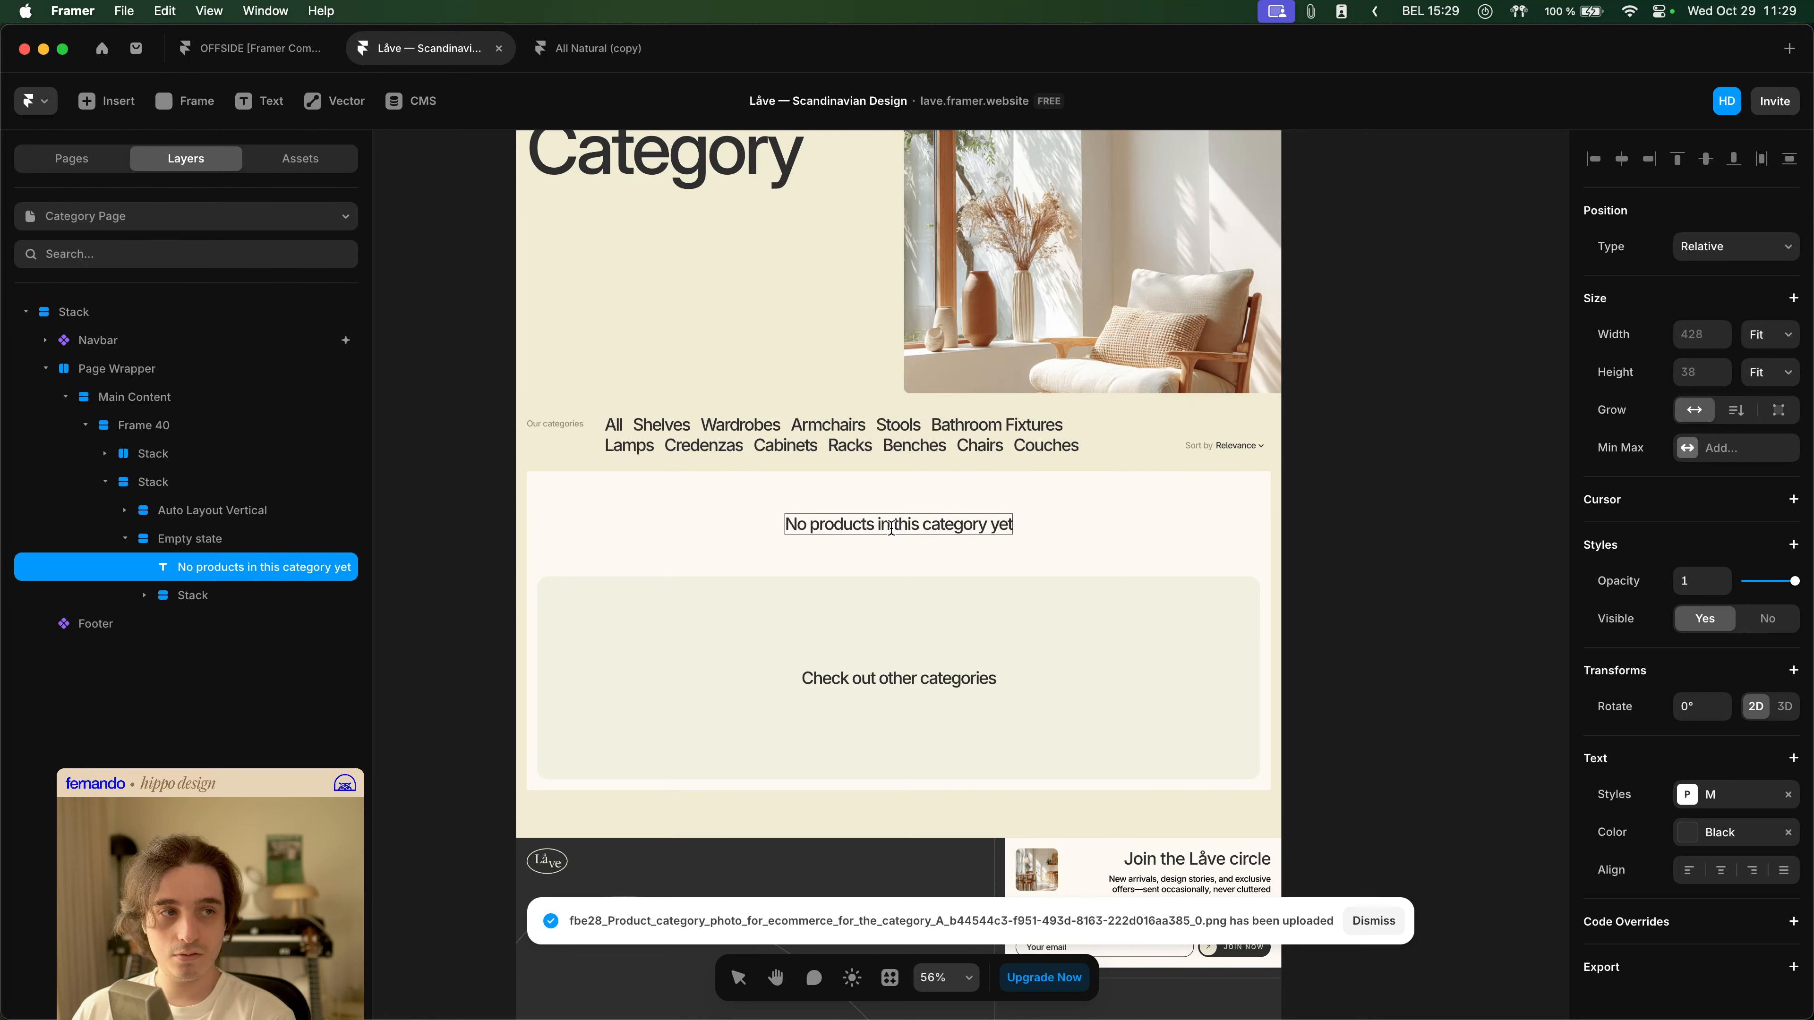
pyautogui.press('shift+super+Left')
pyautogui.press('BackSpace')
pyautogui.write('There')
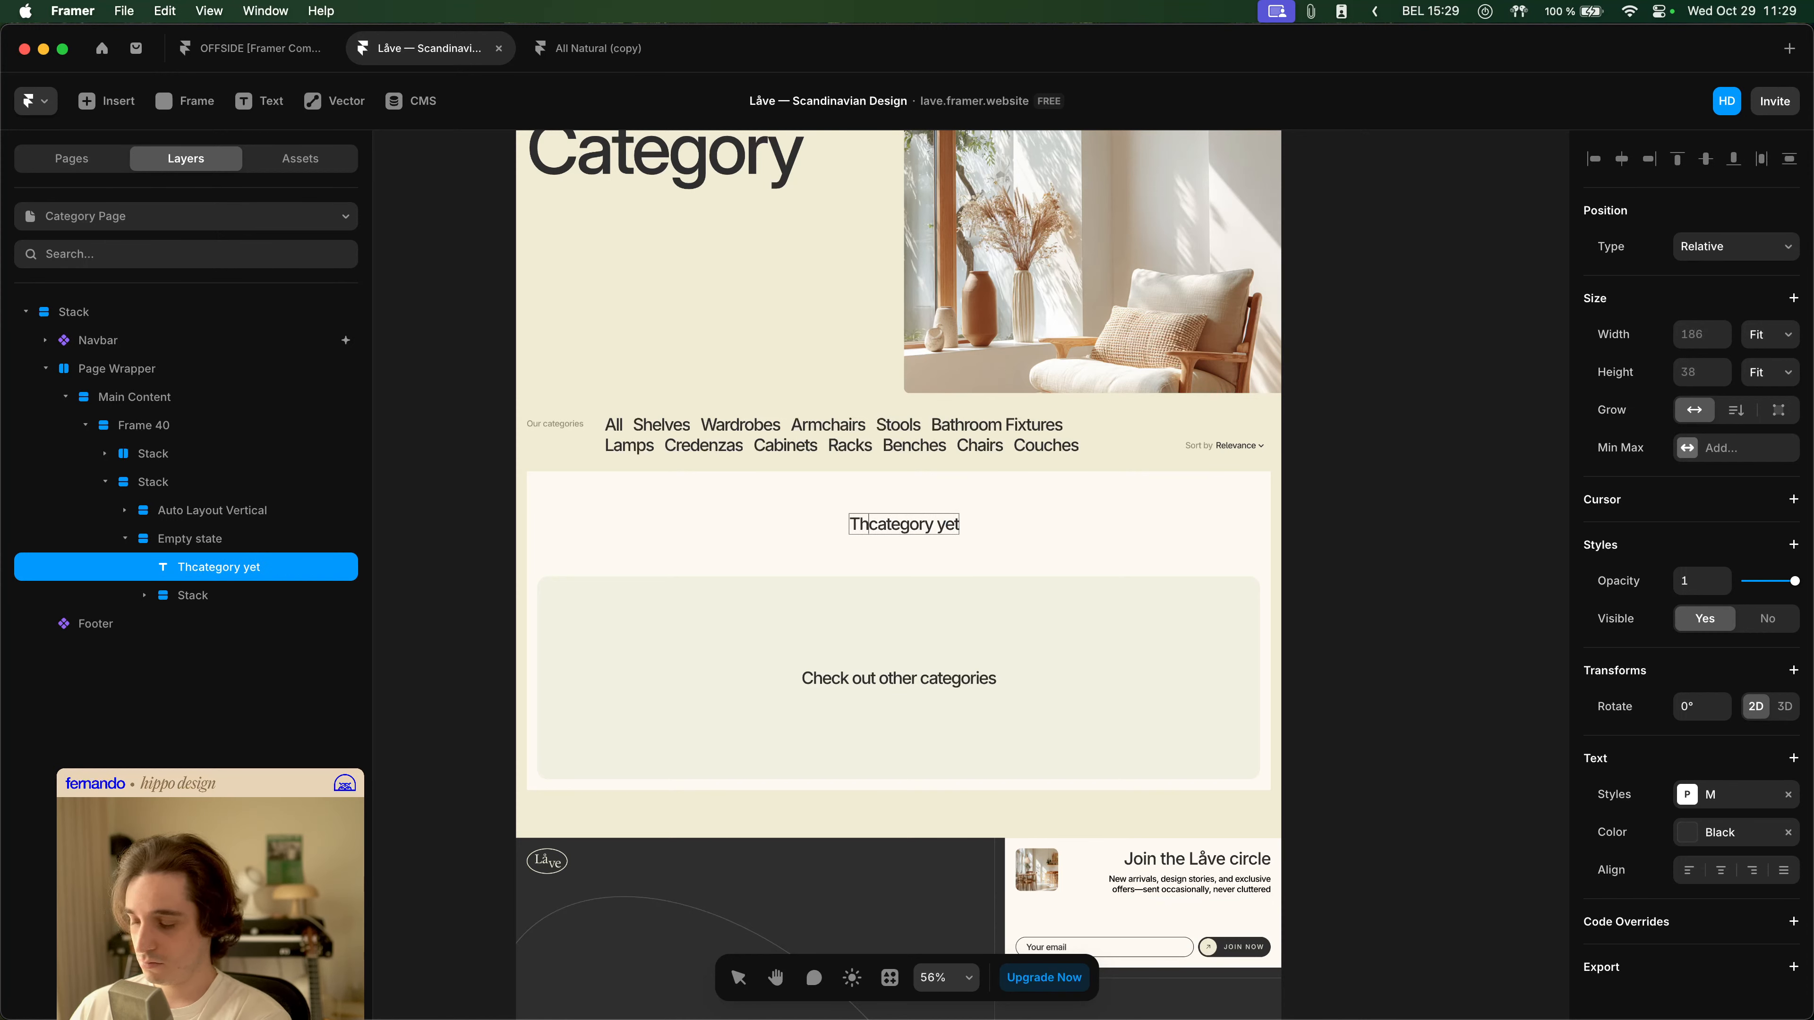
pyautogui.hotkey('alt', 'BackSpace')
pyautogui.write('This')
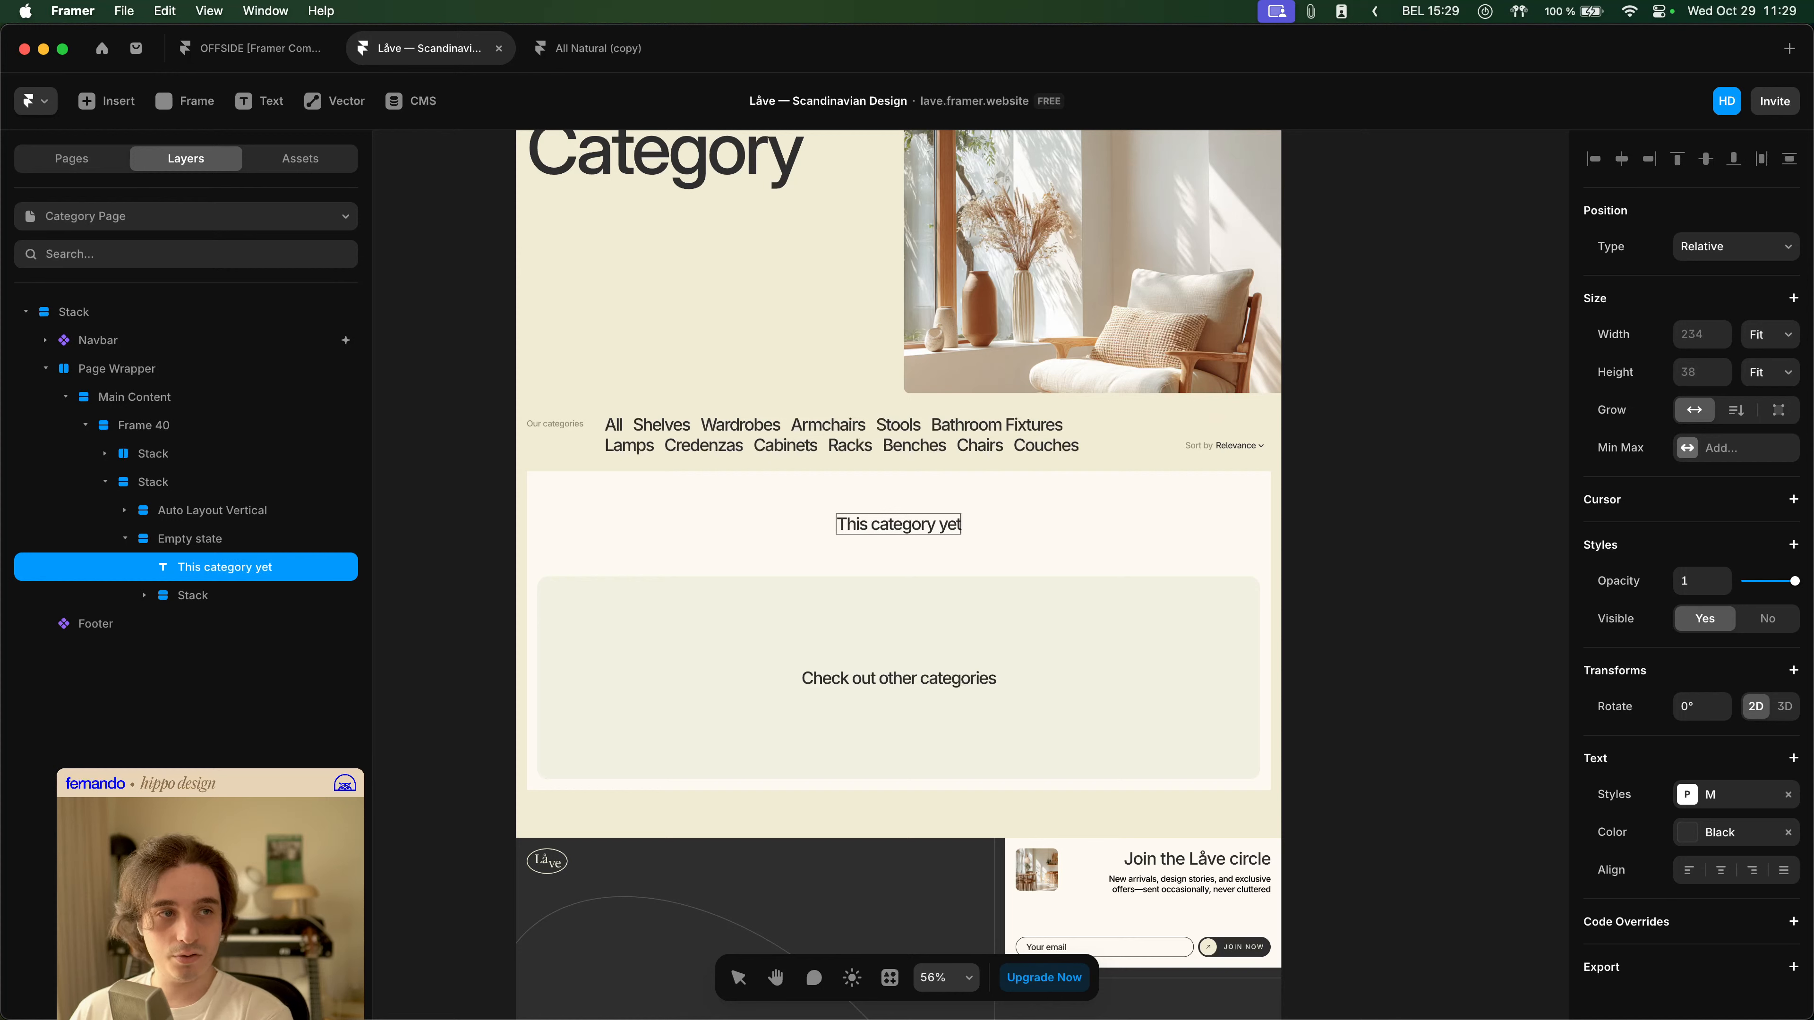
pyautogui.press('super+Right')
pyautogui.hotkey('alt', 'shift', 'Left')
pyautogui.write("don't")
pyautogui.hotkey('alt', 'BackSpace')
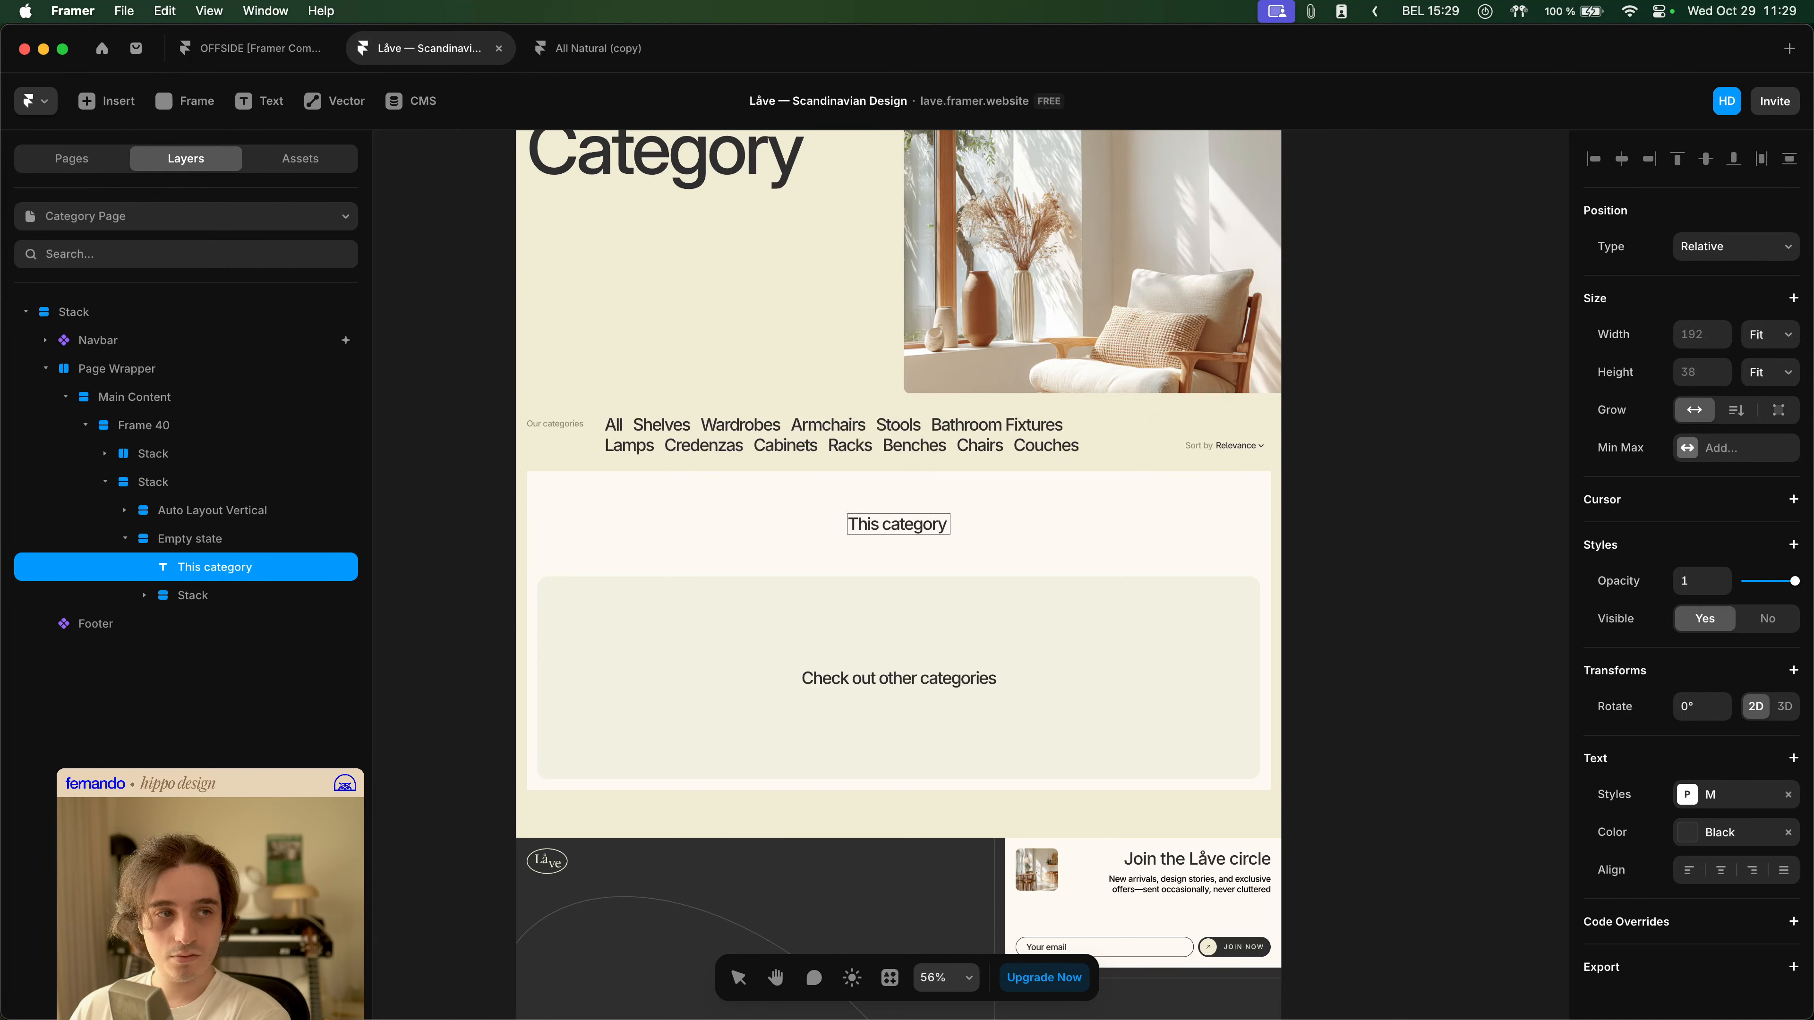
pyautogui.write("doesn't have products")
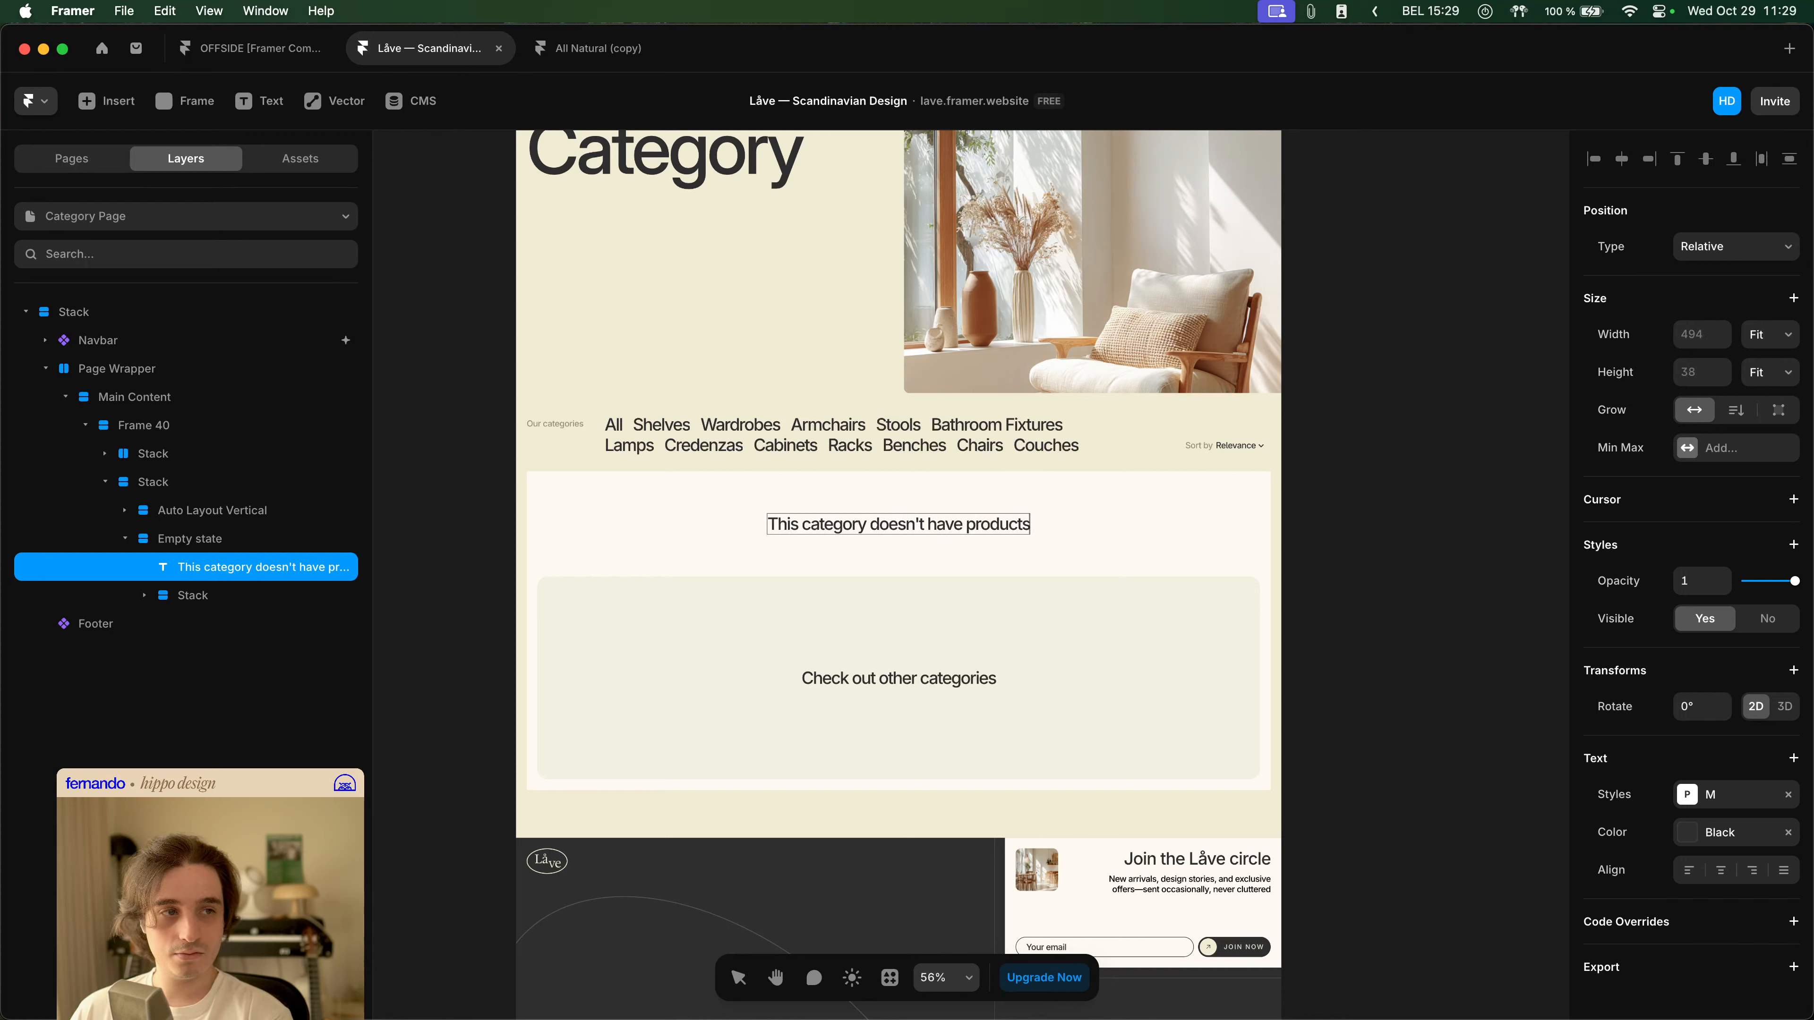
pyautogui.write(' yet.')
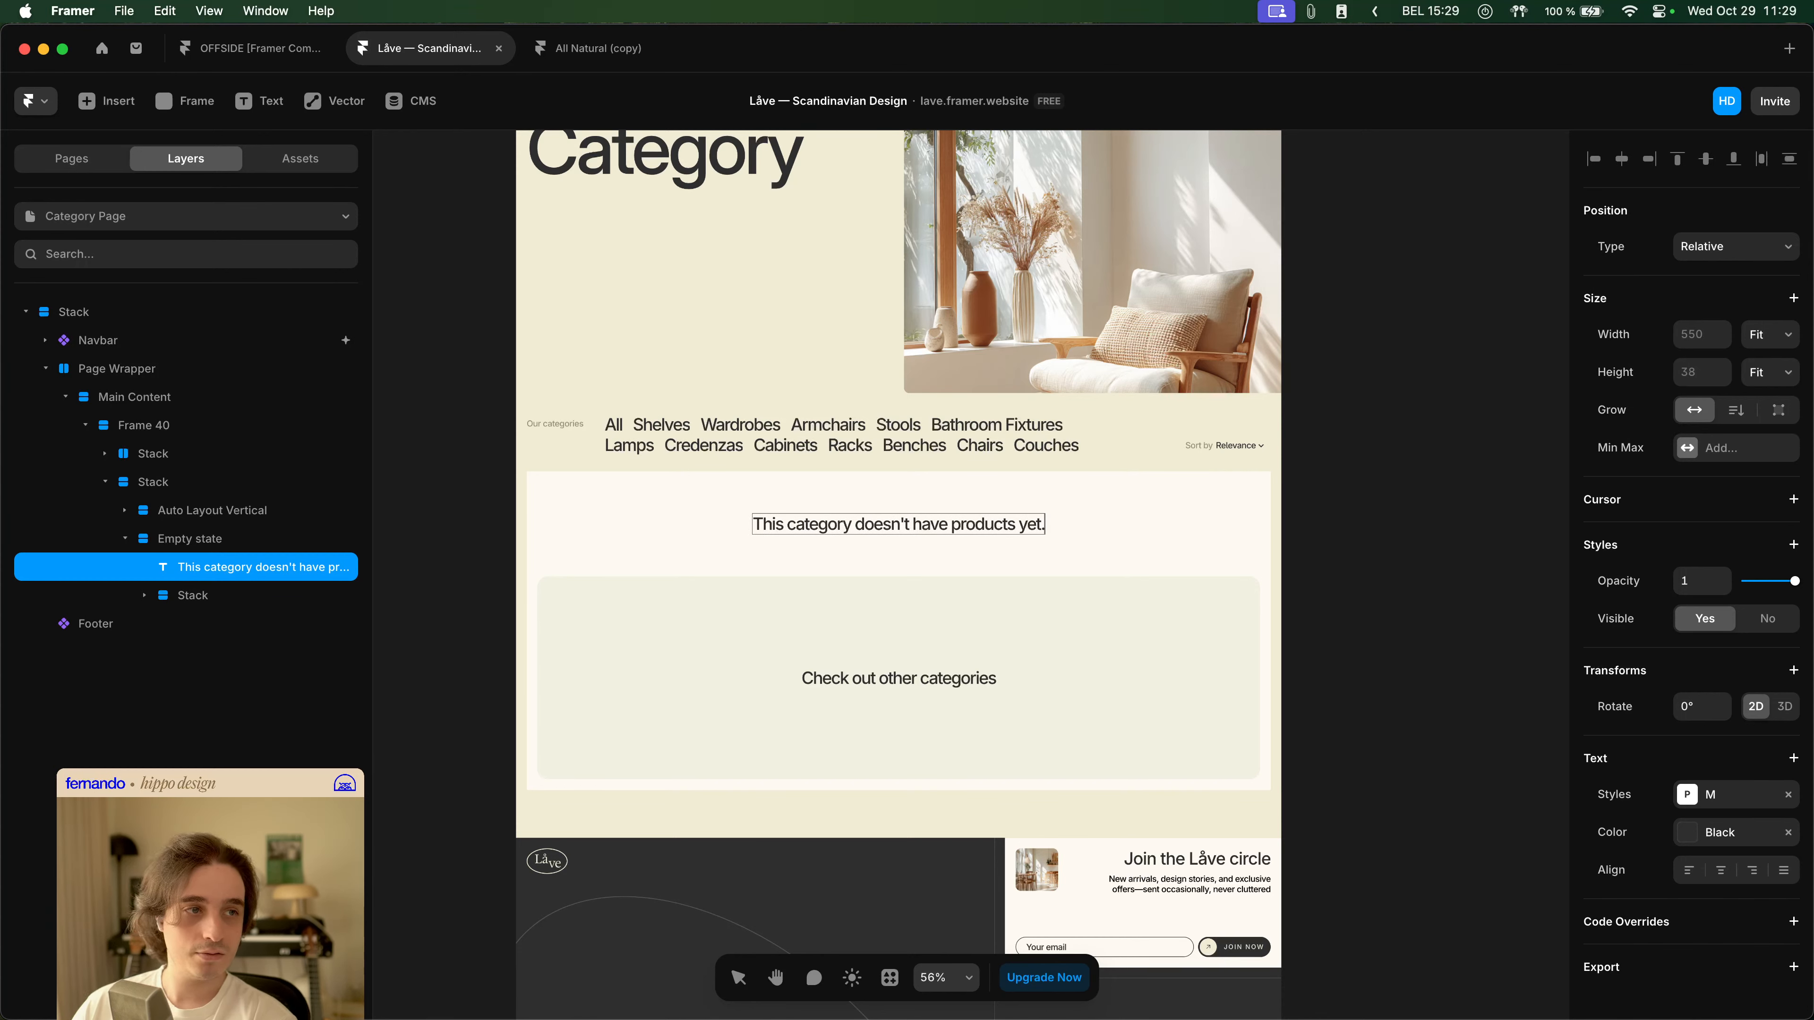
pyautogui.click(1318, 544)
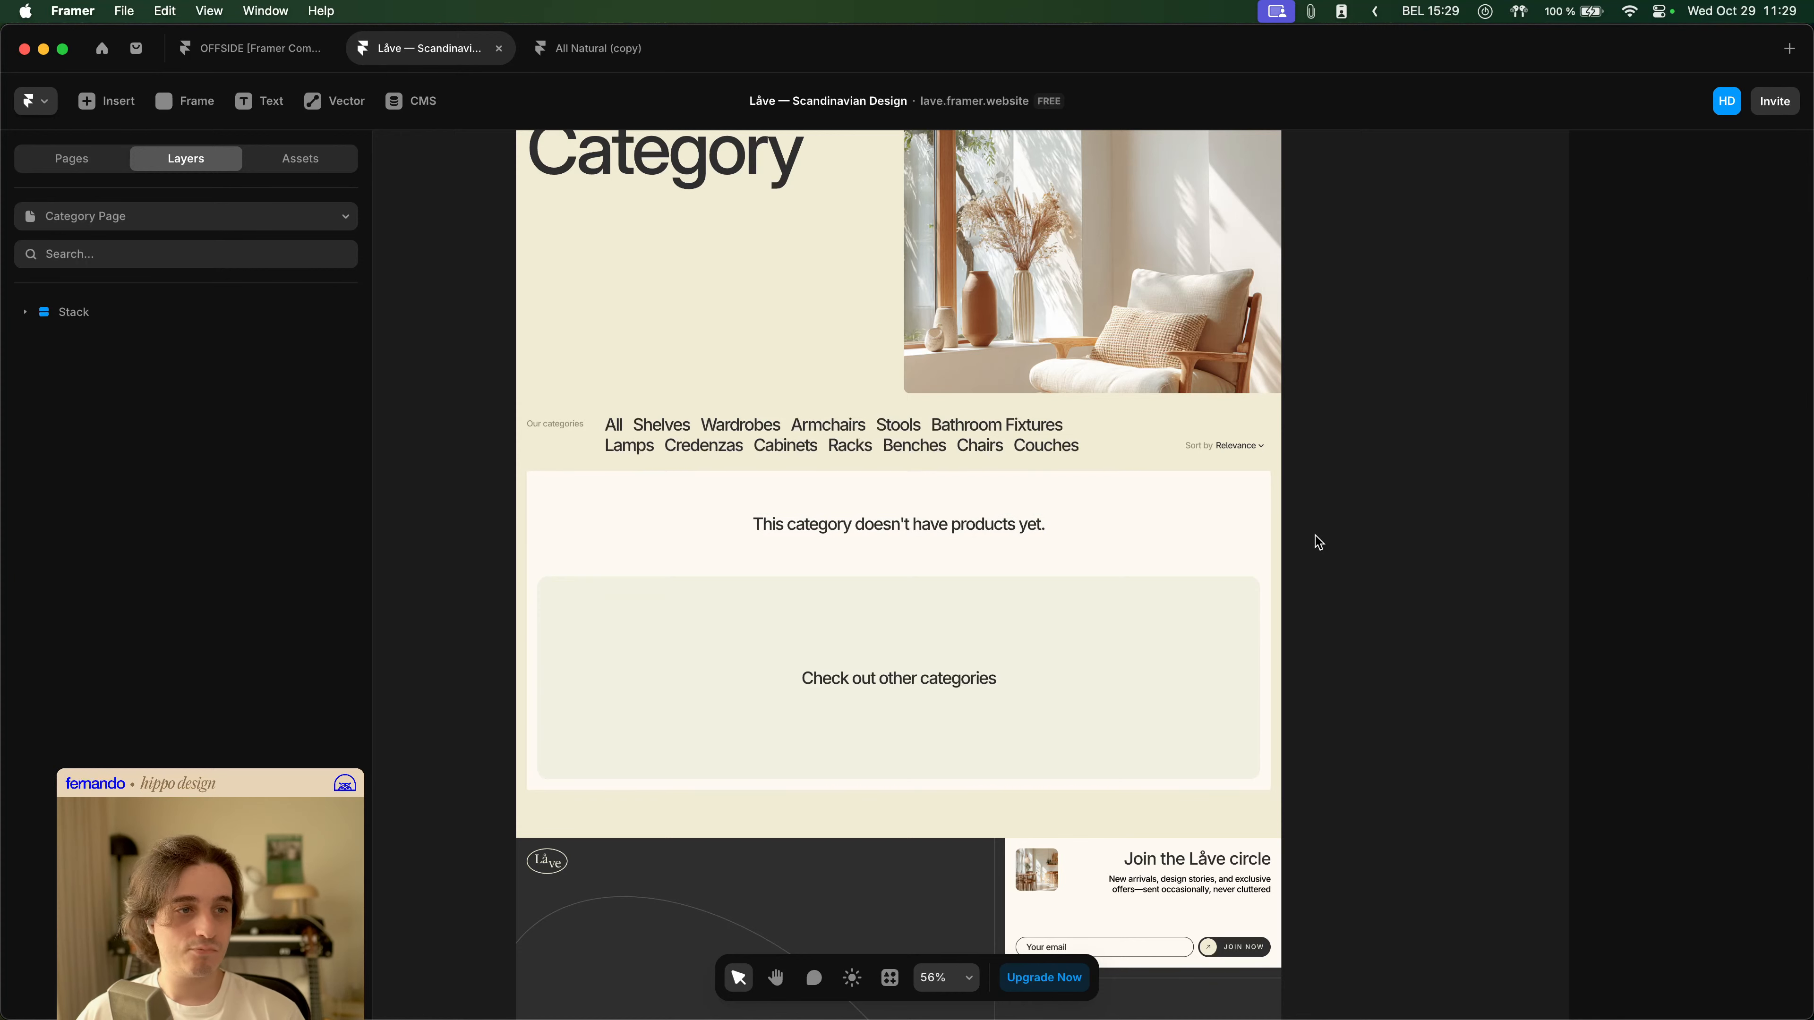
# Move the Empty state heading into the innermost stack, replacing its "Check out other categories" text.
pyautogui.click(886, 678)
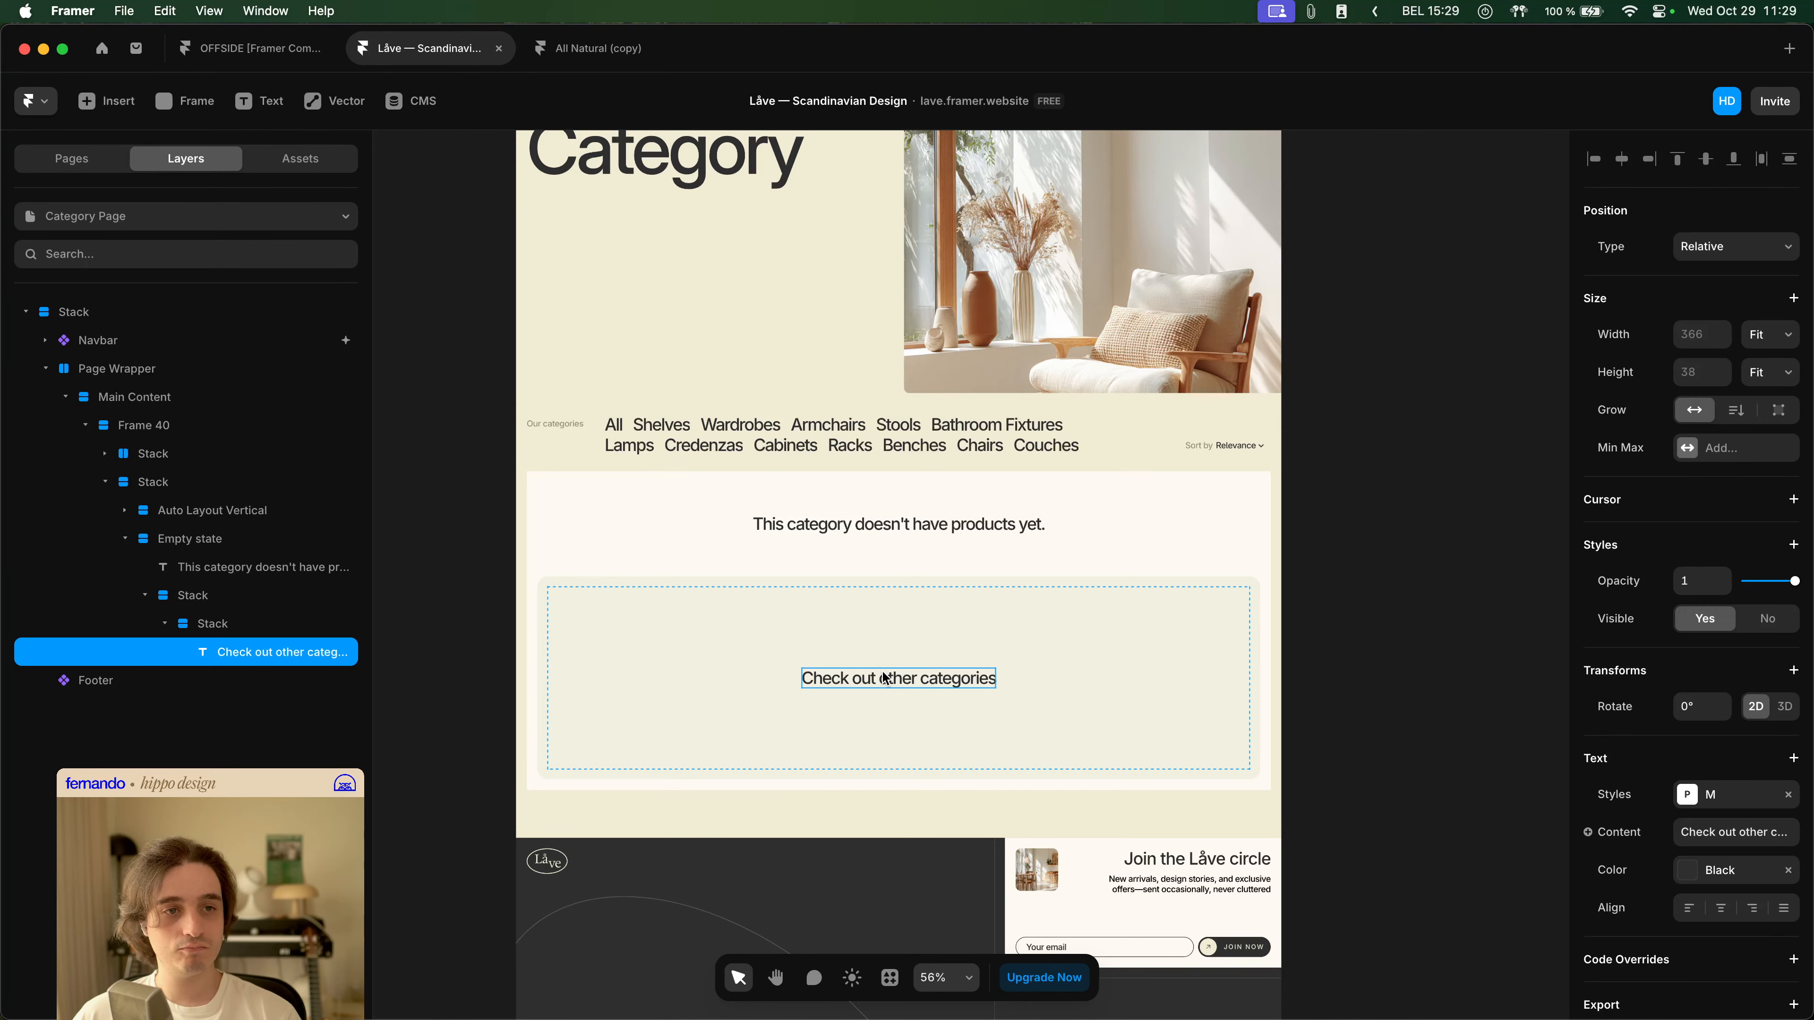
pyautogui.click(893, 526)
pyautogui.press('Delete')
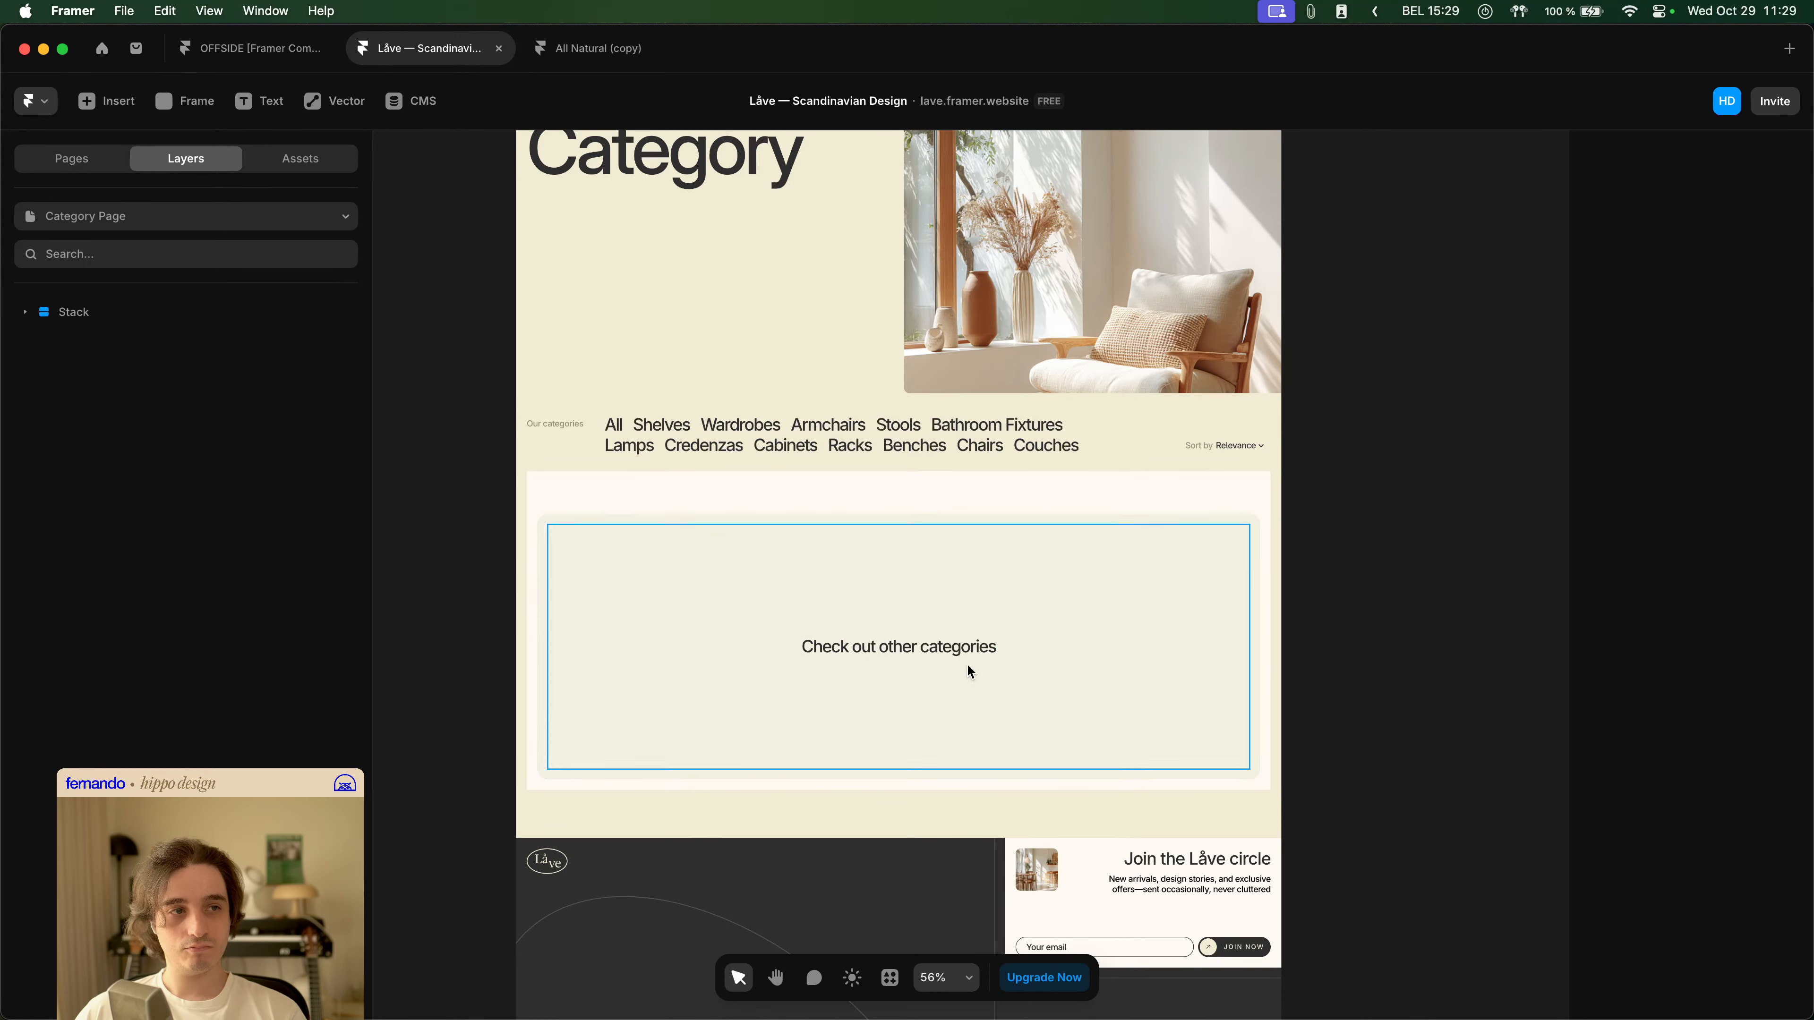
pyautogui.click(943, 641)
pyautogui.press('super+v')
pyautogui.click(950, 637)
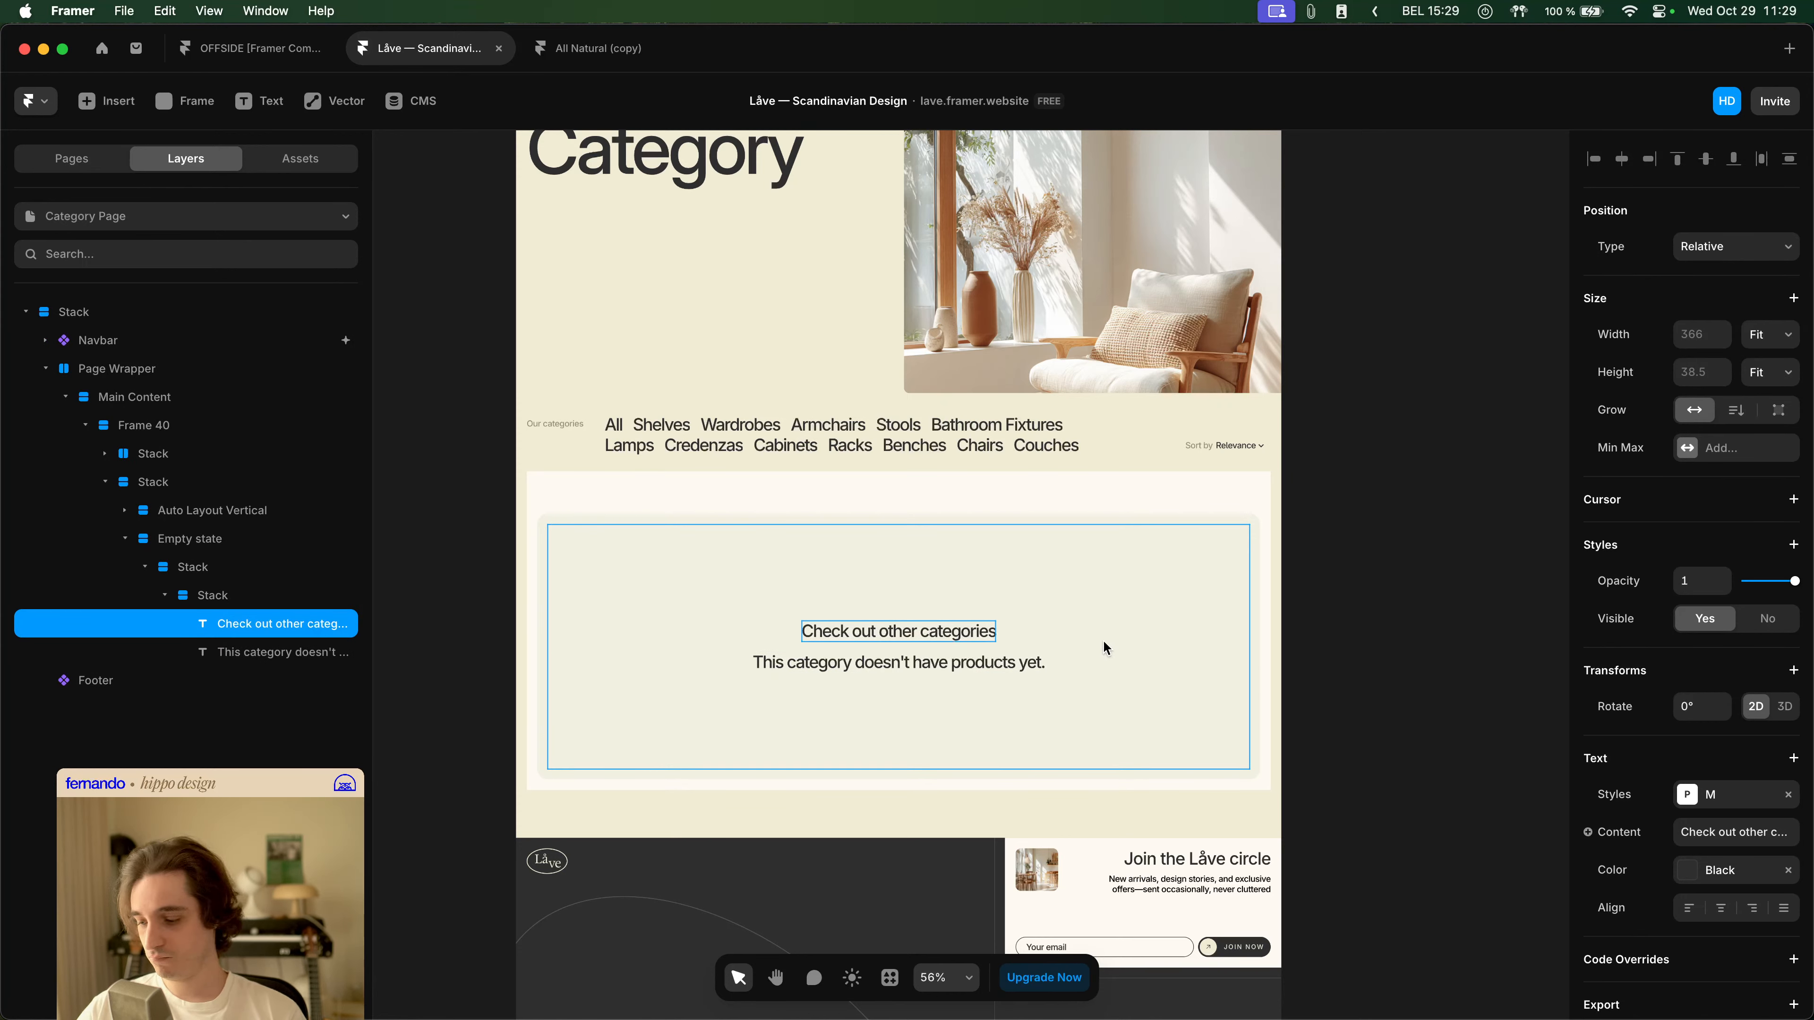
pyautogui.press('Delete')
# Darken the fill of the rounded stack inside the Empty state frame to E6E4D5.
pyautogui.hscroll(-2, 1422, 605)
pyautogui.scroll(-1, 1421, 605)
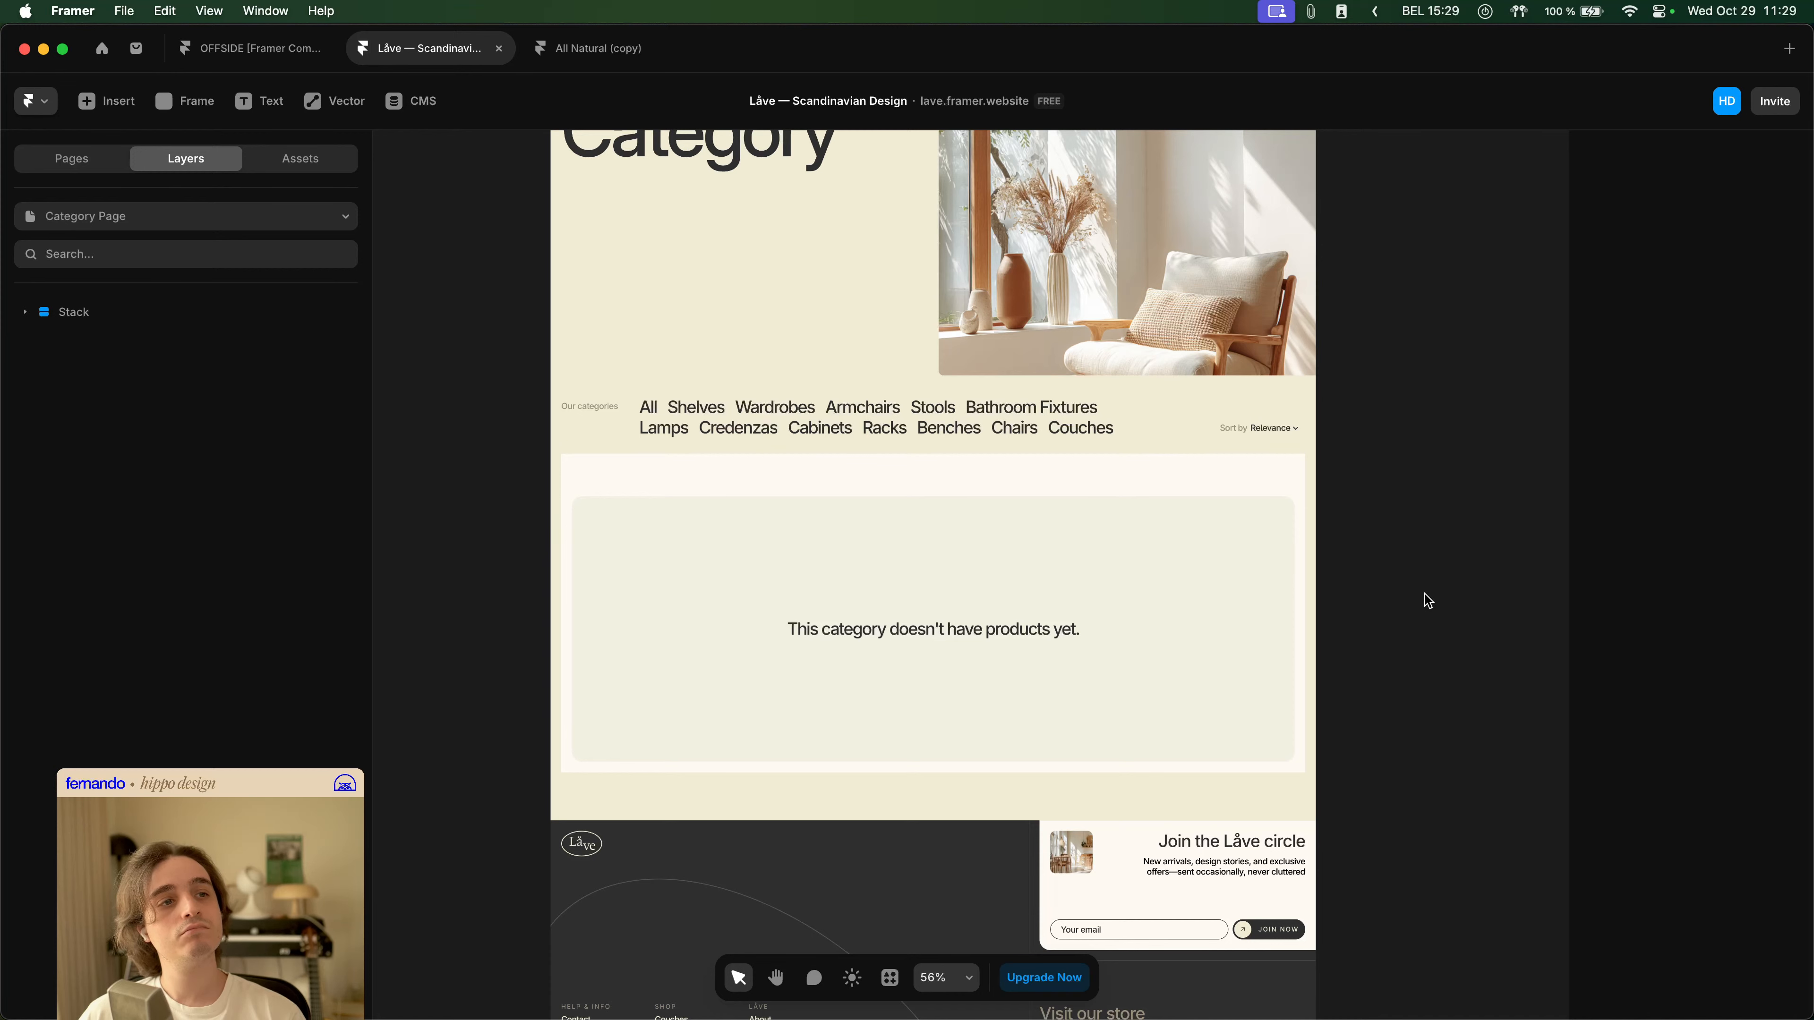
pyautogui.click(1222, 593)
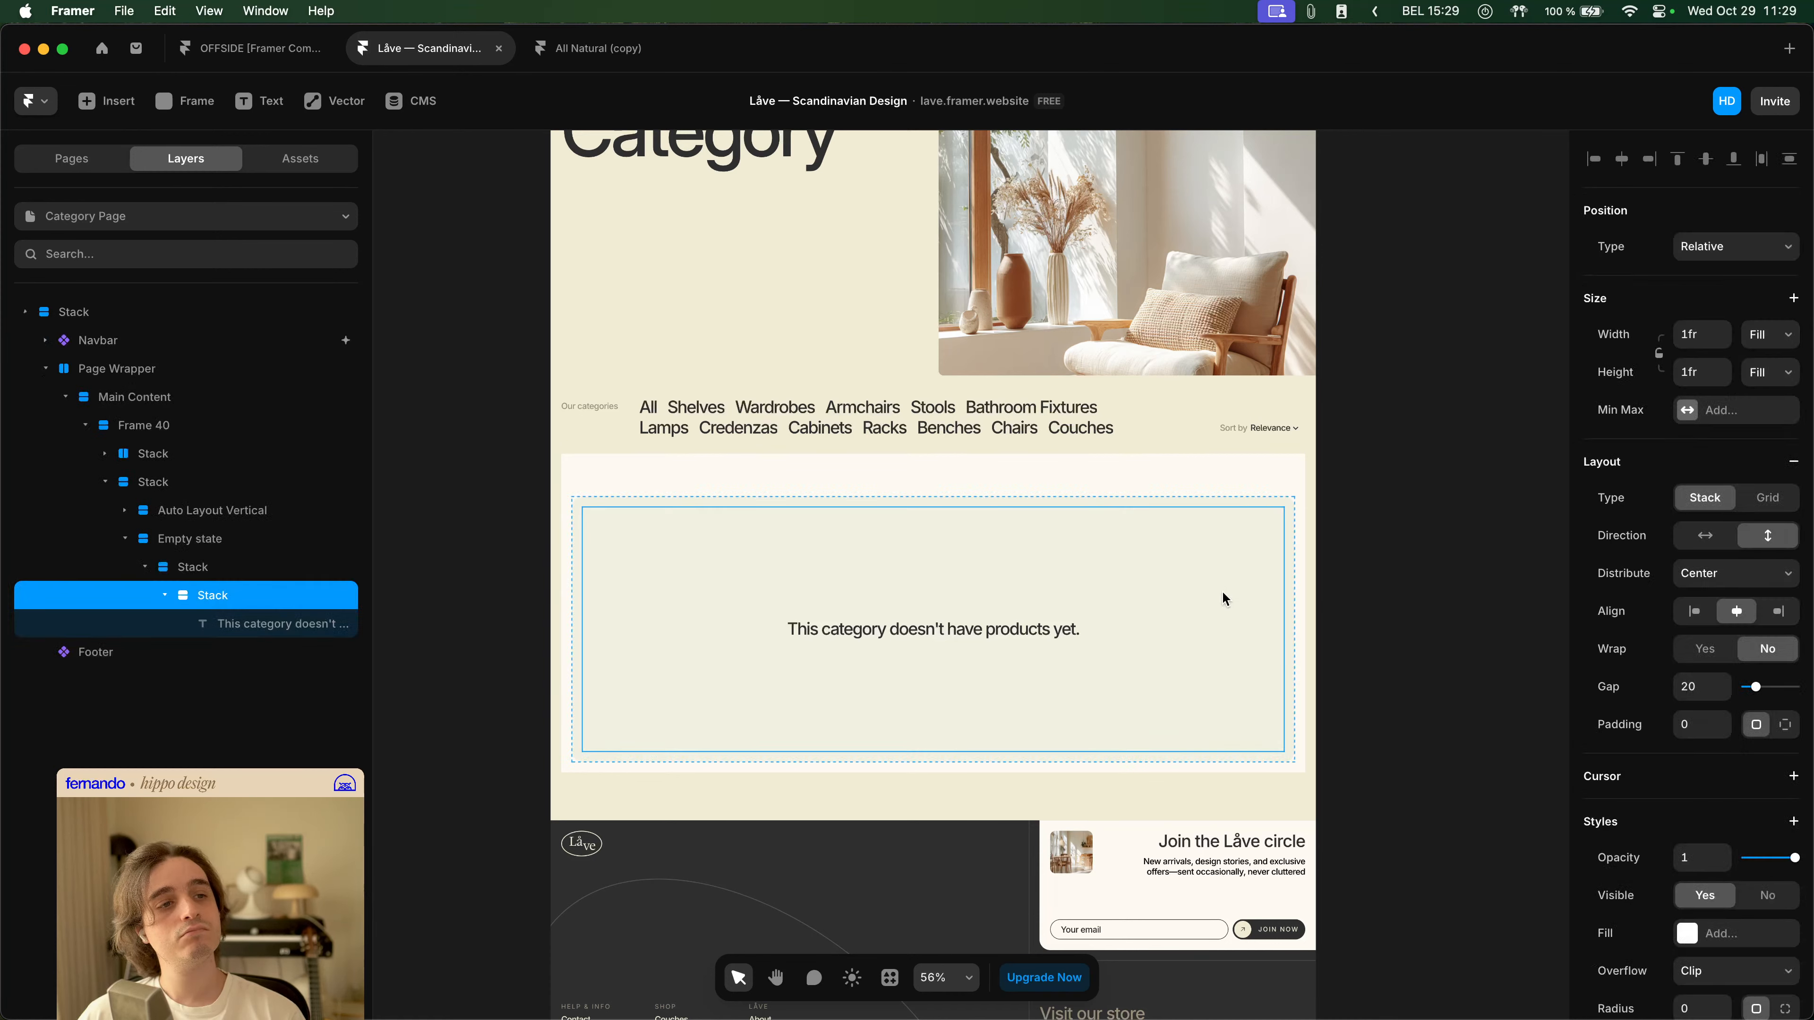
pyautogui.press('Escape')
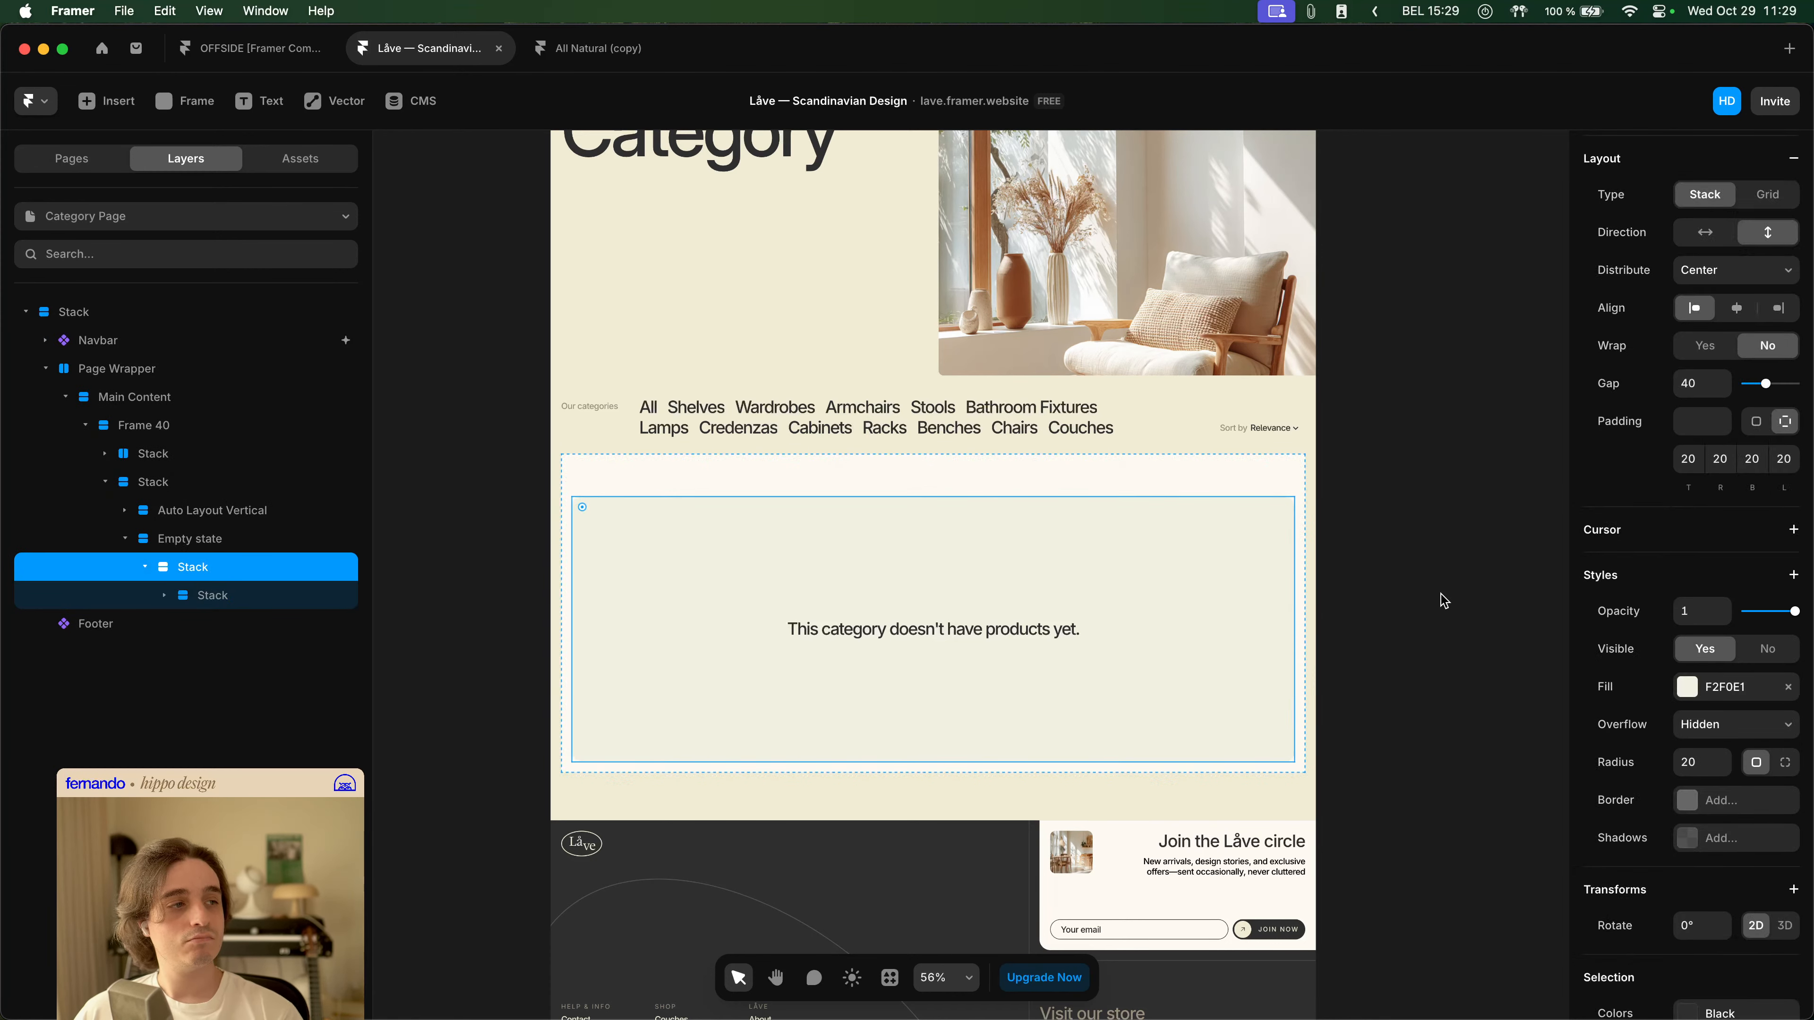
pyautogui.click(1728, 689)
pyautogui.moveTo(1363, 501)
pyautogui.mouseDown()
pyautogui.moveTo(1292, 486)
pyautogui.moveTo(1340, 490)
pyautogui.mouseUp()
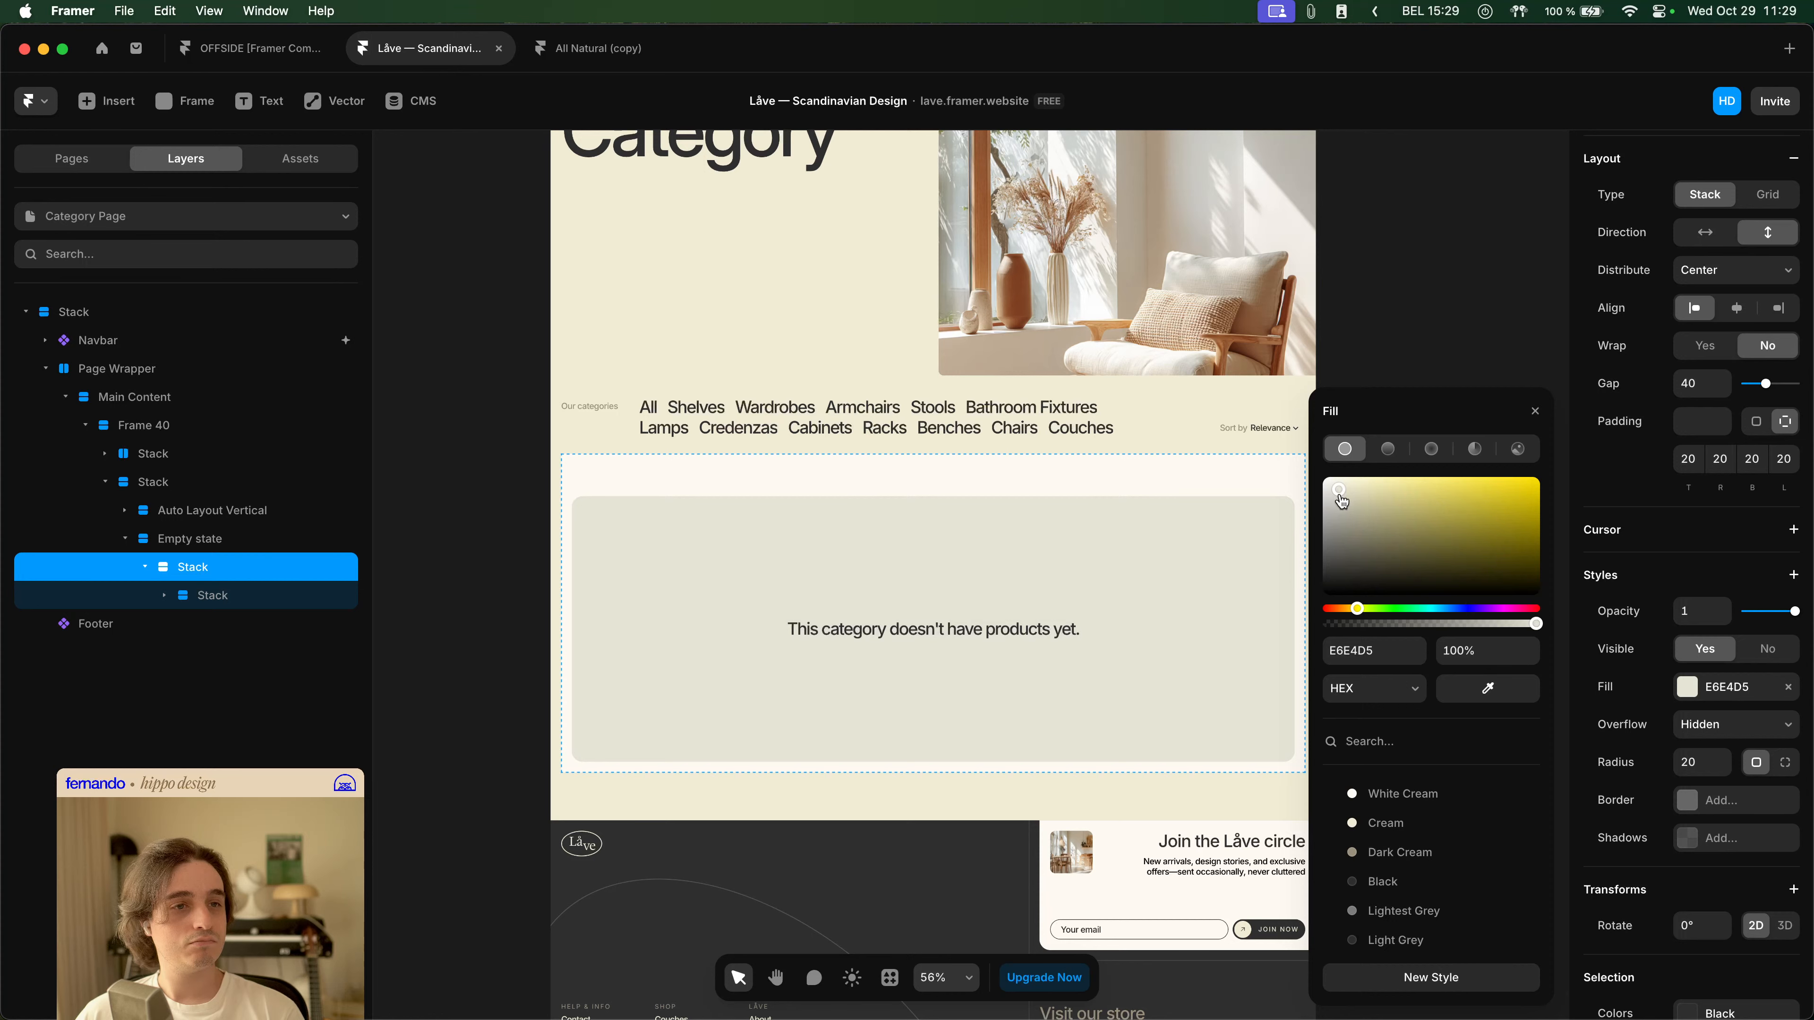
pyautogui.click(1415, 293)
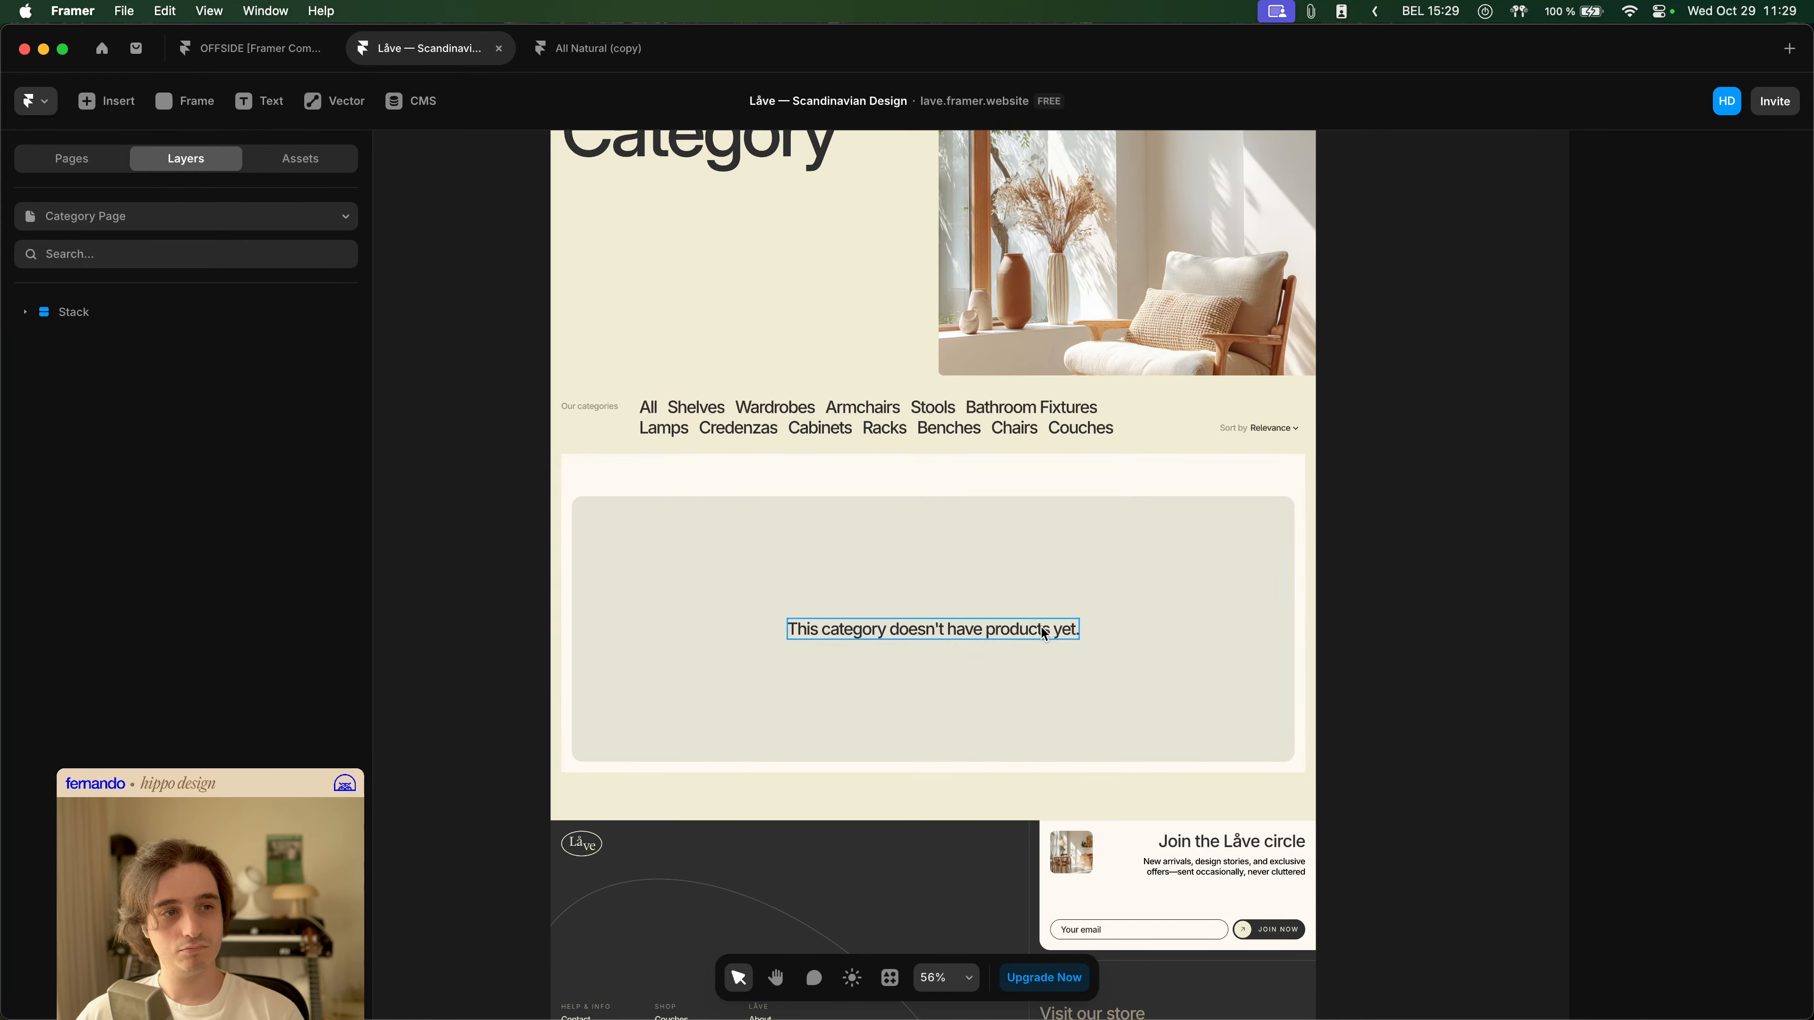
# Copy the "This category doesn't have products yet." text into the Empty state frame and place it above the rounded stack.
pyautogui.click(993, 635)
pyautogui.click(1000, 484)
pyautogui.press('super+v')
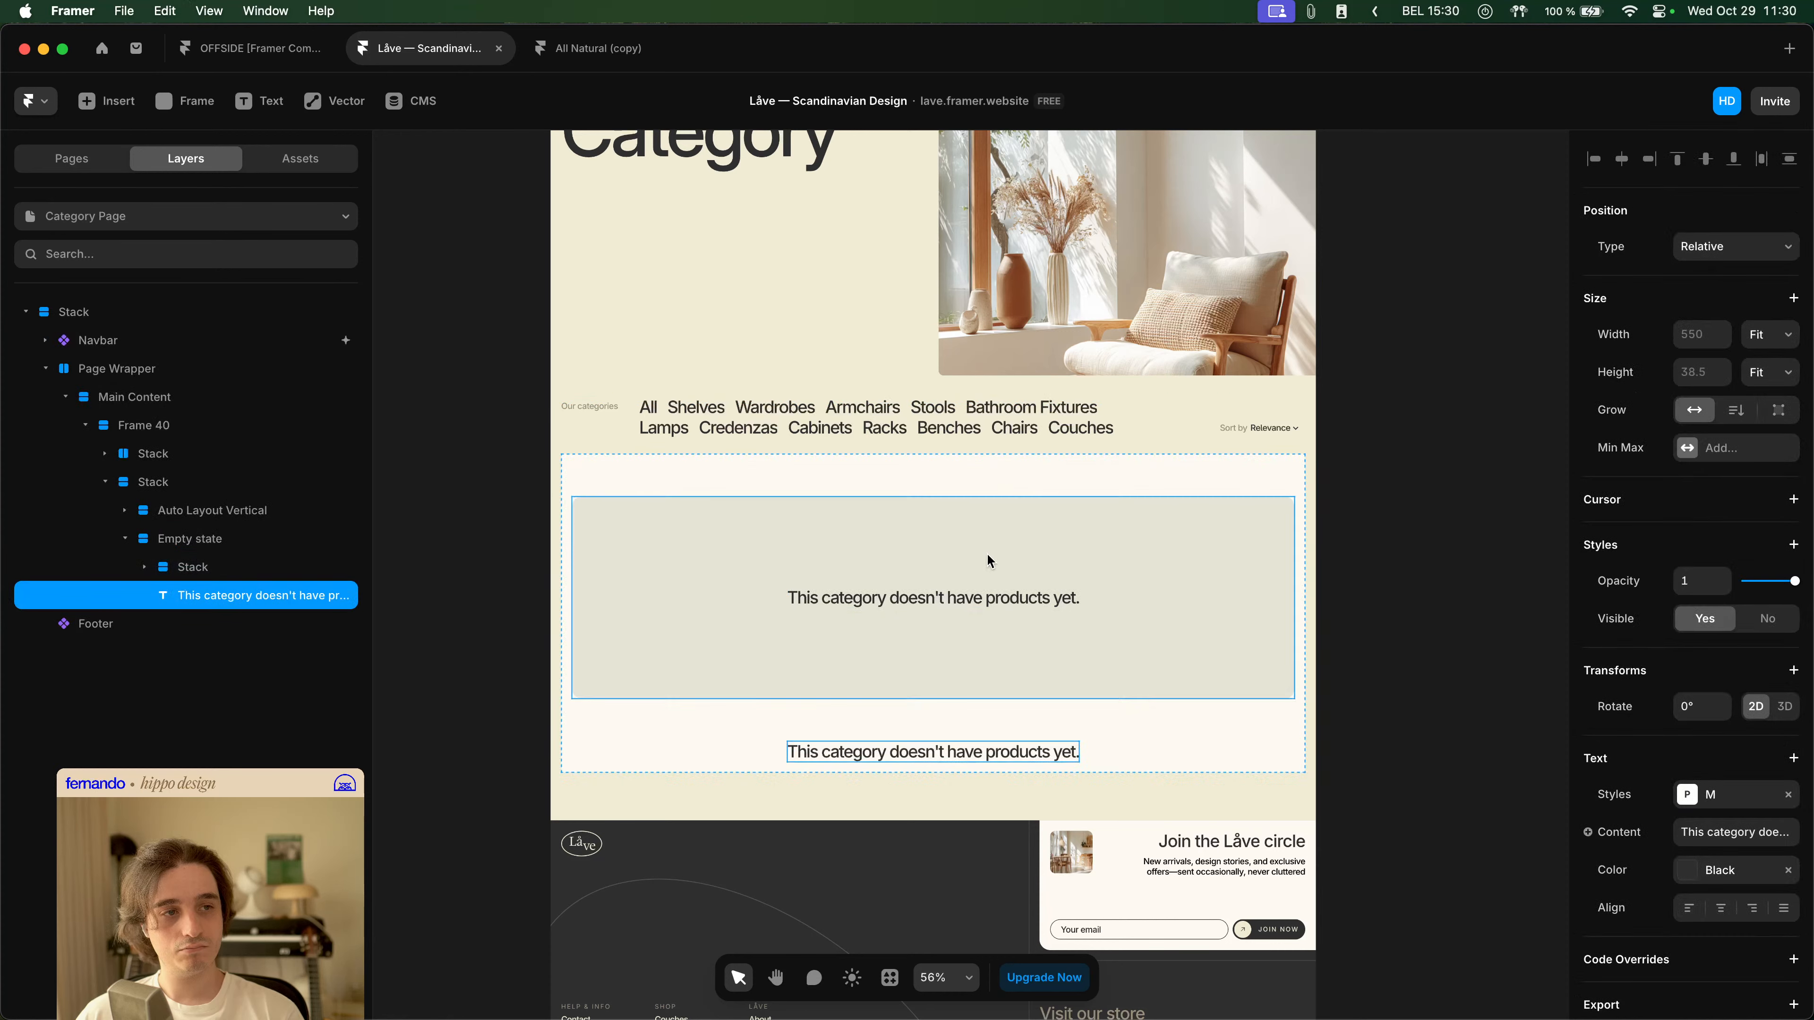
pyautogui.moveTo(957, 750); pyautogui.dragTo(984, 546)
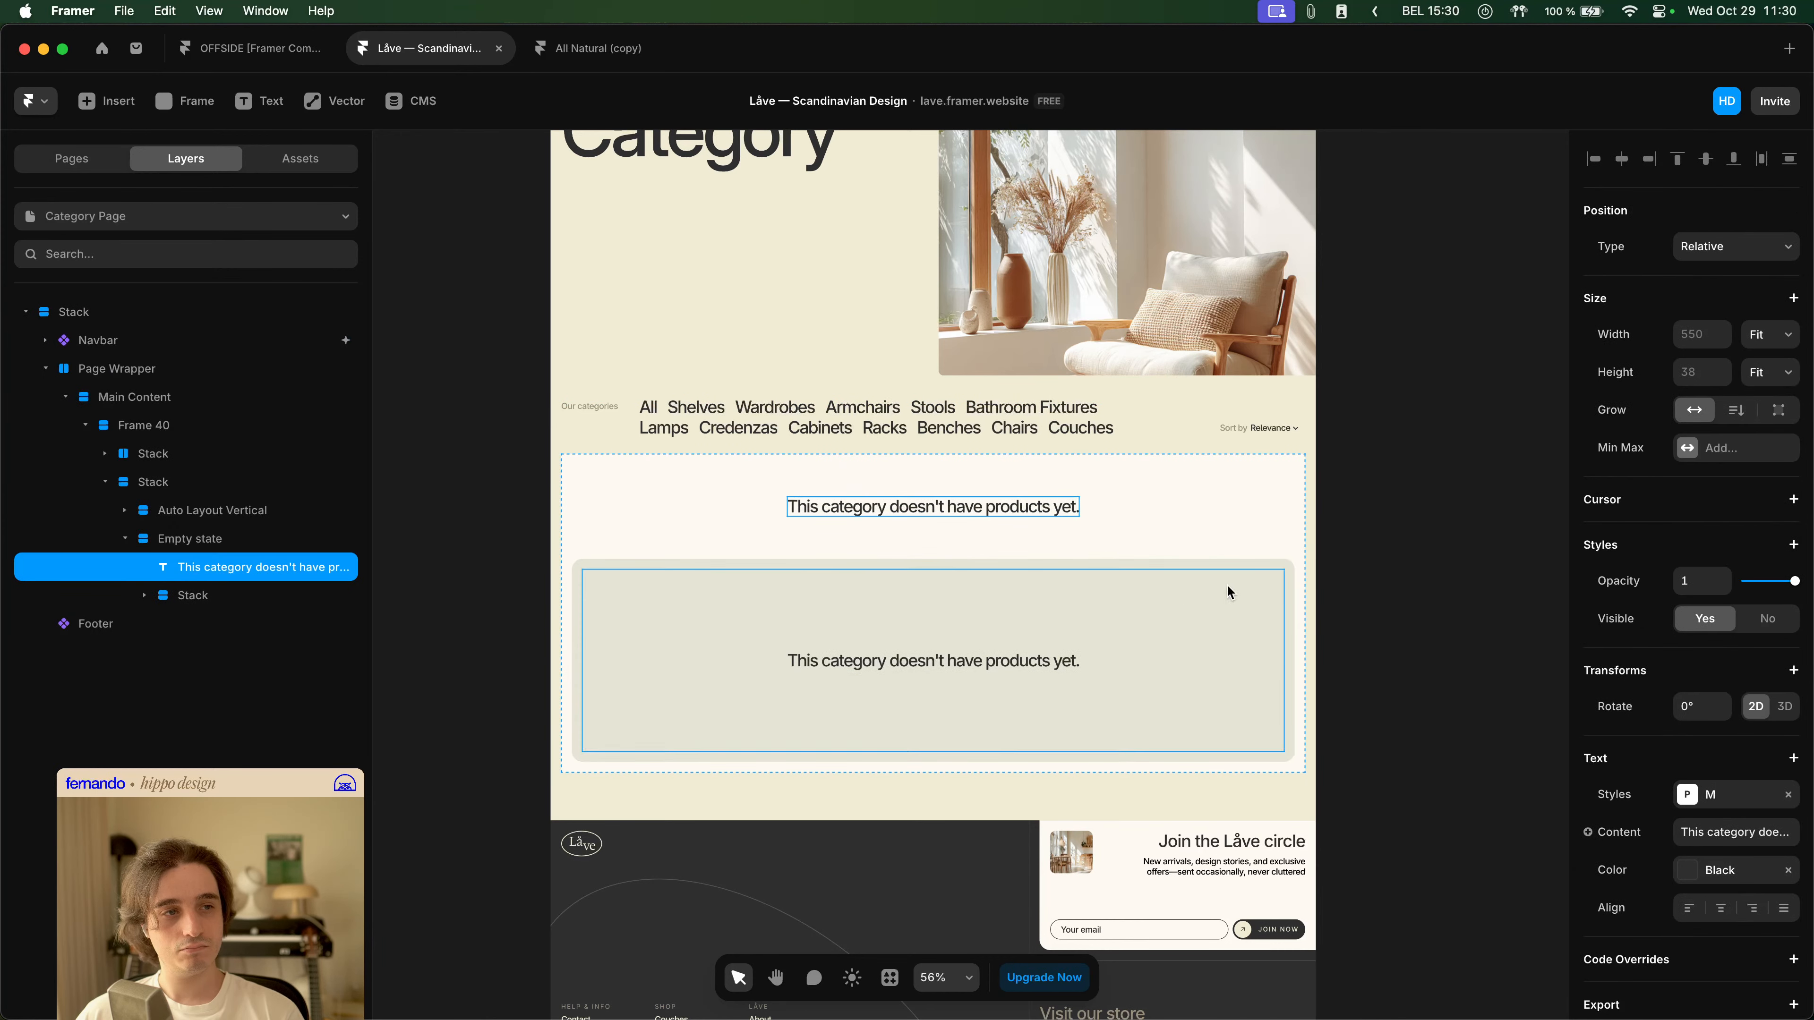
pyautogui.click(1370, 594)
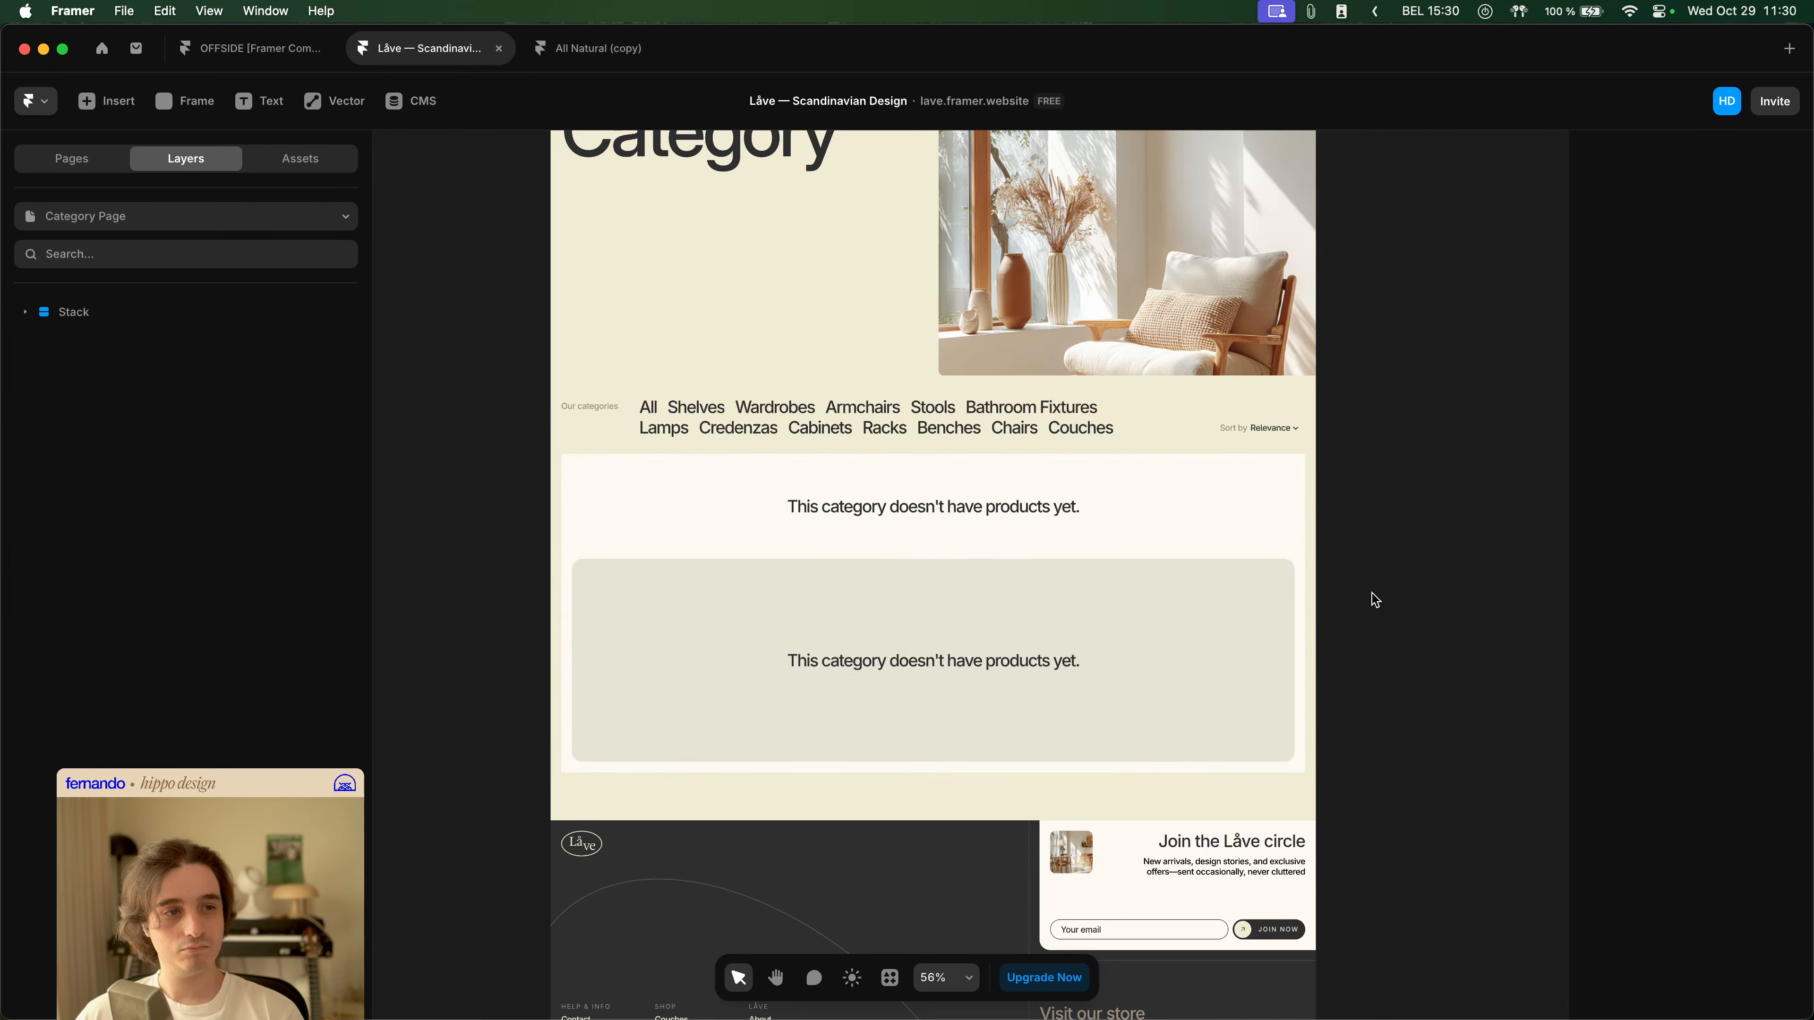
pyautogui.doubleClick(972, 661)
pyautogui.write('a')
pyautogui.press('super+a')
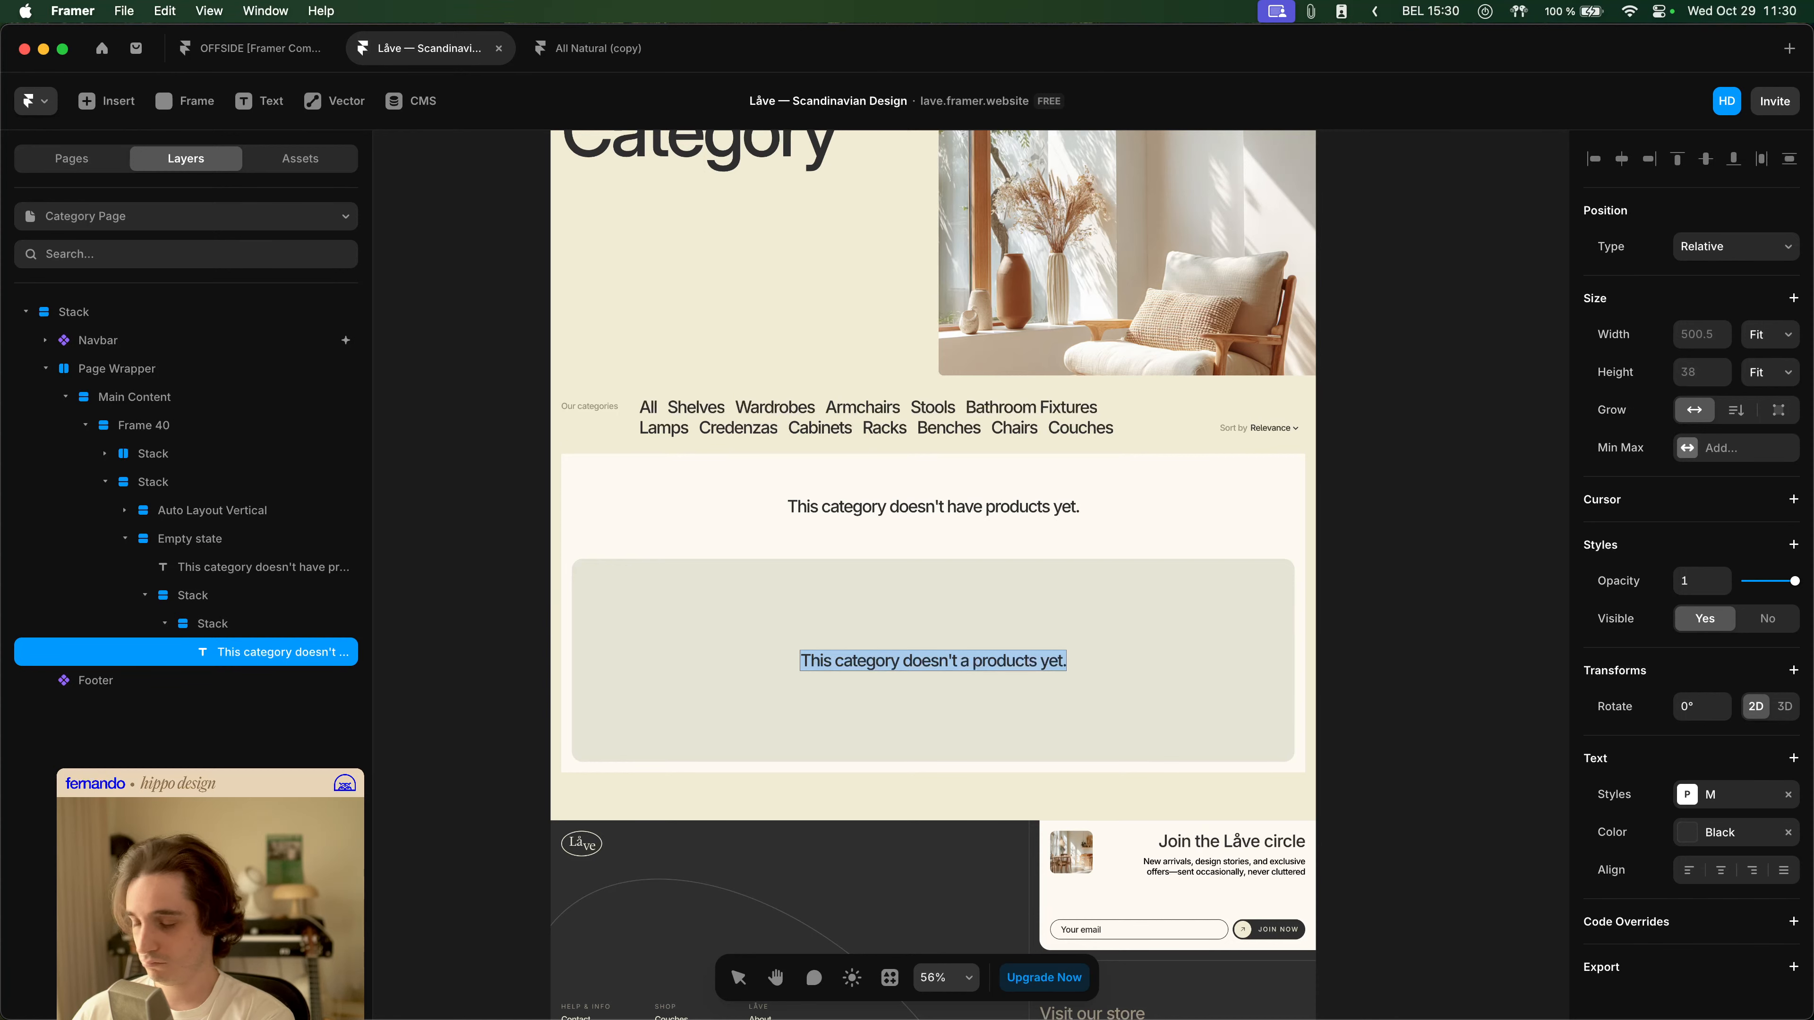
pyautogui.press('Escape')
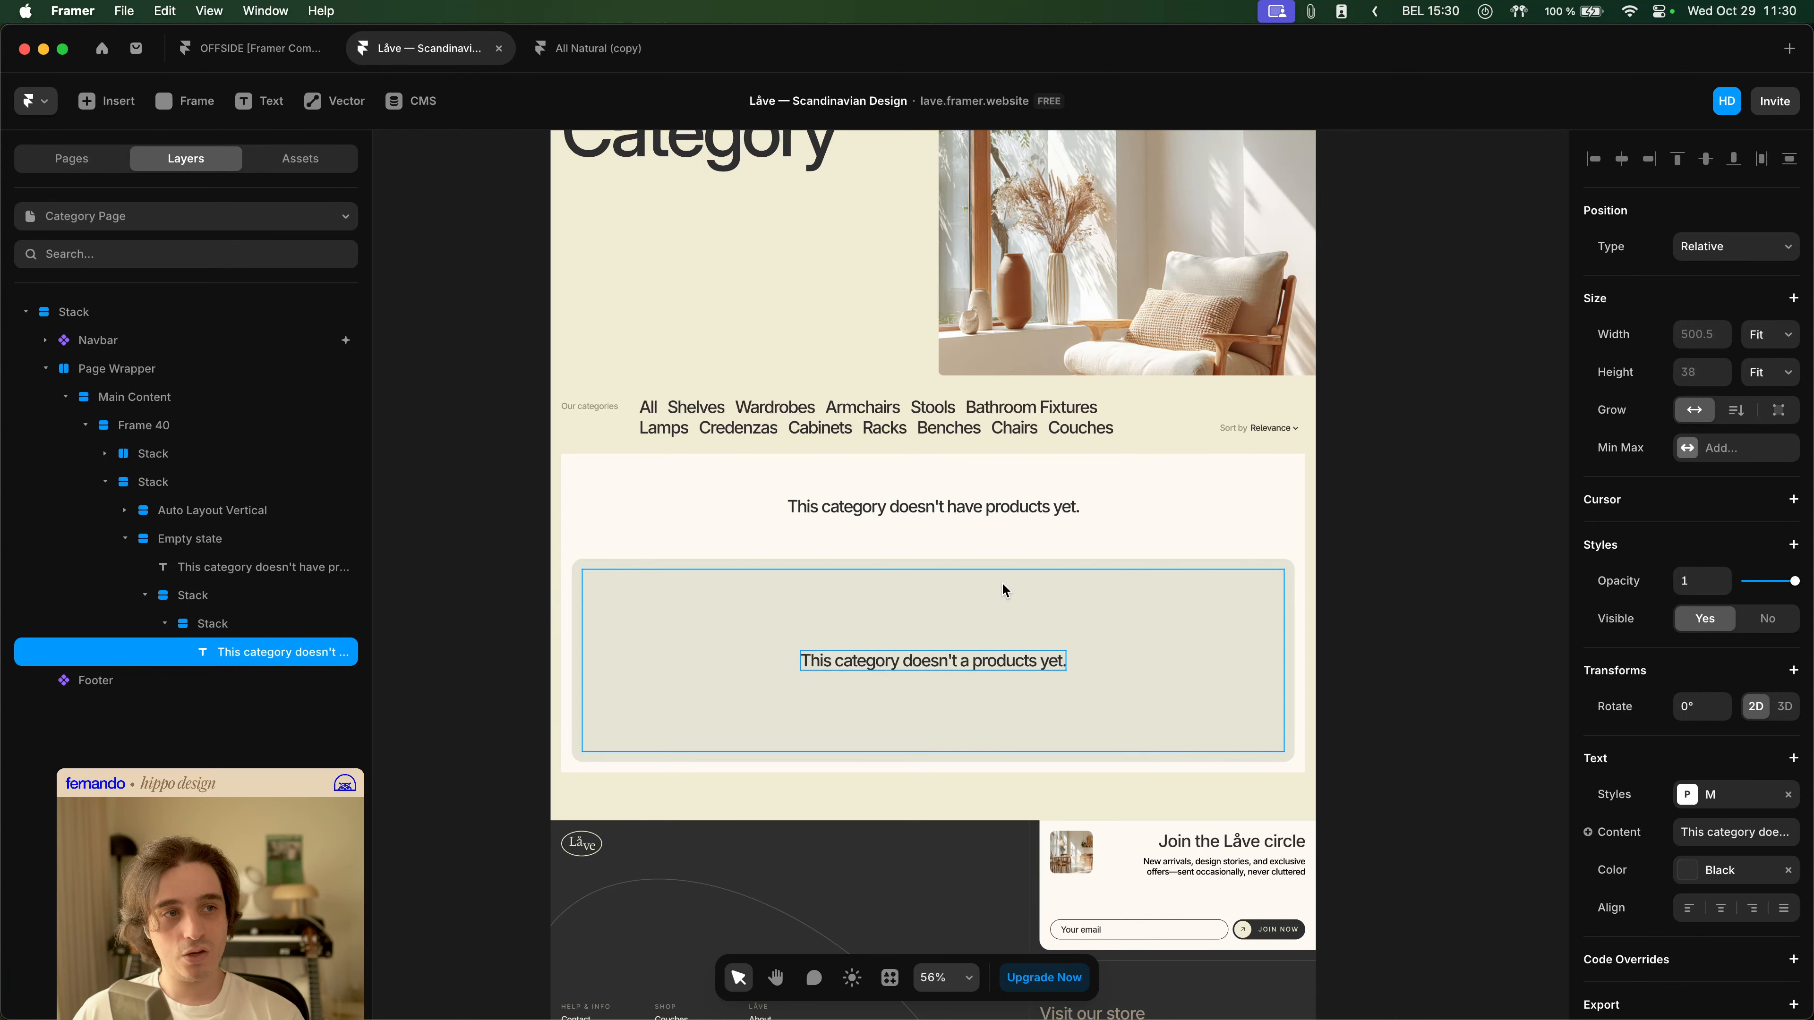
pyautogui.scroll(-3, 1000, 584)
pyautogui.hscroll(-1, 998, 588)
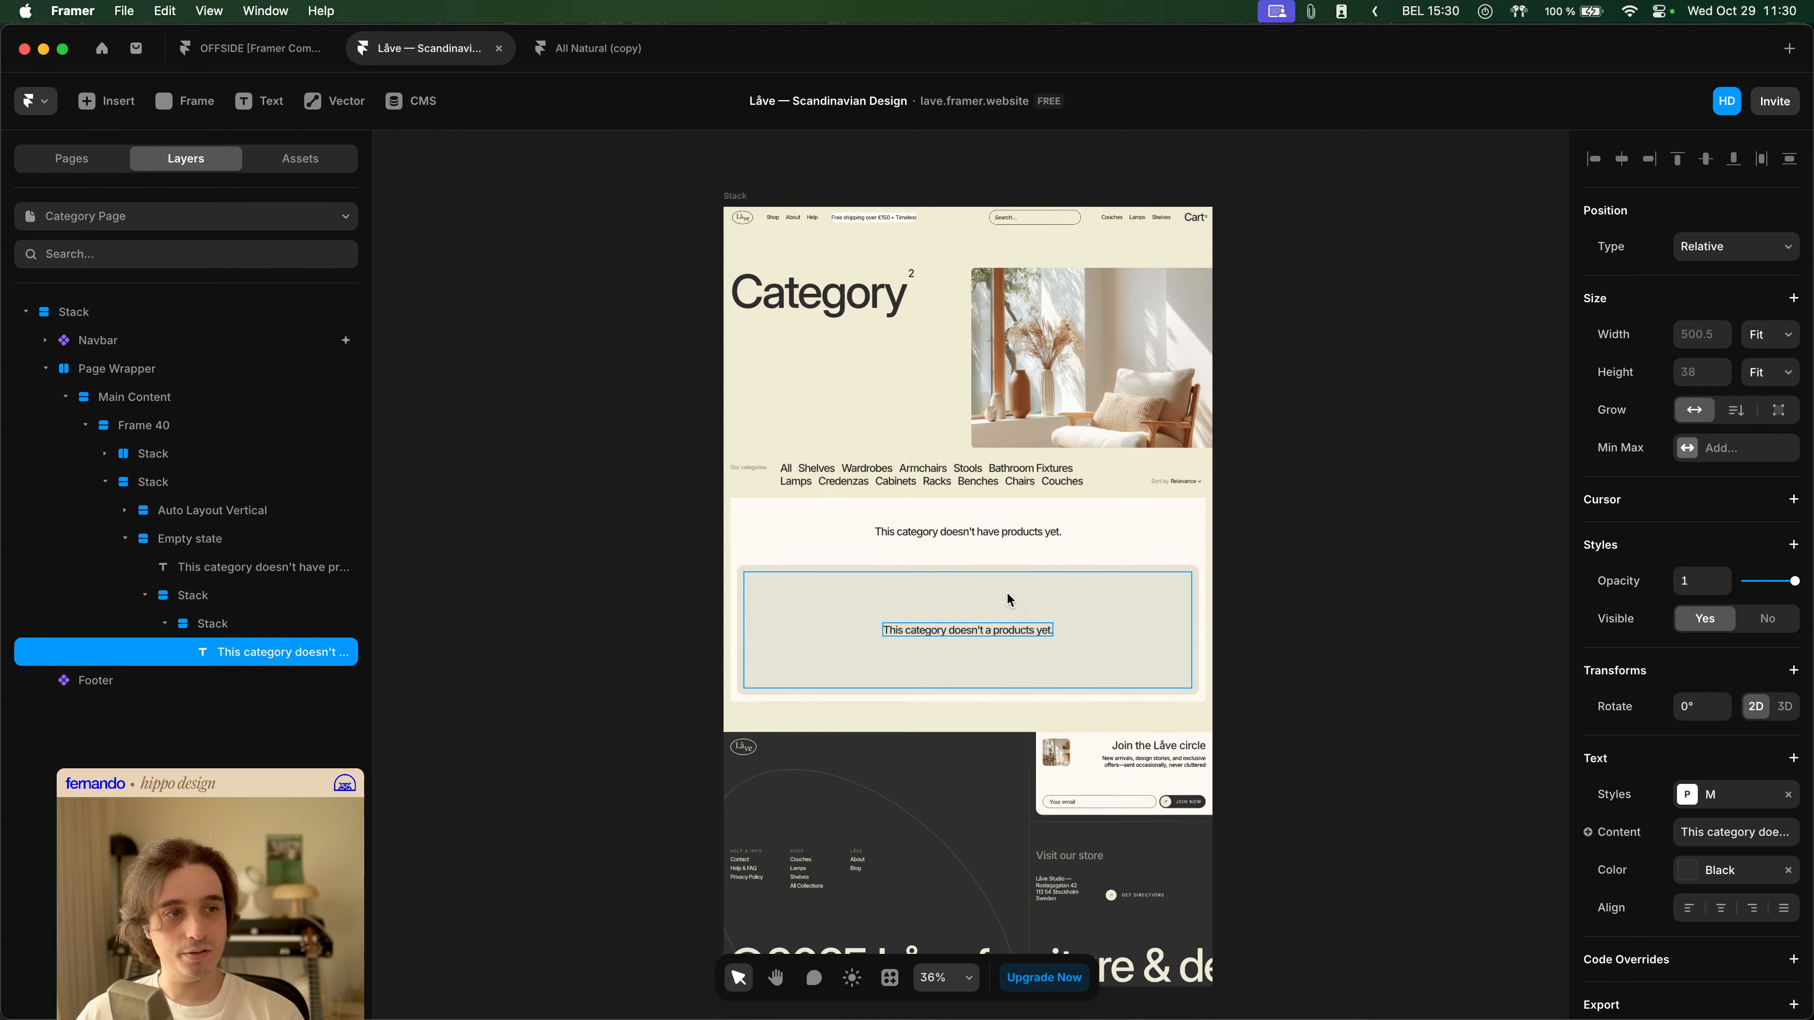
pyautogui.scroll(4, 1040, 653)
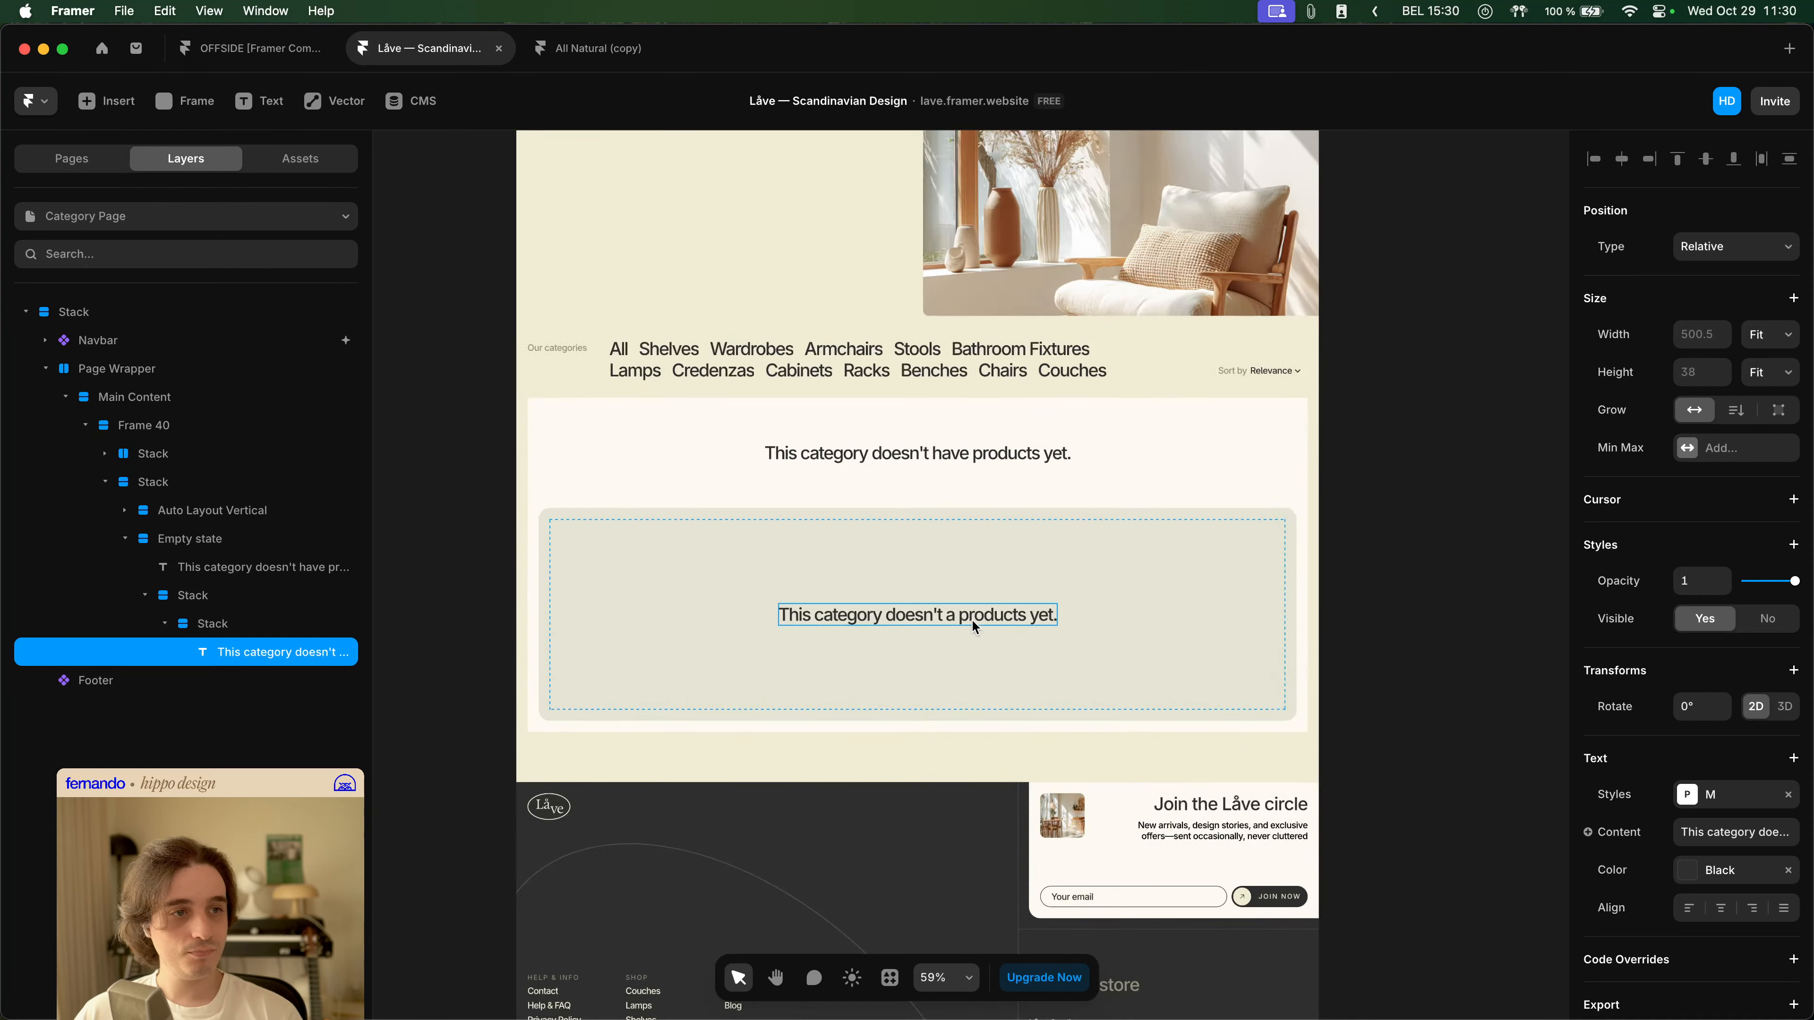
pyautogui.press('super+a')
pyautogui.press('Escape')
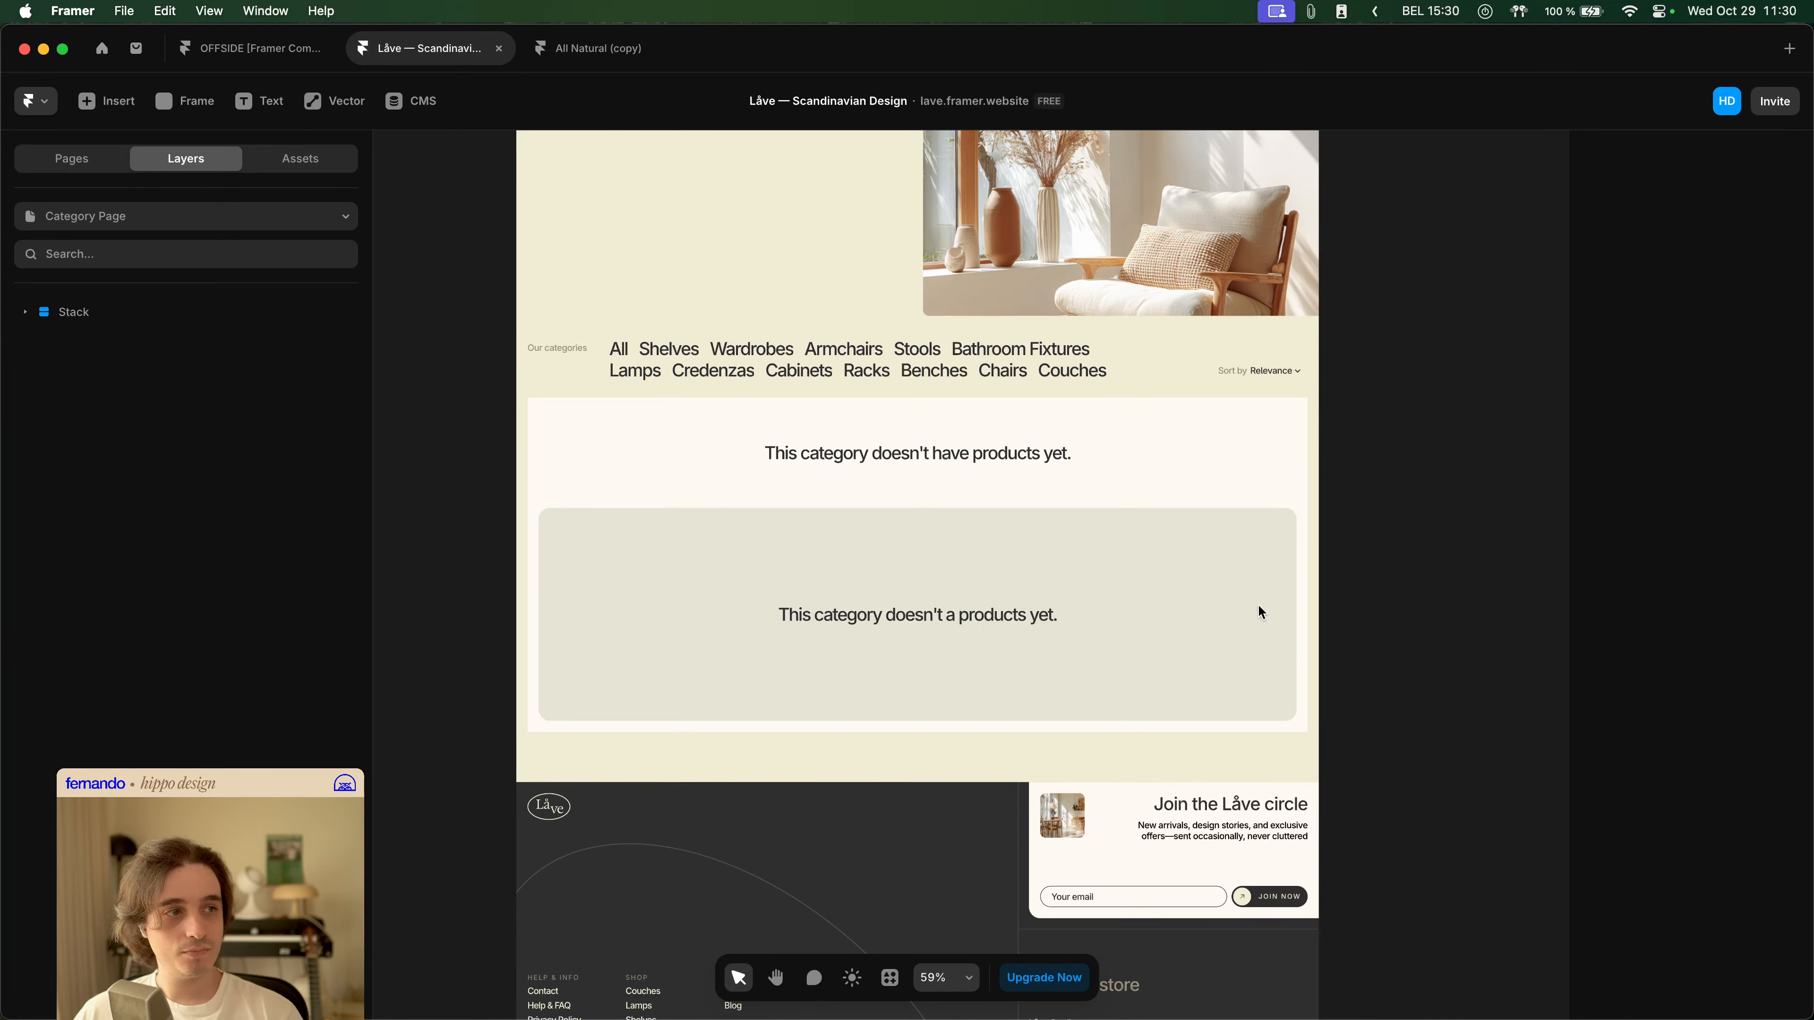
# Replace the text inside the rounded stack with "View All Products" and leave that text layer selected.
pyautogui.doubleClick(928, 613)
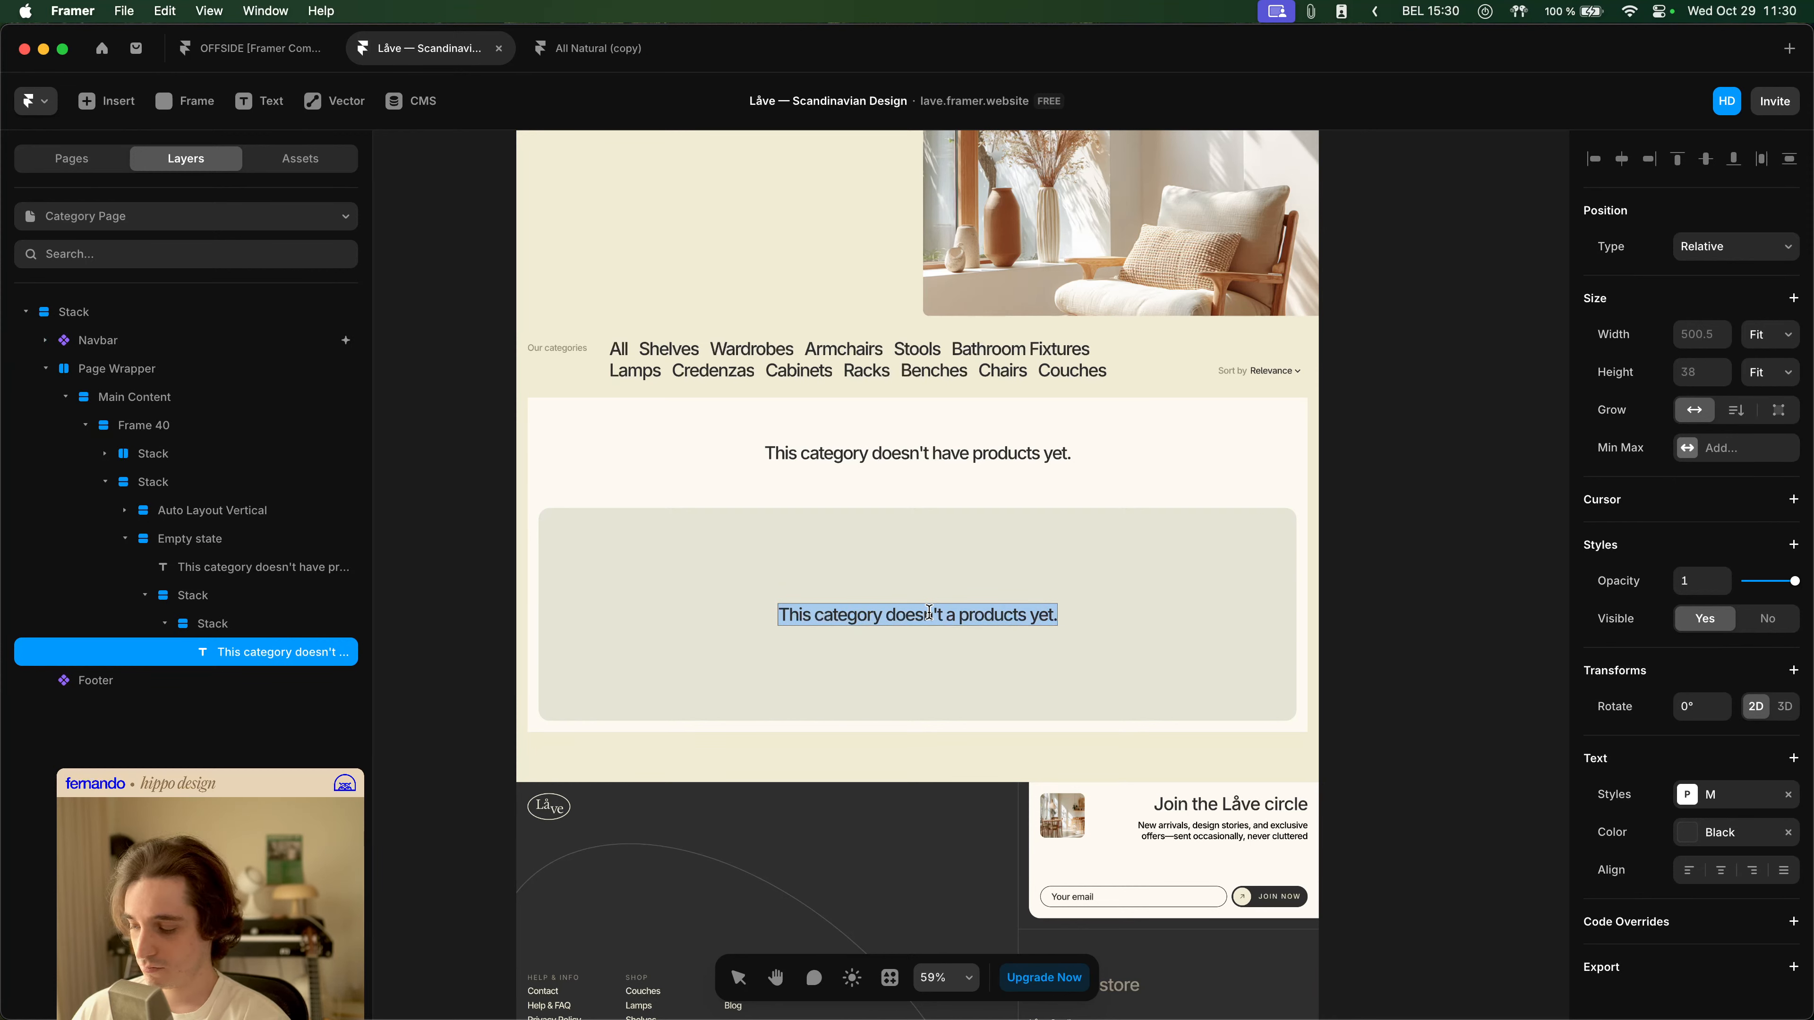
pyautogui.write('Go to all')
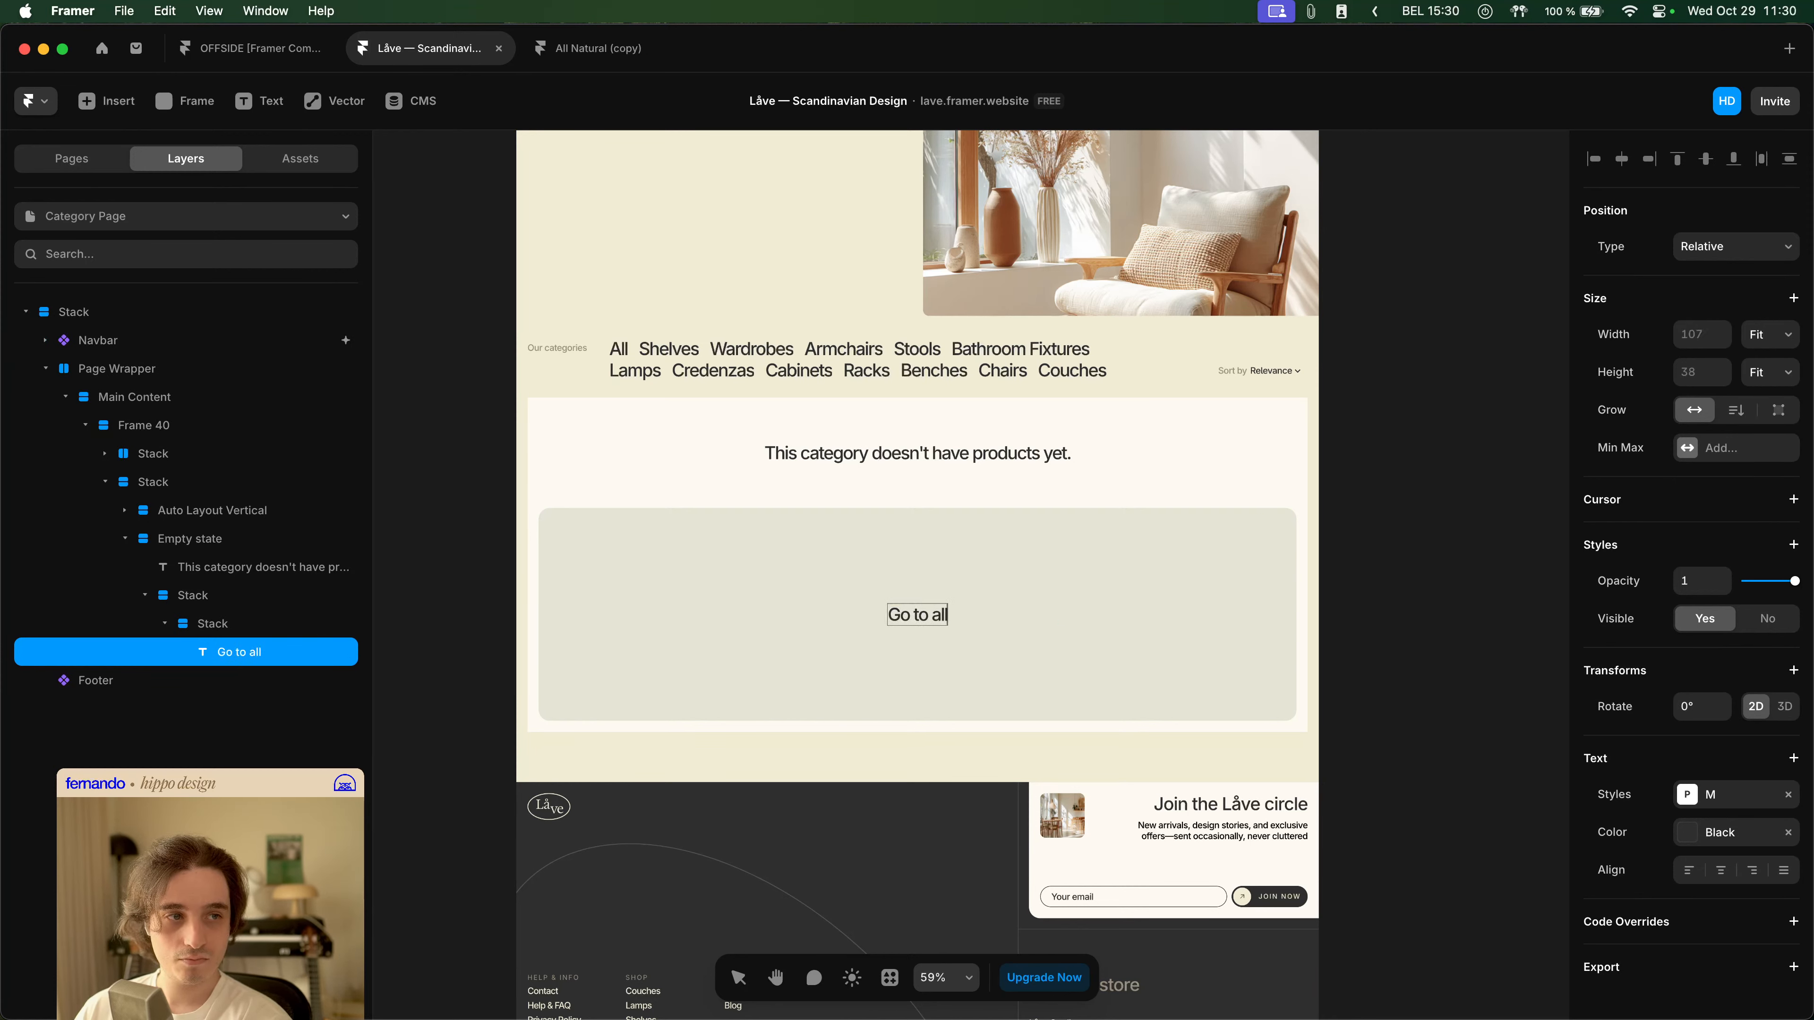
pyautogui.press('super+a')
pyautogui.write('Vie')
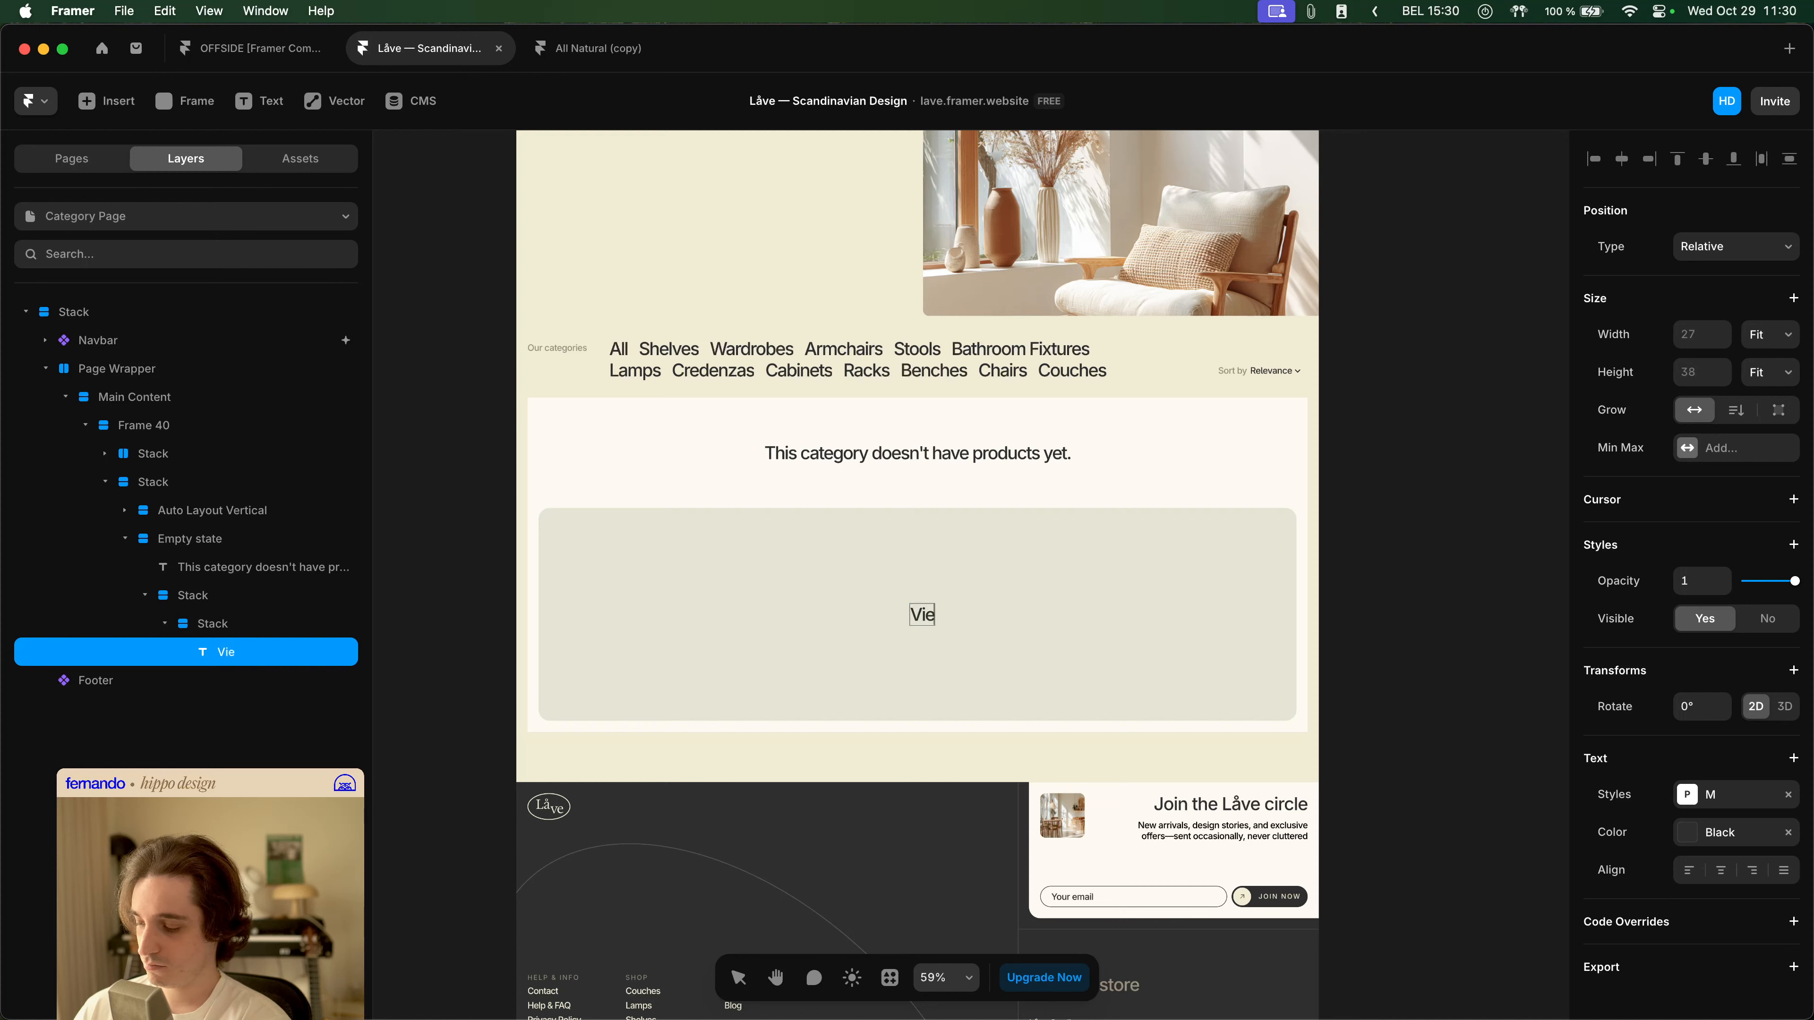
pyautogui.write('w All Products')
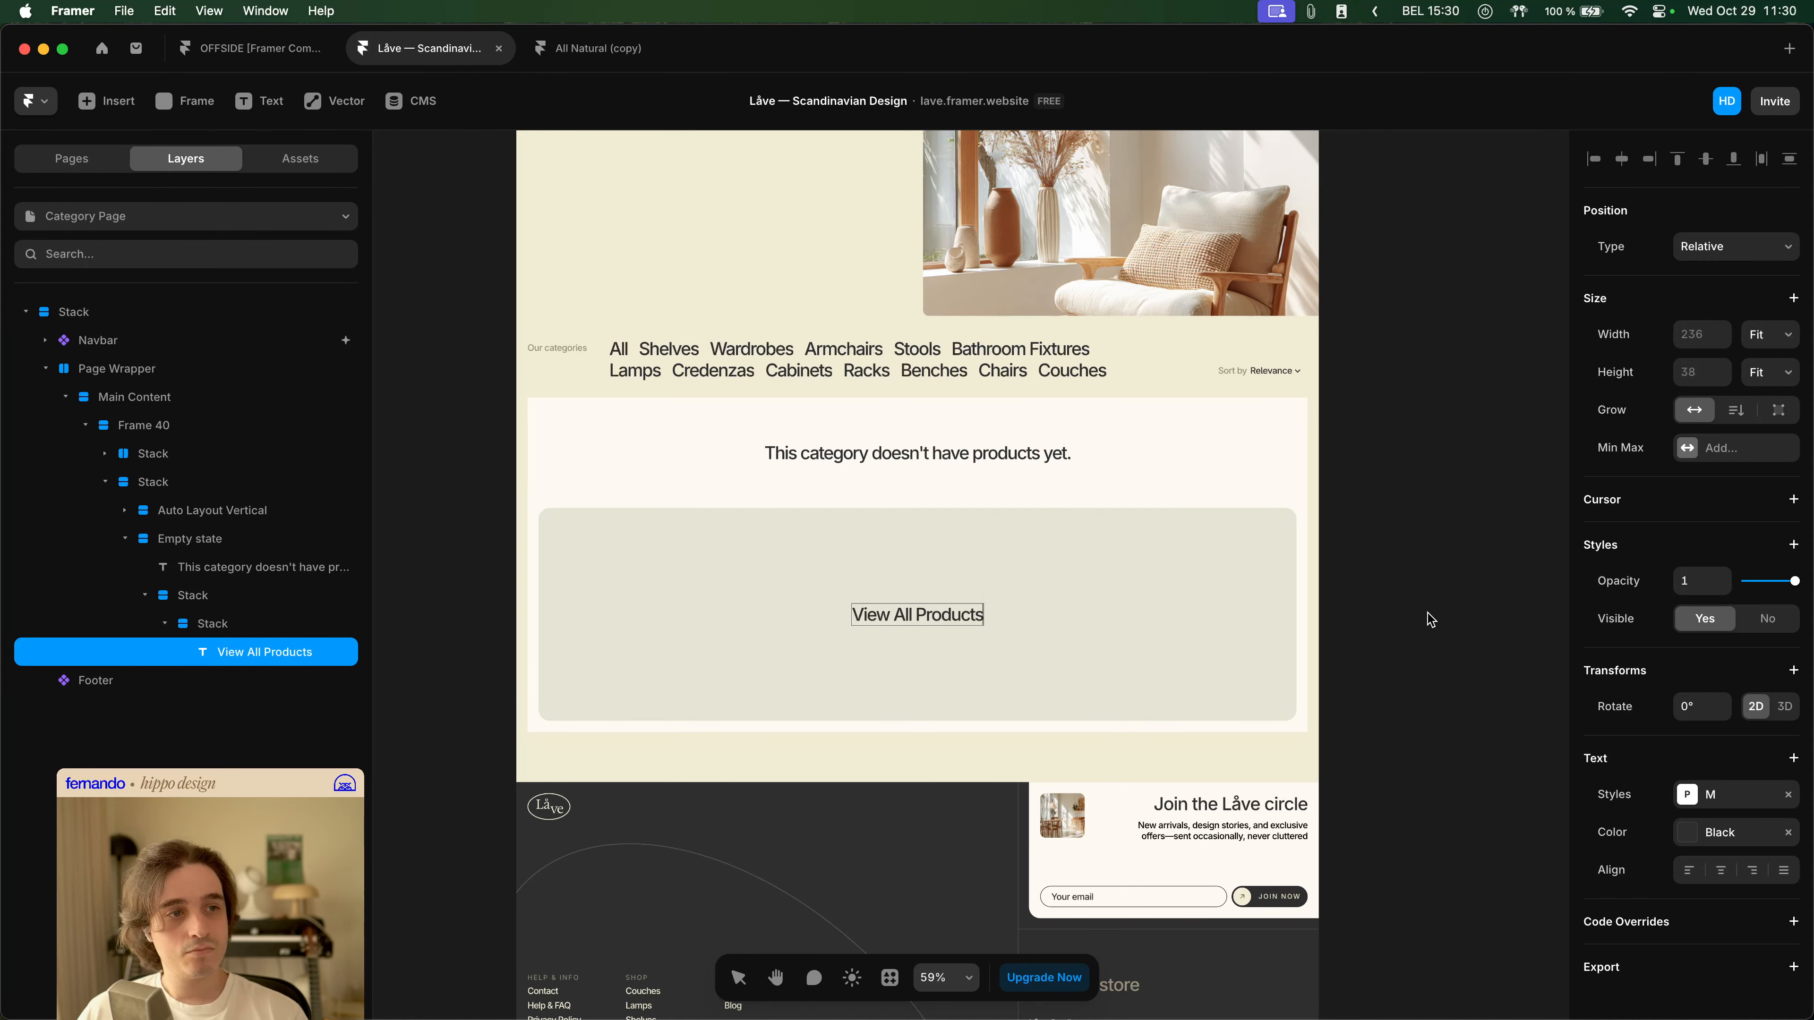
pyautogui.press('Escape')
pyautogui.click(1436, 579)
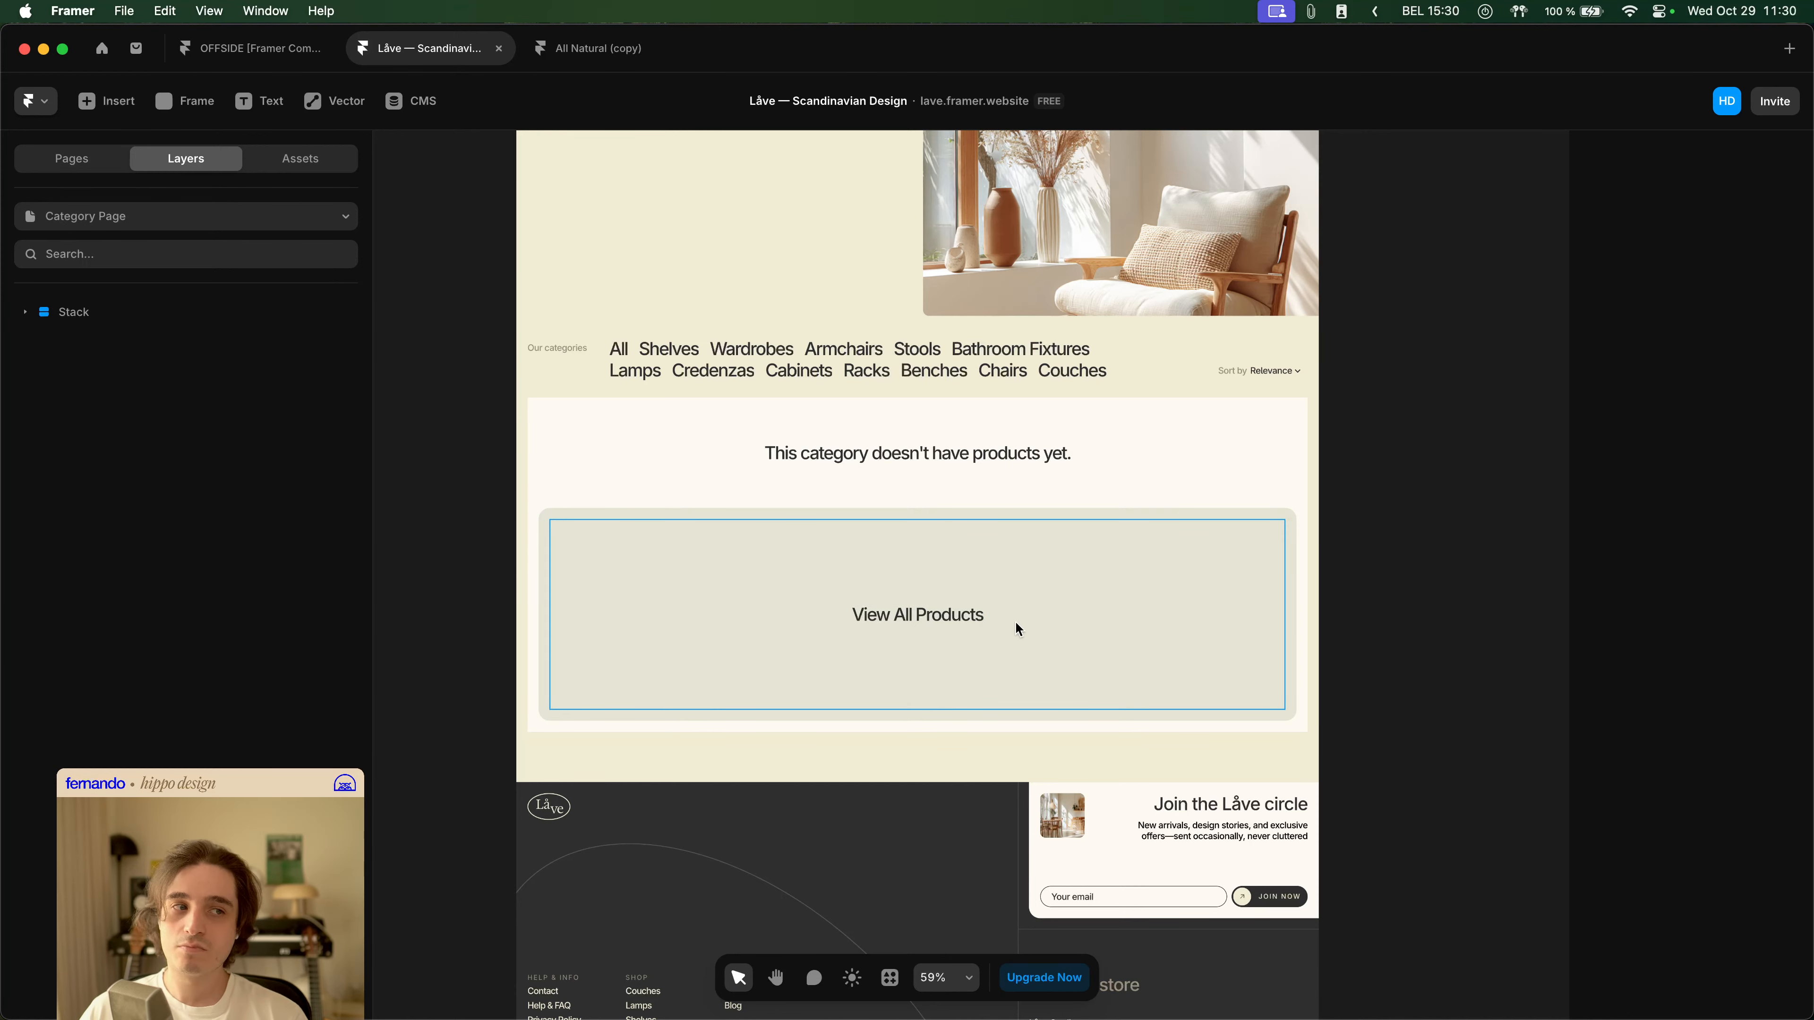
pyautogui.click(959, 617)
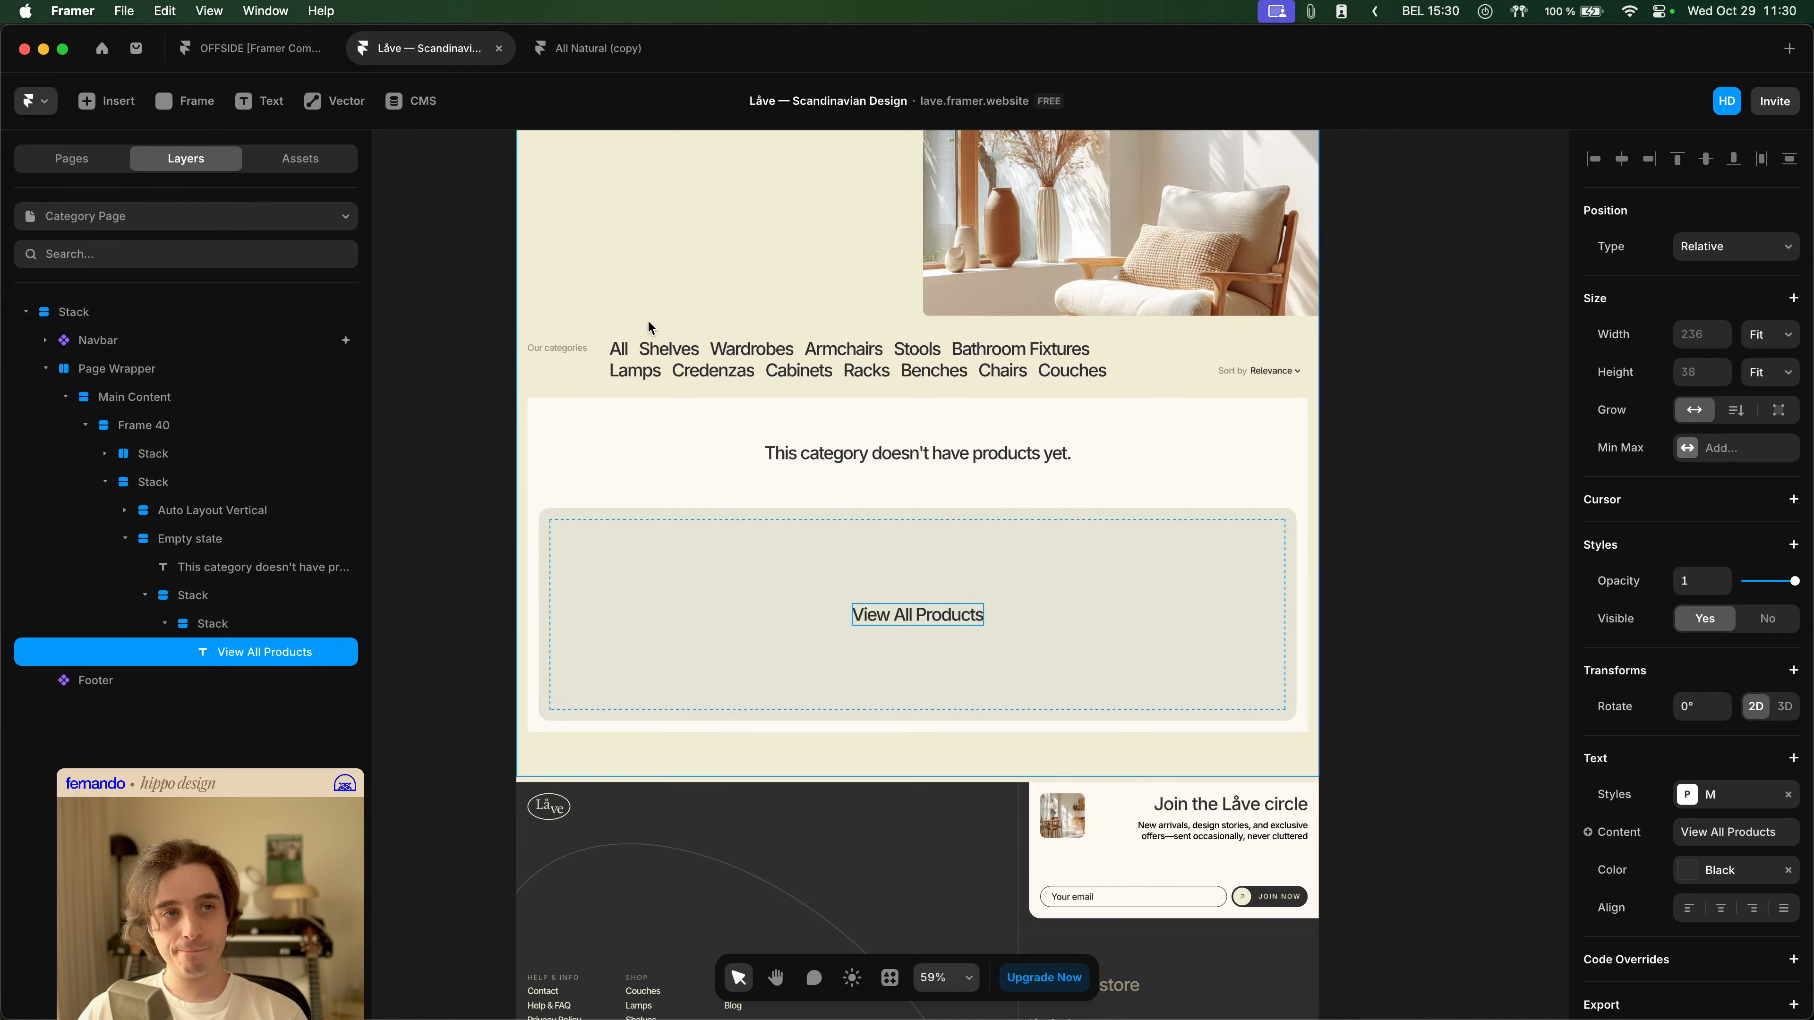
pyautogui.click(618, 349)
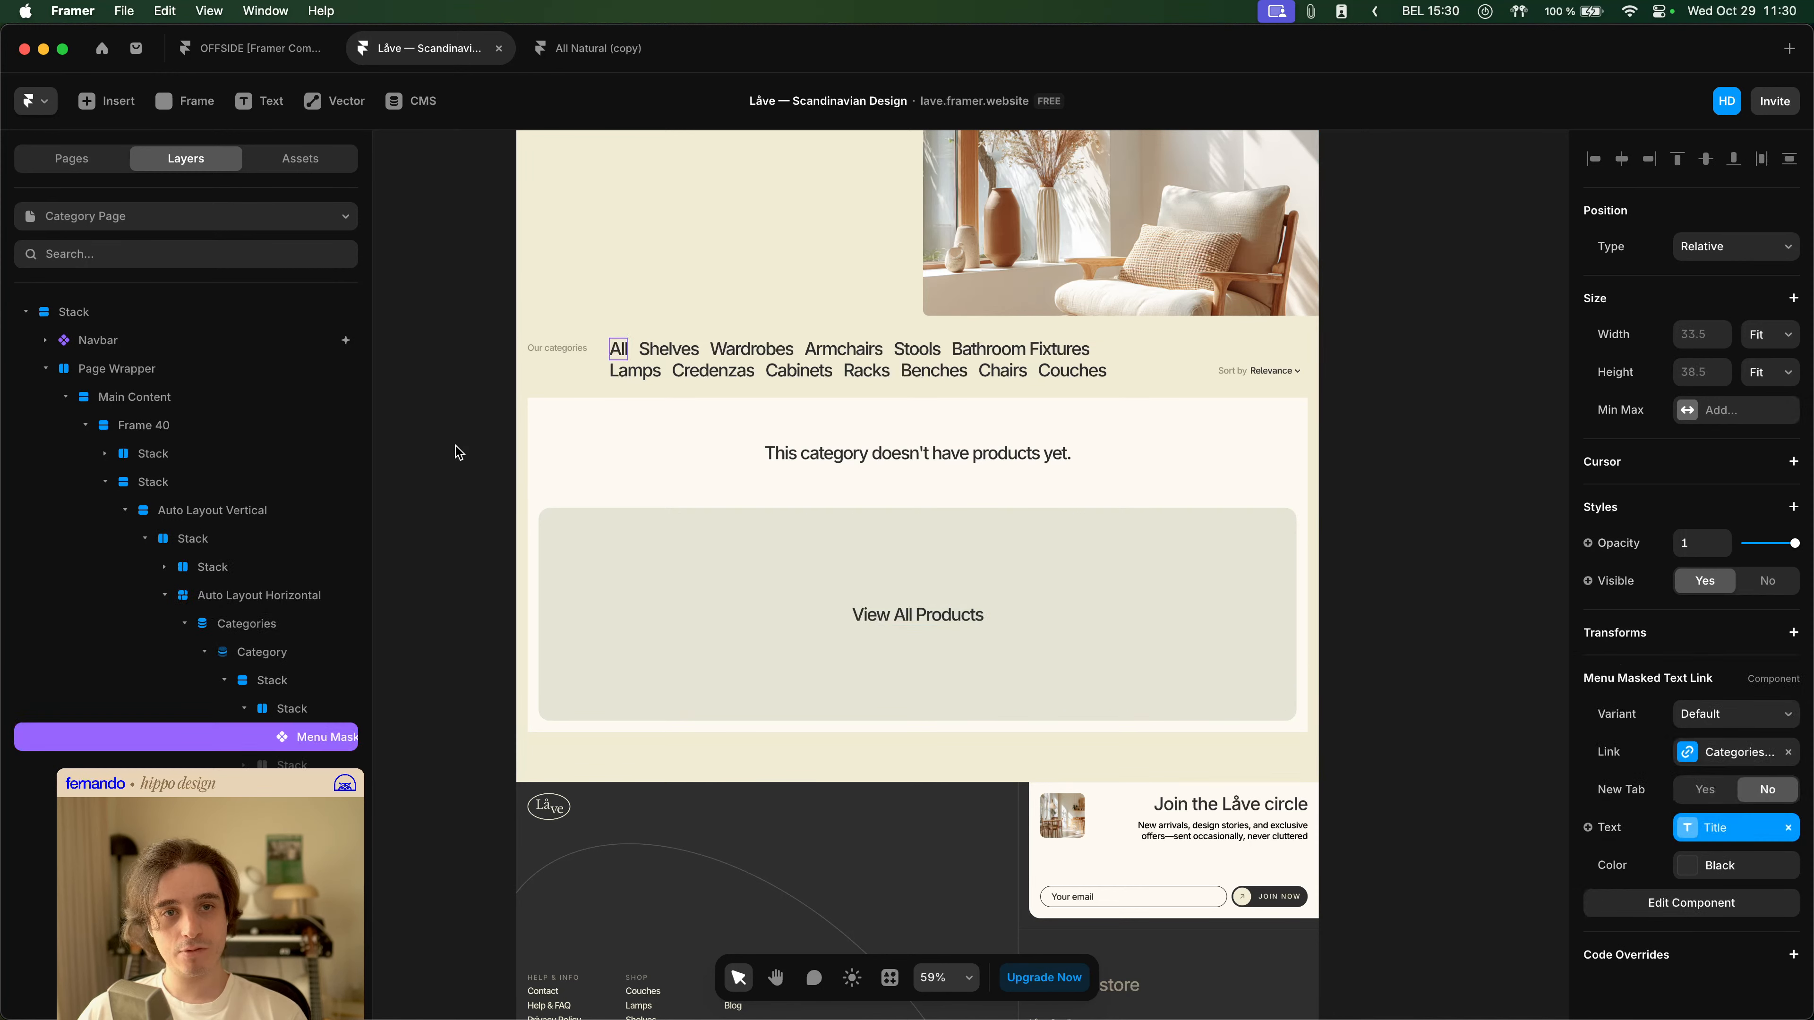
pyautogui.click(929, 643)
pyautogui.press('super+v')
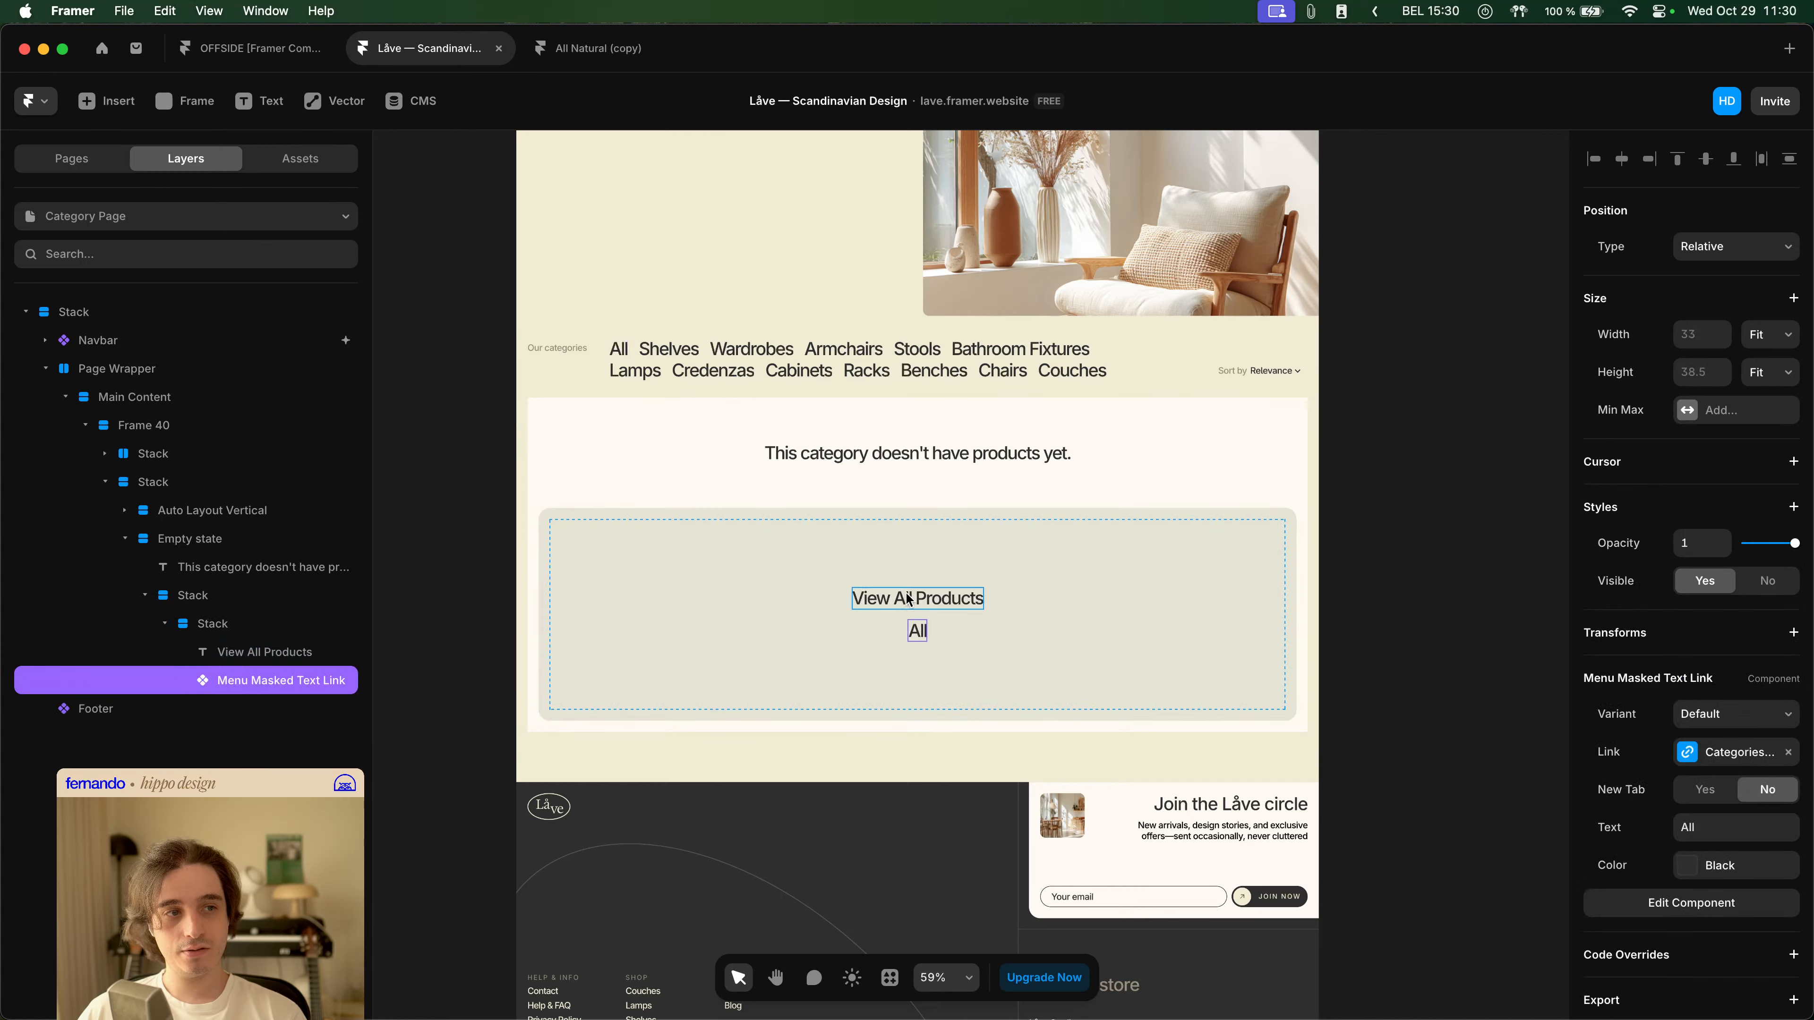
pyautogui.press('super+z')
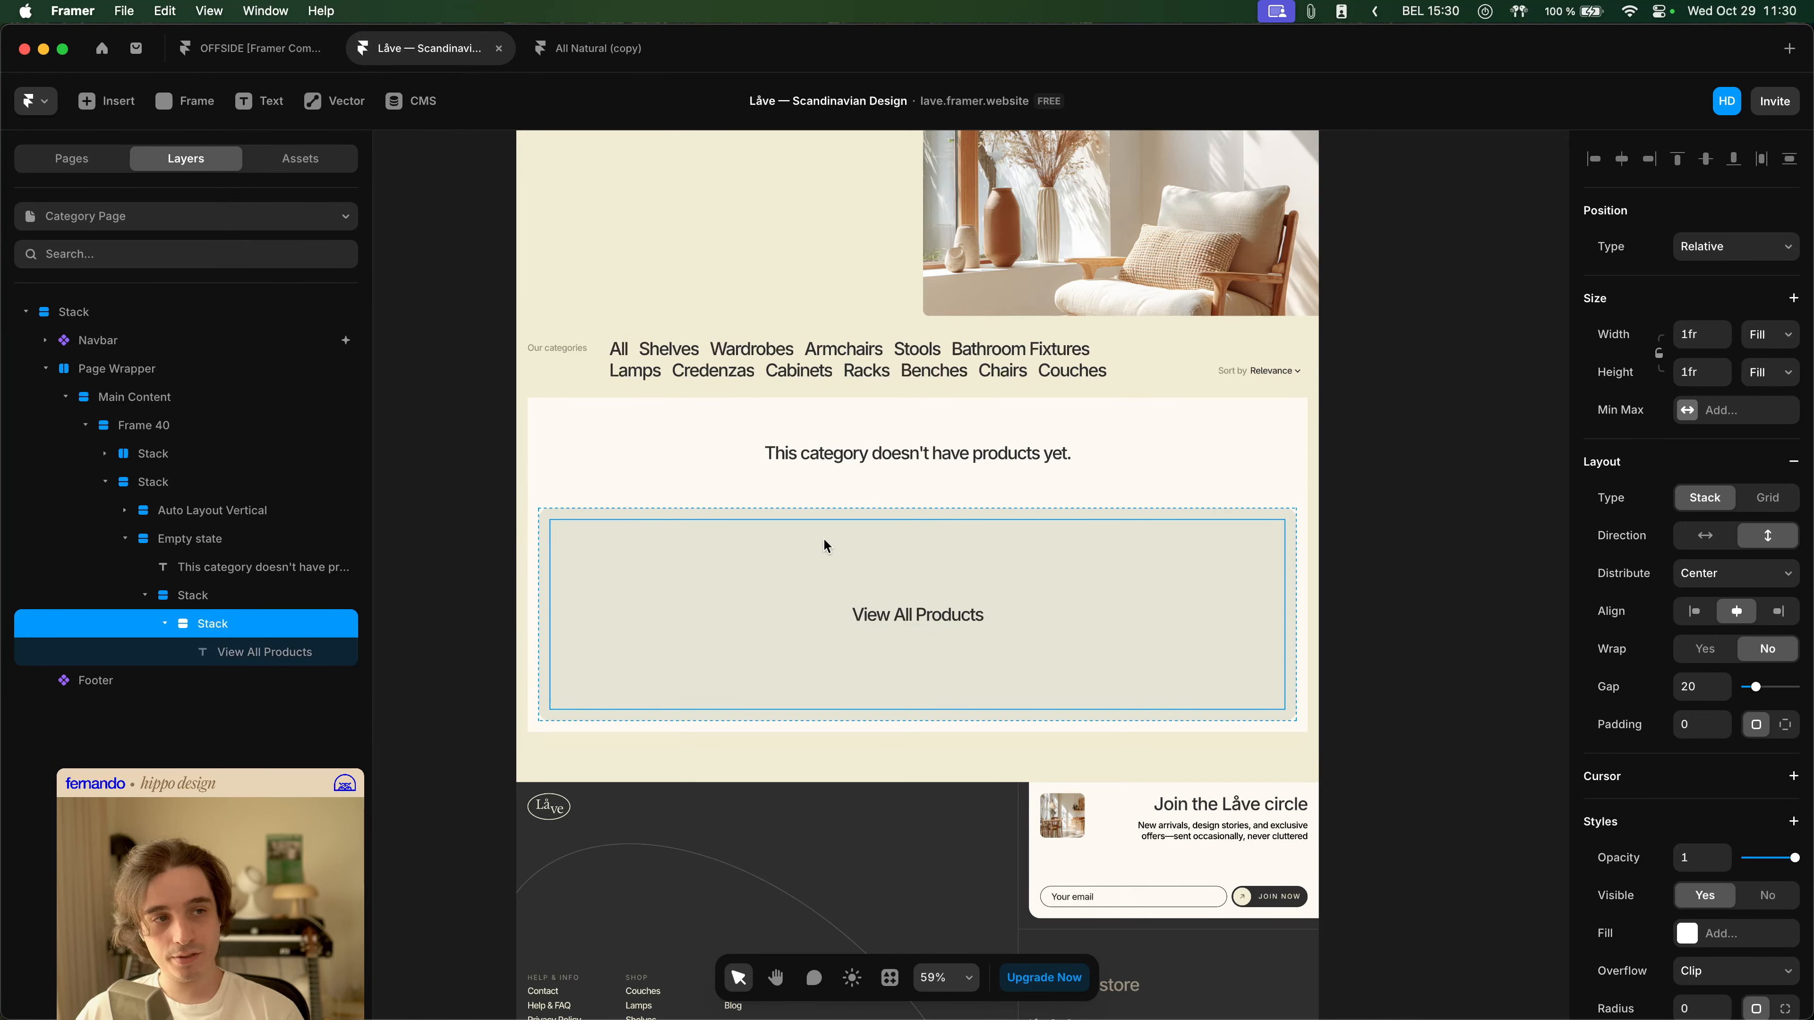
# Insert the project's own Button component into the inner stack of the Empty state frame.
pyautogui.press('super+k')
pyautogui.write('button')
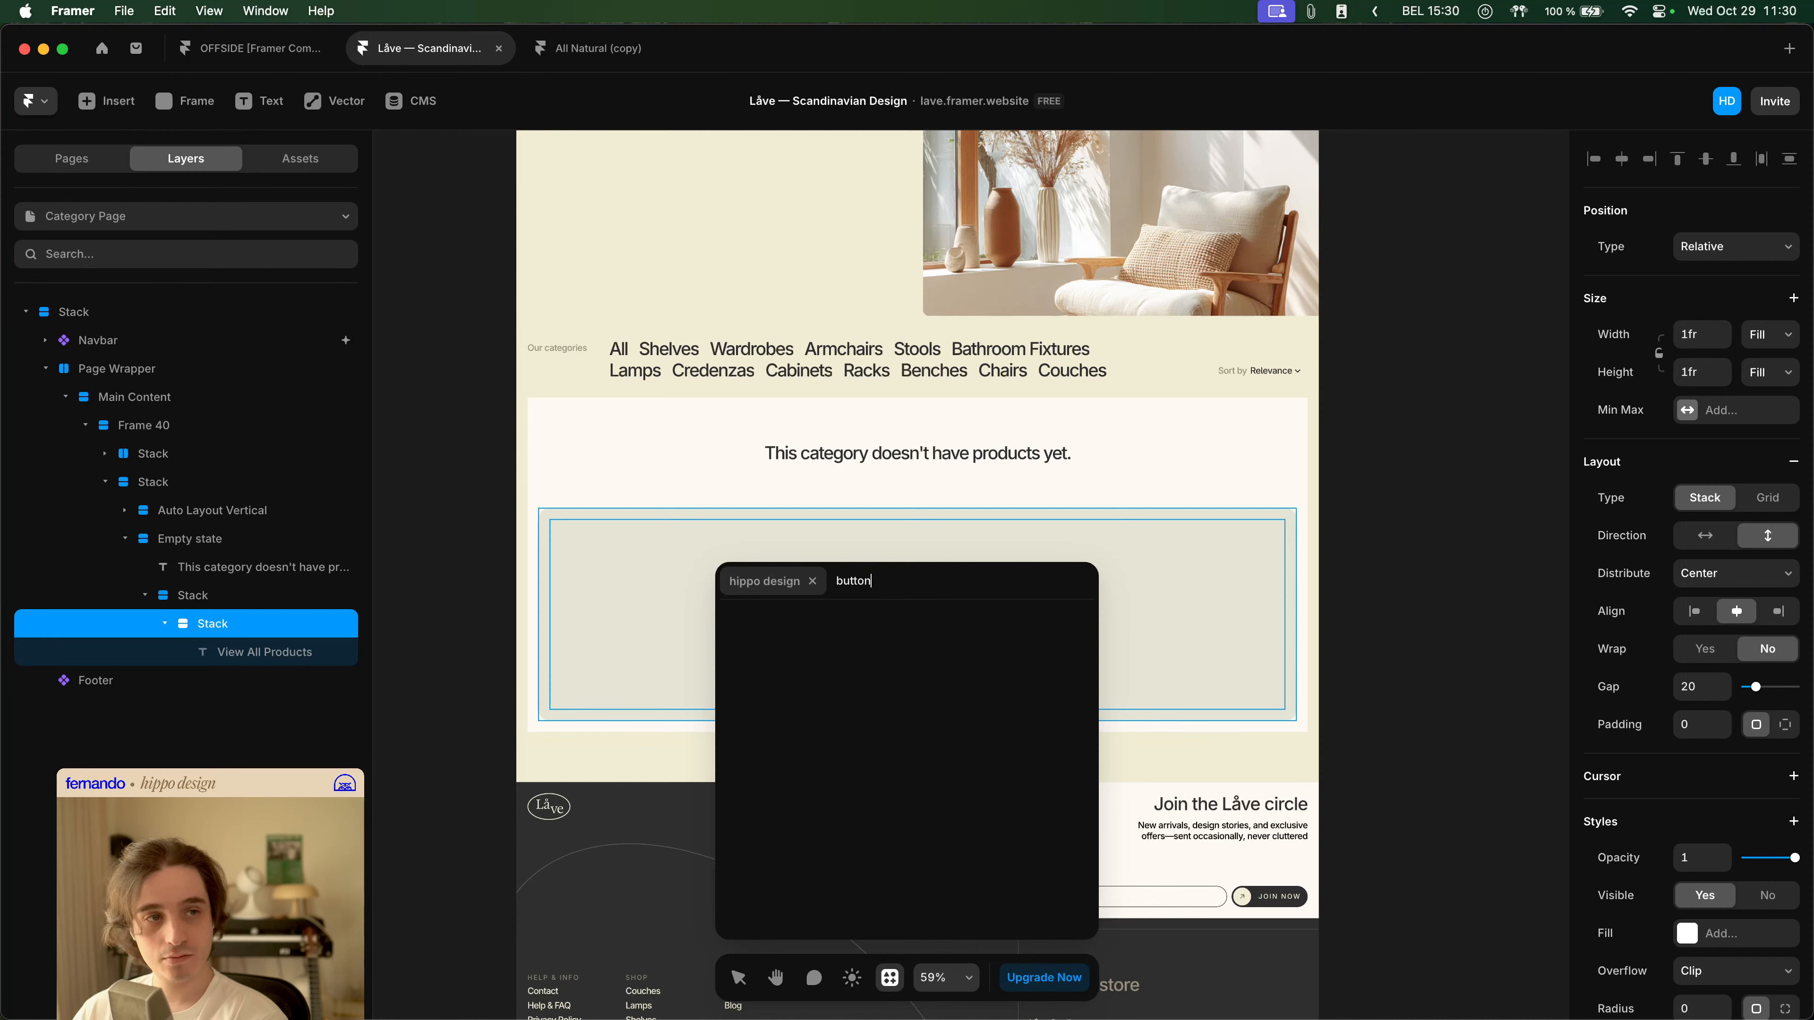
pyautogui.press('super+BackSpace')
pyautogui.press('BackSpace')
pyautogui.write('bu')
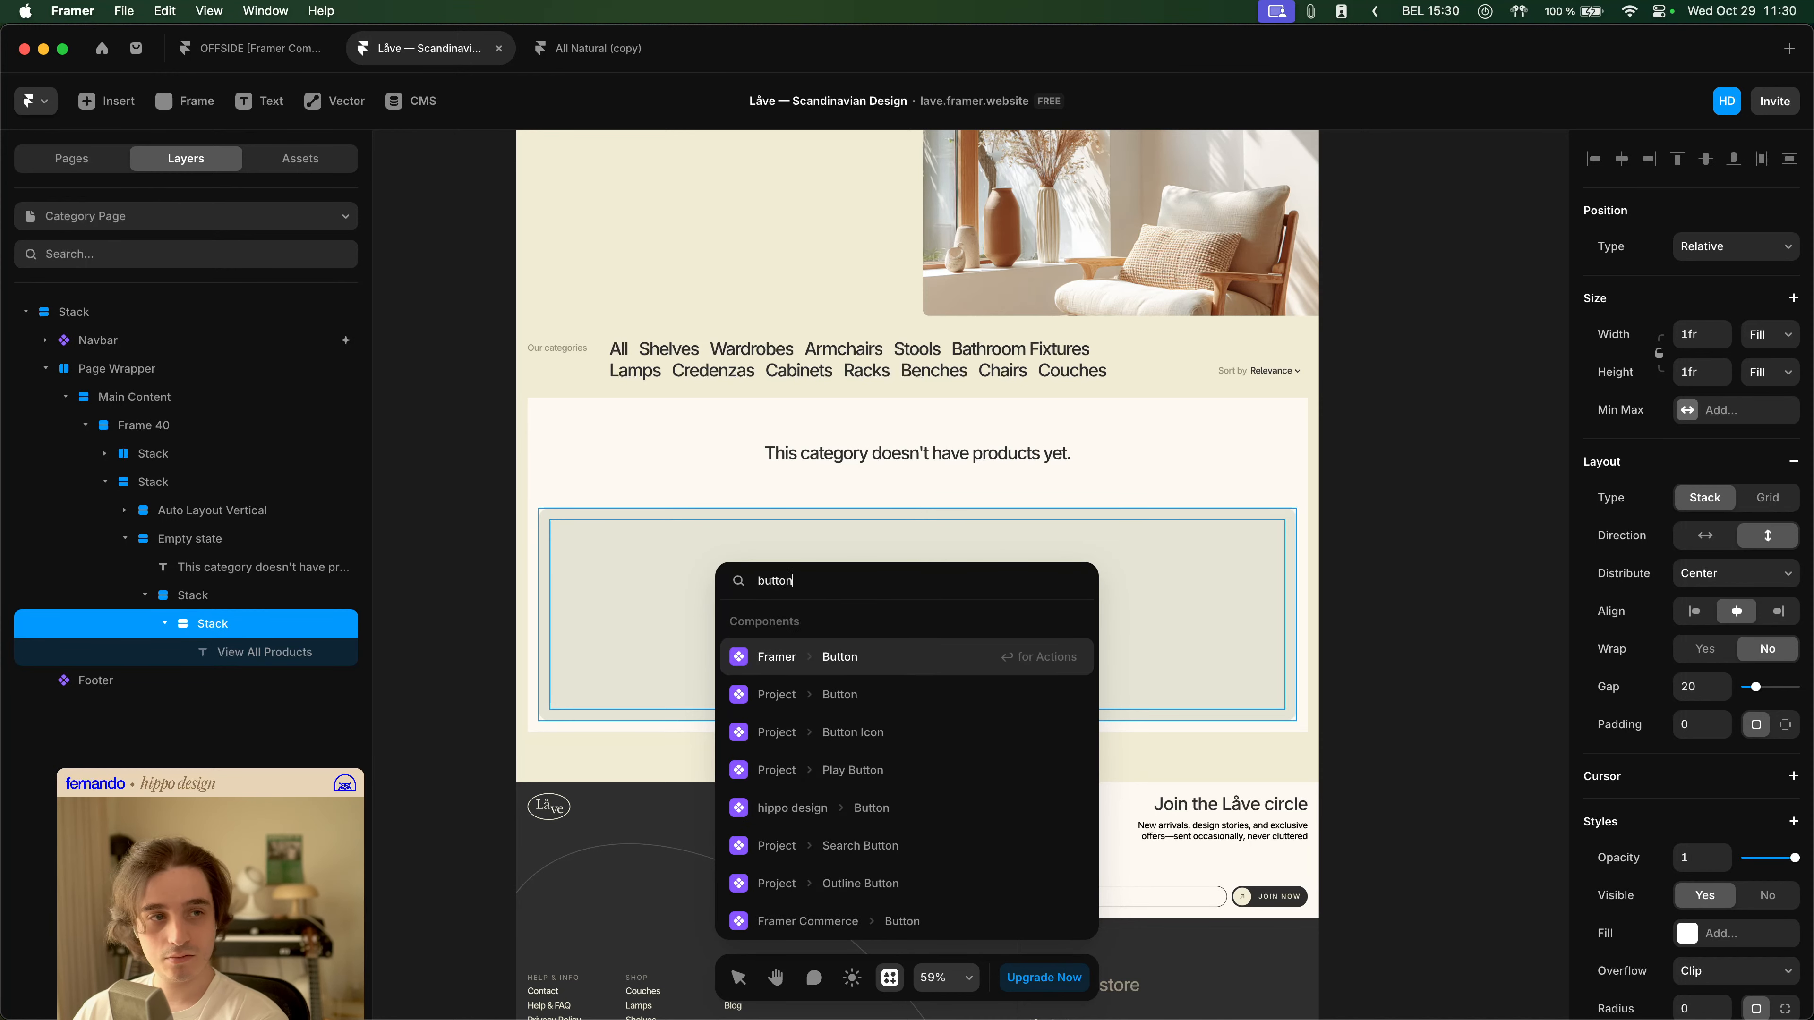
pyautogui.write('tton')
pyautogui.press('Down')
pyautogui.press('Return')
pyautogui.press('Return')
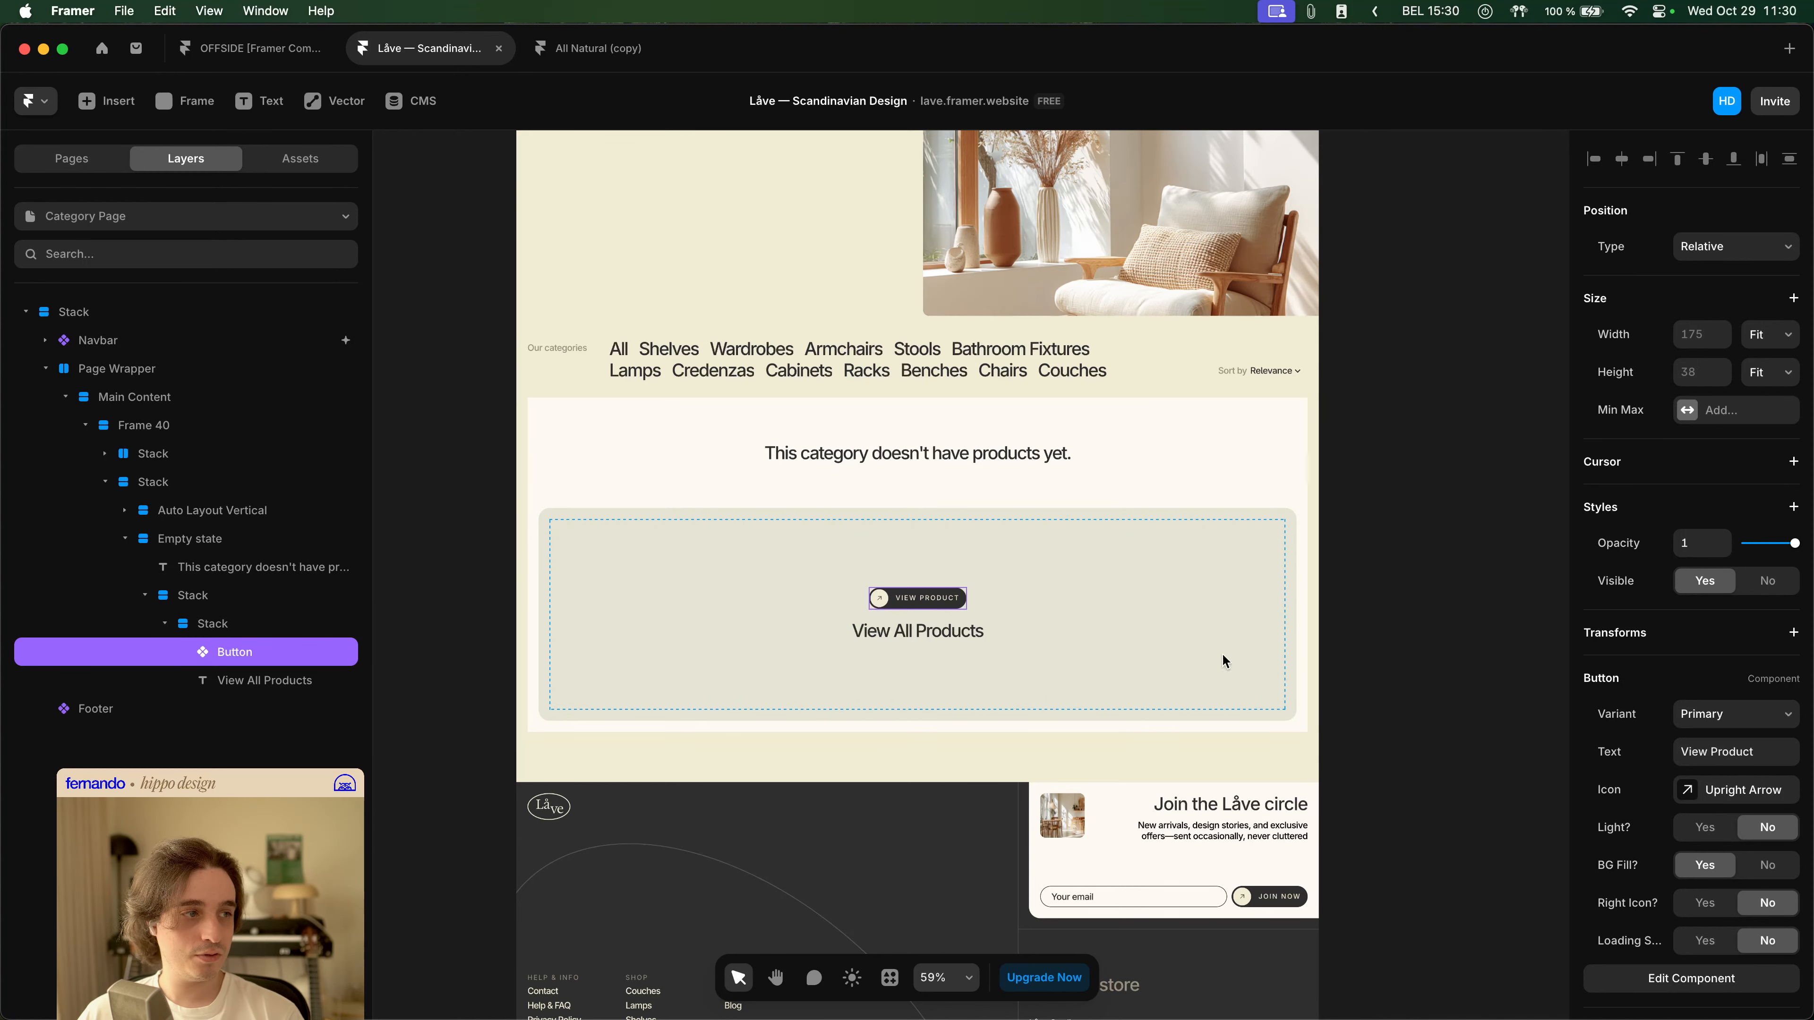
# Set the new button's text to "View All Products", copied from the text layer beside it.
pyautogui.click(947, 632)
pyautogui.press('super+a')
pyautogui.click(1357, 651)
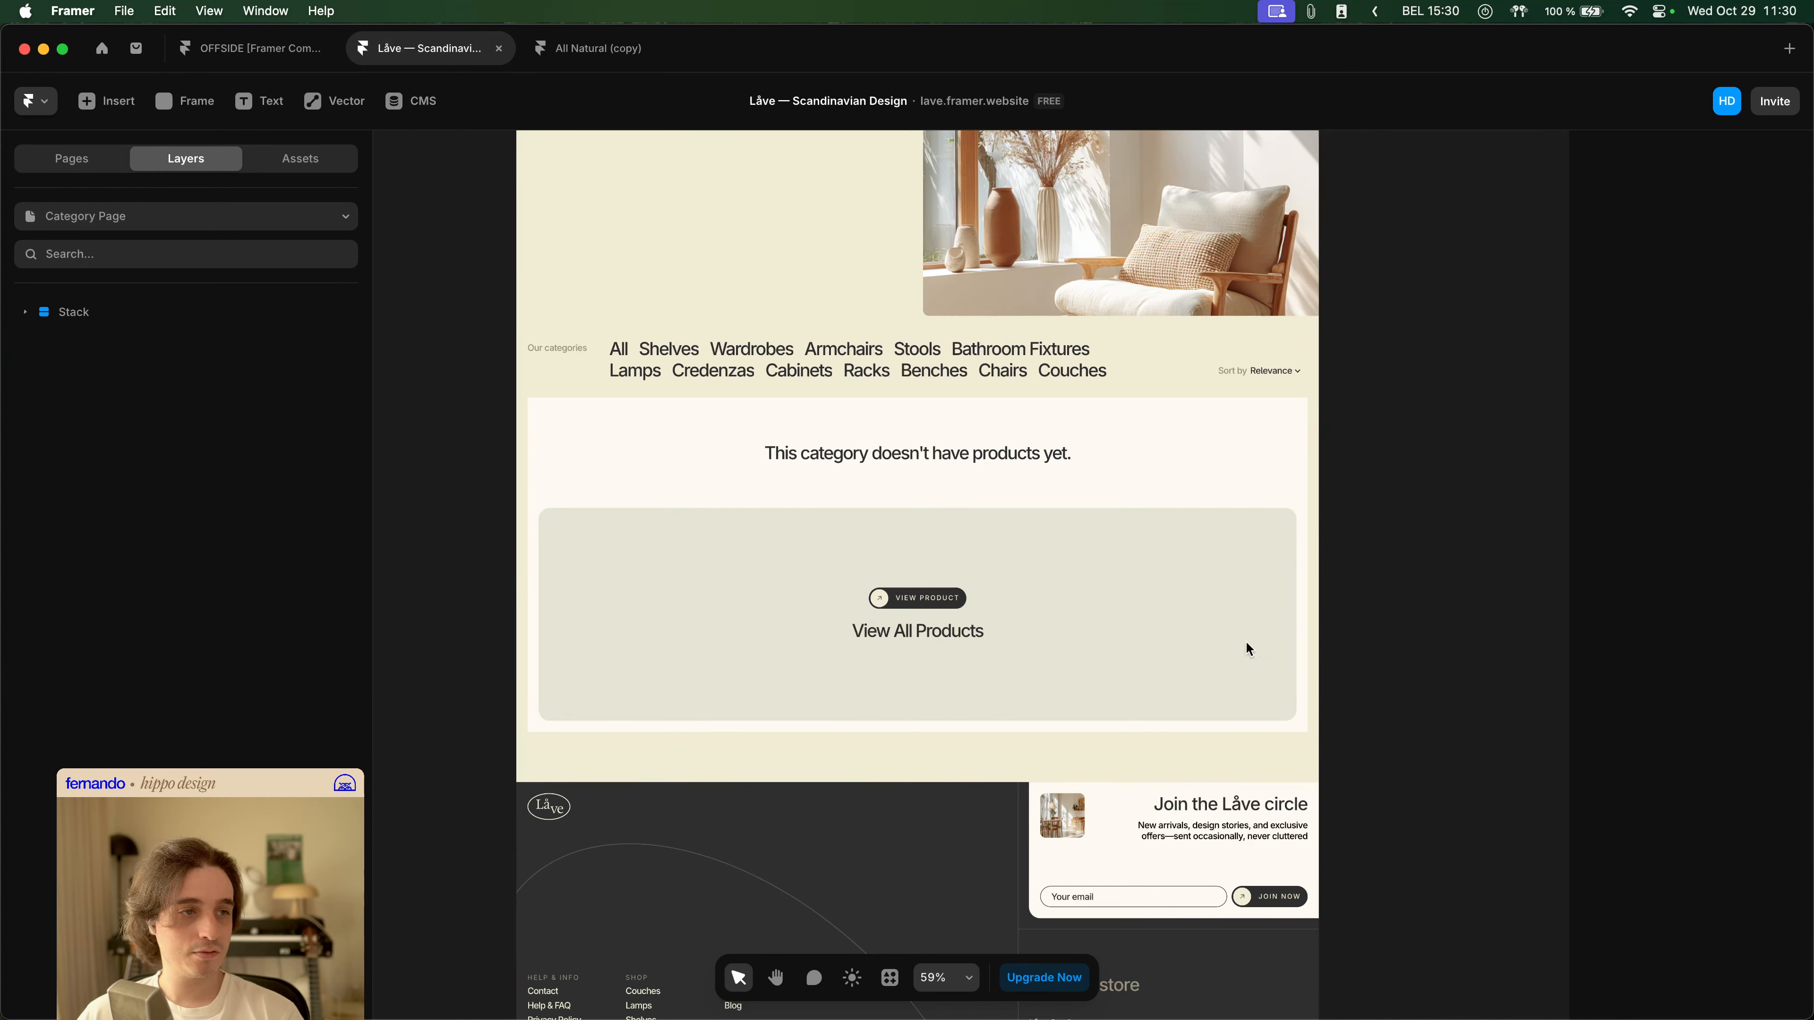
pyautogui.click(926, 633)
pyautogui.click(927, 603)
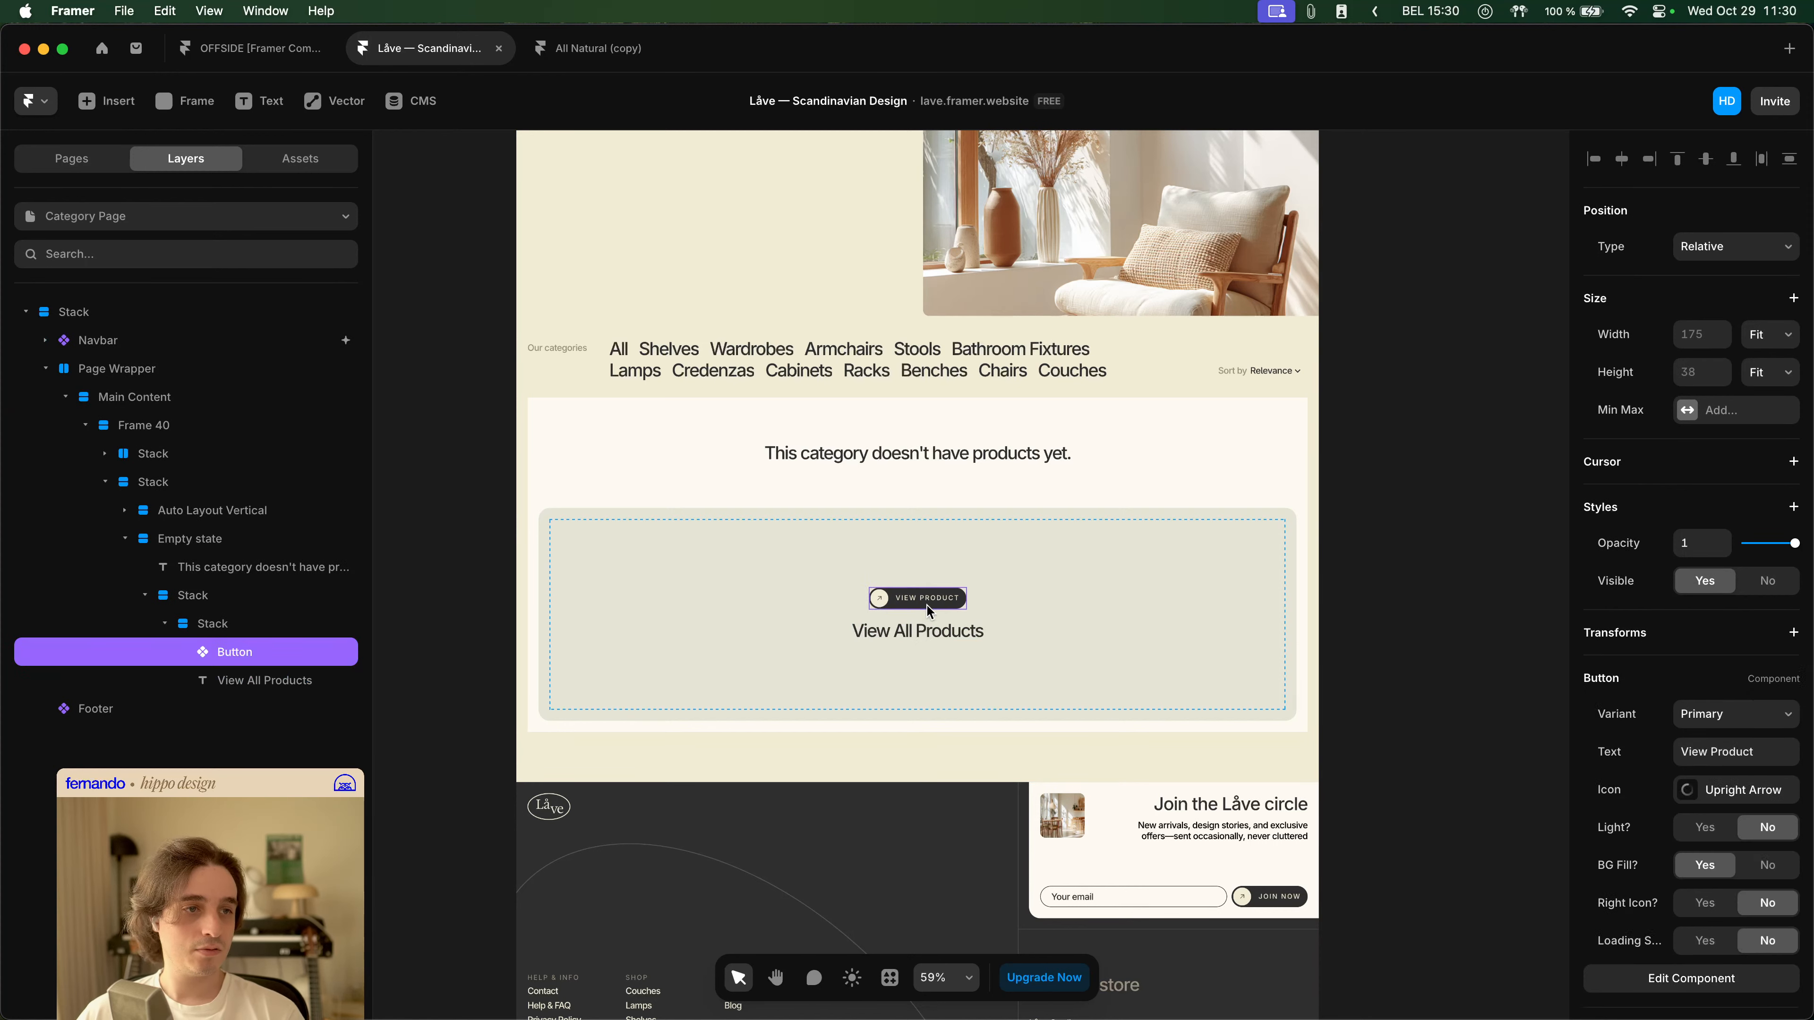
pyautogui.click(1763, 760)
pyautogui.write('View All Products')
pyautogui.press('Return')
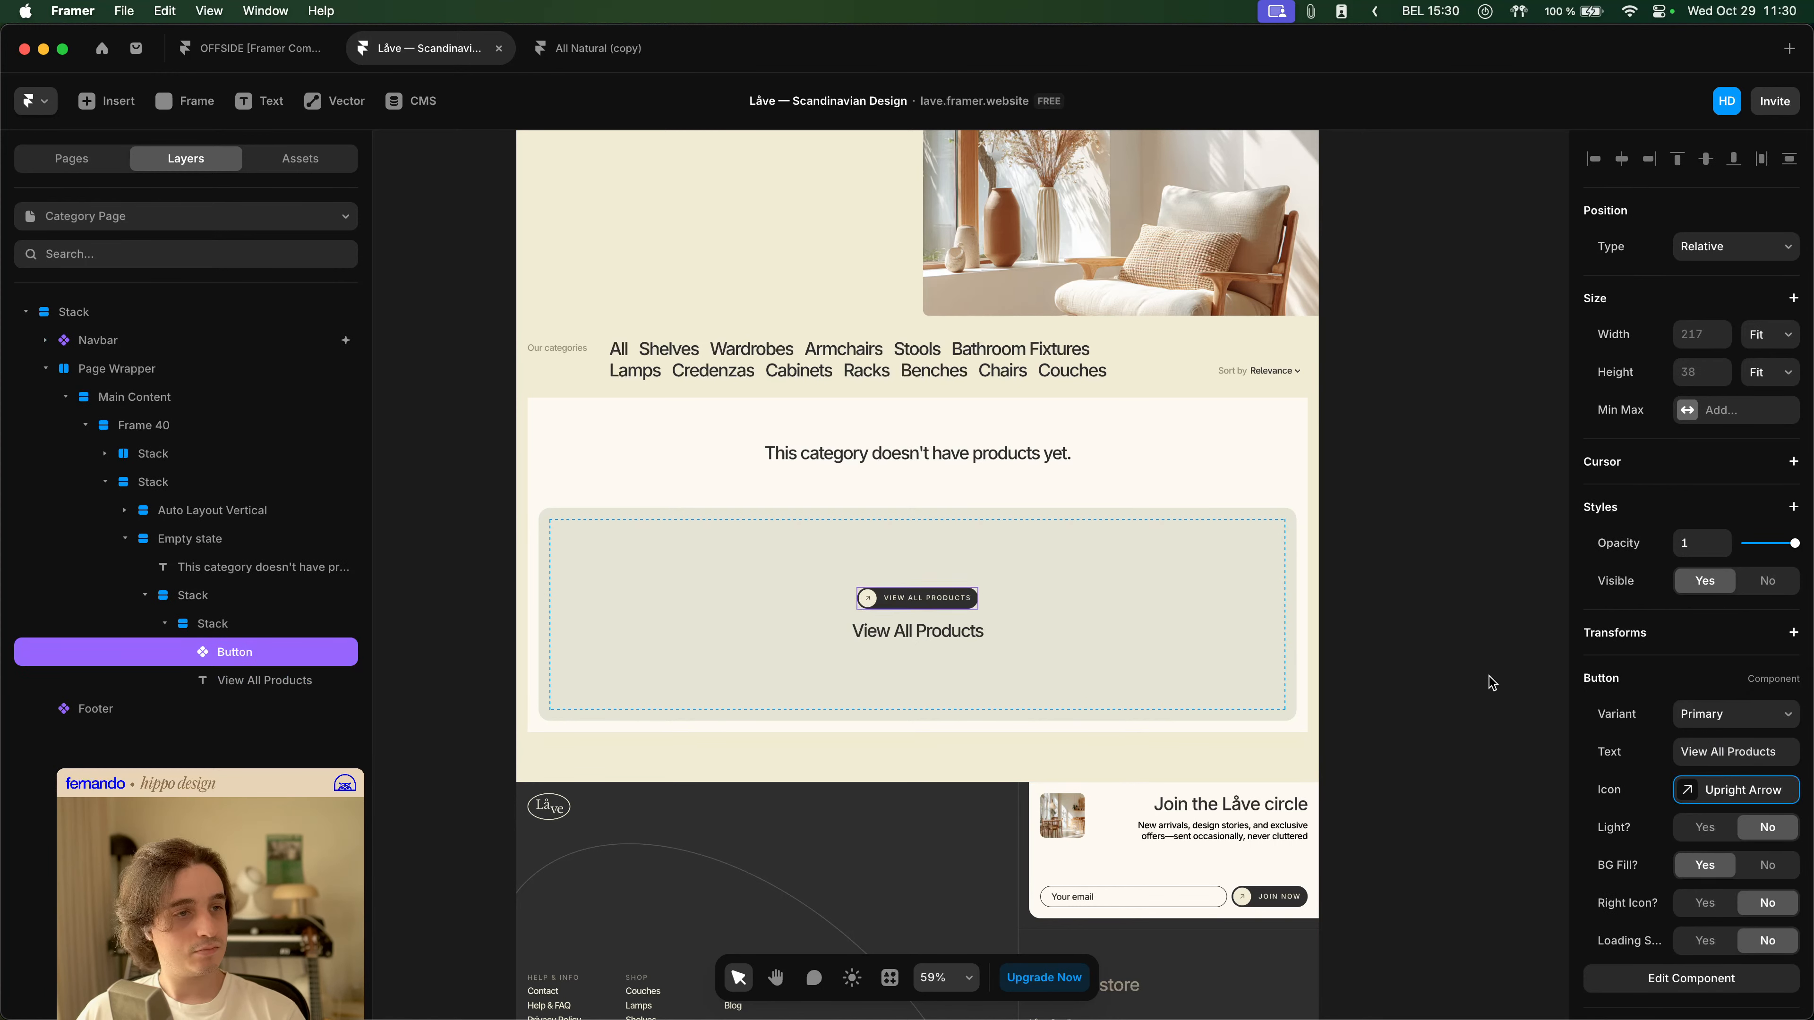
pyautogui.click(1422, 680)
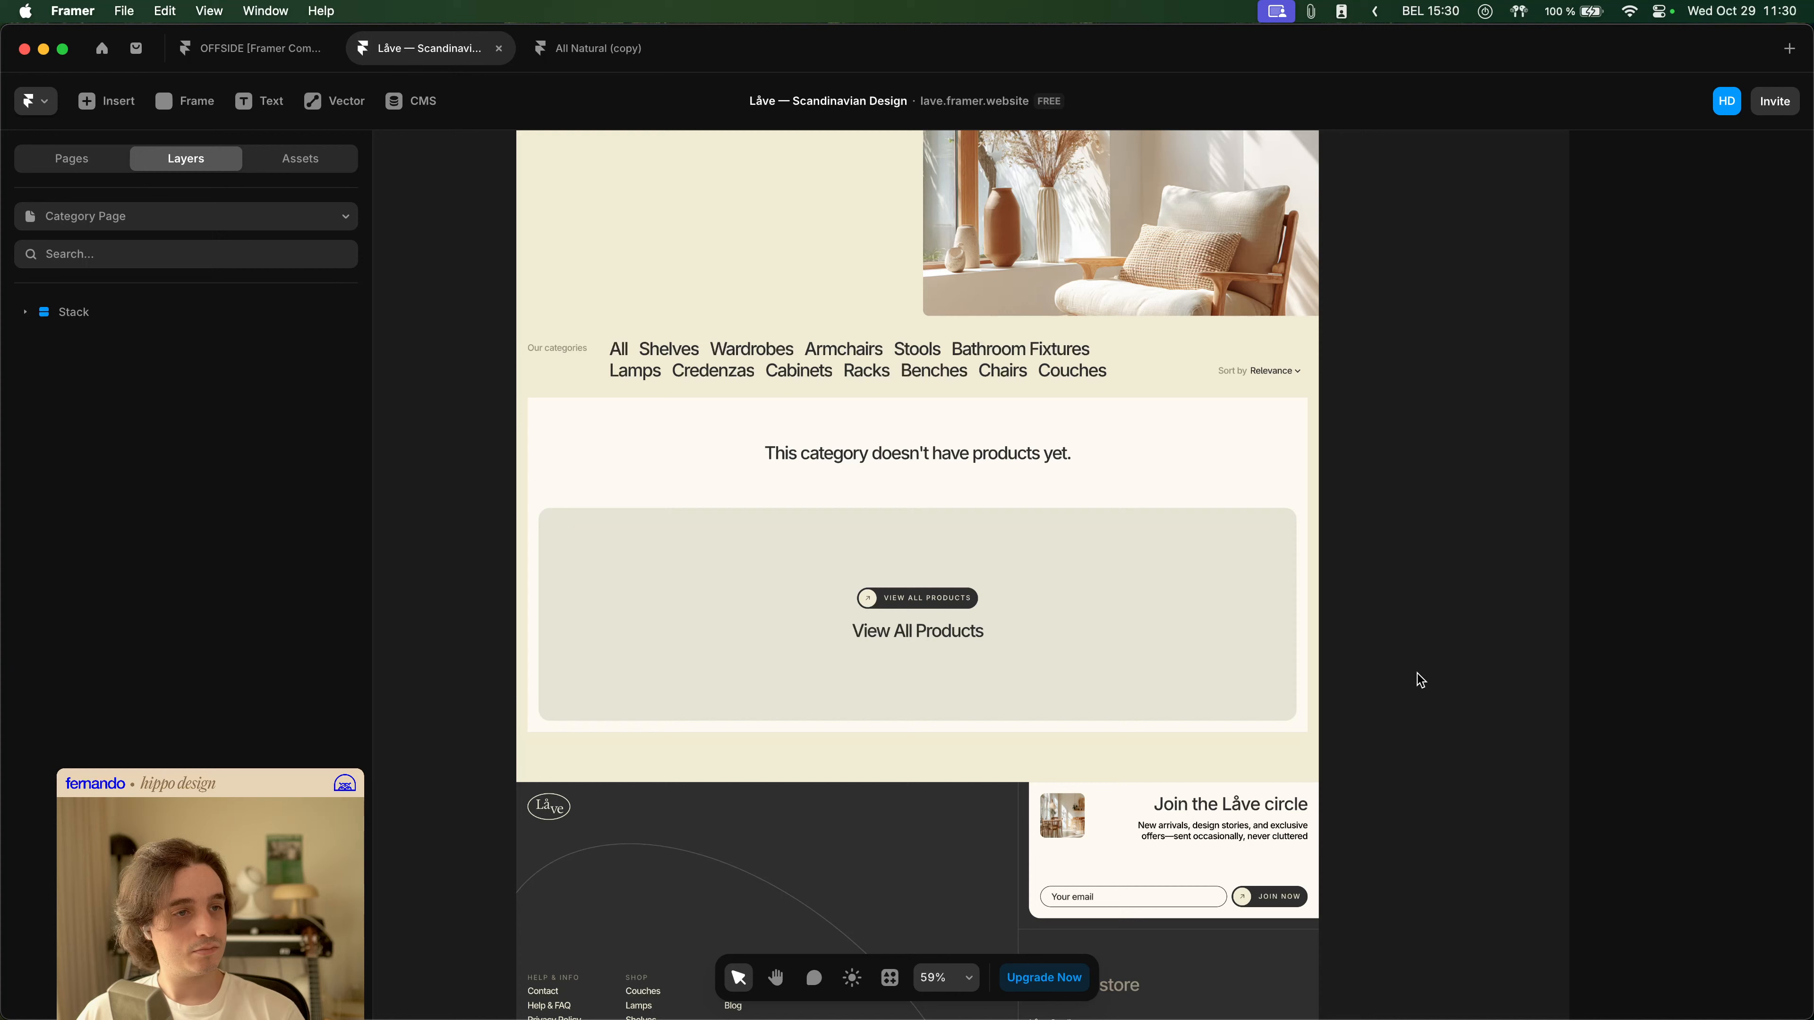
# Reorder the inner stack so the button sits below the "View All Products" text.
pyautogui.click(926, 631)
pyautogui.moveTo(930, 630); pyautogui.dragTo(931, 602)
pyautogui.click(930, 634)
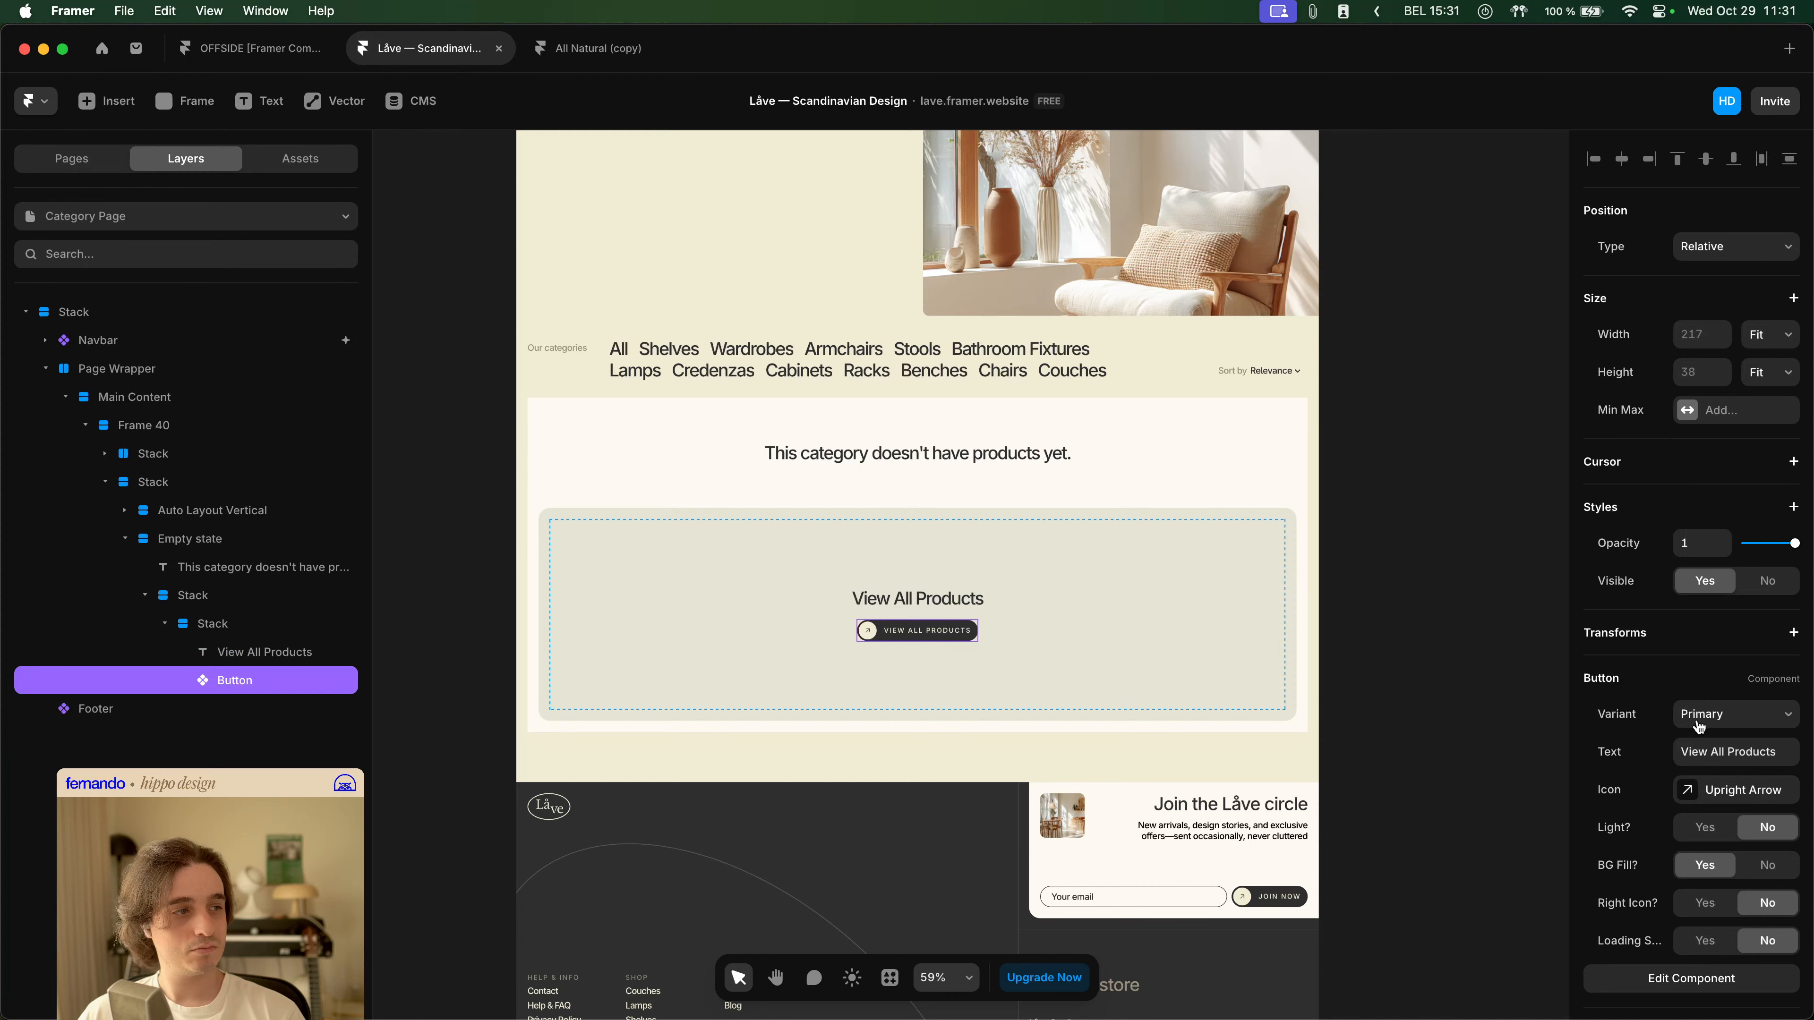
# Shorten the button's text to "All Products".
pyautogui.click(1737, 755)
pyautogui.press('Left')
pyautogui.hotkey('alt', 'shift', 'Right')
pyautogui.hotkey('shift', 'Right')
pyautogui.press('BackSpace')
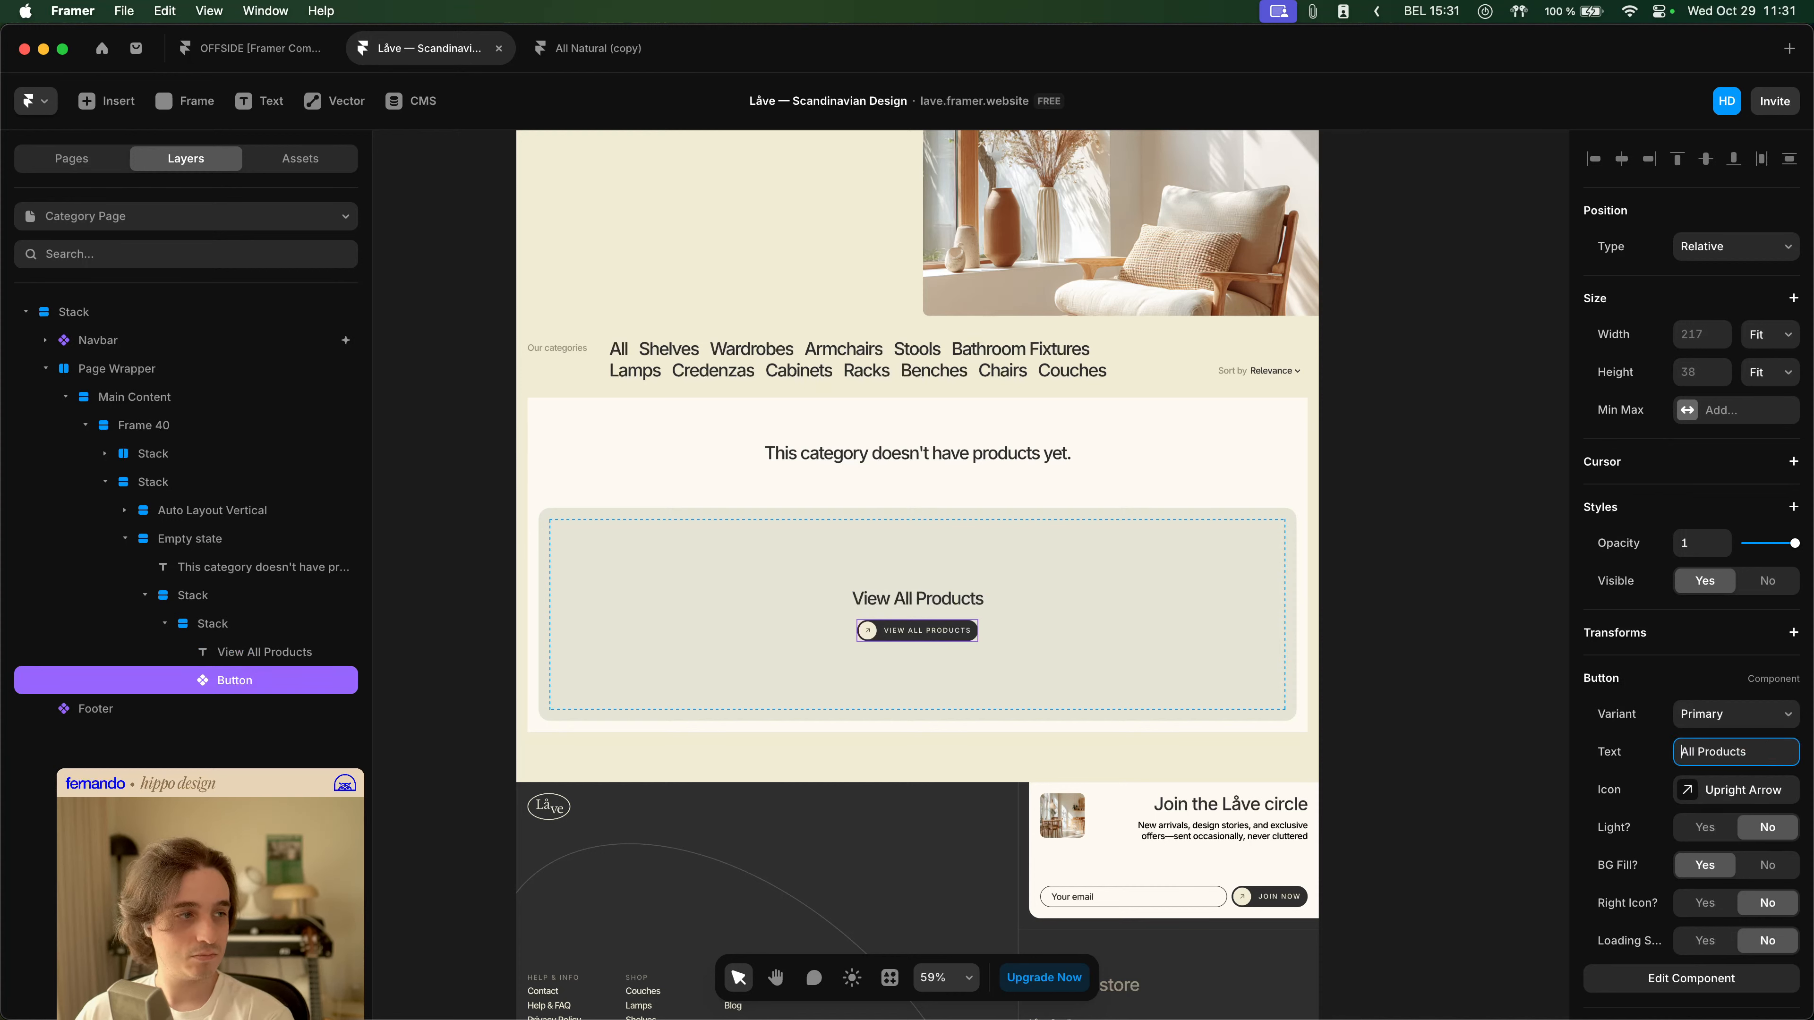
pyautogui.press('Tab')
pyautogui.click(1457, 679)
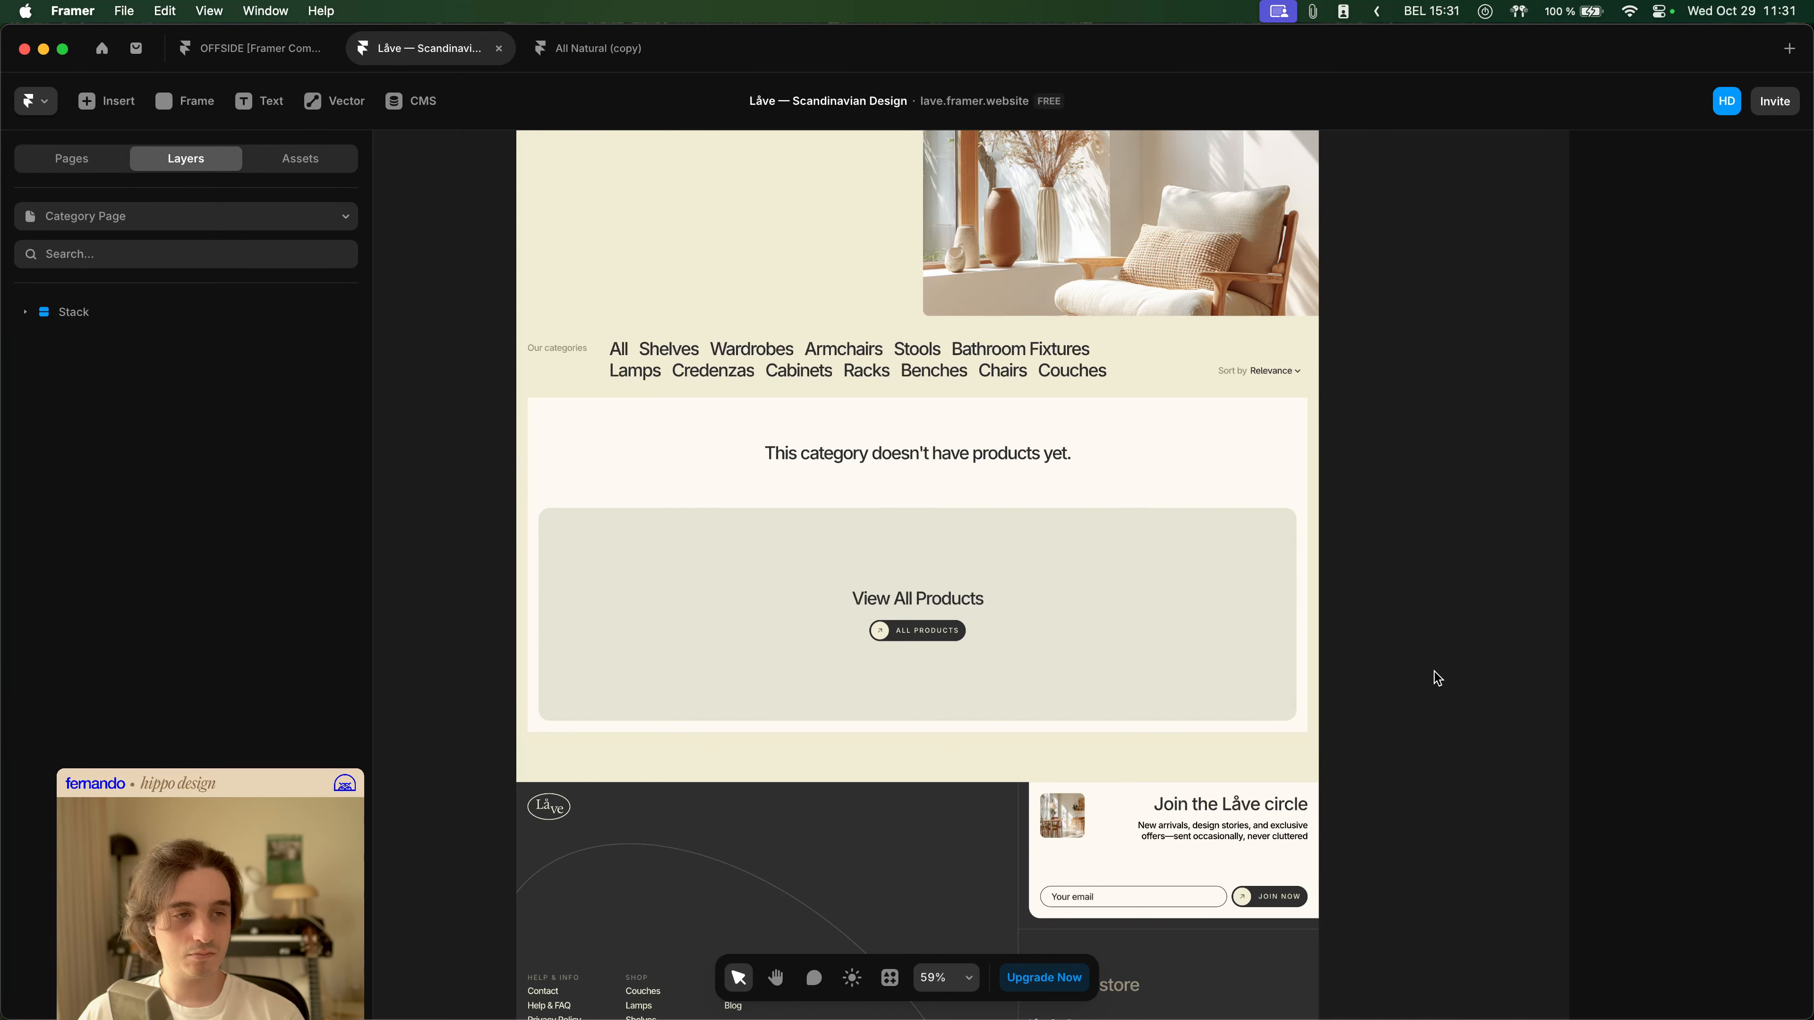
# Apply the Regular paragraph text style to the "View All Products" text above the button.
pyautogui.click(928, 612)
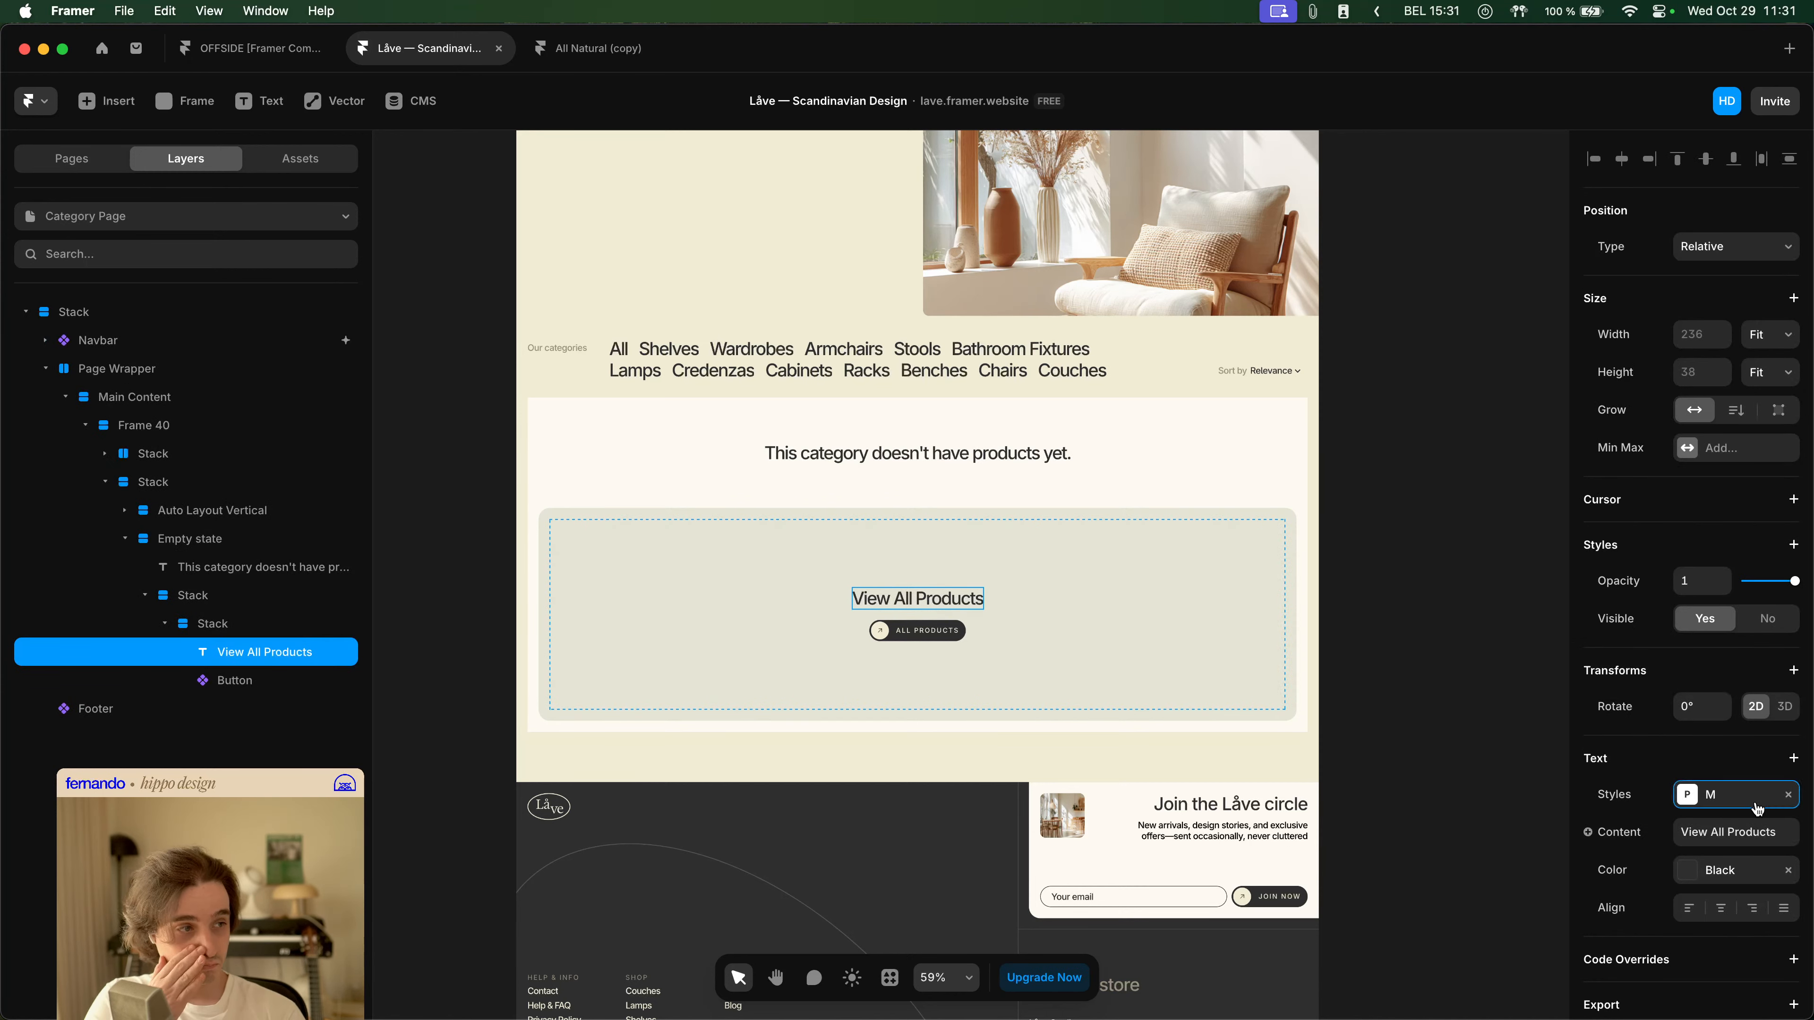
pyautogui.click(1729, 794)
pyautogui.click(1411, 759)
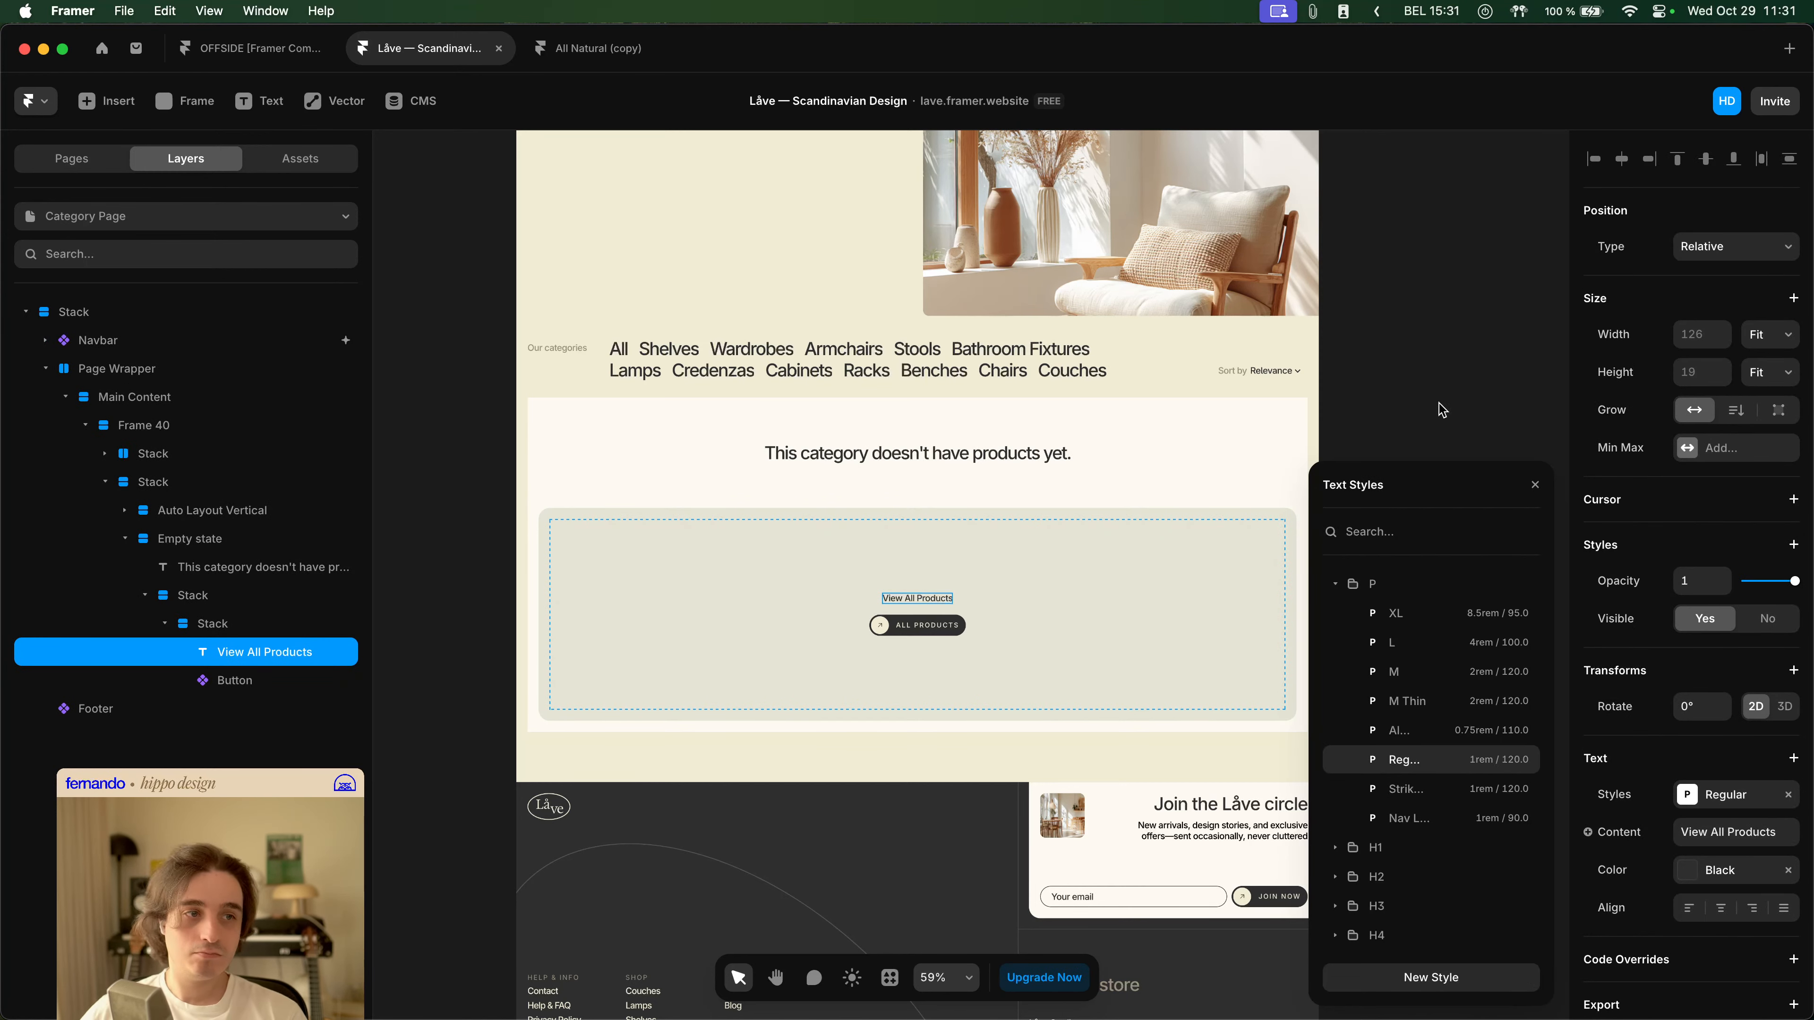
pyautogui.click(1442, 458)
# Replace the text above the button with "Check out all the products in our catalog".
pyautogui.scroll(1, 1441, 458)
pyautogui.click(942, 629)
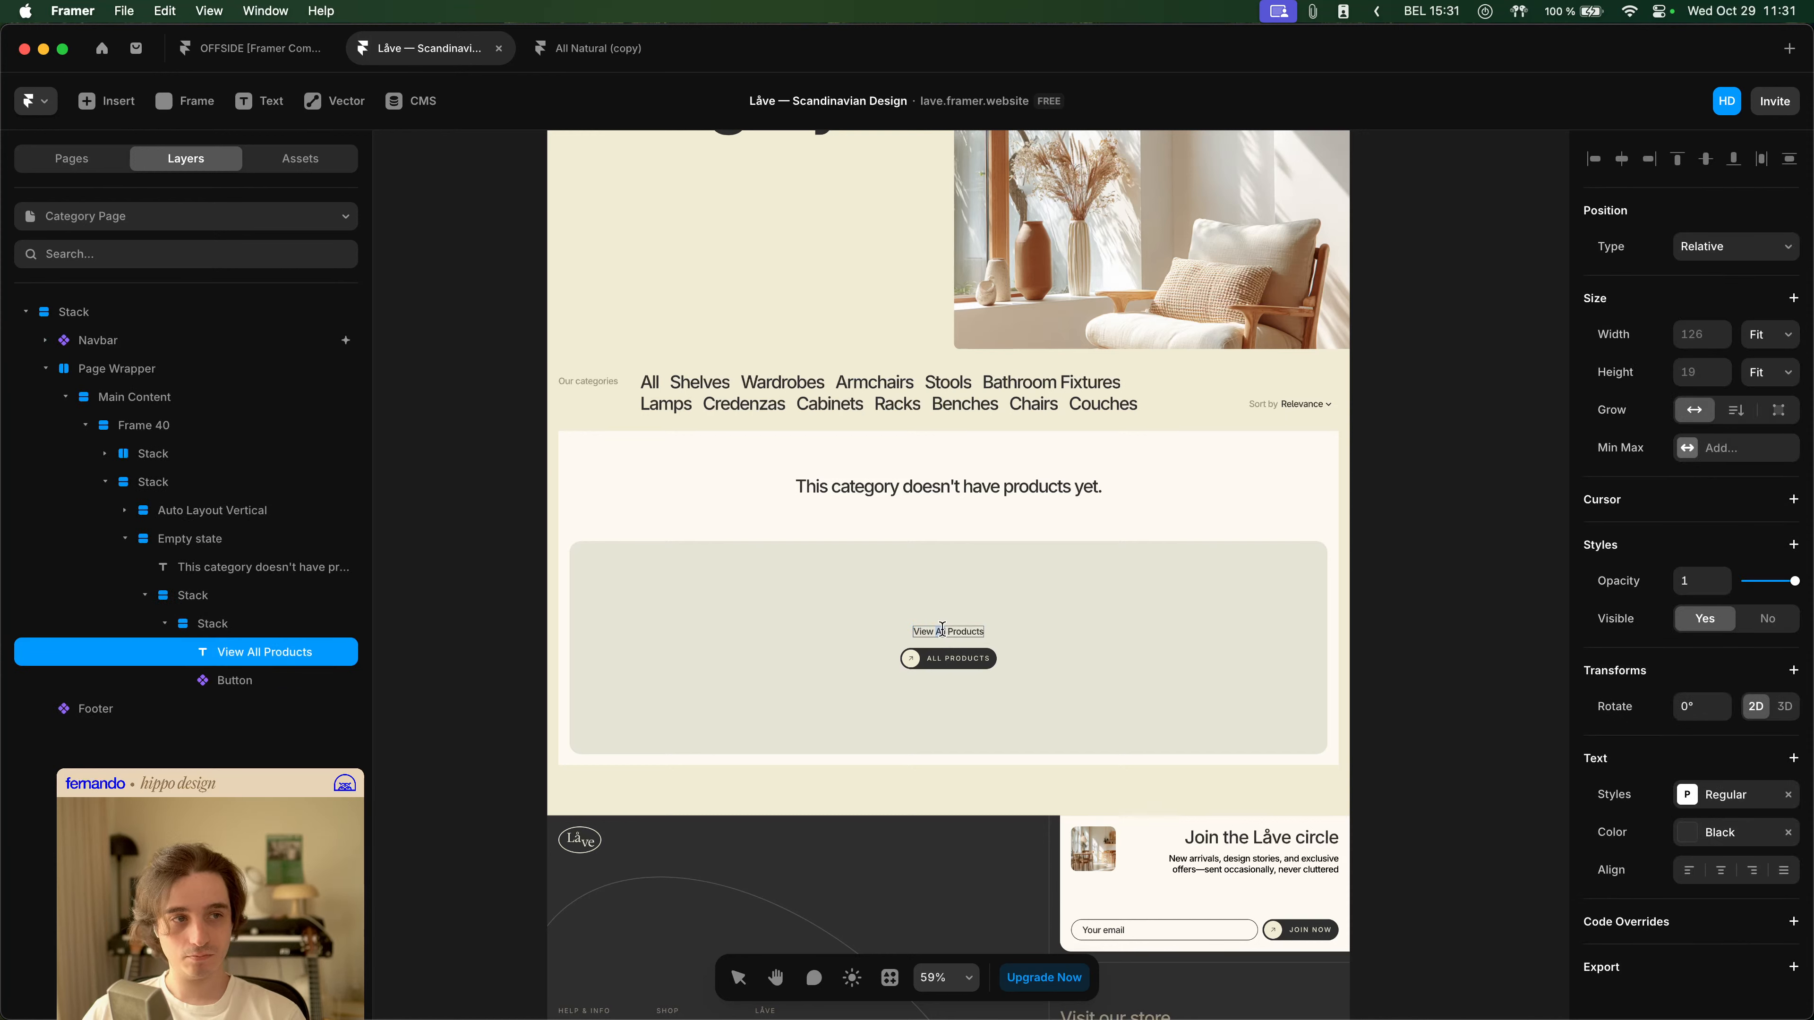
pyautogui.doubleClick(942, 628)
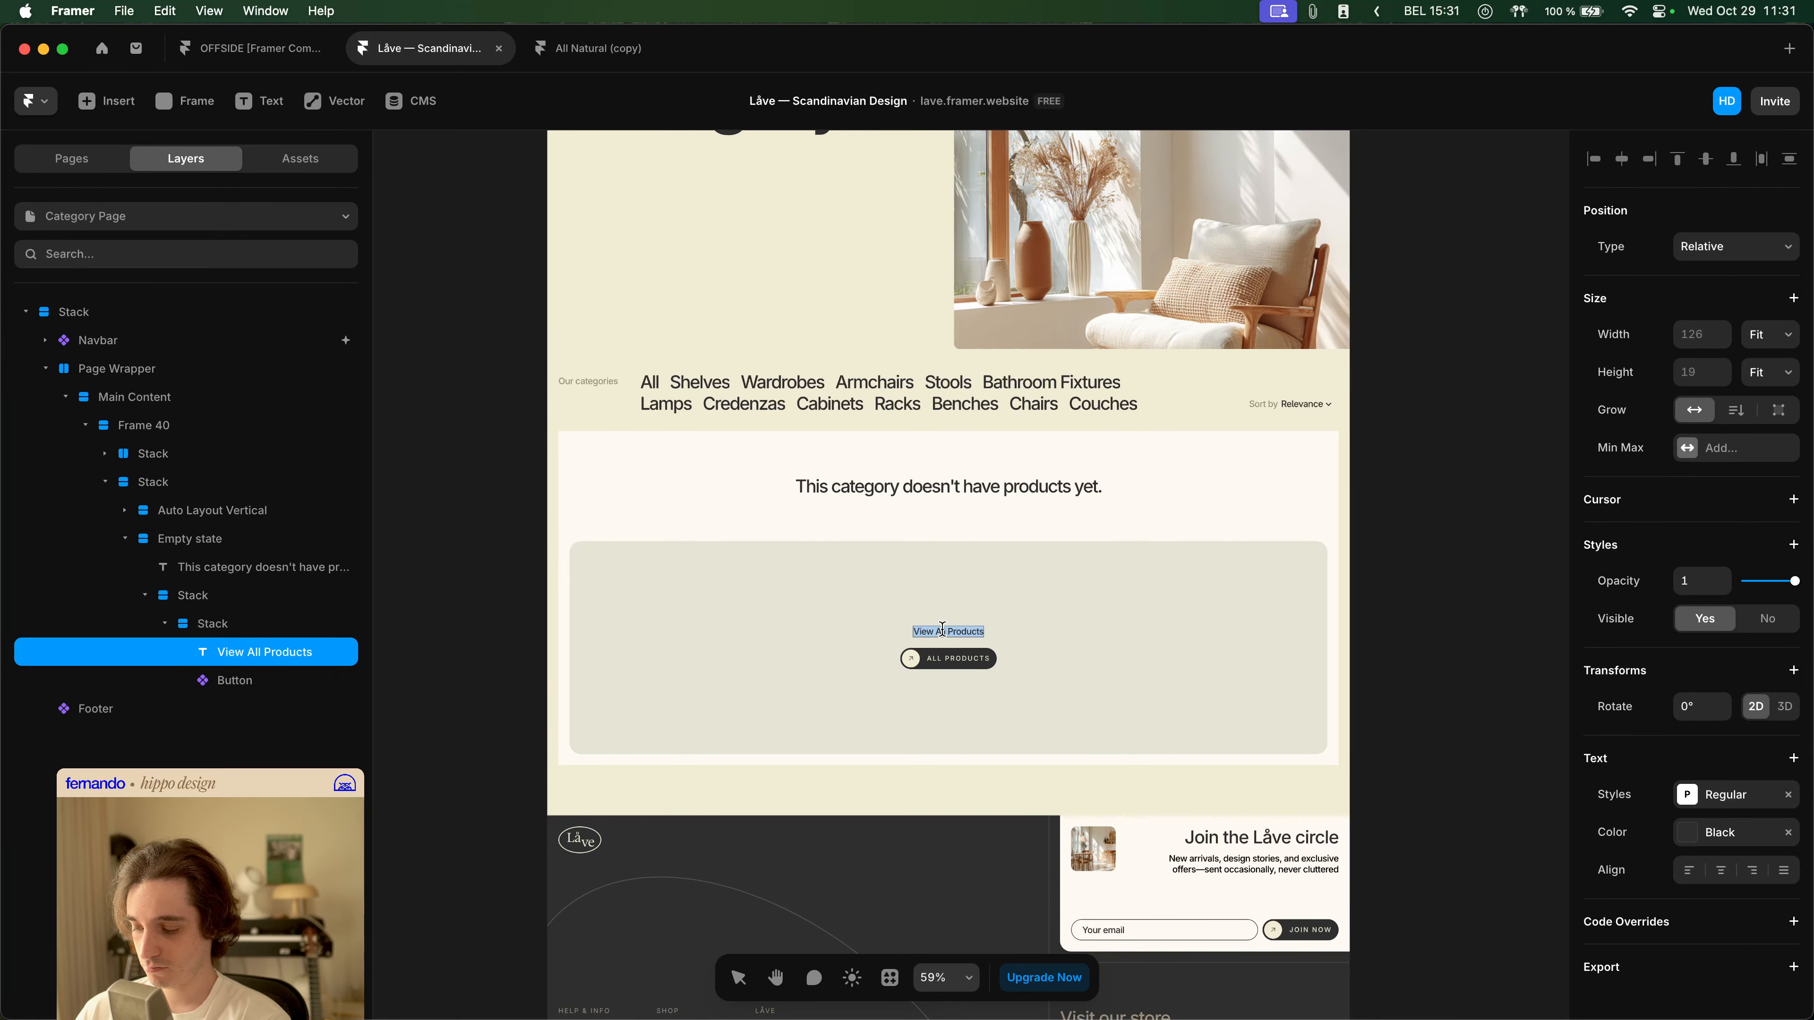
pyautogui.write('Chec')
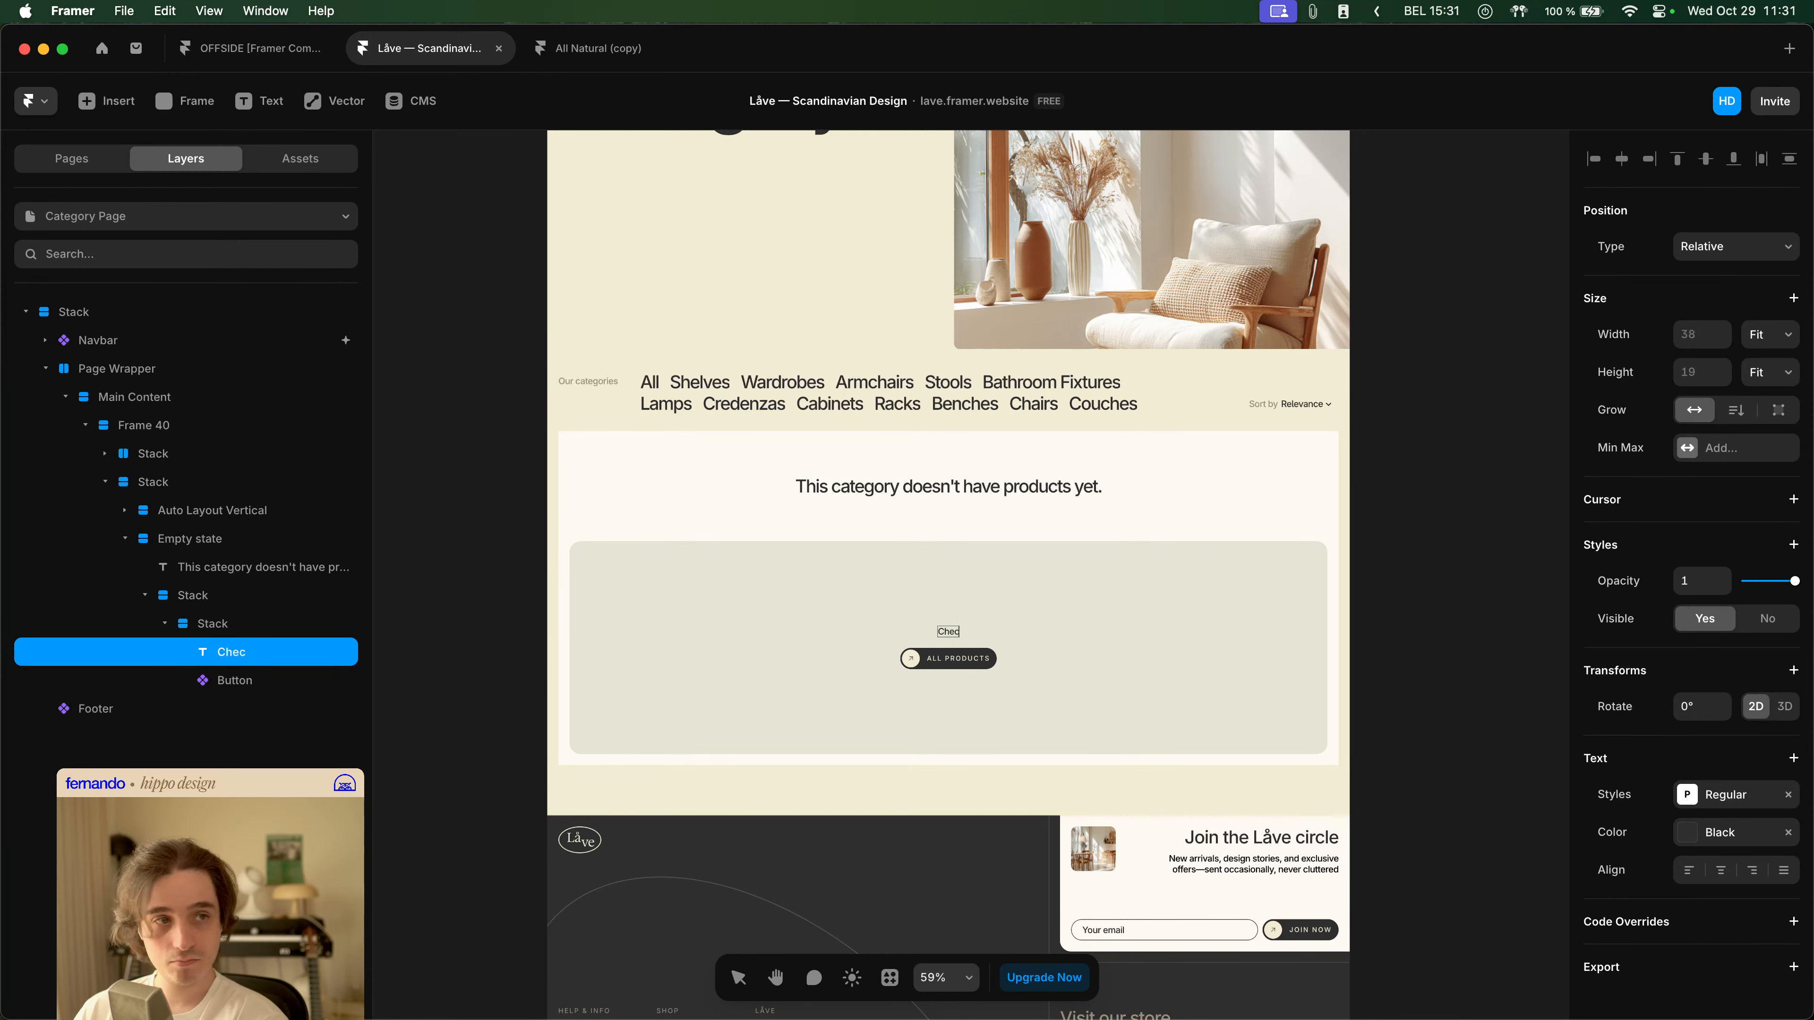
pyautogui.write('k out')
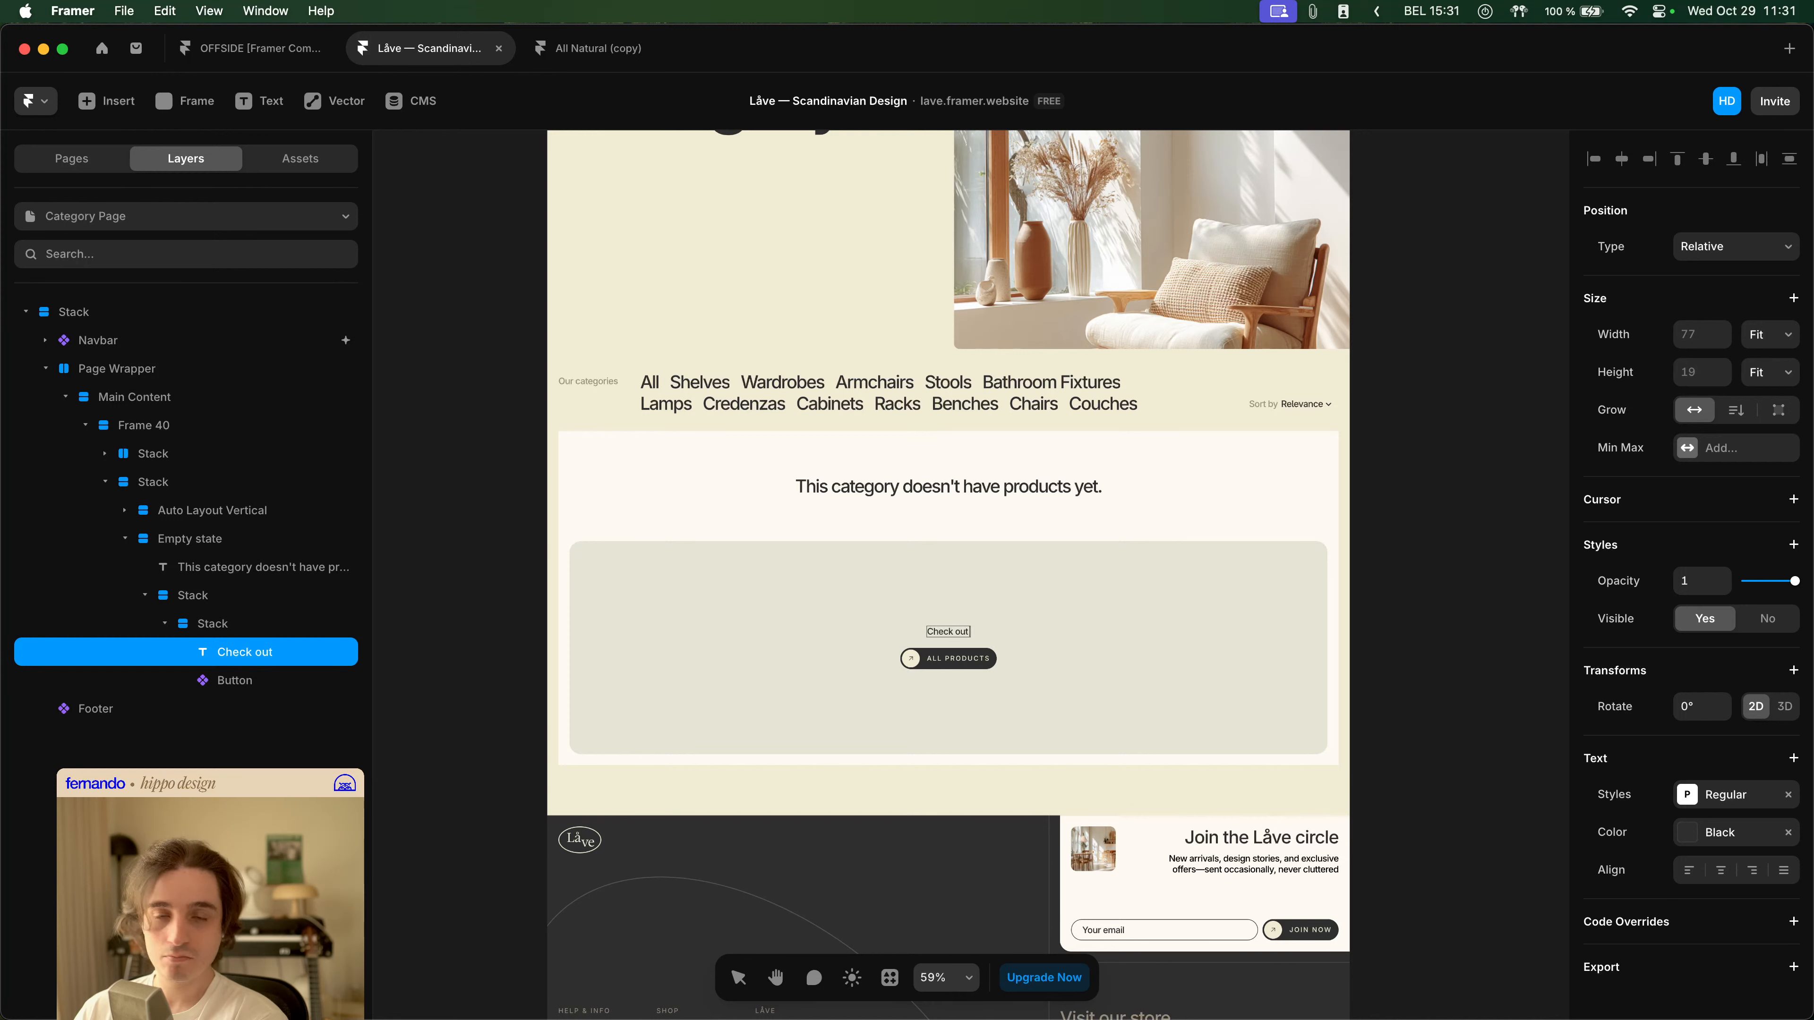
pyautogui.write(' all')
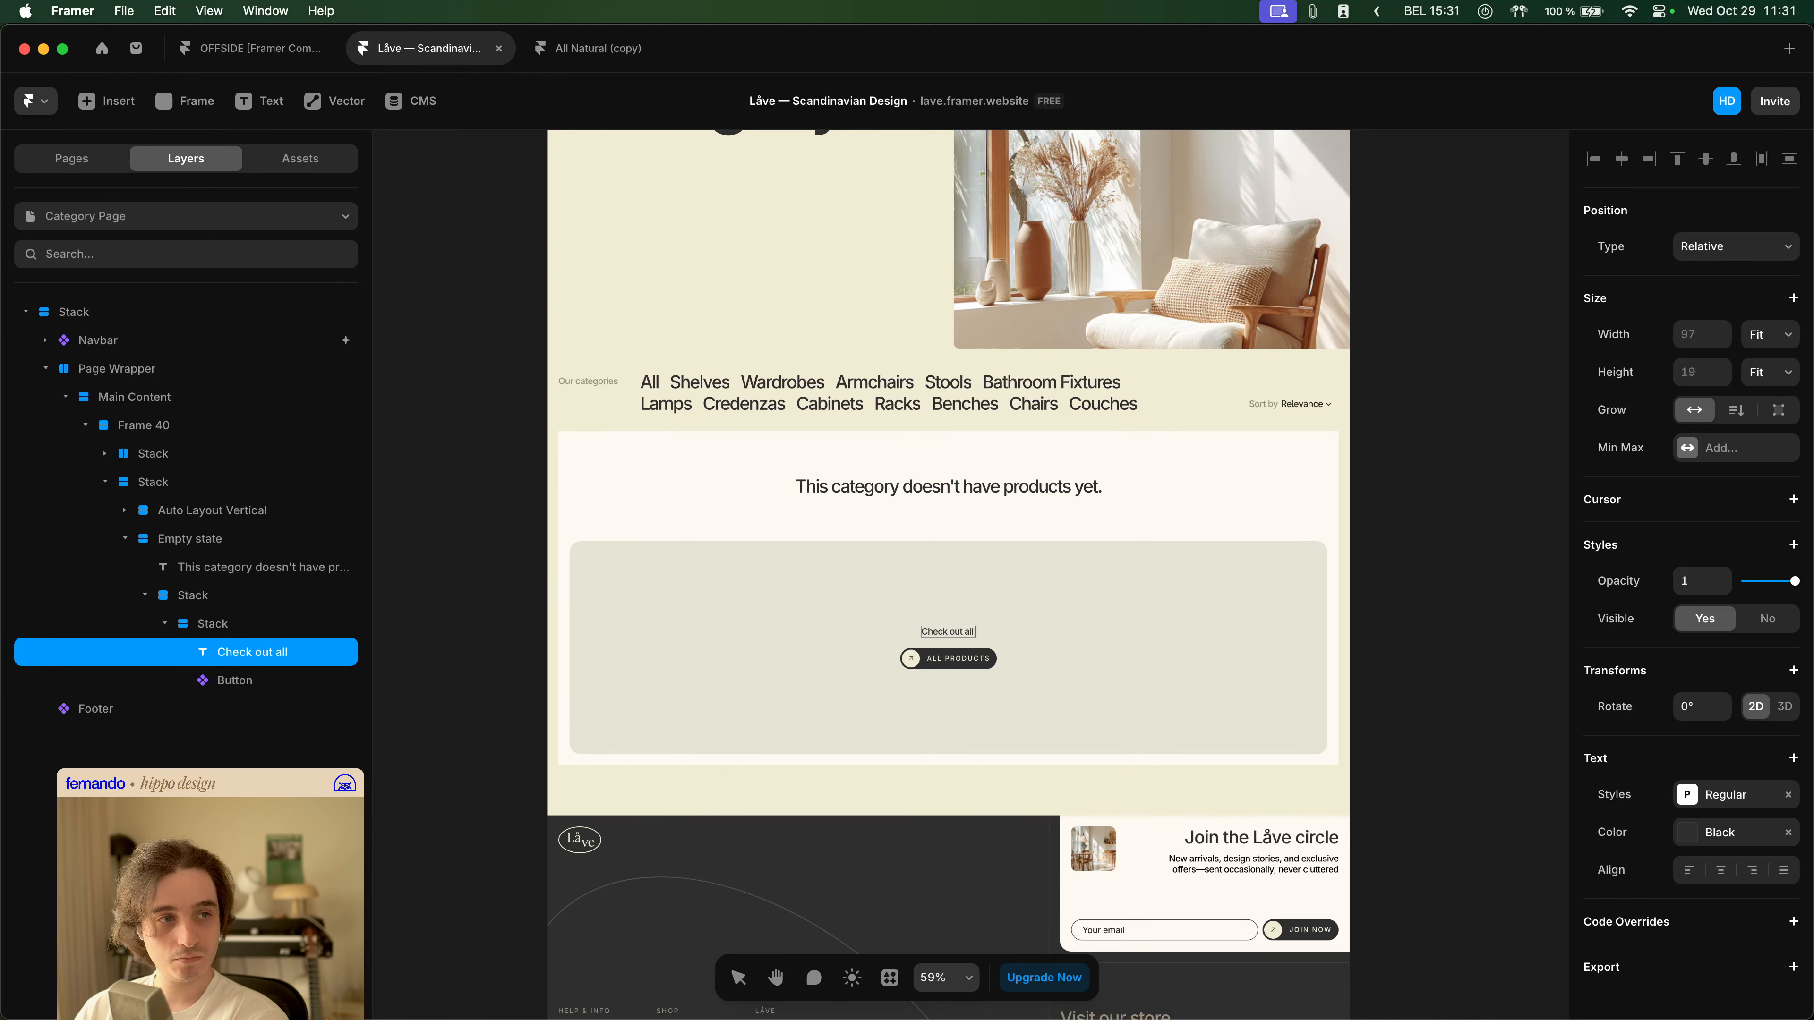
pyautogui.write(' the product')
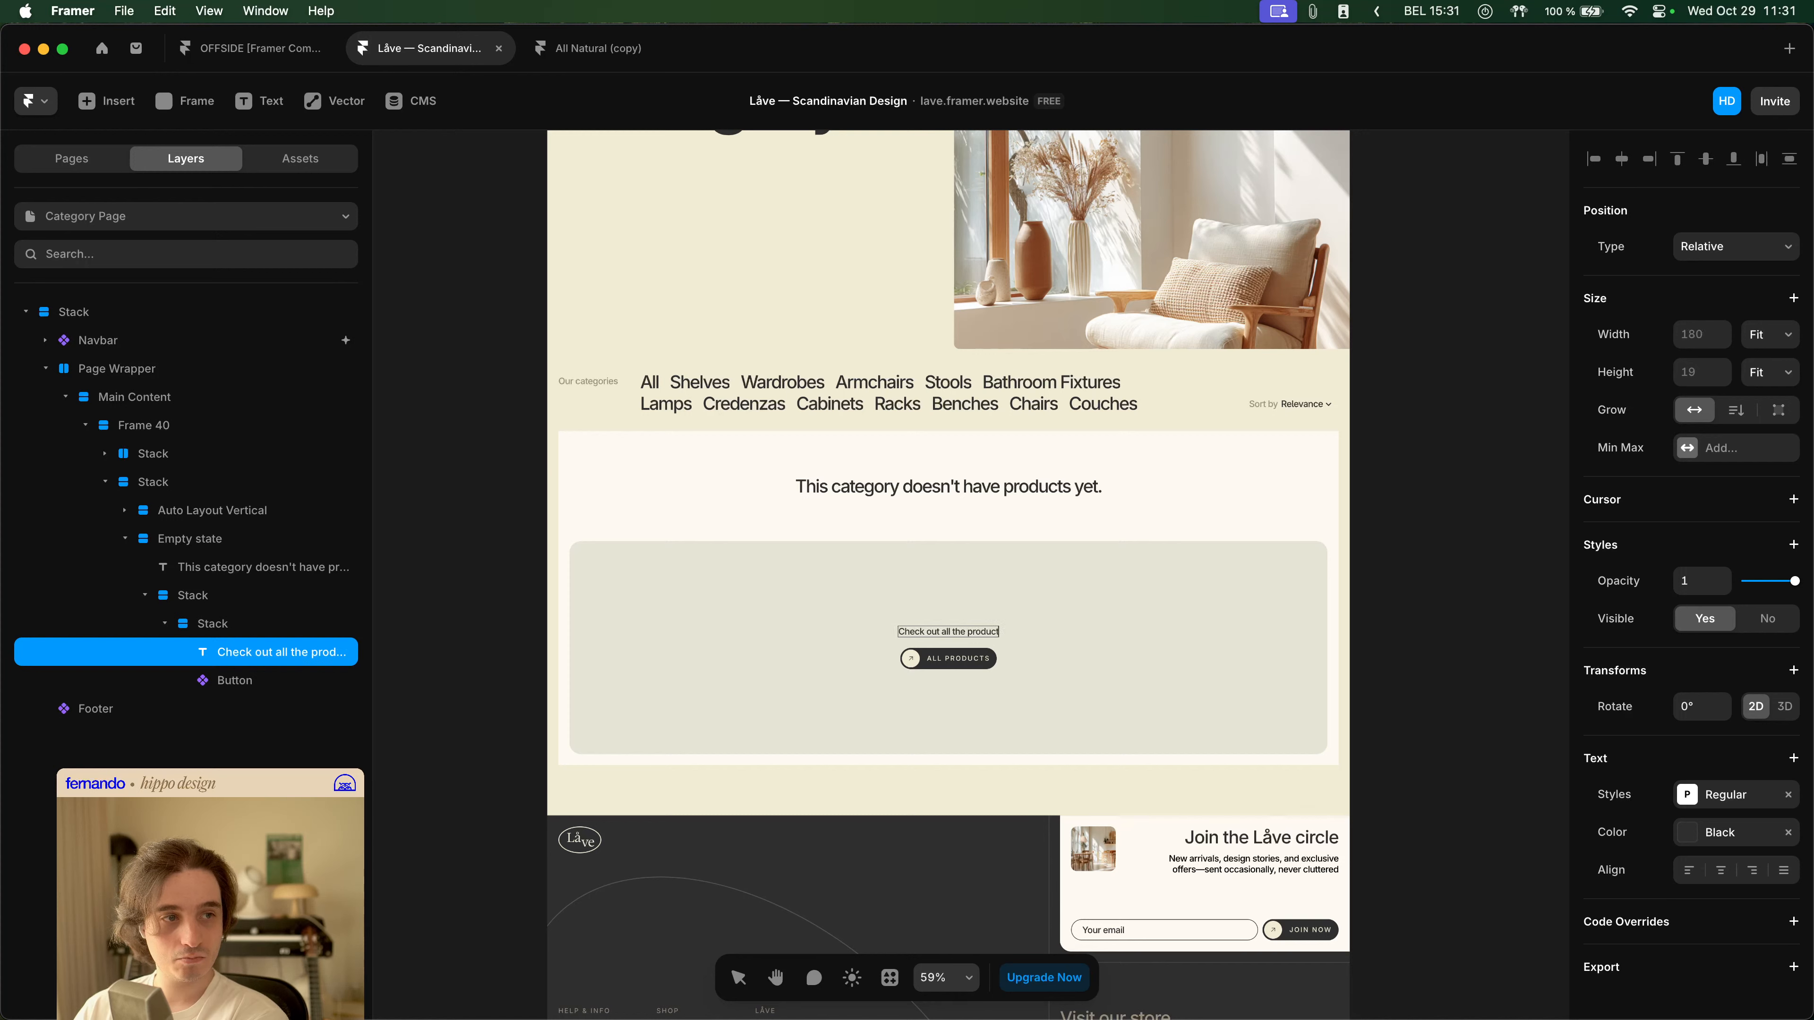
pyautogui.write('s in our c')
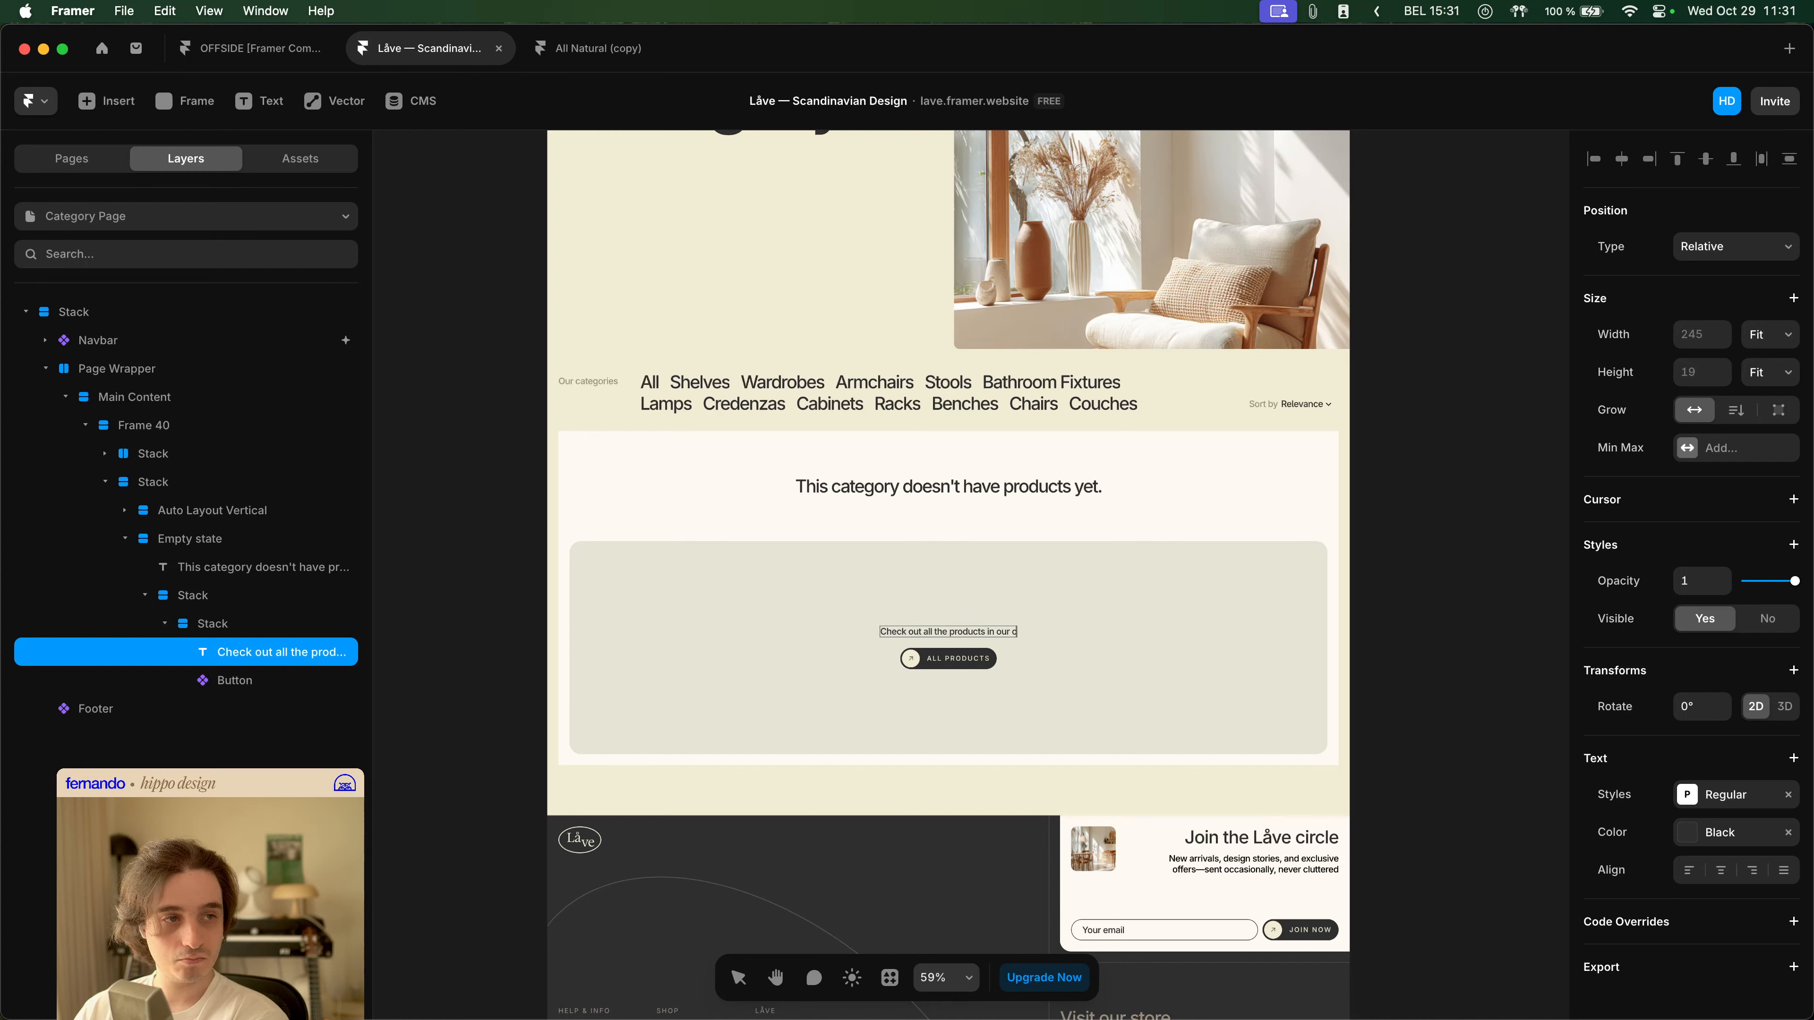
pyautogui.write('atalog')
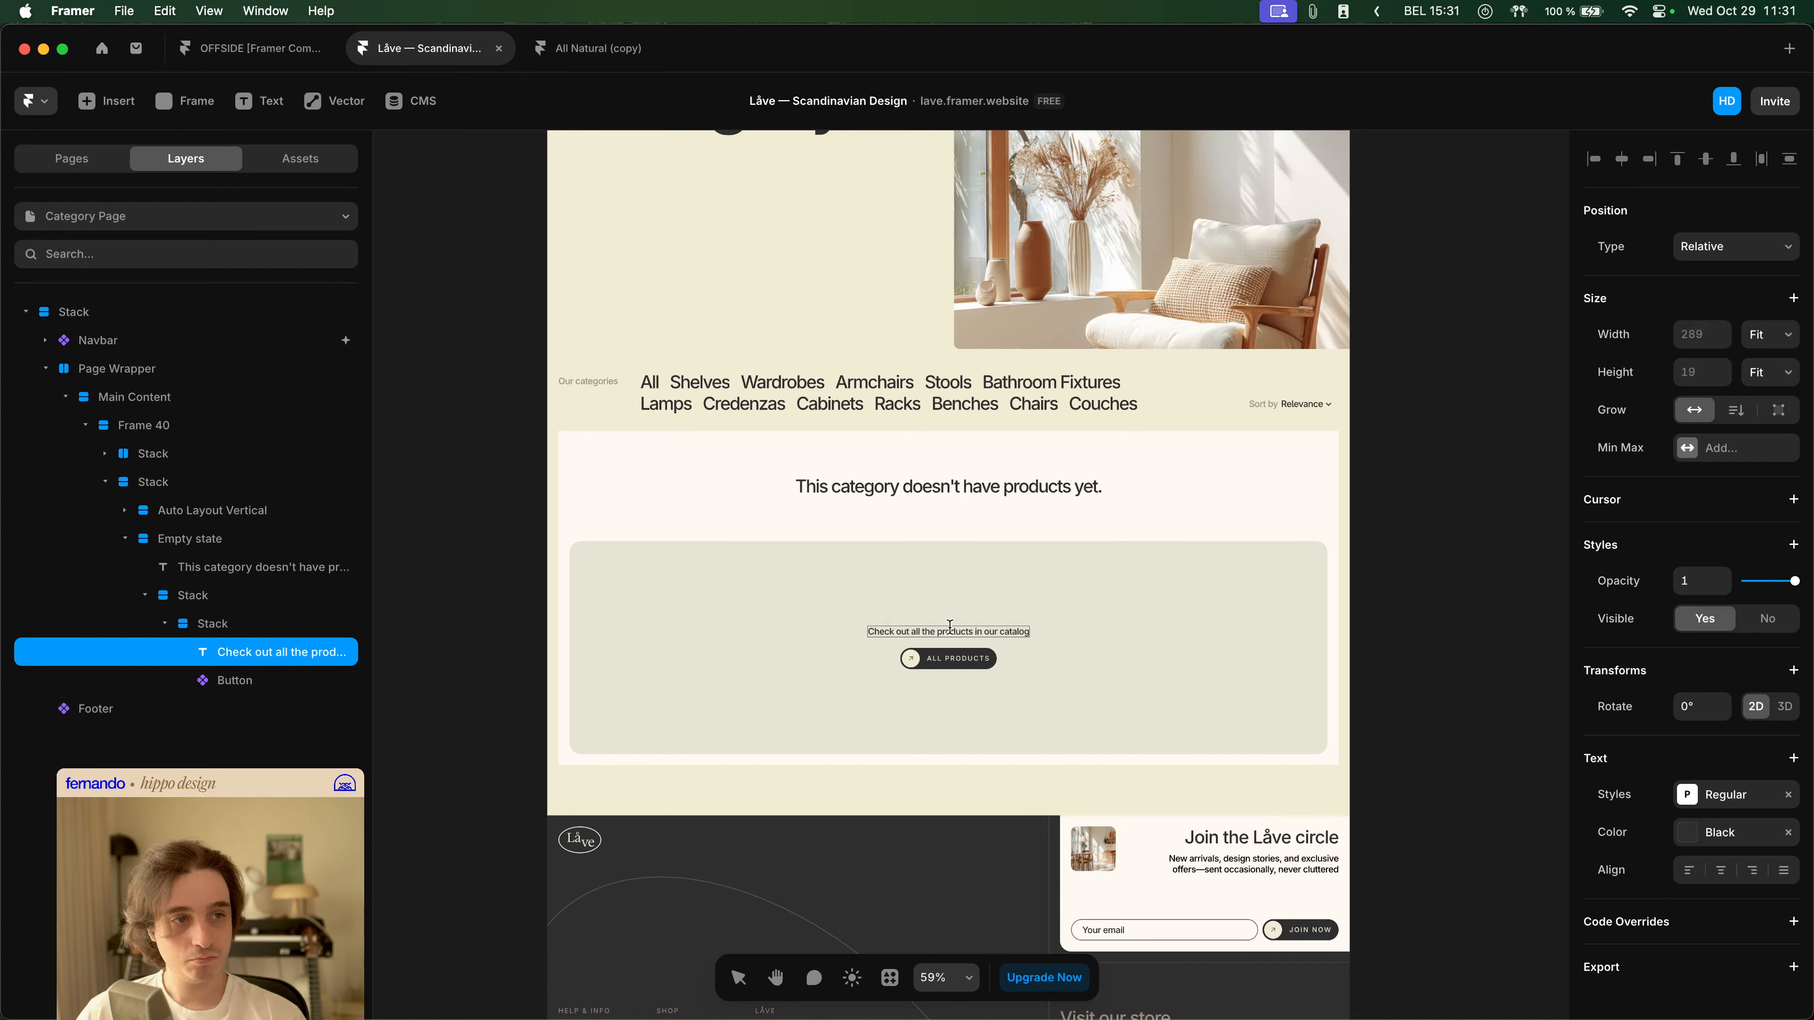
pyautogui.click(1456, 643)
pyautogui.hscroll(-2, 1414, 633)
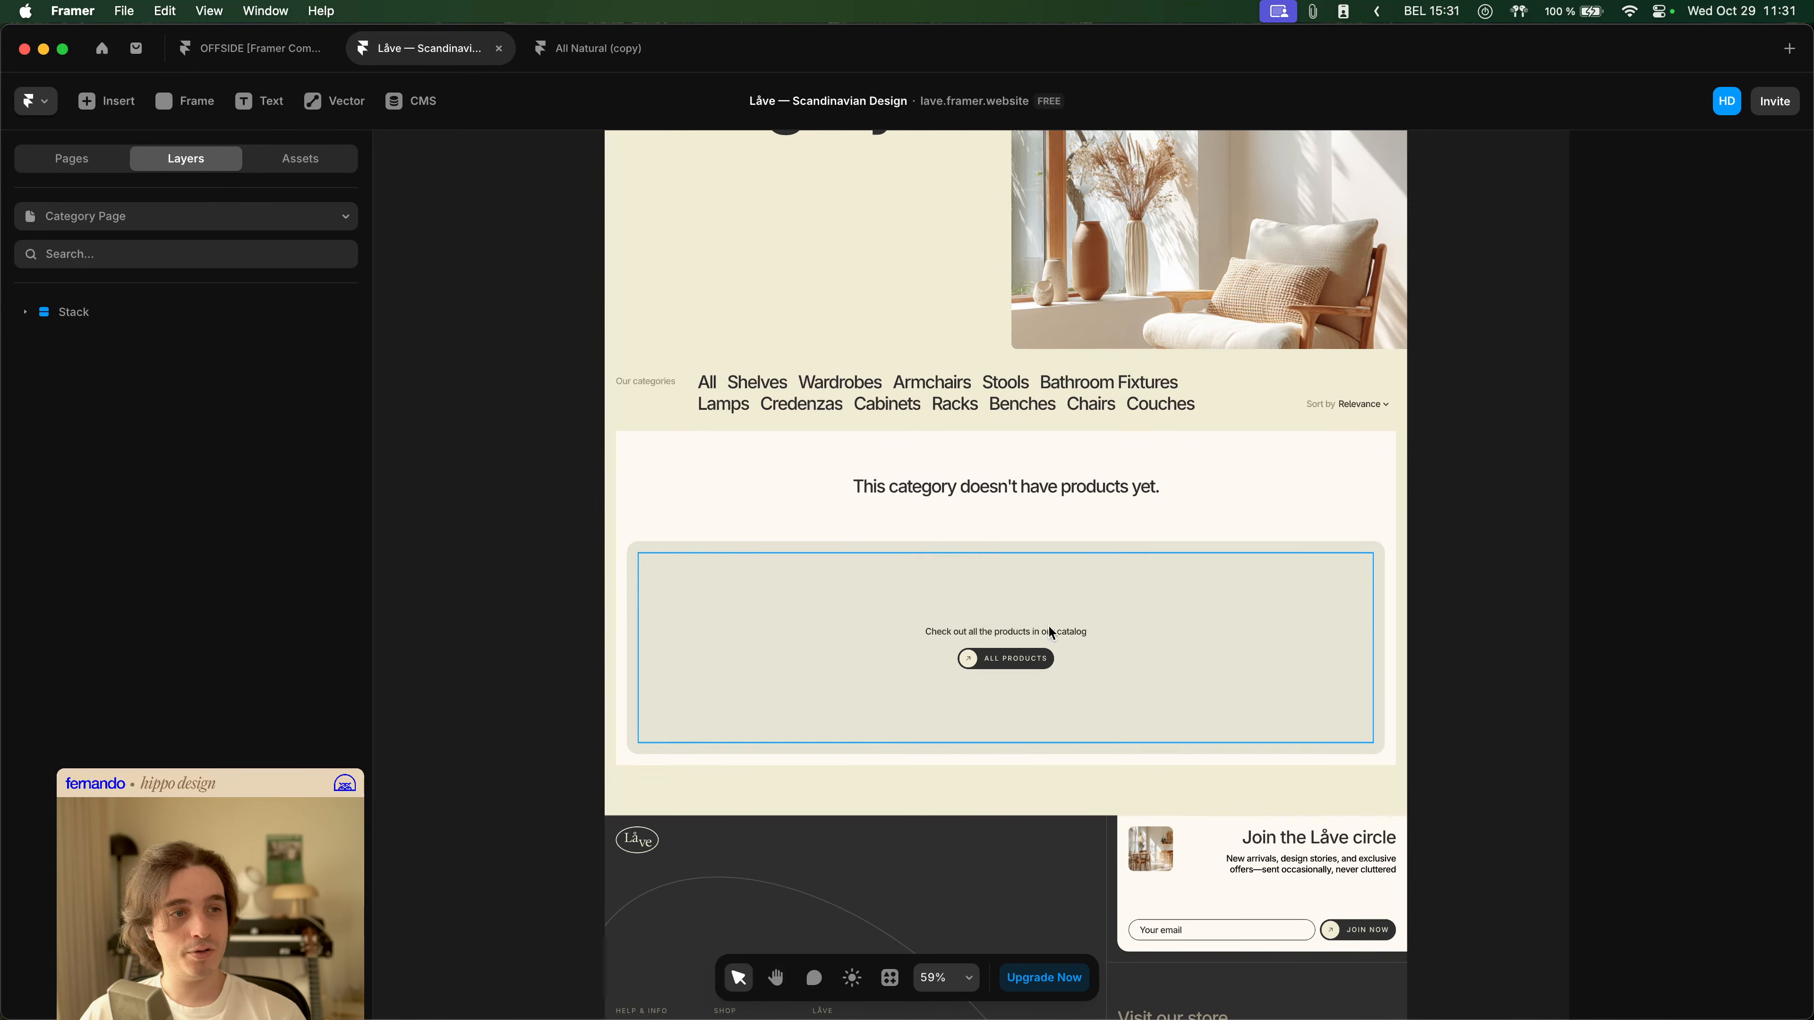
# Remove the period at the end of the "This category doesn't have products yet." heading.
pyautogui.click(1046, 644)
pyautogui.click(1129, 495)
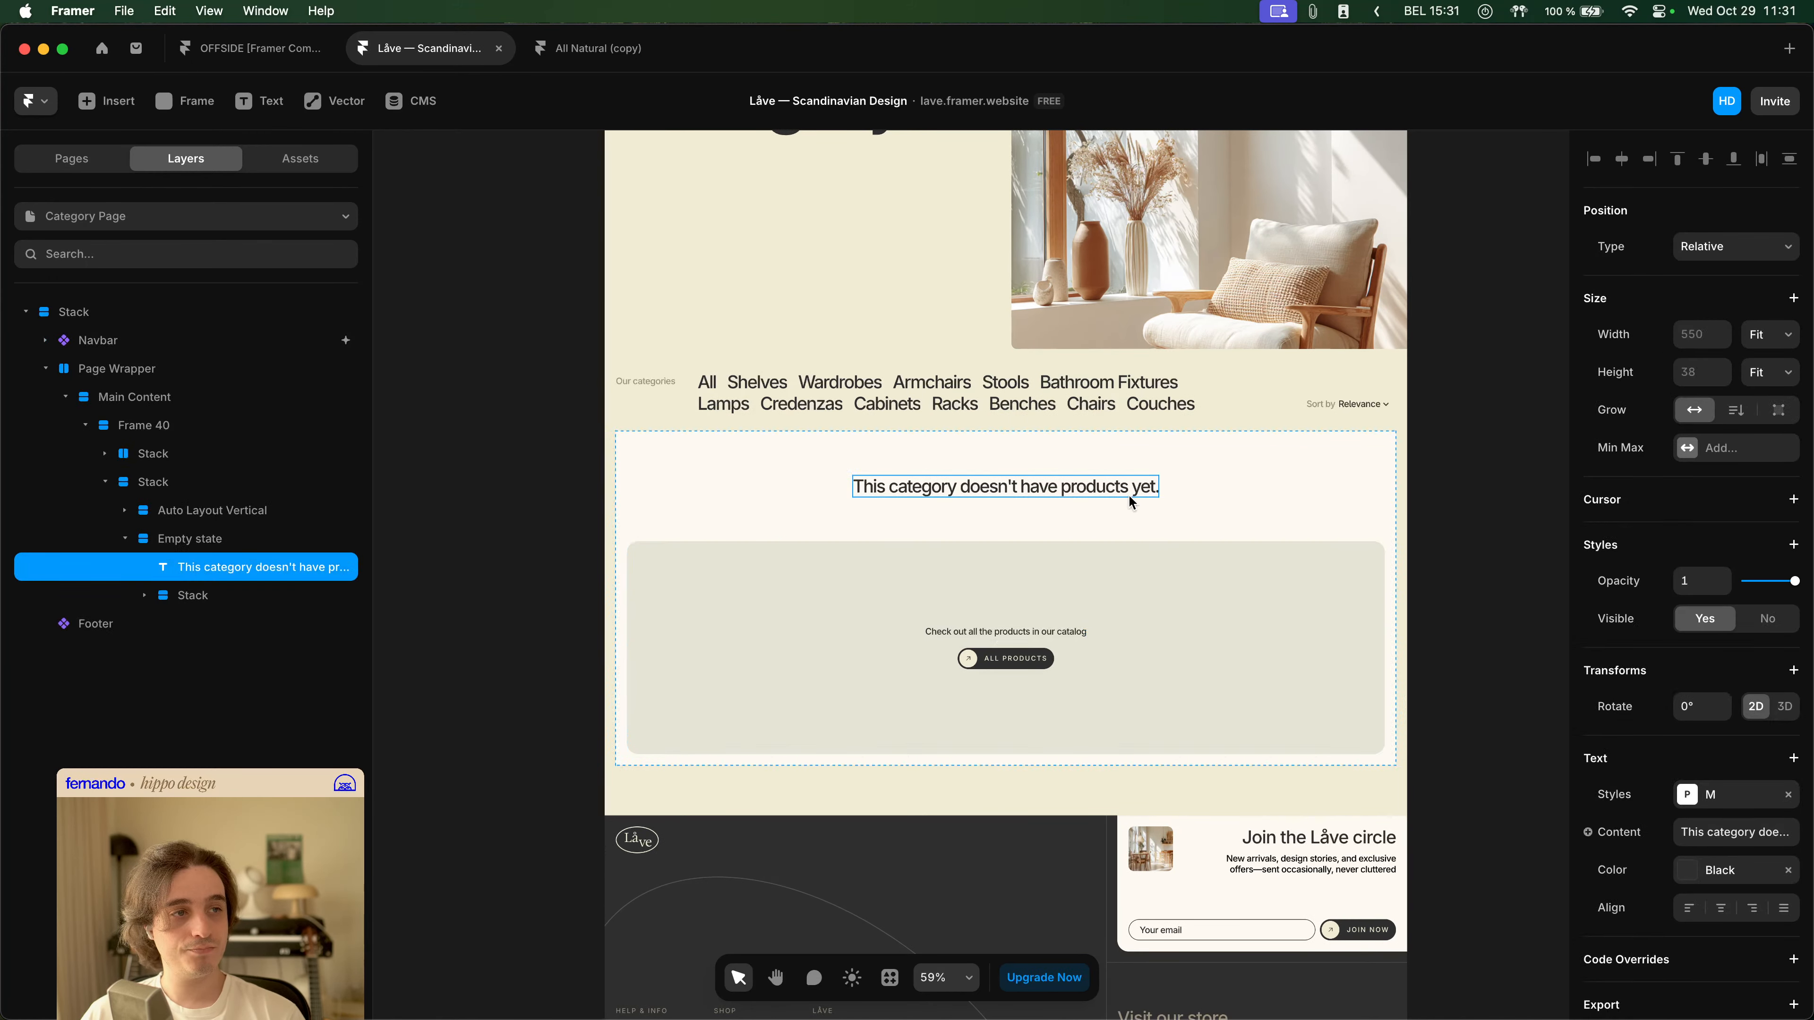
pyautogui.doubleClick(1128, 495)
pyautogui.press('BackSpace')
pyautogui.press('Escape')
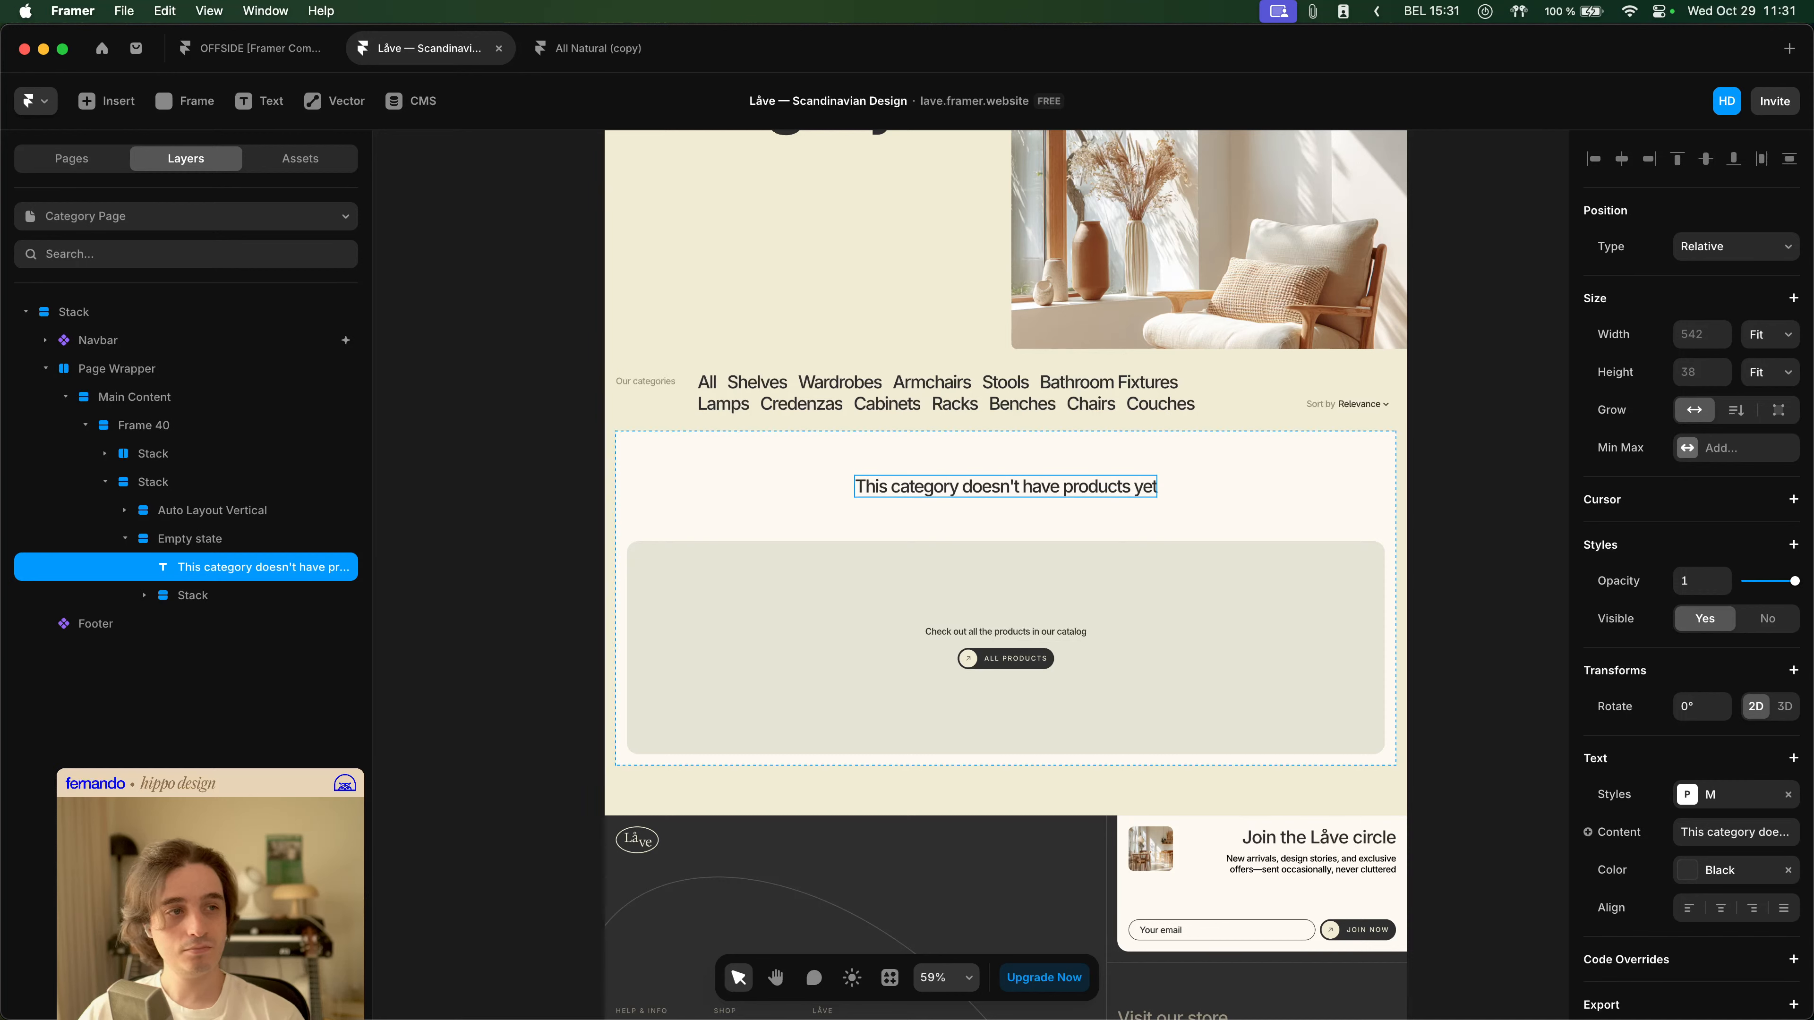
pyautogui.click(1472, 545)
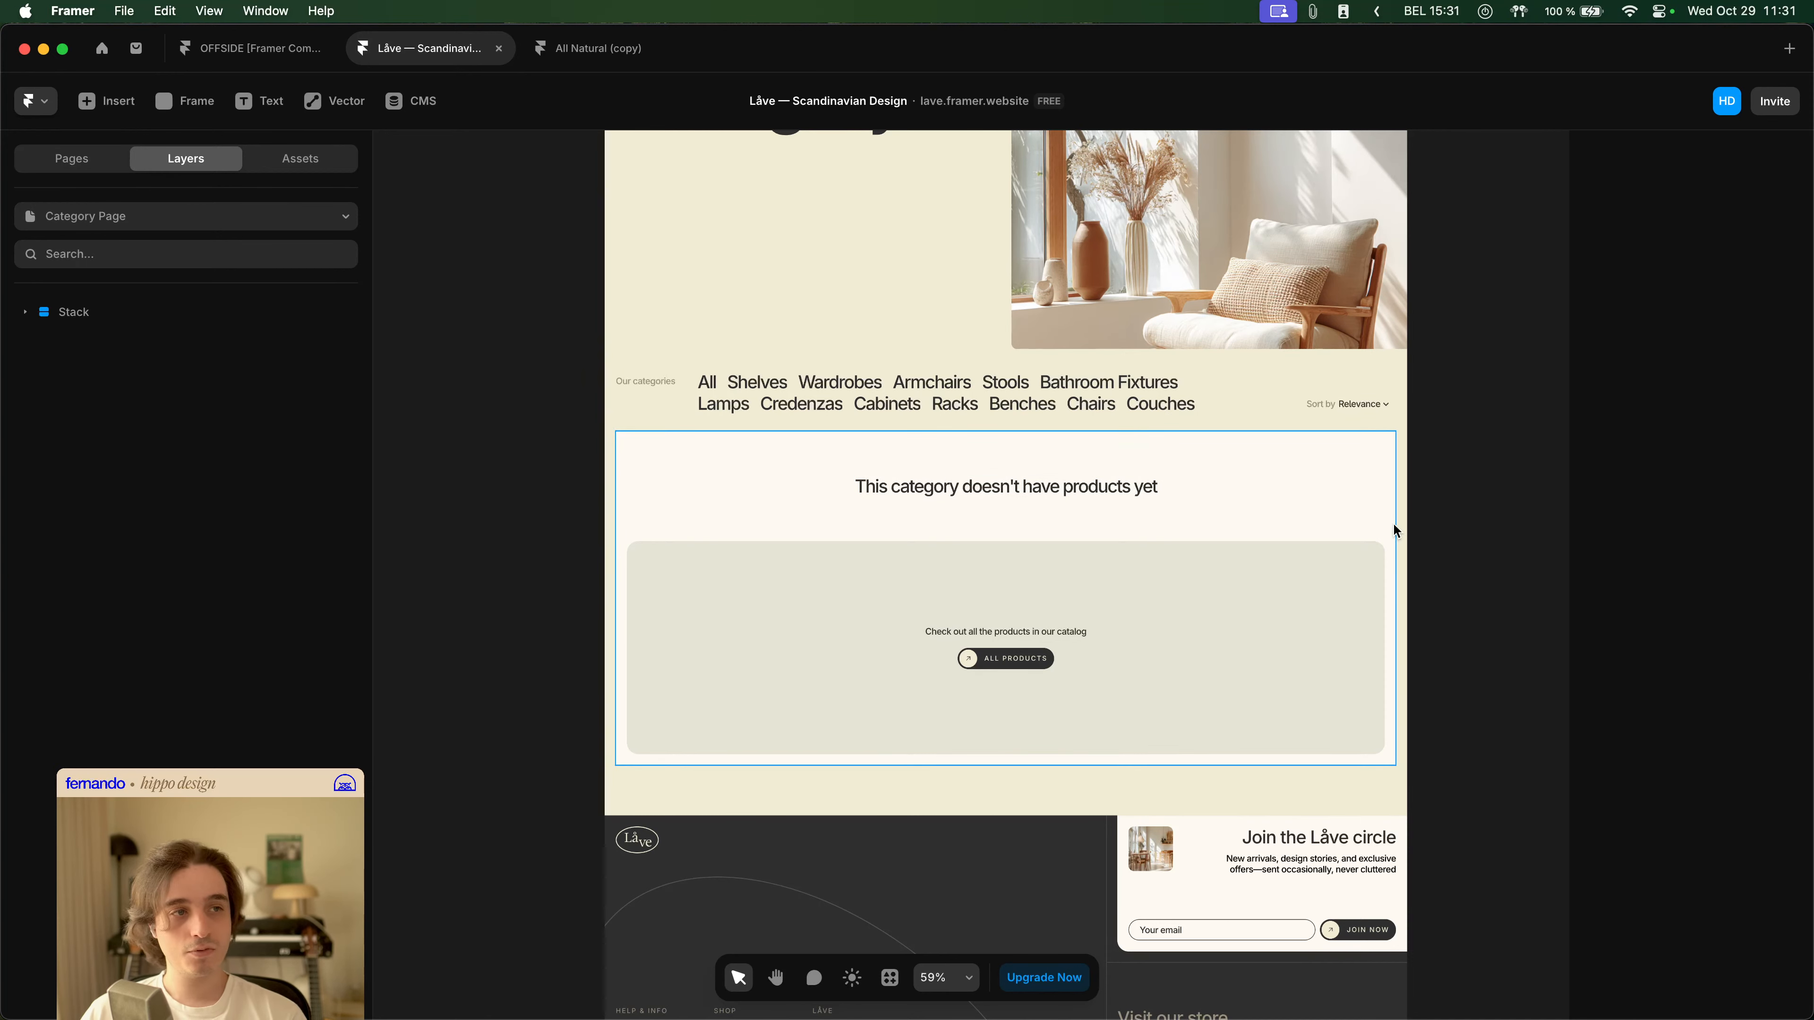
# Add "any" to the Empty state heading so it reads "This category doesn't have any products yet".
pyautogui.click(1106, 489)
pyautogui.doubleClick(1101, 488)
pyautogui.click(1064, 488)
pyautogui.write('any')
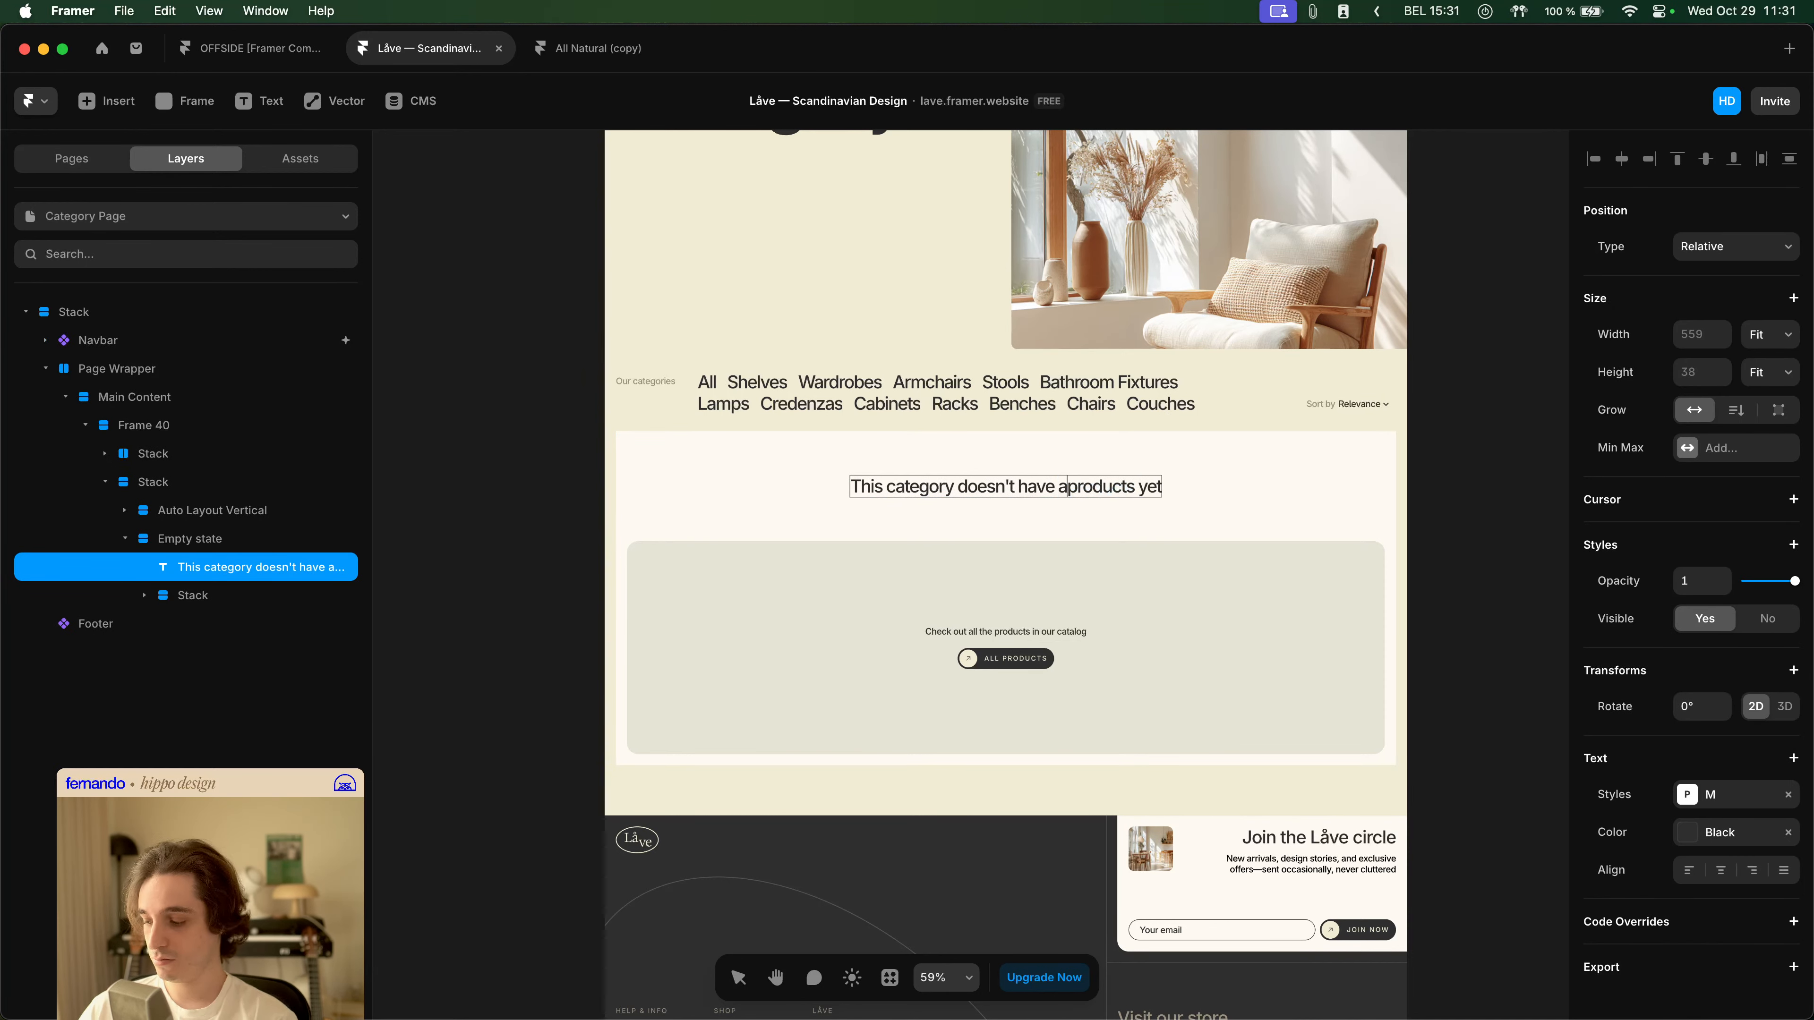
pyautogui.press('Escape')
pyautogui.click(1471, 499)
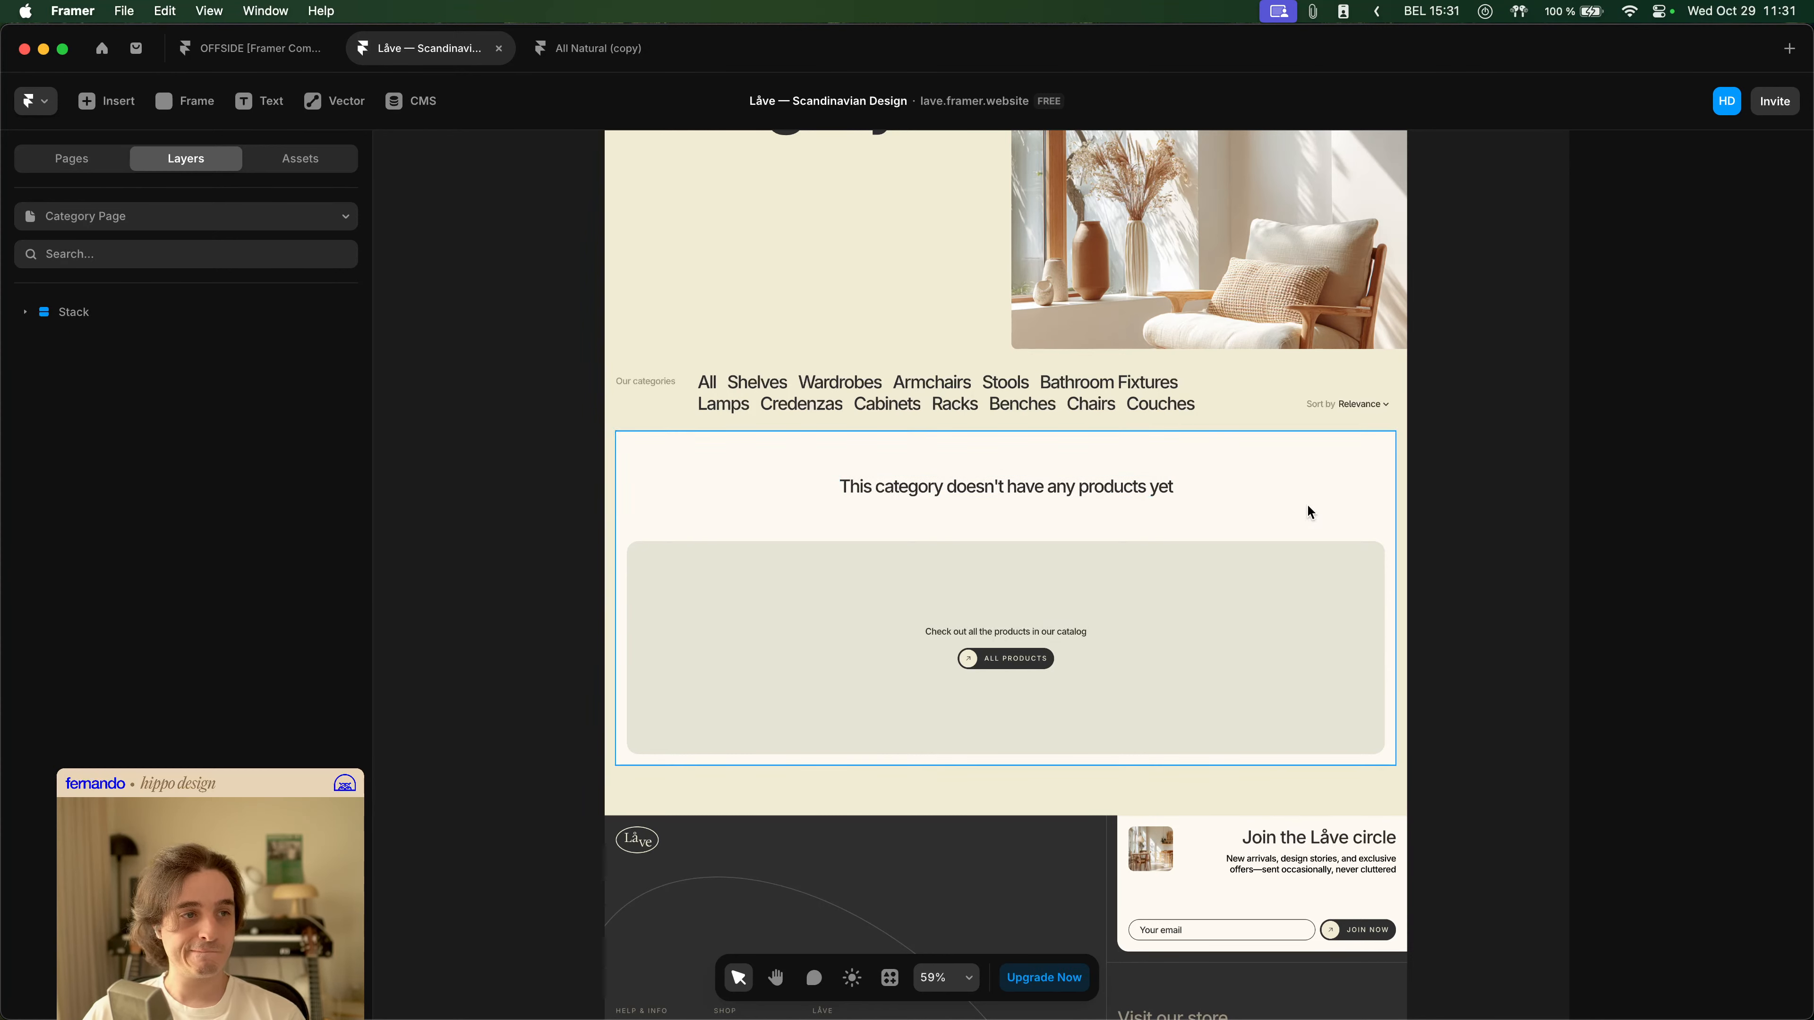
pyautogui.click(964, 658)
pyautogui.click(1464, 666)
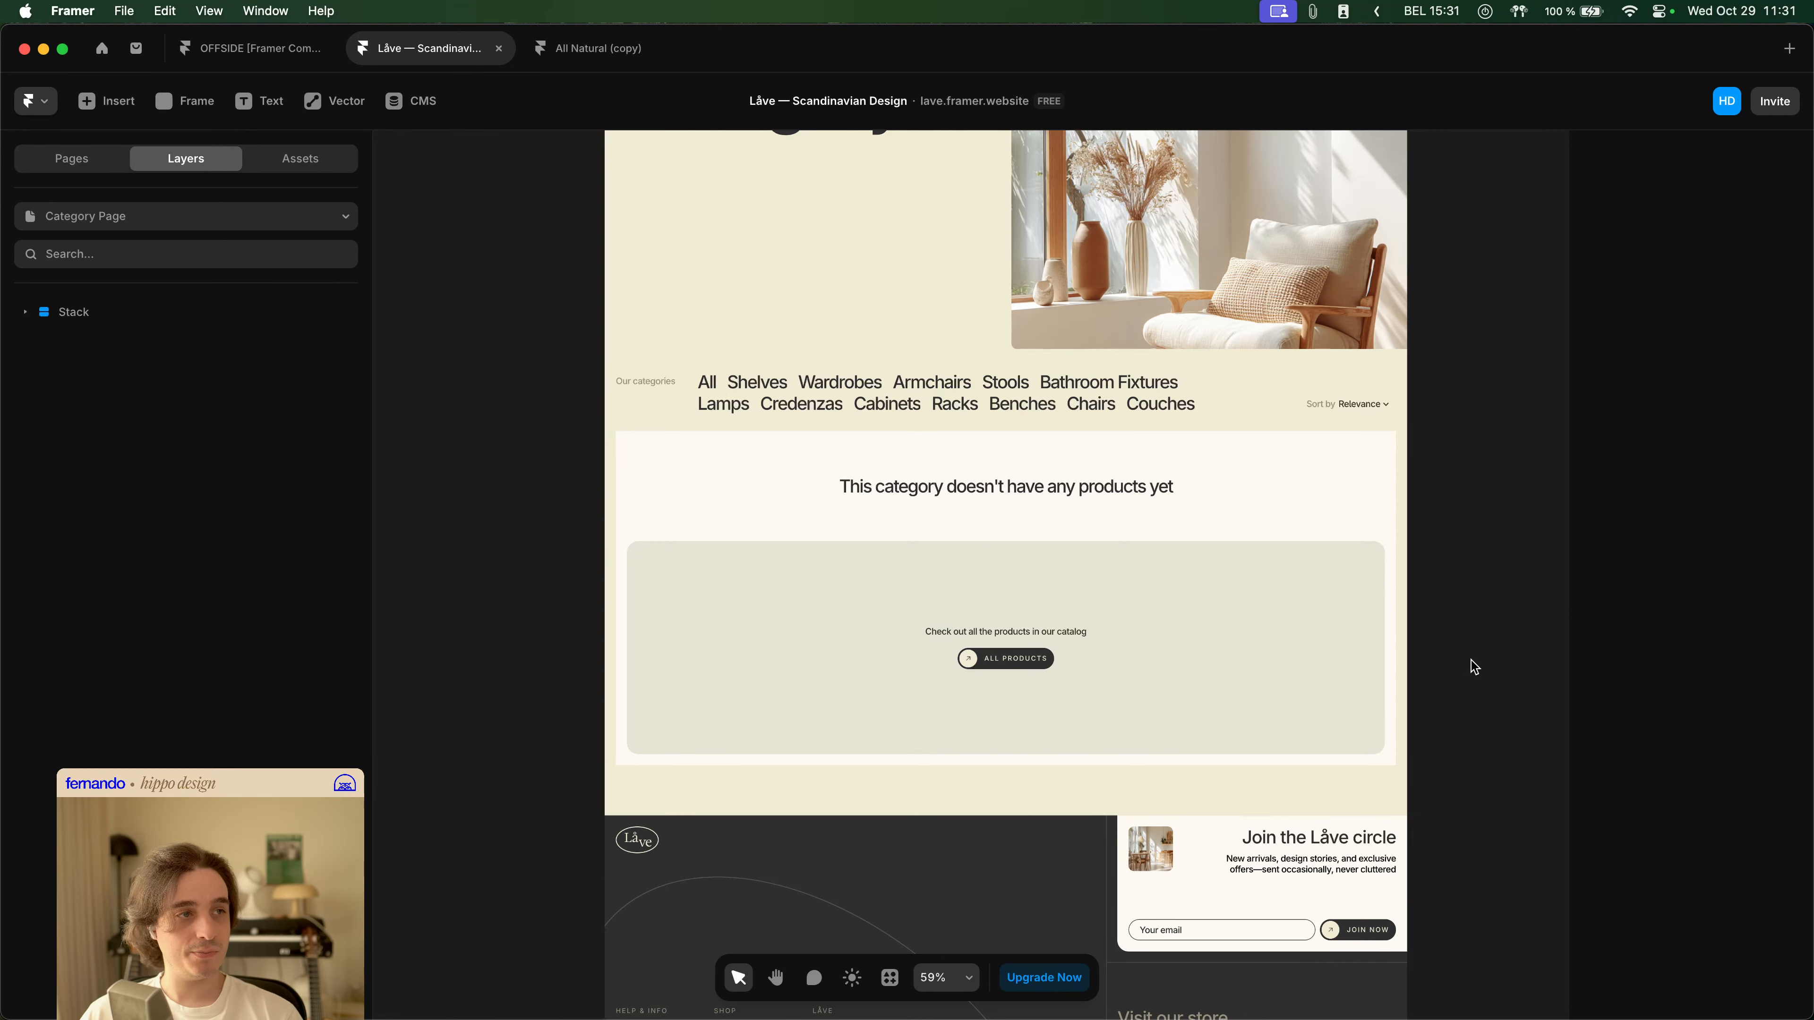
# Copy the finished Empty state frame onto the Categories template page and place it above the old Empty state frame.
pyautogui.click(1251, 459)
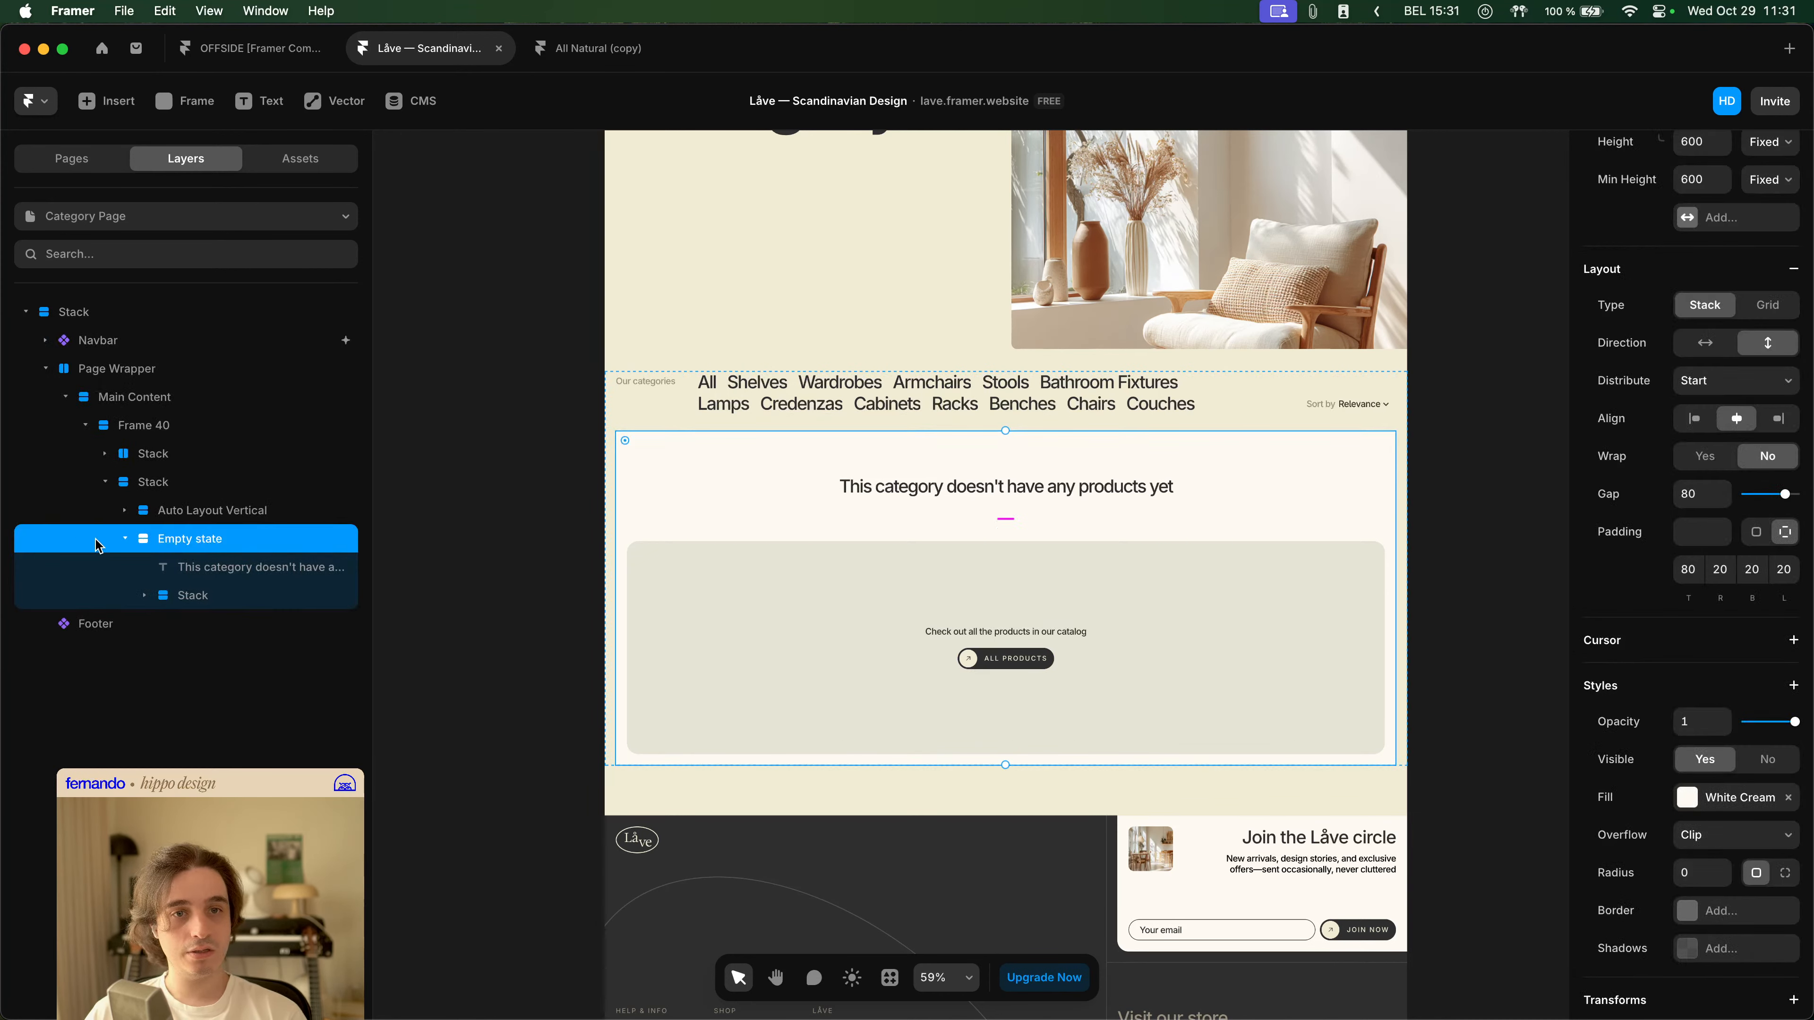
pyautogui.click(126, 539)
pyautogui.click(95, 160)
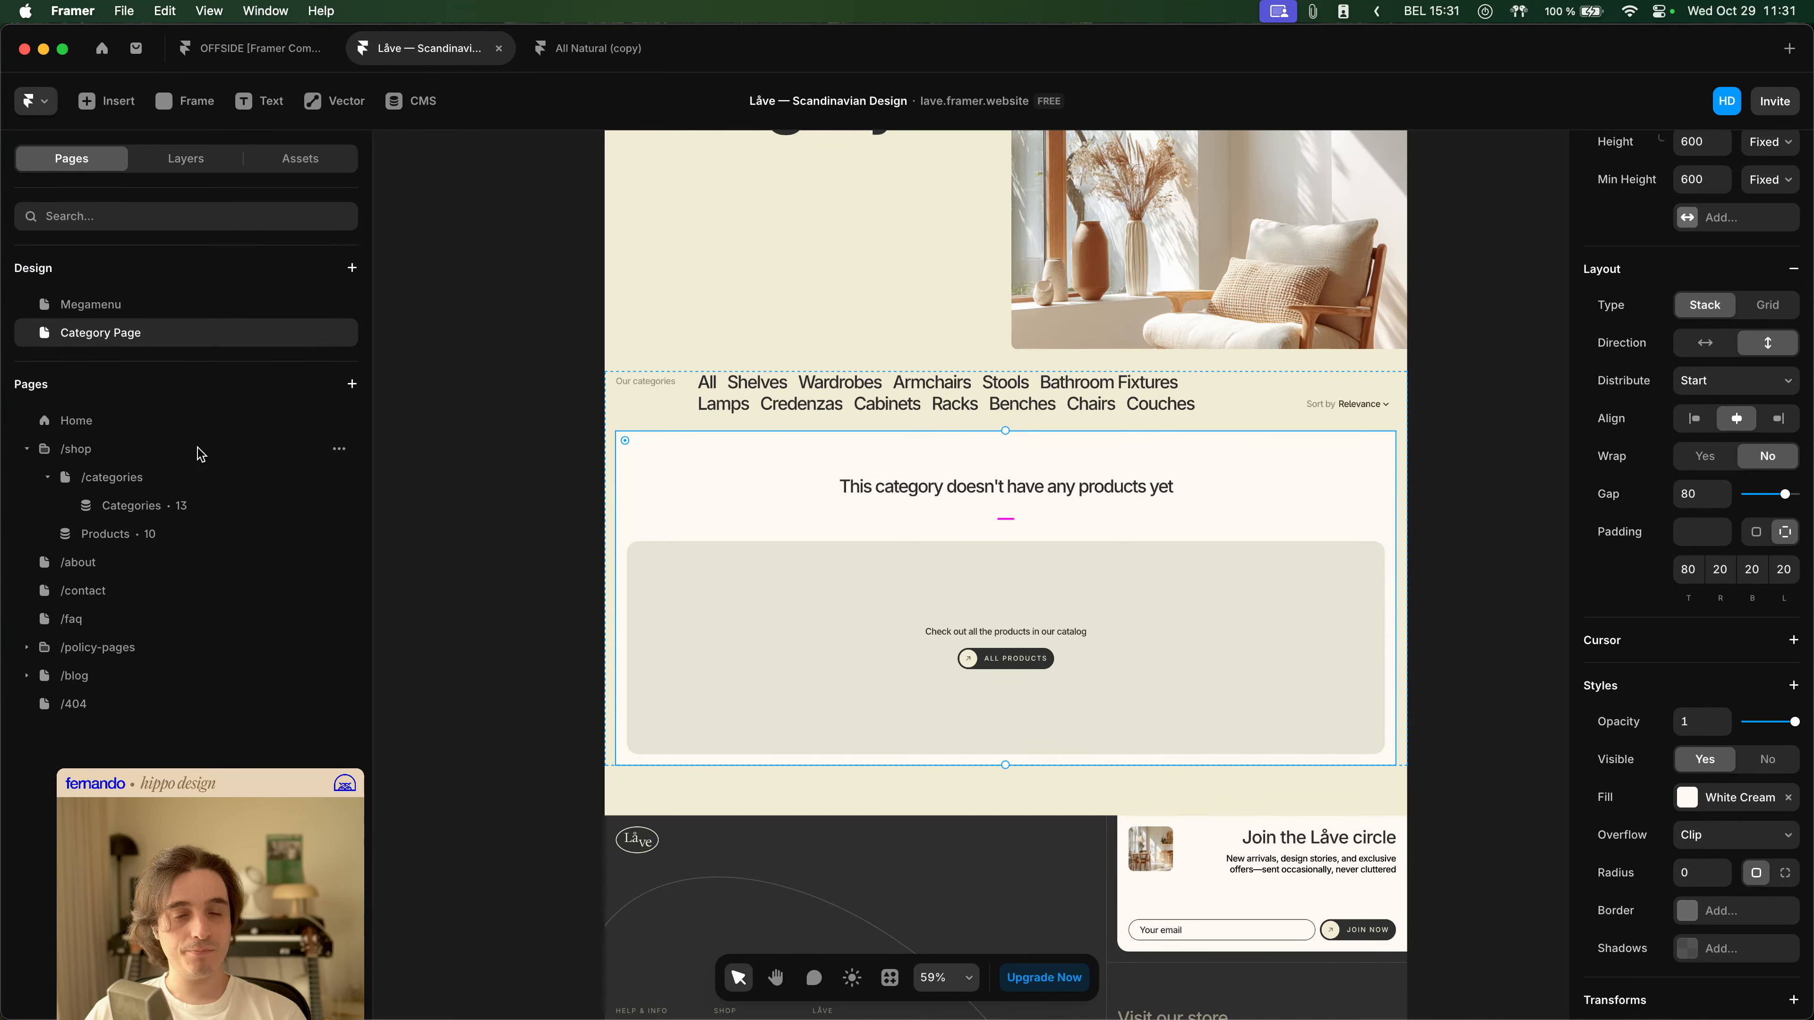
pyautogui.click(150, 509)
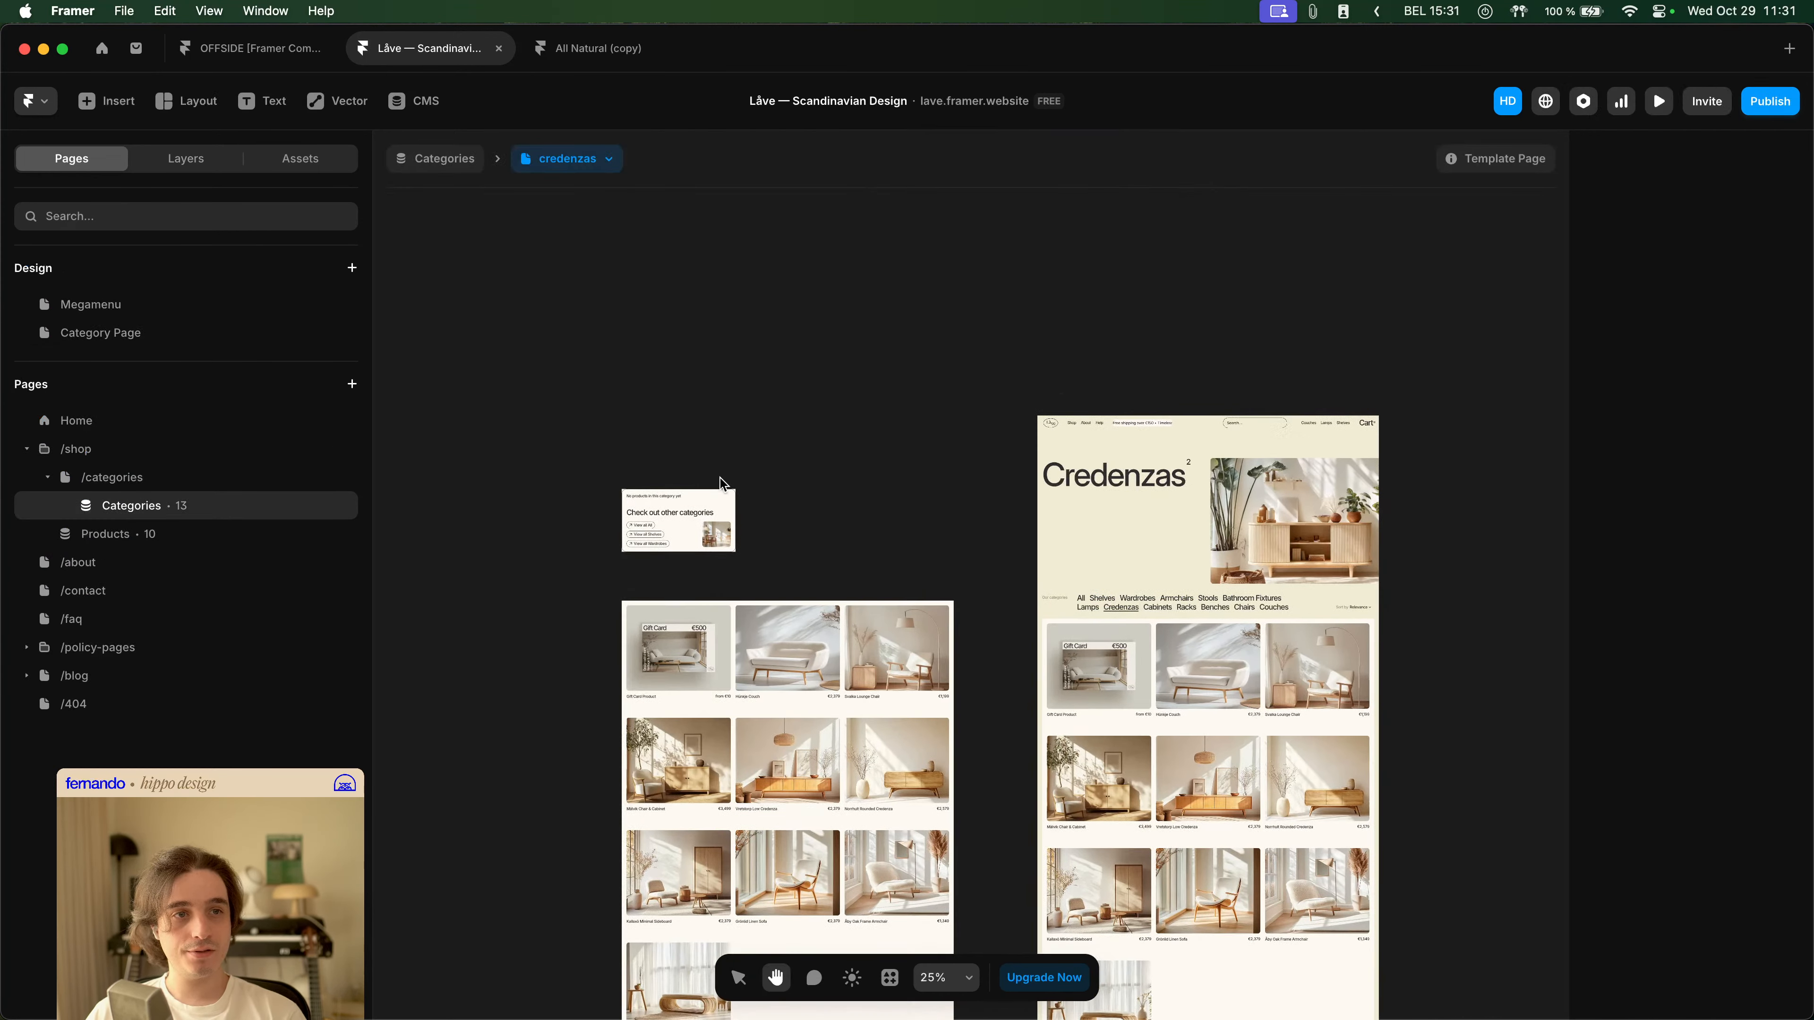
pyautogui.click(656, 478)
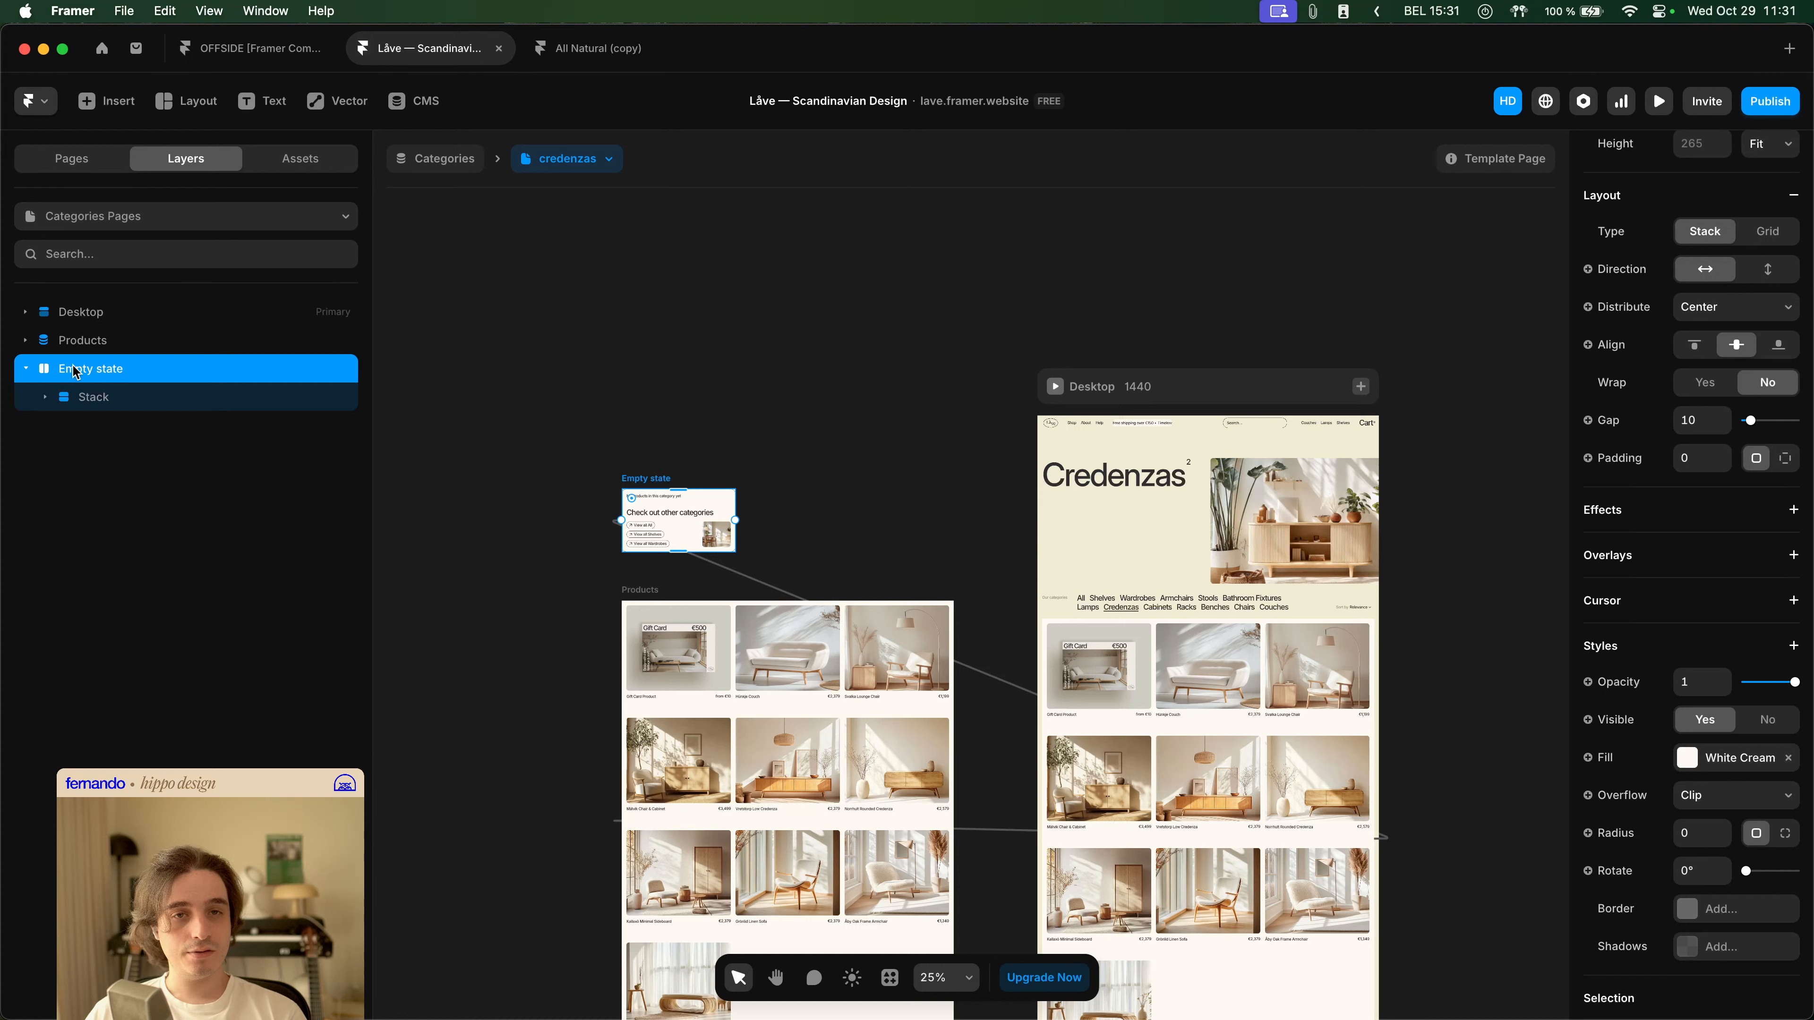
pyautogui.click(652, 407)
pyautogui.press('super+v')
pyautogui.moveTo(914, 569); pyautogui.dragTo(733, 352)
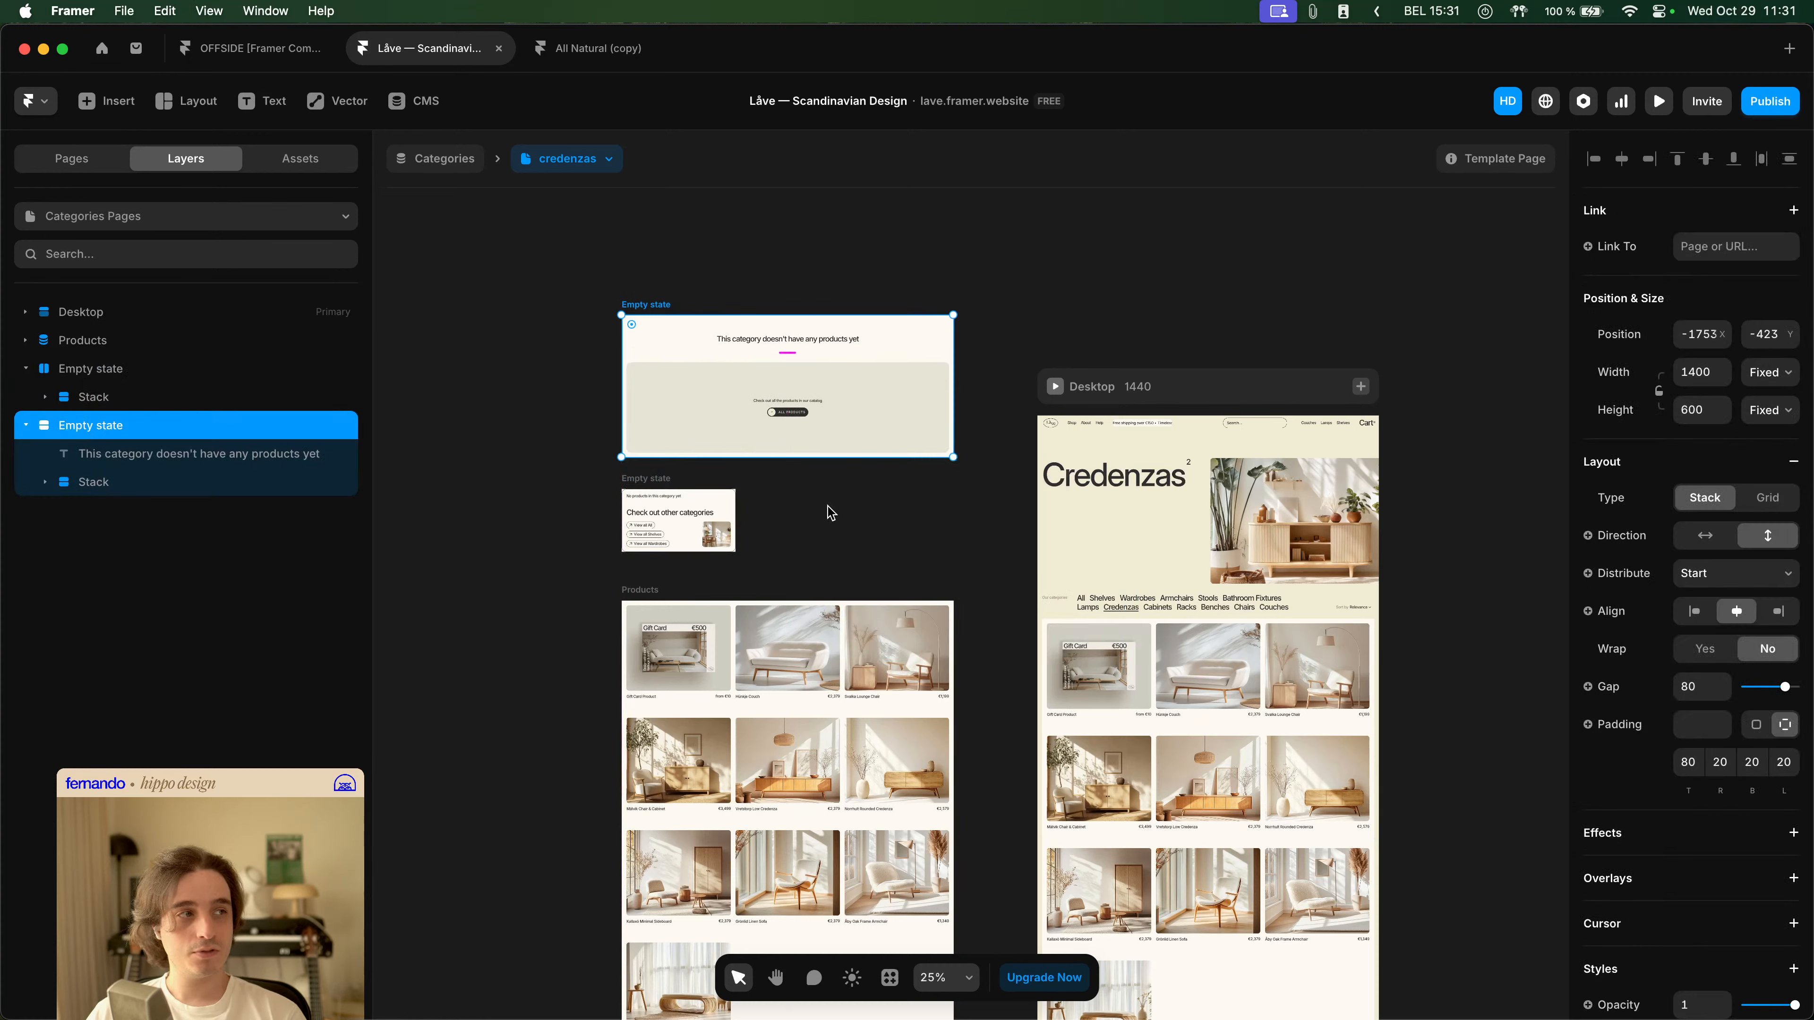
# Examine the size and layout settings of the new and old Empty state frames on the template page.
pyautogui.click(1781, 379)
pyautogui.click(1774, 373)
pyautogui.click(784, 484)
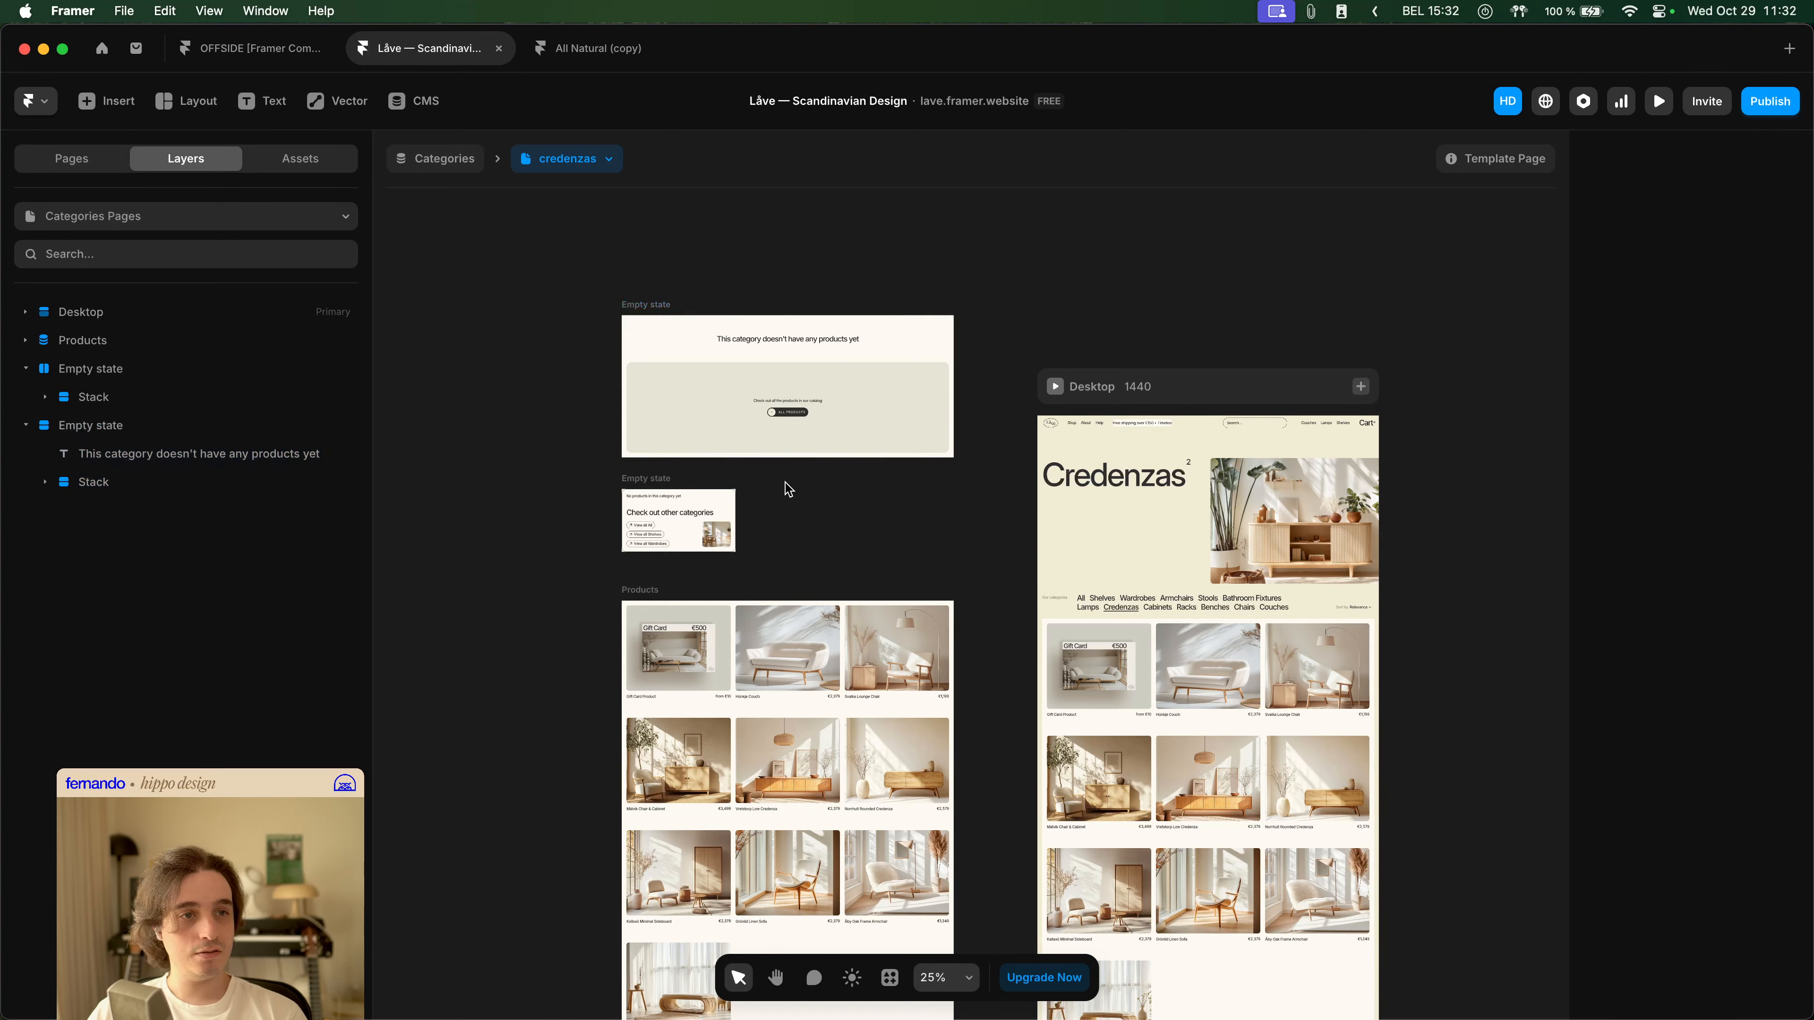
pyautogui.click(670, 482)
pyautogui.scroll(4, 1702, 540)
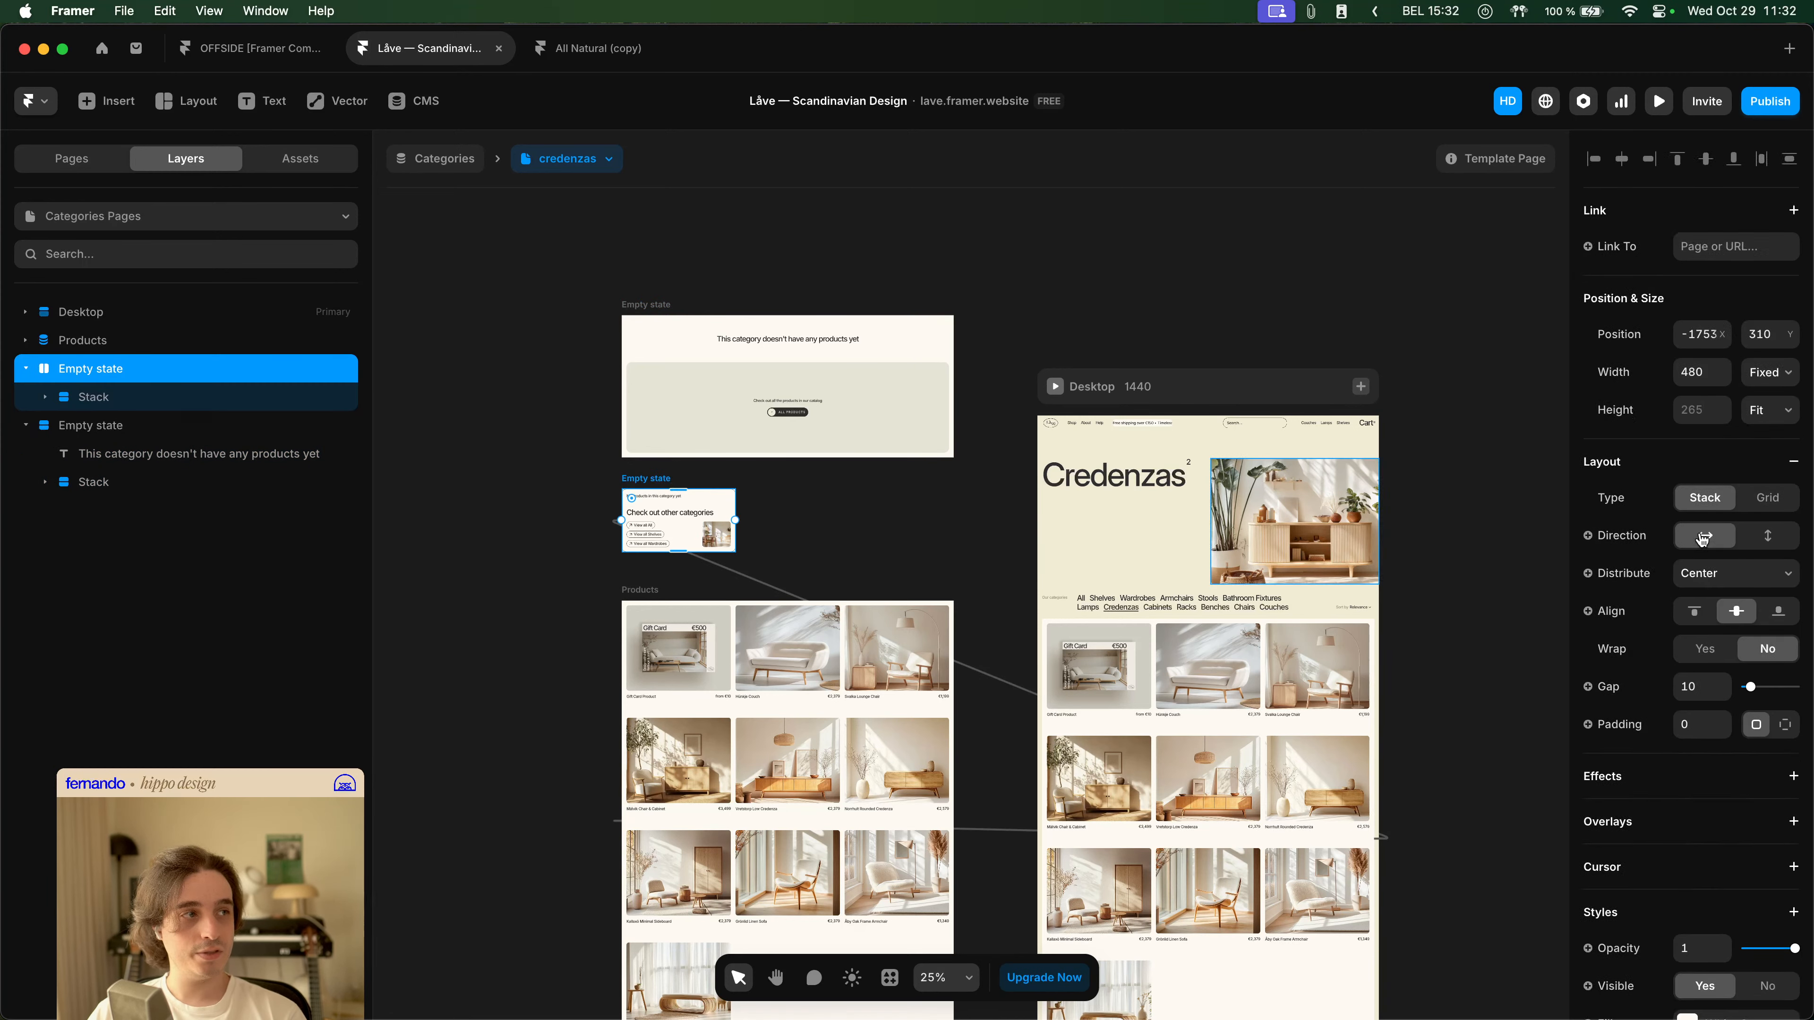
pyautogui.click(829, 496)
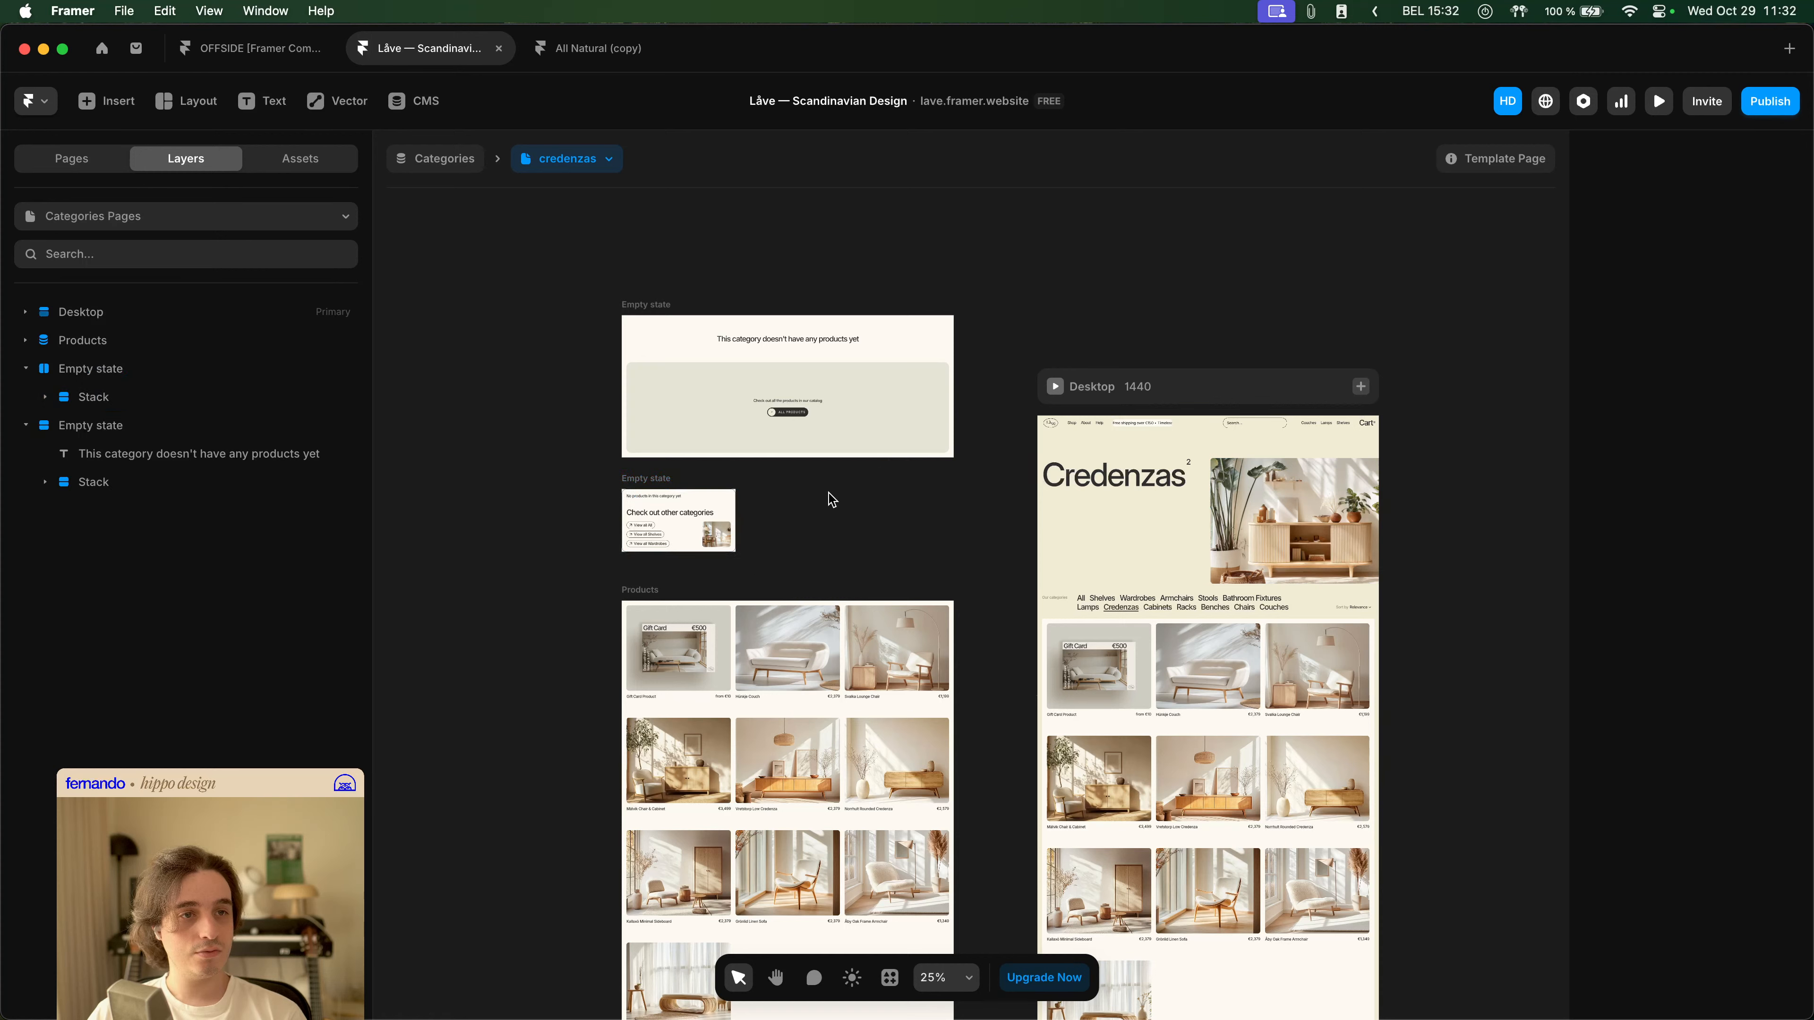
pyautogui.click(656, 303)
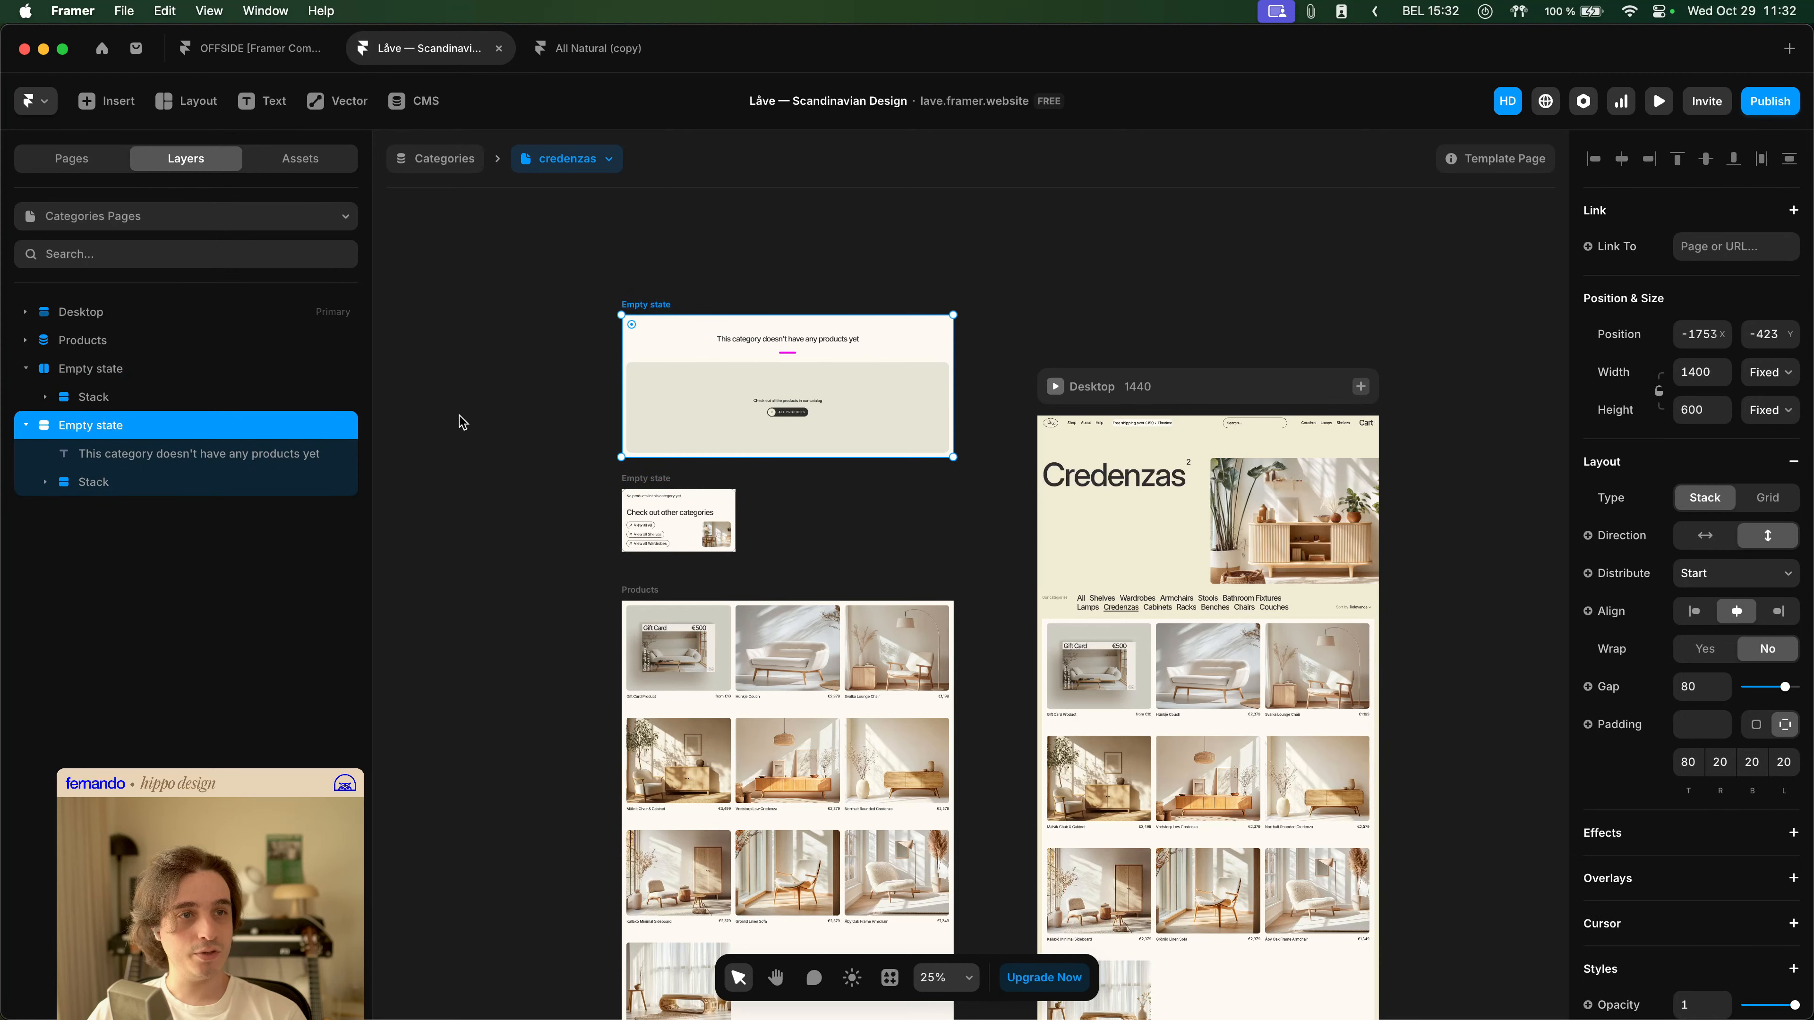
pyautogui.click(115, 482)
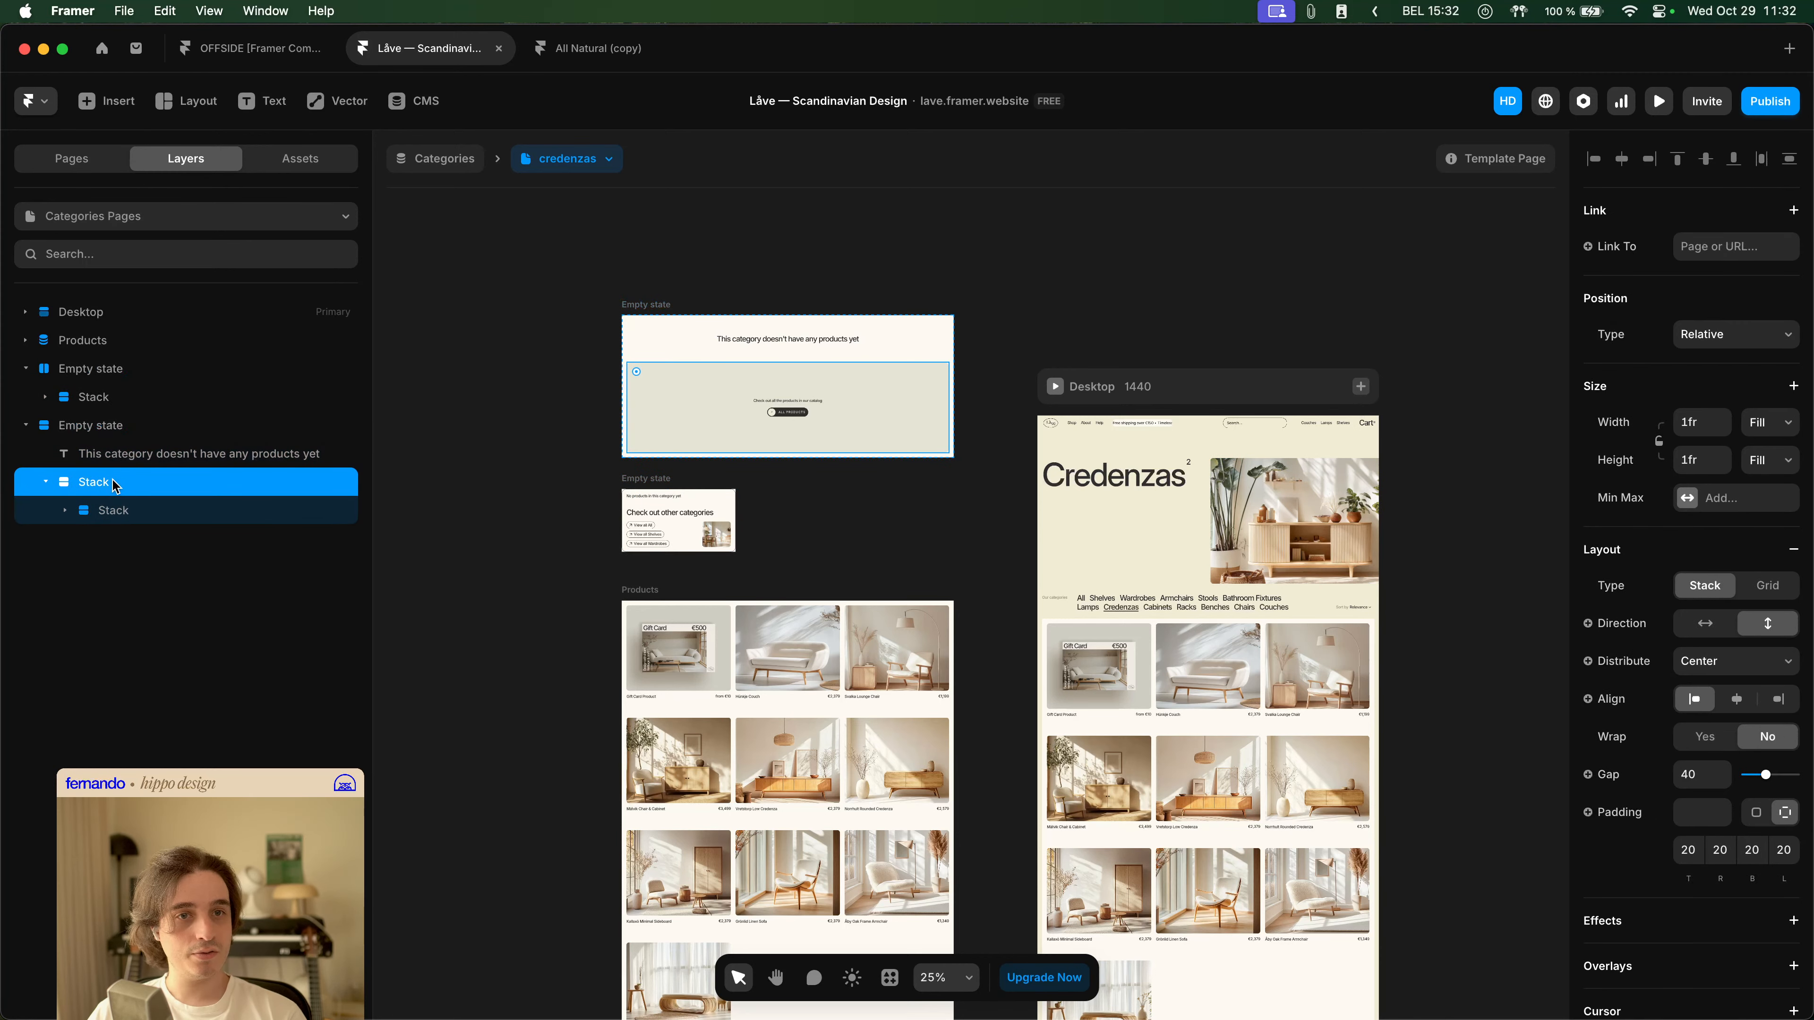
pyautogui.click(116, 430)
pyautogui.click(646, 493)
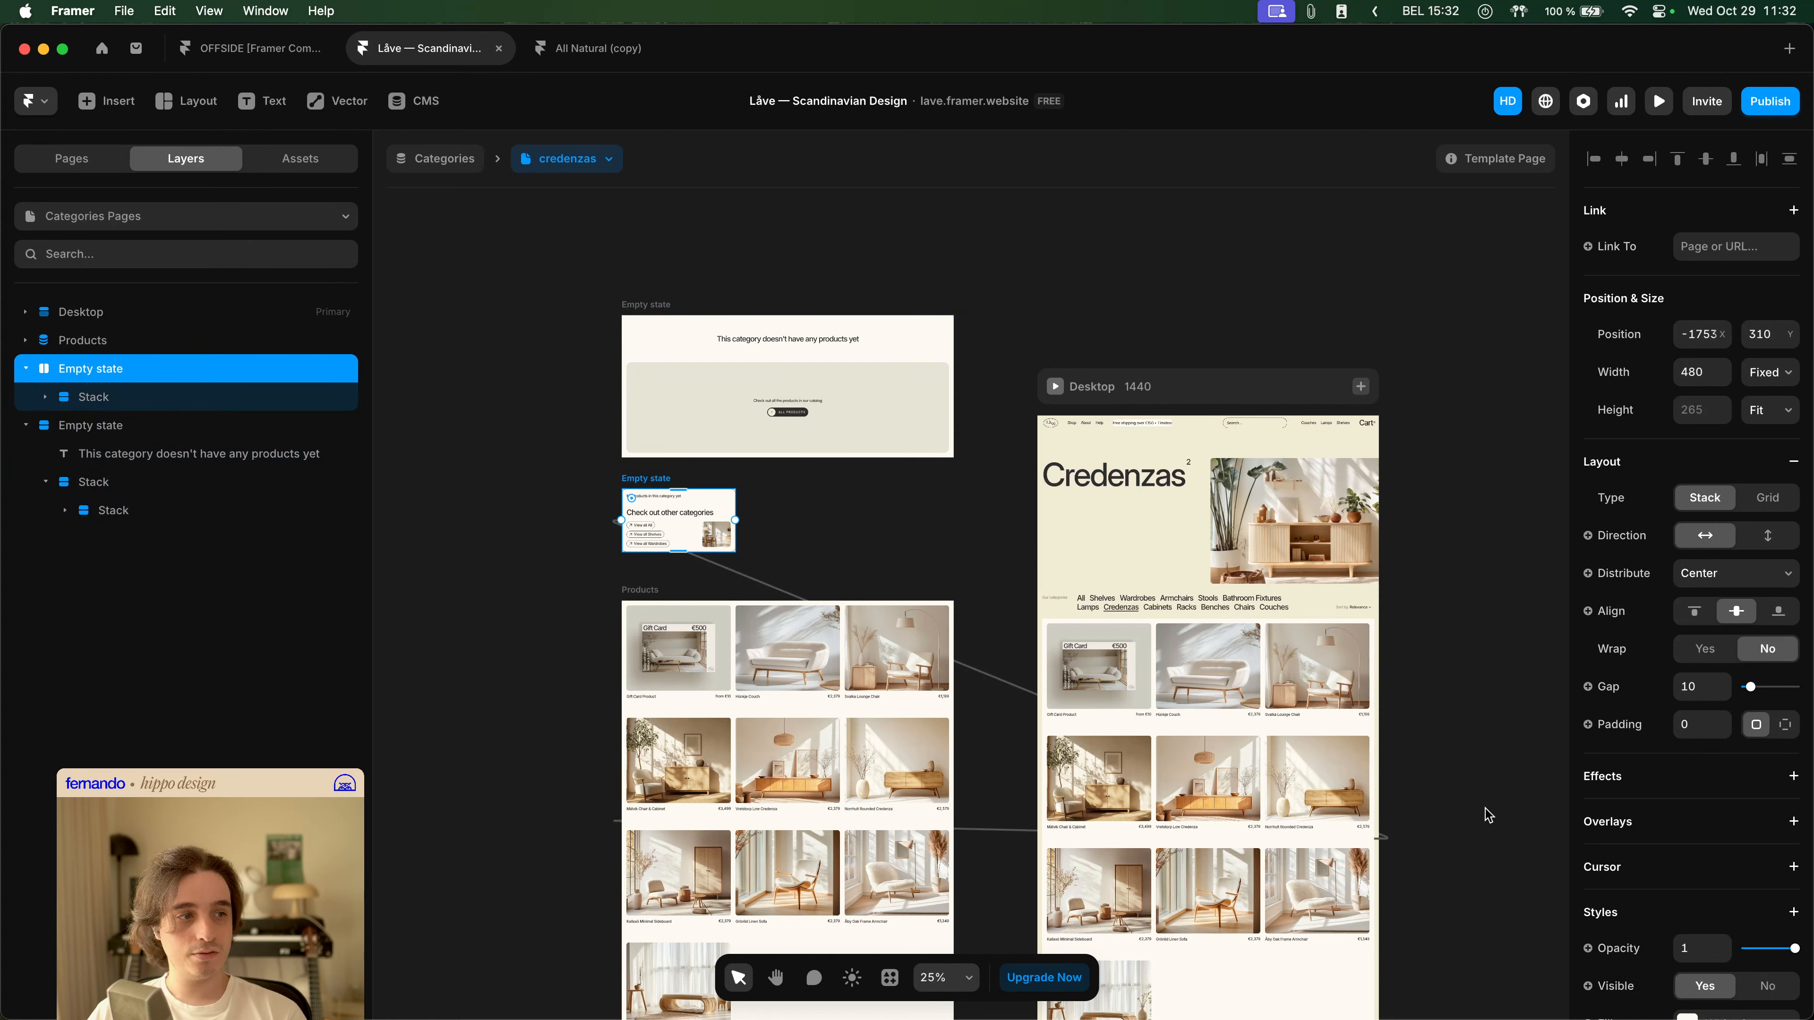
# Connect the FC_CatalogDisplay component to the new Empty state frame as its Empty (L) design.
pyautogui.click(1329, 818)
pyautogui.moveTo(1373, 838); pyautogui.dragTo(822, 416)
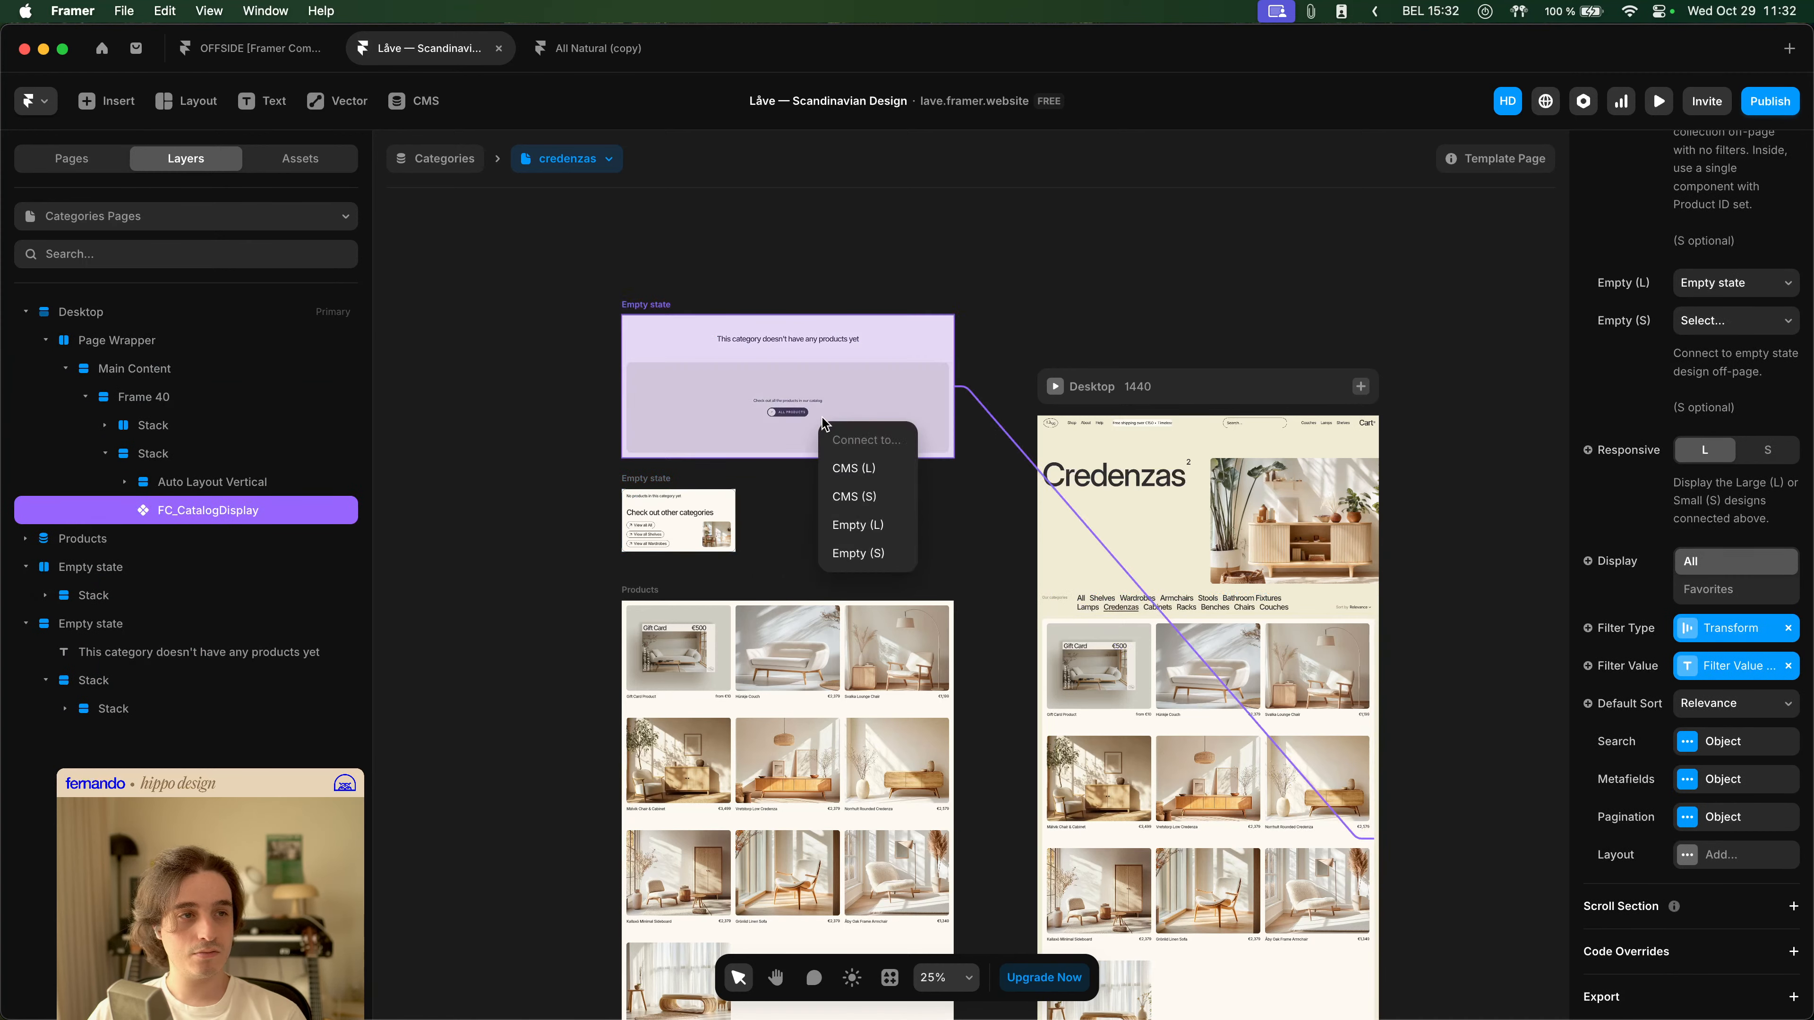
pyautogui.click(869, 528)
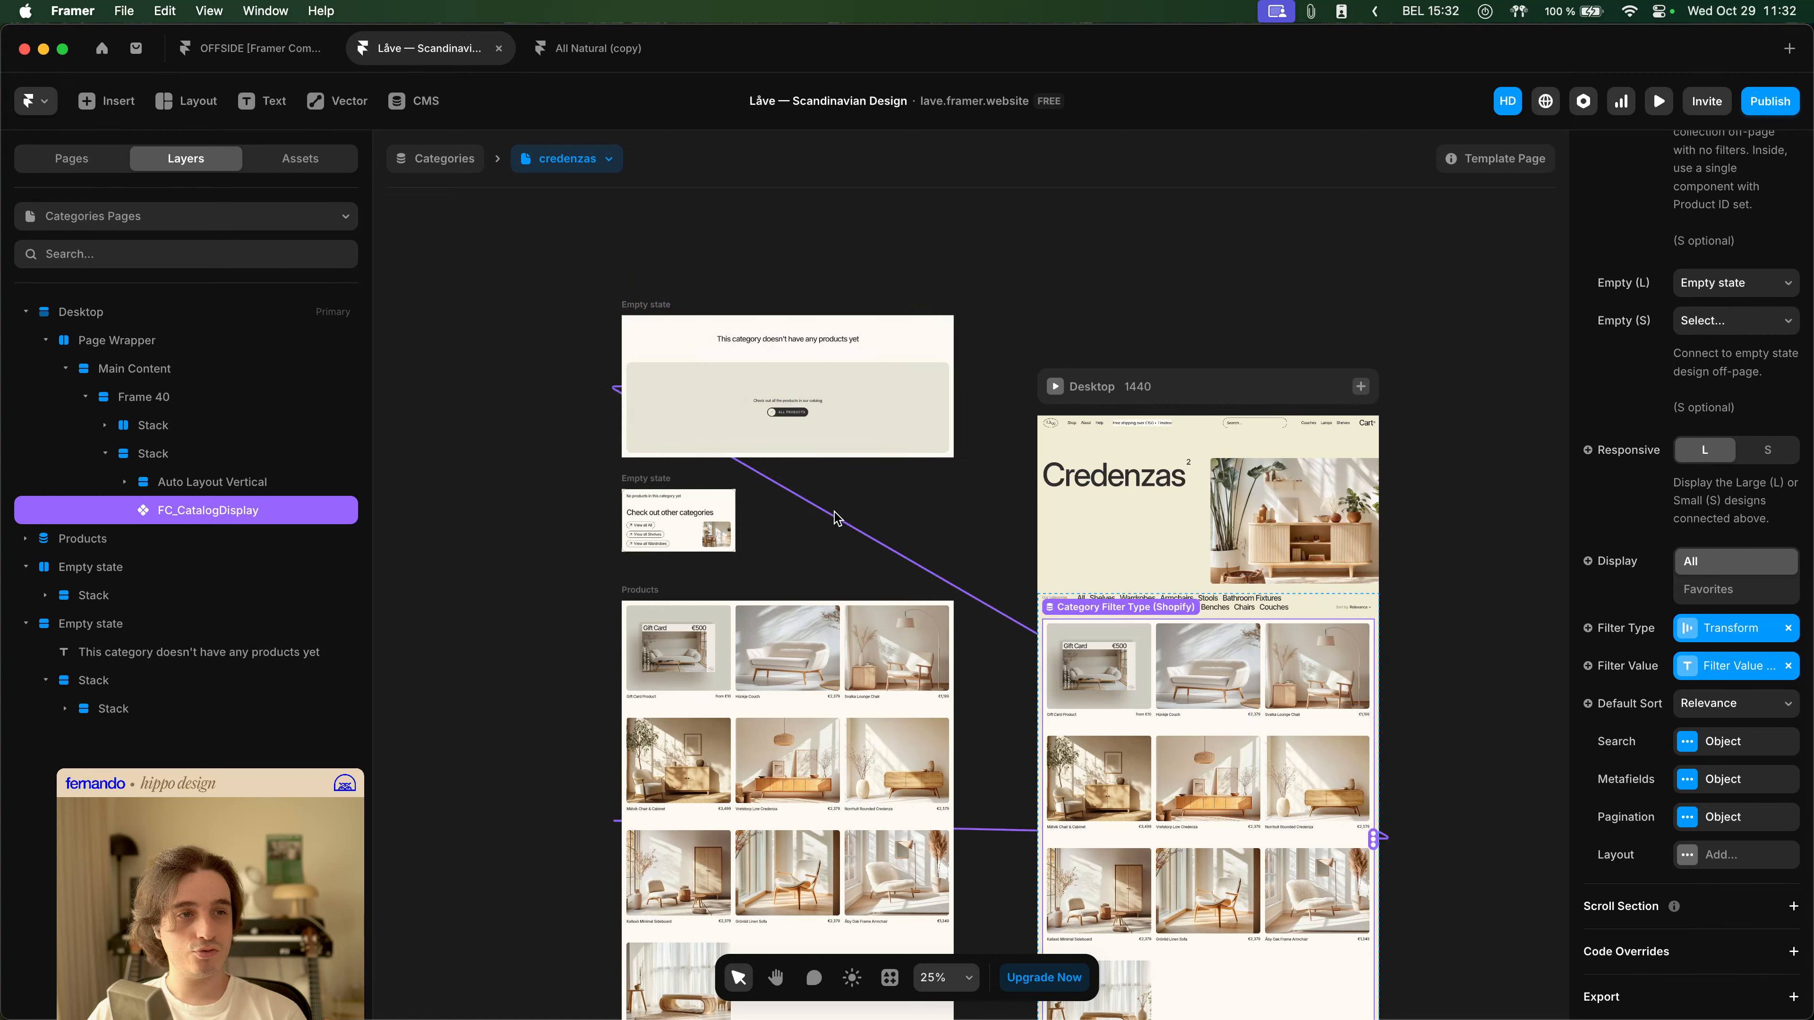
# Delete the old Empty state frame and move the new one down into its place just above the Products frame.
pyautogui.click(638, 483)
pyautogui.press('BackSpace')
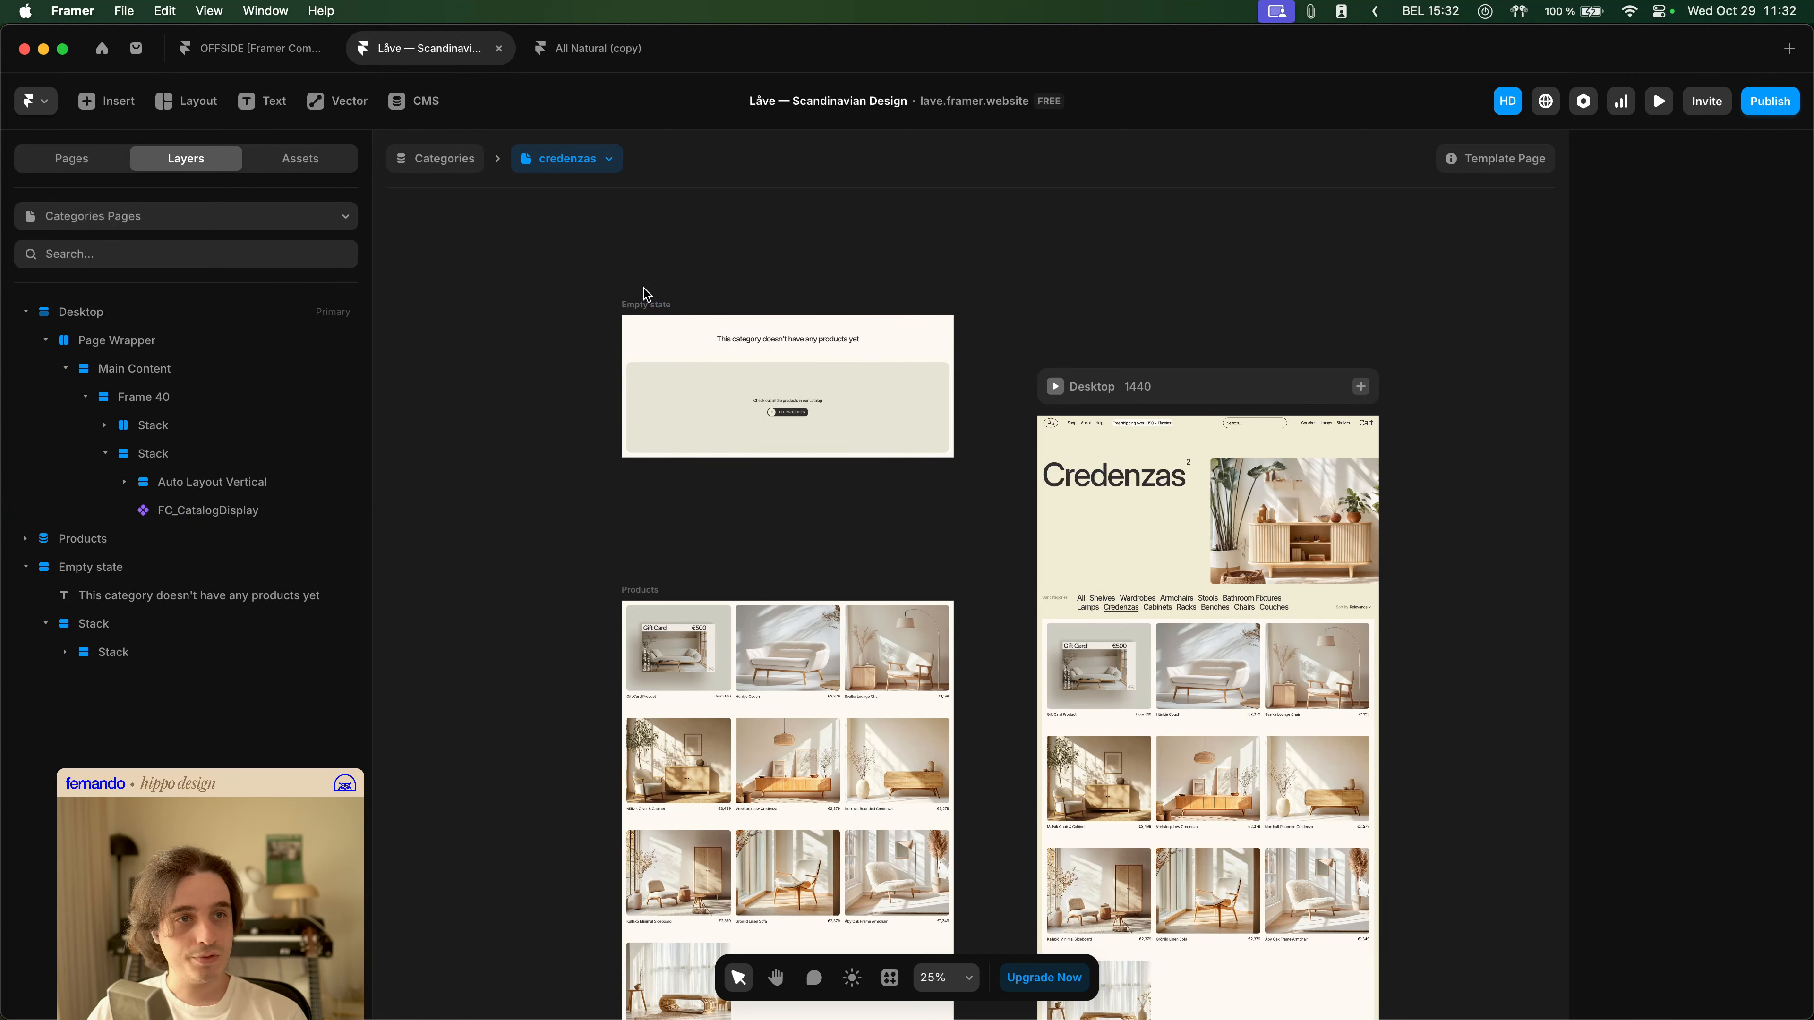
pyautogui.moveTo(646, 306); pyautogui.dragTo(655, 407)
# Wrap the All Products button of the Empty state frame in its own stack.
pyautogui.doubleClick(809, 521)
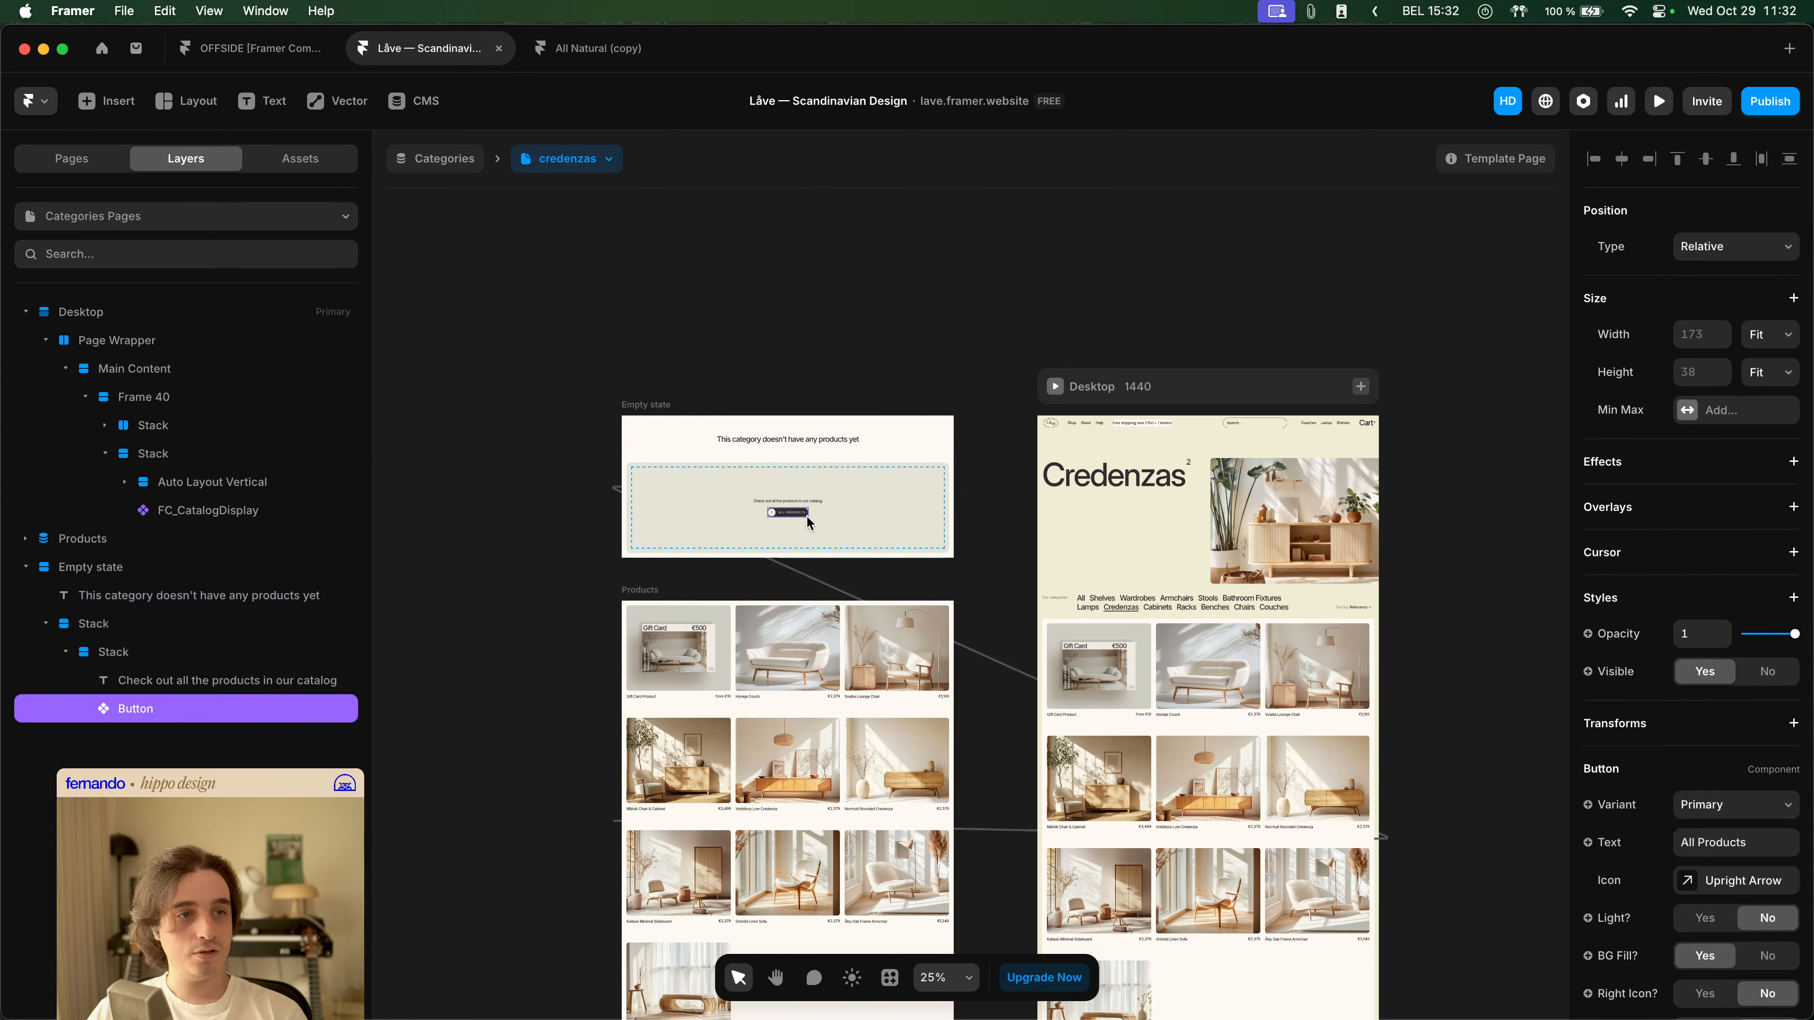
pyautogui.scroll(-3, 1743, 820)
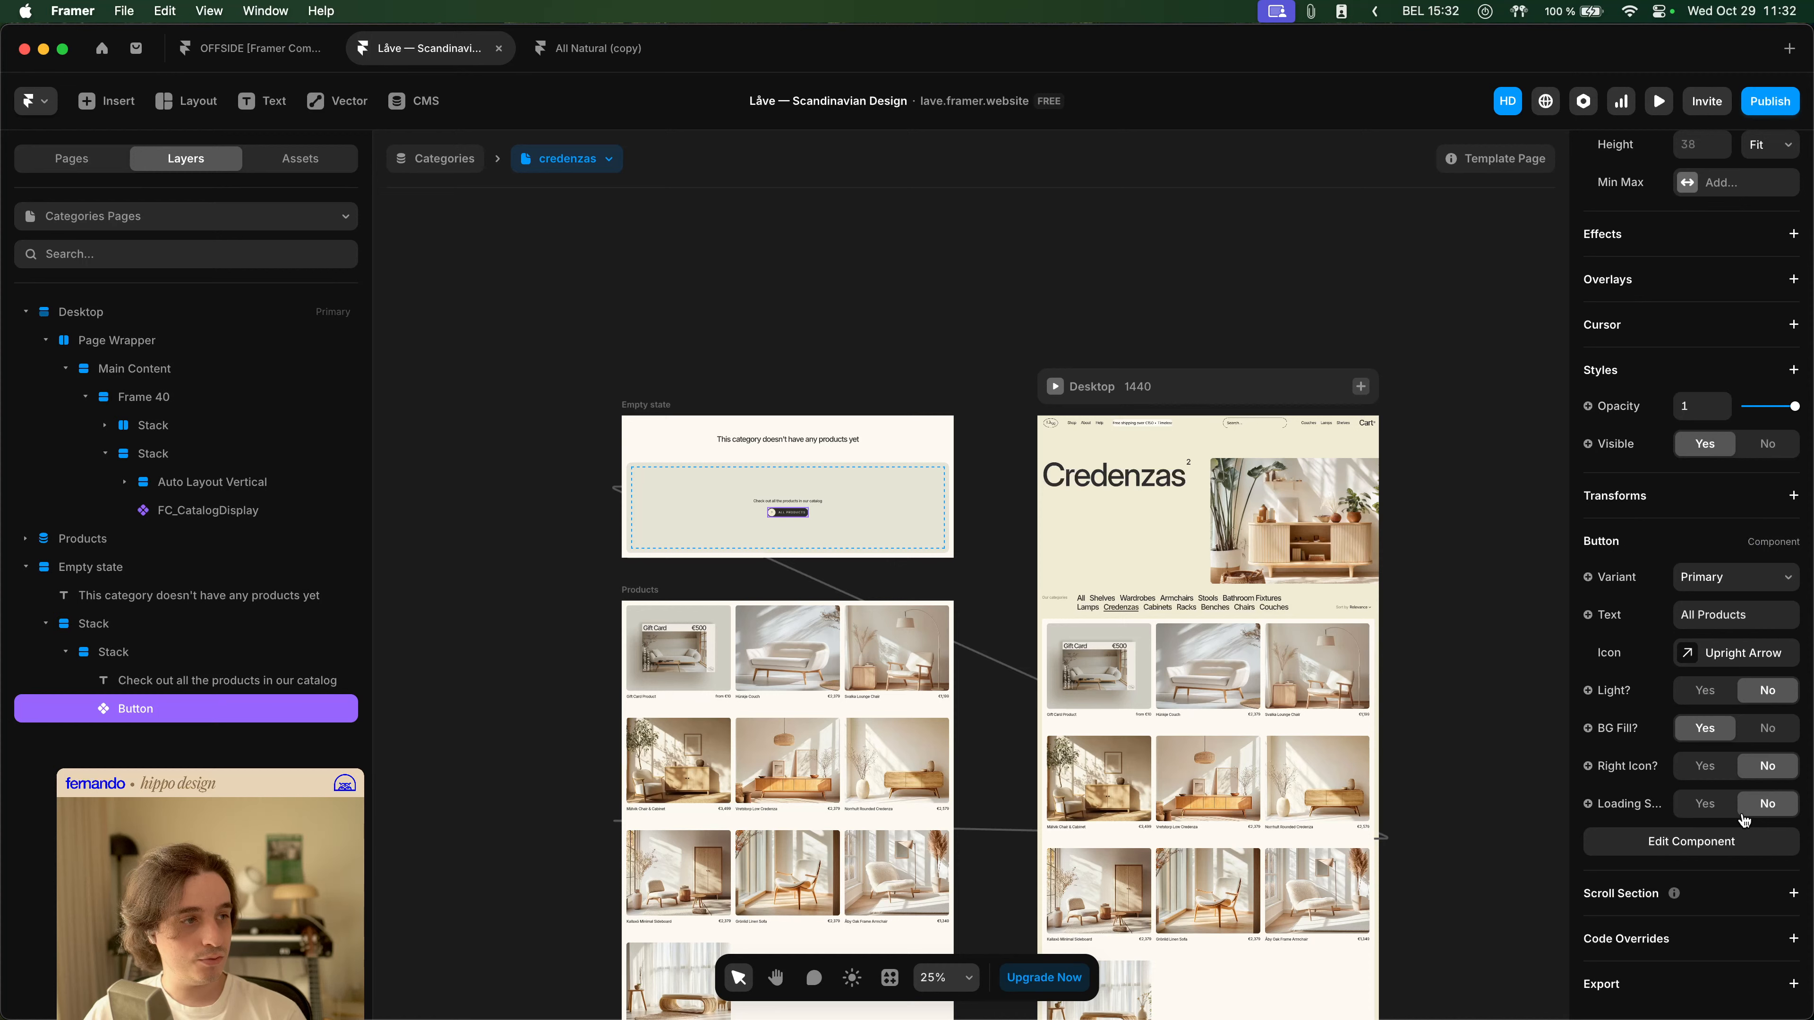
pyautogui.press('Escape')
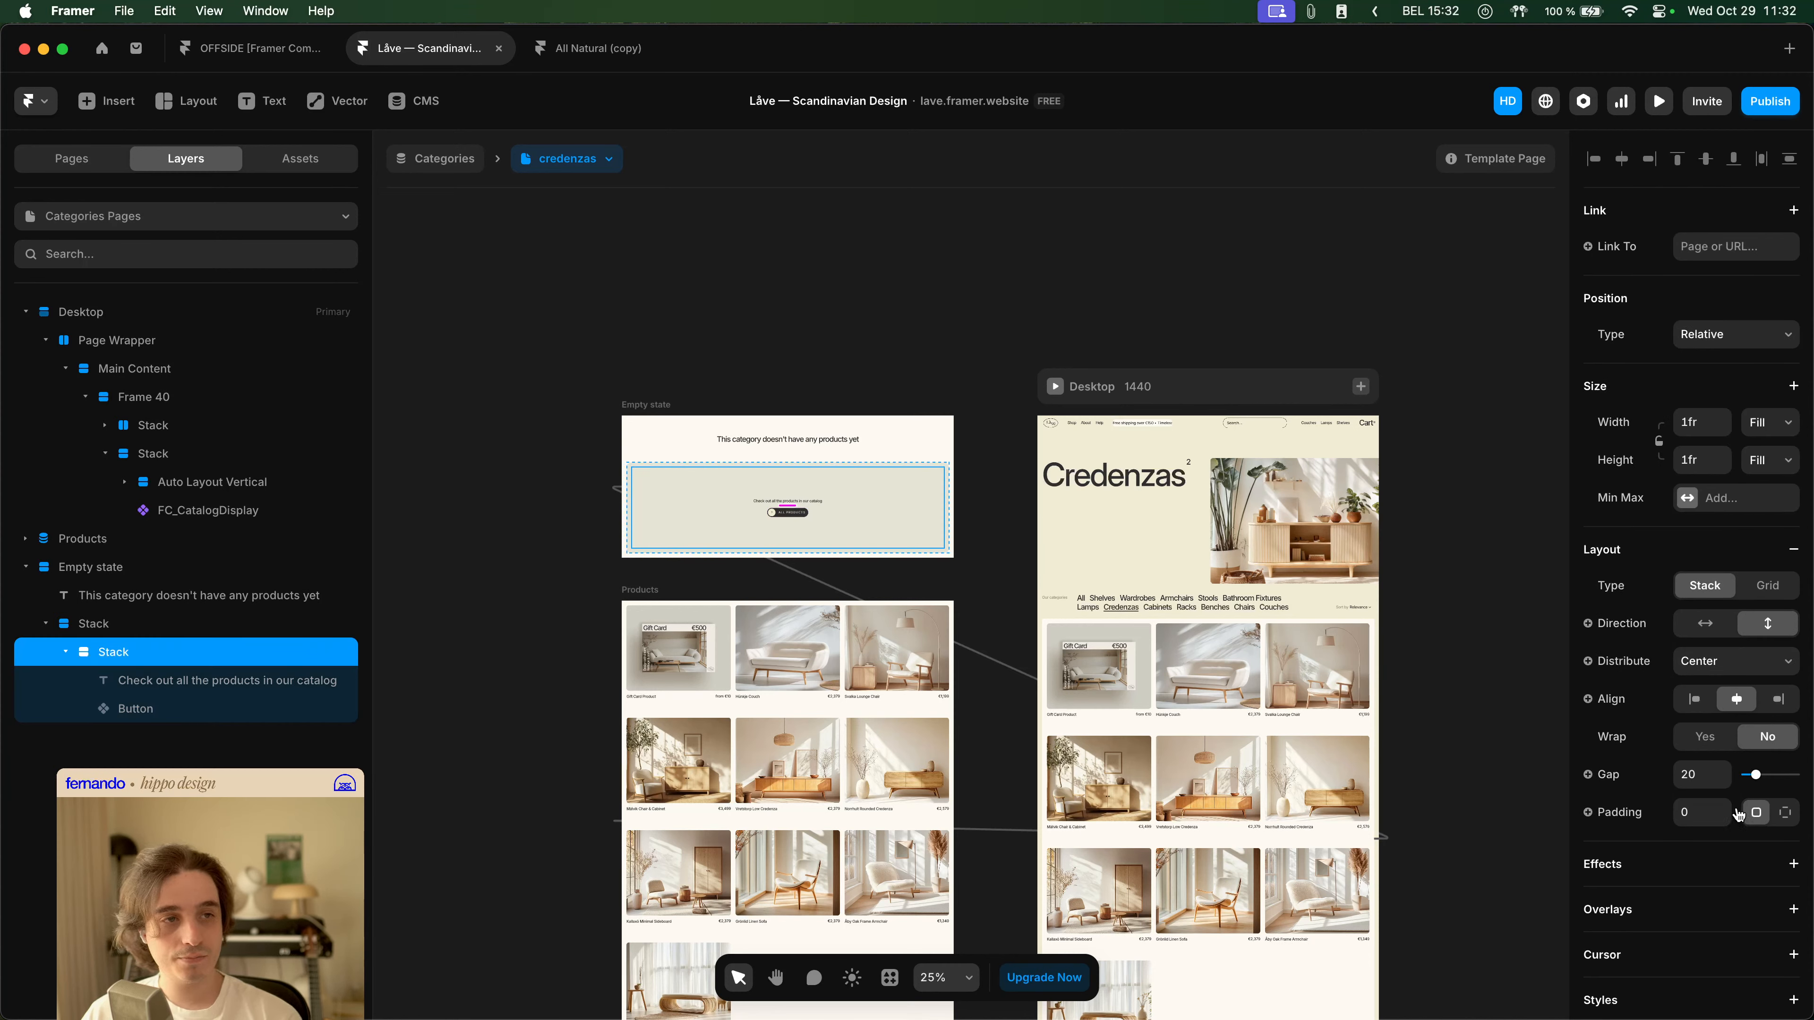
pyautogui.click(224, 709)
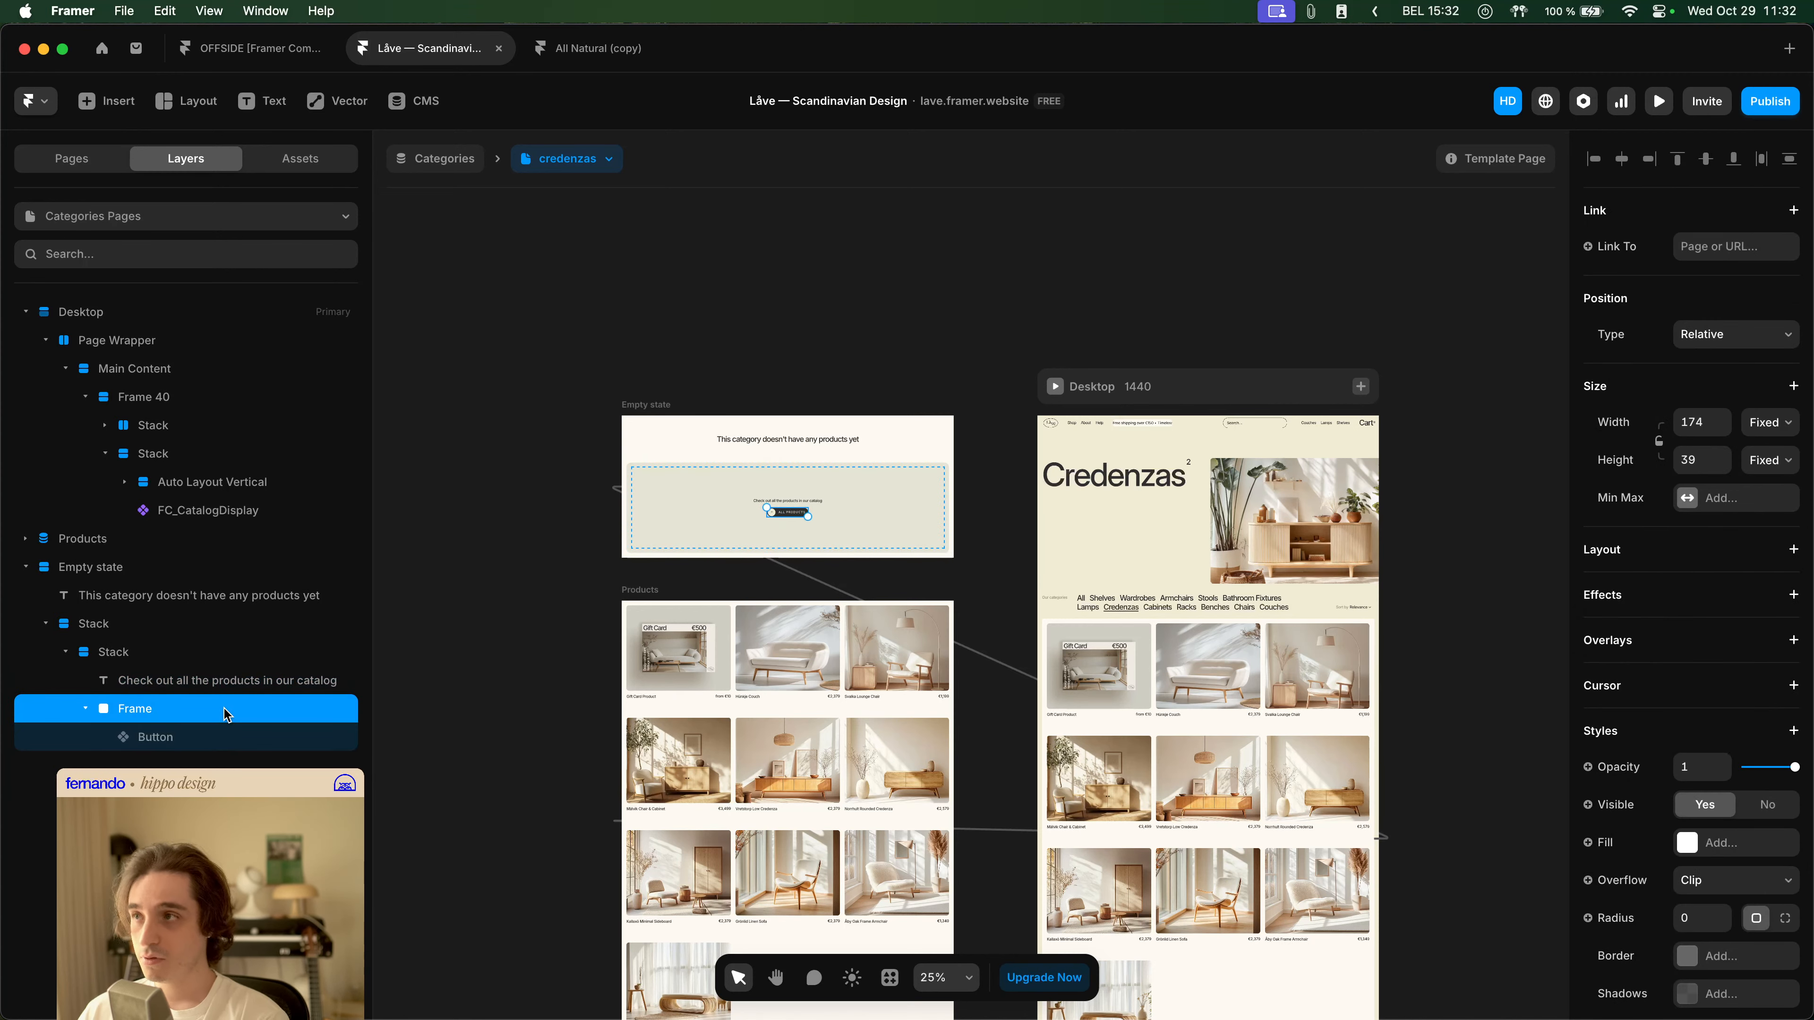
pyautogui.press('super+Return')
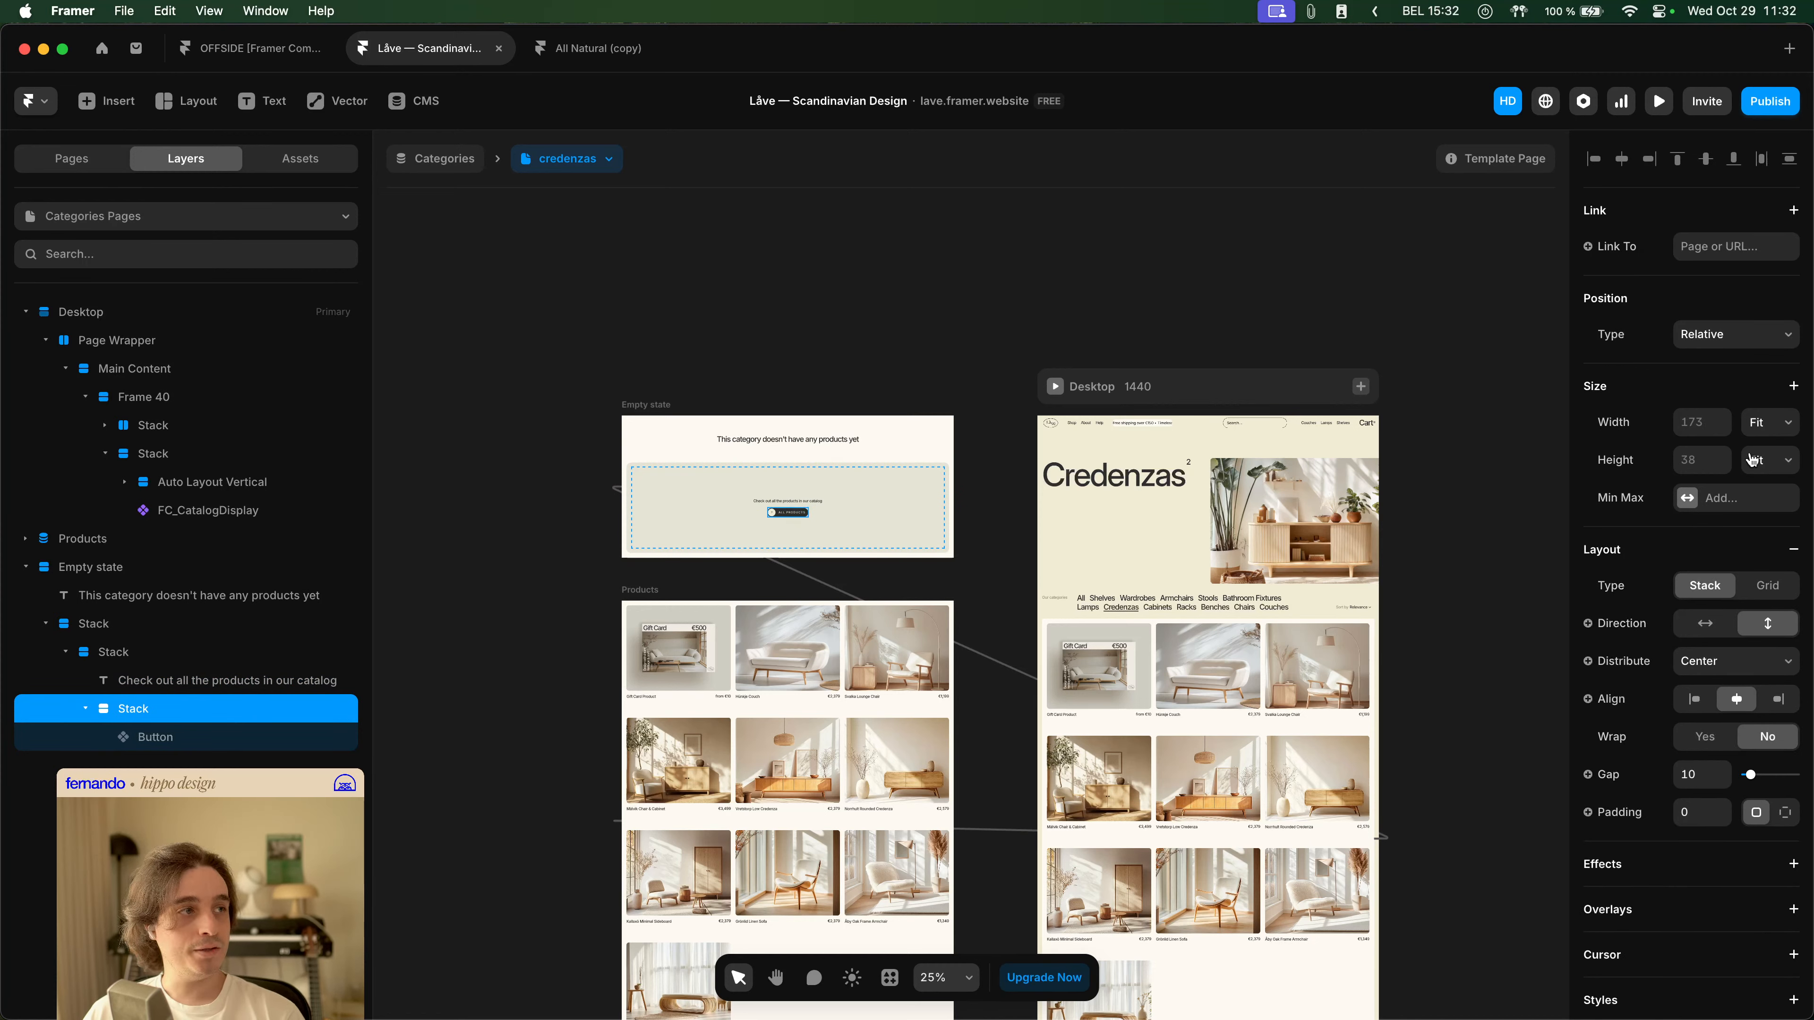
# Link the stack around the button to the /shop/categories/:slug page with the fixed slug "all".
pyautogui.click(1736, 247)
pyautogui.click(1693, 310)
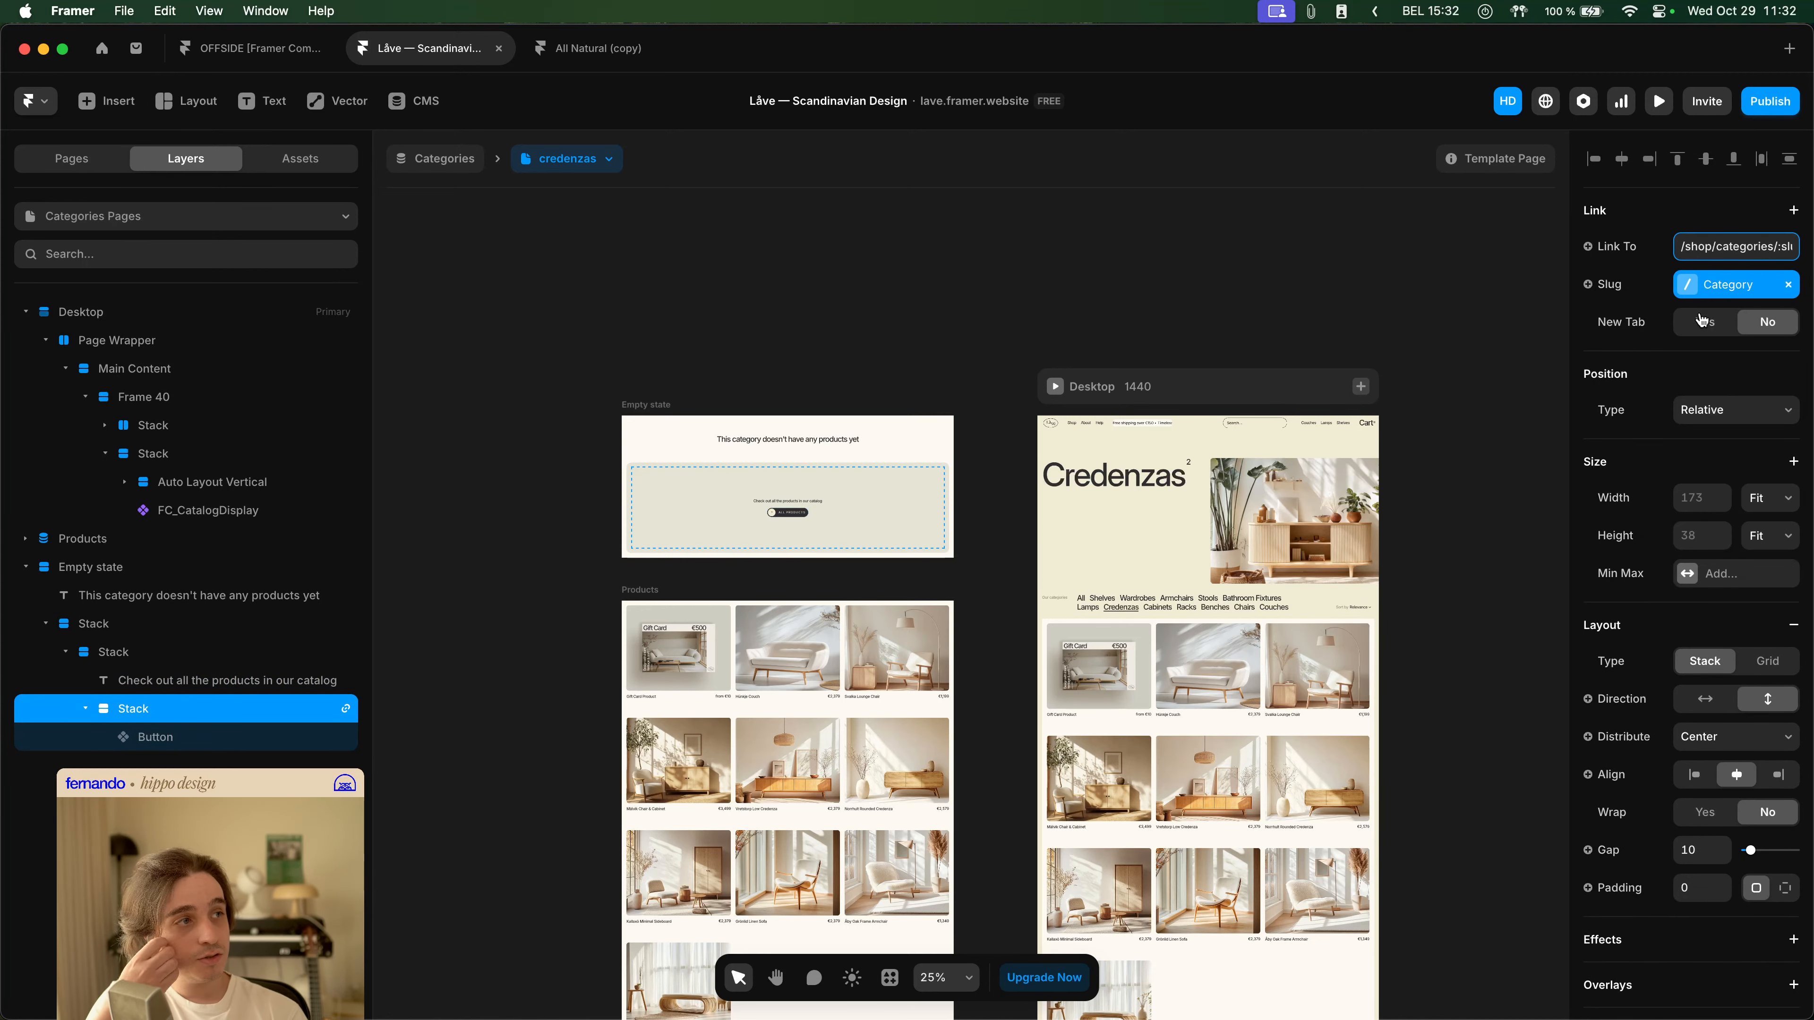
pyautogui.click(1789, 290)
pyautogui.click(1747, 286)
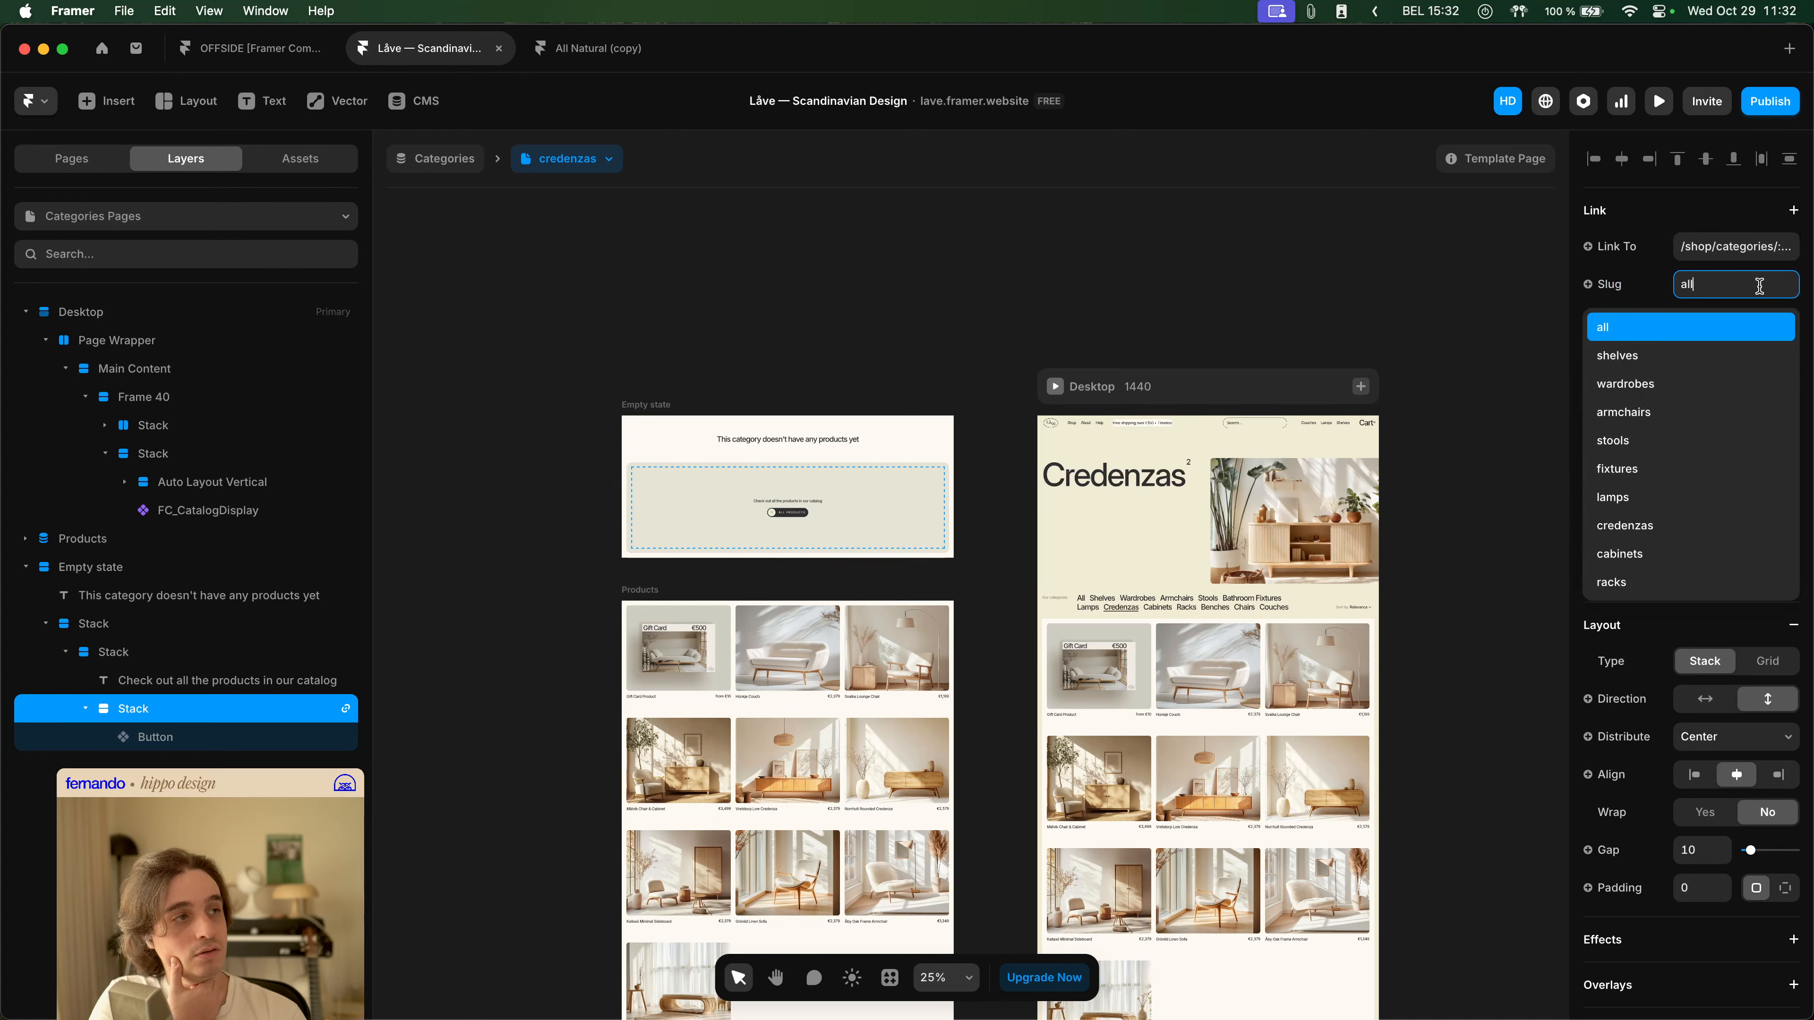
pyautogui.click(1300, 326)
# Publish the site update to lave.framer.website.
pyautogui.click(1770, 101)
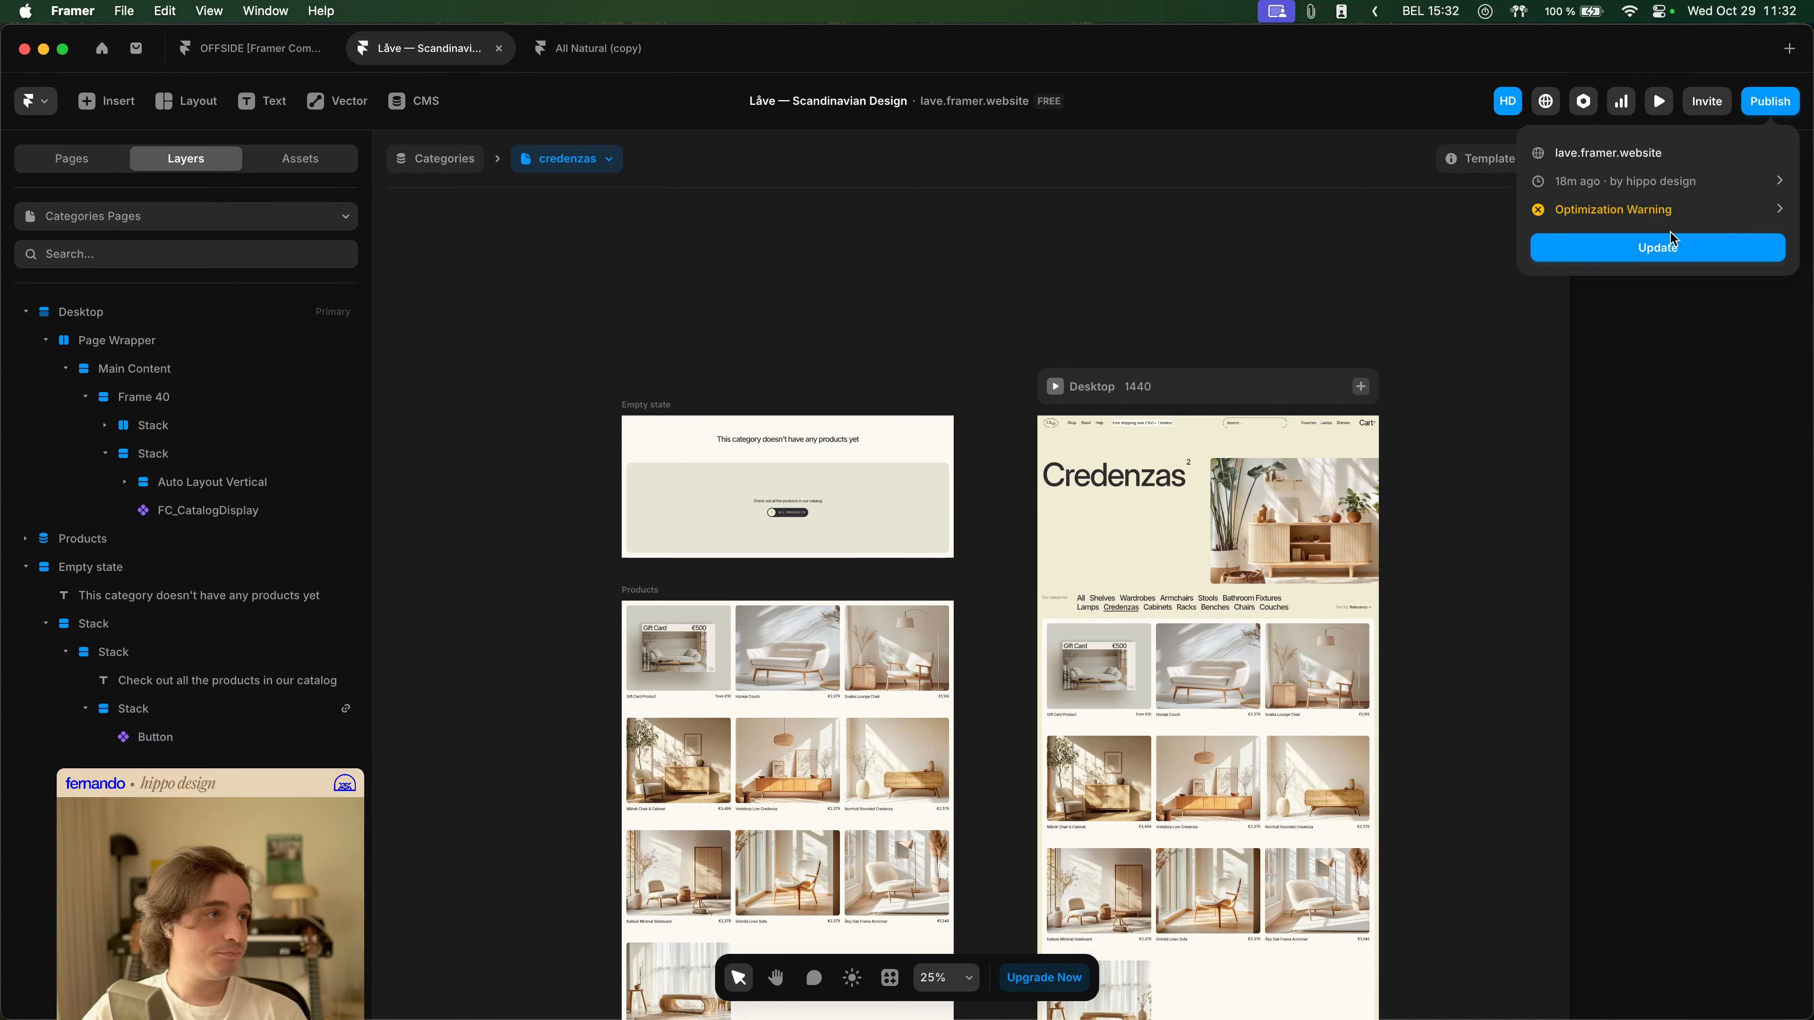
pyautogui.click(1664, 248)
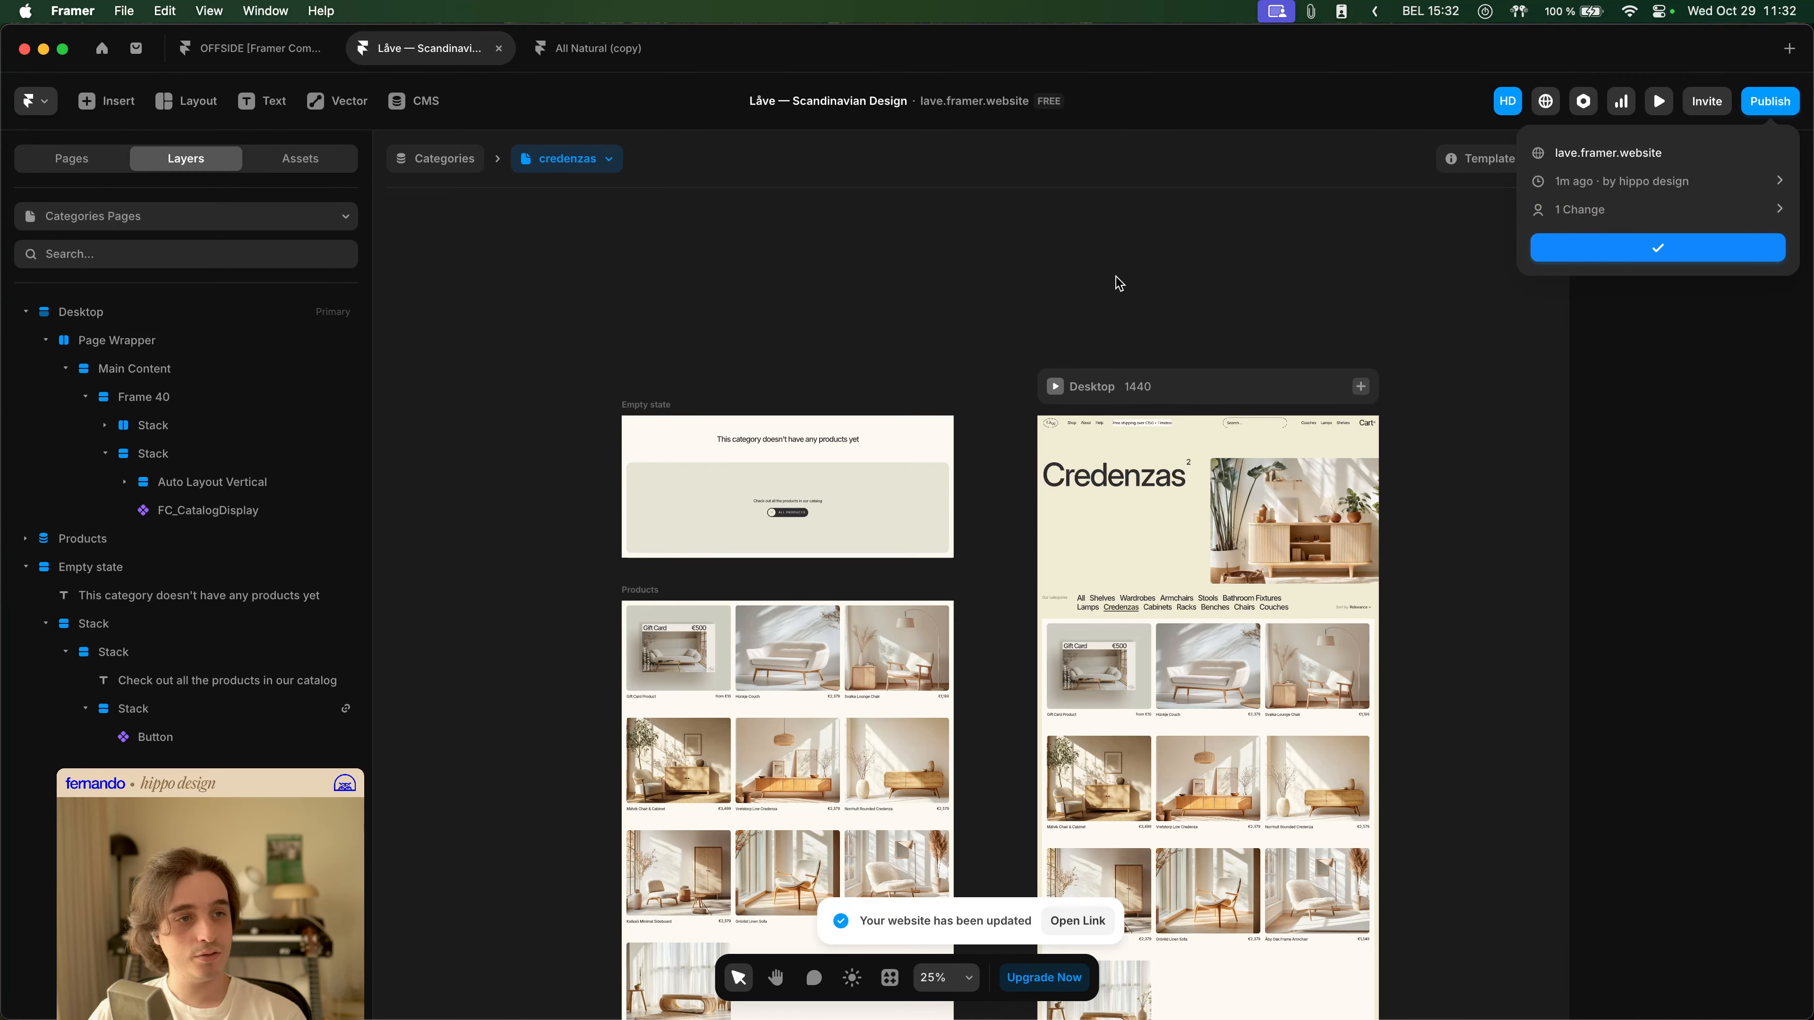
# Examine the catalog display, the product list card and the Button component for nested links, and return to the credenzas page.
pyautogui.hscroll(2, 1078, 592)
pyautogui.scroll(-1, 1079, 593)
pyautogui.click(988, 603)
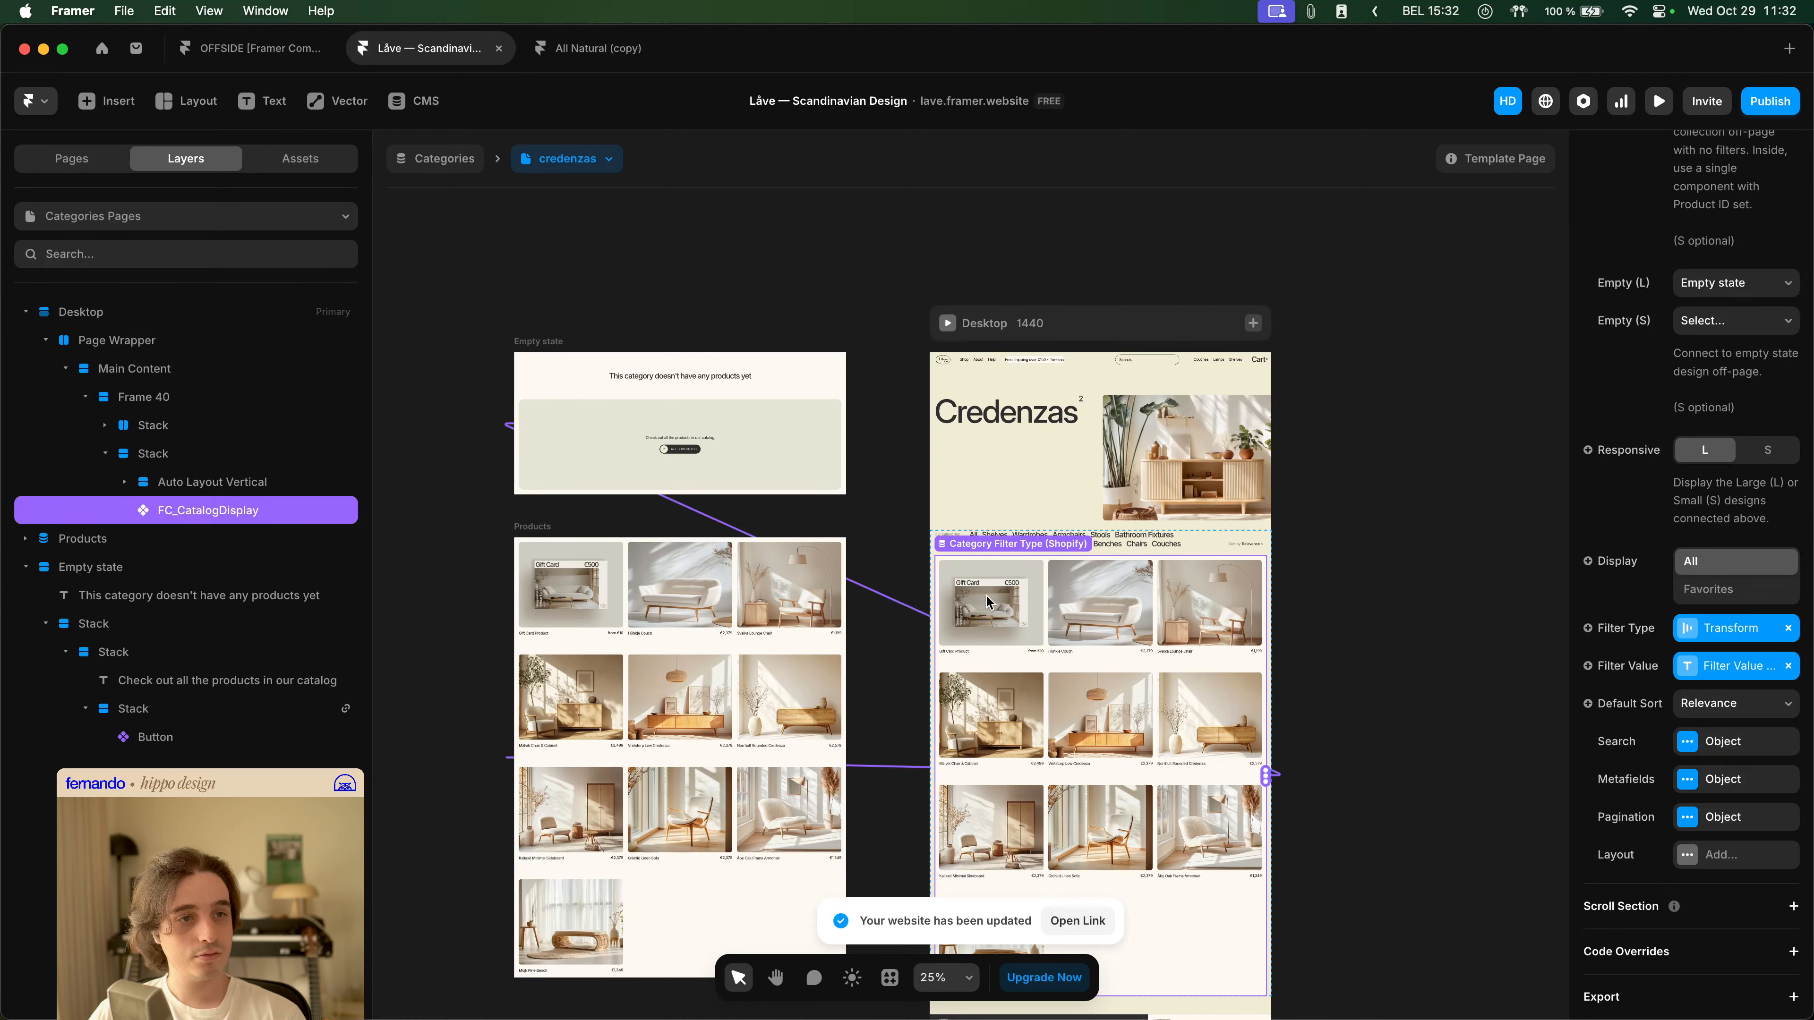
pyautogui.click(529, 607)
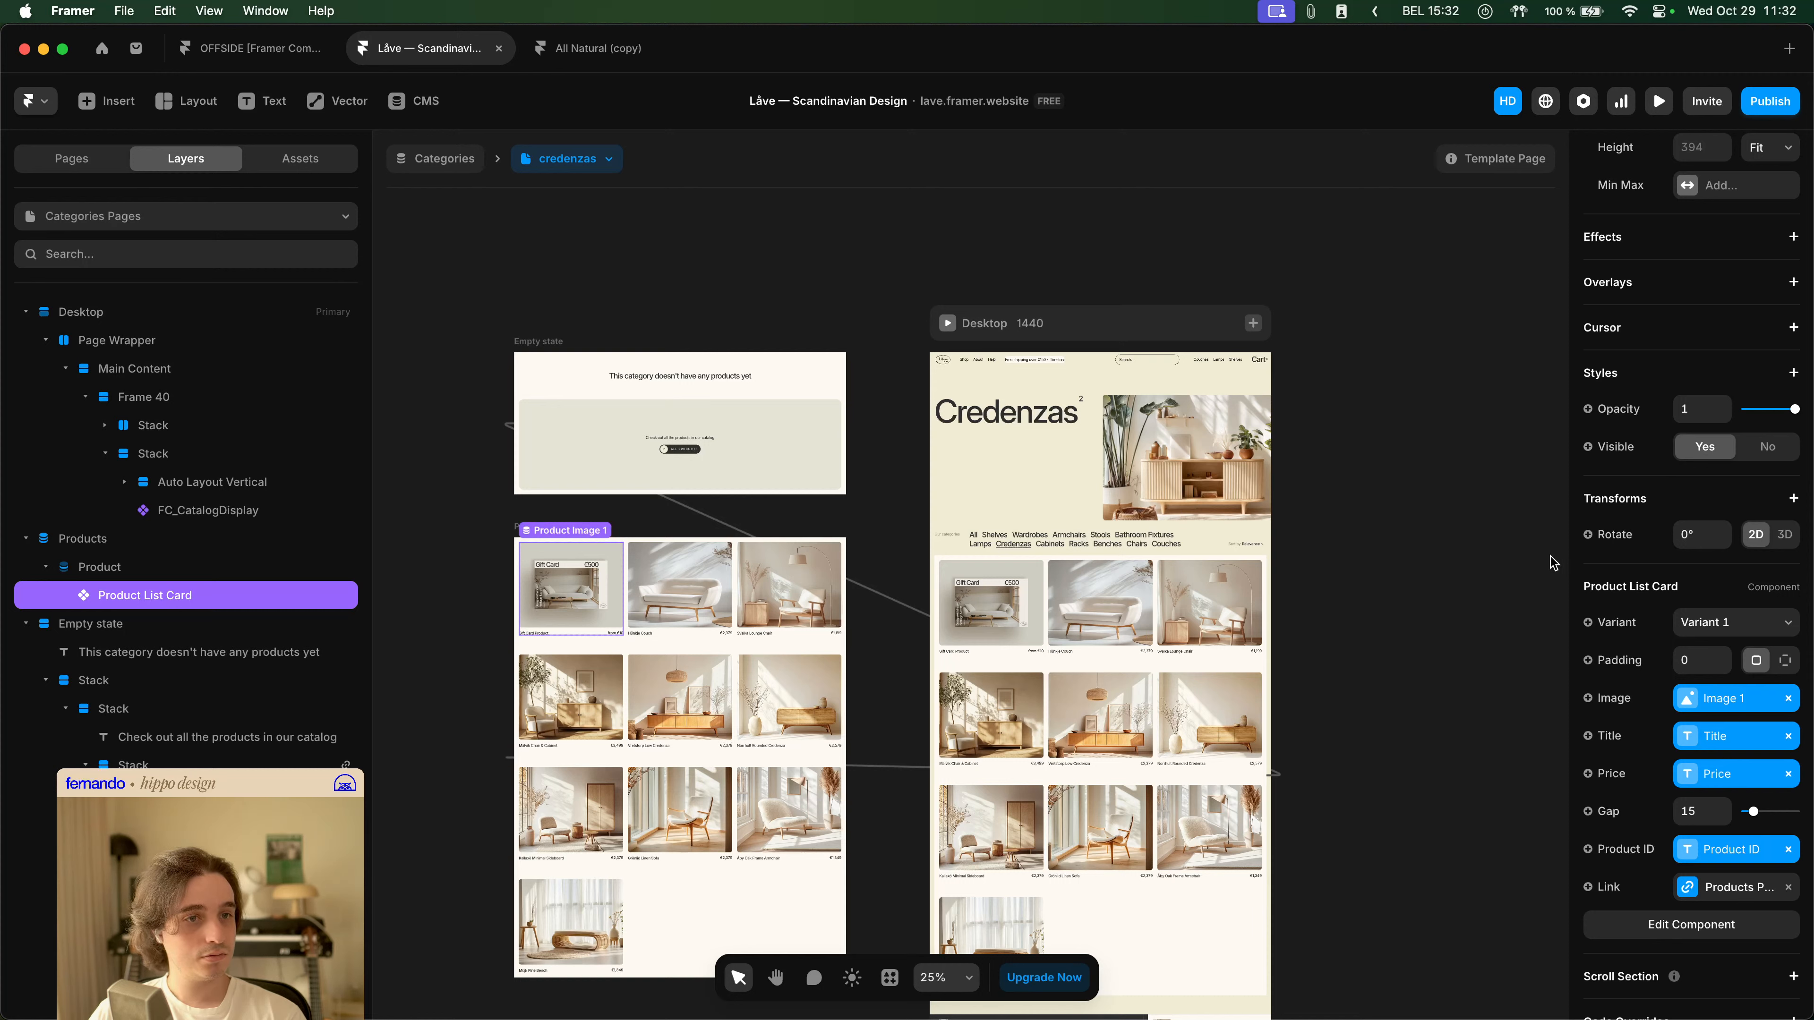
pyautogui.click(260, 766)
pyautogui.click(260, 792)
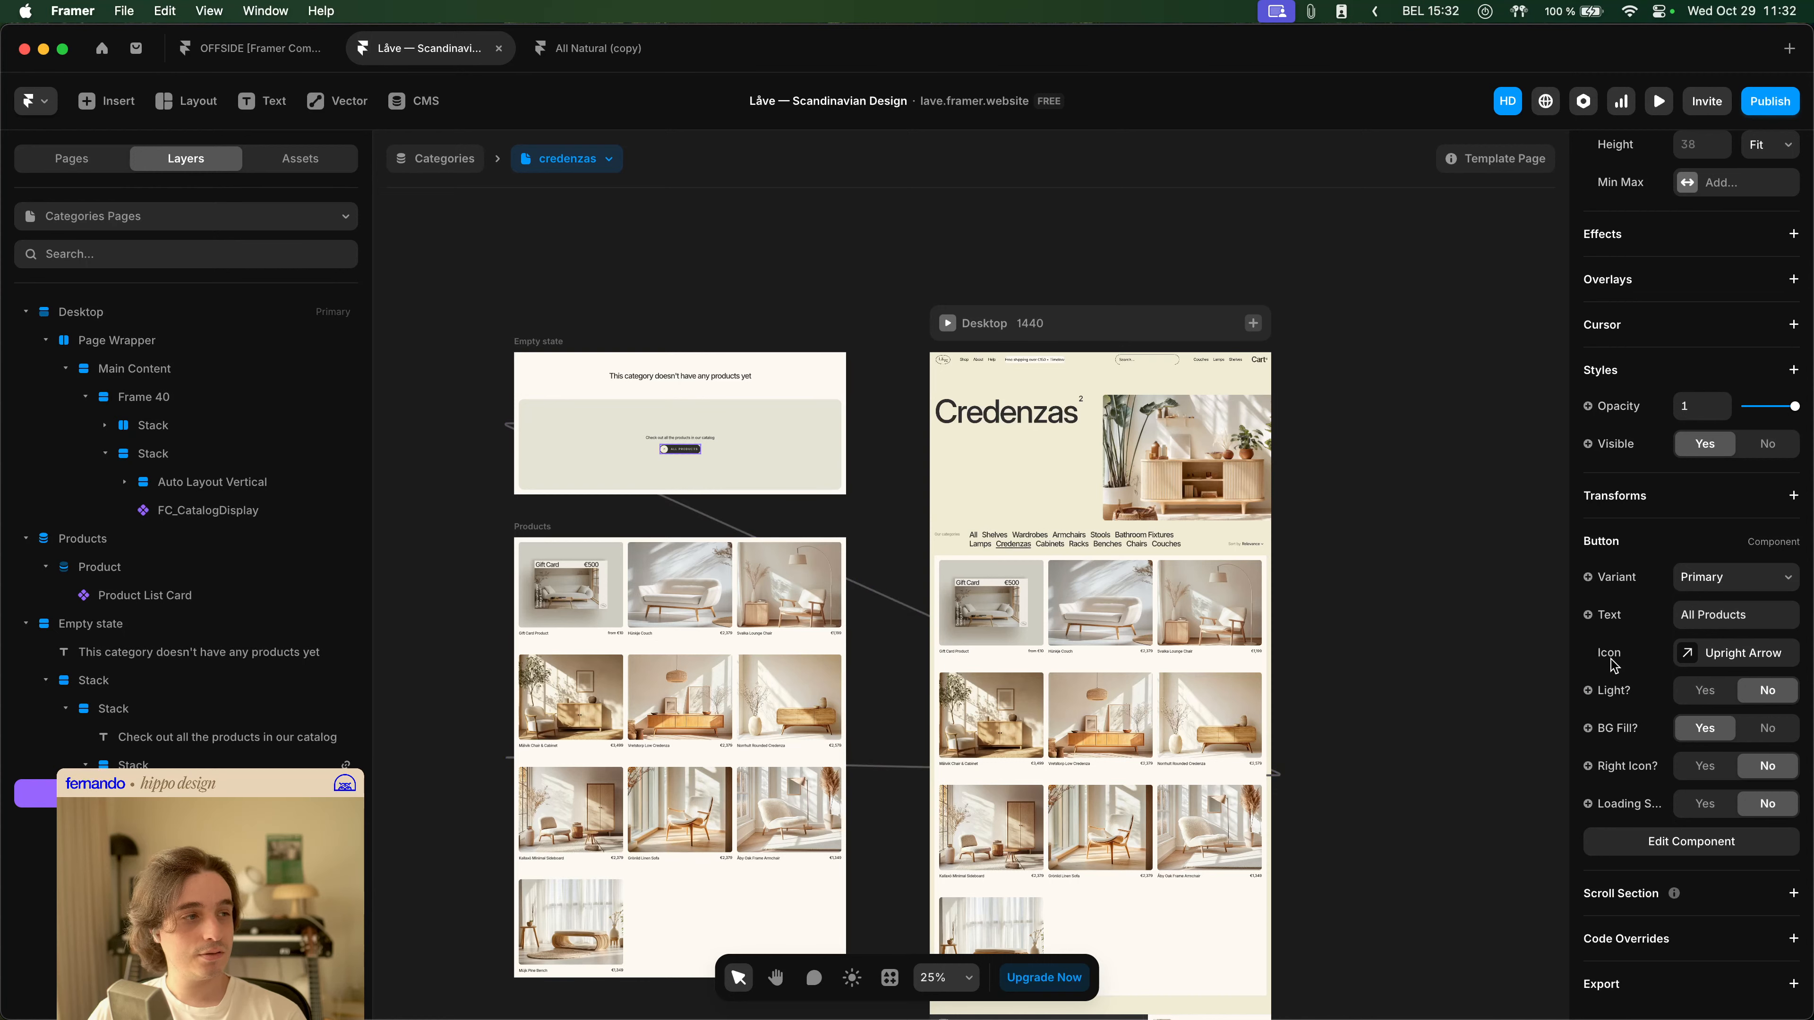
pyautogui.click(1673, 844)
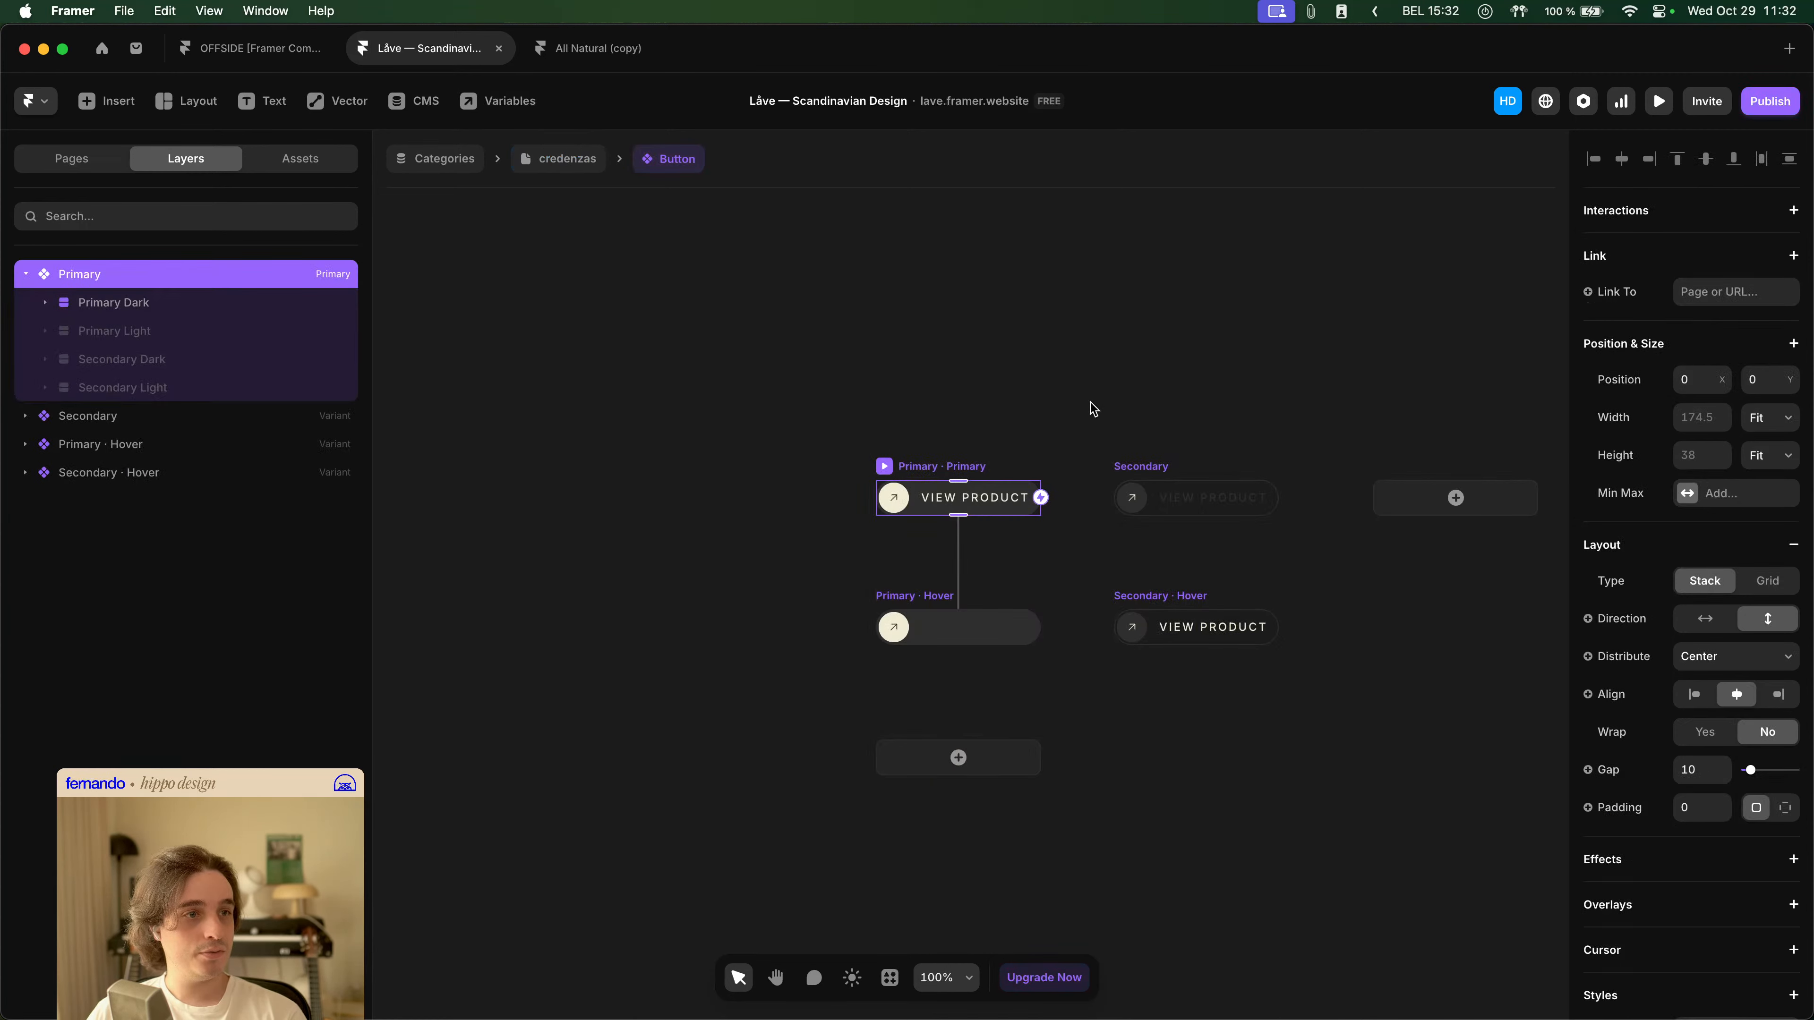
pyautogui.click(201, 308)
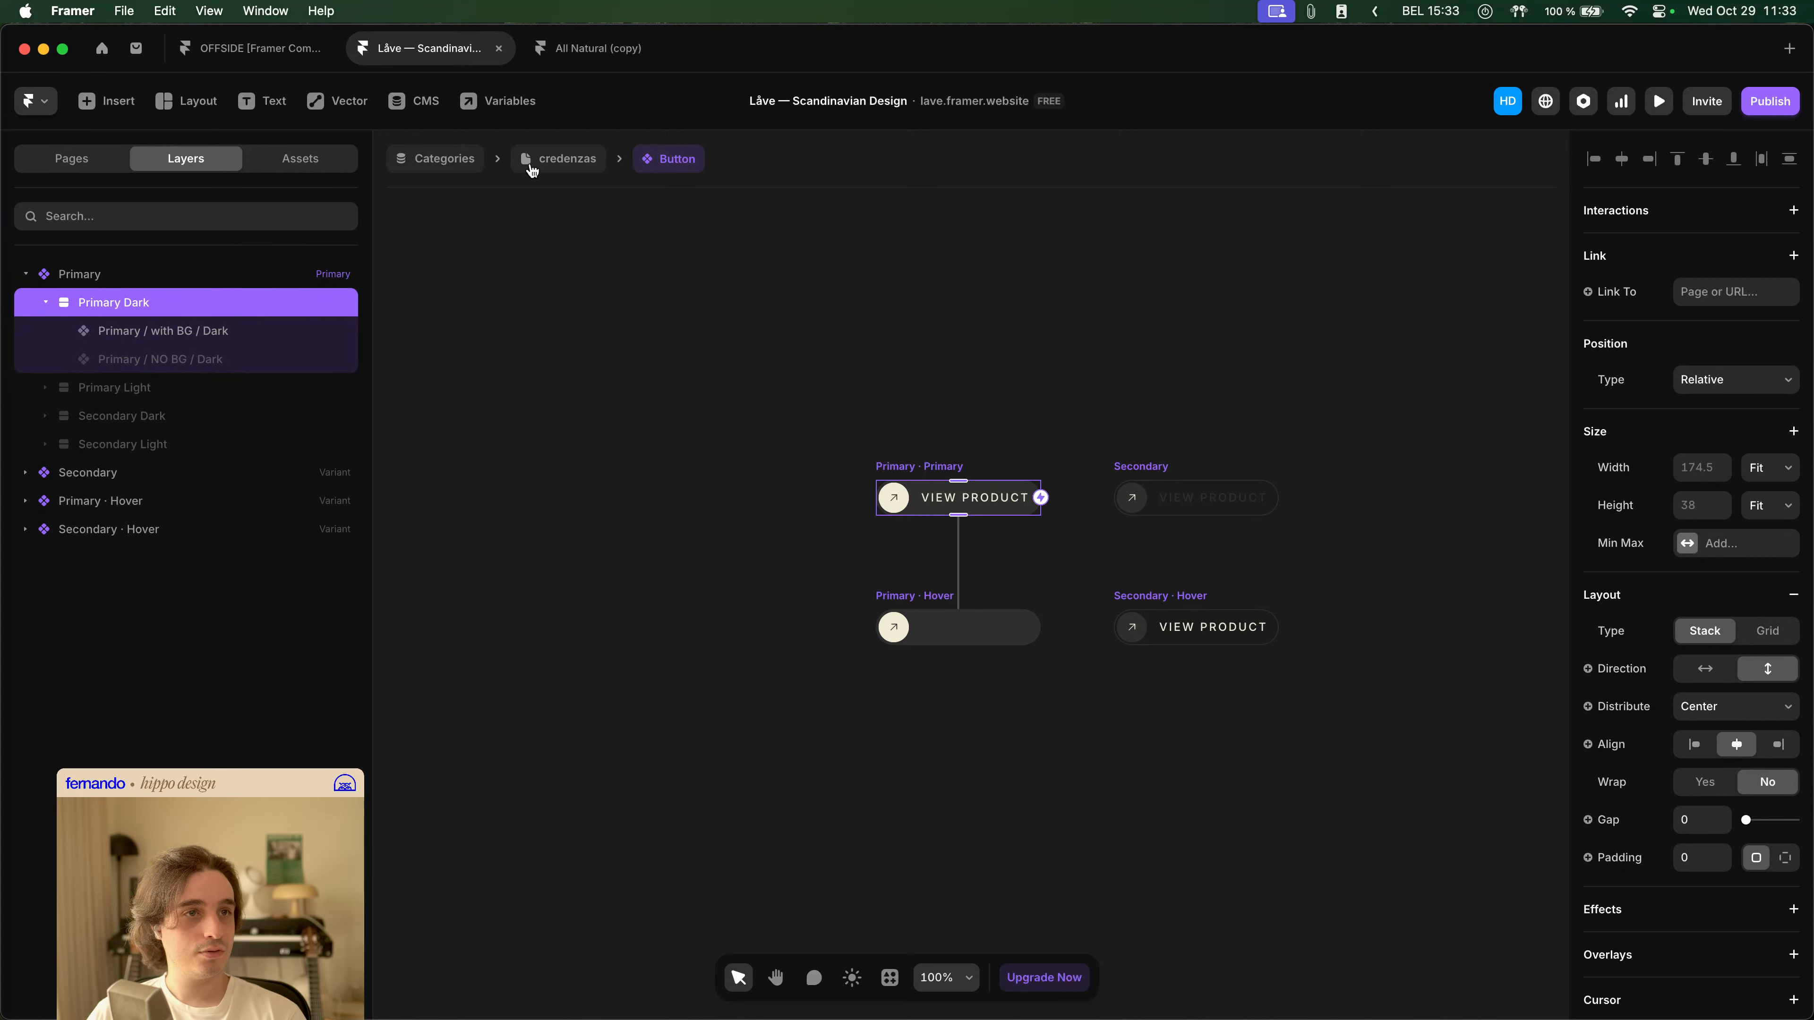
pyautogui.click(583, 174)
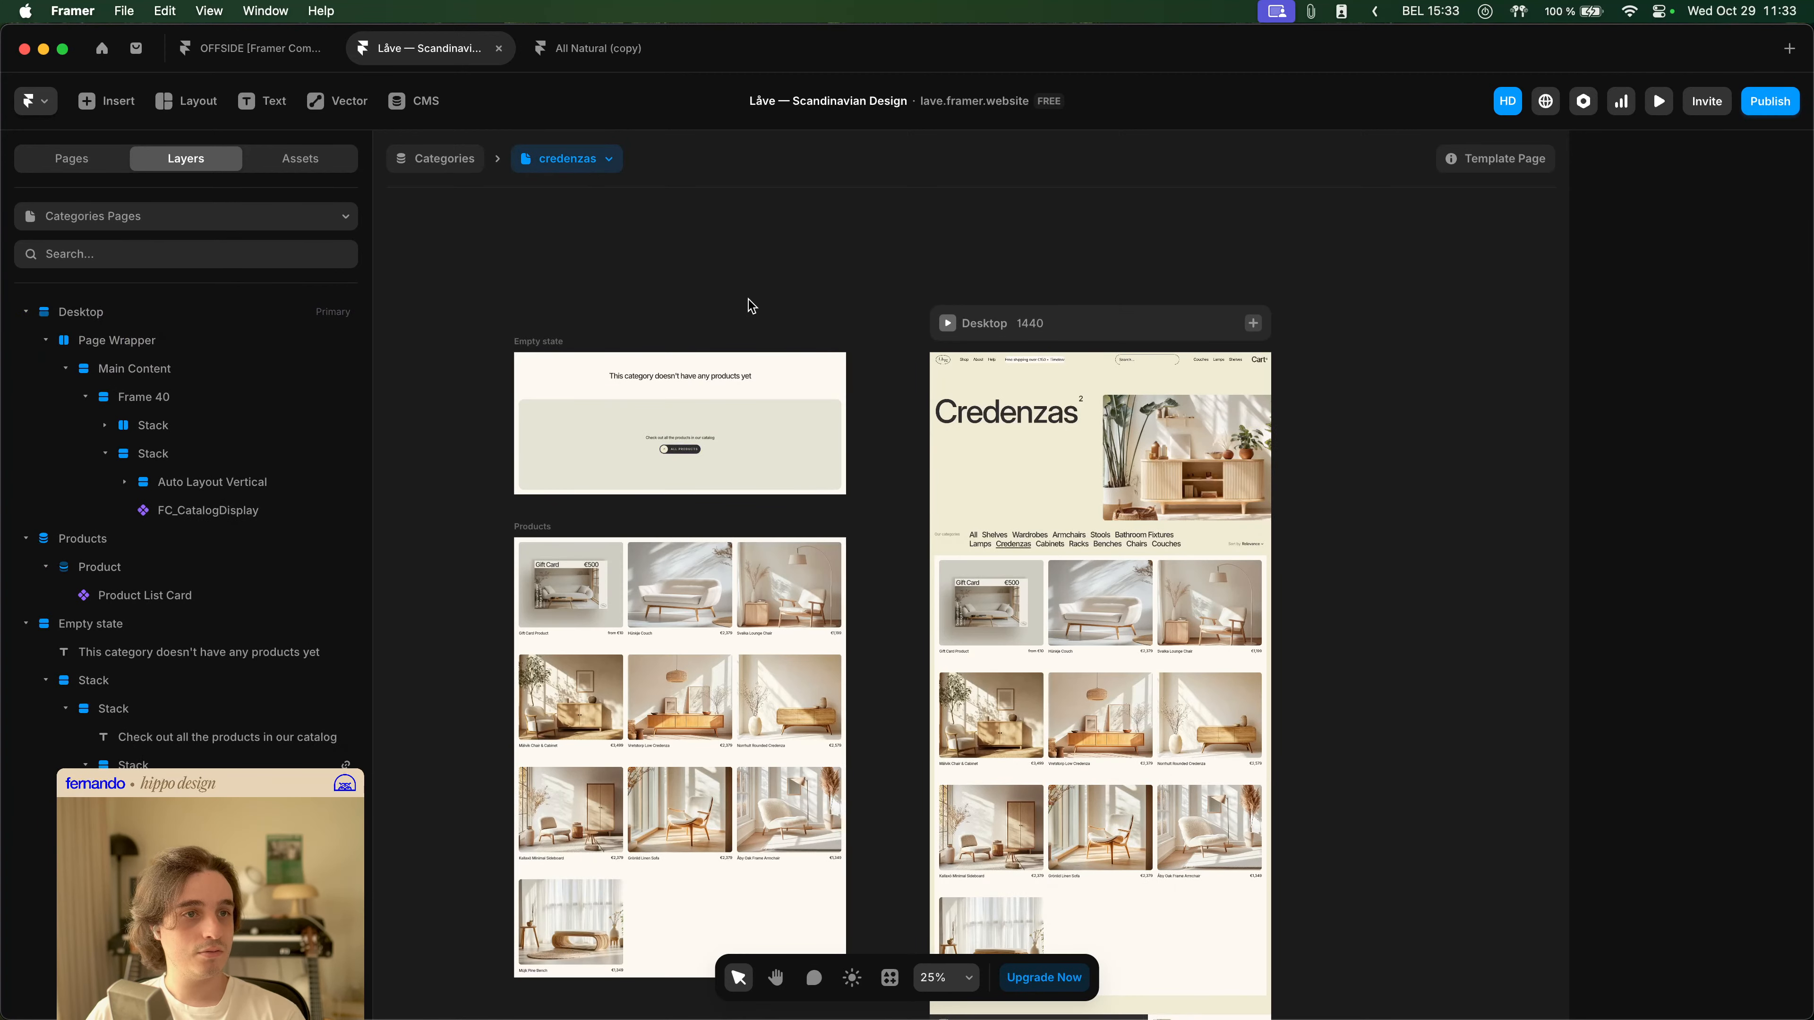
# Review the published site's optimization warnings and open the first Slideshow flagged on the Home page.
pyautogui.click(1771, 107)
pyautogui.click(1644, 208)
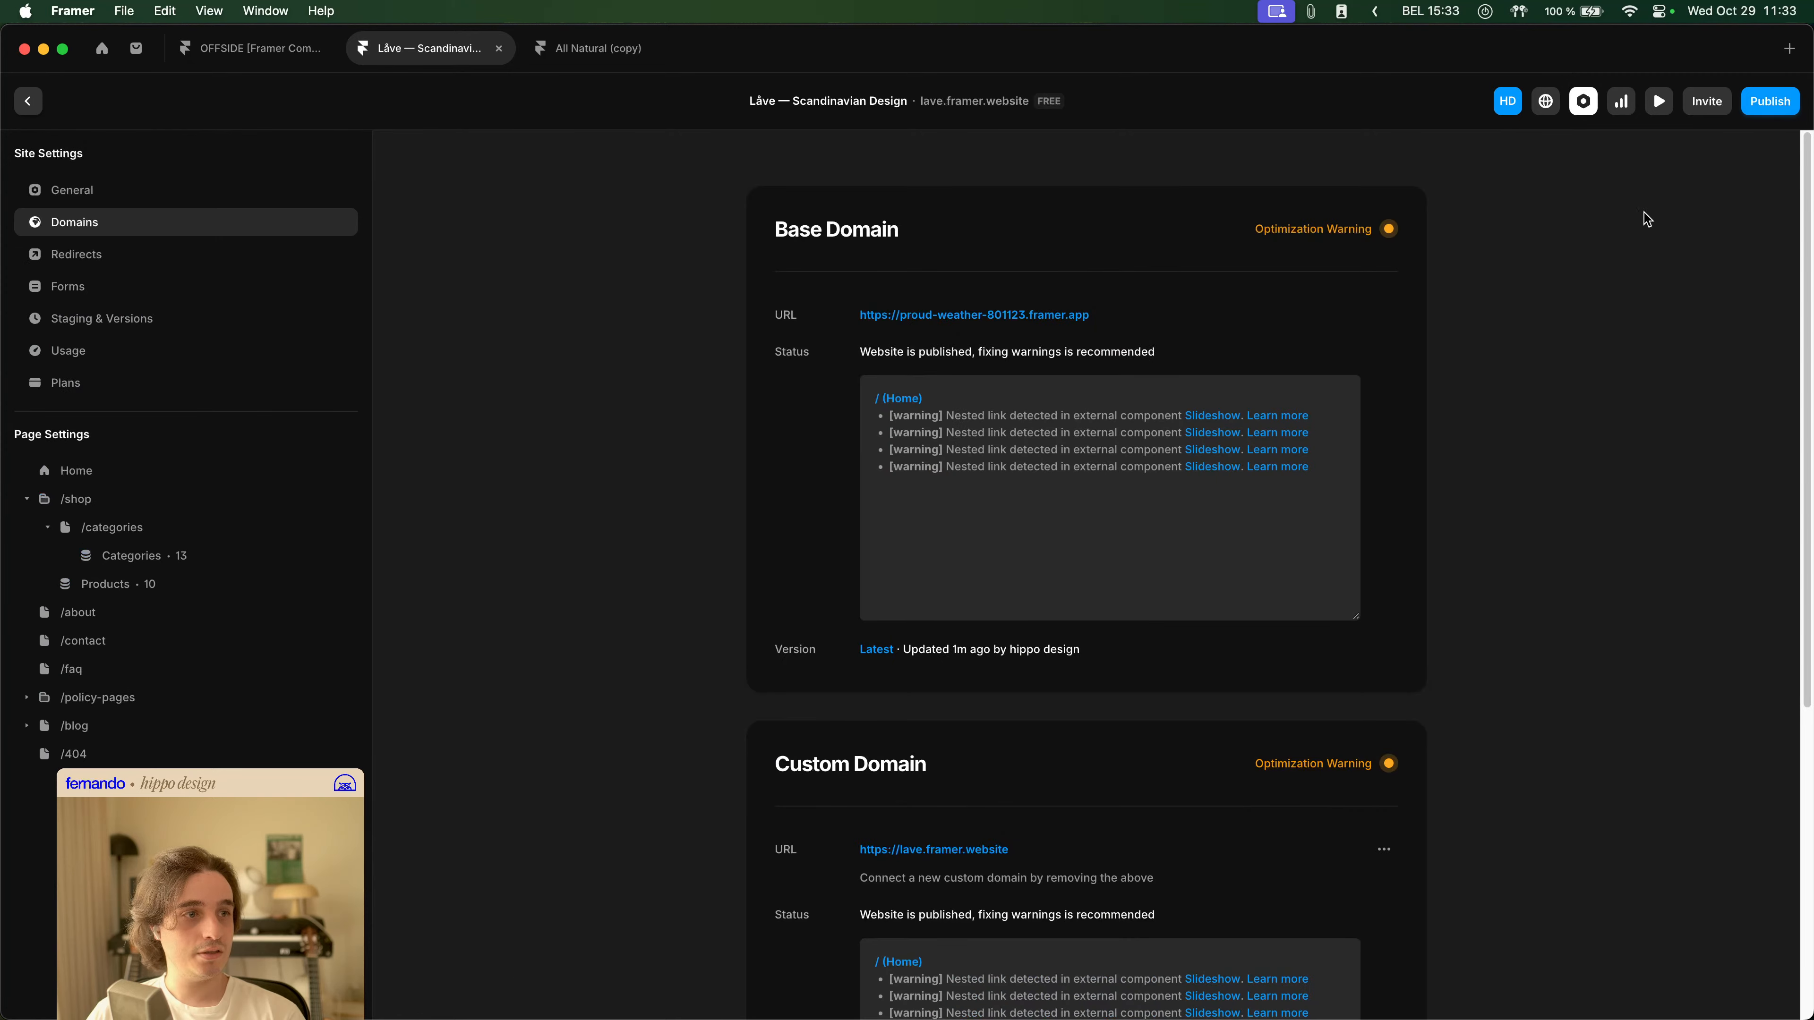
pyautogui.scroll(-2, 1506, 498)
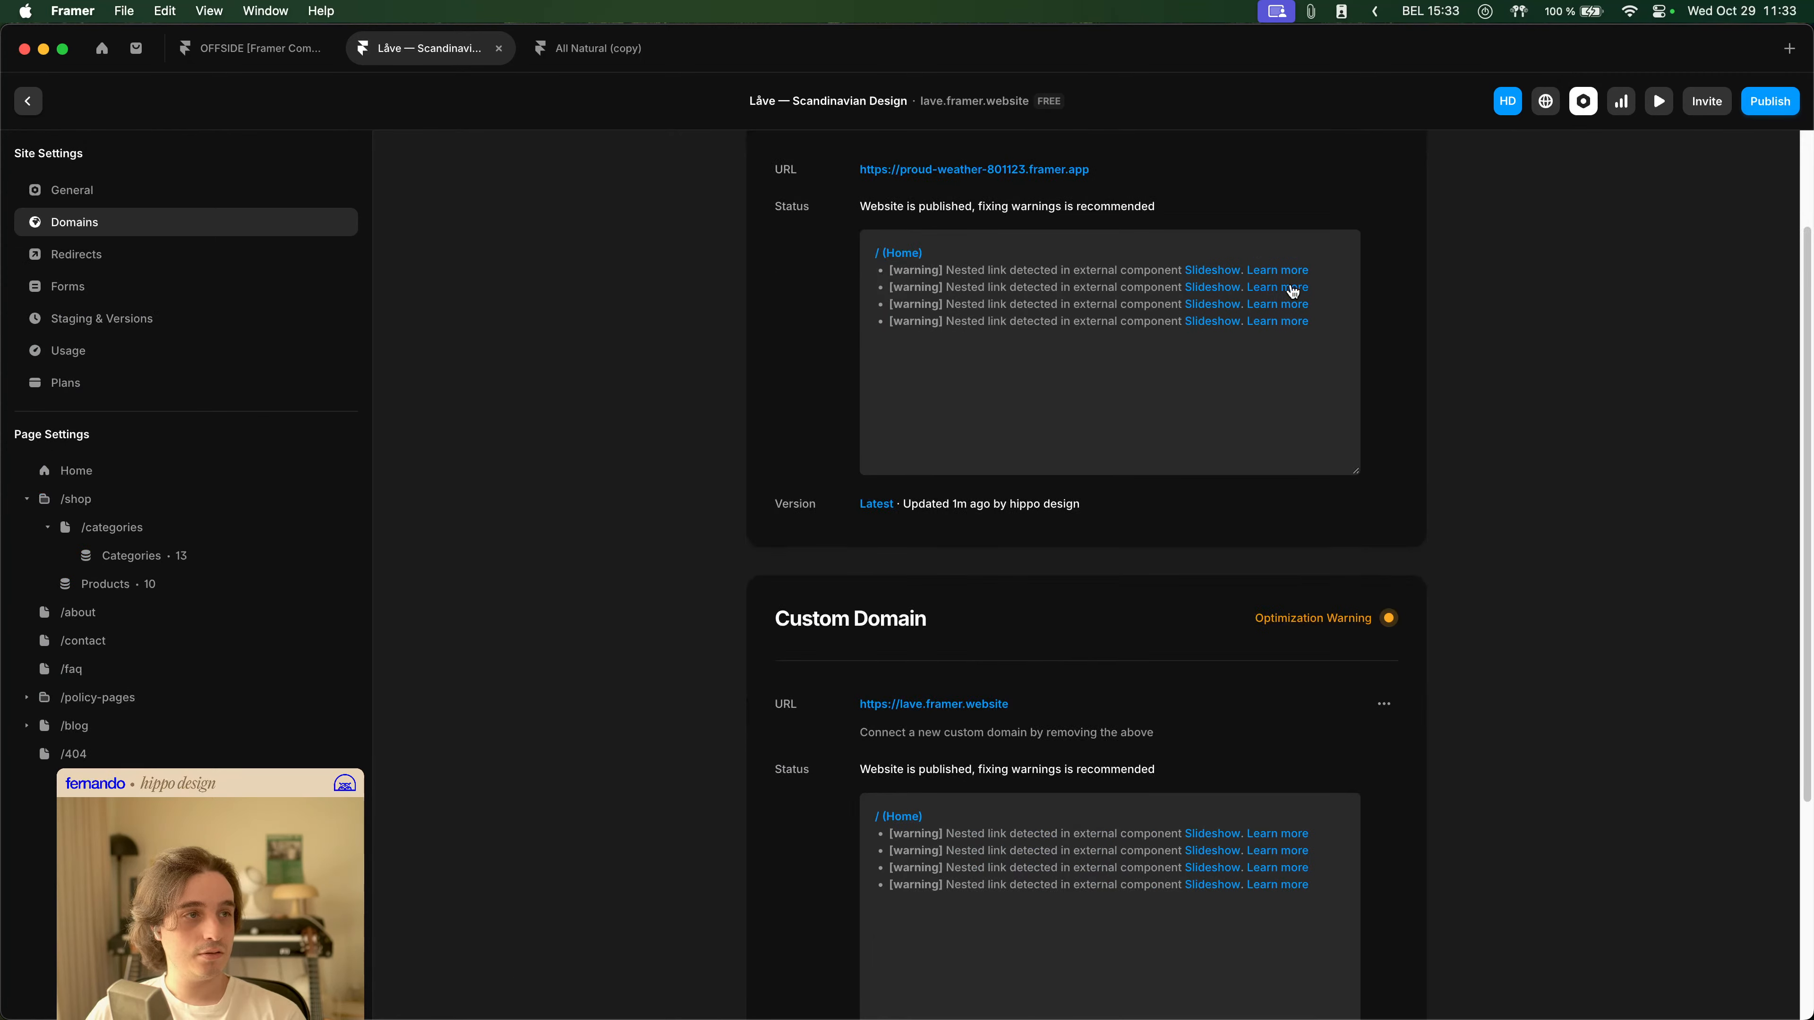
pyautogui.scroll(-3, 1557, 525)
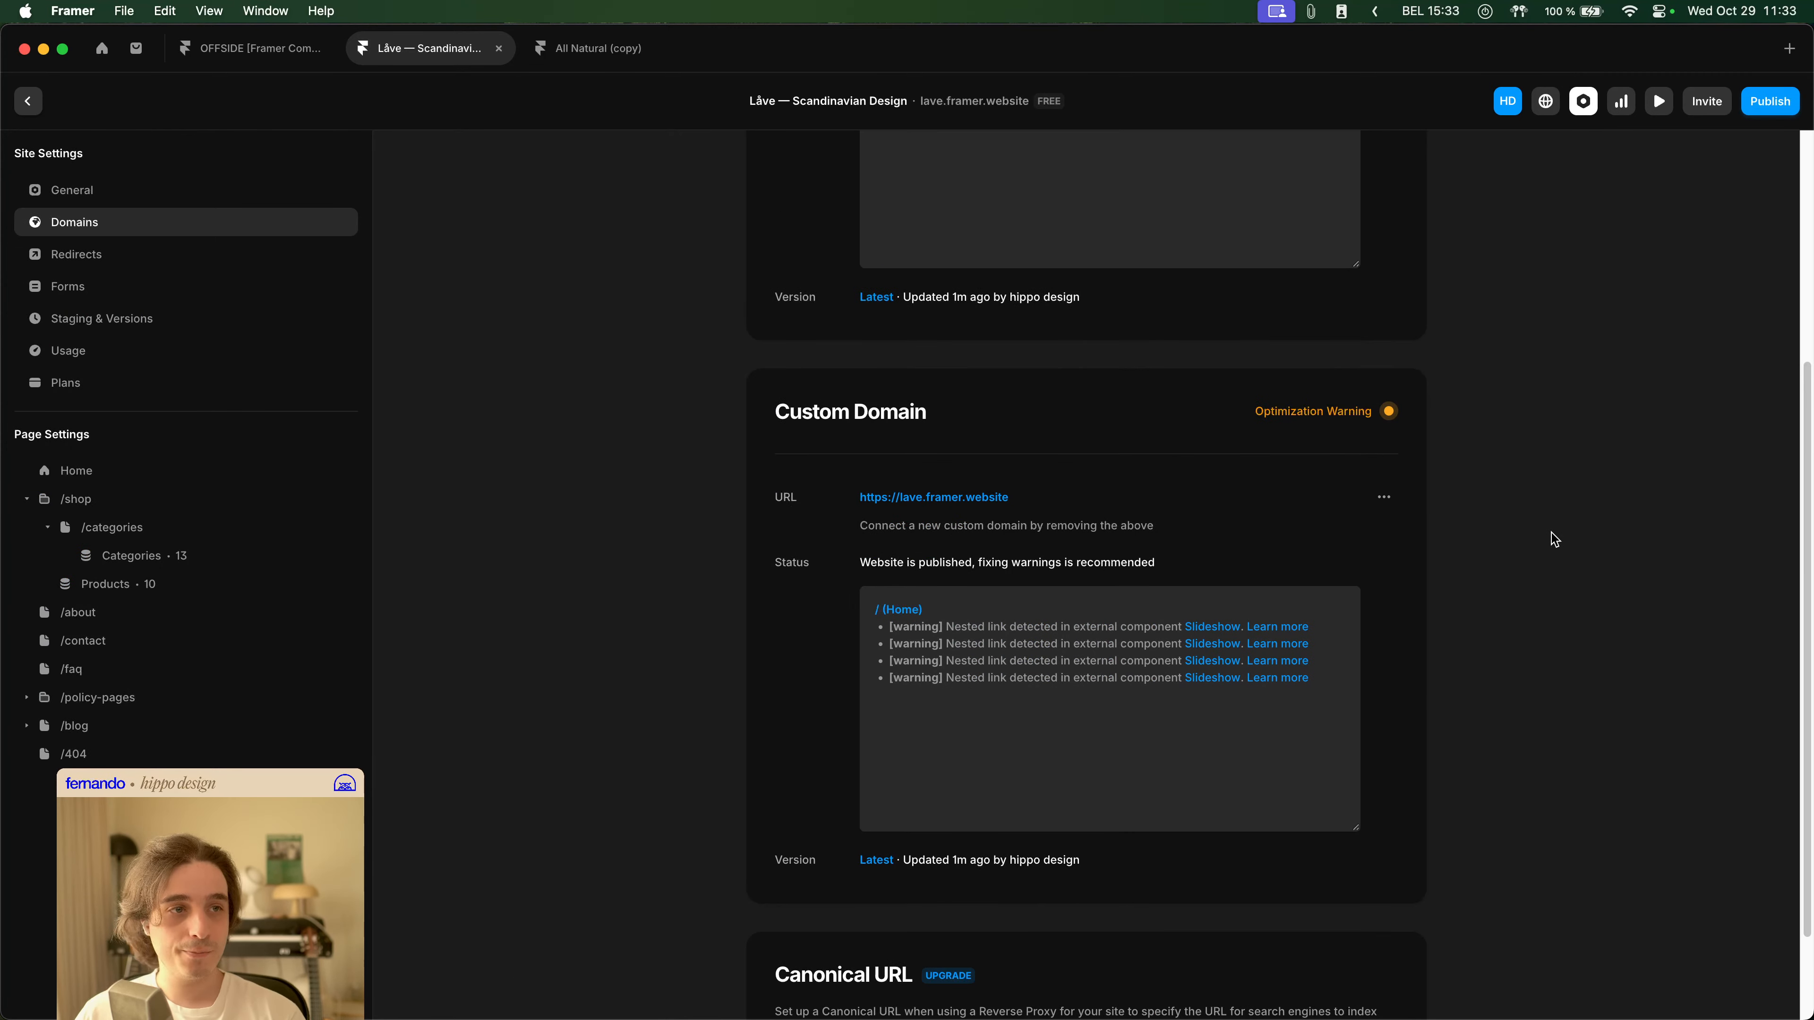
pyautogui.scroll(-2, 1552, 533)
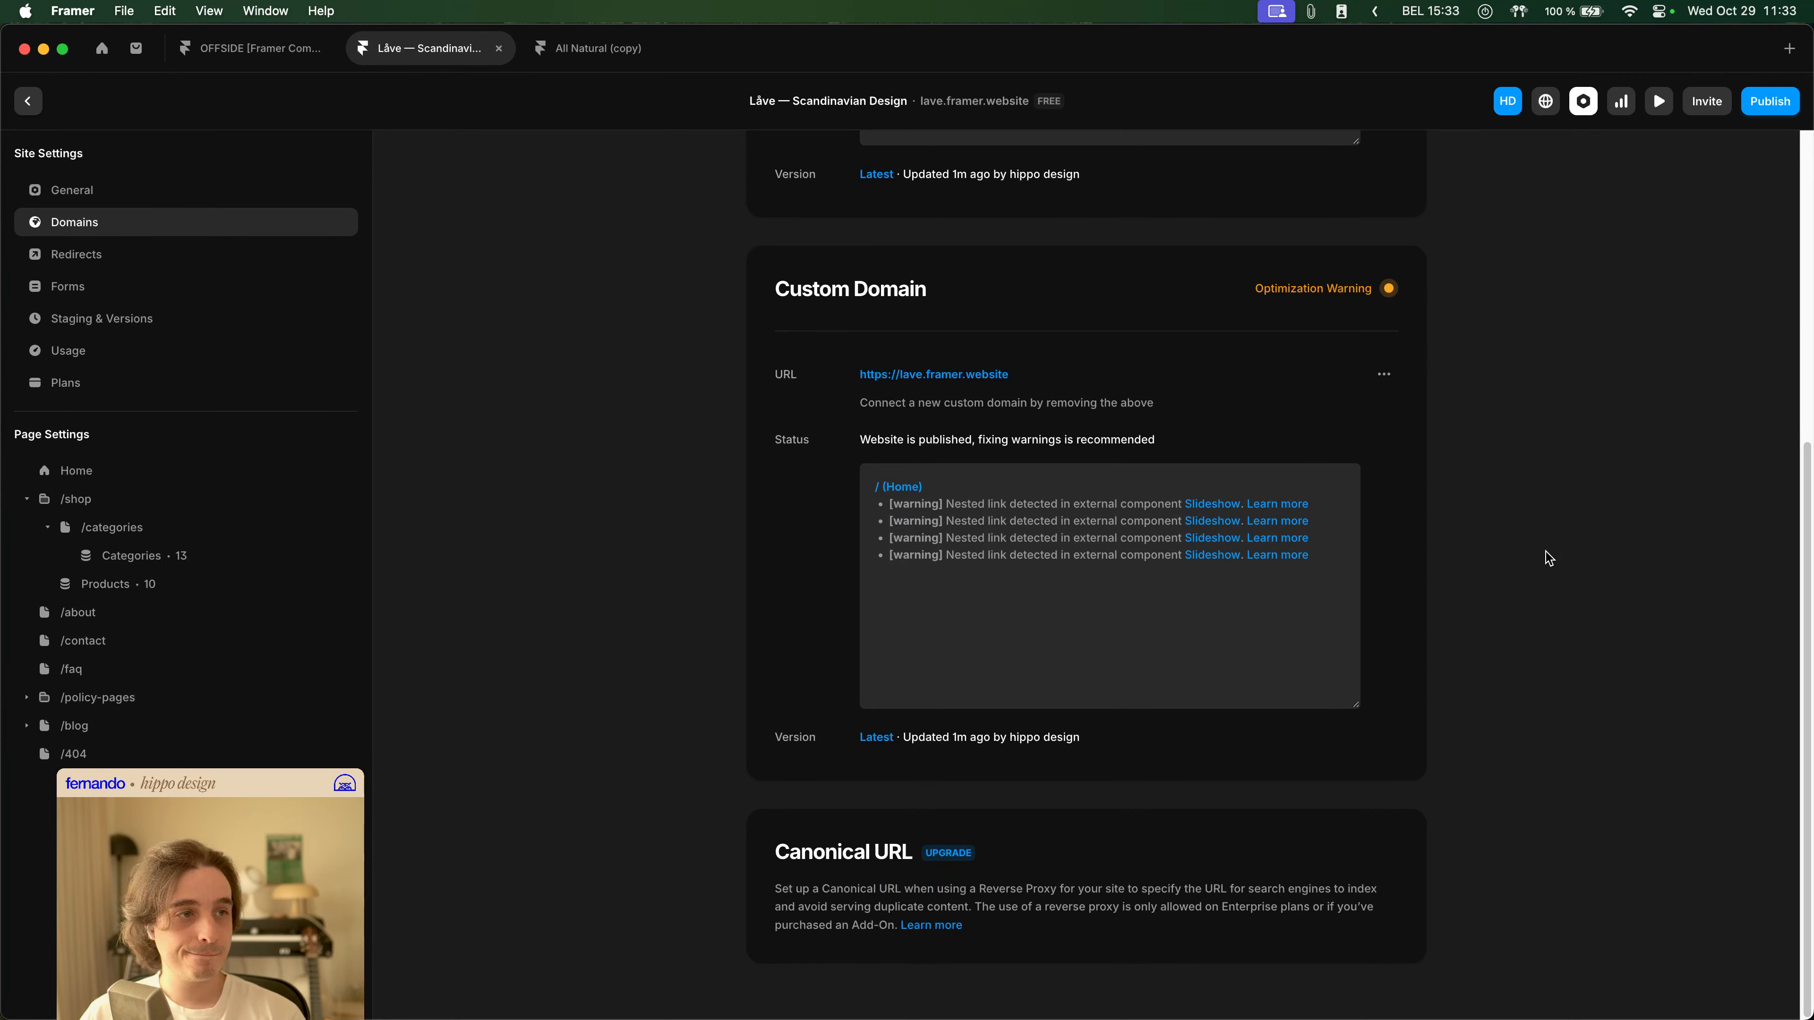
pyautogui.scroll(7, 1548, 558)
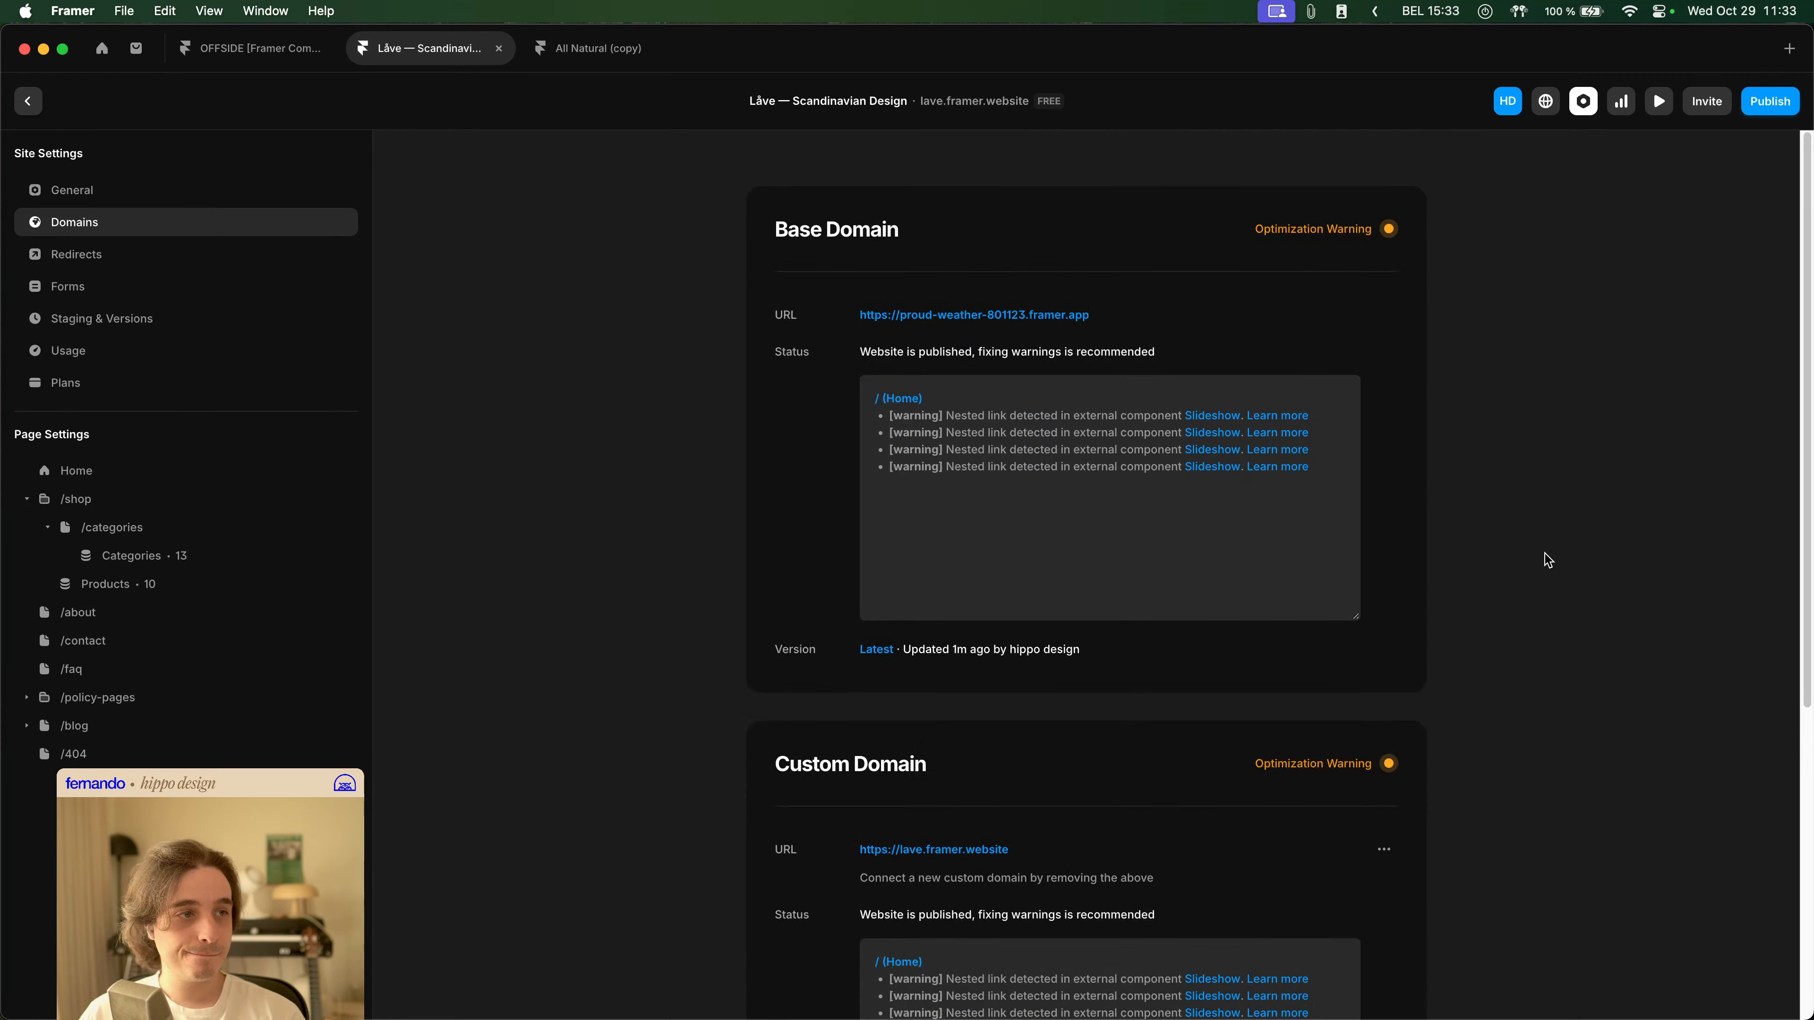
pyautogui.click(1215, 423)
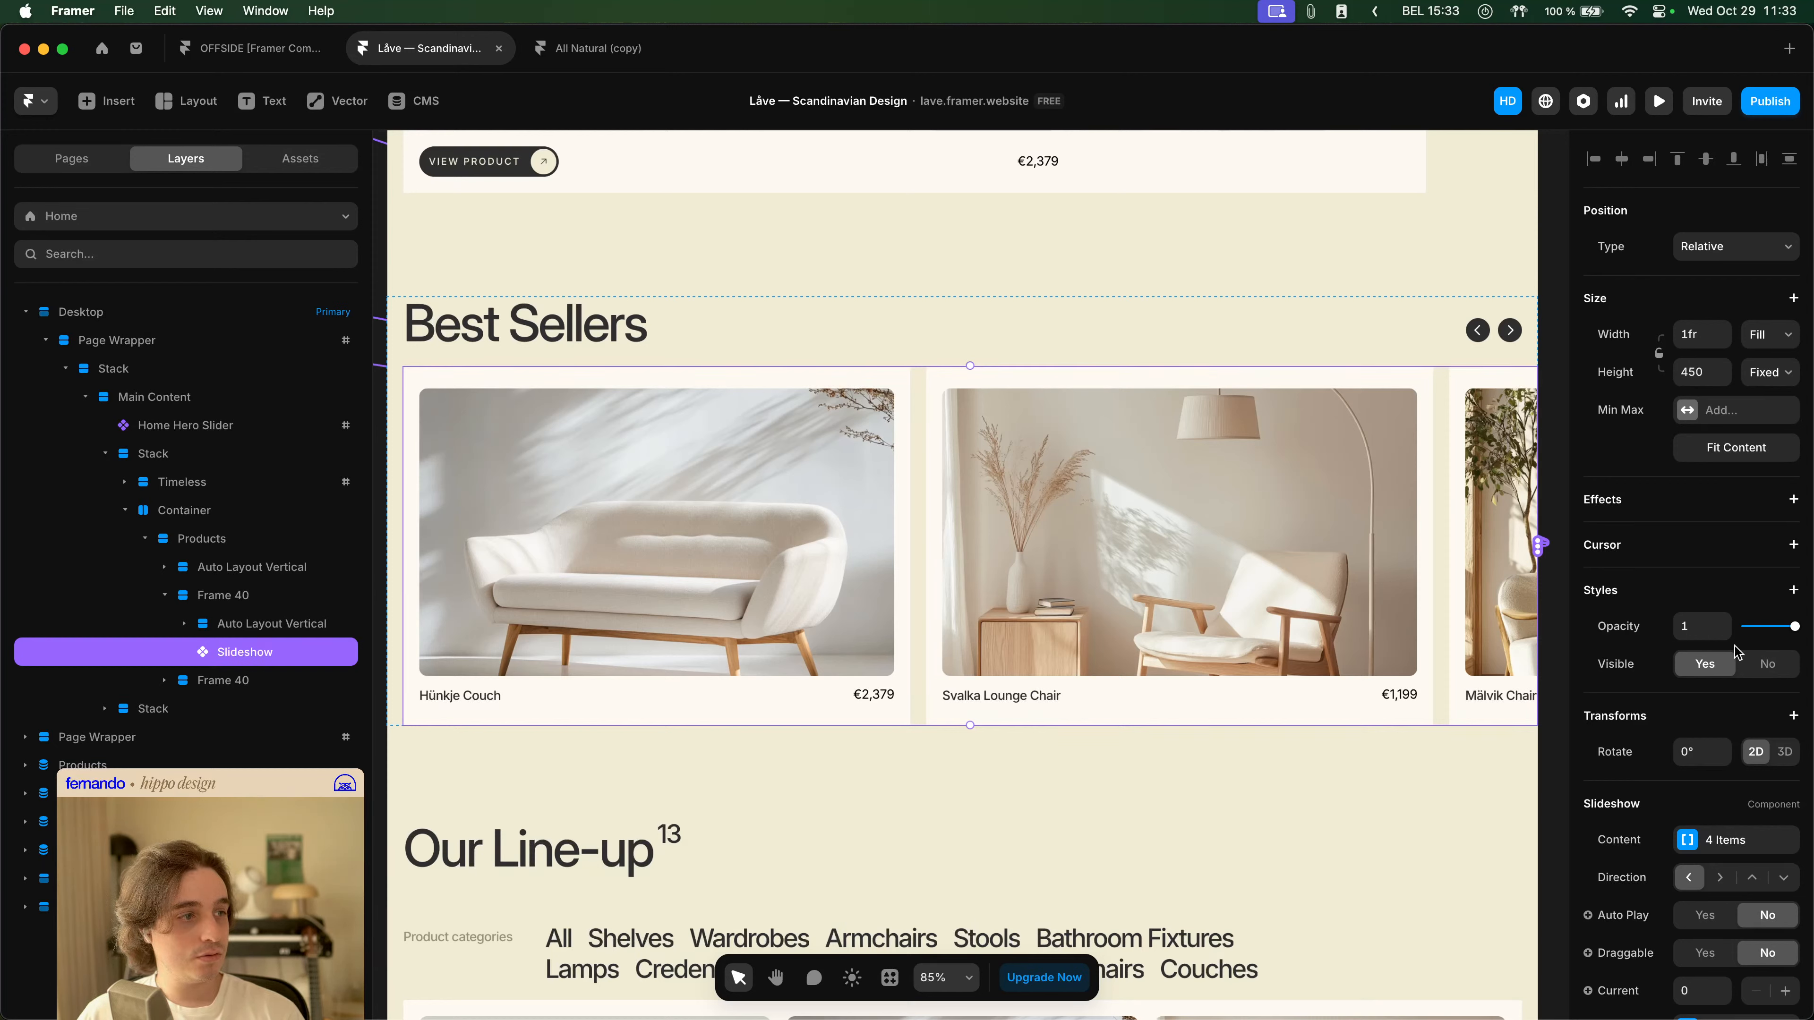
# Remove the /shop/:slug link from the Product Item in the Hünkje Couch frame feeding the Best Sellers slideshow.
pyautogui.scroll(-3, 1737, 652)
pyautogui.scroll(-3, 1735, 654)
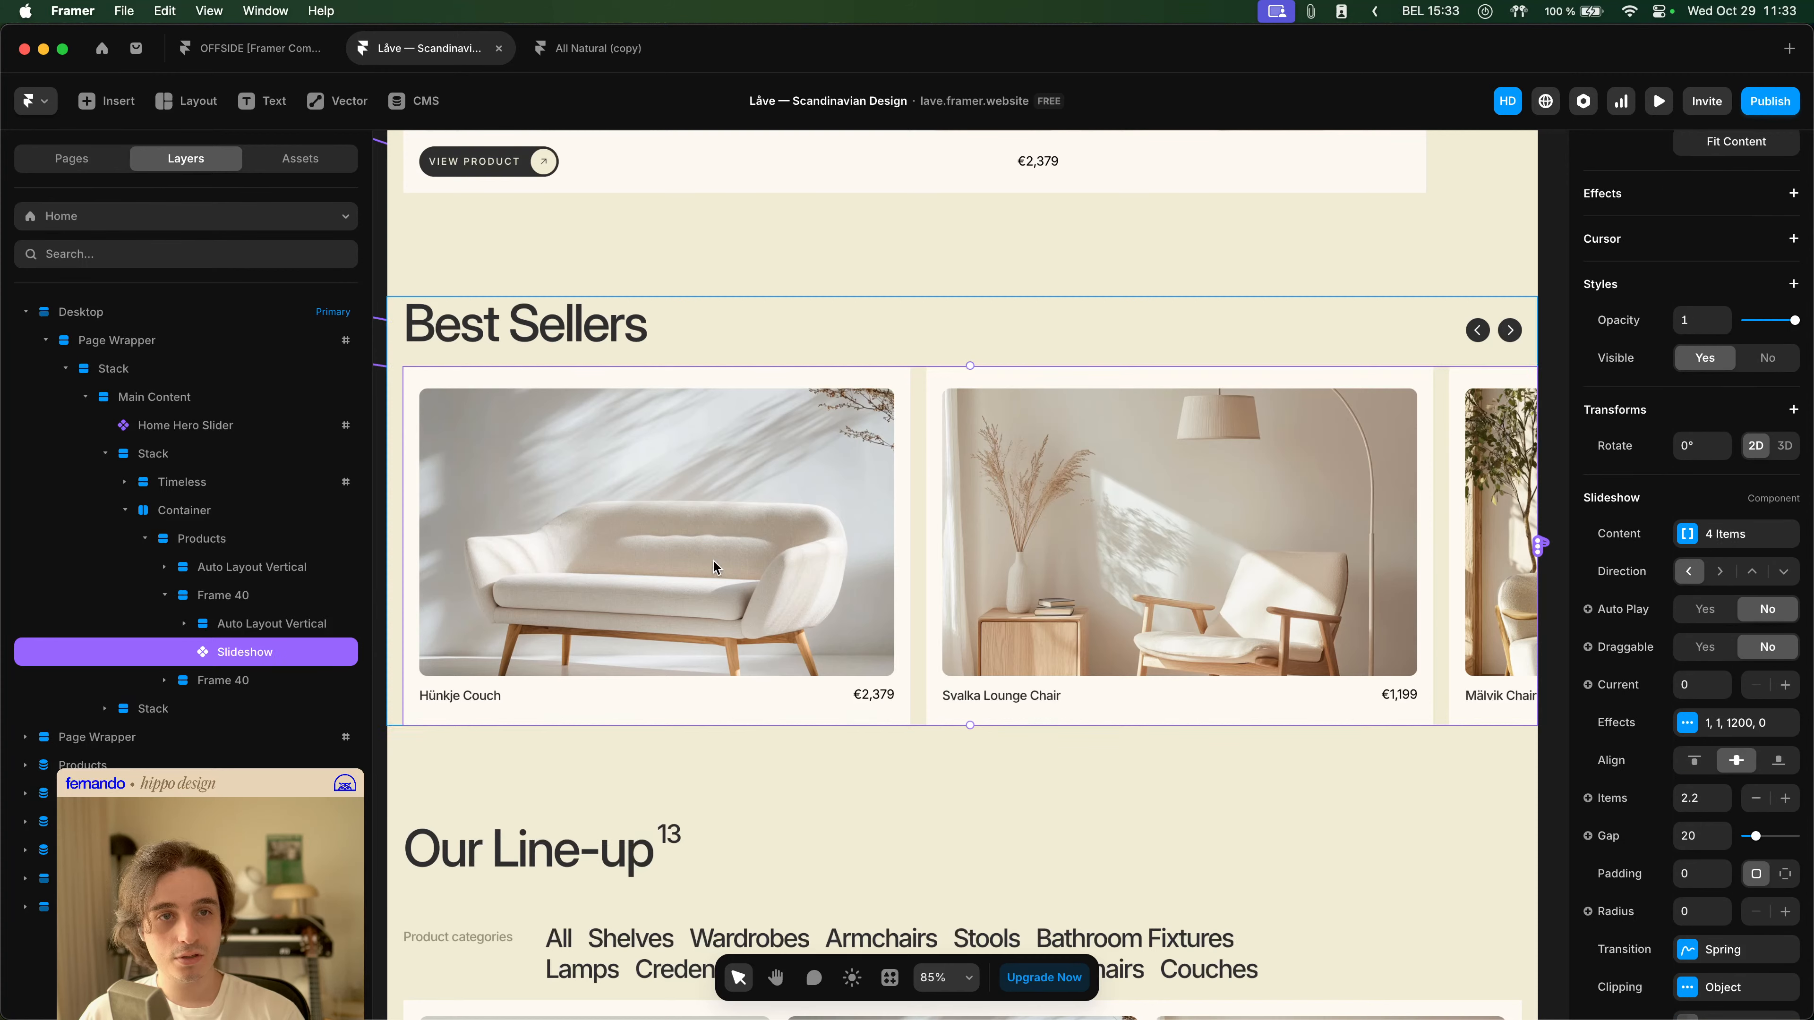
pyautogui.scroll(-5, 711, 562)
pyautogui.press('Escape')
pyautogui.click(677, 549)
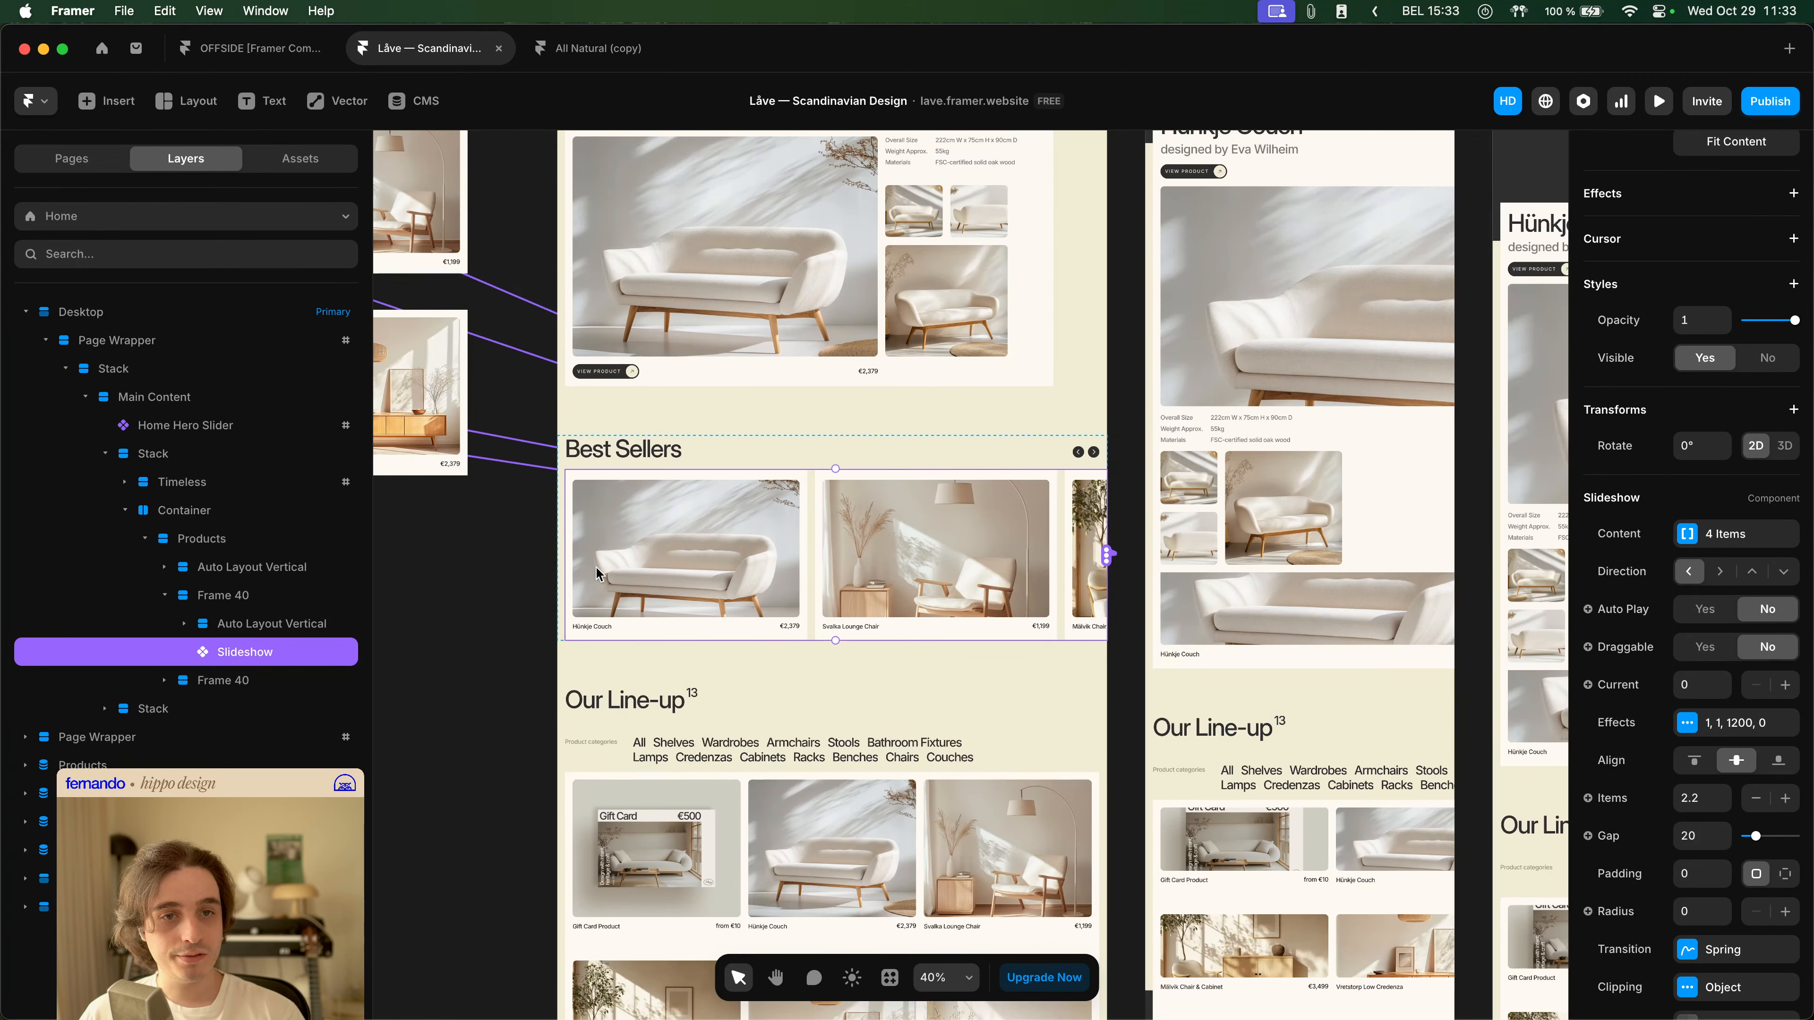
pyautogui.moveTo(664, 513); pyautogui.dragTo(1012, 661)
pyautogui.hscroll(-3, 1011, 661)
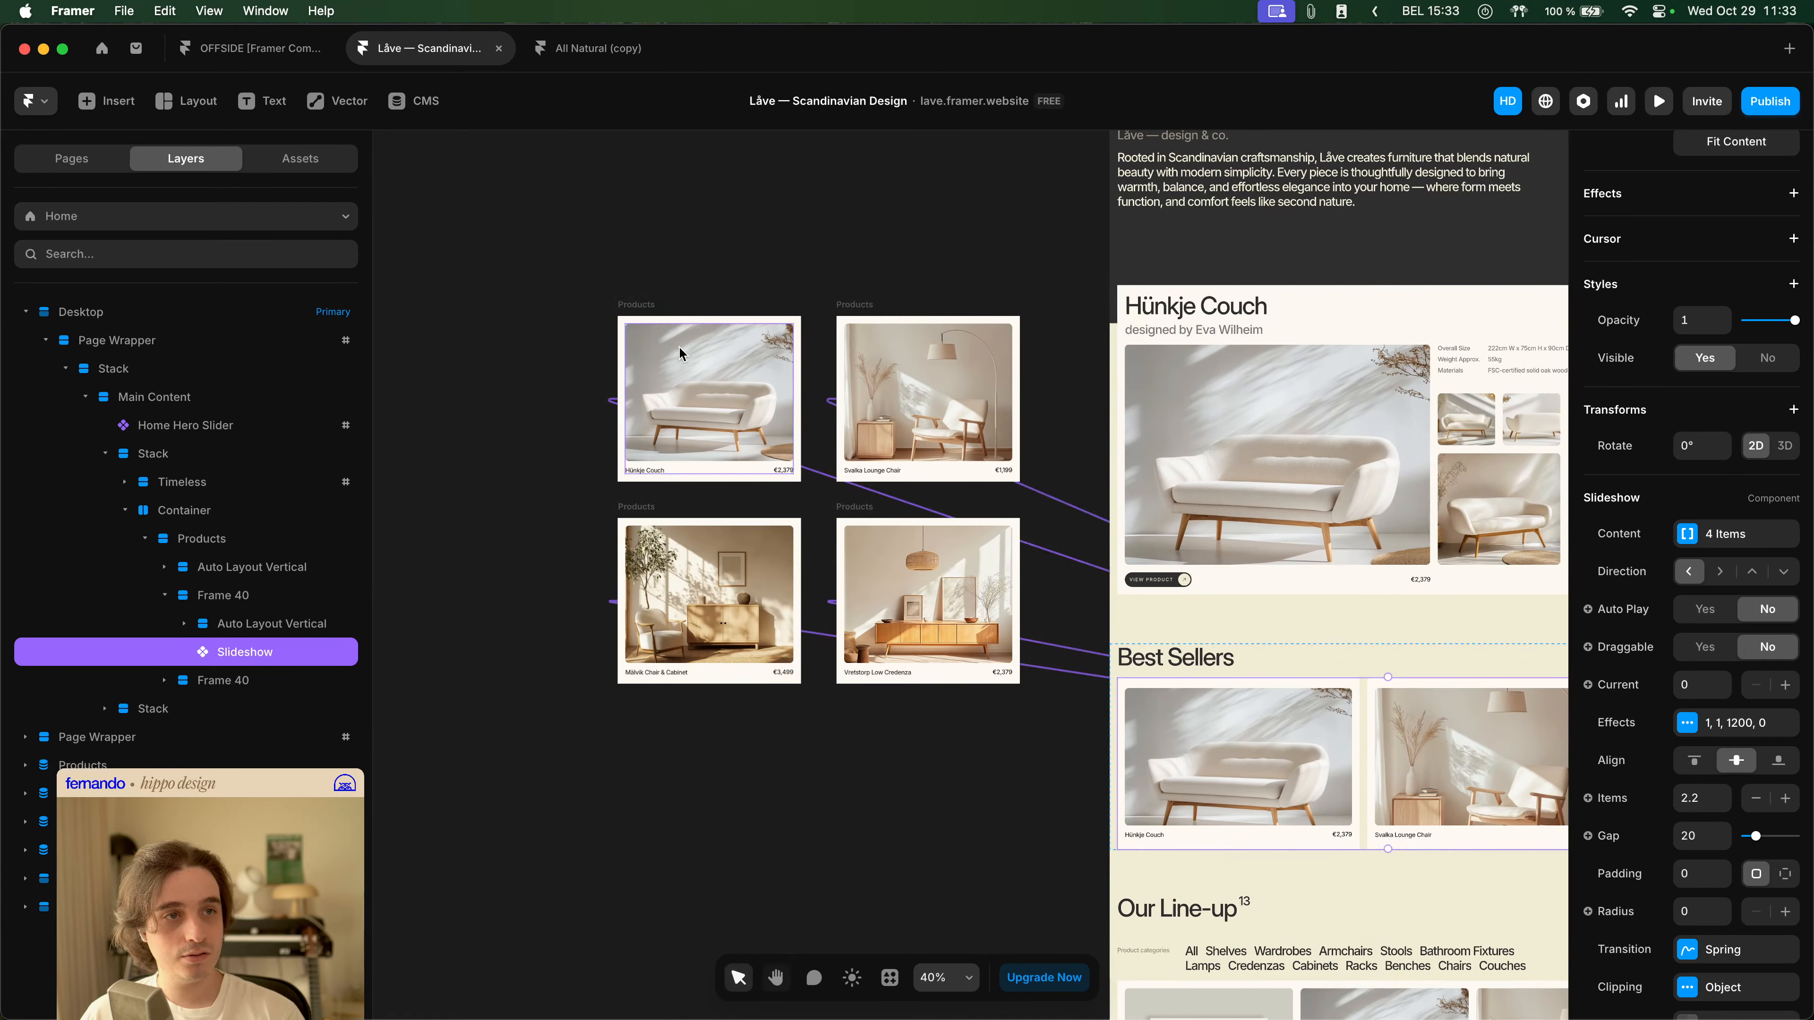
pyautogui.click(661, 347)
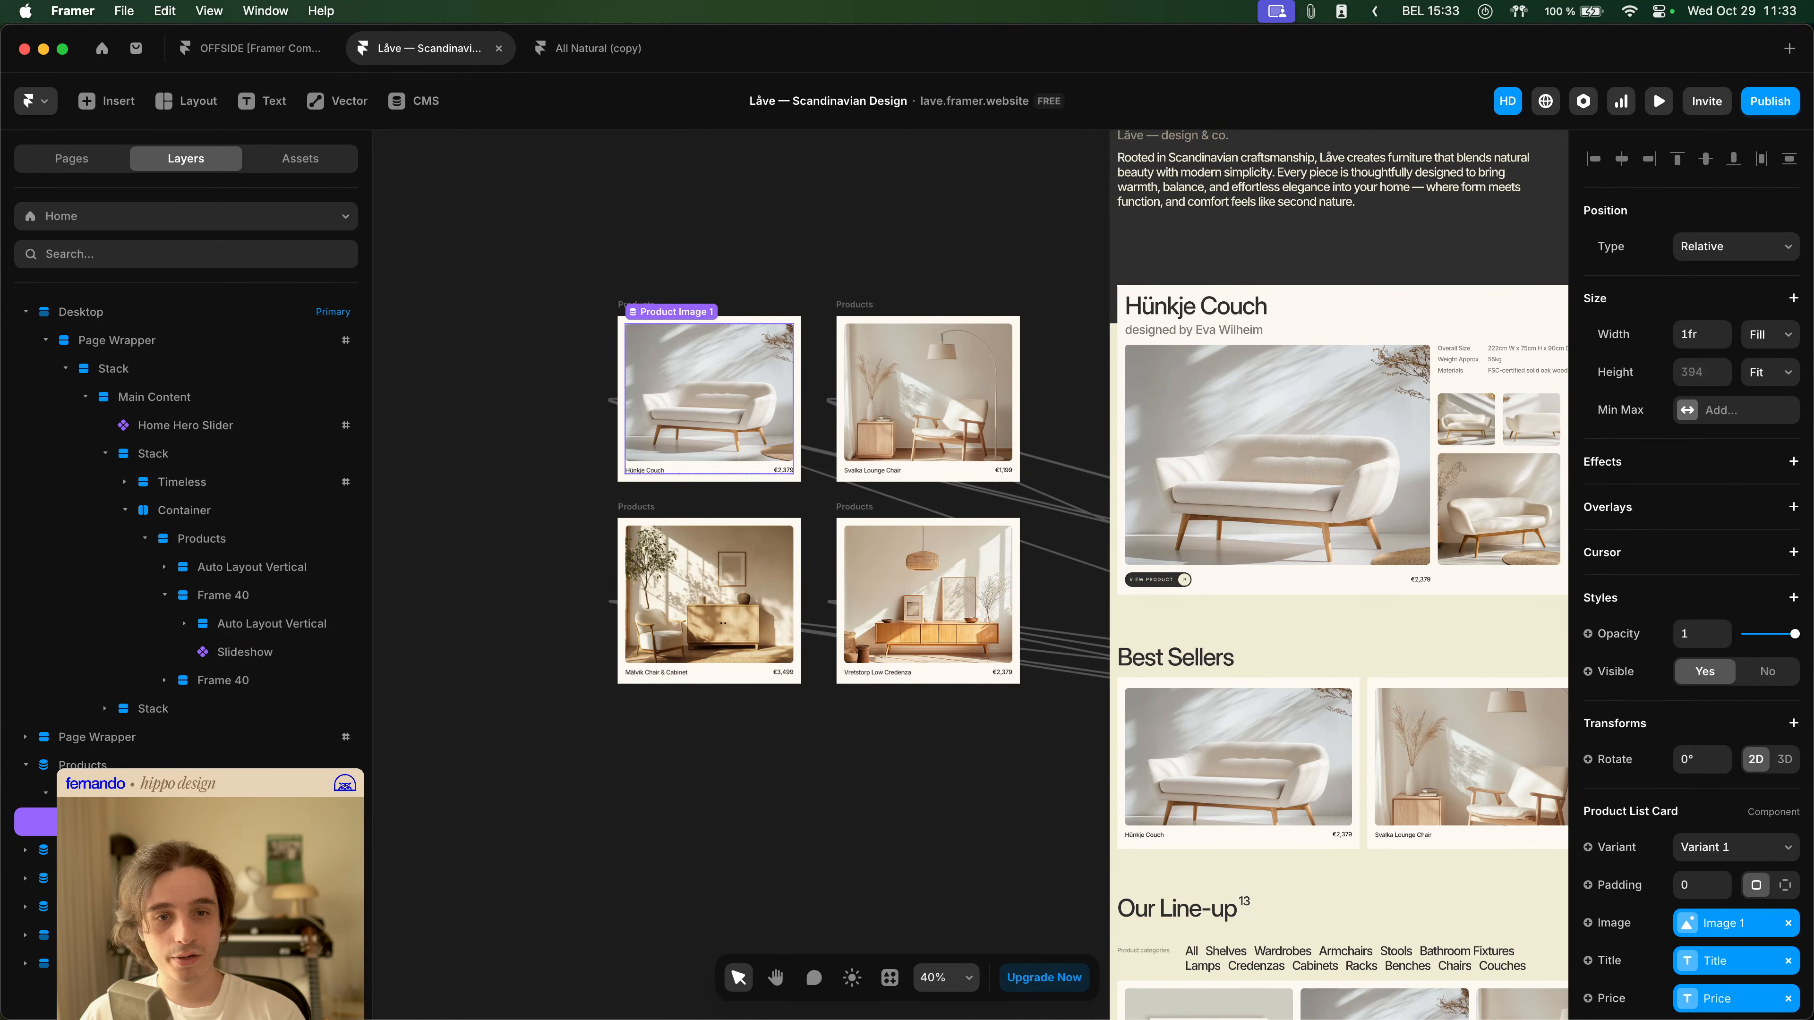
pyautogui.click(300, 793)
pyautogui.click(1788, 286)
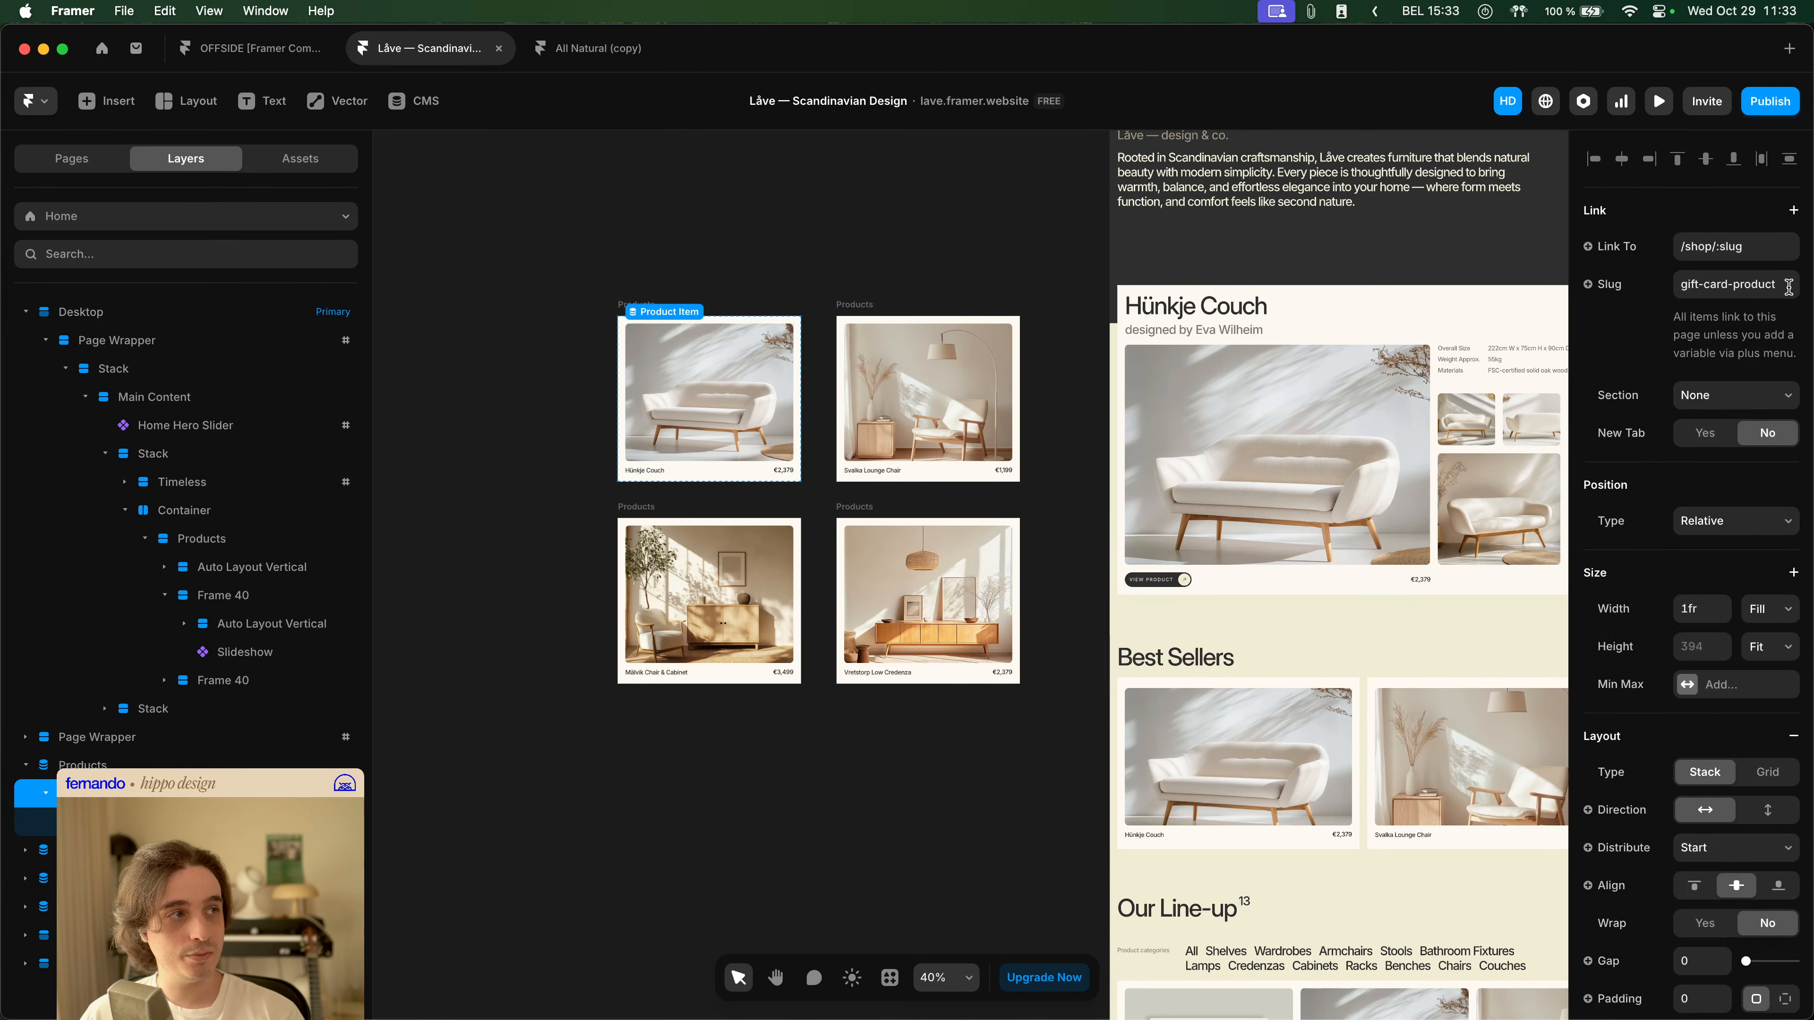
pyautogui.click(1753, 247)
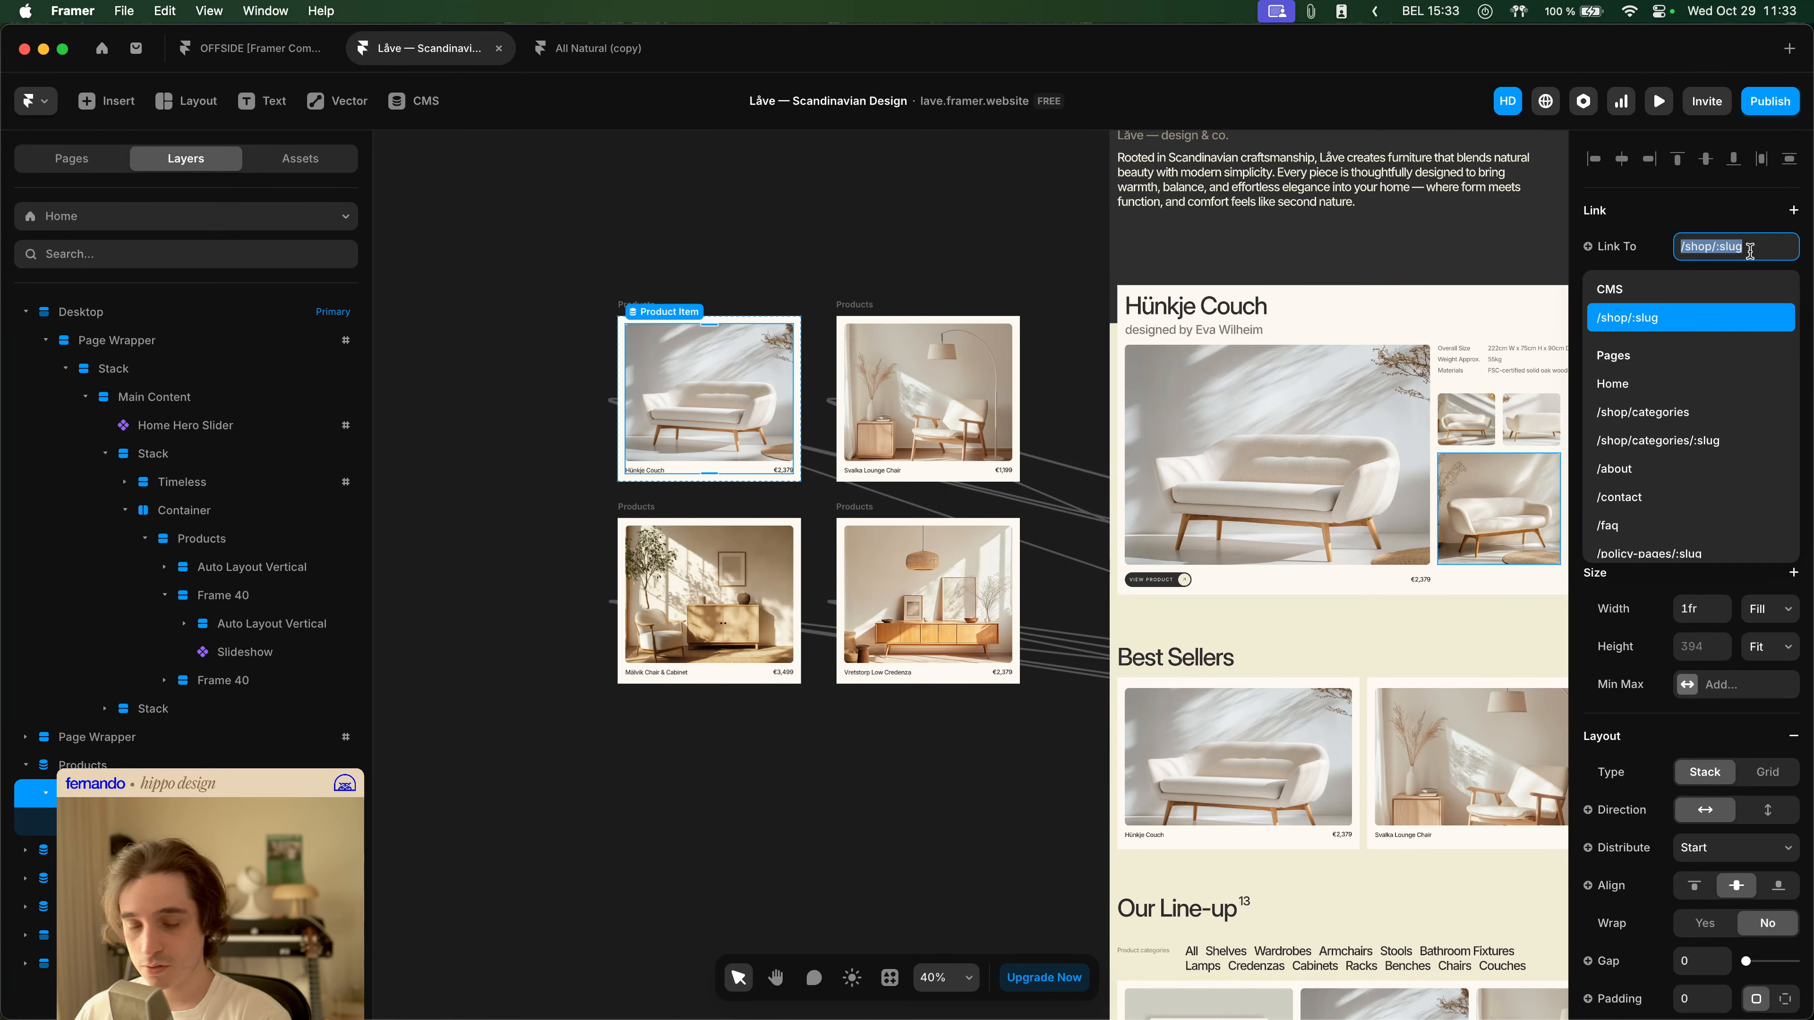
pyautogui.press('BackSpace')
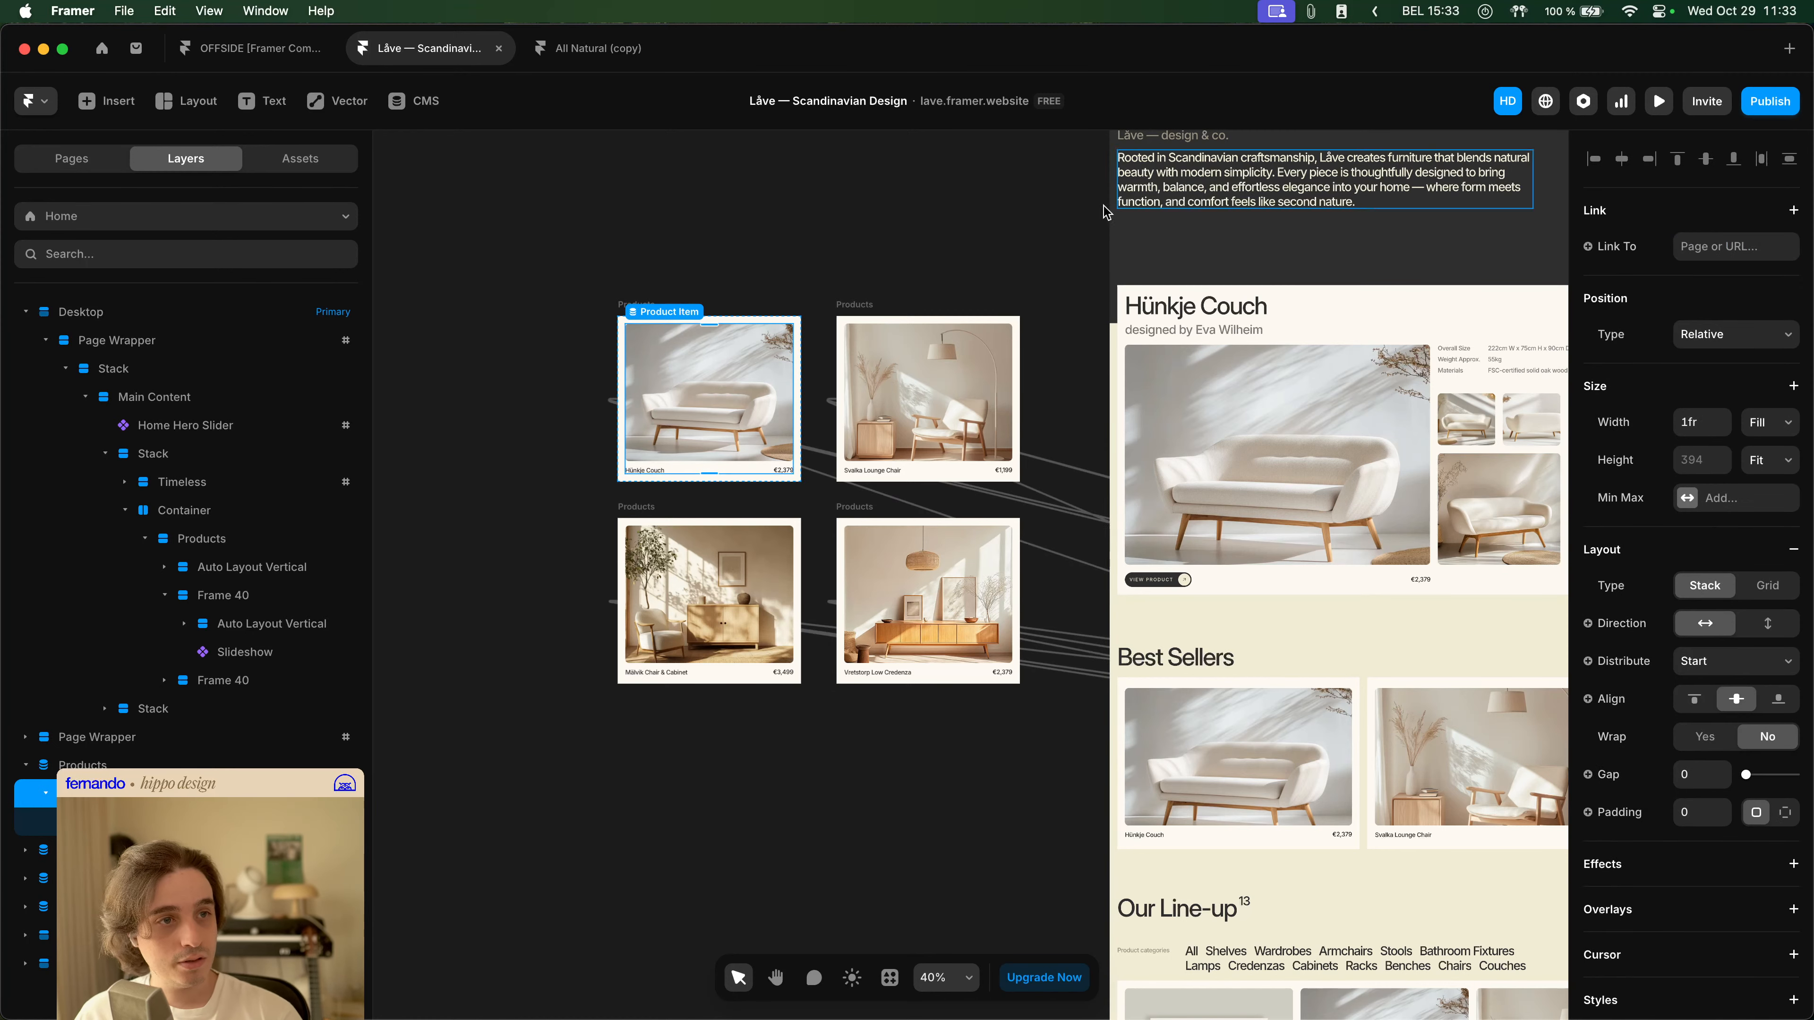
pyautogui.click(854, 240)
# Publish the site update to lave.framer.website.
pyautogui.hscroll(2, 785, 239)
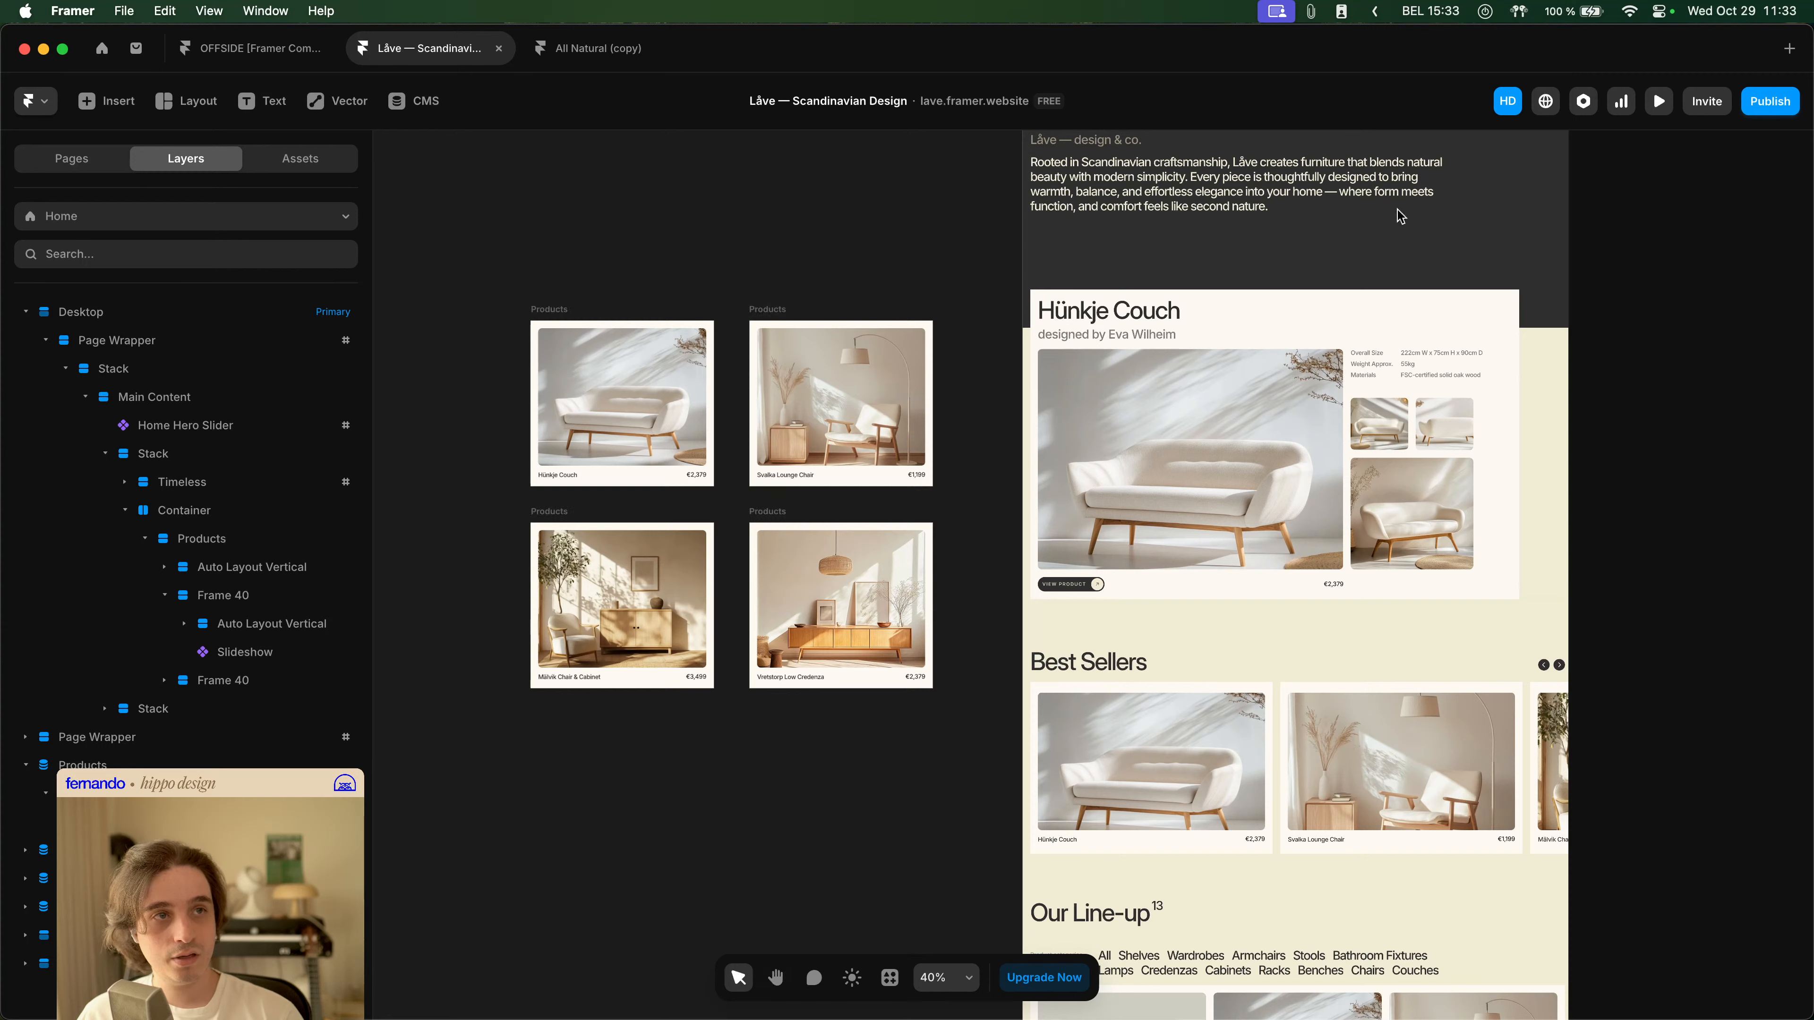
pyautogui.click(1770, 101)
pyautogui.click(1695, 250)
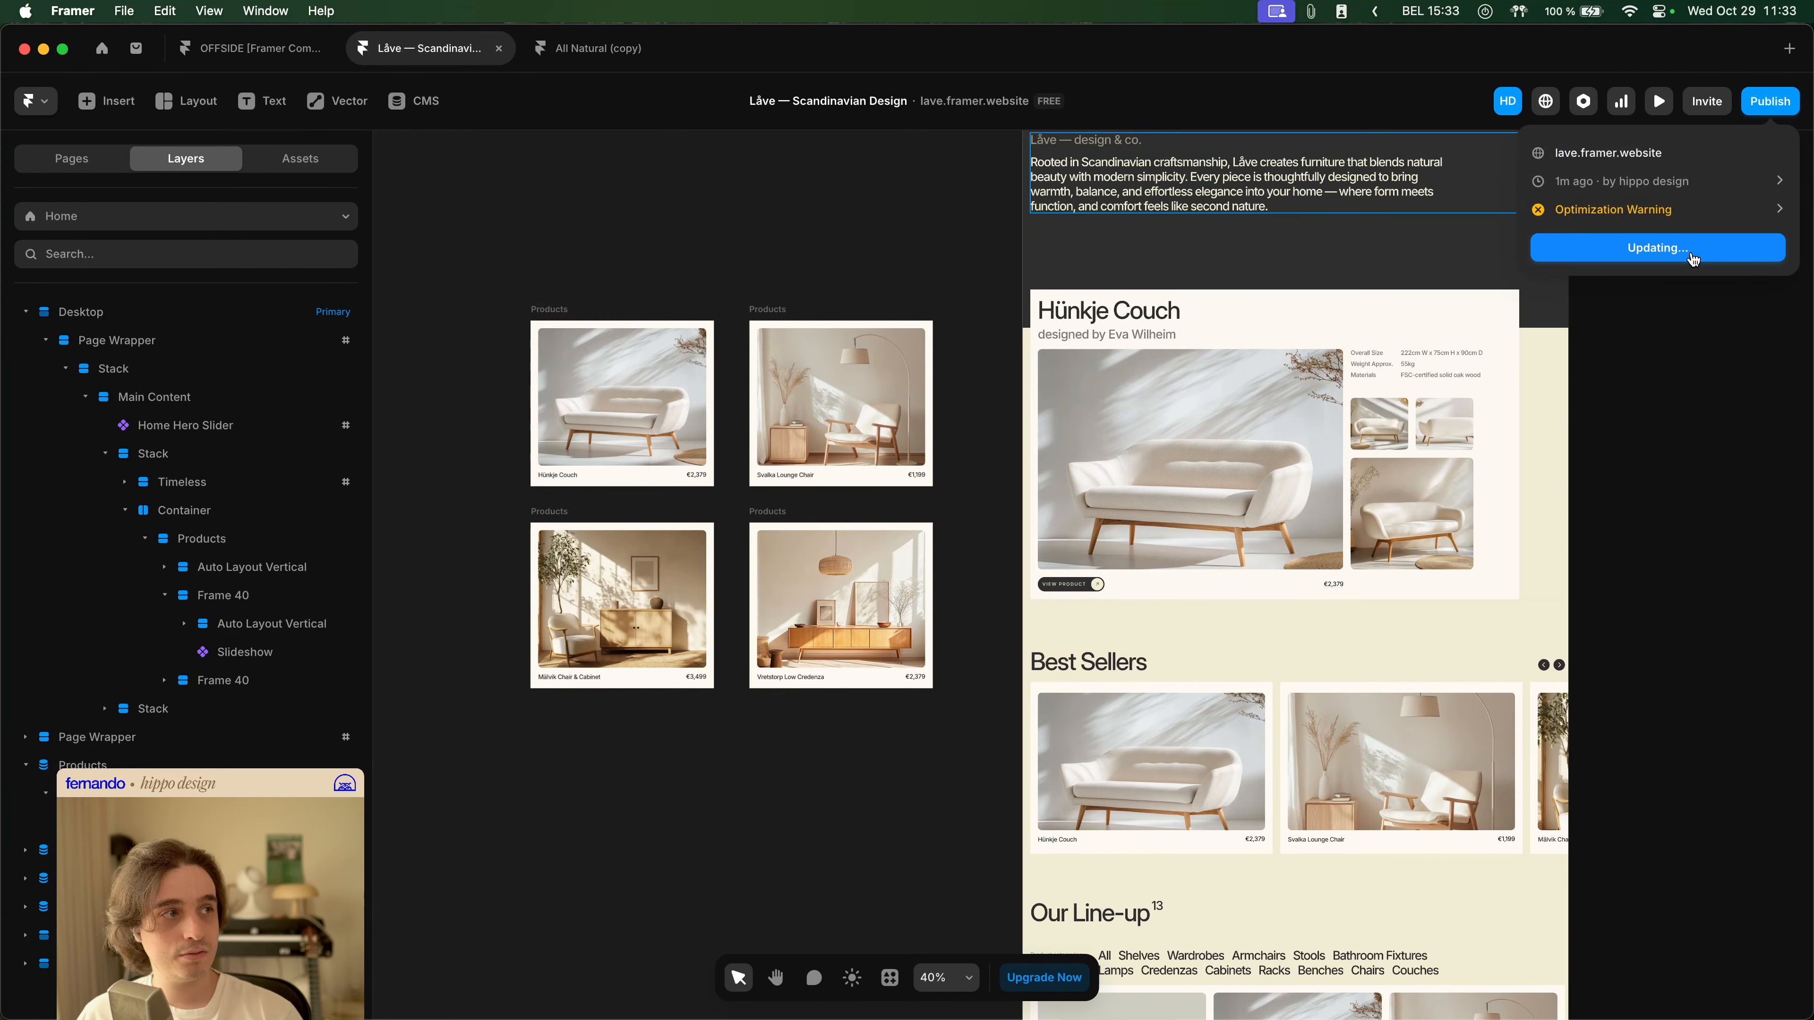
pyautogui.click(828, 247)
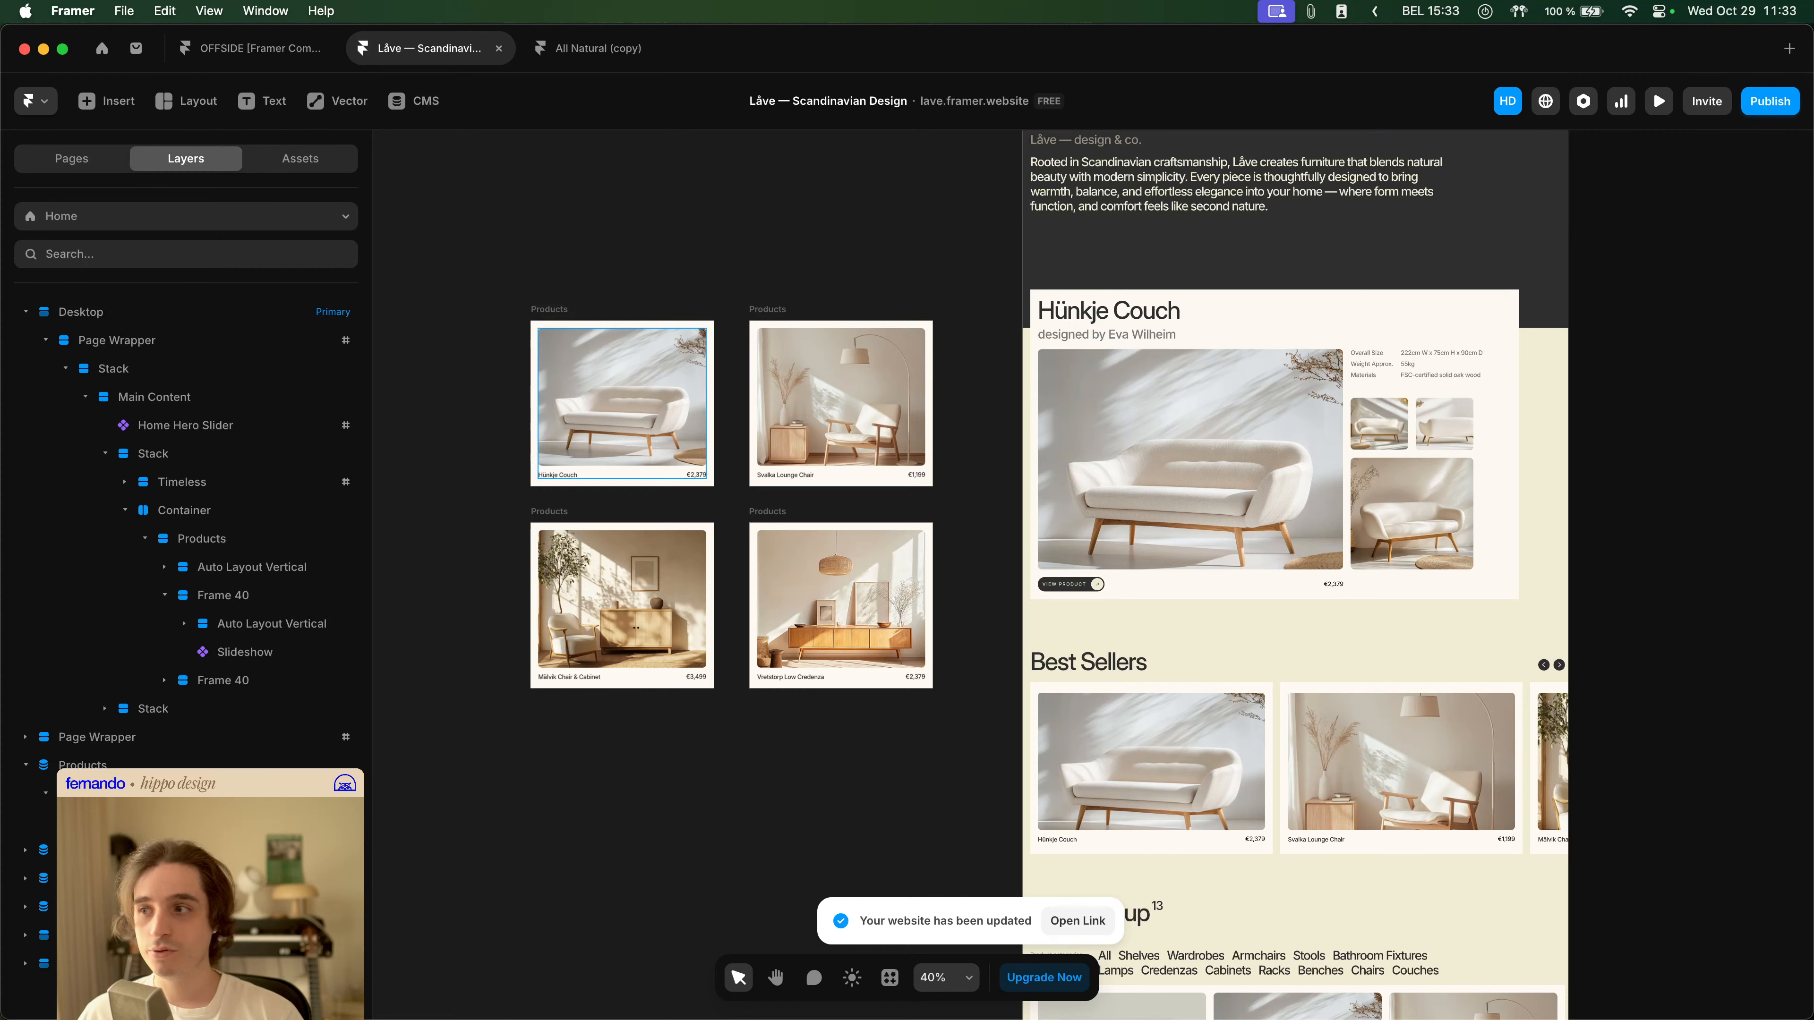
# Switch to the Arc browser, reload the live shop and check the Armchairs and Bathroom Fixtures category pages.
pyautogui.press('super+Tab')
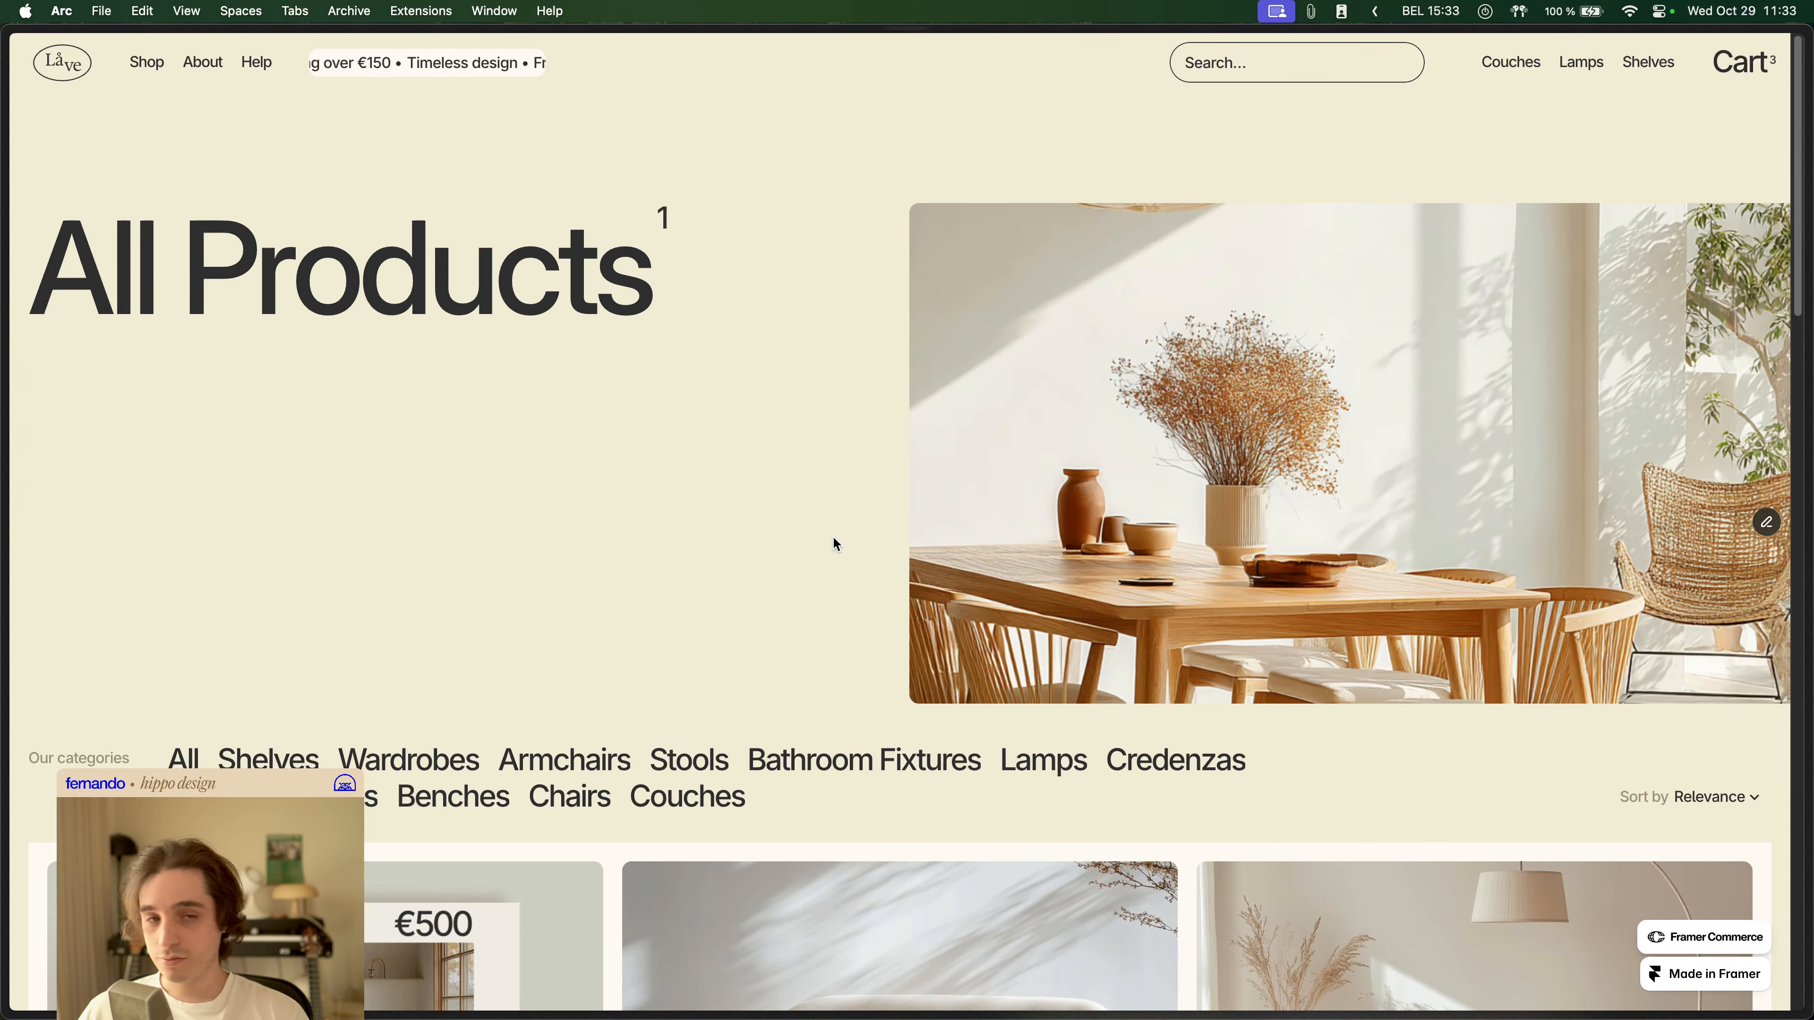
pyautogui.press('super+r')
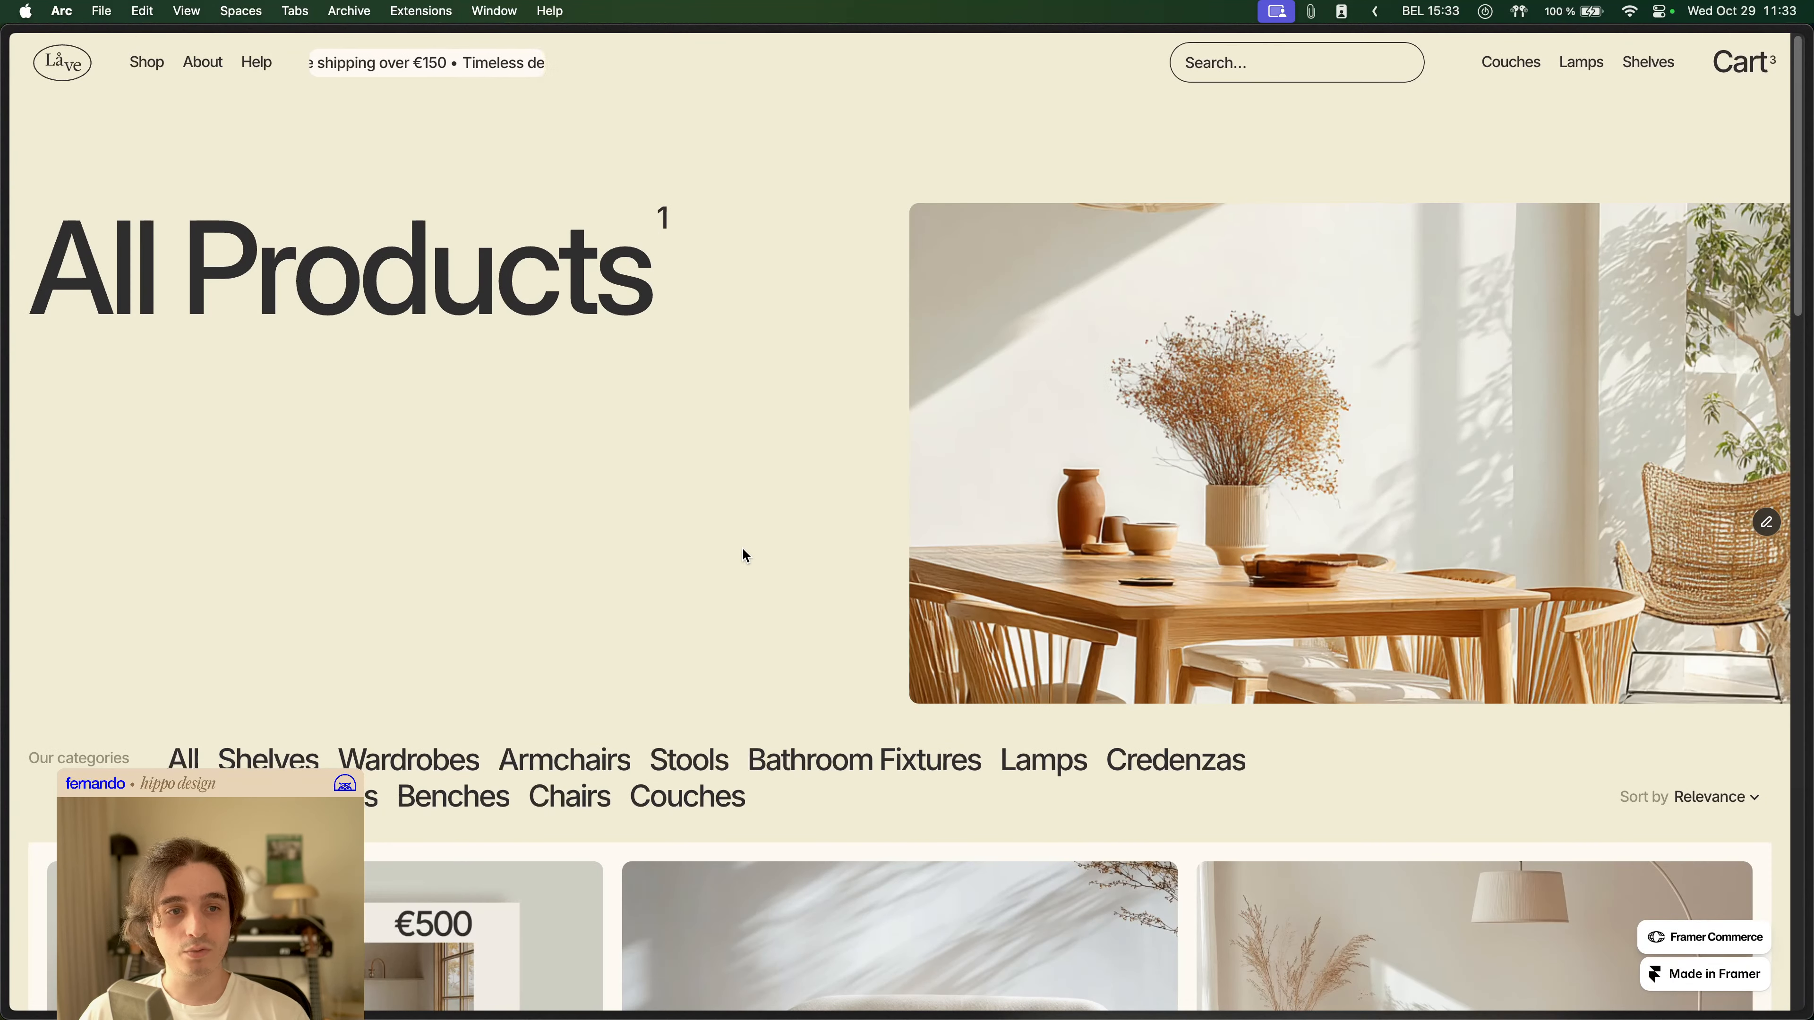
pyautogui.click(582, 759)
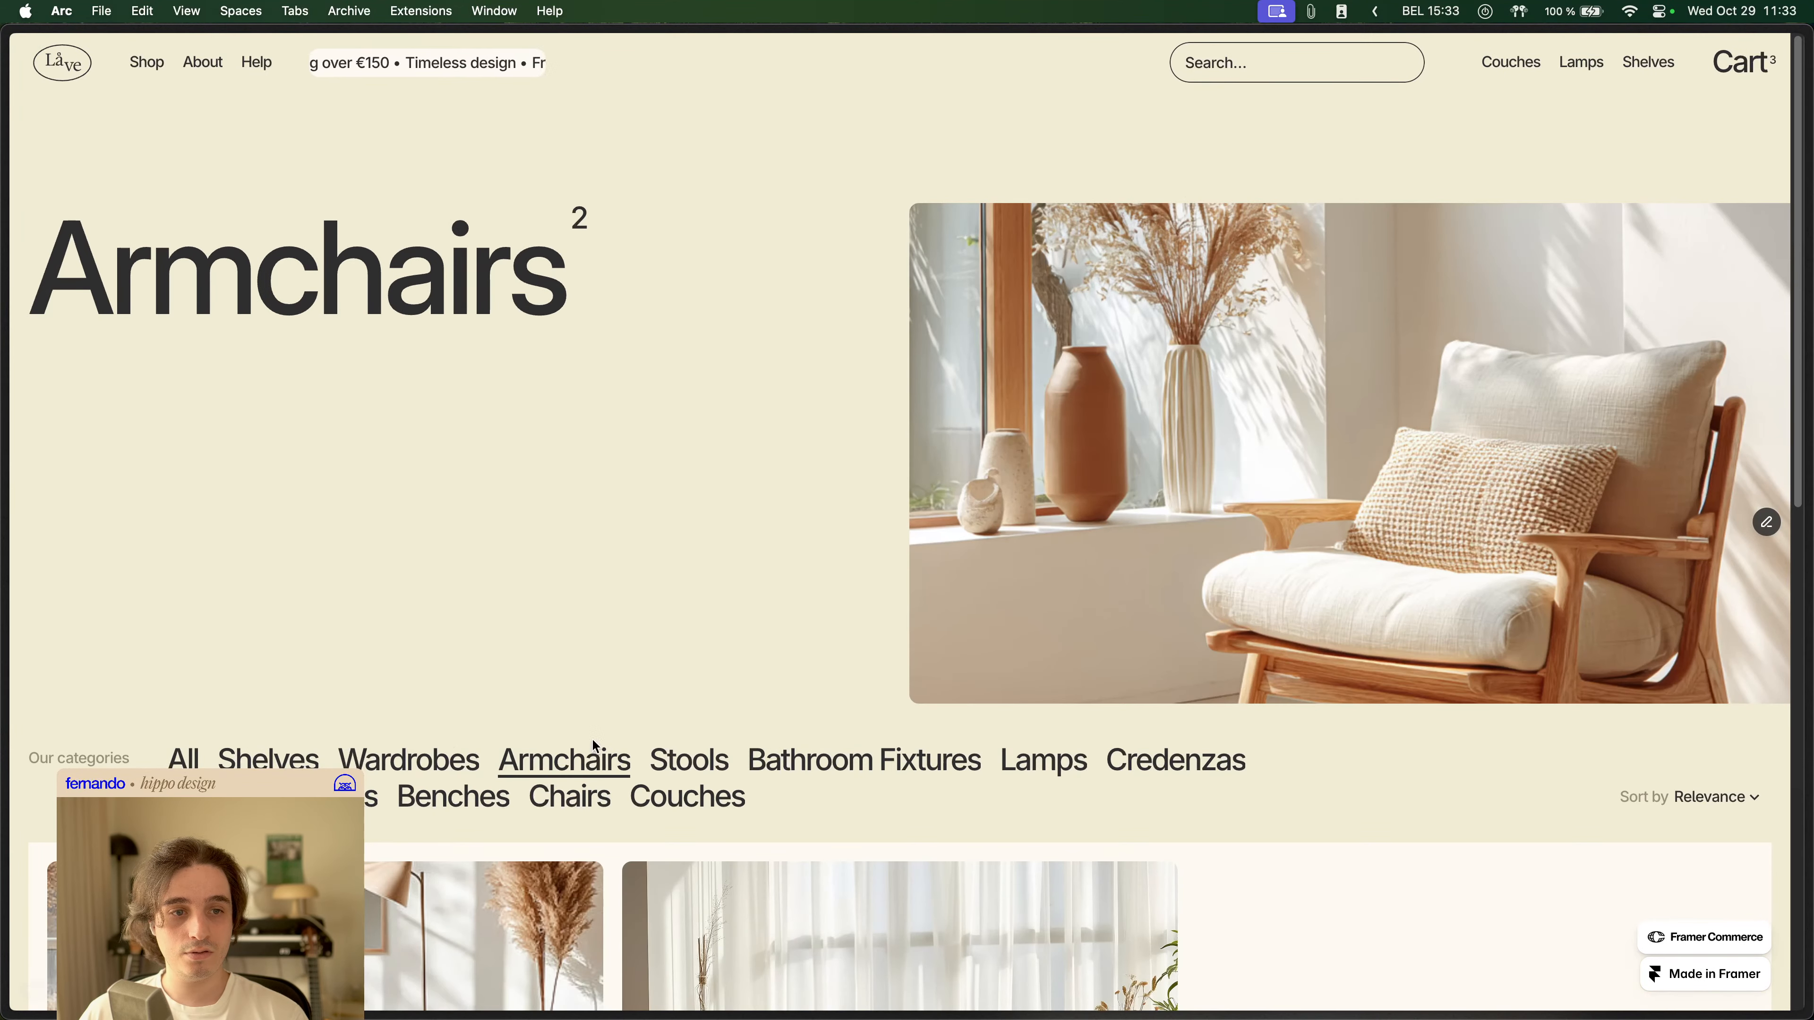
pyautogui.click(780, 762)
pyautogui.scroll(-5, 1232, 635)
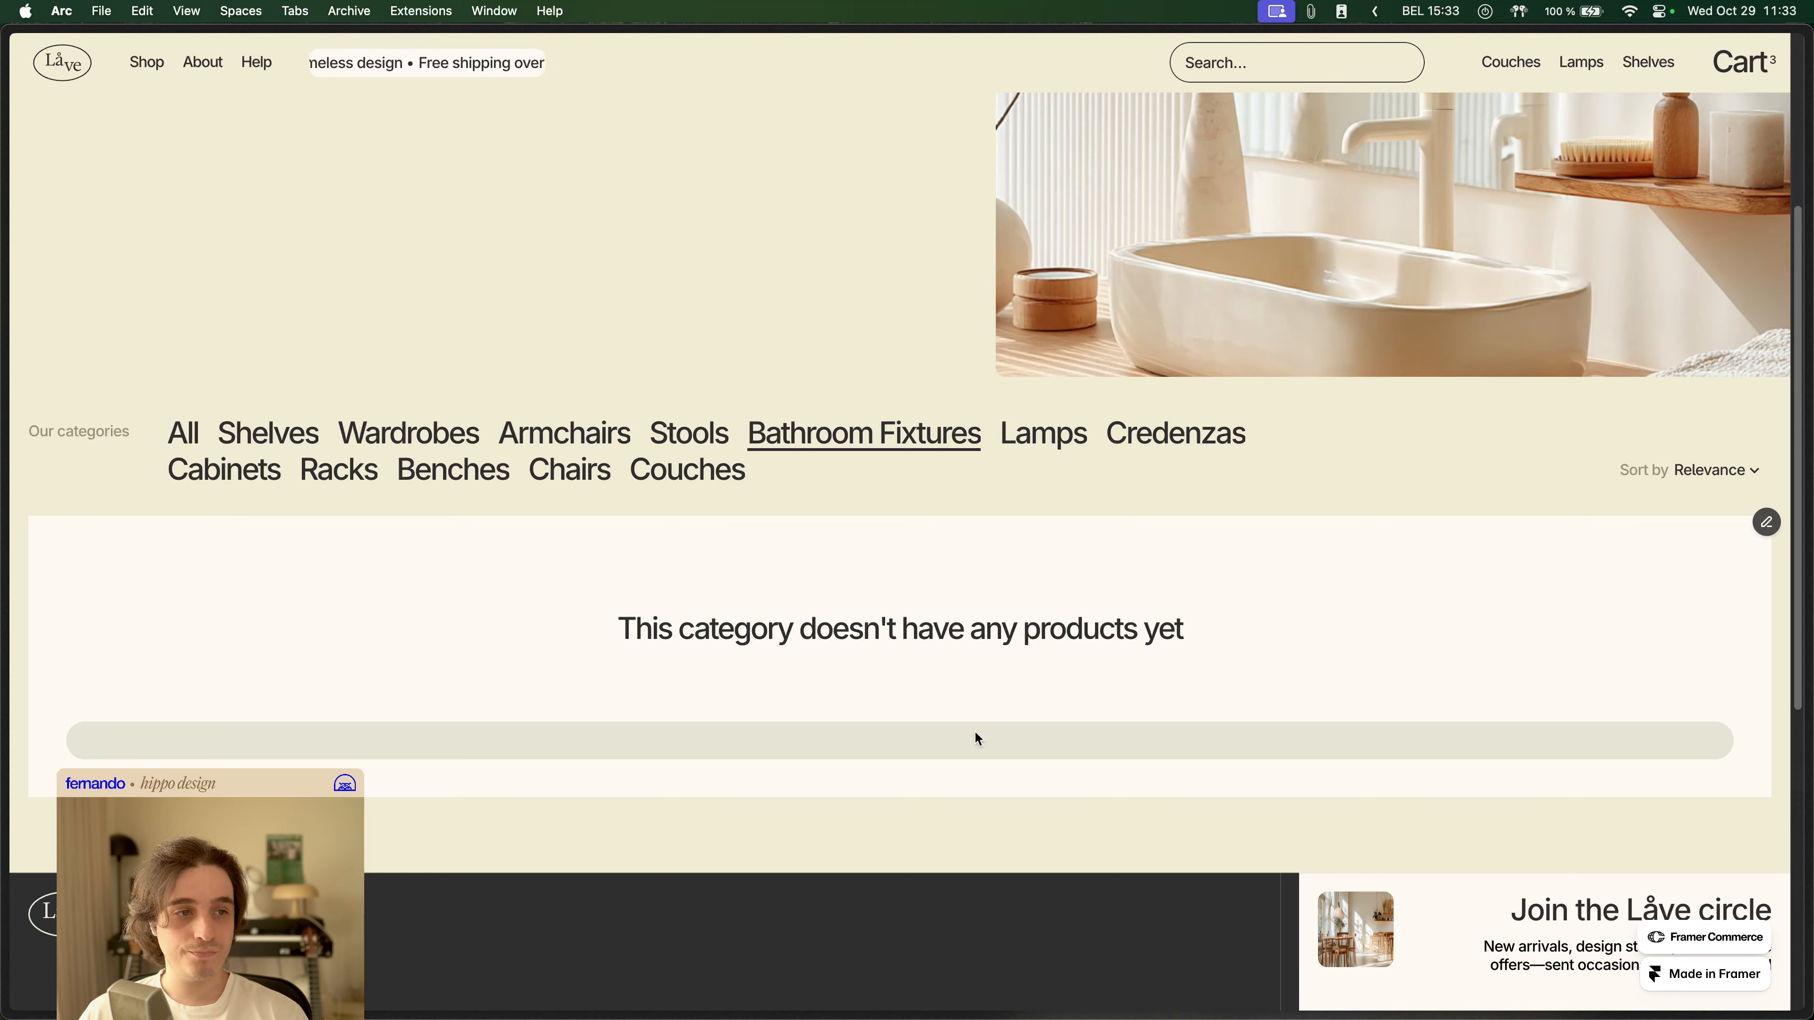
# Switch to Framer, open the Categories page and examine the link and layout settings of the empty state's nested stacks.
pyautogui.press('super+Tab')
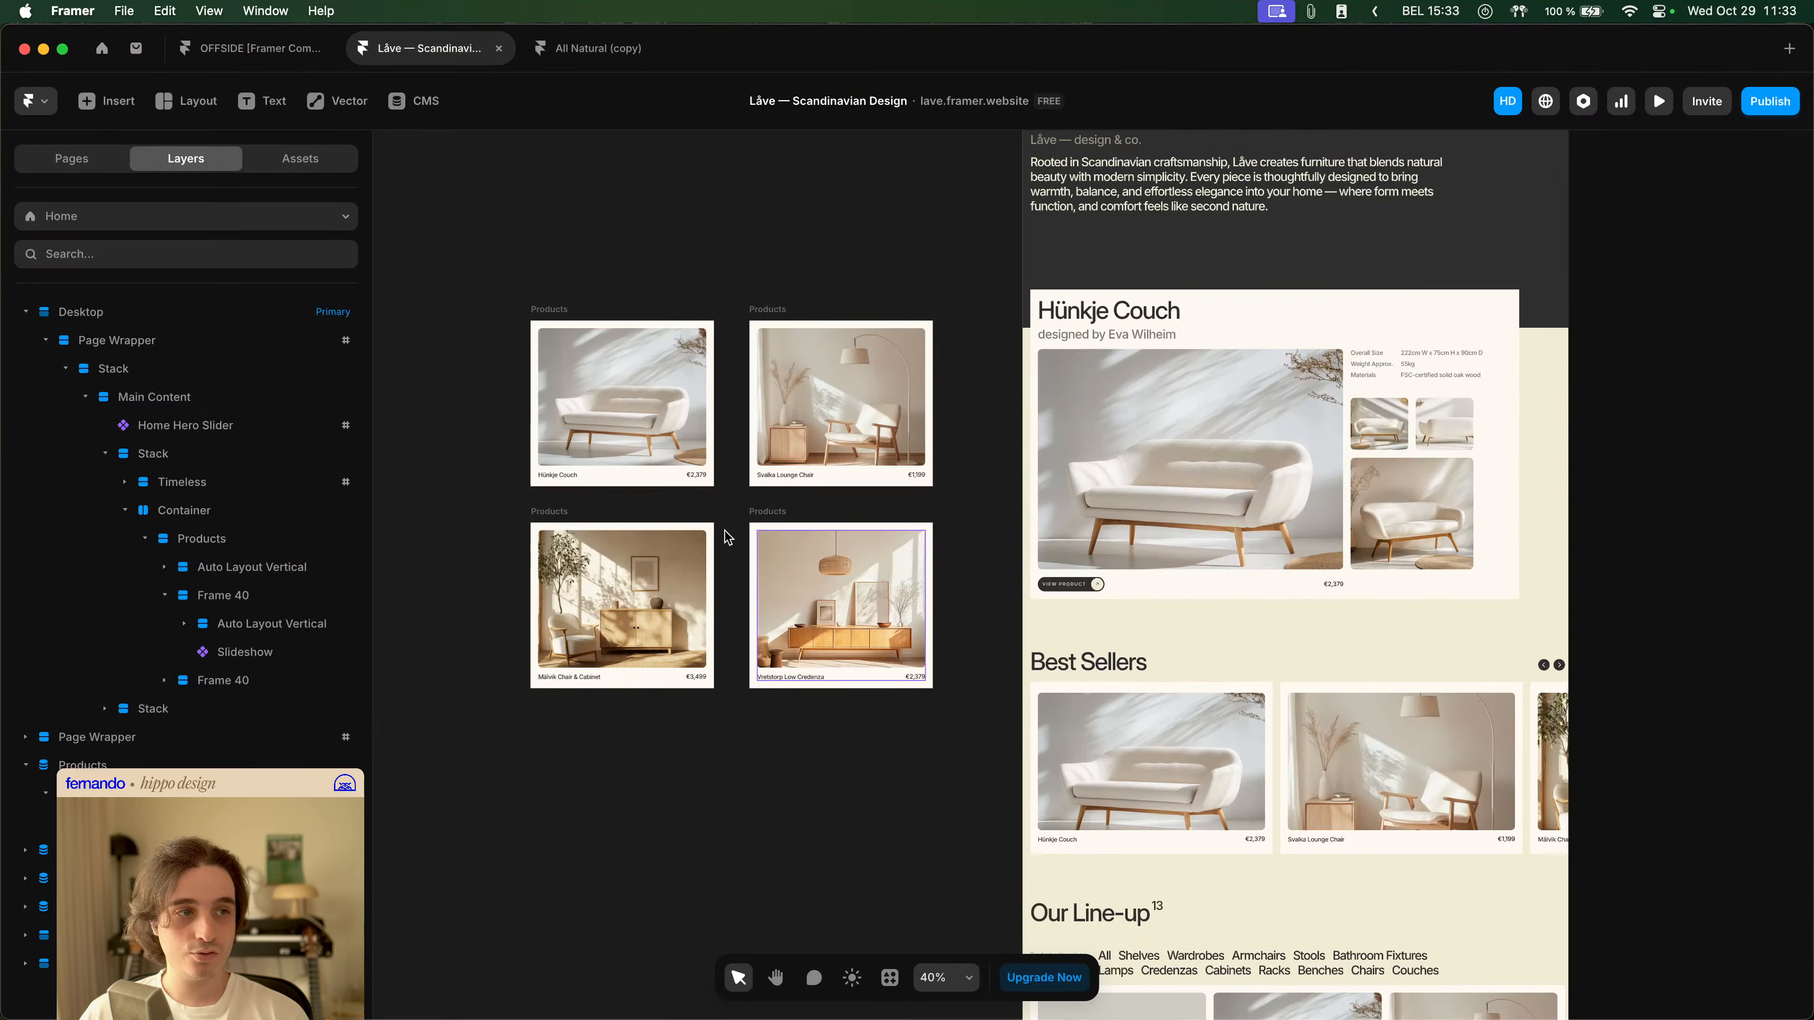
pyautogui.click(87, 167)
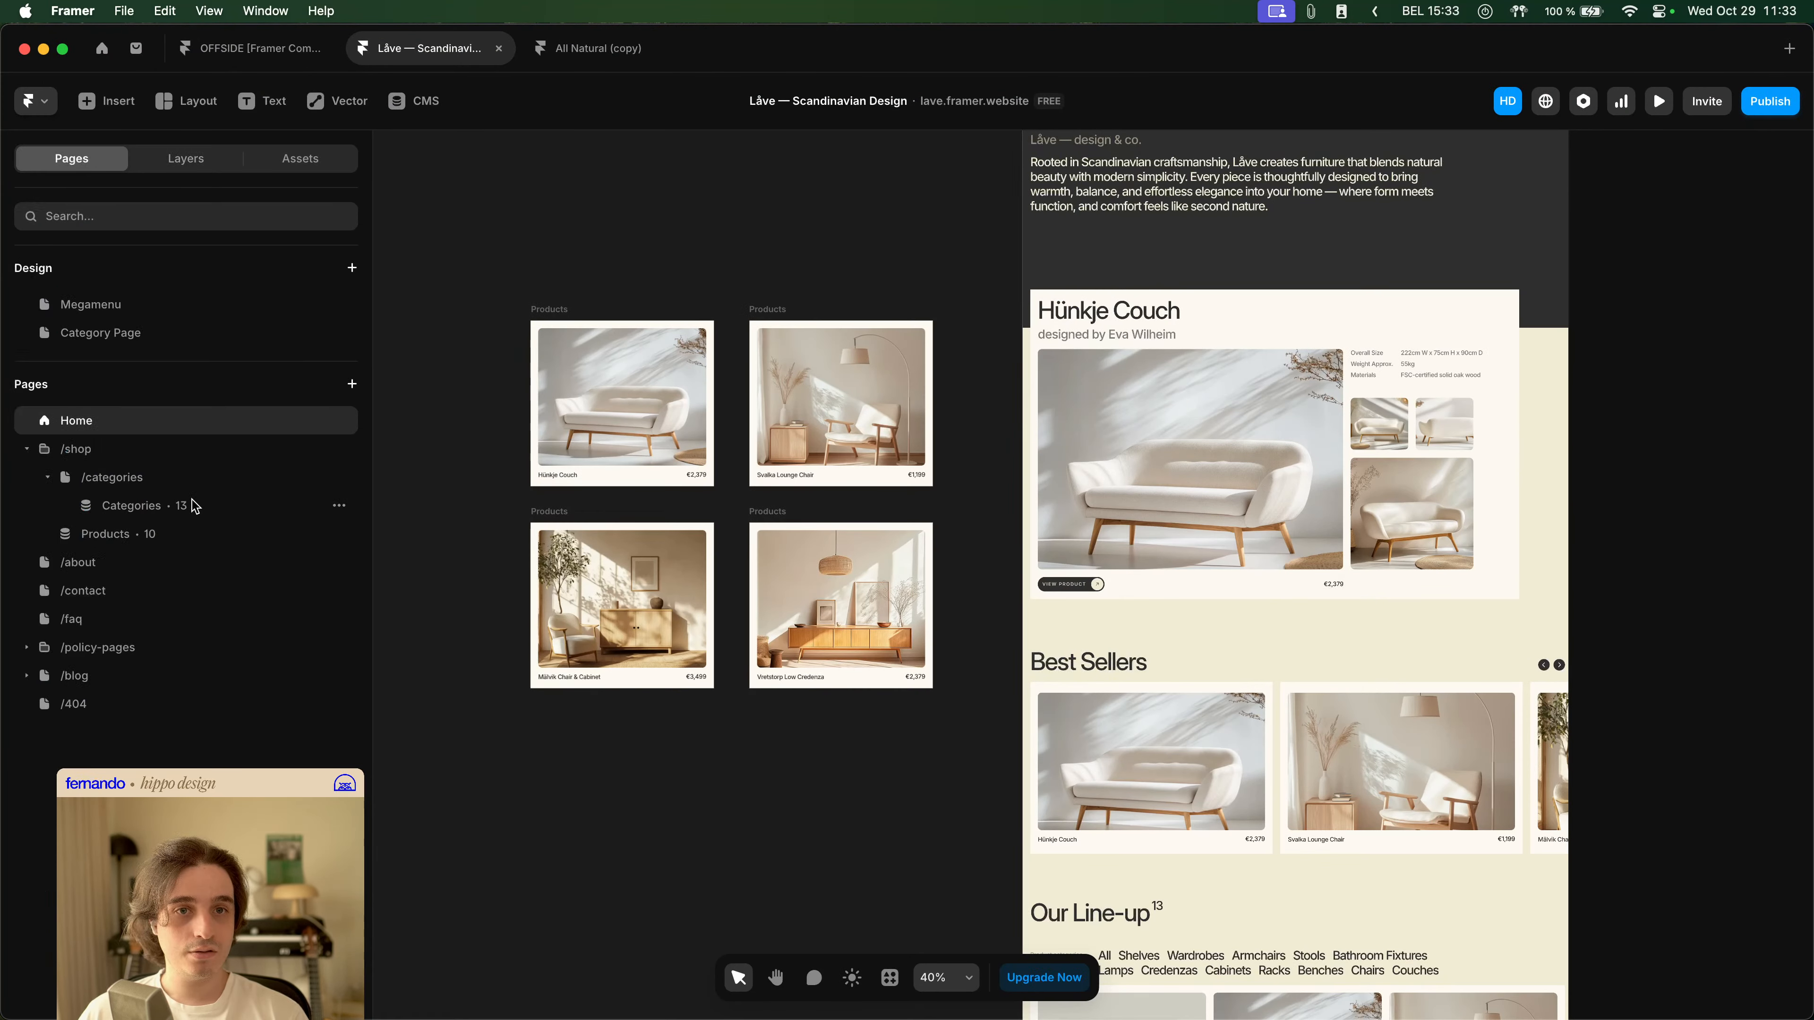
pyautogui.click(167, 511)
pyautogui.click(663, 425)
pyautogui.scroll(5, 652, 410)
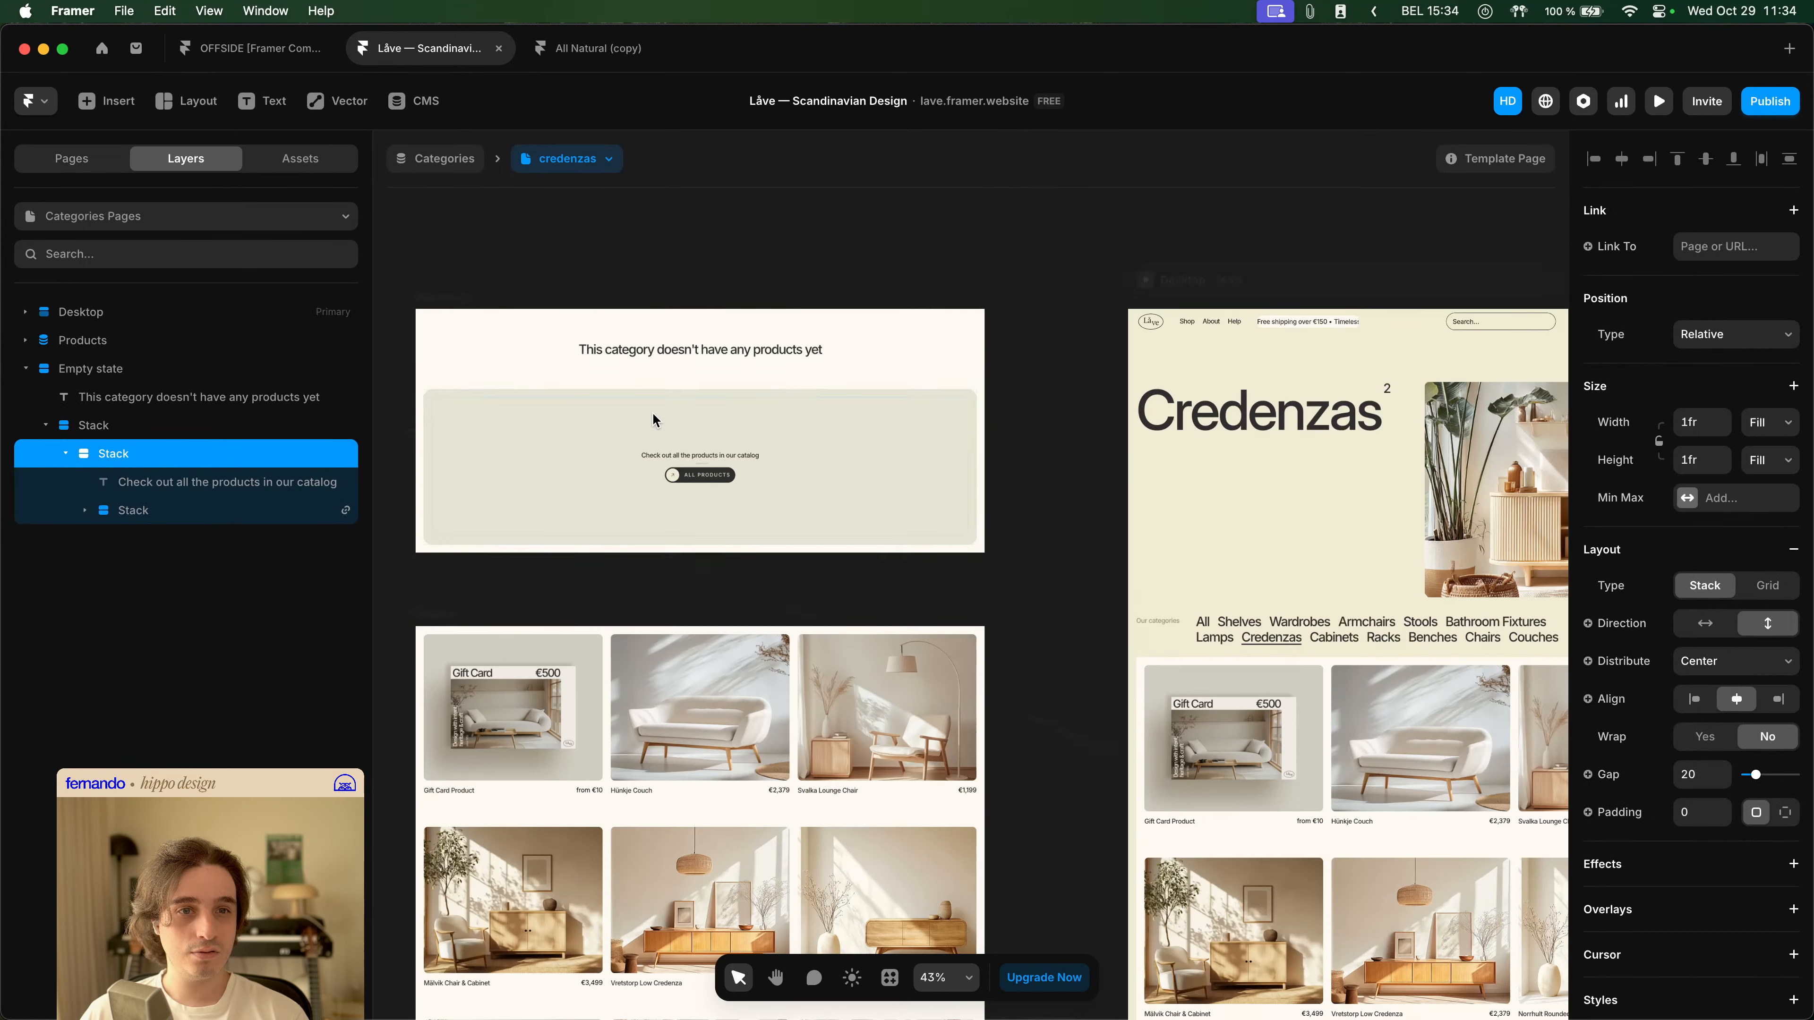
pyautogui.click(304, 510)
pyautogui.scroll(-5, 1743, 608)
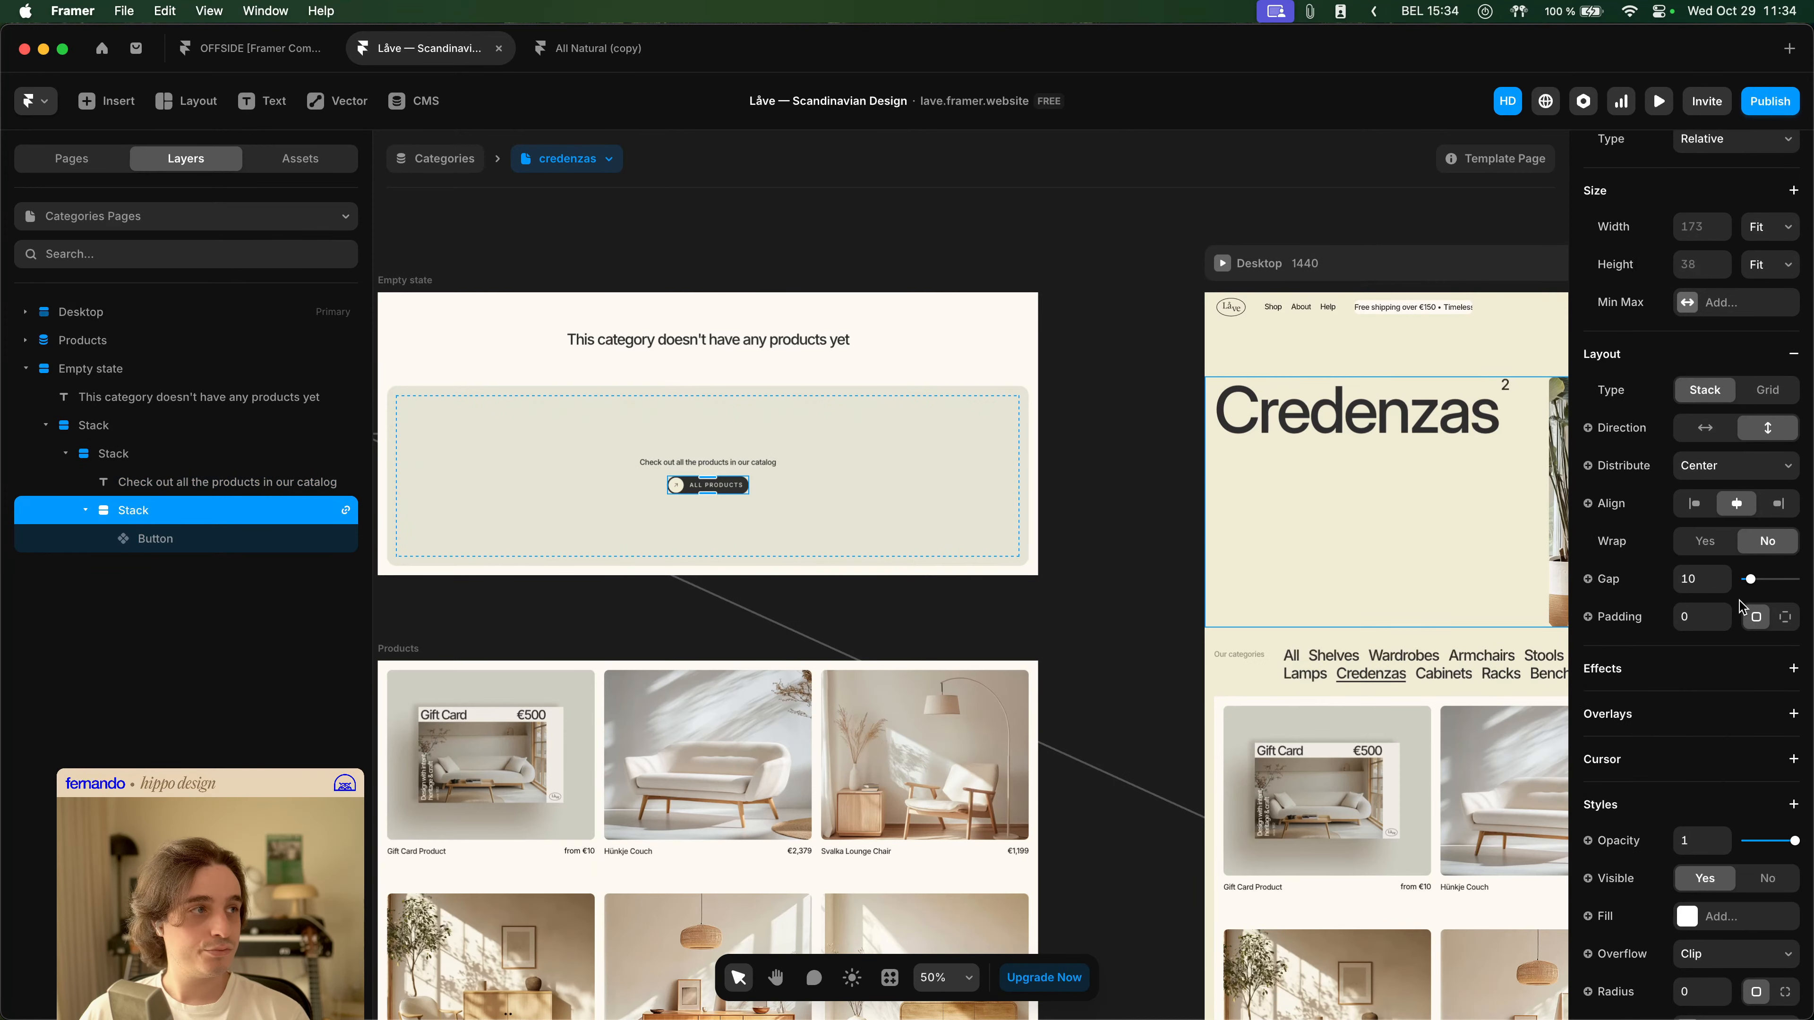
pyautogui.scroll(5, 1743, 608)
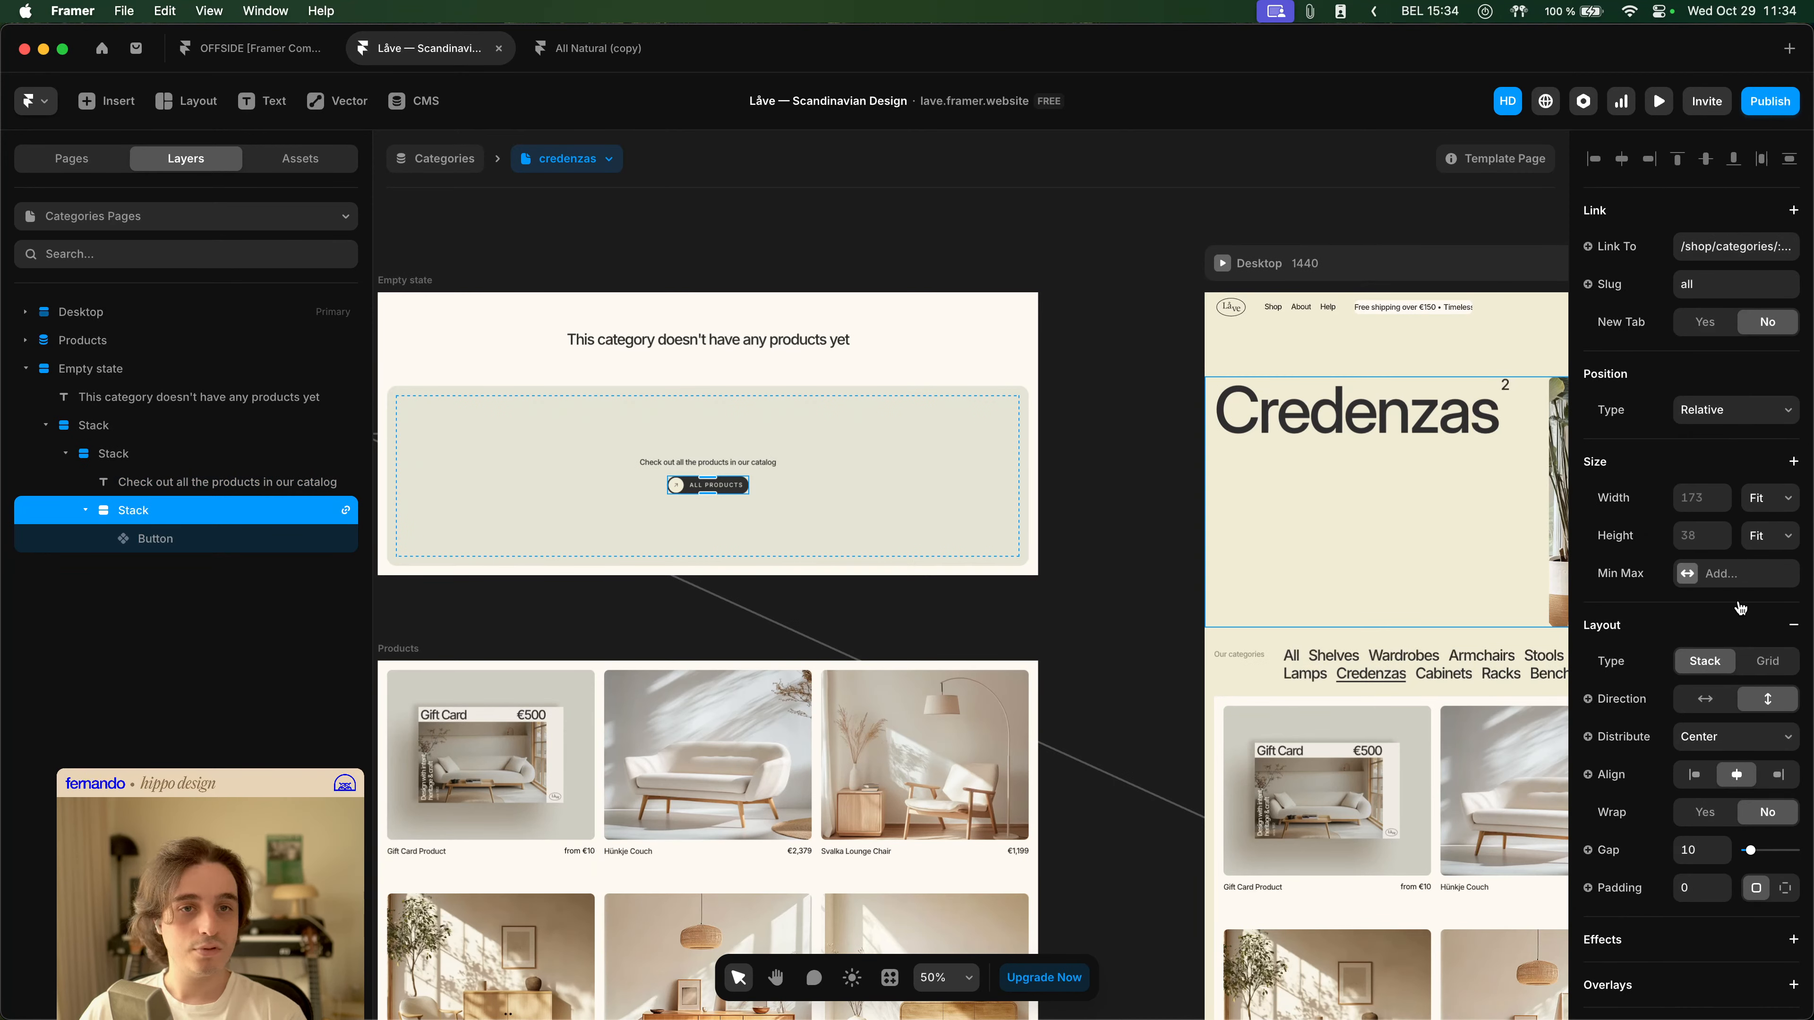
pyautogui.press('Escape')
pyautogui.scroll(-5, 1744, 606)
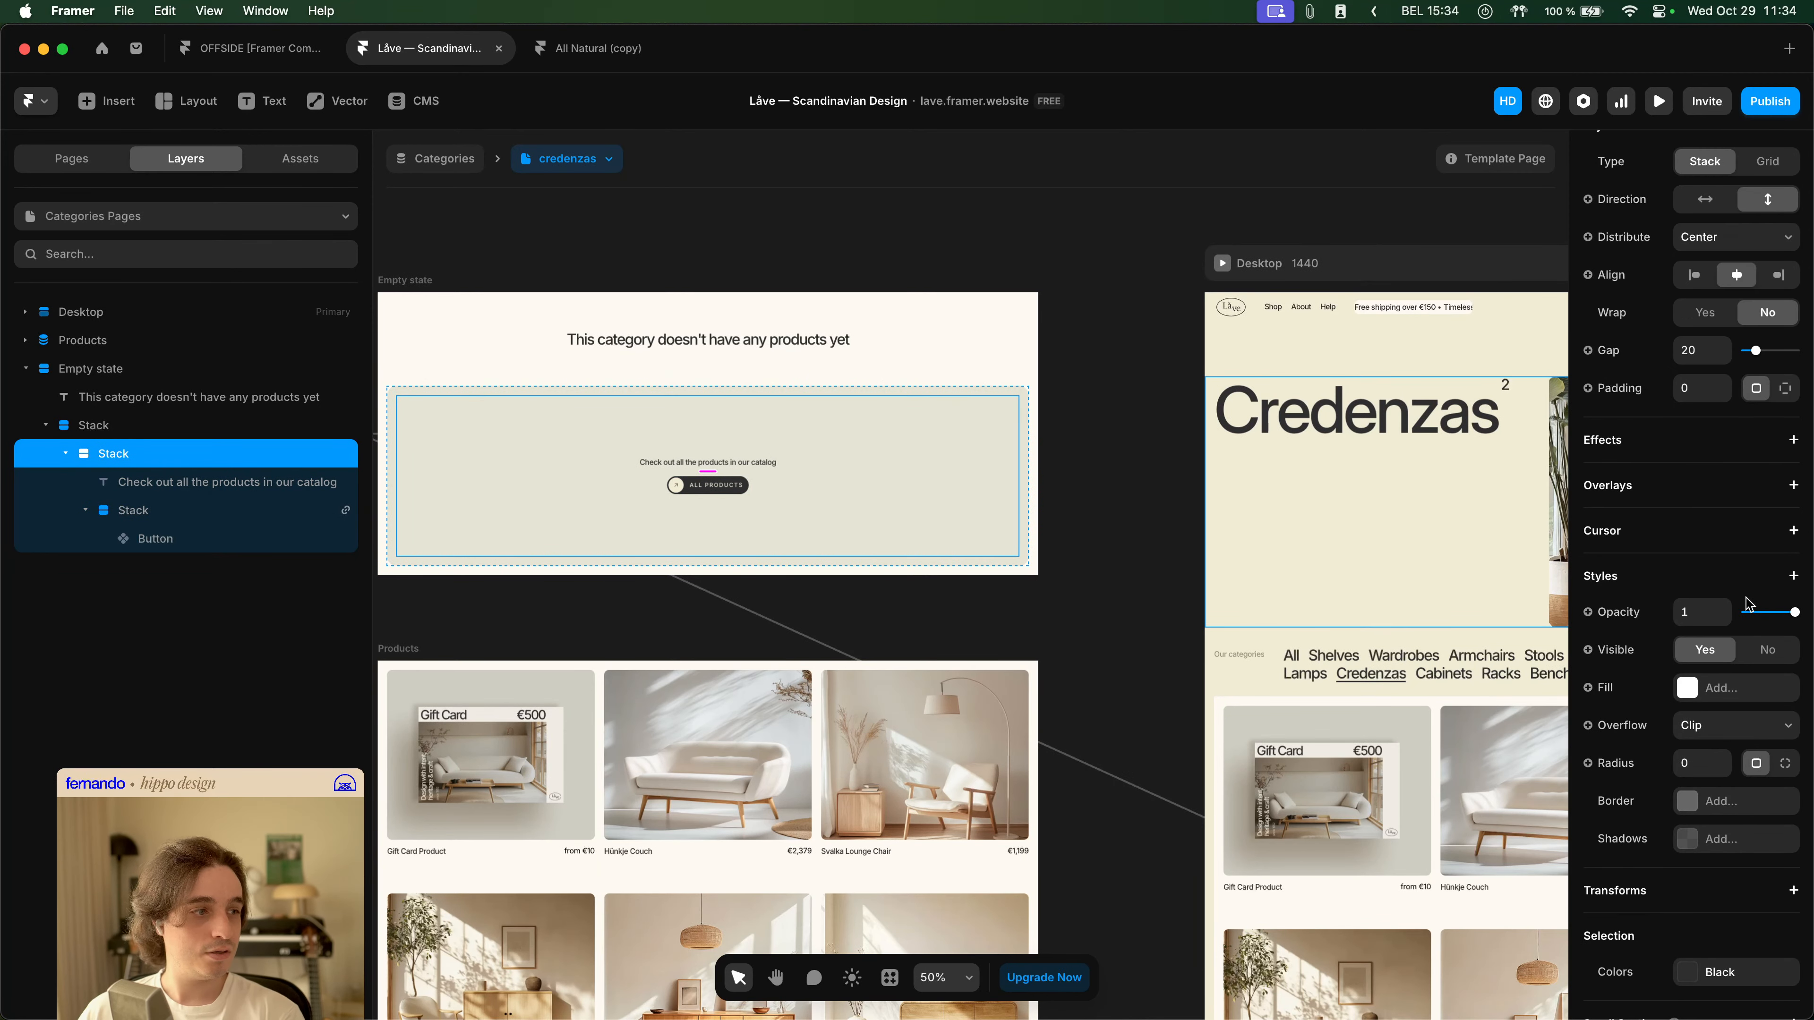
pyautogui.press('Escape')
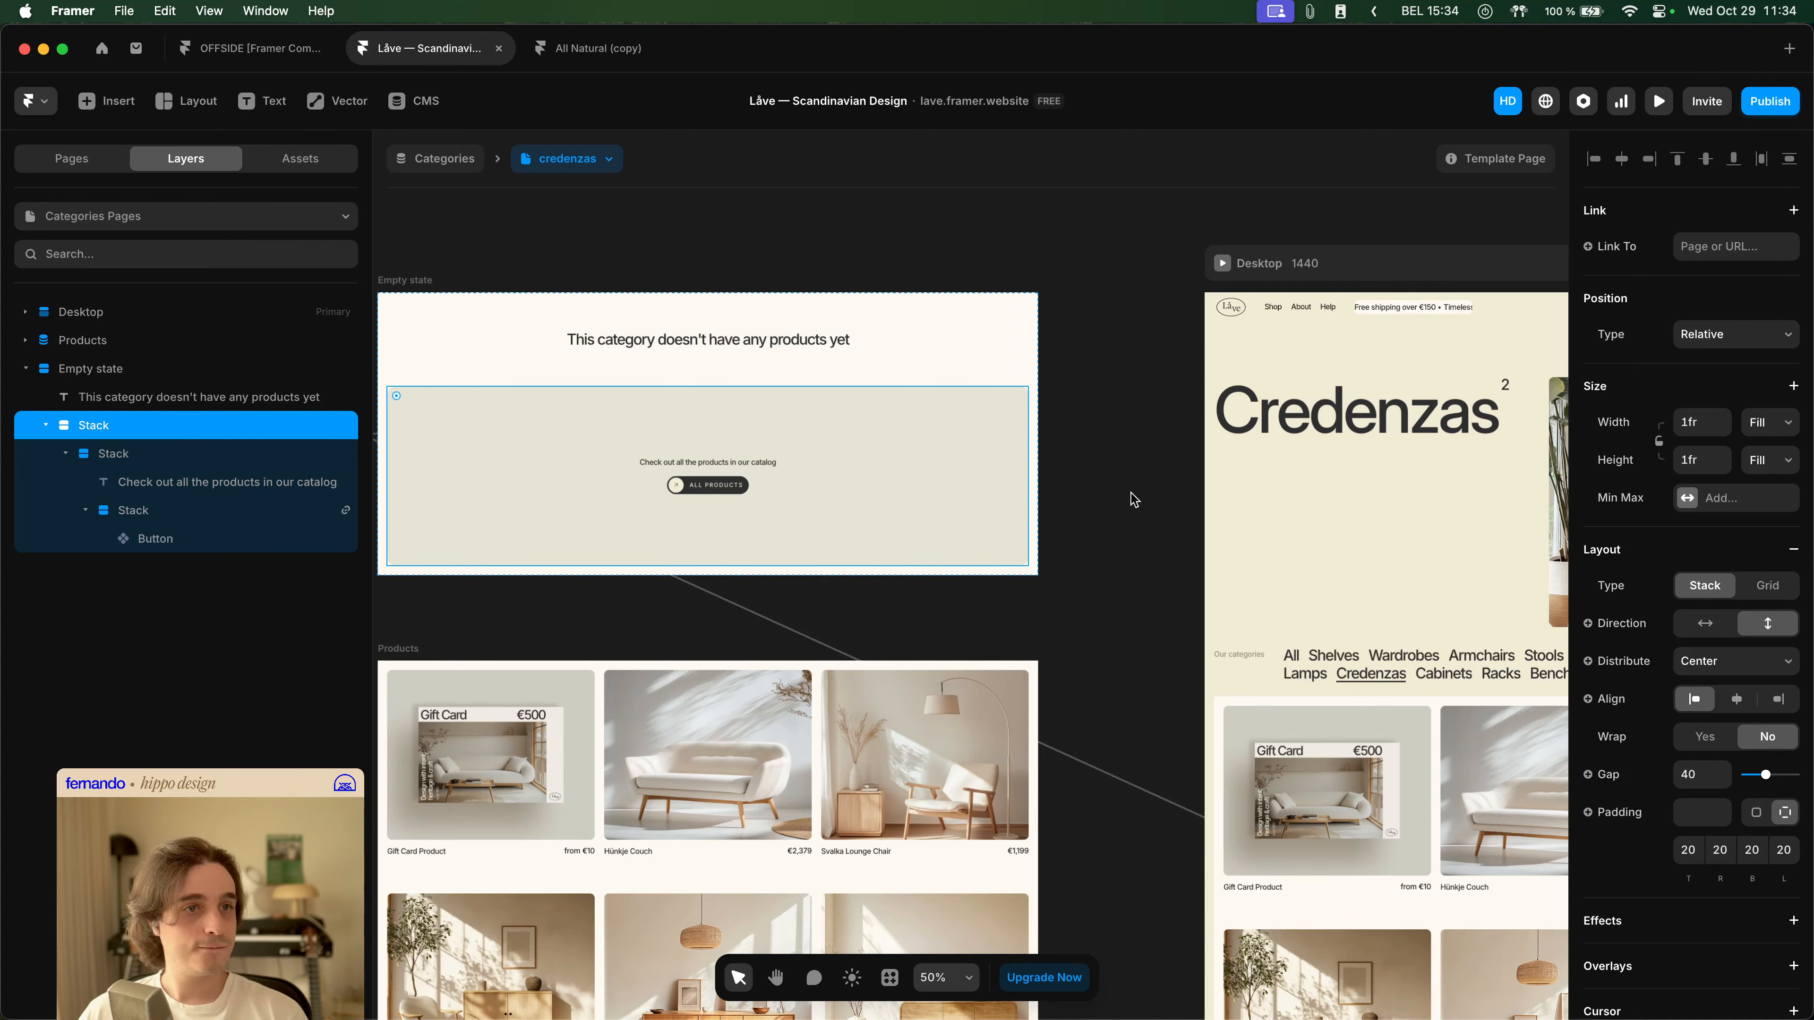
# Switch to the Arc browser to recheck the empty state on the live Bathroom Fixtures page, and return to Framer.
pyautogui.press('super+Tab')
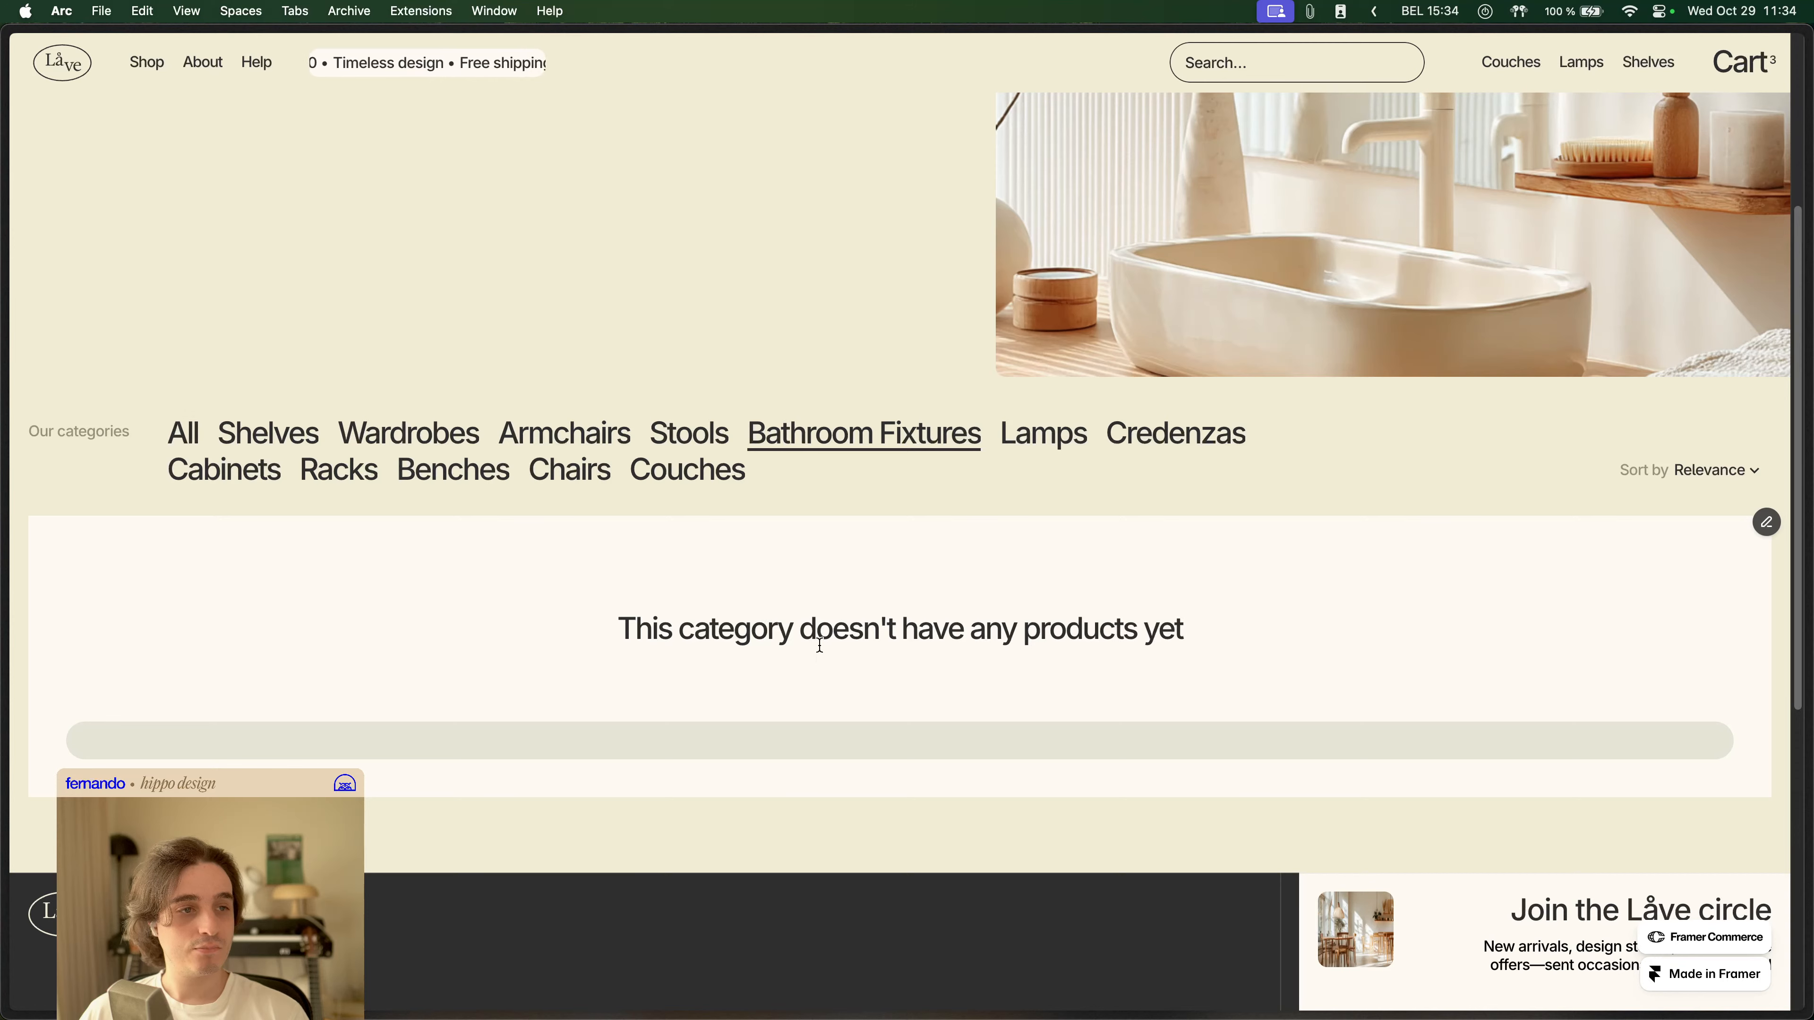
pyautogui.scroll(-5, 825, 743)
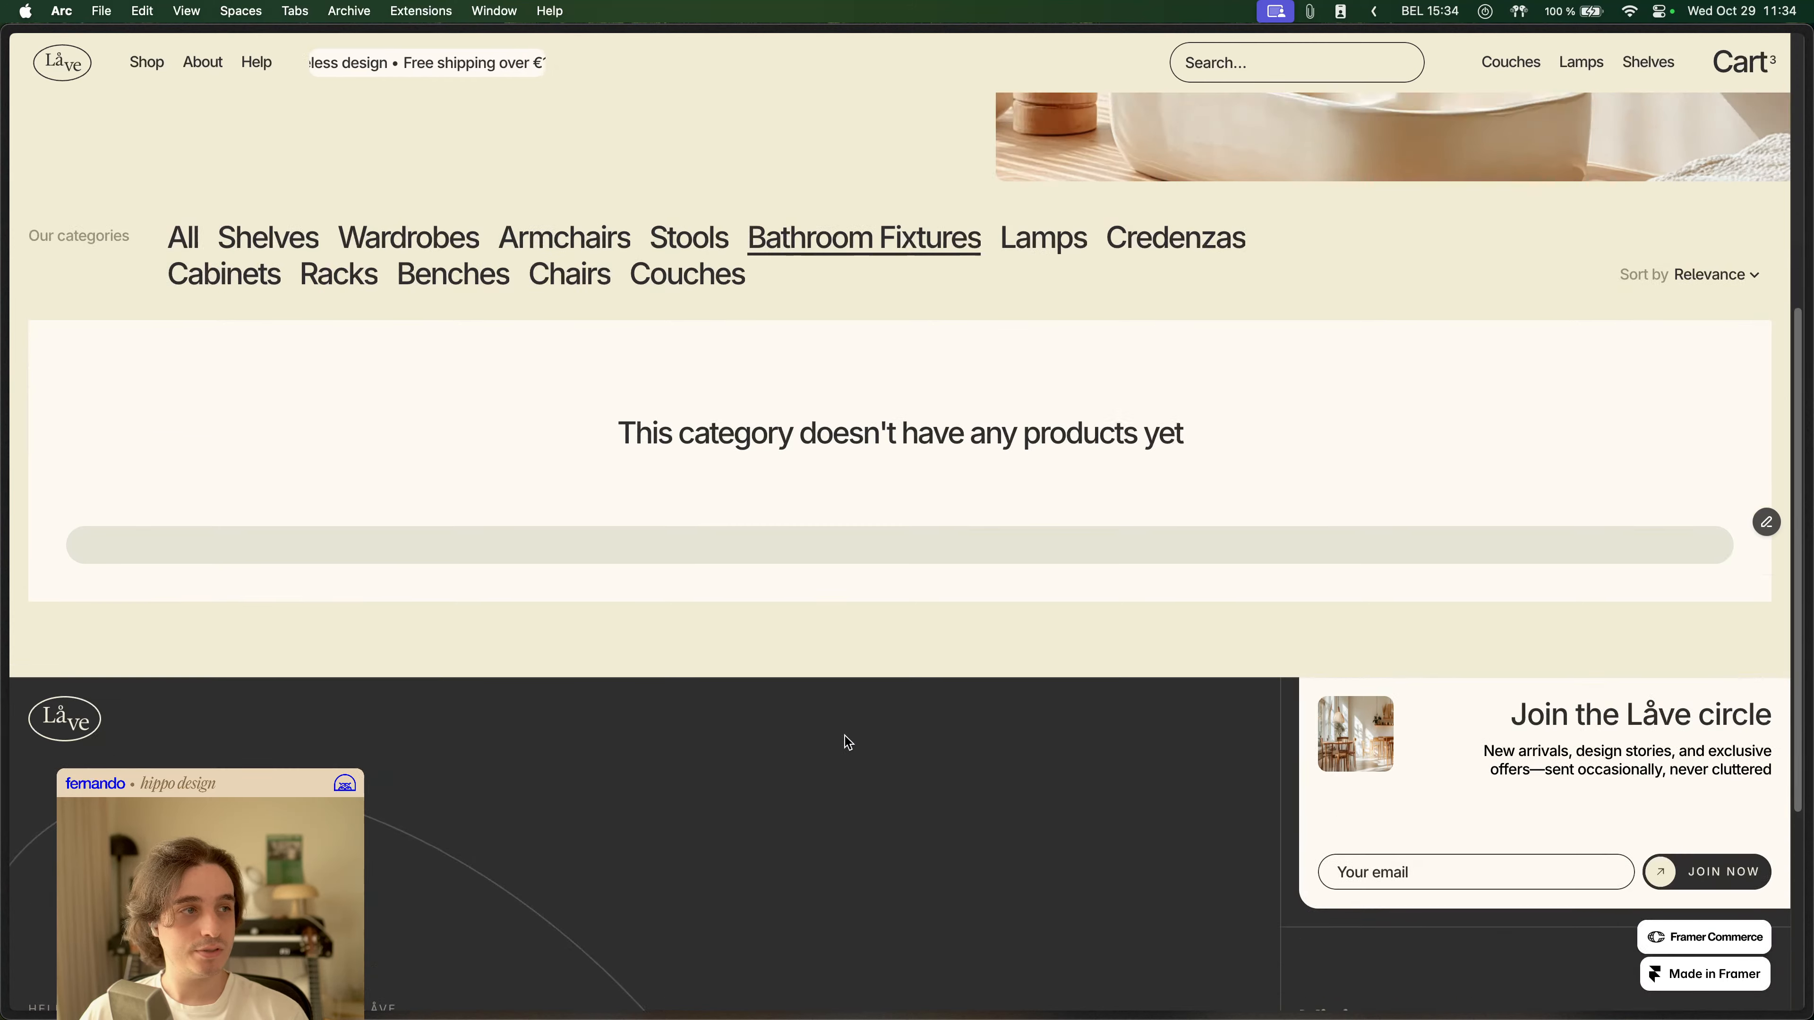
pyautogui.press('super+Tab')
# Remove the /shop/categories/:slug link from the stack around the All Products button in the empty state.
pyautogui.click(163, 458)
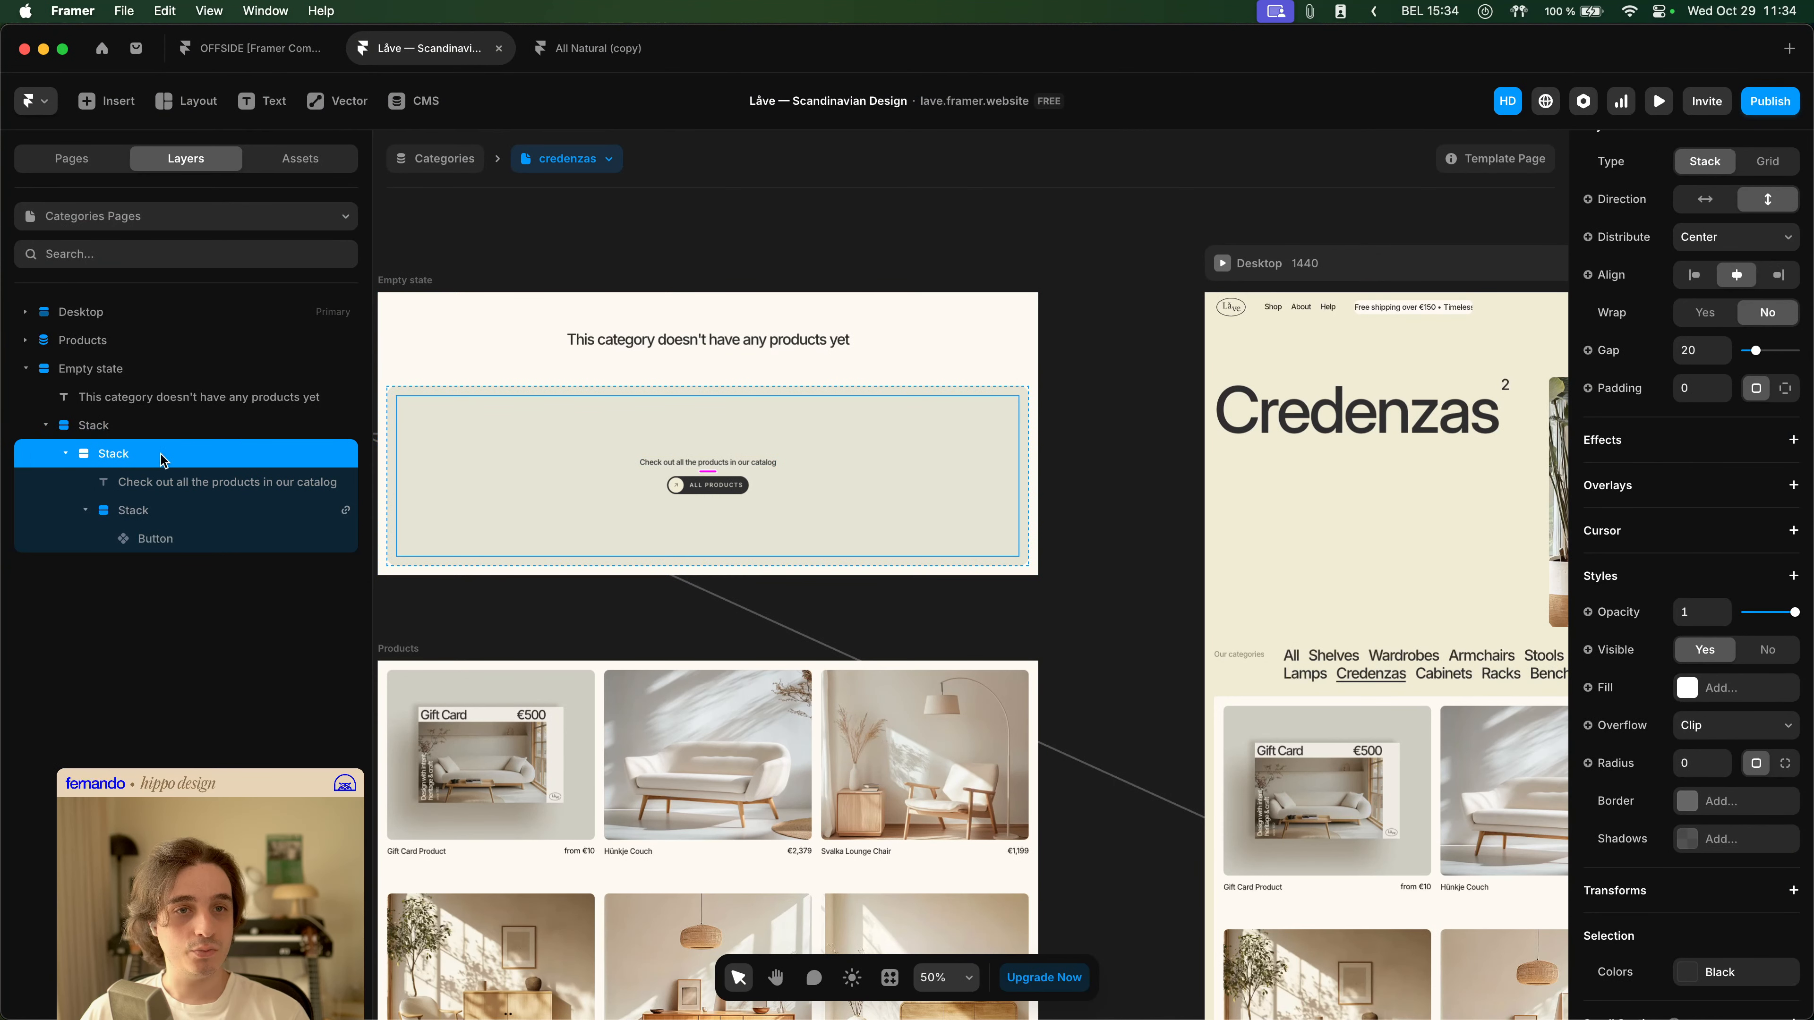
pyautogui.click(178, 492)
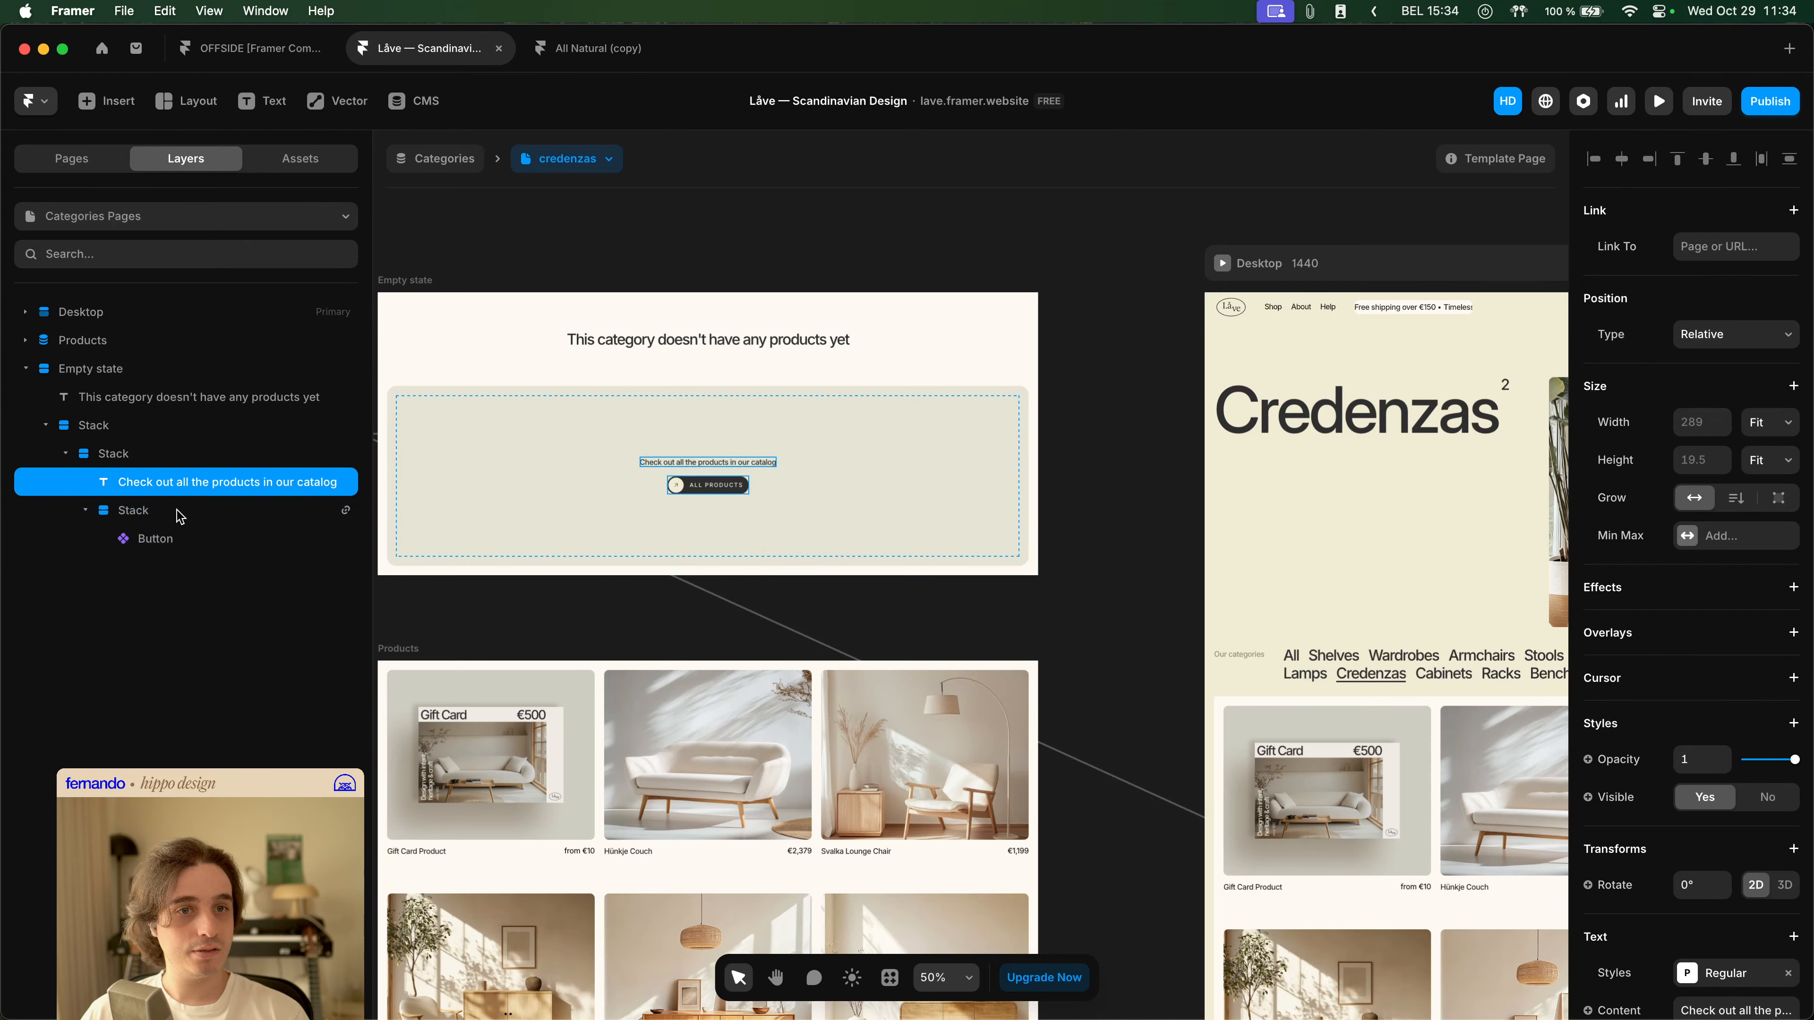
pyautogui.click(190, 545)
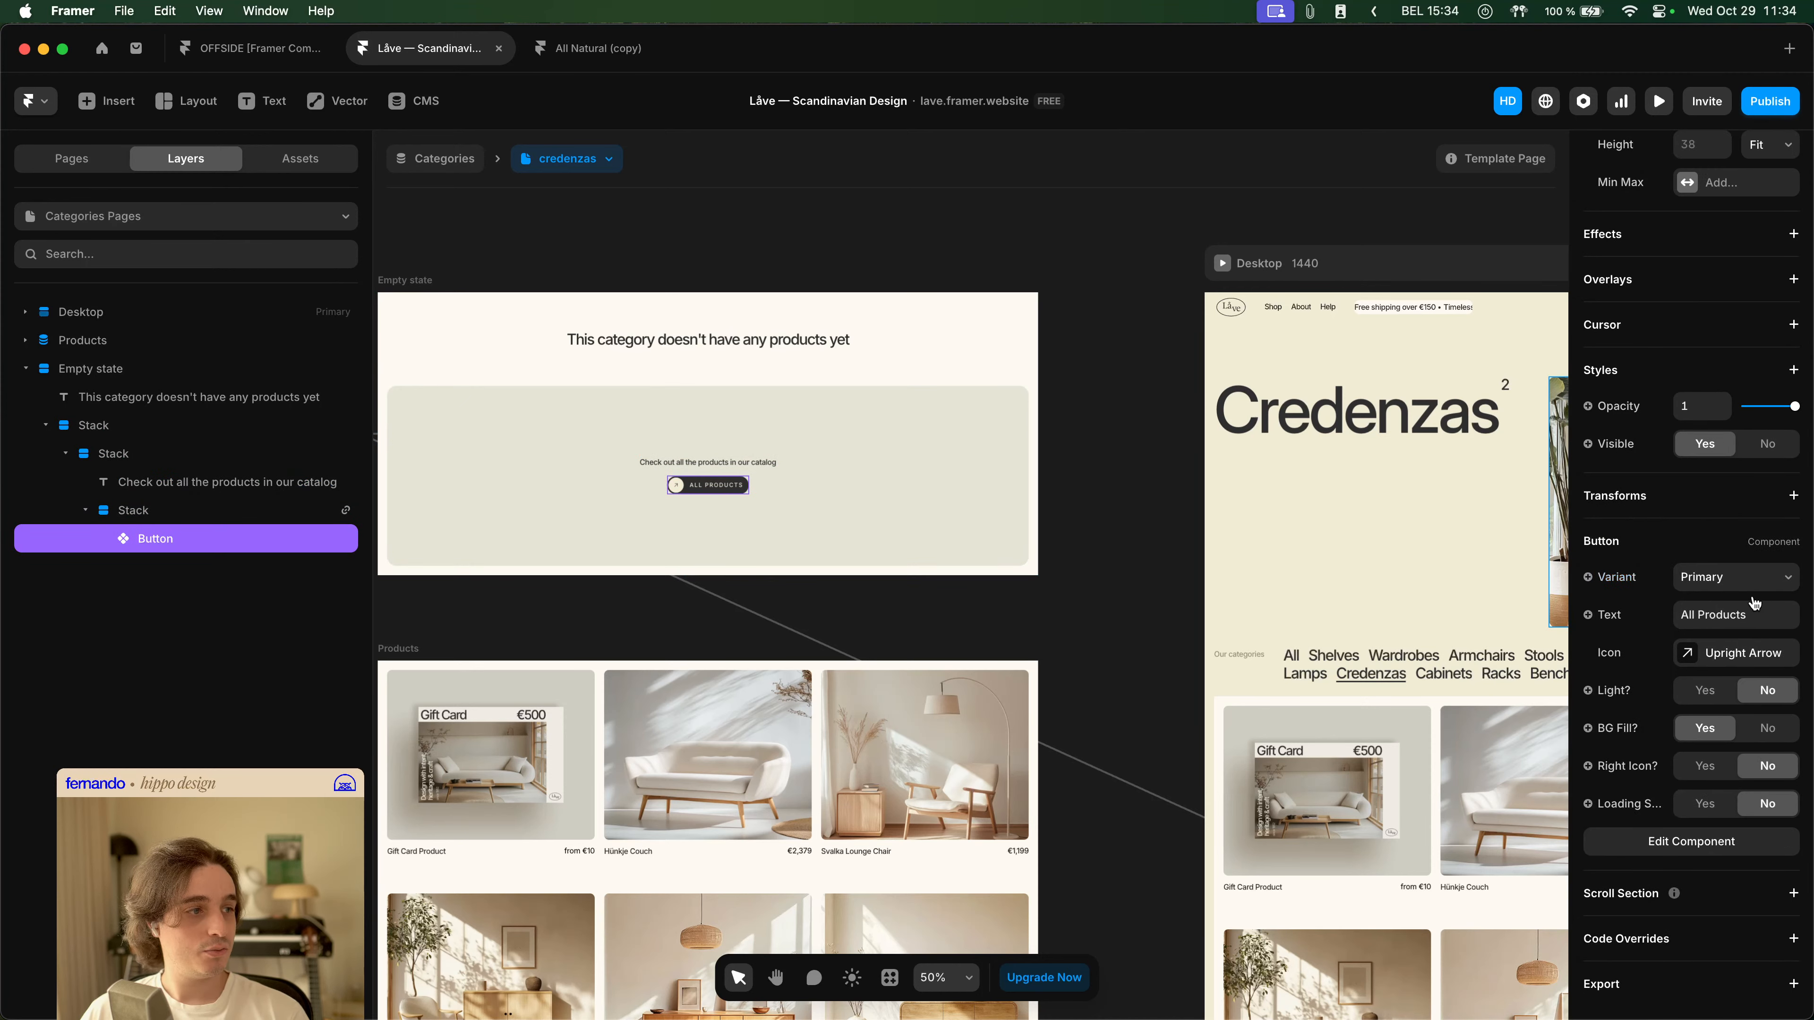
pyautogui.press('Escape')
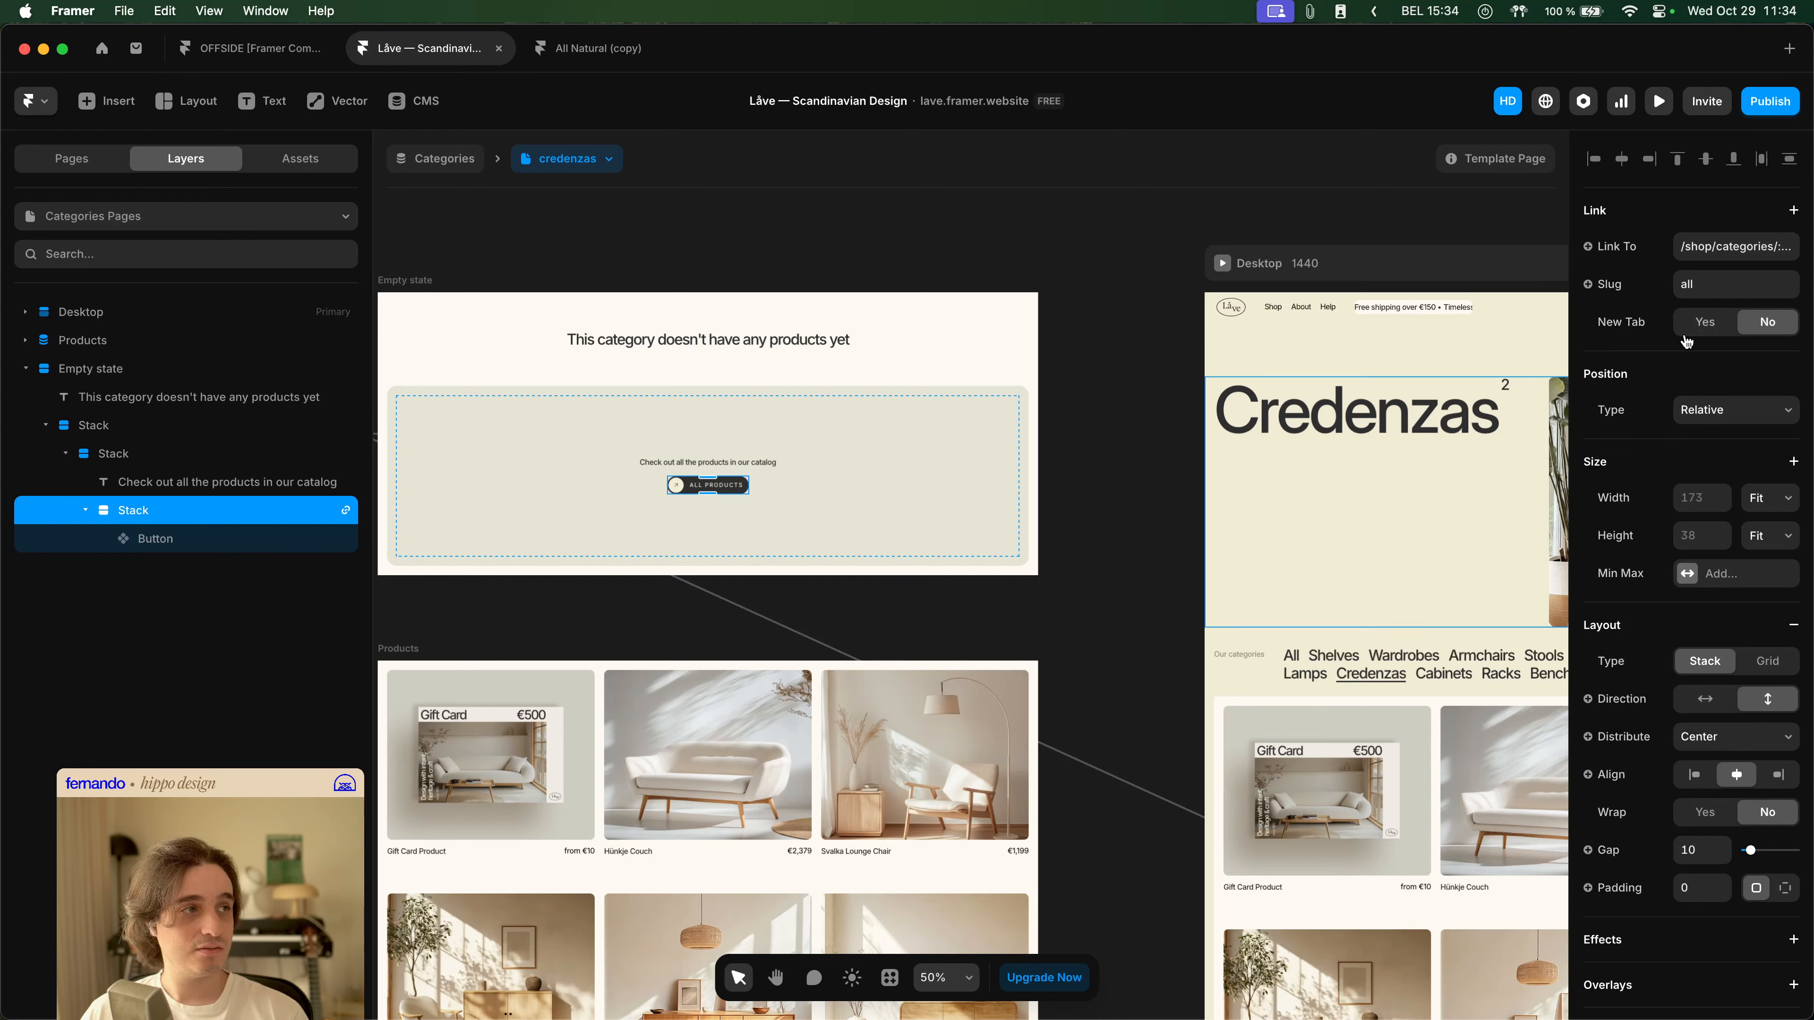
pyautogui.click(1702, 246)
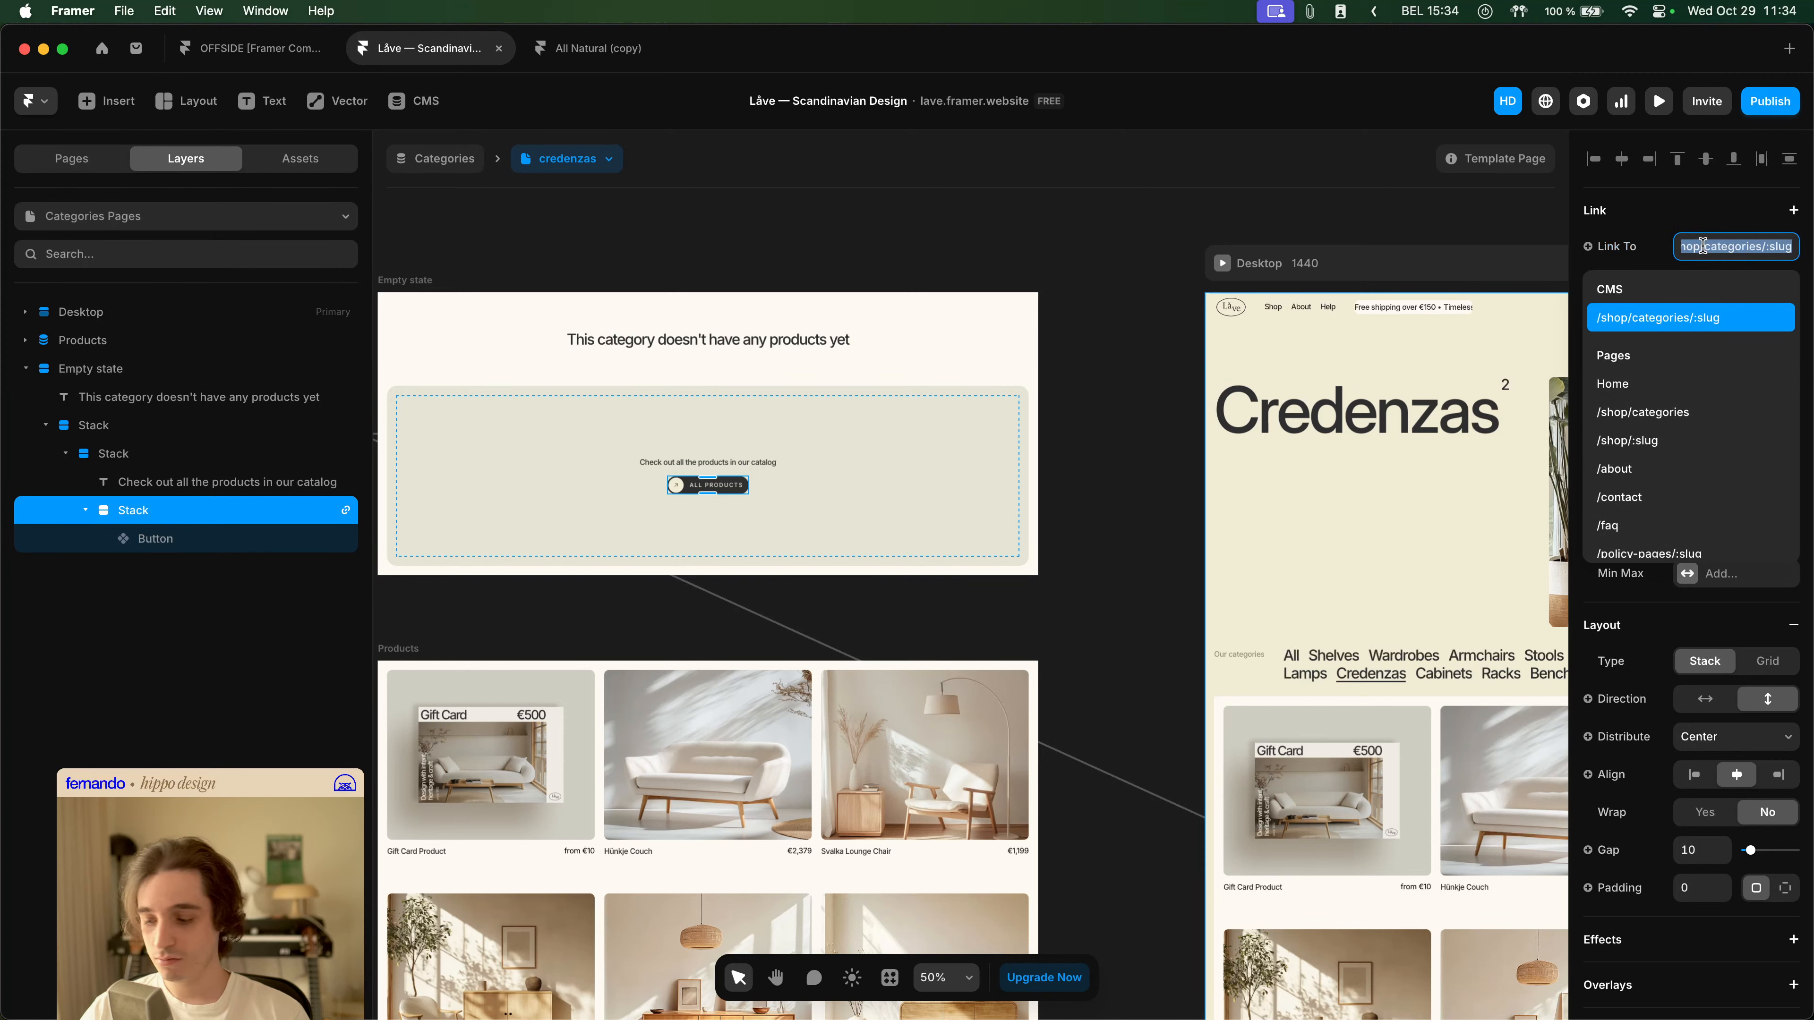
pyautogui.press('BackSpace')
pyautogui.press('Return')
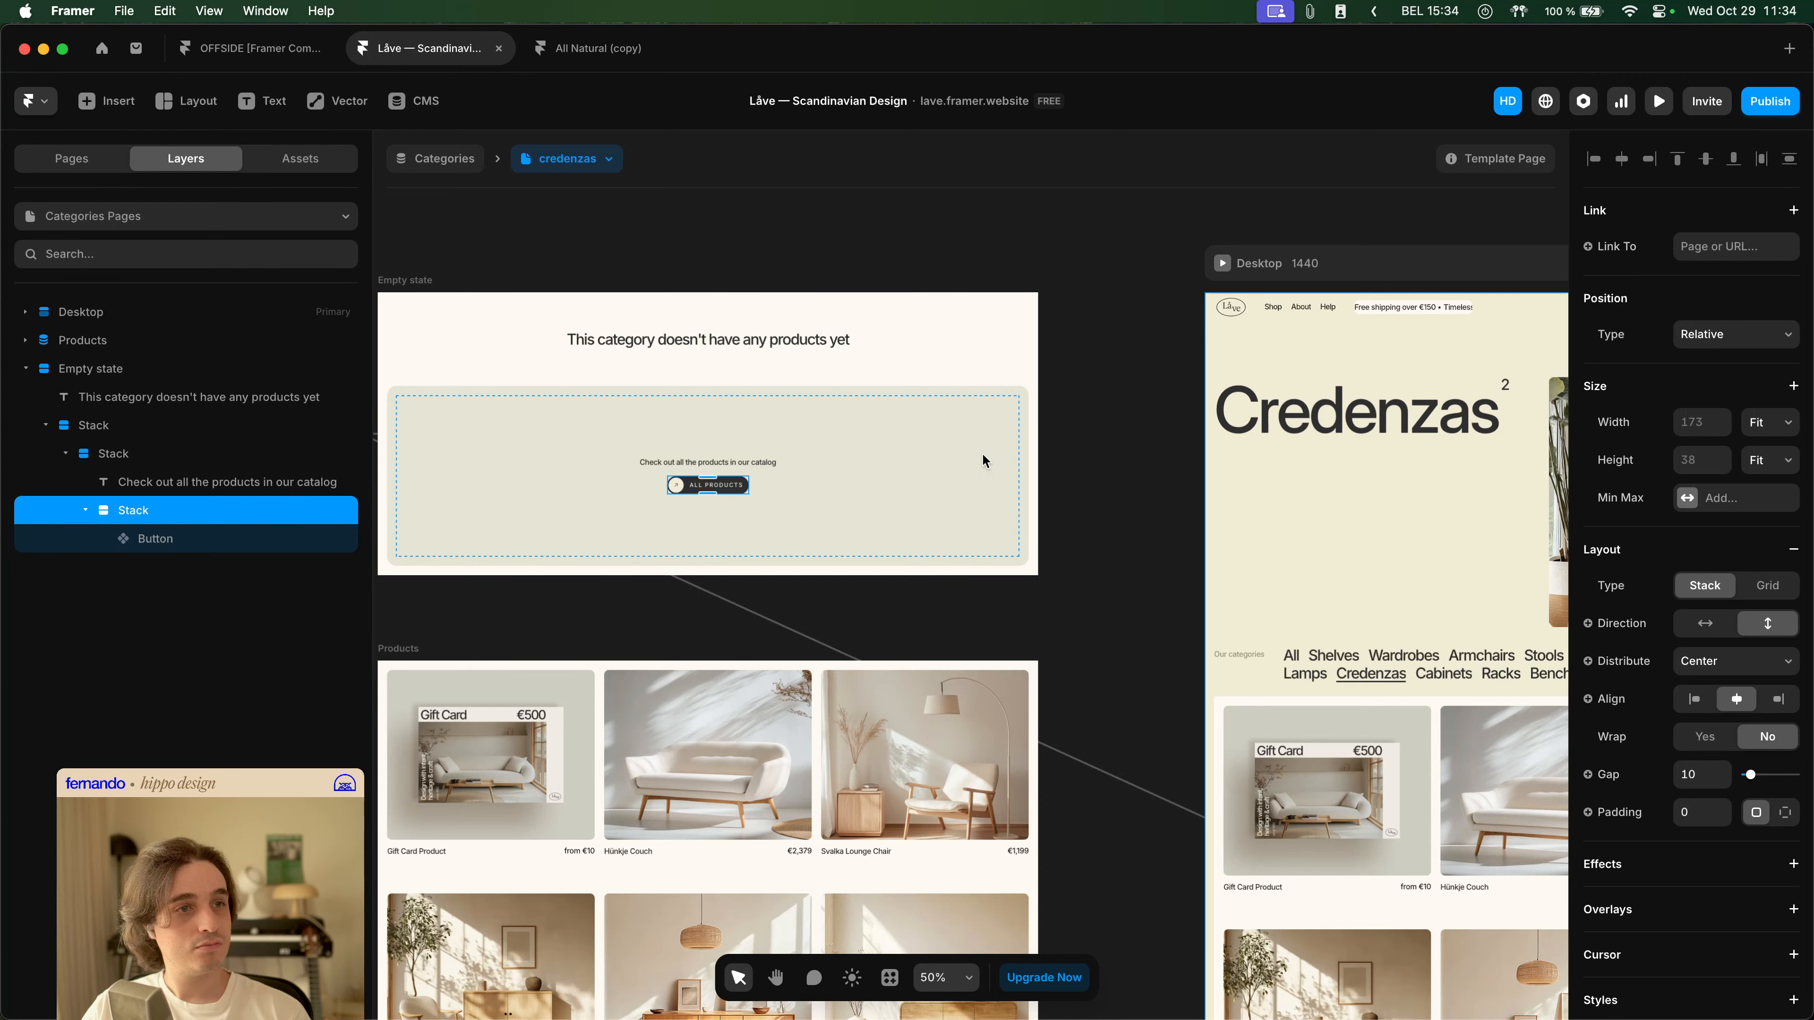
# Publish the link removal to lave.framer.website, switch to the Arc browser and reload the Bathroom Fixtures page.
pyautogui.click(1769, 107)
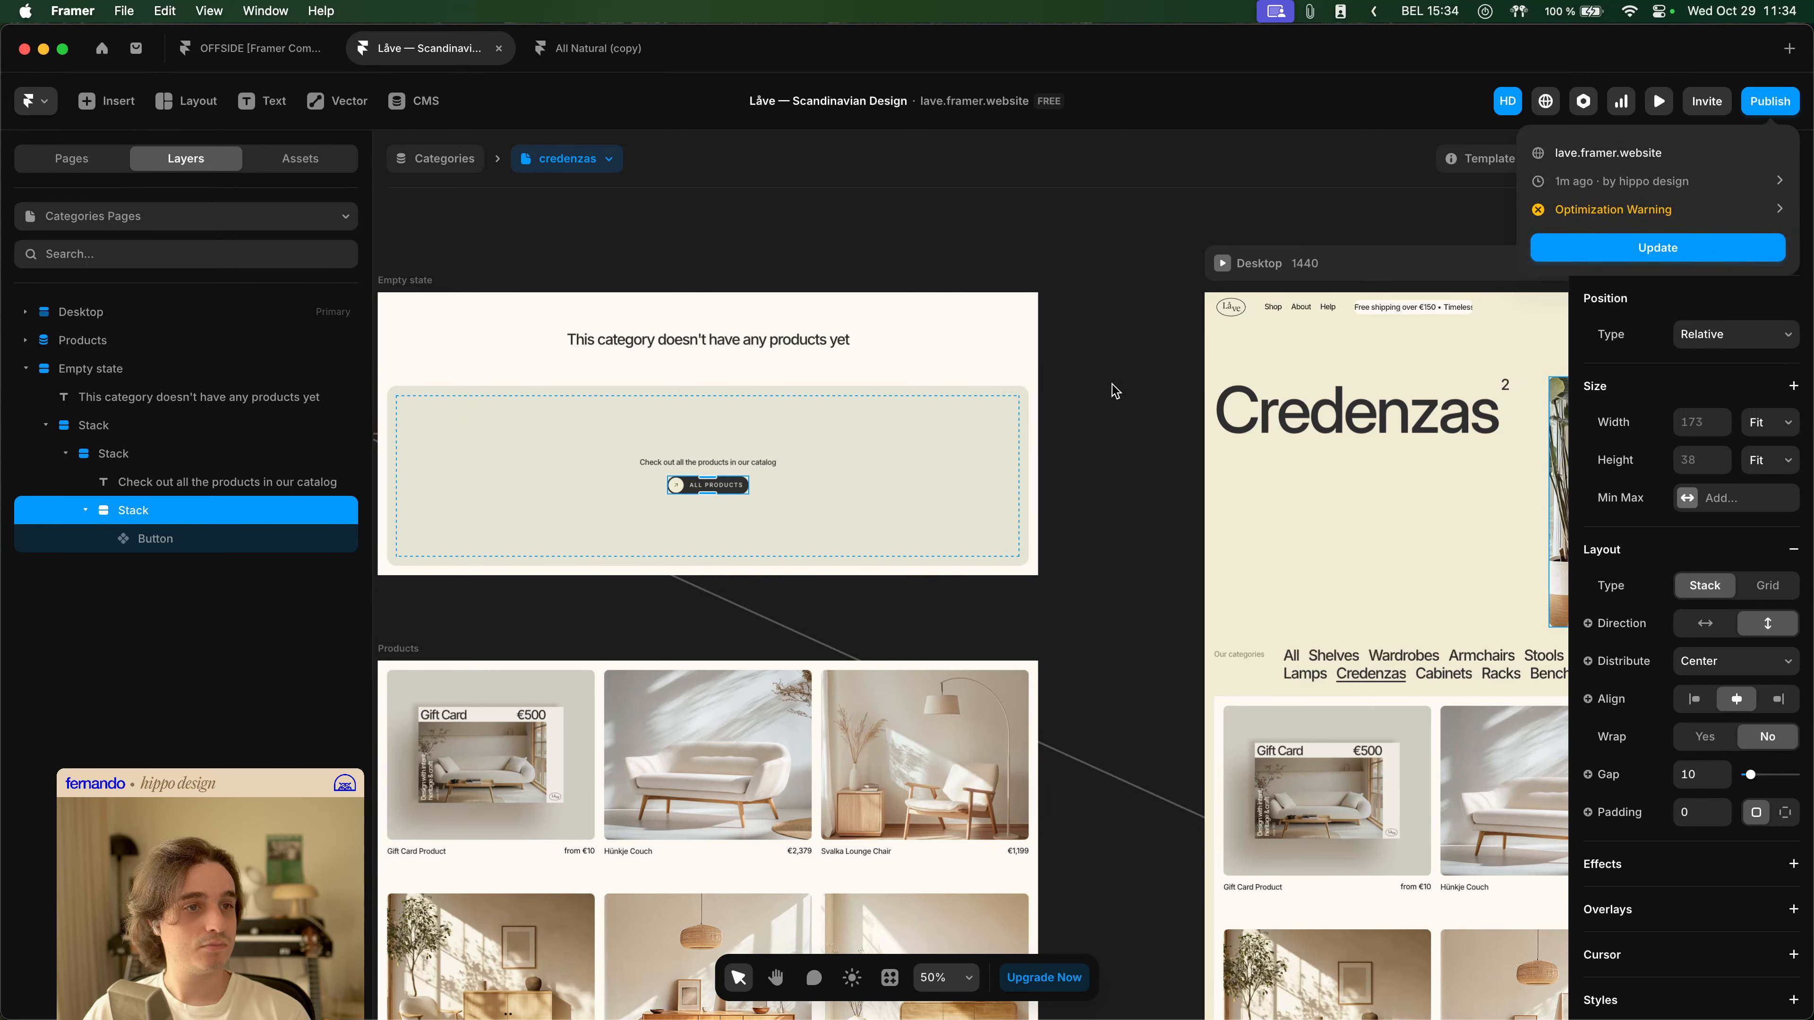
pyautogui.click(1650, 257)
pyautogui.press('super+Tab')
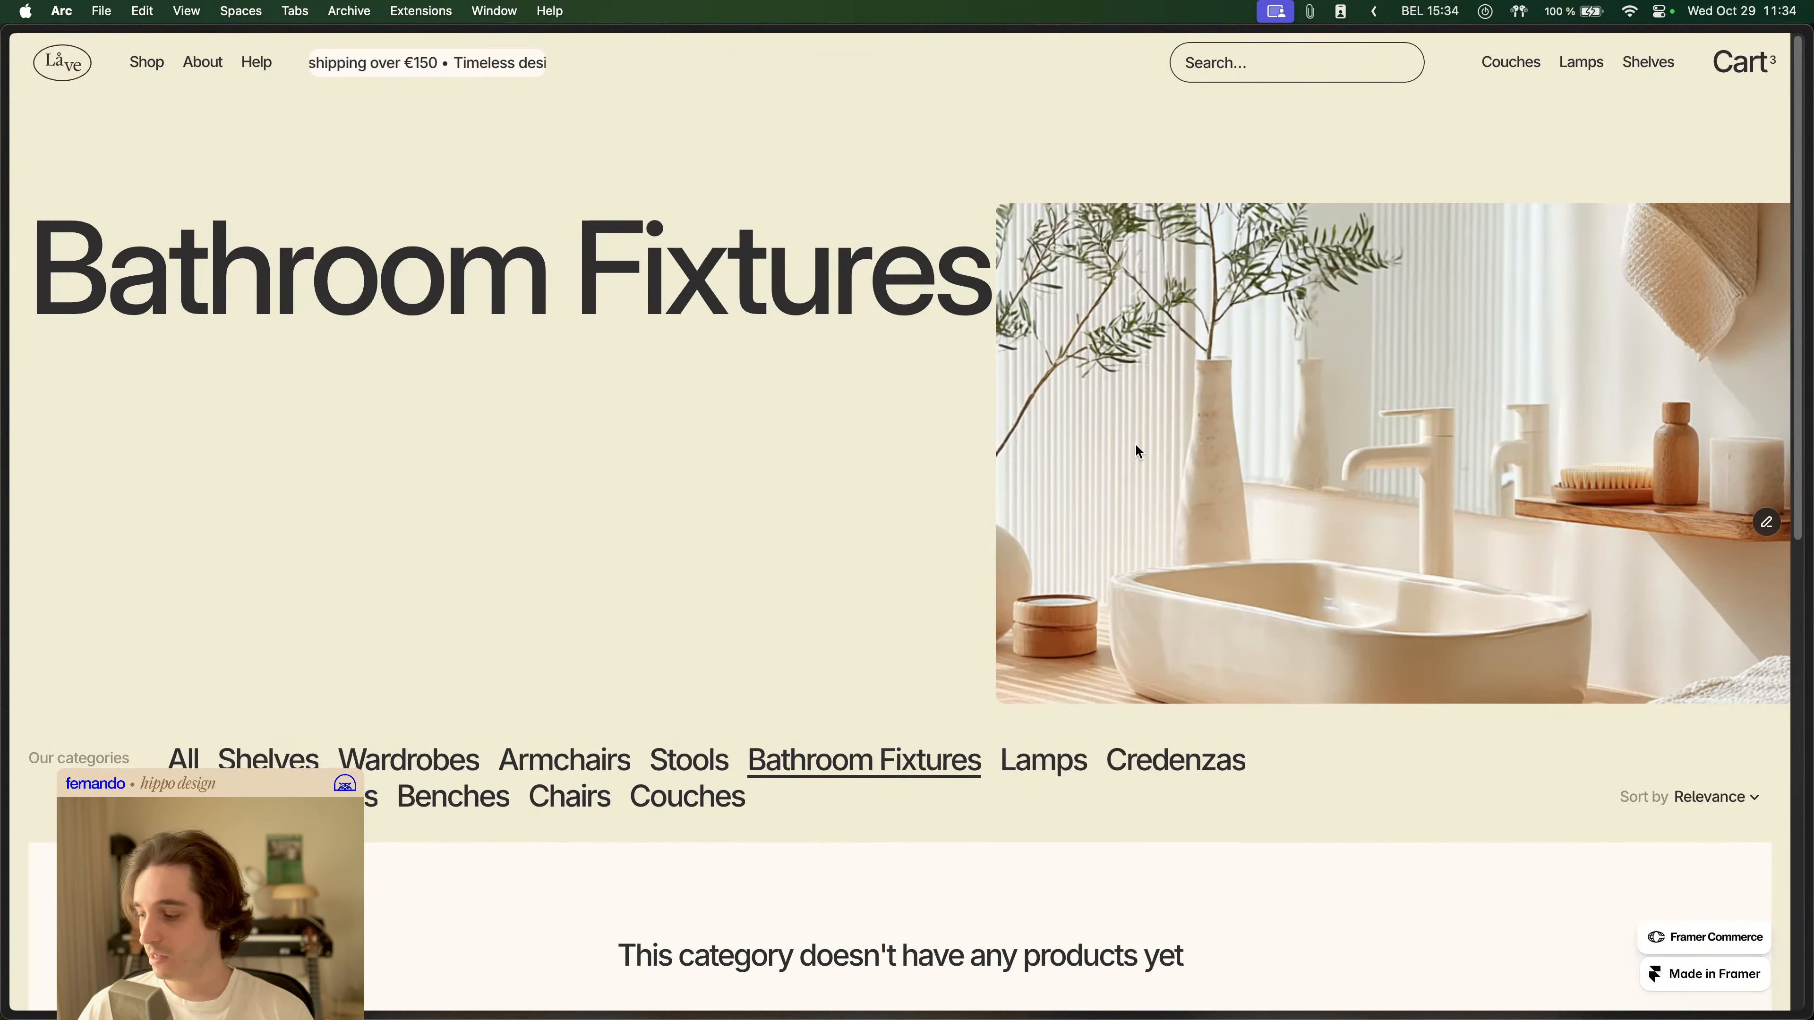
pyautogui.press('super+r')
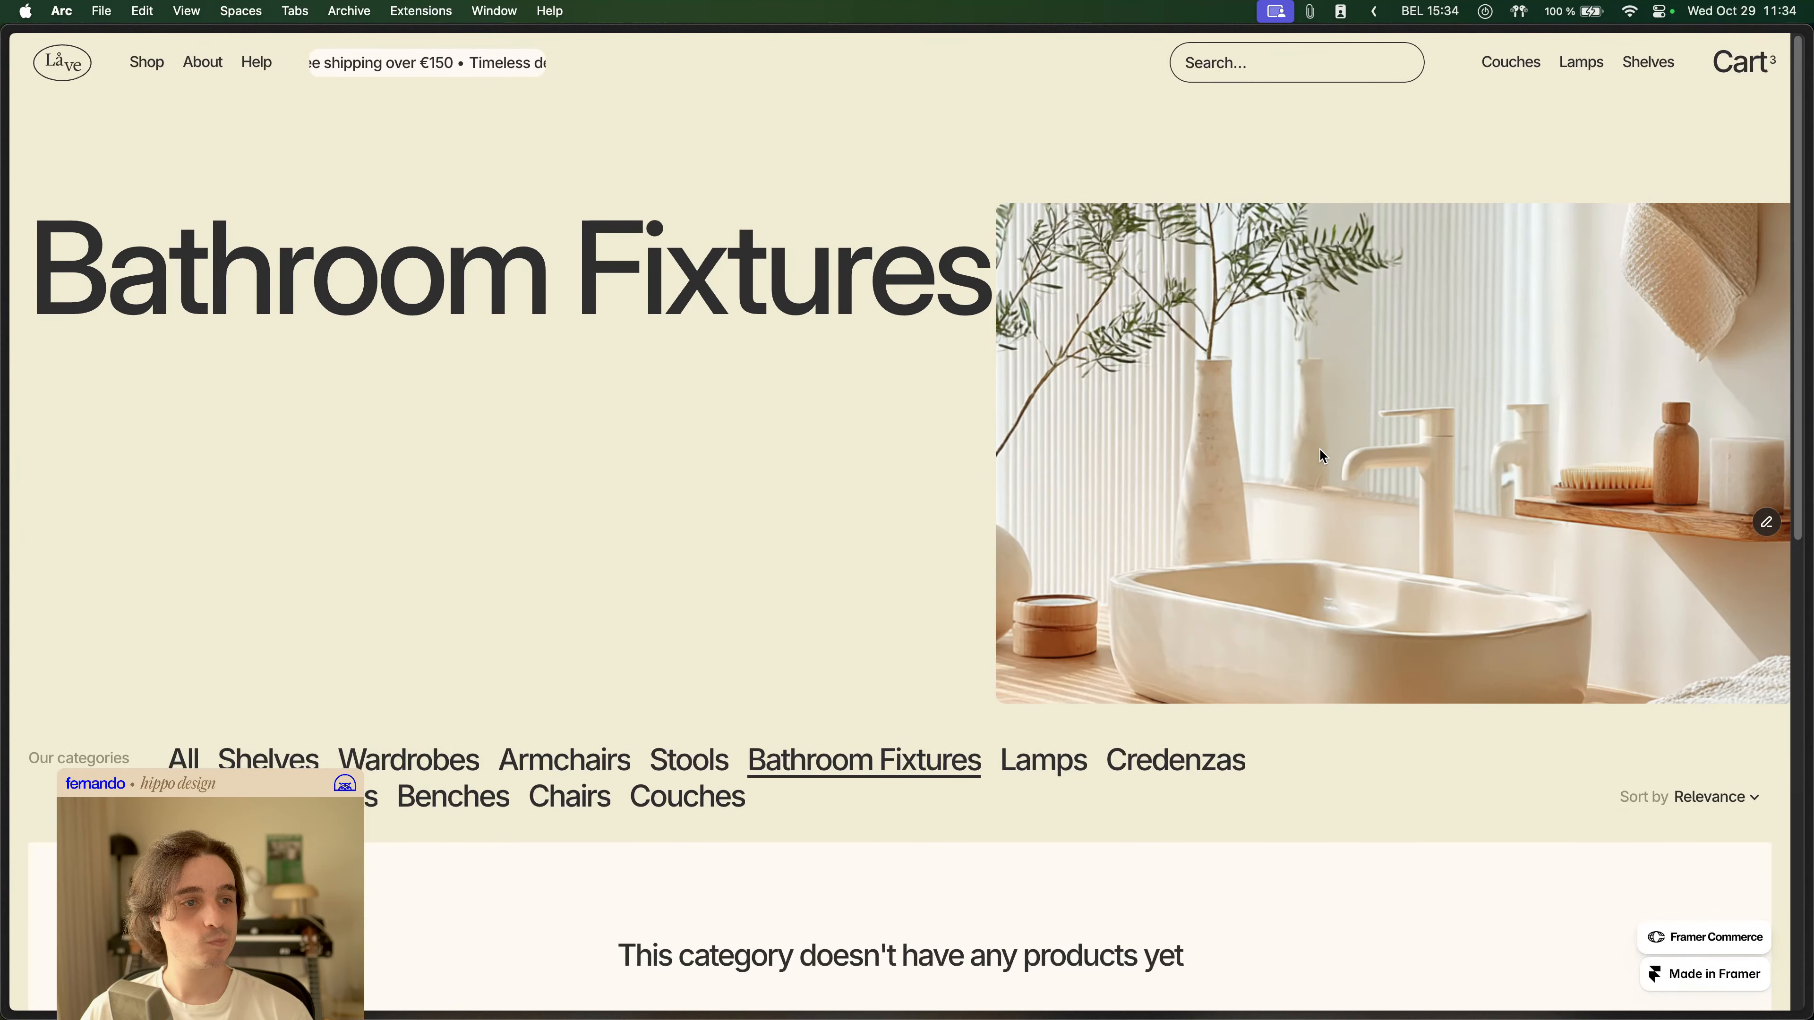
# Check the empty state on the live Bathroom Fixtures and Lamps category pages.
pyautogui.scroll(-5, 1319, 448)
pyautogui.click(1049, 371)
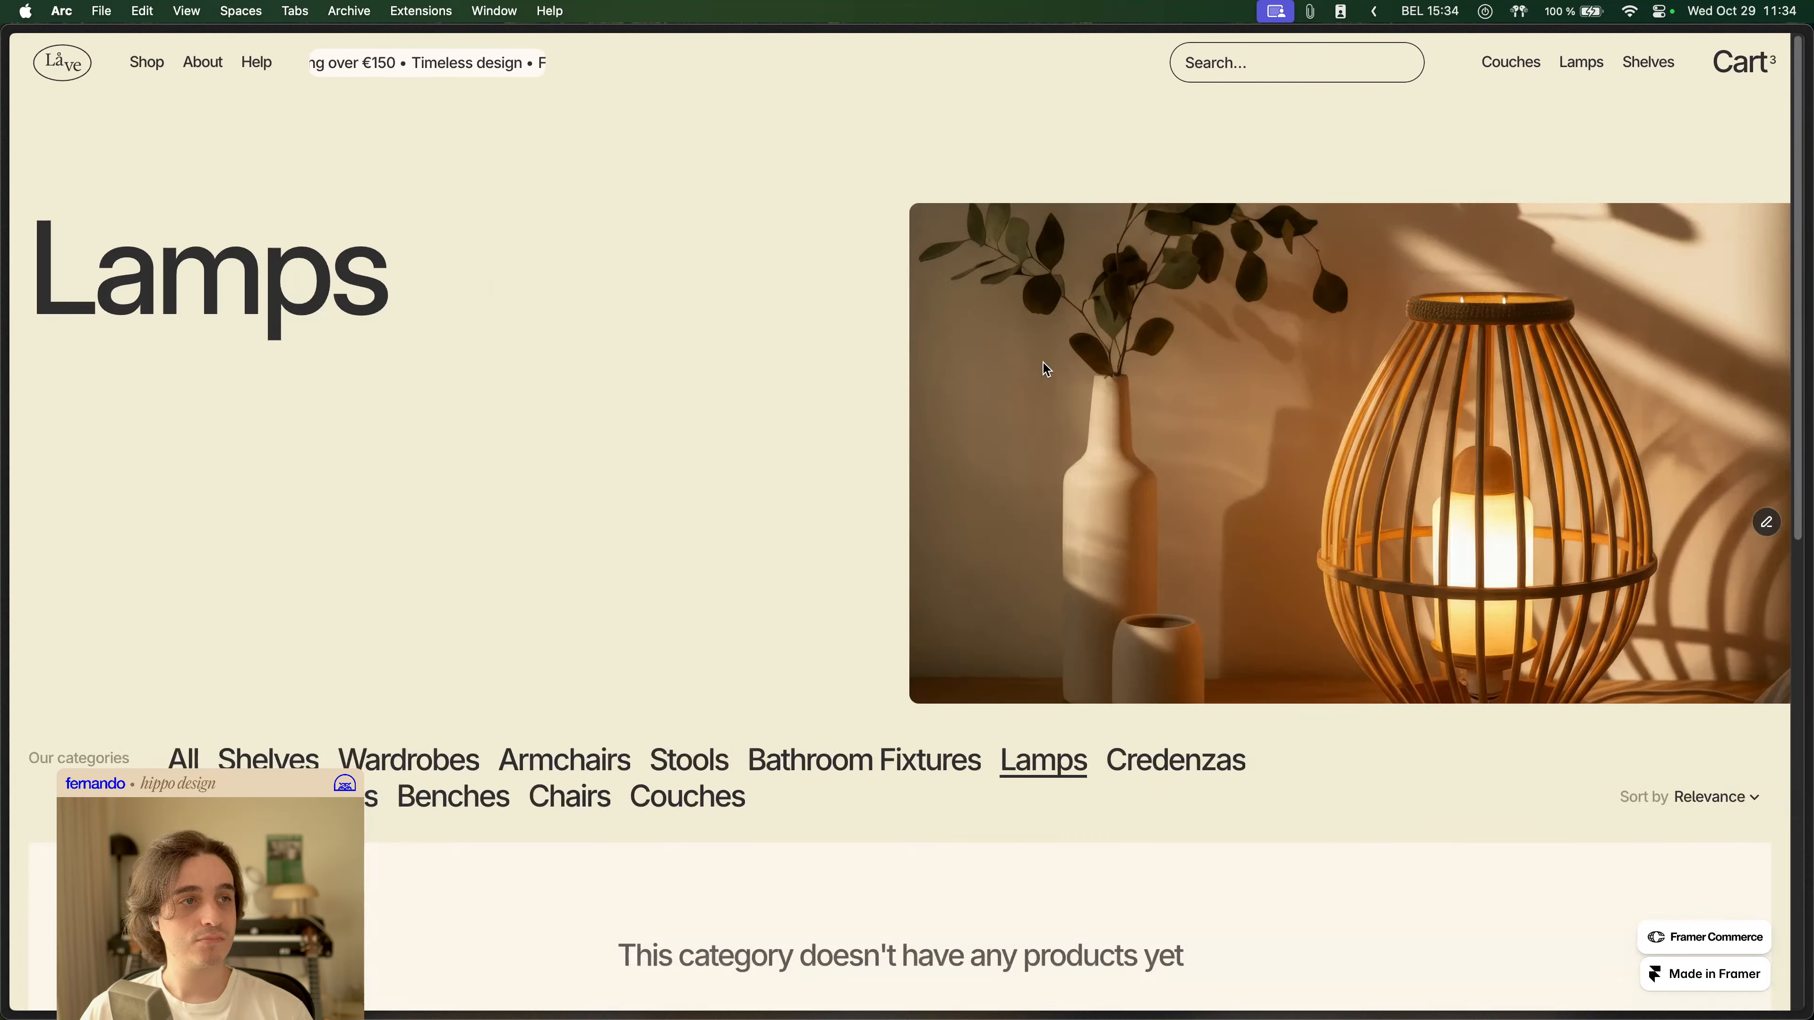
pyautogui.scroll(-5, 1113, 443)
pyautogui.click(931, 360)
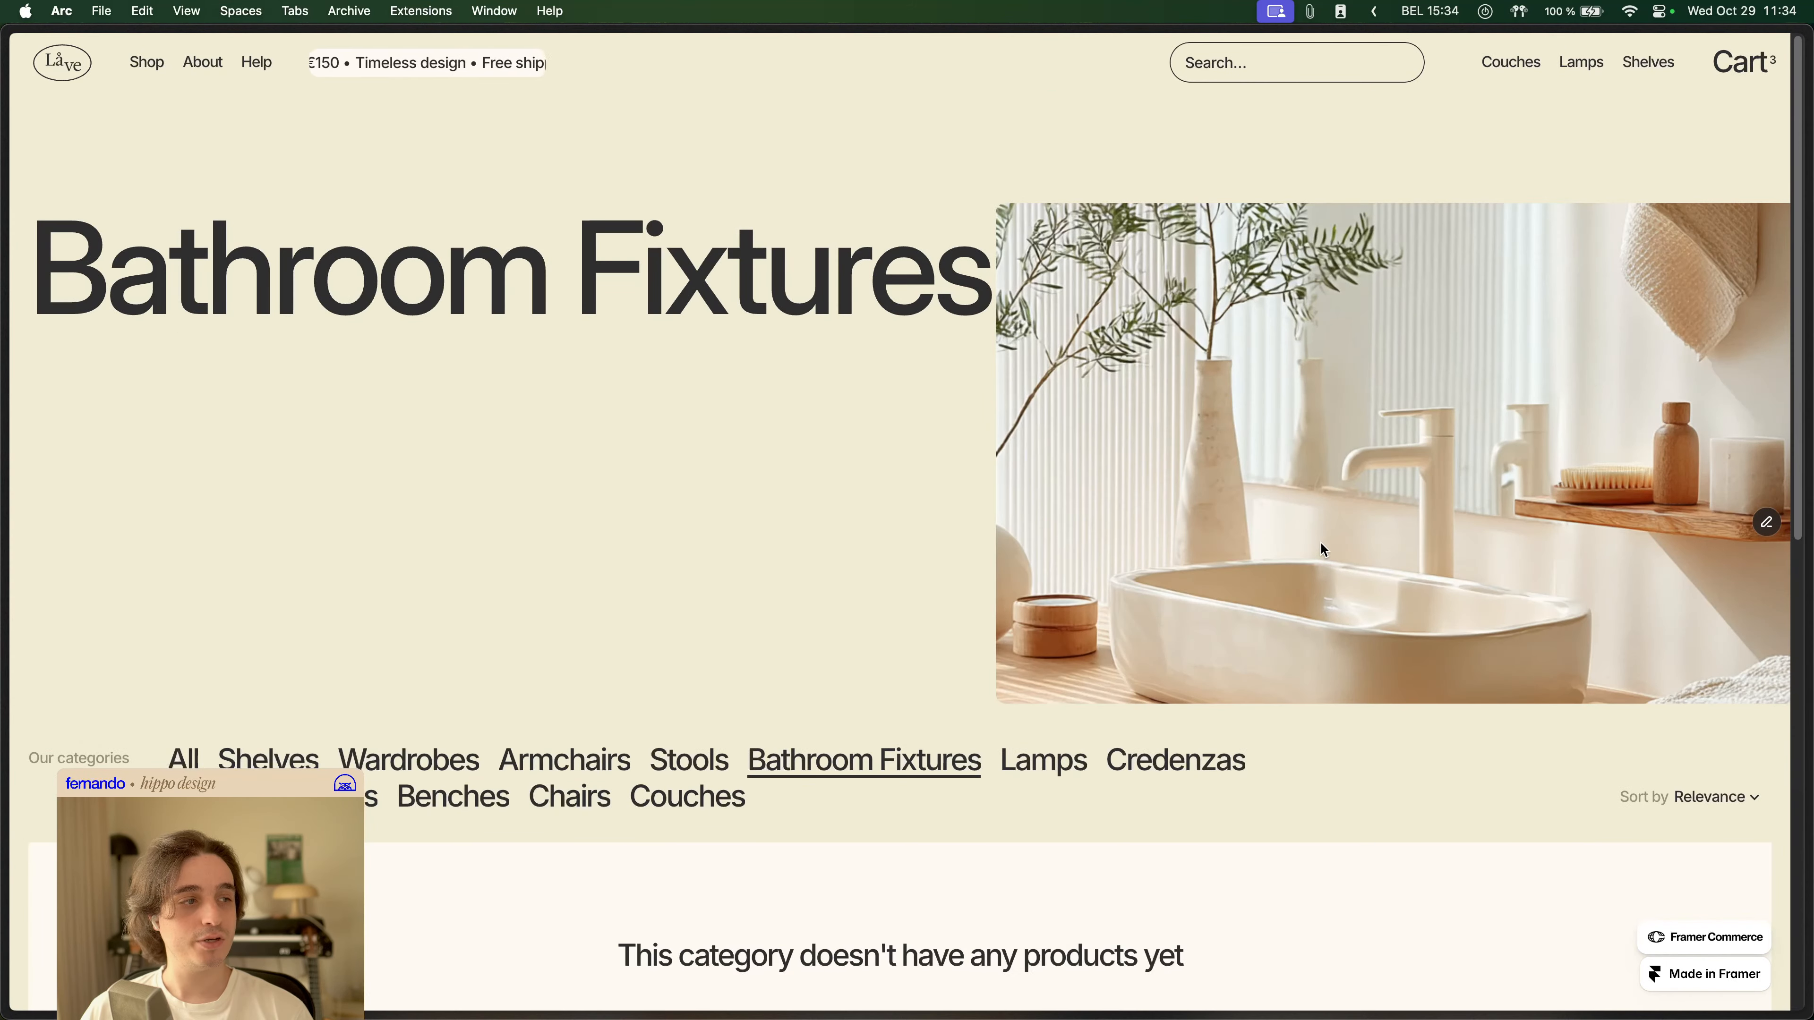
pyautogui.scroll(-3, 1319, 543)
# Switch back to Framer and examine the sizing and layout settings of the empty state's nested stacks and outer frame.
pyautogui.press('super+Tab')
pyautogui.click(1144, 486)
pyautogui.hscroll(-2, 1043, 471)
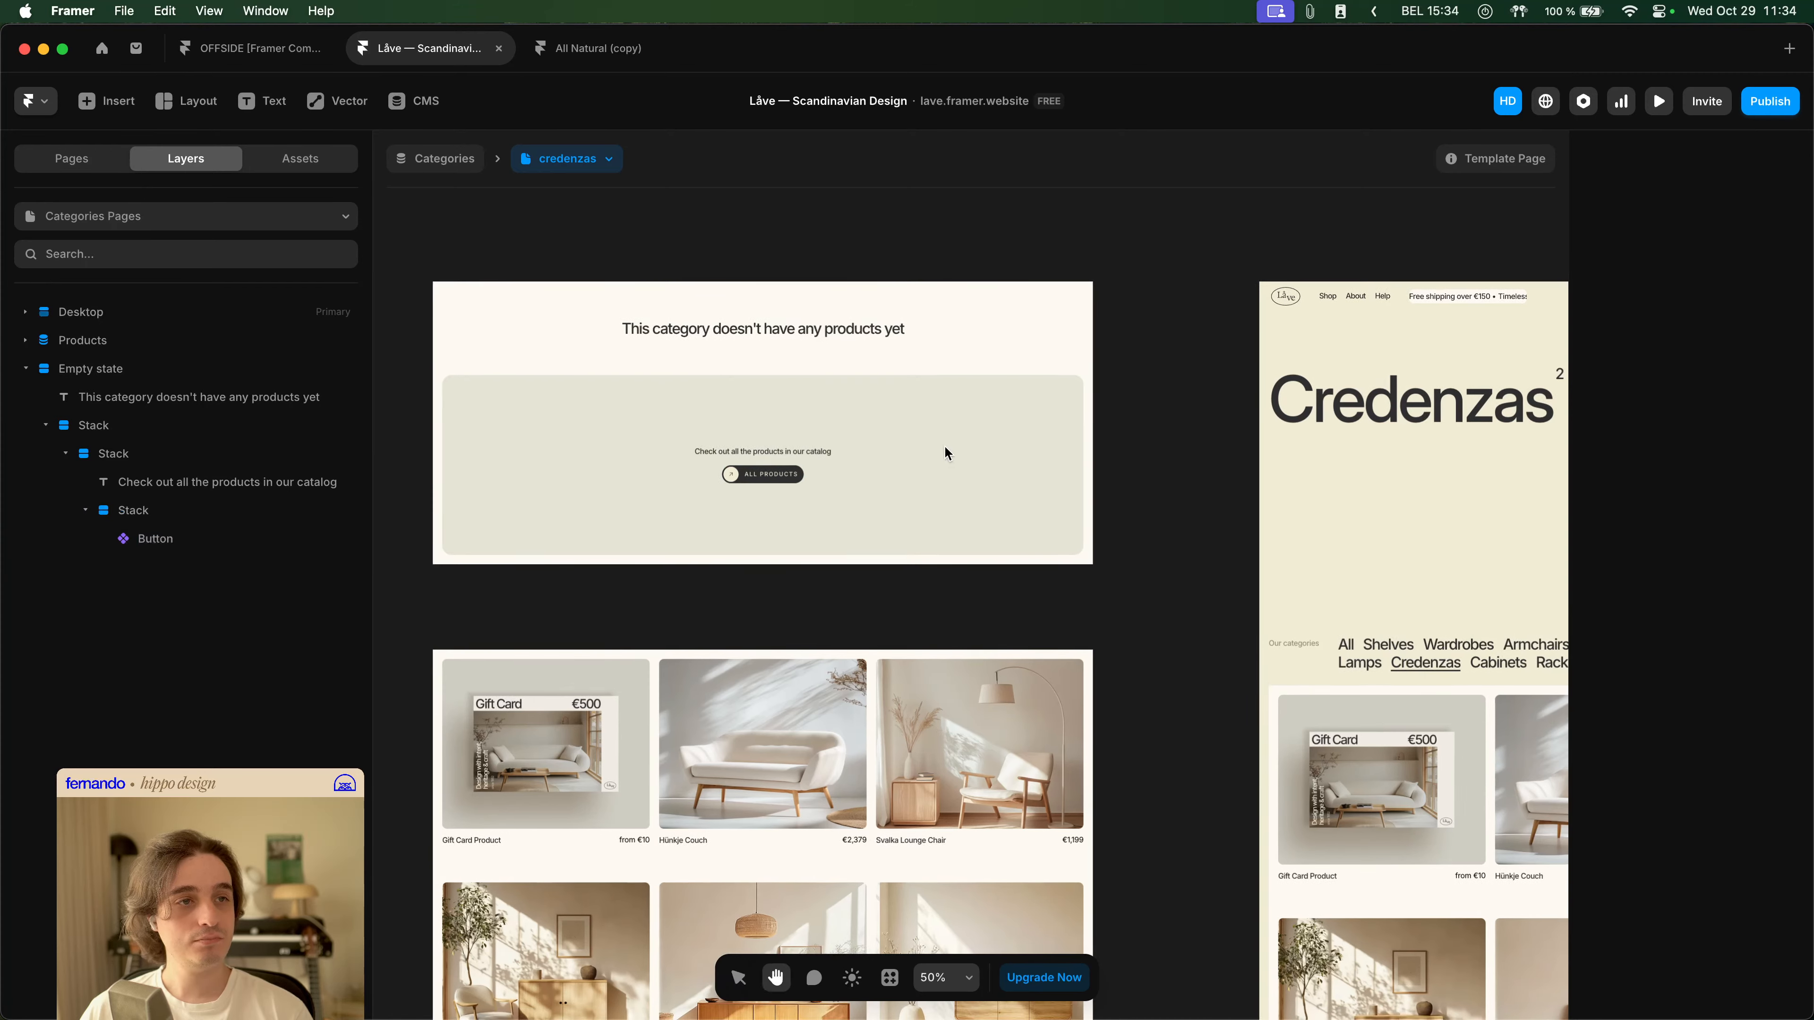
pyautogui.click(943, 454)
pyautogui.scroll(5, 1753, 455)
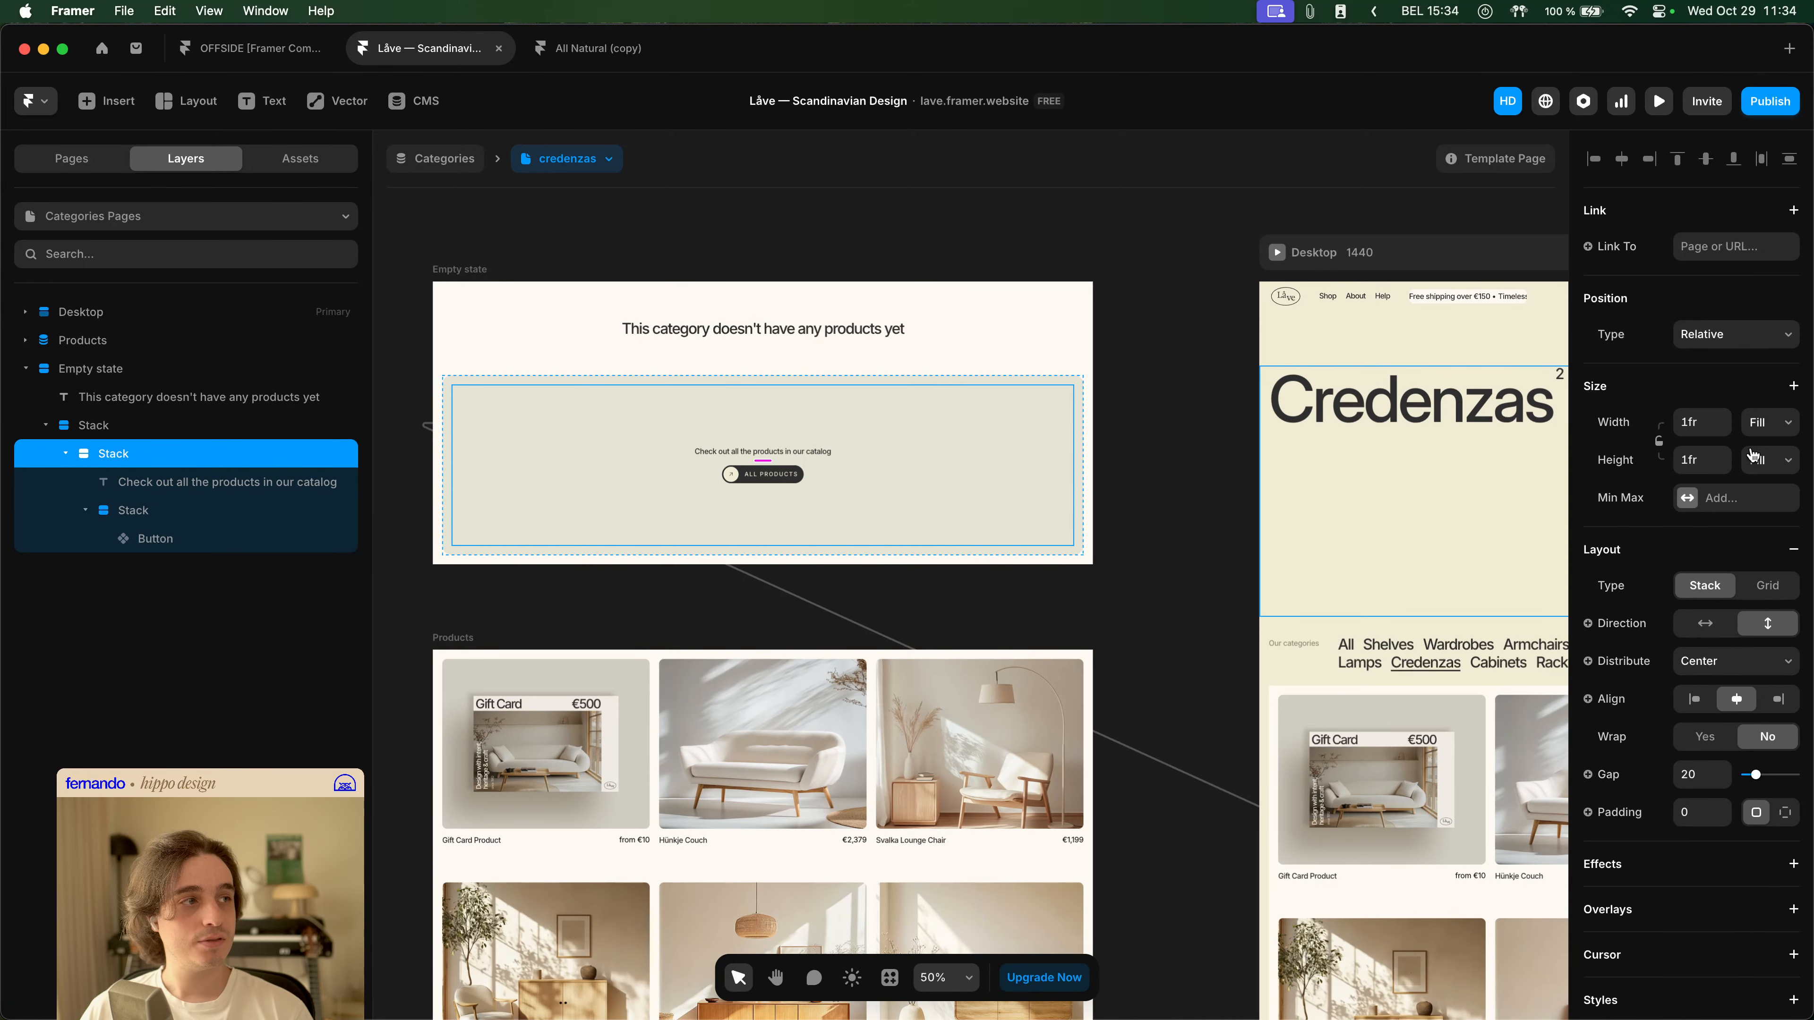
pyautogui.click(253, 426)
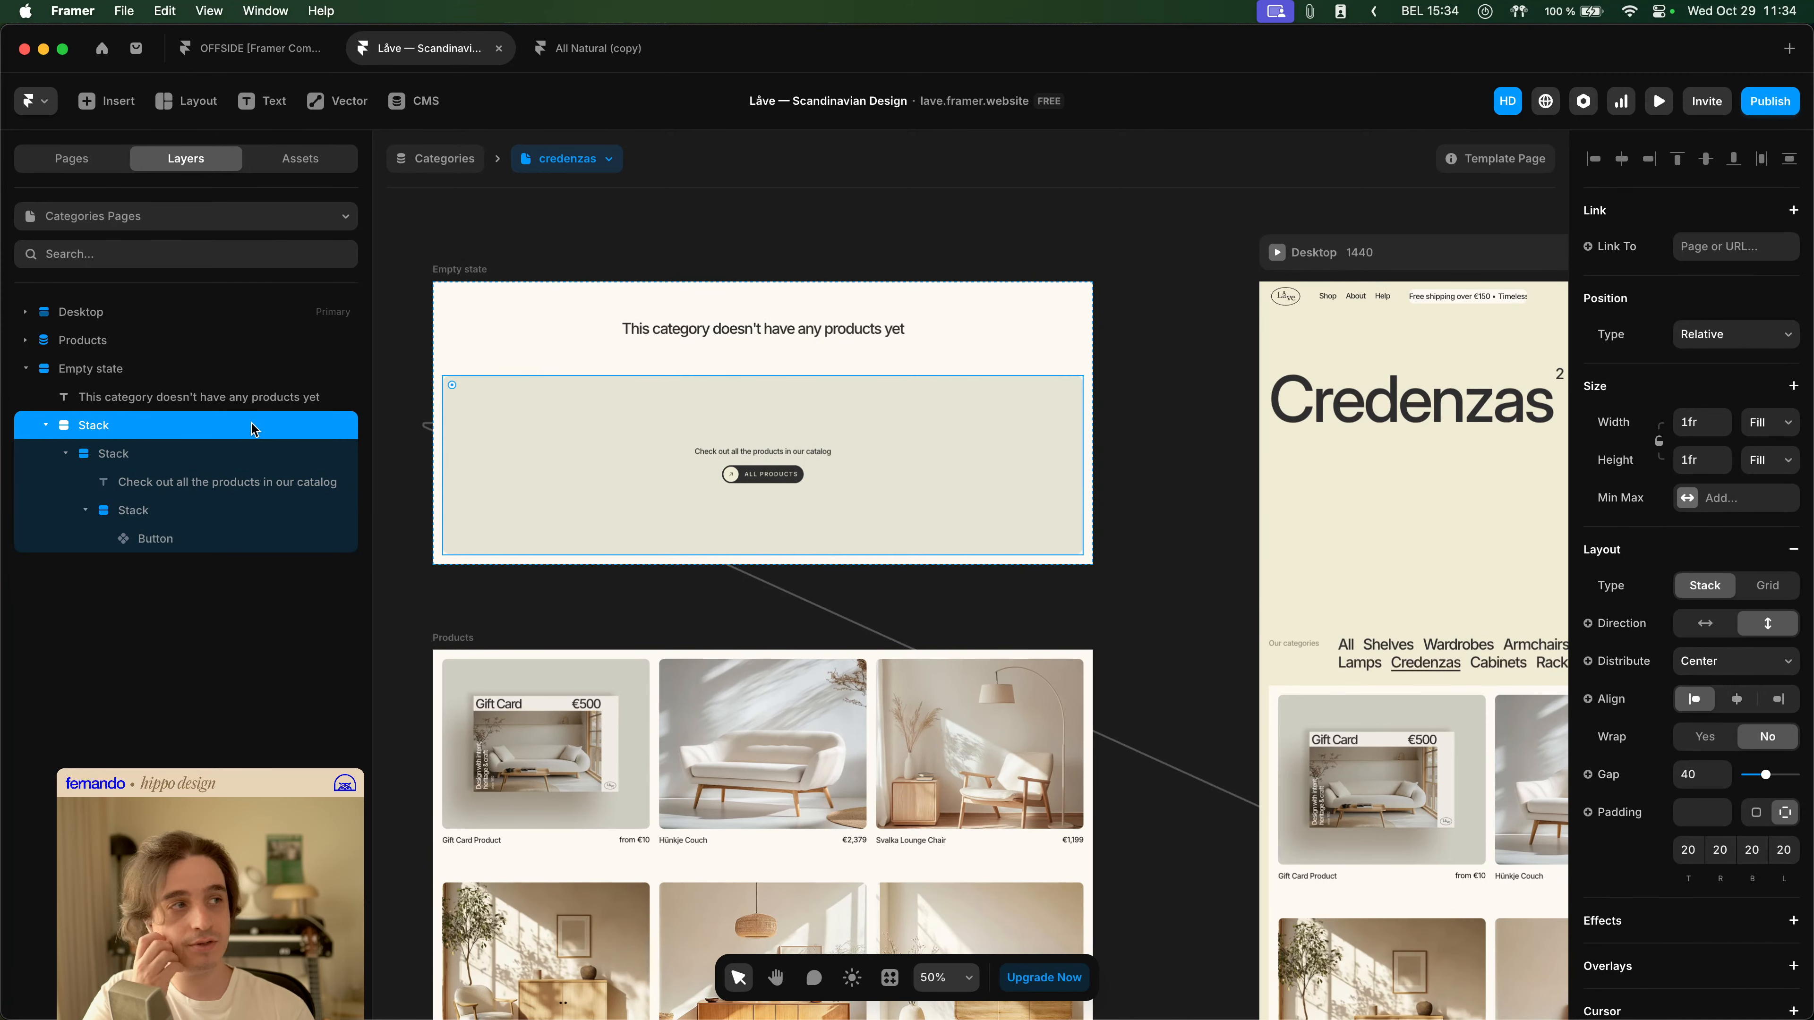
pyautogui.click(223, 369)
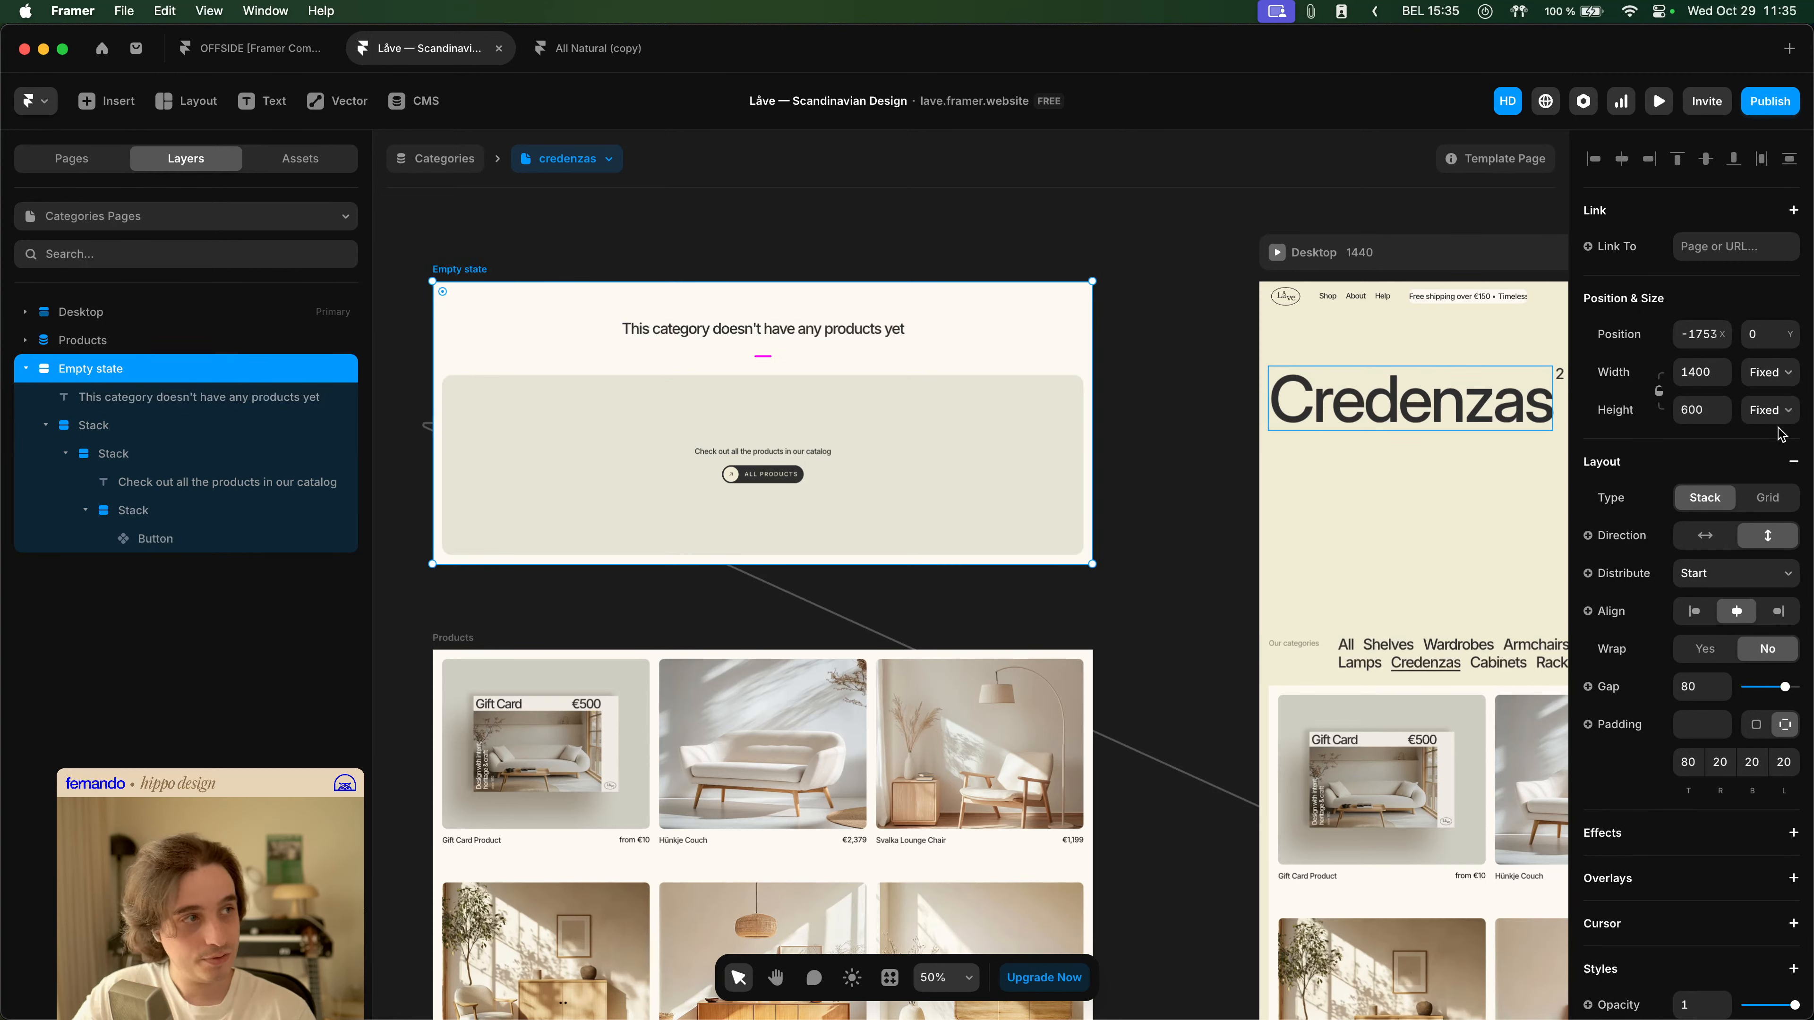
pyautogui.hscroll(-2, 602, 406)
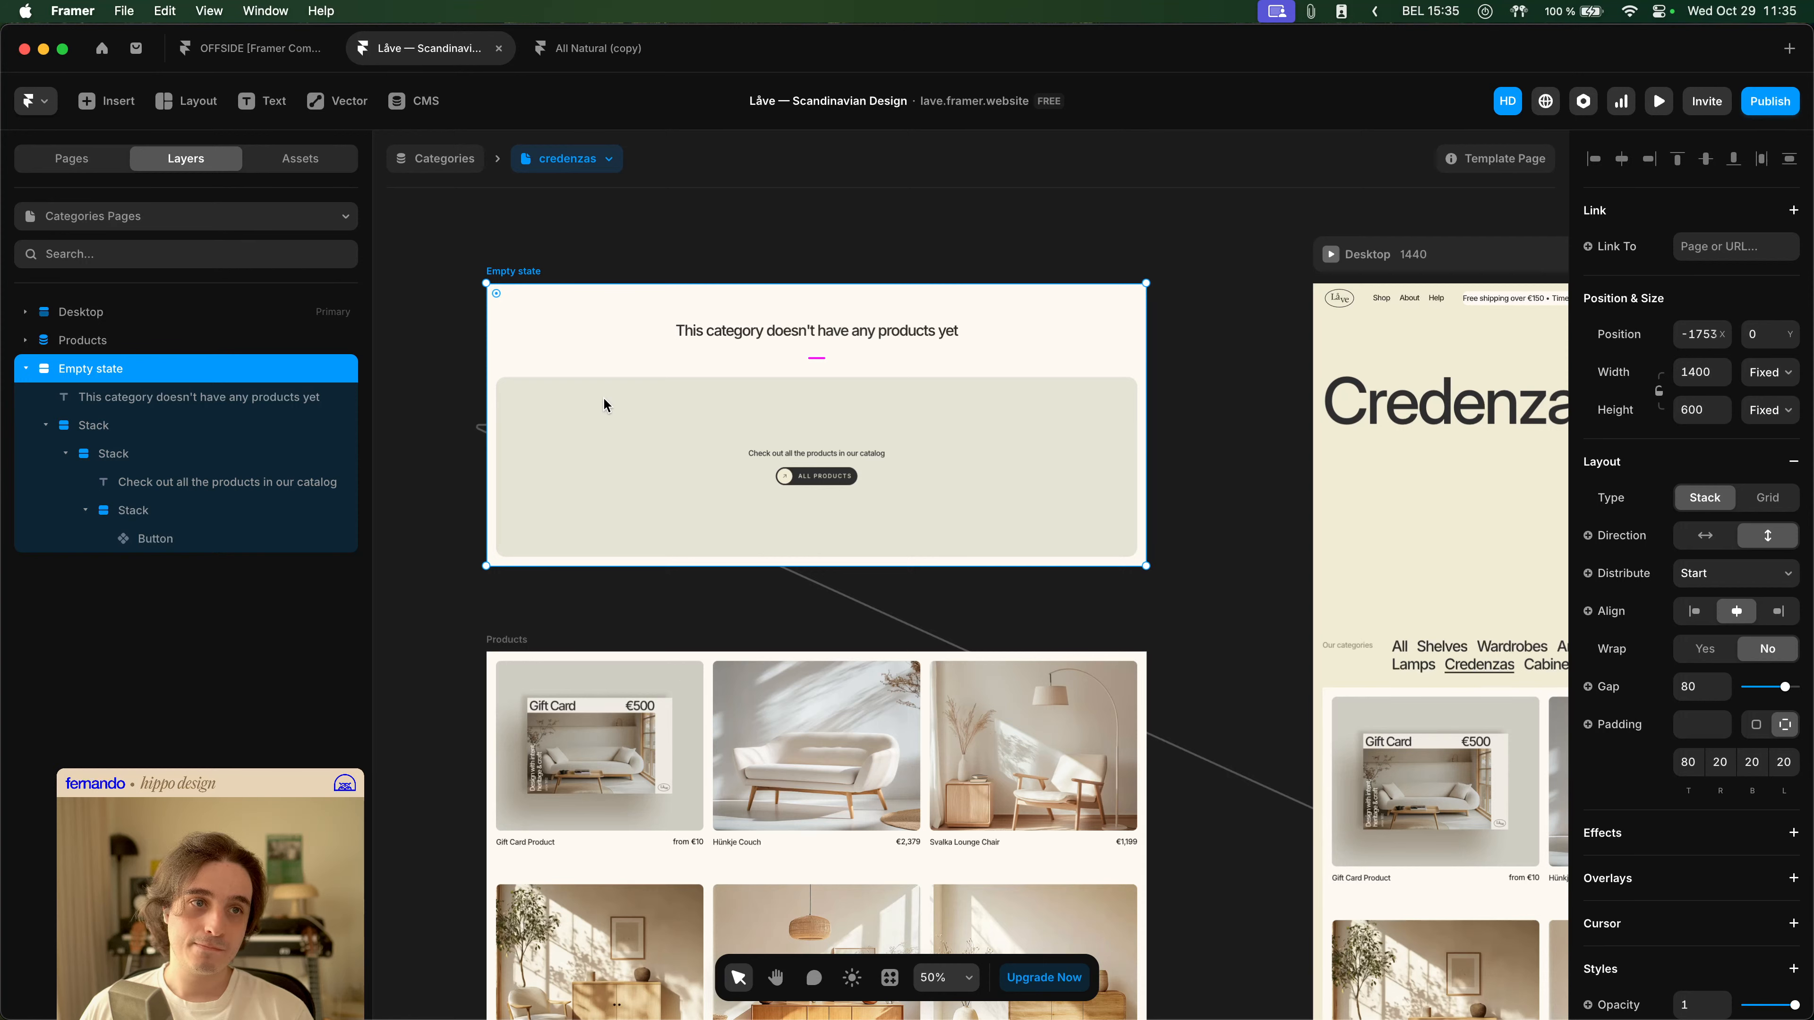
# Compare the empty state on the live Bathroom Fixtures page in Arc with the Empty state frame's layers and size settings in Framer.
pyautogui.press('super+Tab')
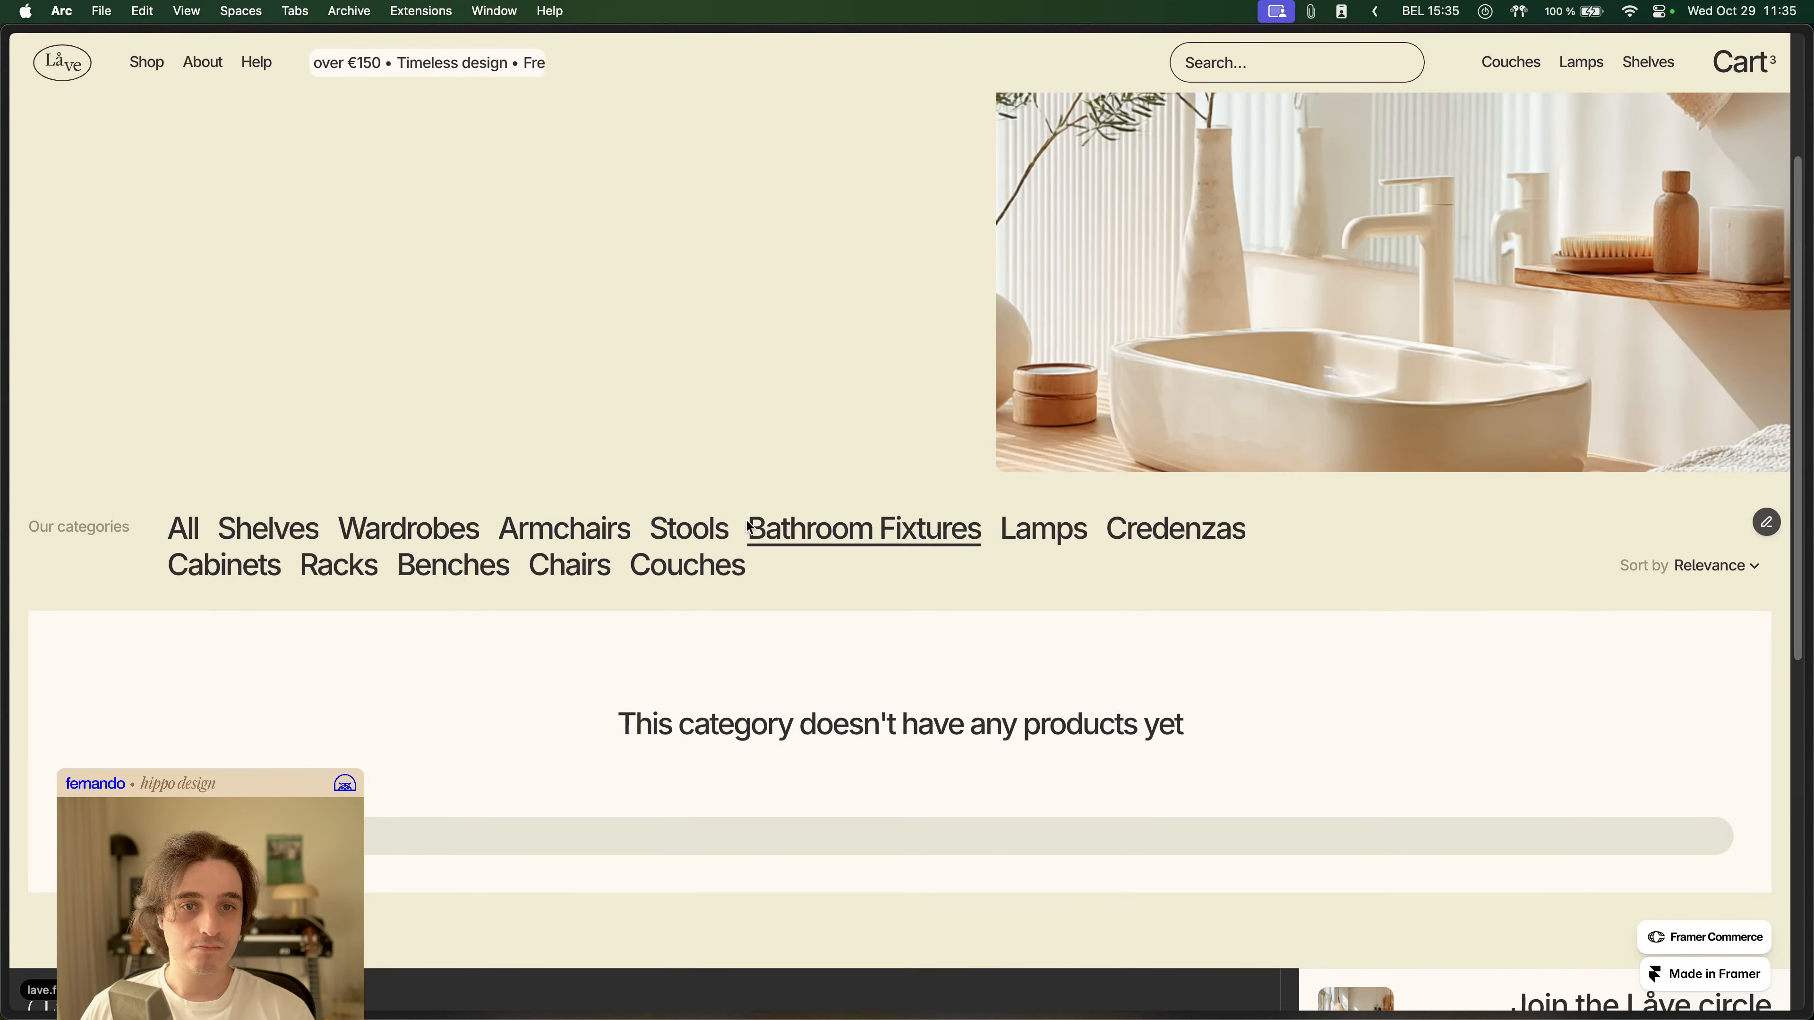
pyautogui.press('super+Tab')
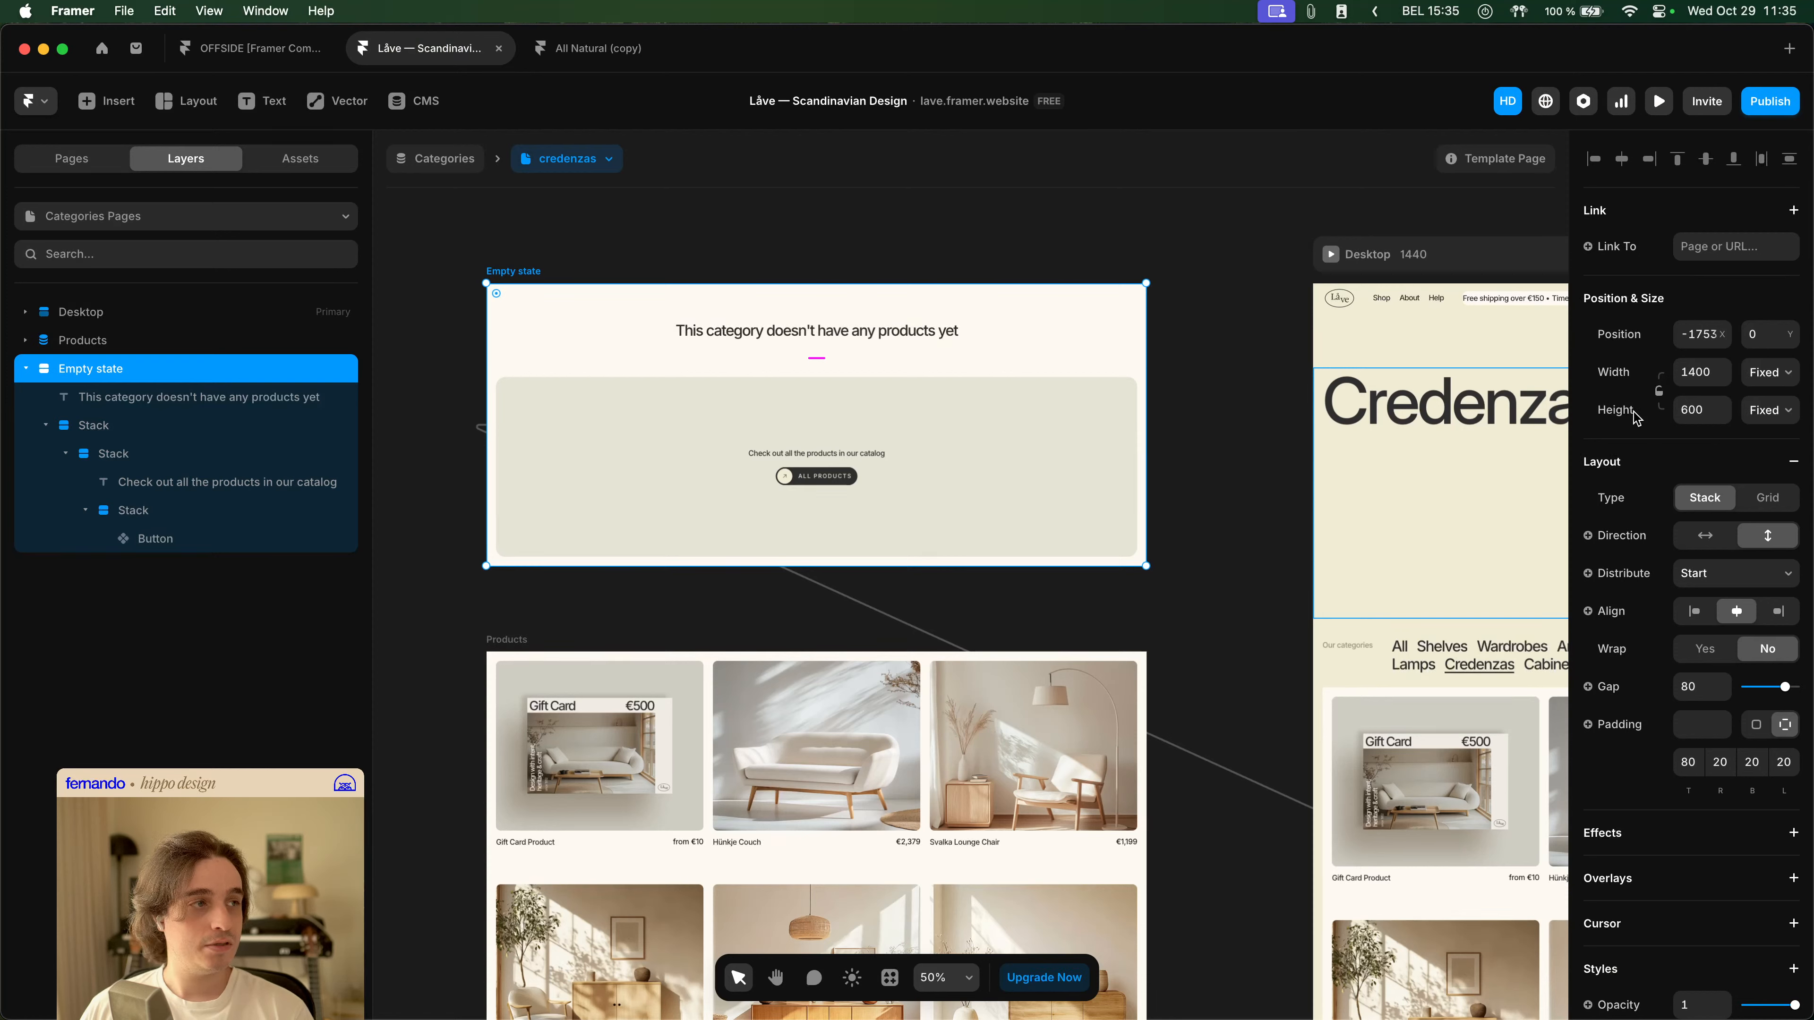
pyautogui.click(467, 349)
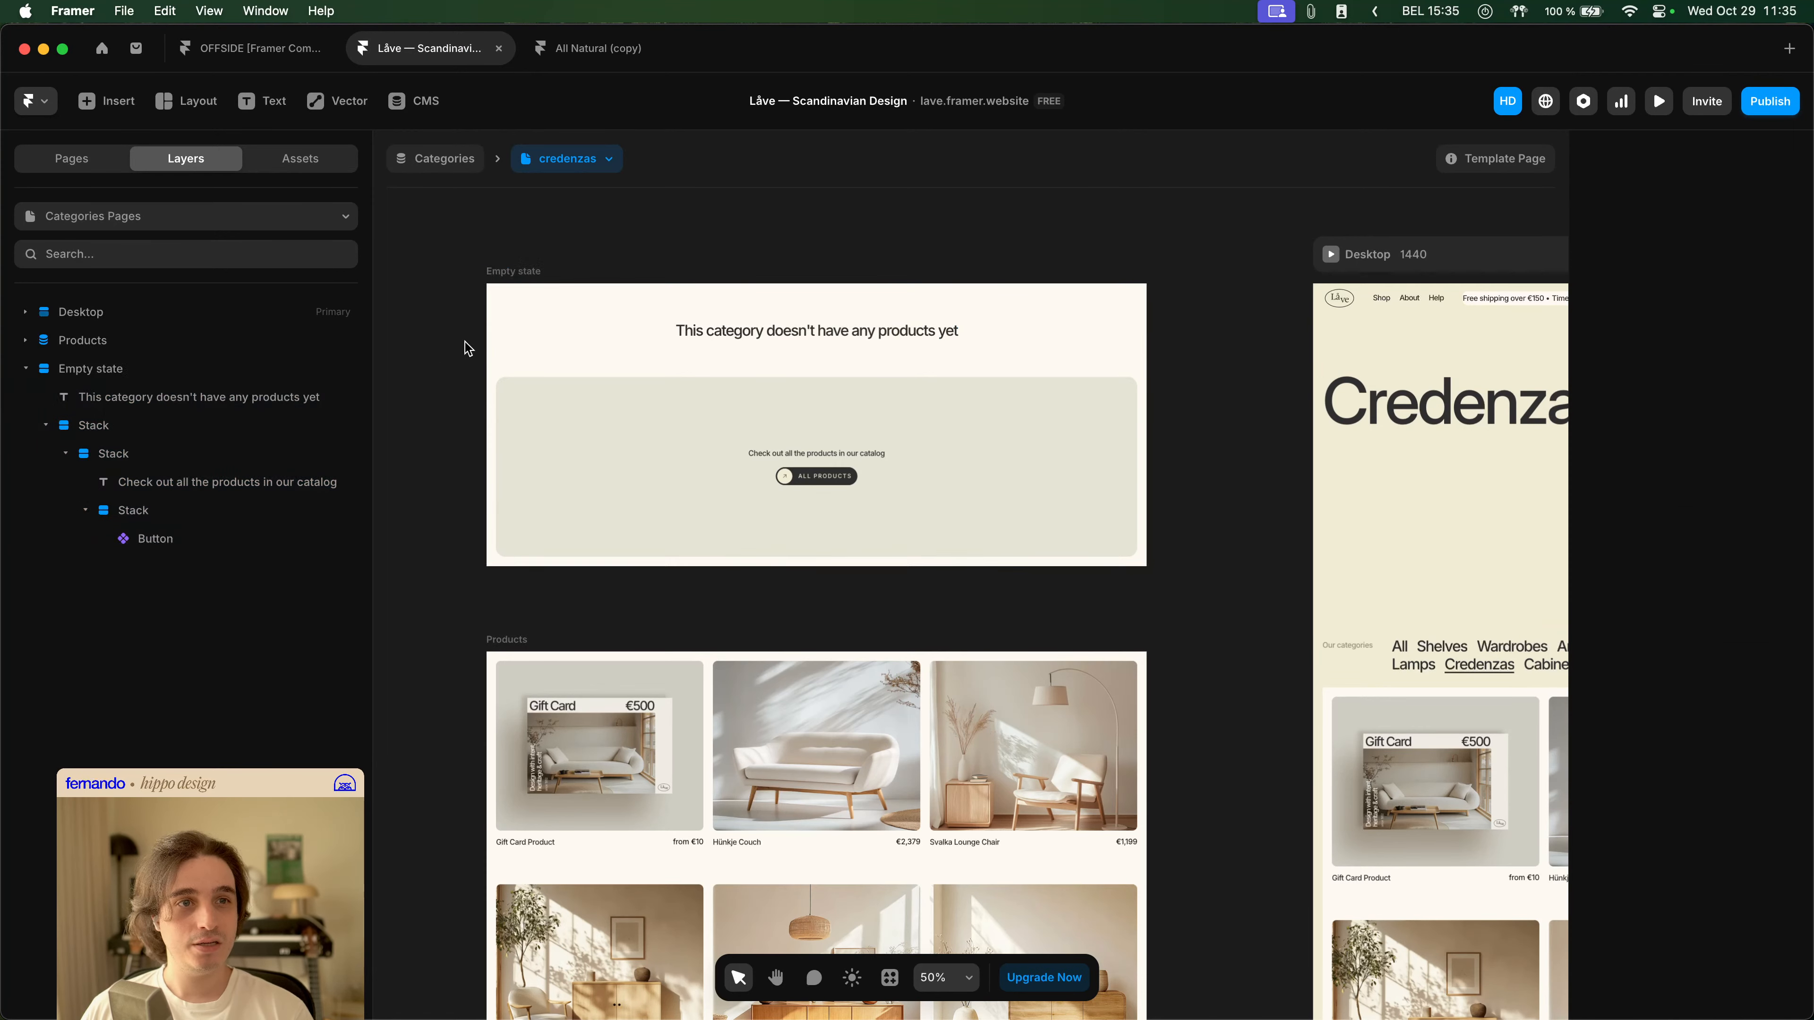
pyautogui.click(503, 280)
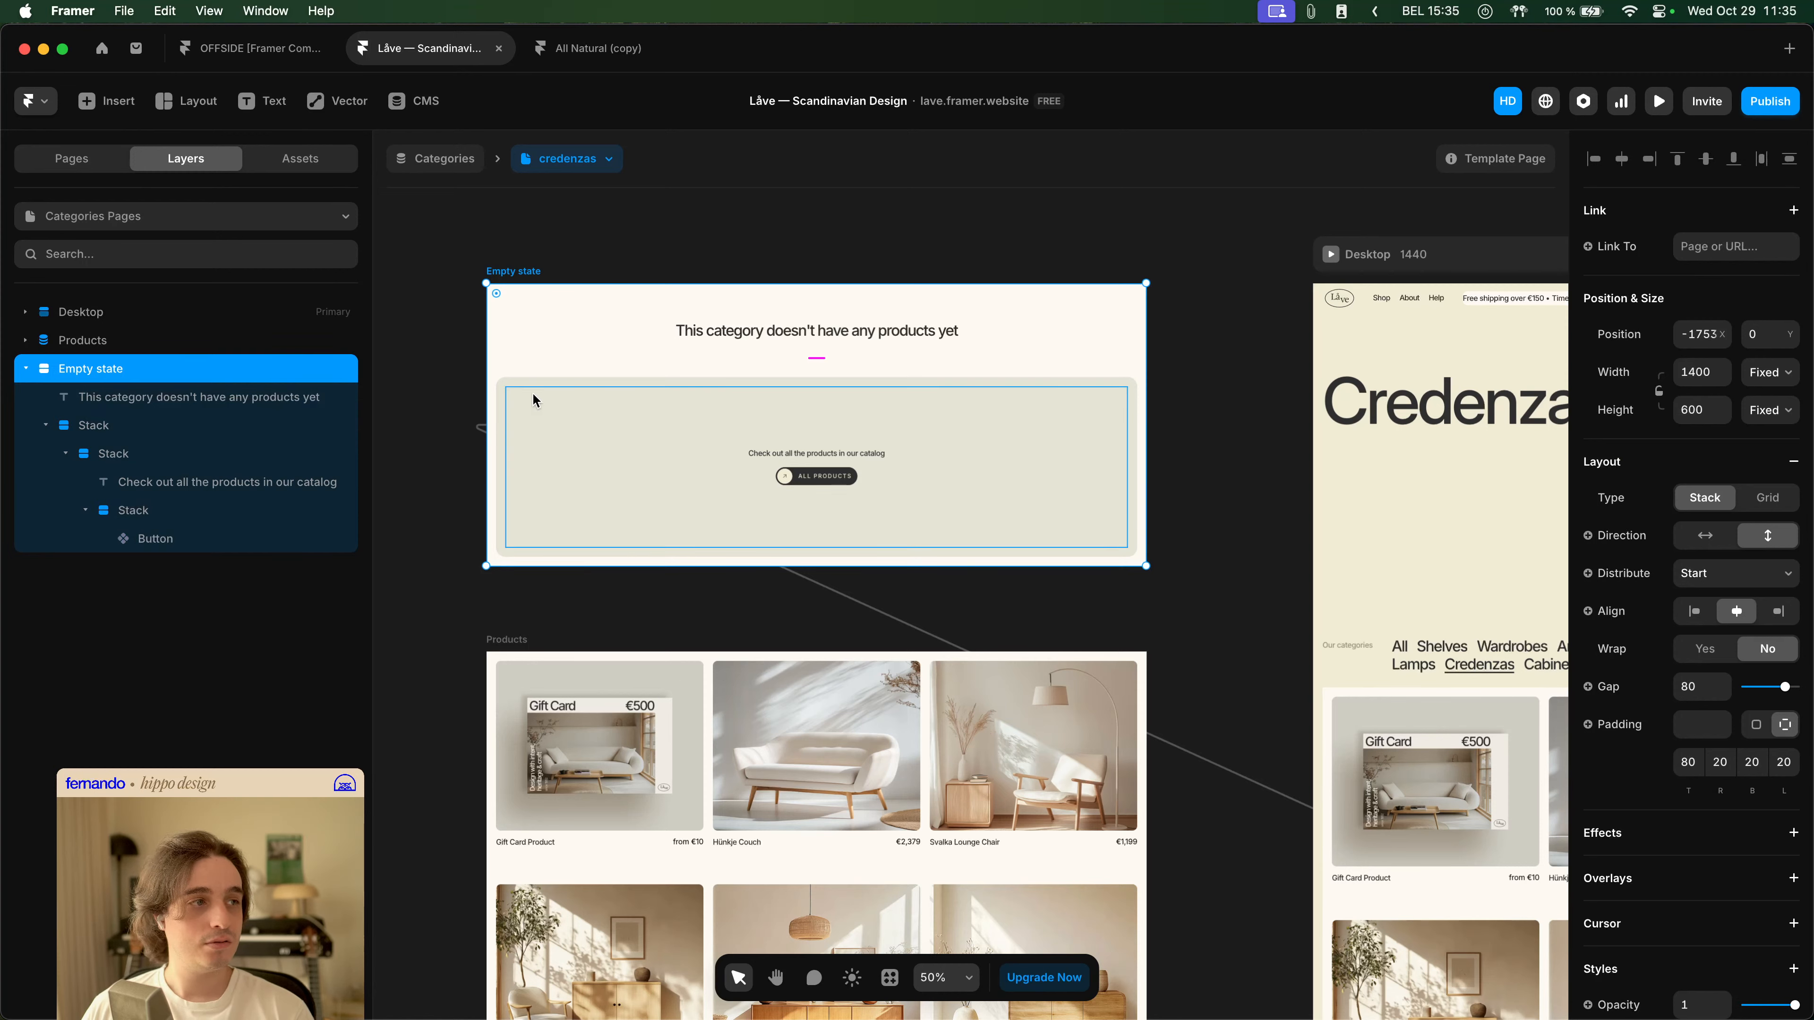
pyautogui.click(142, 399)
pyautogui.click(47, 425)
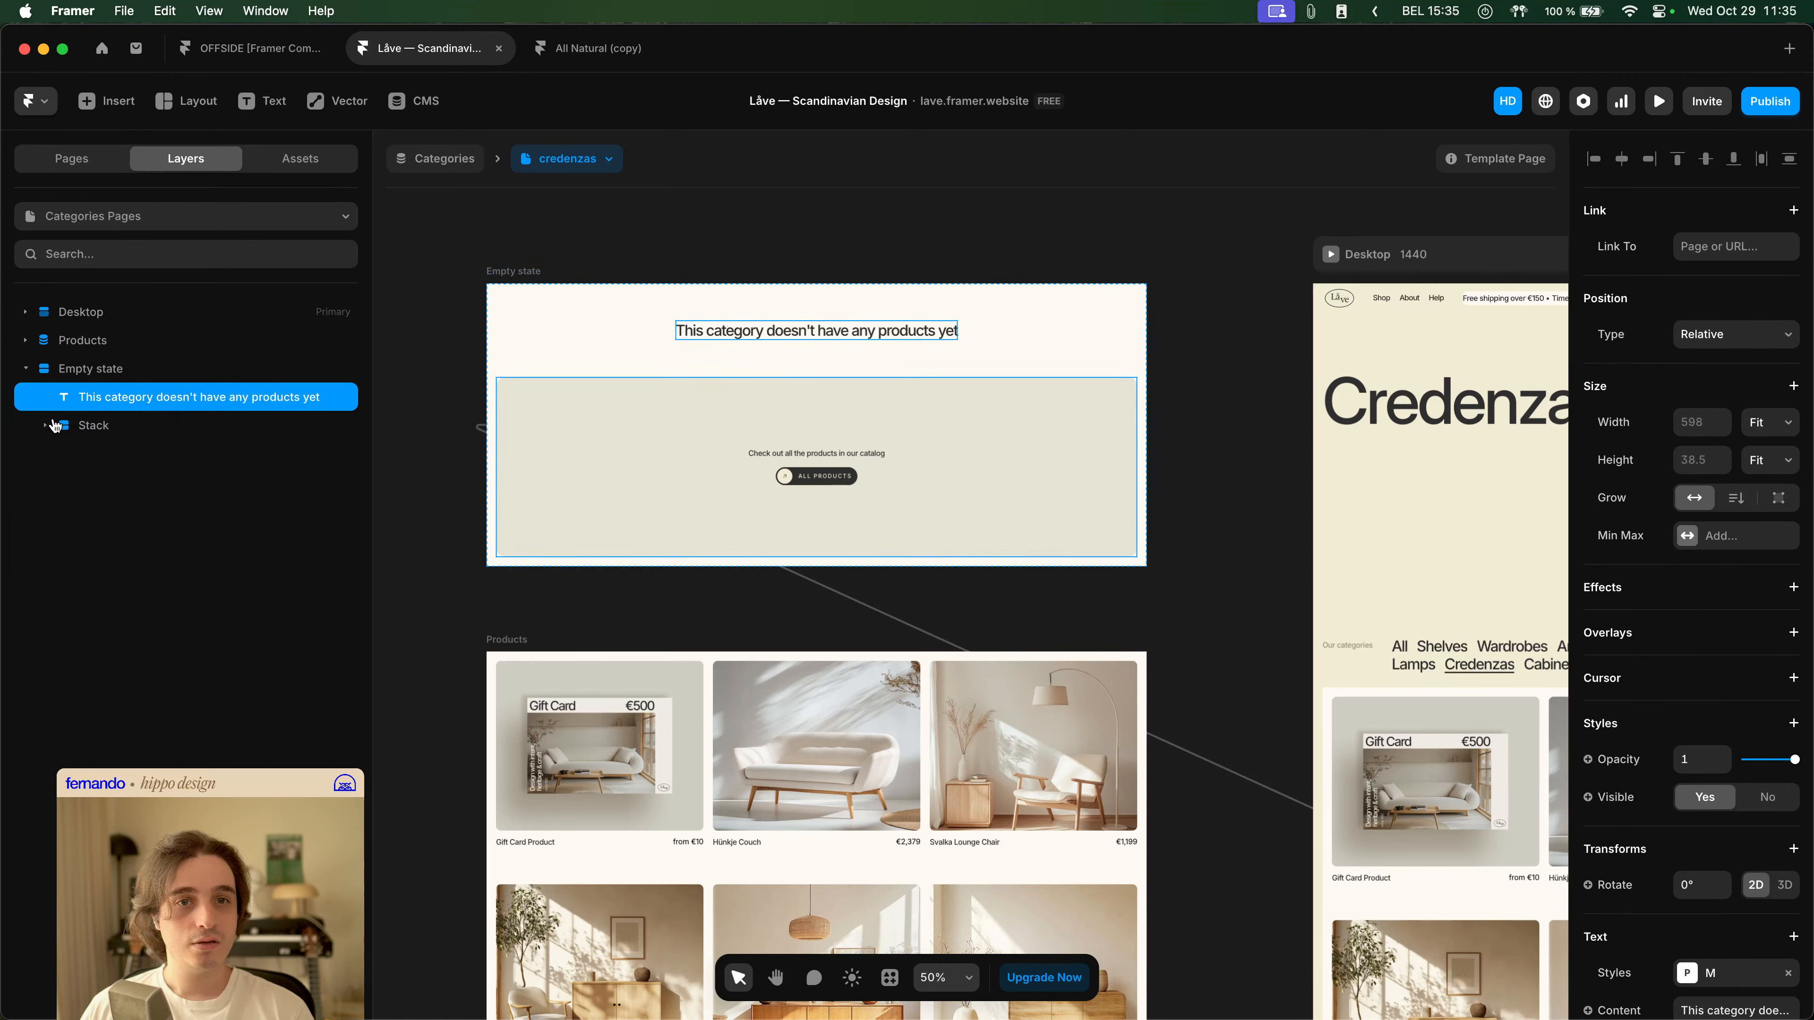
pyautogui.click(509, 273)
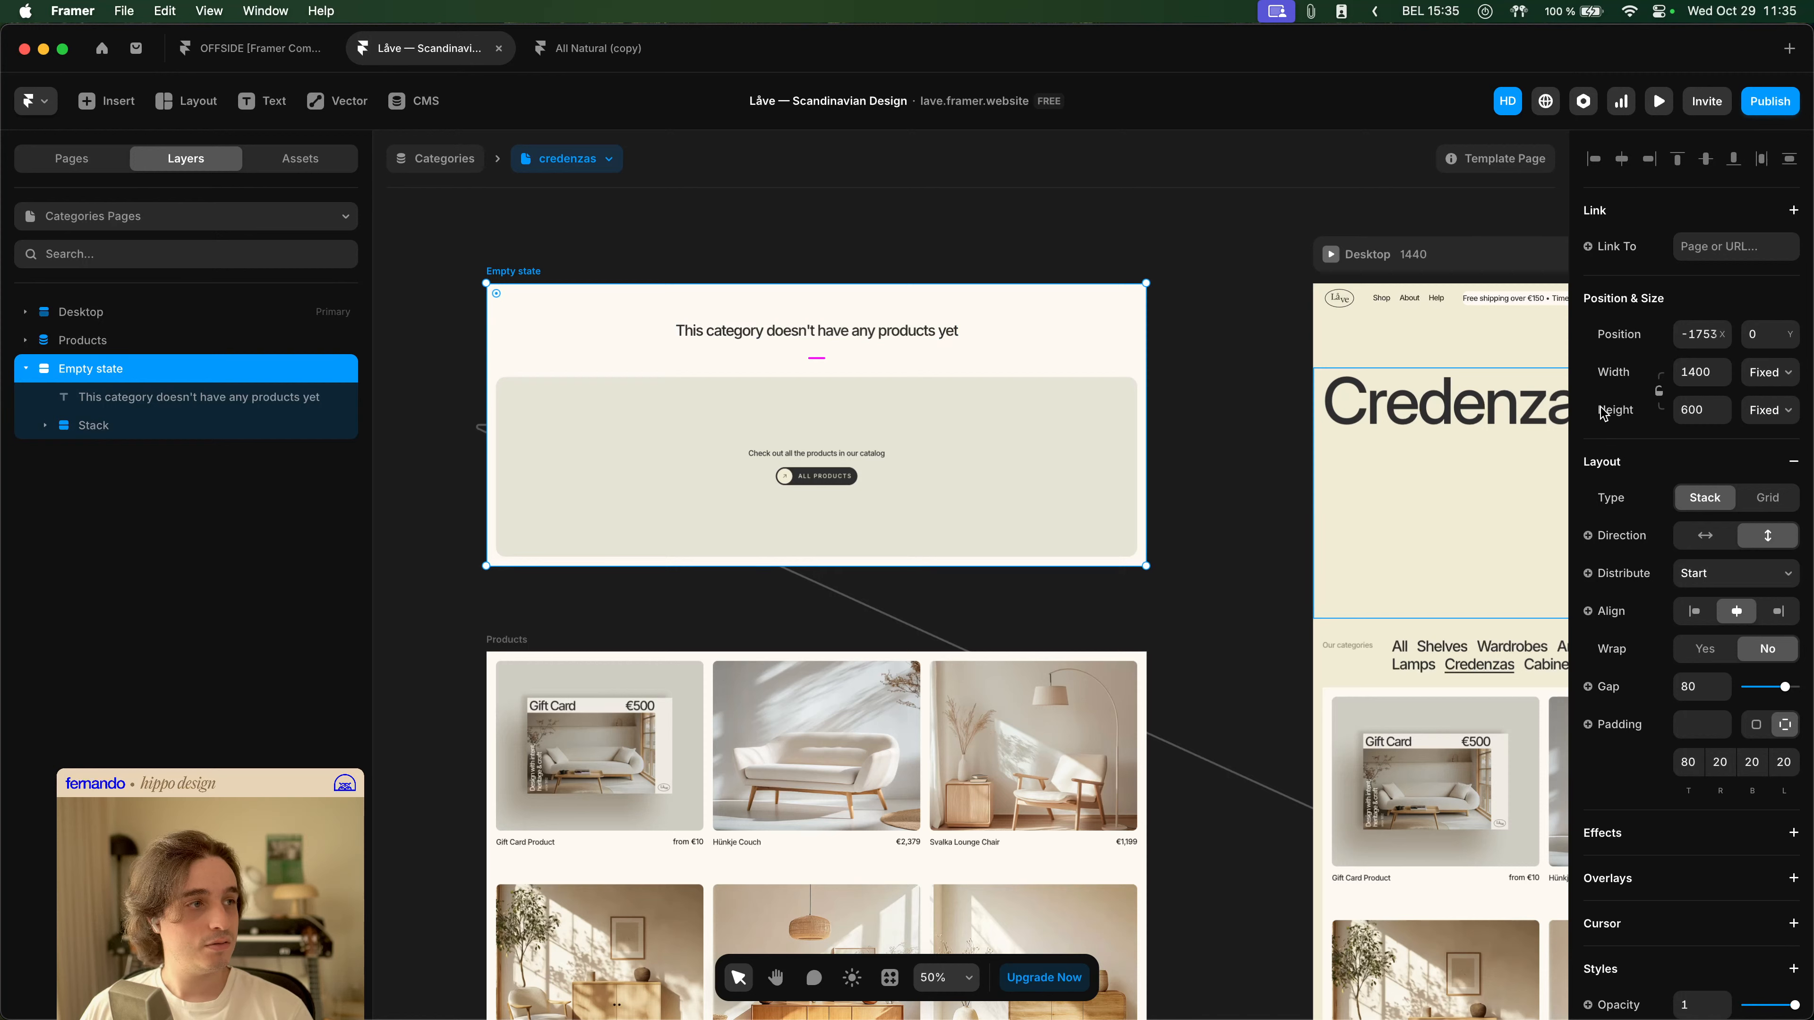
pyautogui.click(1427, 426)
pyautogui.click(1434, 462)
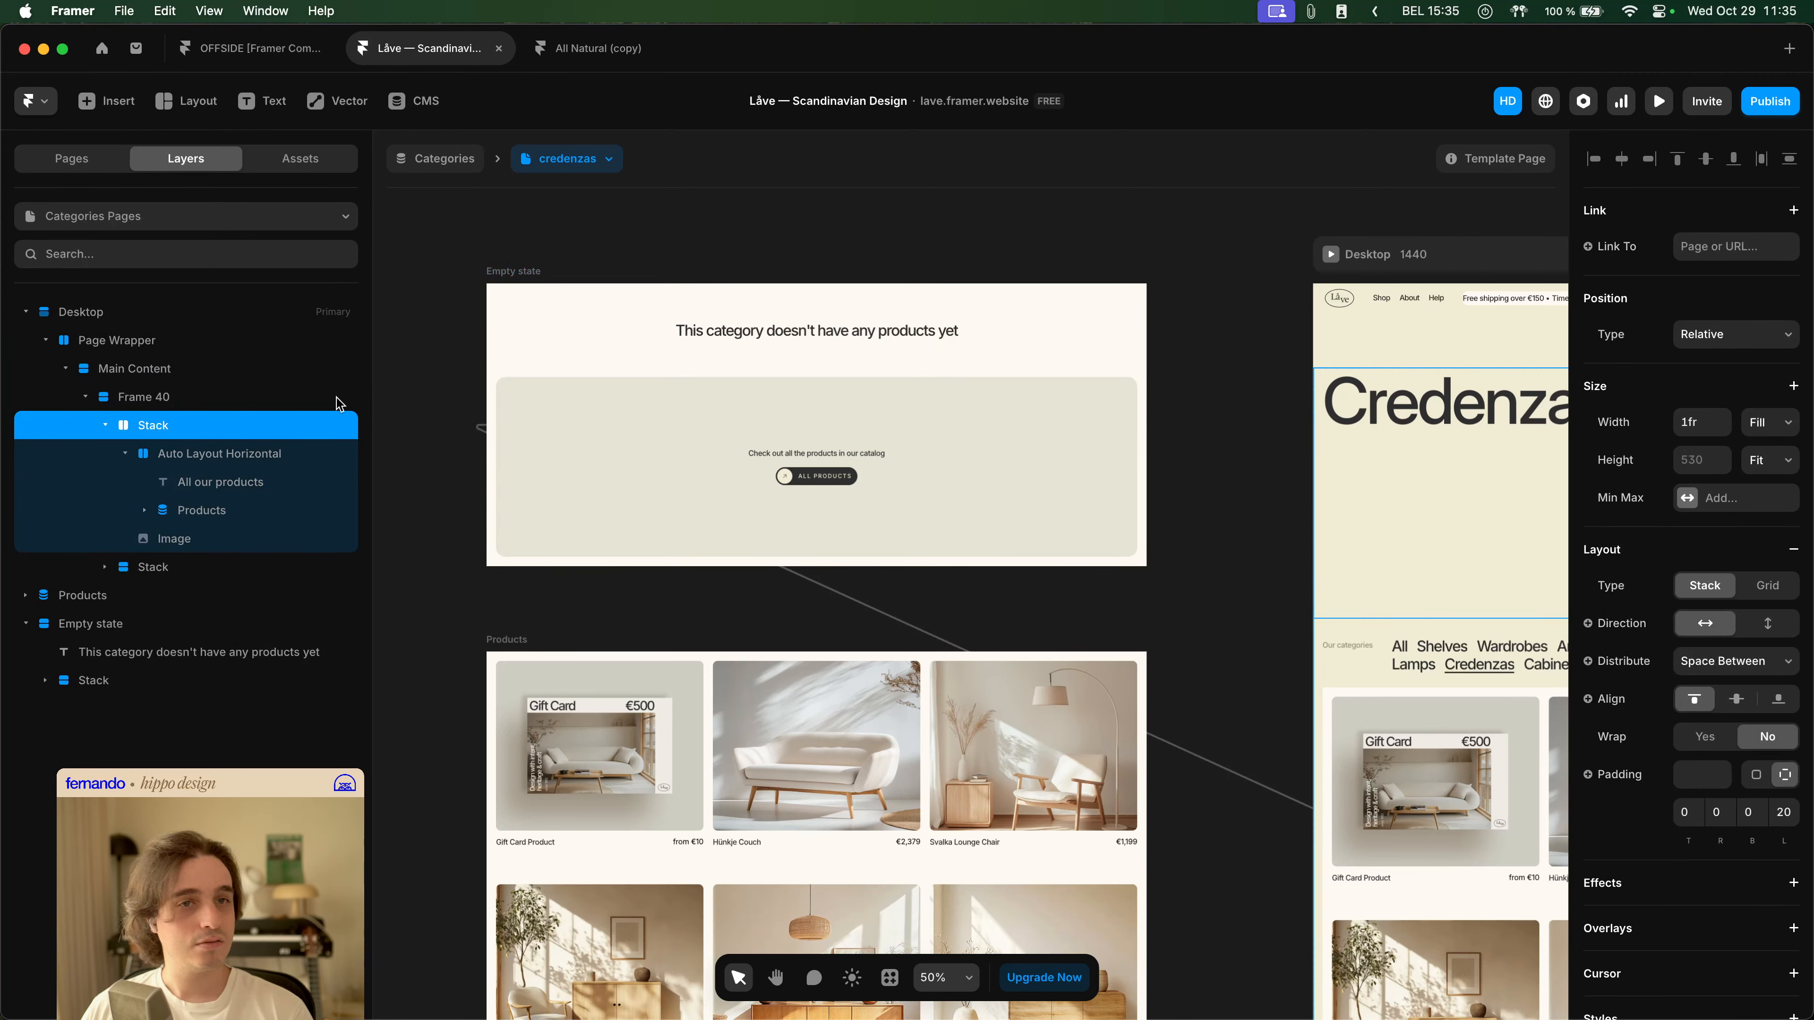
pyautogui.click(668, 405)
pyautogui.click(512, 273)
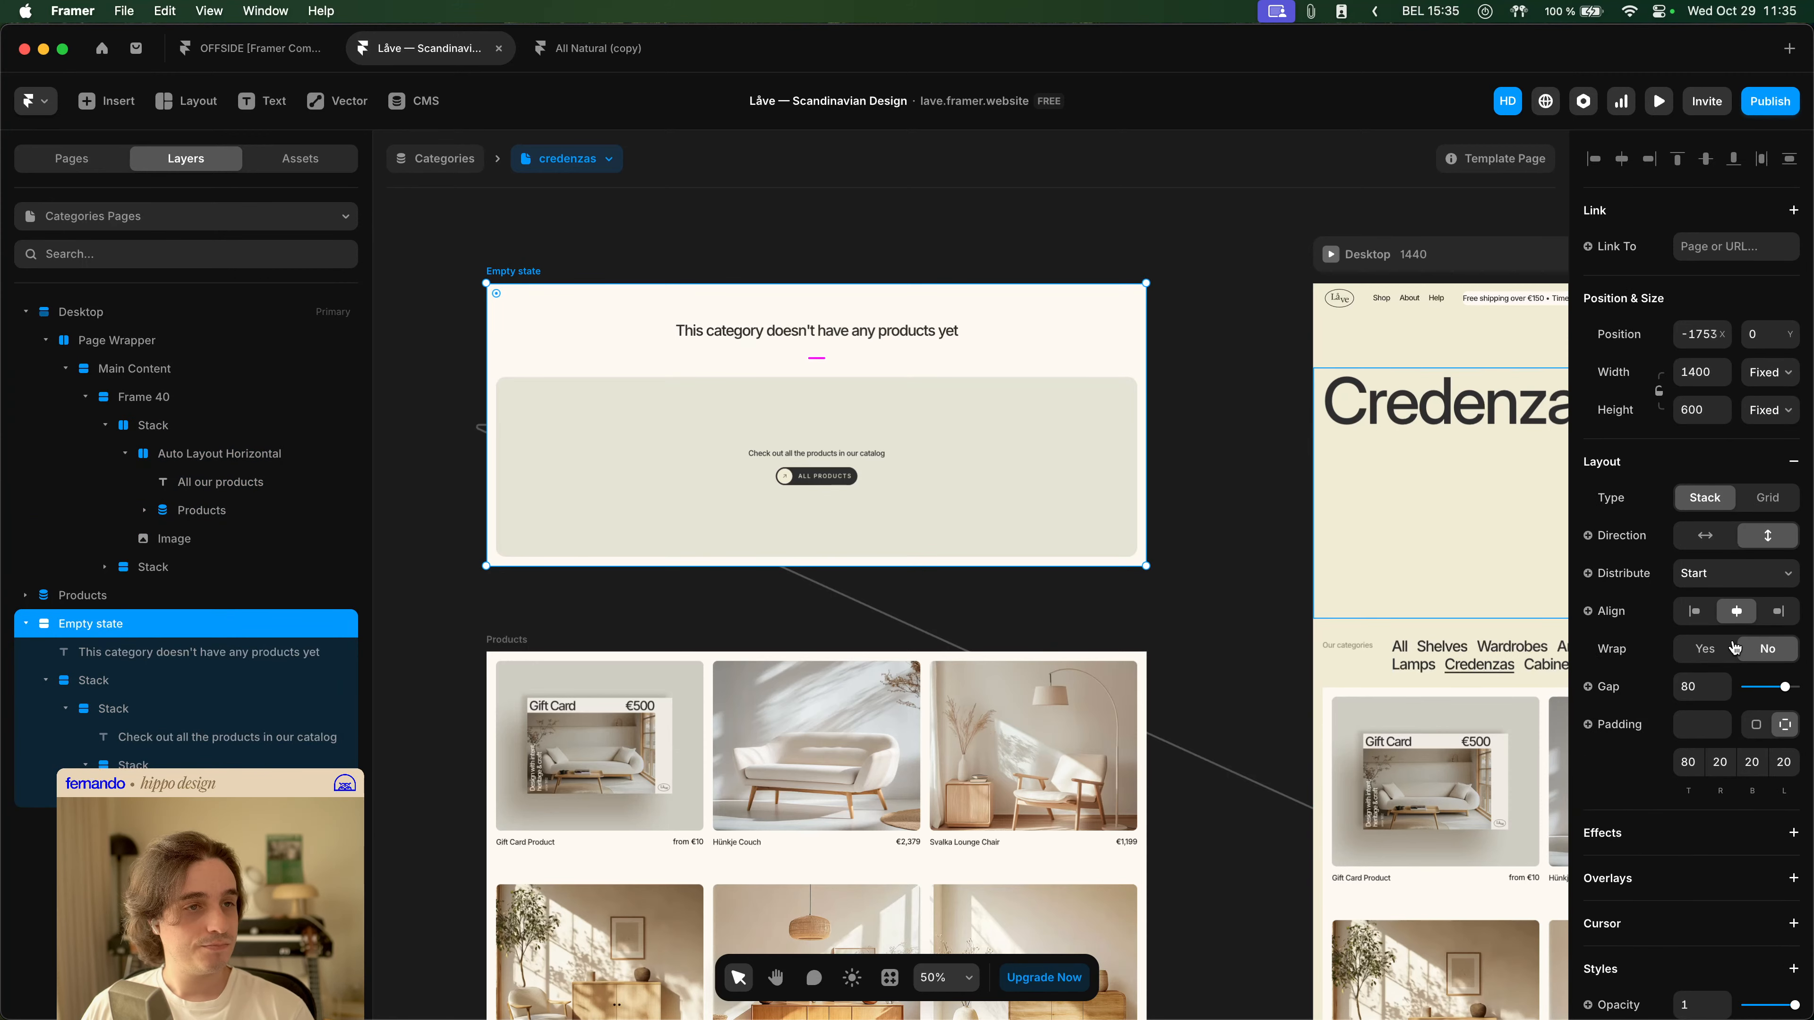
pyautogui.press('super+Tab')
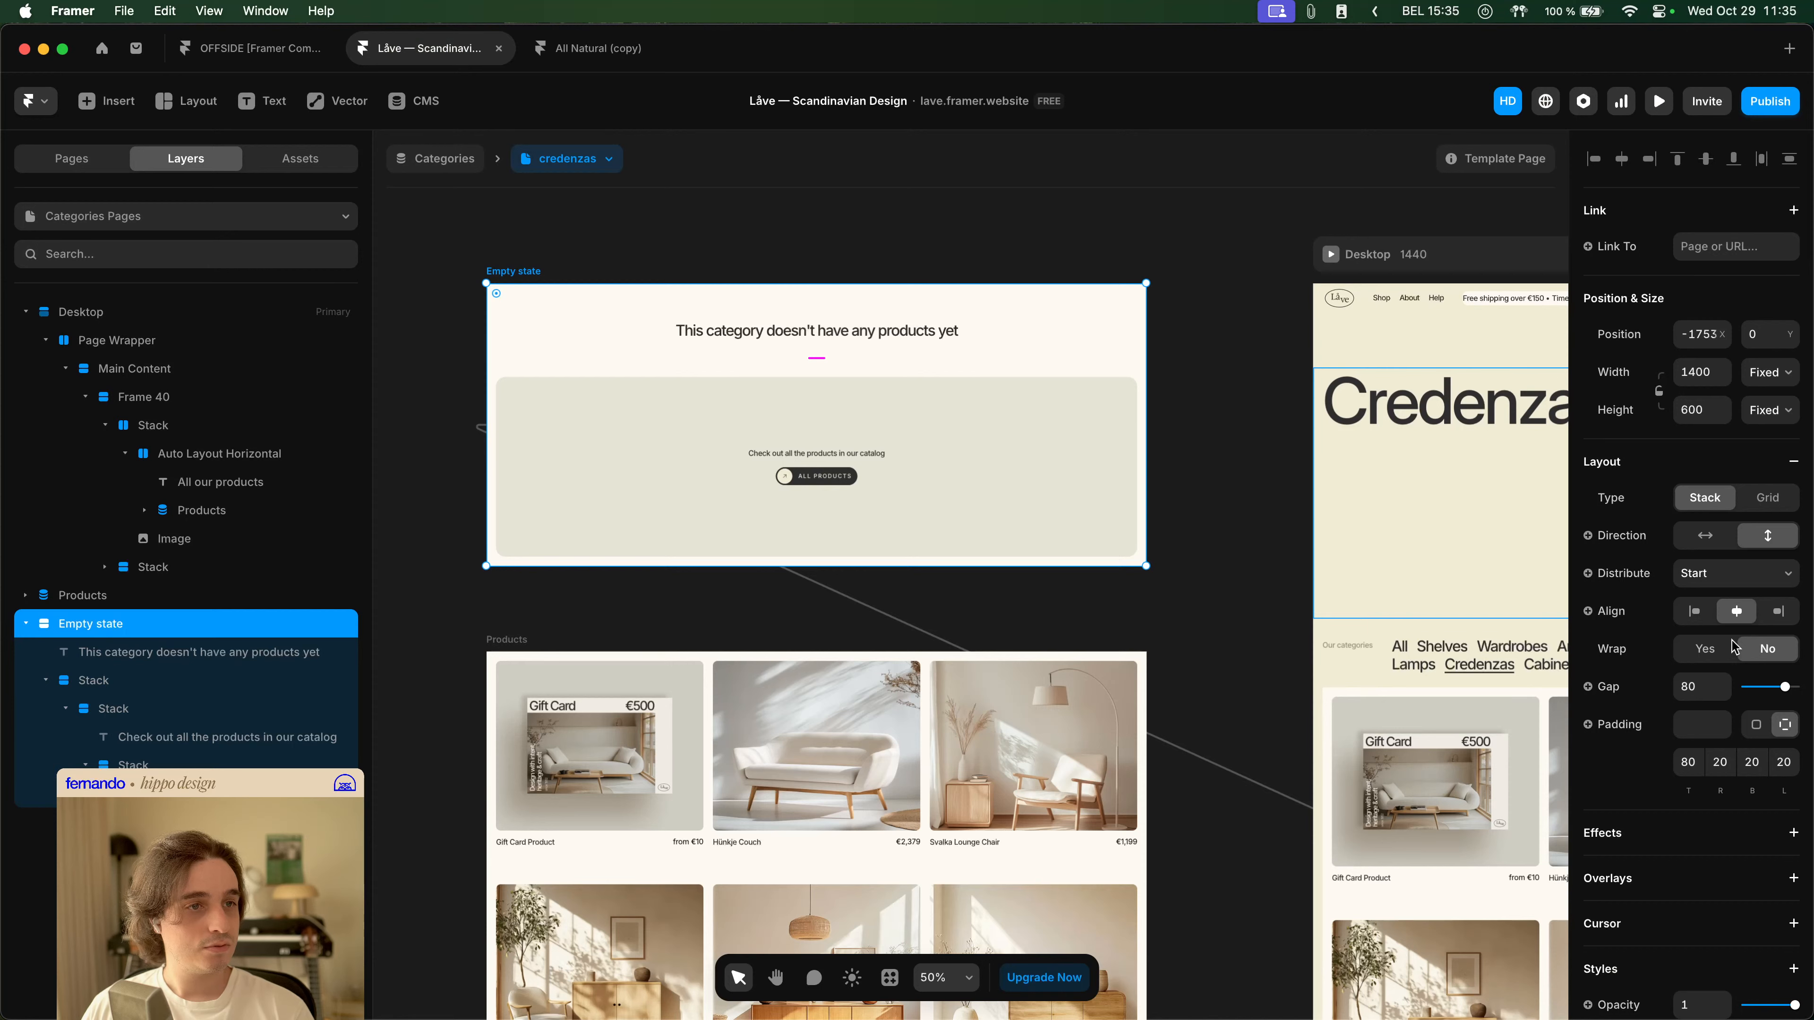
pyautogui.press('super+Tab')
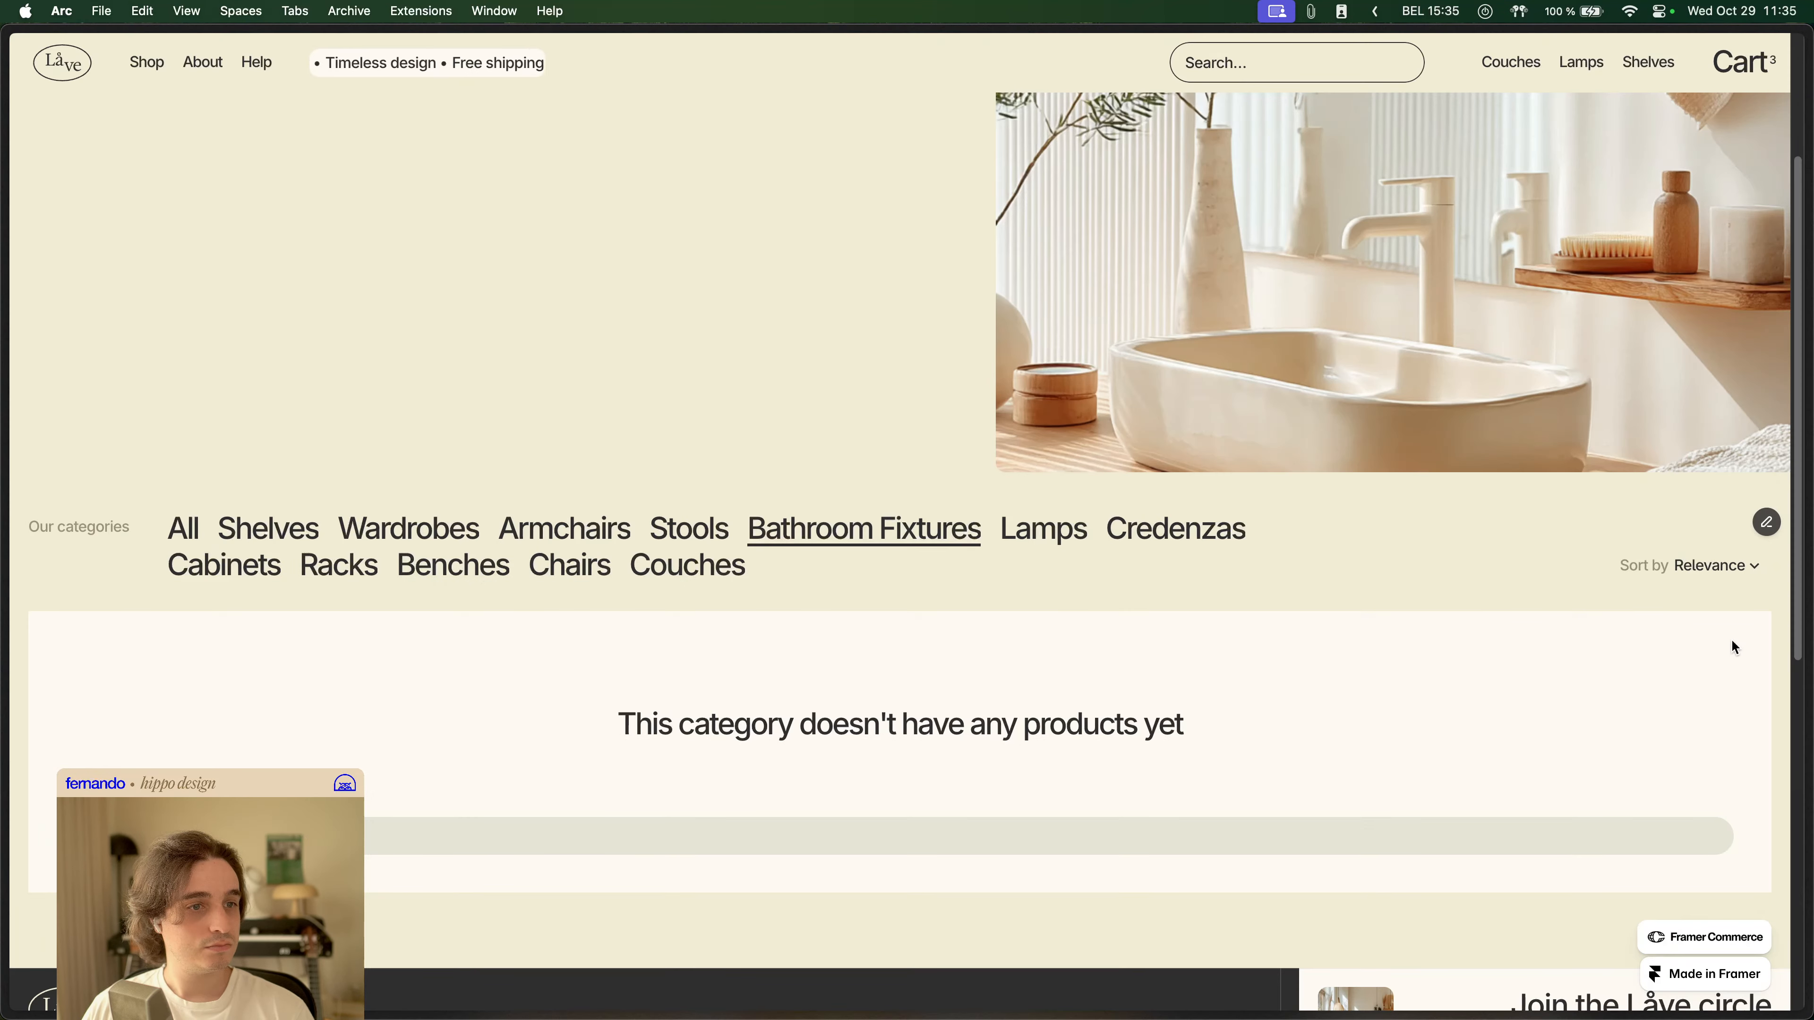
pyautogui.press('super+Tab')
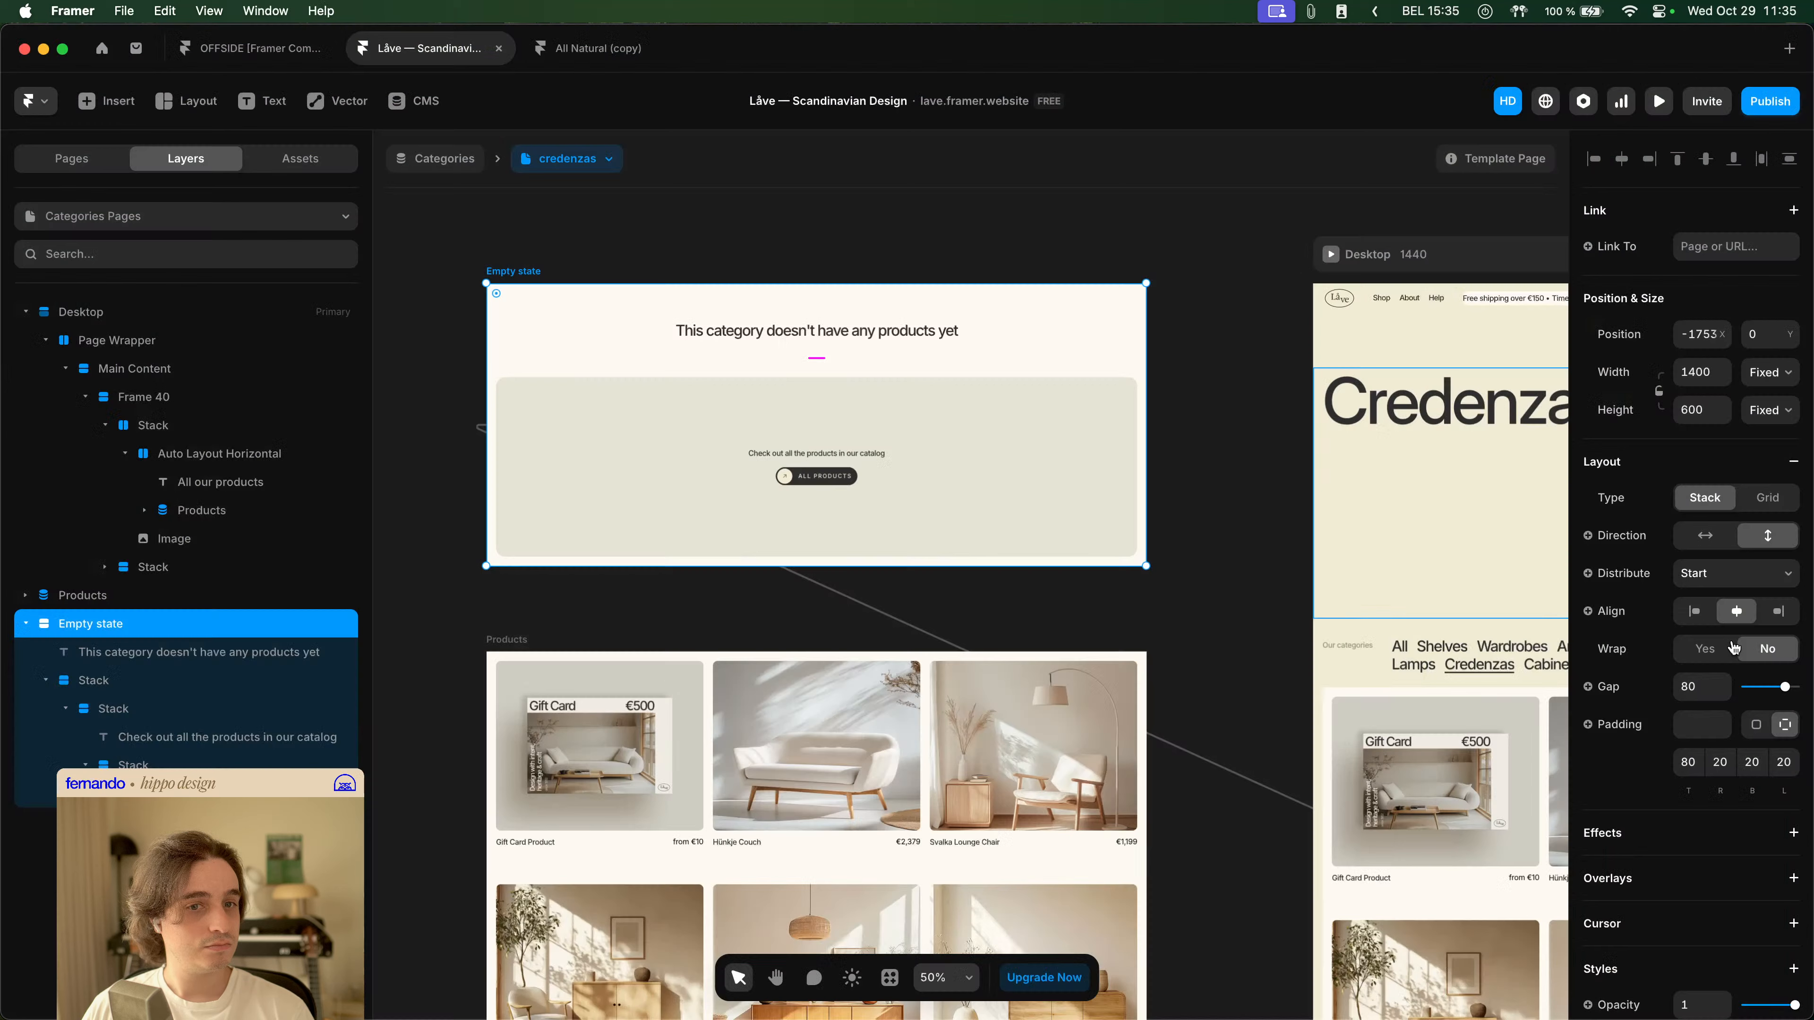
# Wrap the empty state's heading and catalog stack together in a new stack and set its height to Fill.
pyautogui.click(150, 651)
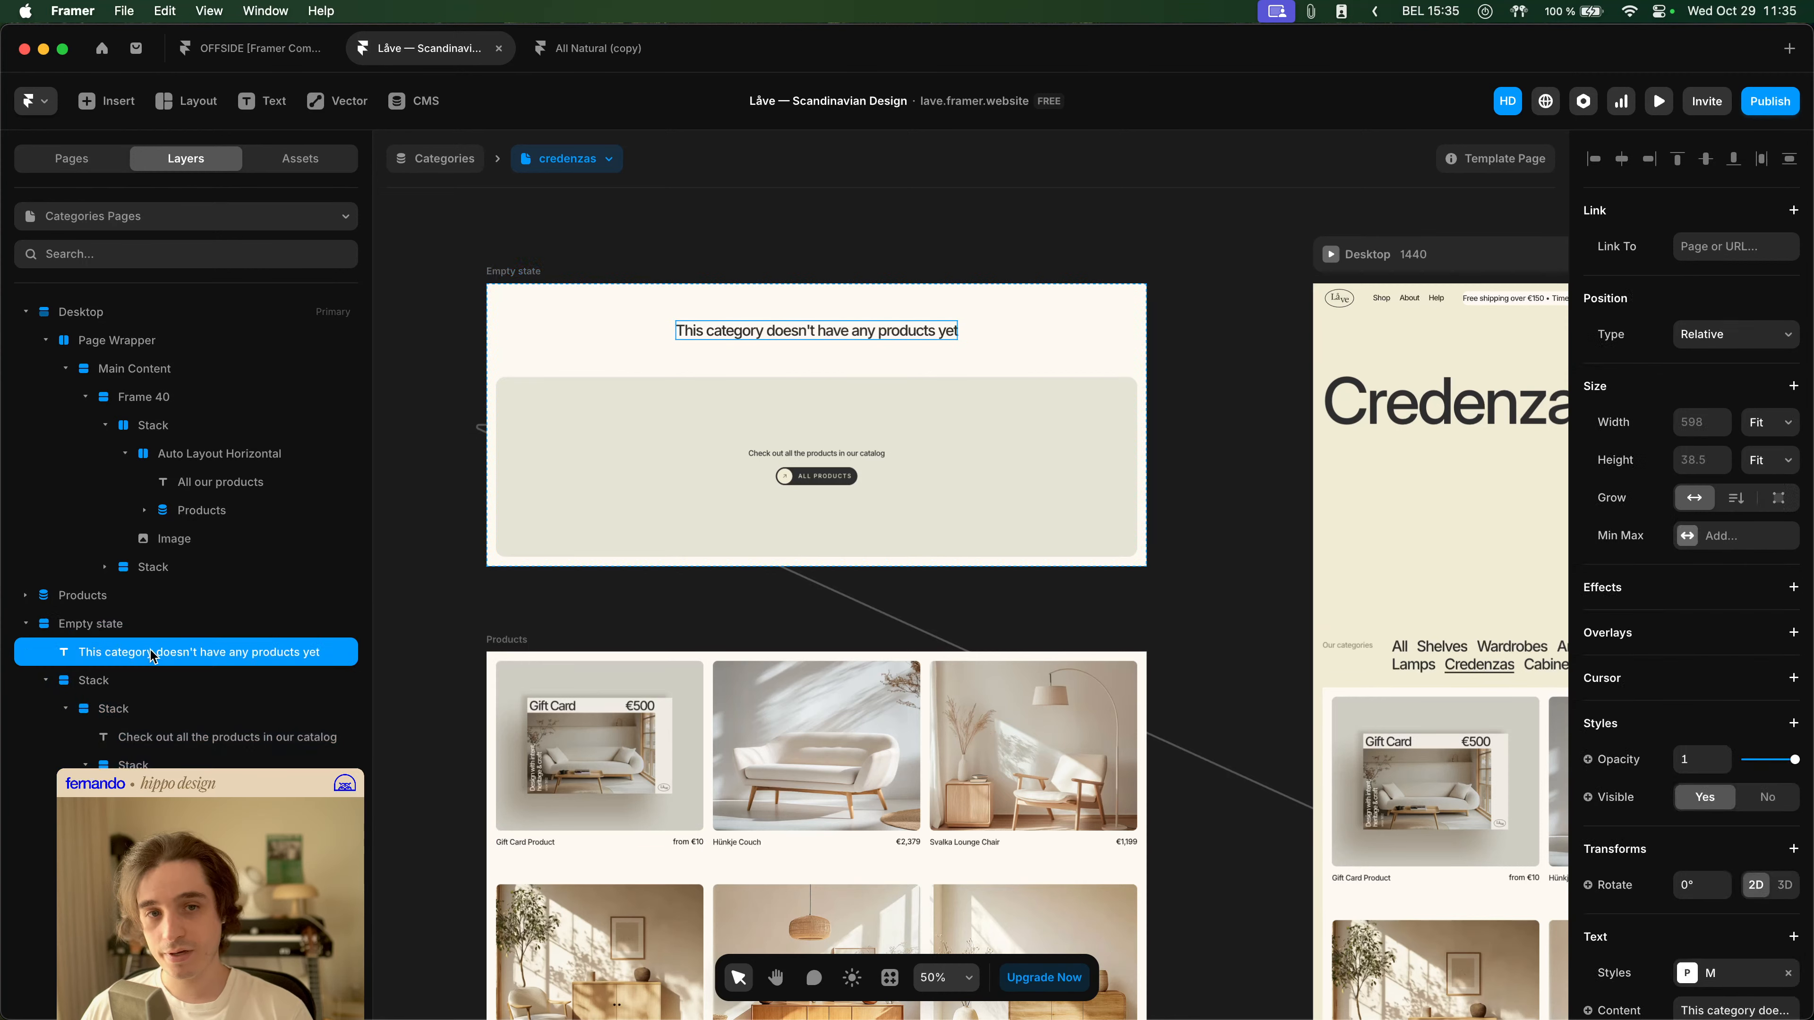
pyautogui.click(46, 681)
pyautogui.keyDown('shift'); pyautogui.click(80, 688); pyautogui.keyUp('shift')
pyautogui.press('super+Return')
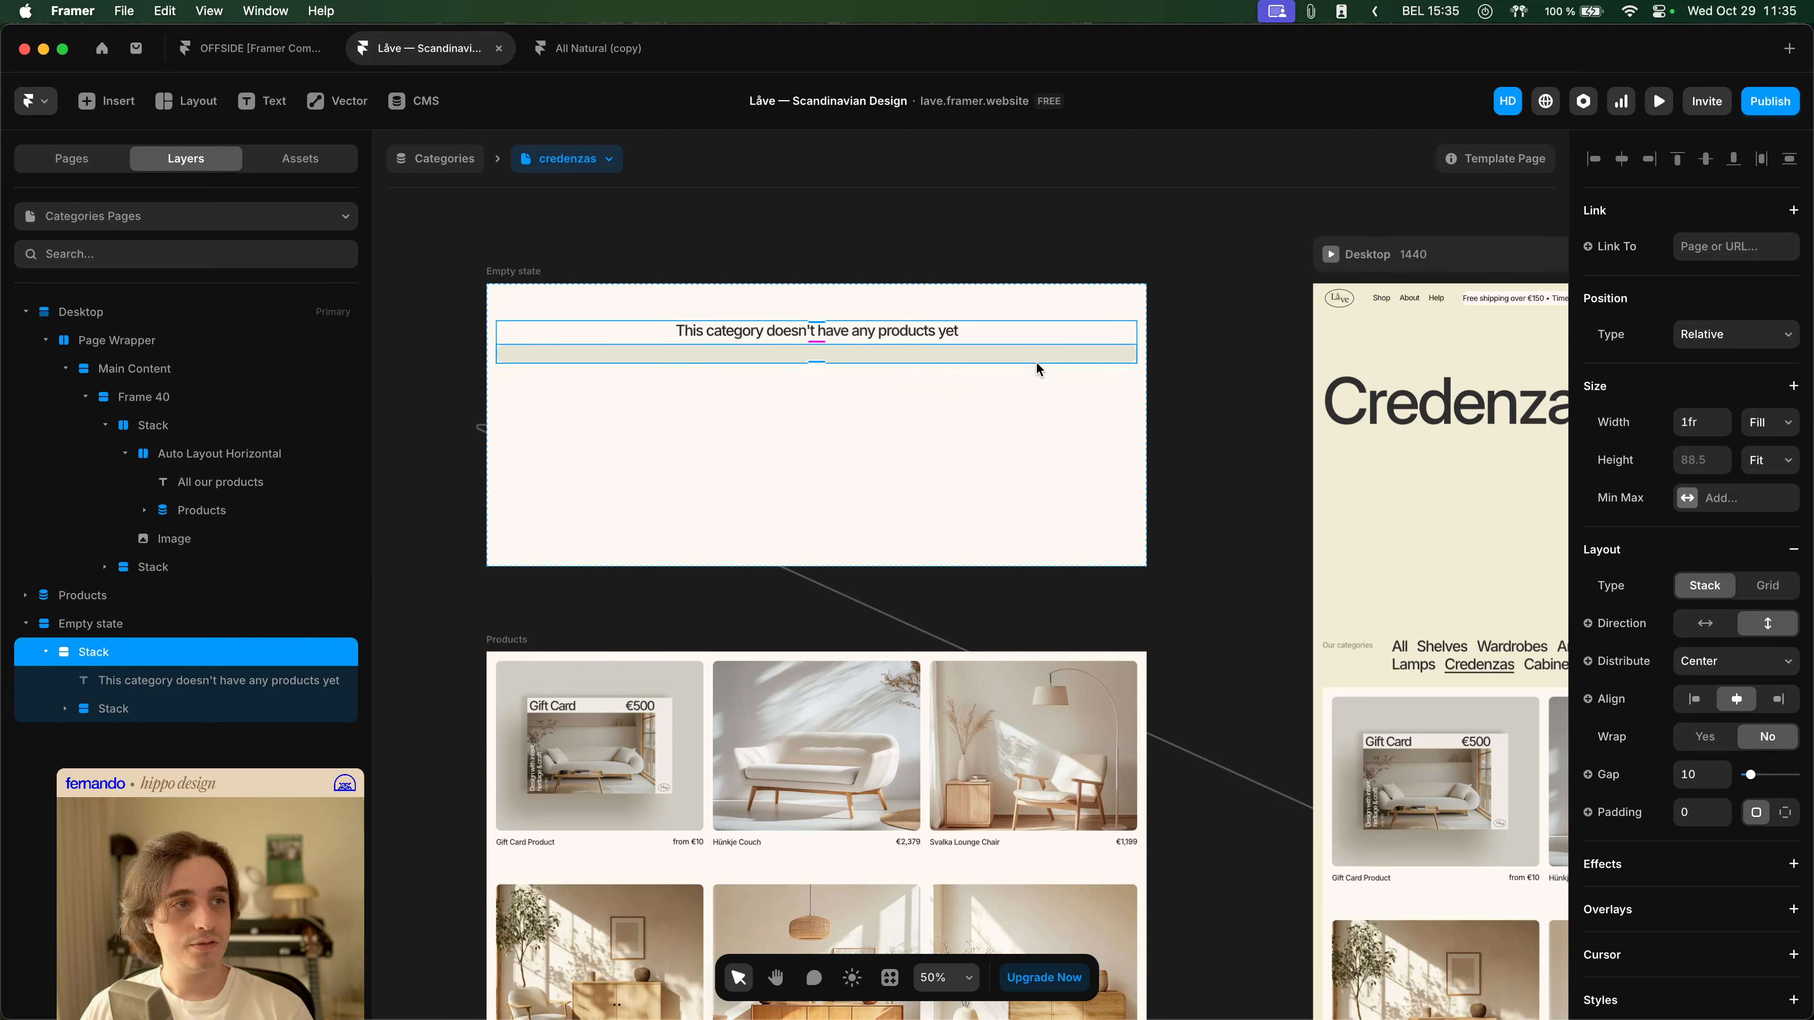
pyautogui.click(1769, 461)
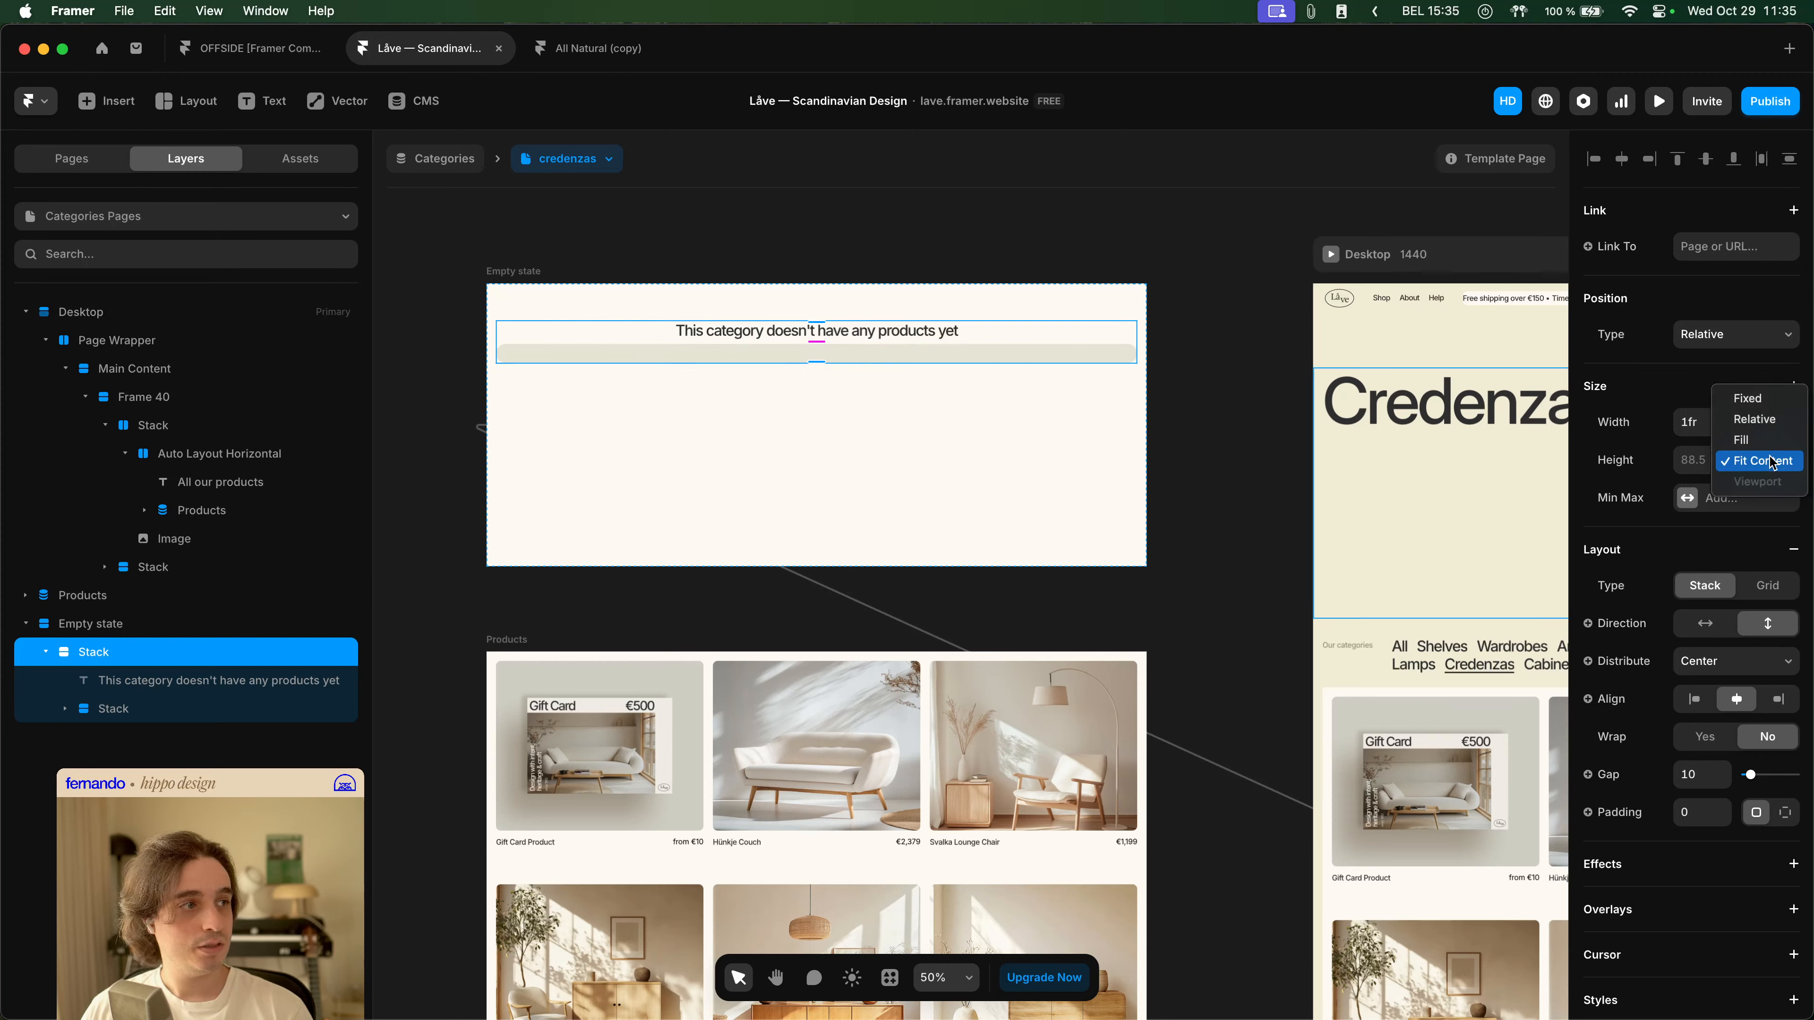
pyautogui.click(1770, 439)
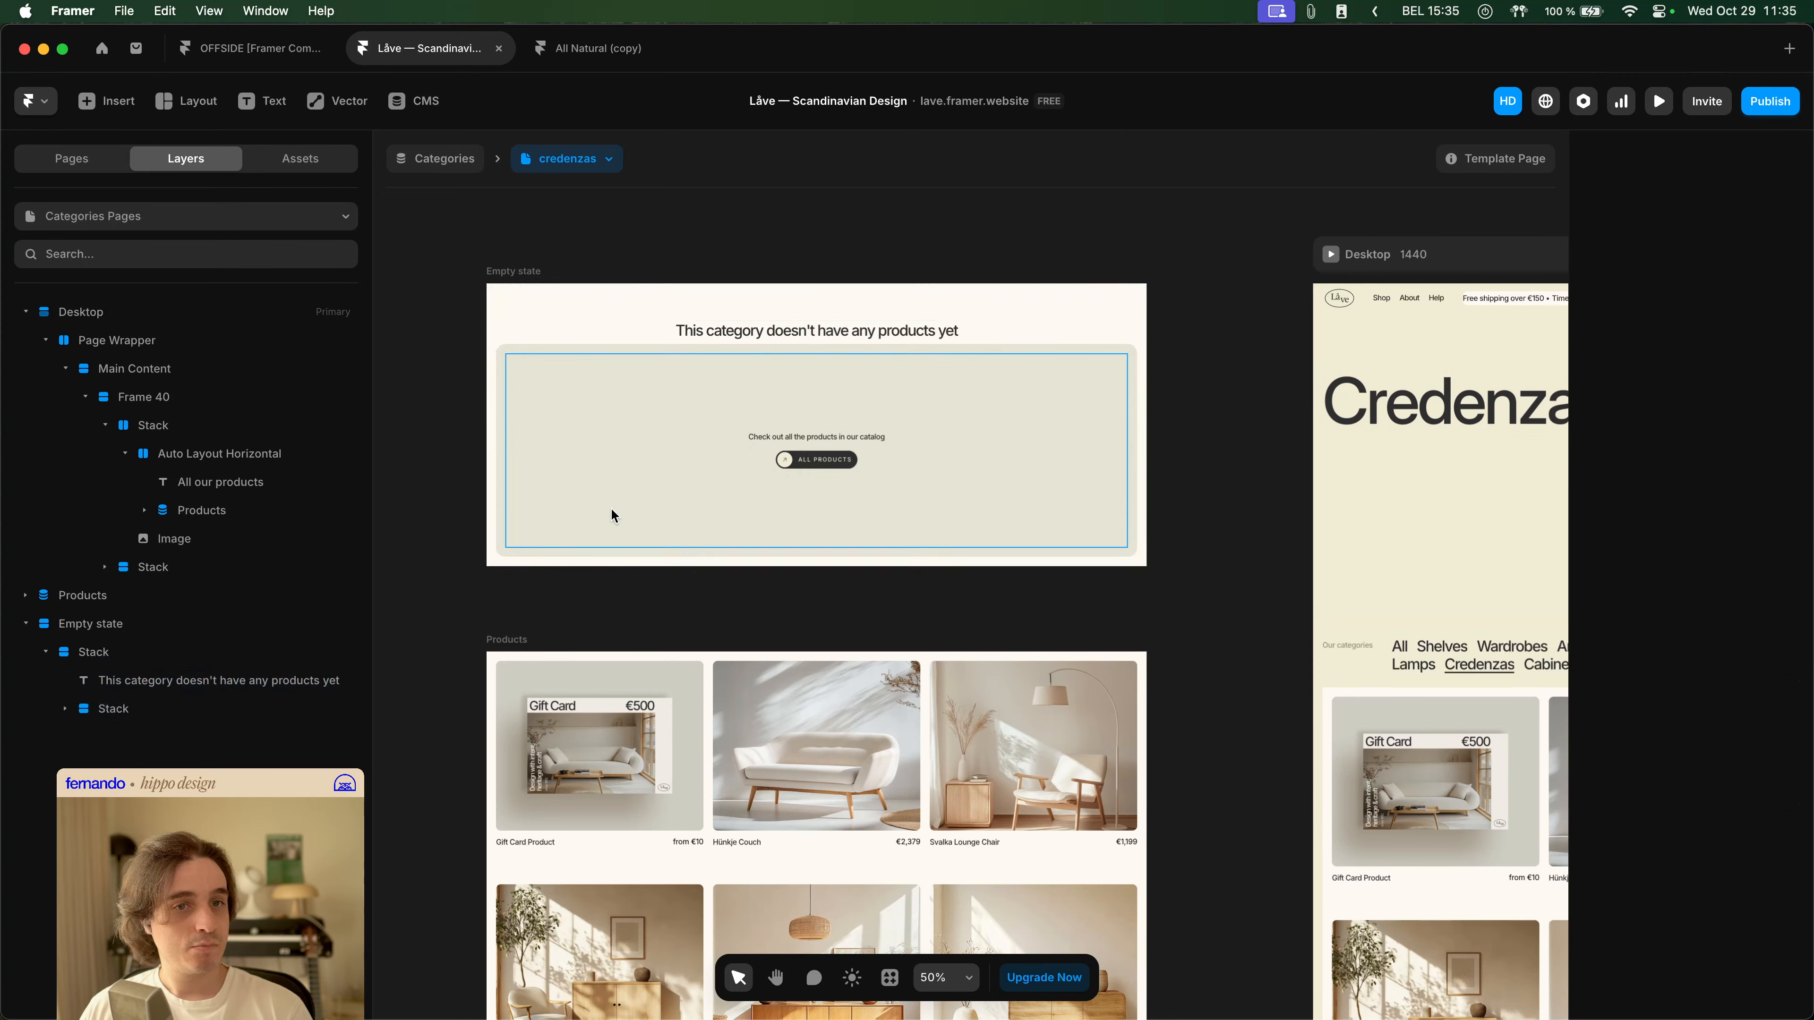
# Name the new inner wrapper stack "Empty state".
pyautogui.click(127, 624)
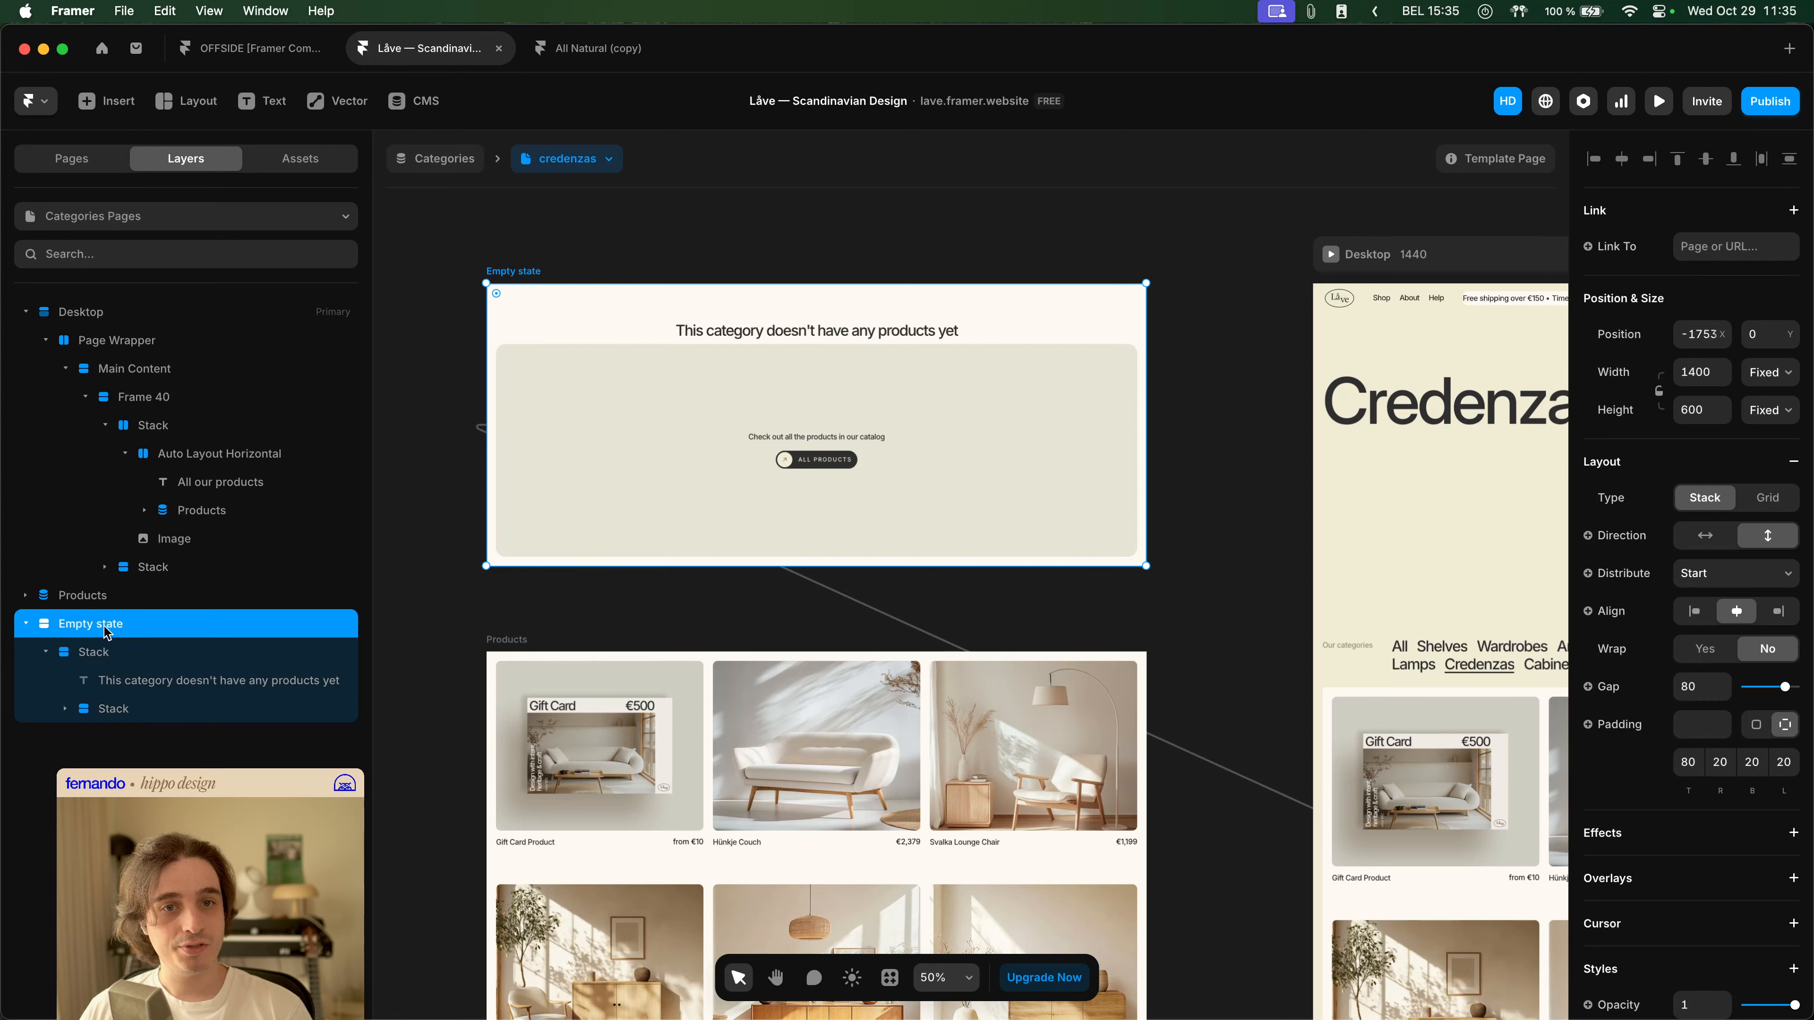
pyautogui.click(100, 651)
pyautogui.doubleClick(100, 652)
pyautogui.write('Empty state')
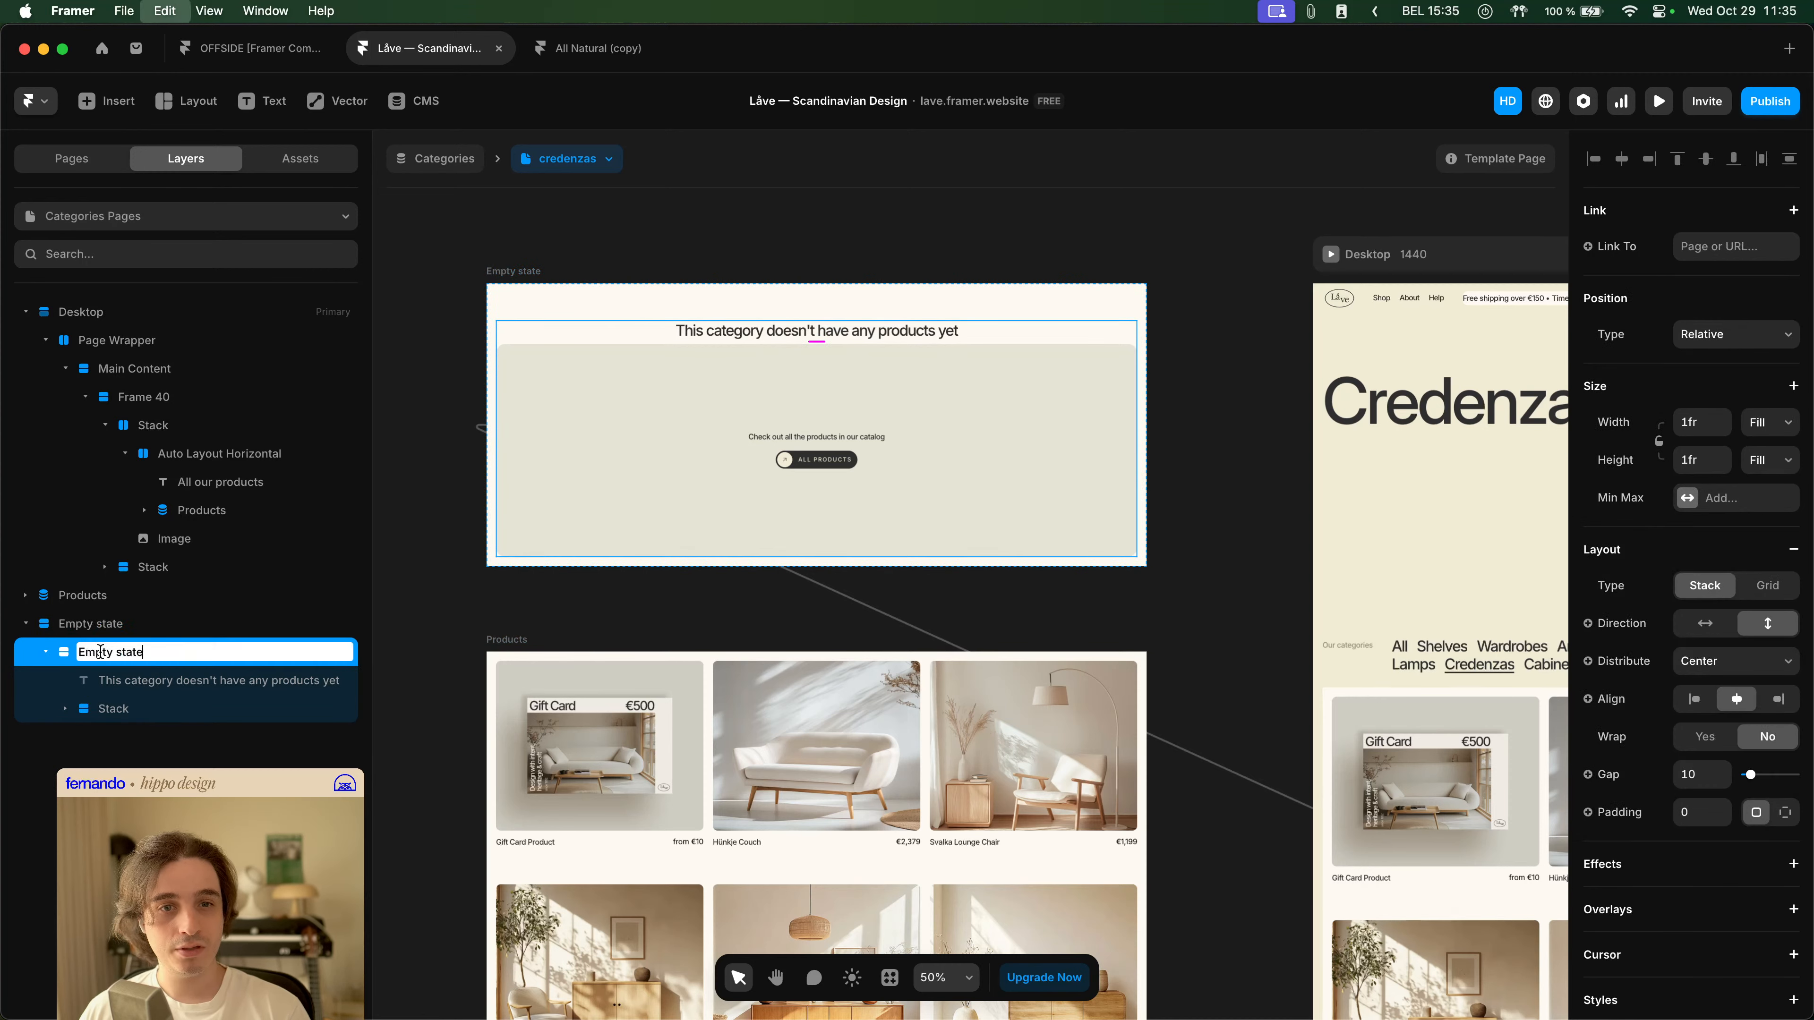
pyautogui.click(126, 680)
pyautogui.click(122, 650)
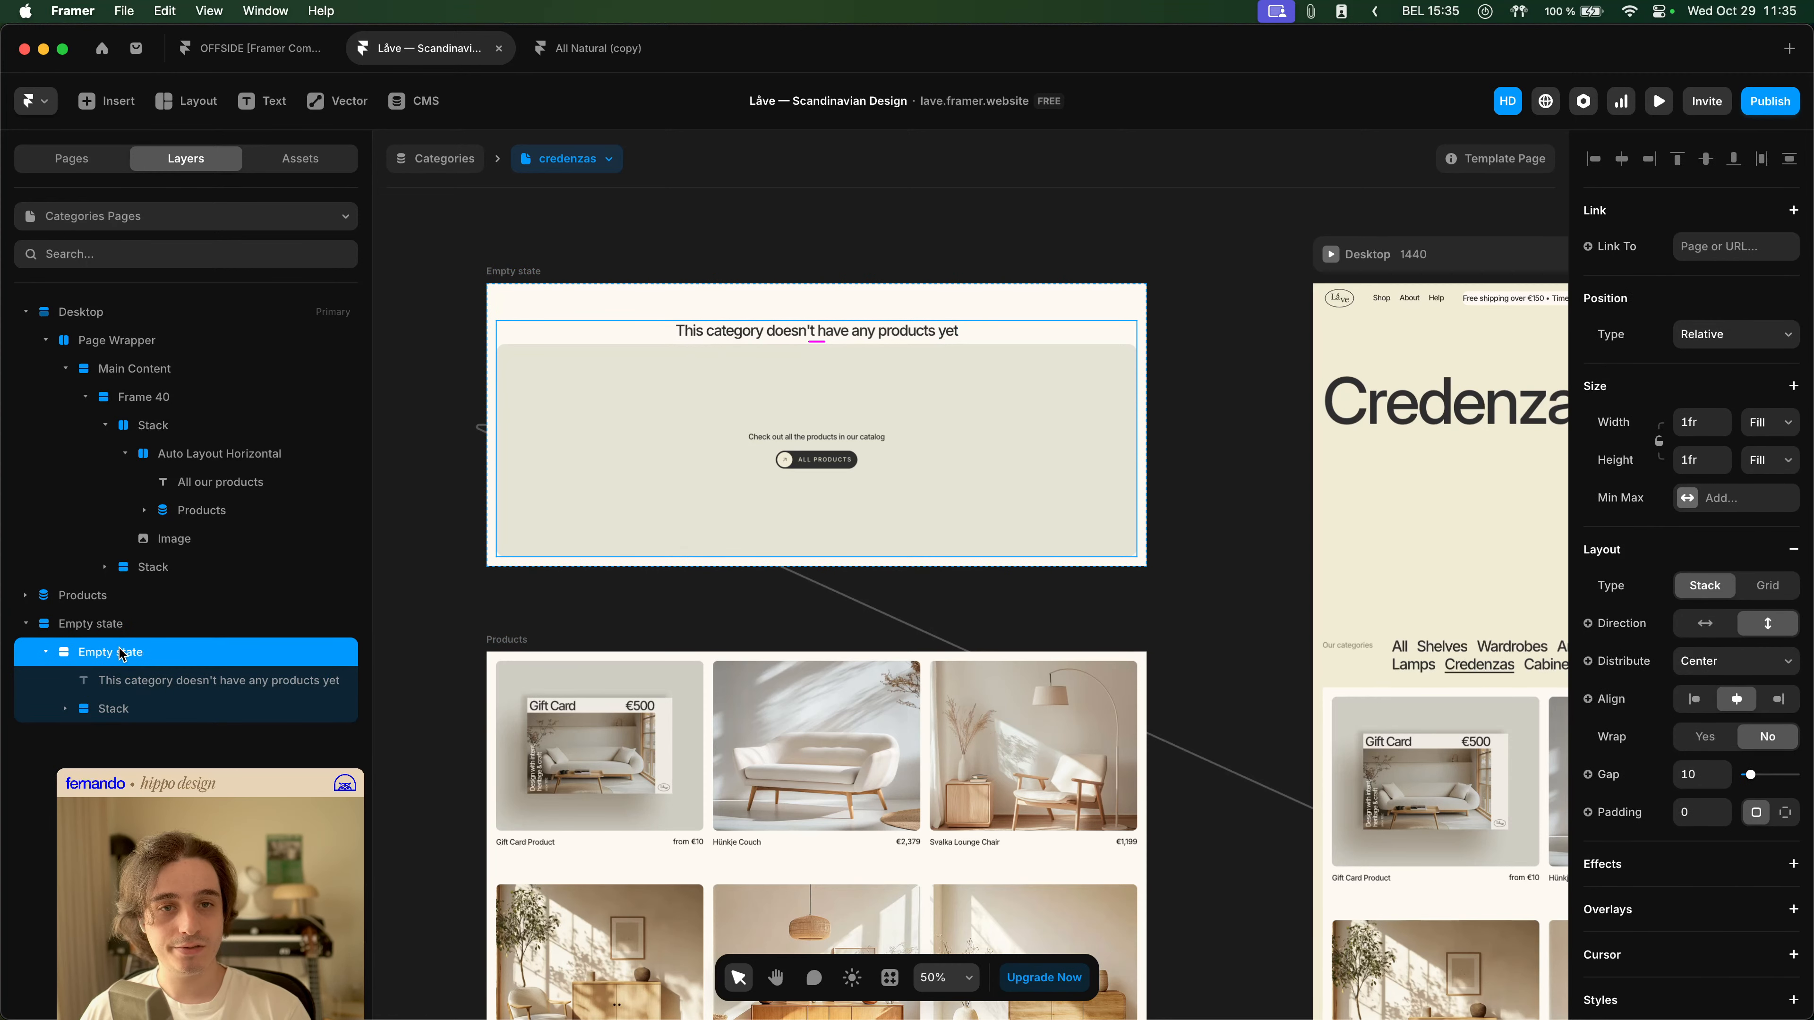
# Rename the outer empty state frame as "Empty State".
pyautogui.doubleClick(116, 625)
pyautogui.press('Right')
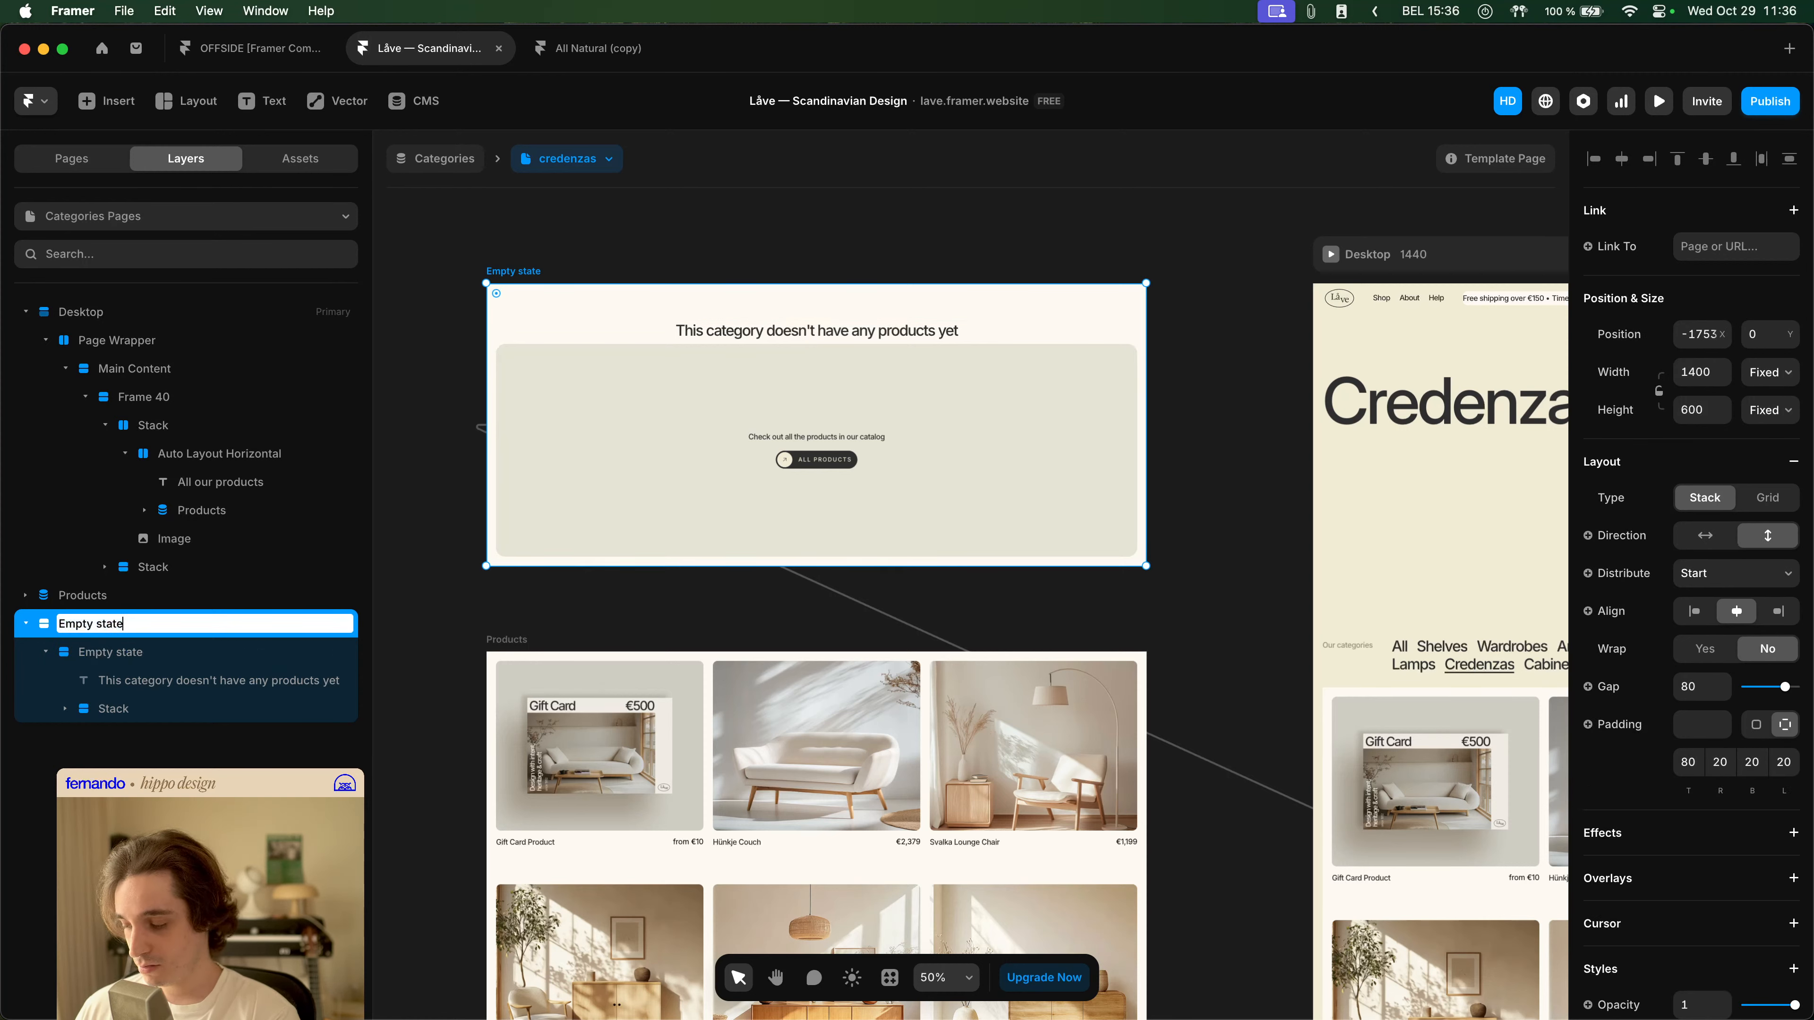
pyautogui.press('Left')
pyautogui.press('Left')
pyautogui.press('Left')
pyautogui.press('Left')
pyautogui.press('BackSpace')
pyautogui.write('S')
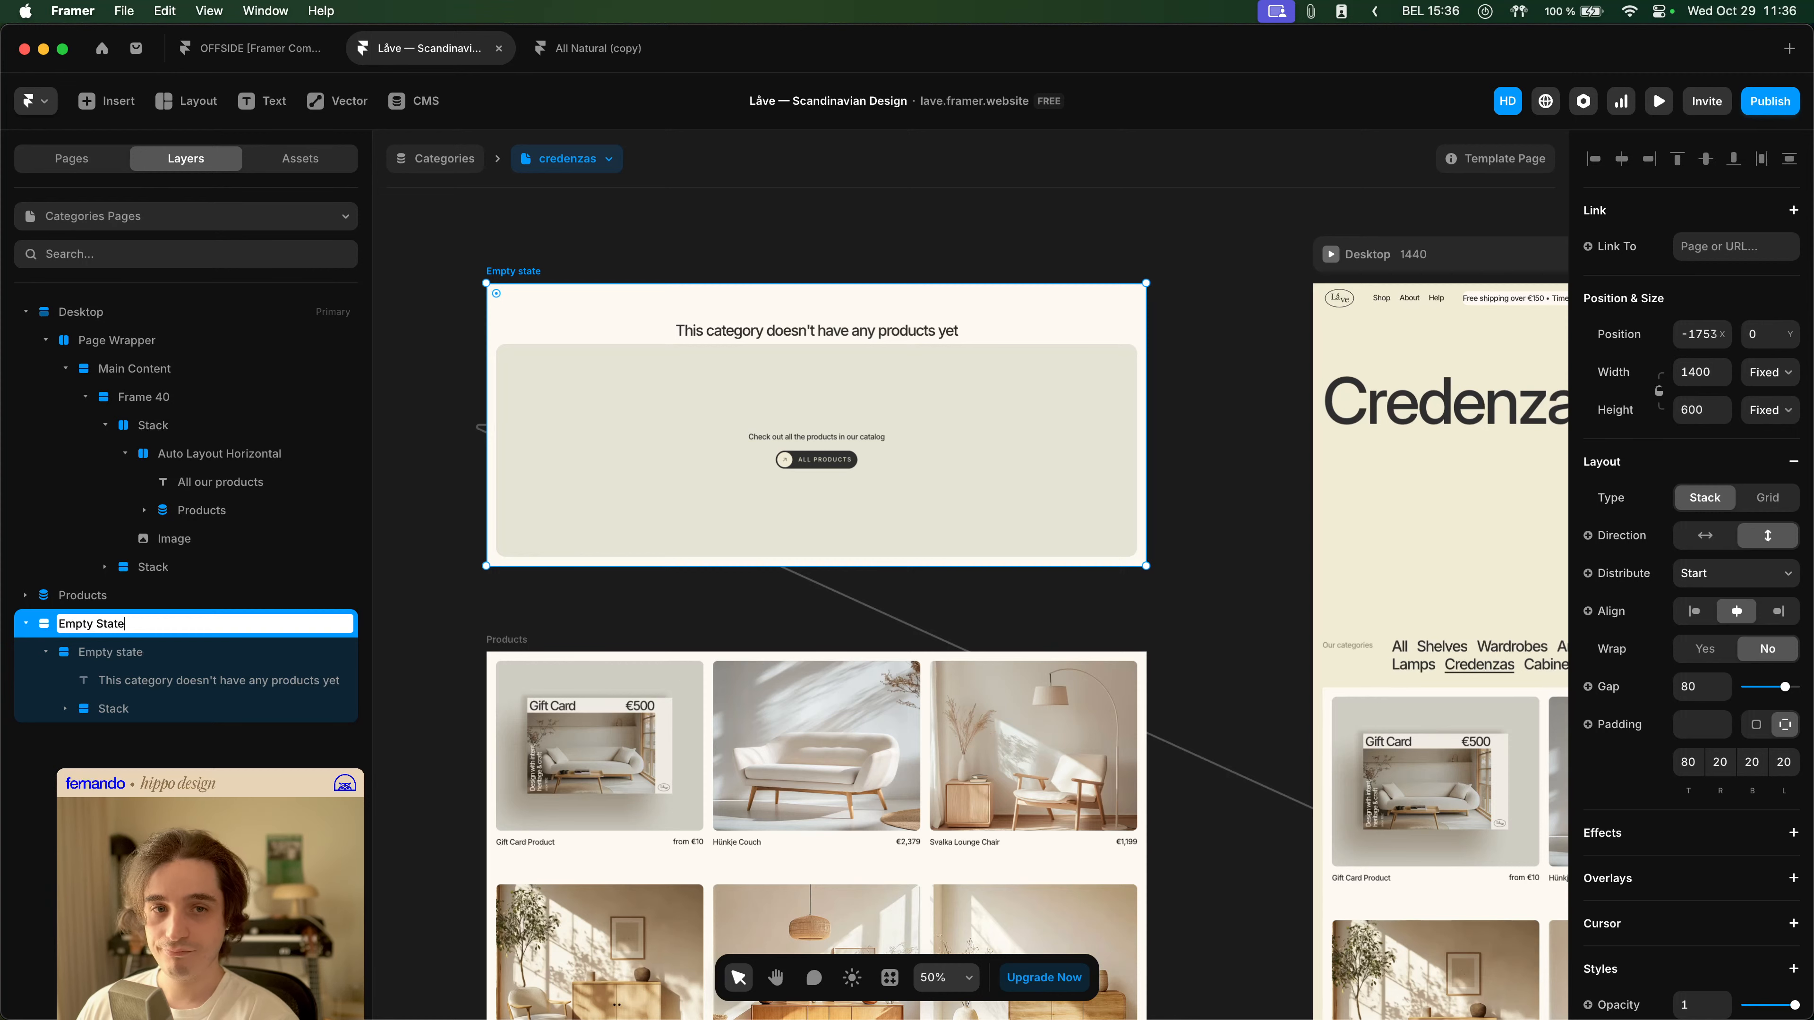
pyautogui.press('Return')
# Rename the inner wrapper layer back to "Stack".
pyautogui.doubleClick(109, 650)
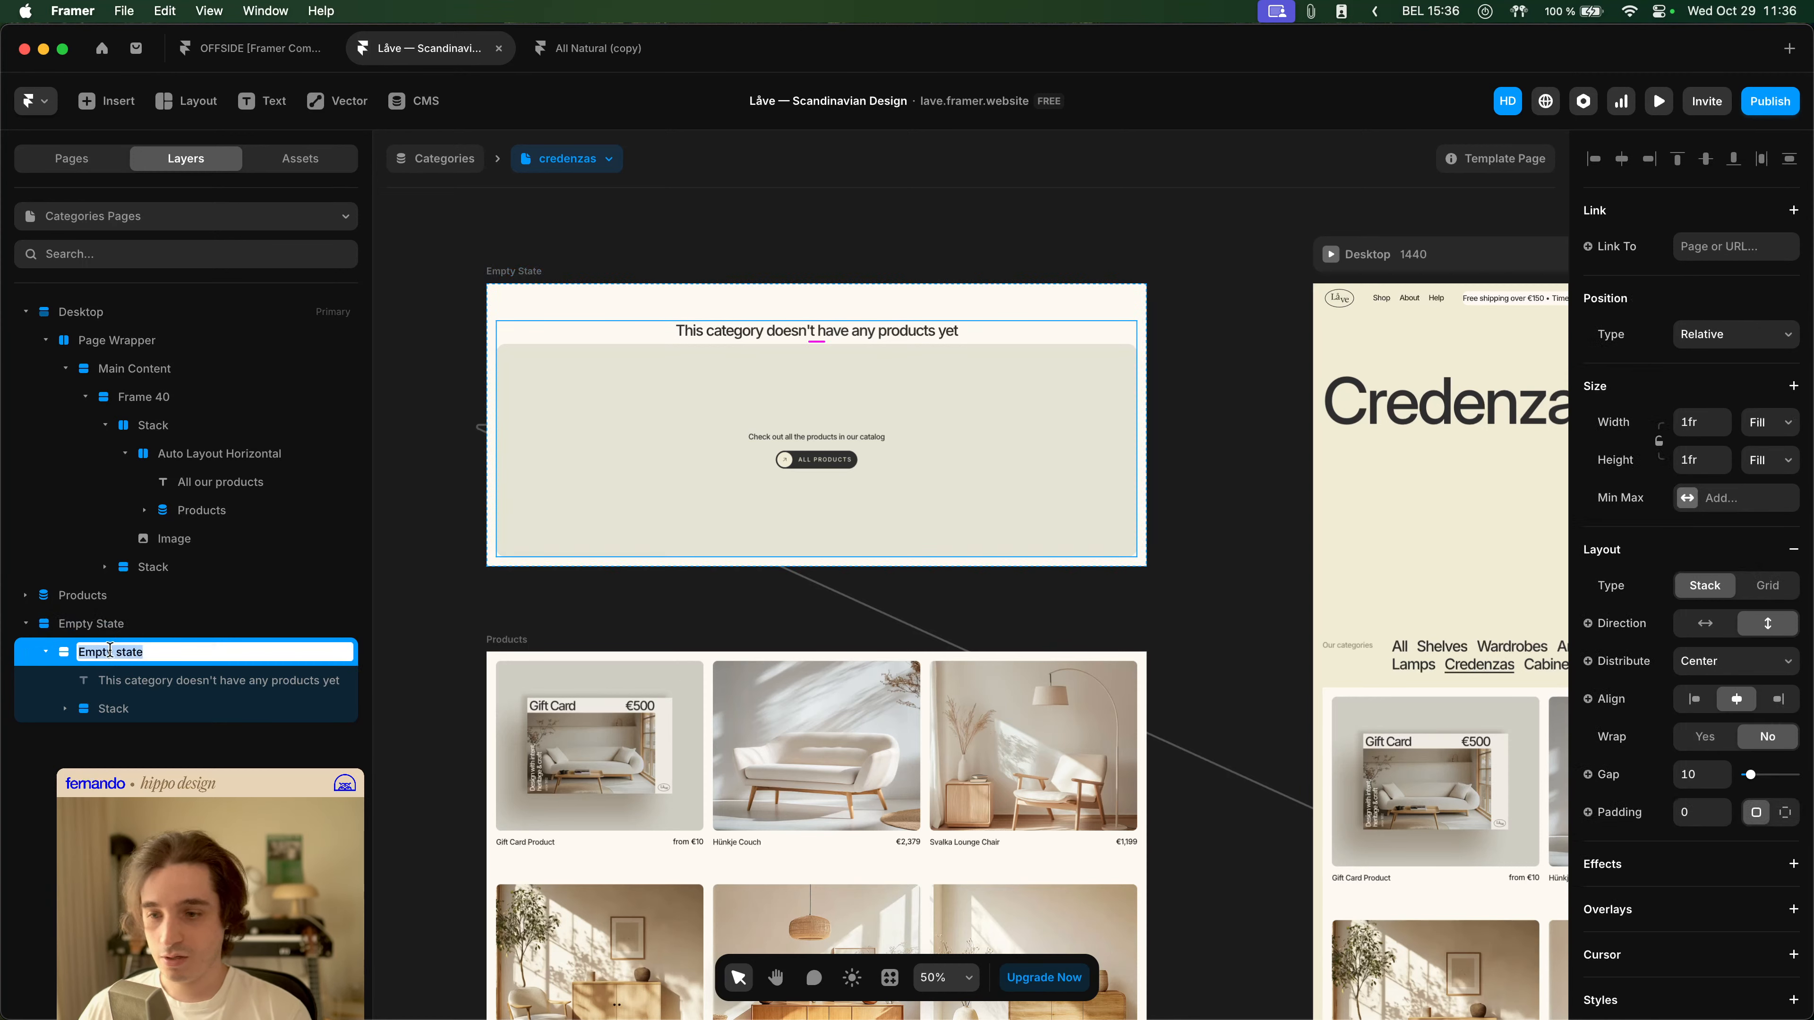
pyautogui.write('Stack')
pyautogui.press('Return')
pyautogui.click(115, 680)
pyautogui.click(117, 662)
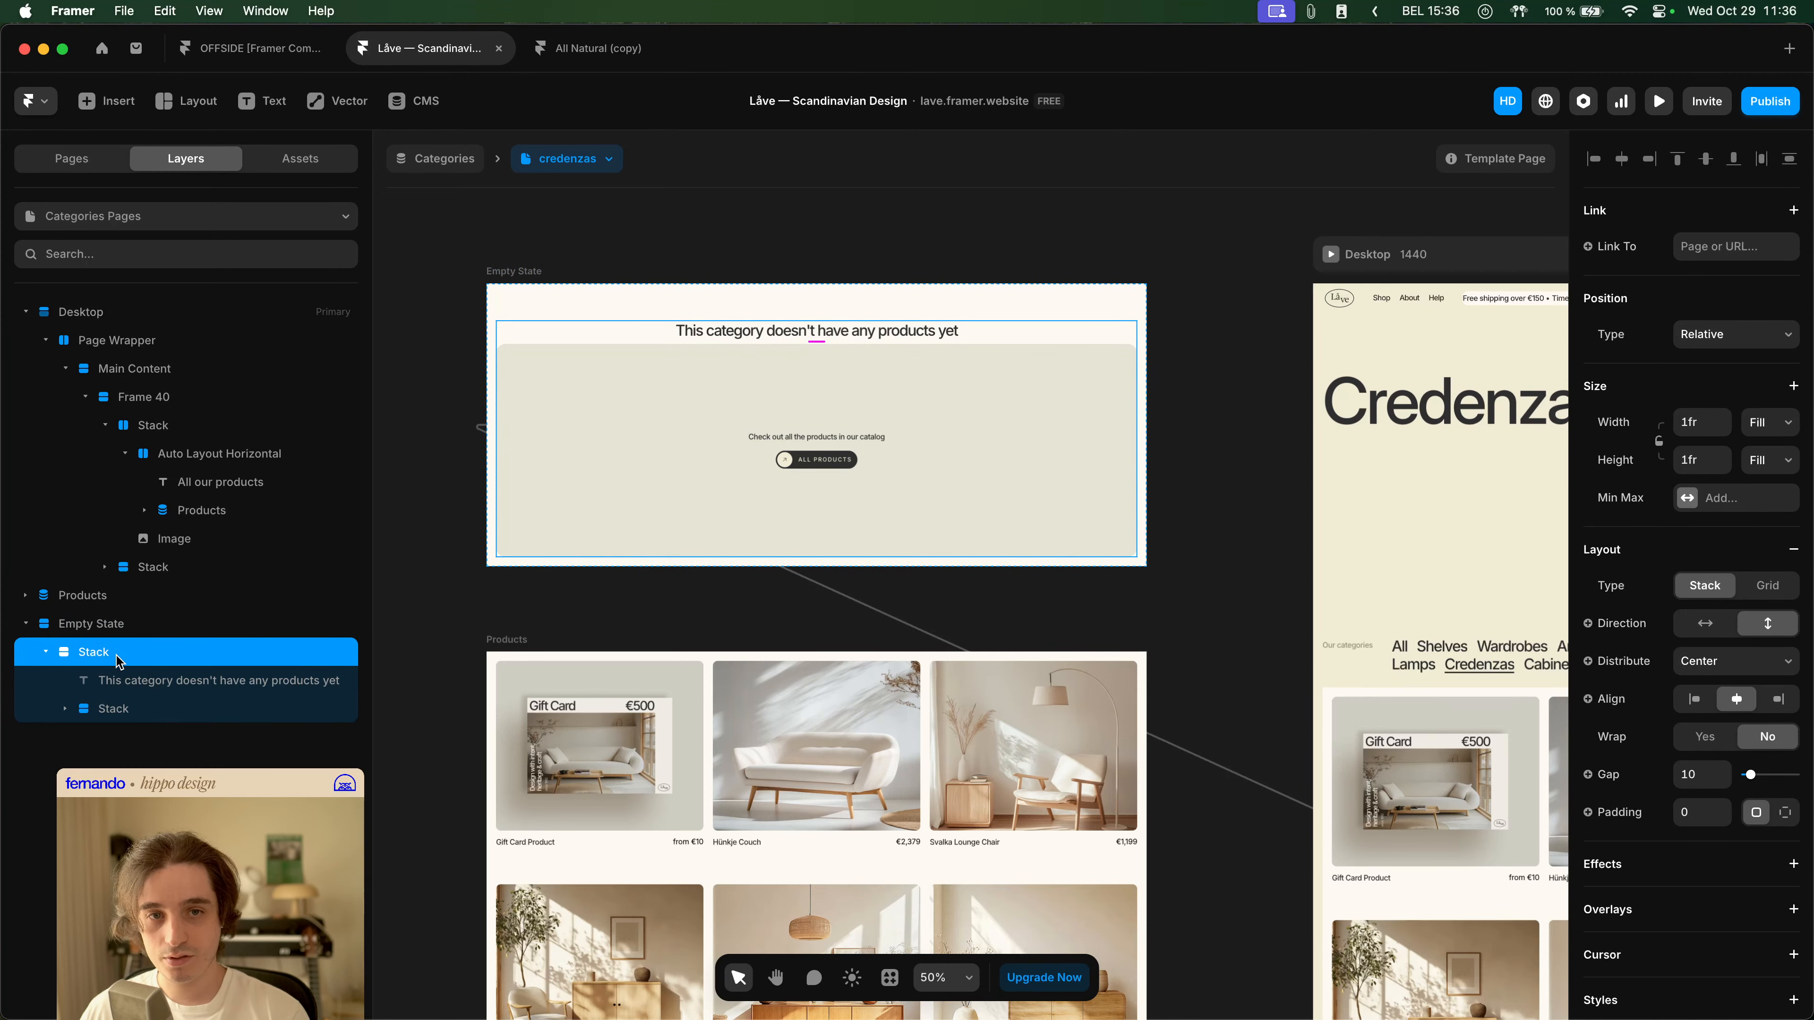
# Copy the outer Empty State frame's style and paste it onto the wrapper stack inside it.
pyautogui.rightClick(115, 628)
pyautogui.moveTo(200, 310)
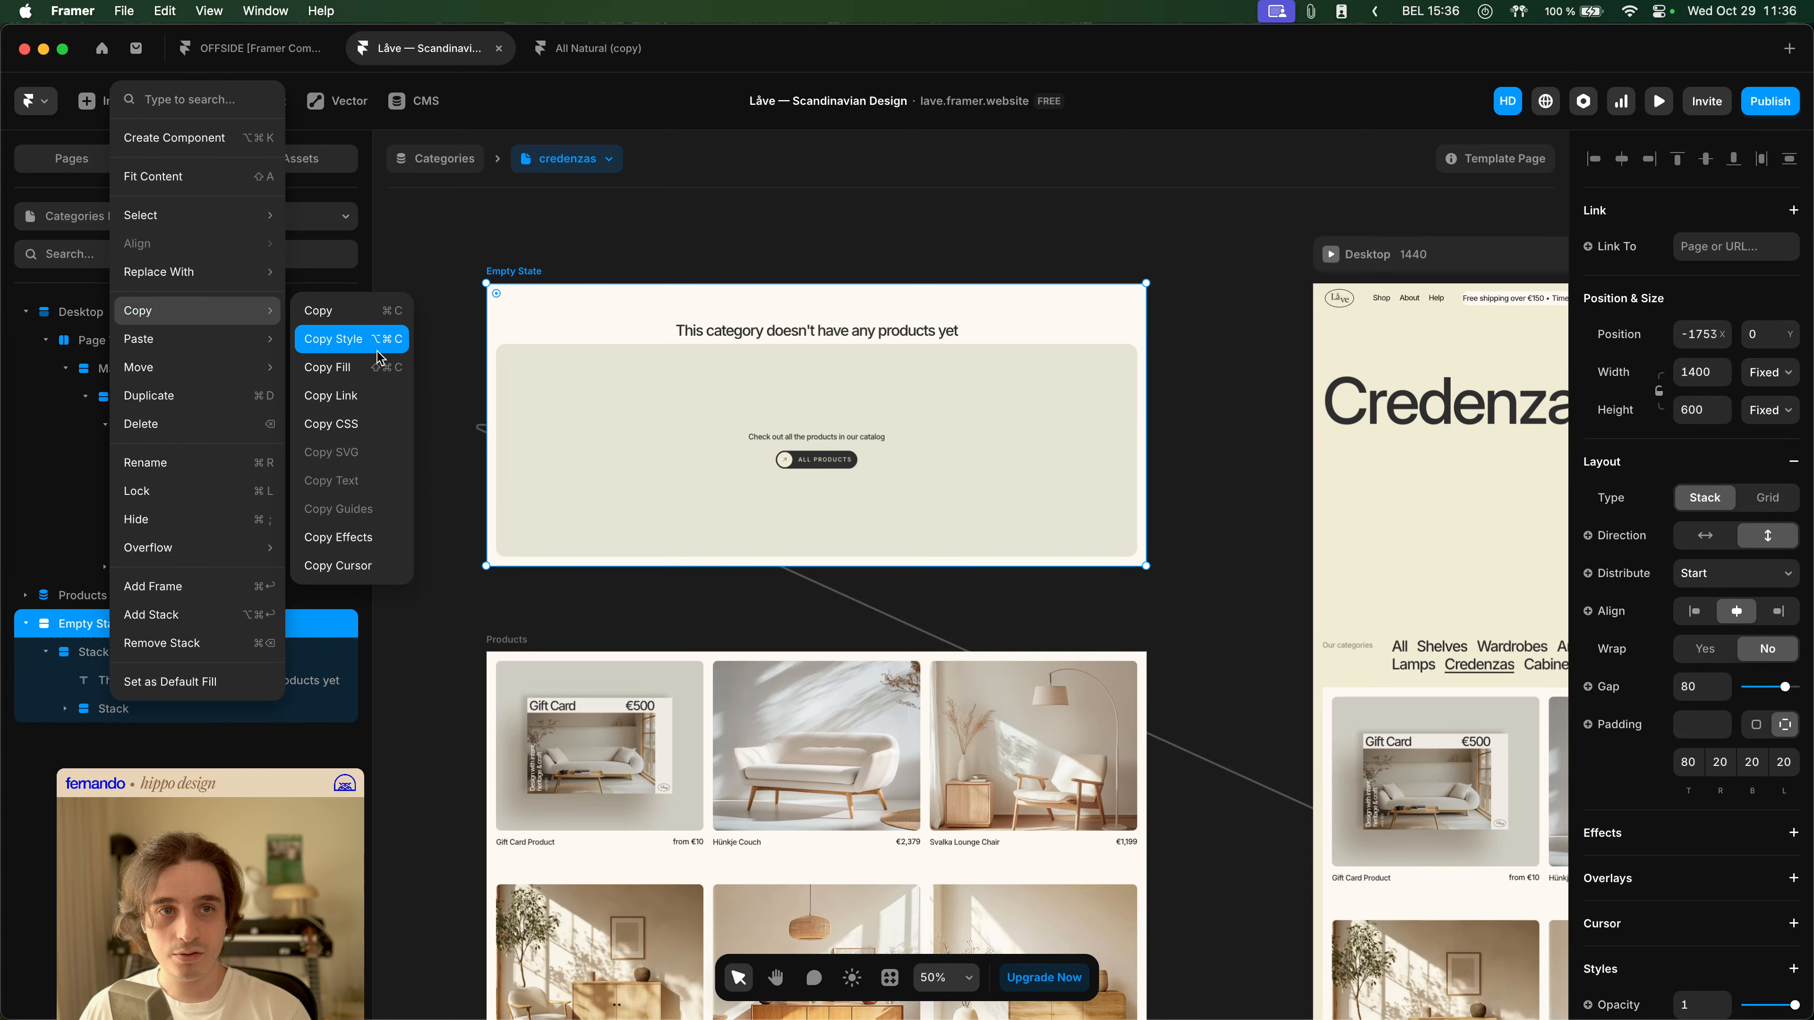
pyautogui.click(379, 341)
pyautogui.click(146, 653)
pyautogui.rightClick(146, 652)
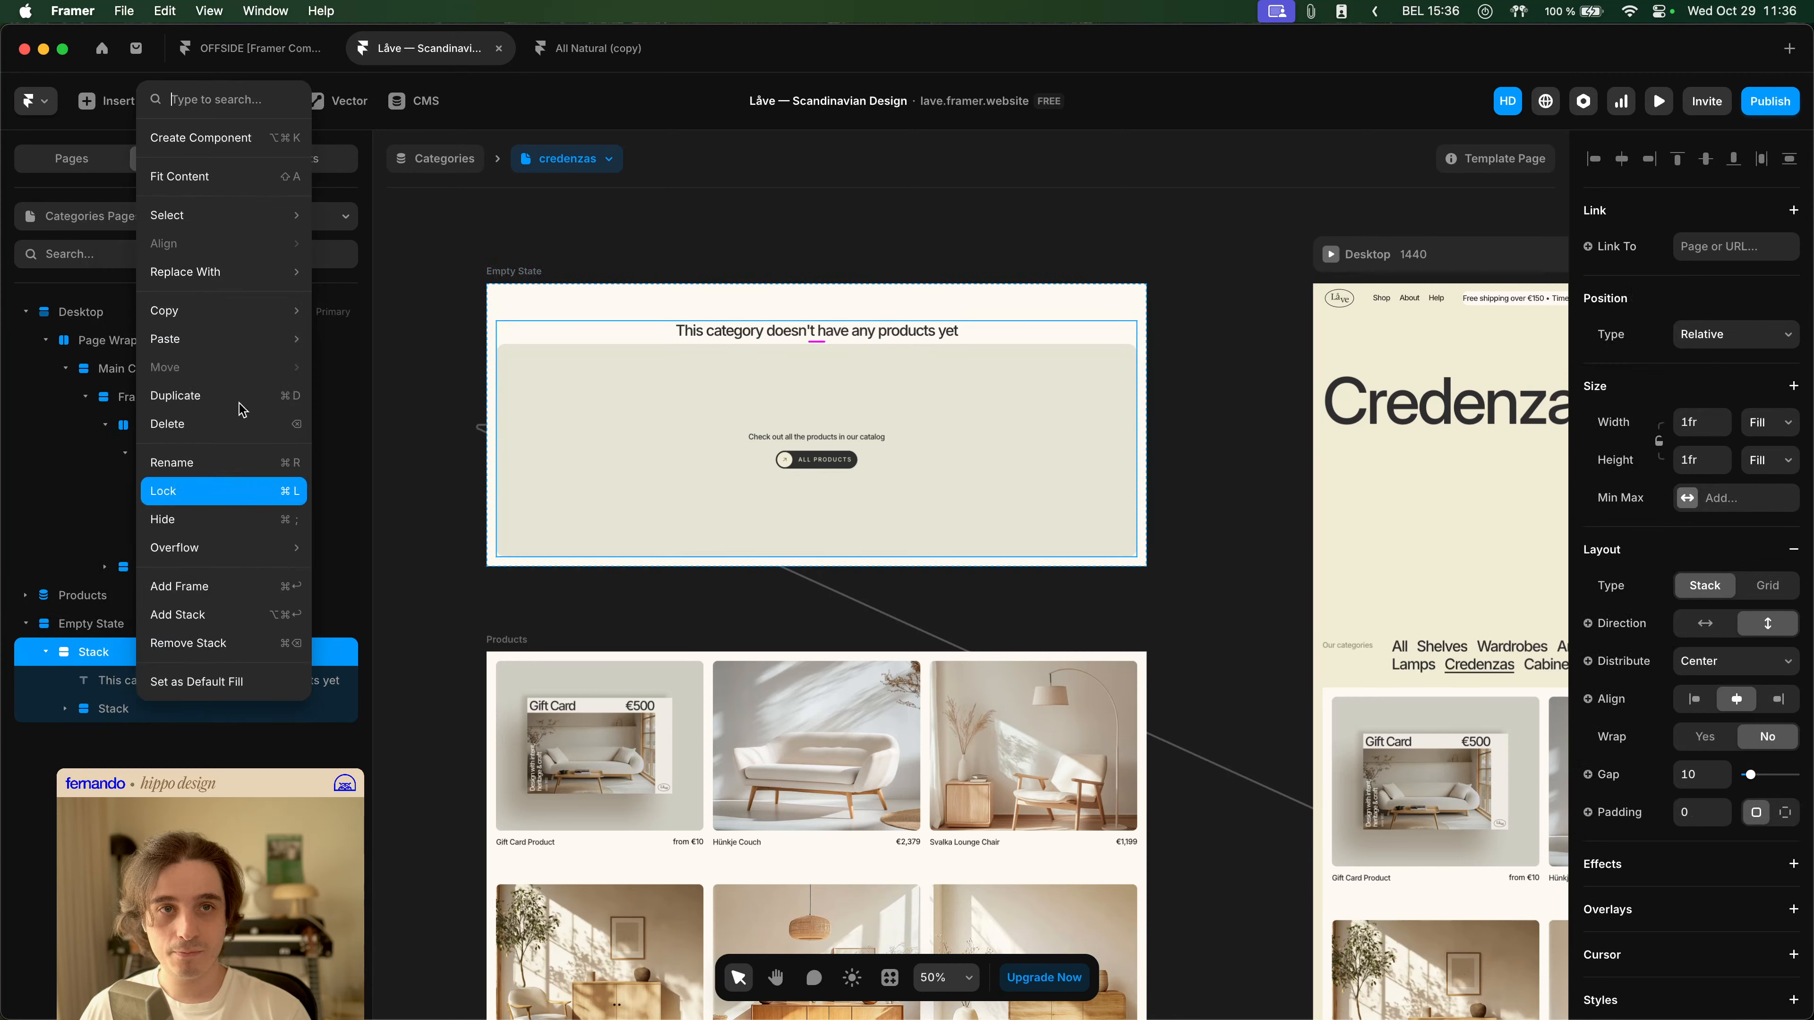
pyautogui.moveTo(285, 339)
pyautogui.click(398, 379)
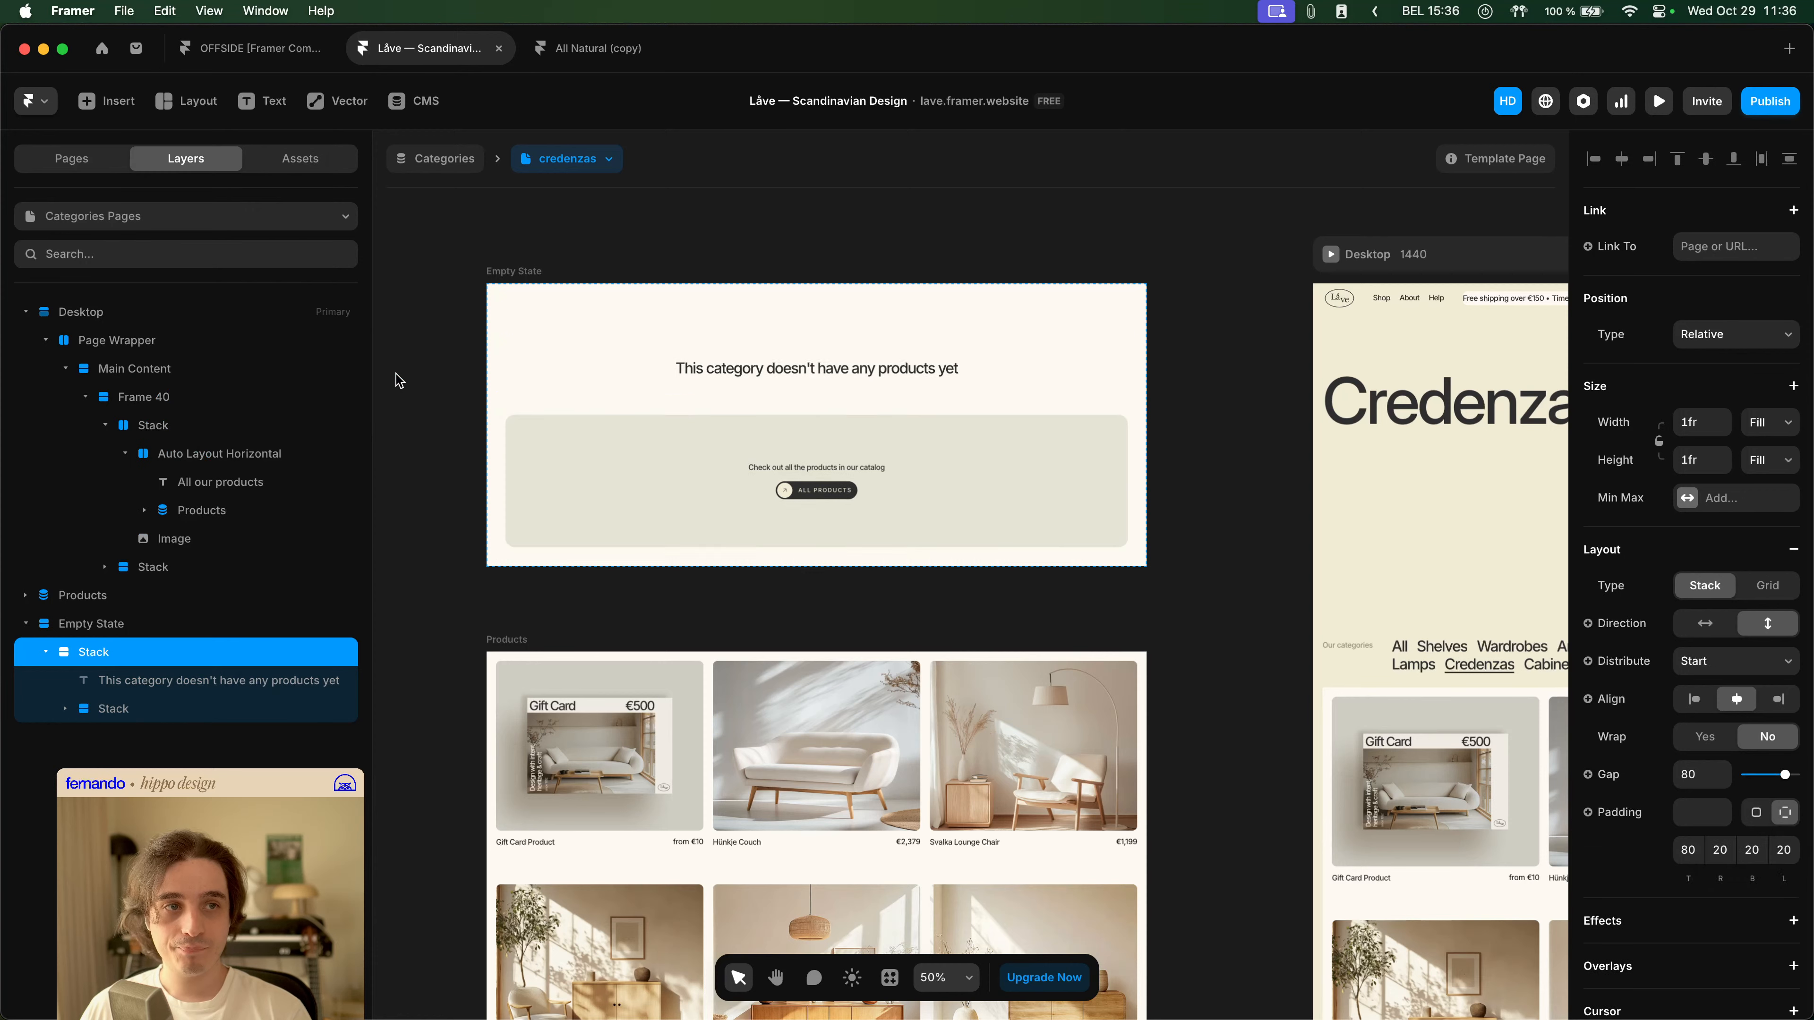
# Set the outer Empty State frame's padding to 0 on all sides and remove its White Cream fill.
pyautogui.click(189, 630)
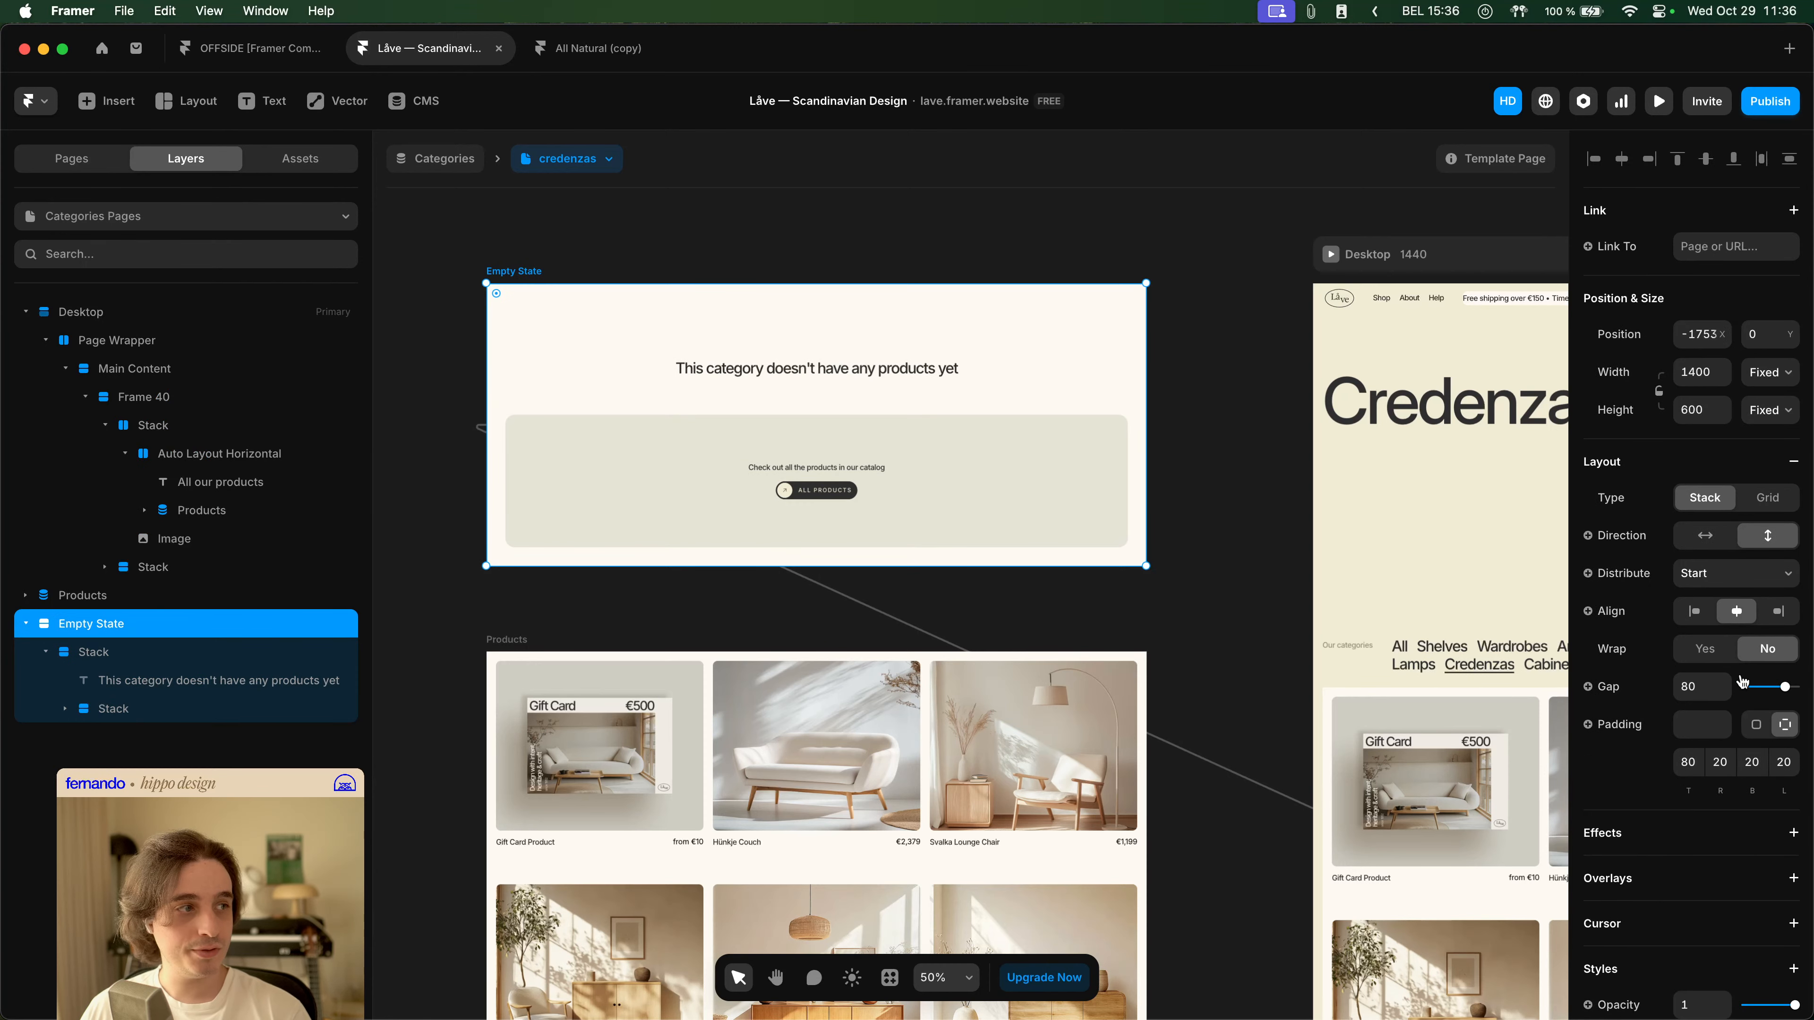
pyautogui.scroll(-1, 1743, 679)
pyautogui.click(1703, 663)
pyautogui.press('BackSpace')
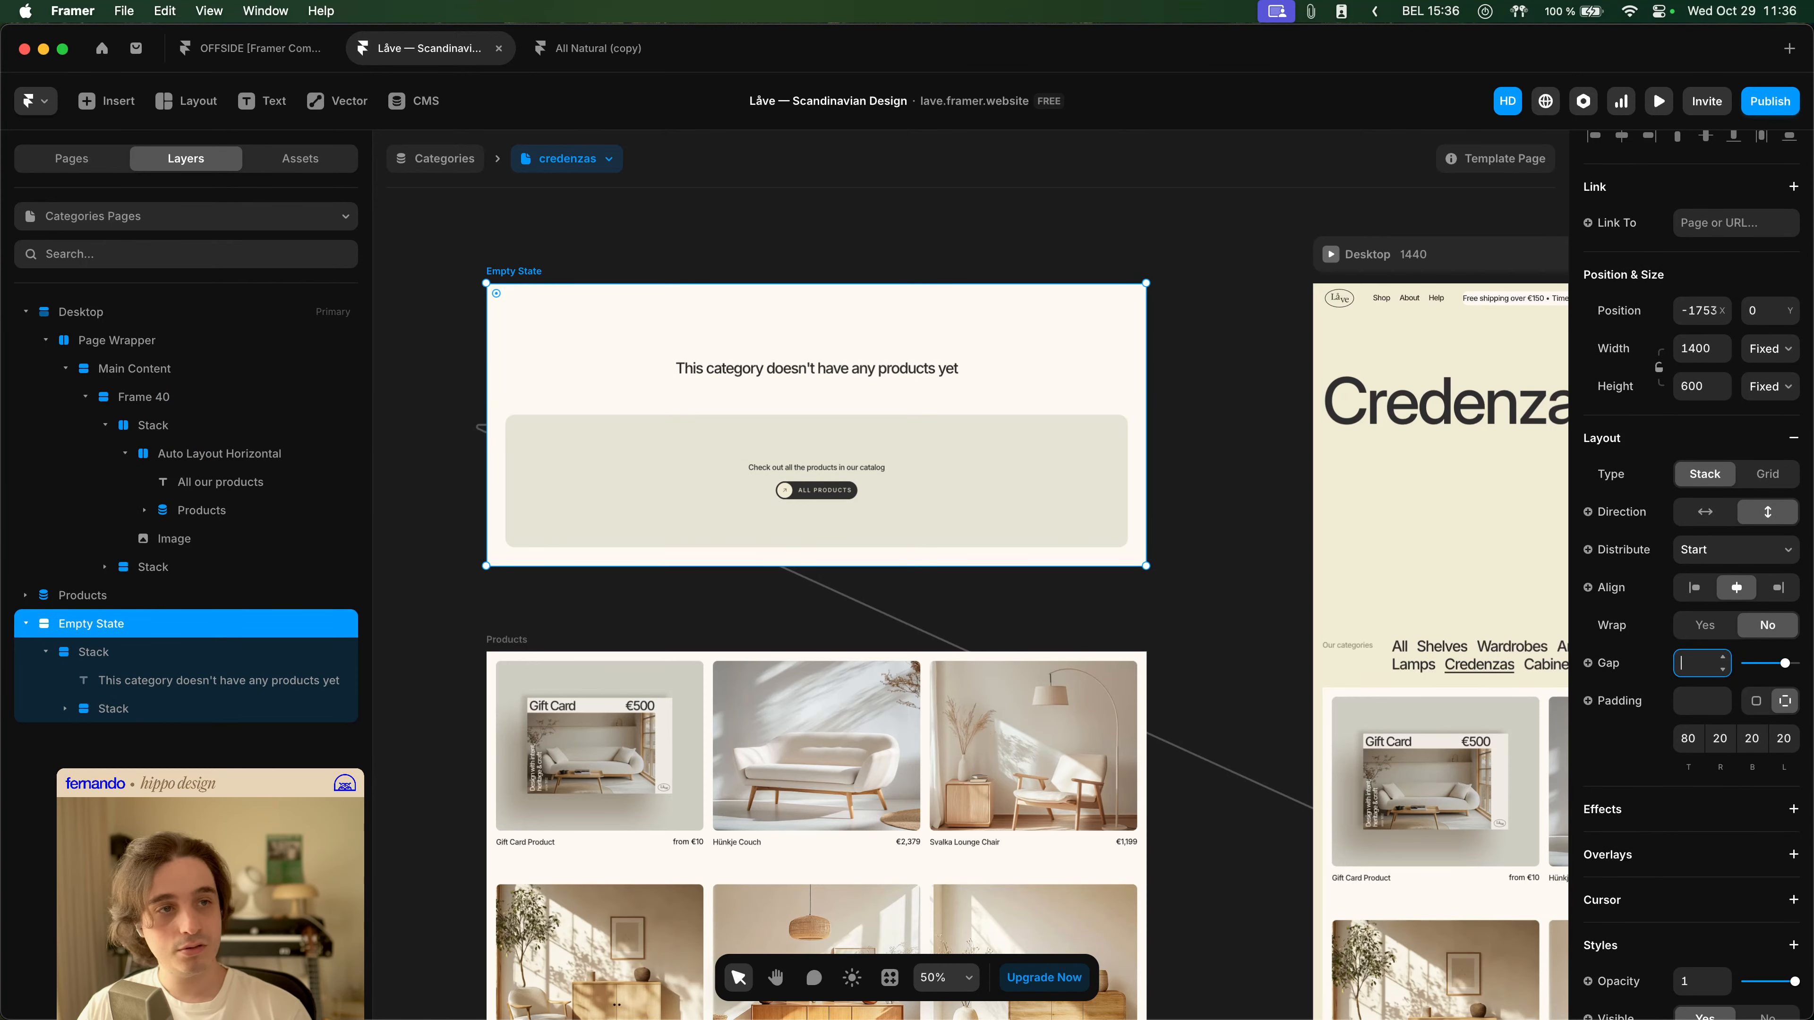
pyautogui.scroll(-1, 1716, 689)
pyautogui.click(1705, 716)
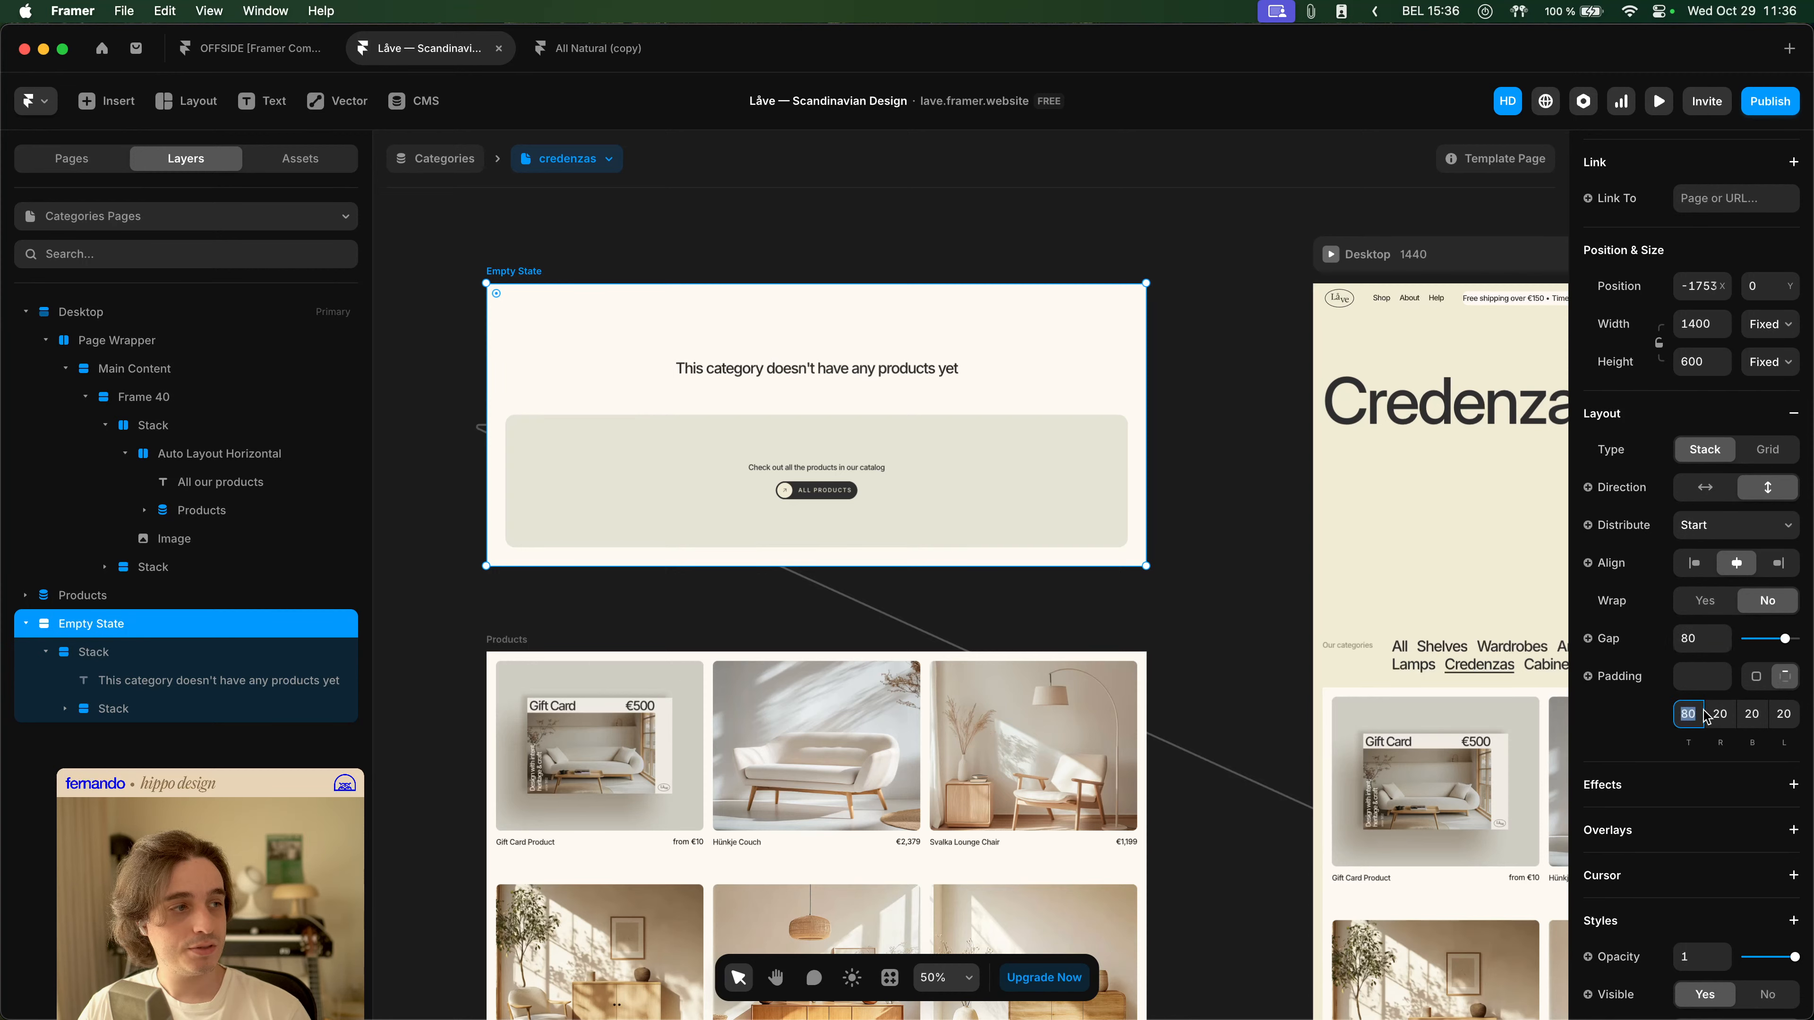
pyautogui.click(1712, 686)
pyautogui.write('0')
pyautogui.press('Return')
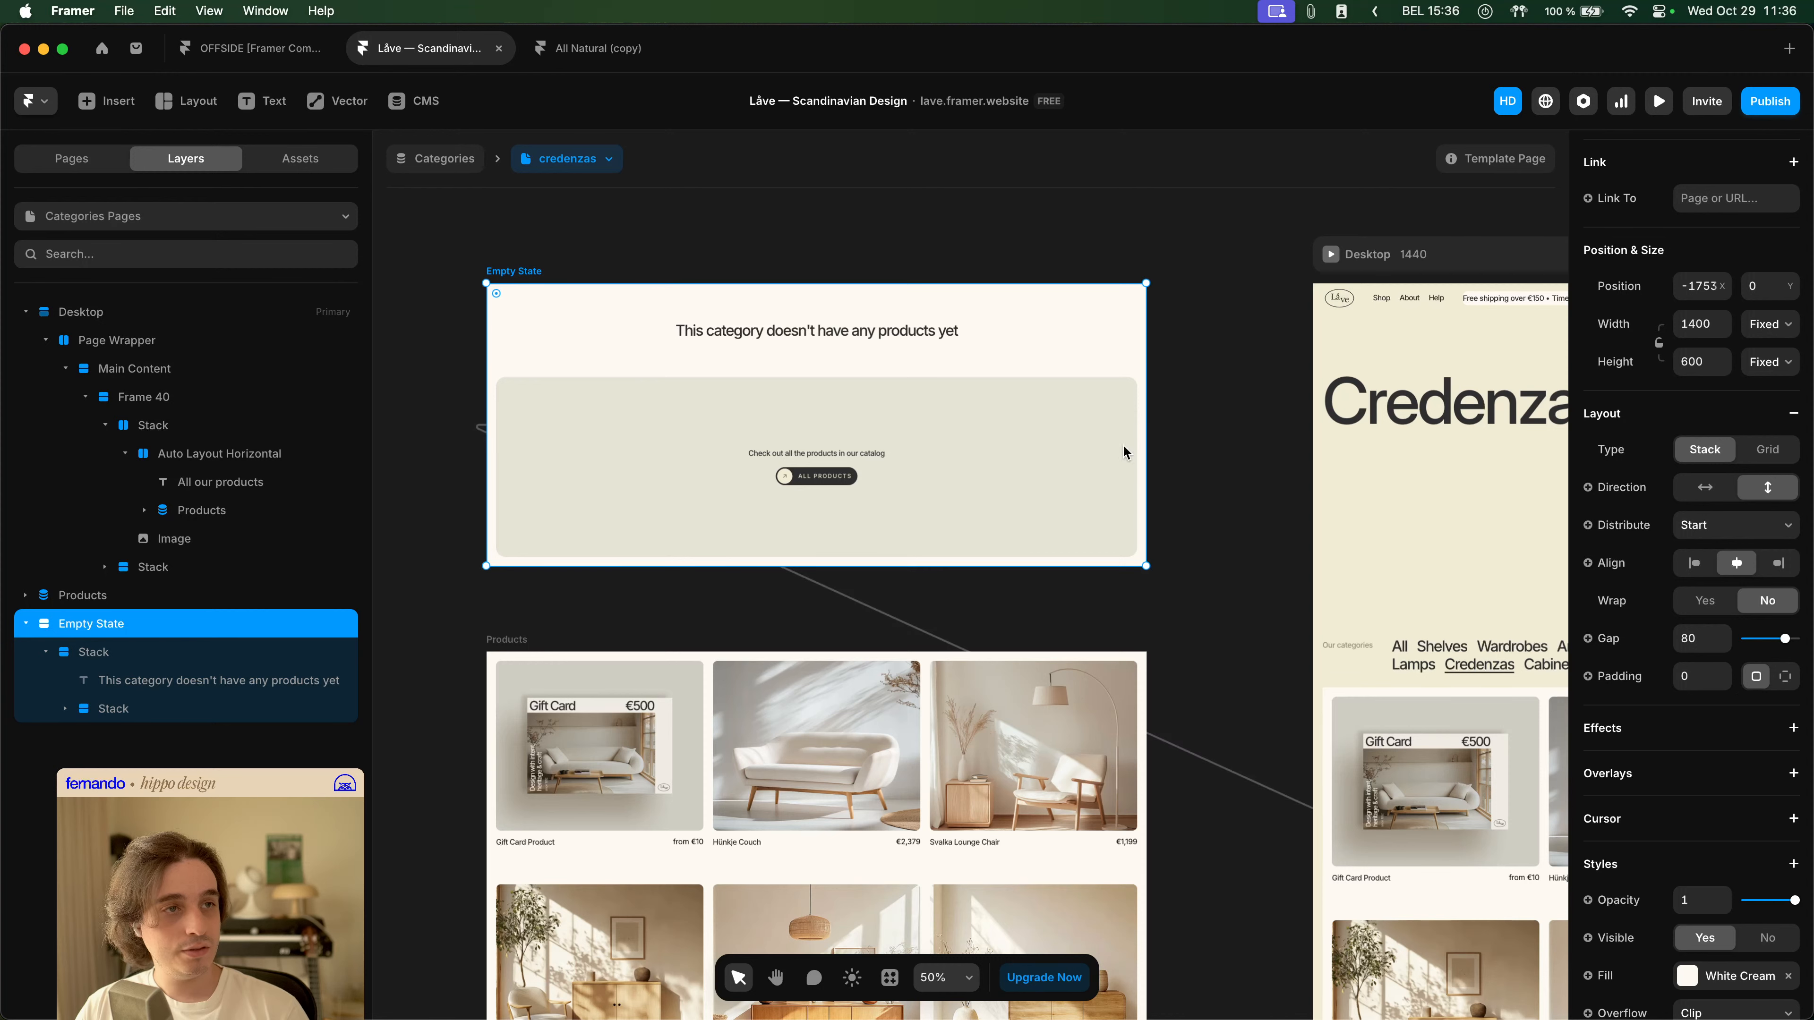
pyautogui.scroll(-4, 1676, 694)
pyautogui.click(1778, 713)
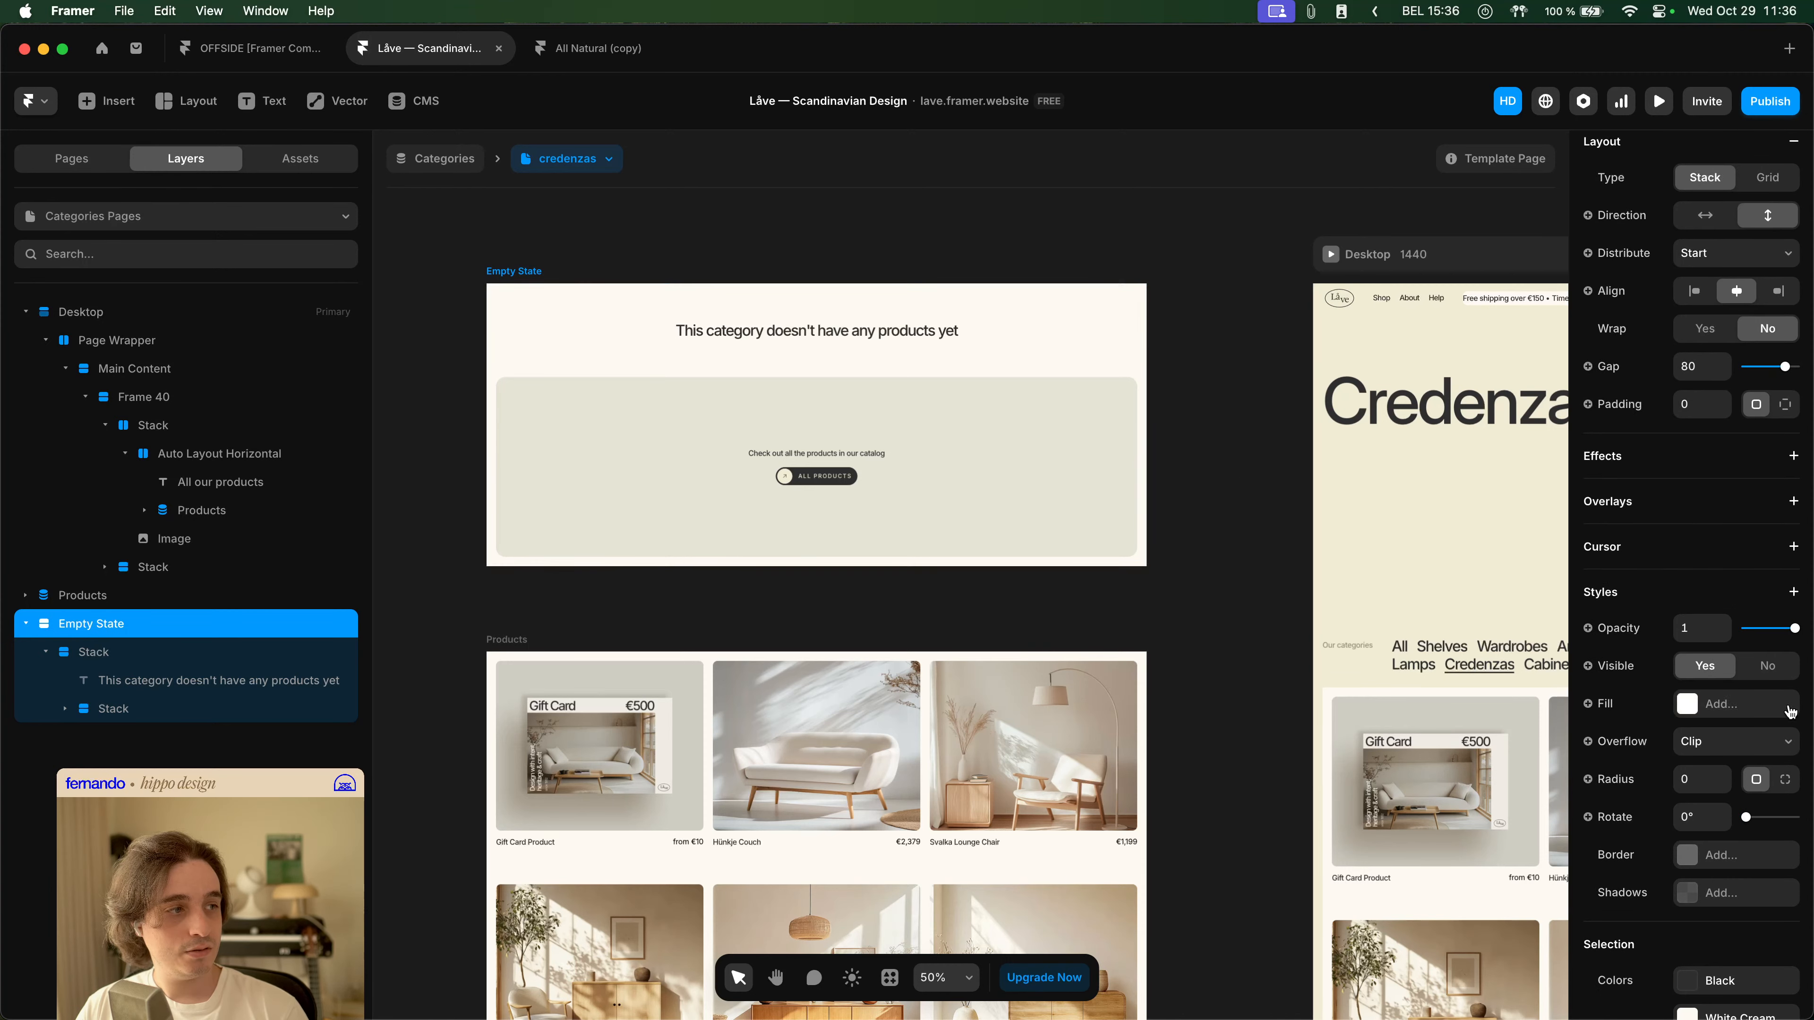
# Publish the site update and reload the live Bathroom Fixtures page in Arc to check its empty state, returning to Framer.
pyautogui.click(1771, 103)
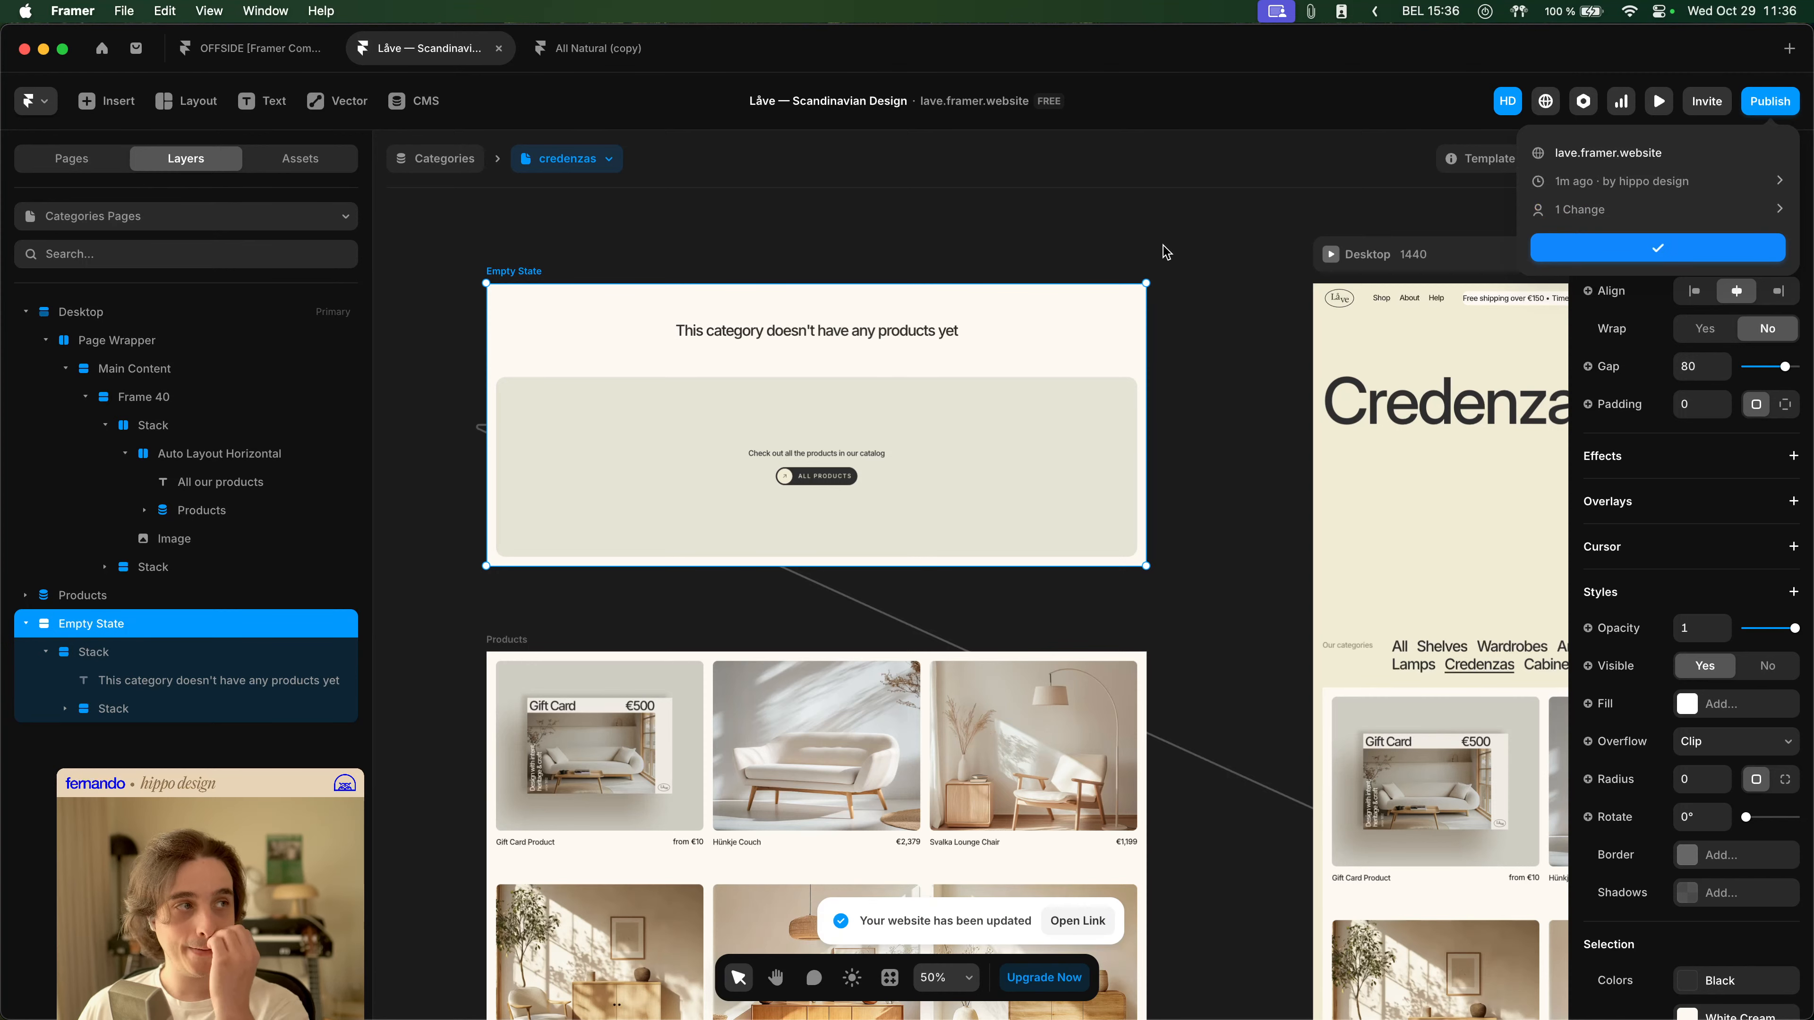
pyautogui.press('super+Tab')
pyautogui.press('super+r')
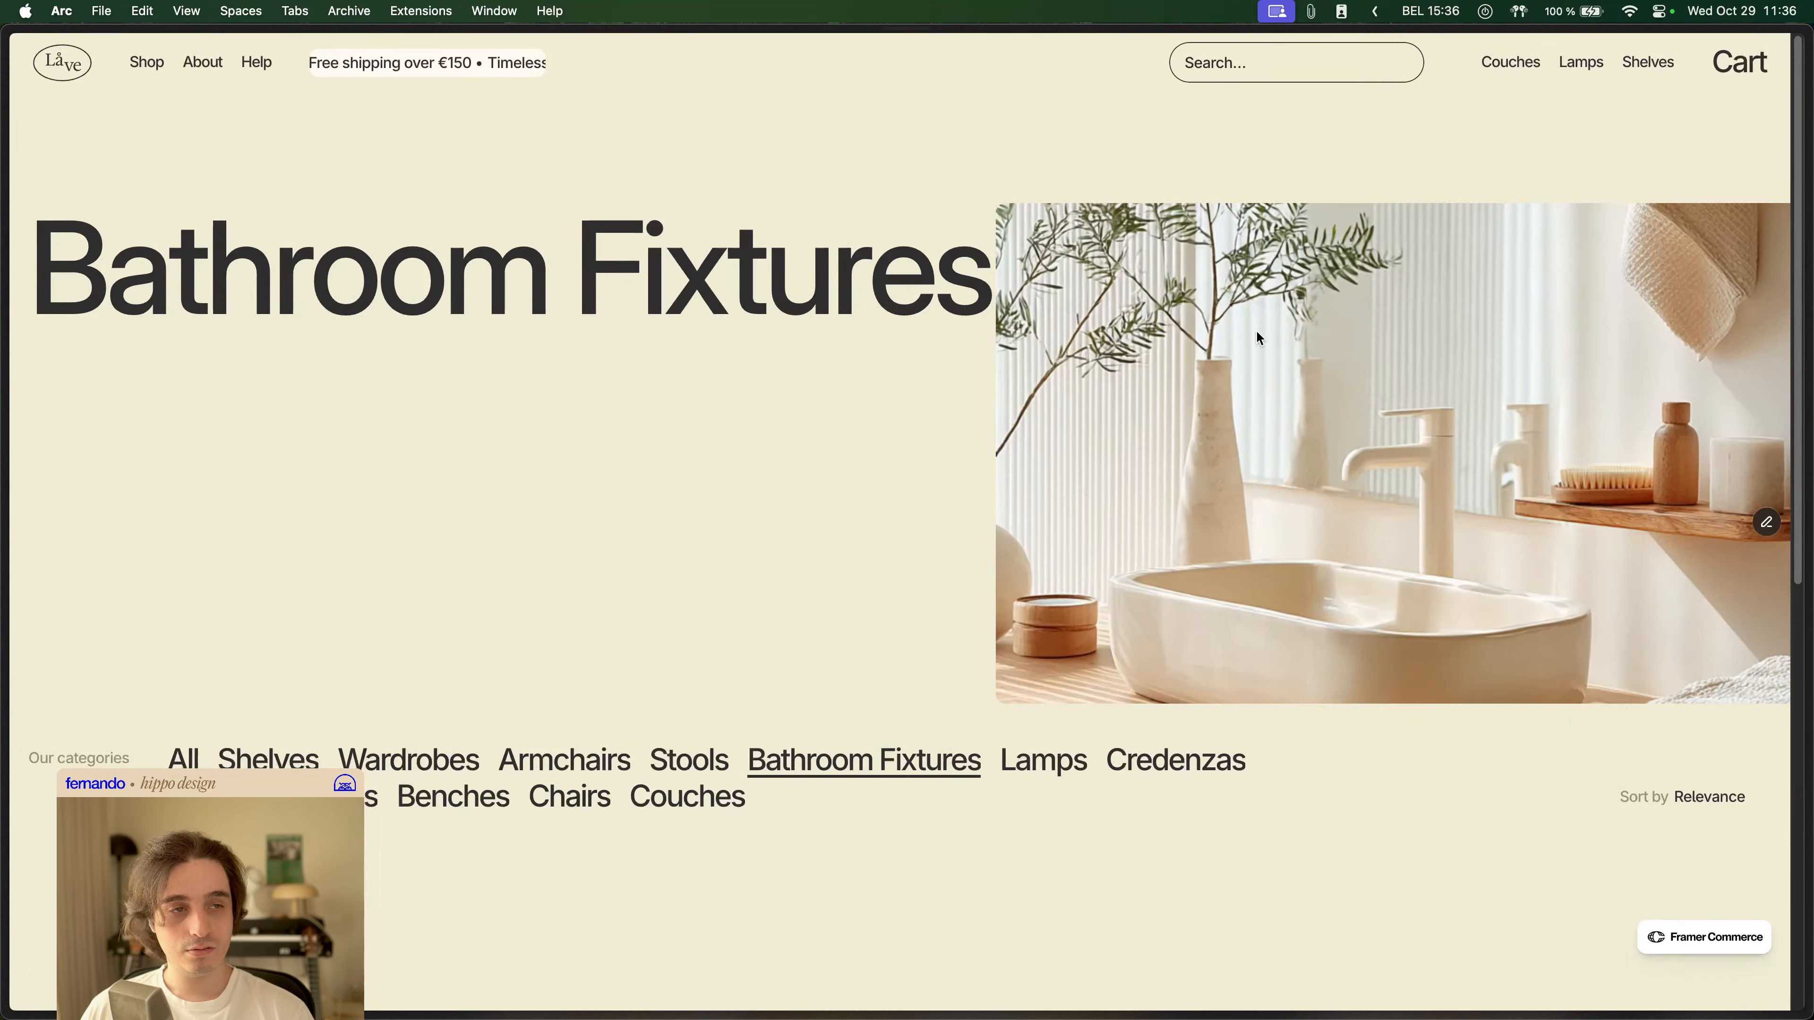
pyautogui.scroll(-8, 1328, 394)
pyautogui.scroll(3, 1330, 406)
pyautogui.press('super+Tab')
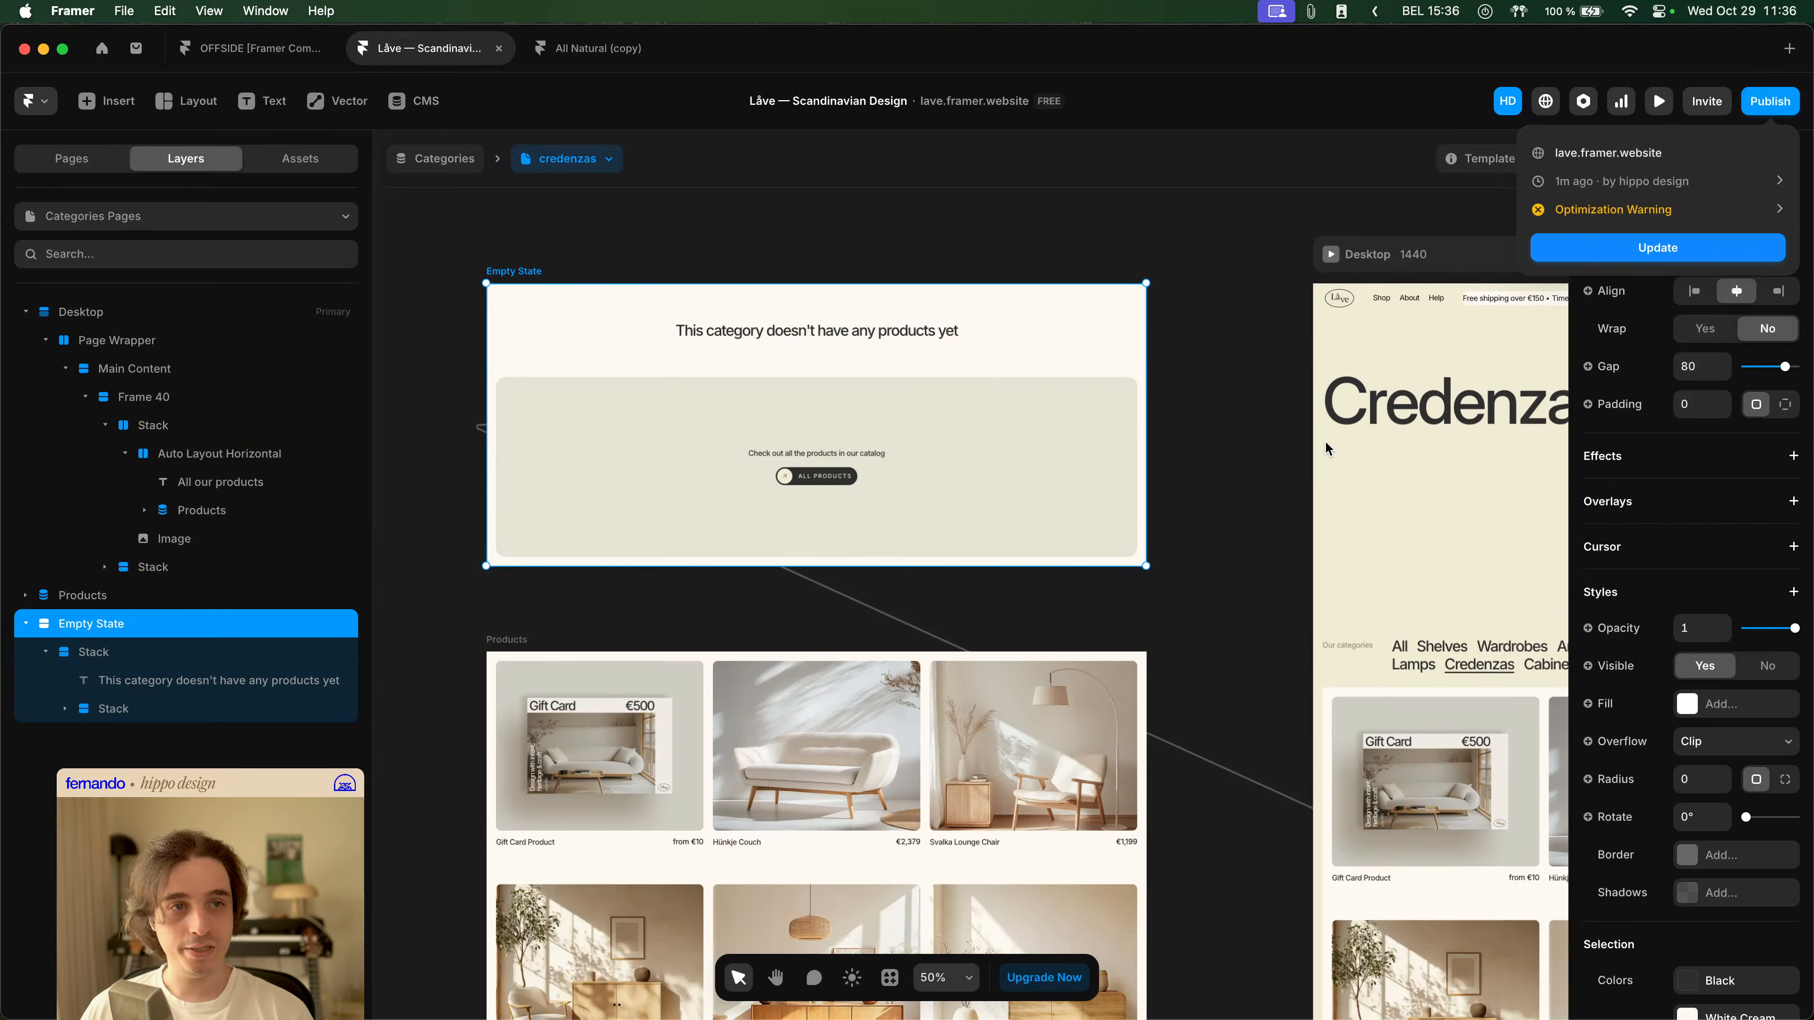
pyautogui.click(1286, 358)
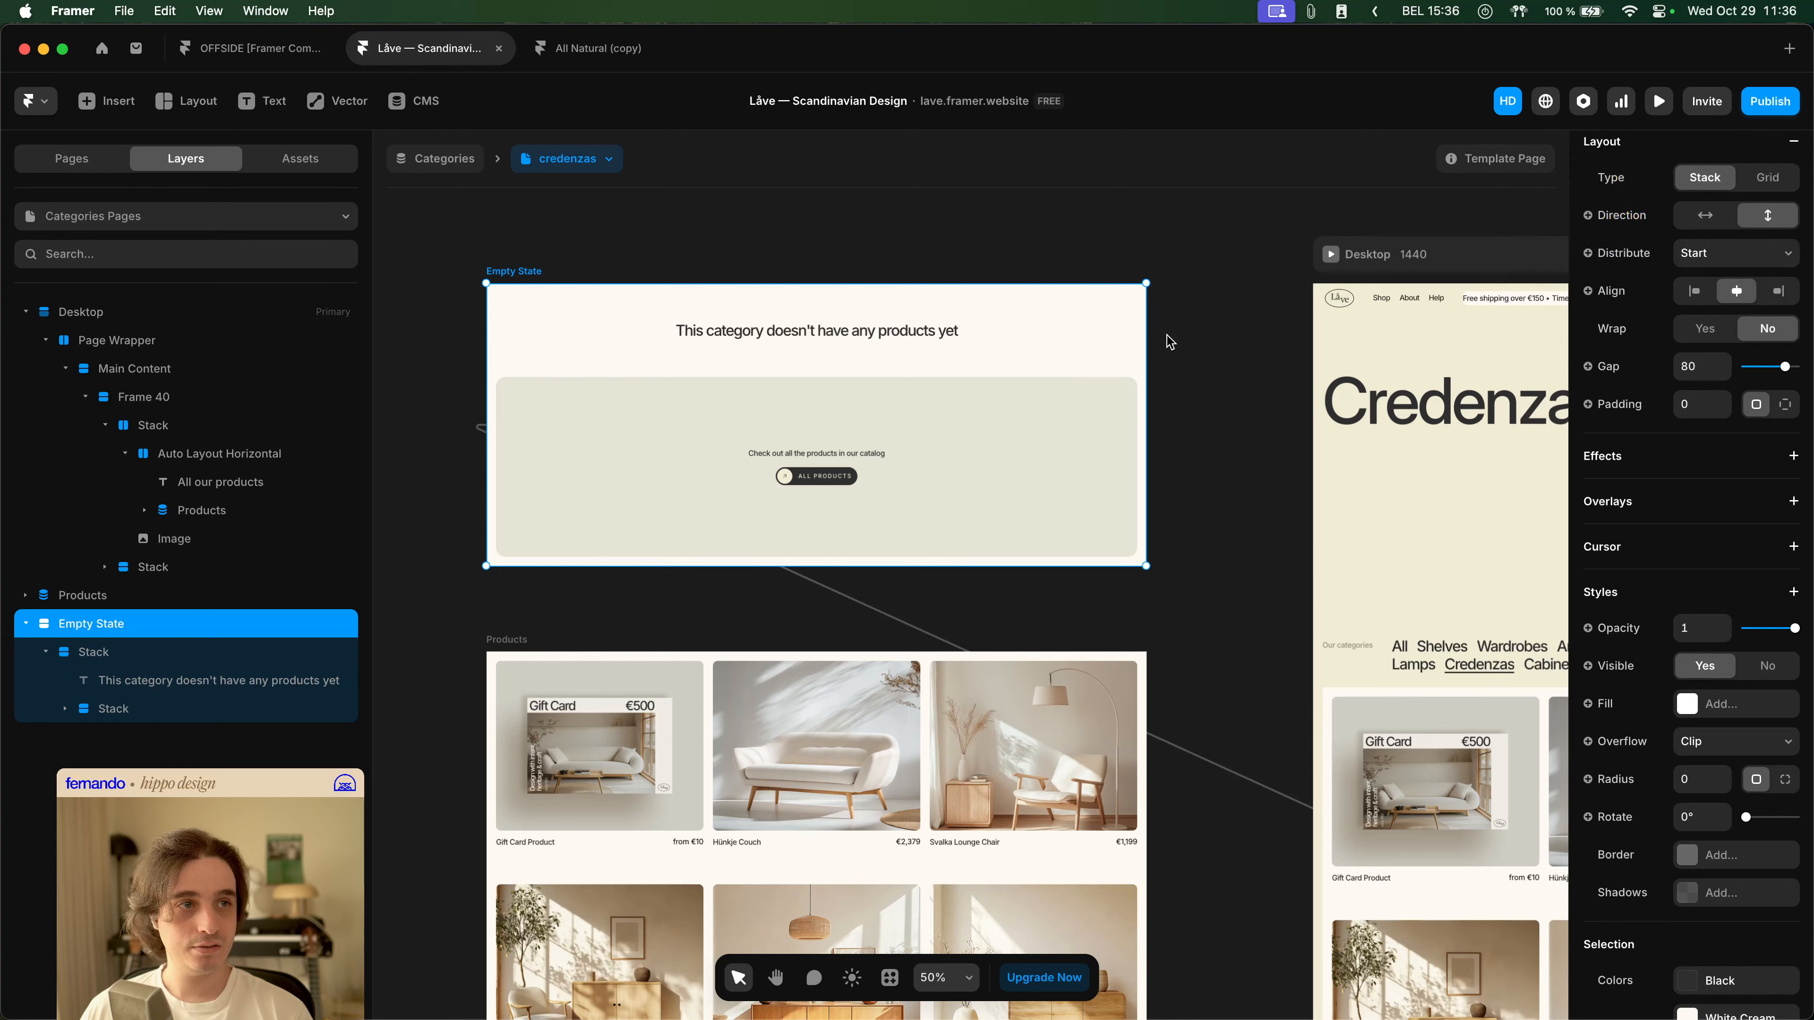
# Add a fixed minimum height of 600 to the Stack directly inside the Empty State frame.
pyautogui.click(153, 656)
pyautogui.click(177, 712)
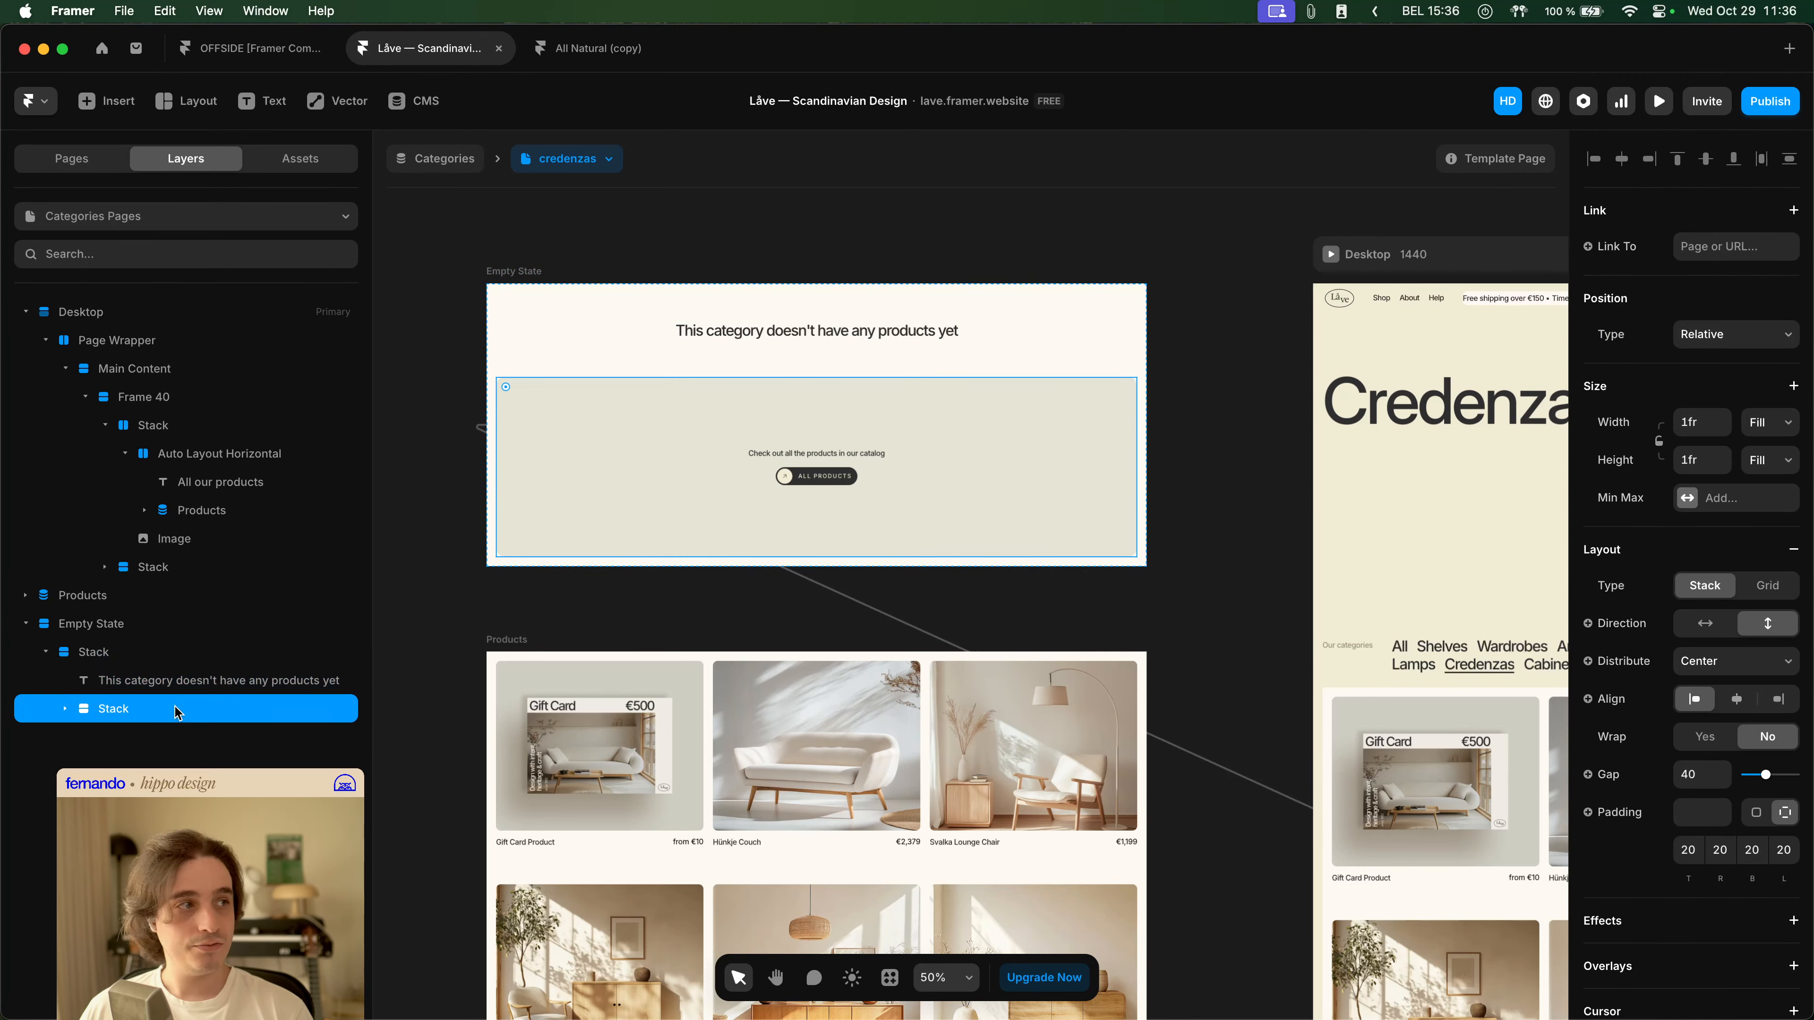
pyautogui.click(179, 625)
pyautogui.click(175, 653)
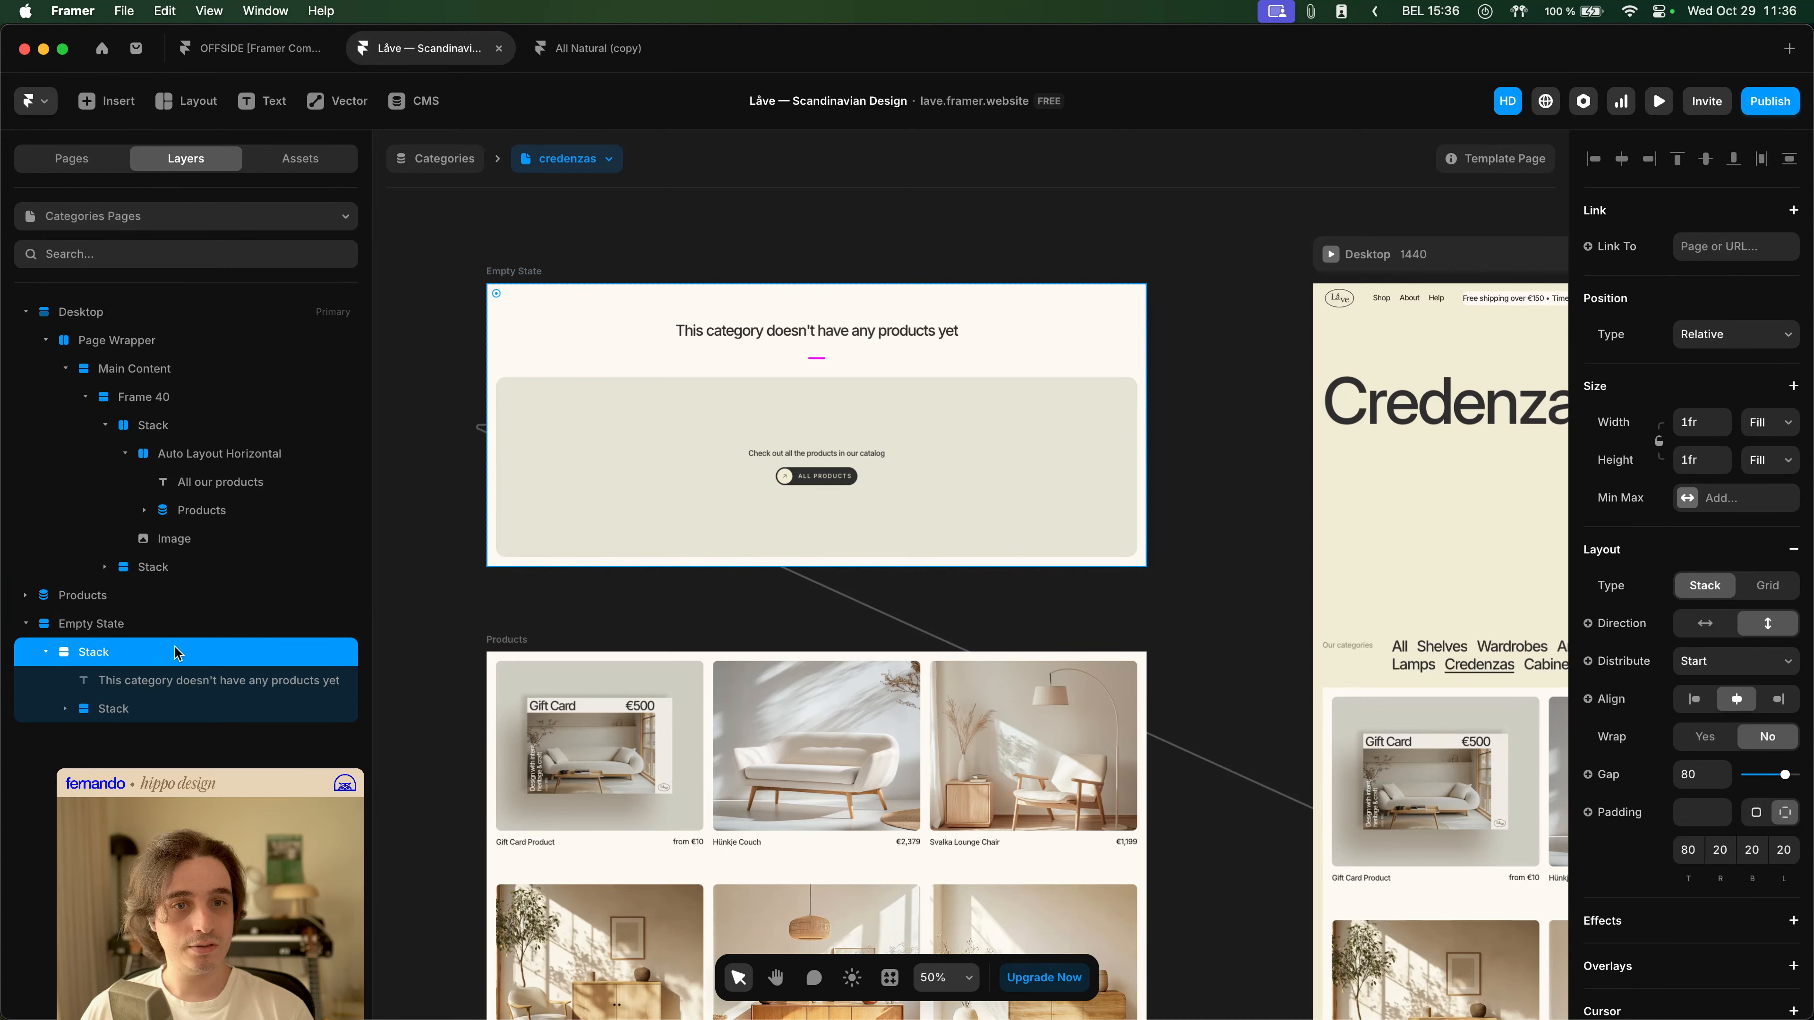
pyautogui.click(1756, 499)
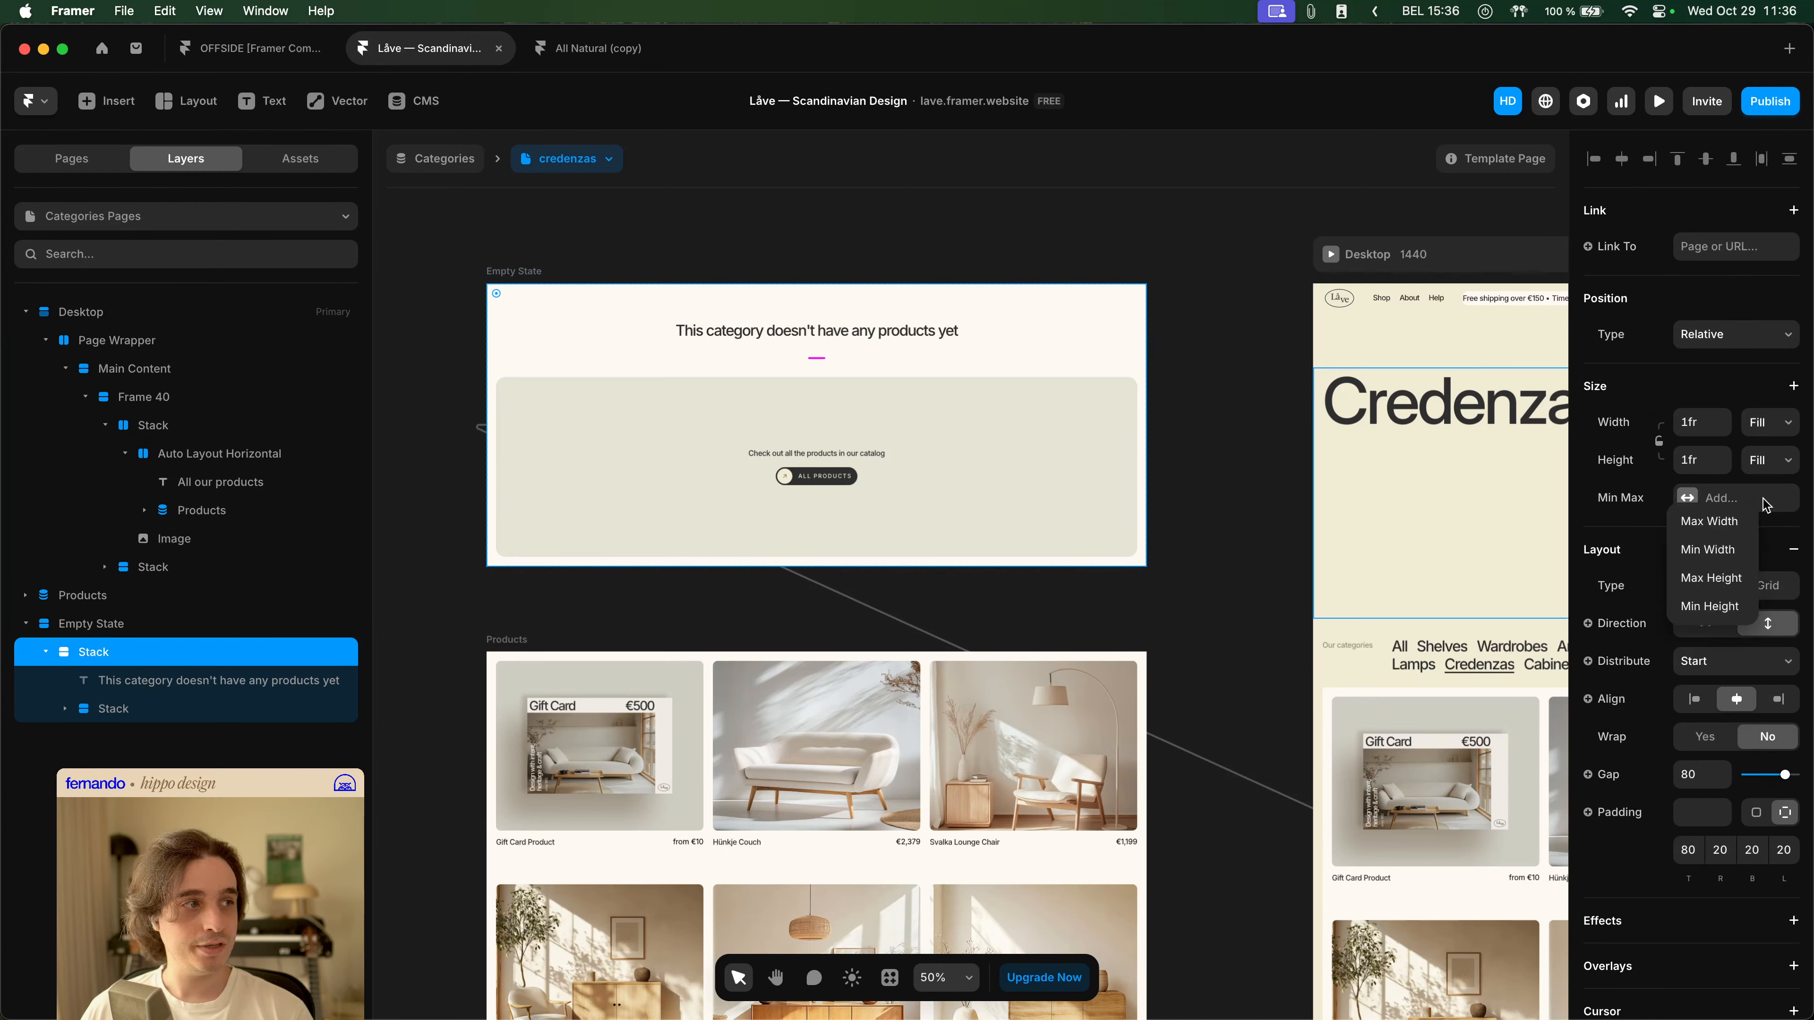
pyautogui.click(1723, 609)
pyautogui.click(1708, 500)
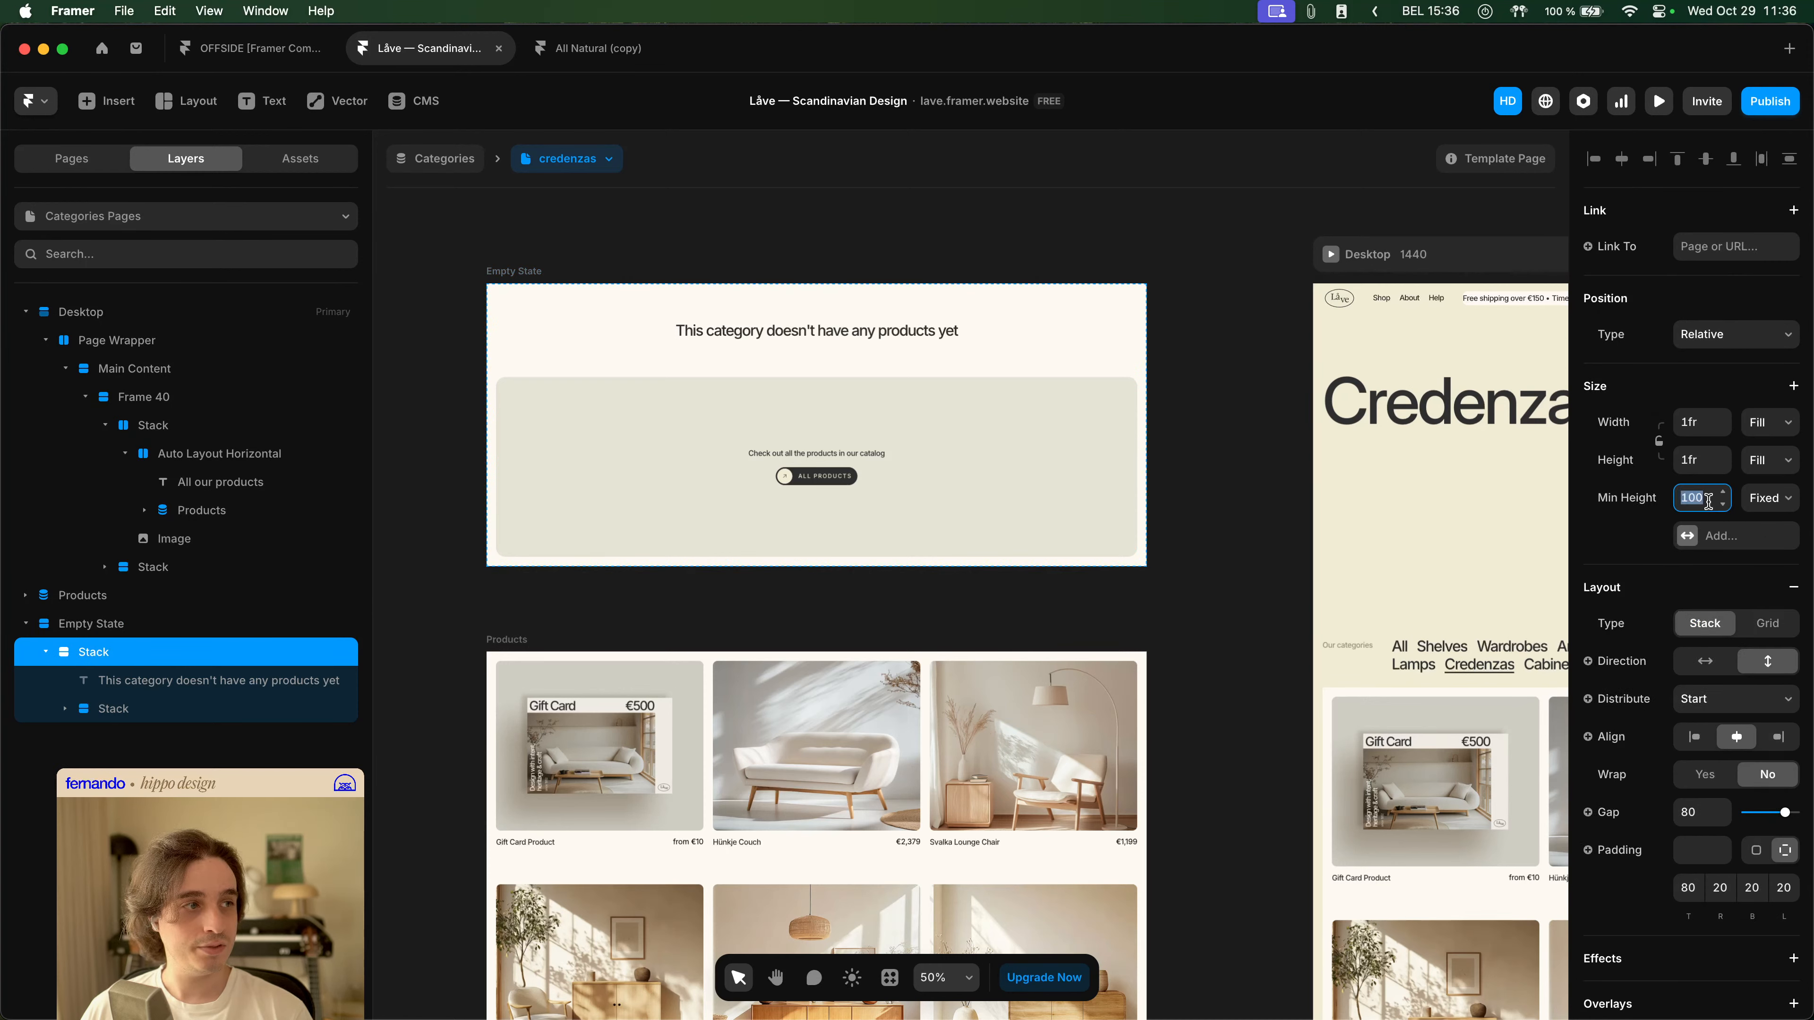
pyautogui.write('600')
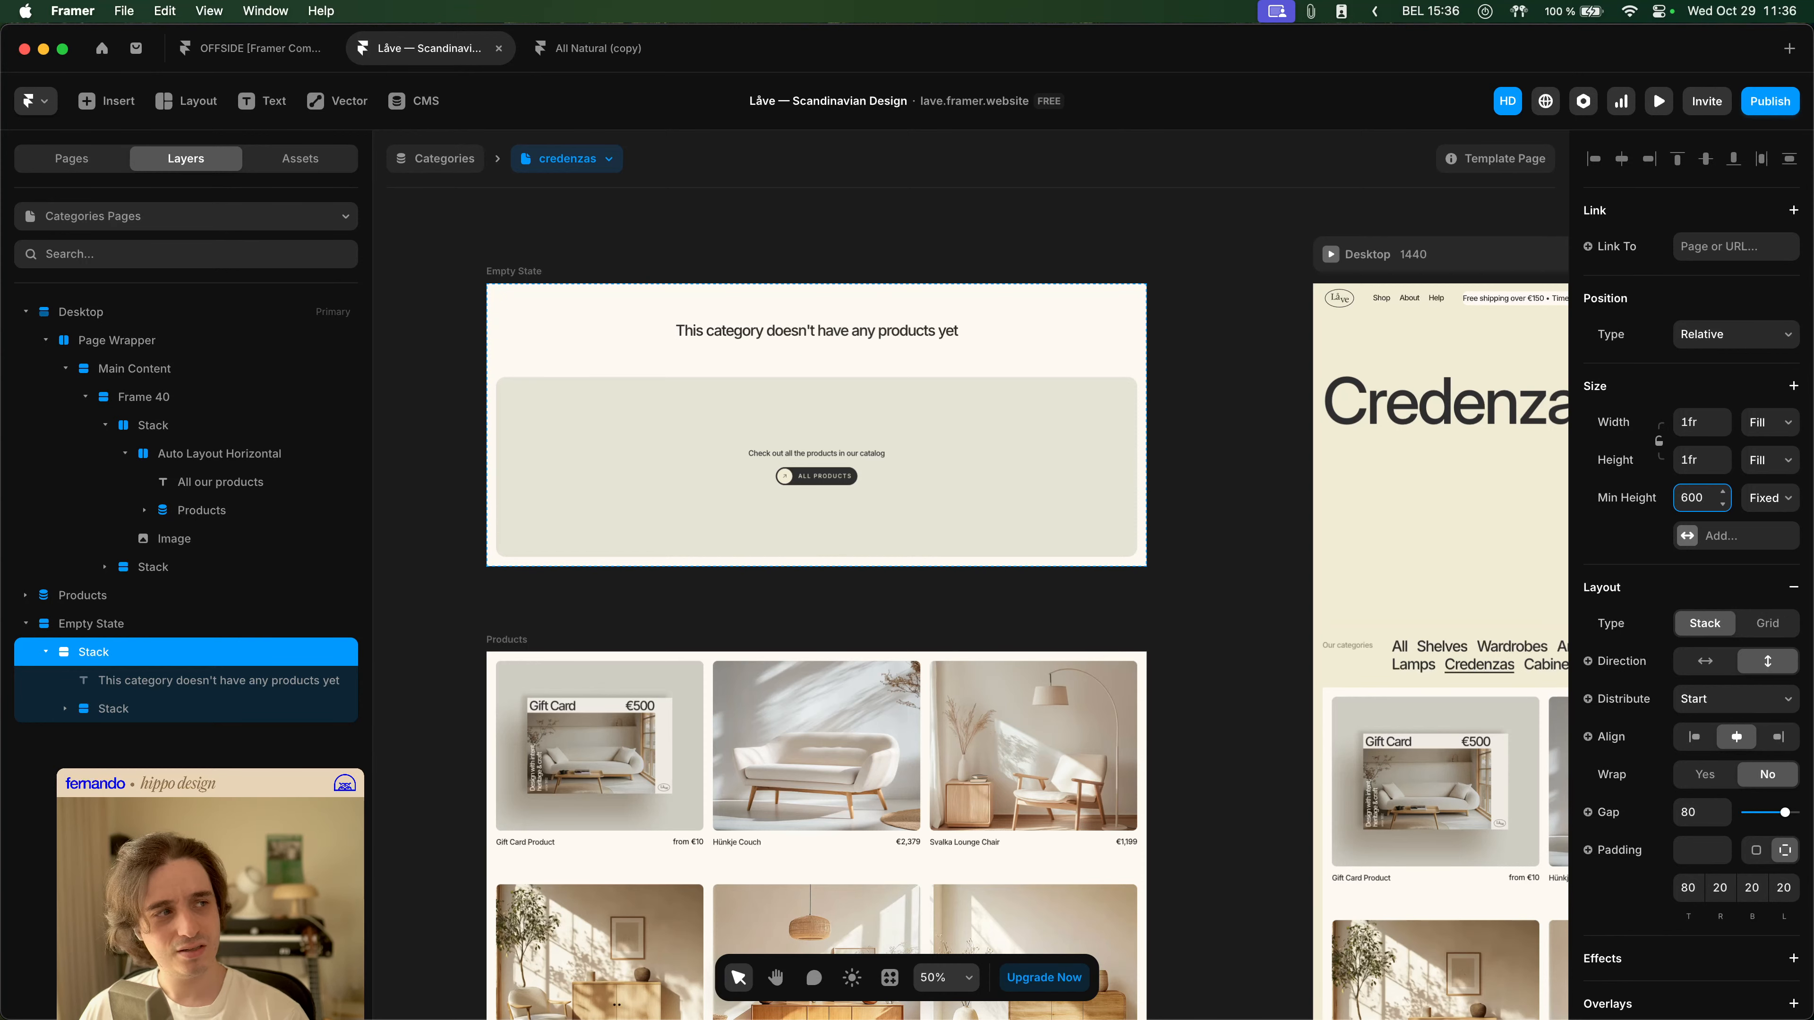
pyautogui.click(1207, 475)
# Compare the size settings of the empty state on the Category Page design, and return to the Categories page.
pyautogui.click(65, 166)
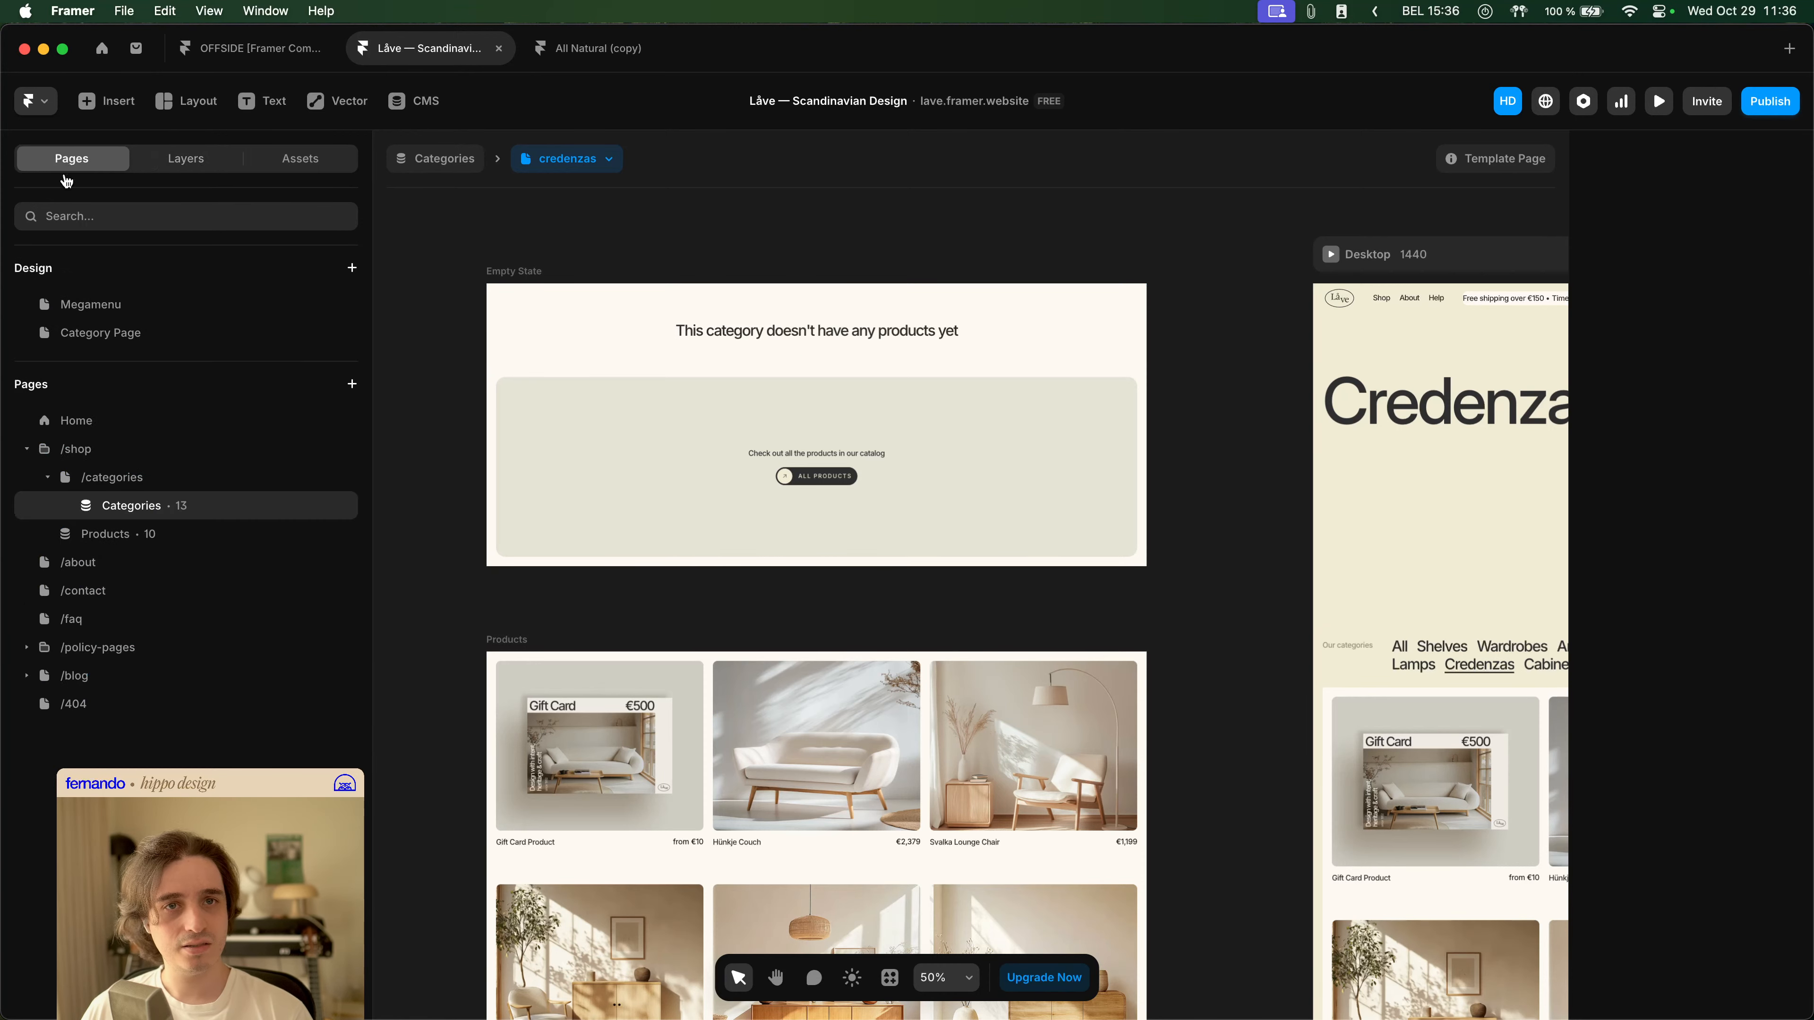
pyautogui.click(177, 340)
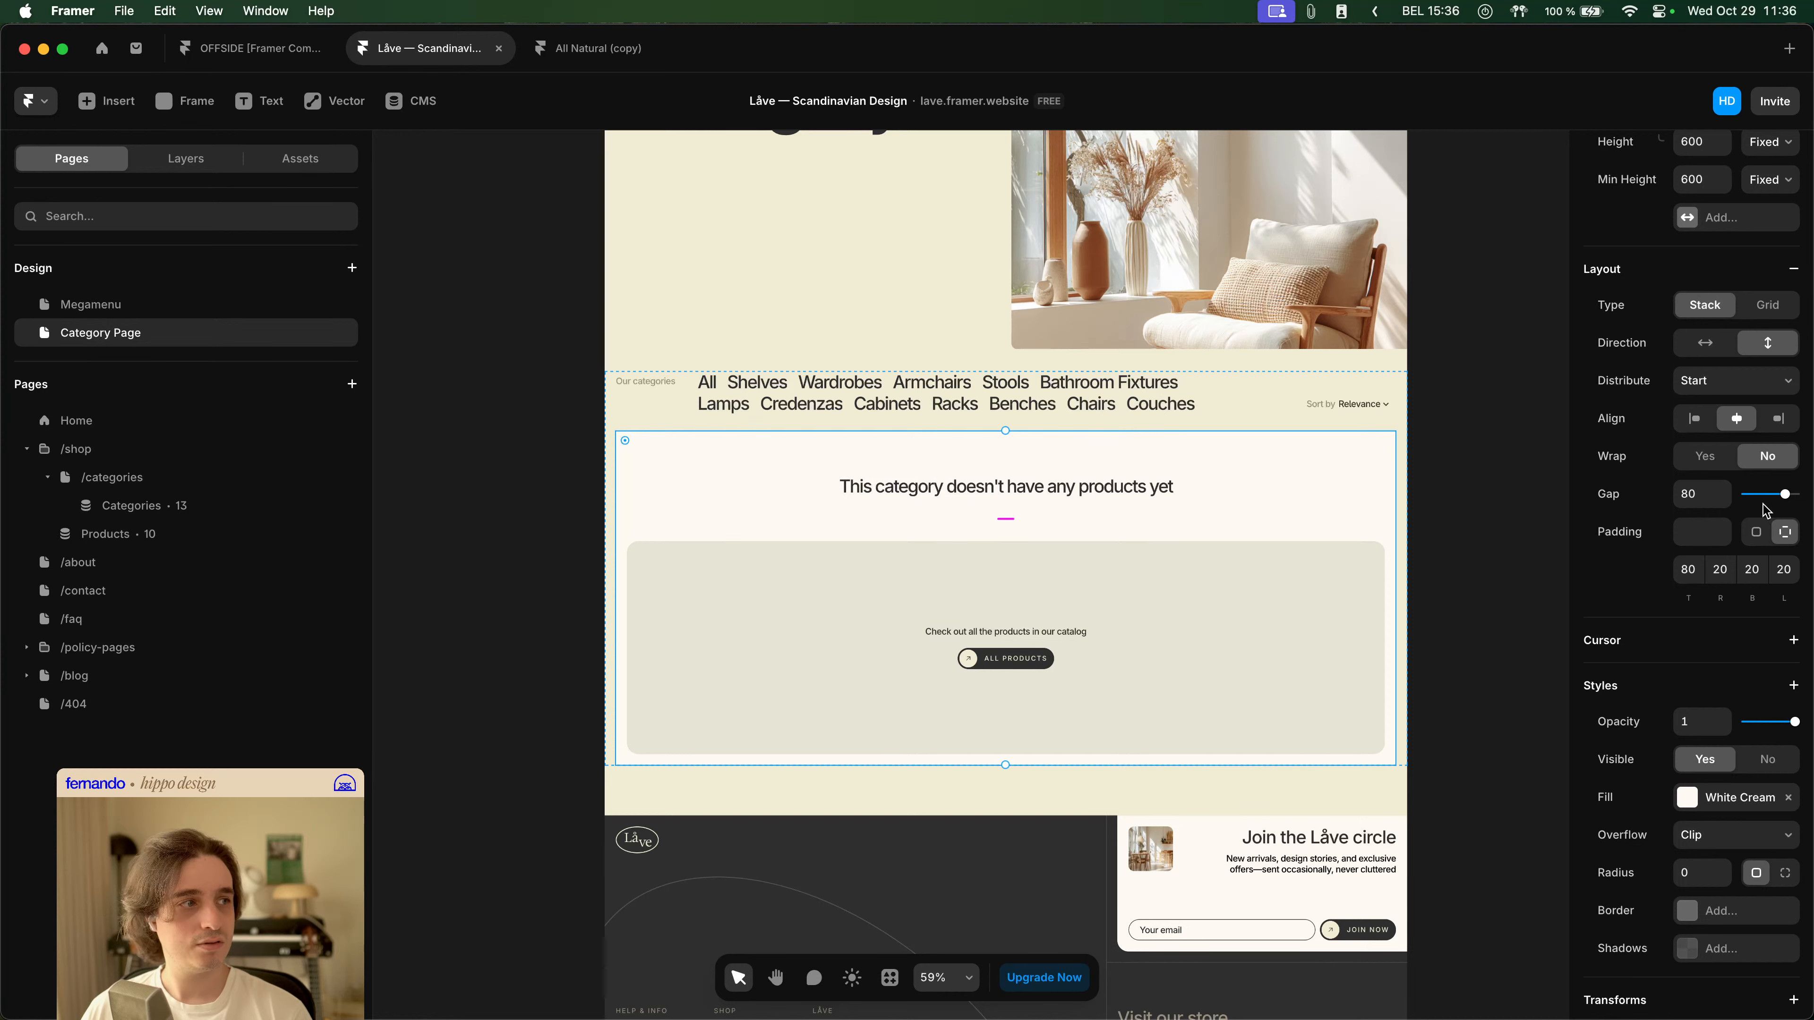
pyautogui.scroll(3, 1750, 500)
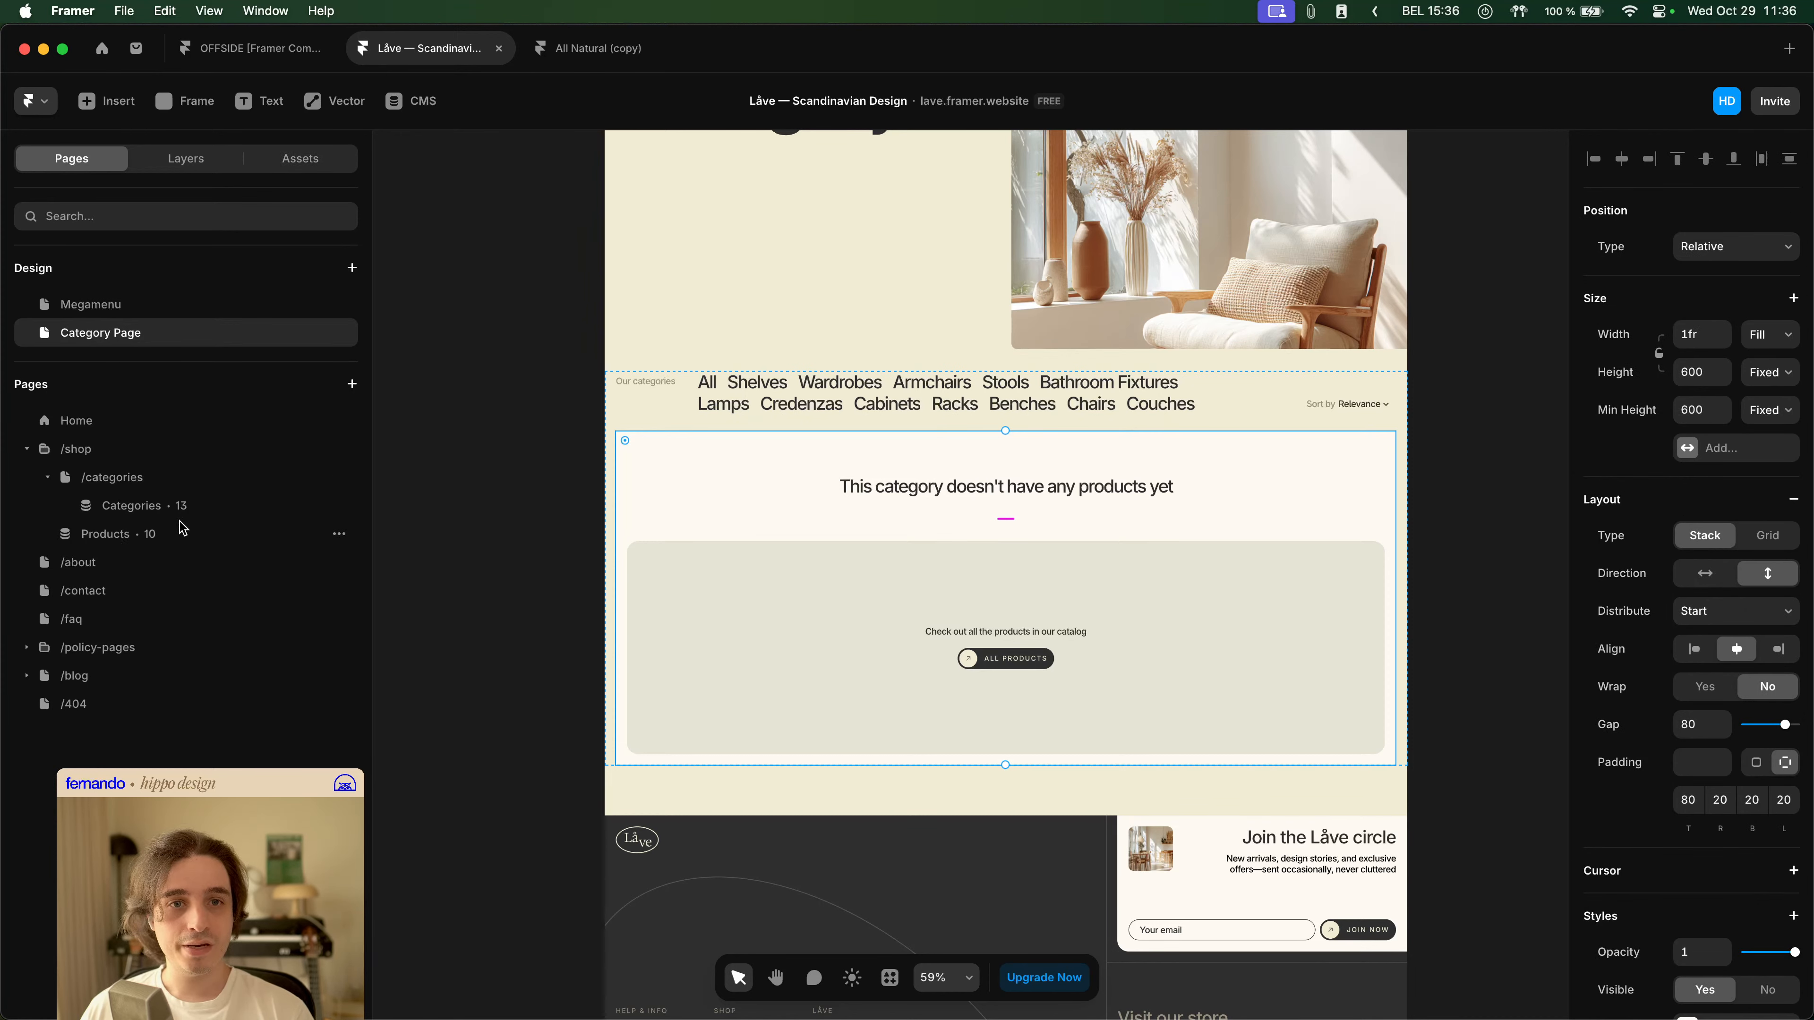
pyautogui.click(189, 511)
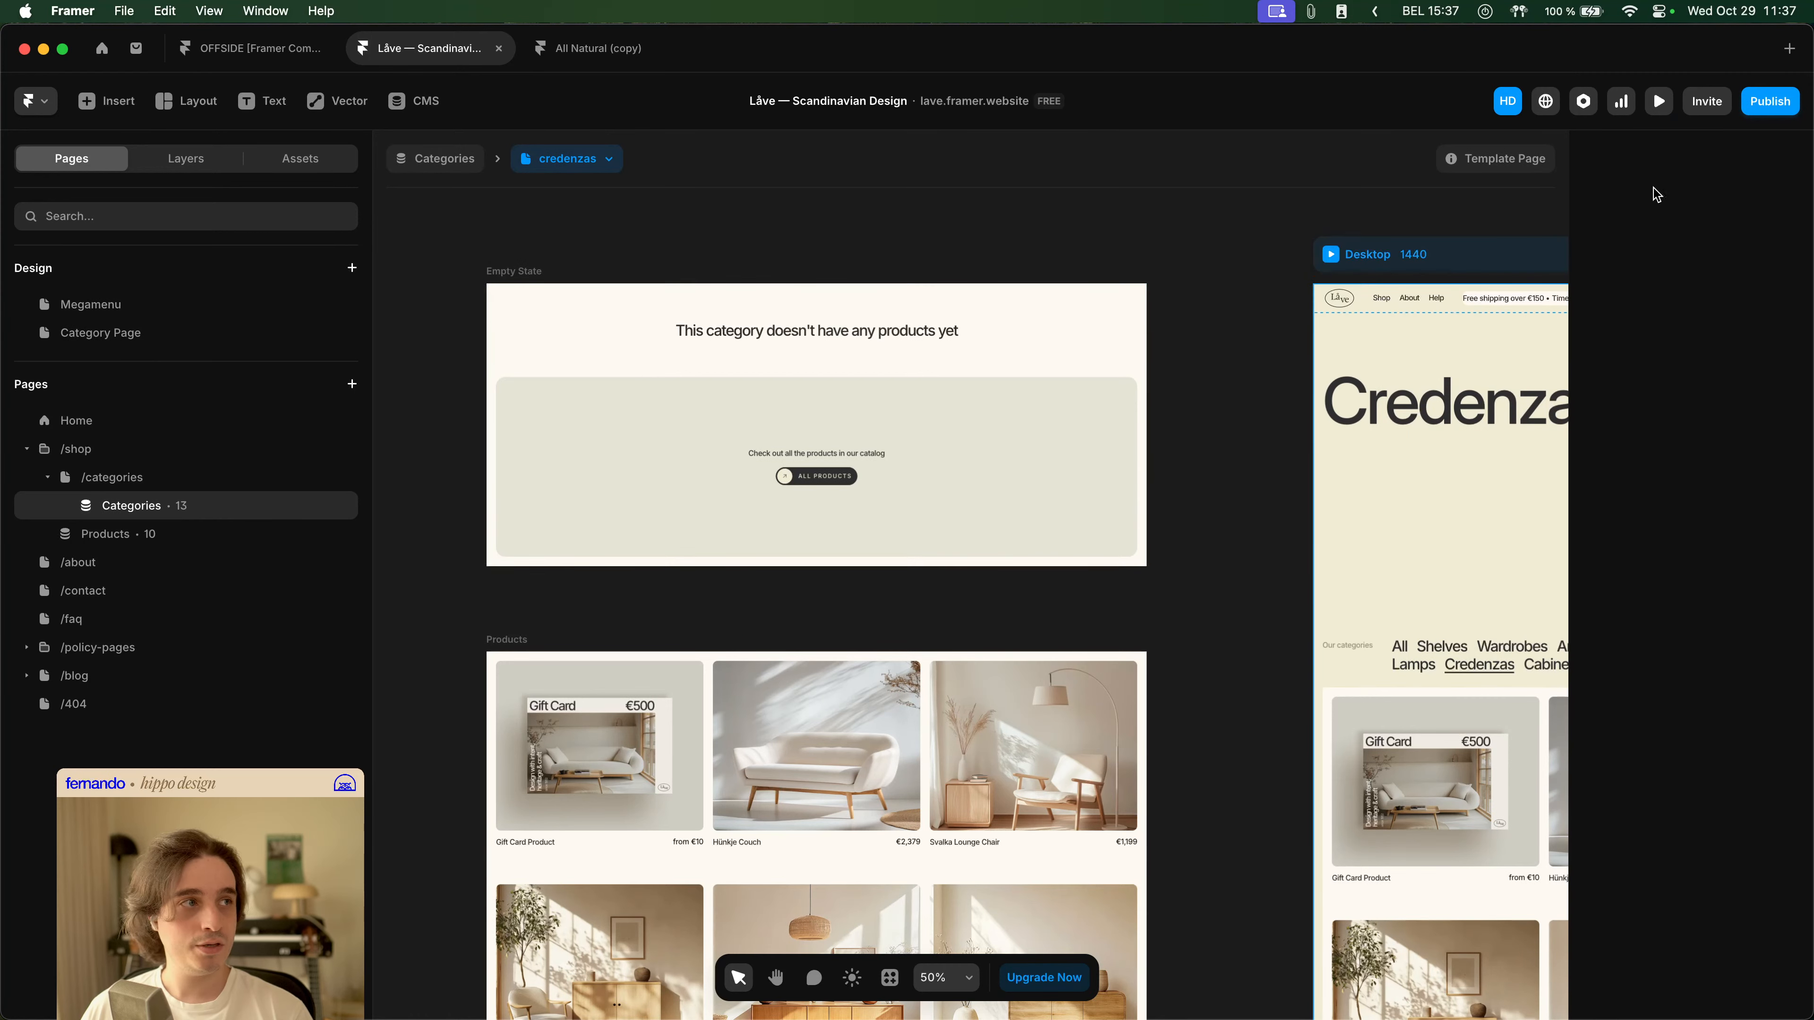
# Publish the minimum height change and check the empty state on the reloaded live Bathroom Fixtures page in Arc.
pyautogui.click(1770, 101)
pyautogui.click(1677, 250)
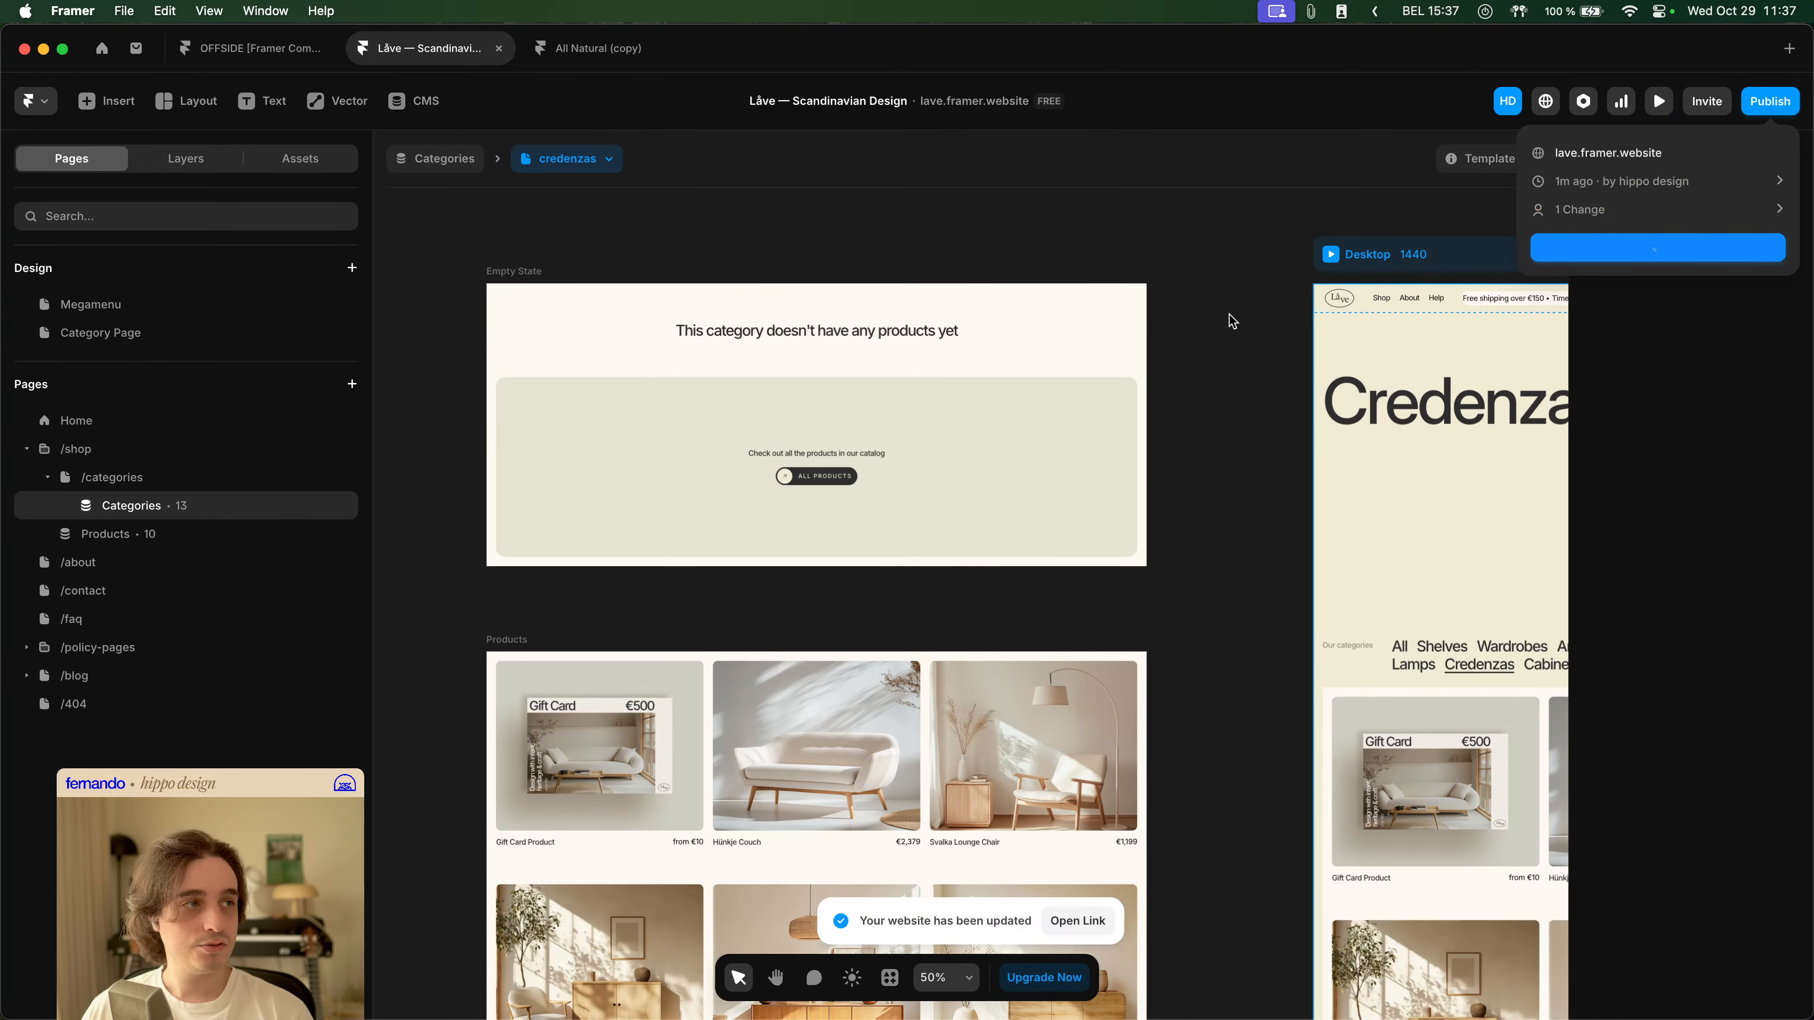
pyautogui.press('super+Tab')
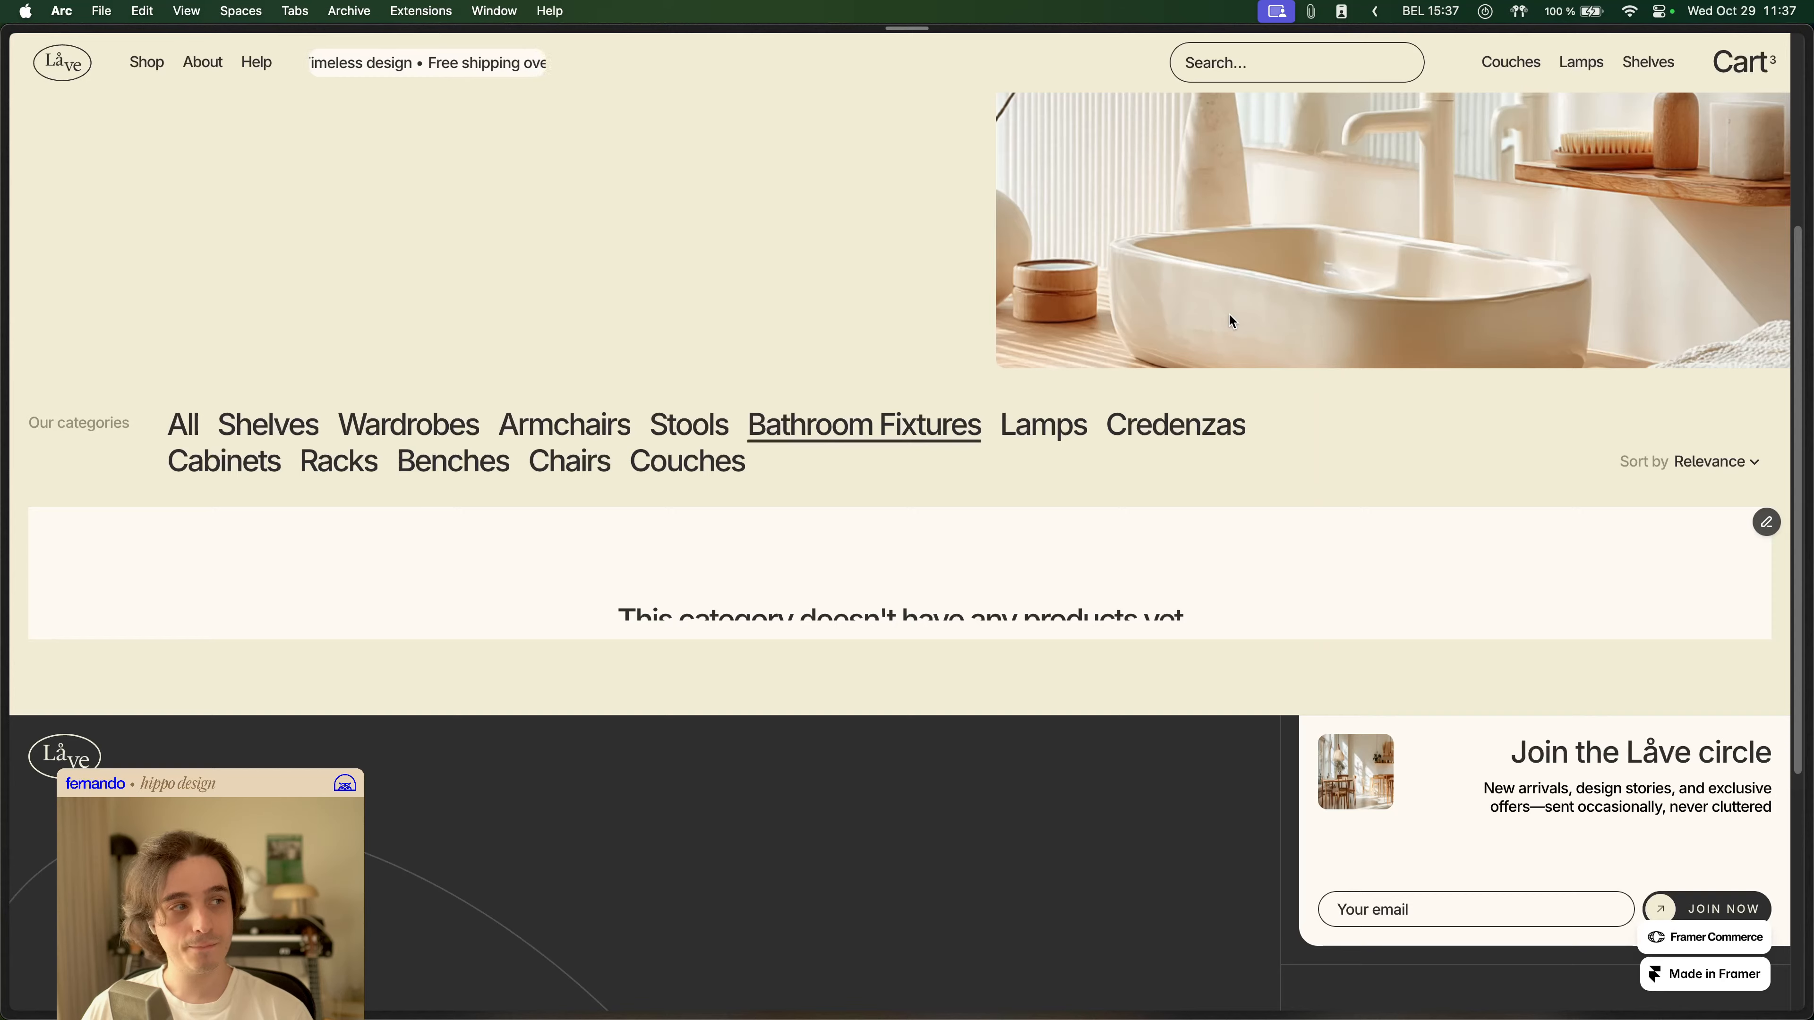
pyautogui.press('super+r')
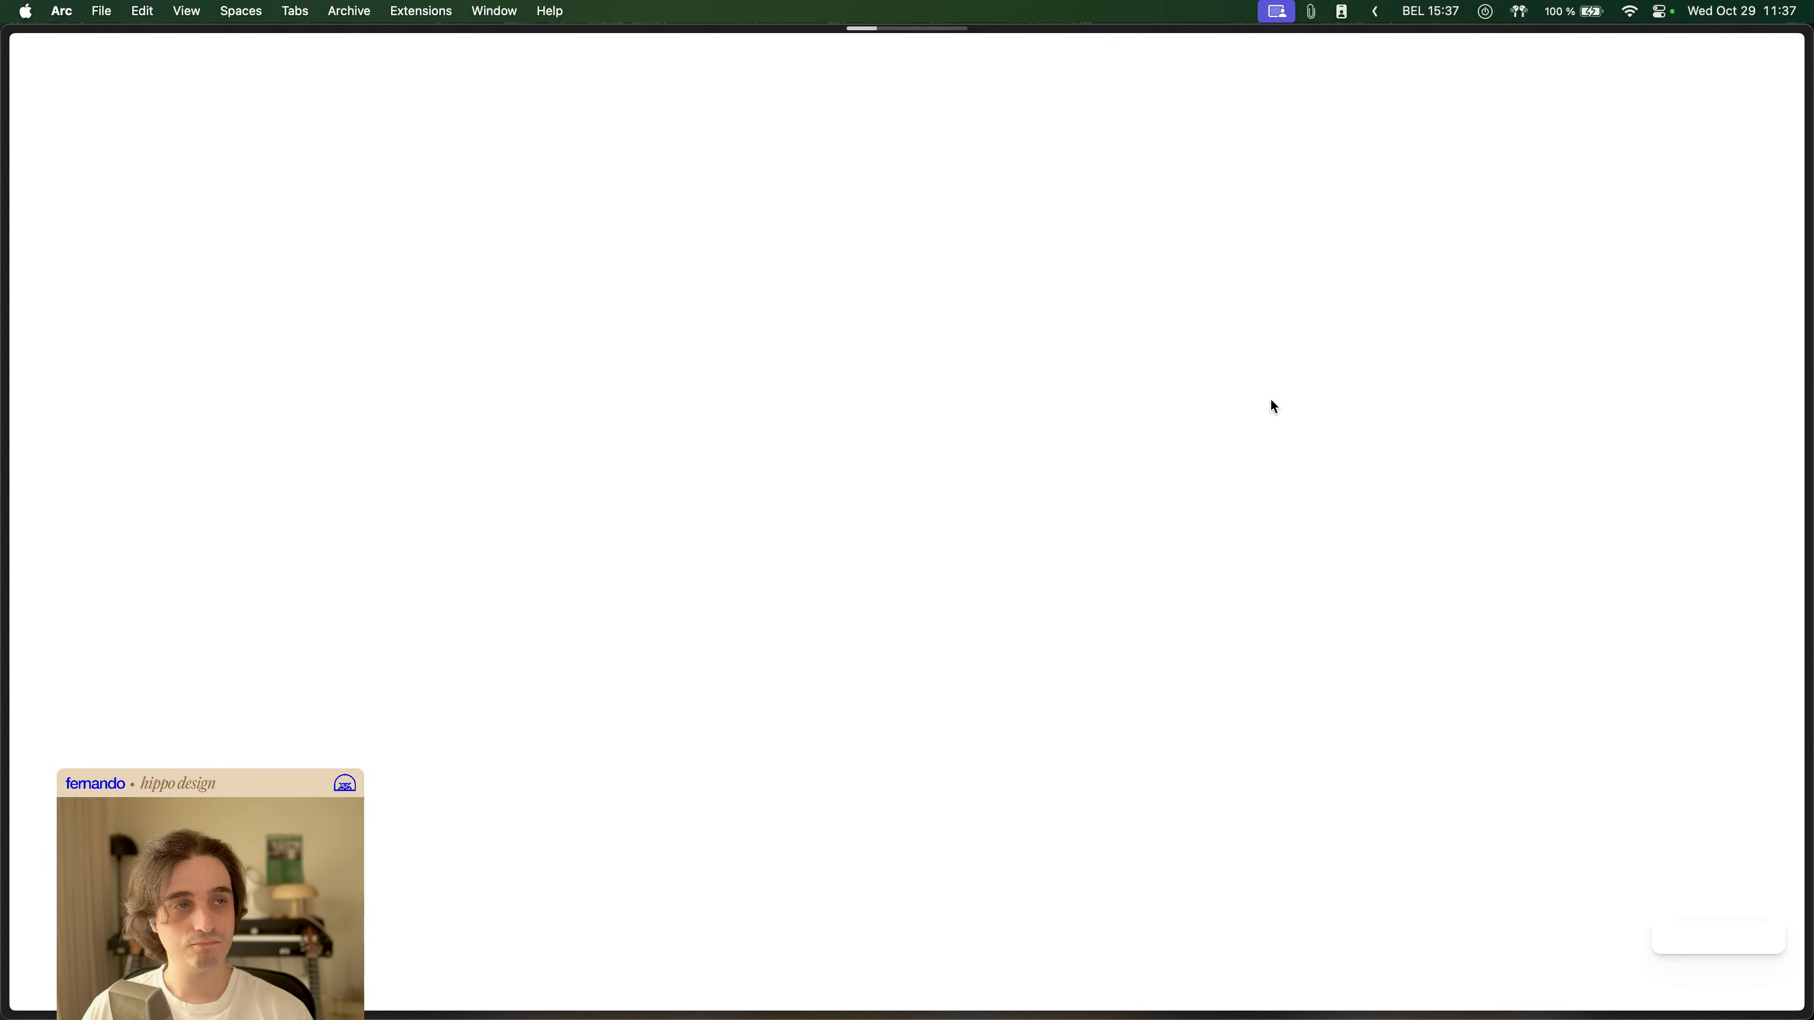
pyautogui.scroll(-5, 1293, 429)
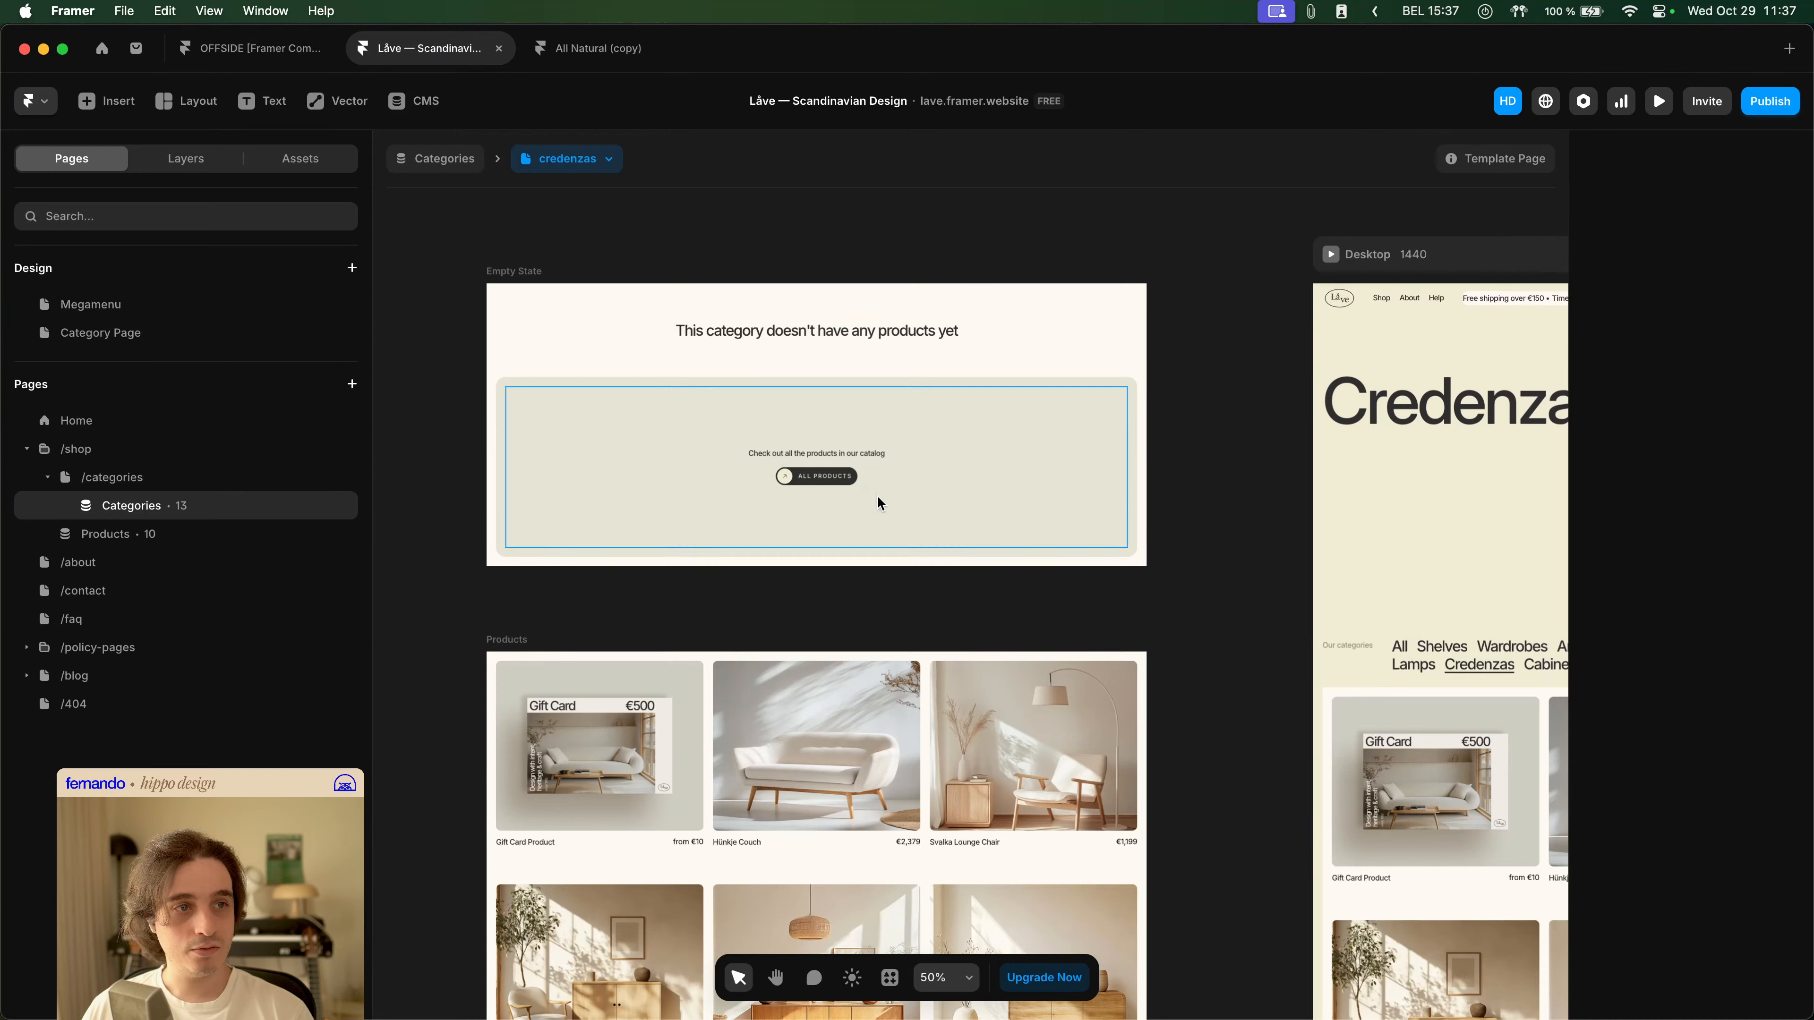
# In Framer, link the stack around the All Products button to the shop categories page with the slug "all".
pyautogui.click(817, 478)
pyautogui.press('Escape')
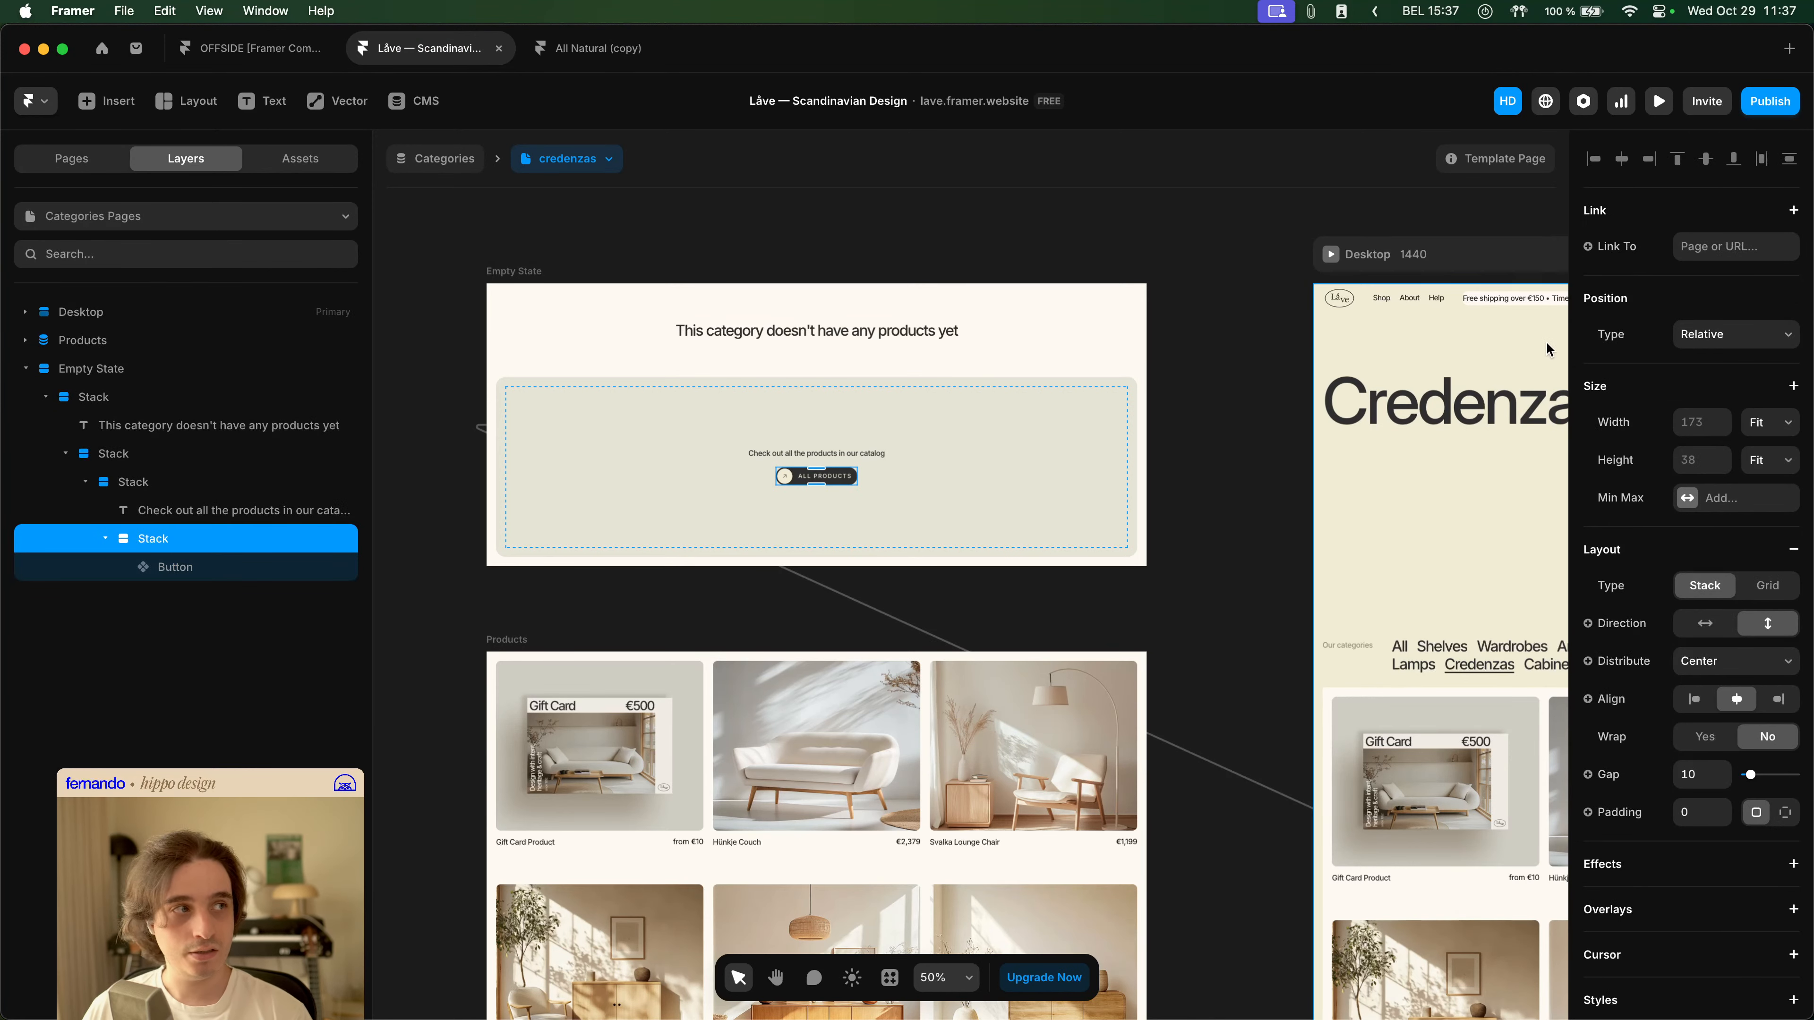
pyautogui.click(1694, 247)
pyautogui.click(1703, 319)
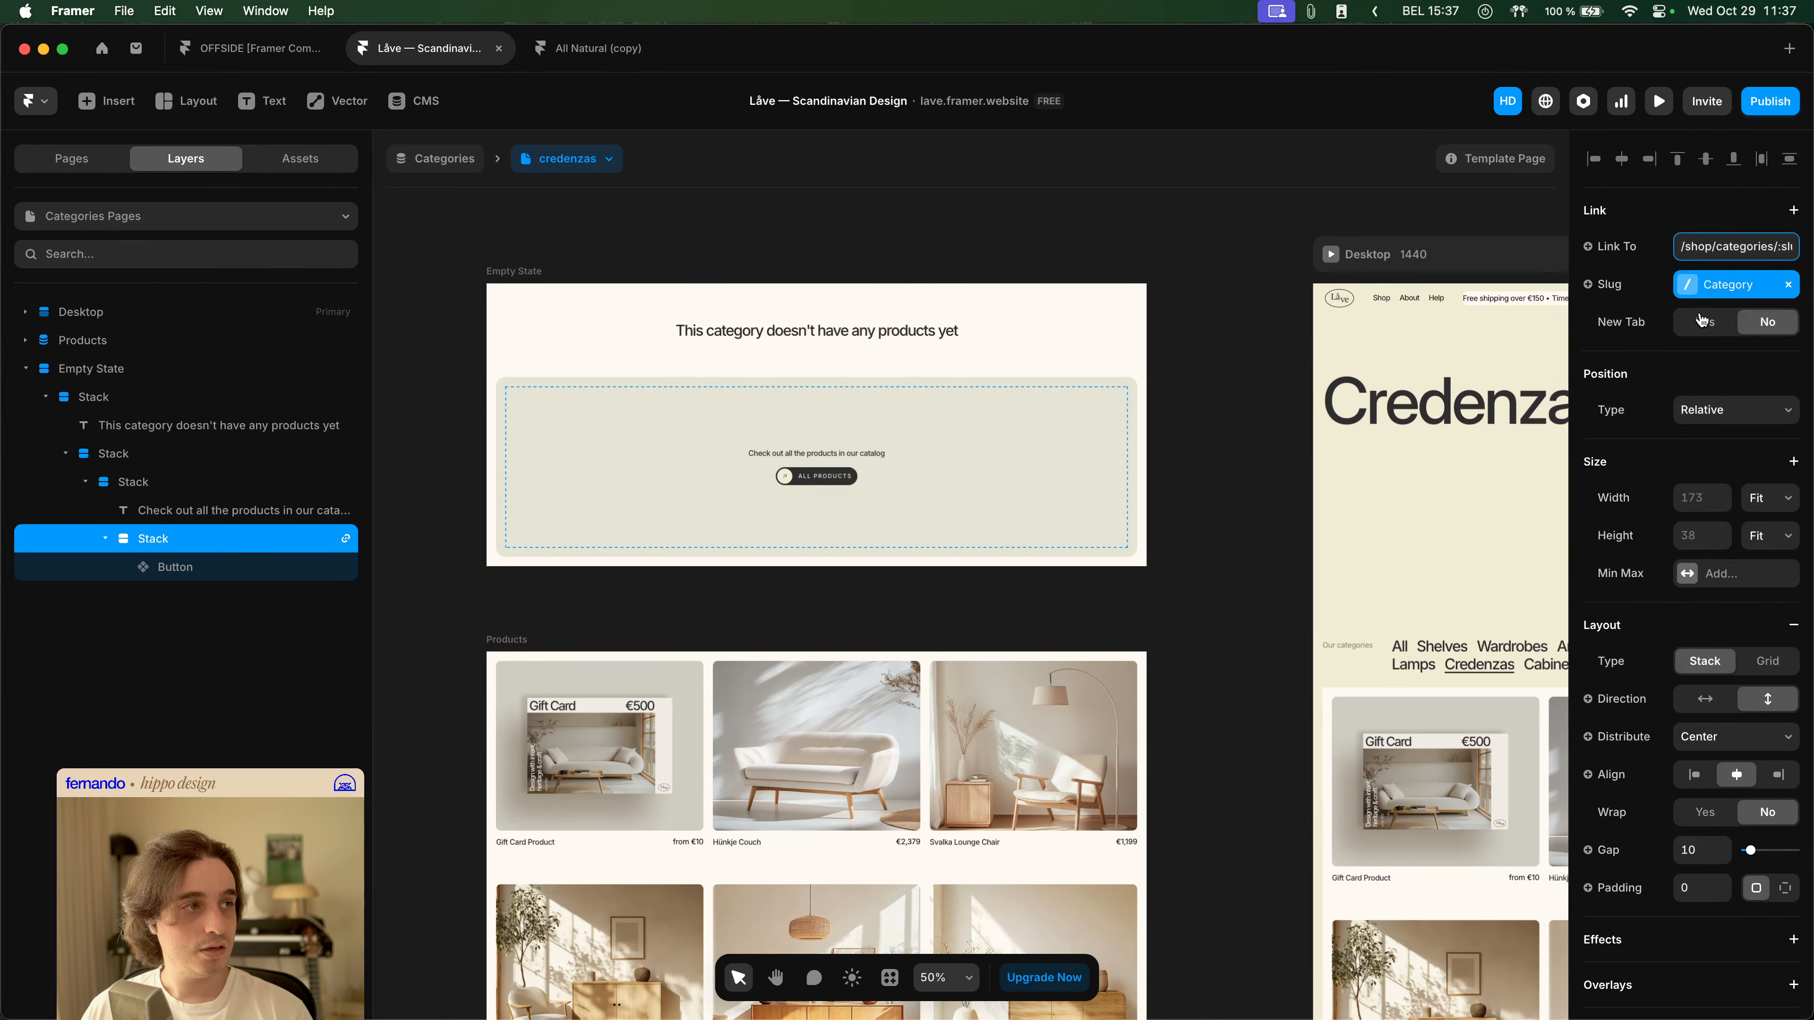
pyautogui.click(1787, 284)
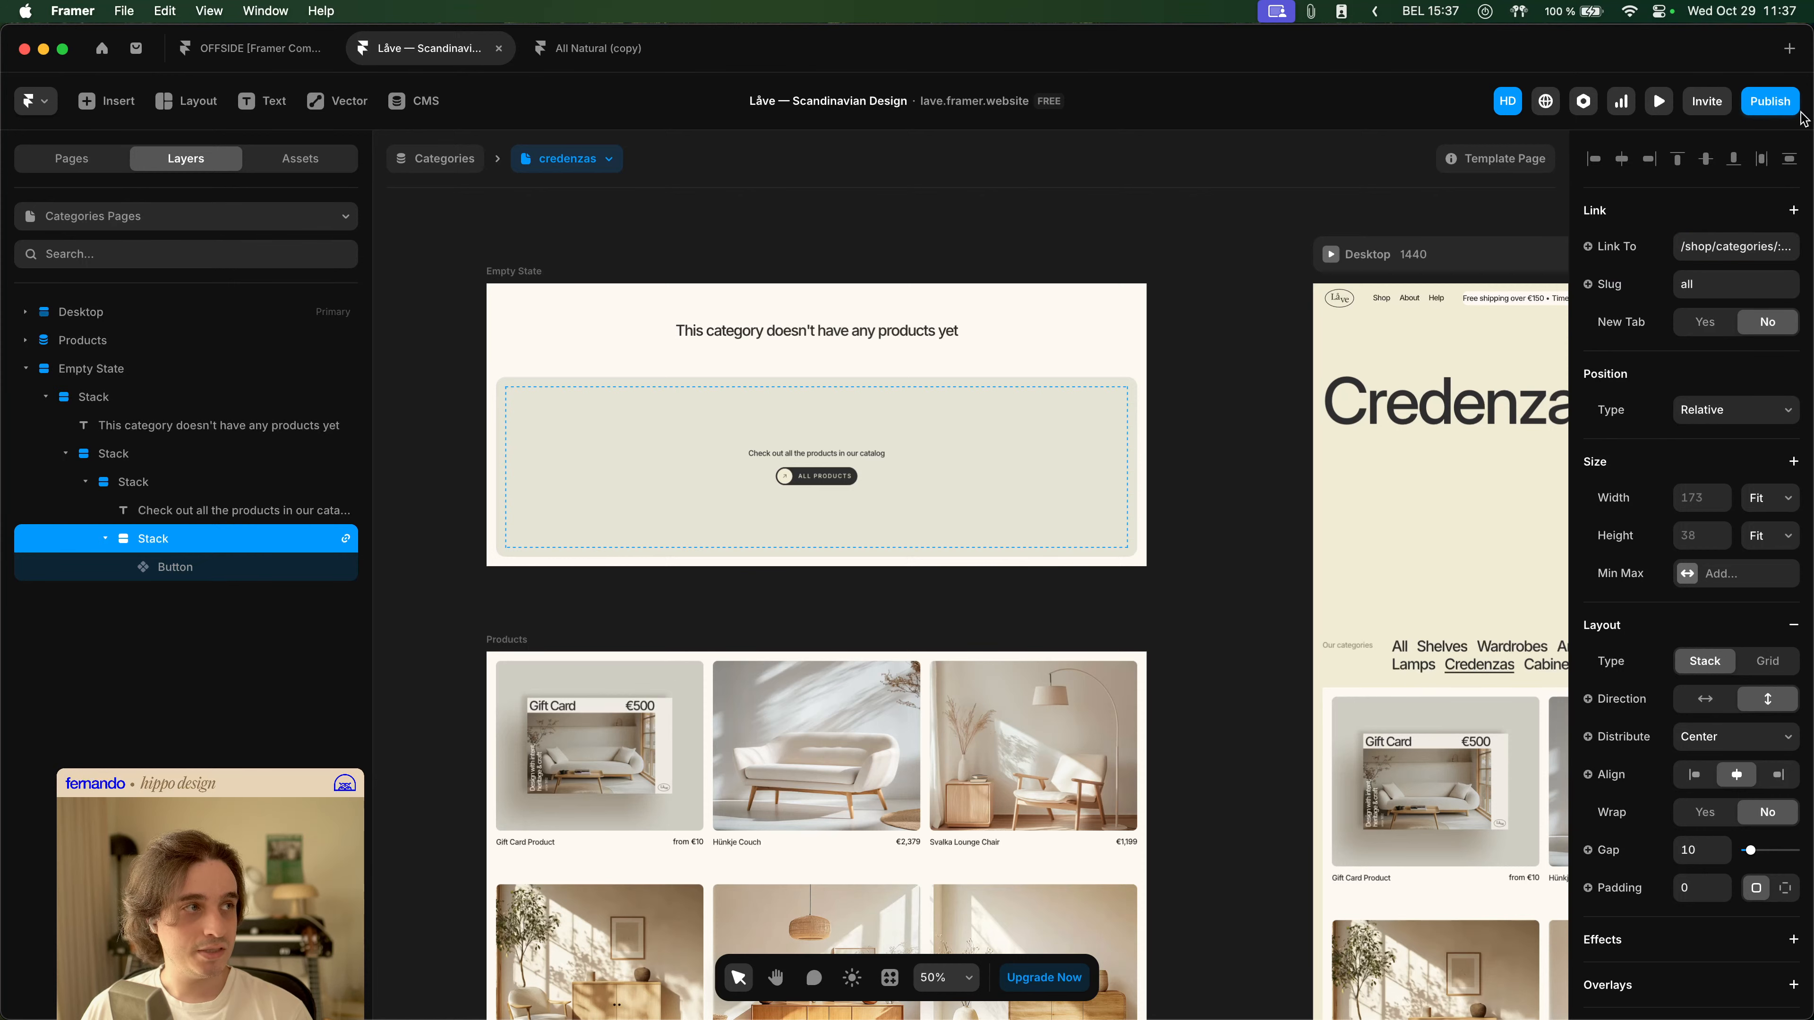
# Publish the button's new link and reload the live Bathroom Fixtures page in Arc, showing its empty state.
pyautogui.click(1771, 103)
pyautogui.click(1711, 248)
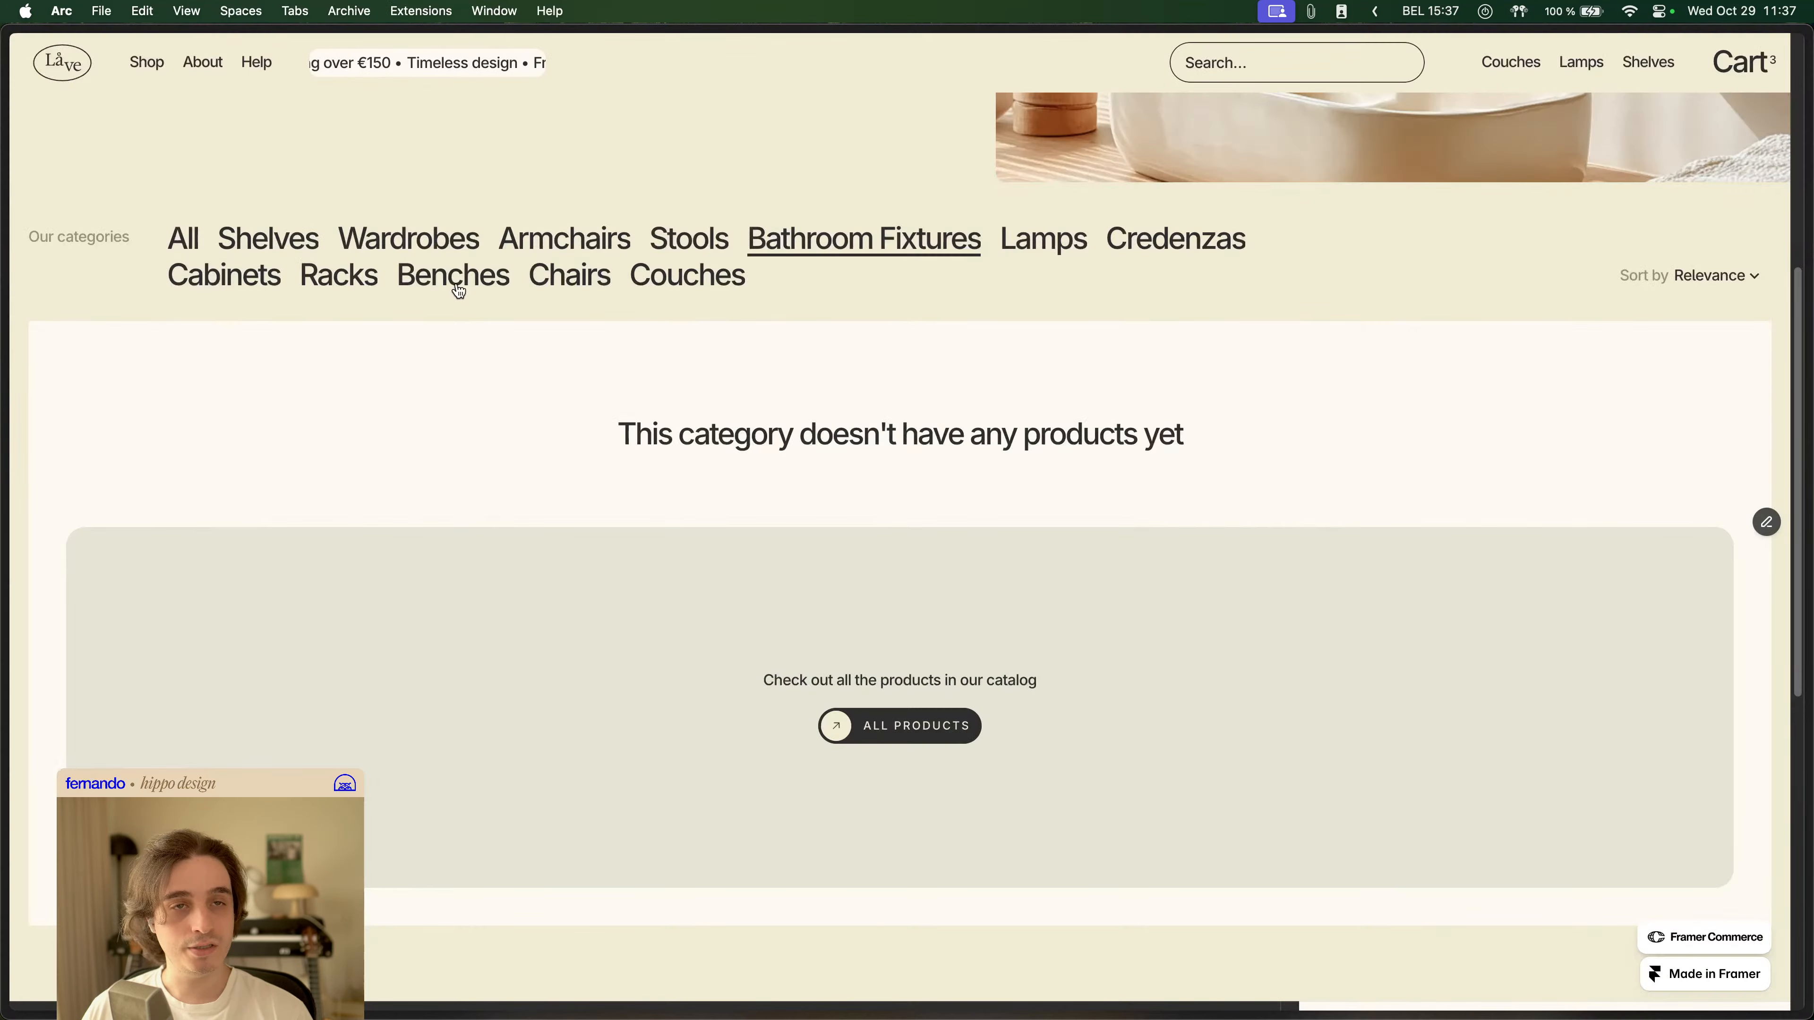
pyautogui.press('super+Tab')
pyautogui.press('super+Tab')
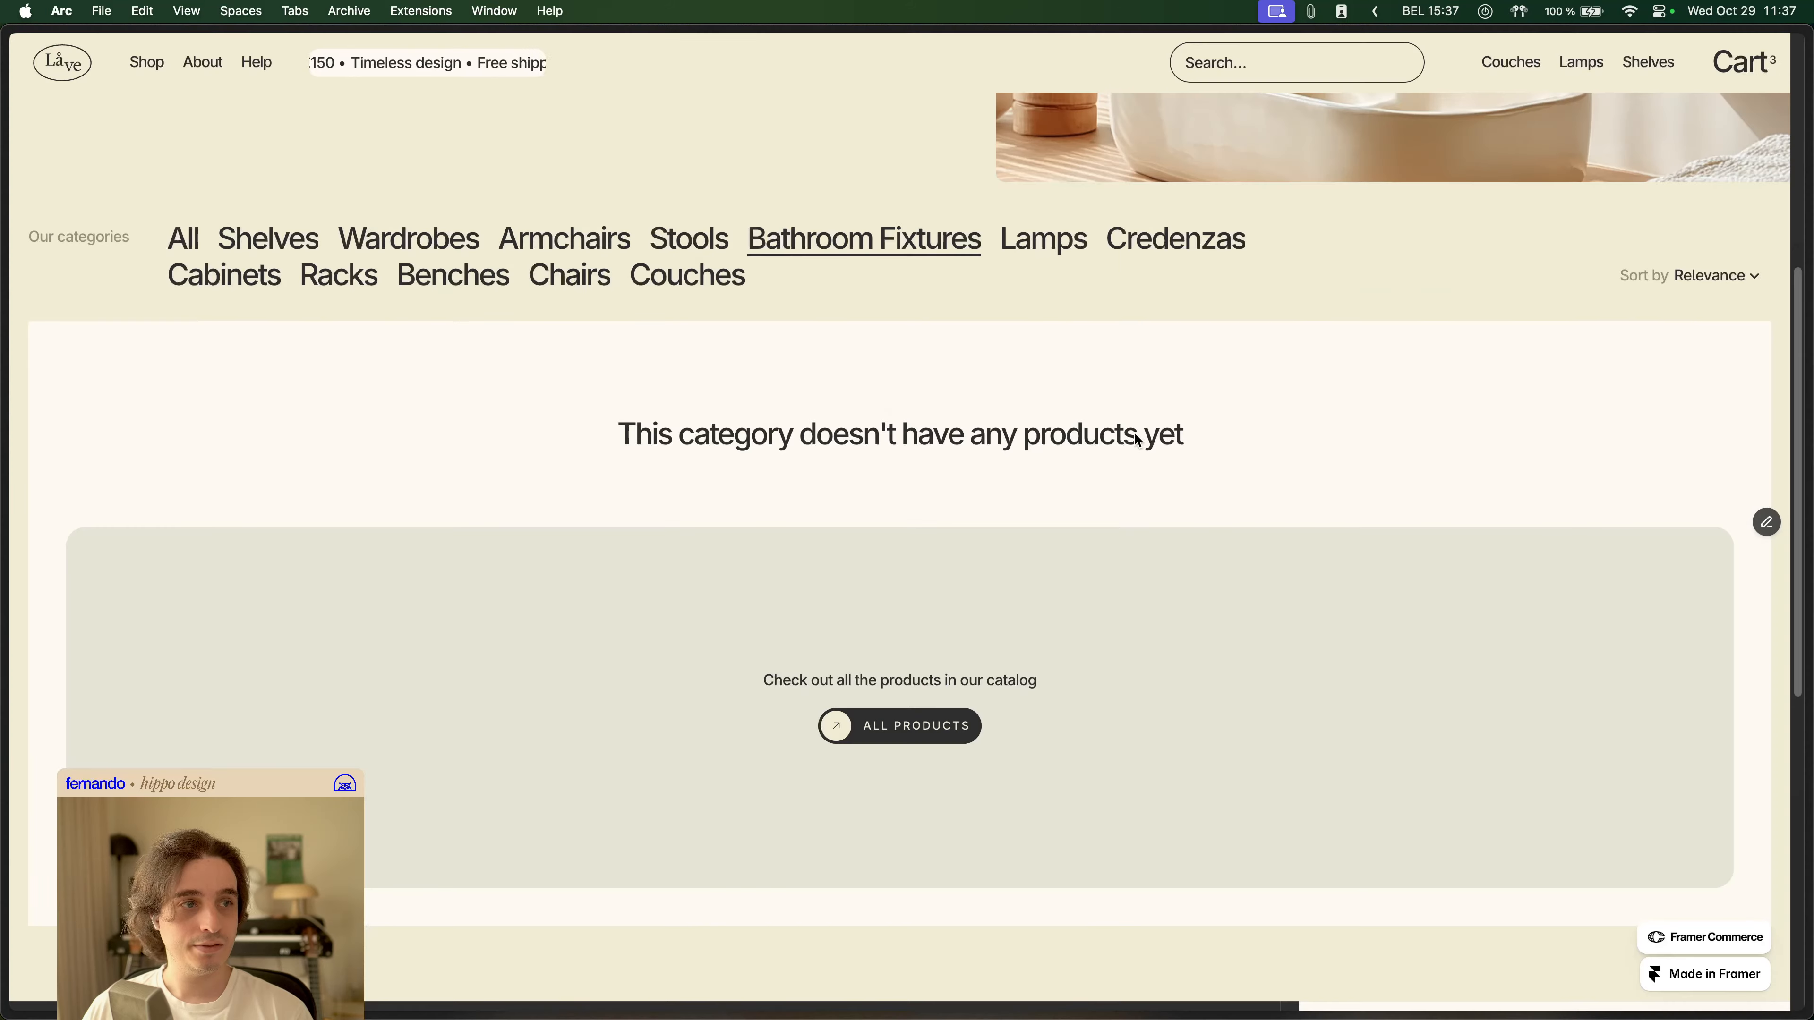
pyautogui.press('super+r')
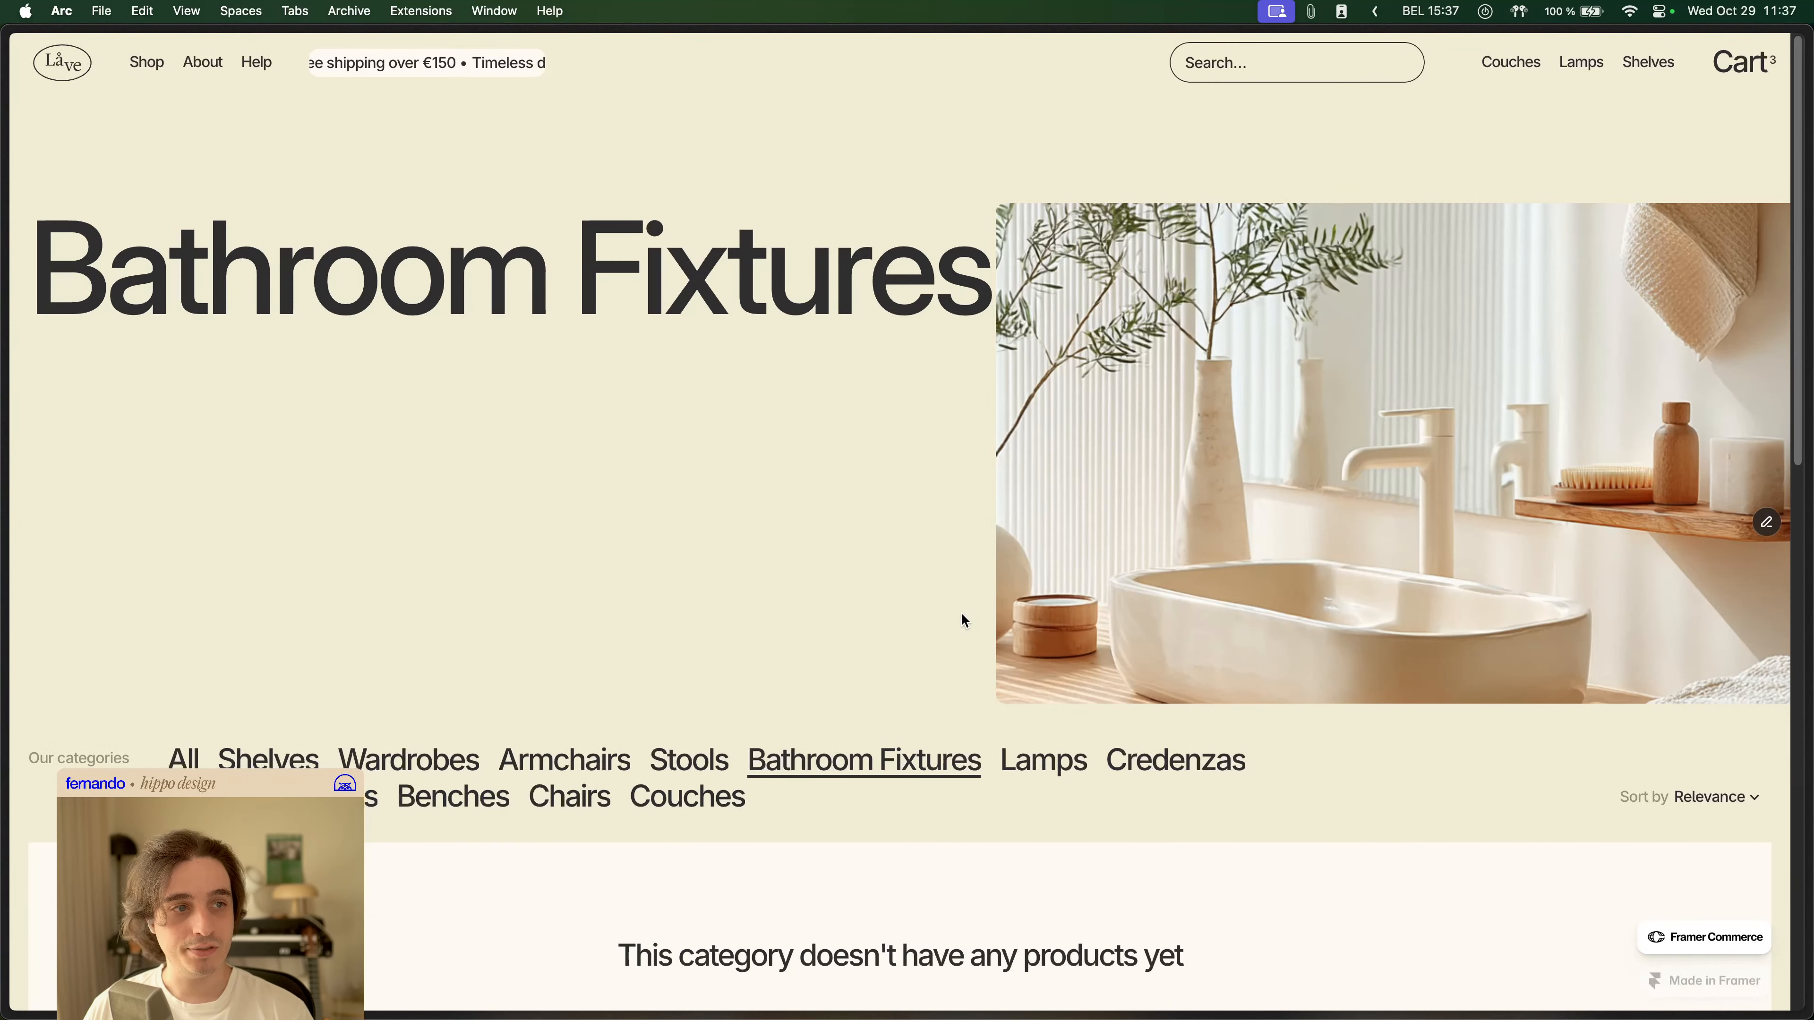
pyautogui.doubleClick(666, 290)
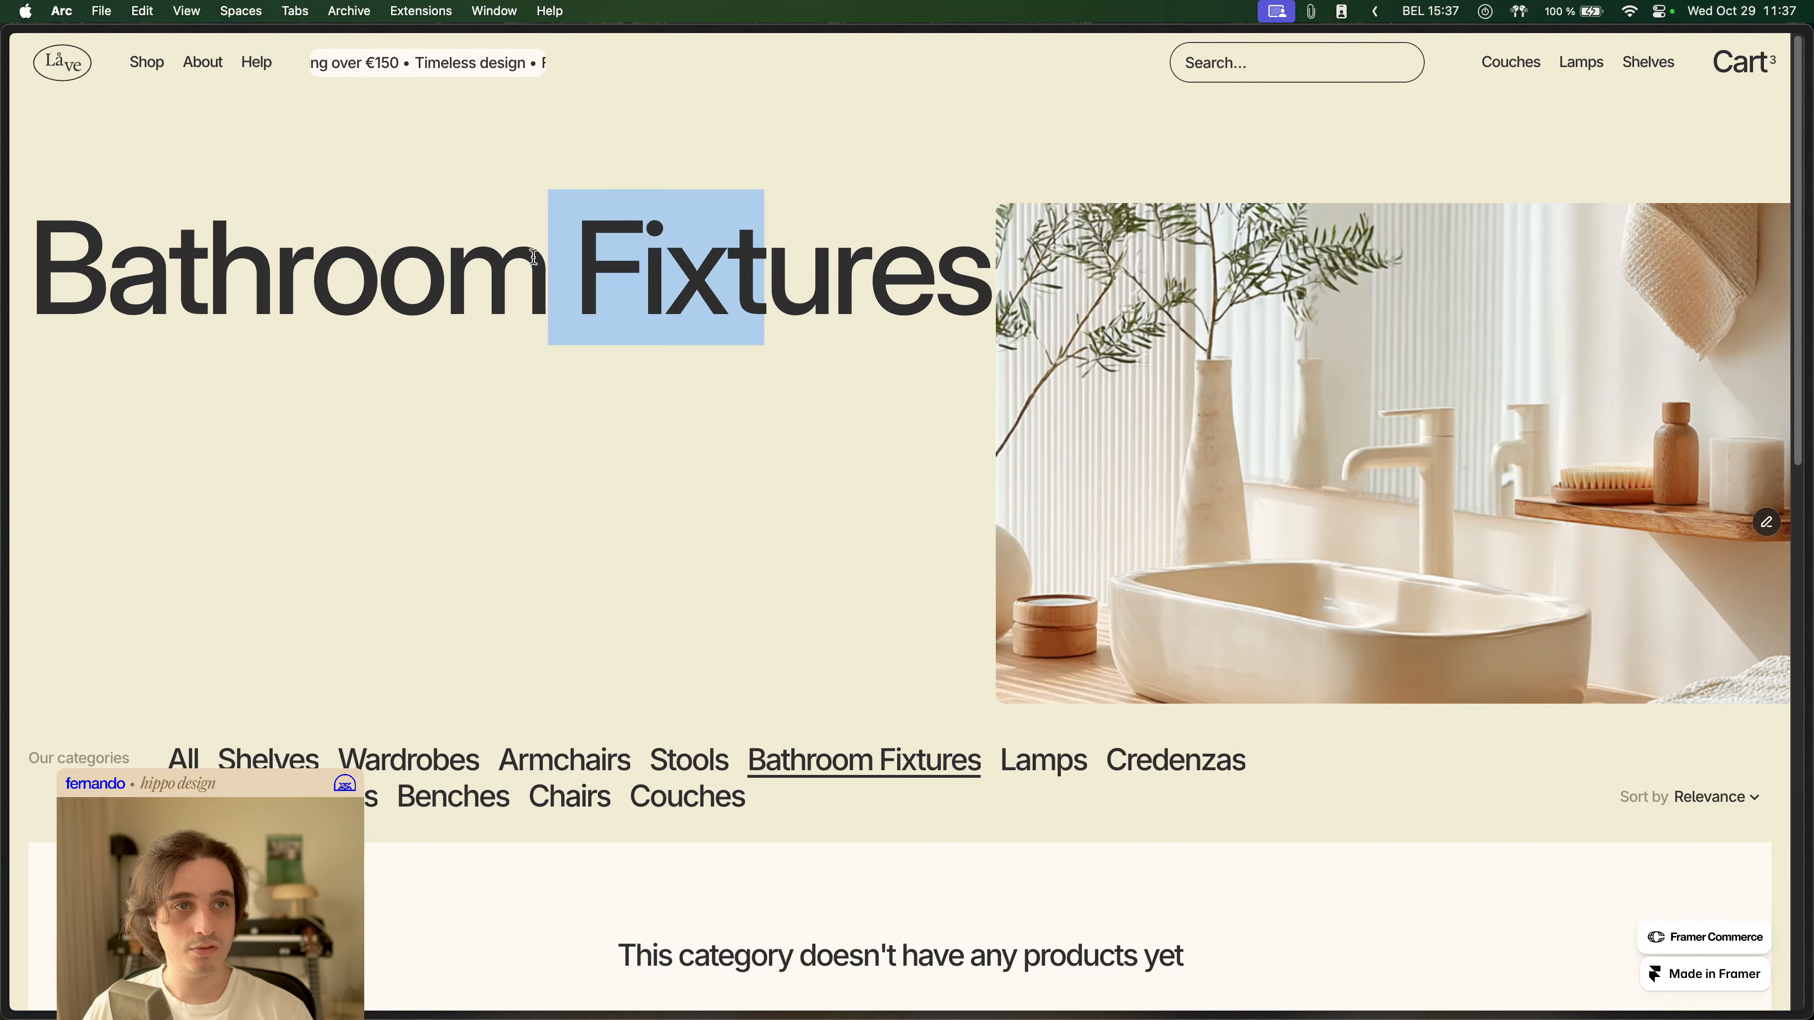
pyautogui.click(862, 474)
pyautogui.scroll(-8, 1158, 502)
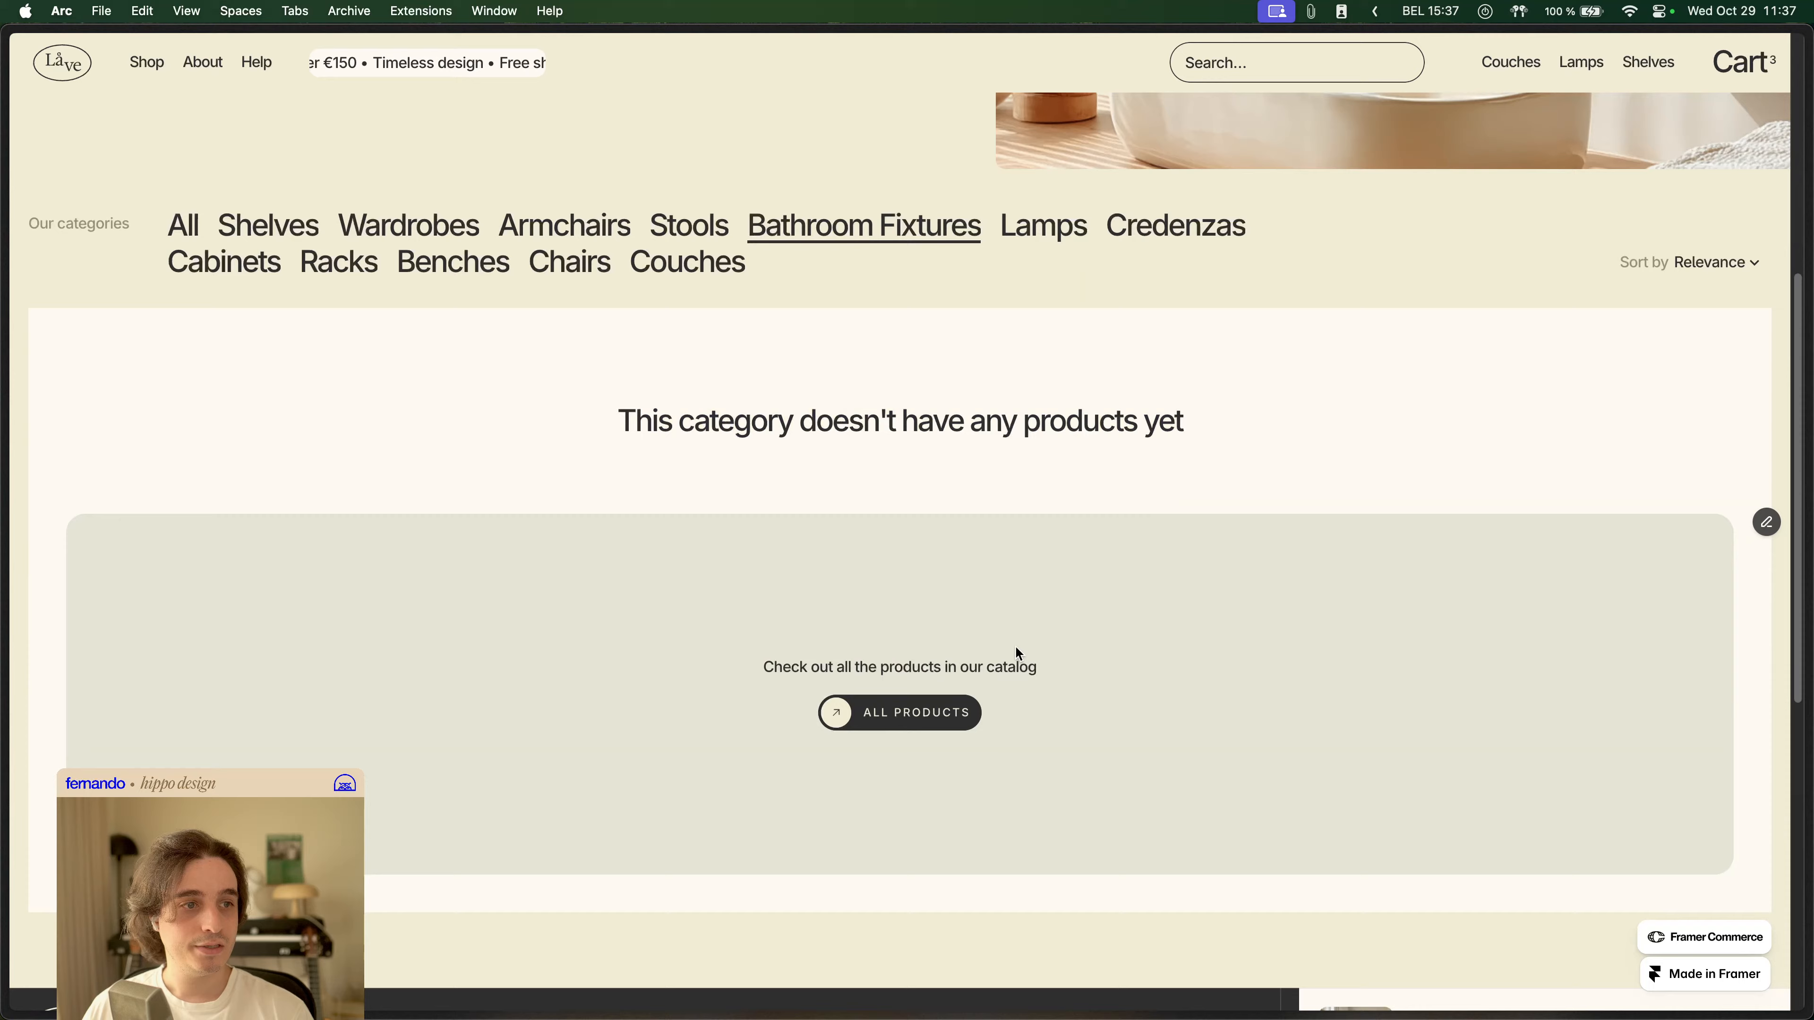
# Test the live All Products button, inspect the full catalog page, and open the Chairs category.
pyautogui.click(917, 711)
pyautogui.scroll(-5, 906, 583)
pyautogui.scroll(-2, 907, 587)
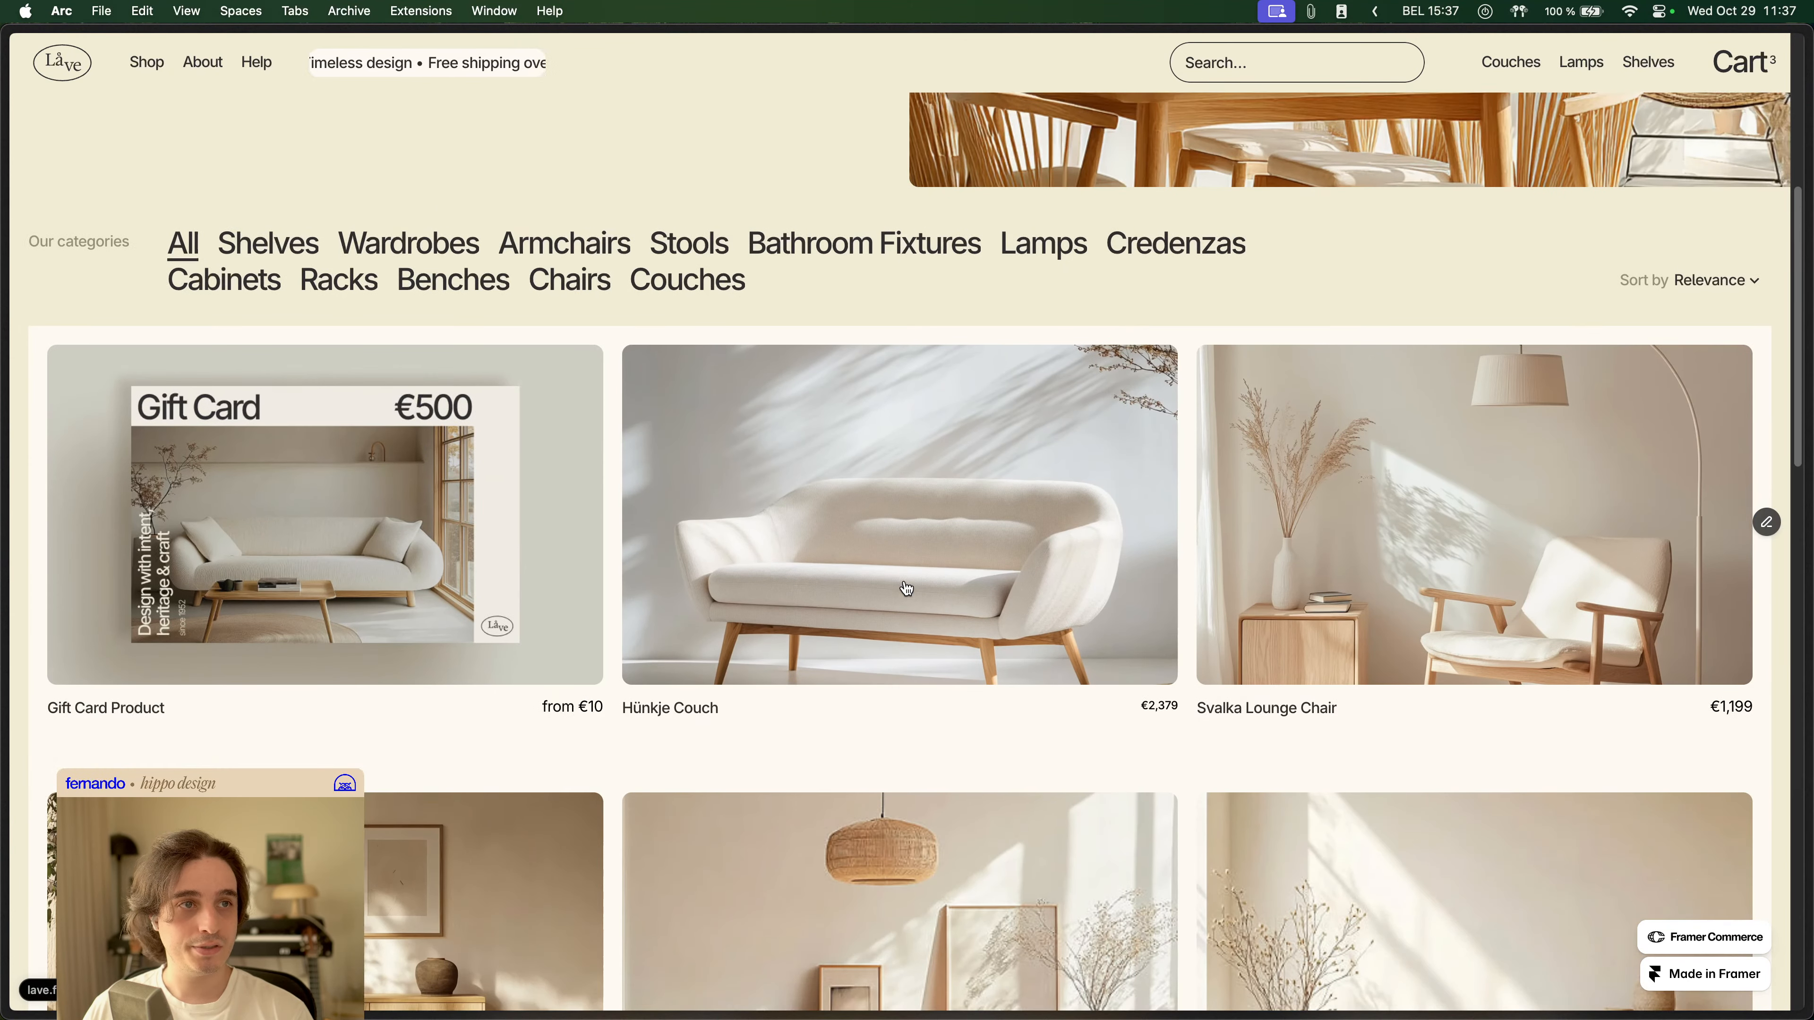
pyautogui.scroll(8, 822, 550)
pyautogui.scroll(-5, 736, 507)
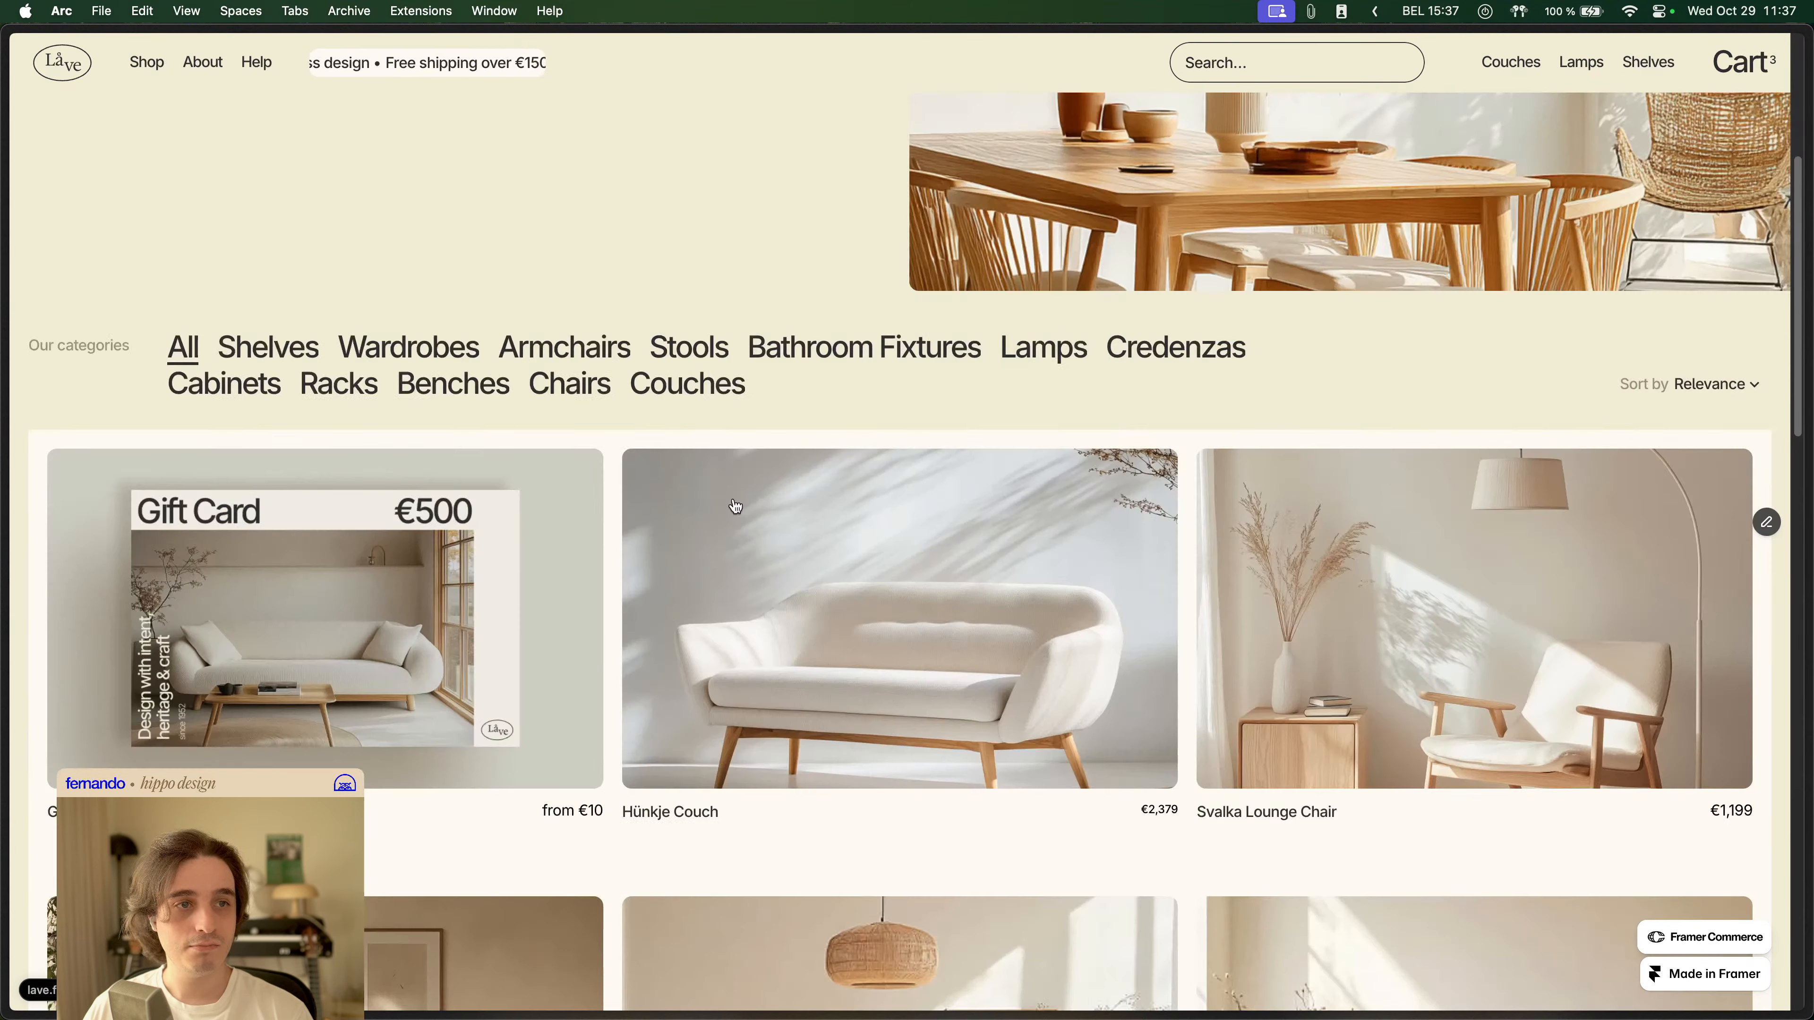
pyautogui.click(564, 390)
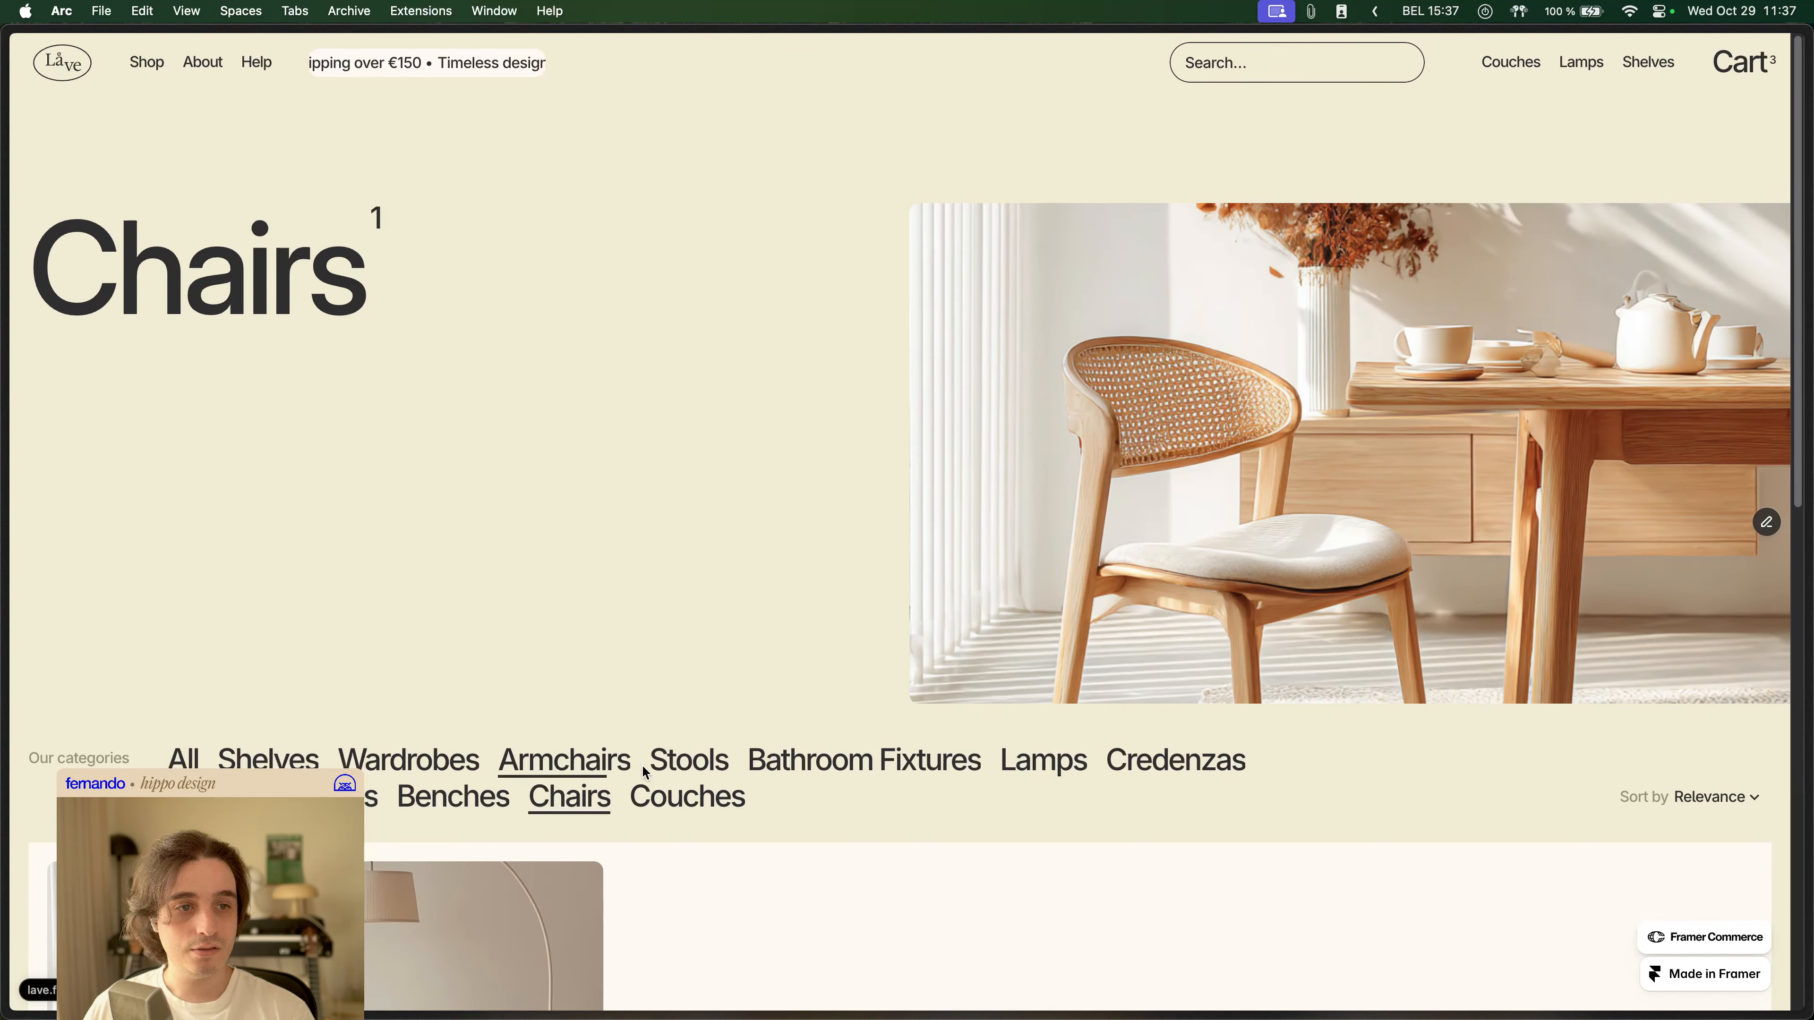
pyautogui.press('super+Tab')
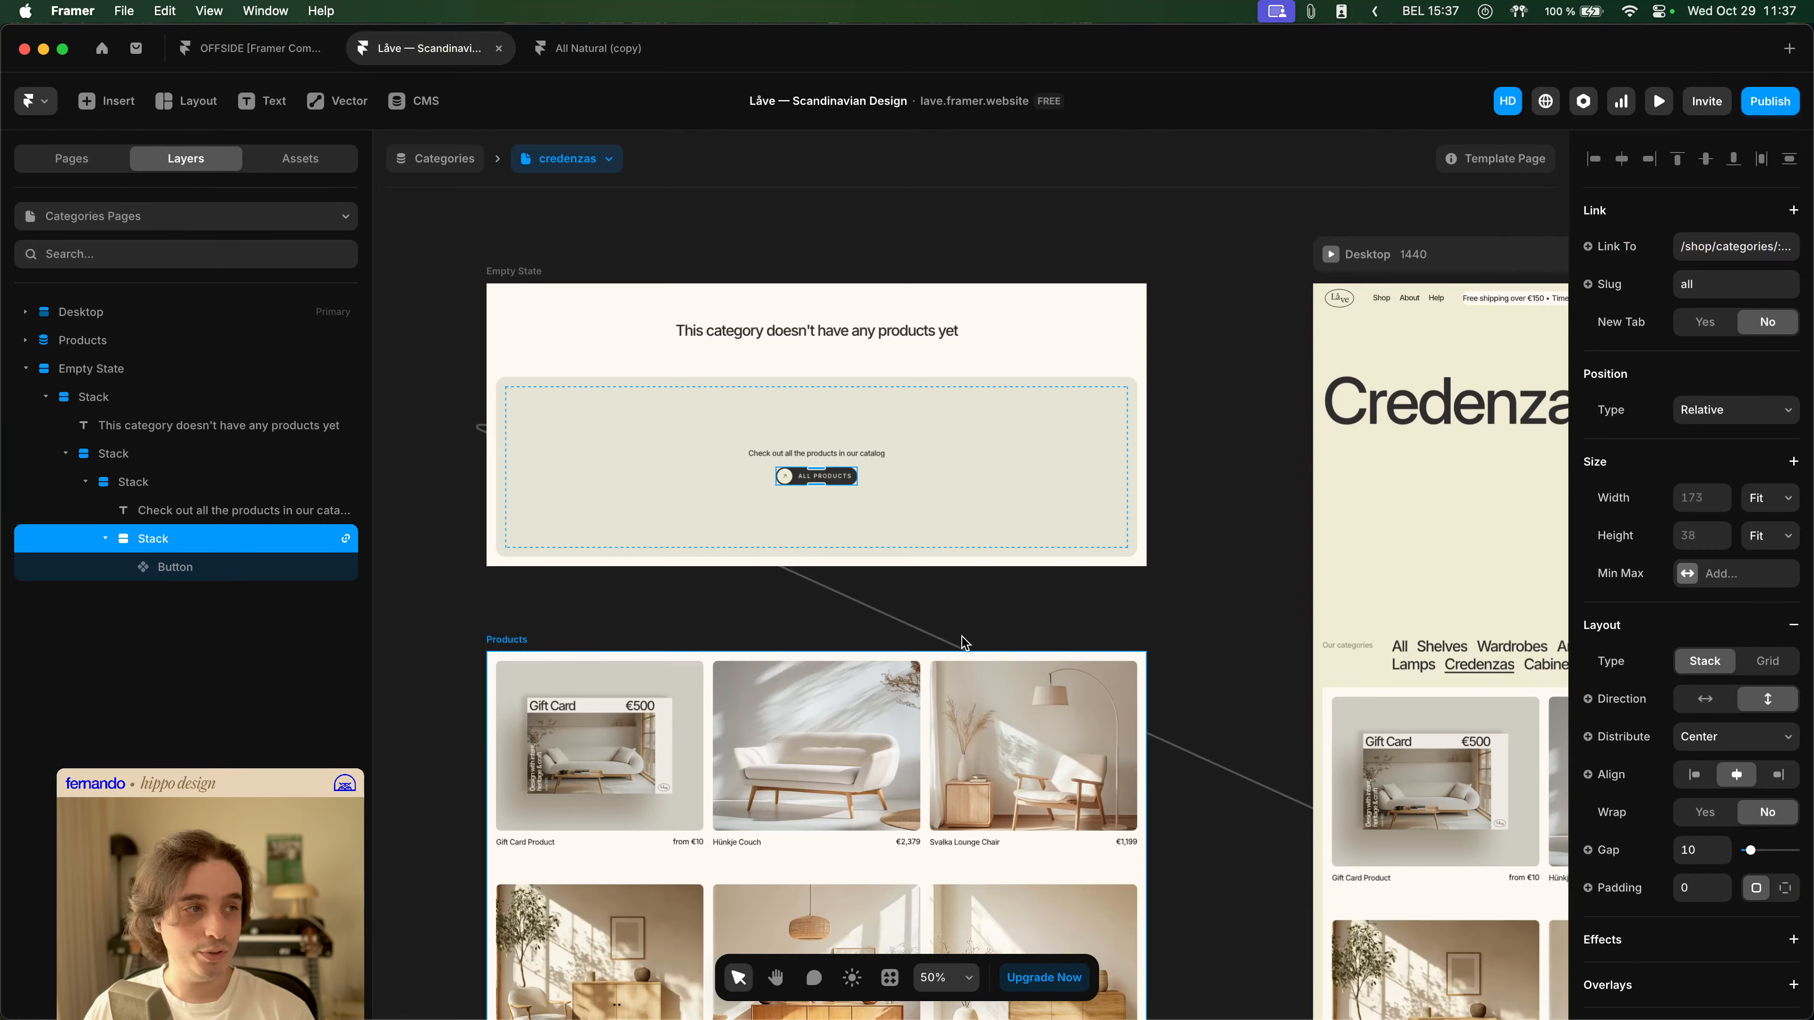
# In Framer, set the overflow to Visible for the Stack inside the Category item of the categories list.
pyautogui.hscroll(5, 943, 636)
pyautogui.scroll(10, 950, 650)
pyautogui.scroll(5, 955, 666)
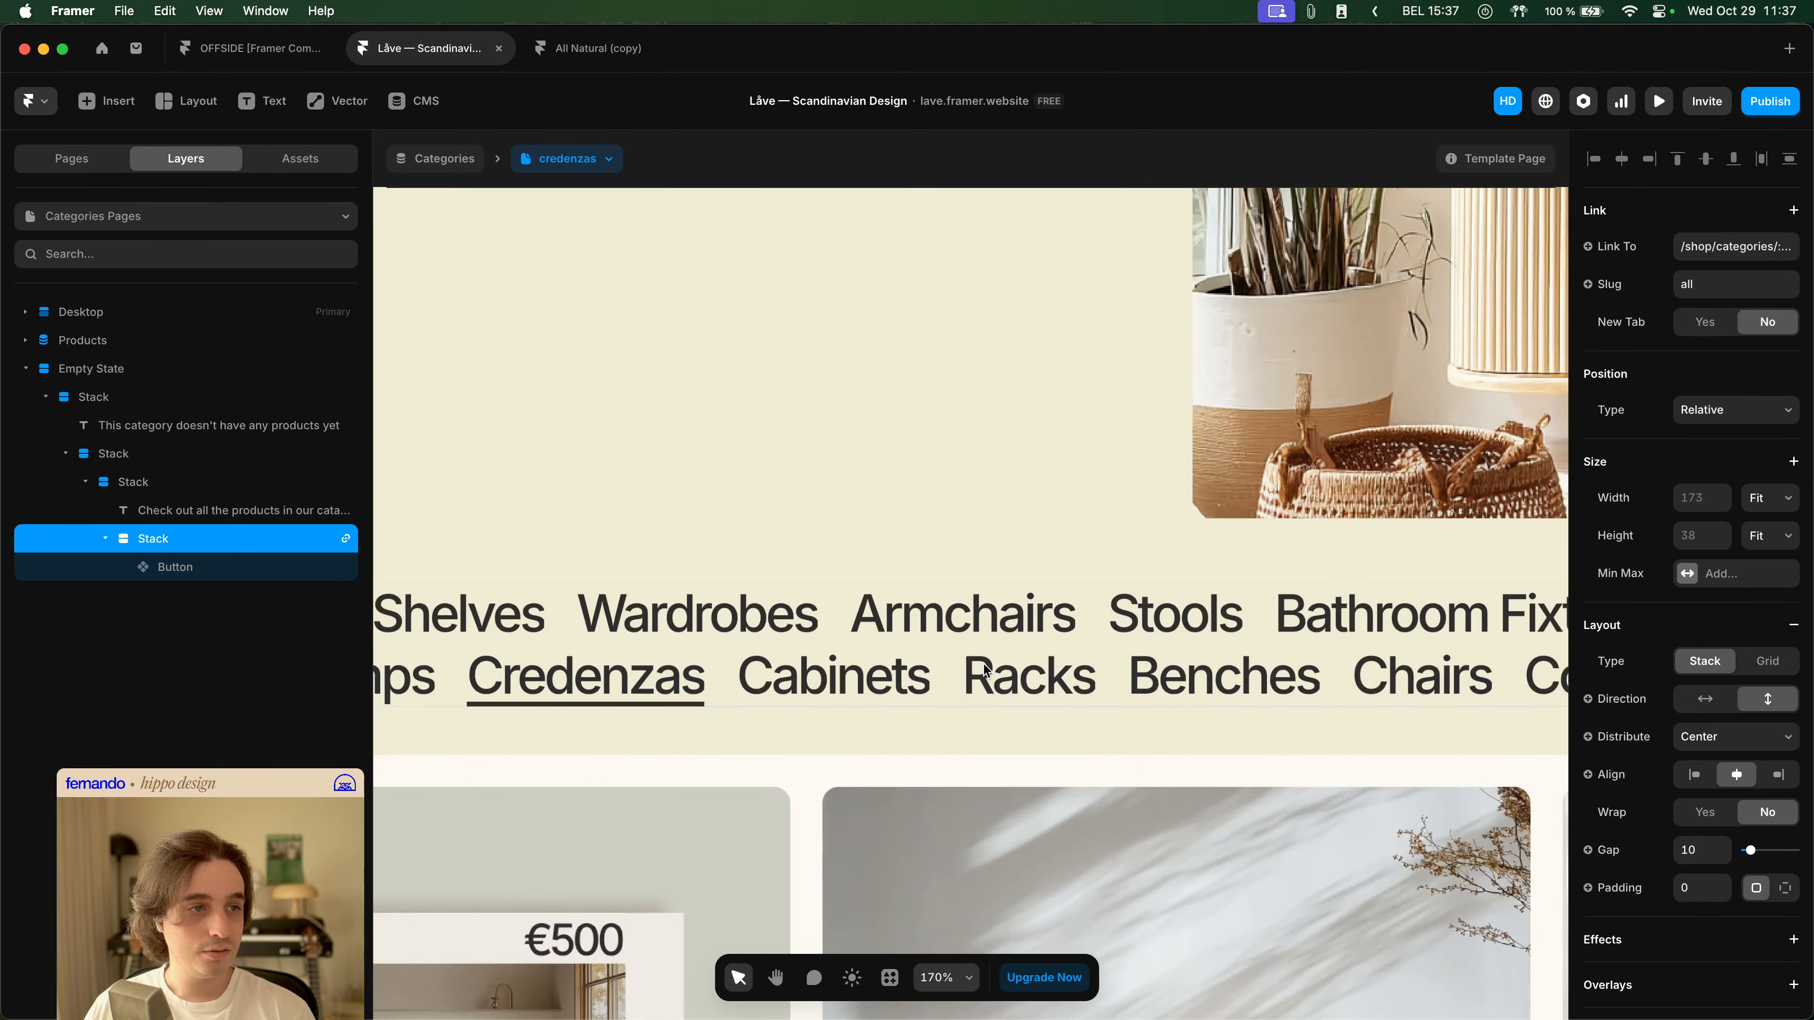
pyautogui.click(1027, 627)
pyautogui.click(204, 624)
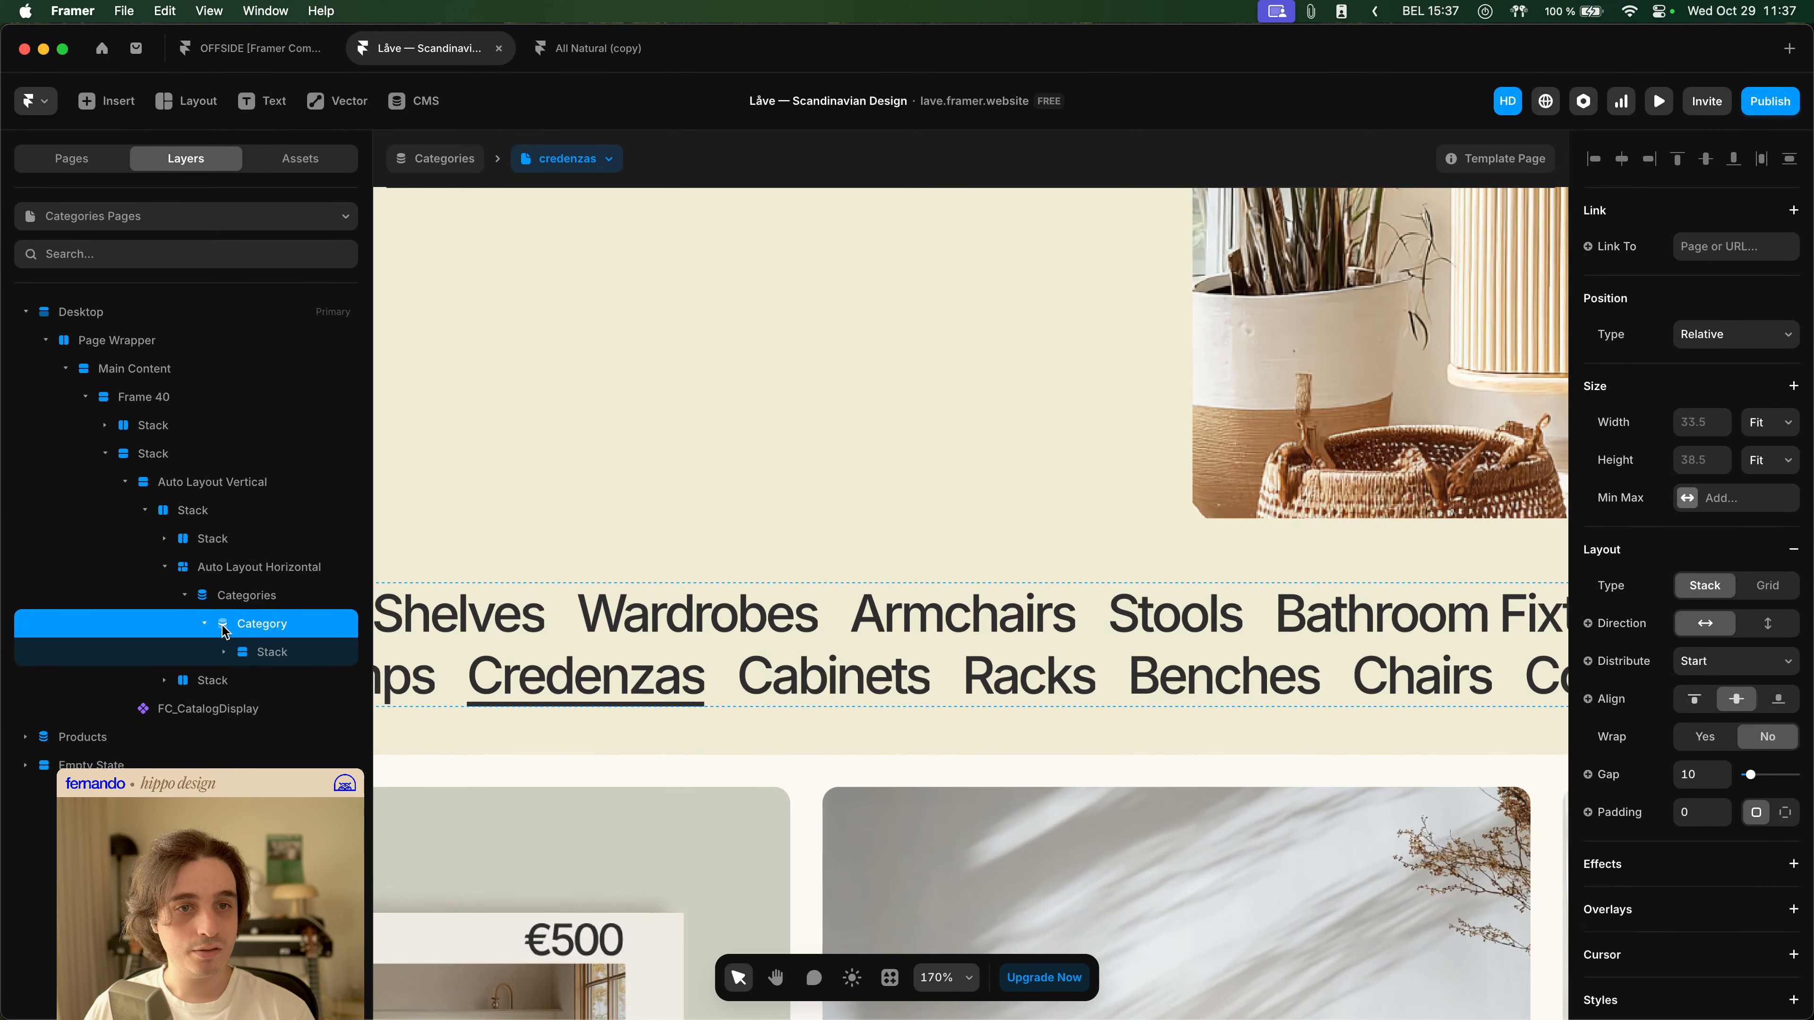
pyautogui.click(224, 652)
pyautogui.scroll(-6, 1743, 679)
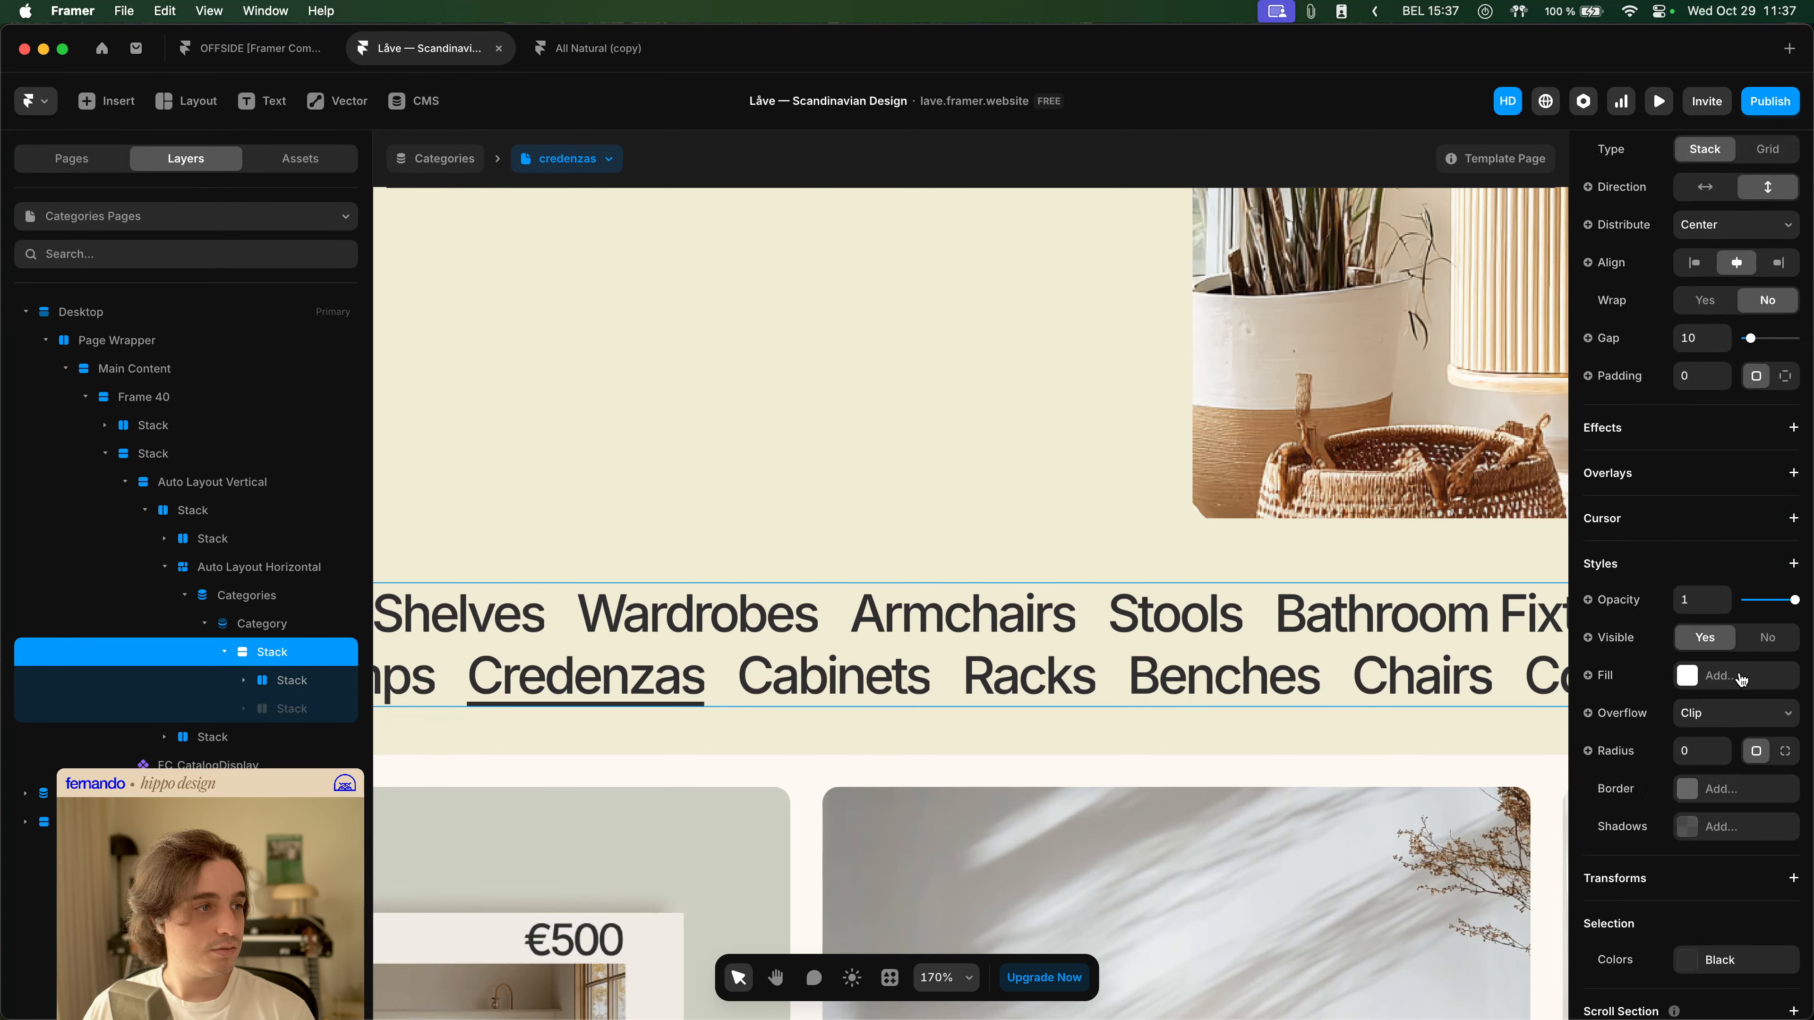
pyautogui.scroll(-5, 900, 609)
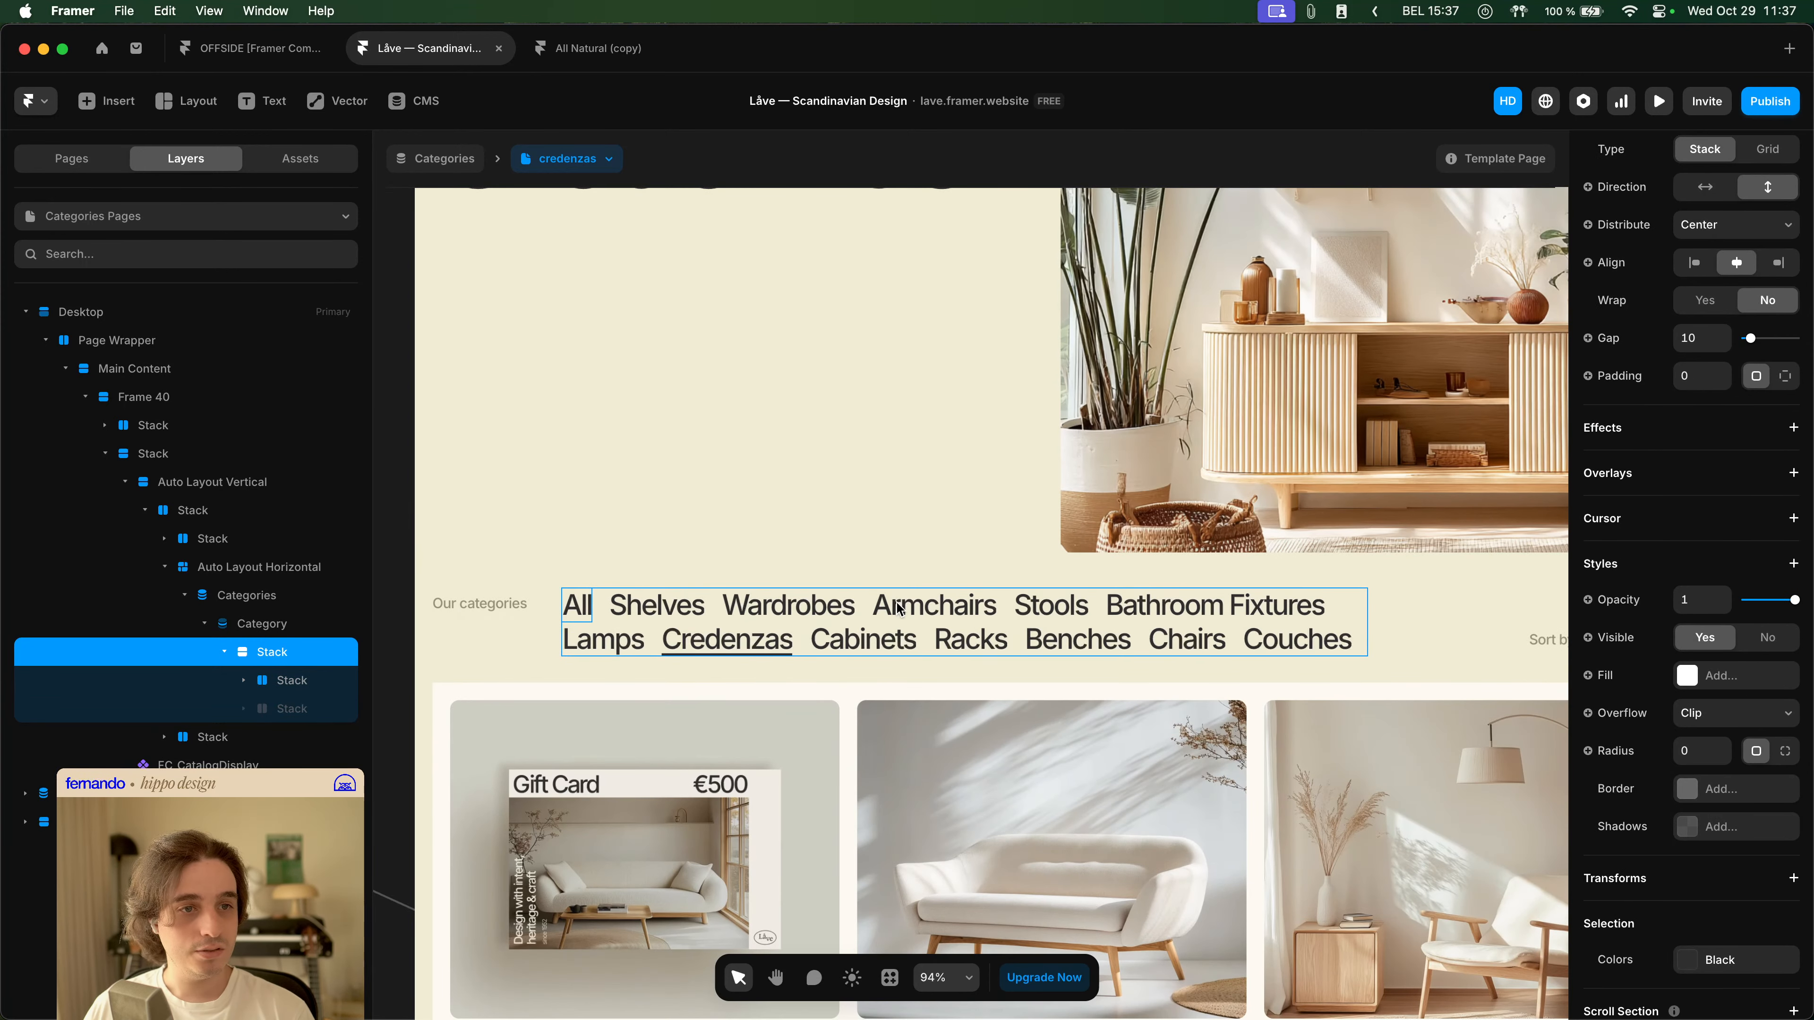
pyautogui.click(1755, 720)
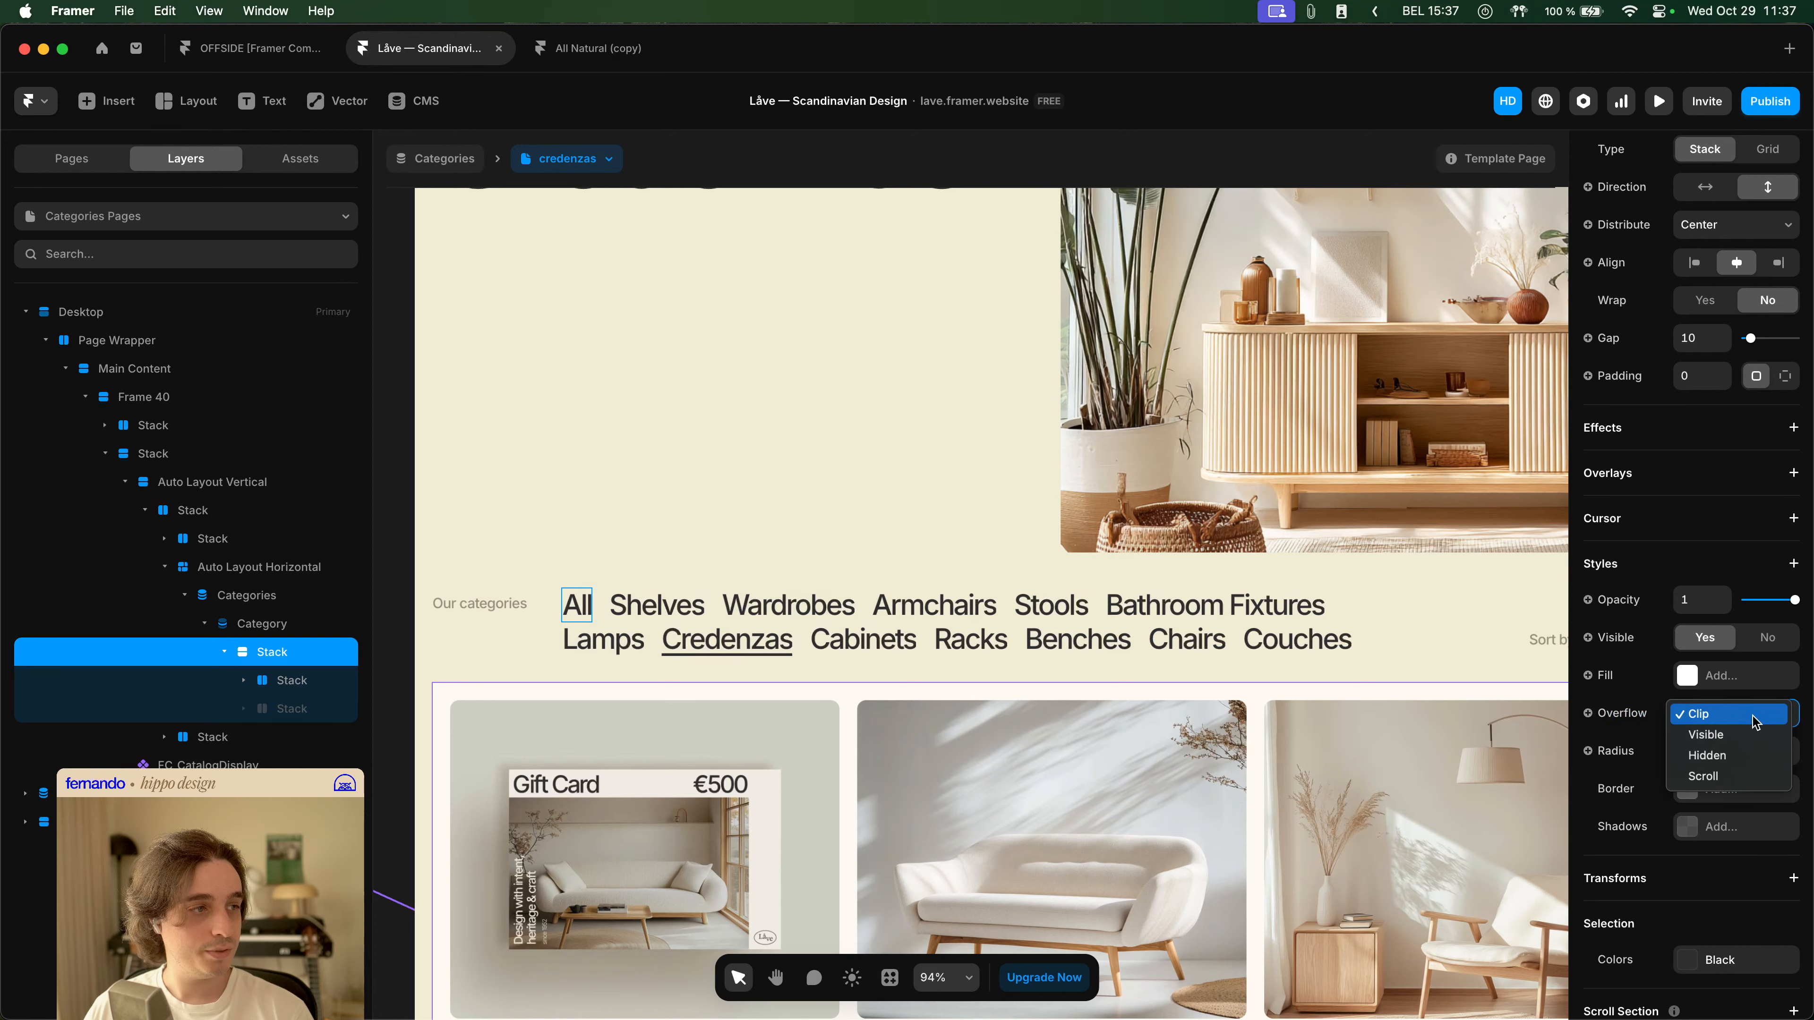
pyautogui.click(1756, 735)
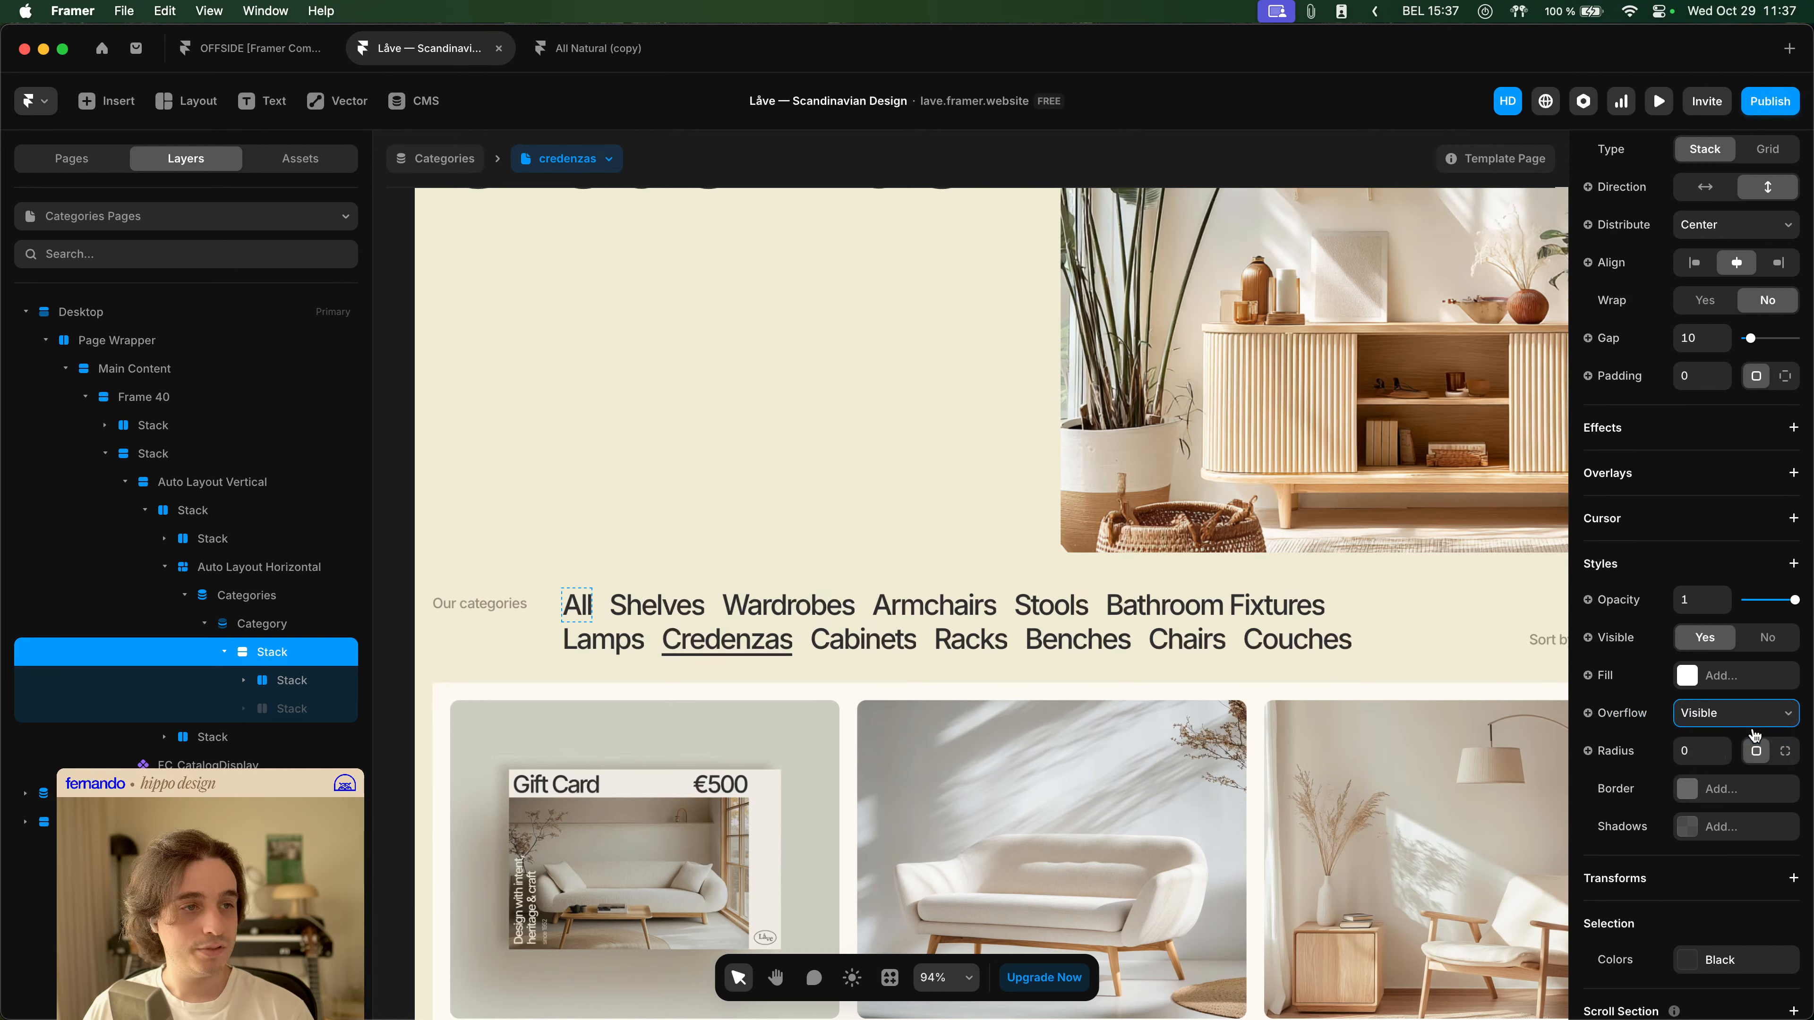
# Set the overflow to Visible for both Stacks nested inside the Category item's Stack.
pyautogui.click(296, 683)
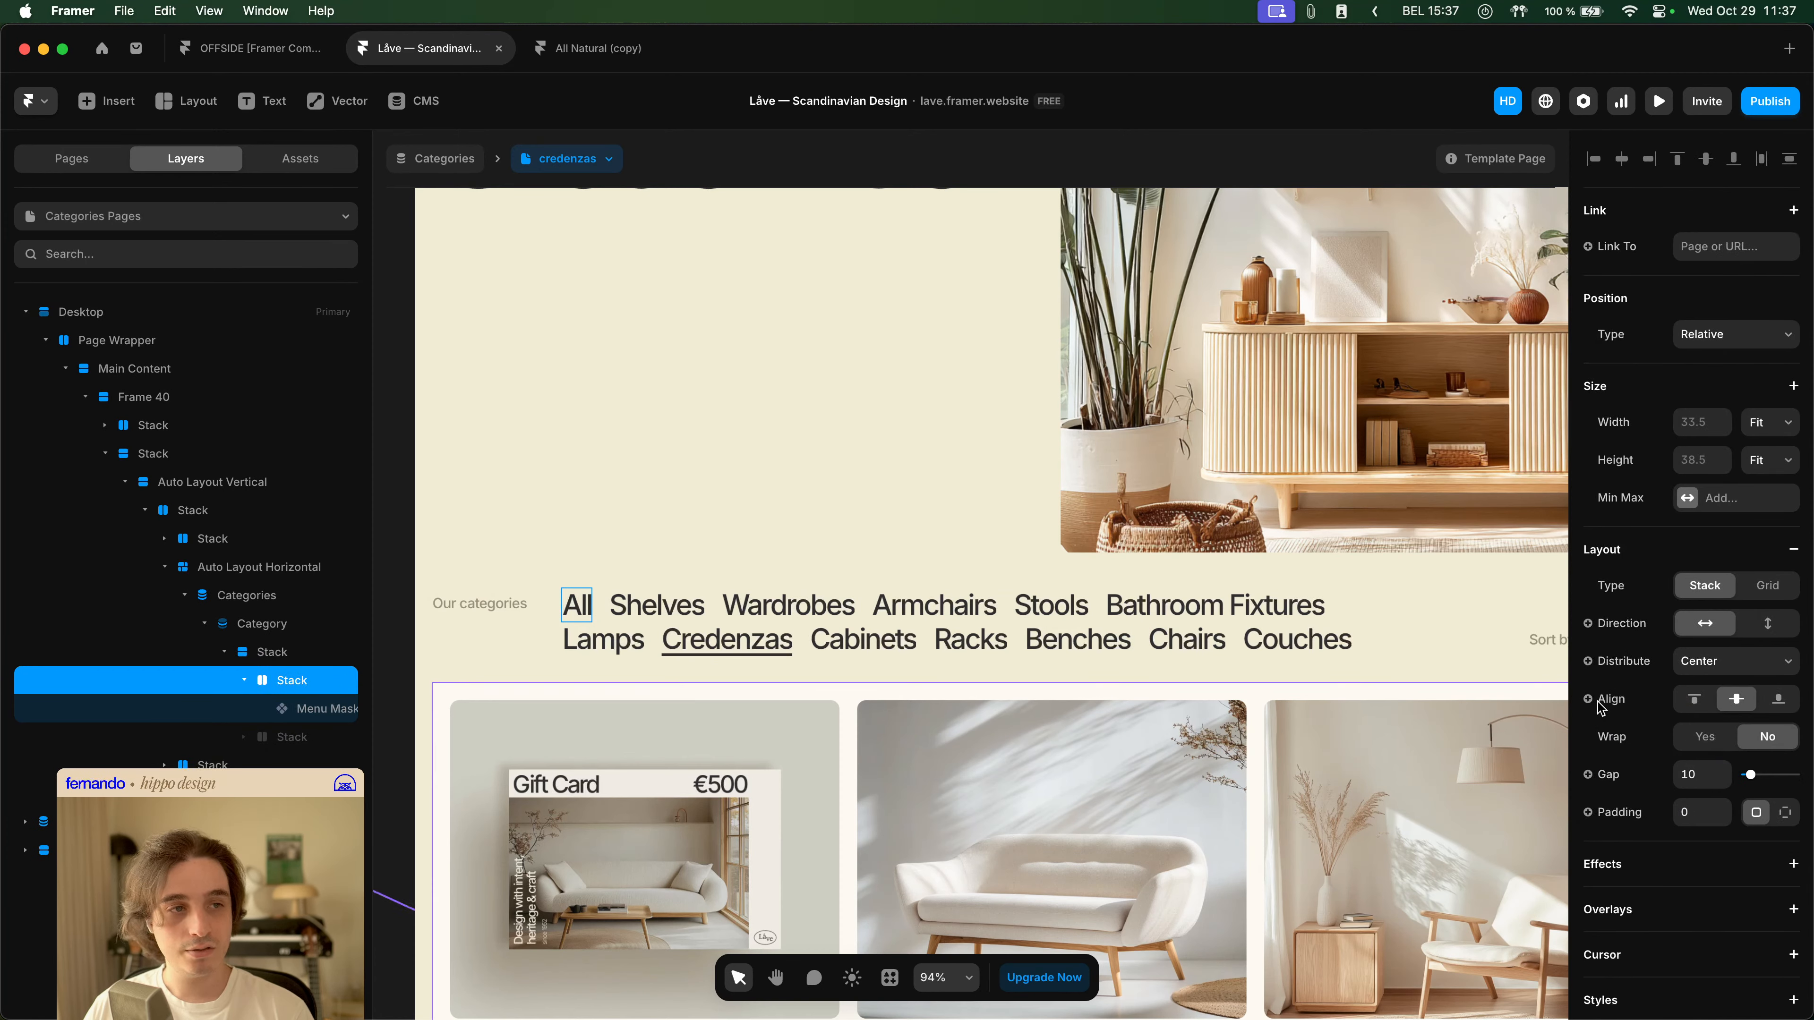
pyautogui.scroll(-8, 1785, 701)
pyautogui.click(1733, 598)
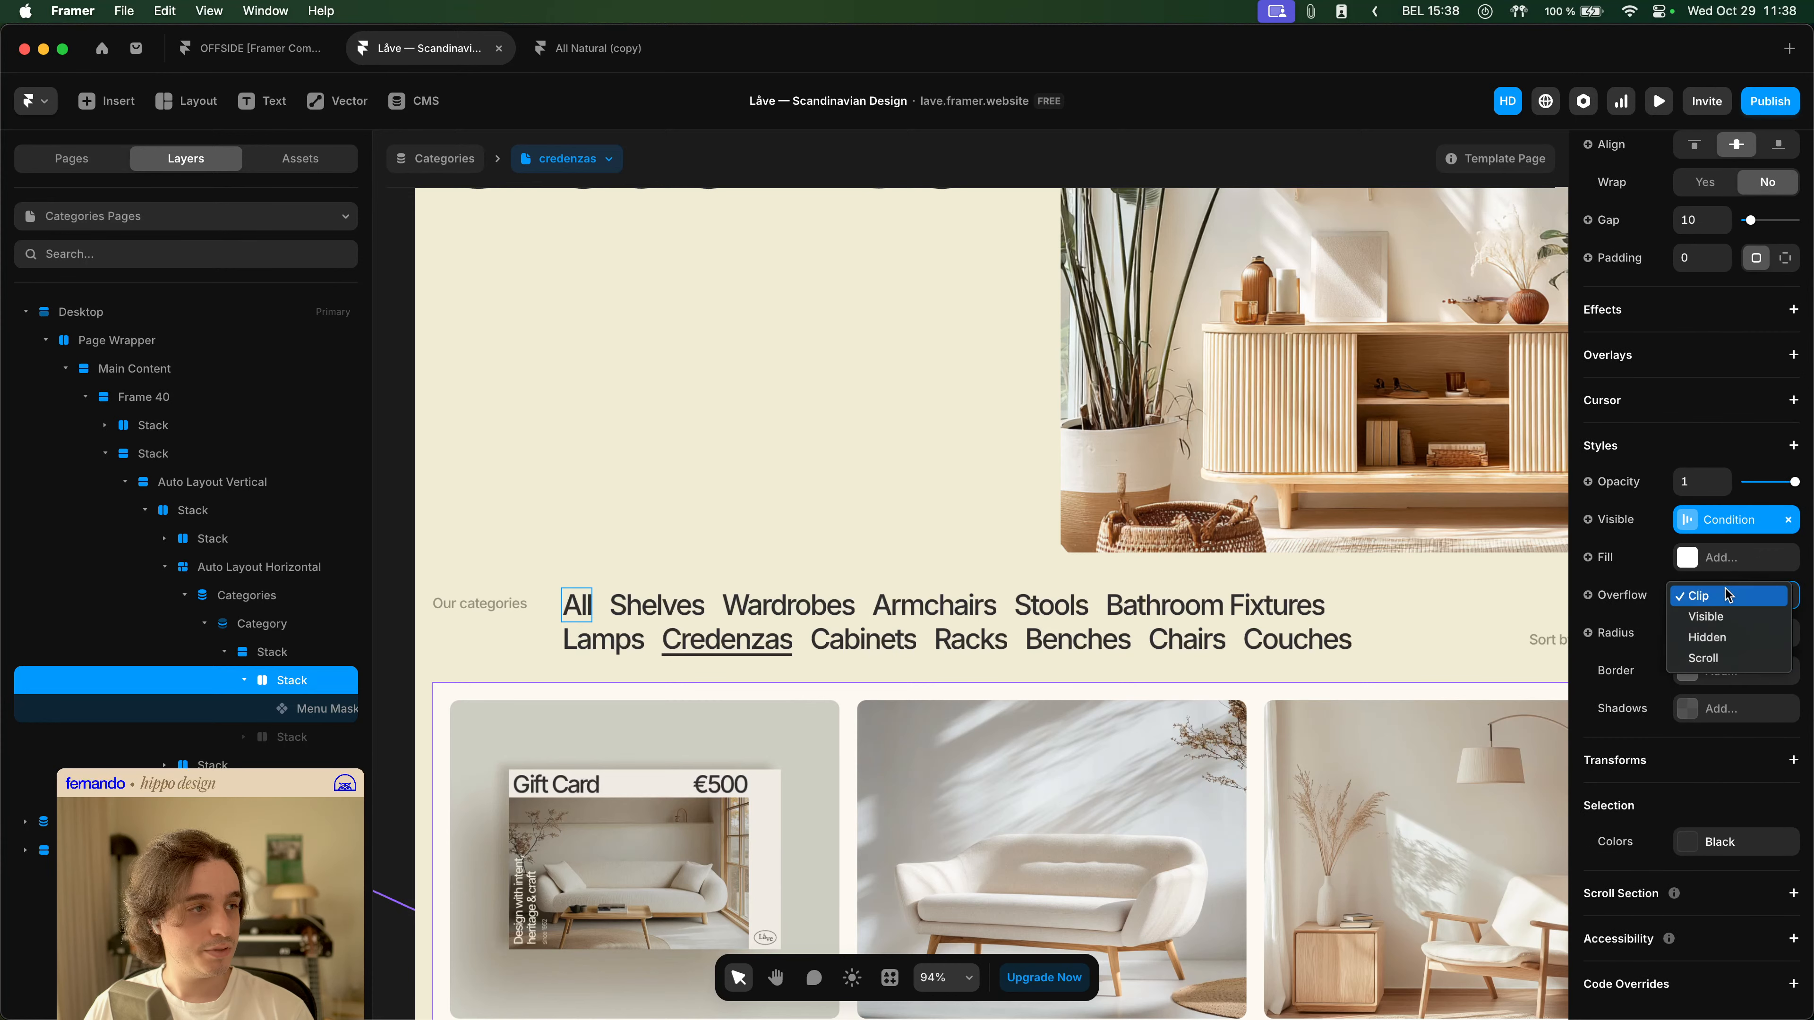
pyautogui.click(1728, 625)
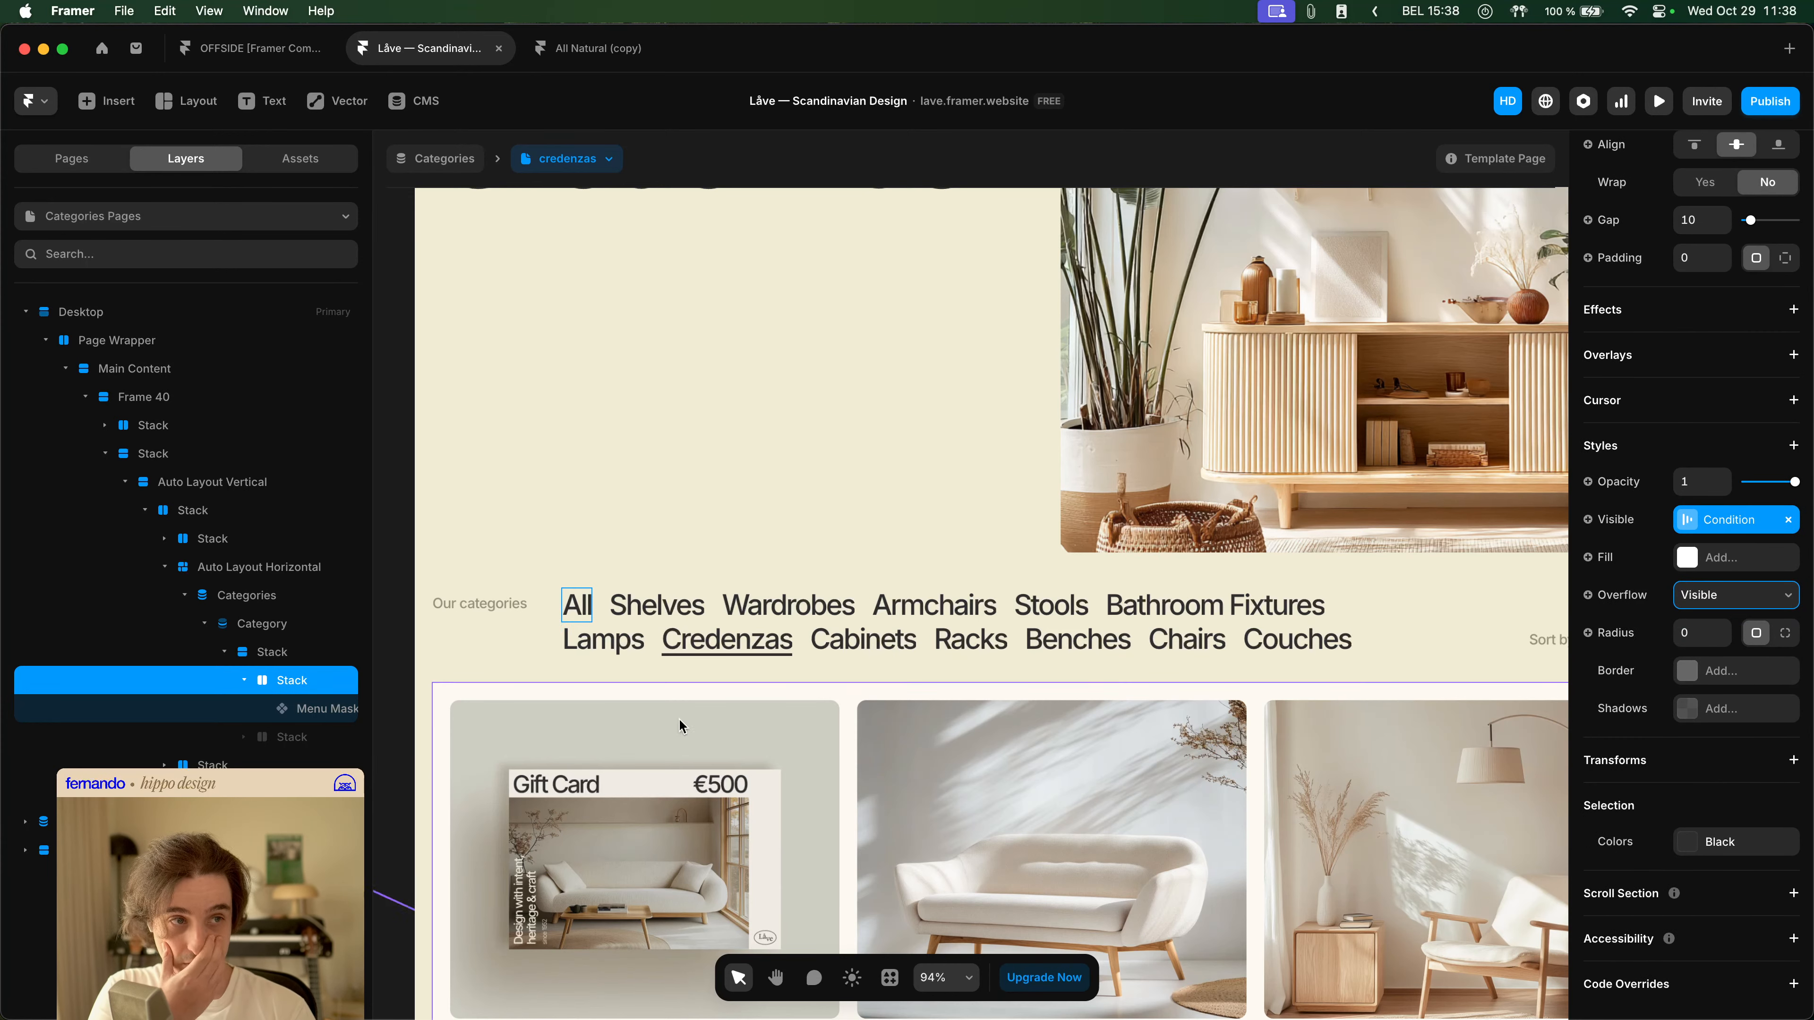
pyautogui.click(291, 736)
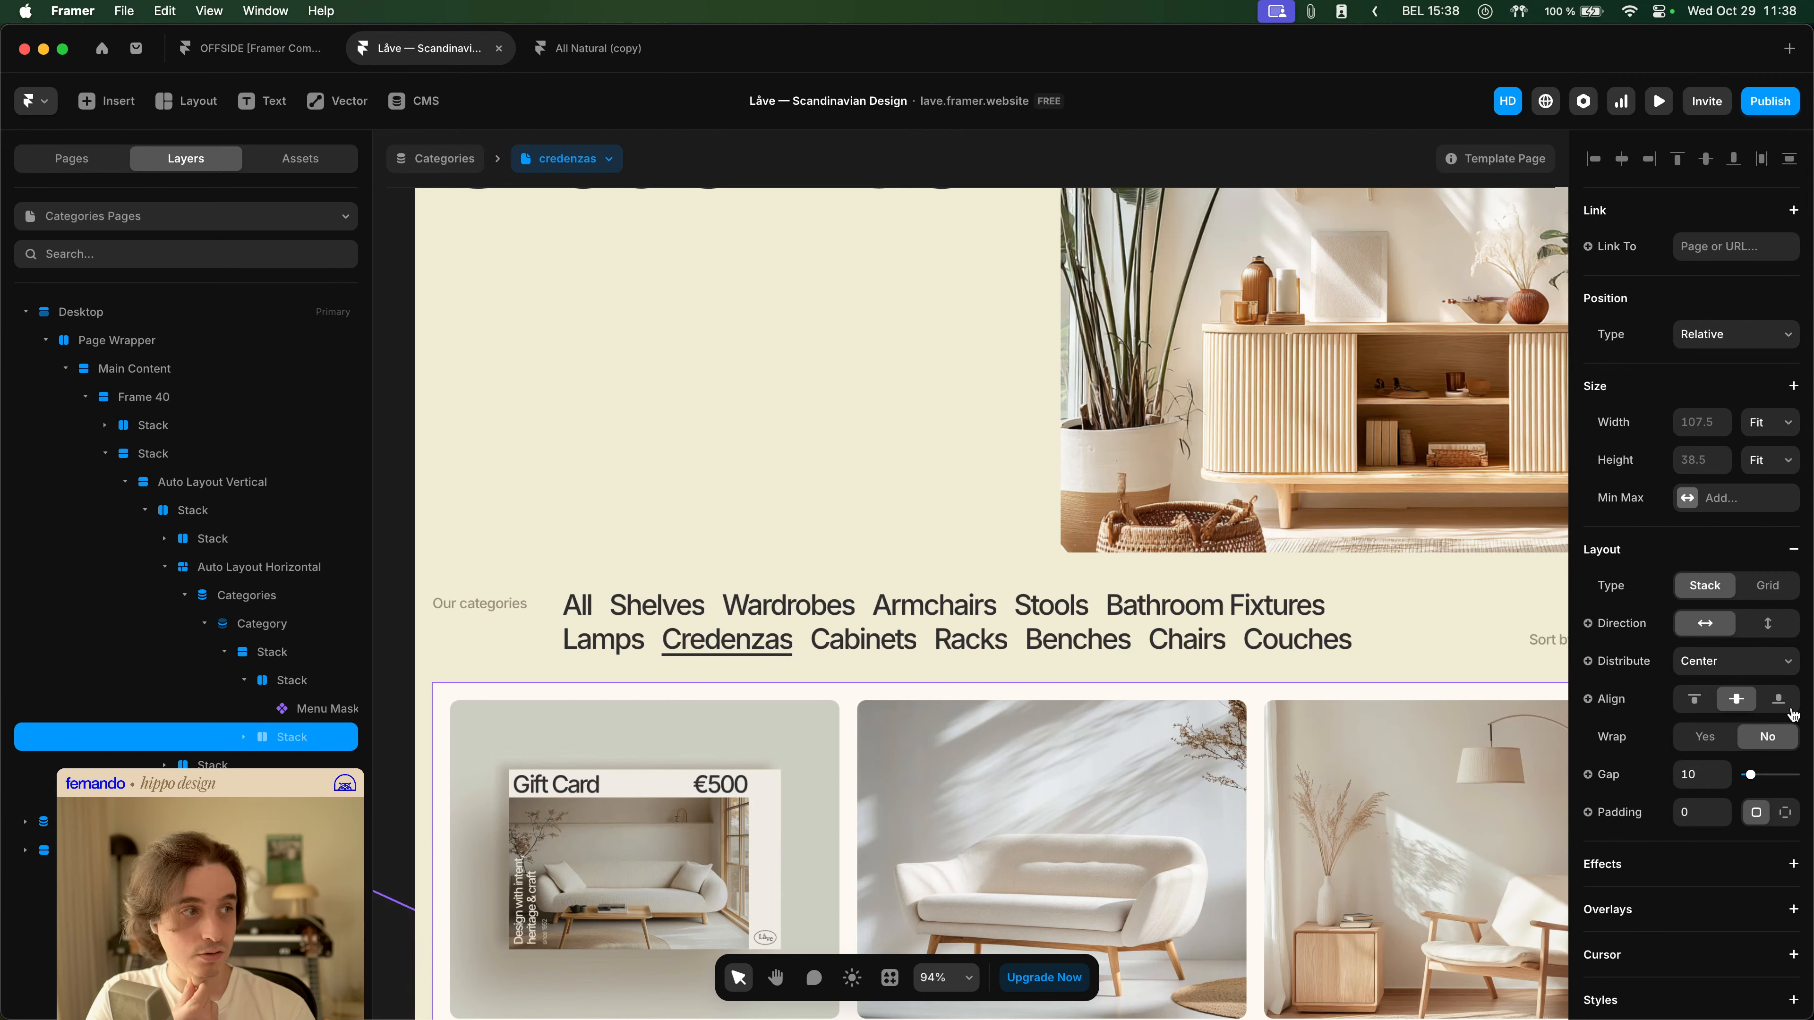
pyautogui.scroll(-8, 1776, 729)
pyautogui.click(1748, 594)
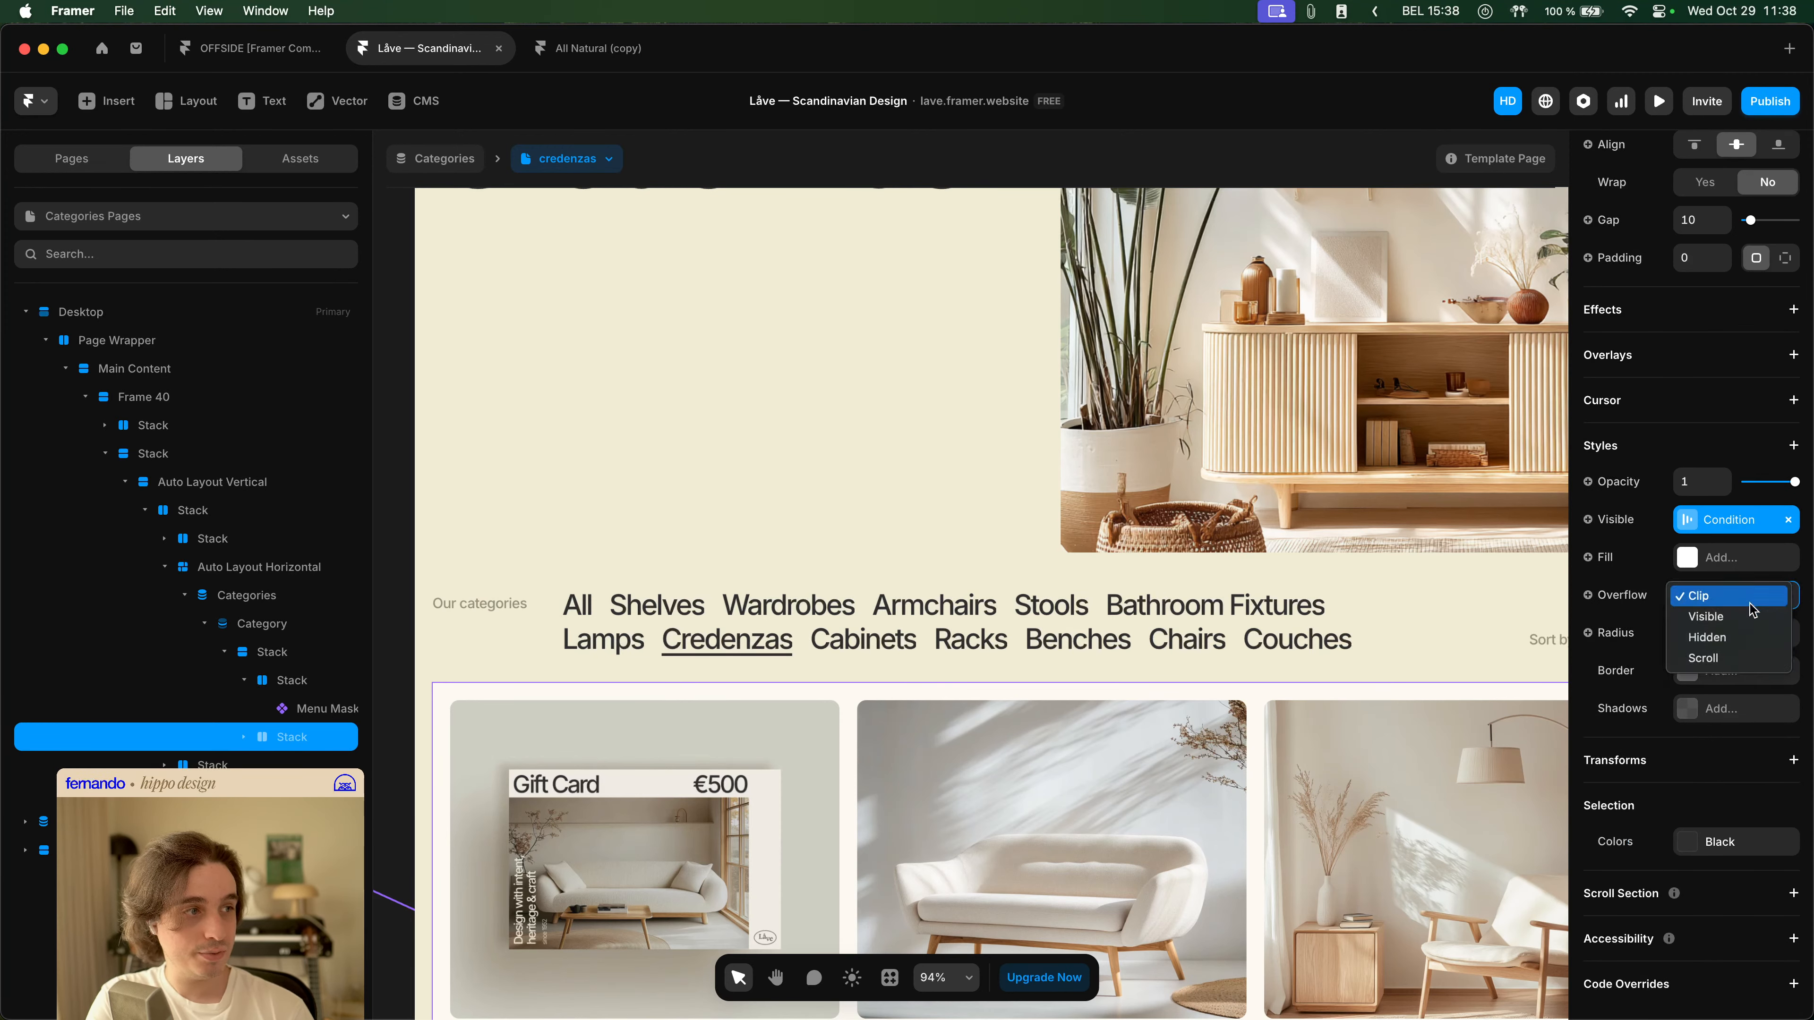
pyautogui.click(1752, 620)
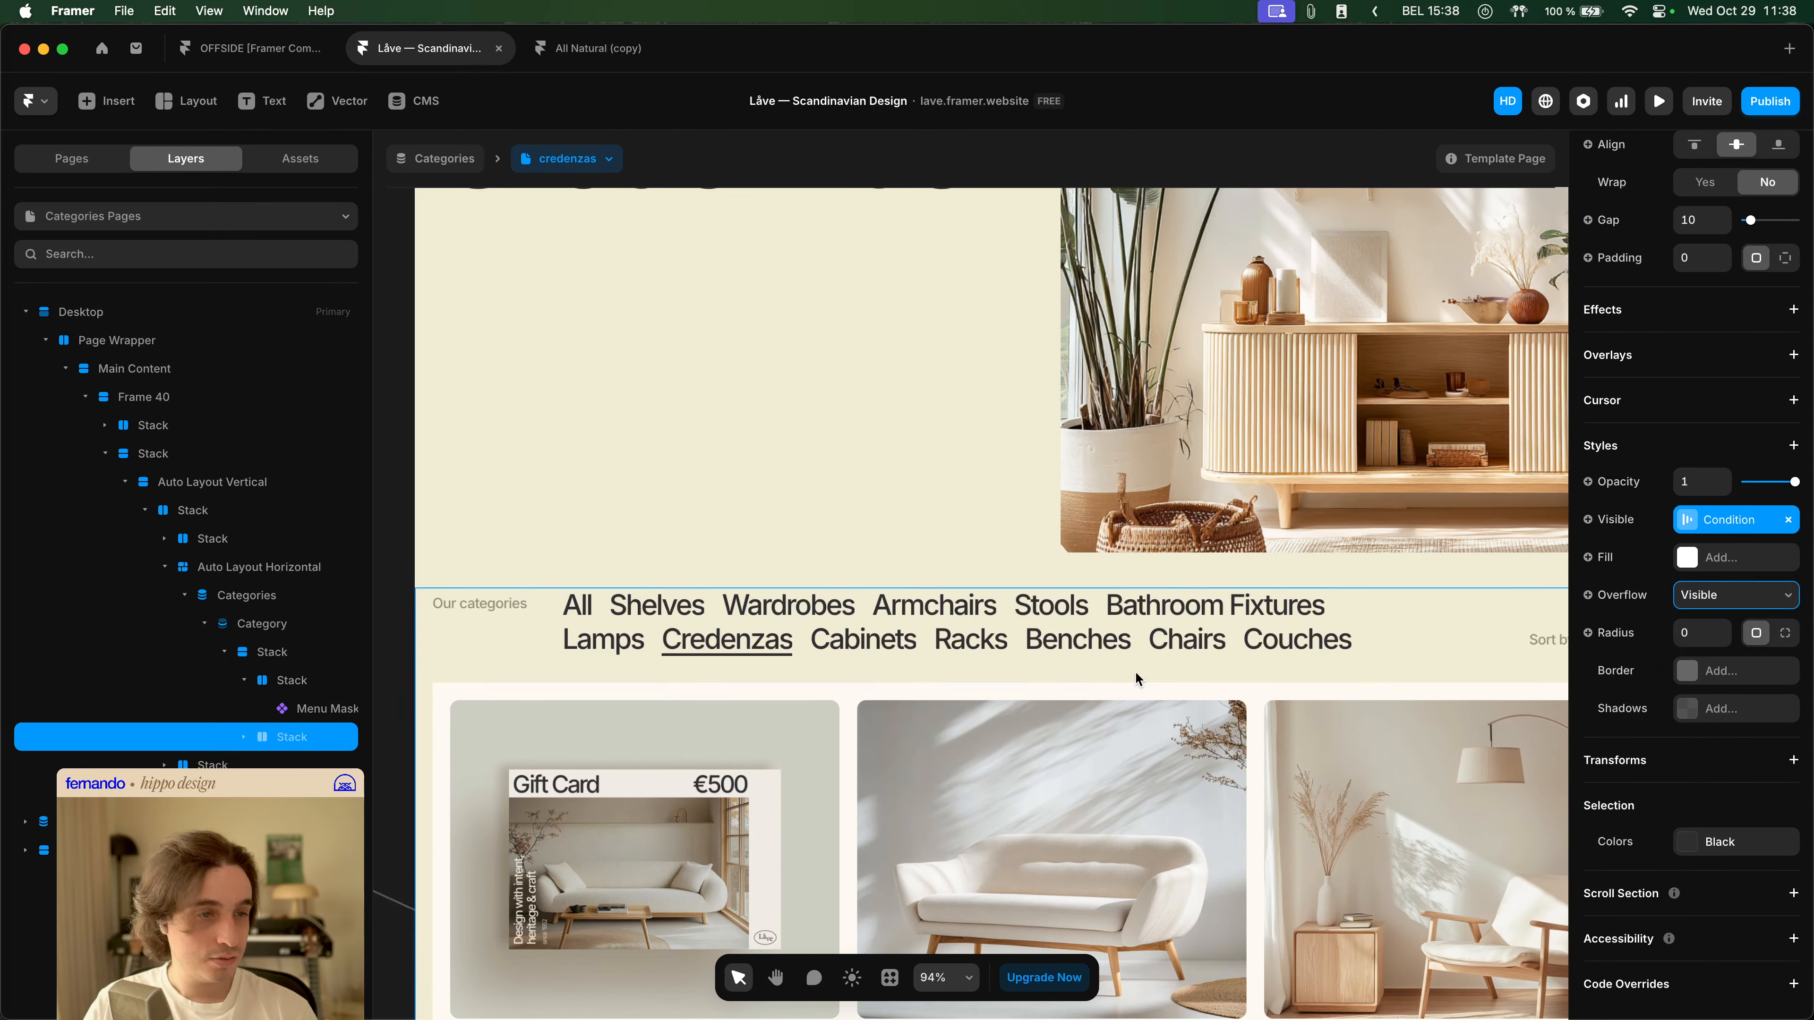
# Examine the Categories list, its Category item and the nested Menu Masked Text Link for clipped letters in the category names.
pyautogui.click(245, 738)
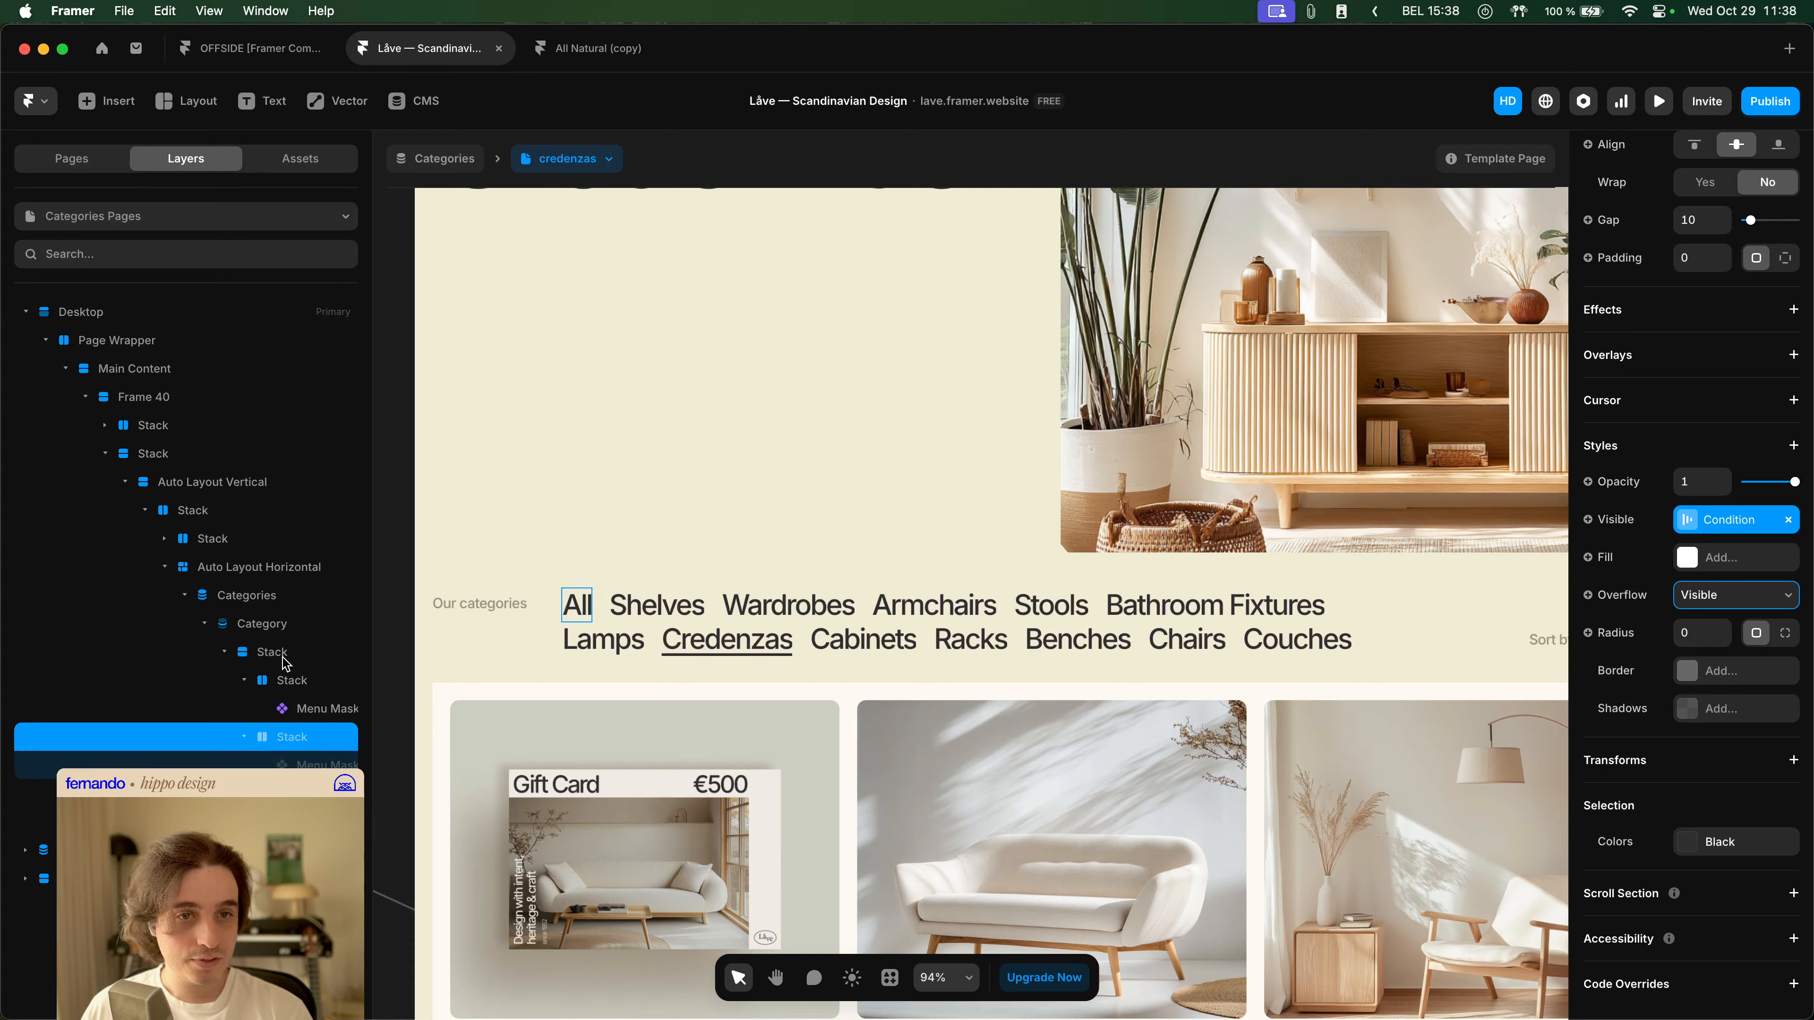
pyautogui.click(284, 630)
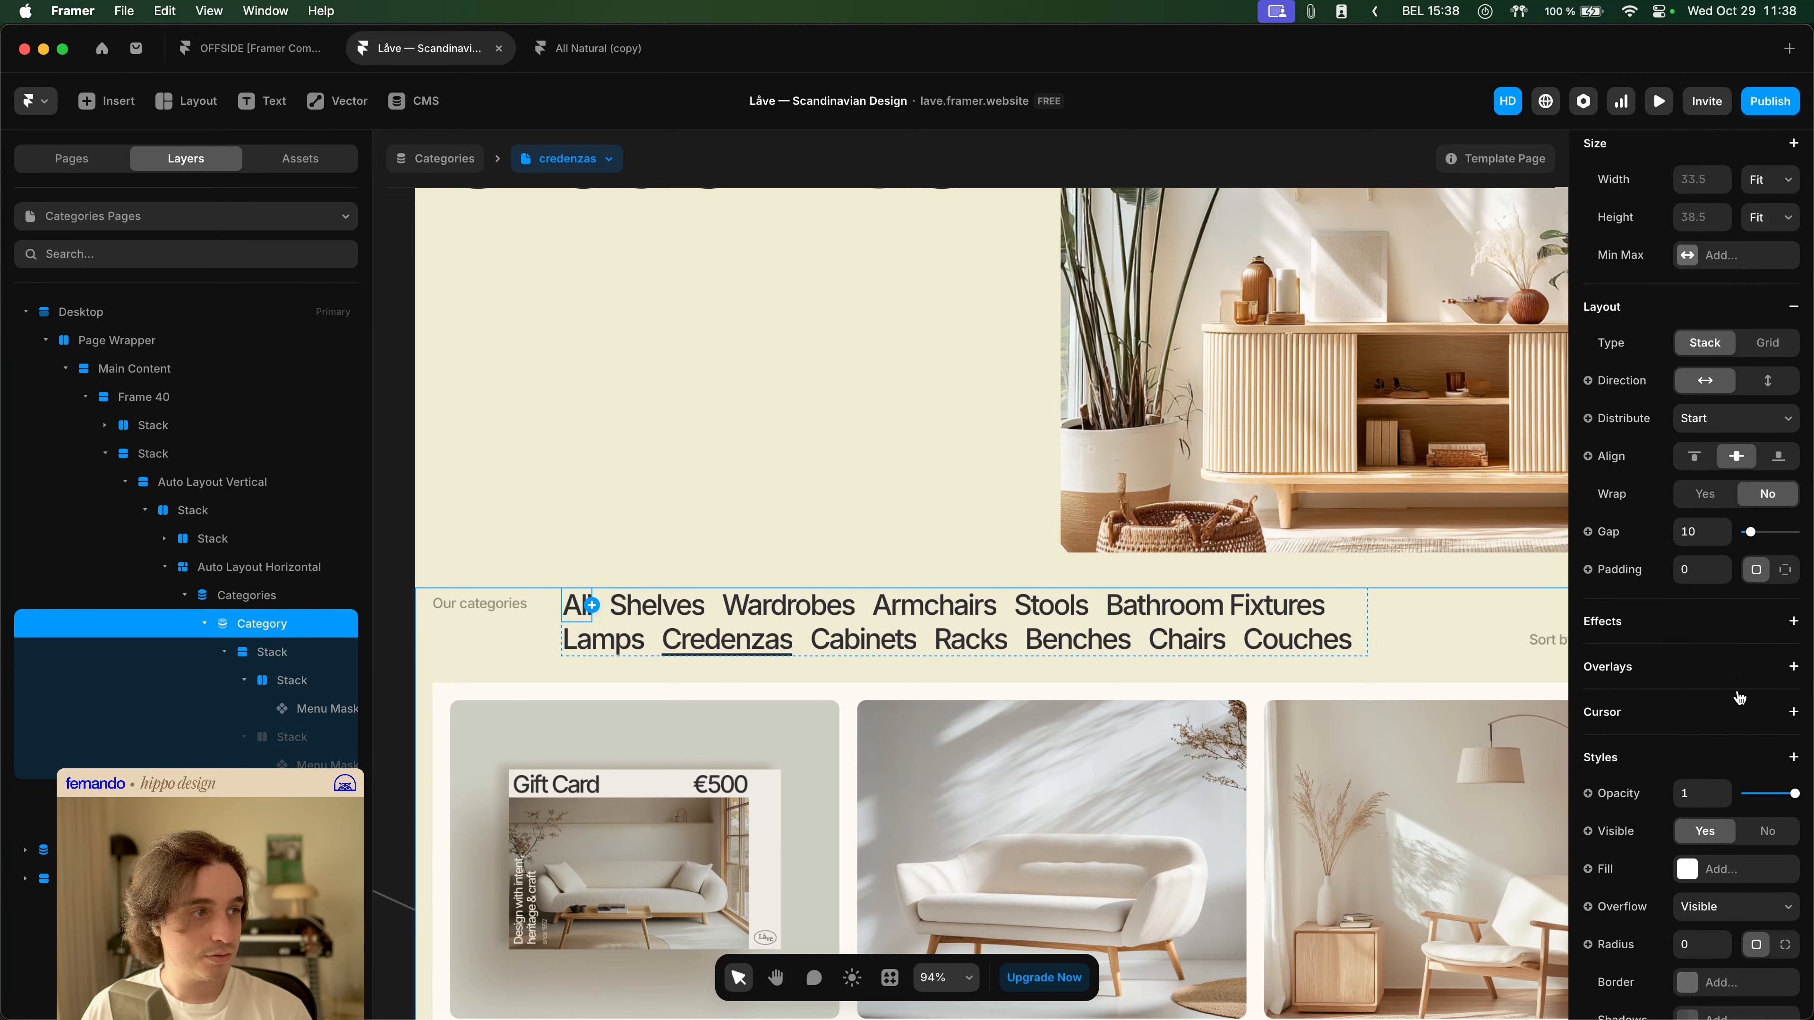
pyautogui.click(275, 594)
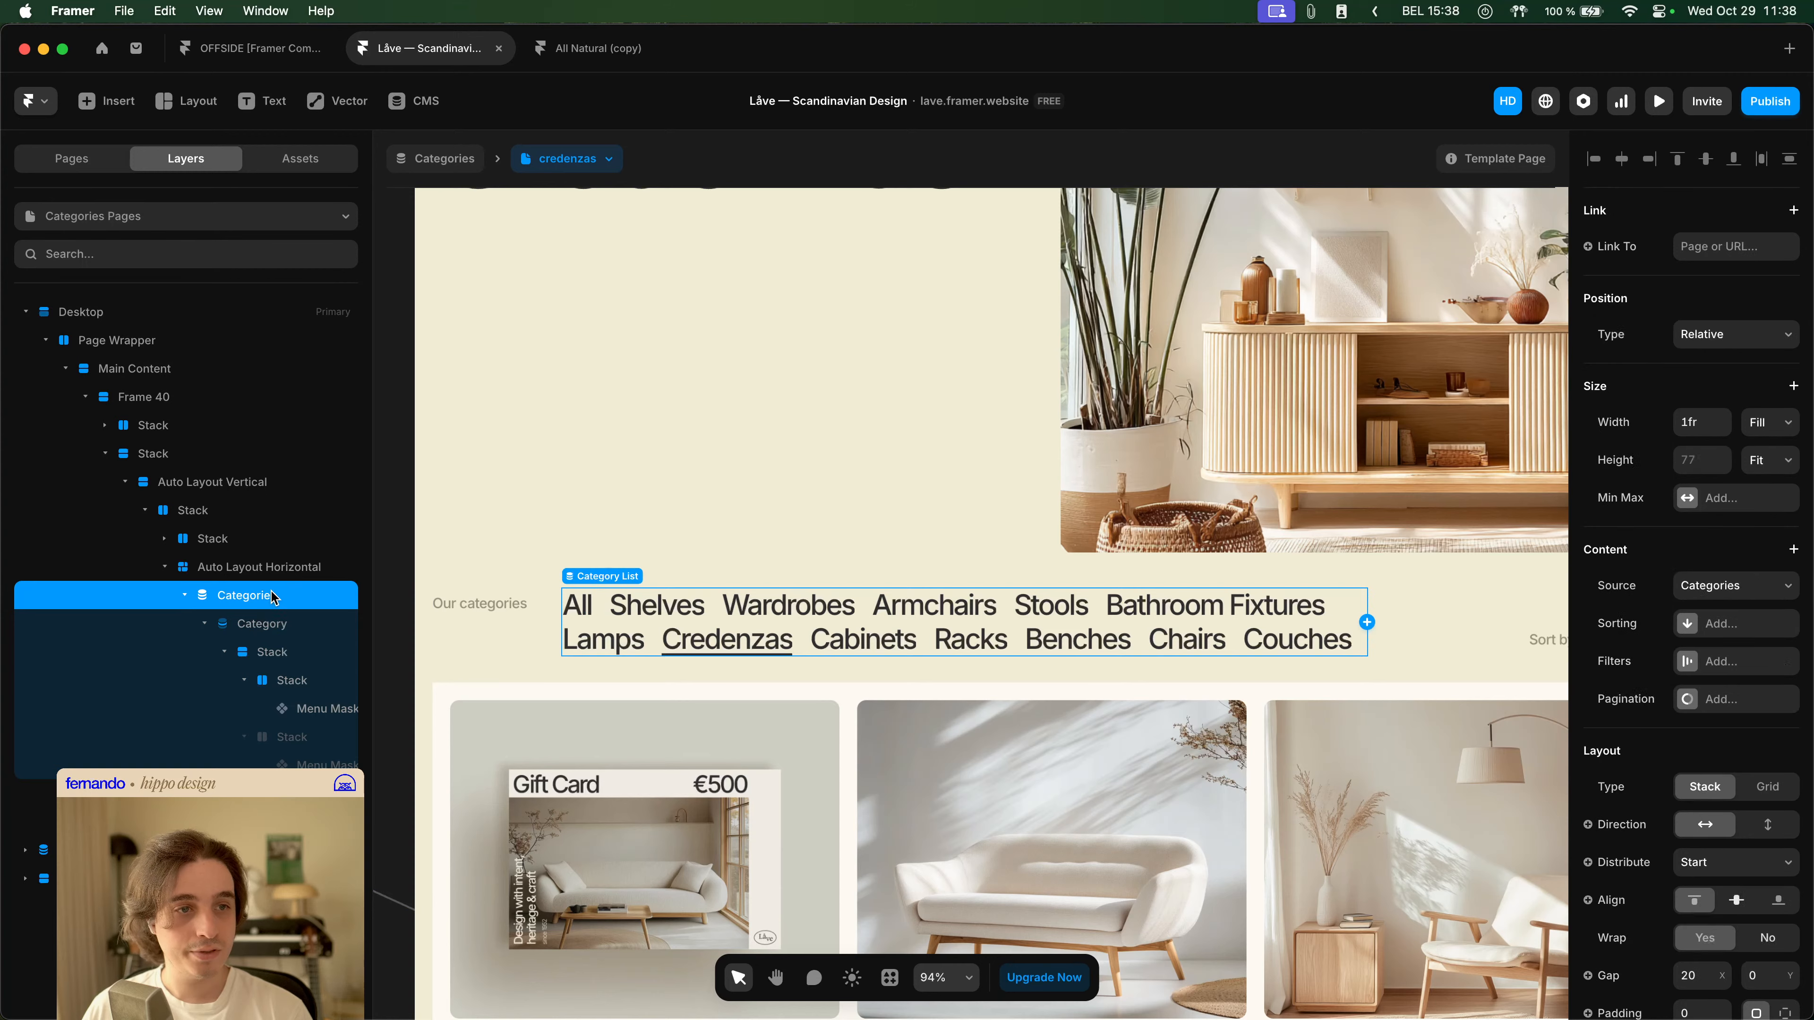
pyautogui.scroll(3, 1042, 613)
pyautogui.scroll(10, 1002, 616)
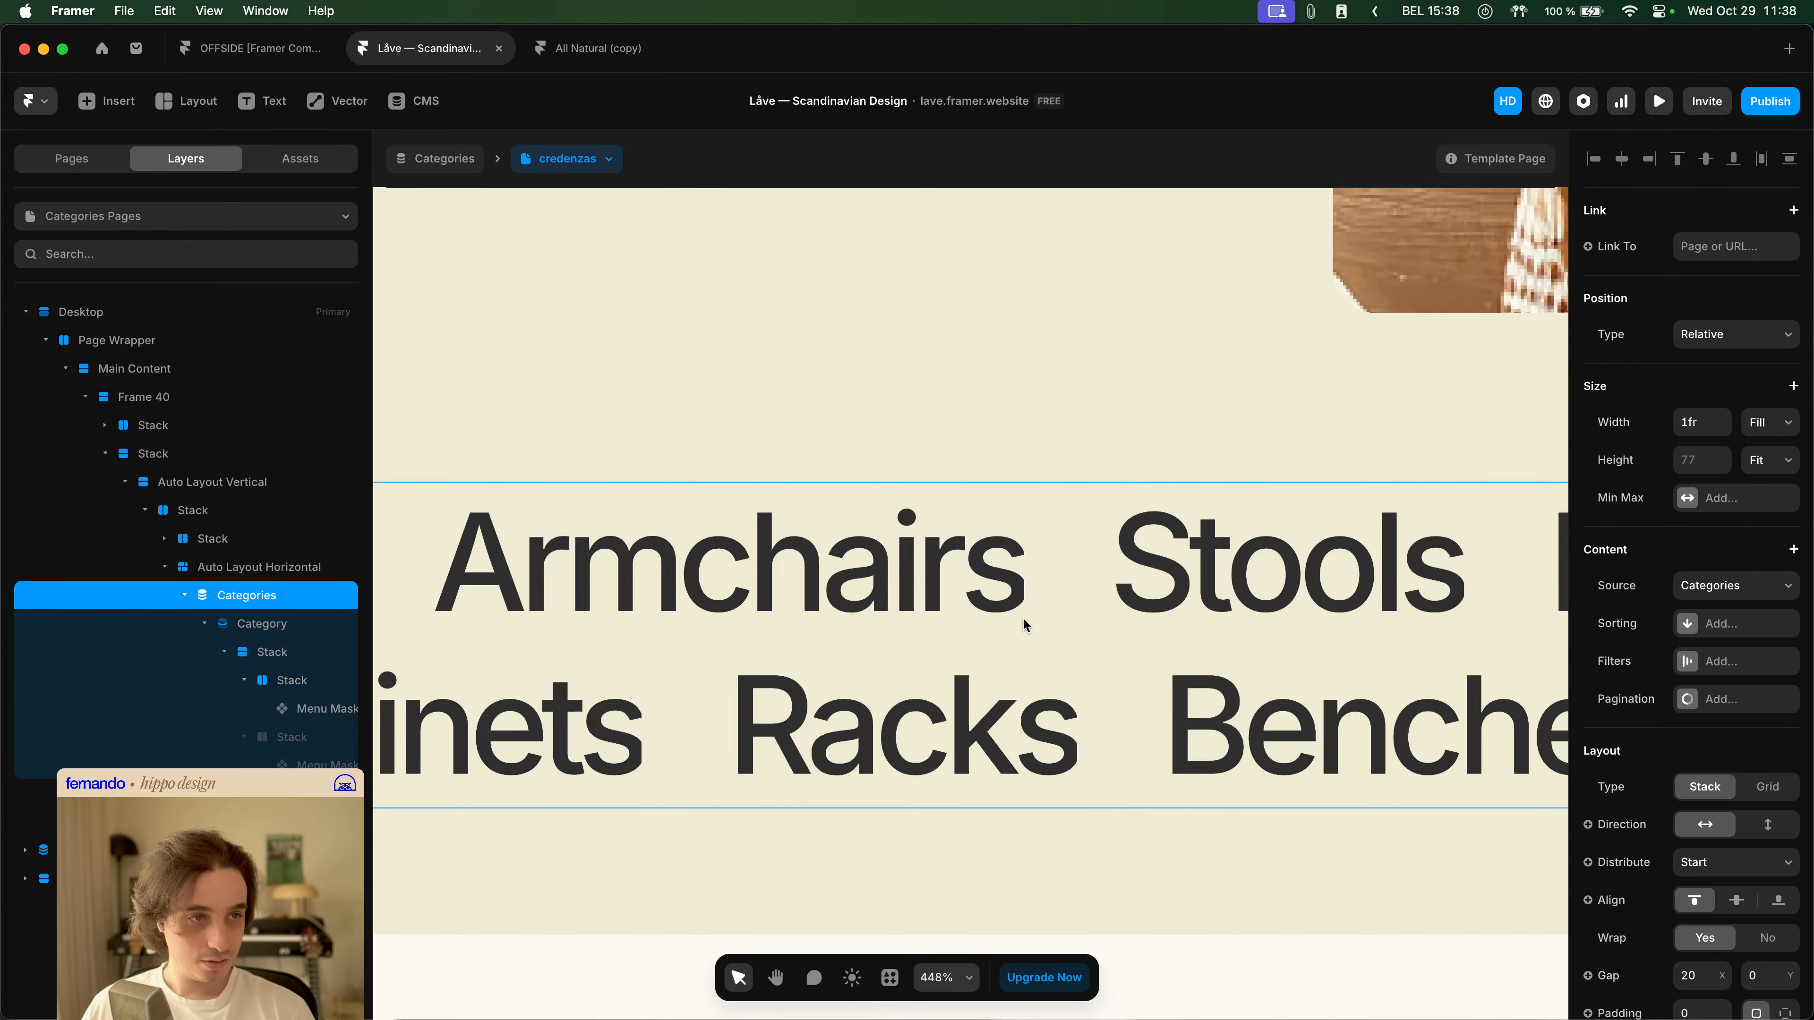
pyautogui.click(261, 628)
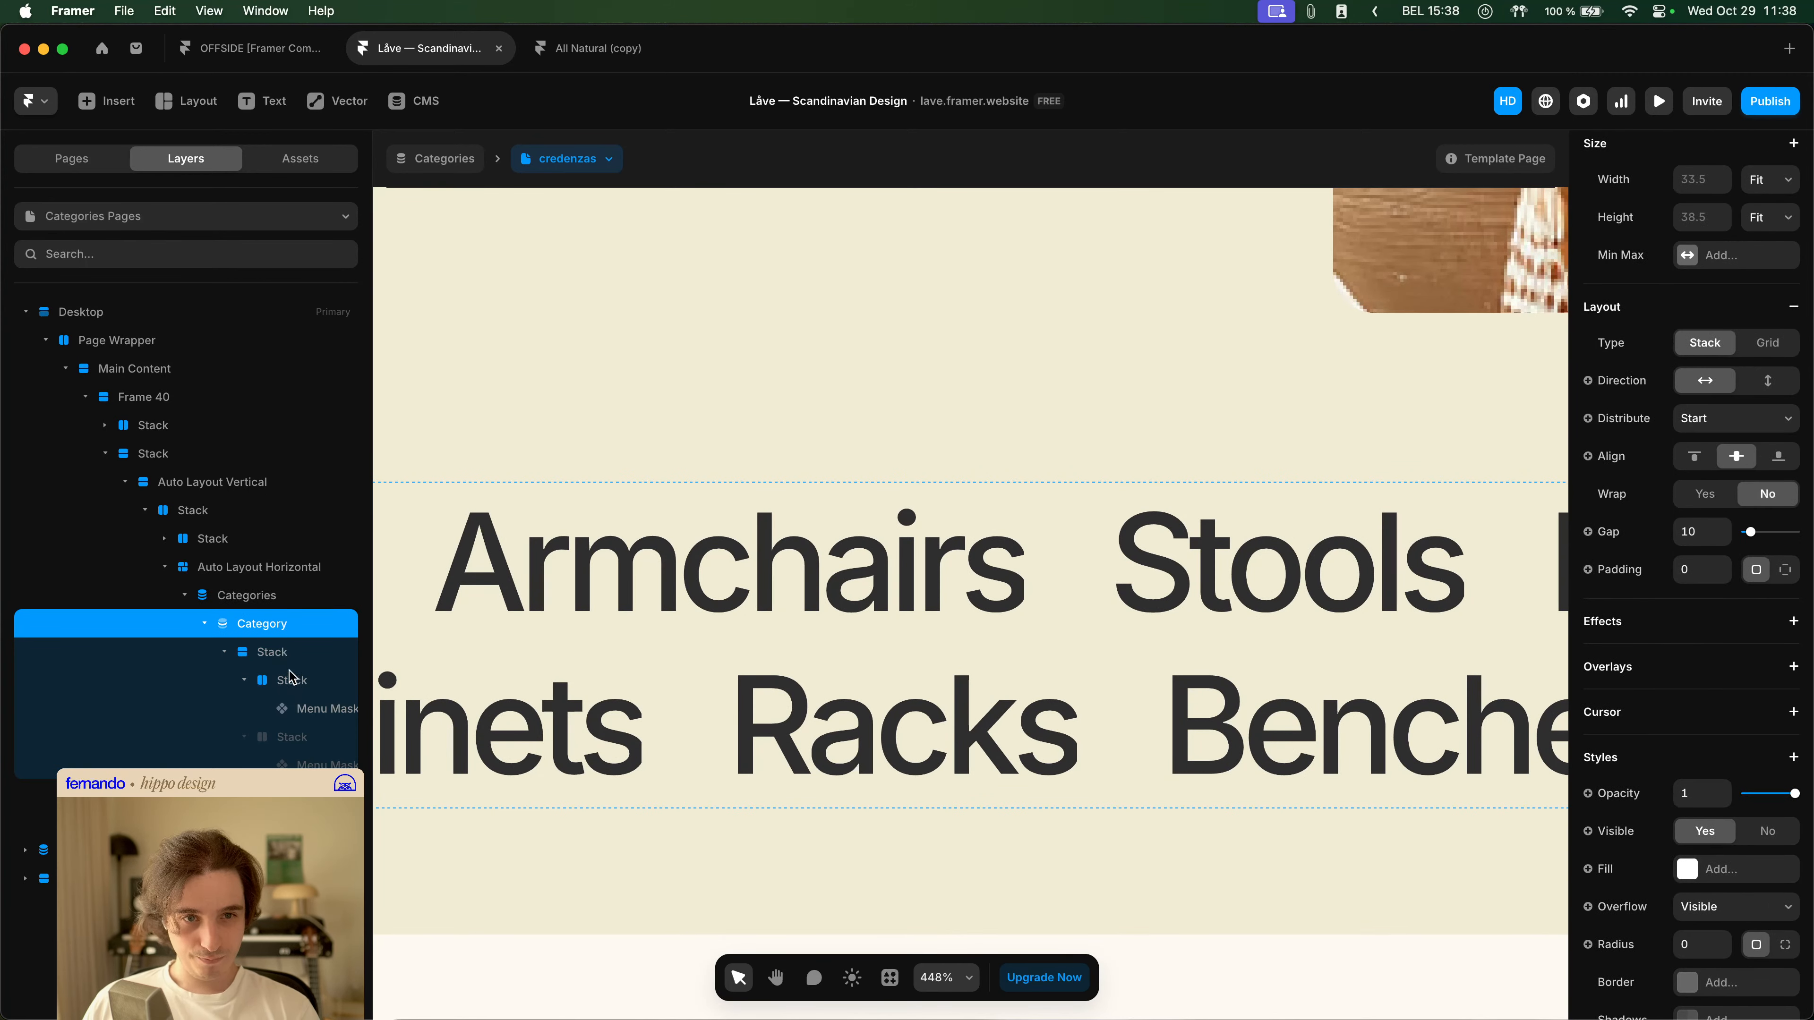
pyautogui.click(303, 707)
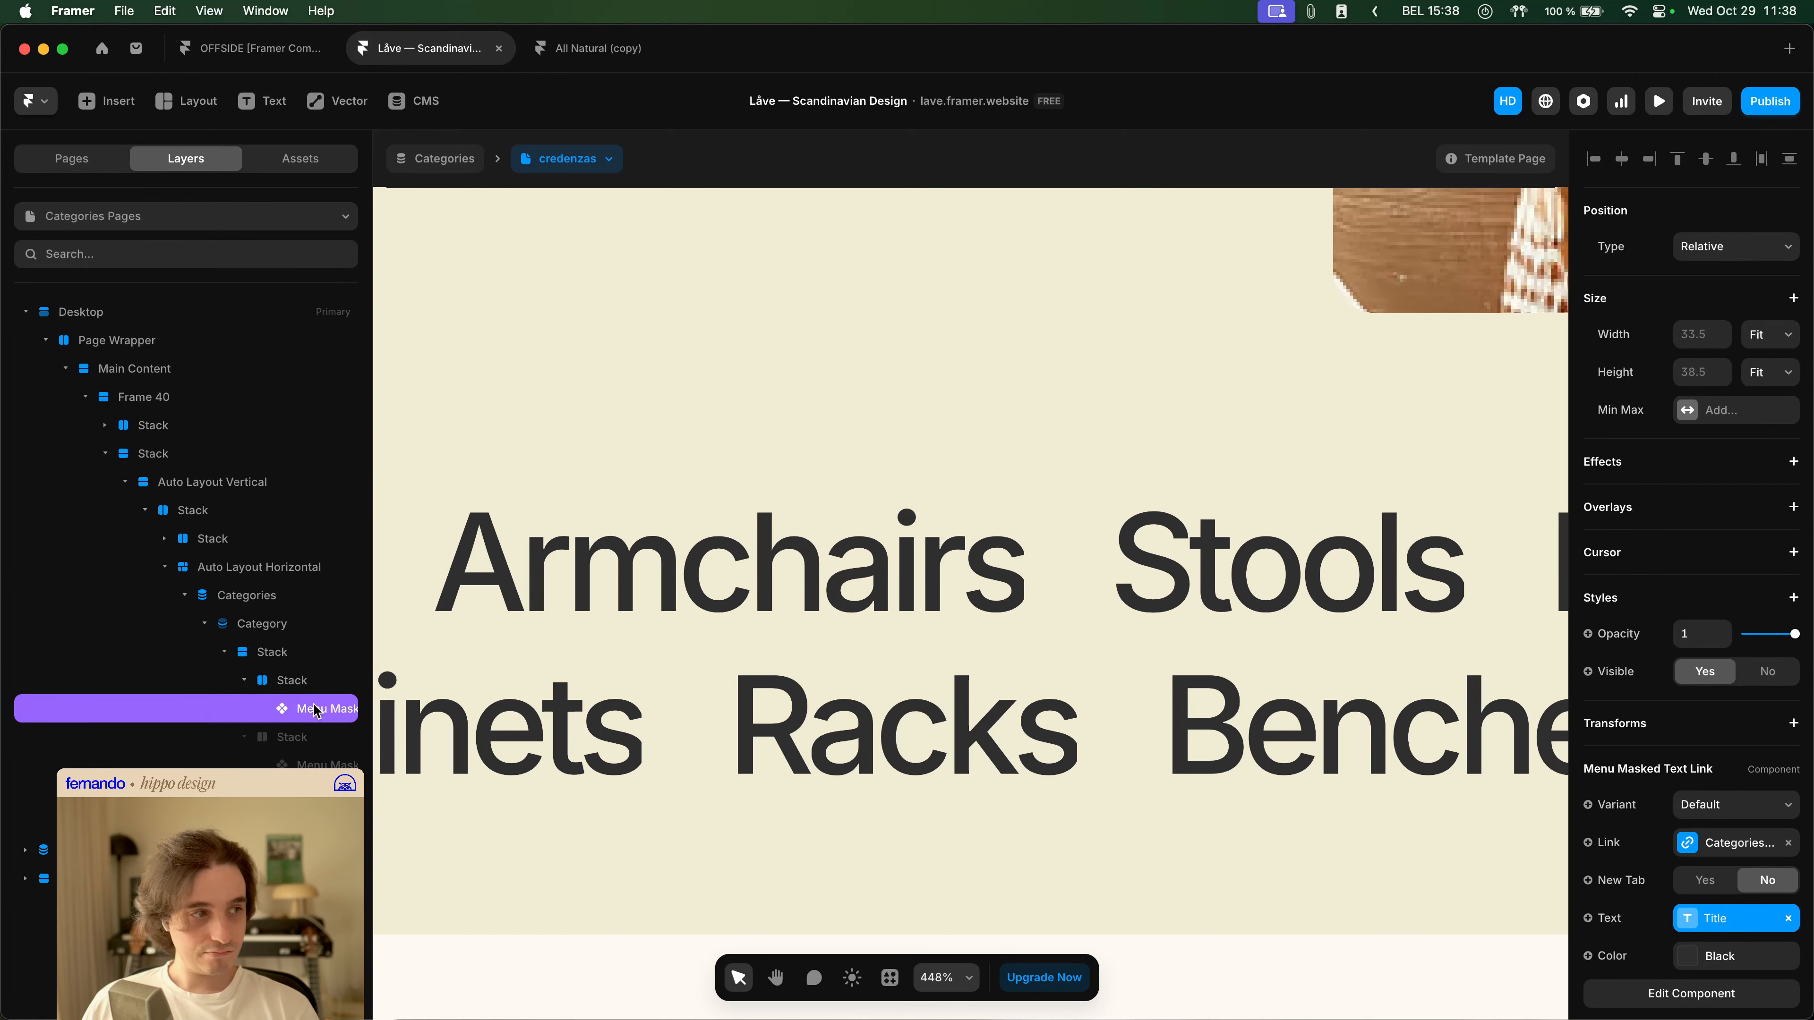
pyautogui.scroll(-3, 1764, 913)
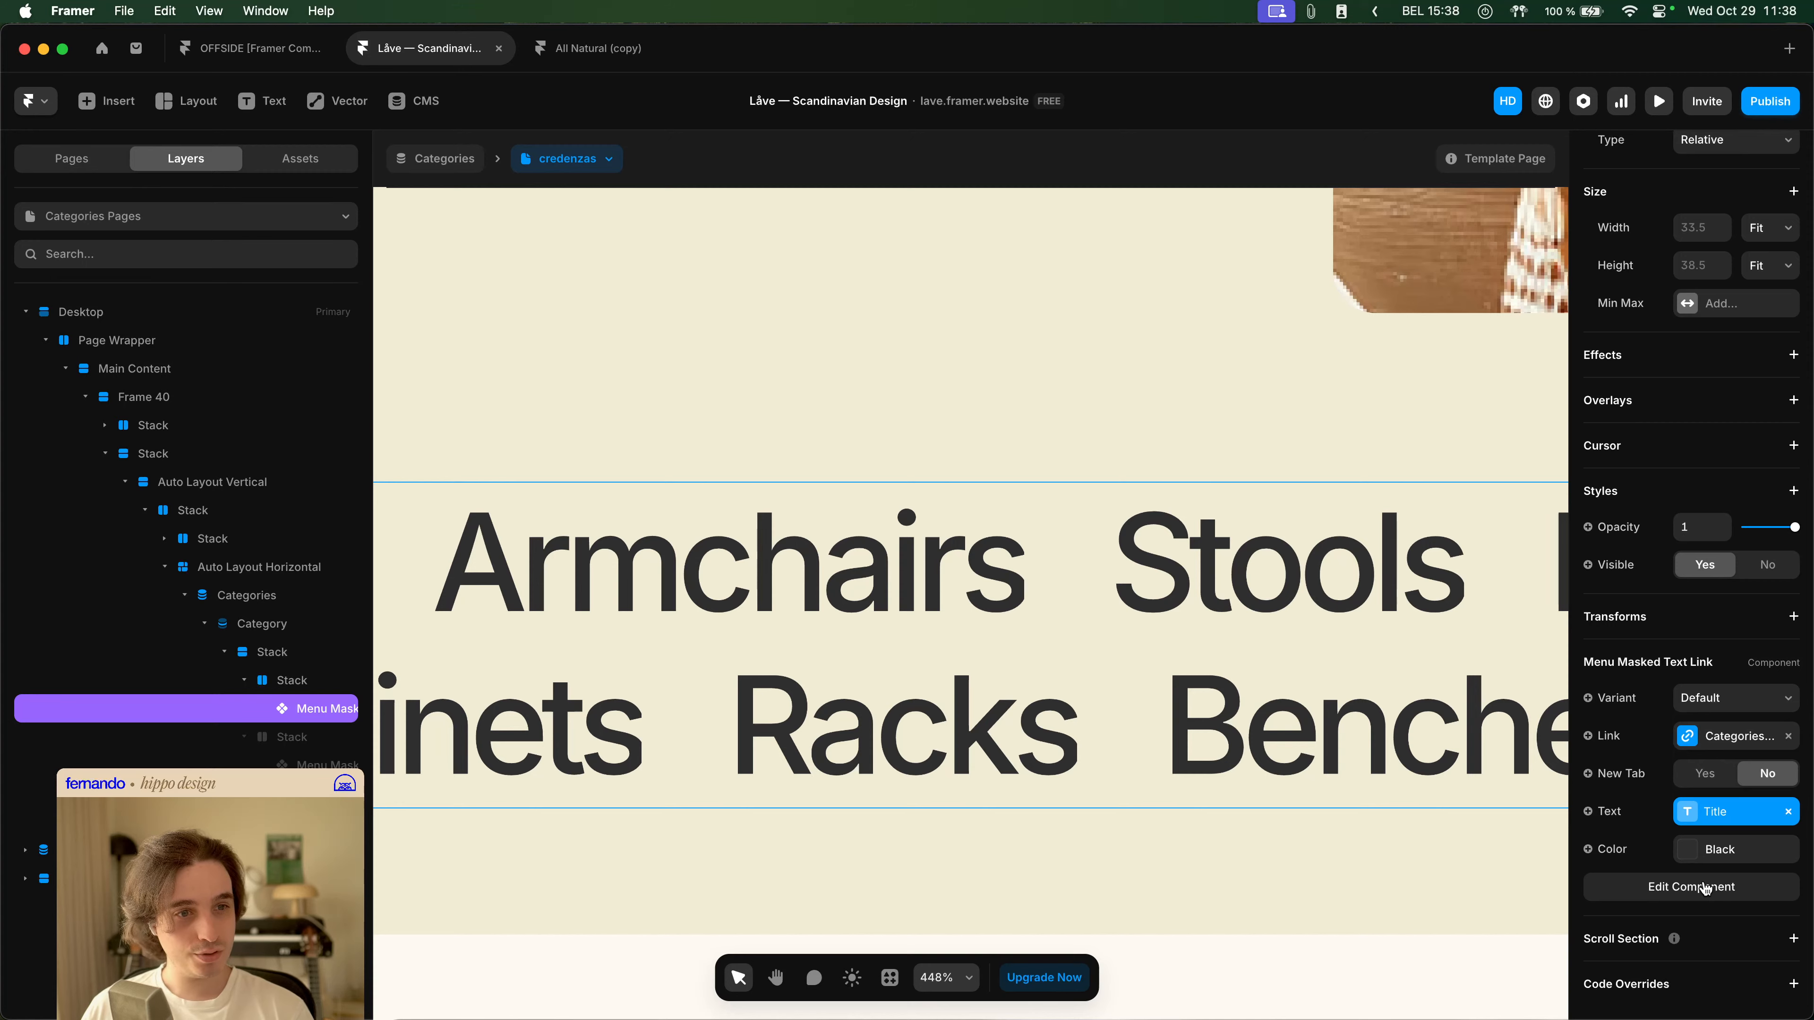
pyautogui.scroll(-5, 1021, 772)
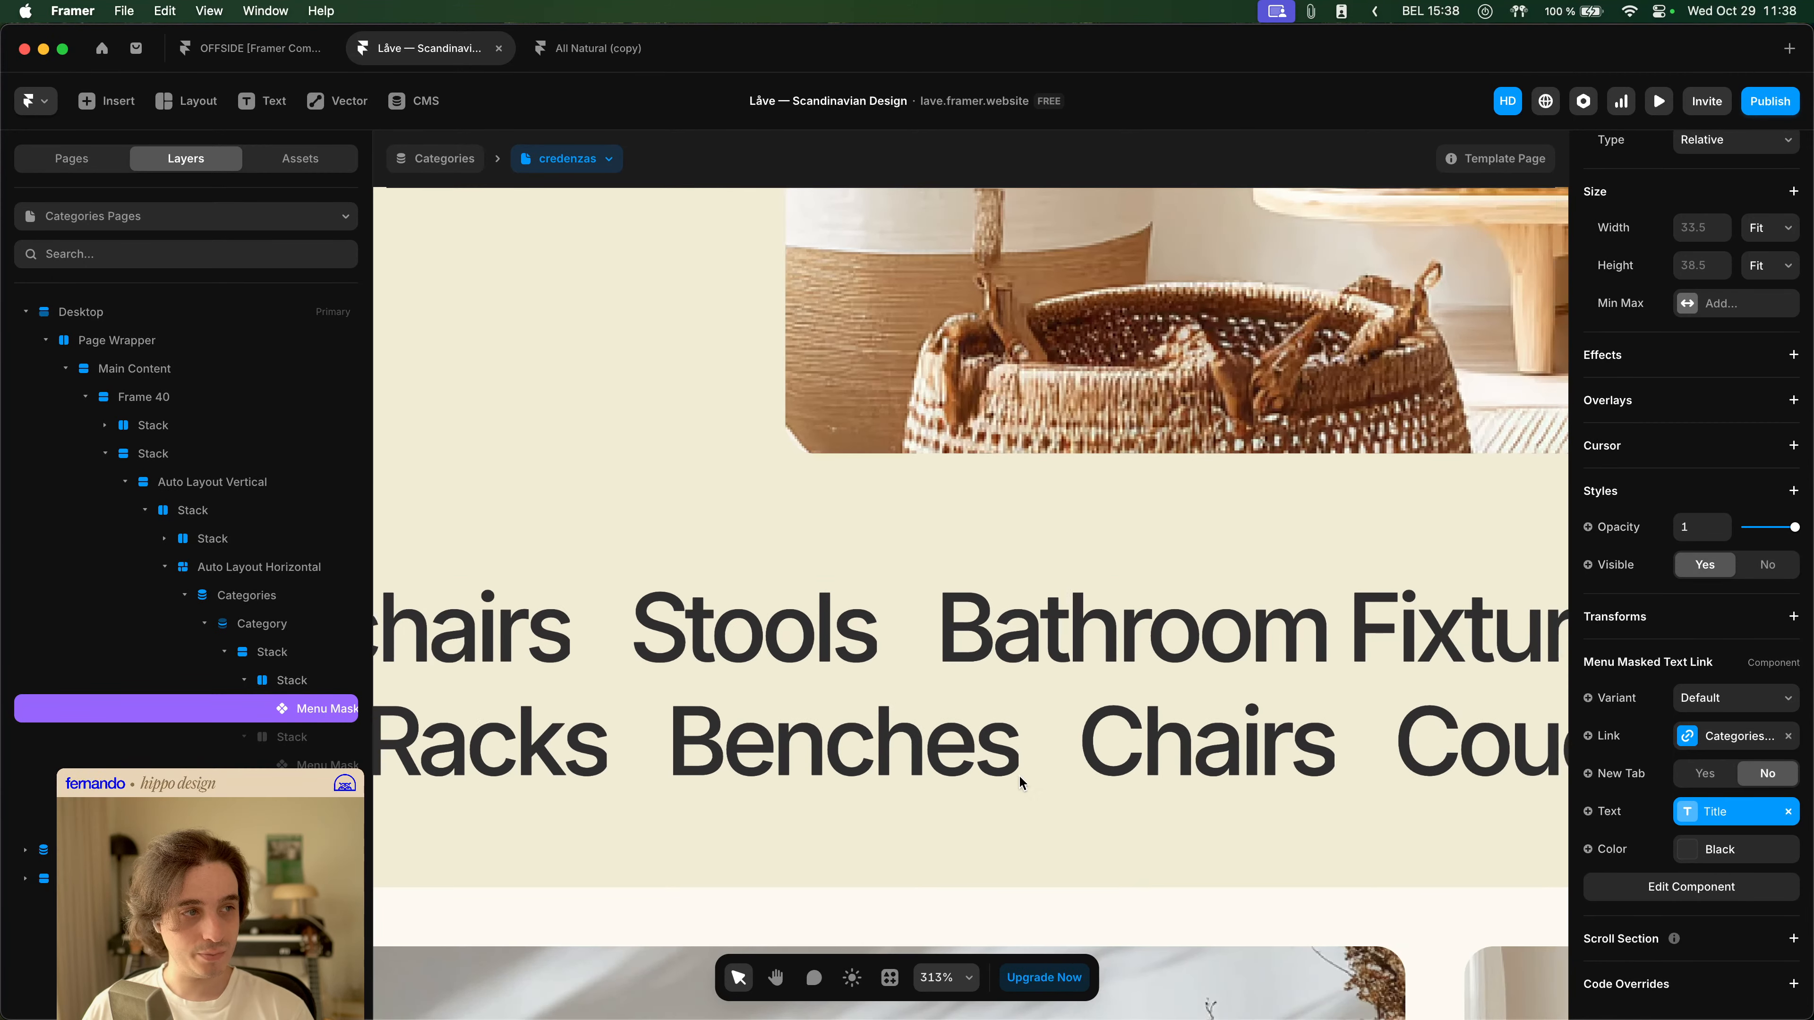
pyautogui.scroll(-3, 1019, 775)
pyautogui.scroll(-3, 1032, 778)
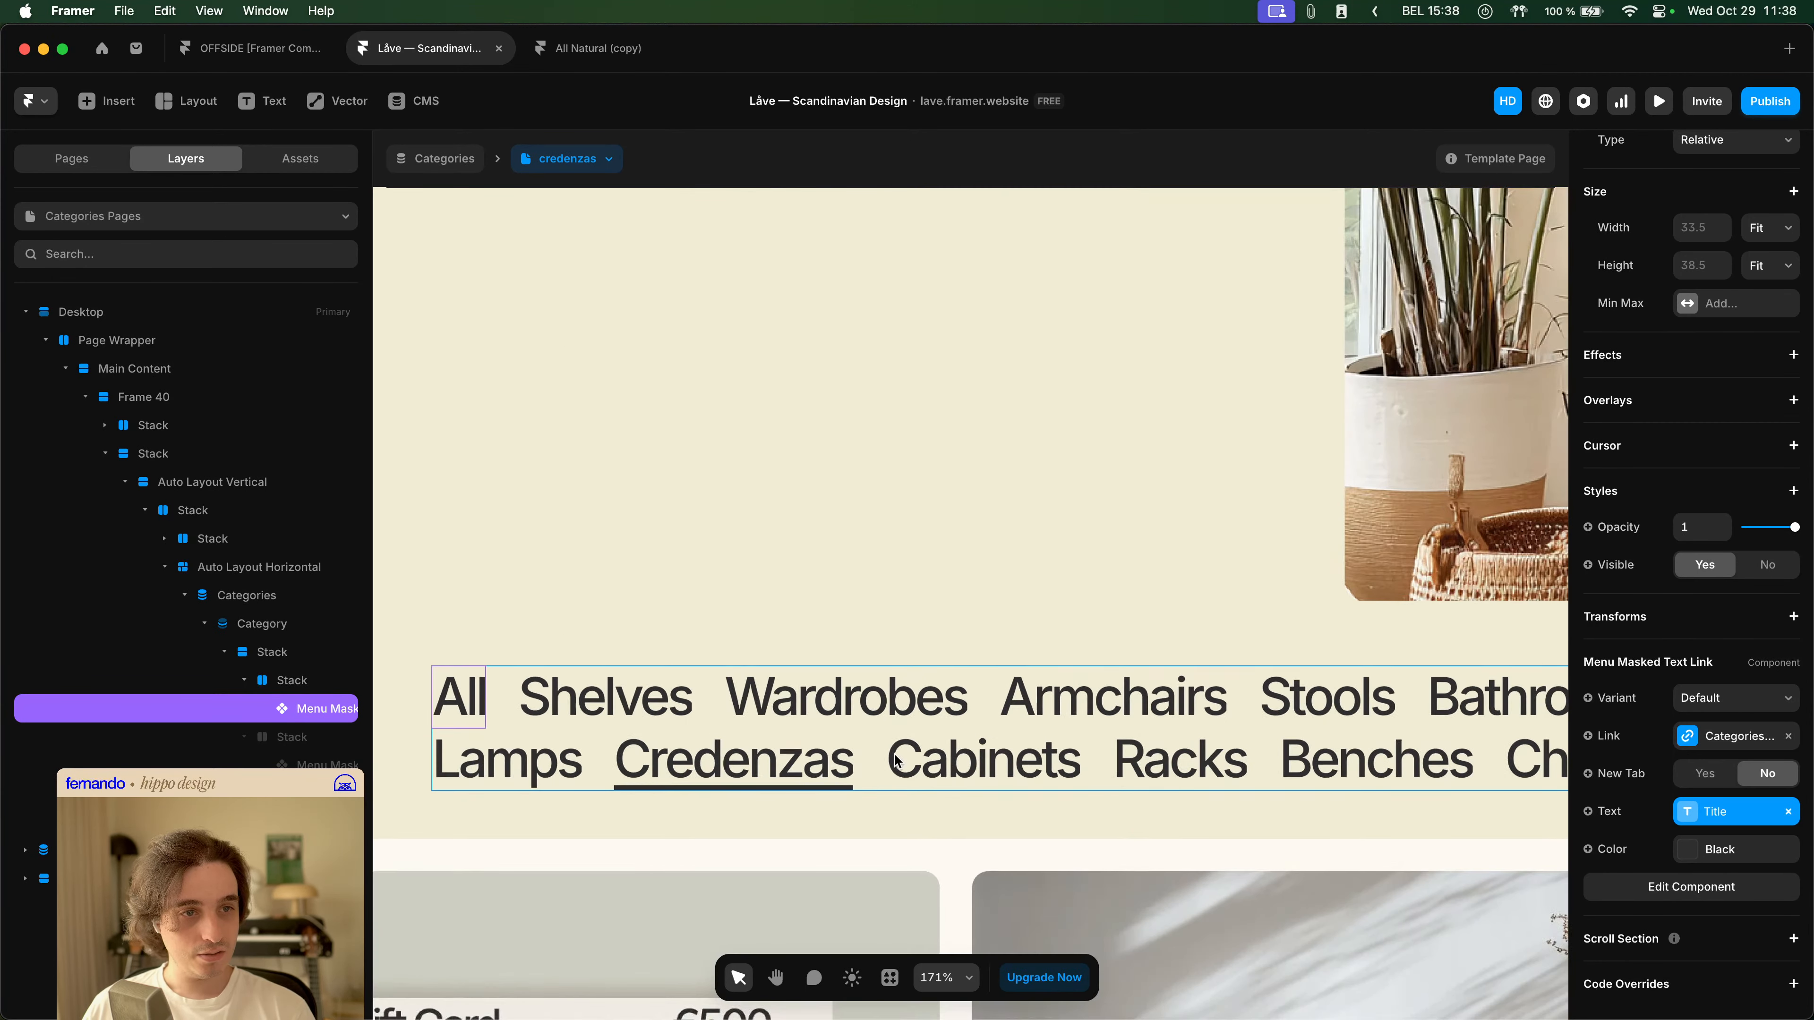
# Open the Menu Masked Text Link component for editing and examine how the Default variant's text fits its right edge.
pyautogui.click(1748, 890)
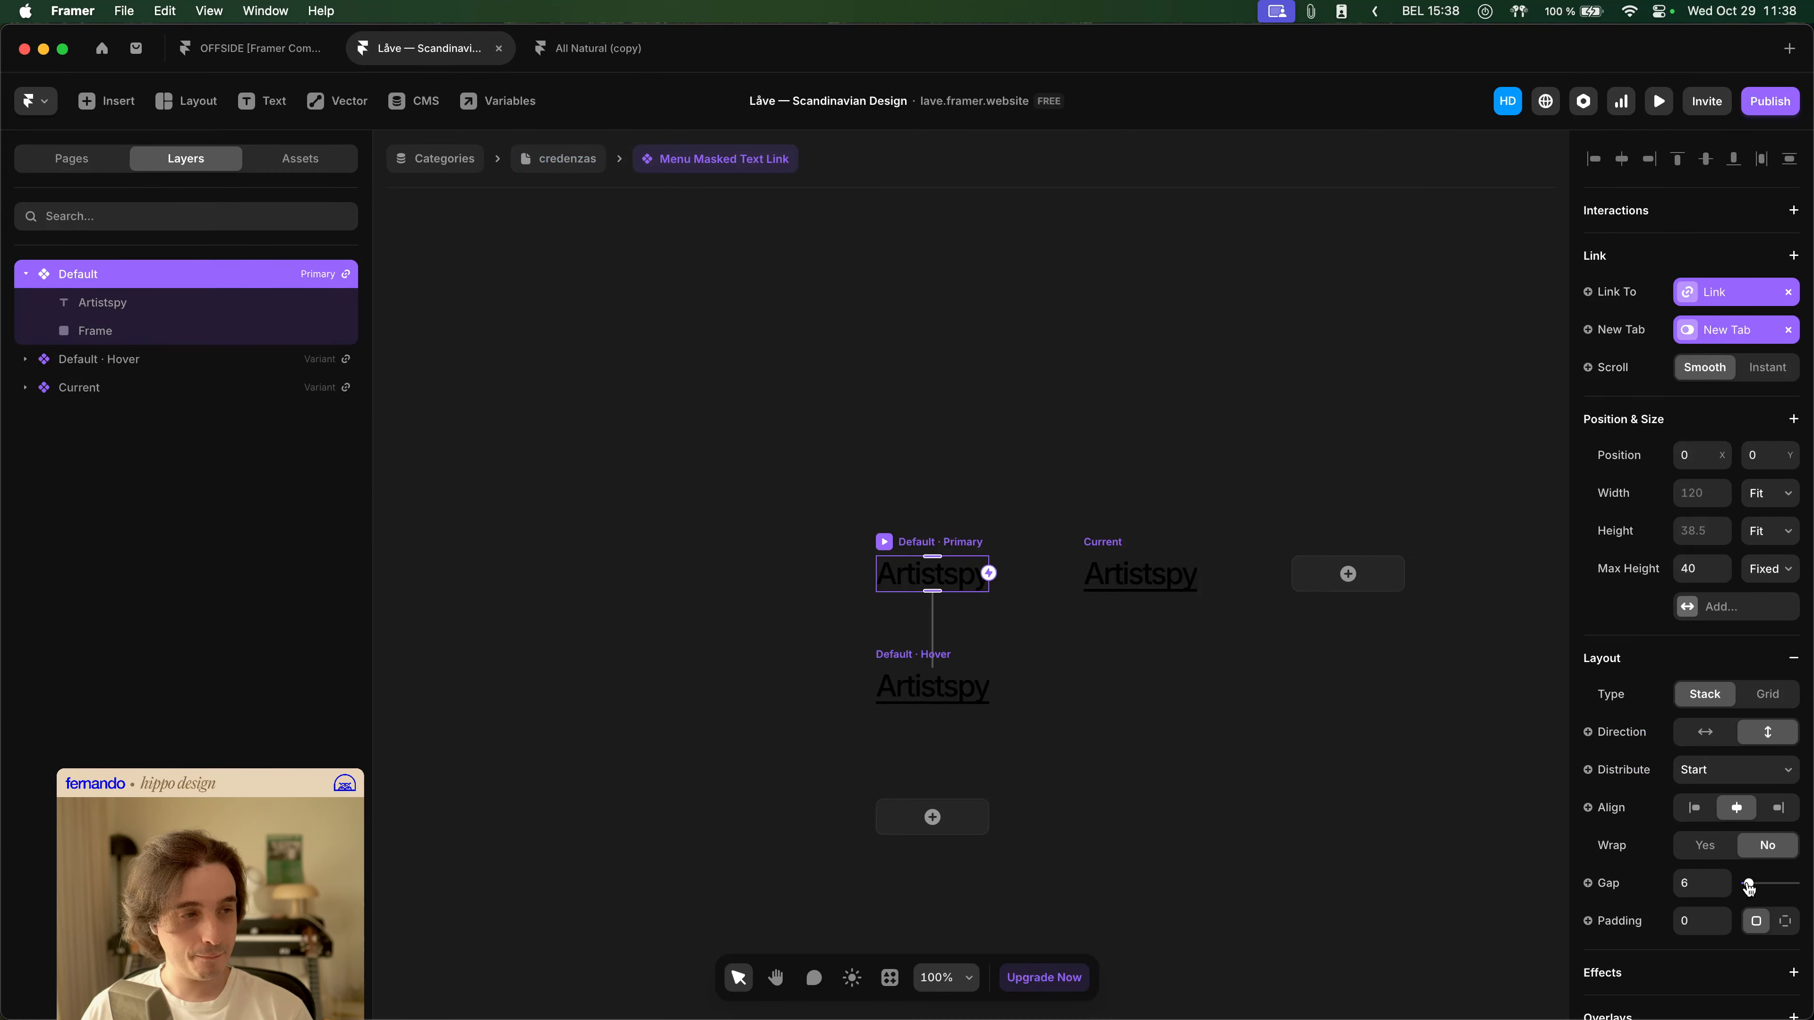
pyautogui.scroll(5, 943, 561)
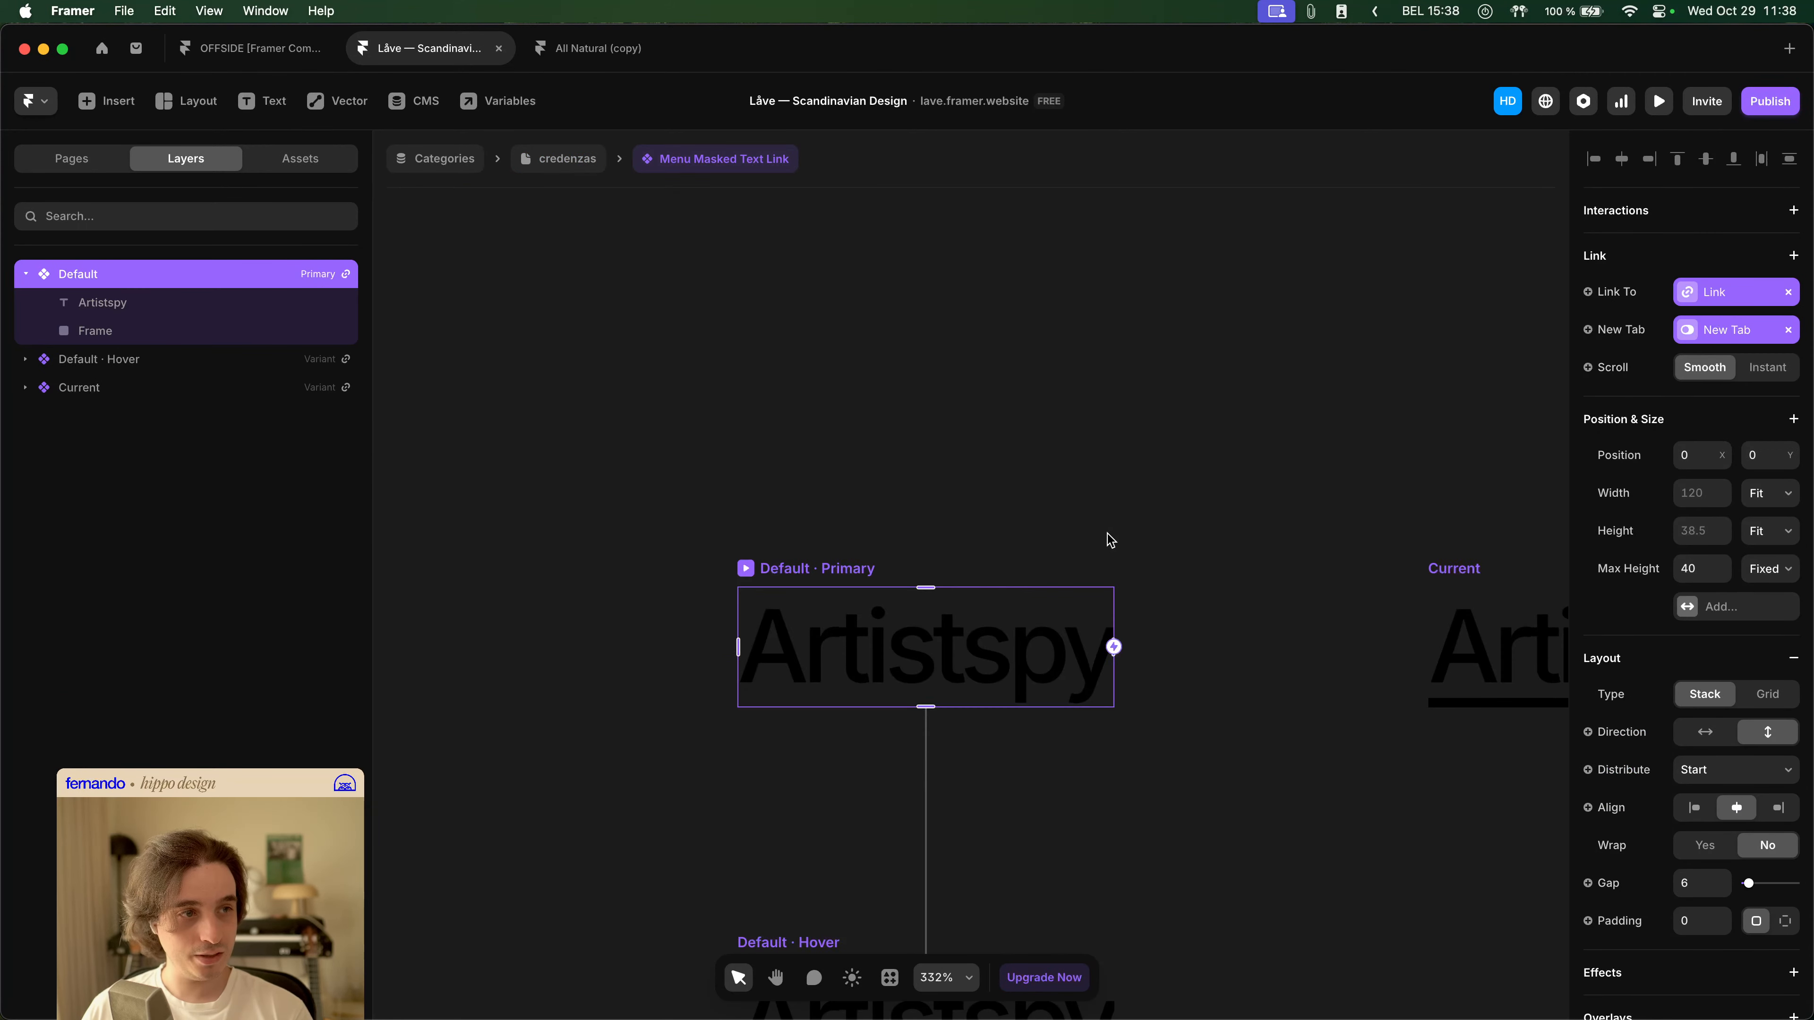
pyautogui.click(1110, 663)
pyautogui.scroll(5, 1113, 665)
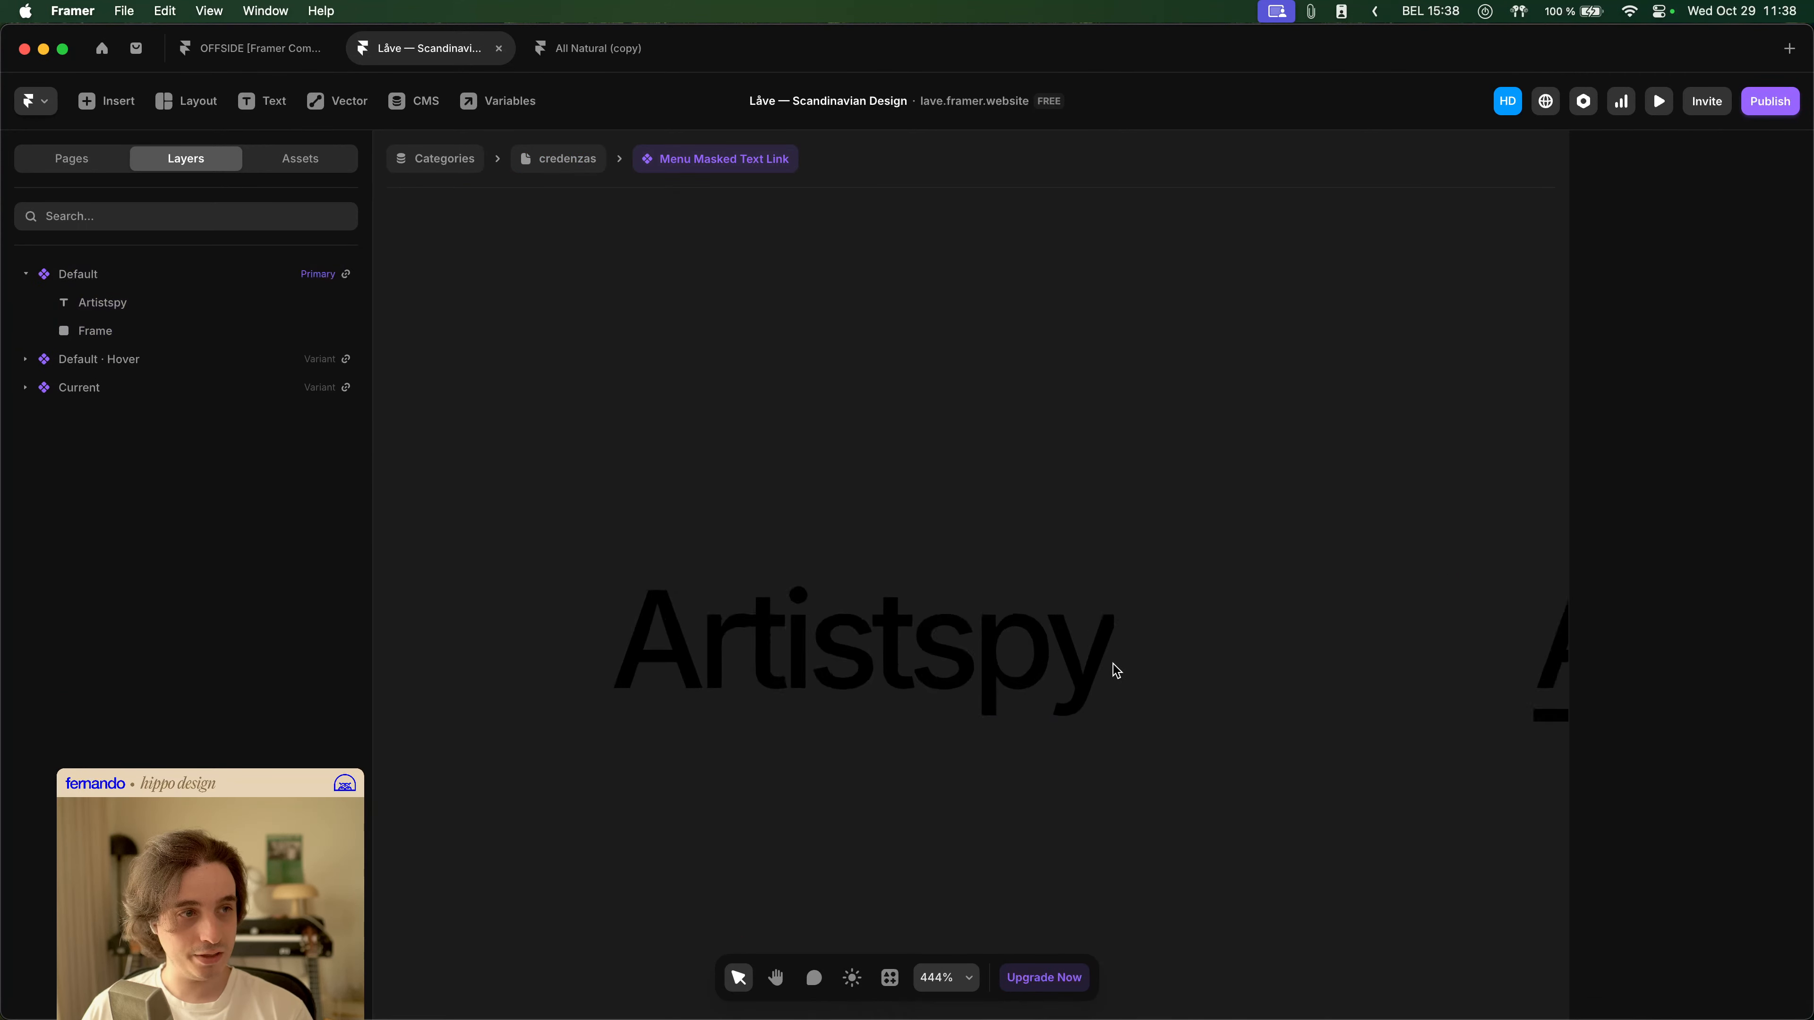
pyautogui.click(193, 277)
pyautogui.click(1385, 607)
pyautogui.click(1067, 613)
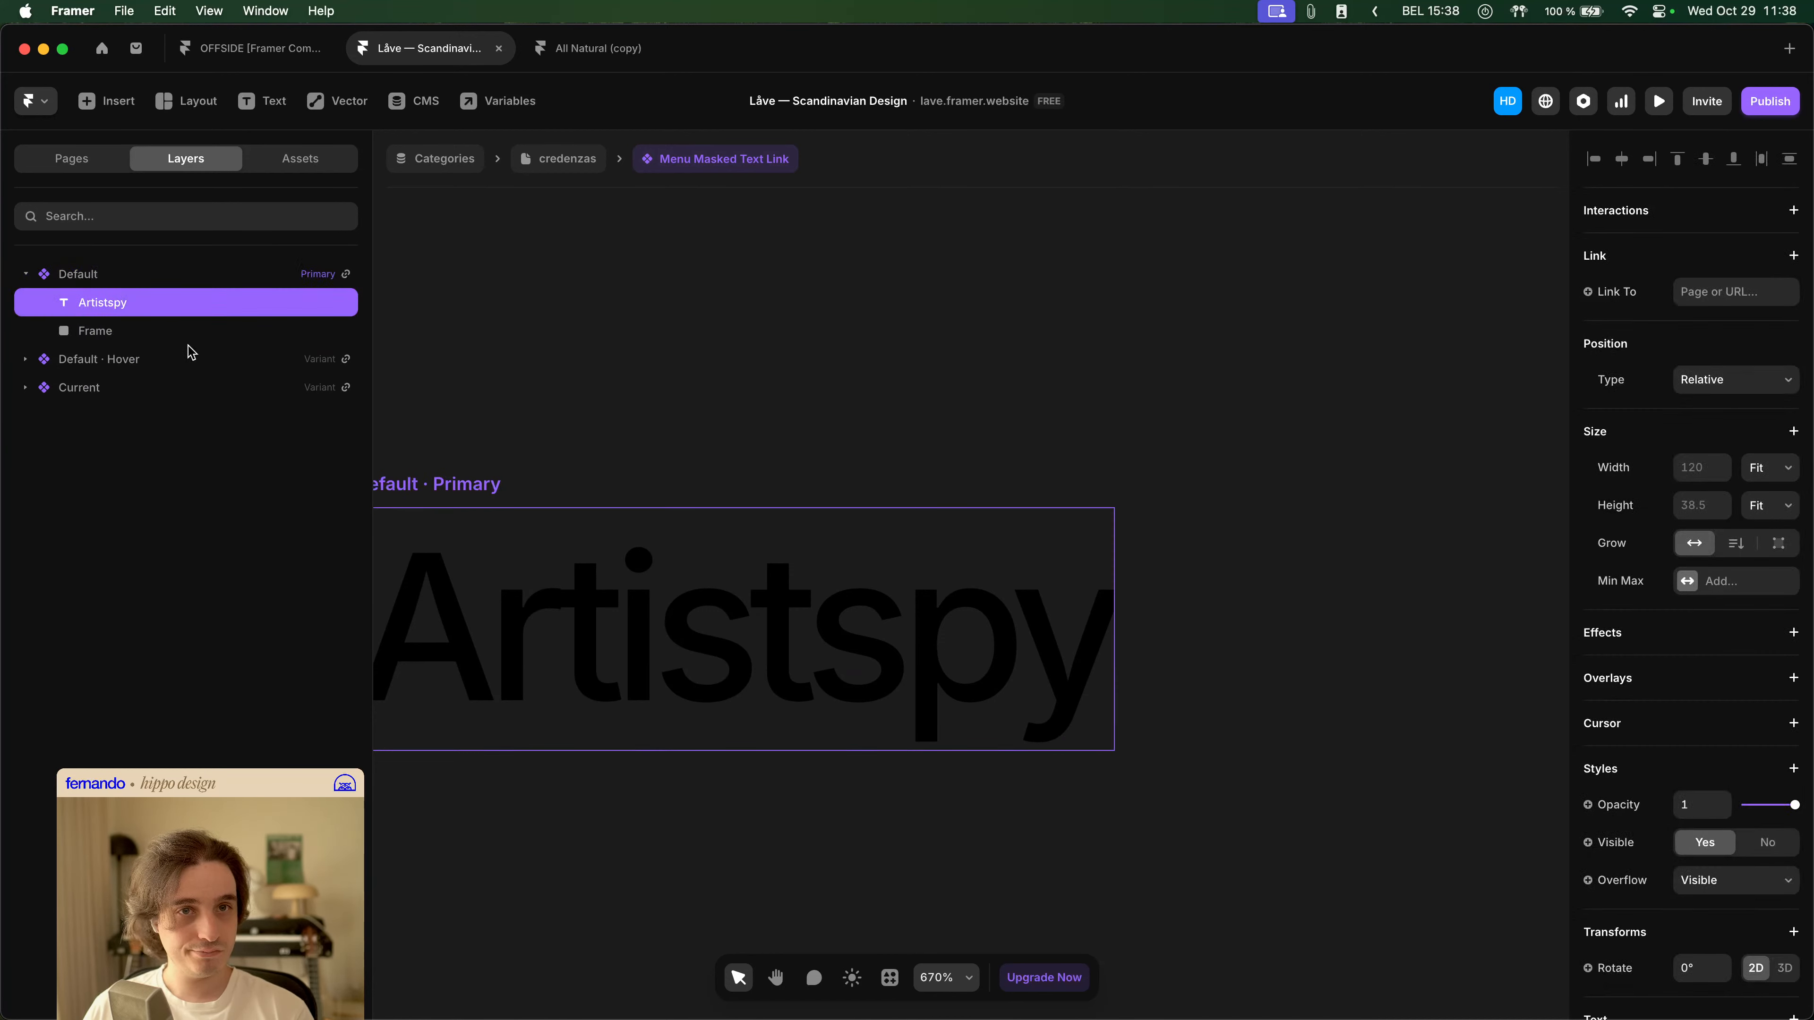
pyautogui.scroll(-5, 1024, 538)
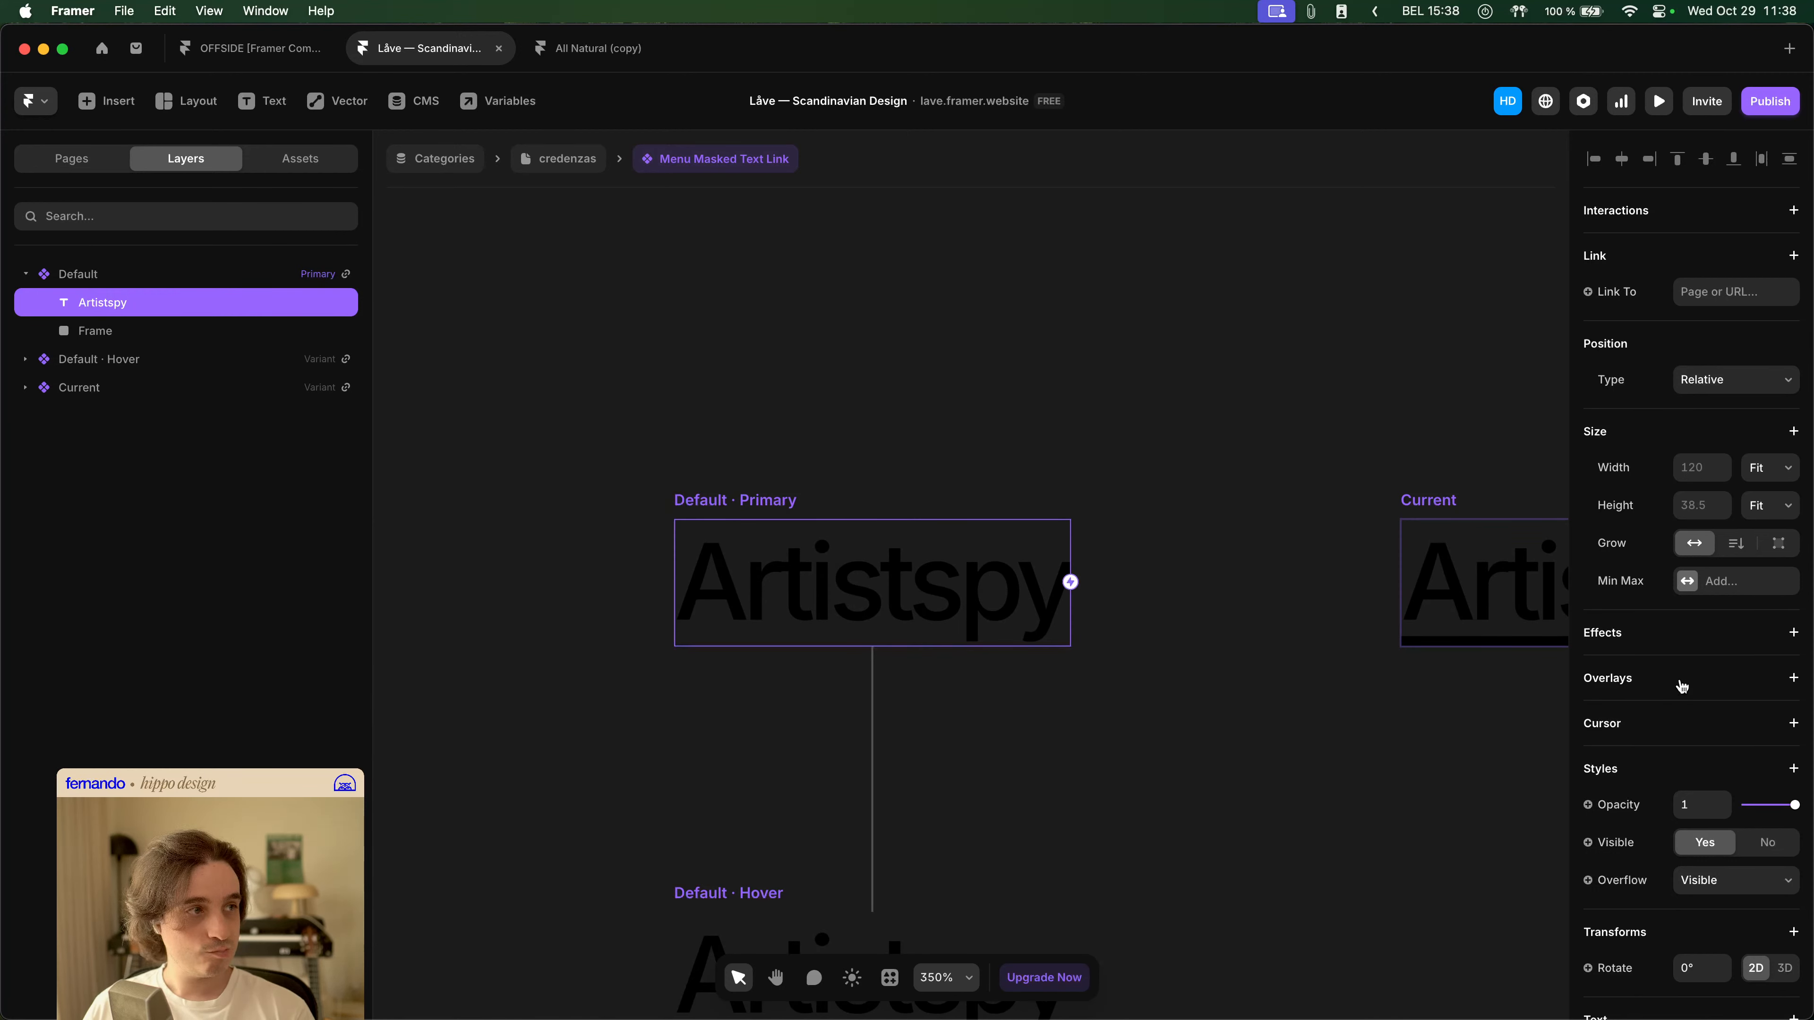
# Set the Default variant's right padding to 2 and check the spacing beside its last letter.
pyautogui.click(186, 284)
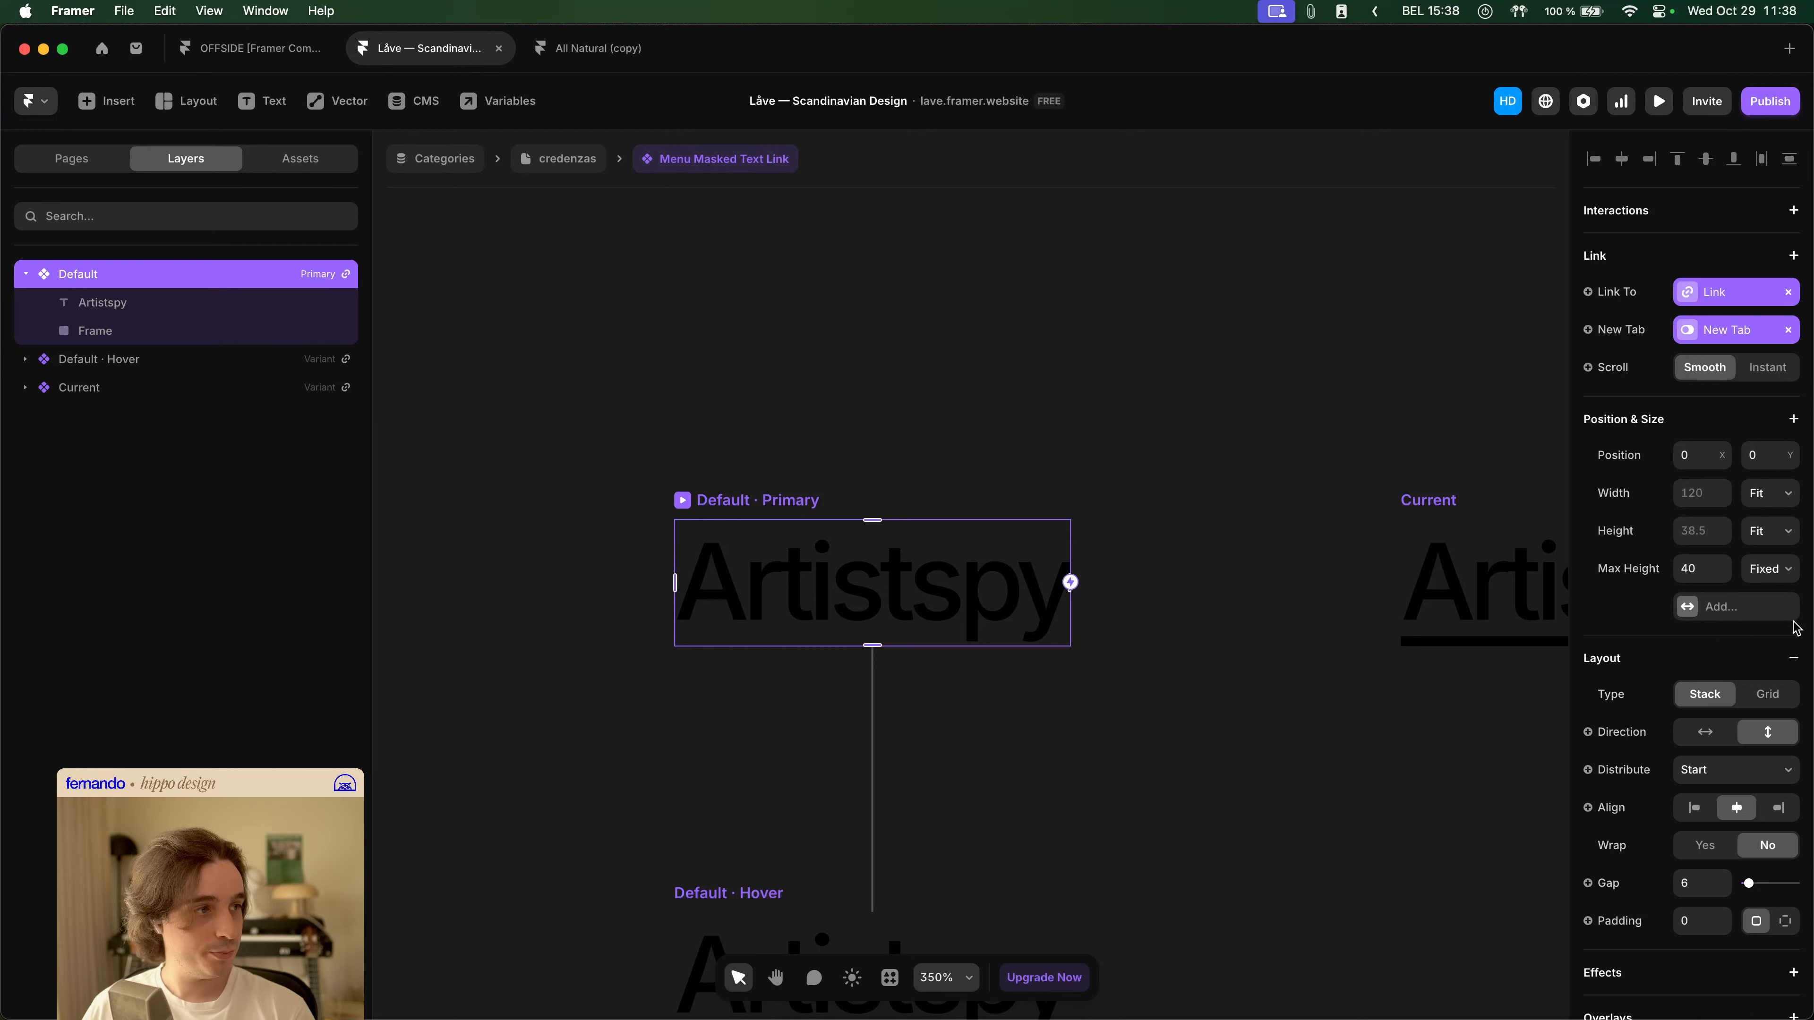
pyautogui.click(1785, 921)
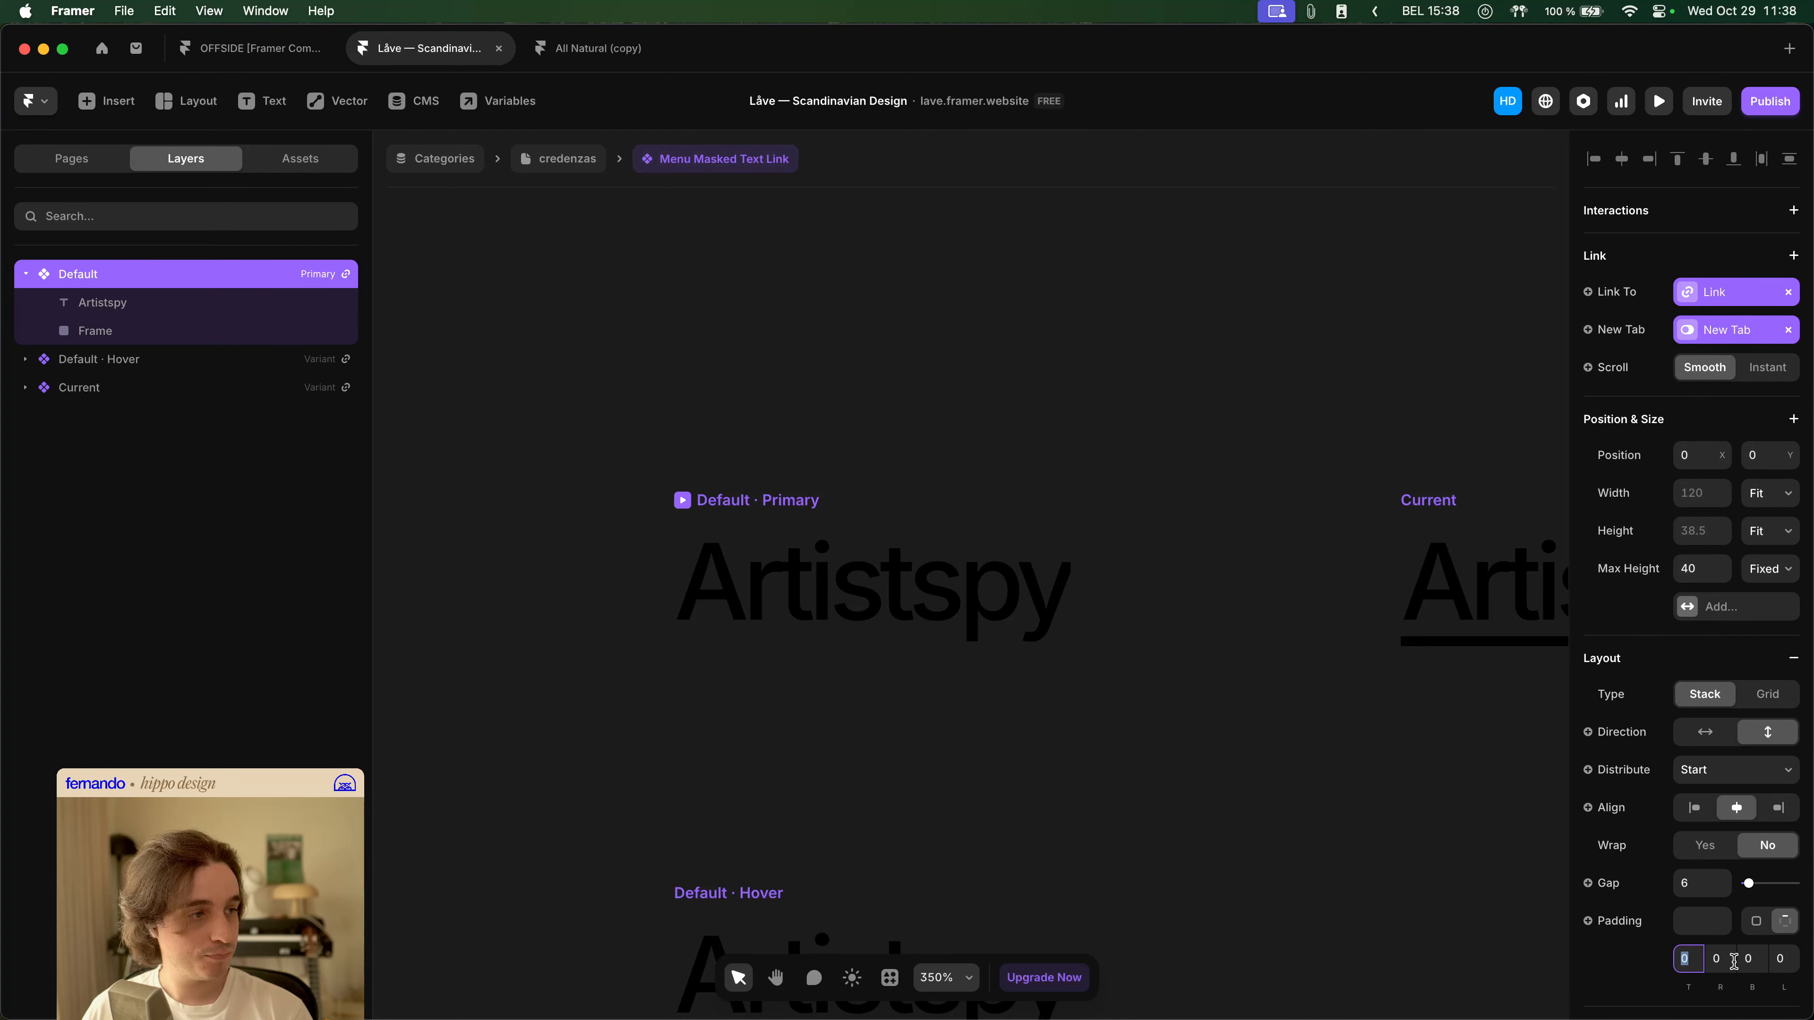
pyautogui.press('Tab')
pyautogui.write('1')
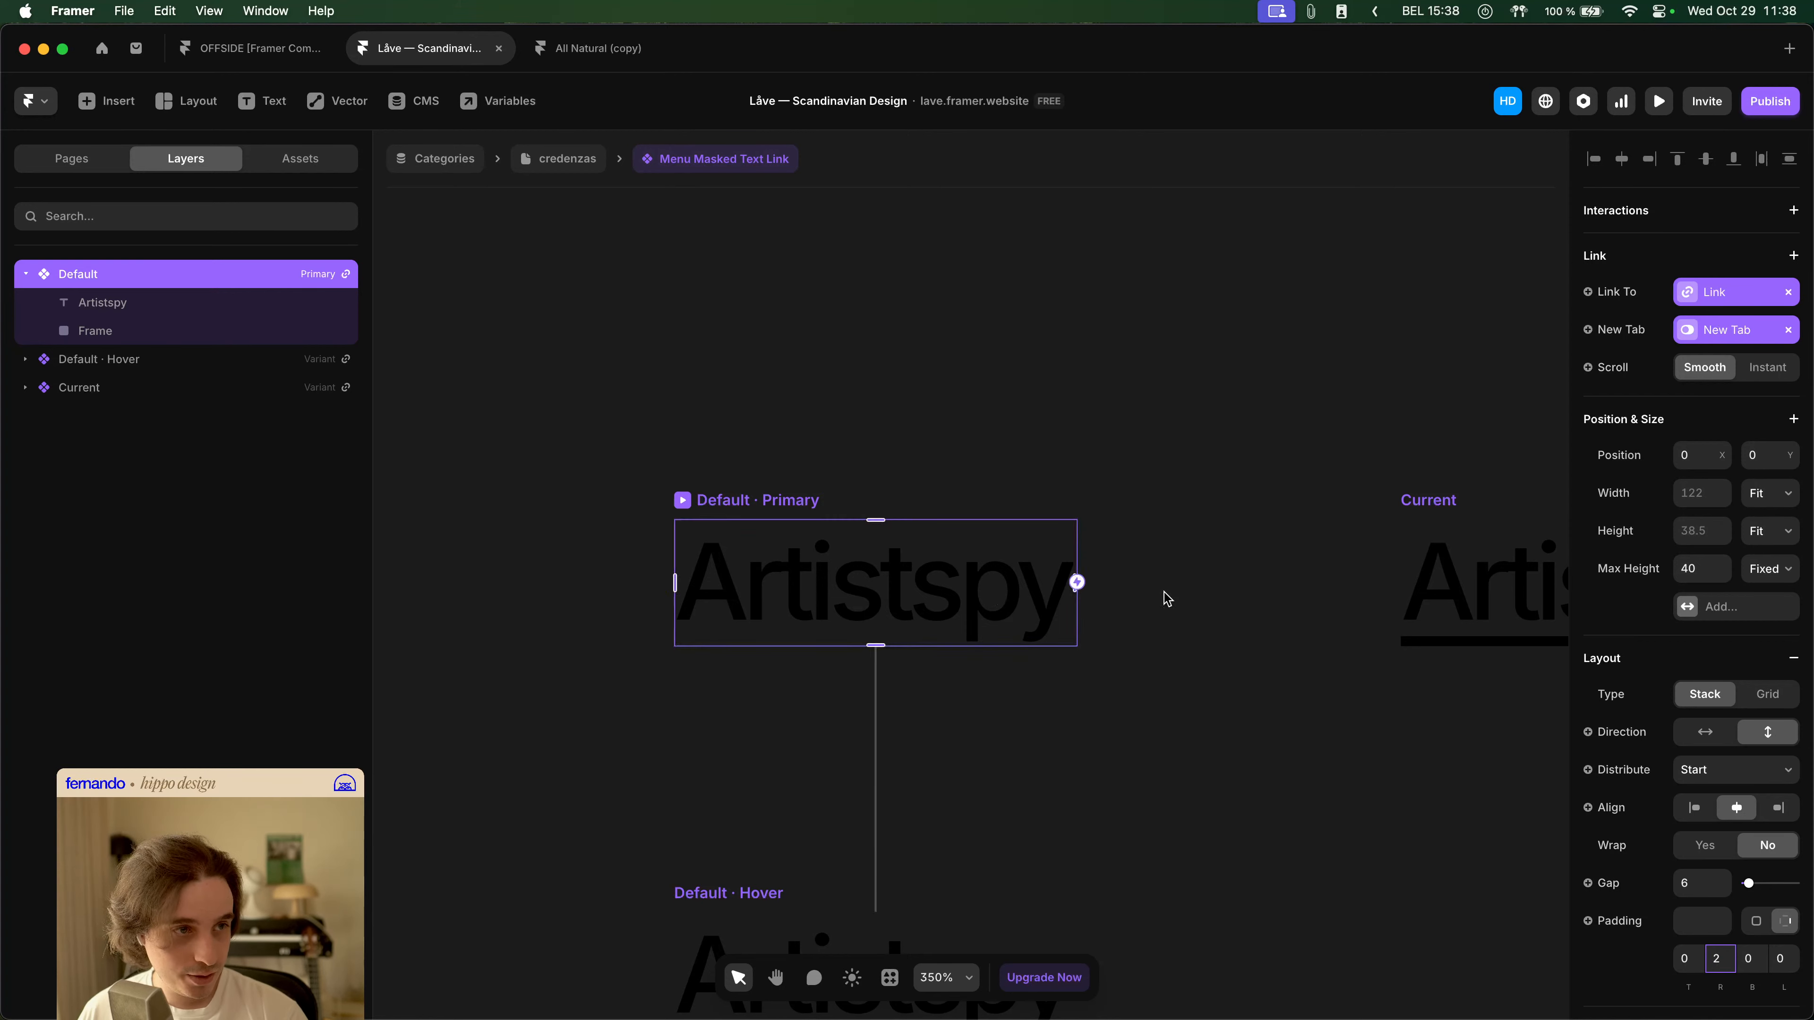
pyautogui.click(1057, 600)
pyautogui.scroll(8, 1059, 602)
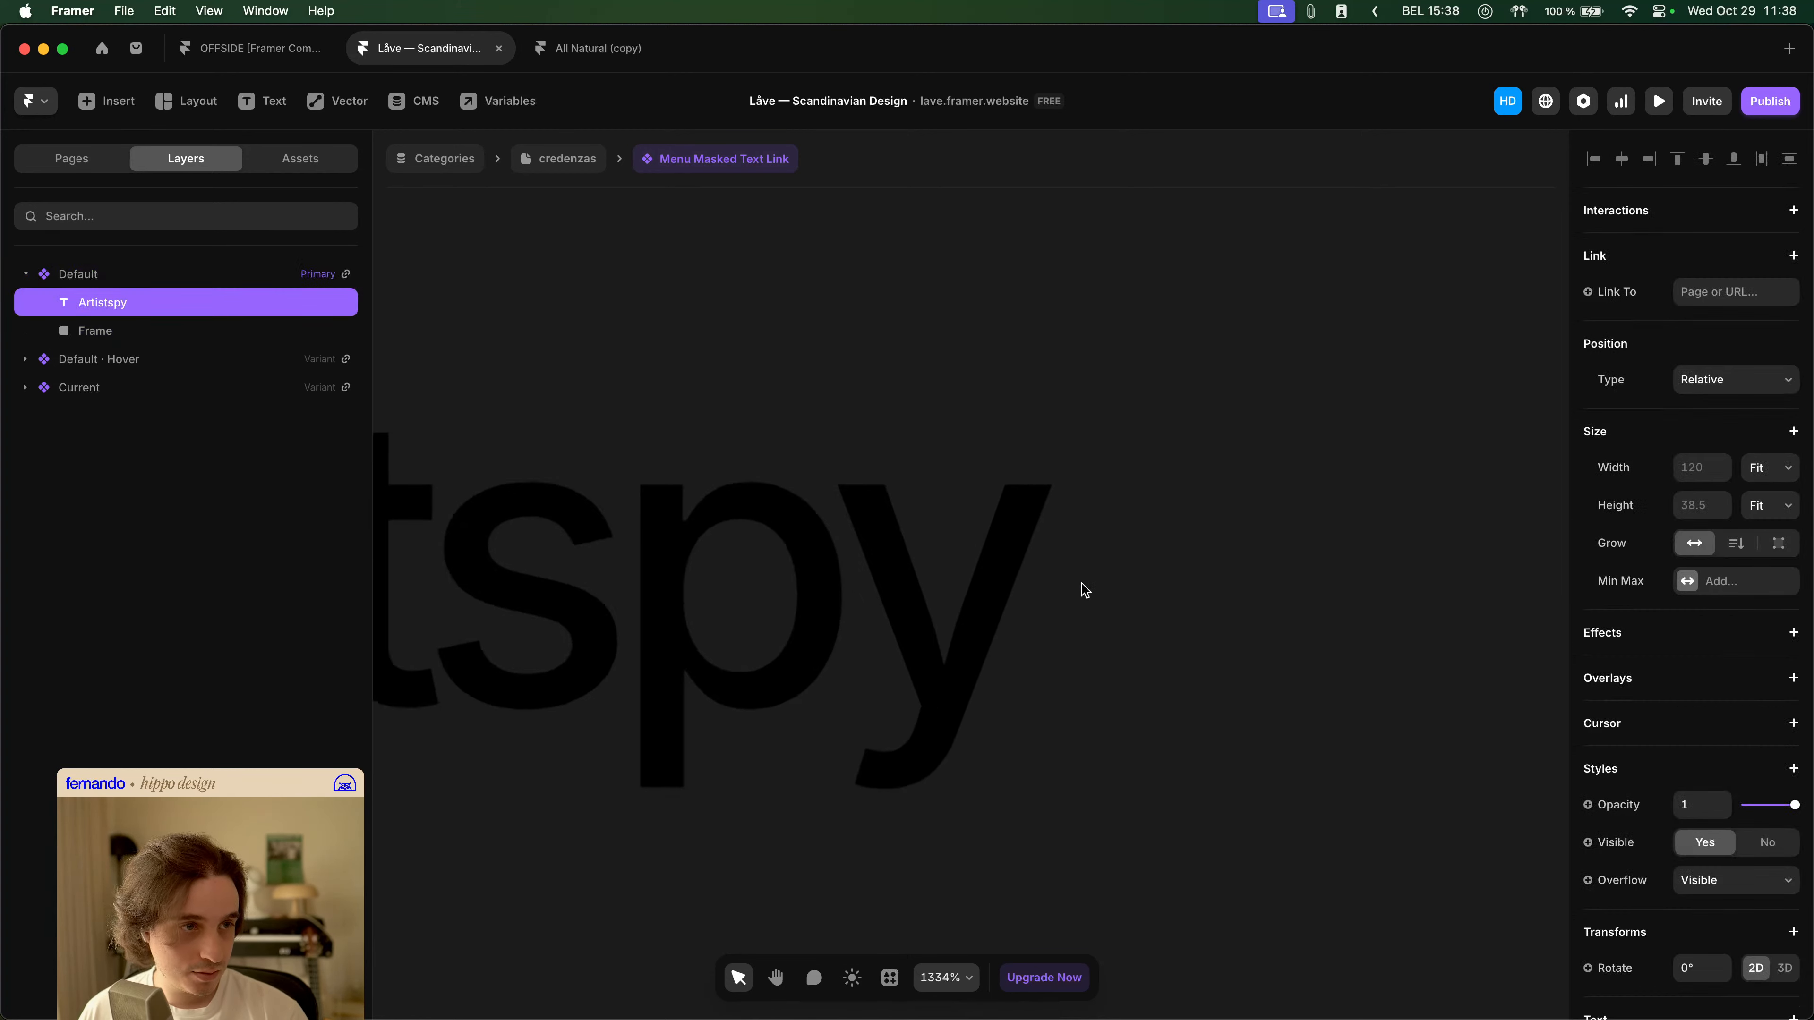
pyautogui.scroll(-5, 1115, 584)
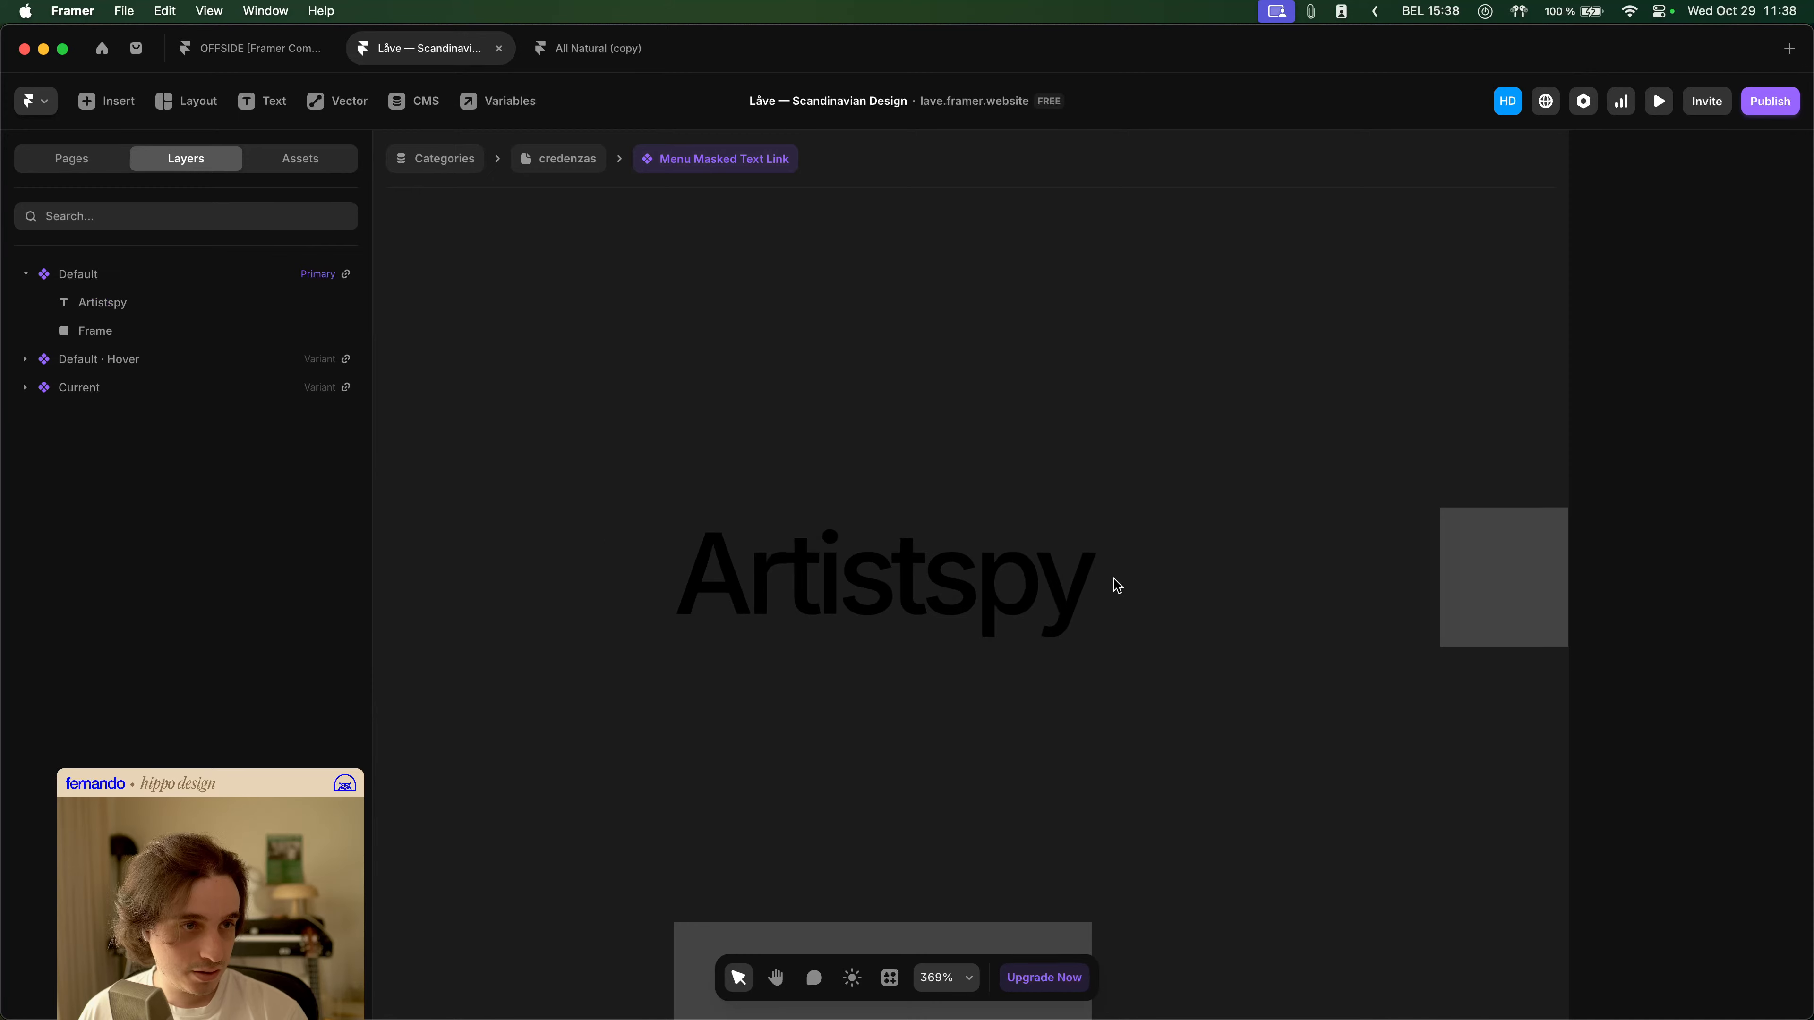
# Return to the credenzas category page and check how the category links look in the full layout.
pyautogui.click(568, 160)
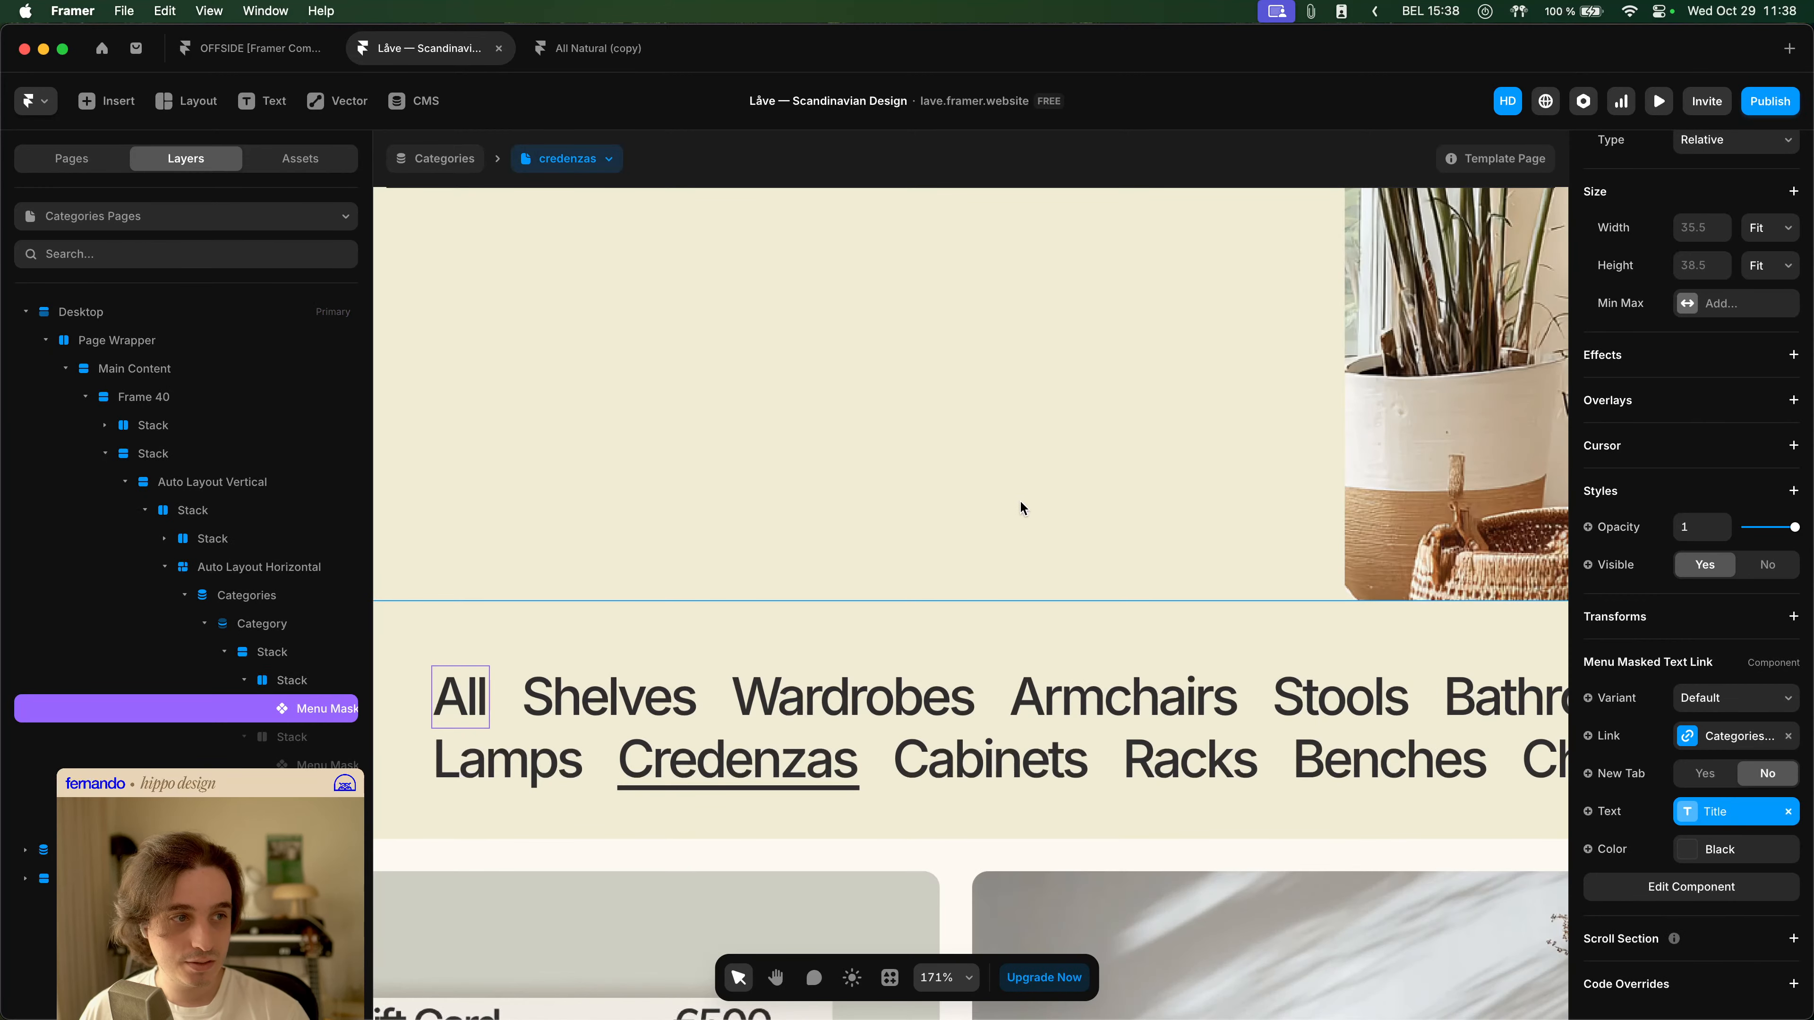
pyautogui.scroll(-3, 929, 656)
pyautogui.scroll(-2, 925, 658)
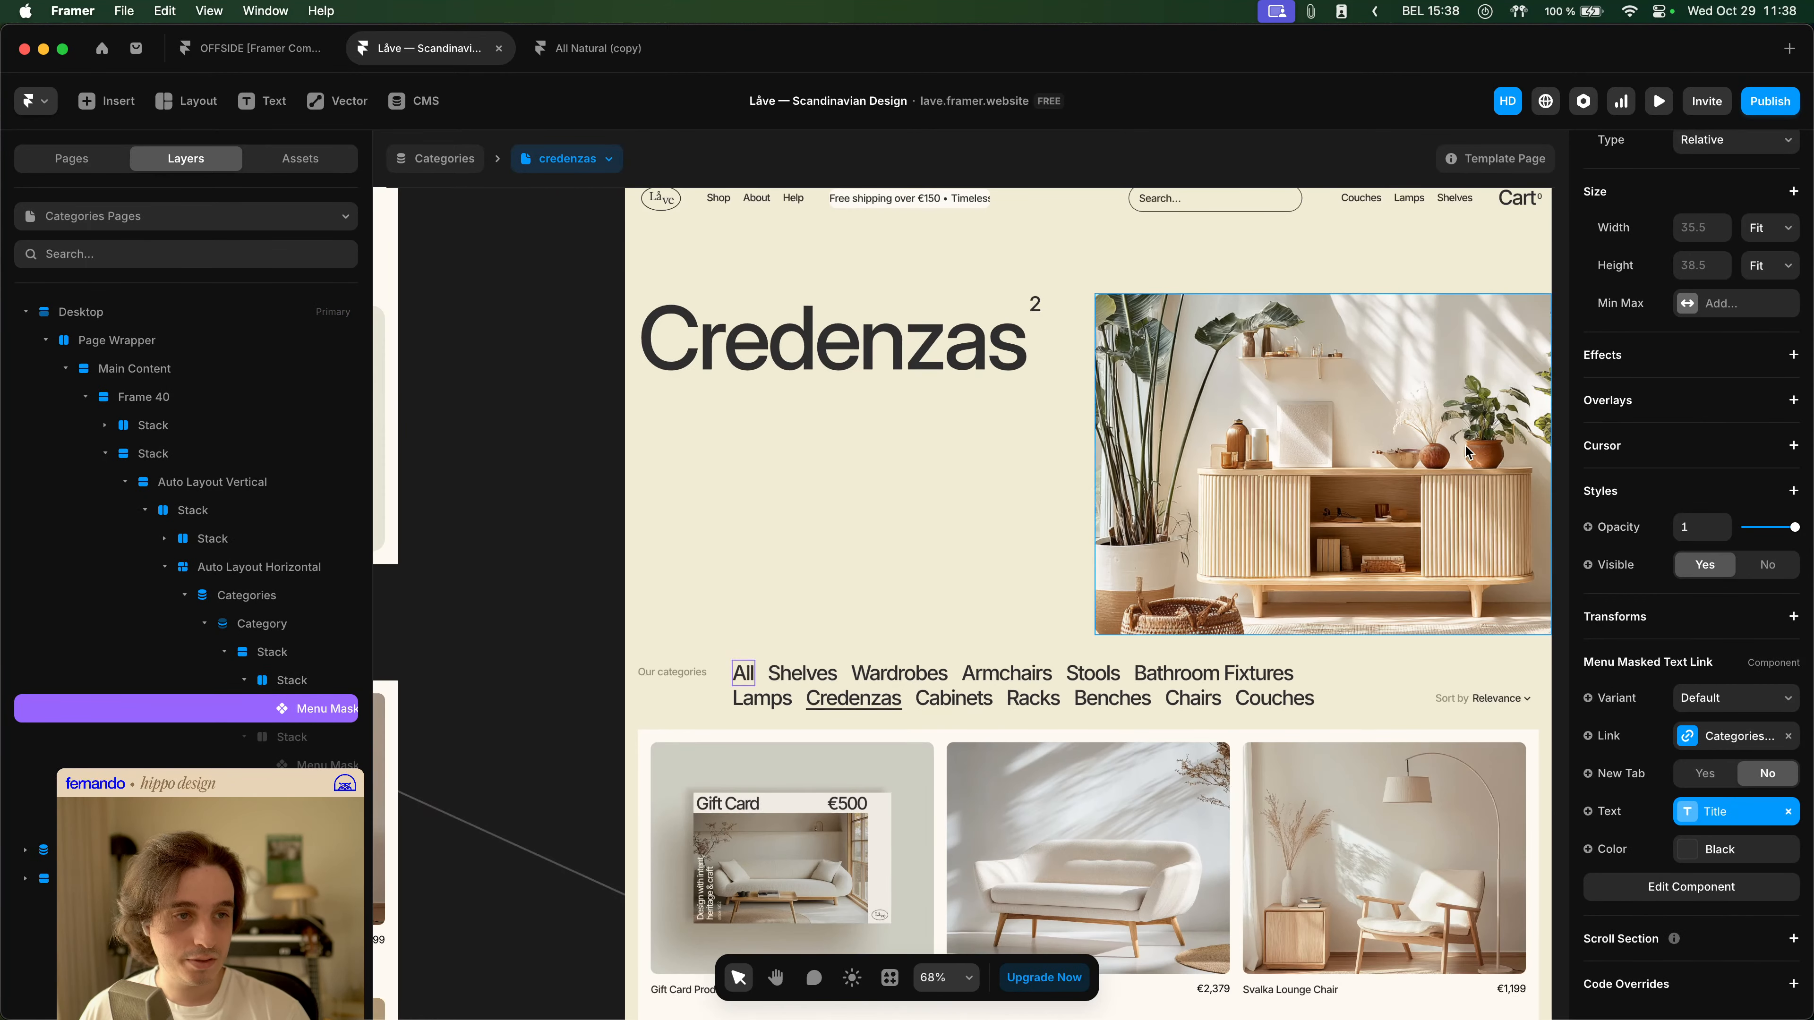
pyautogui.click(1779, 109)
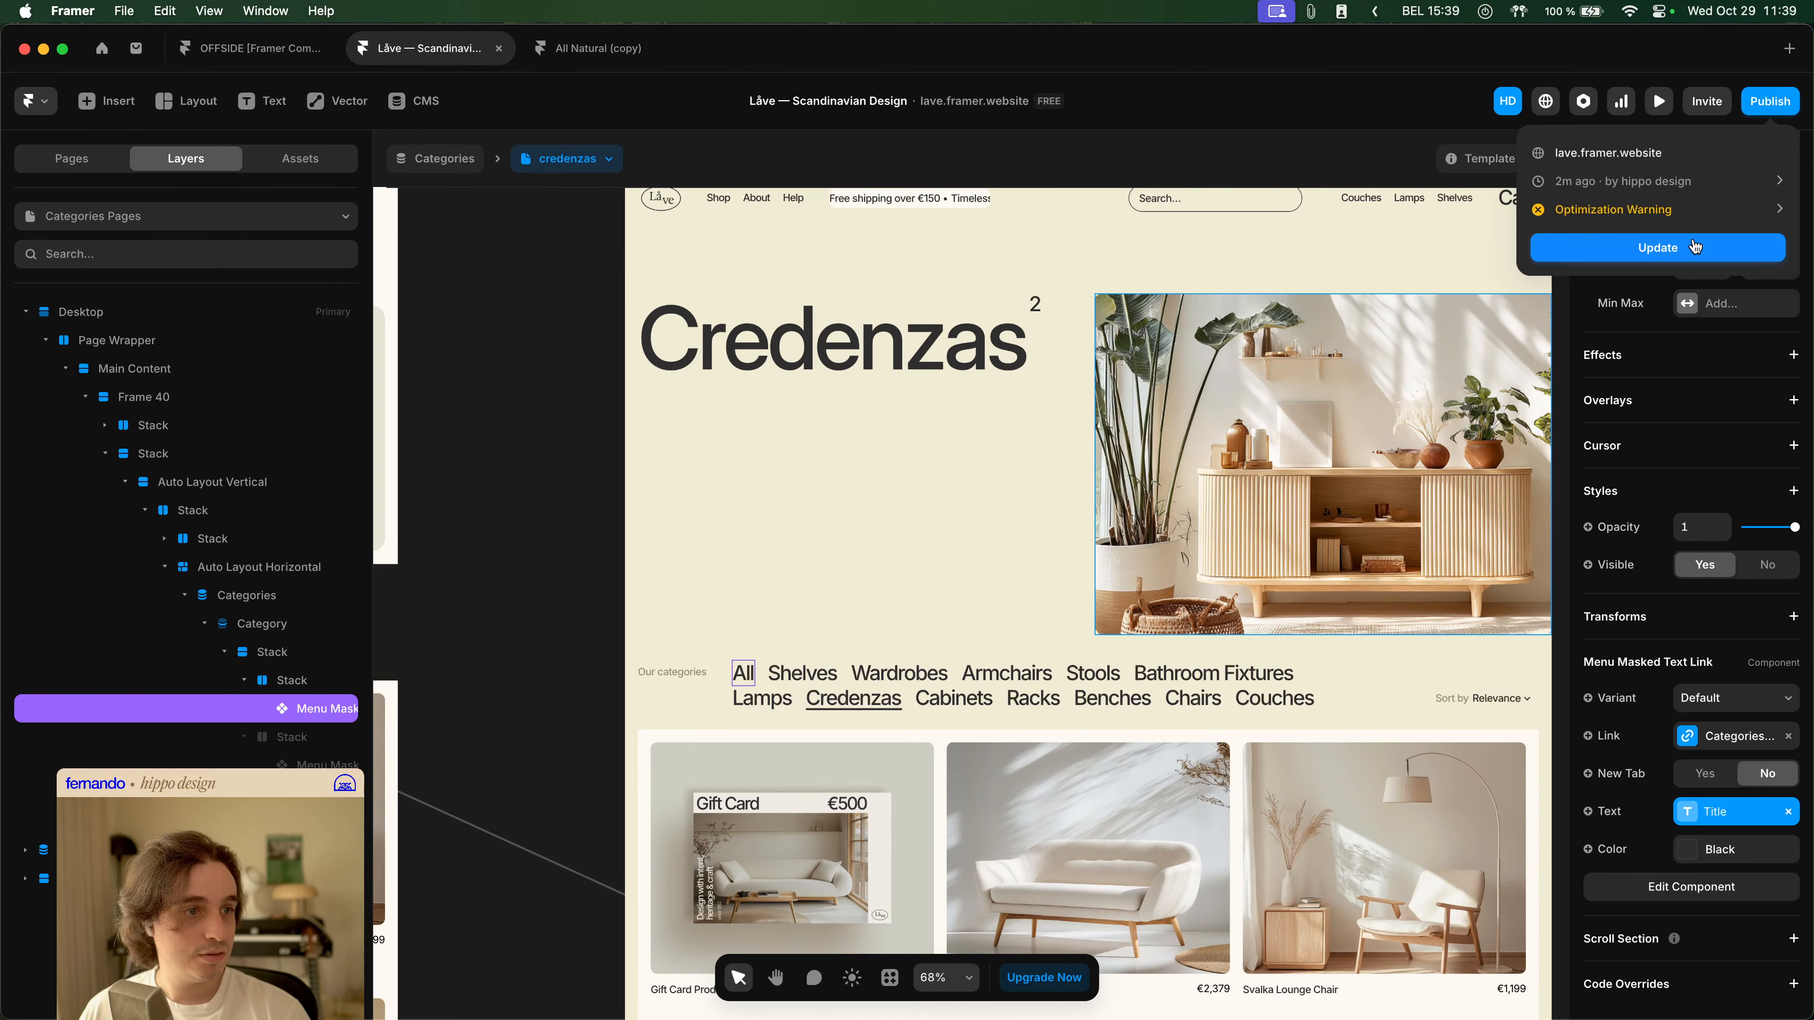
pyautogui.click(612, 616)
pyautogui.click(611, 616)
pyautogui.press('space')
pyautogui.moveTo(610, 616); pyautogui.dragTo(559, 538)
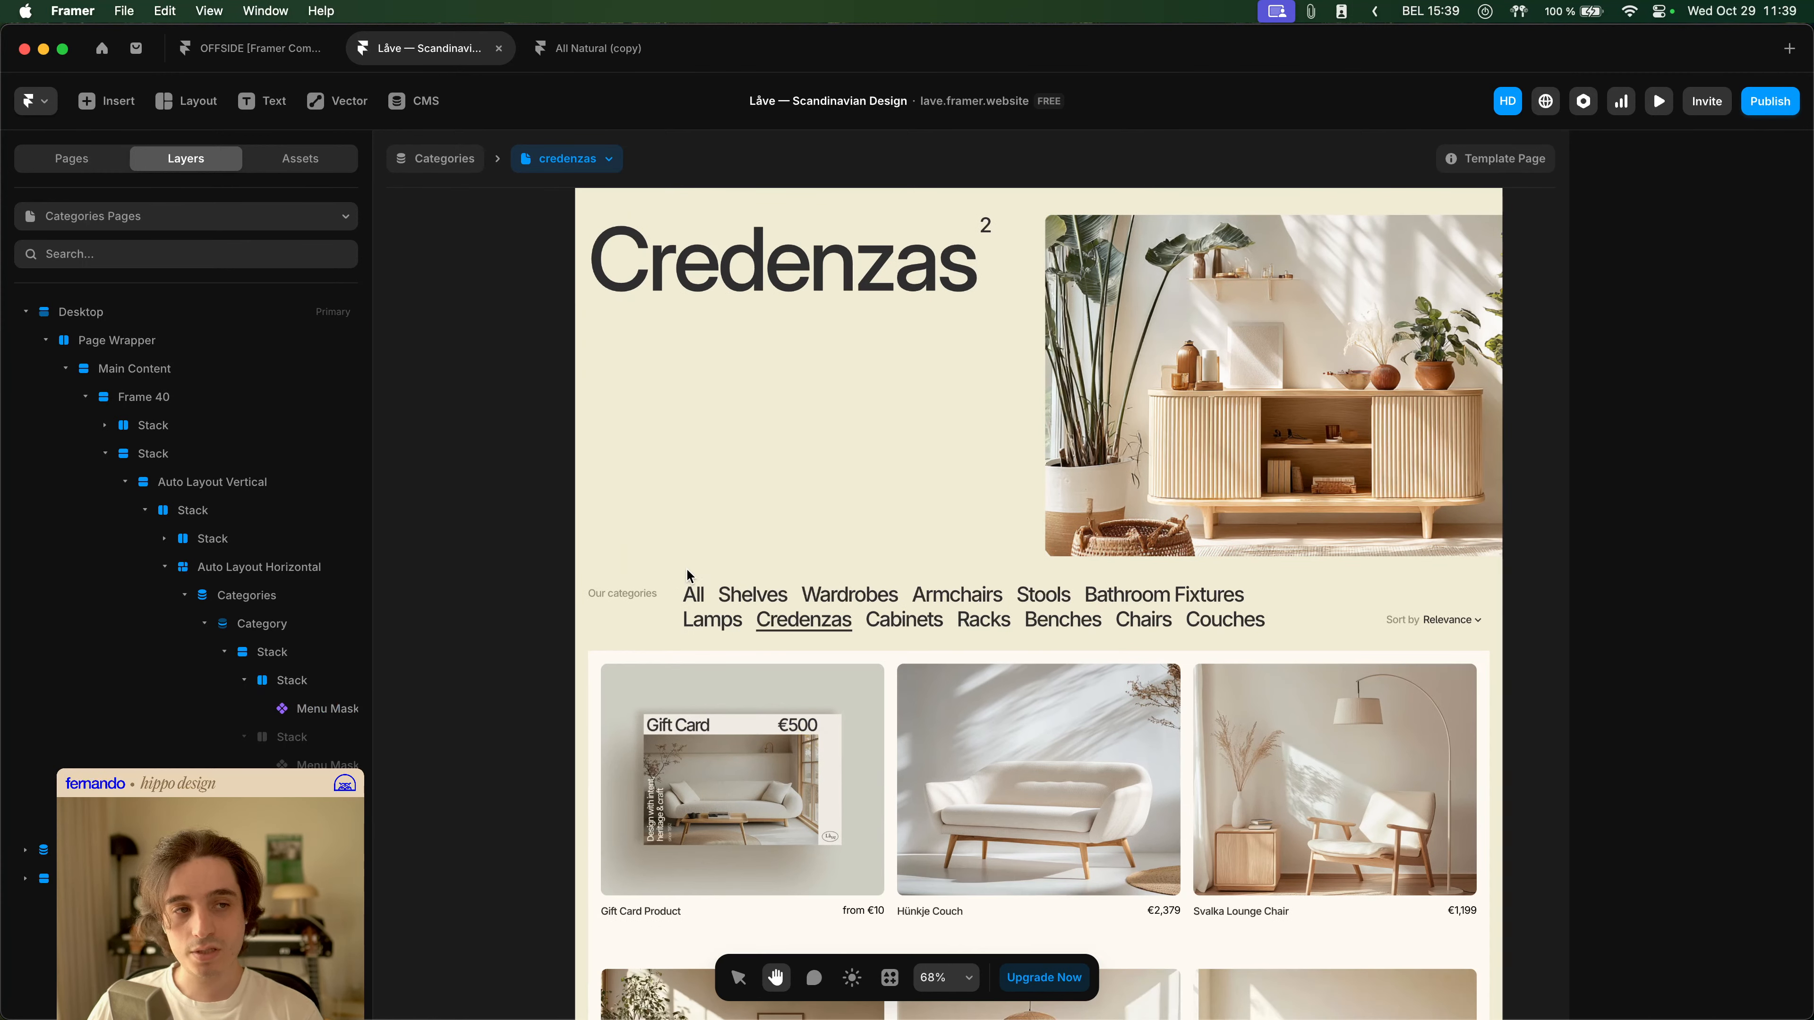
# Inspect the All link's Stack and Menu Masked Text Link, widening the layer list, and select the Categories list.
pyautogui.click(694, 594)
pyautogui.click(314, 690)
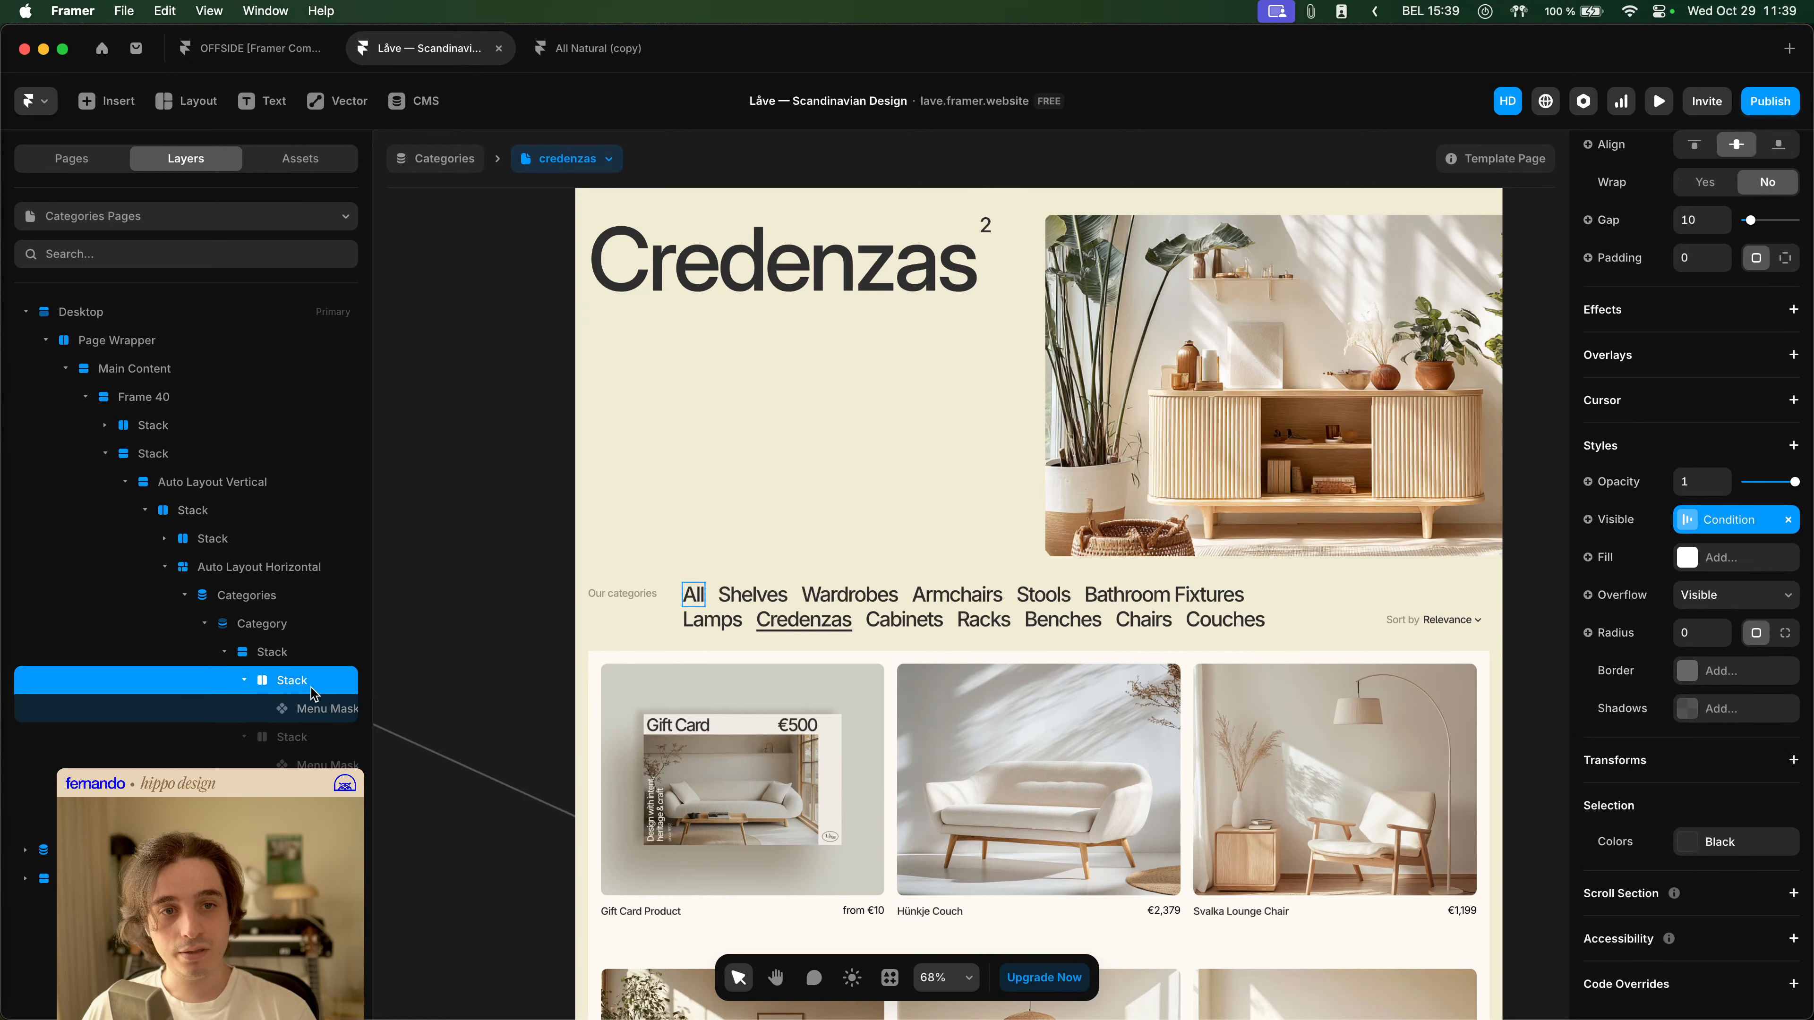
pyautogui.click(314, 715)
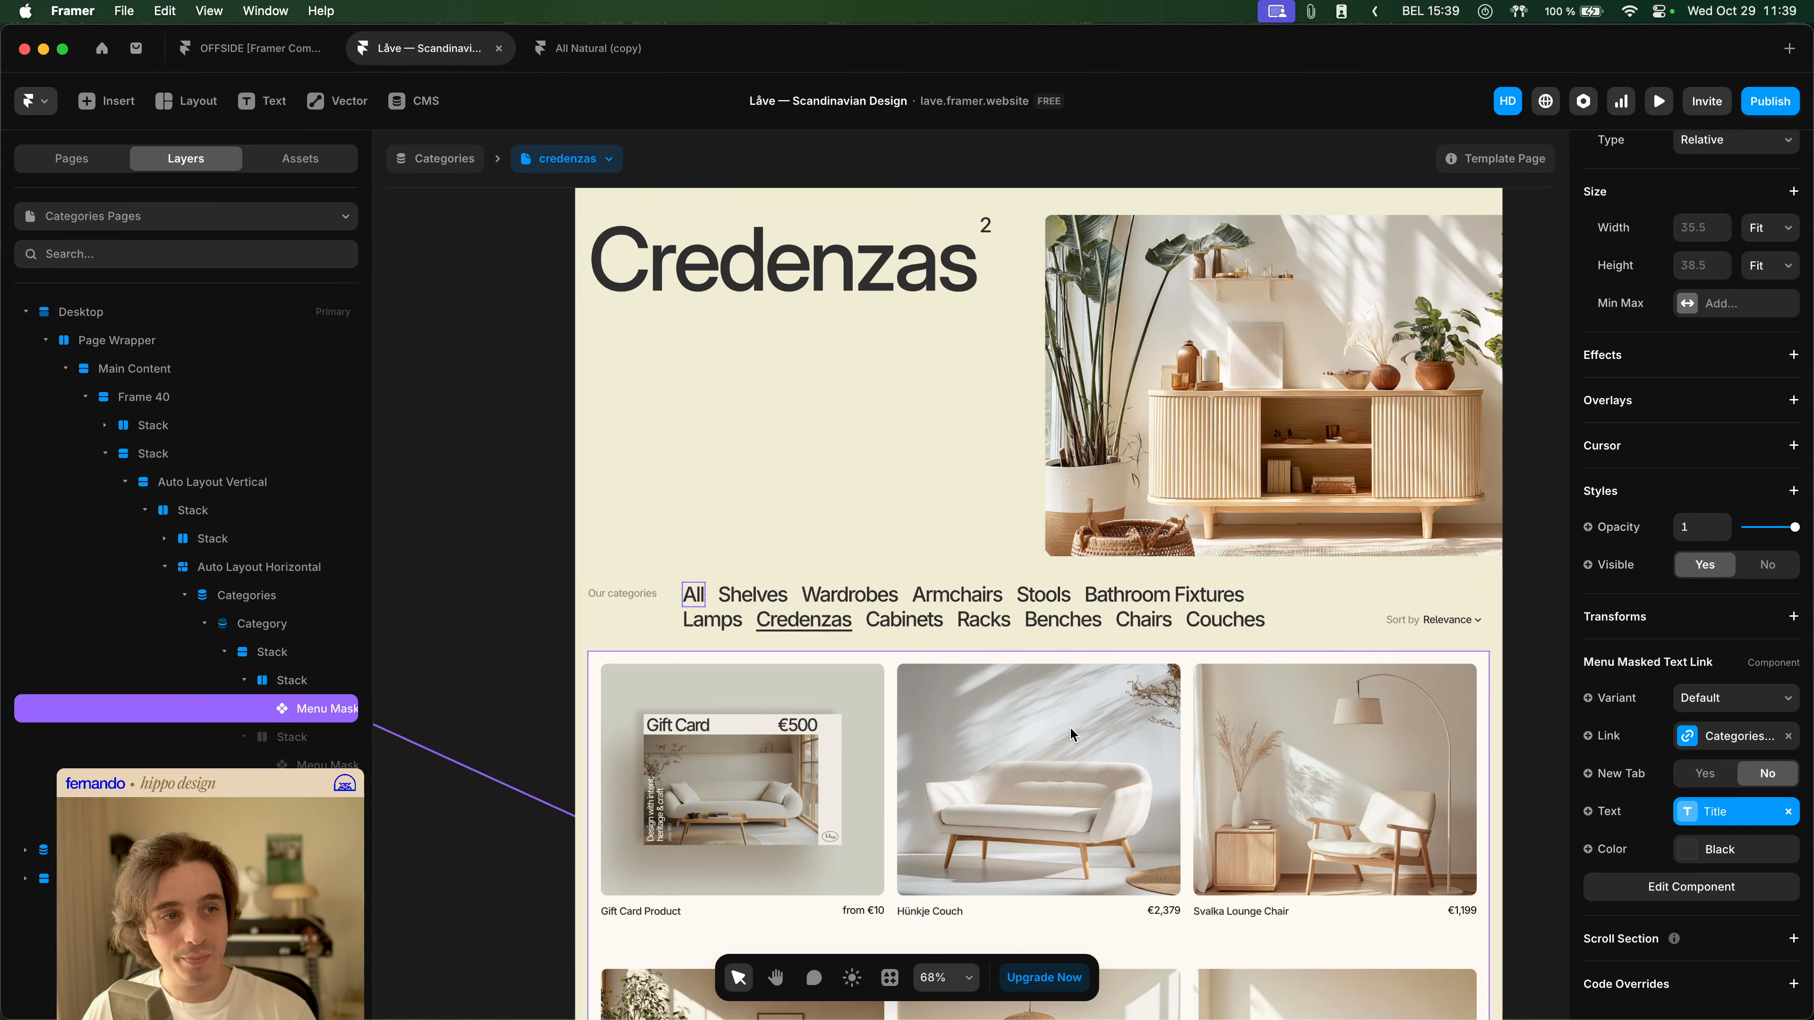
pyautogui.click(545, 611)
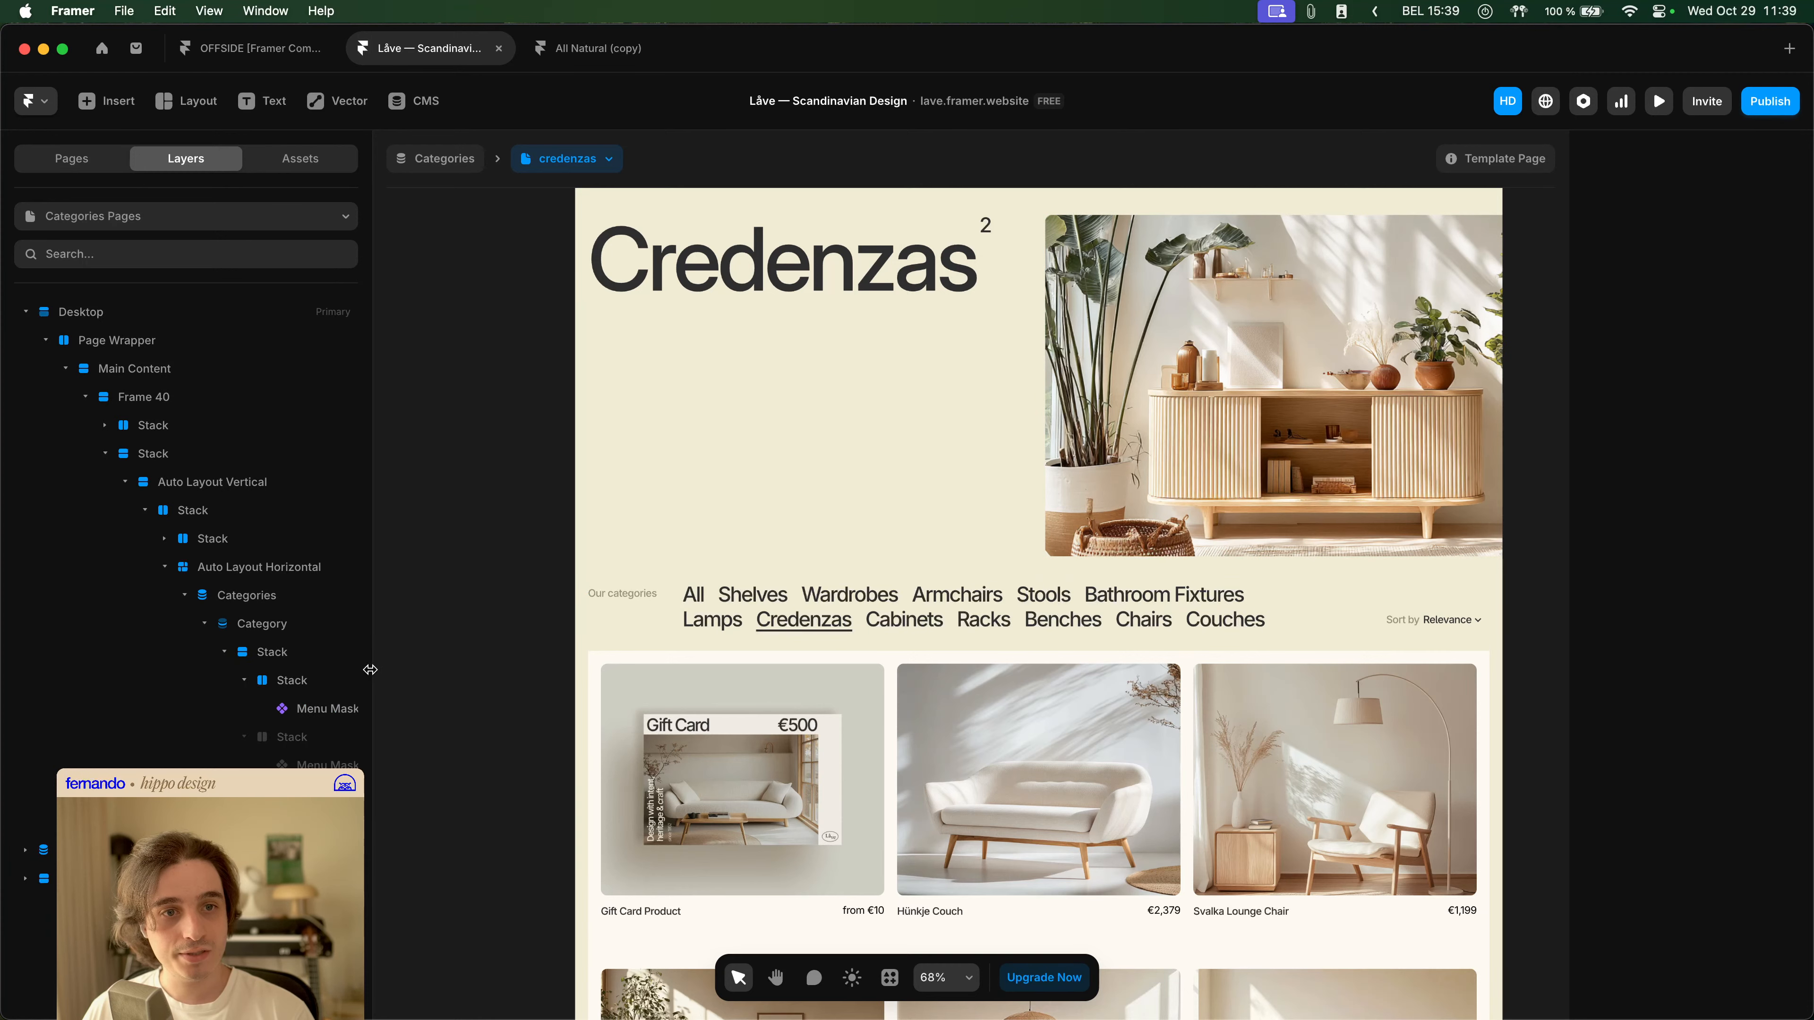
pyautogui.moveTo(368, 672); pyautogui.dragTo(462, 676)
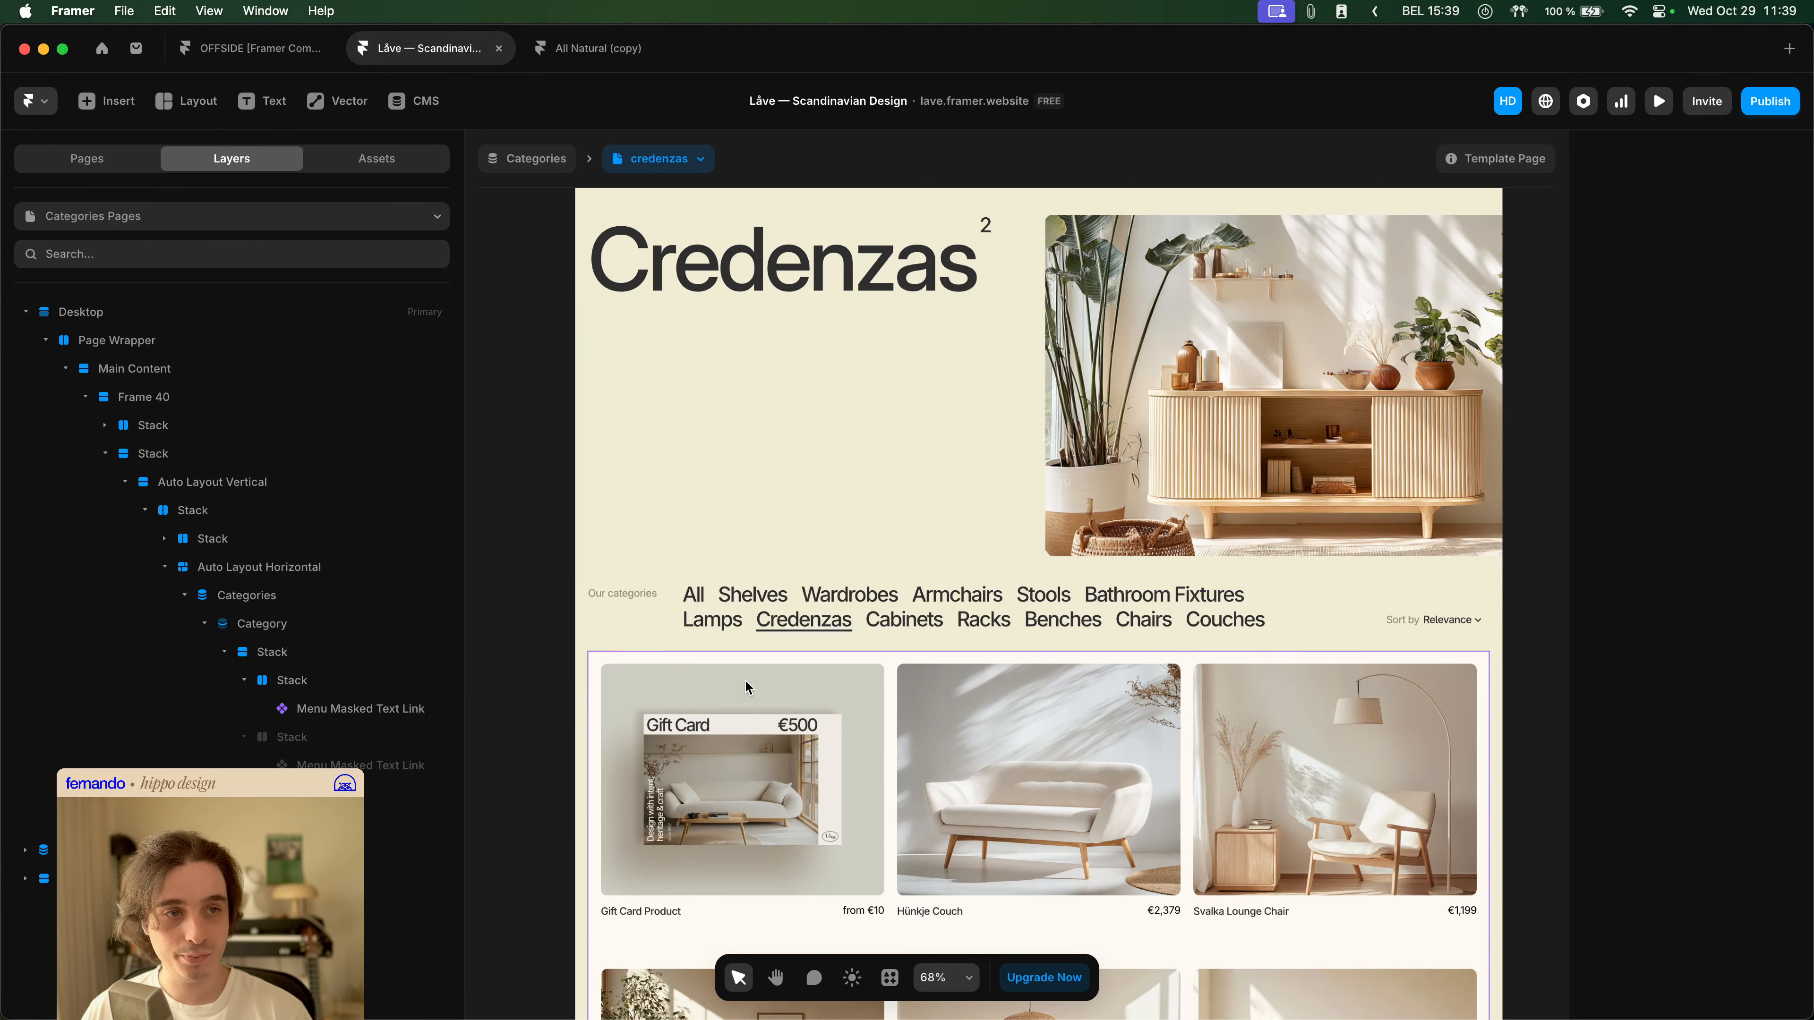
pyautogui.click(936, 621)
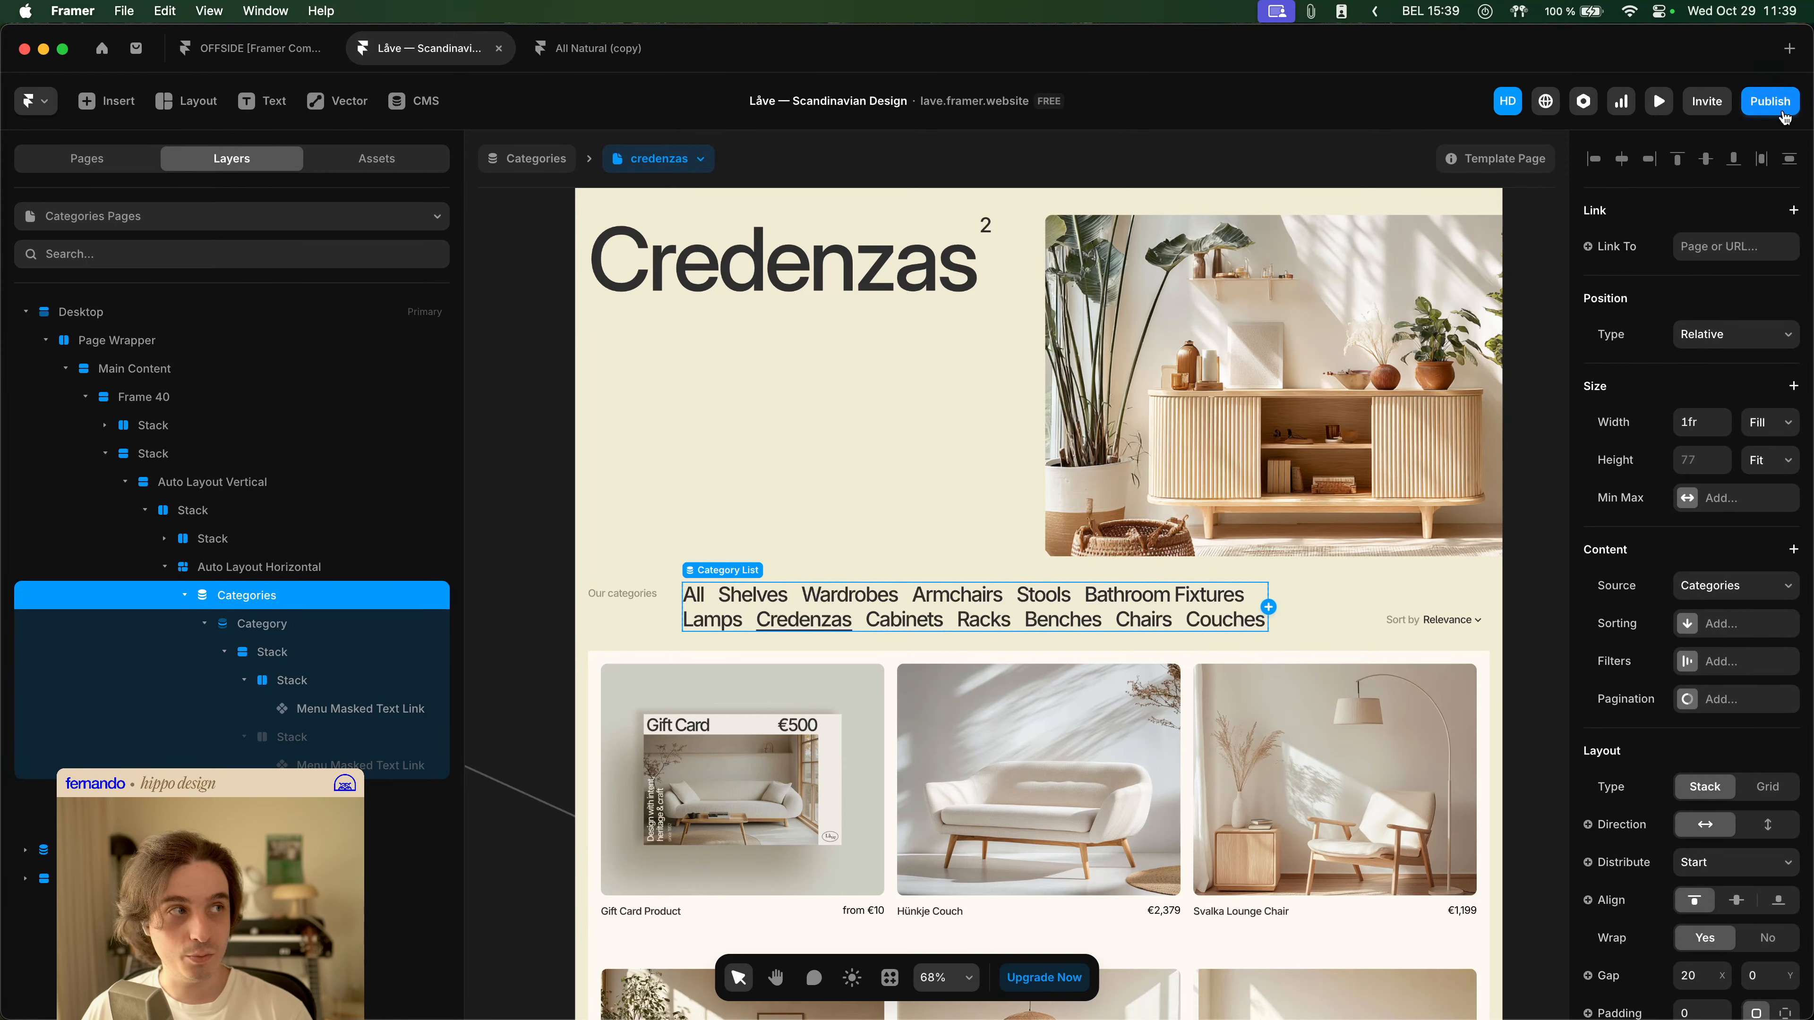
# Publish the category link changes to the live site and switch to the Chairs page in Arc.
pyautogui.click(1769, 101)
pyautogui.click(1657, 247)
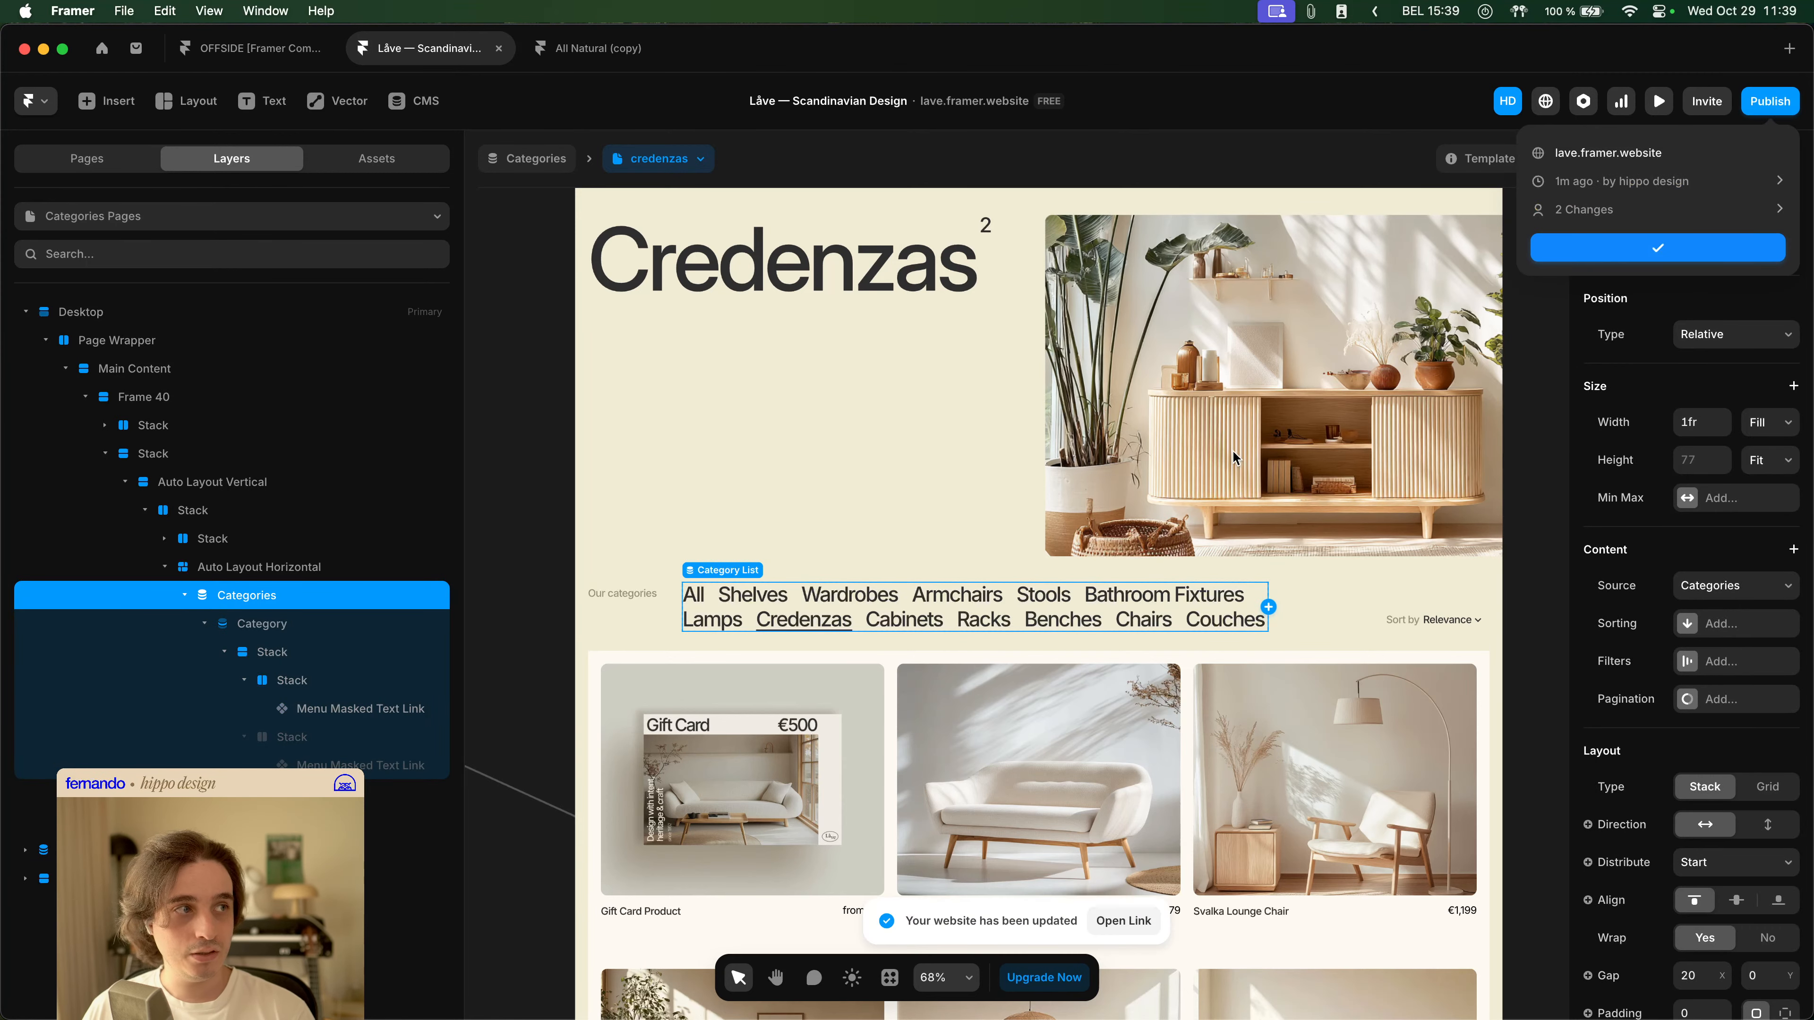
pyautogui.press('super+Tab')
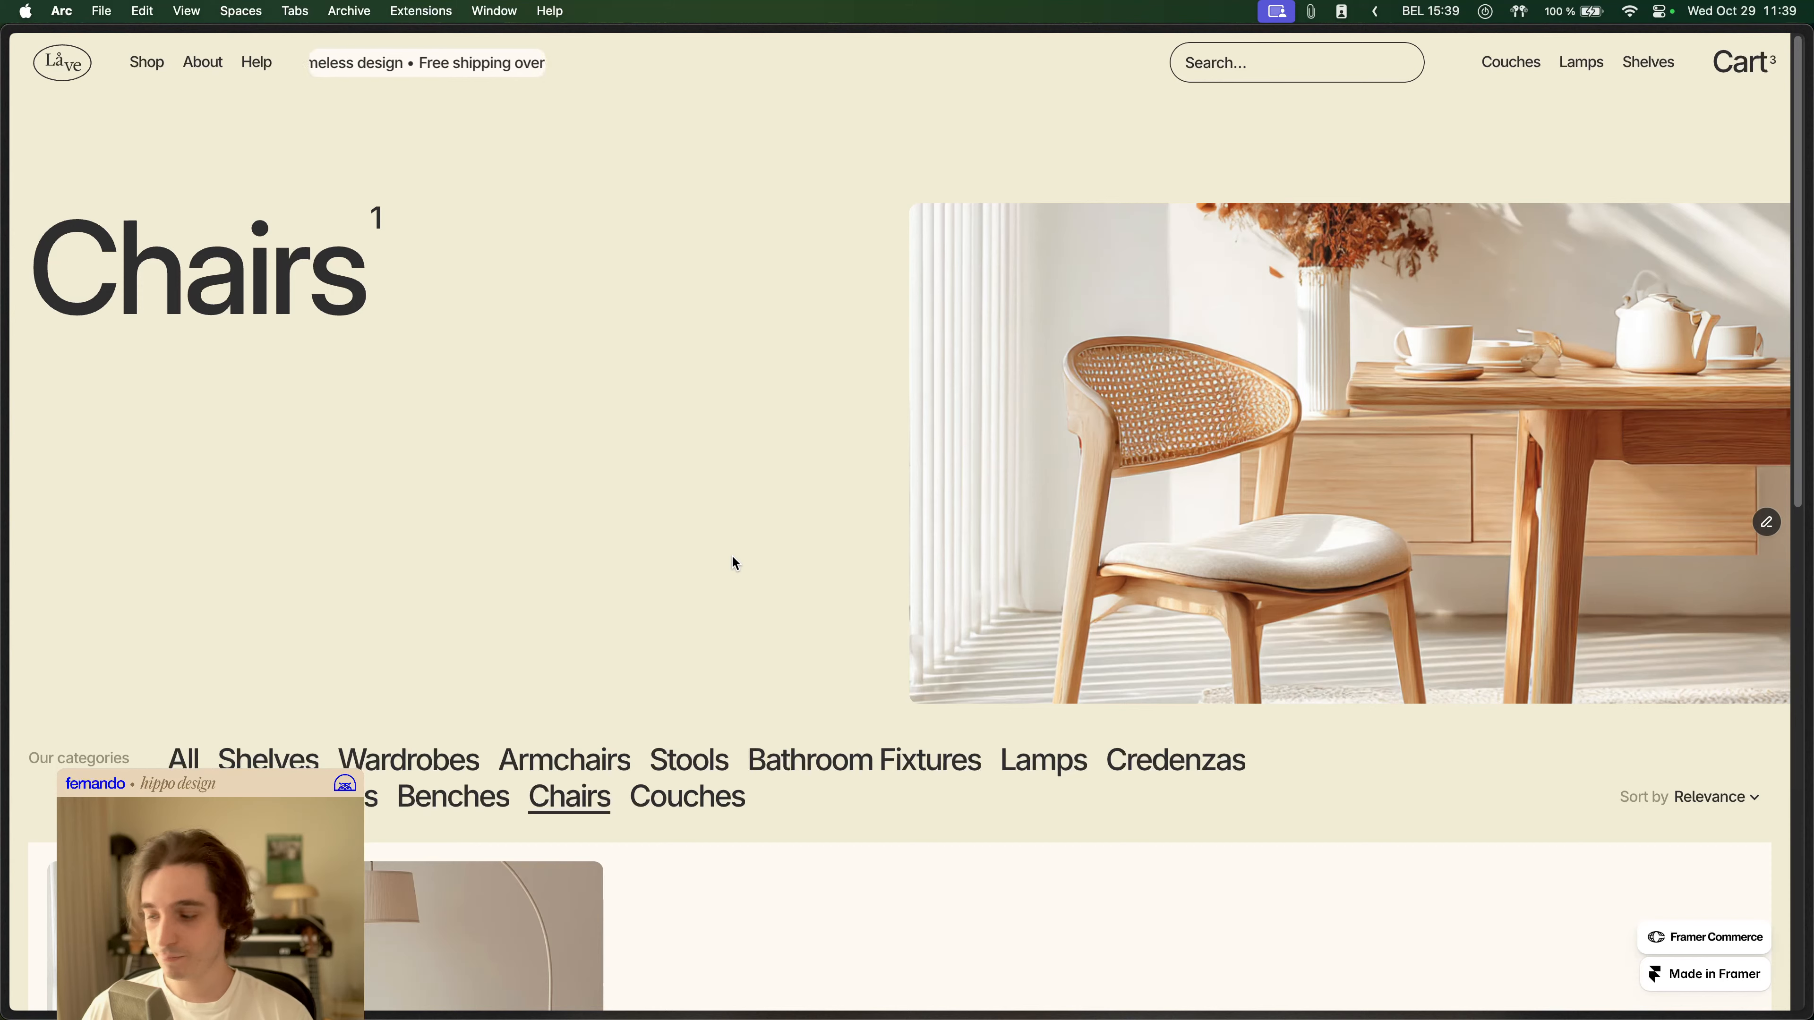
# Reload the published Chairs page and open the Couches category to check its links and product grid.
pyautogui.press('super+r')
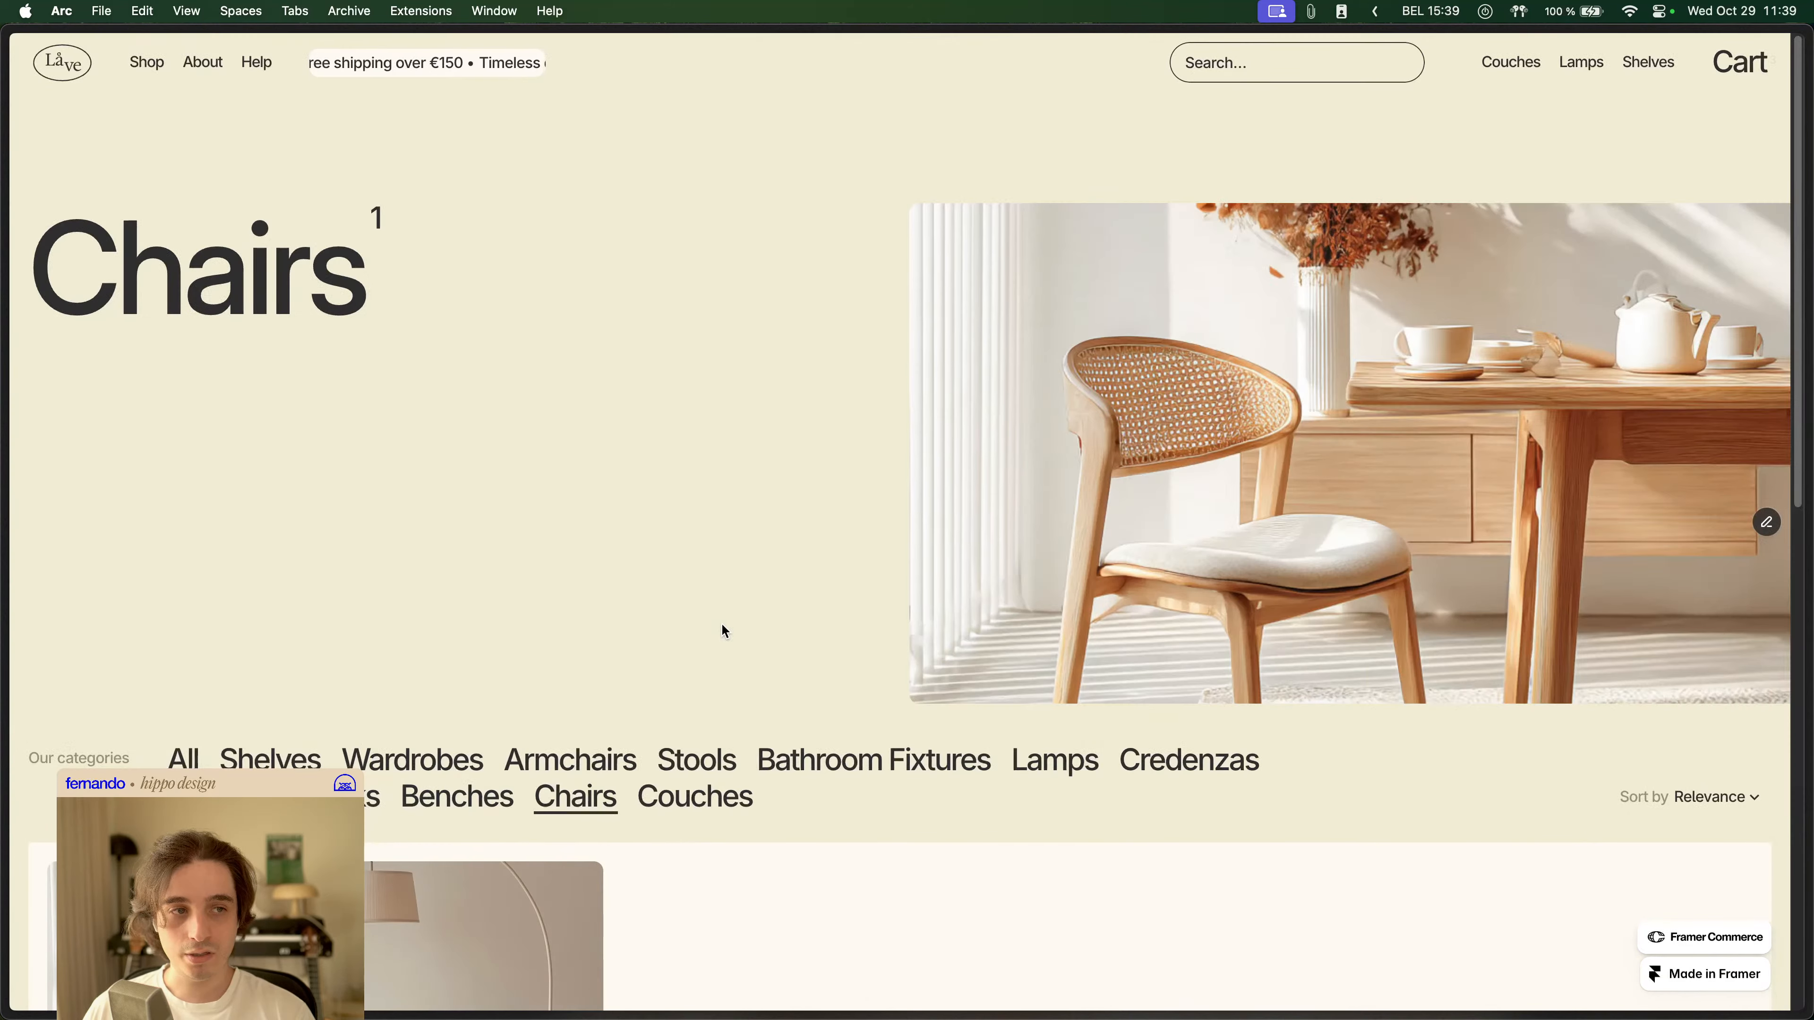
pyautogui.scroll(-5, 893, 667)
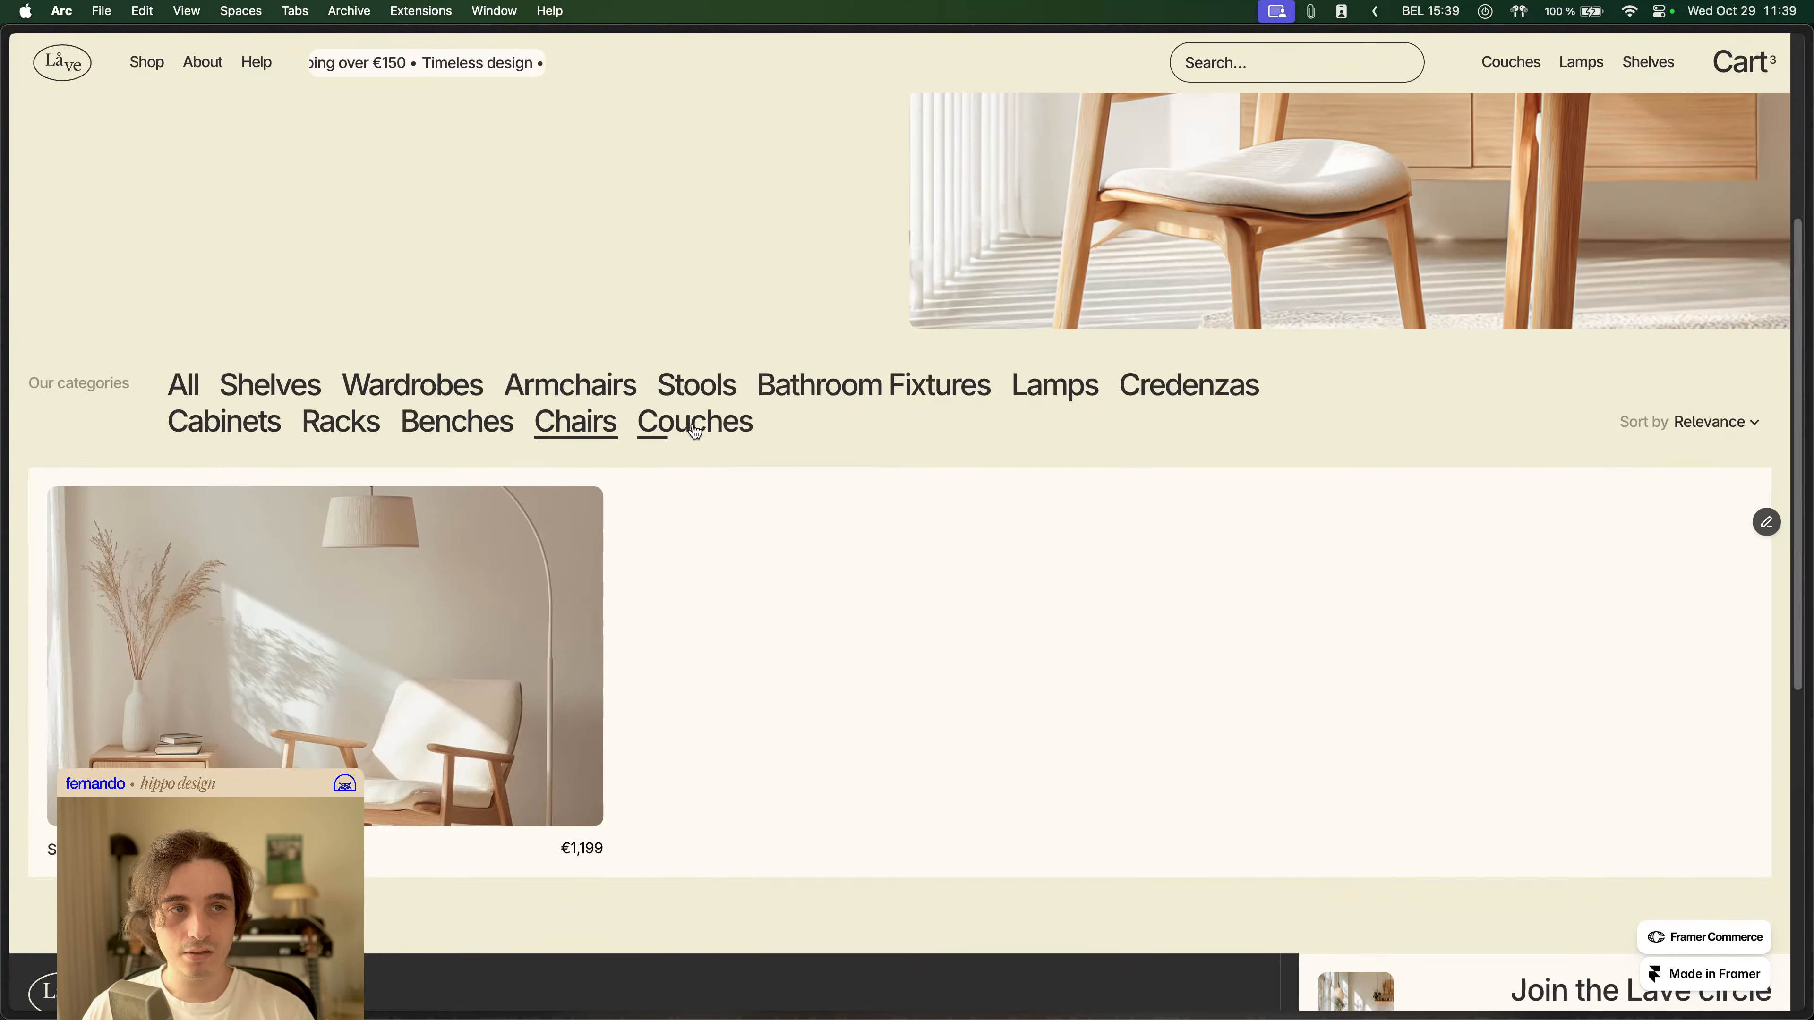
pyautogui.click(694, 423)
pyautogui.scroll(-8, 849, 484)
pyautogui.scroll(1, 570, 332)
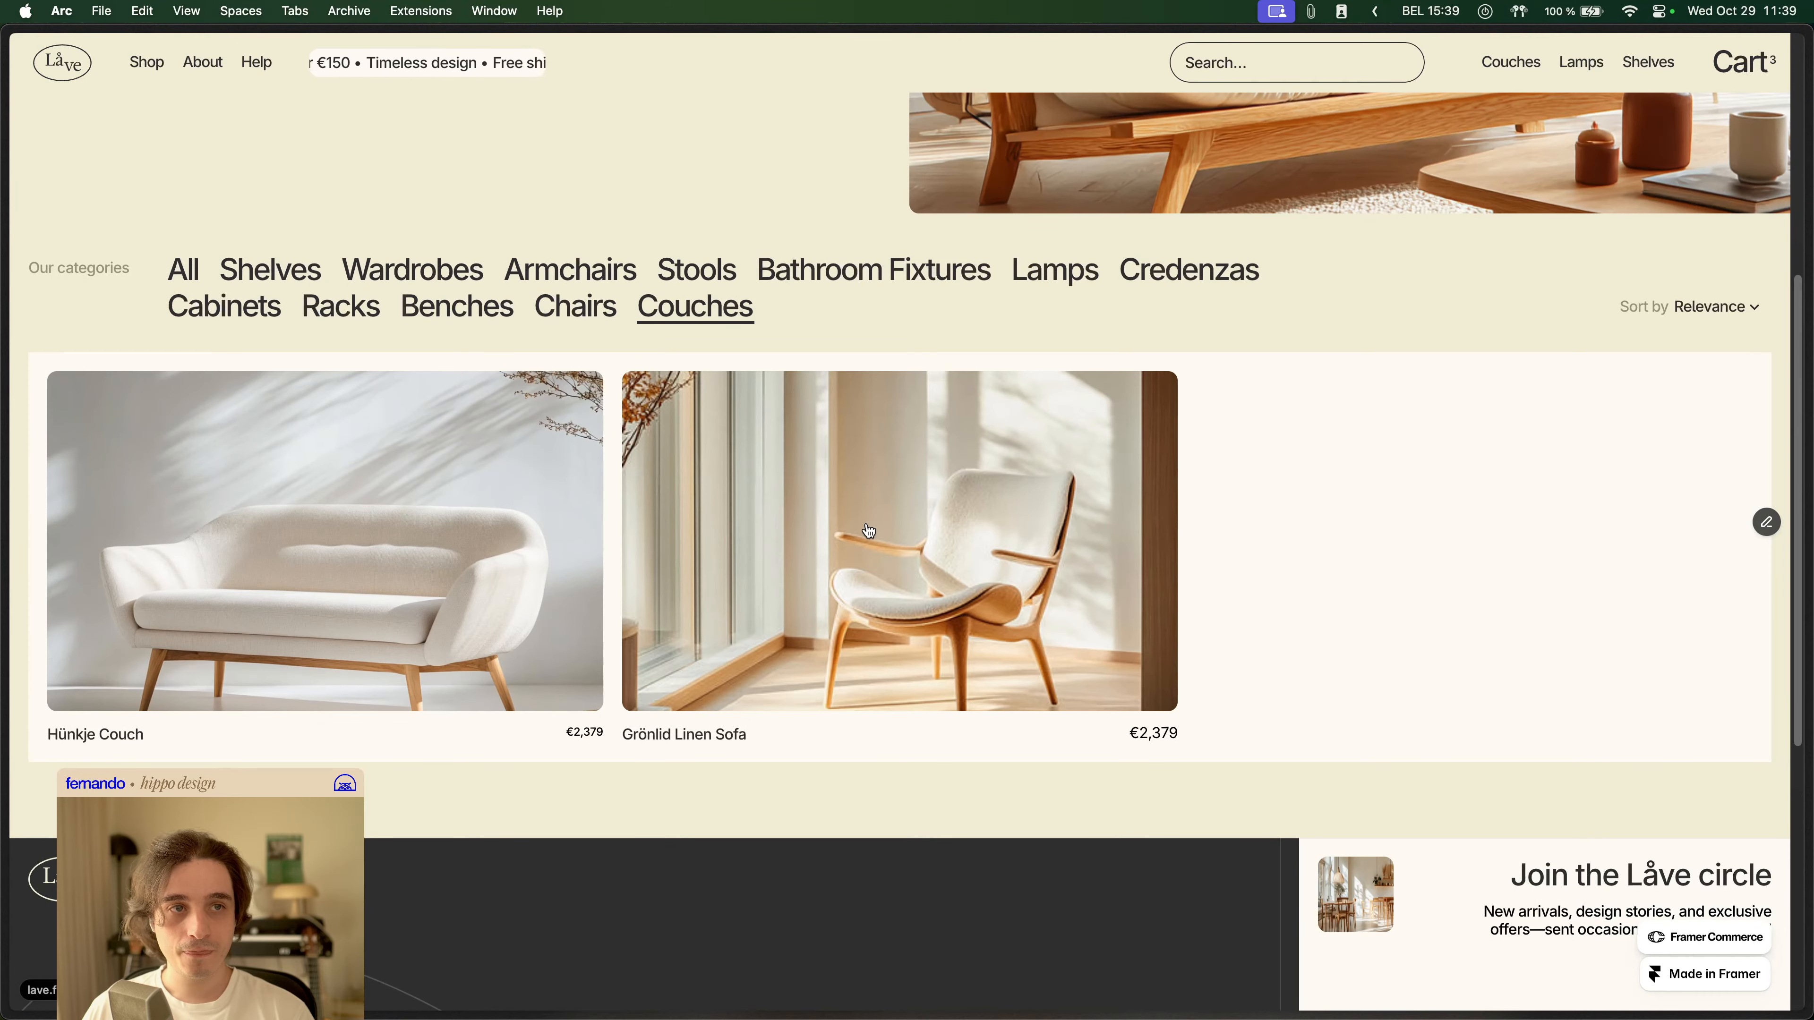
# Browse the Armchairs, Lamps and Racks category pages to check their headers, category links and product areas.
pyautogui.click(571, 275)
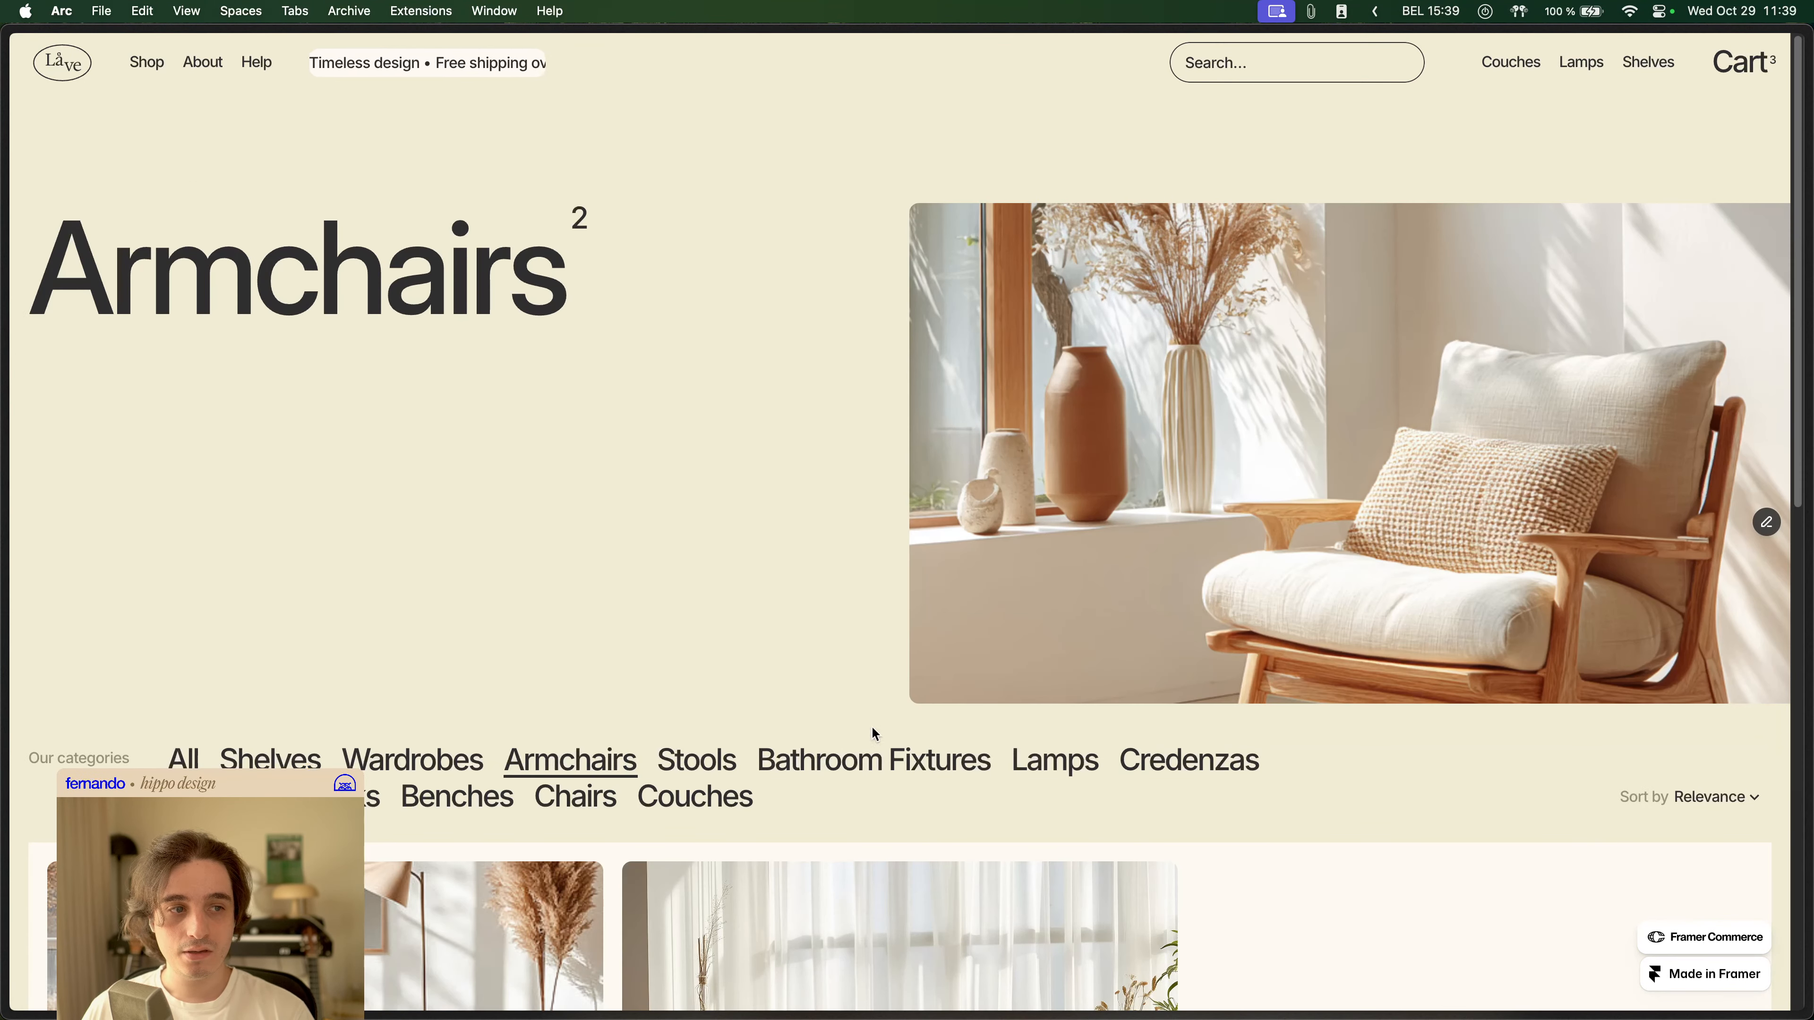
pyautogui.click(1064, 772)
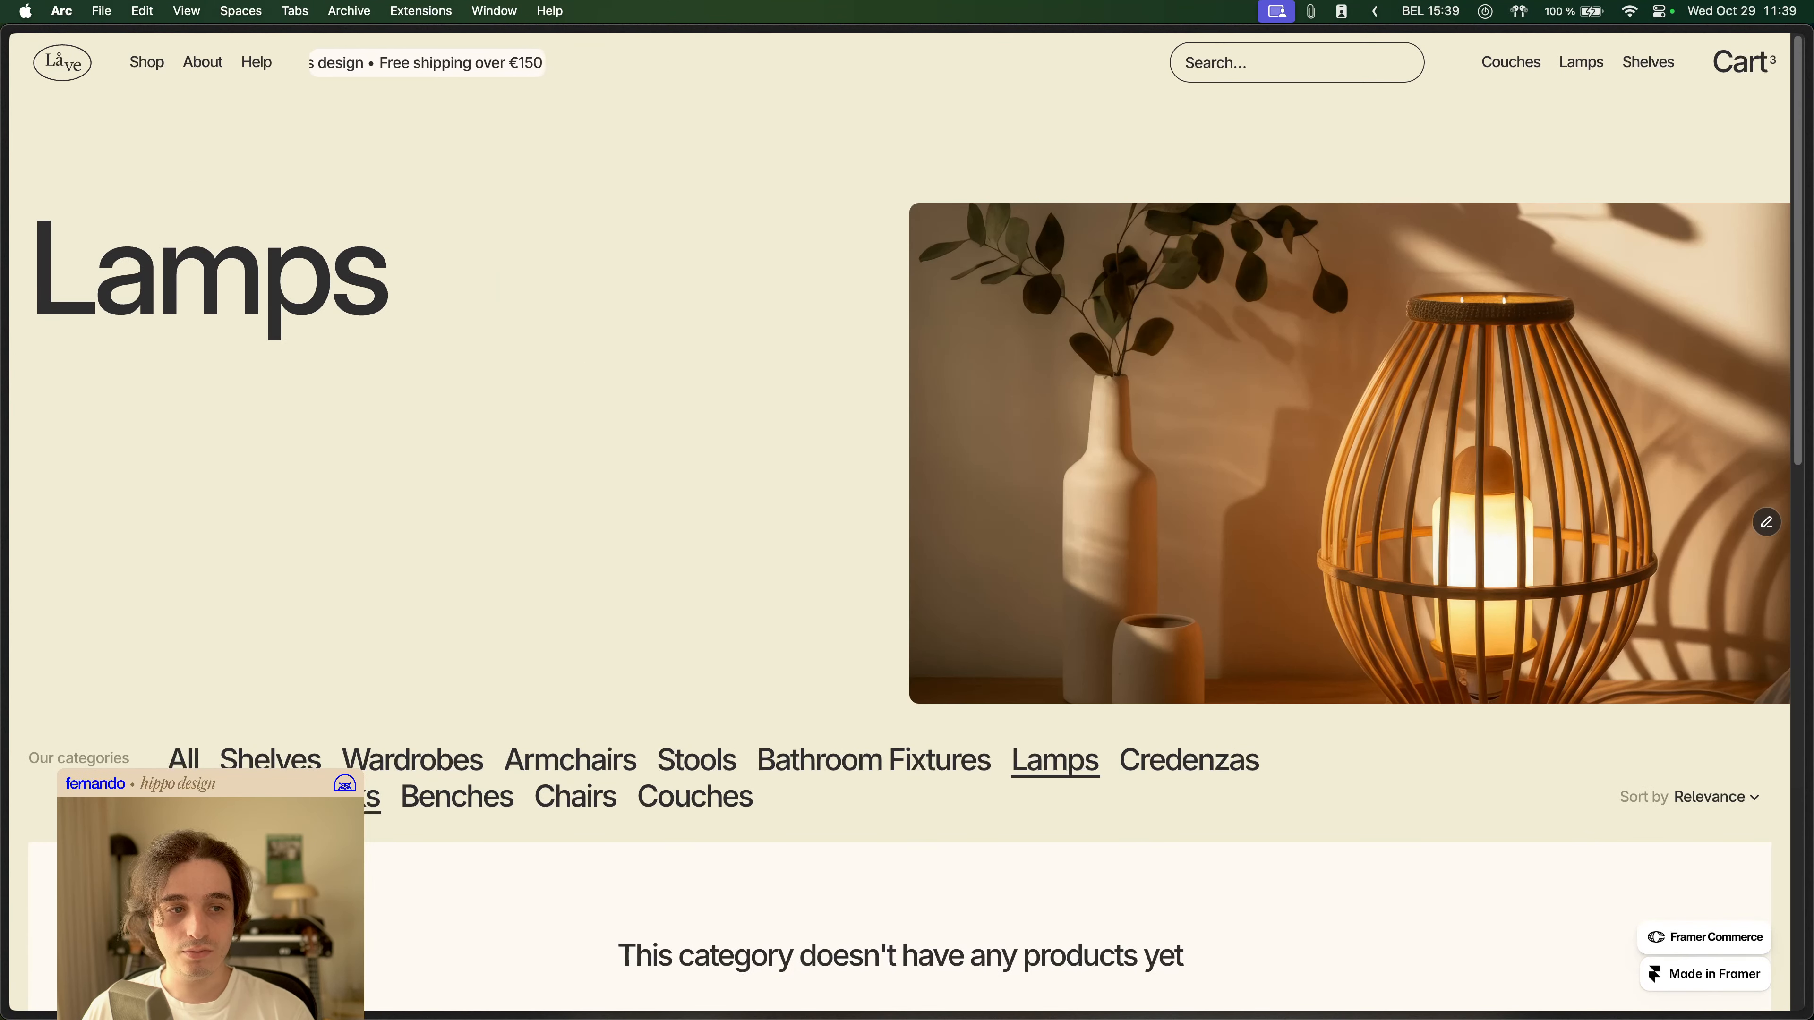
pyautogui.click(373, 797)
pyautogui.scroll(-5, 891, 634)
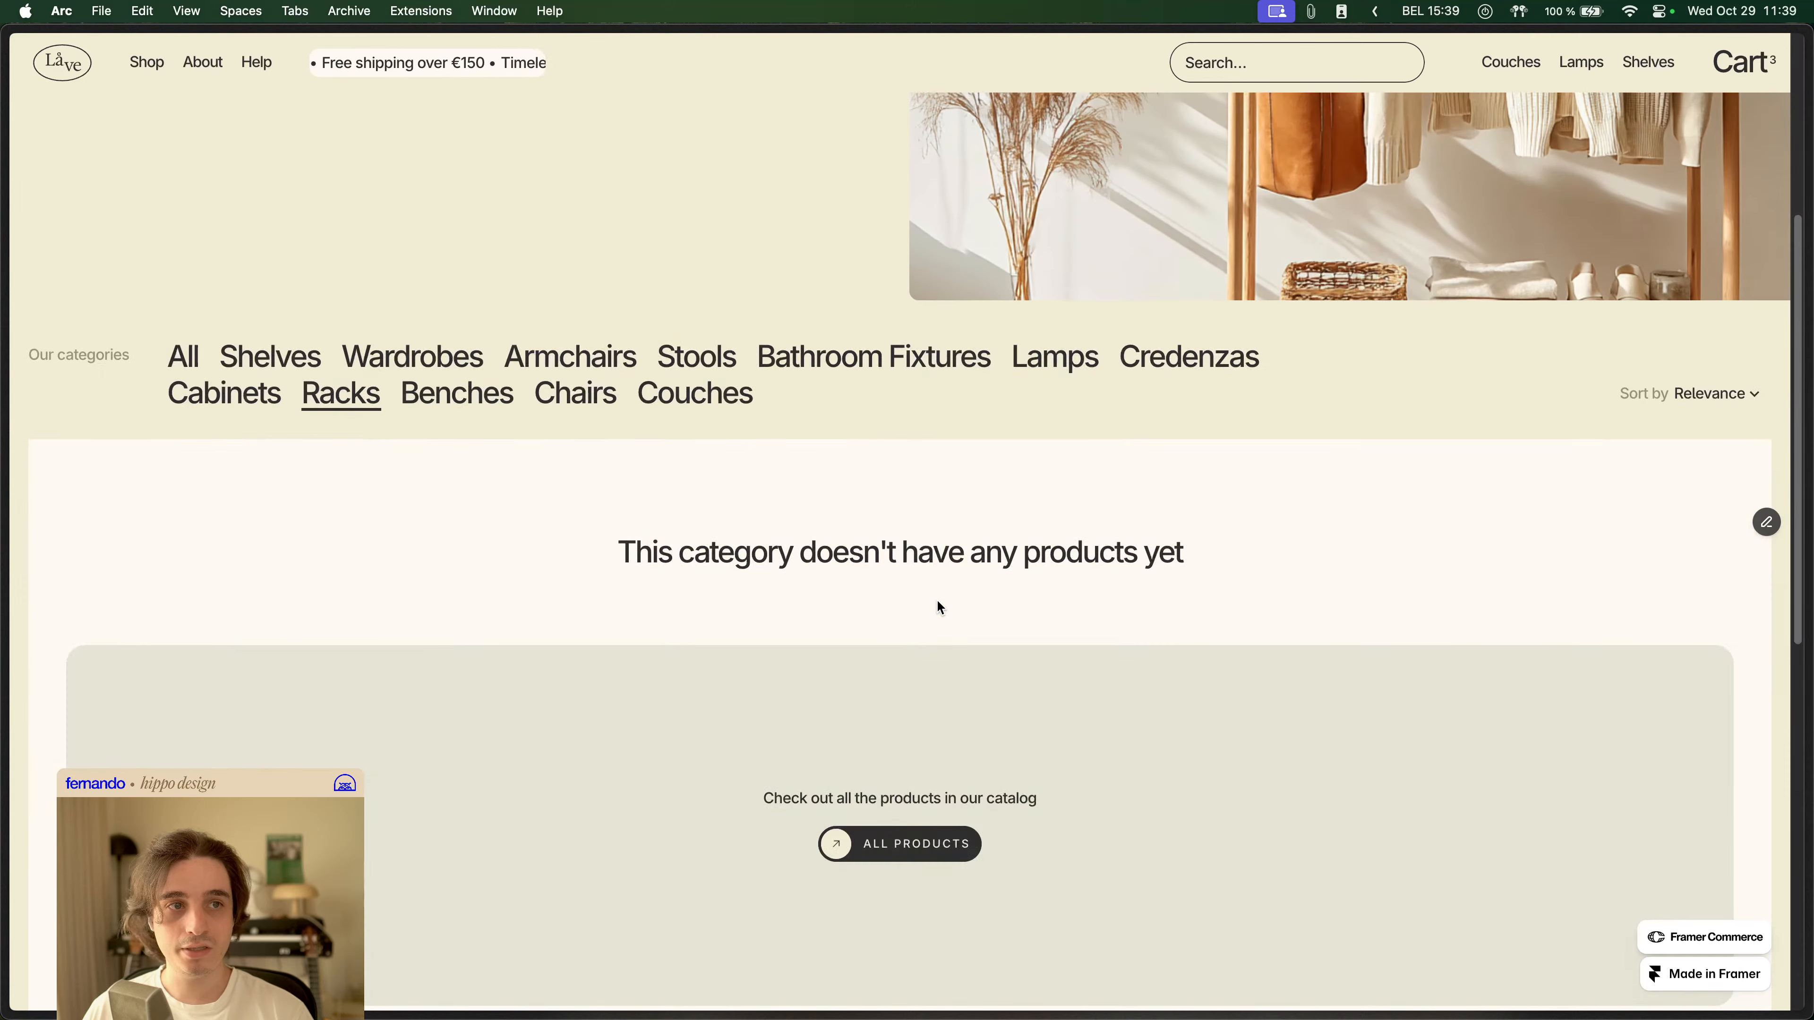
pyautogui.scroll(5, 940, 607)
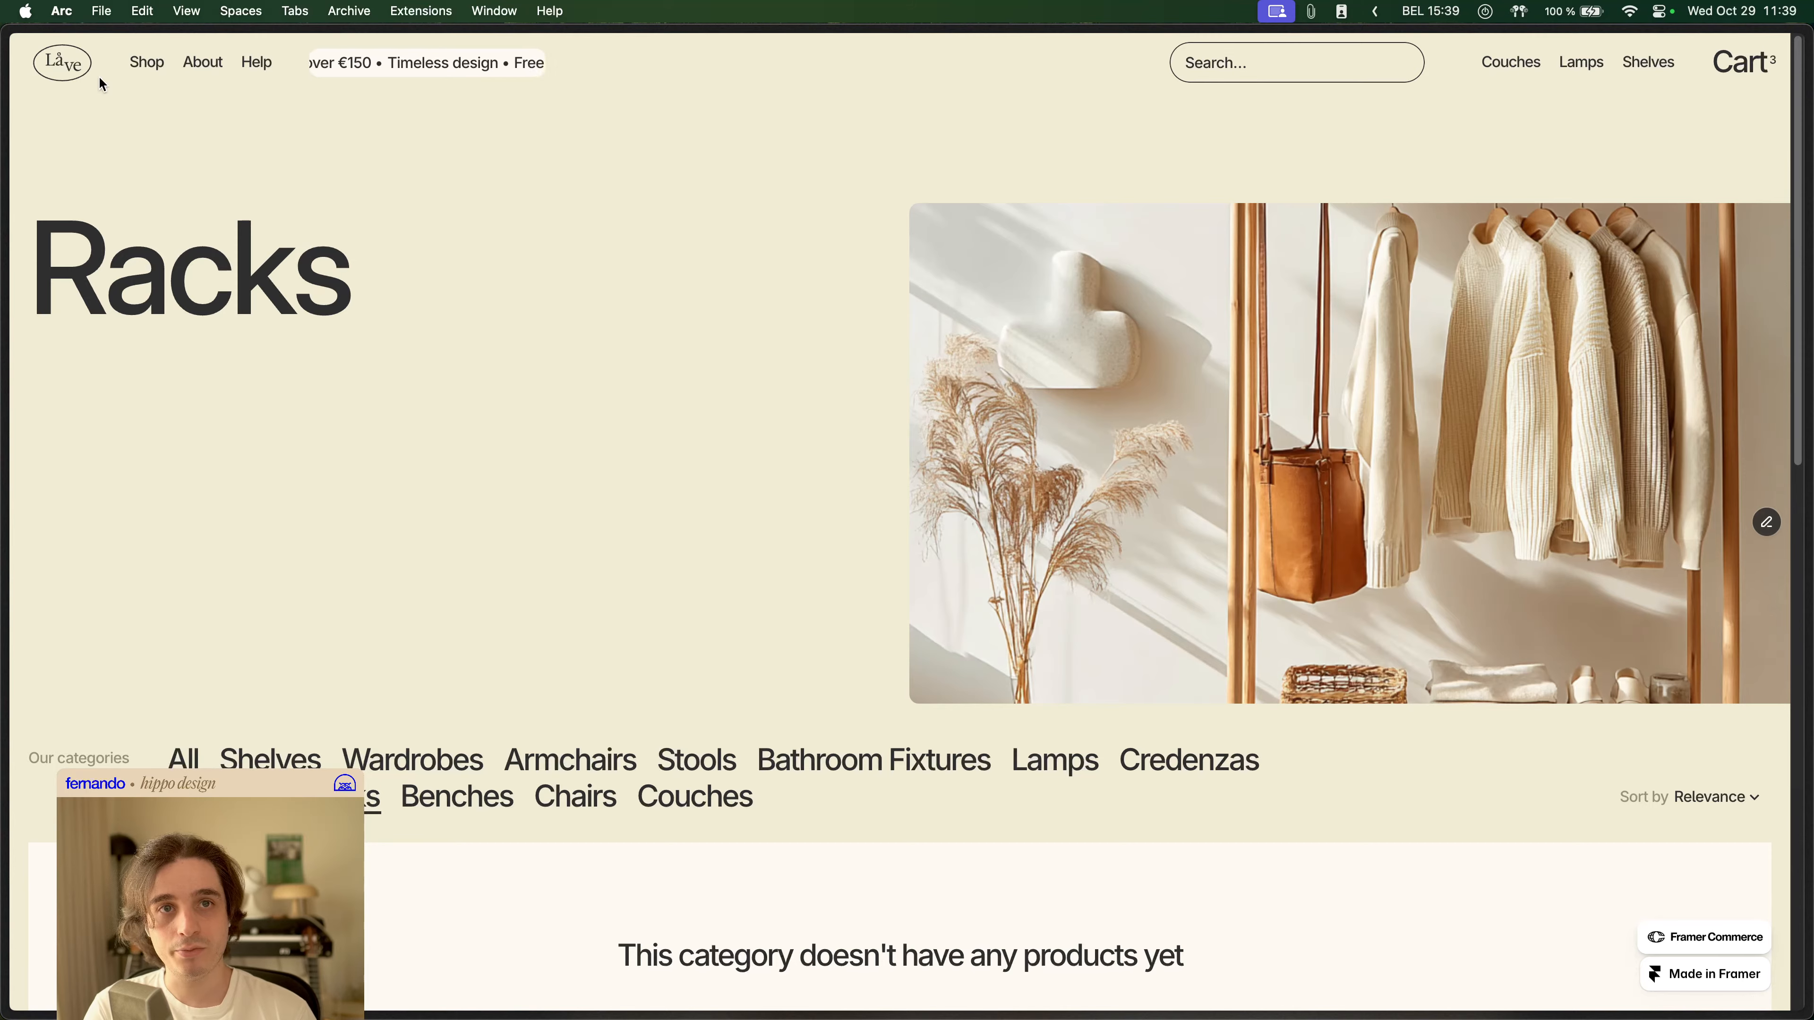
# Return to the home page, open Shelves from the Shop menu, and check the Shelves and Stools category pages.
pyautogui.click(63, 66)
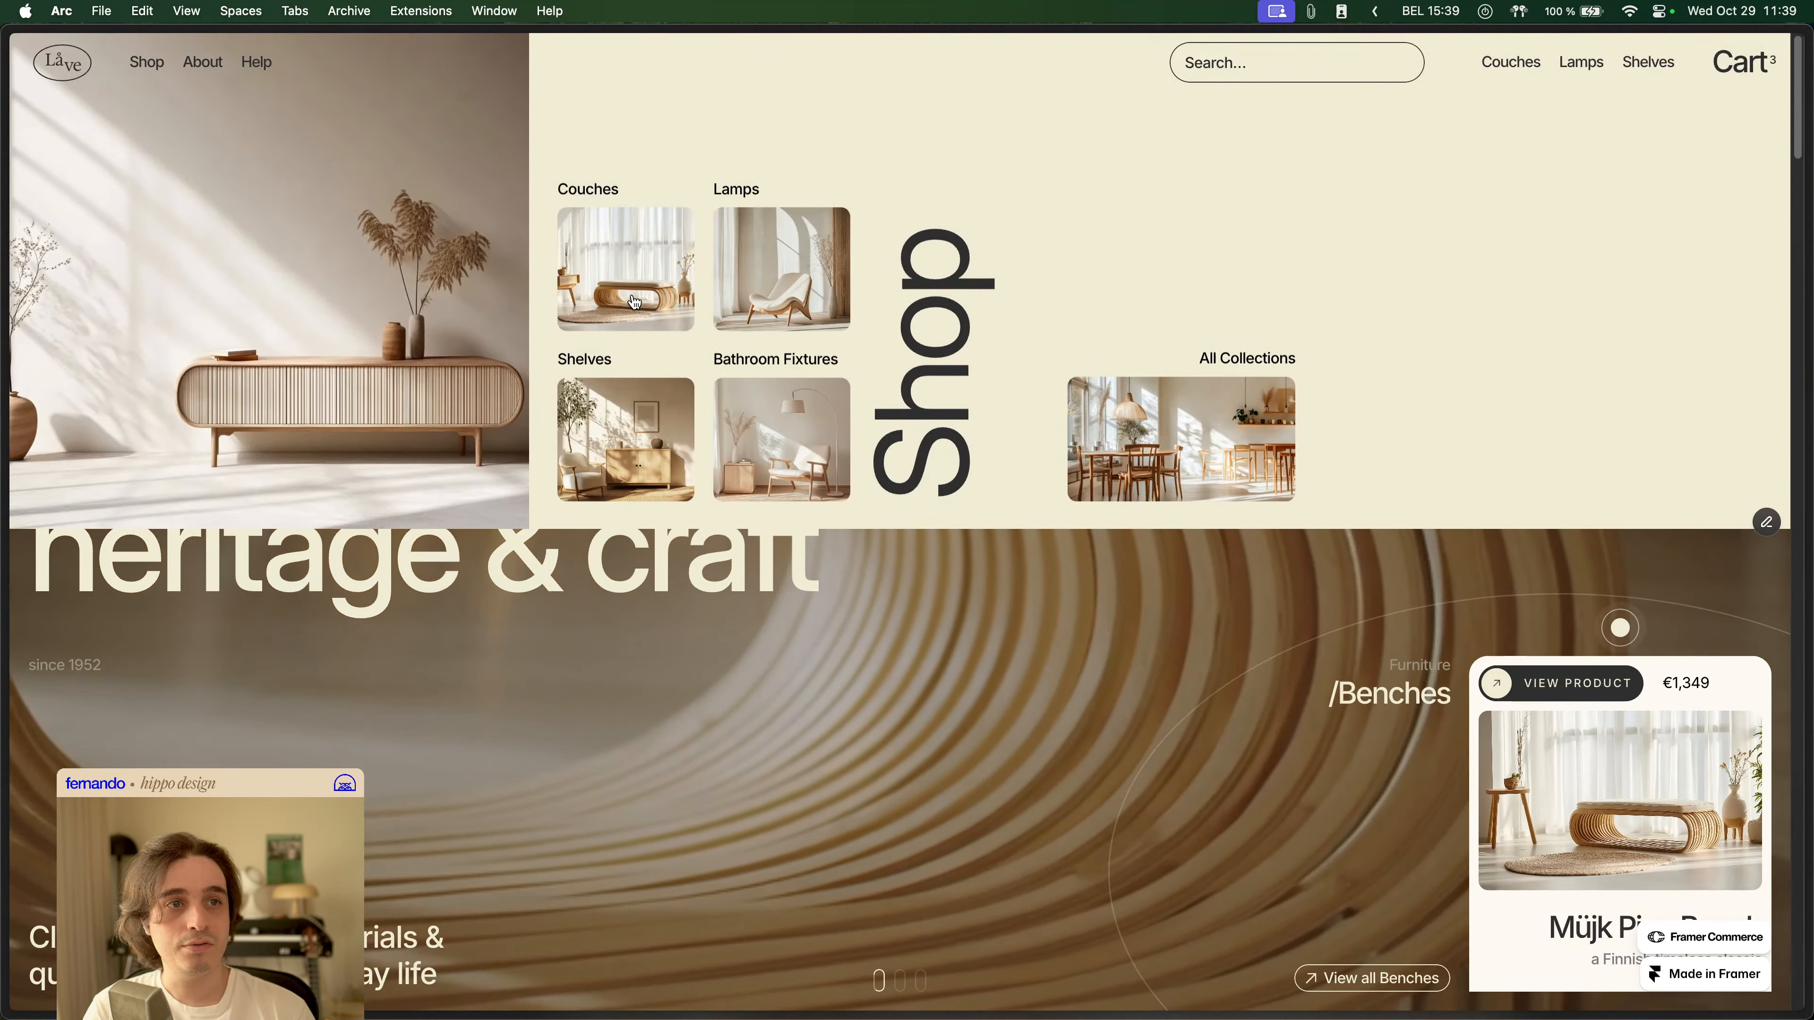
pyautogui.click(646, 437)
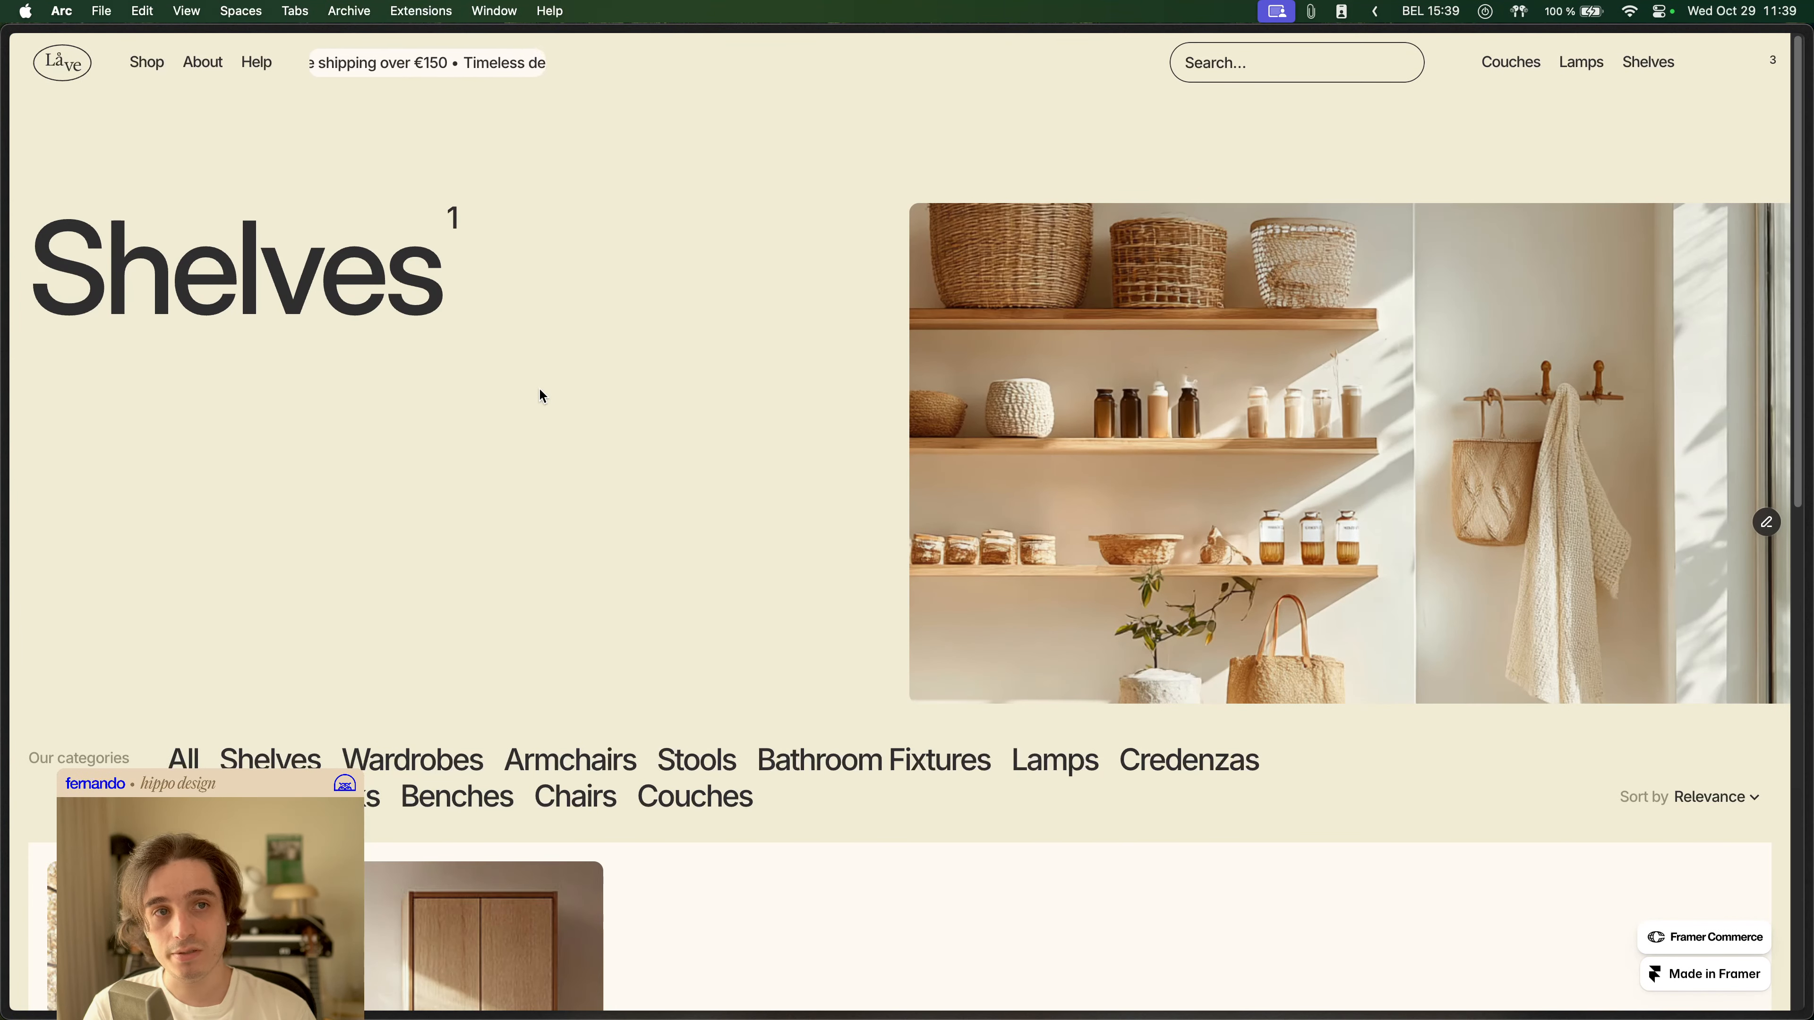
pyautogui.scroll(-6, 1175, 616)
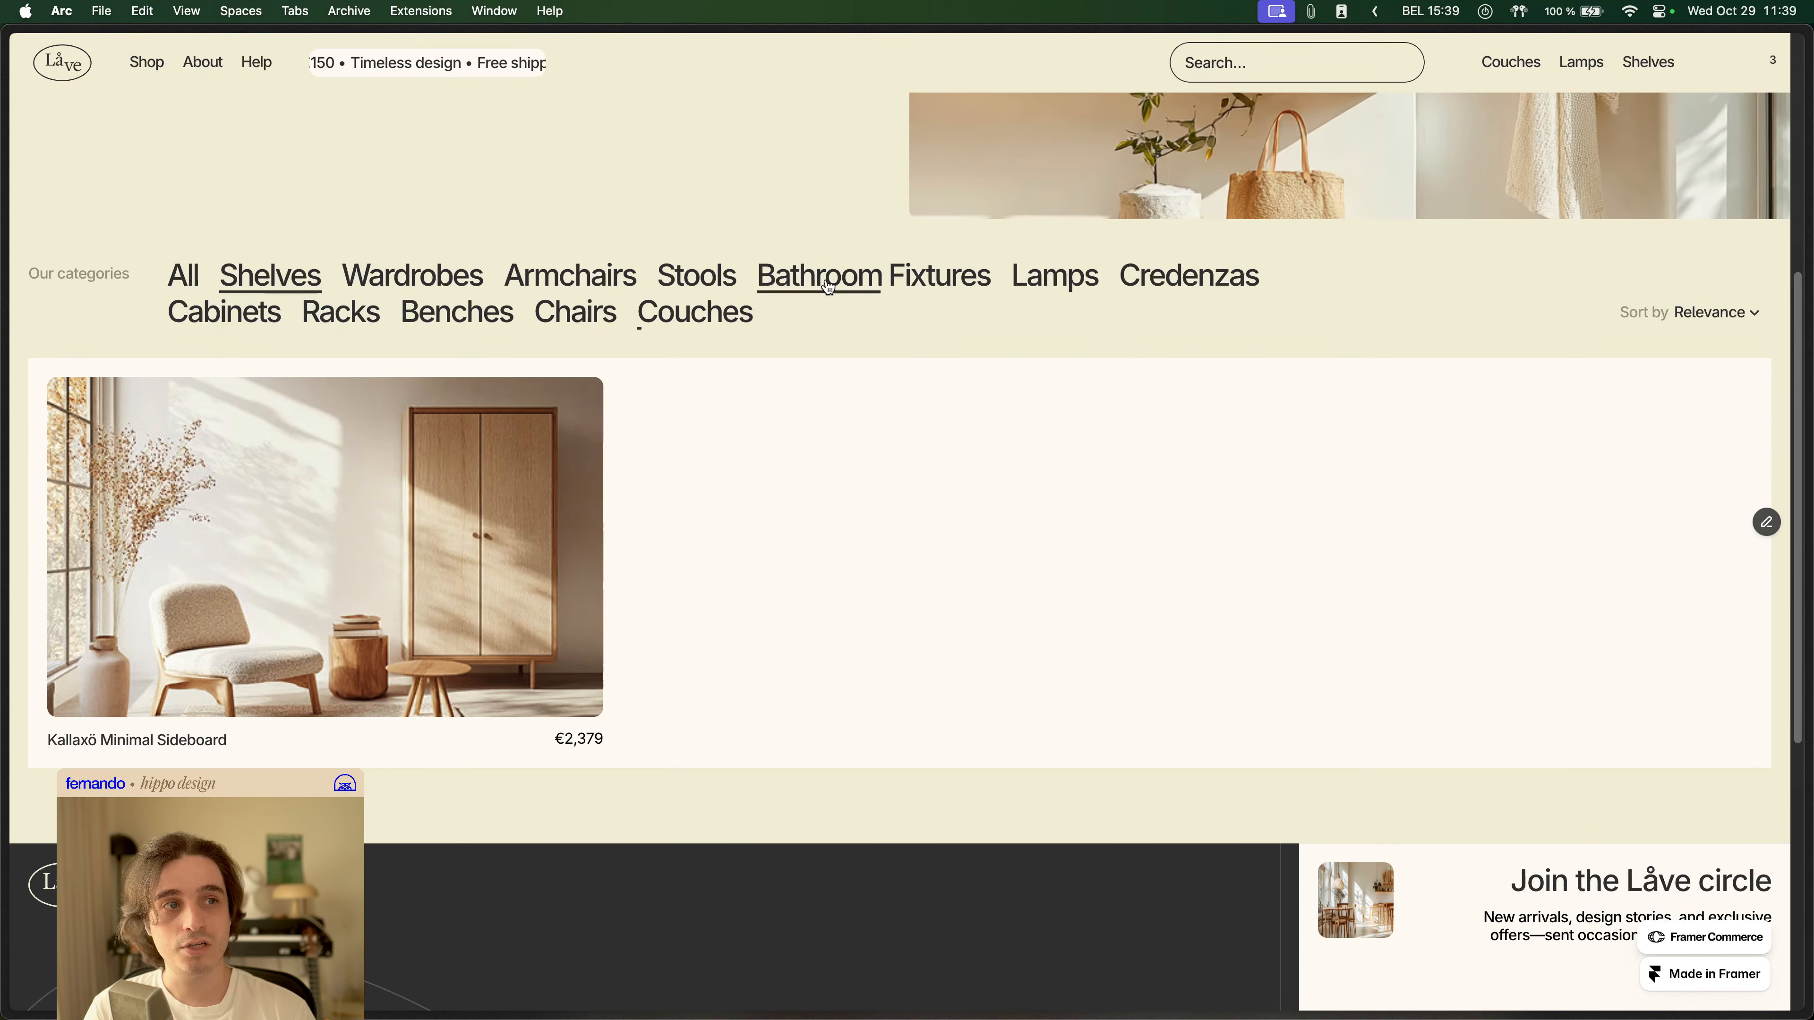
pyautogui.click(707, 280)
pyautogui.scroll(-5, 749, 333)
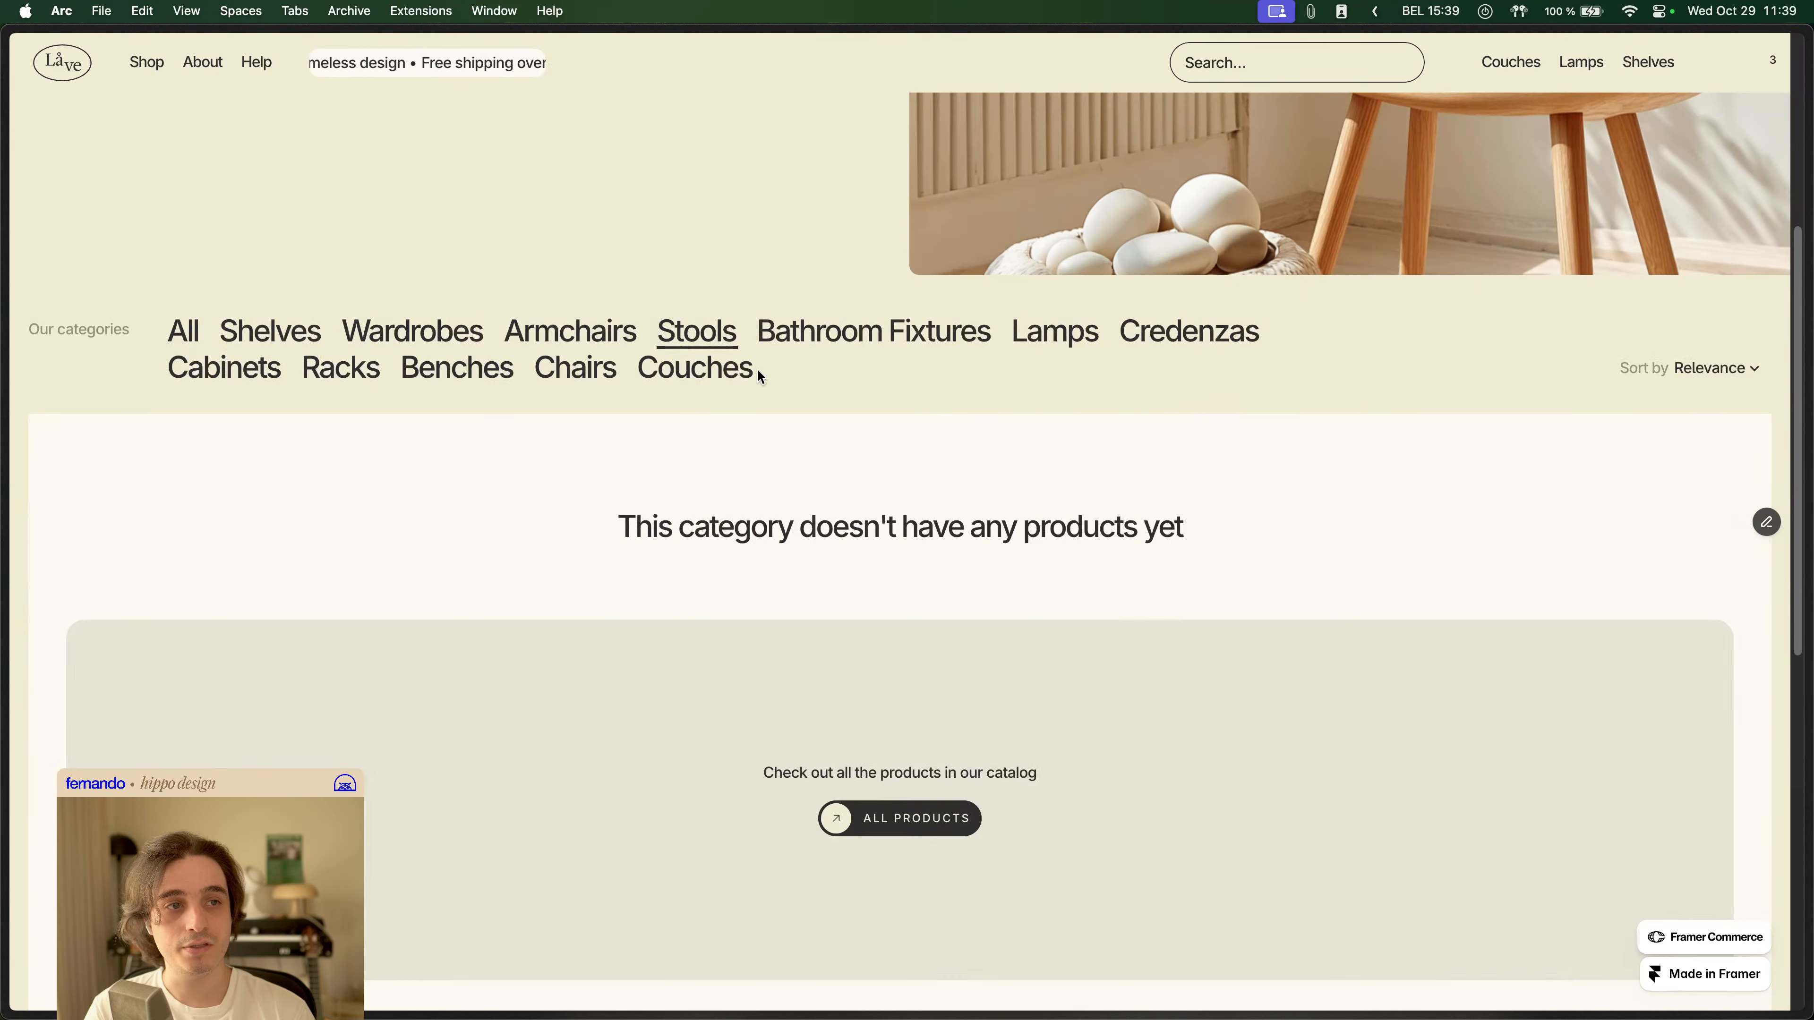
pyautogui.scroll(-1, 1186, 539)
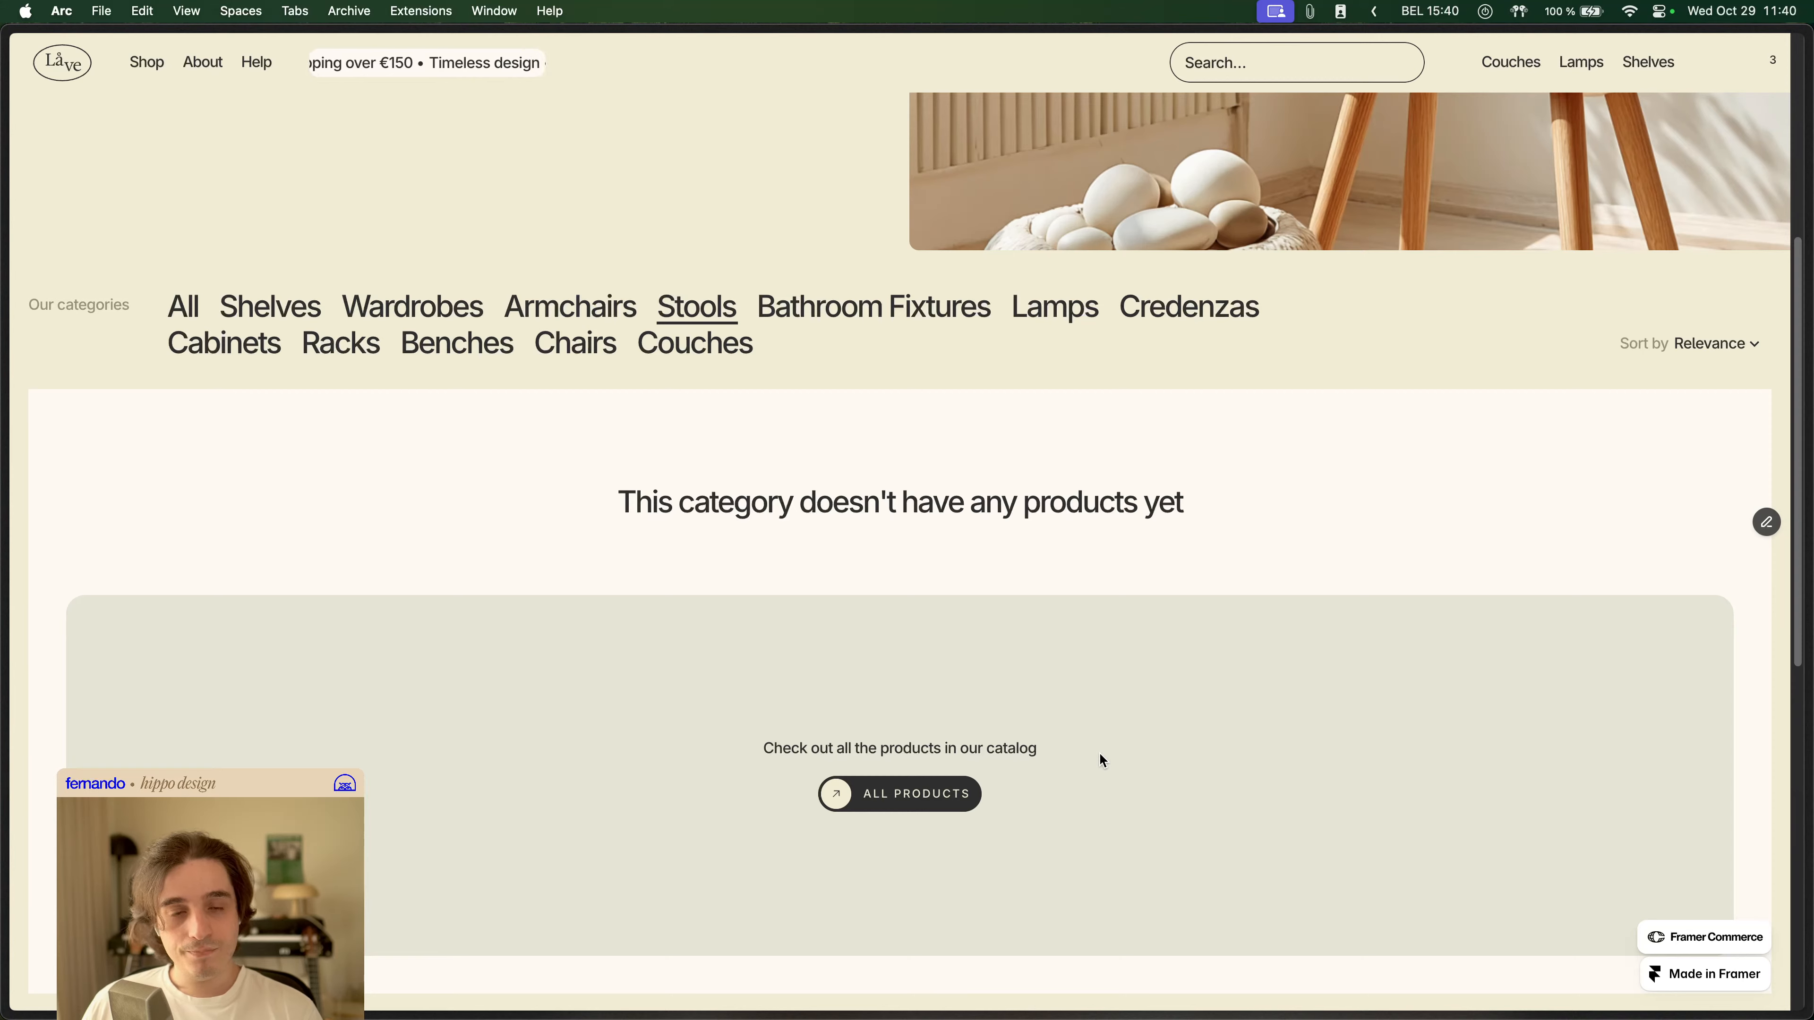
# Switch back to Framer and select the Empty State frame beside the Desktop layout to inspect it.
pyautogui.press('super+Tab')
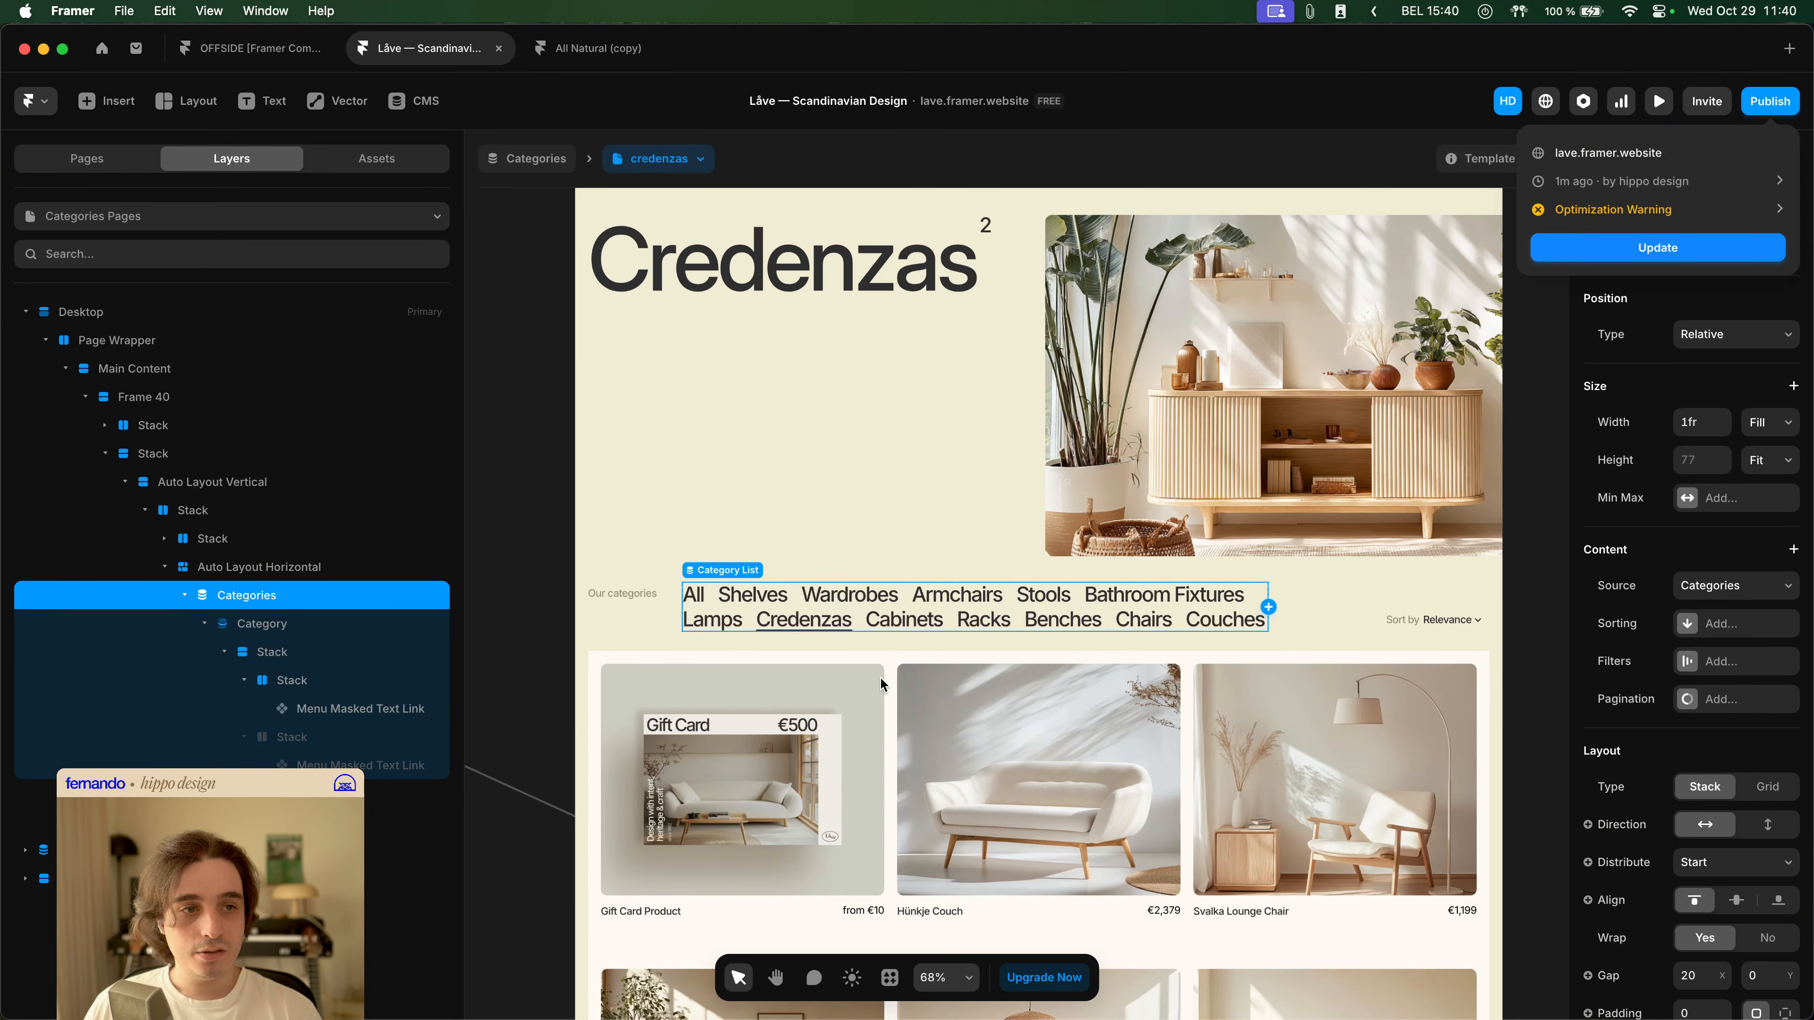
pyautogui.scroll(-5, 838, 683)
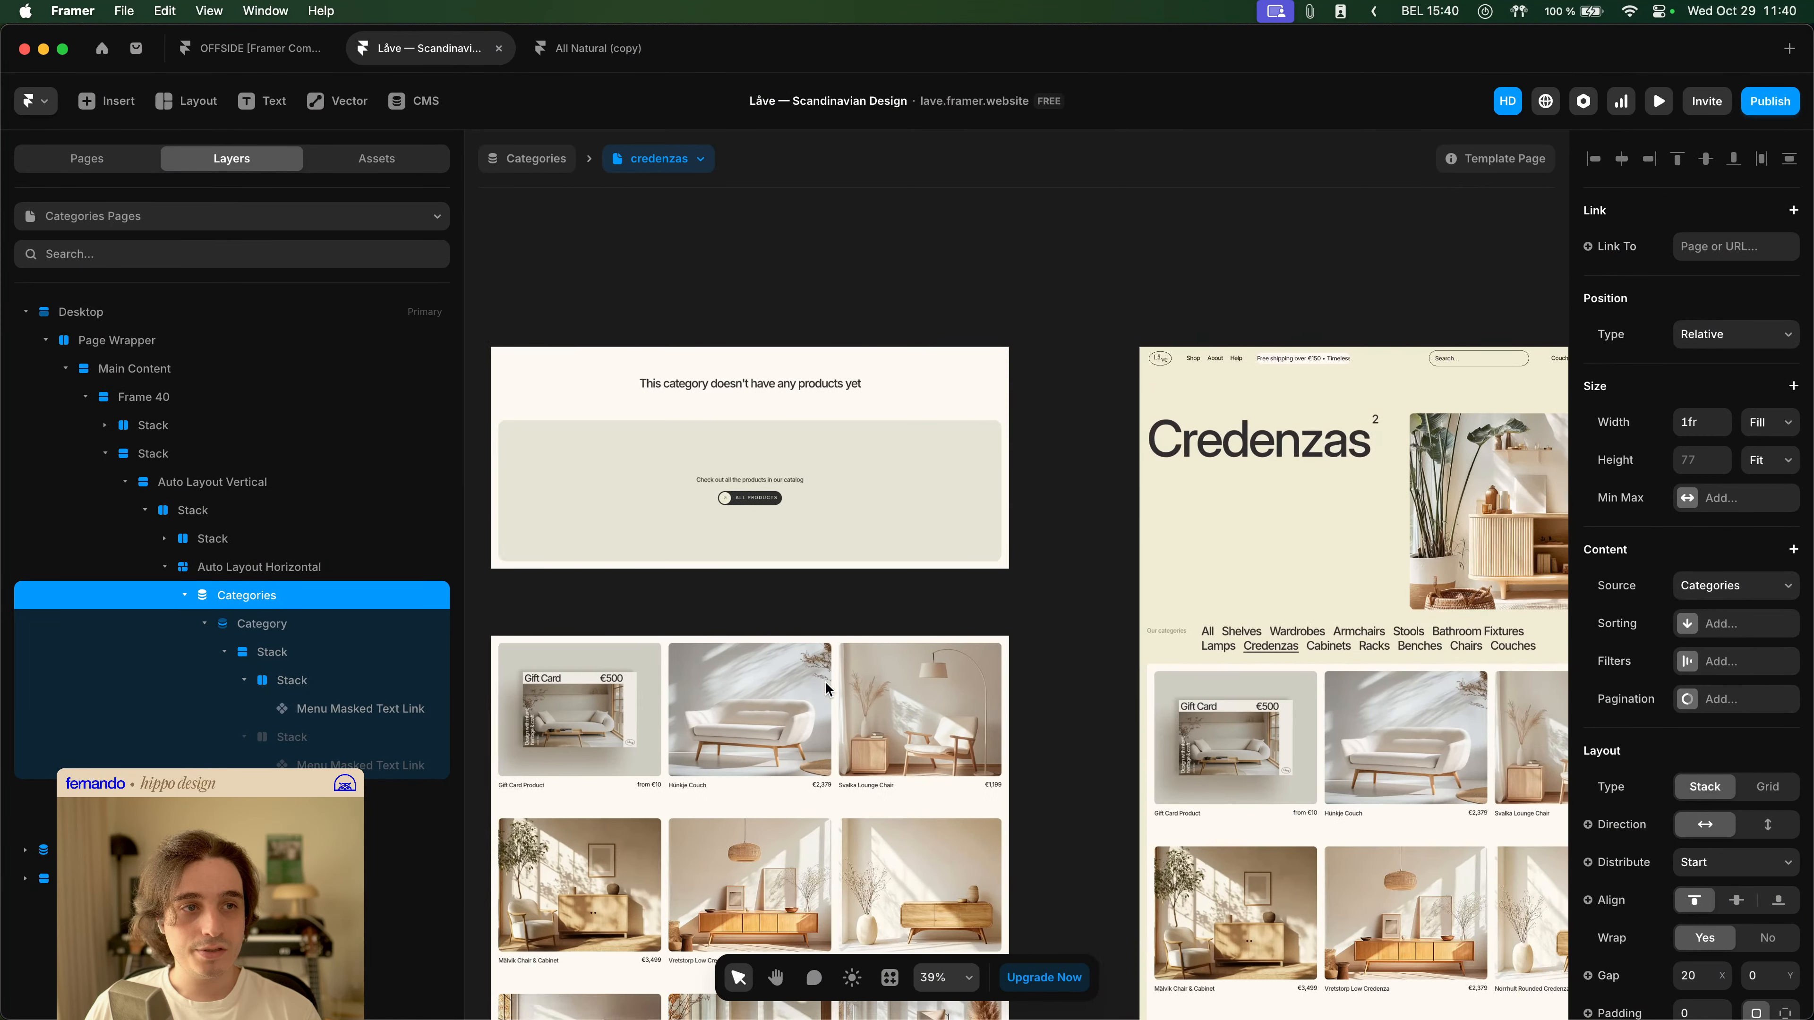
pyautogui.hscroll(-3, 825, 687)
pyautogui.click(803, 384)
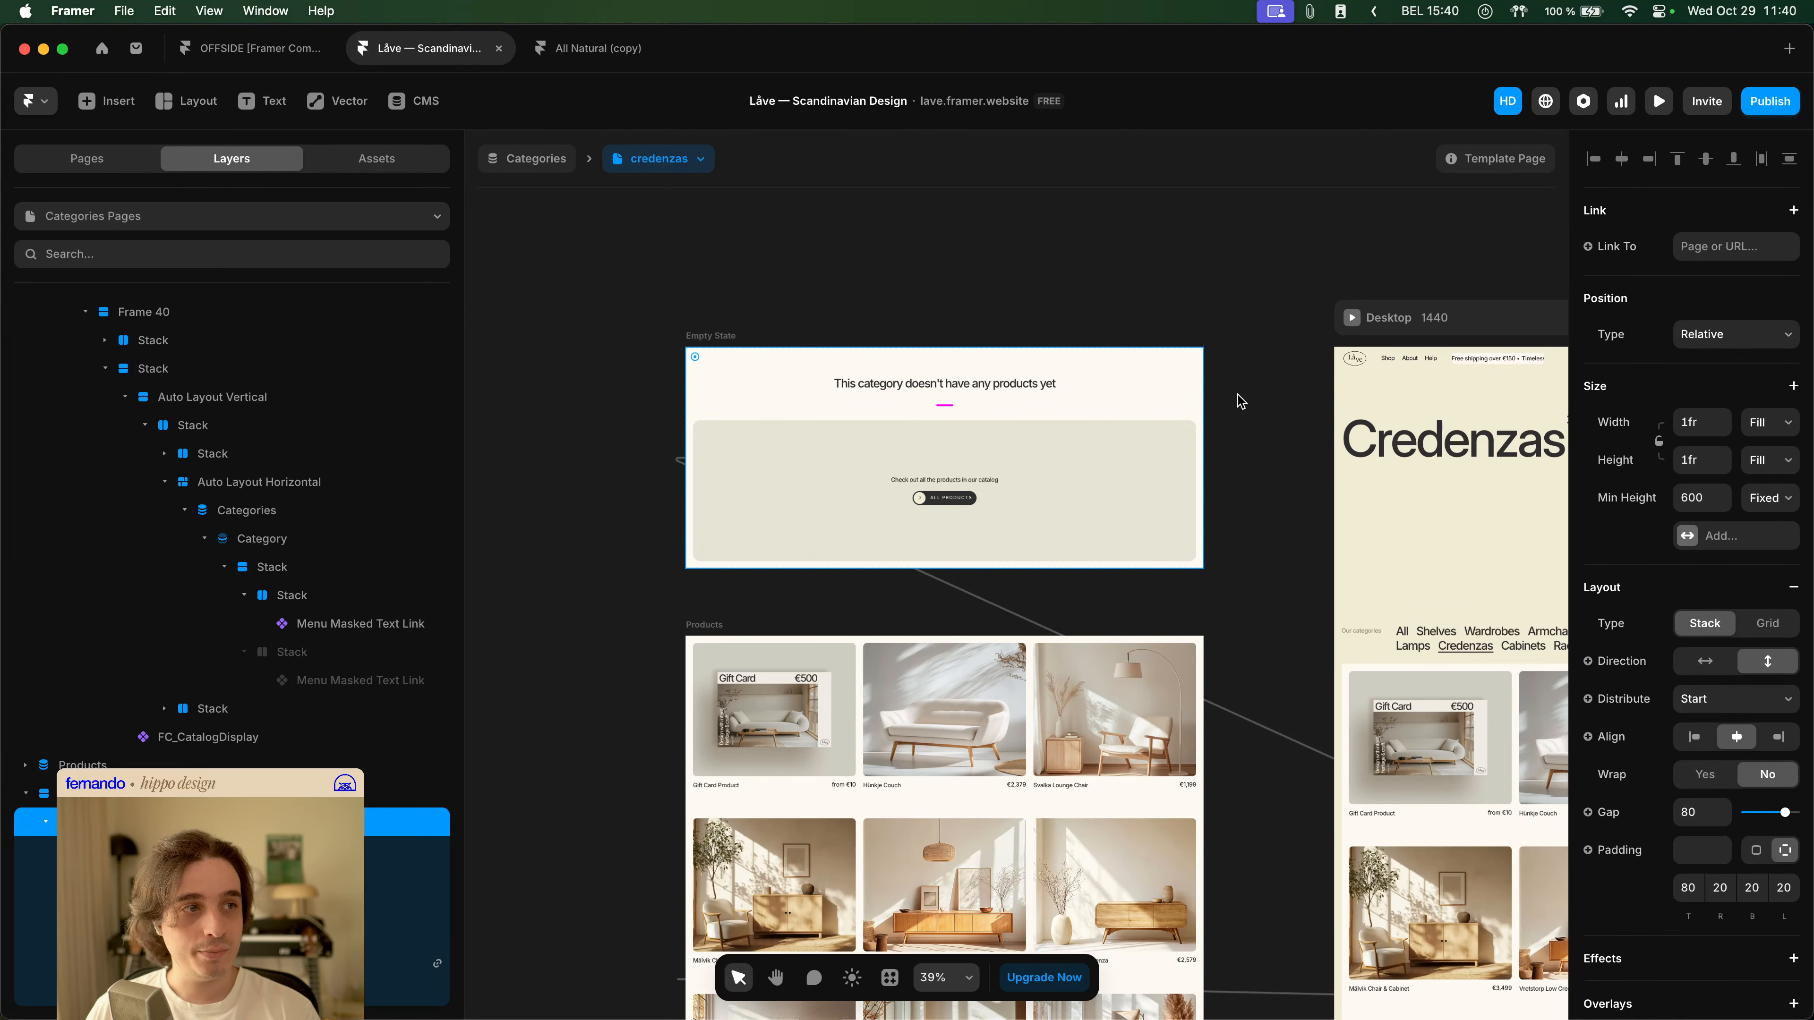
pyautogui.hscroll(1, 1207, 404)
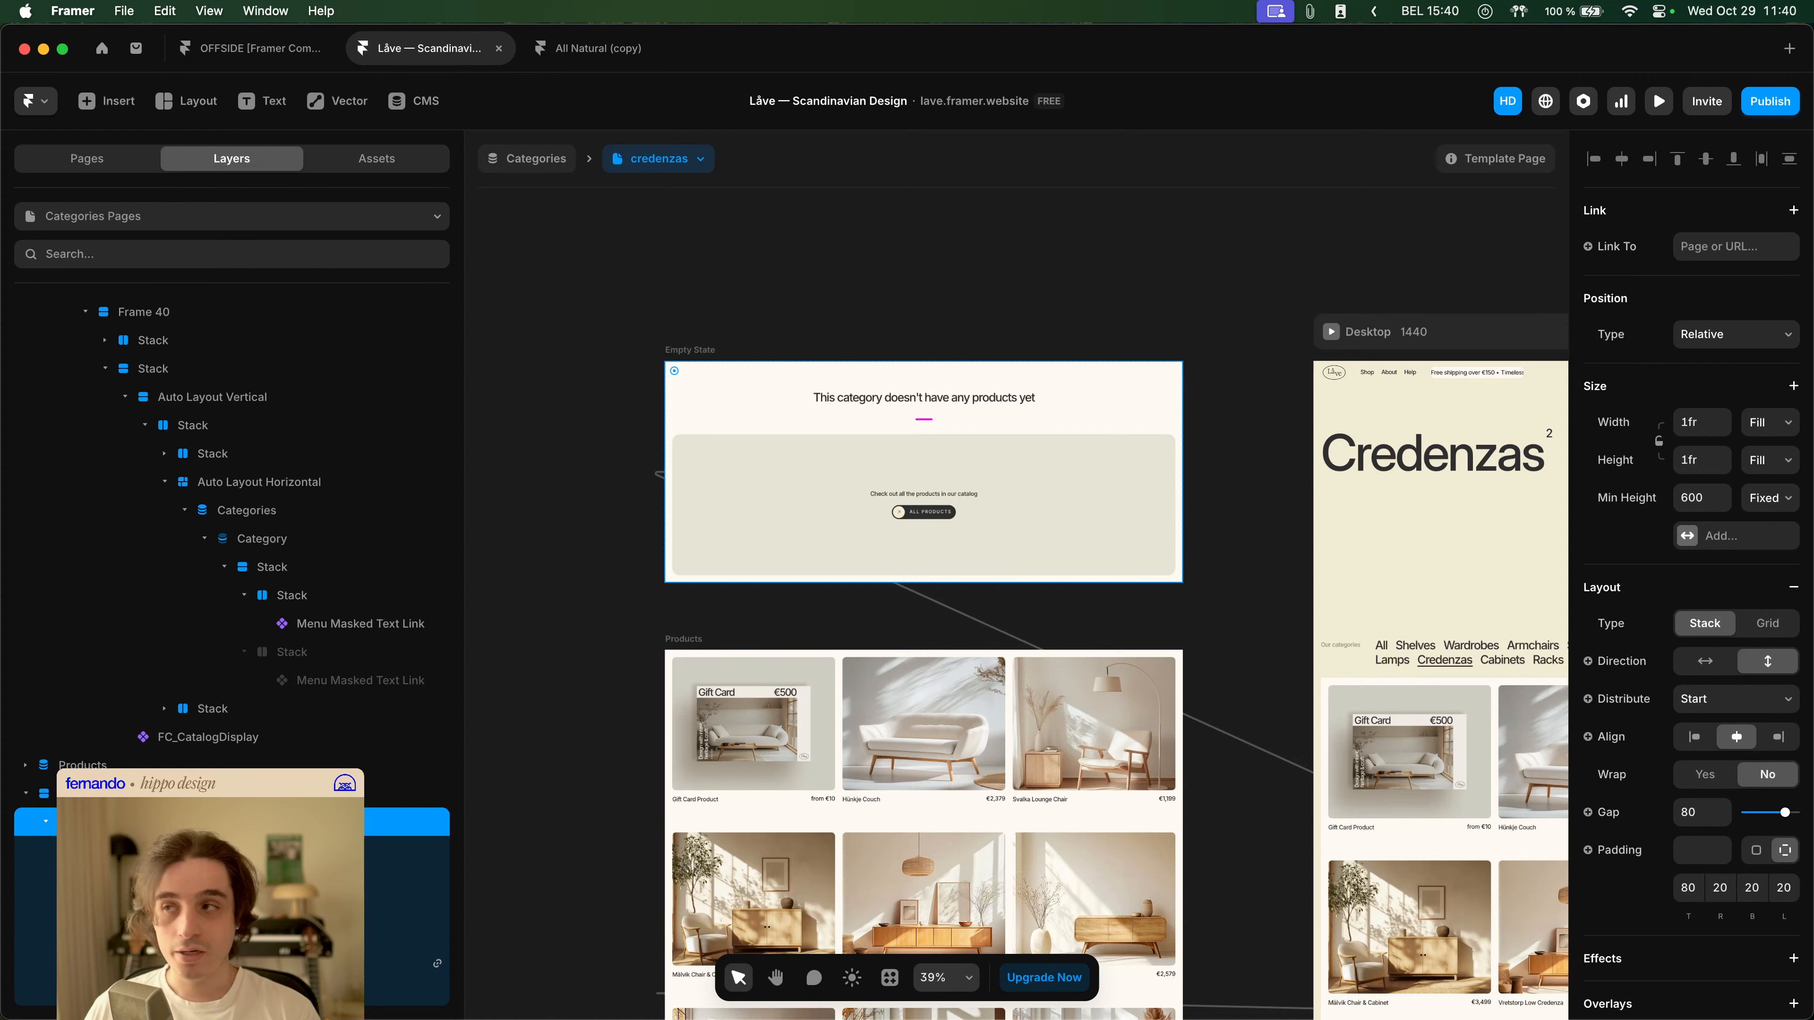
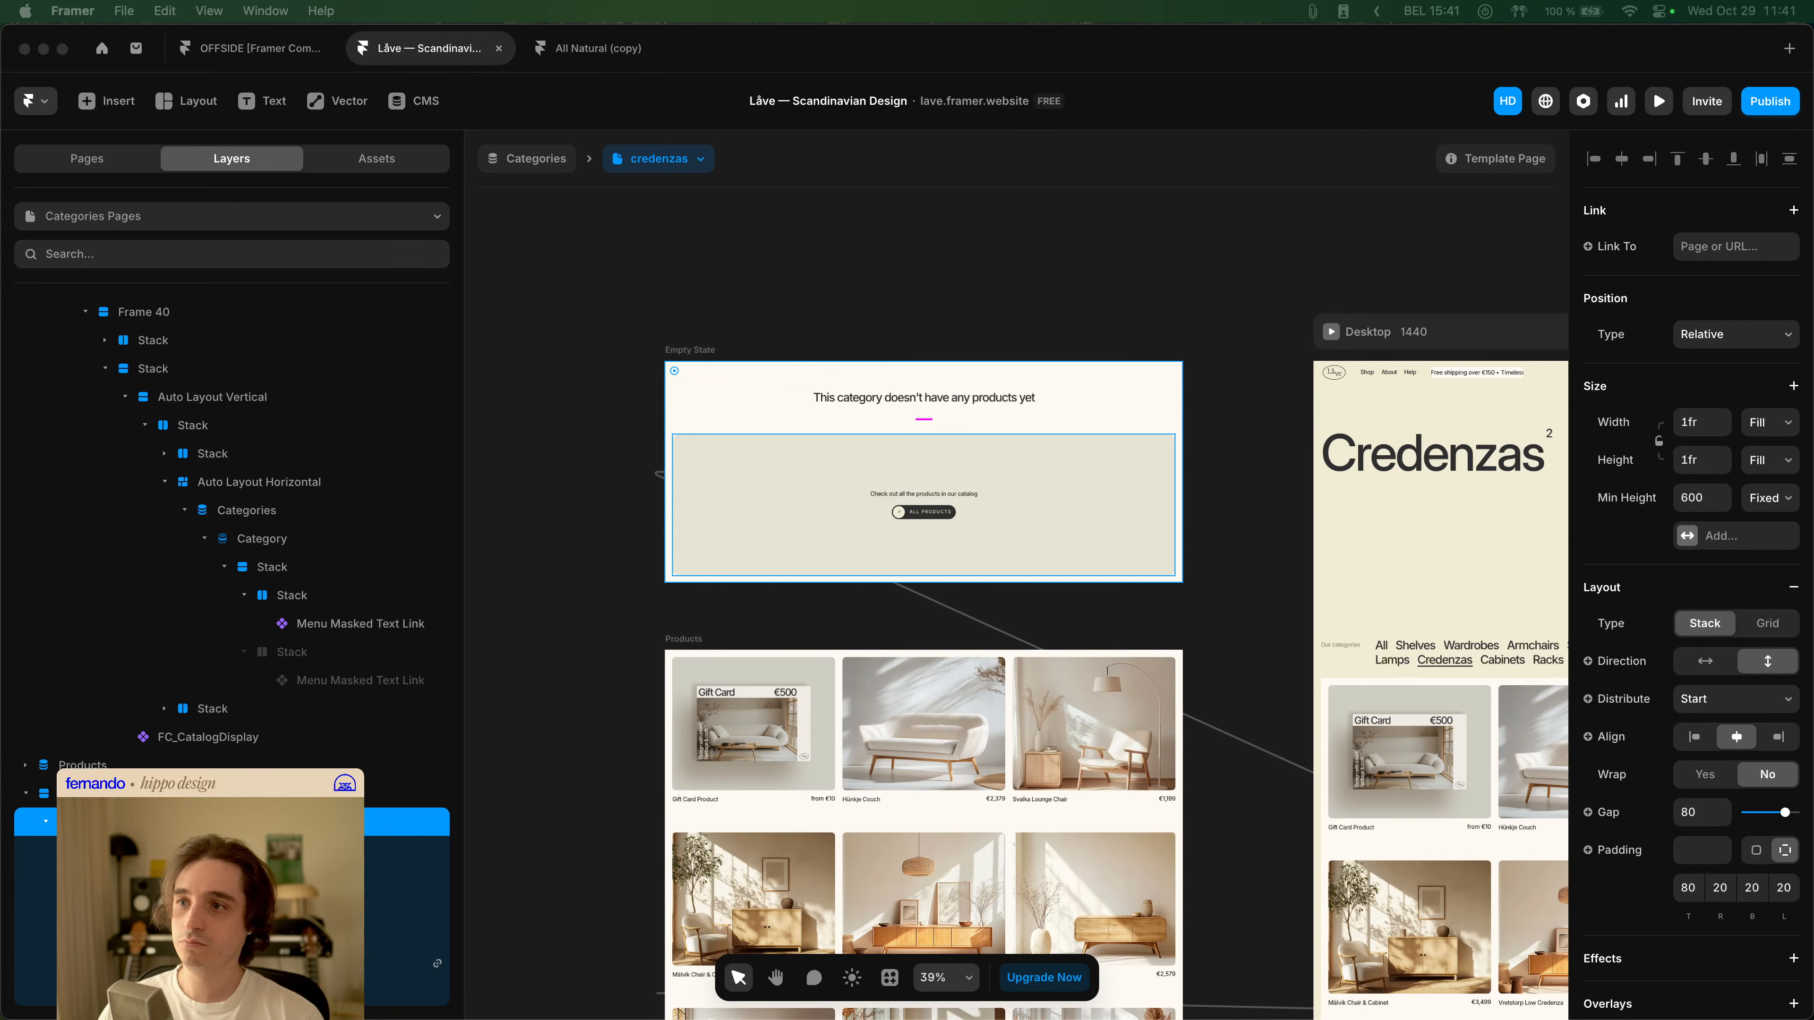
# Examine the Empty State and Products frames and how they connect to the Desktop layout.
pyautogui.moveTo(912, 471); pyautogui.dragTo(866, 491)
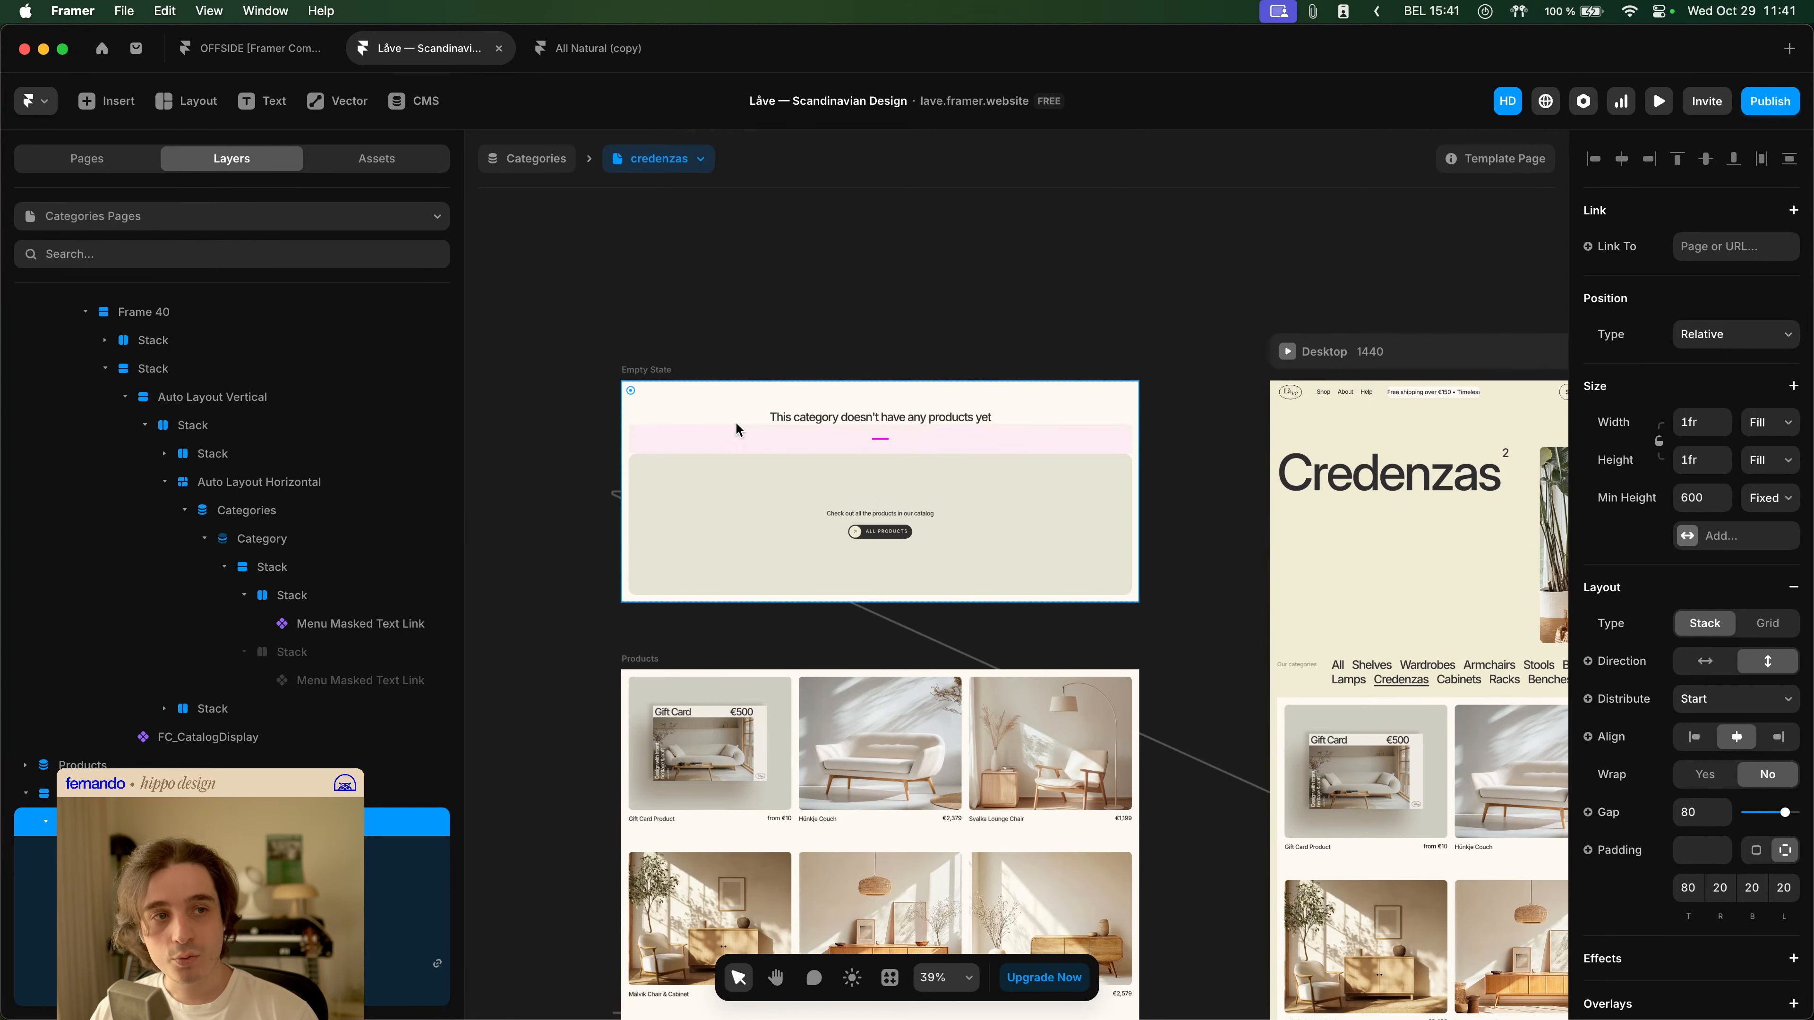
pyautogui.scroll(1, 725, 428)
pyautogui.scroll(3, 727, 432)
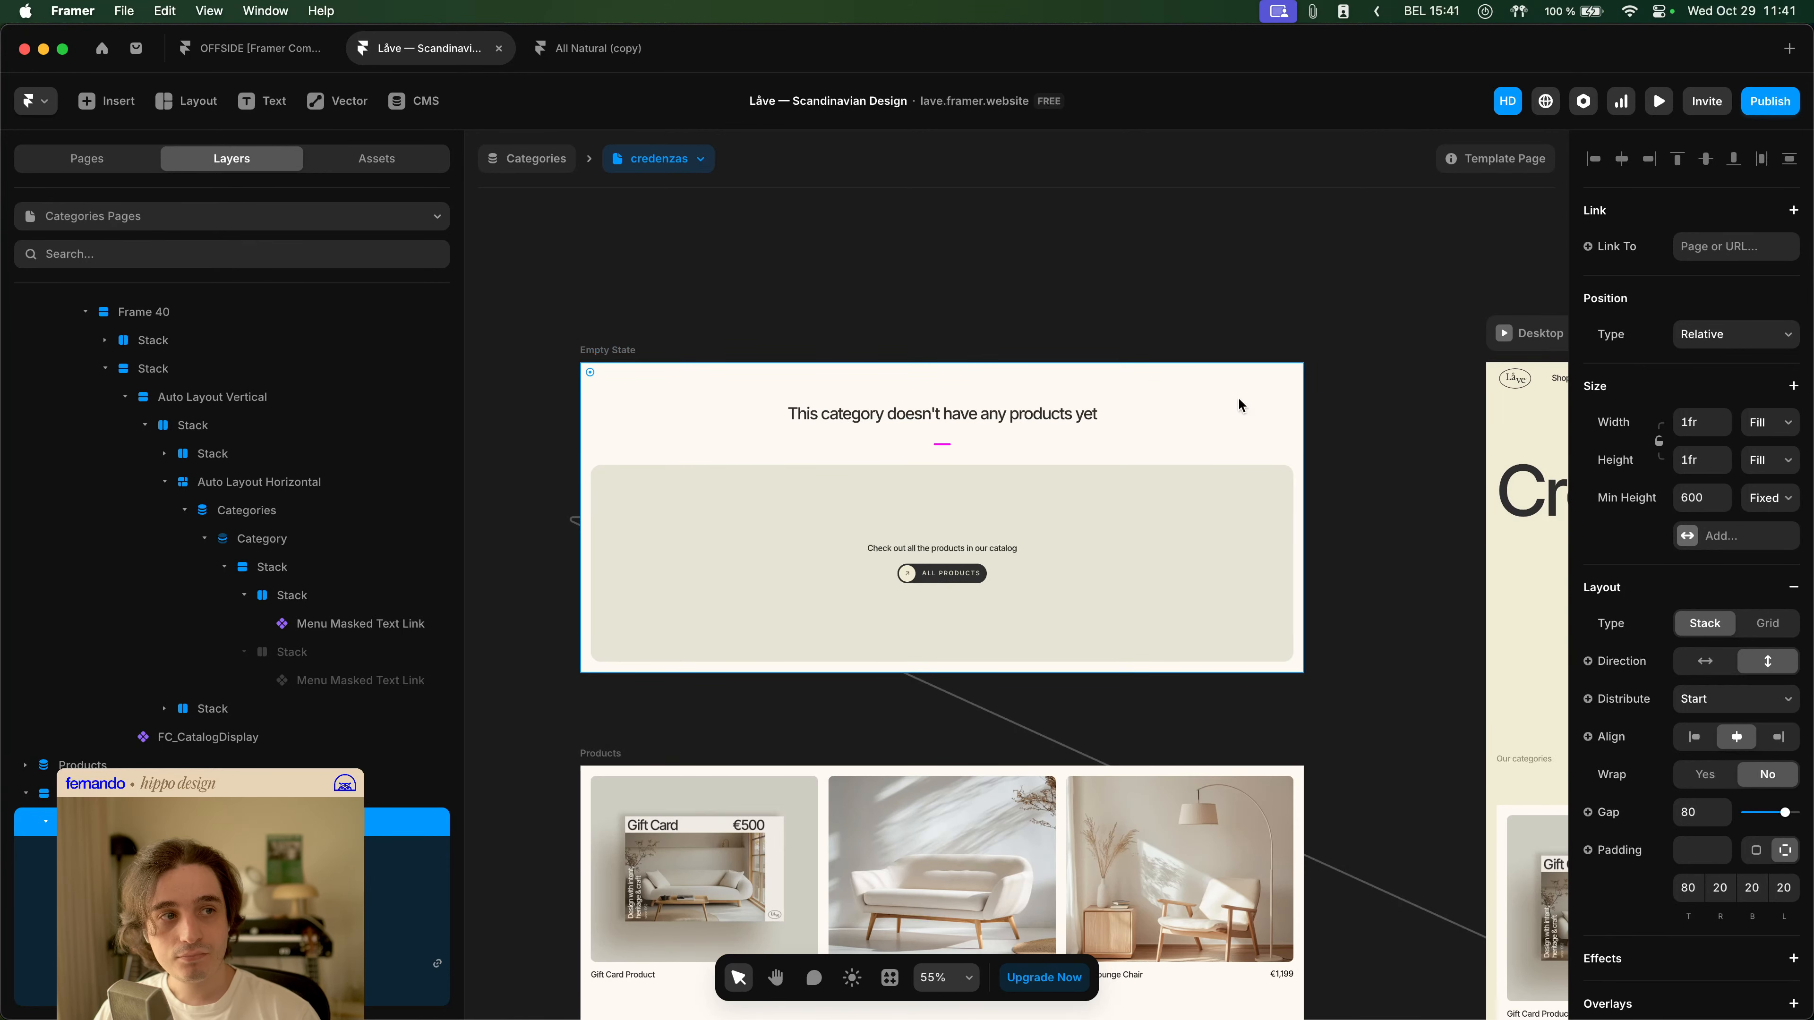
pyautogui.scroll(-3, 1253, 307)
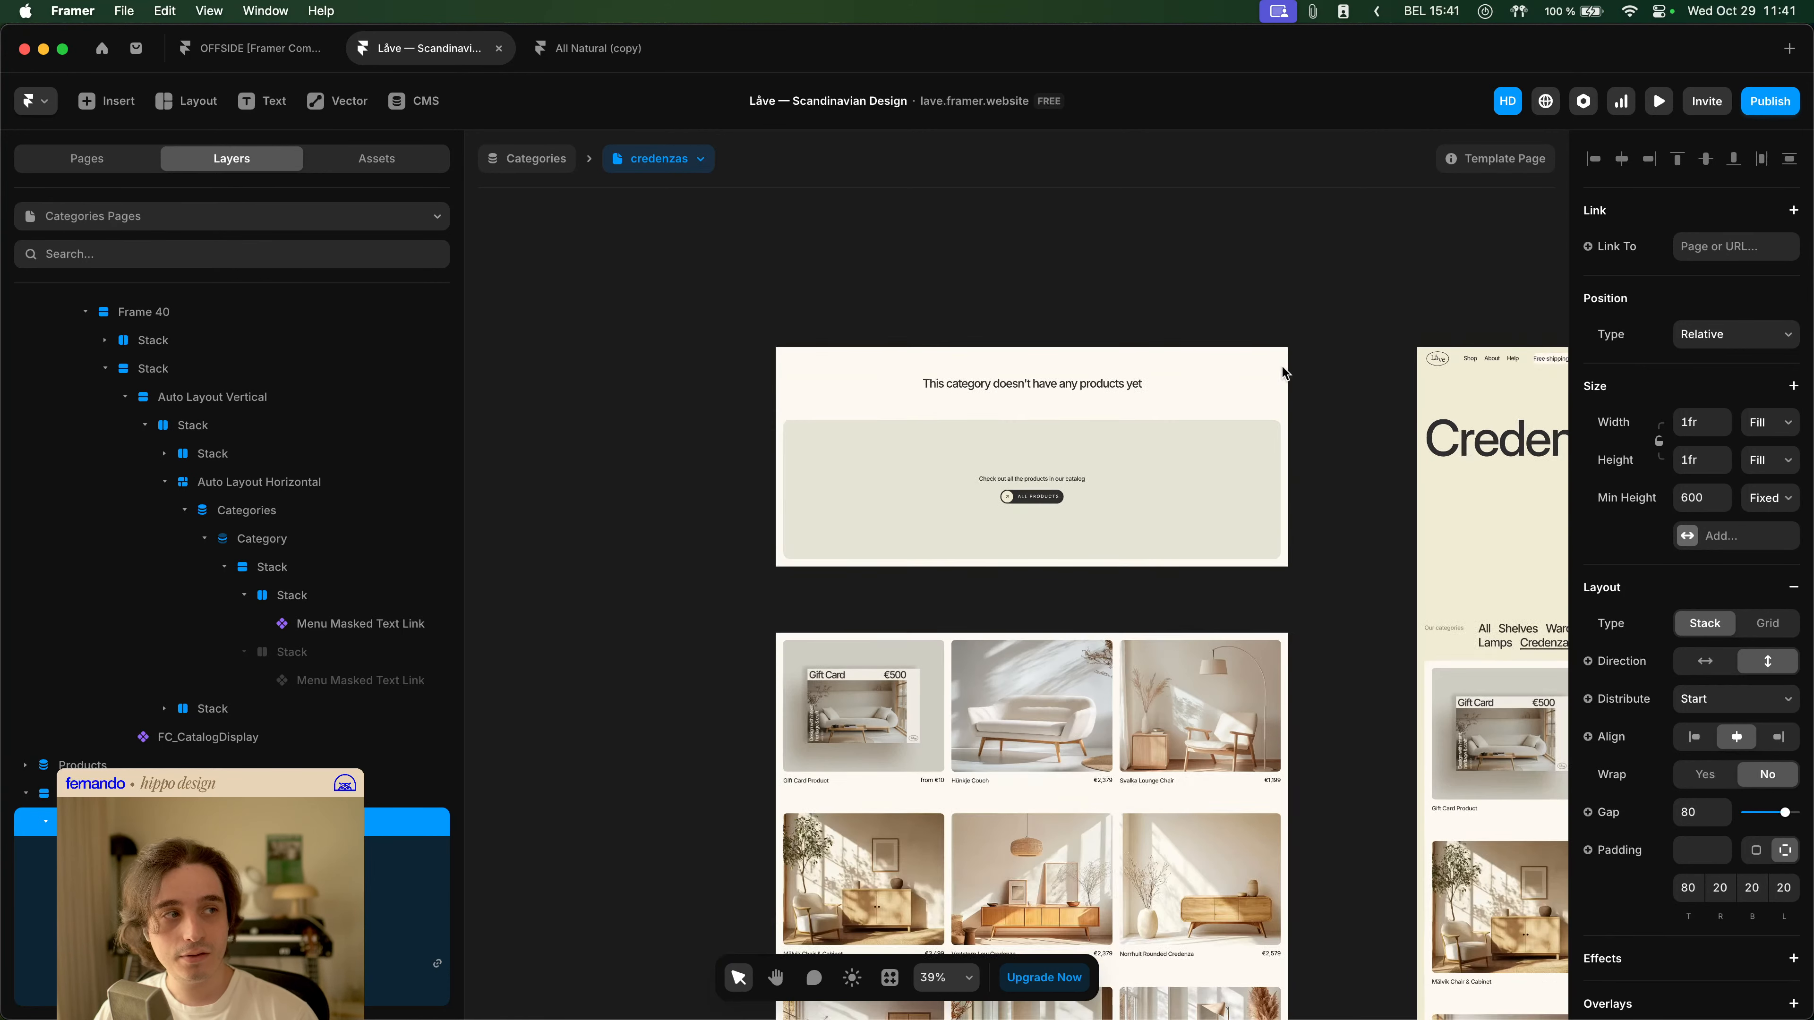
pyautogui.hscroll(3, 1284, 372)
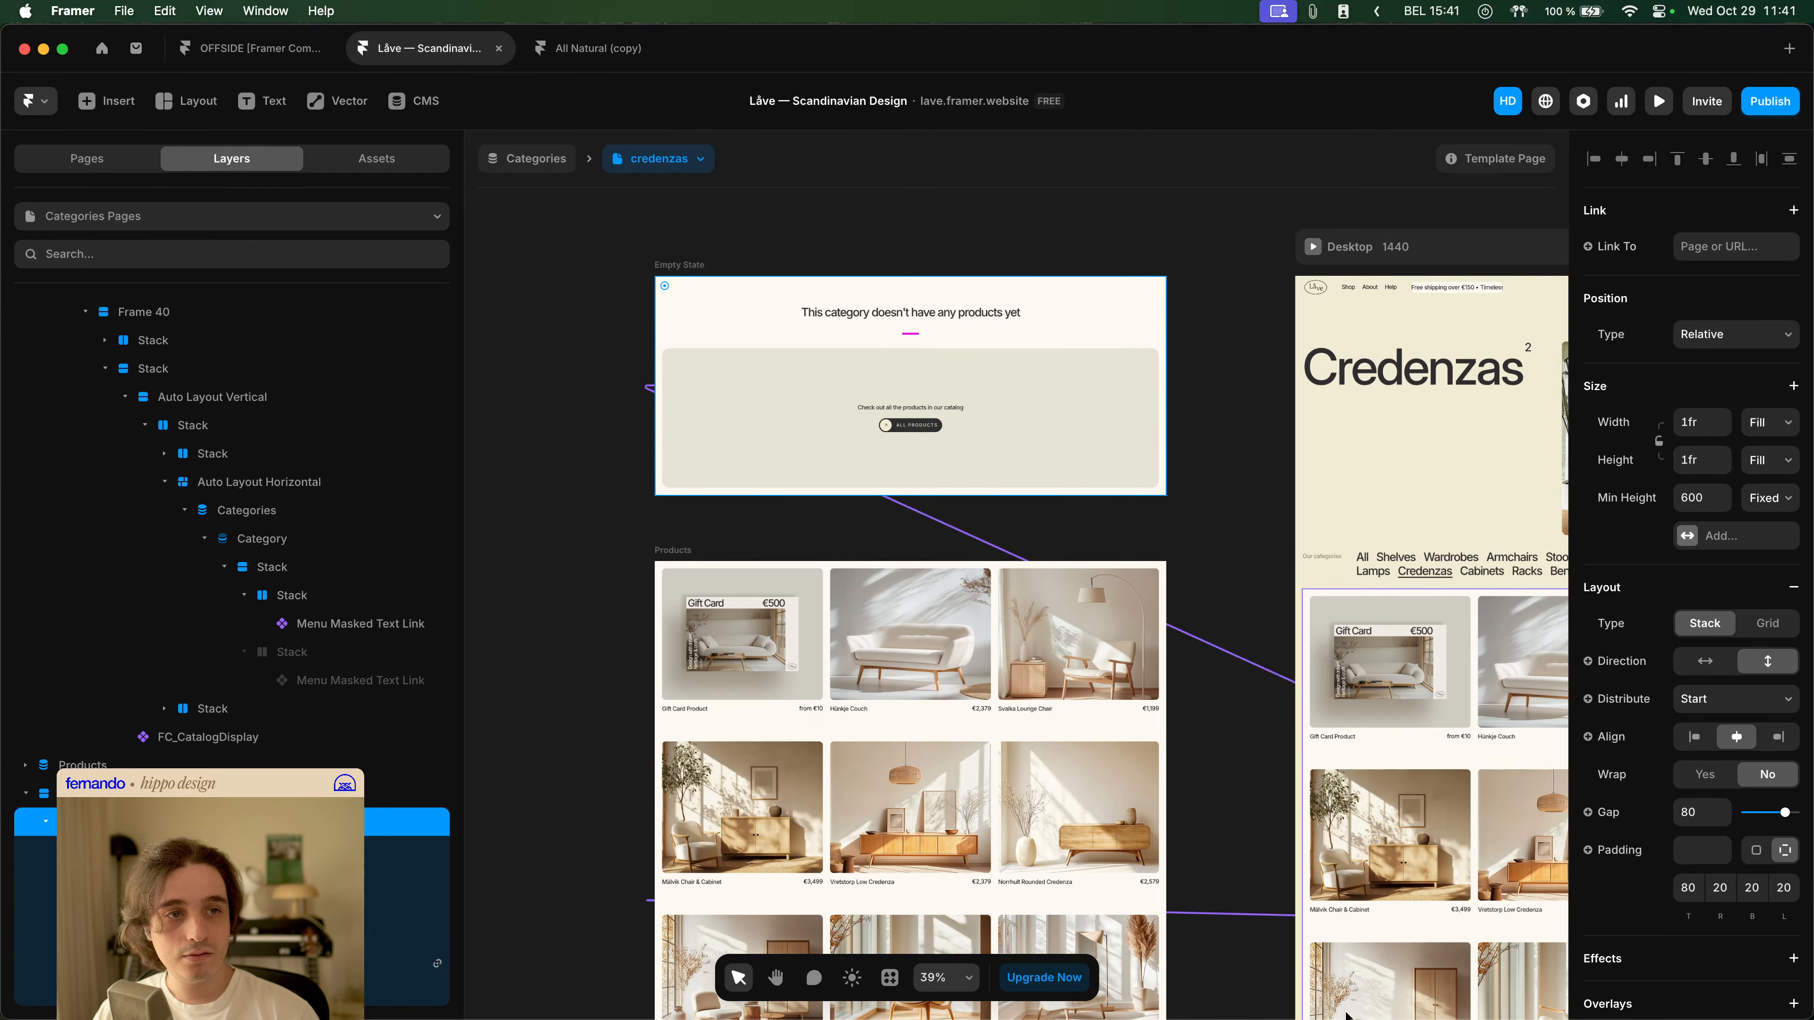
pyautogui.moveTo(1203, 397); pyautogui.dragTo(1514, 920)
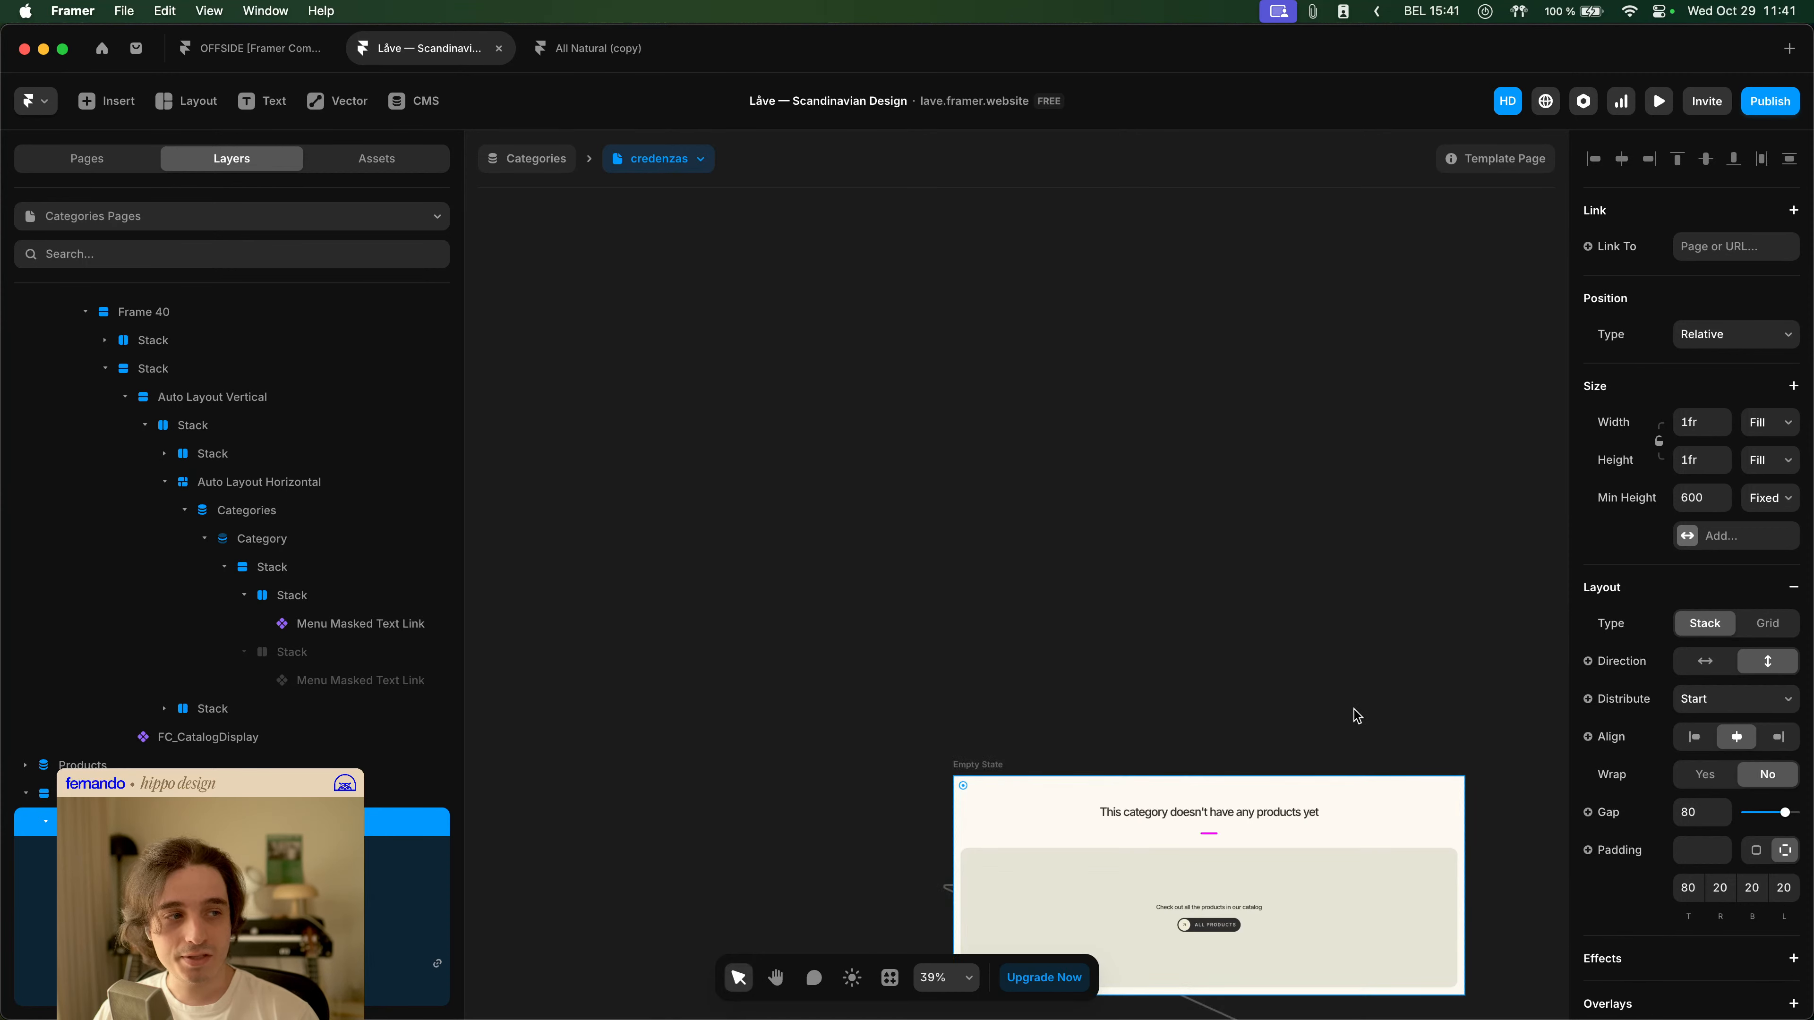
pyautogui.moveTo(1357, 712); pyautogui.dragTo(1234, 308)
pyautogui.hscroll(5, 1000, 404)
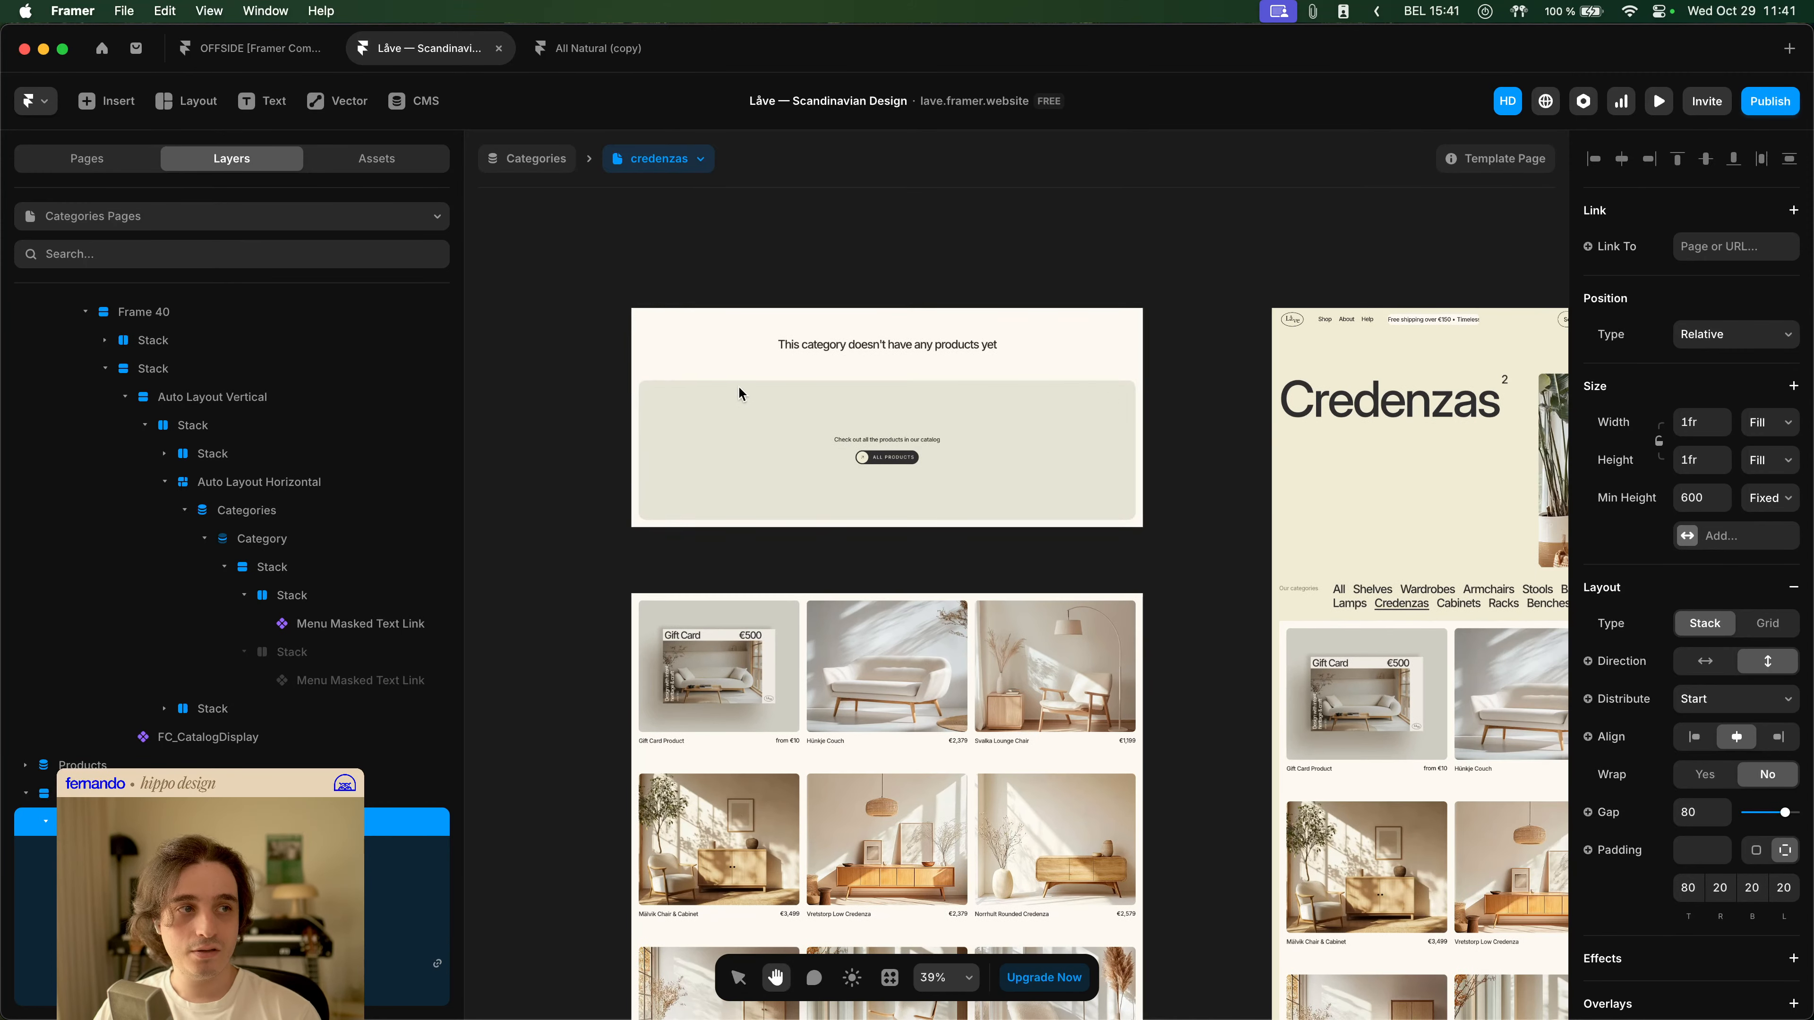
pyautogui.scroll(5, 735, 390)
pyautogui.scroll(-3, 628, 331)
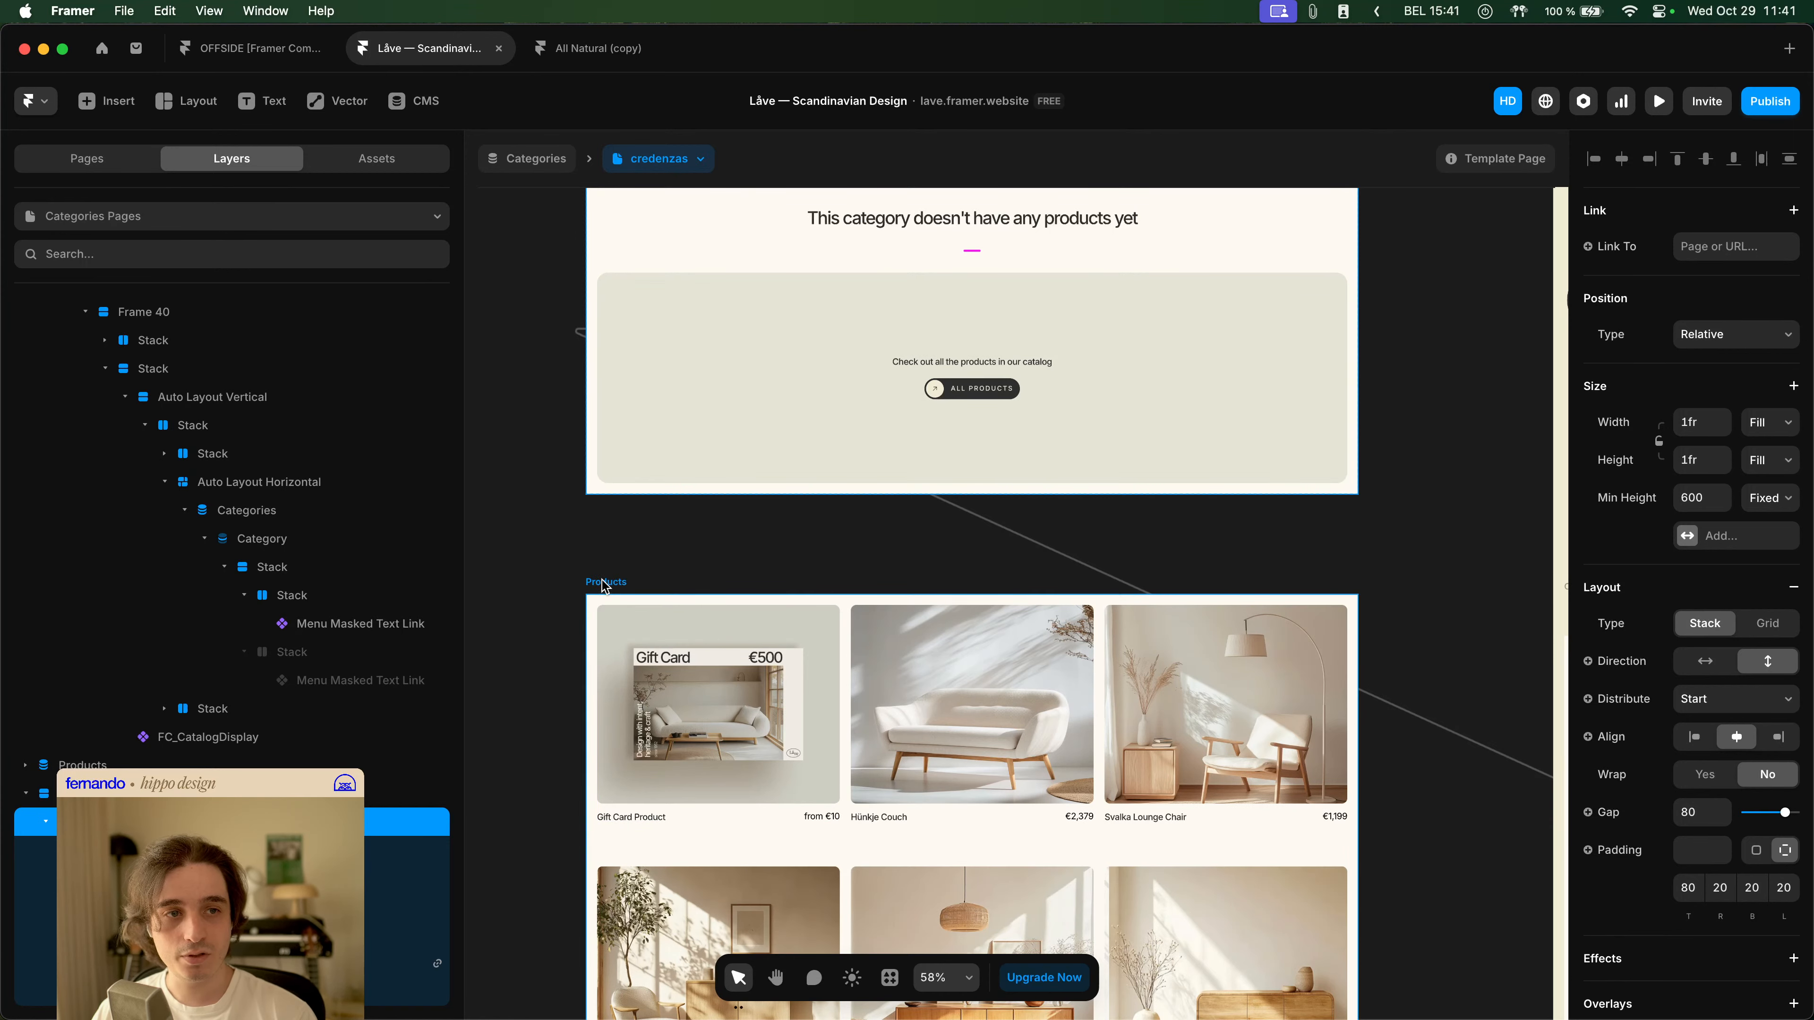
# Inspect the layout settings of the Products collection and the settings of the FC_CatalogDisplay component in the Desktop layout.
pyautogui.click(580, 586)
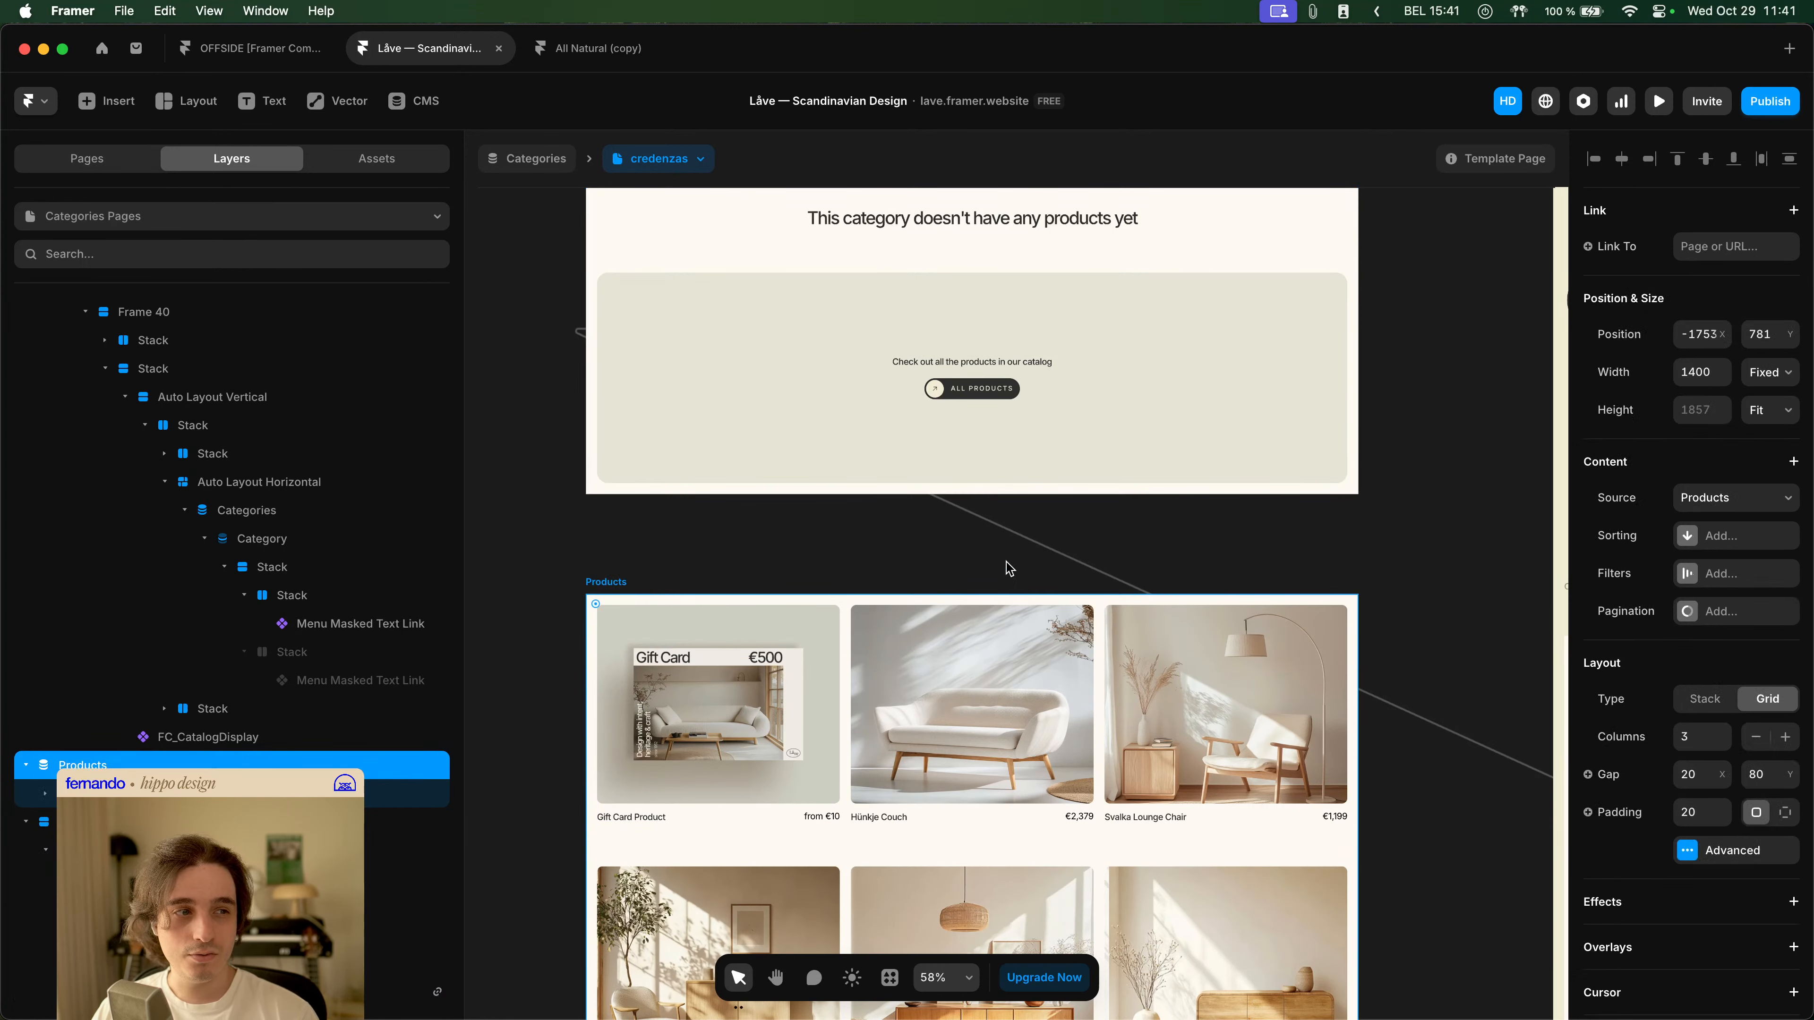
pyautogui.scroll(-5, 1011, 568)
pyautogui.scroll(-2, 1024, 602)
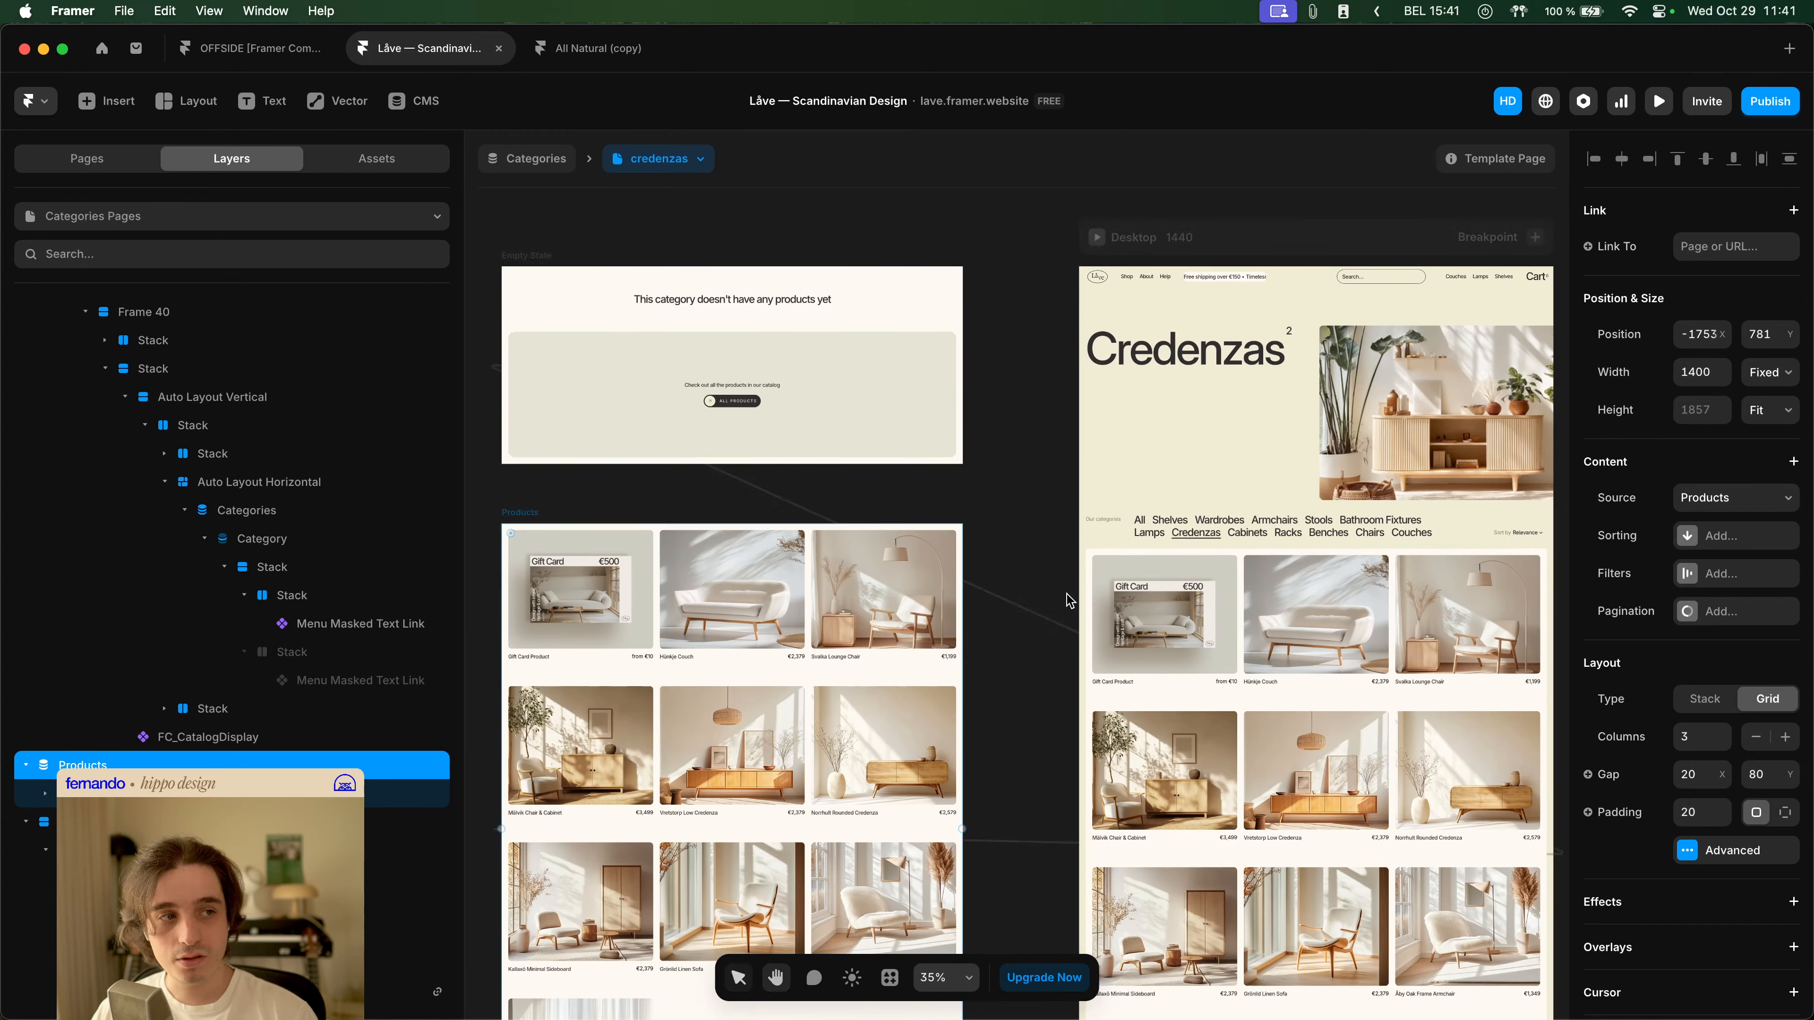
pyautogui.click(1214, 595)
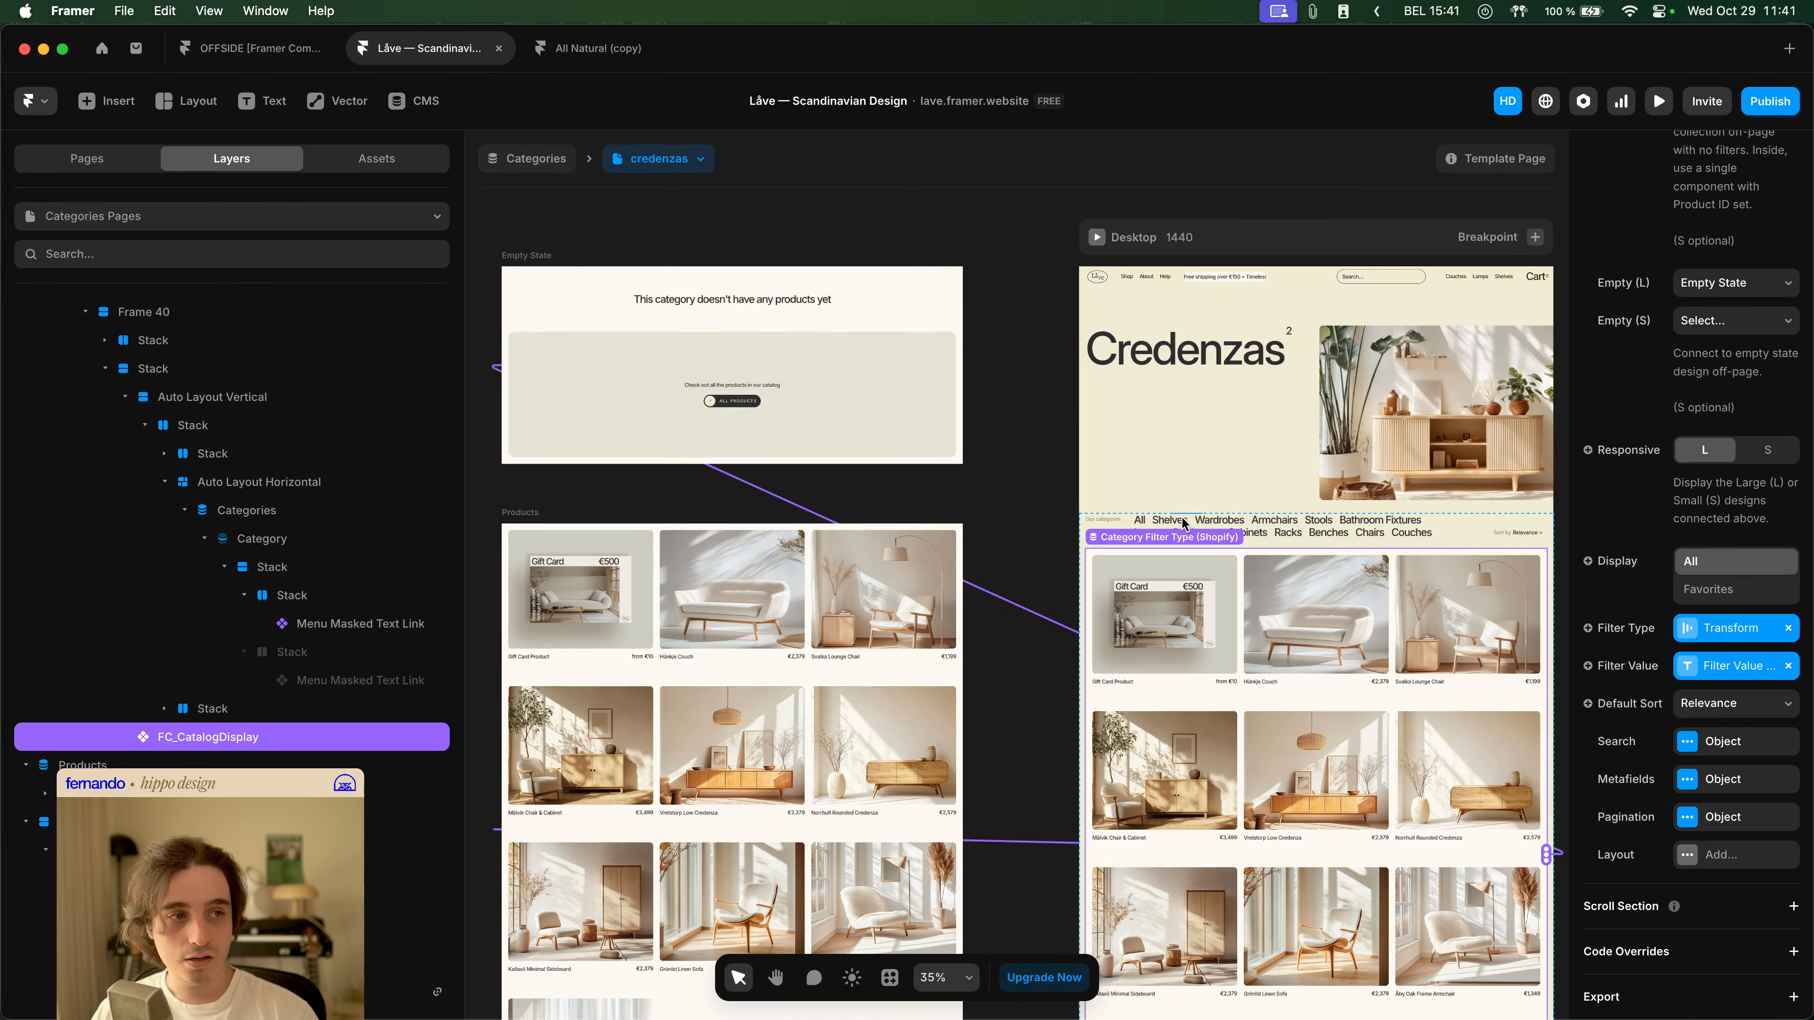
pyautogui.moveTo(983, 513); pyautogui.dragTo(990, 384)
pyautogui.click(1115, 509)
pyautogui.scroll(-2, 1080, 478)
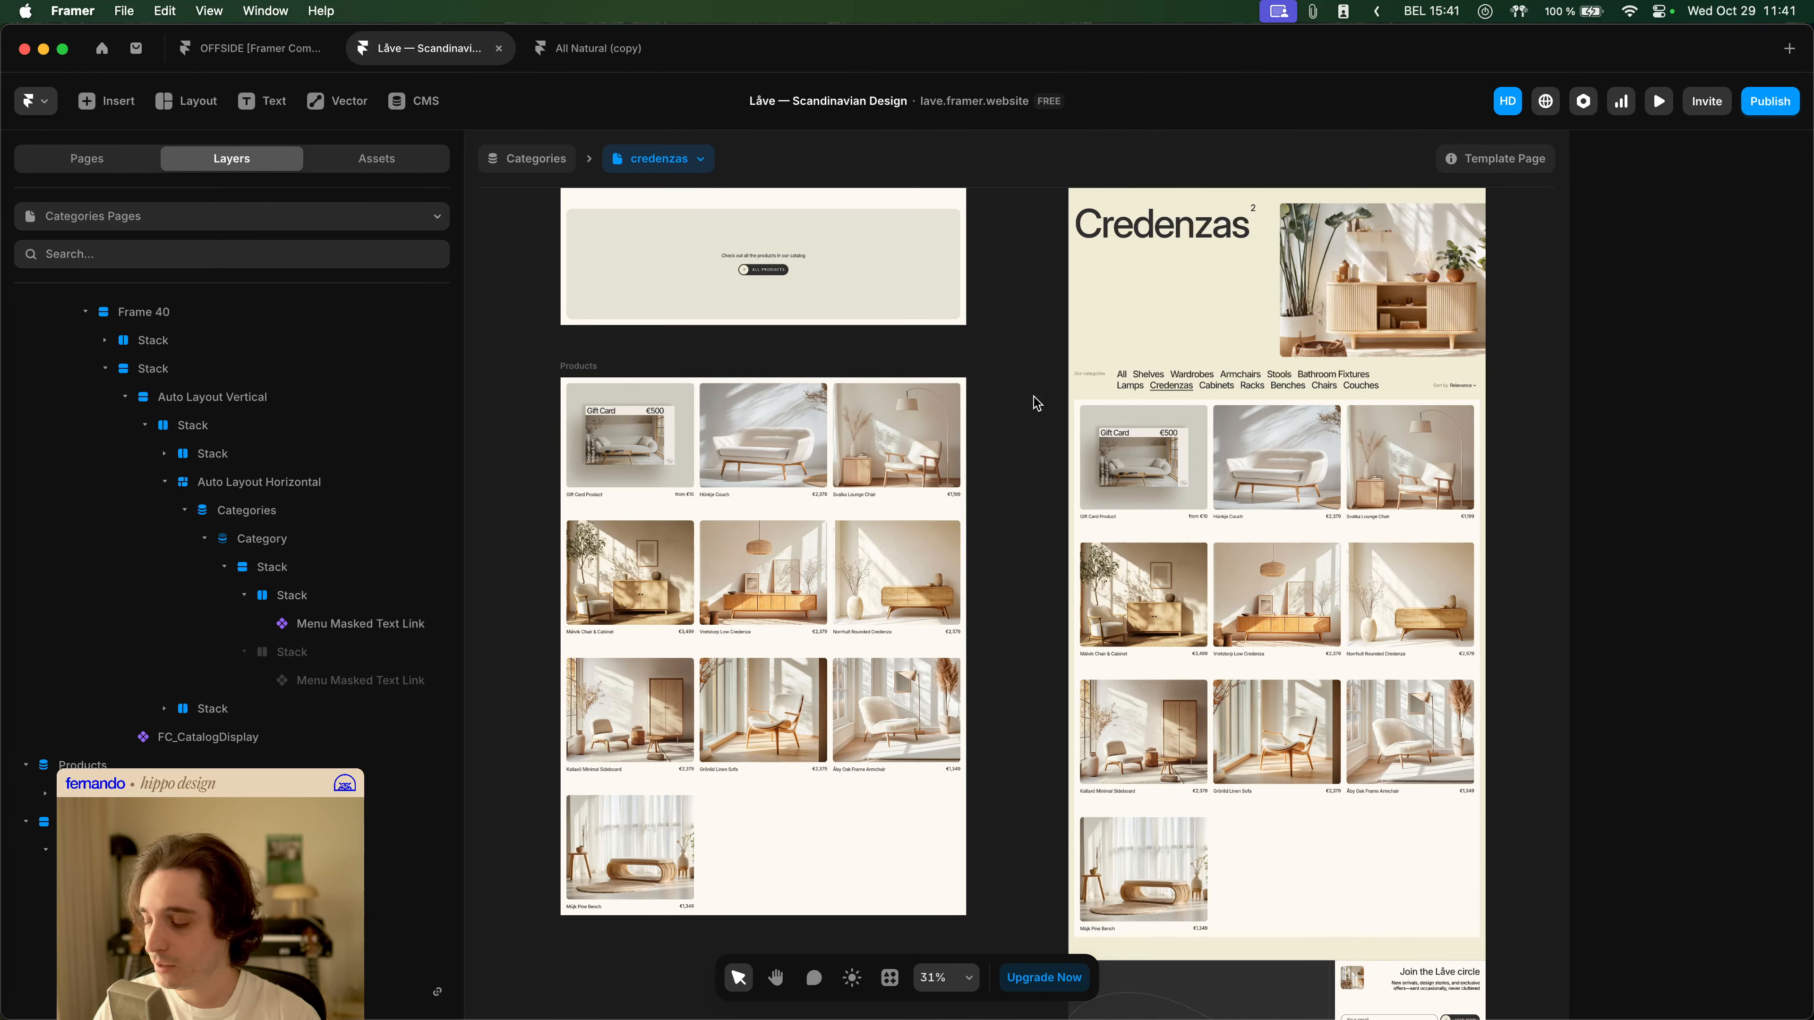
pyautogui.scroll(3, 1028, 404)
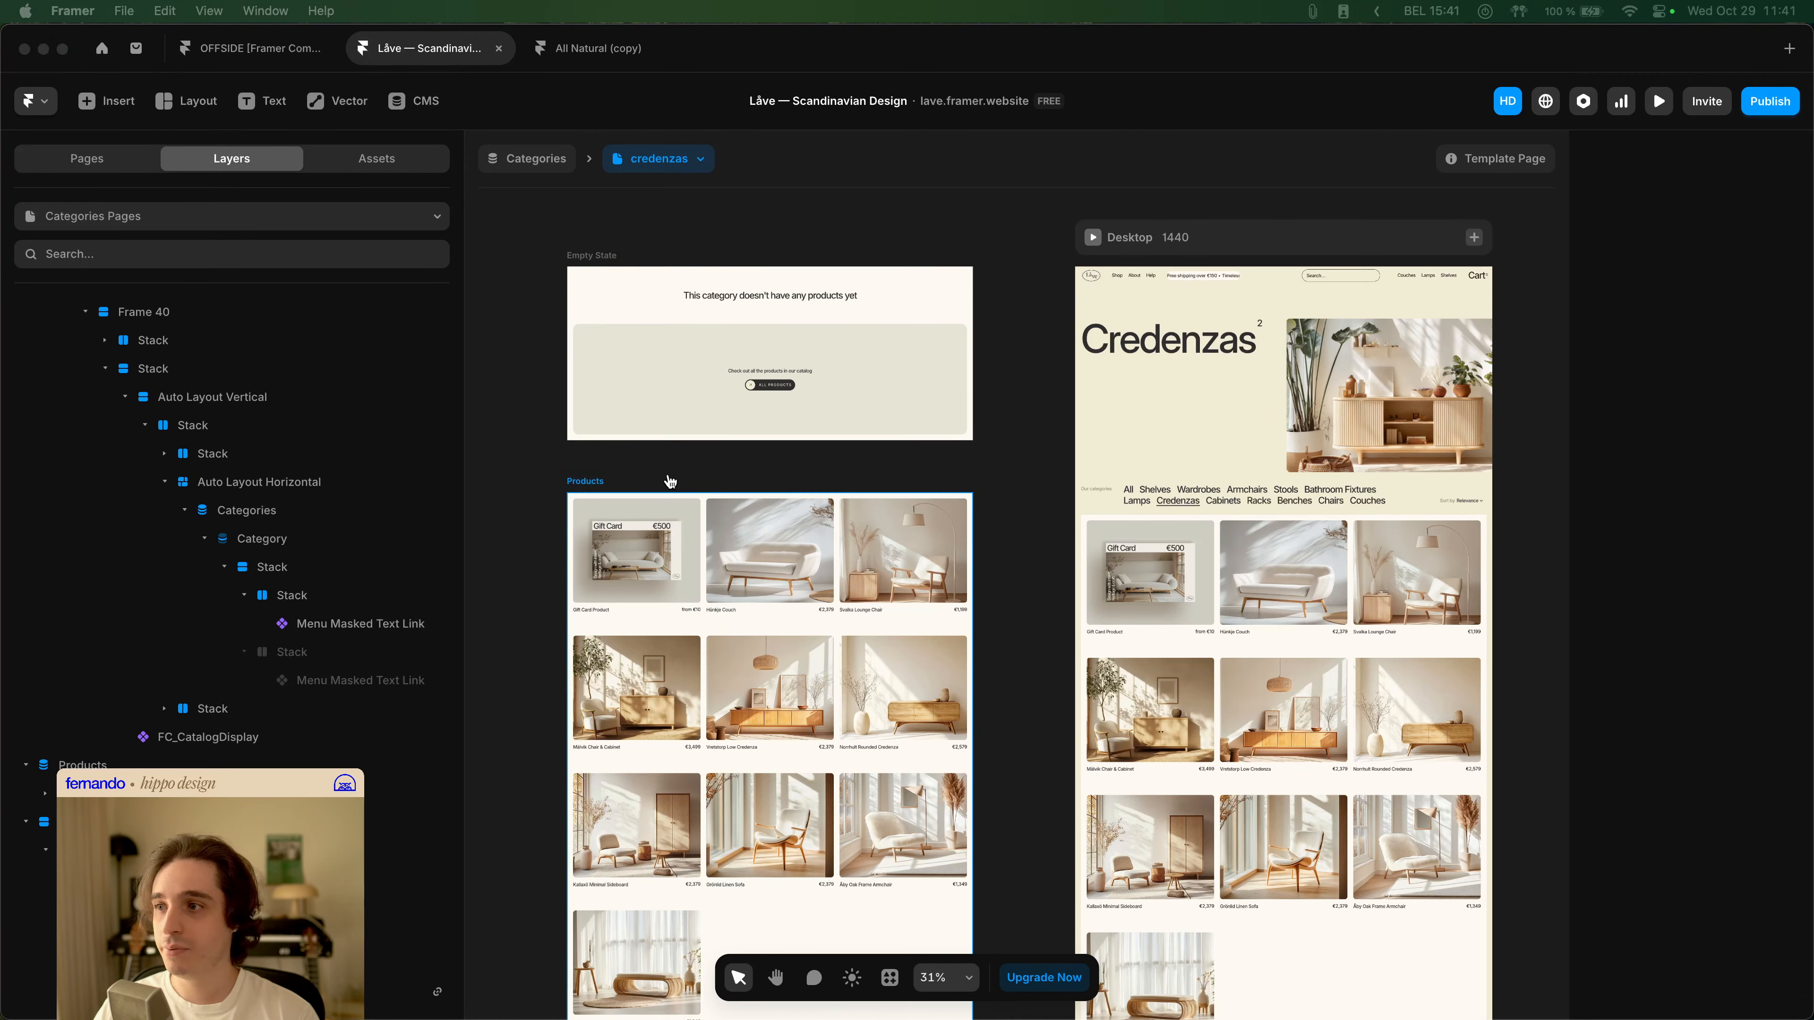
# Look at the live Stools page's empty state, then return to Framer and compare the Empty State and Products frame settings.
pyautogui.press('super+Tab')
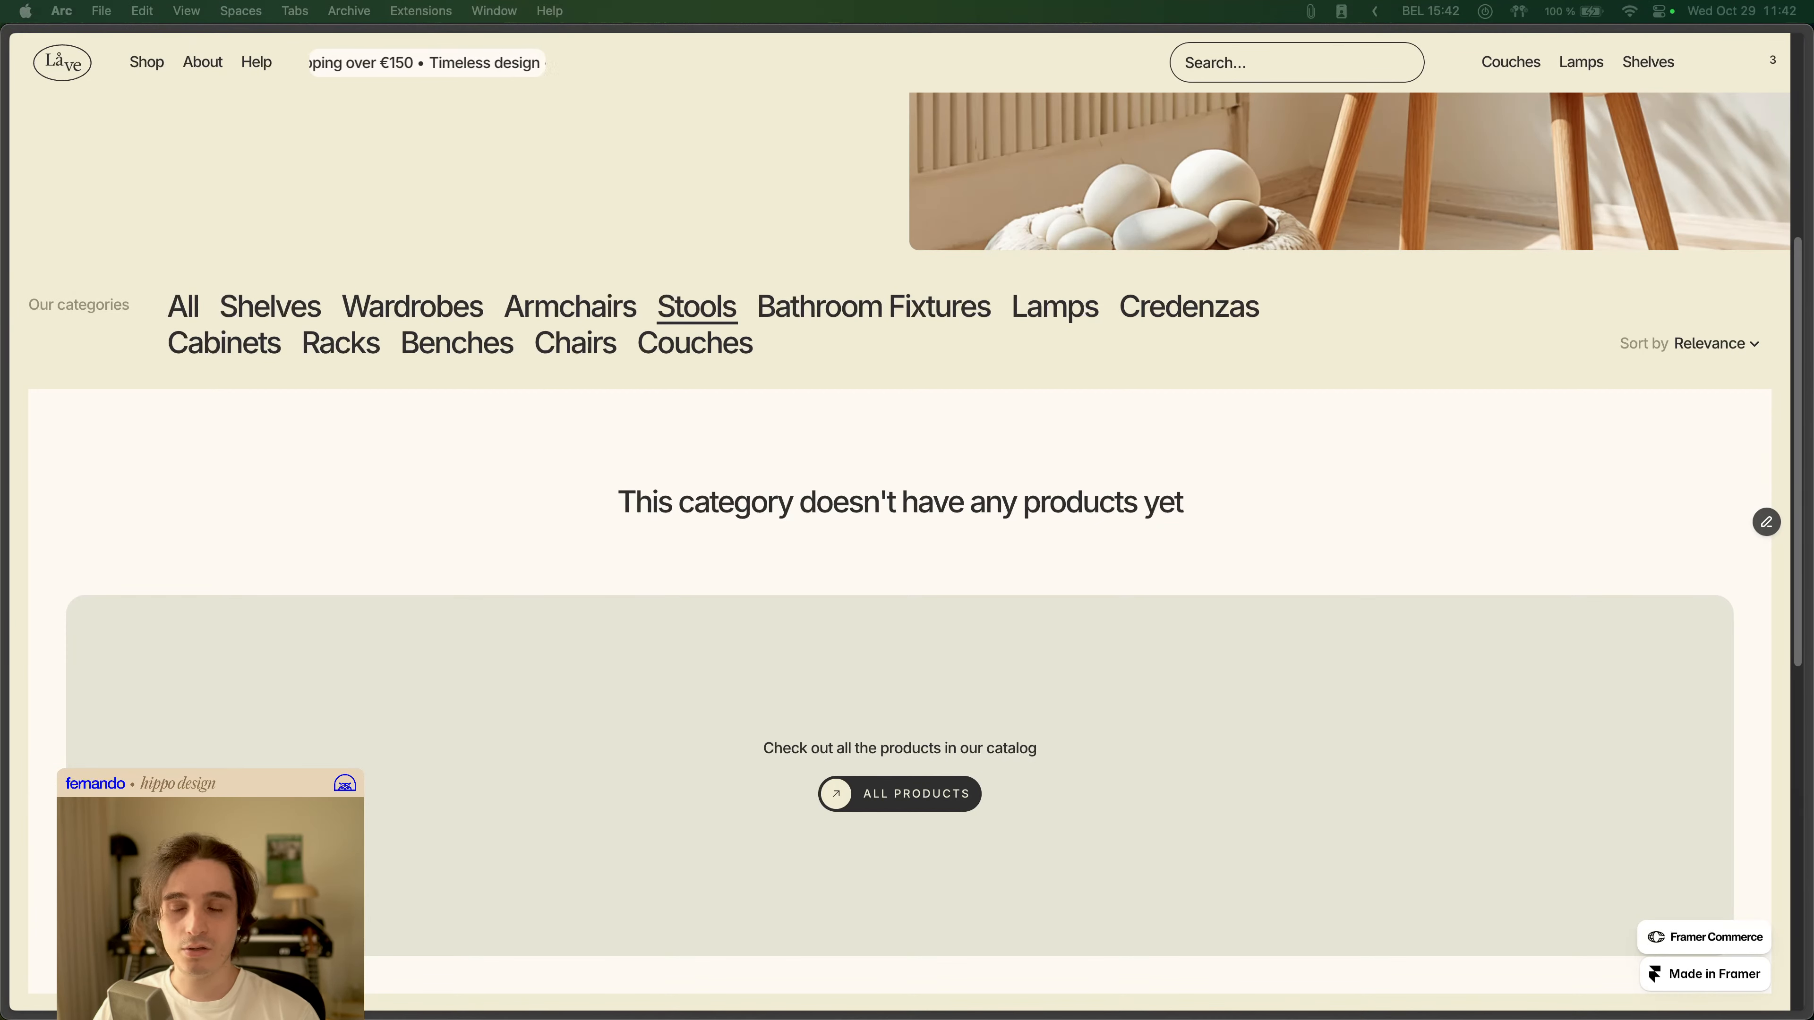
pyautogui.press('super+Tab')
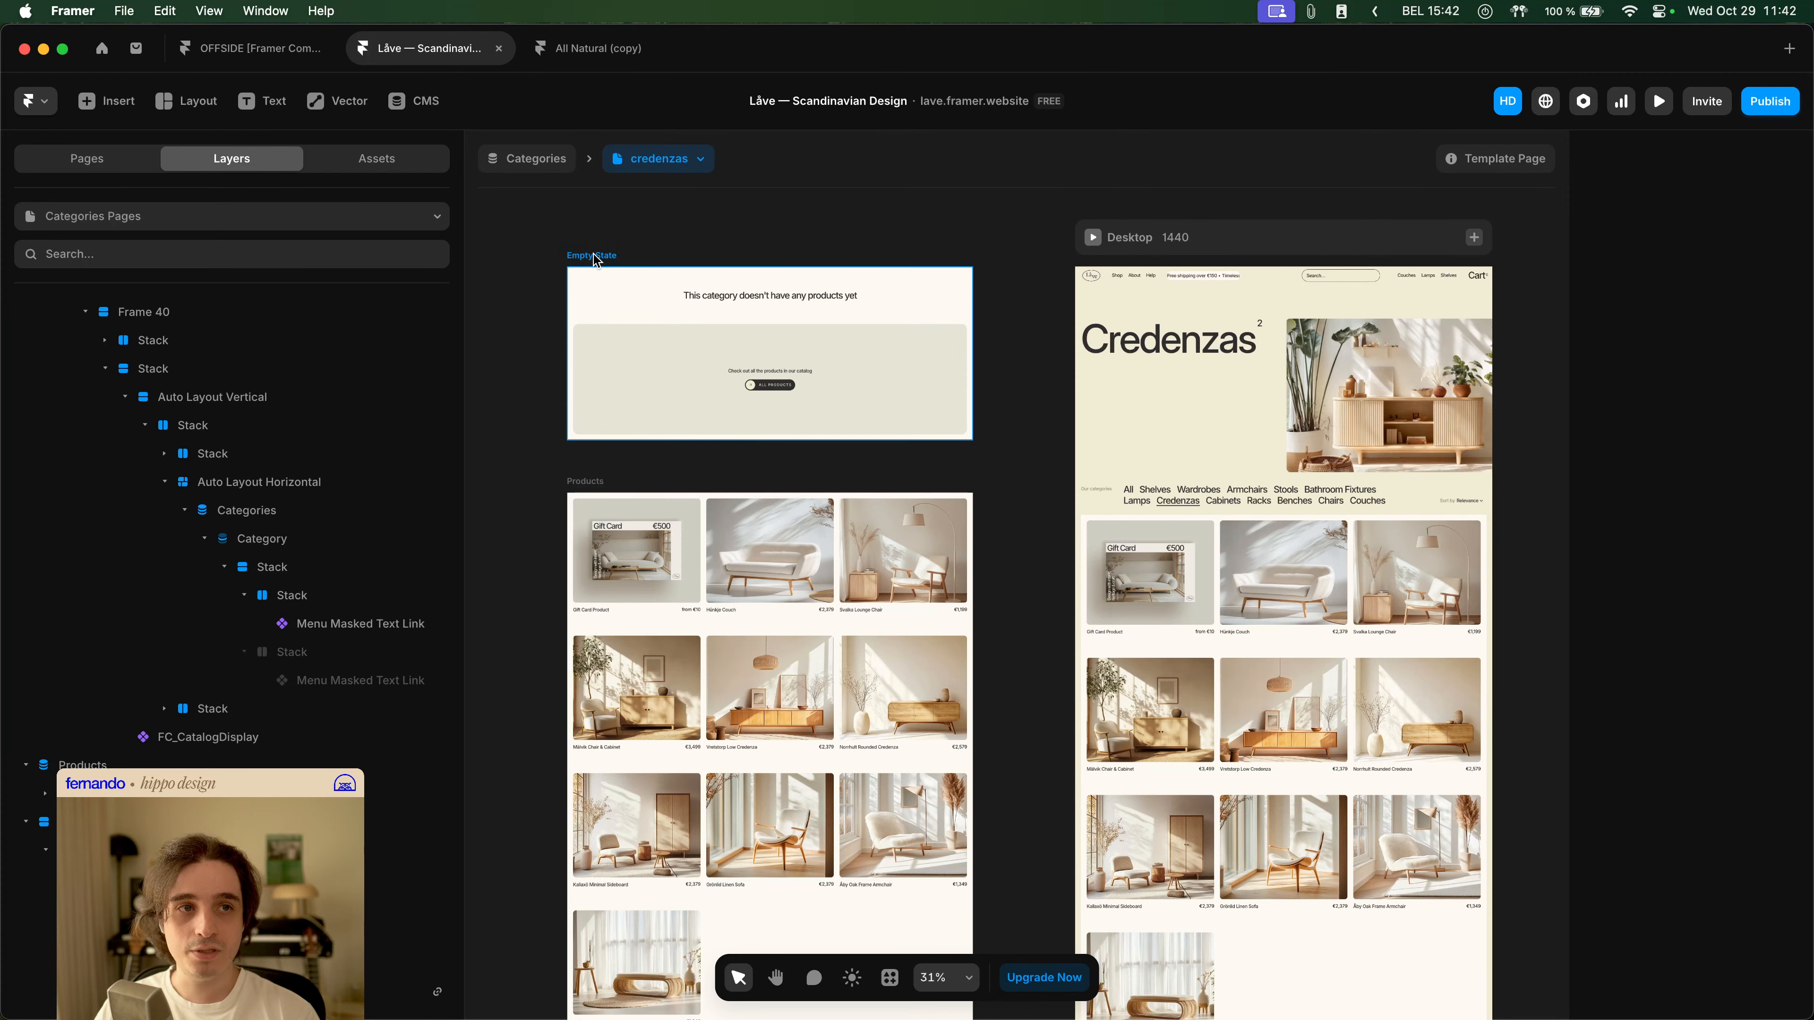
pyautogui.click(620, 288)
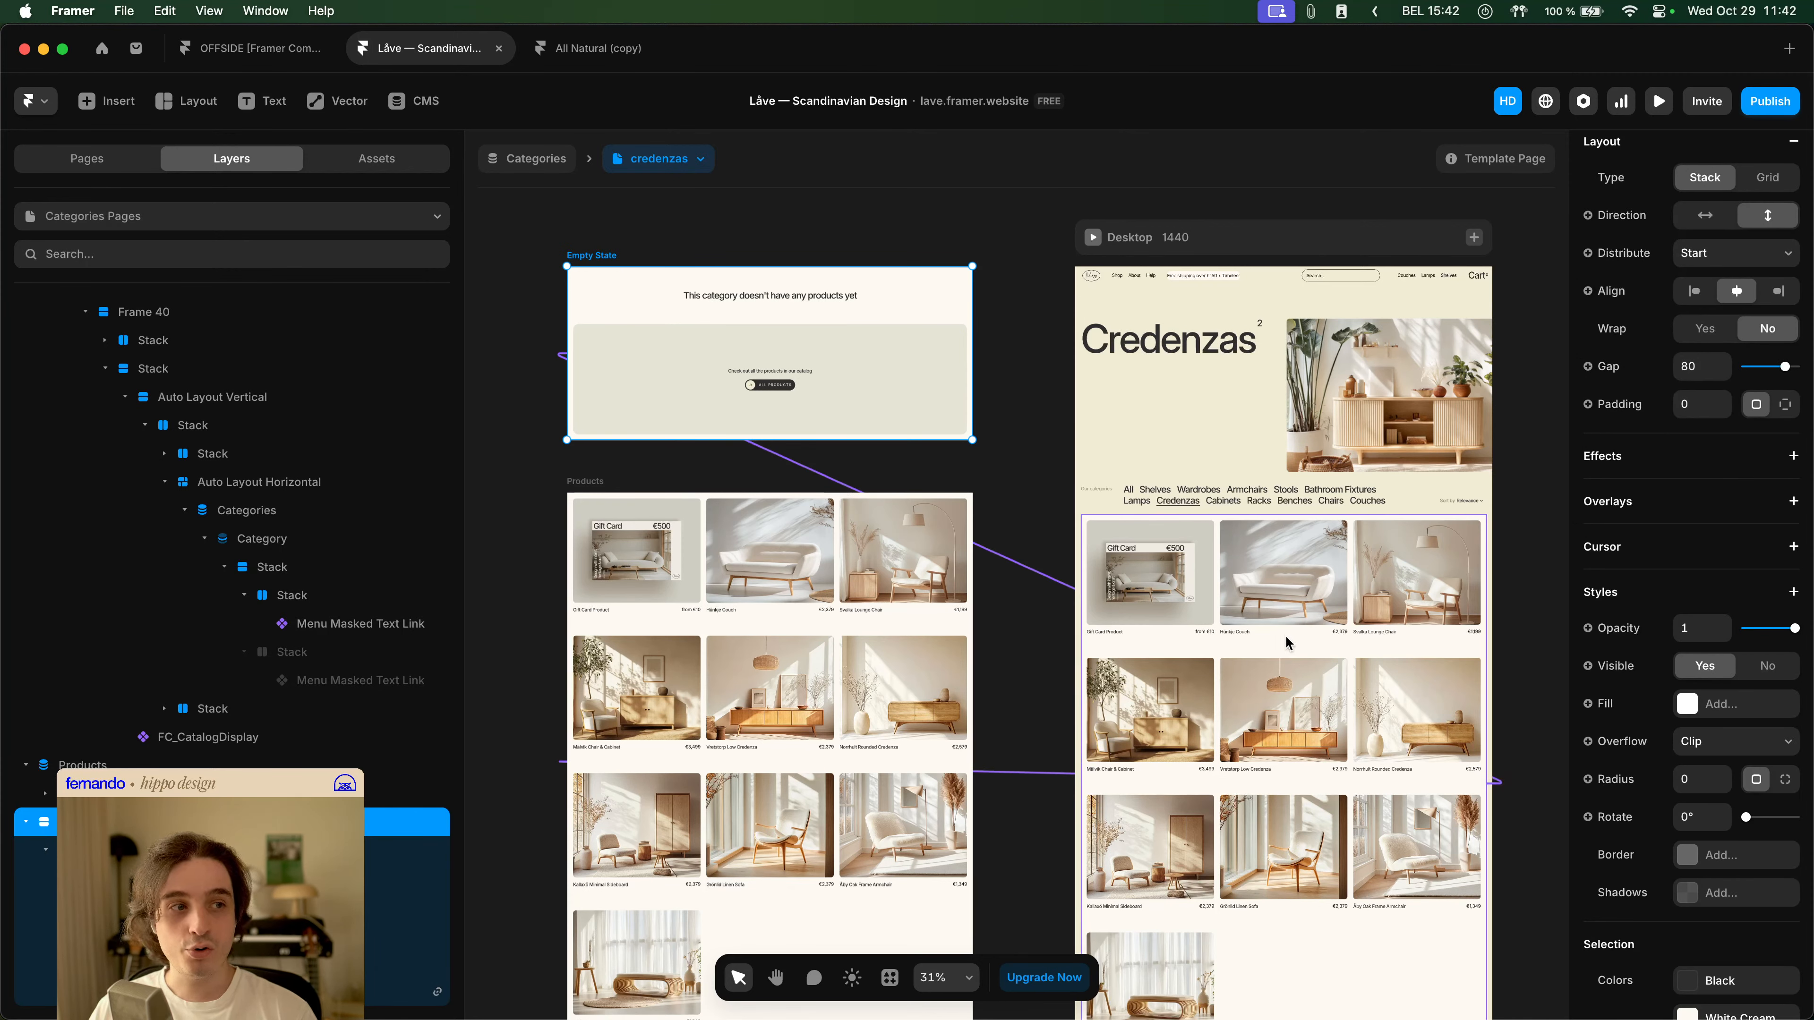
pyautogui.click(594, 484)
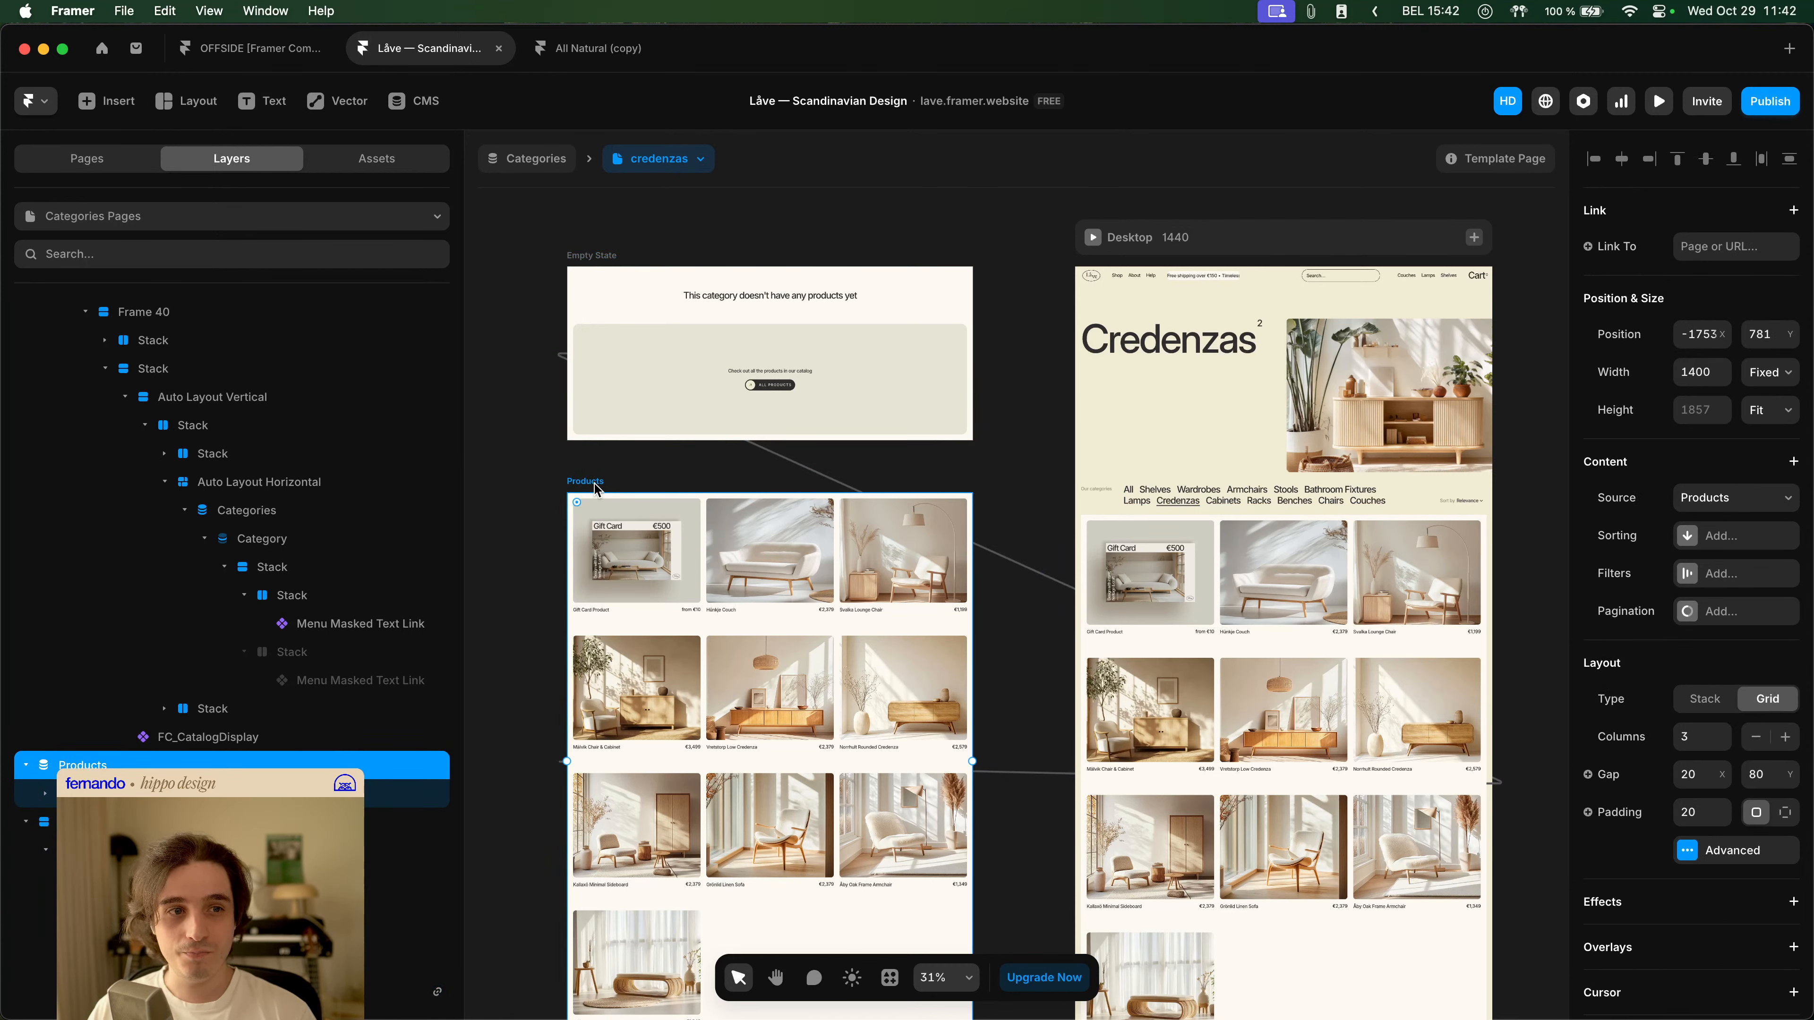
pyautogui.click(593, 262)
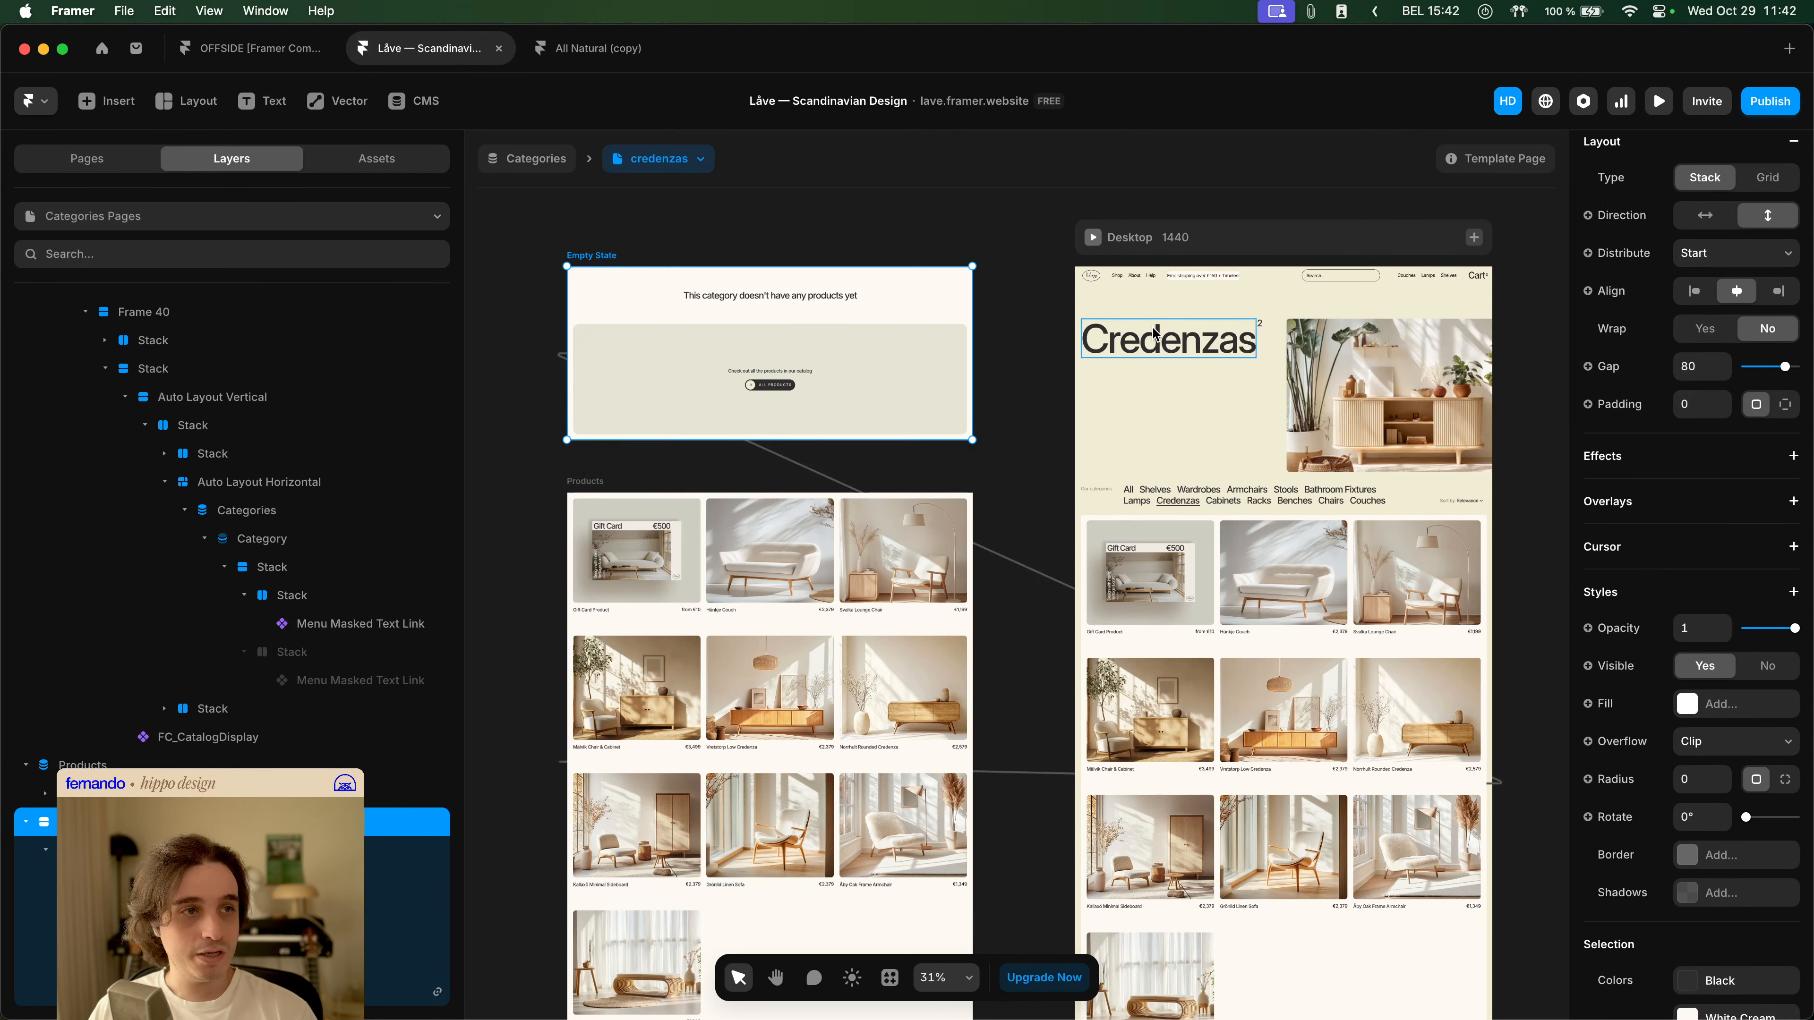
# Try setting the right, bottom and left padding of the Empty State's inner stack to 0, leaving the top at 80.
pyautogui.click(928, 288)
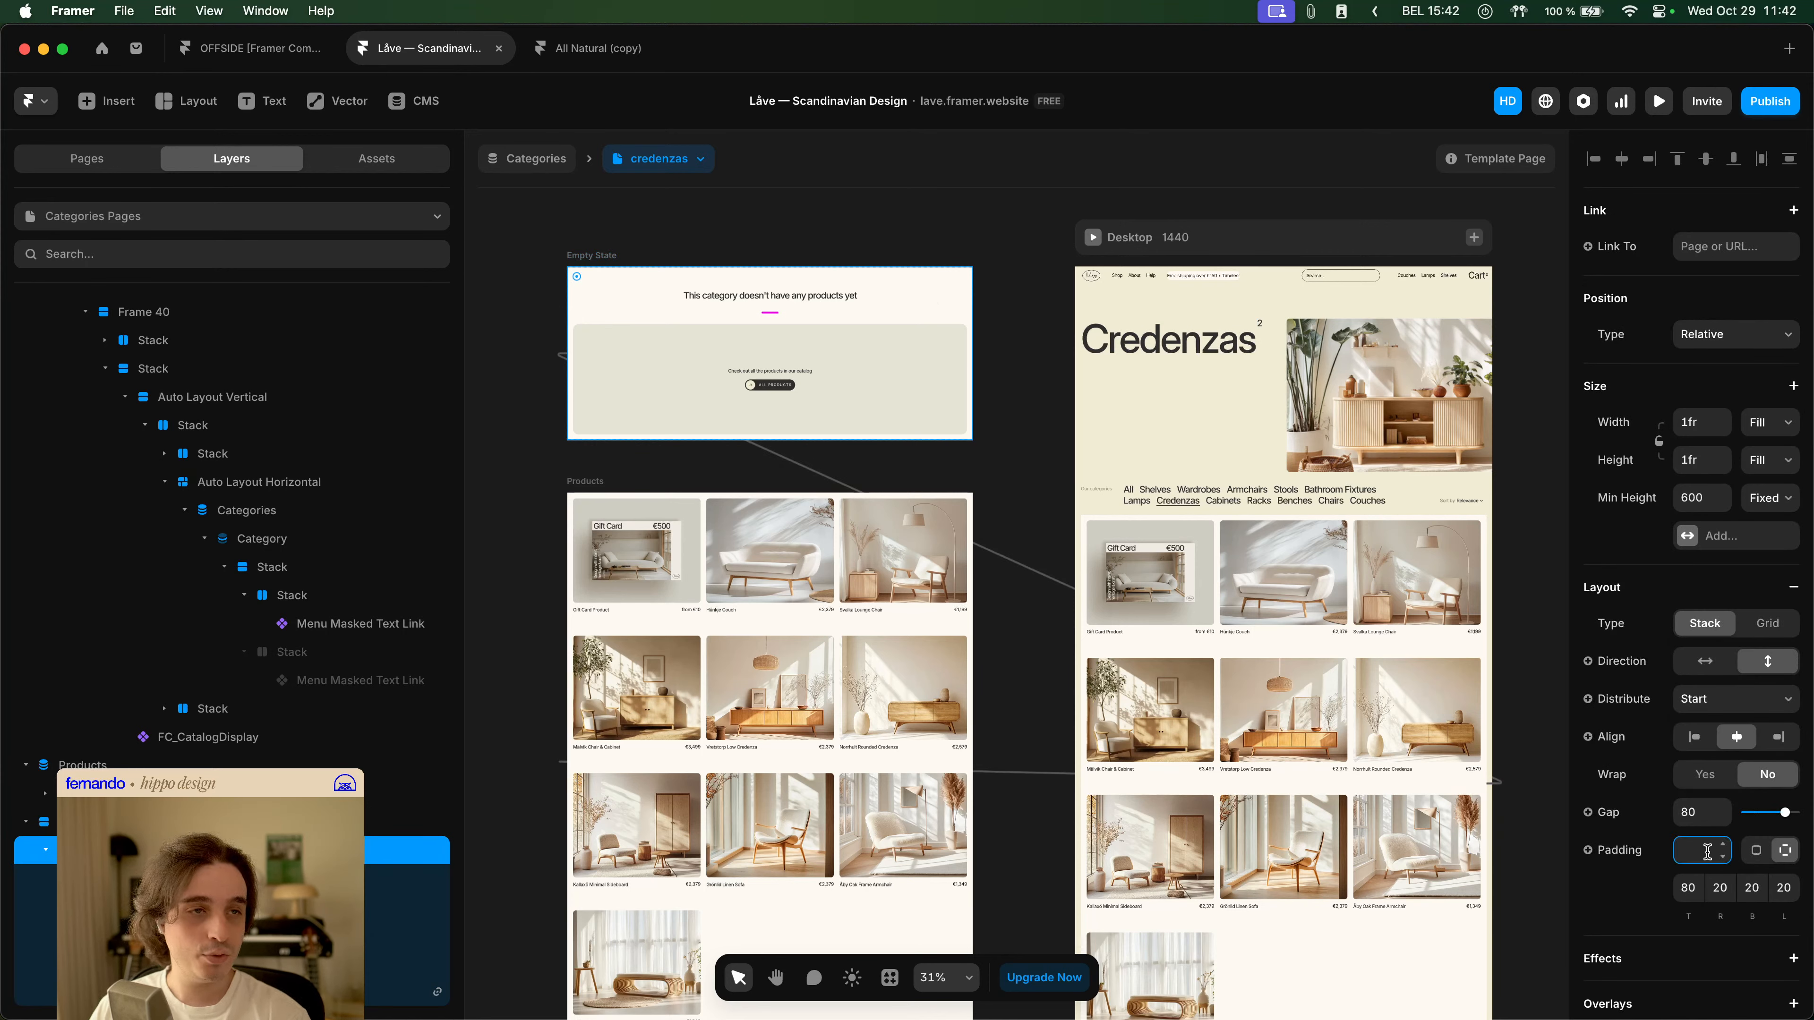
pyautogui.write('0')
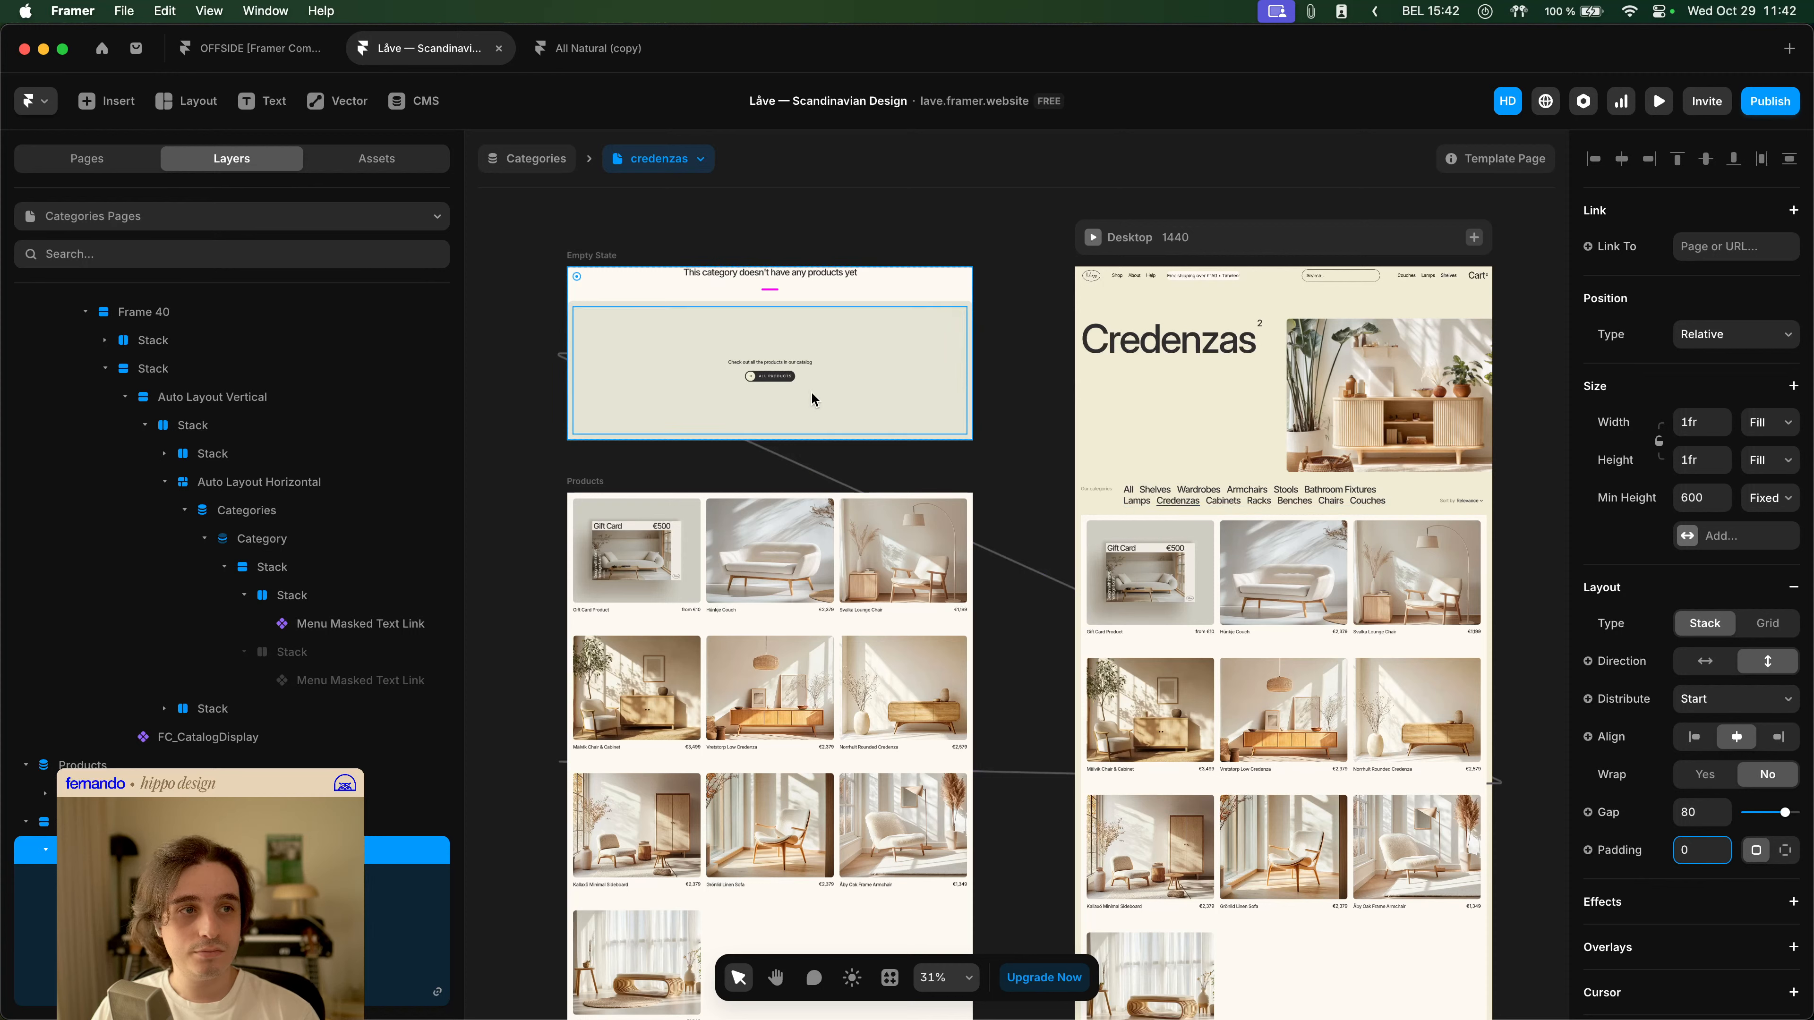
pyautogui.press('super+z')
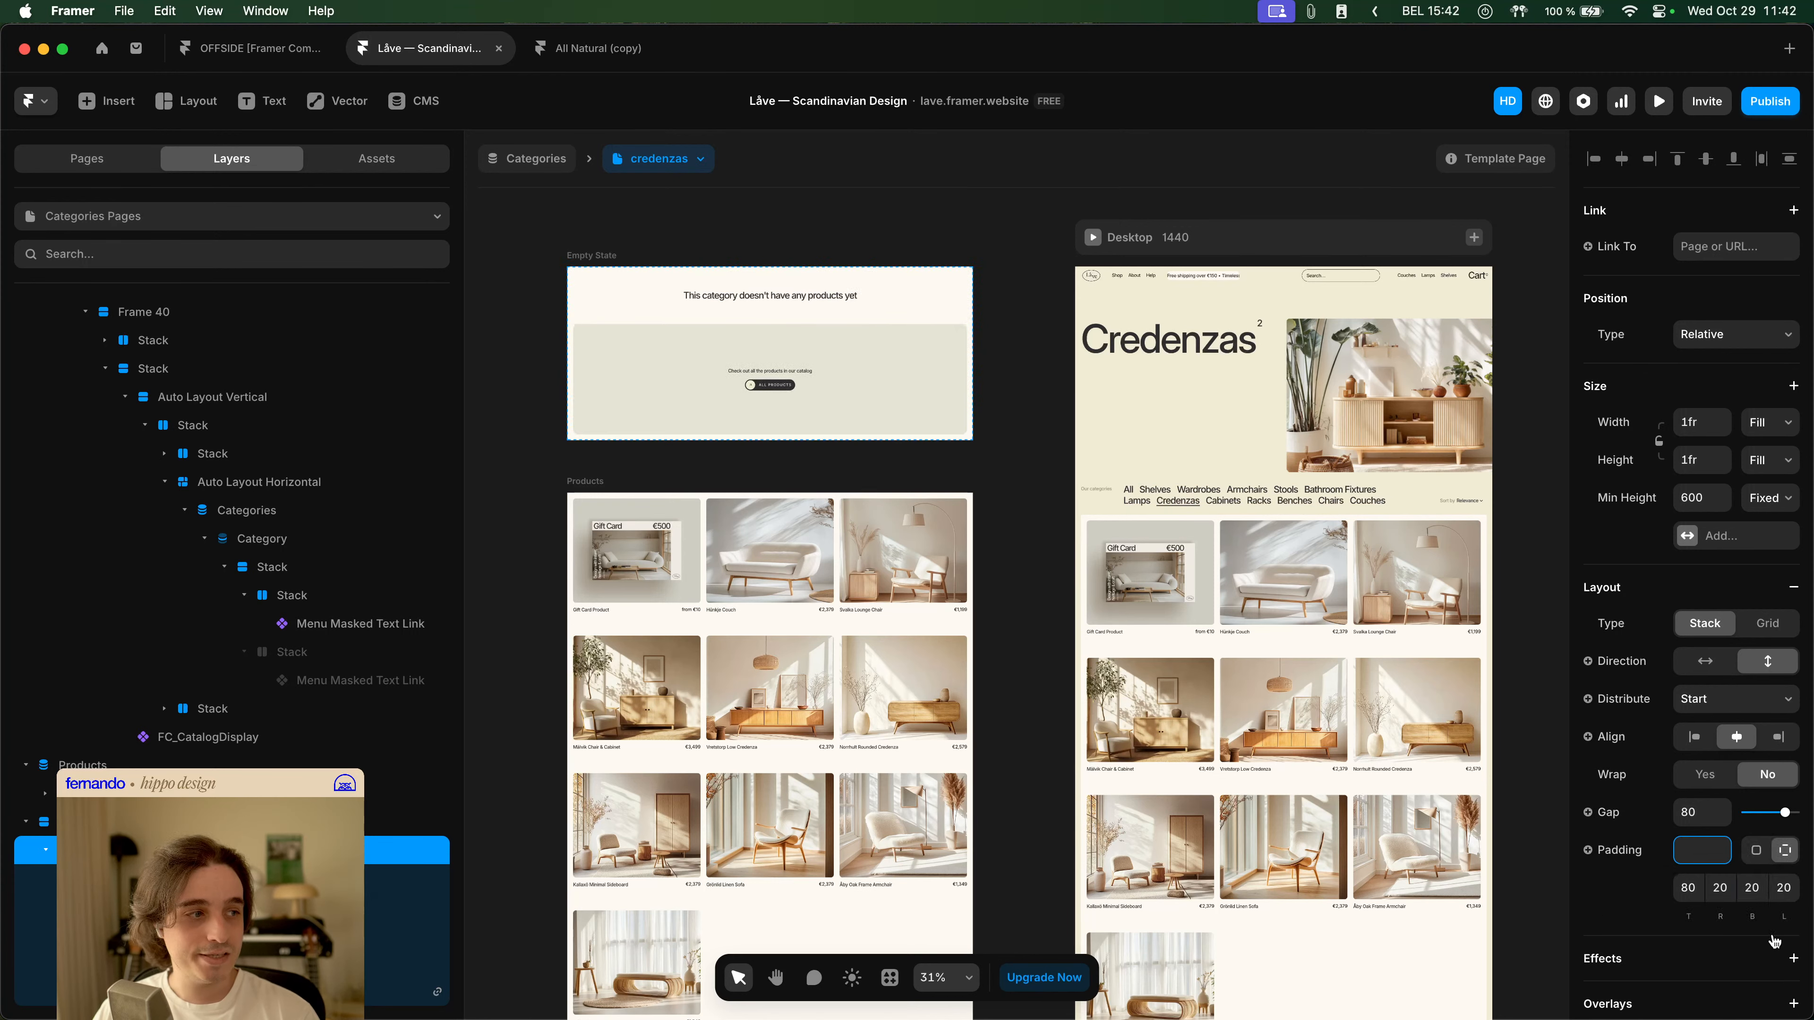
pyautogui.click(1724, 890)
pyautogui.press('Tab')
pyautogui.write('0')
pyautogui.press('Tab')
pyautogui.write('0')
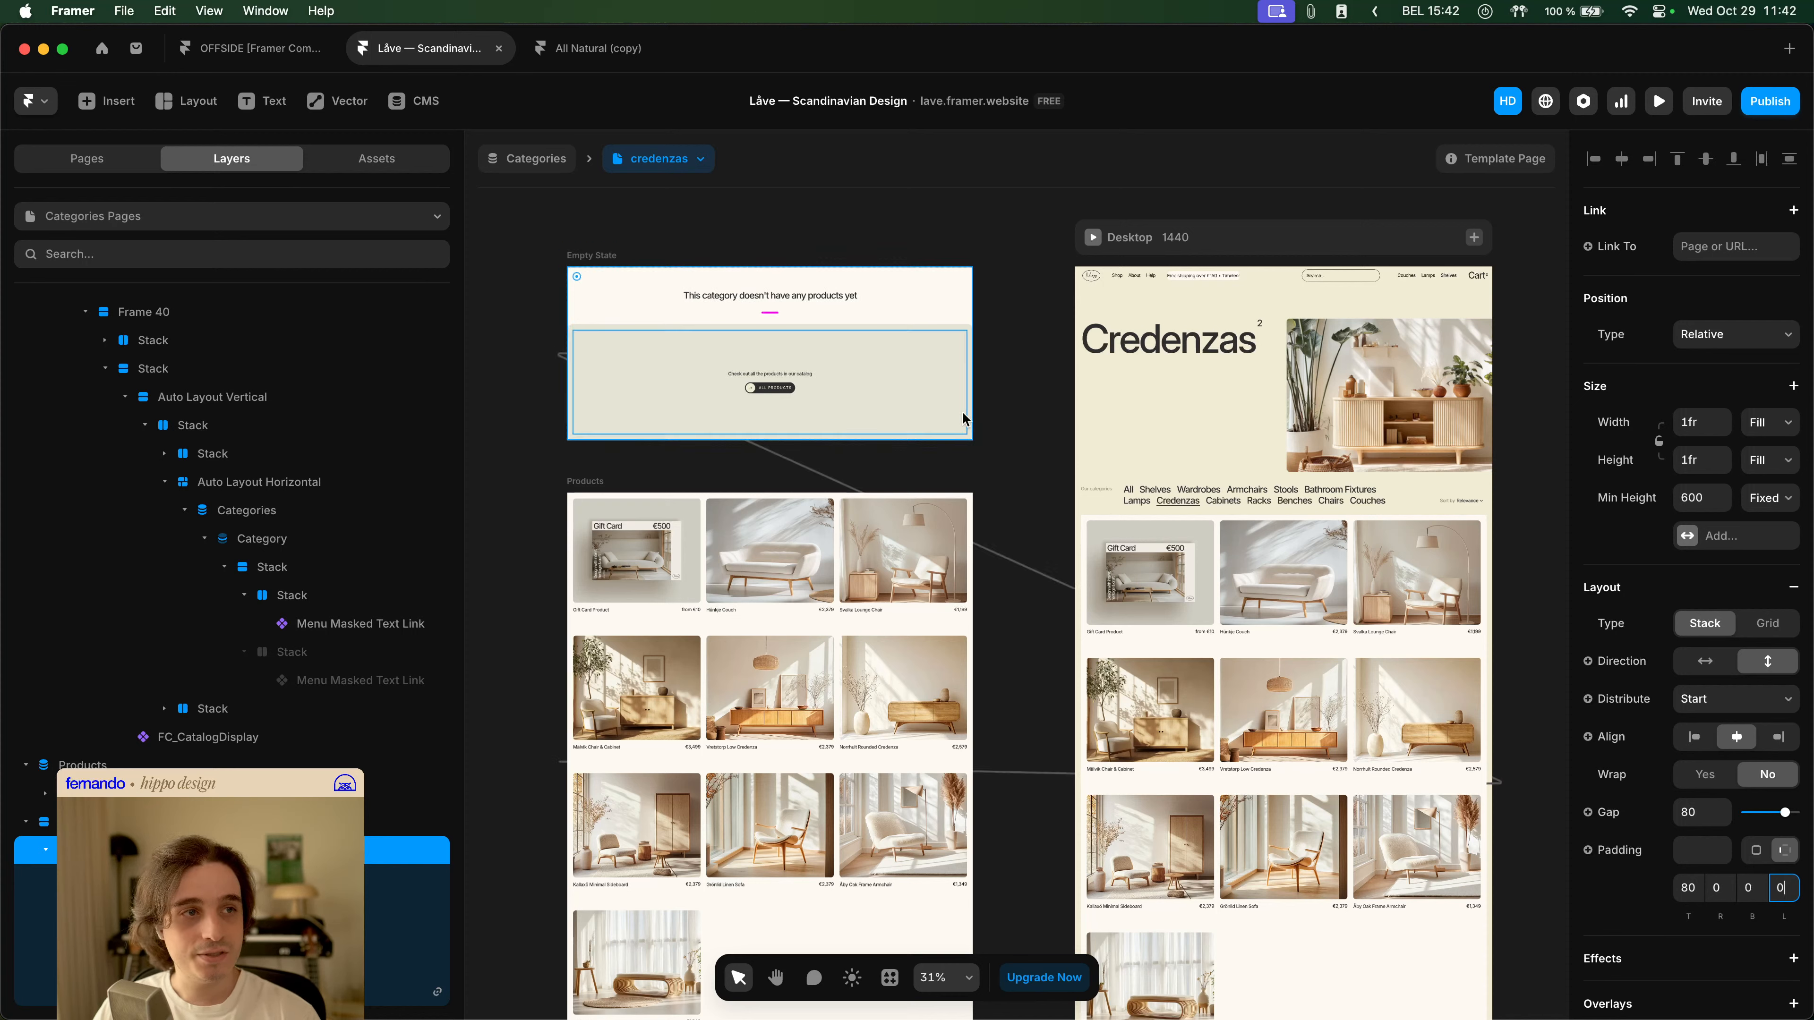
pyautogui.click(1050, 392)
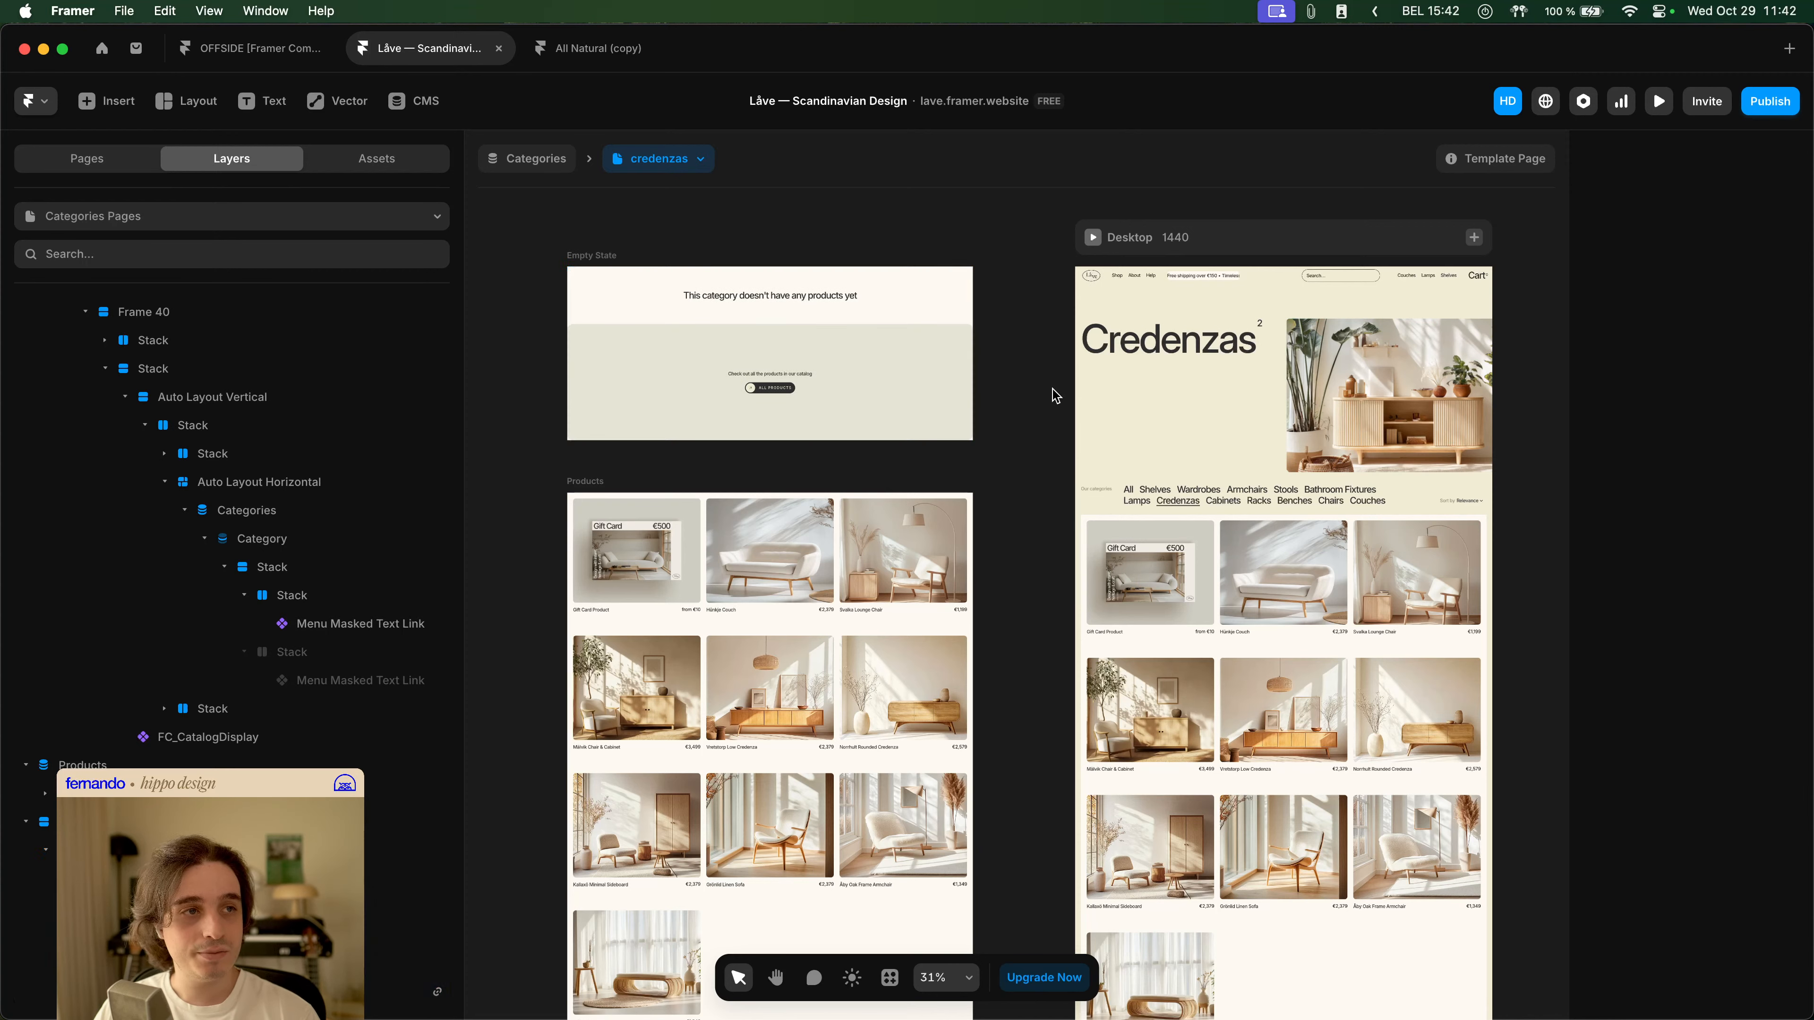
# Publish the site update, switch to Arc and reload the live Stools page.
pyautogui.click(1770, 102)
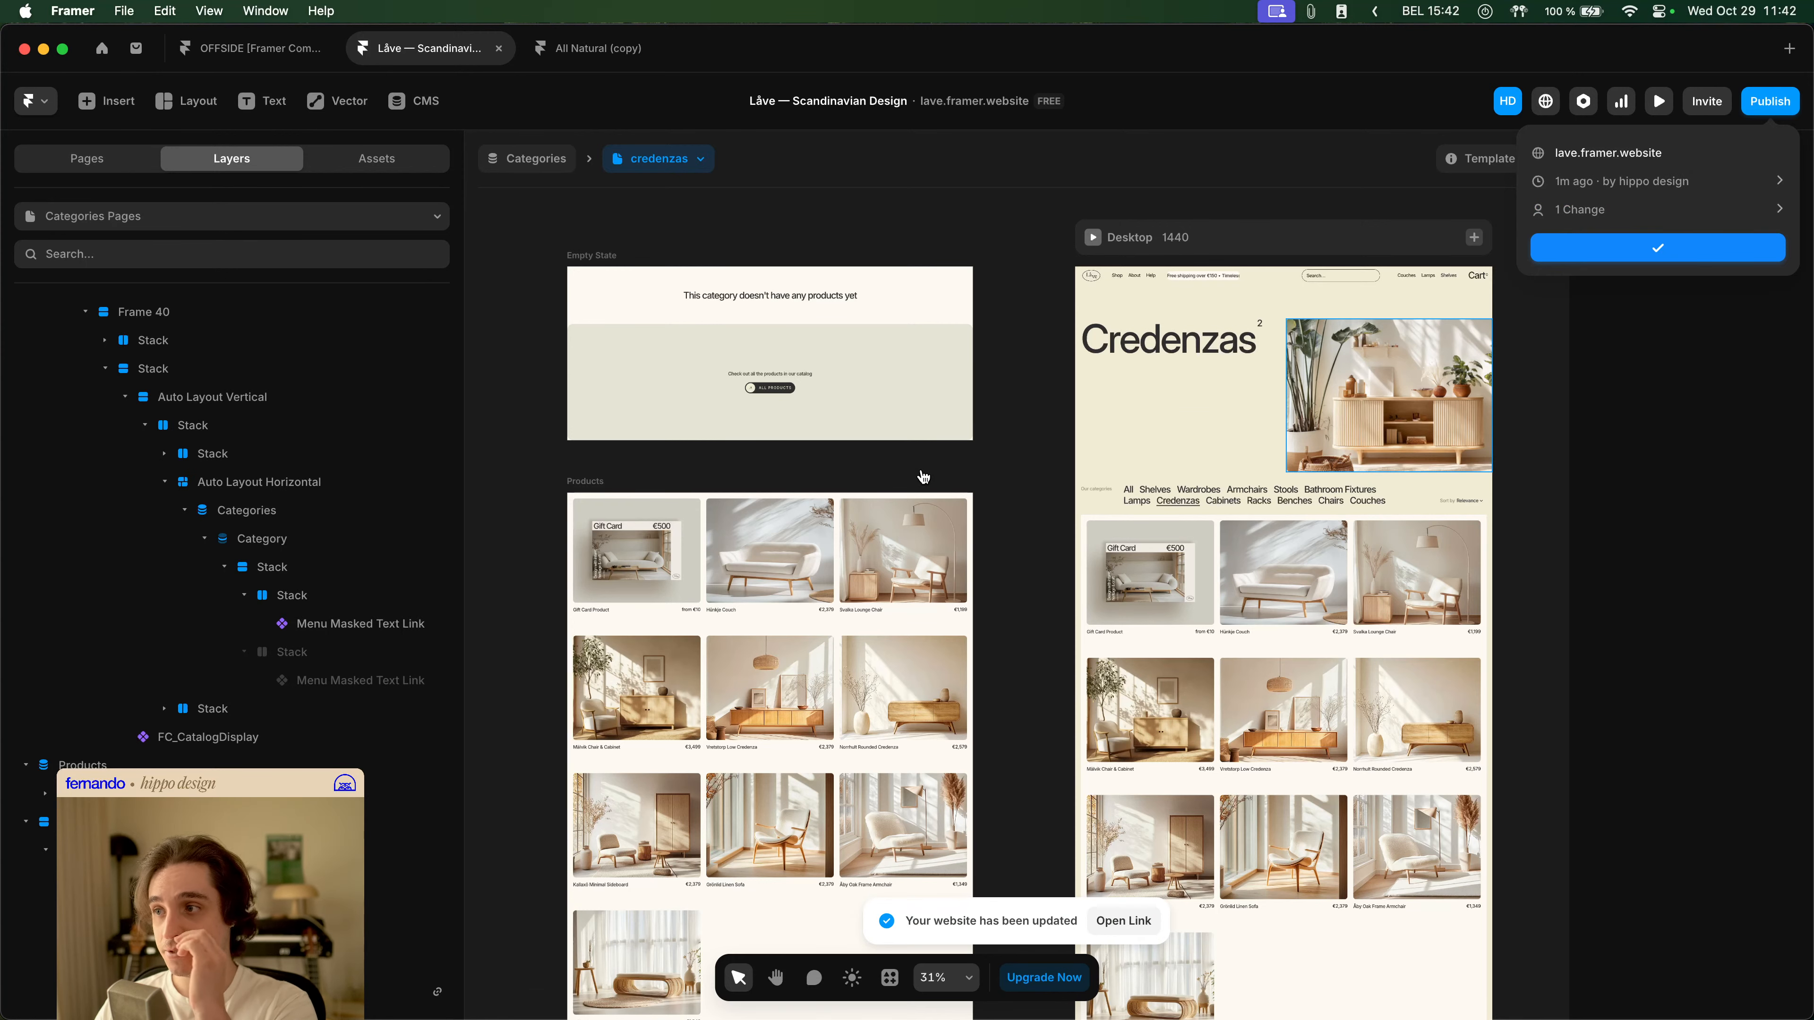
pyautogui.press('super+Tab')
pyautogui.press('super+r')
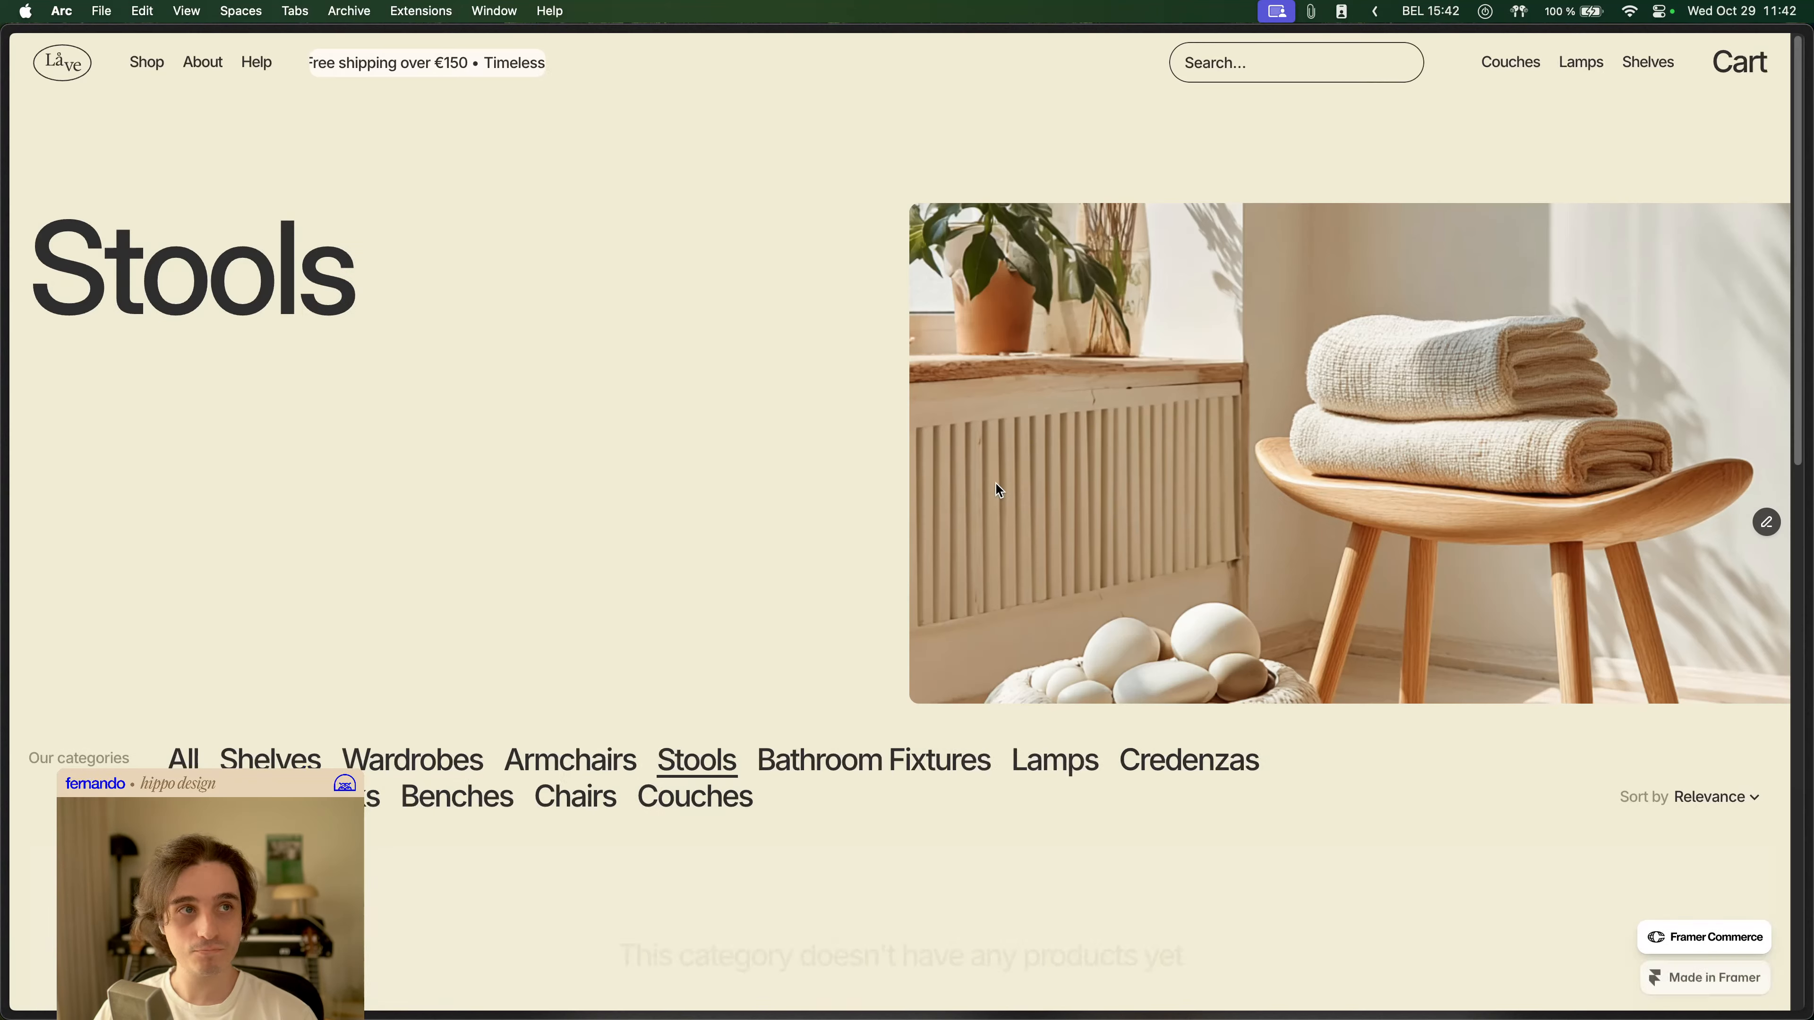
# Check the spacing around the live Stools page's empty state, then switch back to Framer and undo the Empty State padding change.
pyautogui.scroll(-10, 1685, 517)
pyautogui.scroll(-2, 1682, 518)
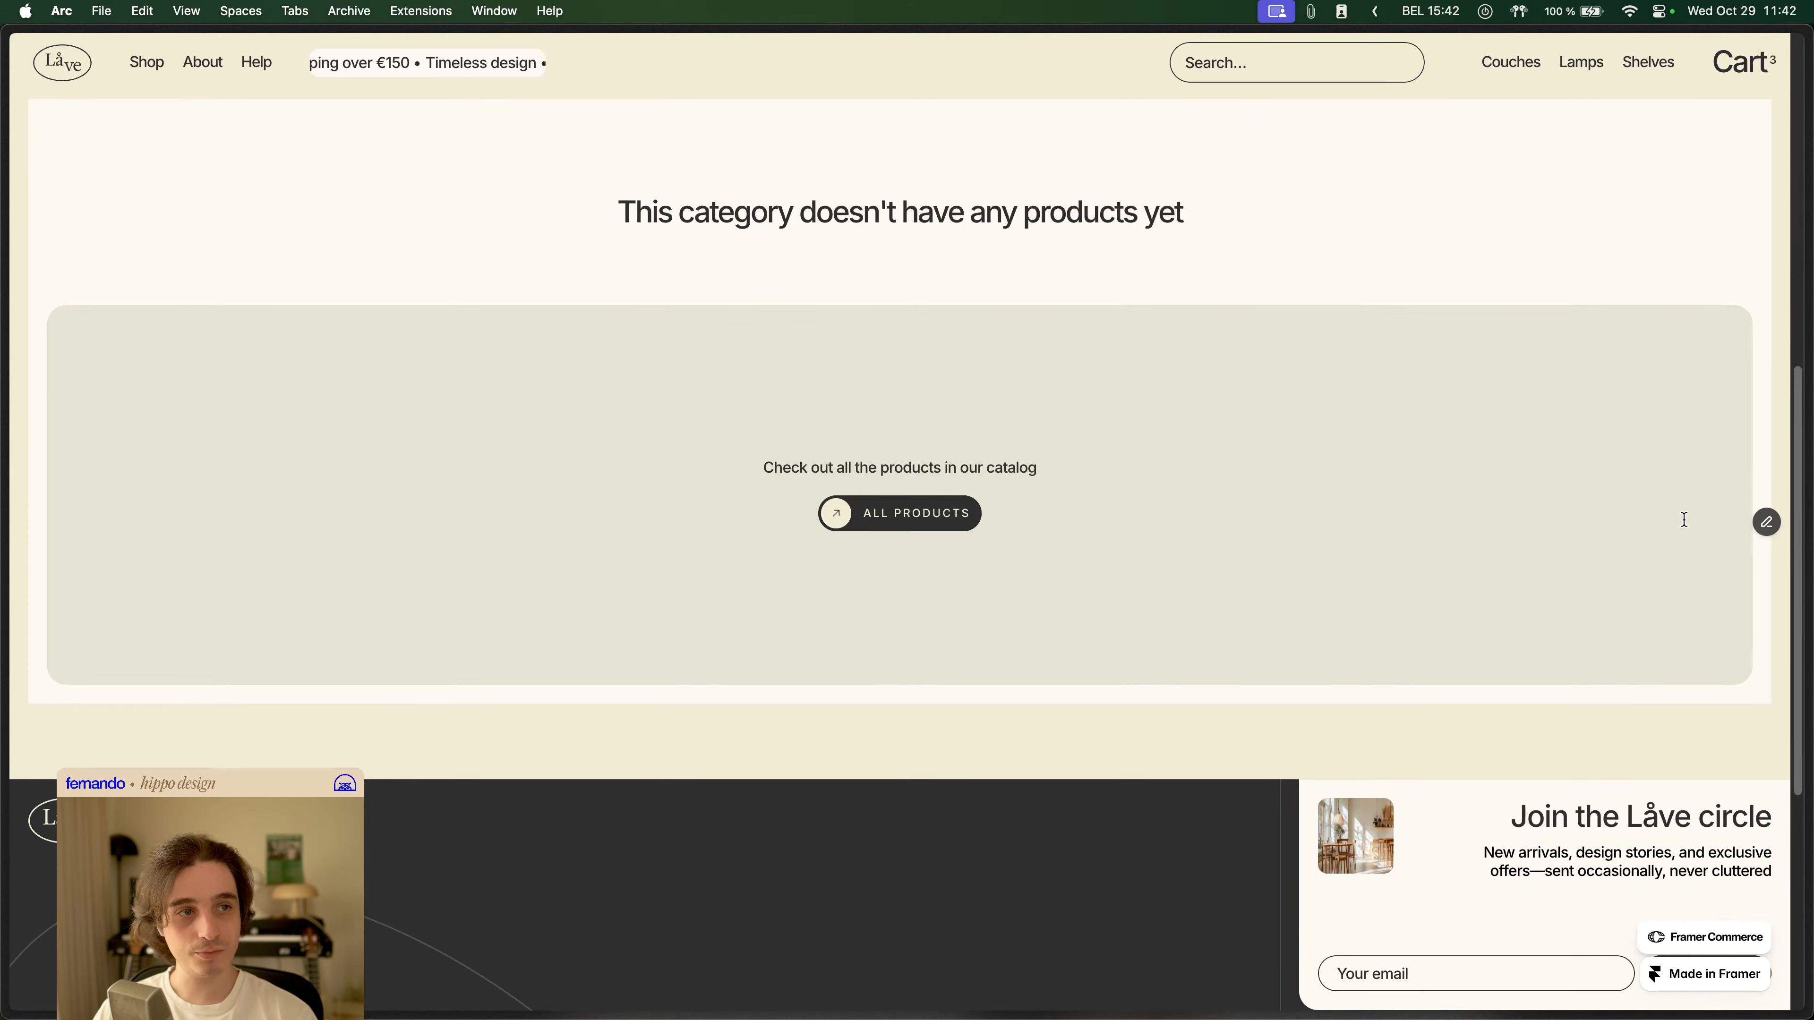
pyautogui.scroll(5, 1542, 539)
pyautogui.scroll(-3, 1427, 564)
pyautogui.press('super+Tab')
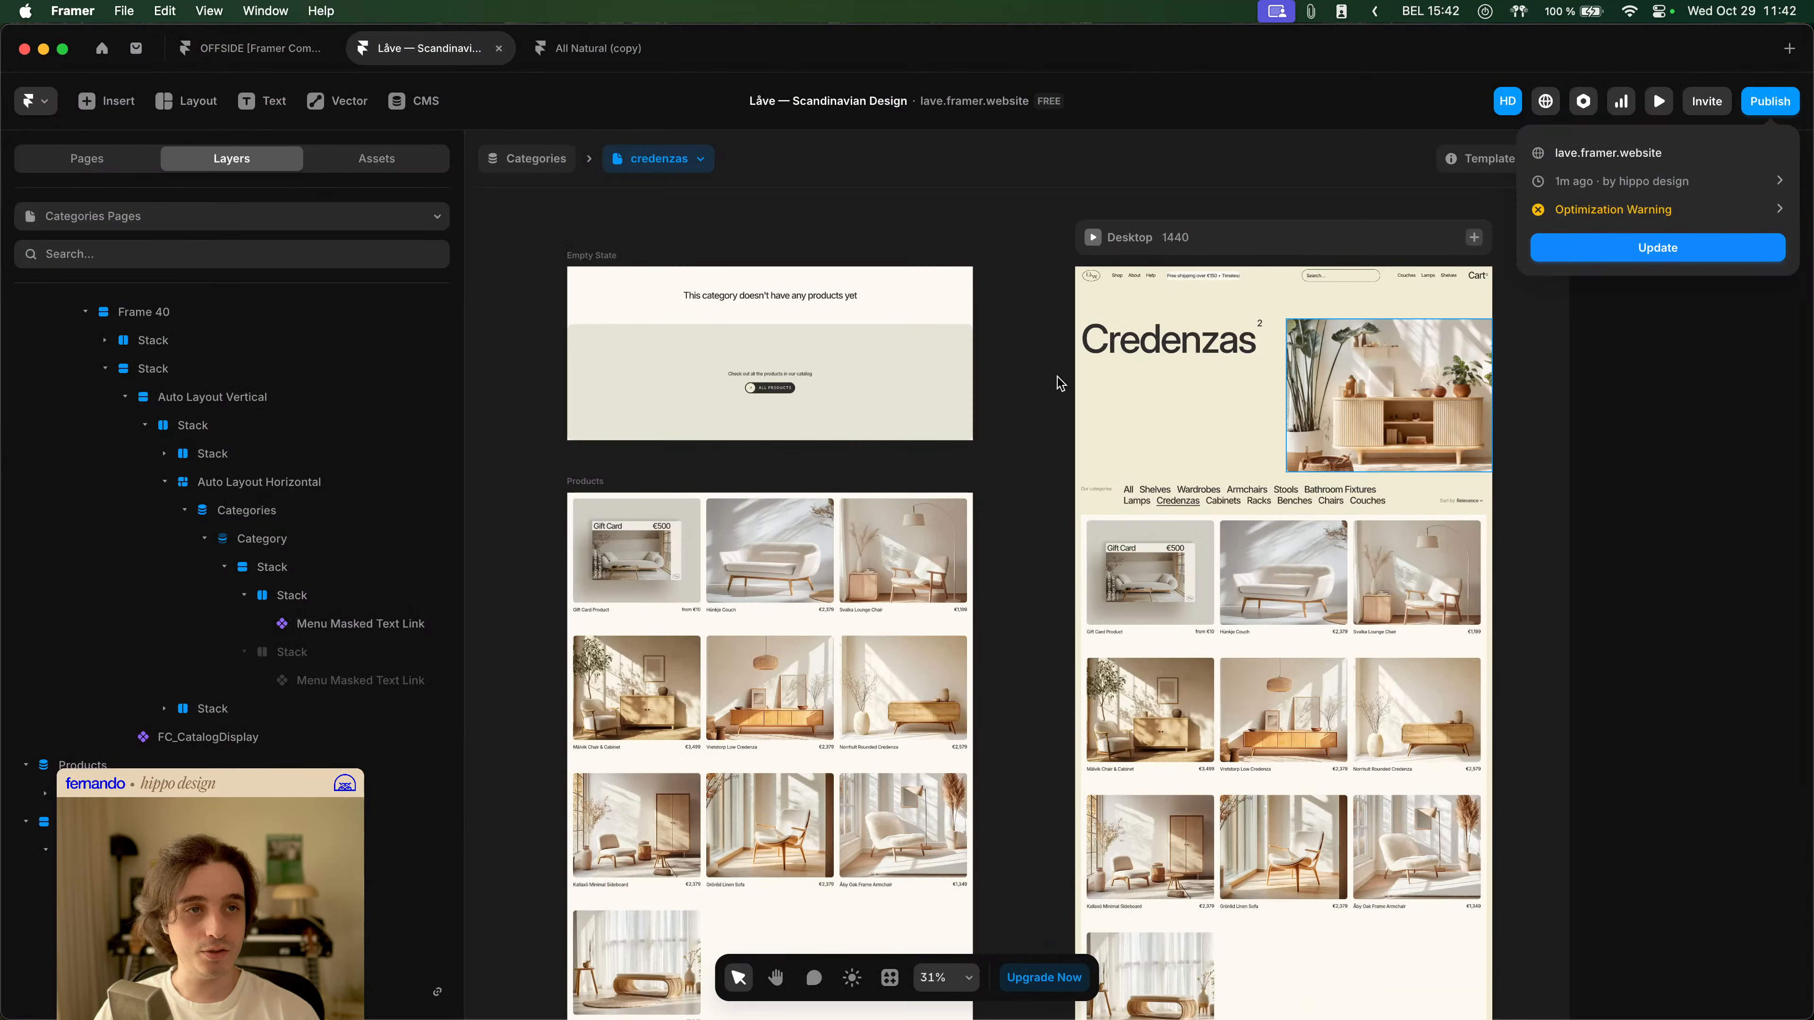
pyautogui.click(1021, 398)
# Set the padding of the Products collection grid to 0.
pyautogui.scroll(-3, 1036, 464)
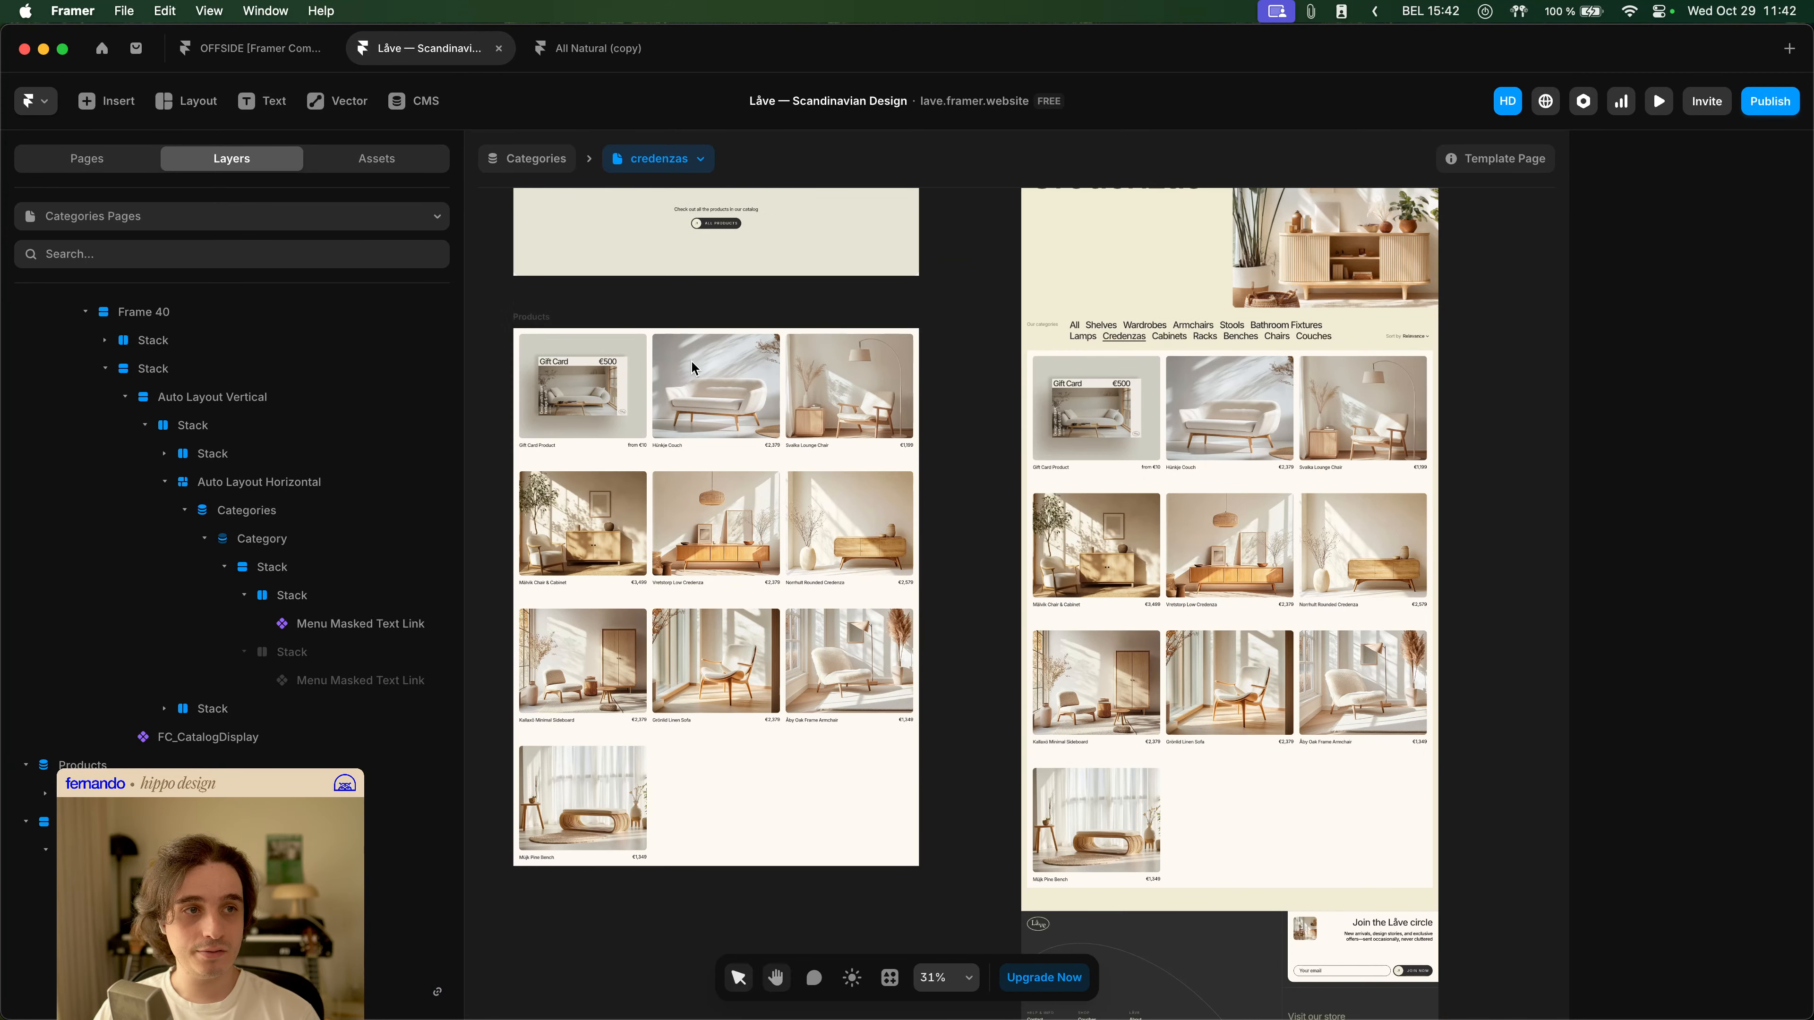
pyautogui.click(1076, 504)
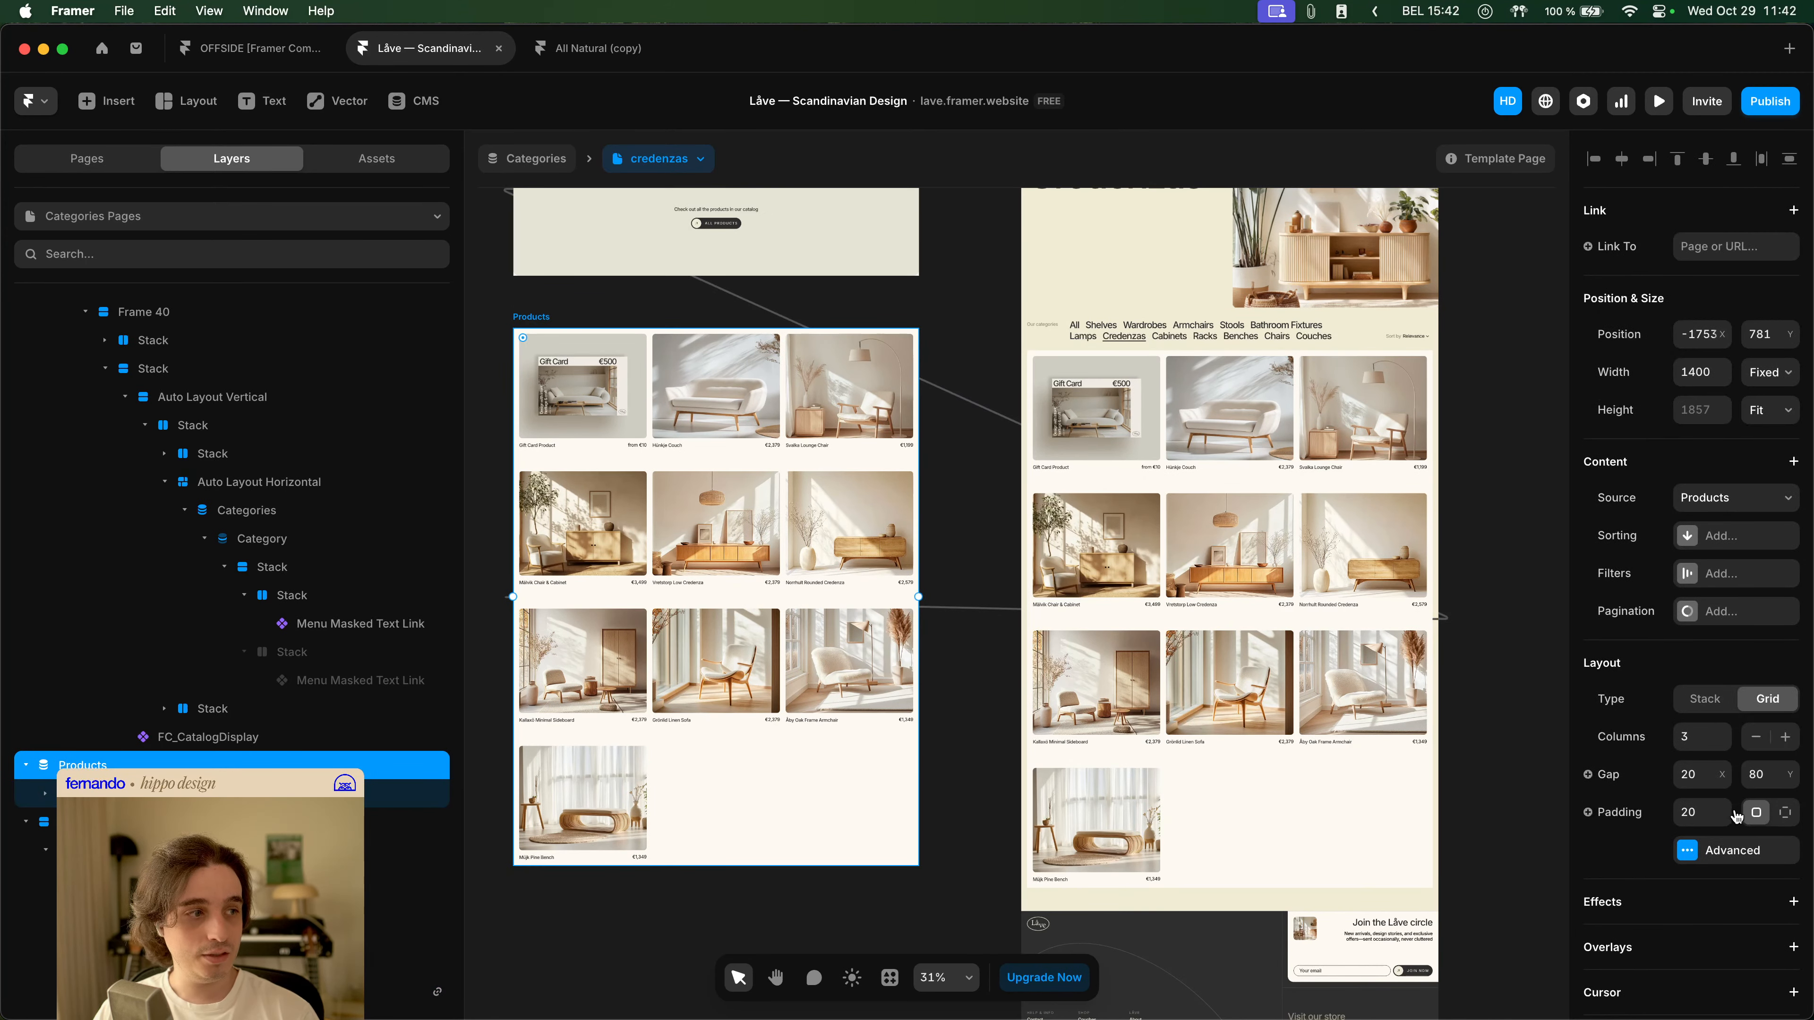
pyautogui.click(1693, 818)
pyautogui.write('0')
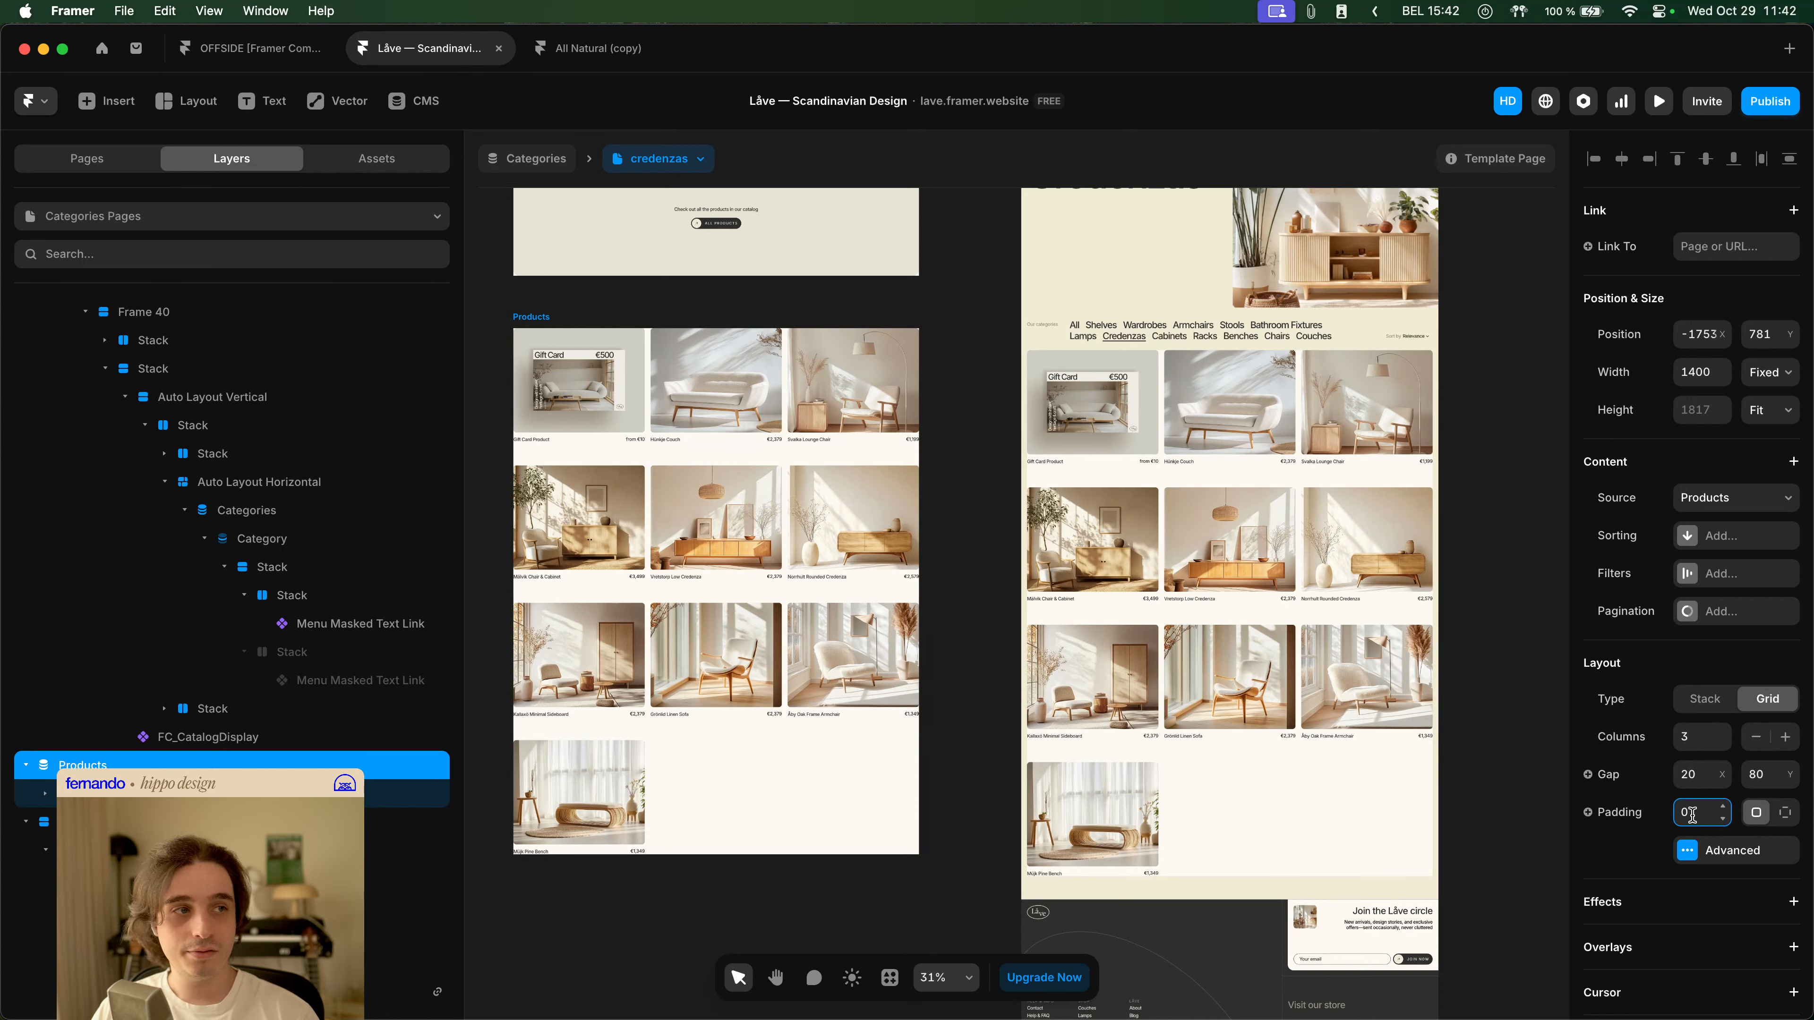
pyautogui.press('Escape')
# Add layout settings to the FC_CatalogDisplay component and set their background to the White Cream style.
pyautogui.click(1732, 861)
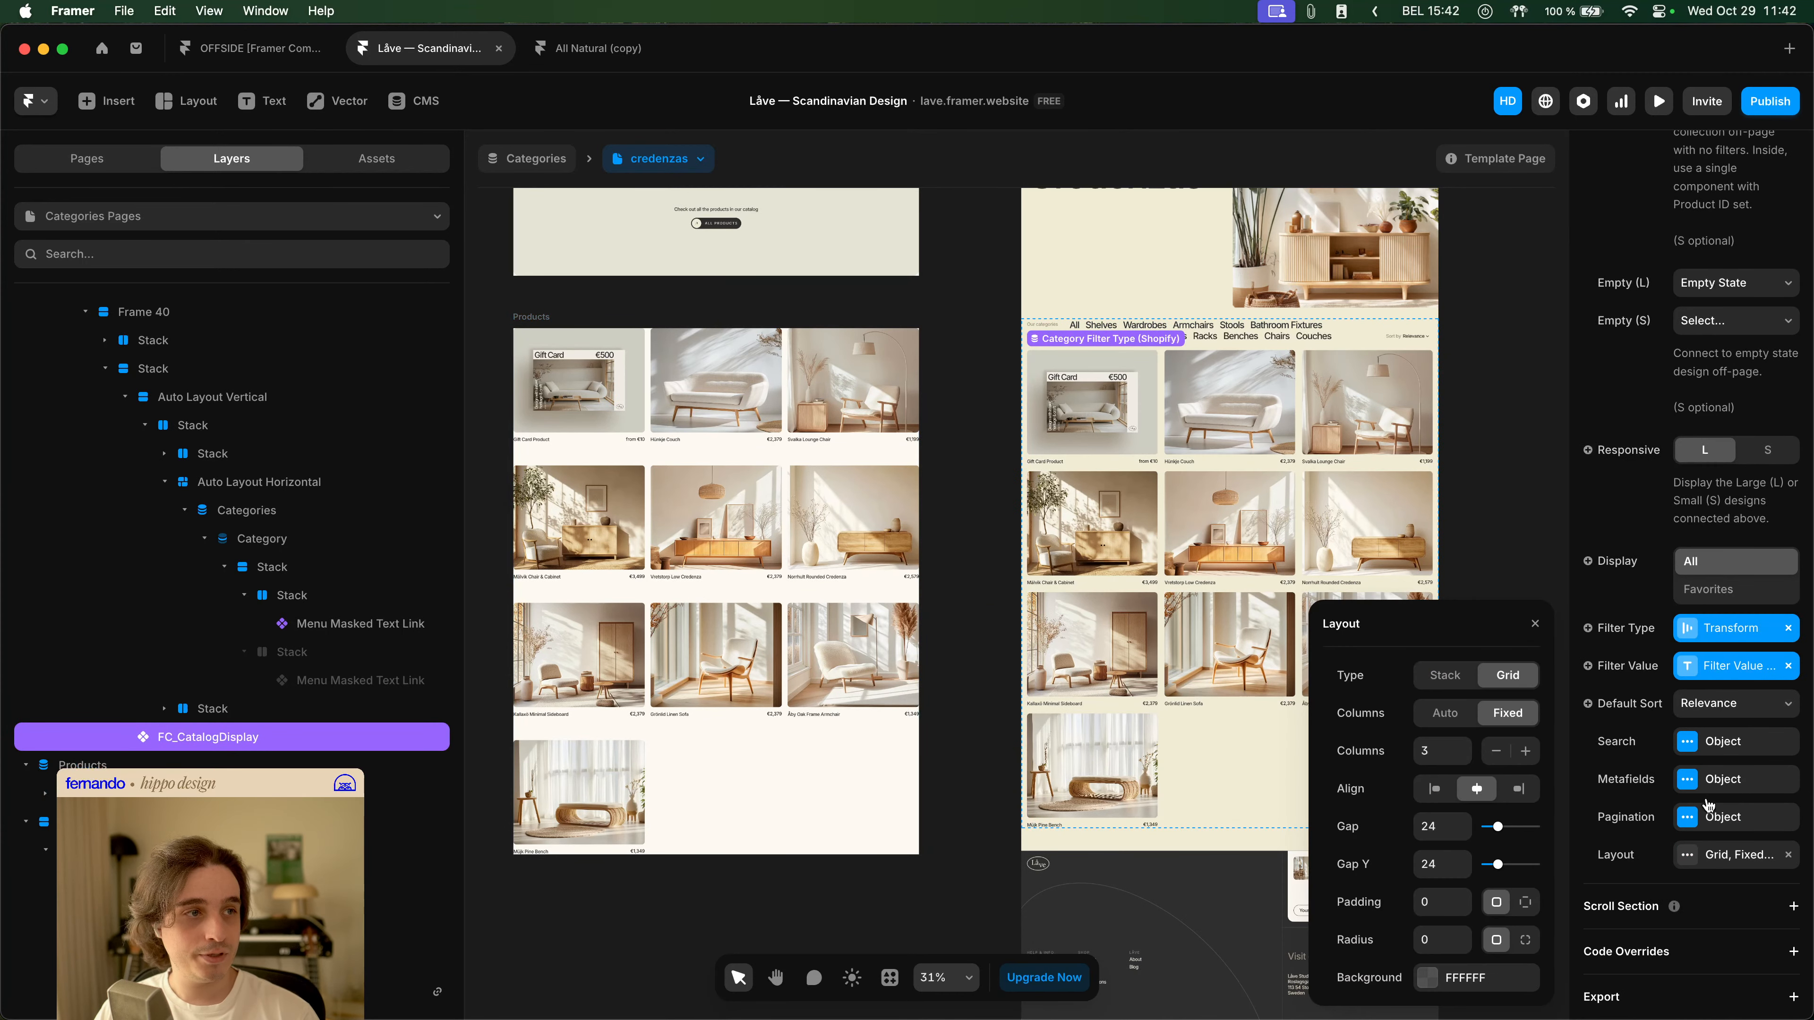
pyautogui.click(1489, 990)
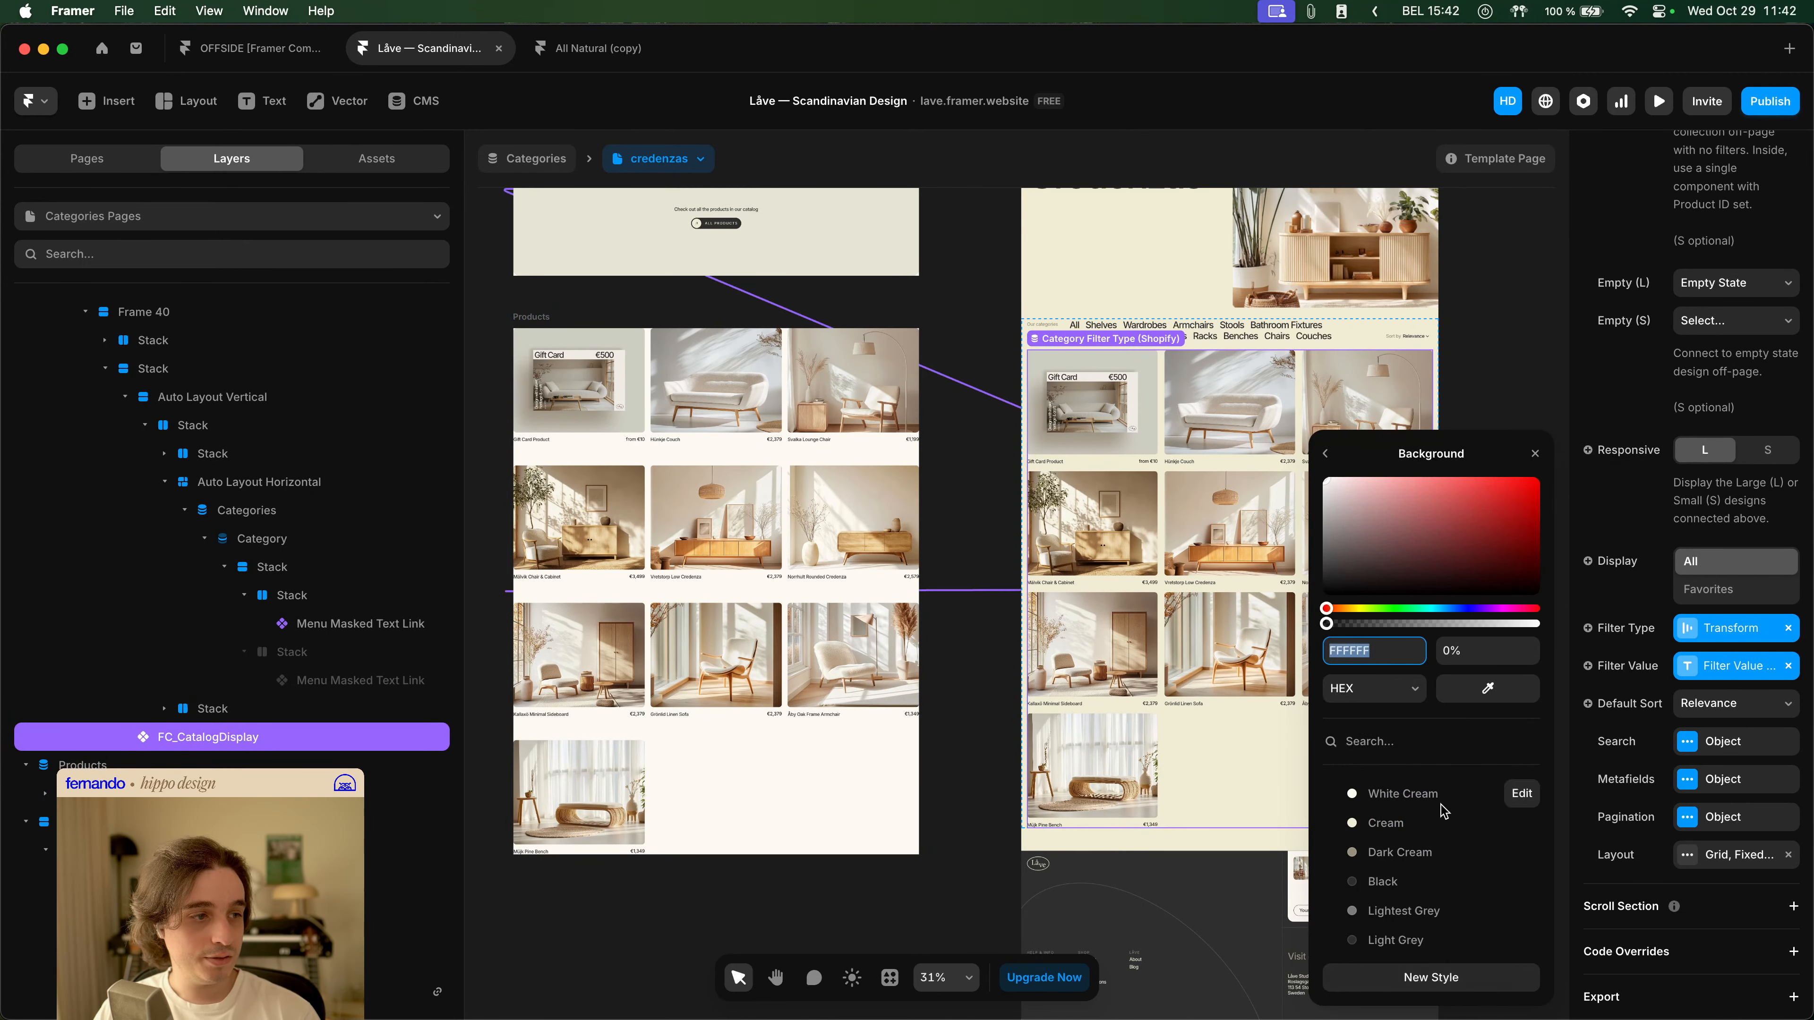
pyautogui.click(1416, 808)
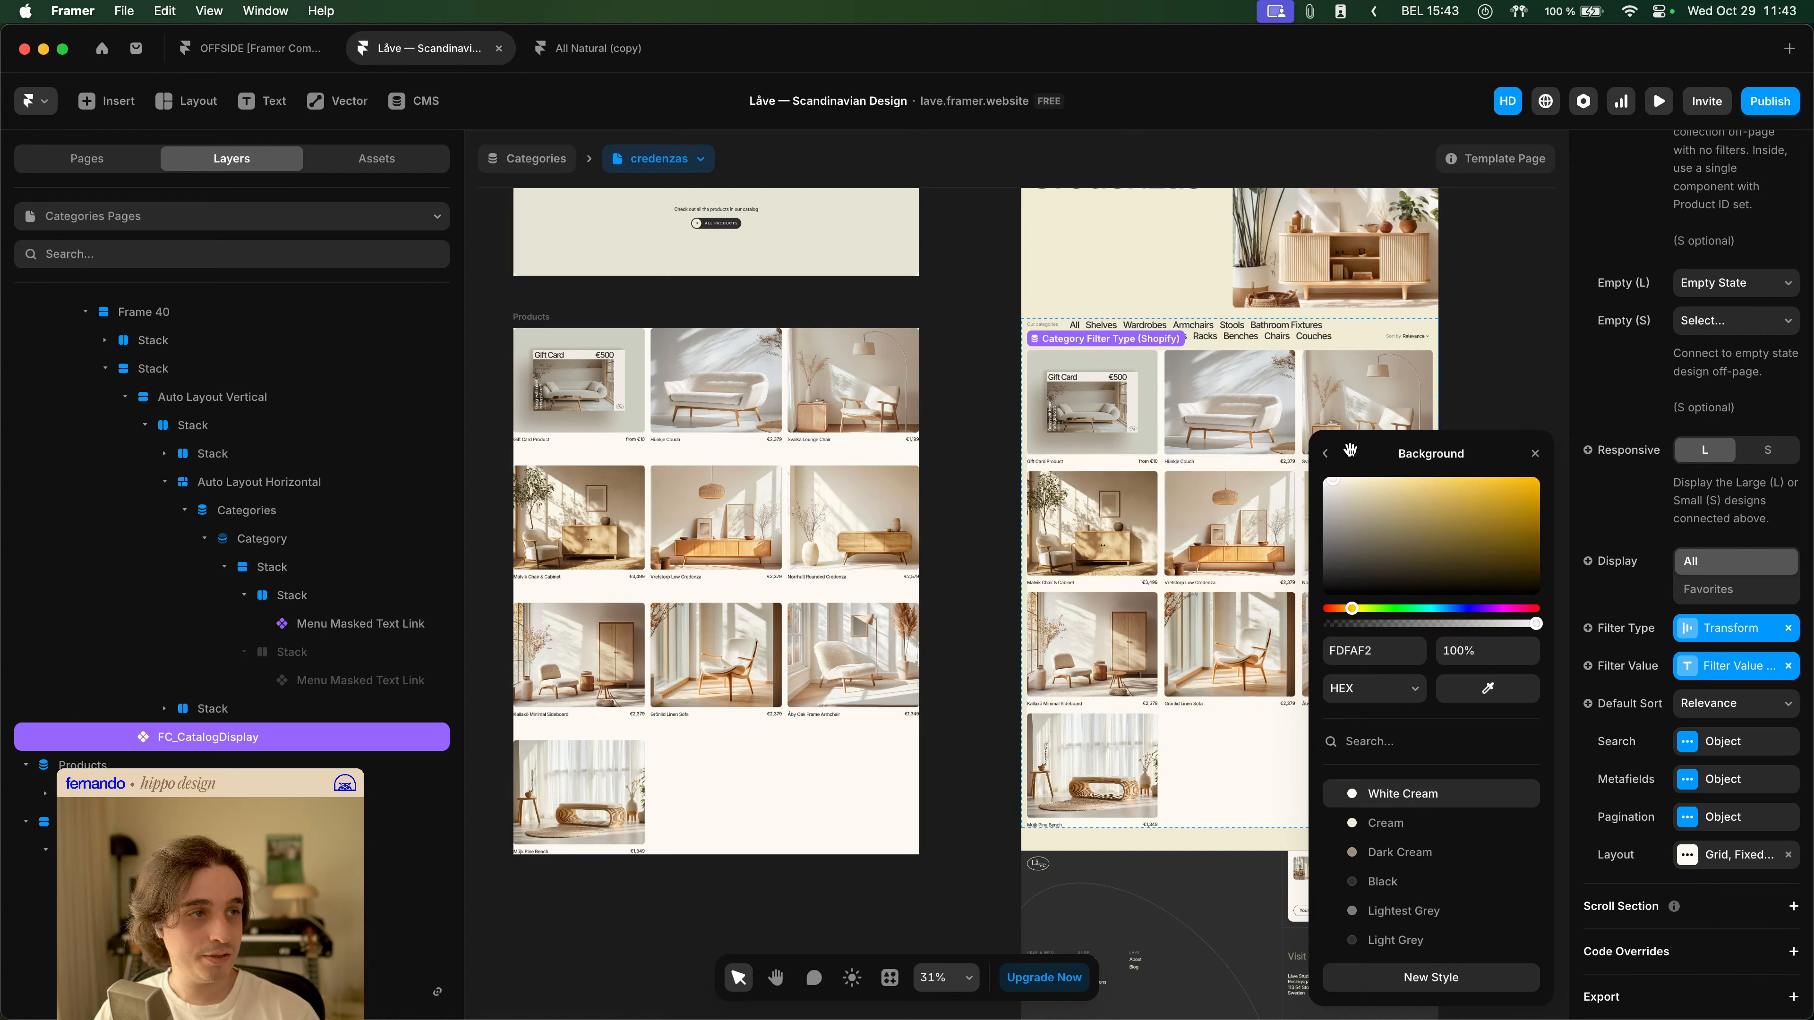
pyautogui.click(1326, 453)
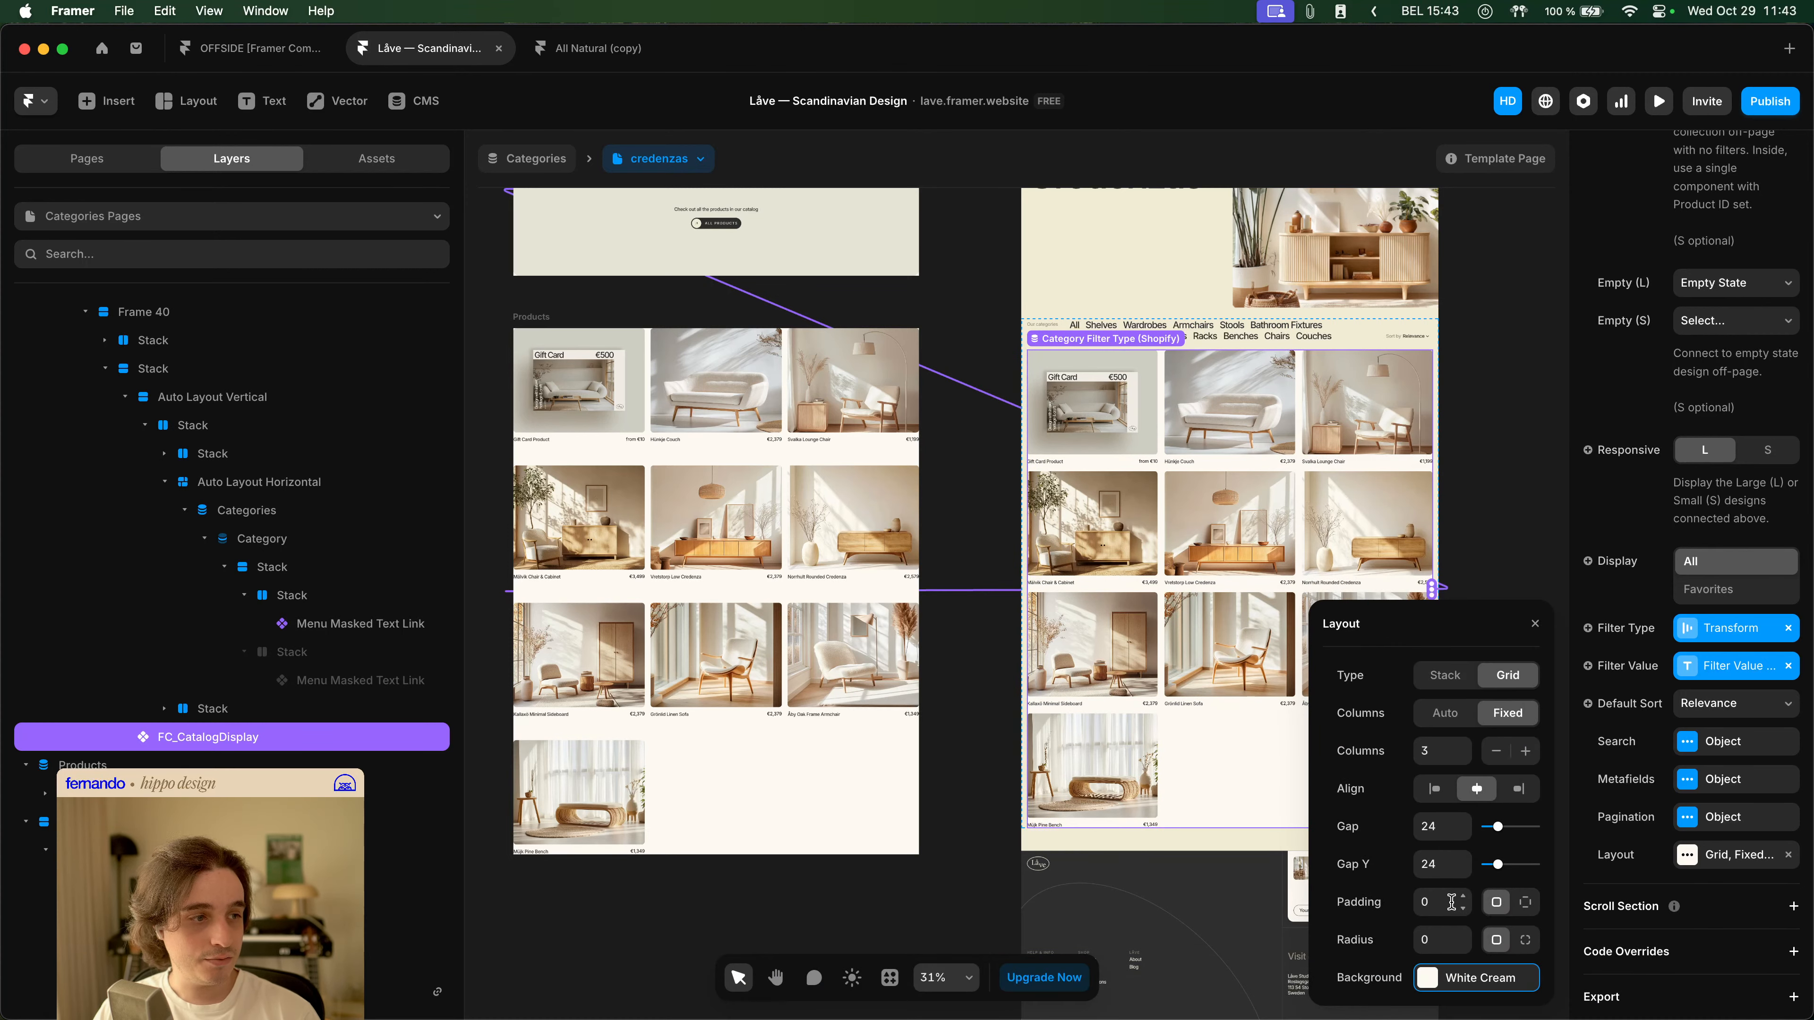
# Set the FC_CatalogDisplay grid's padding to 20, its Gap Y to 80 and its horizontal gap to 20.
pyautogui.click(1452, 902)
pyautogui.write('20')
pyautogui.hotkey('shift', 'Tab')
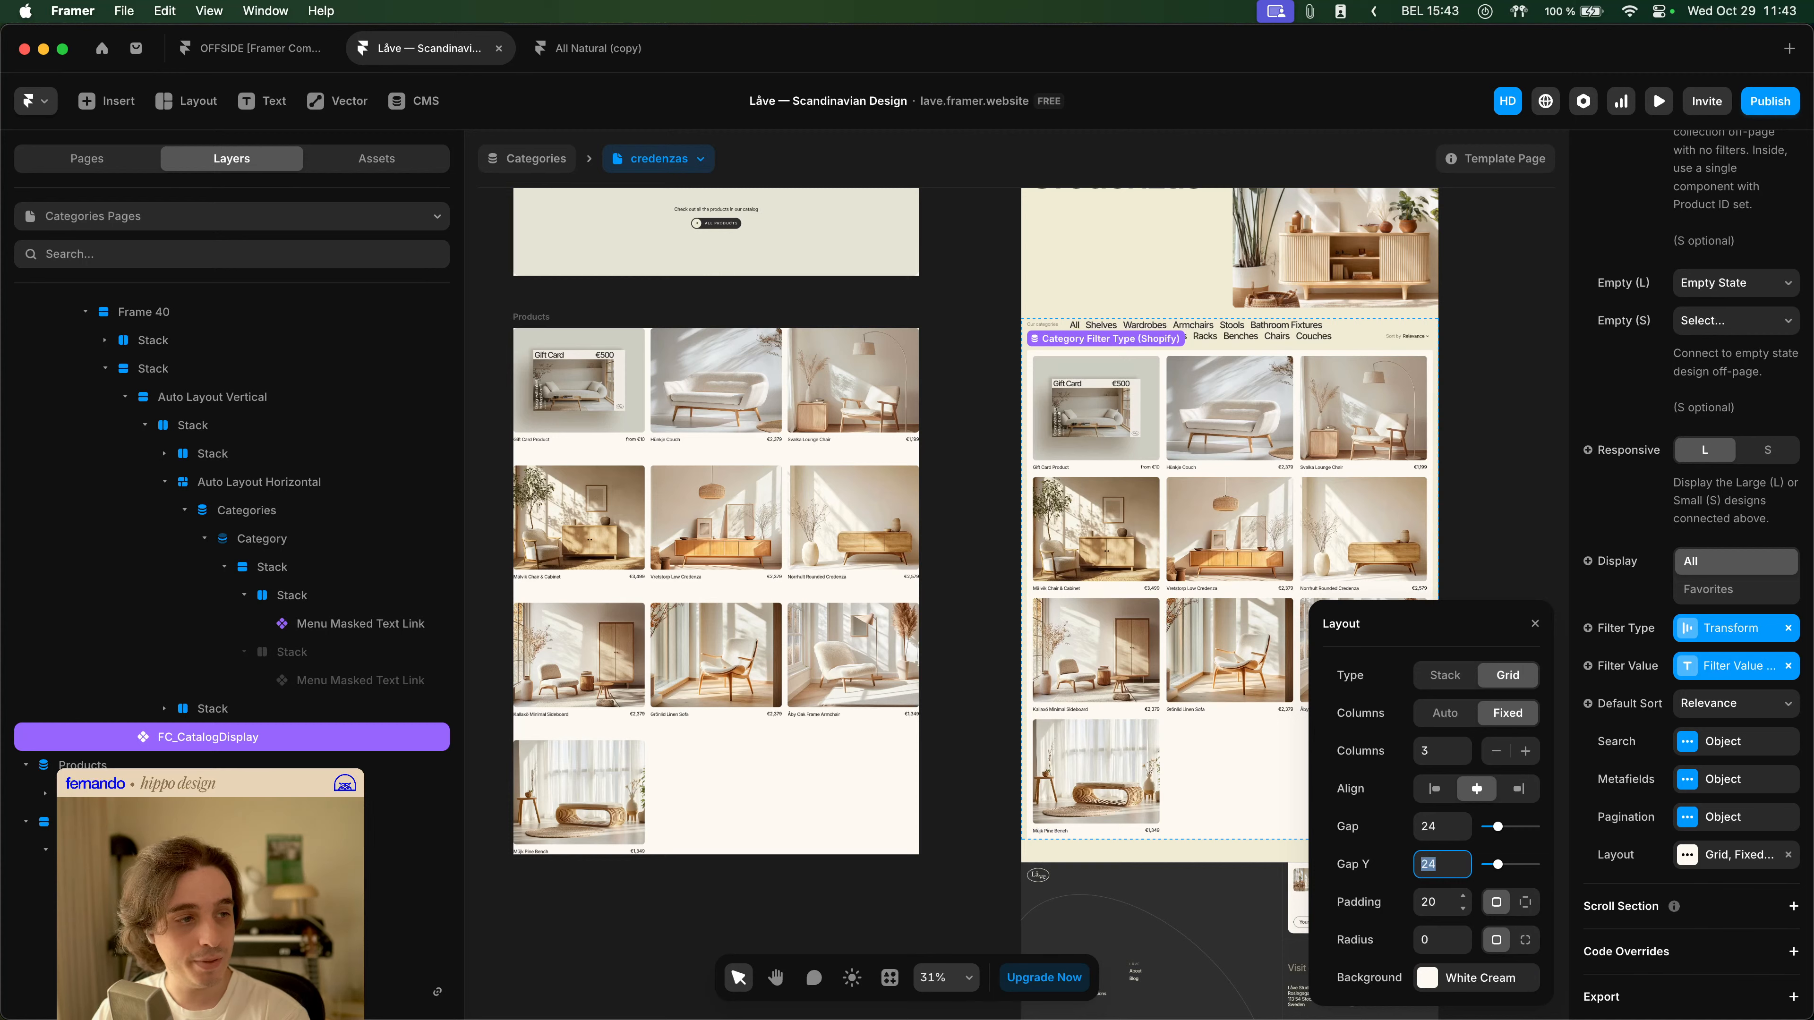
pyautogui.hotkey('shift', 'Tab')
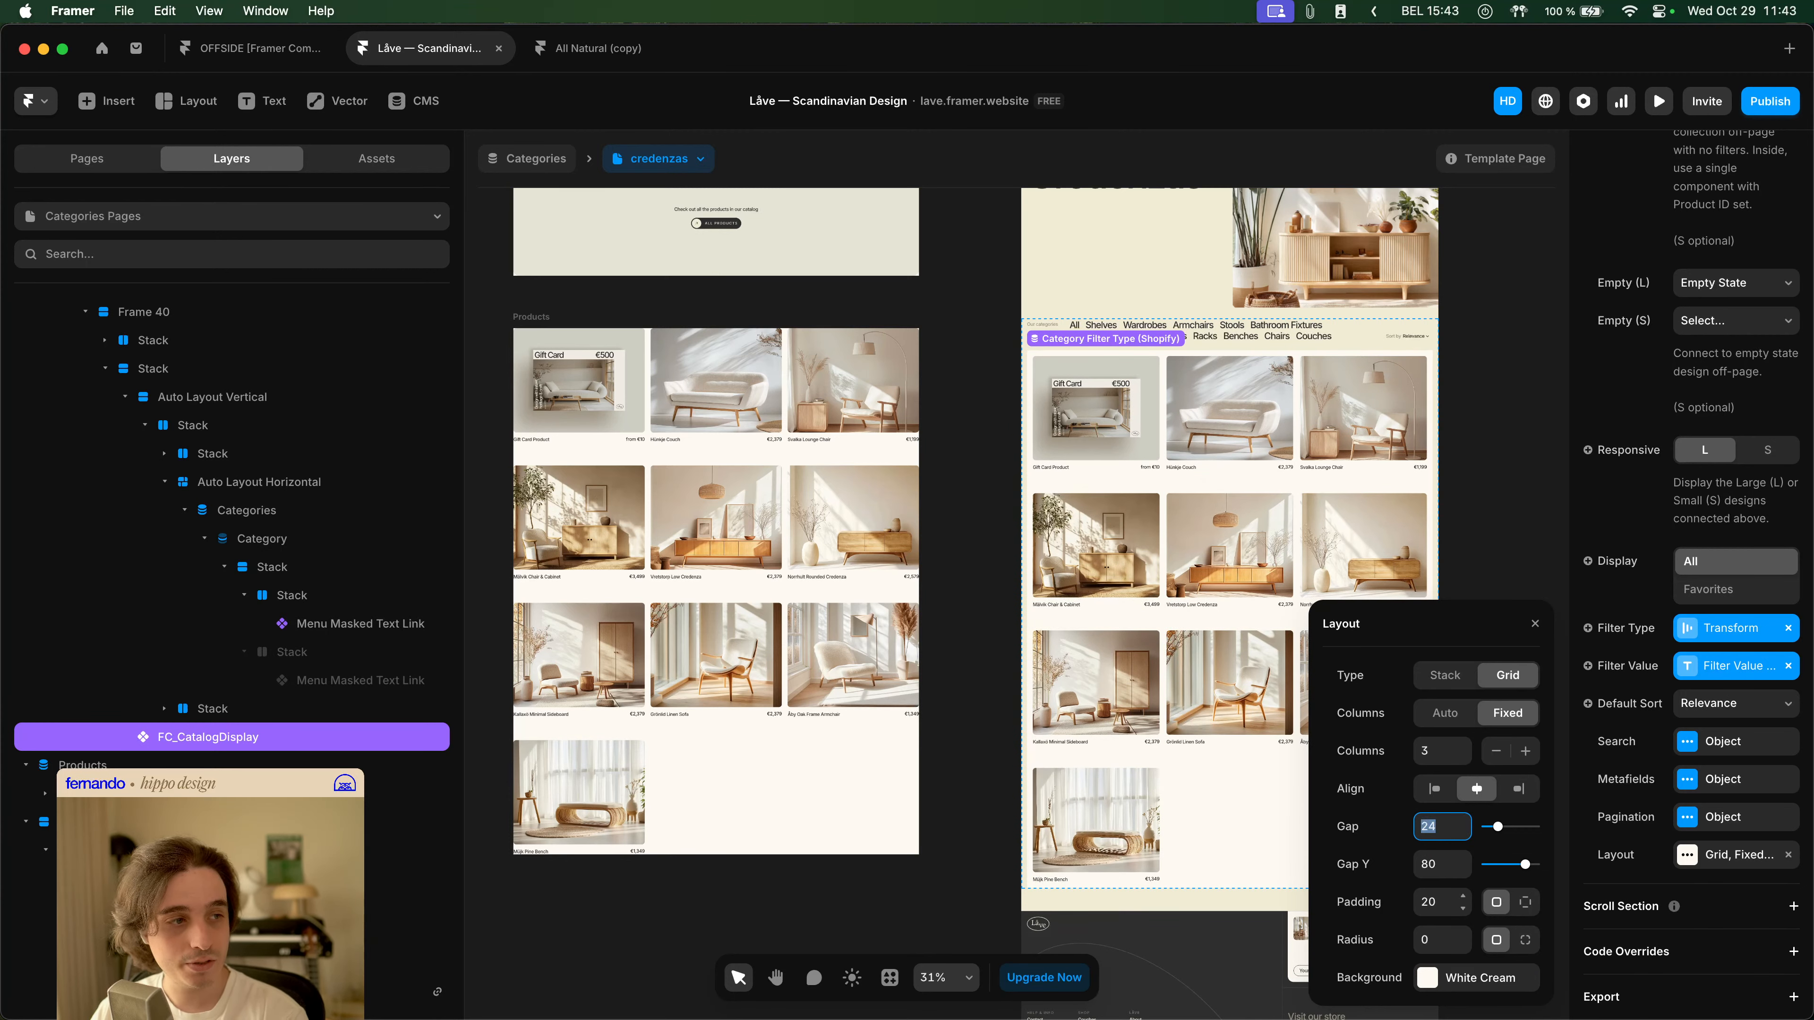
pyautogui.write('20')
pyautogui.press('Tab')
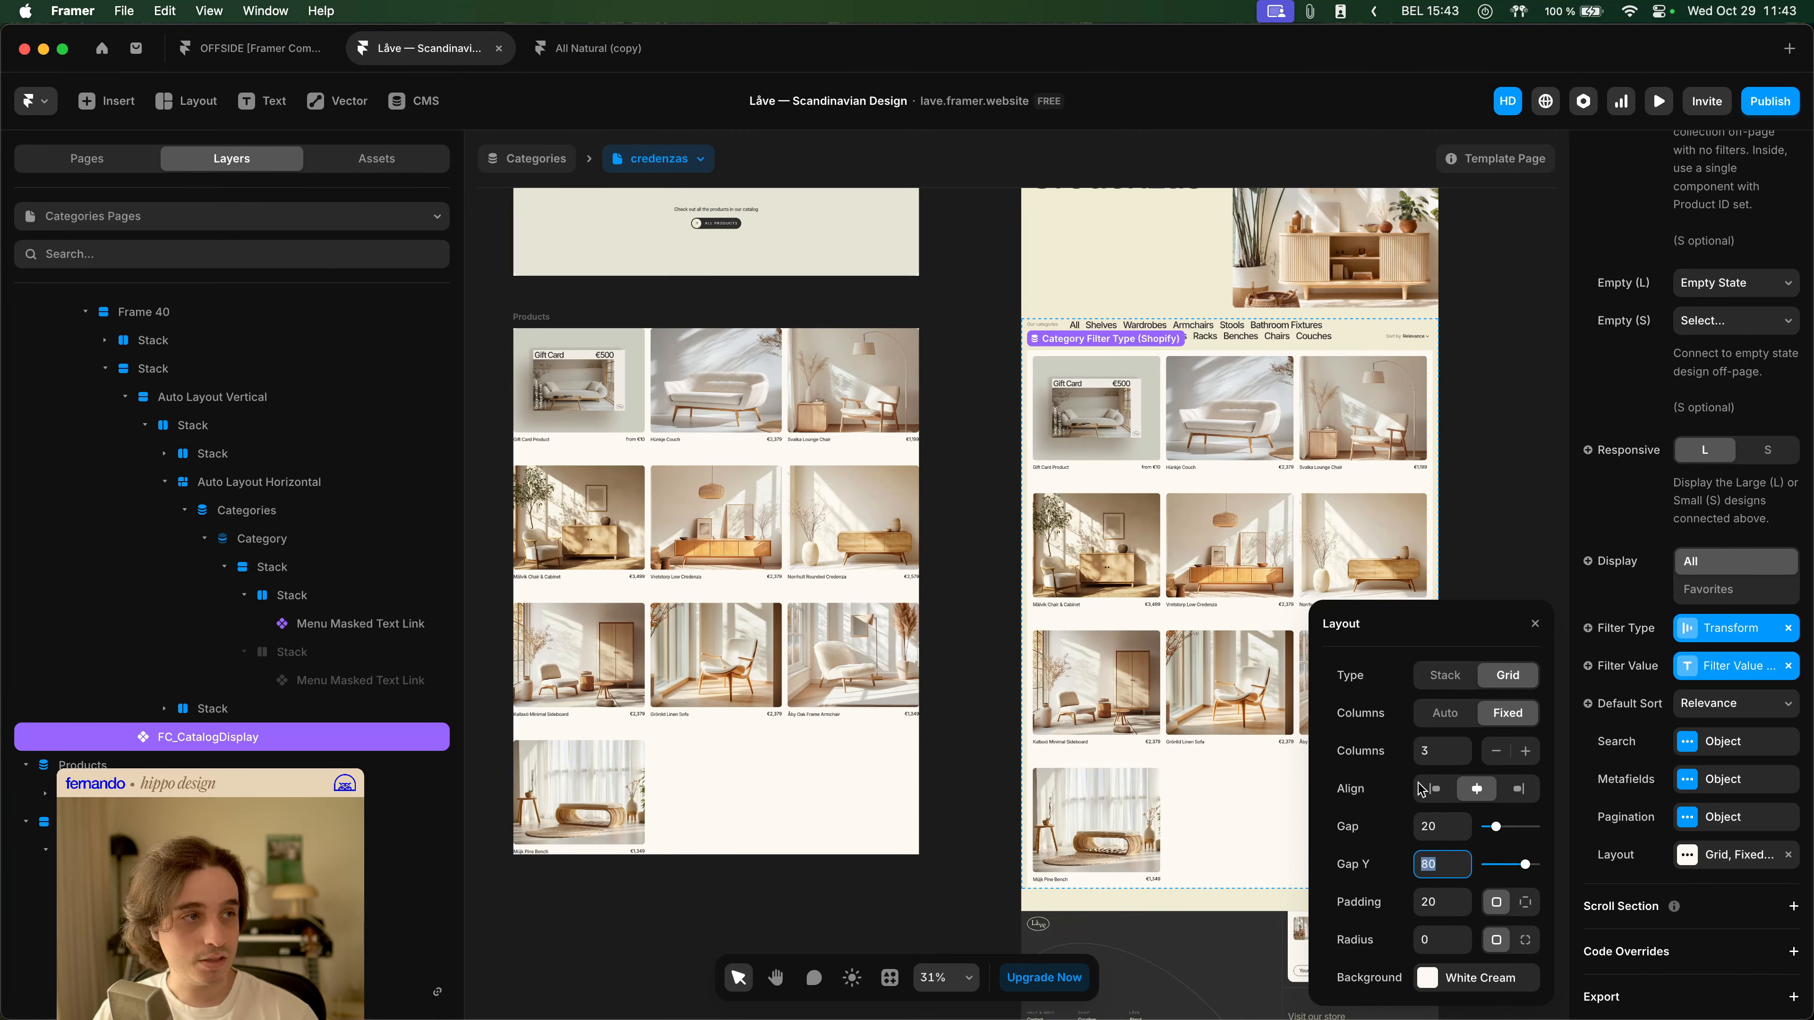
pyautogui.click(961, 342)
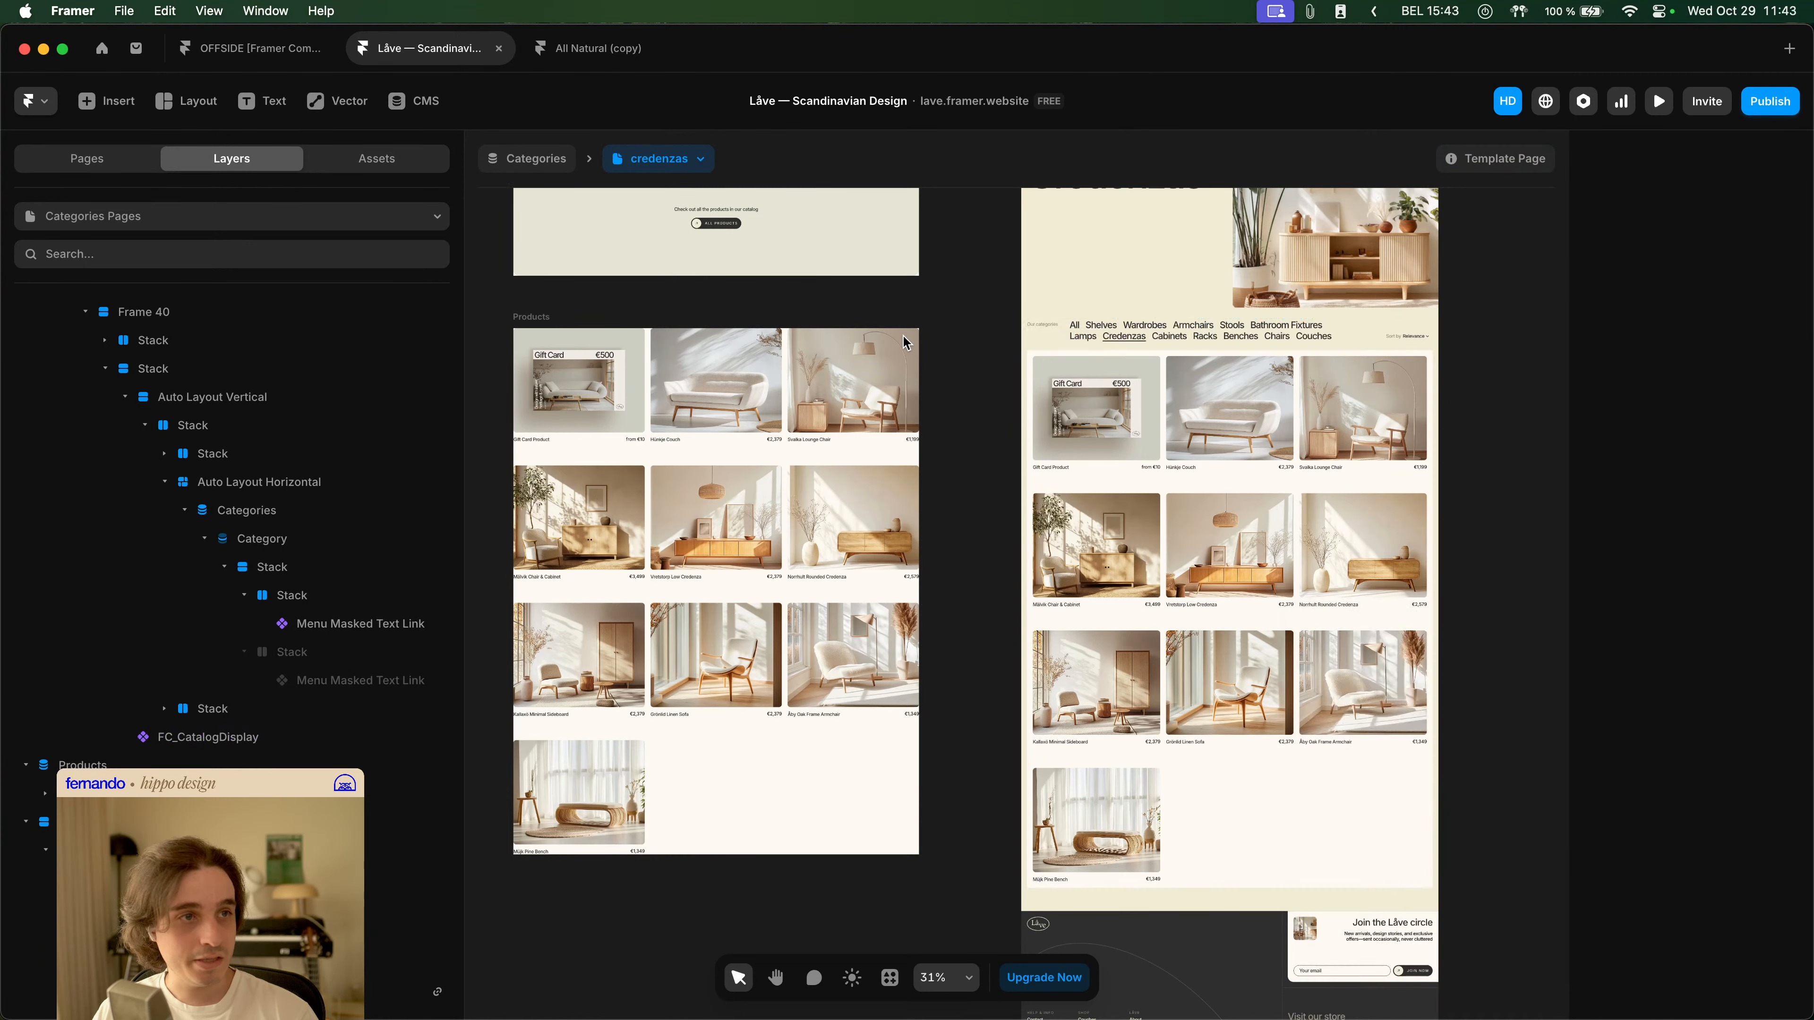
# Publish the site update with the new catalog grid spacing.
pyautogui.press('space')
pyautogui.moveTo(984, 319); pyautogui.dragTo(1022, 368)
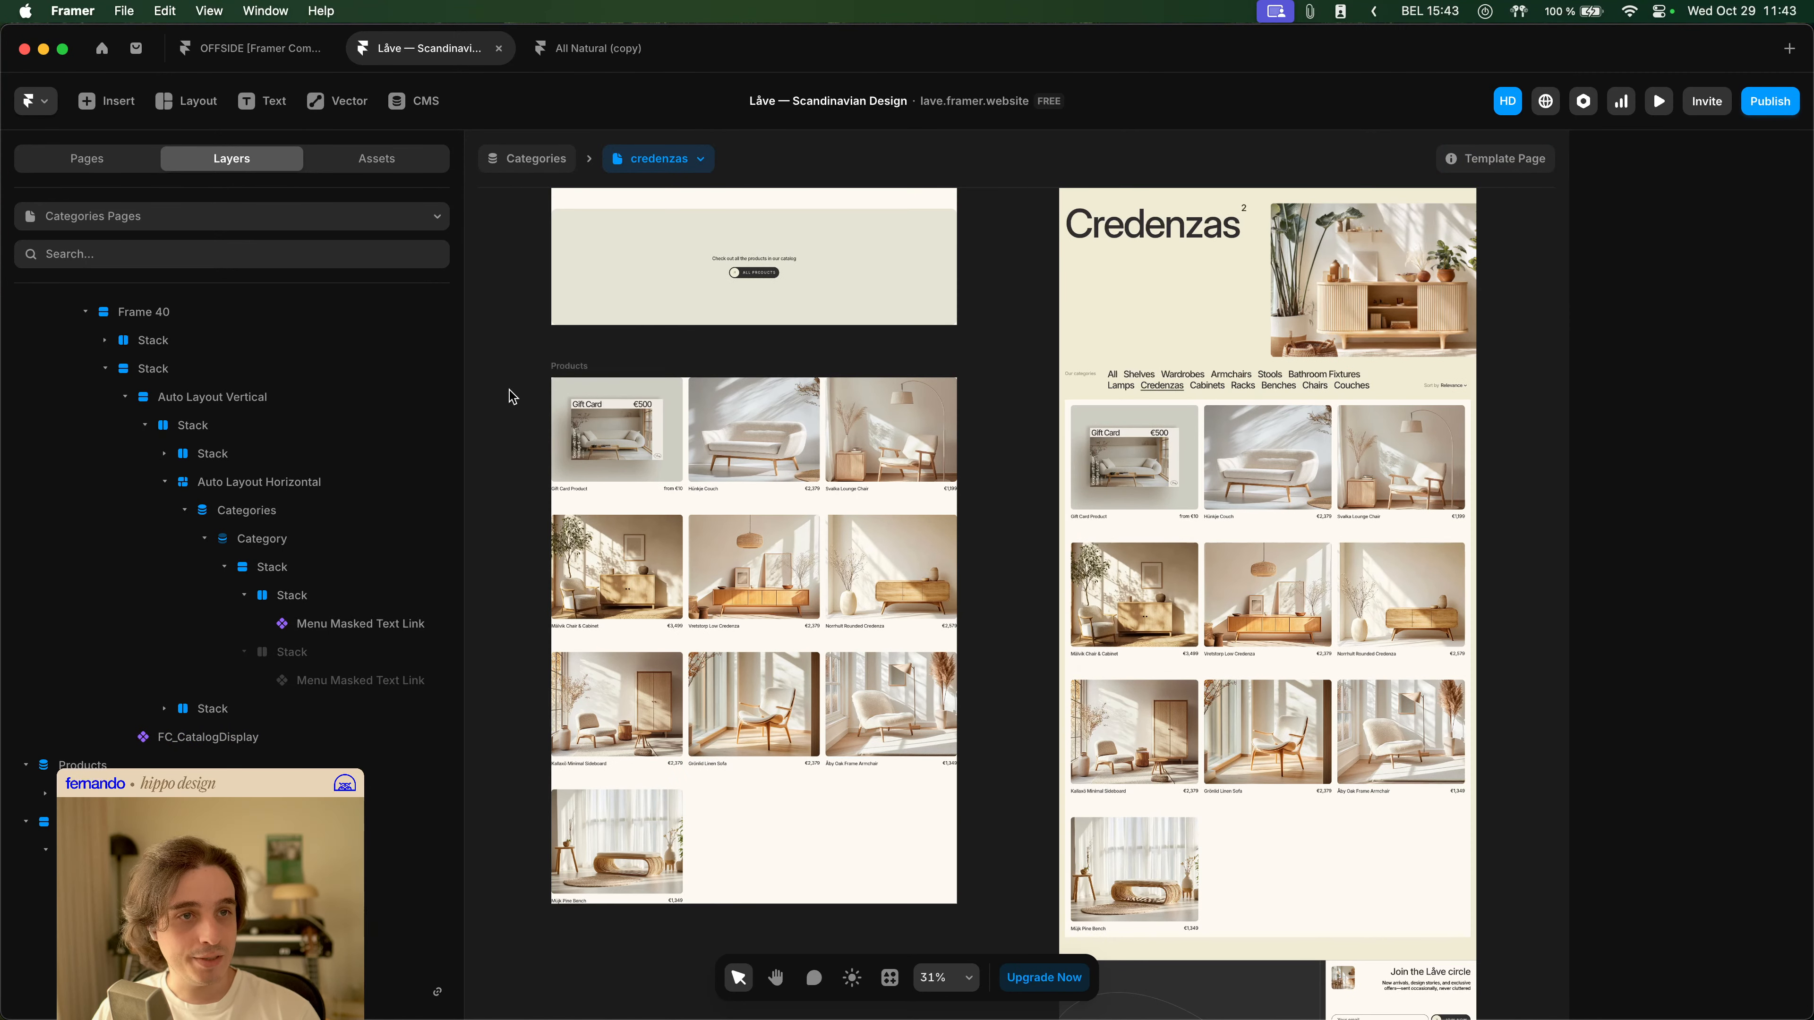
pyautogui.click(1770, 101)
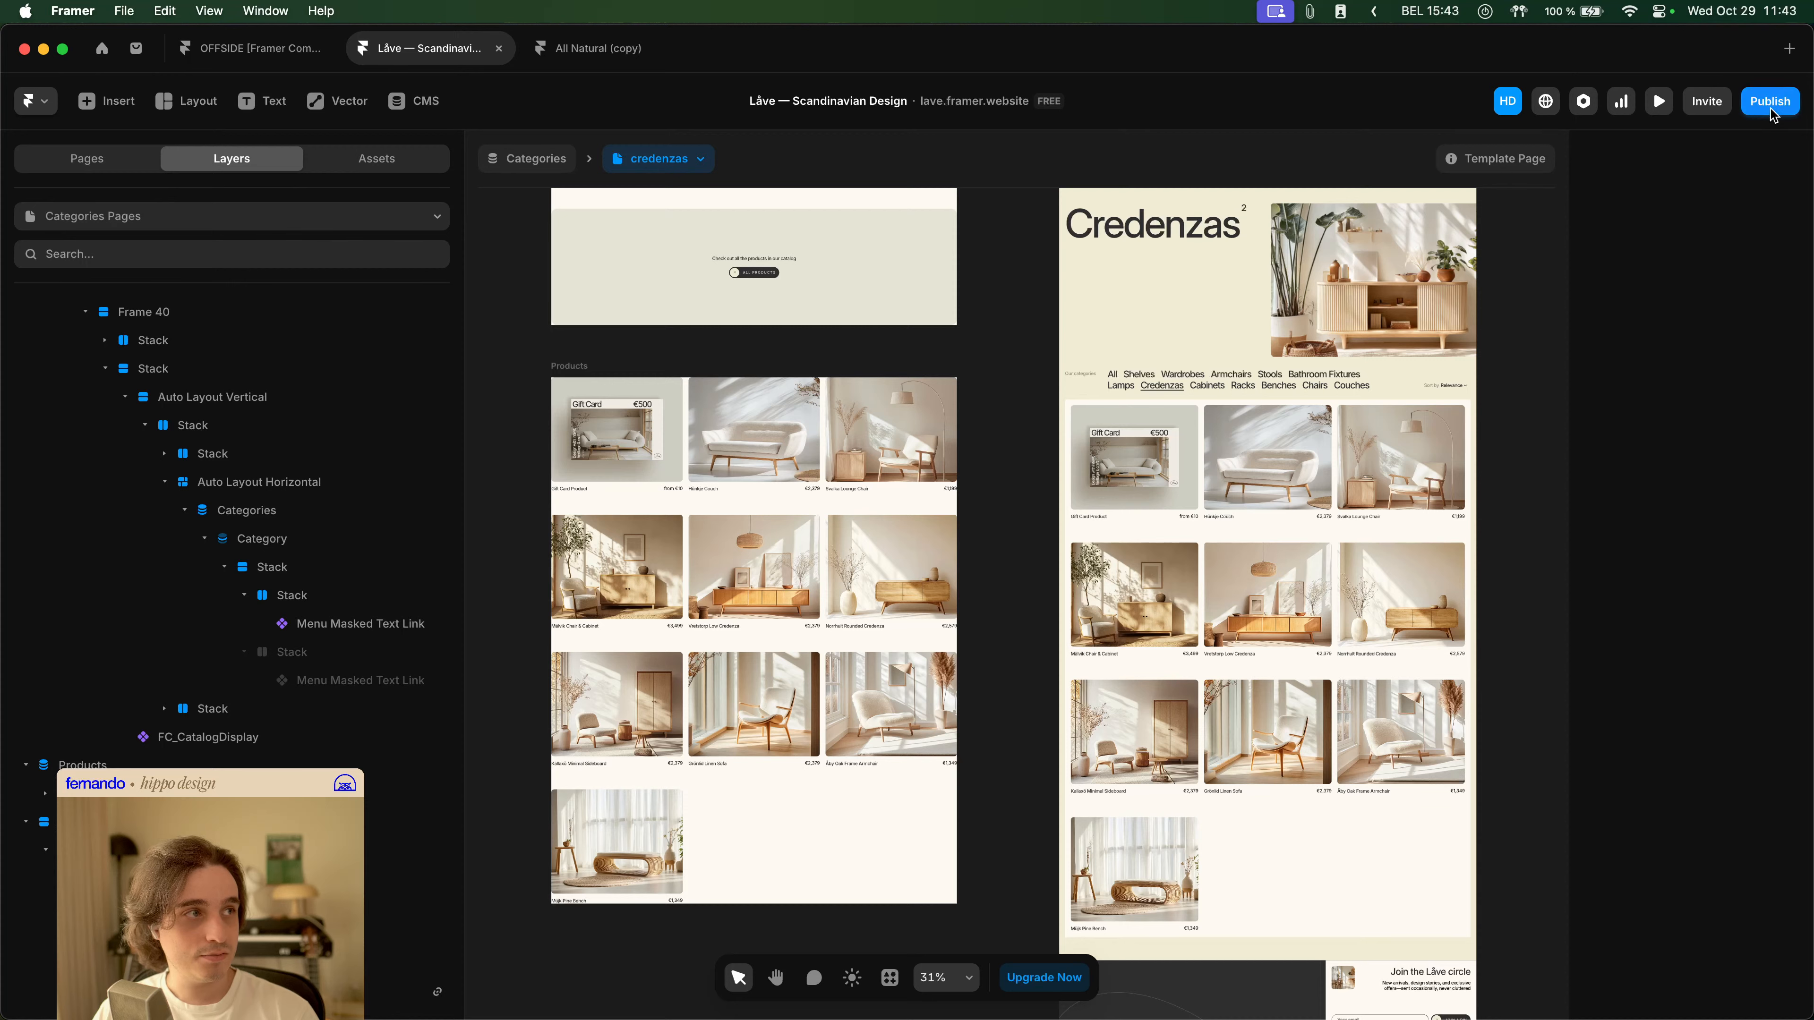
pyautogui.click(1657, 247)
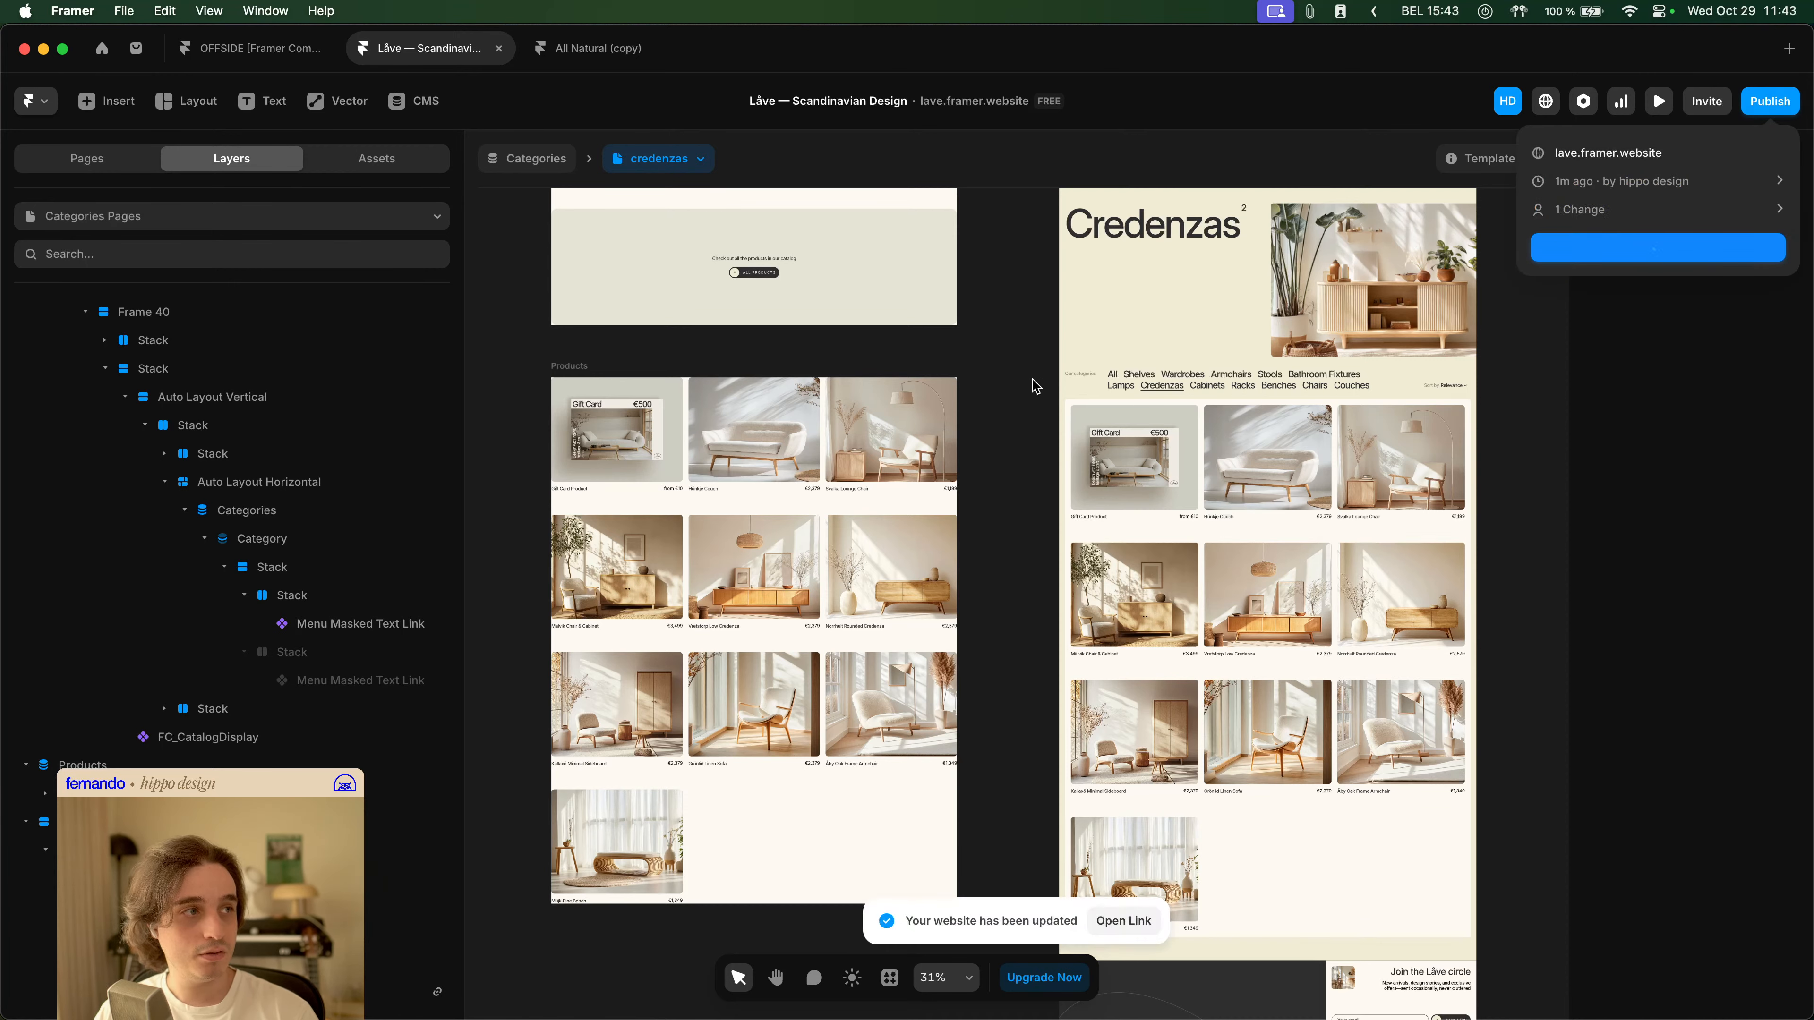
# Select the stack inside the Empty State frame and examine its size, gap and padding settings.
pyautogui.scroll(5, 1035, 382)
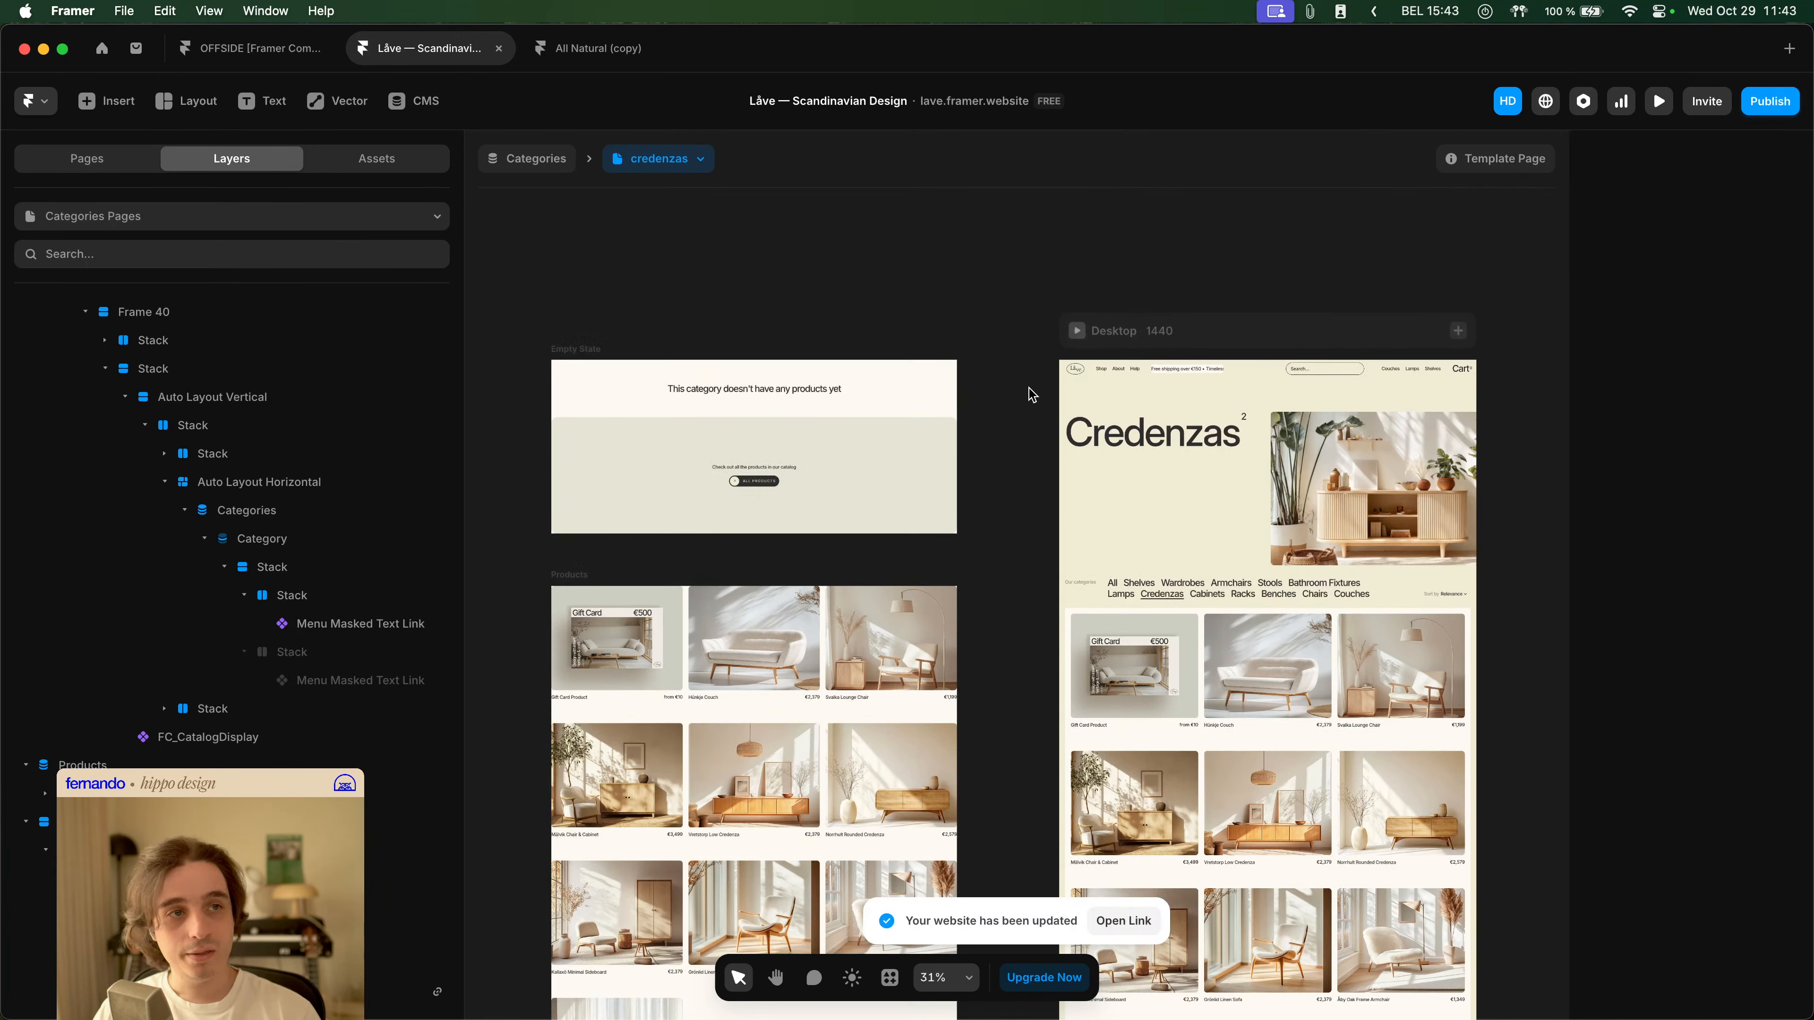
pyautogui.click(579, 354)
pyautogui.press('space')
pyautogui.moveTo(1063, 578); pyautogui.dragTo(1113, 498)
pyautogui.click(1152, 569)
pyautogui.press('space')
pyautogui.click(698, 331)
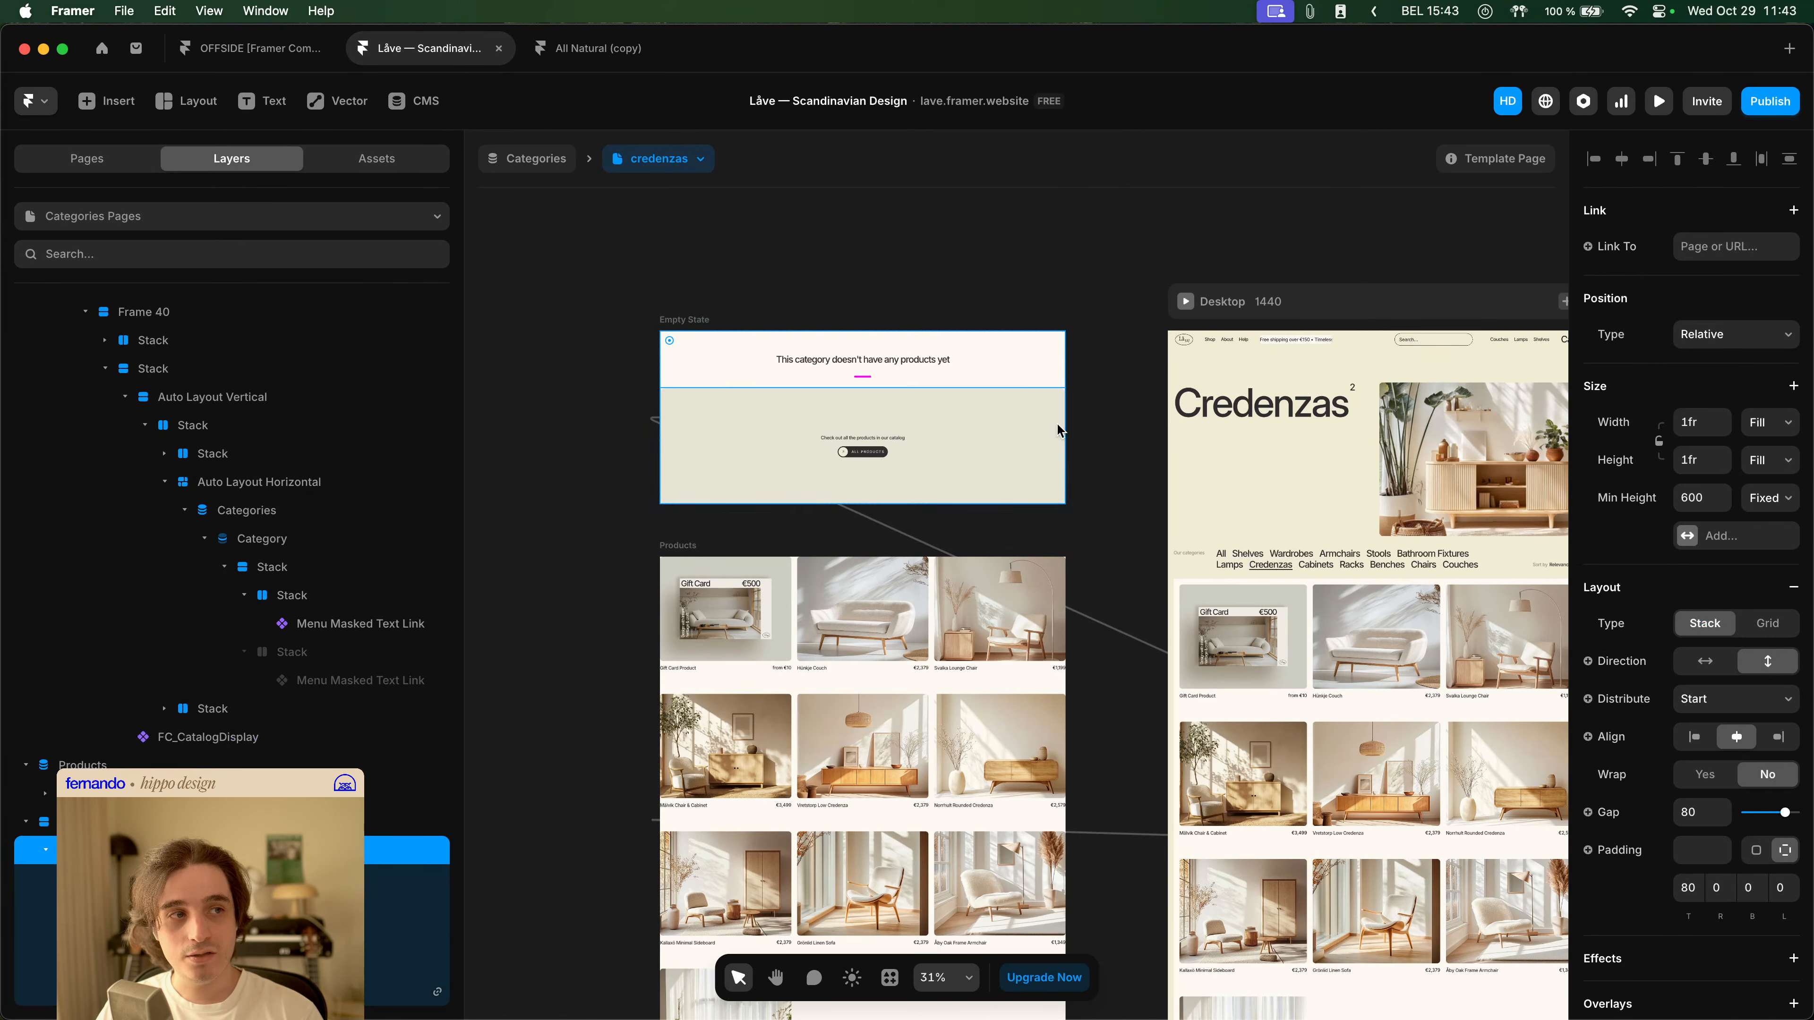
# Switch to Arc, reload the live Stools page to check the empty state's spacing, and return to Framer.
pyautogui.press('super+Tab')
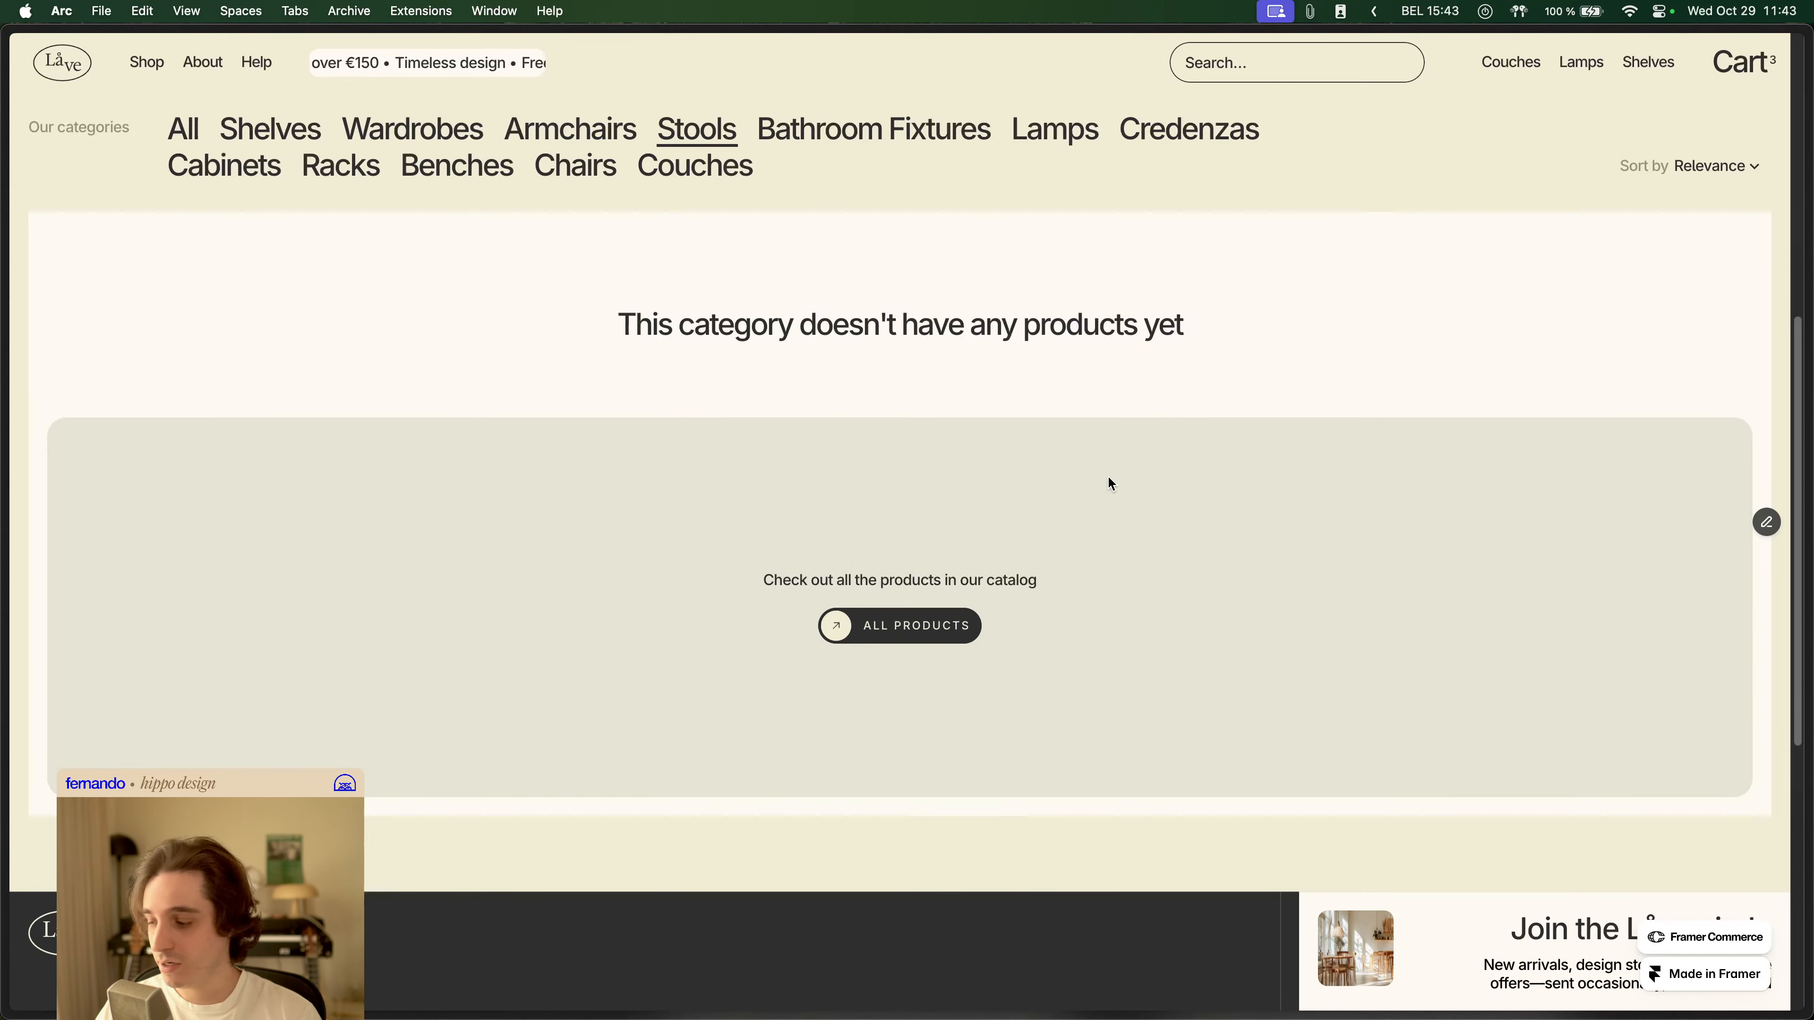
pyautogui.press('super+r')
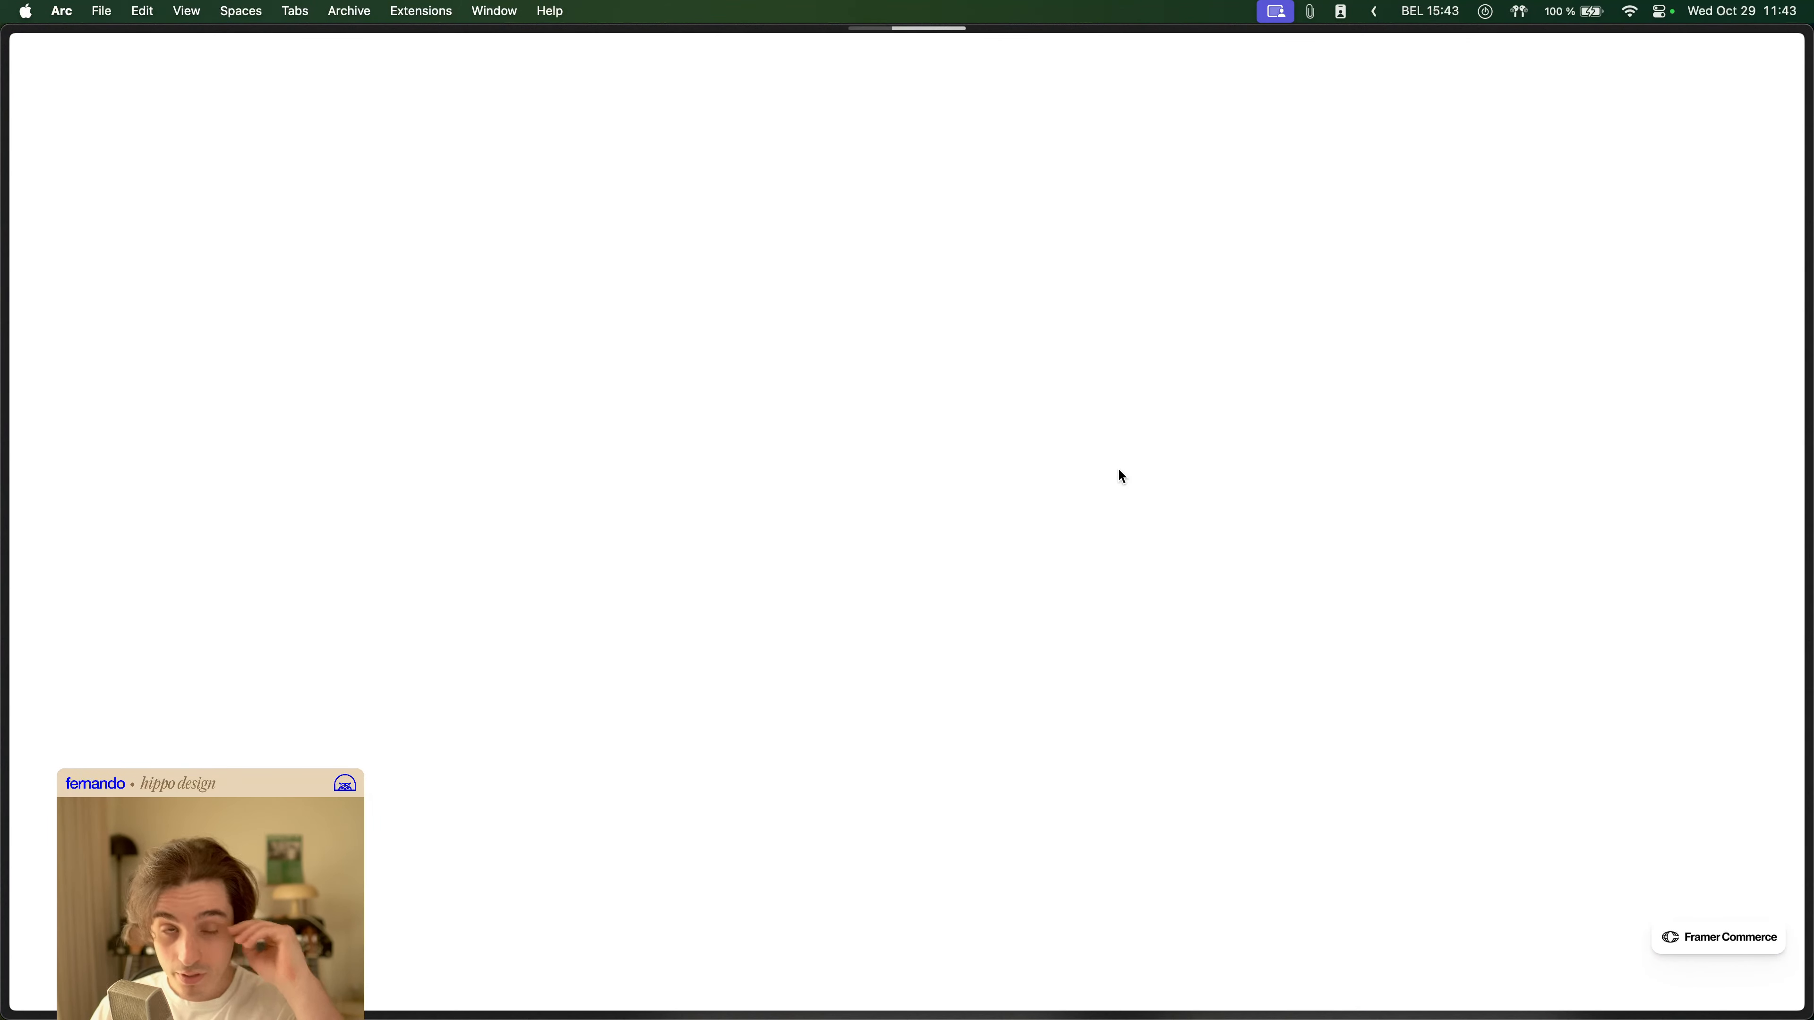
pyautogui.scroll(-5, 1311, 465)
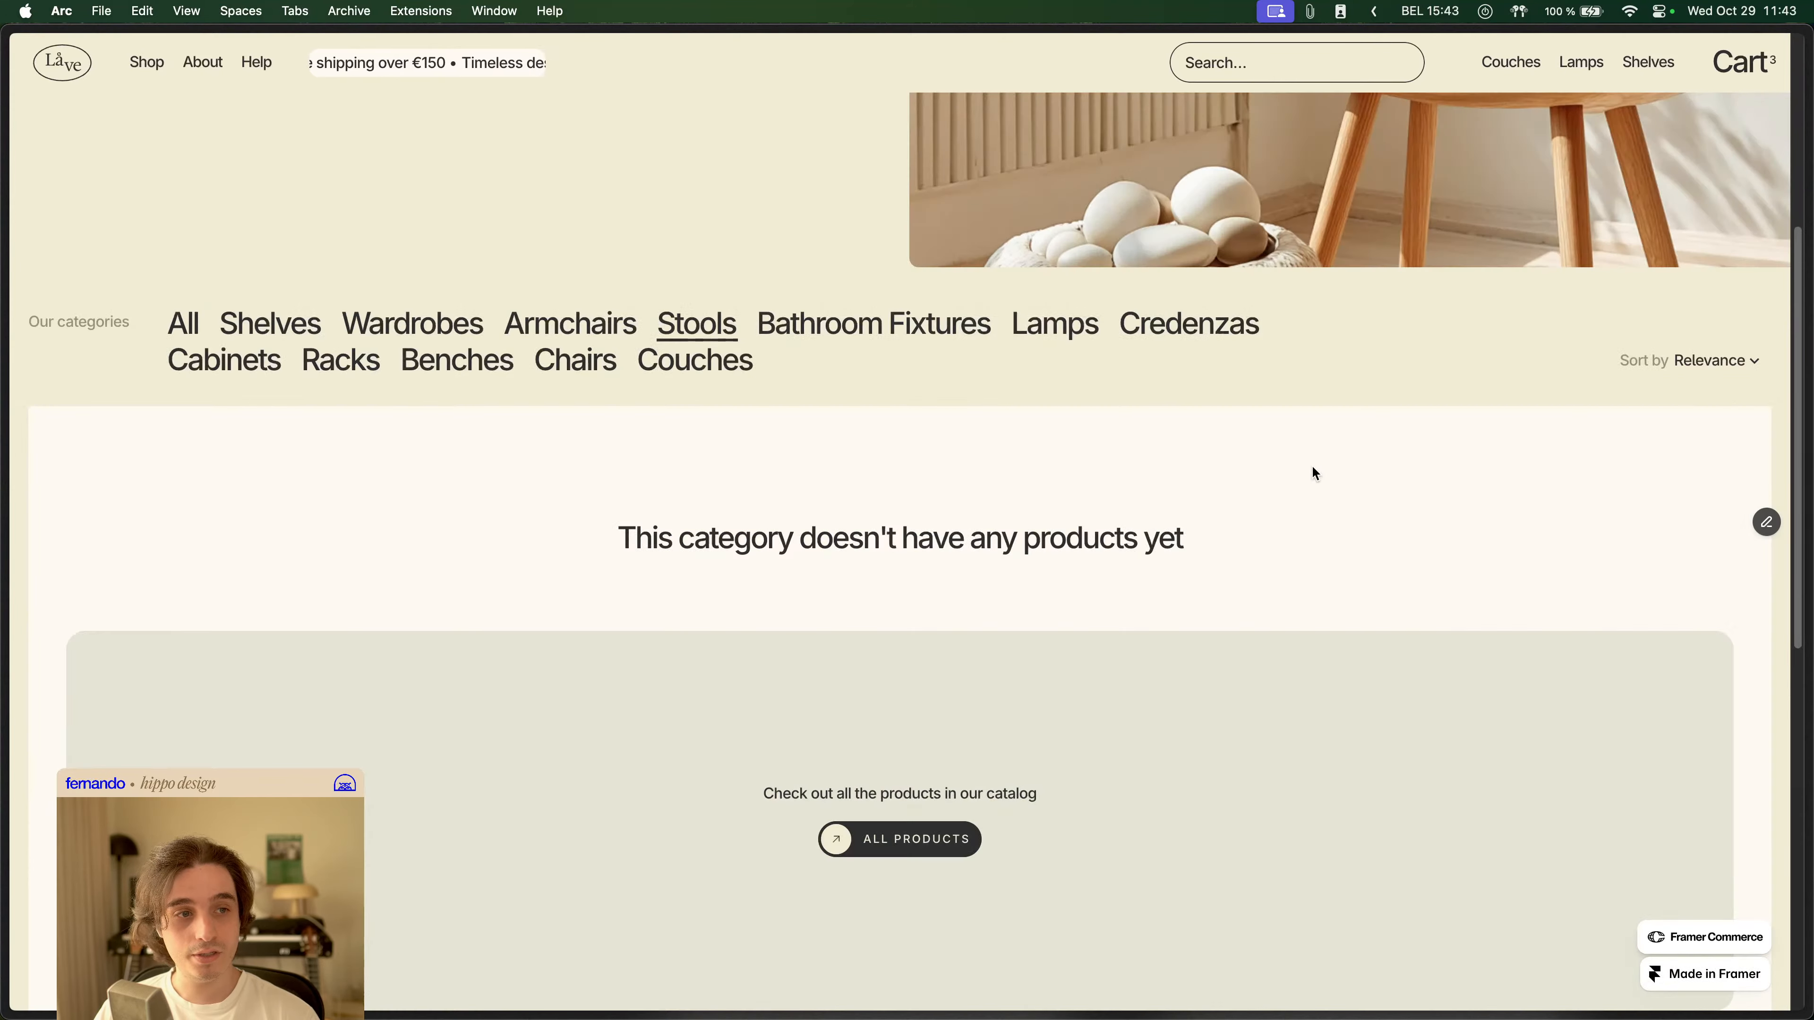
pyautogui.press('super+Tab')
pyautogui.scroll(-3, 1051, 638)
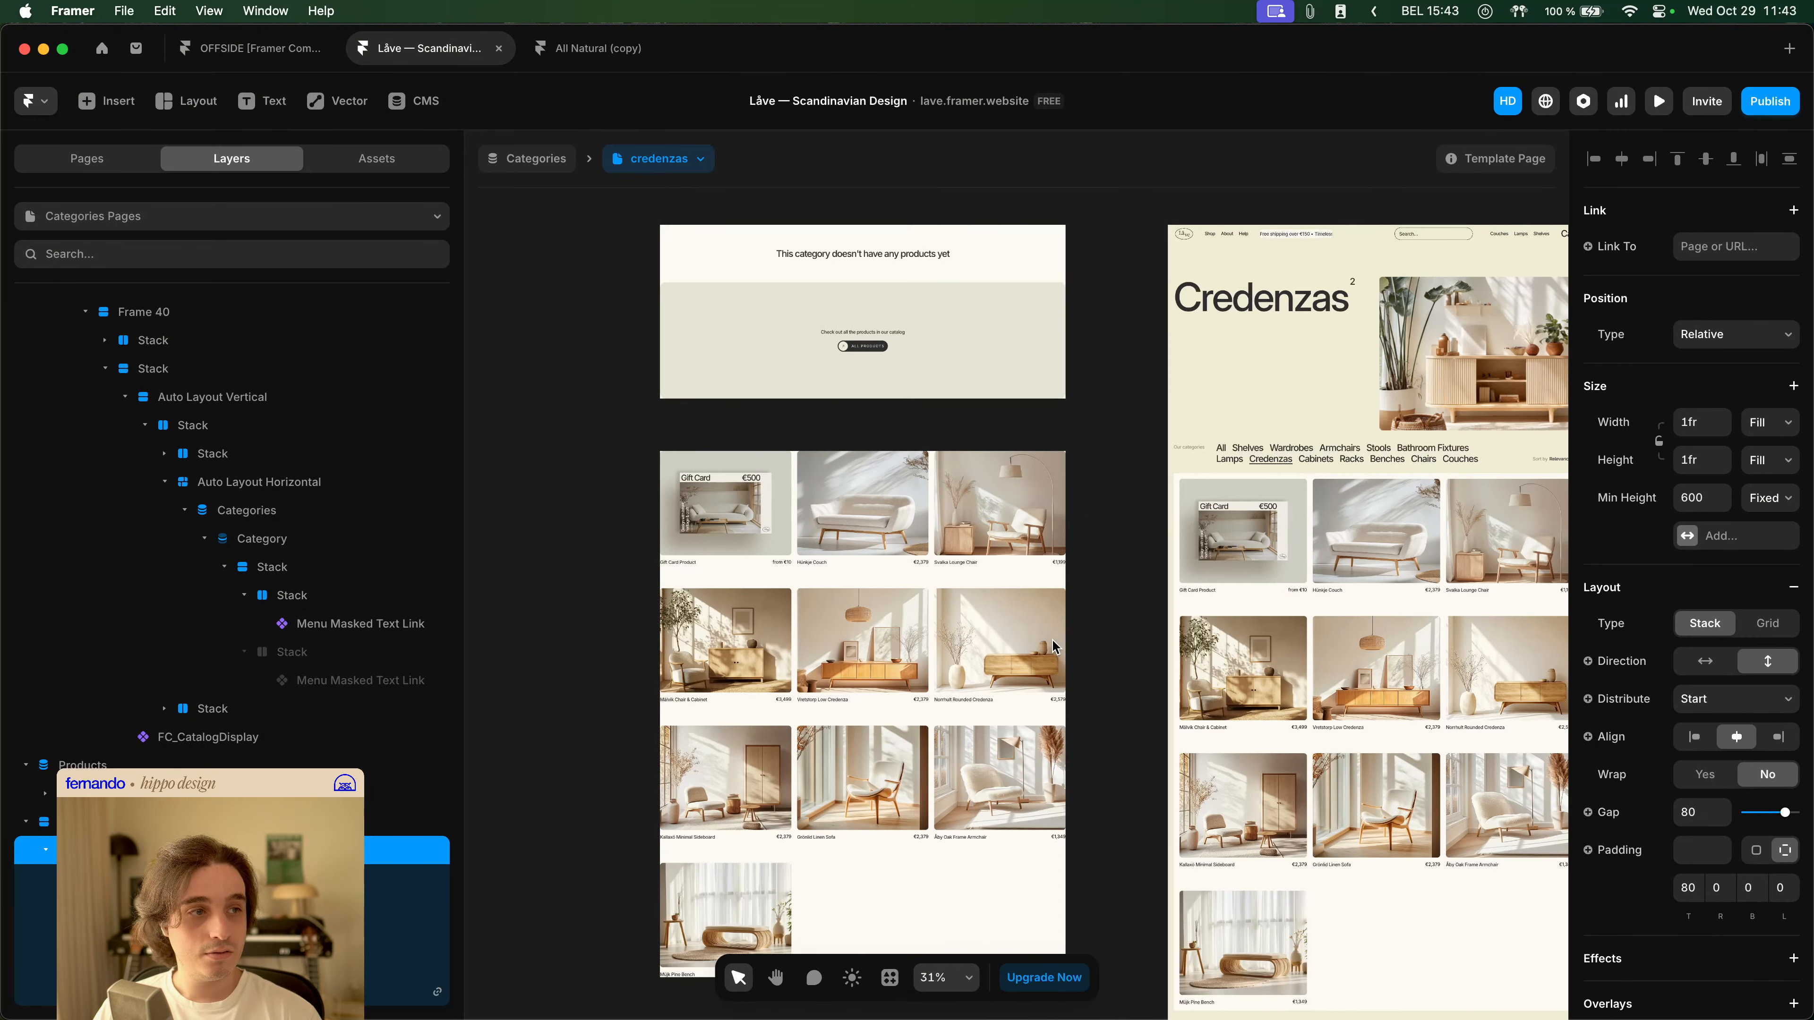
# Compare the Framer canvas with the live Stools page in Arc, reloading the page once more before returning to Framer.
pyautogui.click(887, 621)
pyautogui.press('space')
pyautogui.moveTo(890, 621); pyautogui.dragTo(1002, 607)
pyautogui.press('super+Tab')
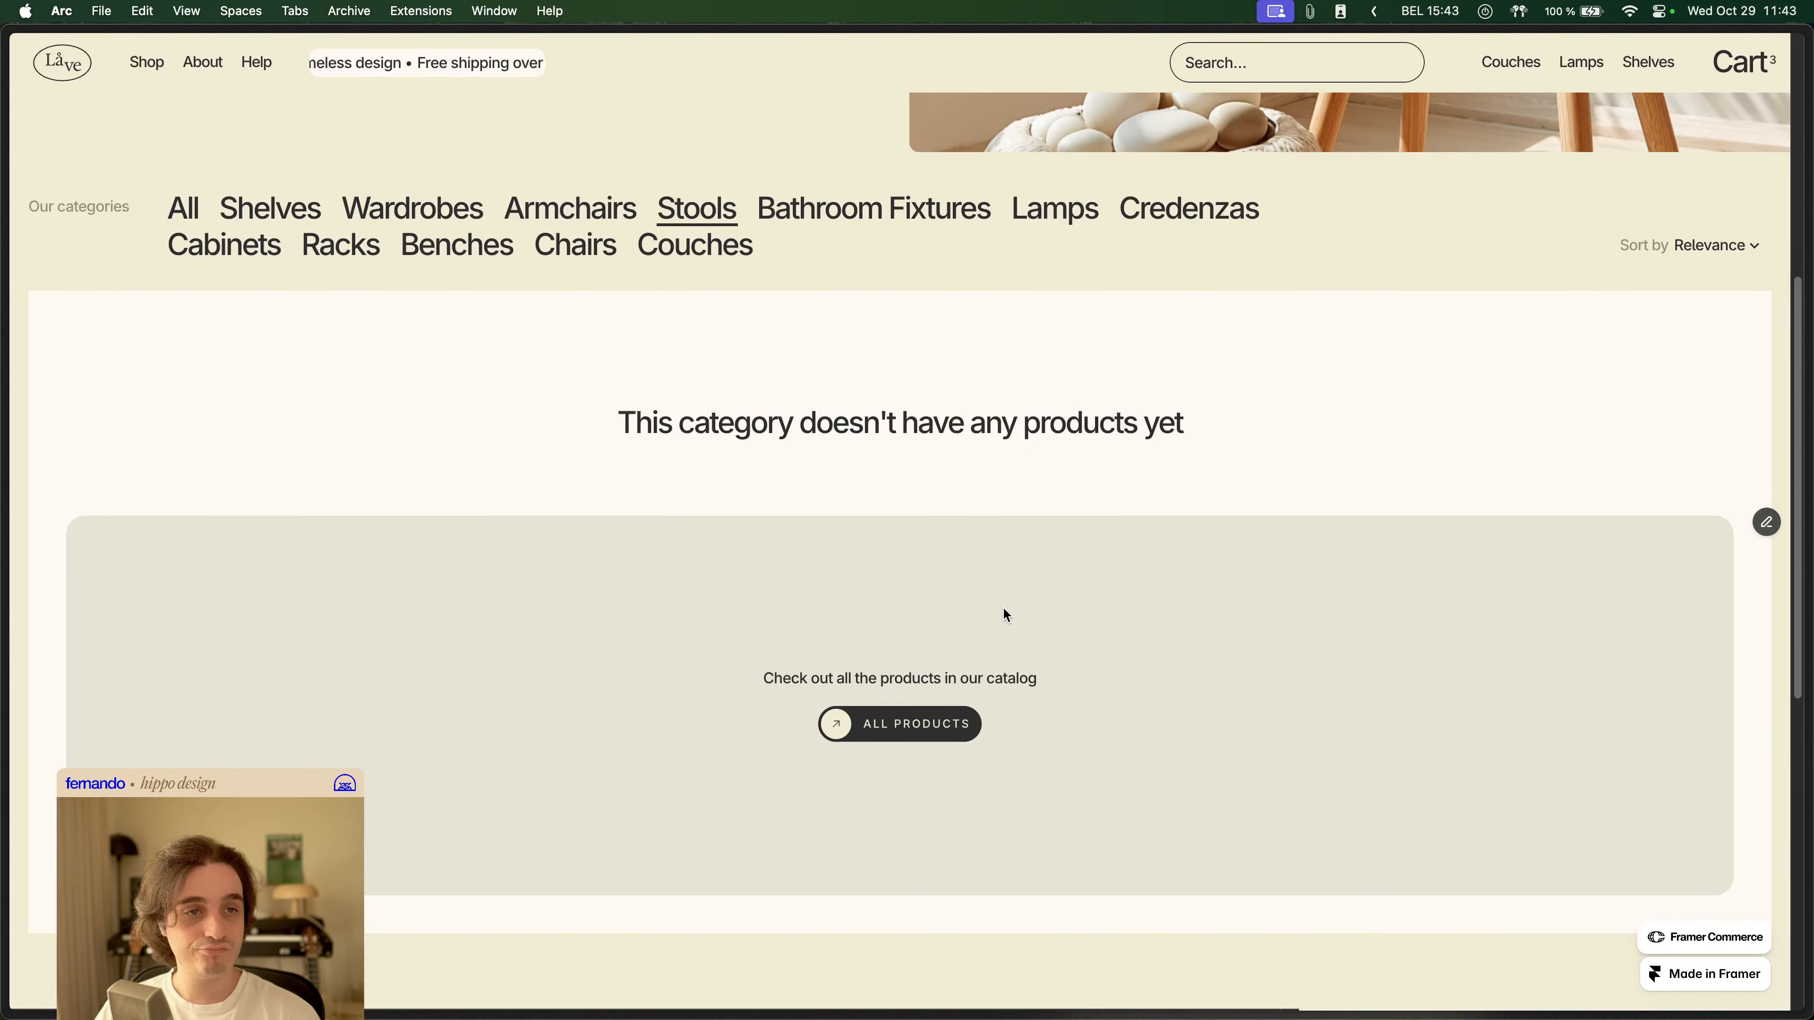
pyautogui.press('super+r')
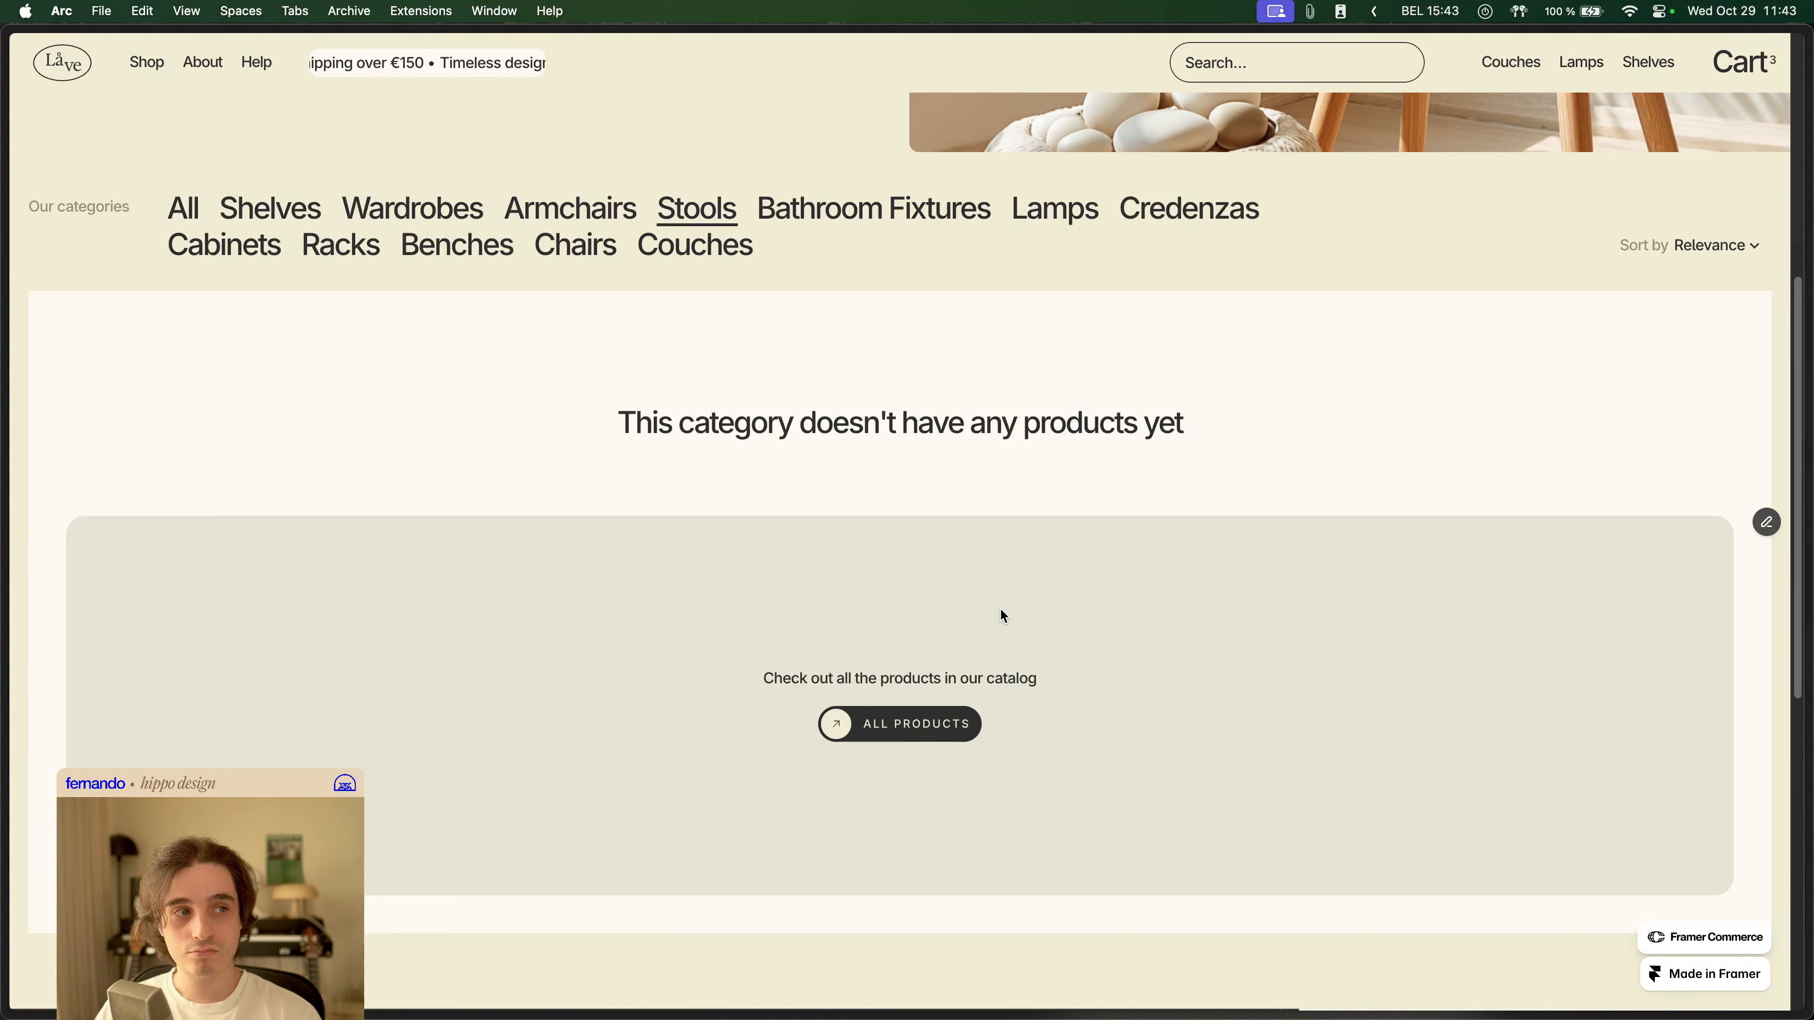
pyautogui.press('super+Tab')
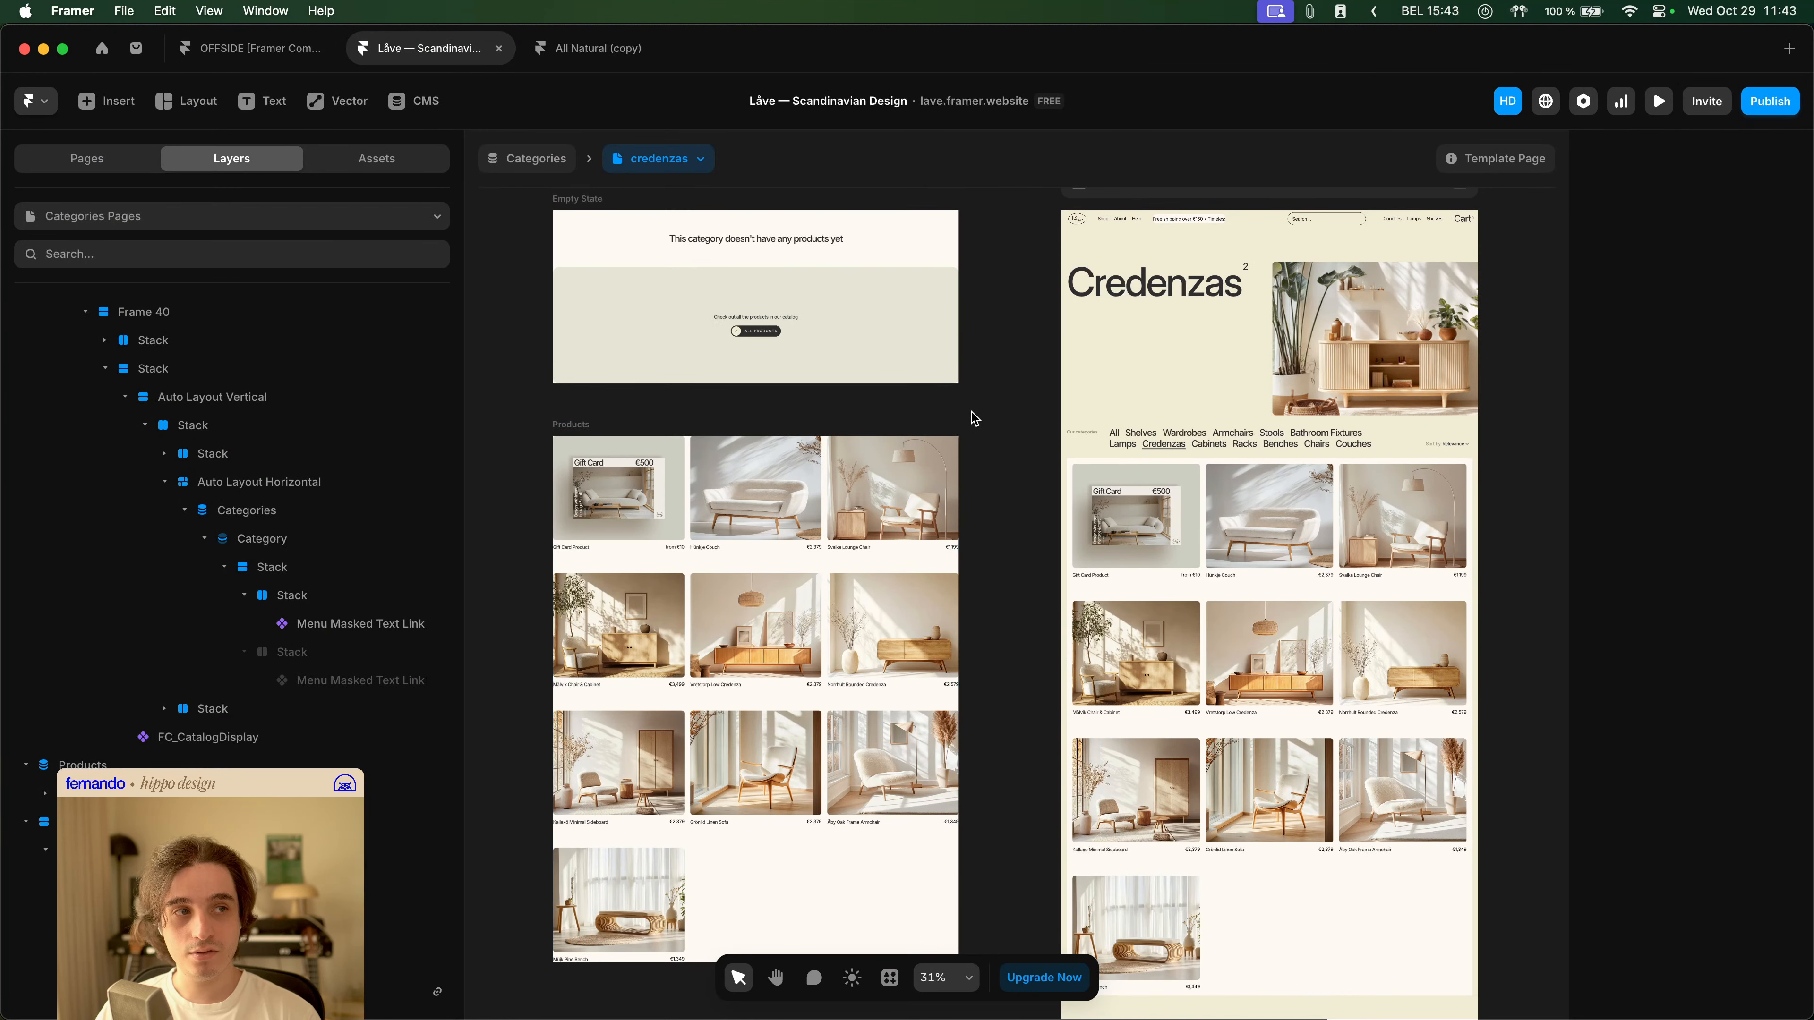
# Publish the site again, switch to Arc and reload the live Stools page.
pyautogui.scroll(2, 973, 414)
pyautogui.moveTo(994, 499); pyautogui.dragTo(845, 470)
pyautogui.click(1789, 109)
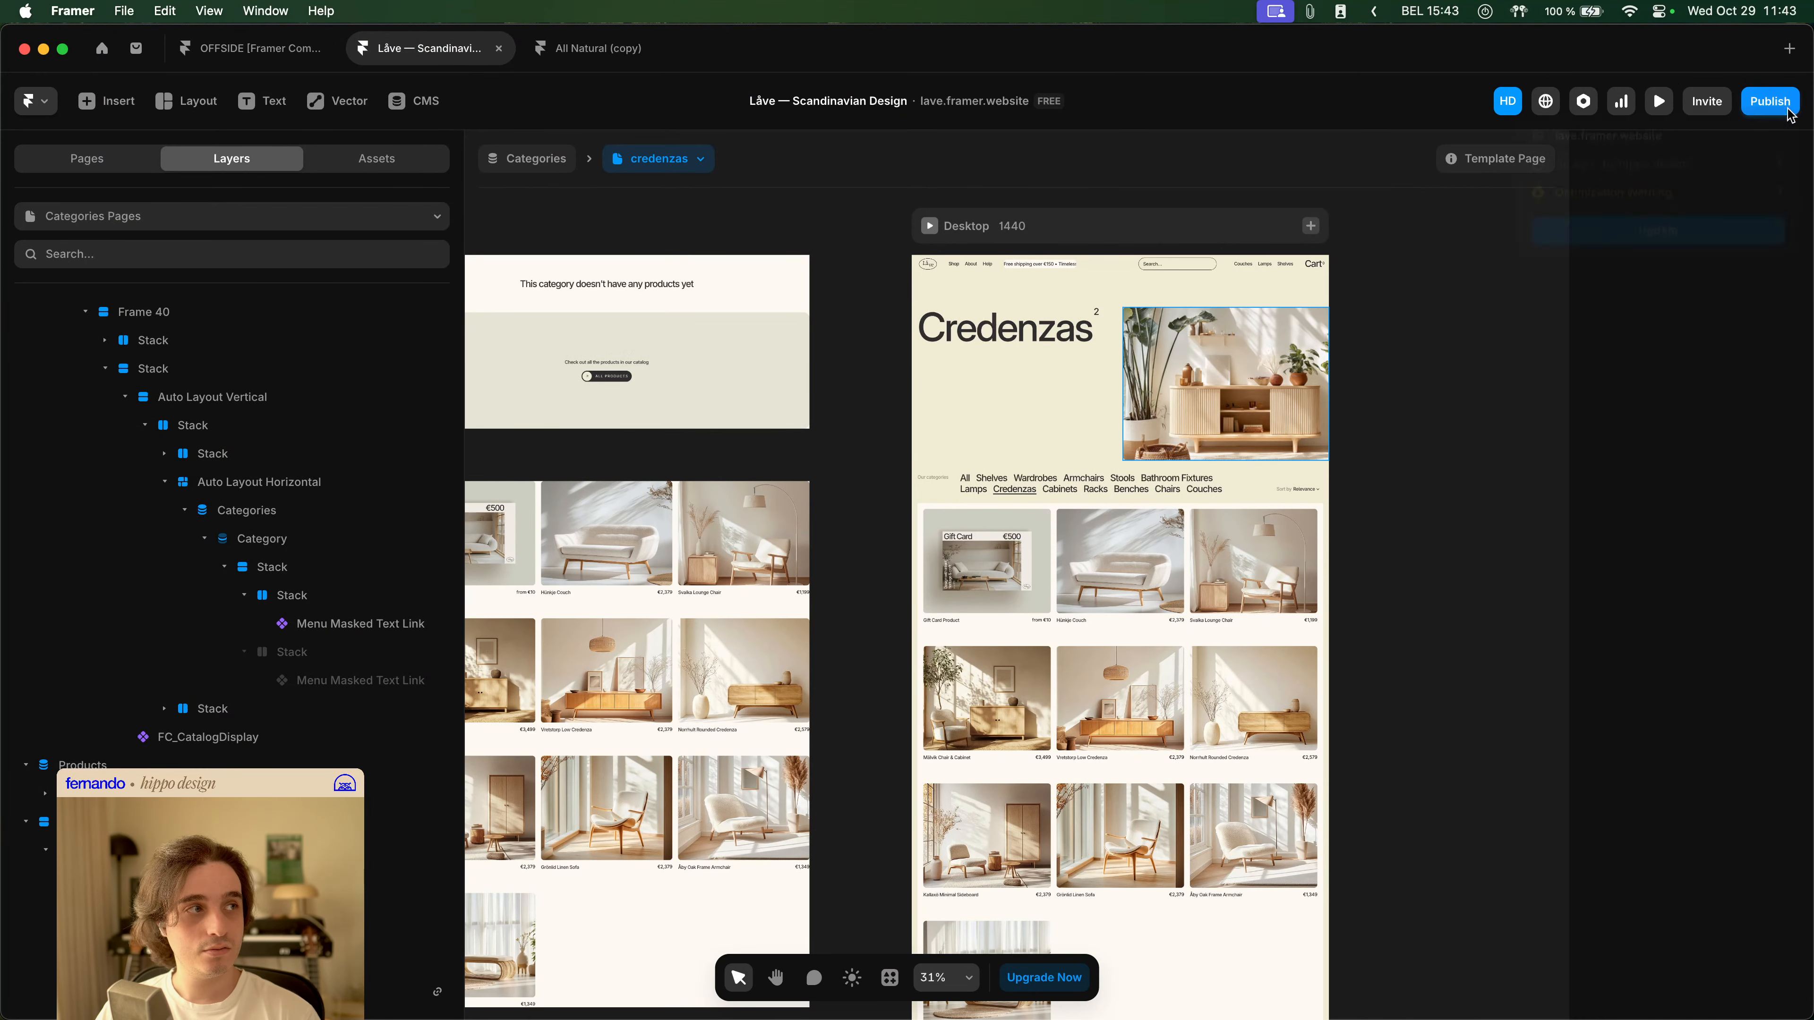
pyautogui.click(1698, 244)
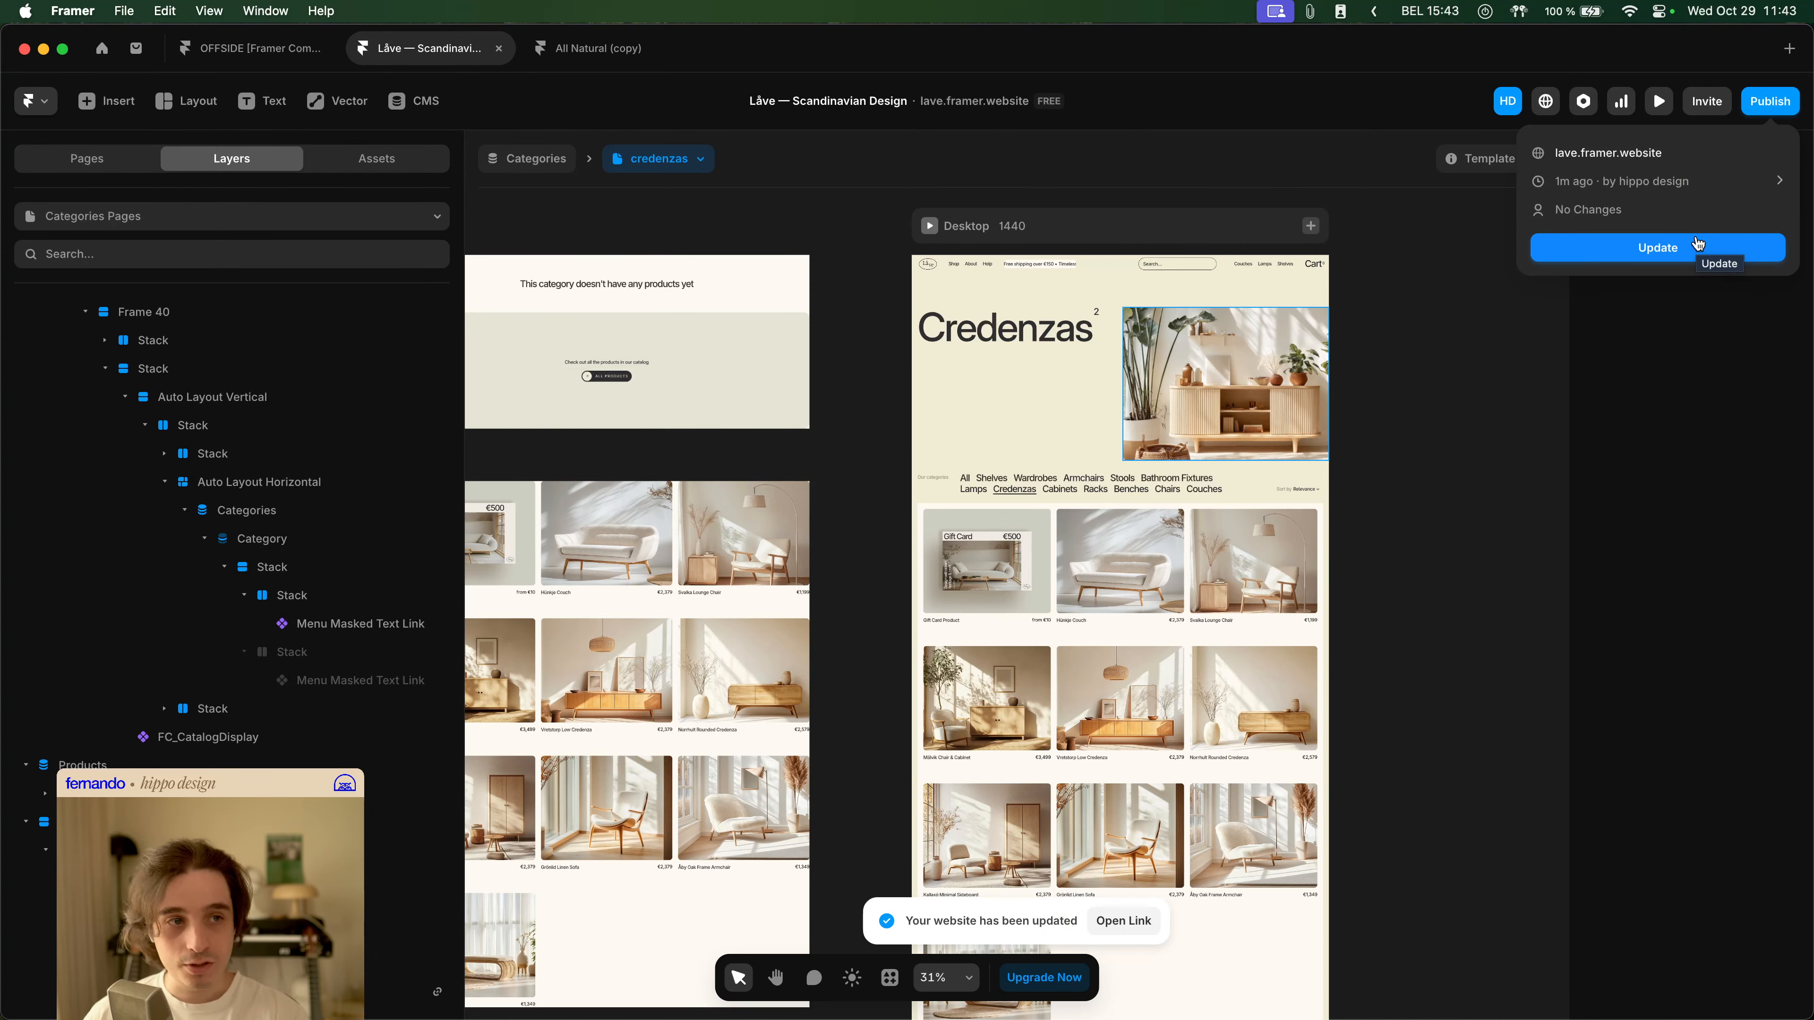
pyautogui.press('super+Tab')
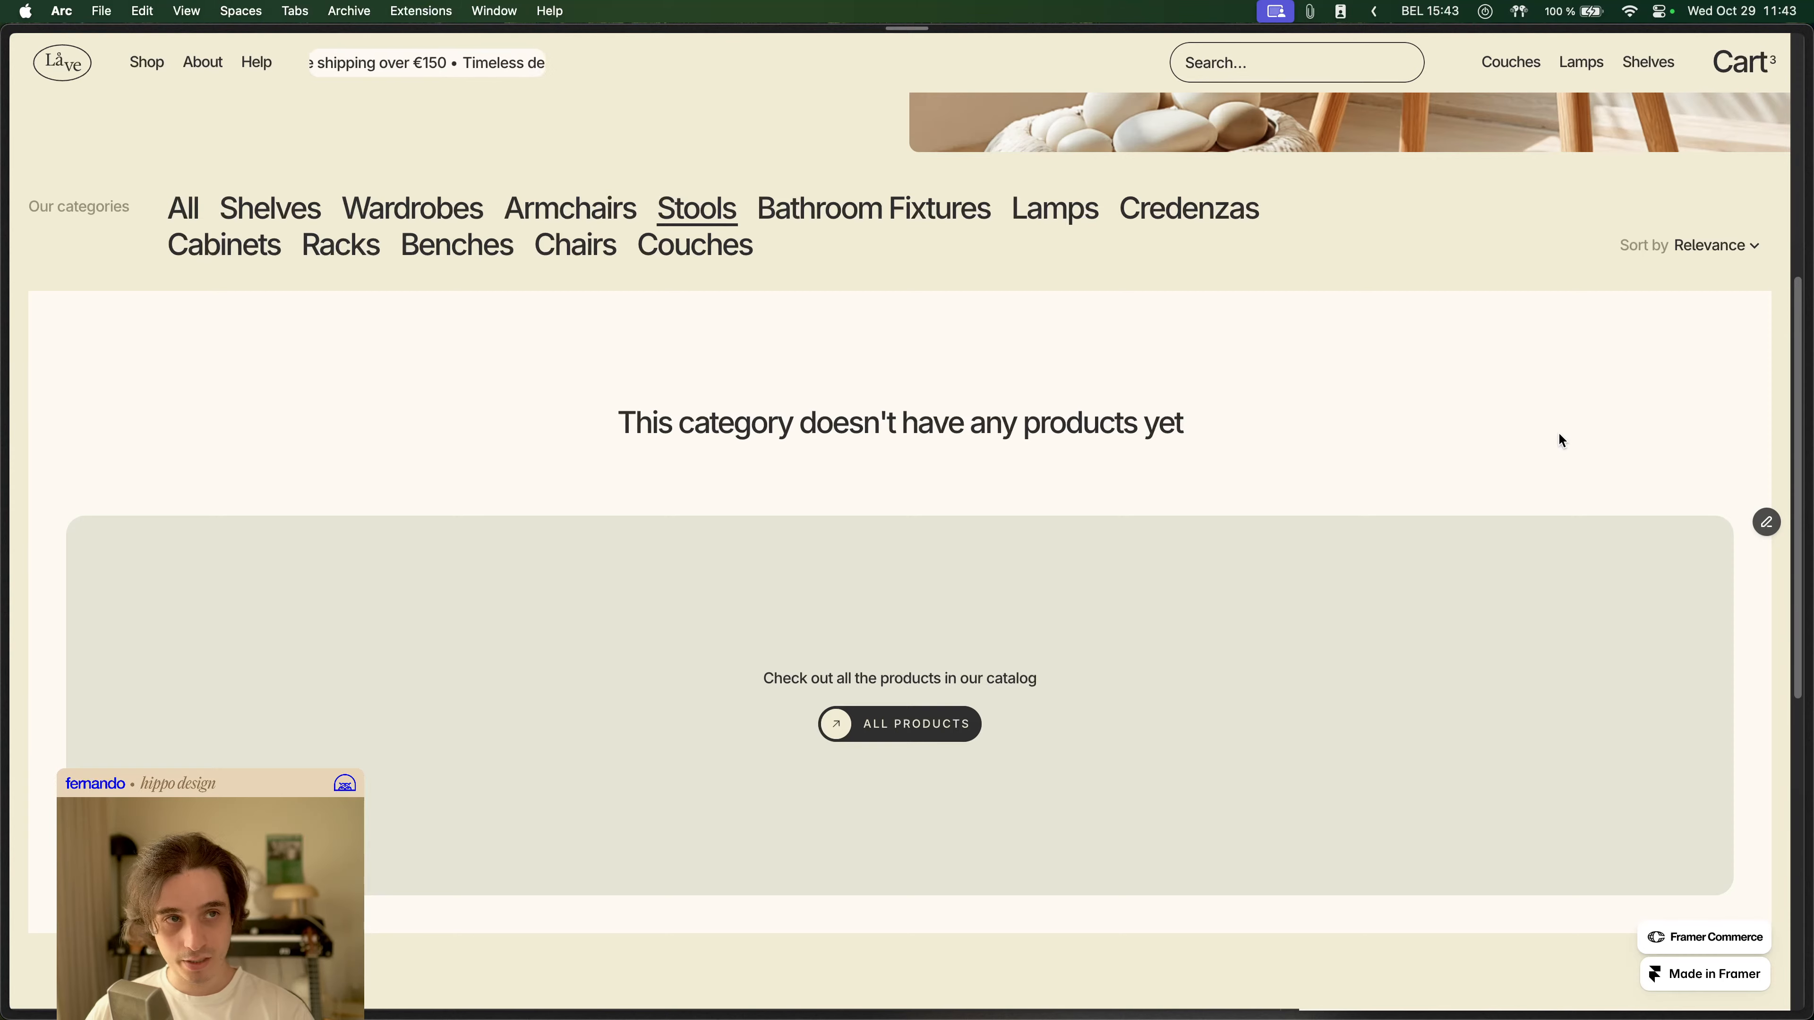
pyautogui.press('super+r')
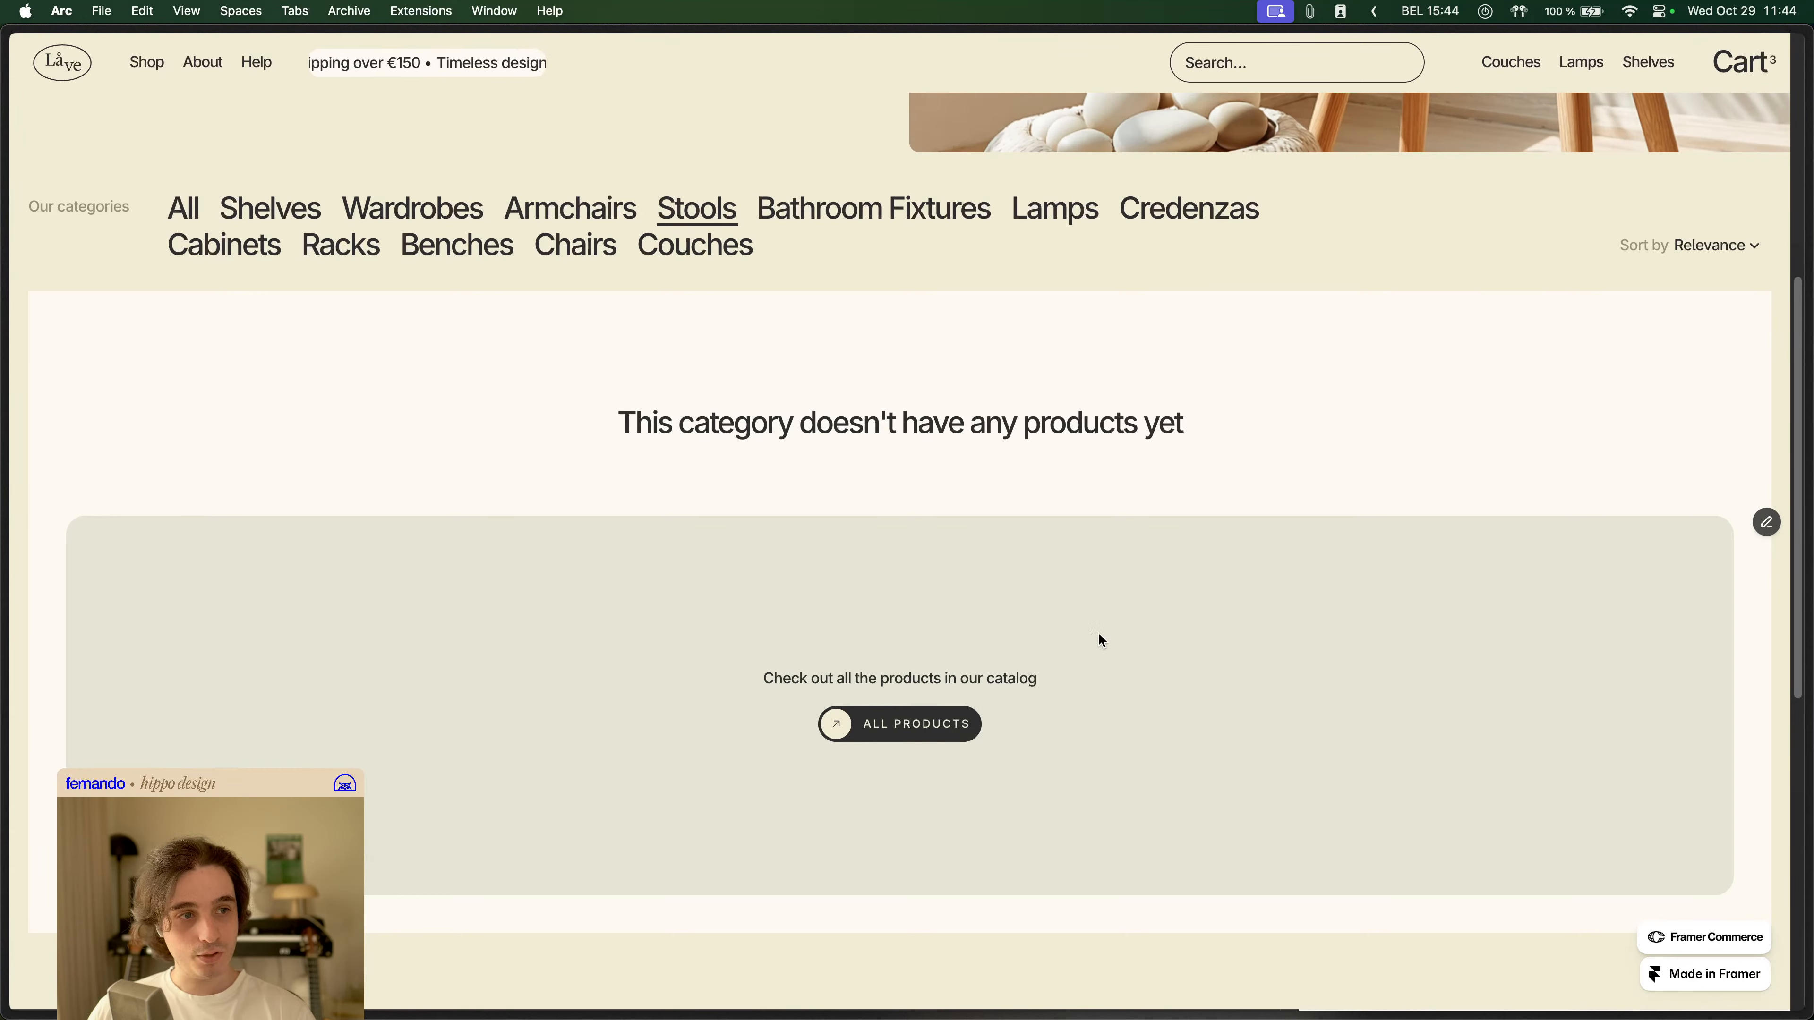
# Switch back to Framer and compare the Empty State inner stack's layout settings with the live page.
pyautogui.press('super+Tab')
pyautogui.click(1101, 613)
pyautogui.press('space')
pyautogui.moveTo(1072, 563); pyautogui.dragTo(1306, 546)
pyautogui.scroll(3, 1105, 393)
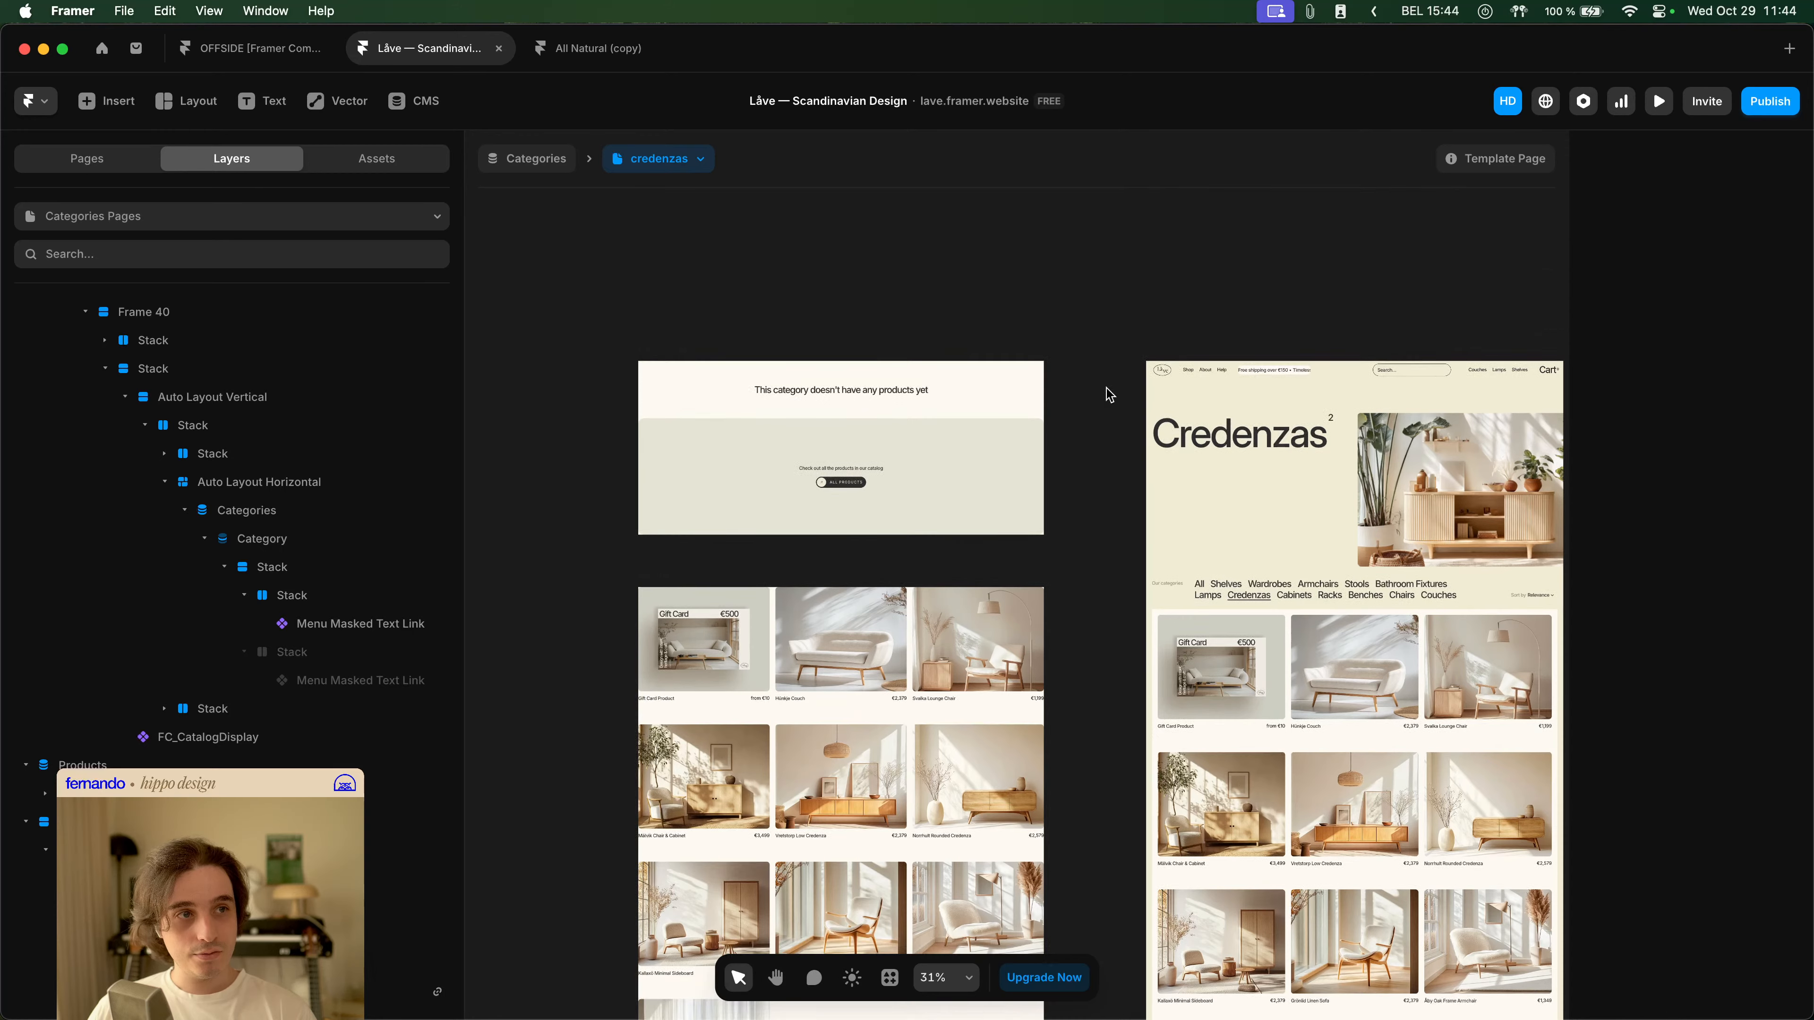
pyautogui.click(1024, 392)
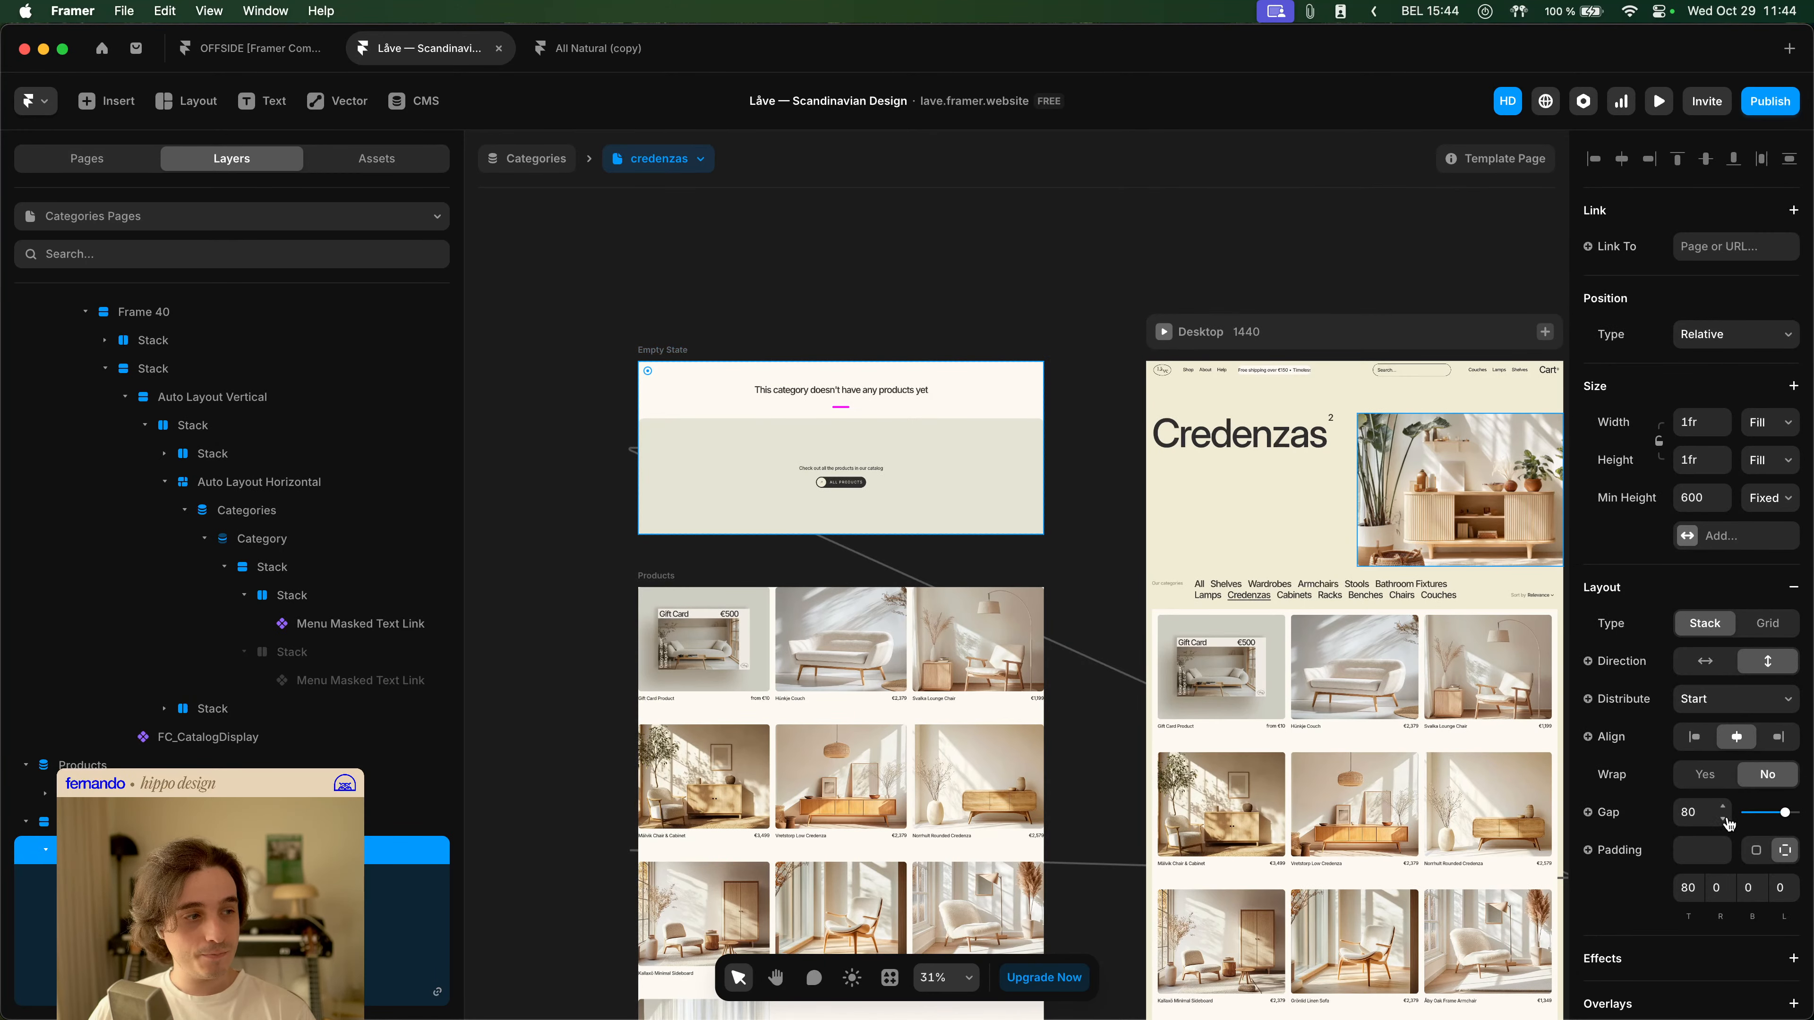
pyautogui.press('super+Tab')
pyautogui.press('super+Tab')
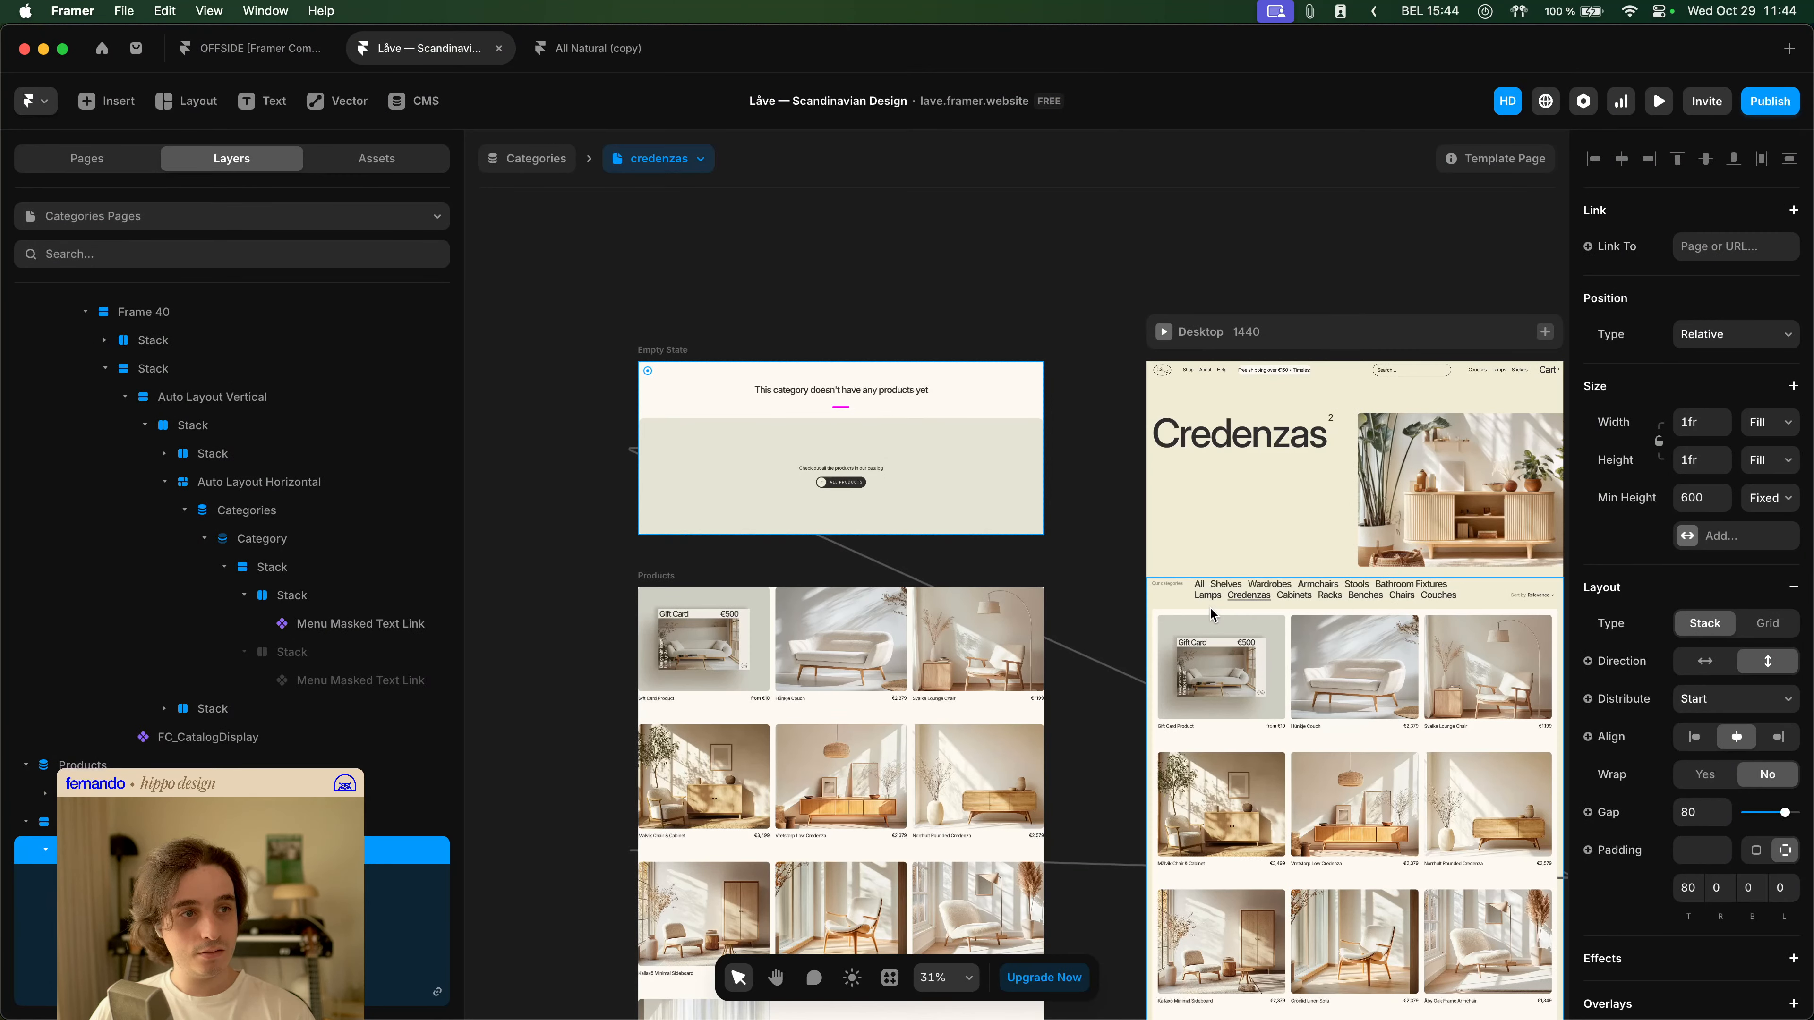
# Set the Empty State frame's padding to individual sides, with all four values at 0.
pyautogui.click(678, 350)
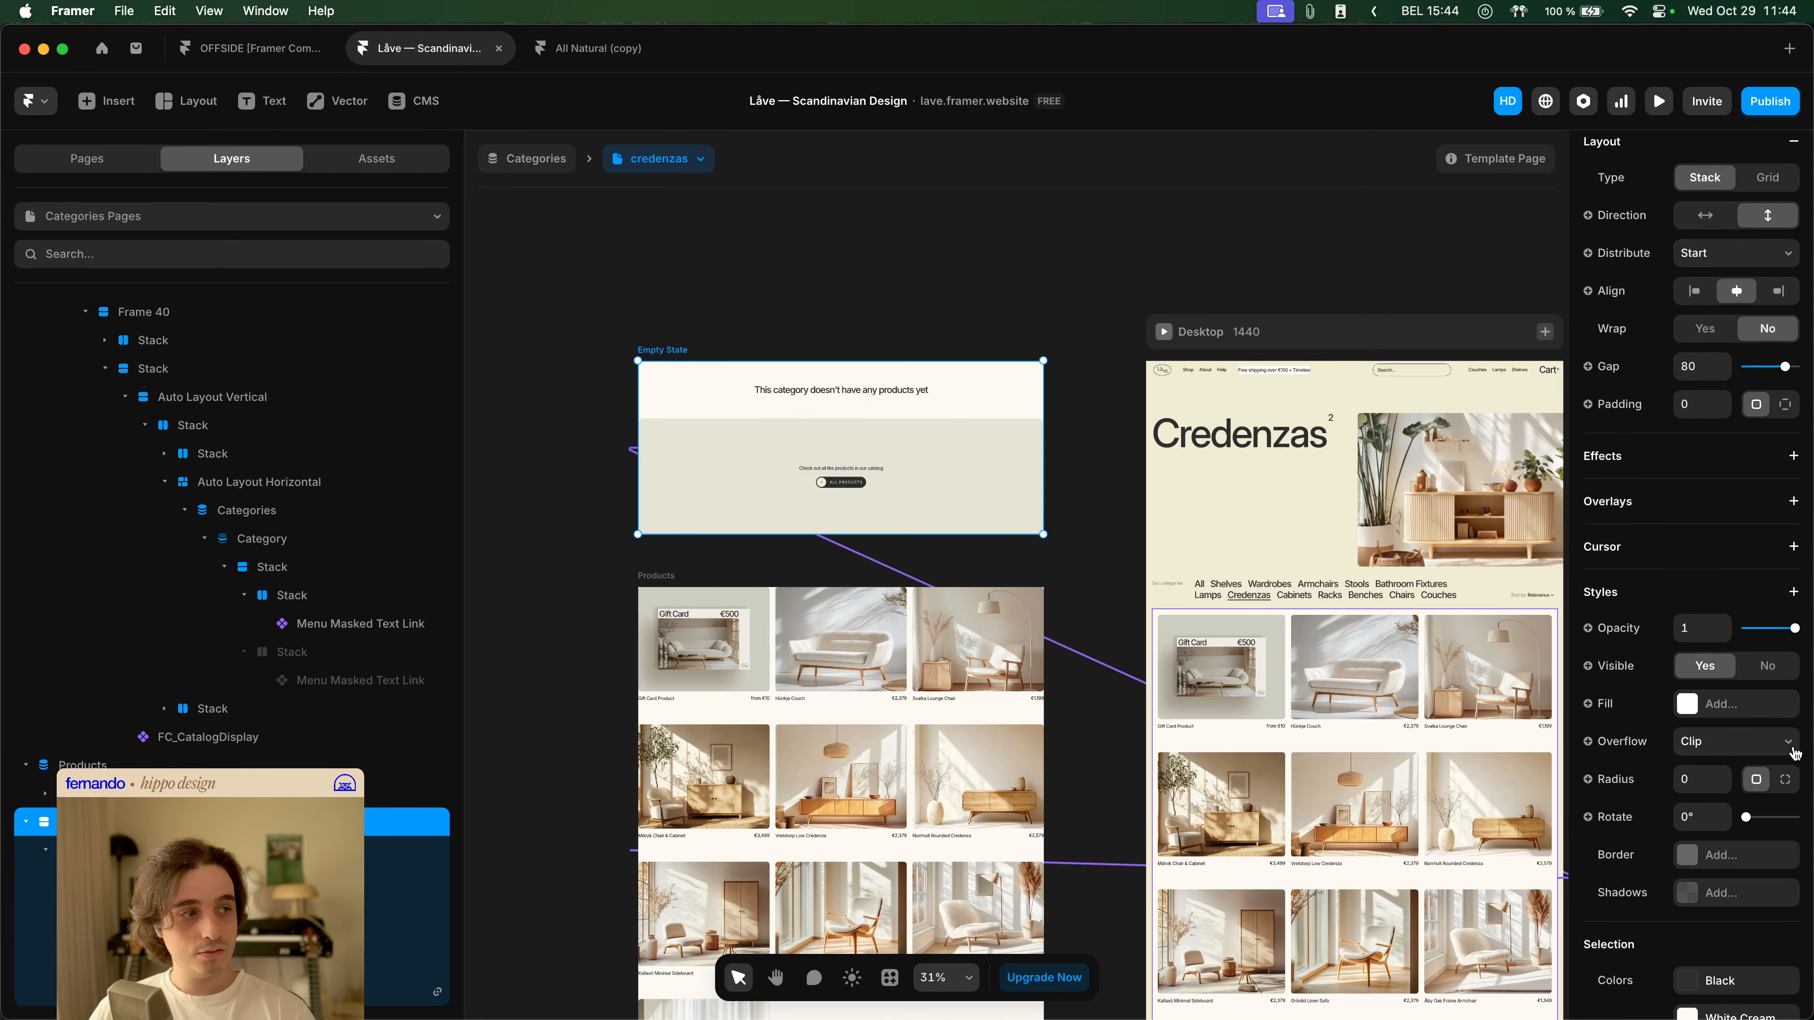
pyautogui.scroll(-3, 1749, 736)
pyautogui.scroll(6, 1748, 739)
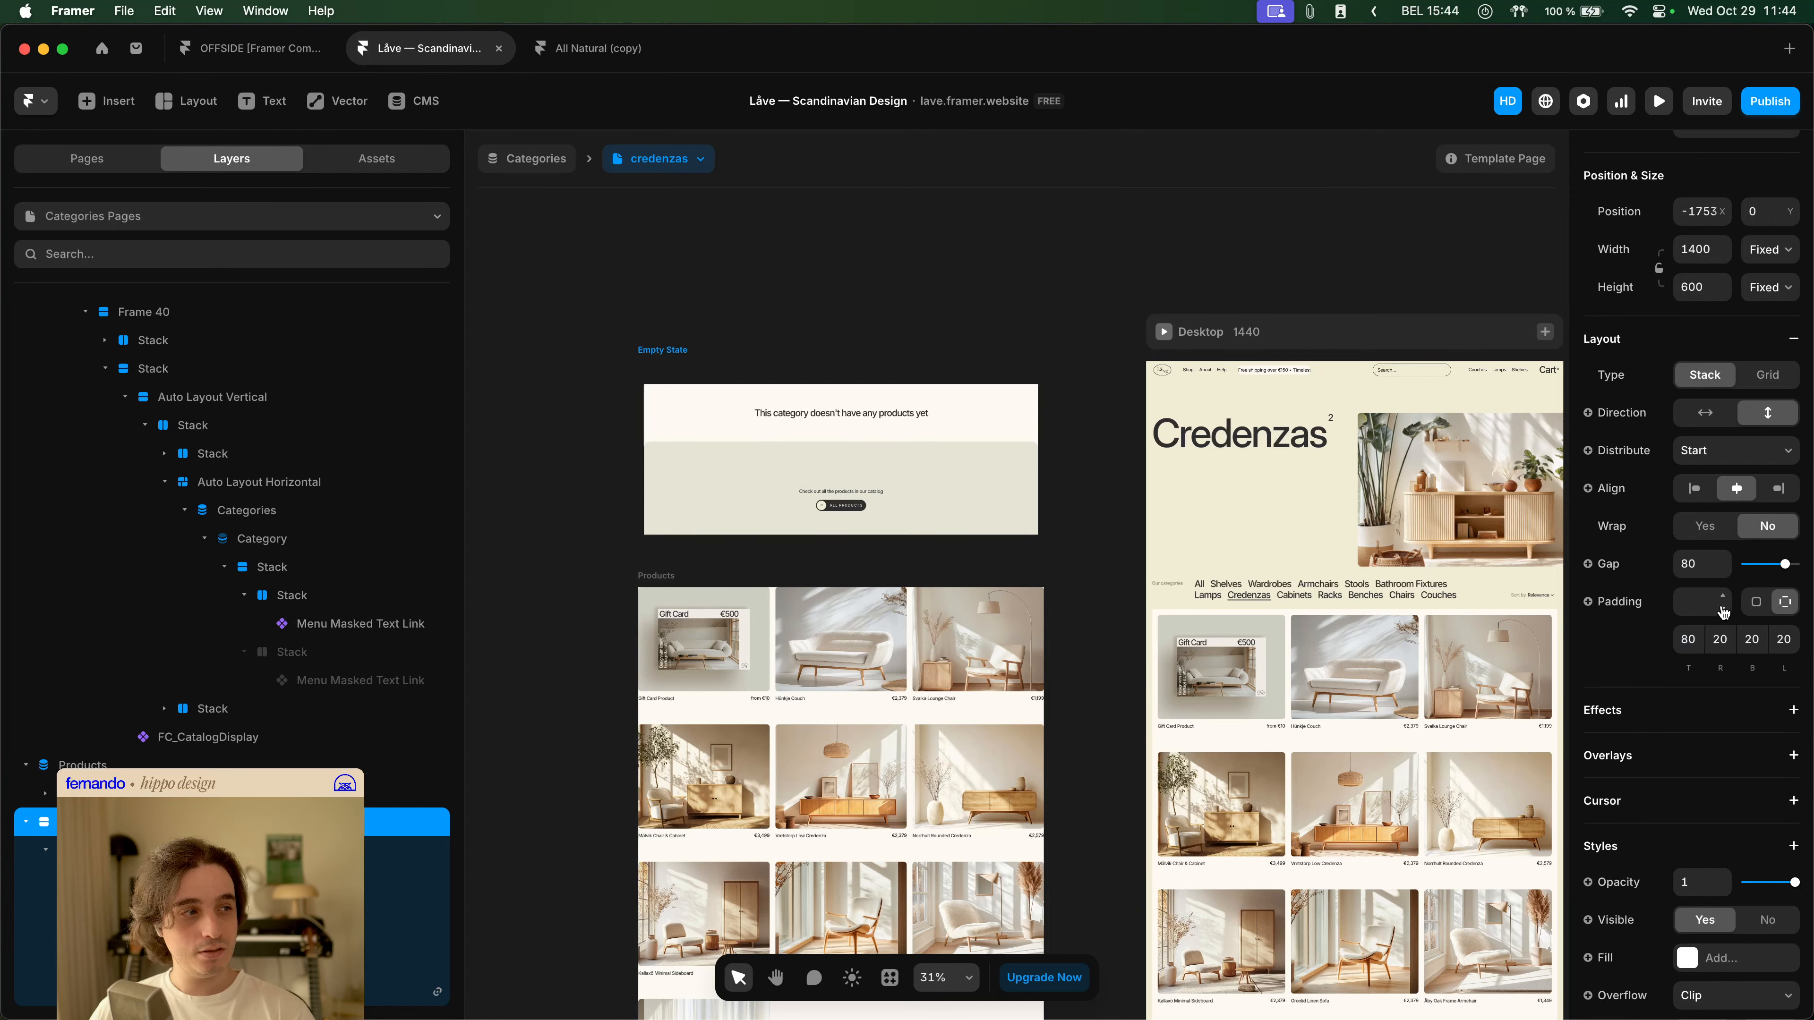
pyautogui.click(1784, 602)
pyautogui.click(1697, 606)
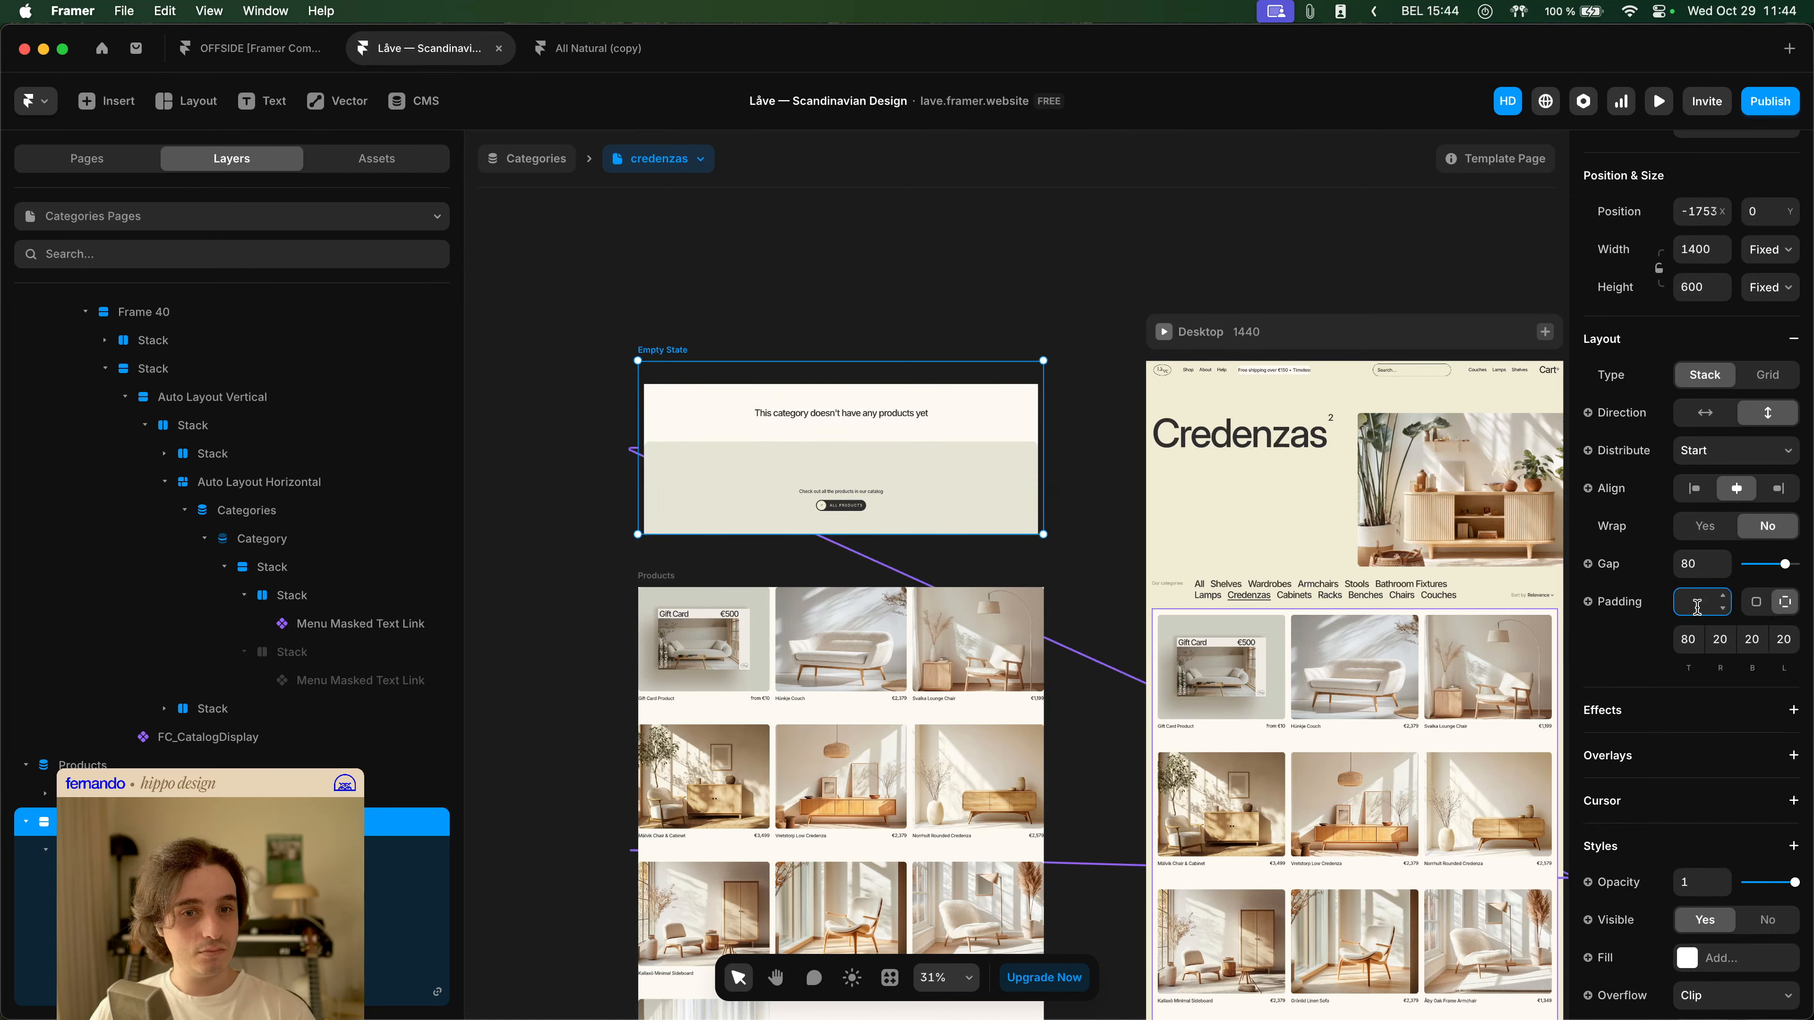
pyautogui.press('Tab')
pyautogui.write('0')
pyautogui.press('Tab')
pyautogui.write('0')
pyautogui.press('Tab')
pyautogui.write('0')
pyautogui.press('Tab')
pyautogui.write('0')
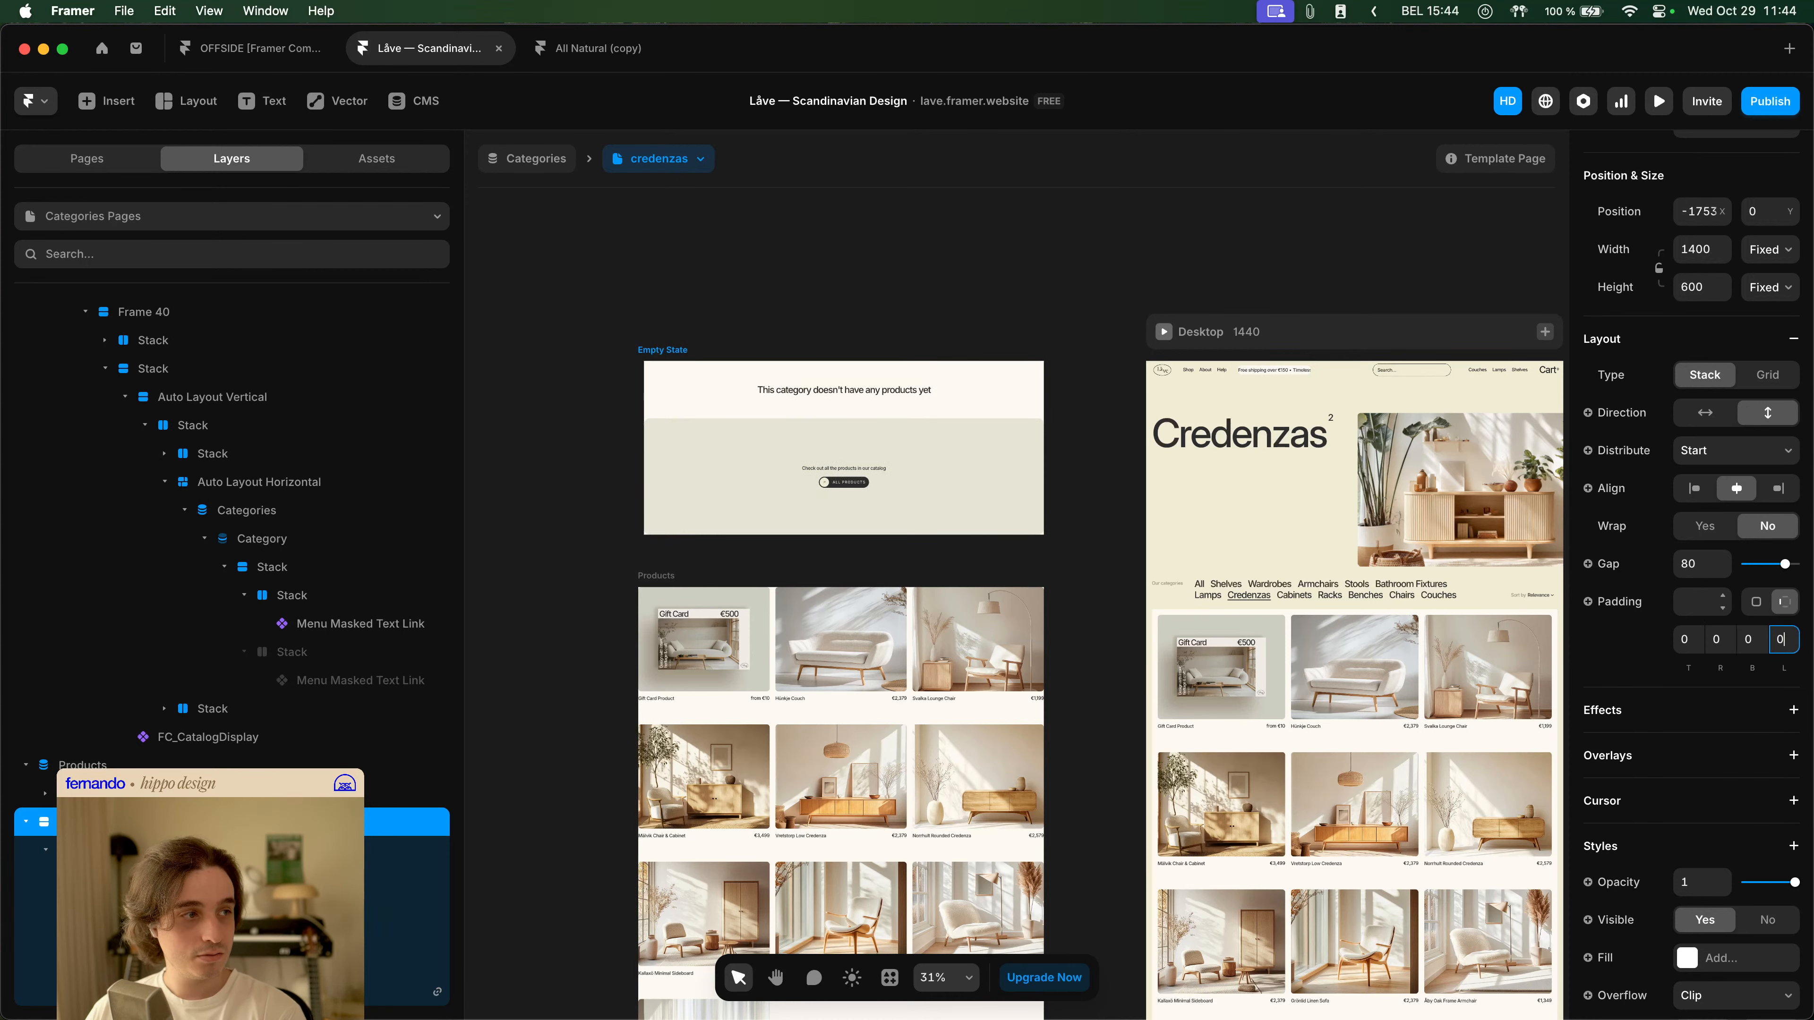
pyautogui.click(1269, 303)
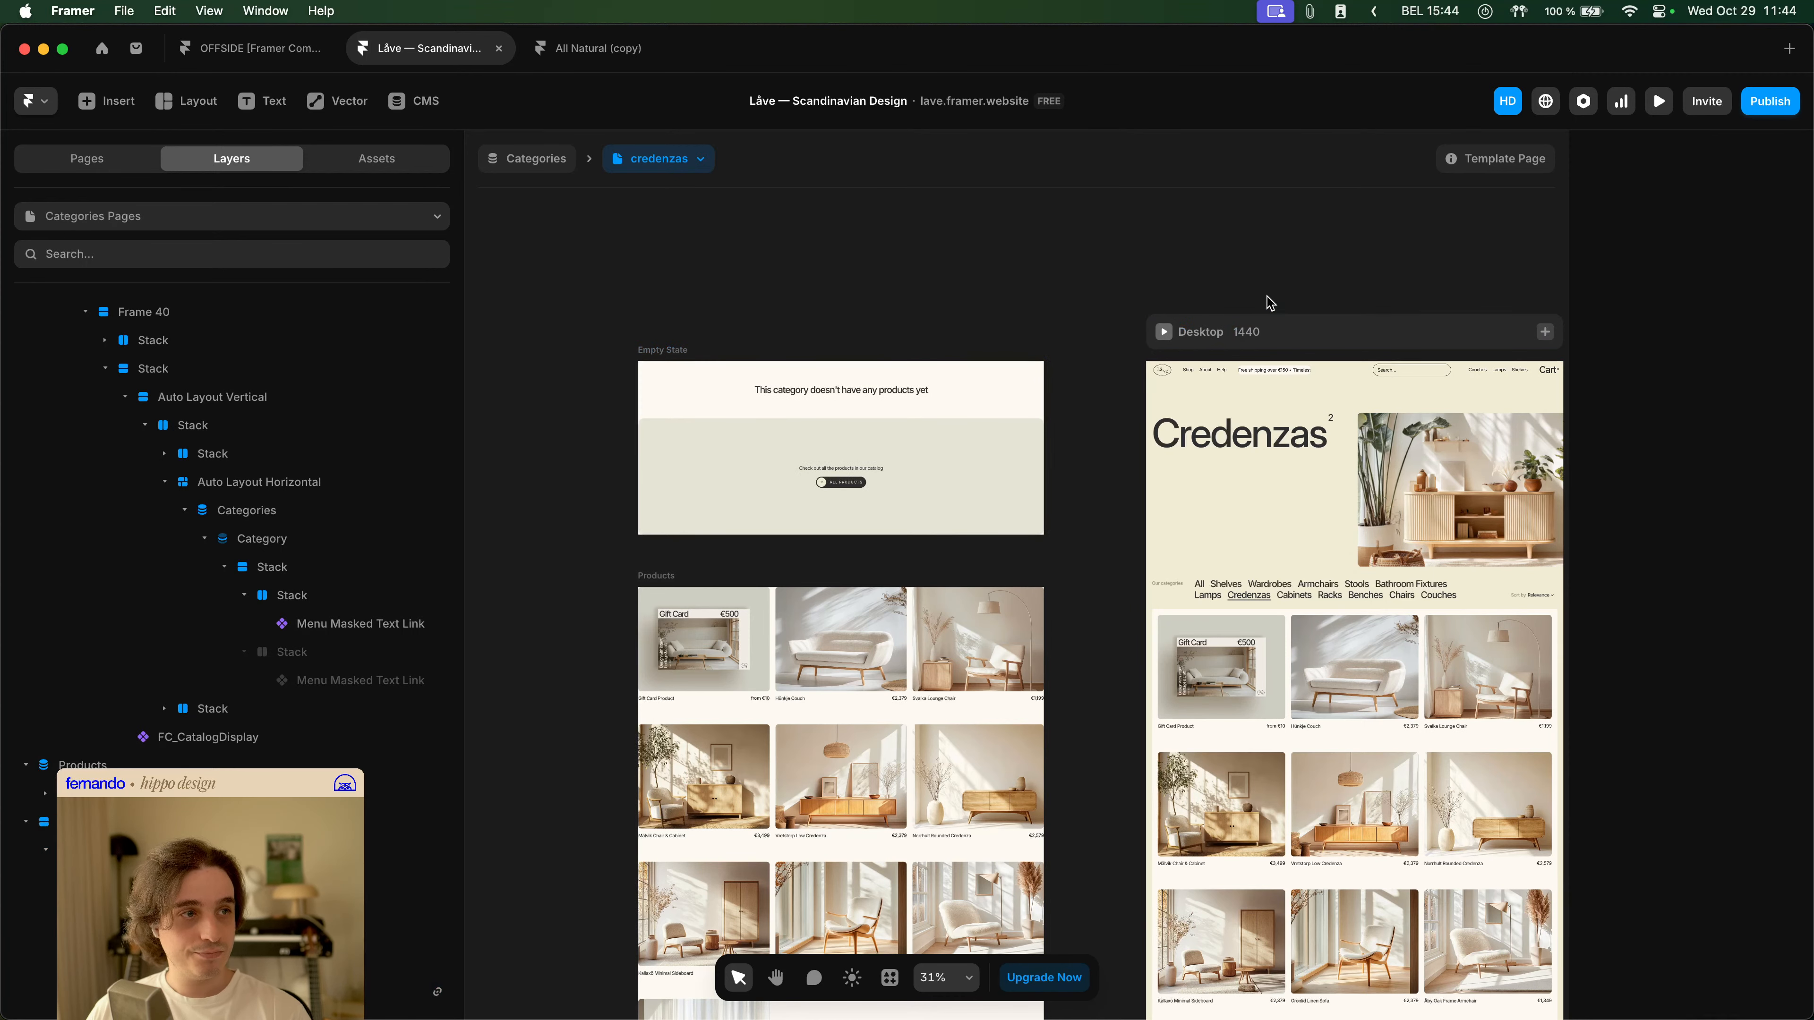
# Publish the site update, then reload the Stools page in Arc and check its empty state.
pyautogui.click(1761, 116)
pyautogui.click(1719, 244)
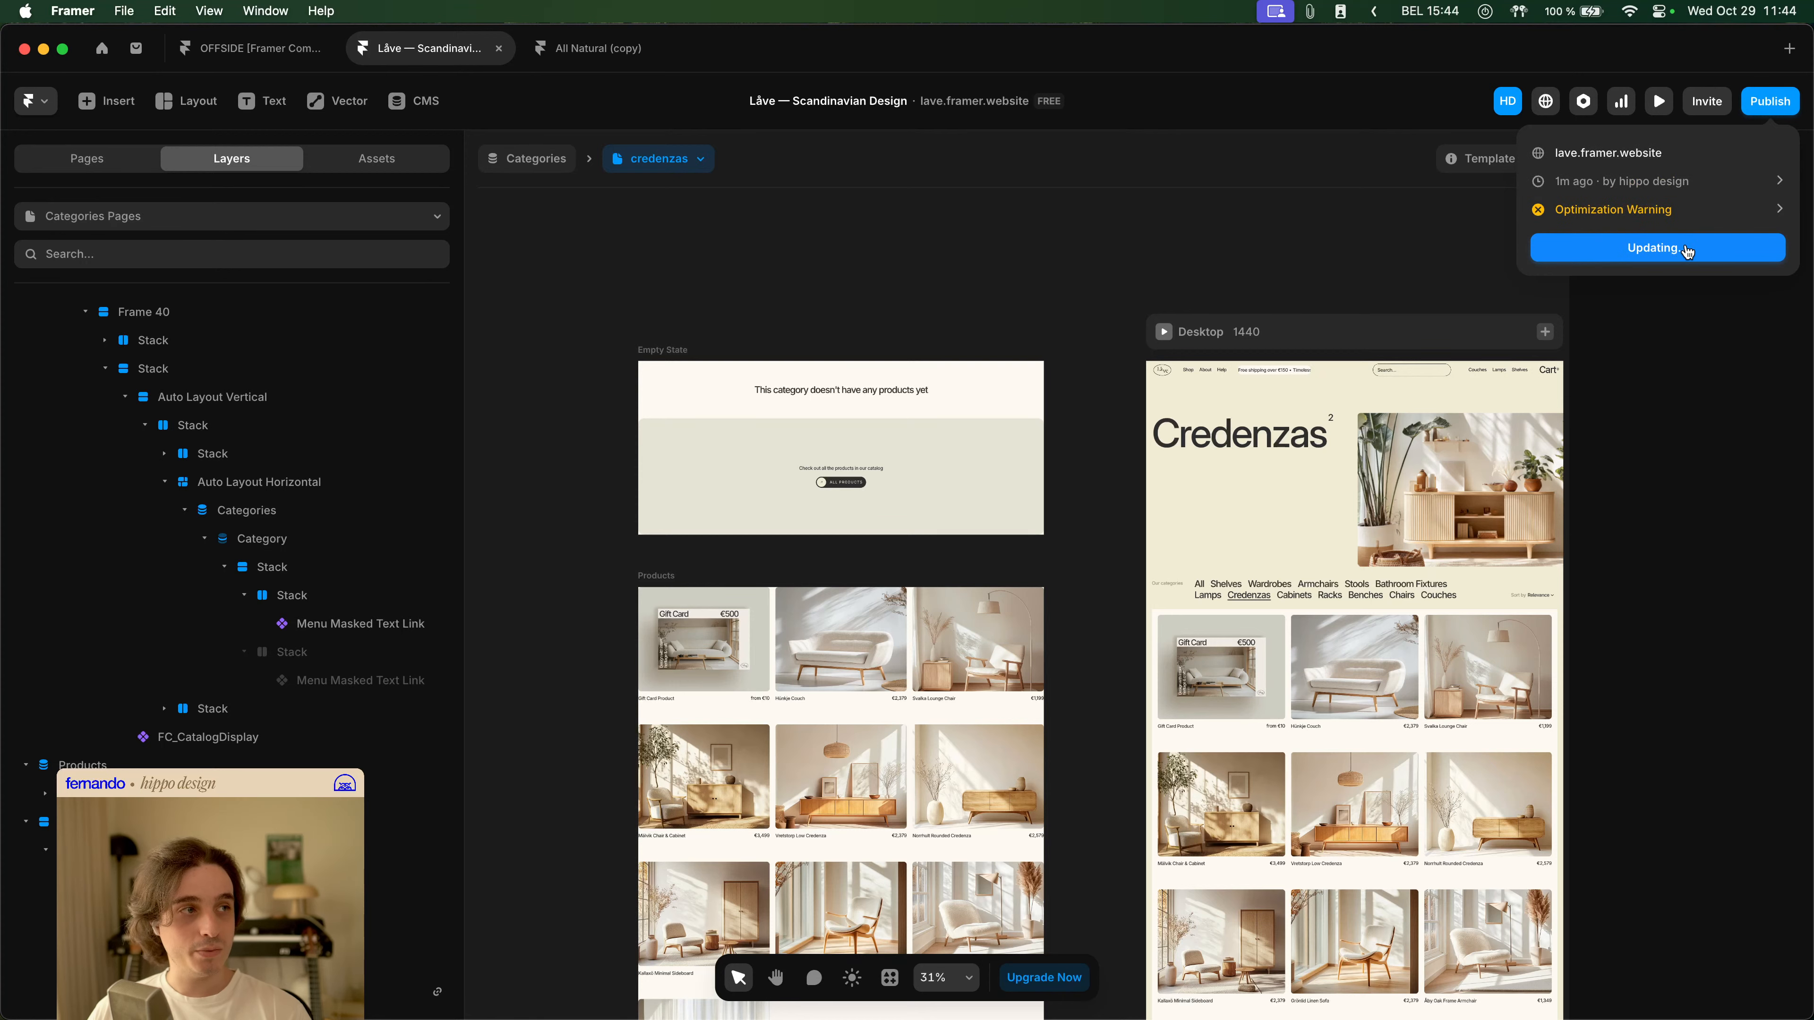
pyautogui.press('super+Tab')
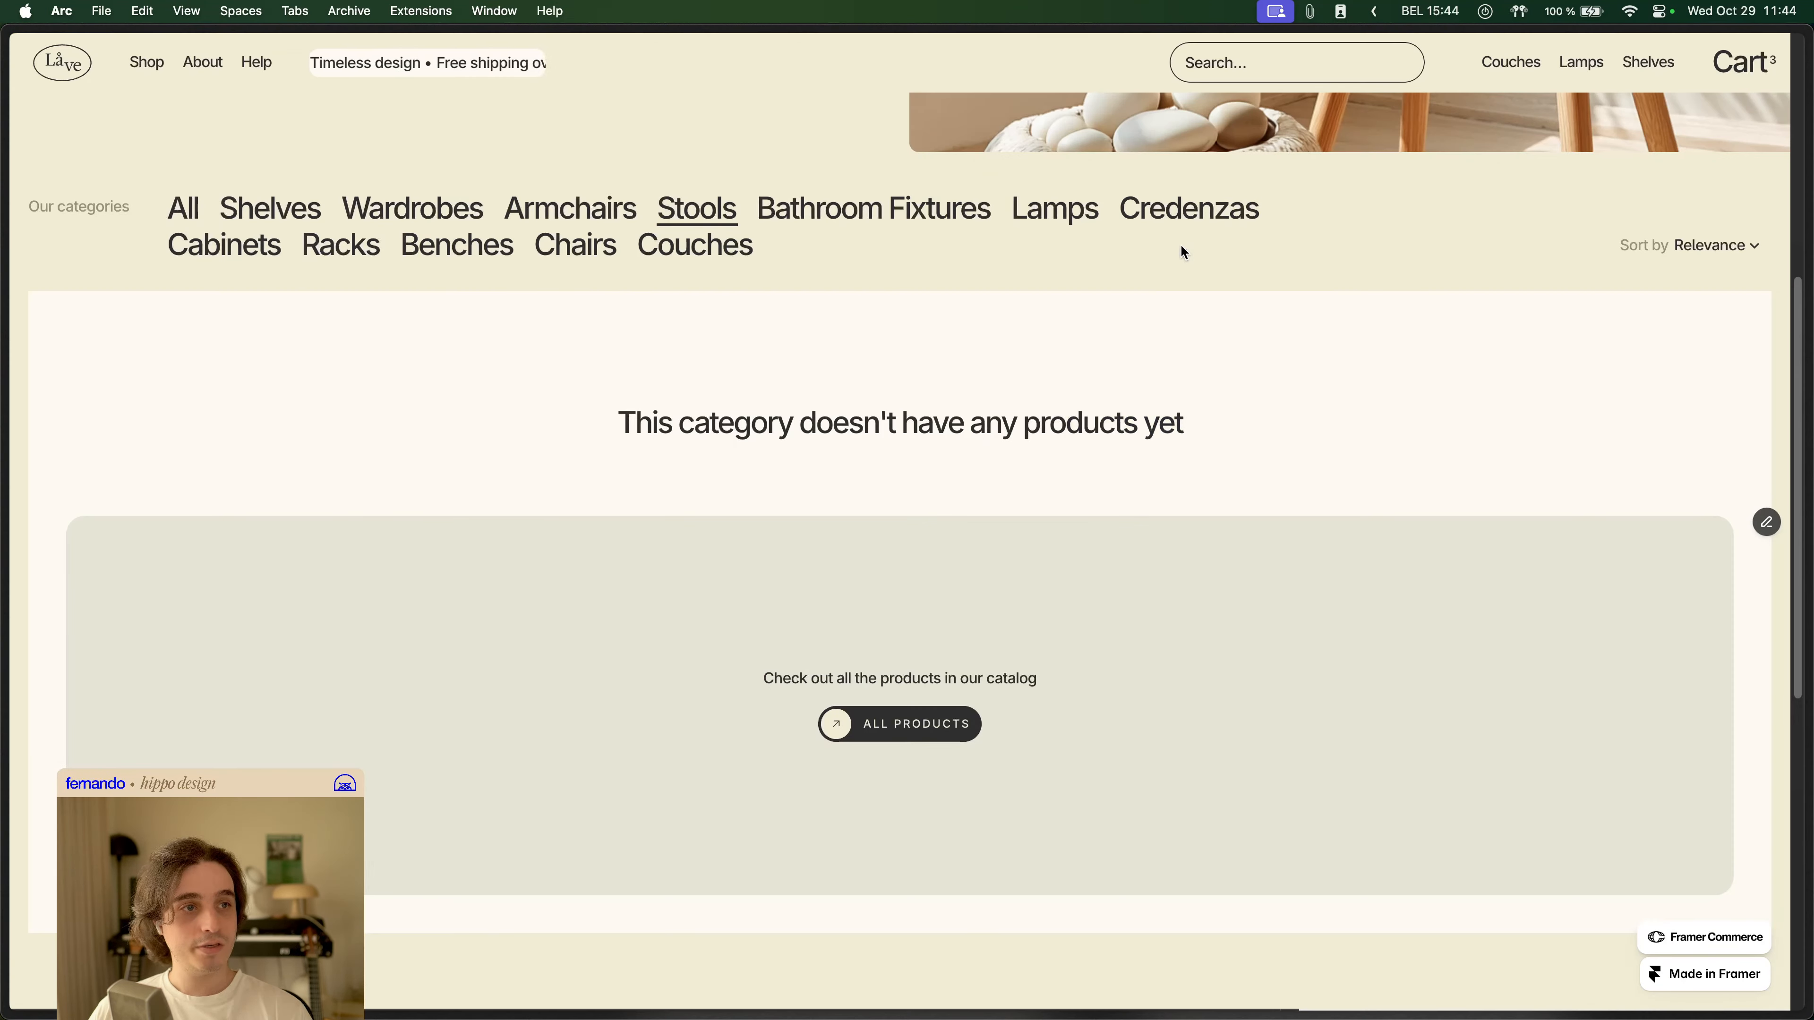
pyautogui.press('super+r')
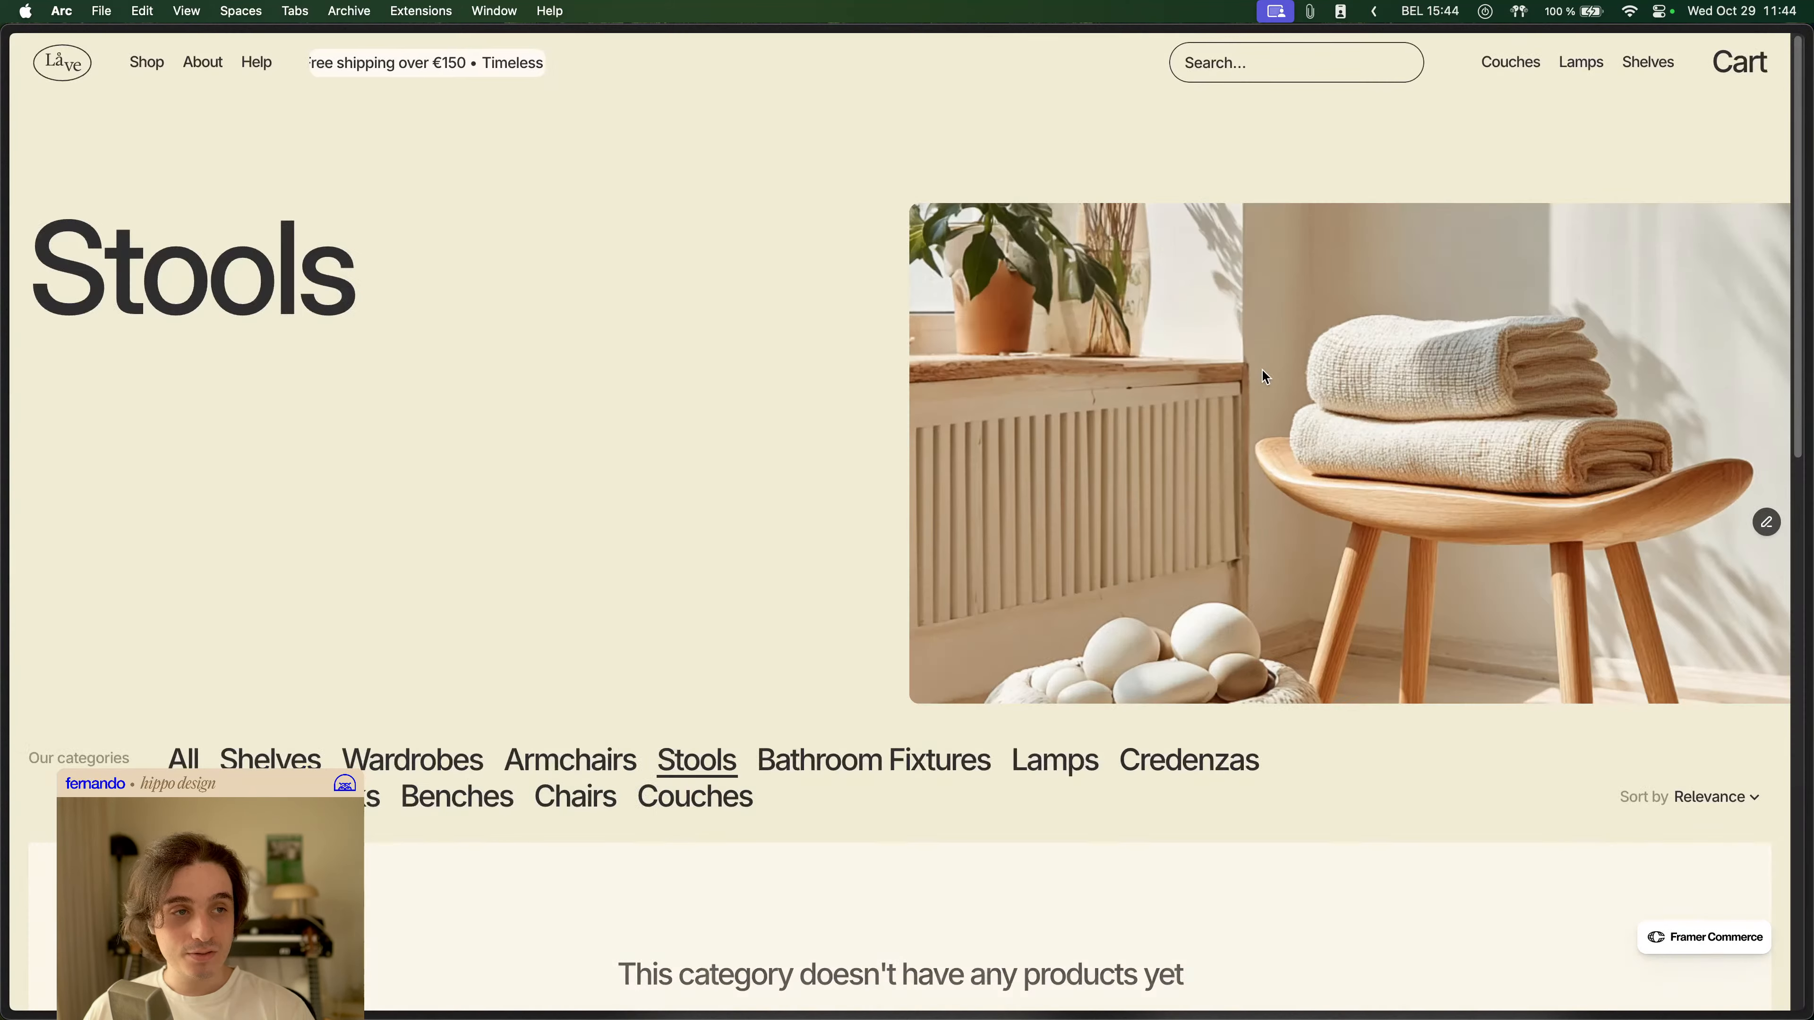
pyautogui.scroll(-10, 1262, 369)
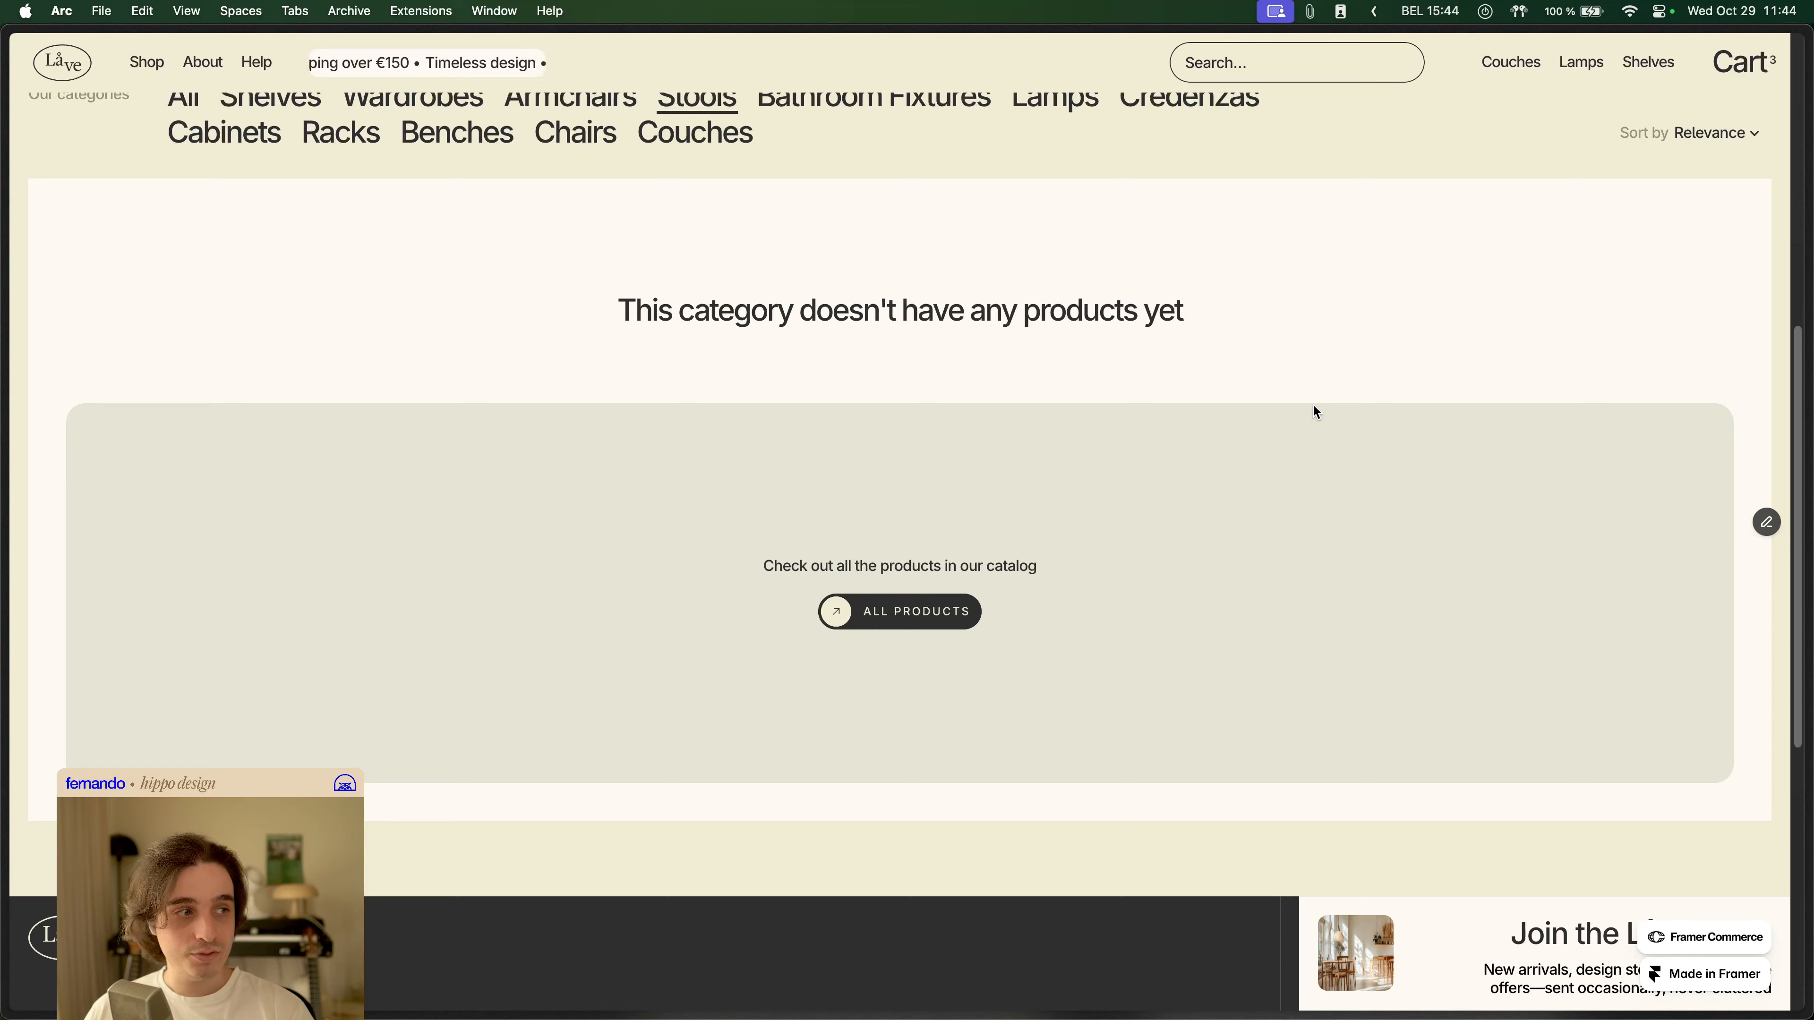
# Switch back to Framer and review the FC_CatalogDisplay component's grid layout settings.
pyautogui.press('super+Tab')
pyautogui.click(1125, 503)
pyautogui.scroll(-2, 1101, 491)
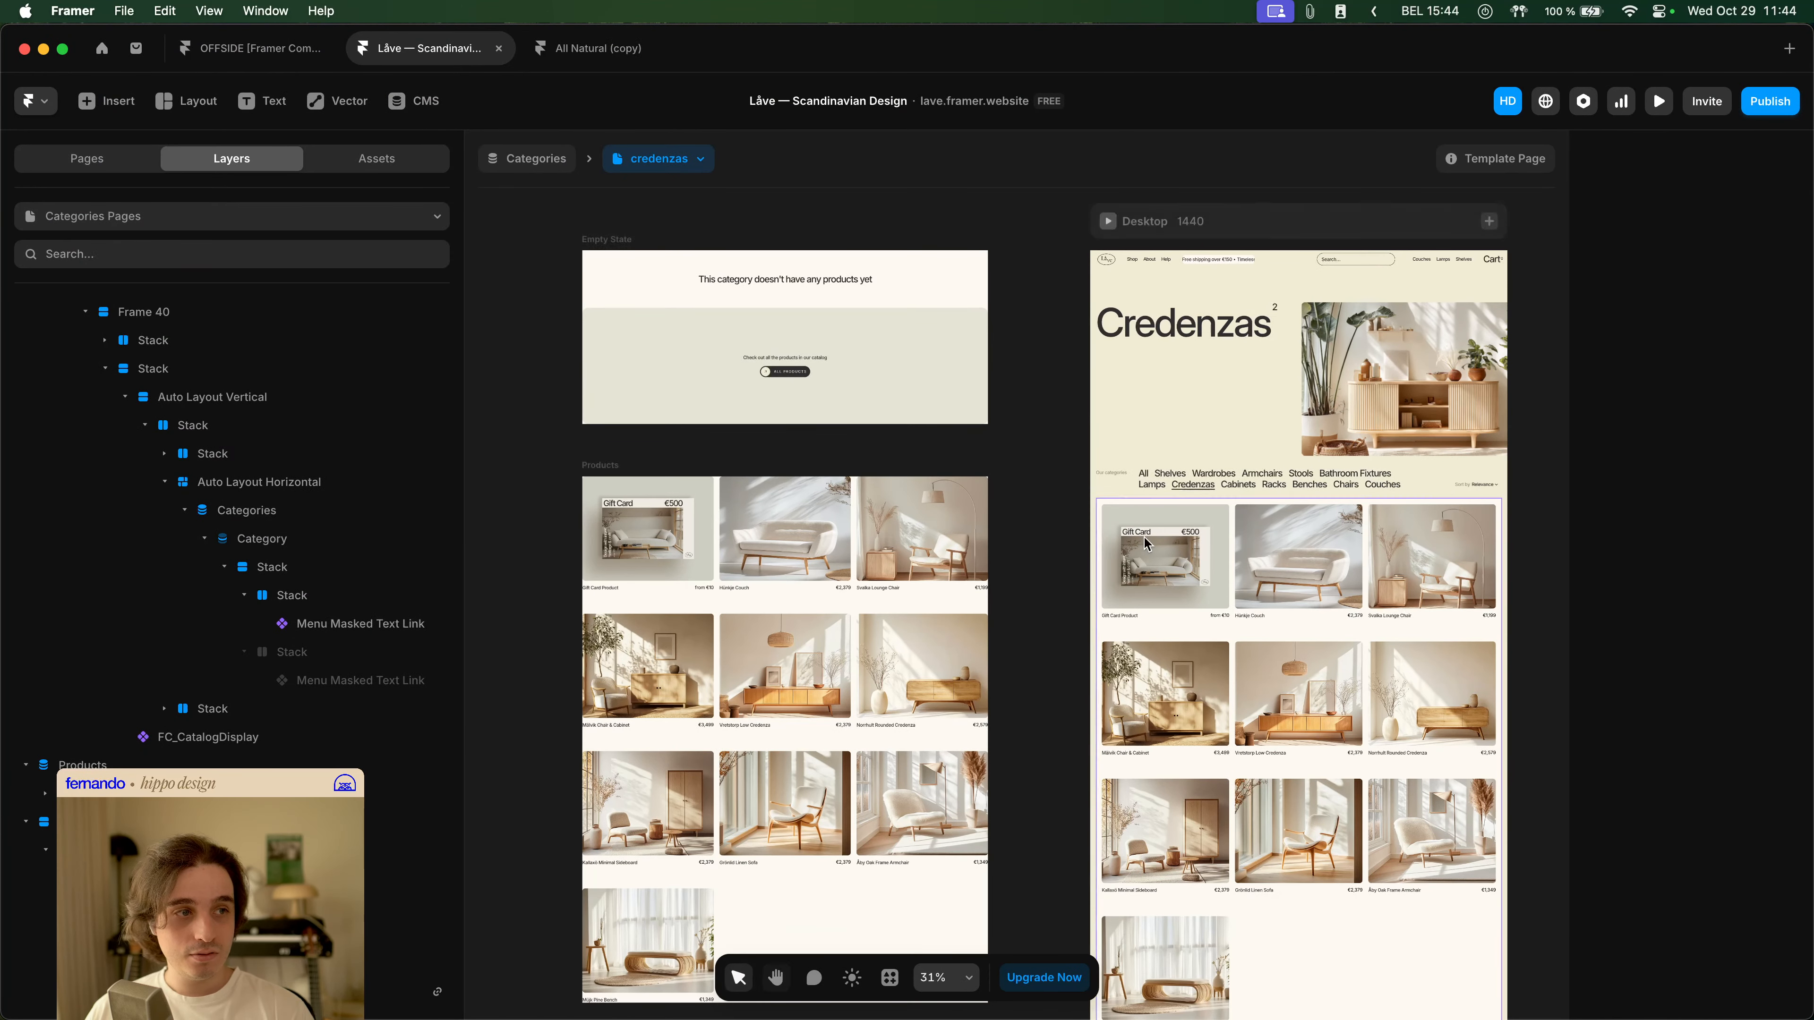
pyautogui.keyDown('super'); pyautogui.click(1179, 557); pyautogui.keyUp('super')
pyautogui.click(1719, 861)
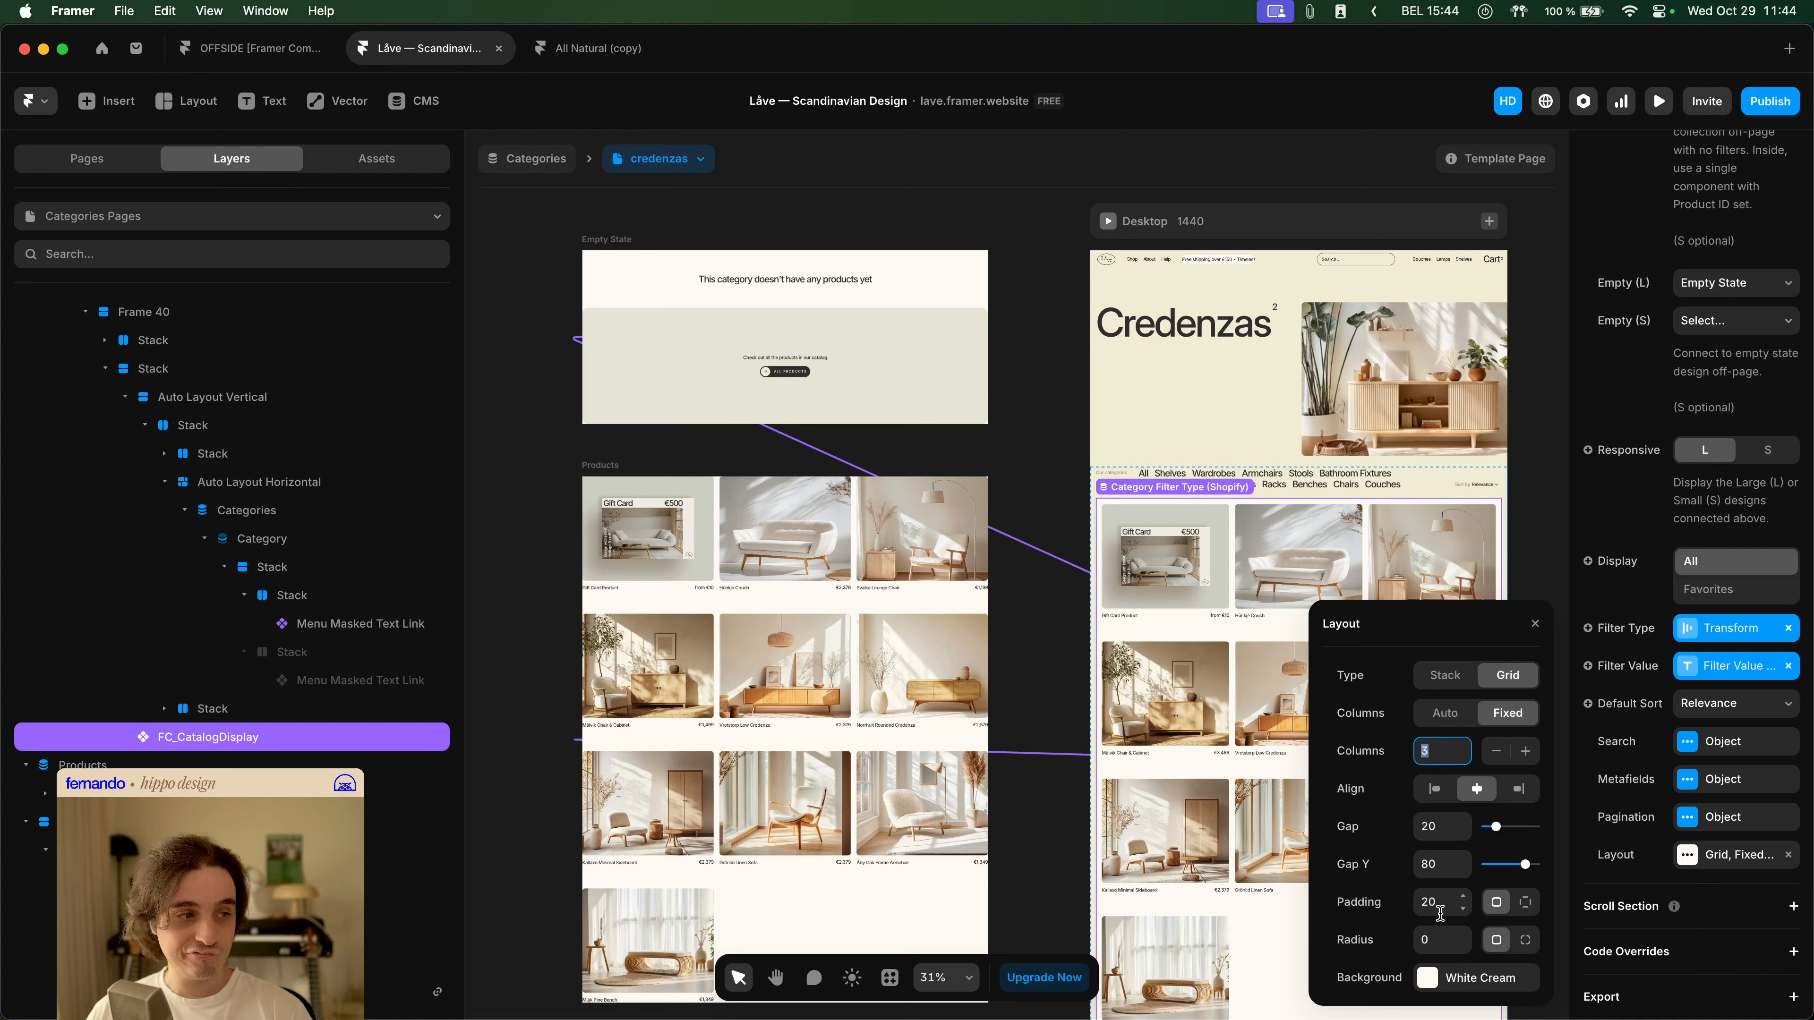
pyautogui.press('Escape')
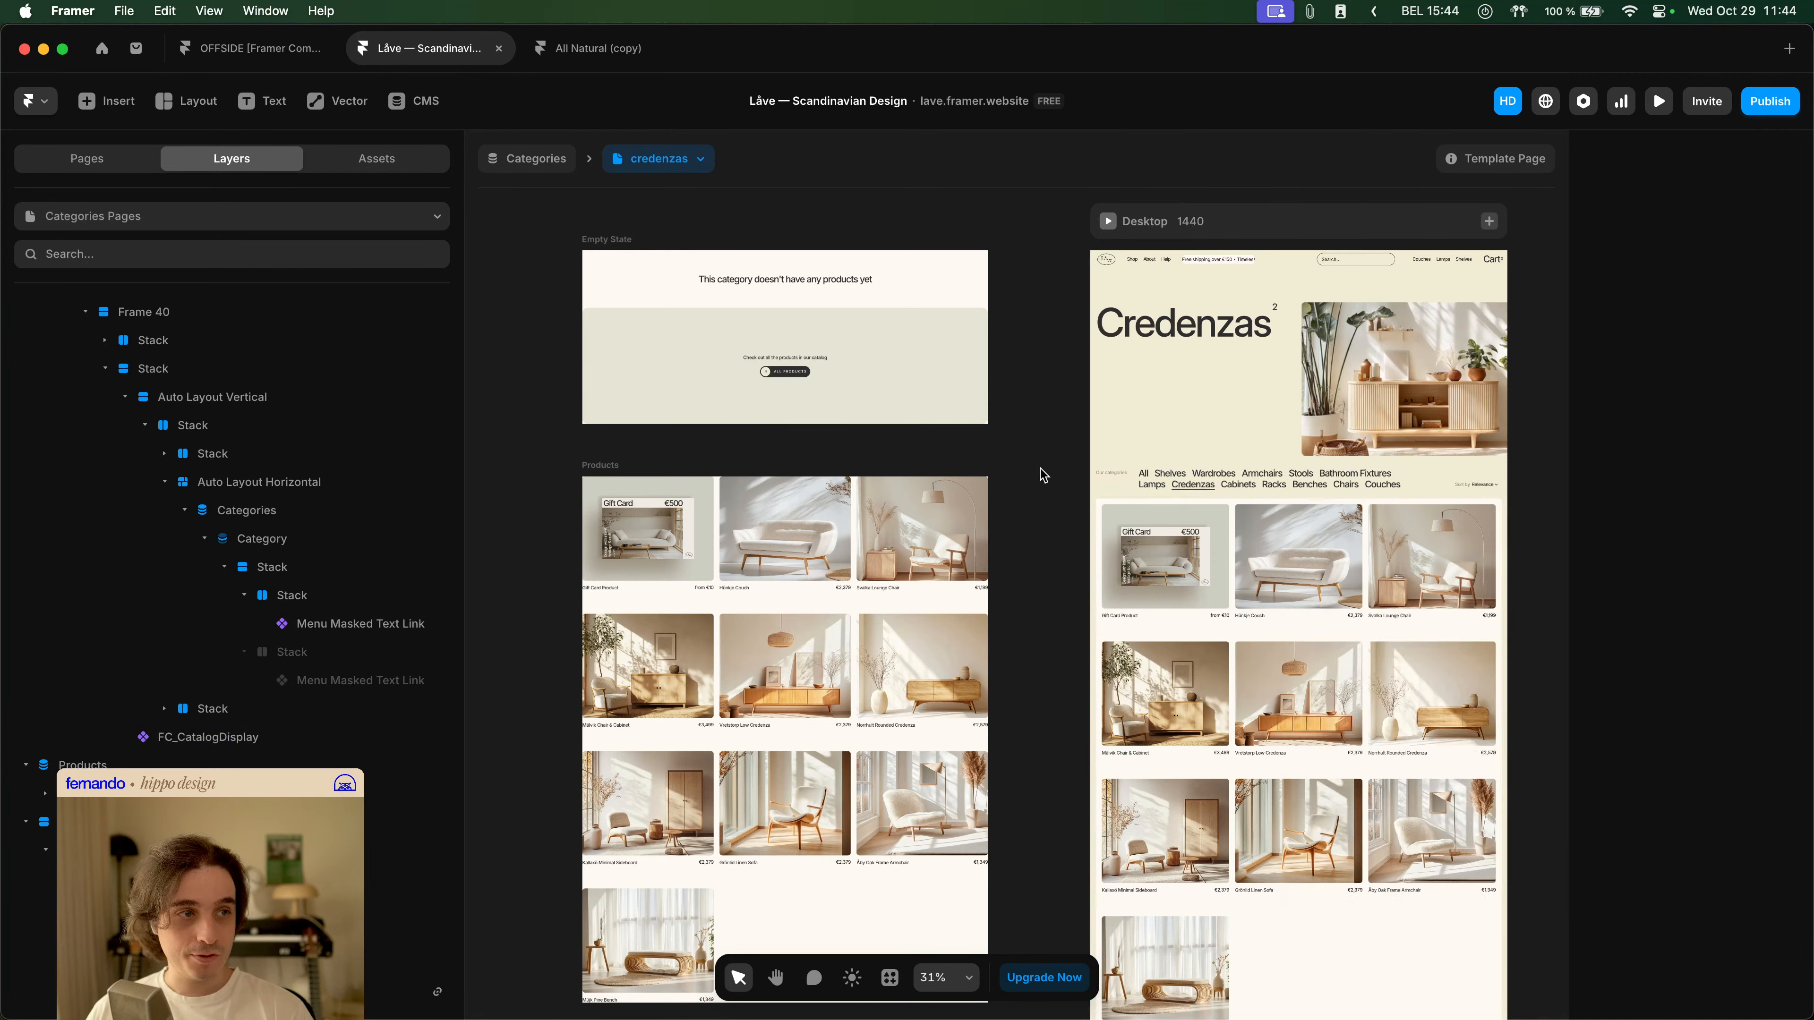
# Undo the recent padding changes on the Empty State and Products frames, then clear the selection.
pyautogui.press('super+z')
pyautogui.press('super+z')
pyautogui.press('super+z')
pyautogui.press('super+z')
pyautogui.press('super+z')
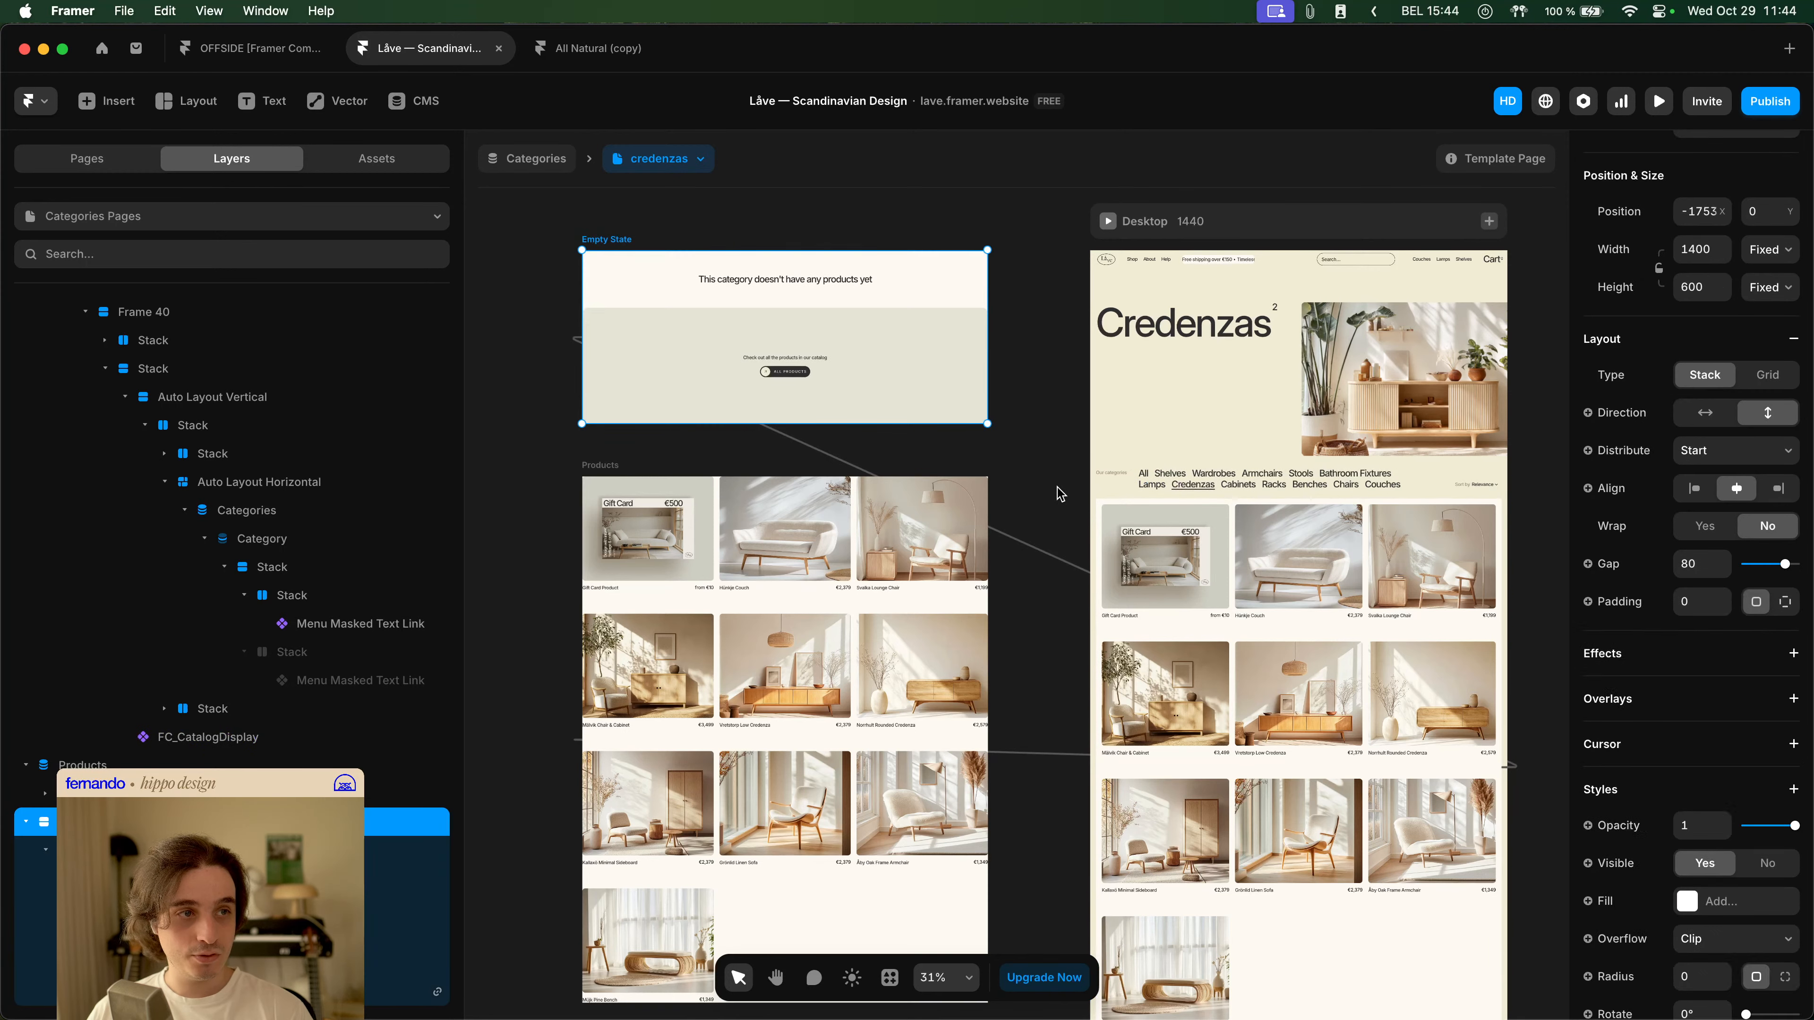
pyautogui.press('super+z')
pyautogui.press('super+z')
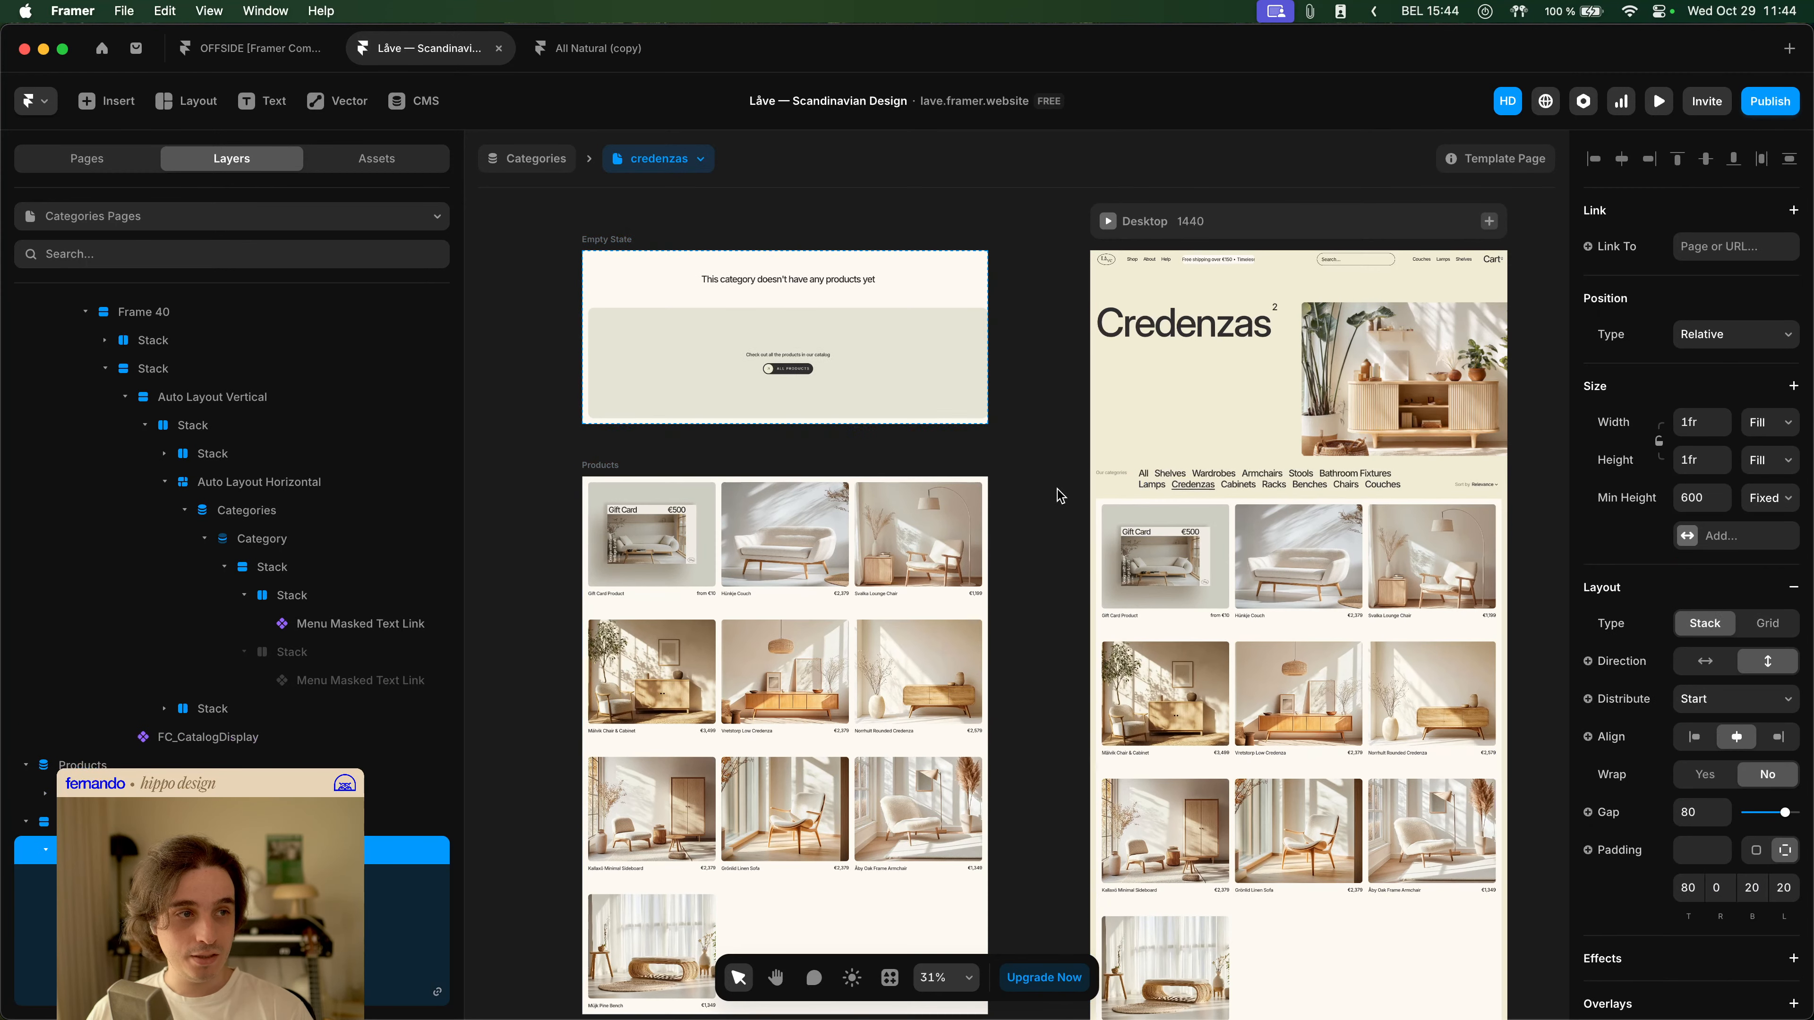
pyautogui.press('super+z')
pyautogui.press('super+z')
pyautogui.click(1021, 461)
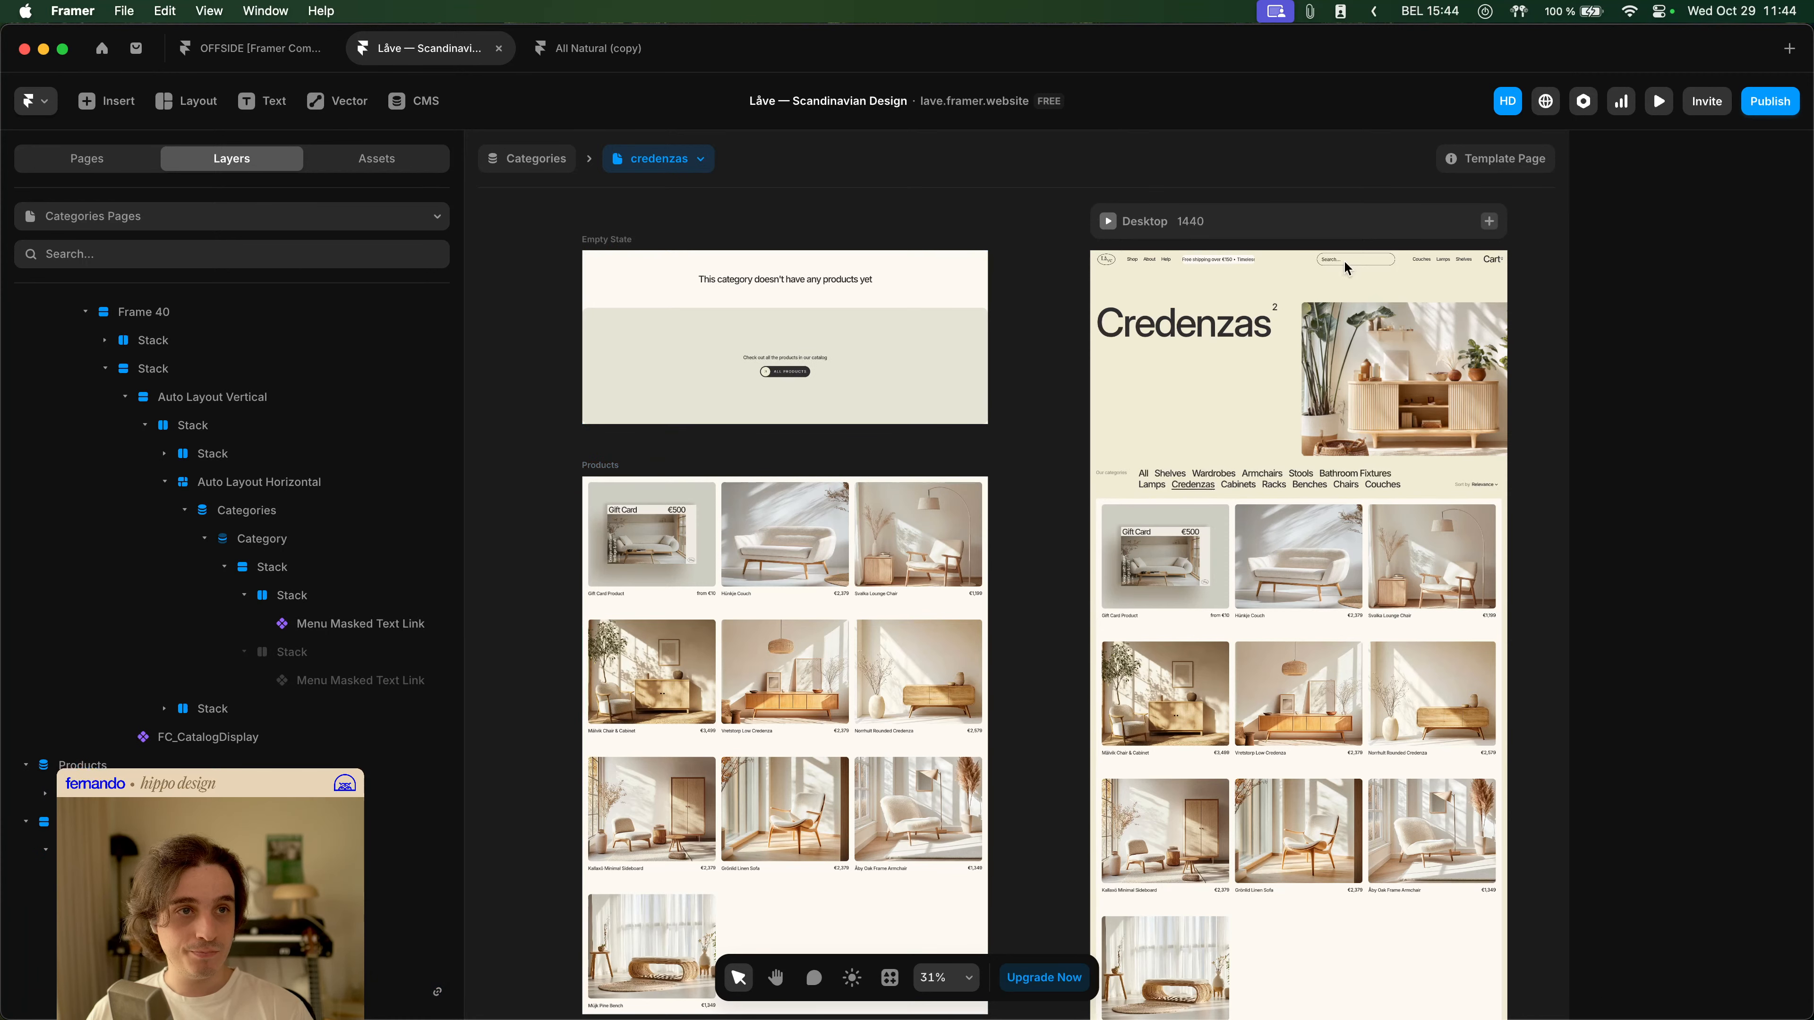
# Publish the site update, then switch to Arc and reload the Stools page to check its empty state.
pyautogui.click(1763, 104)
pyautogui.click(1694, 245)
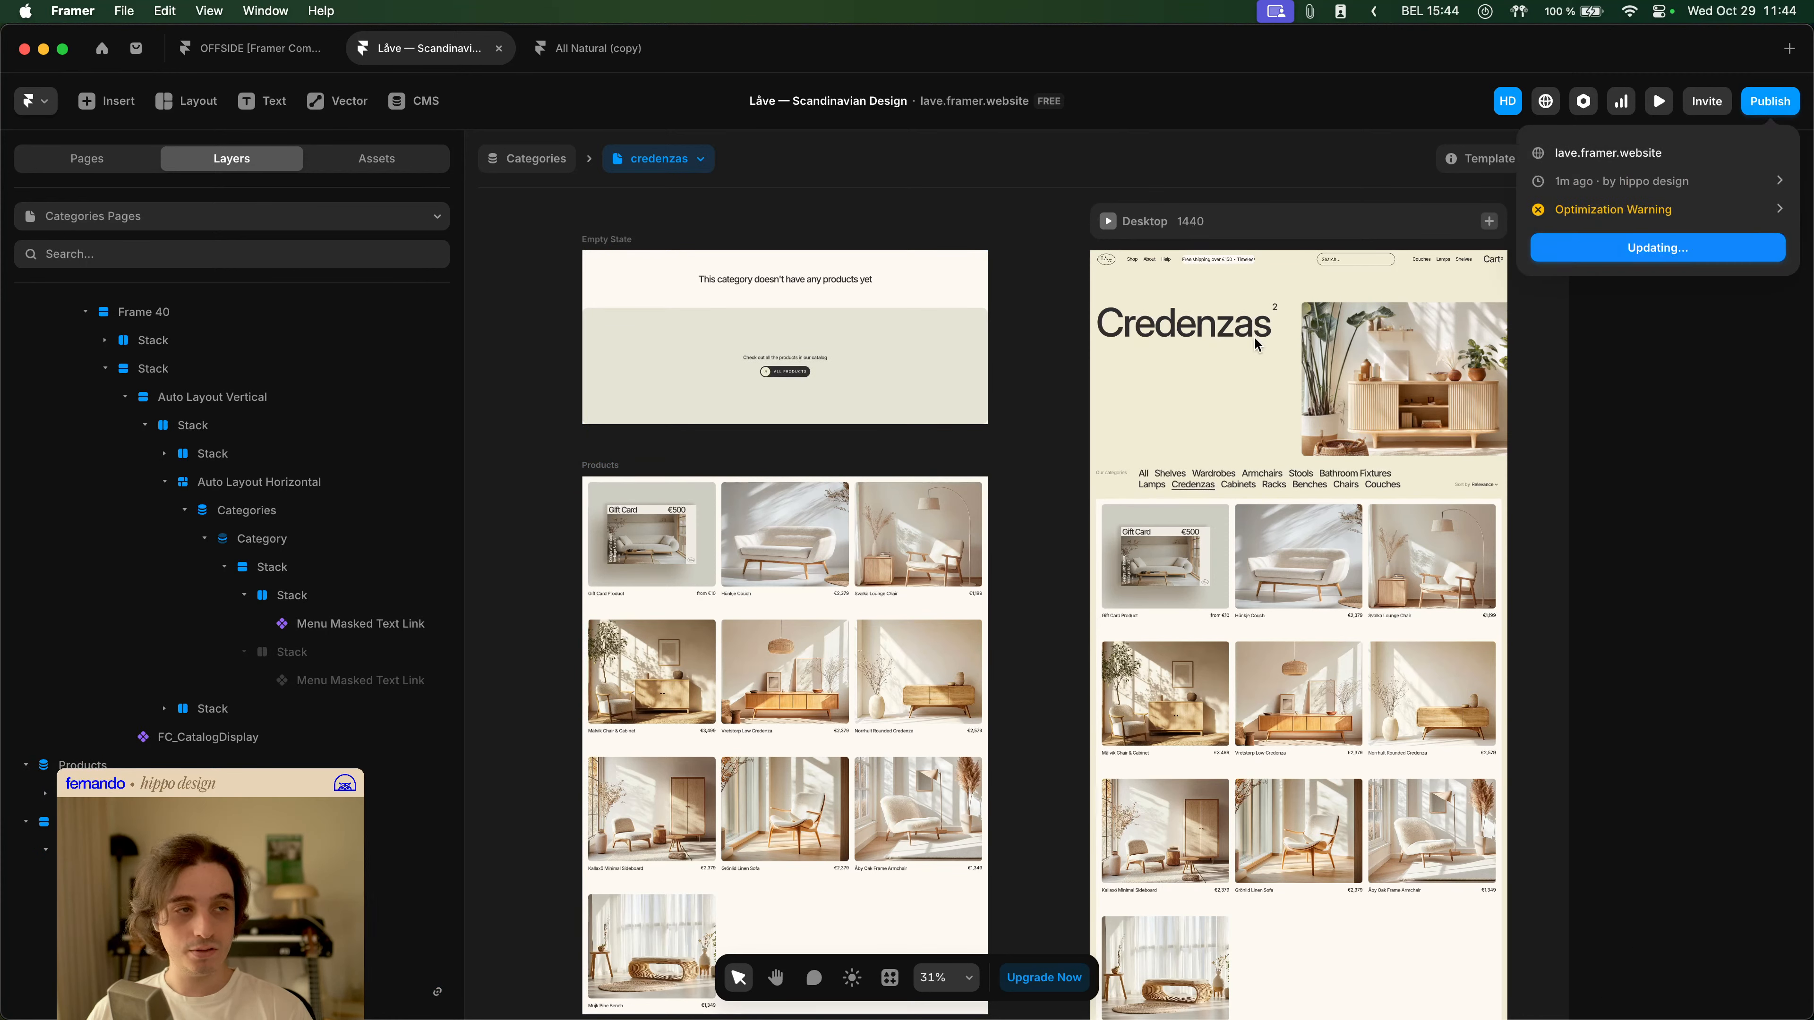
pyautogui.press('super+Tab')
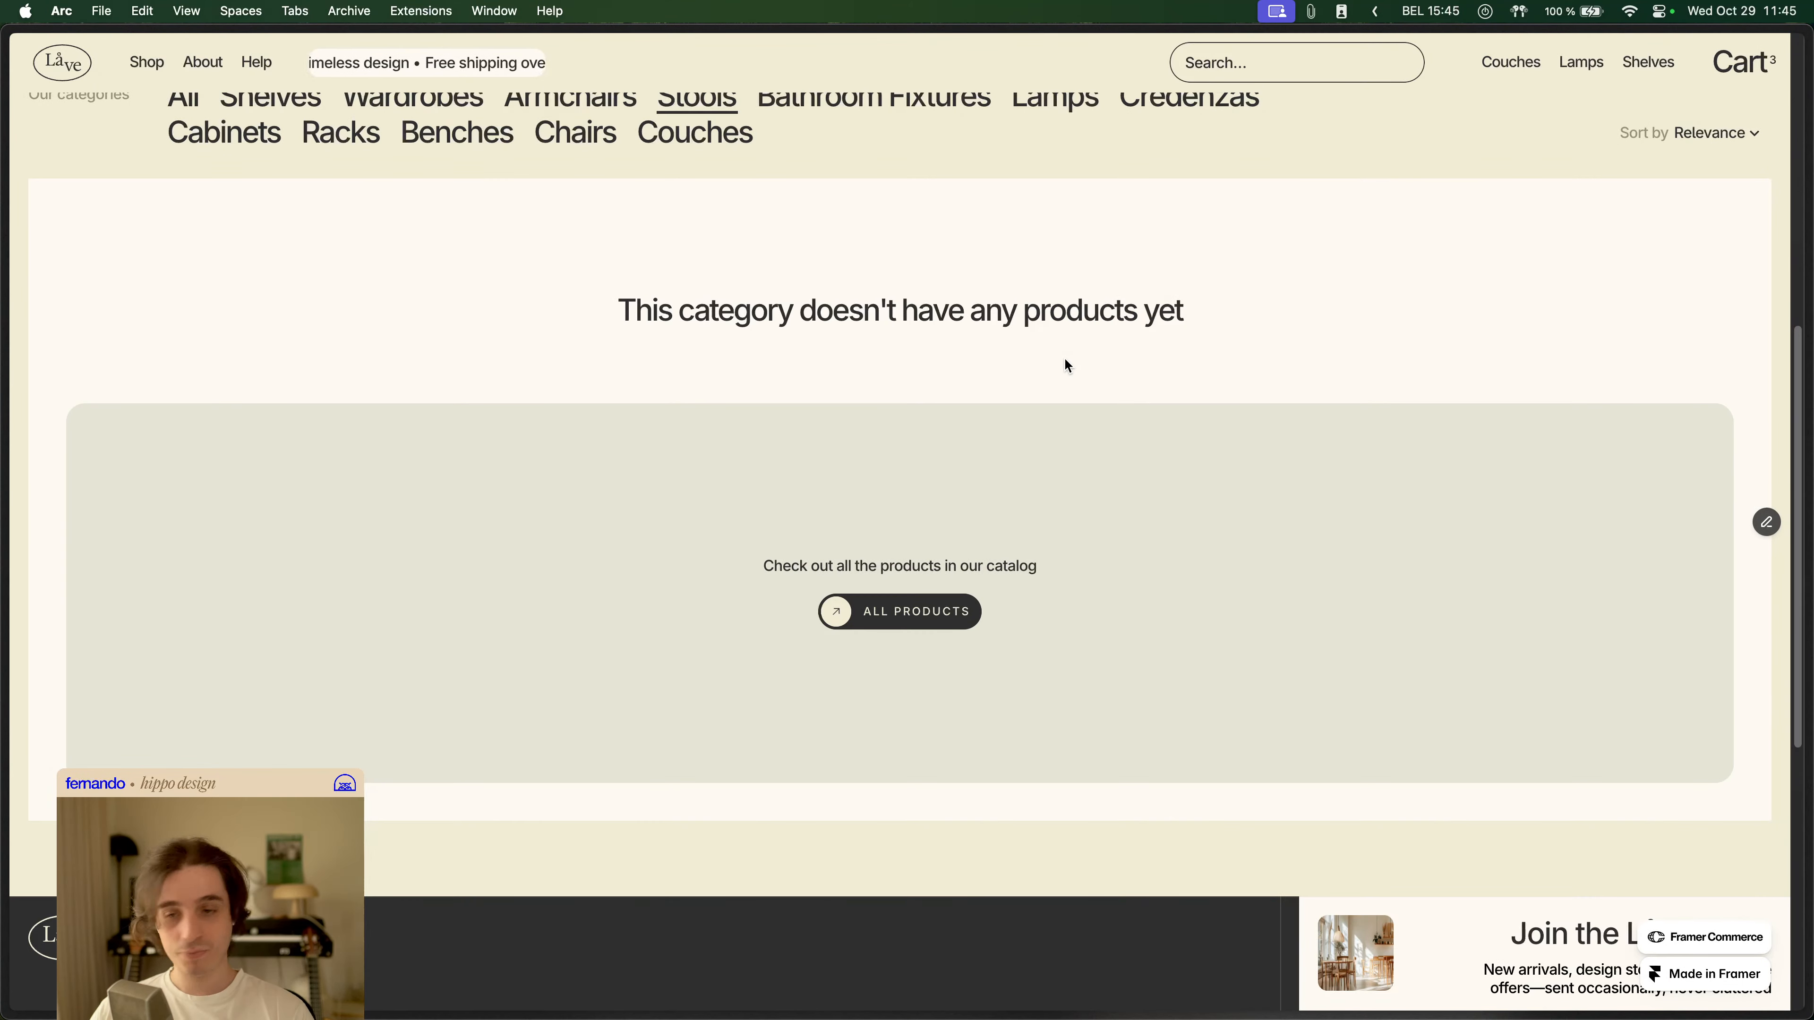
pyautogui.press('super+r')
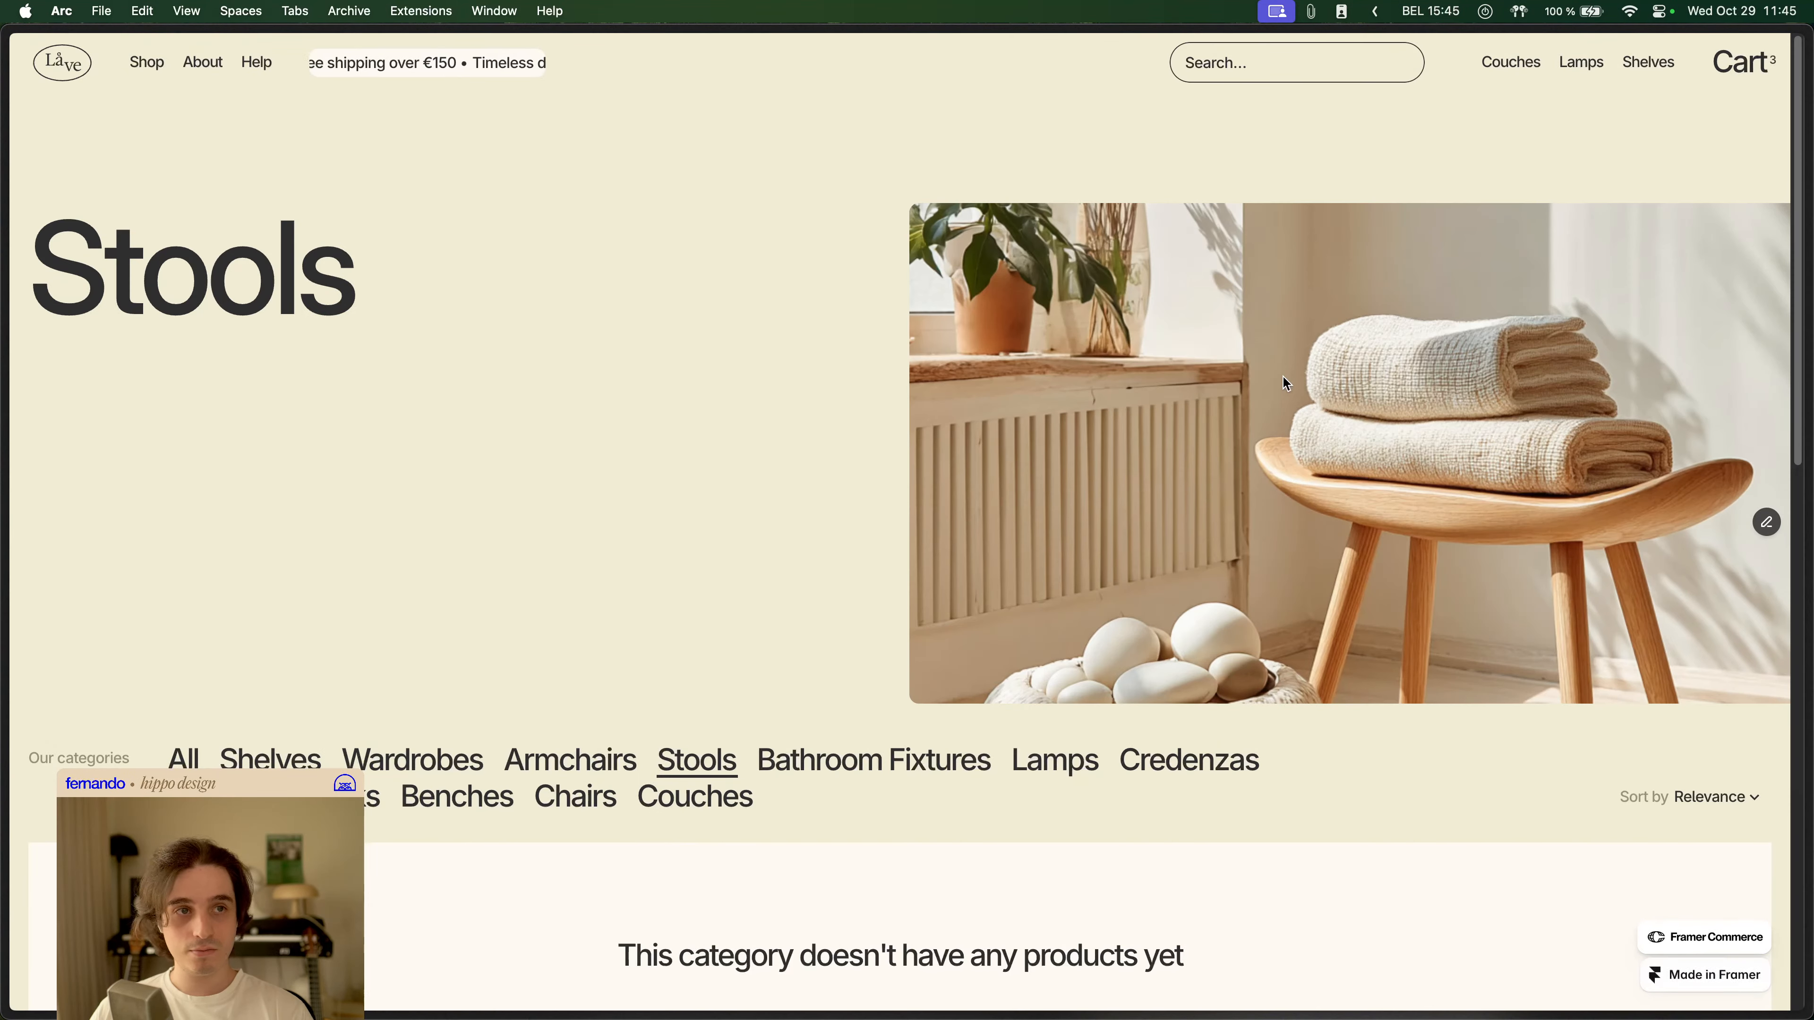
pyautogui.scroll(-5, 1288, 389)
pyautogui.scroll(3, 1288, 397)
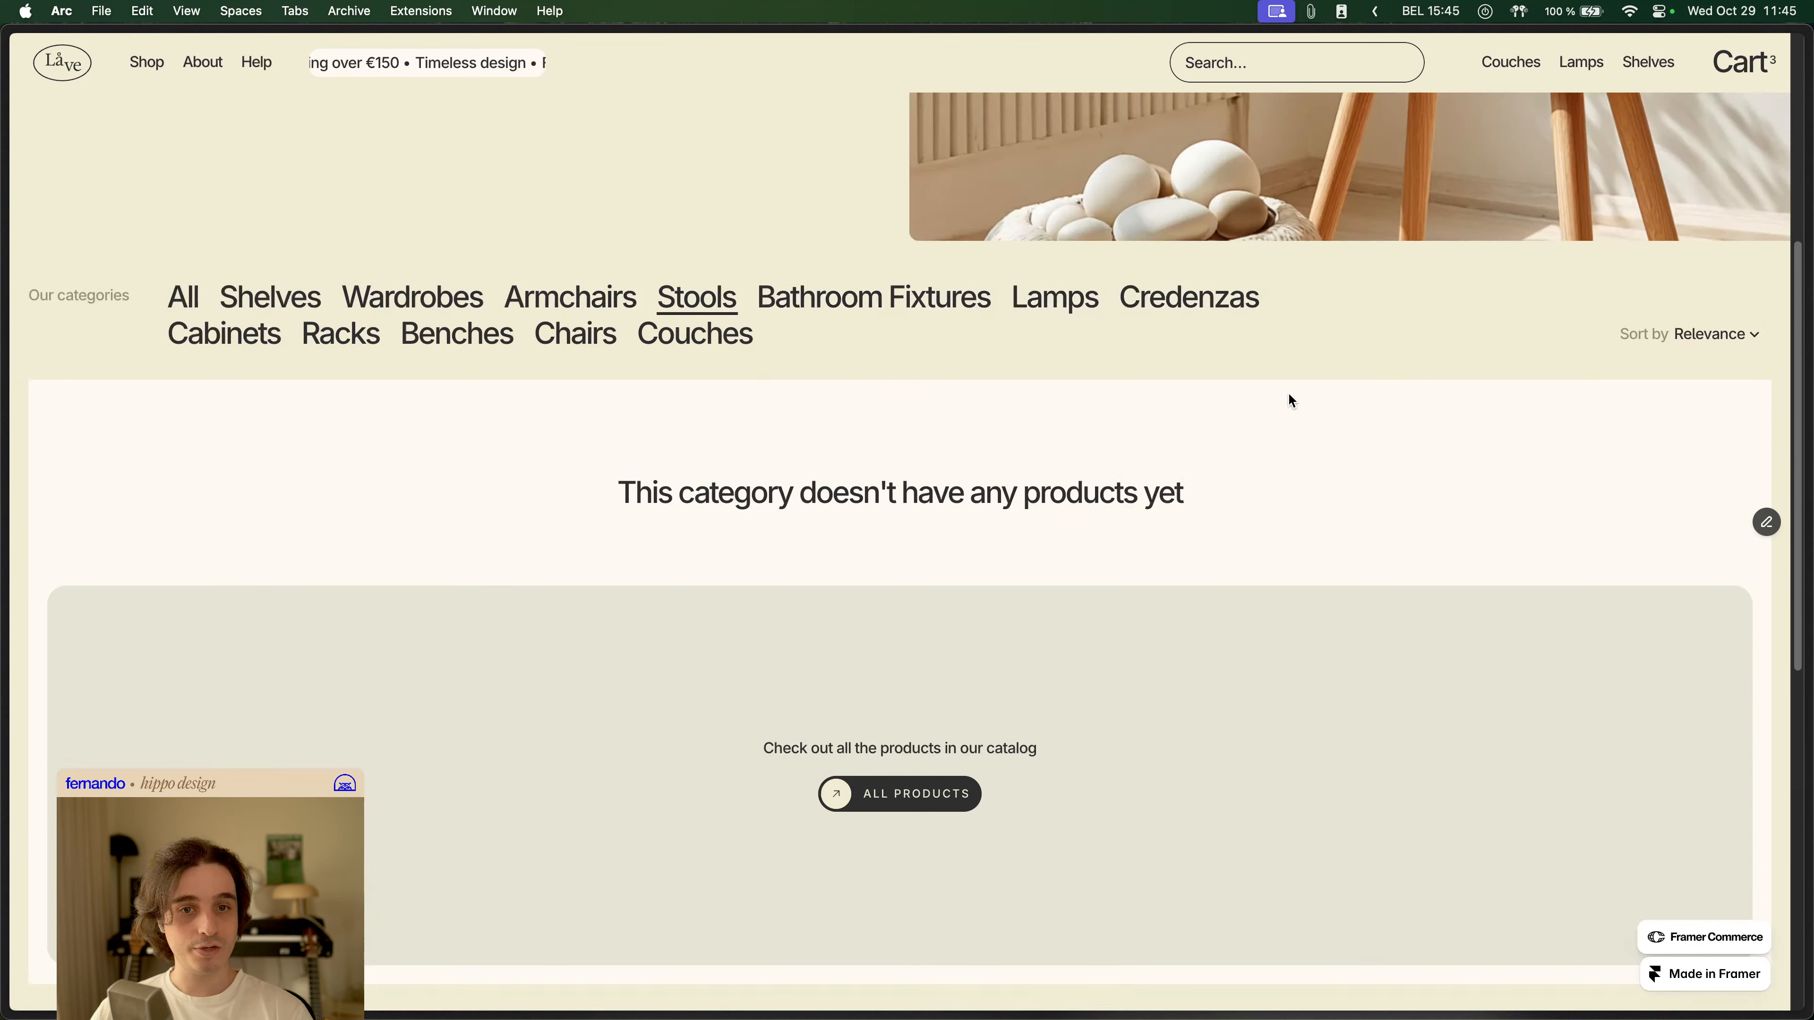
# Follow the empty state's All Products link, review the product grid, and return to the Stools category.
pyautogui.click(901, 794)
pyautogui.scroll(-6, 1037, 724)
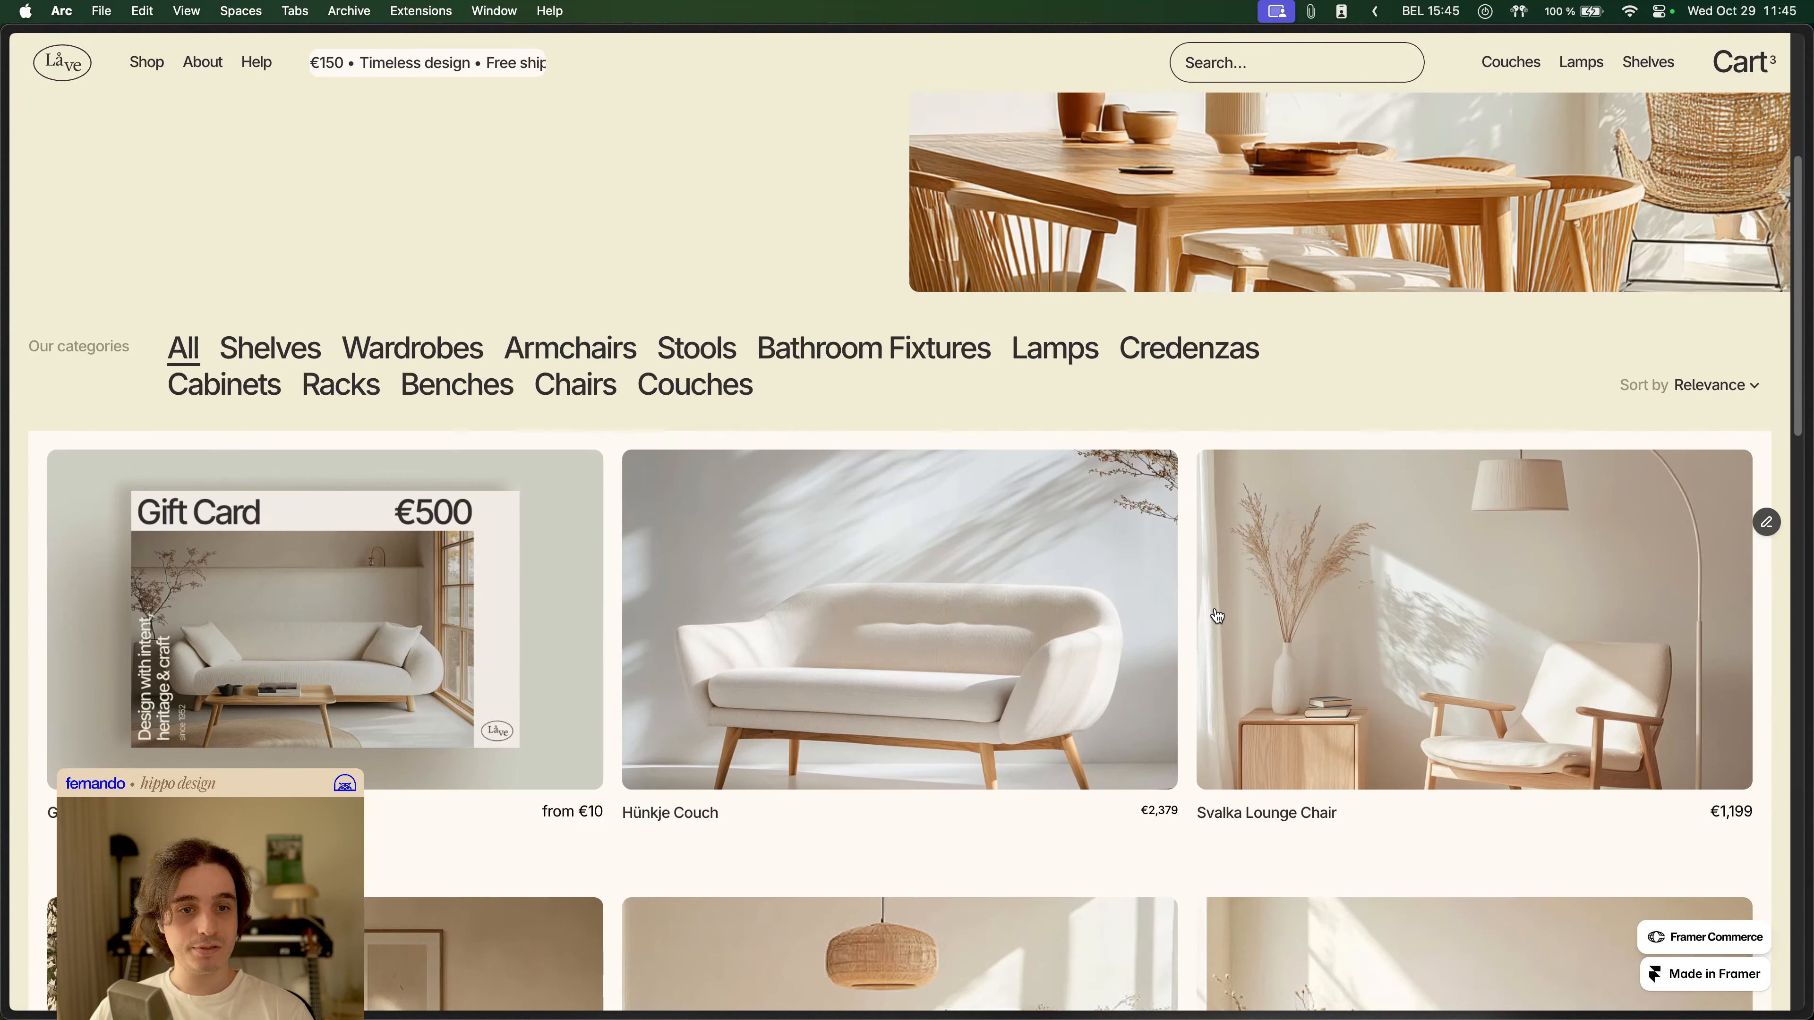
pyautogui.scroll(-4, 1218, 617)
pyautogui.scroll(5, 1044, 559)
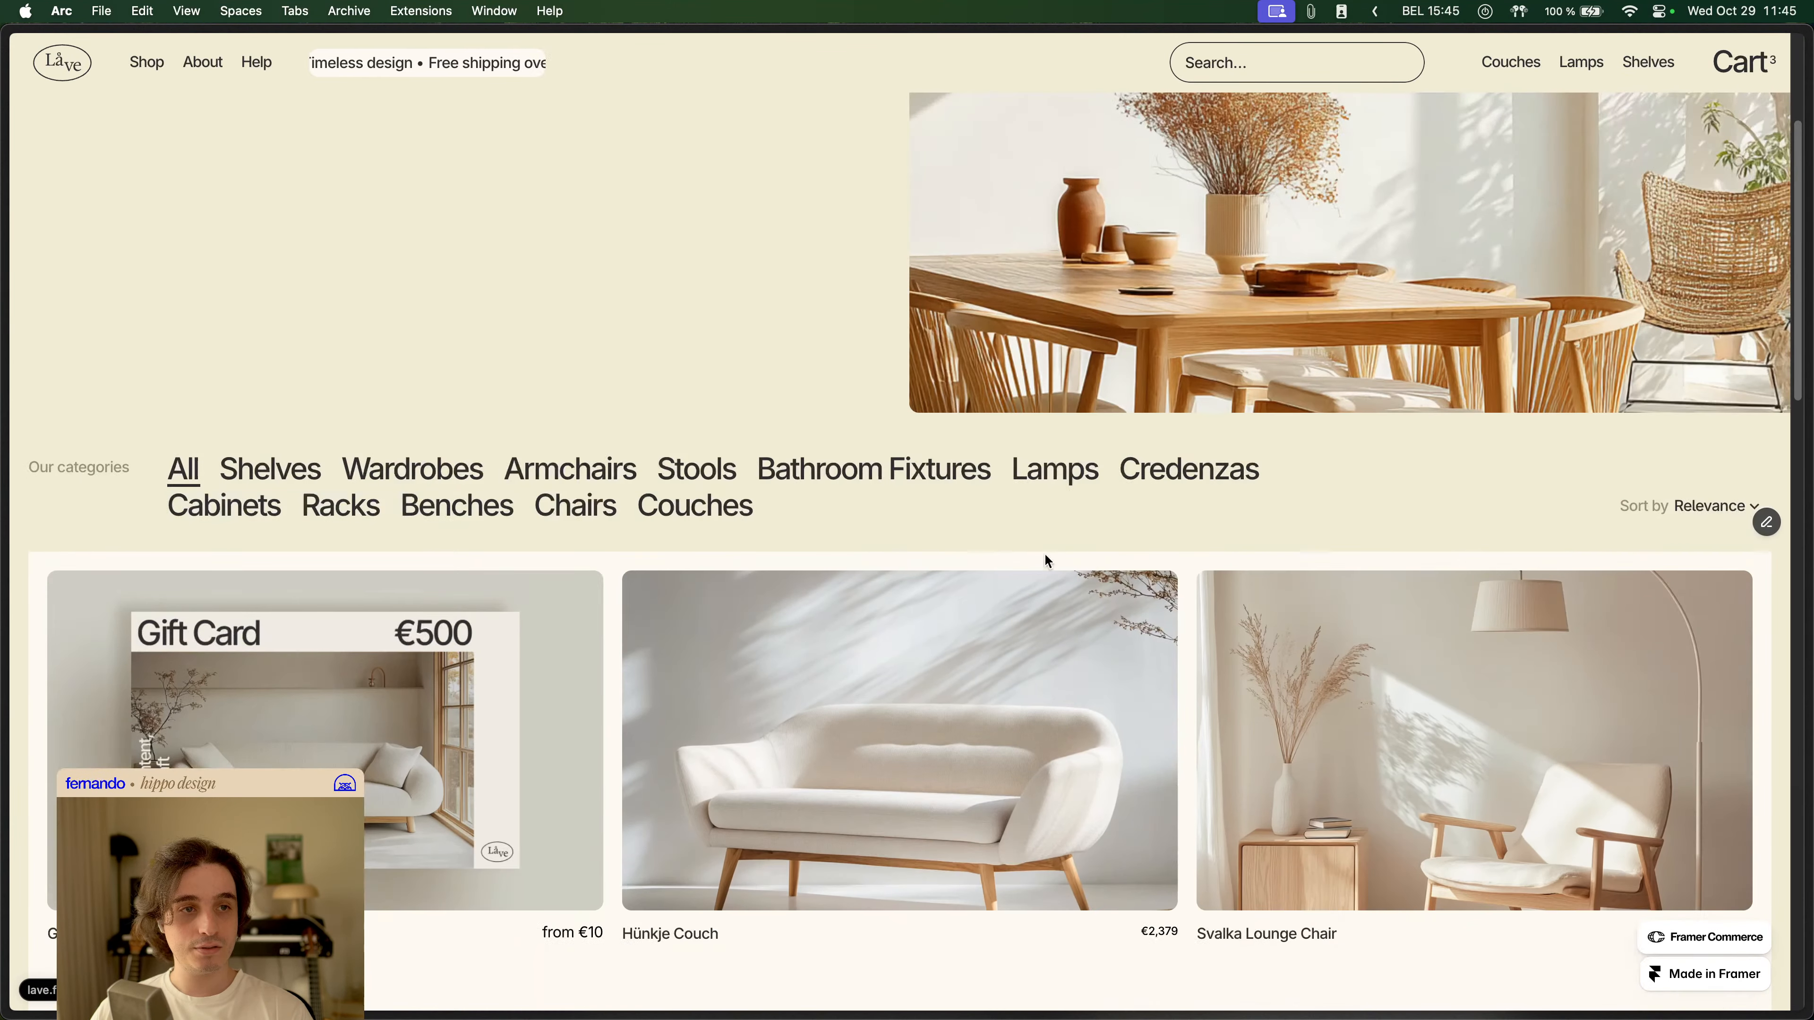
pyautogui.click(726, 475)
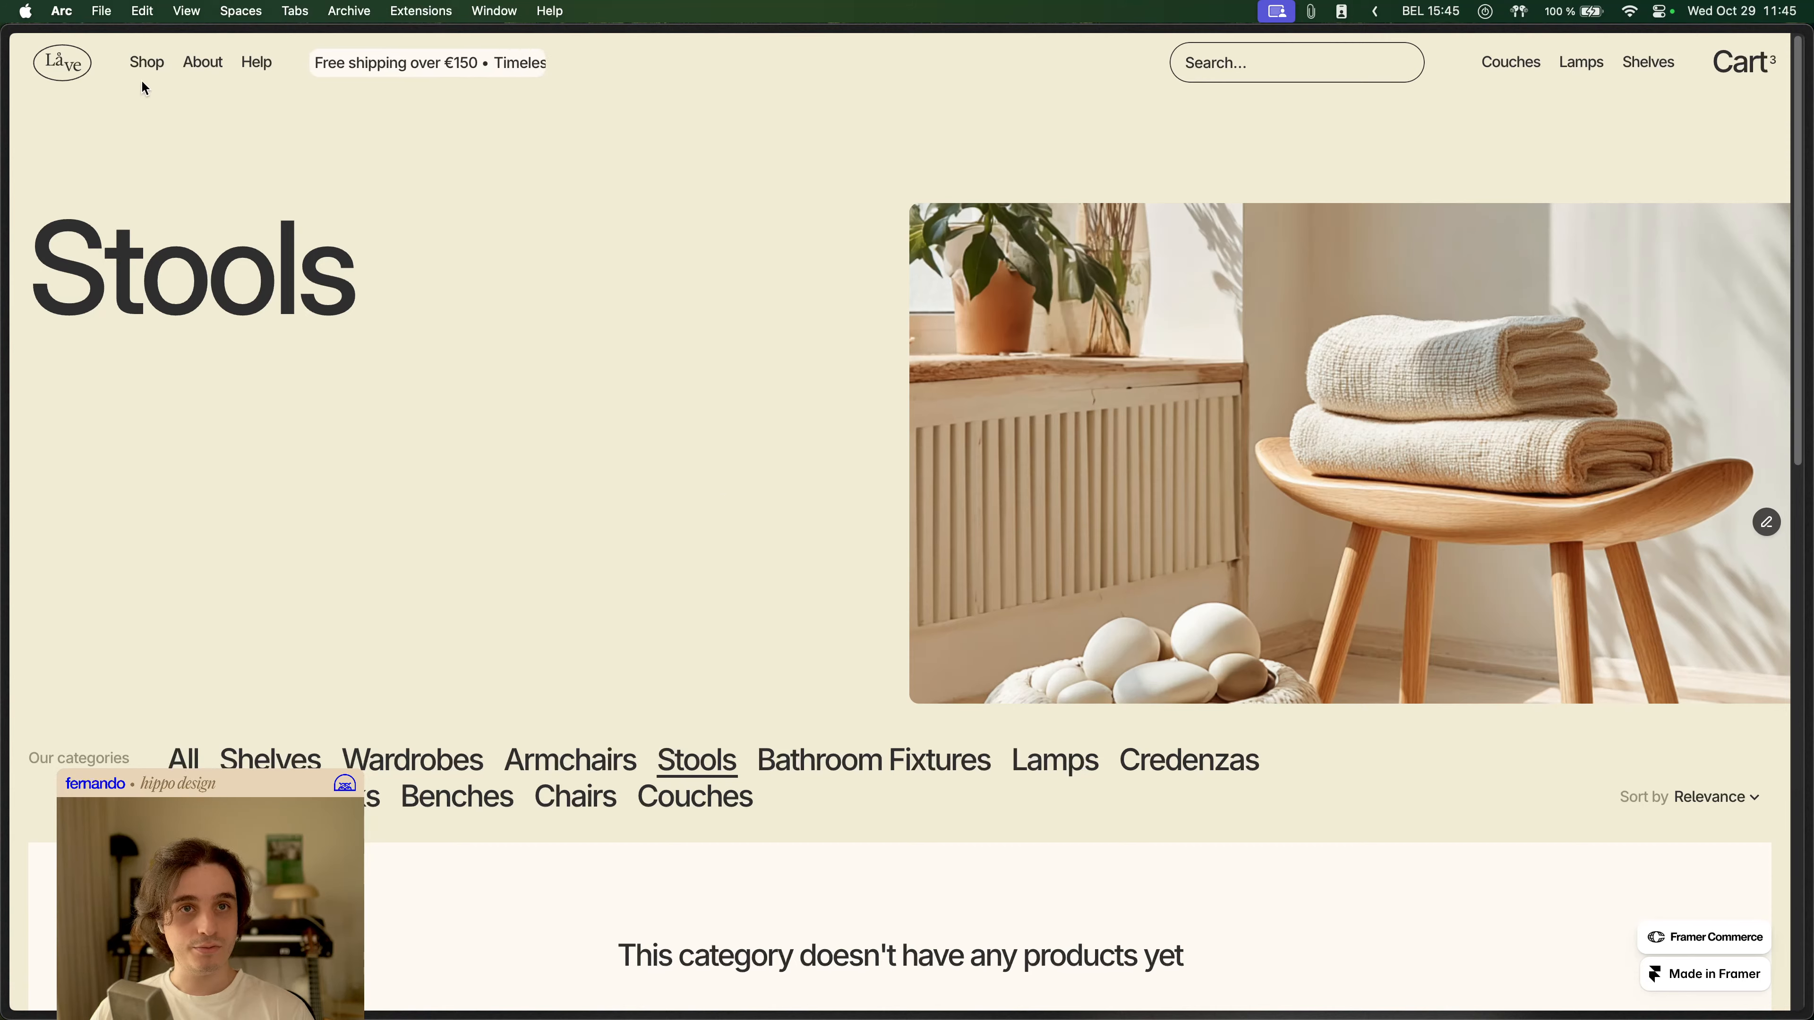
# Go to the home page, follow All Collections in the Shop mega menu, and review the page it opens.
pyautogui.click(93, 65)
pyautogui.click(80, 62)
pyautogui.moveTo(147, 65)
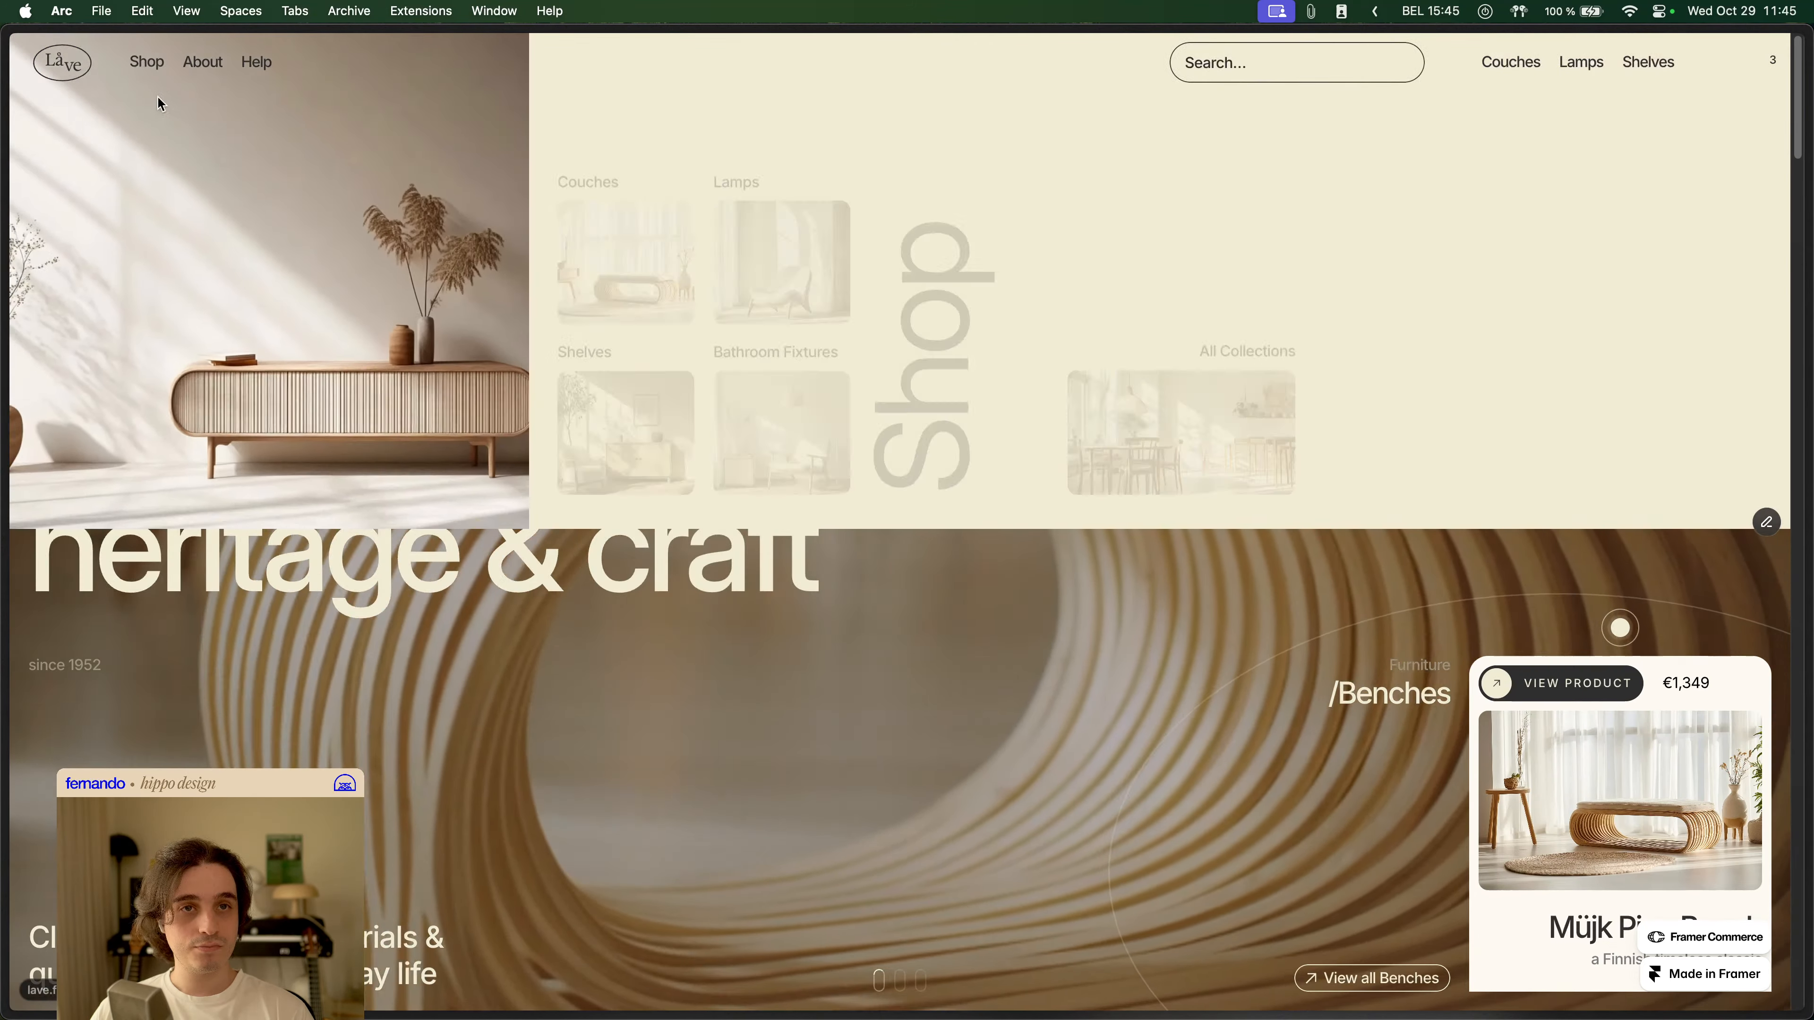
pyautogui.click(1186, 425)
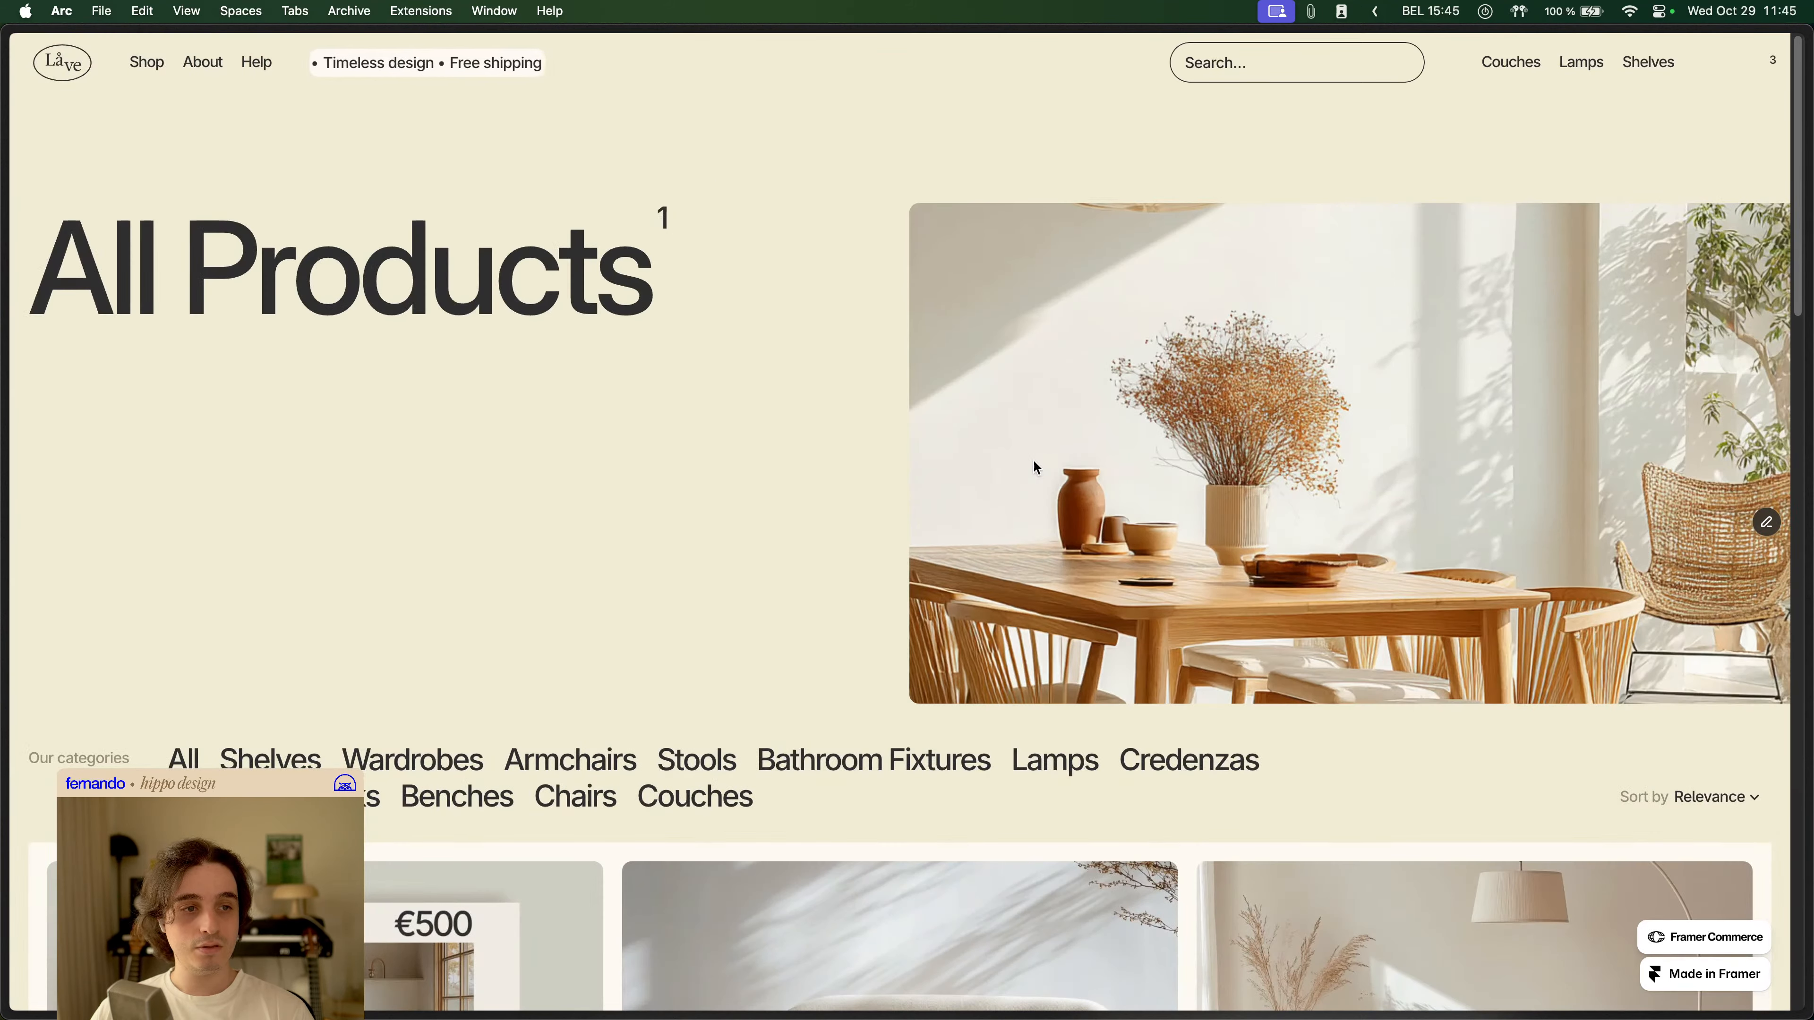
pyautogui.scroll(-6, 1395, 495)
pyautogui.scroll(-10, 1395, 495)
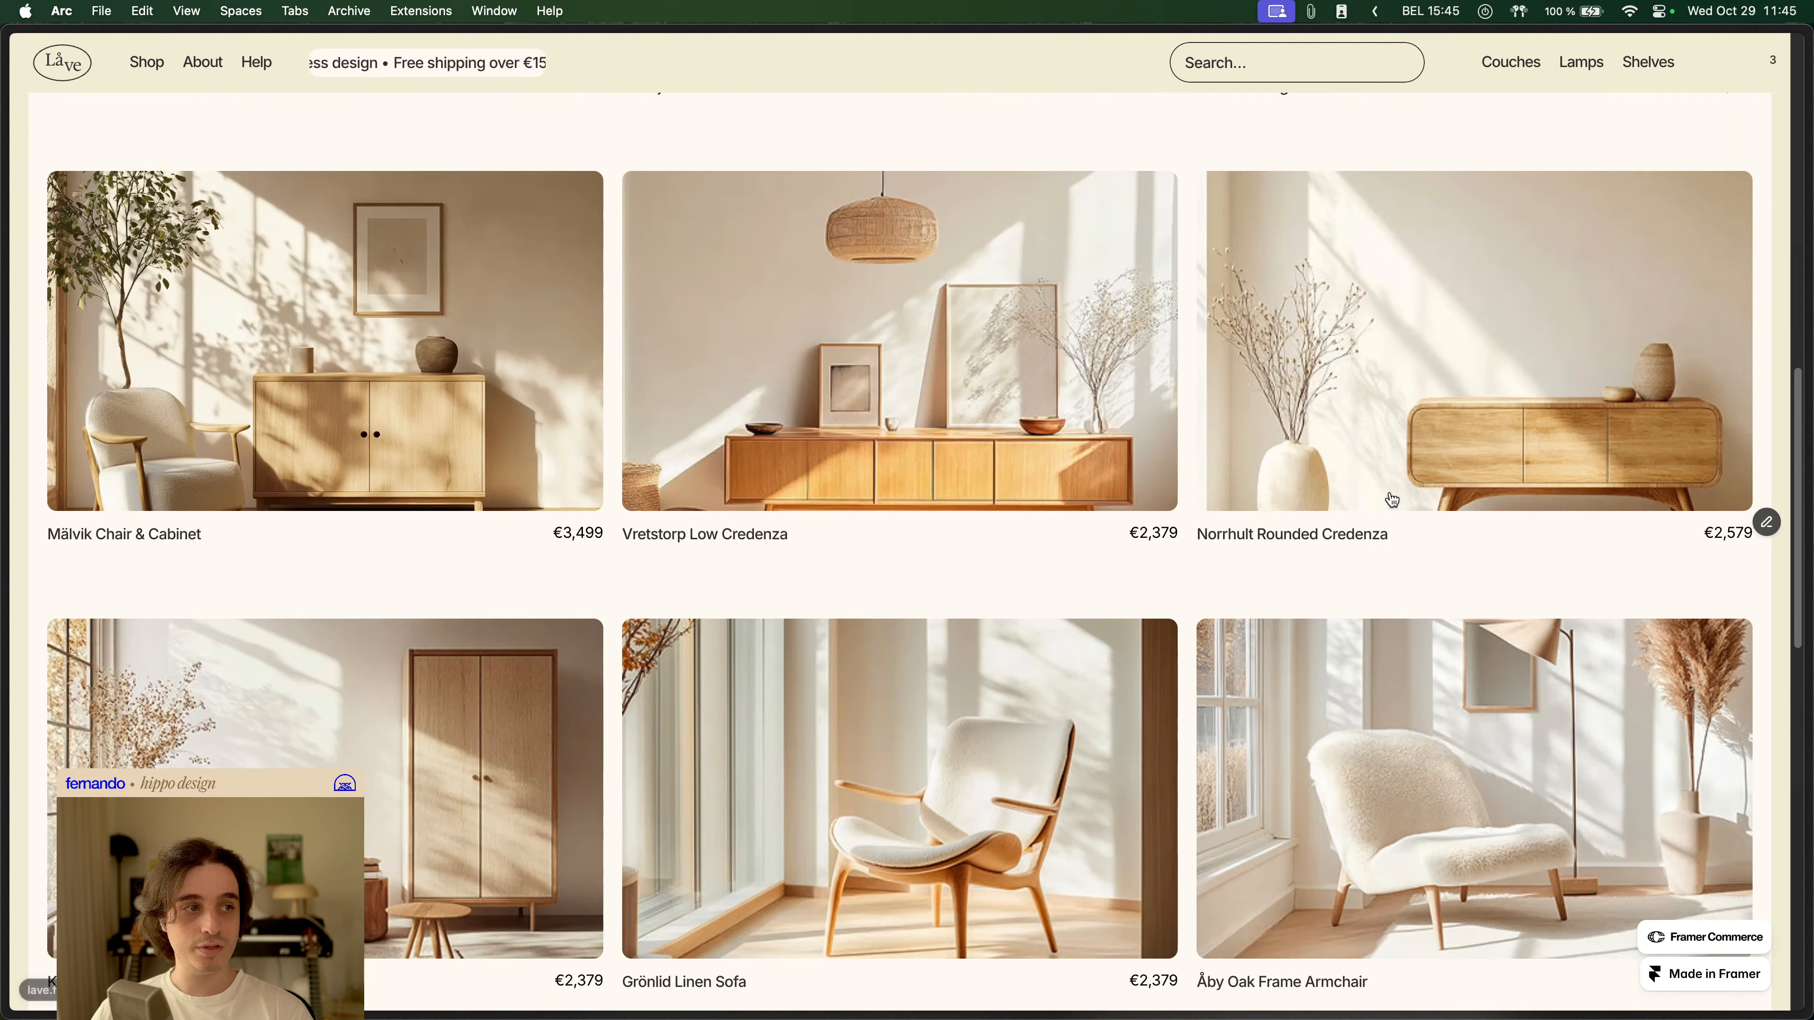
pyautogui.scroll(4, 715, 445)
# Switch back to Framer, open the /shop/categories page, and inspect the link settings of the first category item.
pyautogui.press('super+Tab')
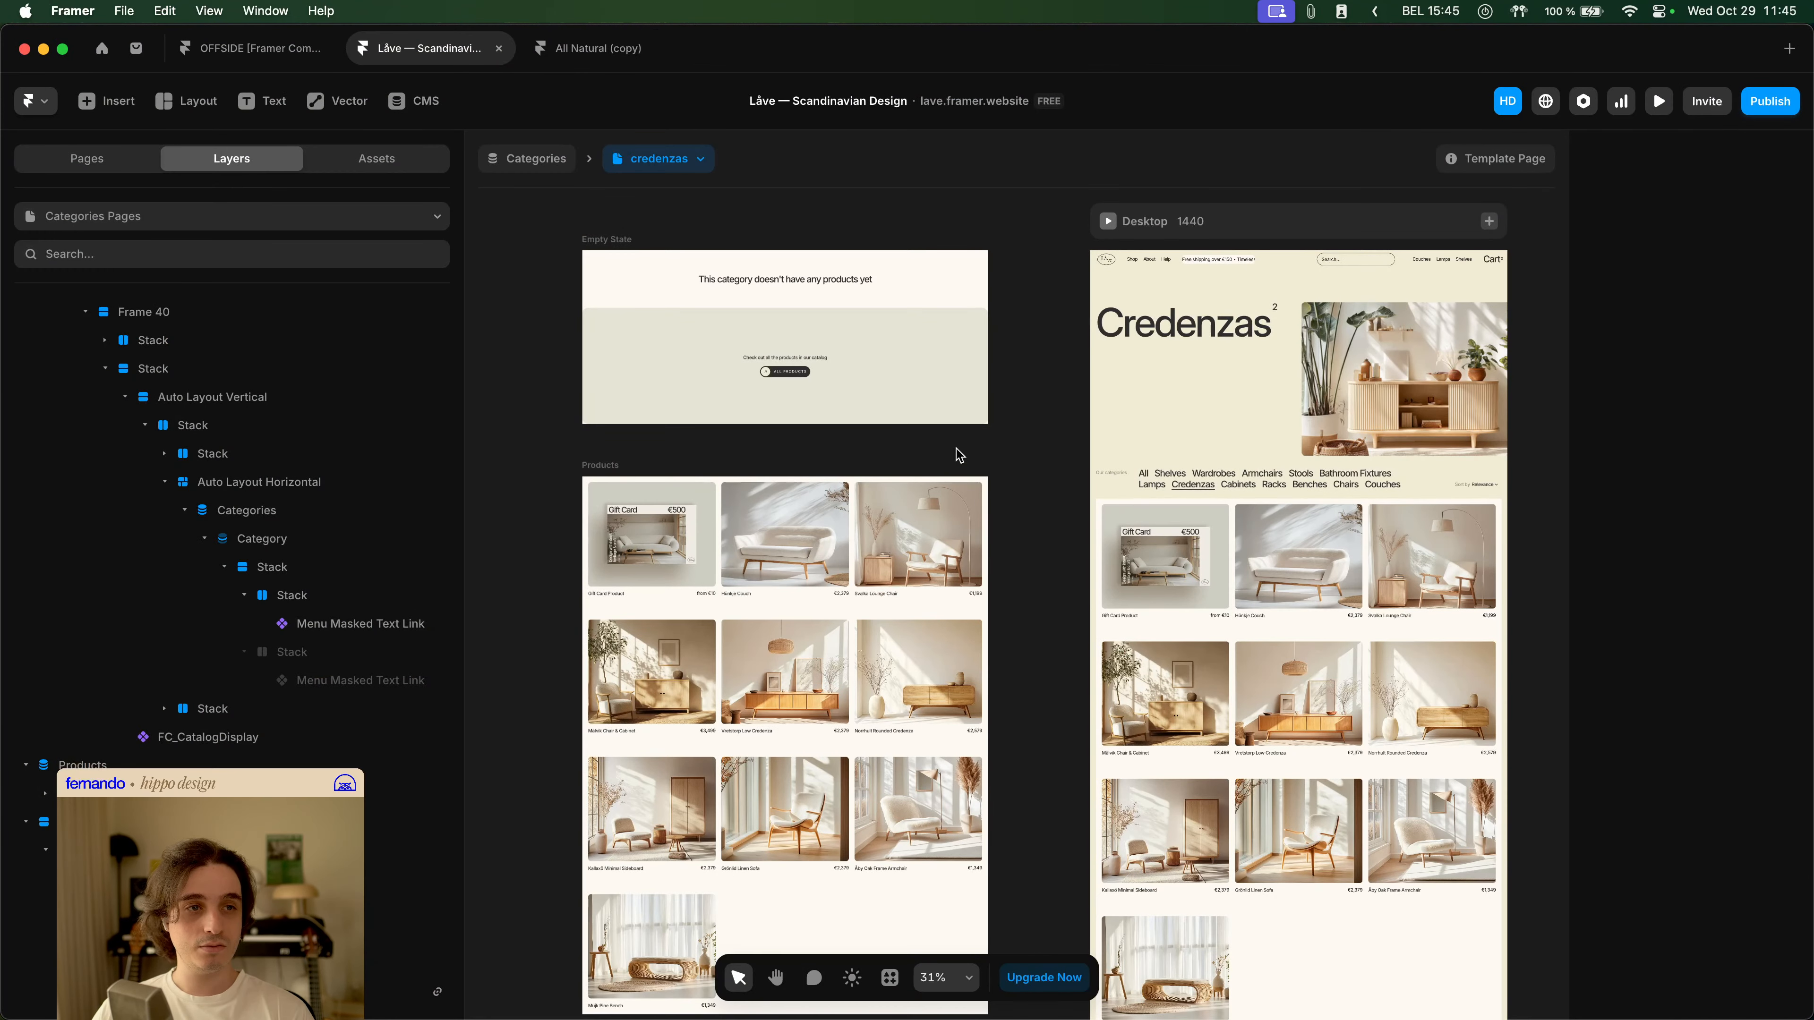
pyautogui.scroll(-3, 1011, 440)
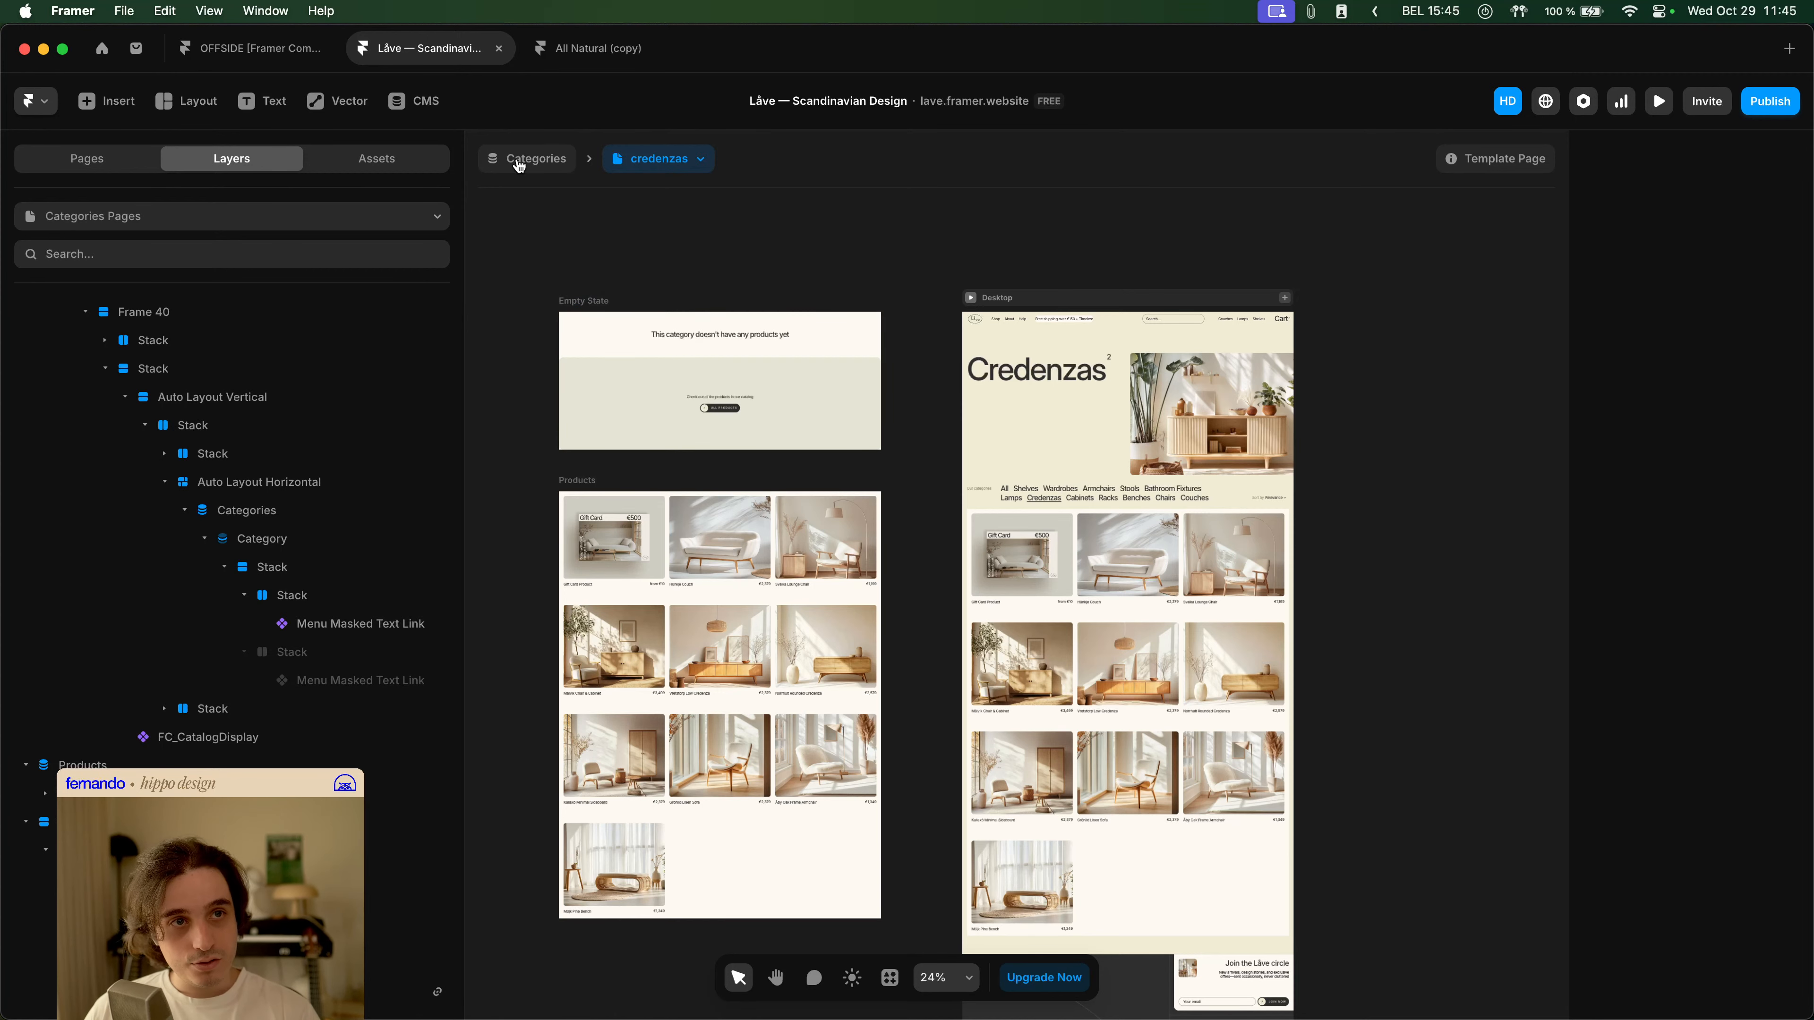
pyautogui.click(139, 163)
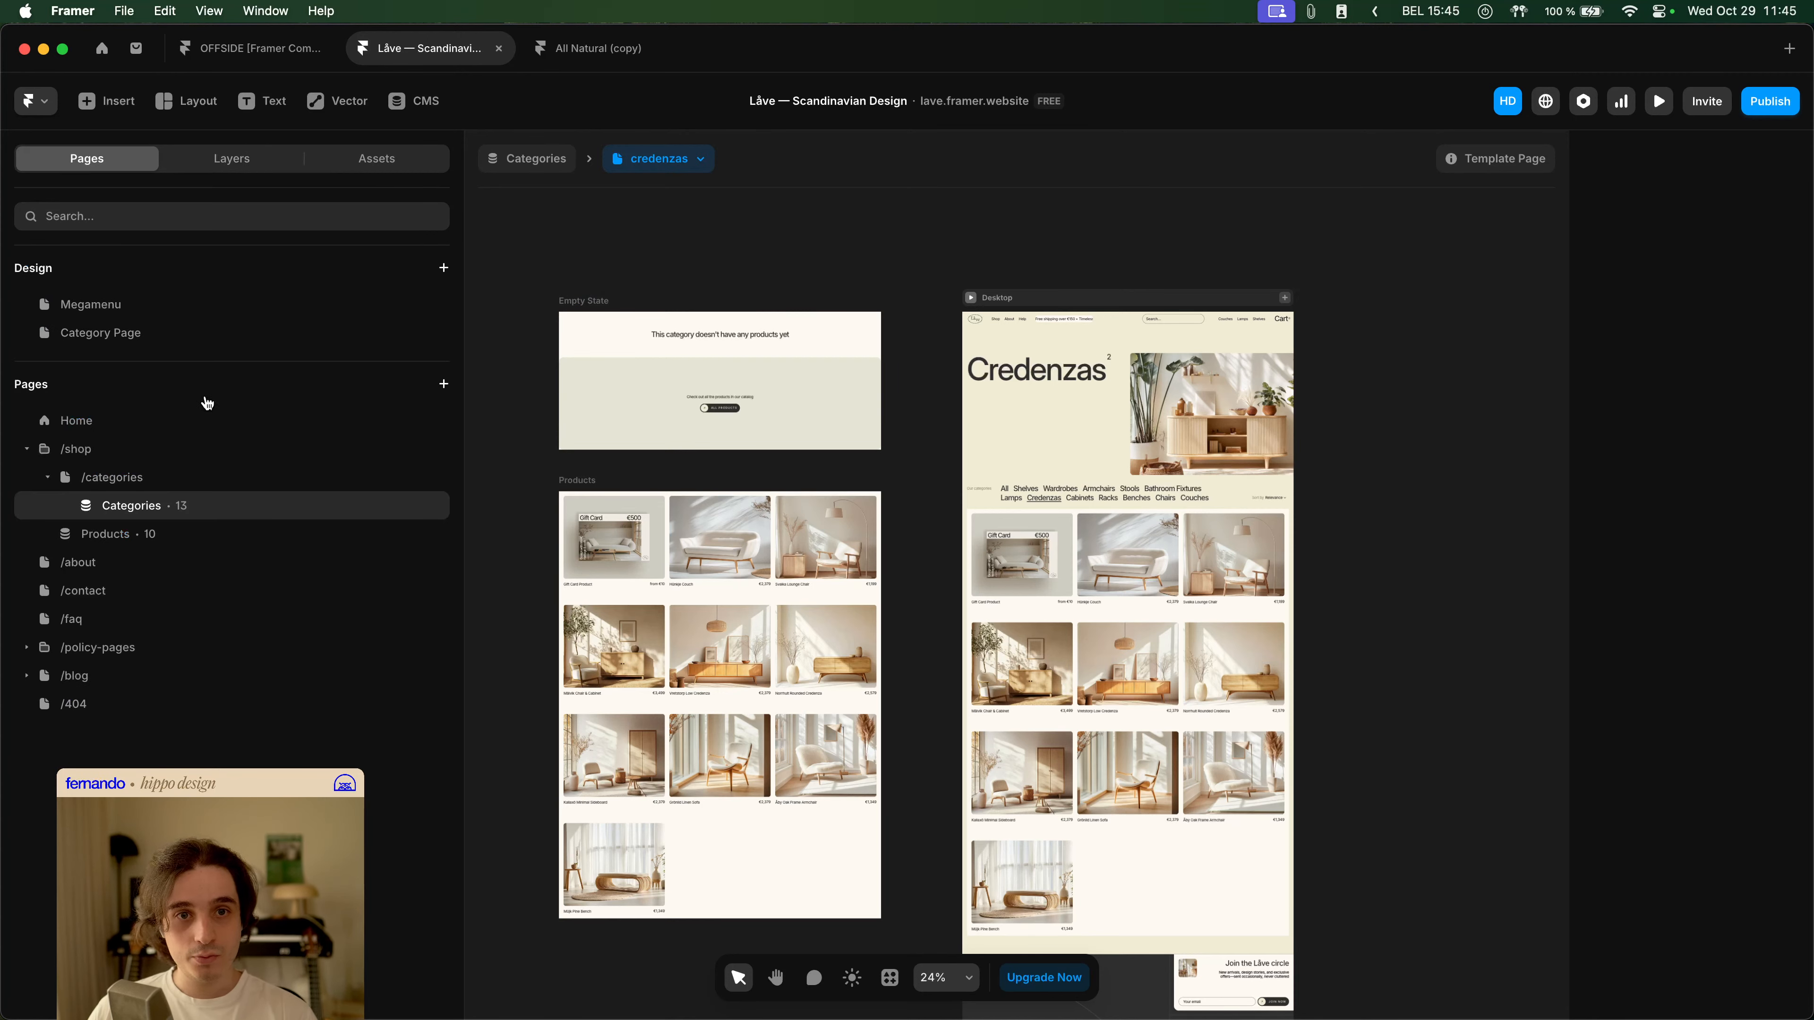
pyautogui.click(205, 477)
pyautogui.scroll(-3, 1289, 508)
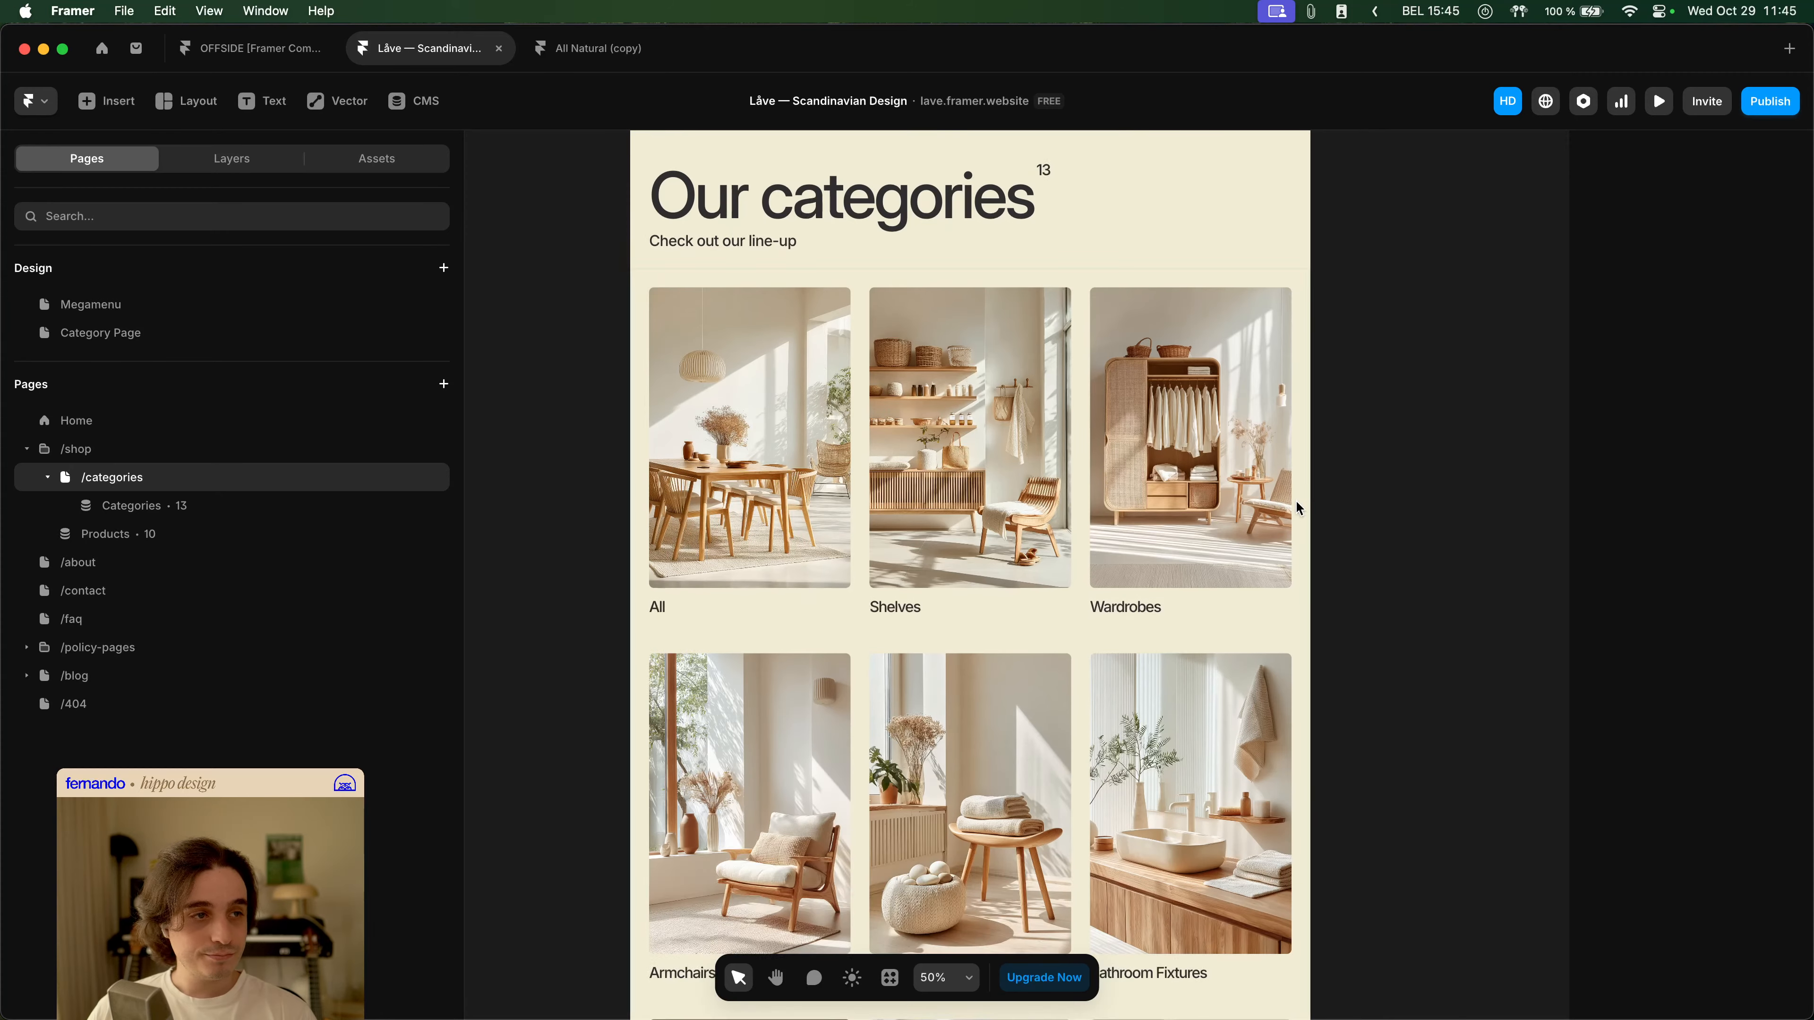
pyautogui.scroll(1, 1295, 499)
pyautogui.hscroll(1, 1295, 499)
pyautogui.click(714, 517)
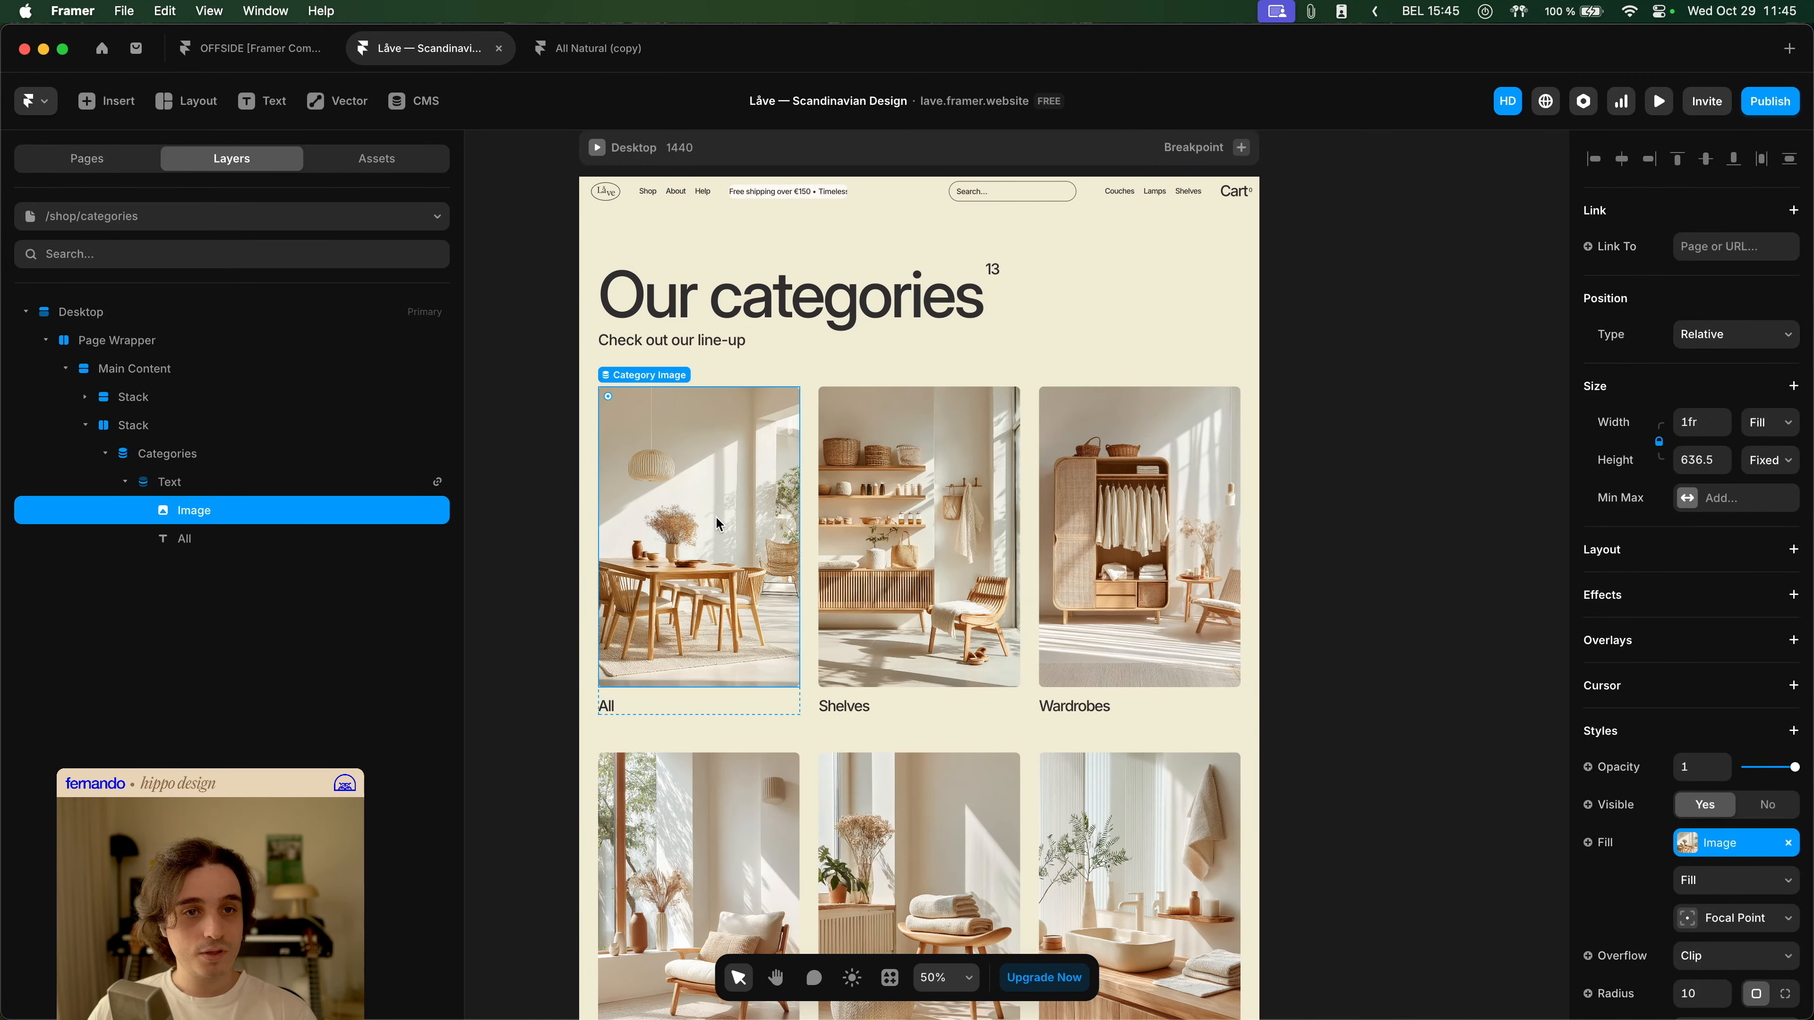
pyautogui.click(347, 484)
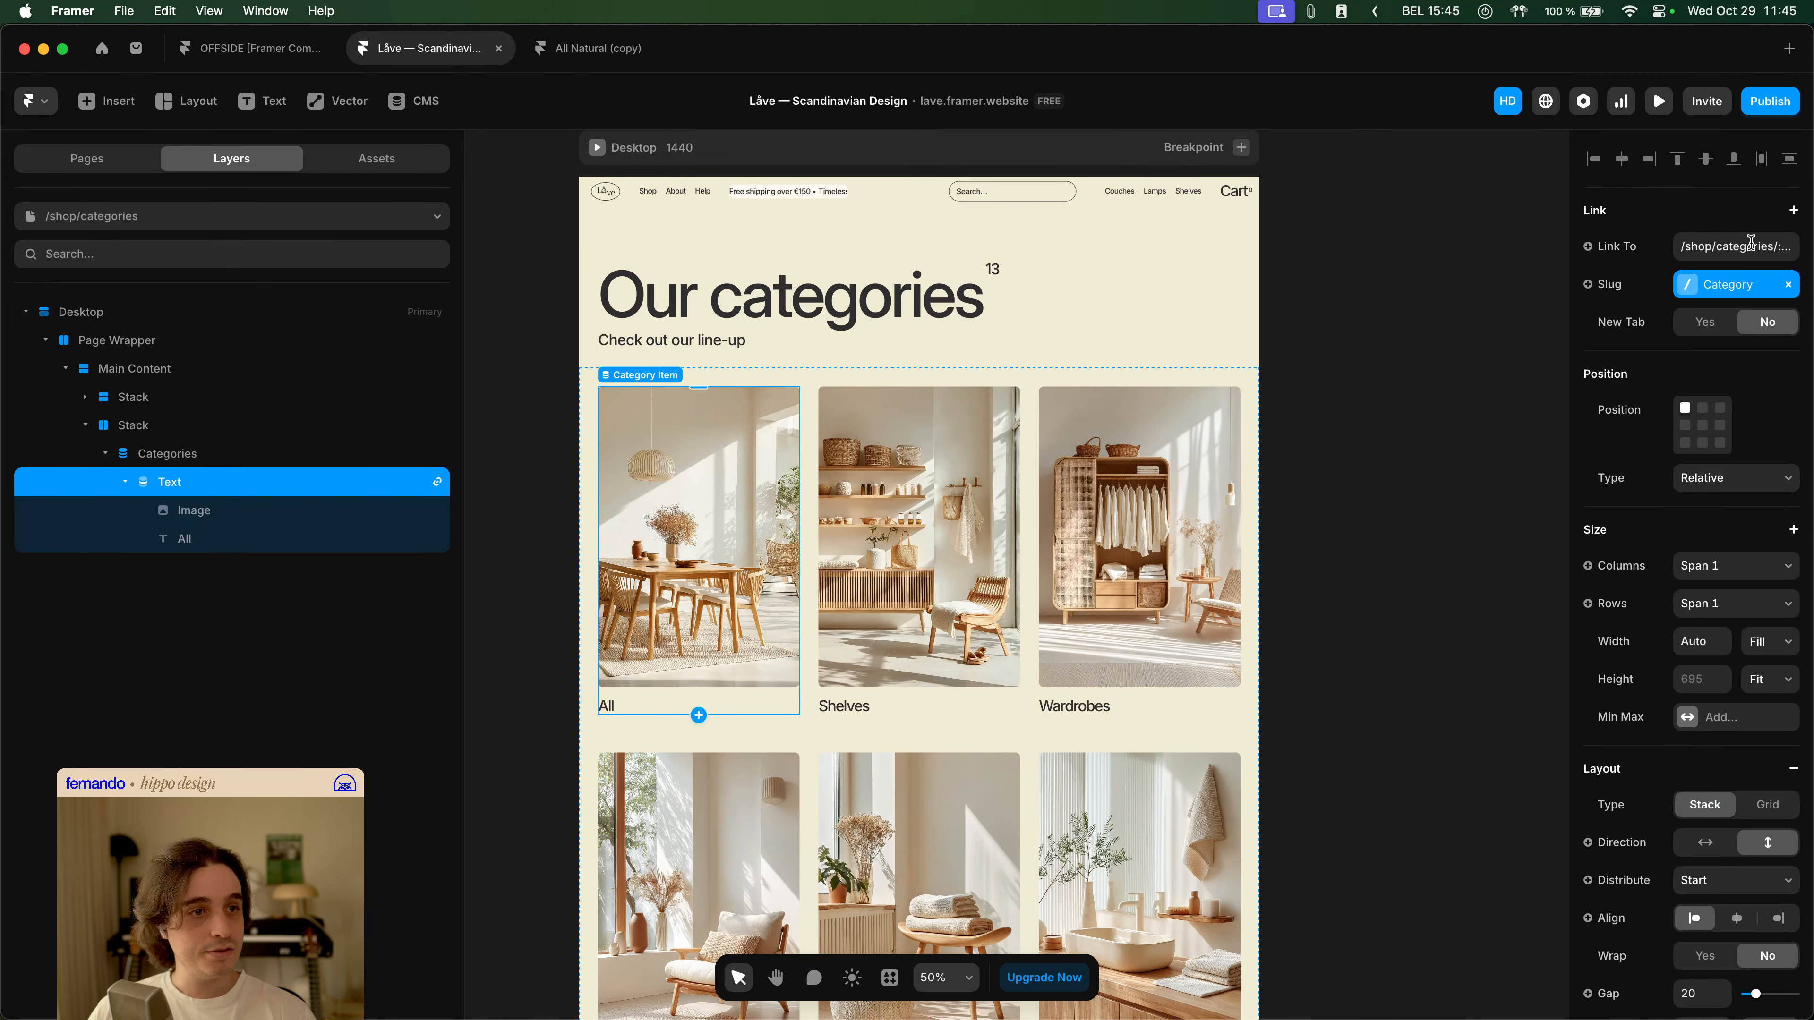
# Switch to Arc and check the All Collections item in the Shop mega menu.
pyautogui.press('super+Tab')
pyautogui.scroll(10, 706, 379)
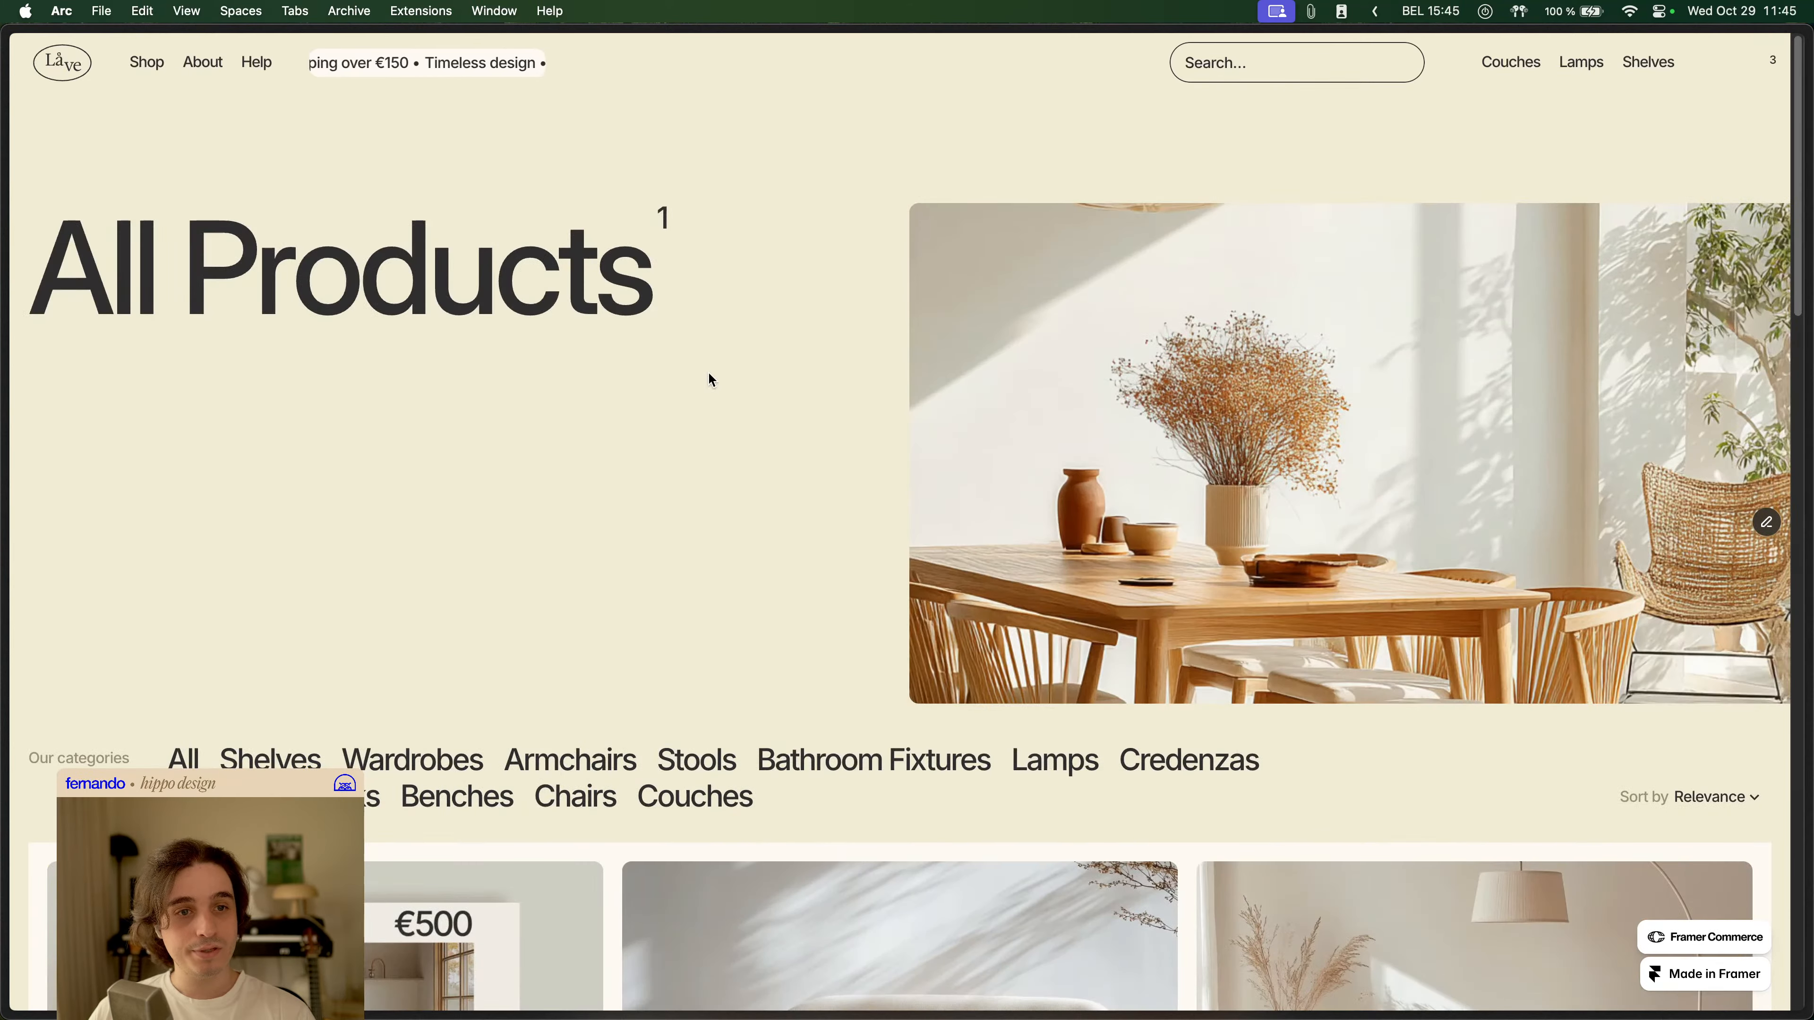
pyautogui.moveTo(150, 68)
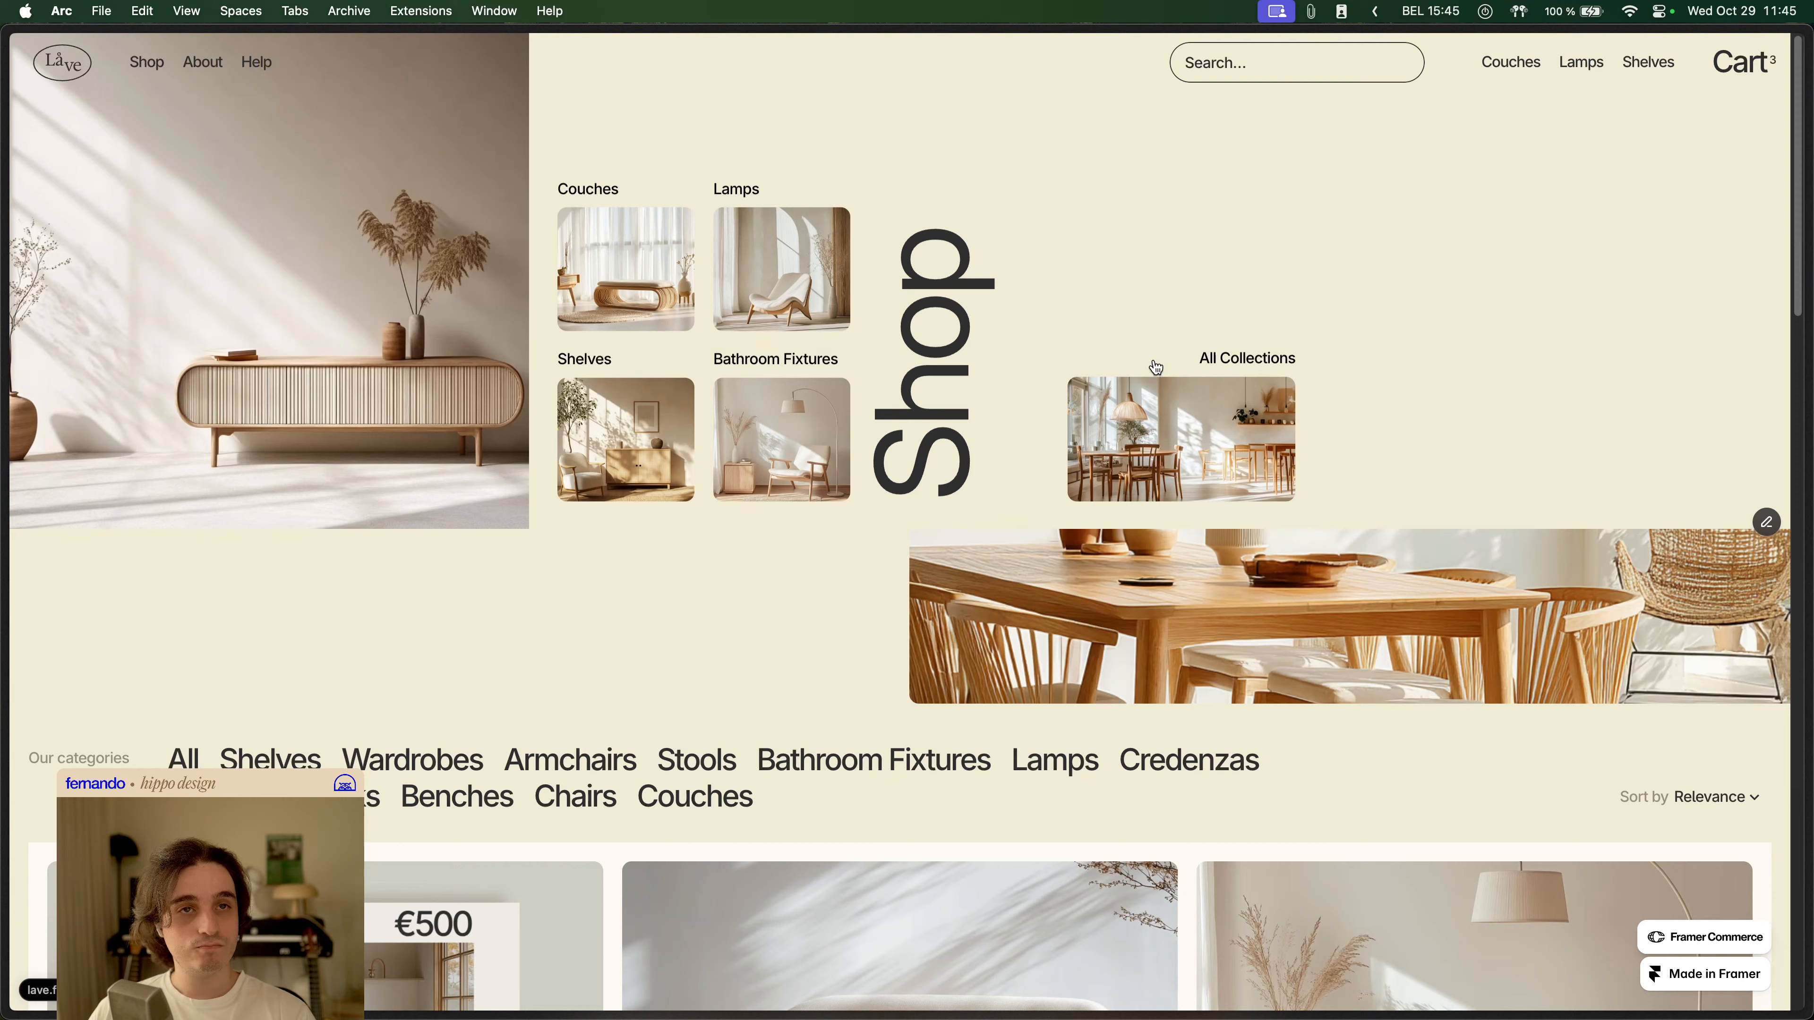
# Switch to Framer and link the All Collections stack in the Navbar component's Megamenu 1 variant to /shop/categories.
pyautogui.press('super+Tab')
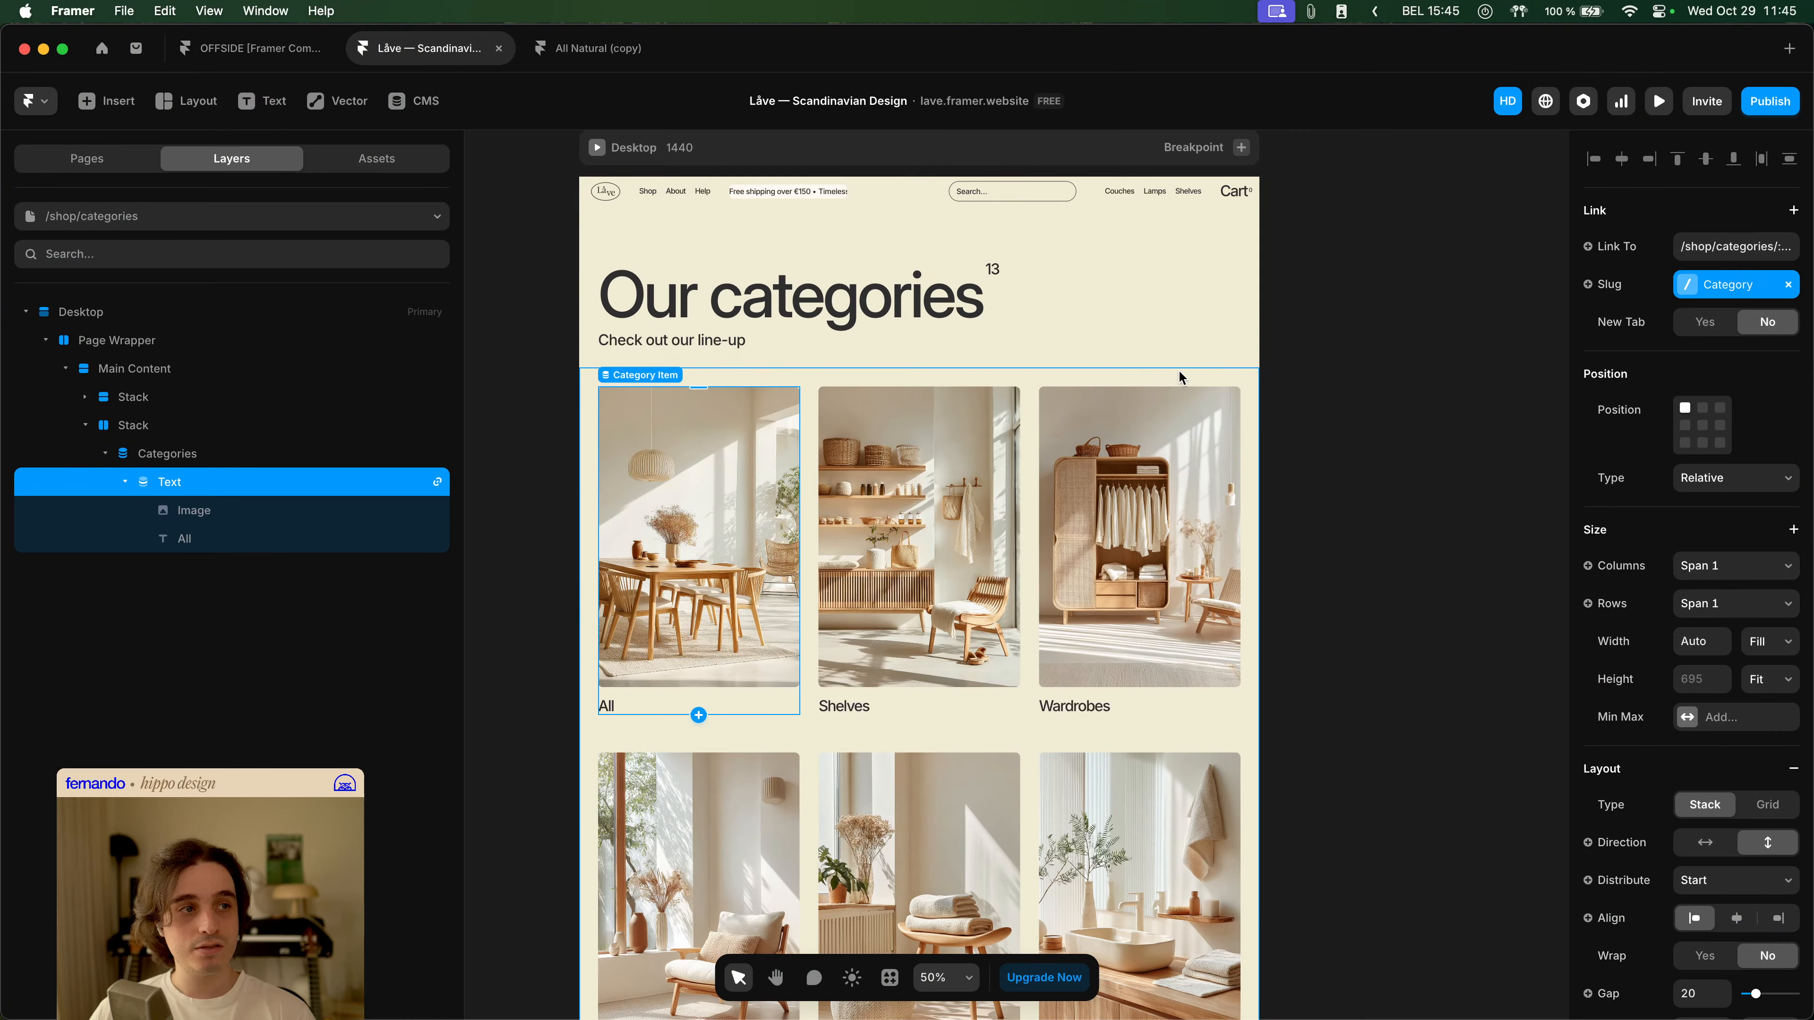
pyautogui.doubleClick(674, 193)
pyautogui.doubleClick(721, 255)
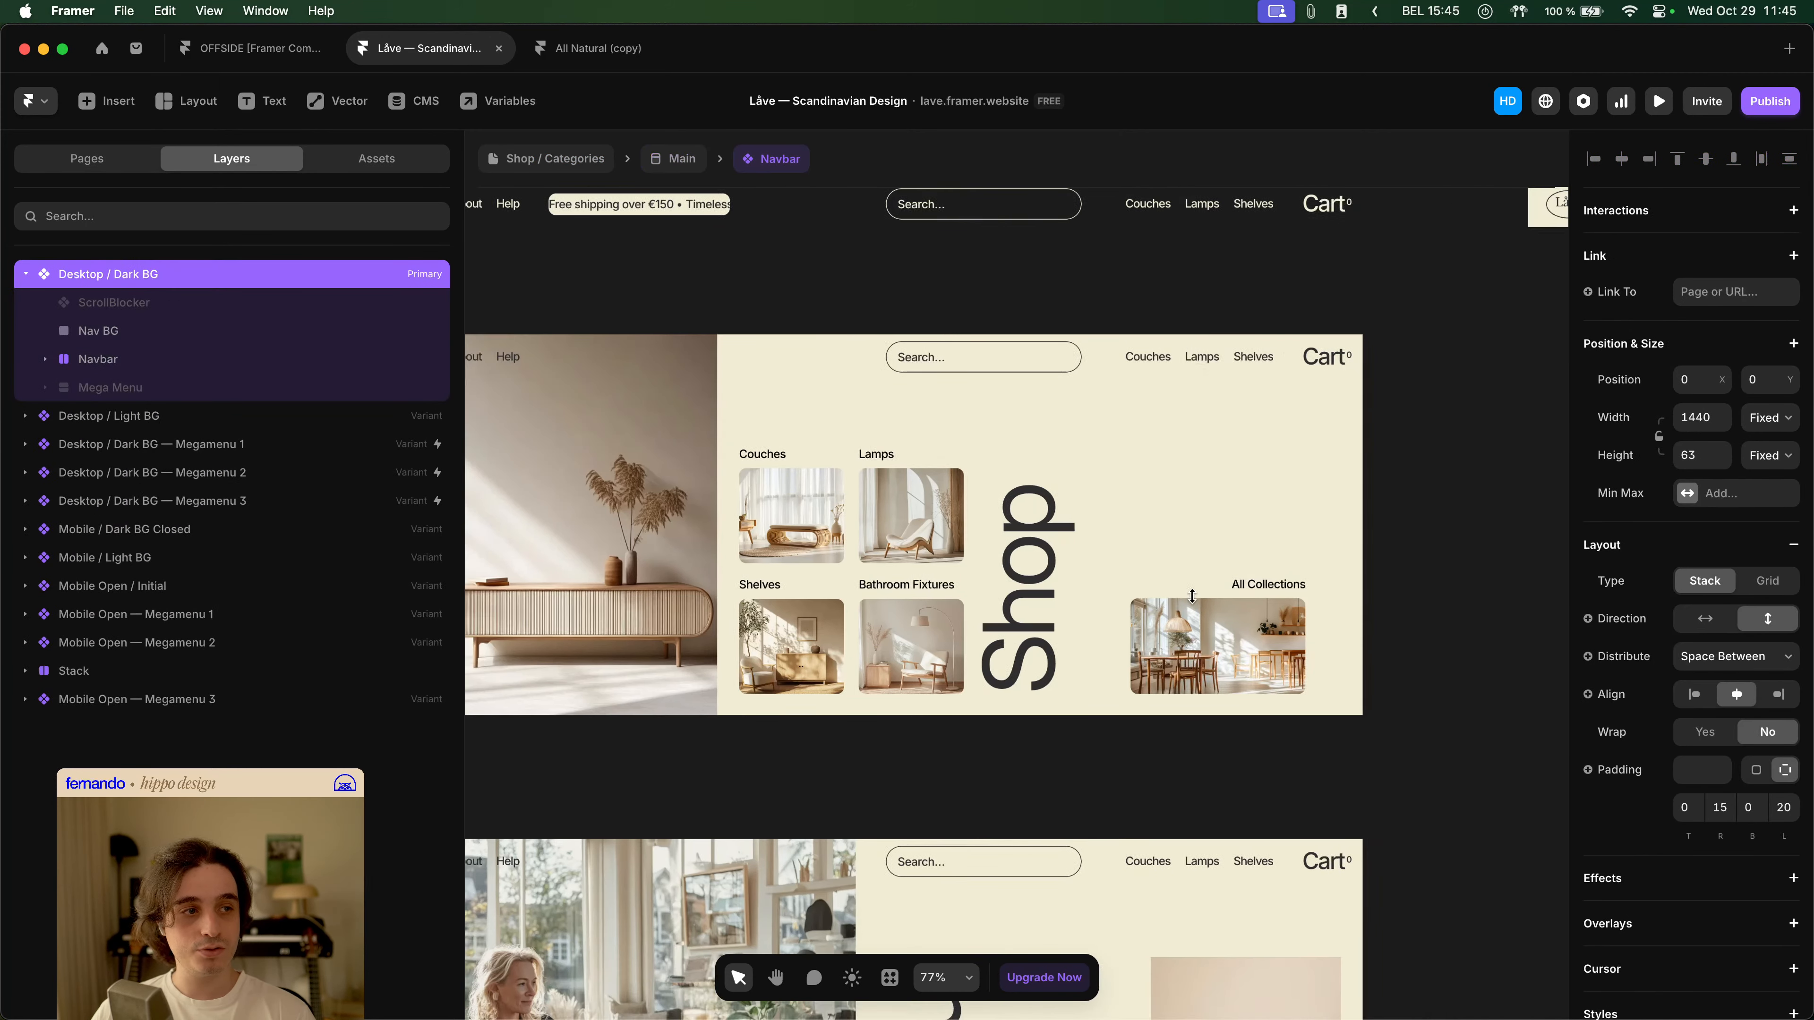
pyautogui.click(1197, 586)
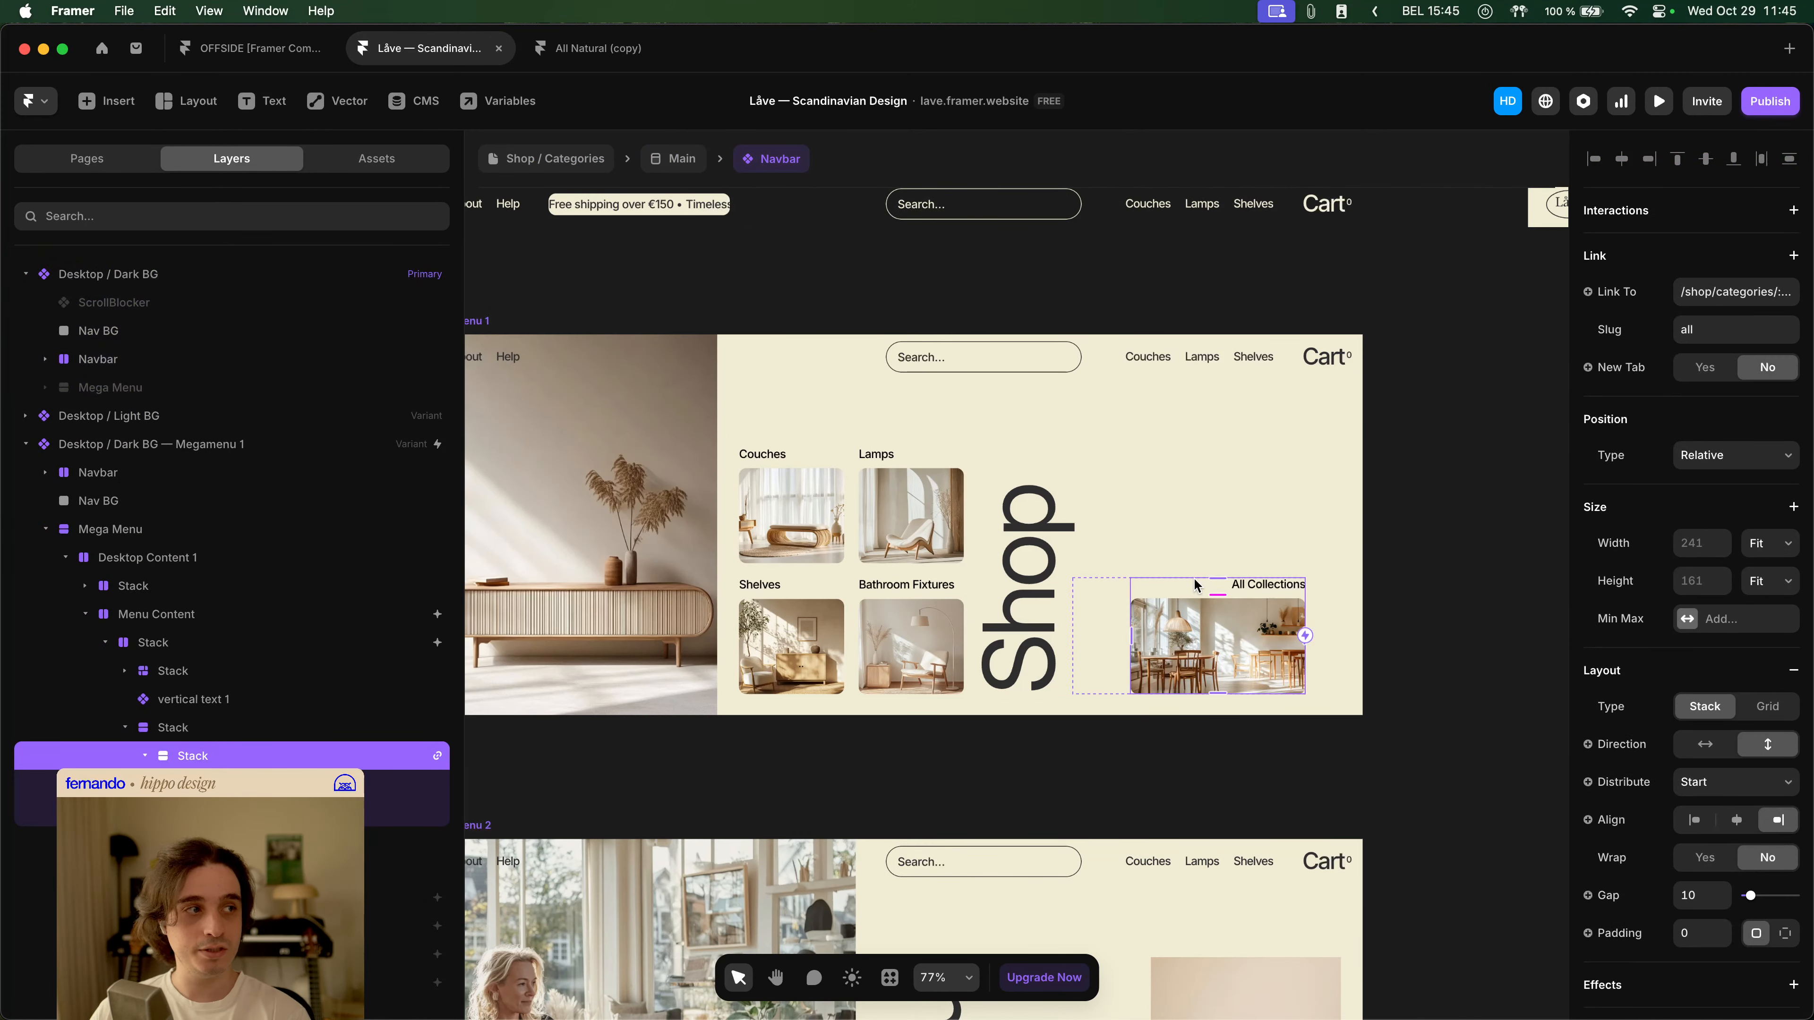
pyautogui.click(1758, 290)
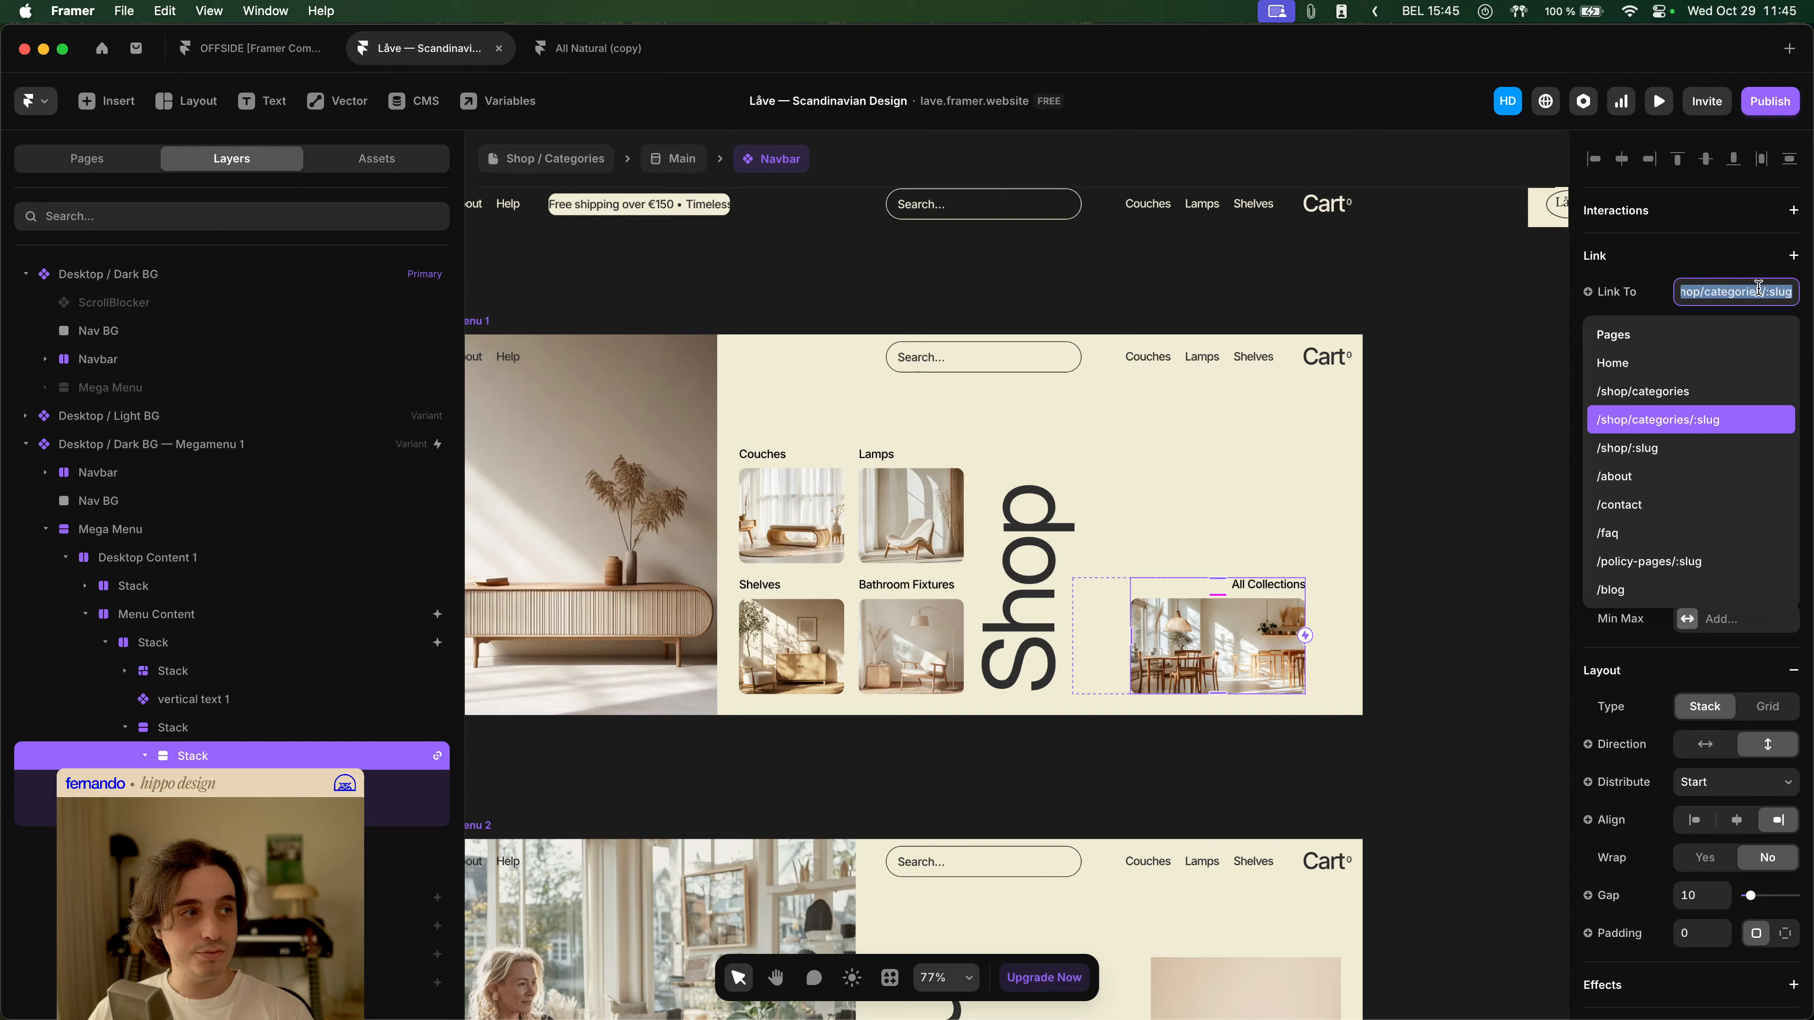
pyautogui.click(1751, 431)
pyautogui.click(1429, 348)
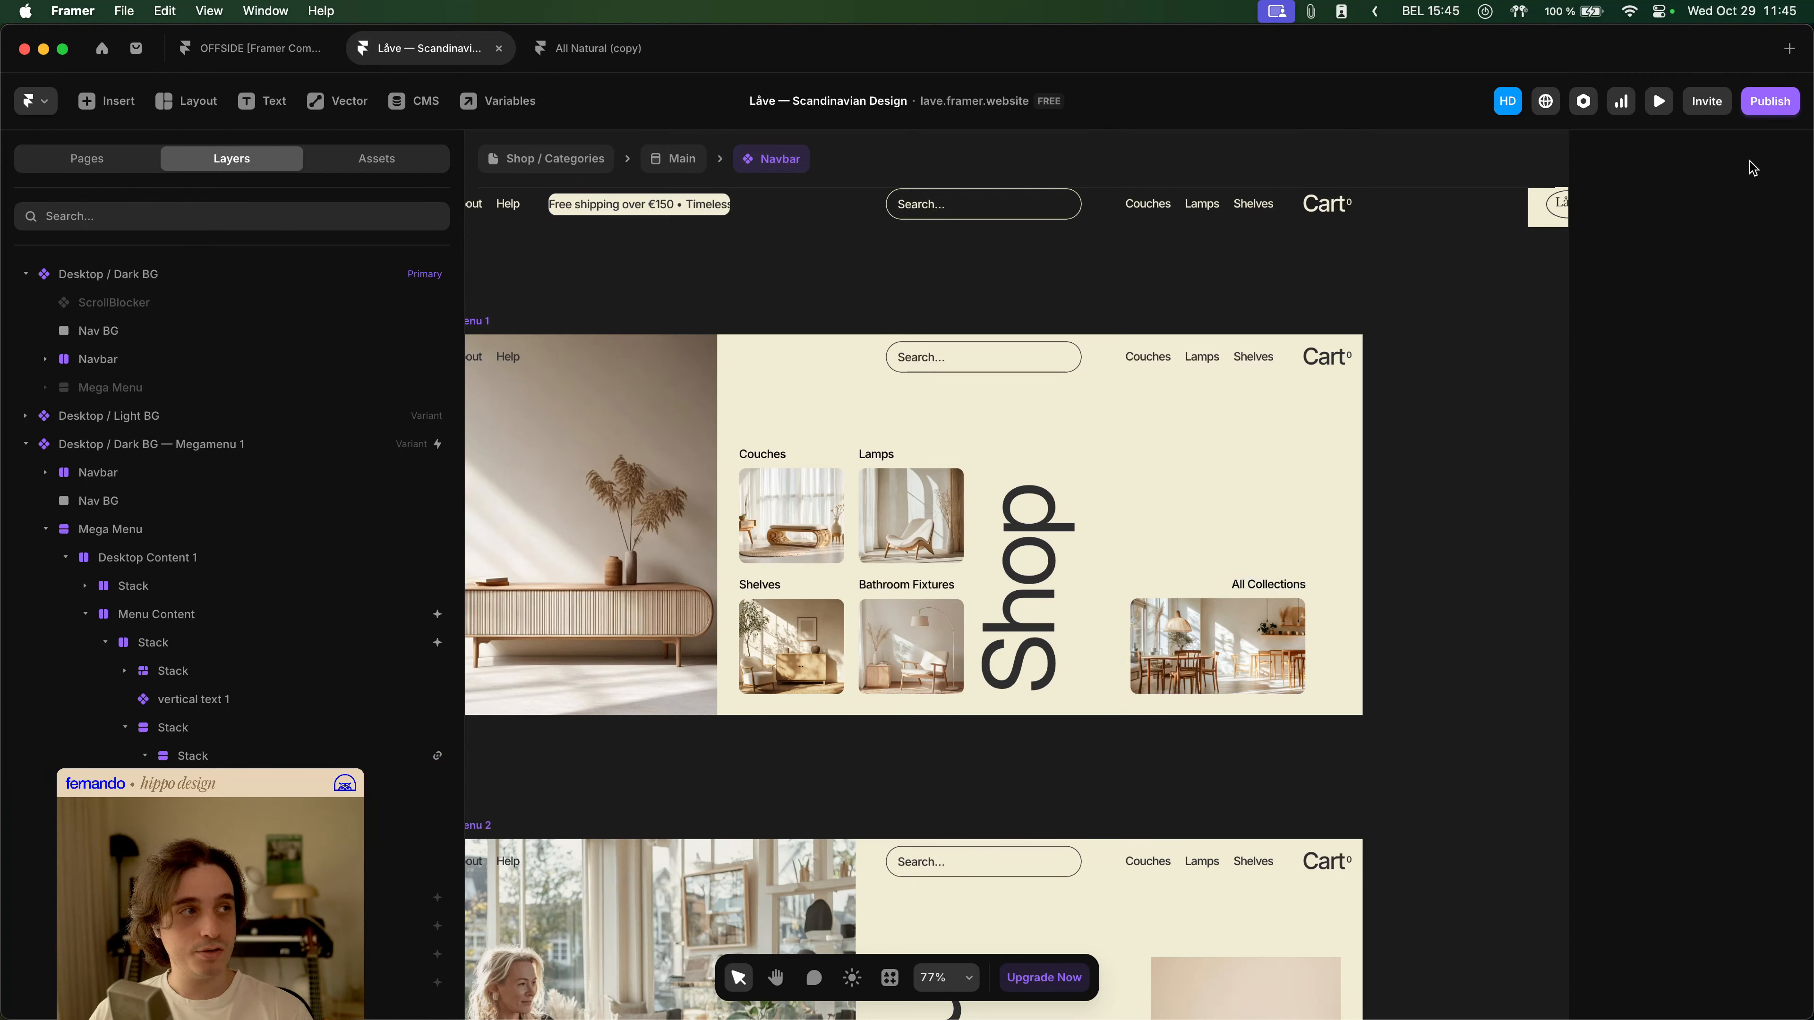
# Publish the site update, reload the site in Arc, and follow All Collections in the Shop mega menu to check its destination.
pyautogui.click(1771, 111)
pyautogui.click(1722, 254)
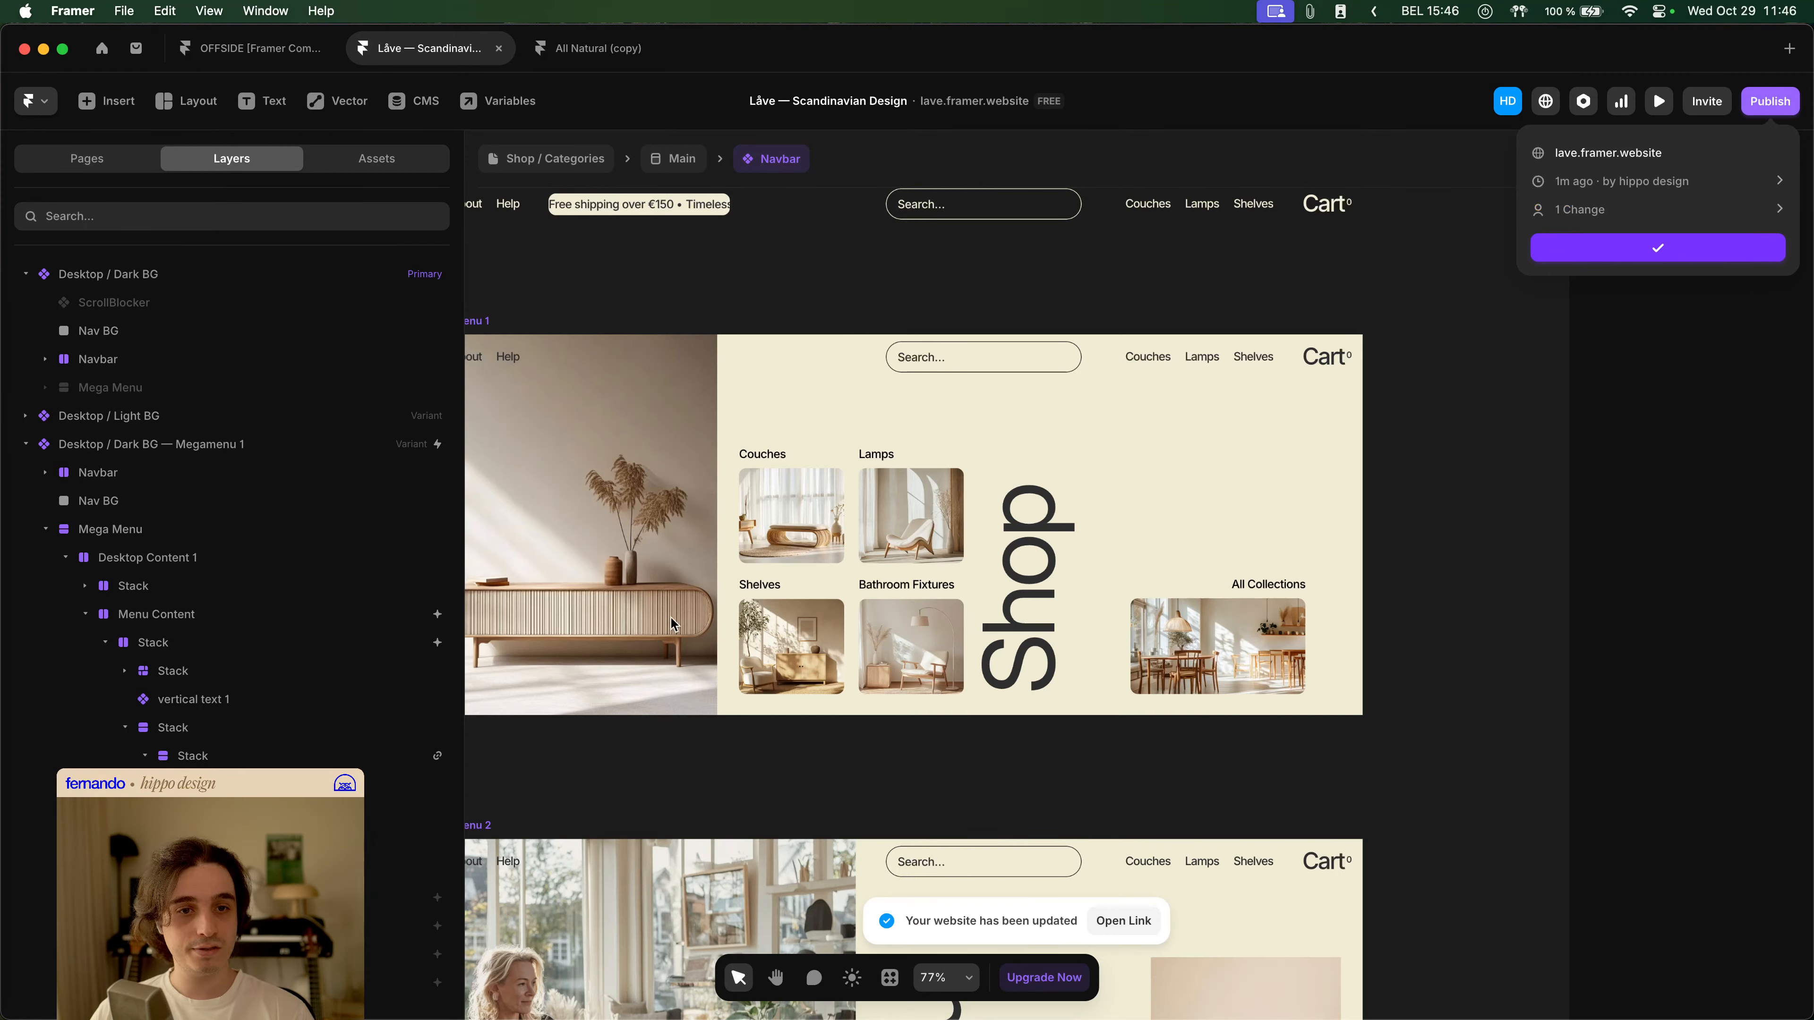
pyautogui.press('super+Tab')
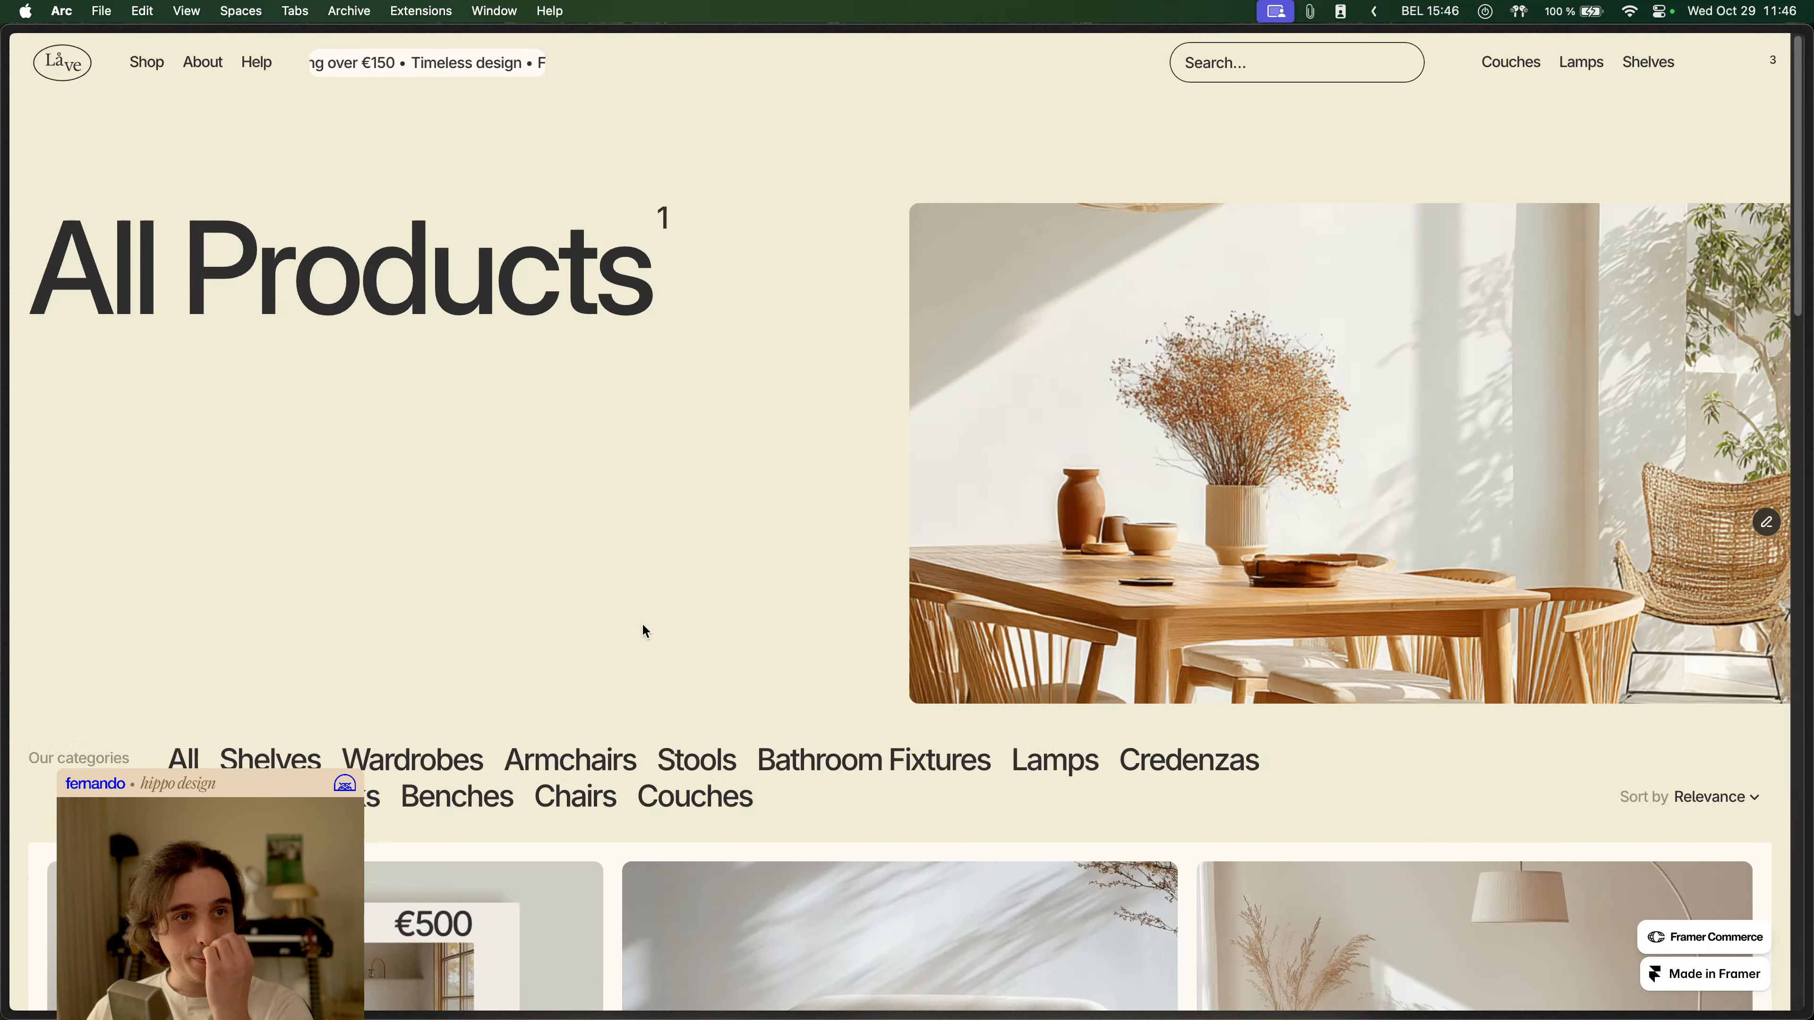
pyautogui.press('super+r')
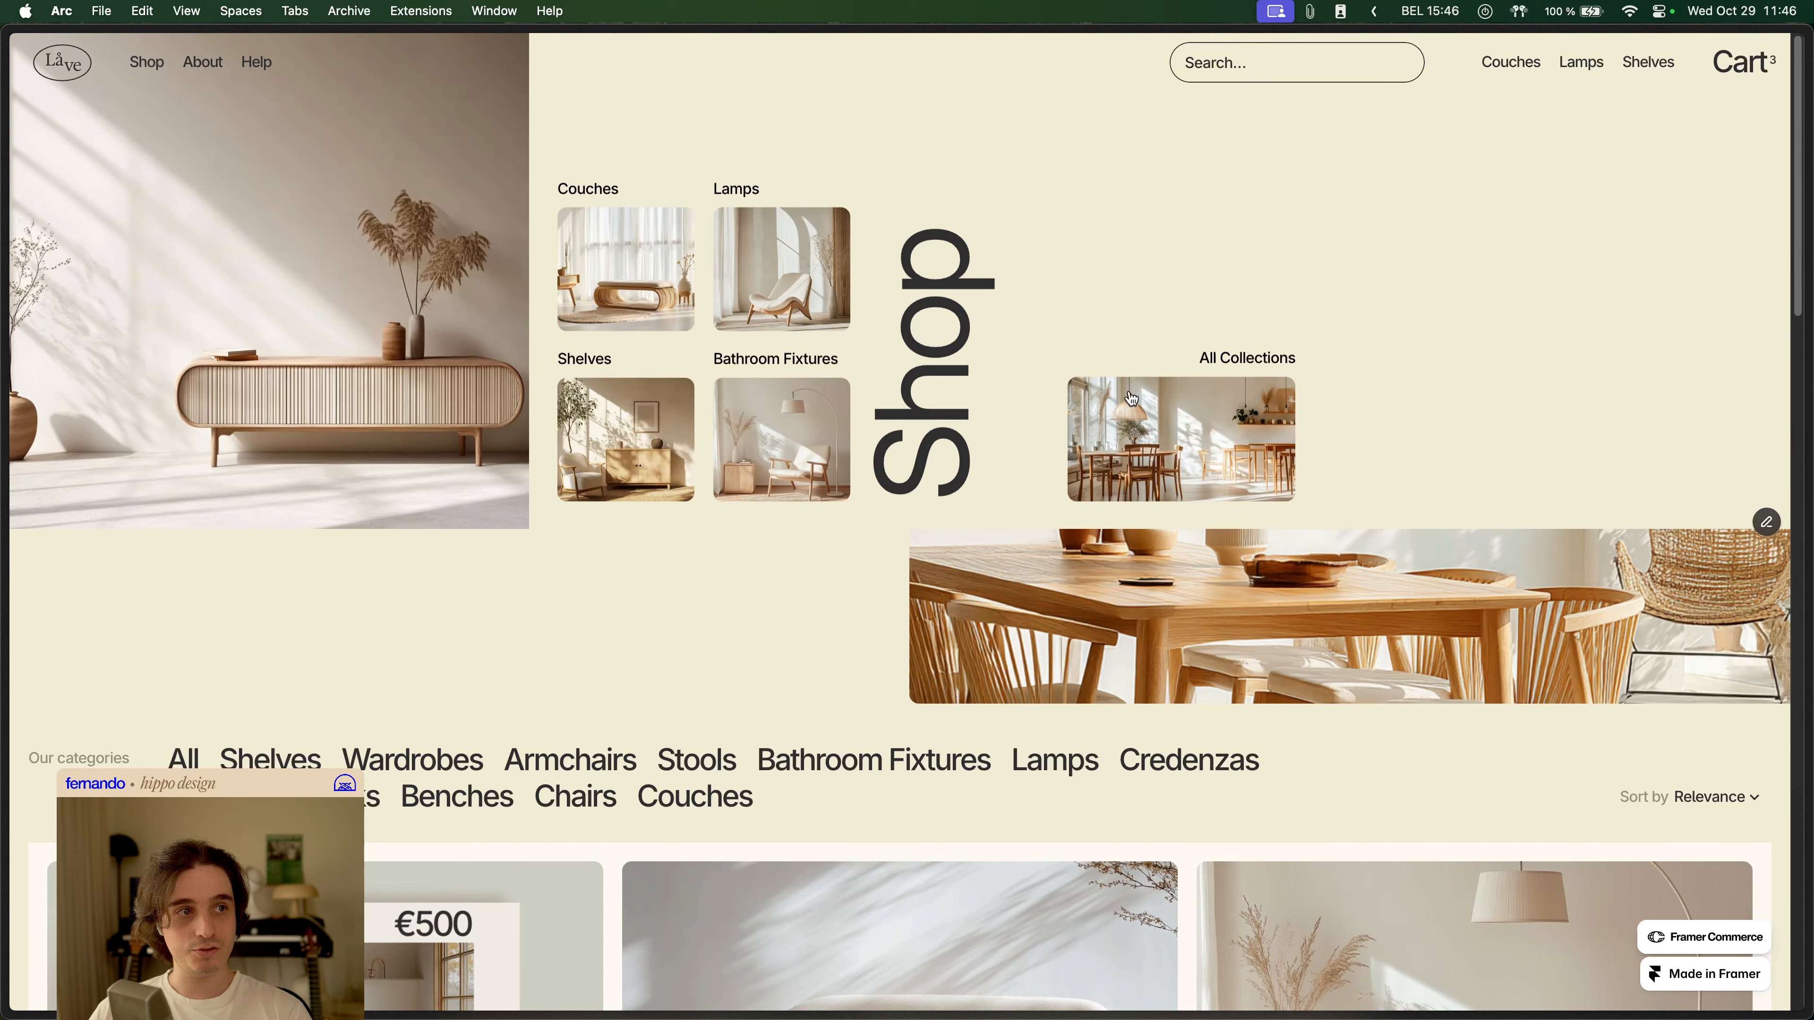
pyautogui.click(1131, 398)
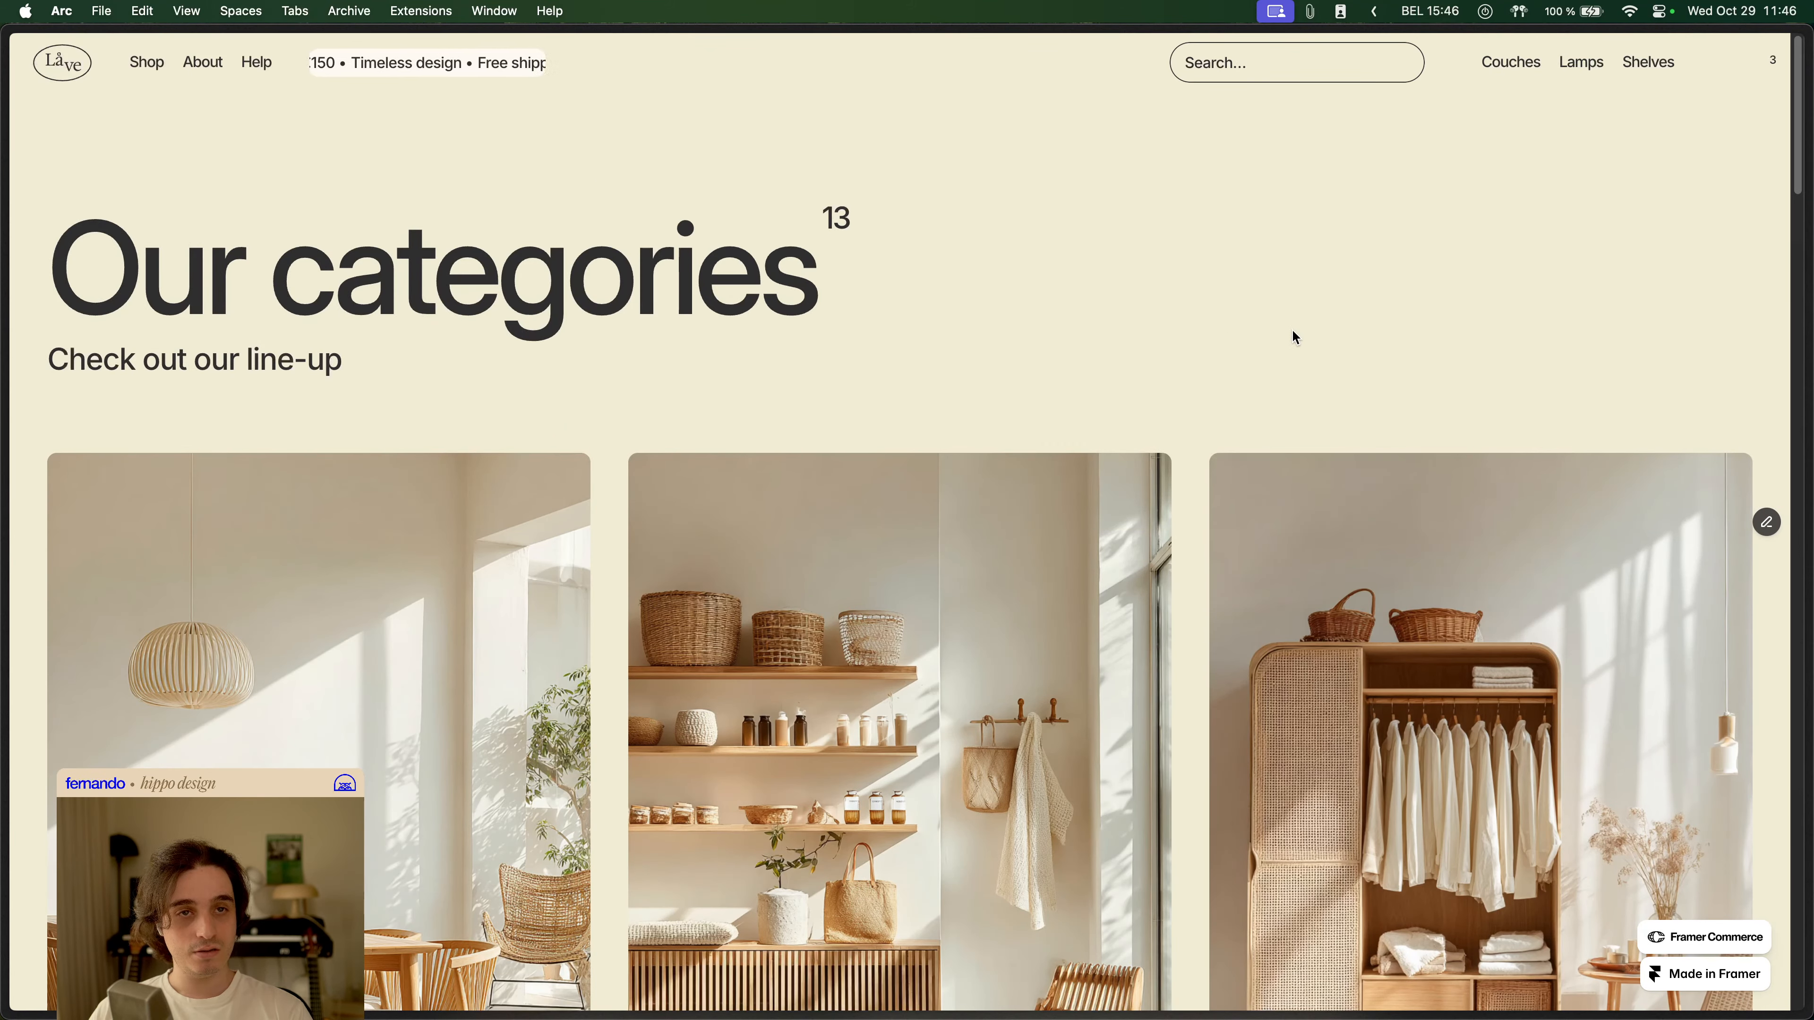
pyautogui.scroll(-10, 1296, 338)
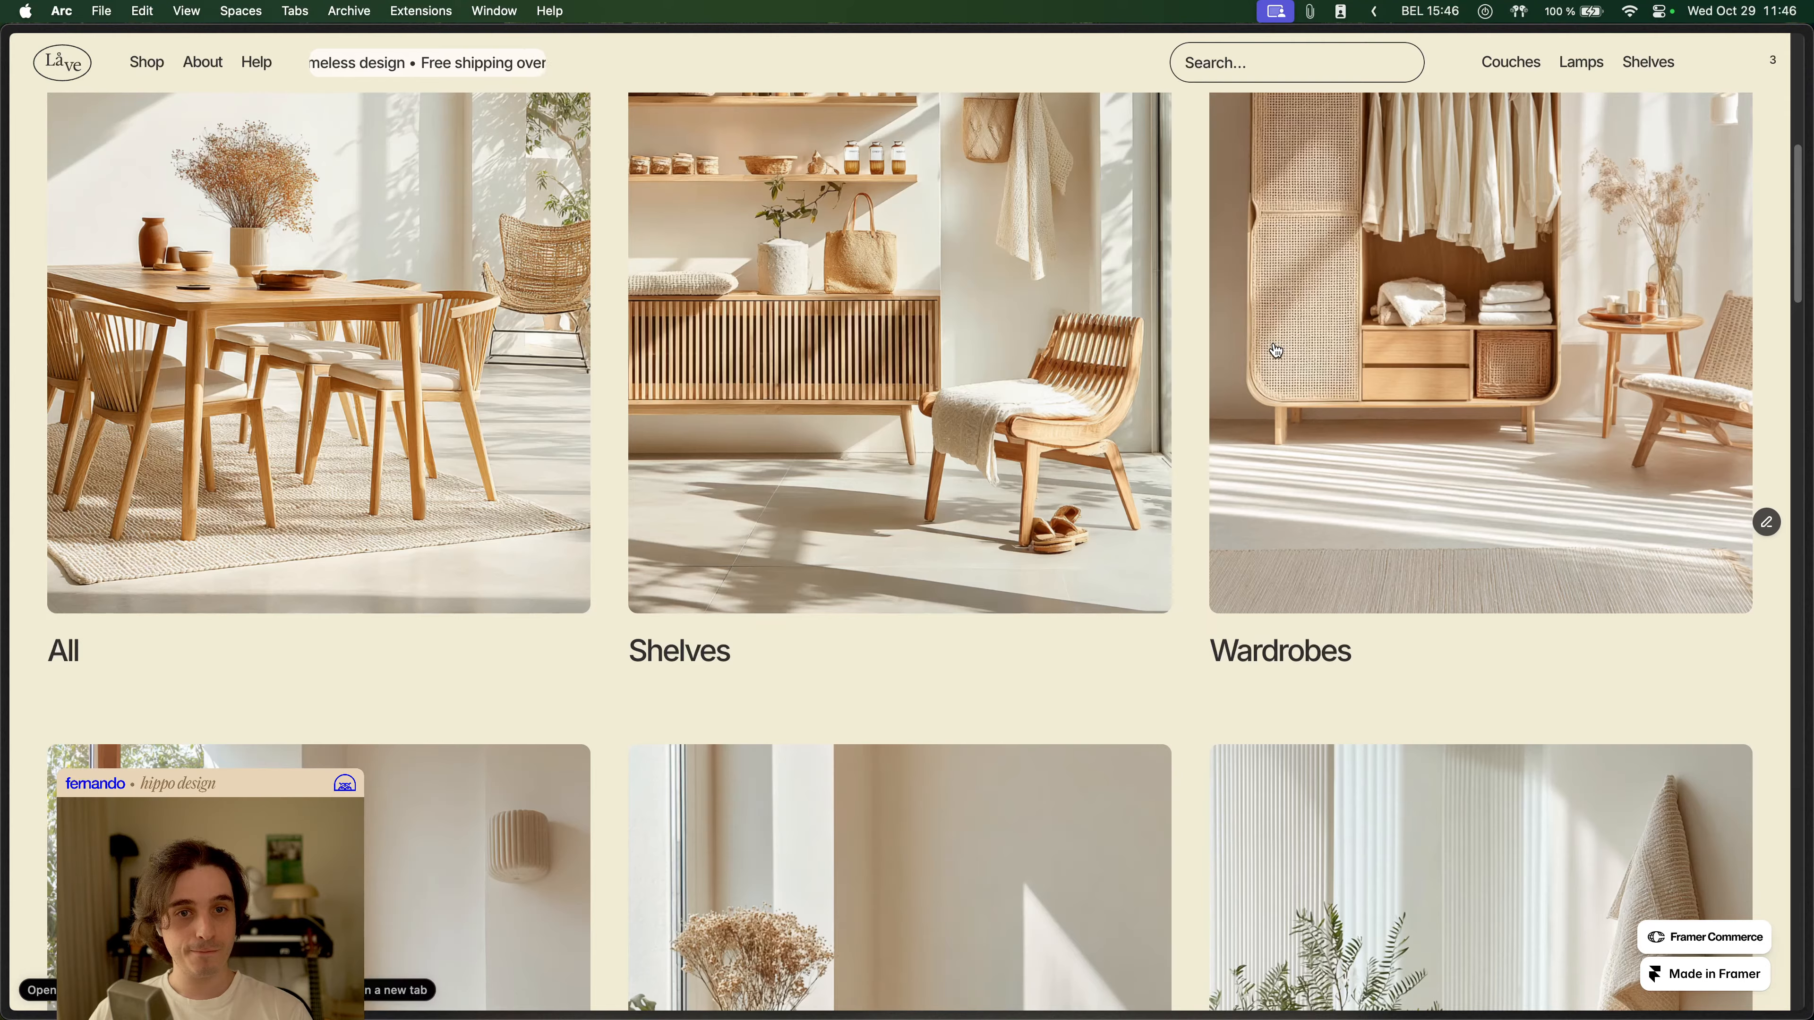
# Switch to Framer and add the Close Menu event as a click interaction on the Menu Content's inner stack in the Megamenu 1 variant.
pyautogui.press('super+Tab')
pyautogui.press('super+Tab')
pyautogui.press('super+Tab')
pyautogui.click(1027, 464)
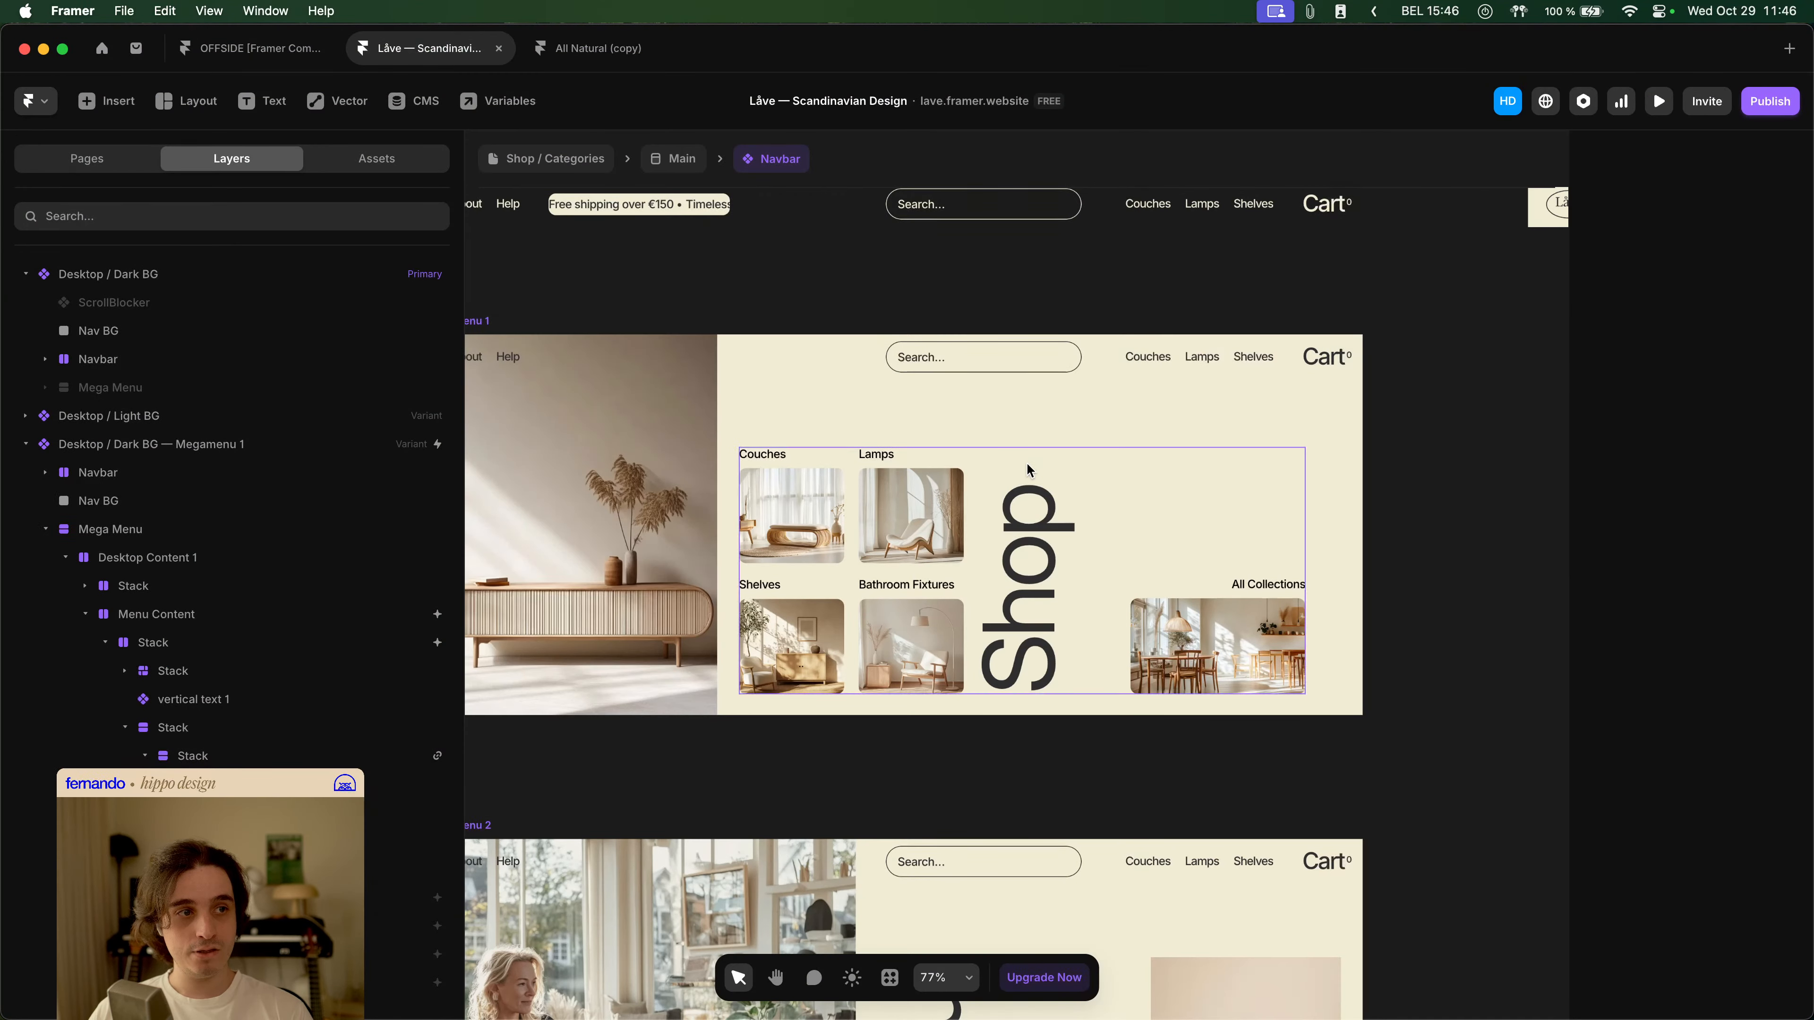
pyautogui.click(1086, 481)
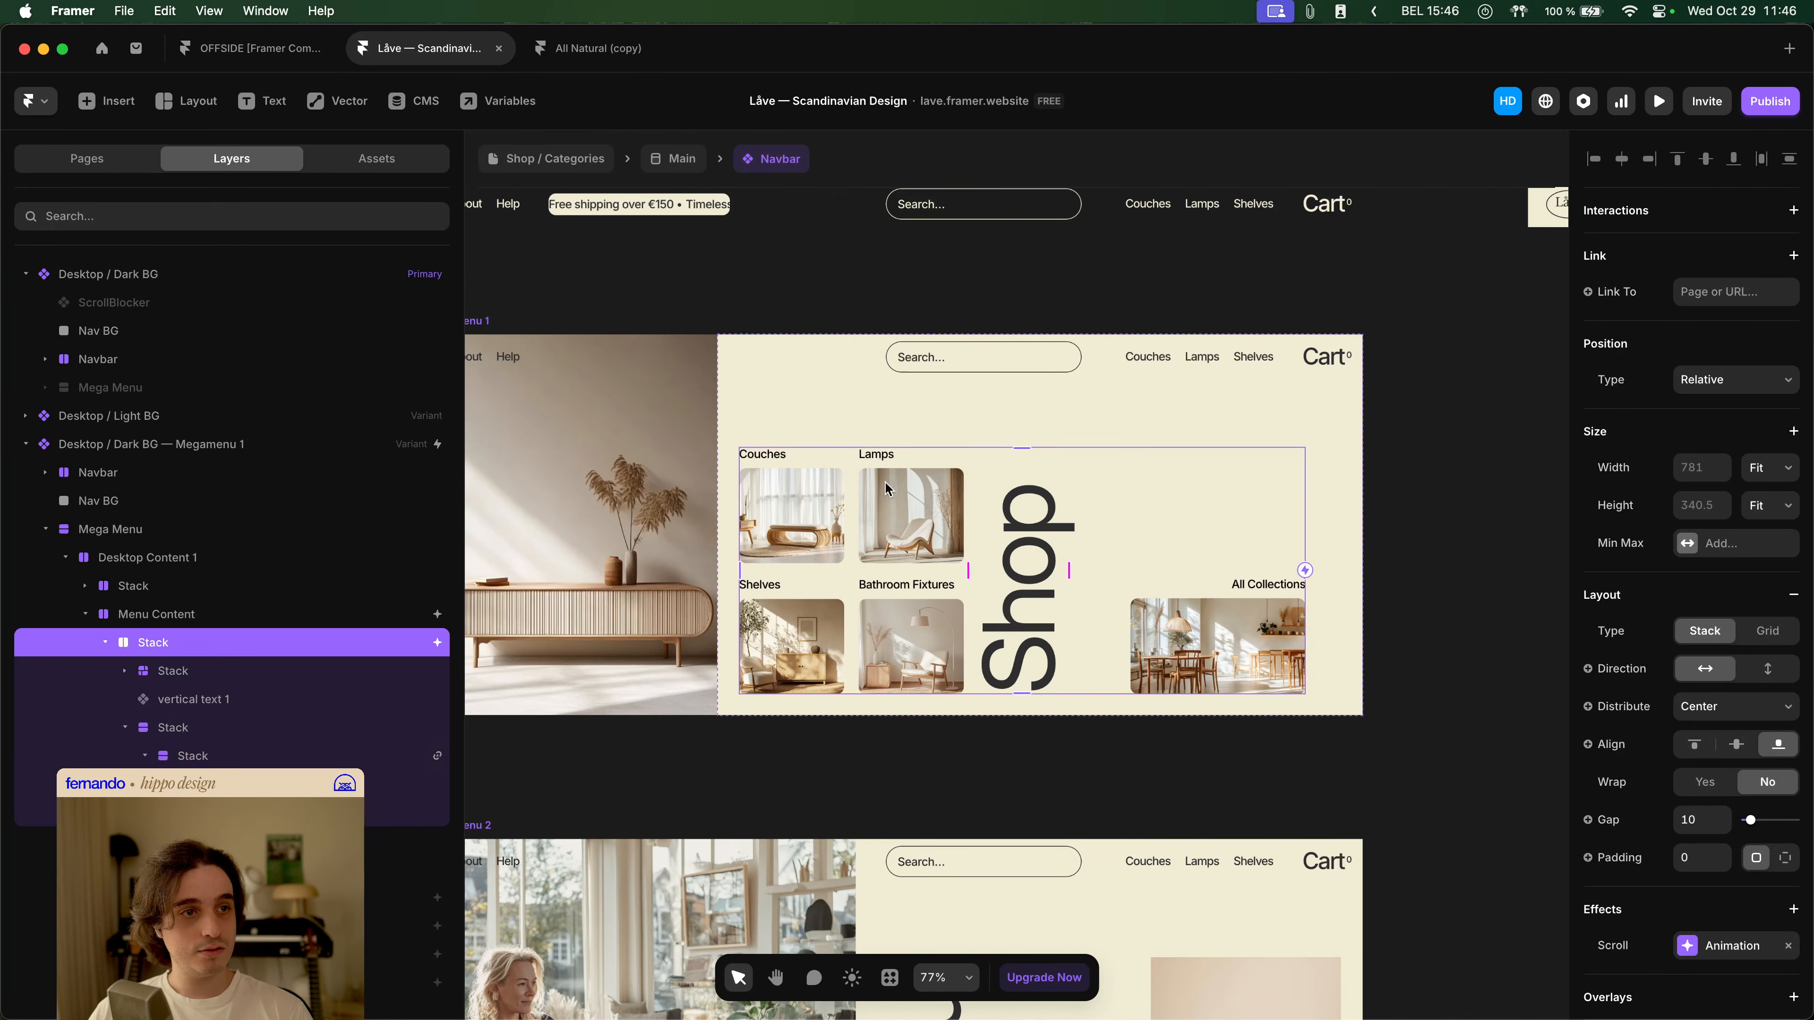
pyautogui.click(1793, 210)
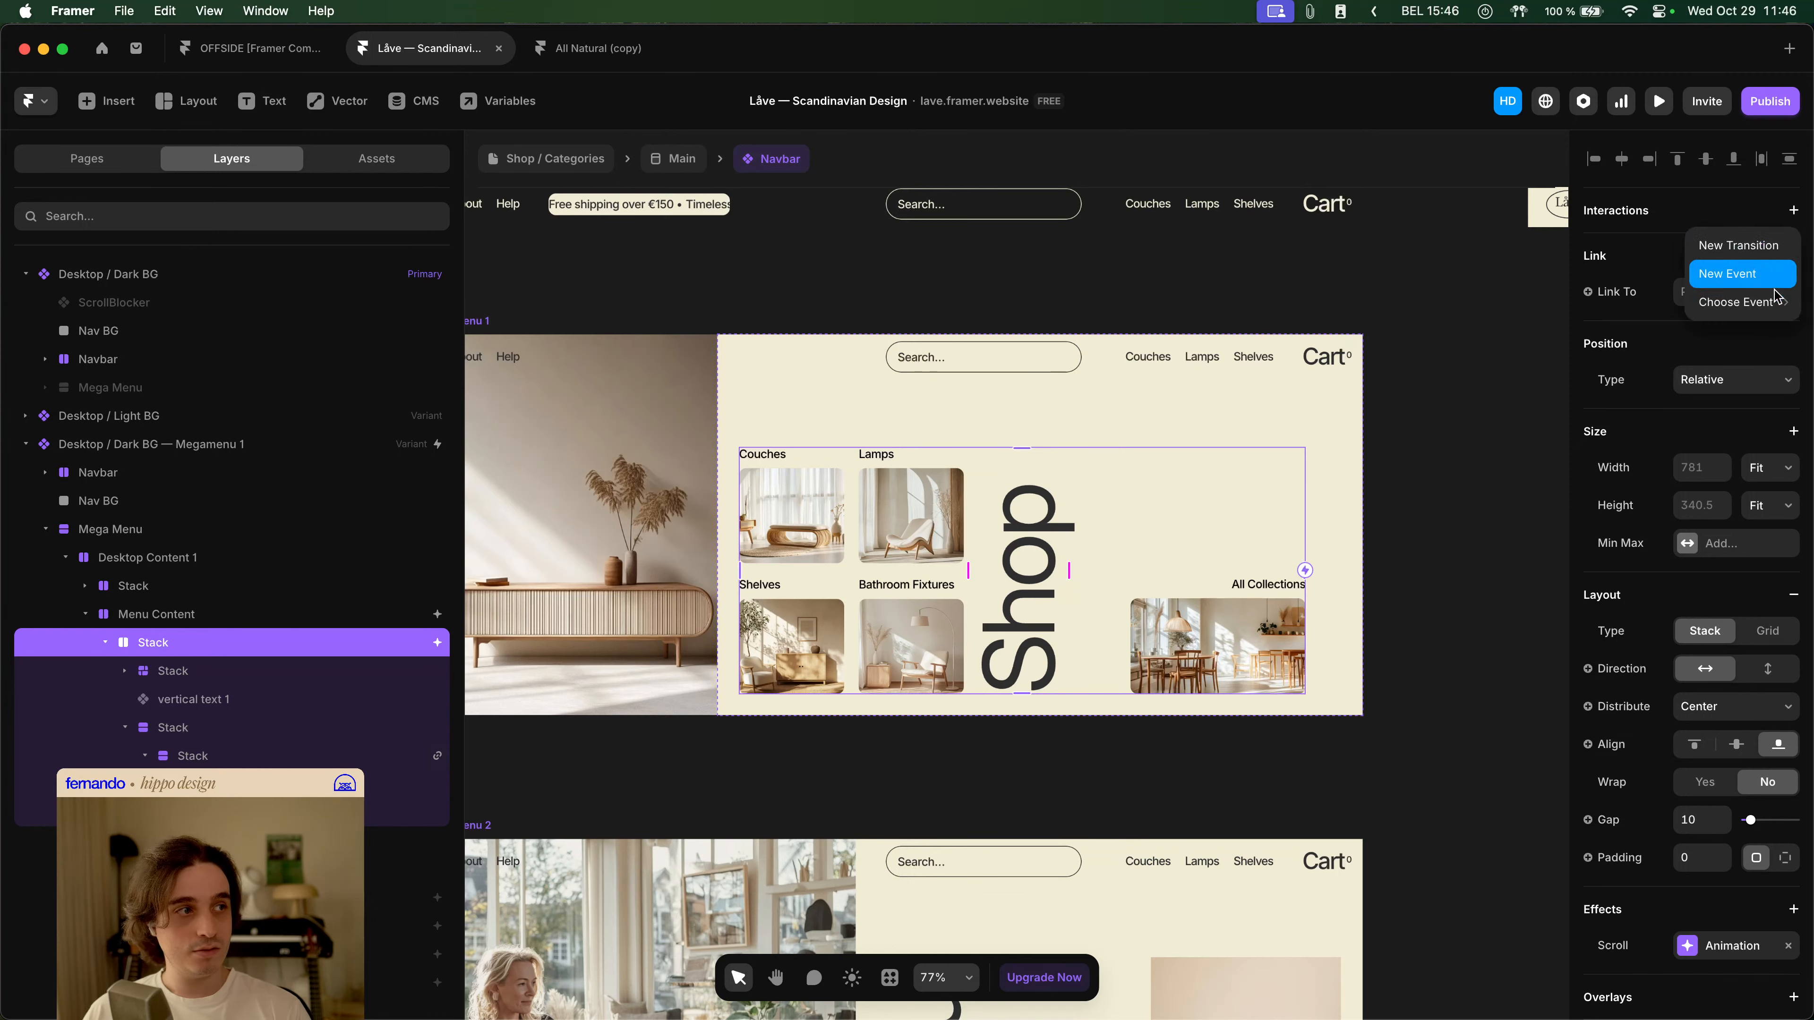
pyautogui.moveTo(1776, 301)
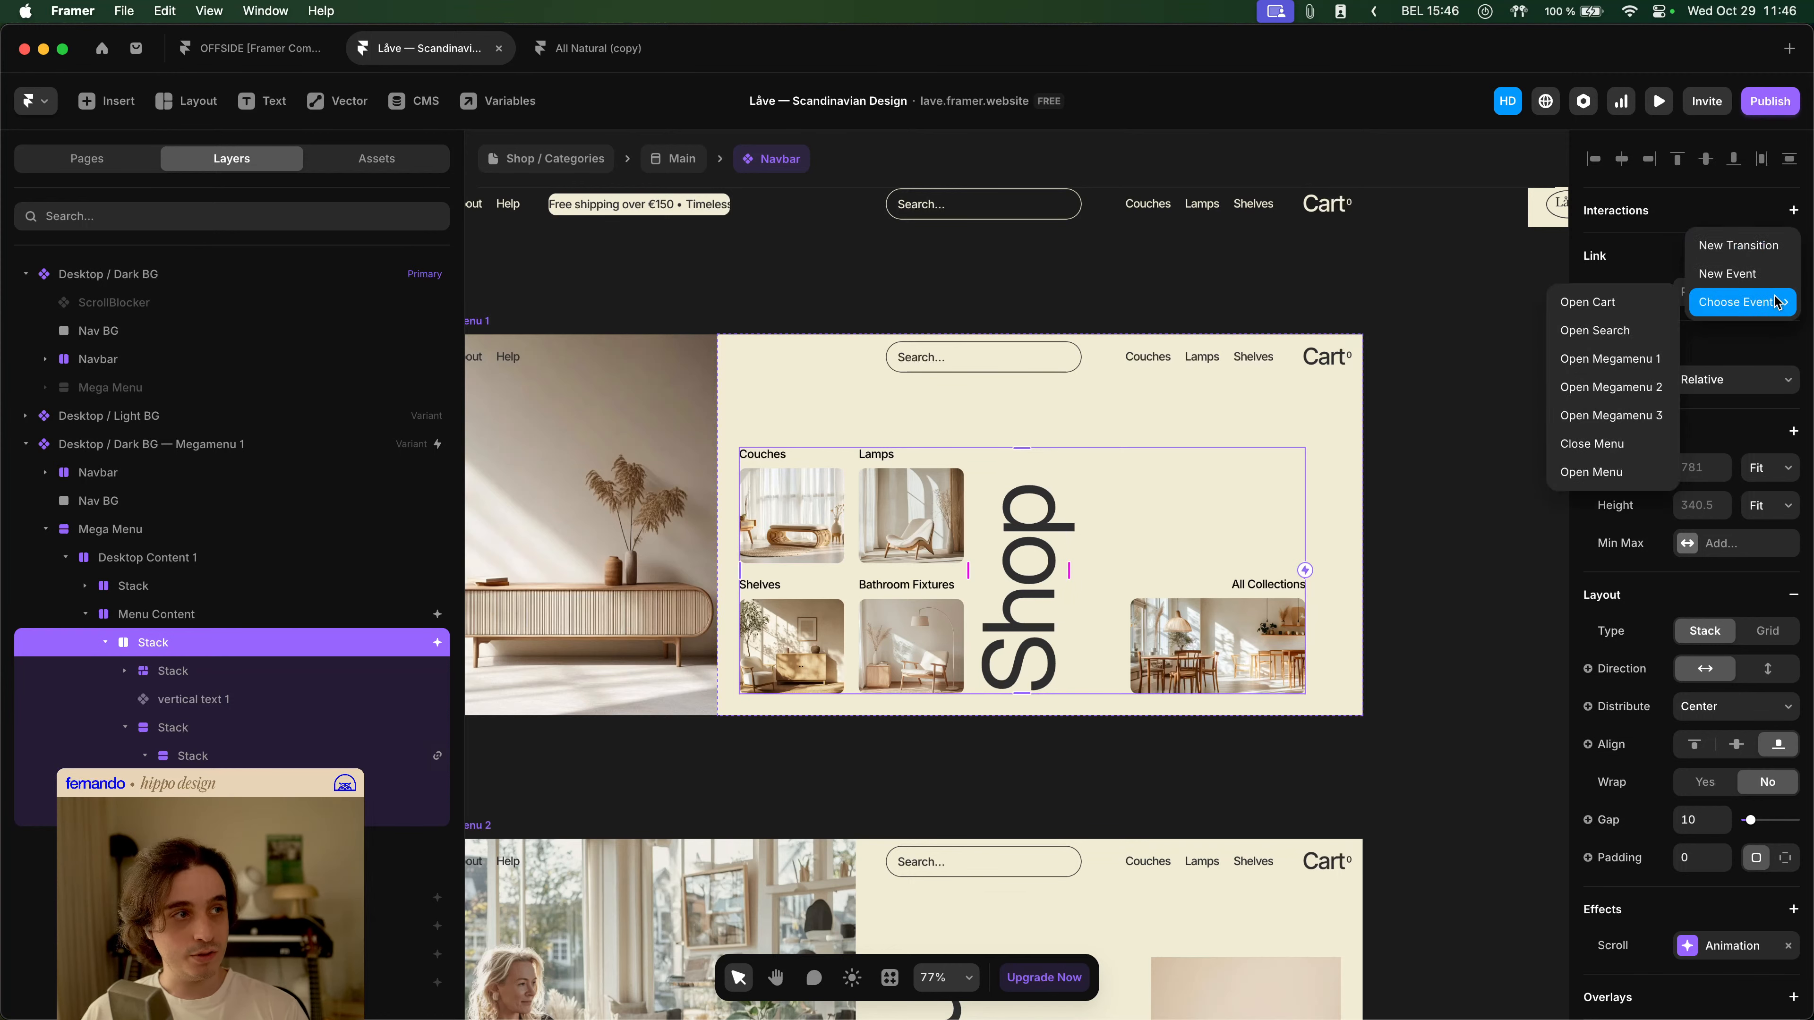
pyautogui.click(1578, 452)
# Publish the site update and test the All Collections and Our Story links in the Shop and About mega menus in Arc.
pyautogui.click(1782, 108)
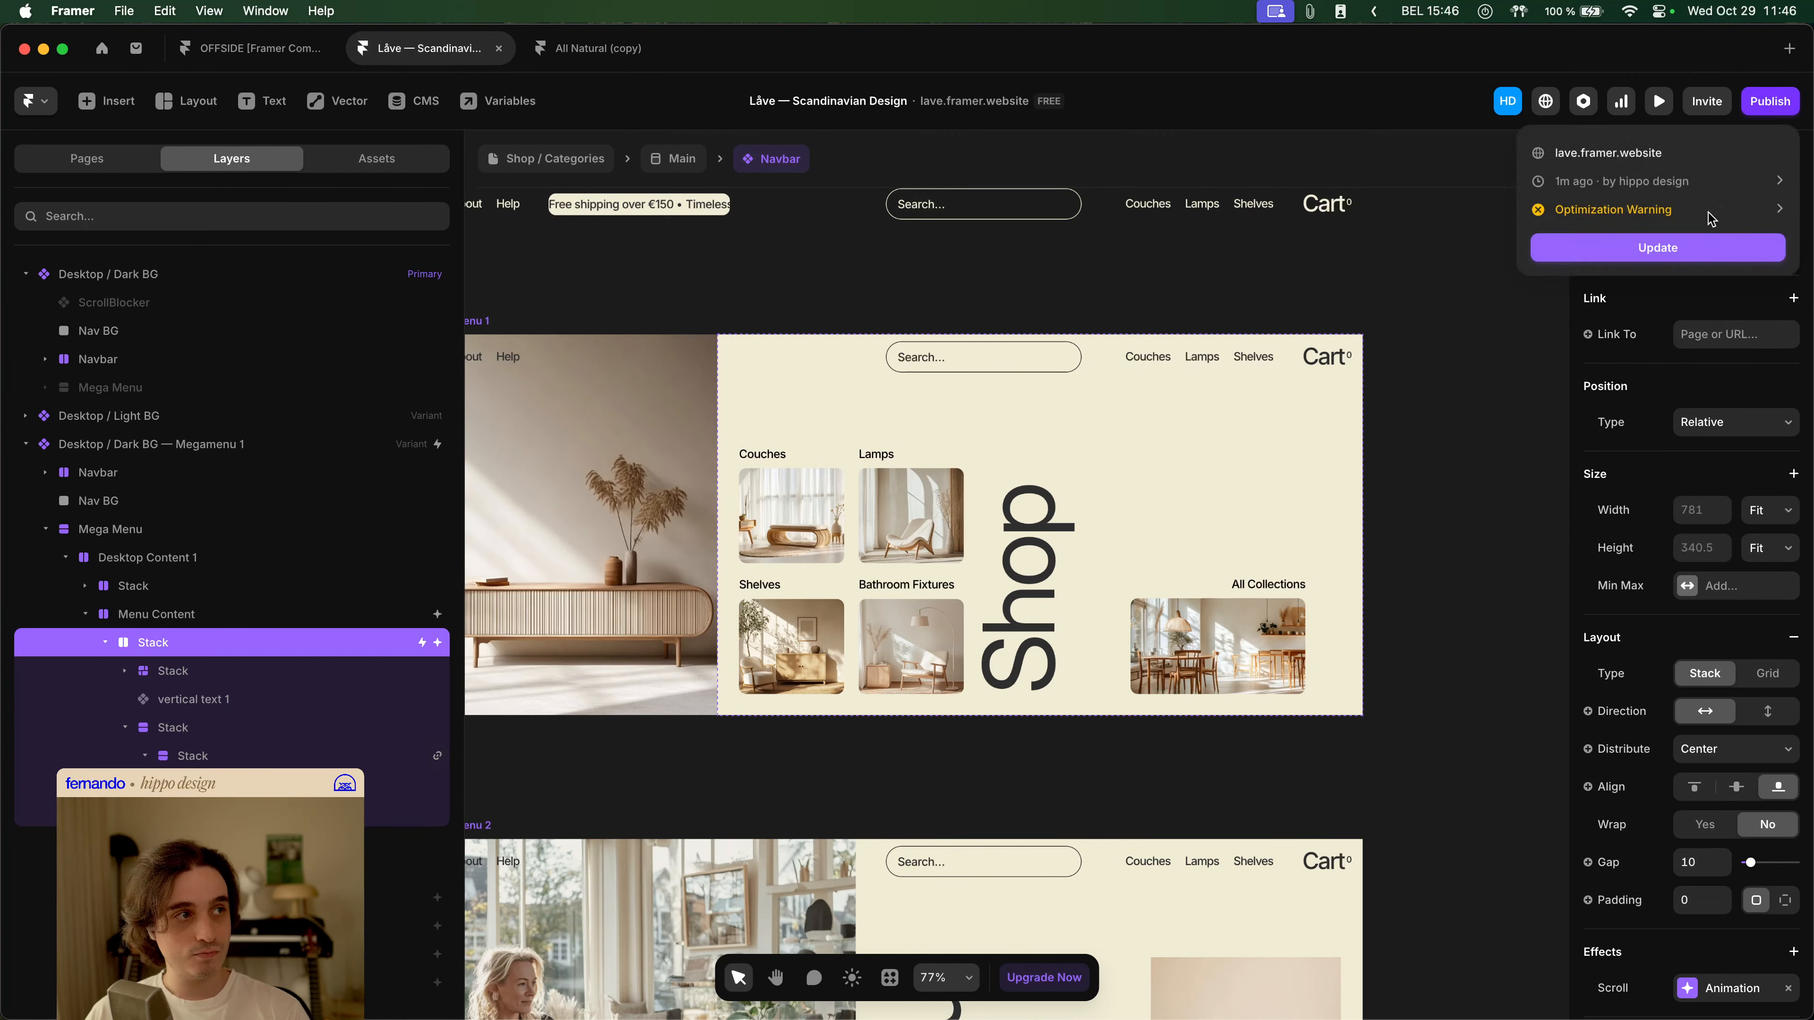
pyautogui.click(1704, 249)
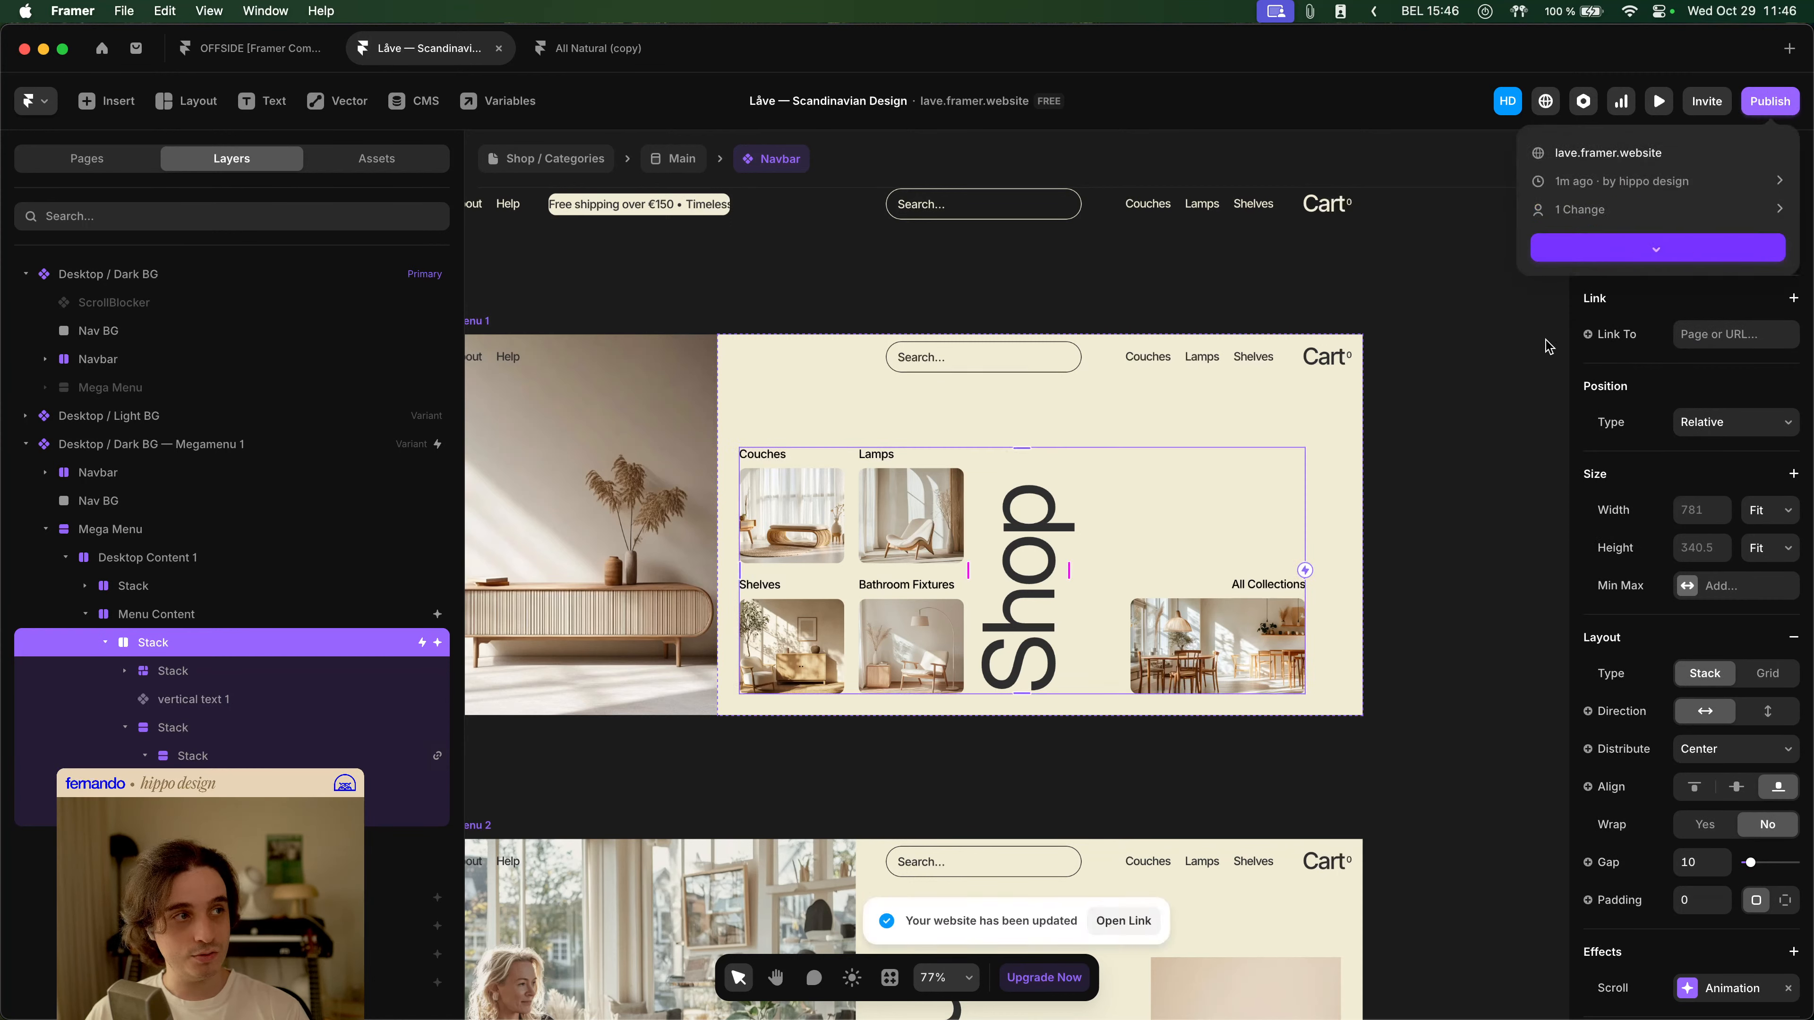
pyautogui.press('super+Tab')
pyautogui.scroll(5, 1171, 355)
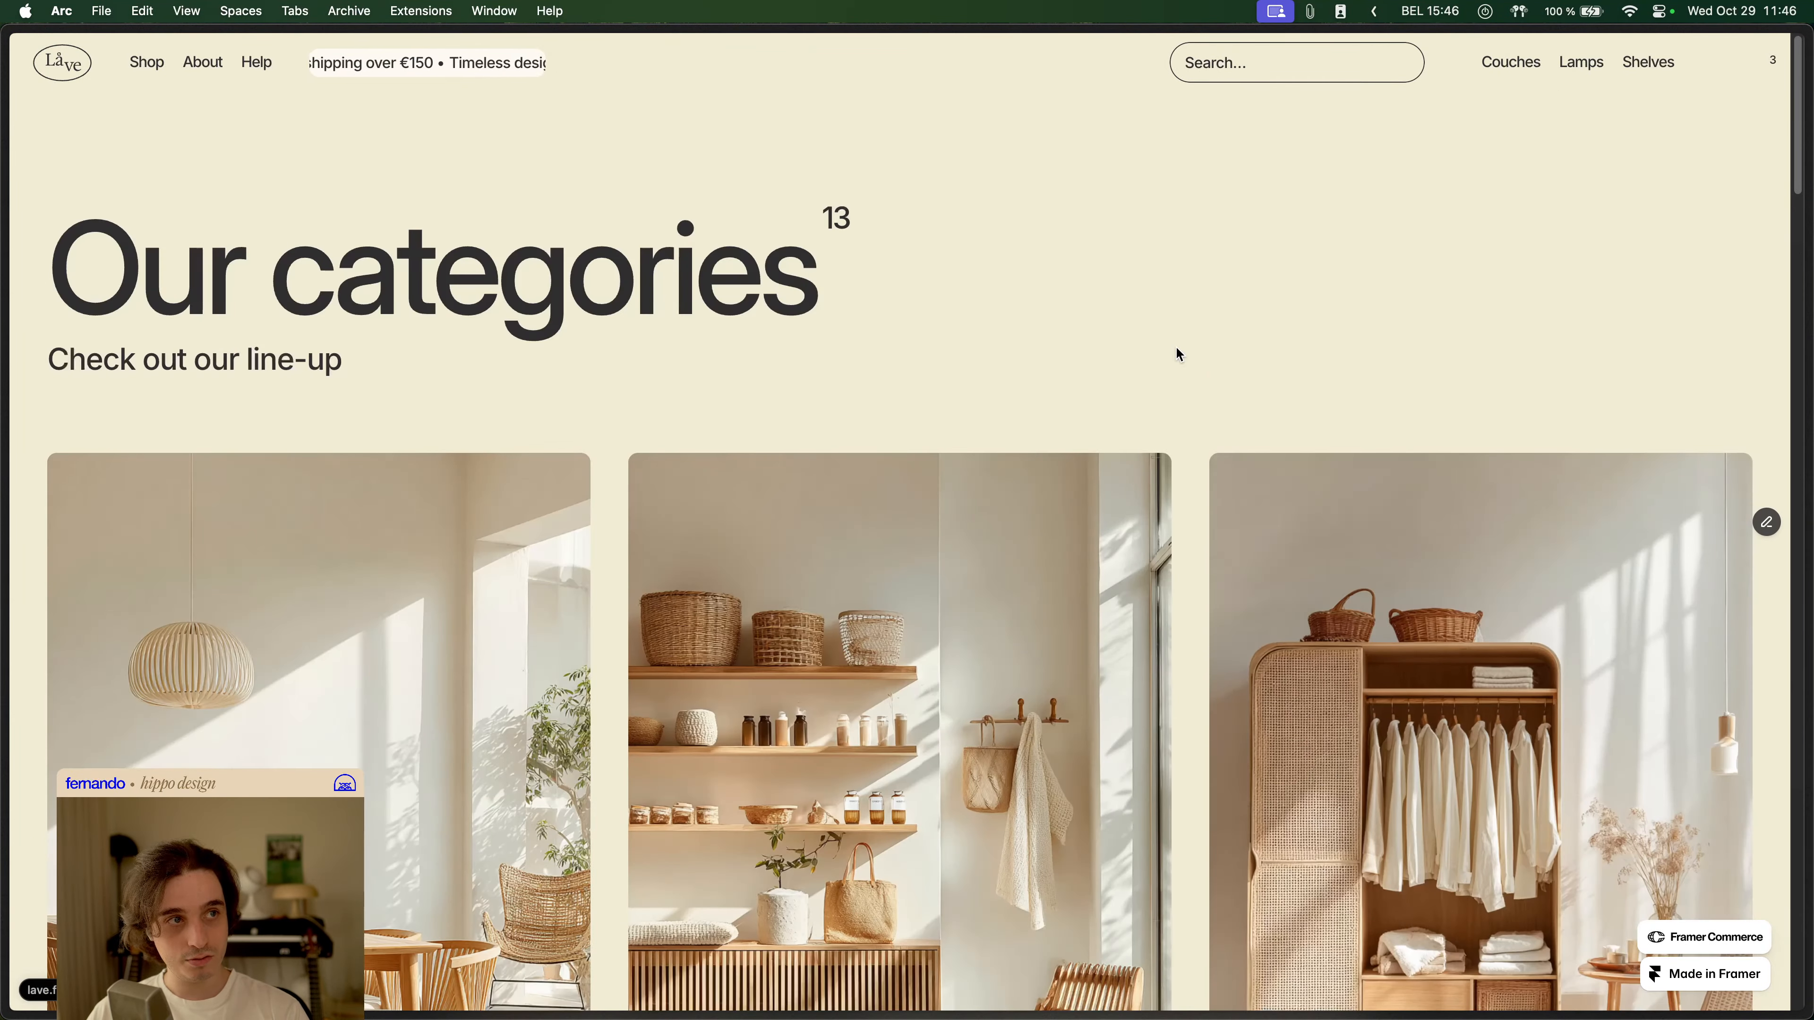
pyautogui.click(45, 70)
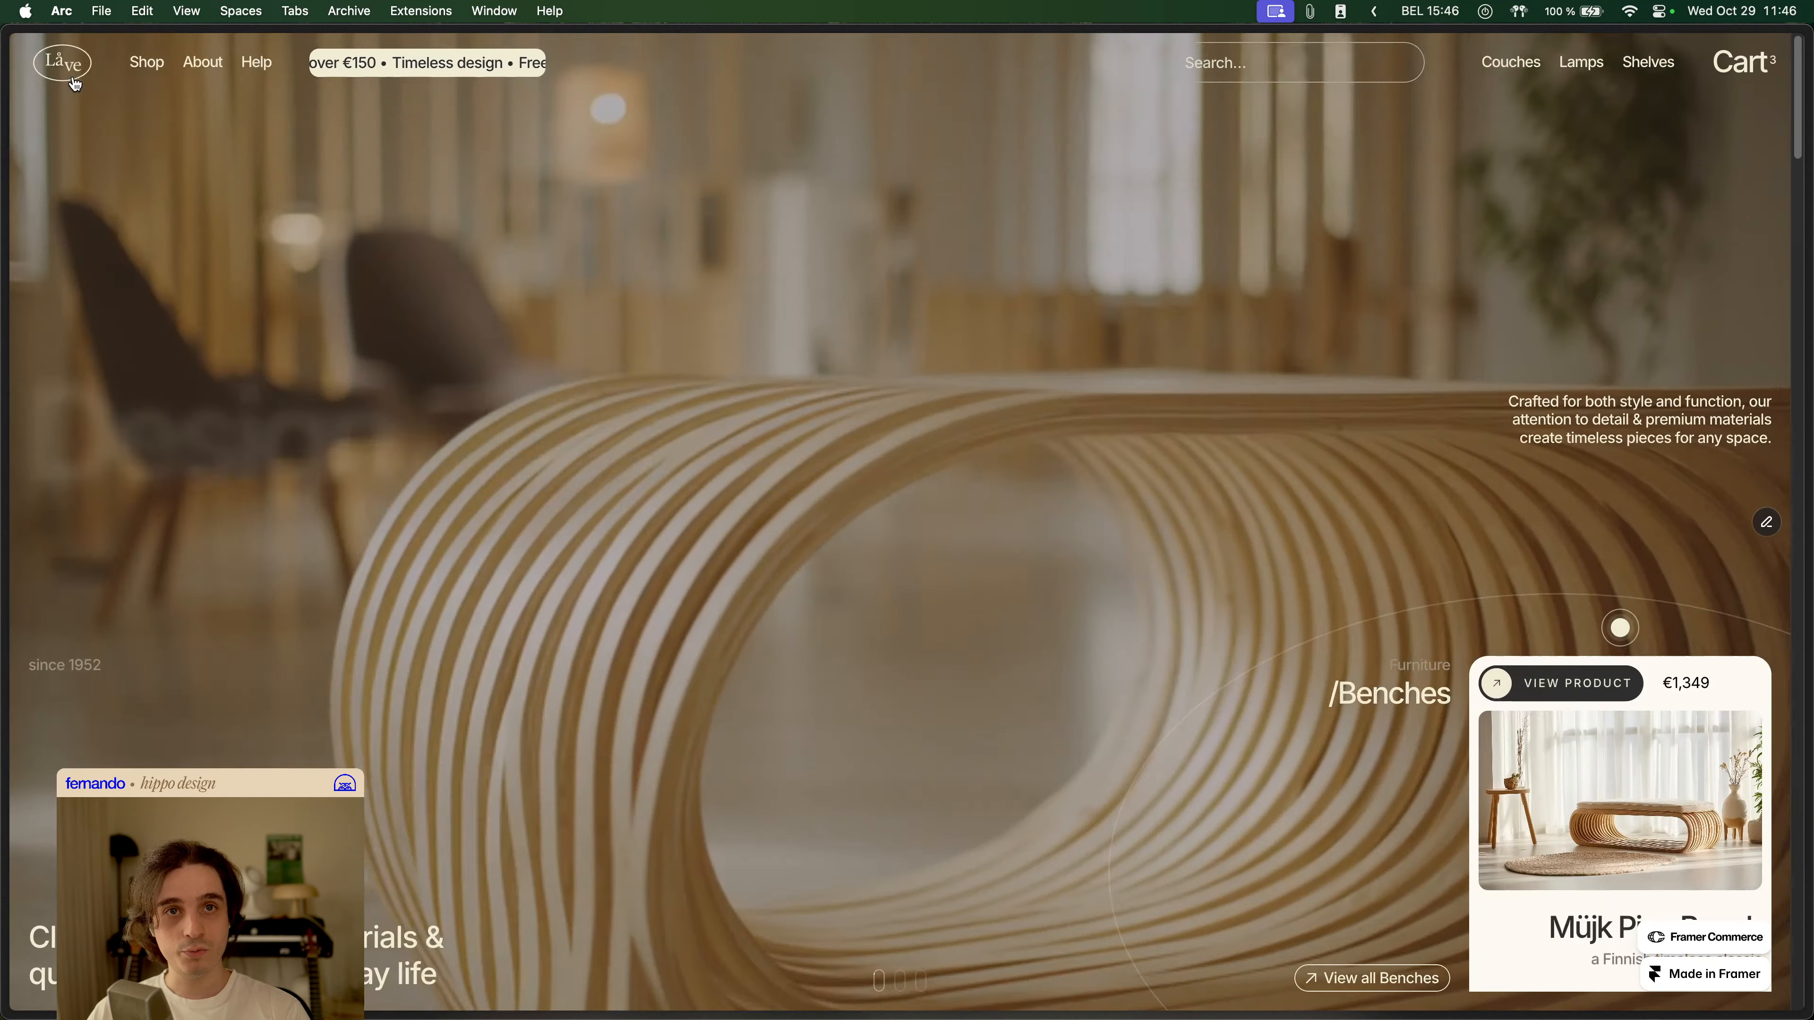
pyautogui.moveTo(138, 68)
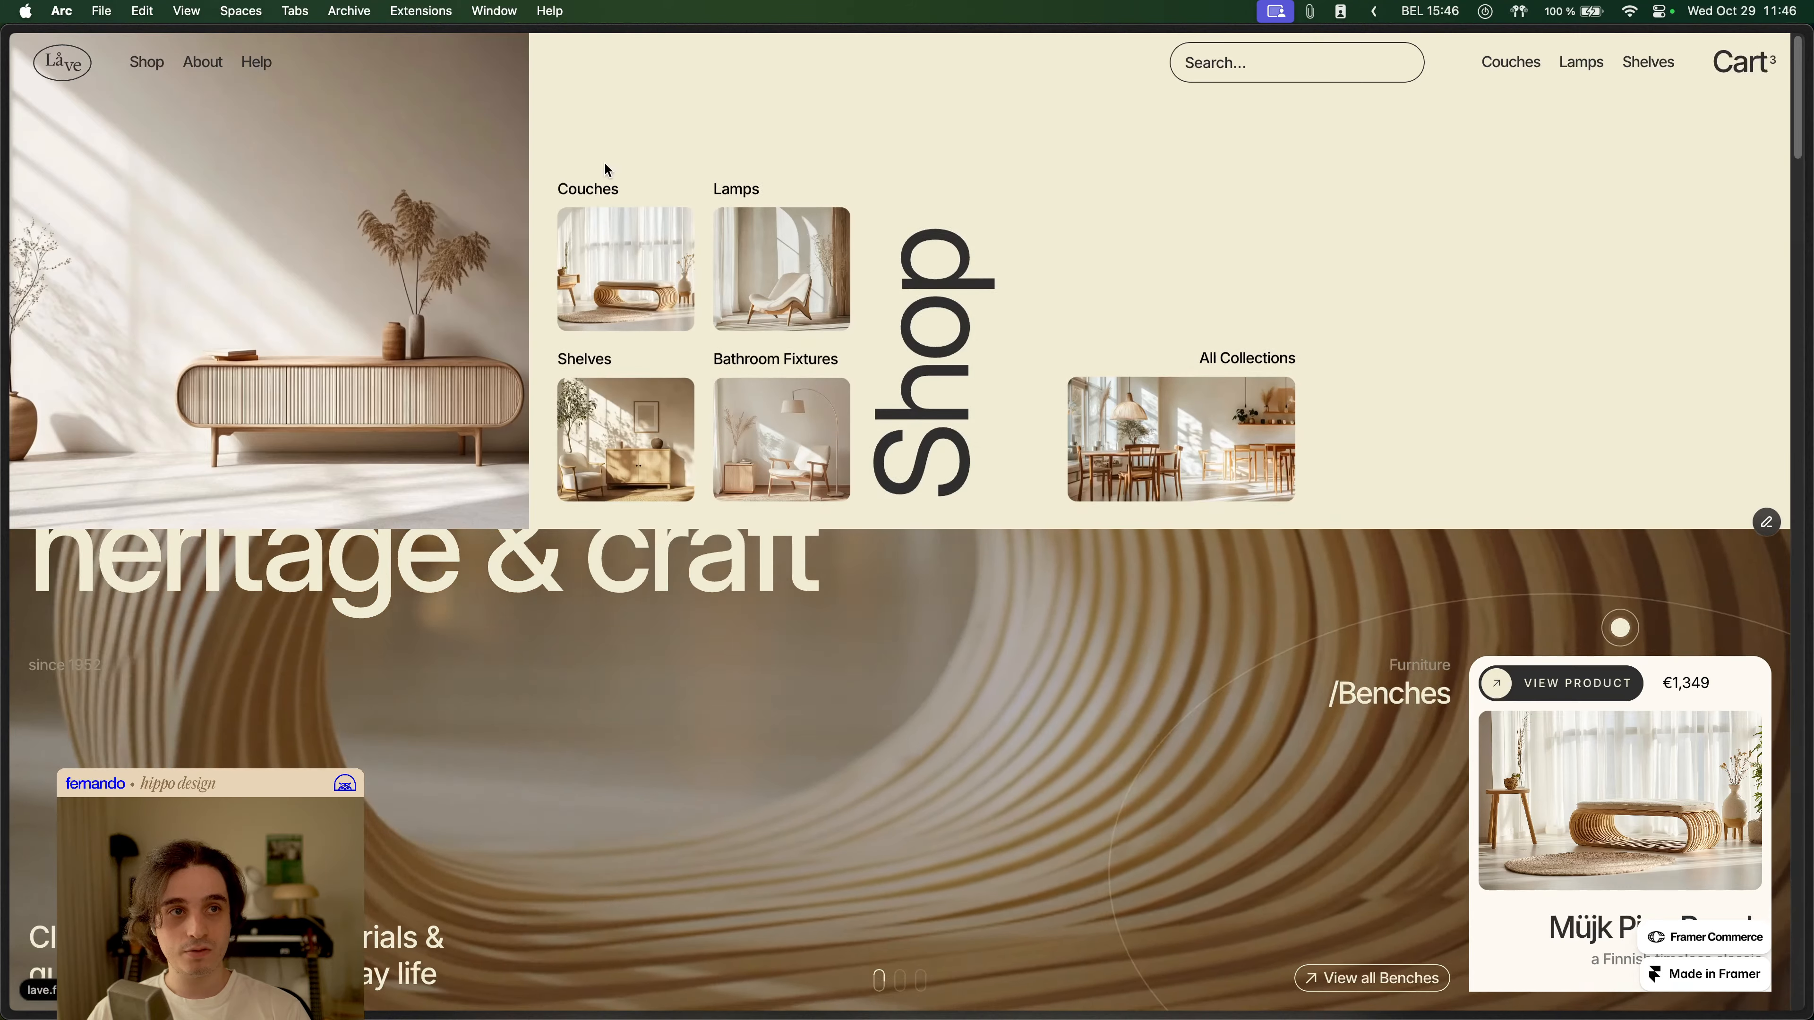
pyautogui.click(1214, 421)
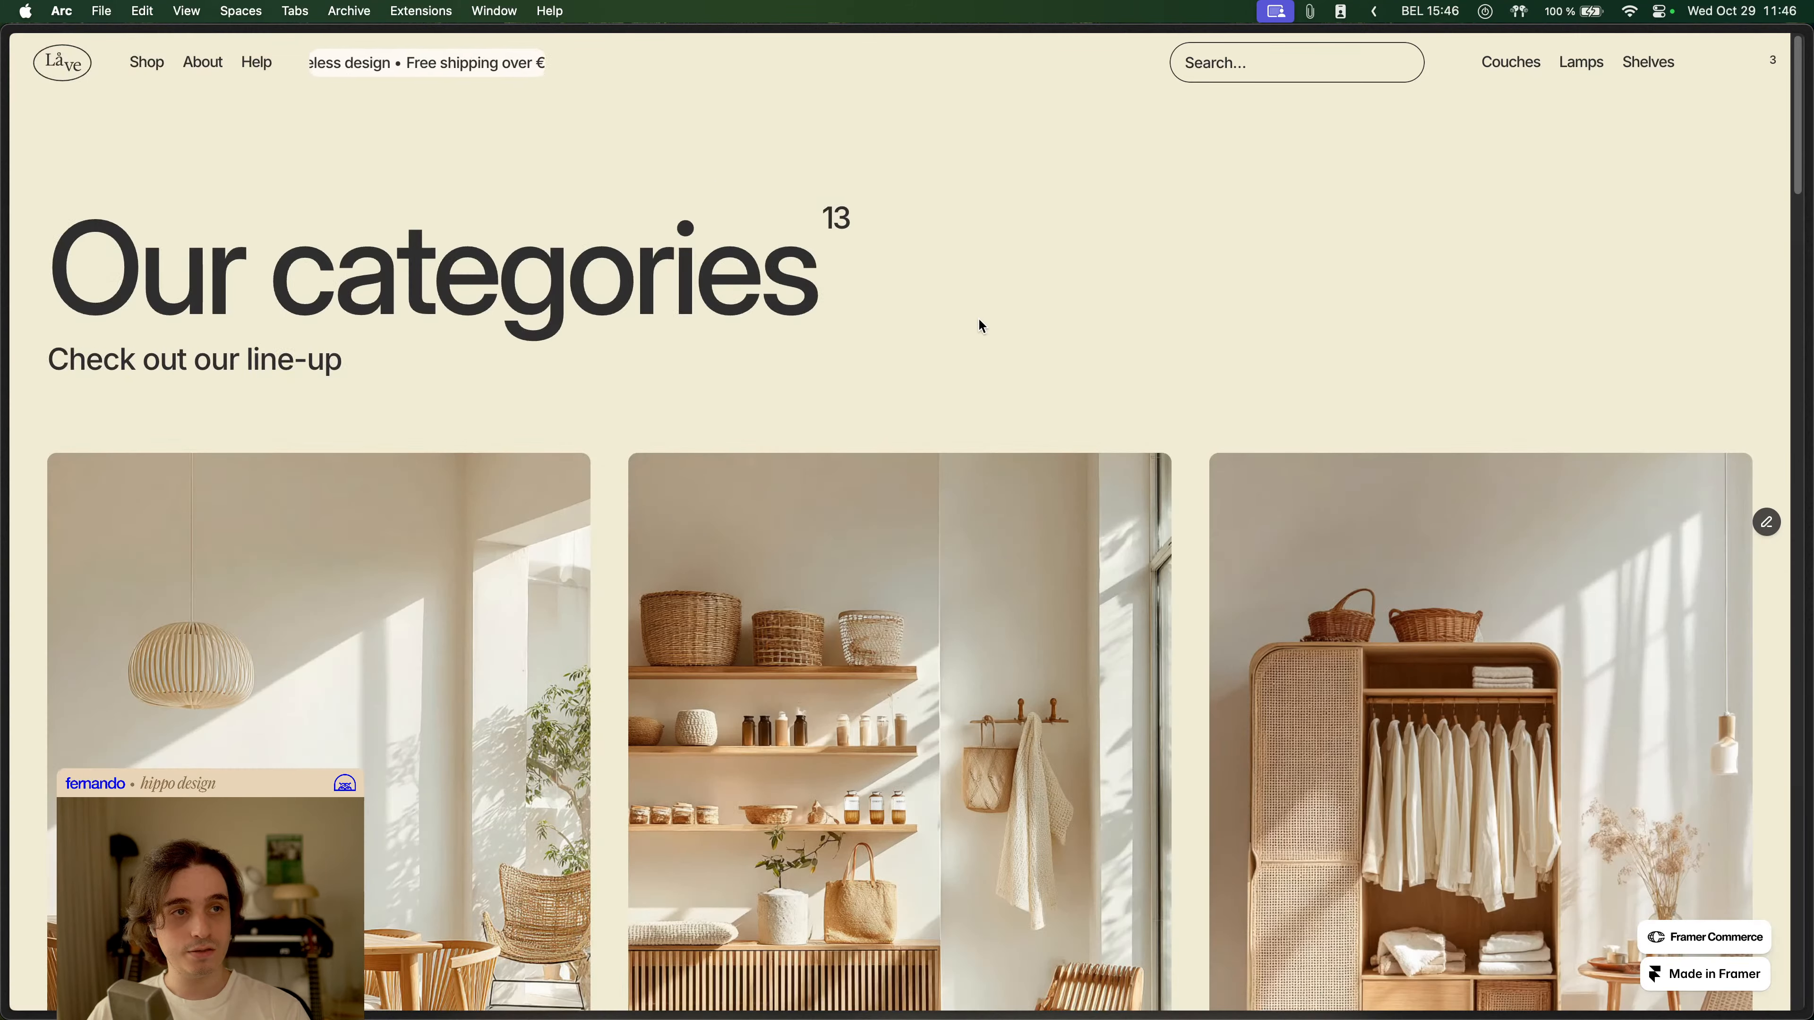
pyautogui.moveTo(198, 71)
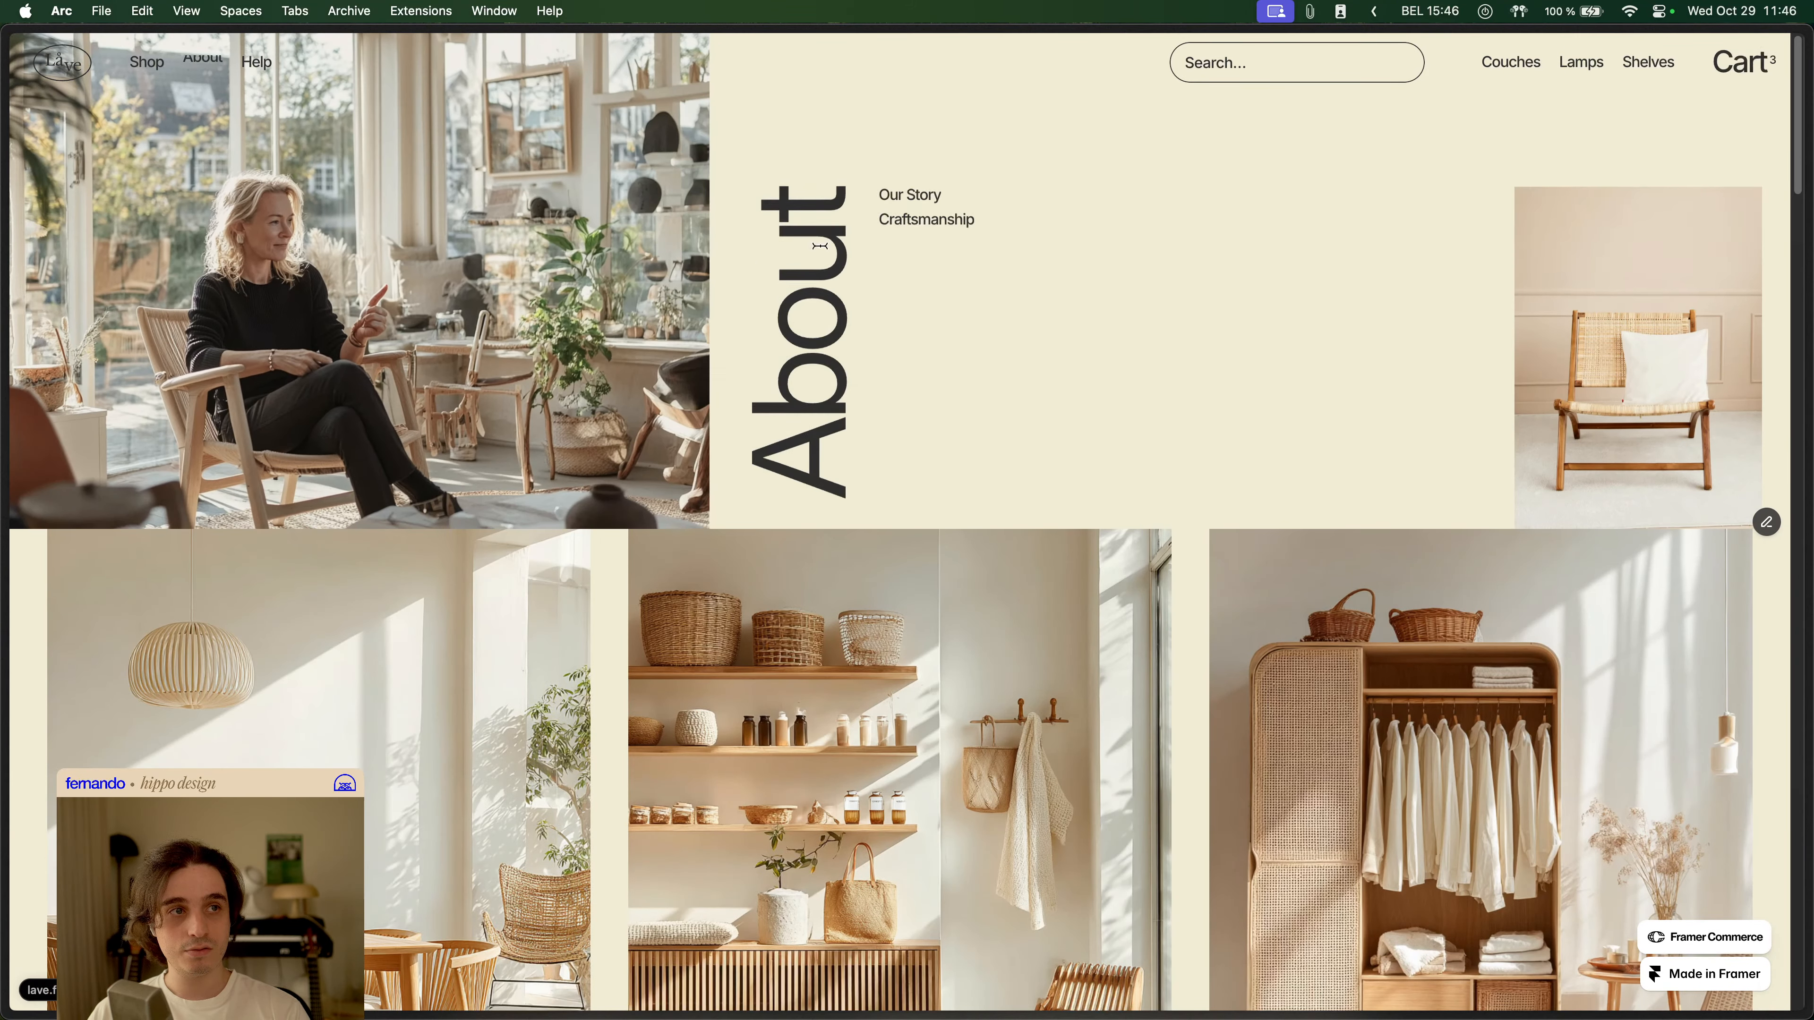
pyautogui.click(921, 199)
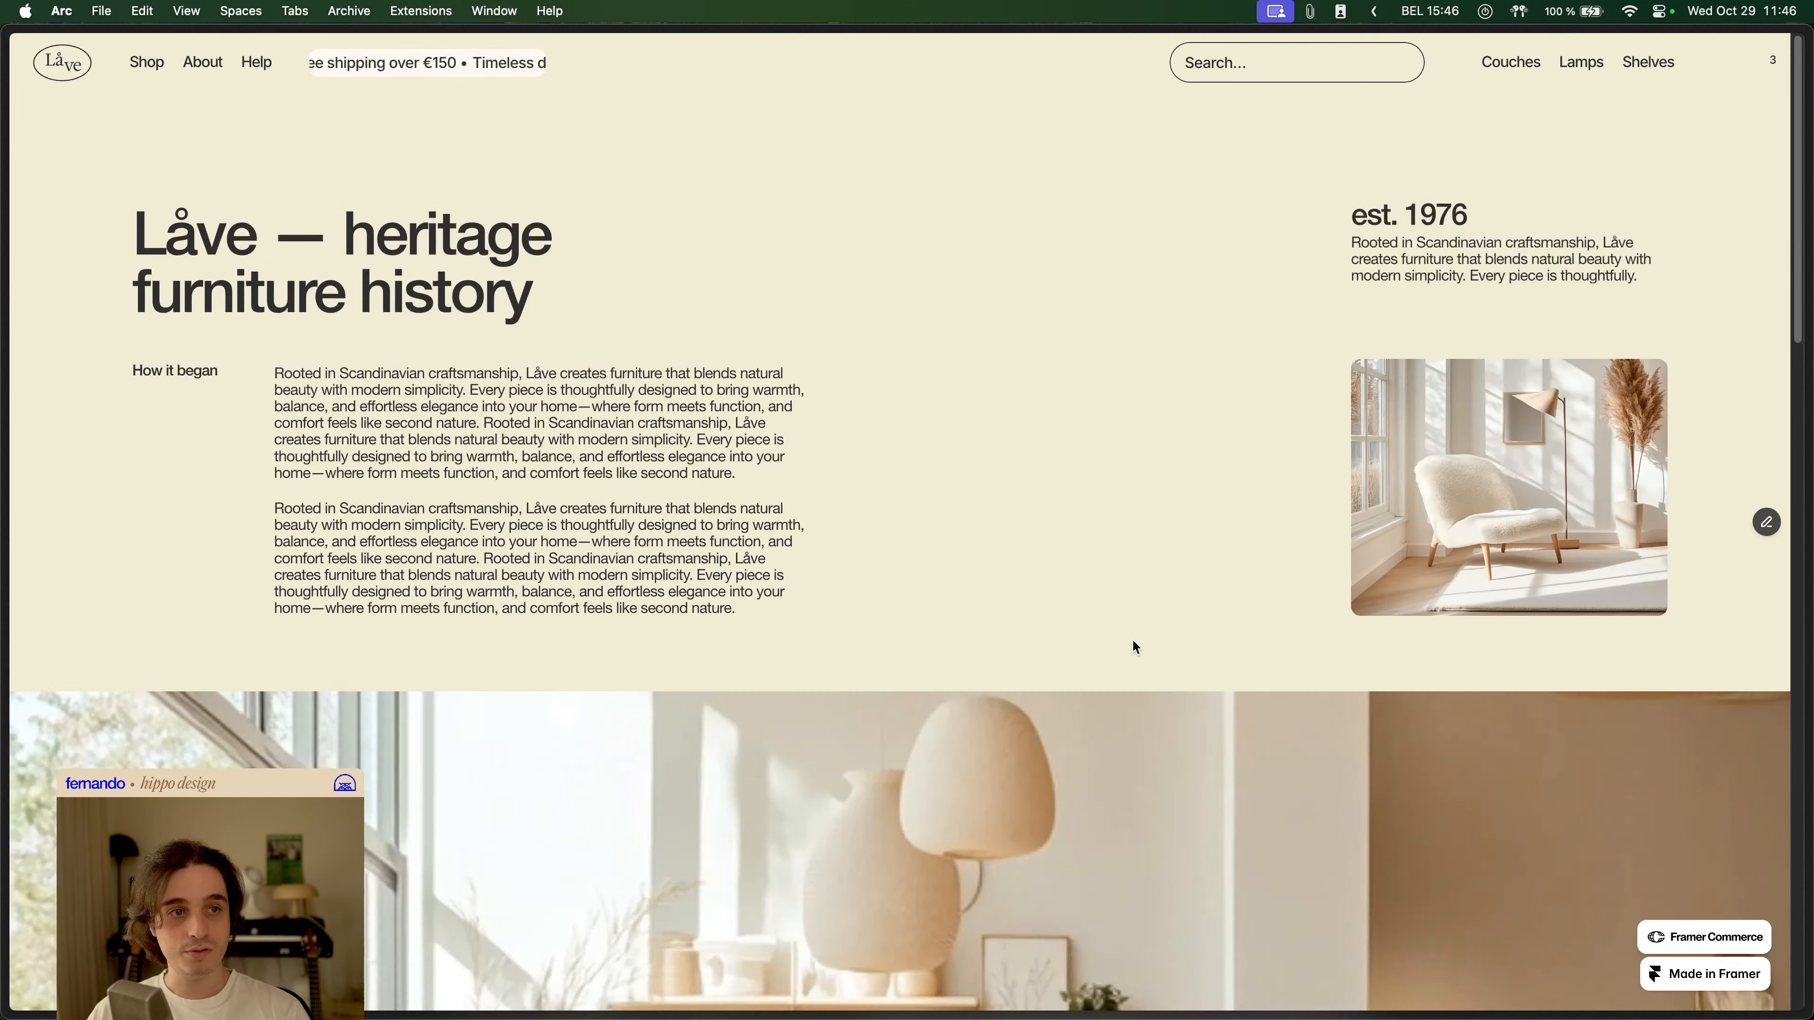
# Switch to Framer and add the Close Menu click event to the Our Story and Craftsmanship link stack in the Megamenu 2 variant.
pyautogui.press('super+Tab')
pyautogui.scroll(-5, 1398, 436)
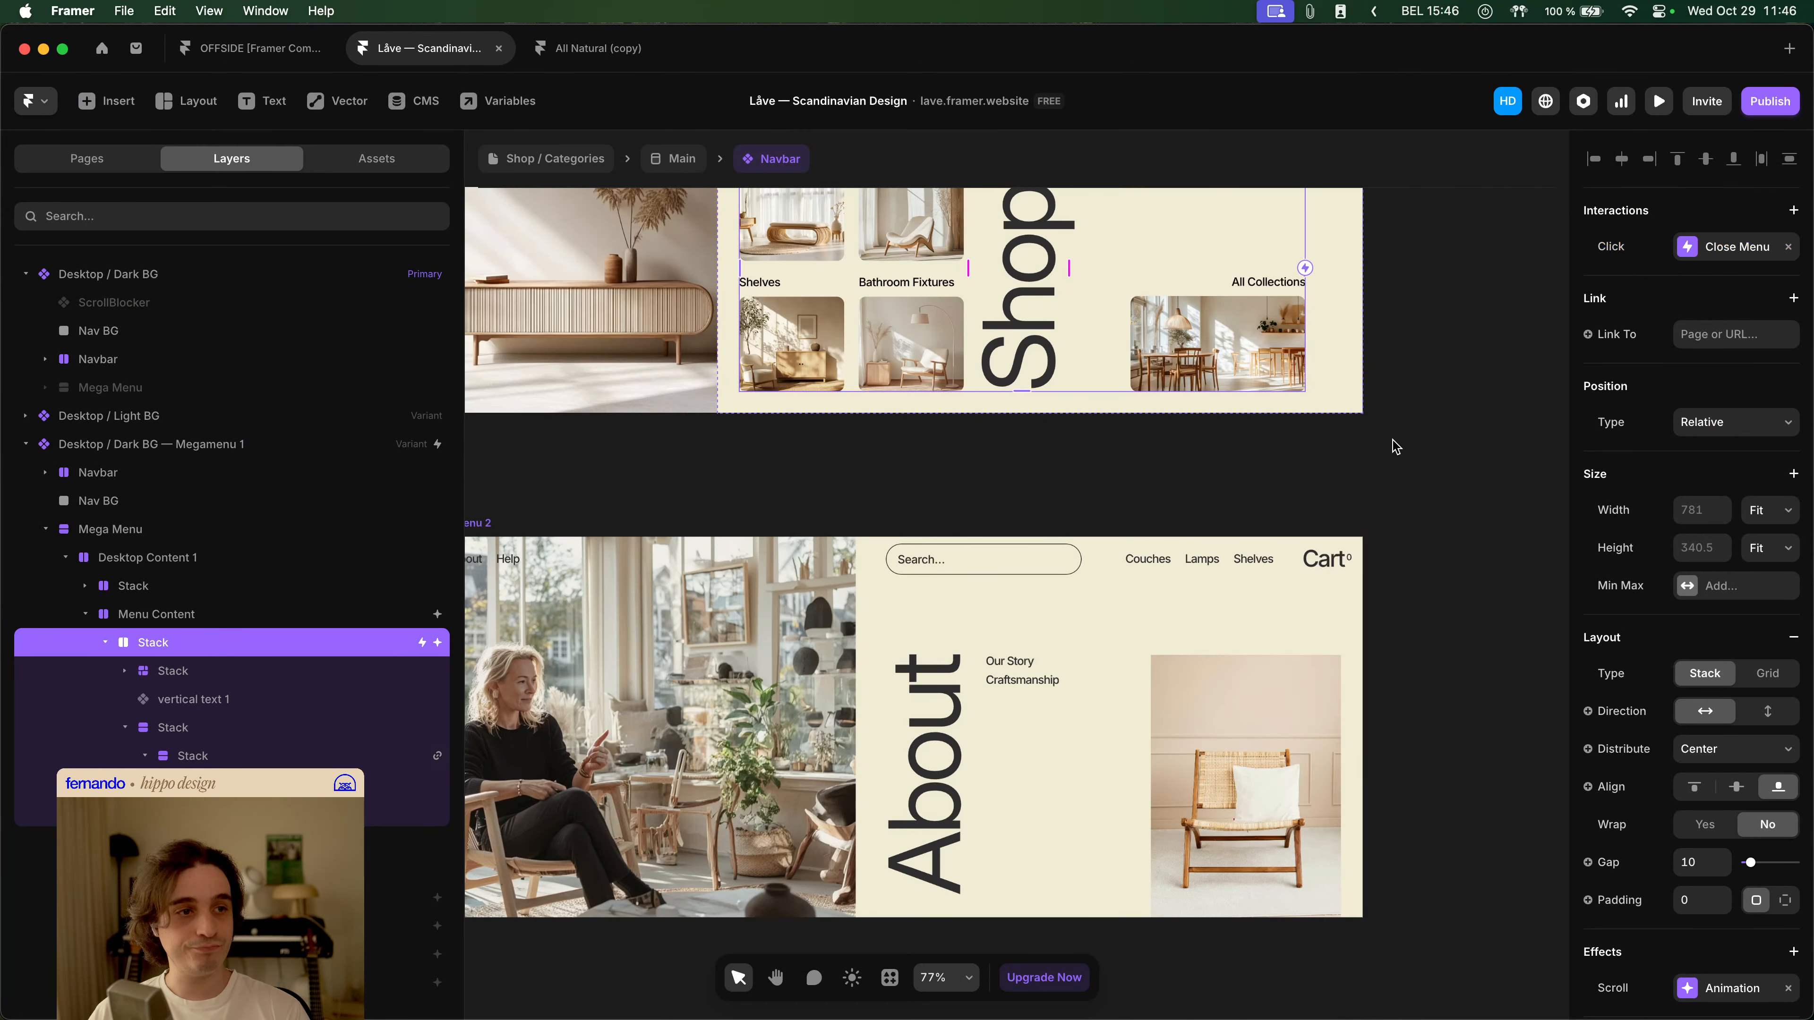
pyautogui.click(1091, 709)
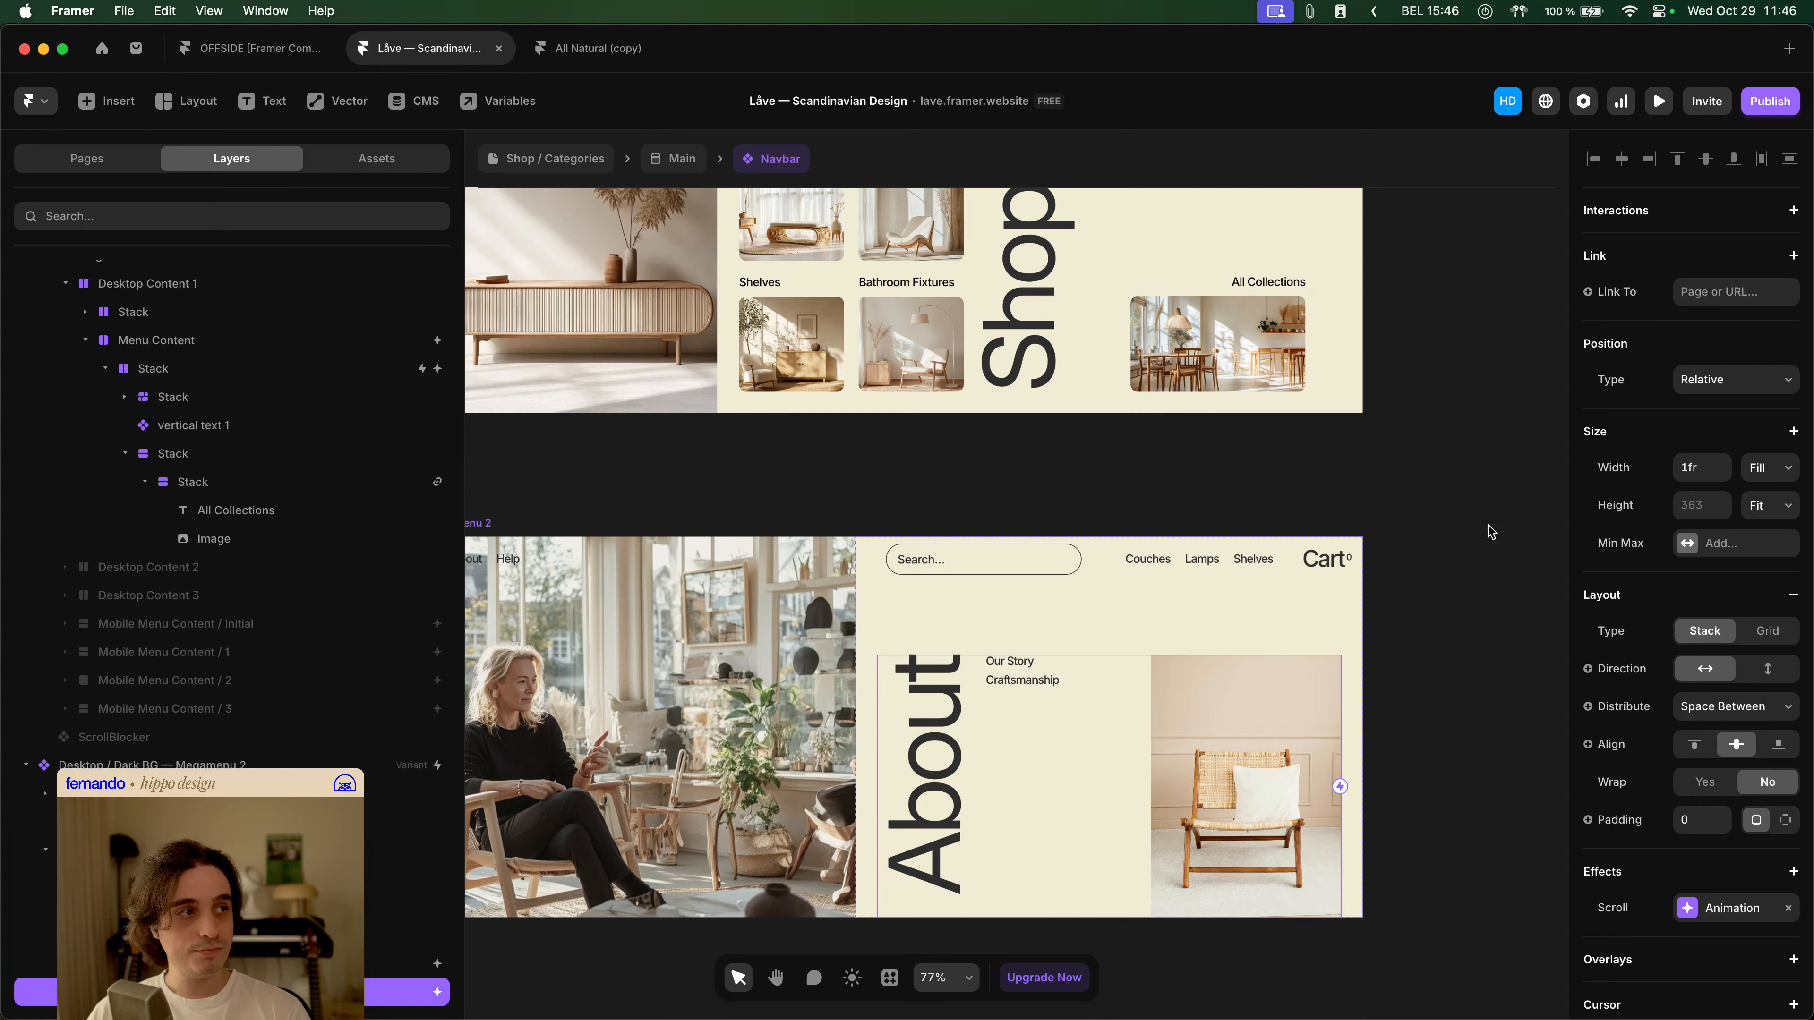
pyautogui.click(1053, 678)
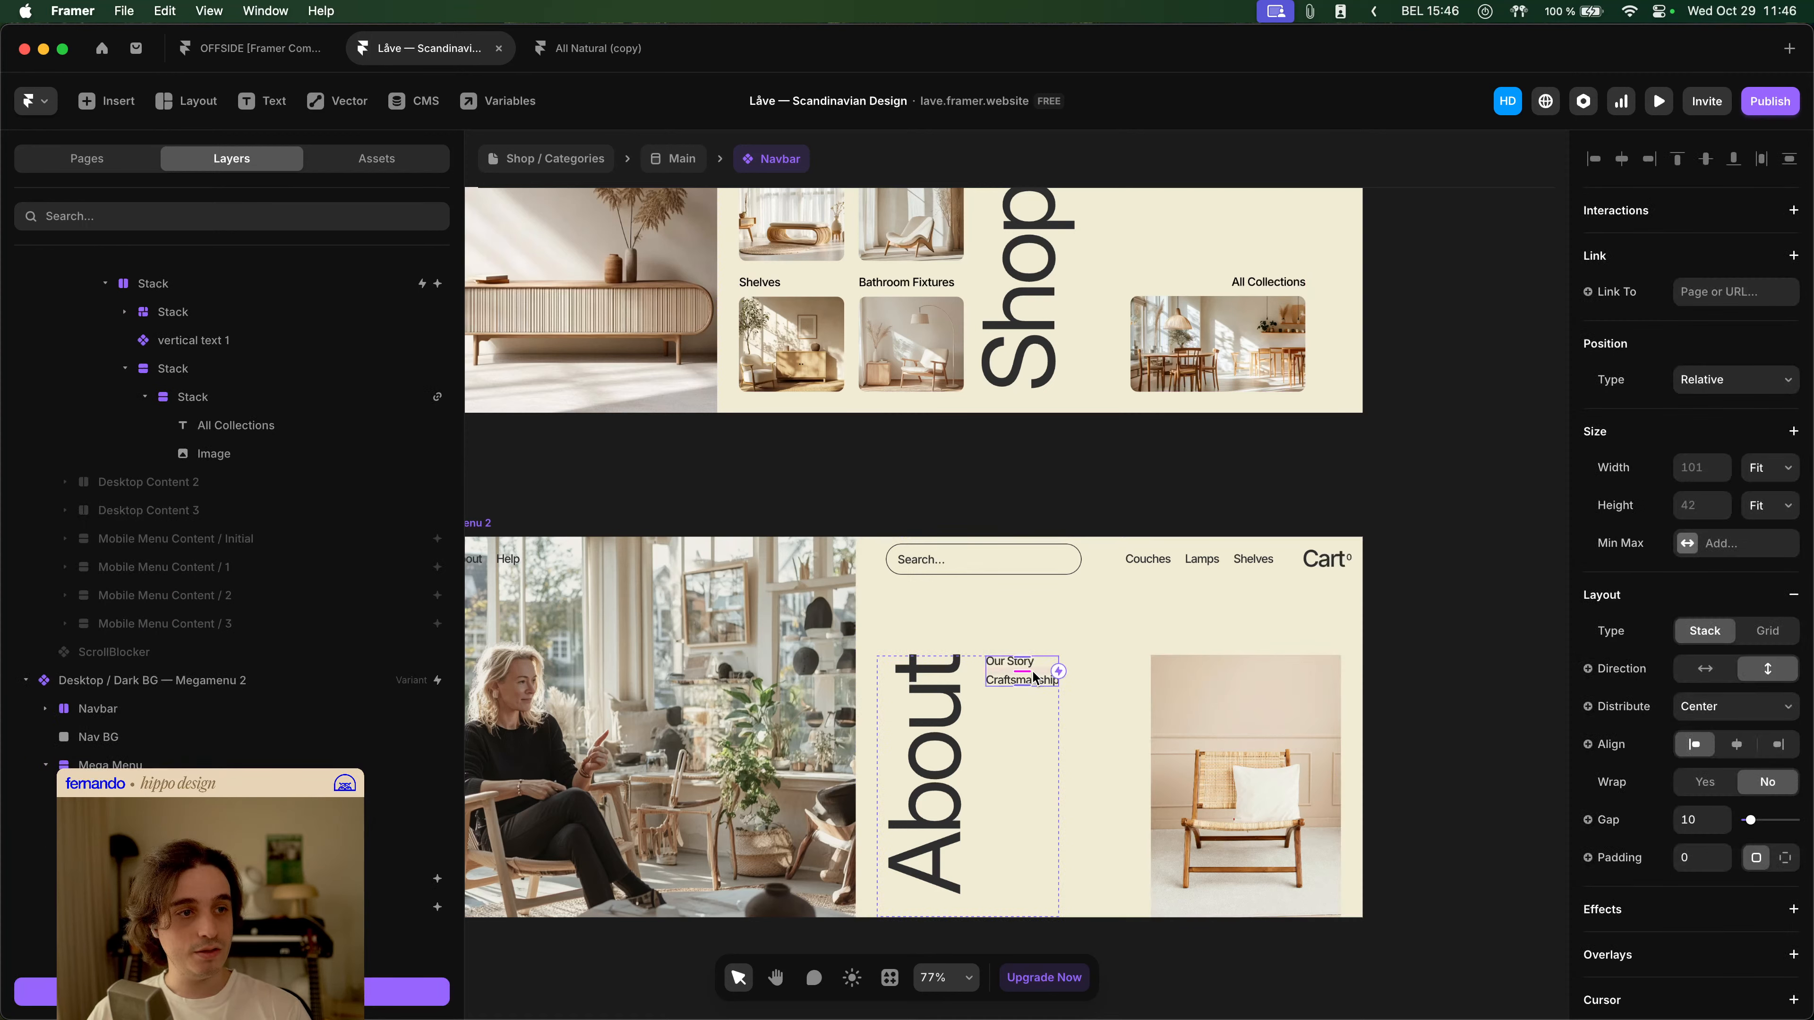
pyautogui.click(1793, 210)
pyautogui.moveTo(1736, 302)
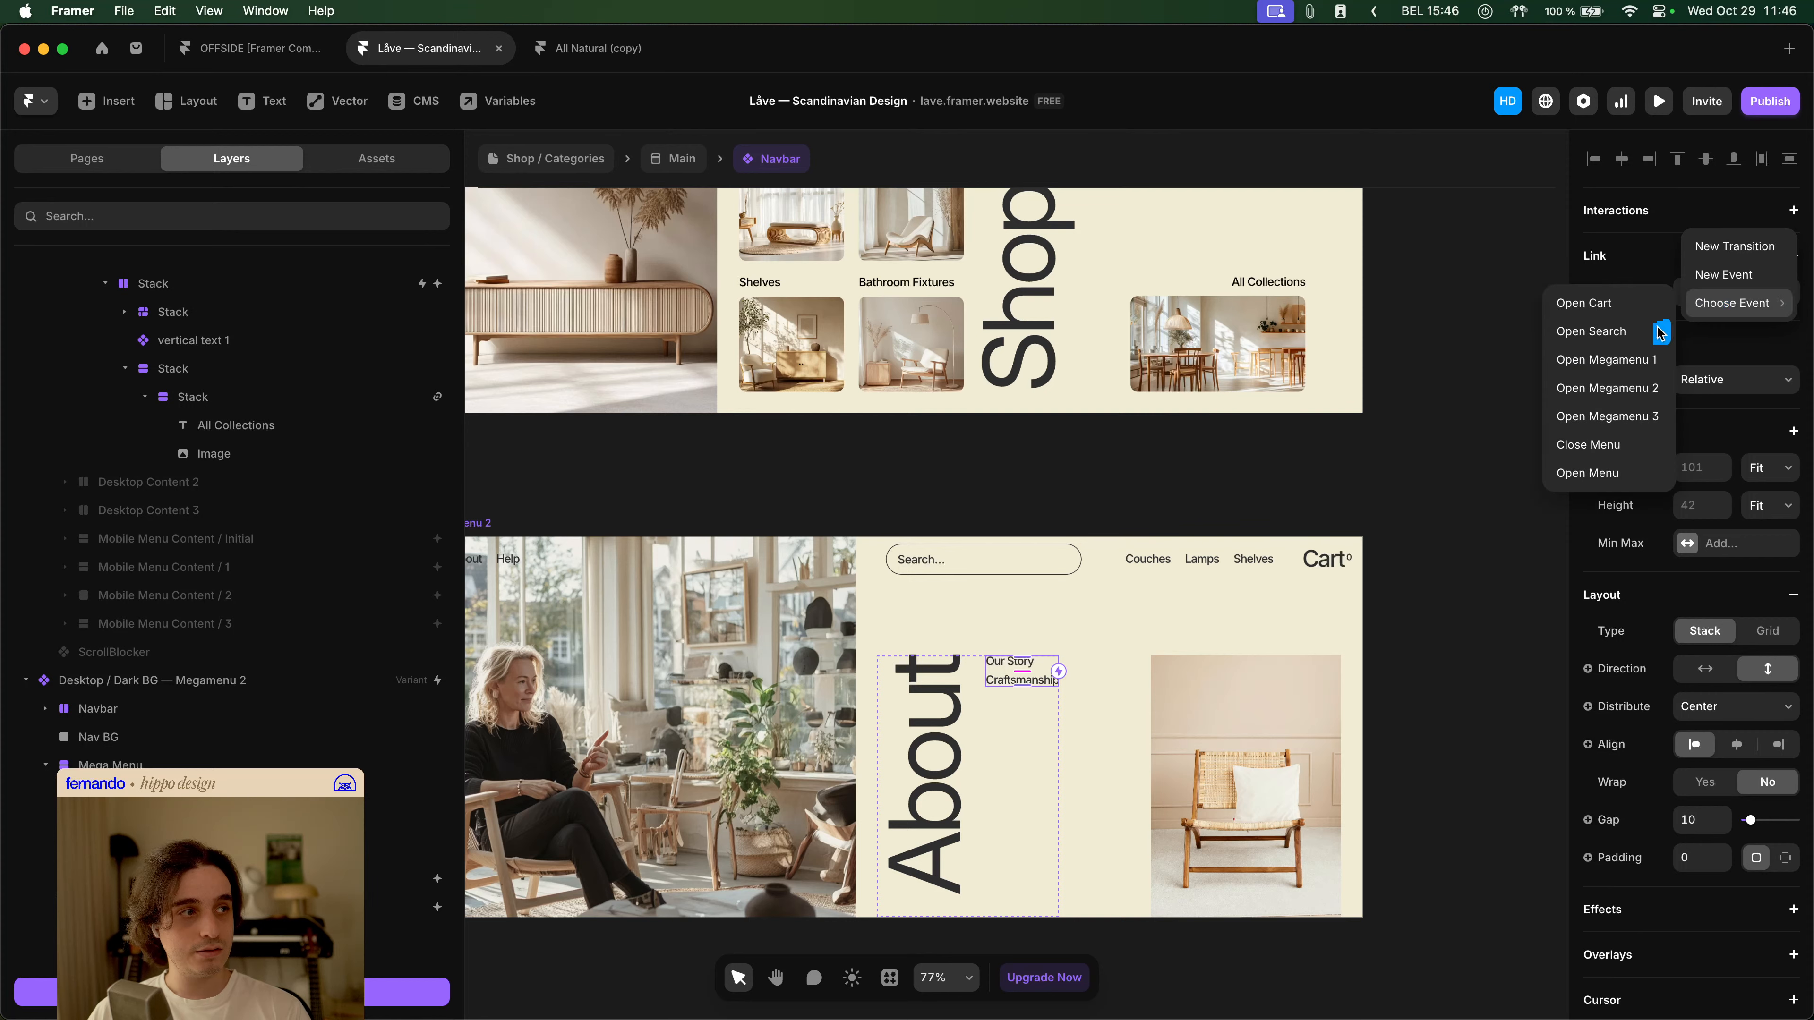
pyautogui.click(1609, 453)
pyautogui.click(1445, 479)
# Add the Close Menu click event to the stack with Contact, Help & FAQ and Privacy Policy in the Megamenu 3 variant.
pyautogui.scroll(-10, 1437, 488)
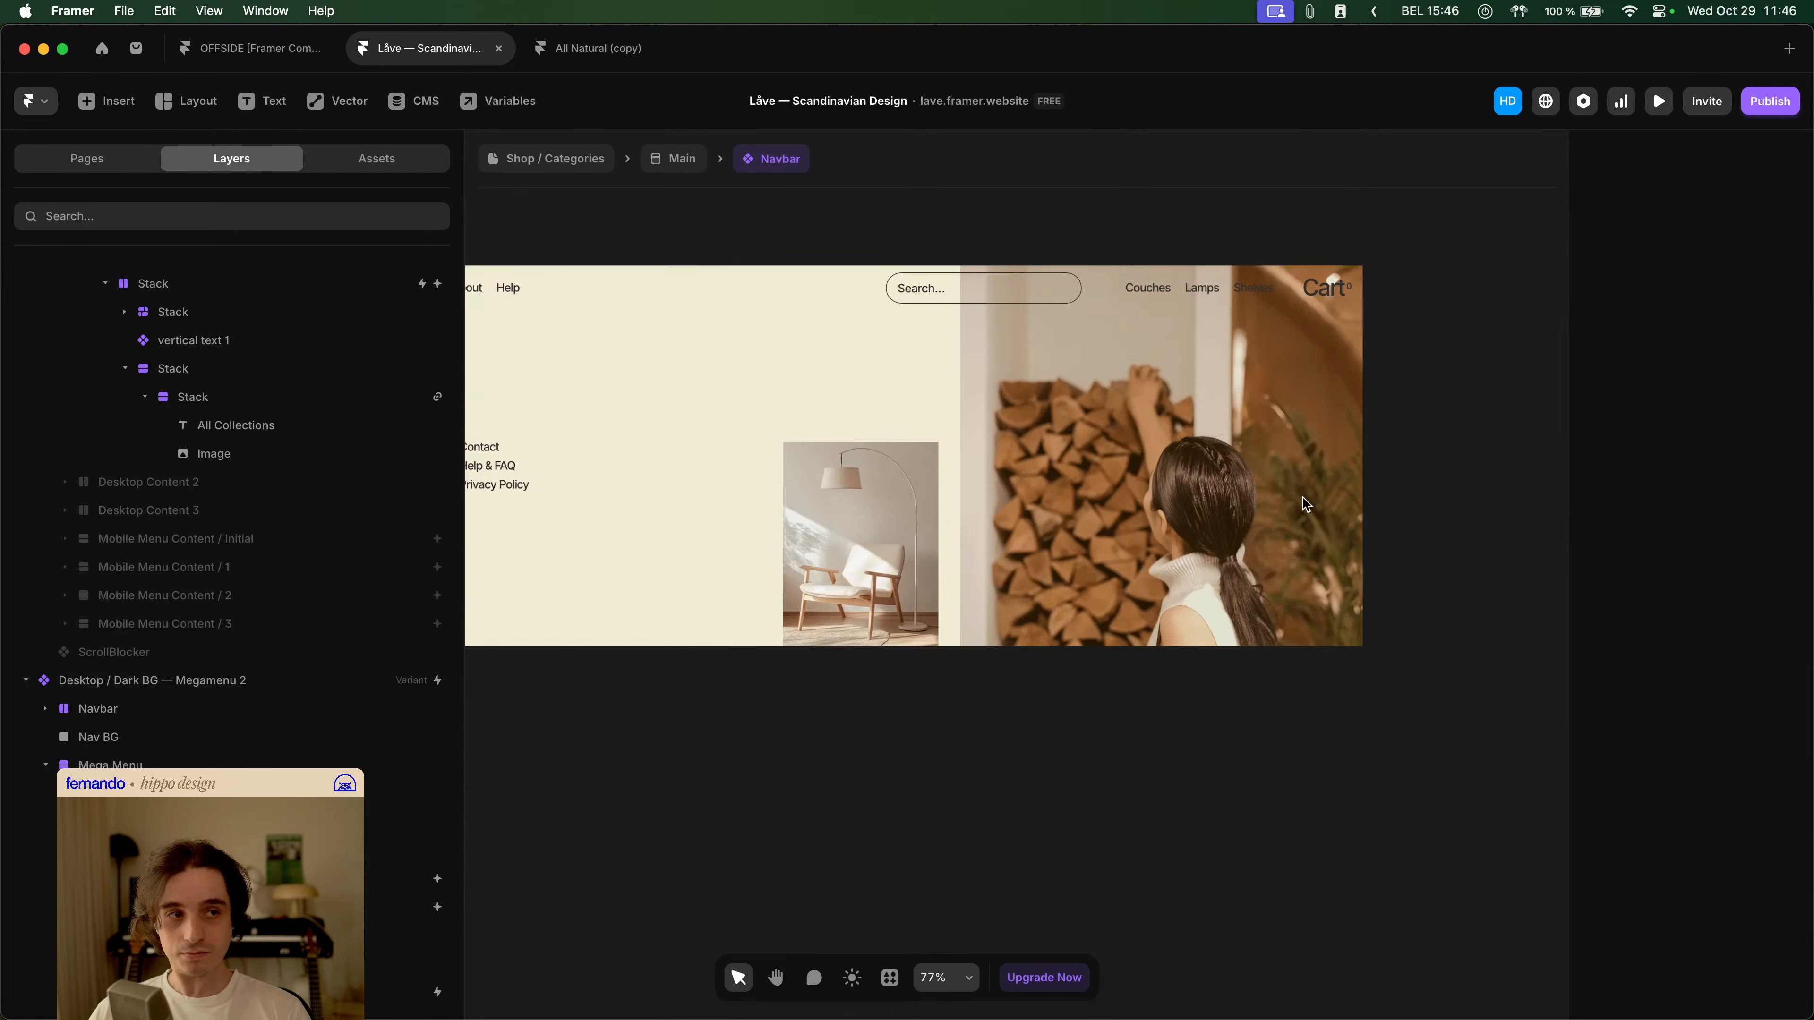
pyautogui.press('space')
pyautogui.moveTo(910, 450); pyautogui.dragTo(1116, 476)
pyautogui.click(754, 496)
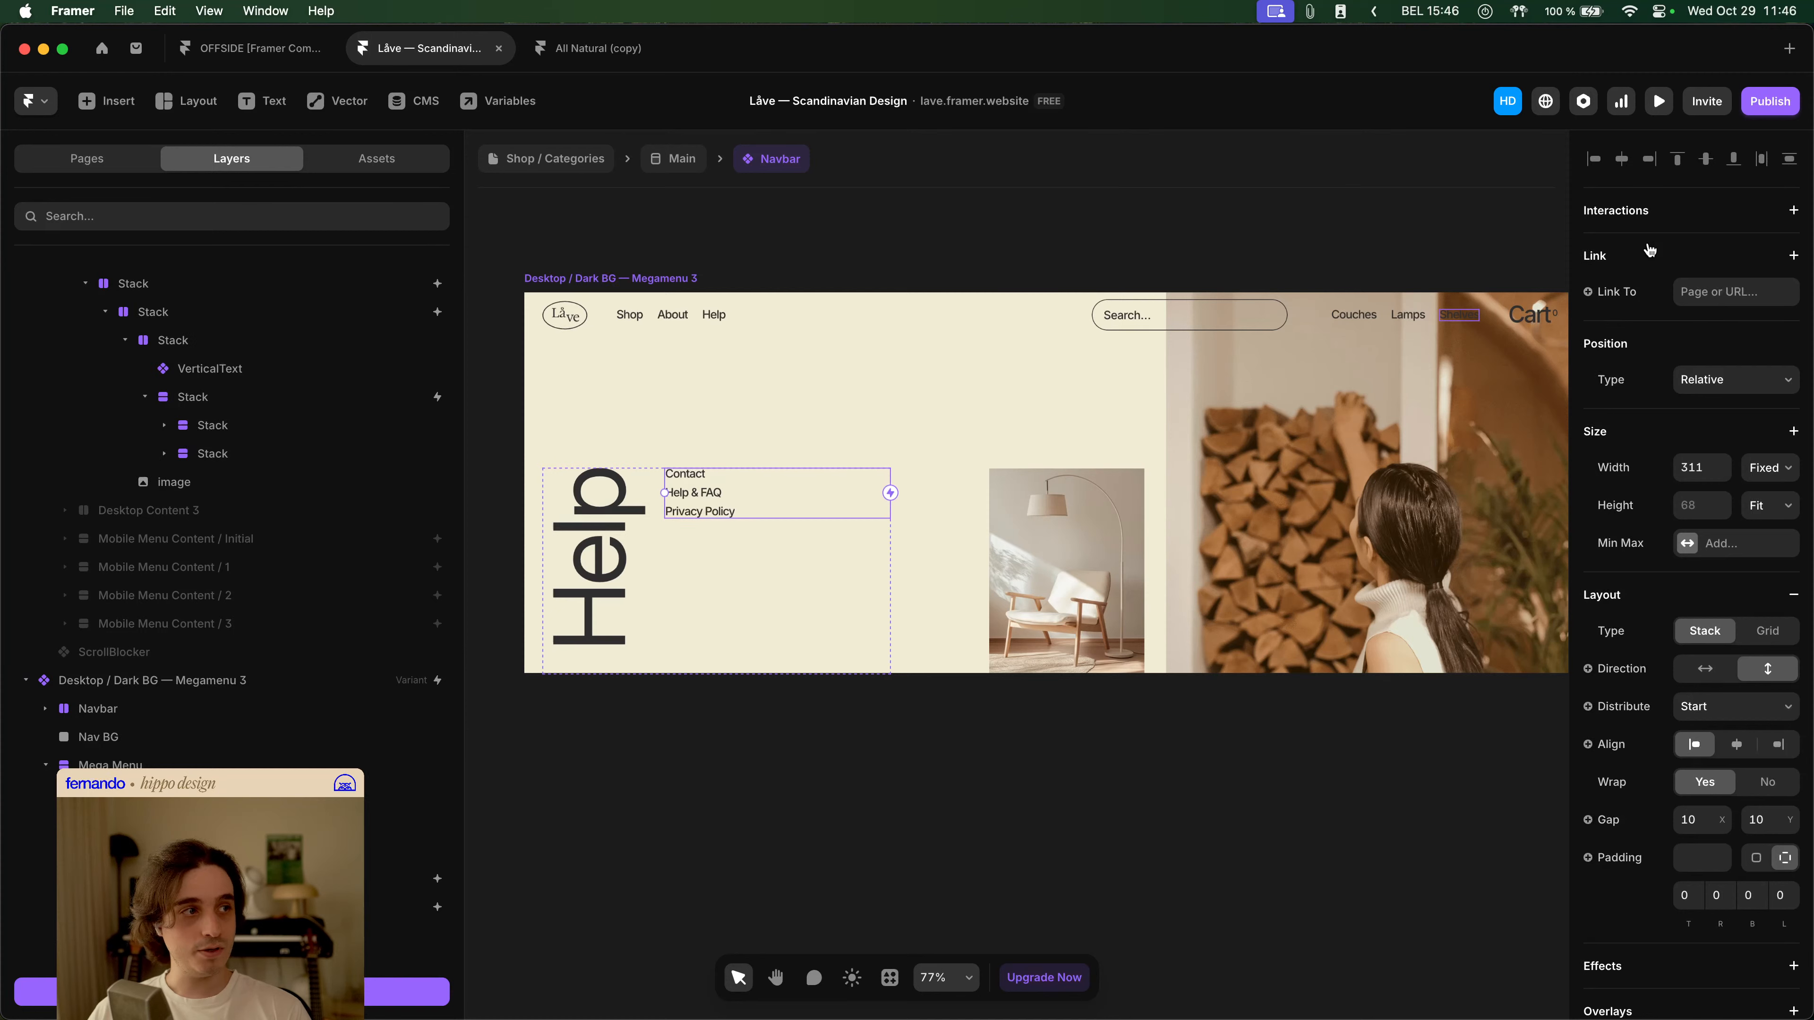
pyautogui.click(1758, 219)
pyautogui.moveTo(1736, 303)
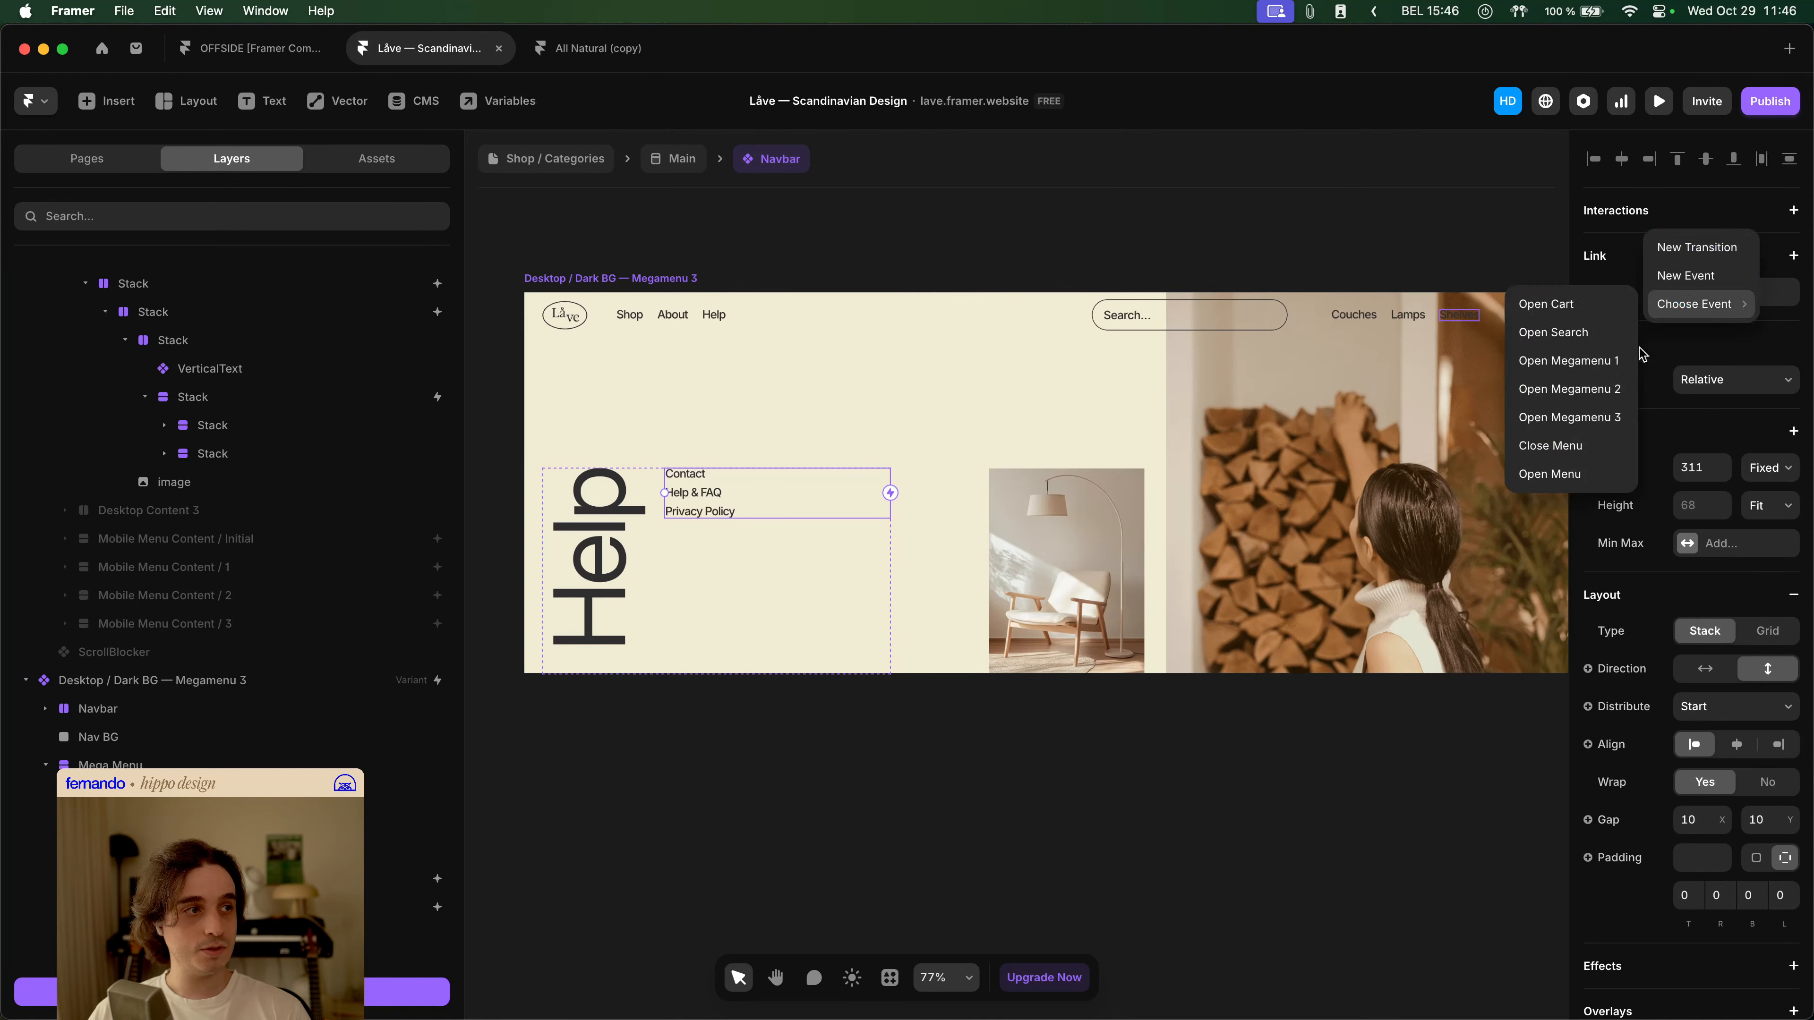
pyautogui.click(1580, 461)
pyautogui.click(1293, 252)
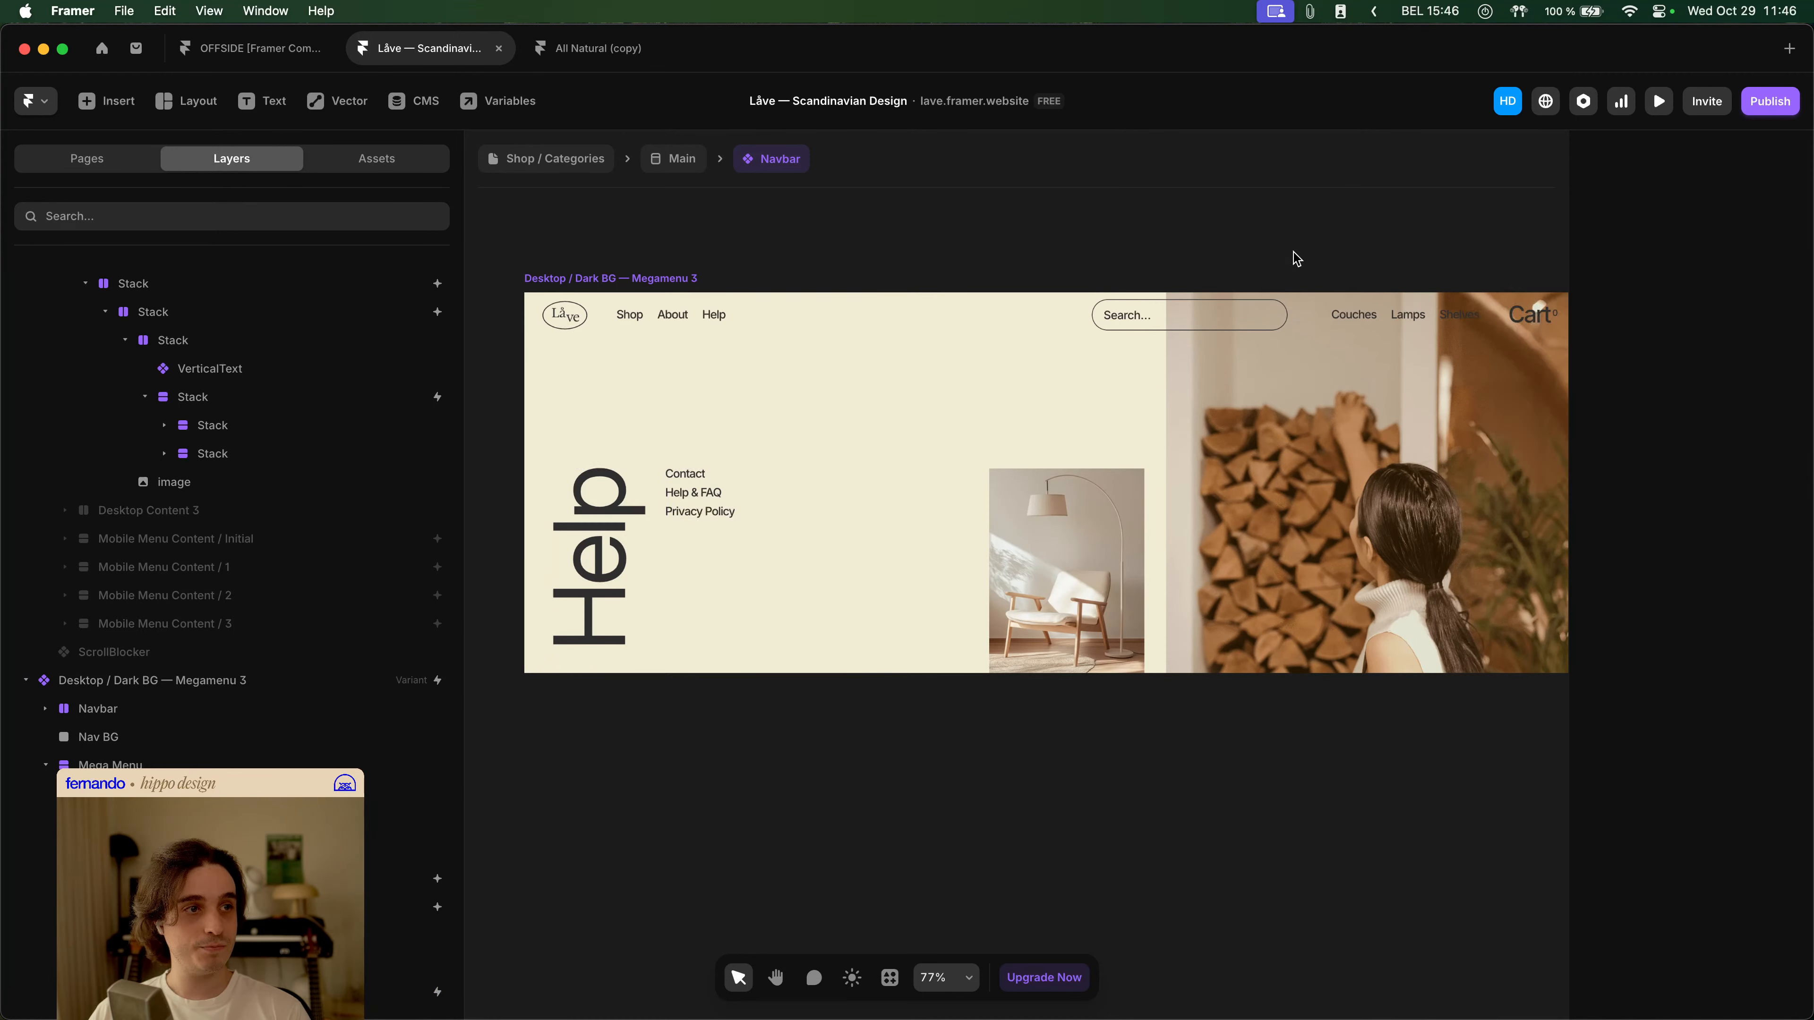
# Switch to Arc and review the heritage furniture history page down to its footer.
pyautogui.press('super+Tab')
pyautogui.scroll(-10, 1129, 361)
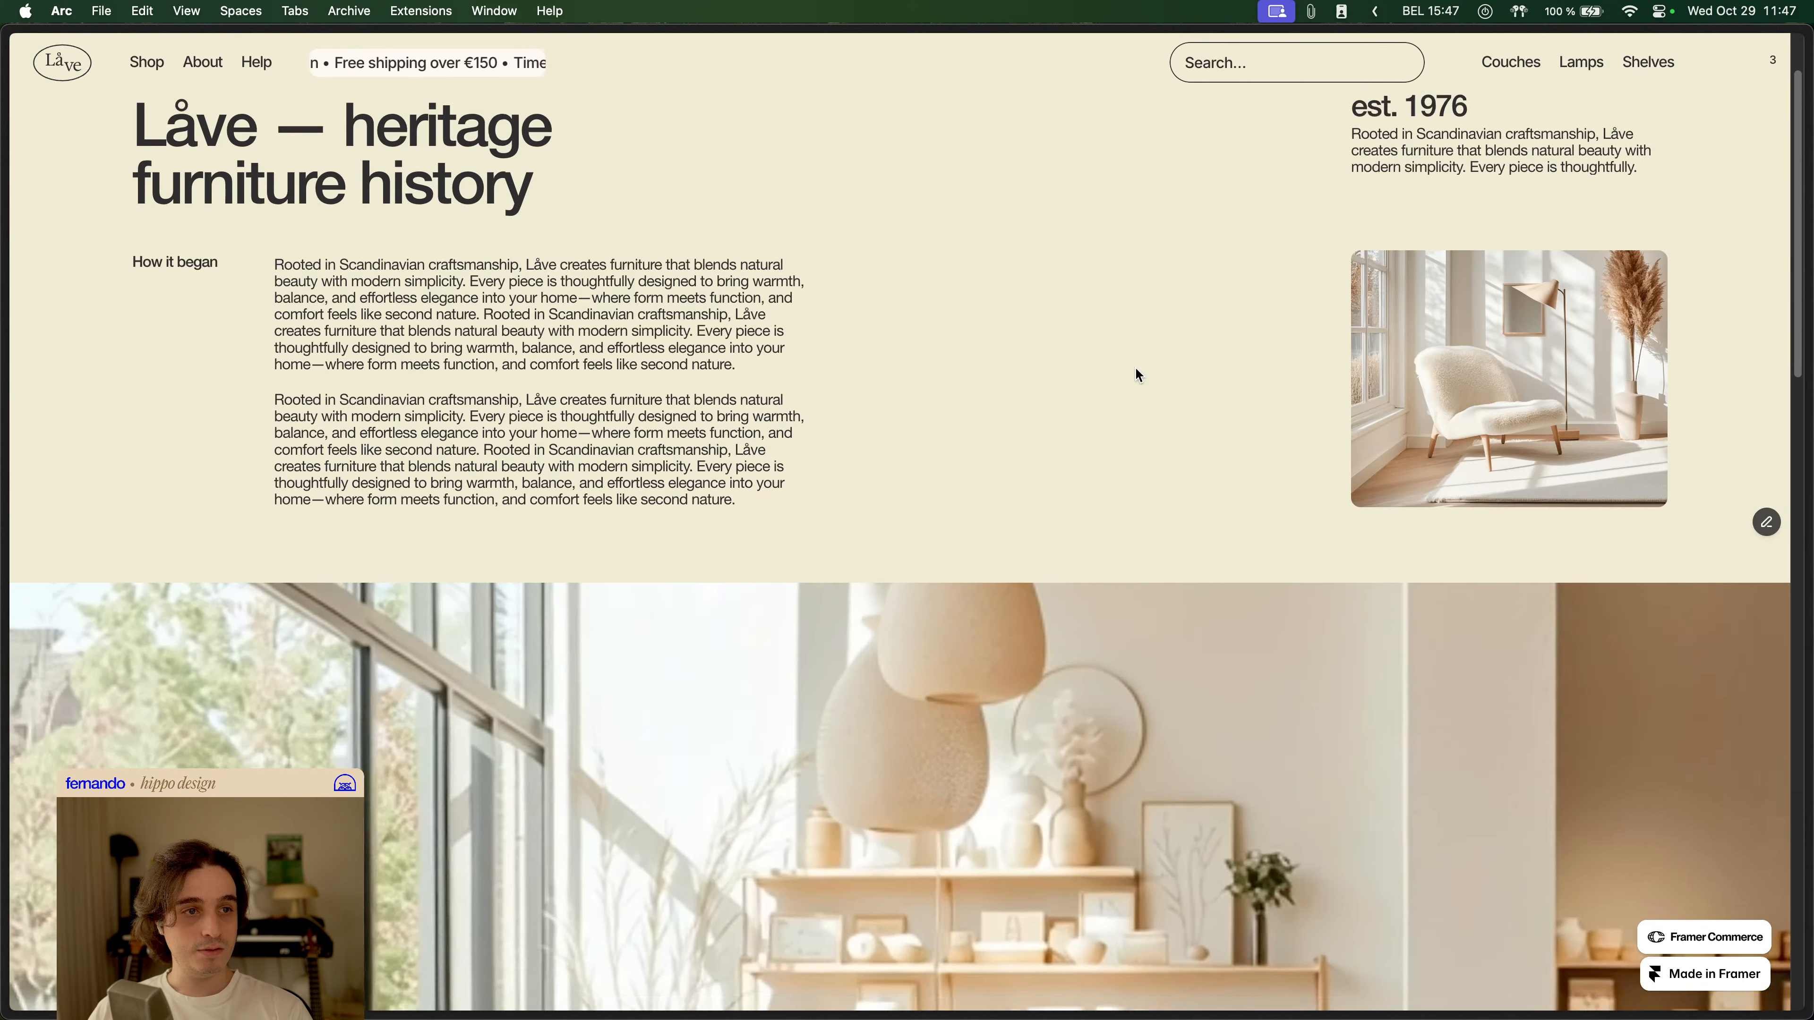
pyautogui.scroll(-5, 1337, 409)
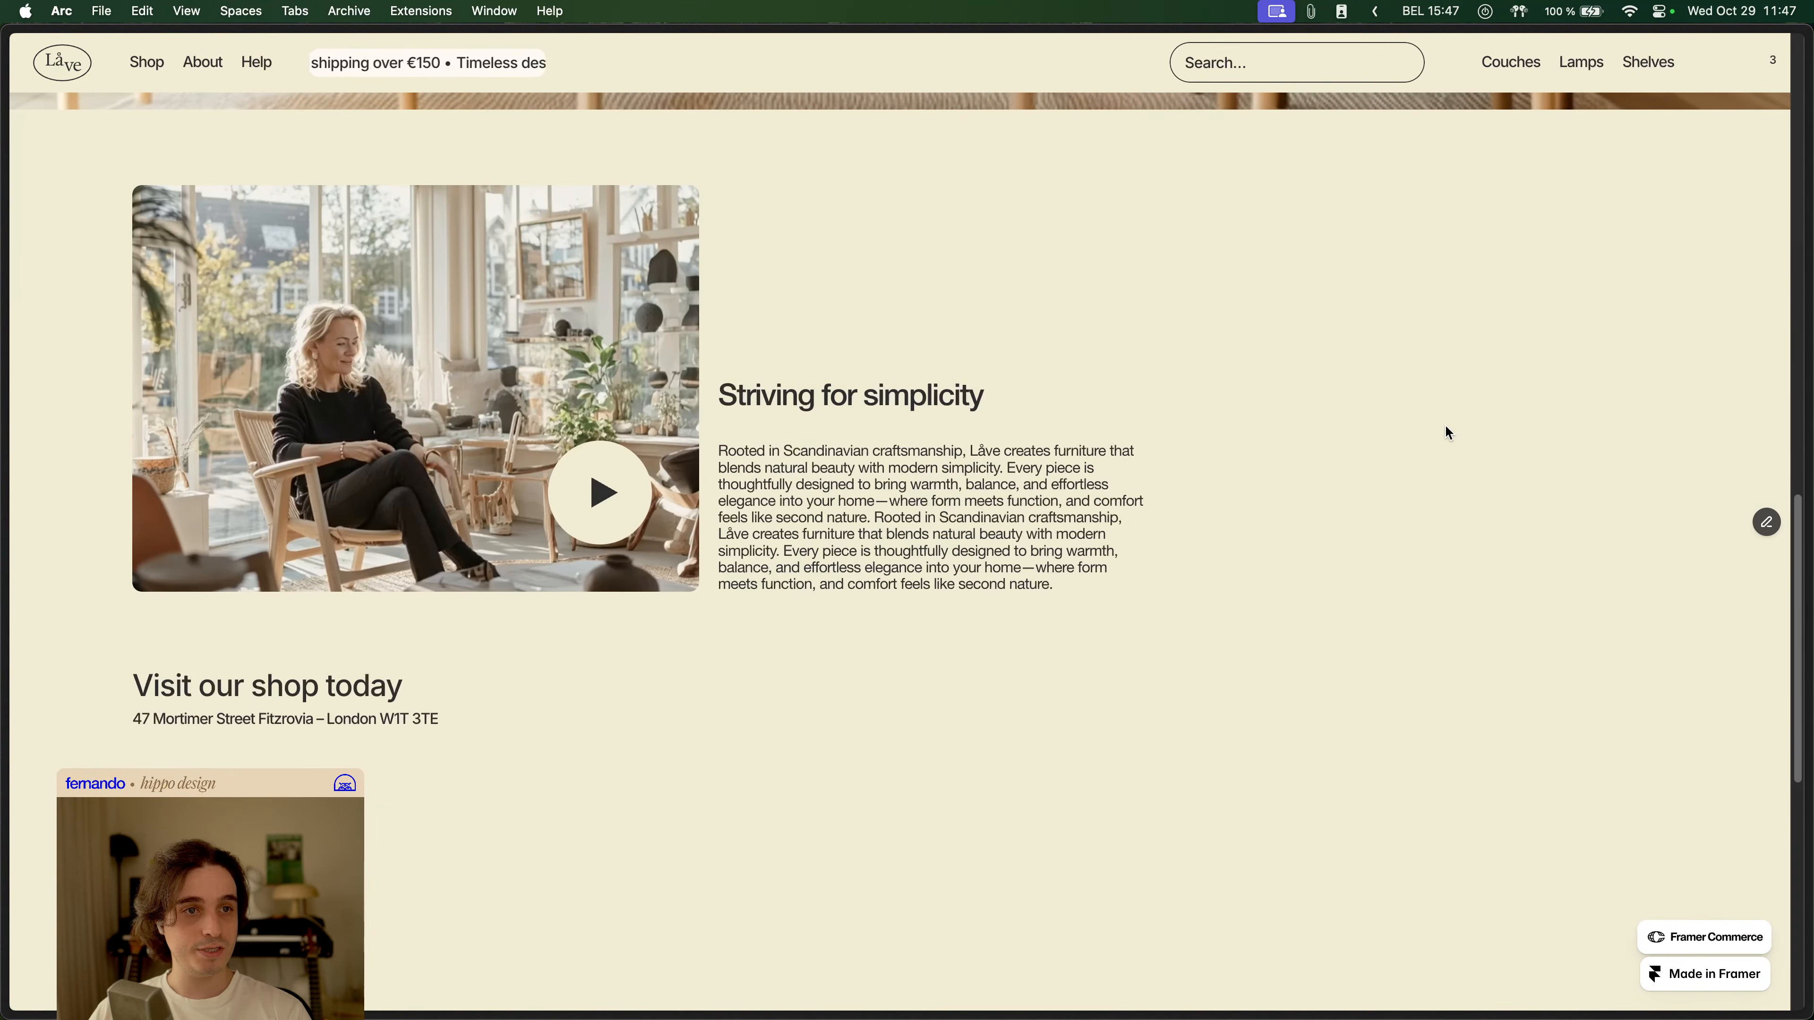
pyautogui.scroll(-10, 1388, 517)
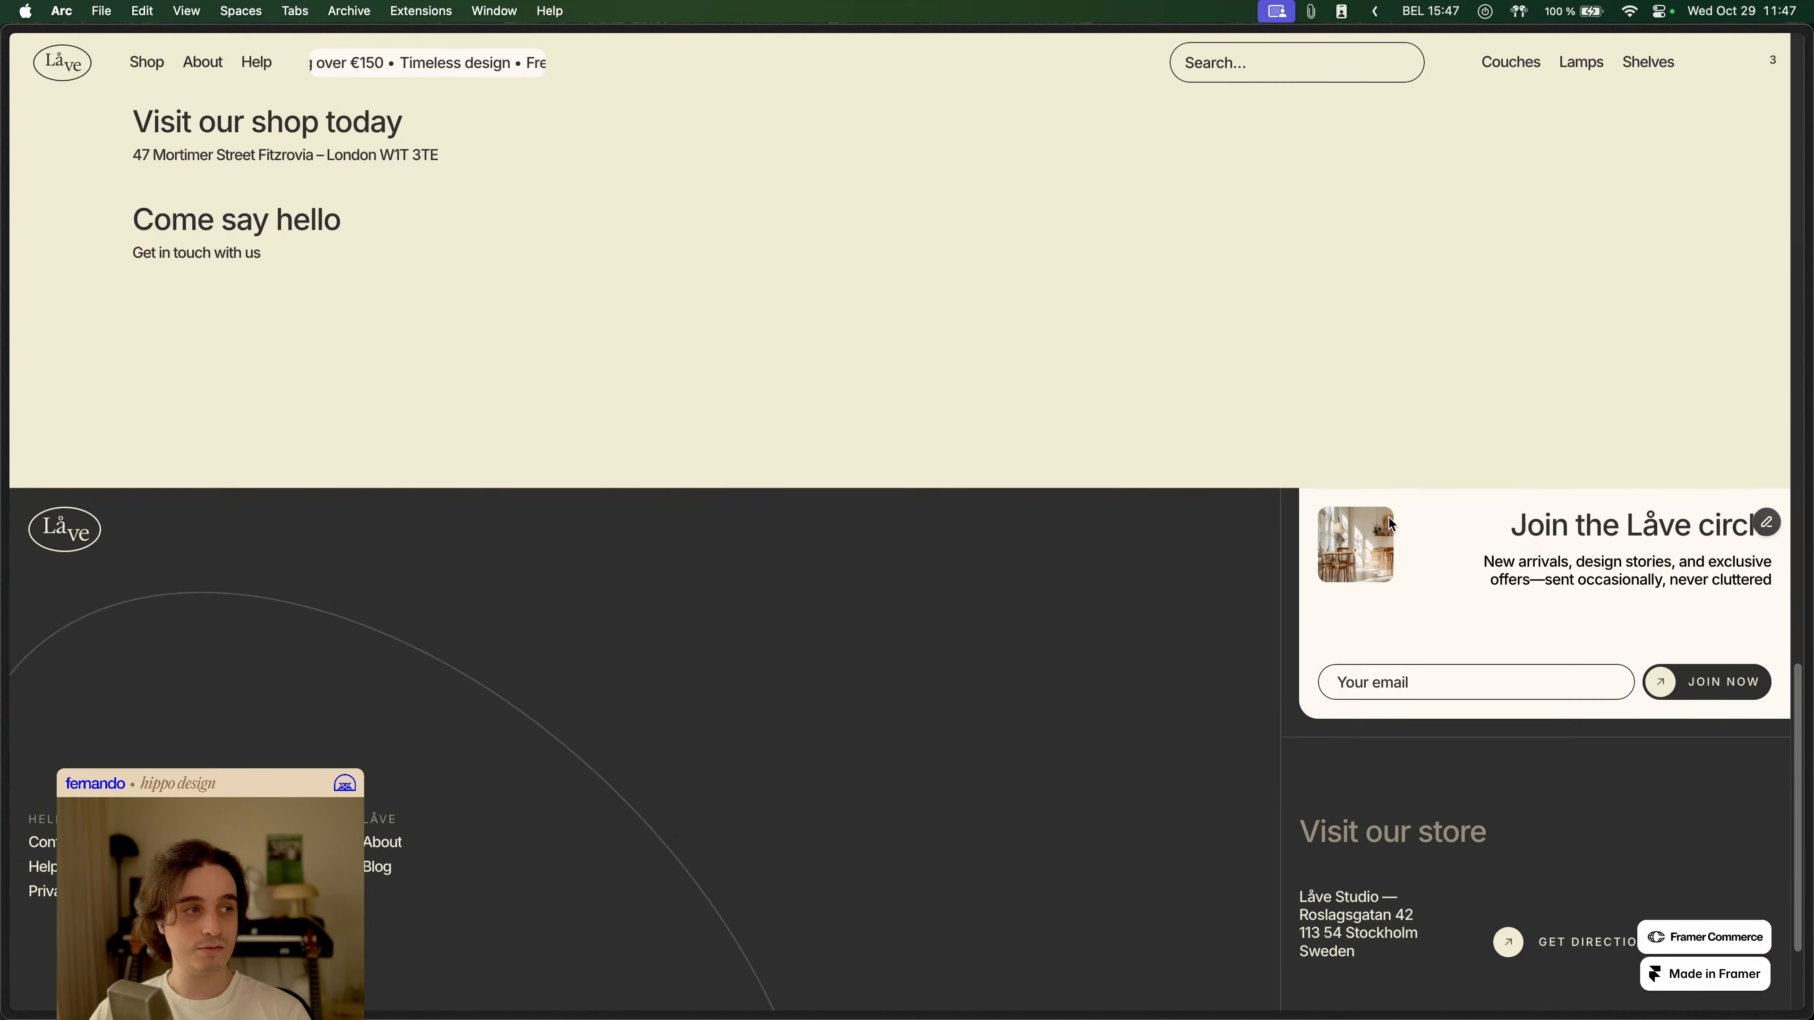
pyautogui.scroll(15, 1399, 512)
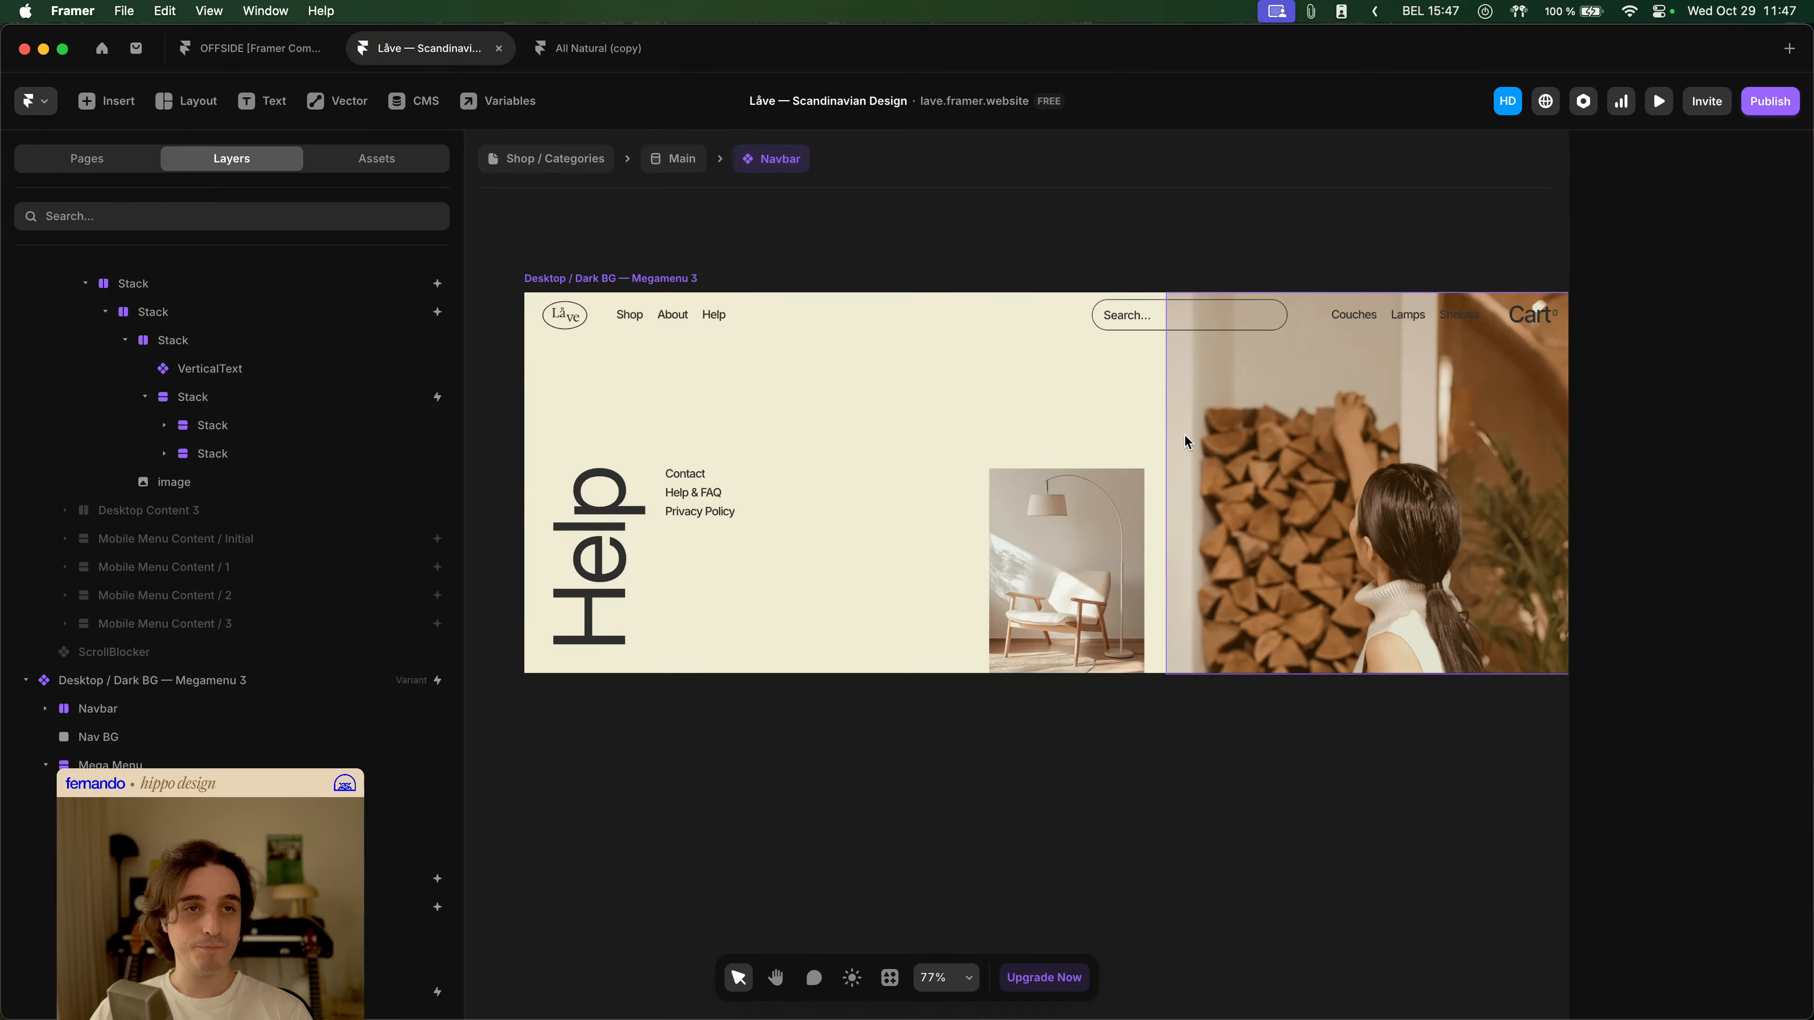
pyautogui.click(1047, 278)
# Switch to Framer and inspect the Couches text link in the Navbar's primary Desktop / Dark BG variant.
pyautogui.click(1123, 248)
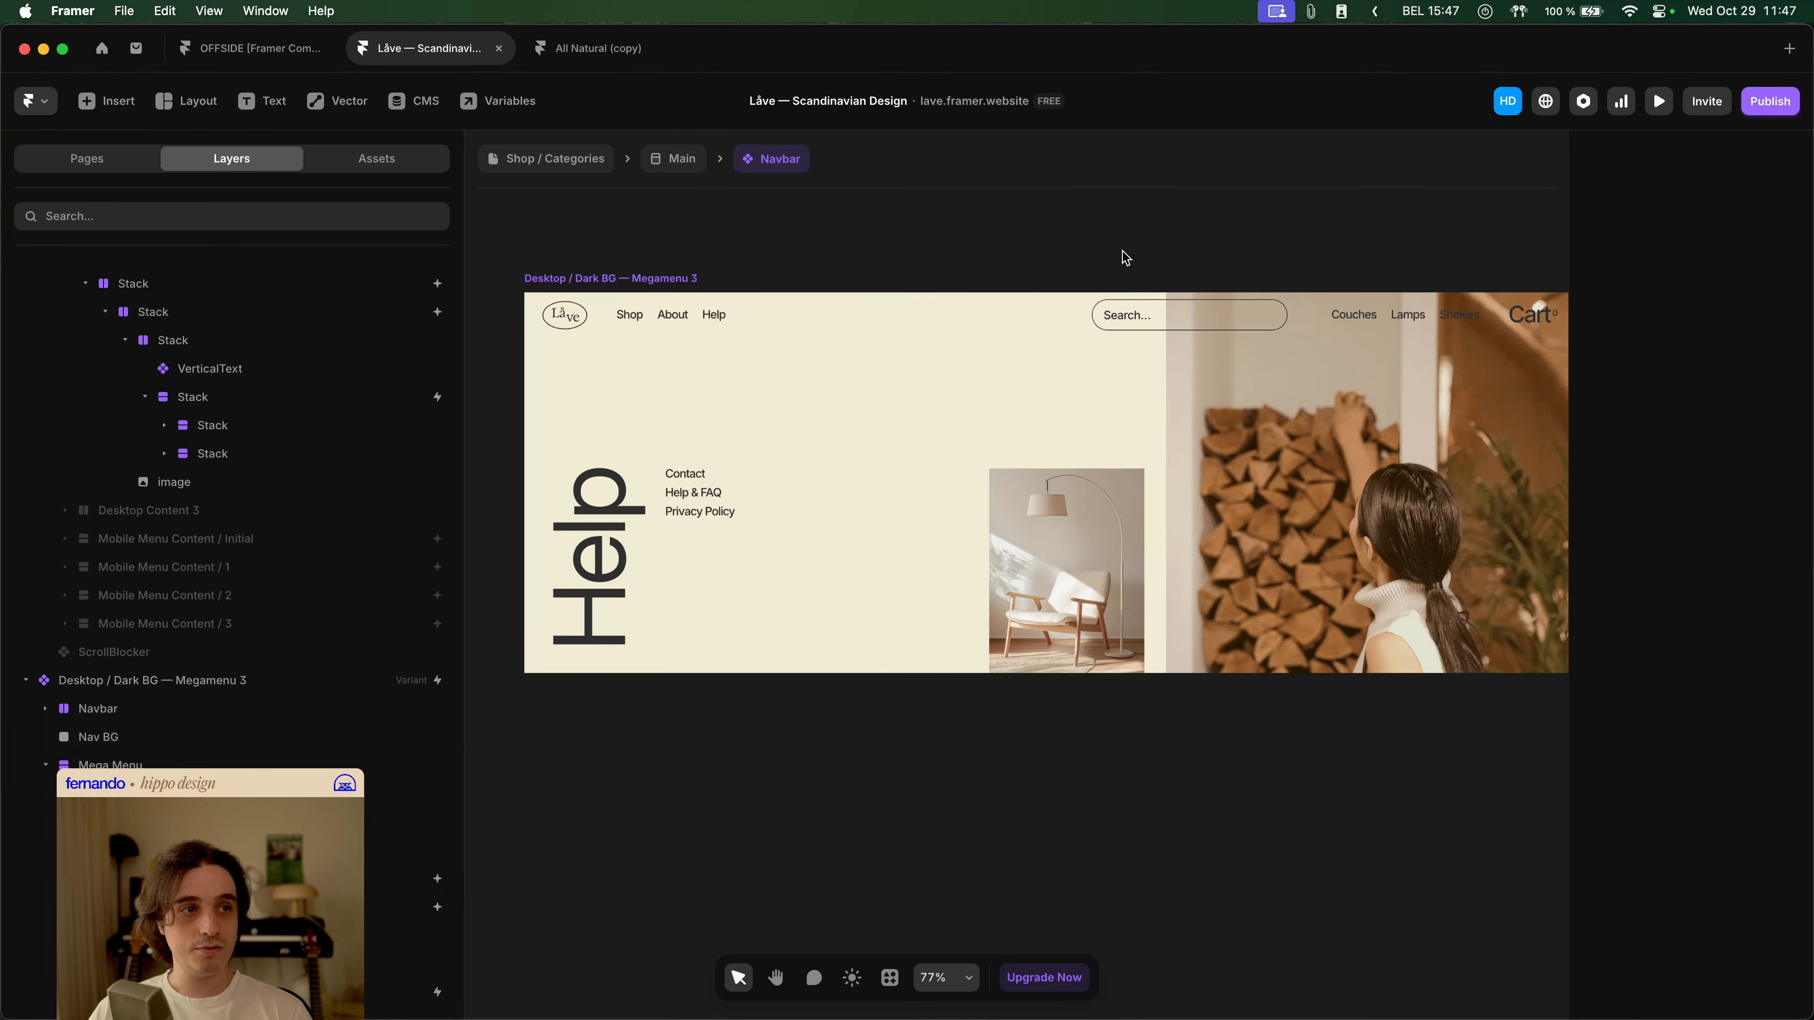
pyautogui.scroll(-5, 1123, 250)
pyautogui.scroll(10, 1127, 258)
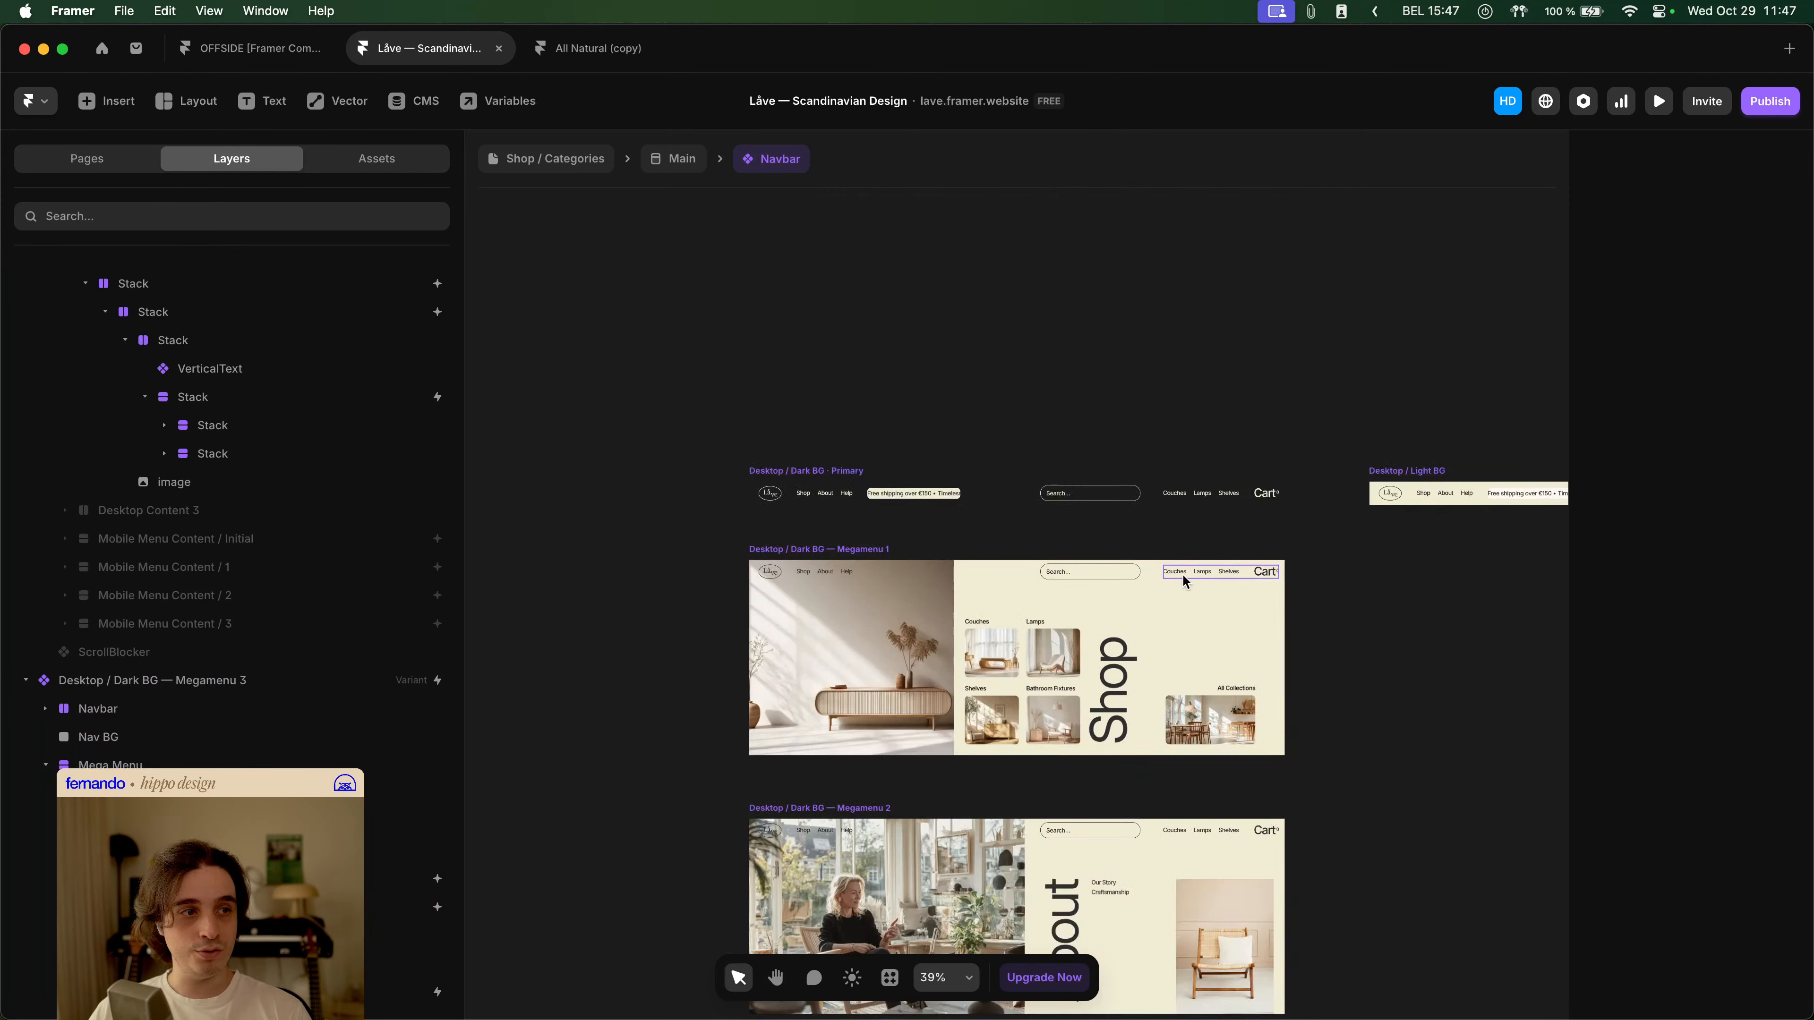
pyautogui.click(1184, 498)
pyautogui.scroll(5, 1199, 464)
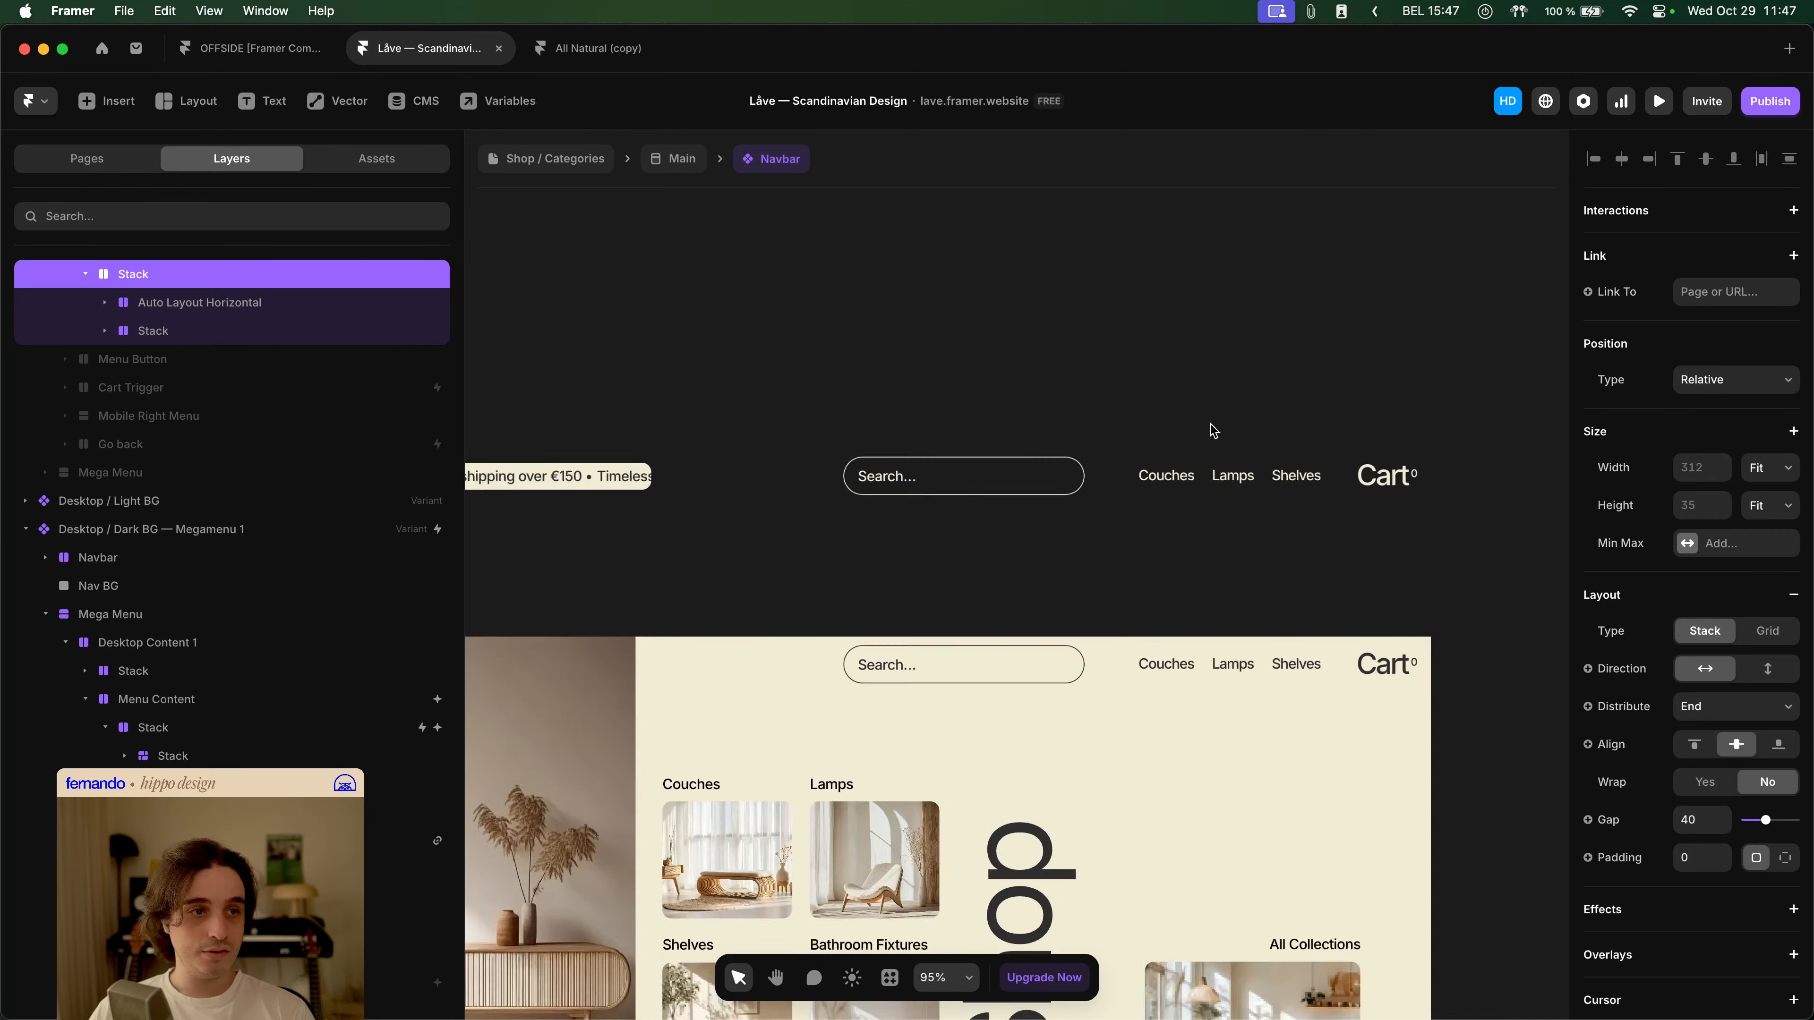
pyautogui.press('h')
pyautogui.moveTo(1214, 428); pyautogui.dragTo(1097, 393)
pyautogui.scroll(8, 1099, 429)
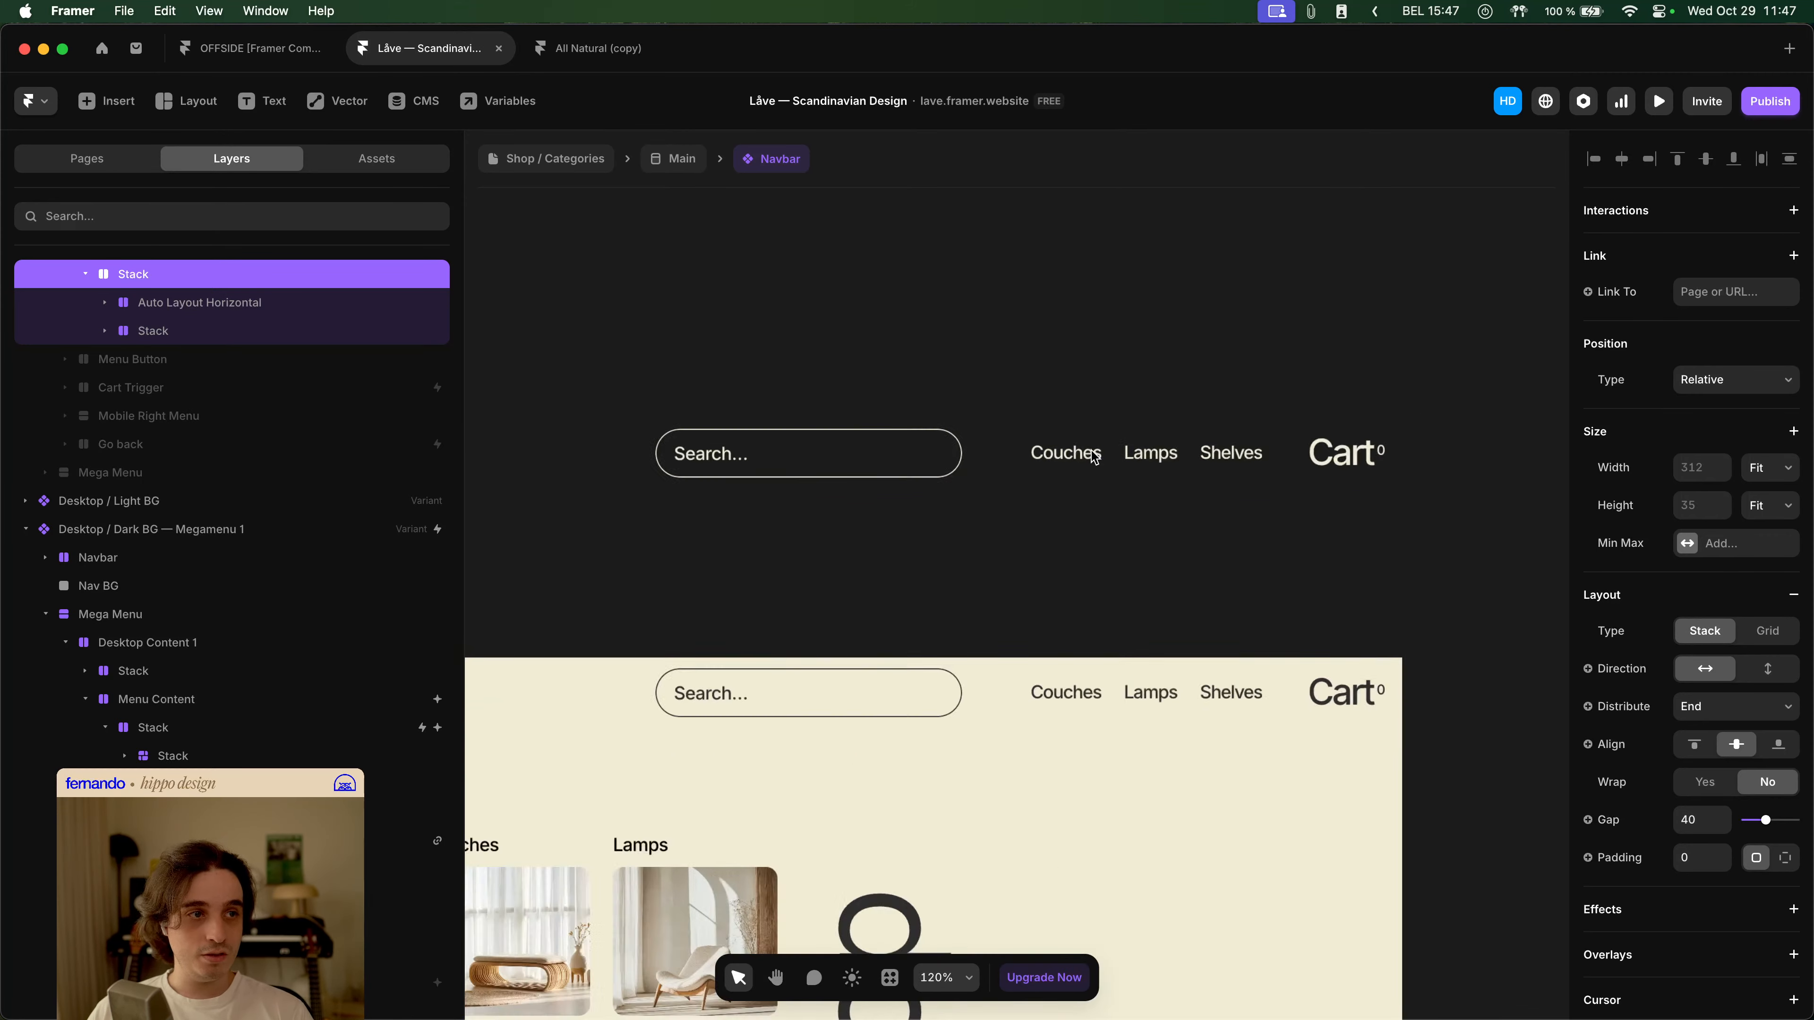
pyautogui.press('v')
pyautogui.click(1102, 456)
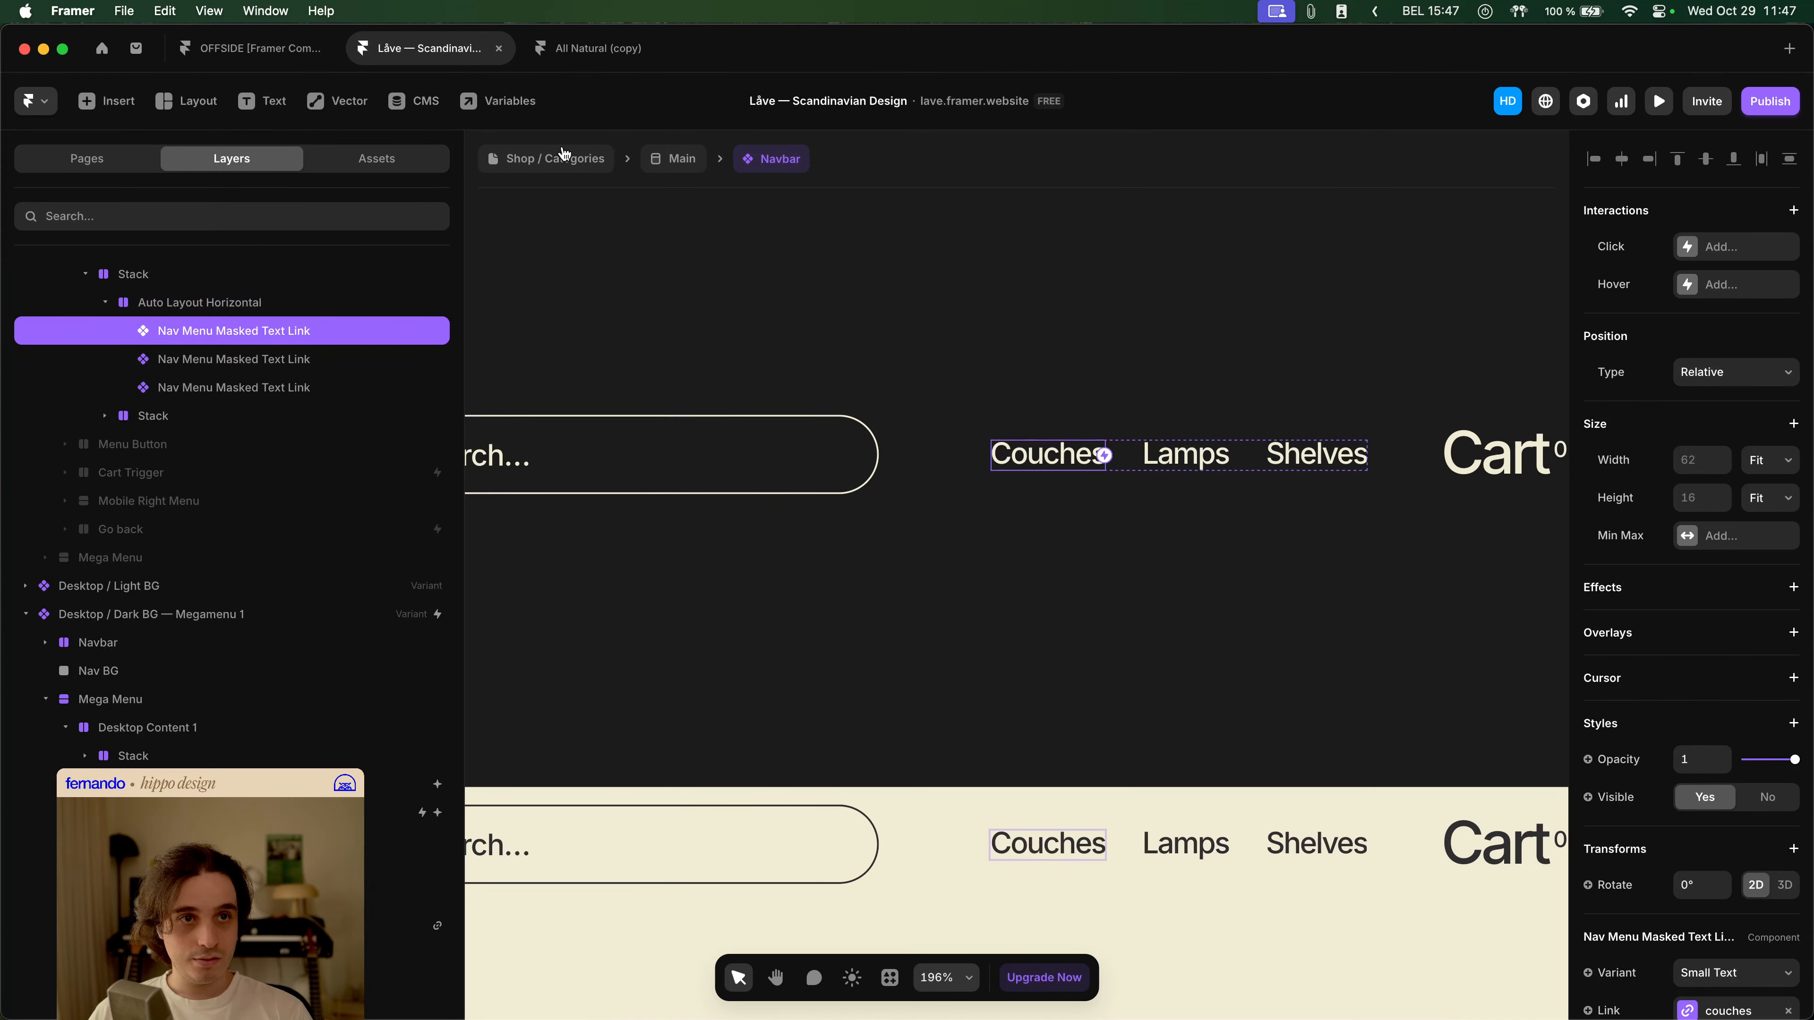
# Insert a Categories collection list, move it into the horizontal stack holding the Couches, Lamps and Shelves links, and expand its Category layer.
pyautogui.click(106, 113)
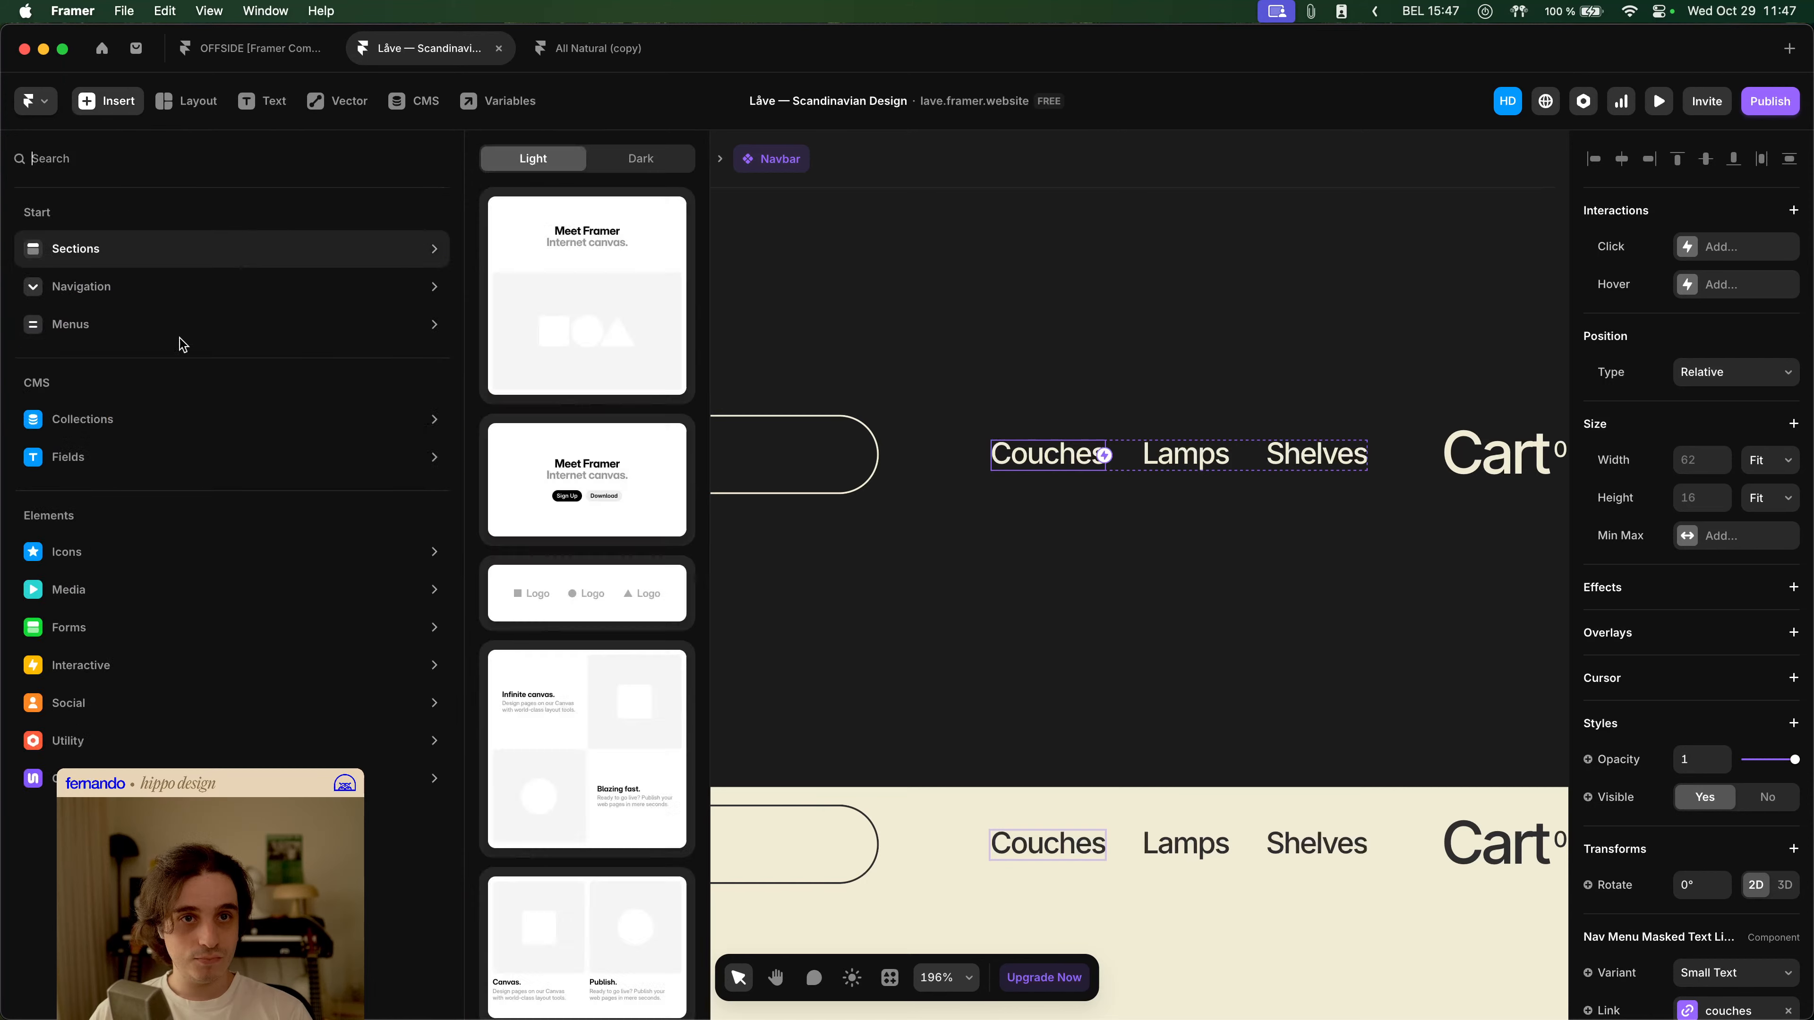
pyautogui.moveTo(216, 432)
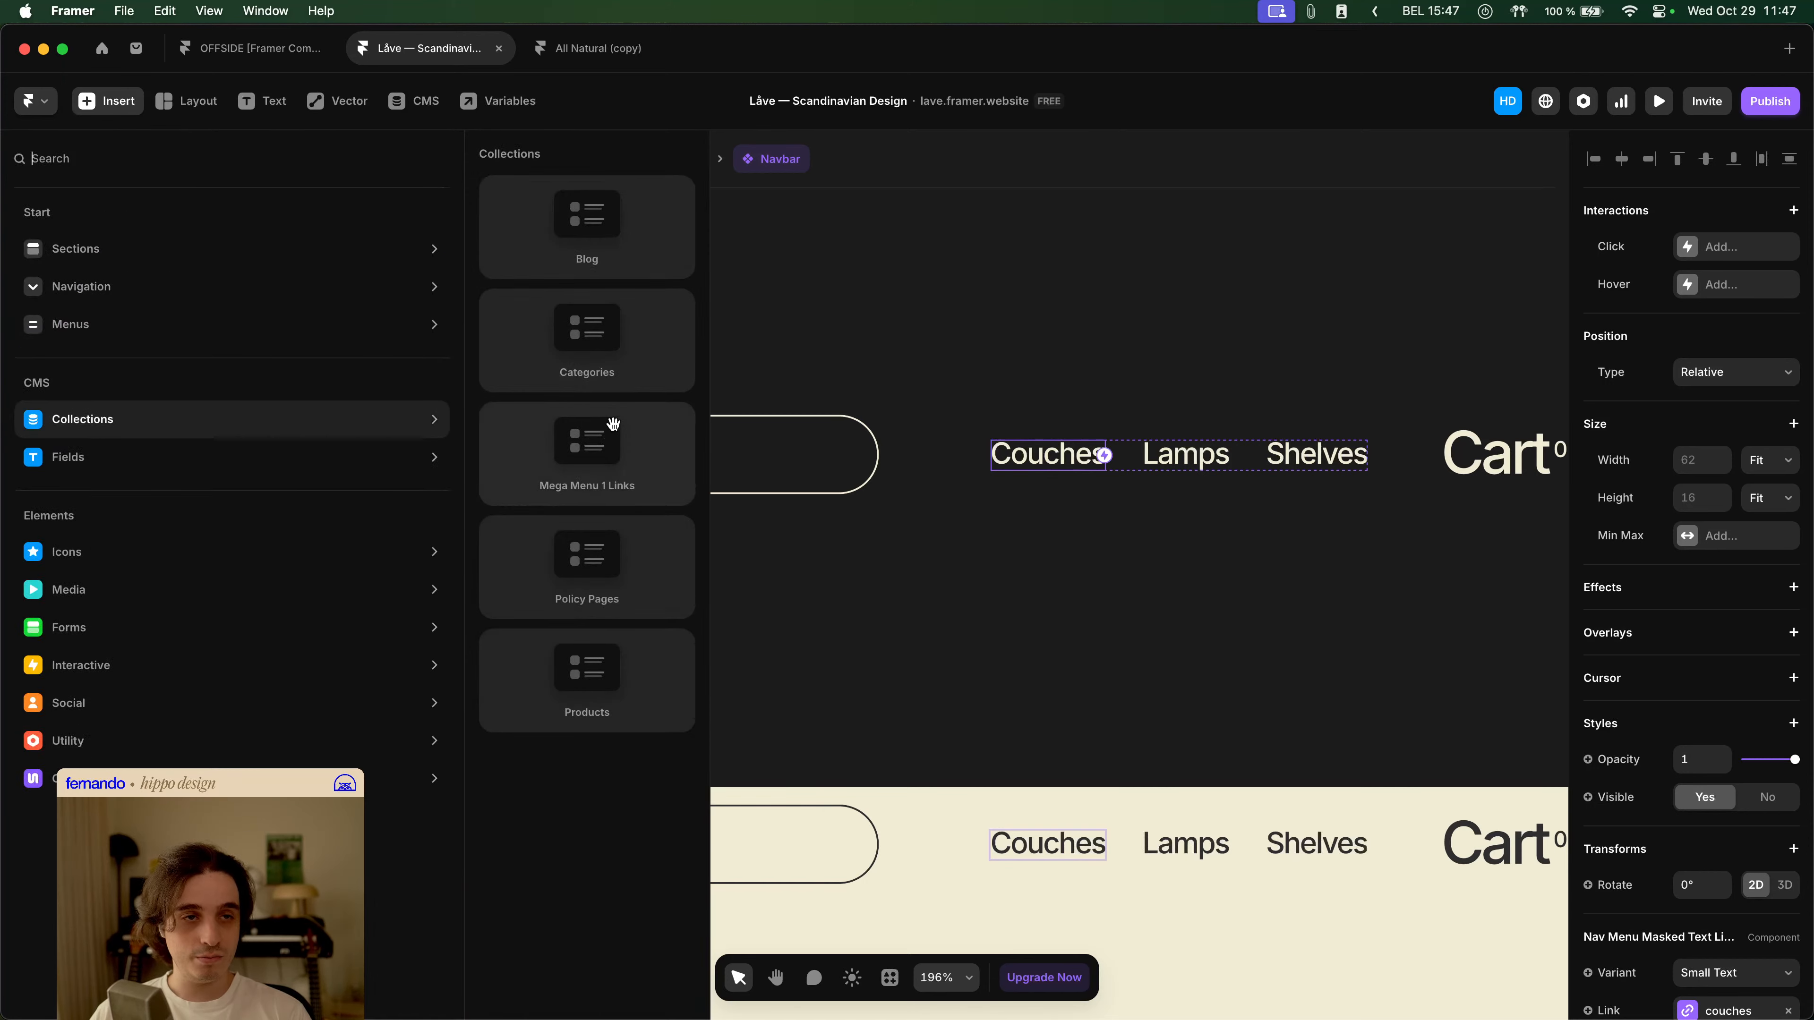
pyautogui.moveTo(607, 360); pyautogui.dragTo(1052, 375)
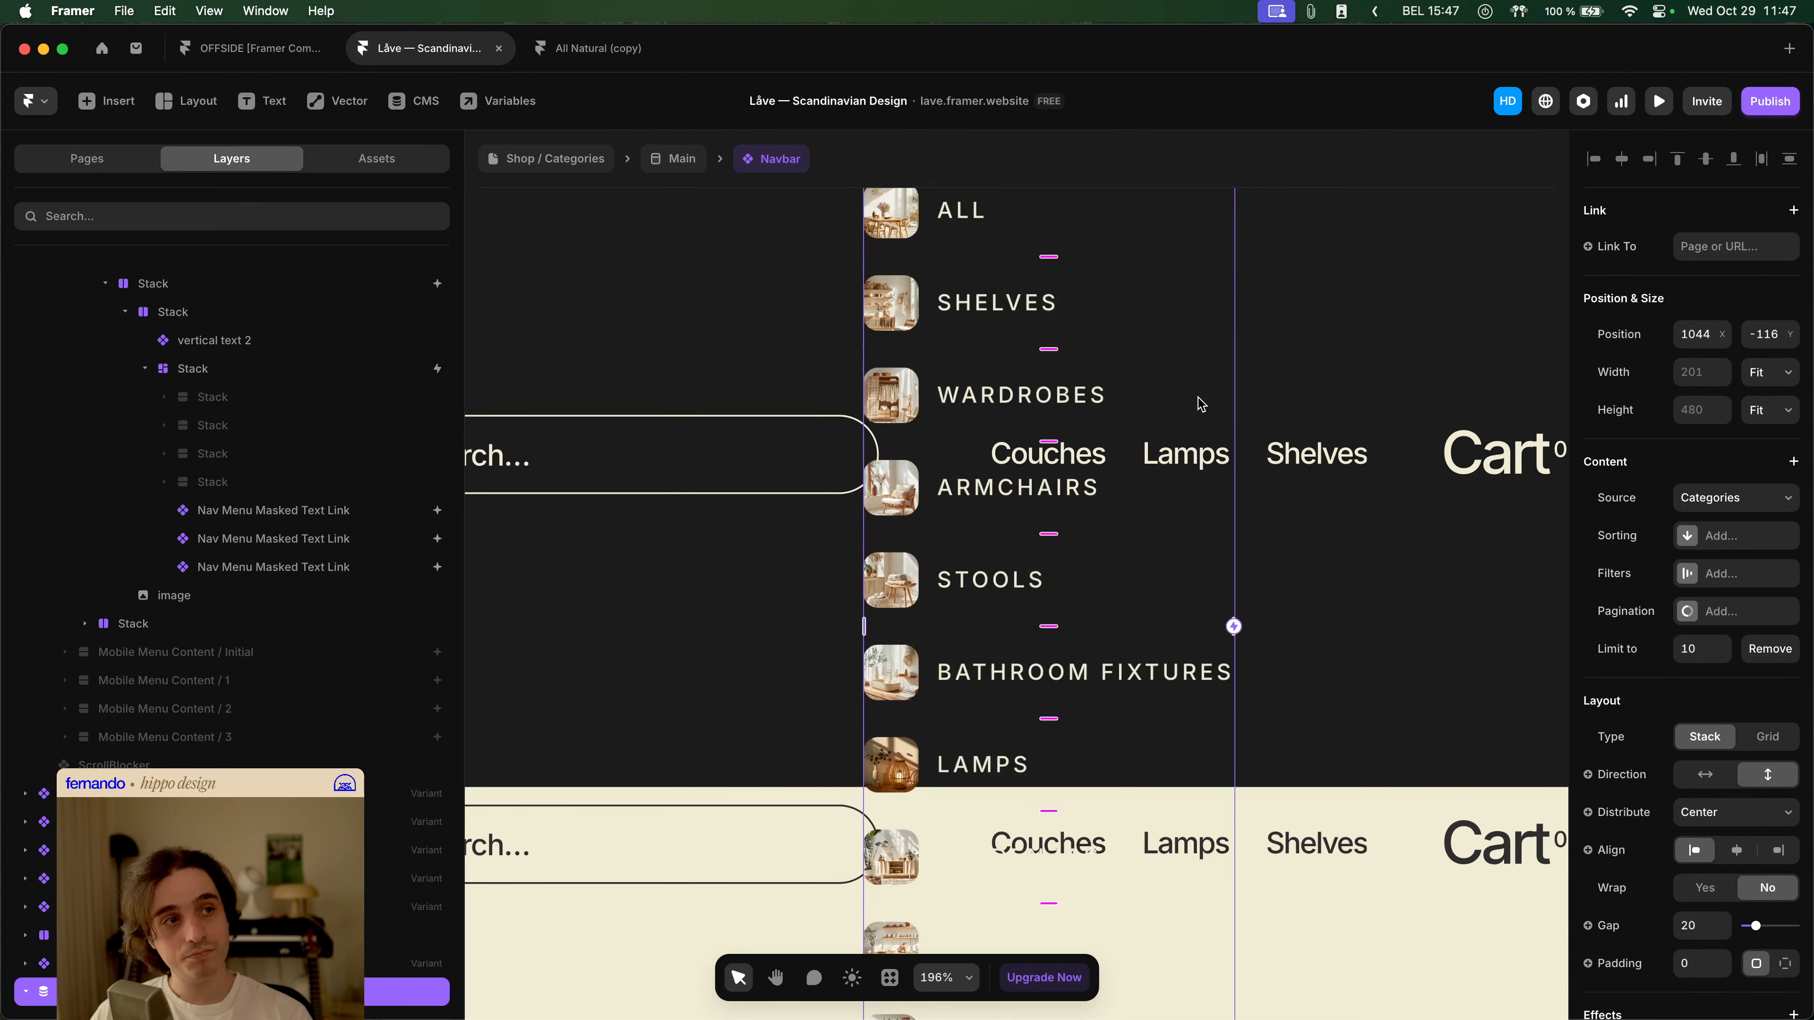
pyautogui.press('BackSpace')
pyautogui.click(1182, 463)
pyautogui.press('Escape')
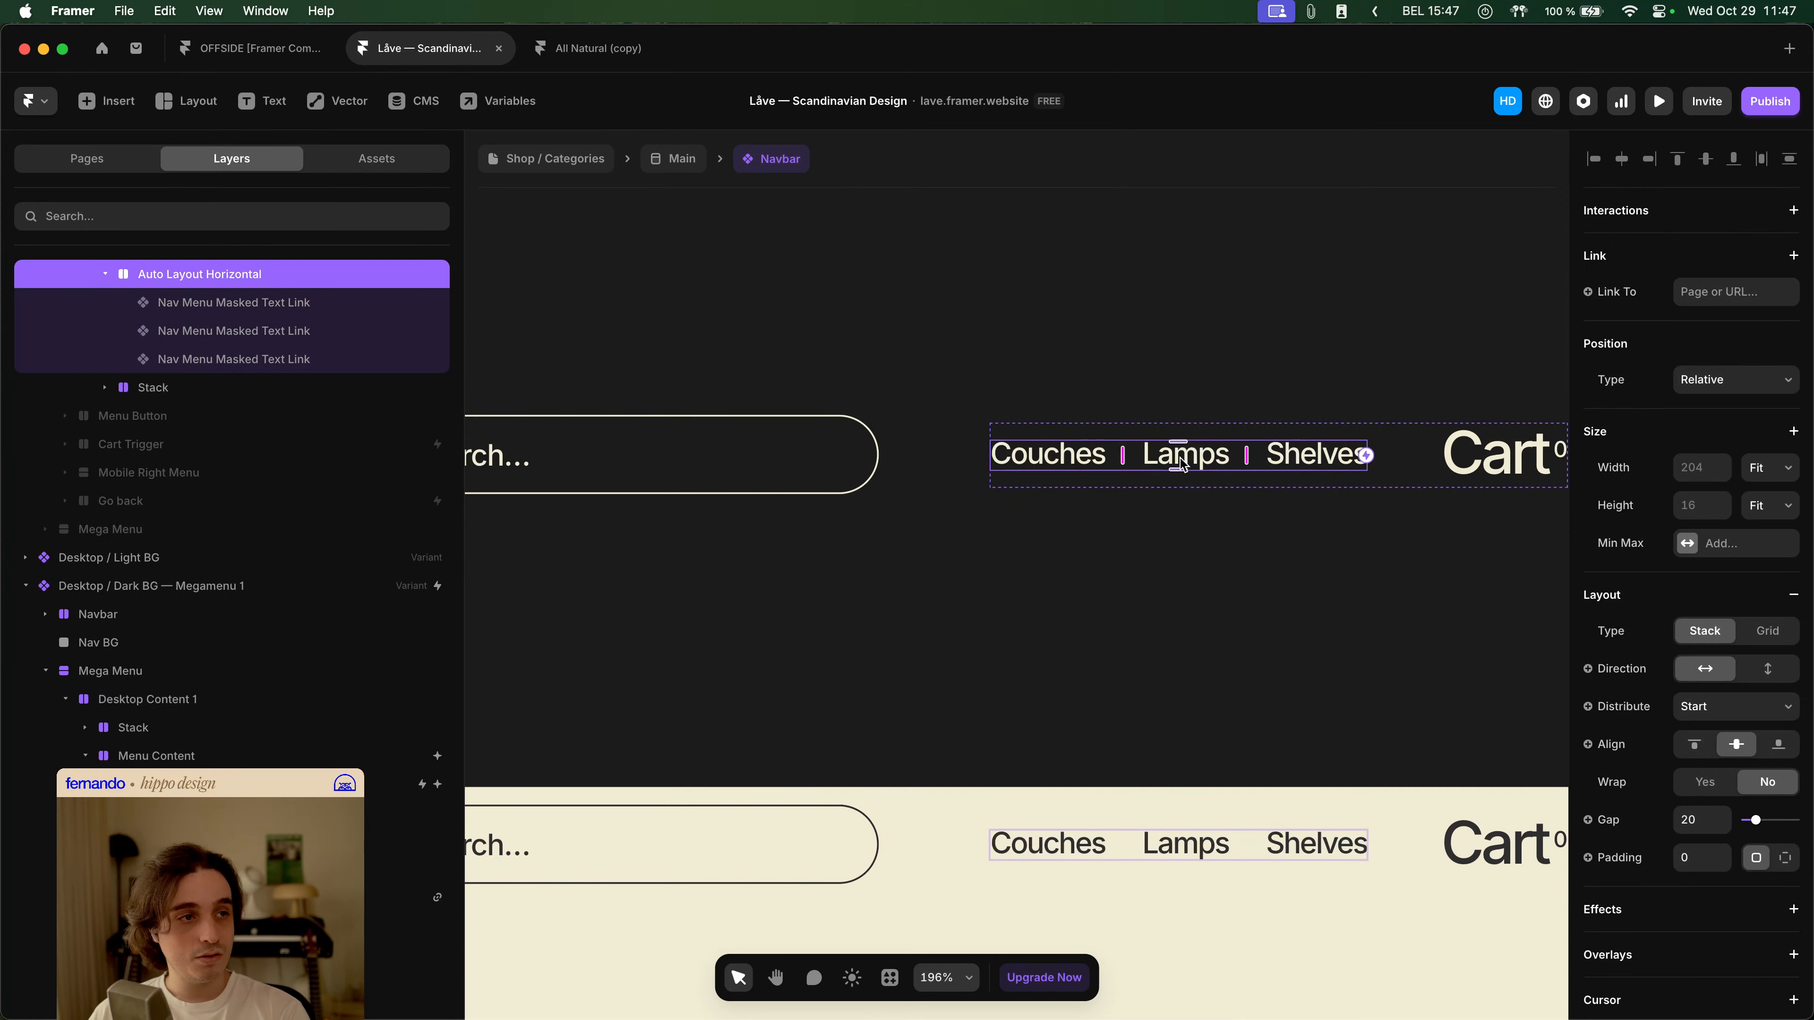
pyautogui.press('super+v')
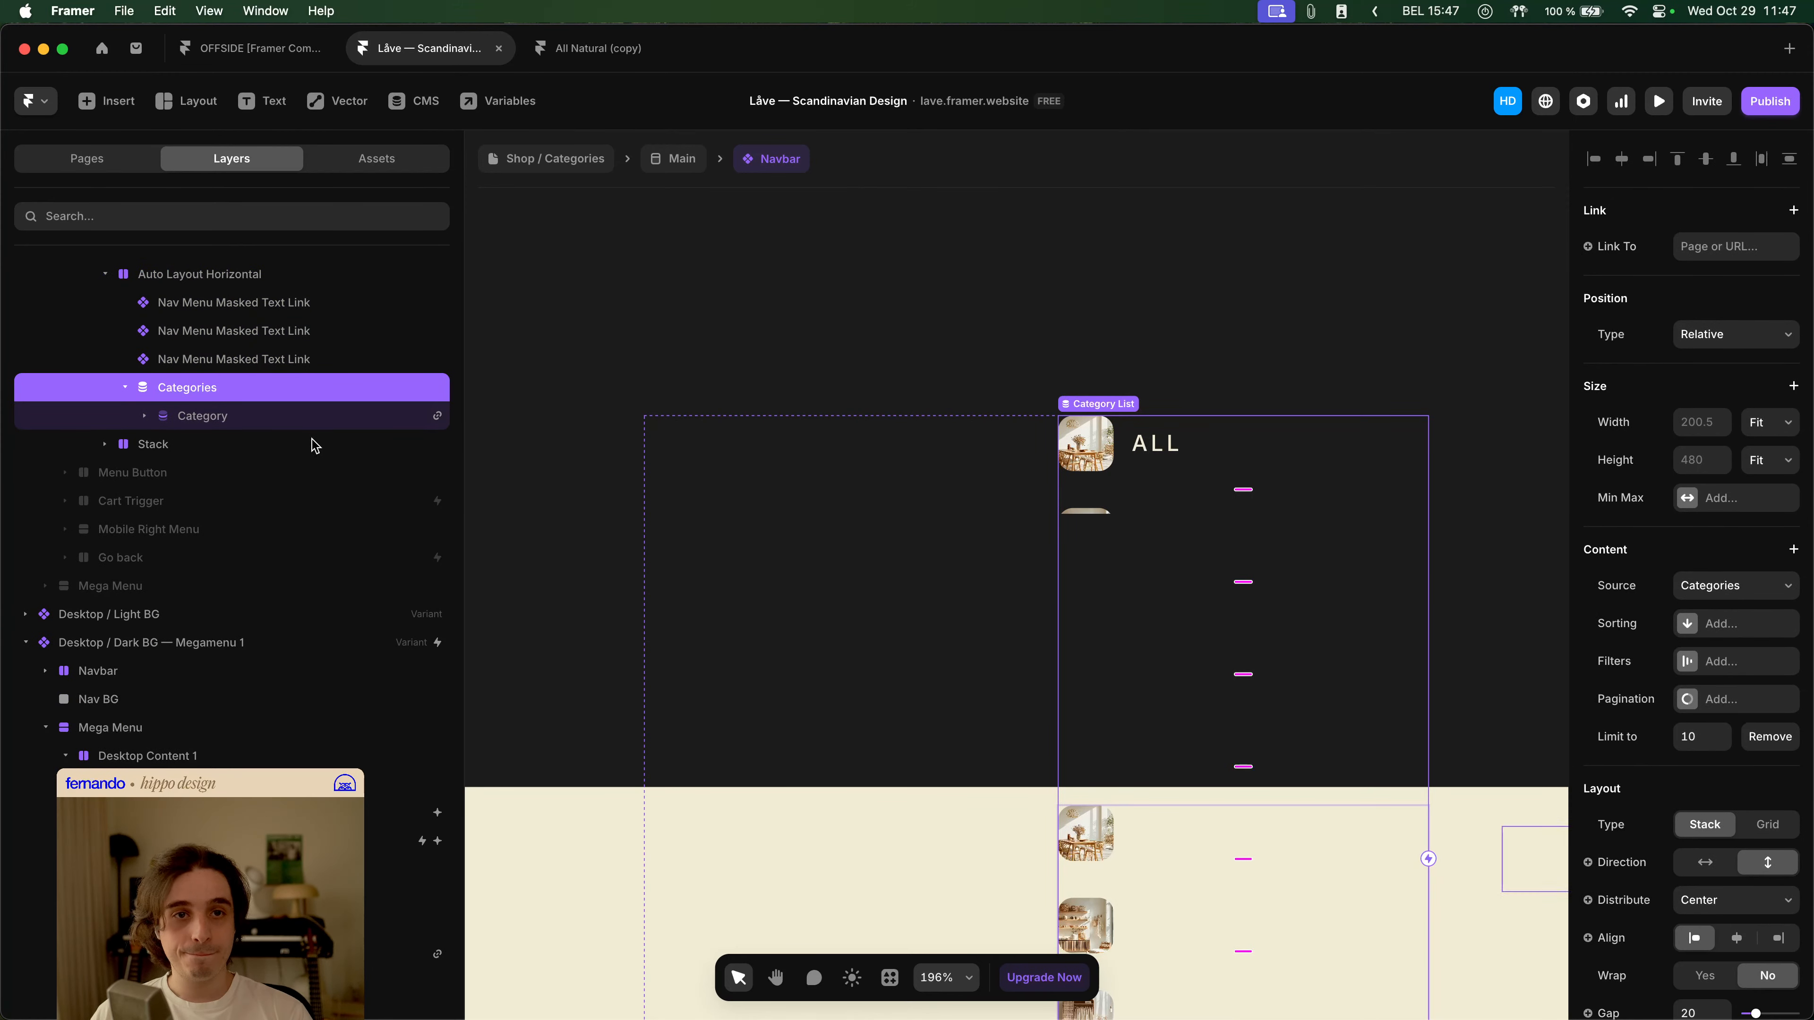
pyautogui.click(144, 416)
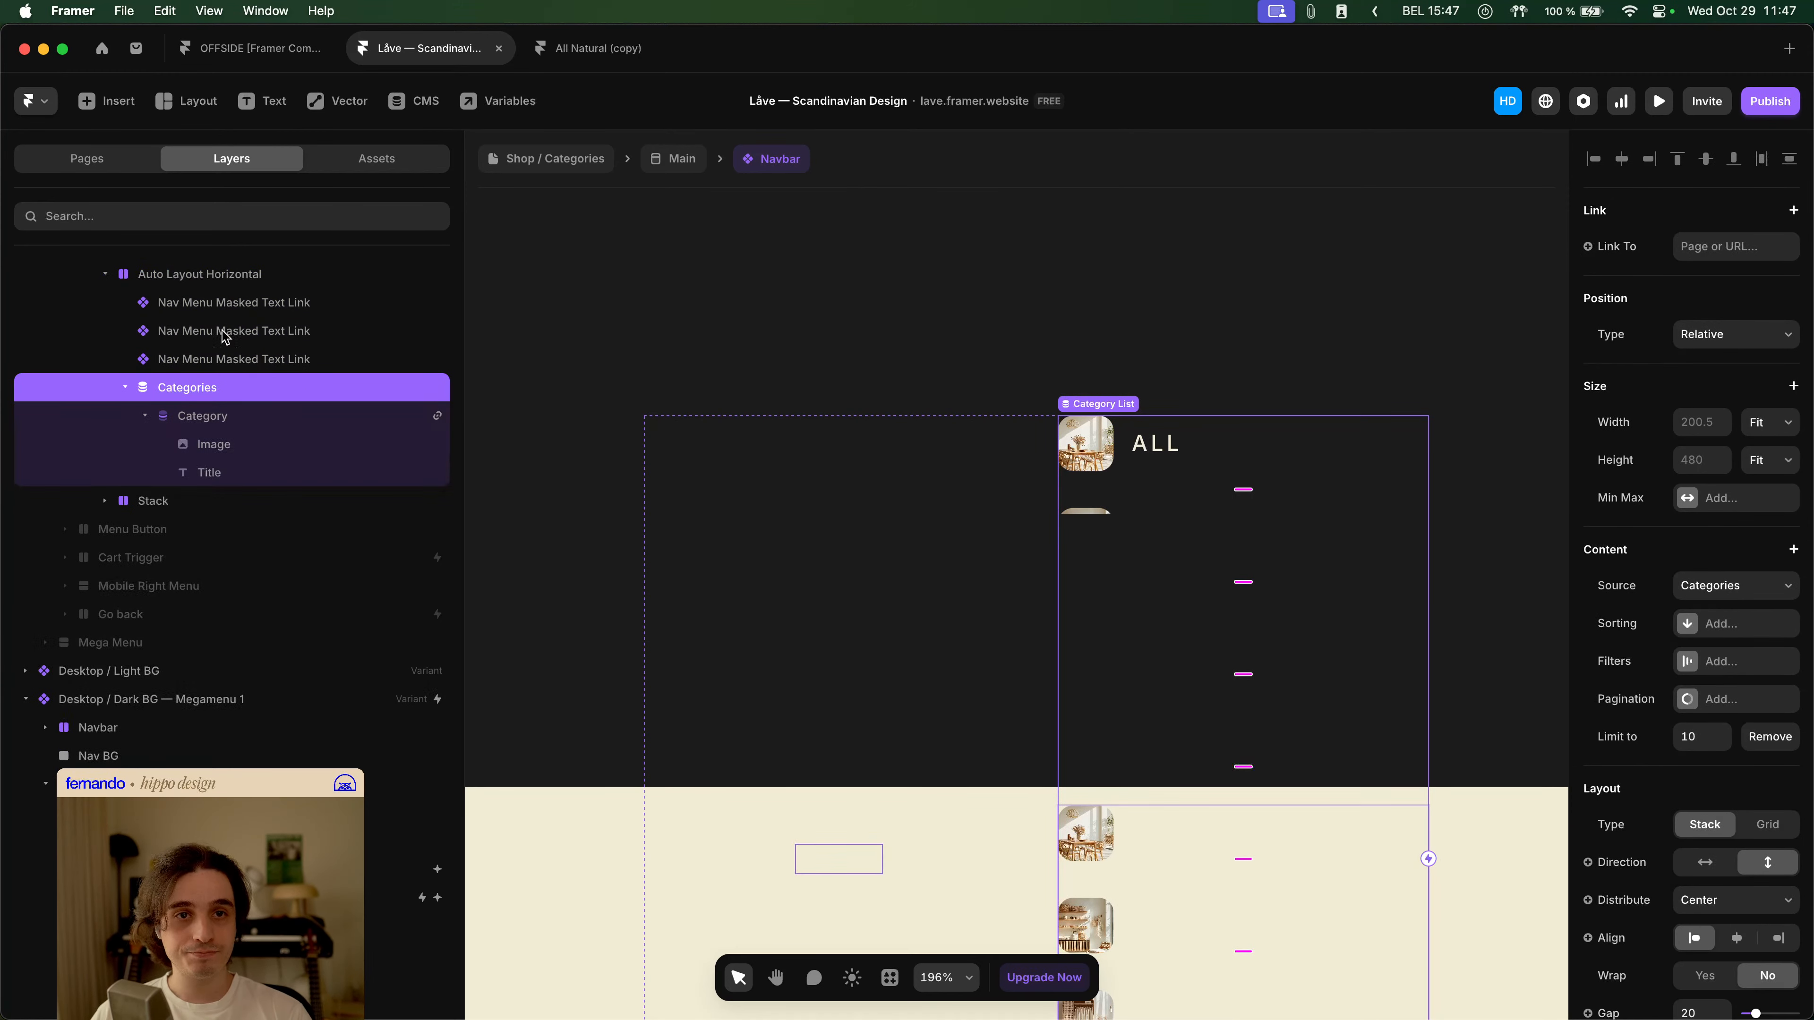
# Move a nav menu text link into the collection list's Category item and delete that item's image and title.
pyautogui.moveTo(241, 308); pyautogui.dragTo(250, 433)
pyautogui.click(251, 449)
pyautogui.press('BackSpace')
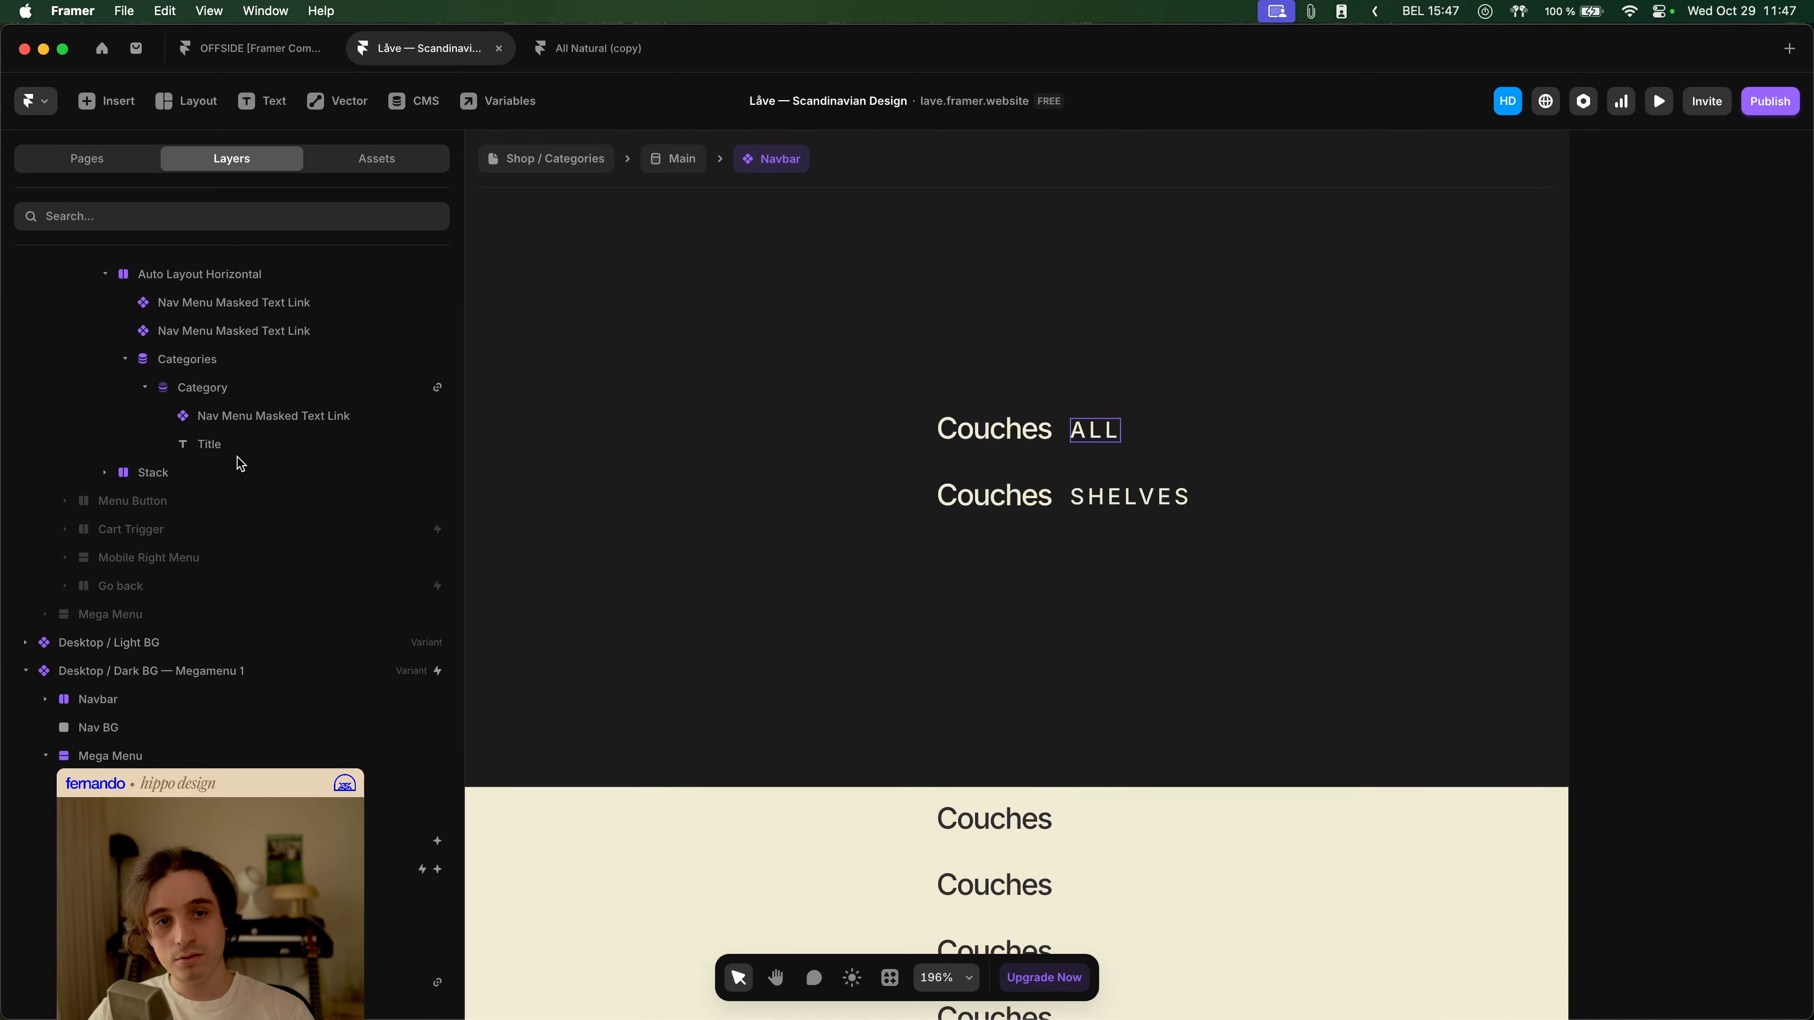
pyautogui.click(244, 446)
pyautogui.press('BackSpace')
# Delete the two remaining static text links beside the Categories collection list.
pyautogui.click(217, 305)
pyautogui.press('BackSpace')
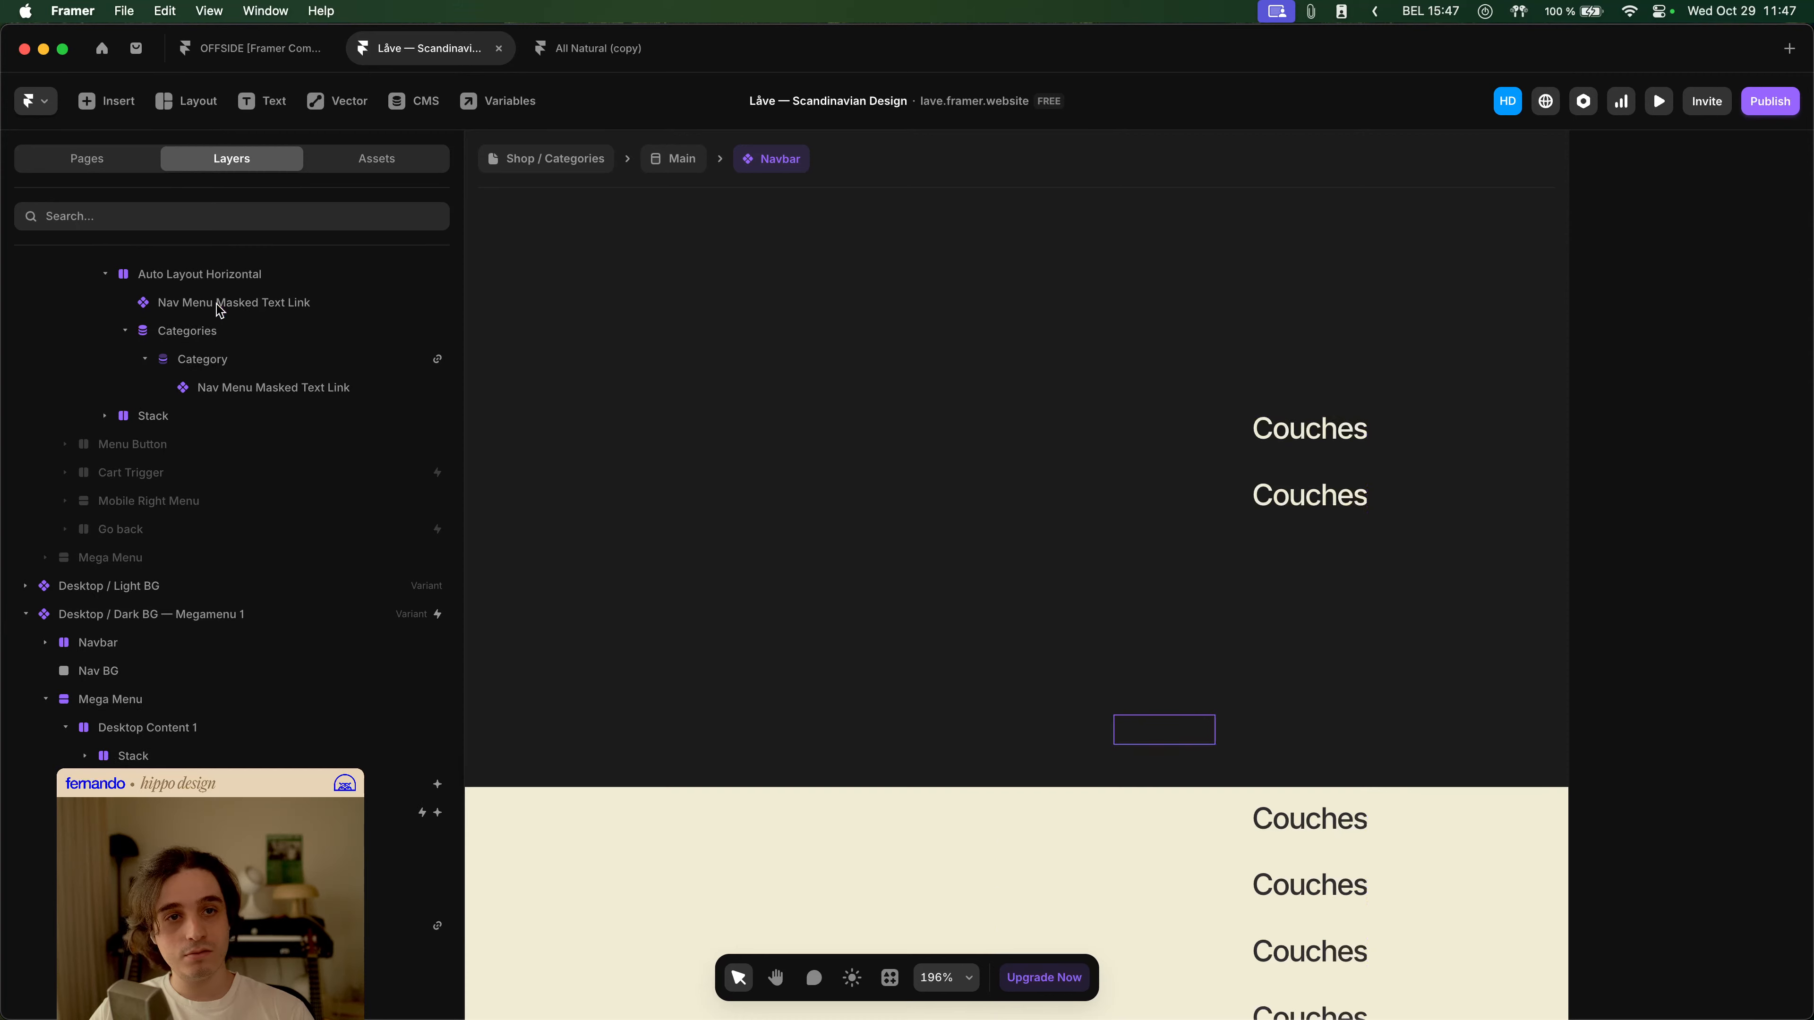
pyautogui.click(217, 306)
pyautogui.press('BackSpace')
# Set the Categories collection list to a horizontal direction and limit it to 3 items.
pyautogui.click(218, 304)
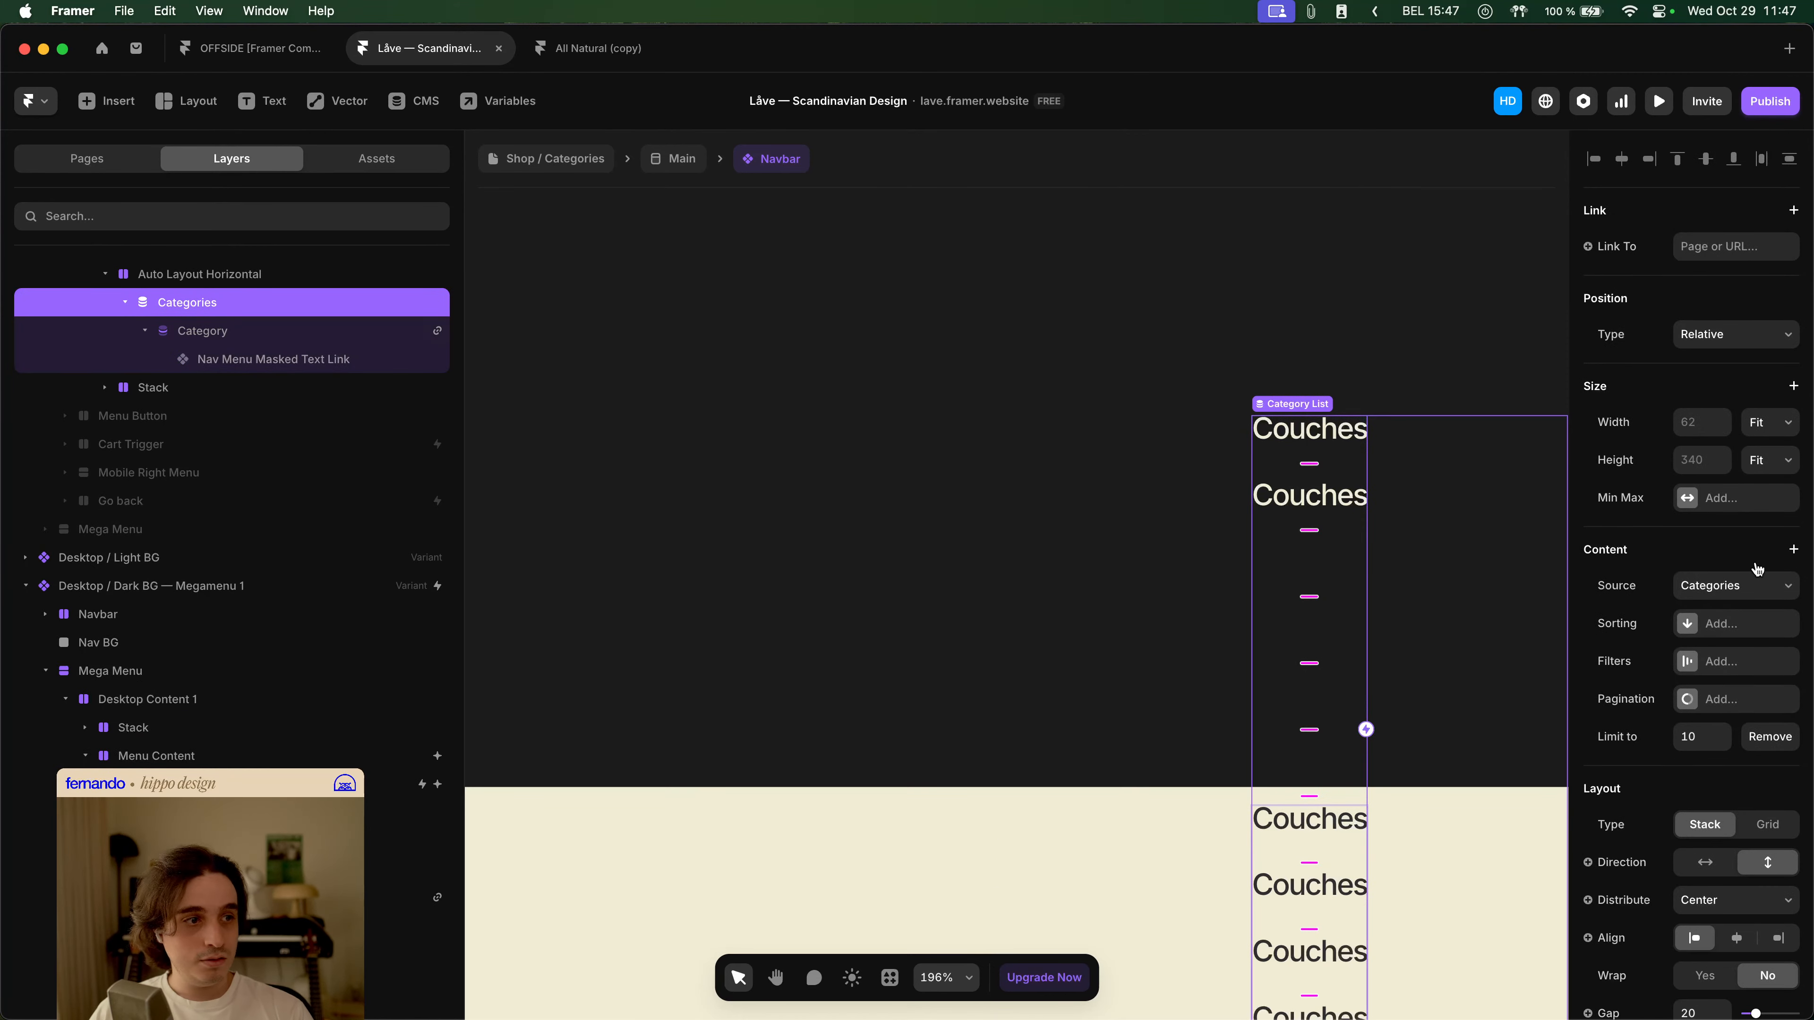
pyautogui.click(1705, 863)
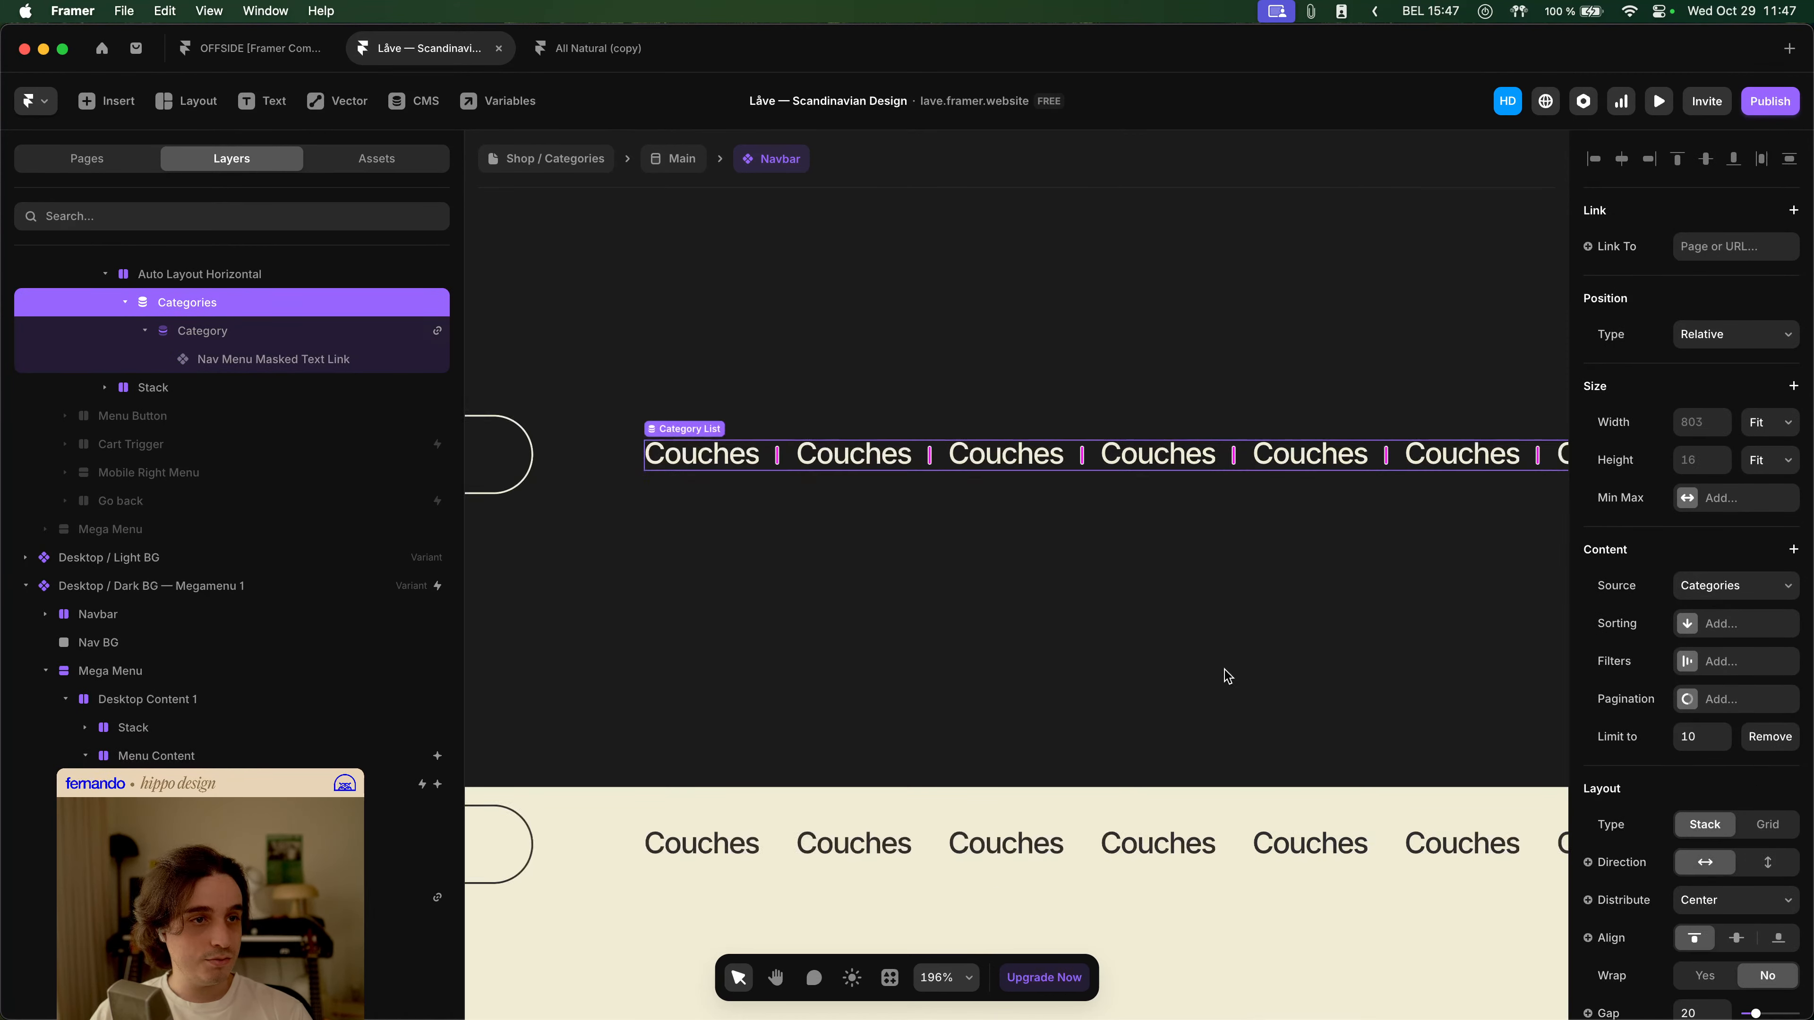
pyautogui.click(1704, 736)
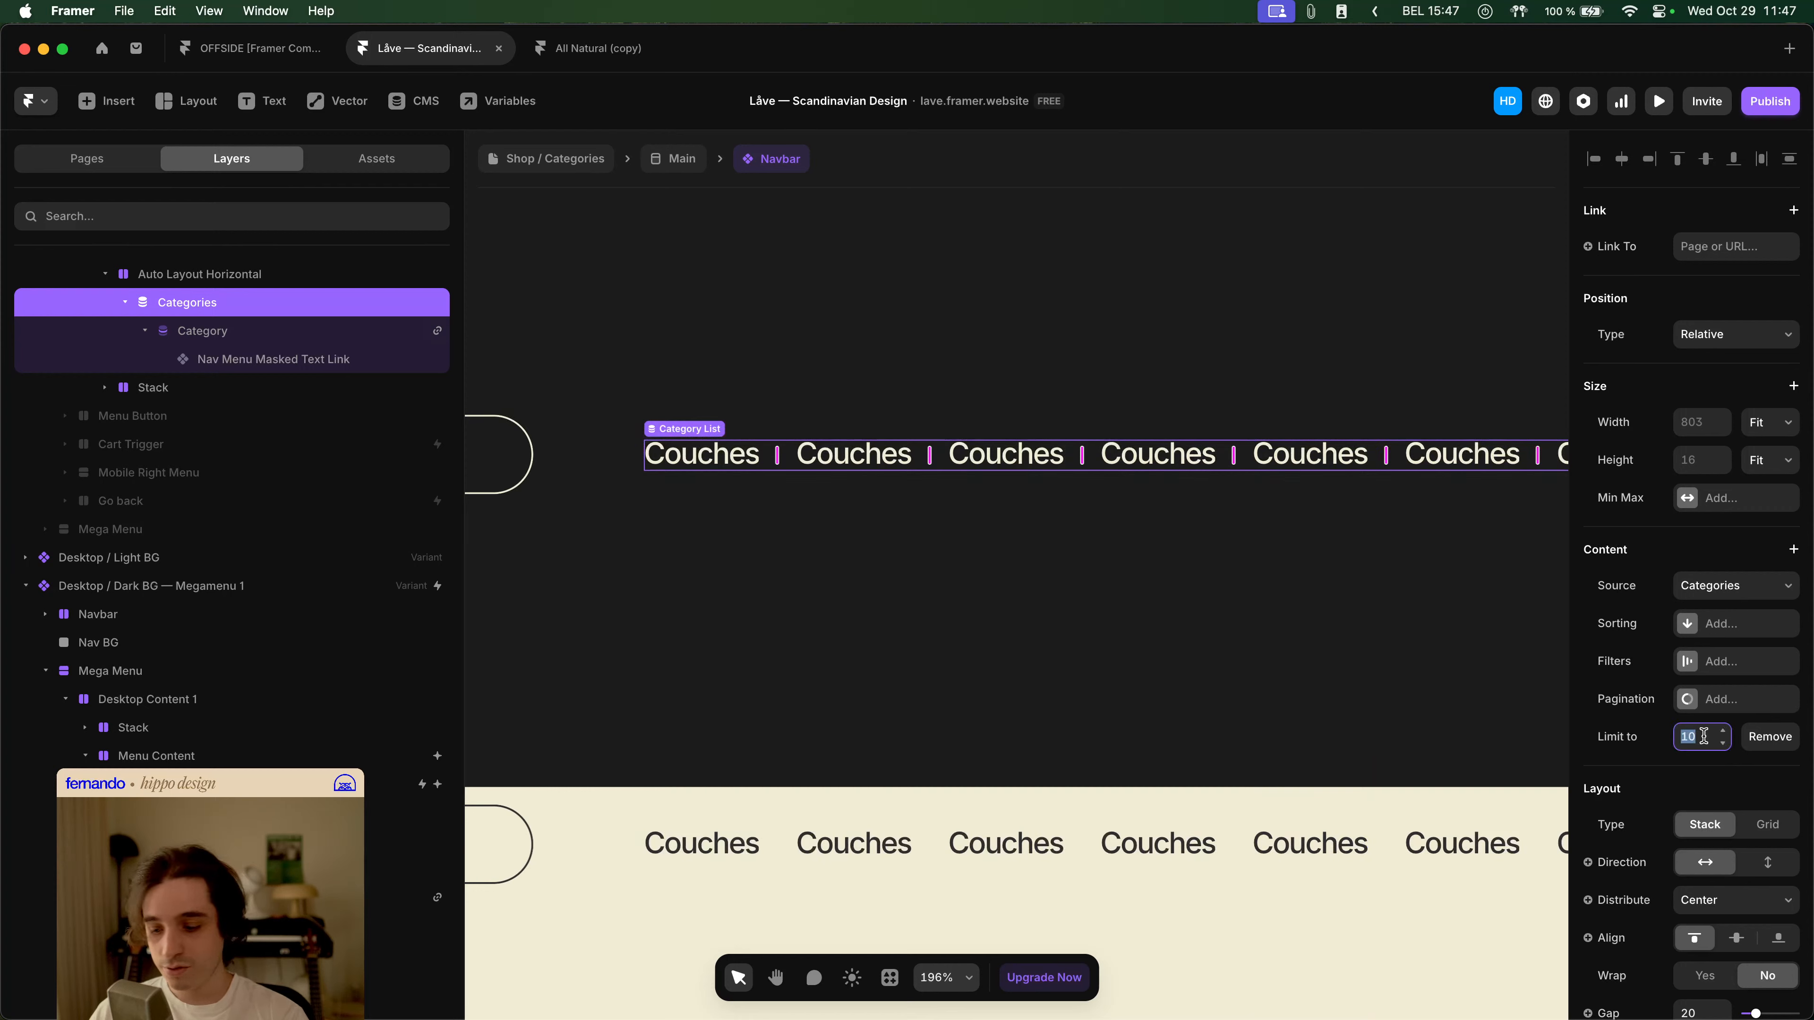
pyautogui.write('3')
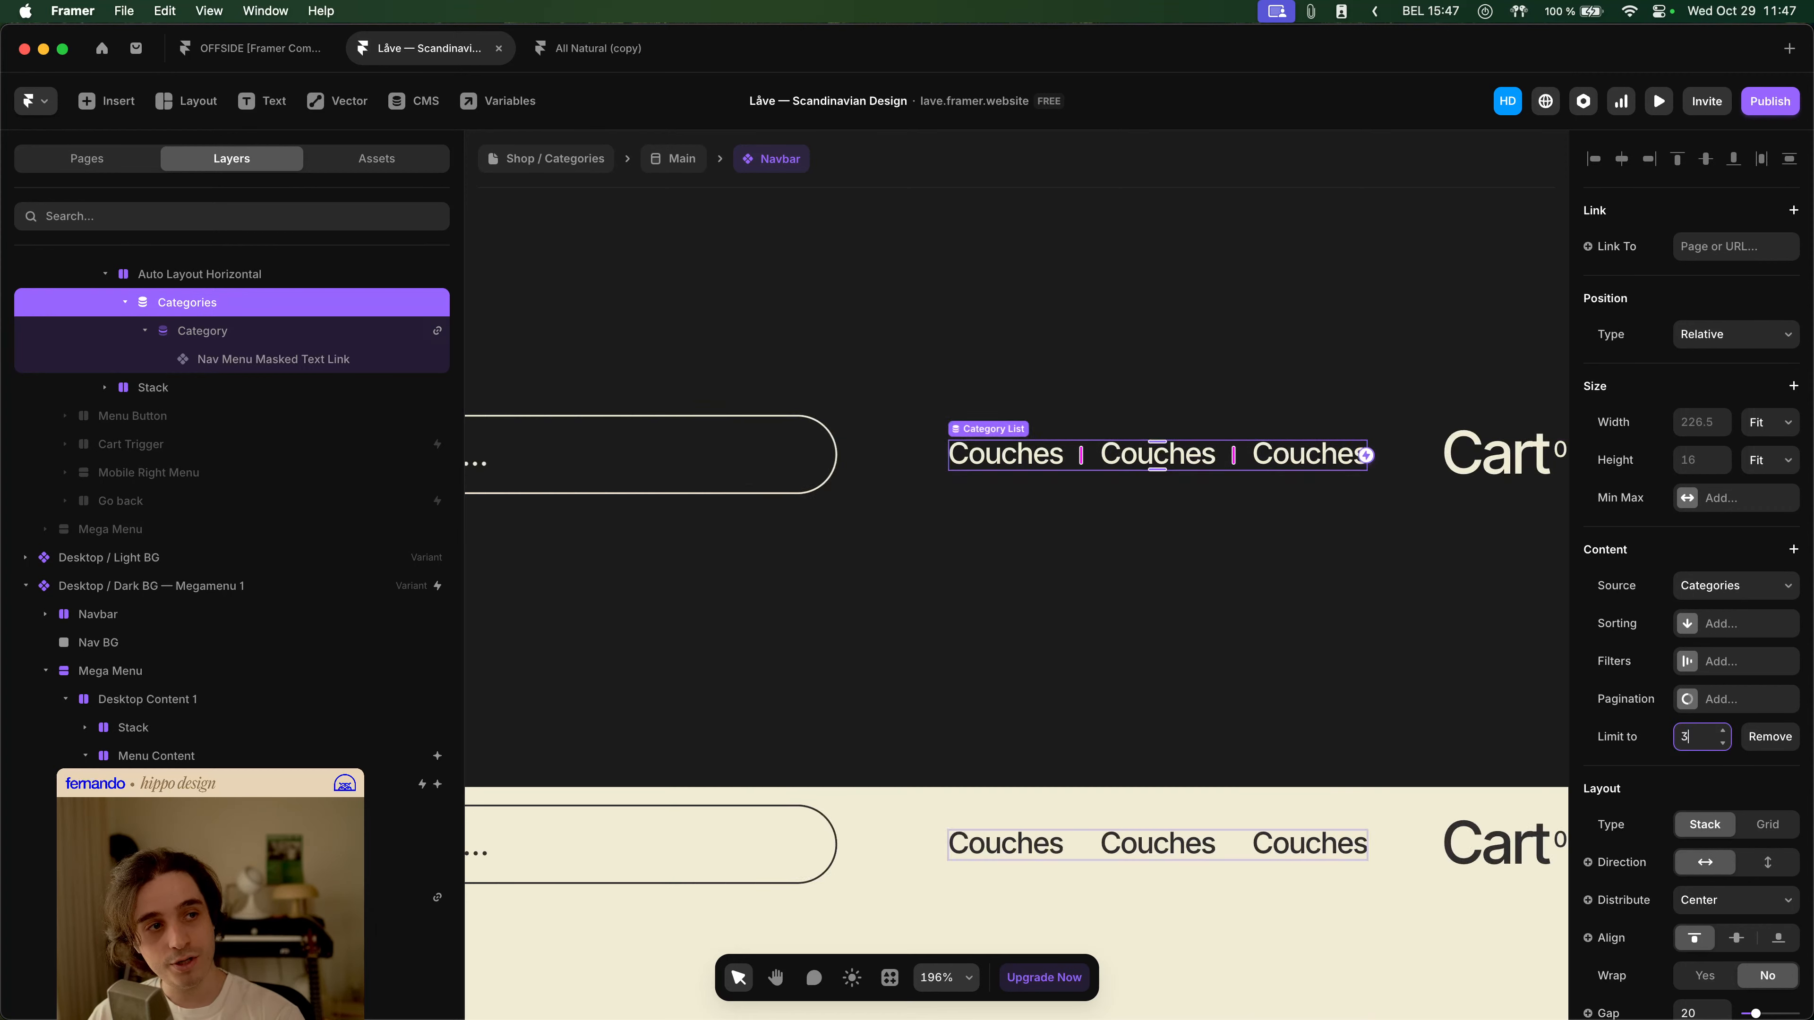
pyautogui.click(1097, 575)
pyautogui.scroll(-5, 1097, 575)
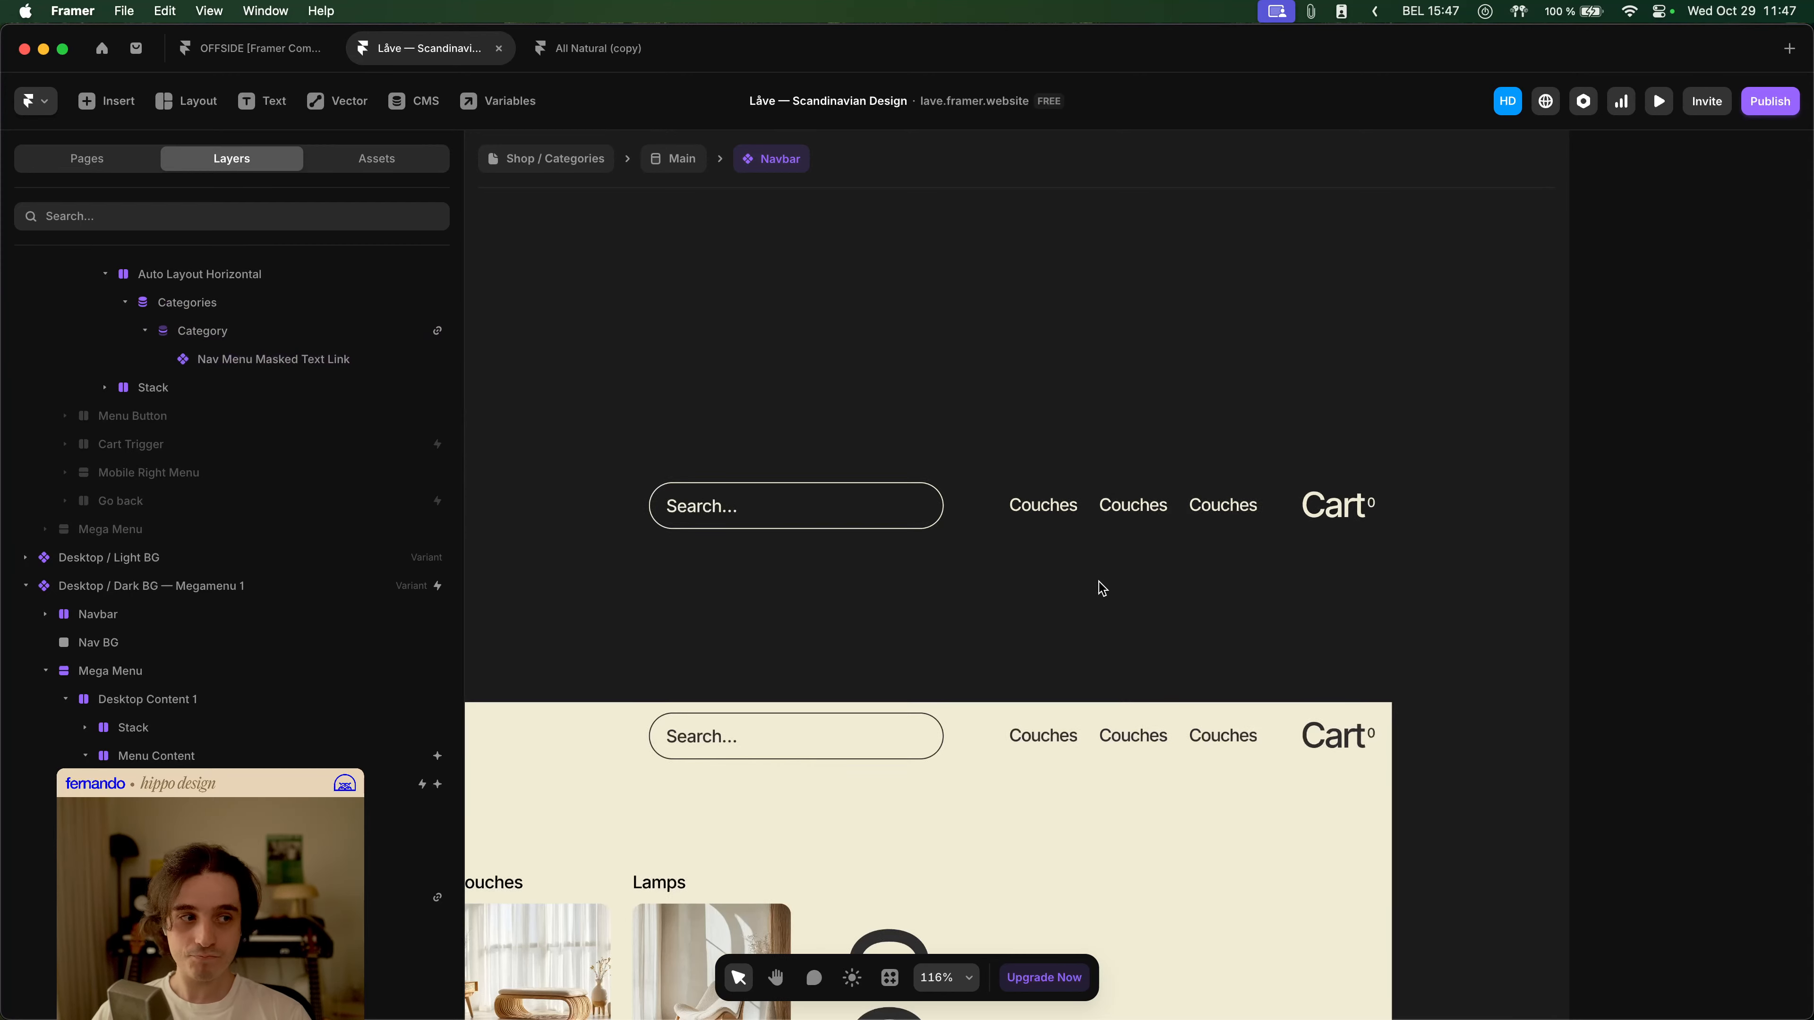
# Bind the Text property of the Category item's link to the collection's Title field.
pyautogui.click(1045, 477)
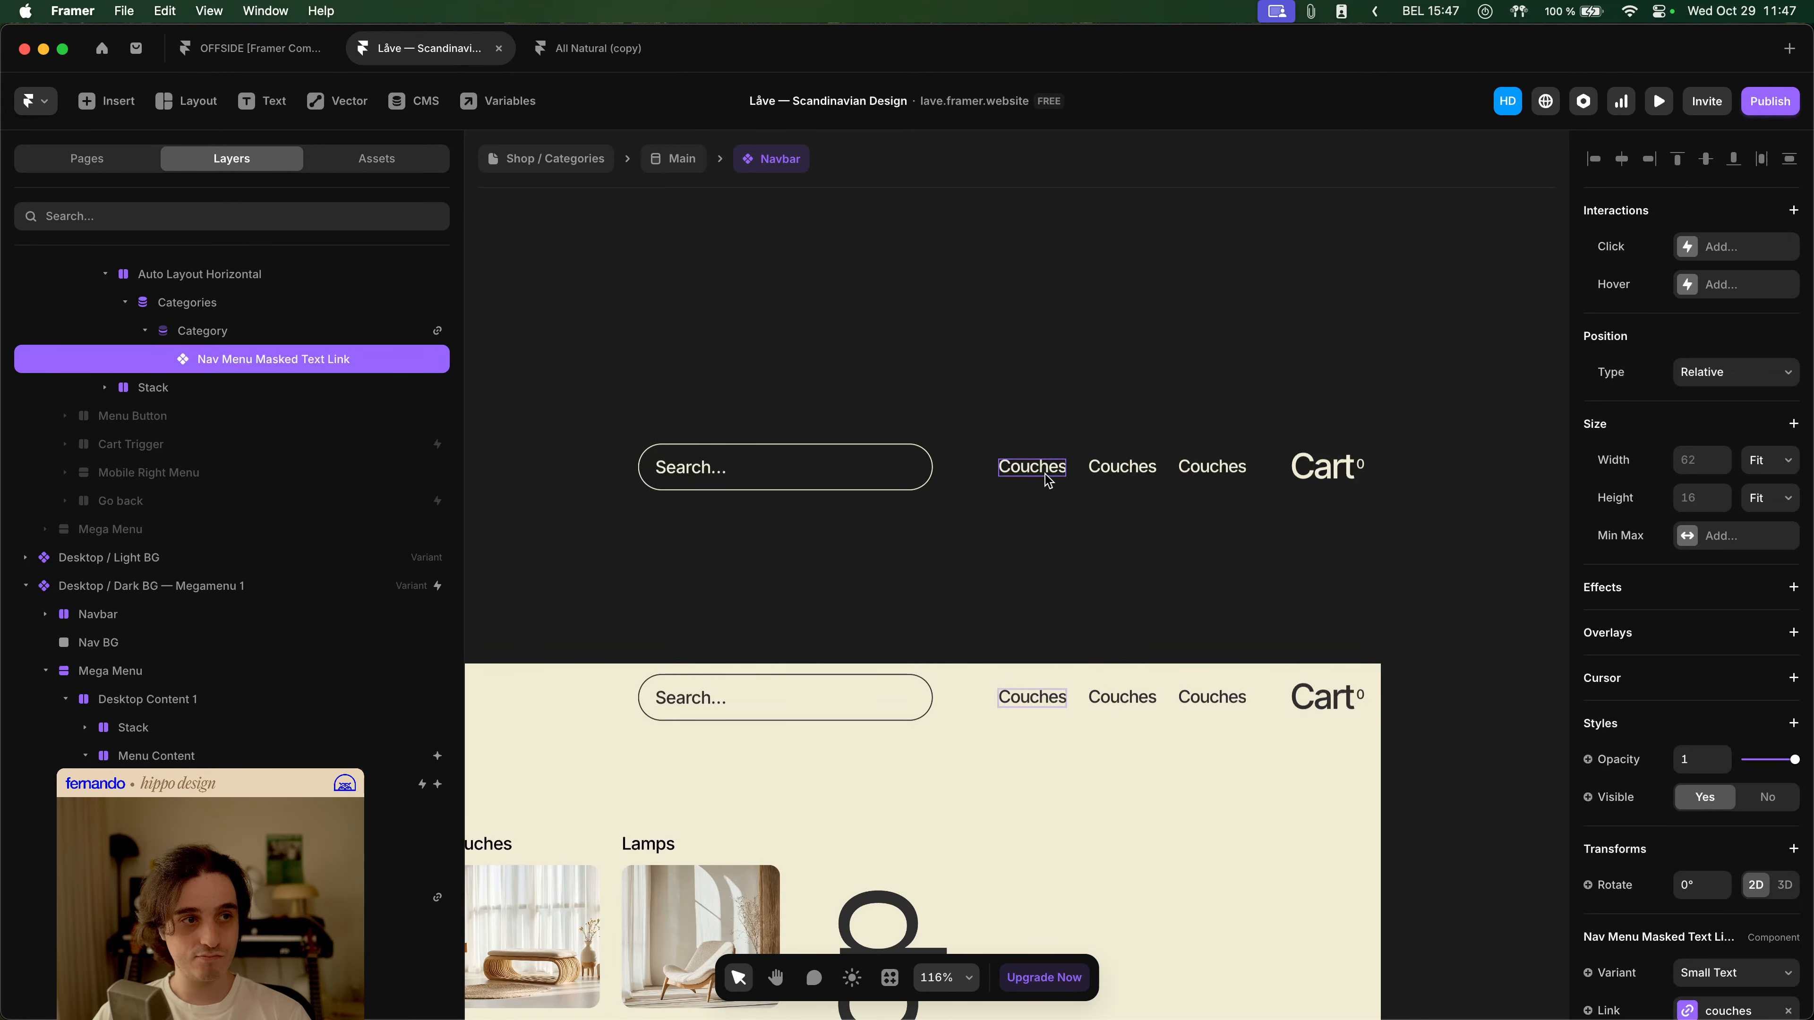
pyautogui.scroll(-3, 1623, 803)
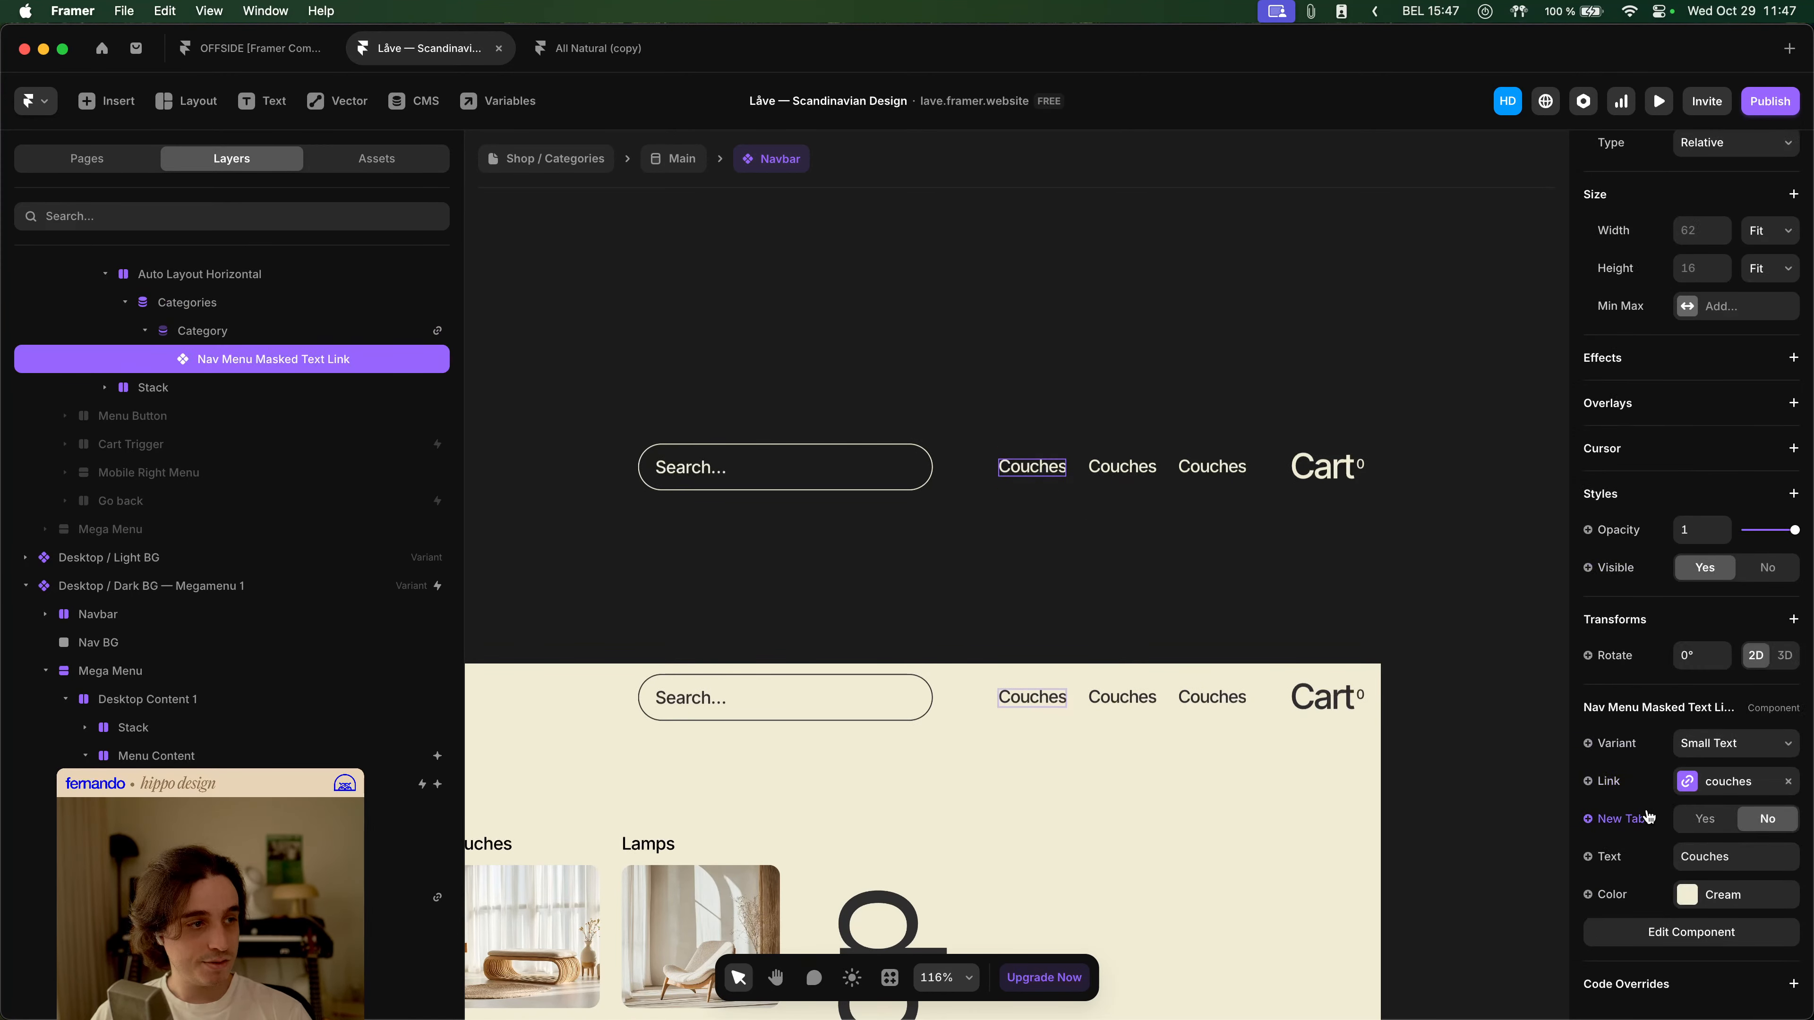
pyautogui.click(1625, 859)
pyautogui.moveTo(1636, 809)
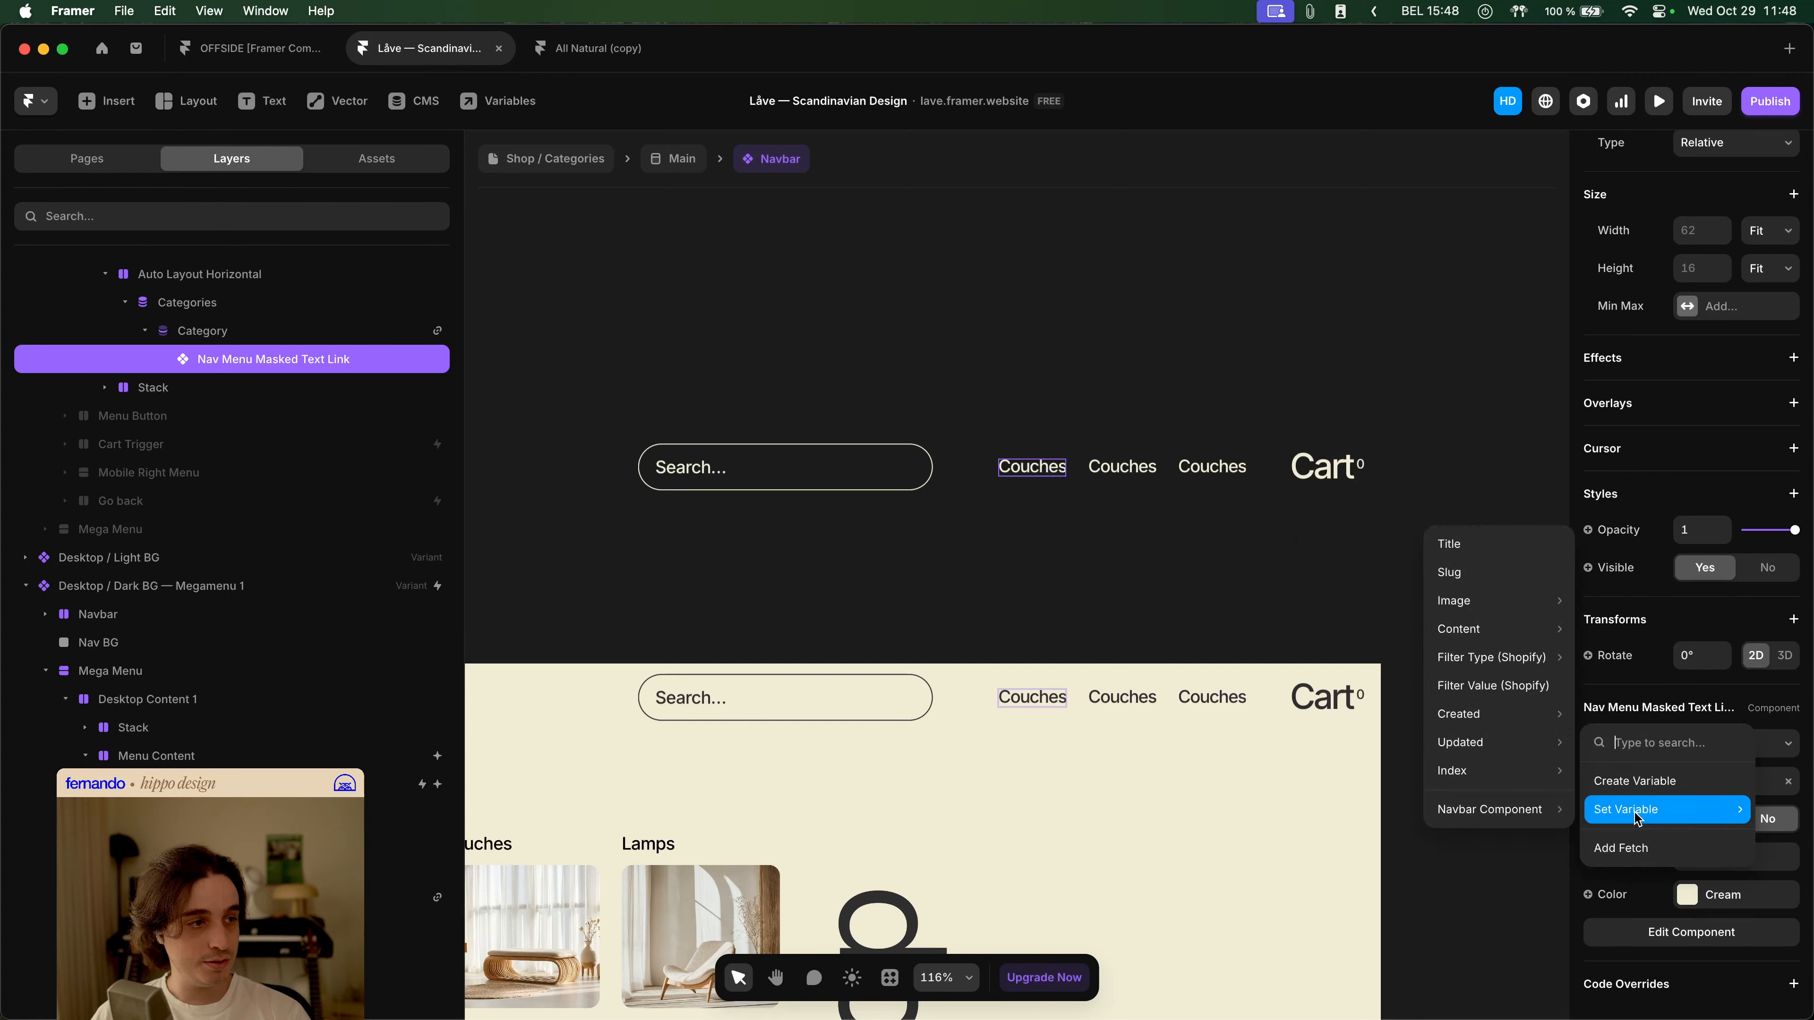
pyautogui.click(1494, 545)
pyautogui.click(1282, 565)
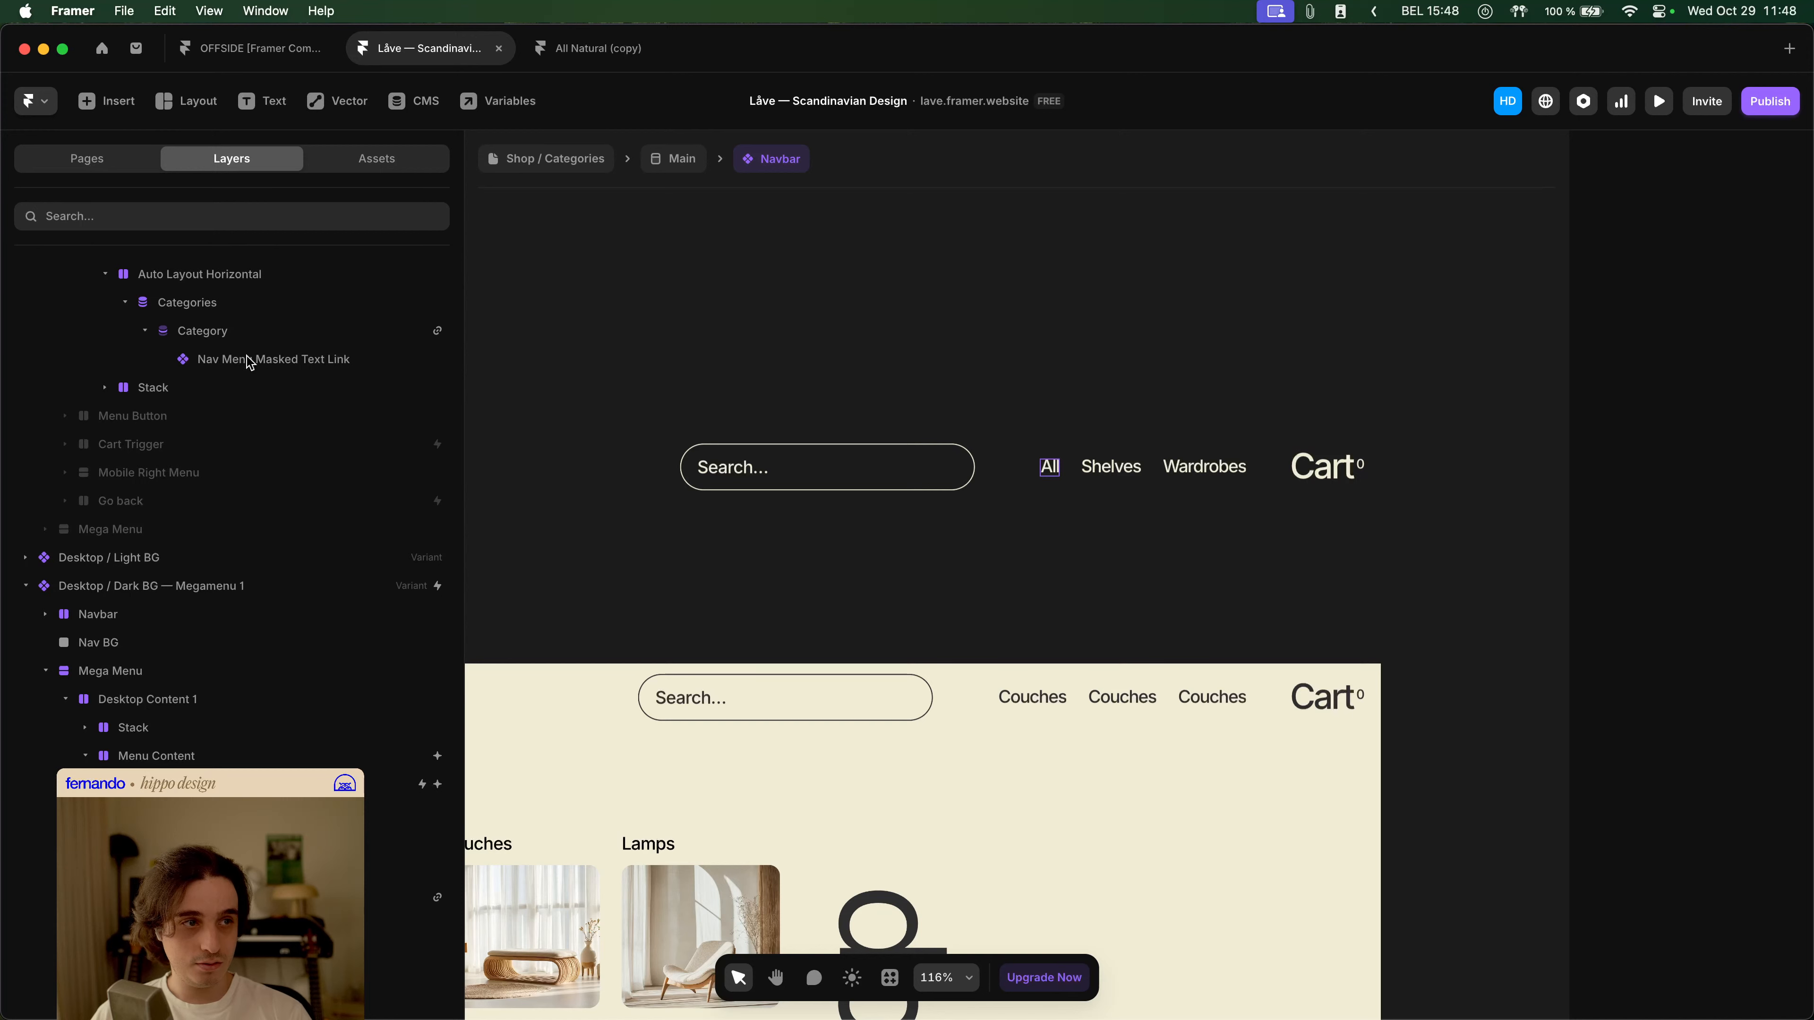
# Remove the Auto Layout Horizontal wrapper around the Categories list, keeping the list in its parent stack.
pyautogui.scroll(-5, 1150, 552)
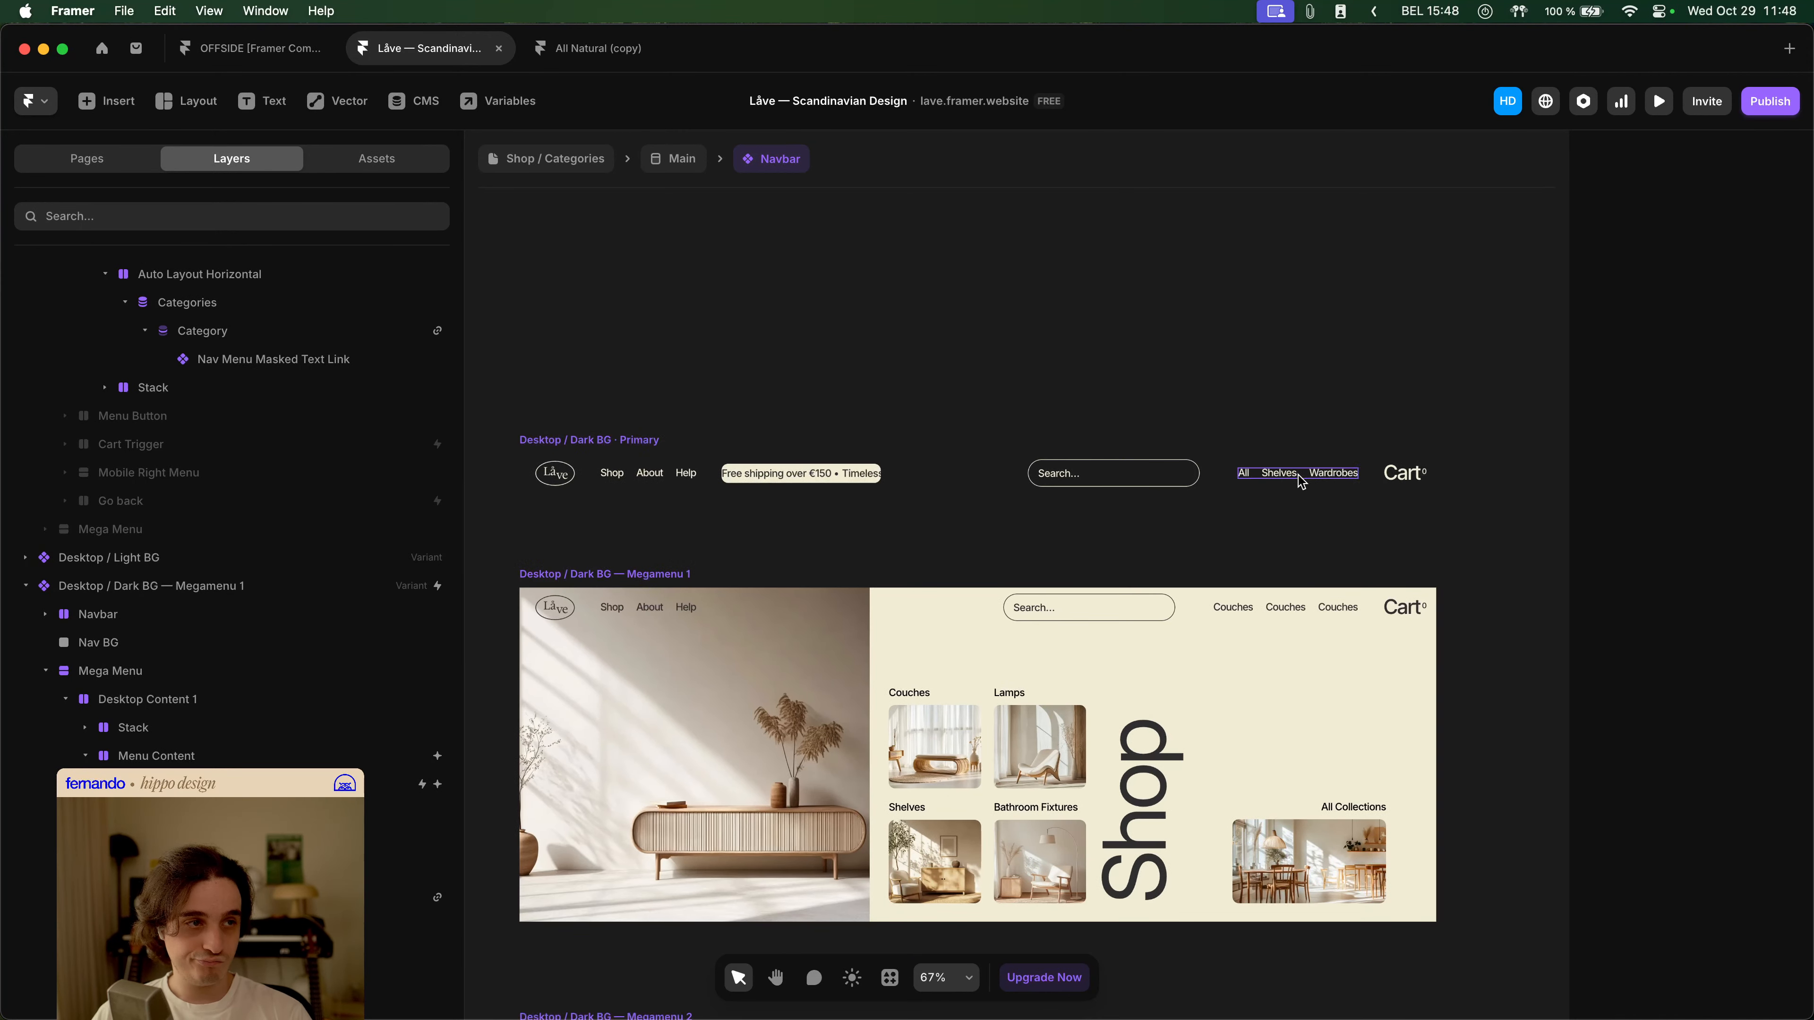
pyautogui.click(1298, 474)
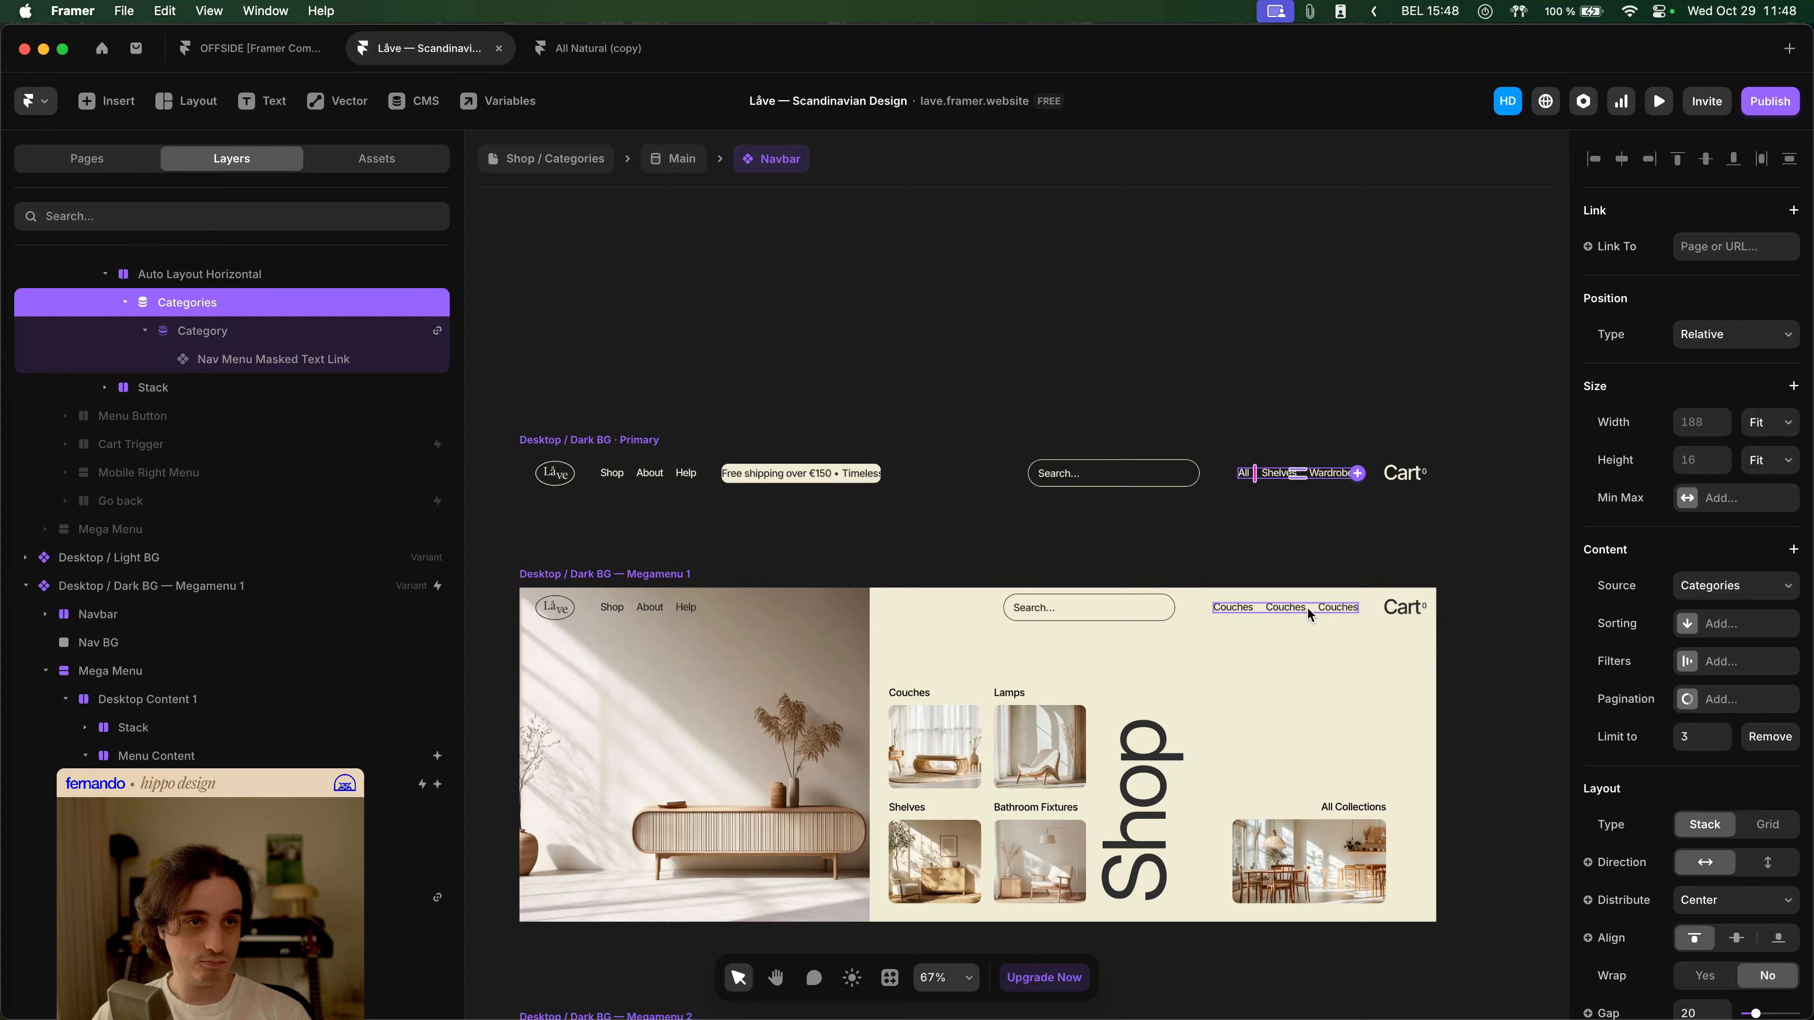
pyautogui.click(126, 302)
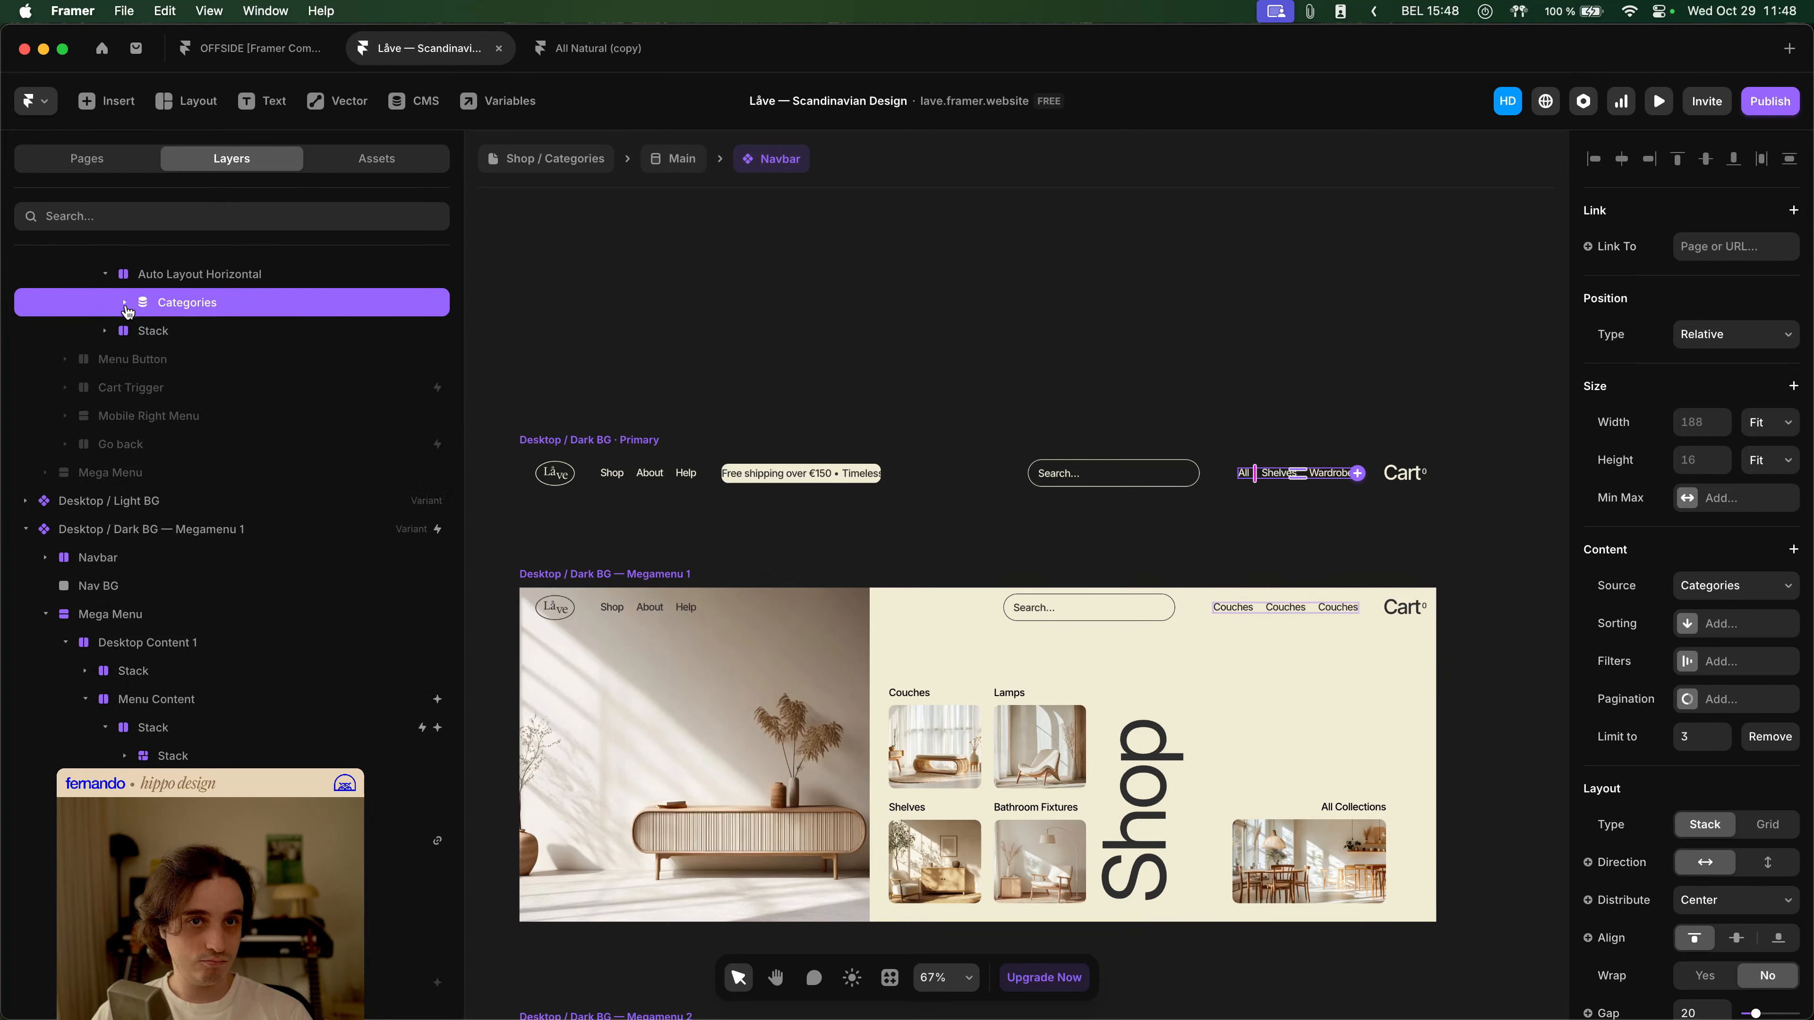
pyautogui.scroll(1, 159, 311)
pyautogui.click(162, 315)
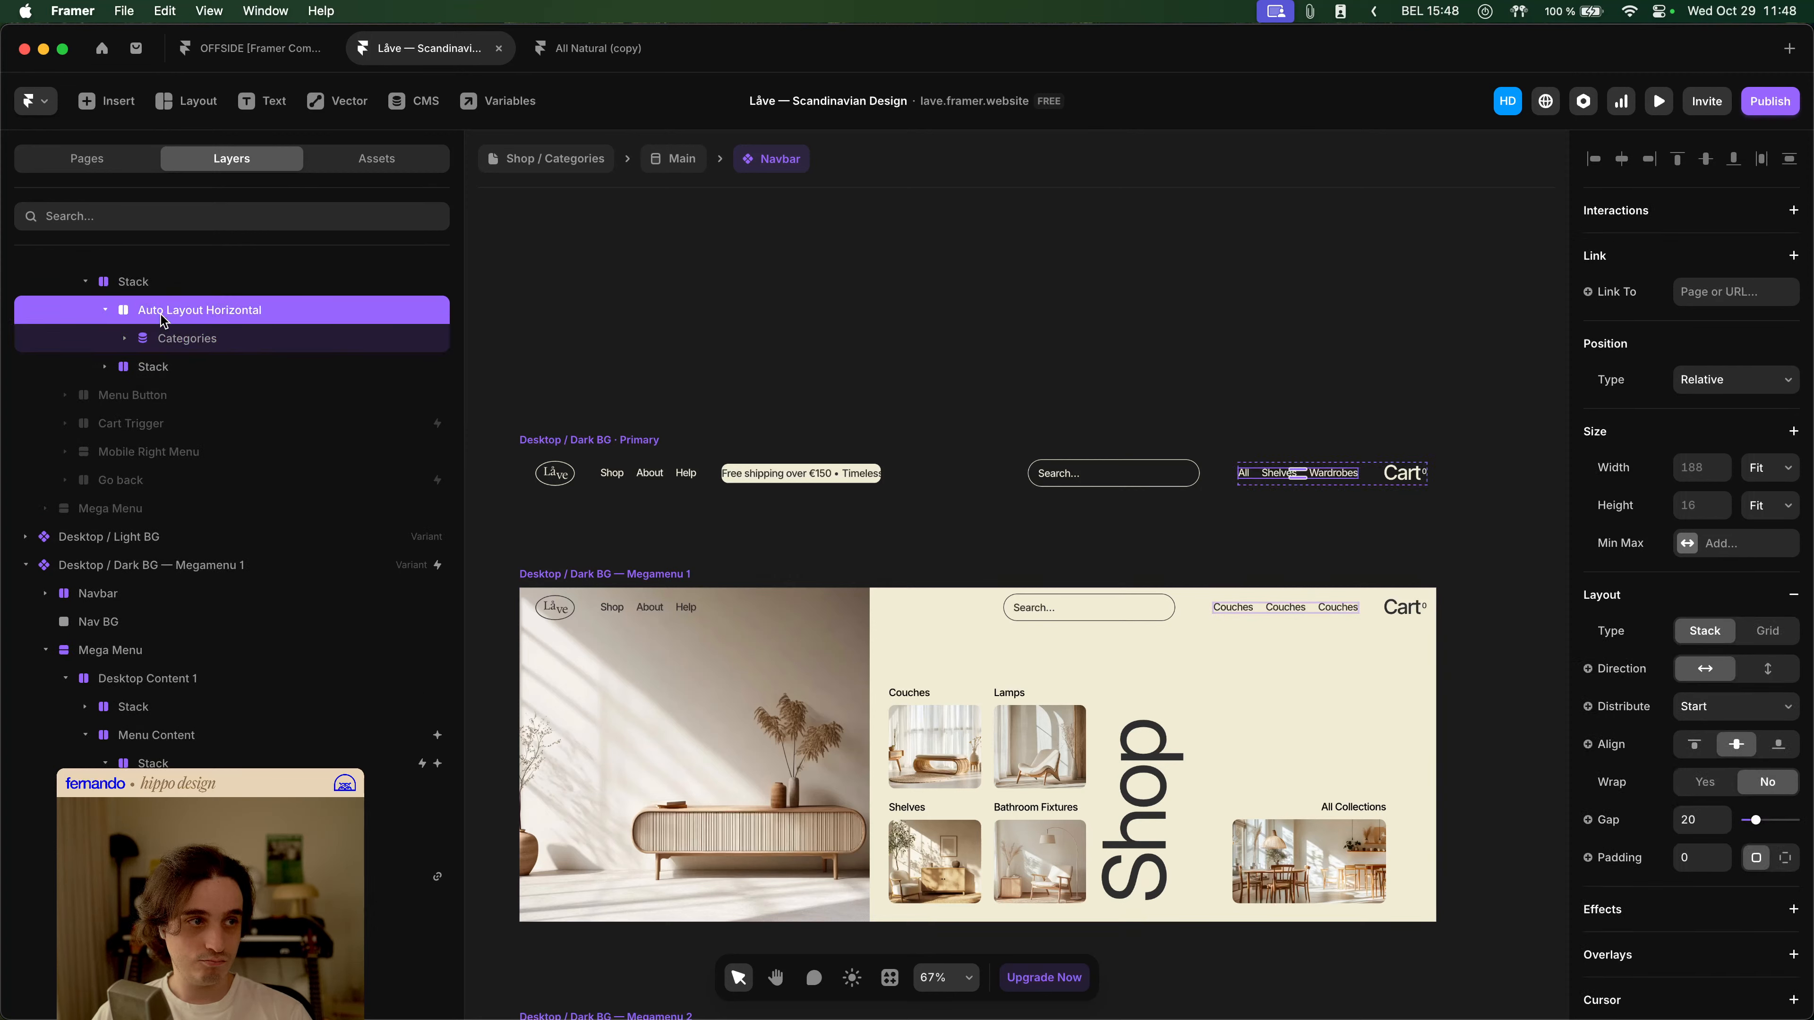
pyautogui.press('super+BackSpace')
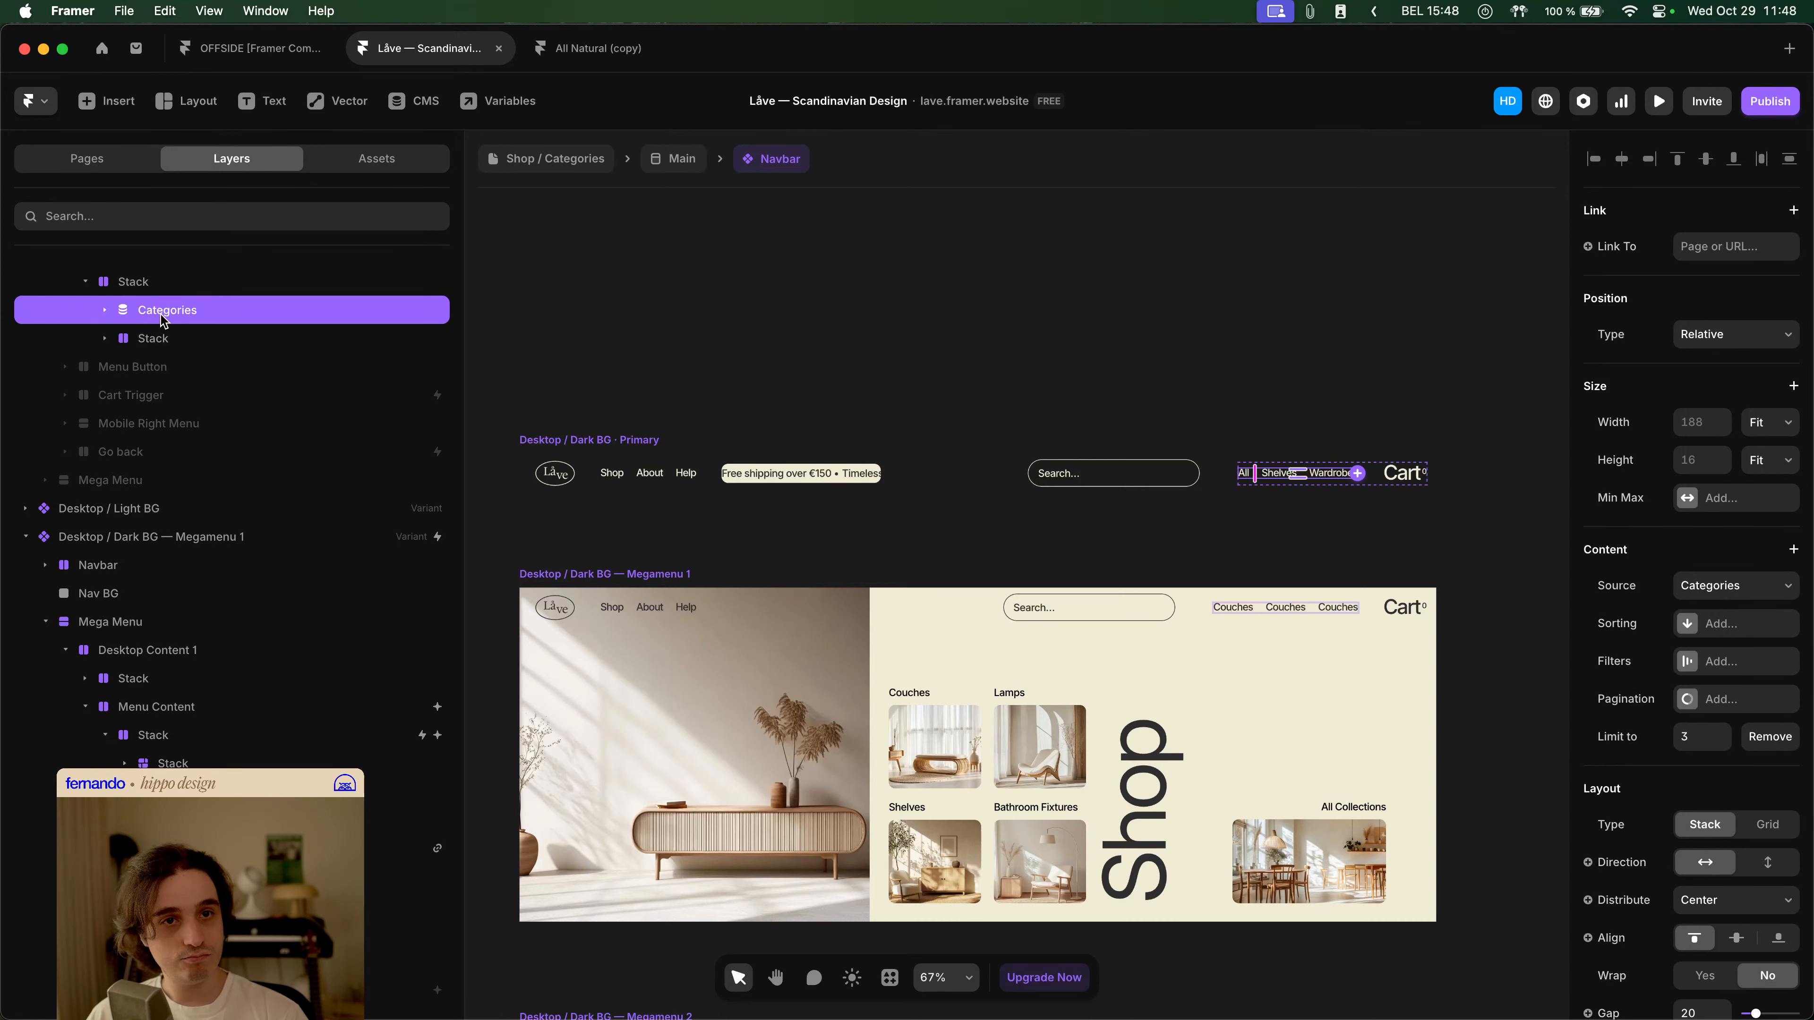
# Rename the Categories collection list layer to Featured Categories.
pyautogui.hotkey('shift', '2')
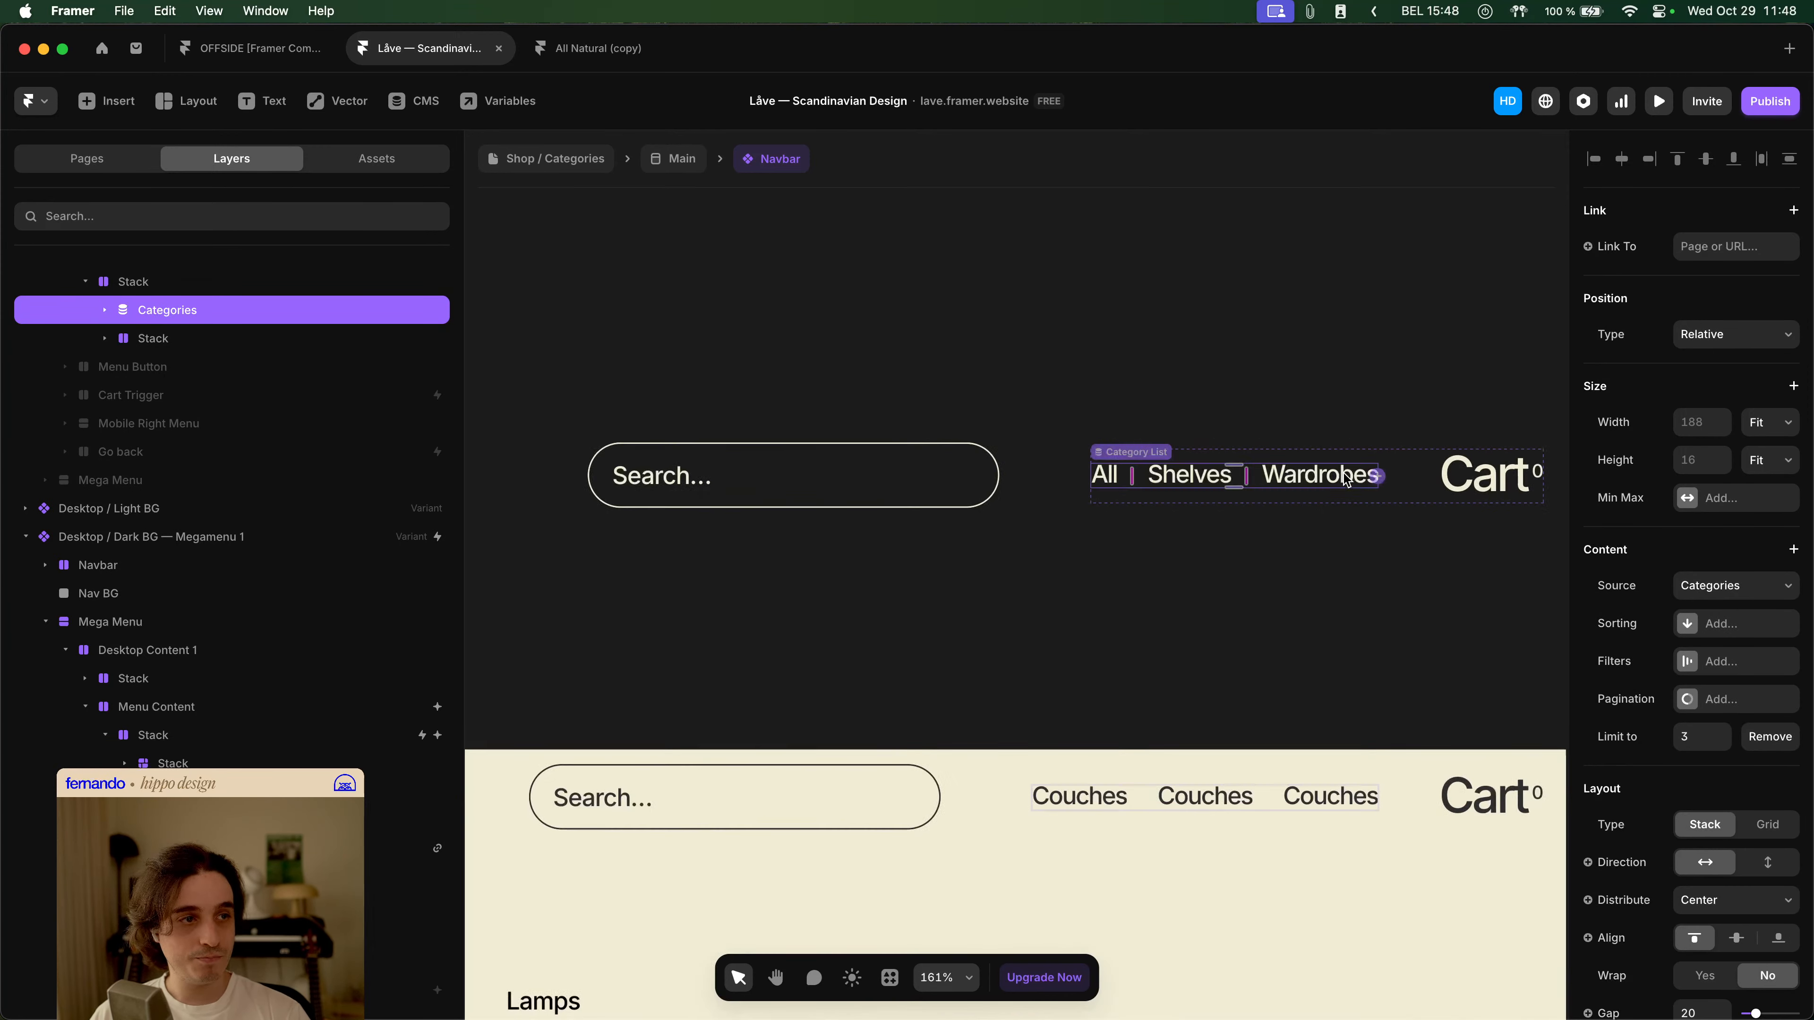
pyautogui.doubleClick(189, 311)
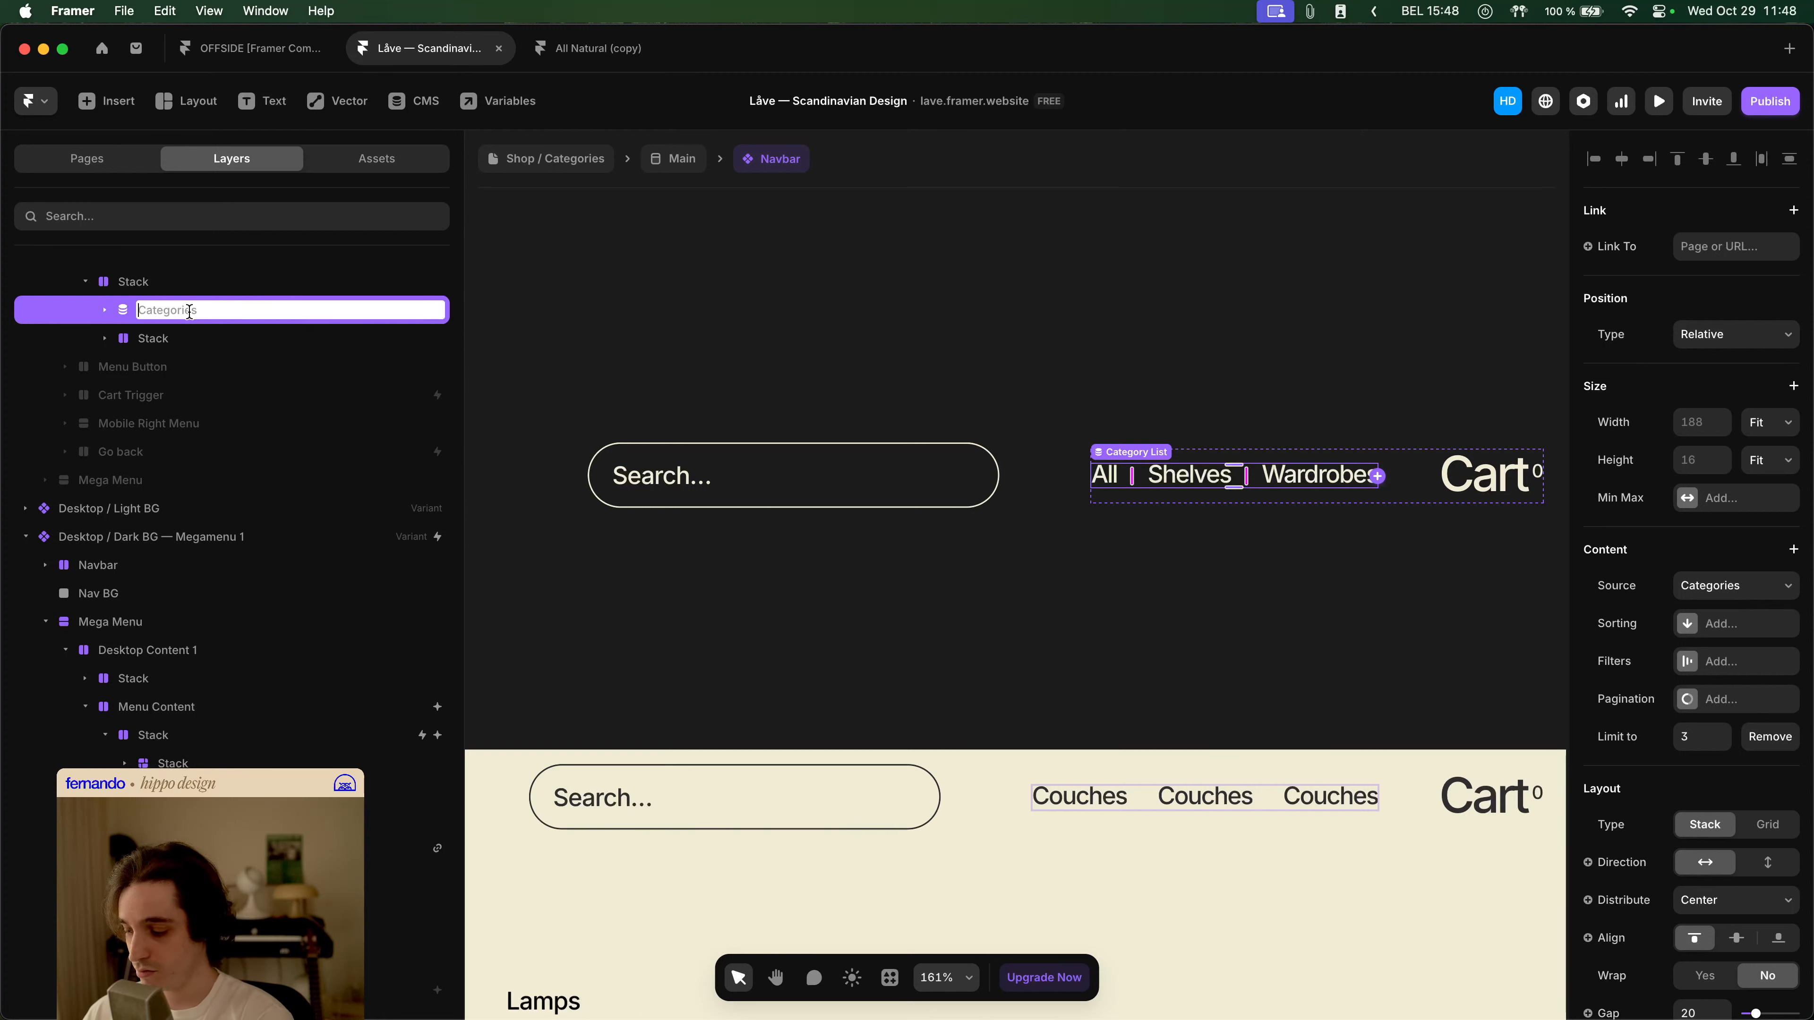
pyautogui.write('Featured')
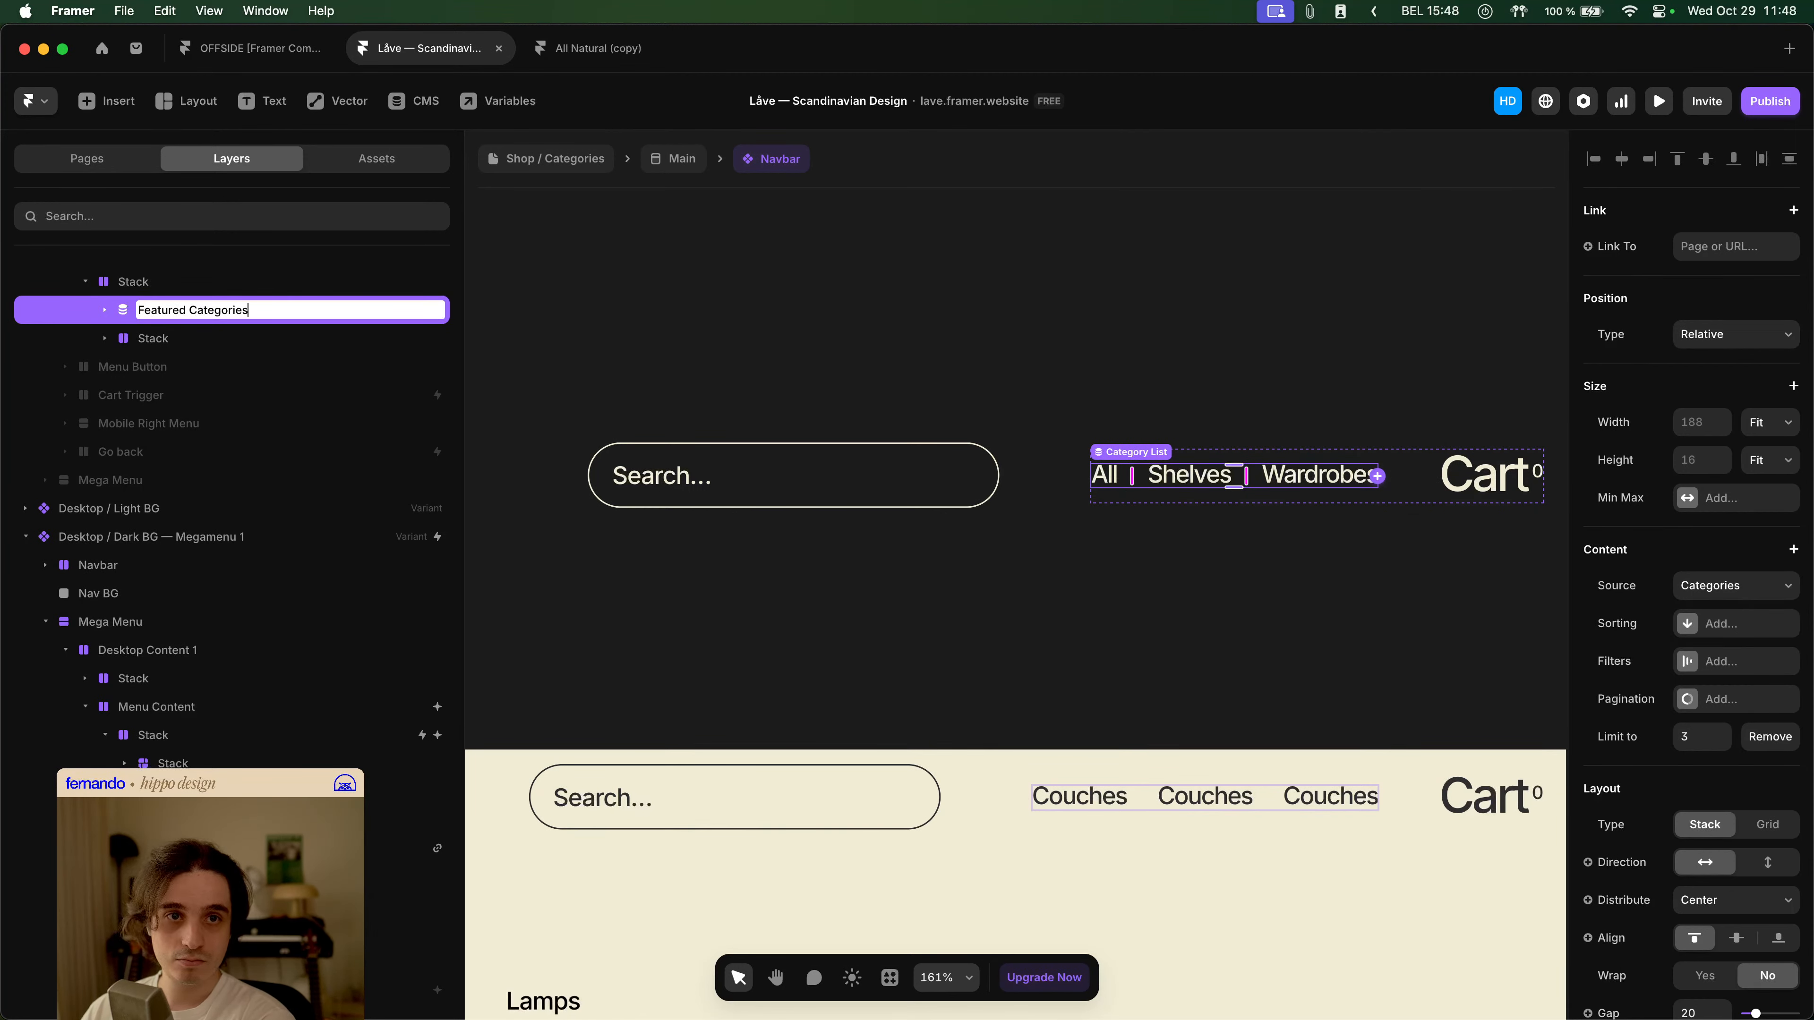
pyautogui.press('Return')
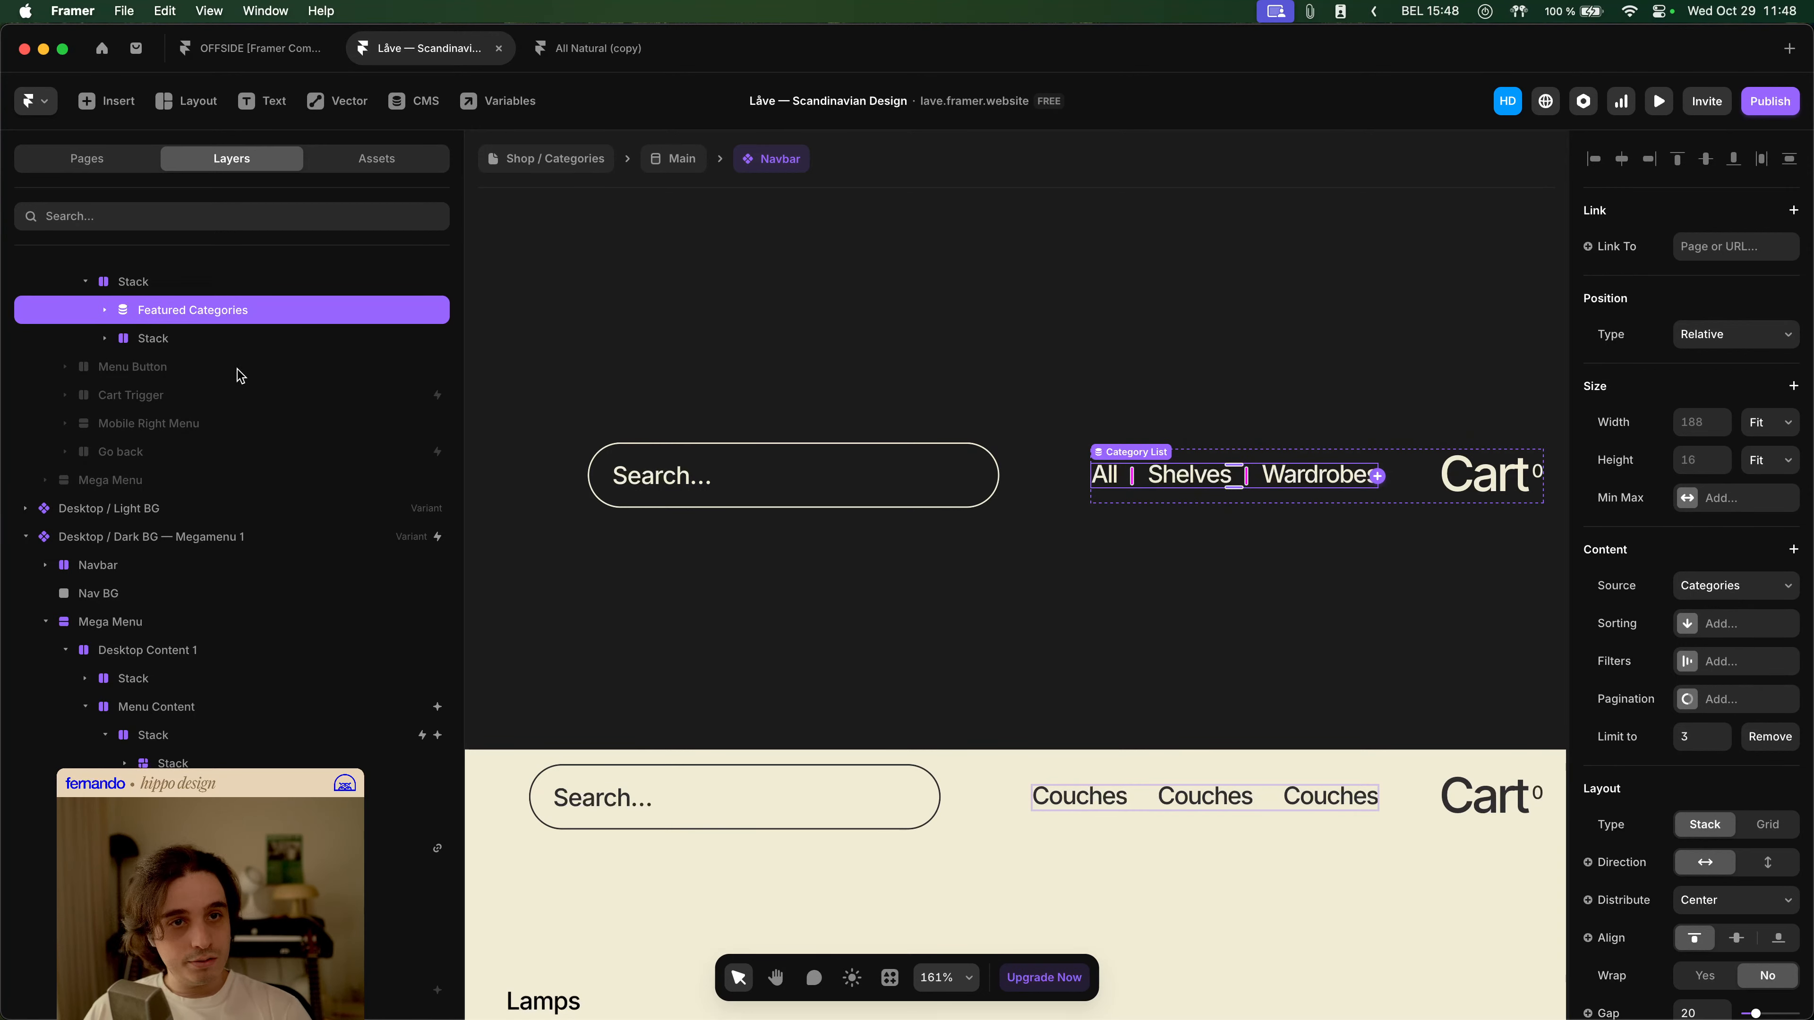
# Create a component named Menu Featured Categories from the Featured Categories list and return to the Navbar component.
pyautogui.rightClick(267, 319)
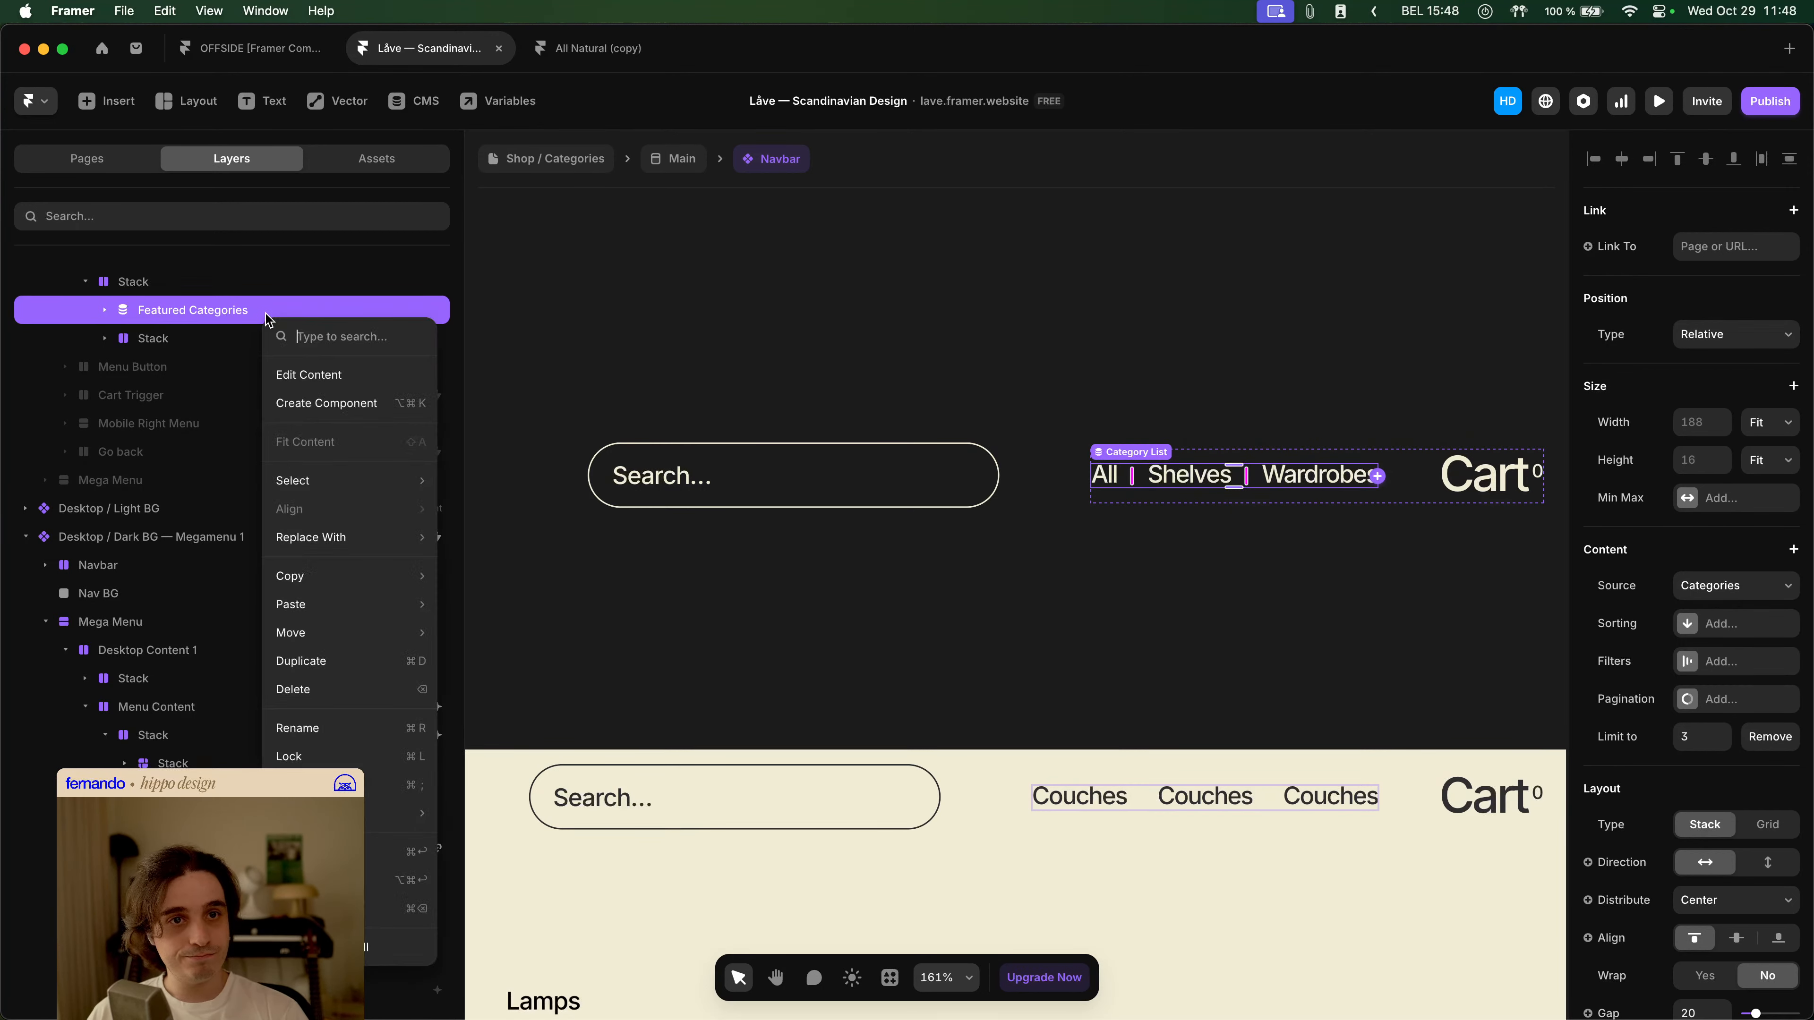
pyautogui.click(339, 402)
pyautogui.press('Left')
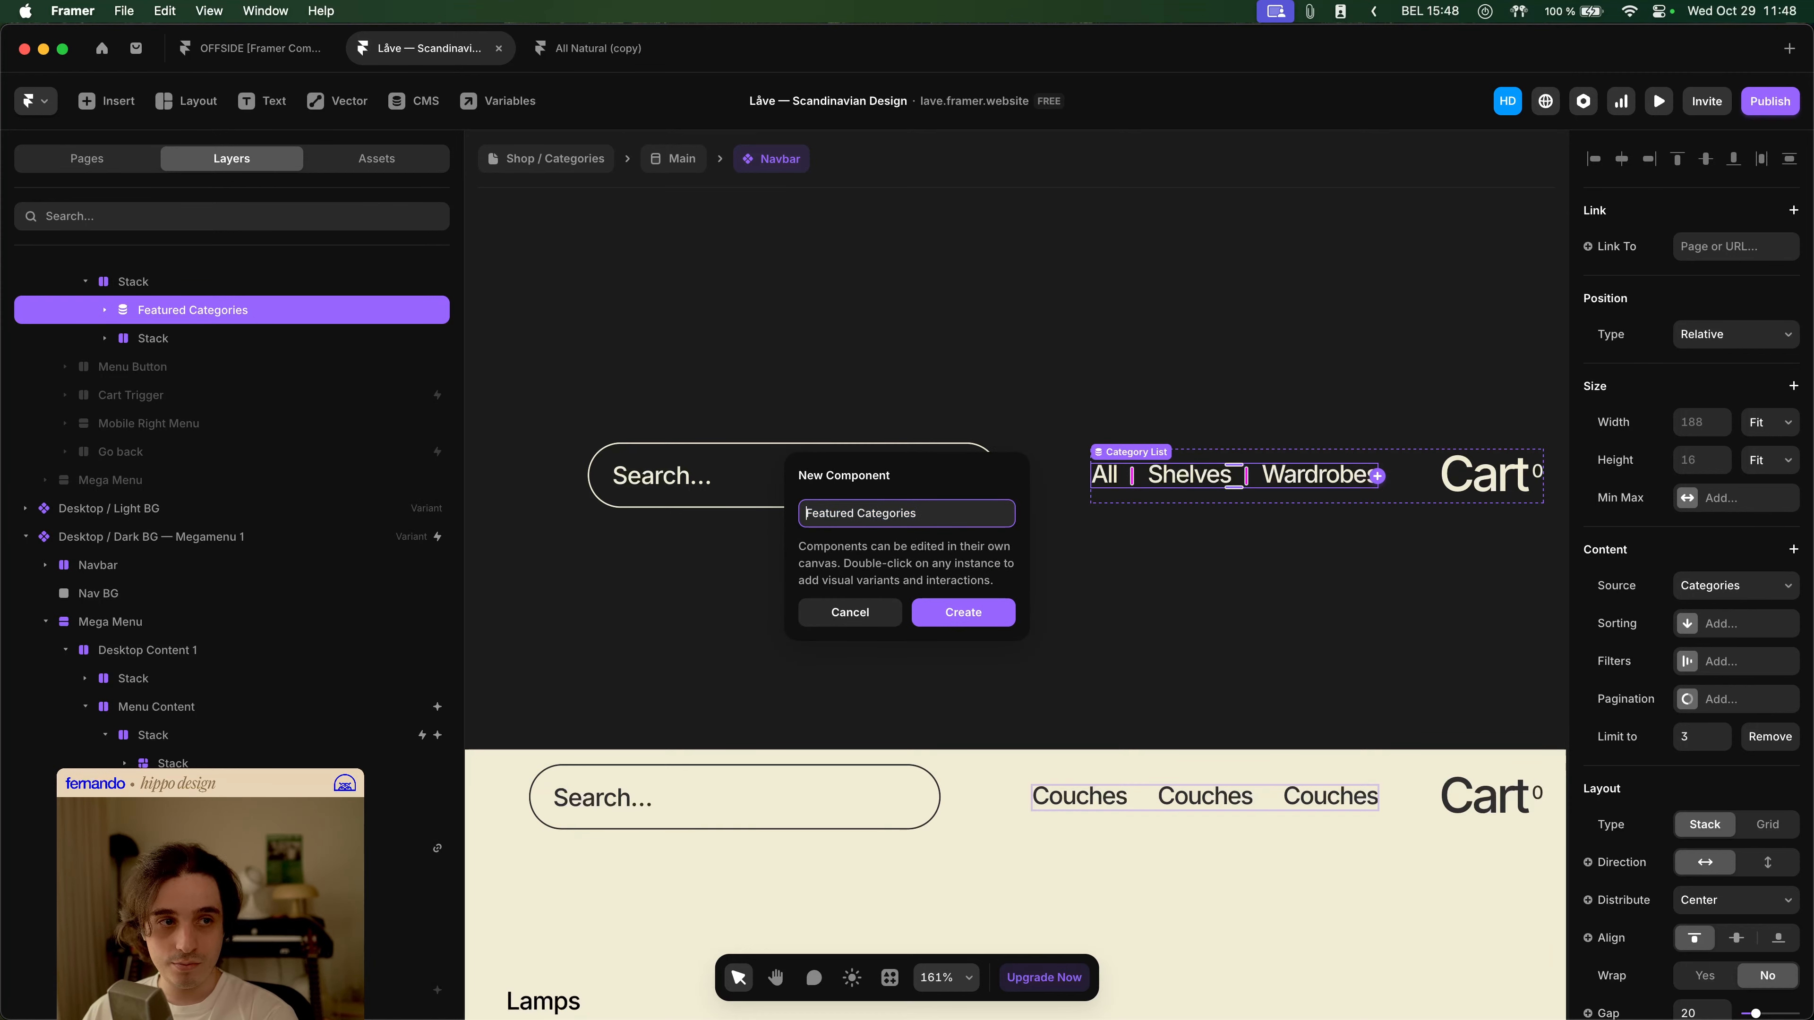
pyautogui.write('Menu')
pyautogui.press('Return')
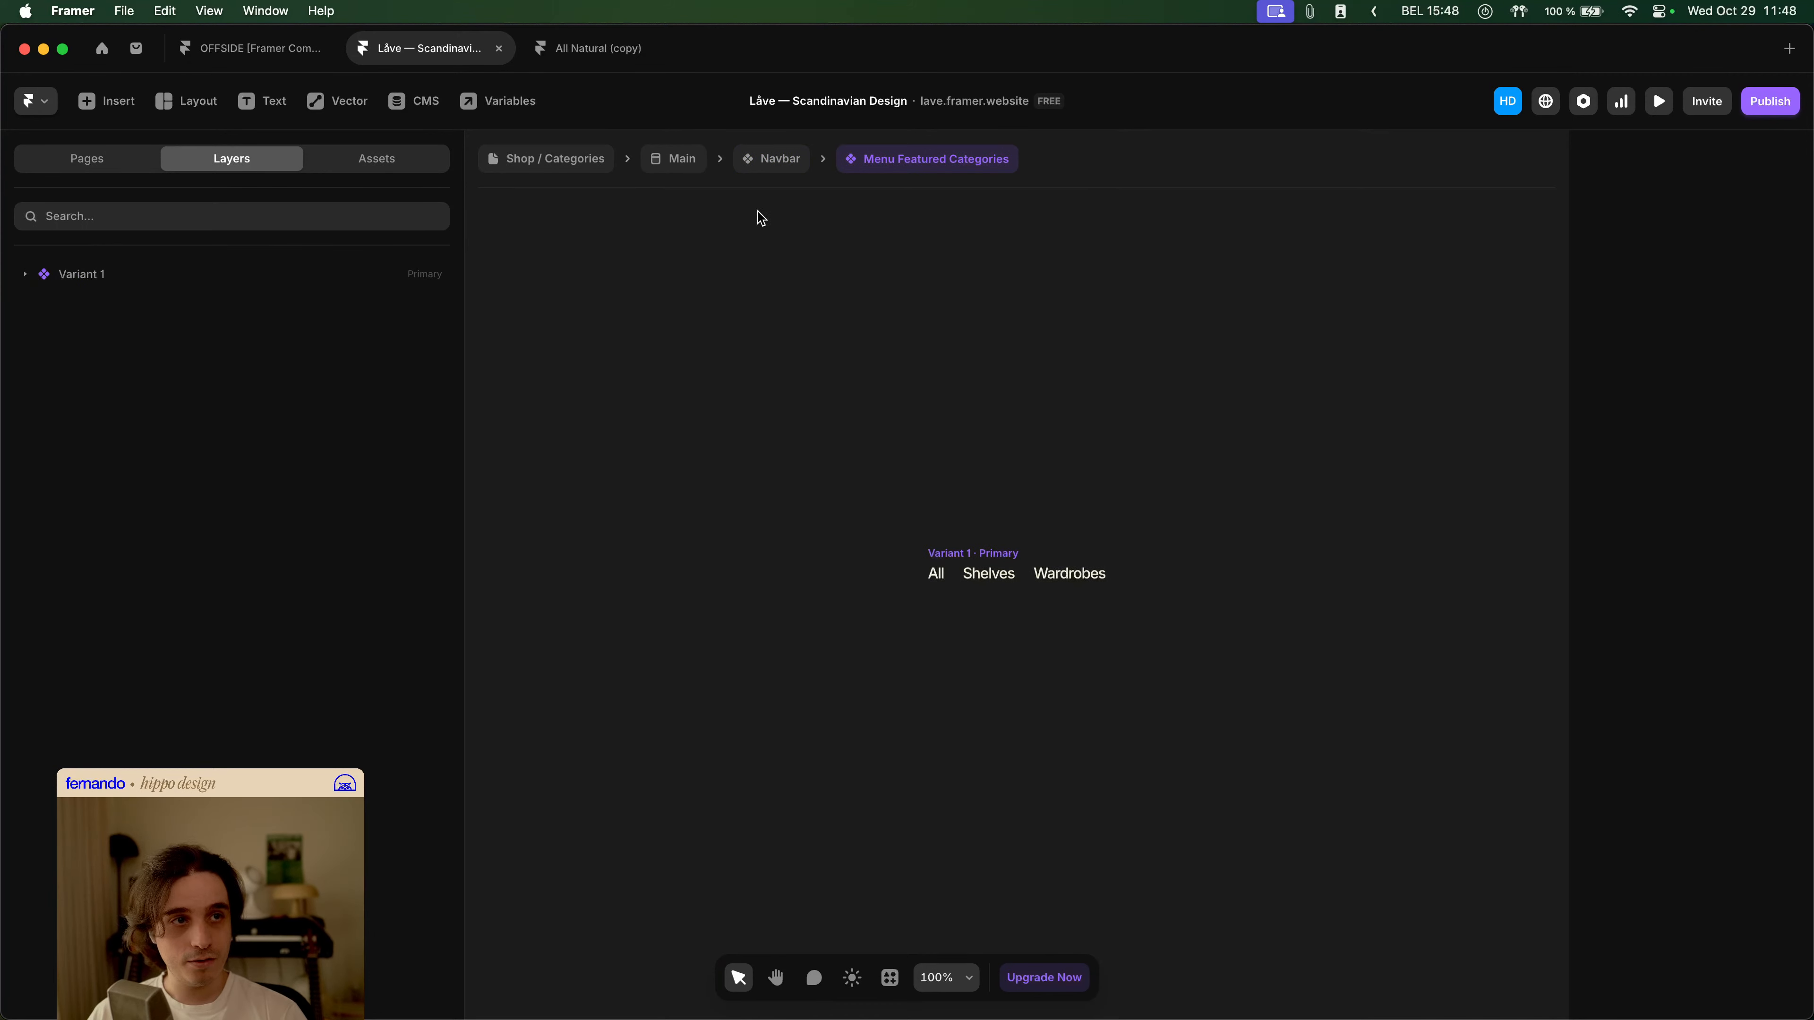
pyautogui.click(783, 174)
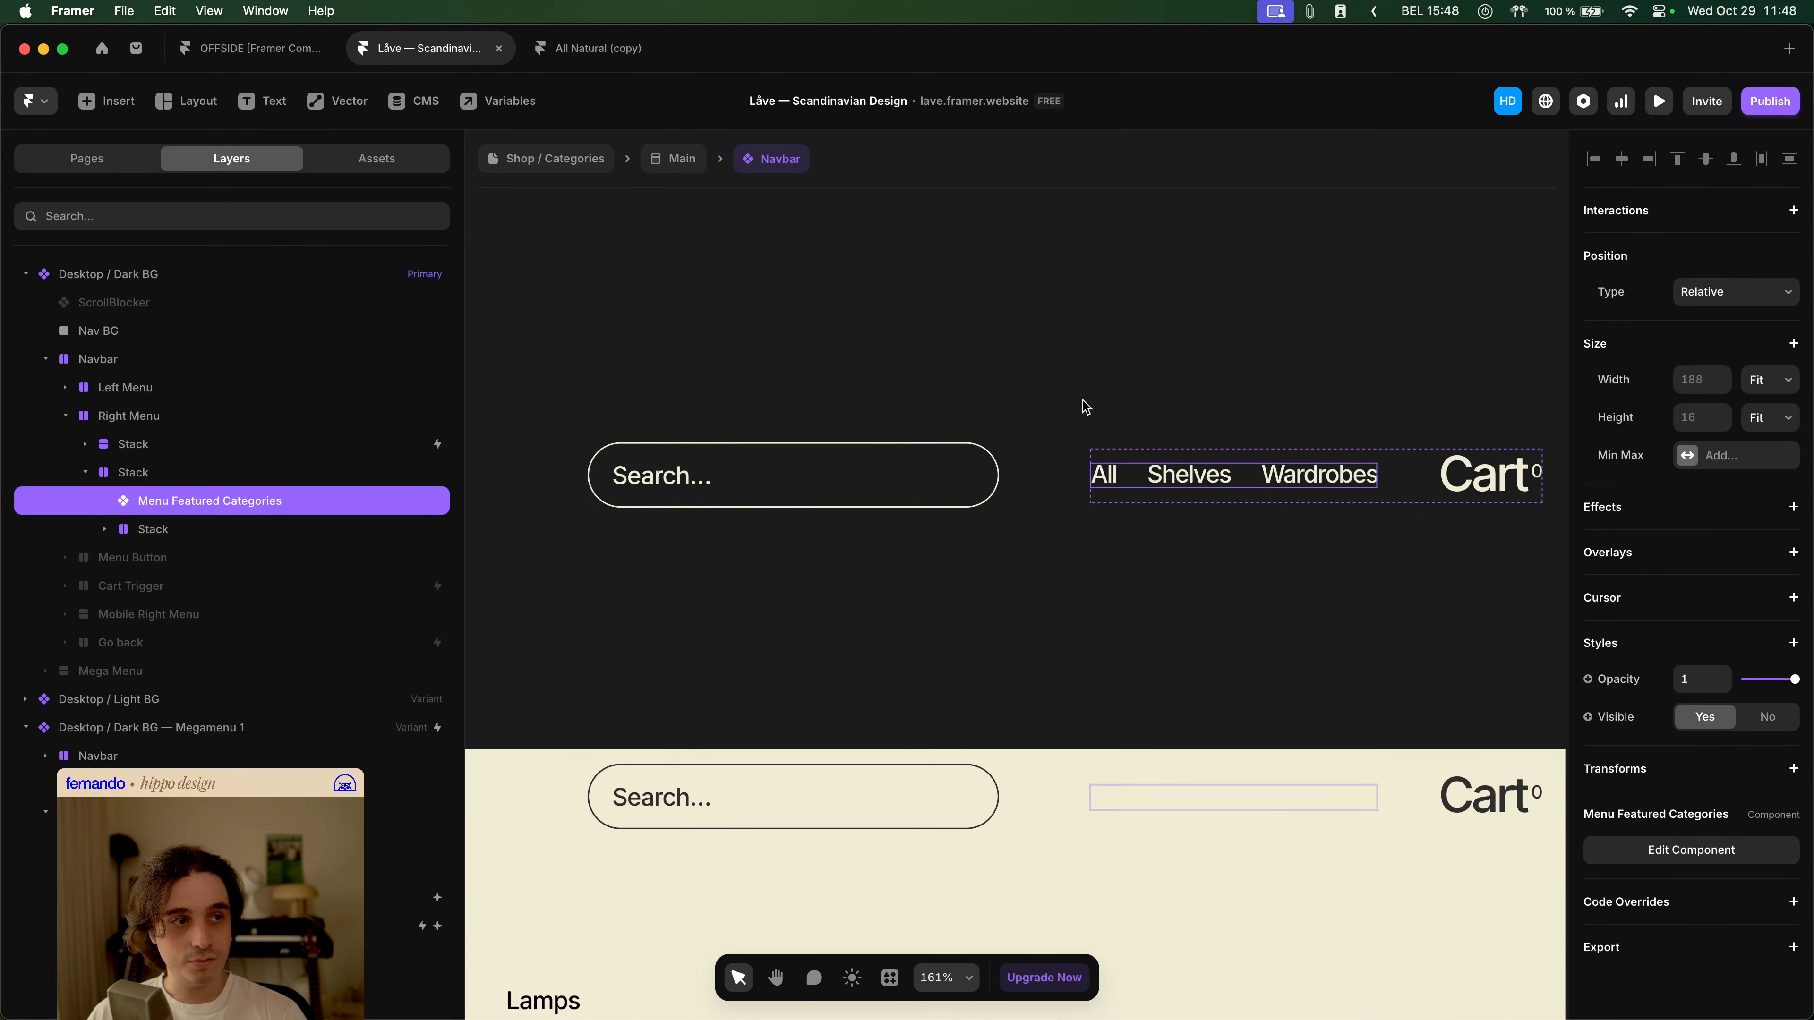
# Open the Menu Featured Categories component from its instance in the Megamenu 1 variant and add a second variant.
pyautogui.scroll(-5, 1053, 555)
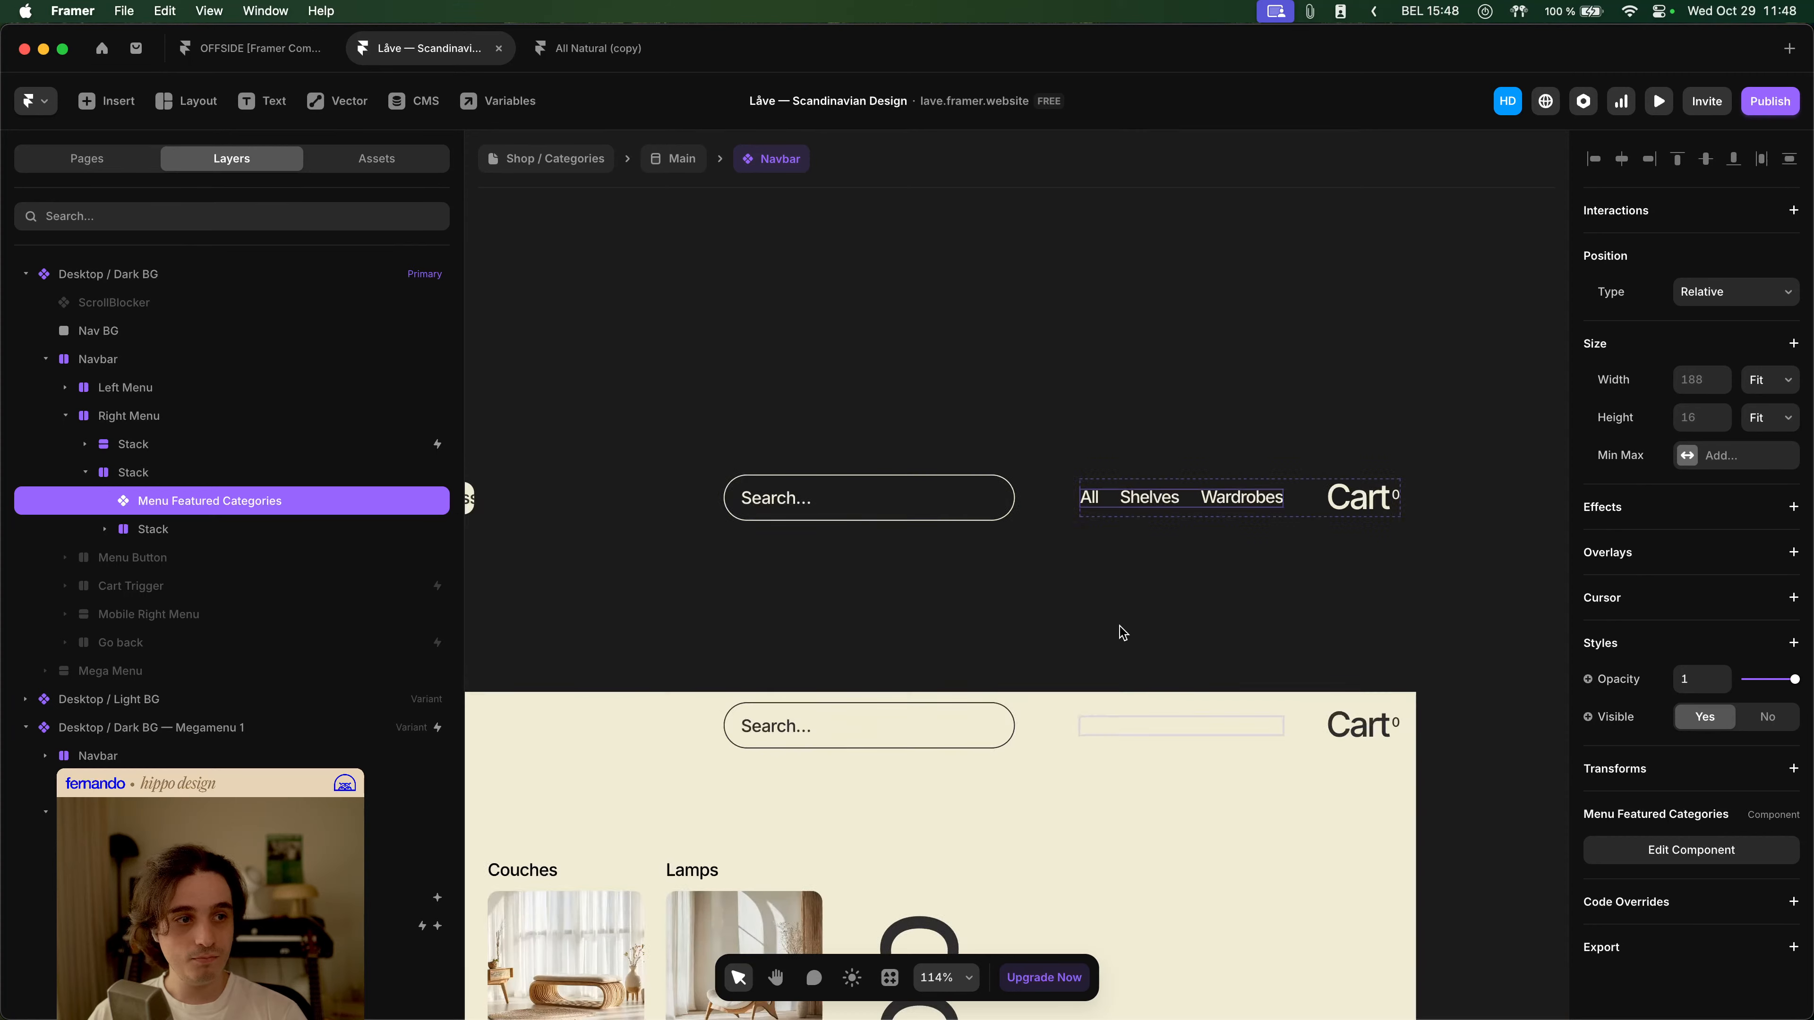
pyautogui.click(1080, 606)
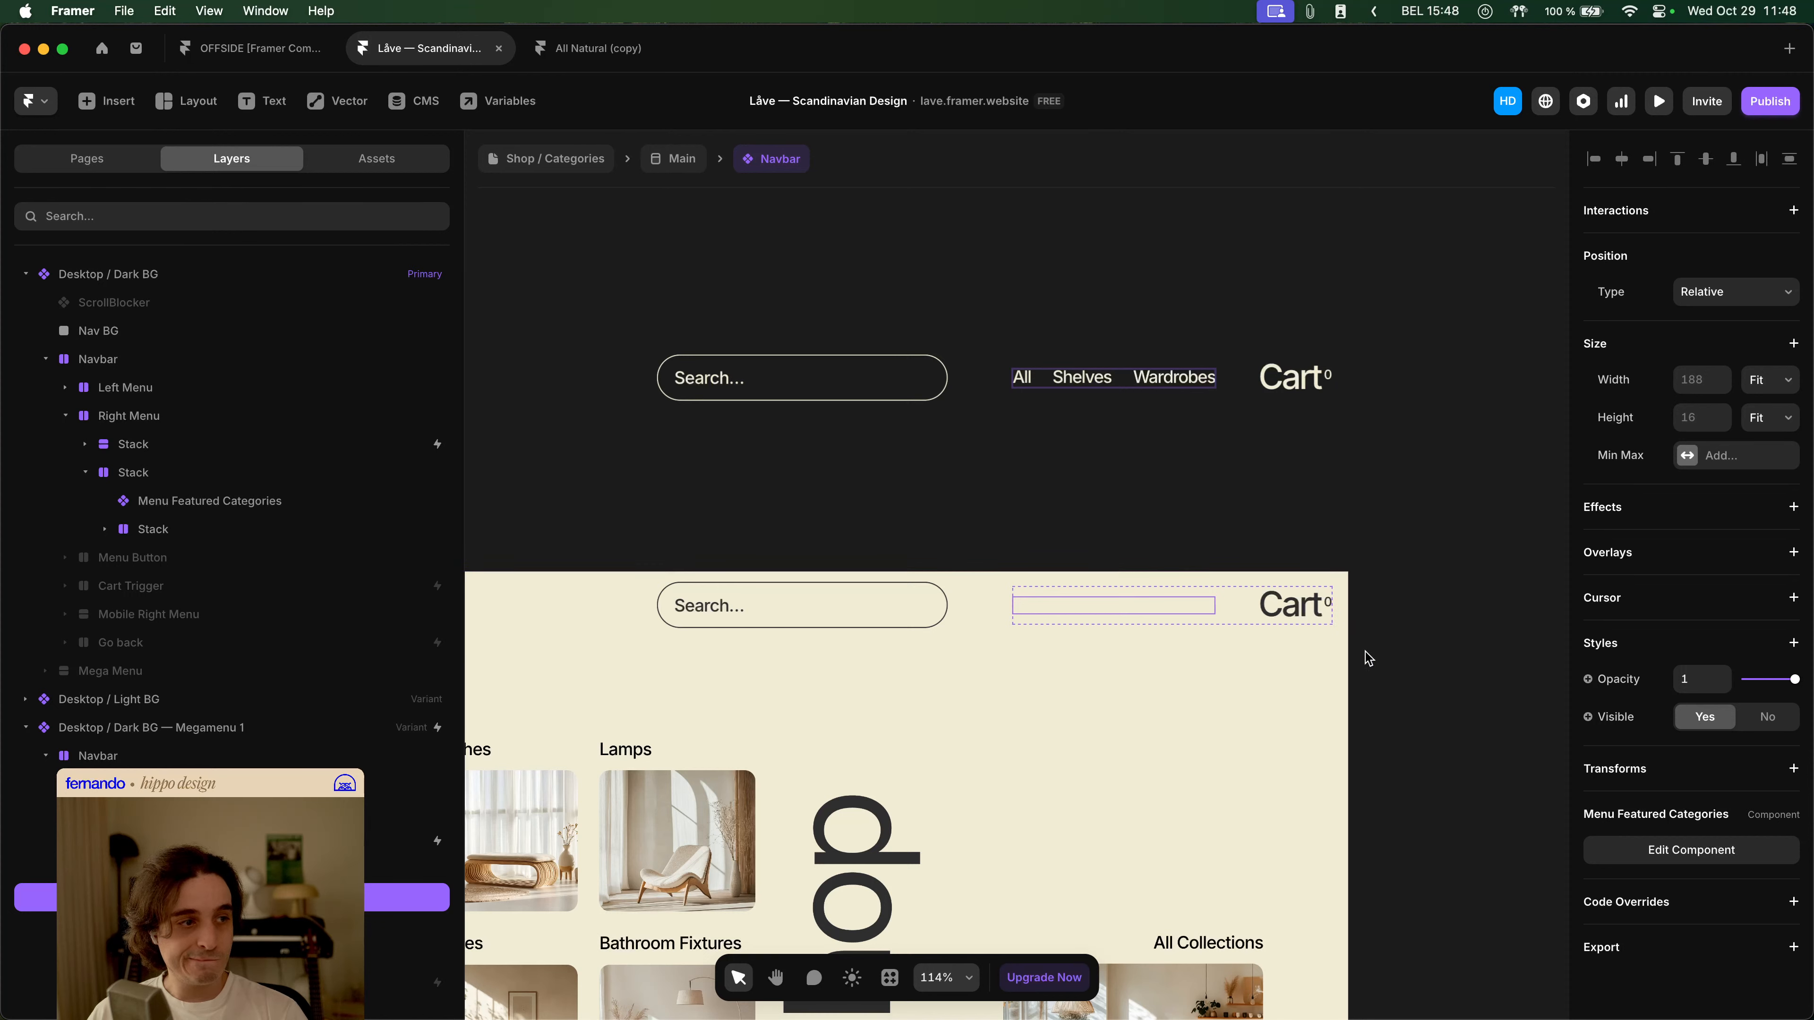
pyautogui.click(1684, 857)
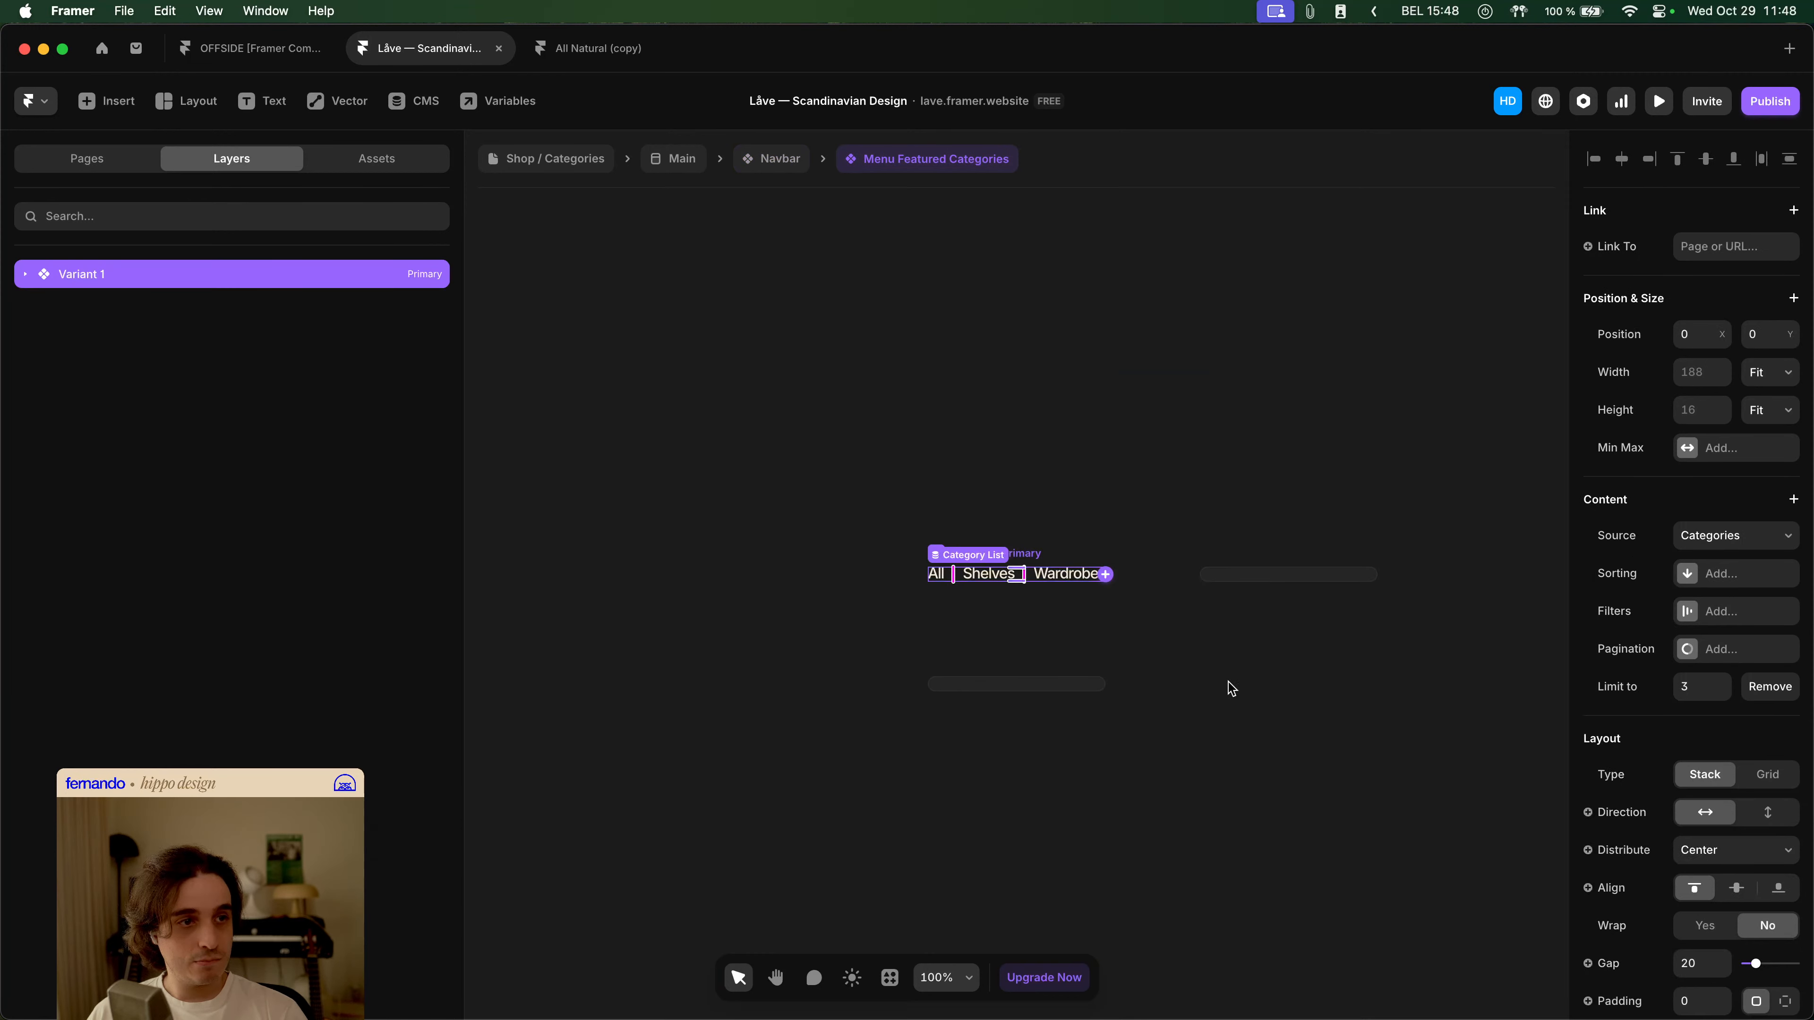
pyautogui.click(1160, 585)
pyautogui.click(1071, 573)
pyautogui.click(1106, 574)
pyautogui.click(764, 549)
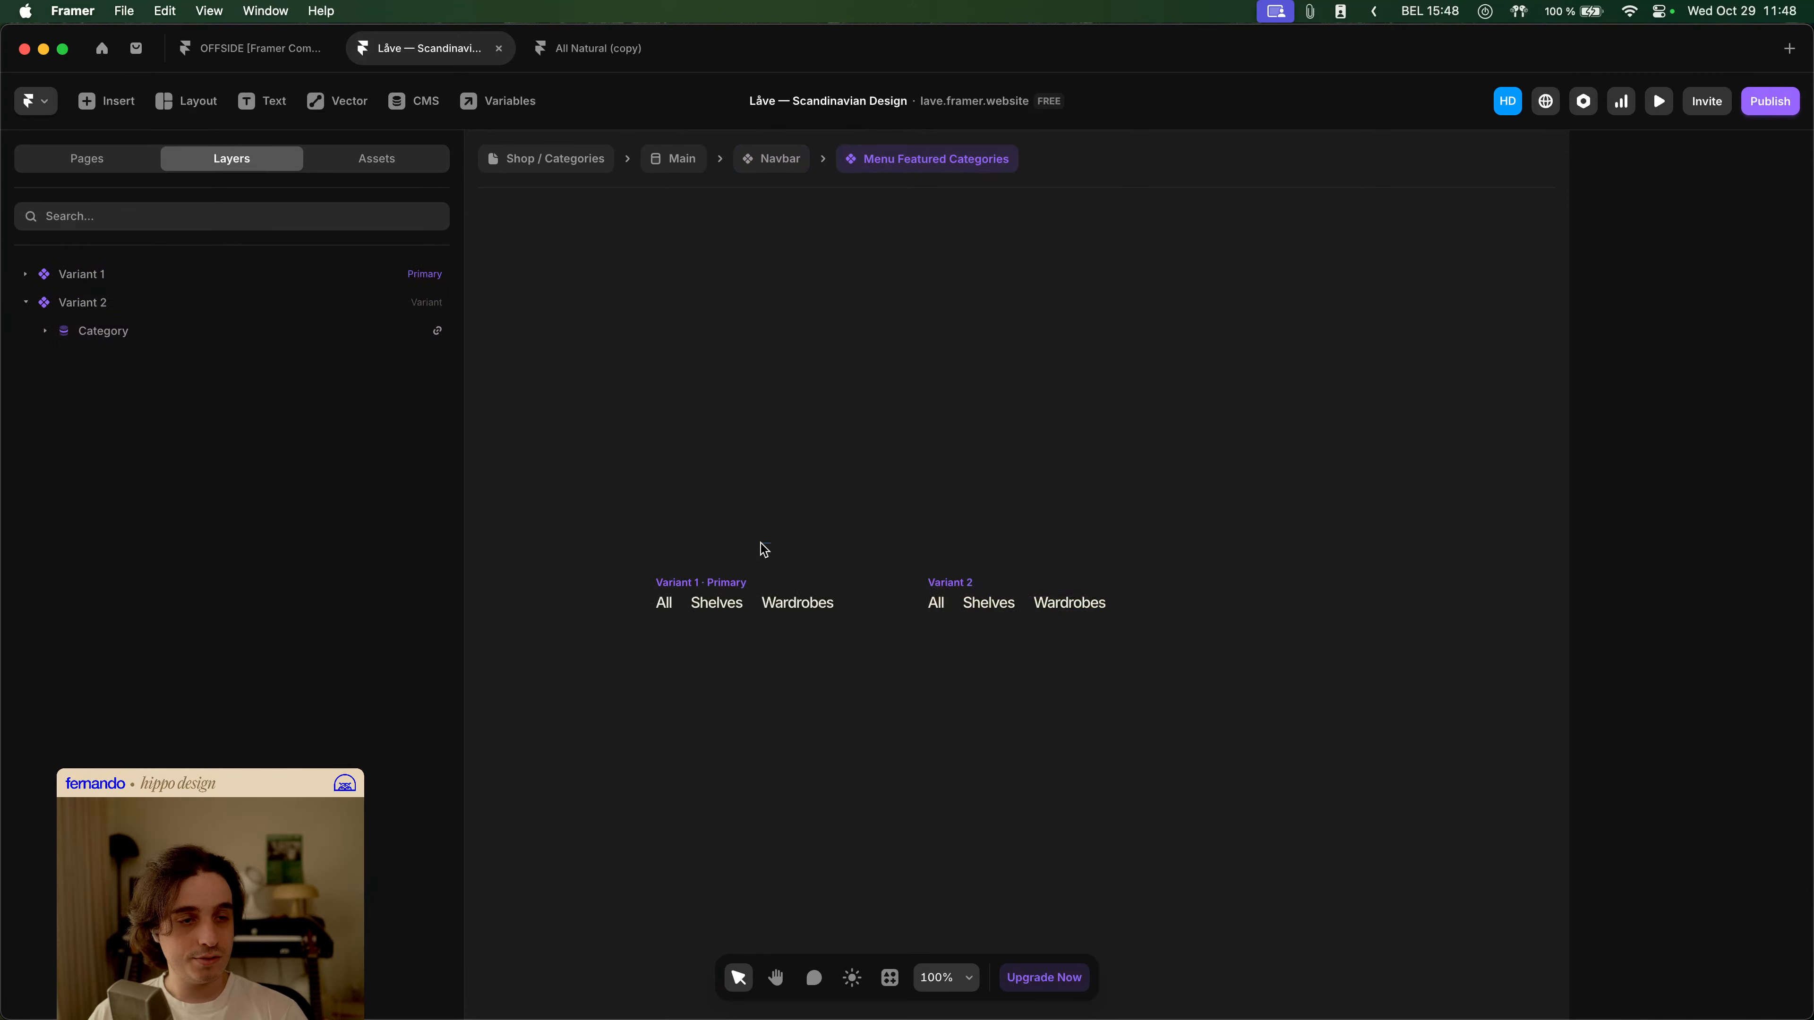
pyautogui.click(714, 586)
pyautogui.click(688, 585)
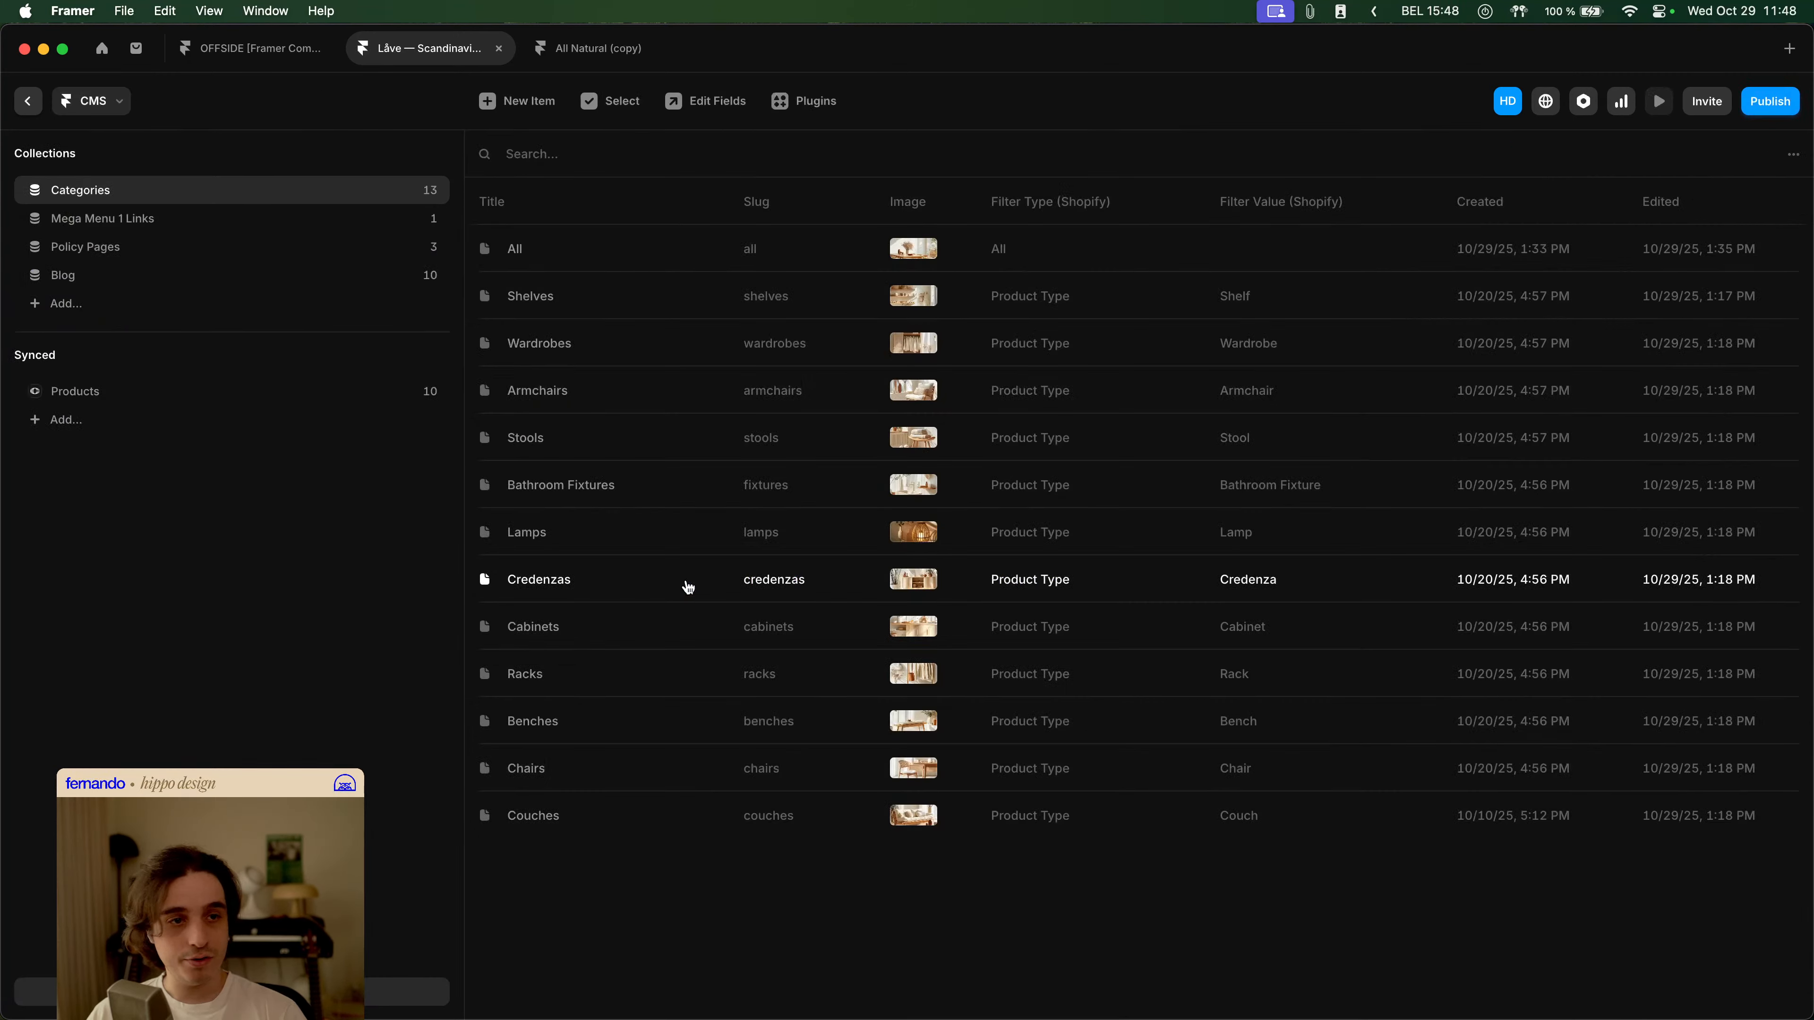
pyautogui.press('Escape')
pyautogui.click(712, 520)
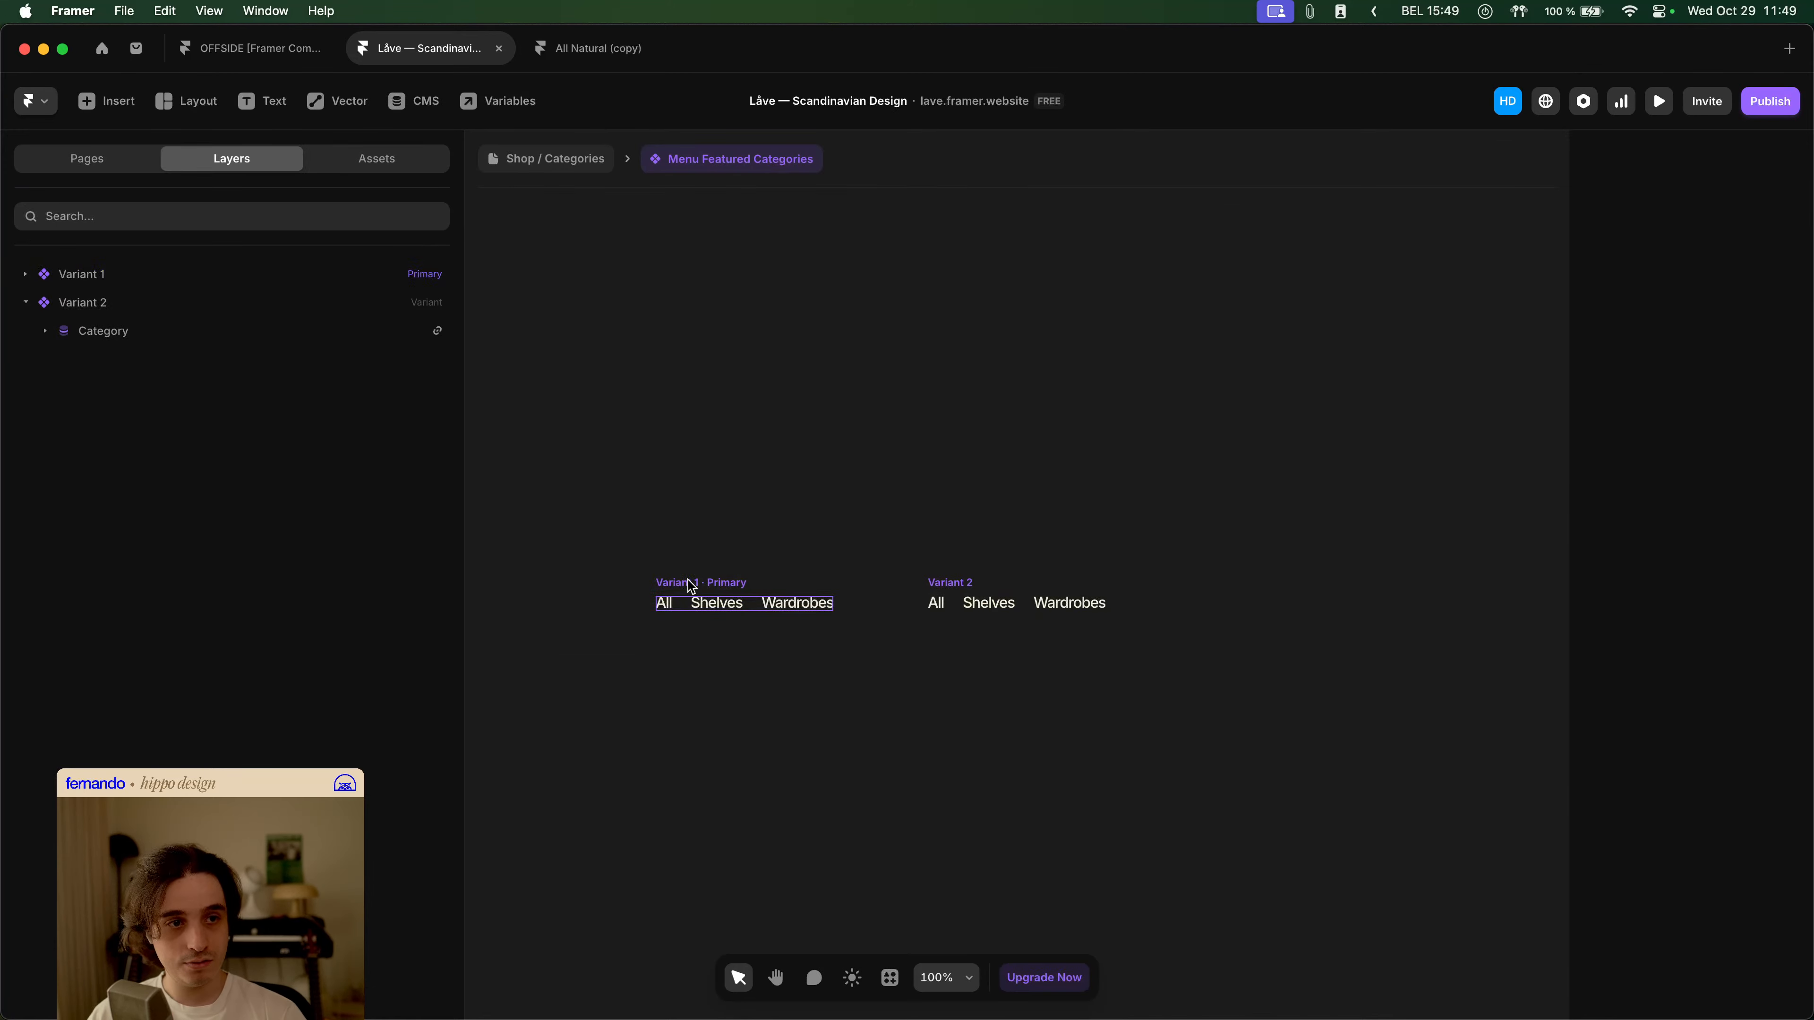
# Rename the primary variant of Menu Featured Categories to Light.
pyautogui.doubleClick(689, 582)
pyautogui.press('Escape')
pyautogui.click(748, 540)
pyautogui.scroll(4, 674, 583)
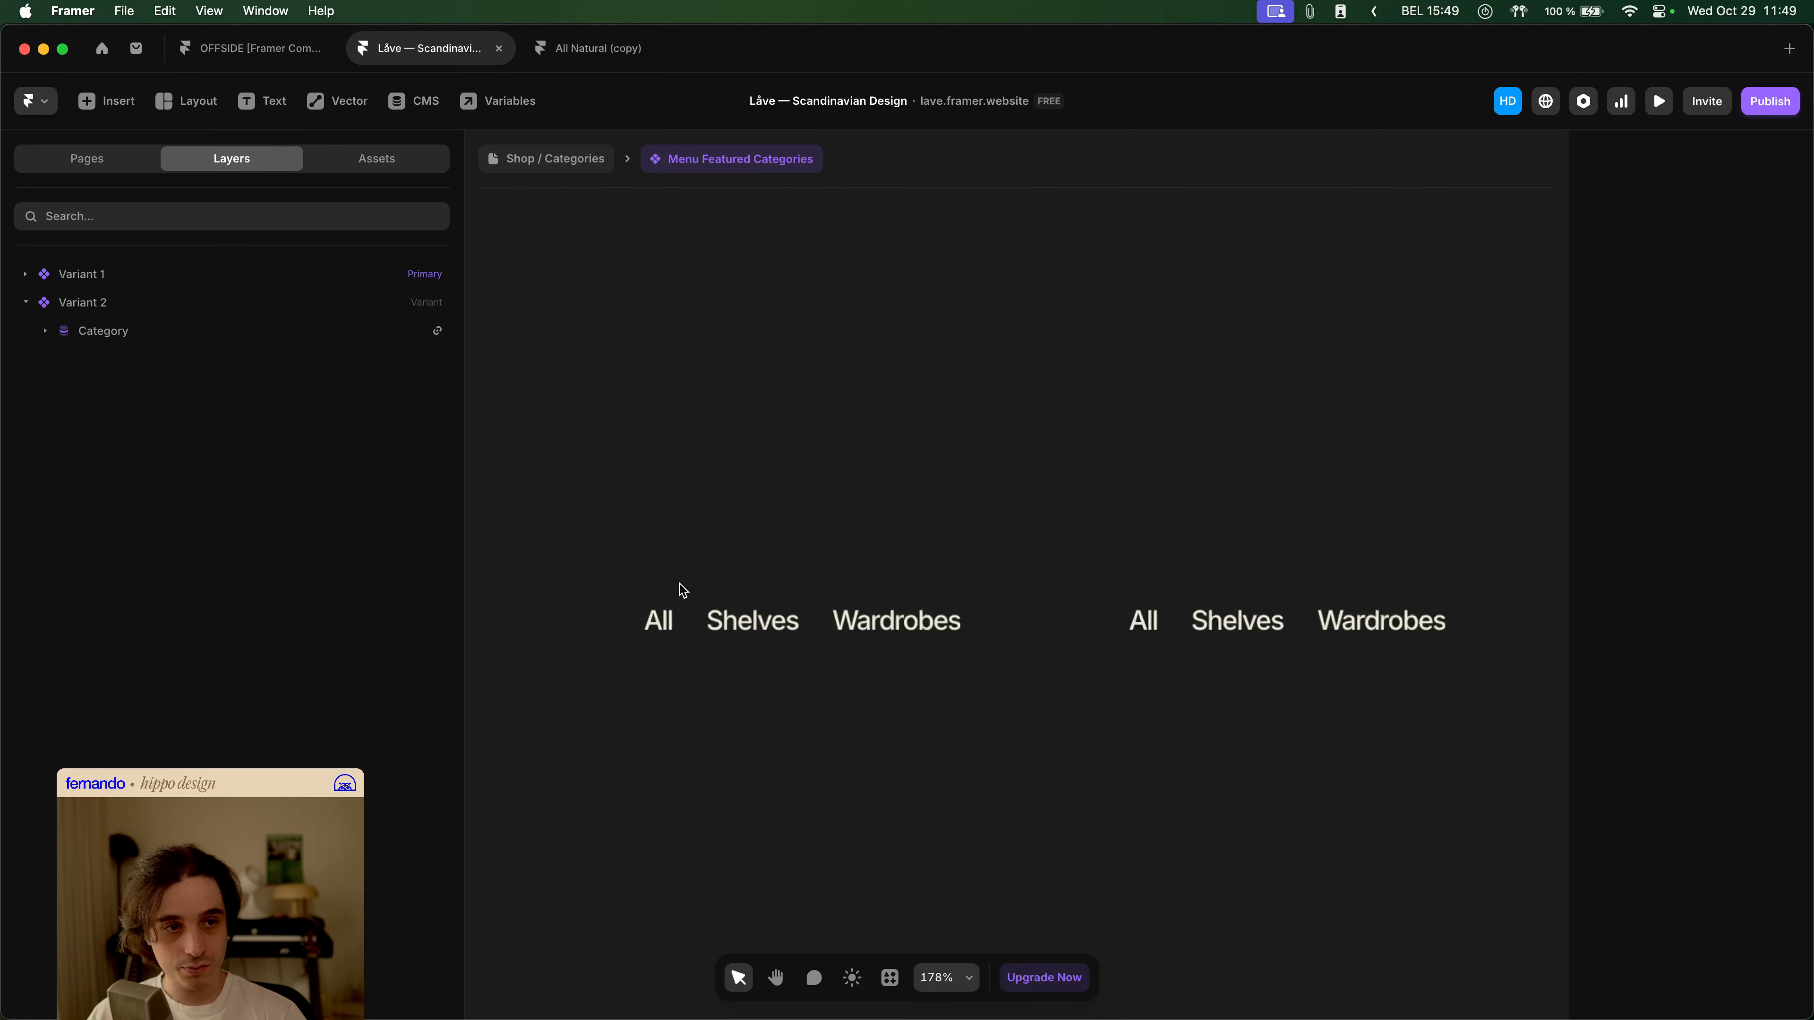
pyautogui.scroll(3, 683, 590)
pyautogui.click(685, 594)
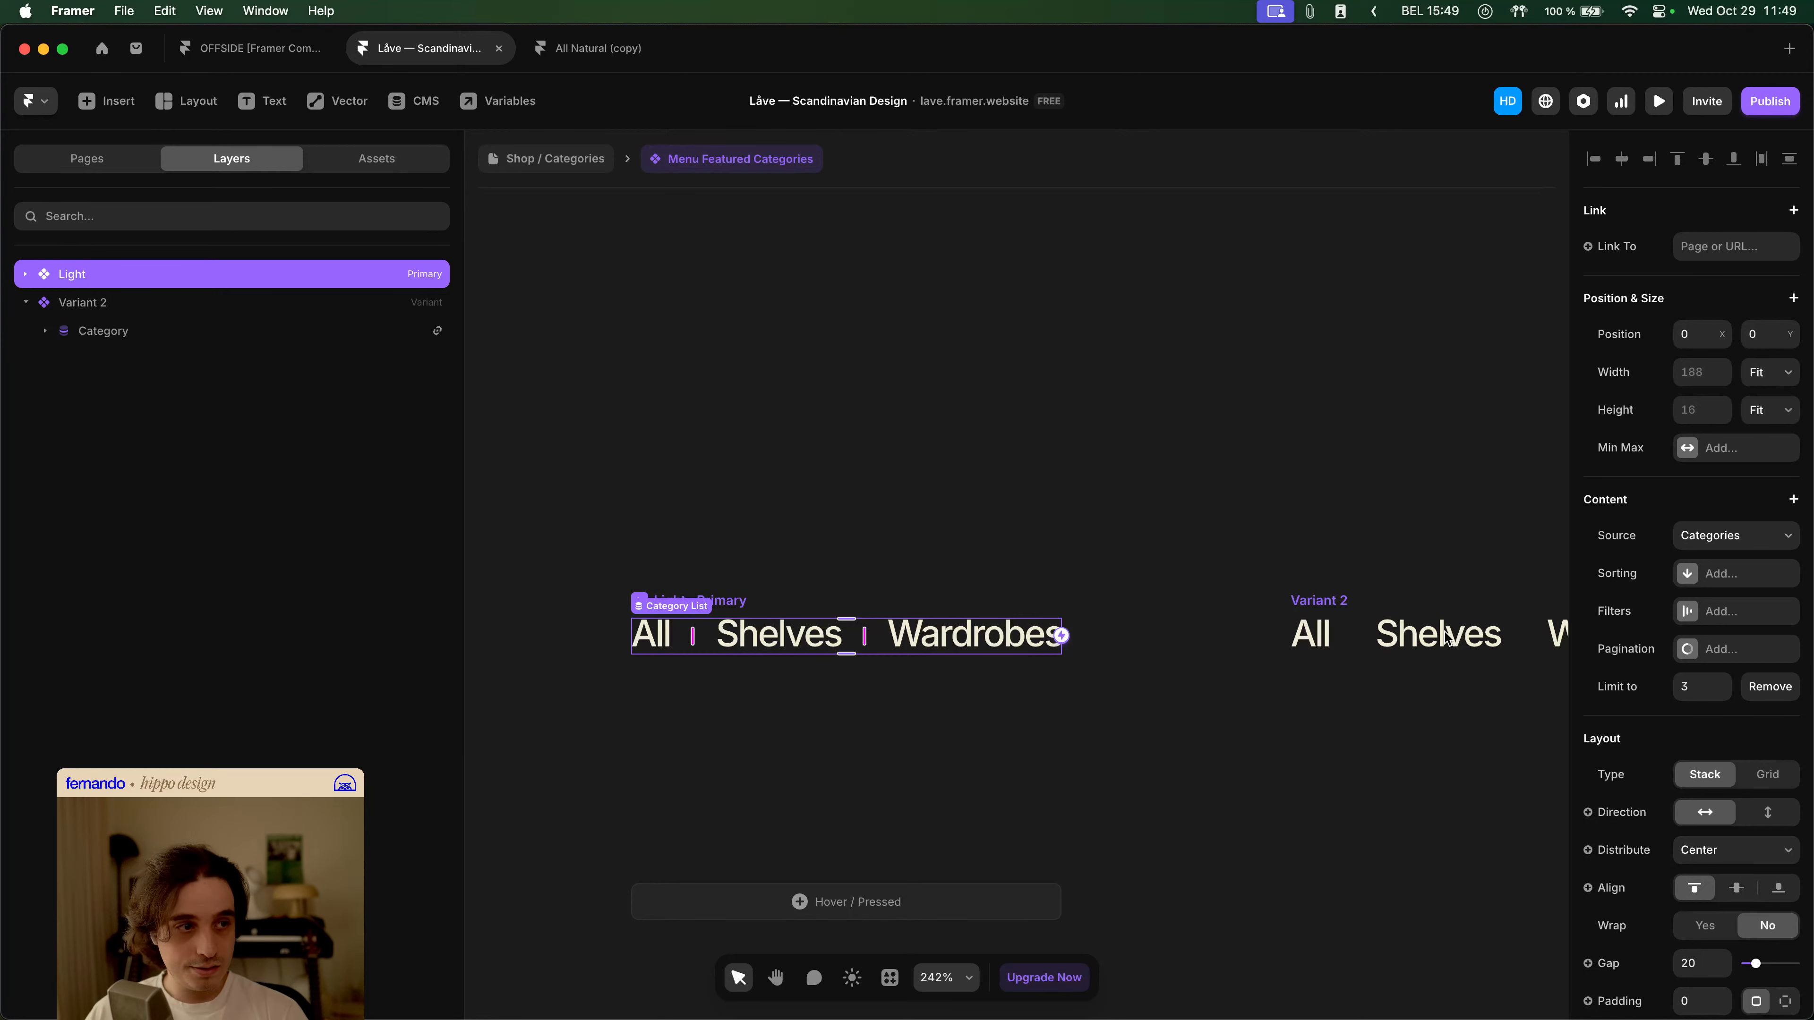
# Rename the second variant of Menu Featured Categories to Dark.
pyautogui.doubleClick(1308, 608)
pyautogui.press('Escape')
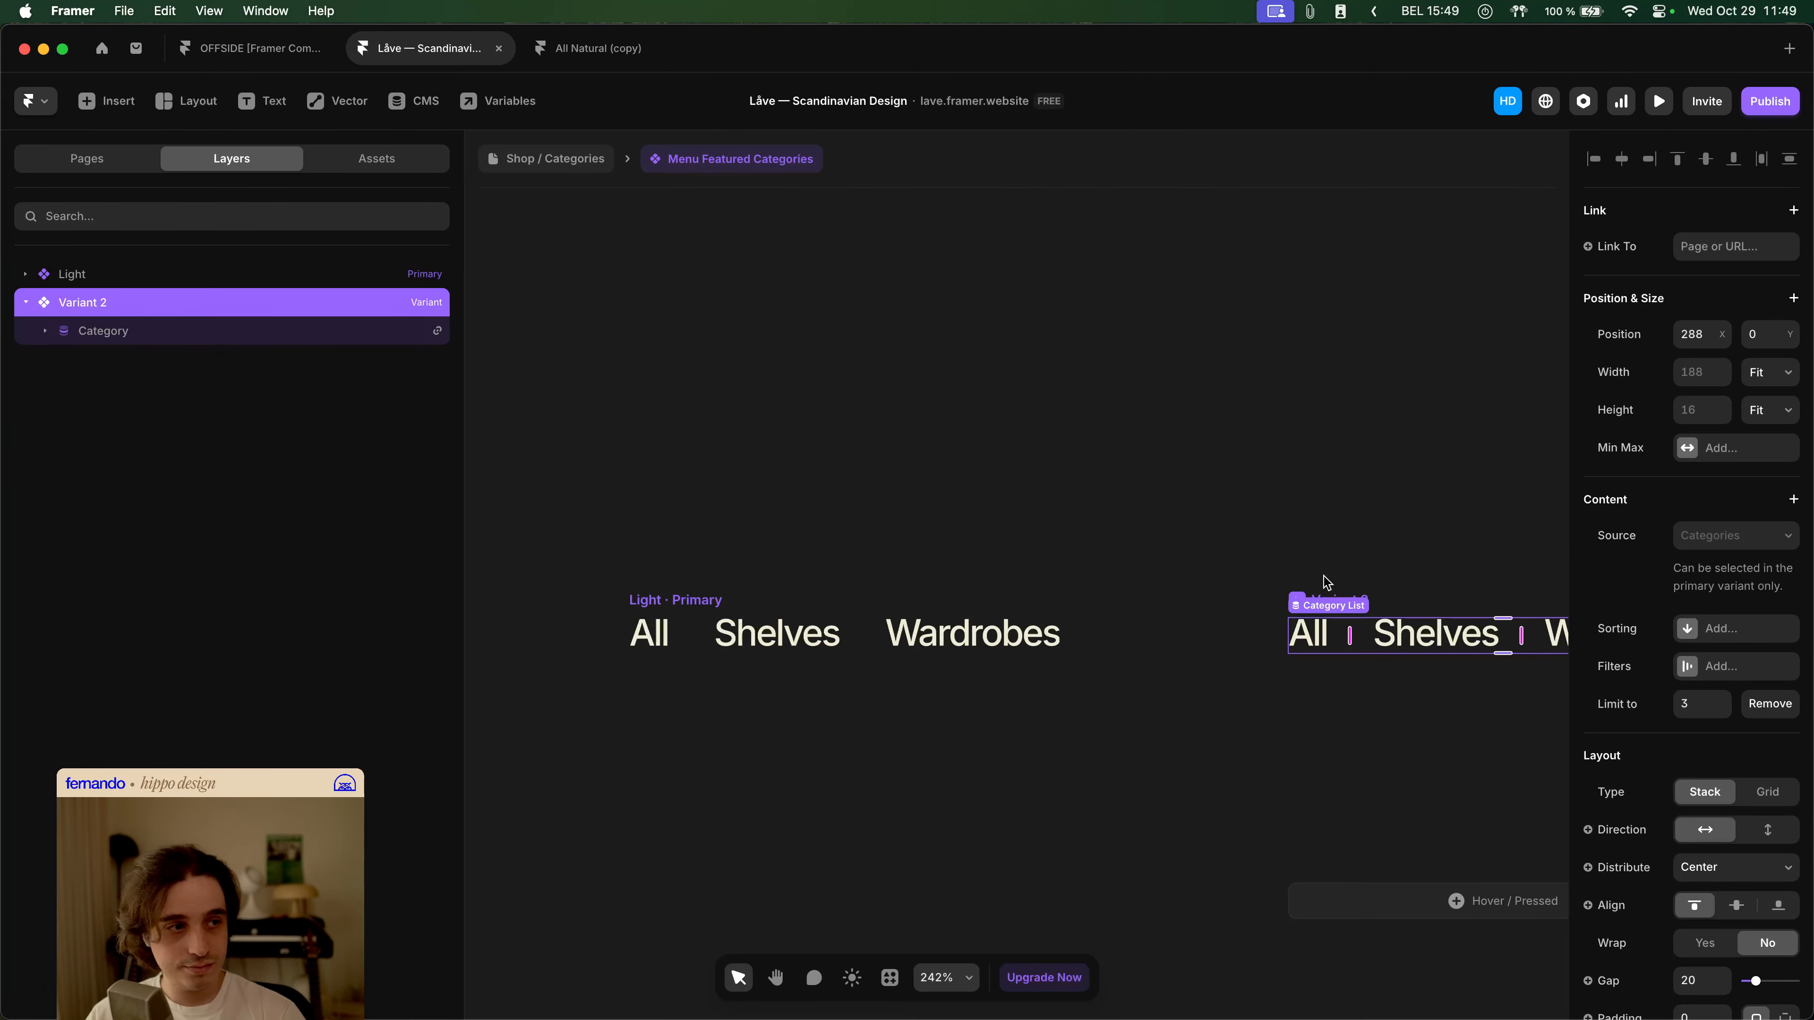
pyautogui.doubleClick(83, 302)
pyautogui.write('Dark')
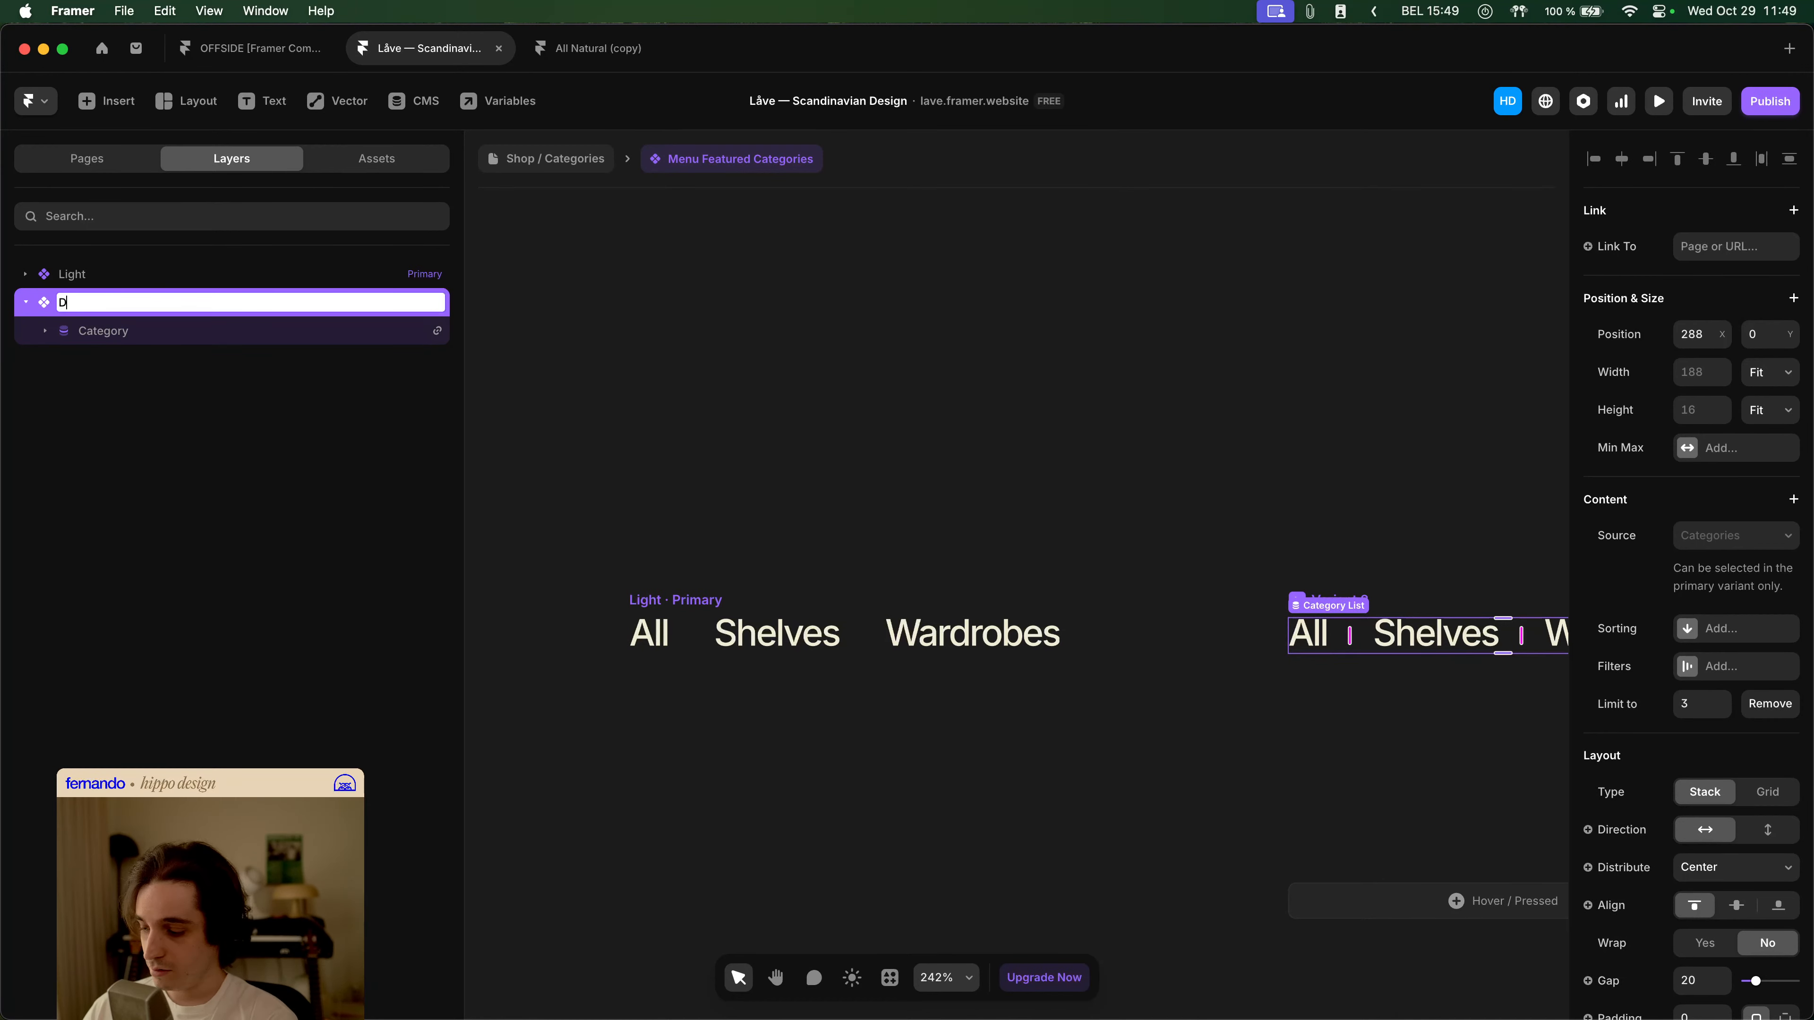
pyautogui.press('Return')
pyautogui.scroll(-10, 1759, 872)
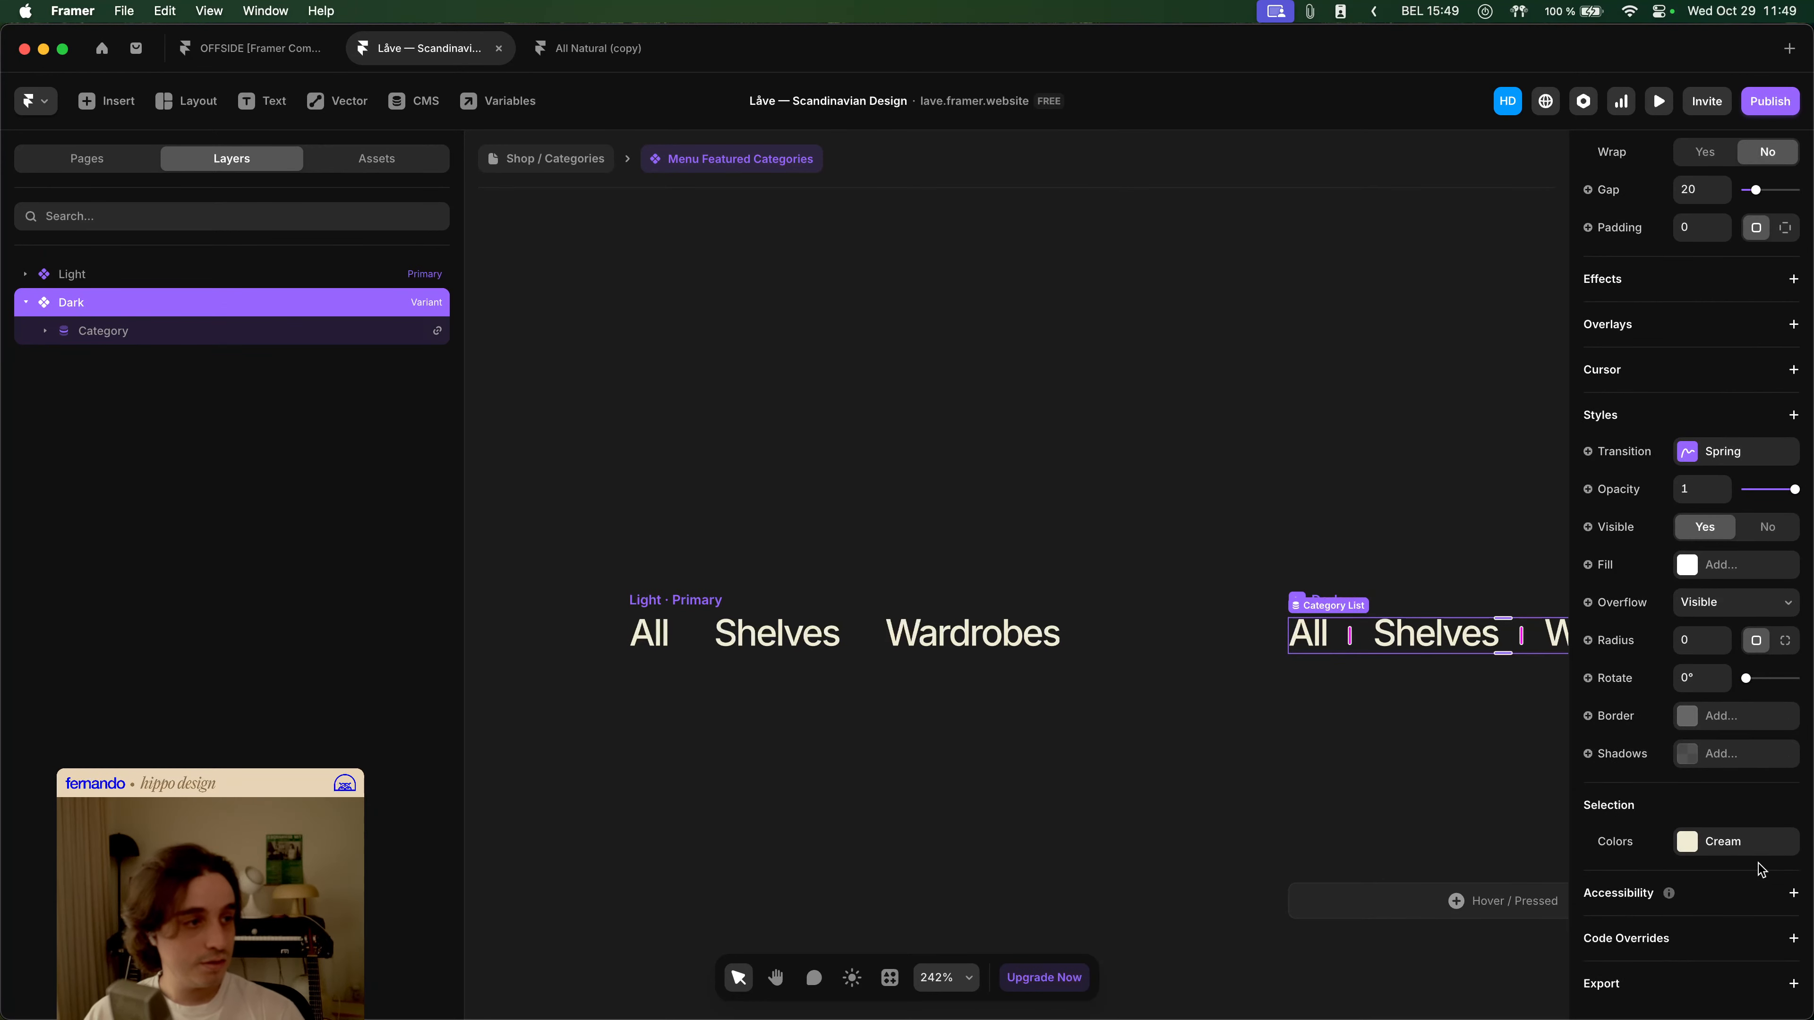
# Set the selection color of the Dark variant of Menu Featured Categories to Black.
pyautogui.click(1749, 851)
pyautogui.click(1462, 879)
pyautogui.click(1204, 539)
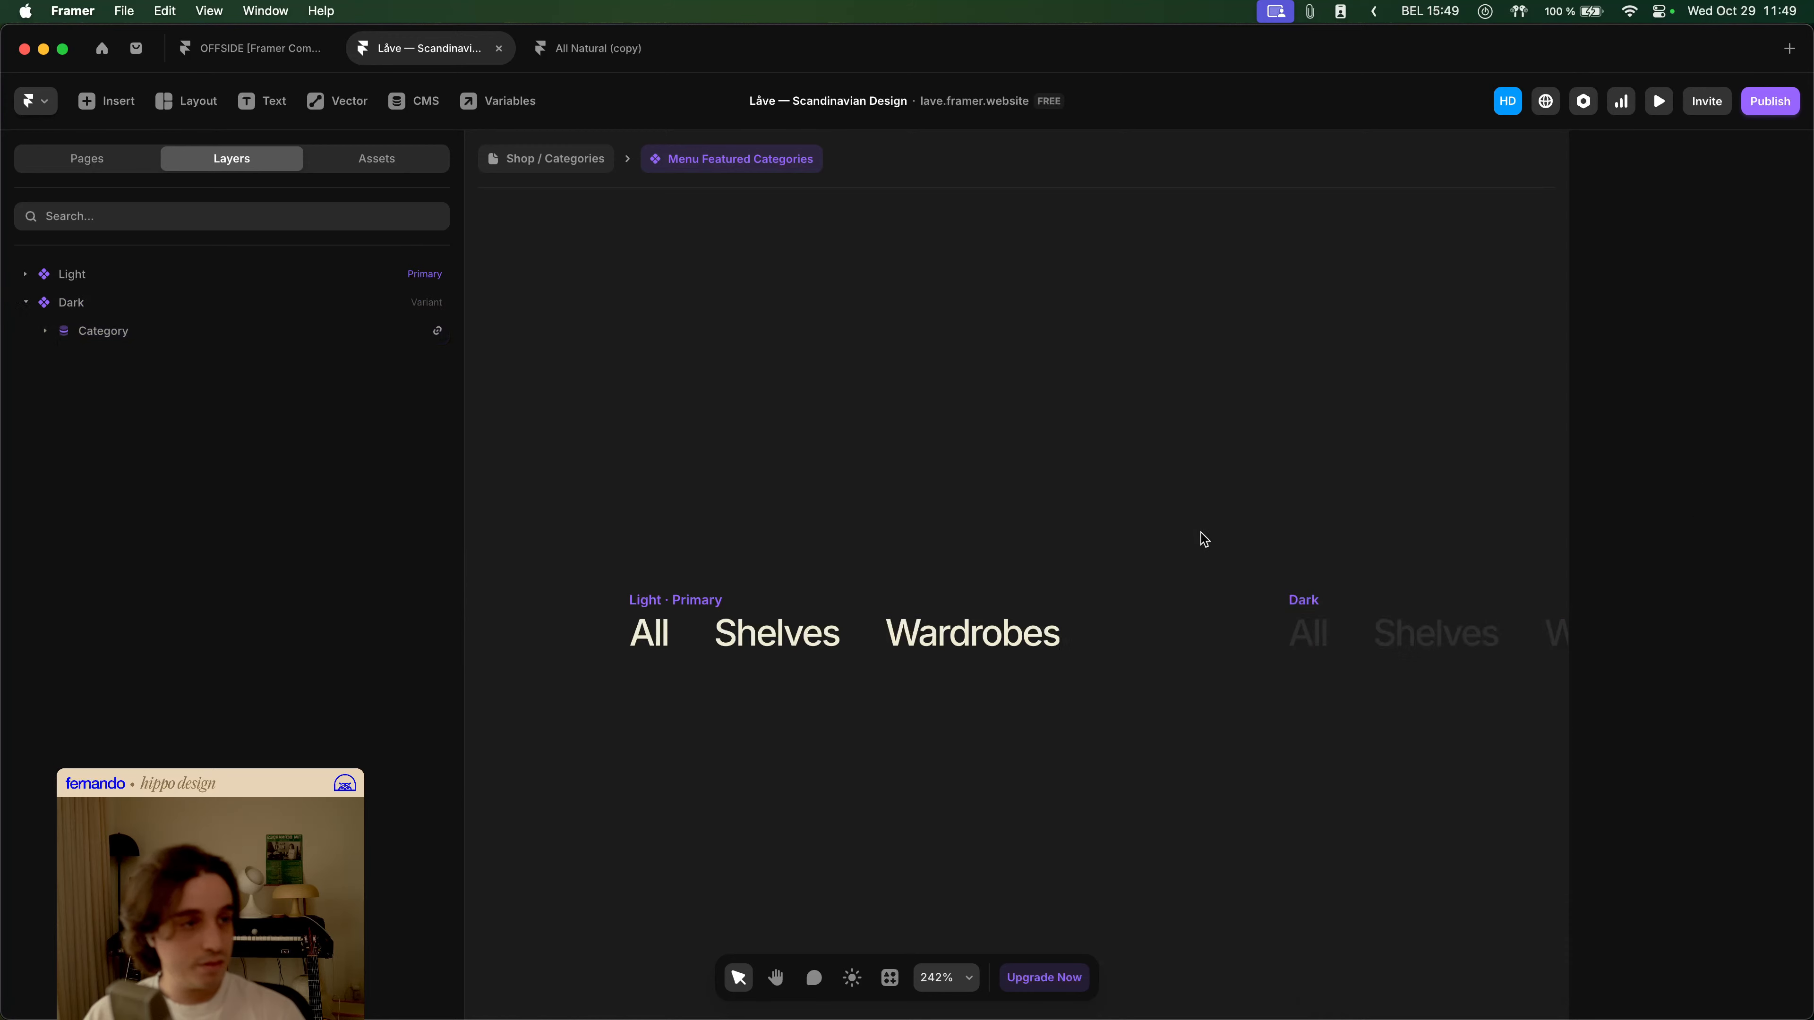
# Return to the Shop / Categories page and open the Navbar component inside the Main layout.
pyautogui.click(569, 162)
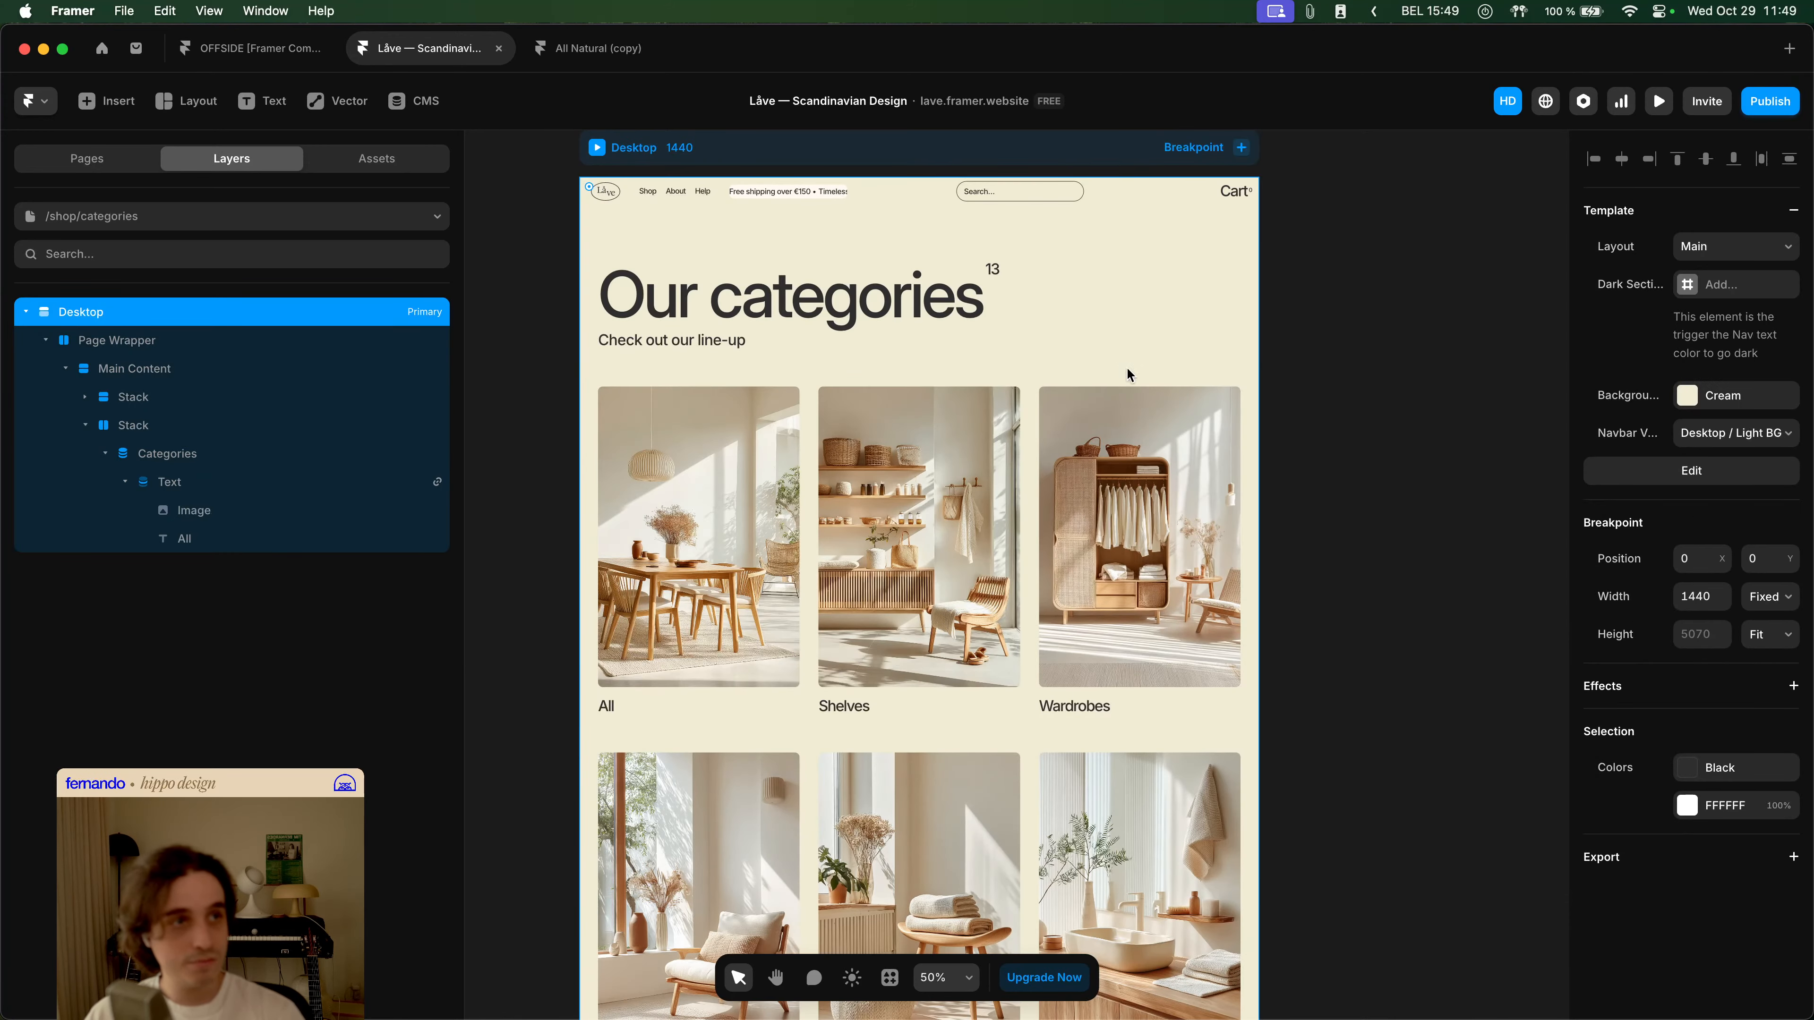
pyautogui.doubleClick(631, 201)
pyautogui.doubleClick(713, 256)
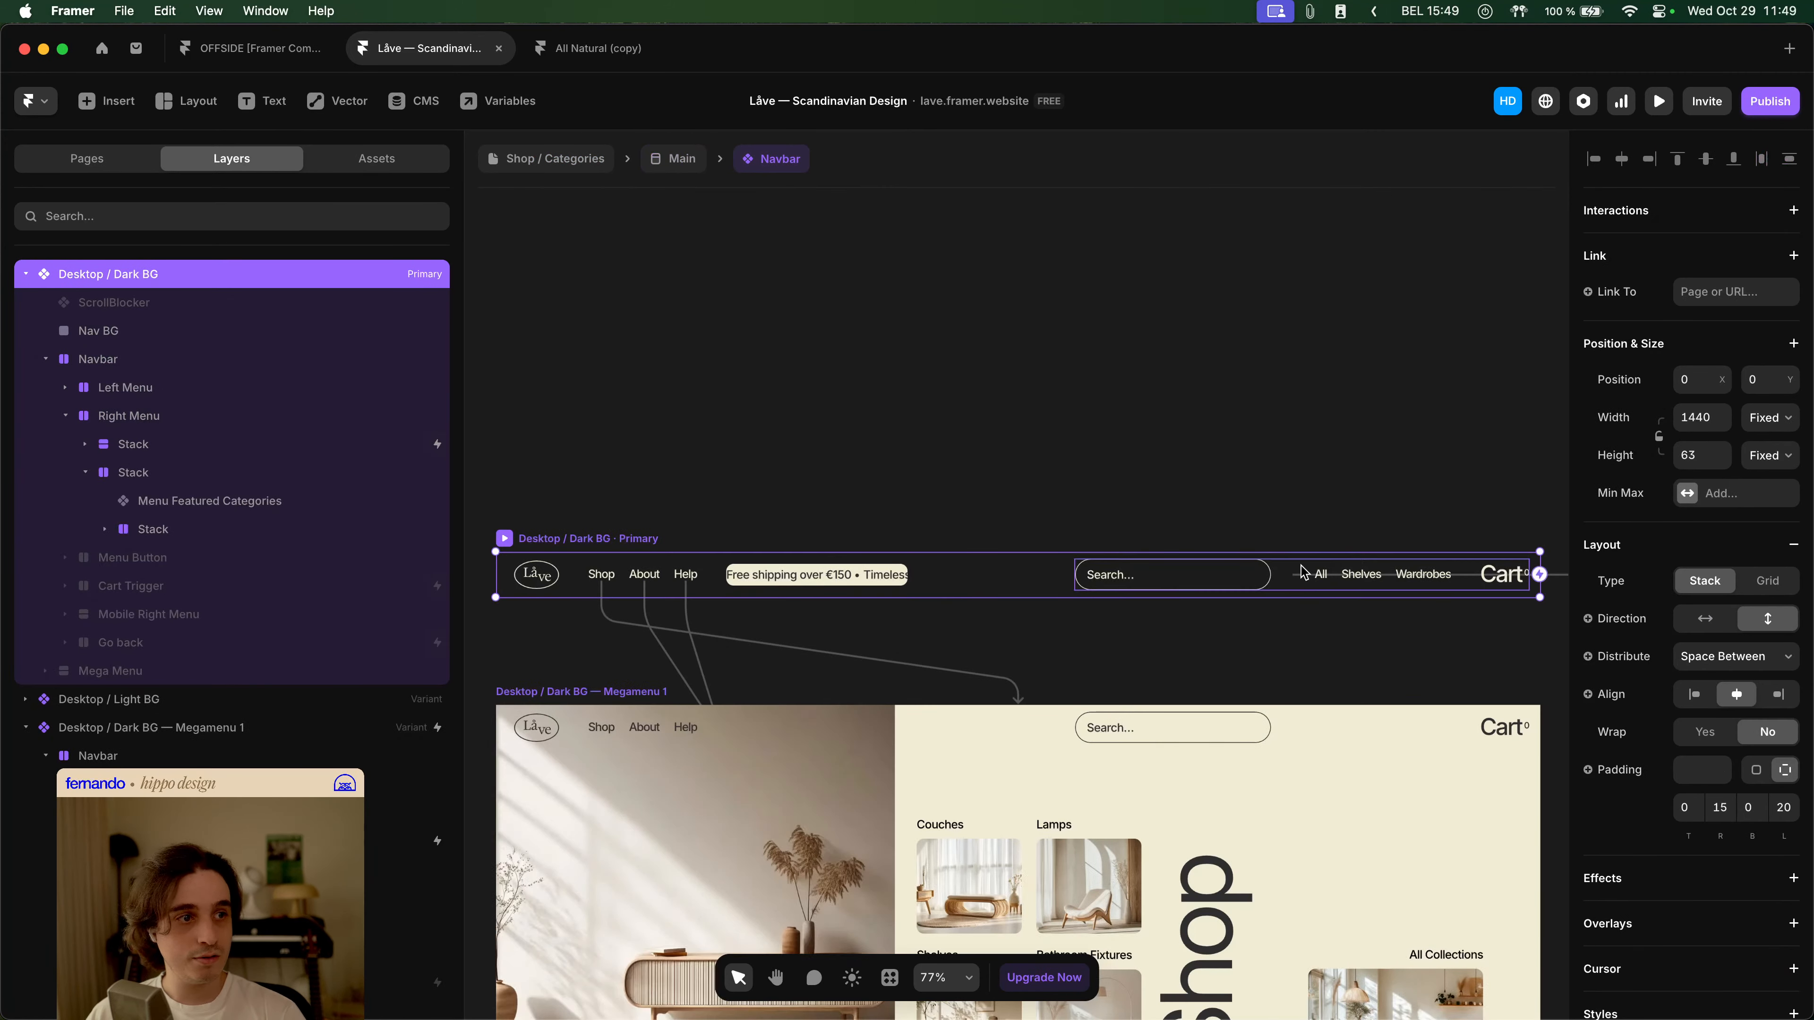
# Switch the Menu Featured Categories instance in the Megamenu 1 navbar variant to Dark.
pyautogui.doubleClick(1302, 571)
pyautogui.hscroll(5, 1215, 393)
pyautogui.scroll(-3, 1214, 393)
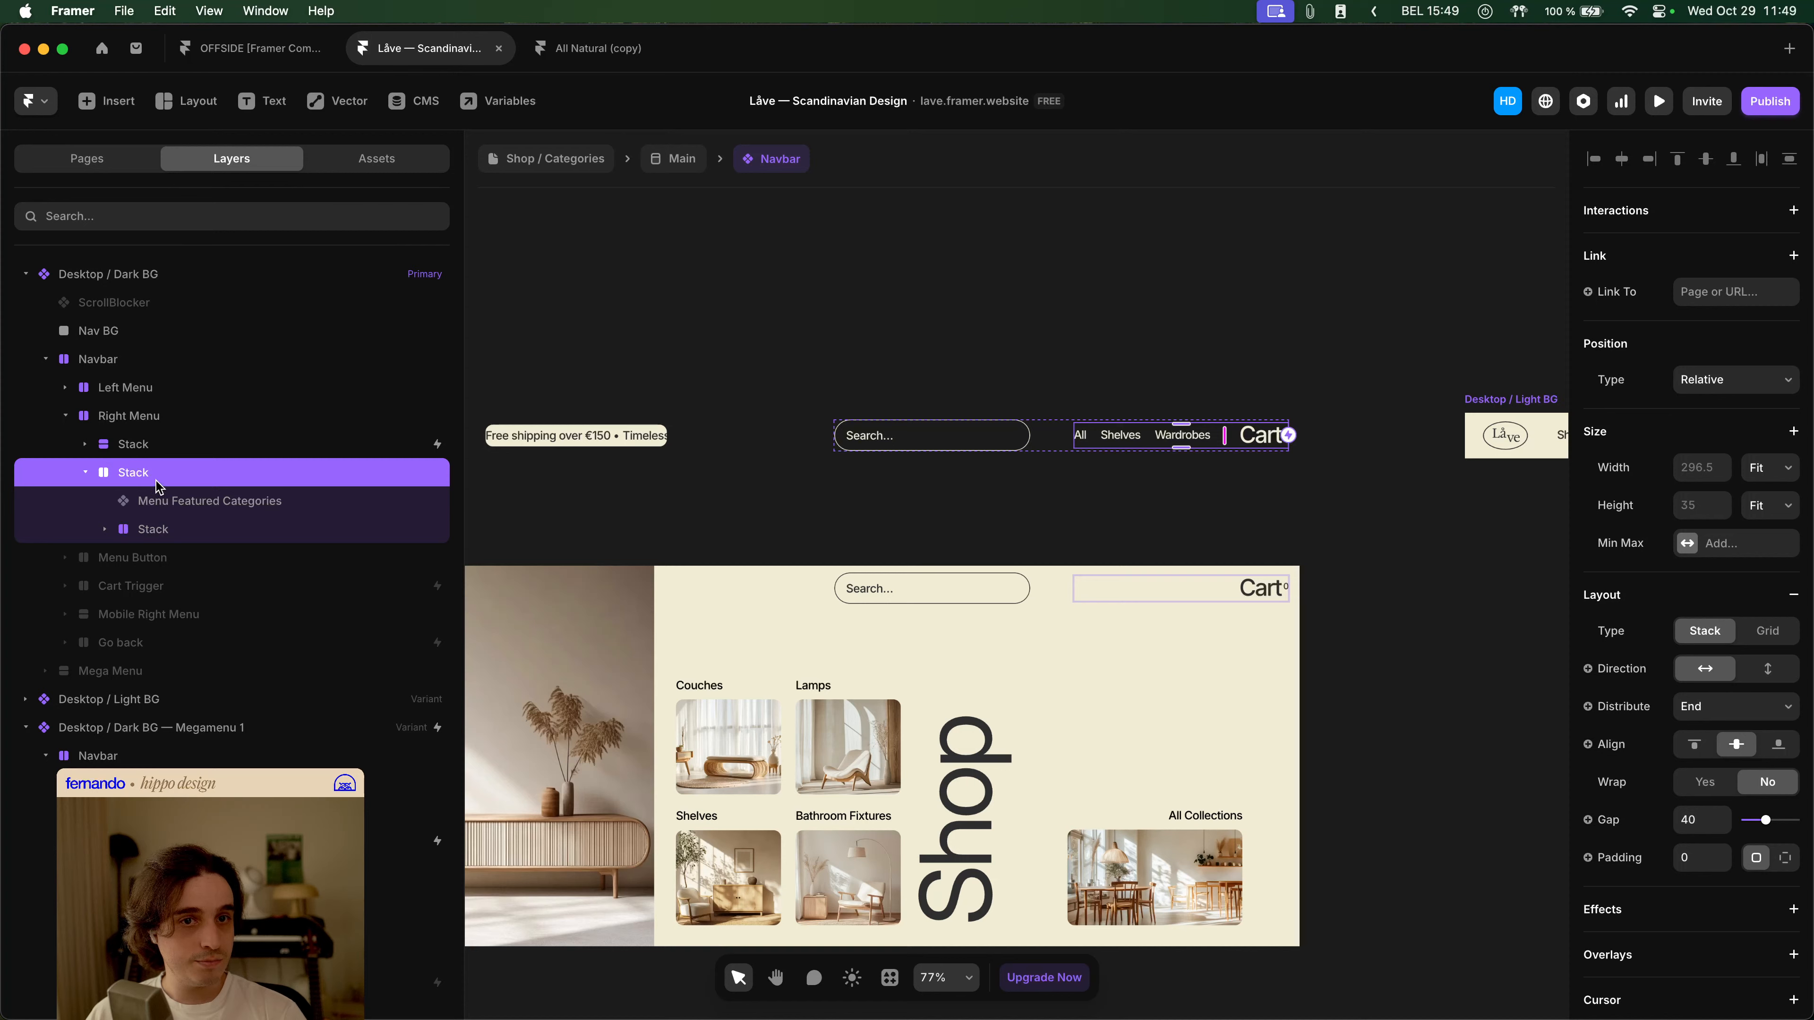
pyautogui.click(159, 500)
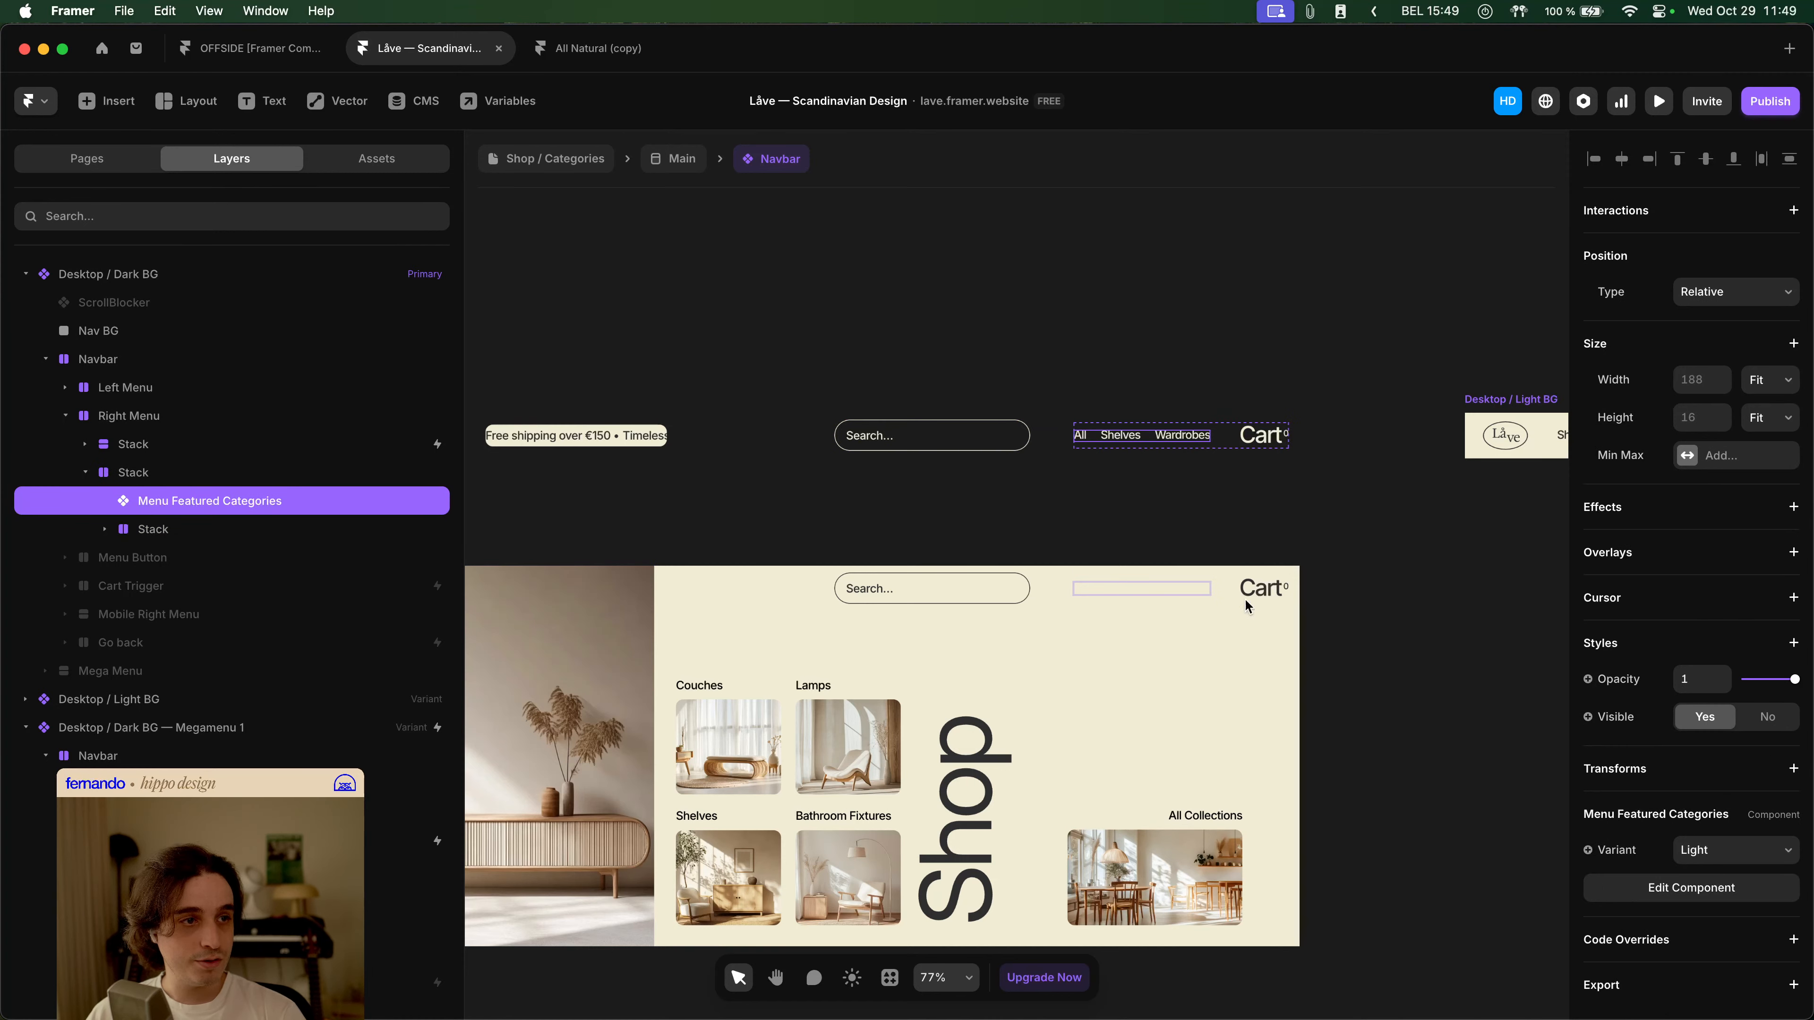
pyautogui.click(1134, 590)
pyautogui.click(1757, 851)
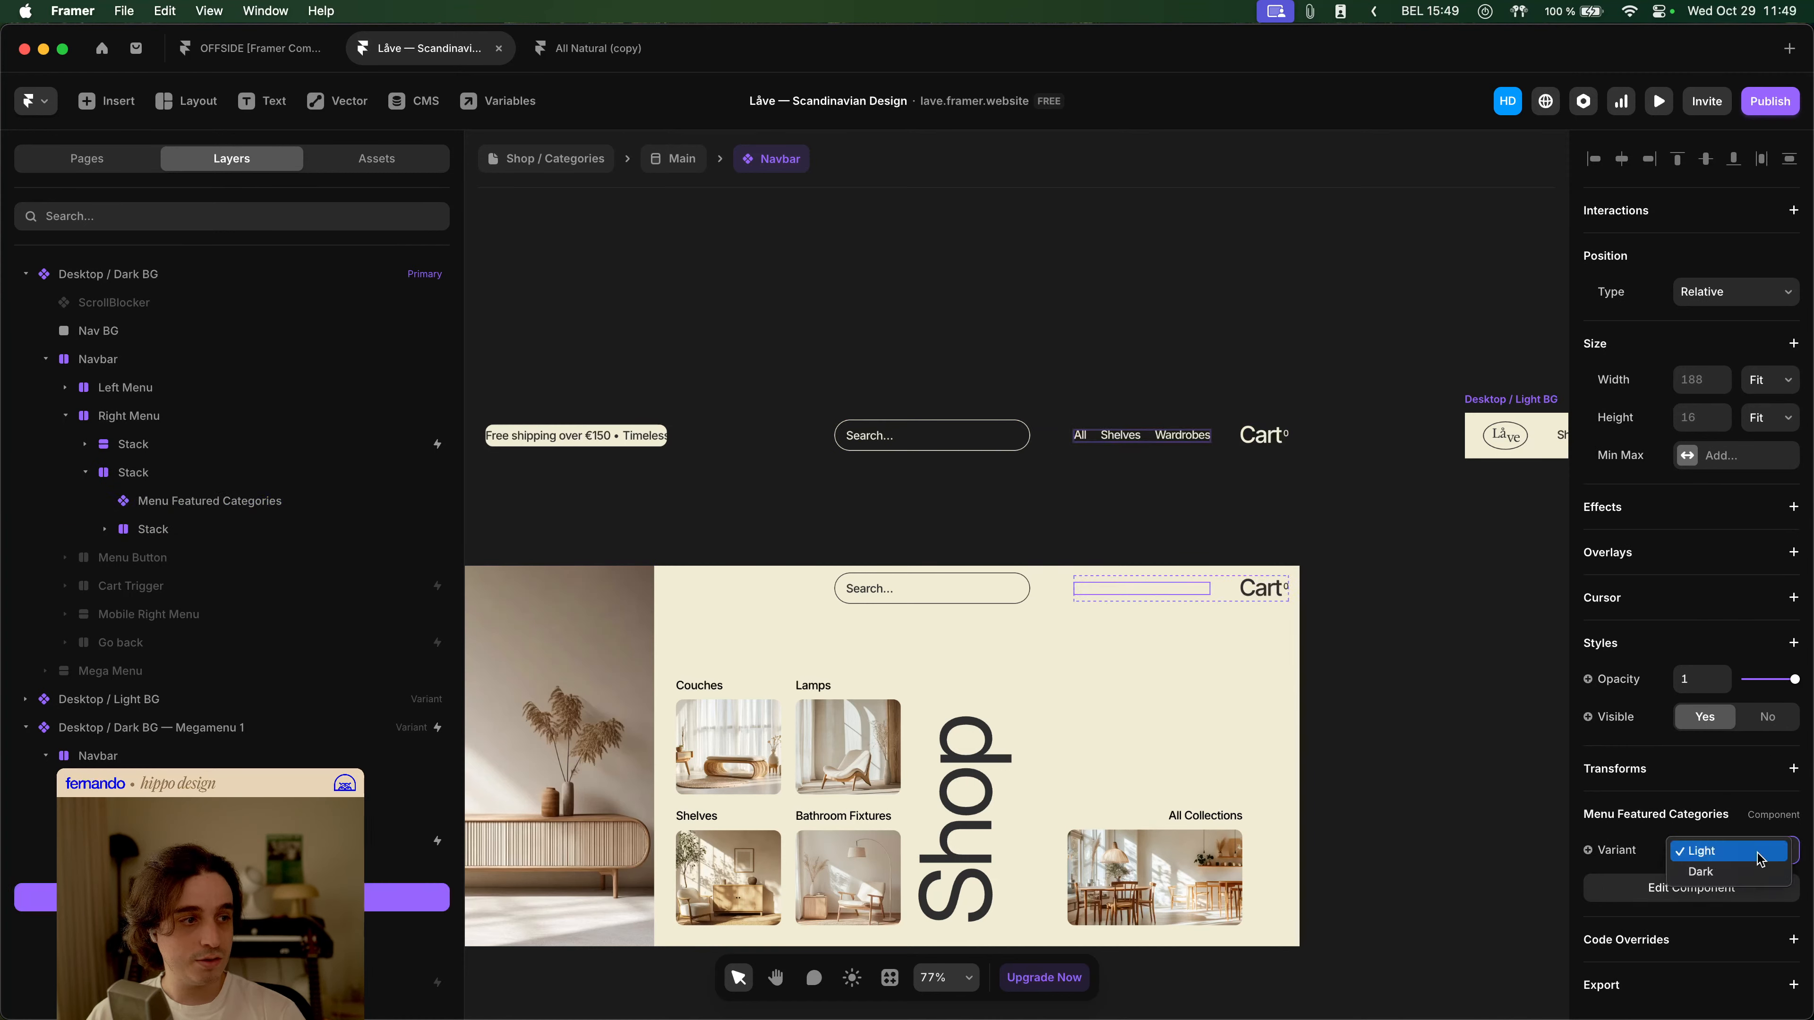
pyautogui.click(1713, 872)
pyautogui.click(1348, 711)
# Switch the Menu Featured Categories instance in the Megamenu 2 navbar variant to Dark.
pyautogui.scroll(-5, 1348, 715)
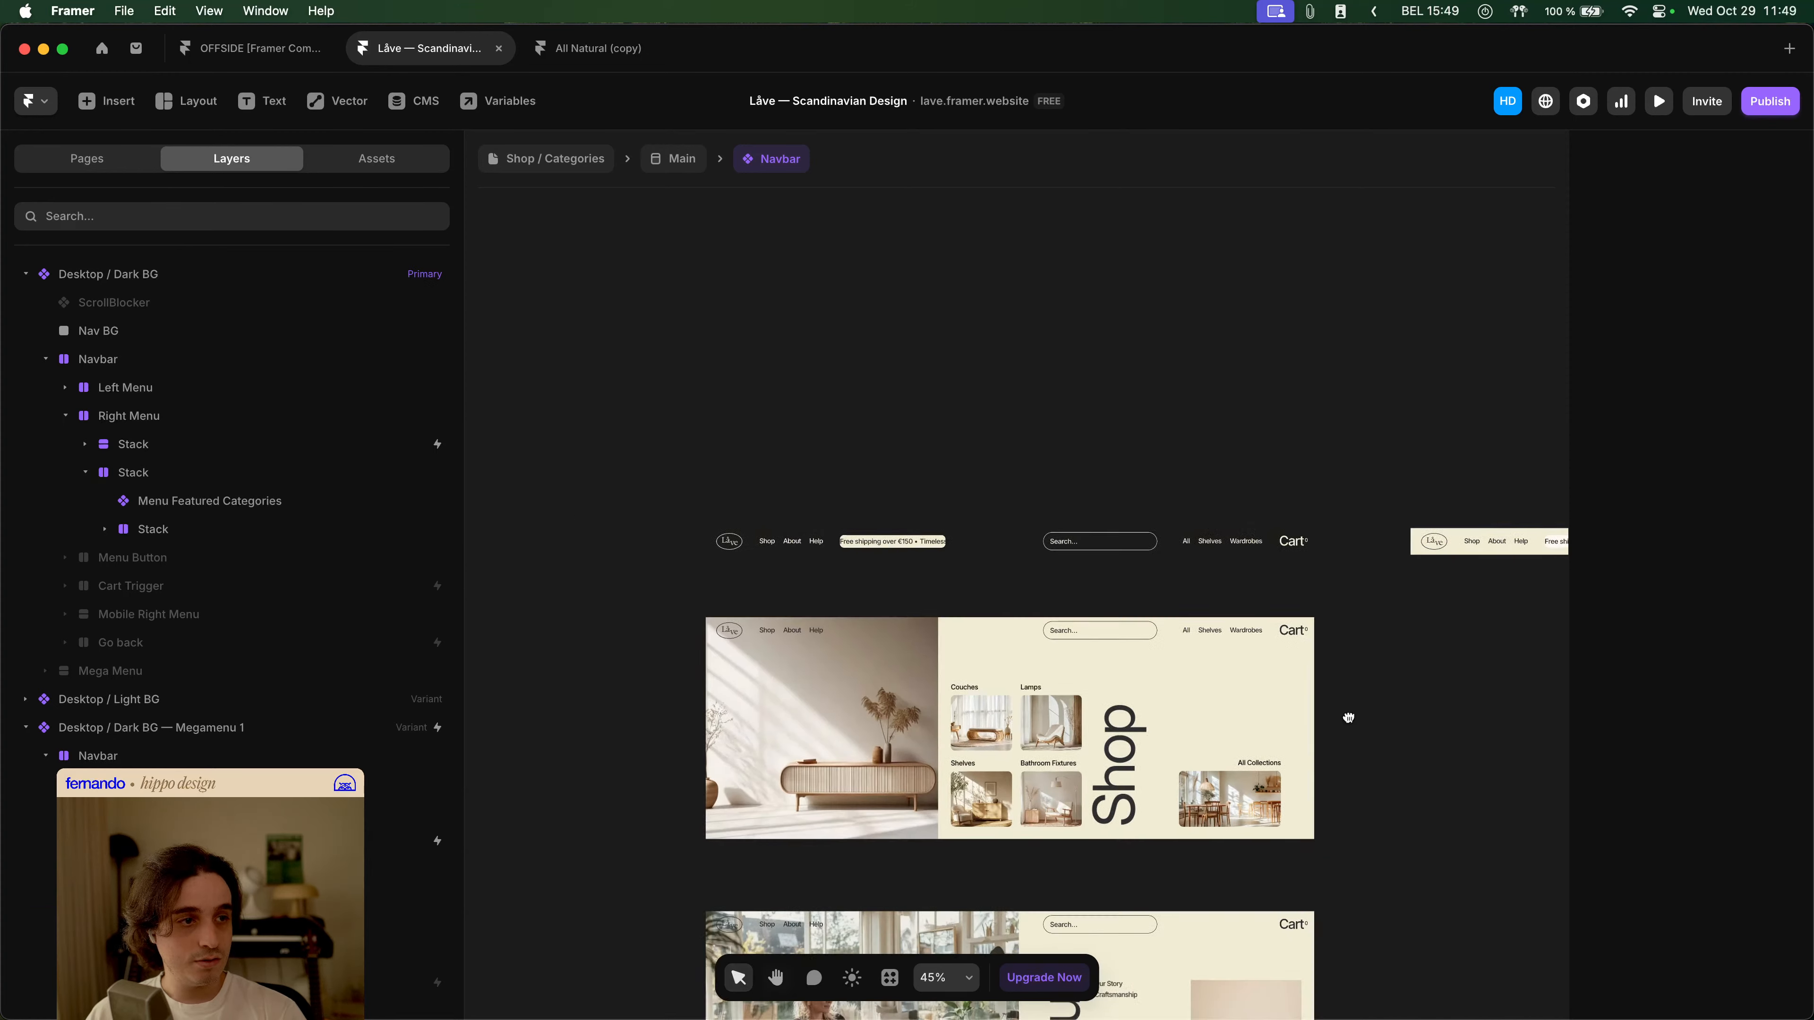
pyautogui.moveTo(1349, 718); pyautogui.dragTo(1060, 563)
pyautogui.click(921, 748)
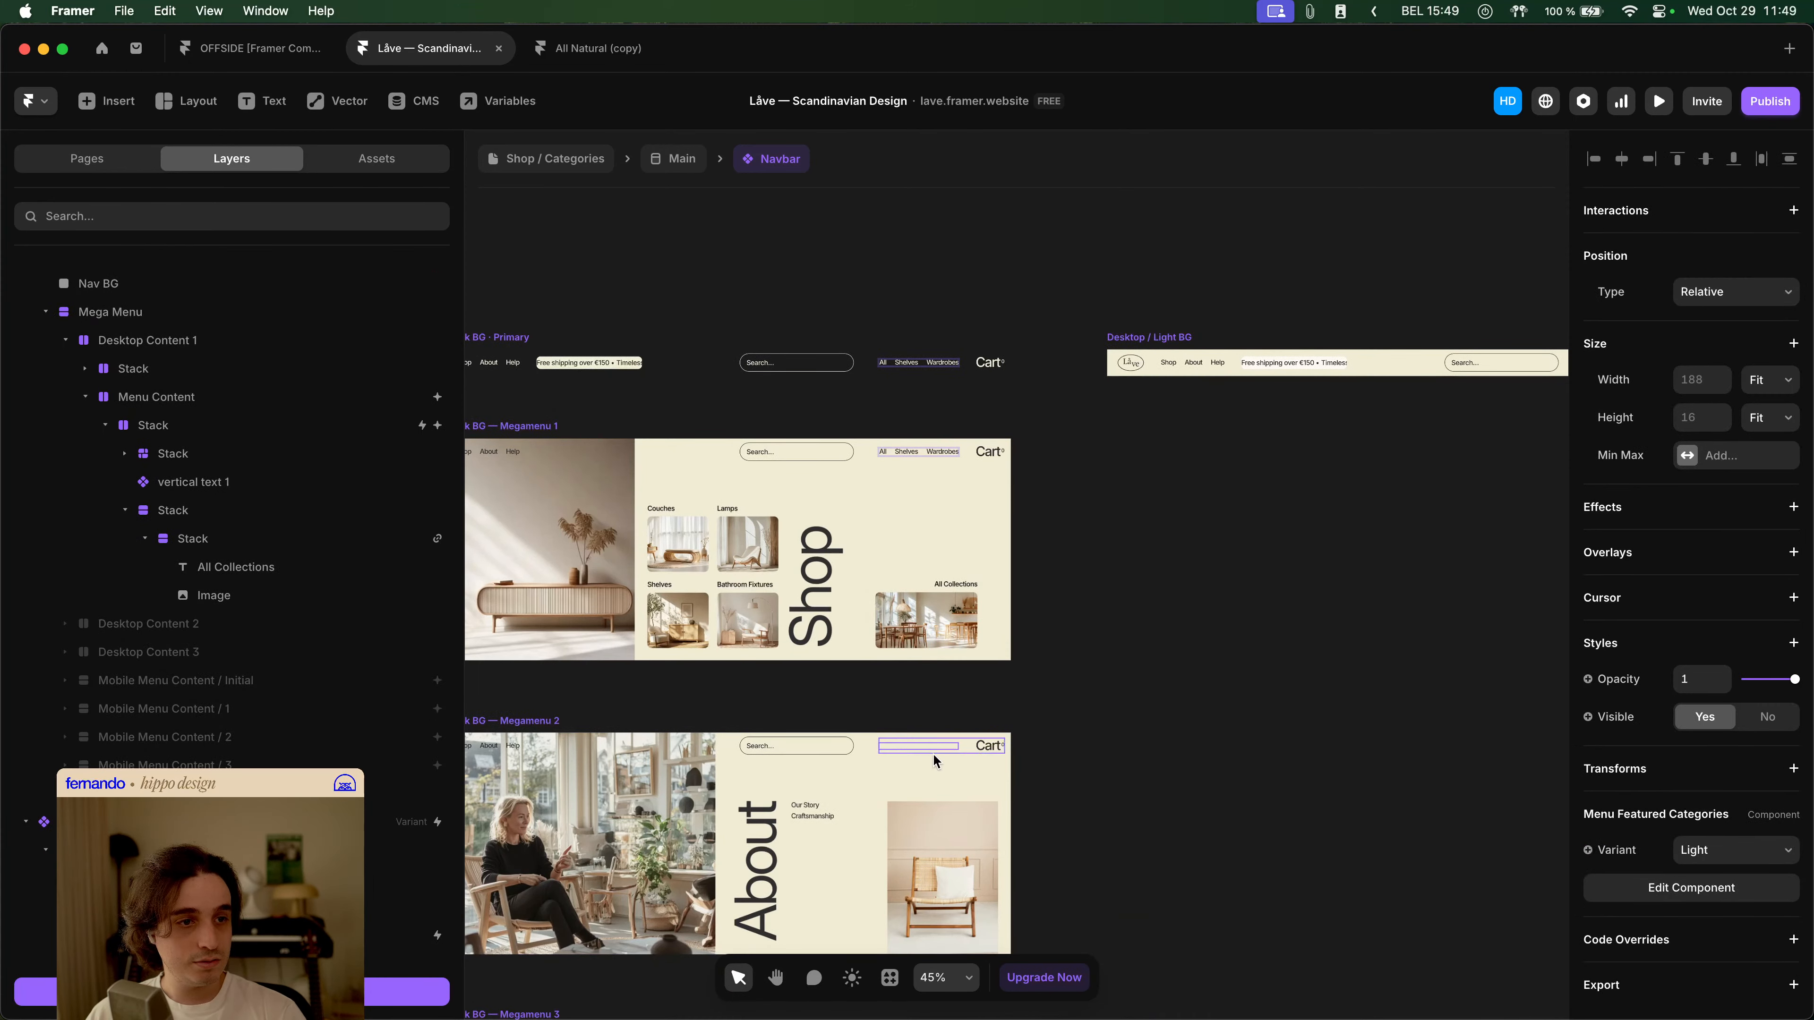
pyautogui.click(1742, 857)
pyautogui.click(1742, 872)
pyautogui.scroll(-4, 1123, 643)
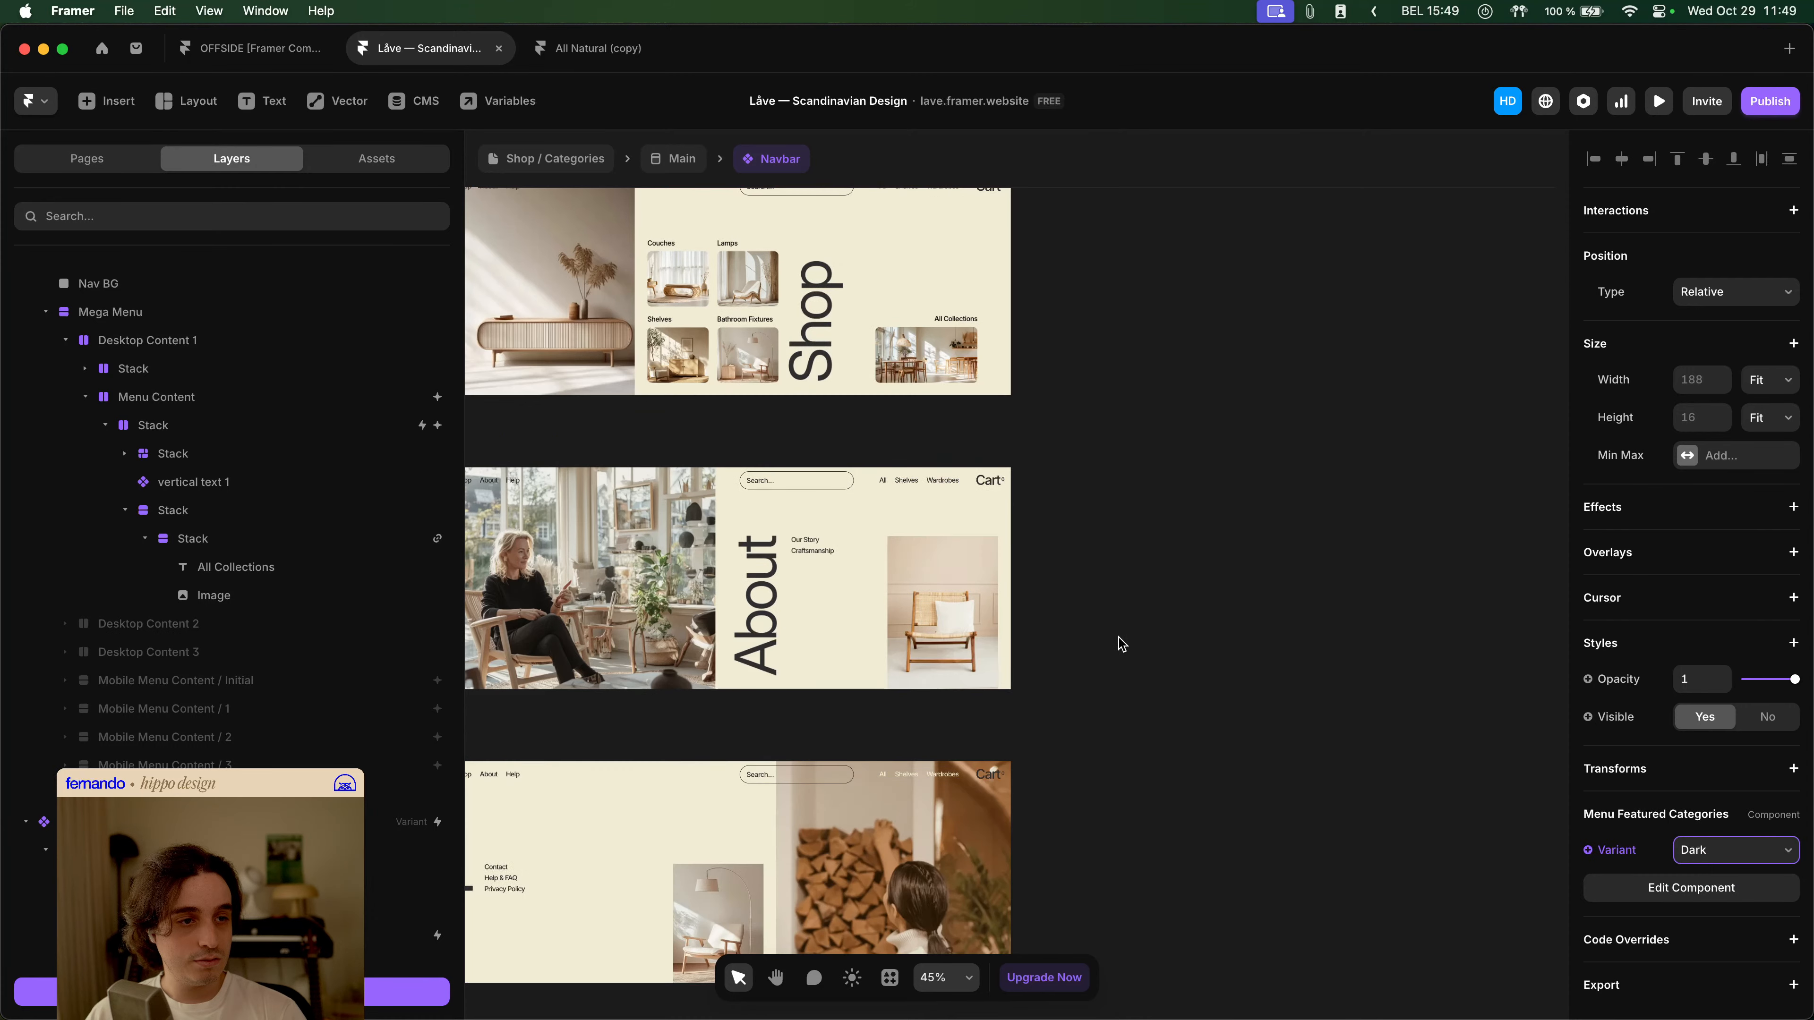
# Switch the Menu Featured Categories instance in the Megamenu 3 navbar variant to Dark.
pyautogui.moveTo(1119, 638); pyautogui.dragTo(1227, 530)
pyautogui.click(1039, 669)
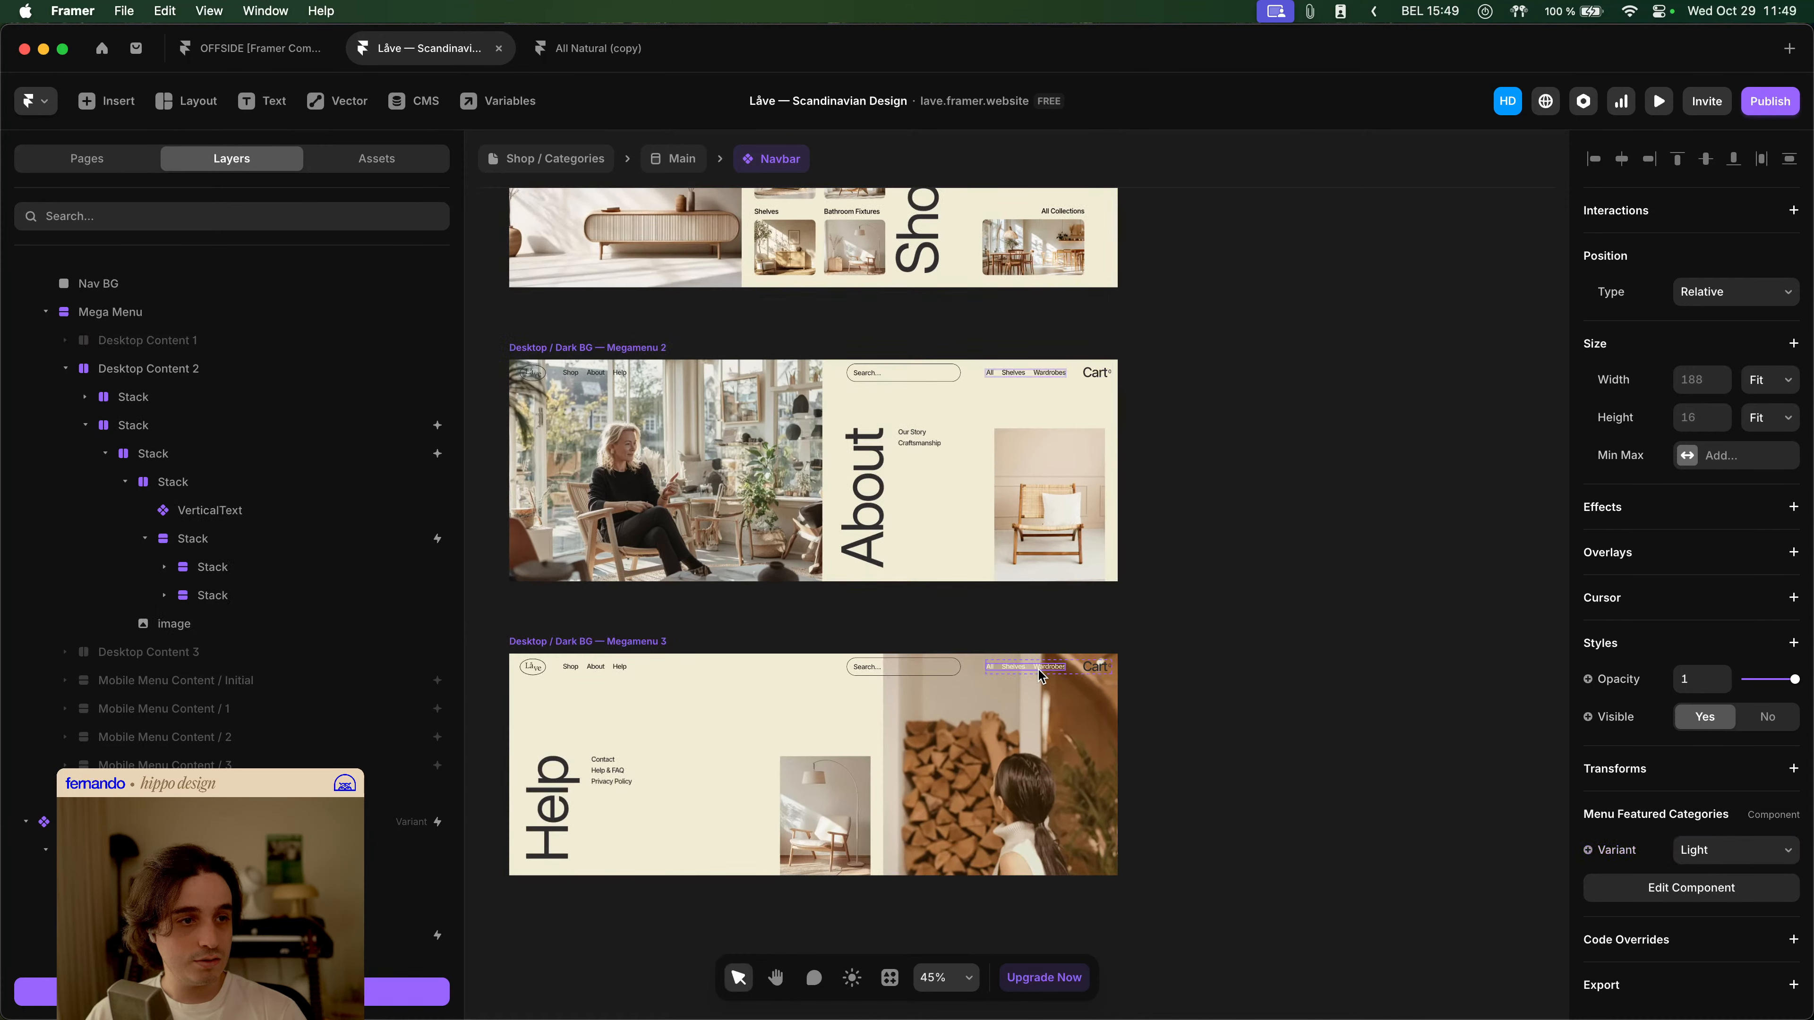
pyautogui.click(1729, 849)
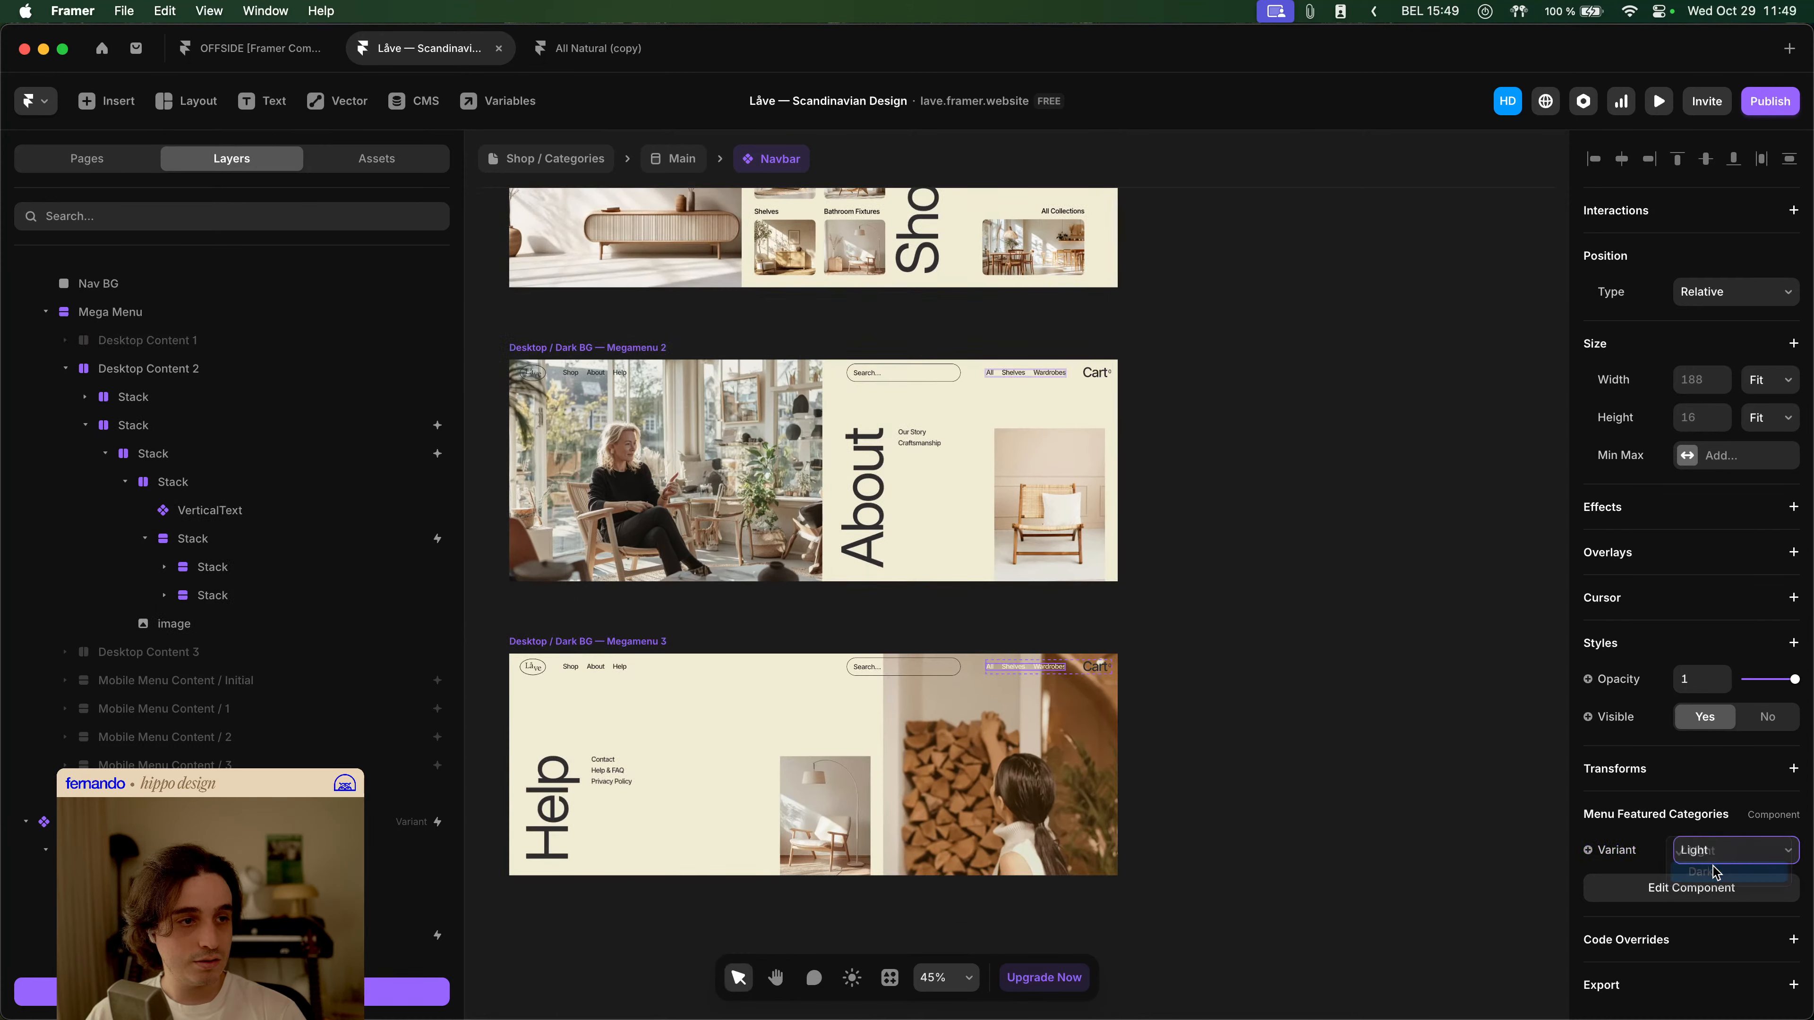
pyautogui.click(1714, 872)
pyautogui.moveTo(1211, 713); pyautogui.dragTo(1289, 750)
pyautogui.scroll(8, 1289, 750)
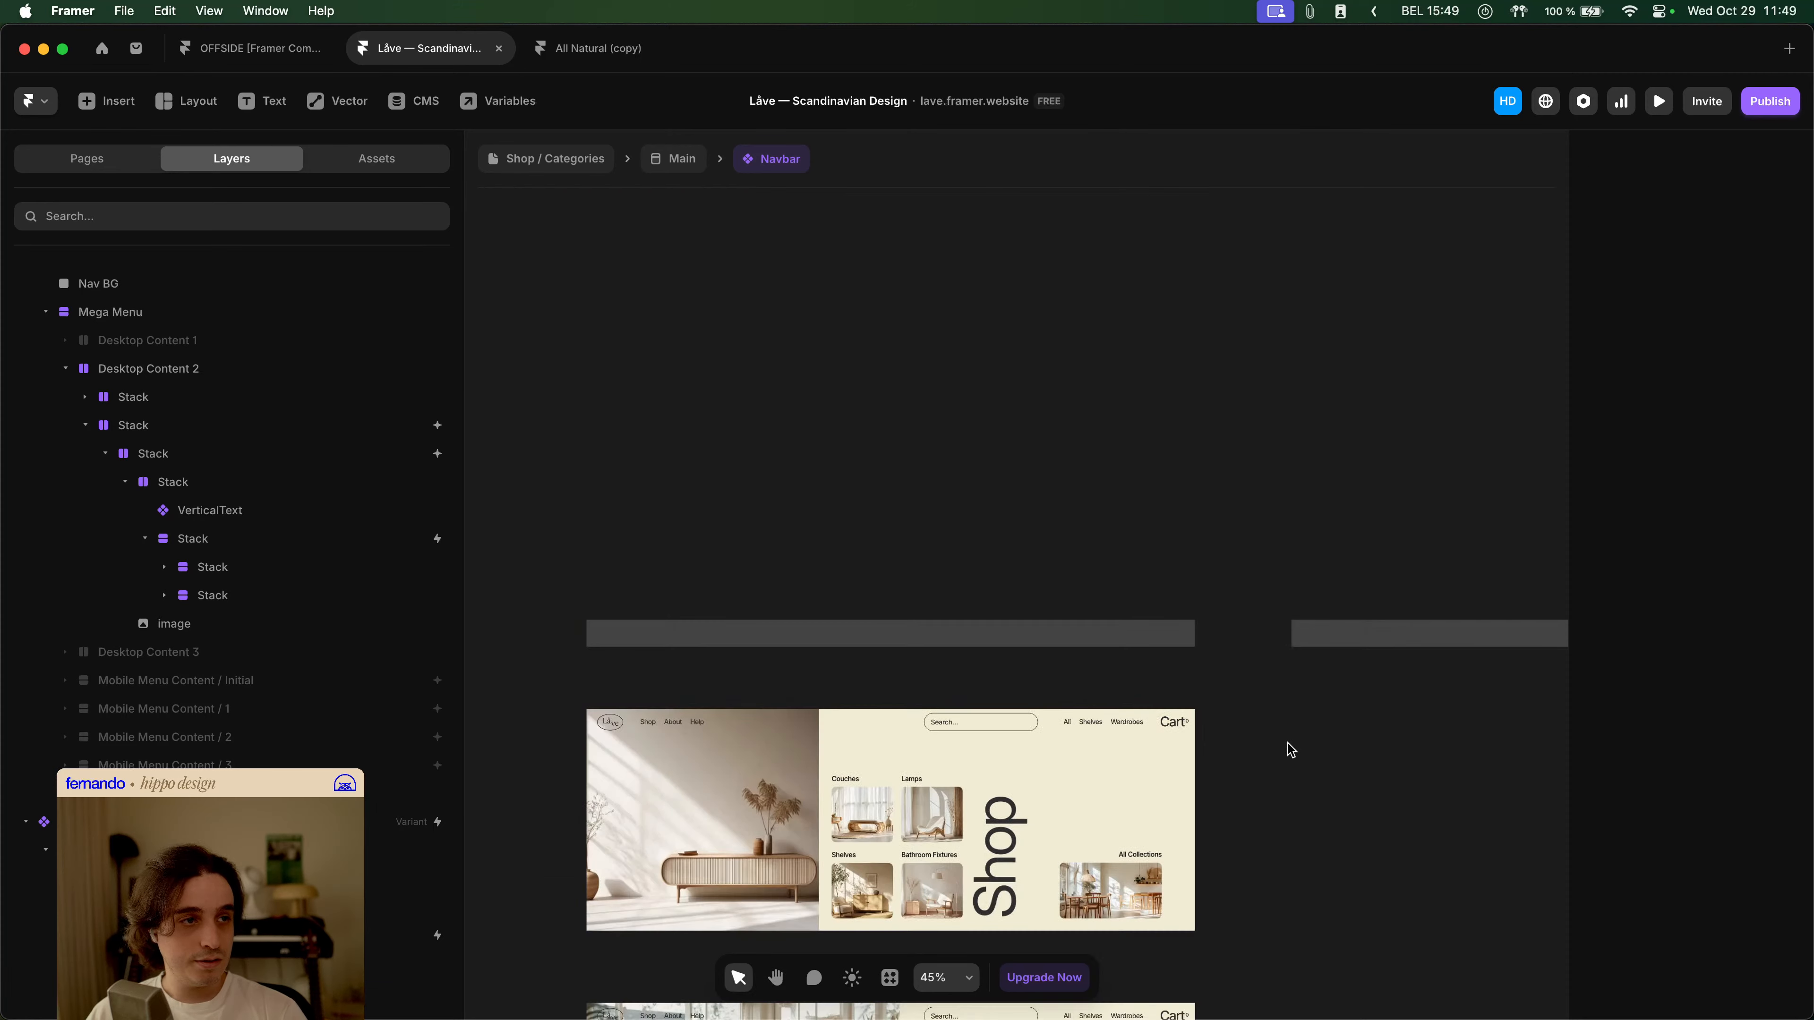
pyautogui.hscroll(7, 1289, 750)
pyautogui.click(1297, 633)
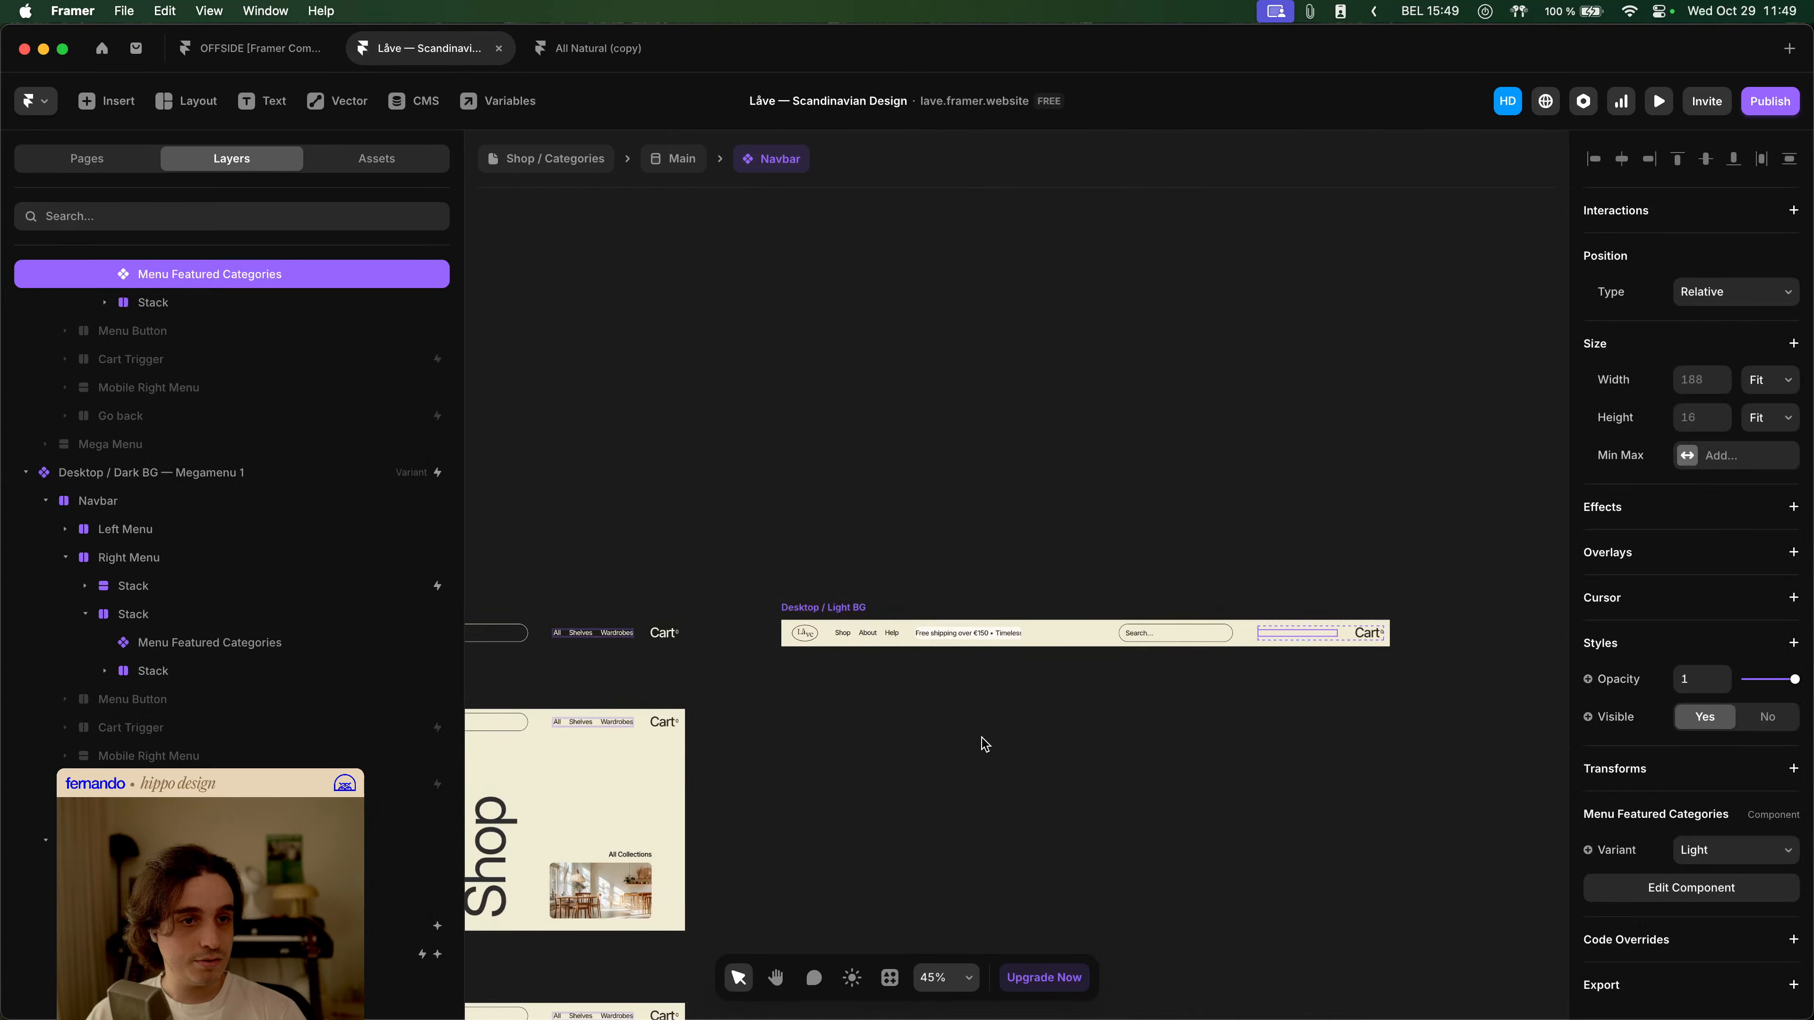
pyautogui.click(981, 739)
pyautogui.scroll(-4, 894, 755)
pyautogui.moveTo(894, 755); pyautogui.dragTo(1145, 655)
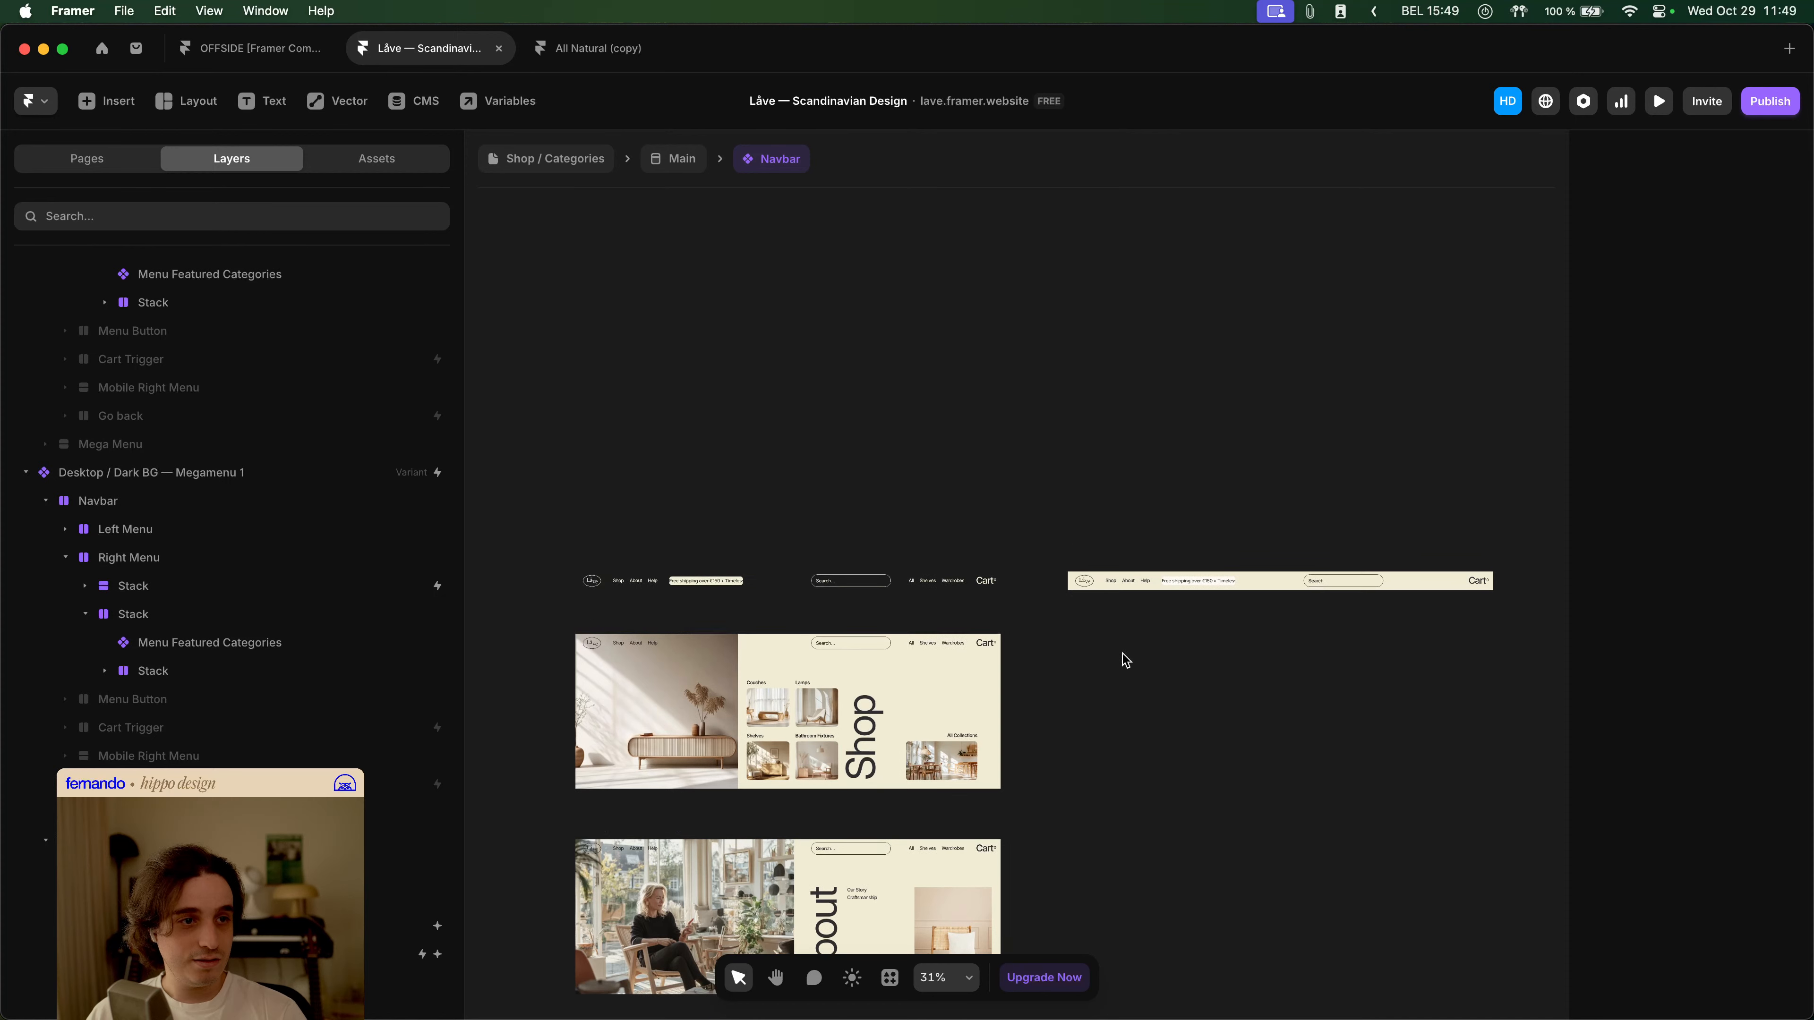
# Open the Menu Featured Categories component and swap its variant names, making the primary Dark and the second Light.
pyautogui.doubleClick(950, 584)
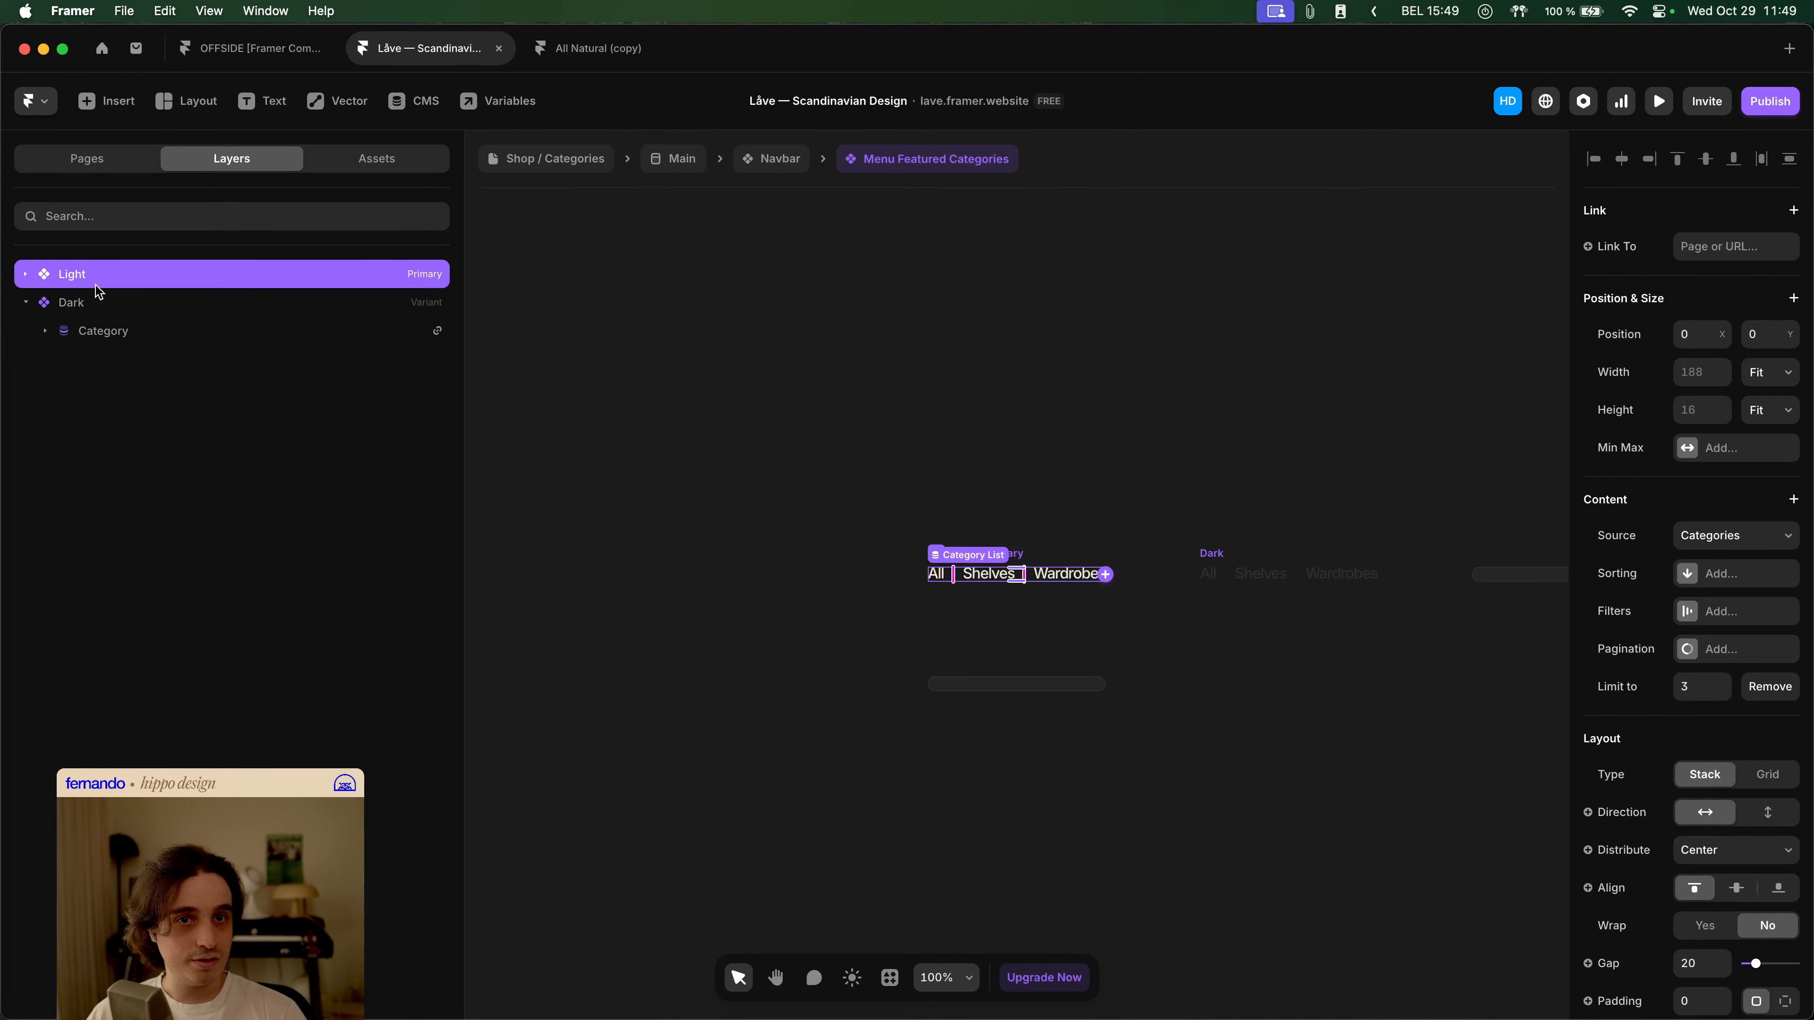
pyautogui.doubleClick(82, 277)
pyautogui.press('super+c')
pyautogui.write('Darjk')
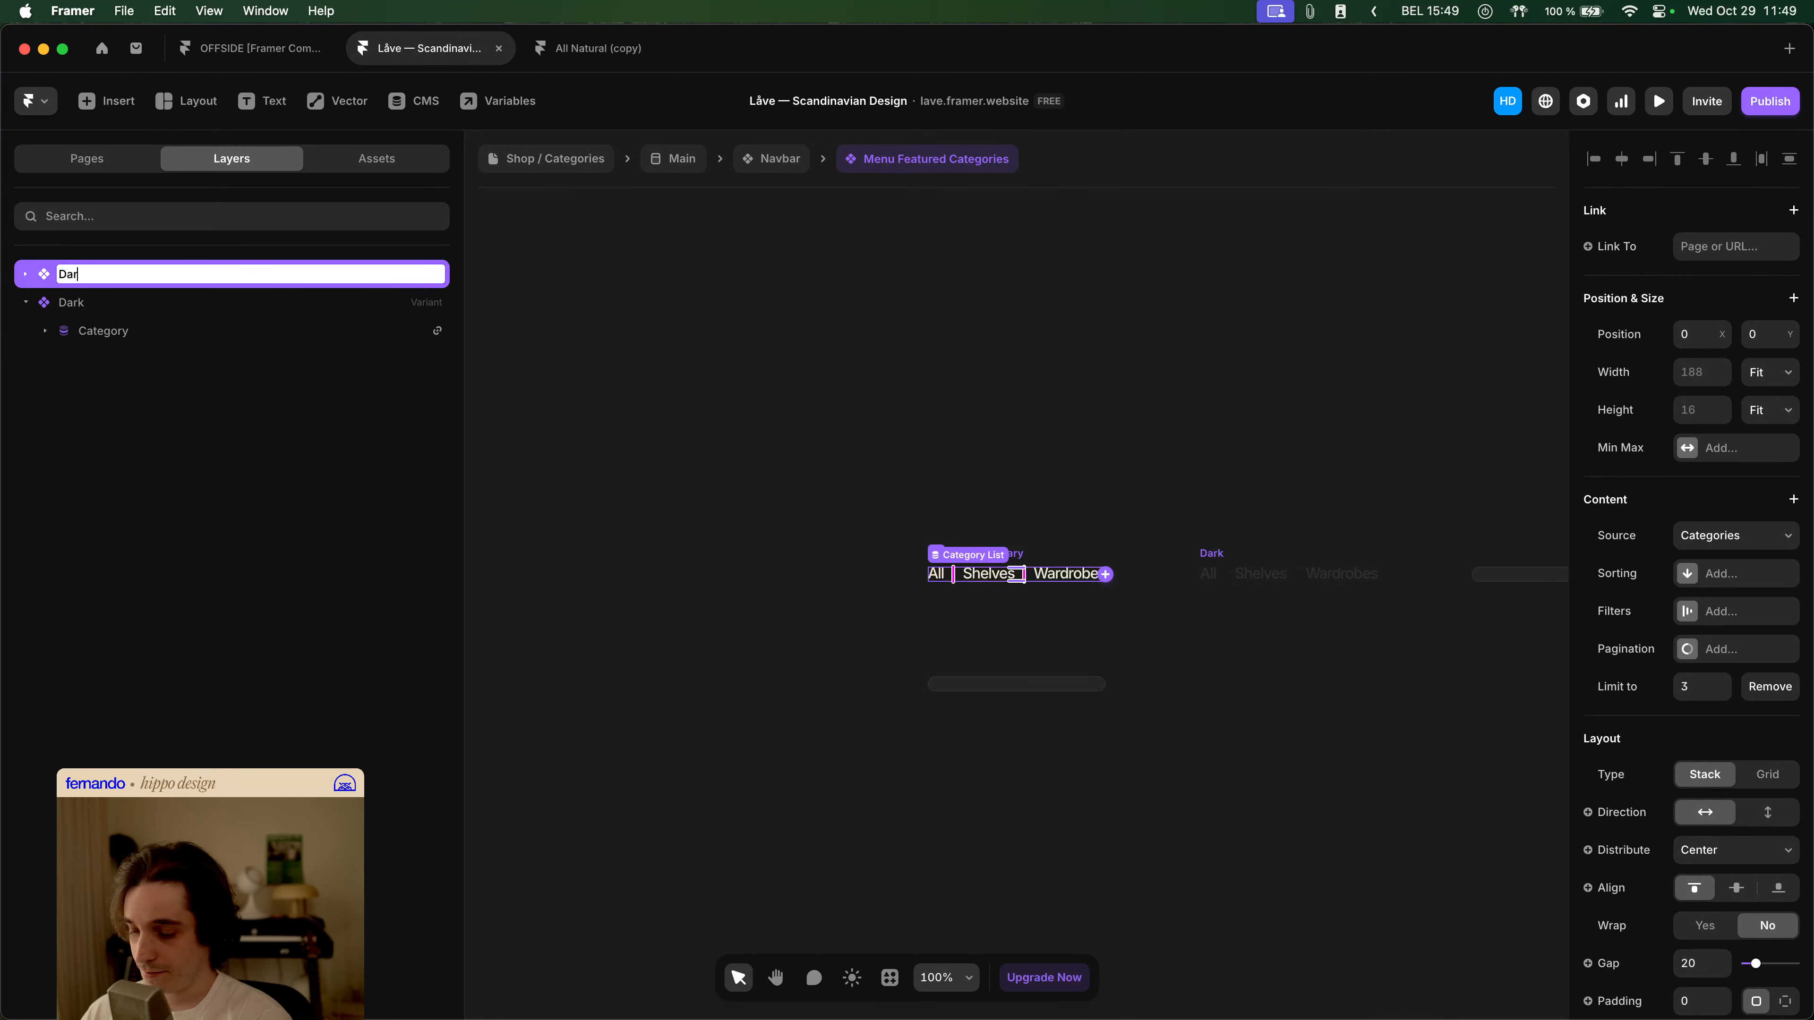
pyautogui.press('Return')
pyautogui.doubleClick(73, 303)
pyautogui.press('super+v')
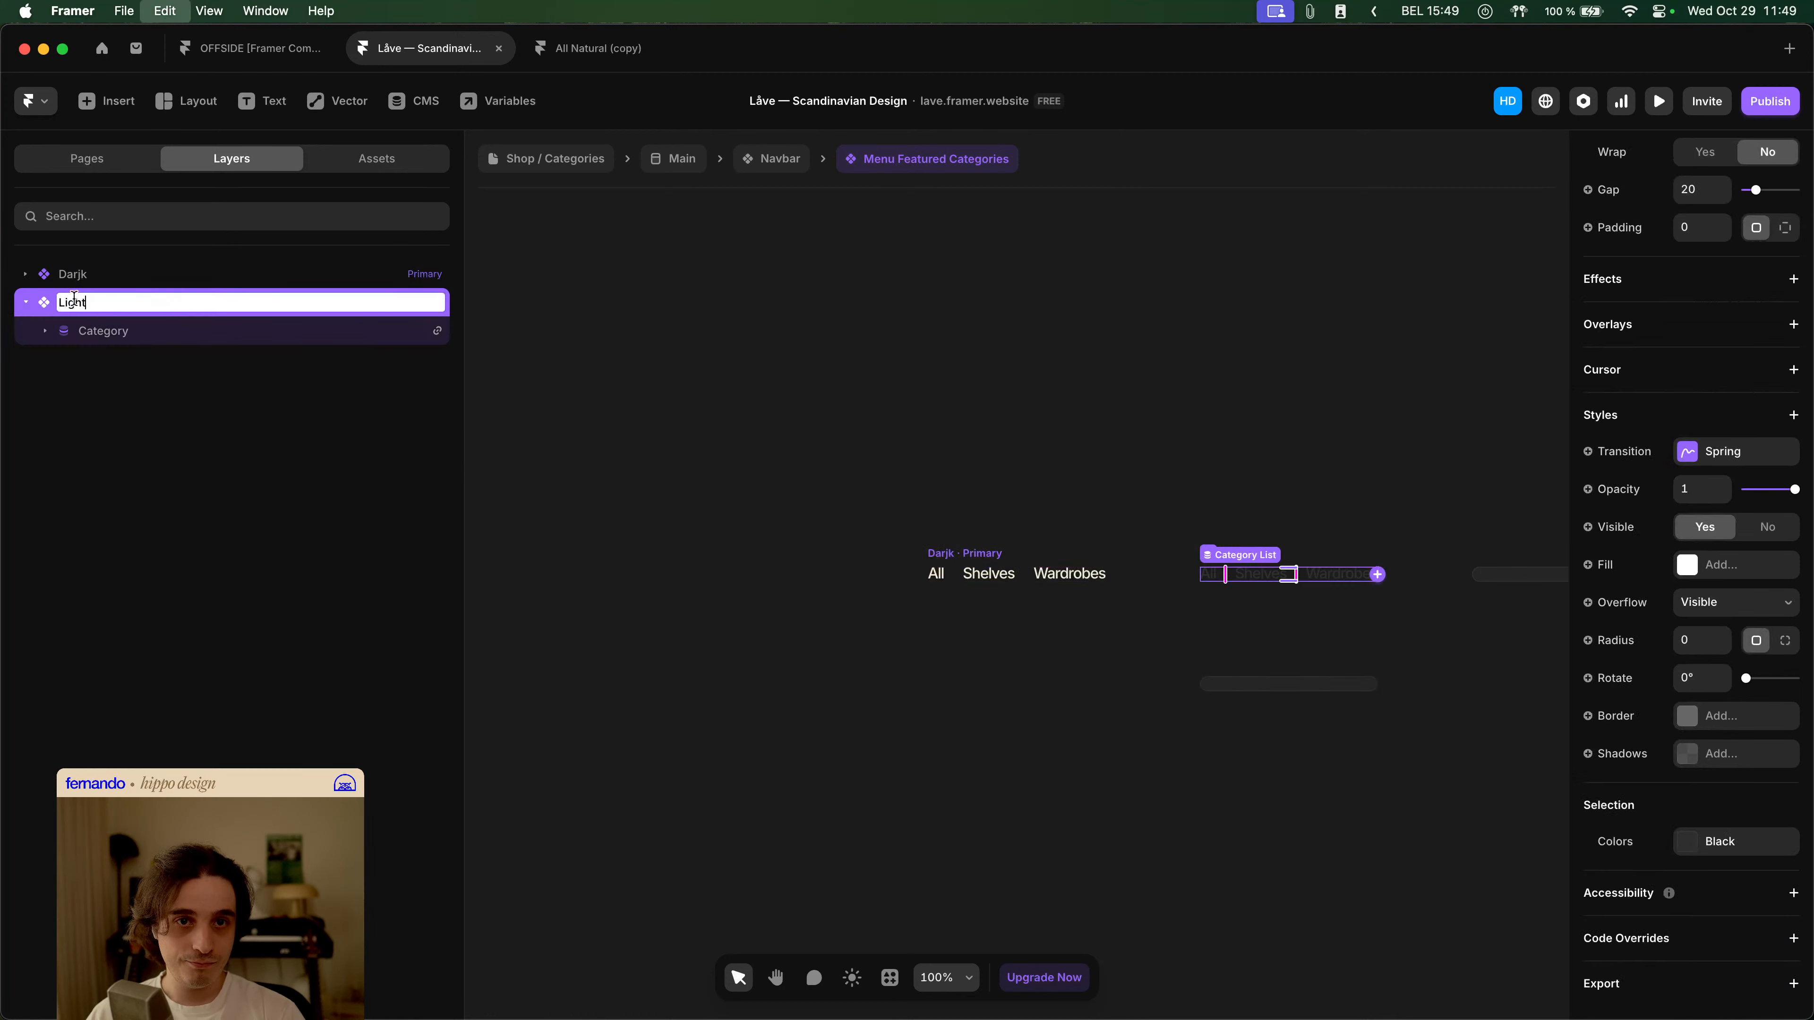
pyautogui.press('Return')
pyautogui.doubleClick(80, 277)
pyautogui.write('Dark')
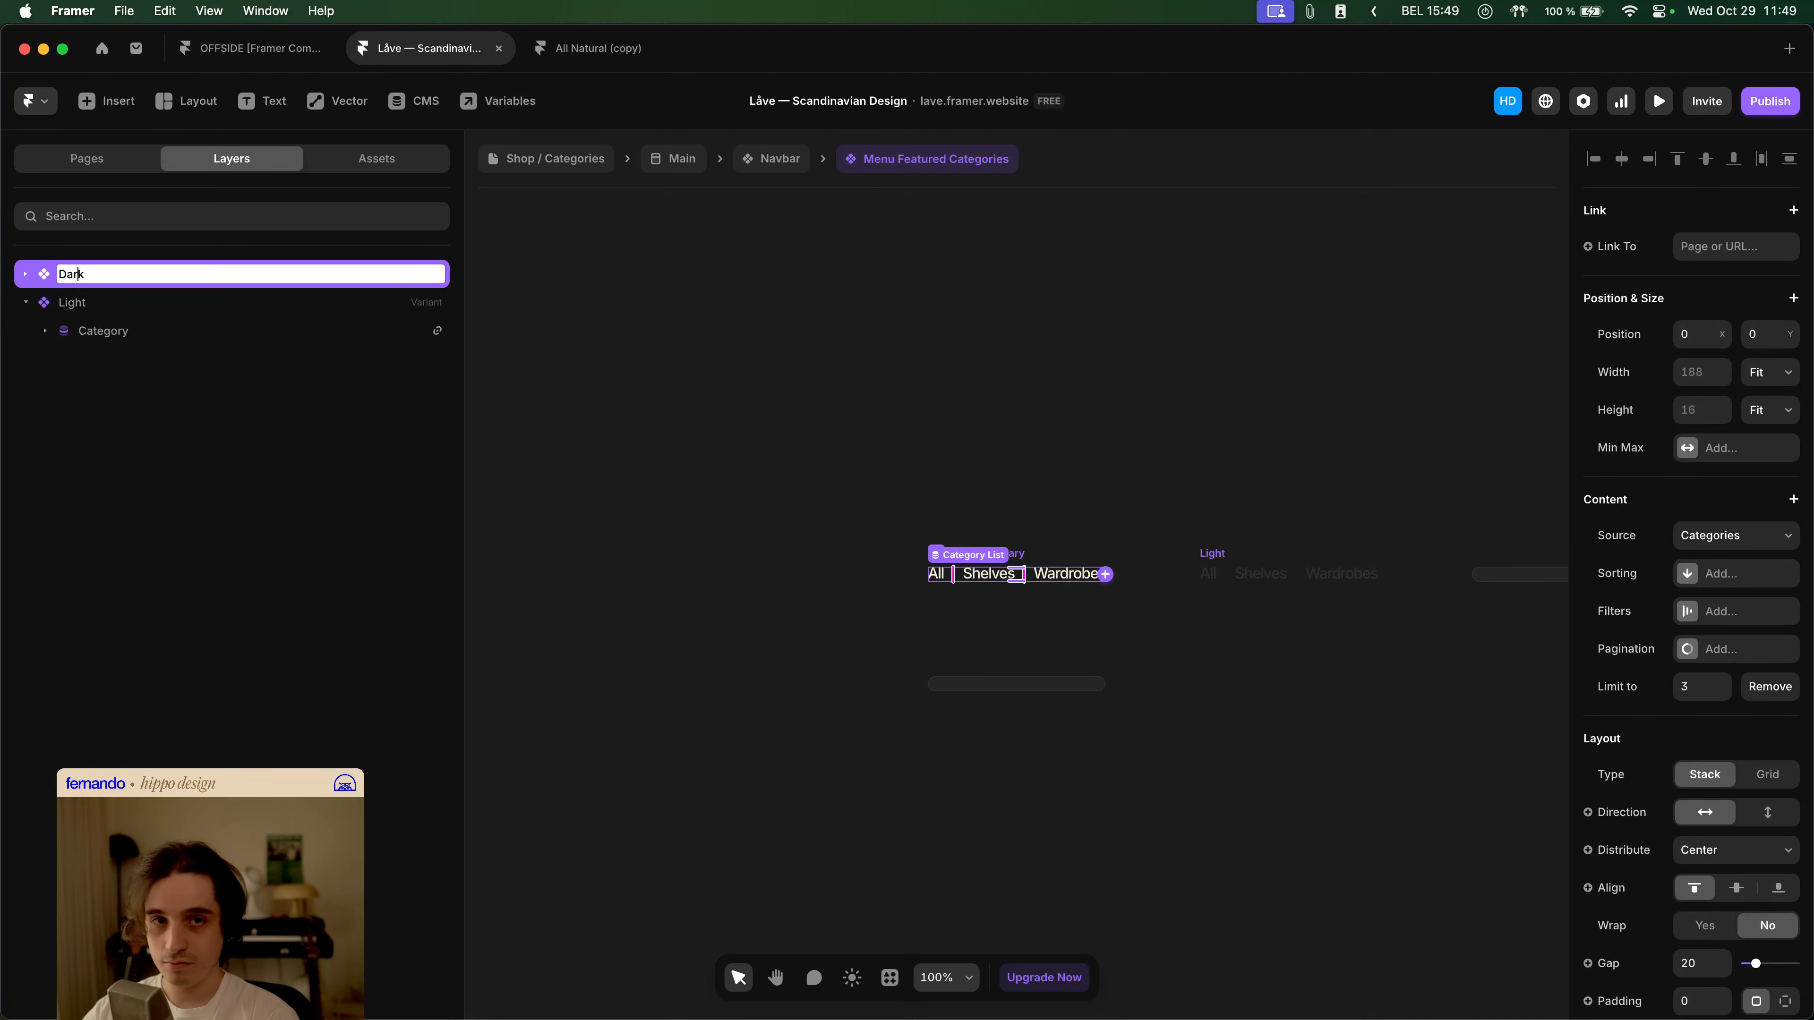
pyautogui.press('Return')
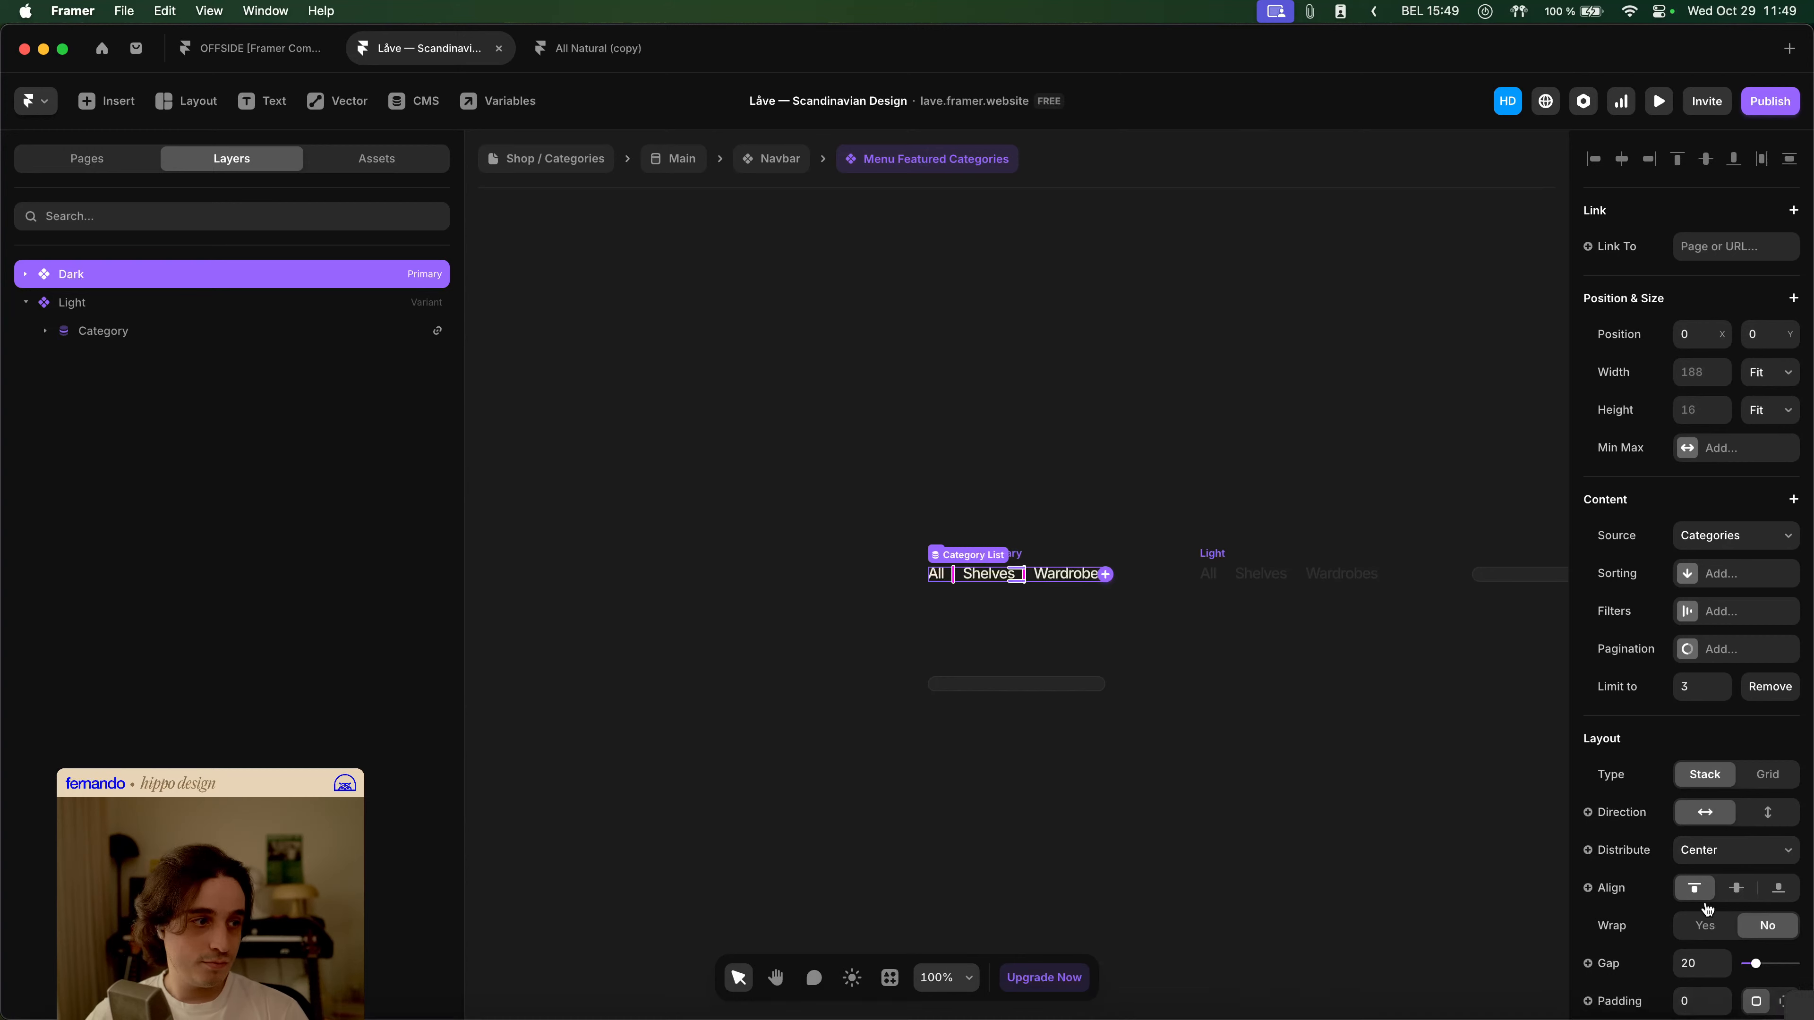
# Set the selection color of the primary Dark variant to Black.
pyautogui.scroll(-10, 1722, 684)
pyautogui.click(1736, 842)
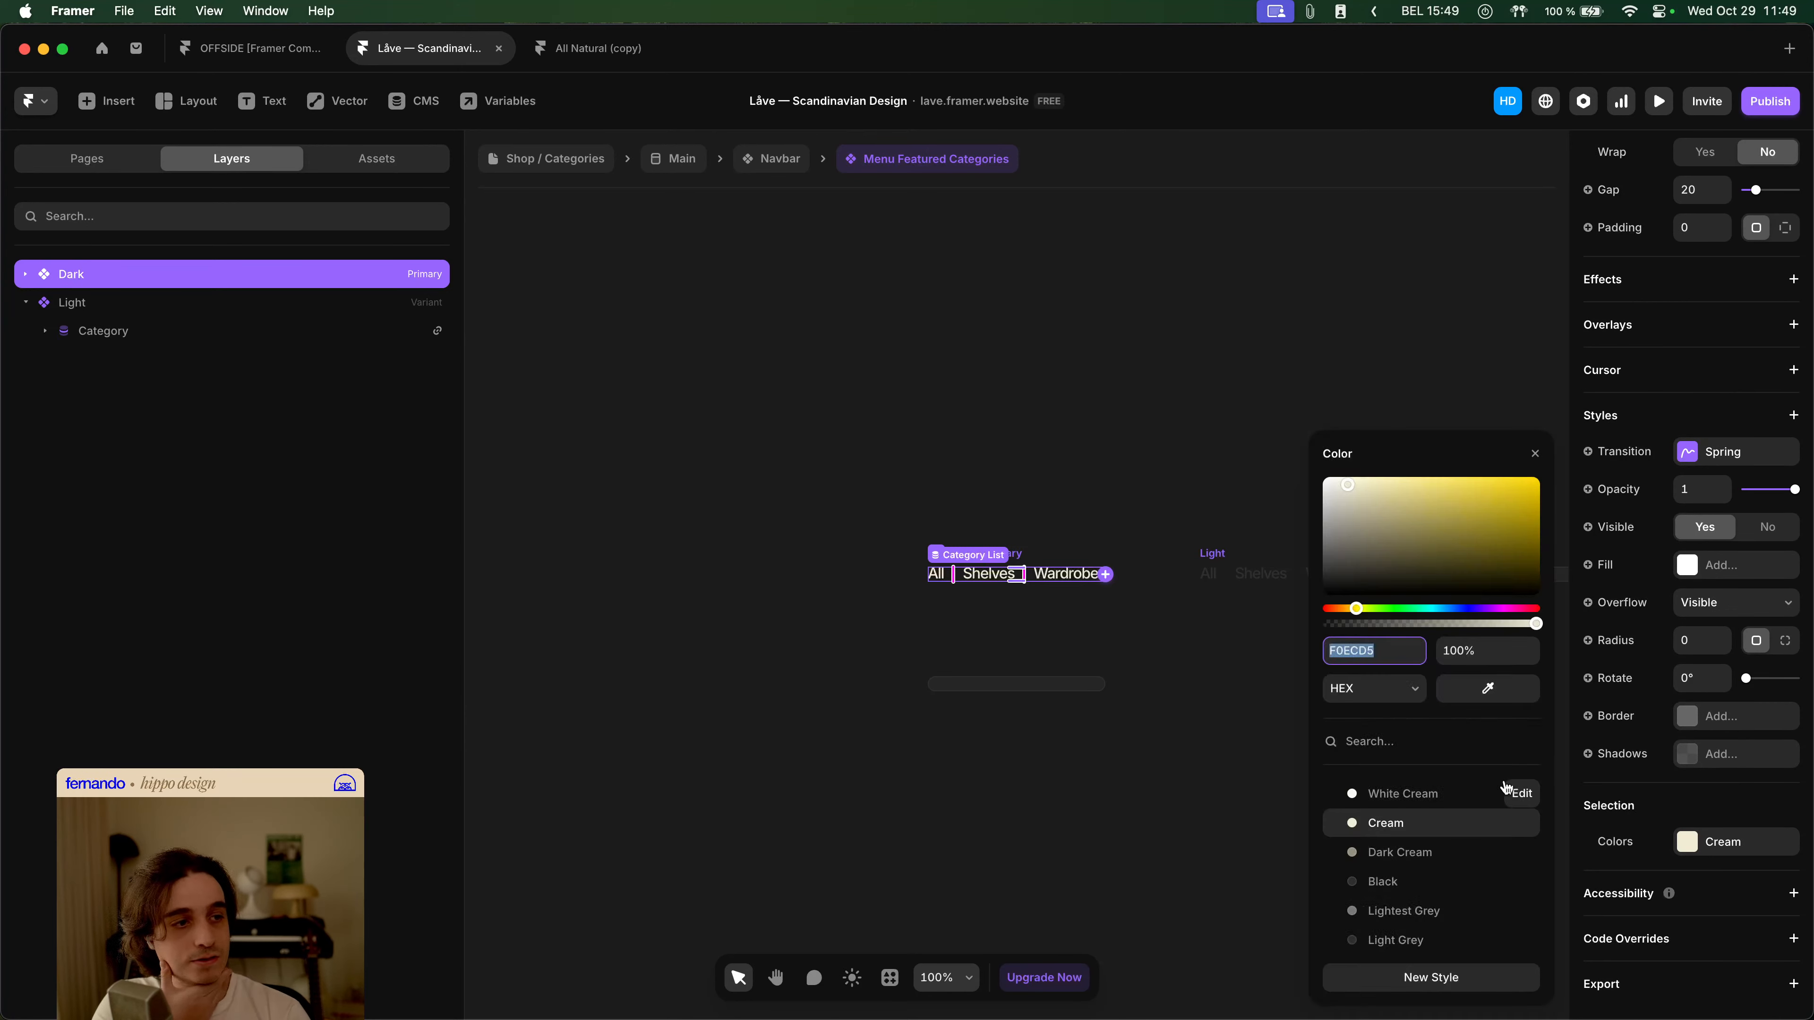
pyautogui.click(1412, 881)
# Set the selection color of the Light variant to Cream.
pyautogui.click(197, 331)
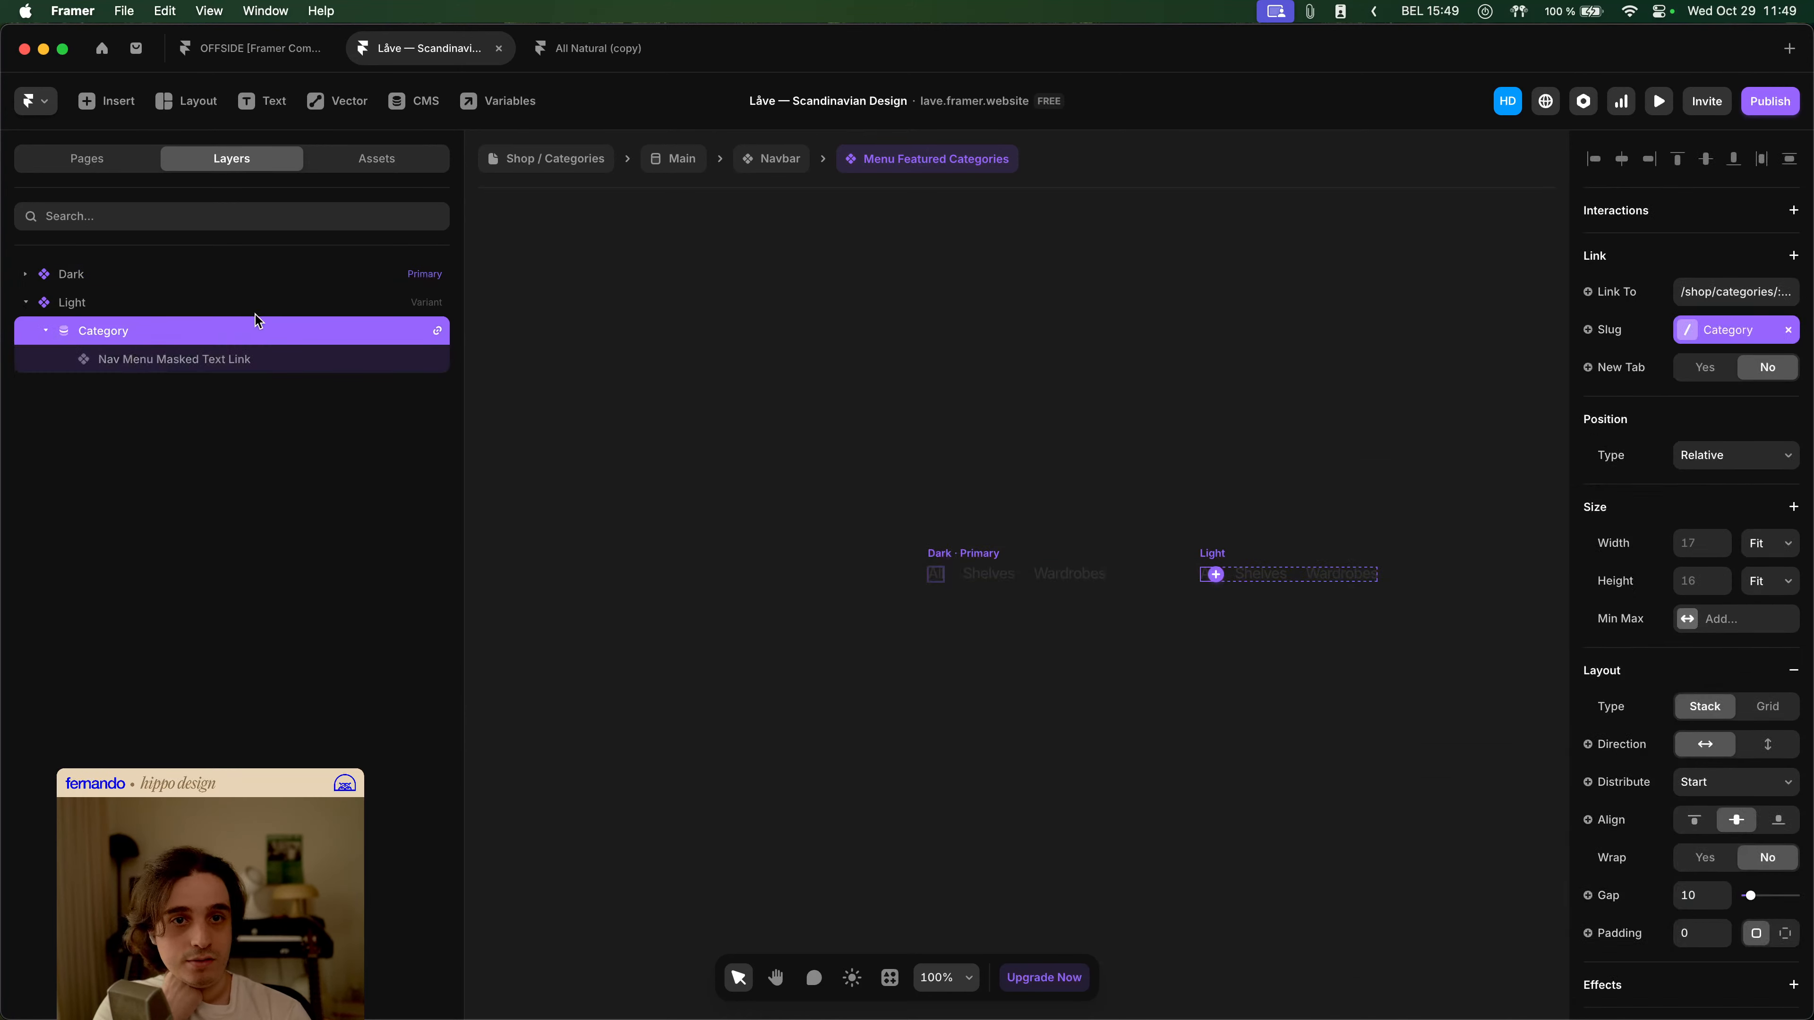
pyautogui.press('Escape')
pyautogui.click(1751, 844)
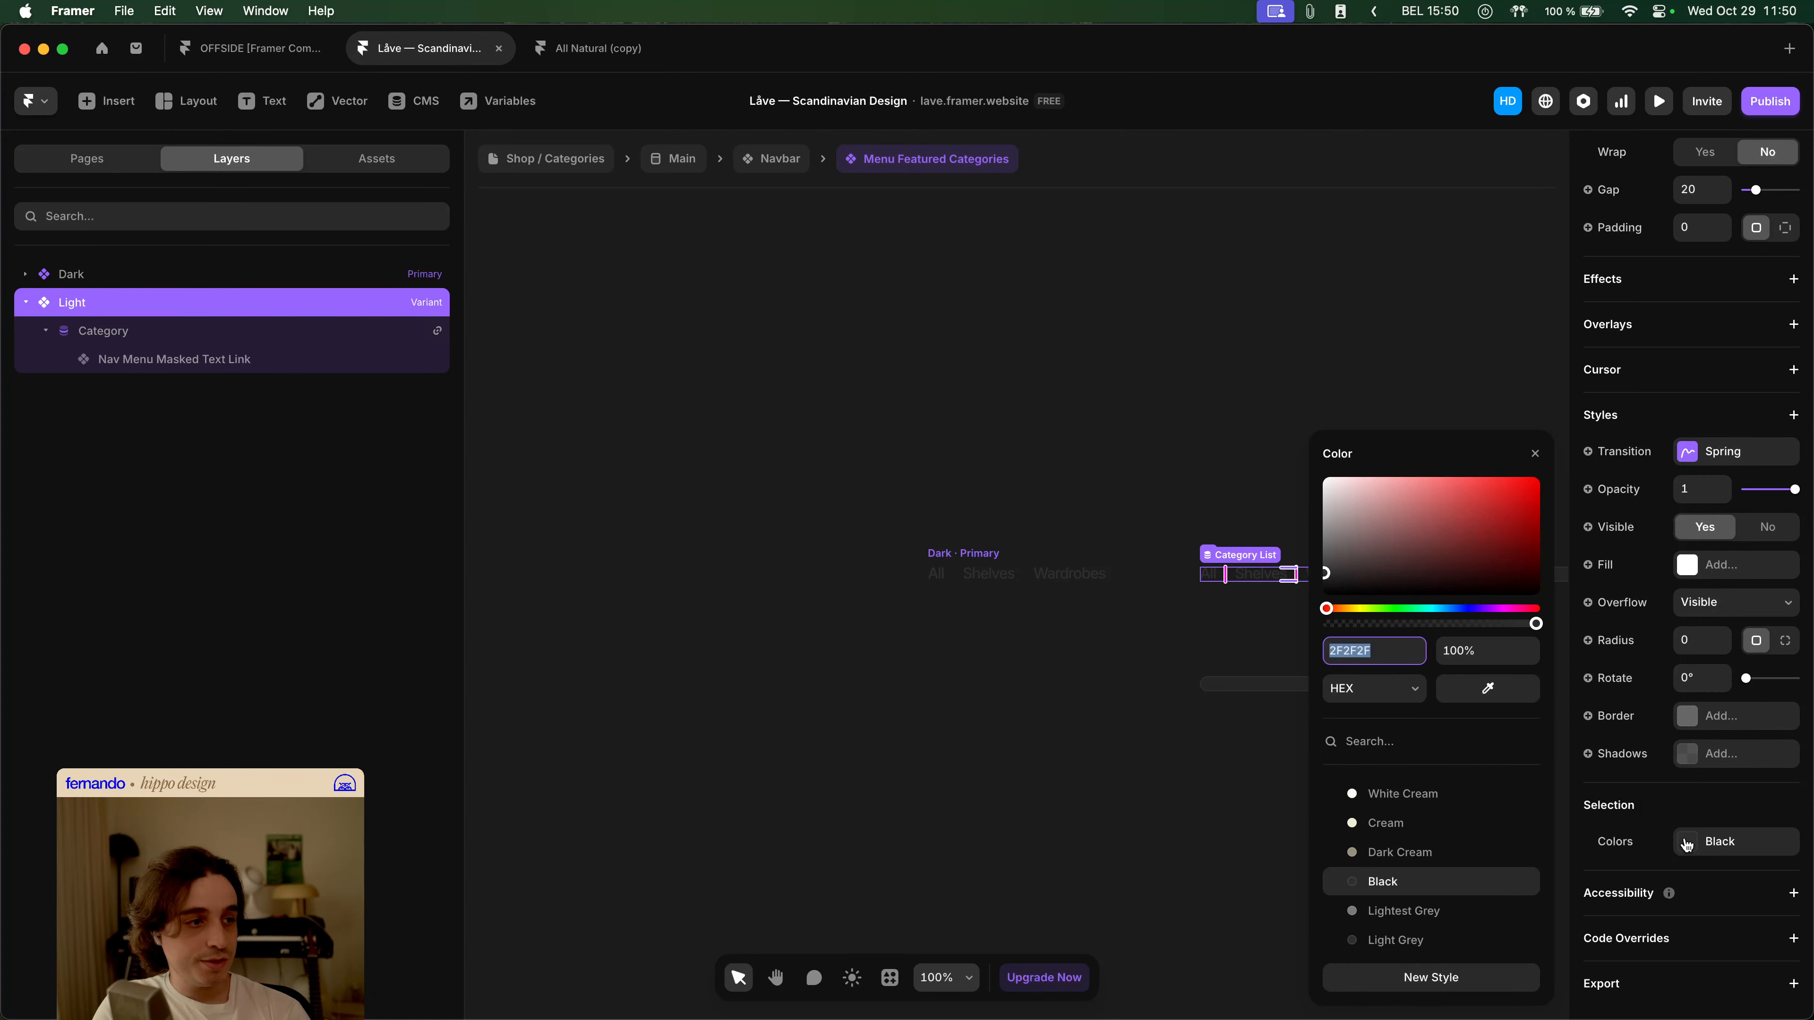
pyautogui.click(1425, 824)
pyautogui.click(1007, 378)
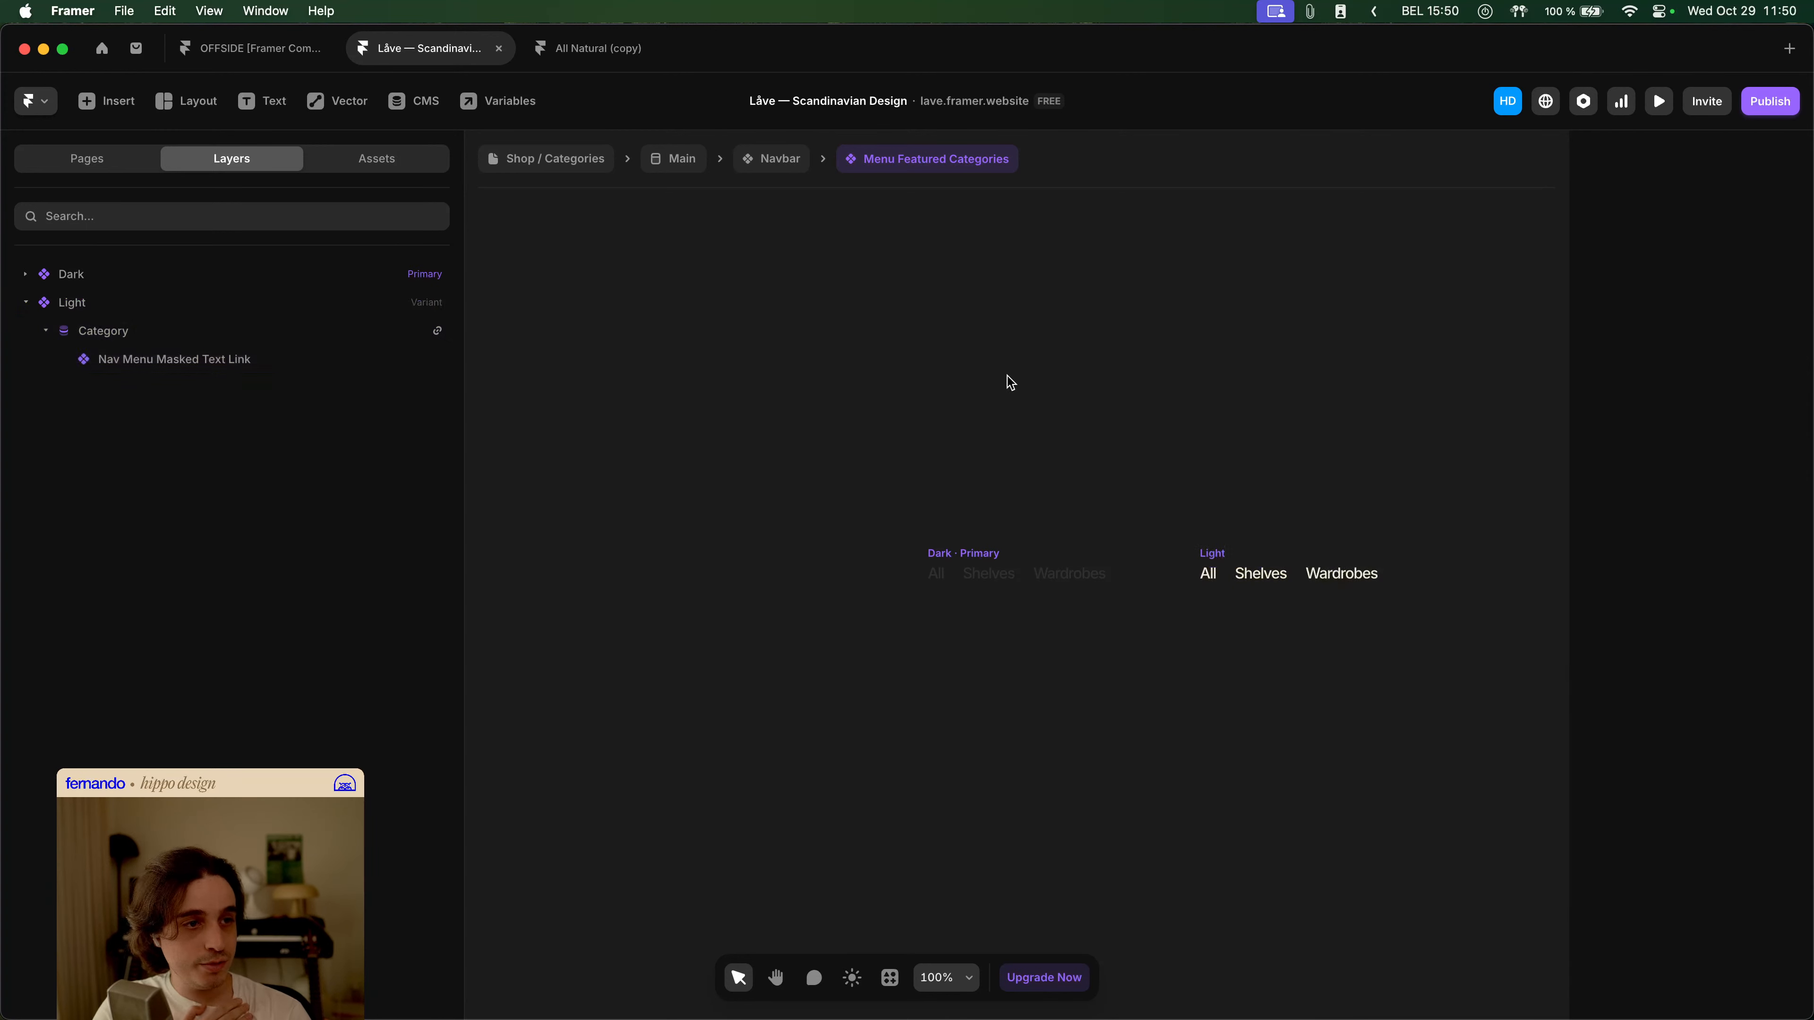
# Return to the Navbar component and reset the variant override on Megamenu 1's Menu Featured Categories instance.
pyautogui.click(786, 170)
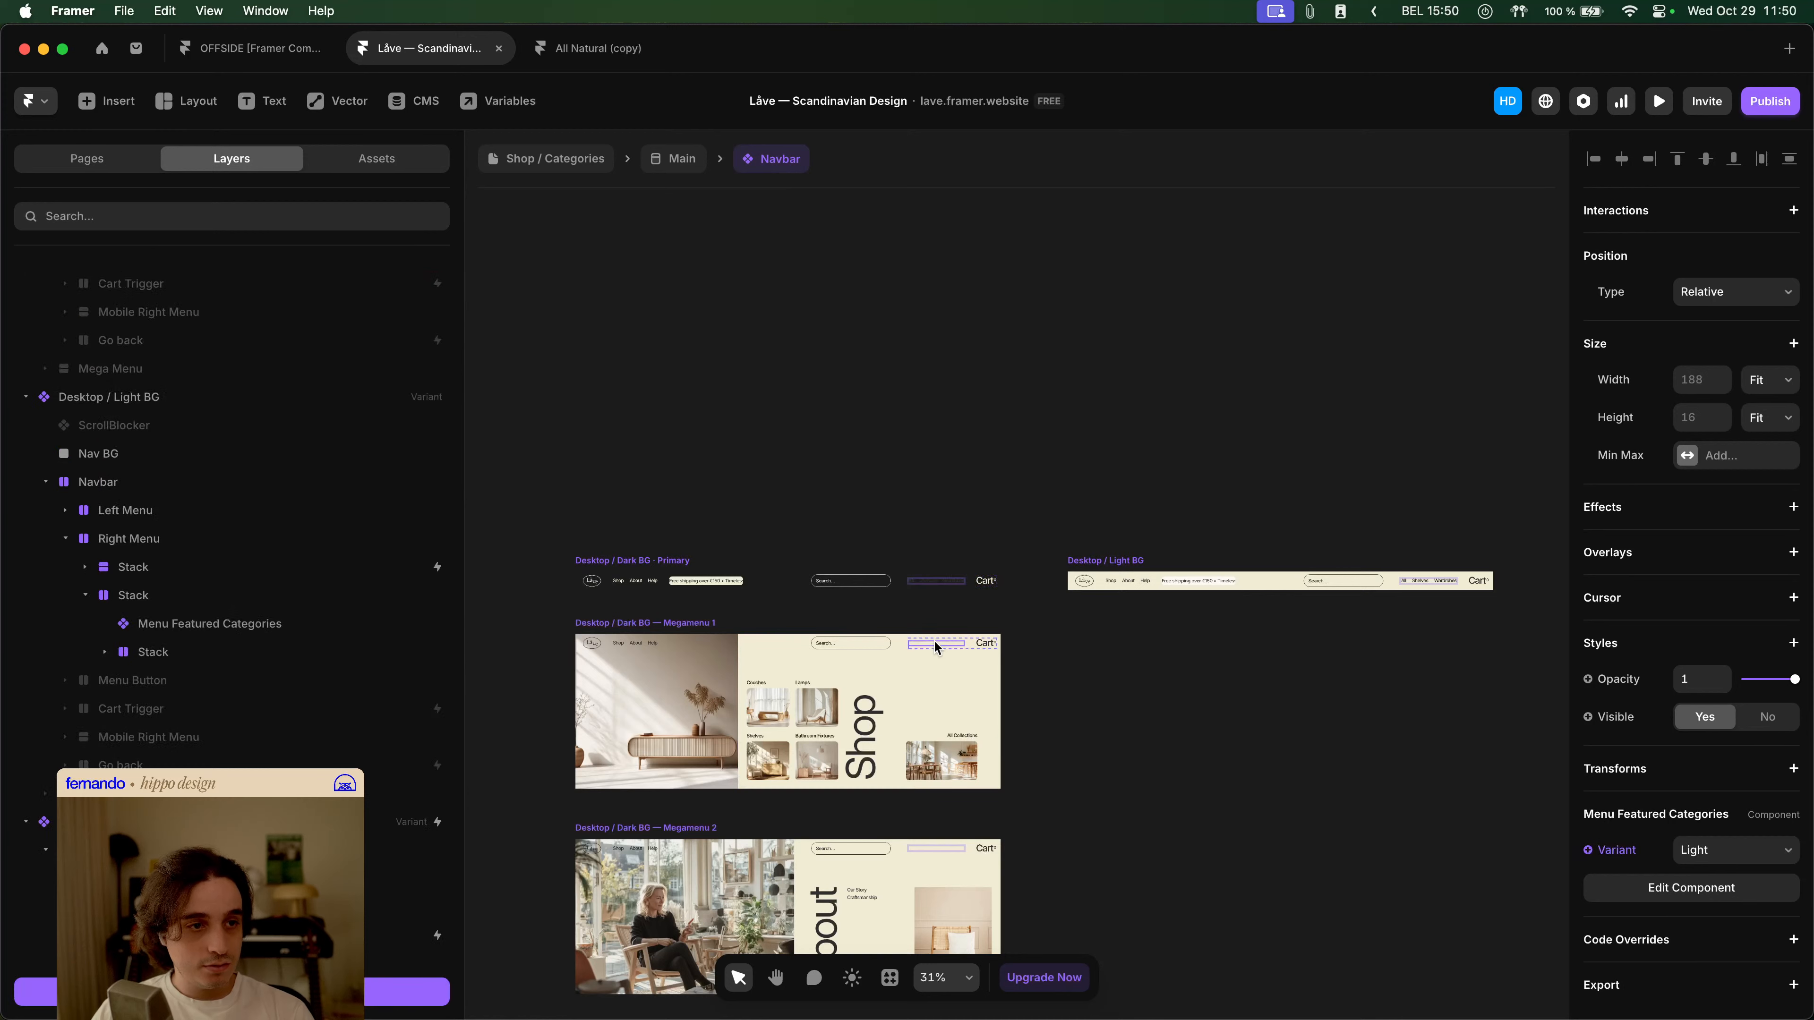
pyautogui.click(1633, 849)
pyautogui.click(1644, 990)
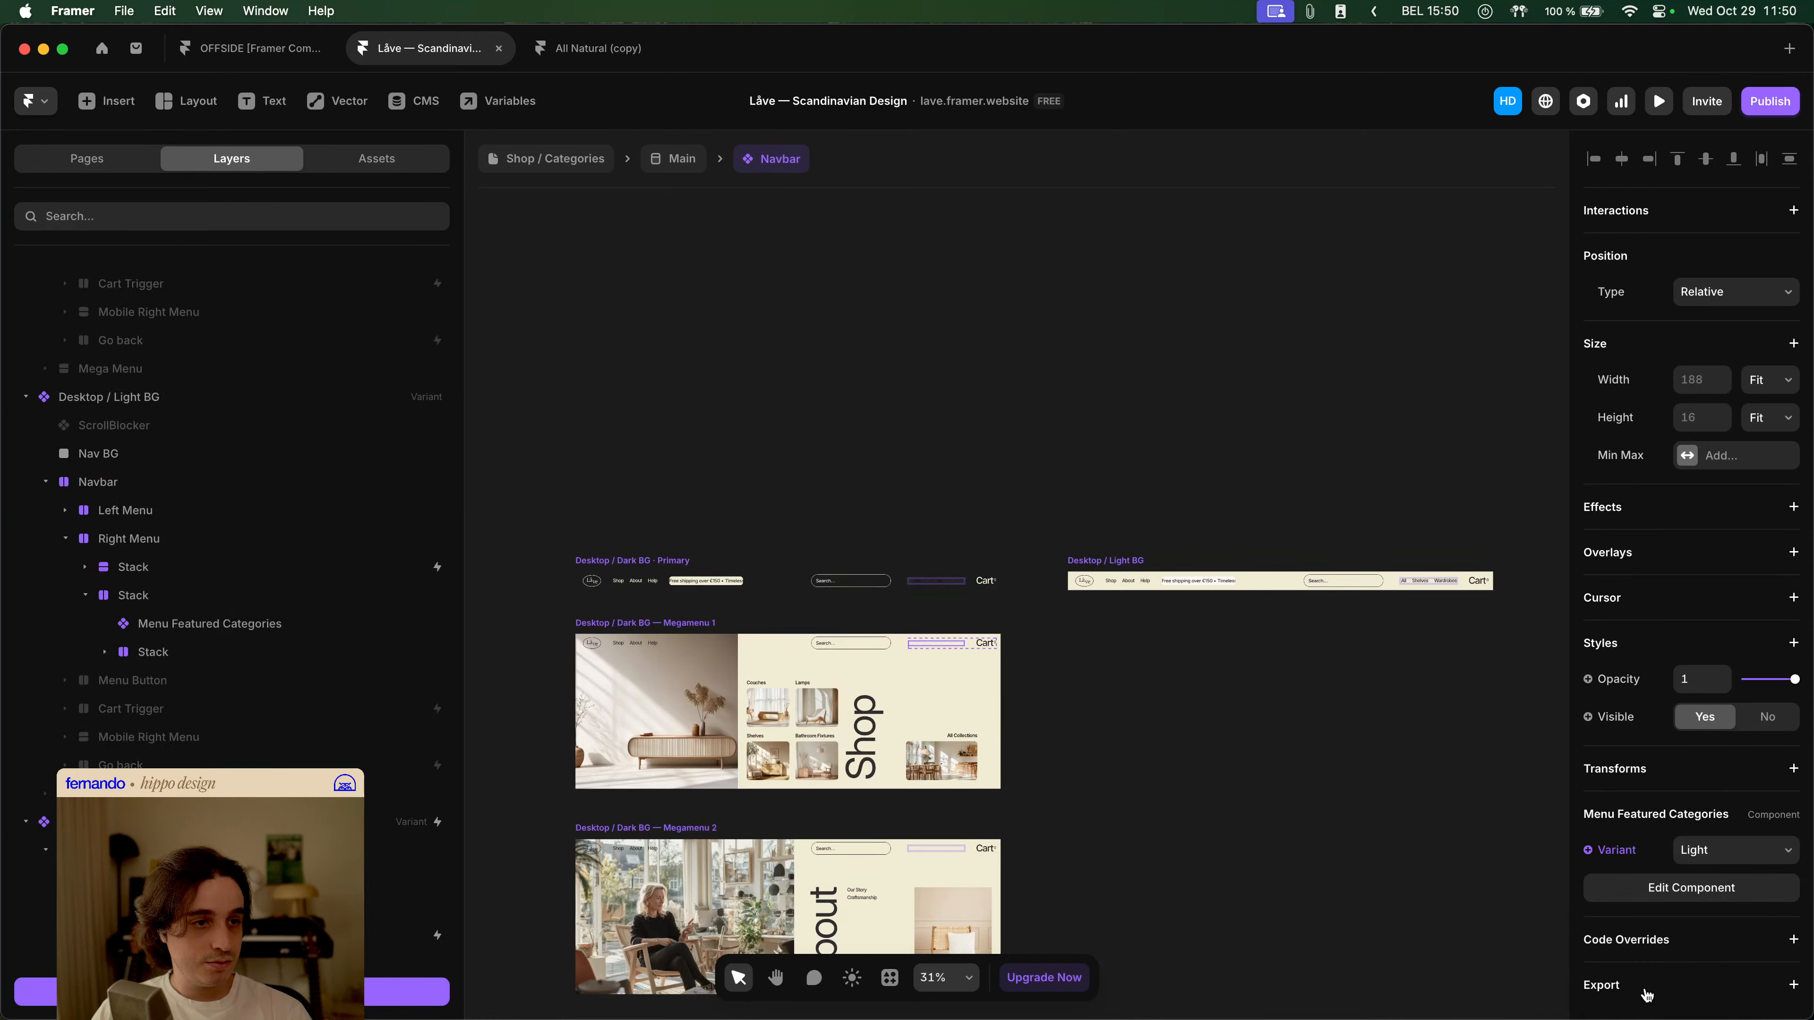
# Reset the variant override on the Menu Featured Categories instances in Megamenu 2 and Megamenu 3 together.
pyautogui.scroll(-5, 1121, 732)
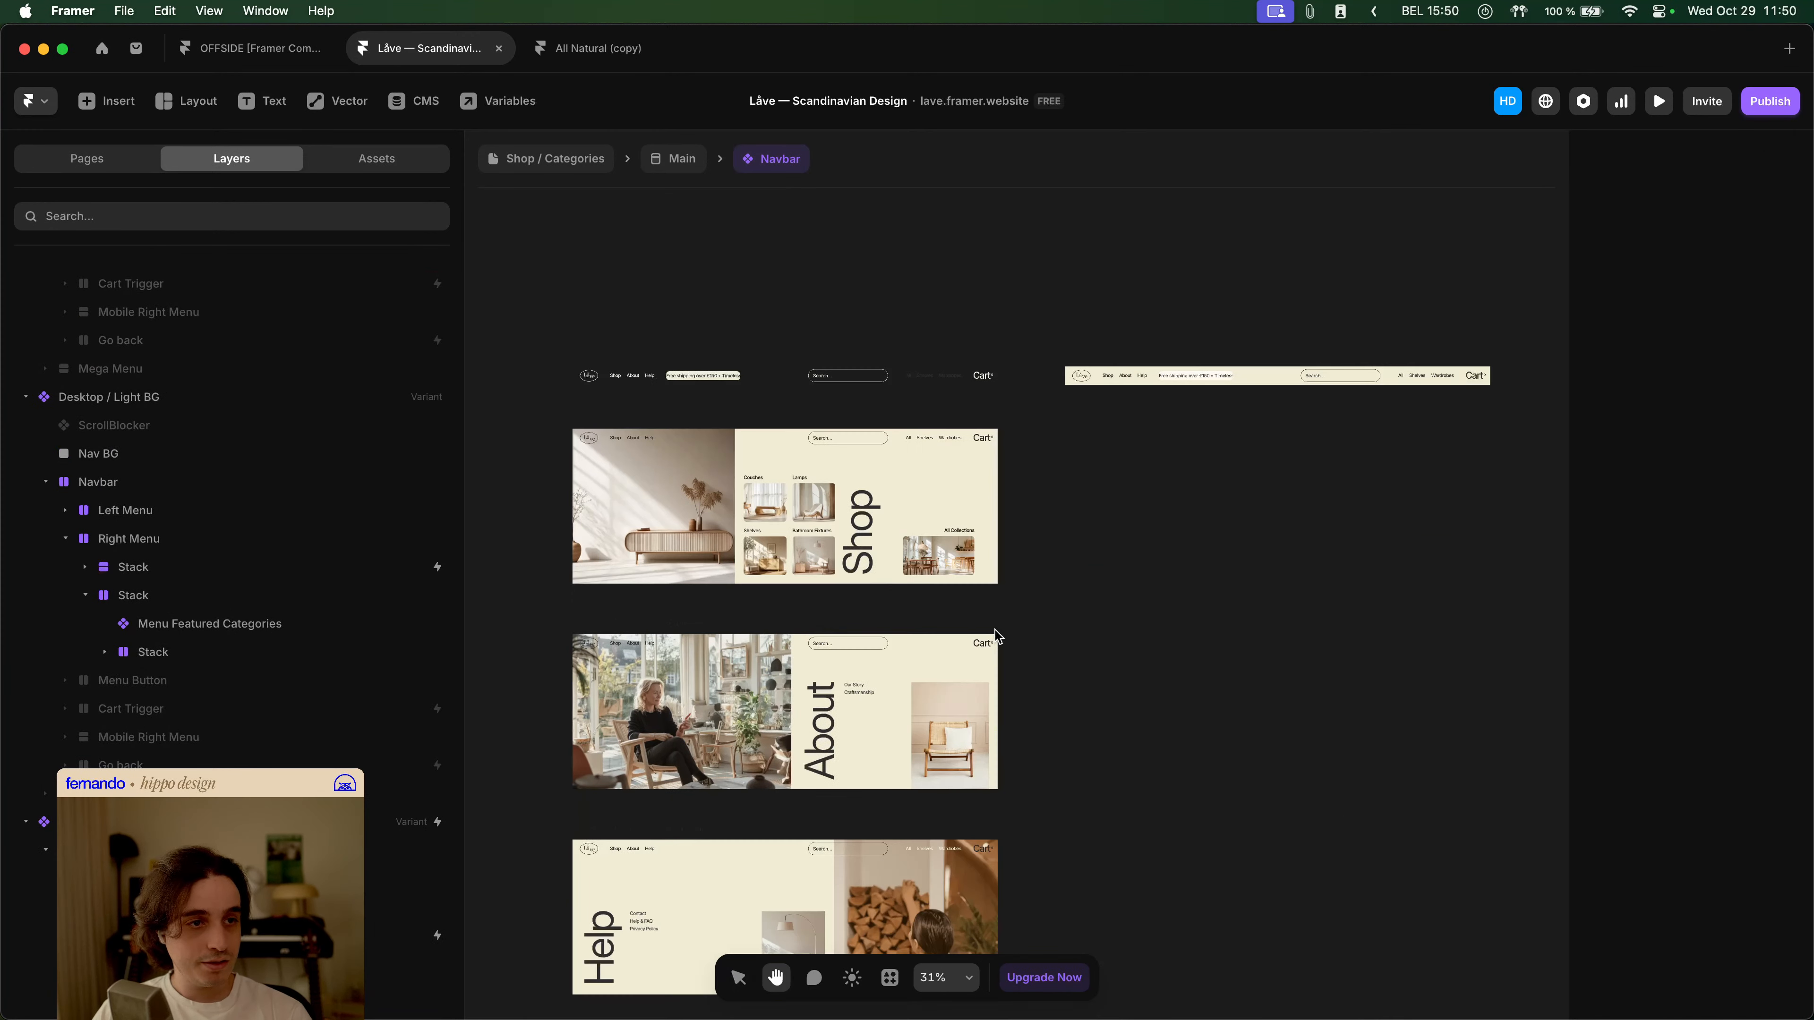
pyautogui.click(956, 647)
pyautogui.scroll(-3, 955, 649)
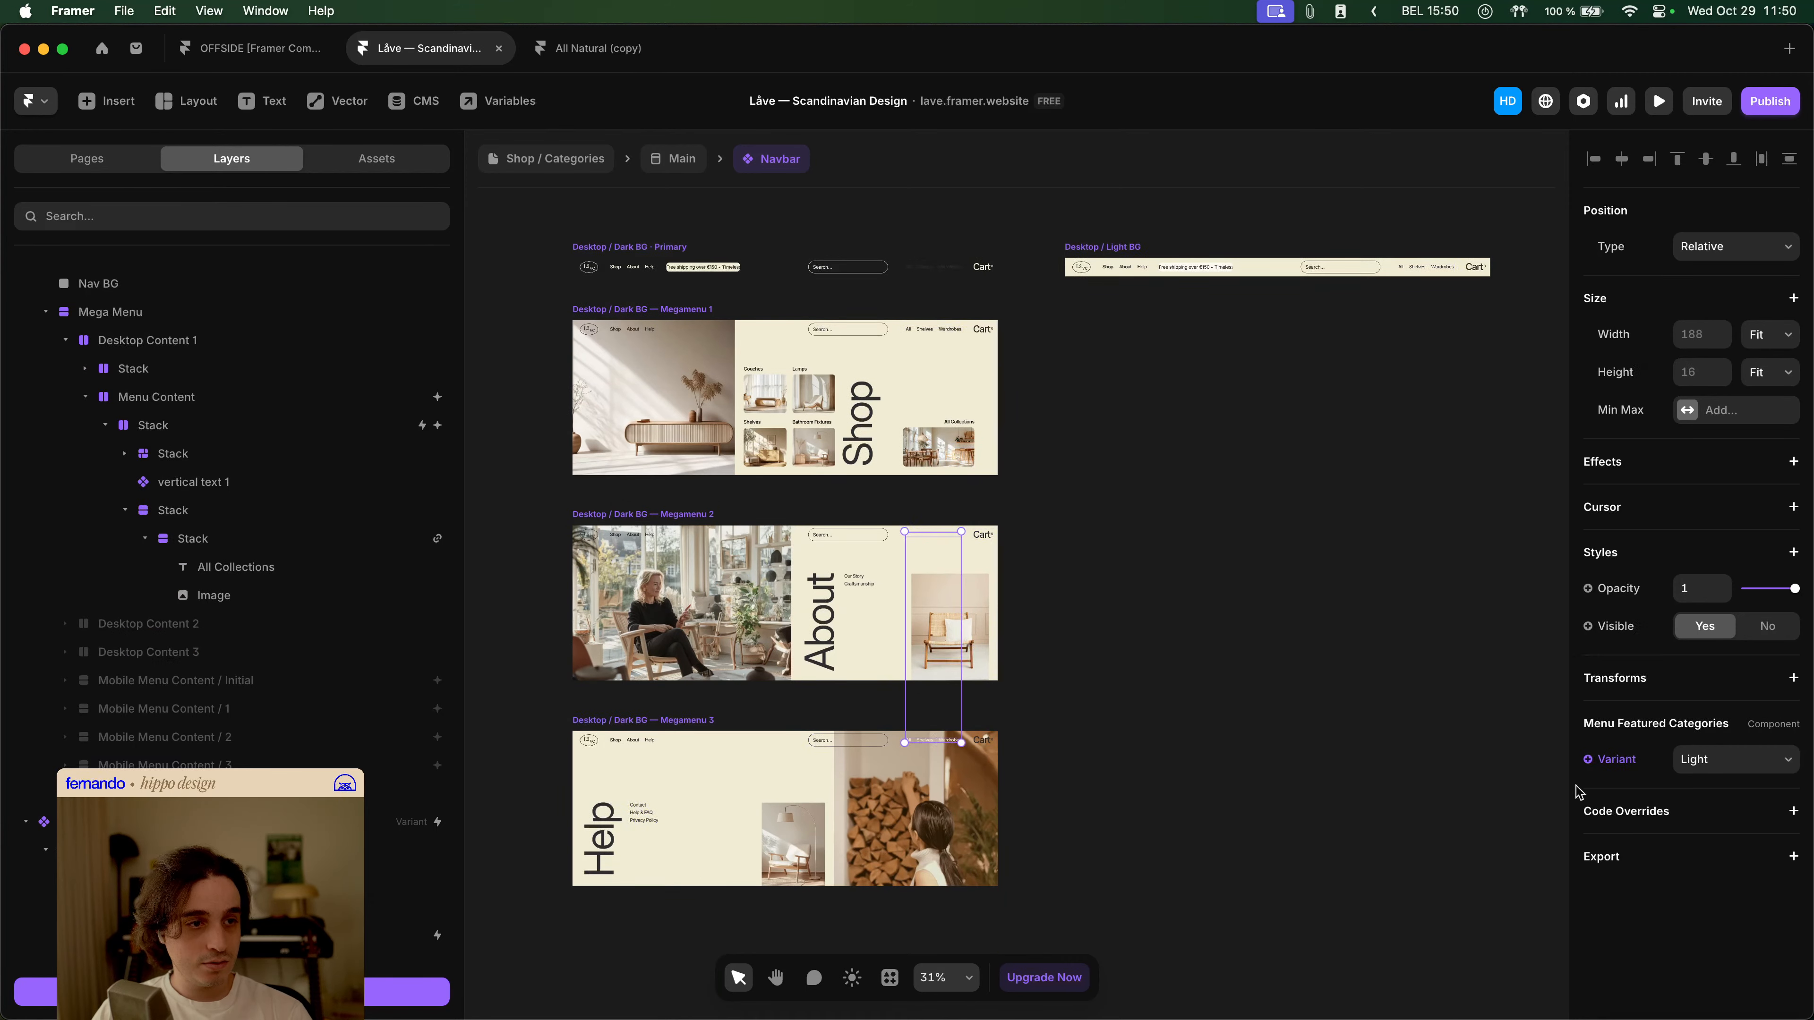
pyautogui.click(1617, 759)
pyautogui.click(1649, 899)
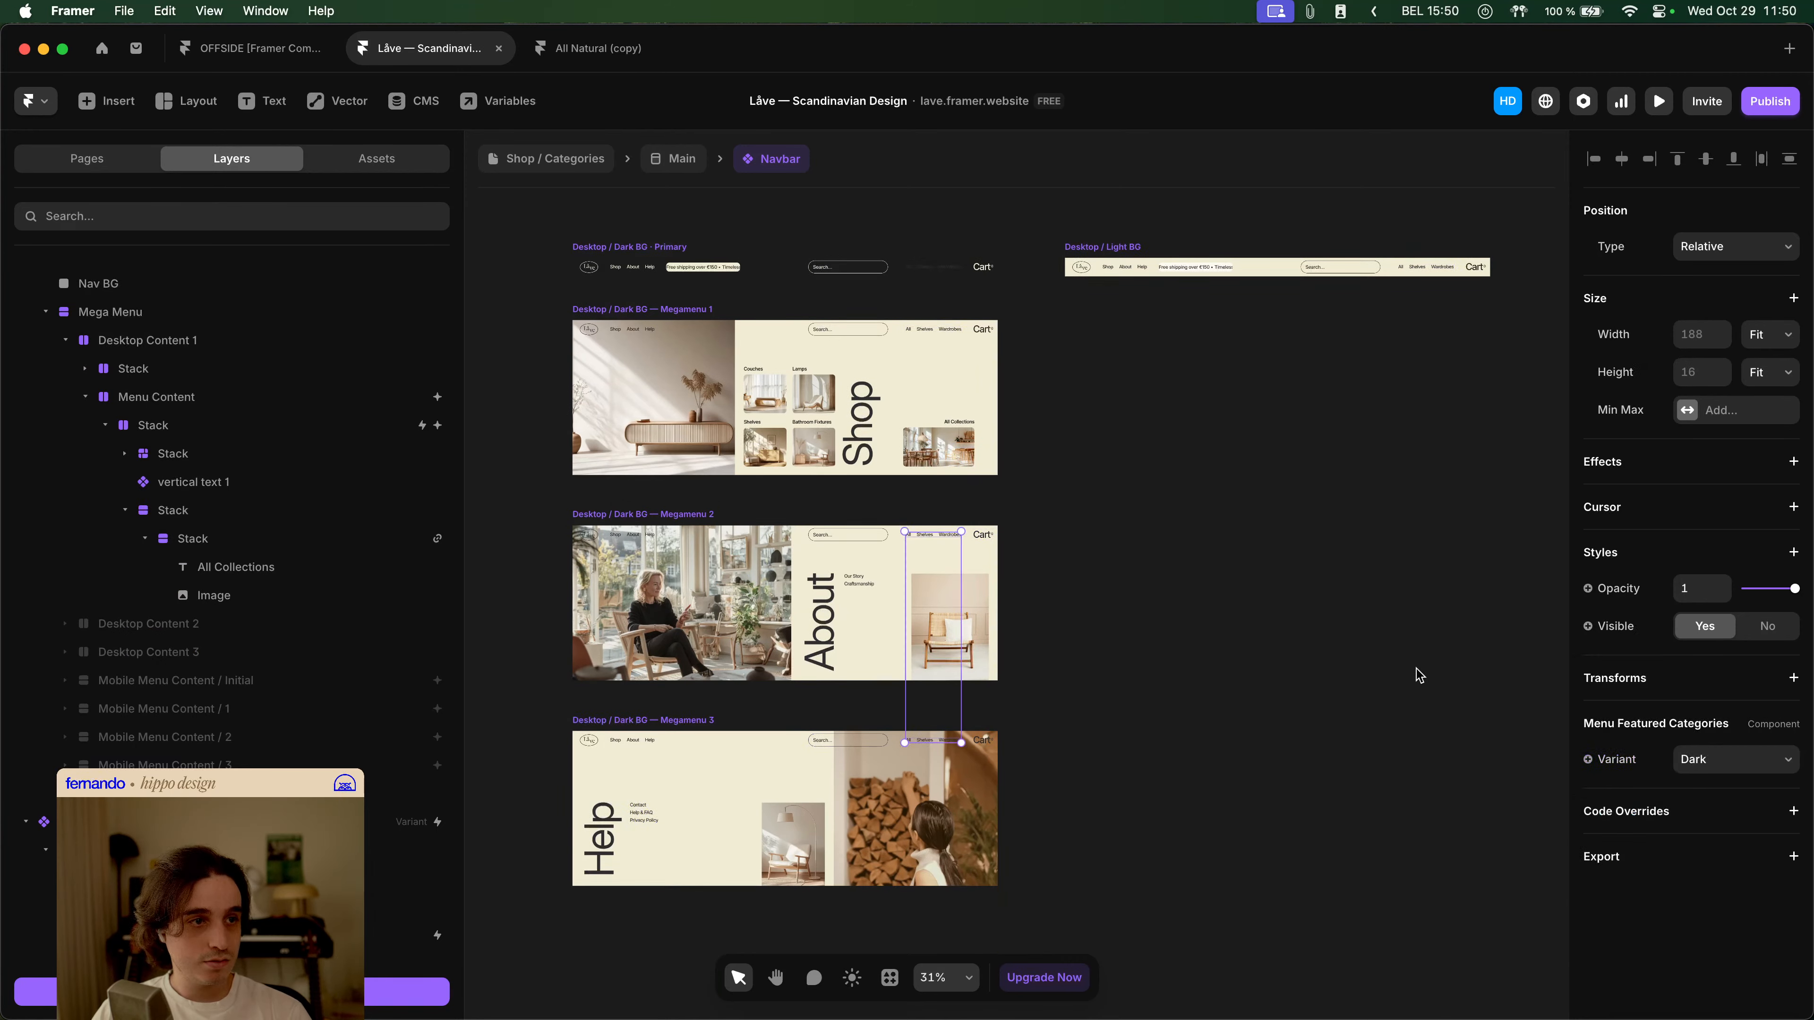
# Set the Menu Featured Categories instance in the primary Desktop / Dark BG navbar to the Light variant.
pyautogui.click(1125, 586)
pyautogui.scroll(1, 1124, 586)
pyautogui.scroll(3, 1125, 584)
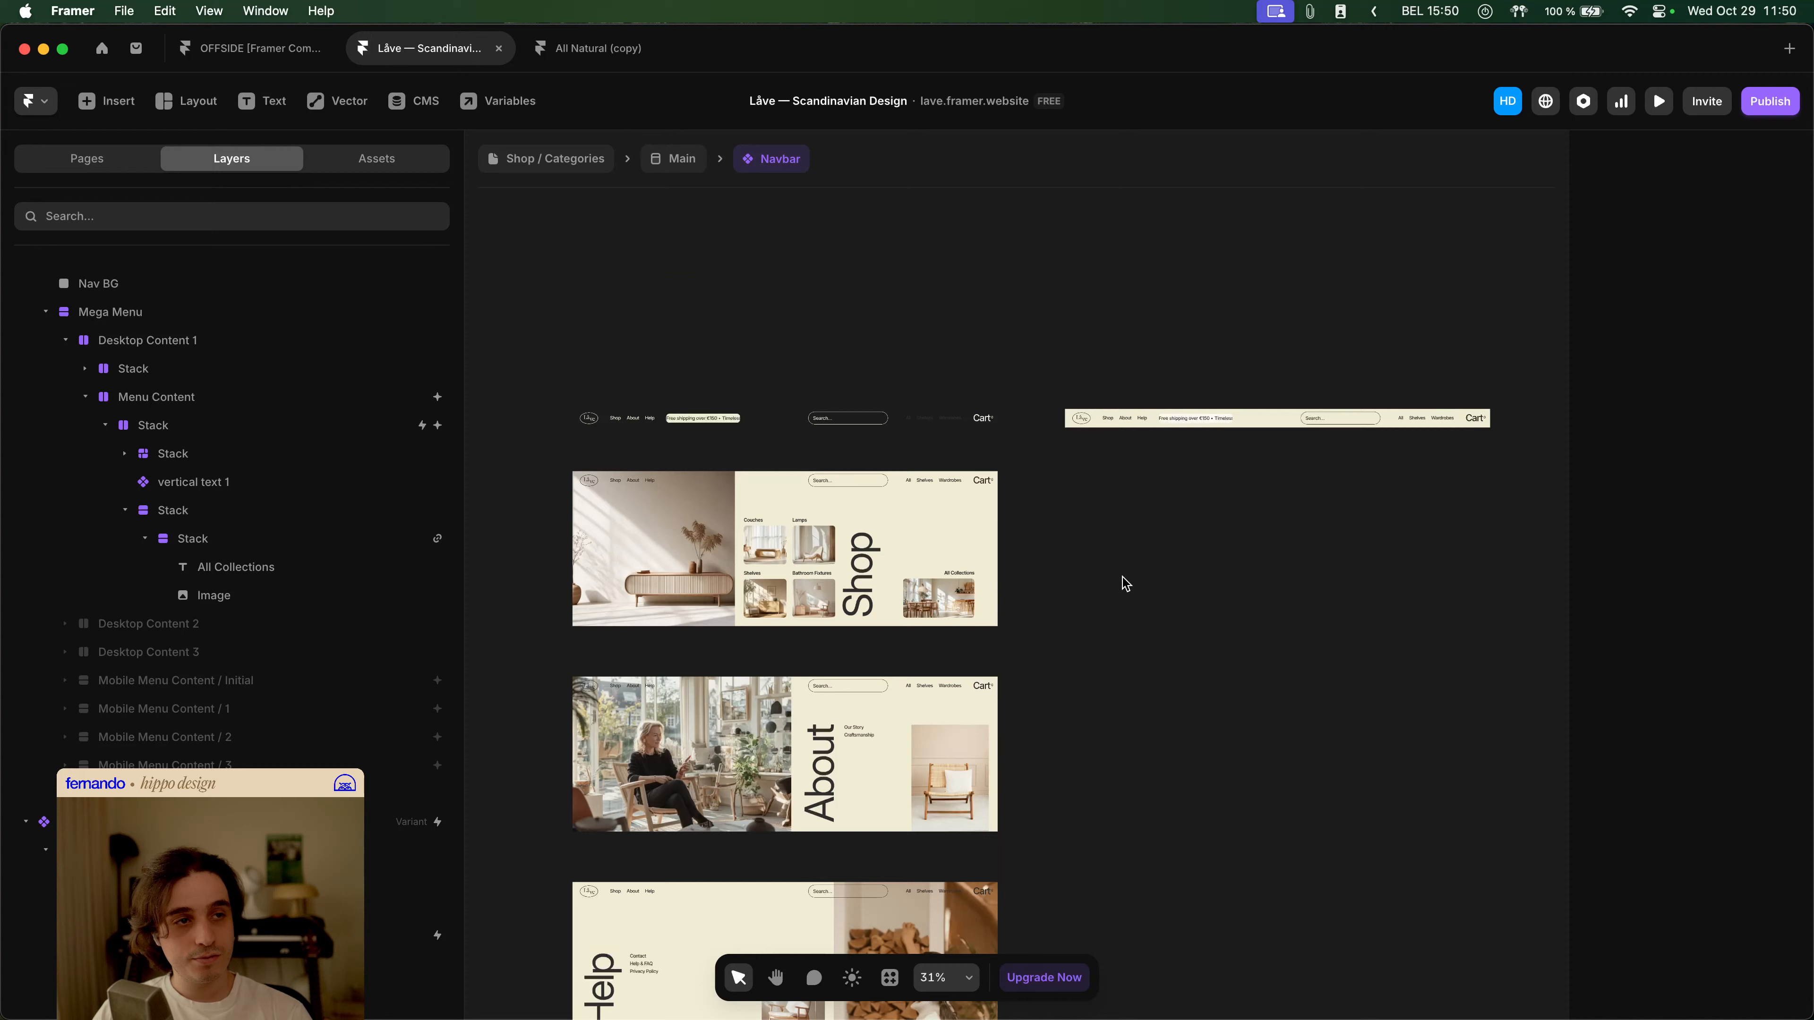
pyautogui.click(932, 420)
pyautogui.click(1779, 847)
pyautogui.click(1742, 869)
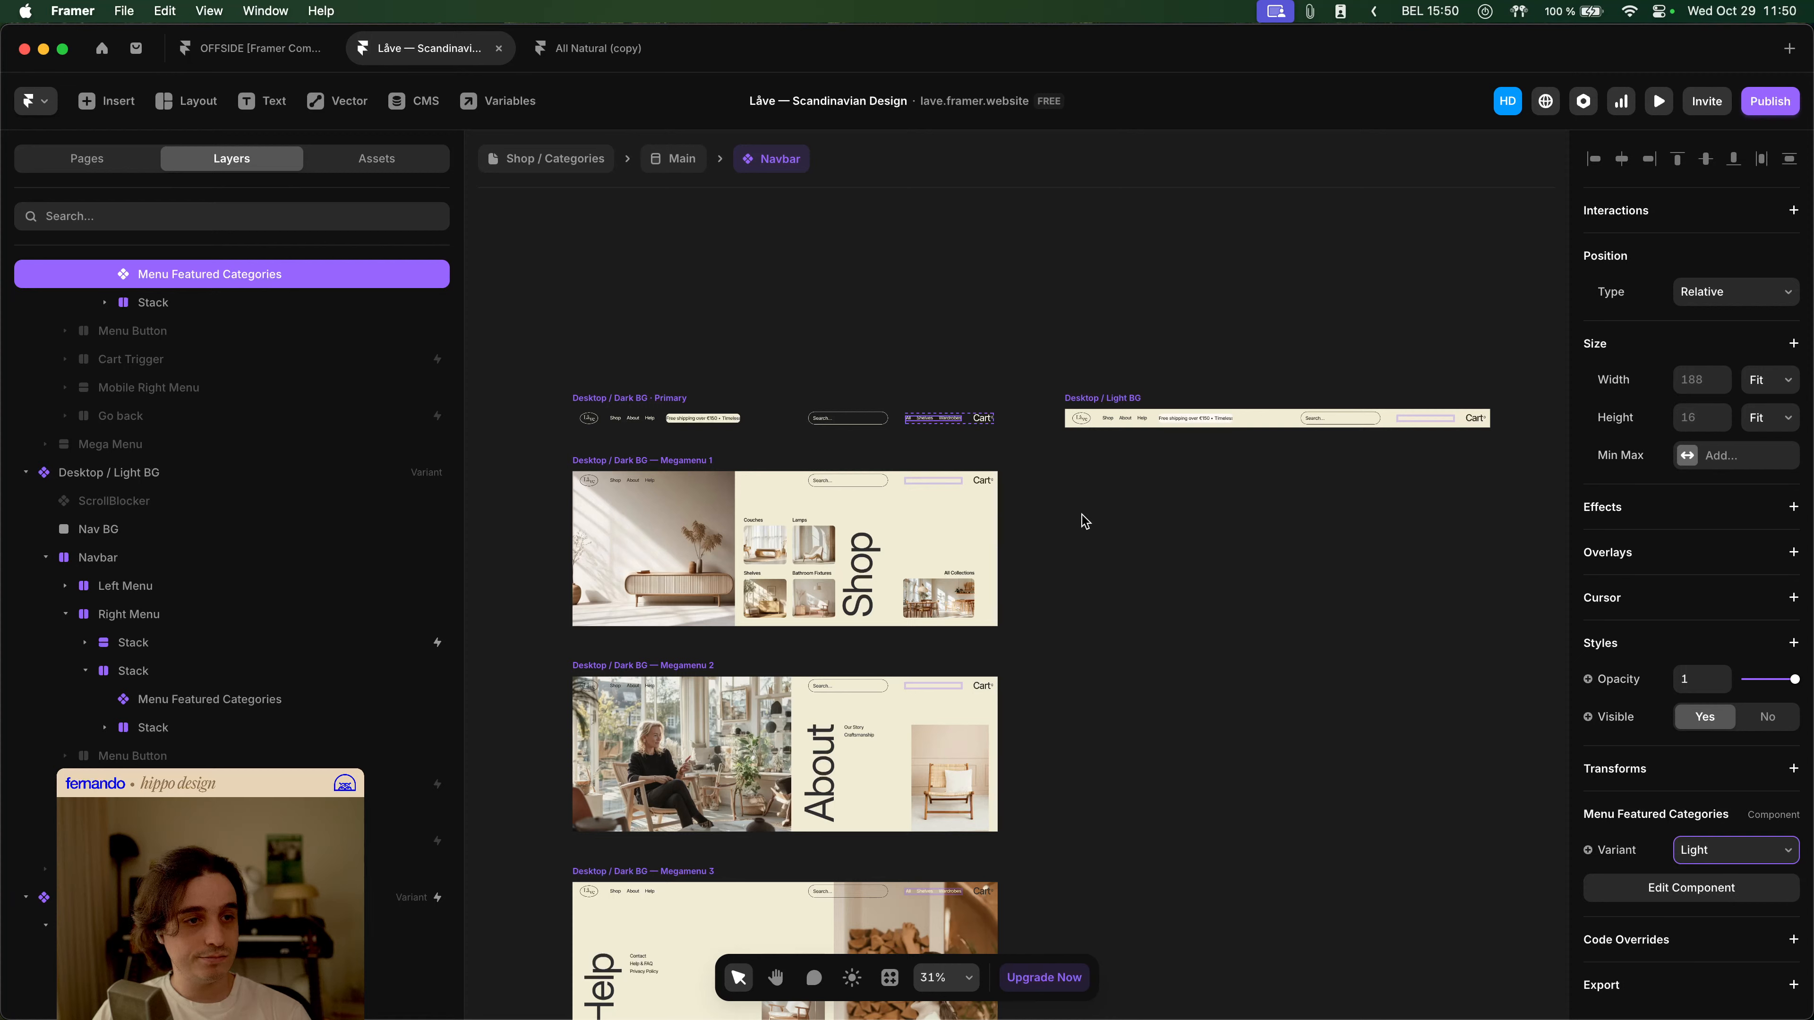
# Set the Menu Featured Categories instances in Megamenu 1, 2 and 3 and in Desktop / Light BG to the Dark variant together.
pyautogui.click(943, 483)
pyautogui.keyDown('shift'); pyautogui.click(937, 687); pyautogui.keyUp('shift')
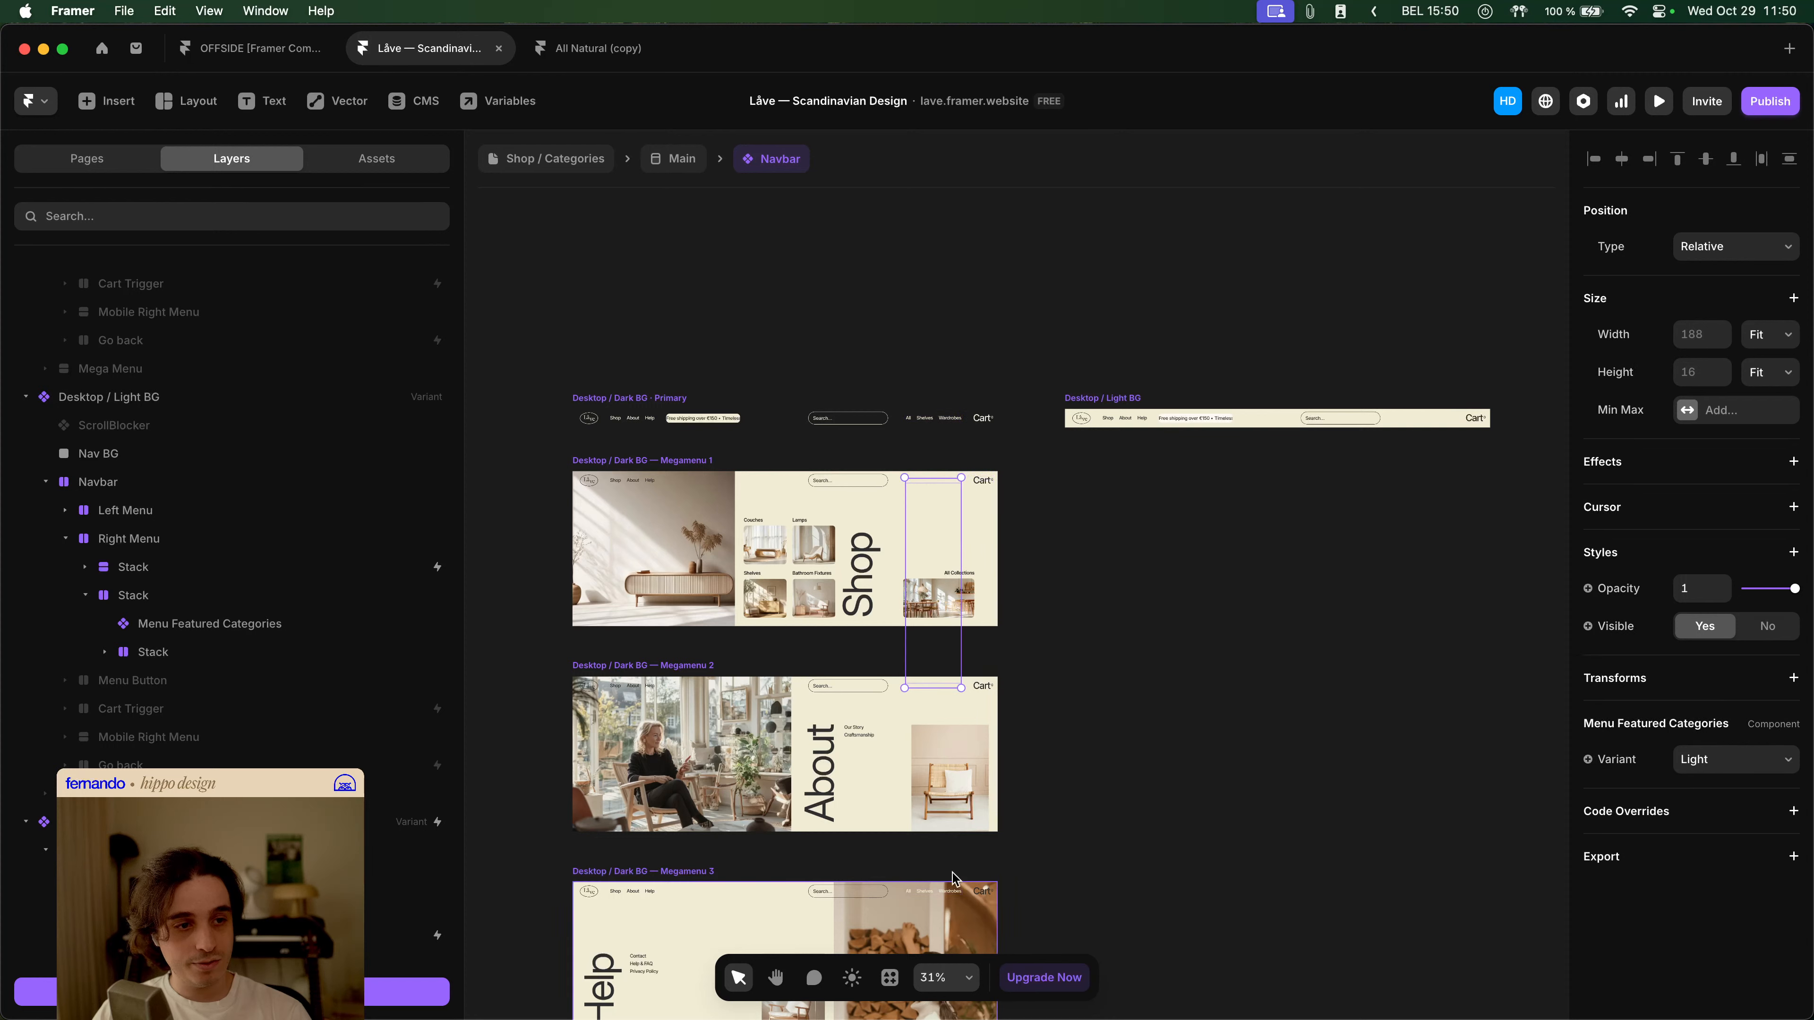
pyautogui.keyDown('shift'); pyautogui.click(946, 893); pyautogui.keyUp('shift')
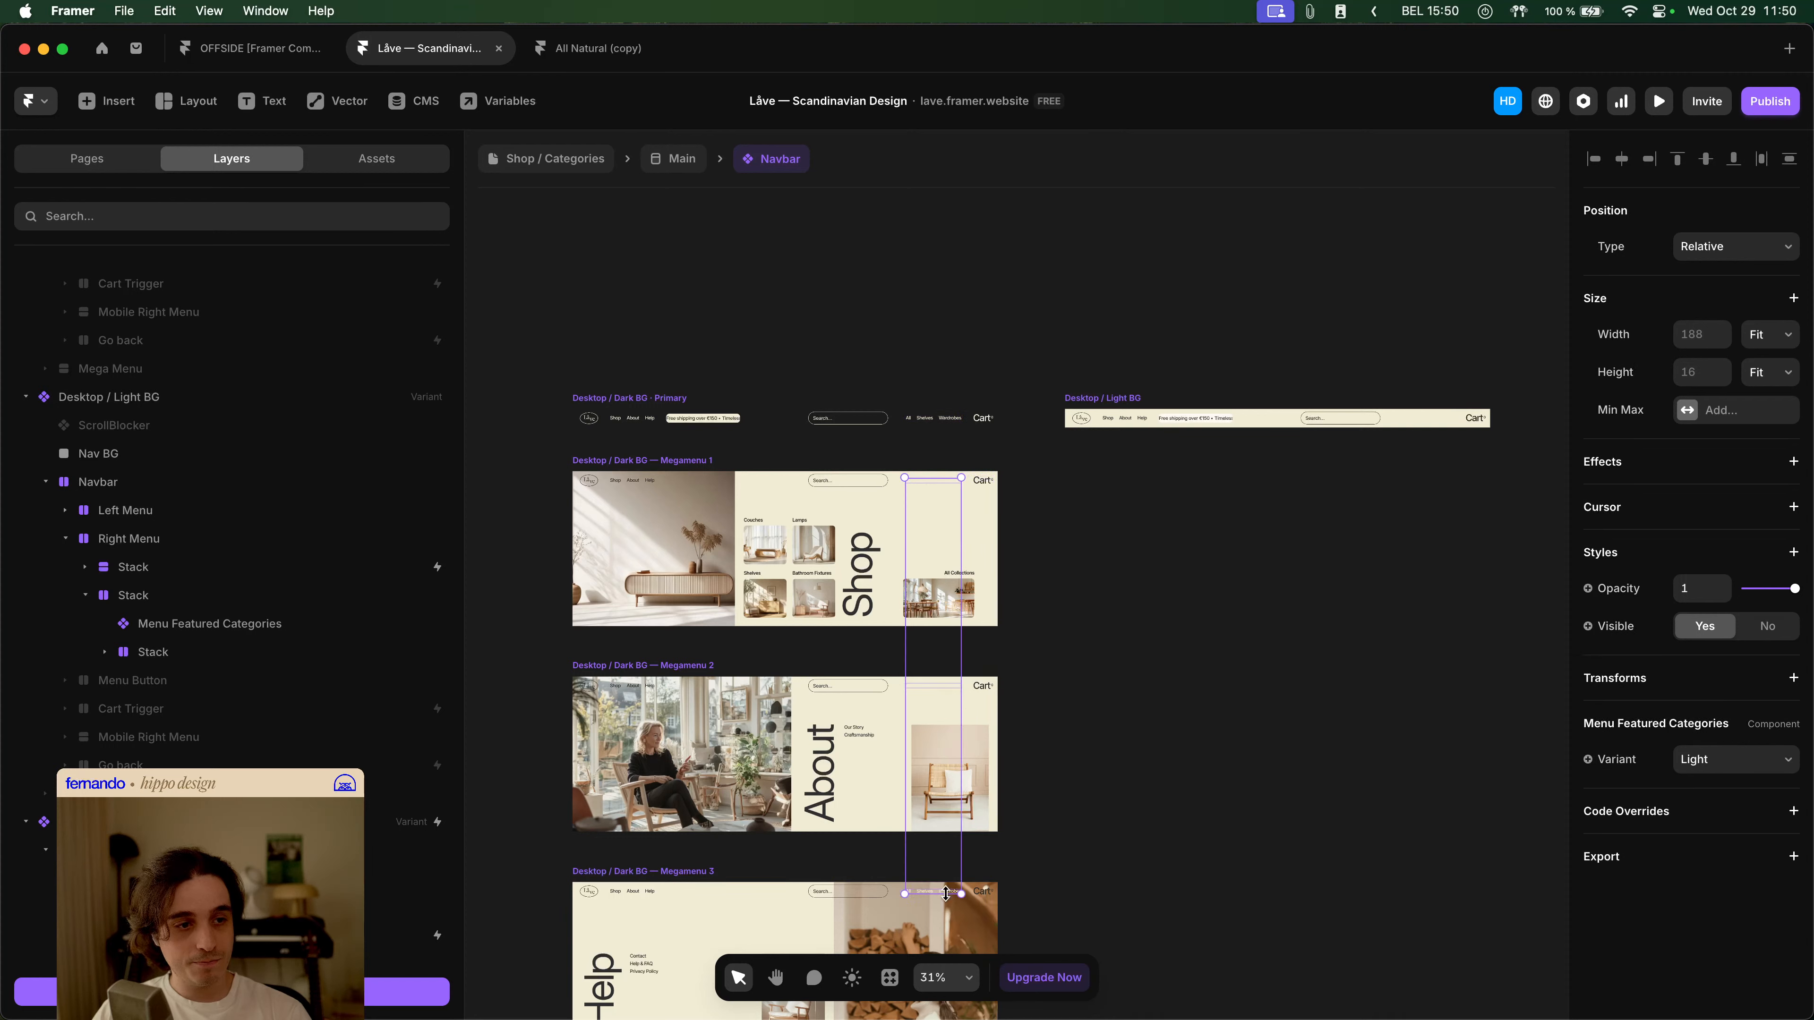
pyautogui.keyDown('shift'); pyautogui.click(1425, 419); pyautogui.keyUp('shift')
pyautogui.click(1705, 755)
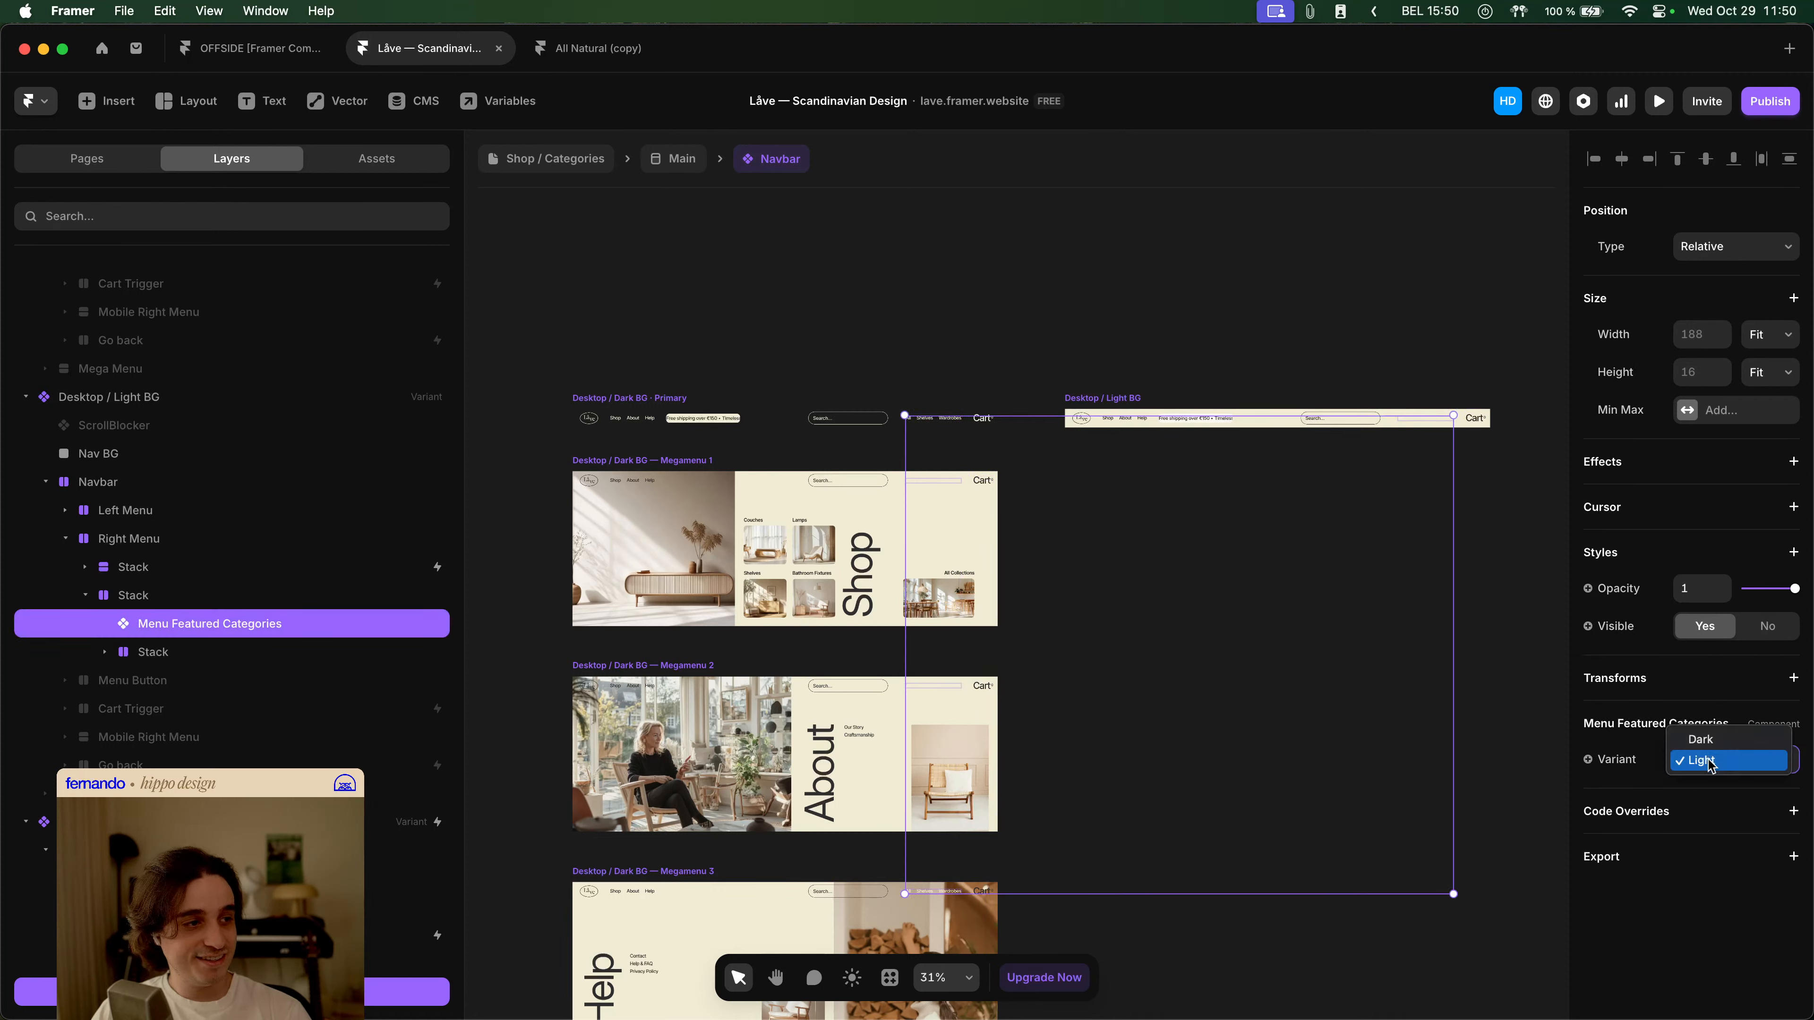
pyautogui.click(1714, 756)
pyautogui.click(1279, 605)
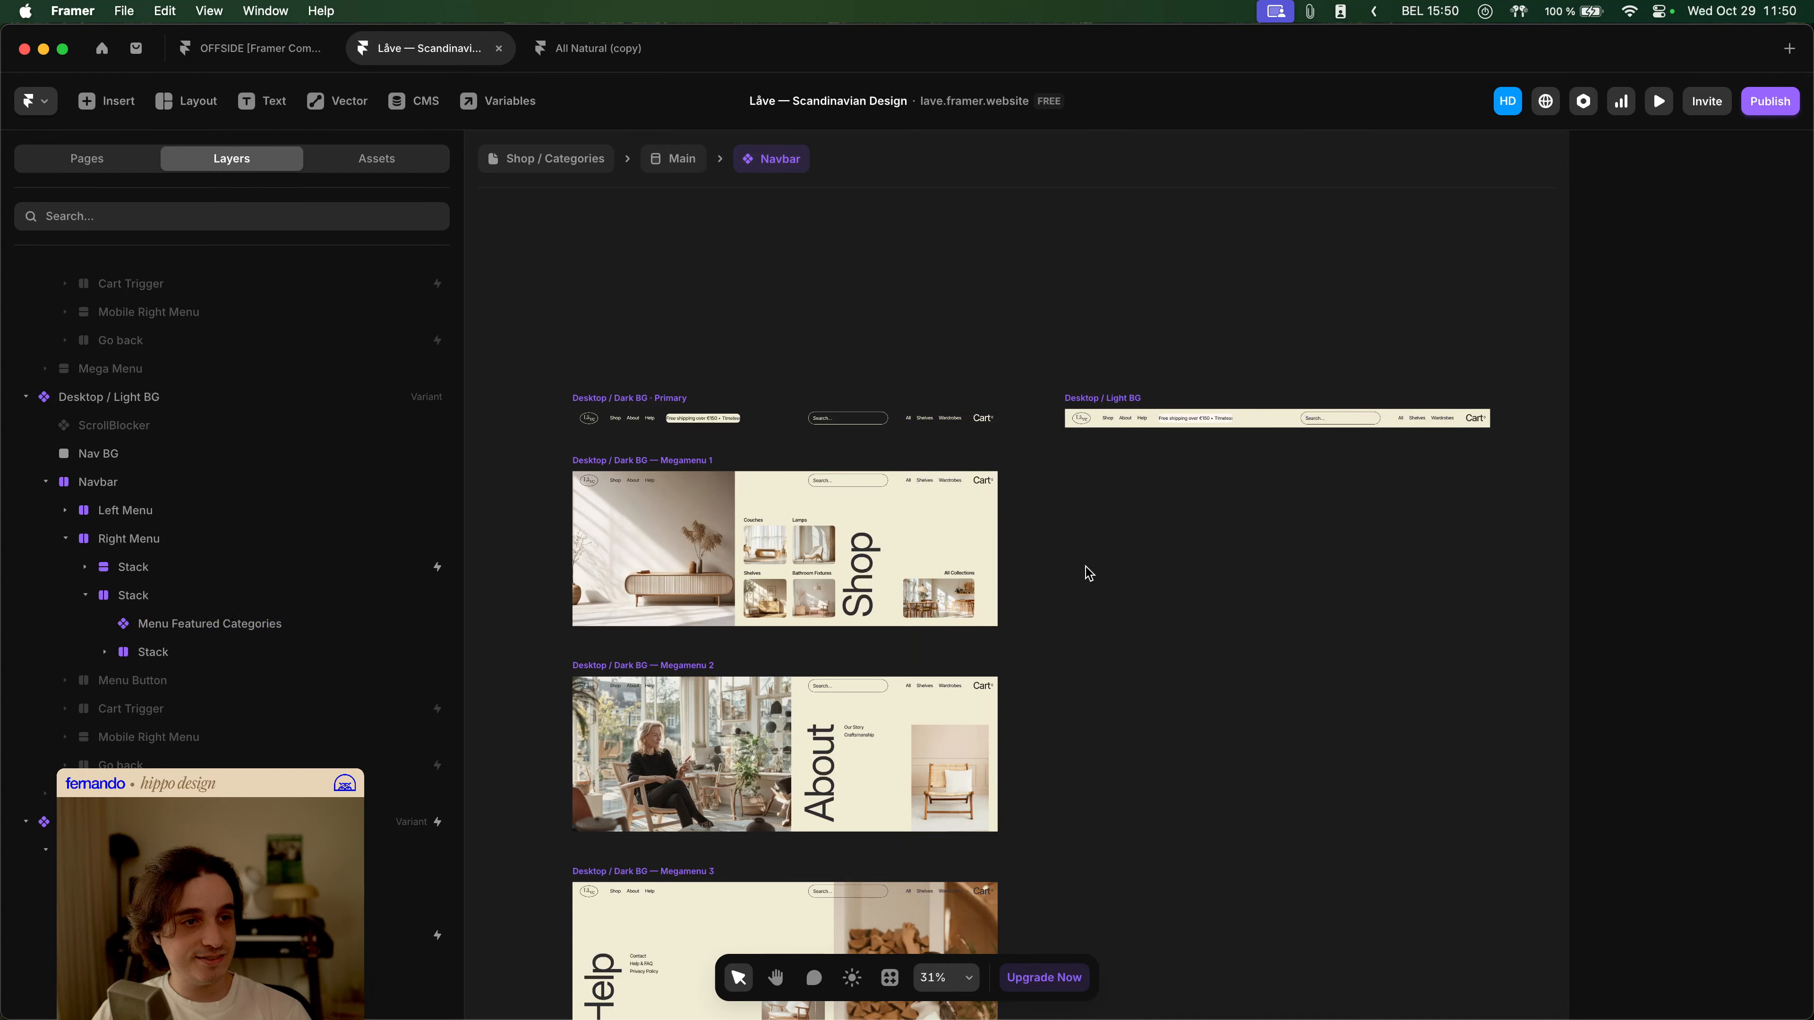
pyautogui.scroll(-3, 1178, 564)
pyautogui.scroll(3, 1214, 563)
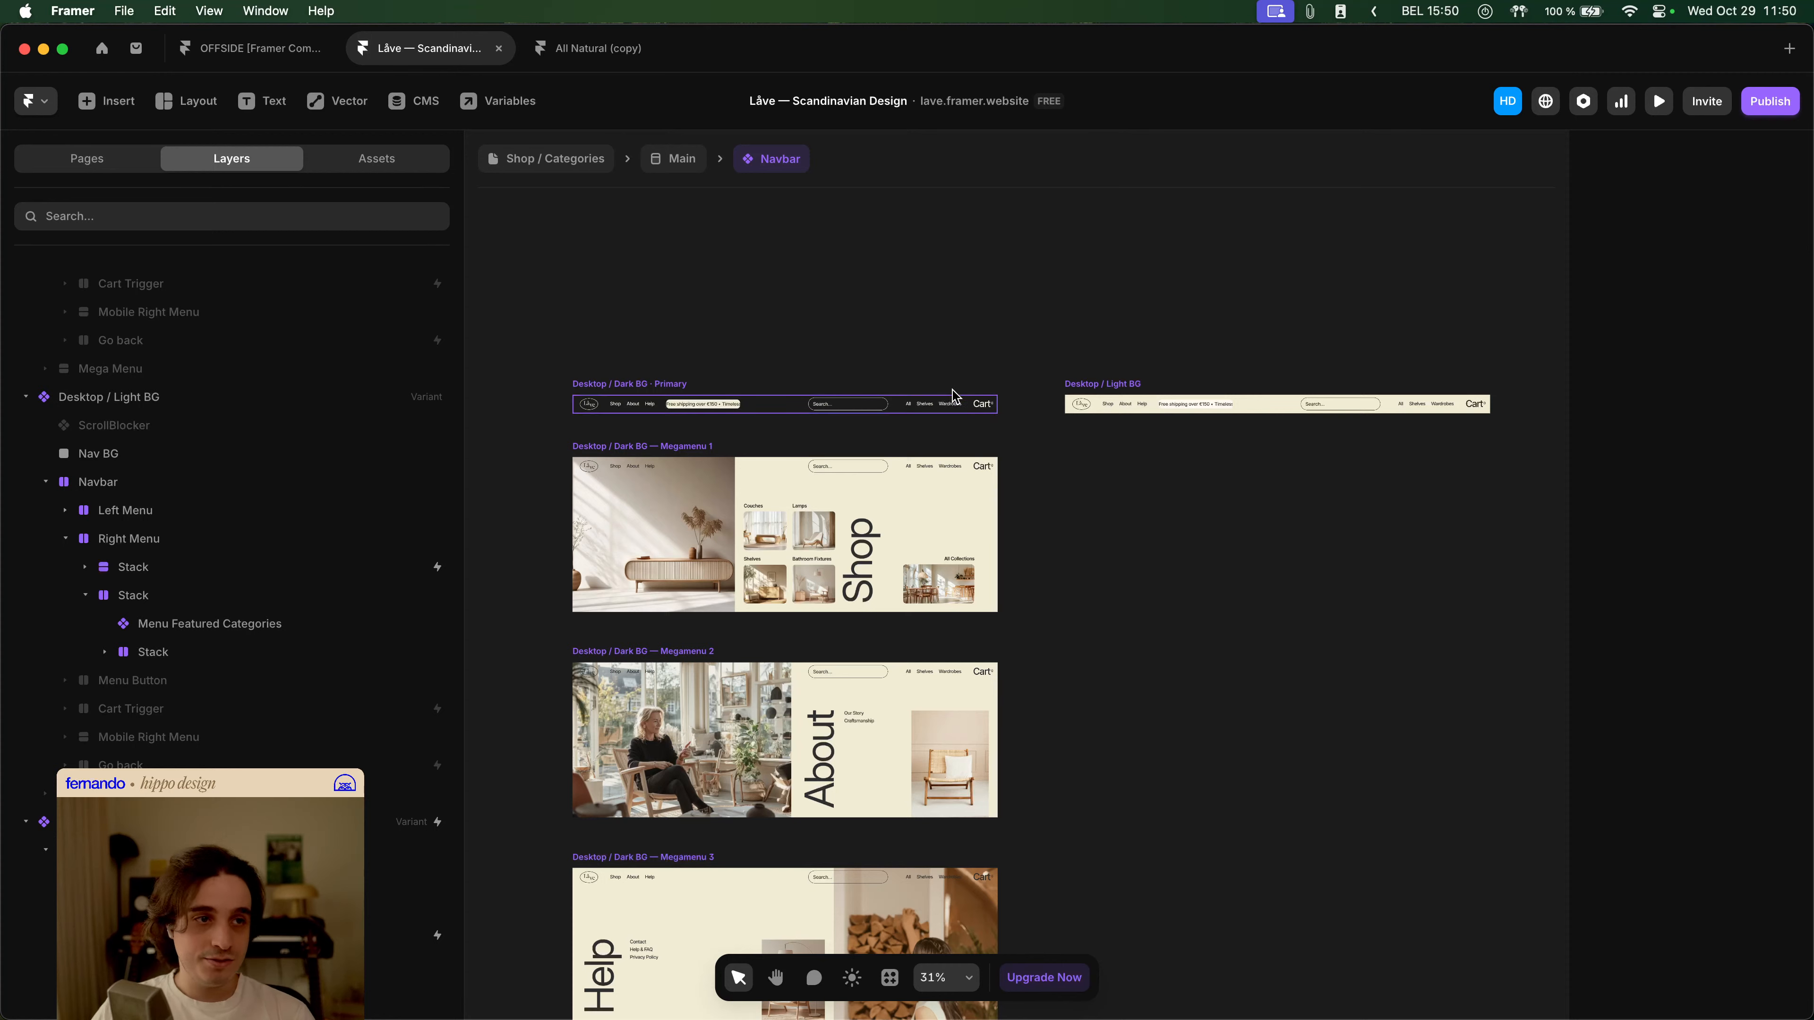
# Open the Menu Featured Categories component for editing from the primary navbar and select the Light variant's Category item.
pyautogui.click(932, 408)
pyautogui.click(950, 403)
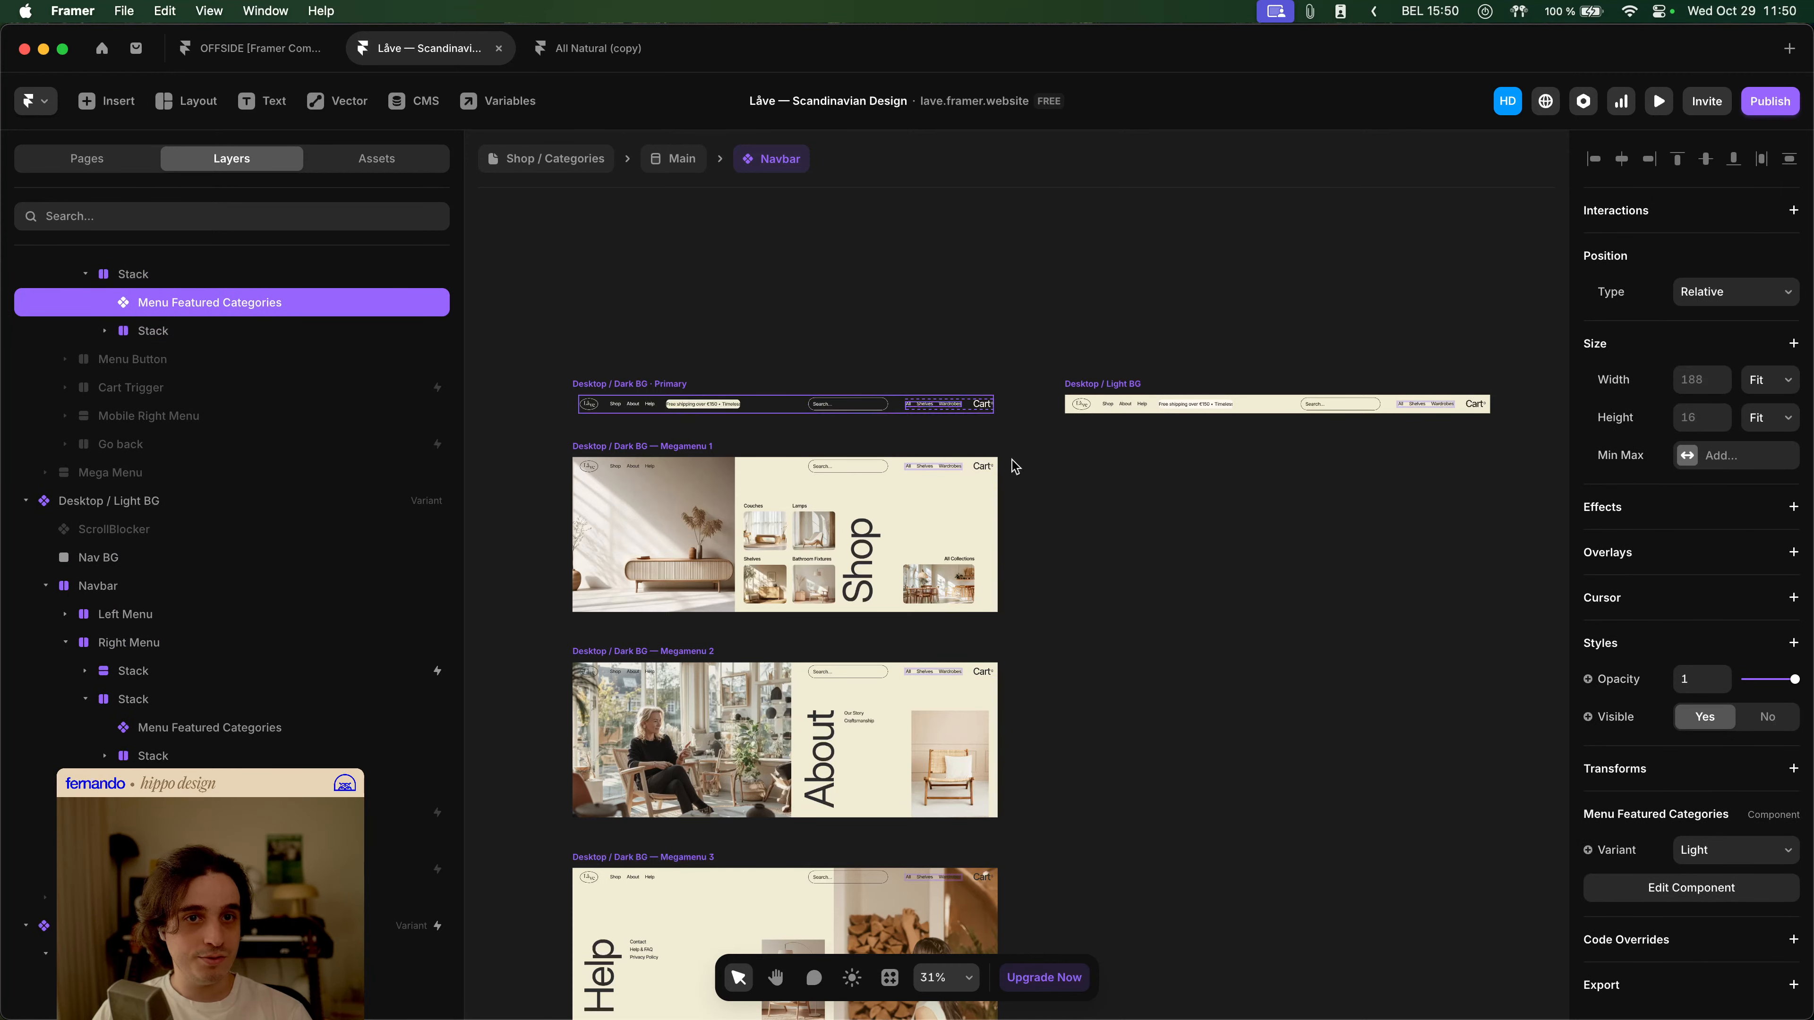
pyautogui.click(1690, 888)
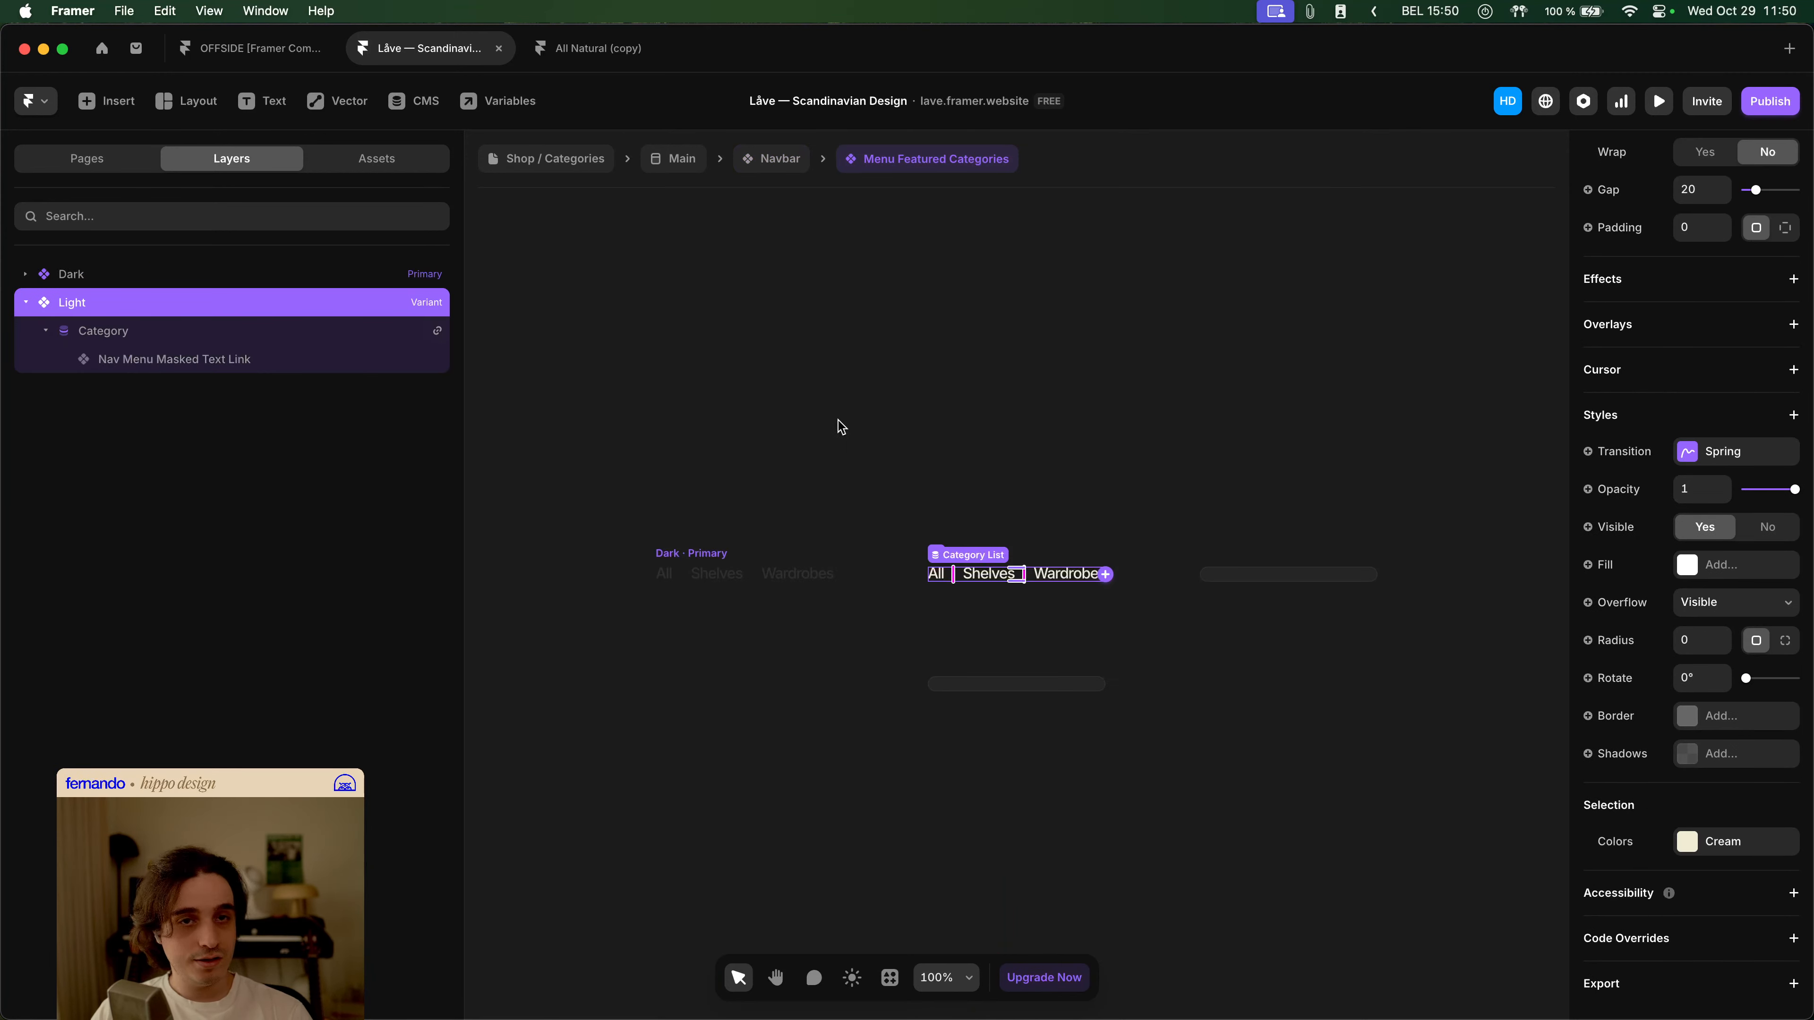
pyautogui.click(1208, 458)
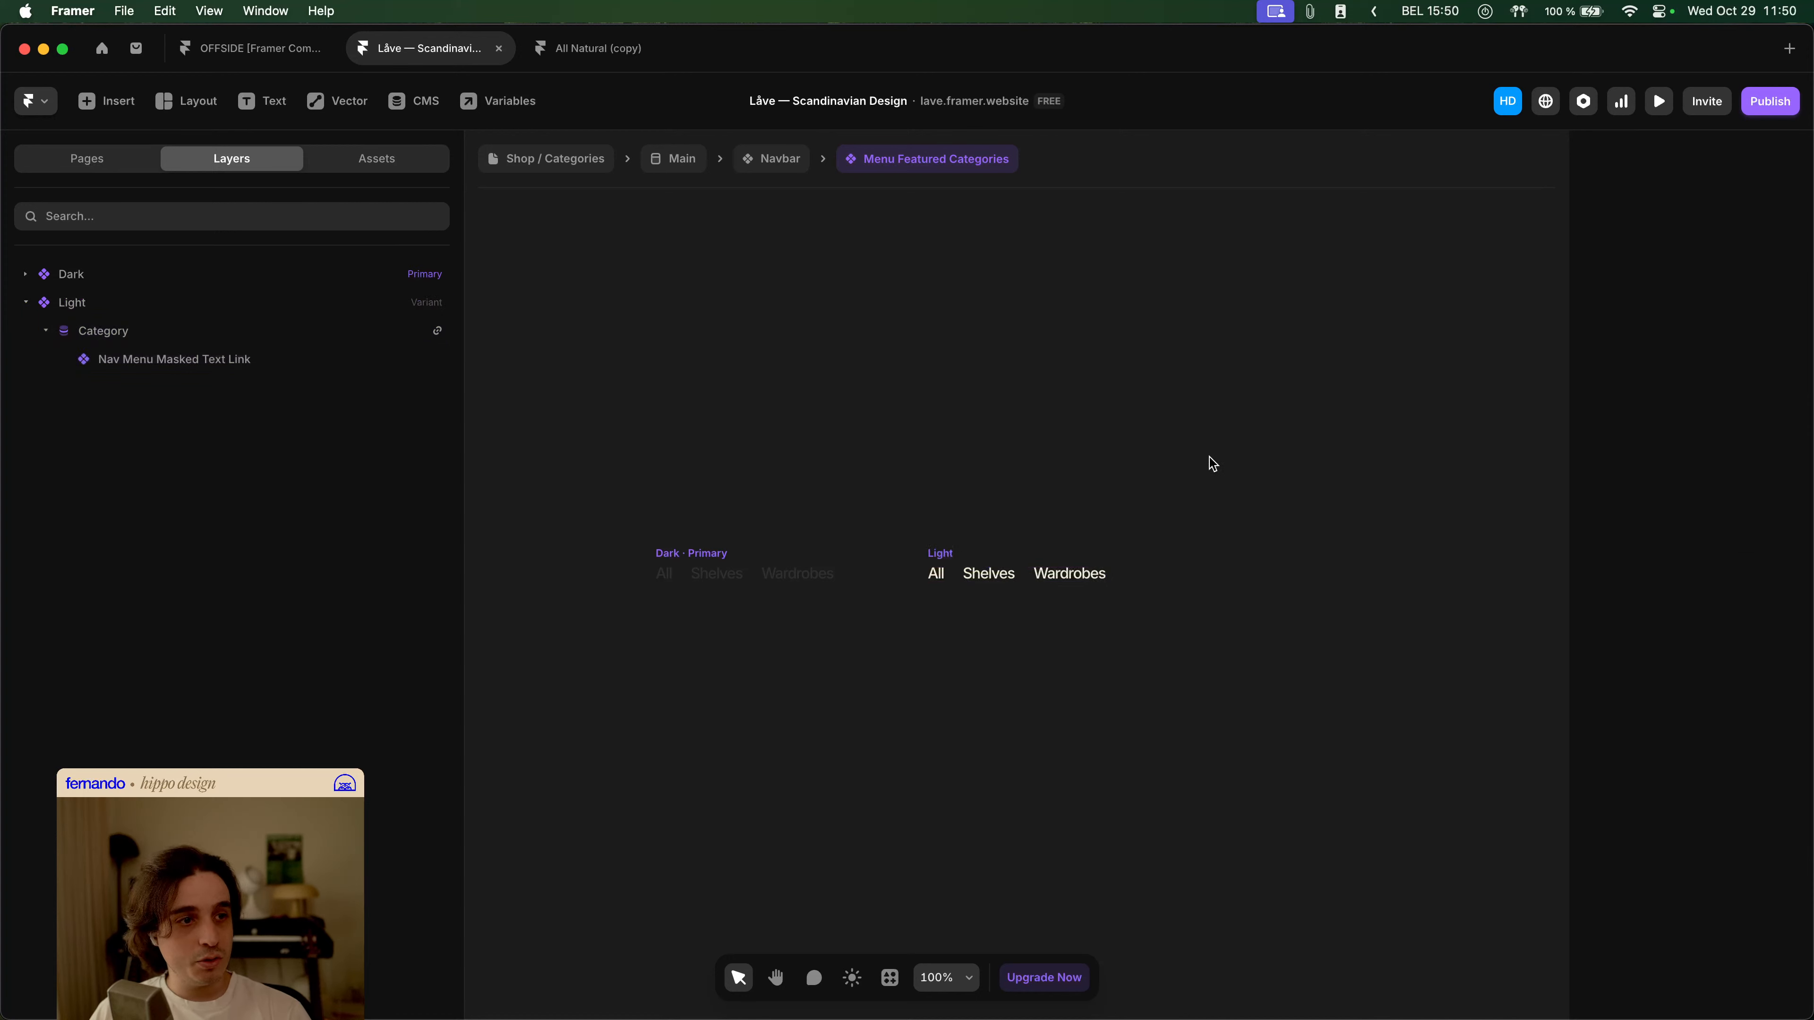
pyautogui.scroll(5, 992, 564)
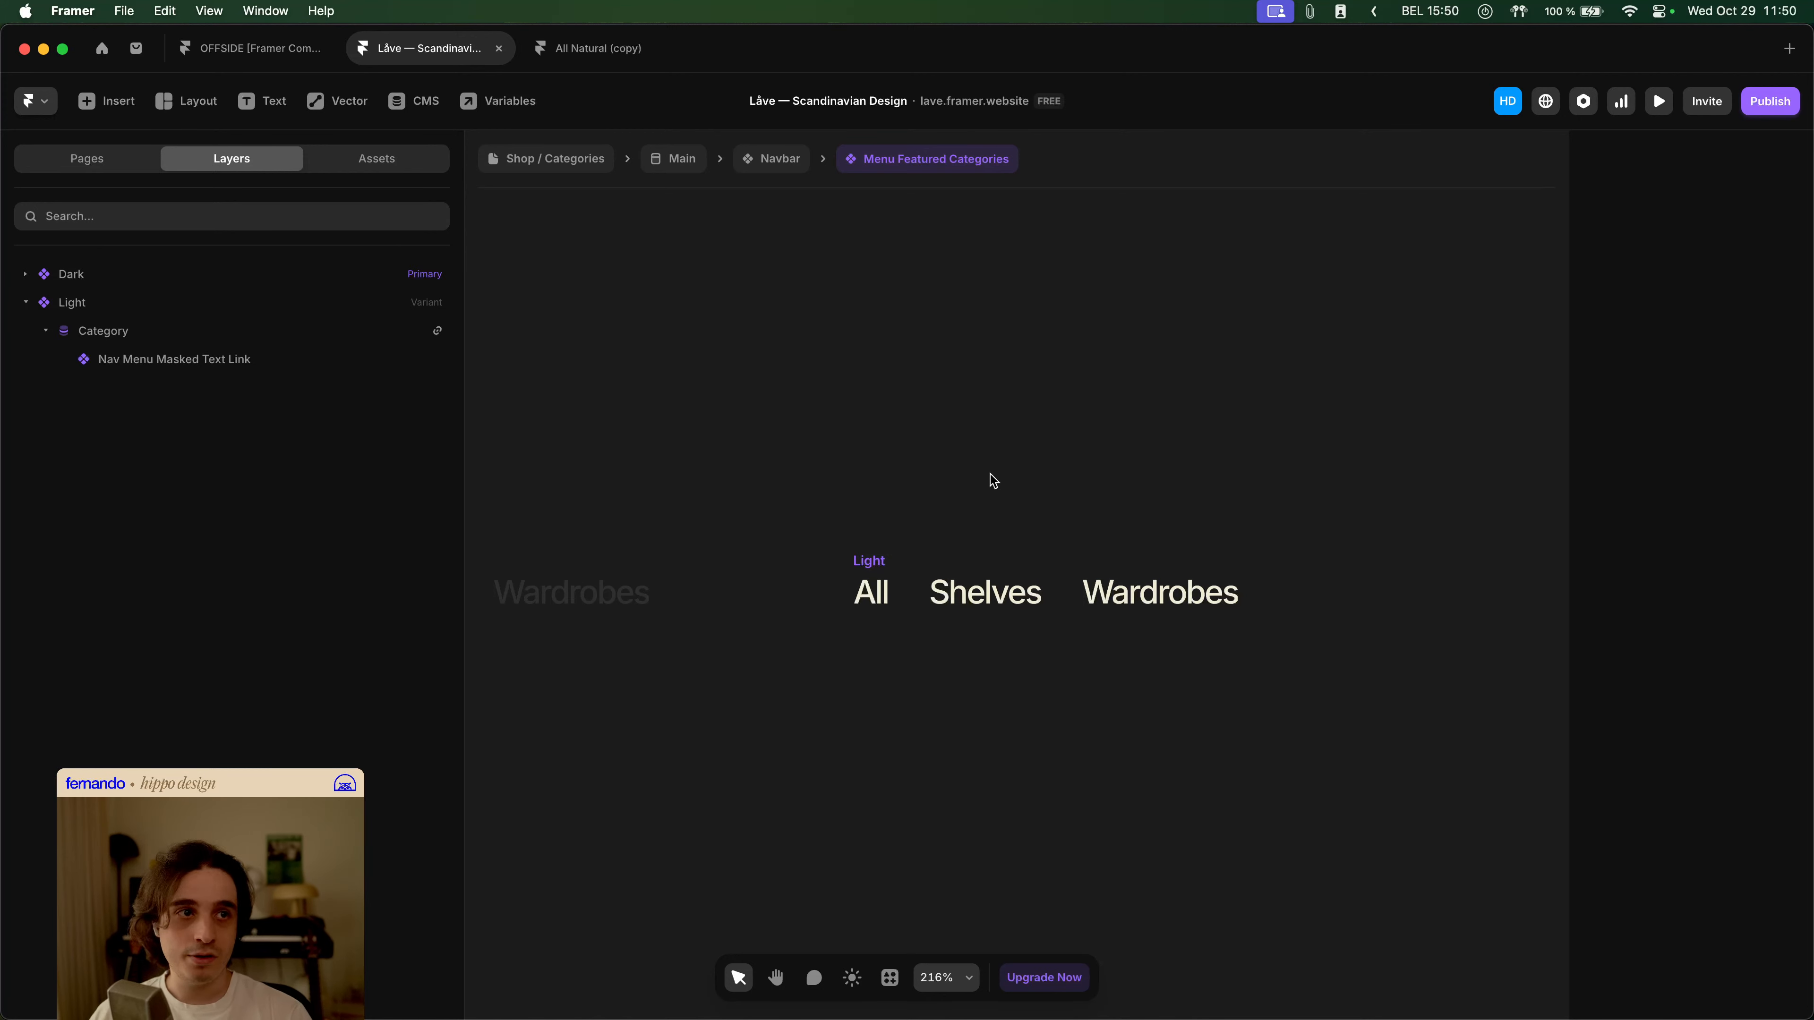
pyautogui.click(890, 573)
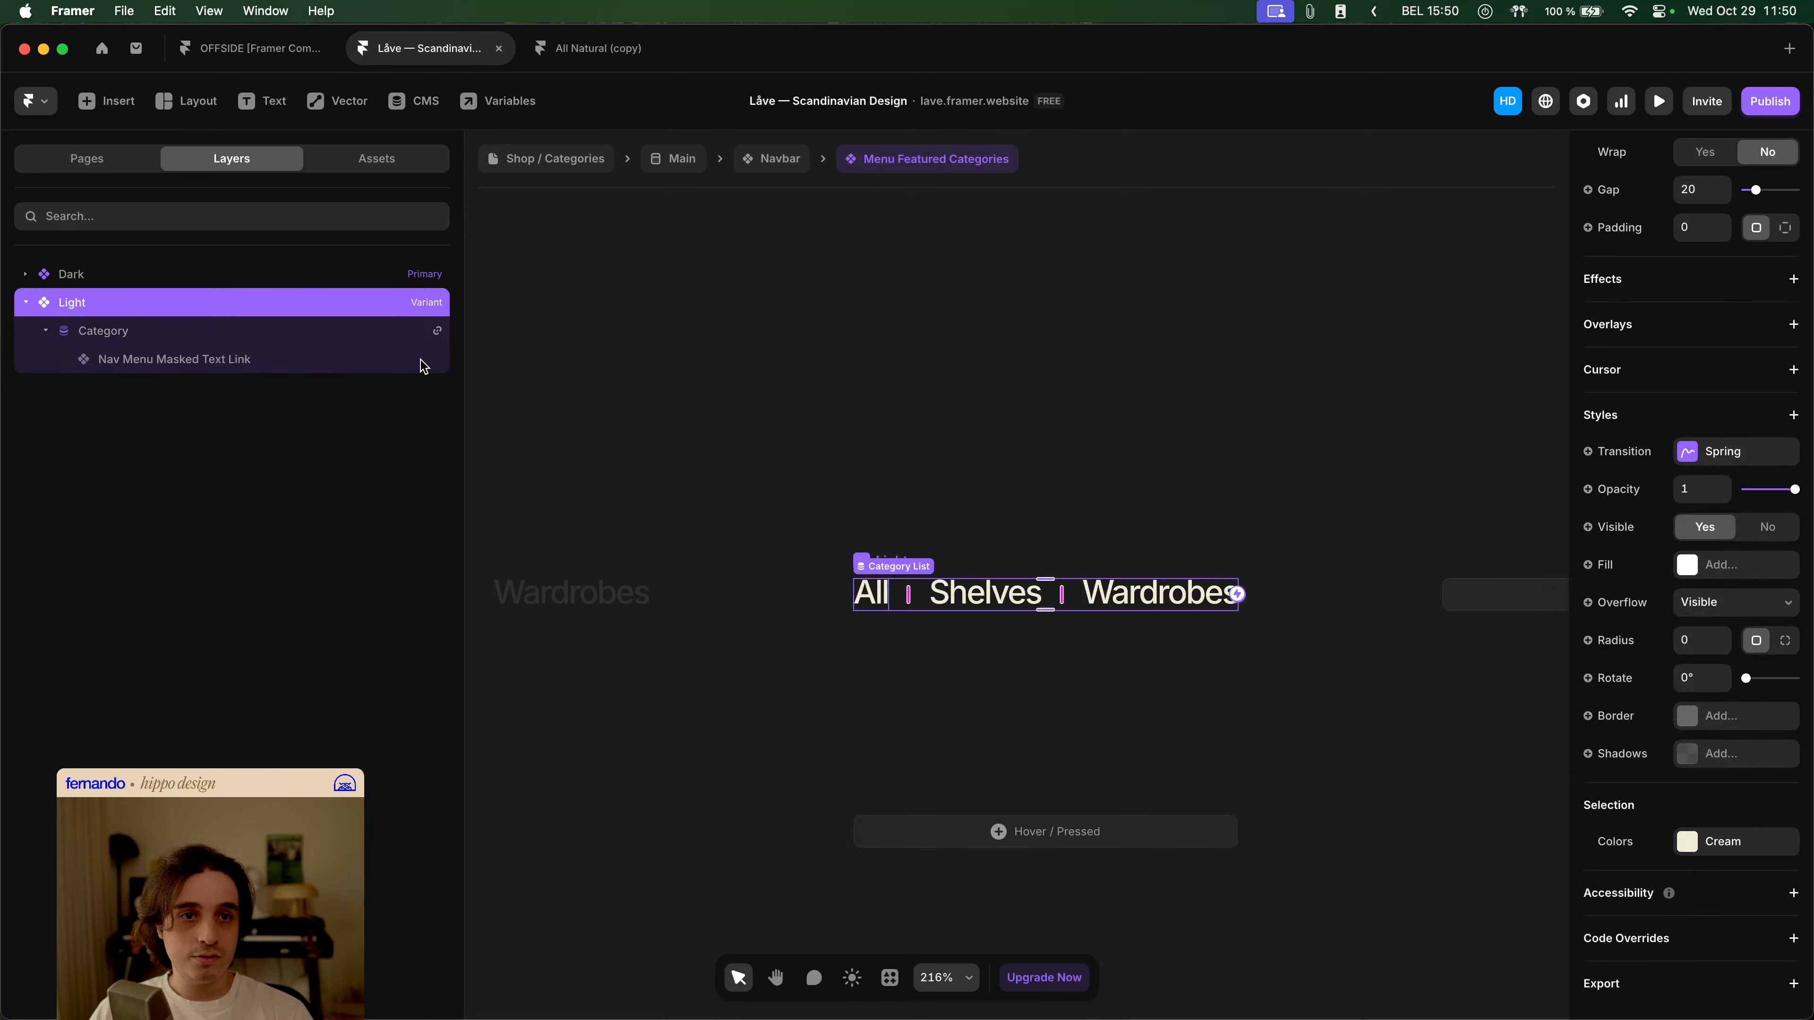
pyautogui.click(398, 342)
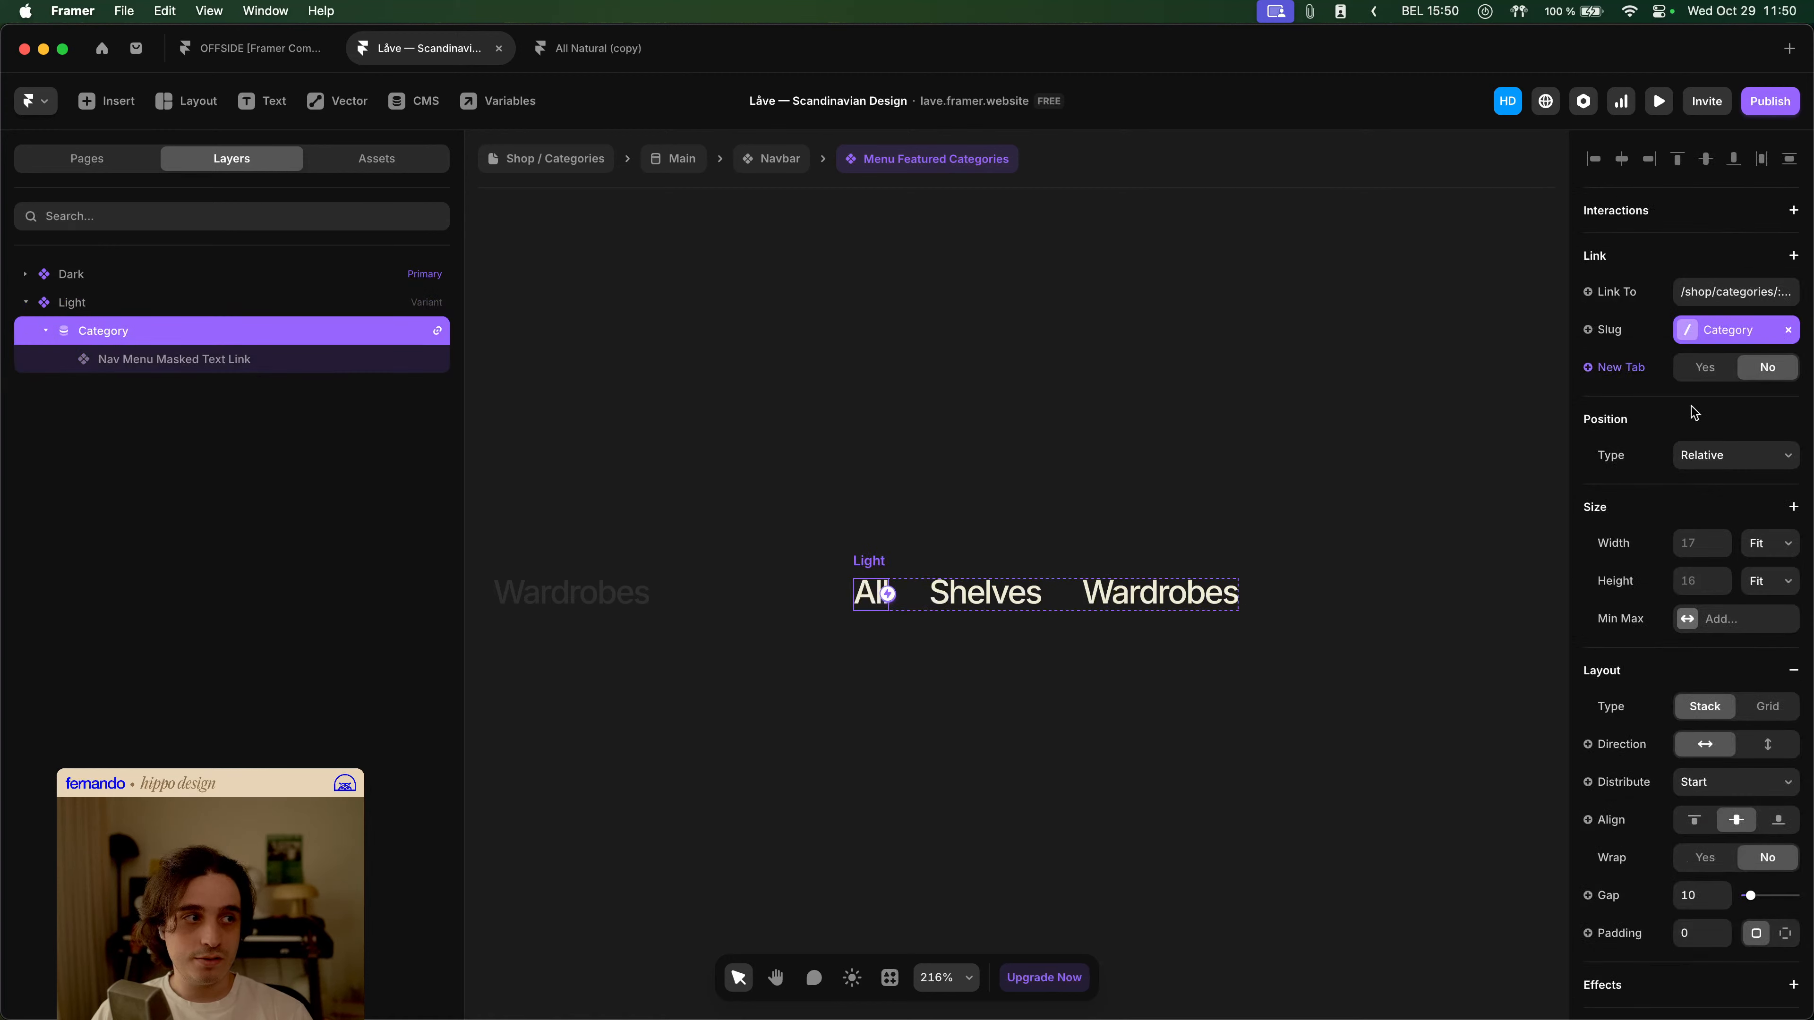
# Add a toggle field named "Featured in Menu?" to the Categories CMS collection.
pyautogui.click(423, 101)
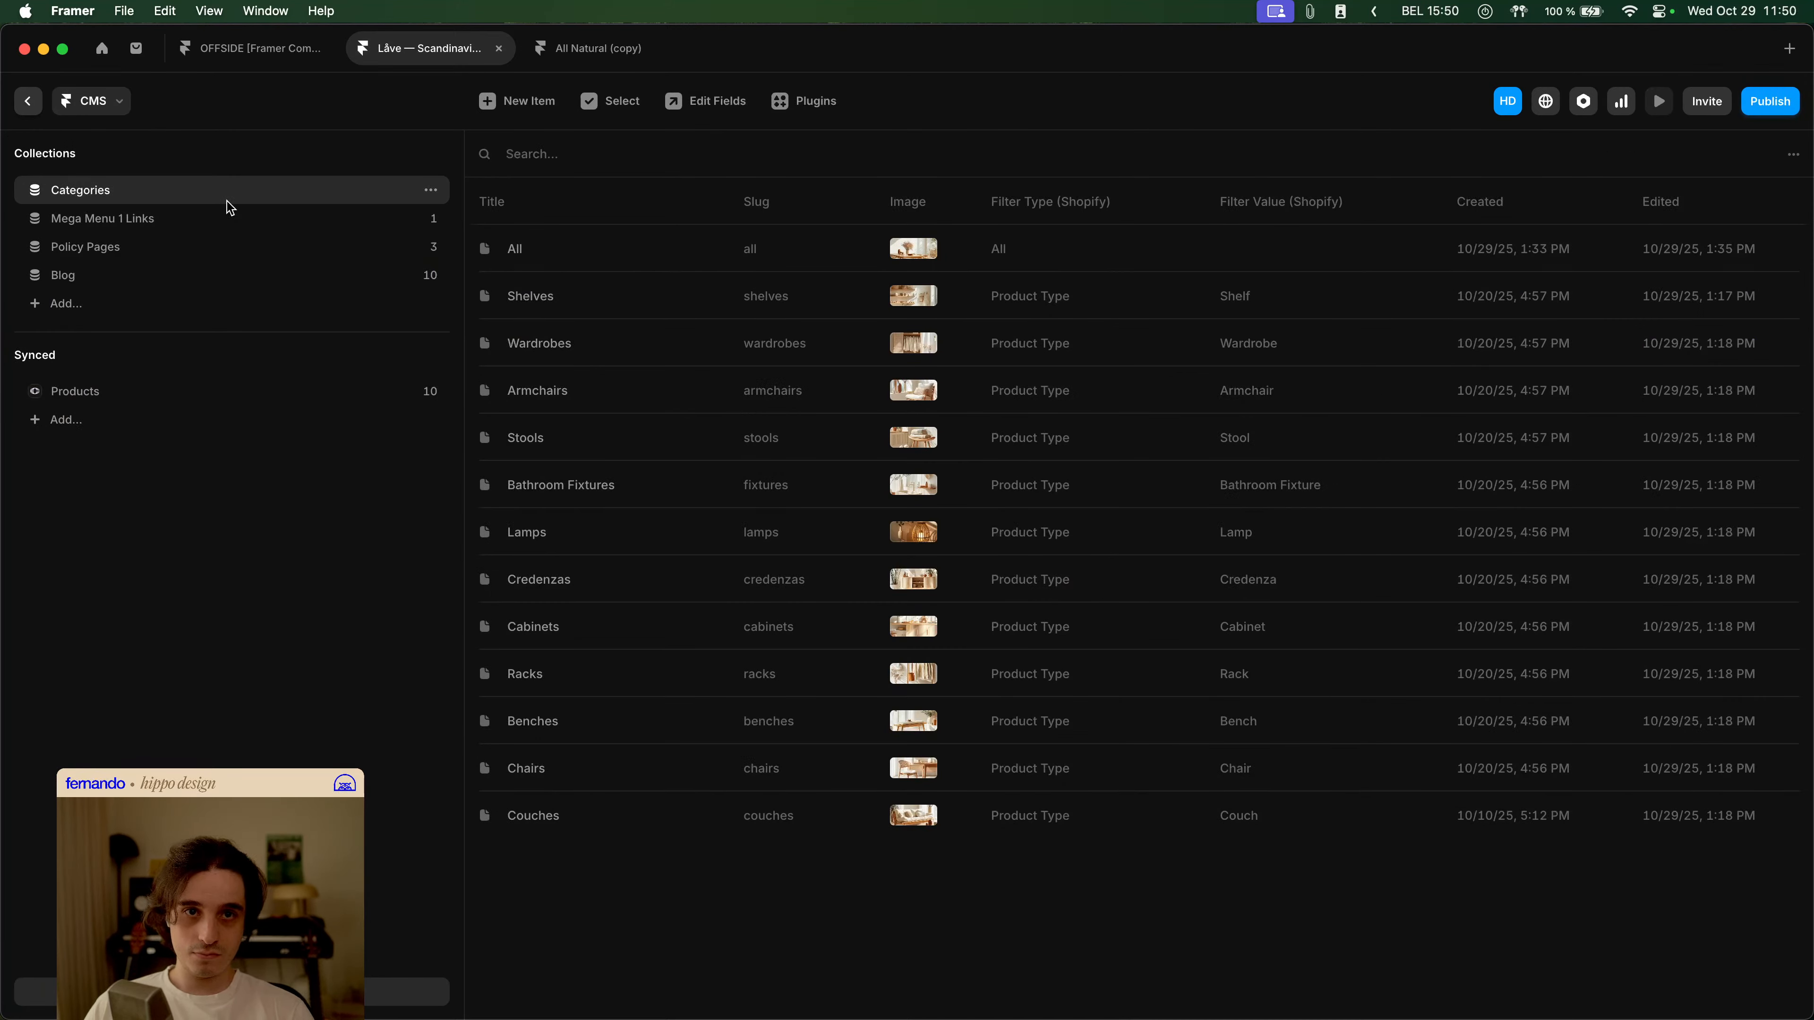
pyautogui.click(431, 193)
pyautogui.click(485, 223)
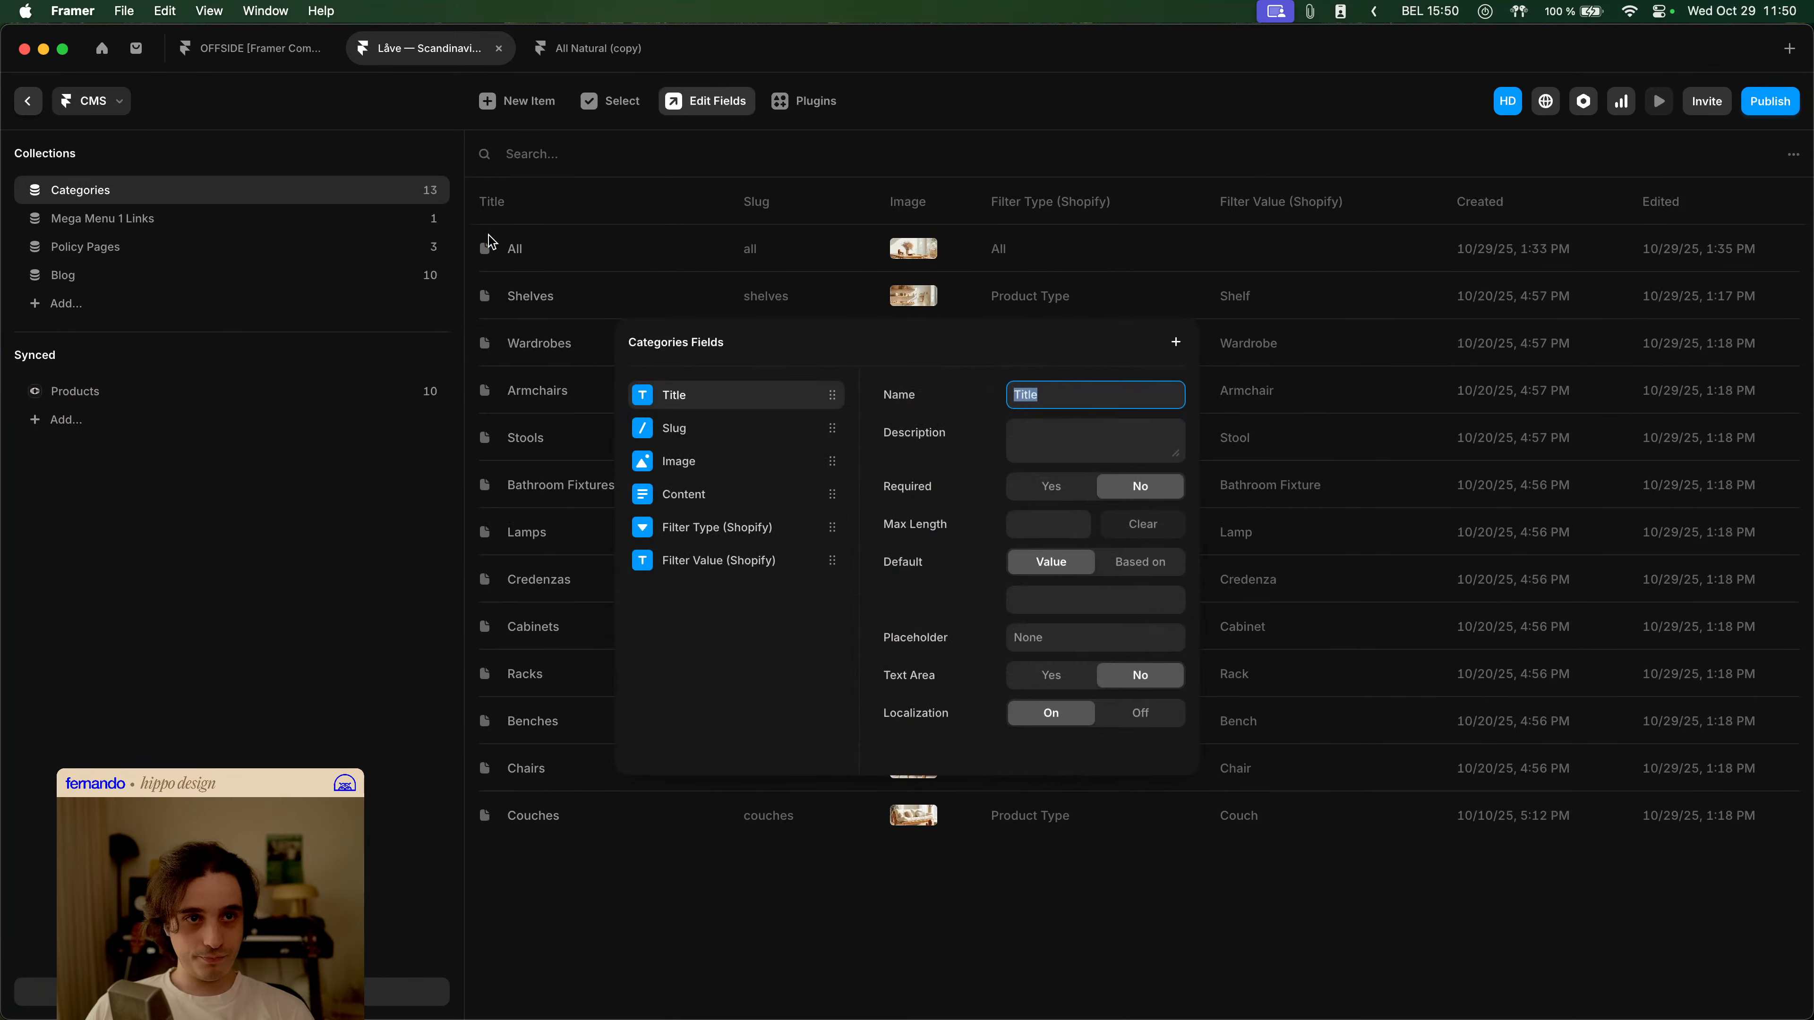
pyautogui.click(1176, 345)
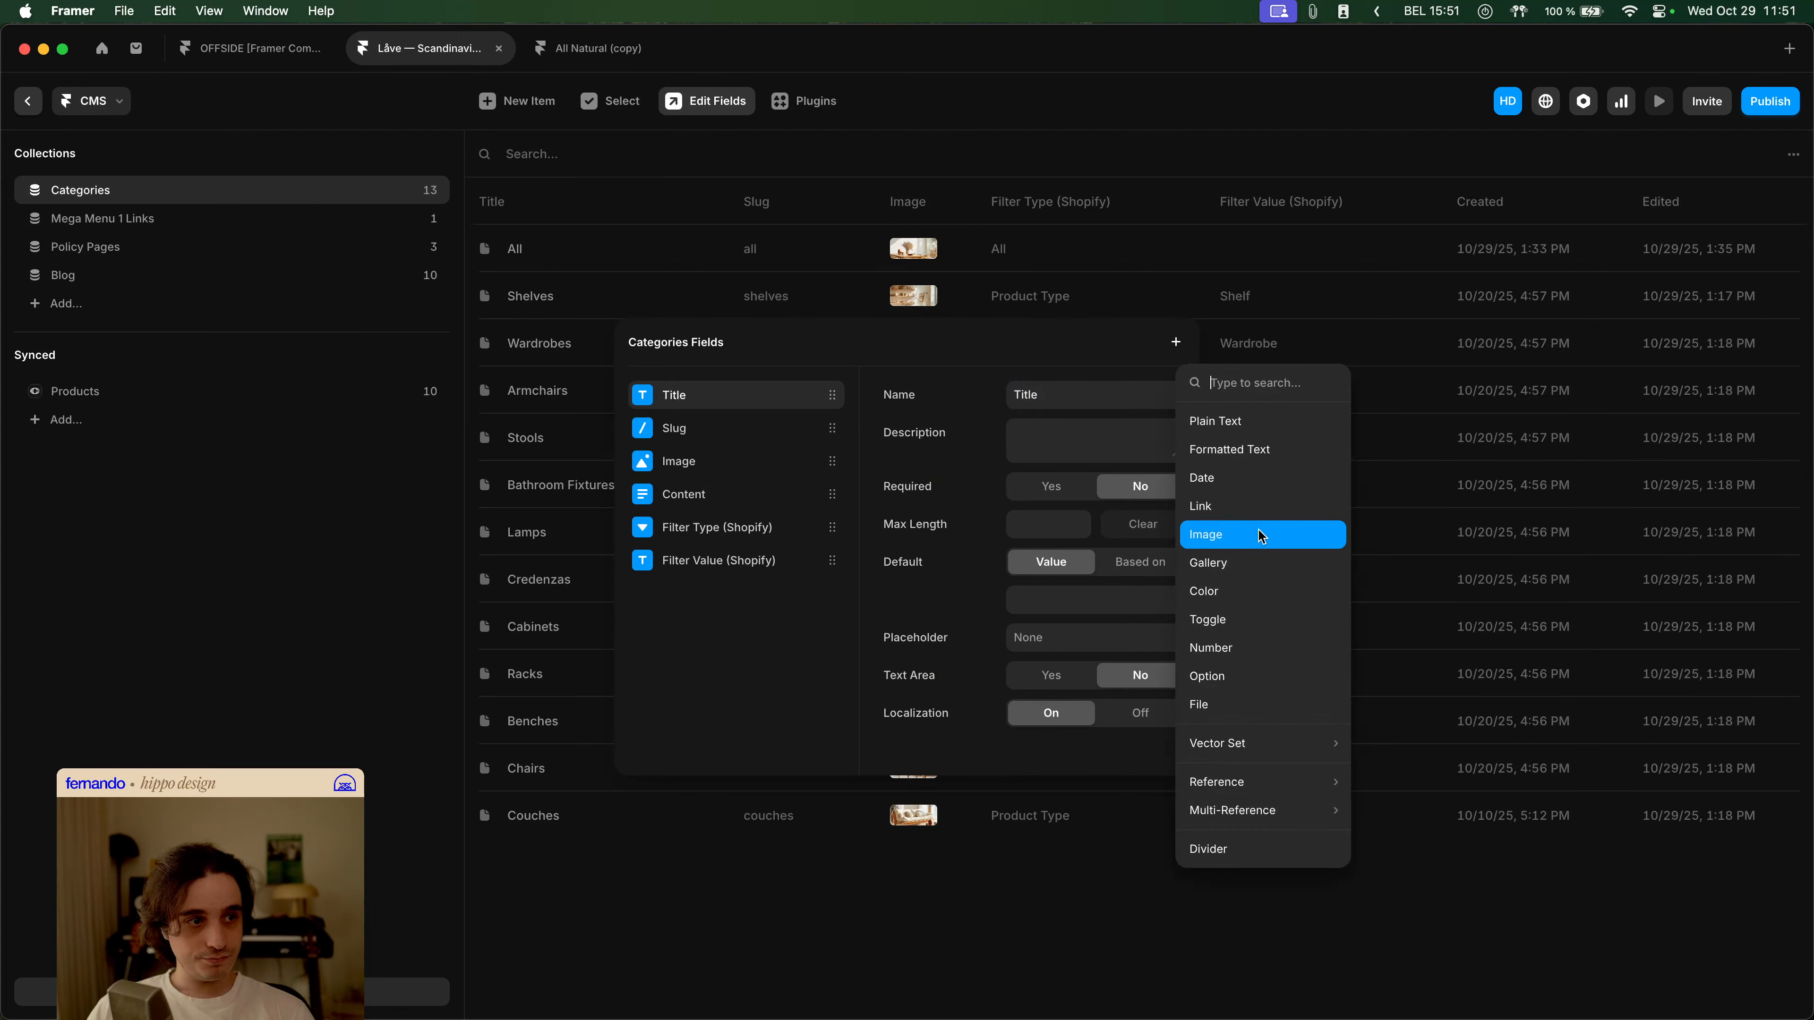
pyautogui.click(1207, 621)
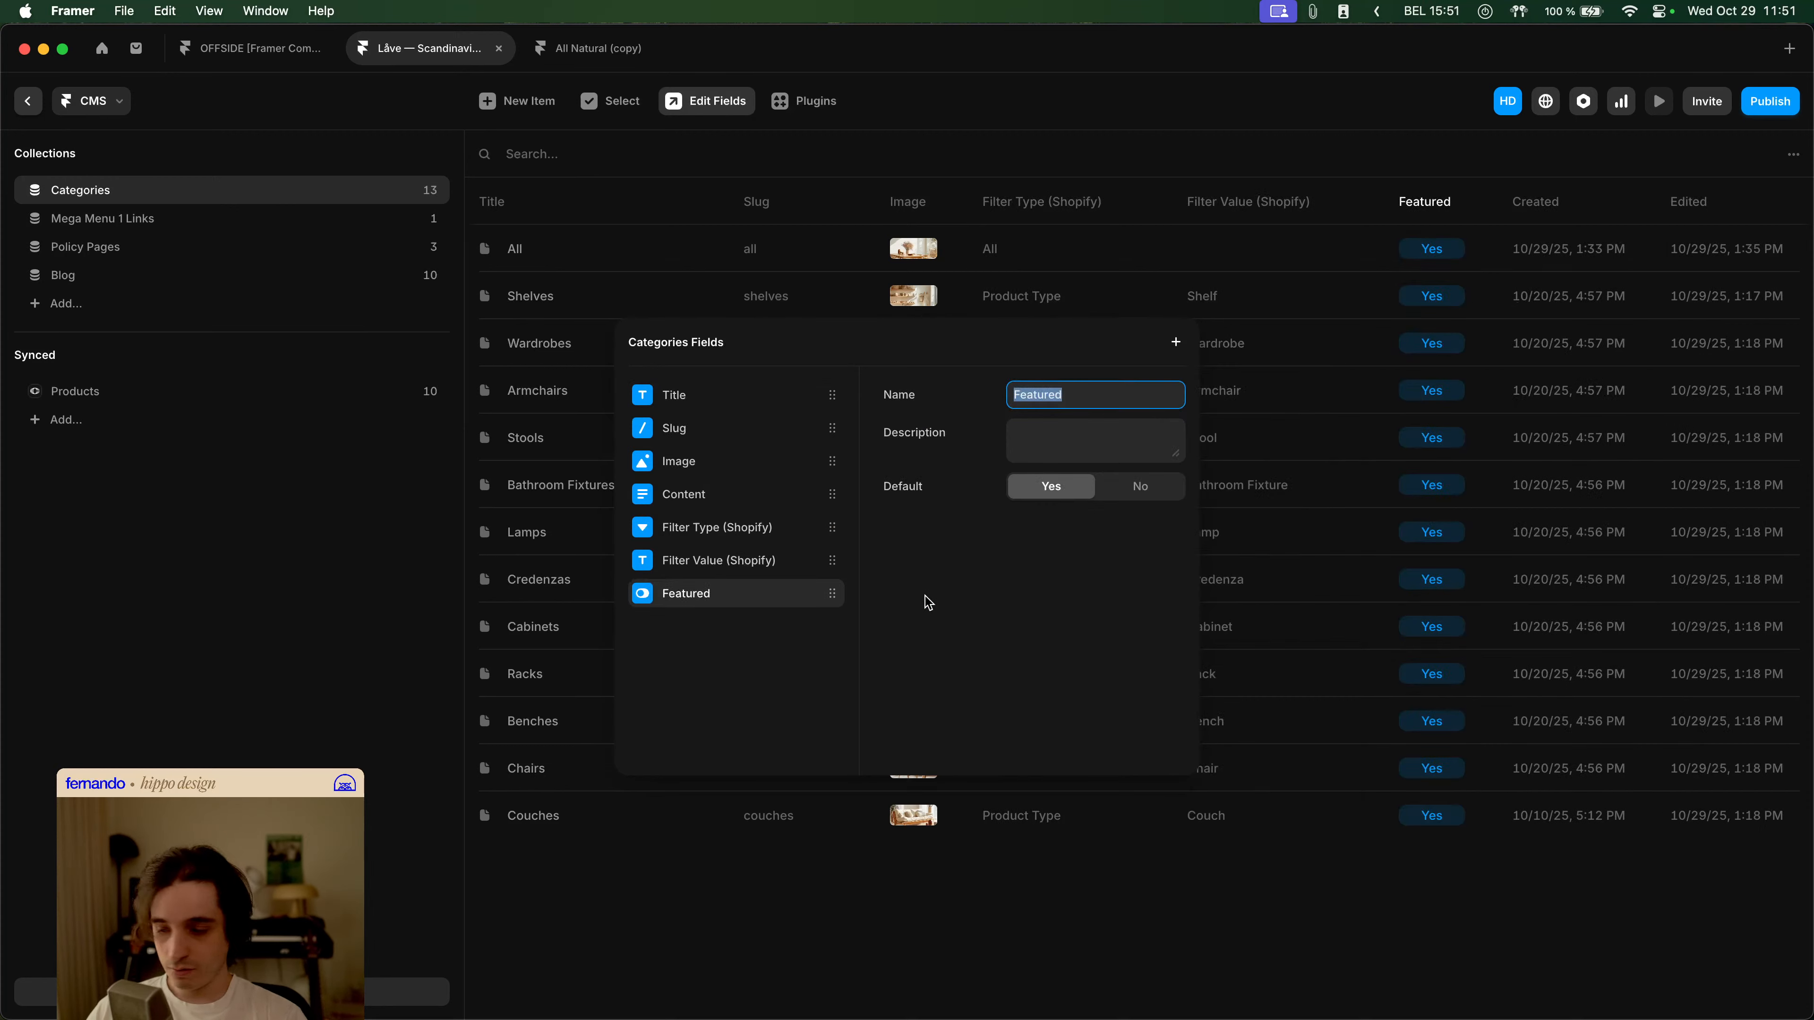
pyautogui.press('Right')
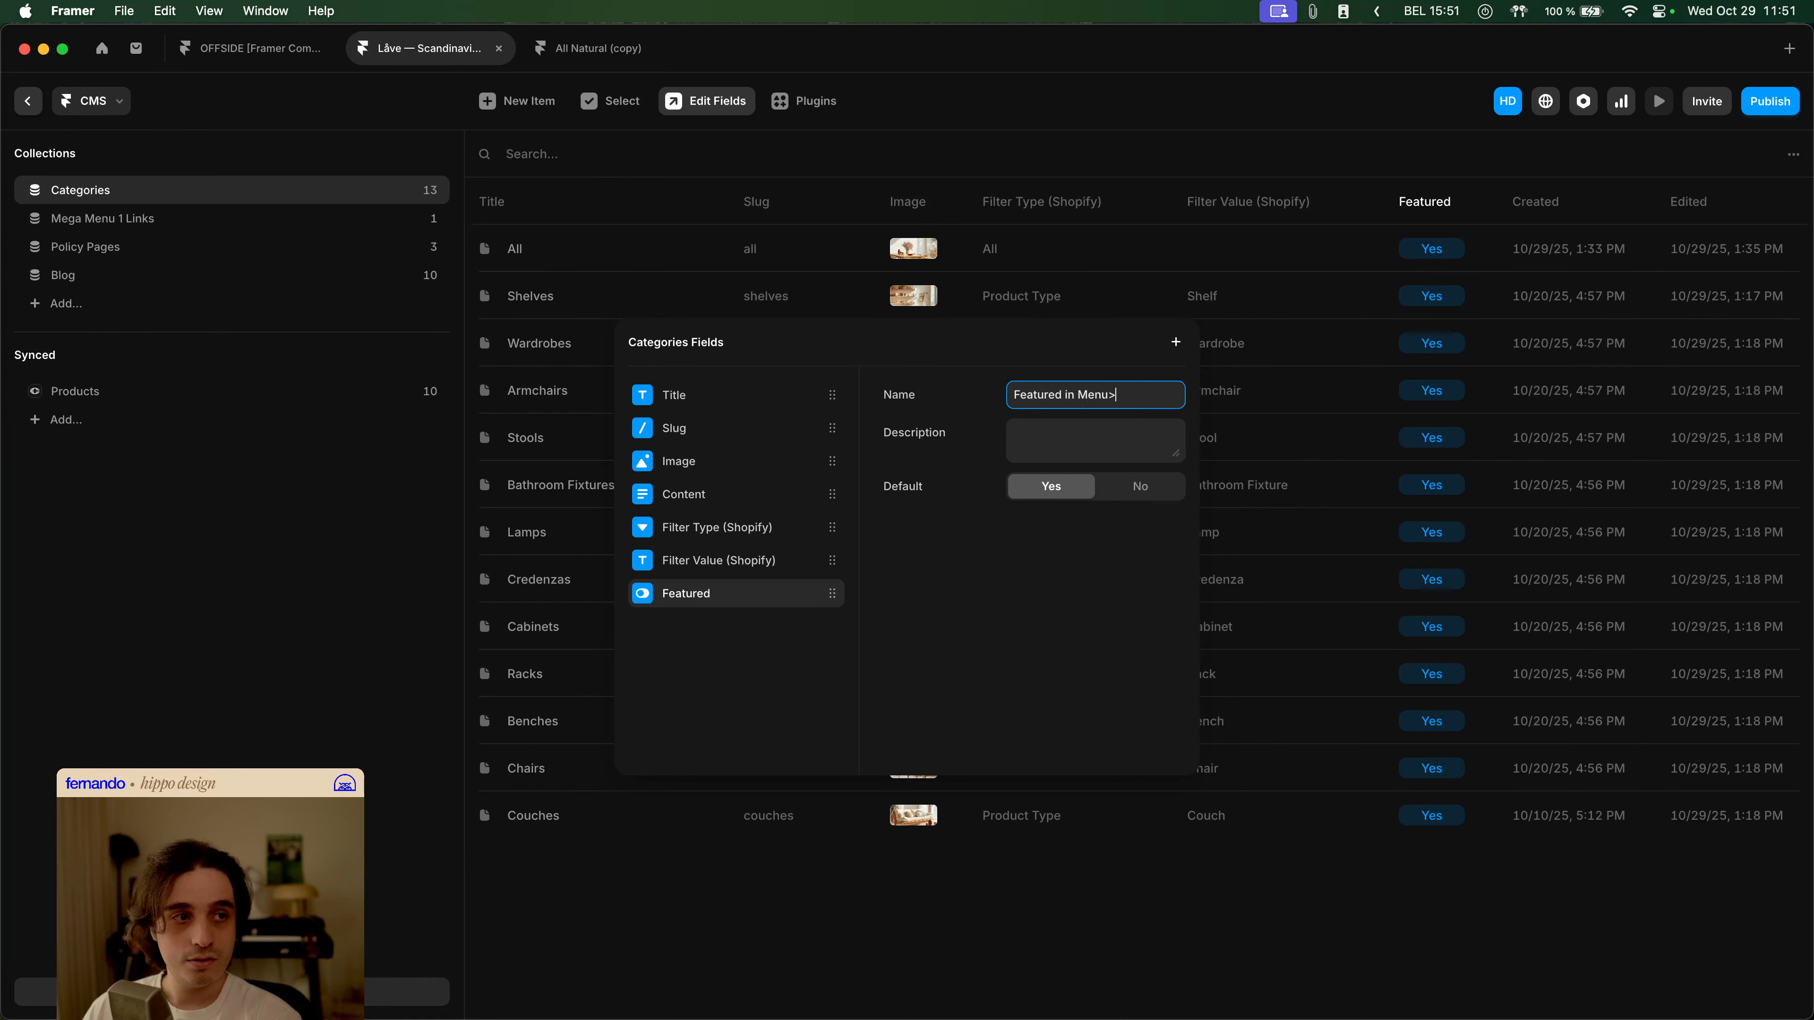
pyautogui.press('Tab')
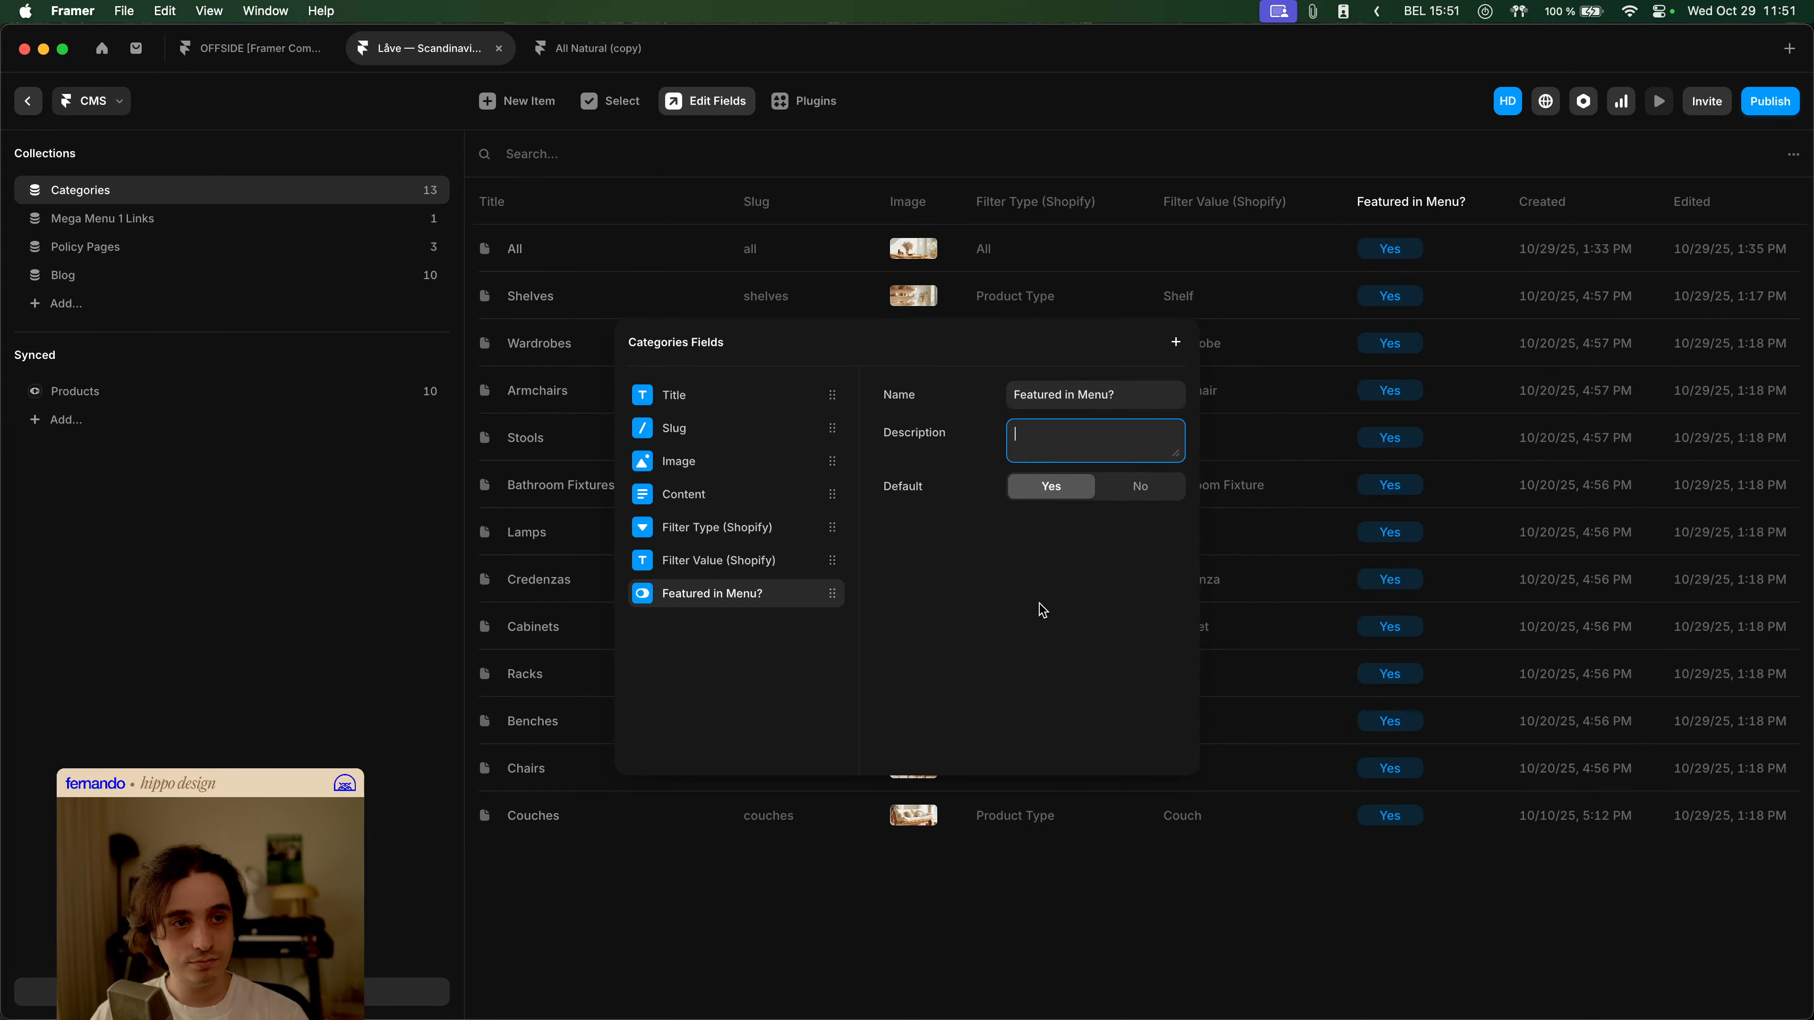
# Set the default of the "Featured in Menu?" field to No and close the field editor.
pyautogui.click(1095, 556)
pyautogui.click(1155, 488)
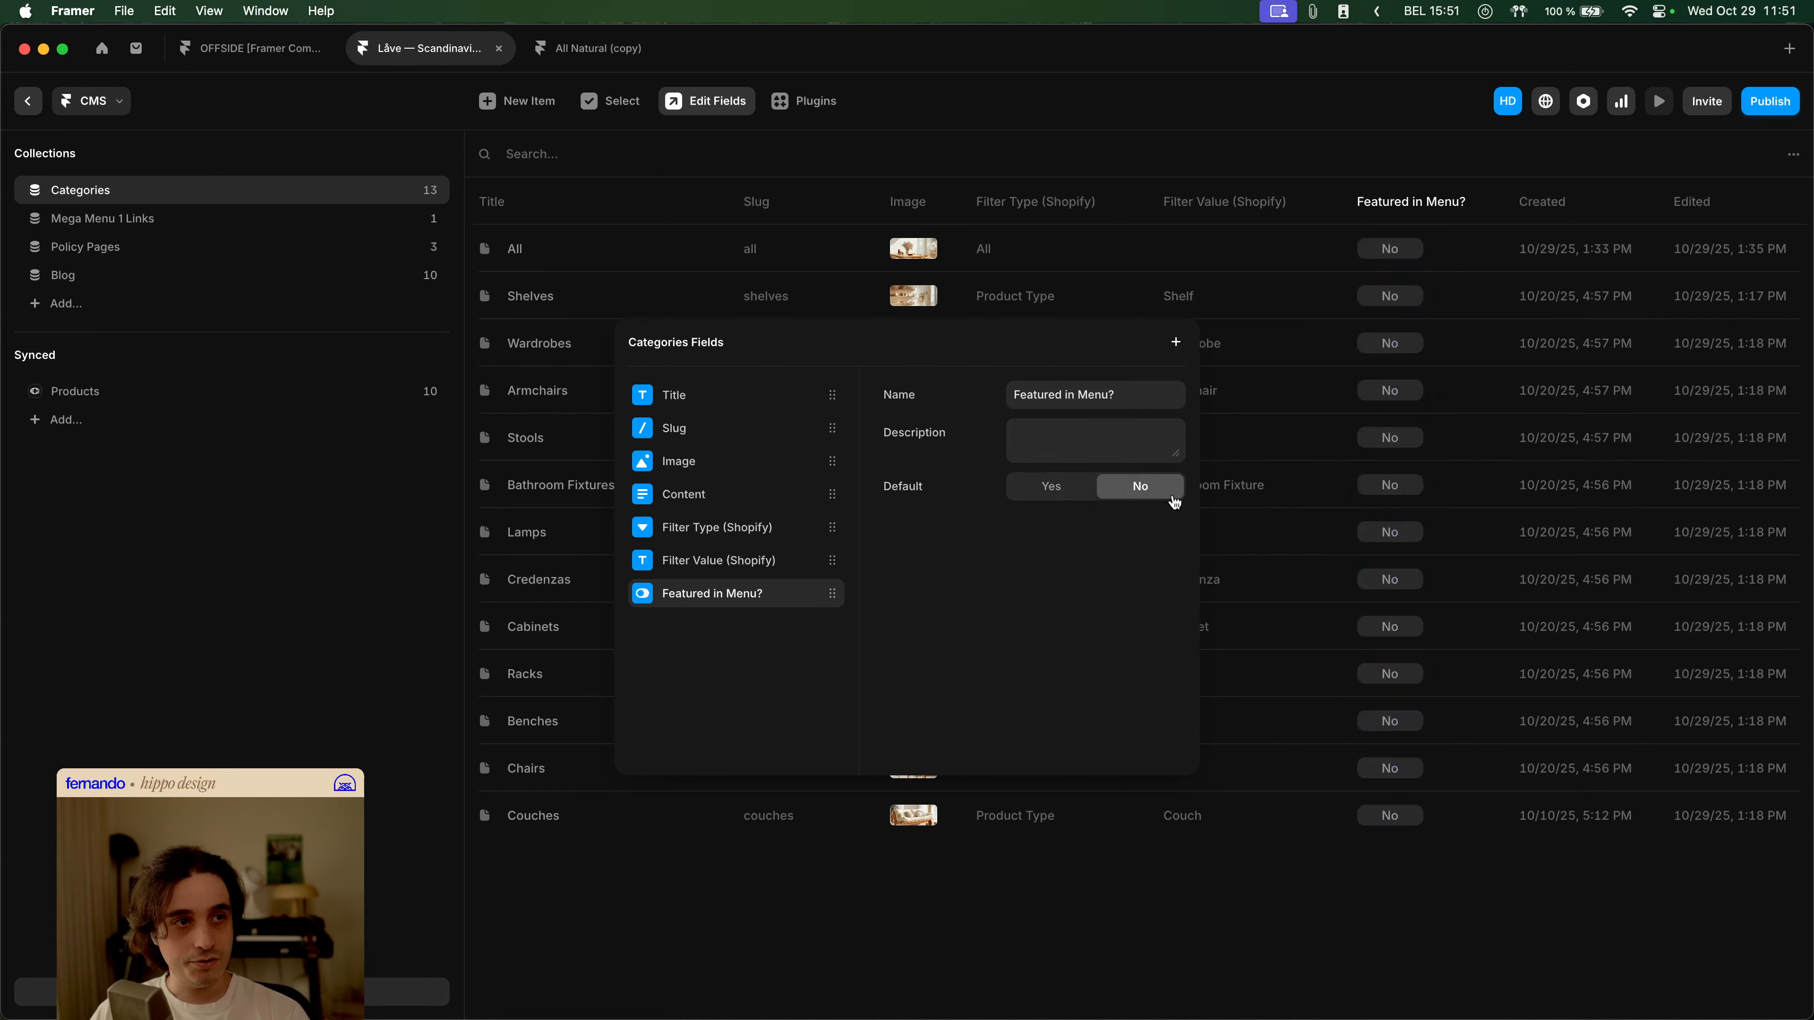
pyautogui.click(1232, 545)
# Set "Featured in Menu?" to Yes for the All category and close the item.
pyautogui.click(570, 251)
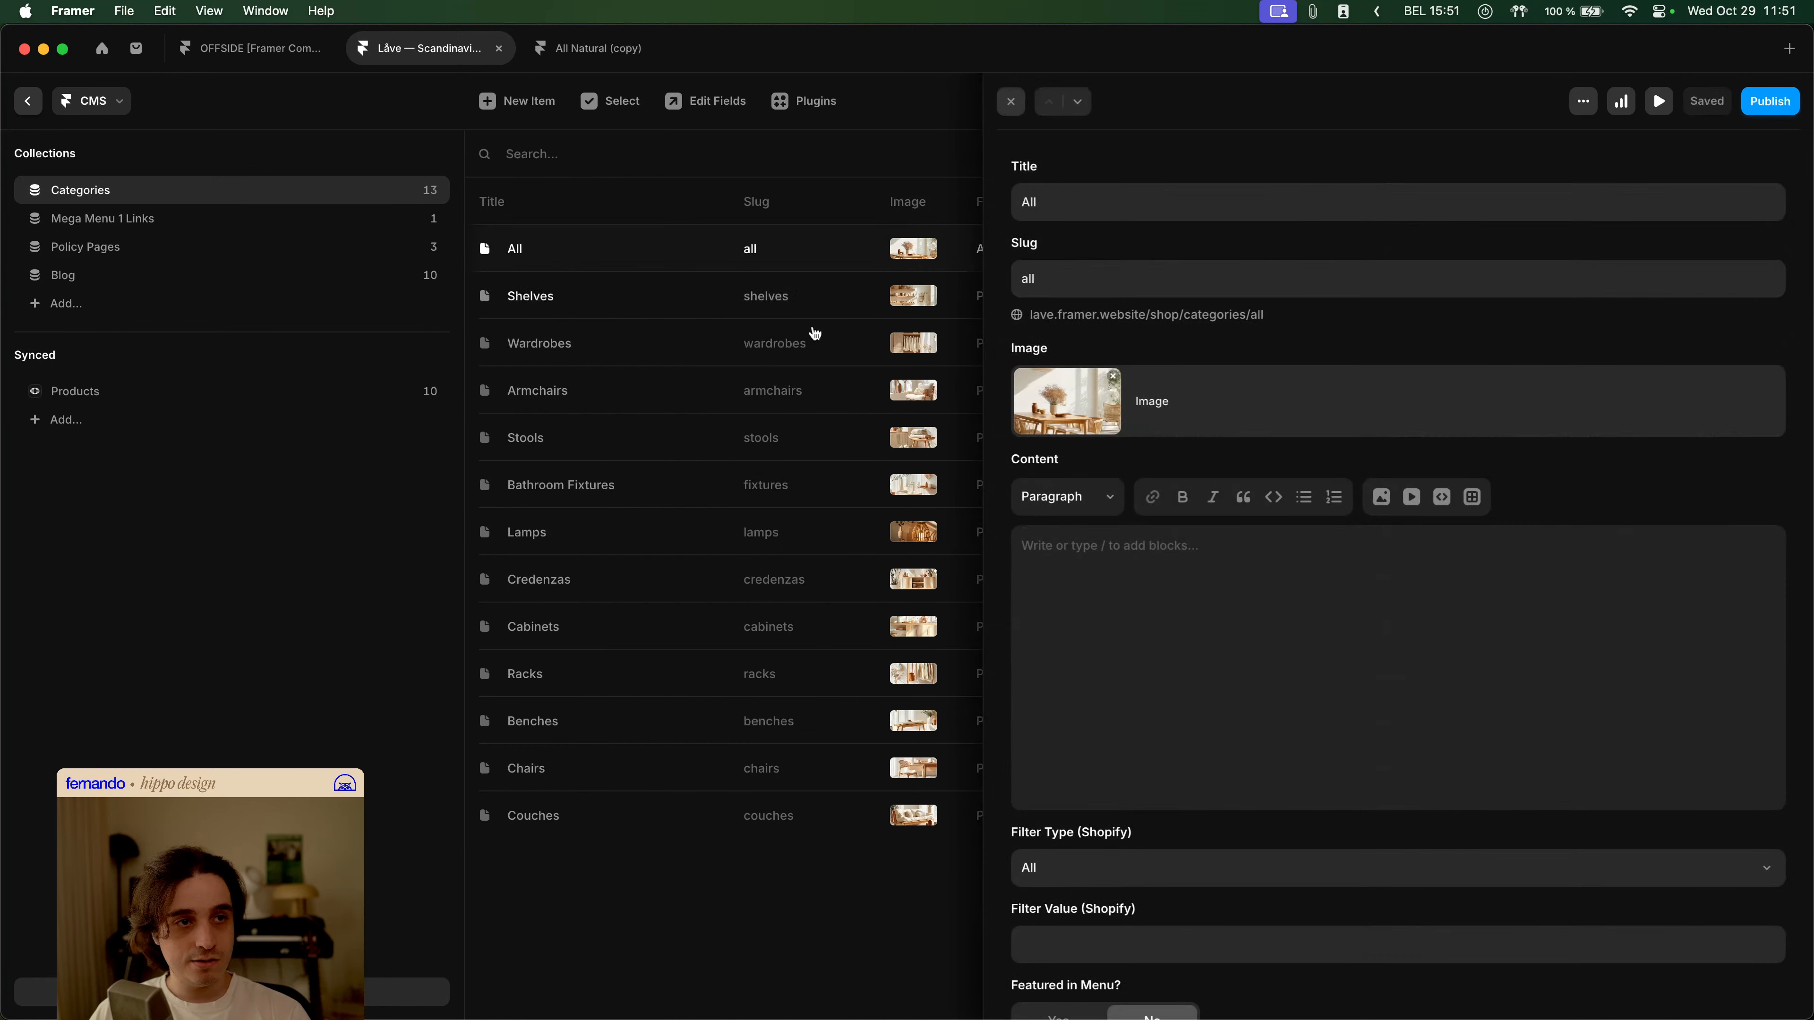
pyautogui.scroll(-1, 1257, 585)
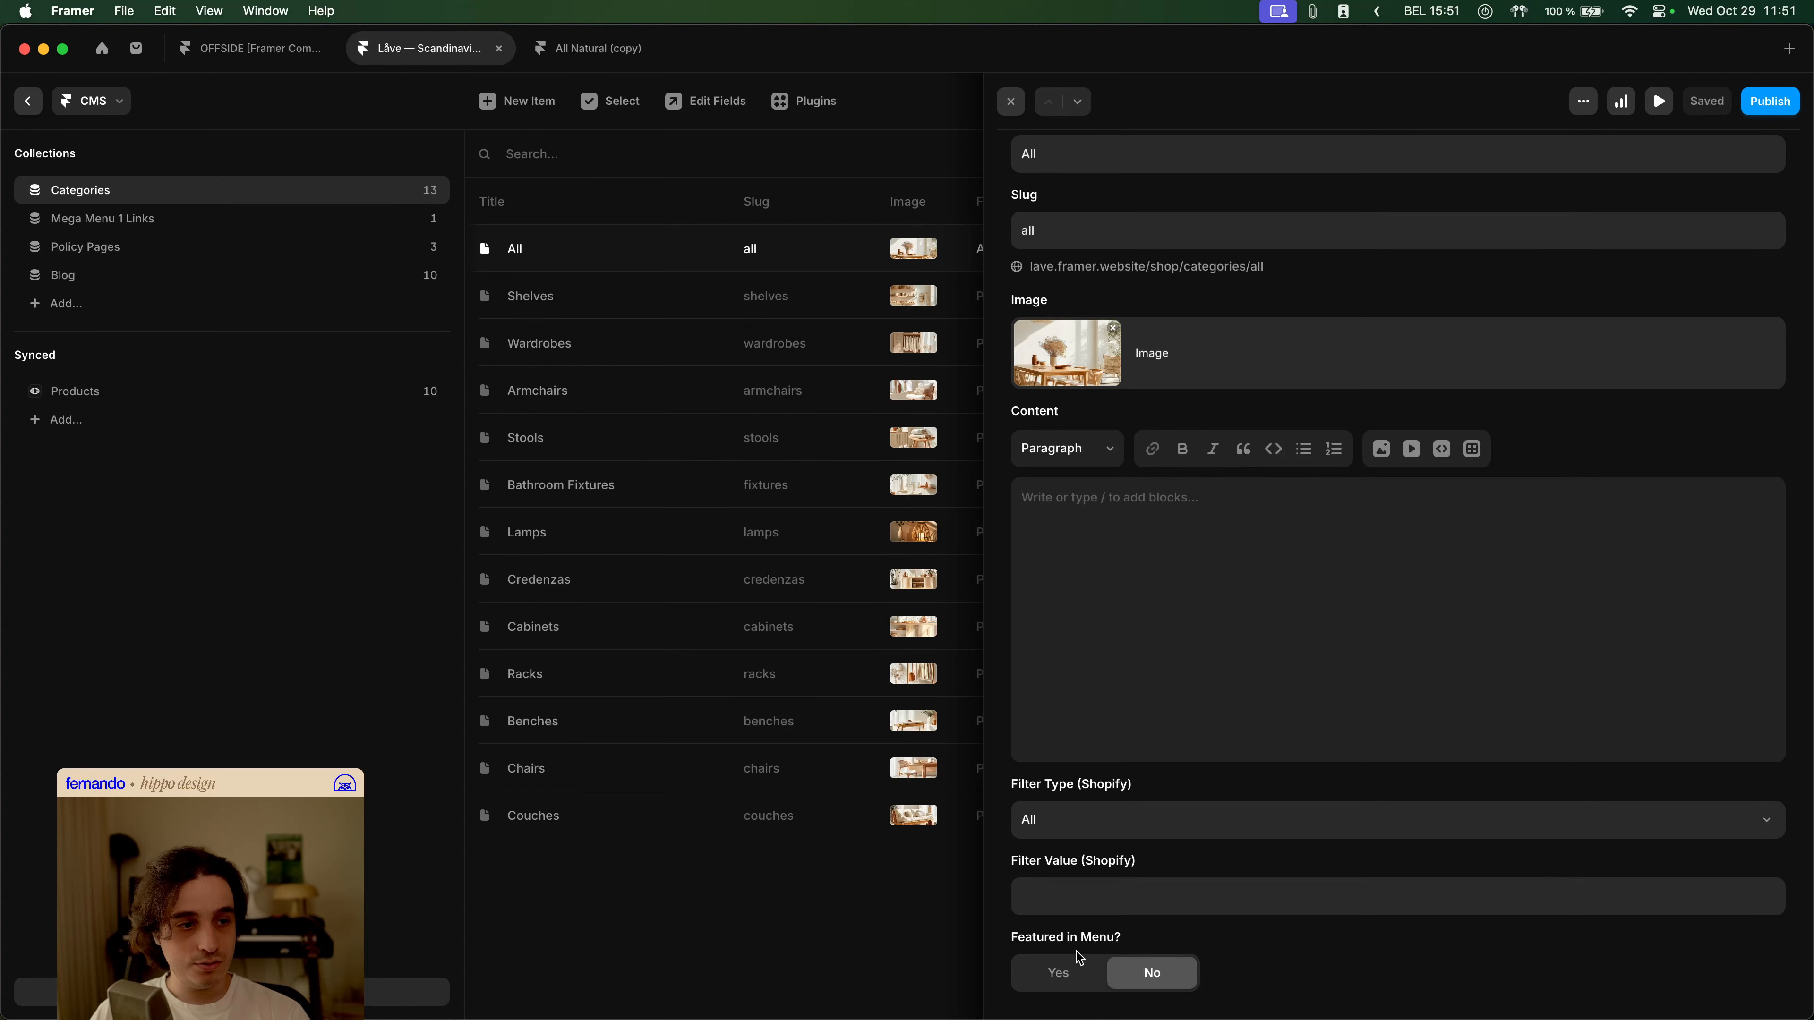
pyautogui.click(1058, 972)
pyautogui.click(940, 916)
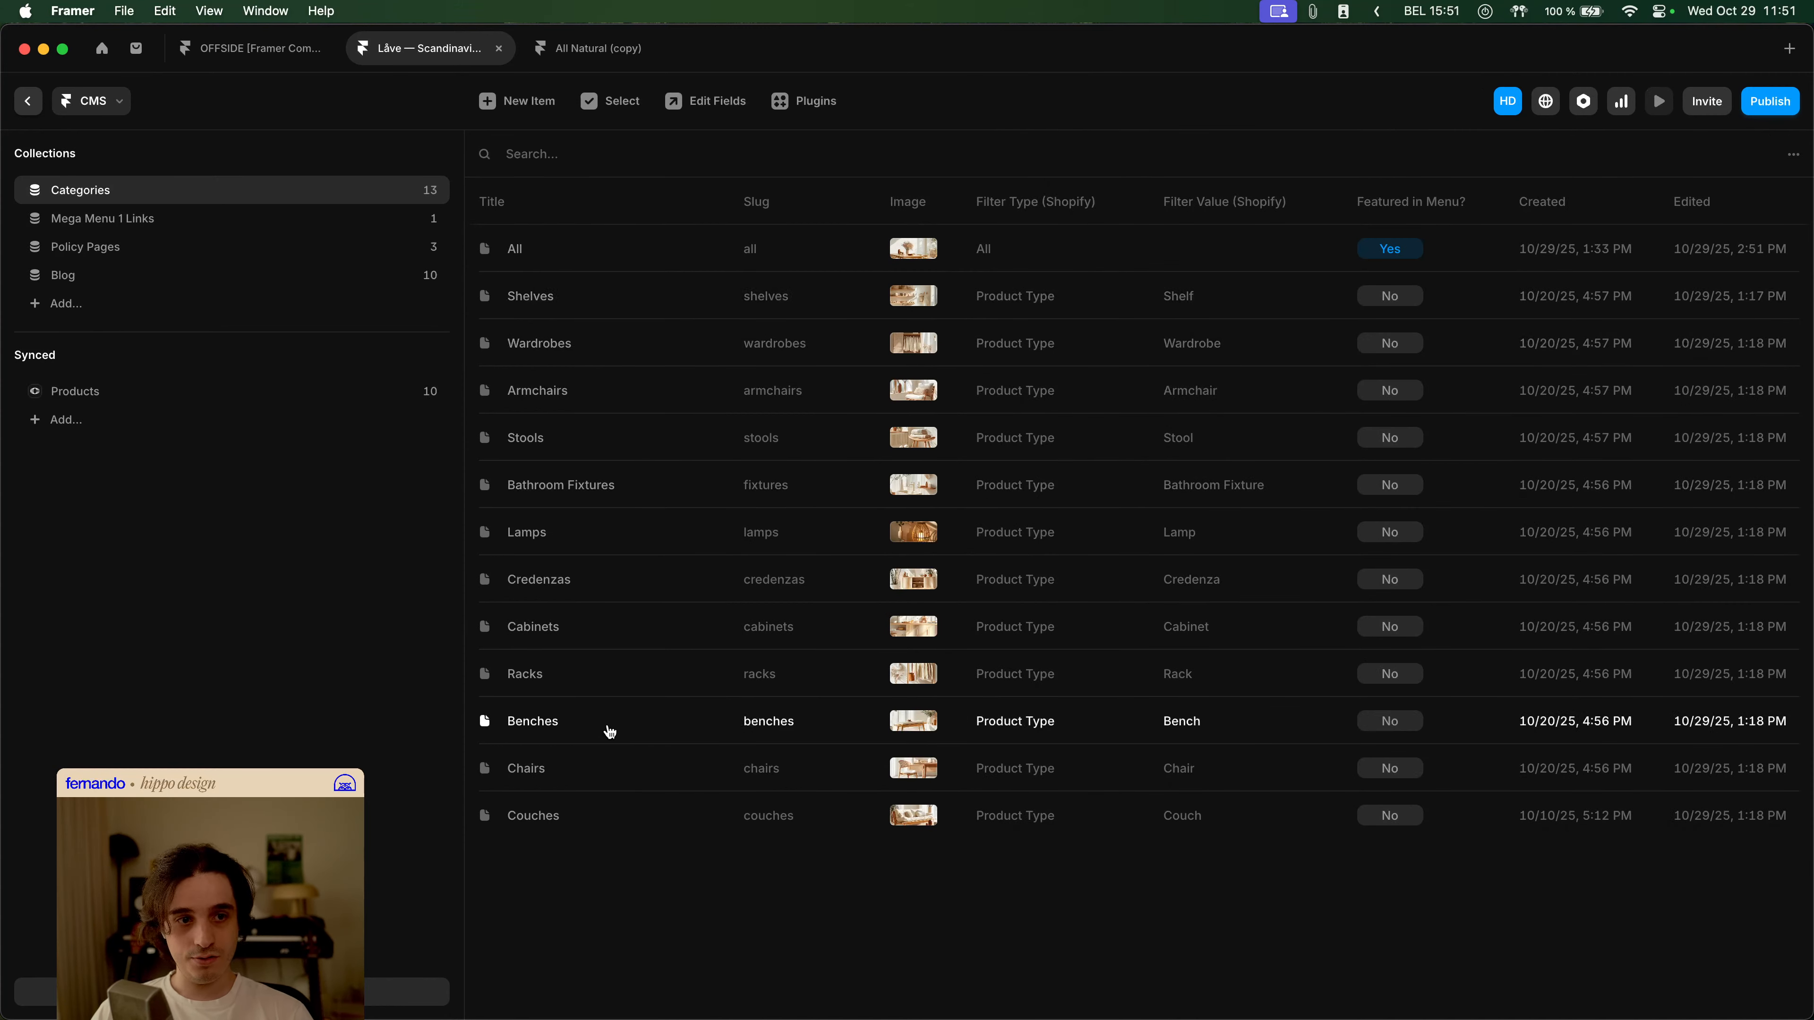
# Set "Featured in Menu?" to Yes for the Couches category and close the item.
pyautogui.click(629, 818)
pyautogui.scroll(-1, 1088, 984)
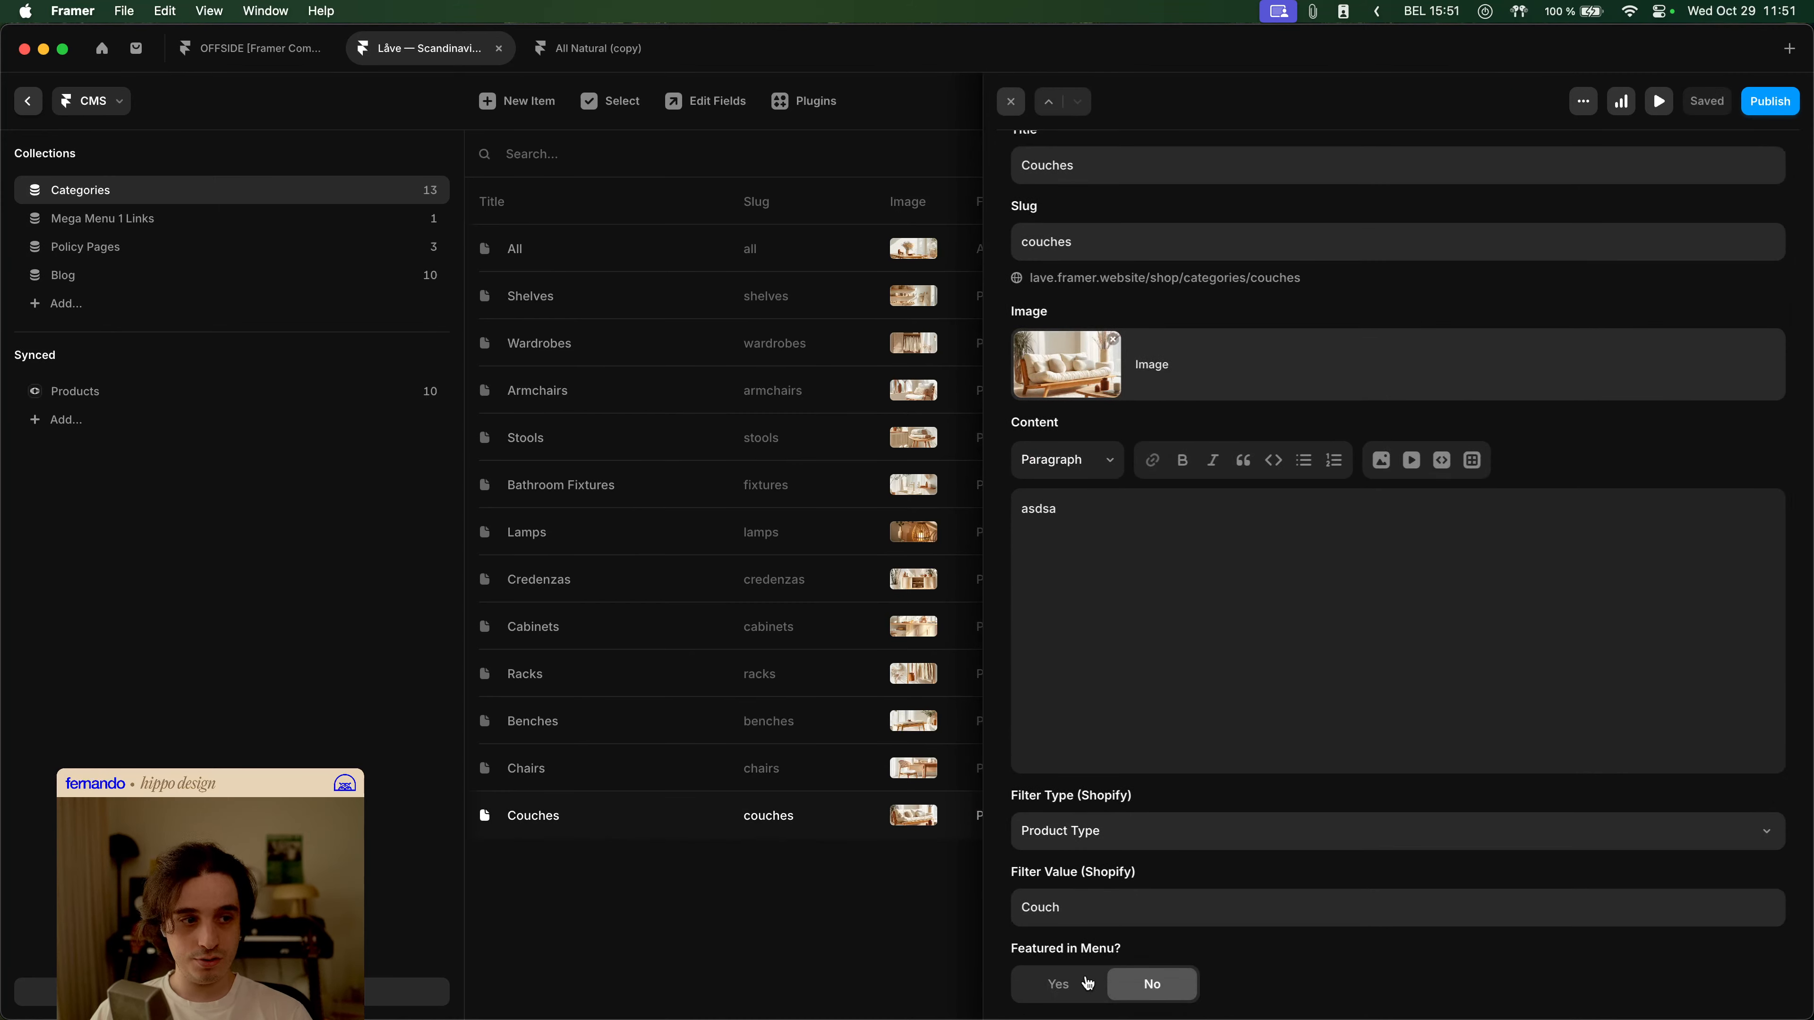
pyautogui.click(1059, 984)
pyautogui.click(898, 949)
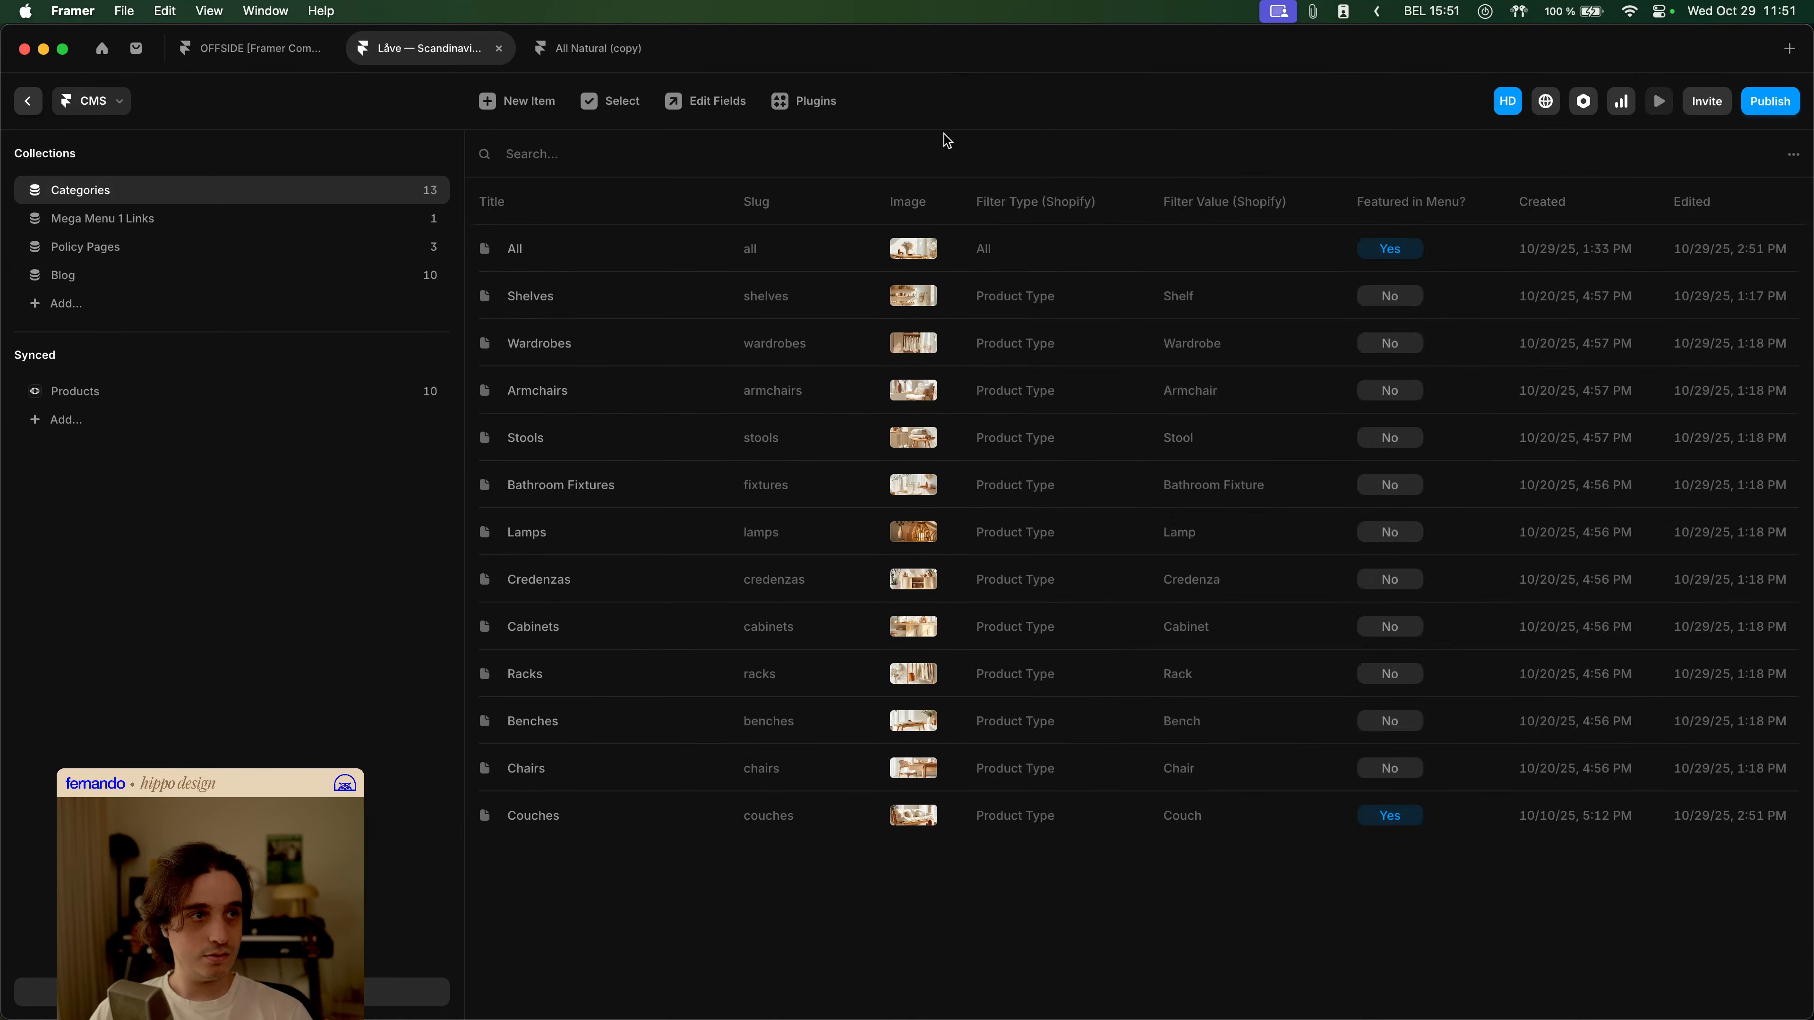
# Reorder the Categories fields so "Featured in Menu?" sits directly below Title.
pyautogui.click(687, 107)
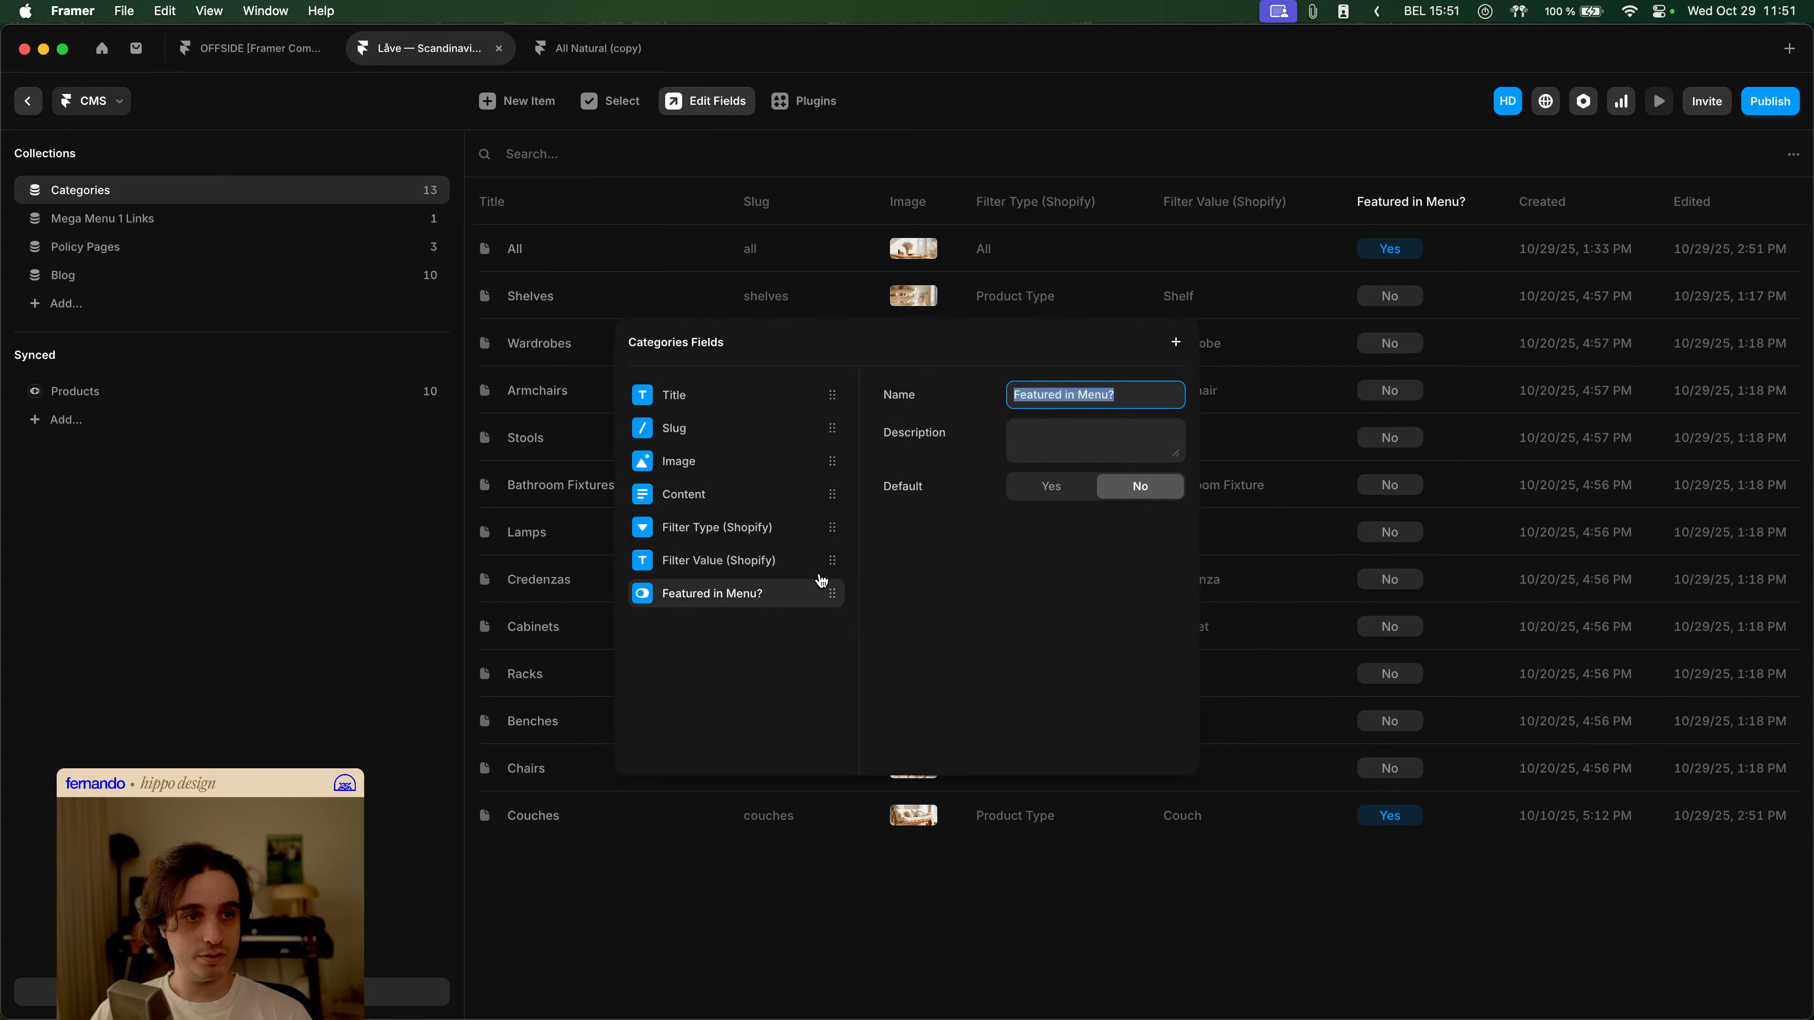
pyautogui.moveTo(821, 581); pyautogui.dragTo(835, 428)
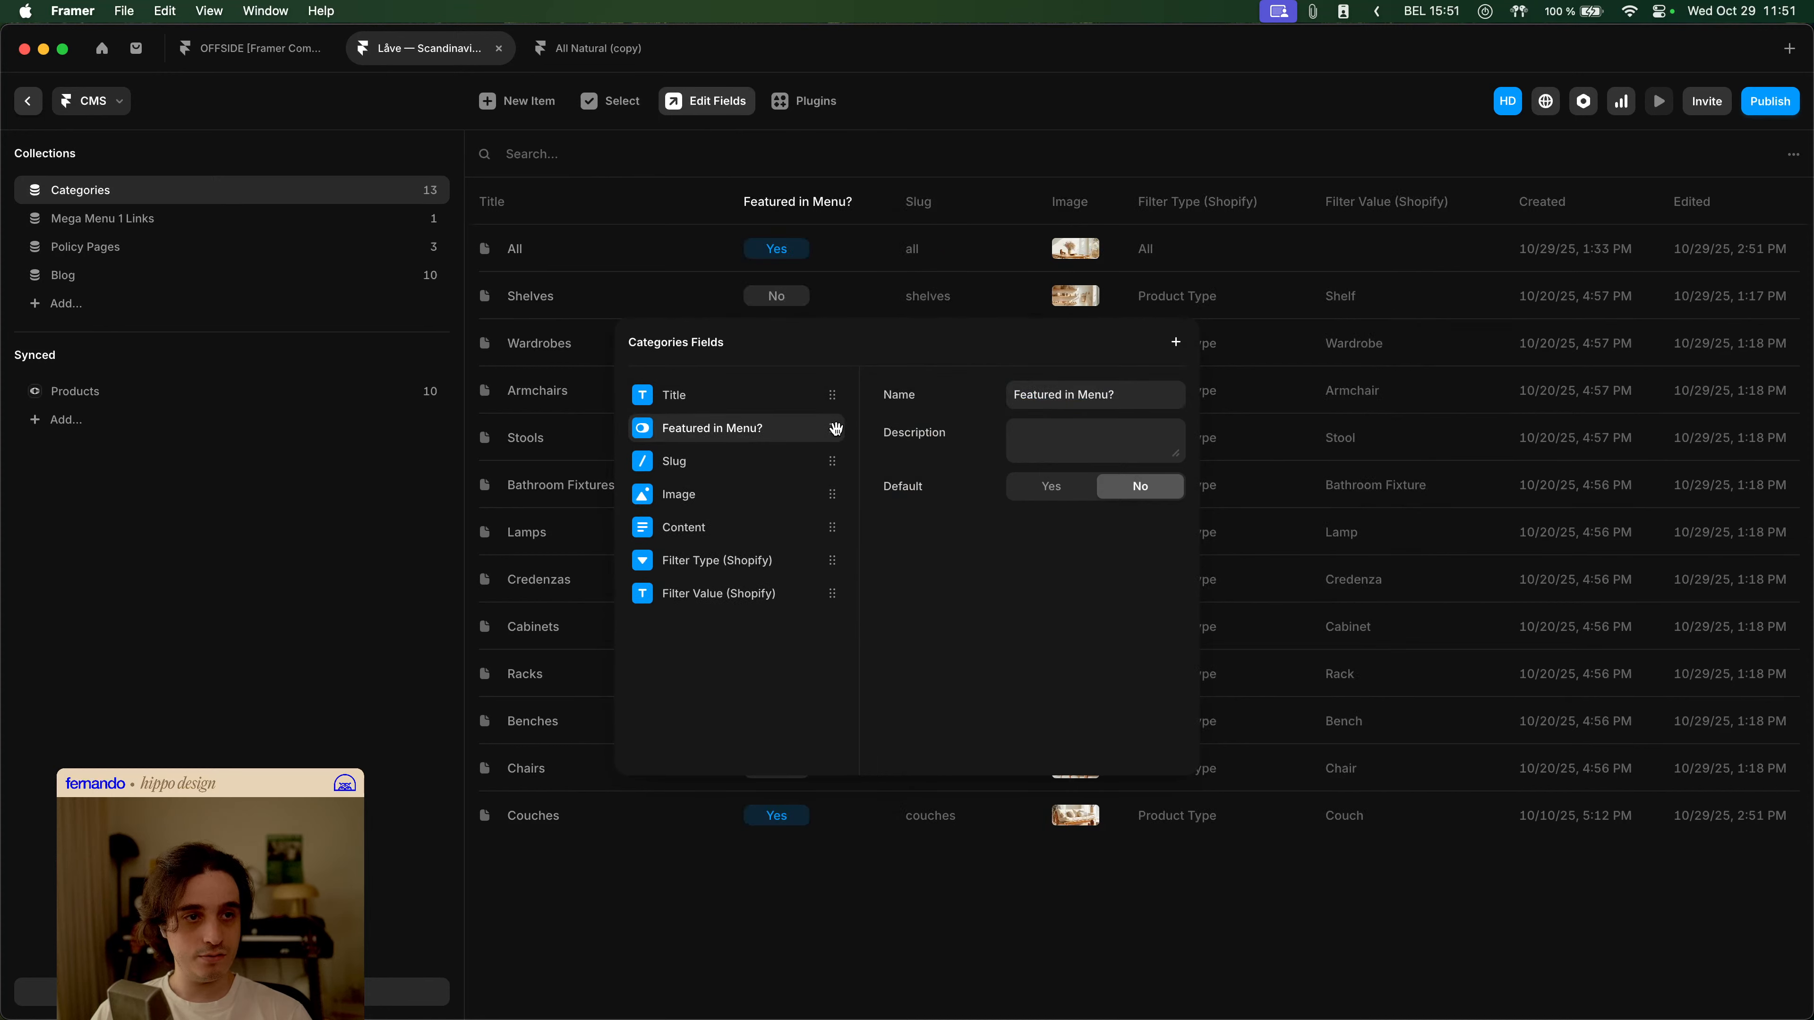
pyautogui.click(809, 872)
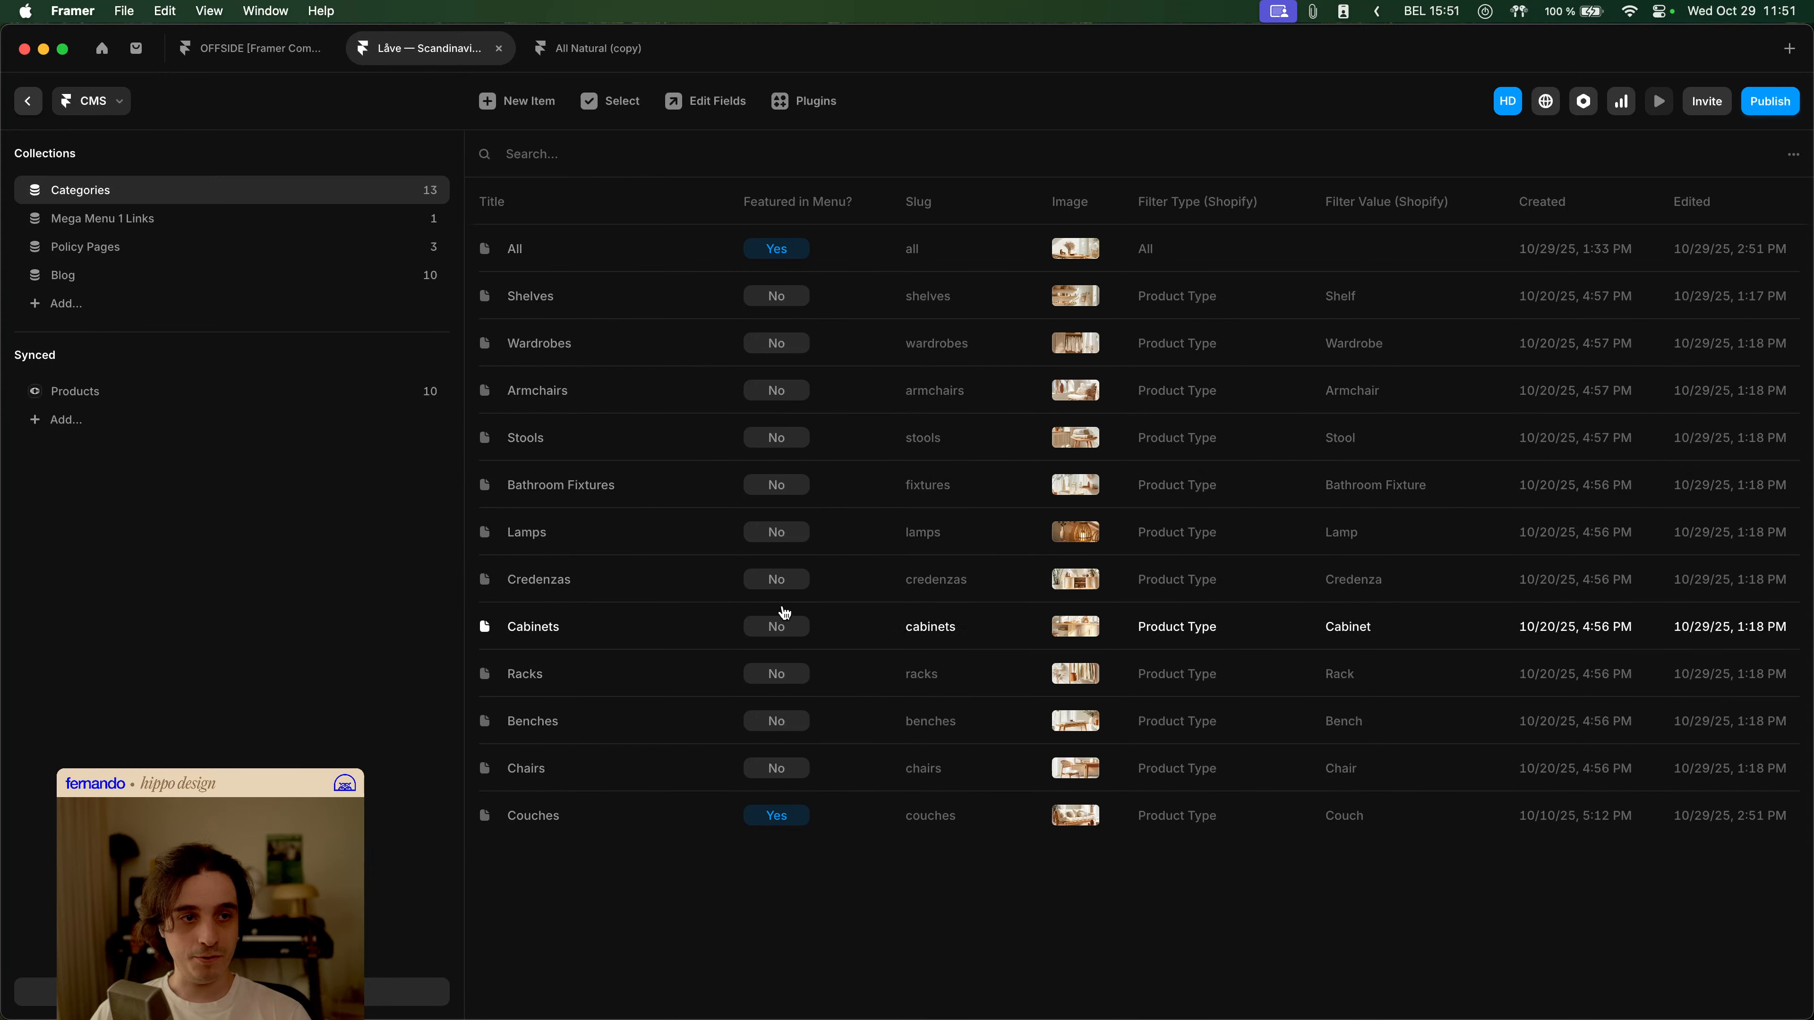
# Set "Featured in Menu?" to Yes for the Credenzas category and return to the Menu Featured Categories component.
pyautogui.click(786, 587)
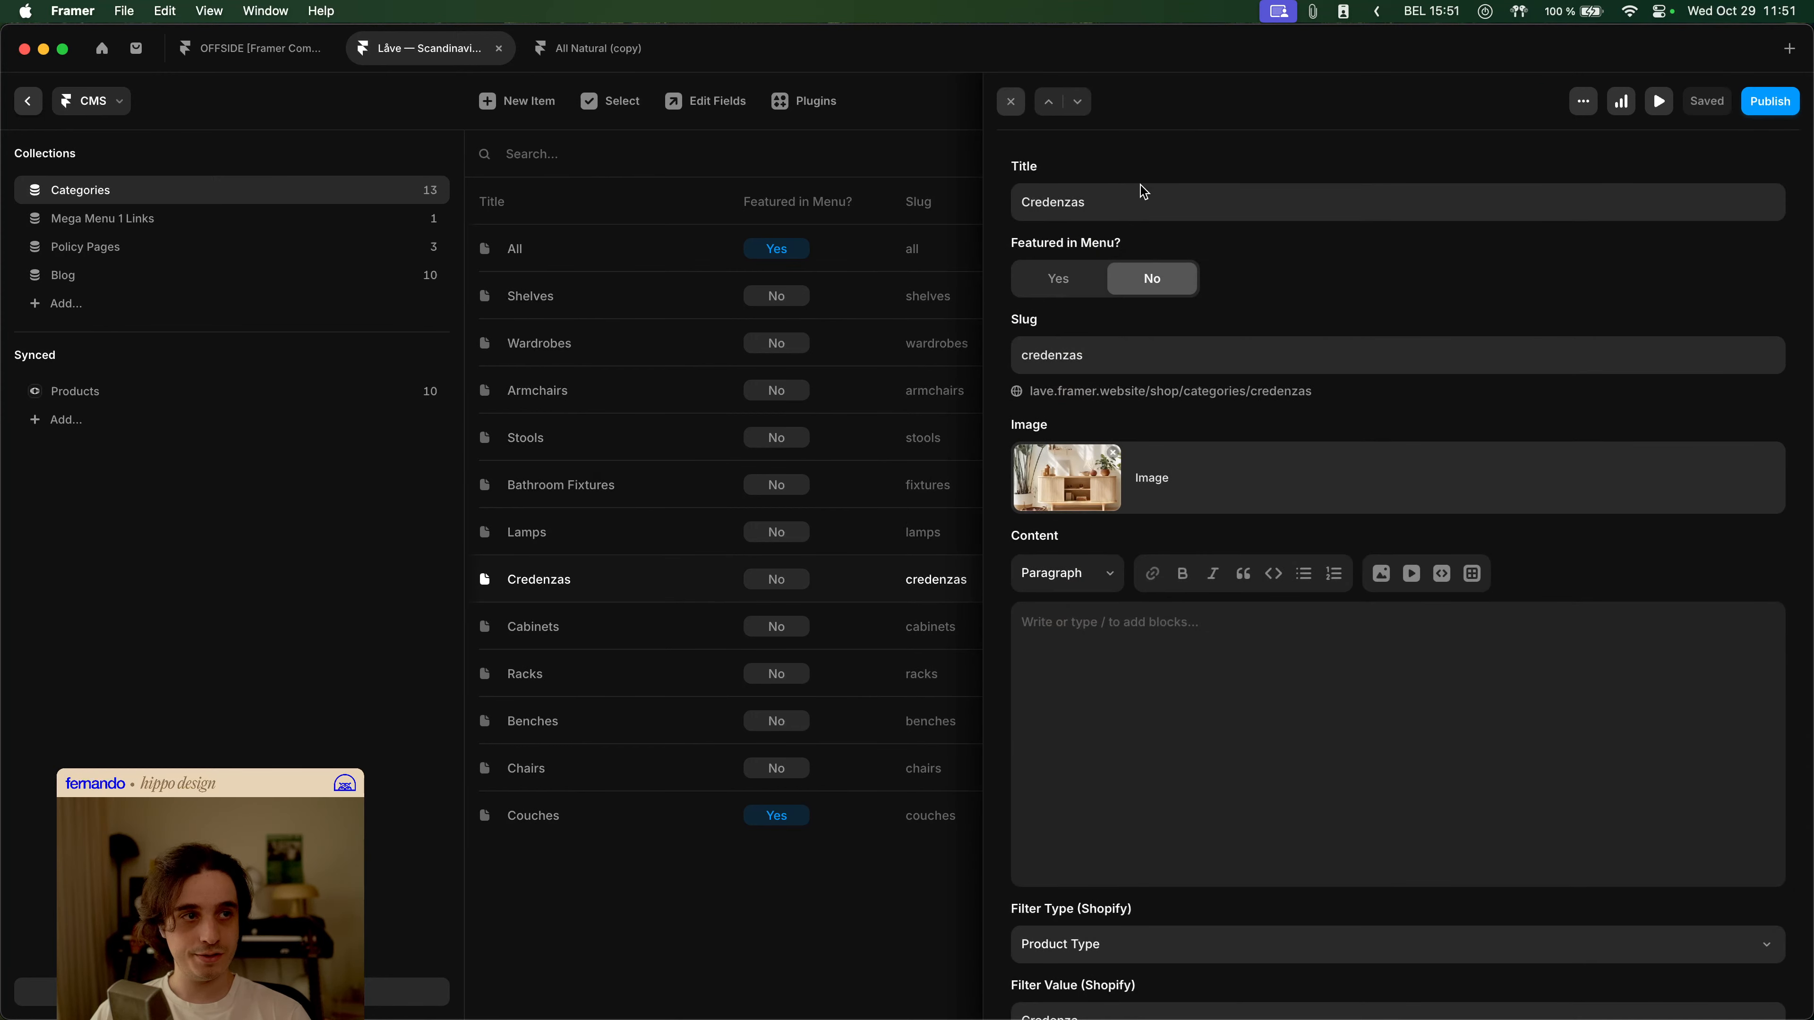
pyautogui.click(1058, 278)
pyautogui.press('Escape')
pyautogui.press('Escape')
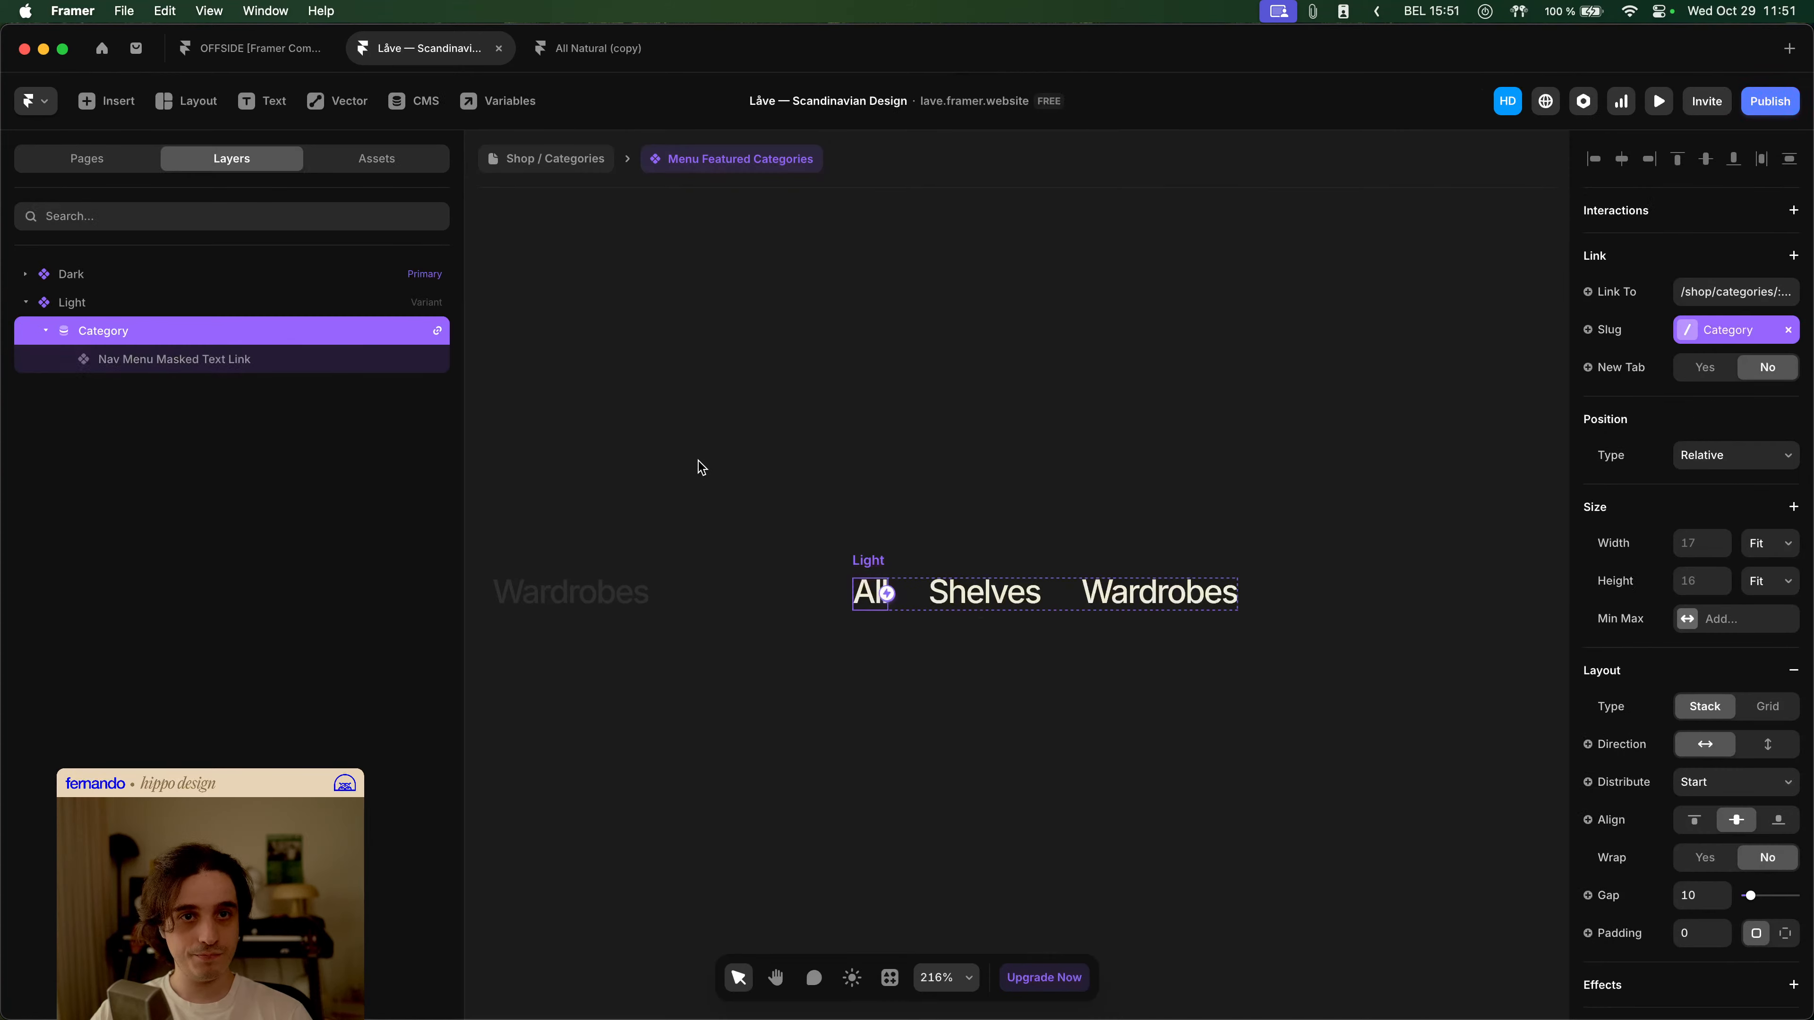
# Examine the settings of the Light variant and its Category item for the category list's content and filter options.
pyautogui.click(998, 512)
pyautogui.click(871, 559)
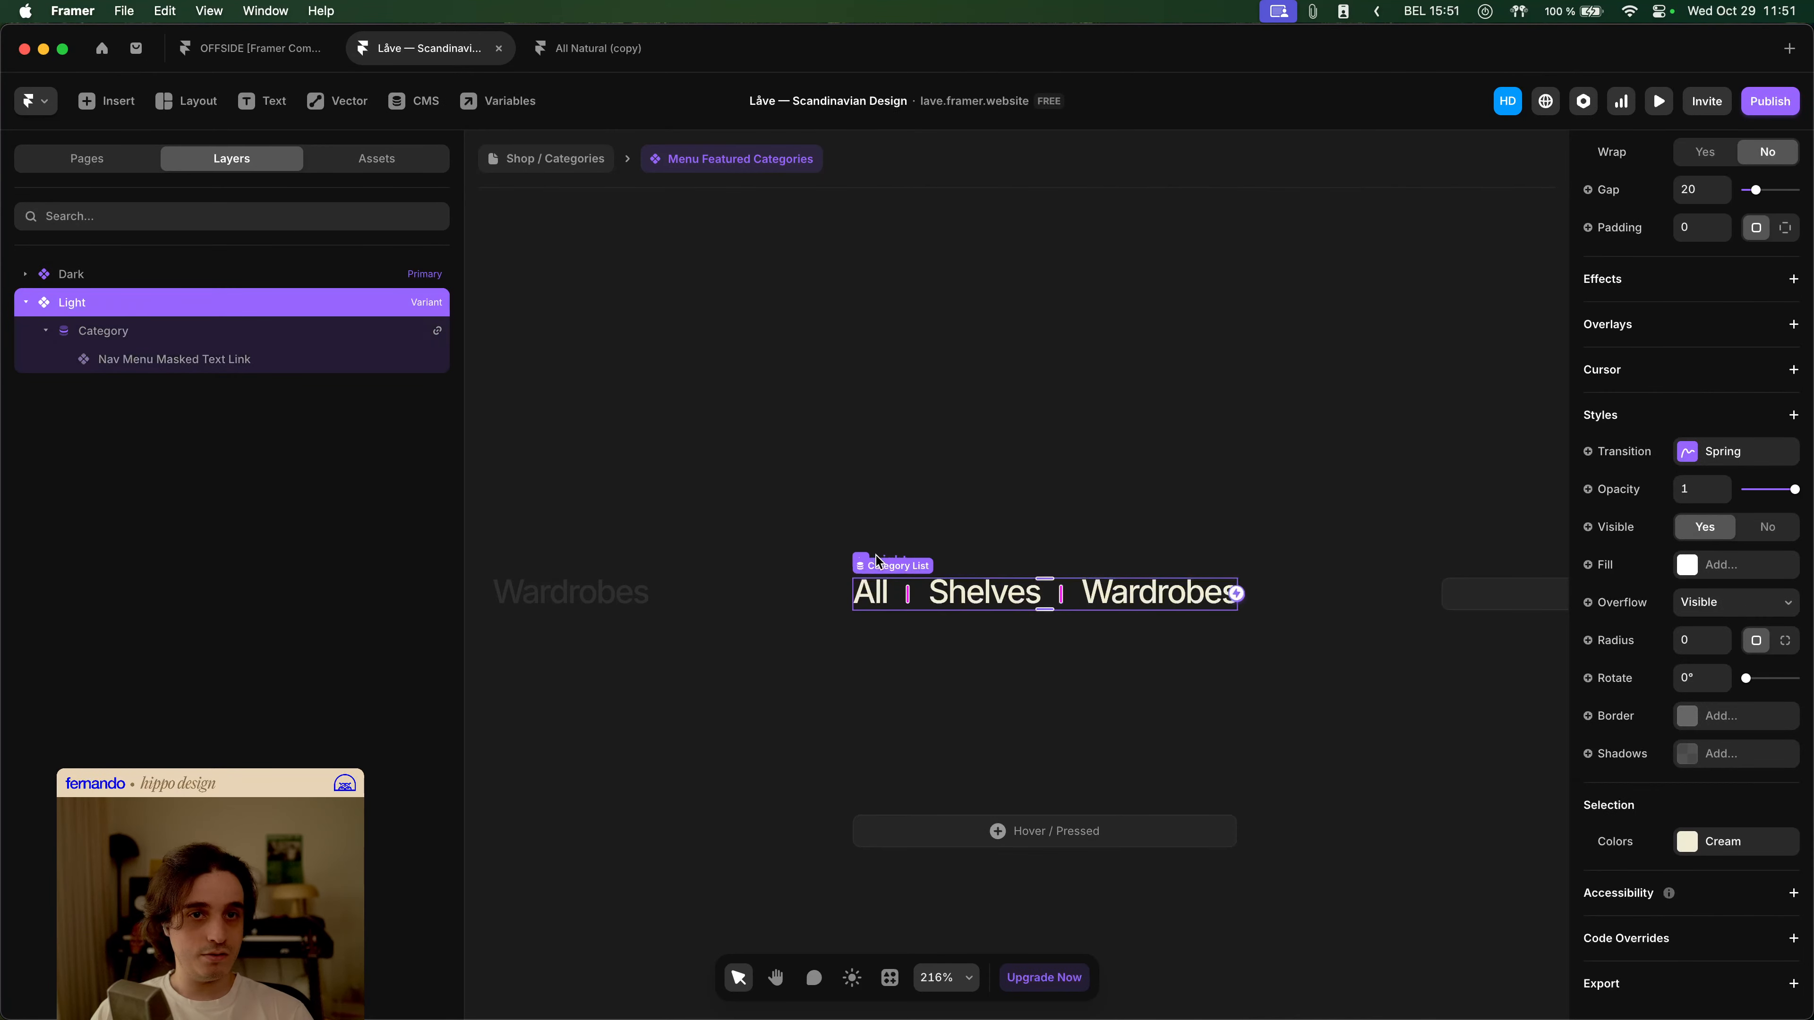
pyautogui.click(263, 335)
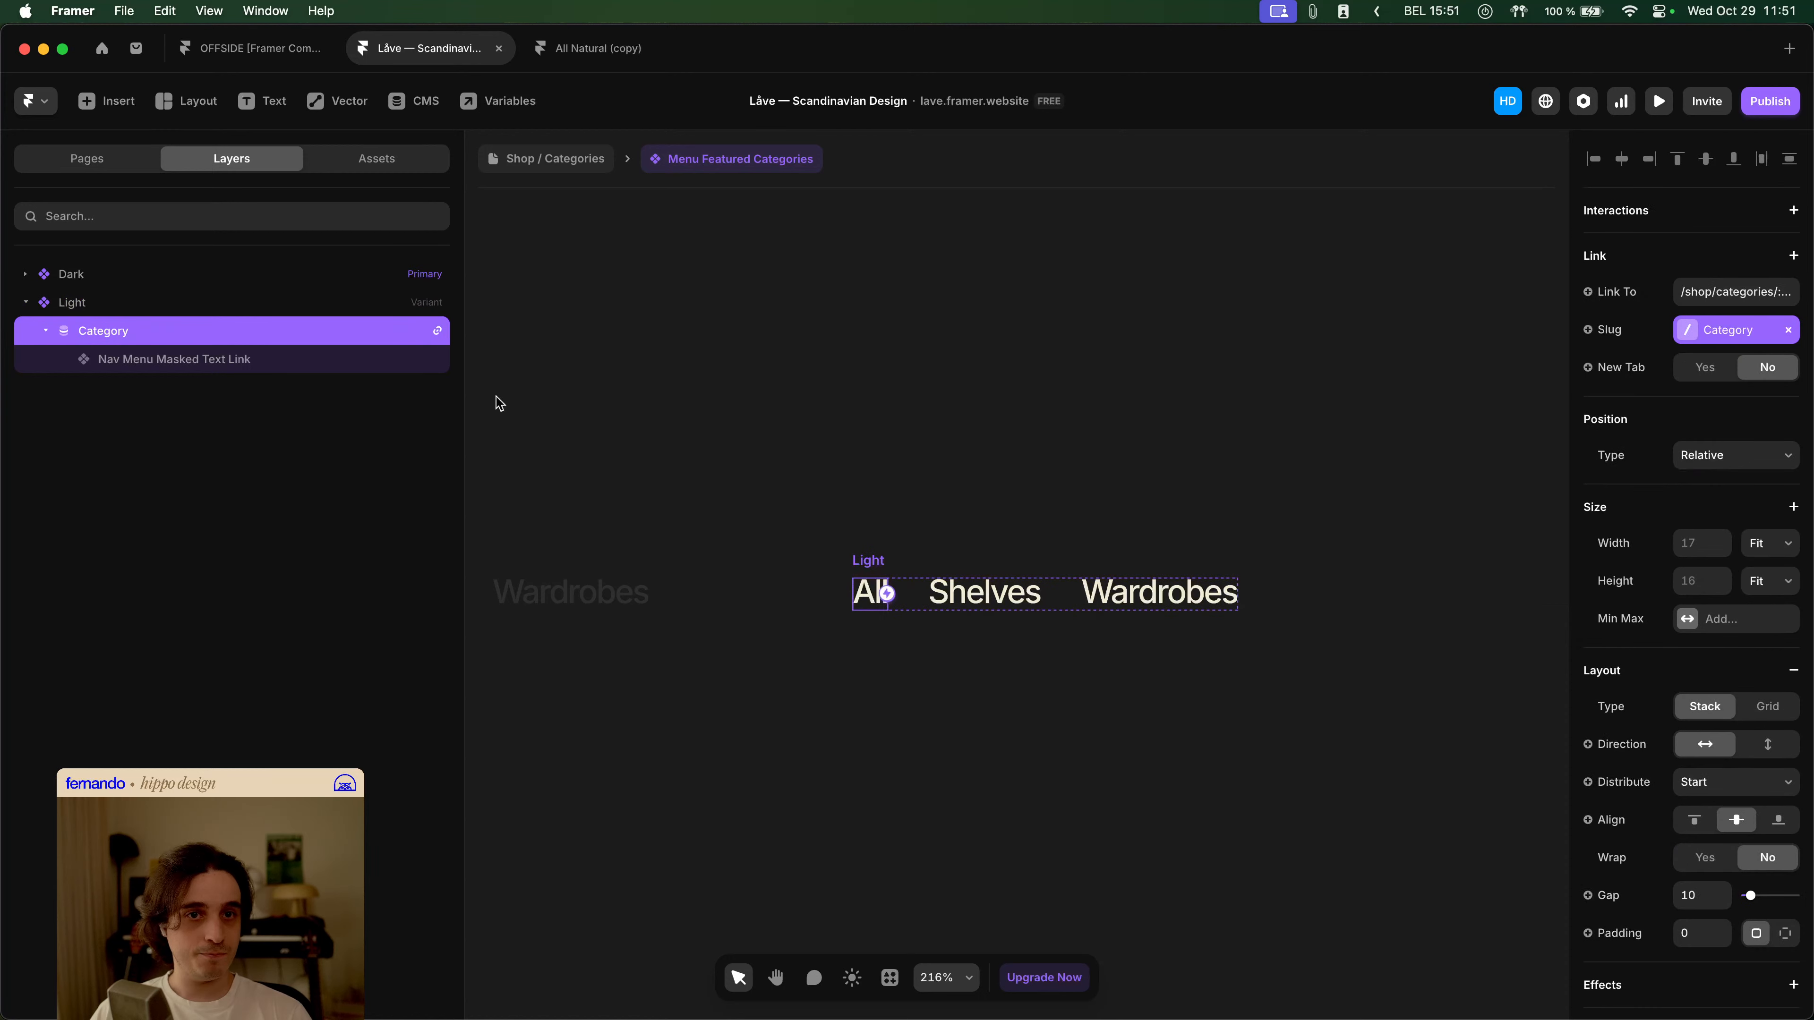
pyautogui.scroll(-7, 1774, 624)
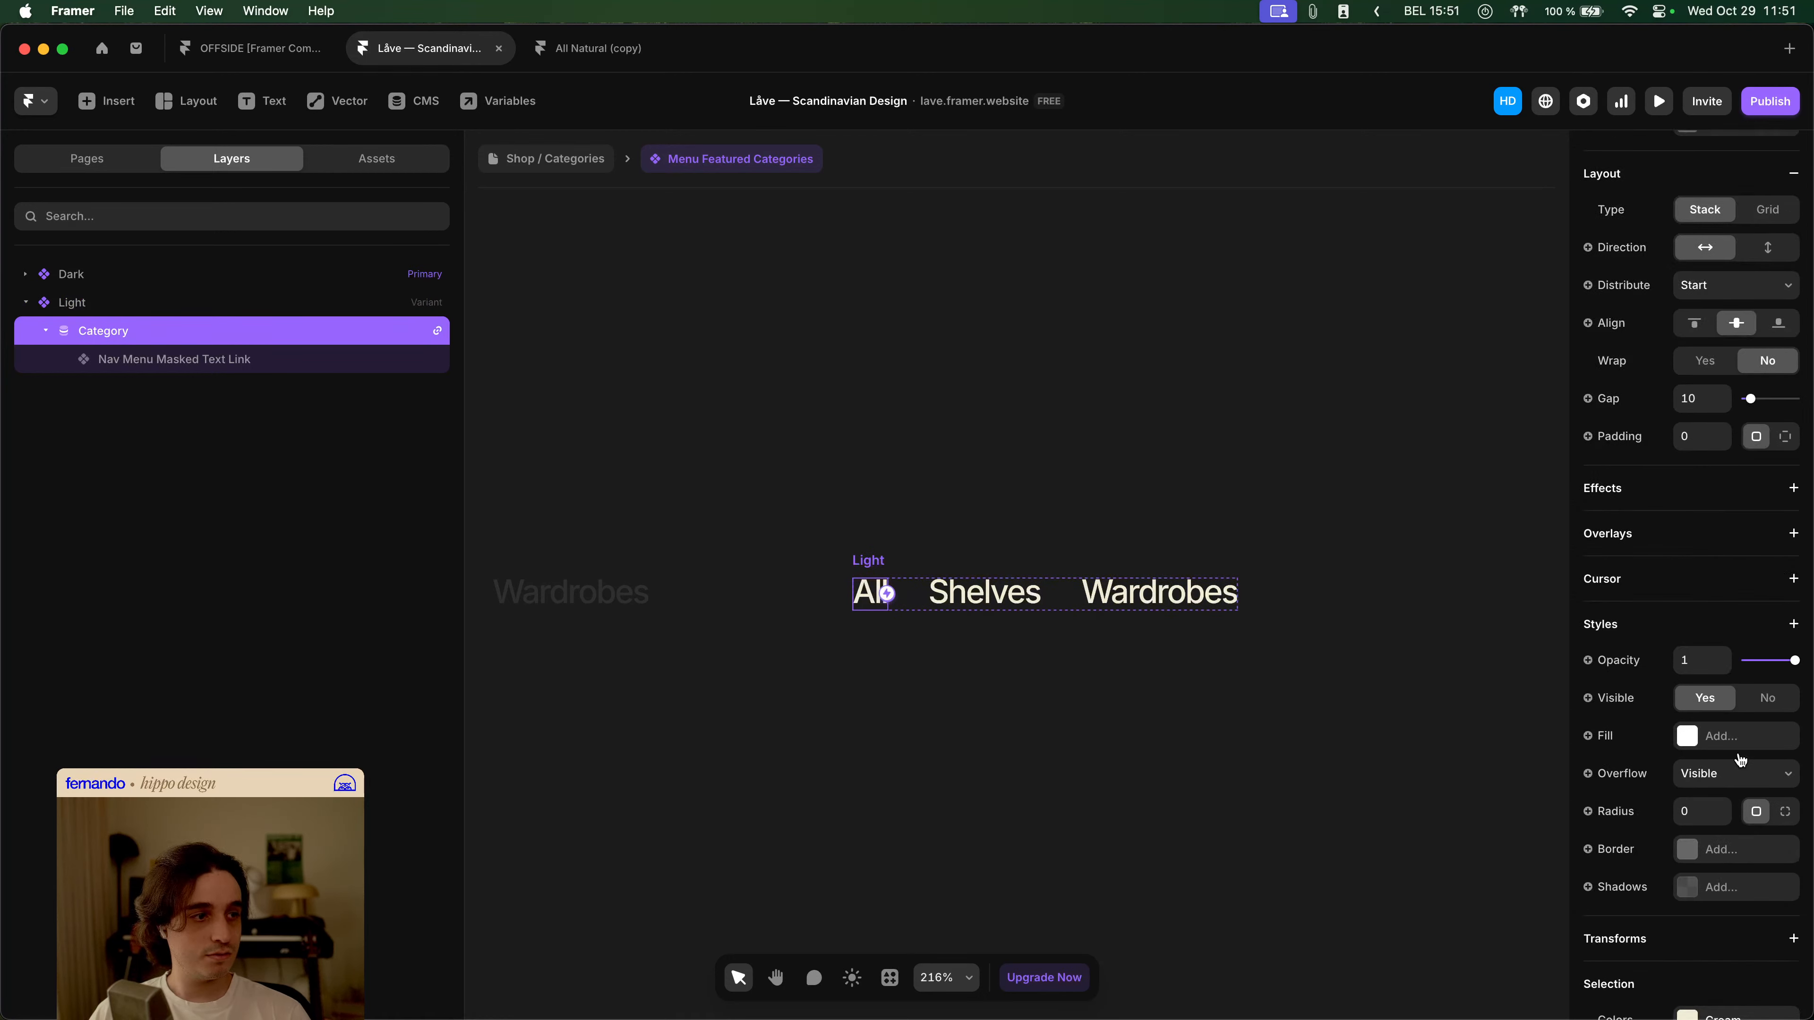
pyautogui.scroll(-2, 1736, 750)
pyautogui.scroll(10, 1734, 758)
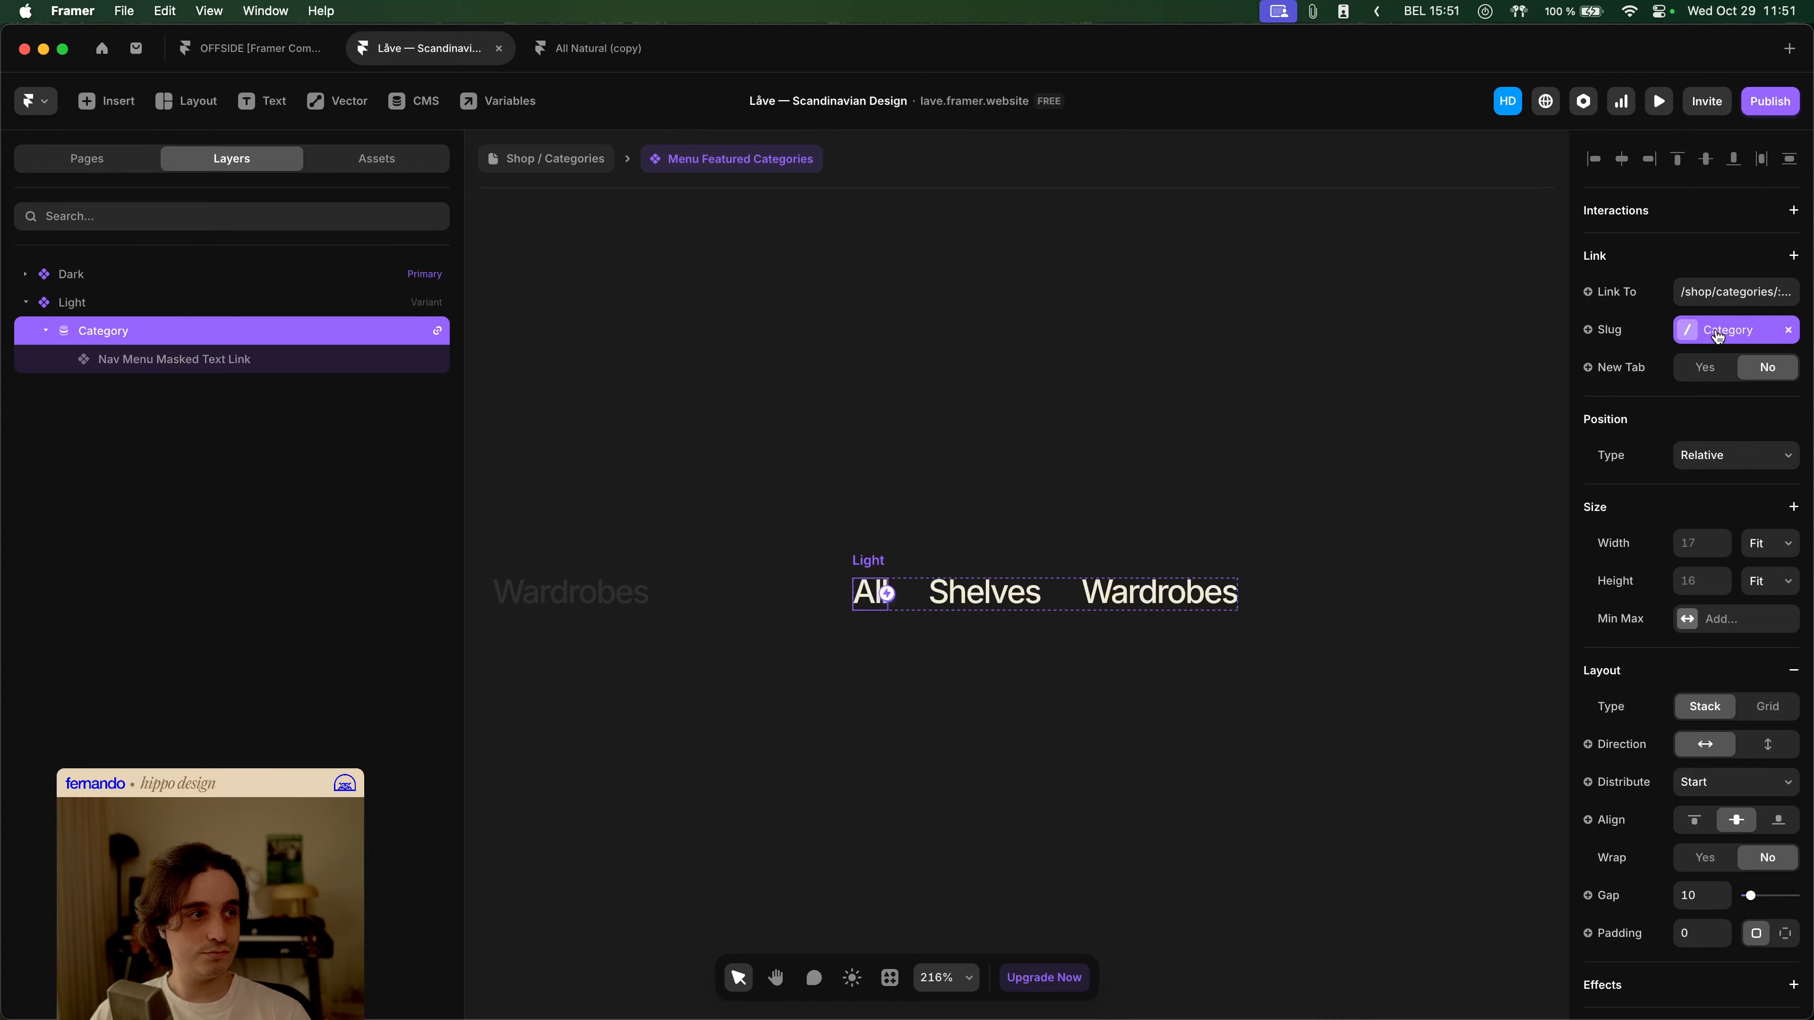
pyautogui.scroll(-9, 1783, 480)
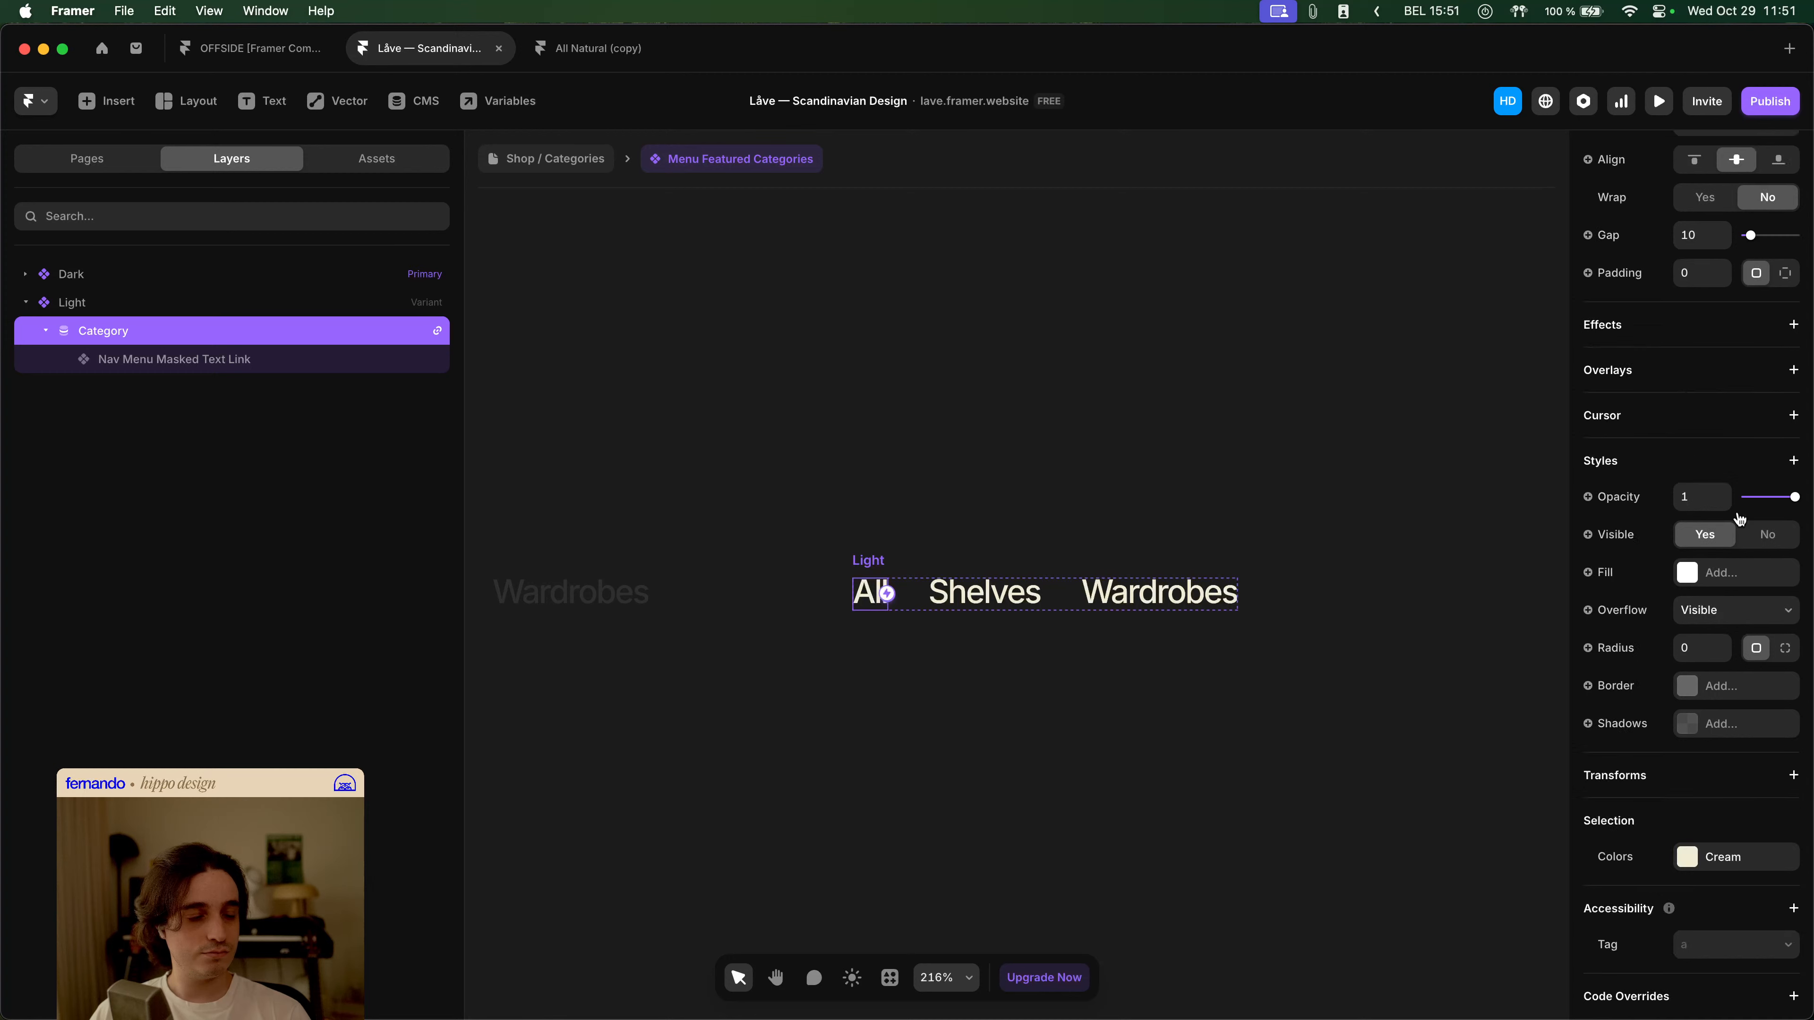
pyautogui.scroll(-1, 1740, 520)
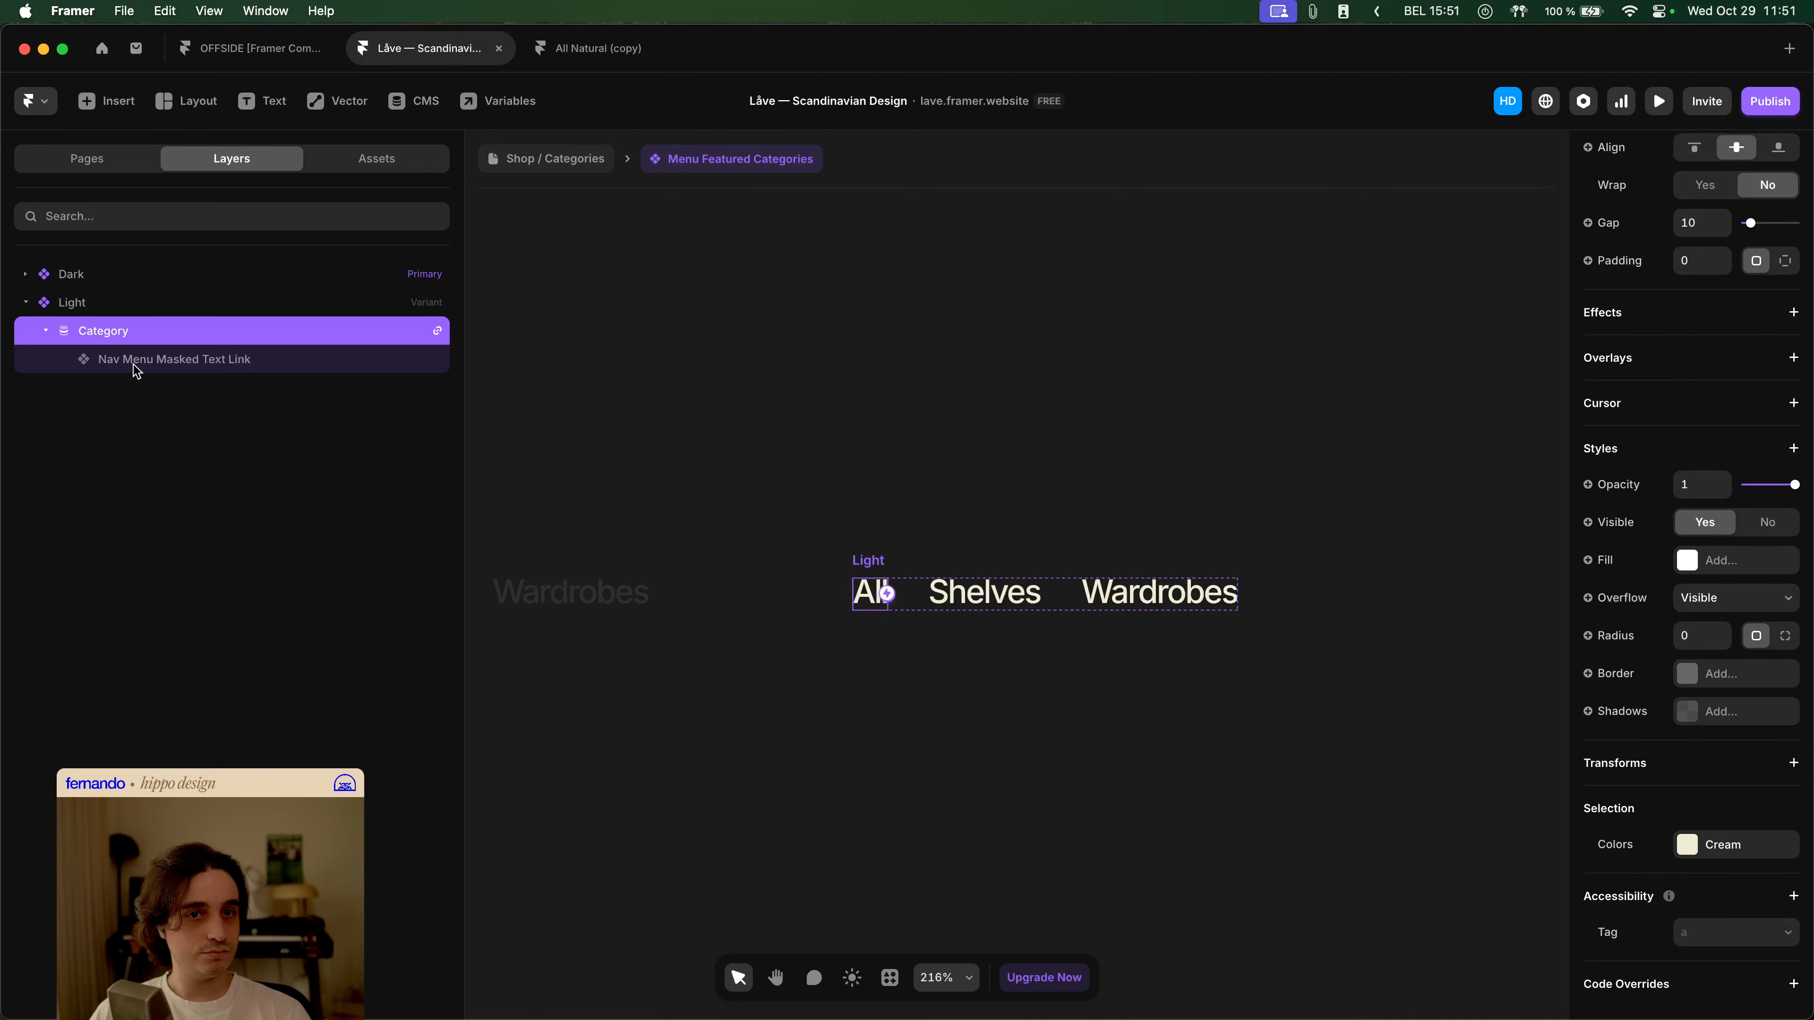
pyautogui.click(118, 304)
pyautogui.click(131, 332)
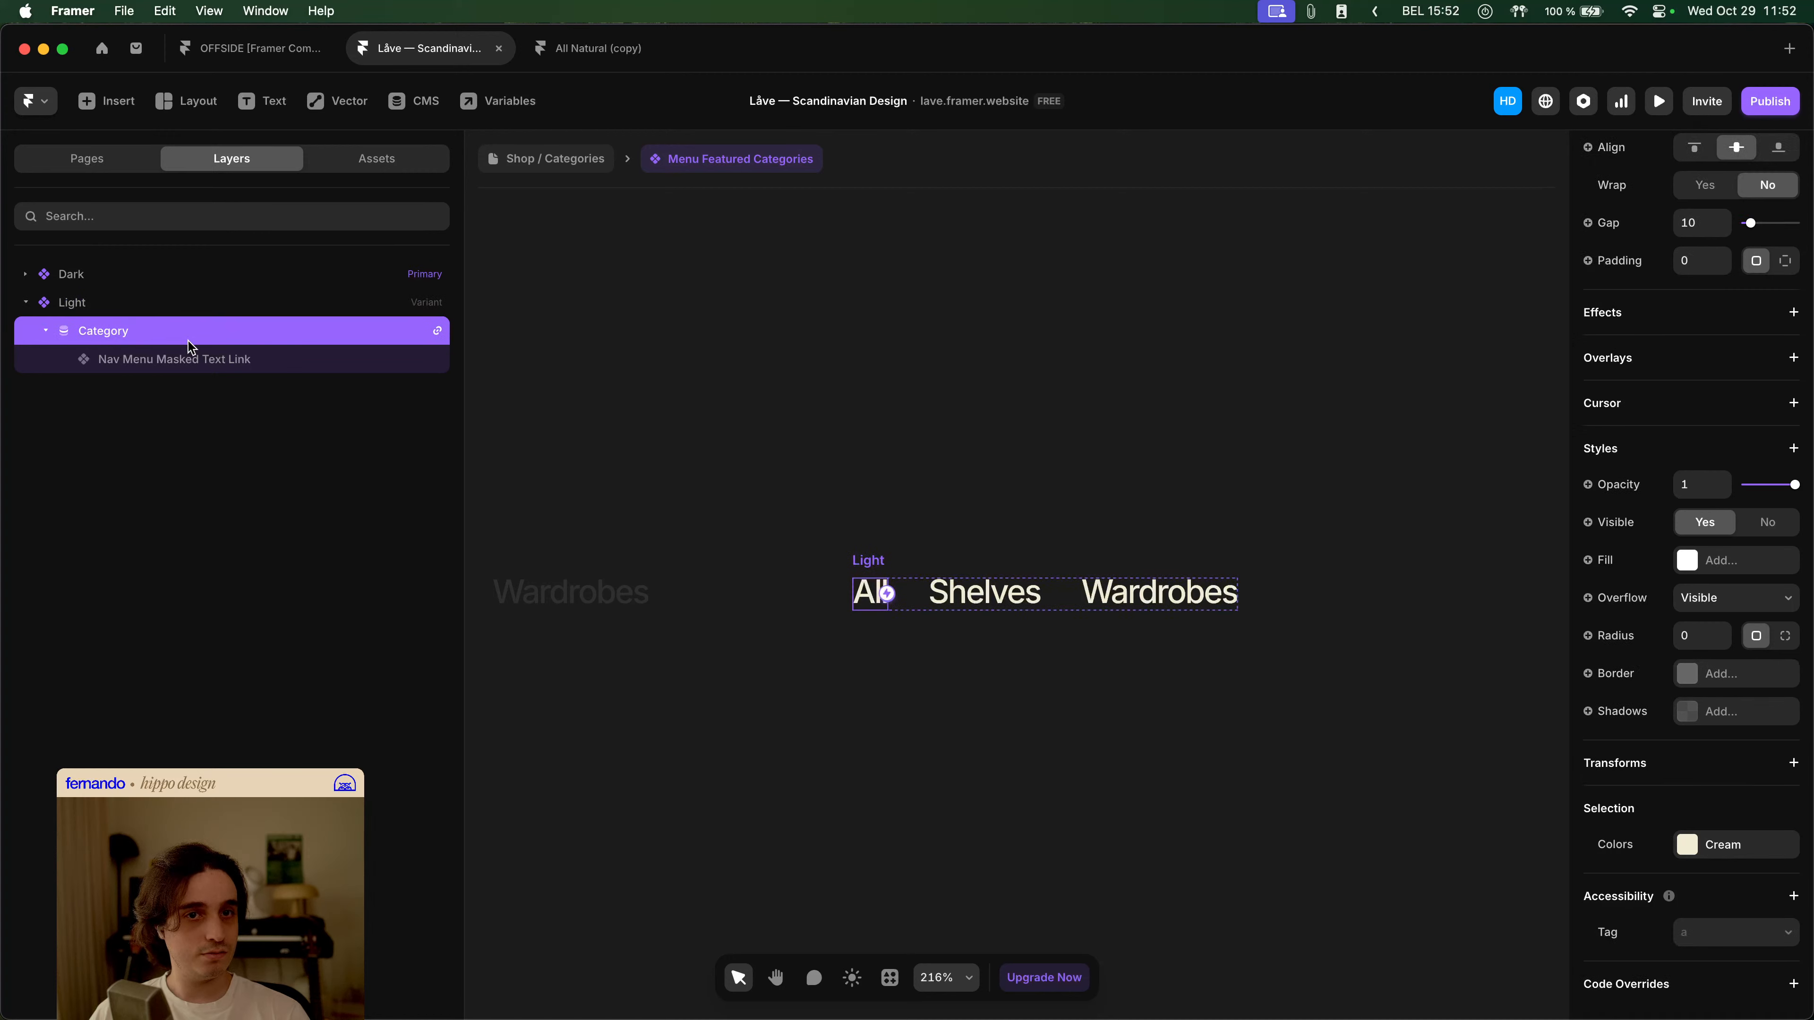
pyautogui.click(197, 300)
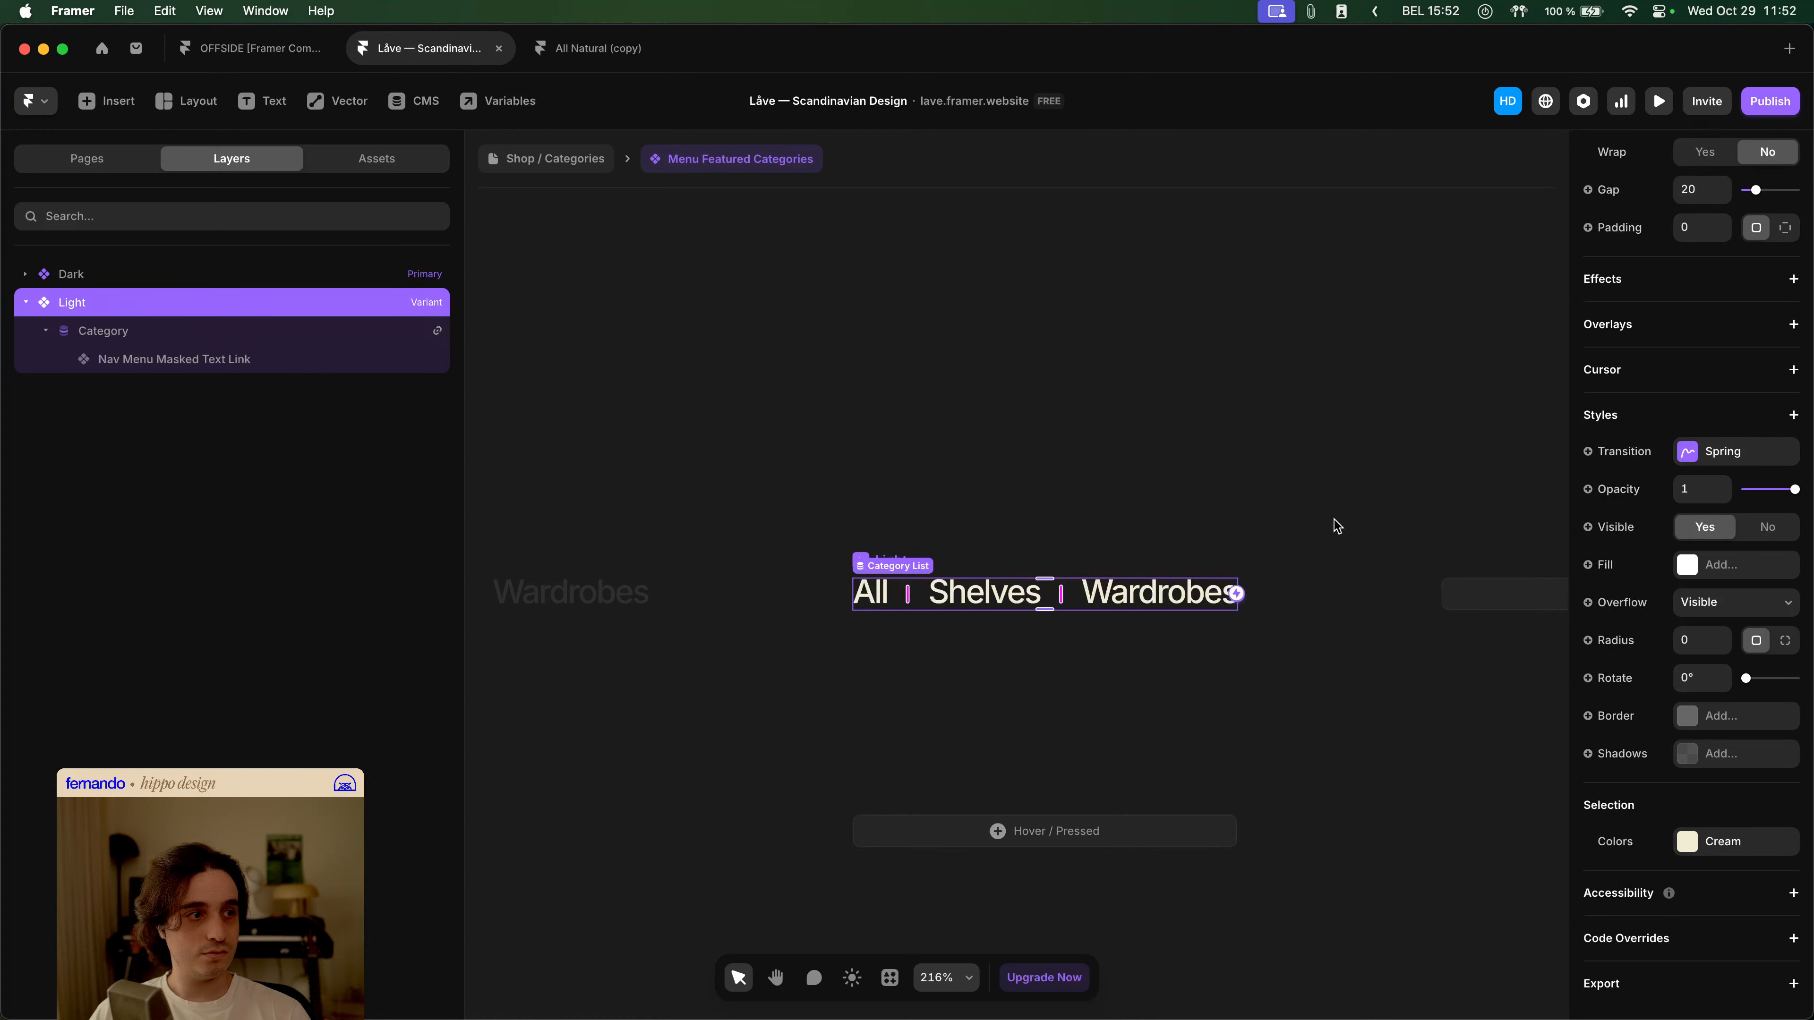
pyautogui.scroll(10, 1714, 574)
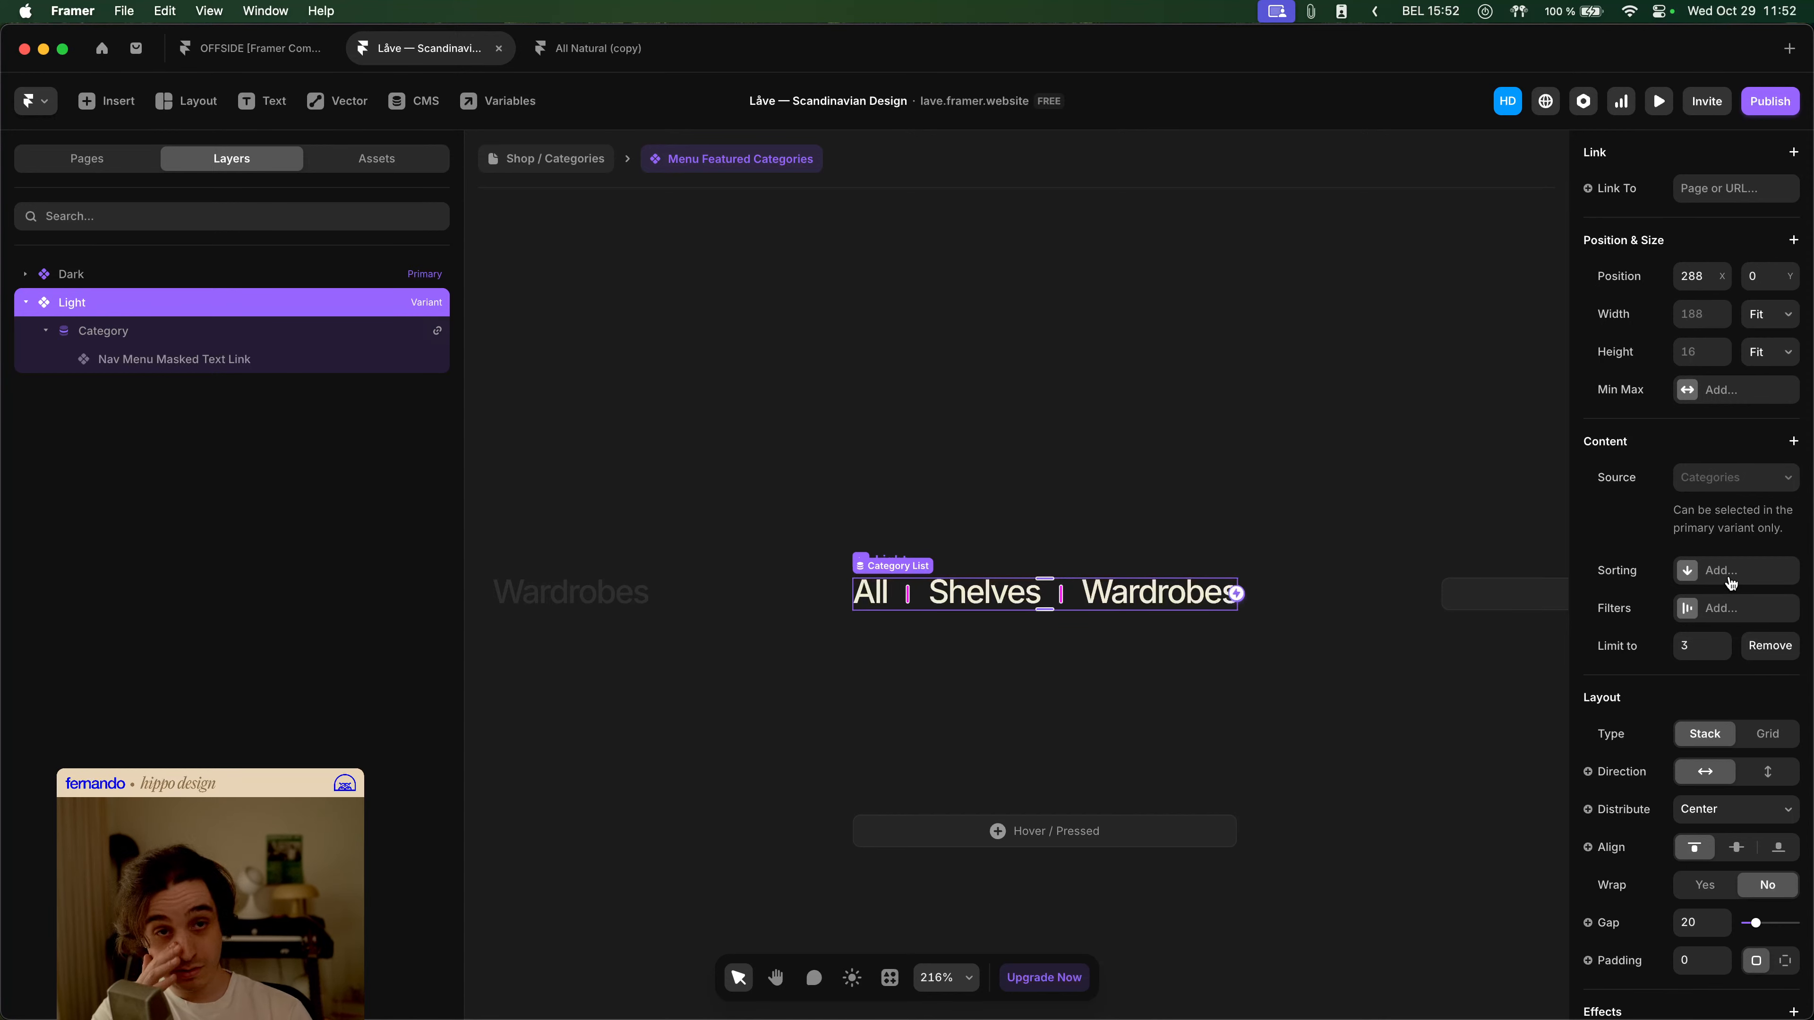
# Filter the primary Dark variant's category list by the Featured In Menu field.
pyautogui.click(295, 281)
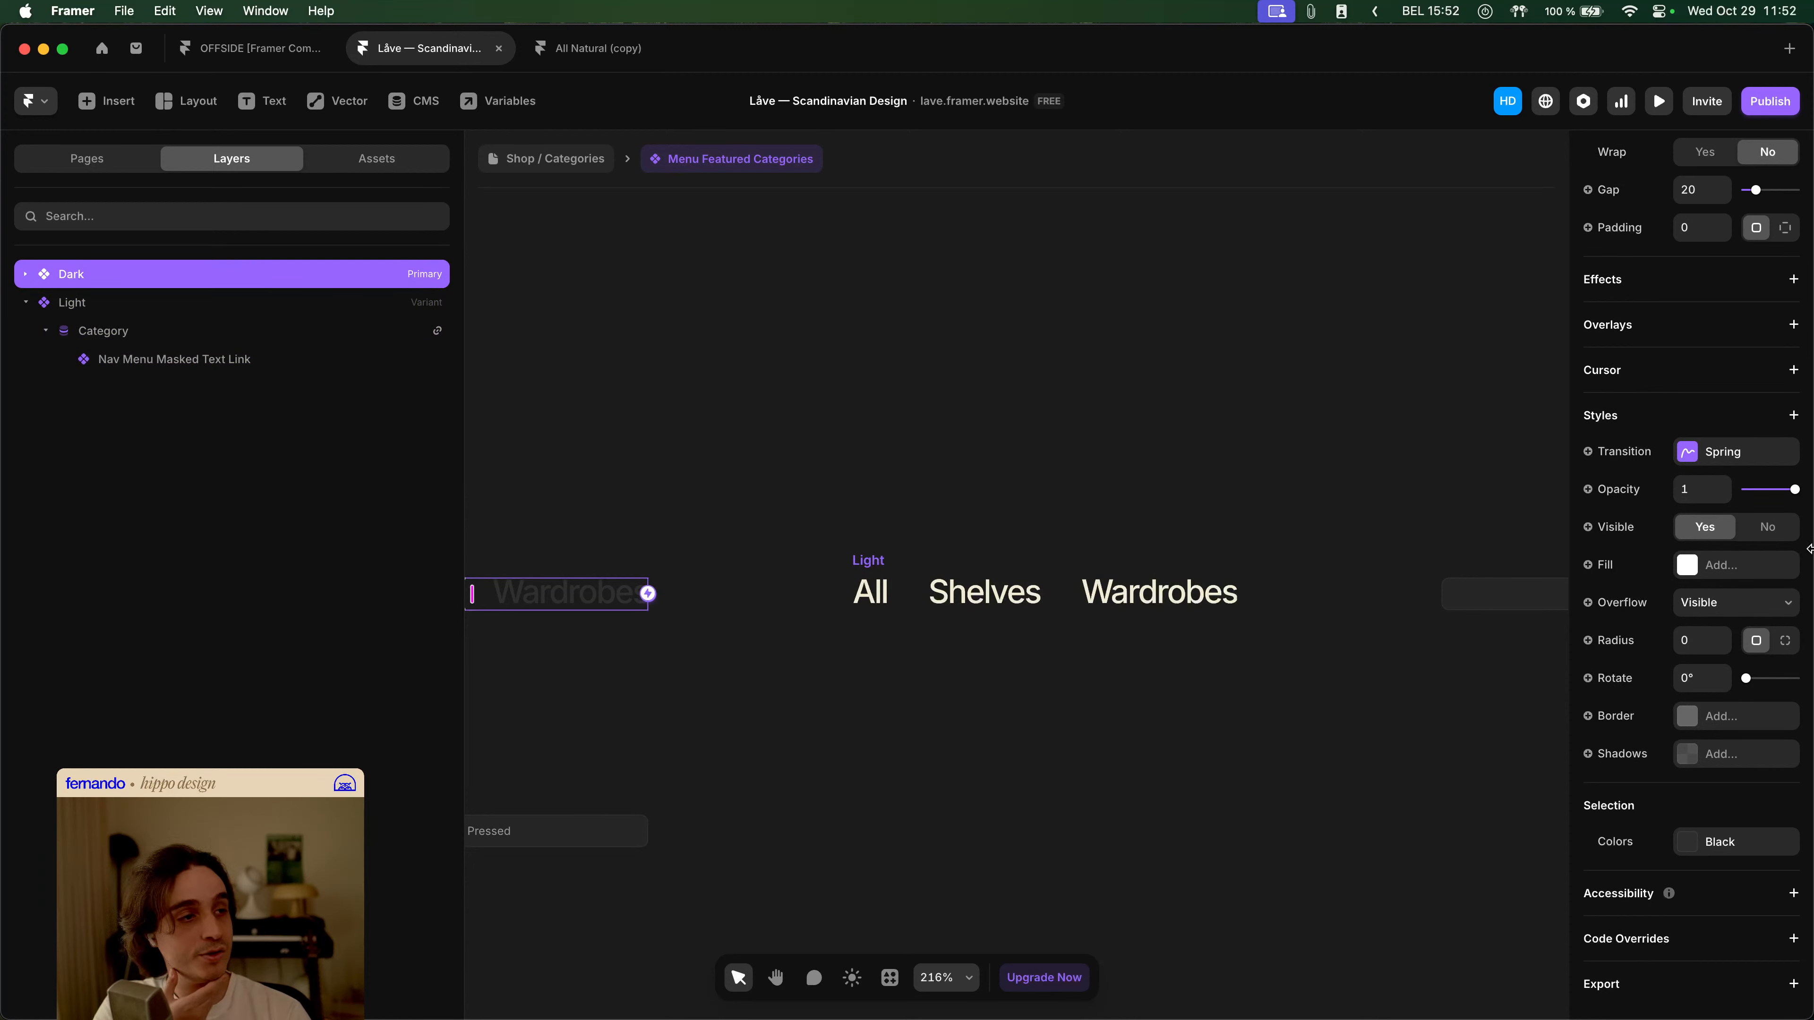
pyautogui.scroll(8, 1736, 616)
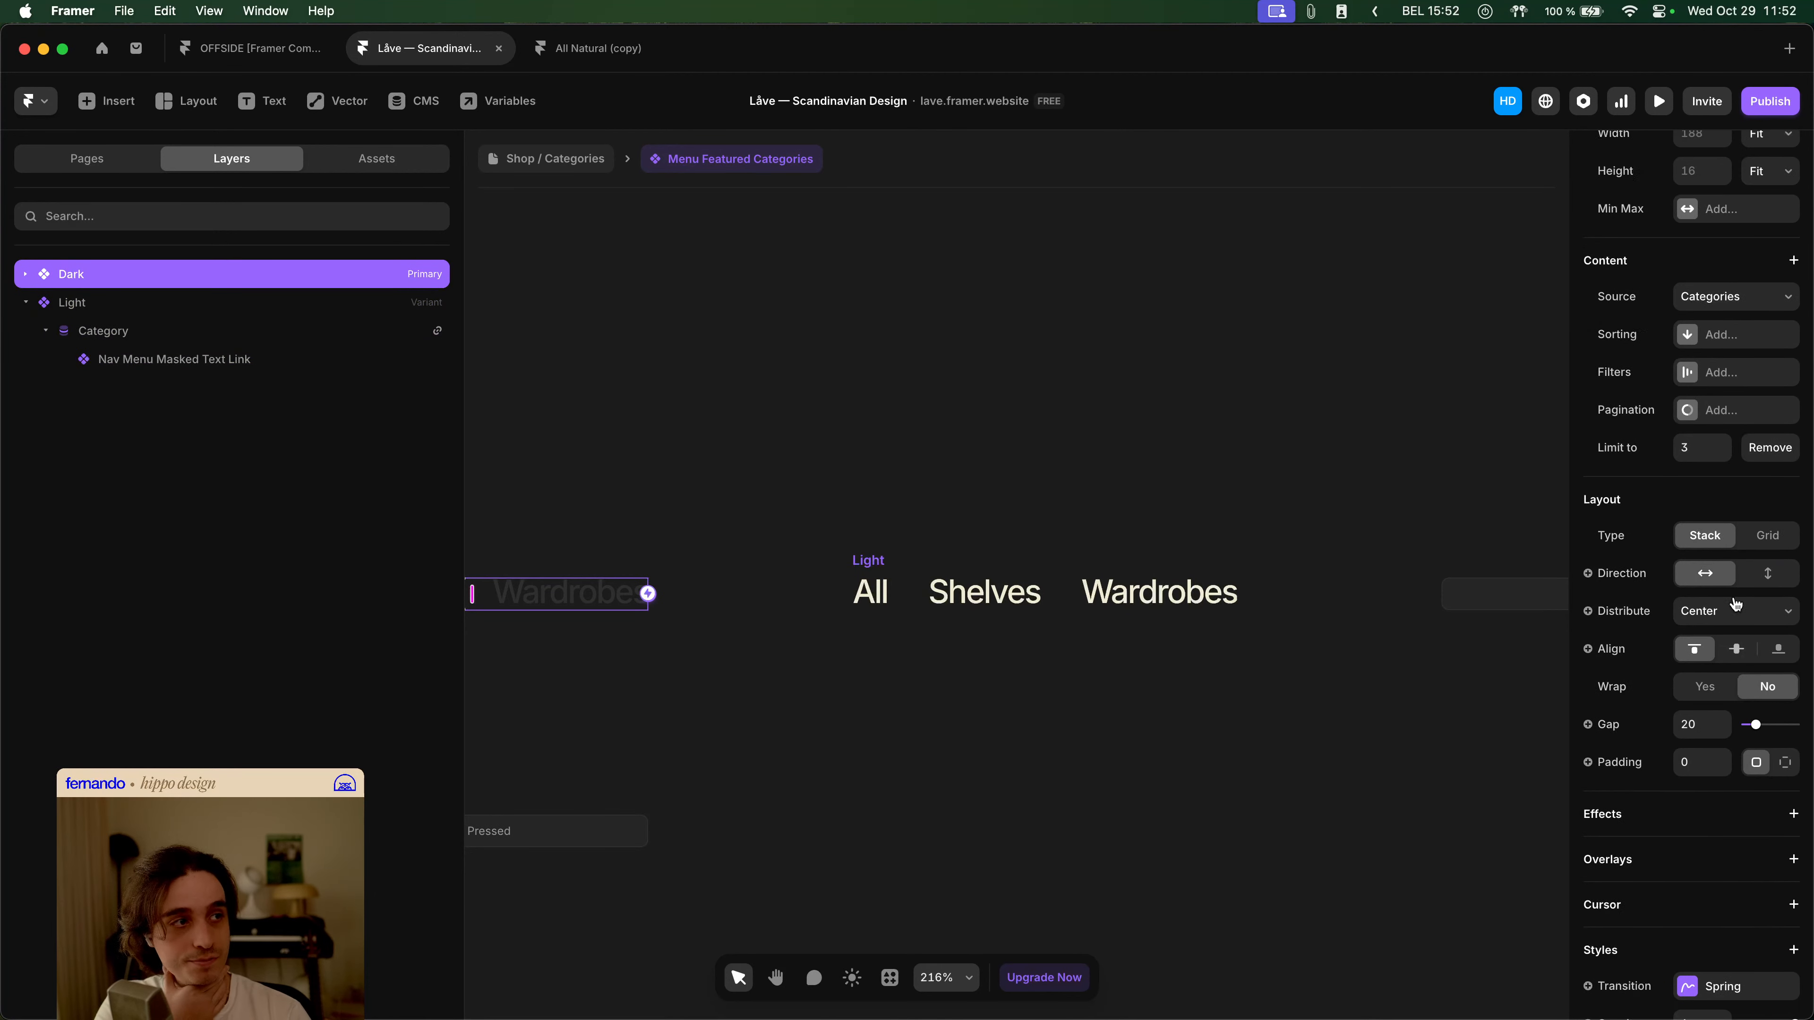
pyautogui.click(1729, 373)
pyautogui.click(1452, 463)
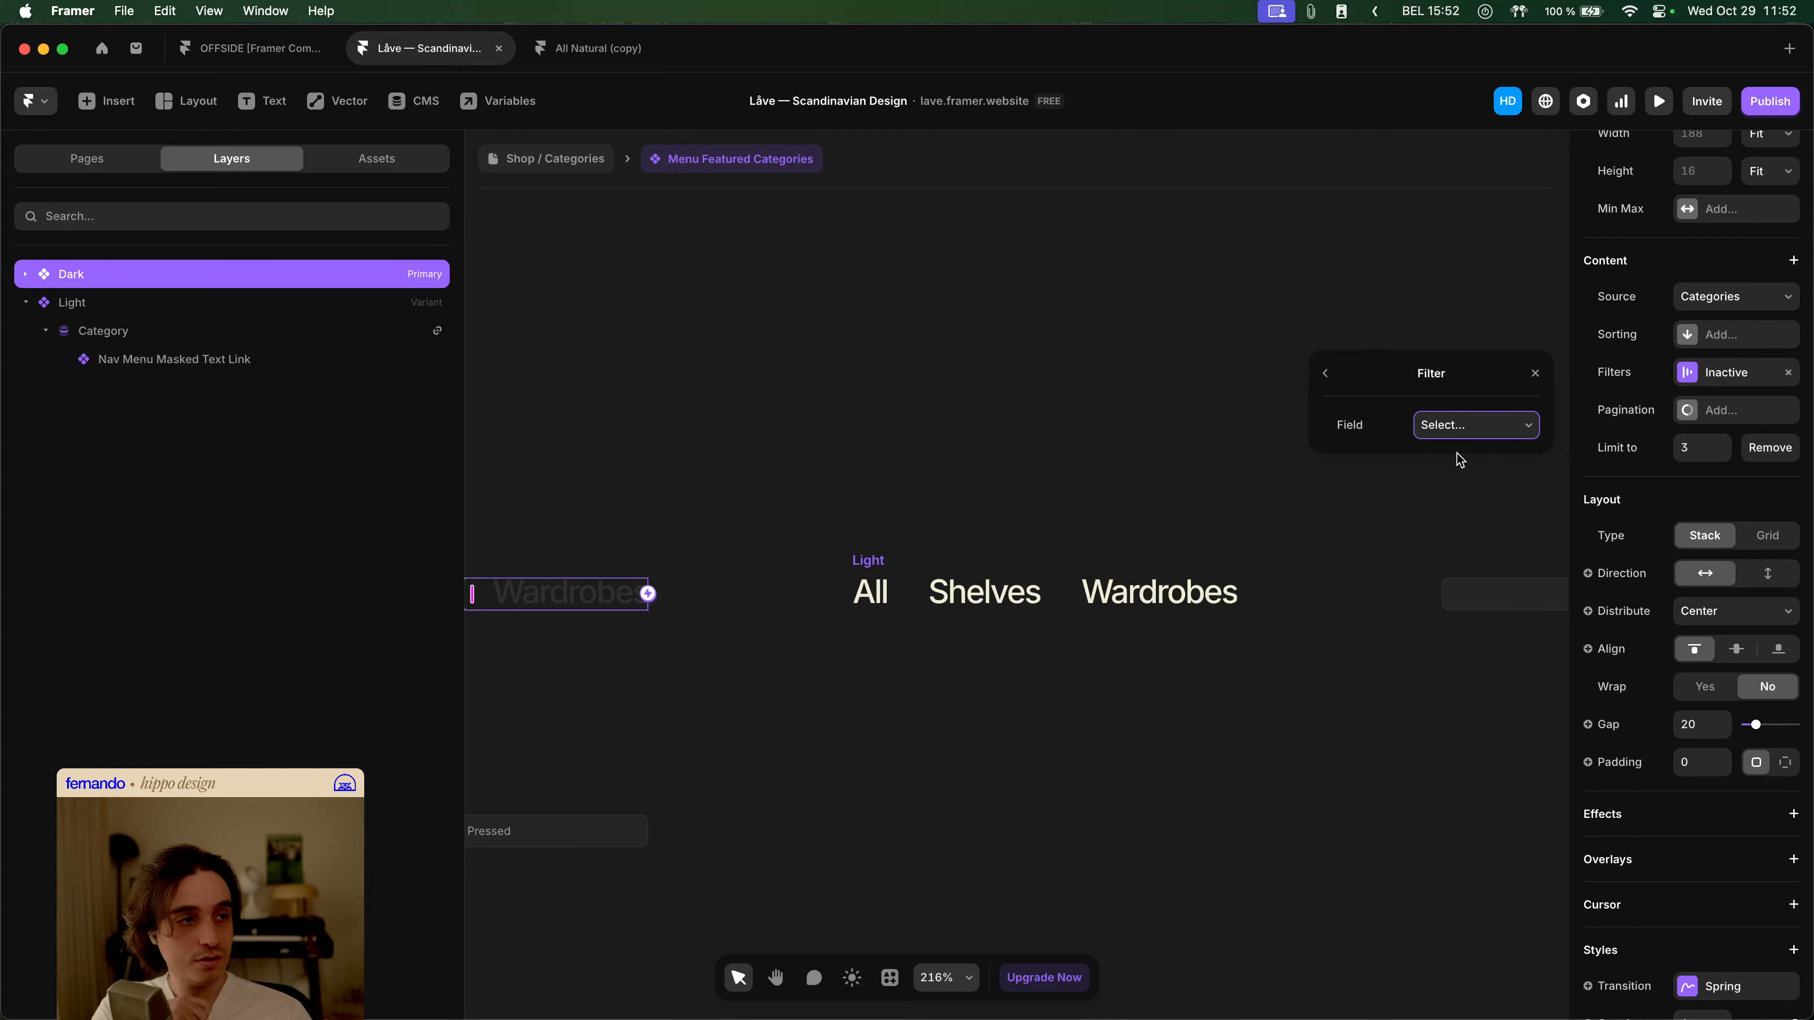
pyautogui.click(1463, 428)
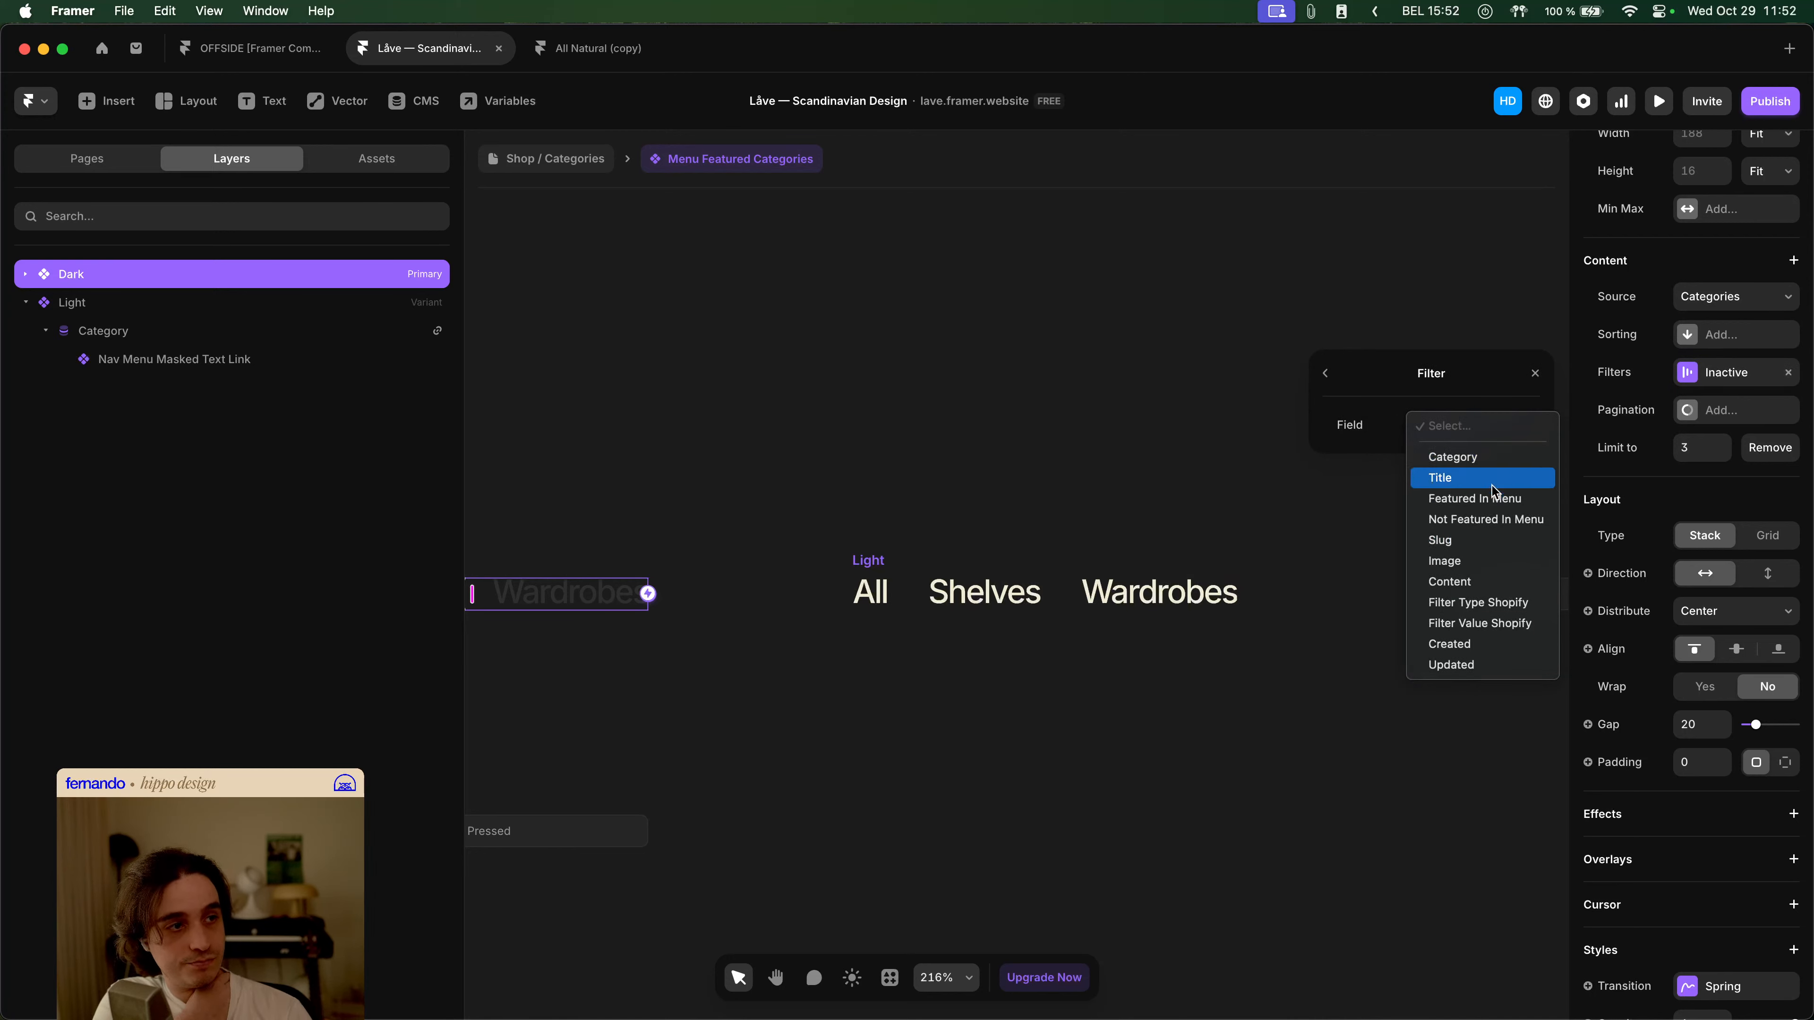
pyautogui.click(1491, 500)
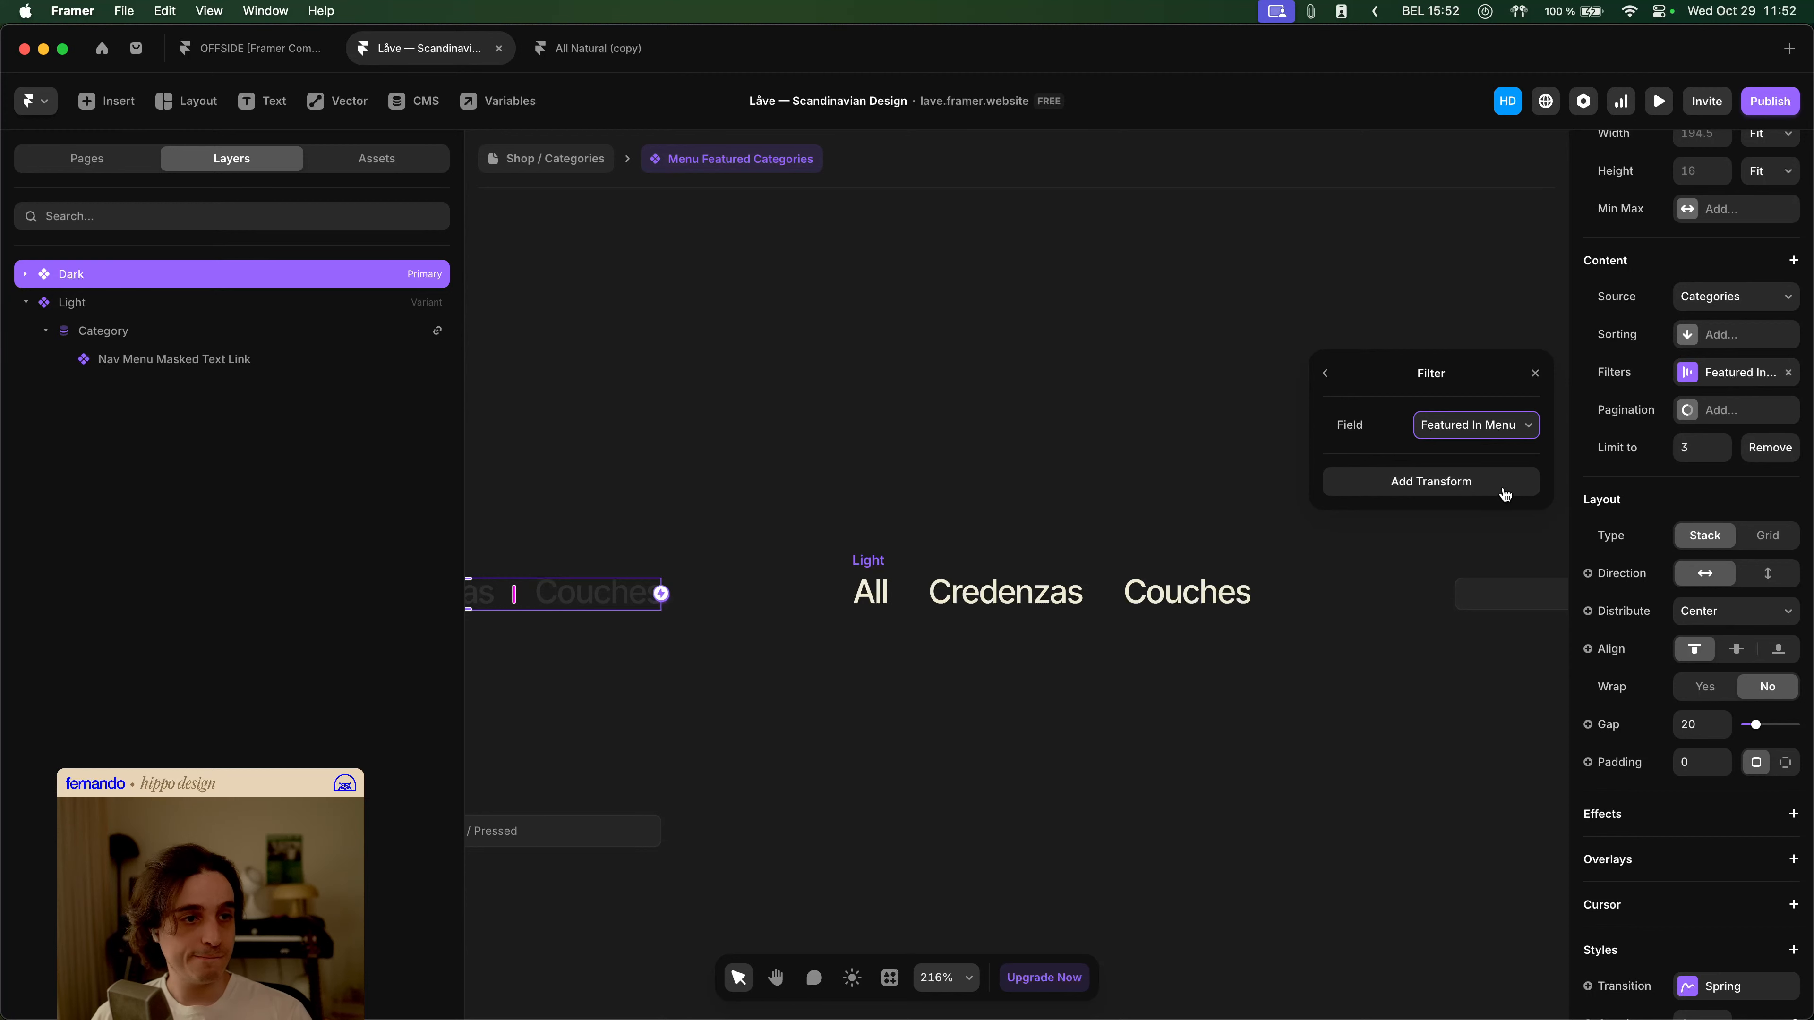
pyautogui.click(1535, 373)
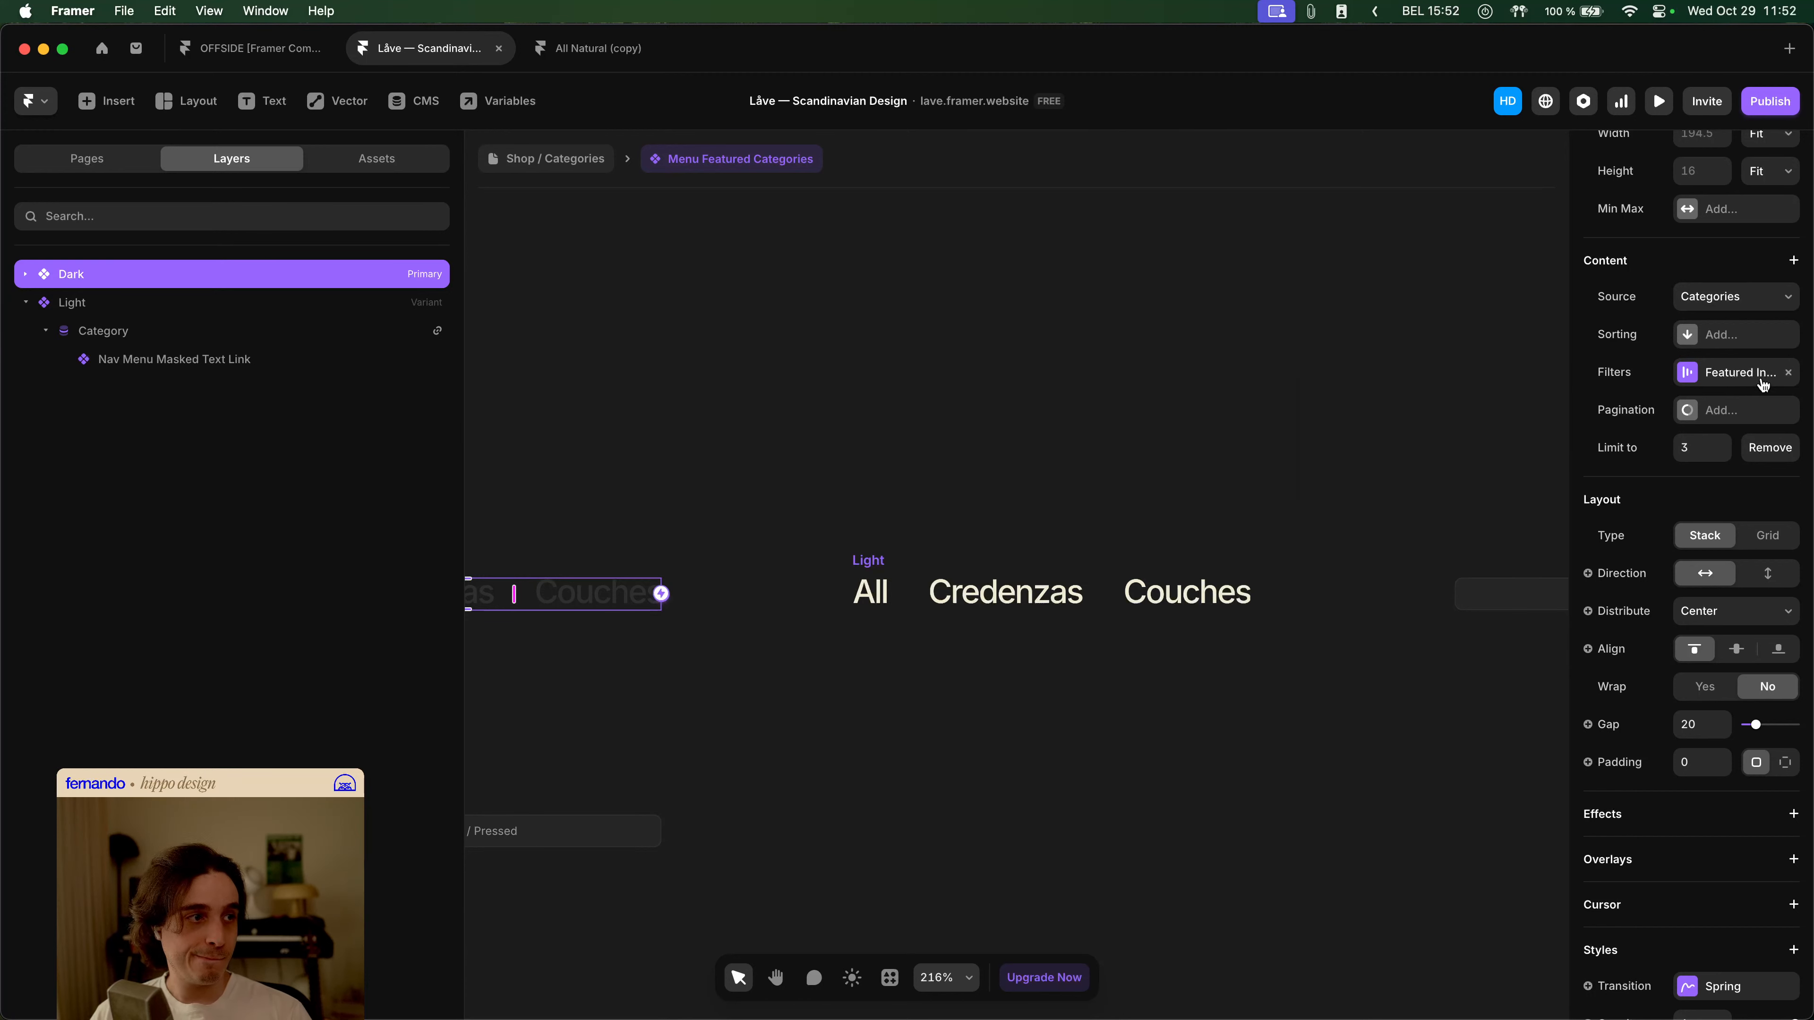
# Sort the Dark variant's category list by Title in Z → A order.
pyautogui.click(1717, 336)
pyautogui.click(1452, 395)
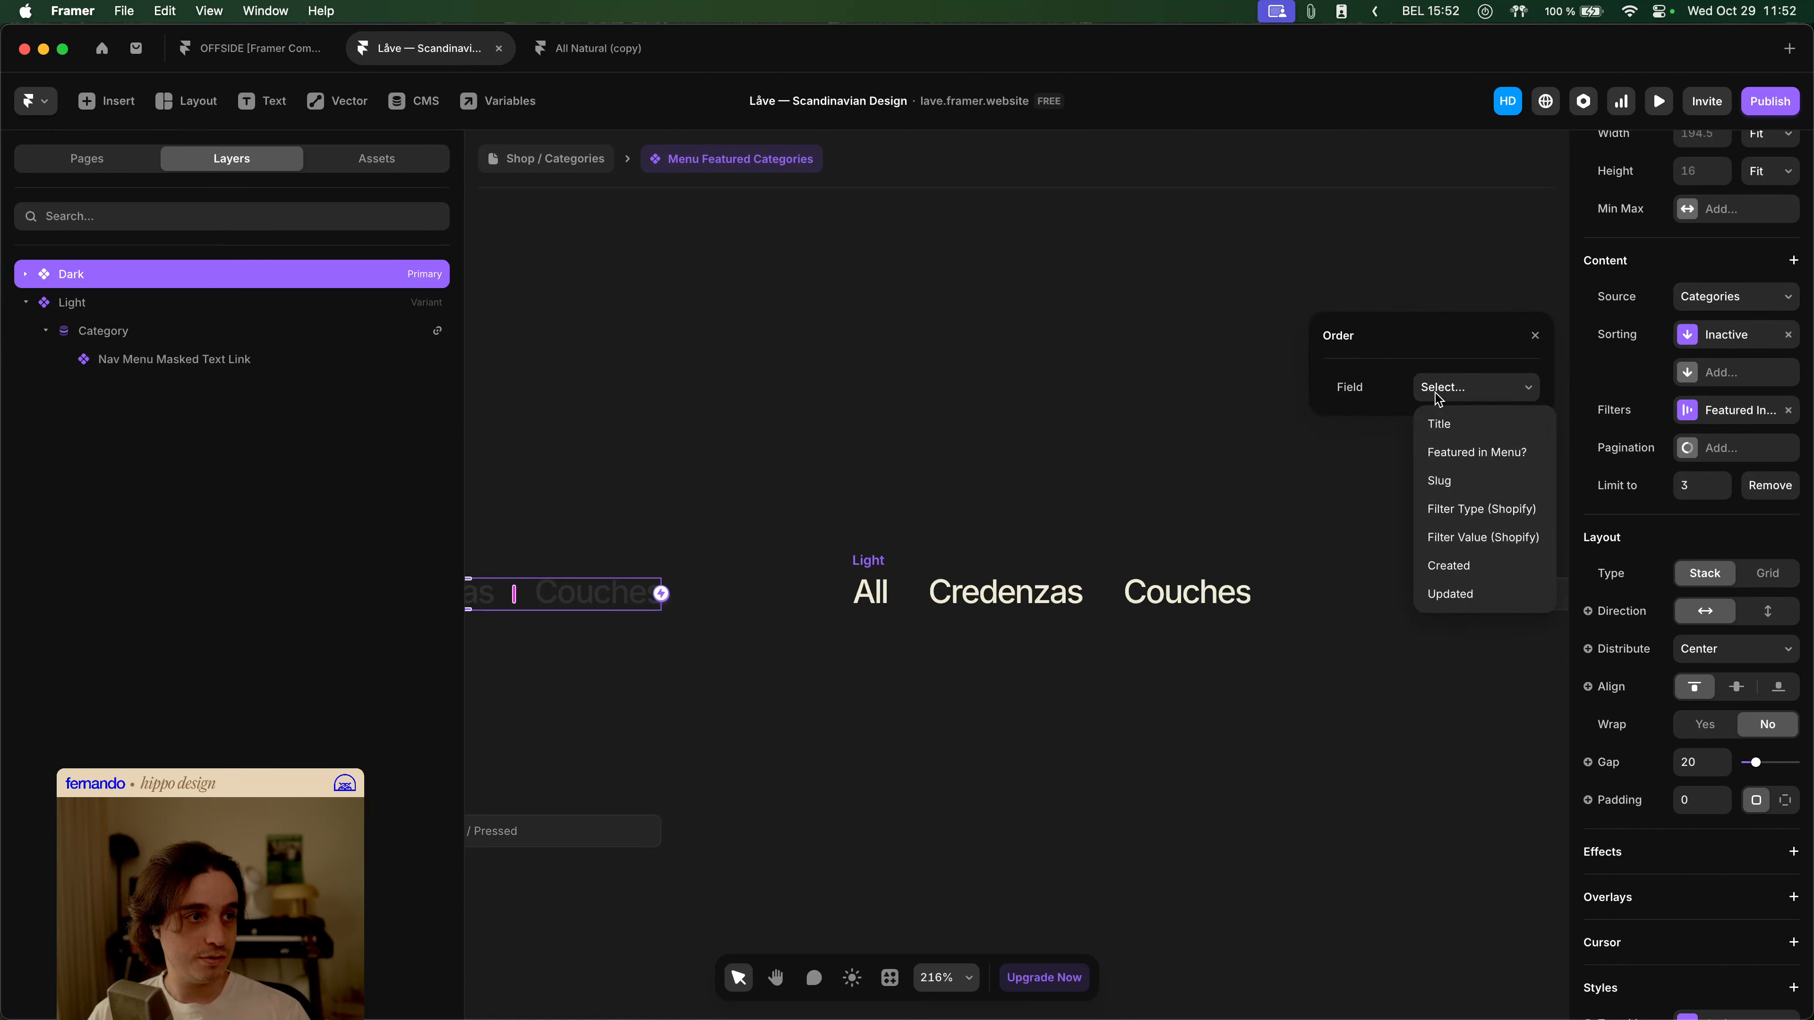
pyautogui.click(1456, 428)
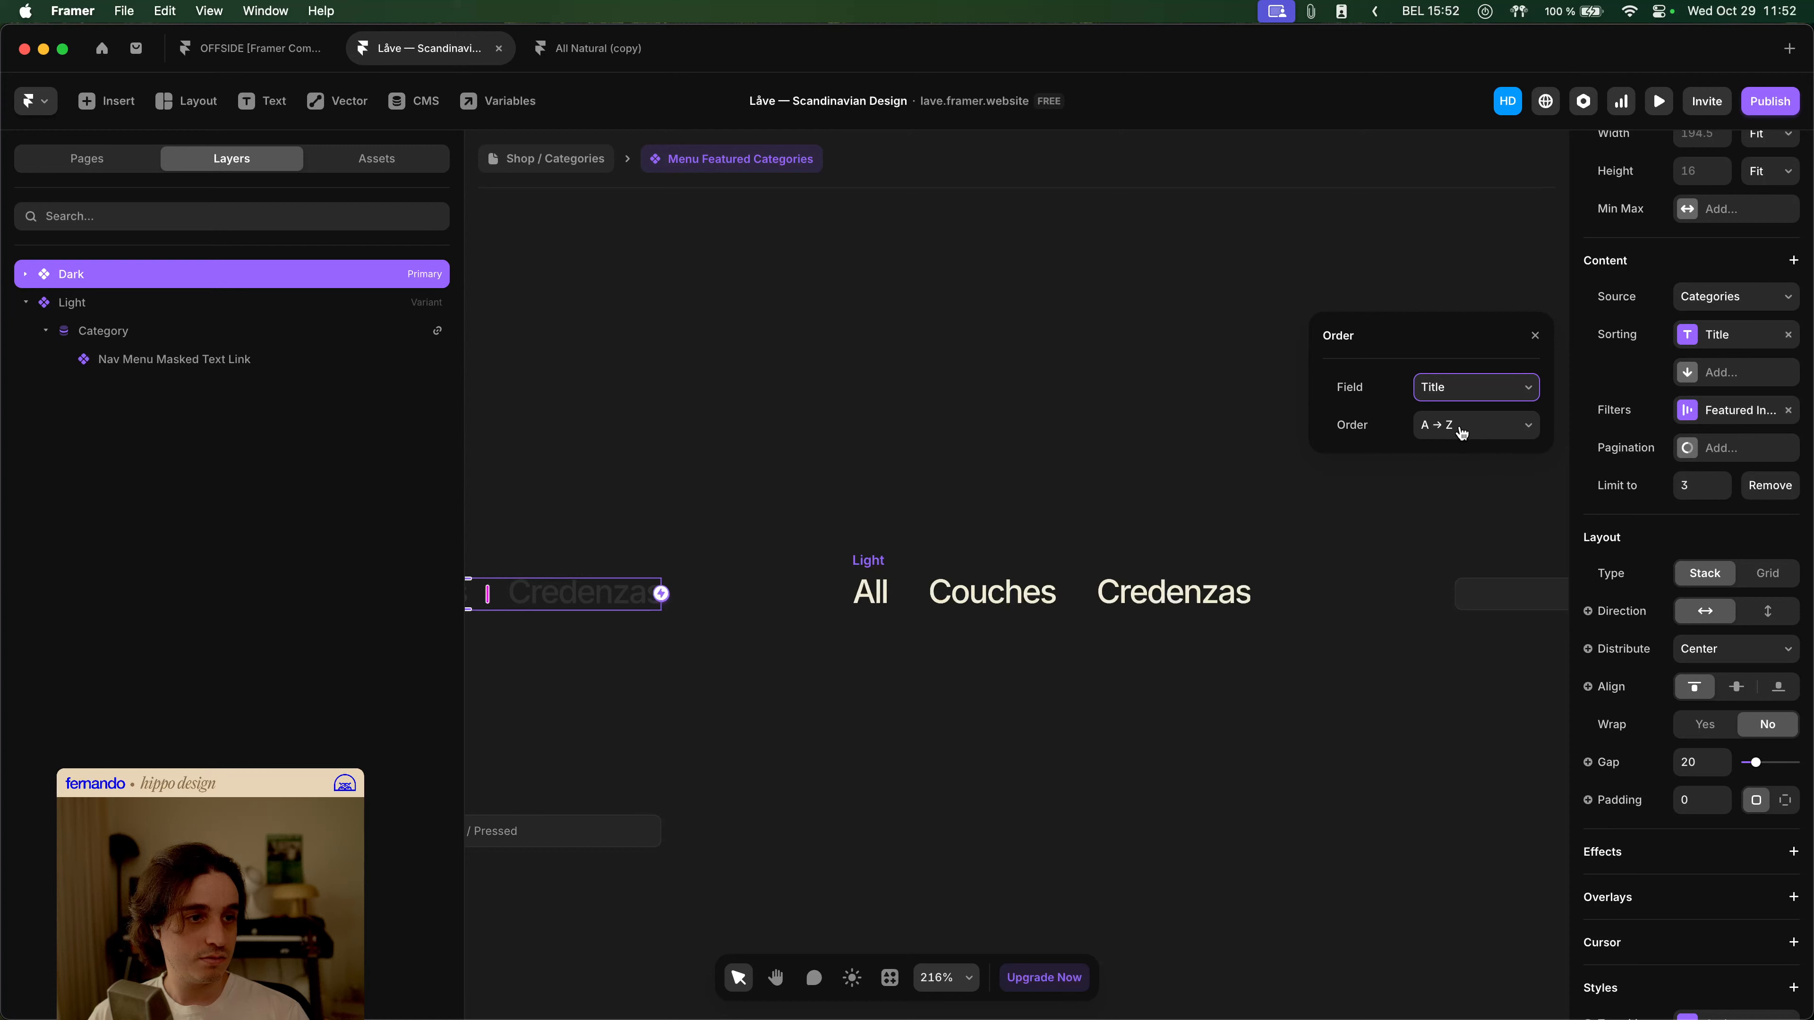
pyautogui.click(1461, 432)
pyautogui.click(1468, 445)
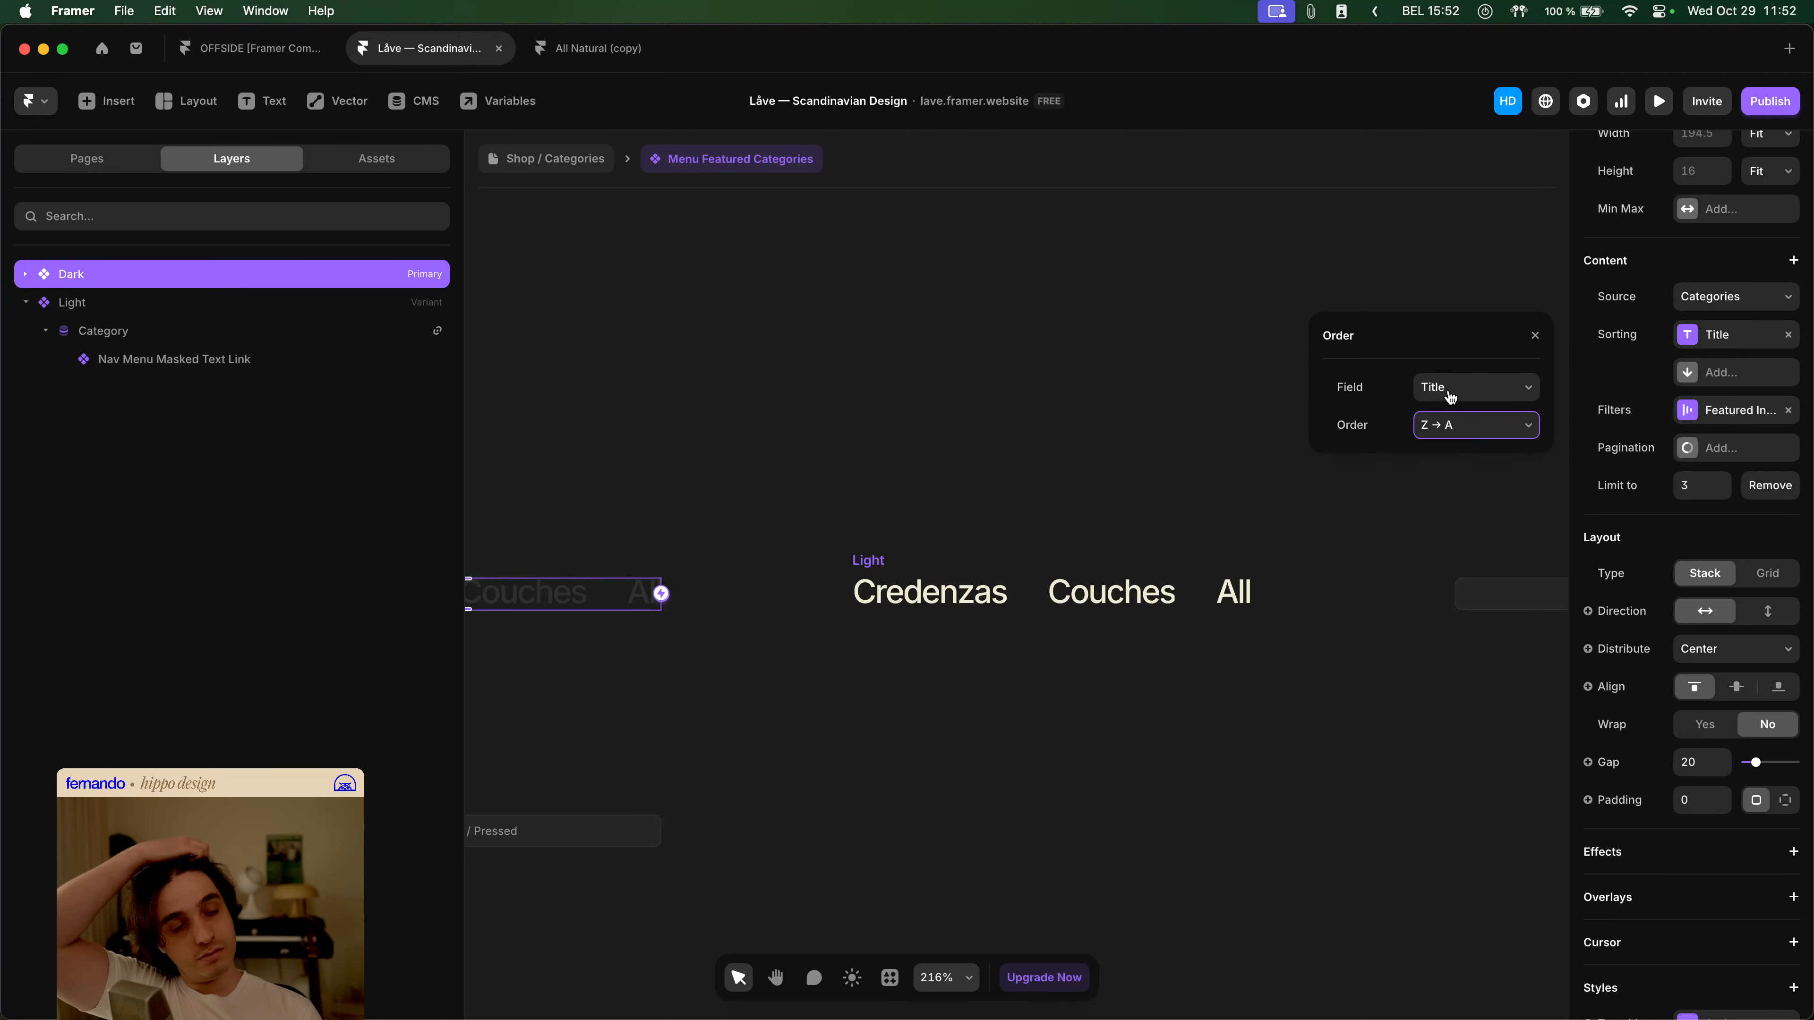
pyautogui.click(1498, 385)
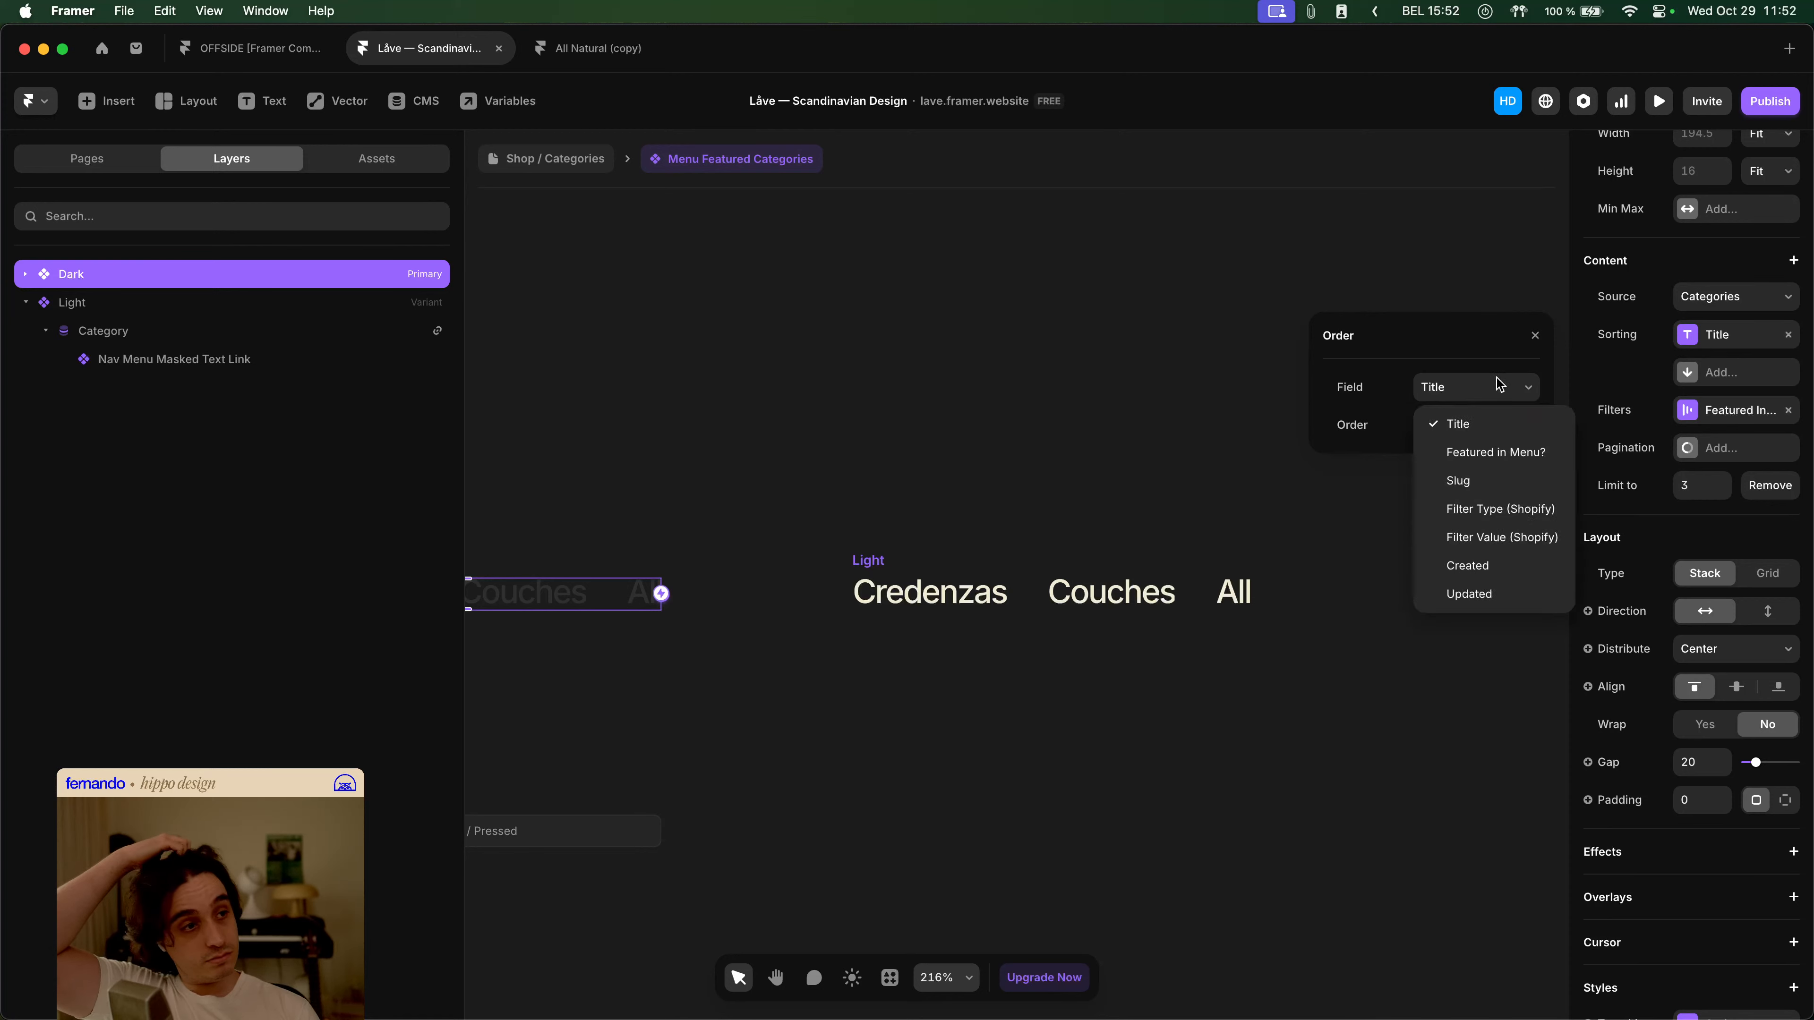
pyautogui.click(1489, 345)
pyautogui.click(1536, 336)
pyautogui.click(1143, 403)
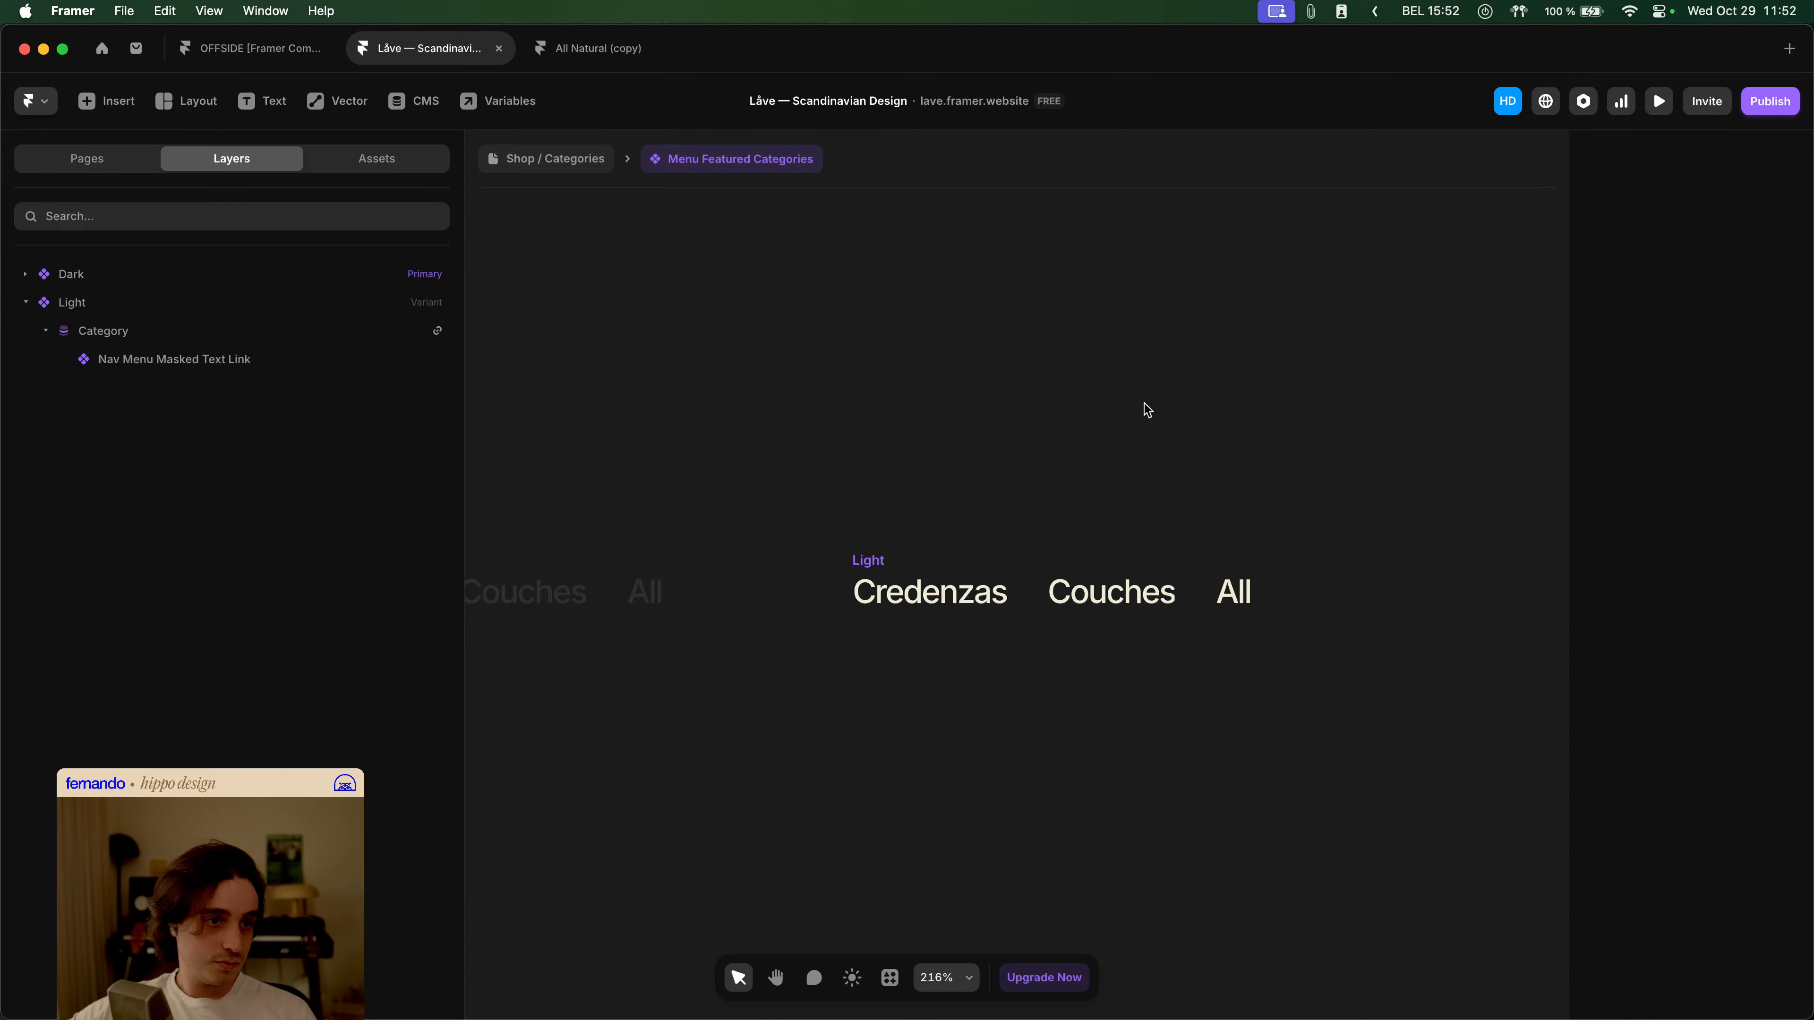
# Return to the Shop / Categories page and check the featured categories in its navigation bar.
pyautogui.press('space')
pyautogui.moveTo(903, 447); pyautogui.dragTo(950, 445)
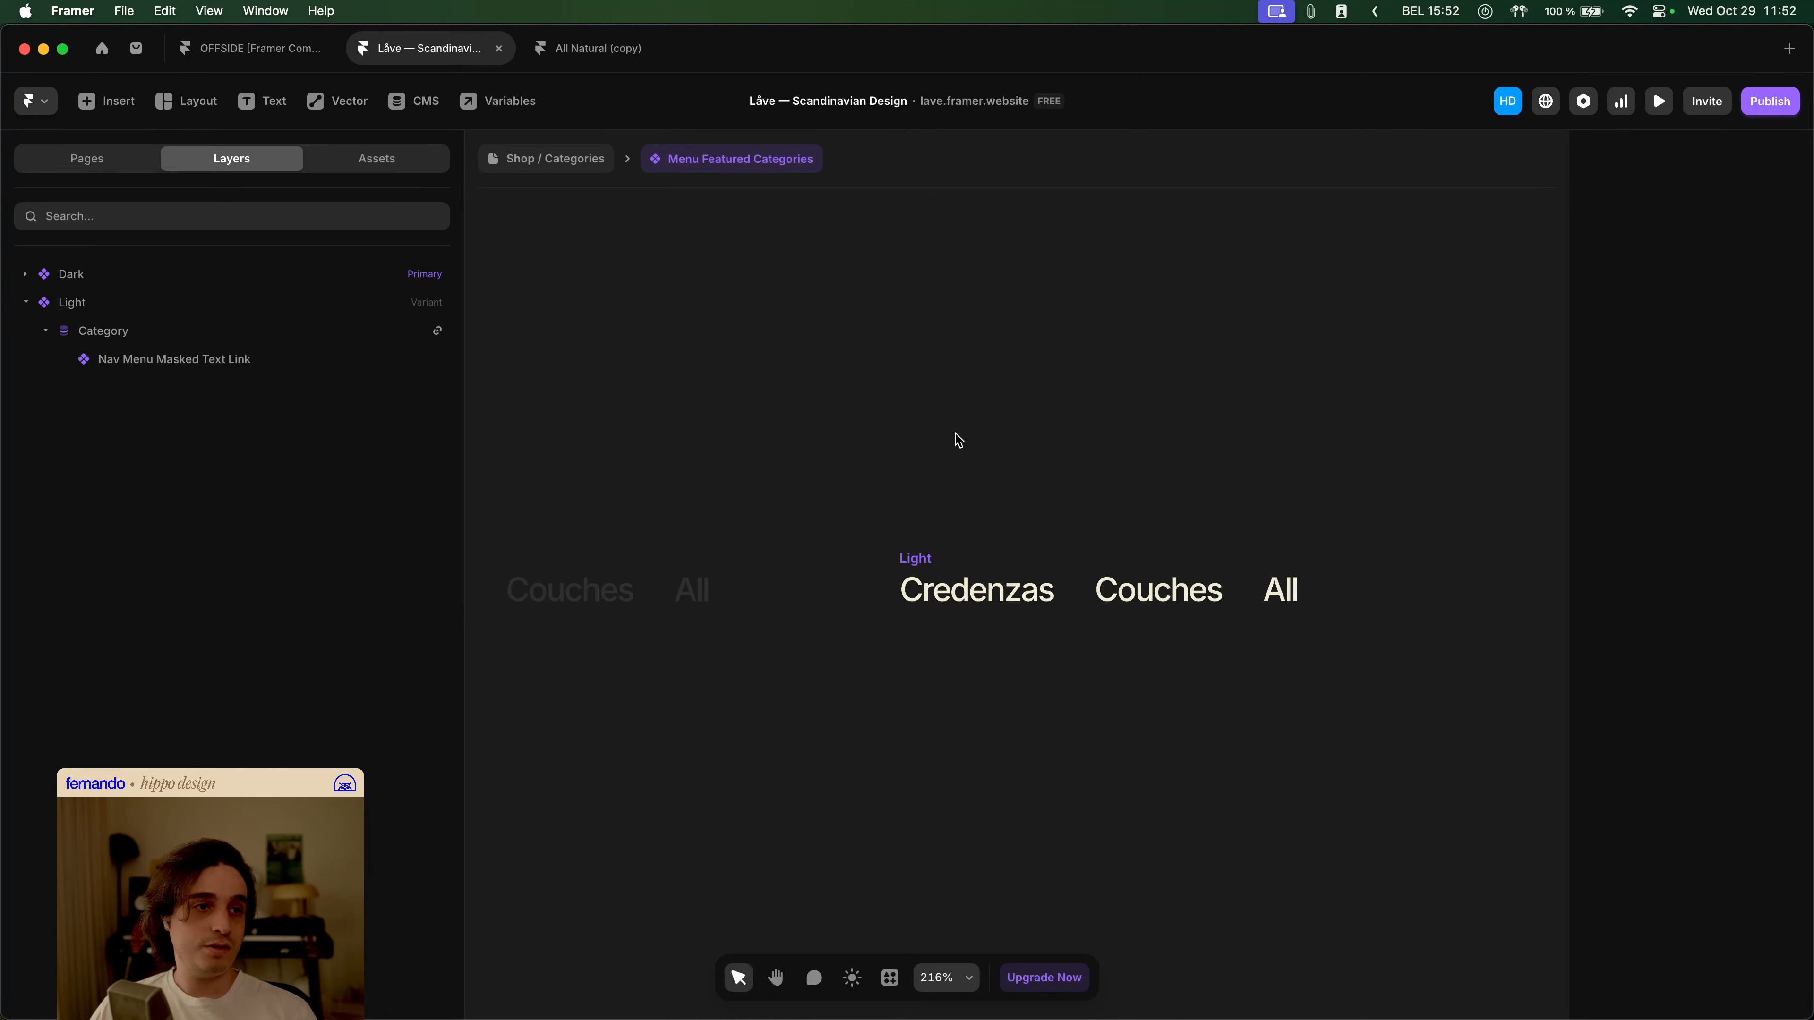
pyautogui.click(561, 170)
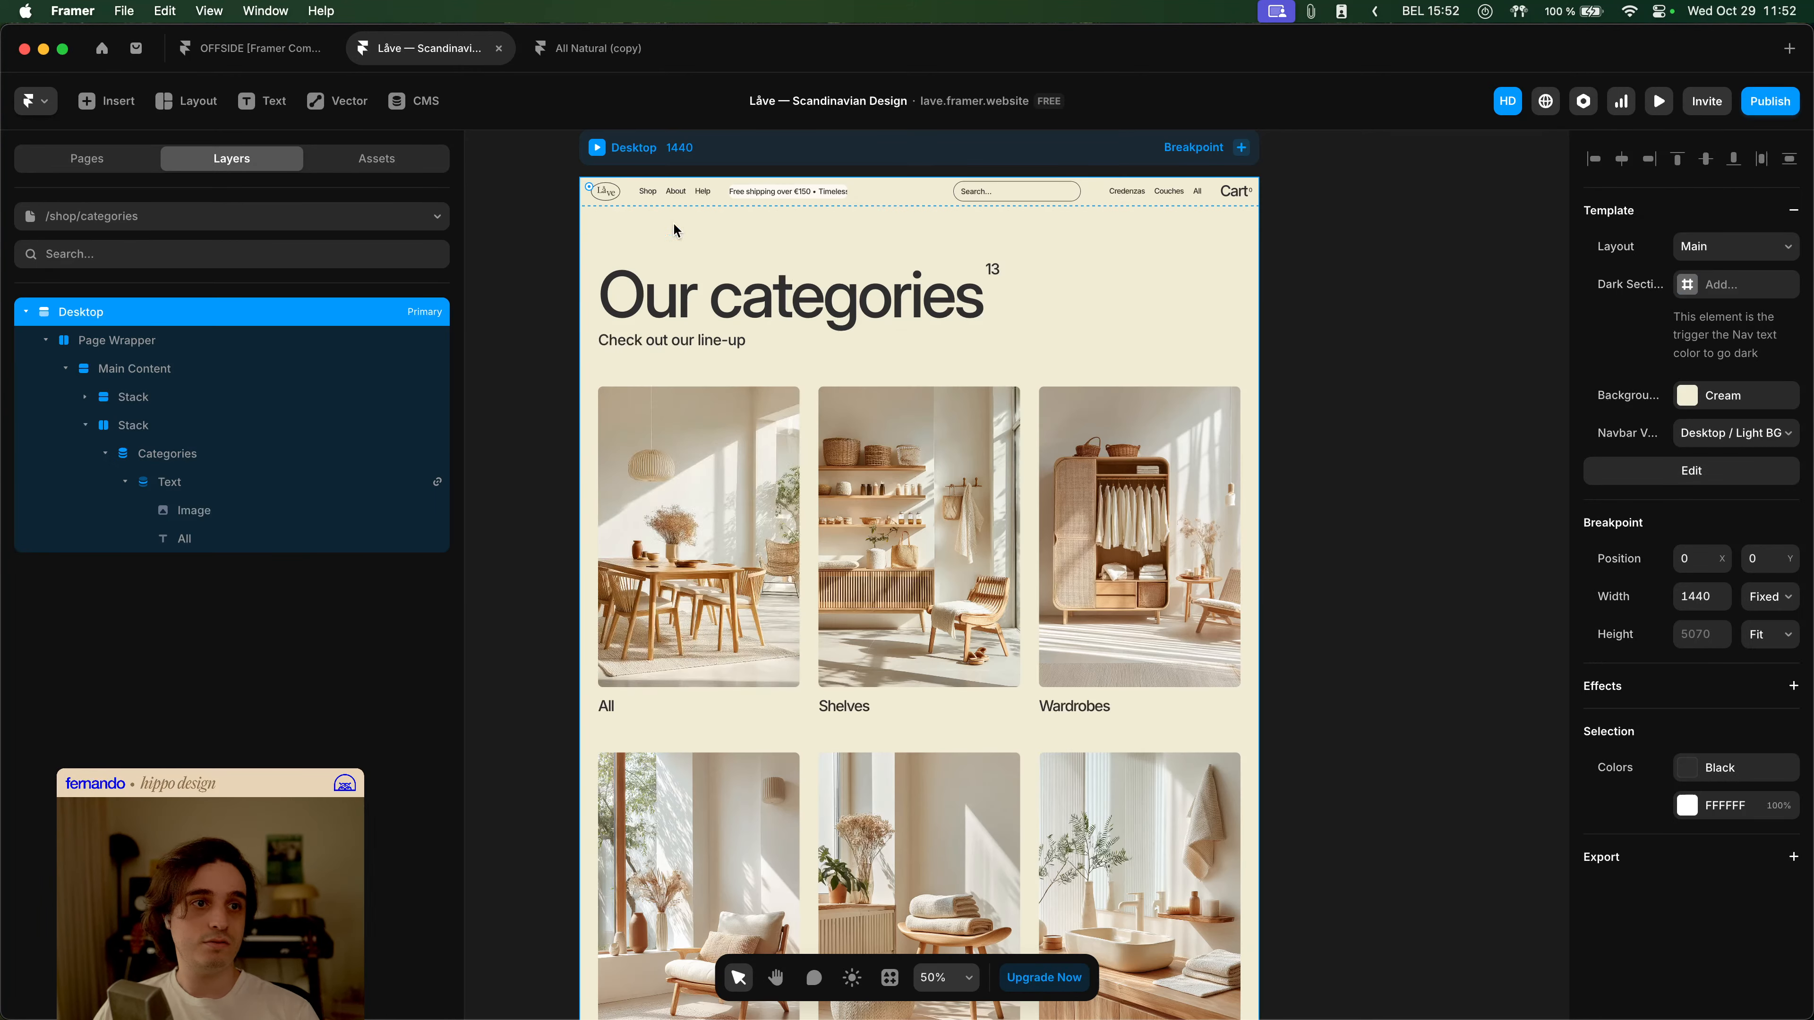
pyautogui.click(1310, 300)
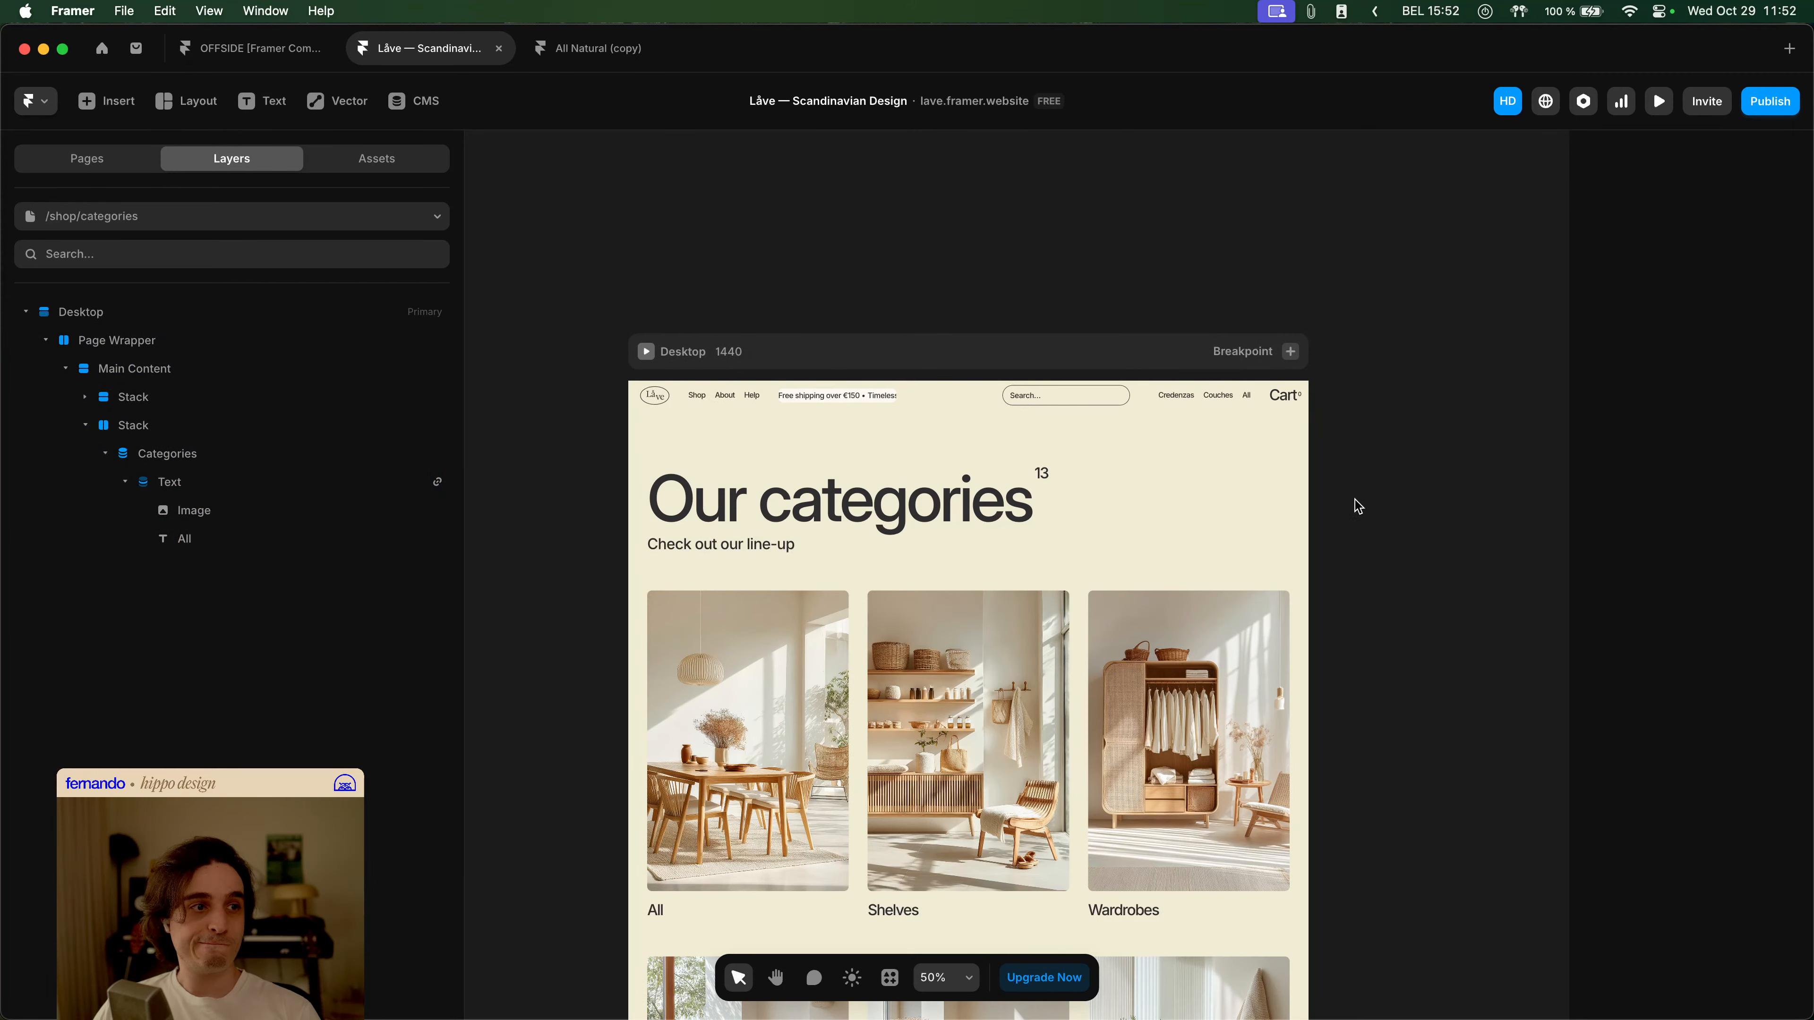
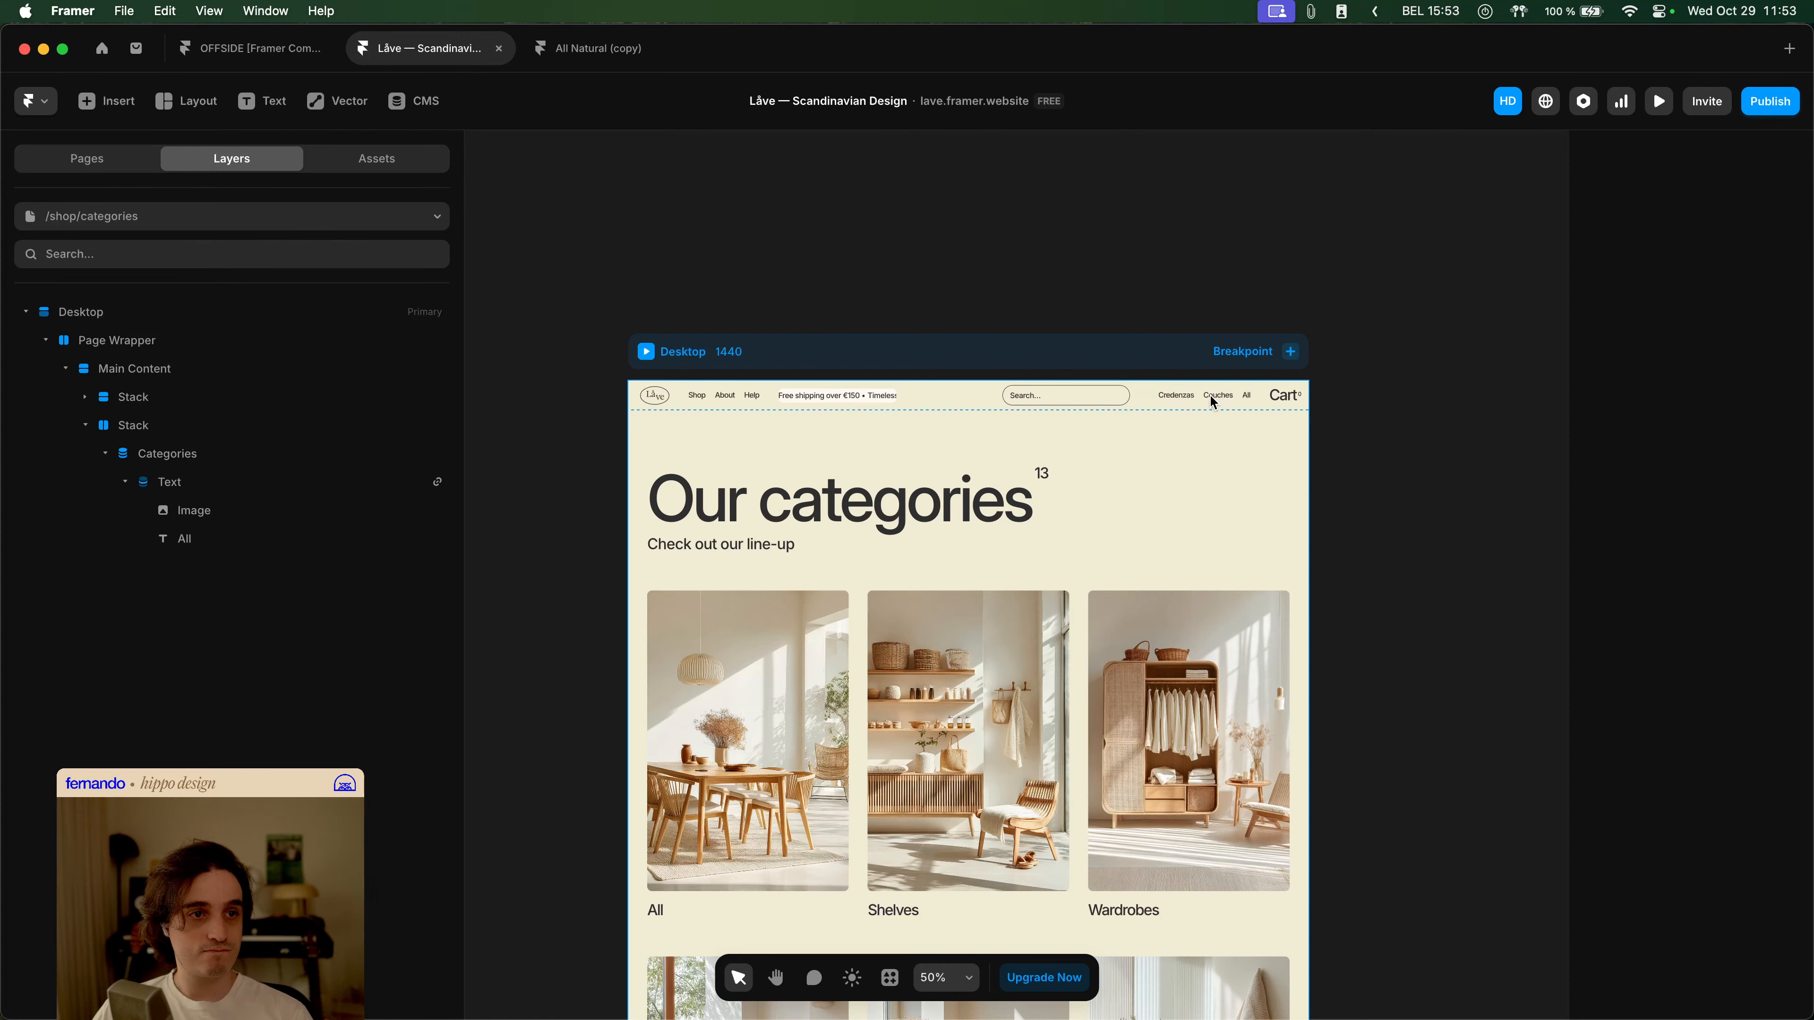
# Rename the "All" item in the CMS Categories collection to "All Products" and return to the canvas.
pyautogui.click(412, 101)
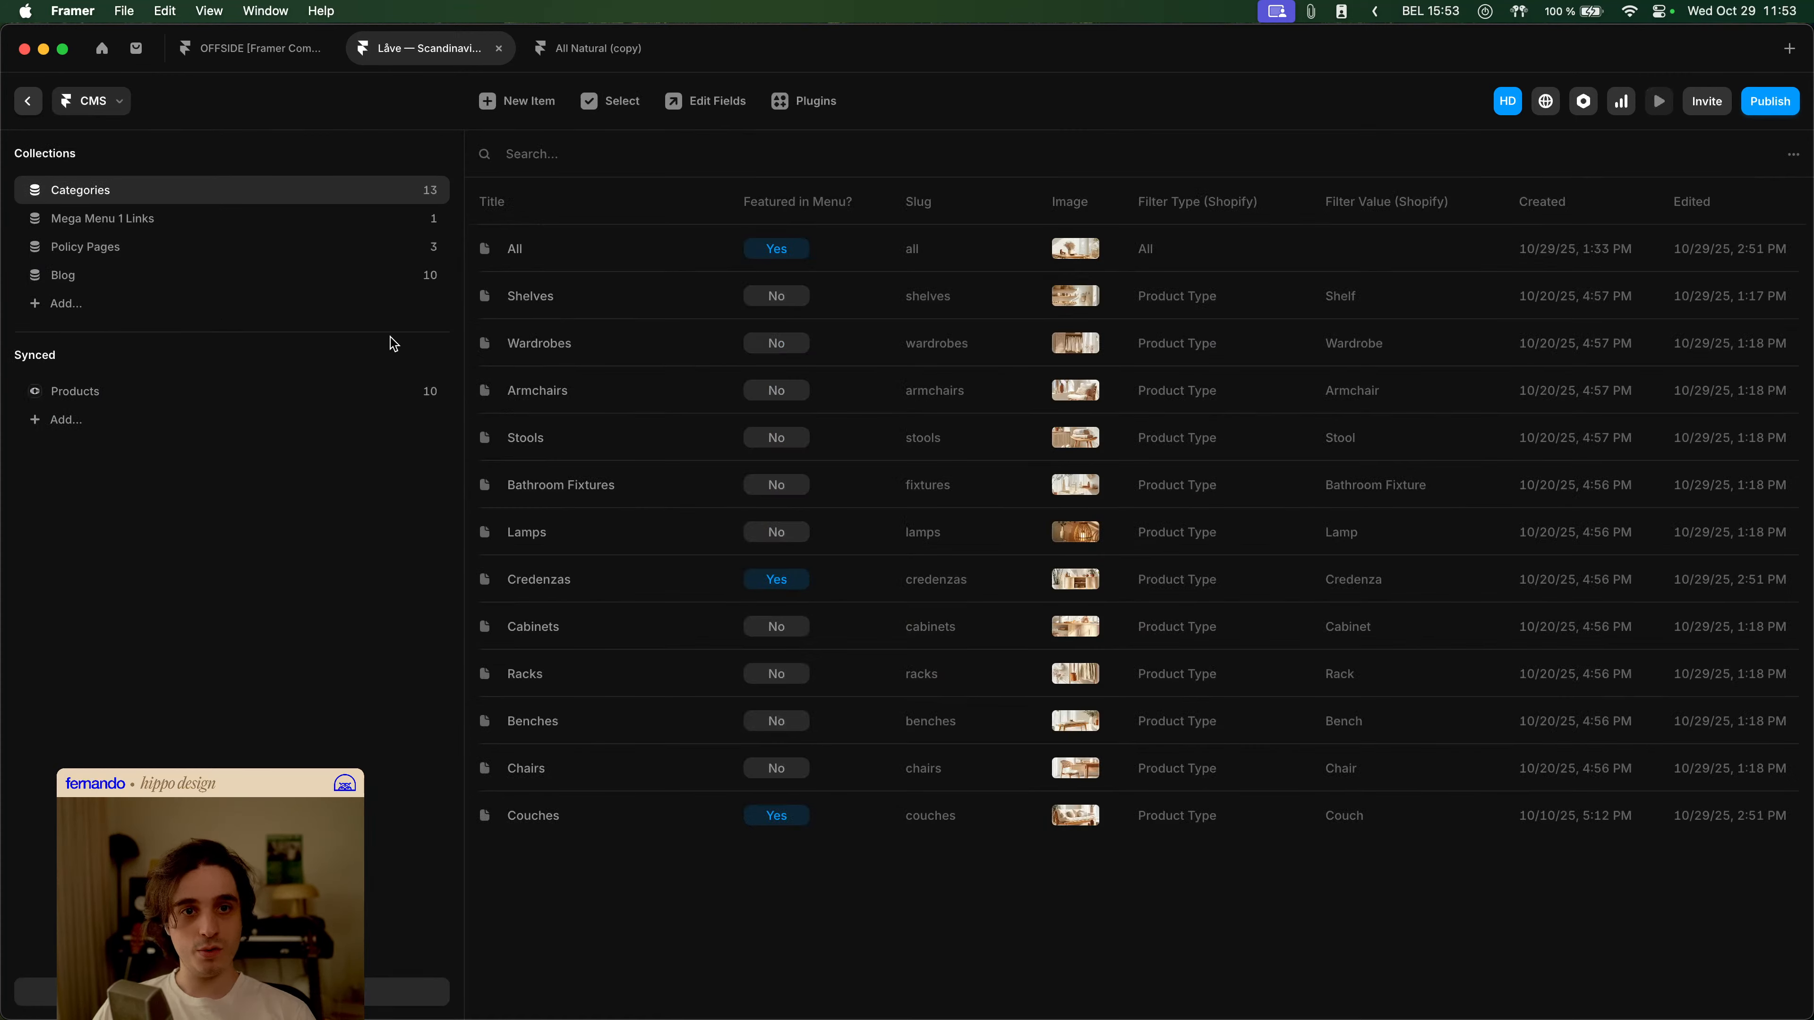
pyautogui.click(590, 259)
pyautogui.click(1119, 209)
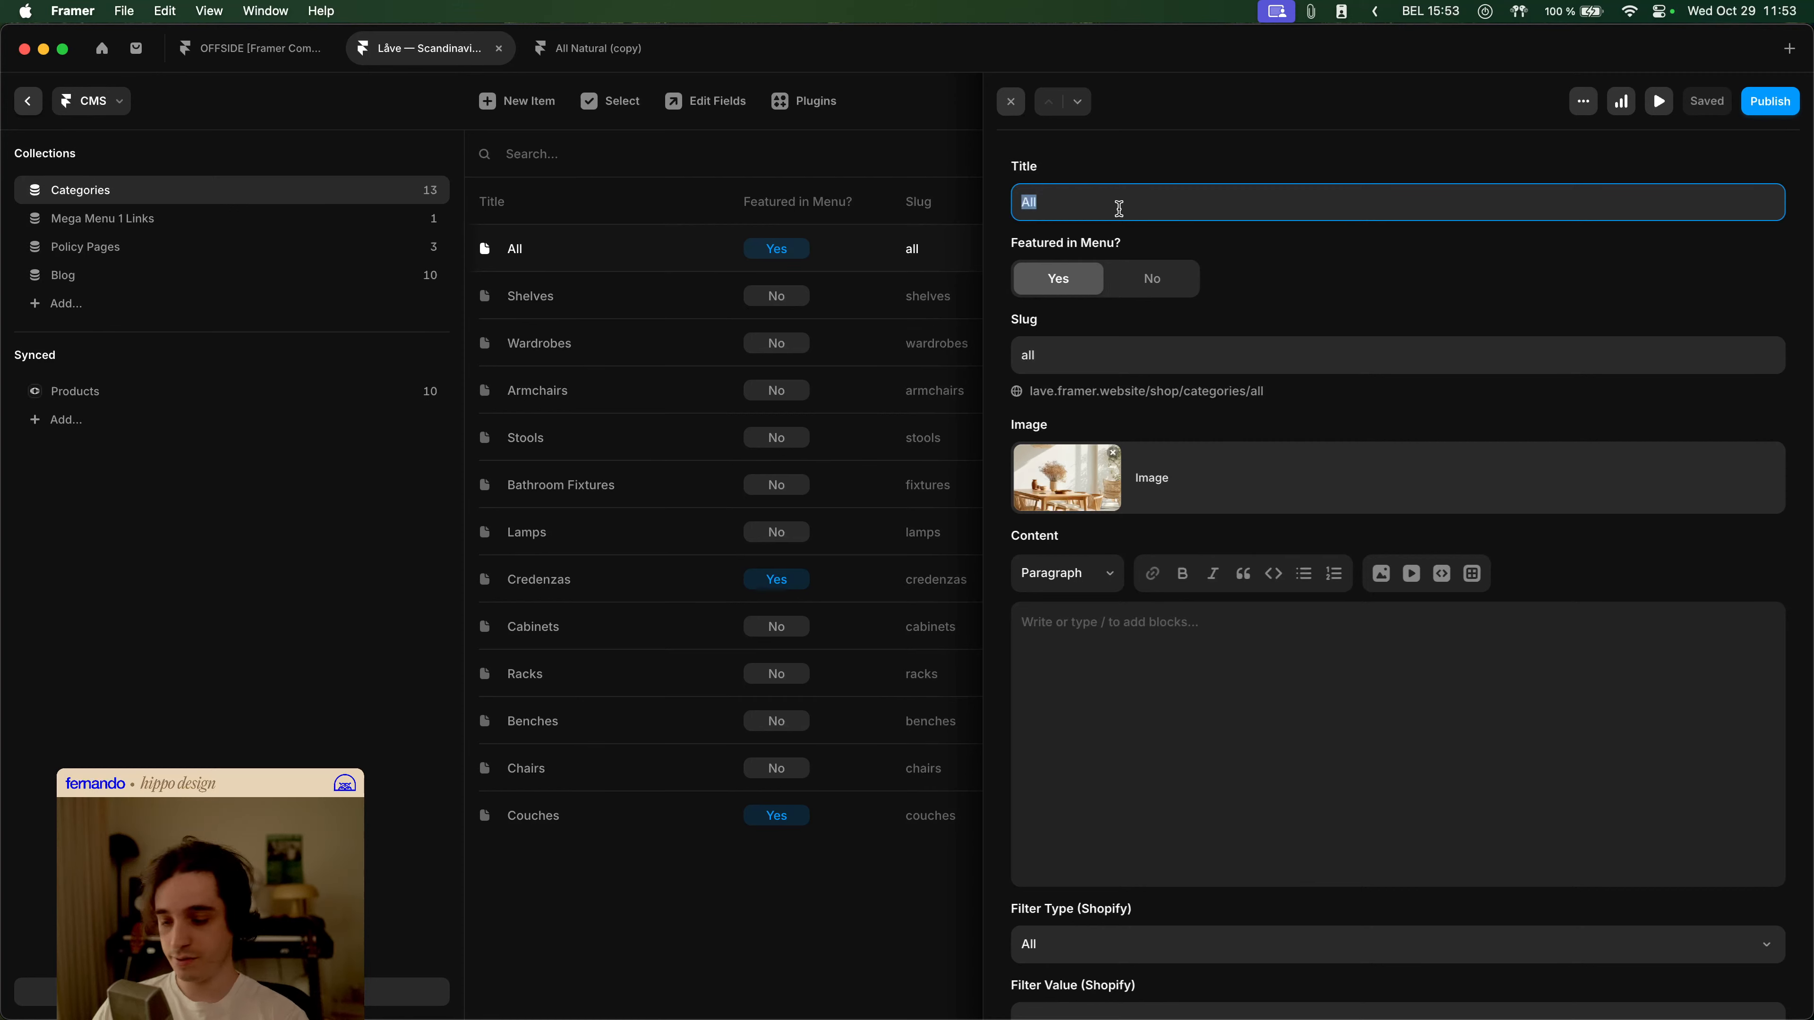
pyautogui.press('Right')
pyautogui.write('Product')
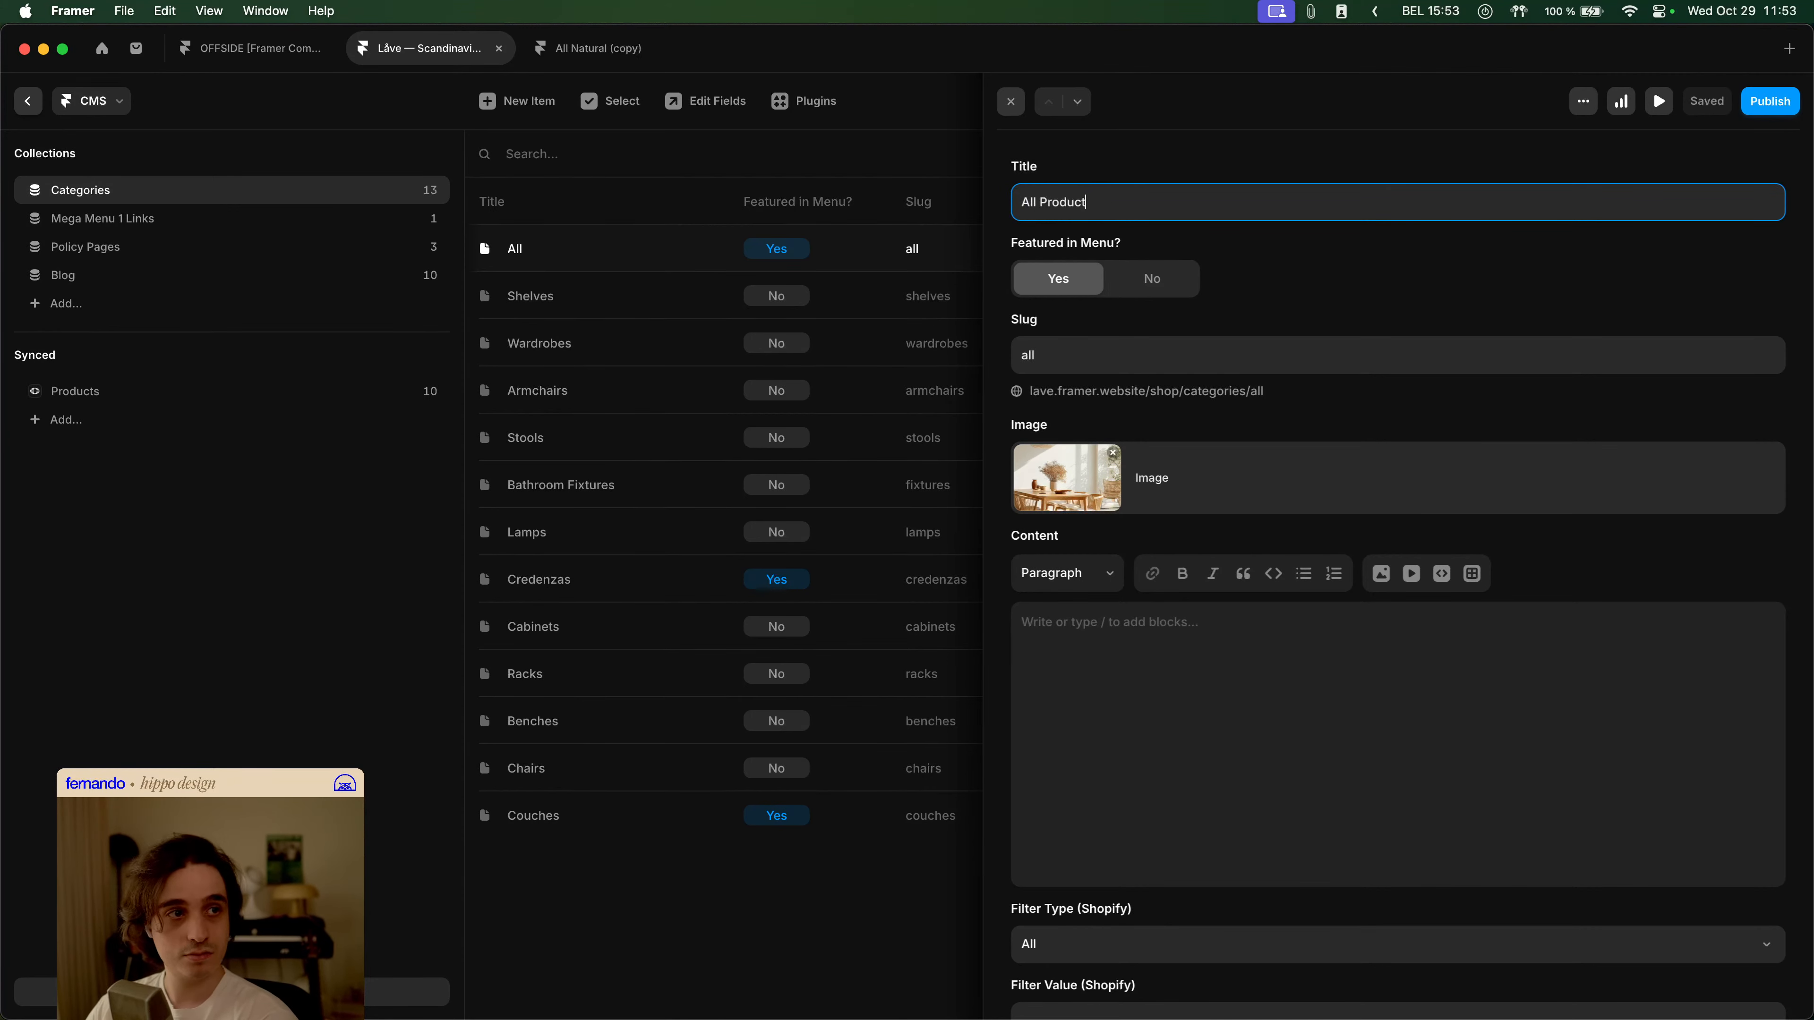
pyautogui.write('s')
pyautogui.press('Return')
pyautogui.click(814, 935)
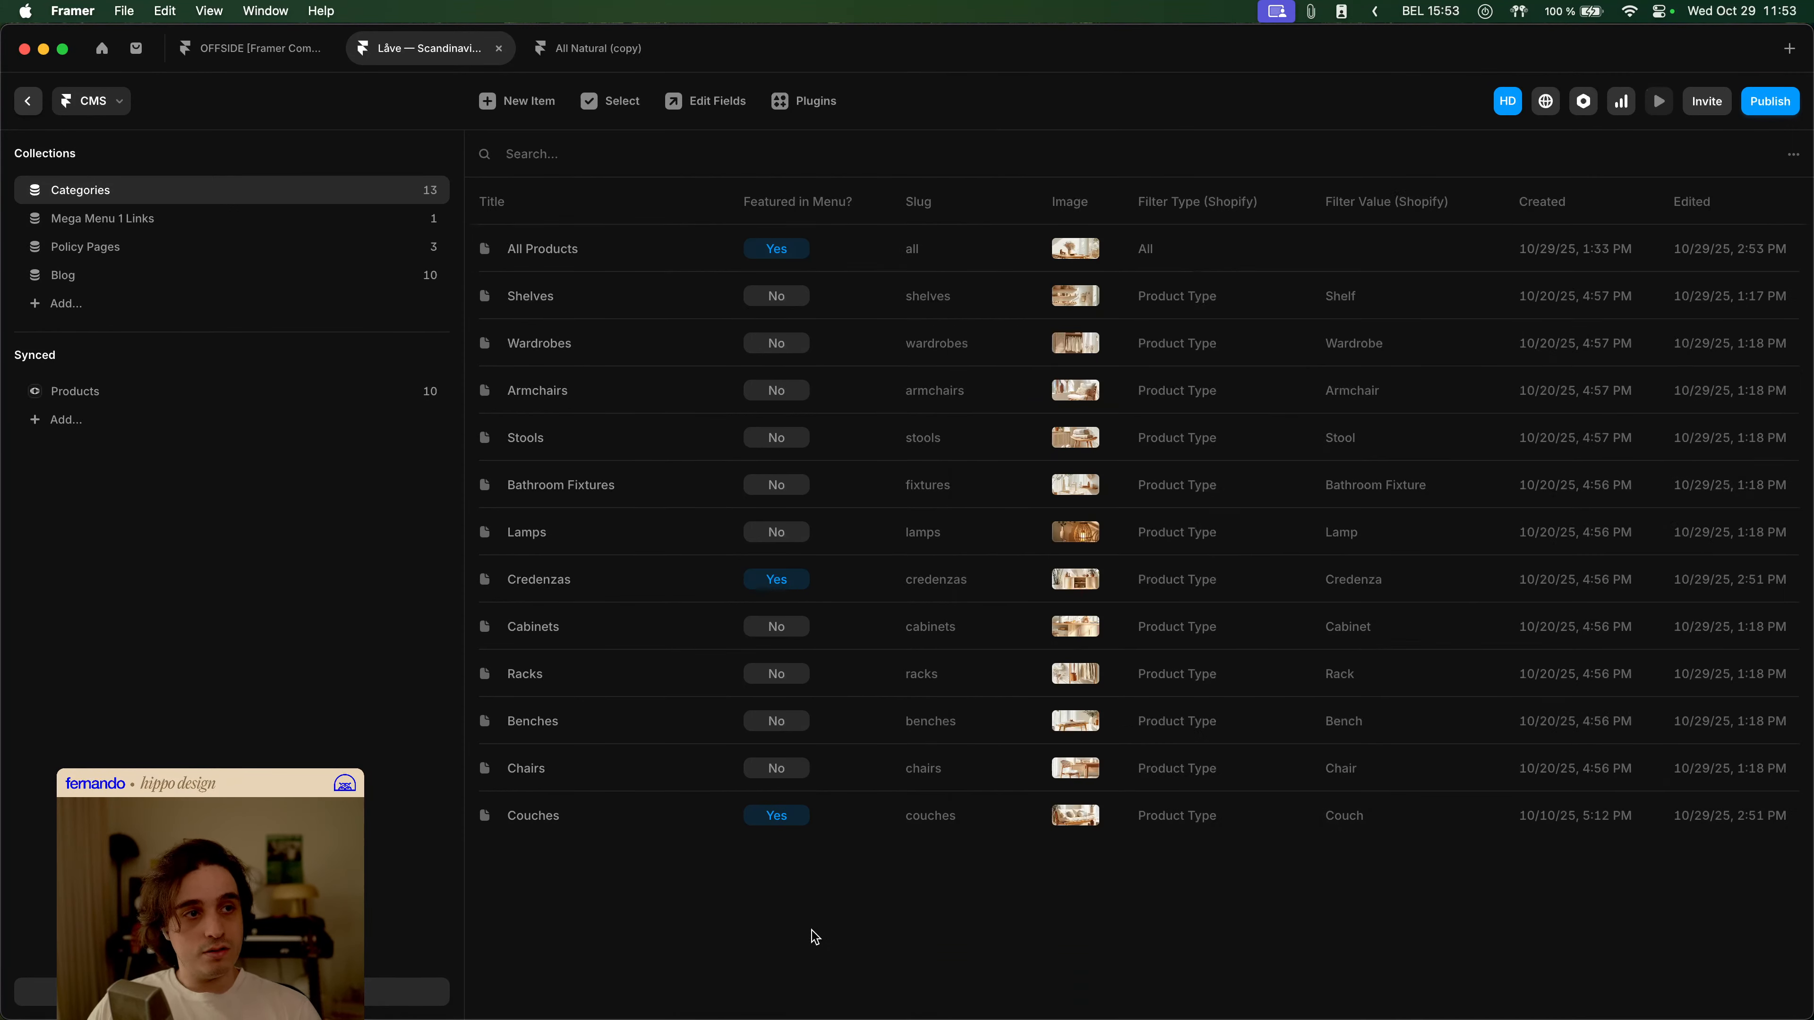
pyautogui.press('Escape')
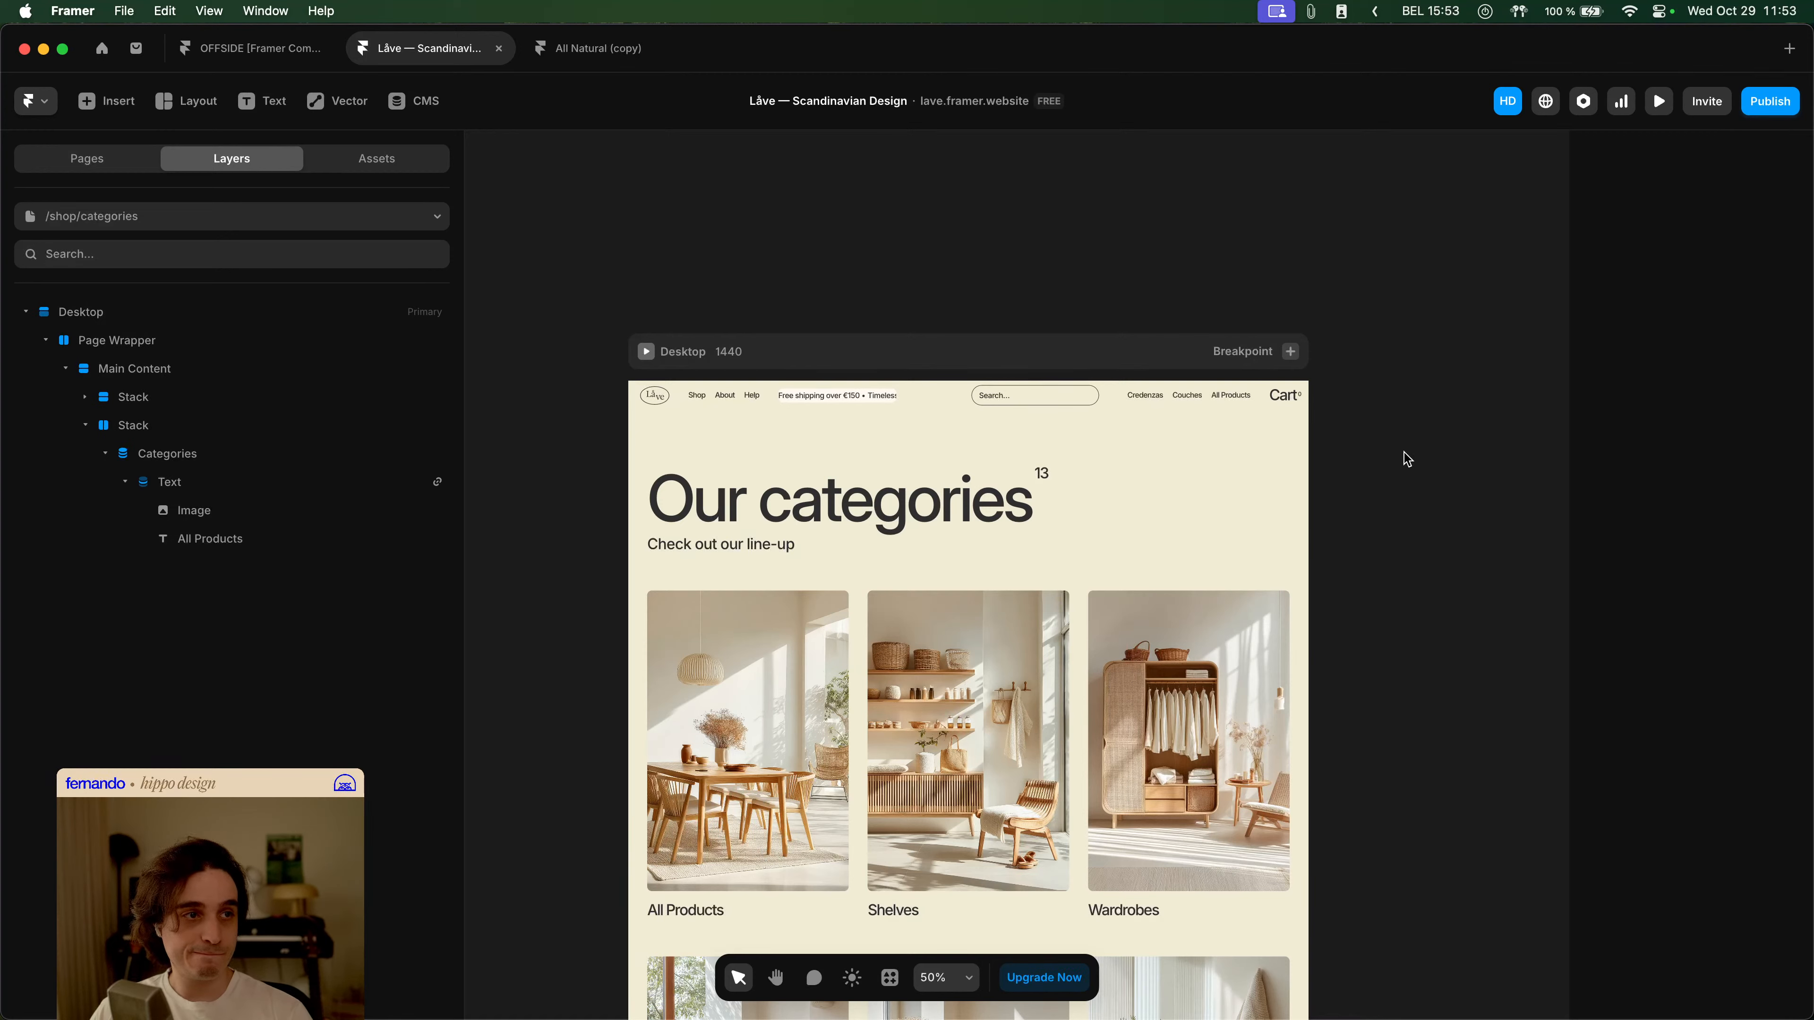
# Undo the last title change of the "All" category item and return to the canvas.
pyautogui.hotkey('alt', 'c')
pyautogui.press('super+z')
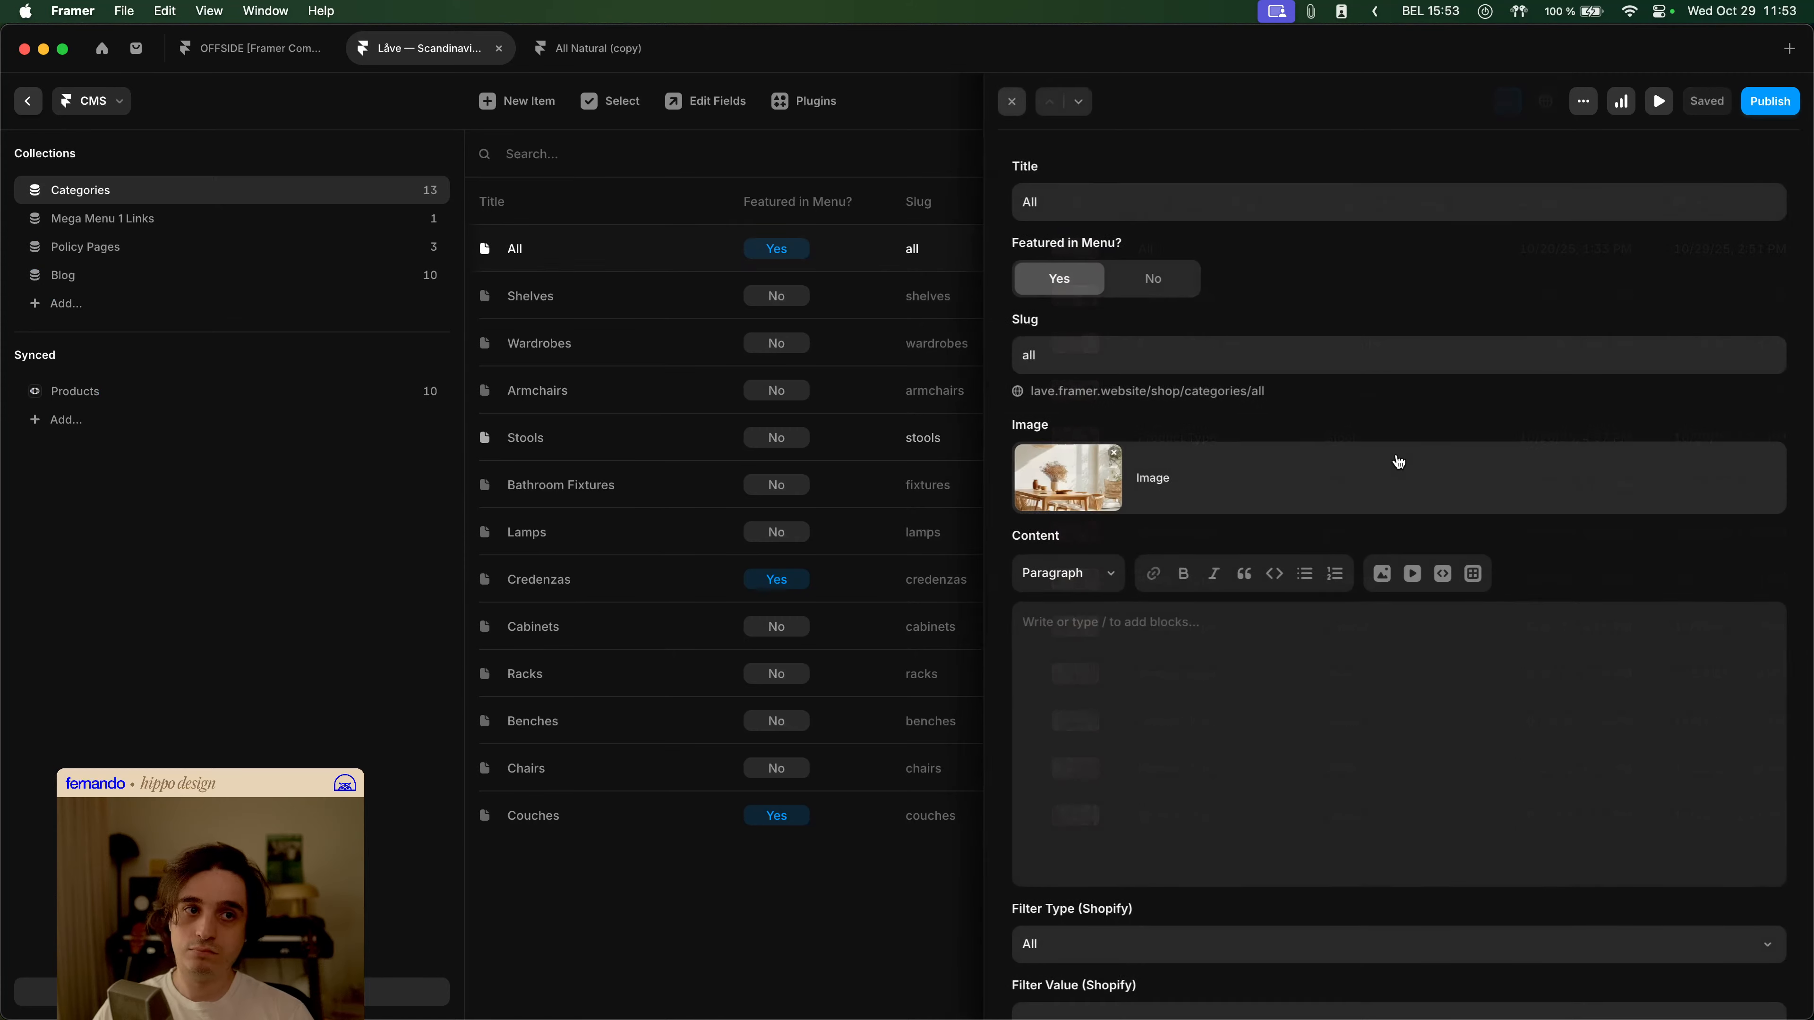
pyautogui.press('Escape')
pyautogui.press('Escape')
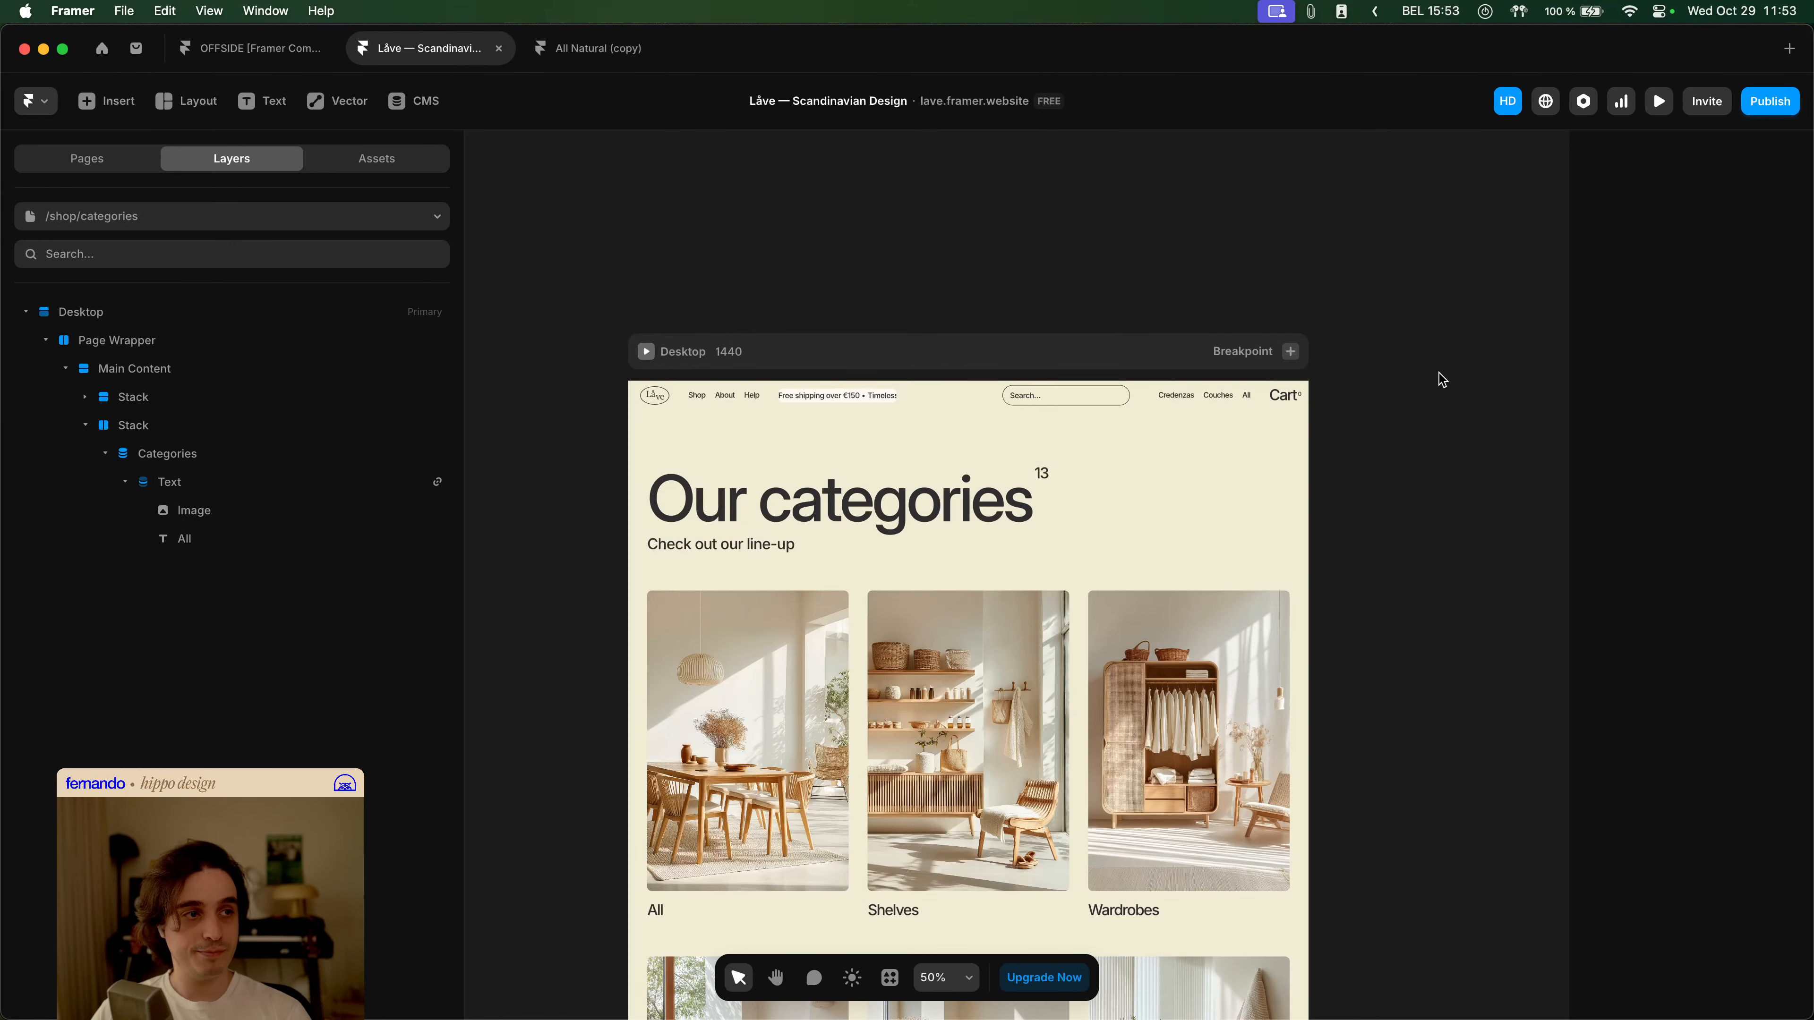
# Publish the site update, then switch to Arc and reload the live site.
pyautogui.click(1785, 103)
pyautogui.click(1686, 249)
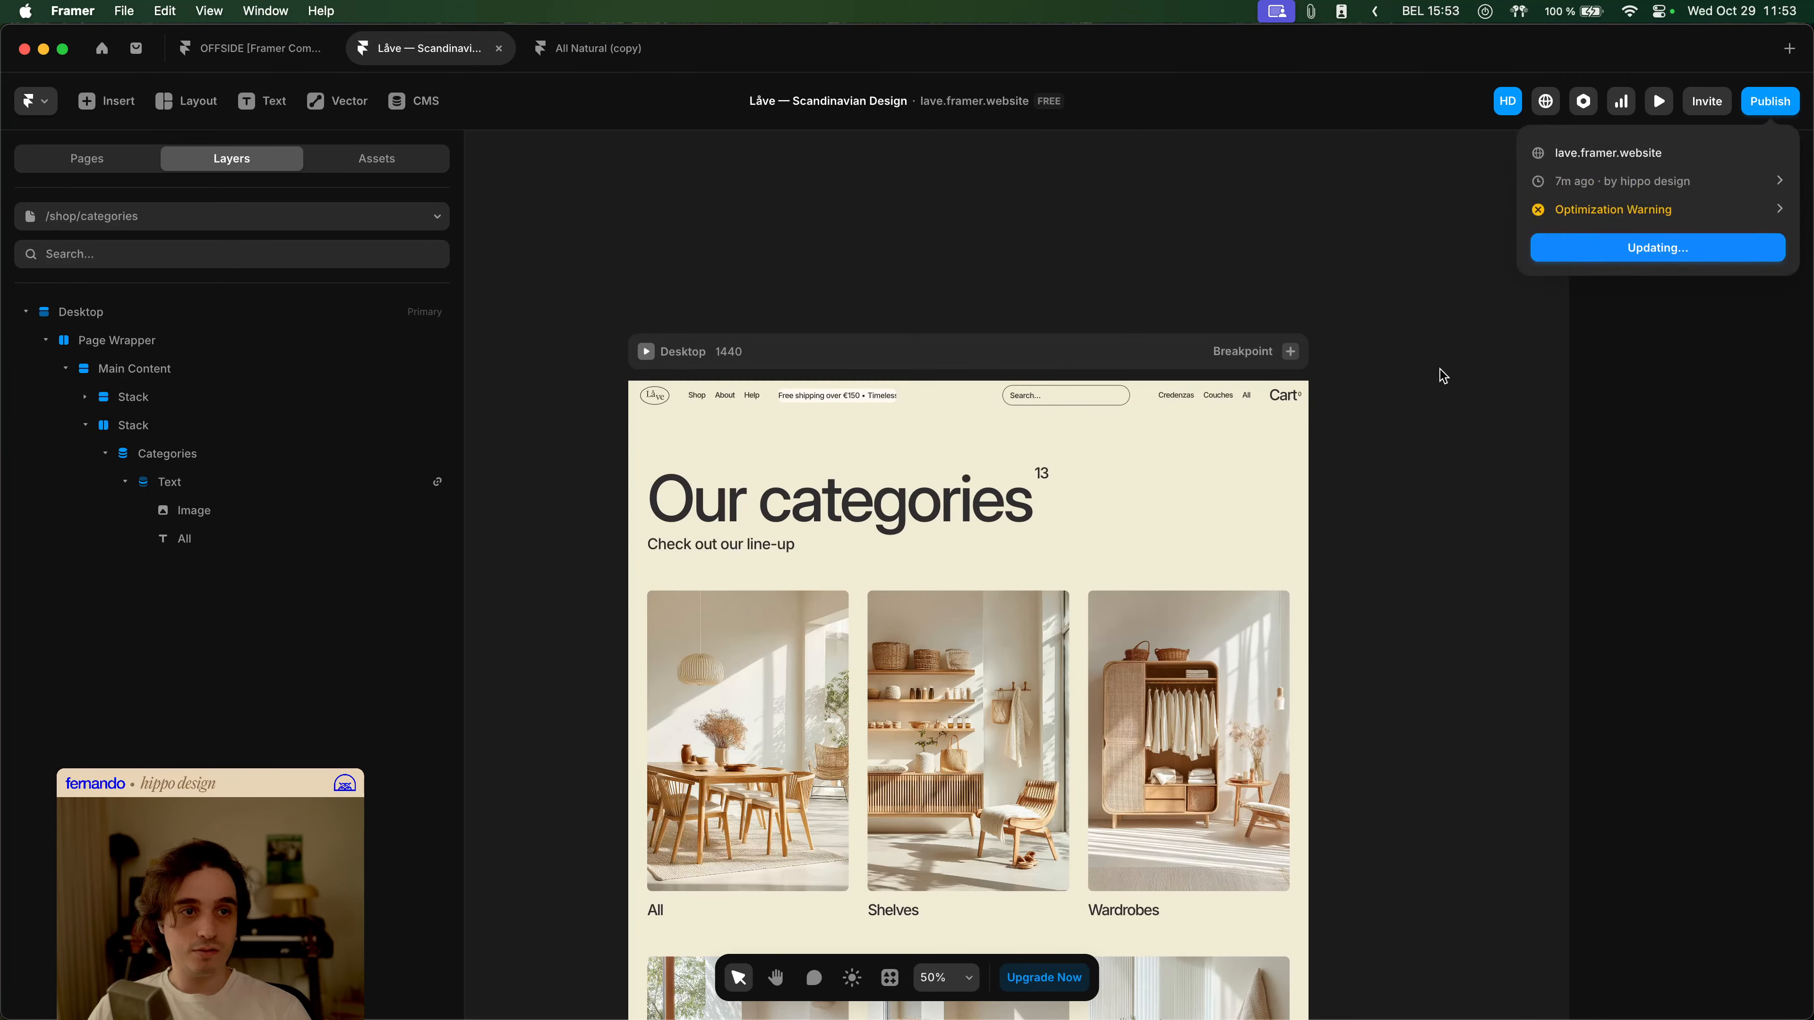
pyautogui.press('super+Tab')
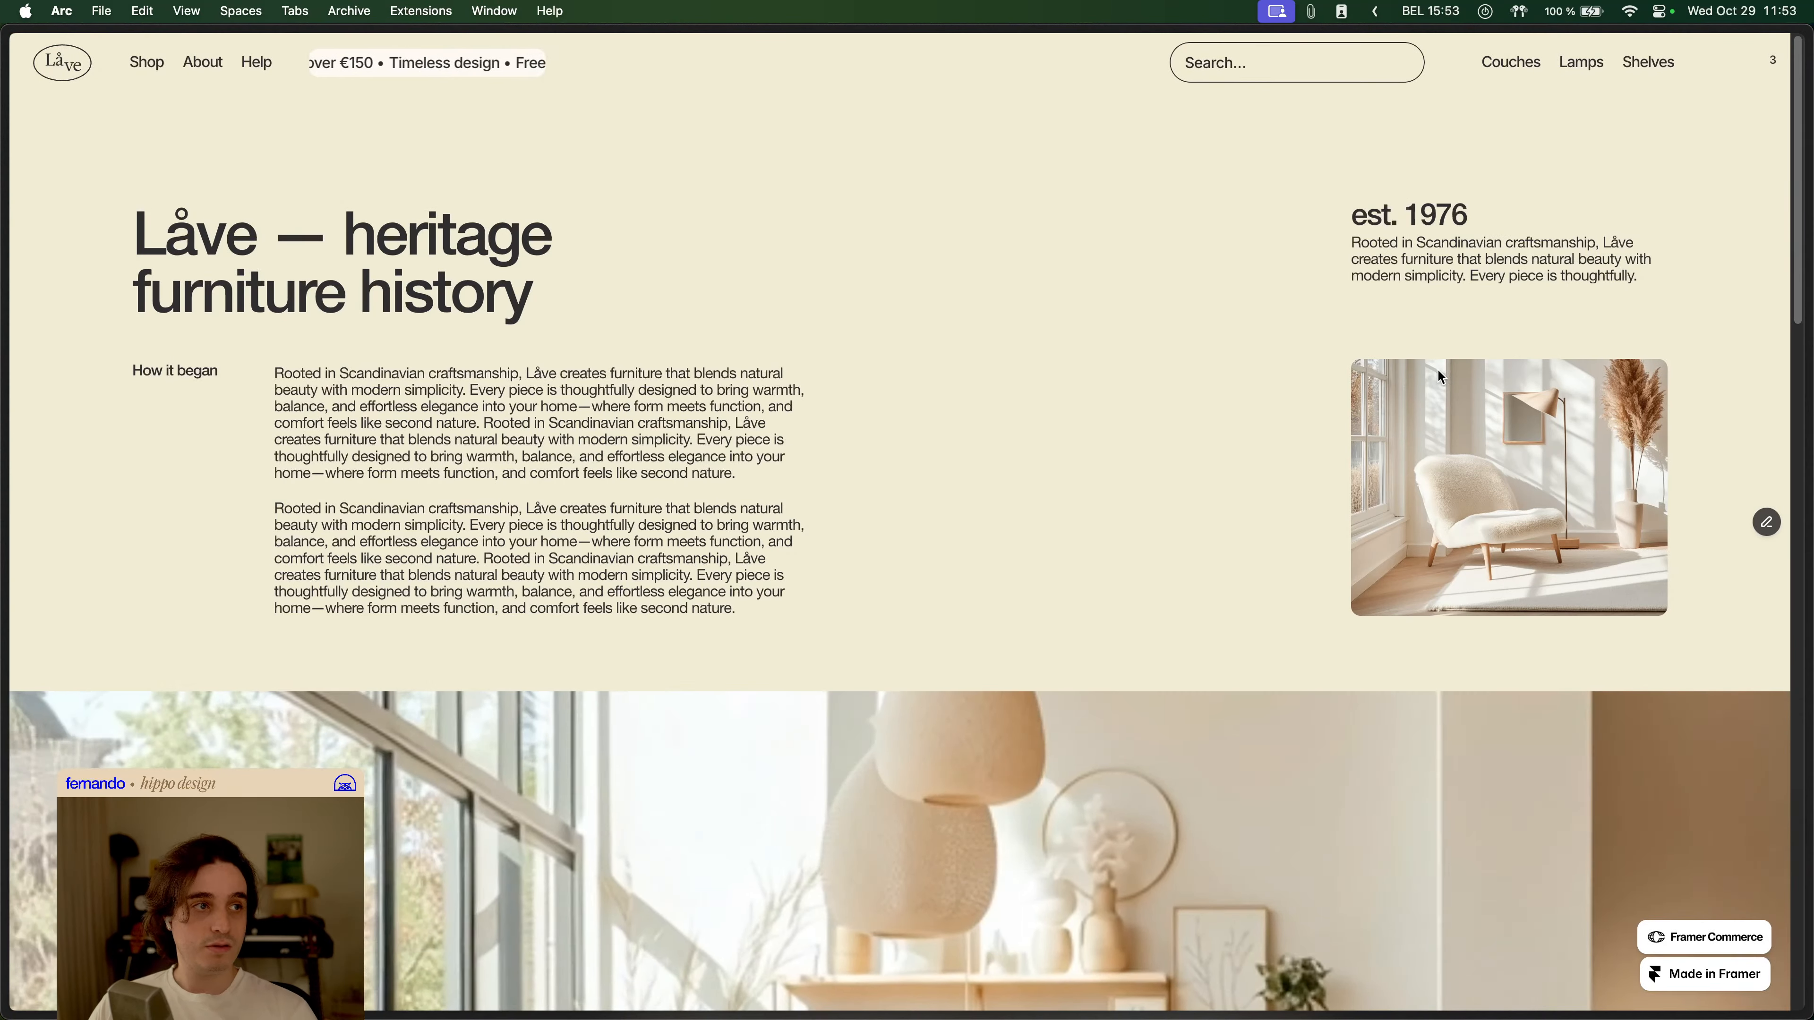
pyautogui.press('super+r')
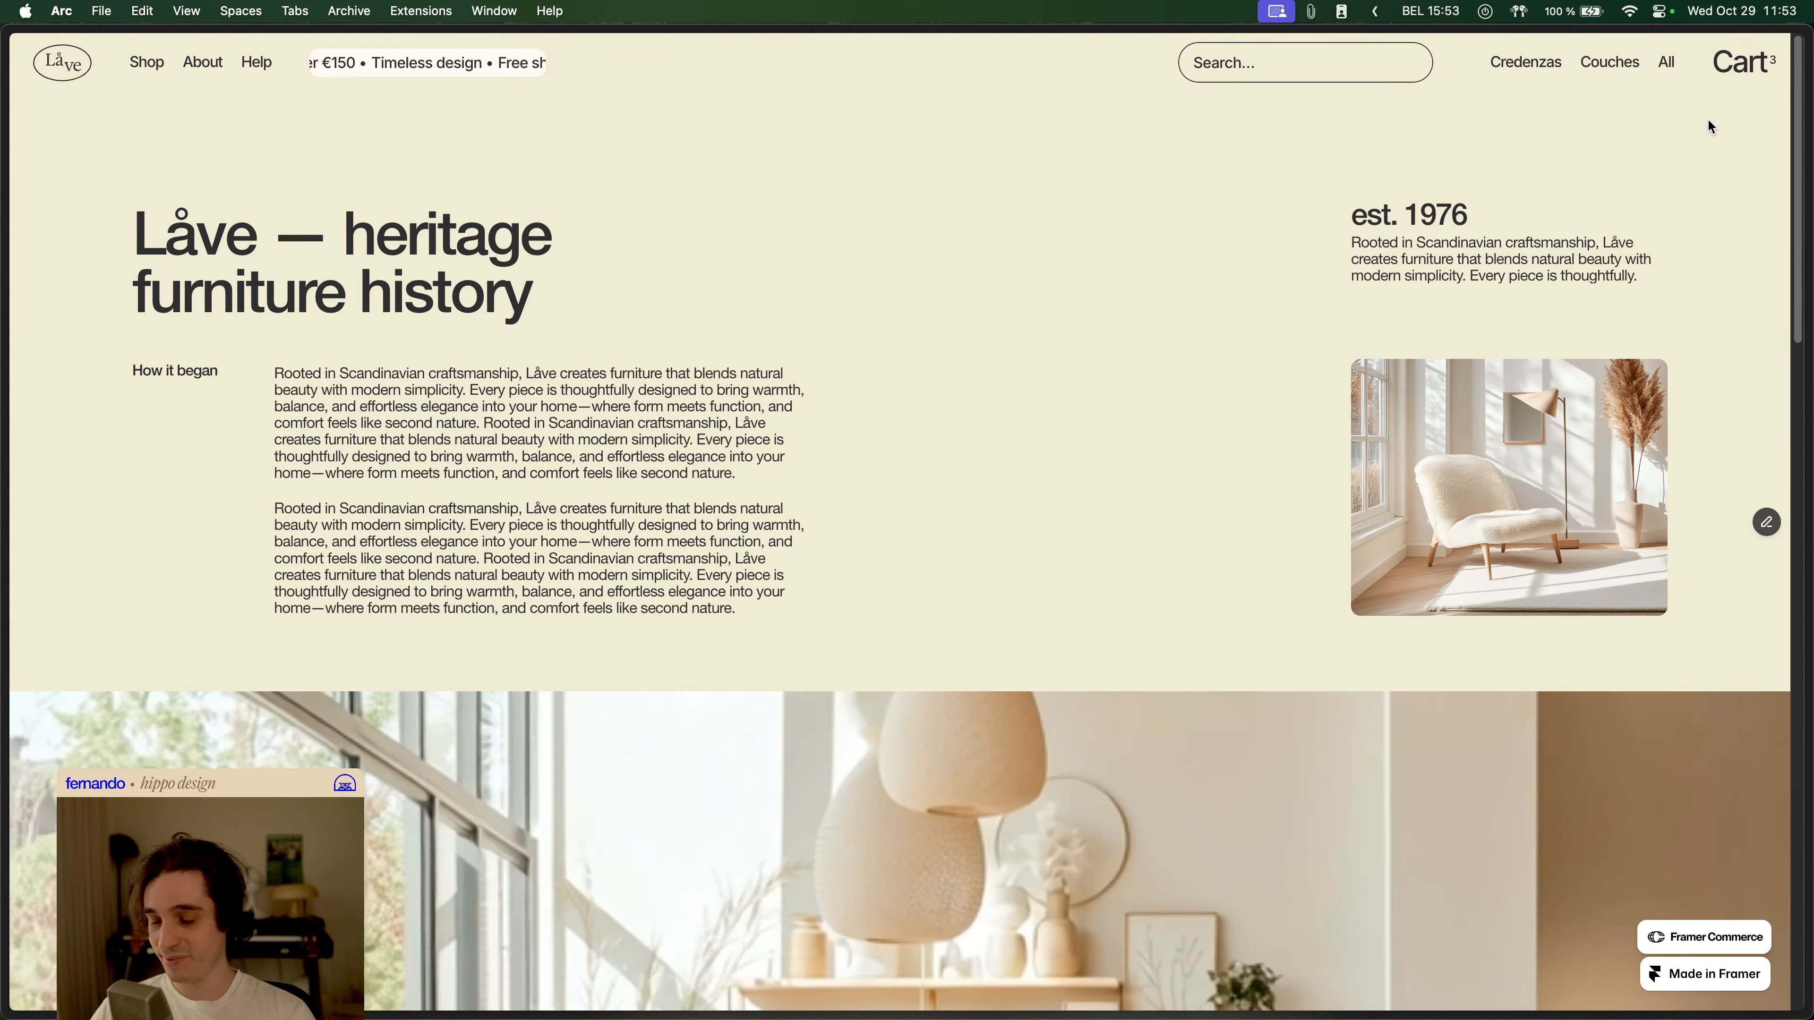
# Test the live site's All and Couches header links and look over the Couches page's product list.
pyautogui.click(1672, 69)
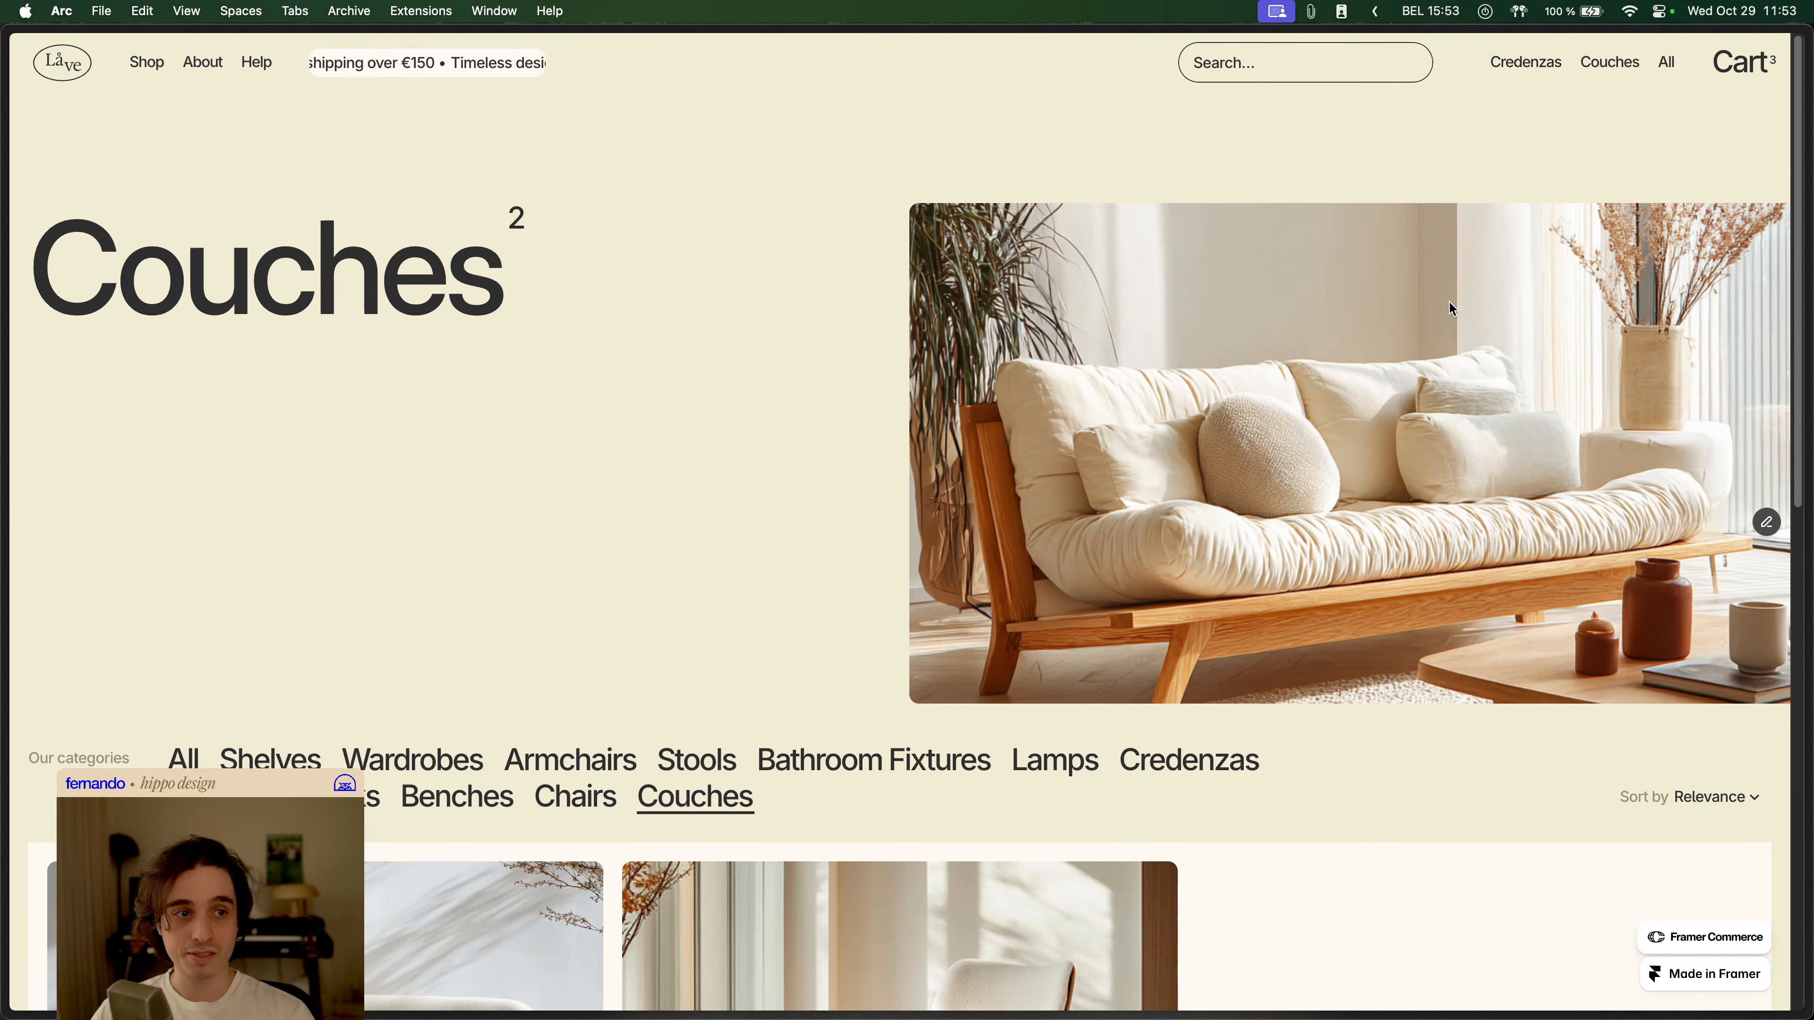
pyautogui.scroll(-6, 1449, 301)
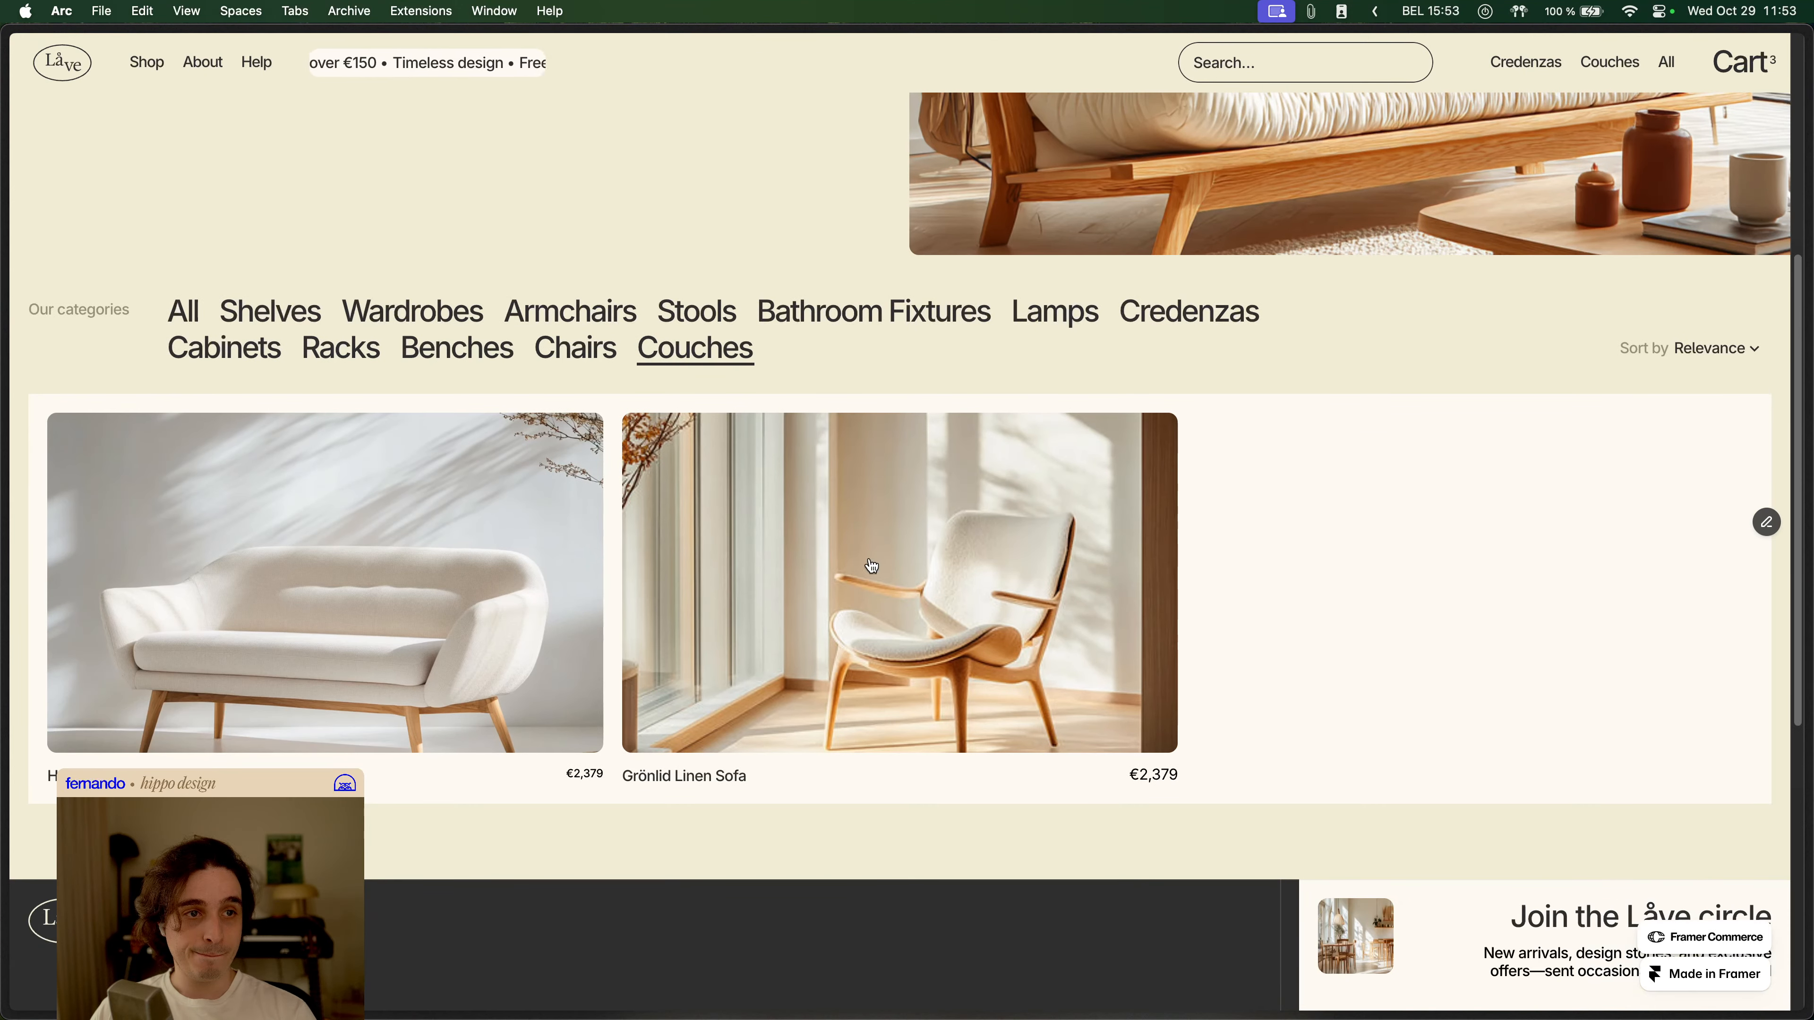
pyautogui.scroll(6, 1258, 545)
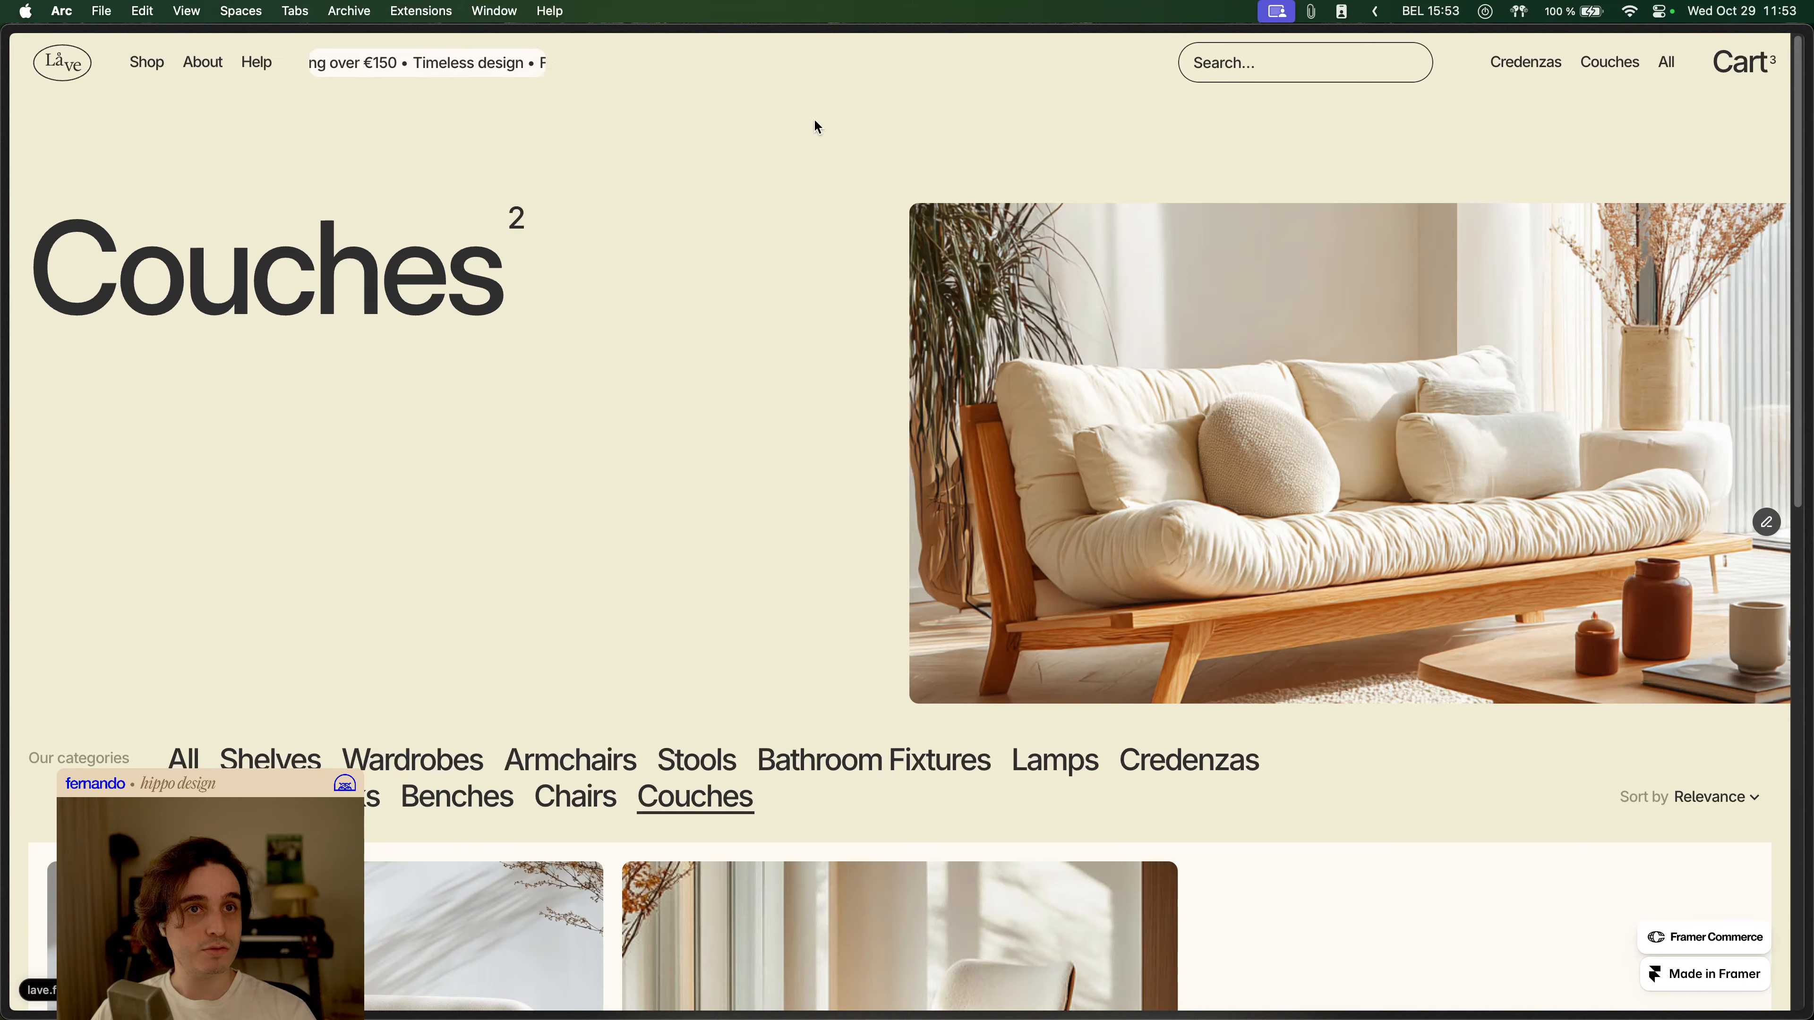
pyautogui.click(80, 70)
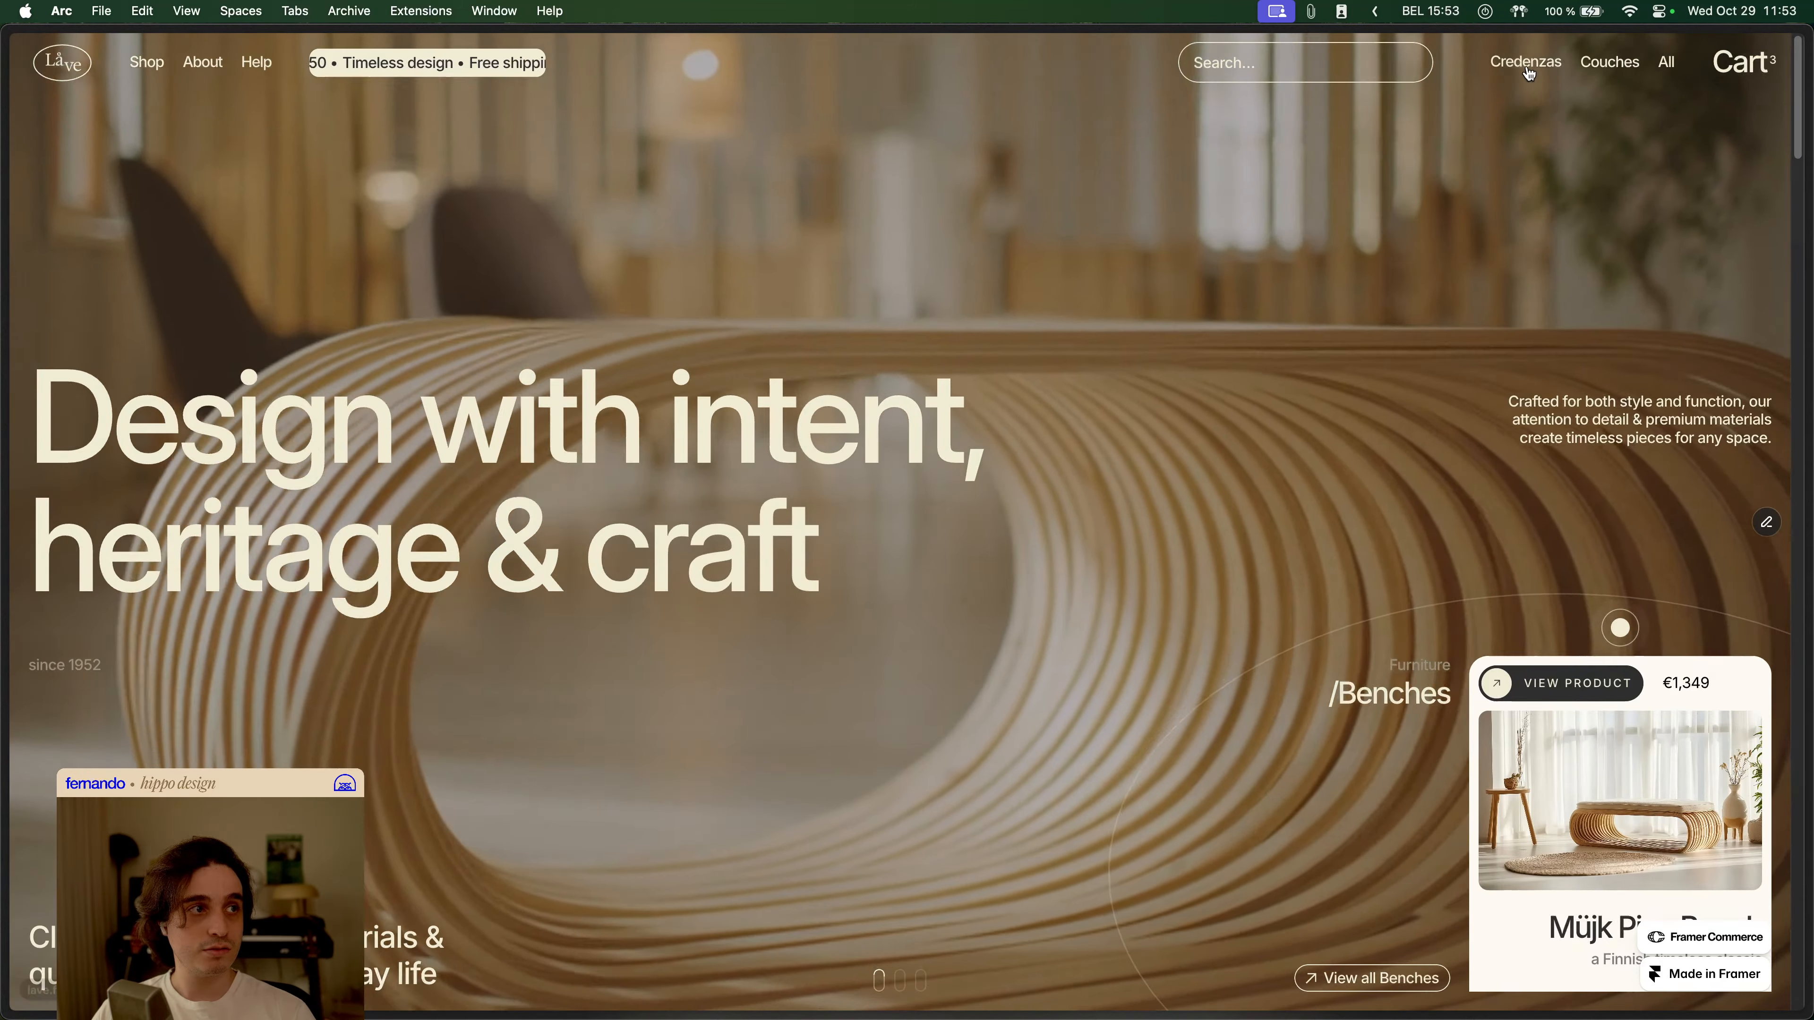
pyautogui.click(1592, 64)
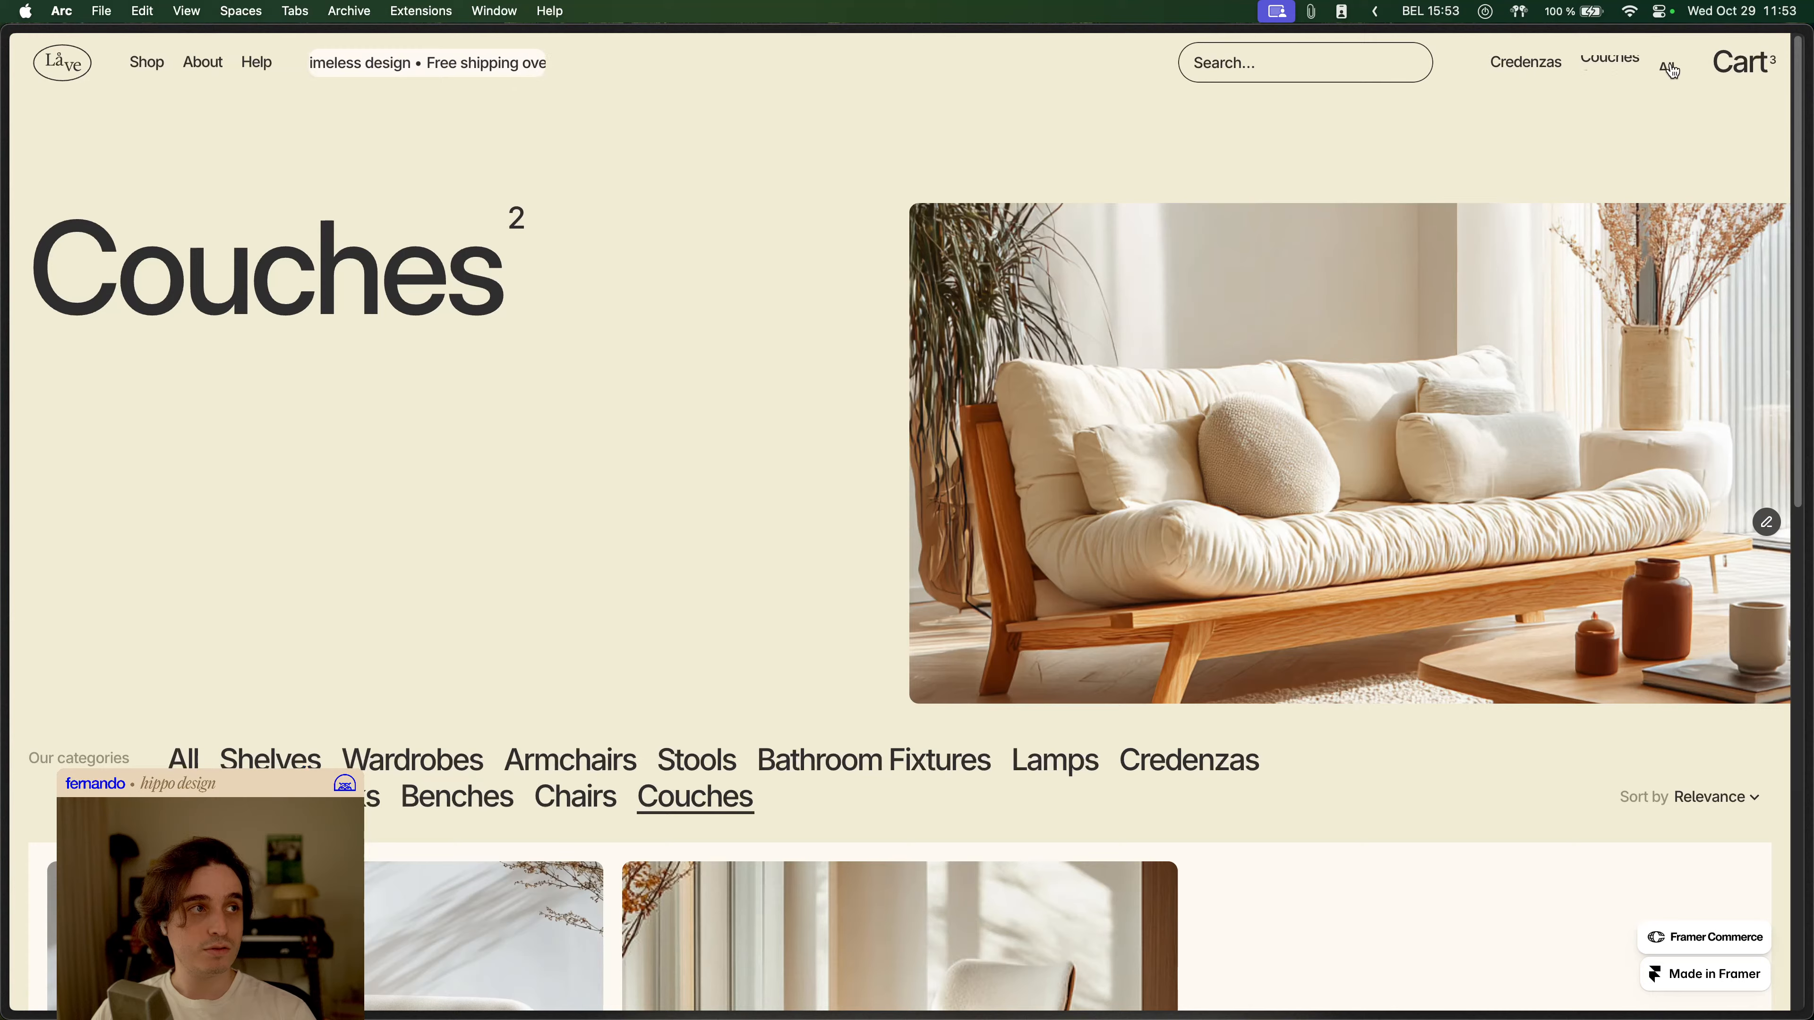
# Switch back to Framer and open the Menu Featured Categories component nested in the Navbar's right menu.
pyautogui.press('super+Tab')
pyautogui.click(1454, 207)
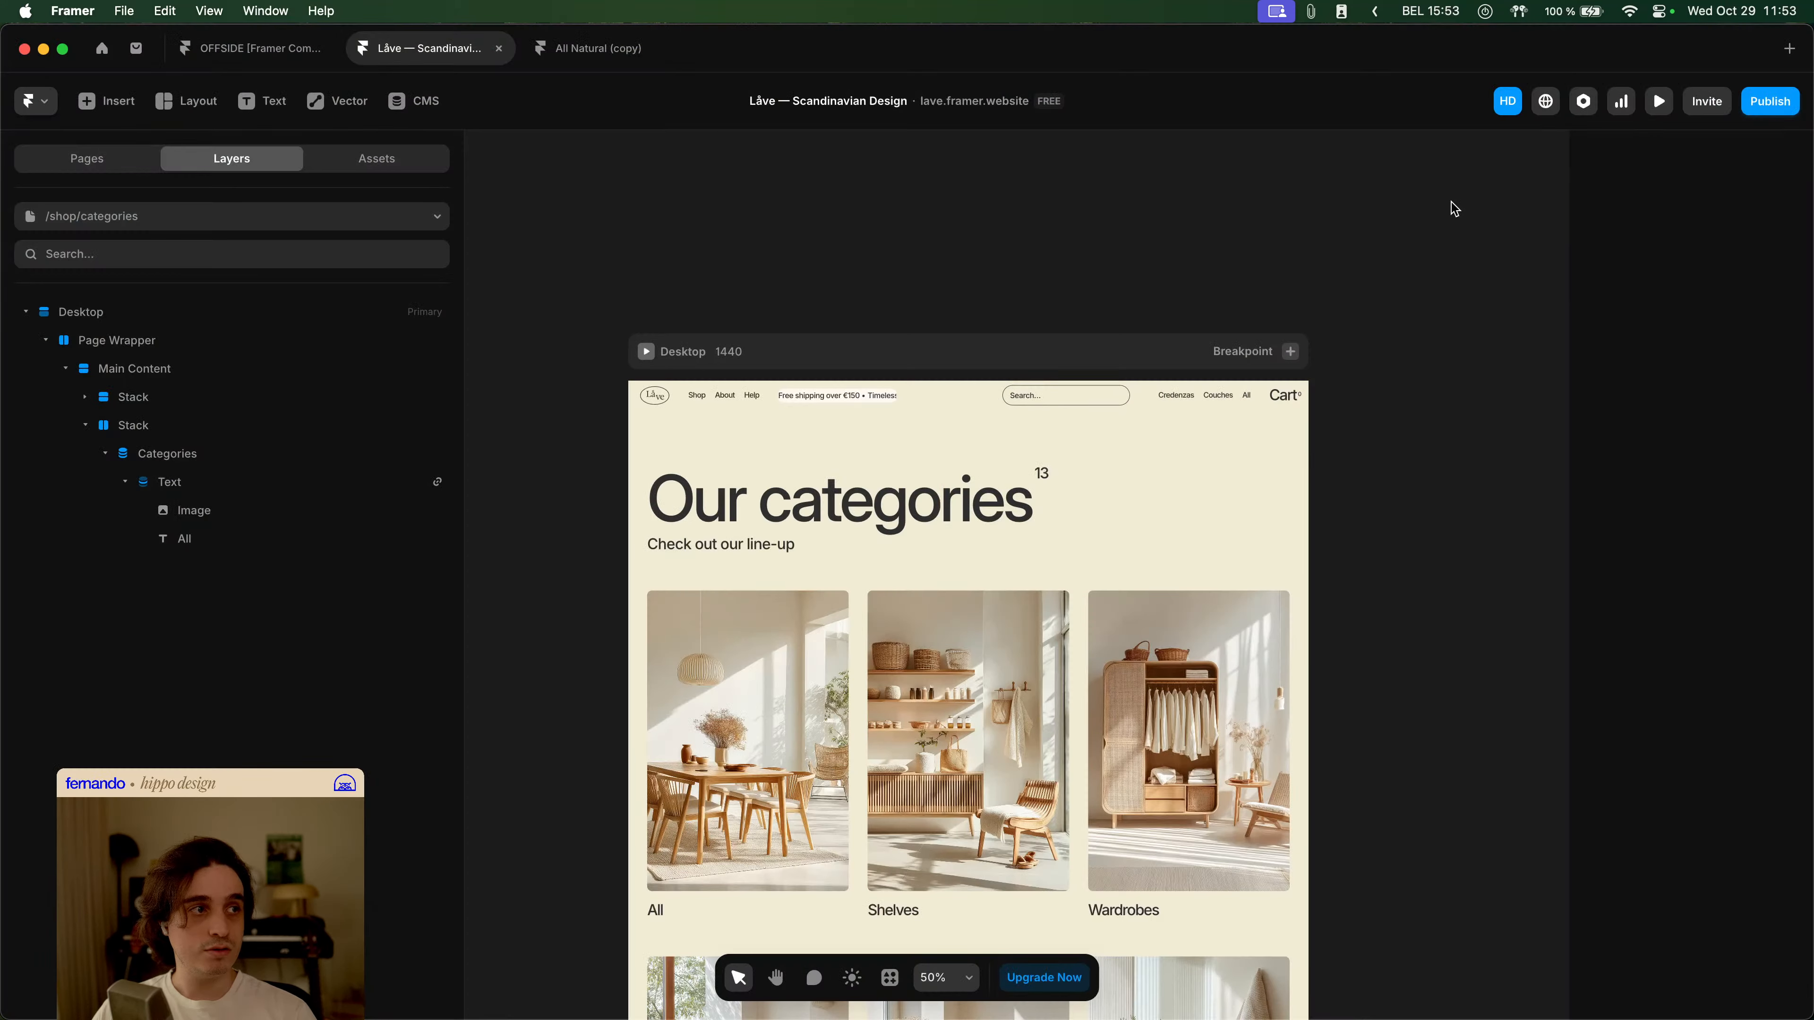
pyautogui.doubleClick(1227, 401)
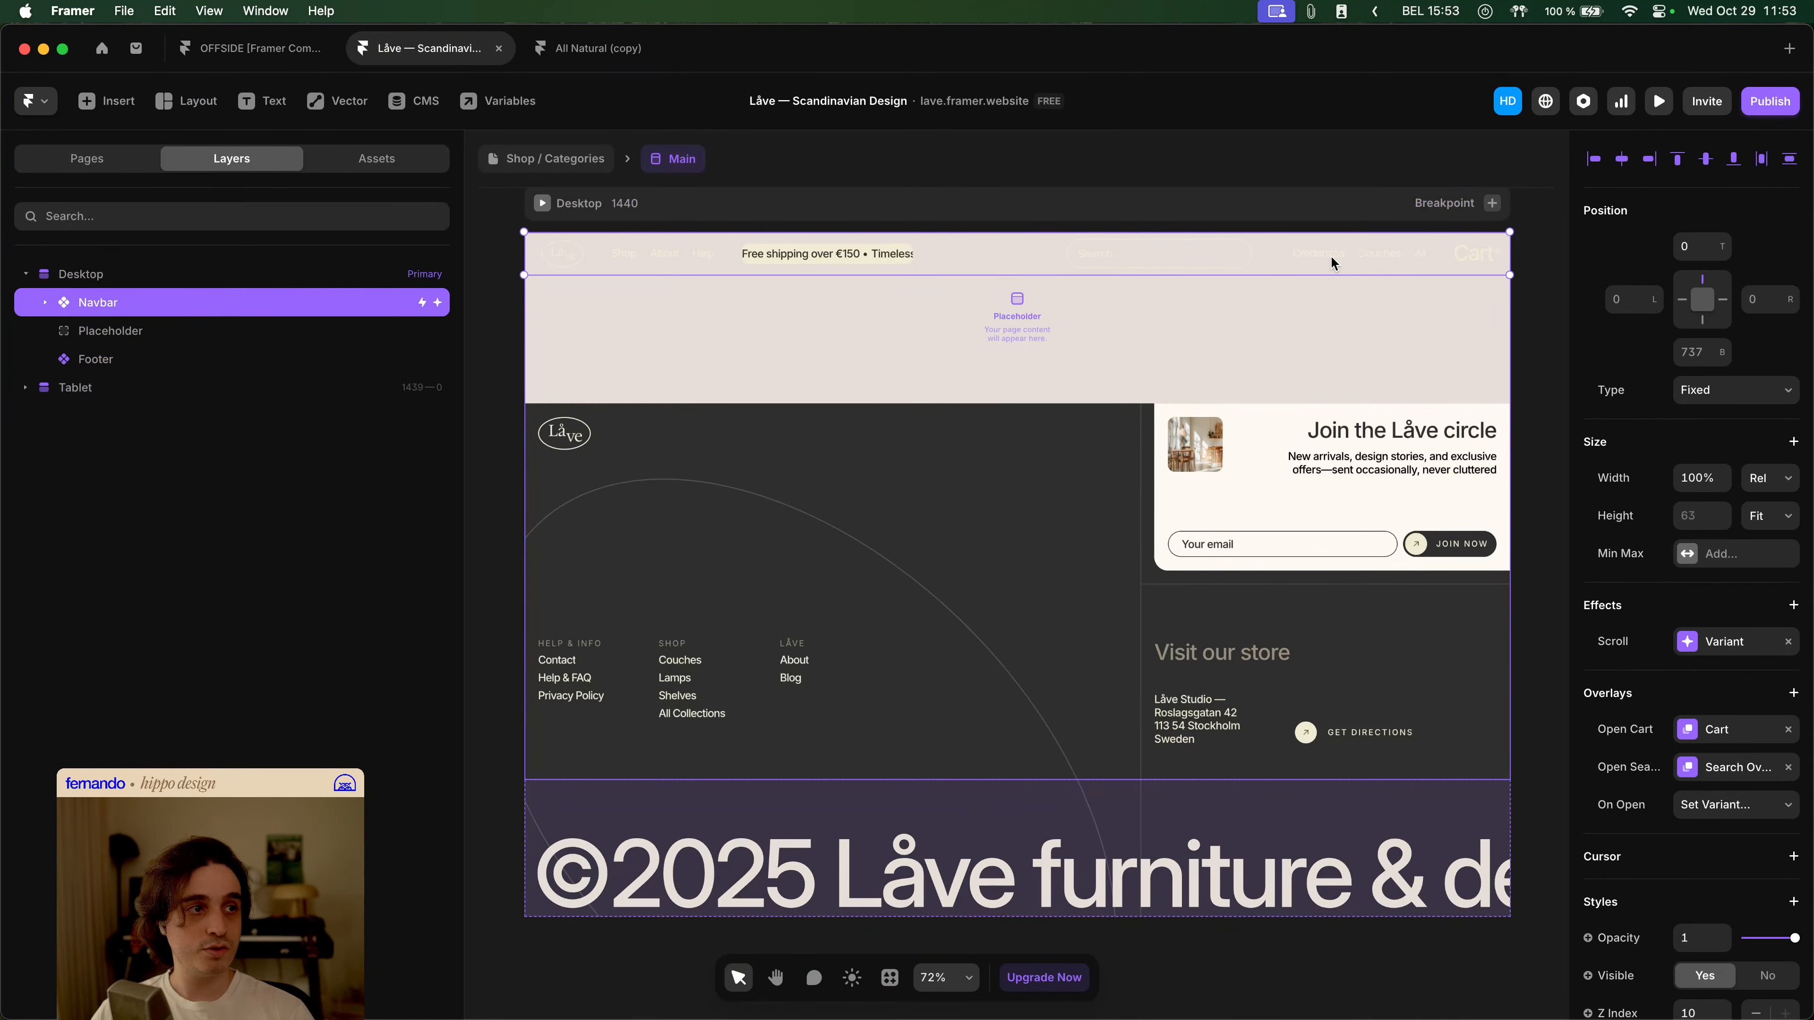
pyautogui.doubleClick(1332, 263)
pyautogui.click(1340, 576)
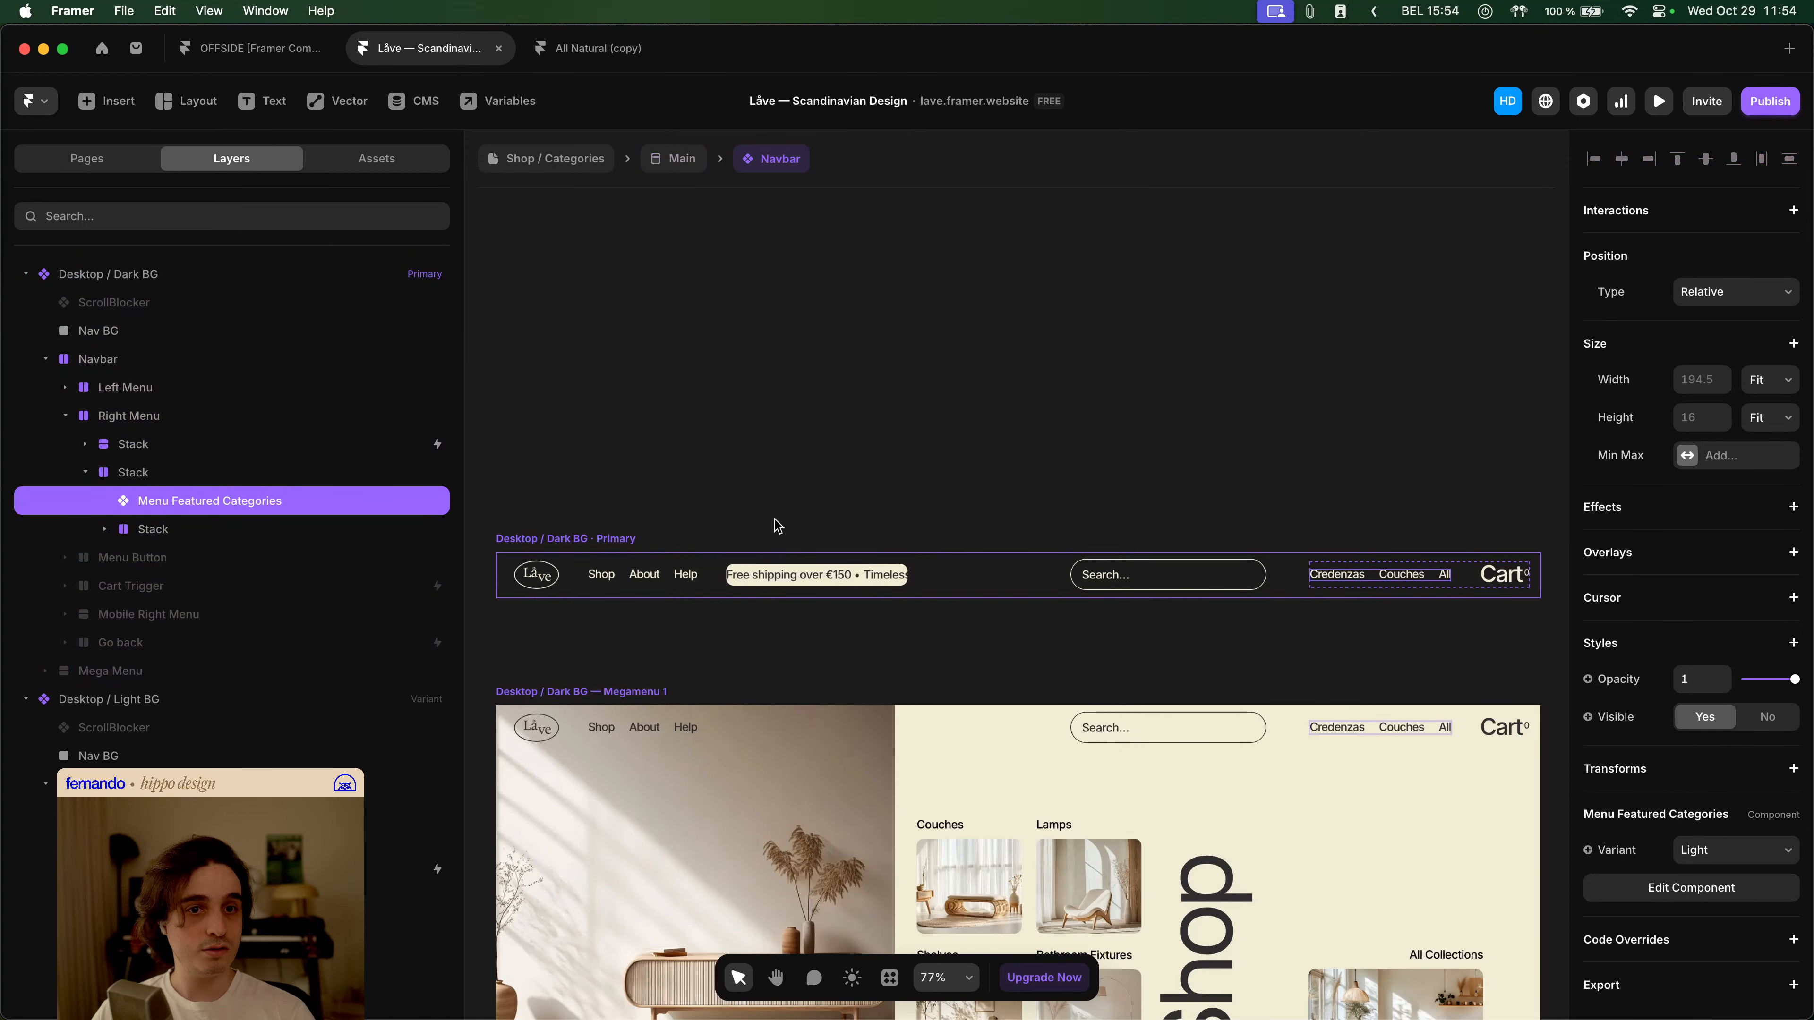
pyautogui.click(296, 474)
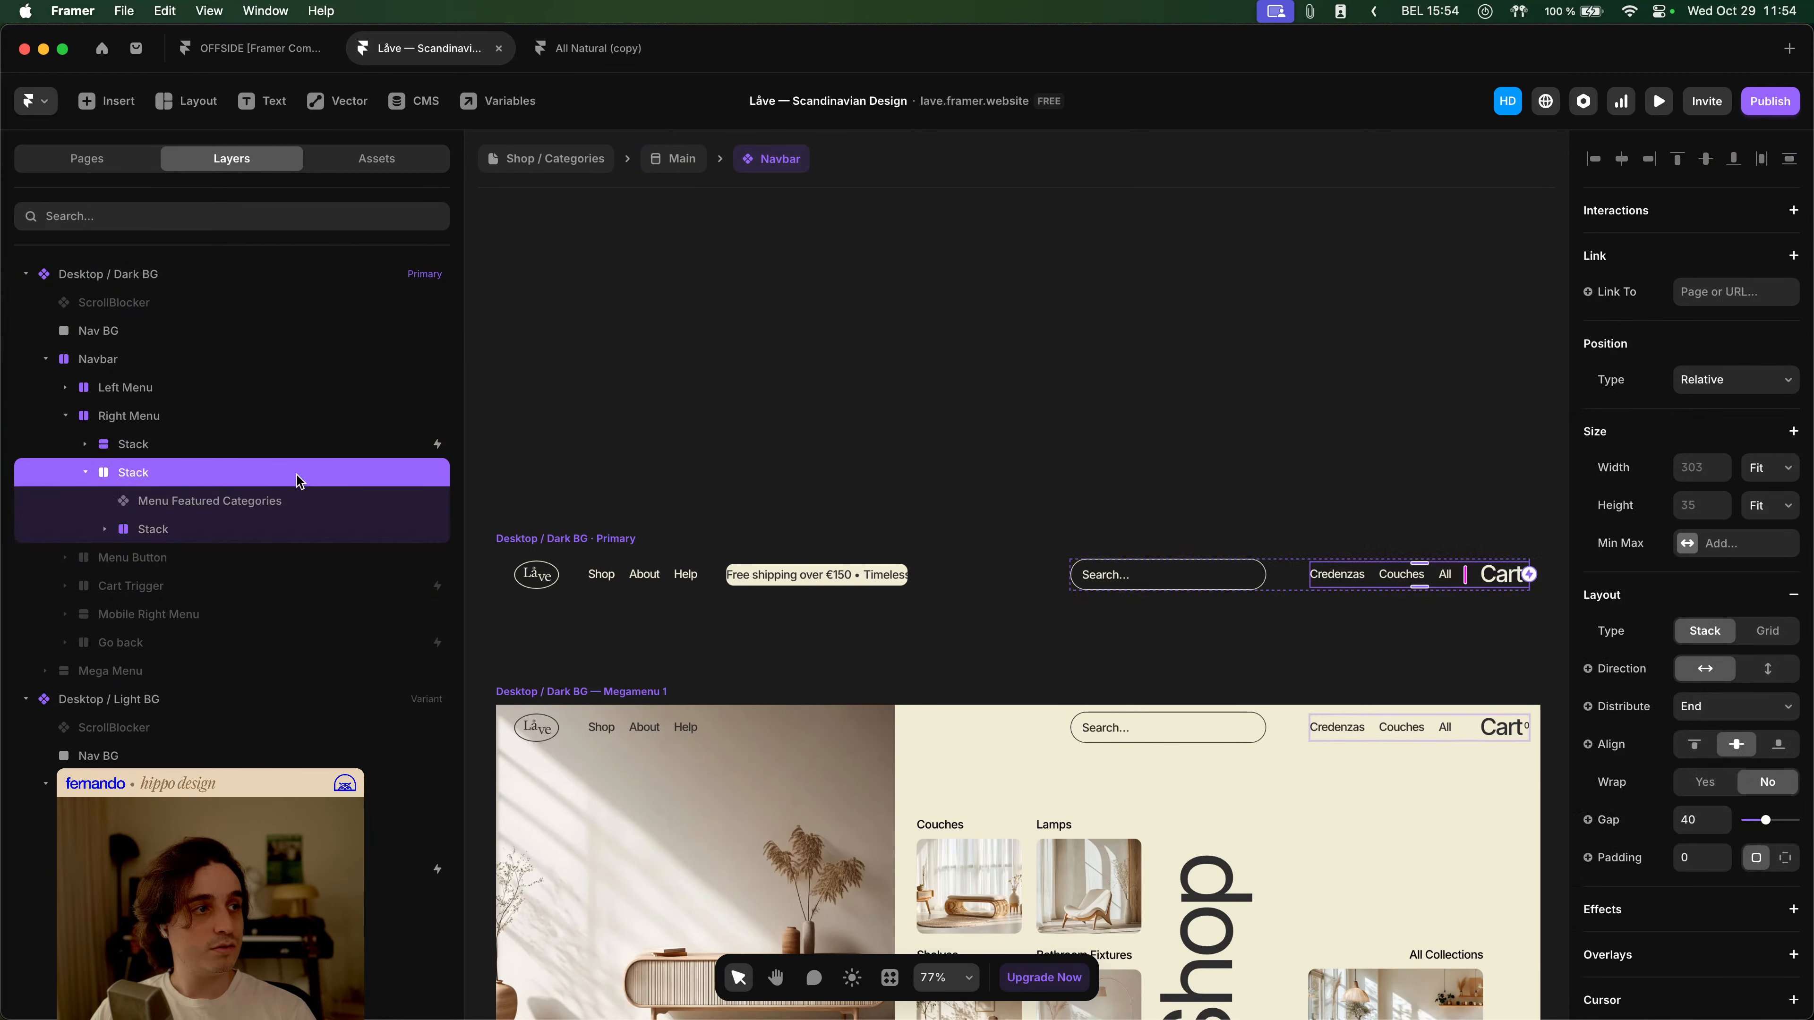
pyautogui.click(303, 498)
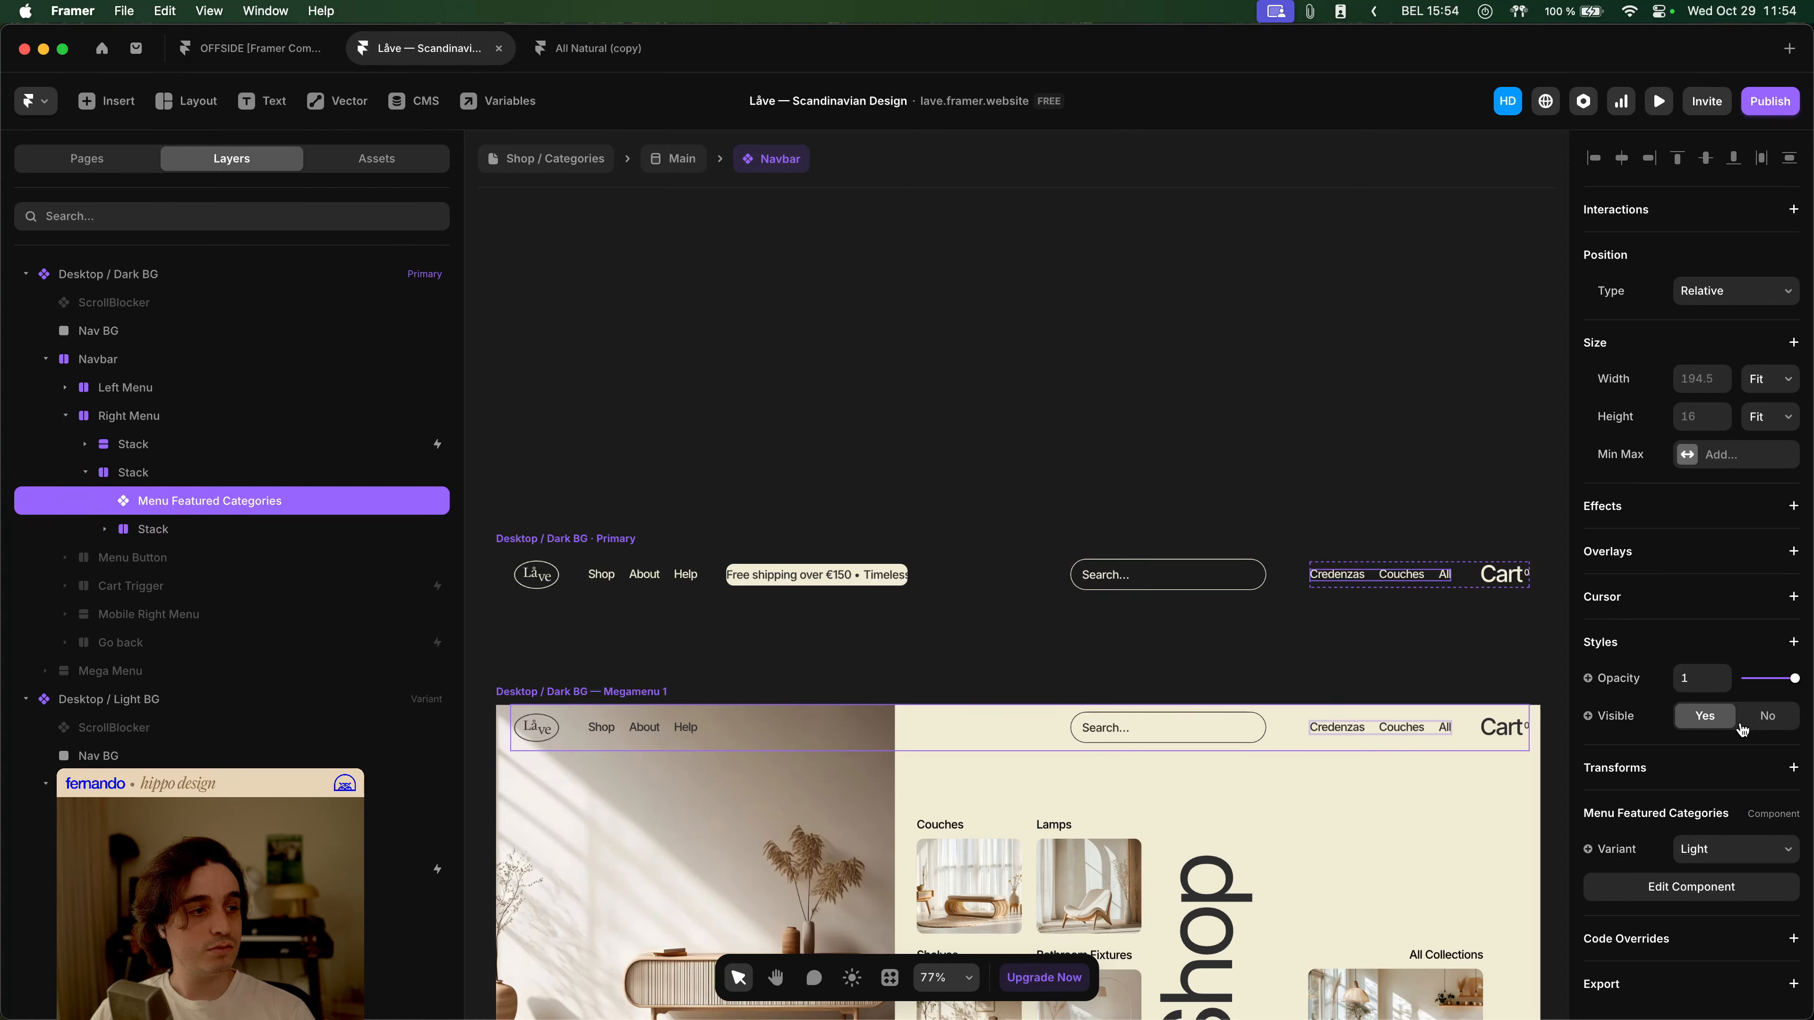
pyautogui.click(1731, 889)
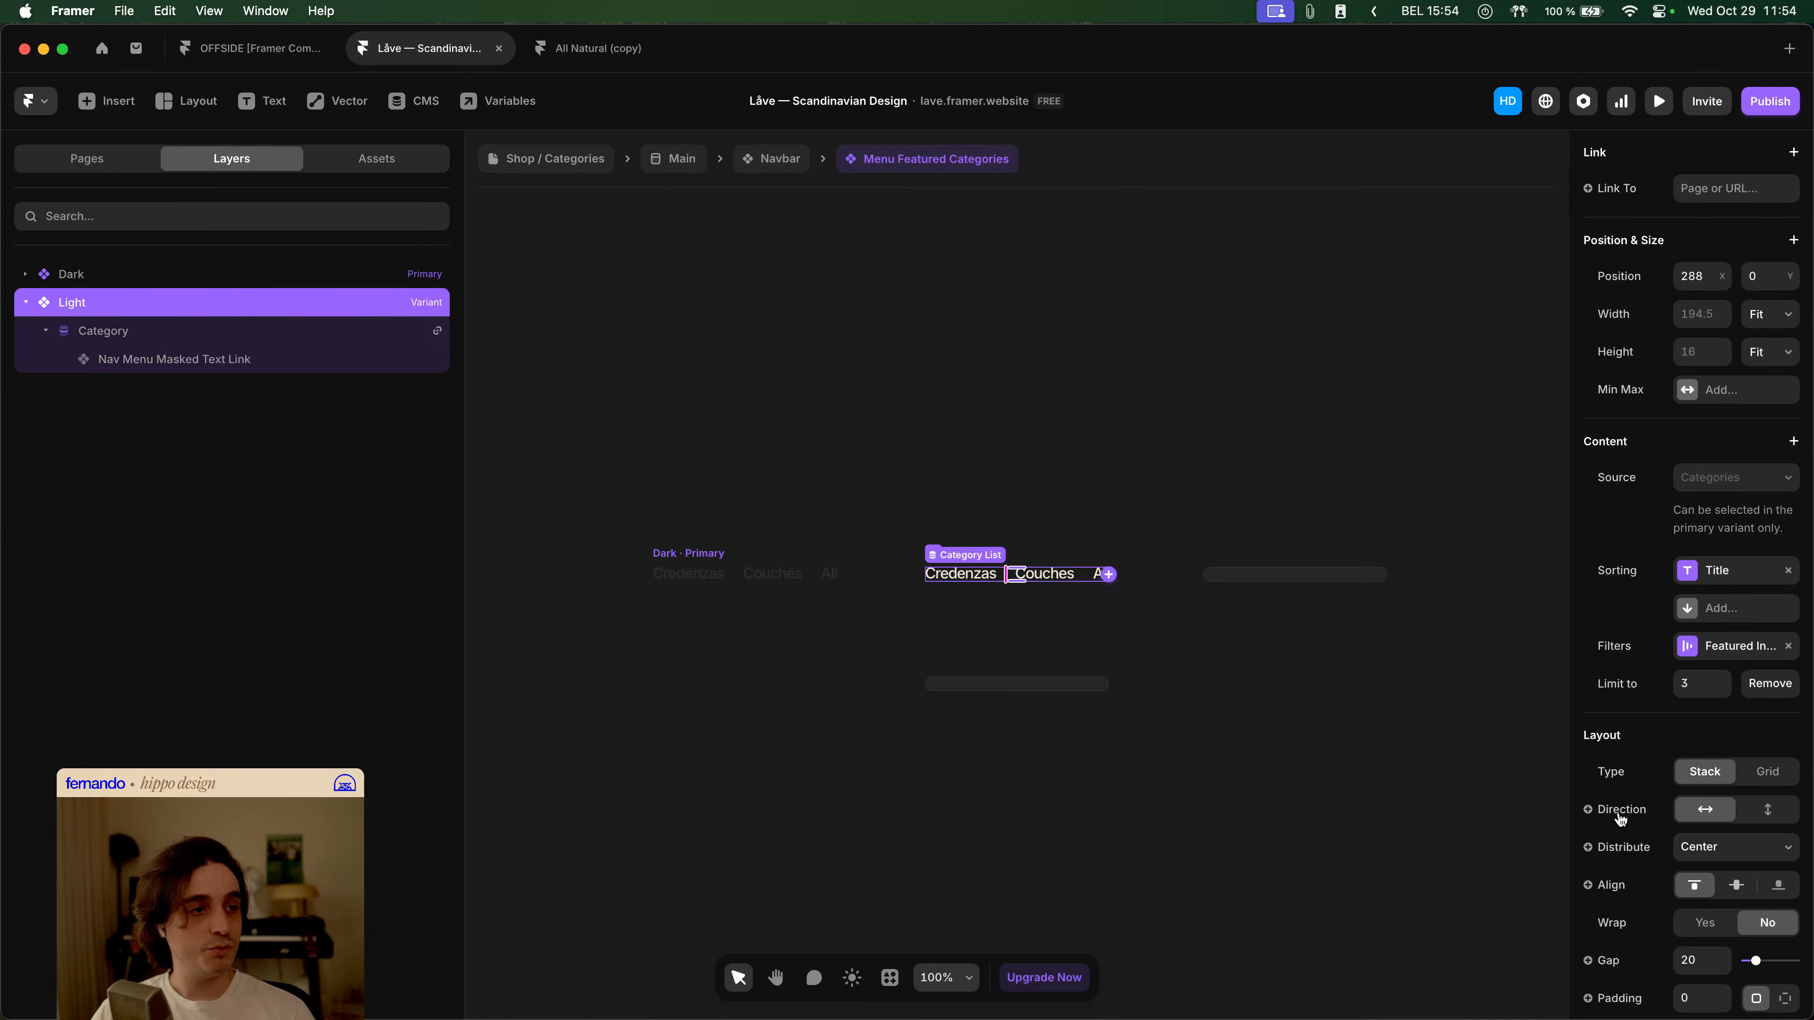
# Examine the Category link and slug settings in the Light and Dark variants and compare them with the live header links.
pyautogui.click(309, 339)
pyautogui.scroll(10, 1737, 470)
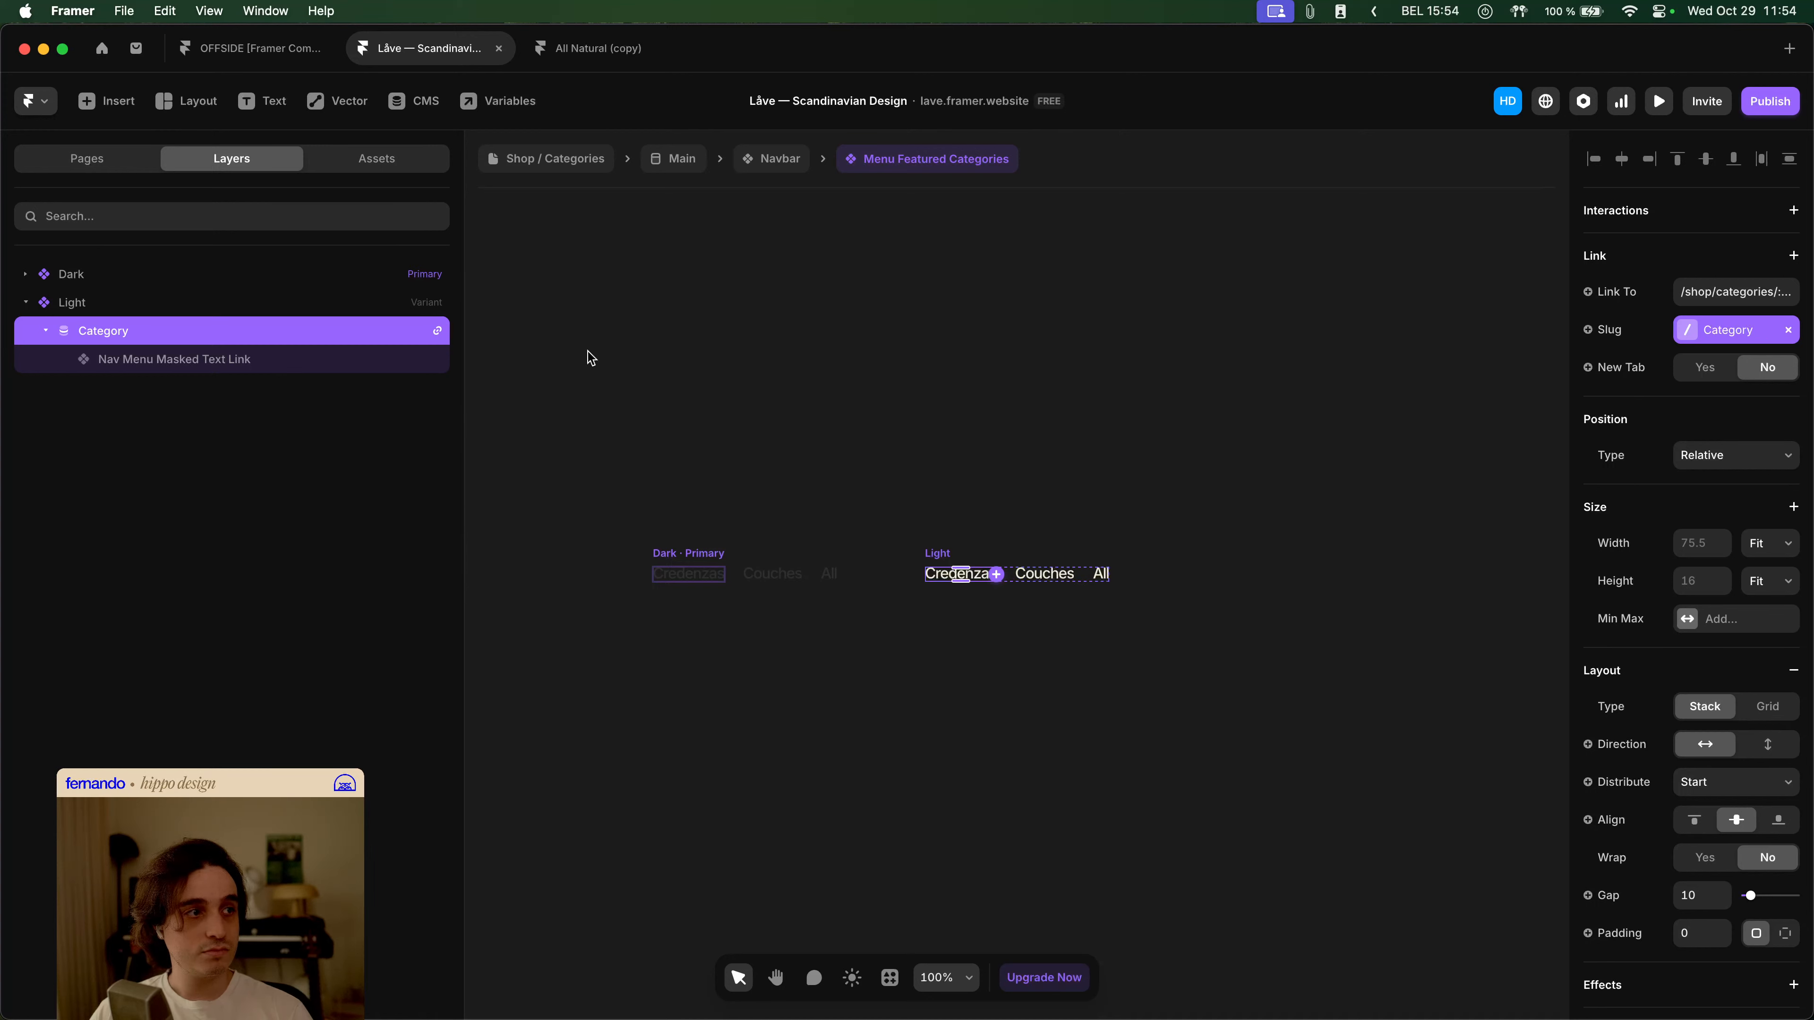
pyautogui.click(275, 273)
pyautogui.click(27, 274)
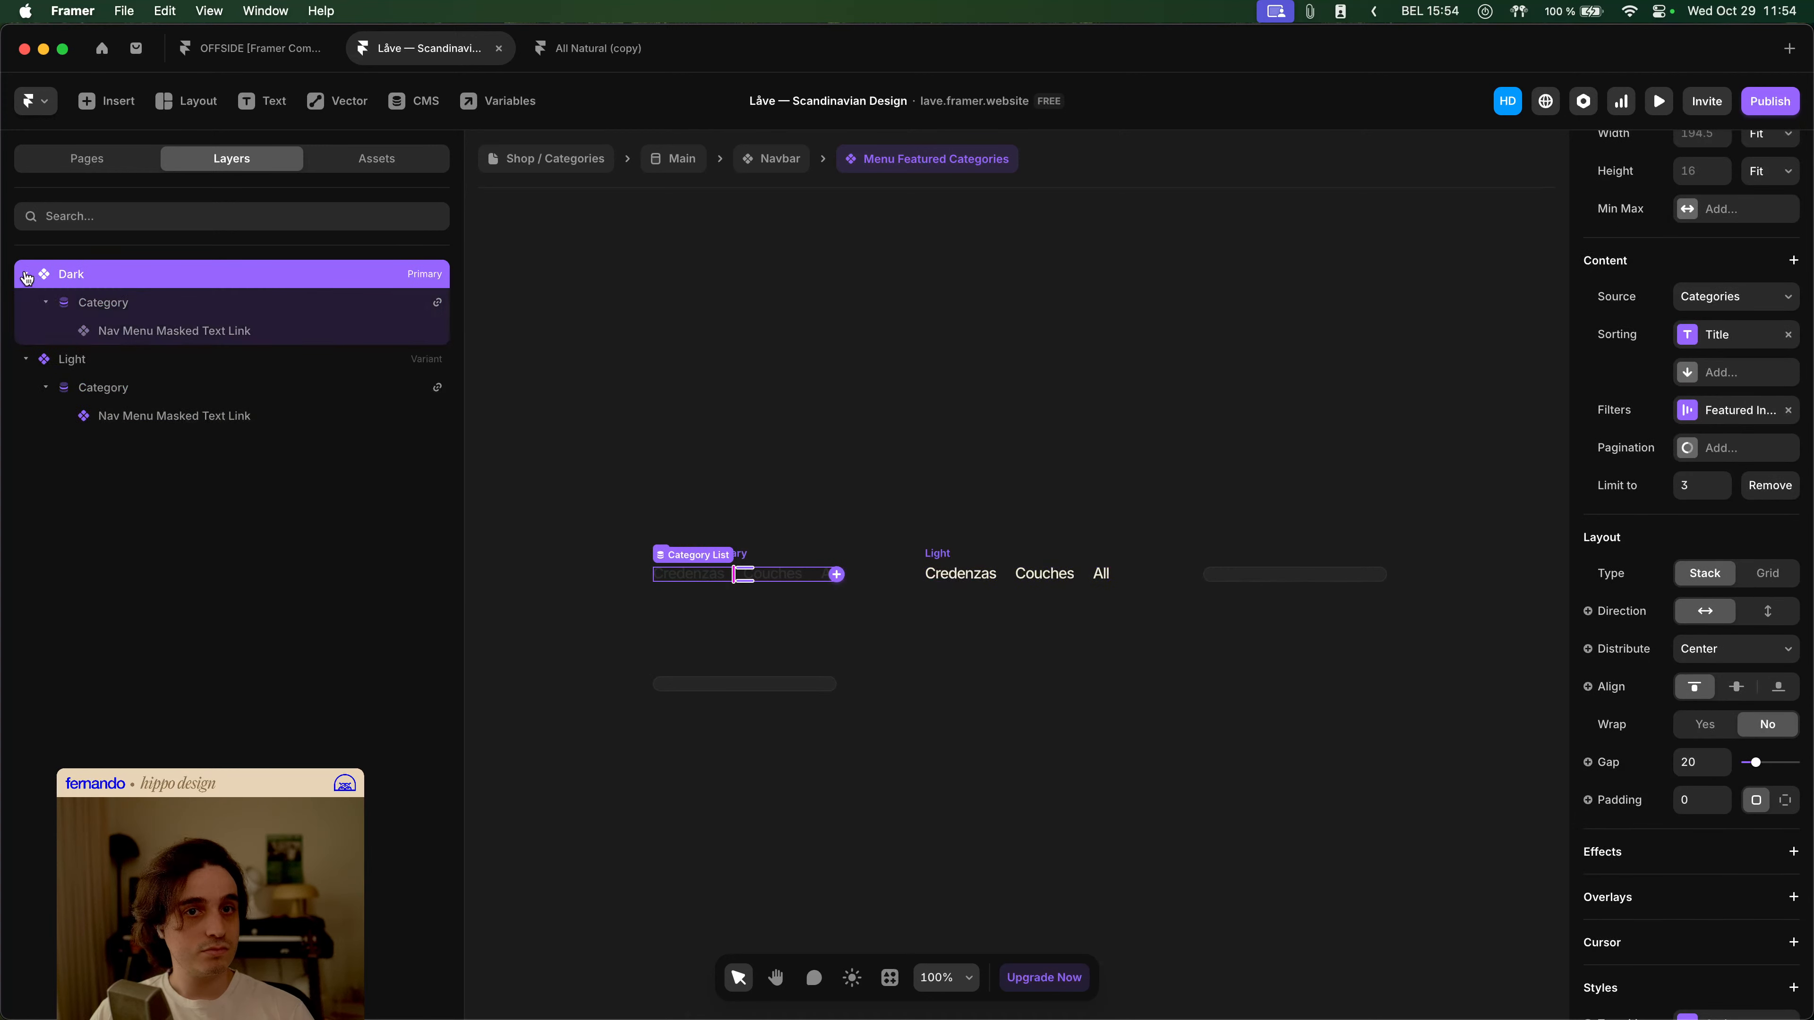
pyautogui.click(308, 304)
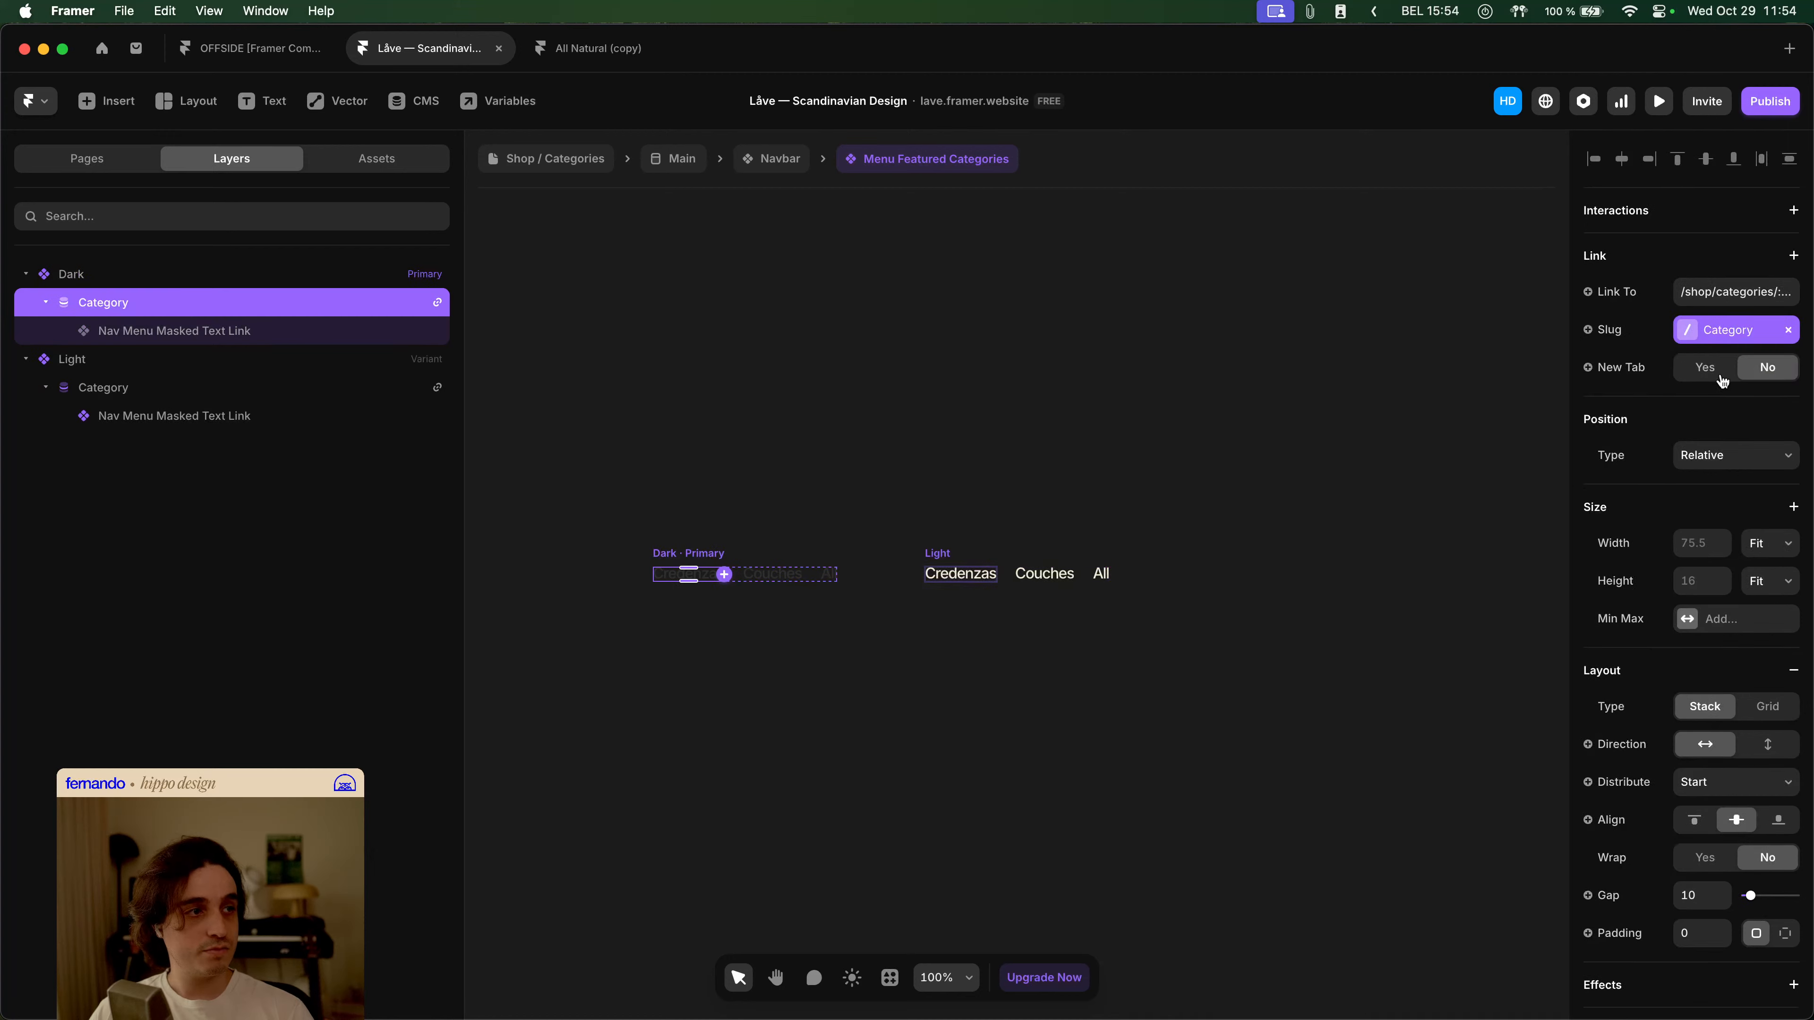
pyautogui.click(1729, 334)
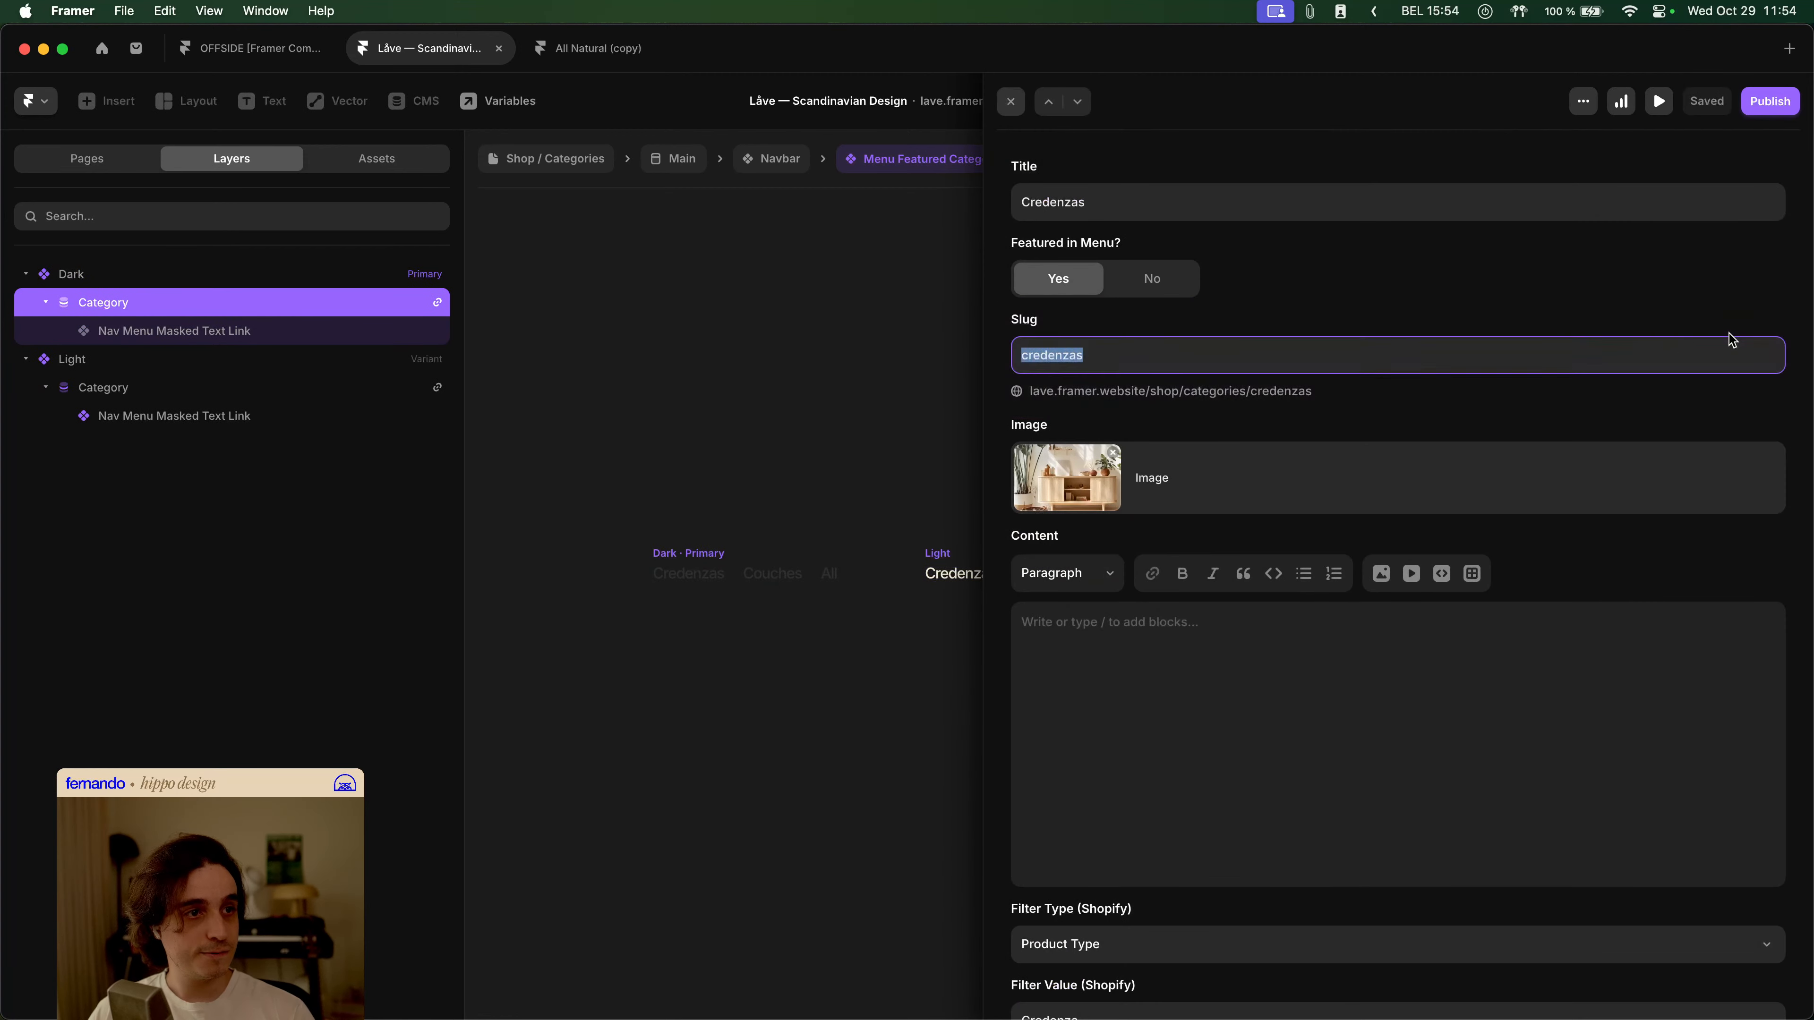
pyautogui.click(834, 344)
pyautogui.click(1011, 100)
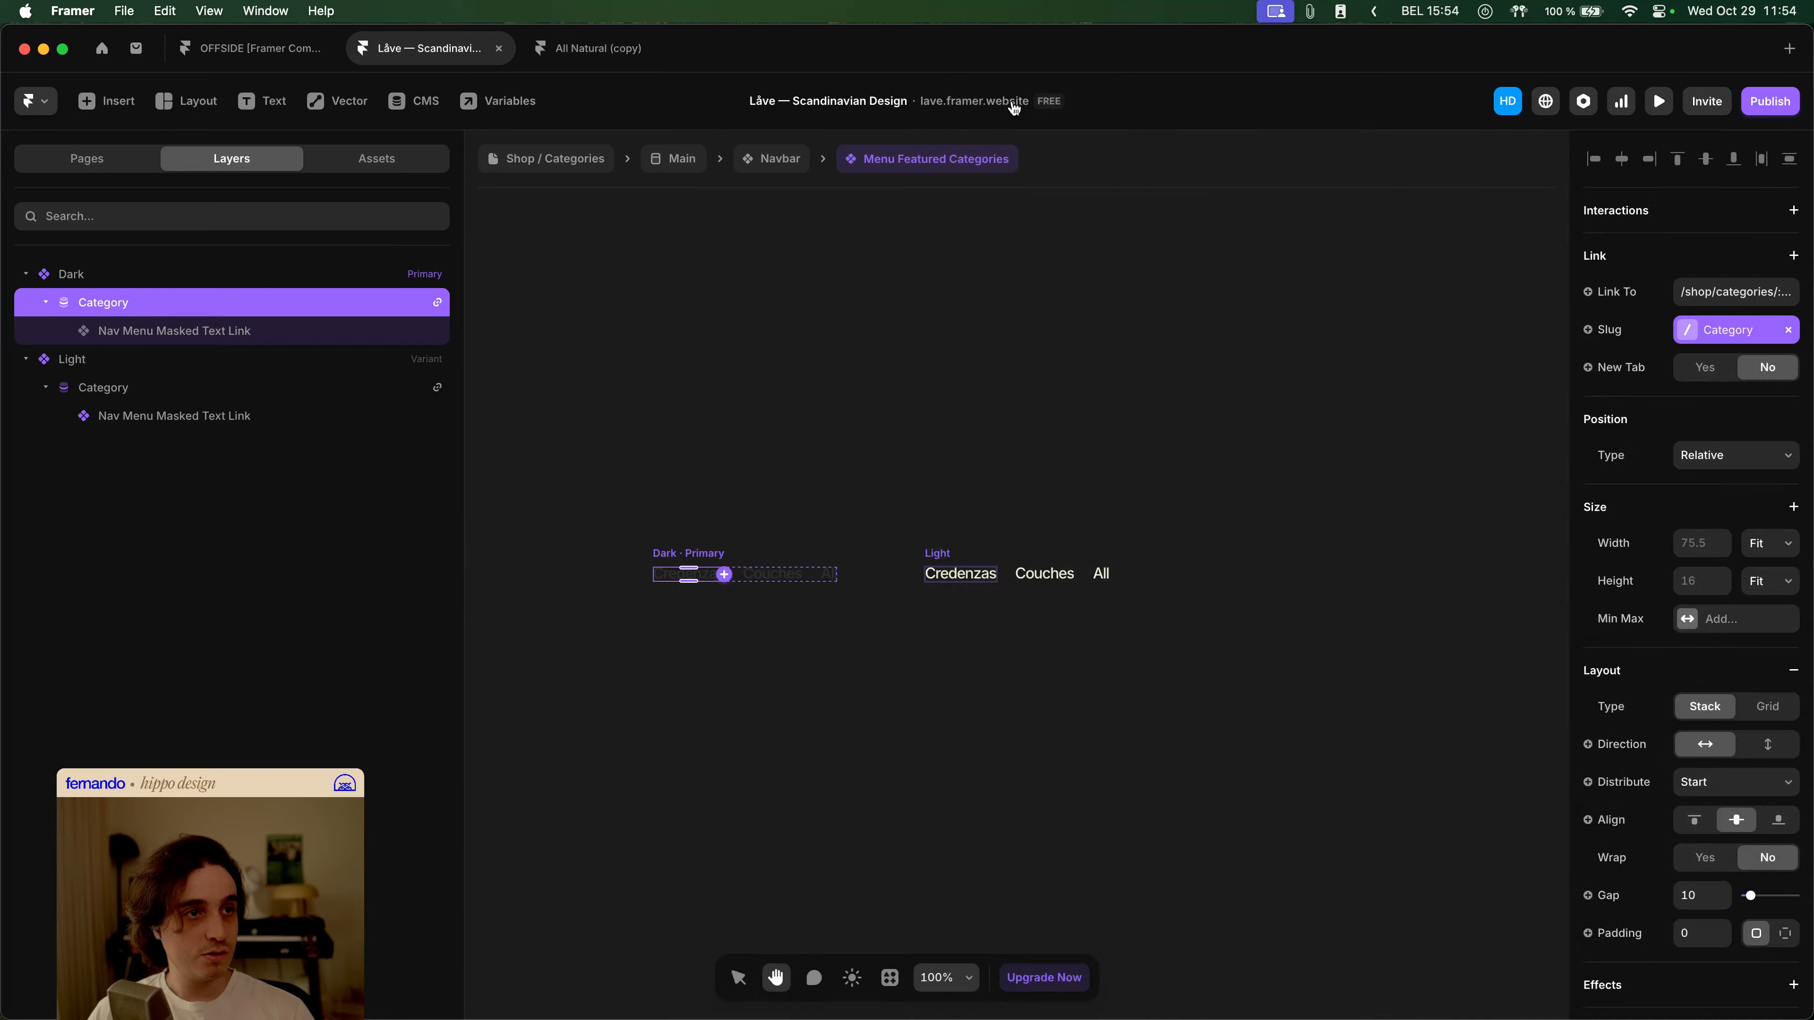
pyautogui.press('v')
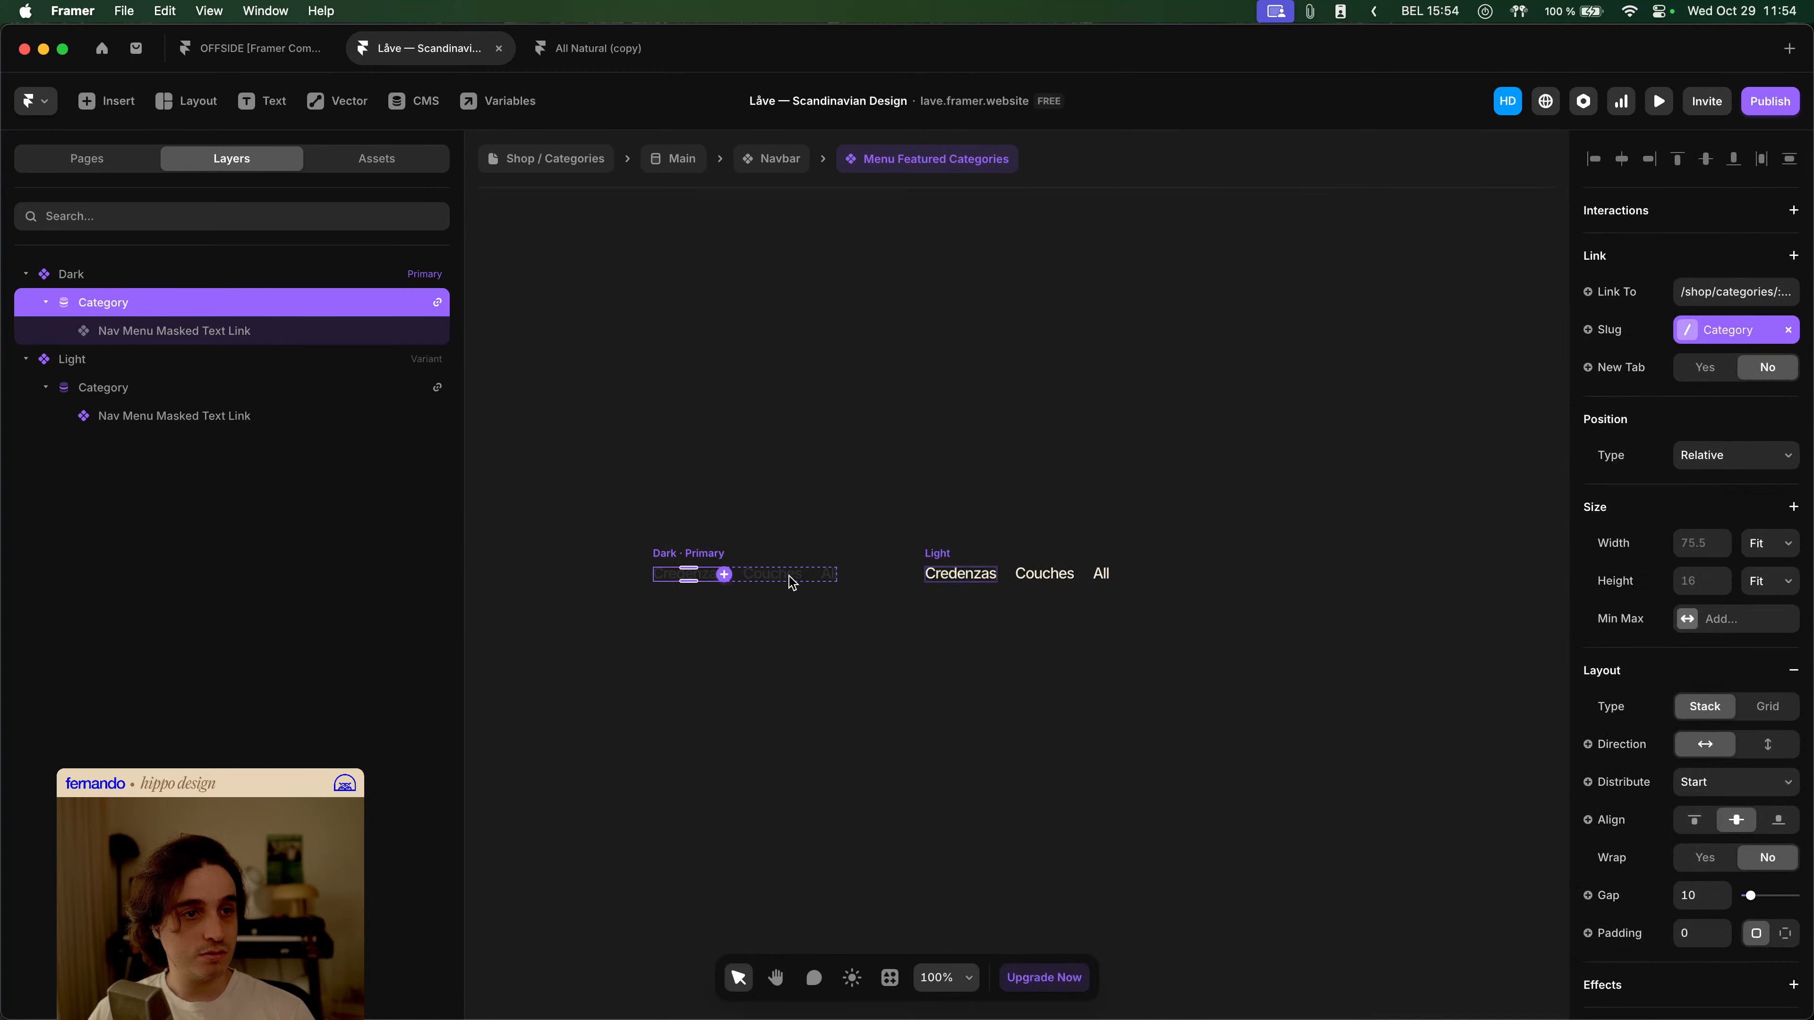
pyautogui.click(848, 506)
pyautogui.press('super+Tab')
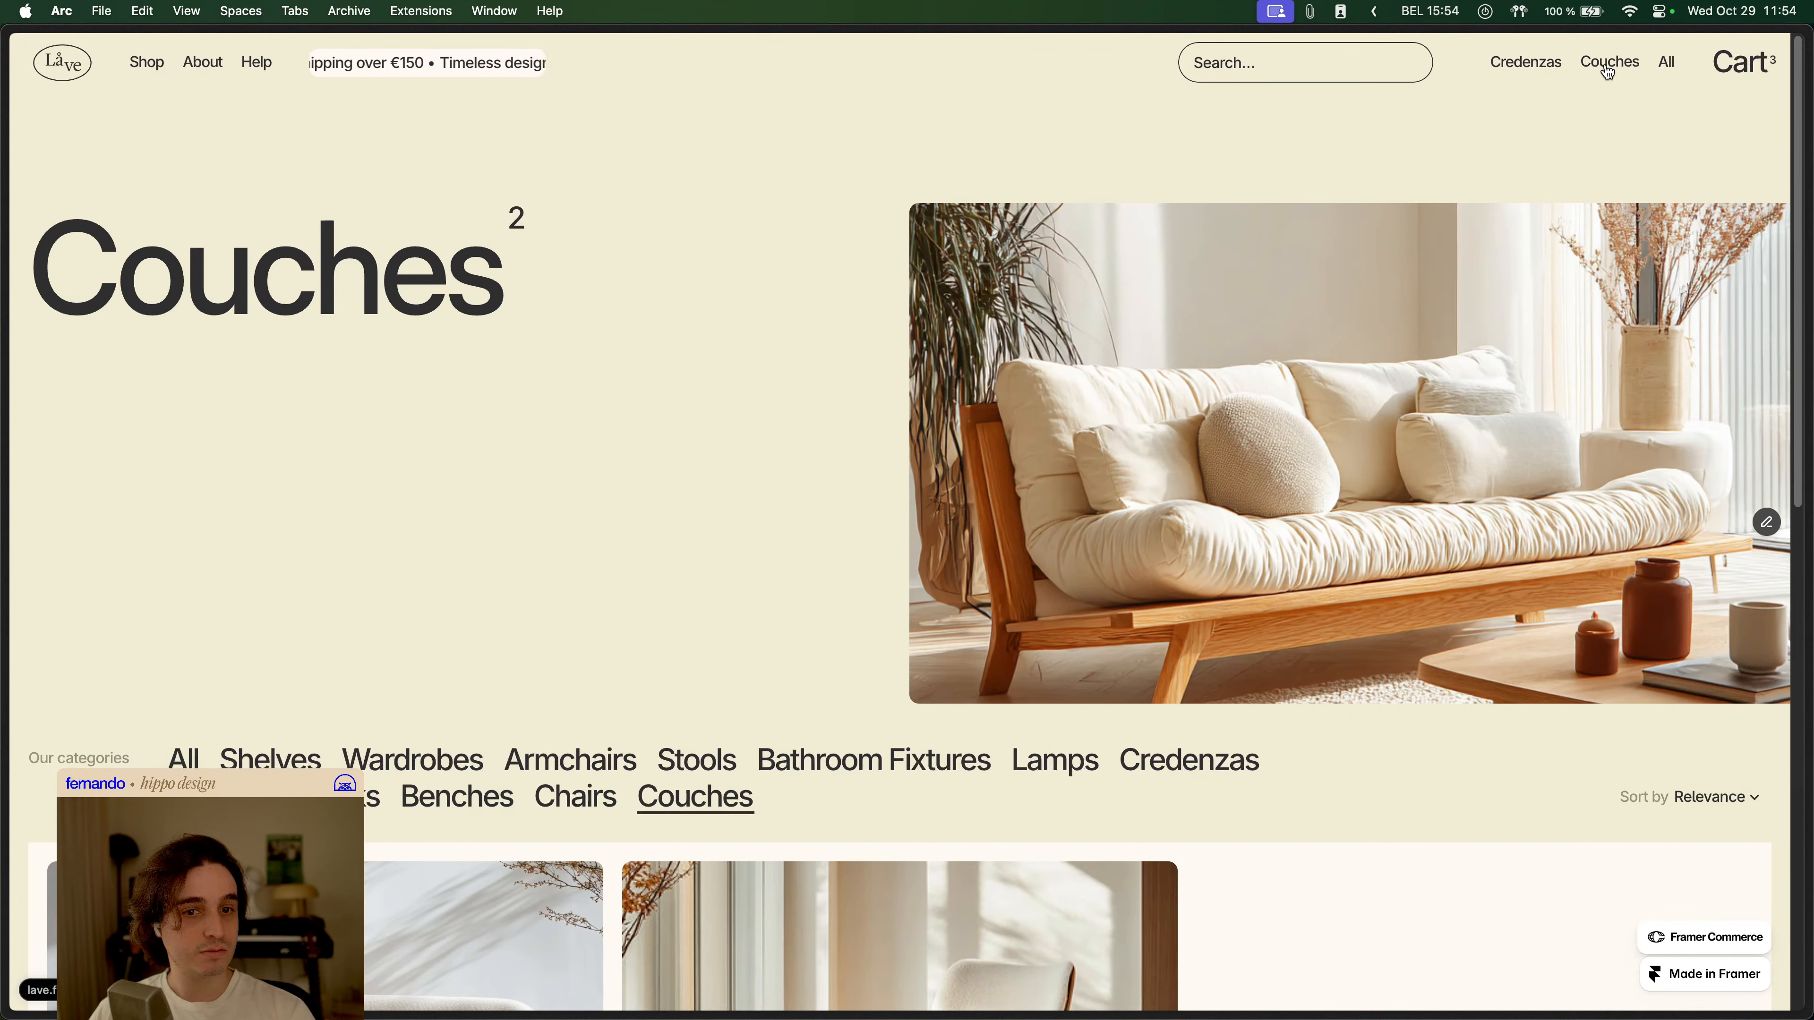
pyautogui.press('super+Tab')
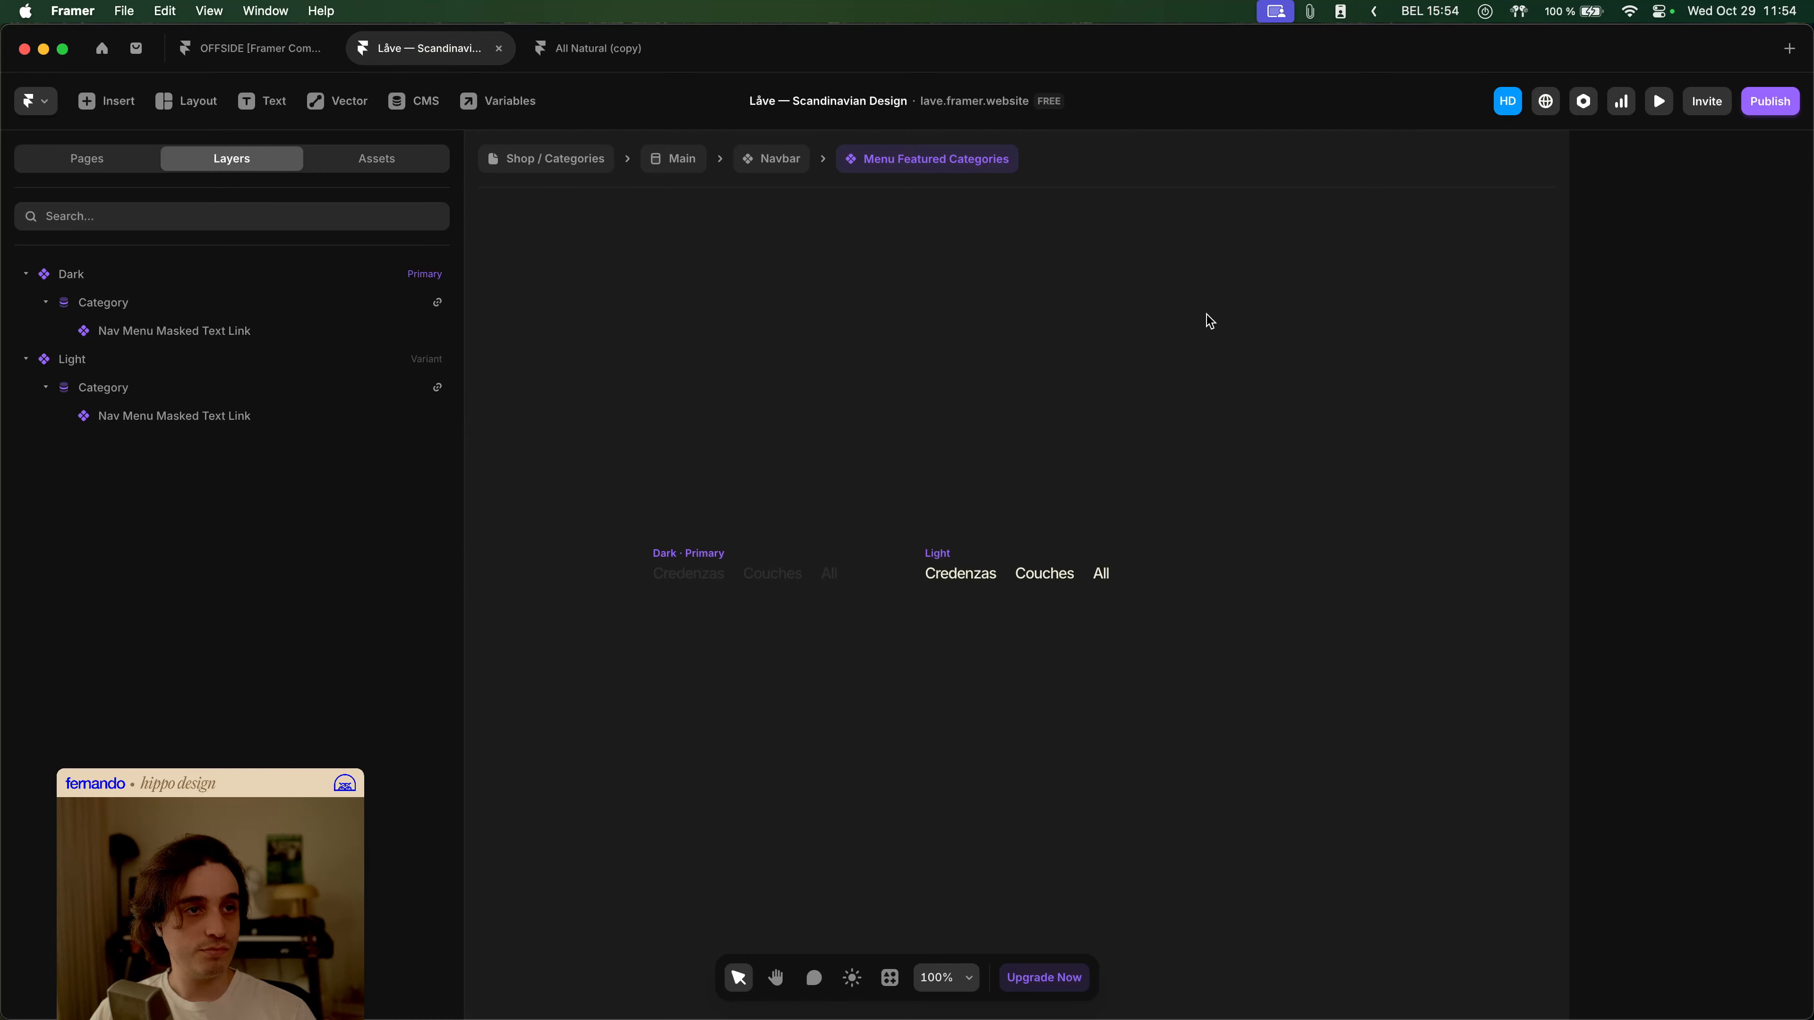
# Reopen Menu Featured Categories from the Navbar's Megamenu 1 variant and examine the Category link settings in the Dark variant.
pyautogui.click(777, 164)
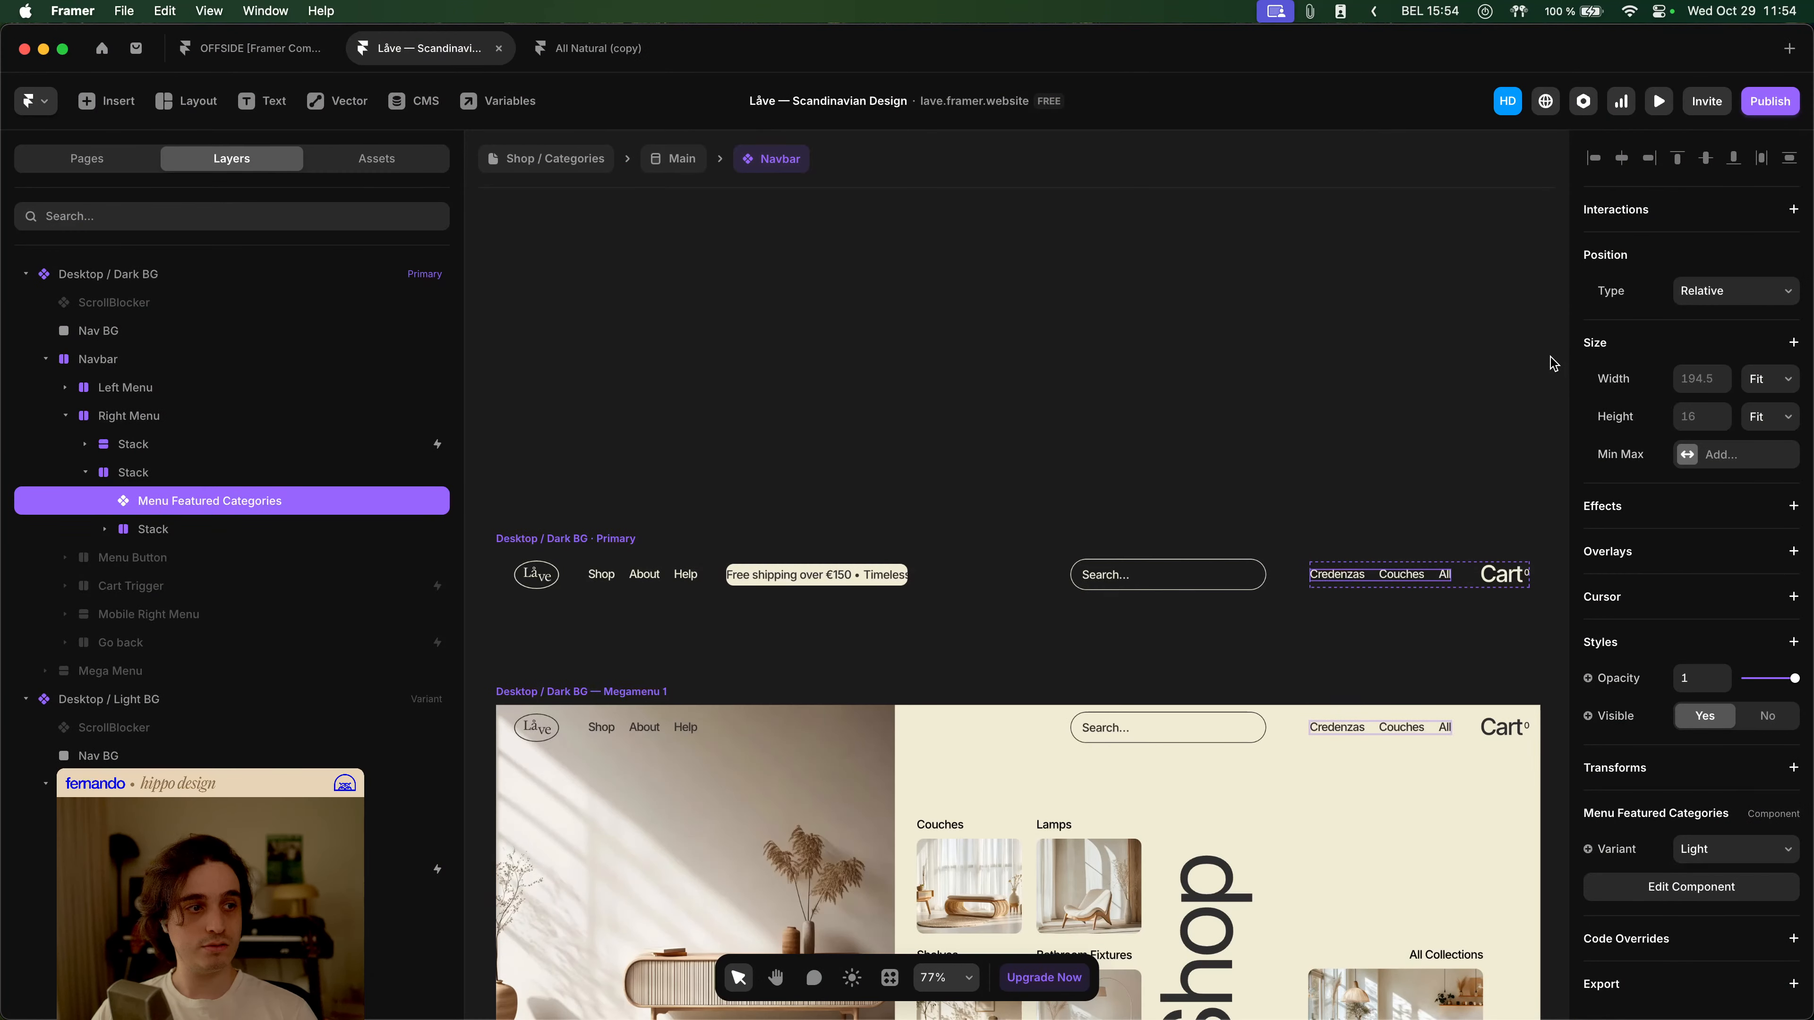
pyautogui.click(1370, 728)
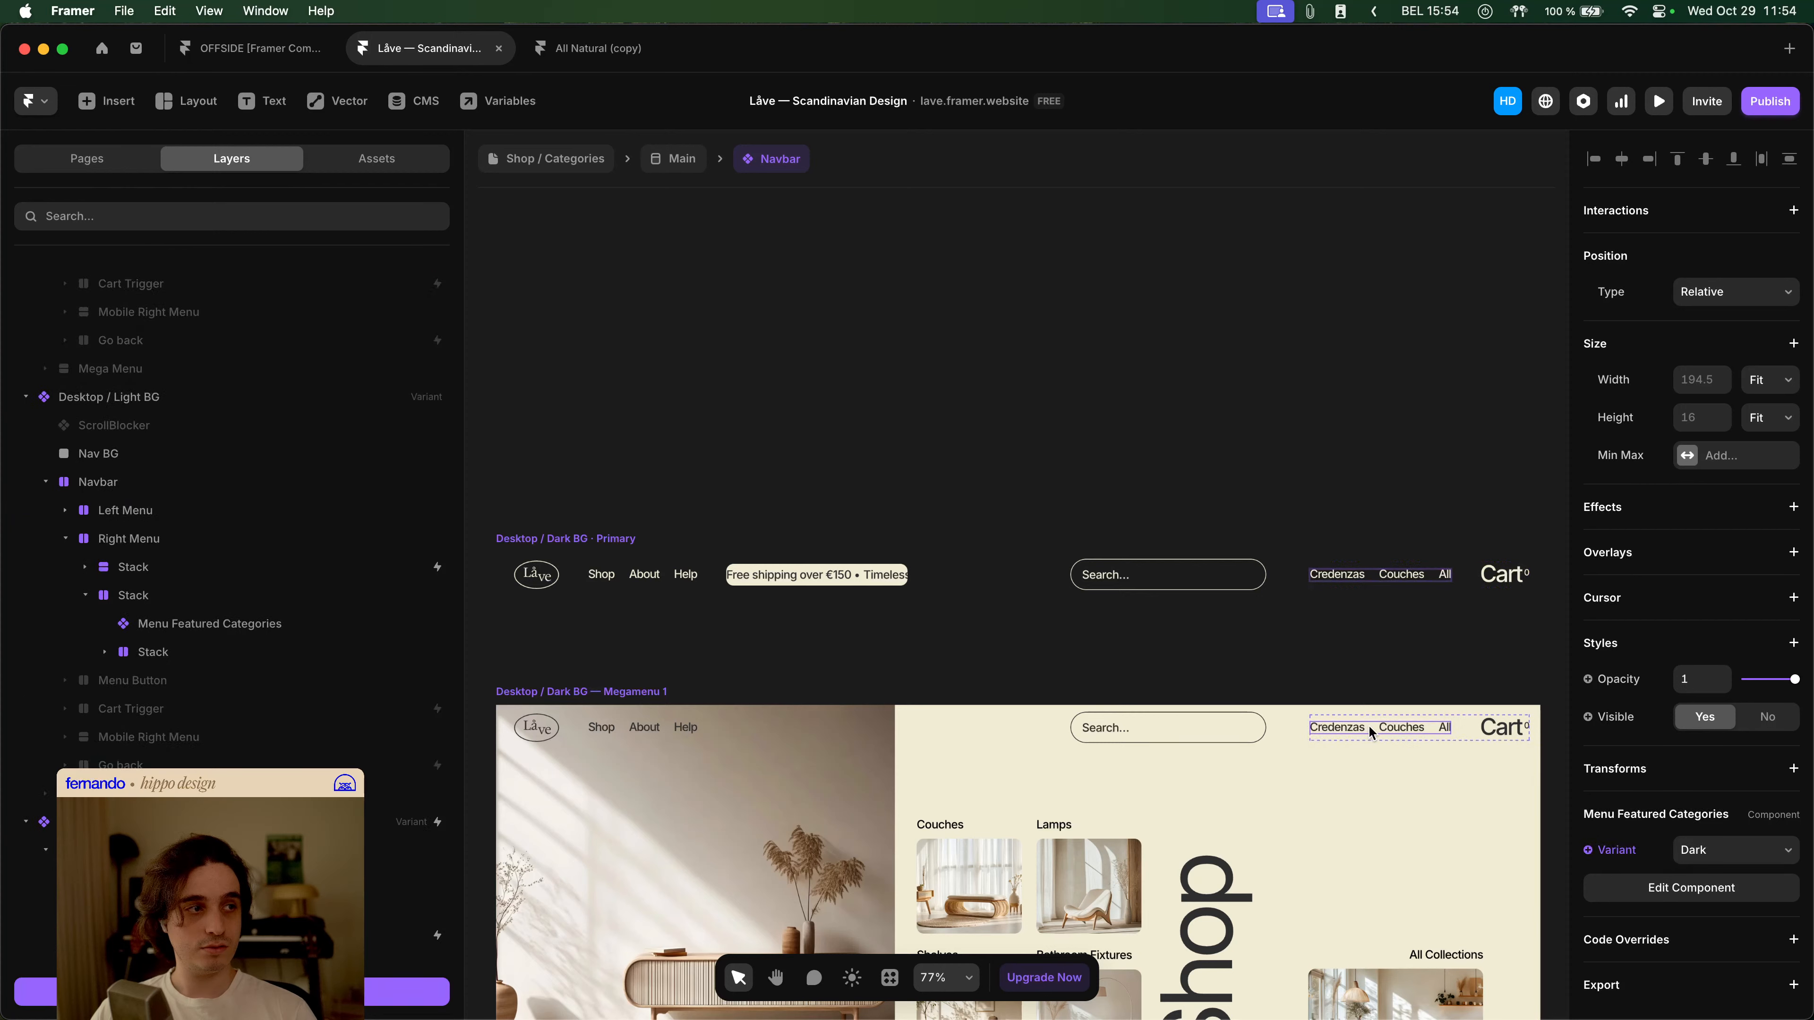
pyautogui.click(1676, 888)
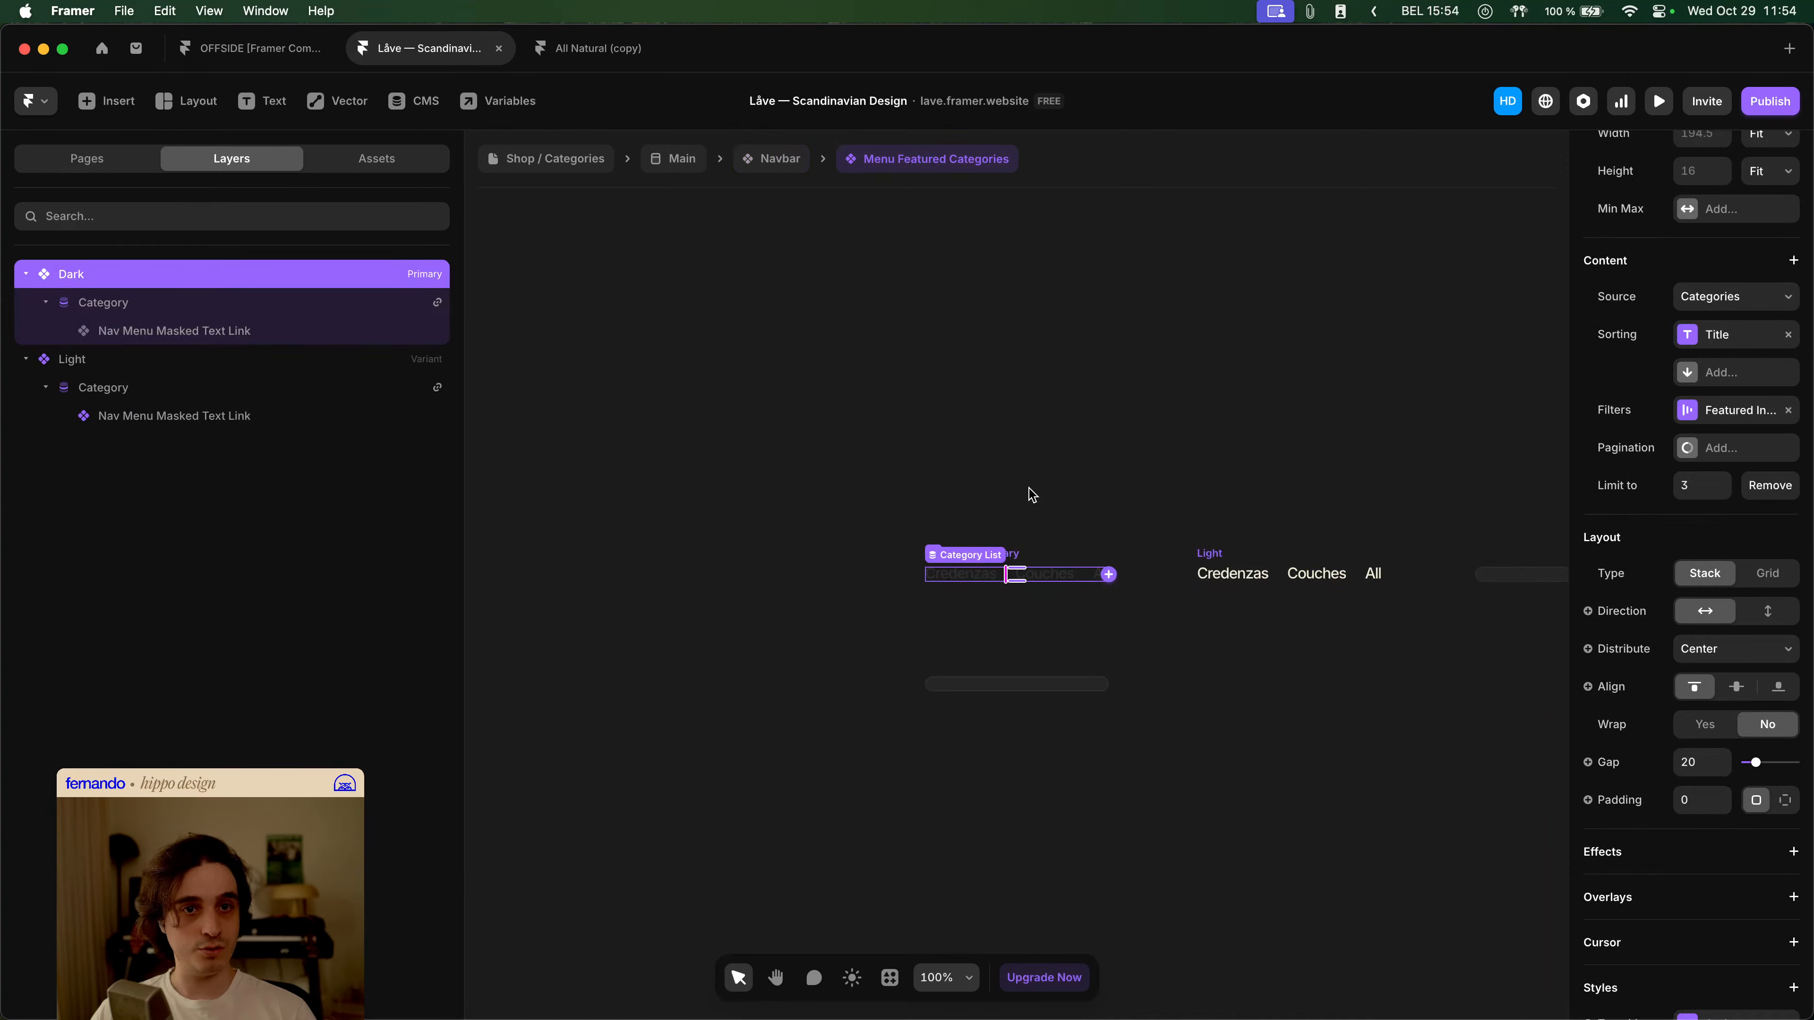
pyautogui.click(359, 310)
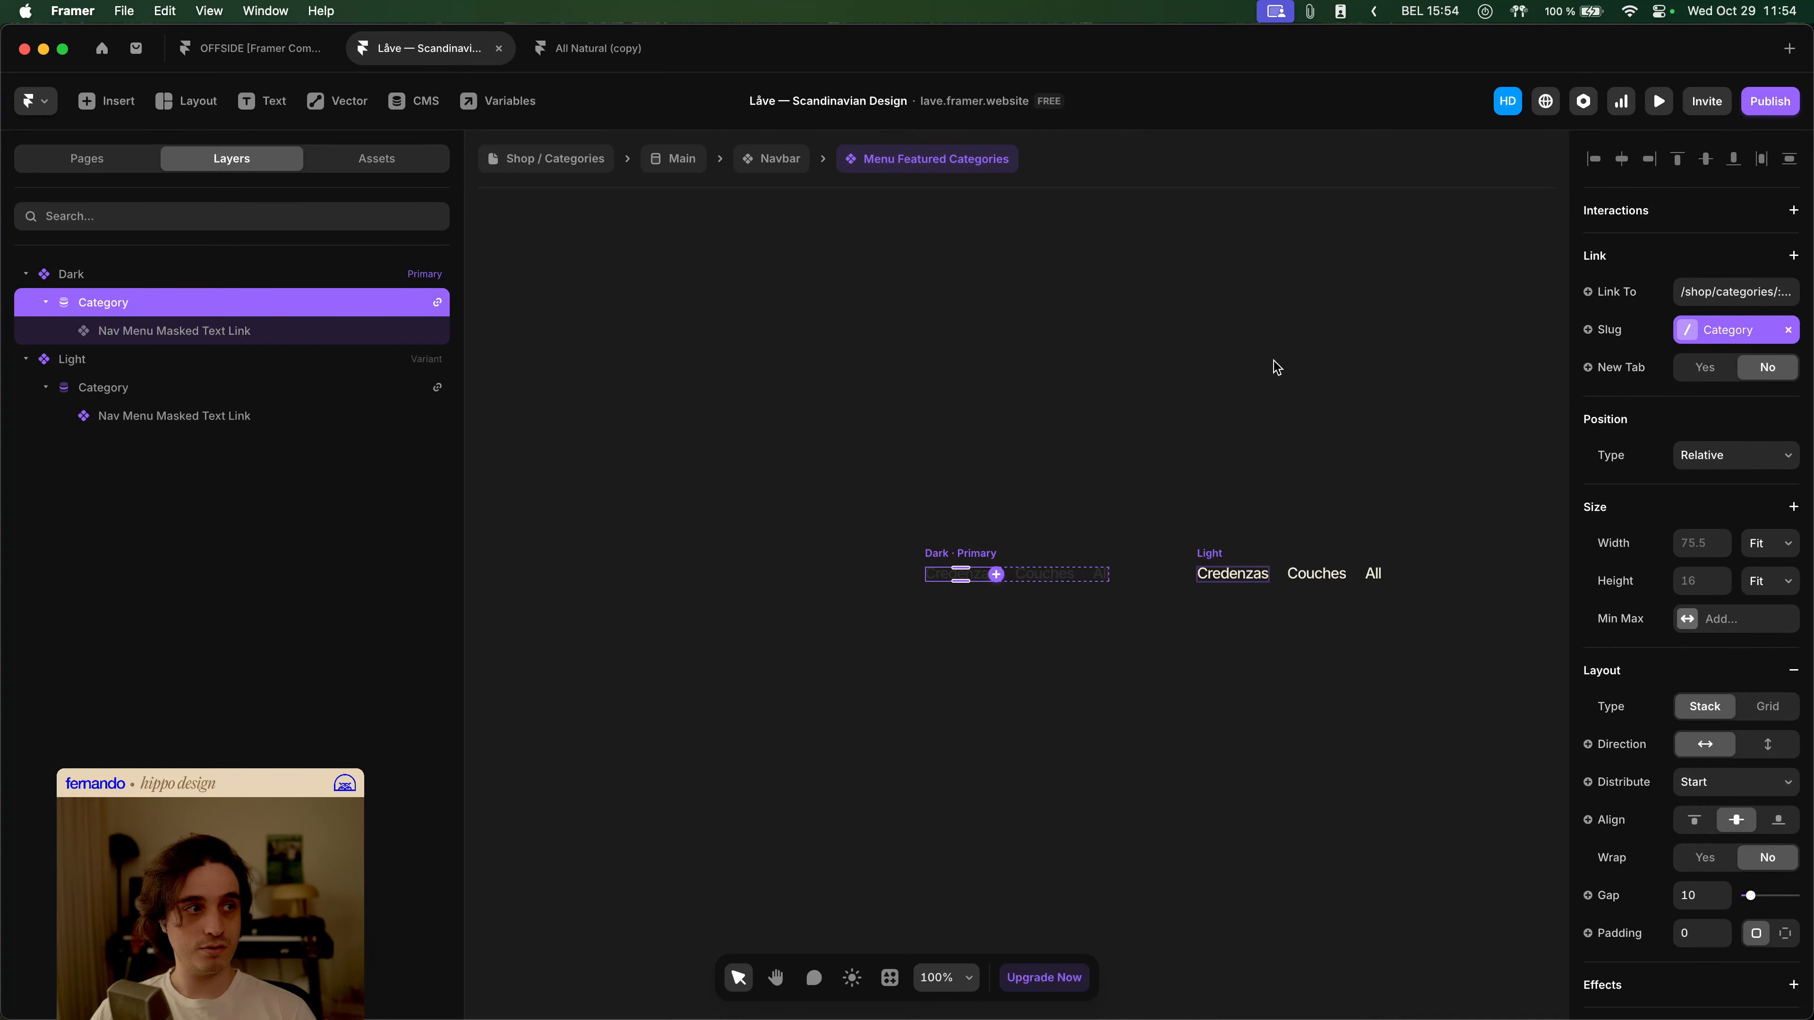
pyautogui.click(1018, 388)
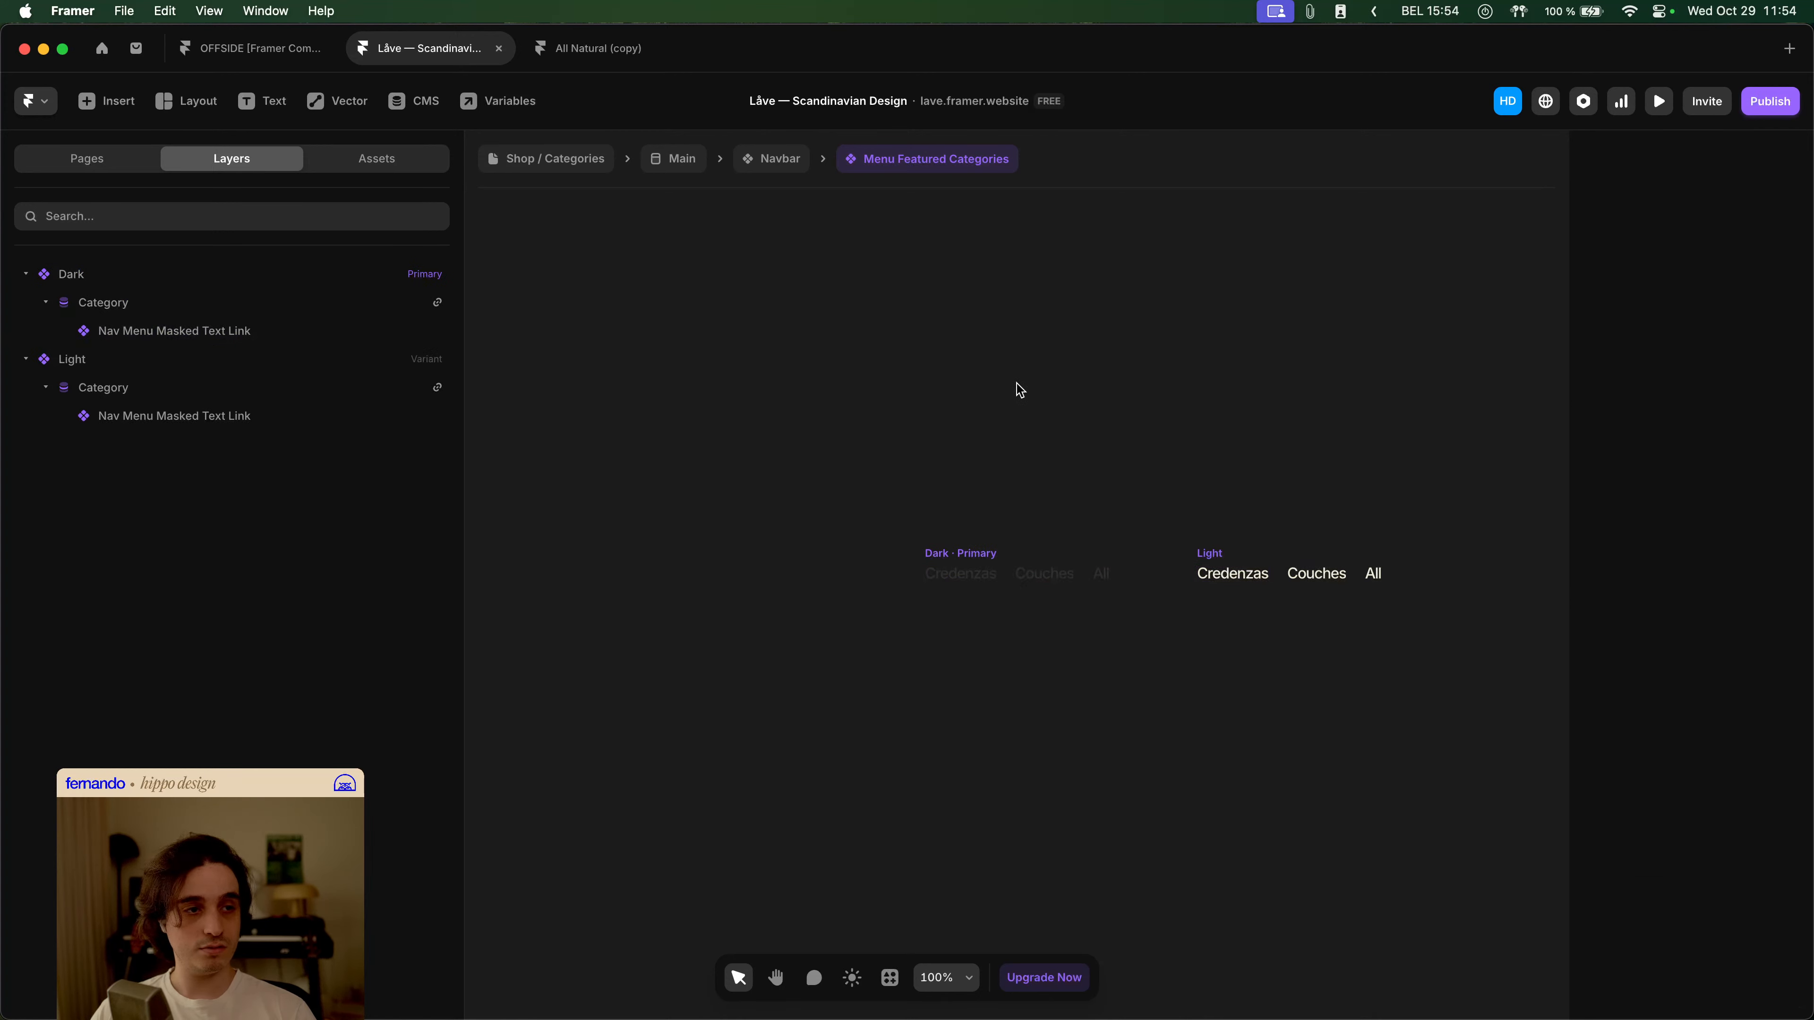
pyautogui.click(393, 307)
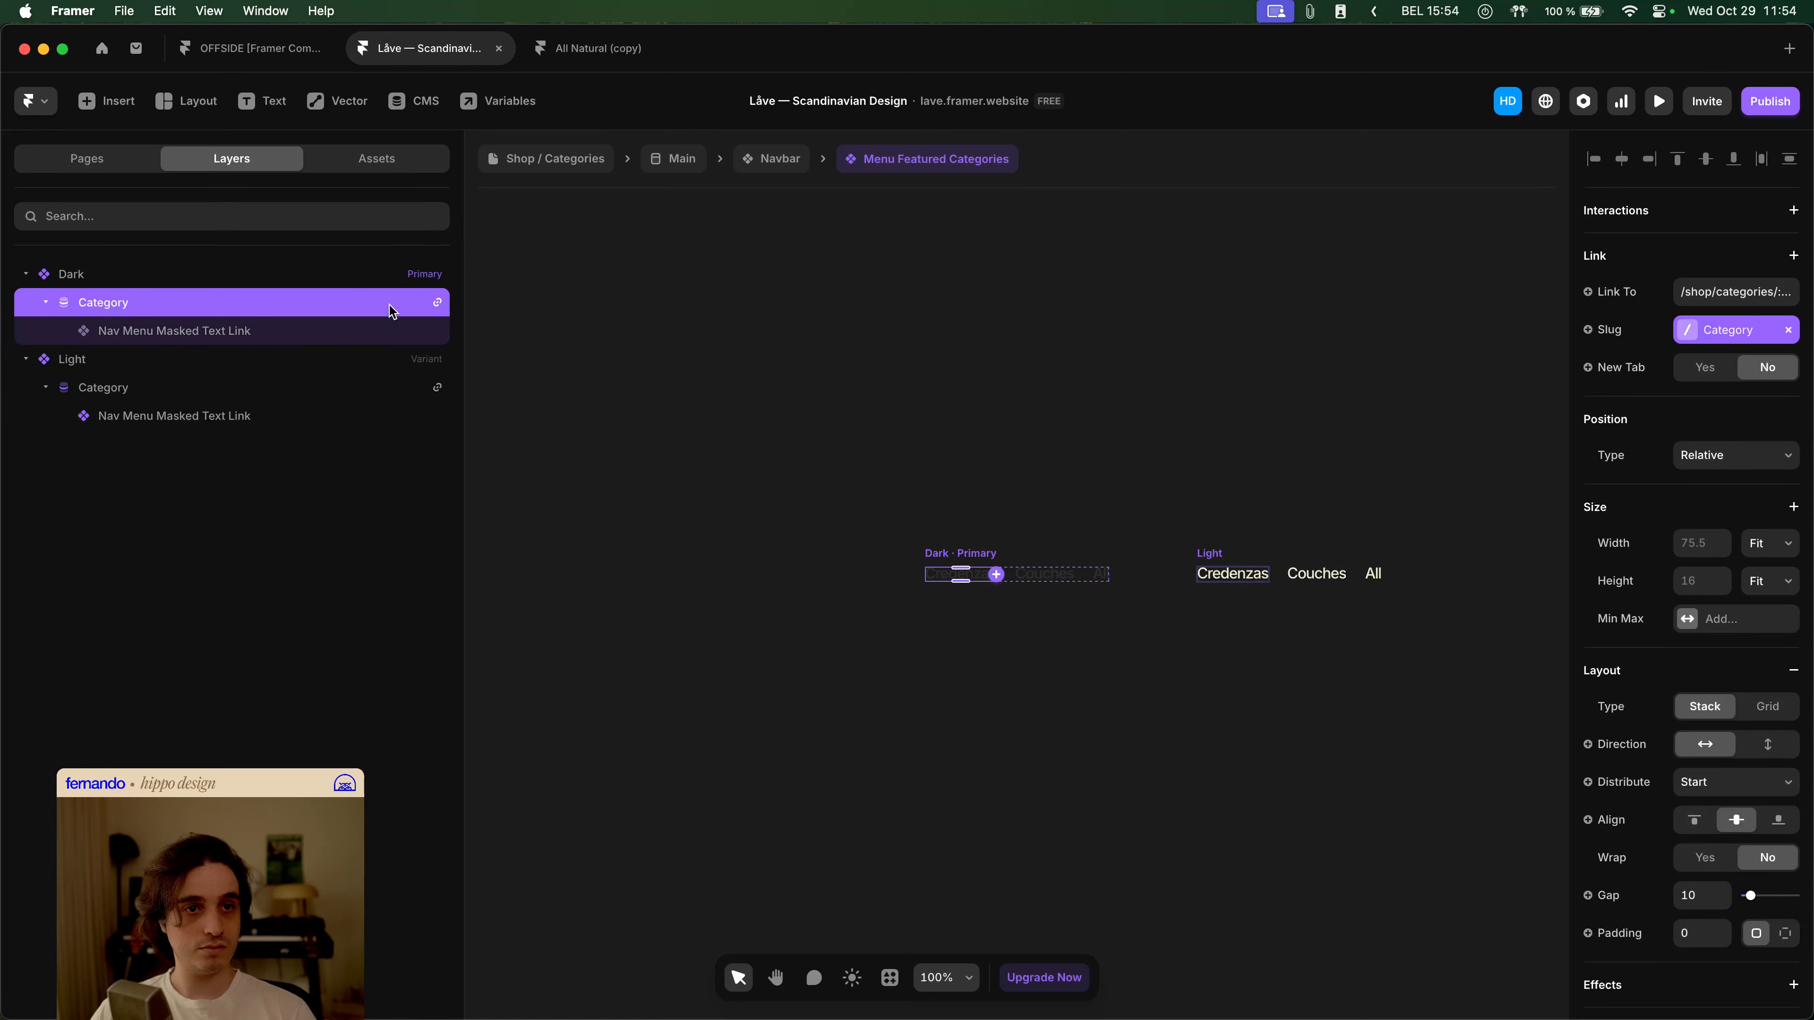
# Compare the category list content settings of the Dark and Light variants in Menu Featured Categories.
pyautogui.click(362, 280)
pyautogui.scroll(4, 1715, 413)
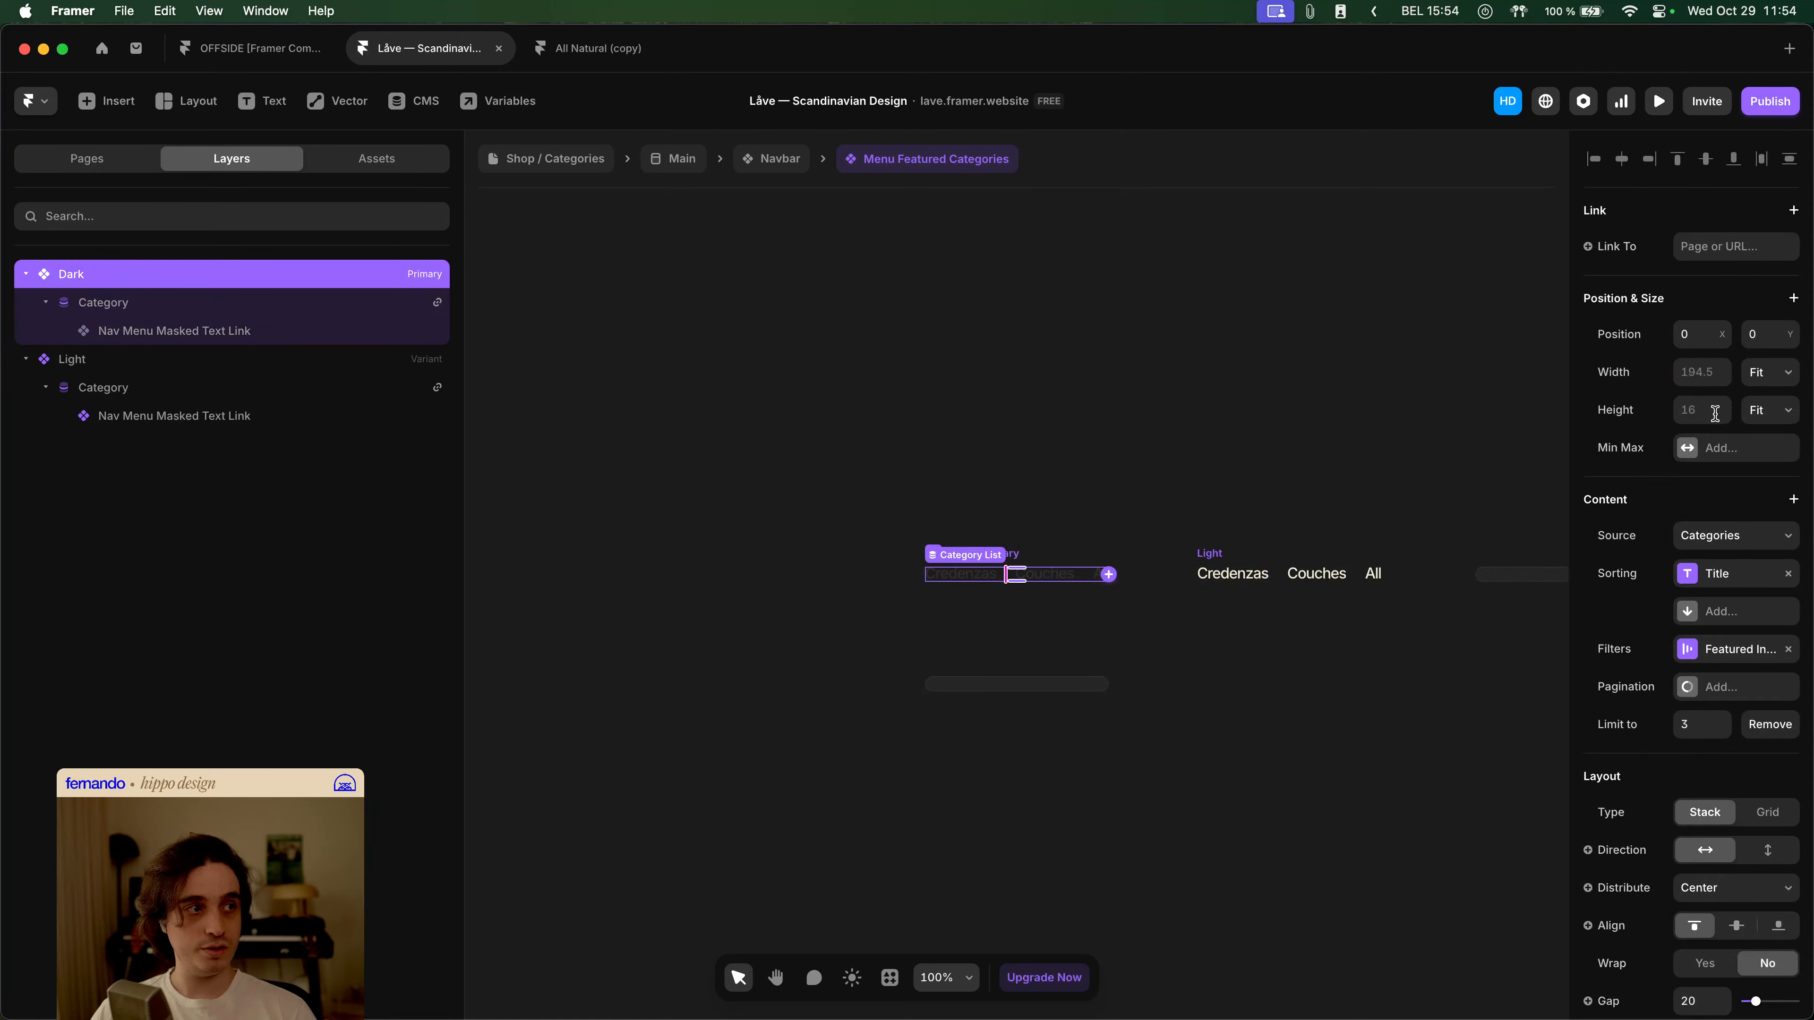
pyautogui.click(252, 376)
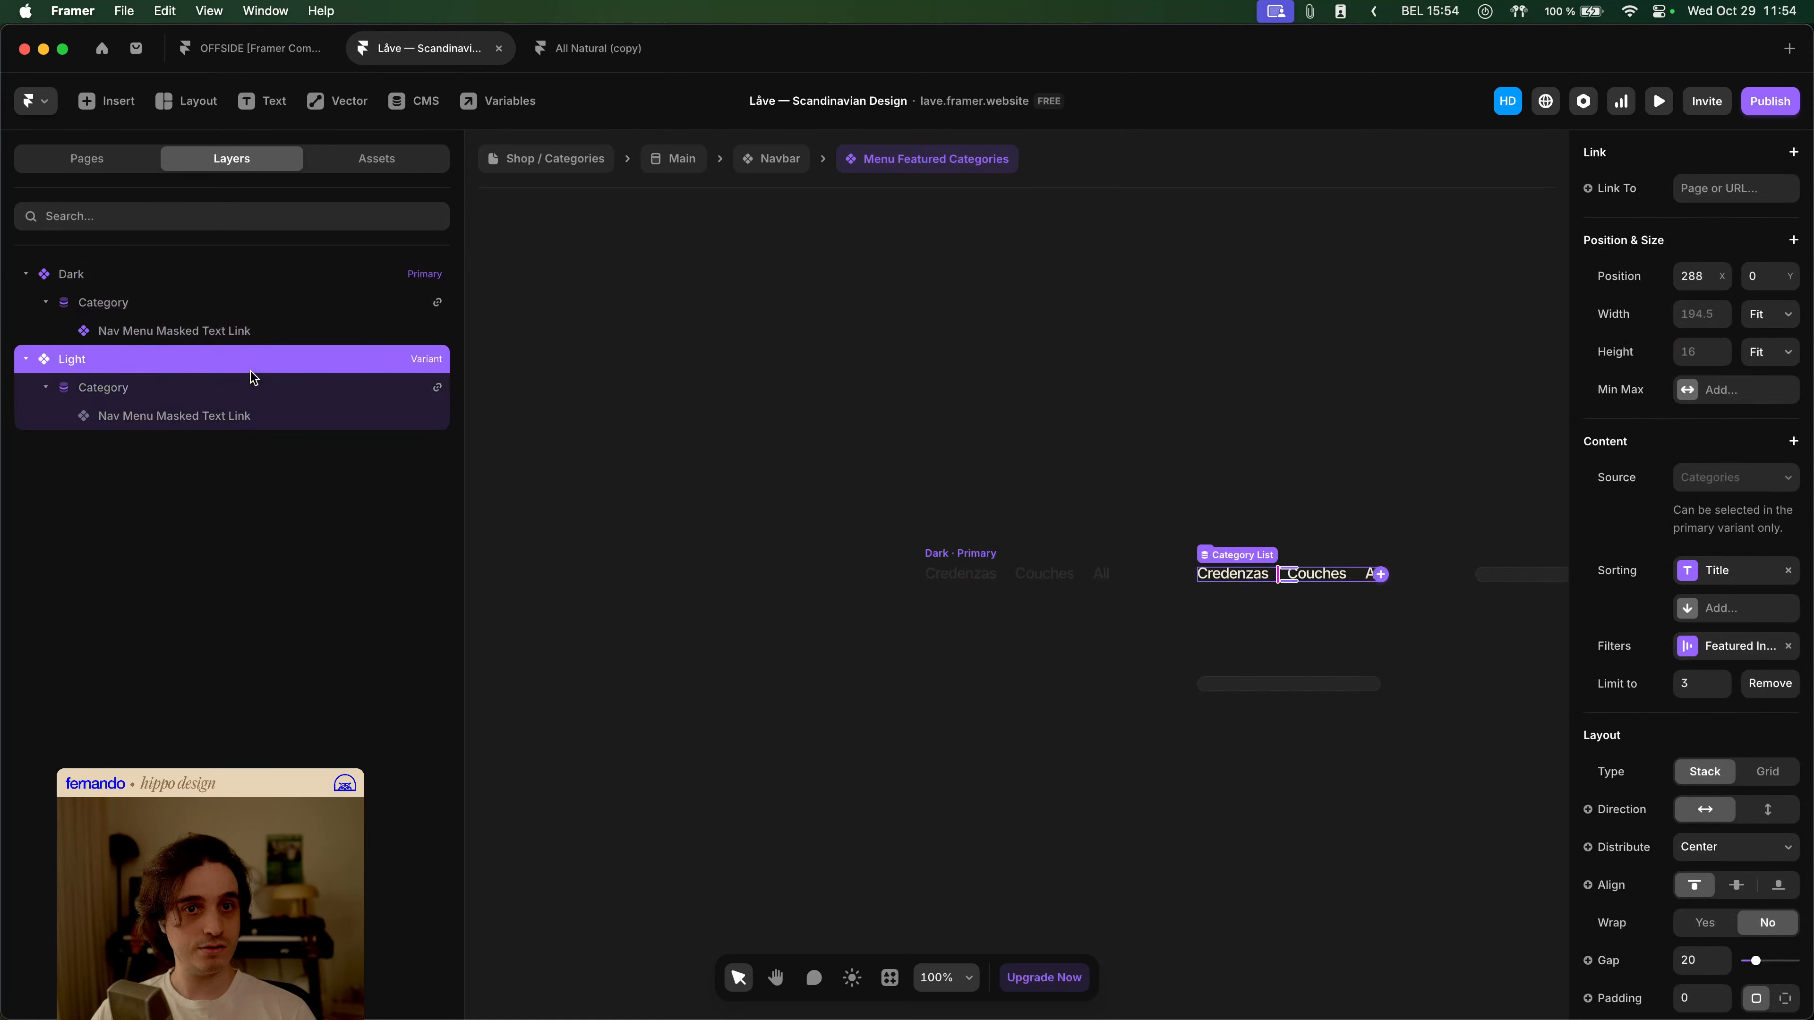
pyautogui.scroll(1, 1761, 356)
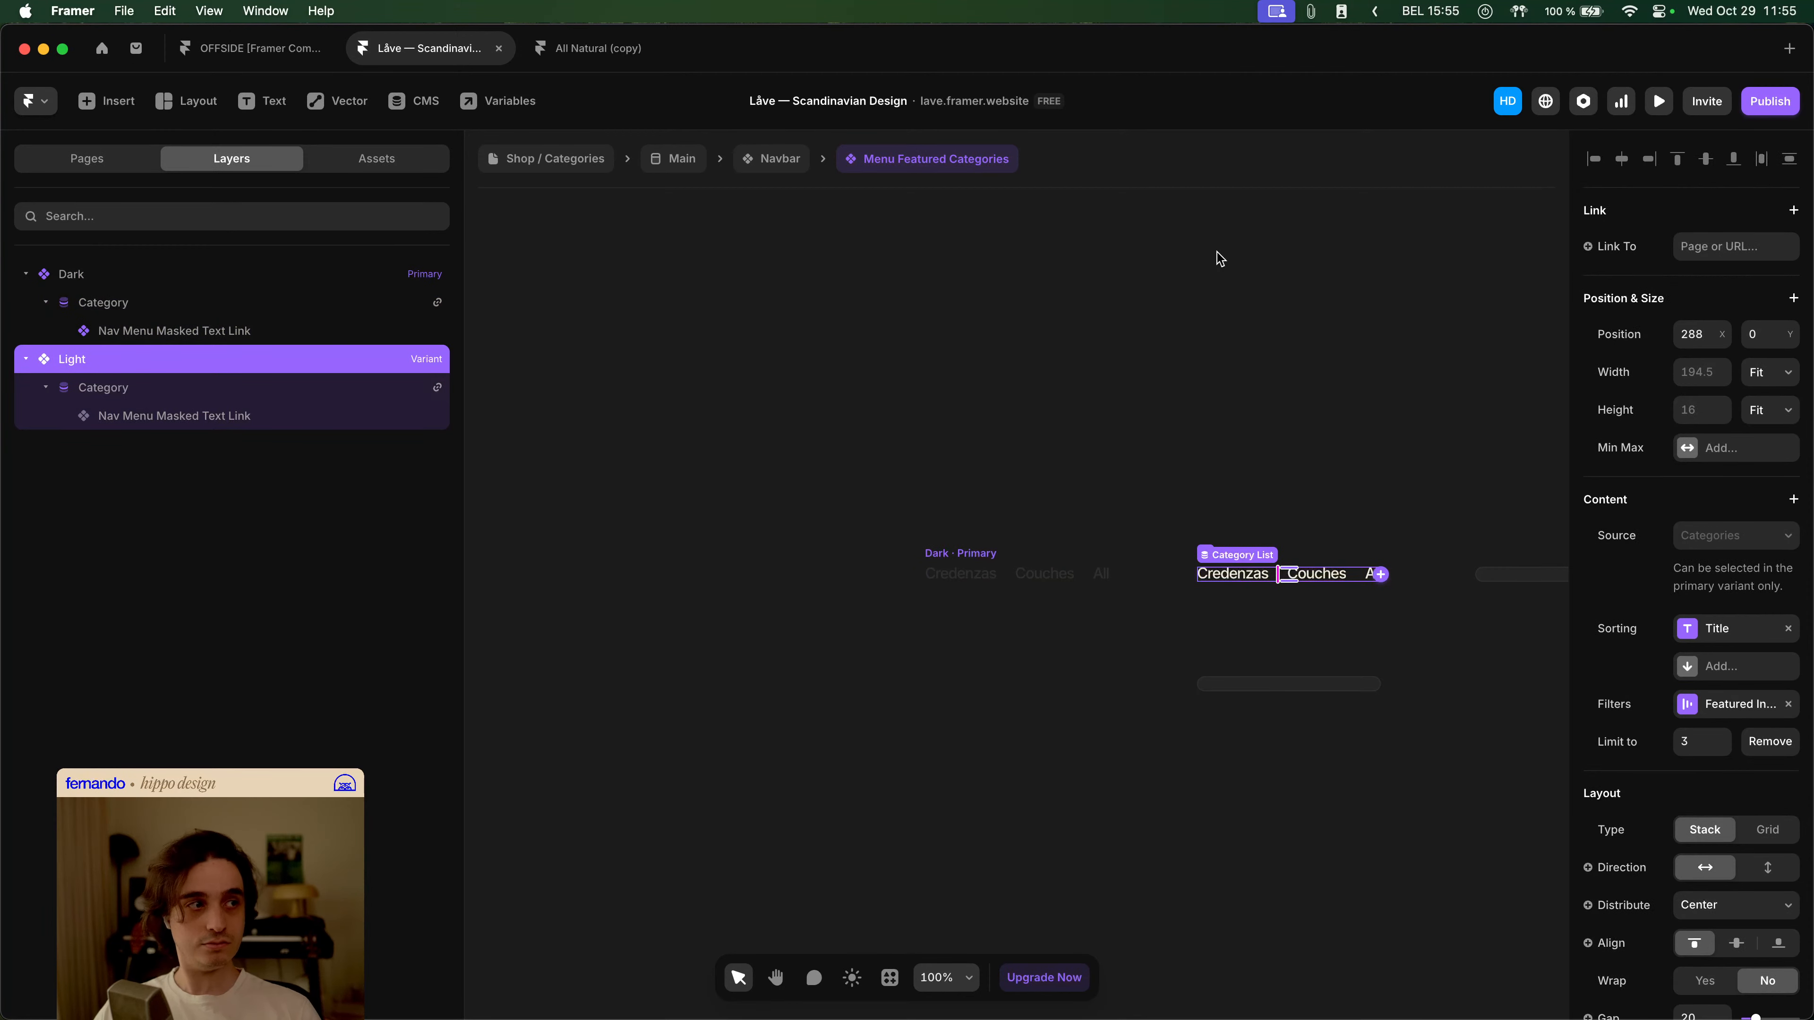
# Return to the Navbar component and examine the right menu's nested layers in the Desktop / Dark BG — Megamenu 1 variant.
pyautogui.click(777, 158)
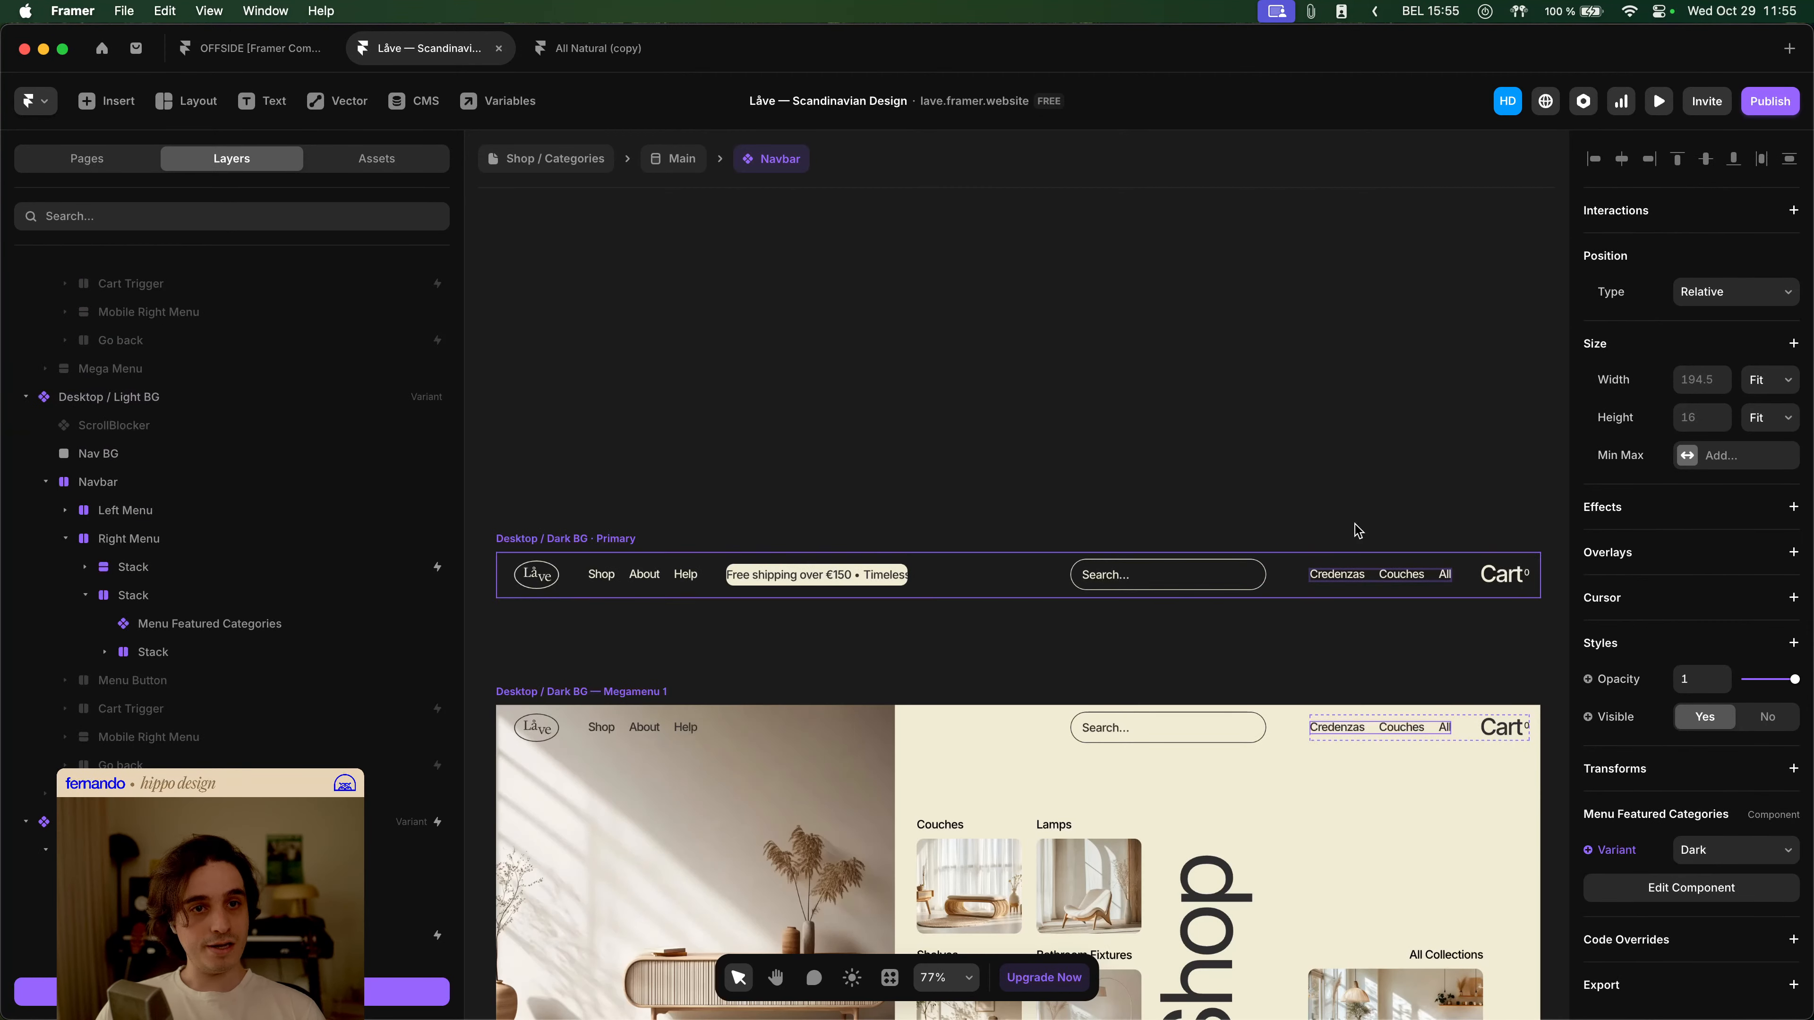
pyautogui.scroll(-2, 378, 740)
pyautogui.click(336, 814)
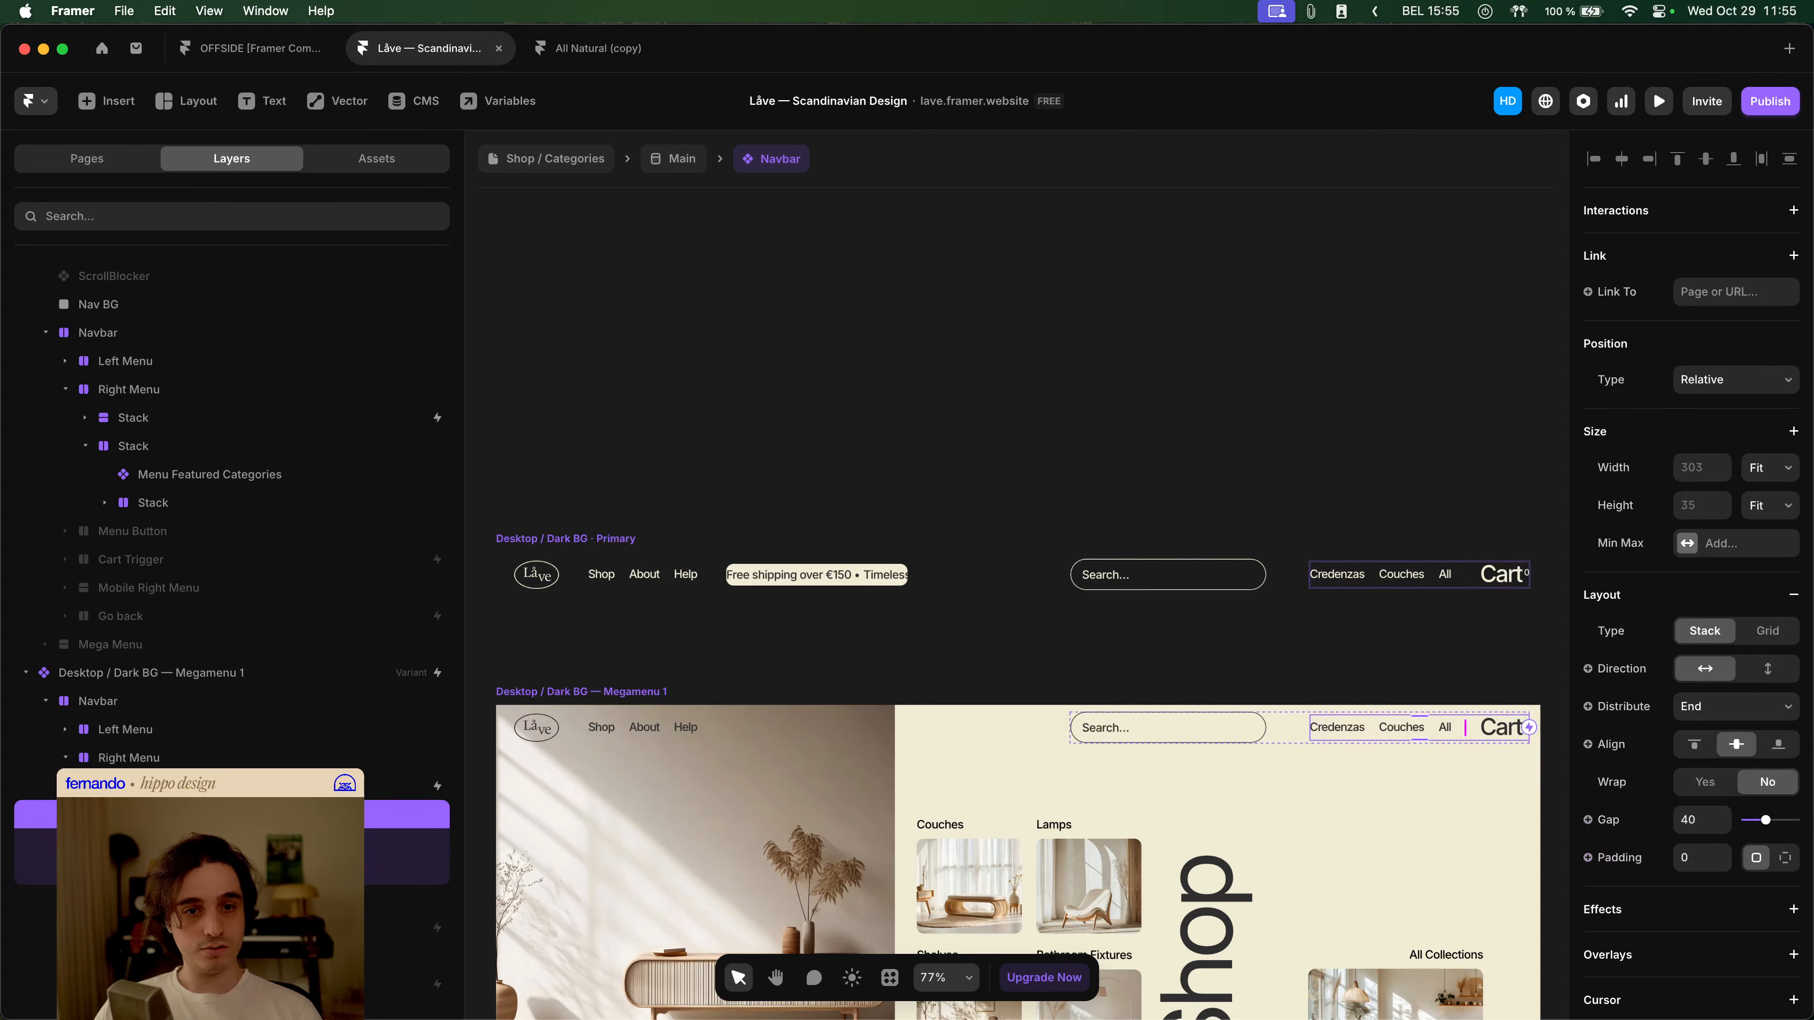
pyautogui.click(321, 787)
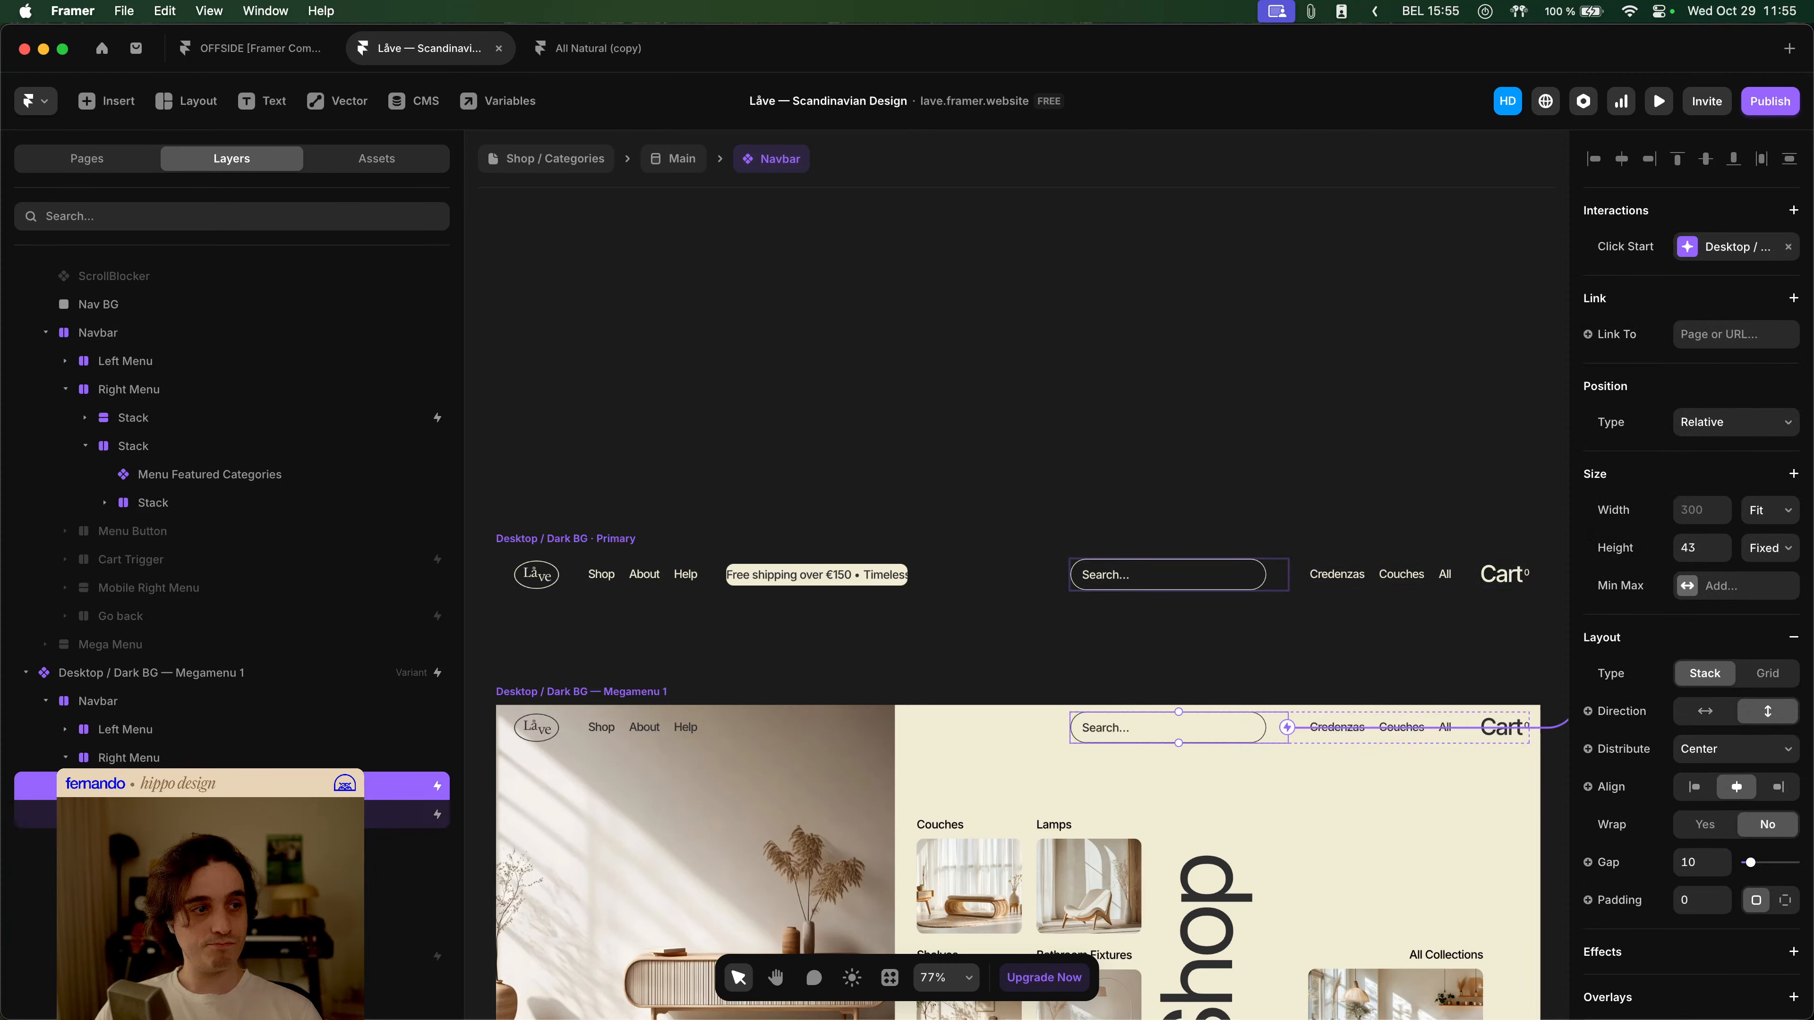
pyautogui.click(321, 843)
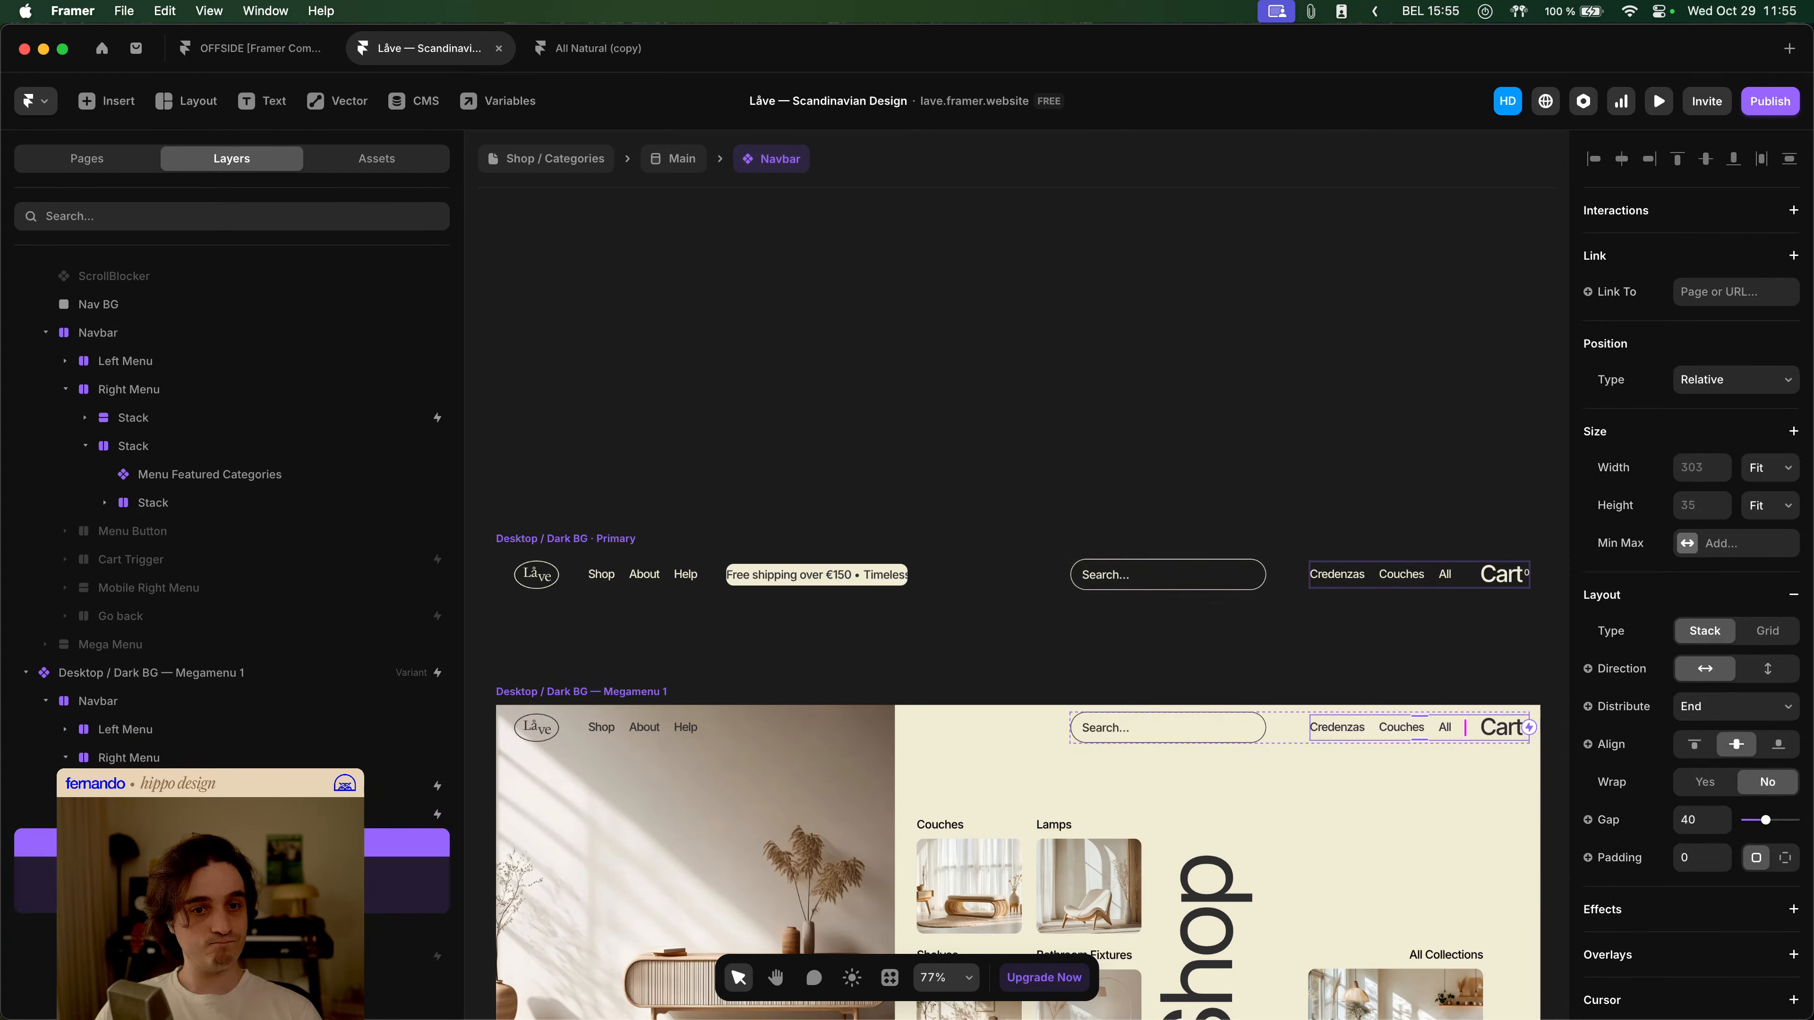
pyautogui.click(322, 871)
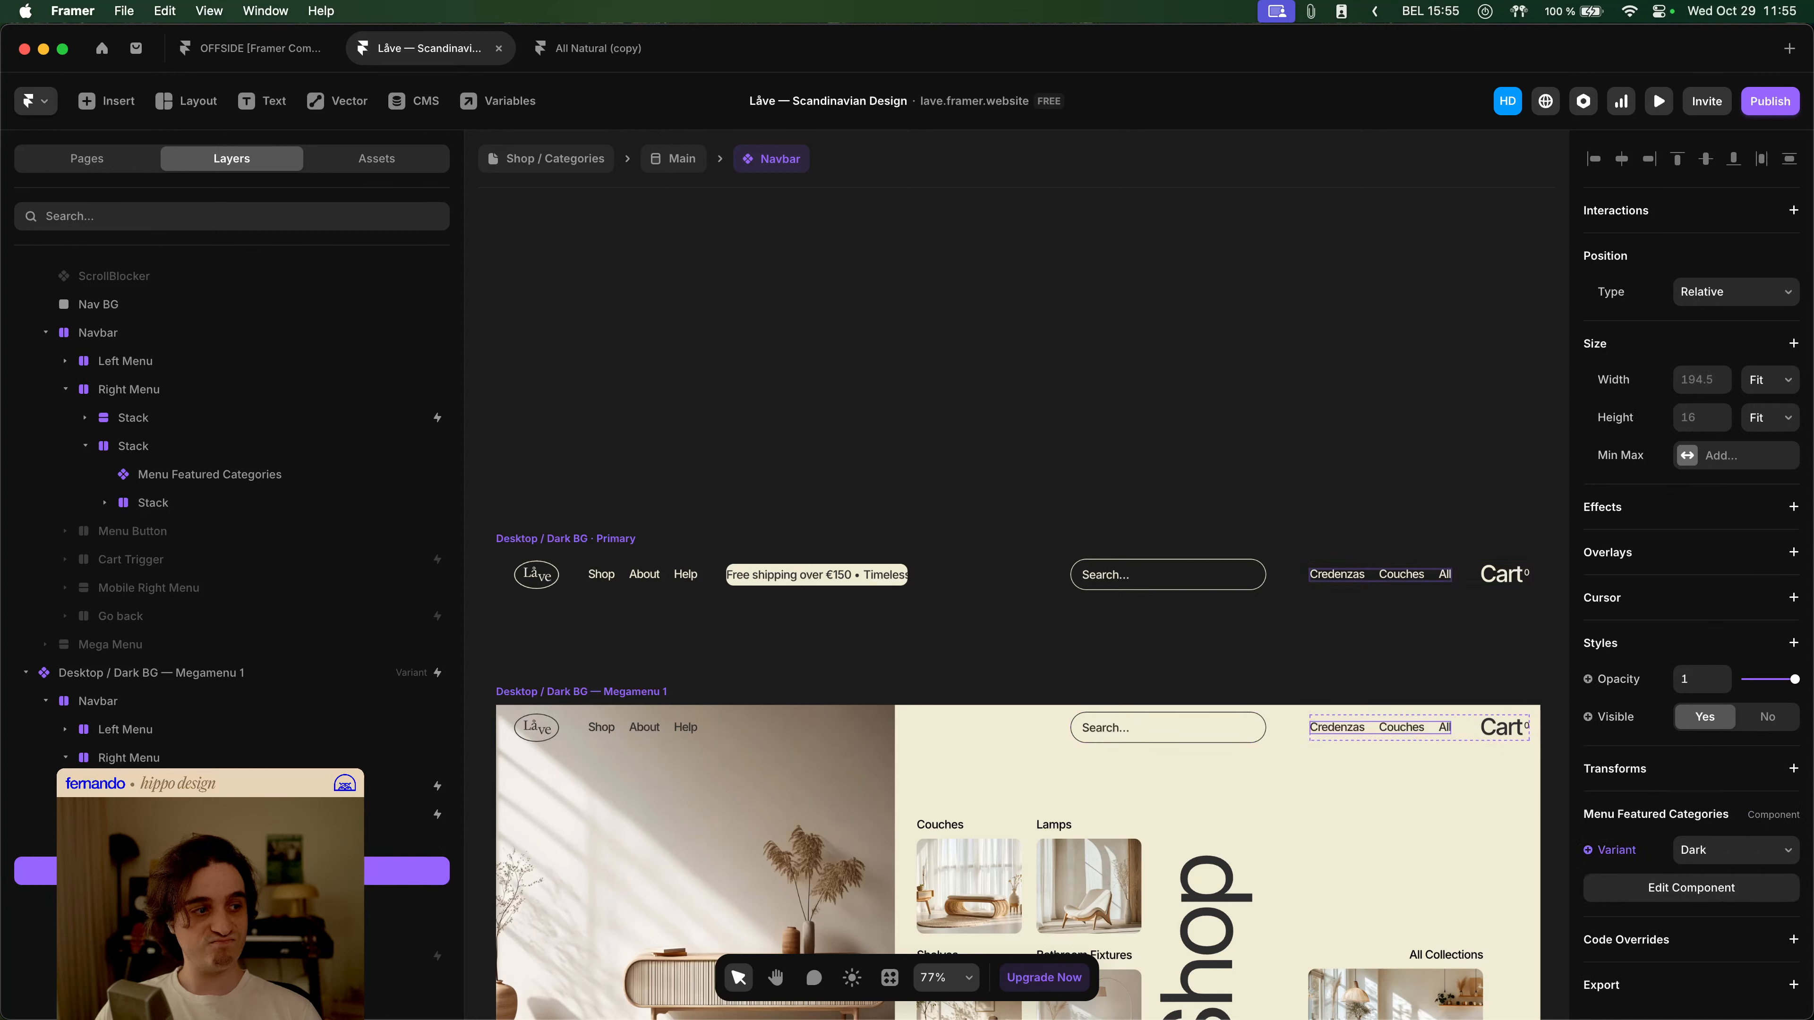
pyautogui.click(321, 899)
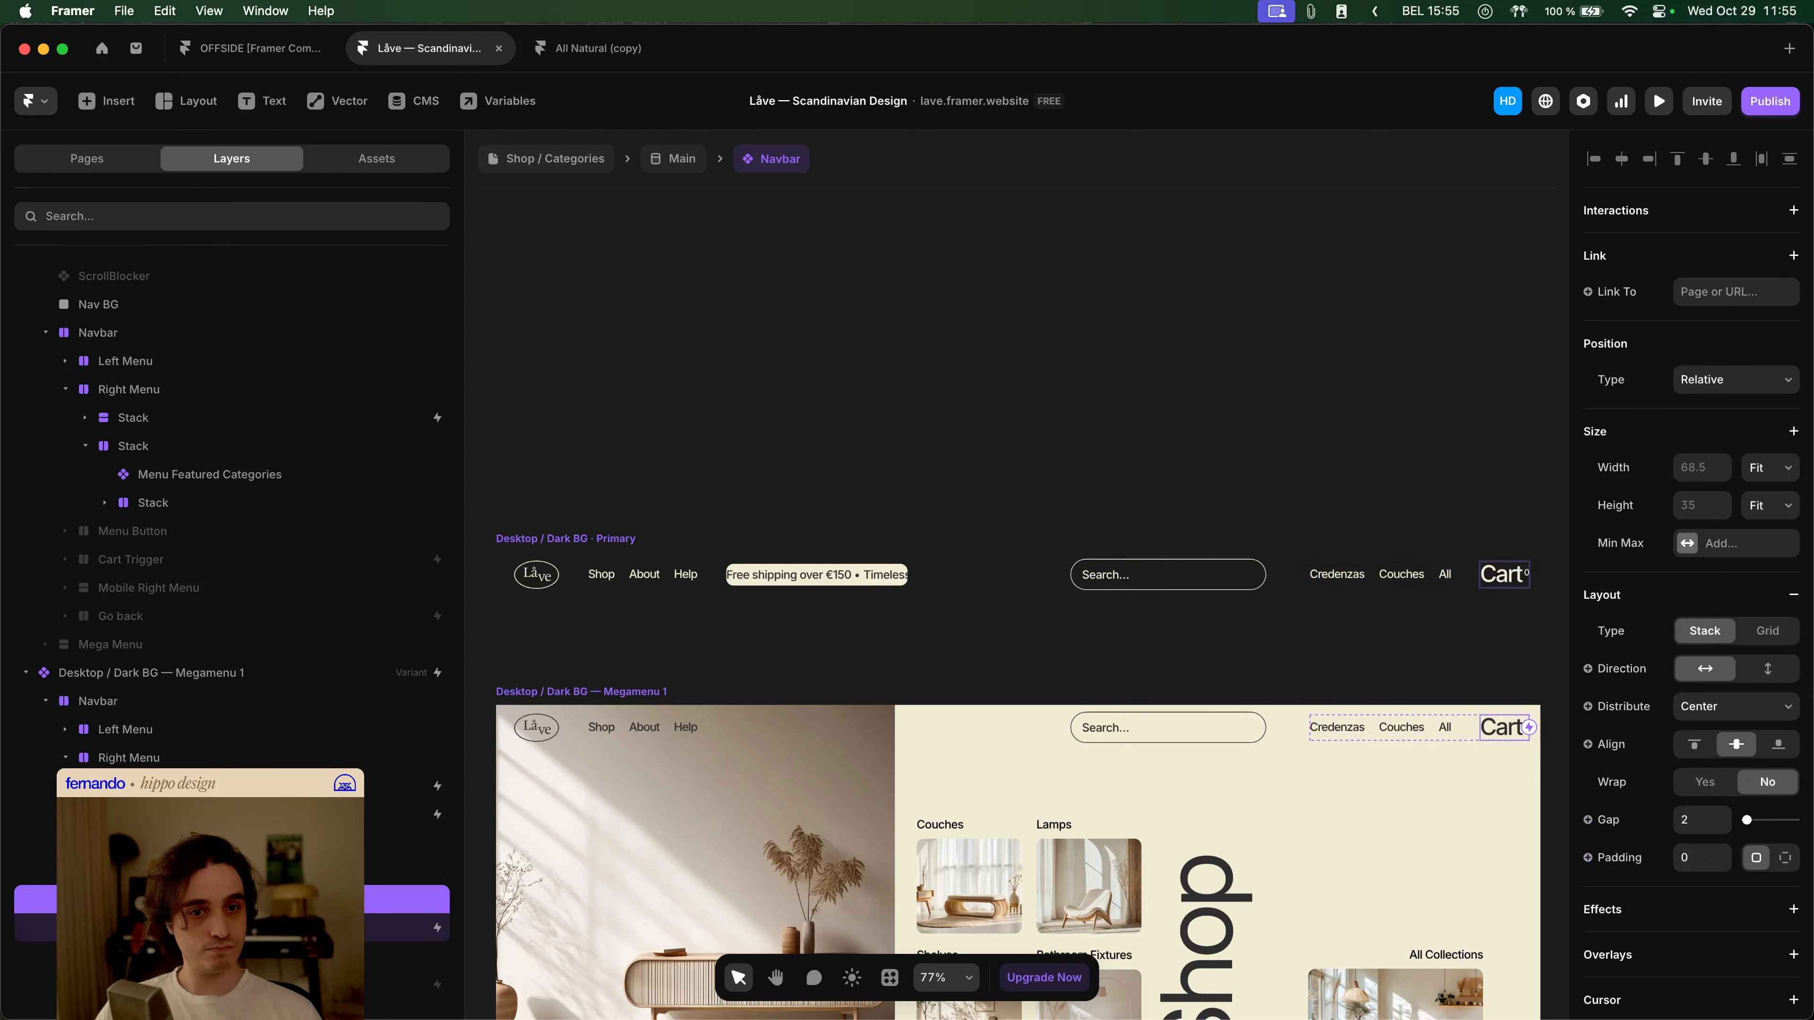
# Reload the live site in the browser and publish the project's current version to lave.framer.website from Framer.
pyautogui.press('super+Tab')
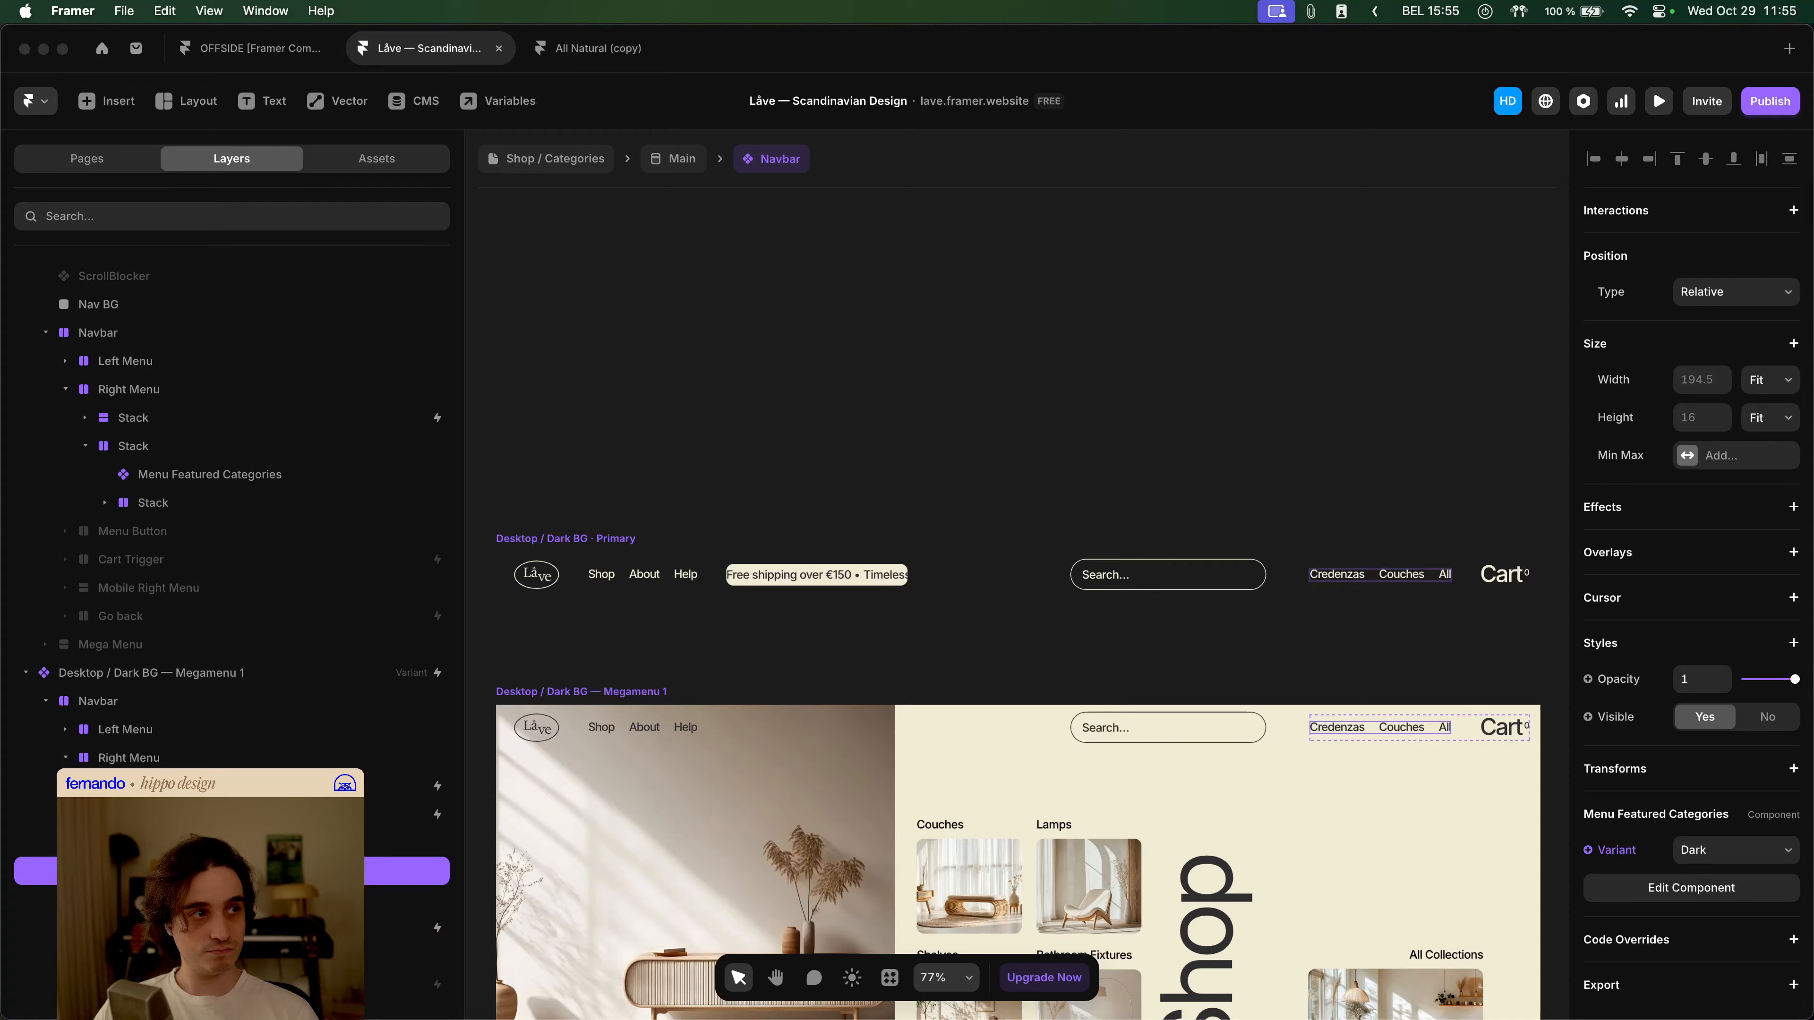
pyautogui.press('super+r')
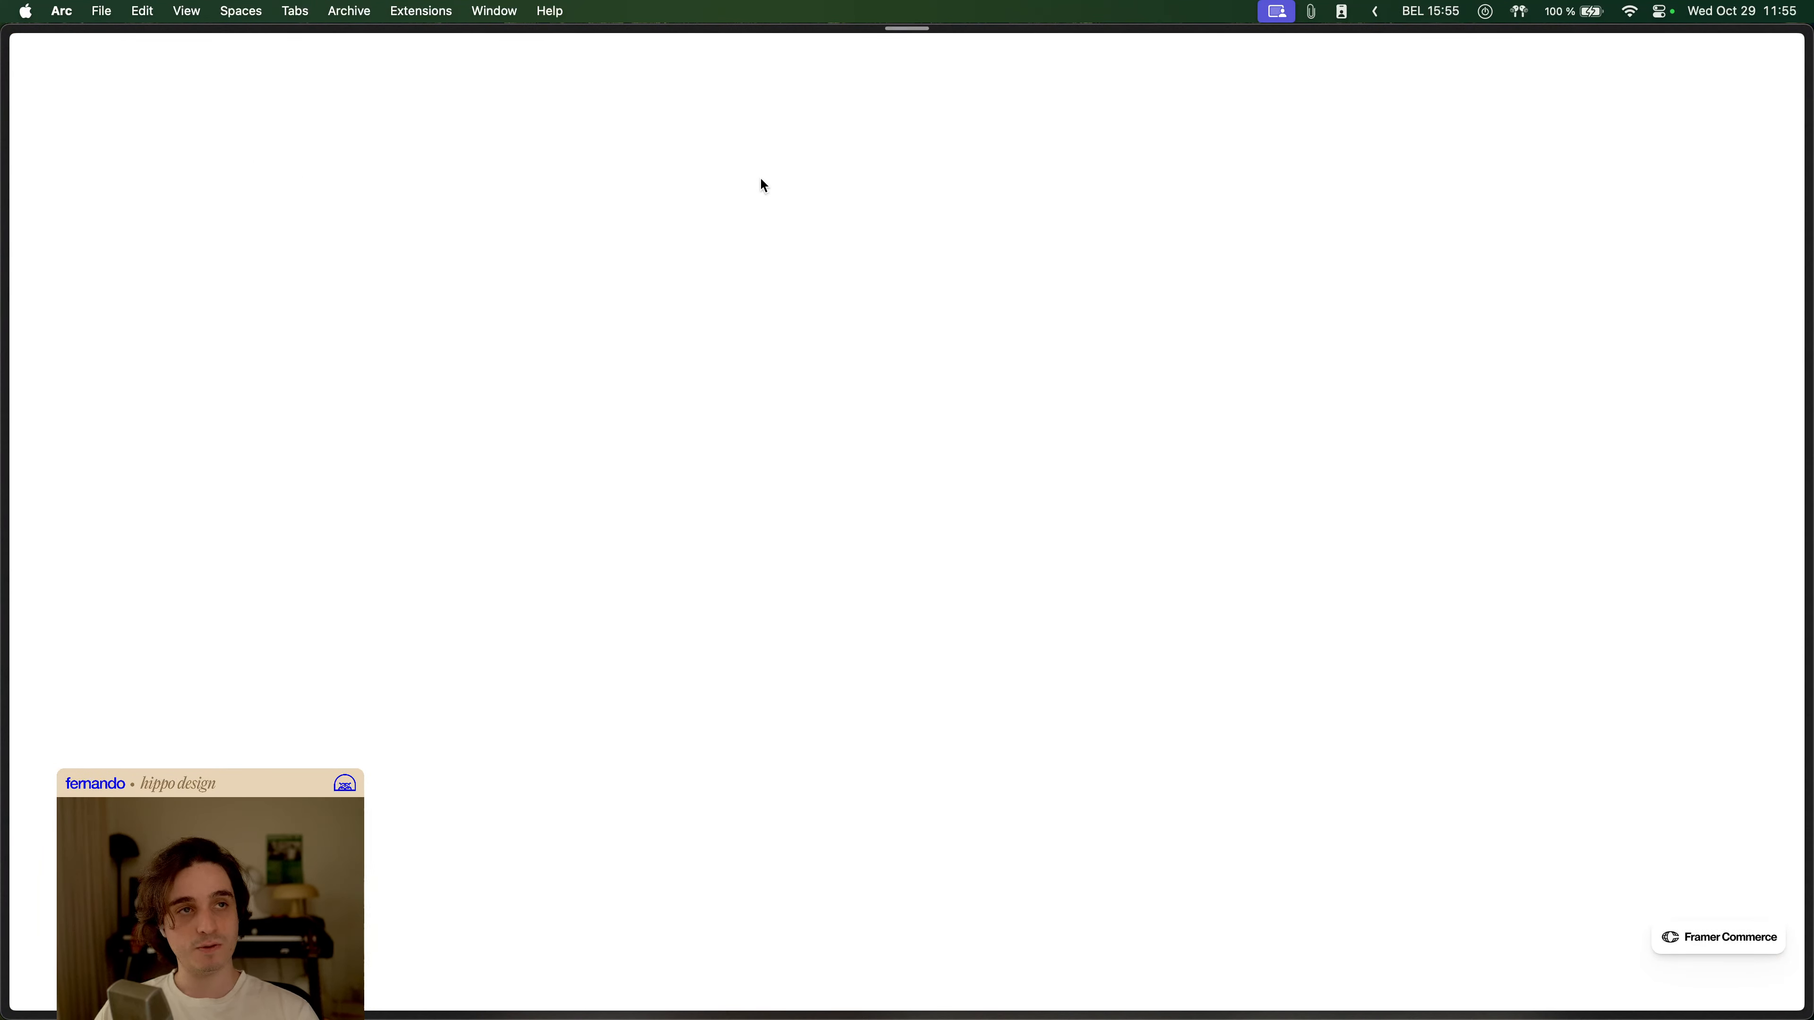
pyautogui.press('super+Tab')
pyautogui.click(1769, 101)
pyautogui.click(1705, 249)
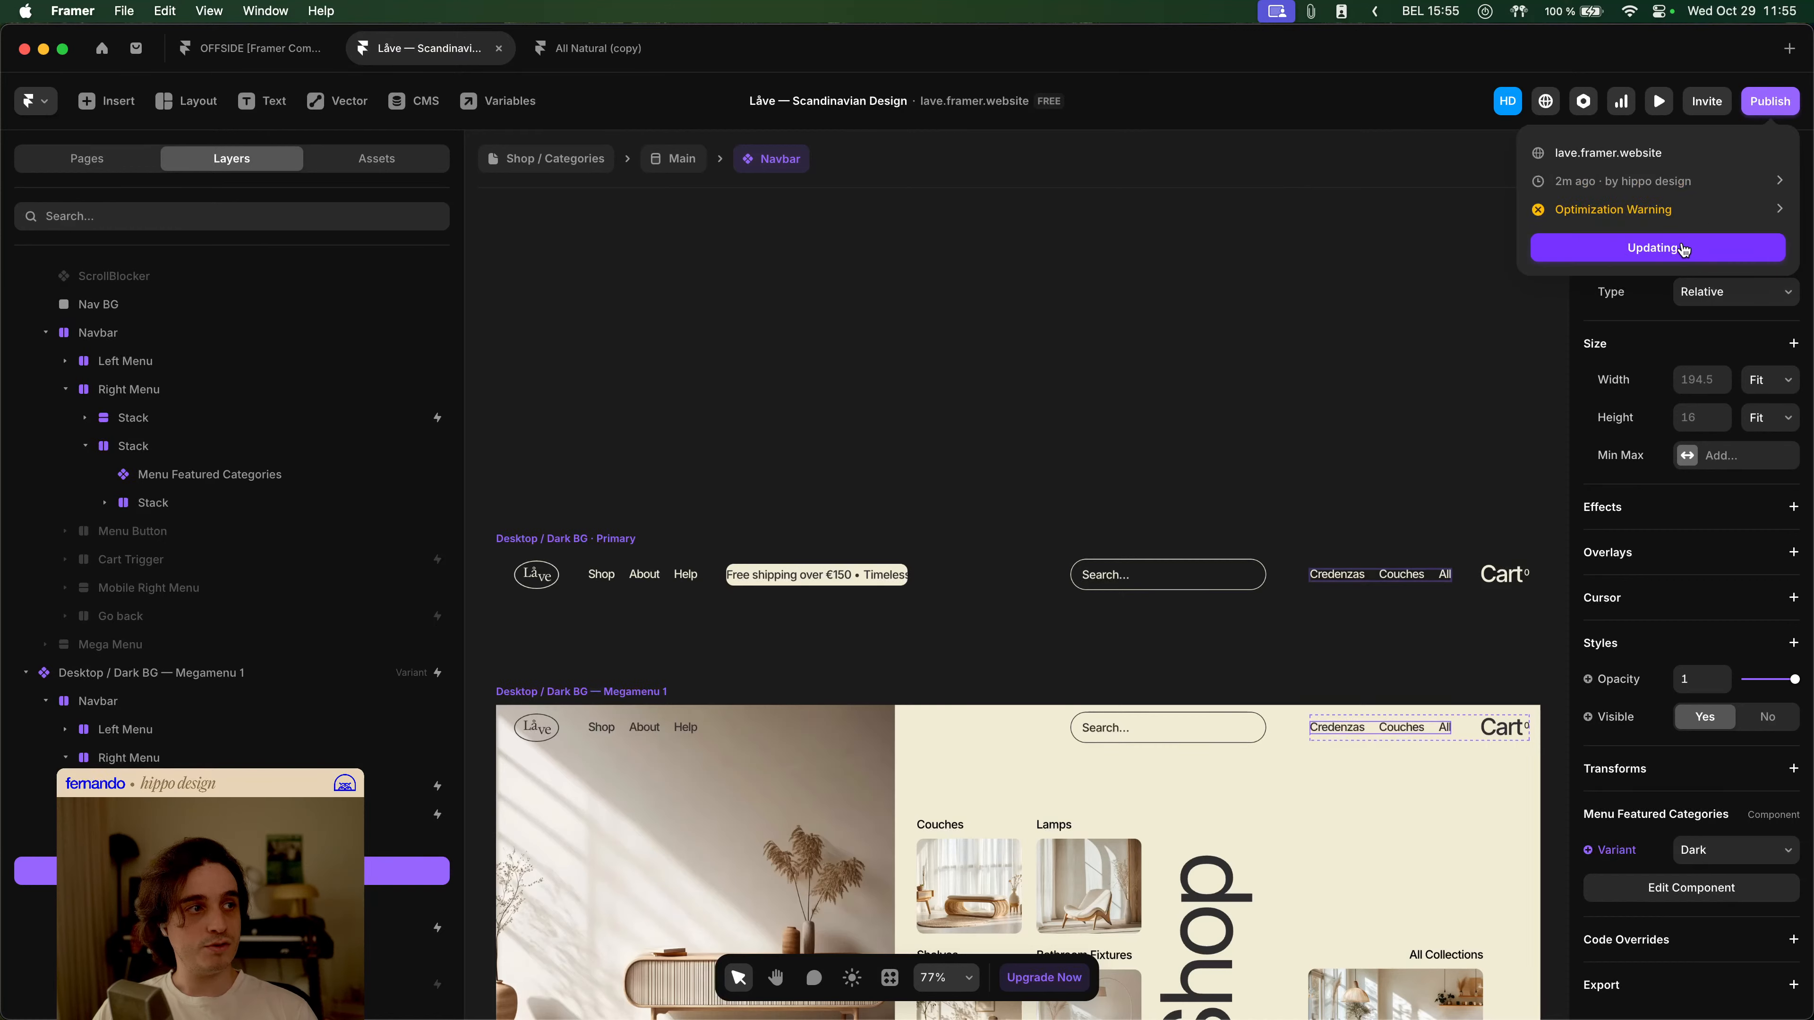
# Switch to the live site, test the Credenzas header link from the home page and check the resulting page's URL.
pyautogui.press('super+Tab')
pyautogui.press('super+Tab')
pyautogui.press('super+Tab')
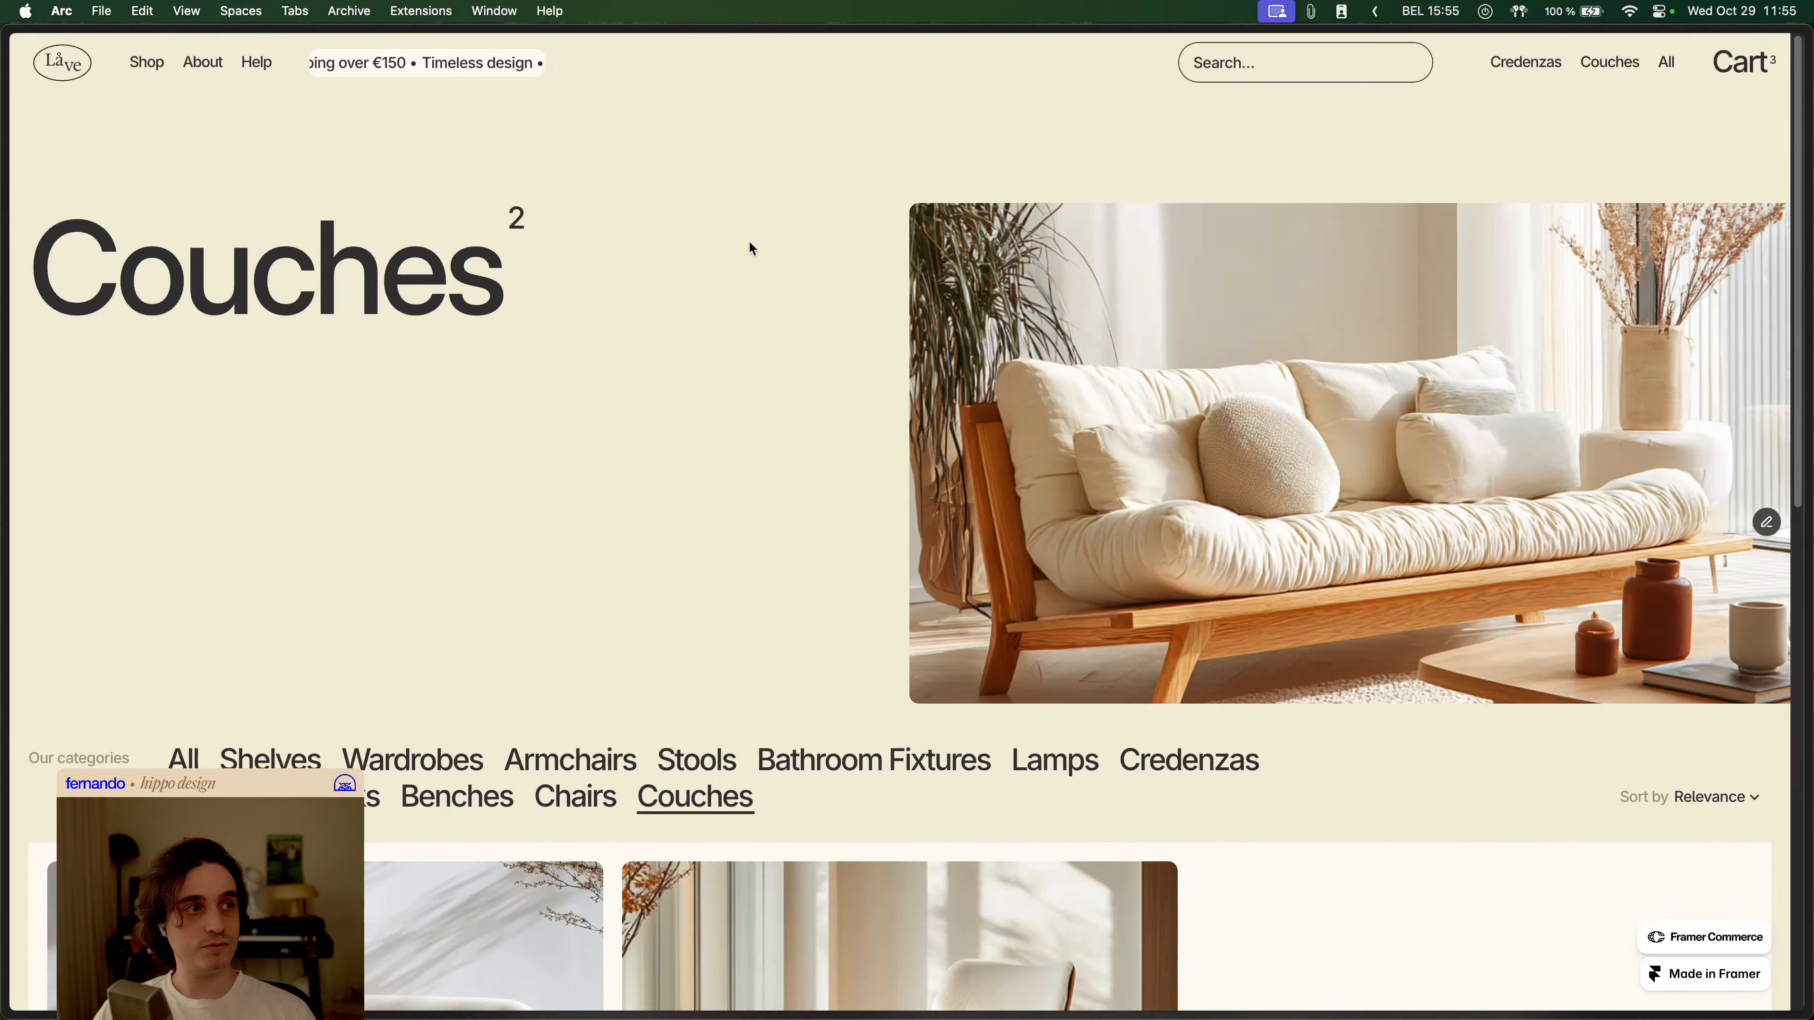
pyautogui.click(72, 68)
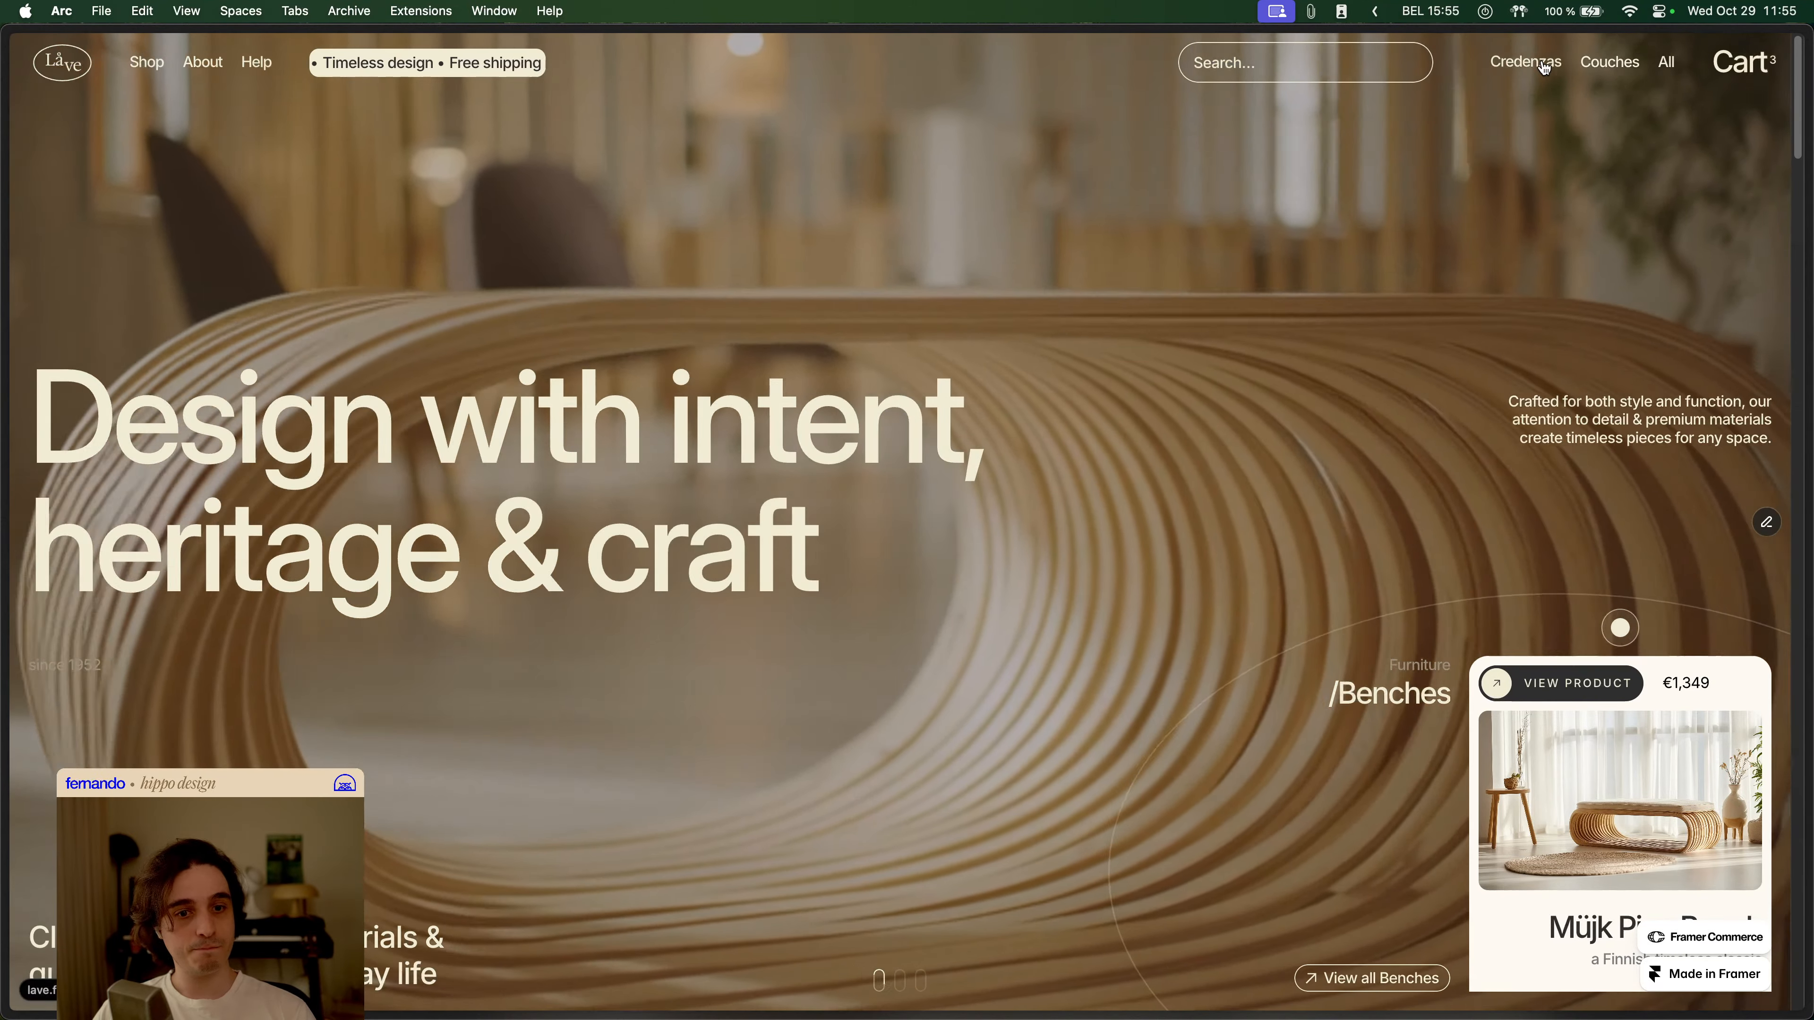
pyautogui.click(1545, 69)
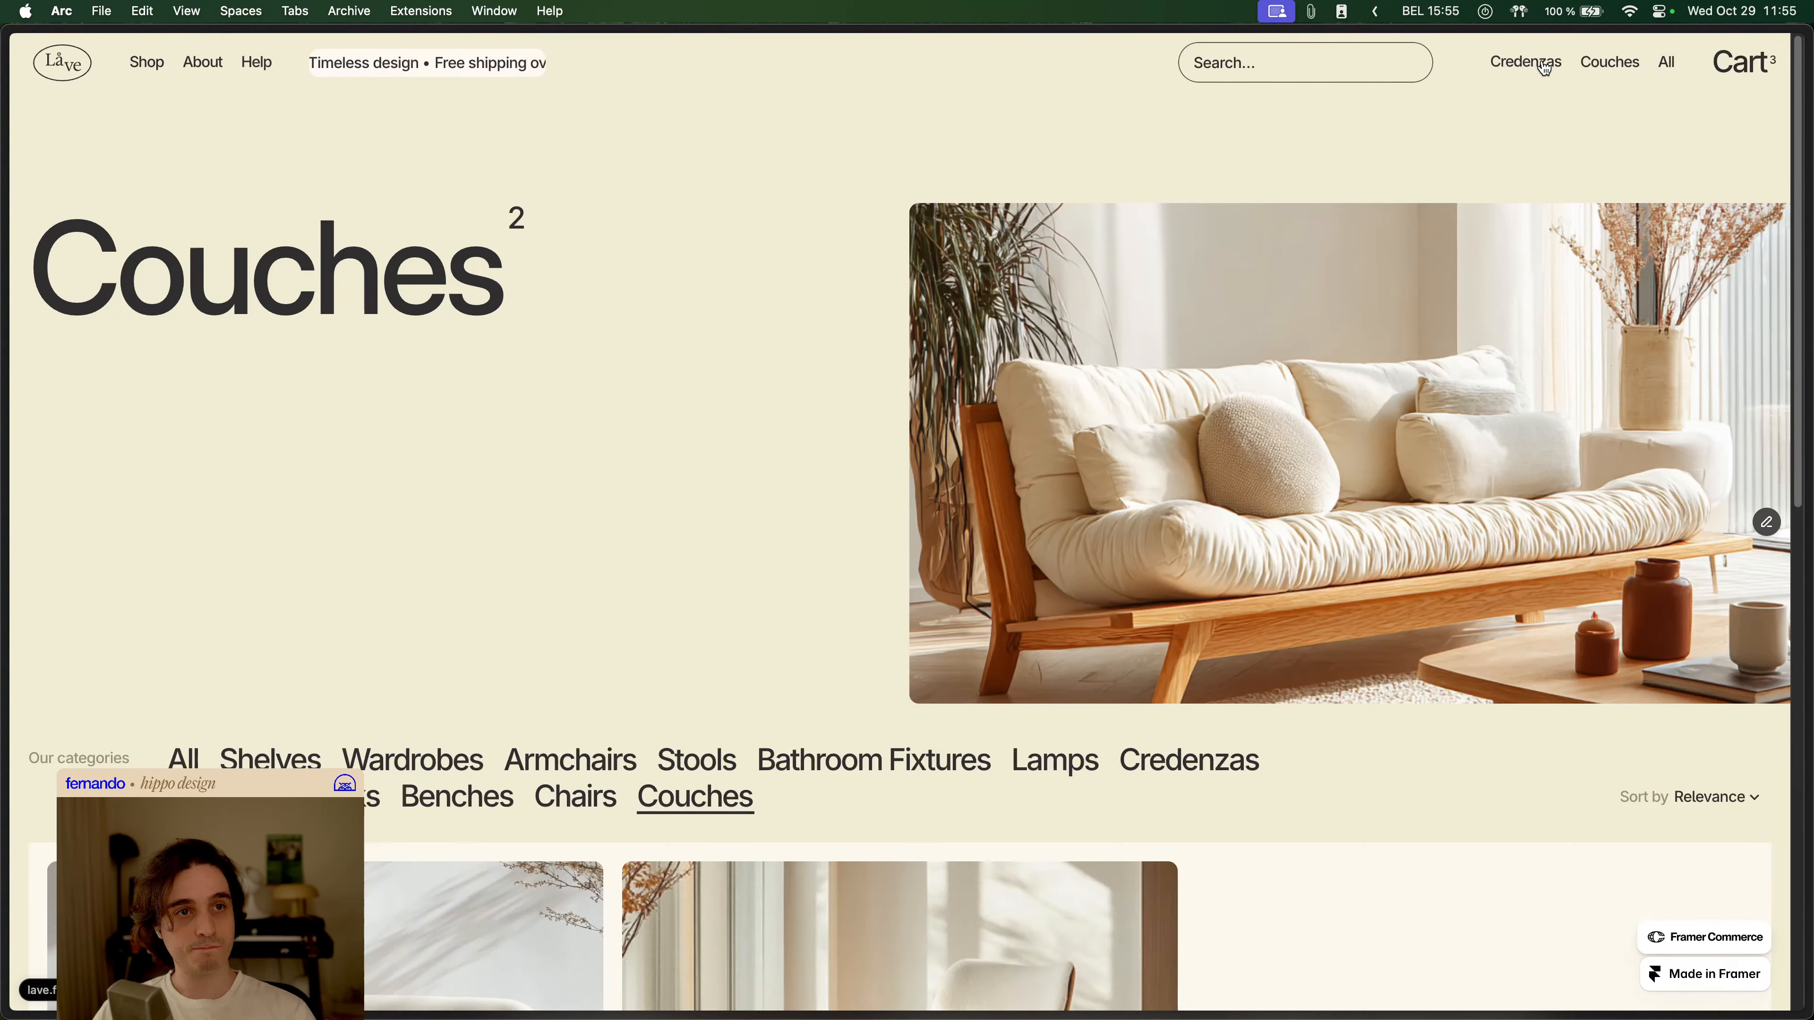
pyautogui.press('super+l')
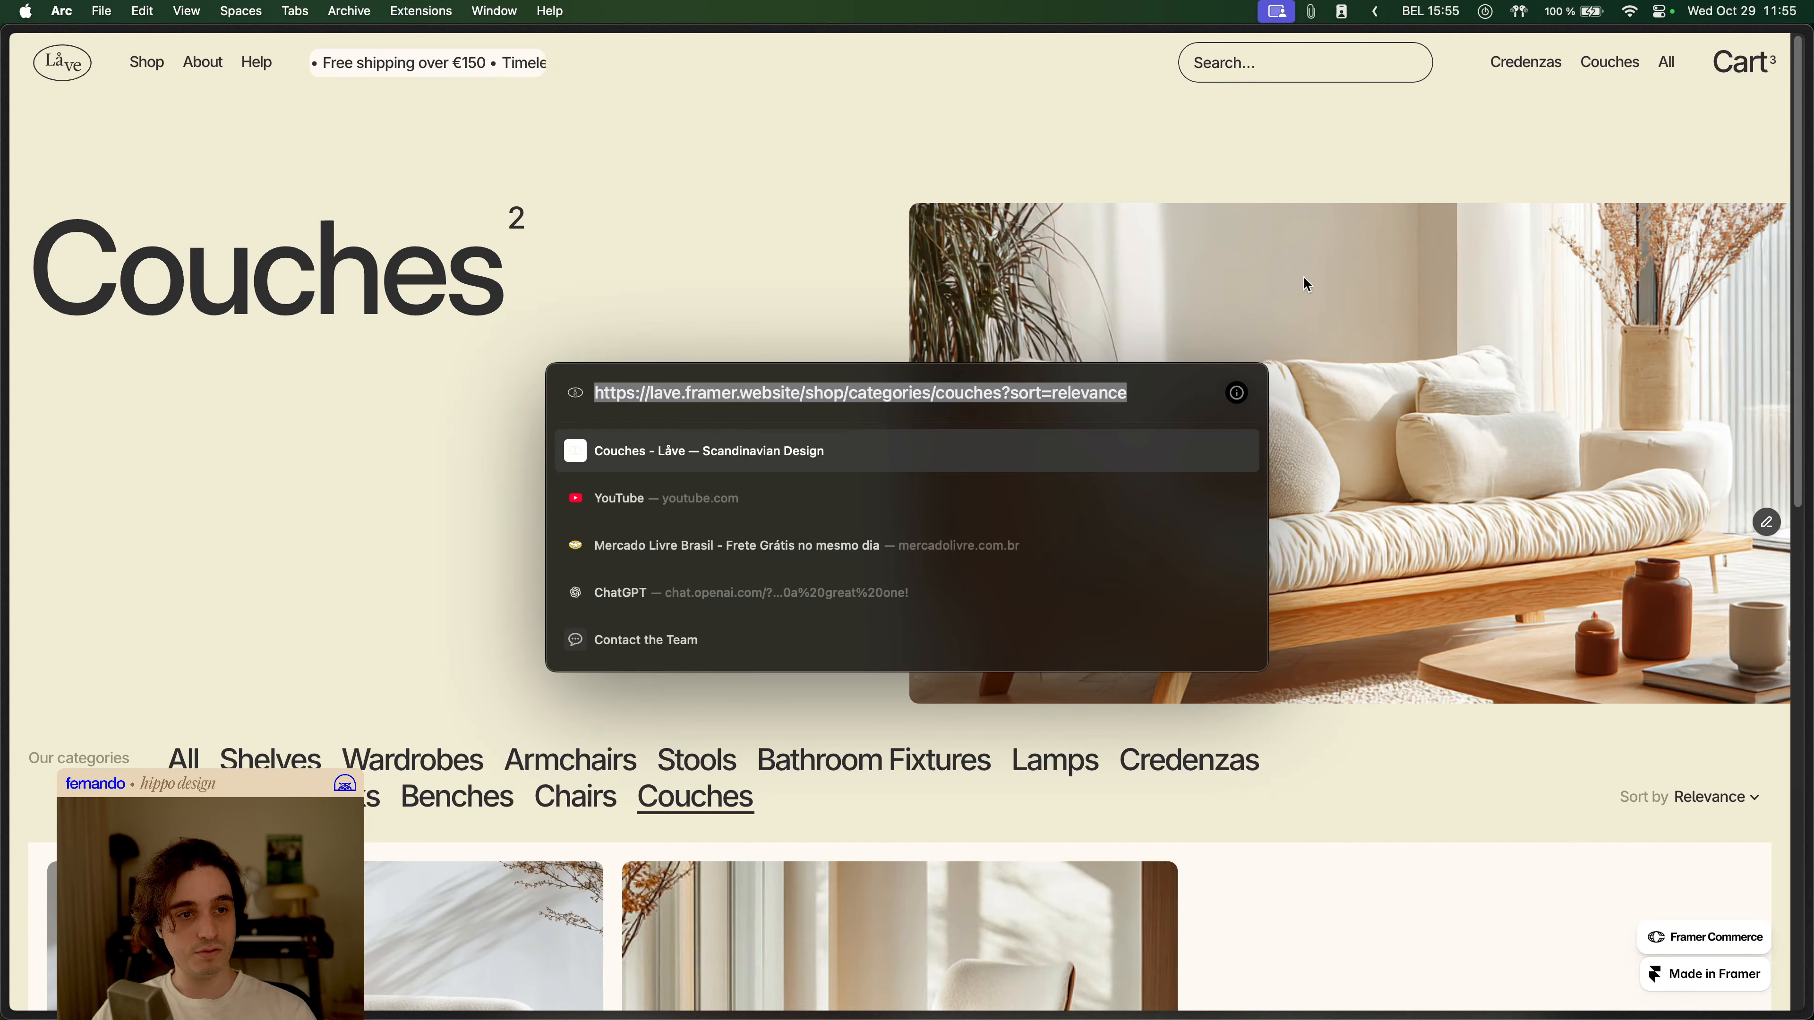
pyautogui.press('Escape')
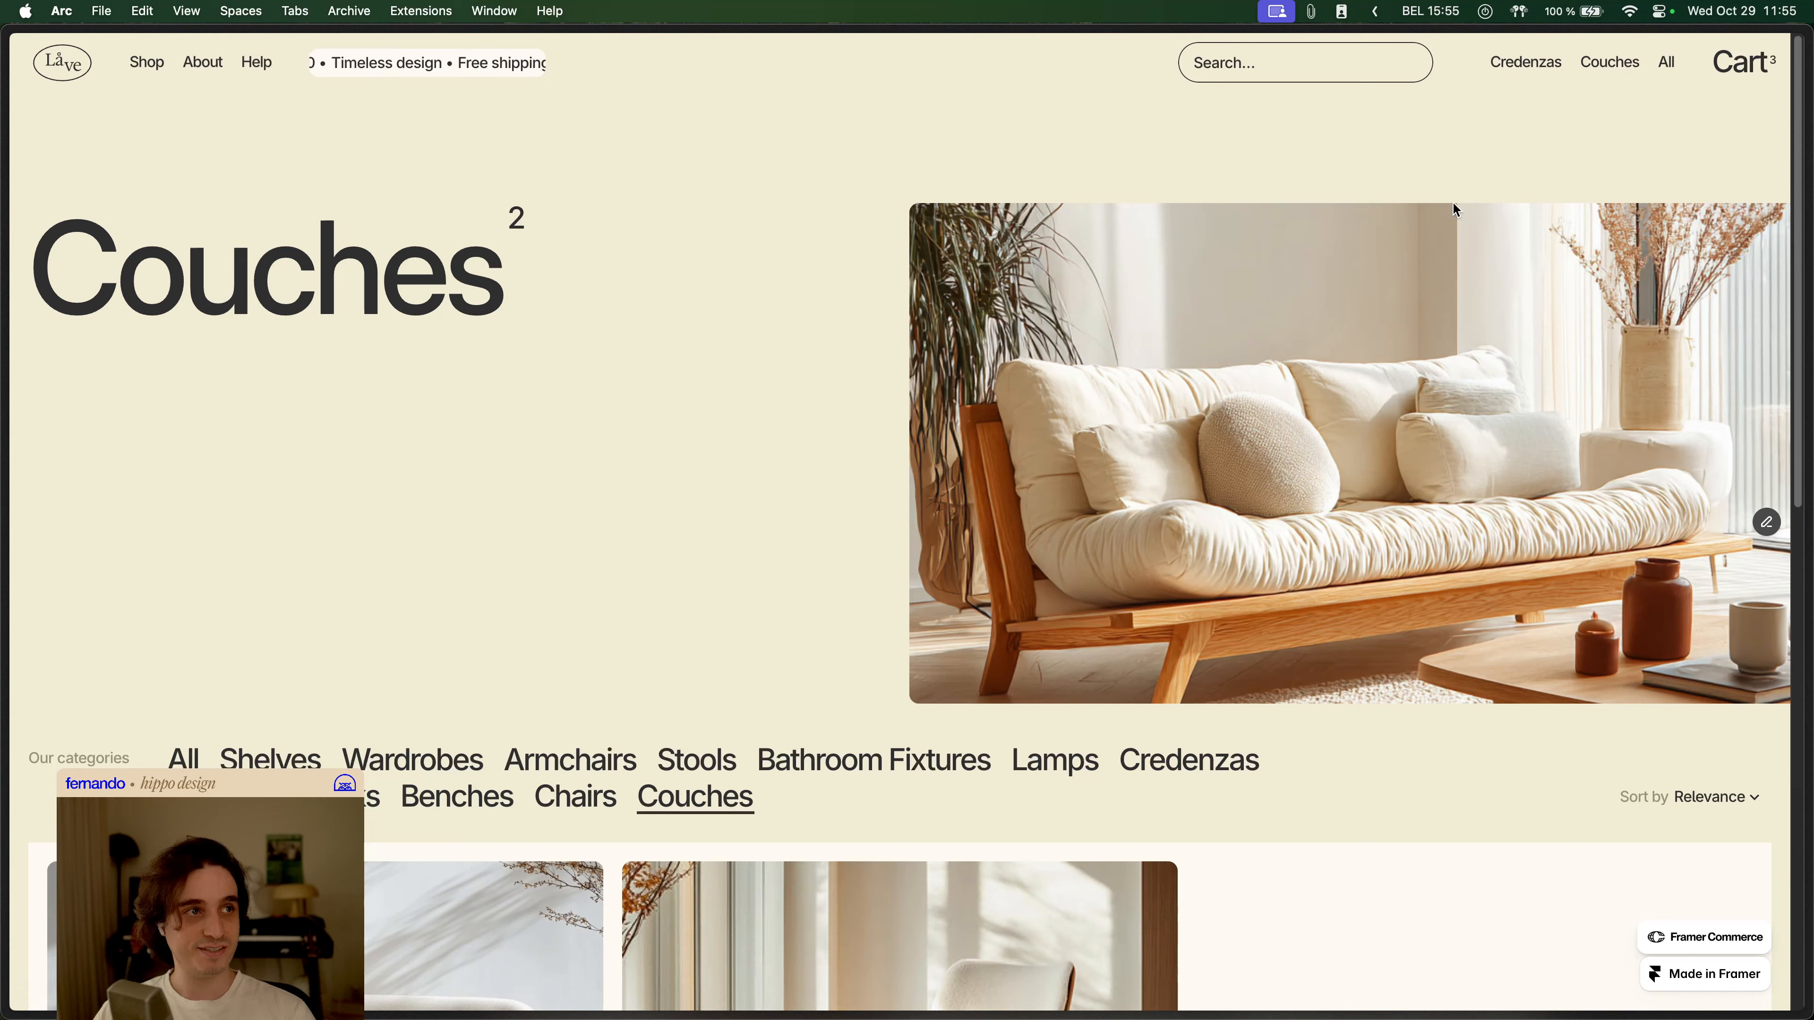
# Switch back to Framer, reopen Menu Featured Categories from the primary navbar and examine the Light variant's Category link and list settings.
pyautogui.press('super+Tab')
pyautogui.click(1341, 577)
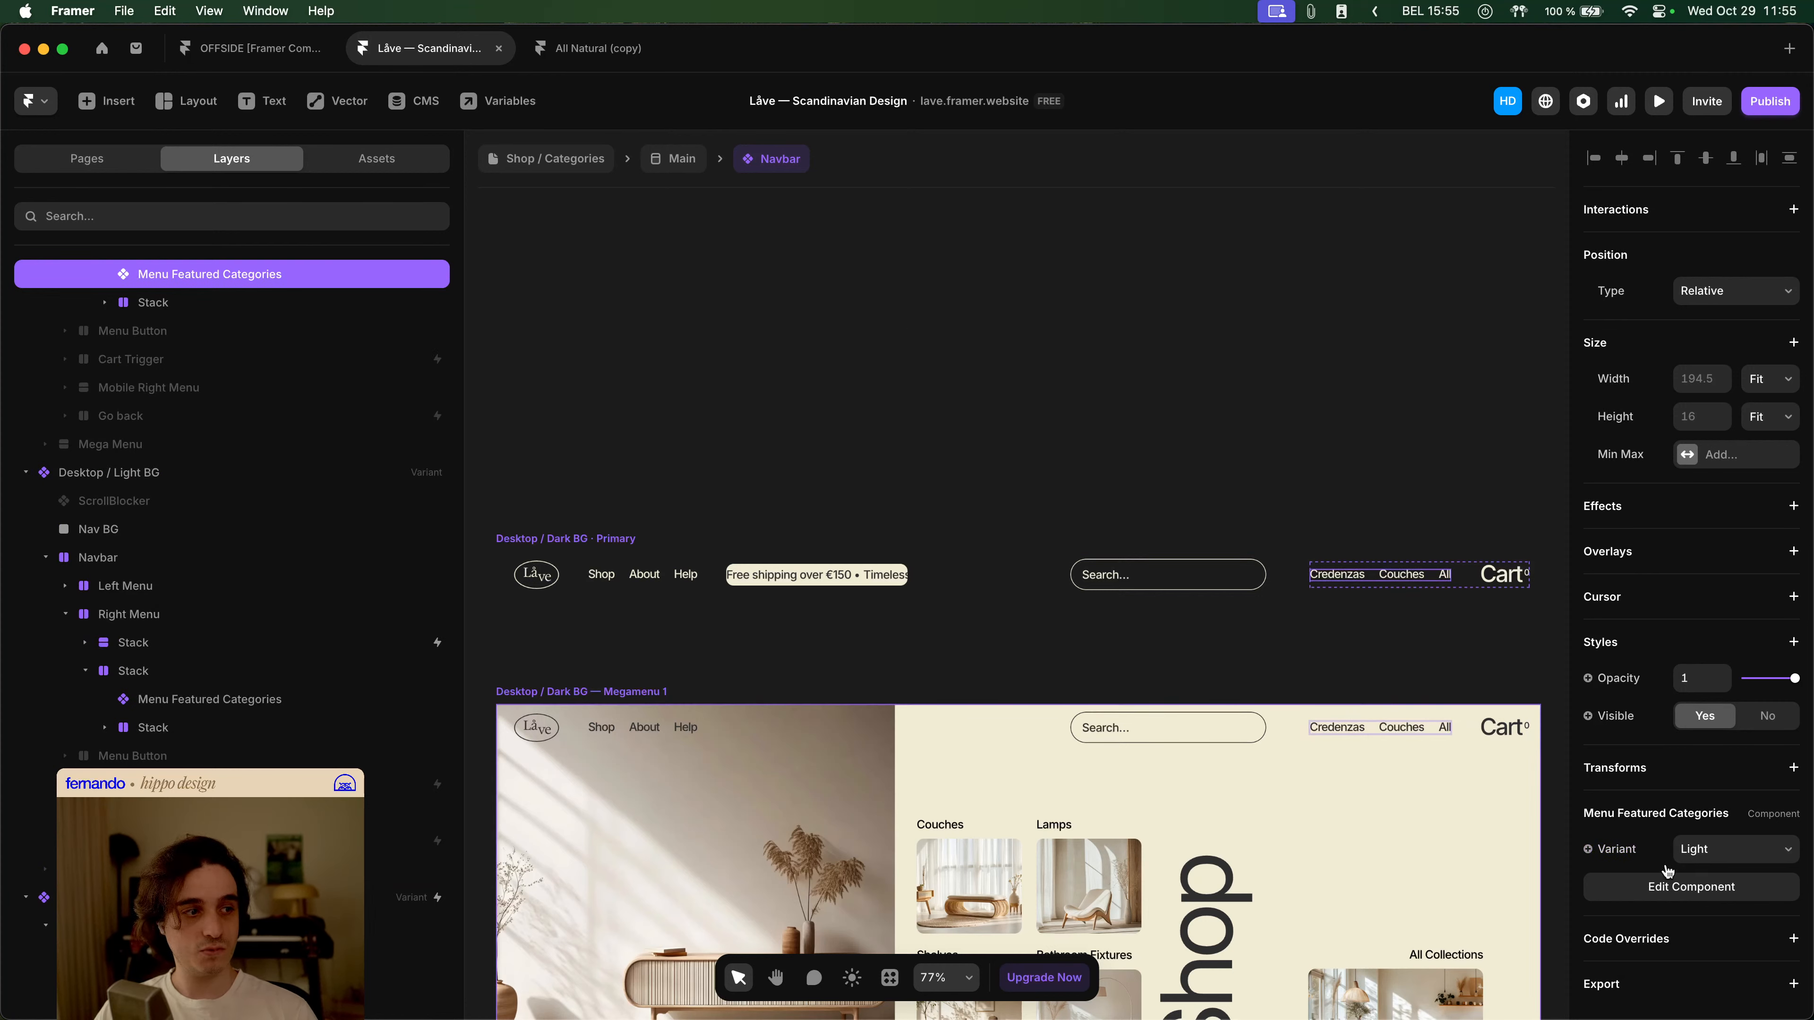
pyautogui.click(1672, 890)
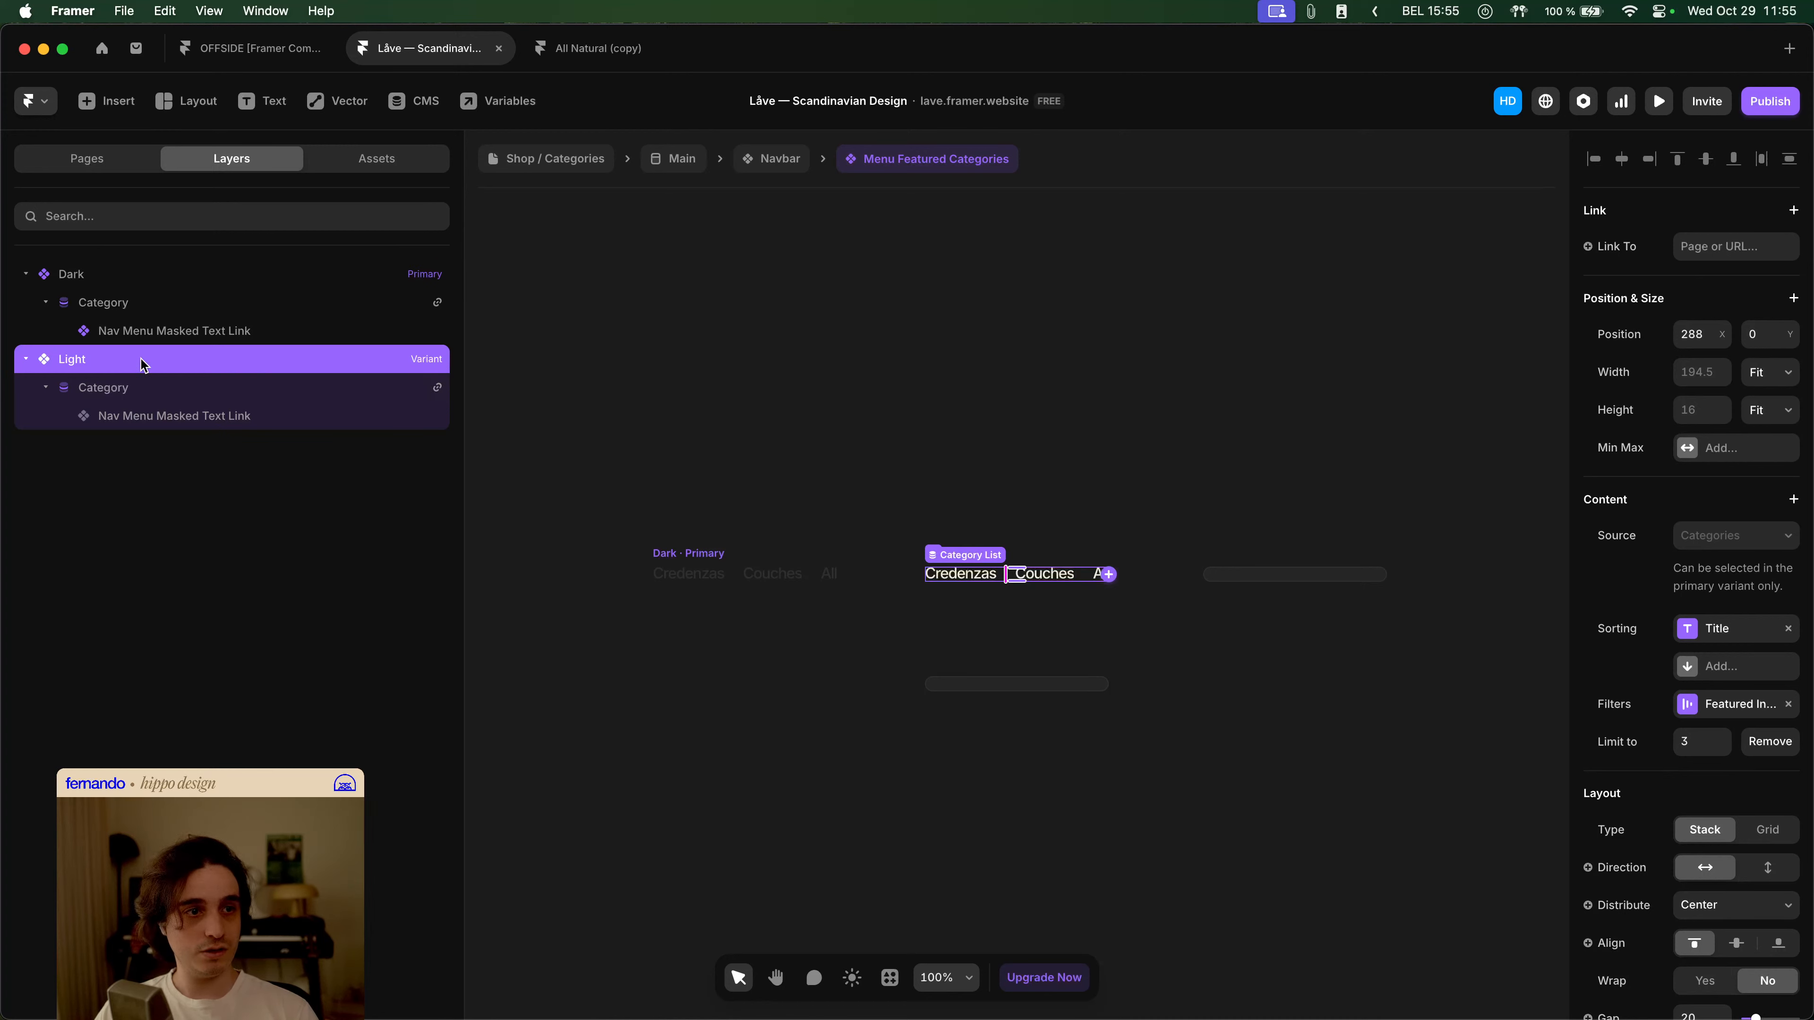
pyautogui.click(145, 387)
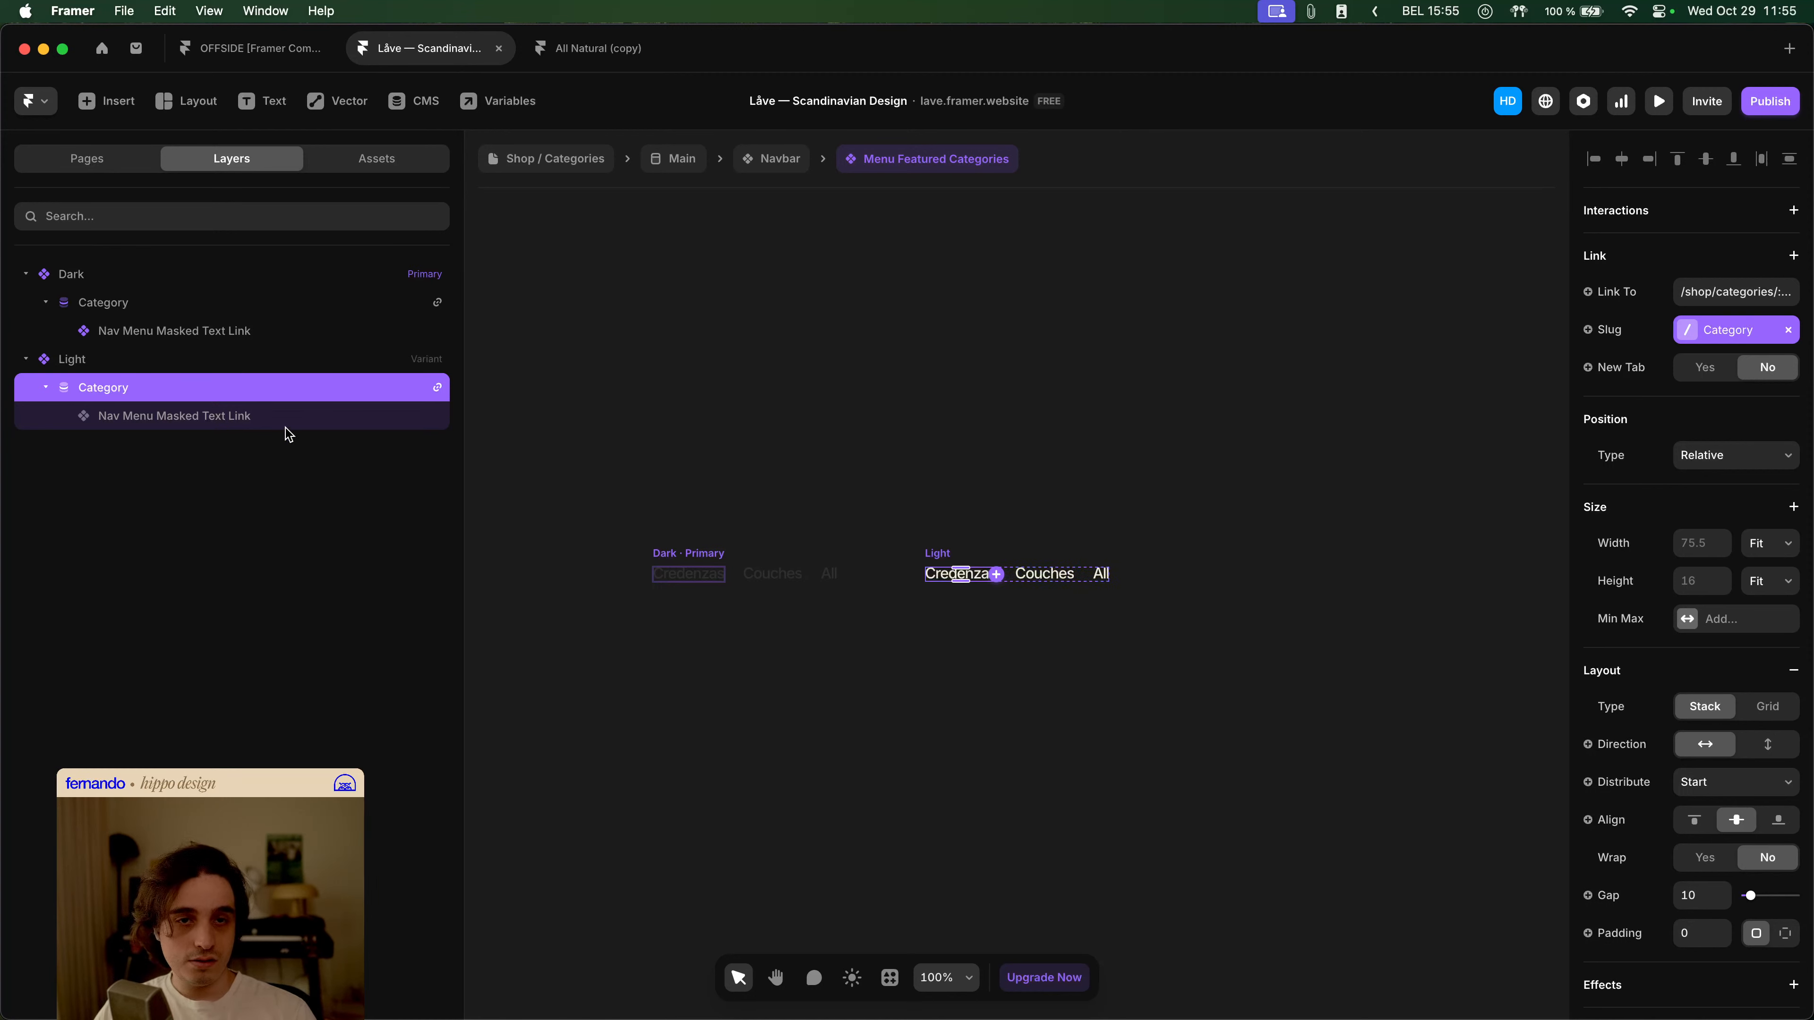
pyautogui.click(194, 361)
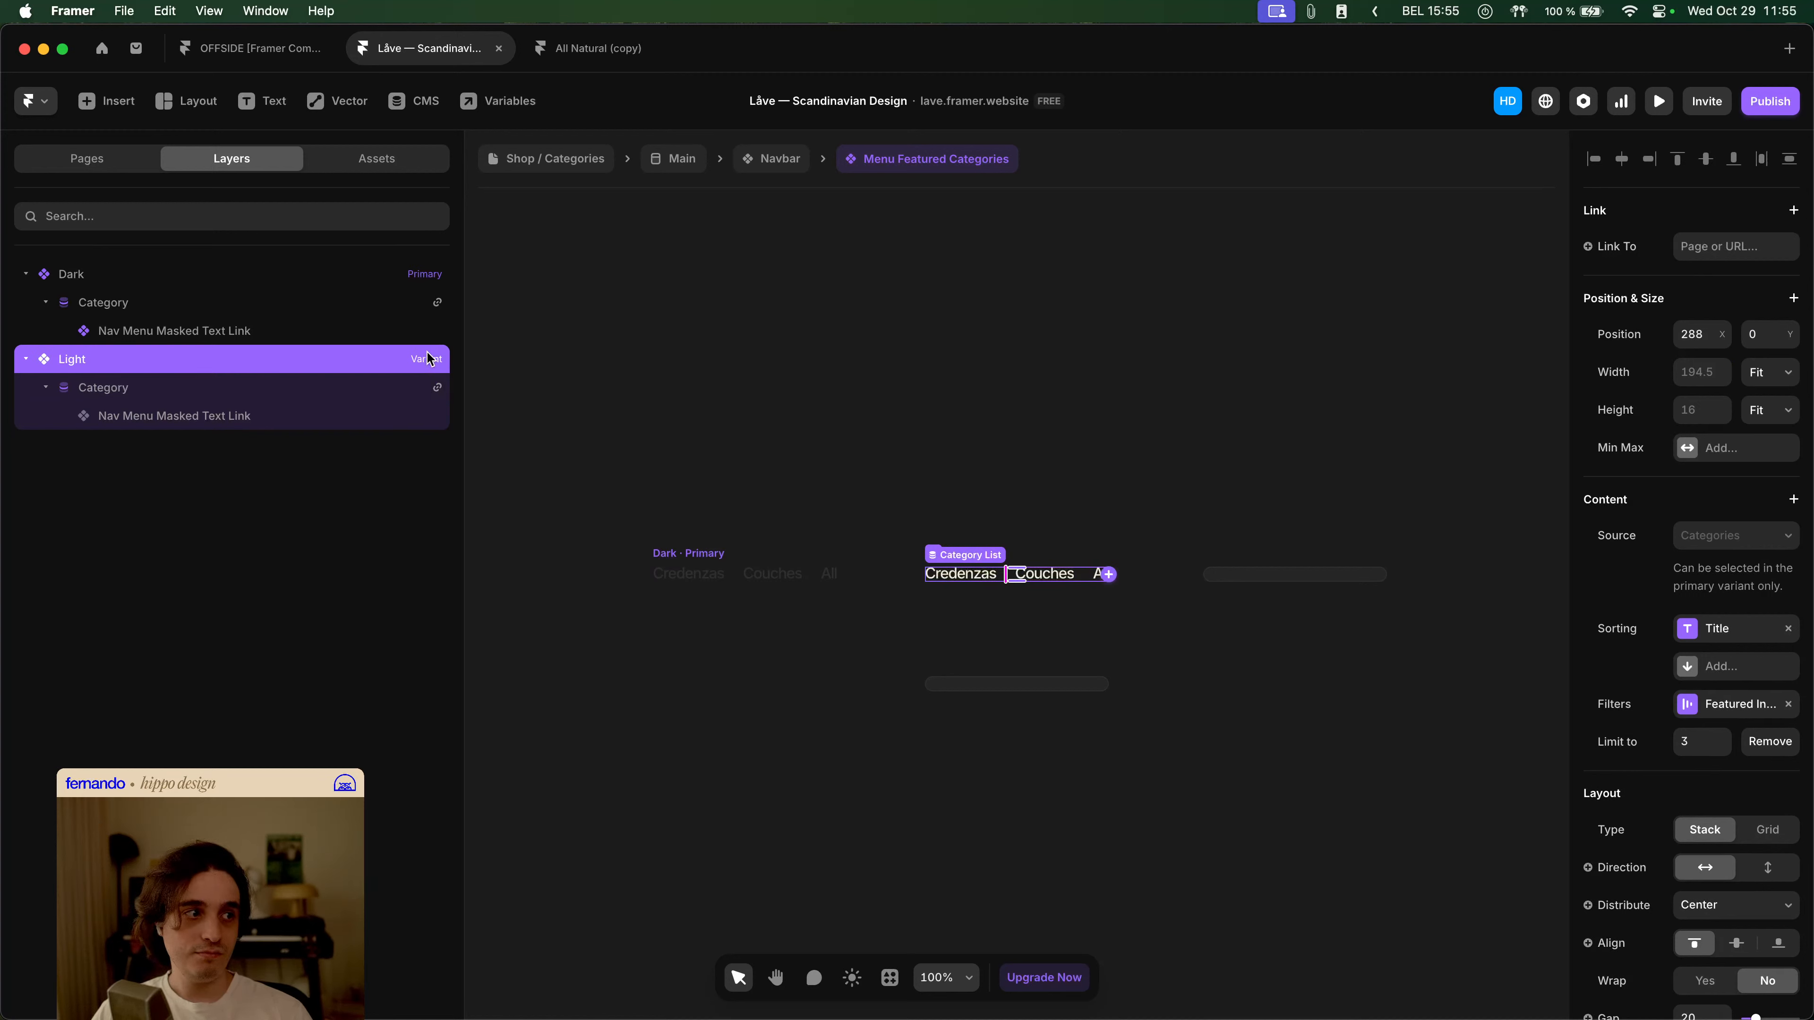
pyautogui.scroll(-12, 1701, 537)
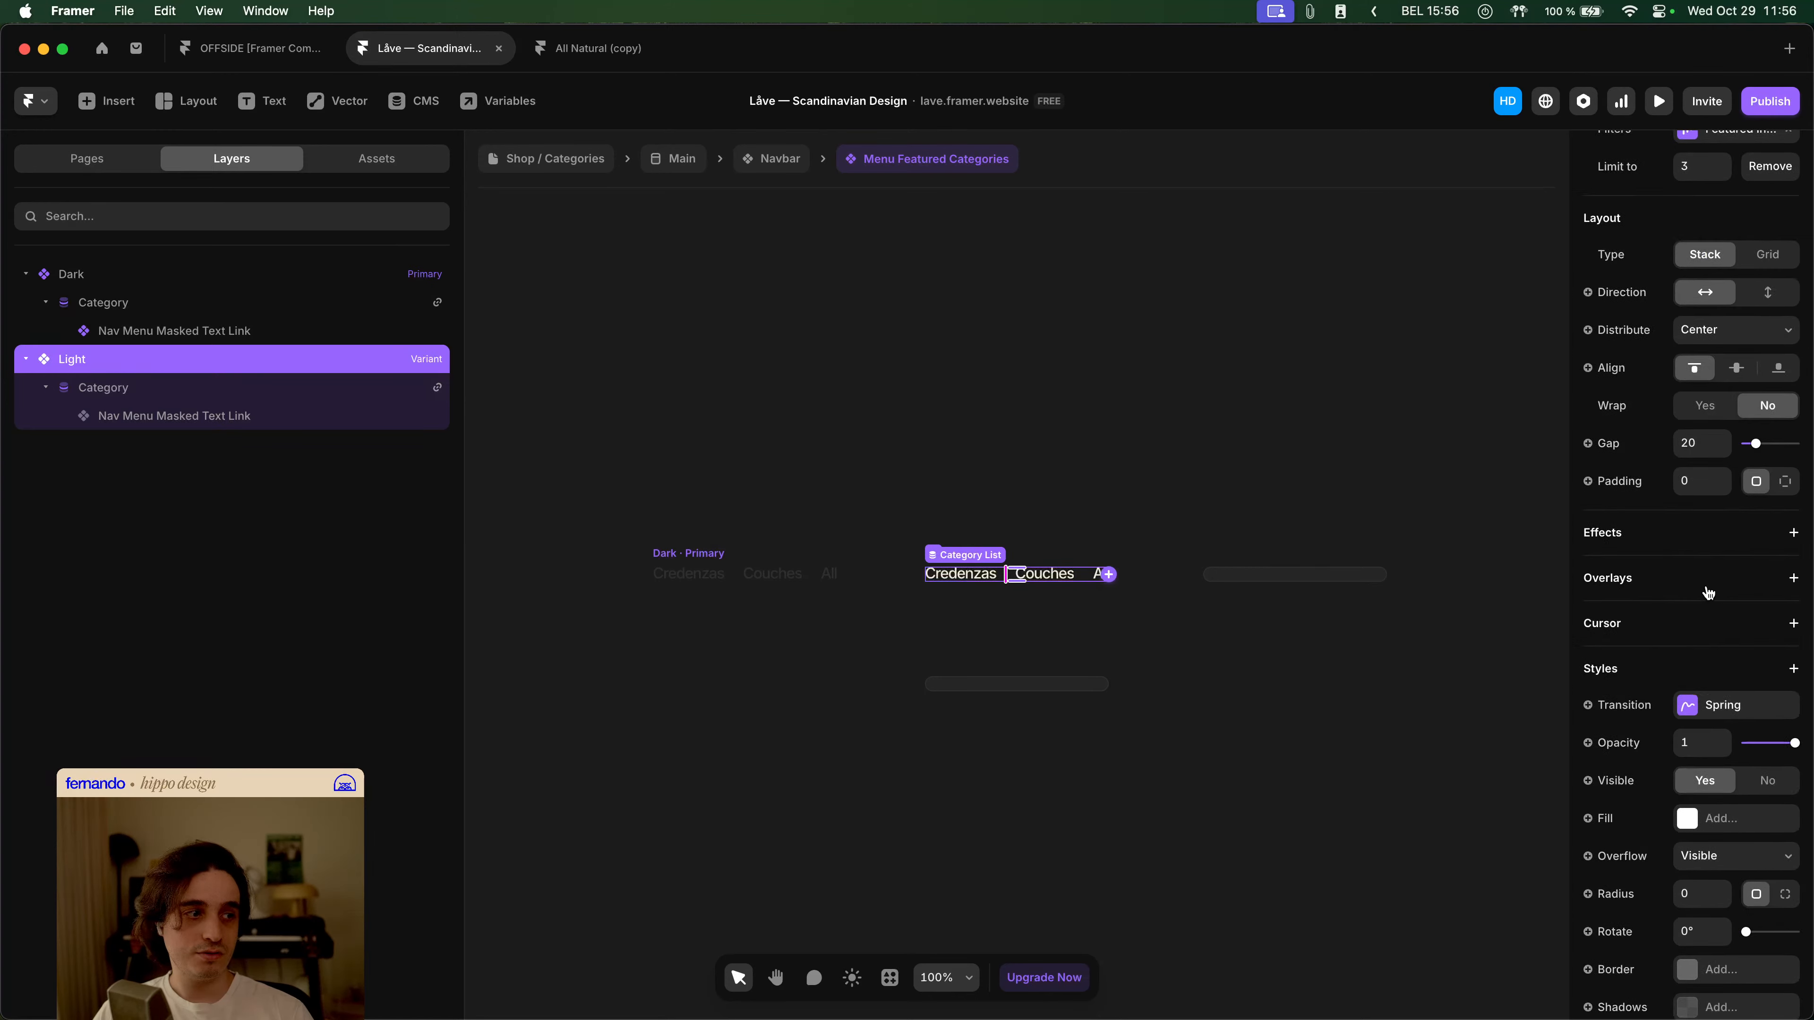
# Remove the couches link from the Nav Menu Masked Text Link in the Light variant.
pyautogui.click(308, 389)
pyautogui.click(308, 409)
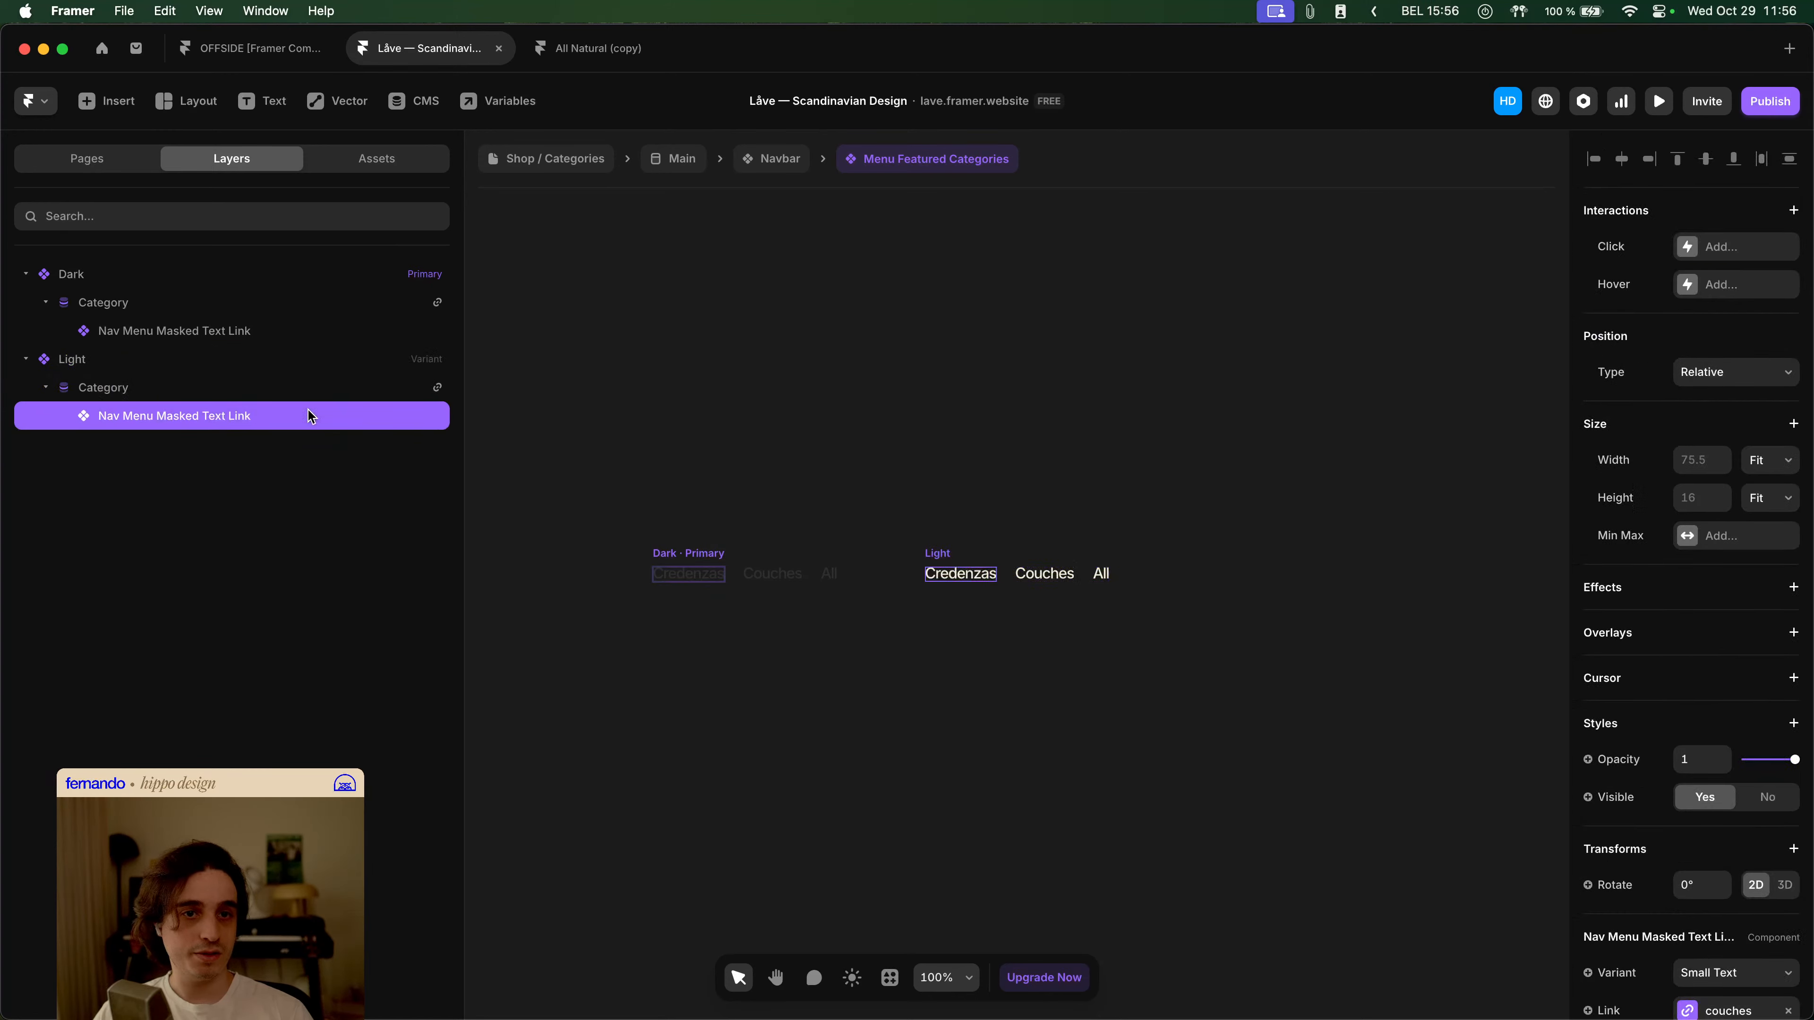
pyautogui.scroll(-4, 1799, 616)
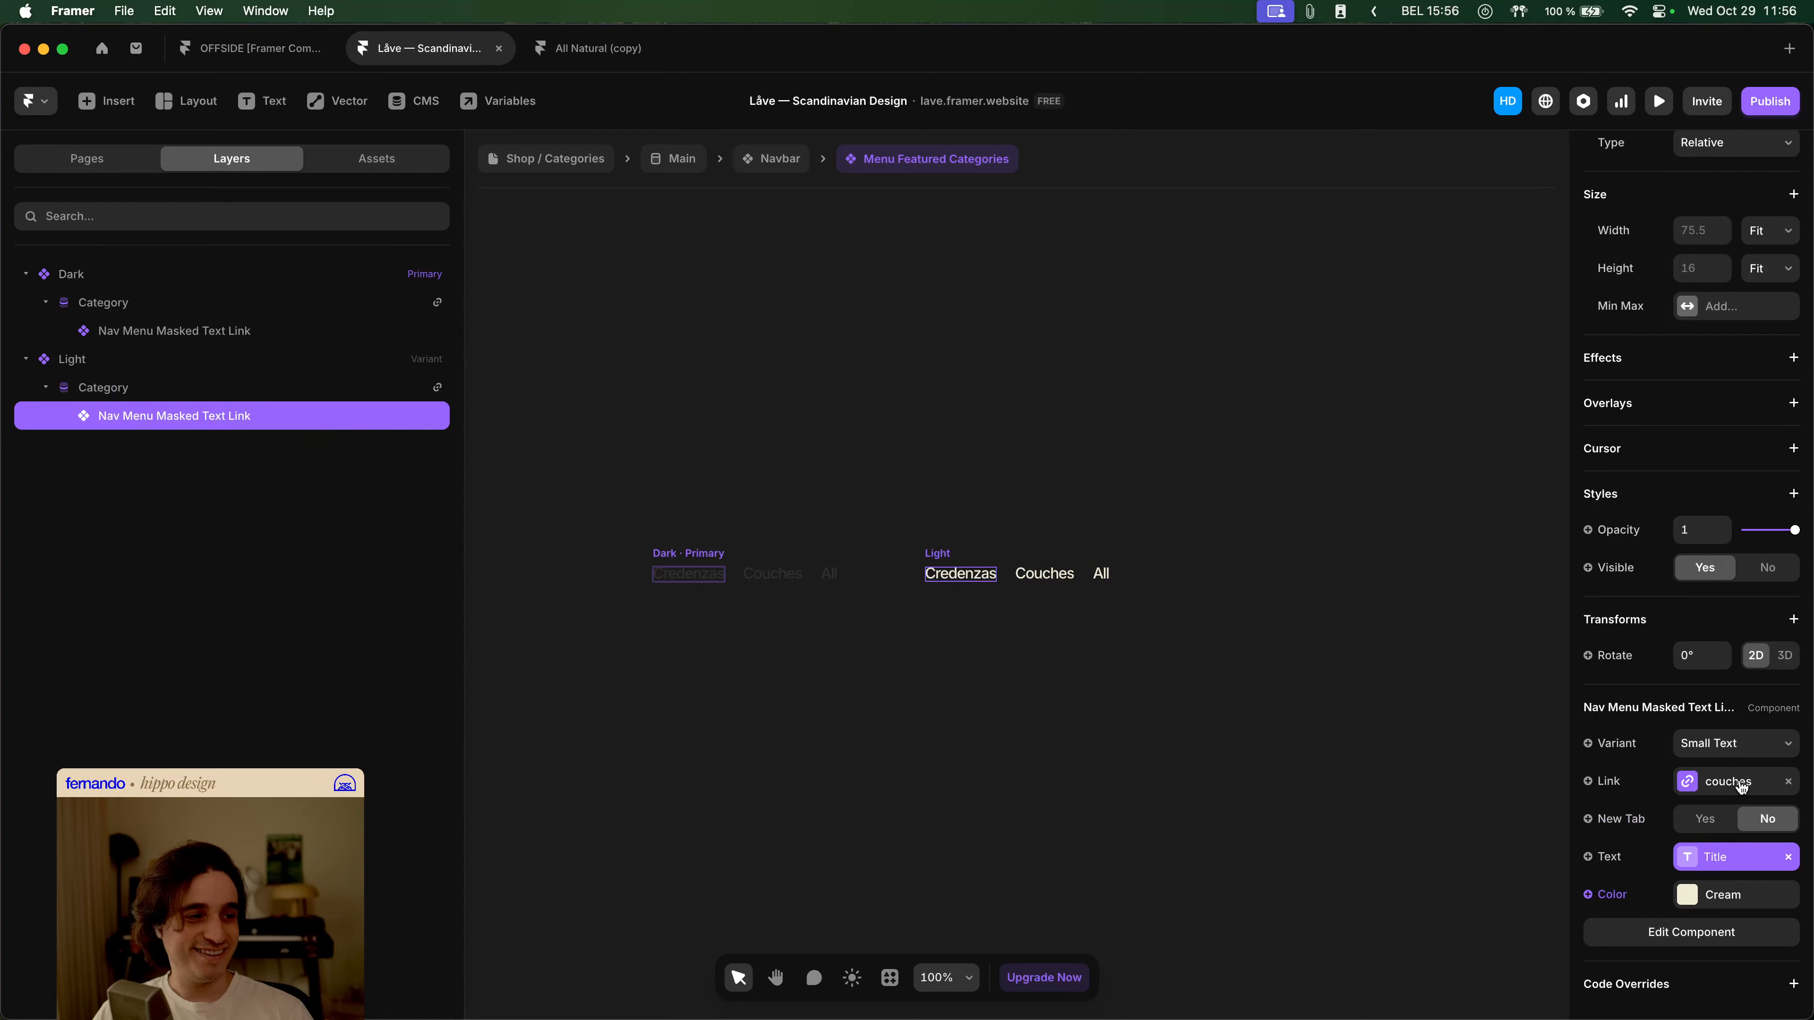
pyautogui.click(1791, 782)
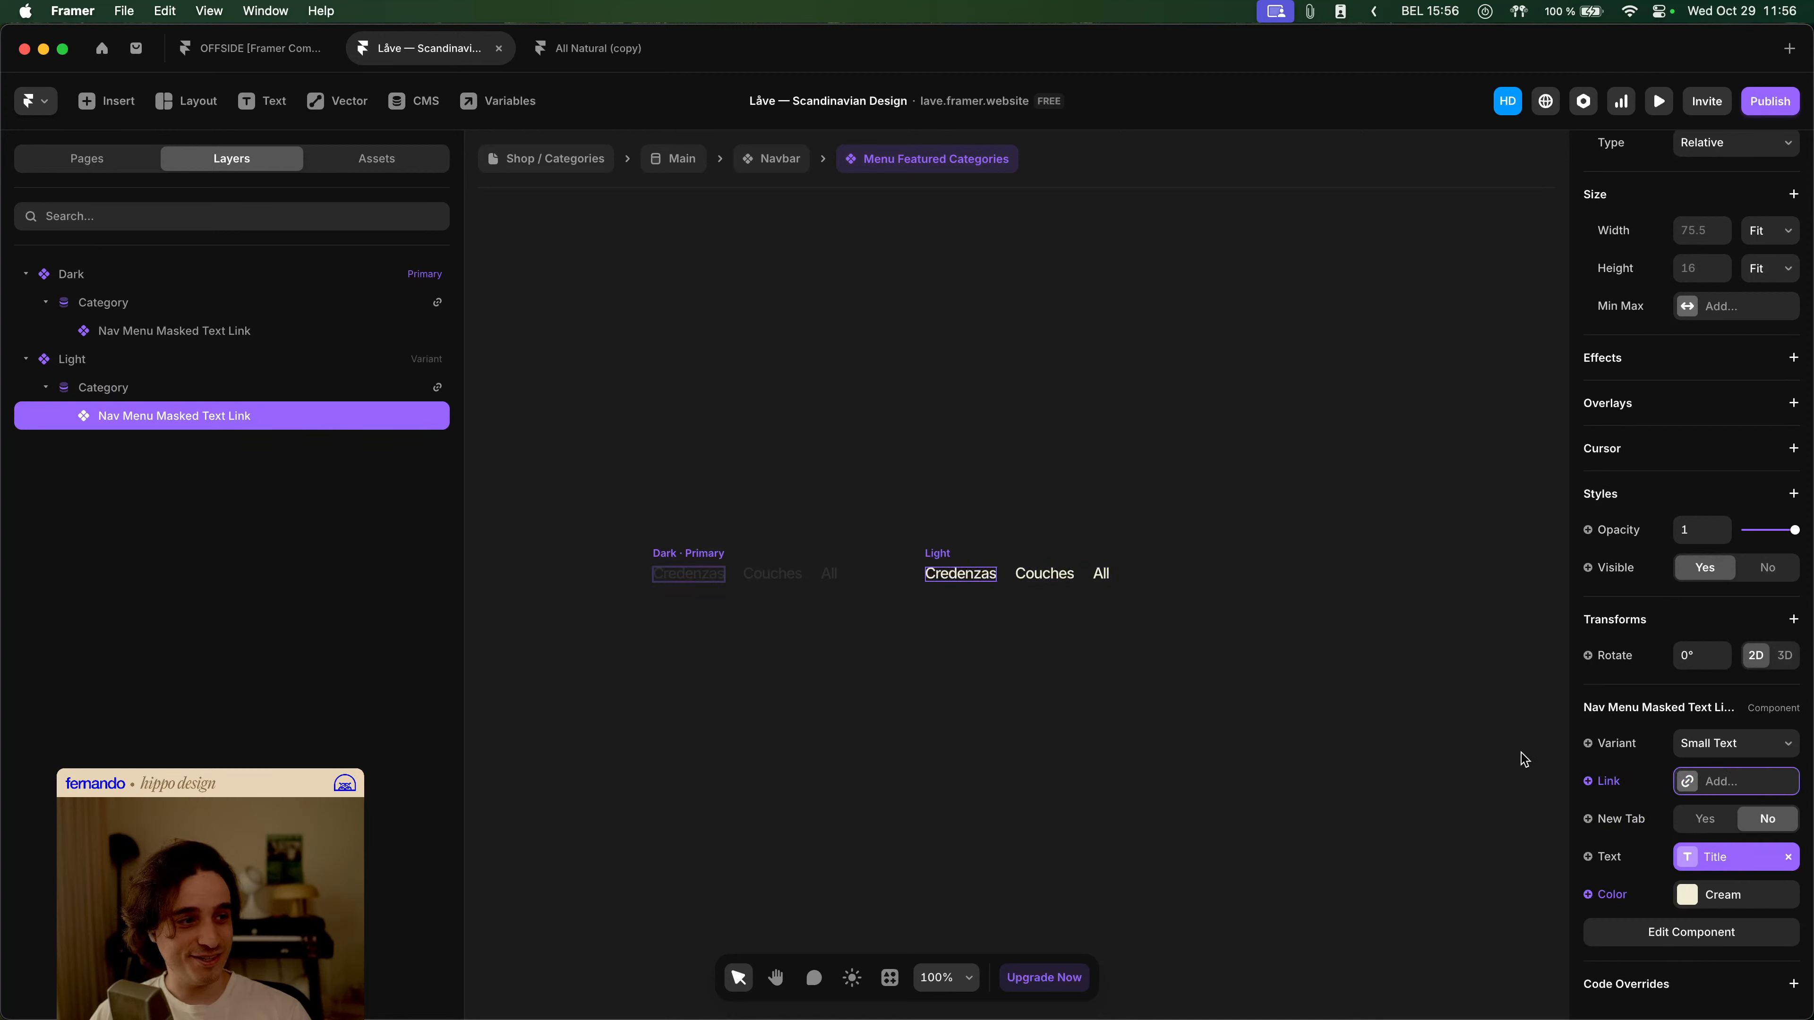
# Undo the recent edits in Menu Featured Categories, including the Light variant's link removal, and redo the last undone change.
pyautogui.click(261, 390)
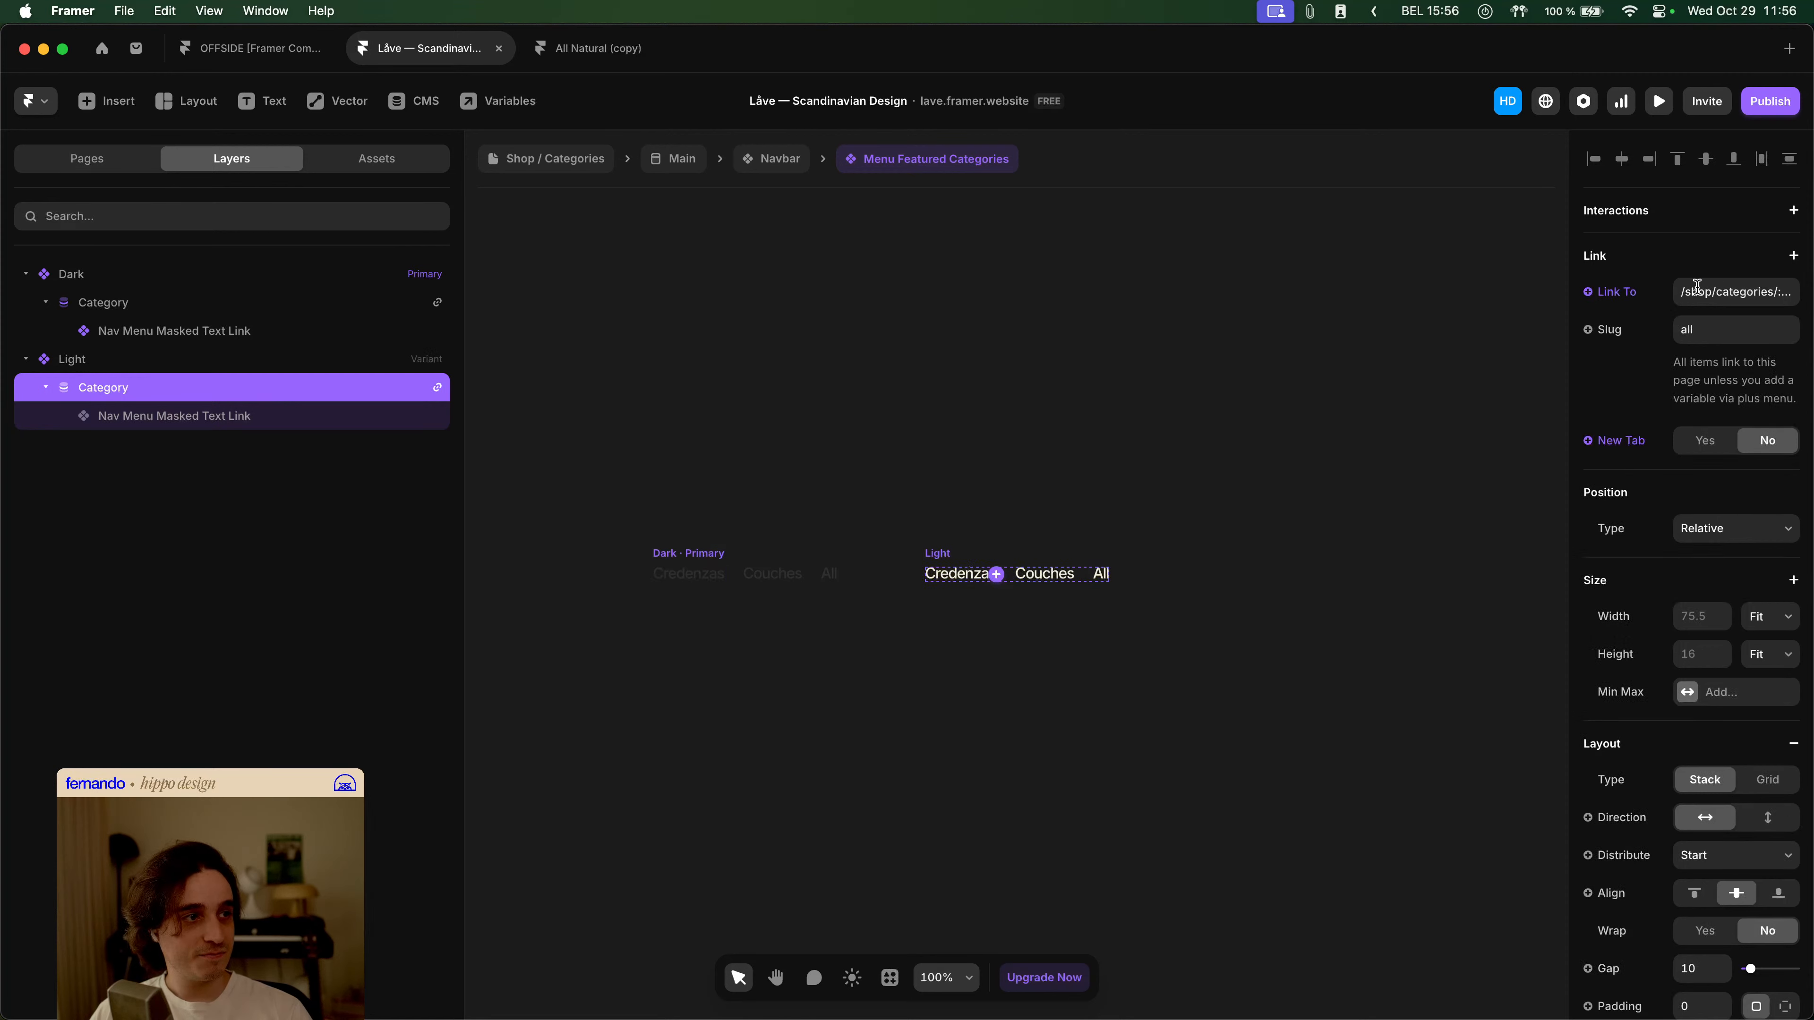
pyautogui.press('super+z')
pyautogui.press('super+z')
pyautogui.press('super+z')
pyautogui.press('super+z')
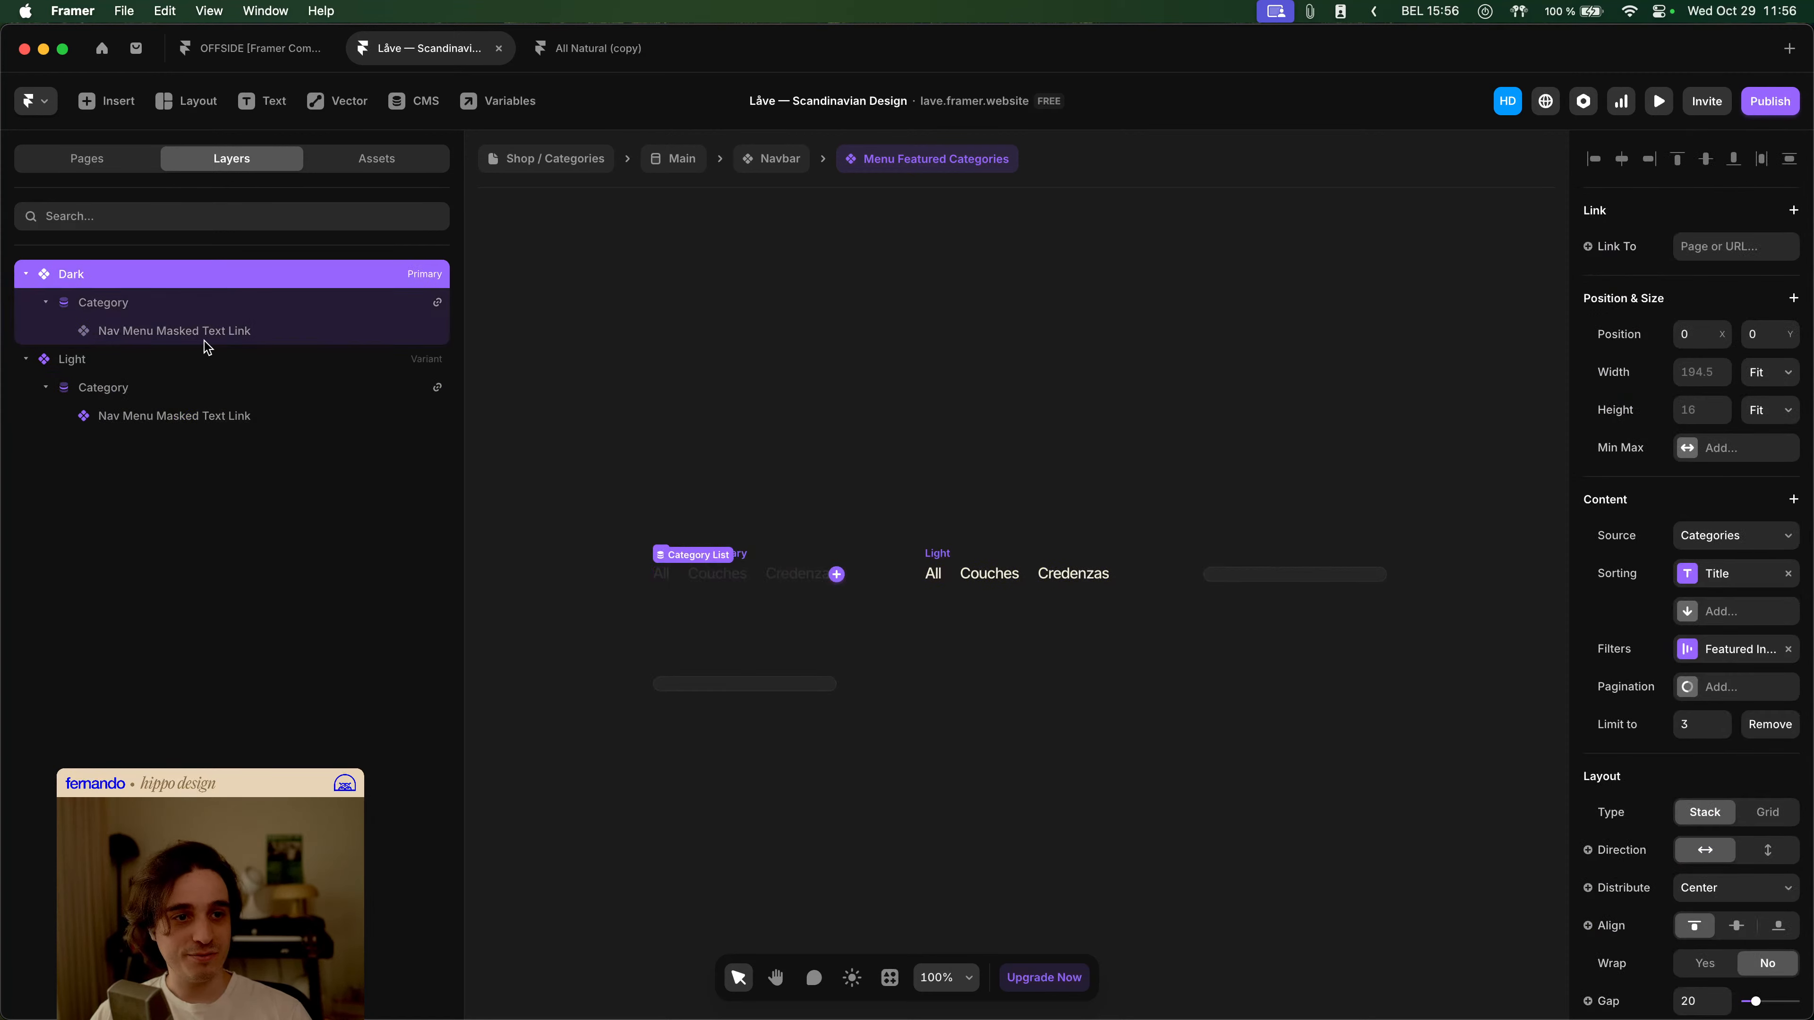
pyautogui.press('super+z')
pyautogui.press('super+z')
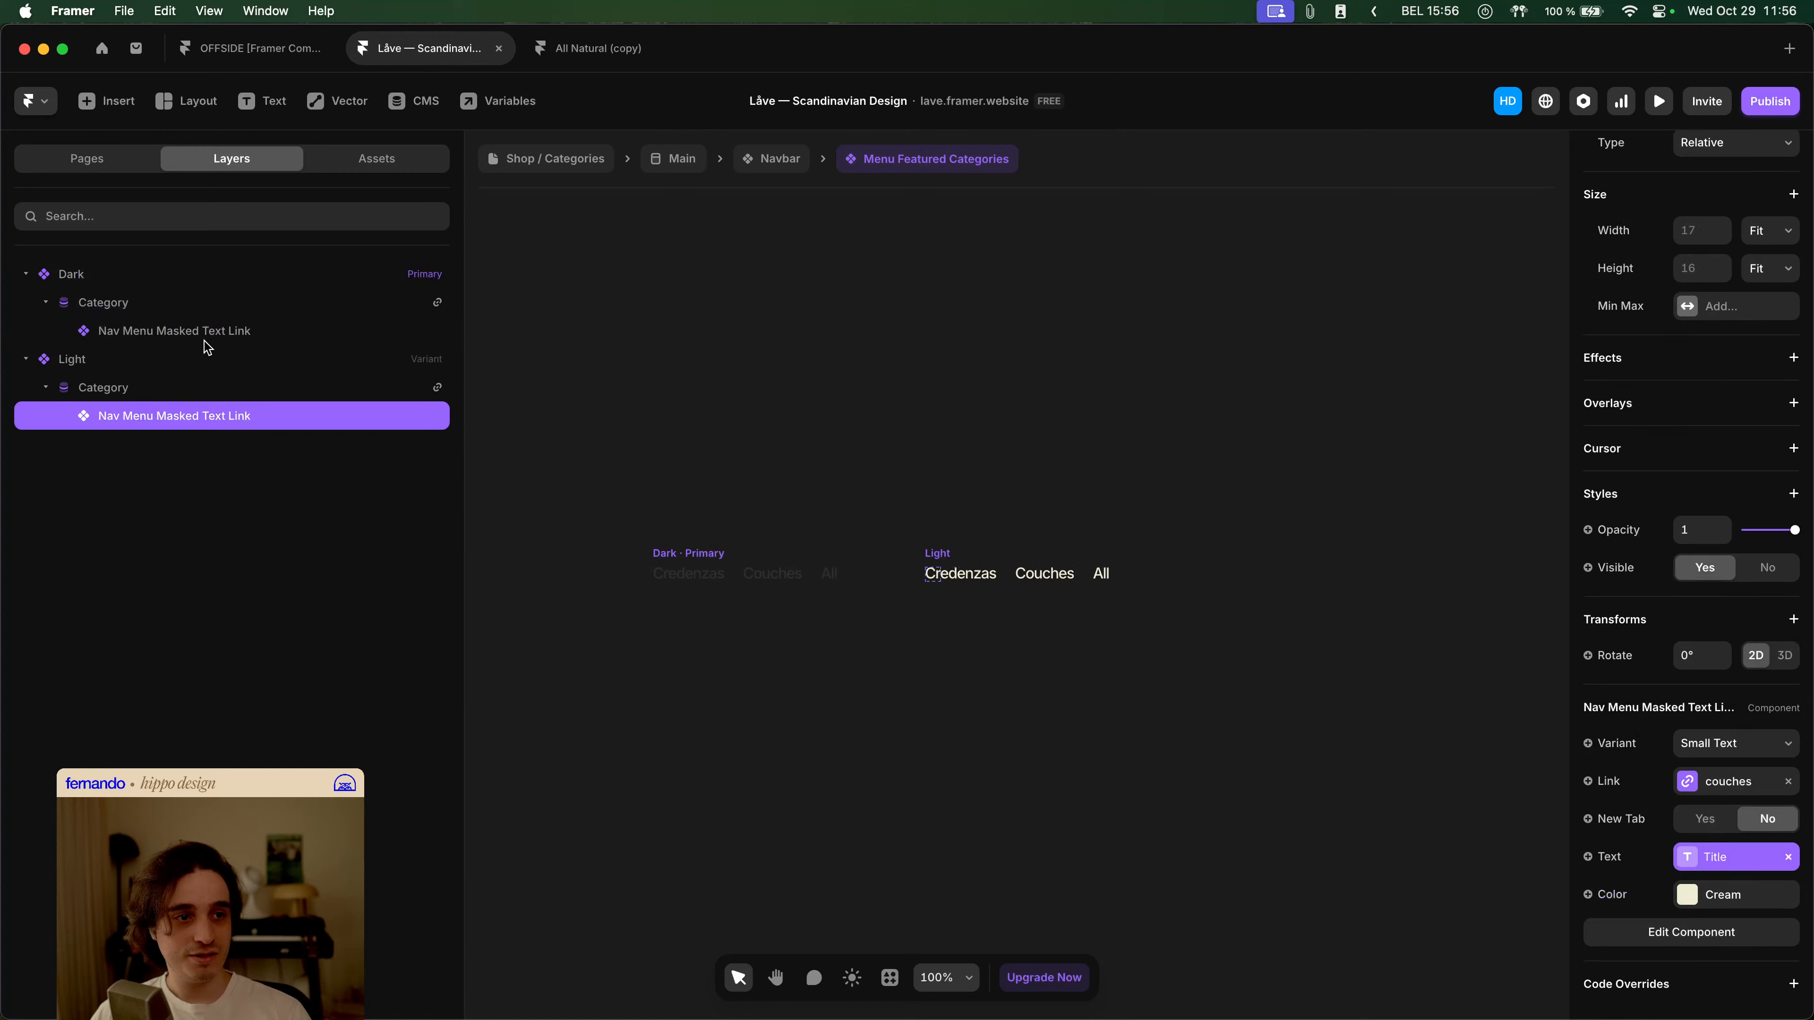
pyautogui.press('super+shift+z')
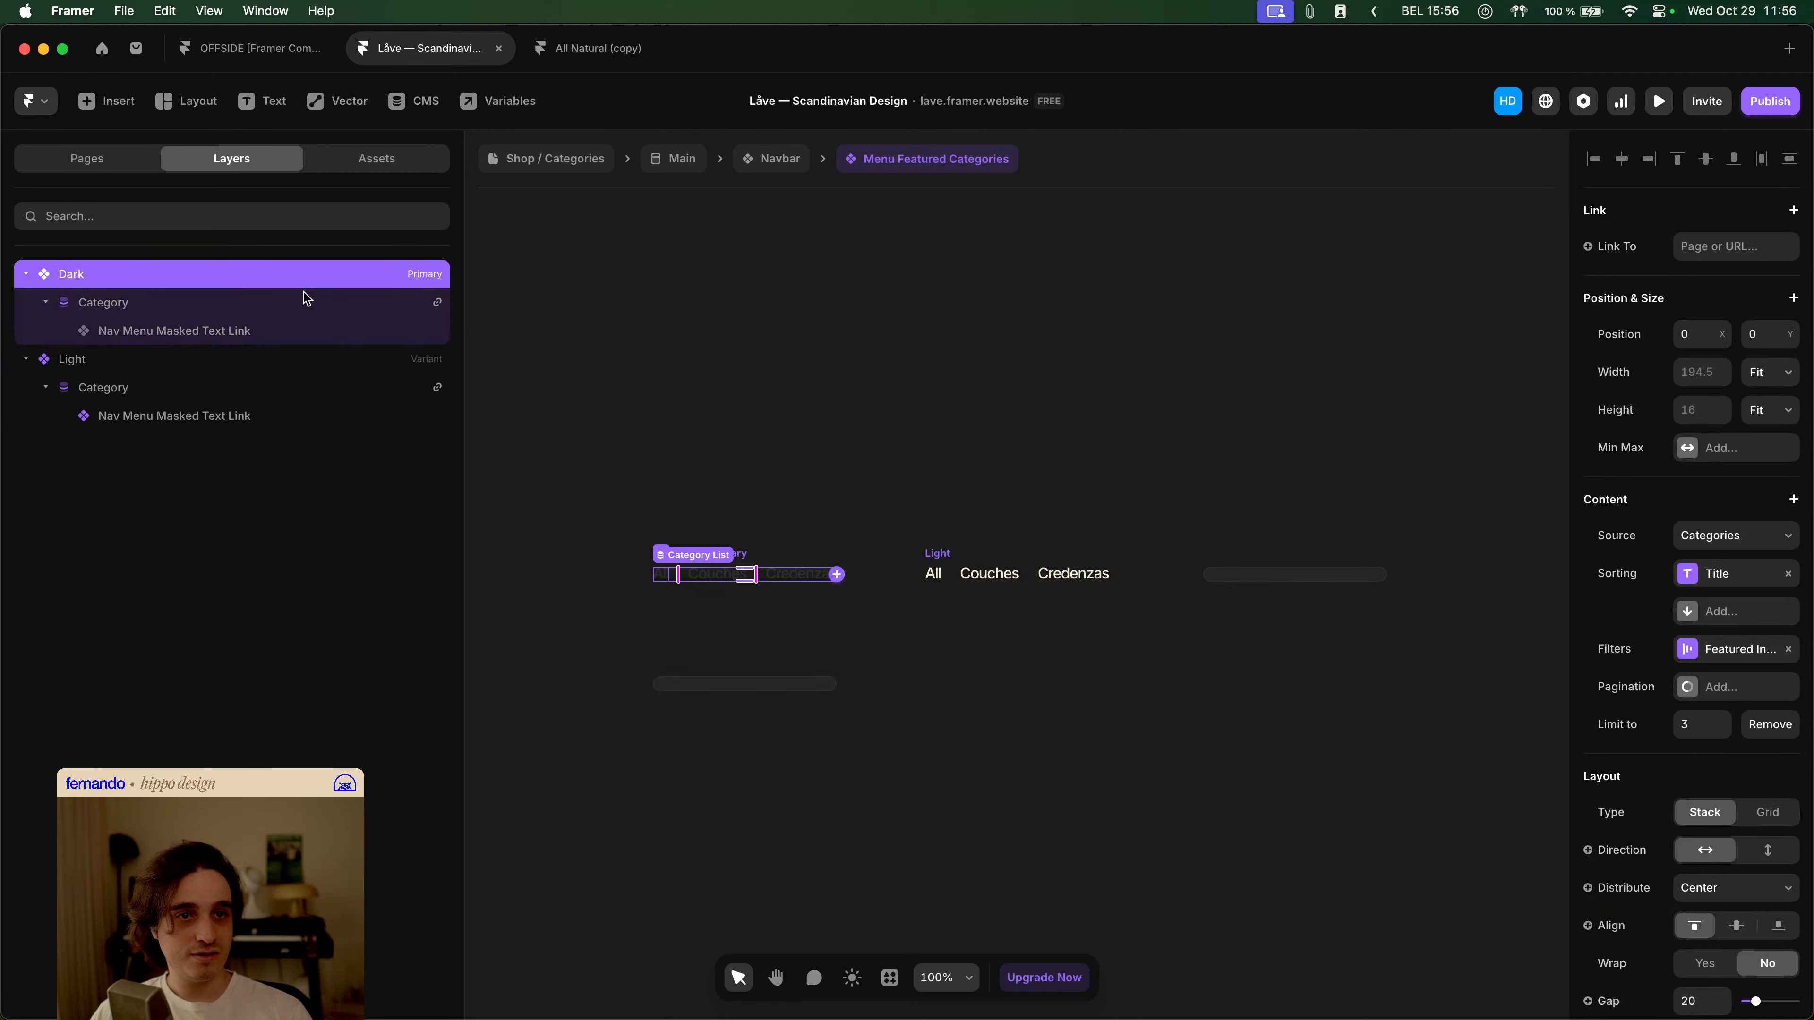
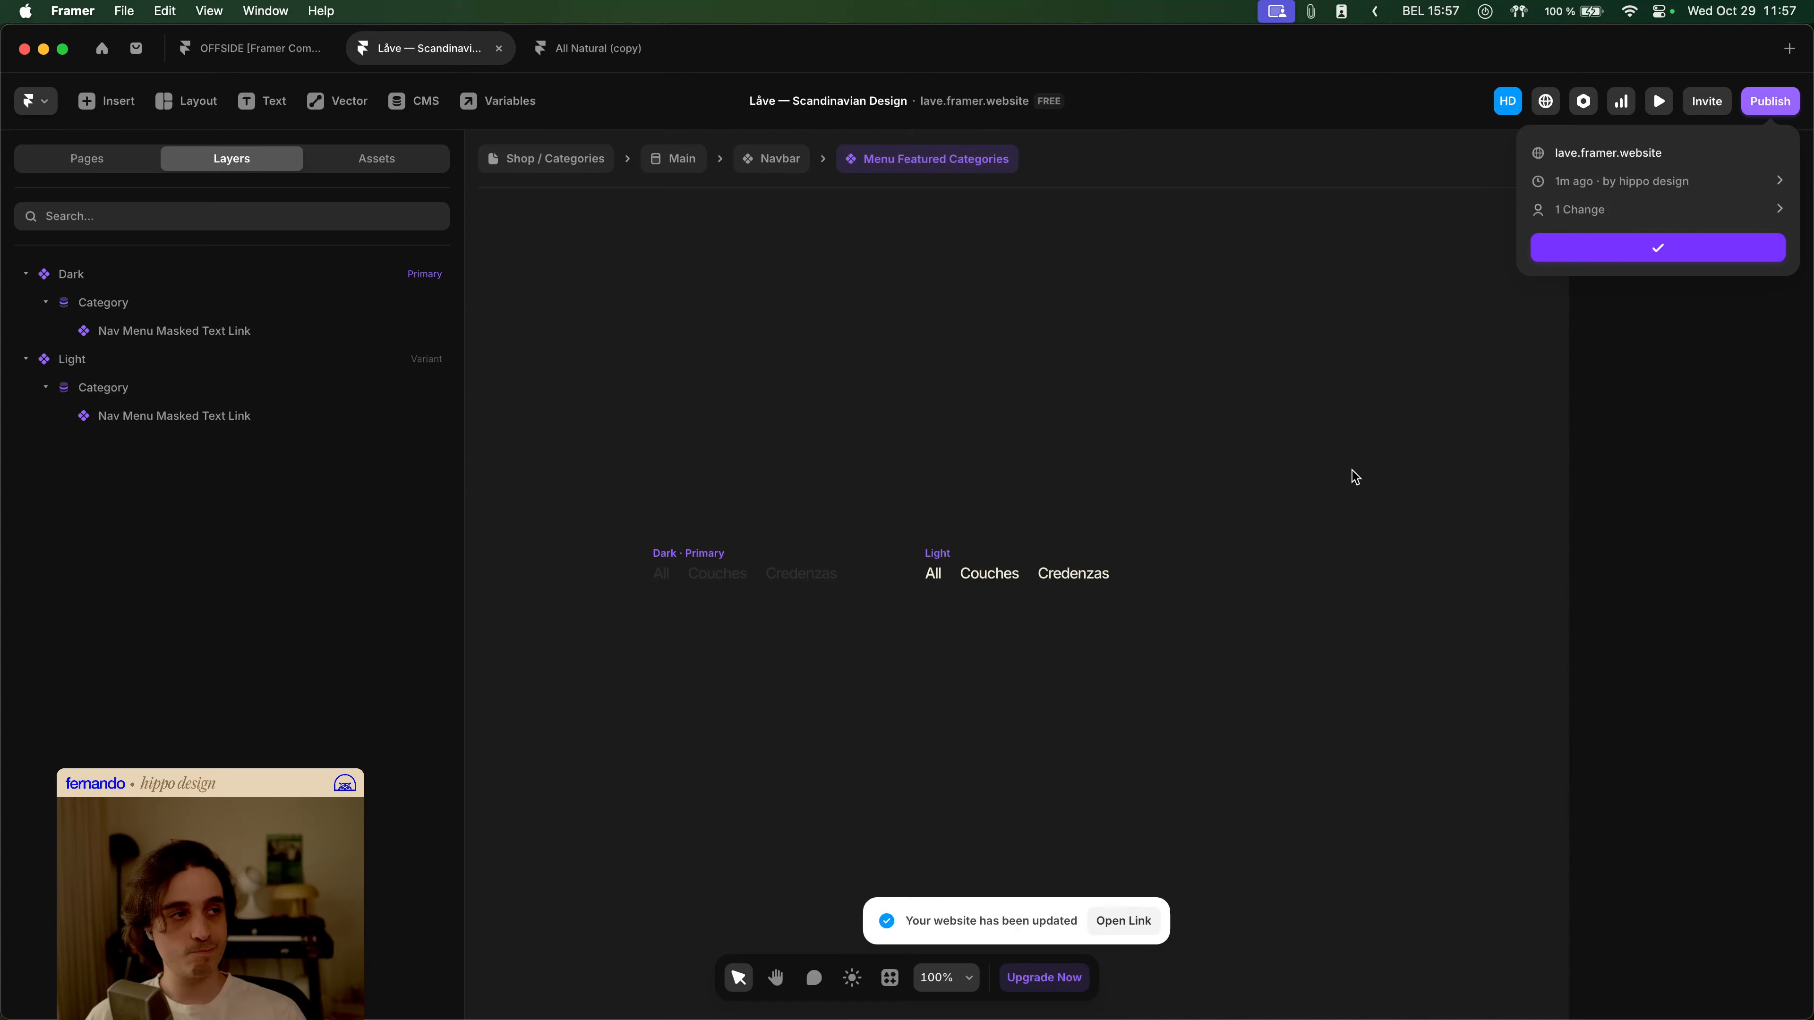
# Switch to the live site, reload it, and test the Credenzas and All category links in the header.
pyautogui.press('super+Tab')
pyautogui.press('super+Tab')
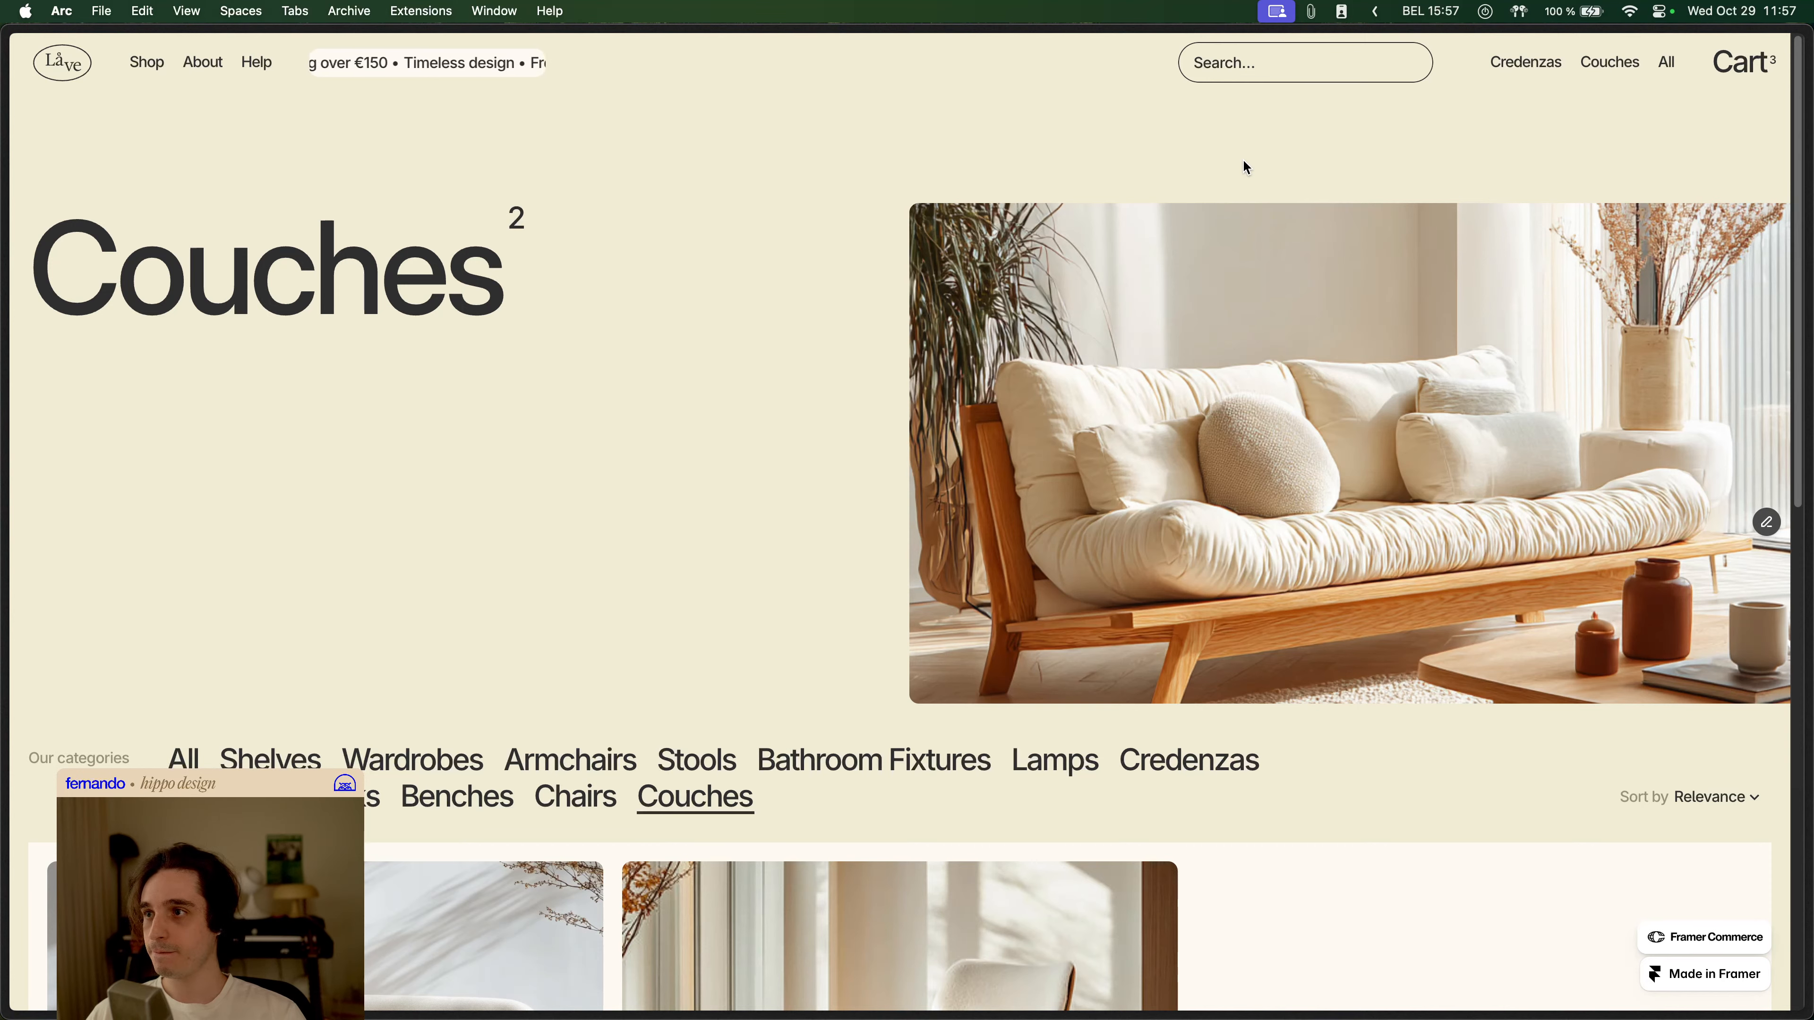
pyautogui.press('super+r')
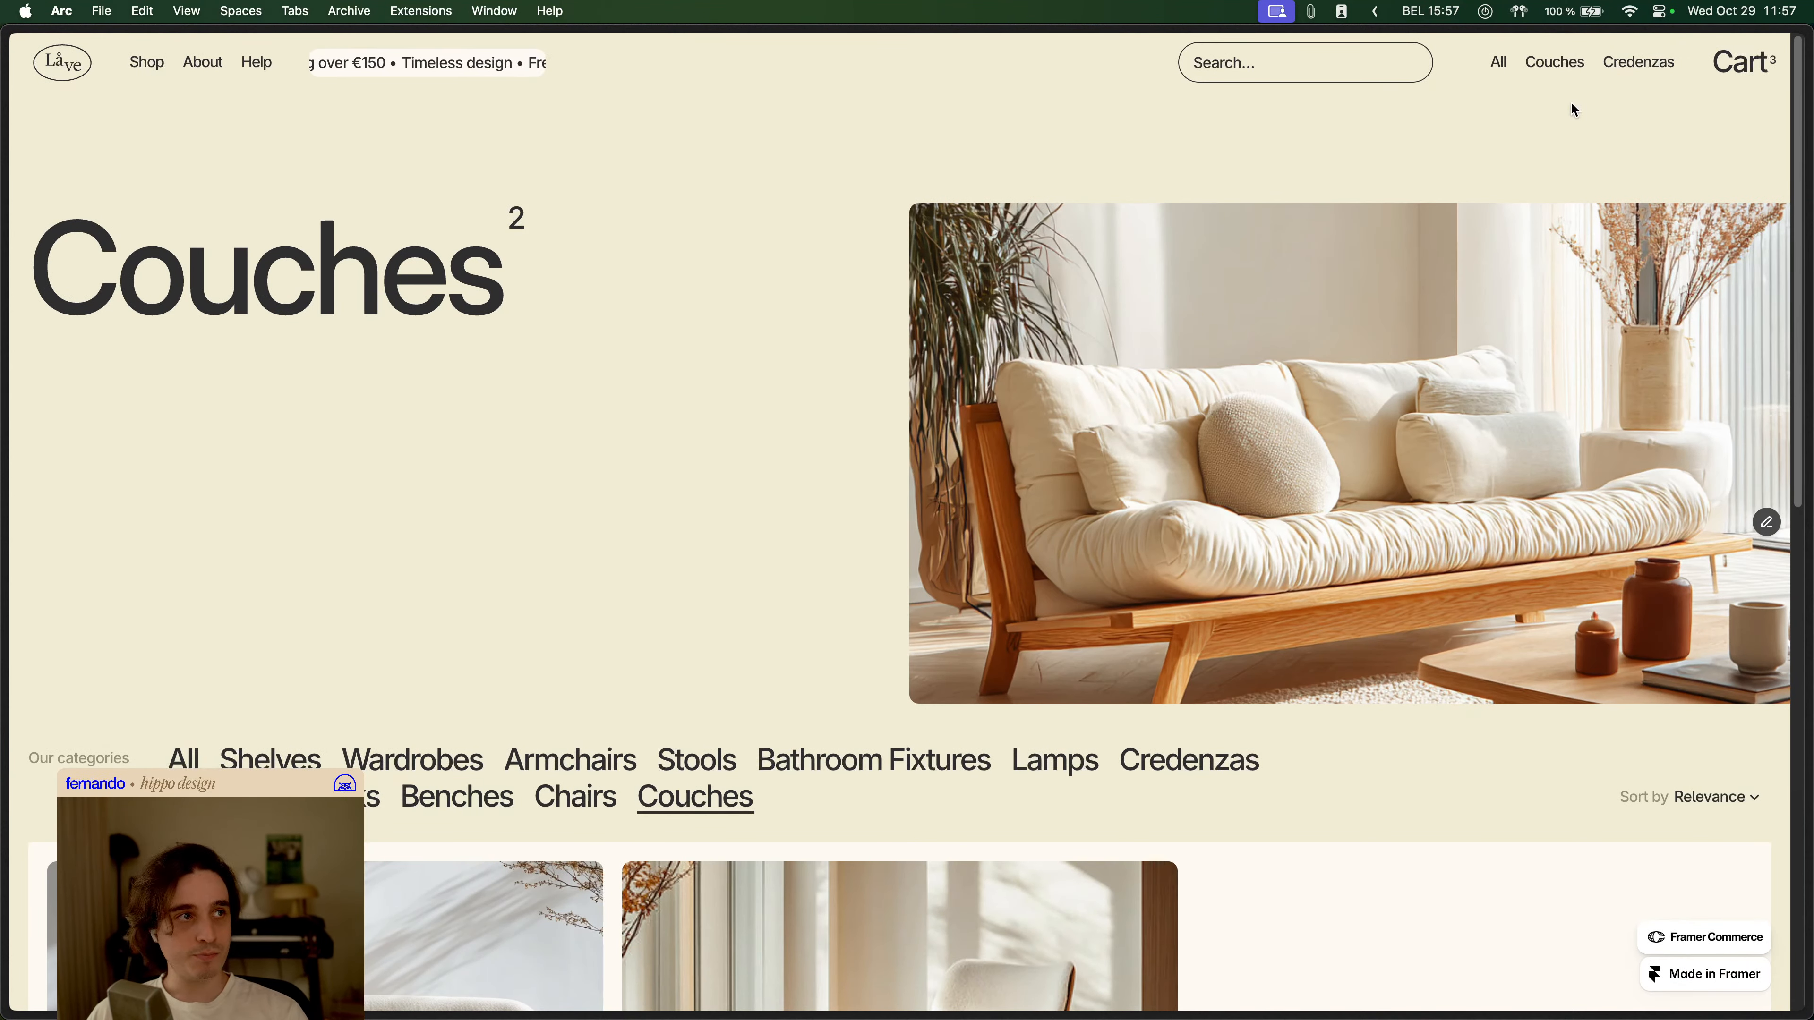
pyautogui.click(1624, 68)
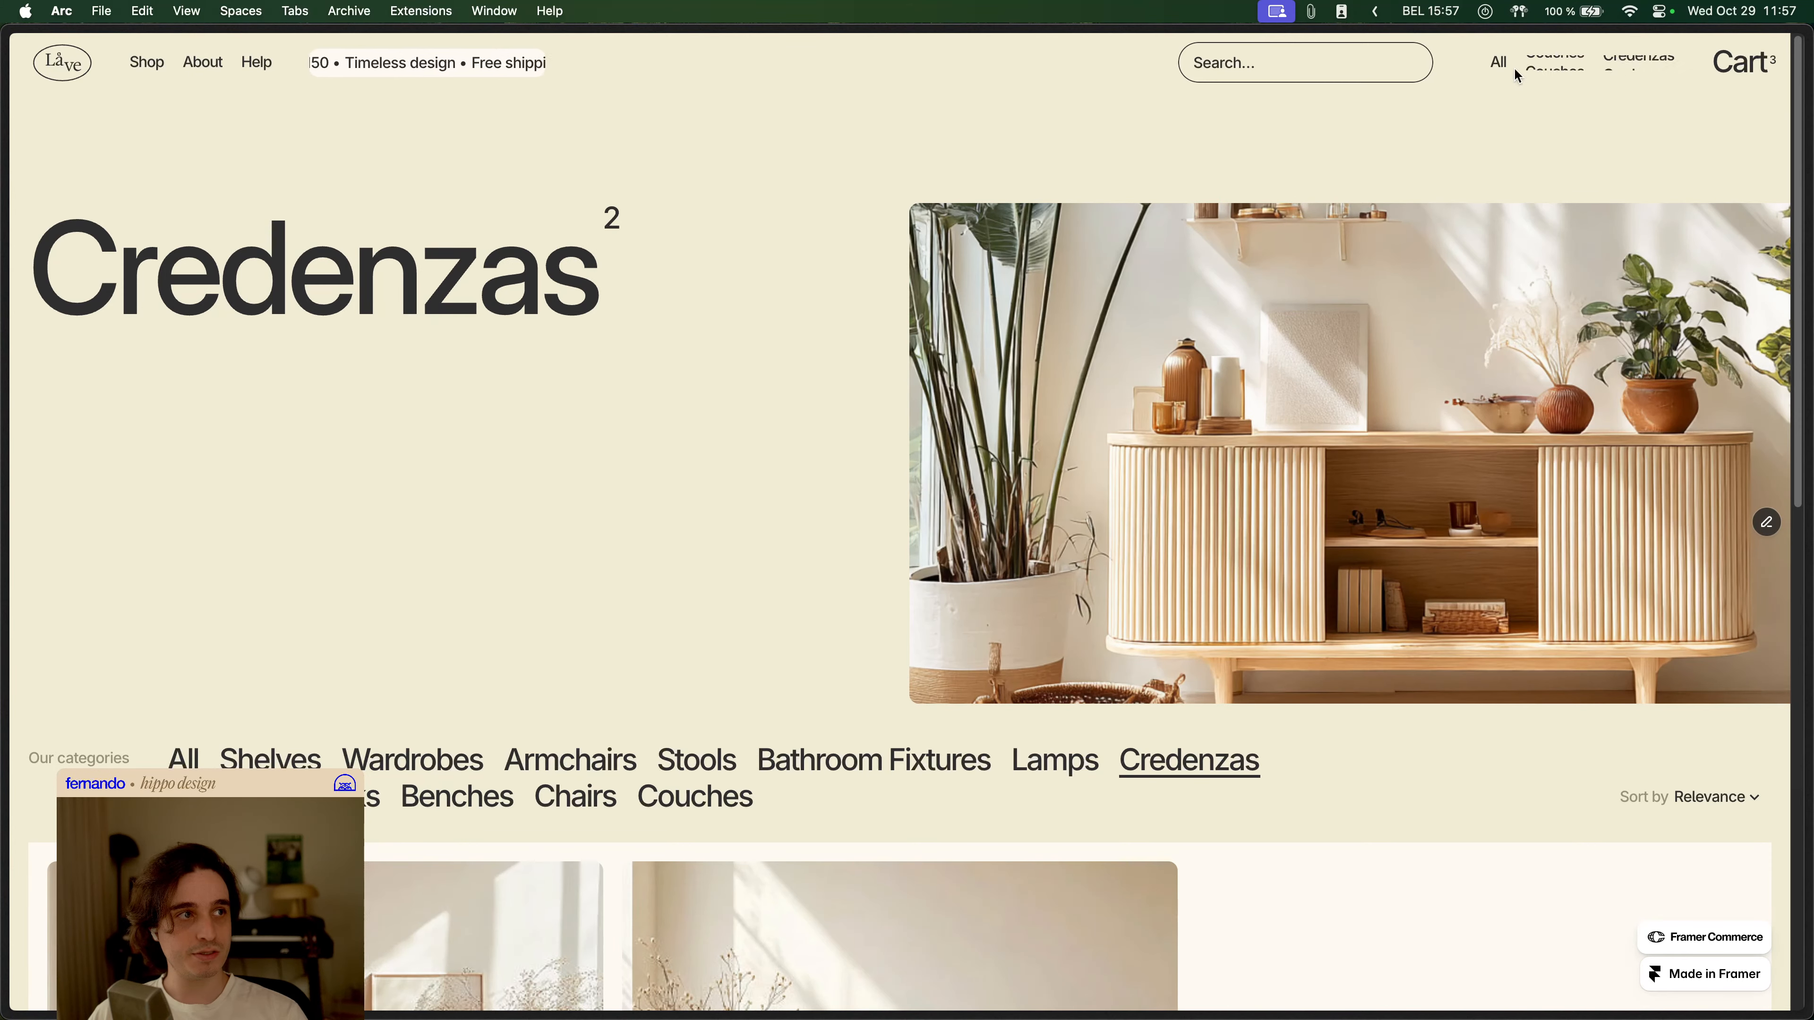
pyautogui.click(1499, 63)
# Switch back to Framer and set the Title sort order of the Dark variant's Category list to Z → A.
pyautogui.press('super+Tab')
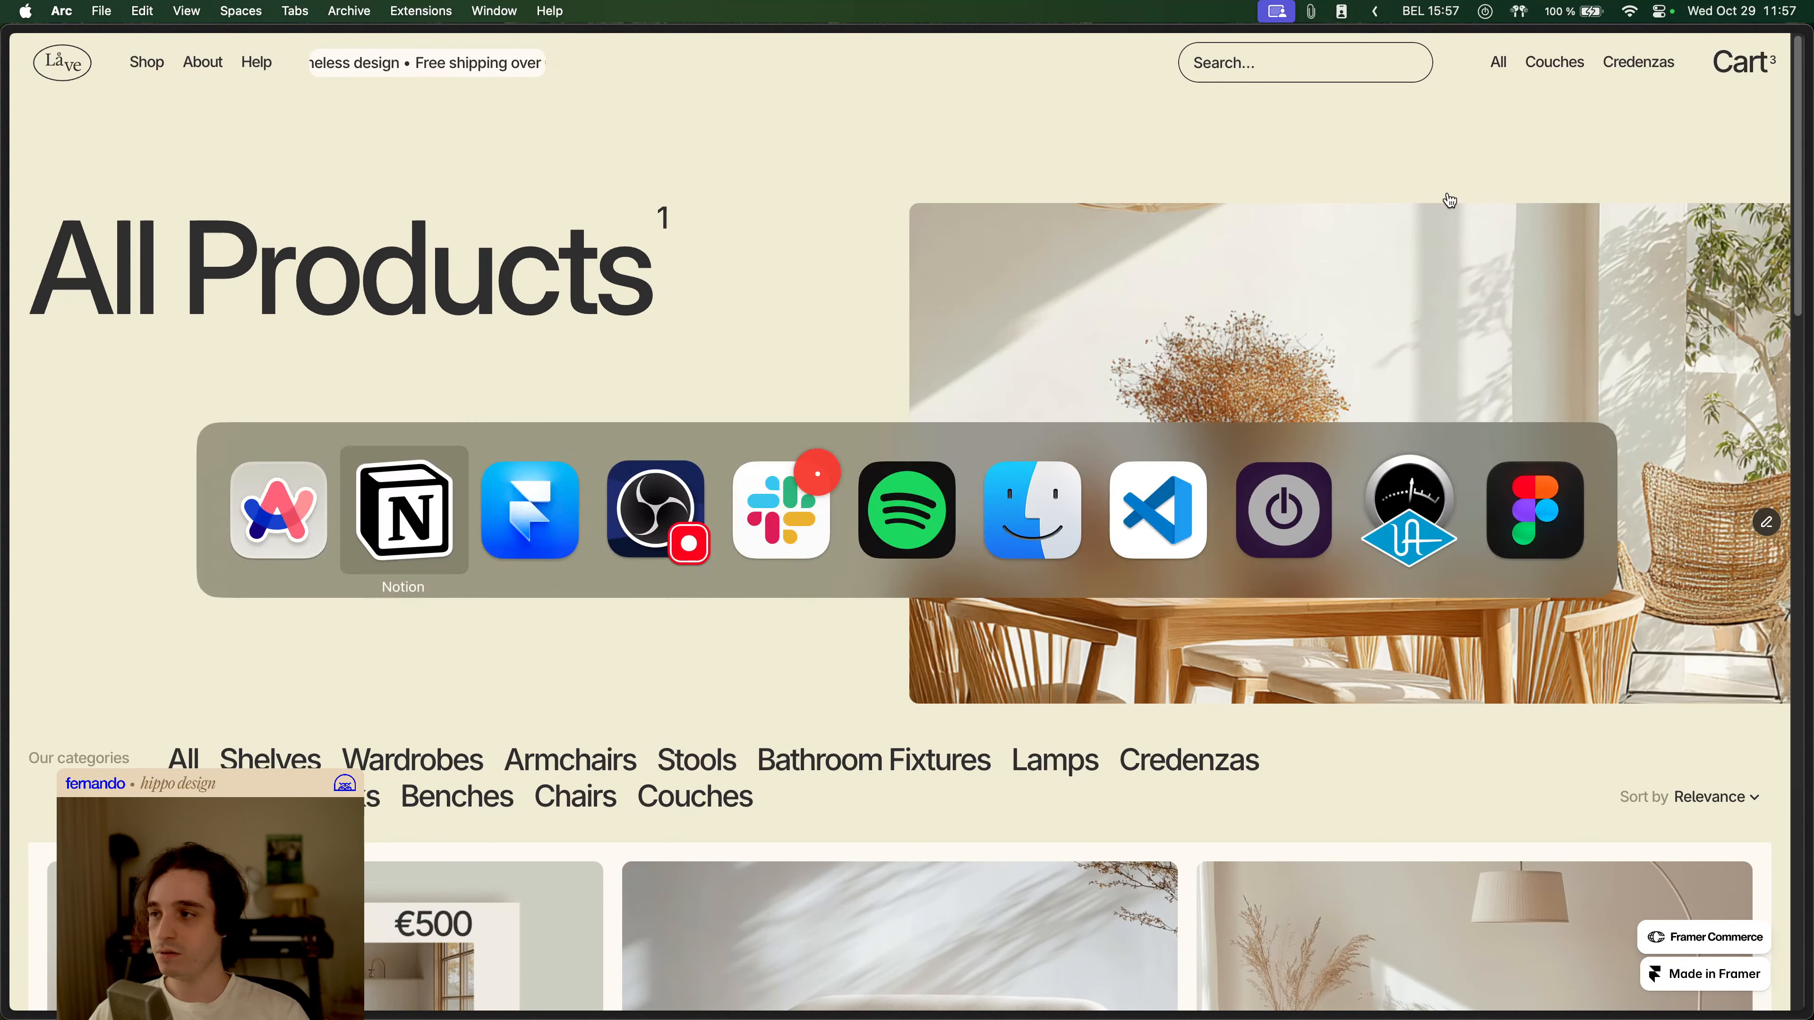
pyautogui.press('super+Tab')
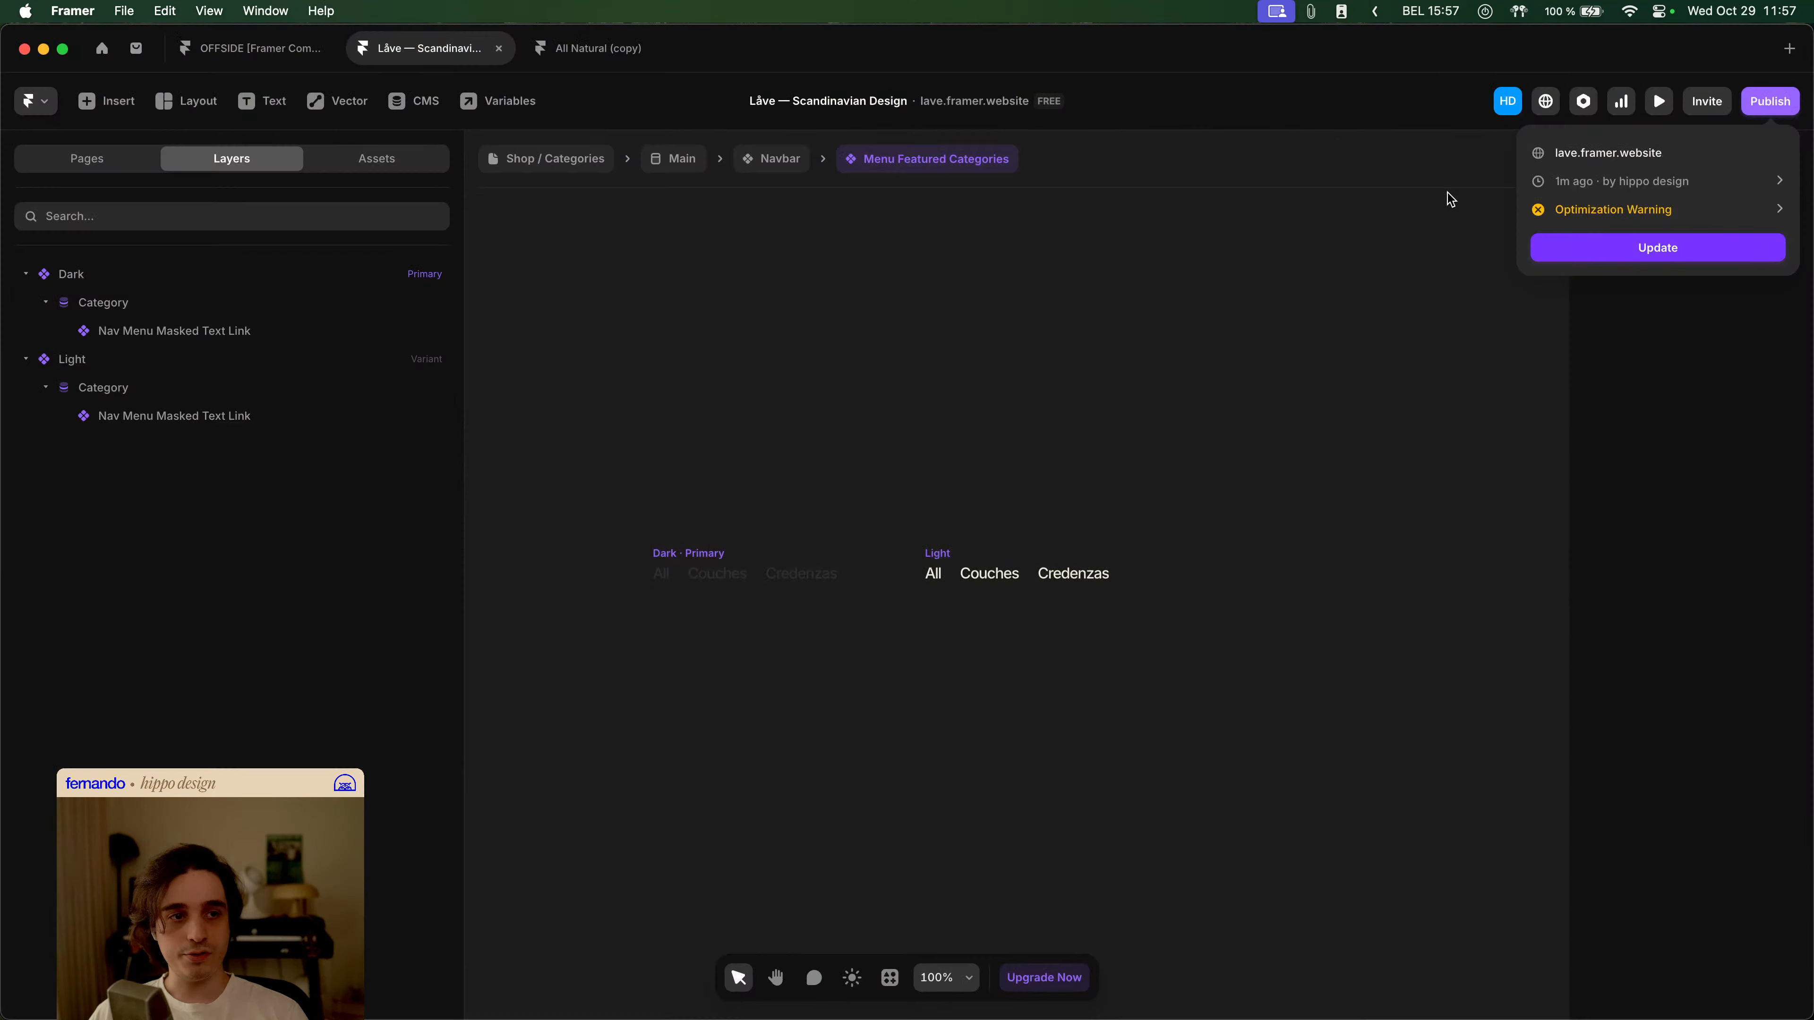
pyautogui.click(1375, 270)
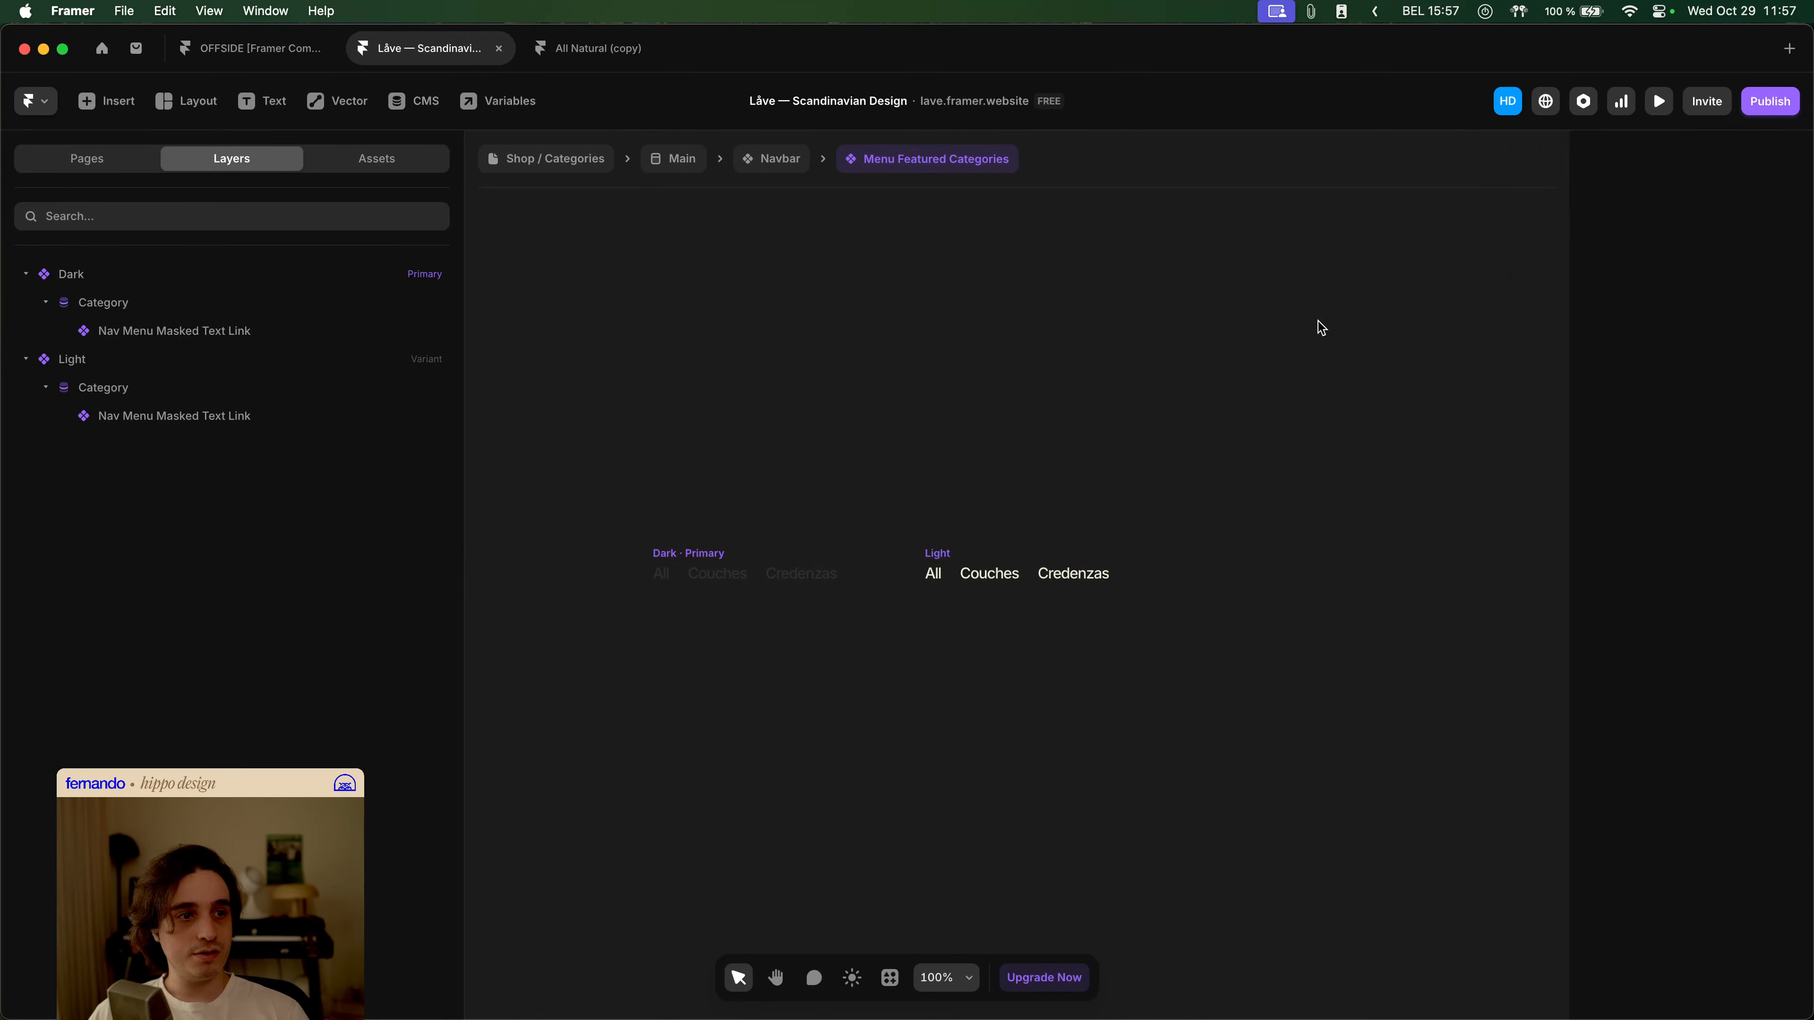
pyautogui.click(675, 570)
pyautogui.click(129, 306)
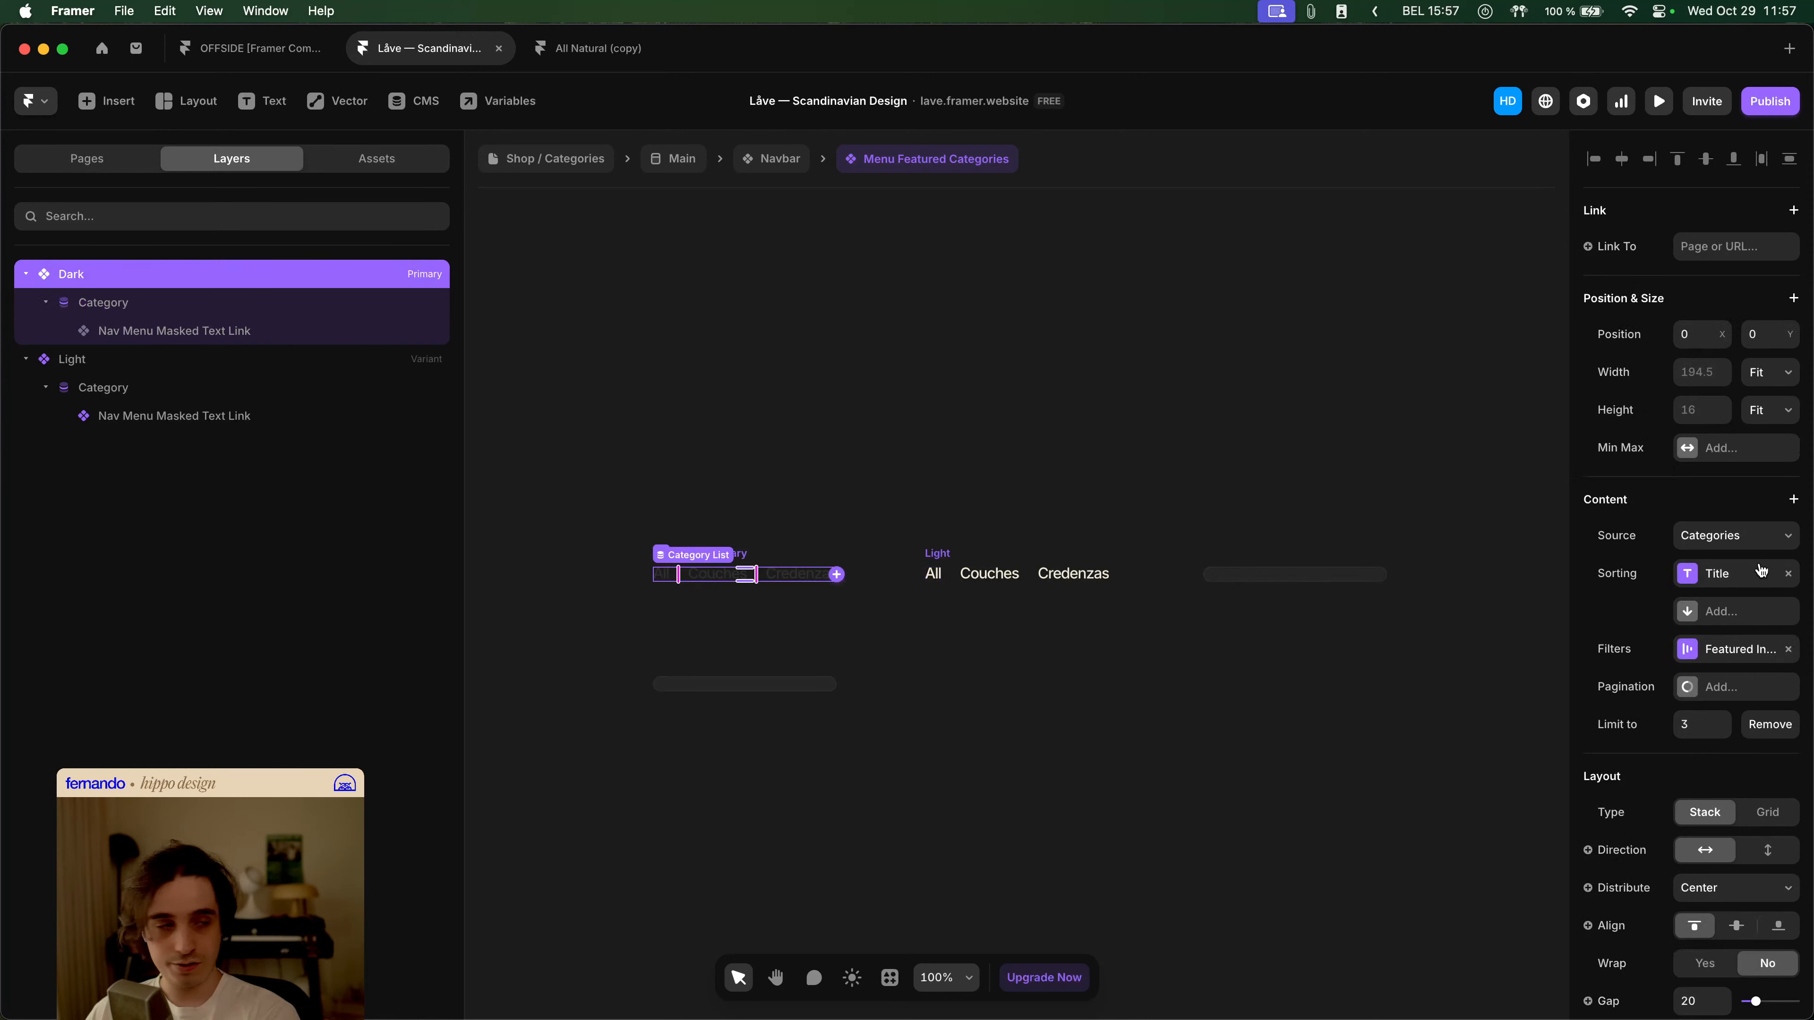
pyautogui.press('Escape')
pyautogui.click(1748, 580)
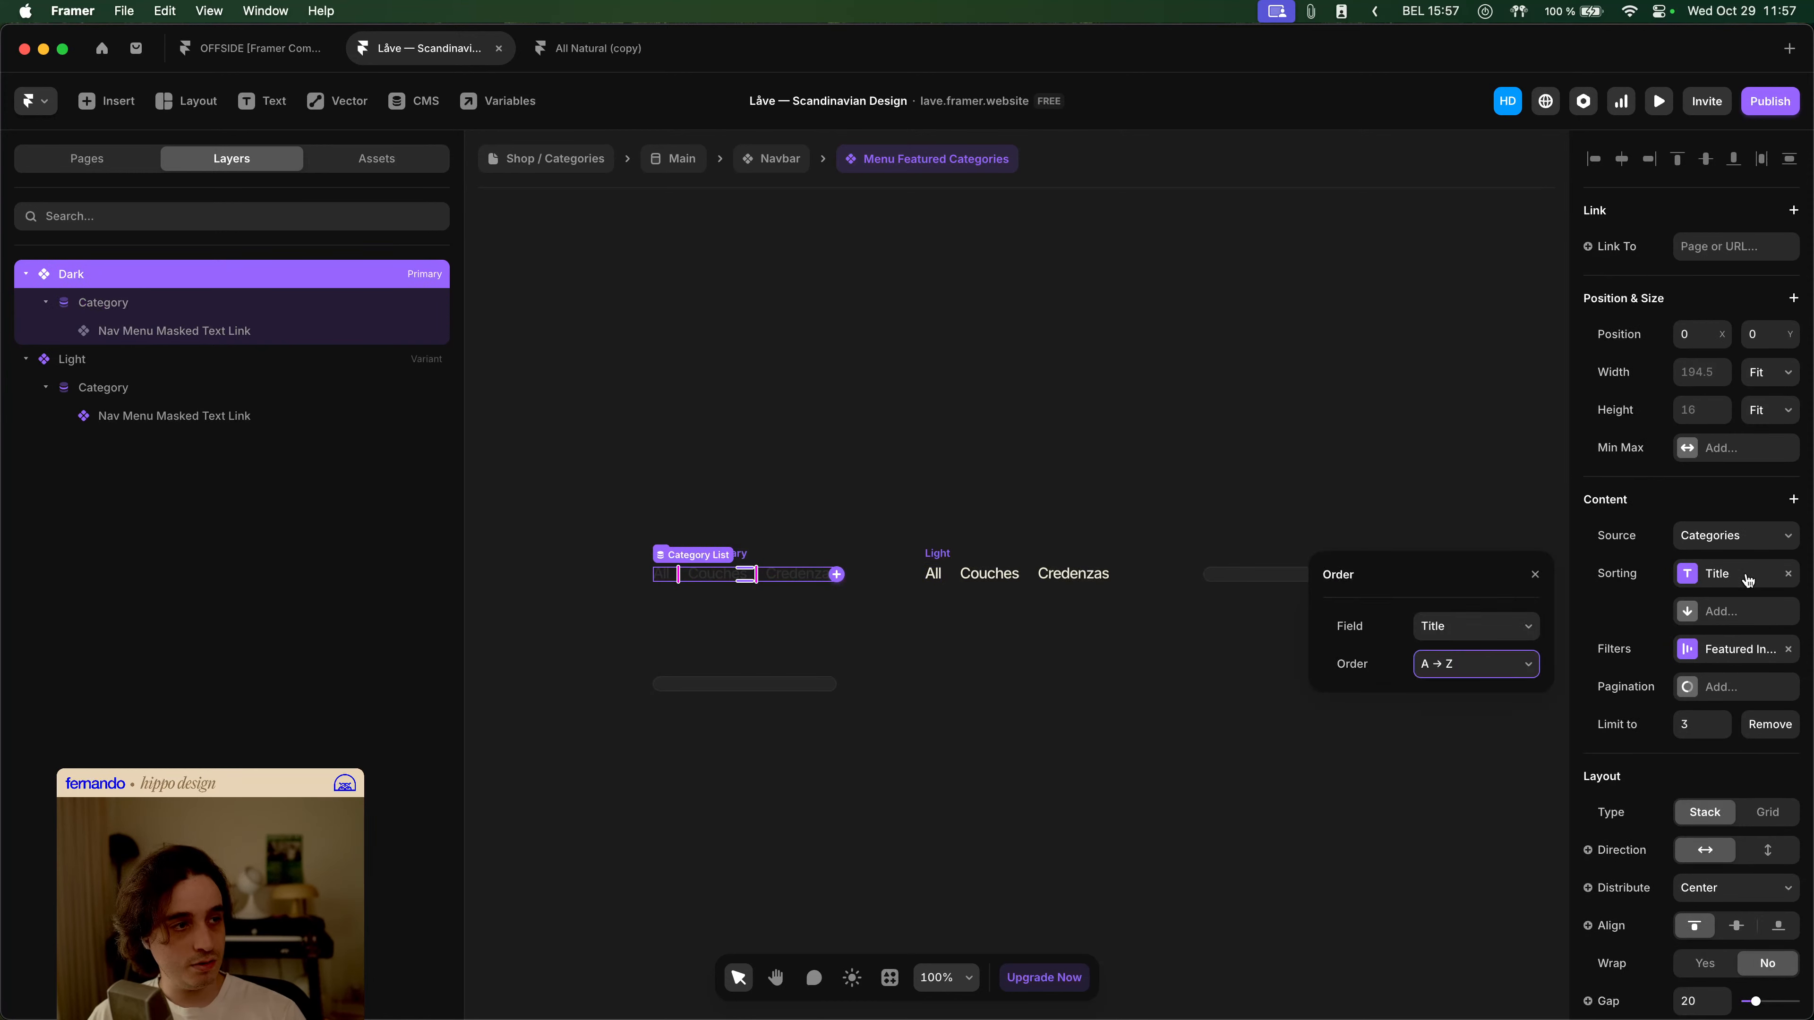
pyautogui.click(1497, 668)
pyautogui.click(1491, 688)
pyautogui.click(948, 429)
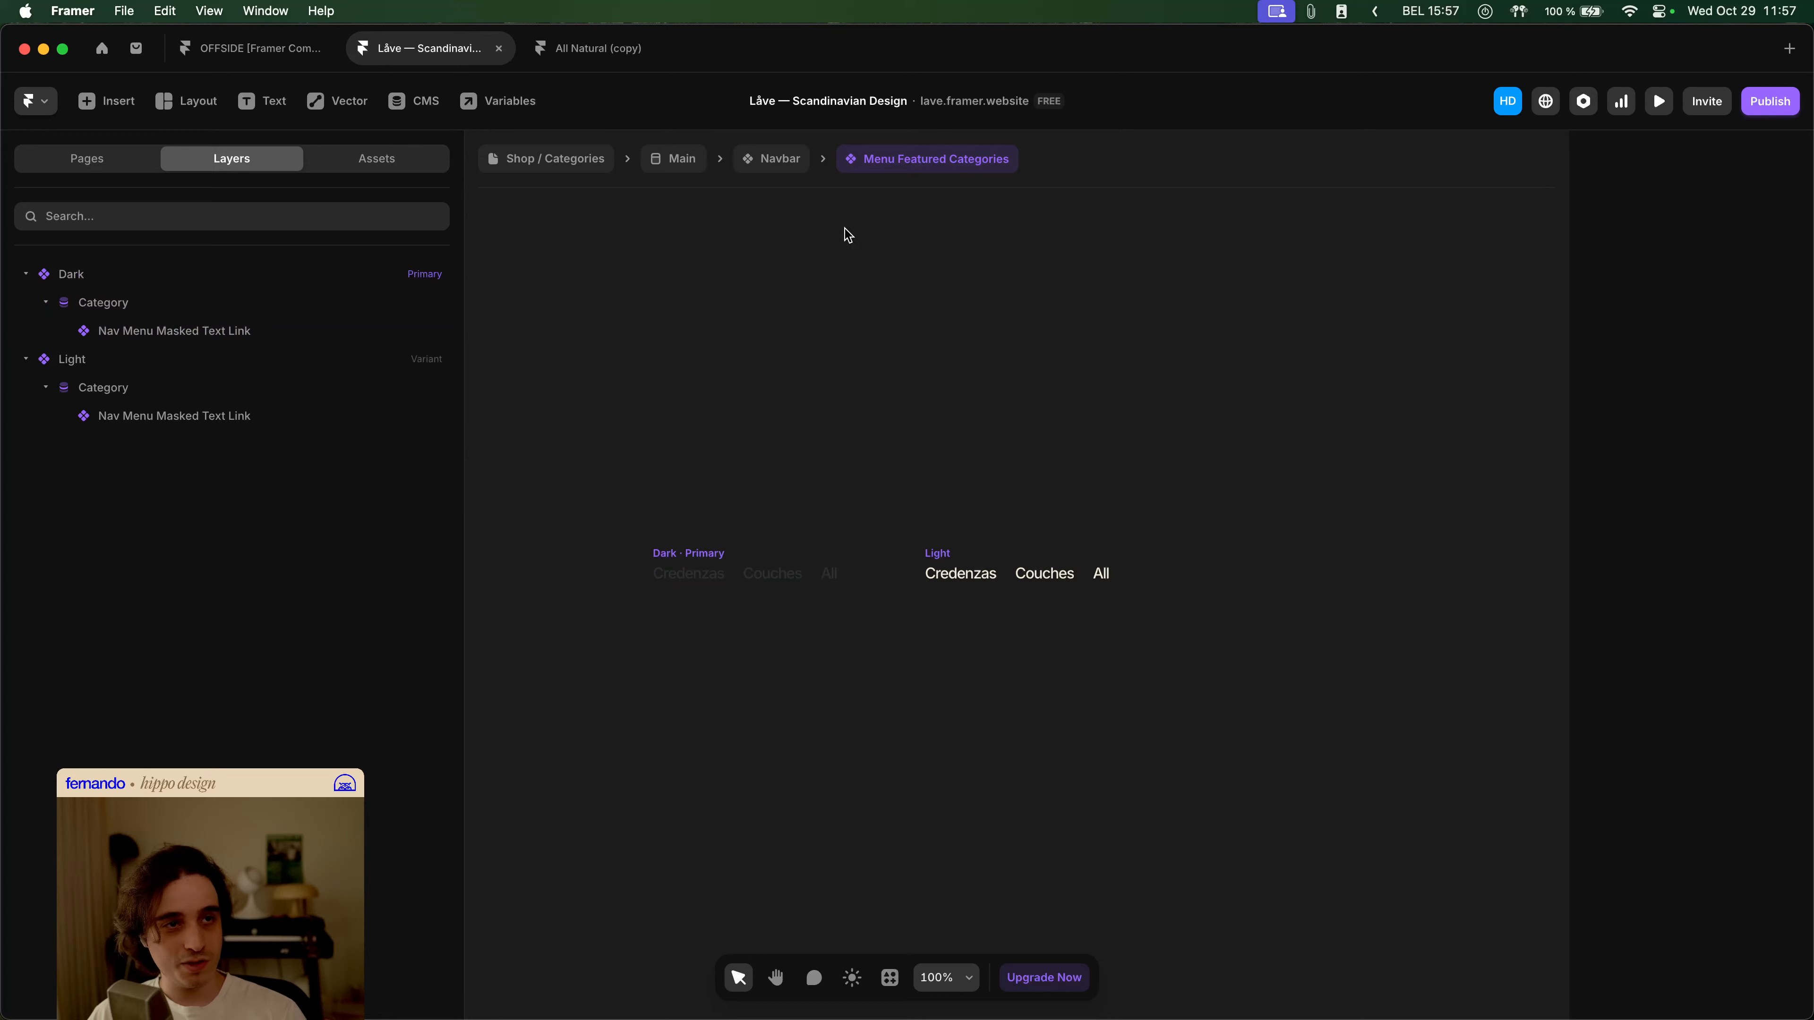
# Return from the component to the Shop / Categories page and publish the site update.
pyautogui.click(766, 160)
pyautogui.click(661, 164)
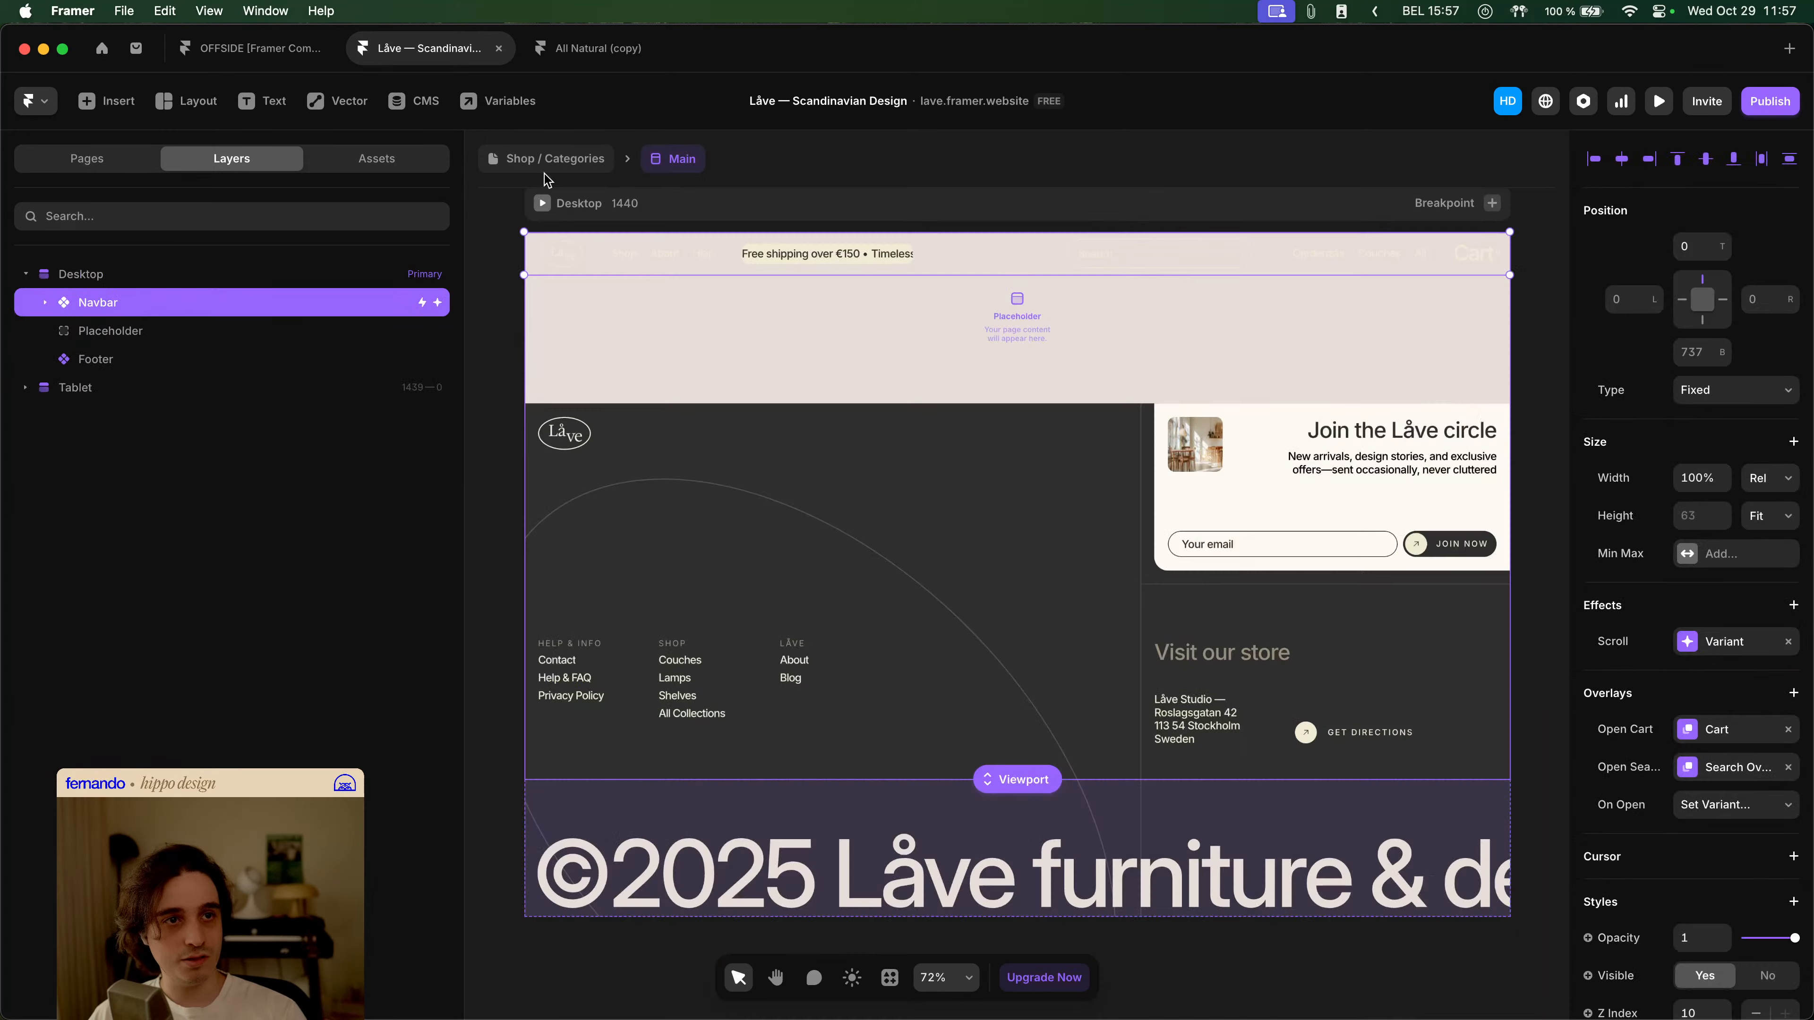
pyautogui.click(545, 173)
pyautogui.press('super+Tab')
pyautogui.press('super+Tab')
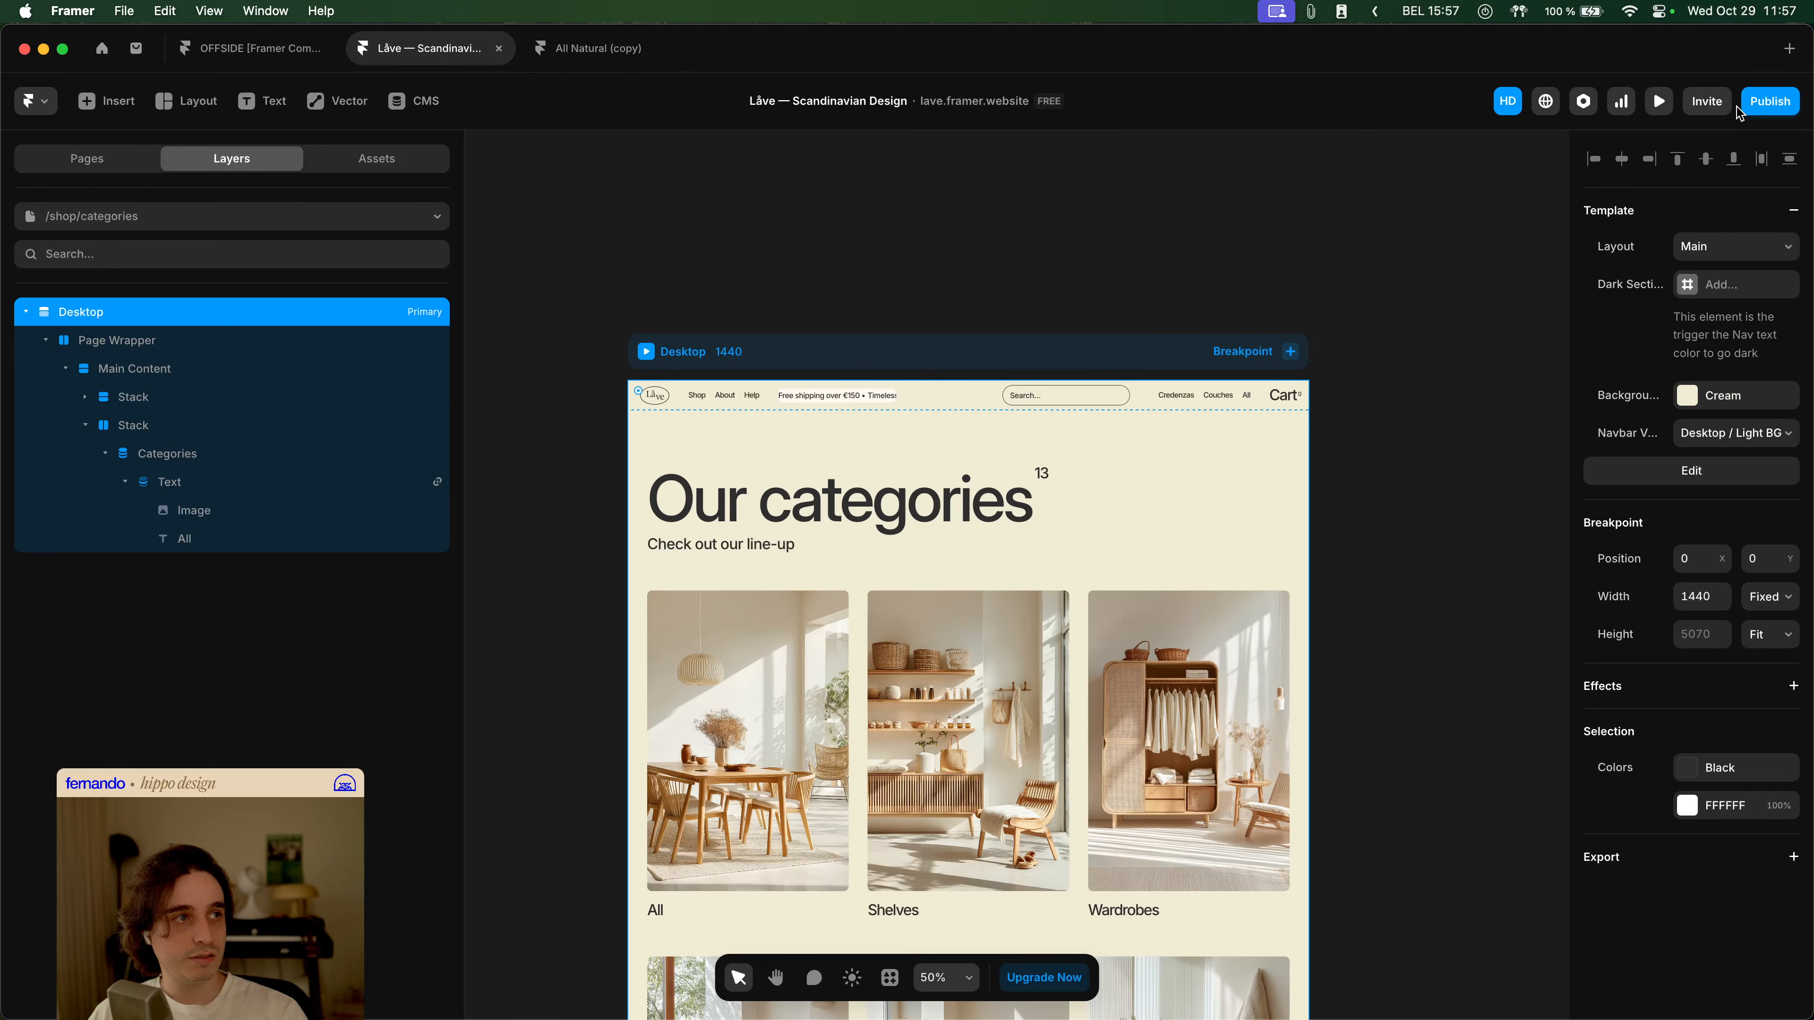
pyautogui.click(1769, 101)
pyautogui.click(1732, 247)
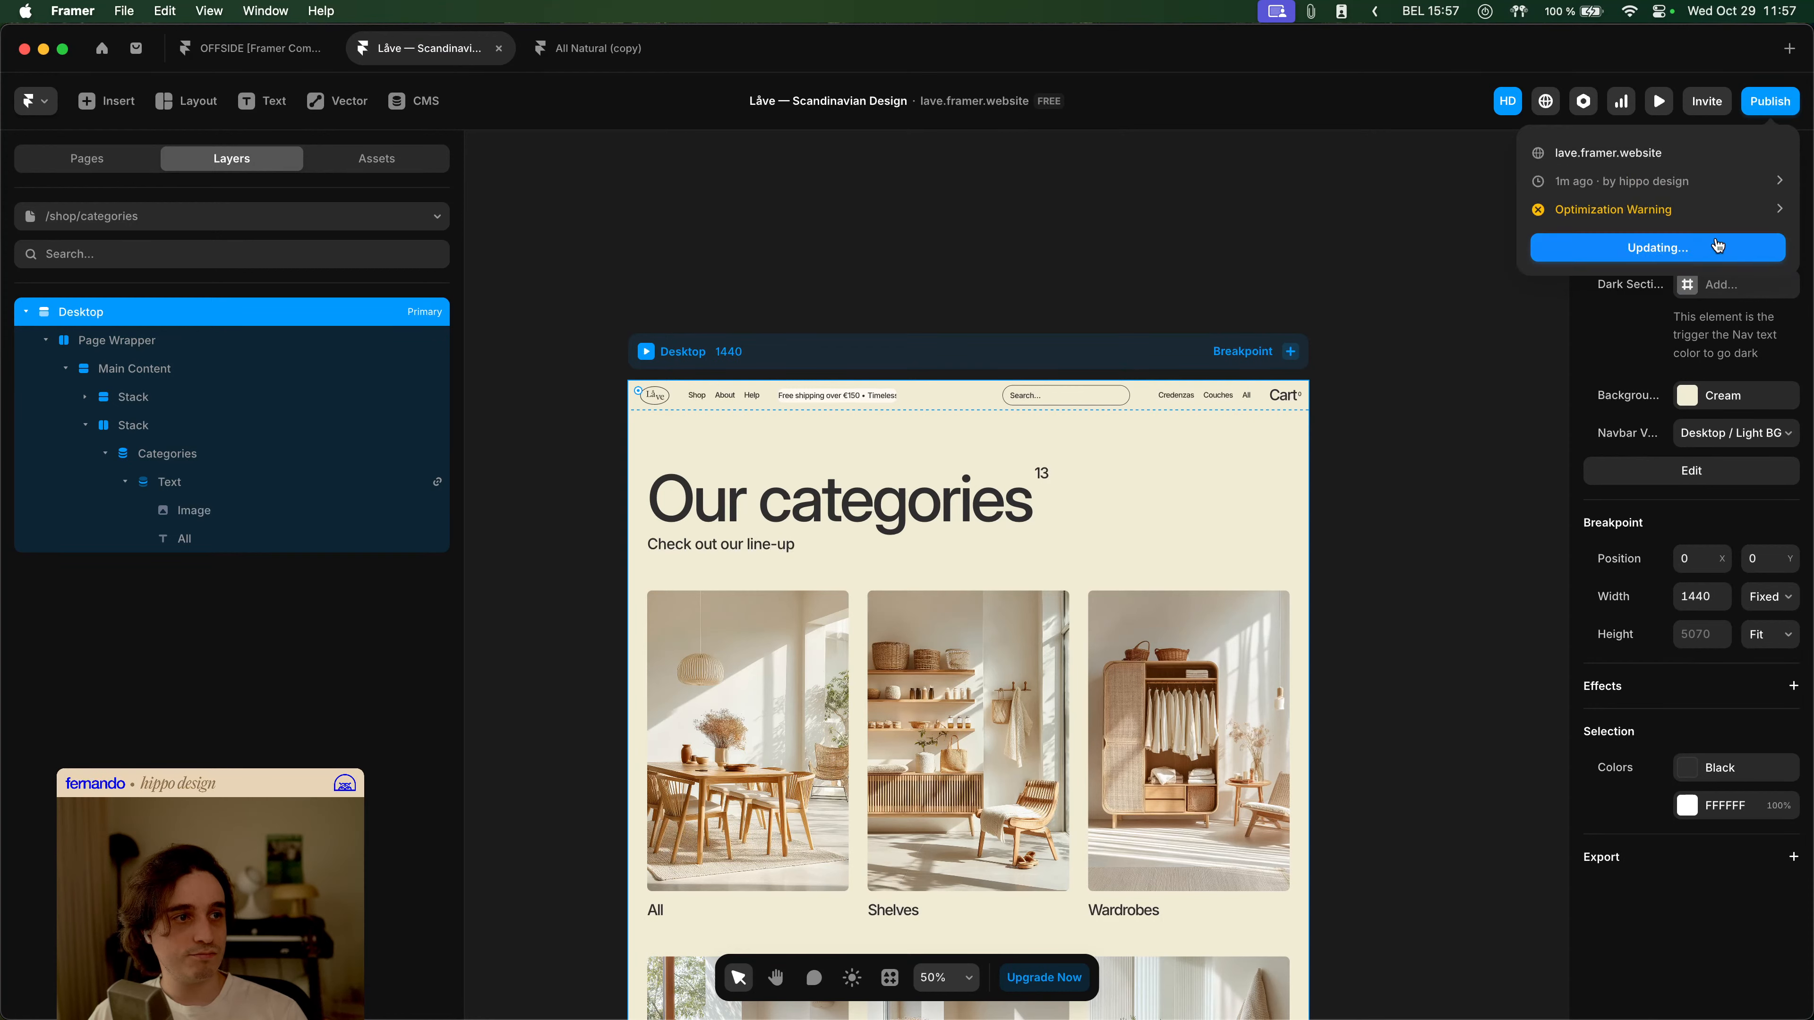
# Switch to the live site and test the header by opening and closing the cart overlay.
pyautogui.press('super+Tab')
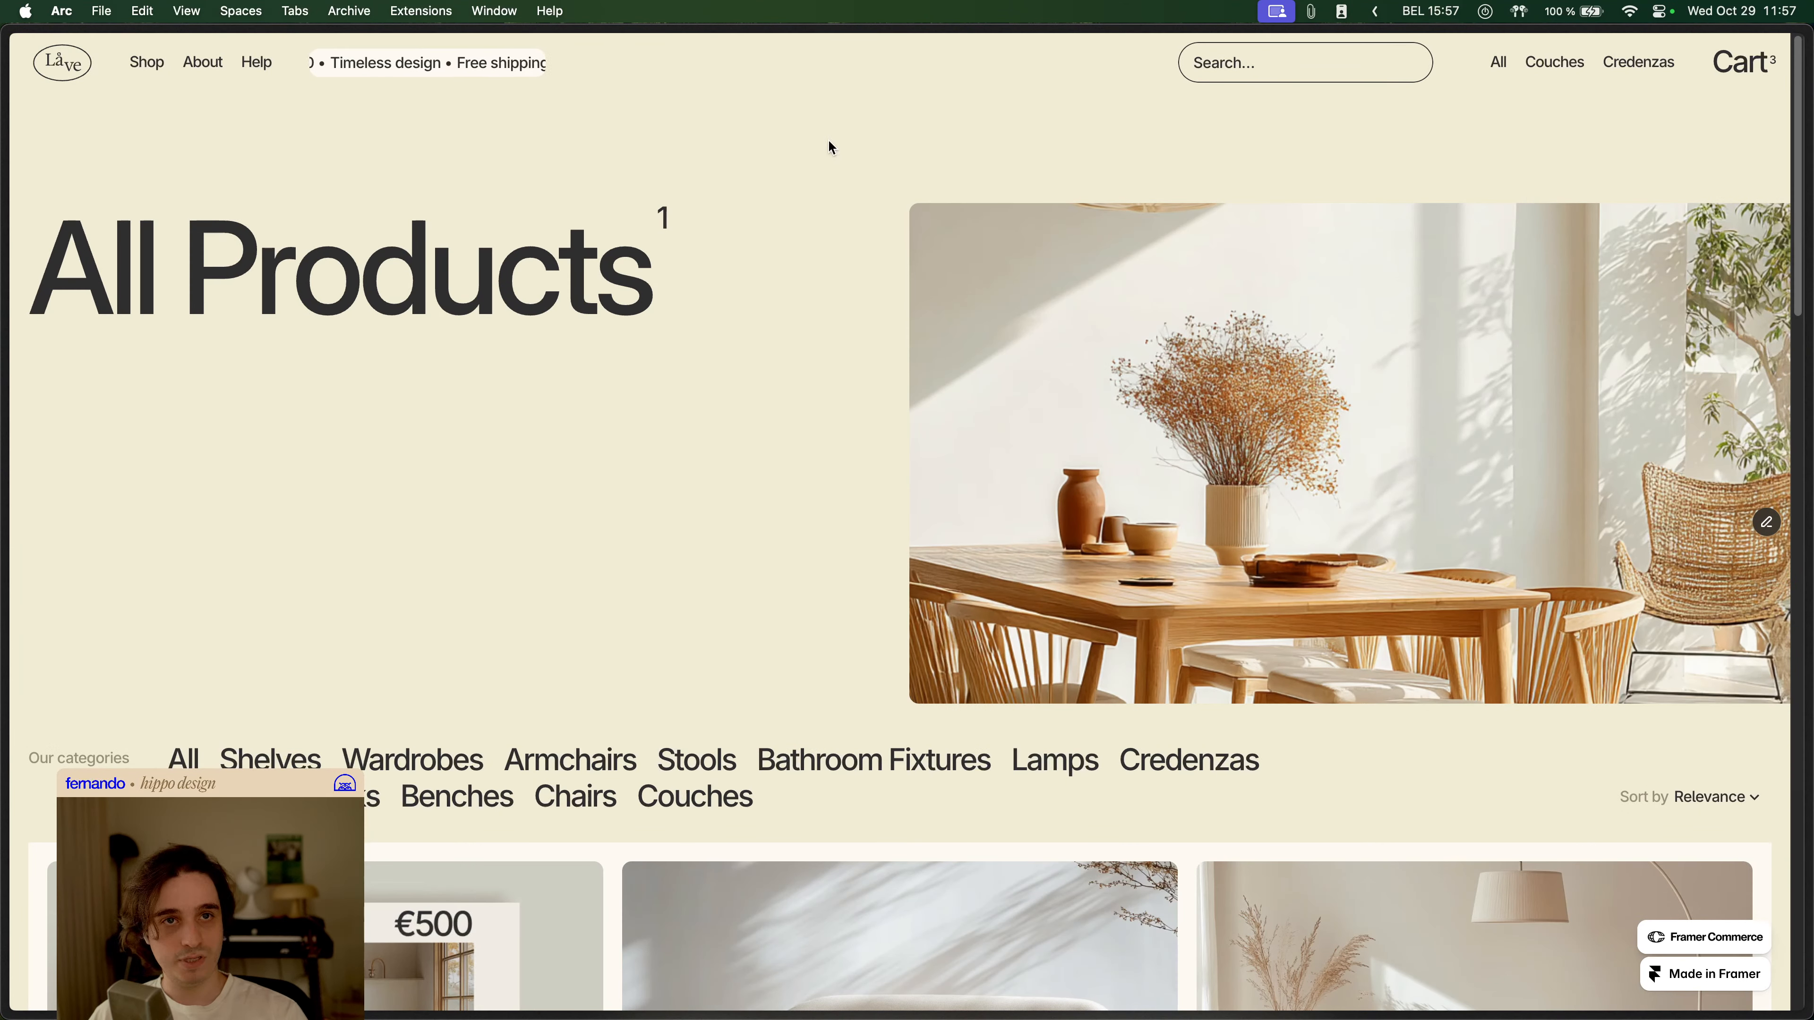
pyautogui.moveTo(150, 71)
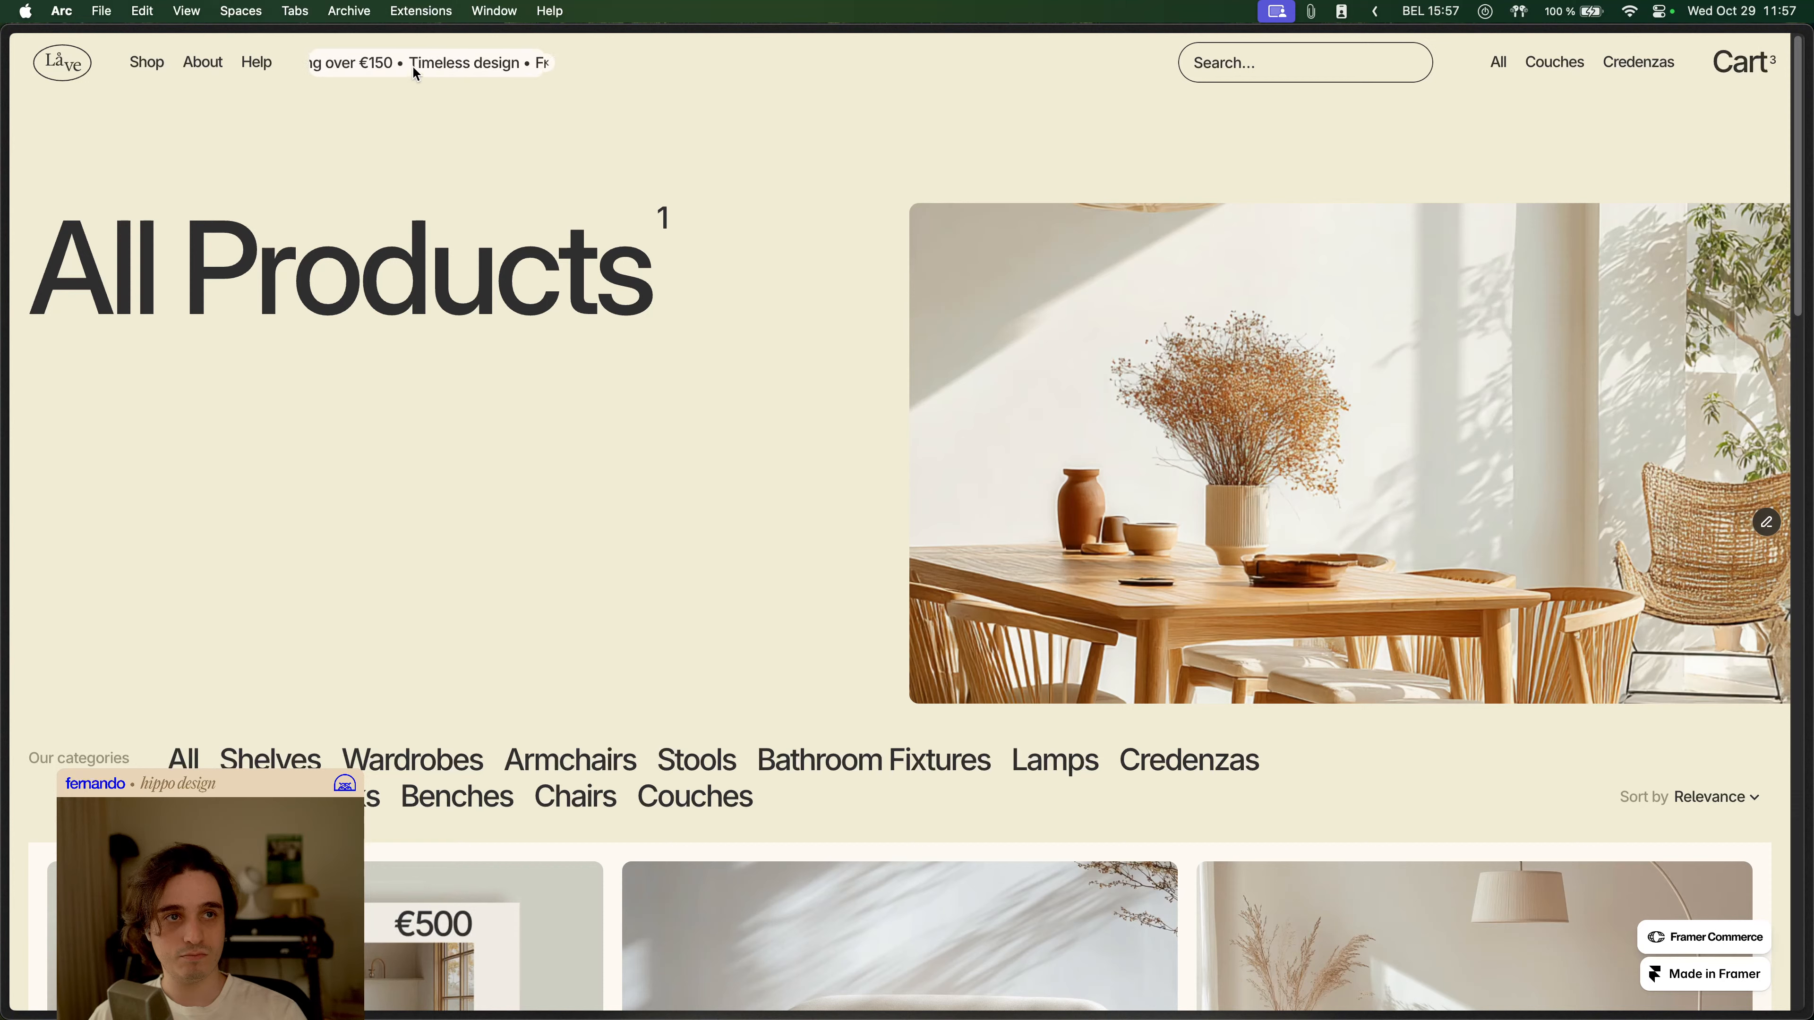
pyautogui.click(558, 64)
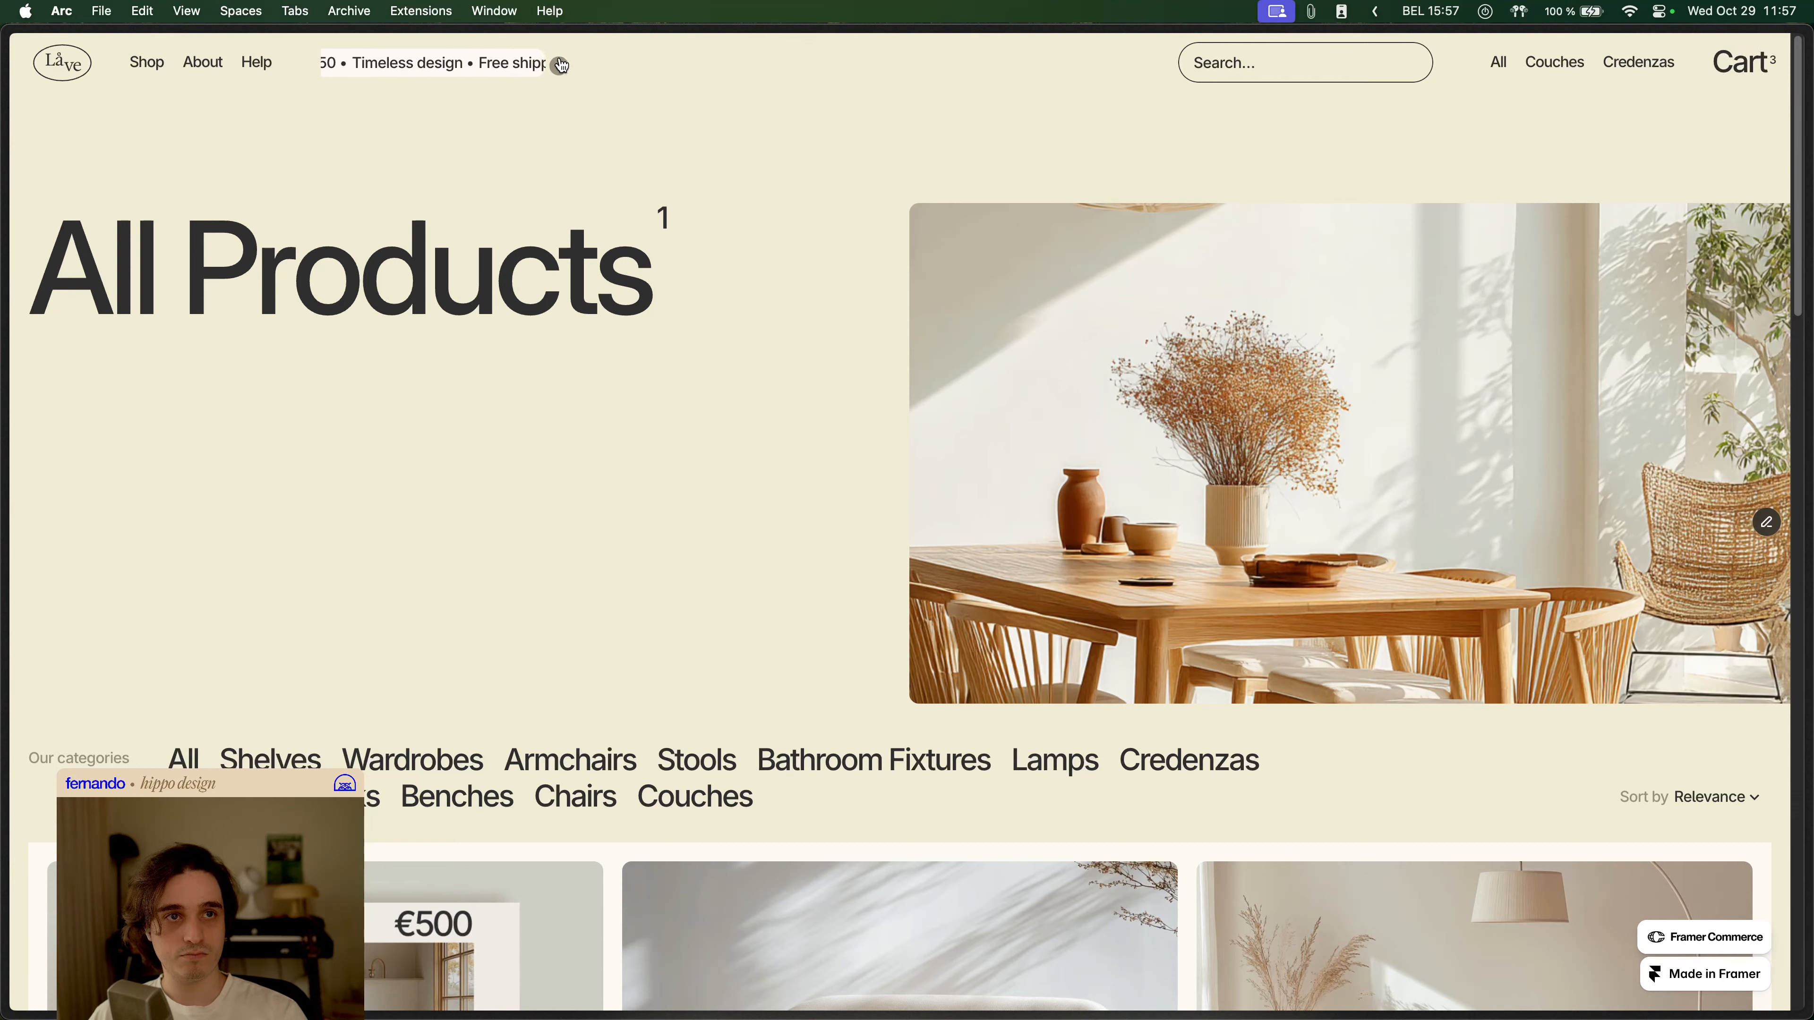
pyautogui.click(1746, 63)
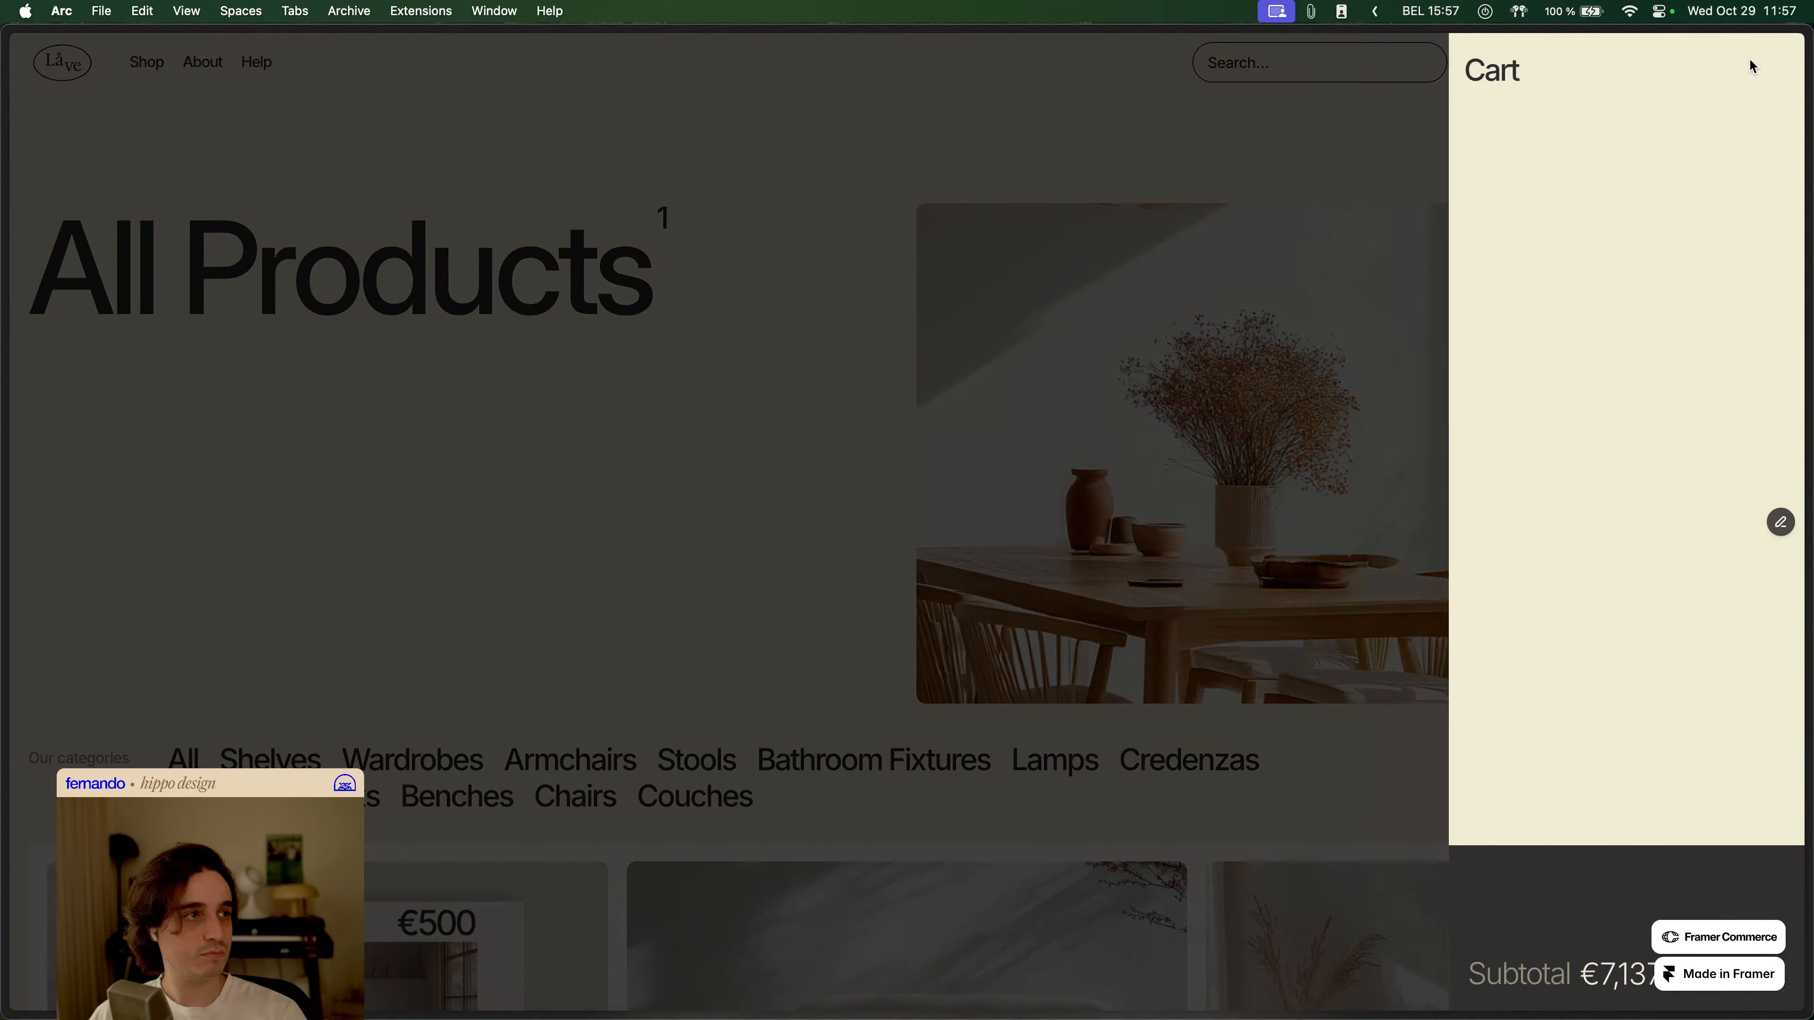
pyautogui.click(1006, 208)
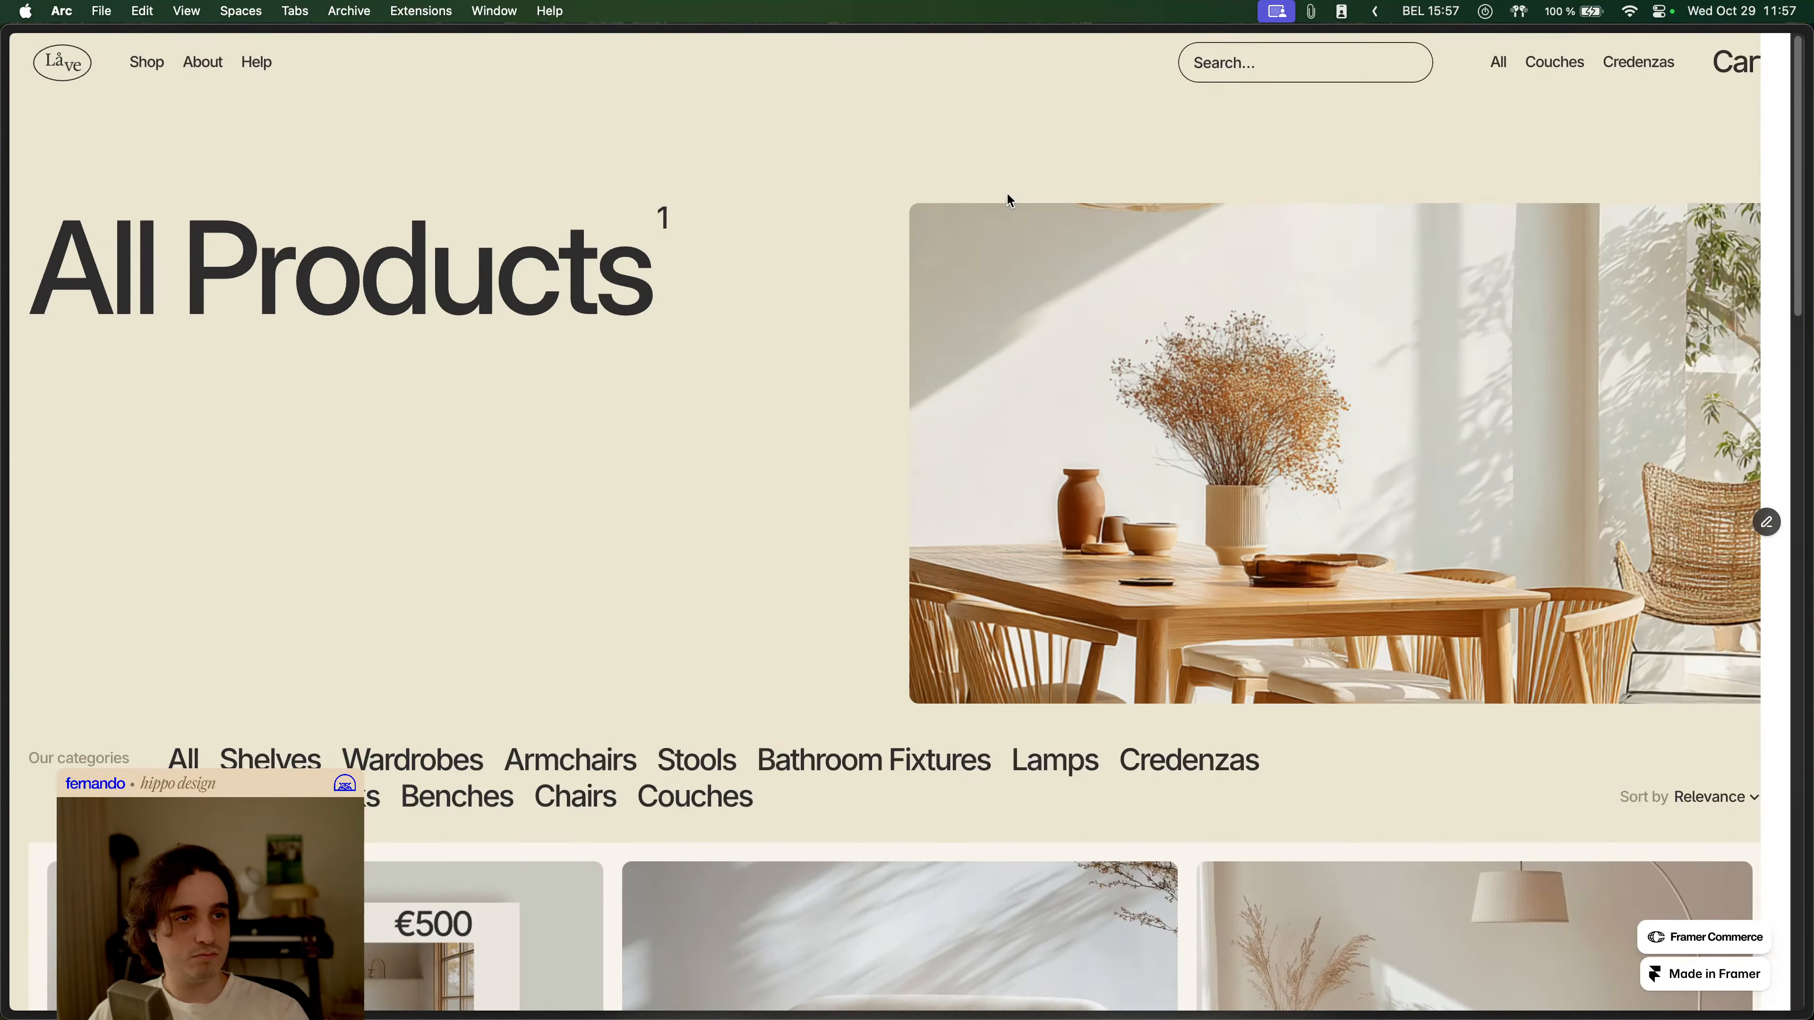
# Sort the All Products grid by A-Z and examine the product cards' titles and prices.
pyautogui.scroll(-5, 1535, 236)
pyautogui.scroll(-2, 1593, 286)
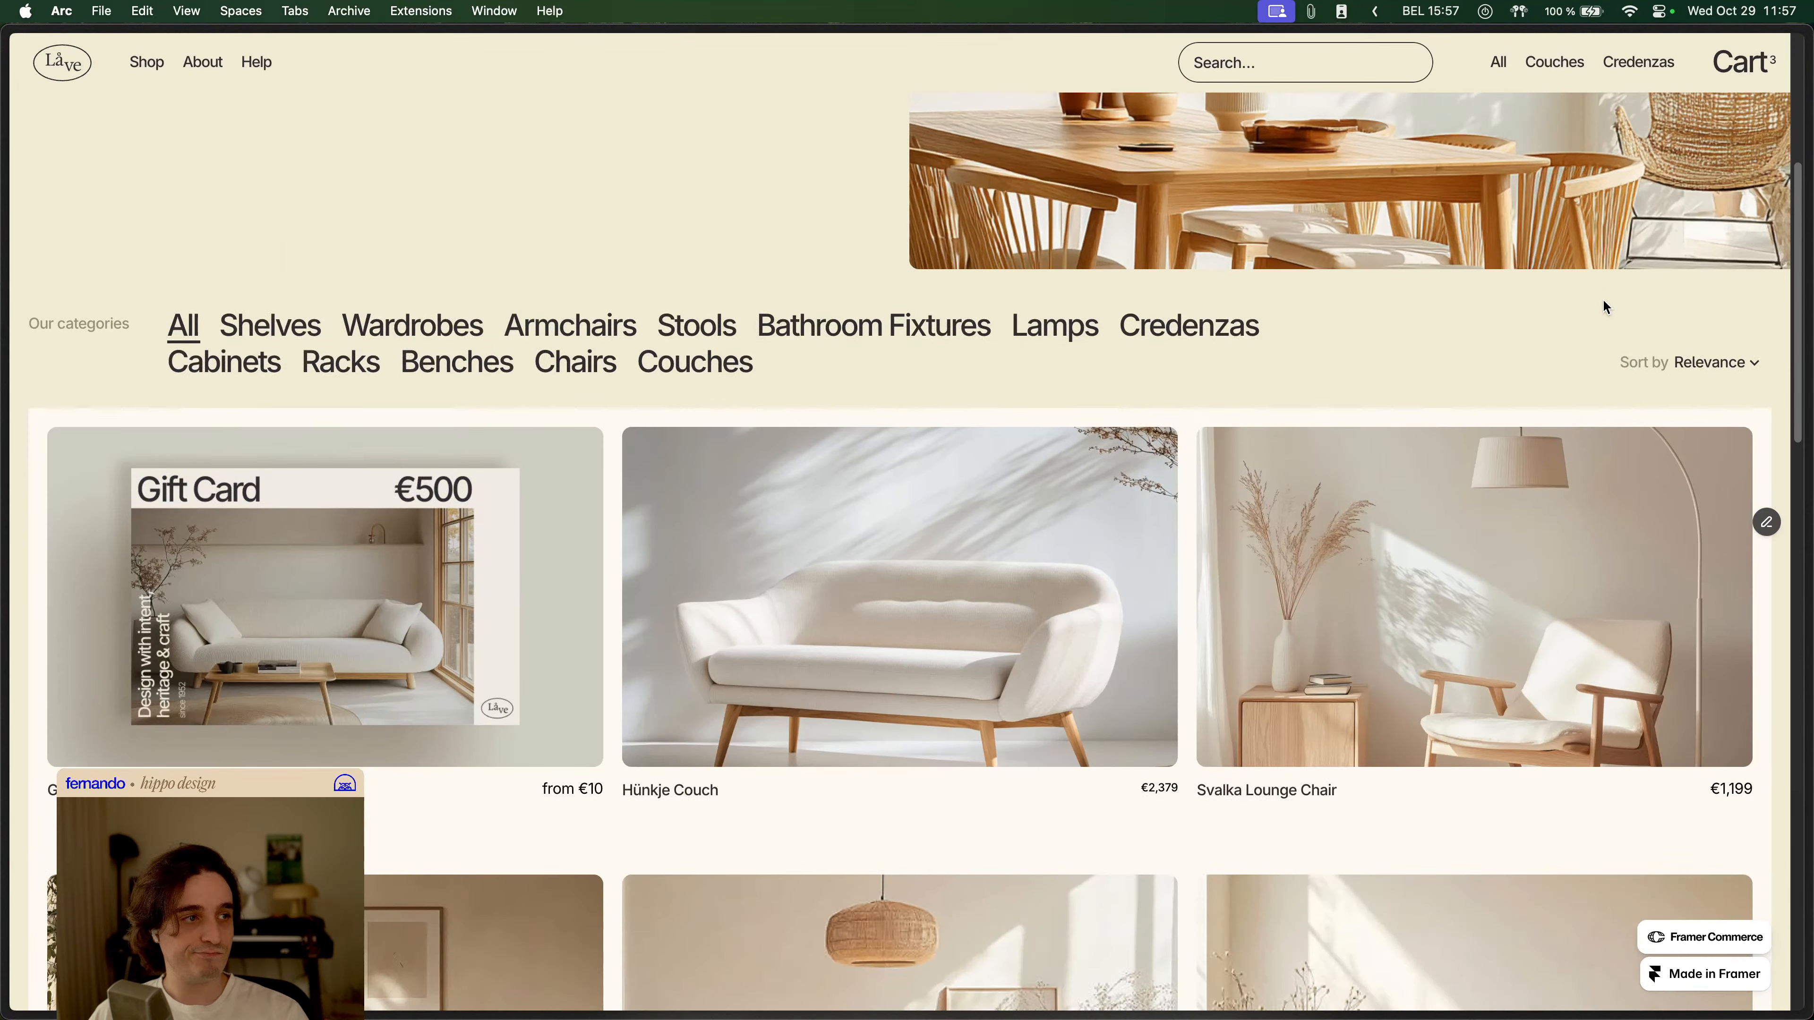
pyautogui.click(1736, 364)
pyautogui.click(1712, 382)
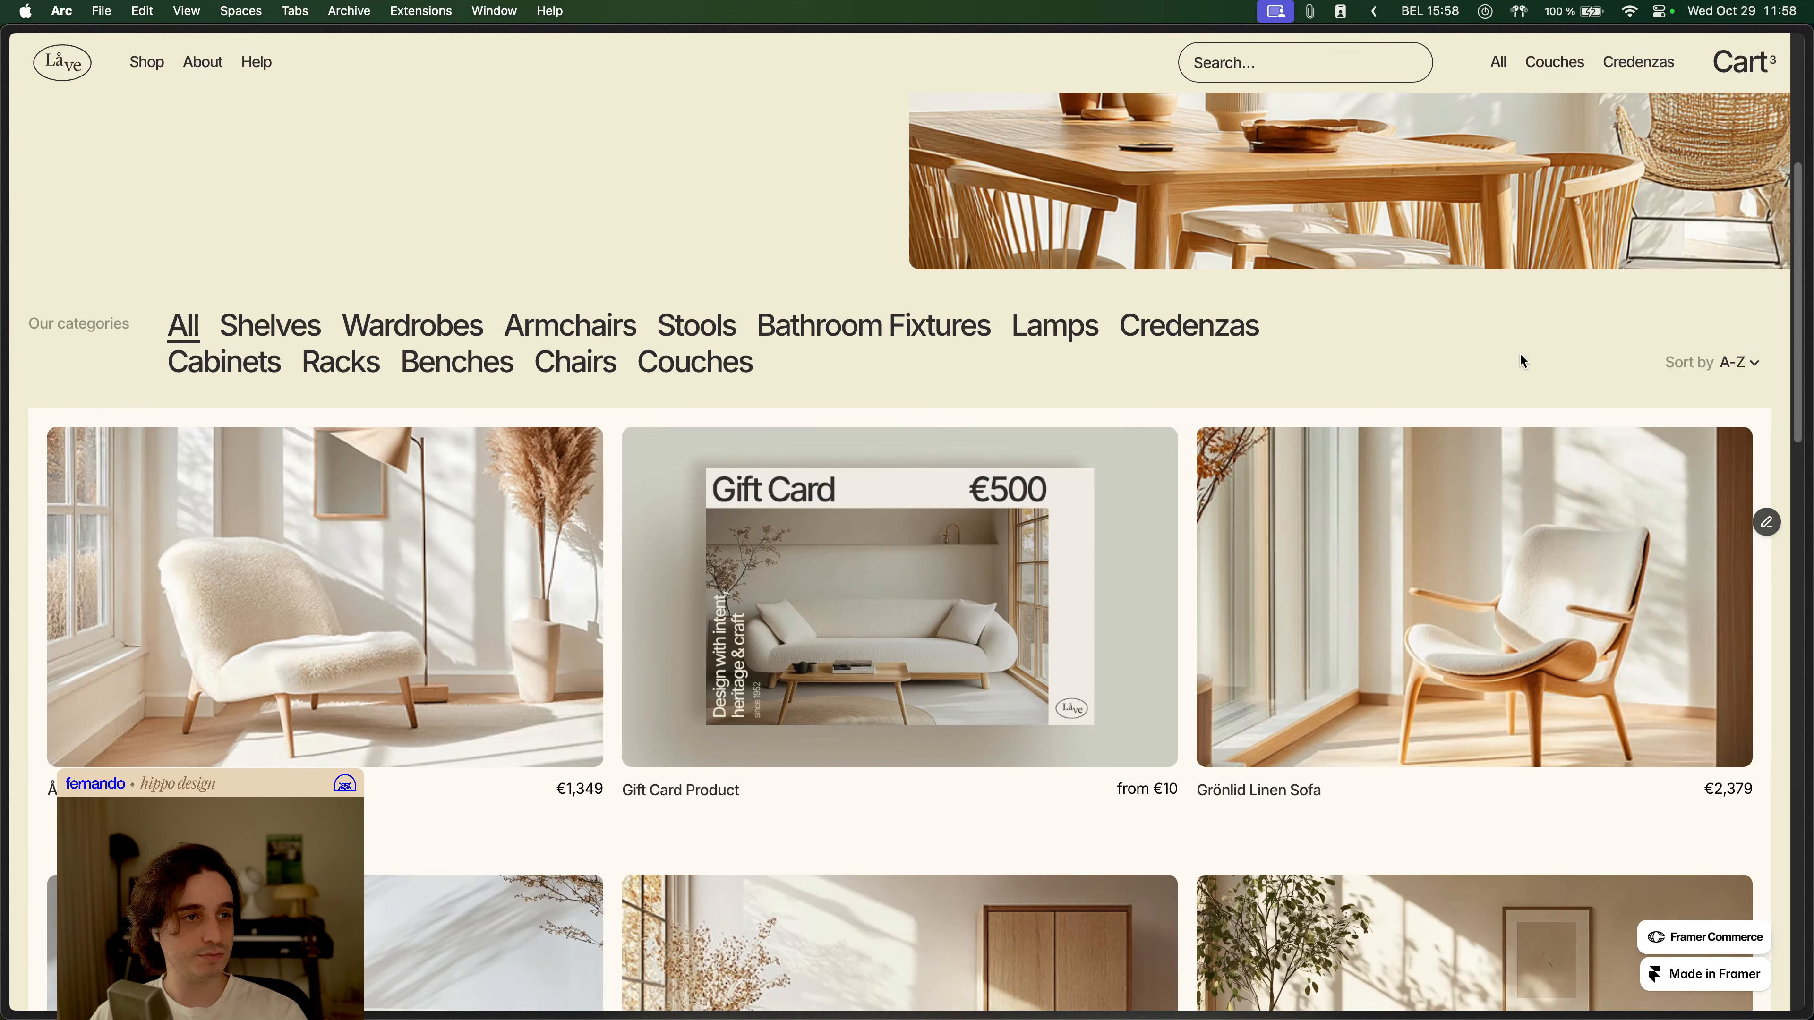
pyautogui.scroll(-3, 1504, 365)
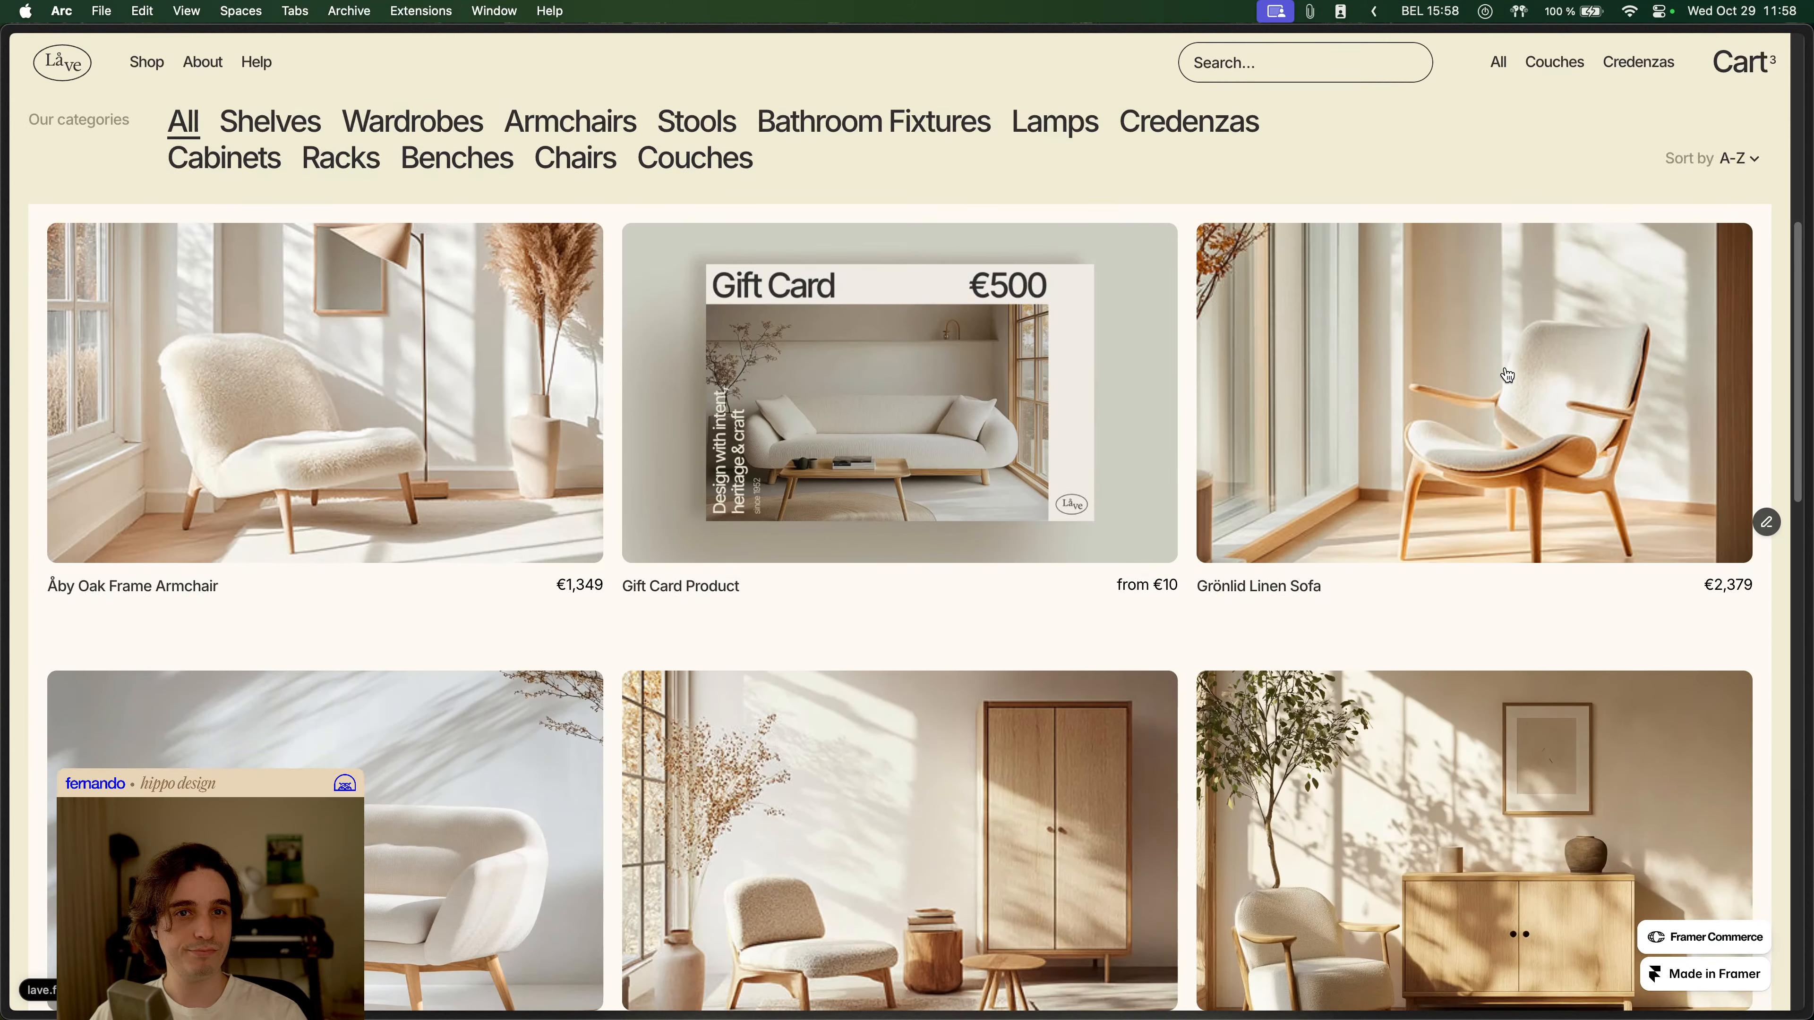
pyautogui.scroll(-1, 1518, 397)
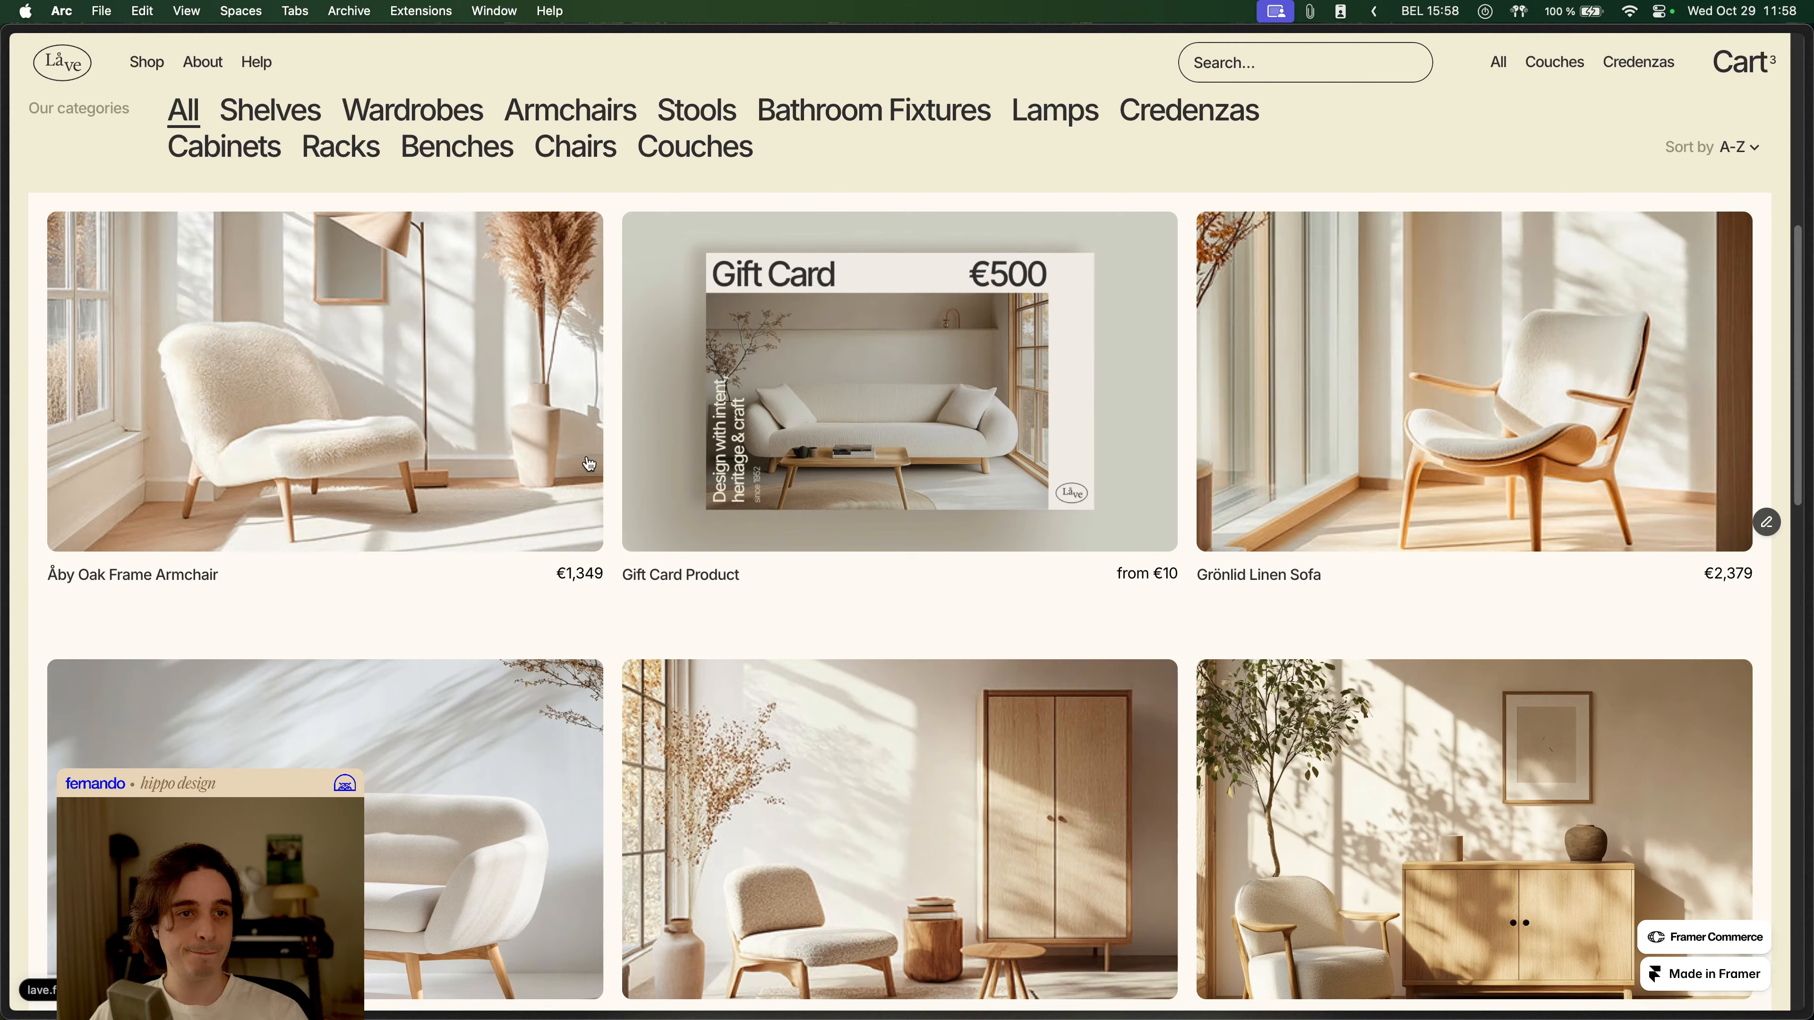
pyautogui.scroll(-7, 1263, 446)
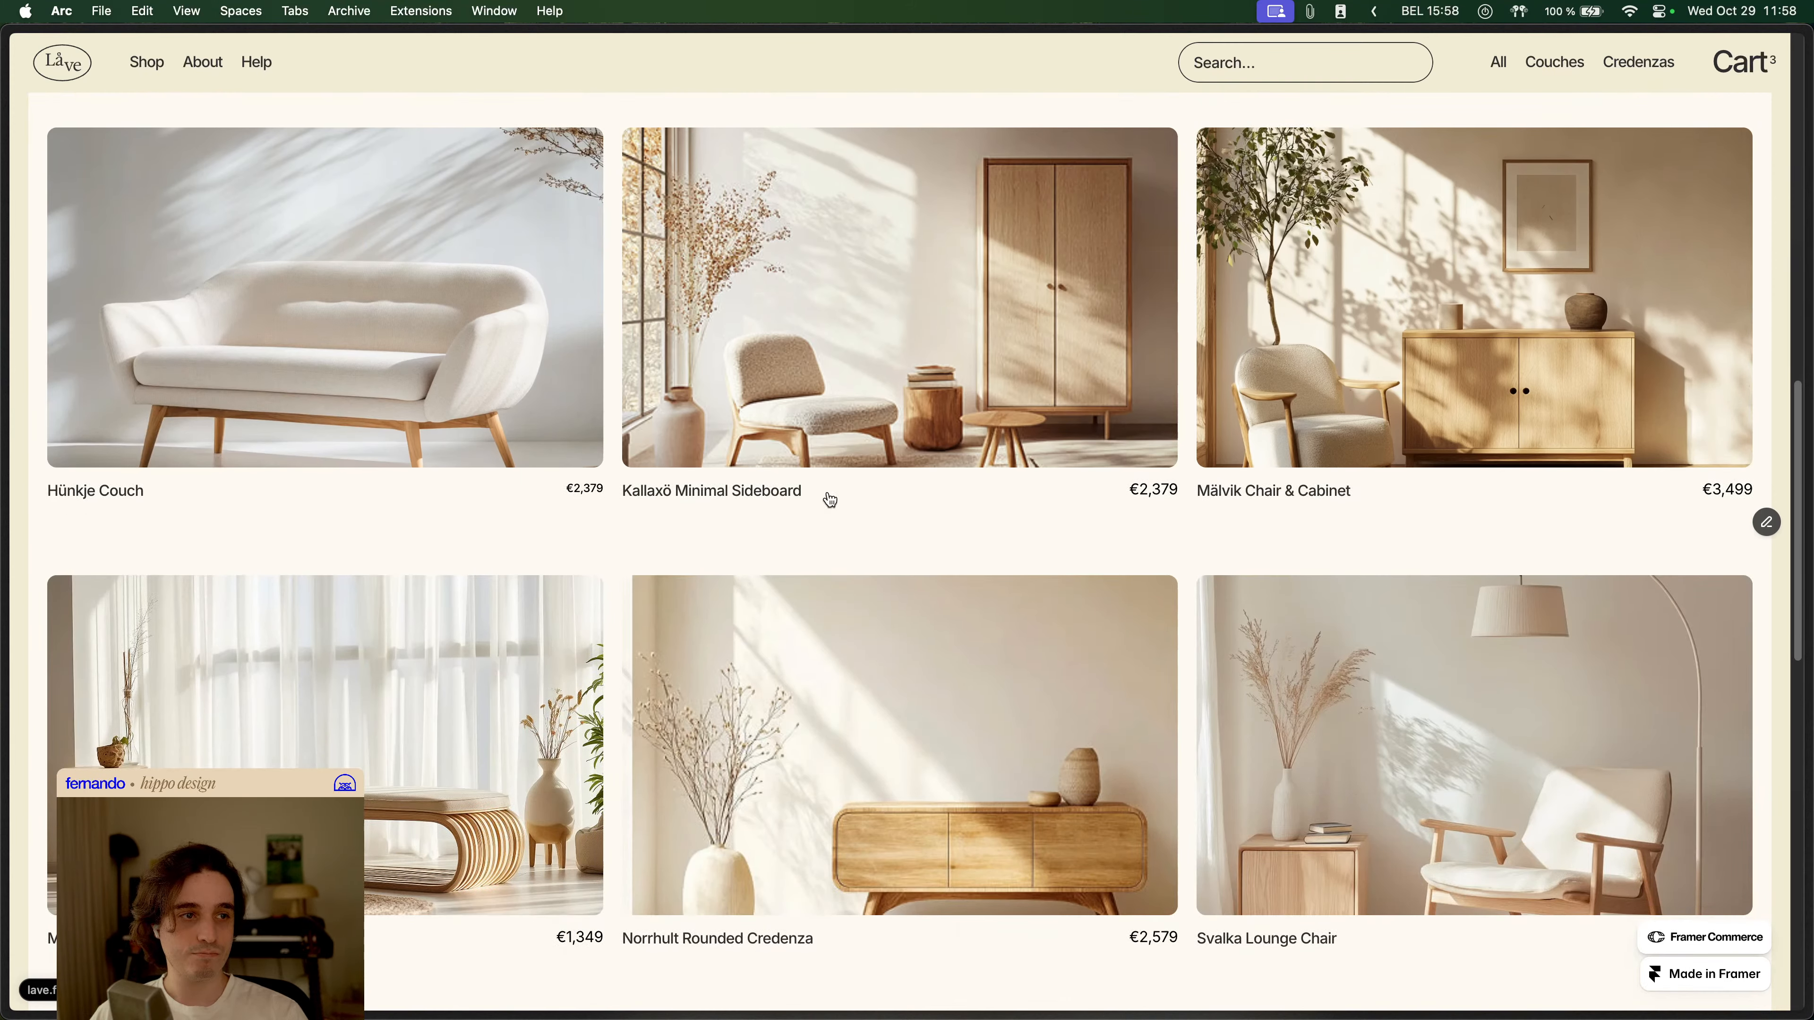
pyautogui.scroll(8, 832, 501)
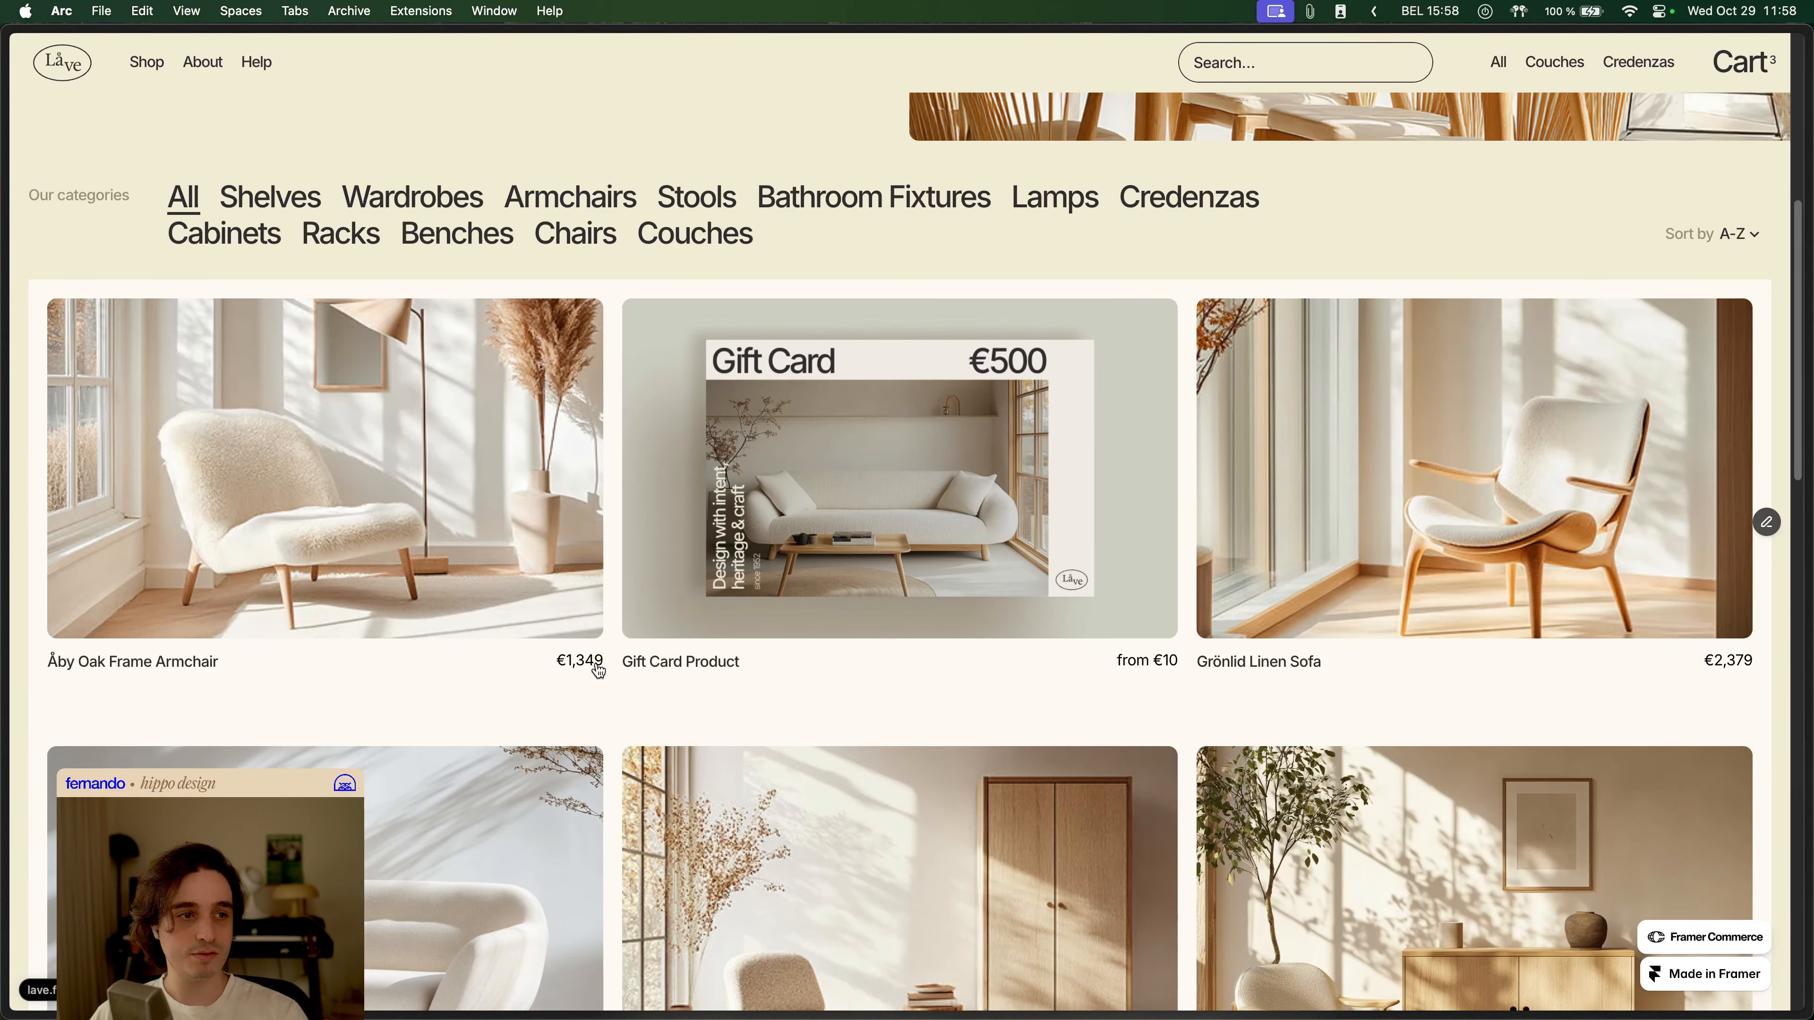
pyautogui.scroll(-6, 914, 656)
pyautogui.scroll(-2, 914, 656)
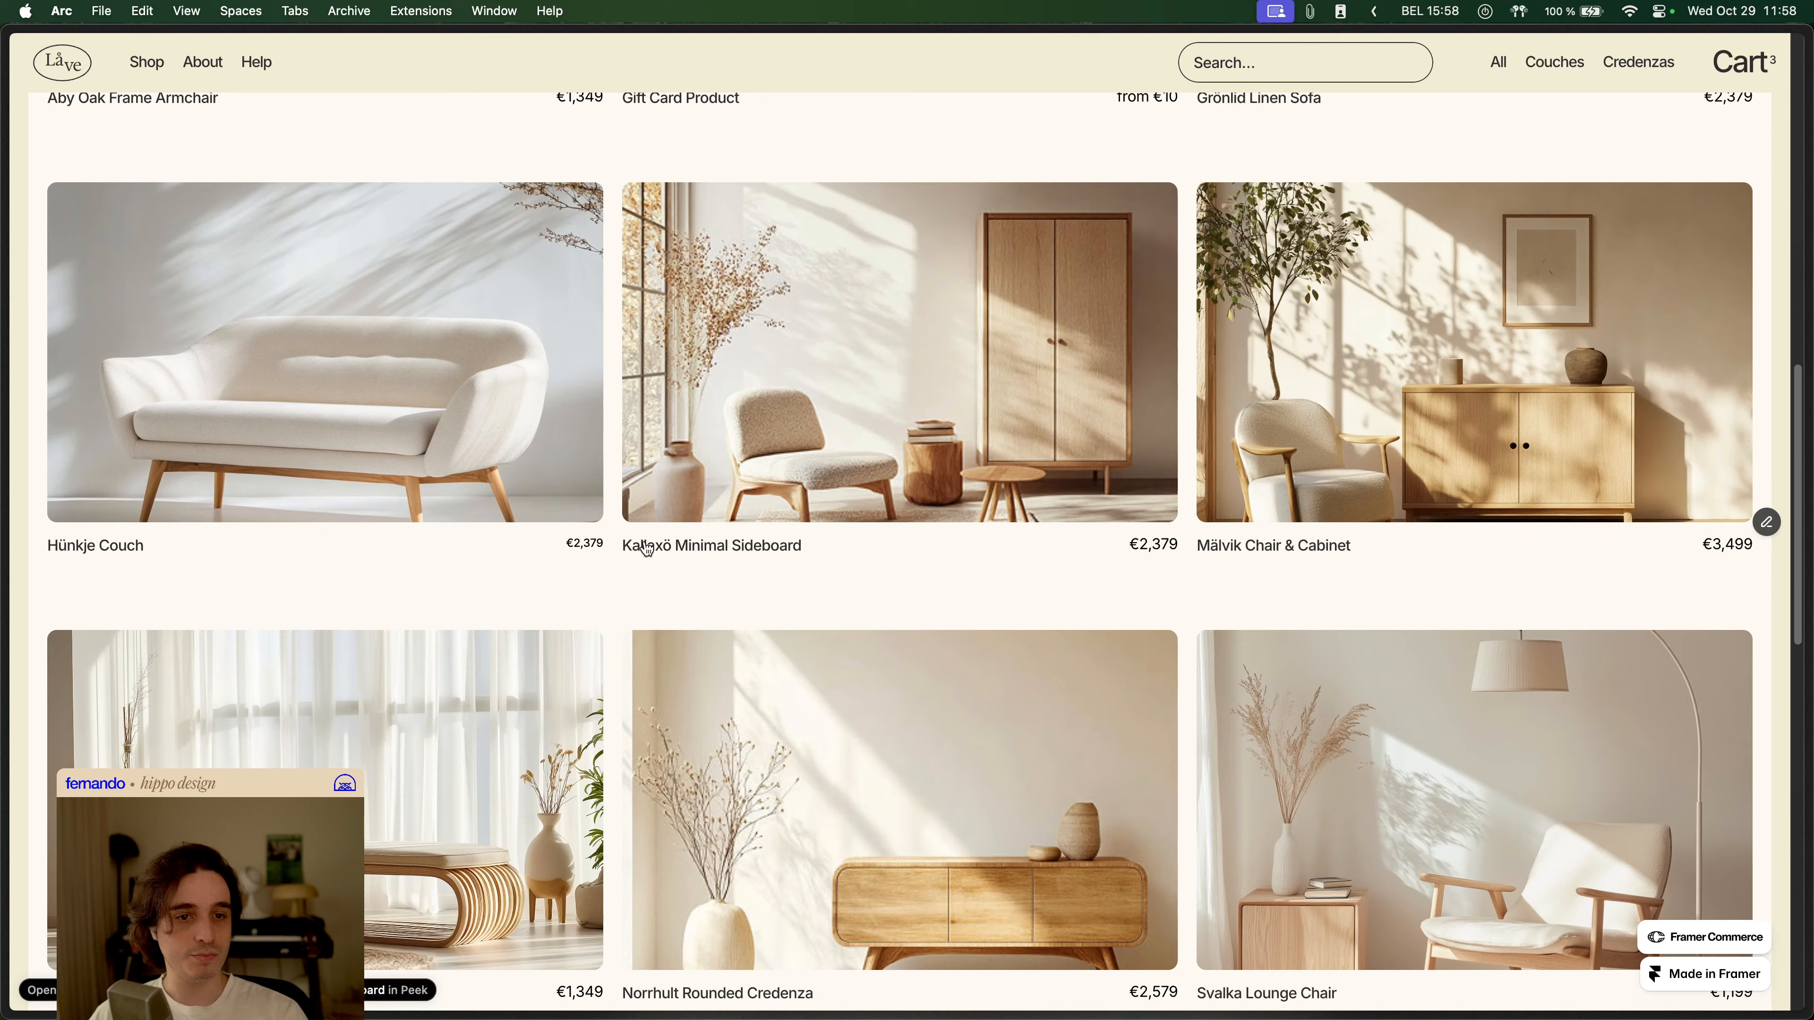
# Switch to Framer and open the Product List Card component for editing from the Products list on the Categories template page.
pyautogui.press('super+Tab')
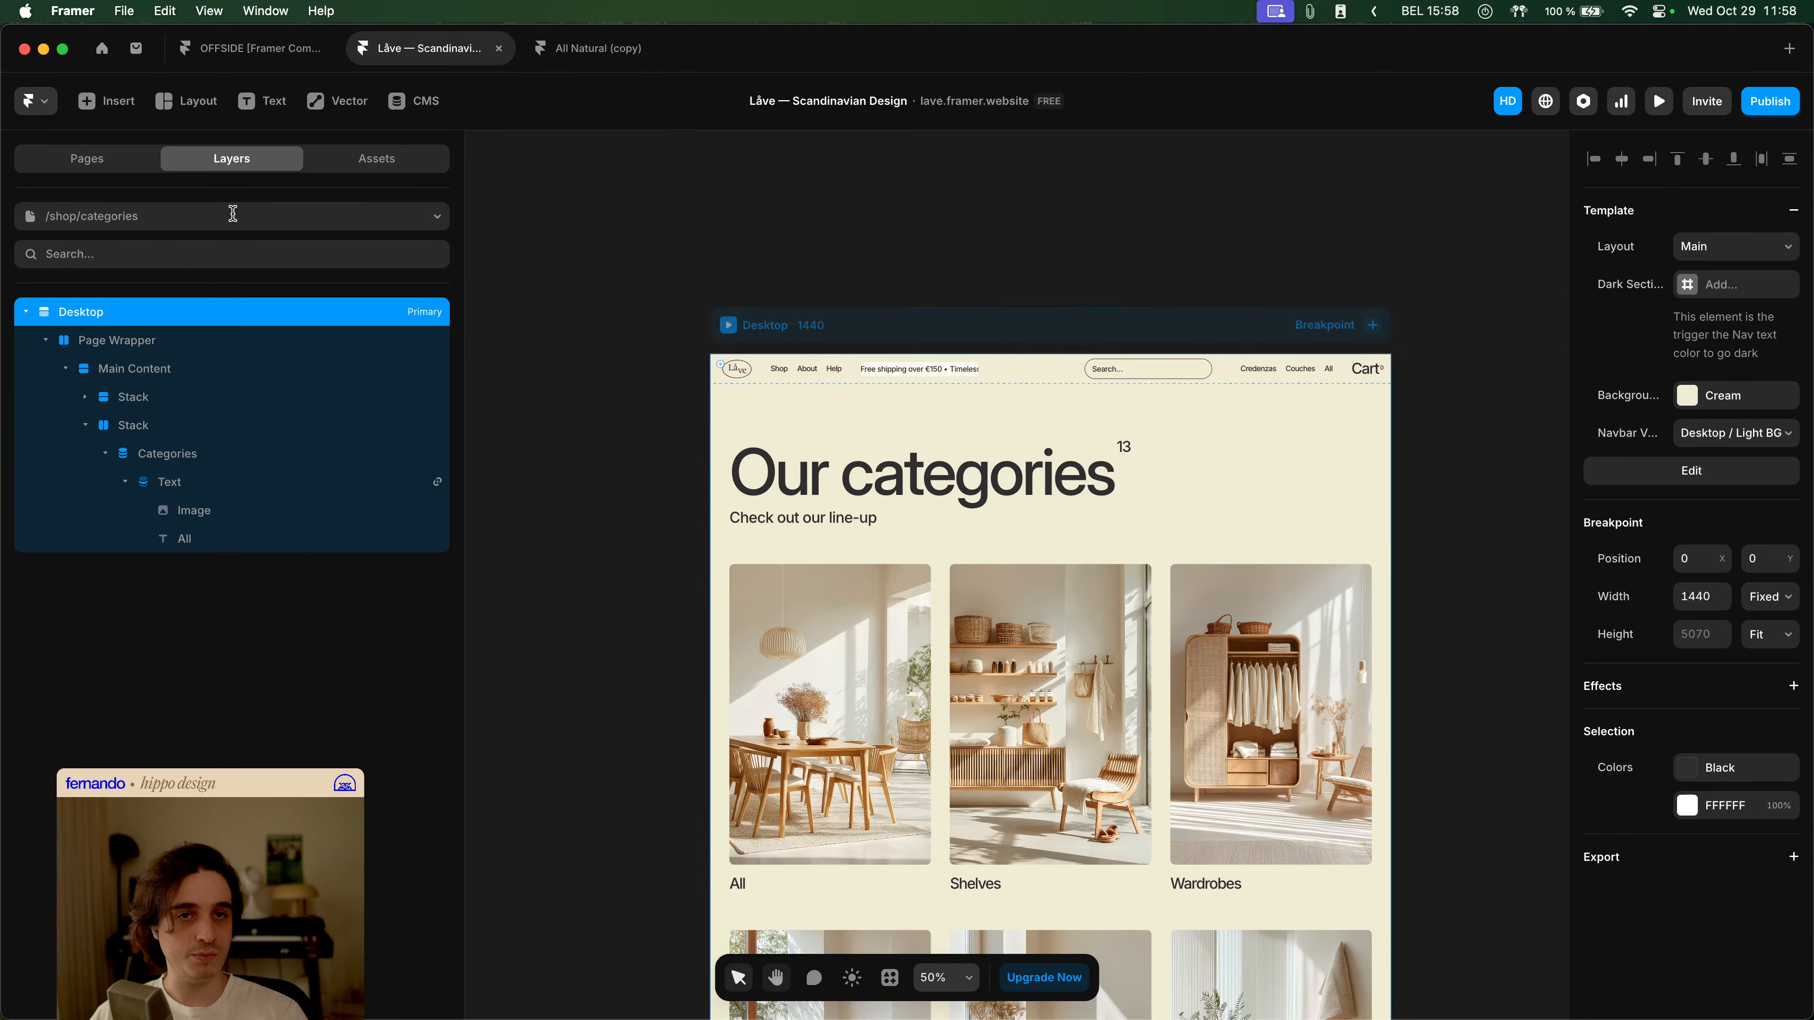
pyautogui.click(129, 159)
pyautogui.click(183, 333)
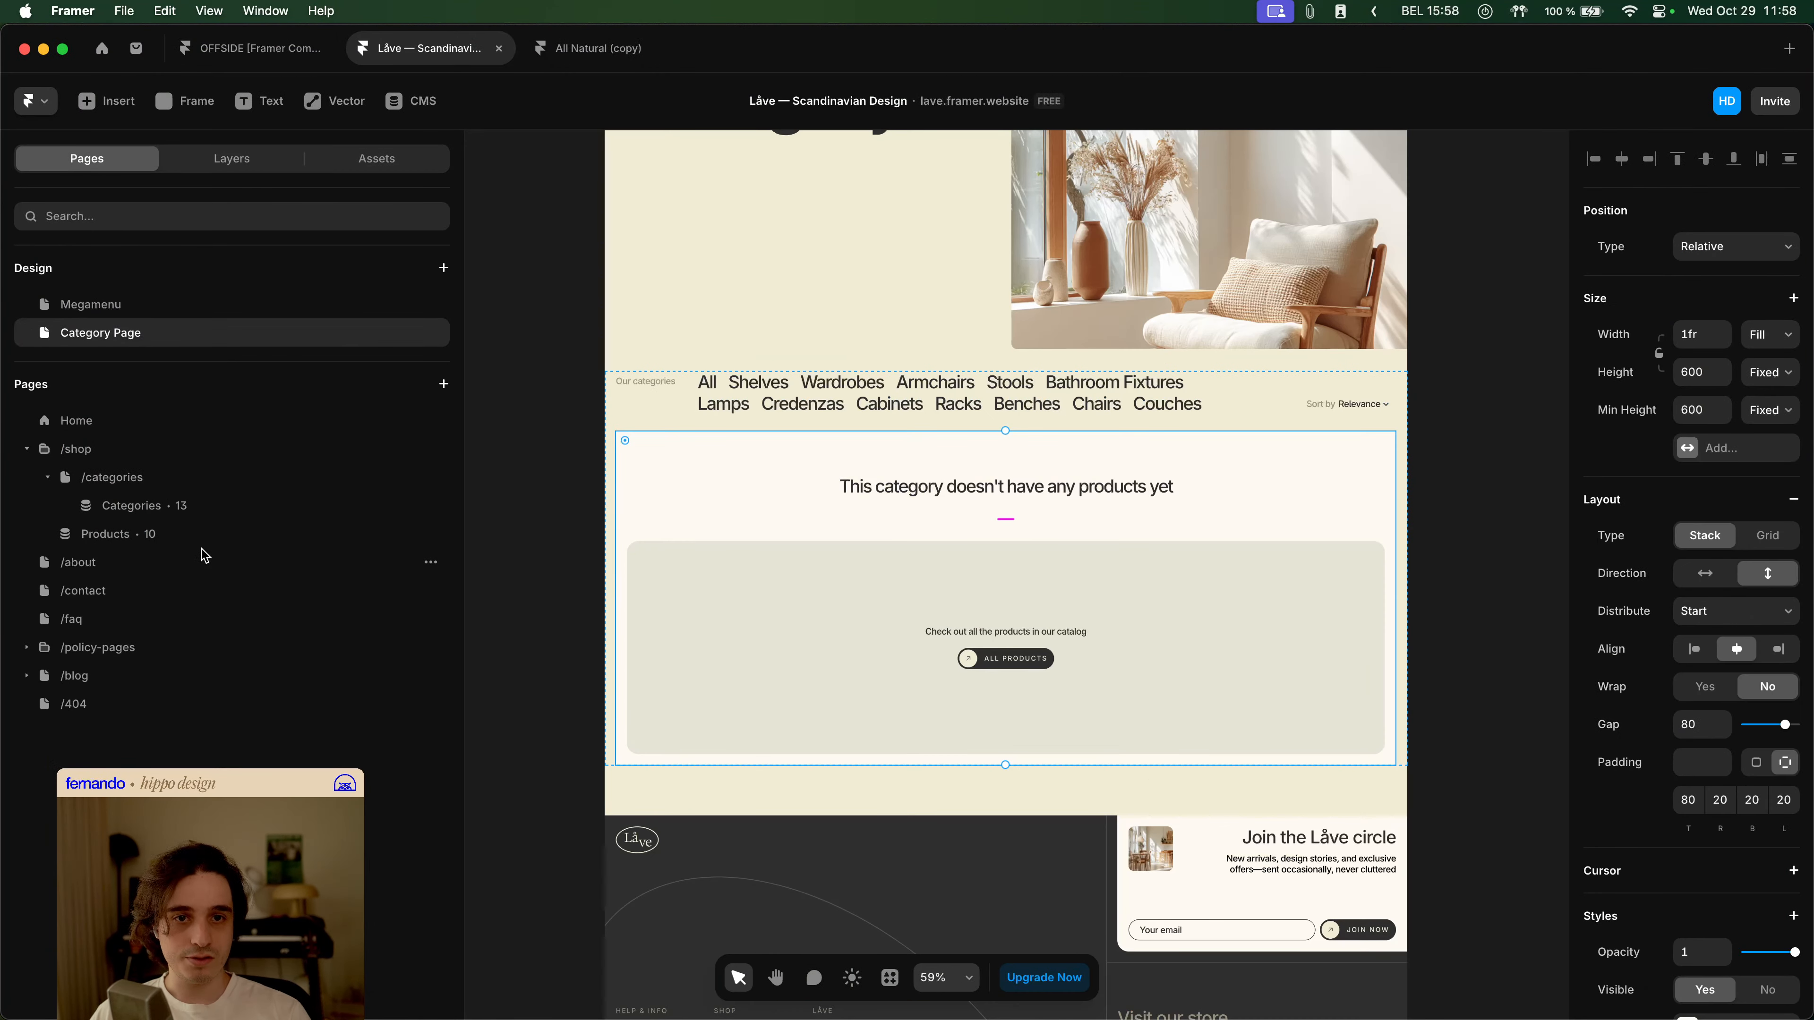
pyautogui.click(207, 506)
pyautogui.hscroll(-5, 891, 495)
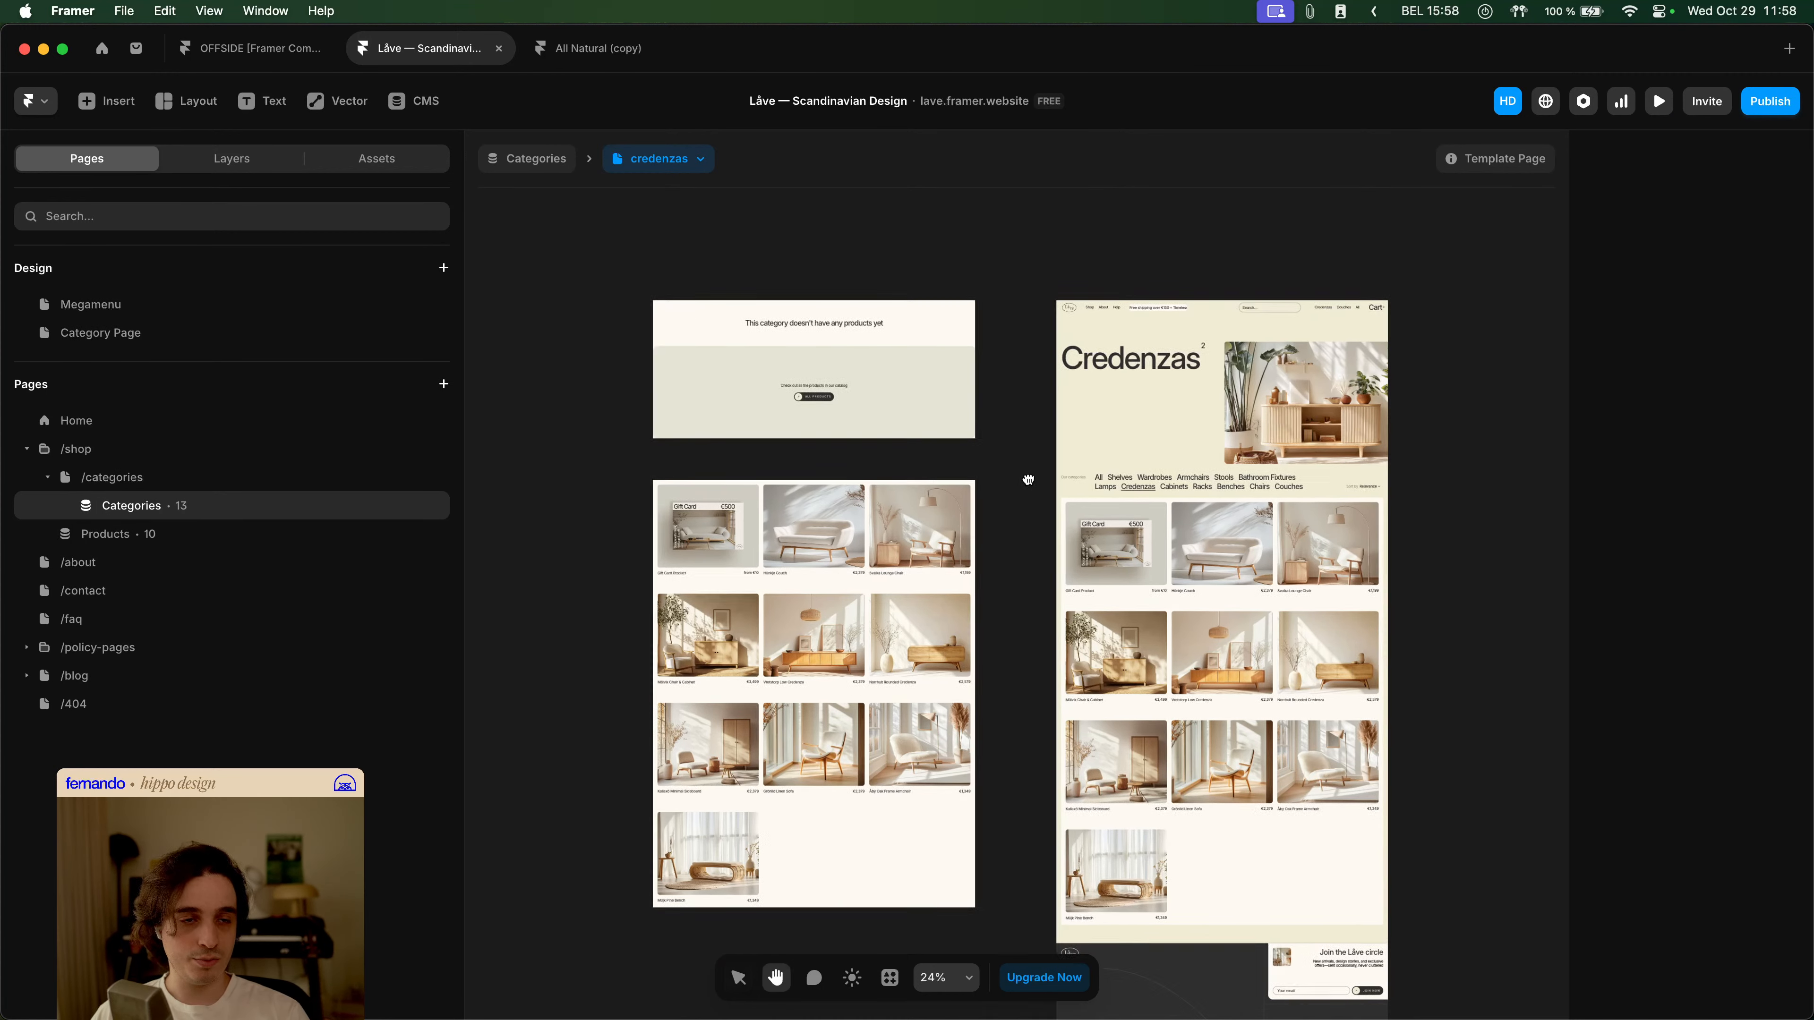
pyautogui.click(815, 527)
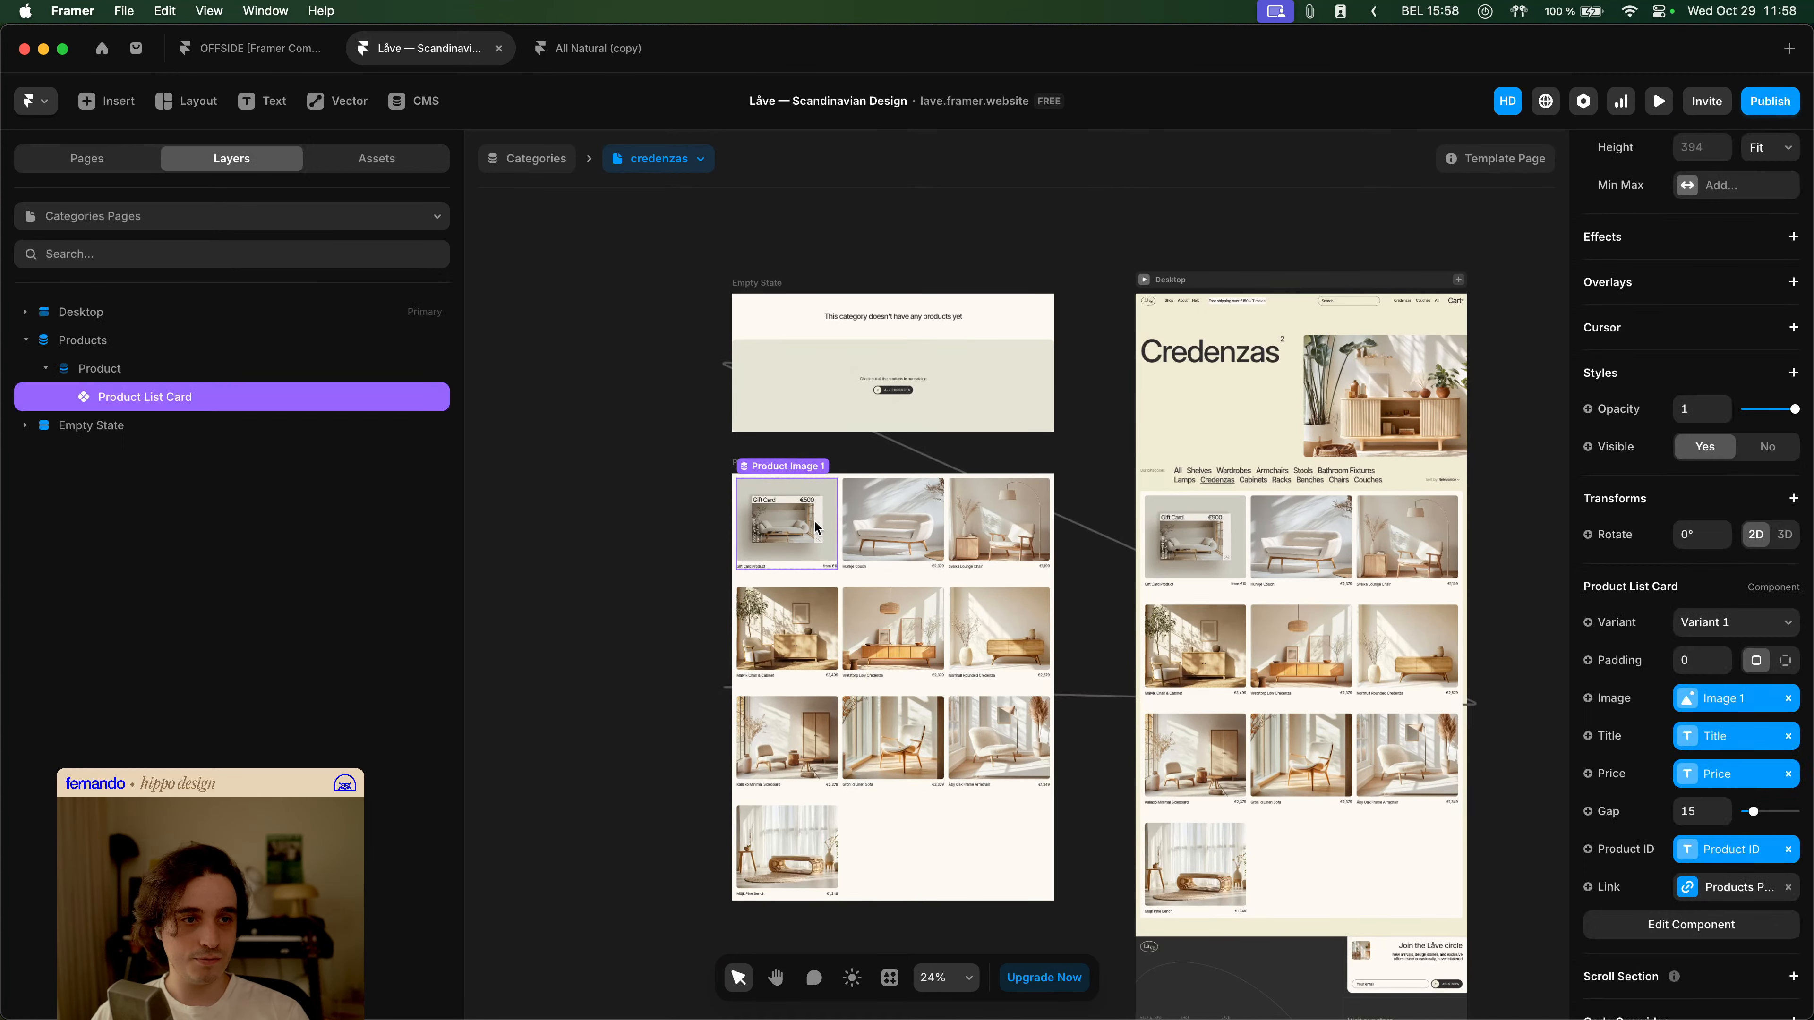
pyautogui.doubleClick(790, 533)
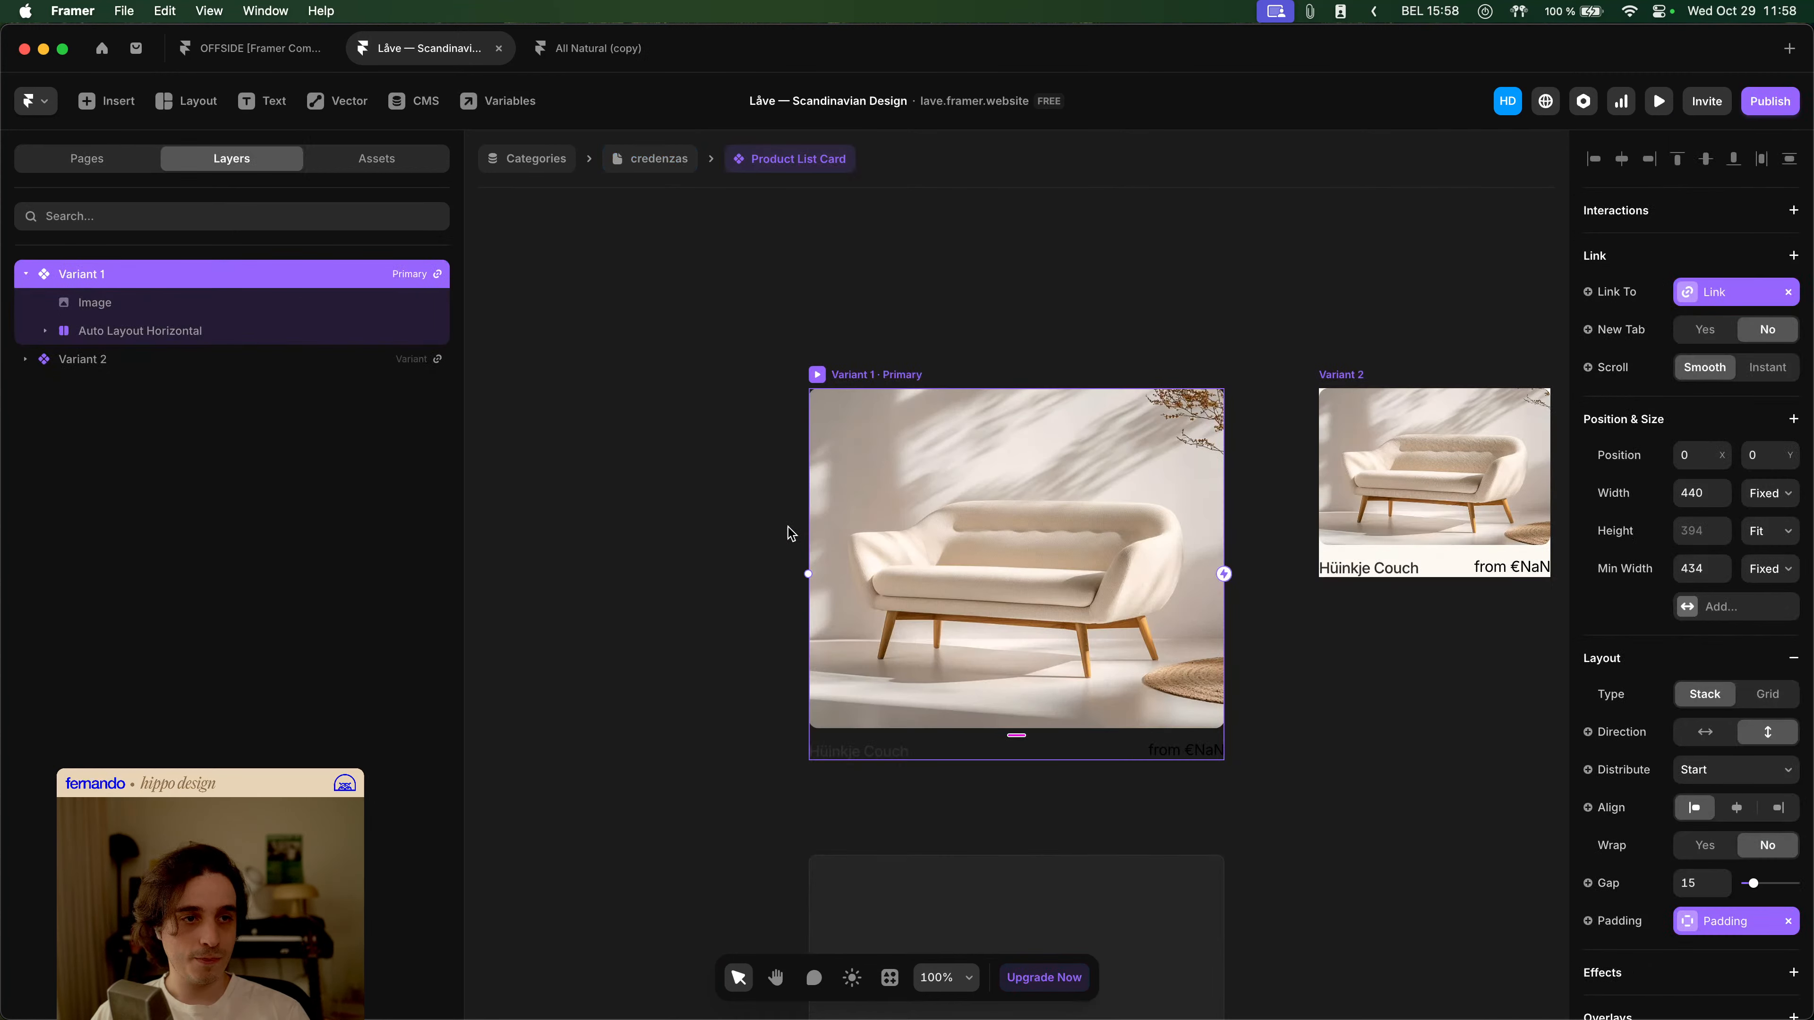
# Clear the "from" prefix of the FC_ProductPrice component in Variant 1 of Product List Card.
pyautogui.click(757, 549)
pyautogui.press('space')
pyautogui.moveTo(1015, 656); pyautogui.dragTo(915, 509)
pyautogui.keyDown('super'); pyautogui.click(1078, 610); pyautogui.keyUp('super')
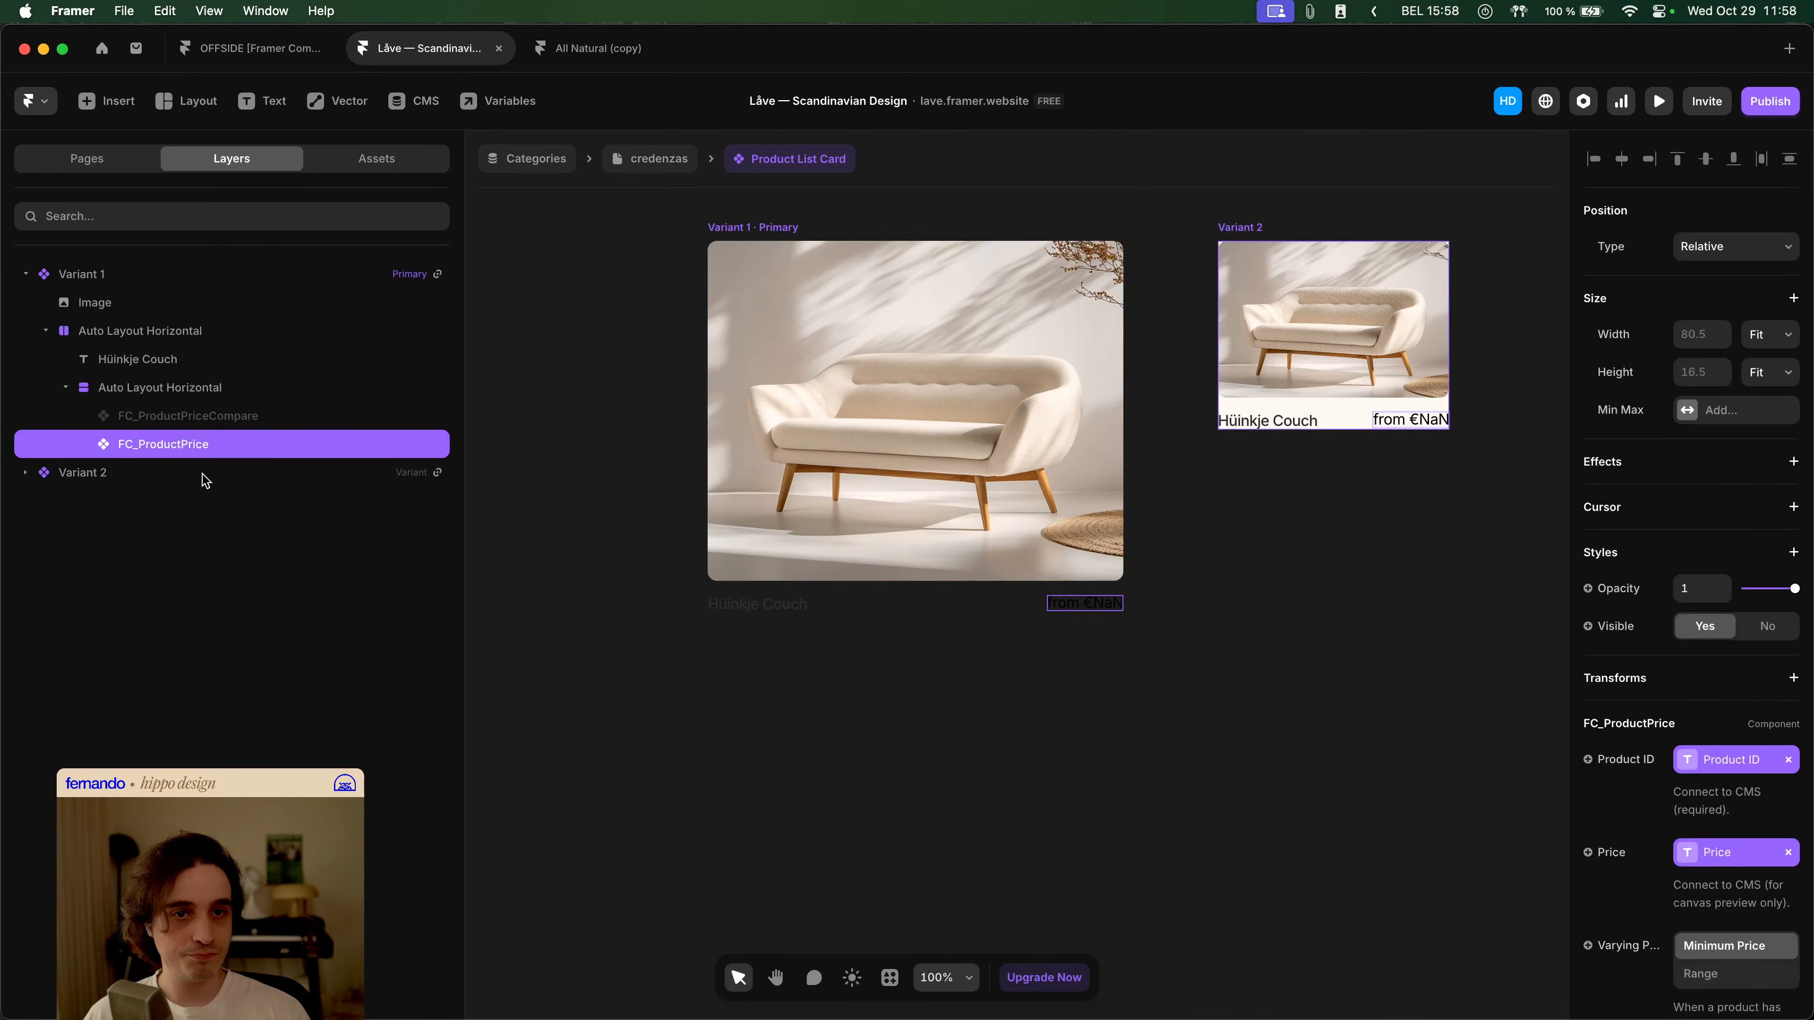
pyautogui.click(245, 416)
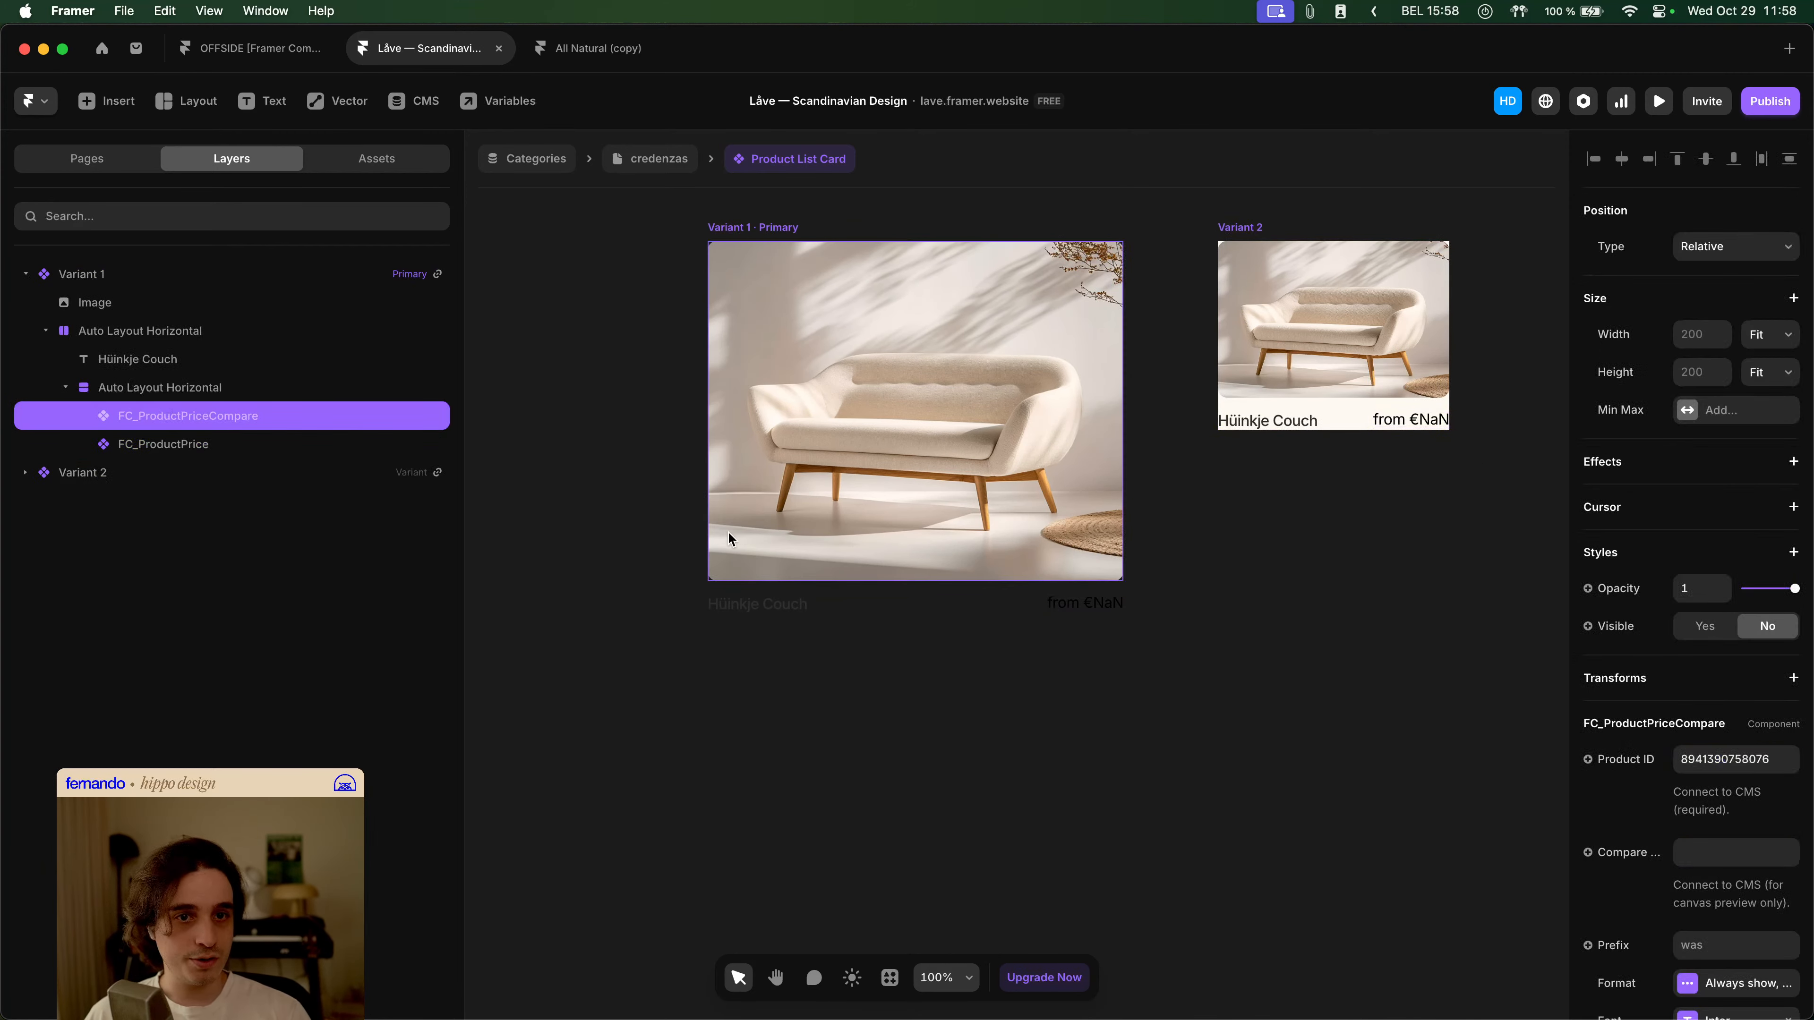
pyautogui.click(324, 453)
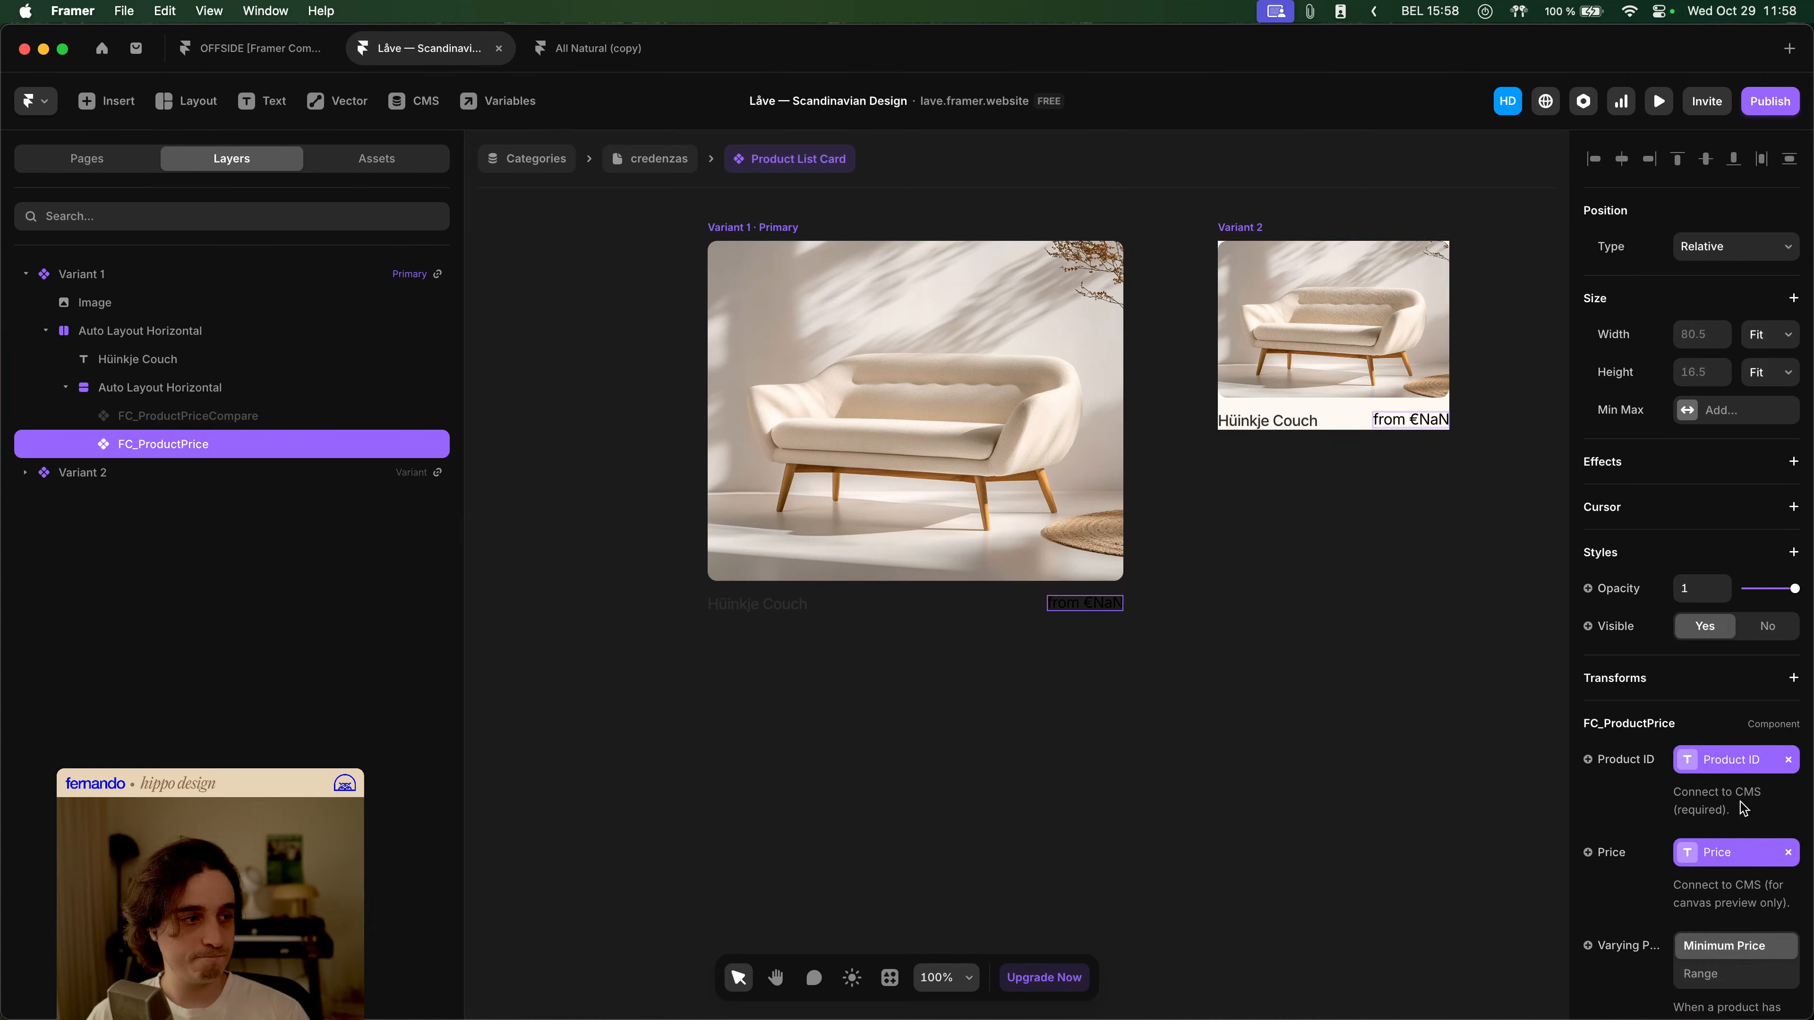
pyautogui.scroll(-5, 1740, 803)
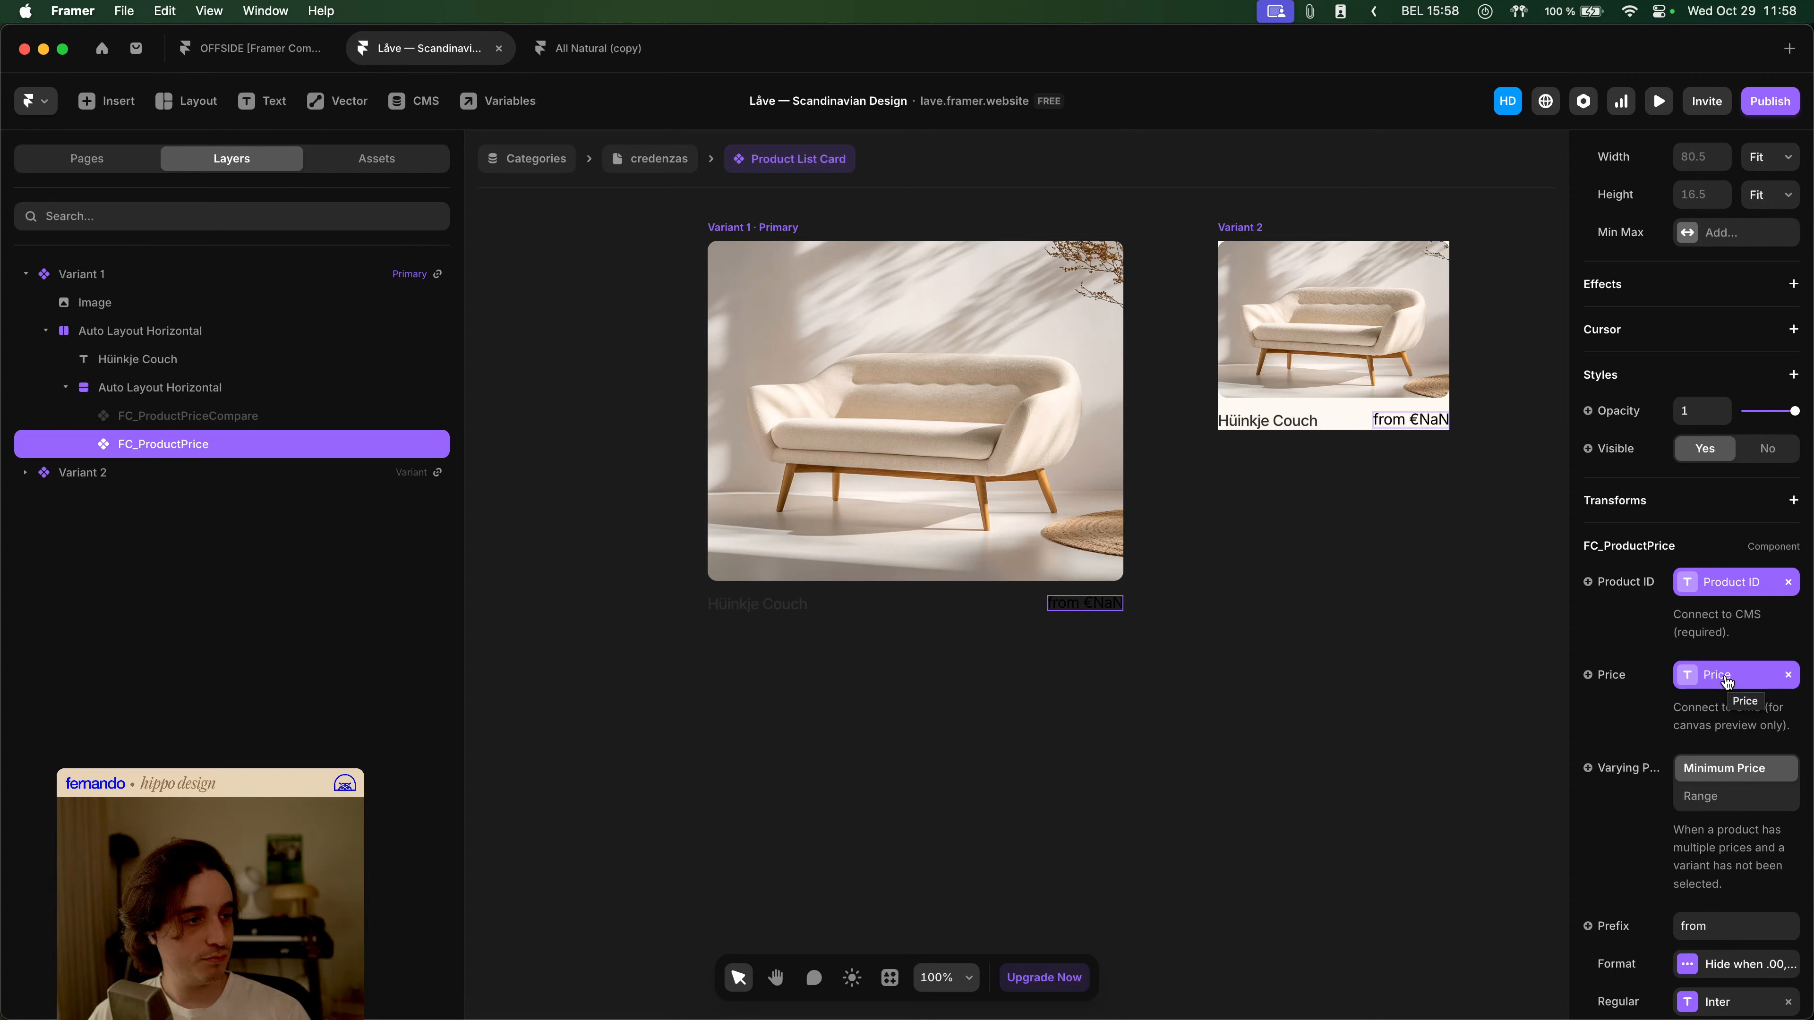
pyautogui.scroll(-3, 1728, 683)
pyautogui.click(1731, 722)
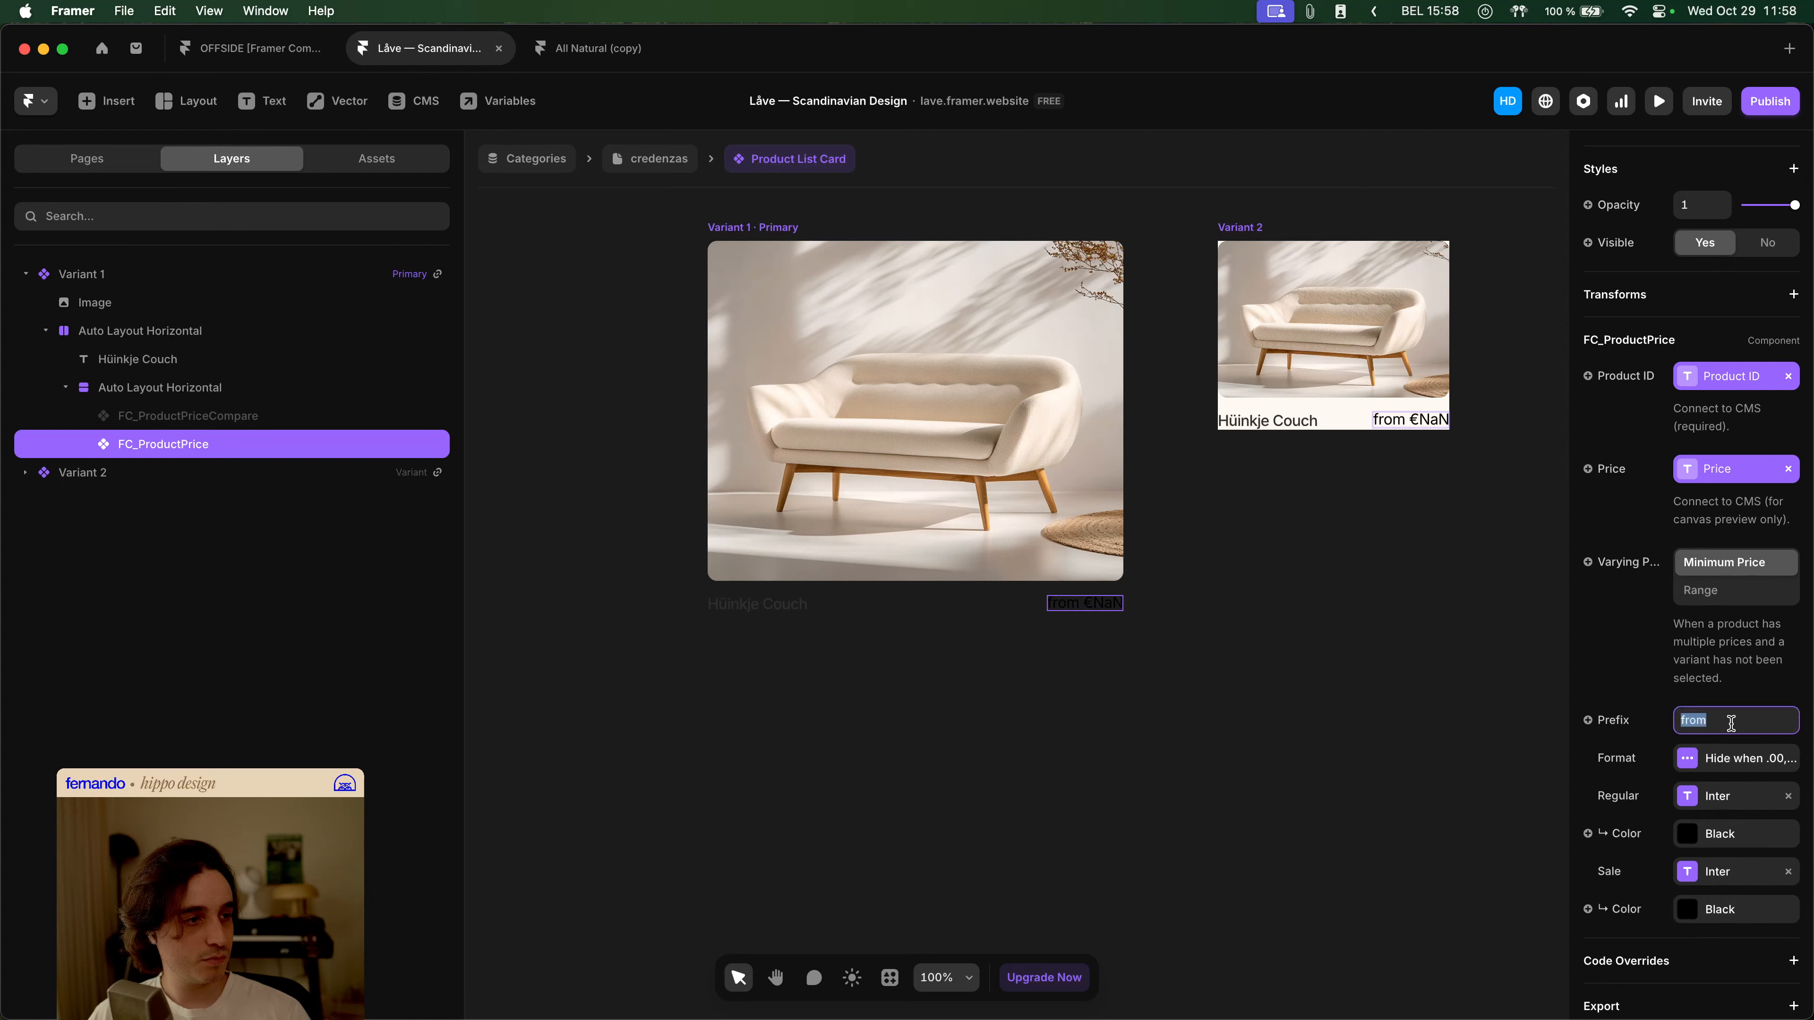
pyautogui.press('BackSpace')
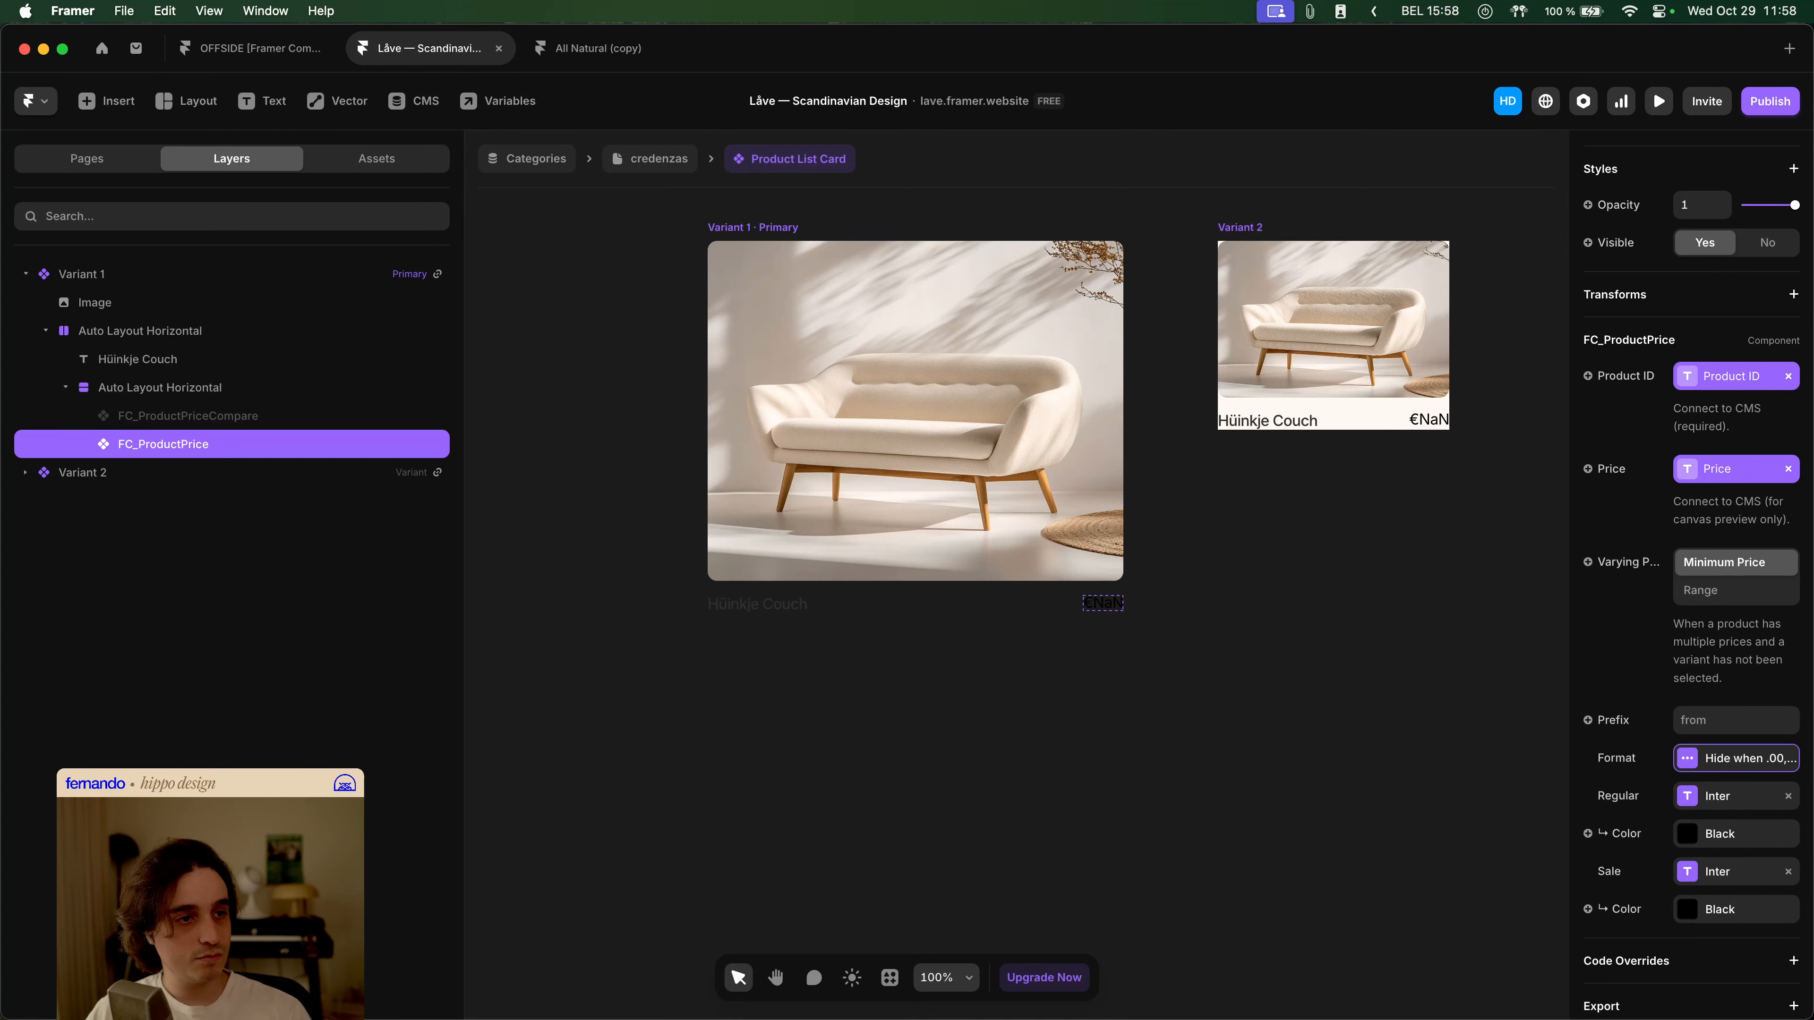
# Compare the product prices on the live site with the product cards in the Categories page's Products list.
pyautogui.press('super+Tab')
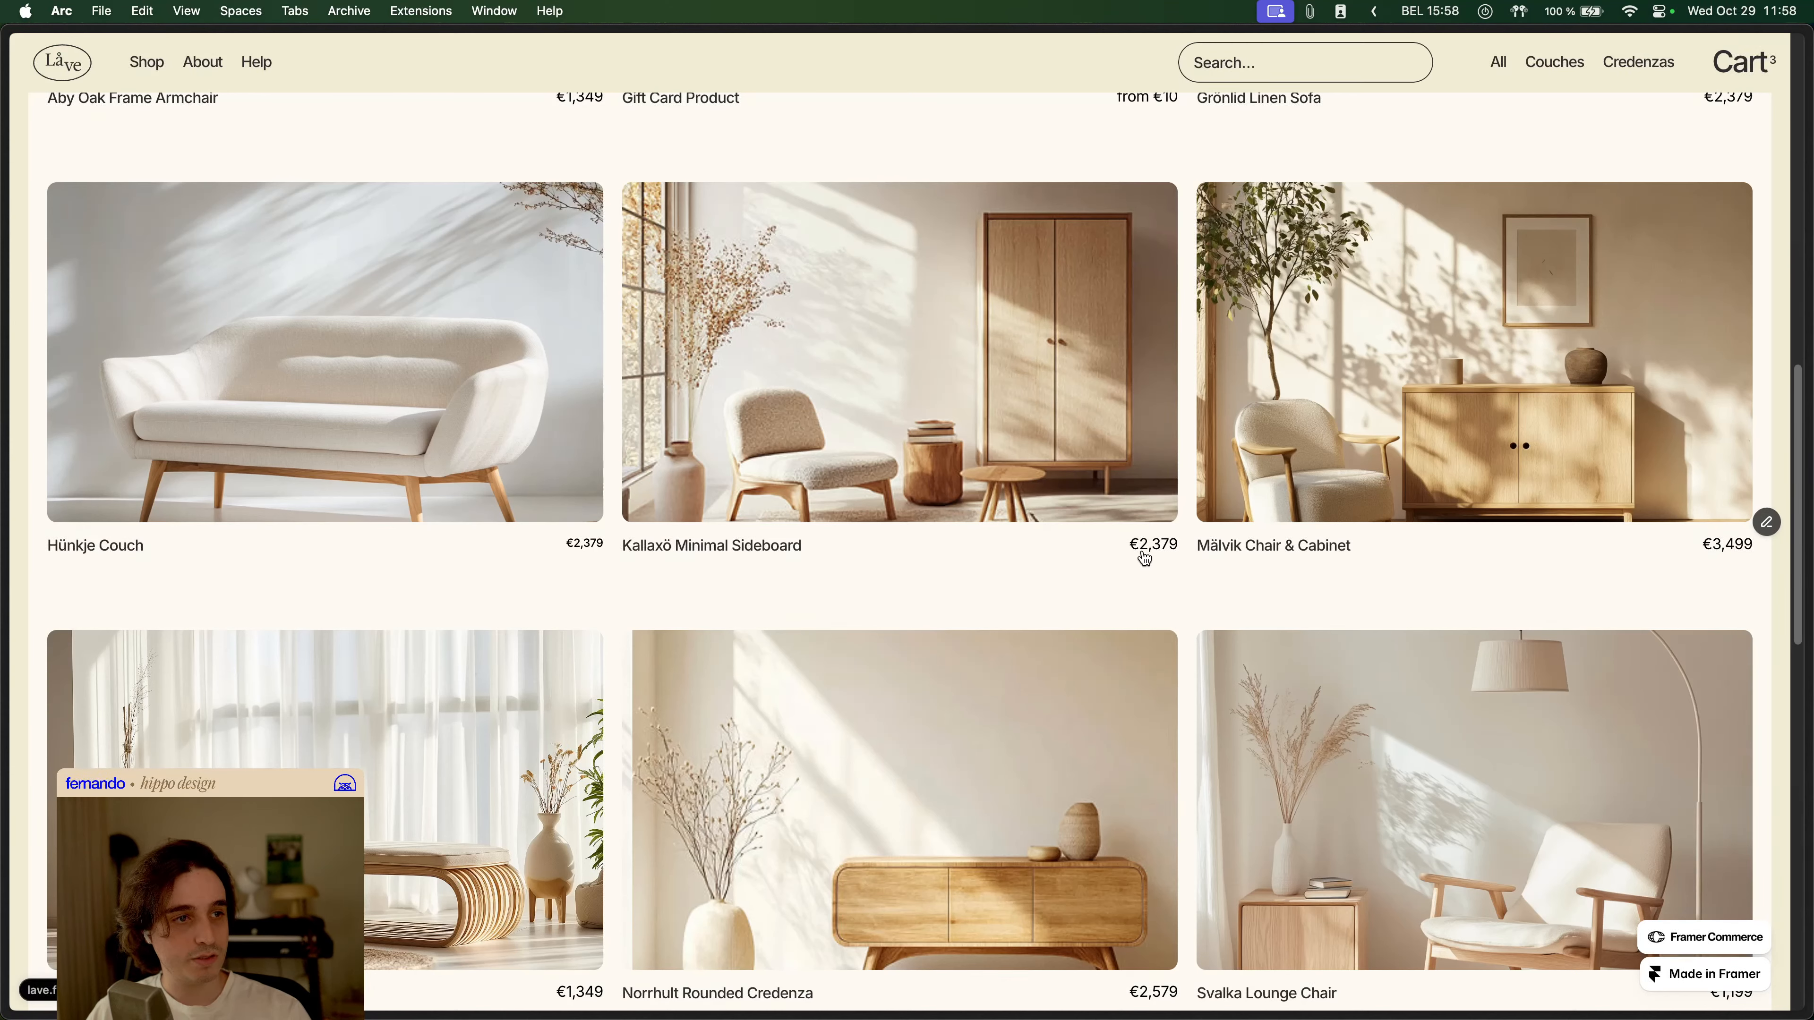
pyautogui.press('super+Tab')
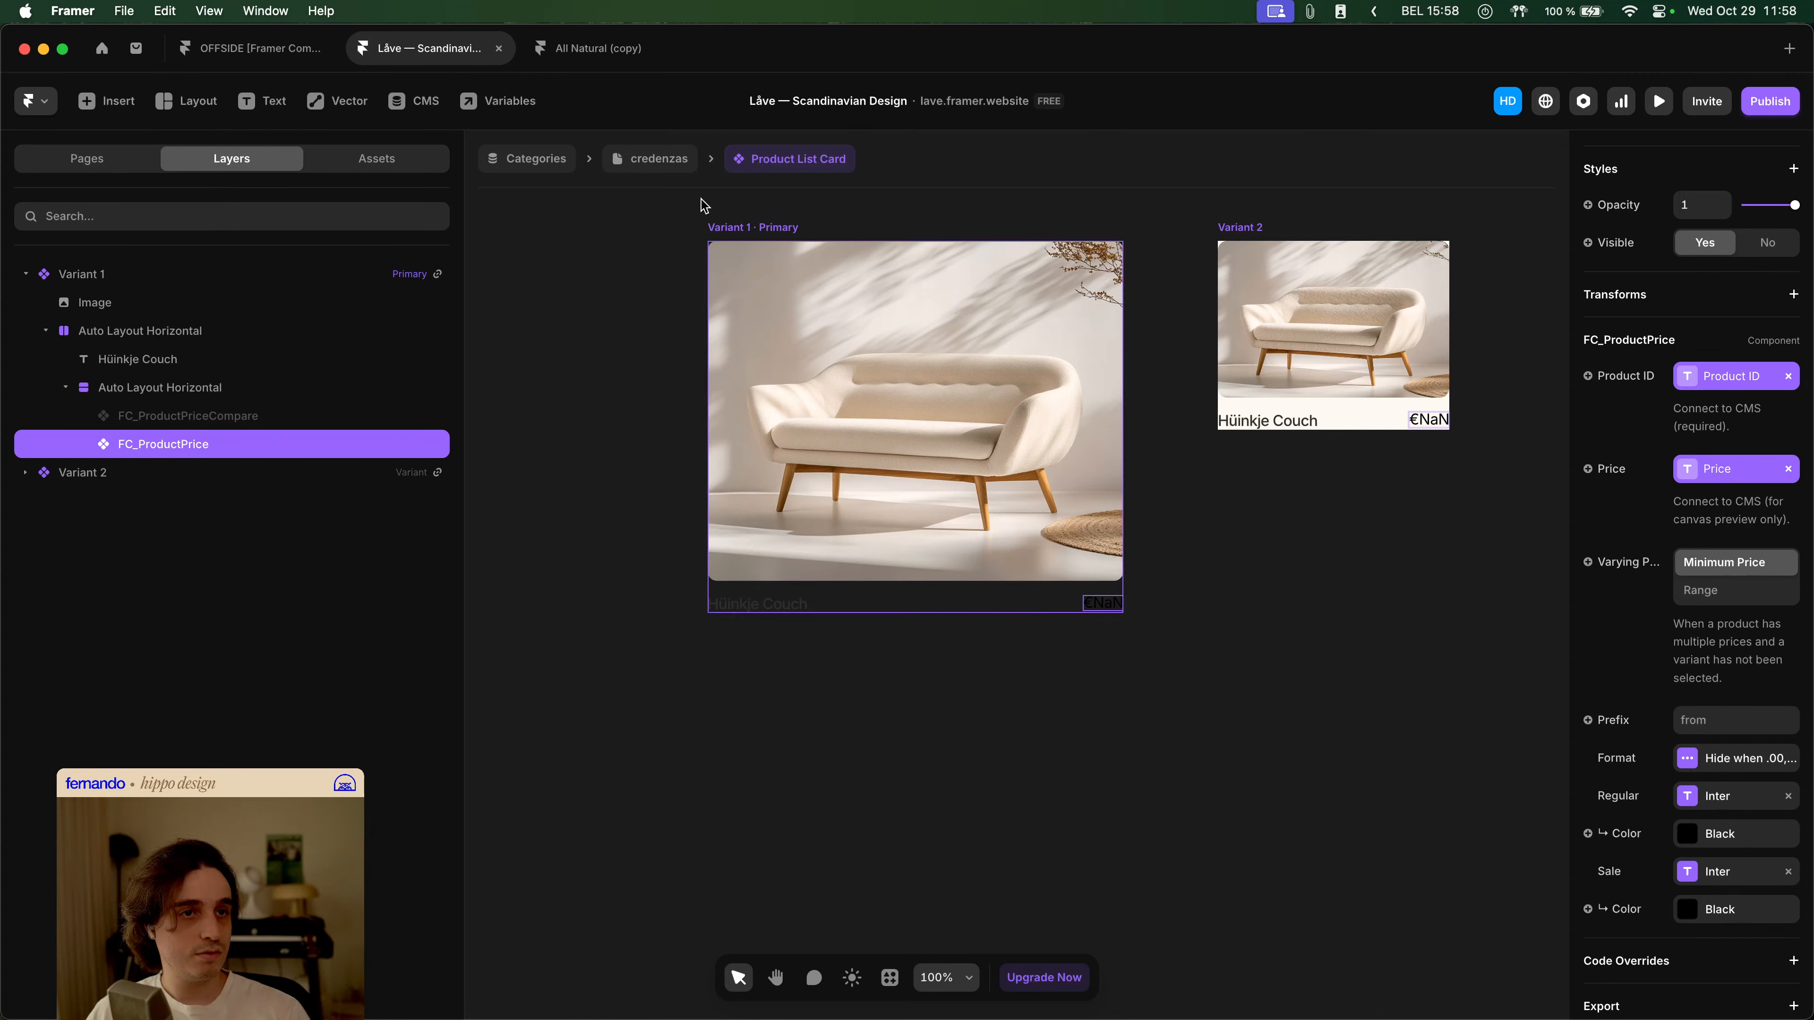
pyautogui.click(634, 162)
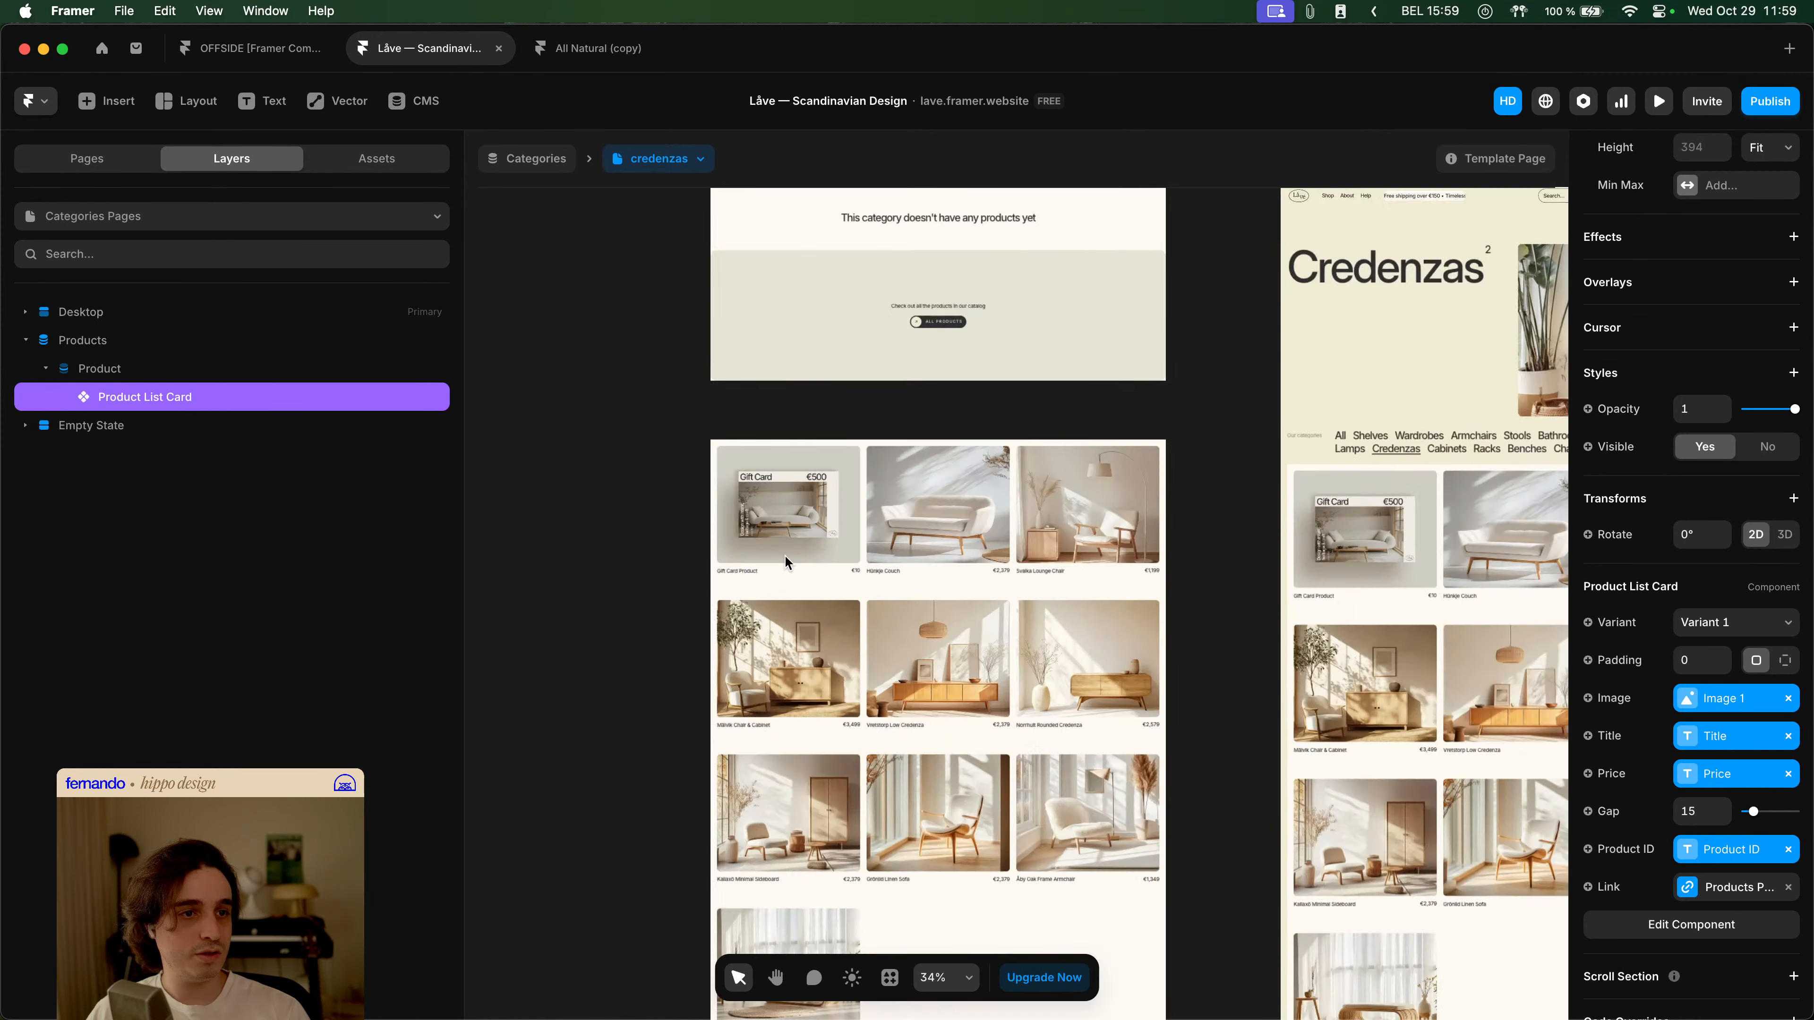
pyautogui.scroll(10, 843, 557)
pyautogui.scroll(-3, 928, 590)
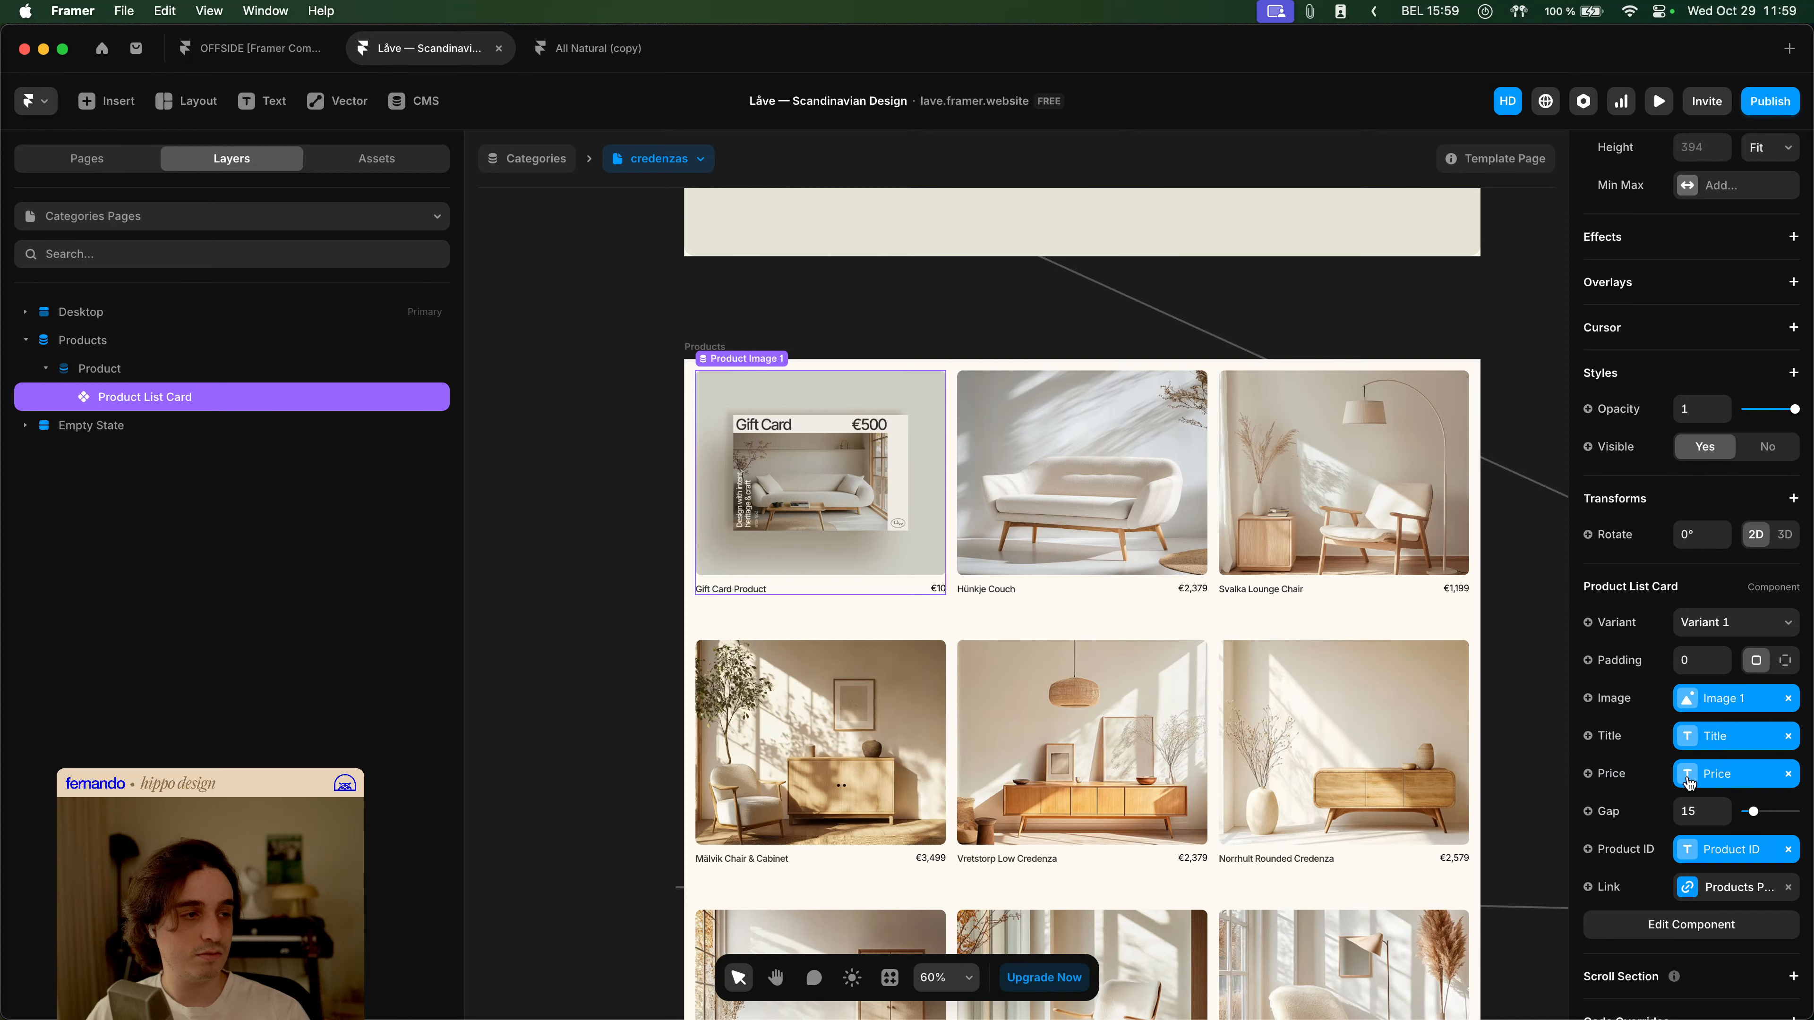
# Open the Product List Card component and examine the link, size and layout settings of Variant 1.
pyautogui.doubleClick(922, 530)
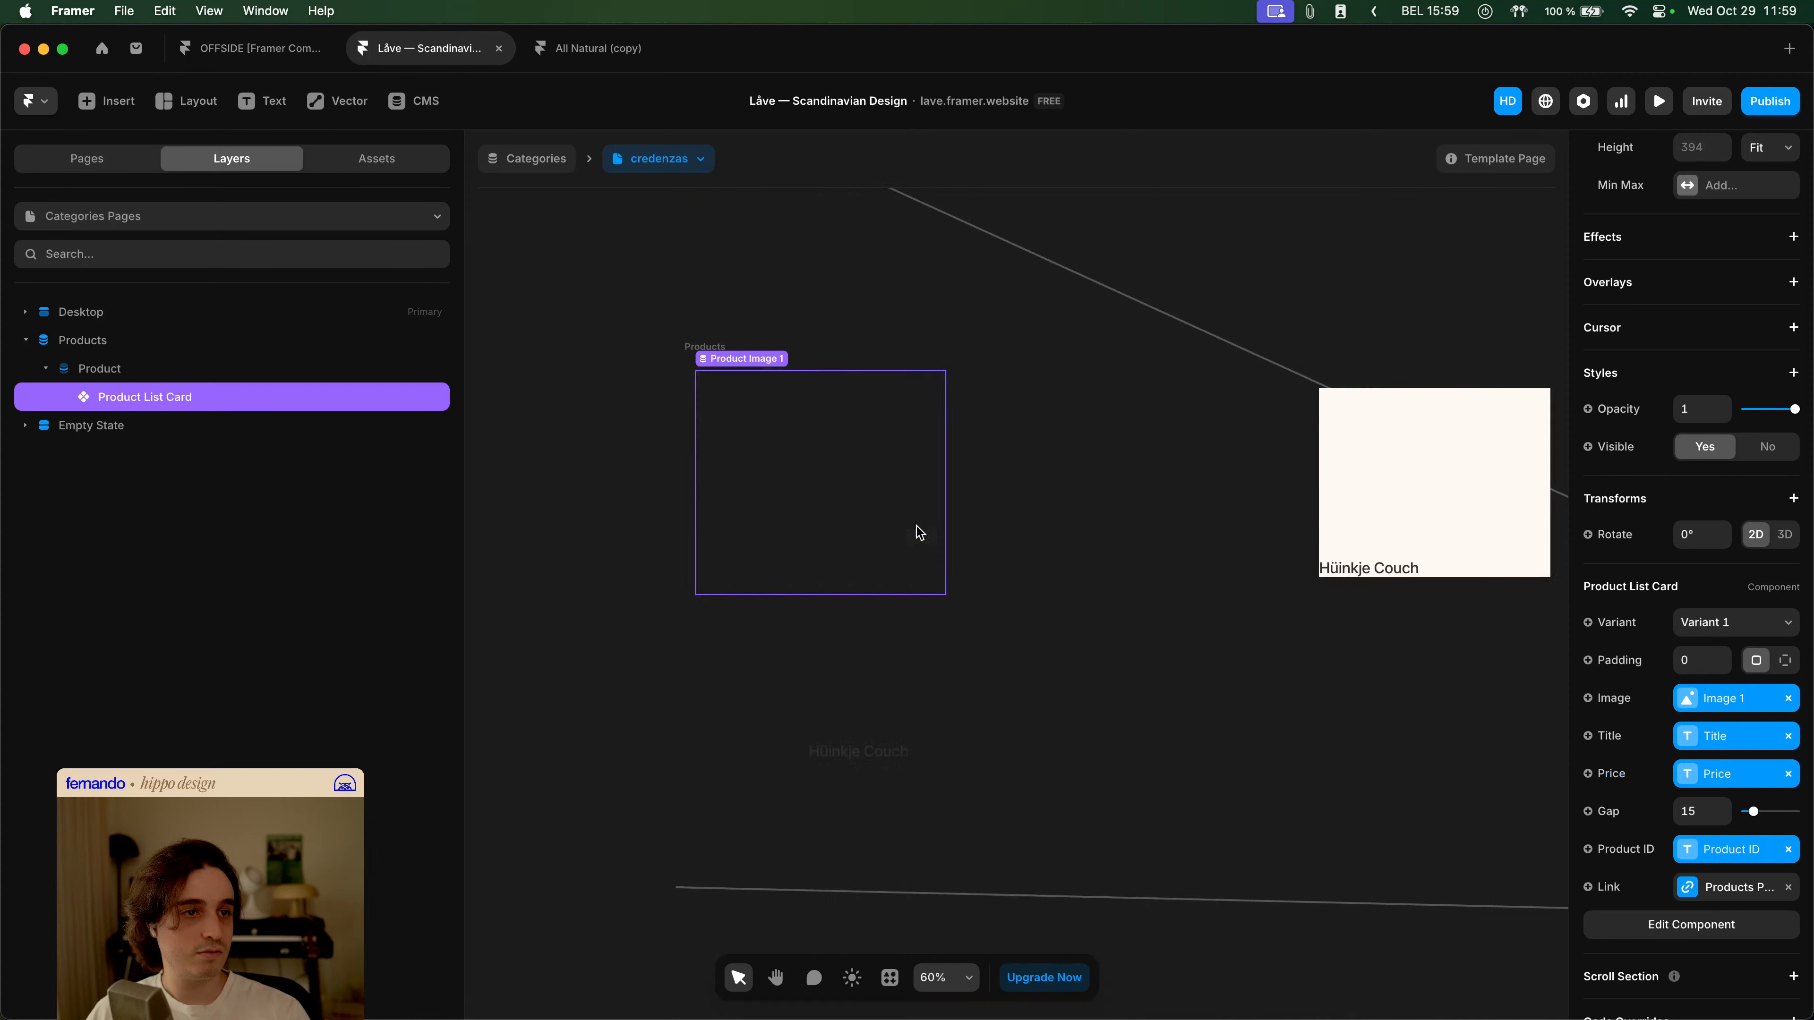
pyautogui.scroll(-10, 1713, 763)
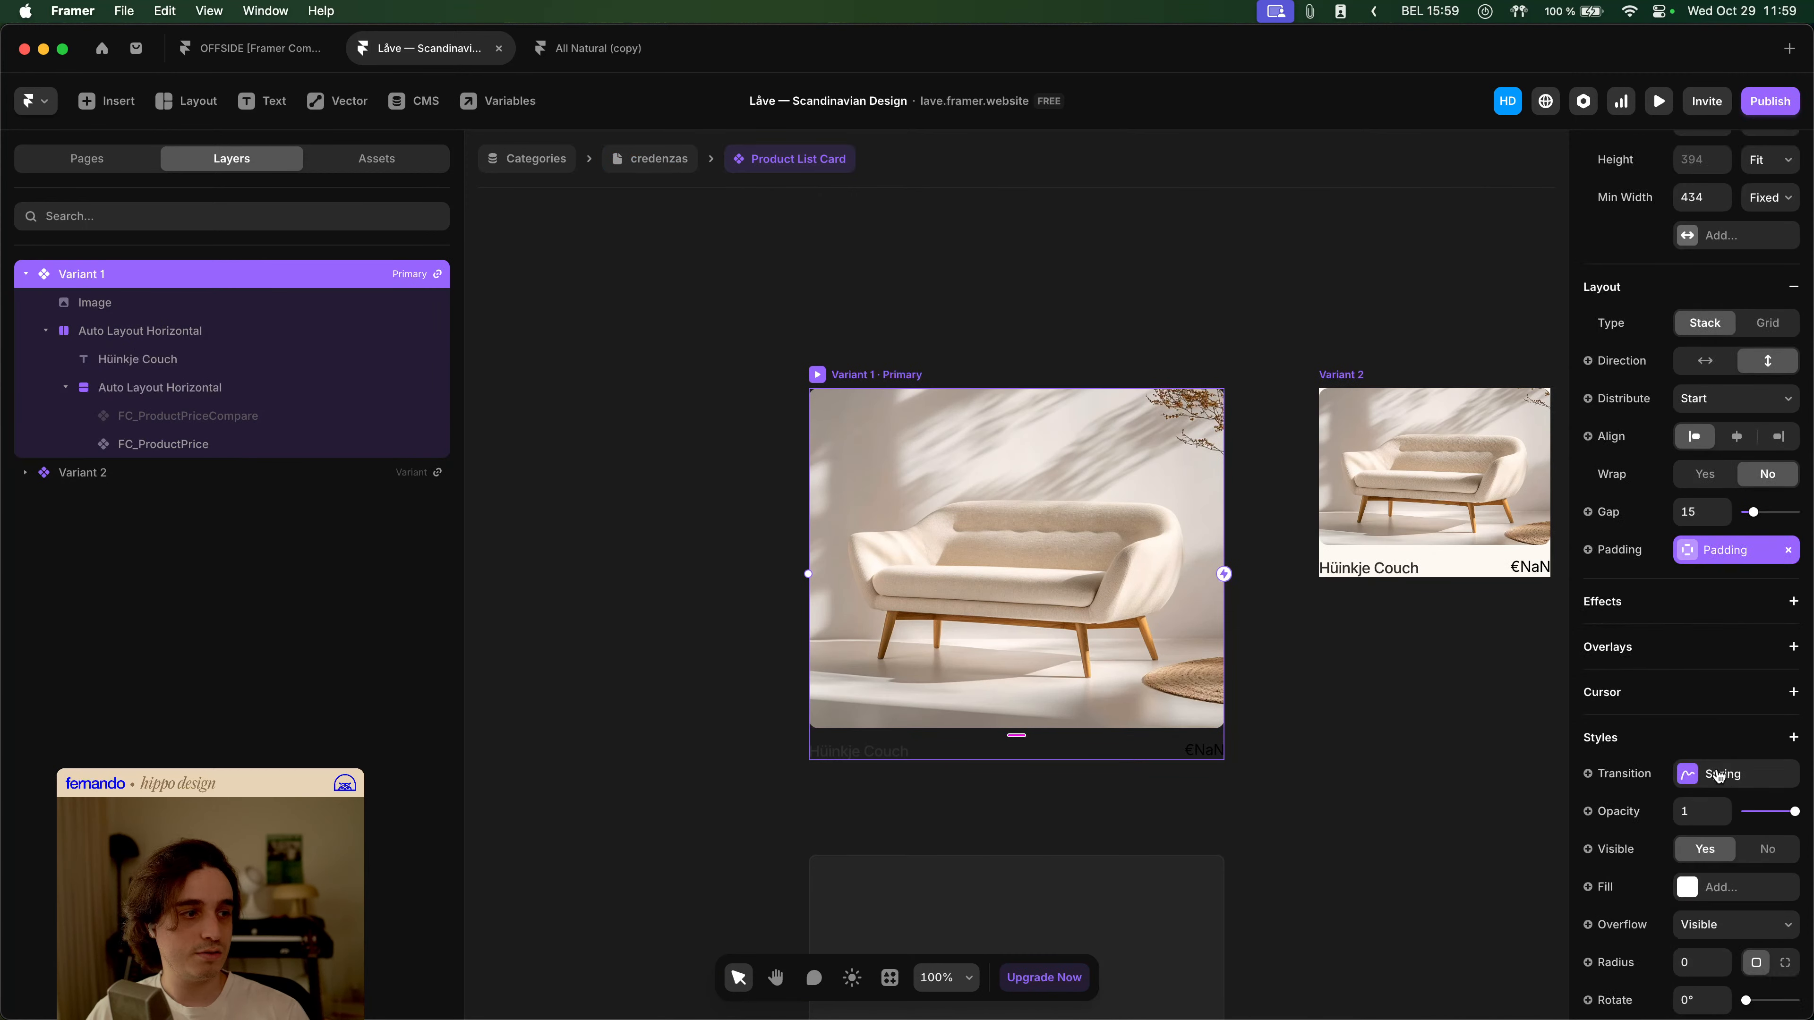
pyautogui.scroll(9, 1719, 779)
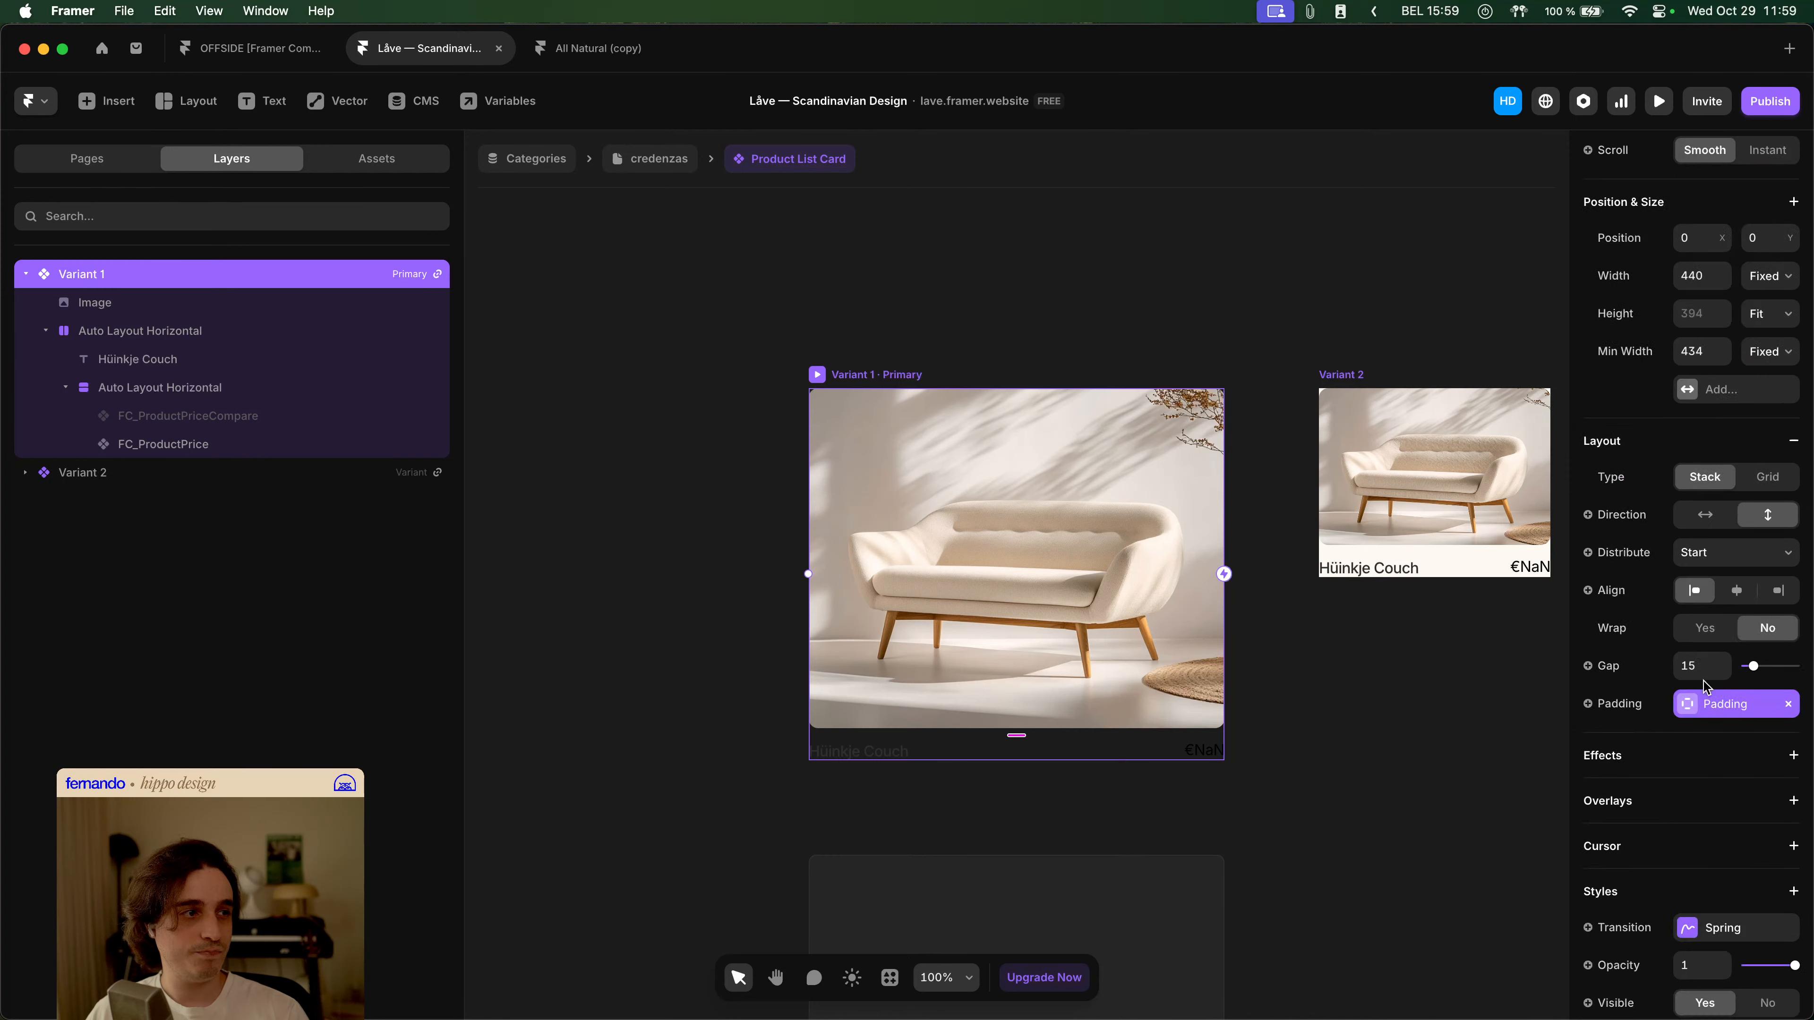
pyautogui.scroll(2, 1723, 780)
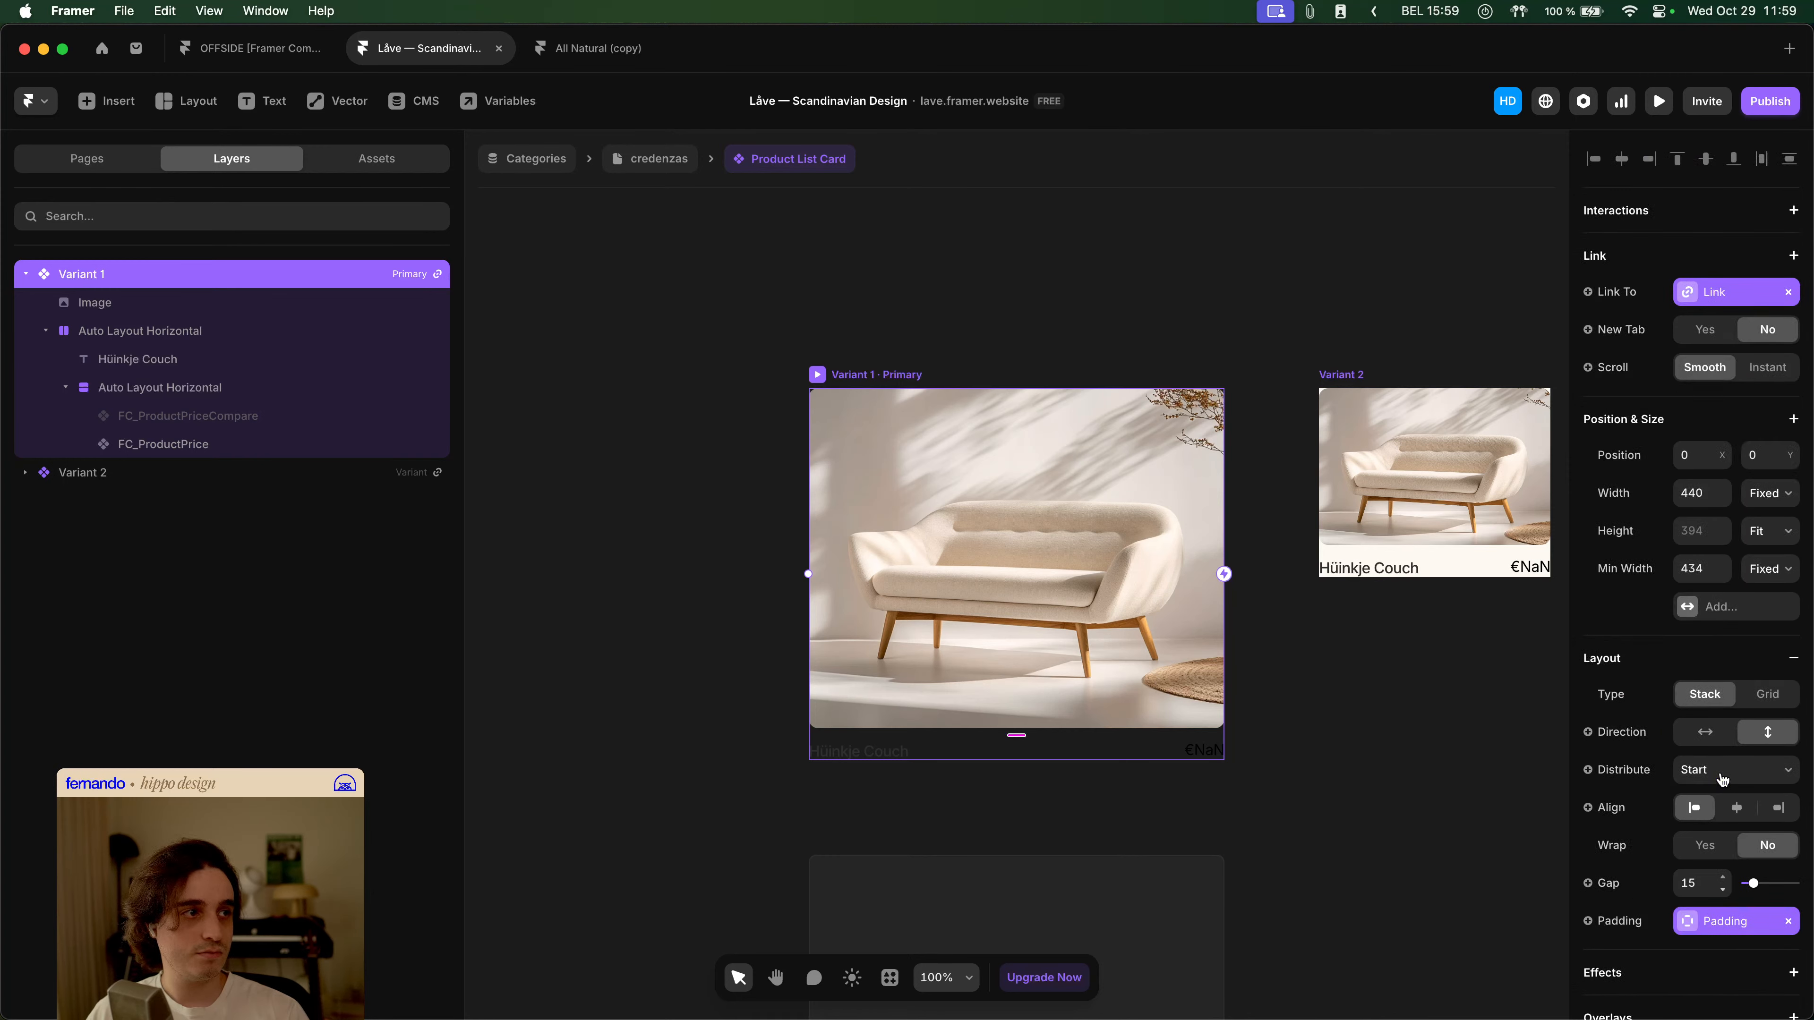
pyautogui.press('Escape')
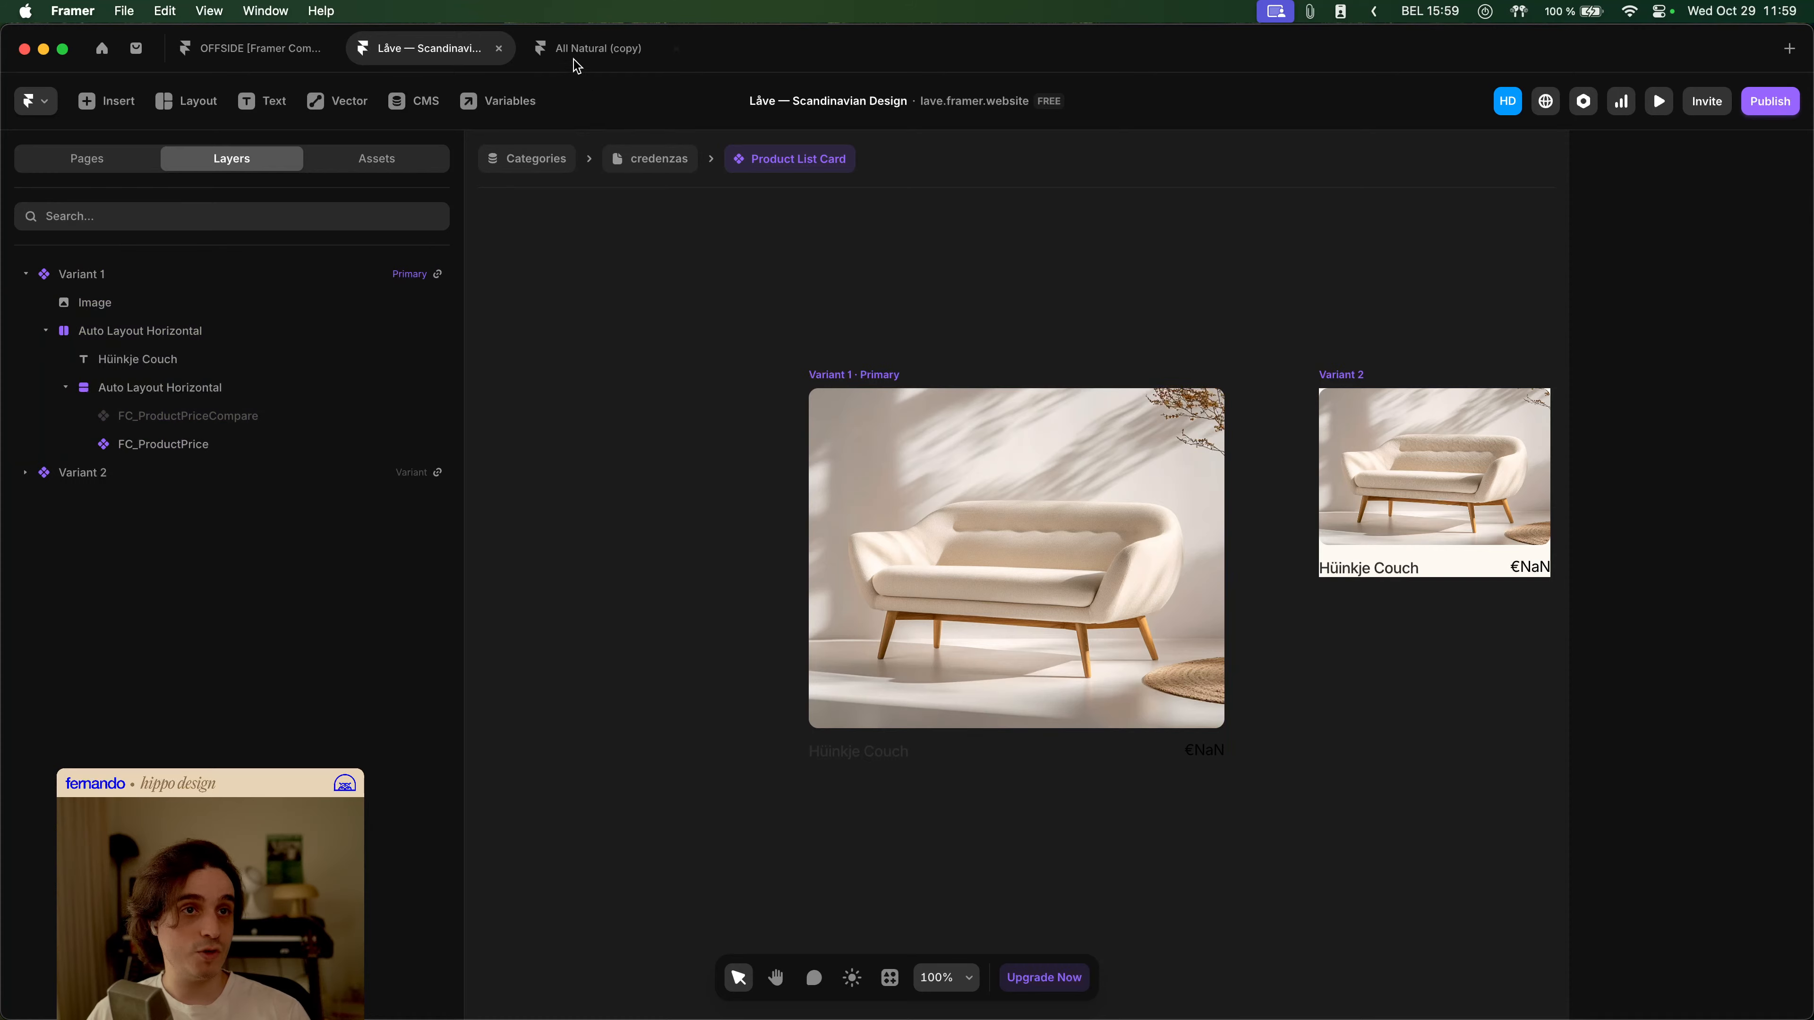
# Switch to the OFFSIDE project and open the Product Card component from the FC Products list for reference.
pyautogui.click(234, 52)
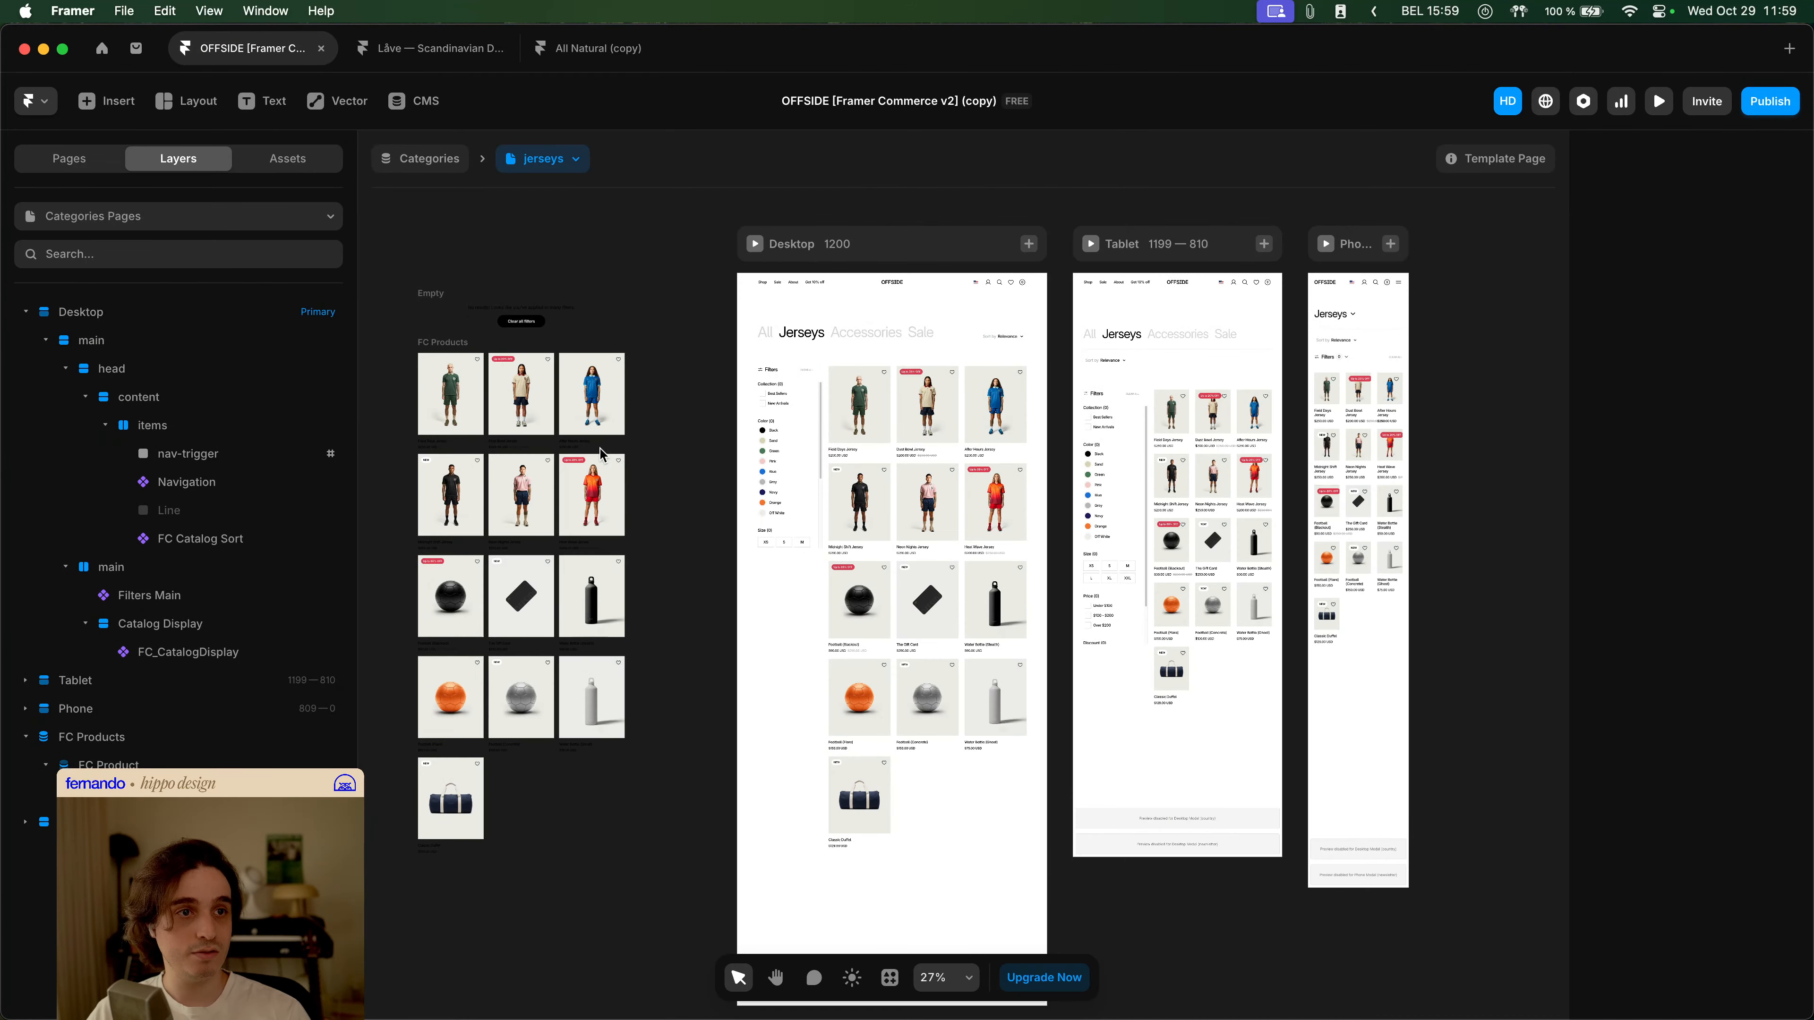
pyautogui.click(561, 388)
pyautogui.press('space')
pyautogui.moveTo(568, 447); pyautogui.dragTo(783, 452)
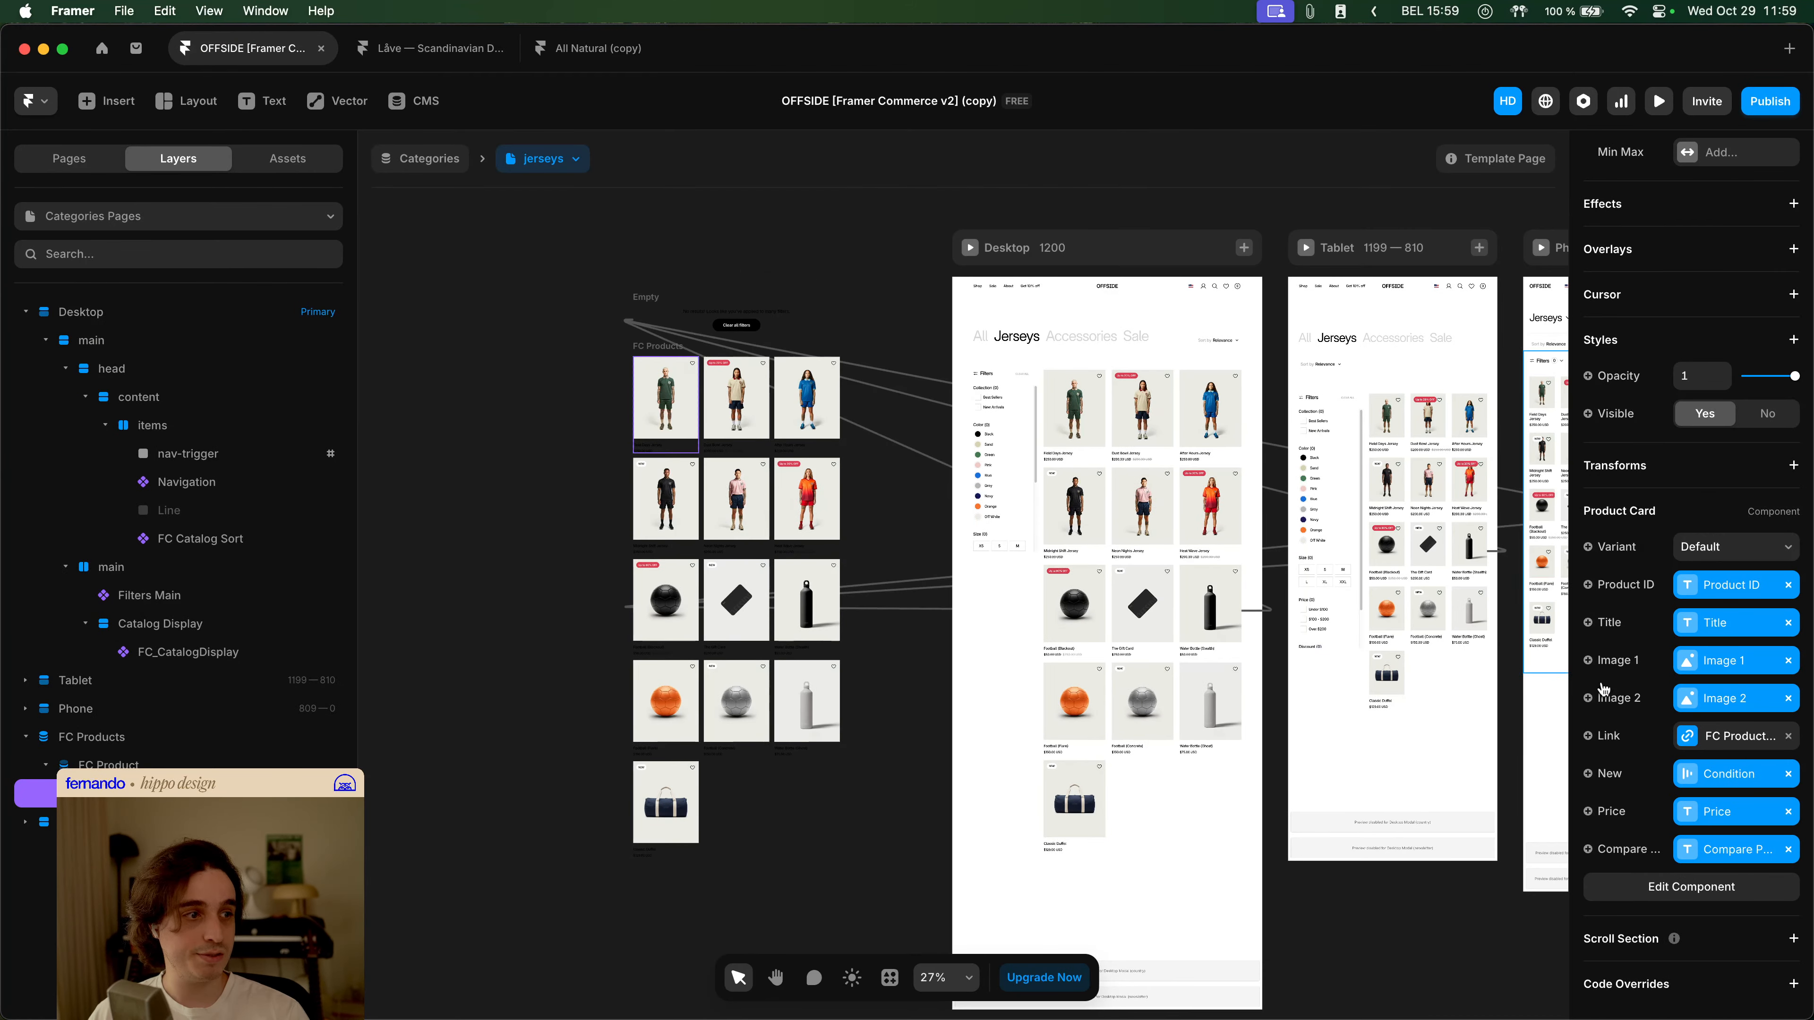
pyautogui.scroll(1, 666, 411)
pyautogui.doubleClick(665, 411)
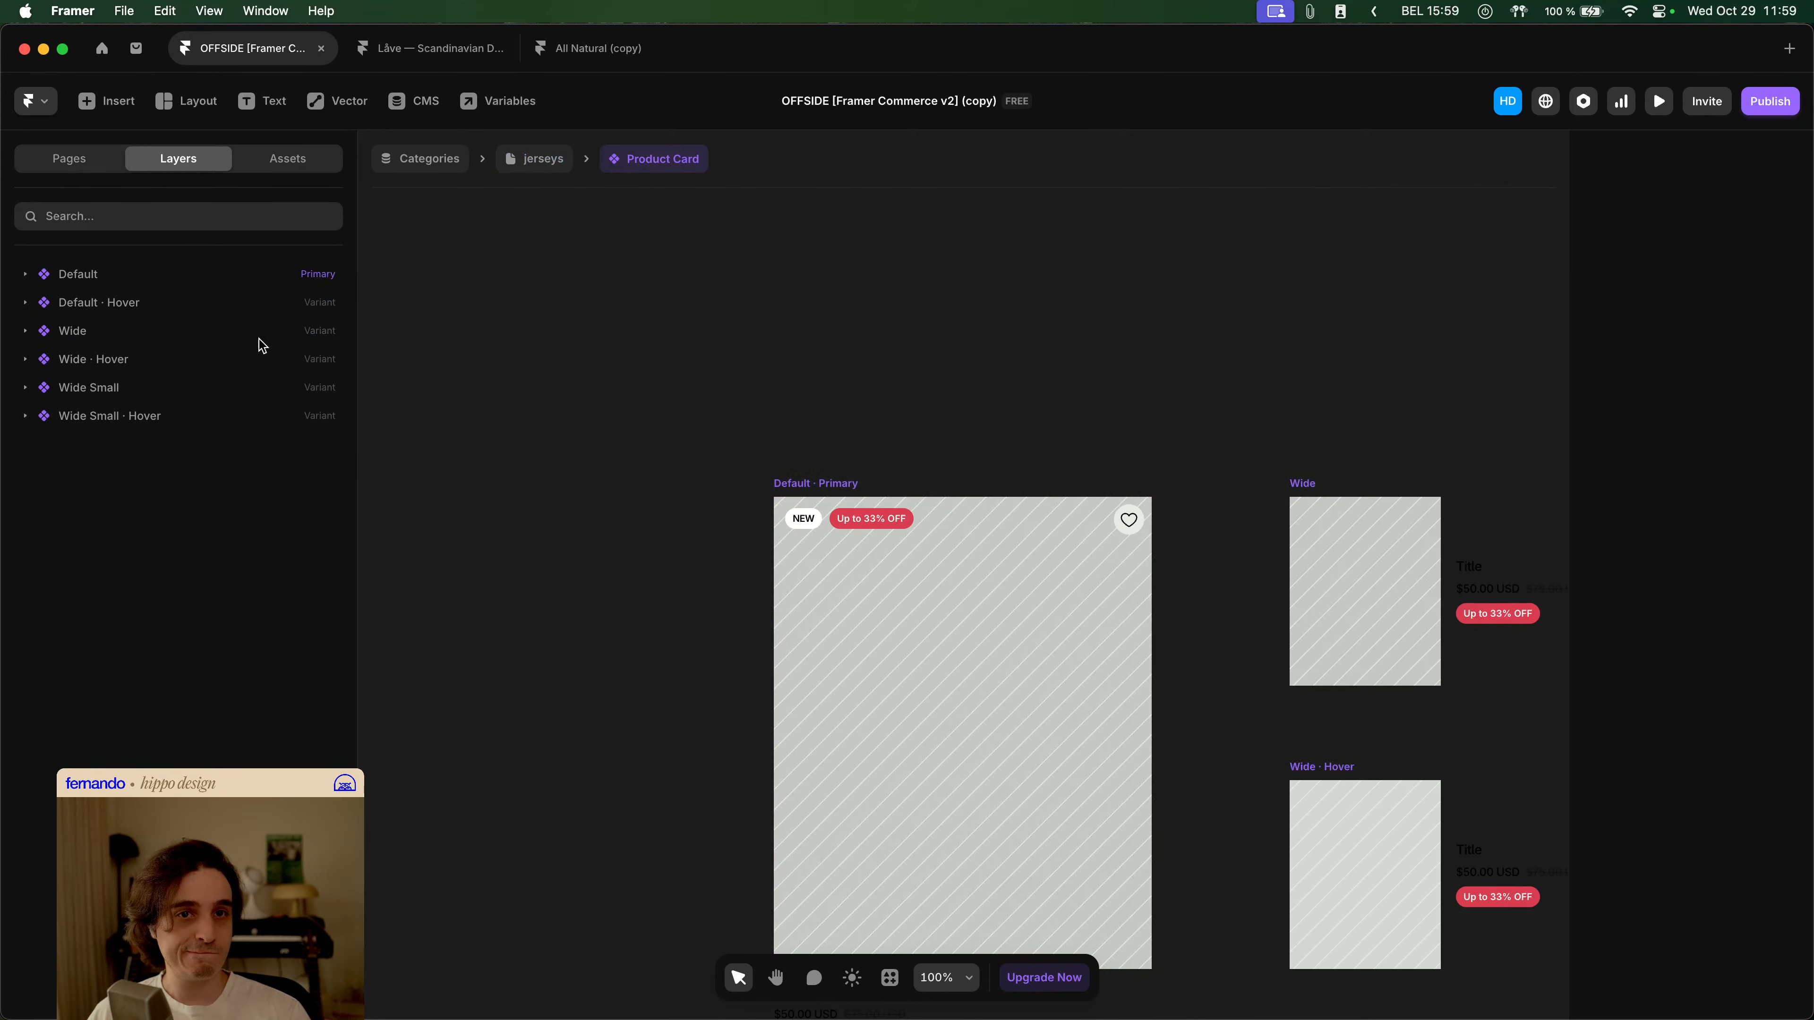
# Examine the price elements below the image in the Default variant of OFFSIDE's Product Card.
pyautogui.click(889, 573)
pyautogui.scroll(-3, 889, 573)
pyautogui.scroll(-3, 946, 655)
pyautogui.scroll(5, 905, 650)
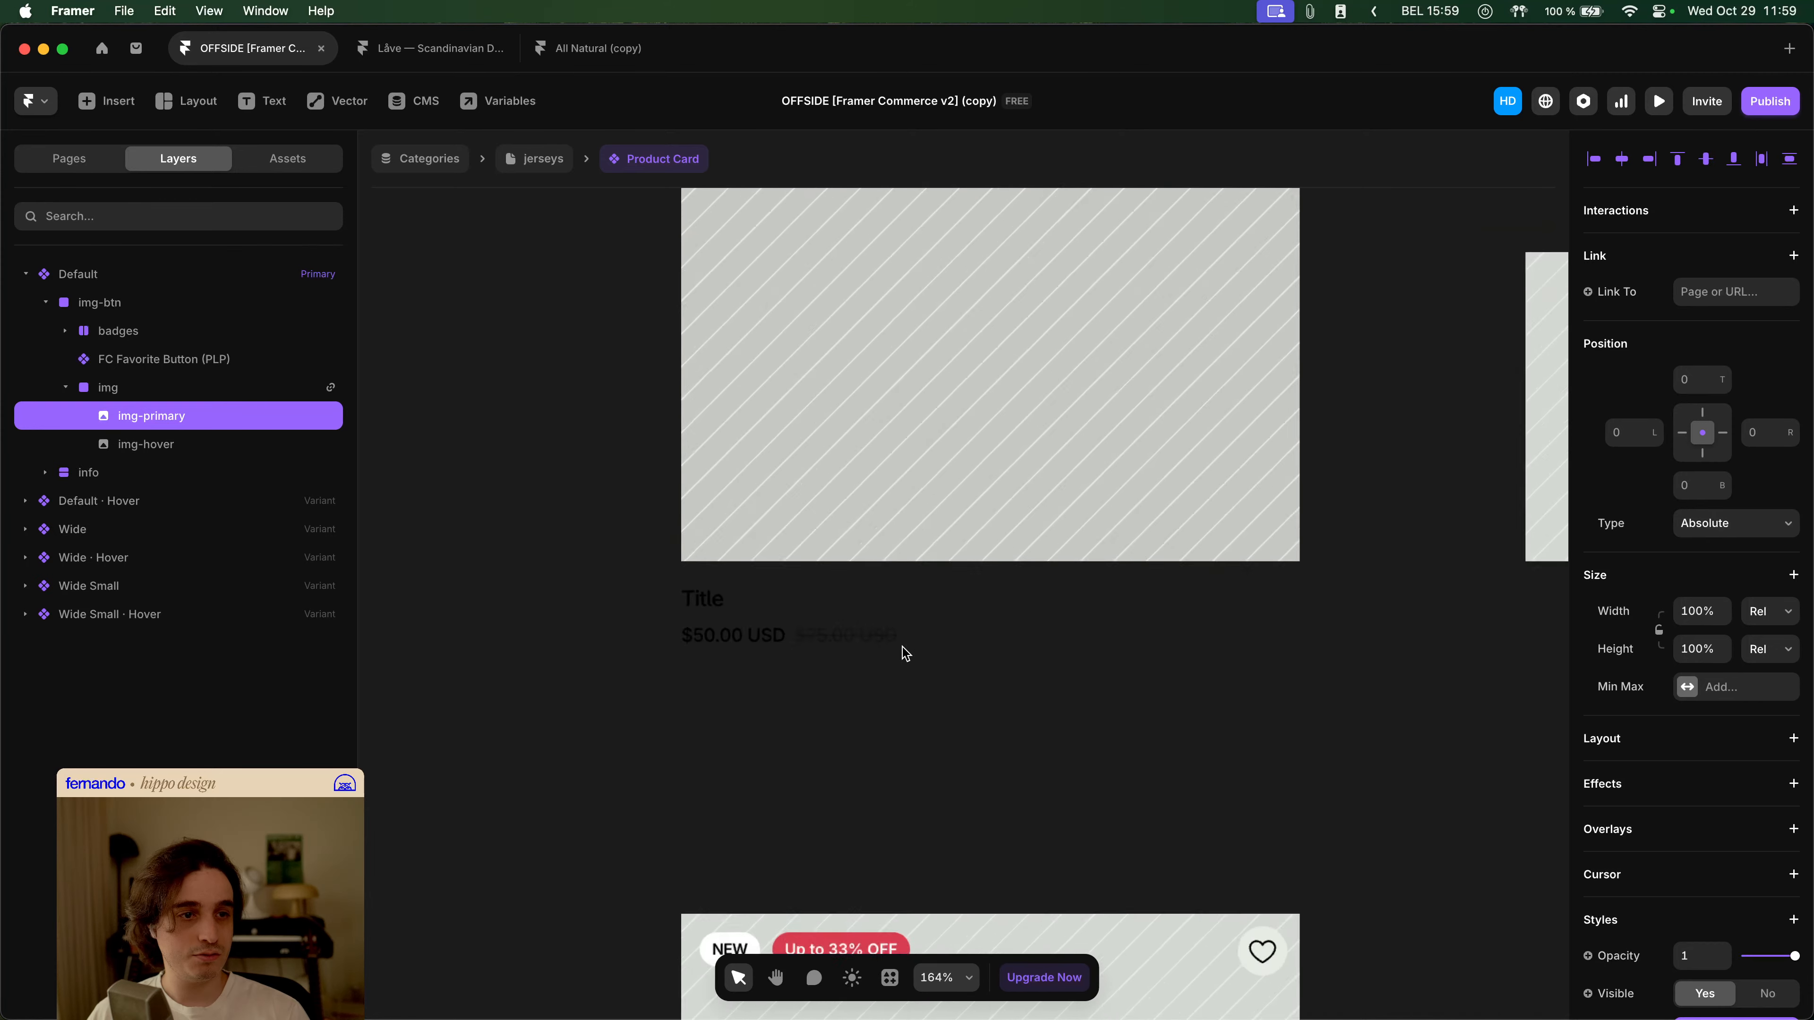
pyautogui.click(727, 633)
pyautogui.scroll(-3, 1743, 752)
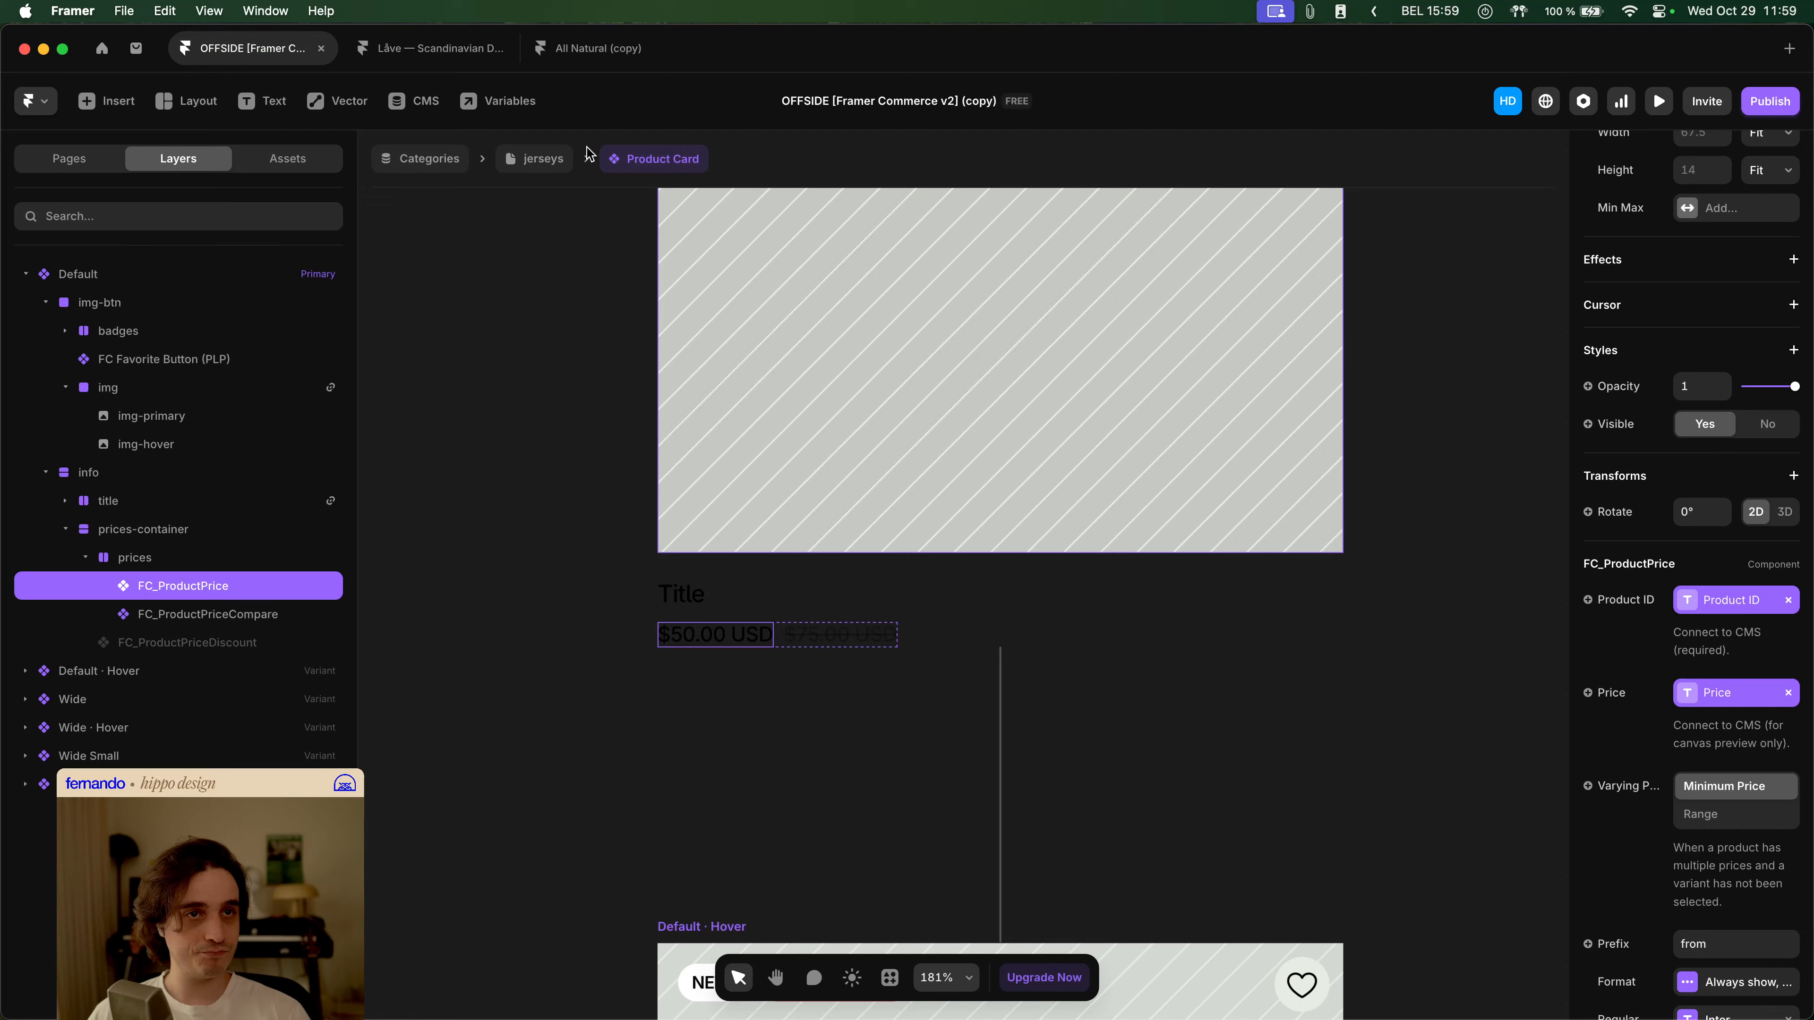
# Return to the Låve project and review the Product List Card, both in the Products list and inside the component.
pyautogui.hotkey('ctrl', 'Tab')
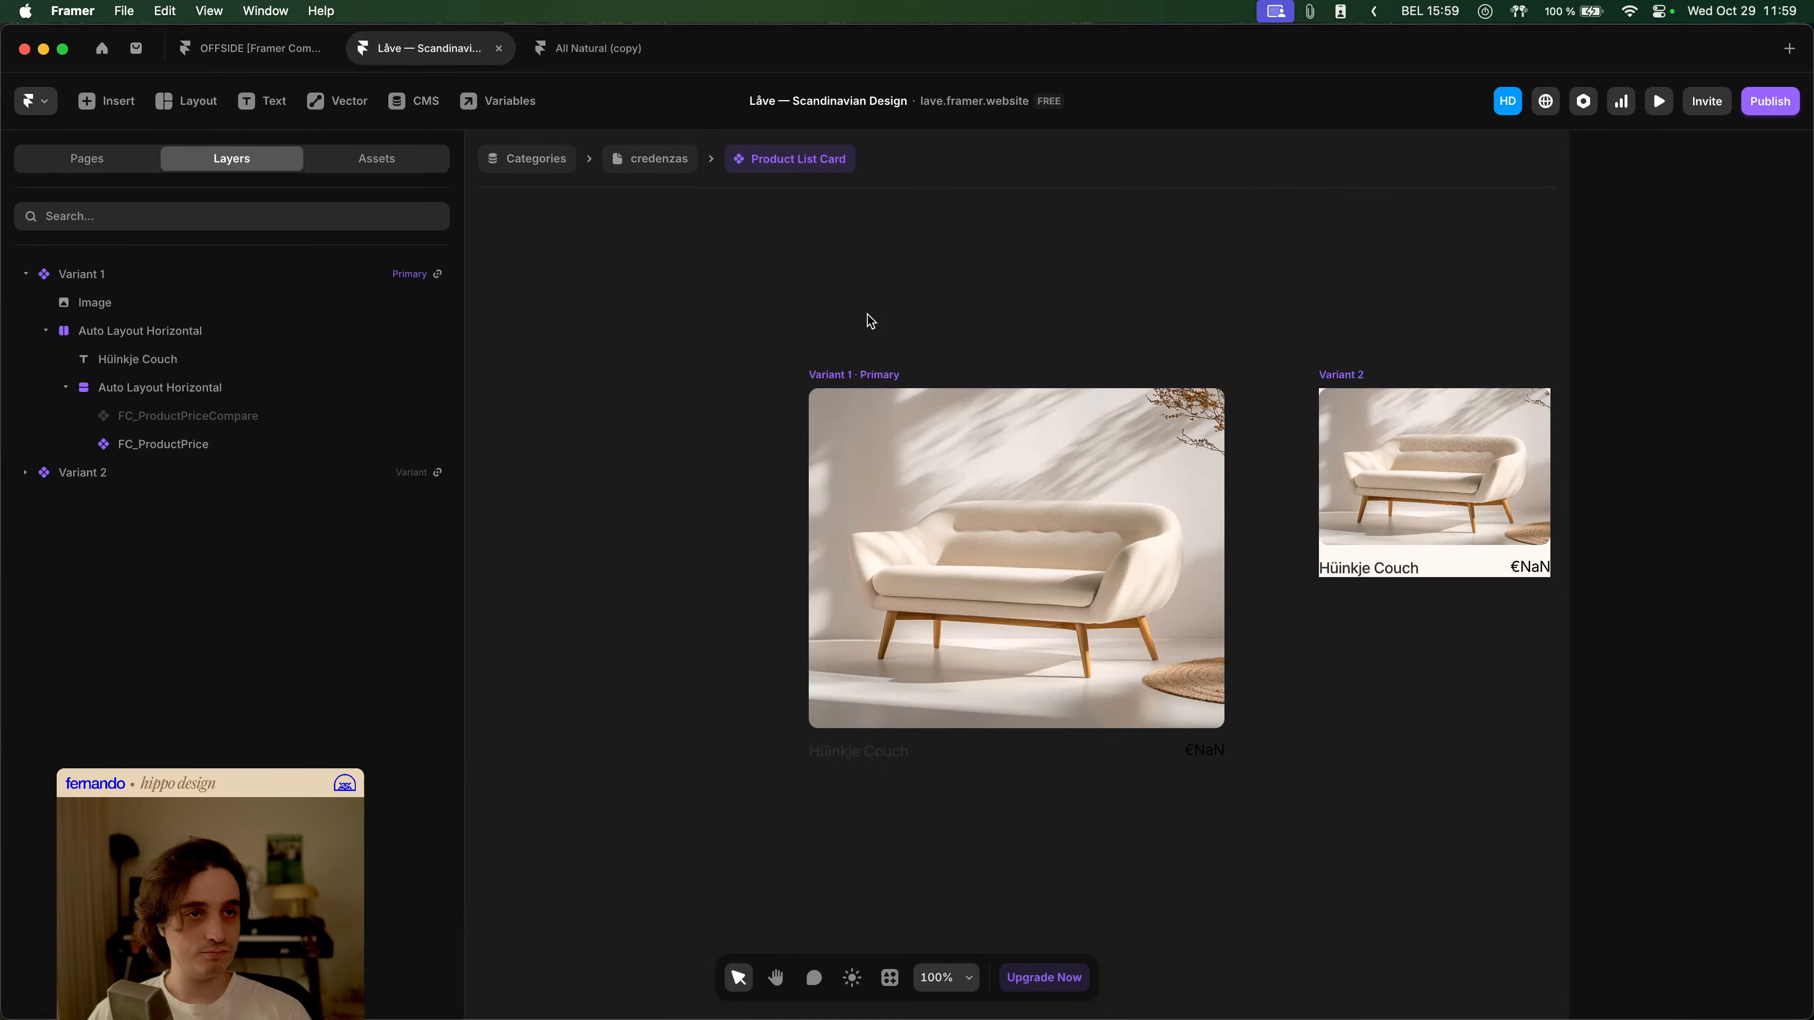
pyautogui.click(1204, 751)
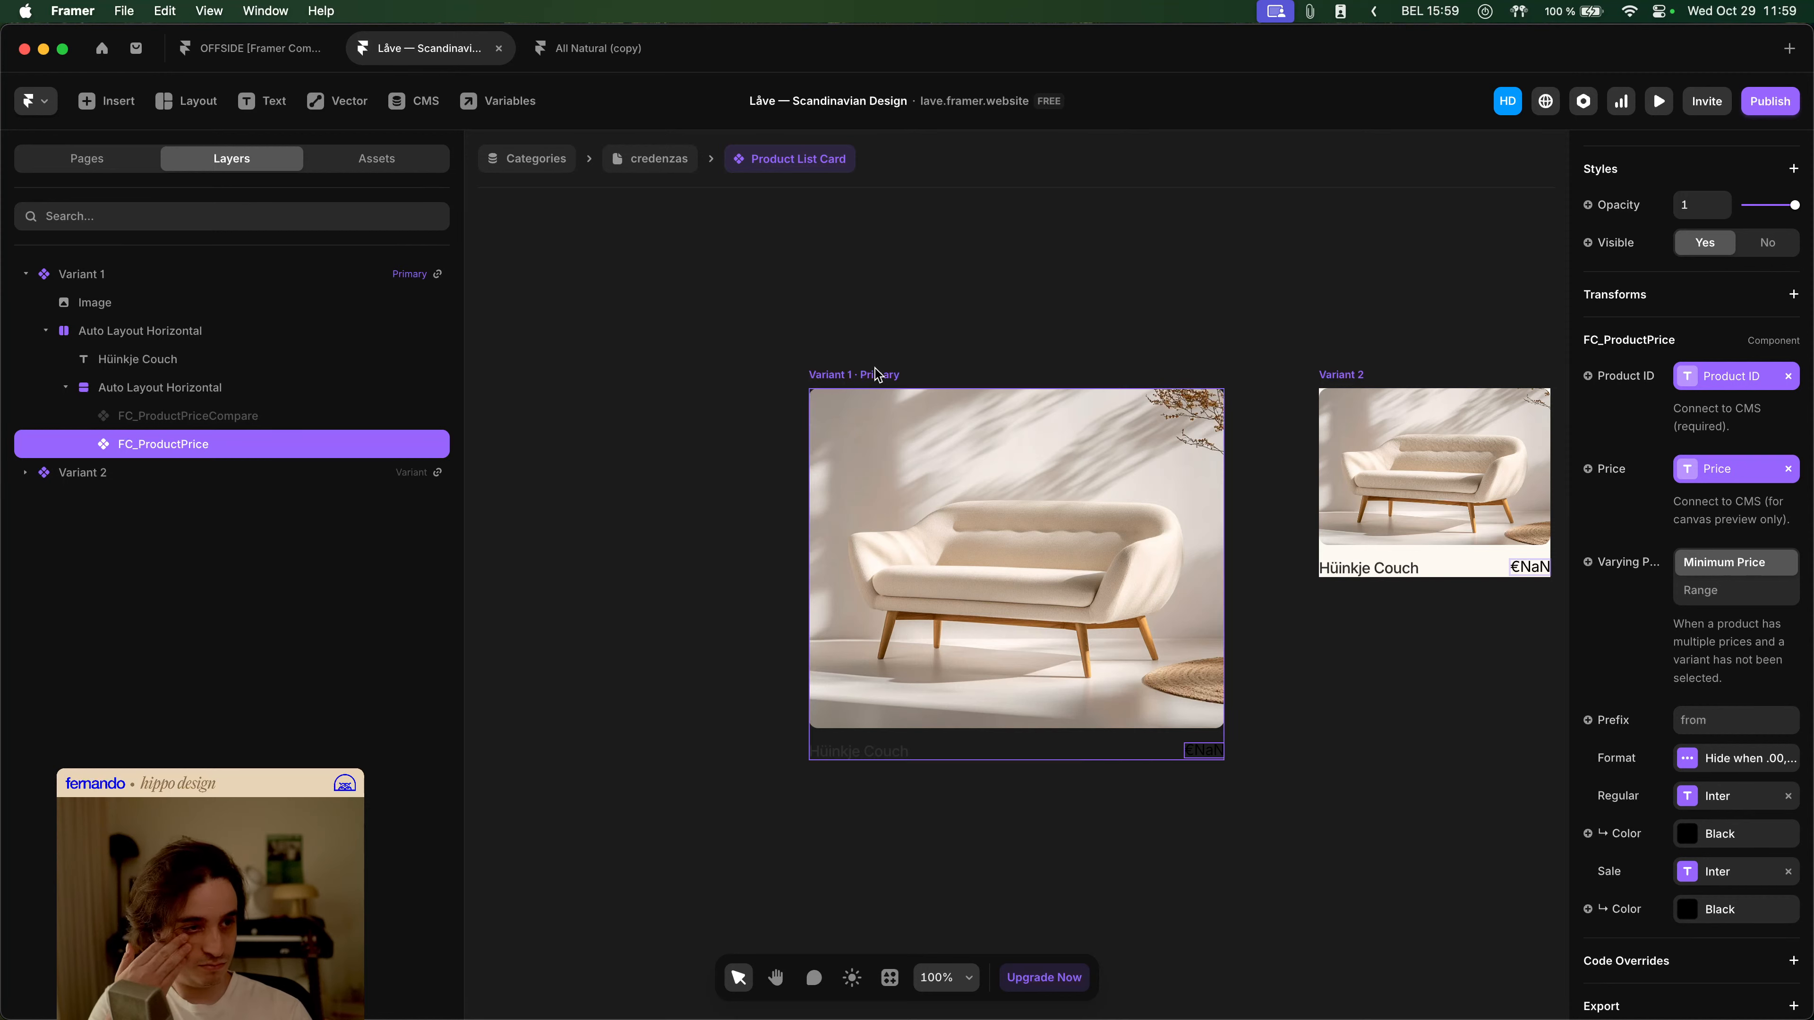
pyautogui.click(664, 163)
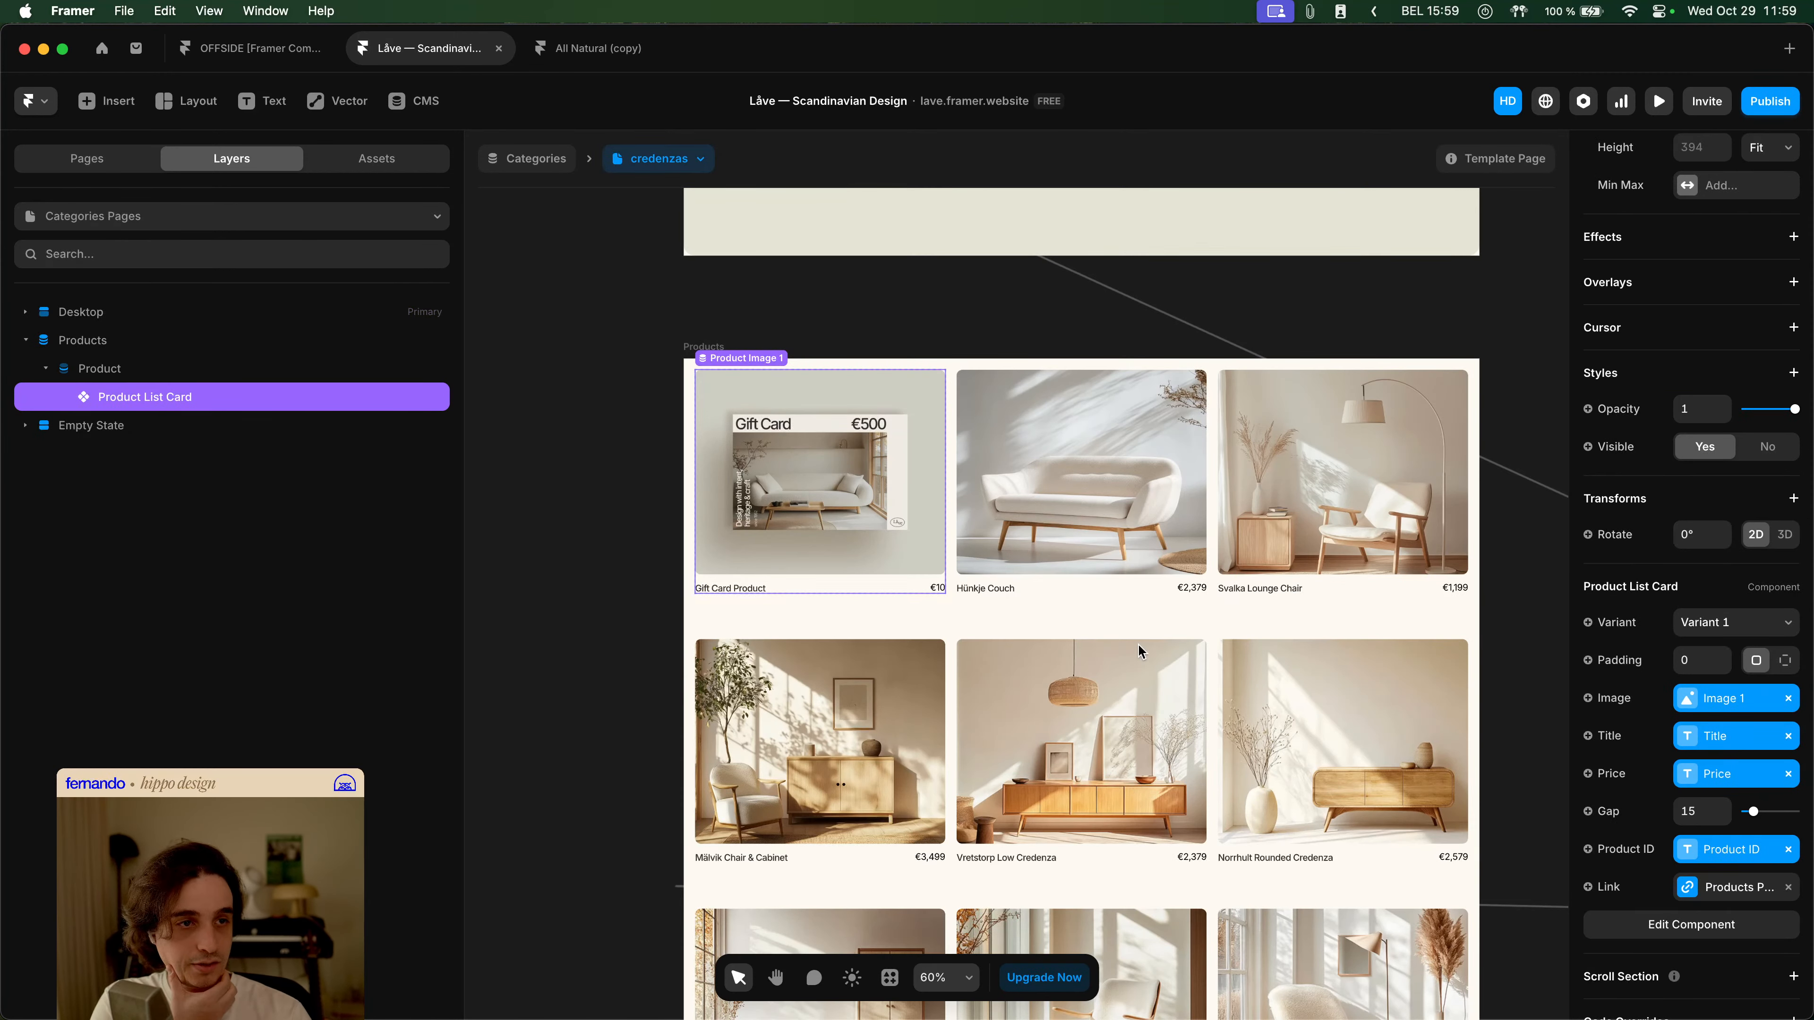
pyautogui.press('Escape')
pyautogui.click(877, 548)
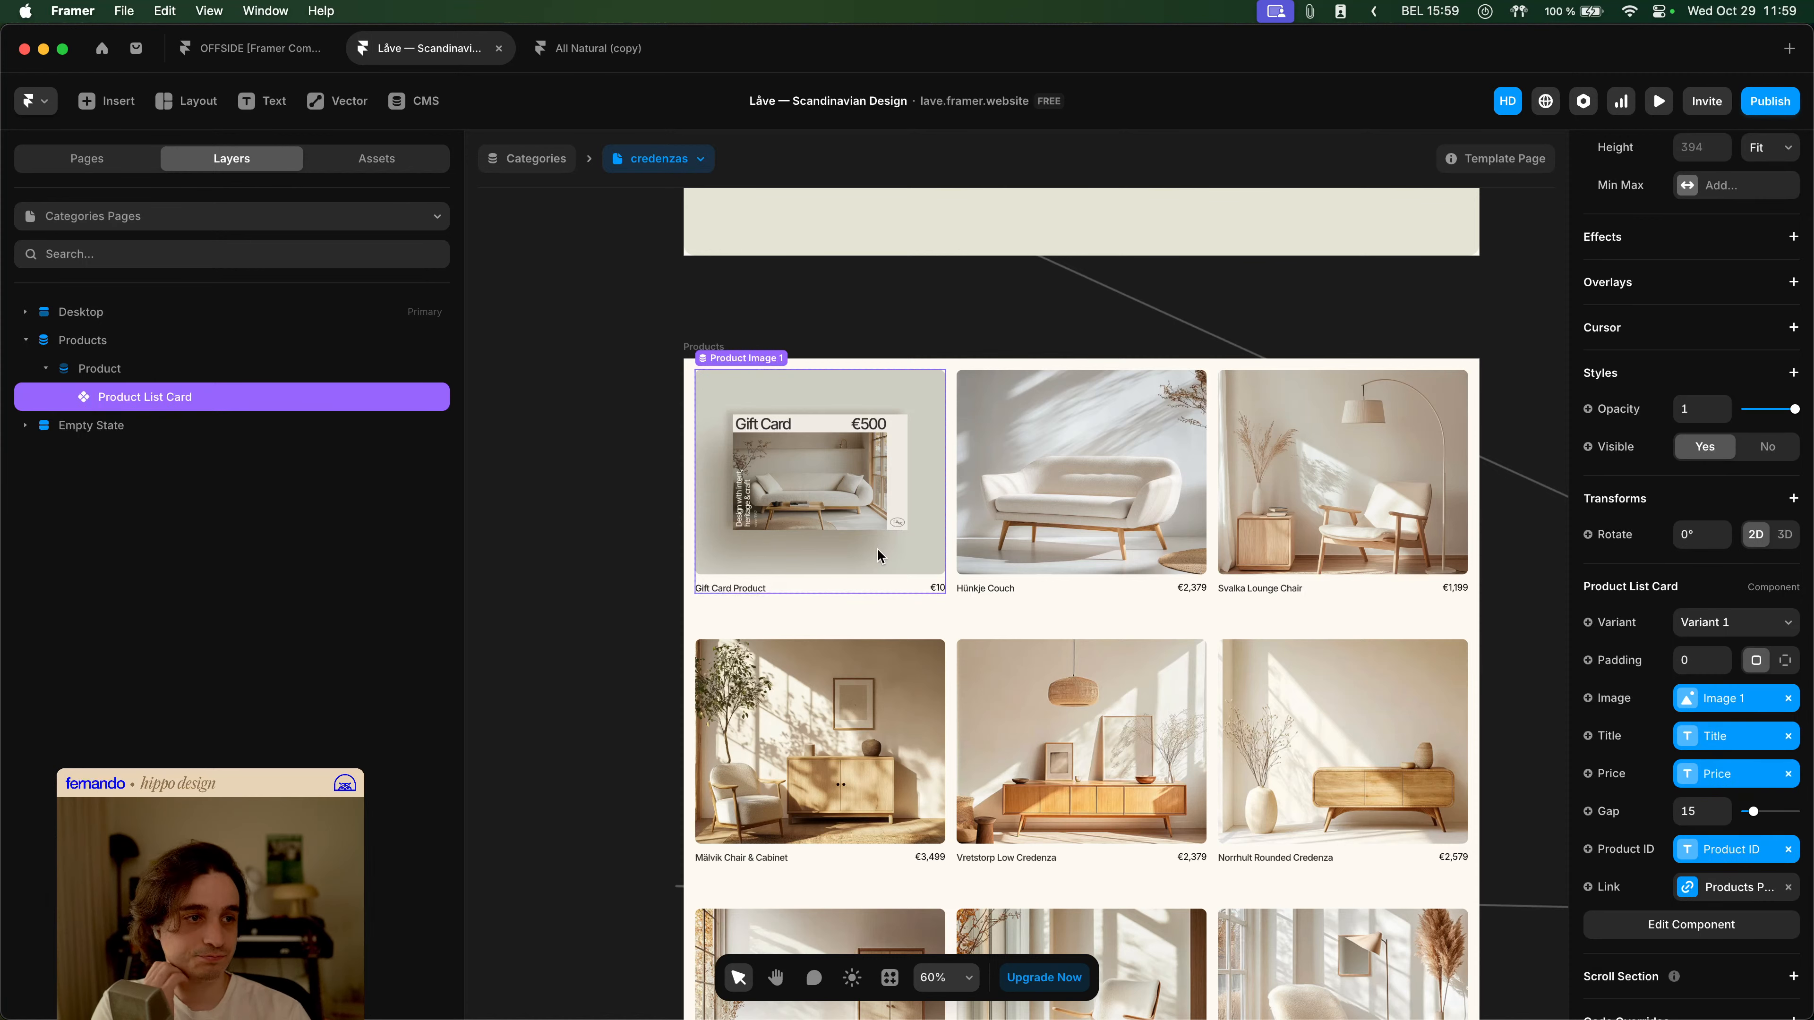
pyautogui.doubleClick(876, 529)
pyautogui.click(1339, 747)
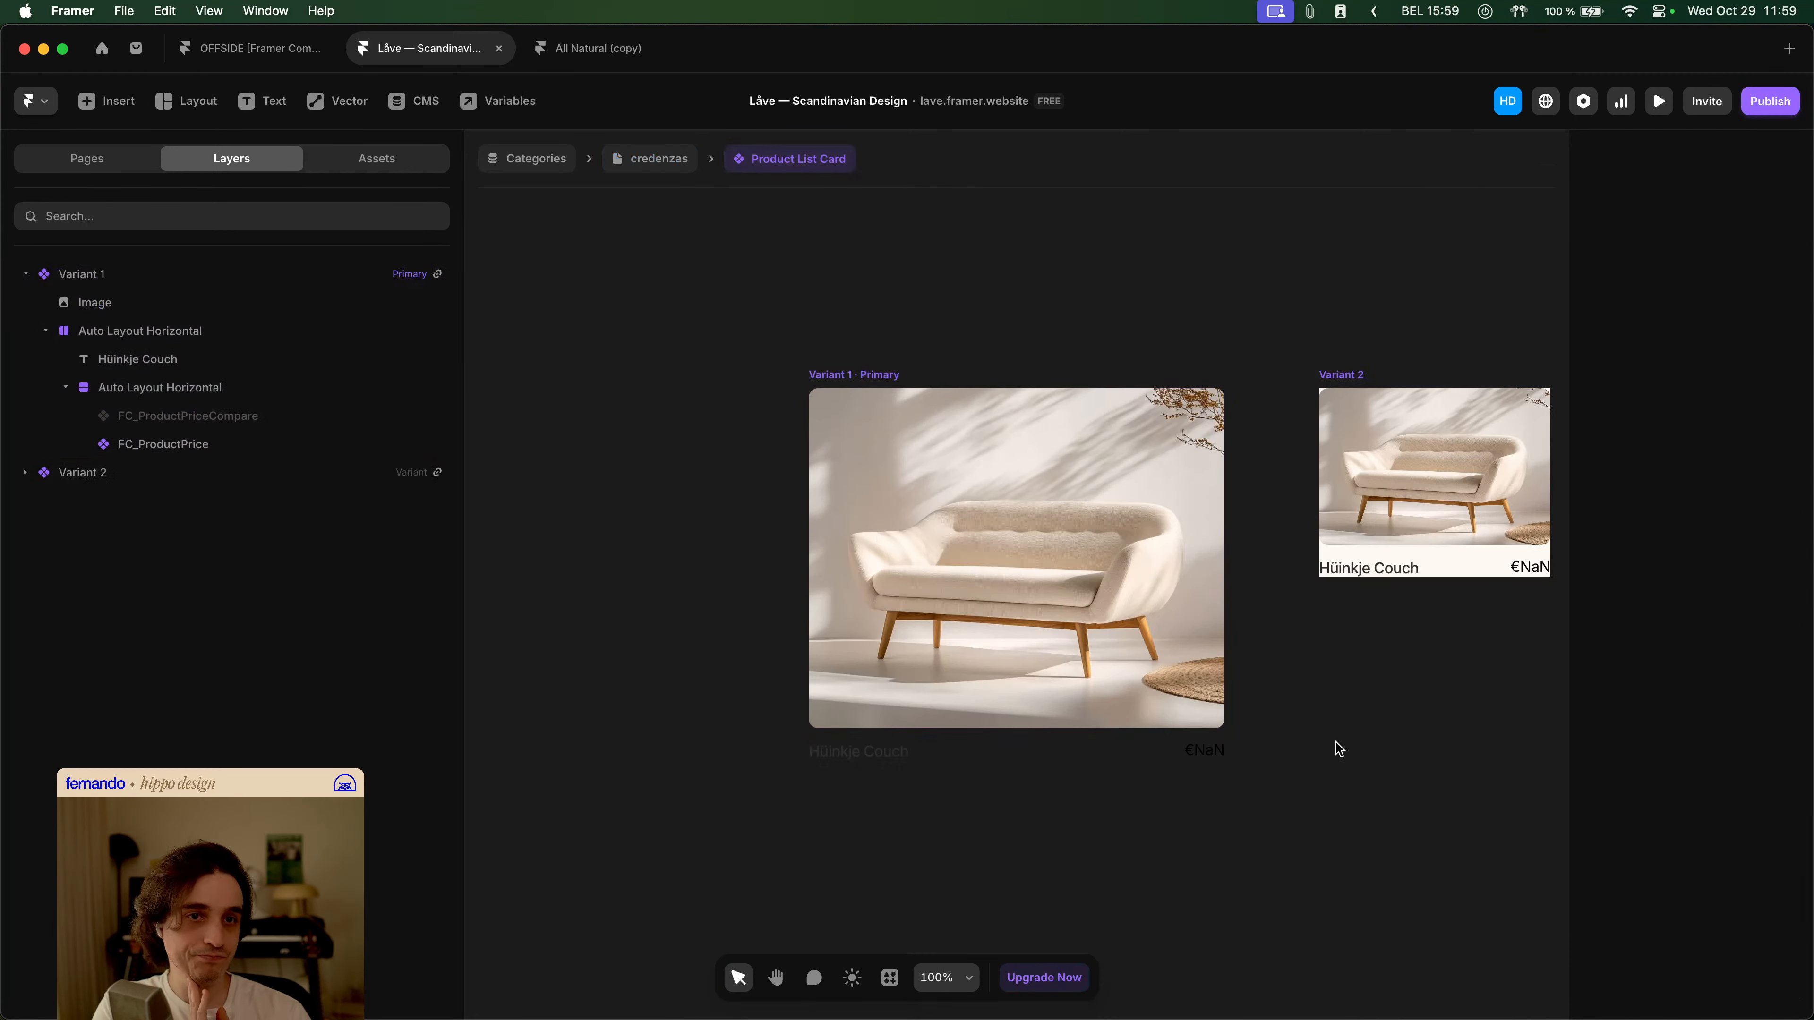
# Connect the Product ID and compare price of Variant 1's FC_ProductPriceCompare to the Product ID and Compare Price variables.
pyautogui.click(272, 418)
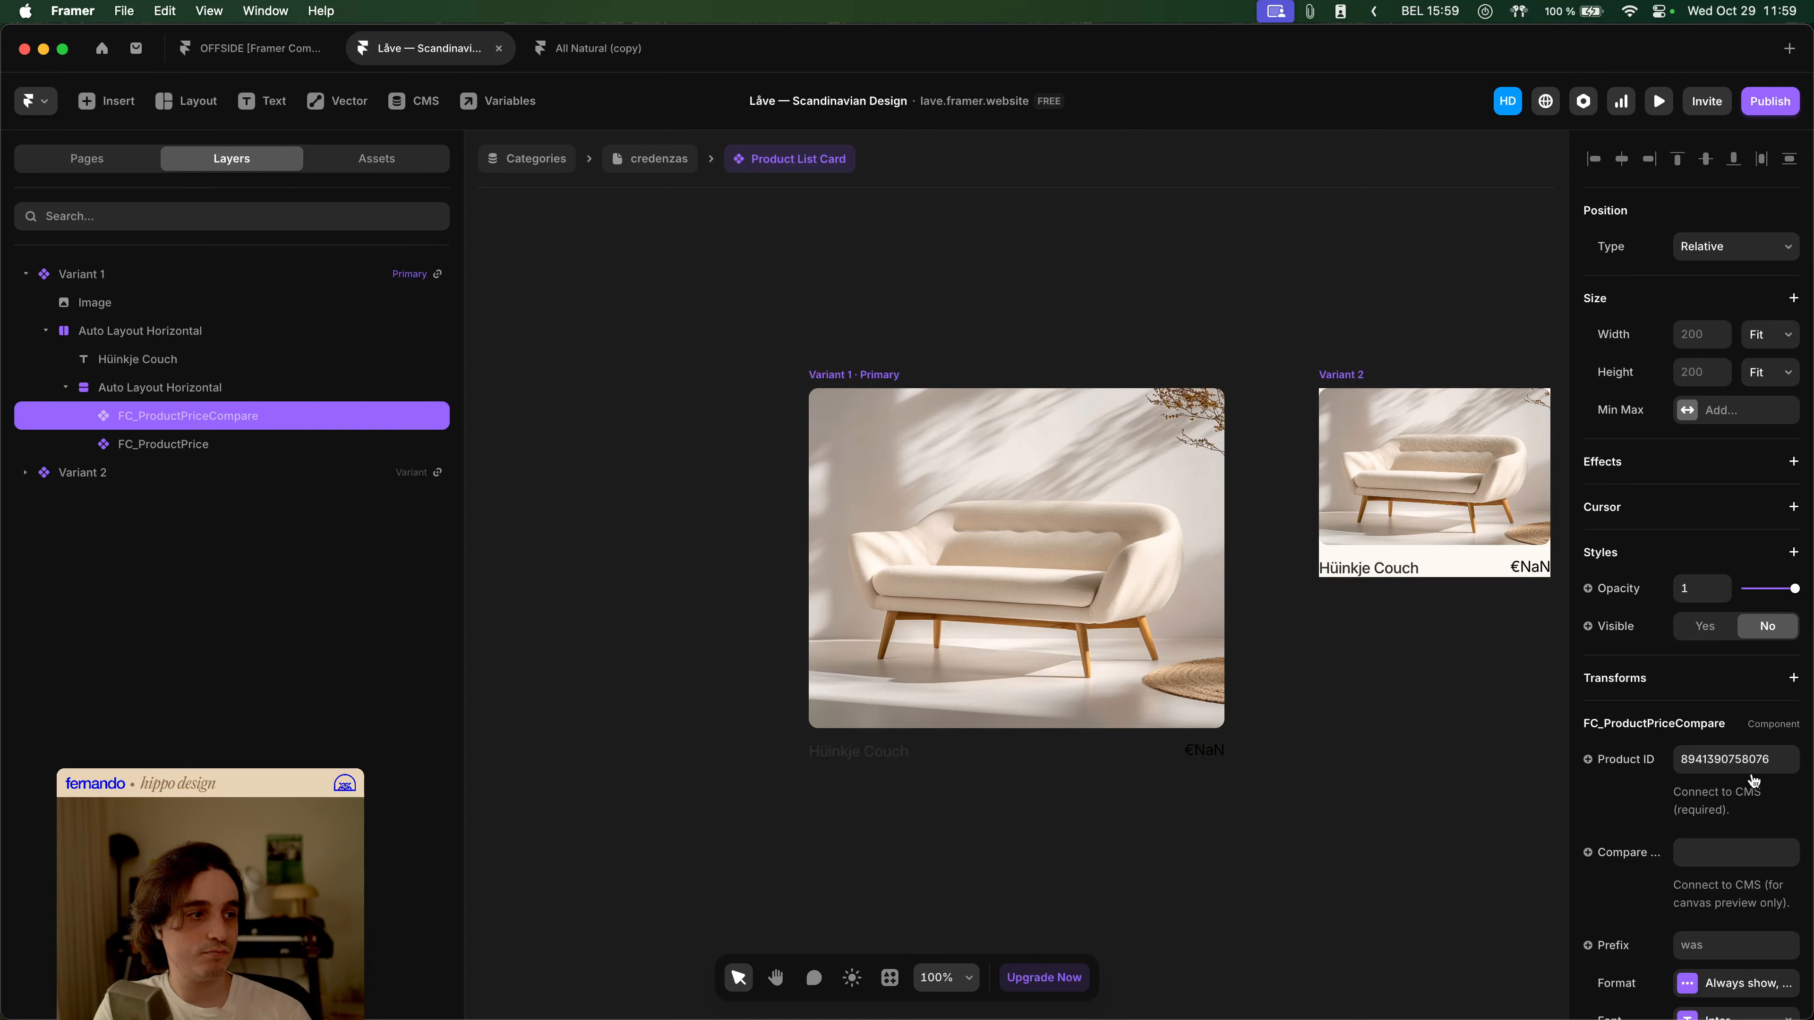
pyautogui.click(1591, 758)
pyautogui.moveTo(1635, 864)
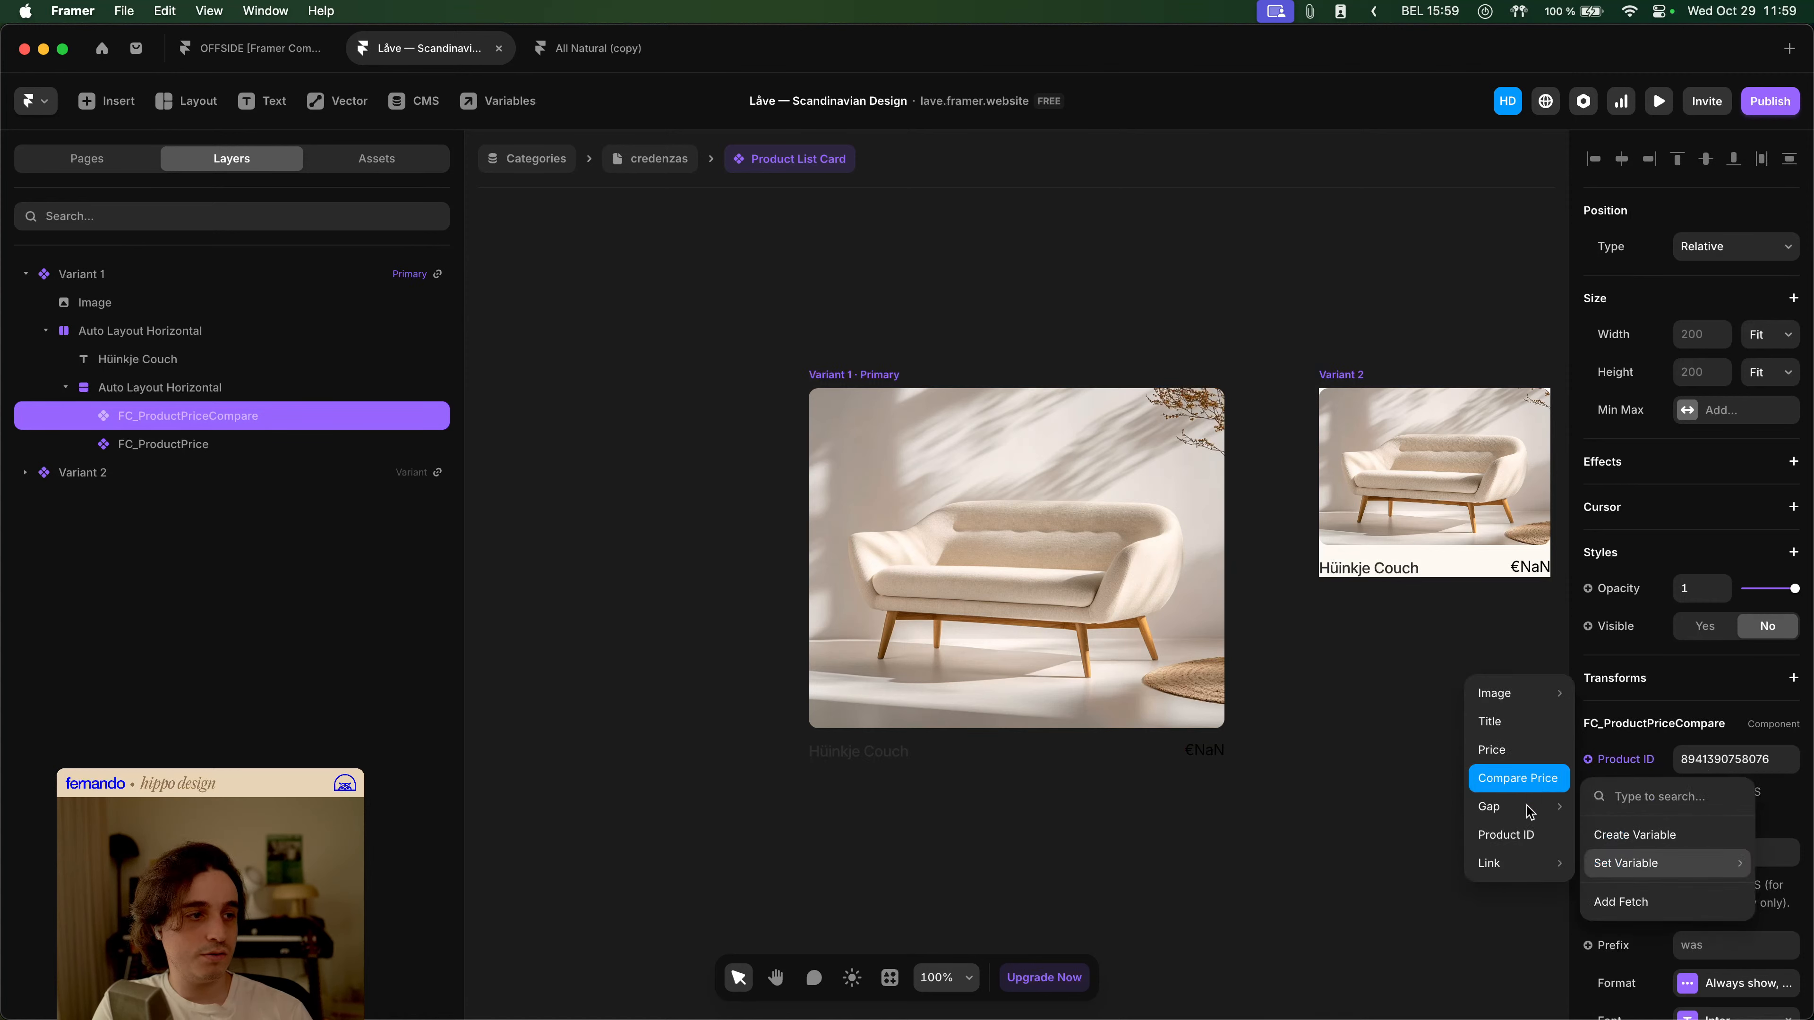
pyautogui.click(1531, 836)
pyautogui.scroll(-3, 1702, 749)
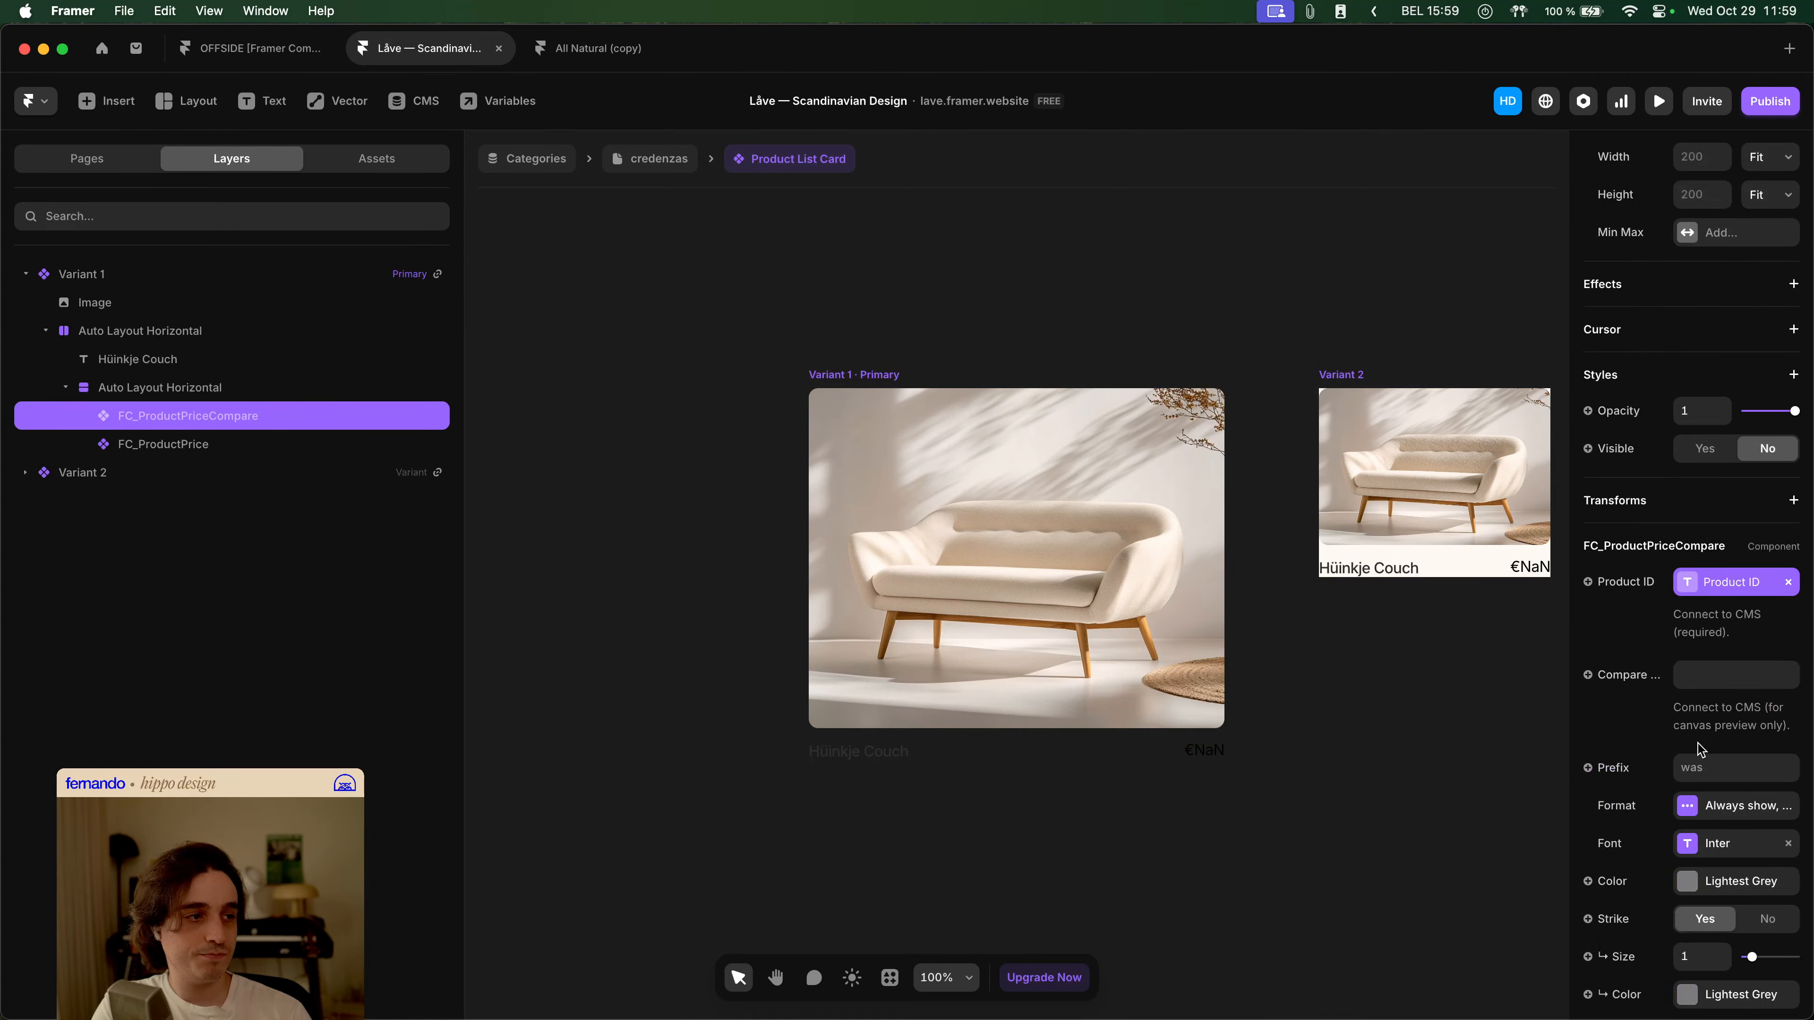
pyautogui.click(1640, 679)
pyautogui.moveTo(1676, 786)
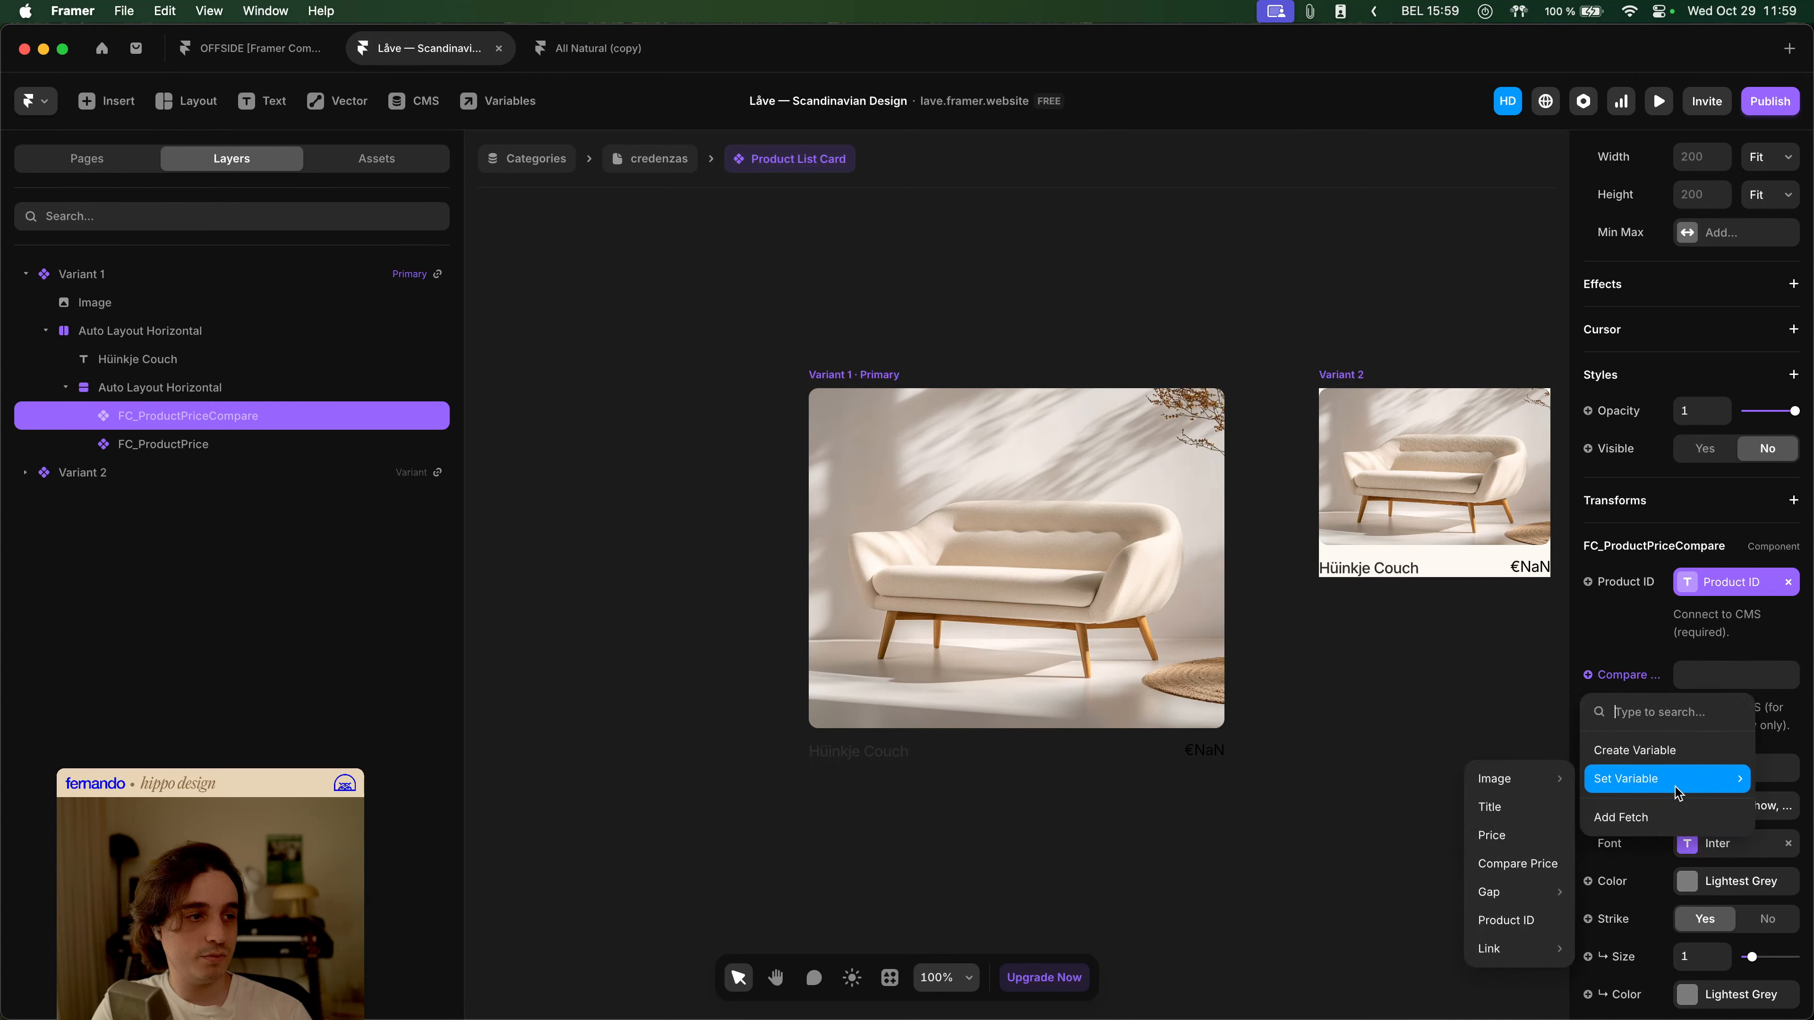
pyautogui.click(1509, 862)
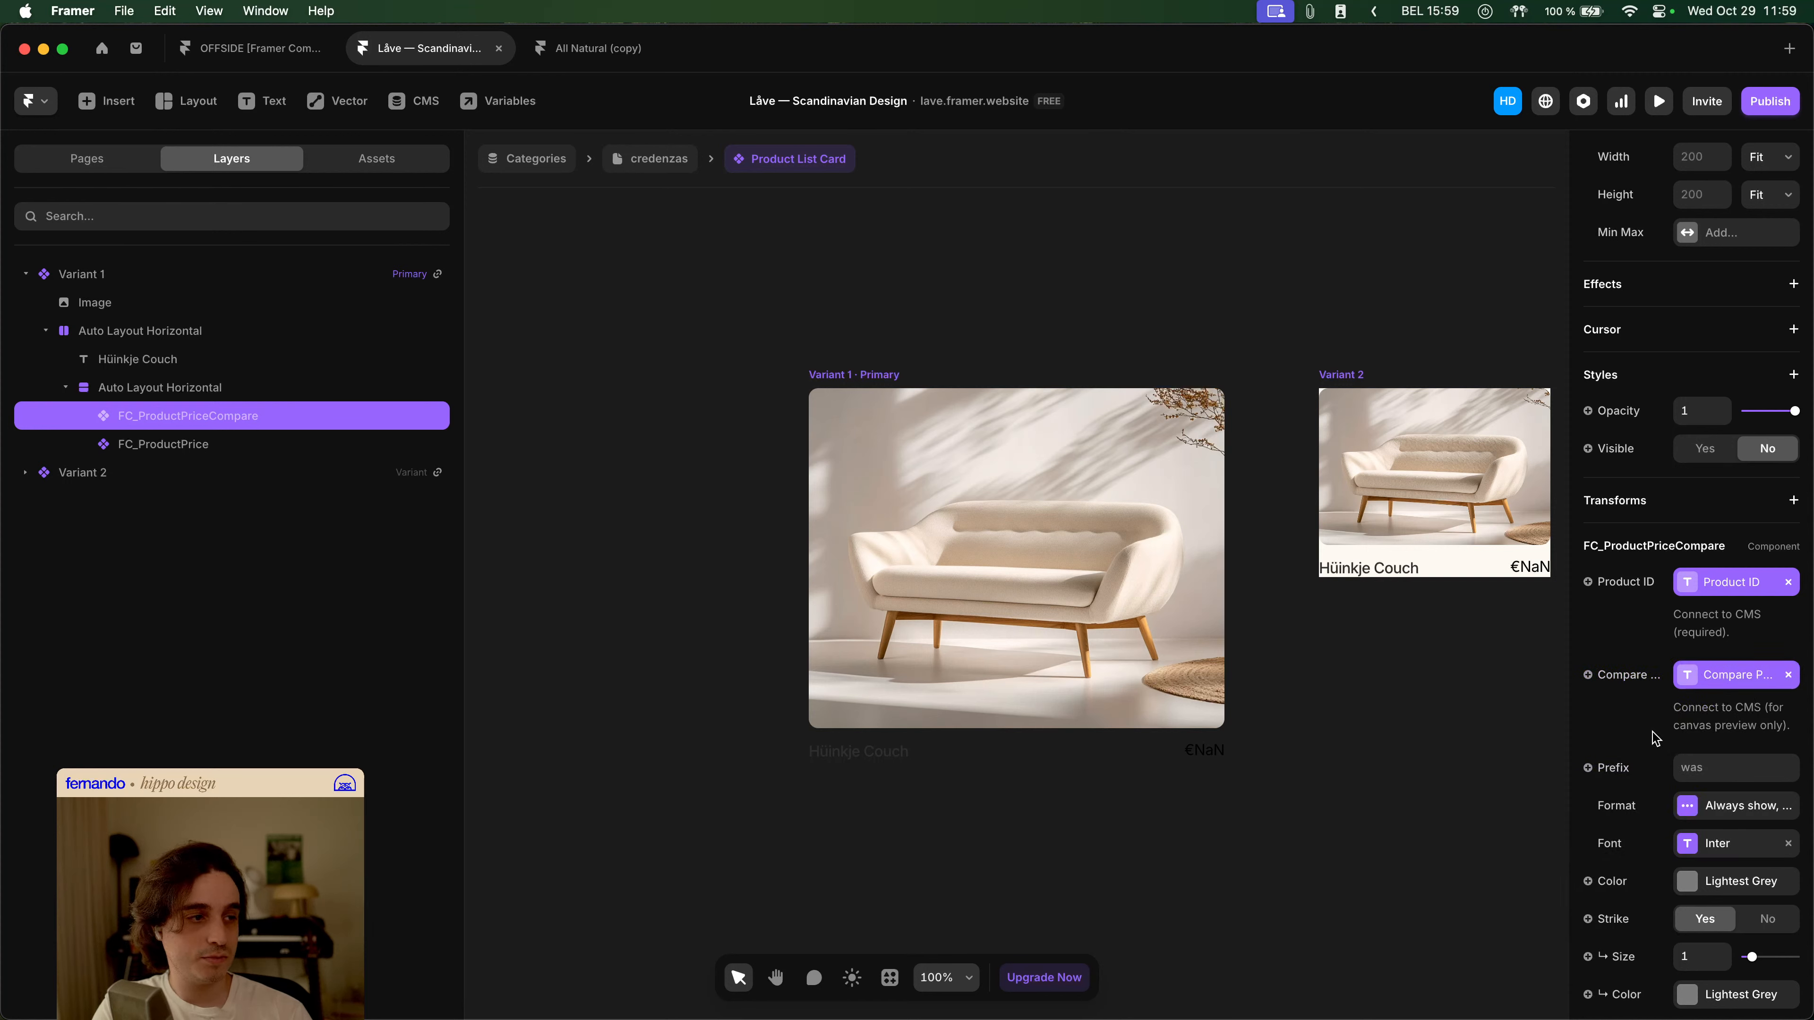
# Create a new component variable for the prefix of FC_ProductPriceCompare.
pyautogui.click(1634, 772)
pyautogui.moveTo(1612, 873)
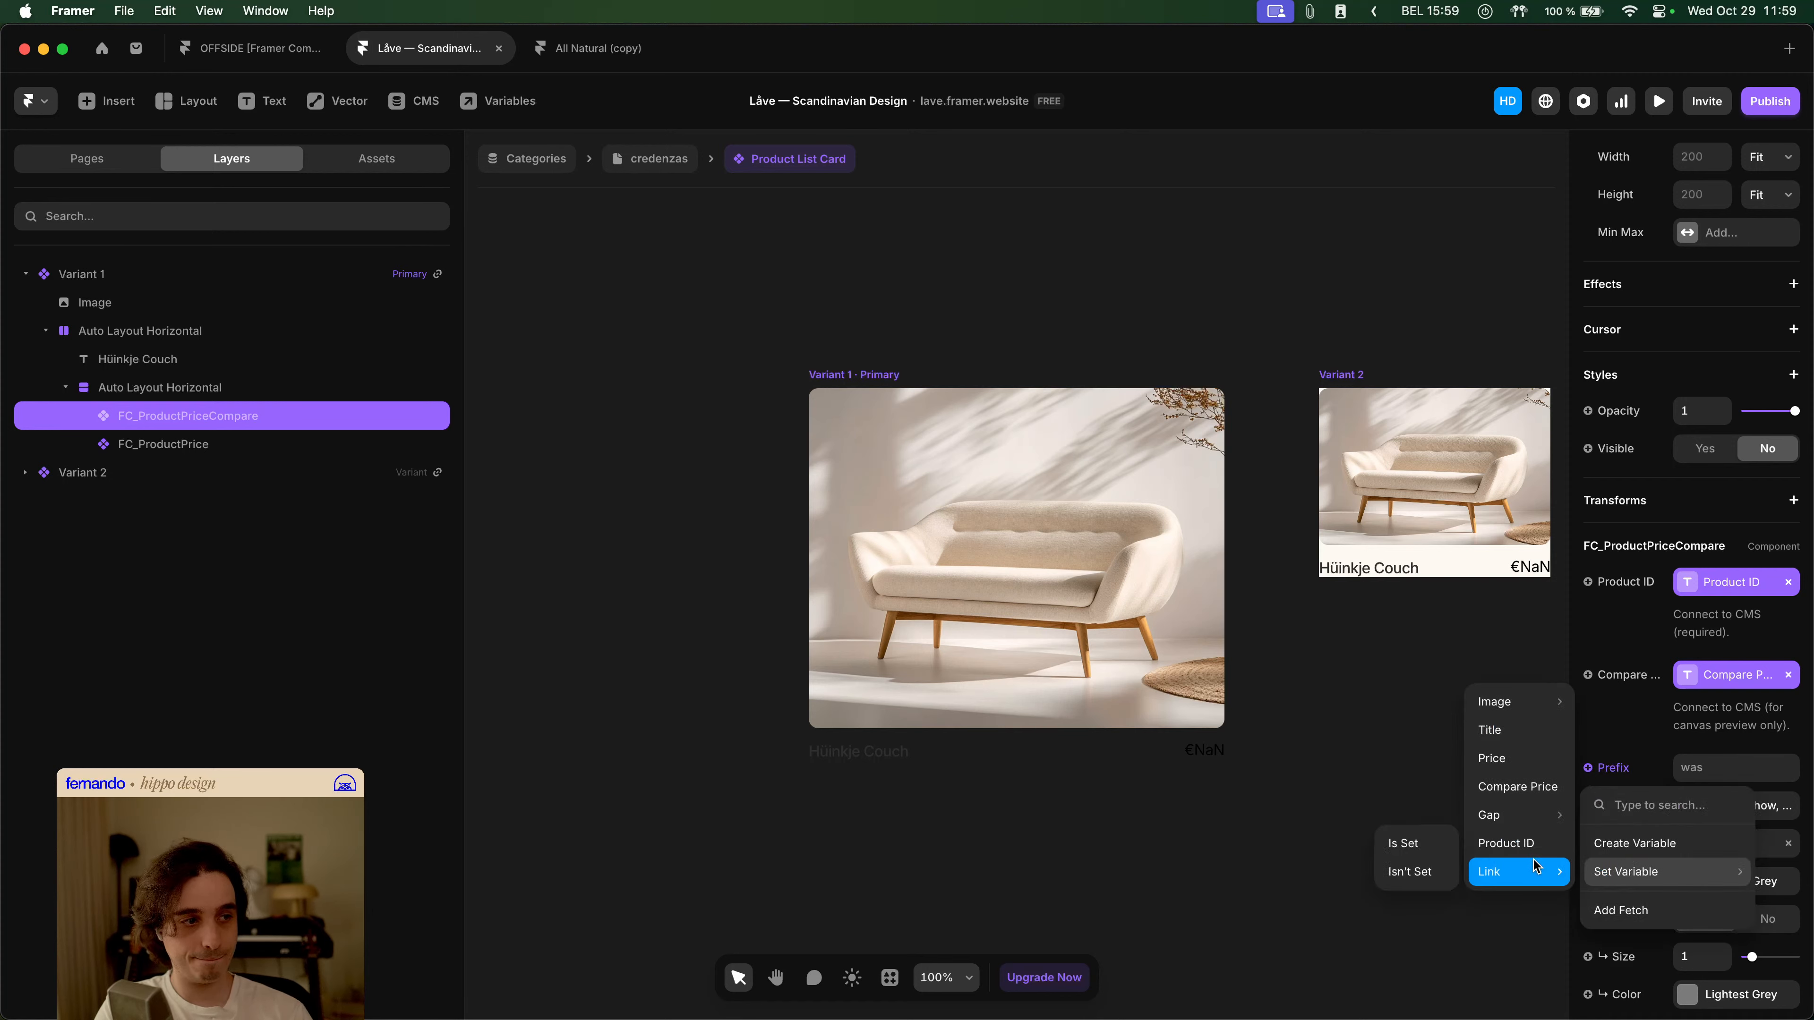
pyautogui.click(1636, 844)
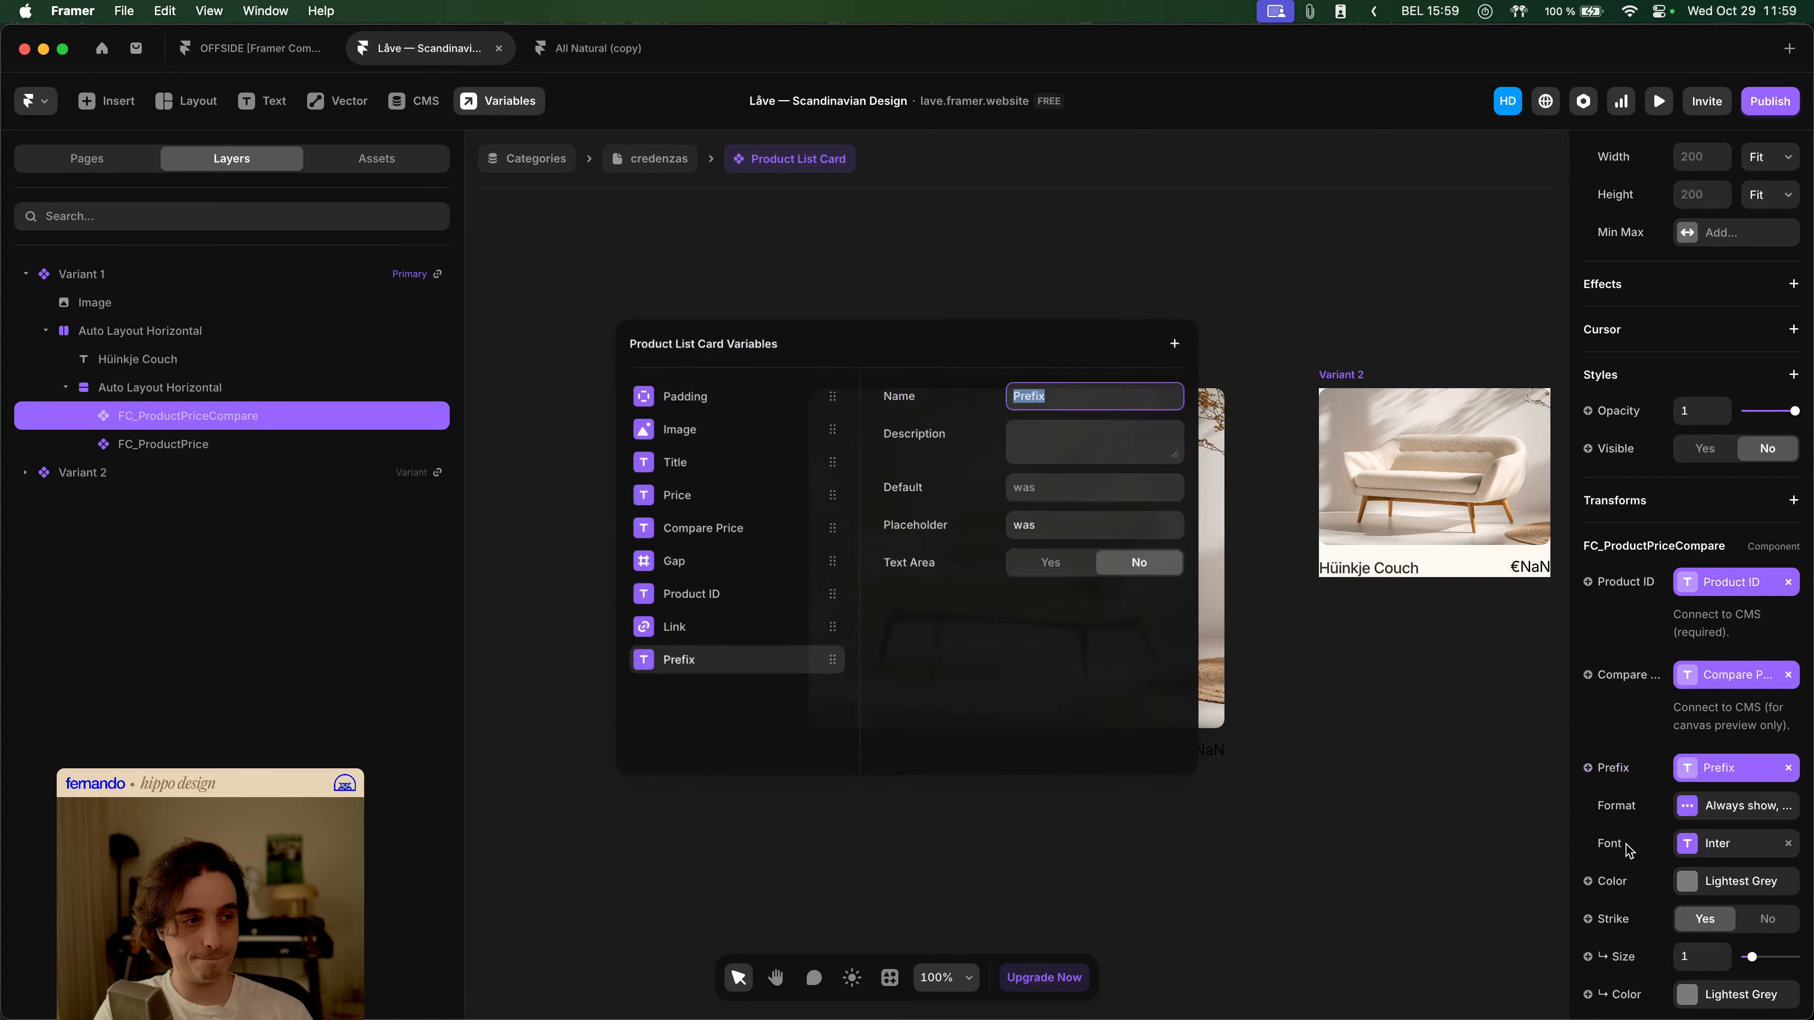
pyautogui.click(1387, 757)
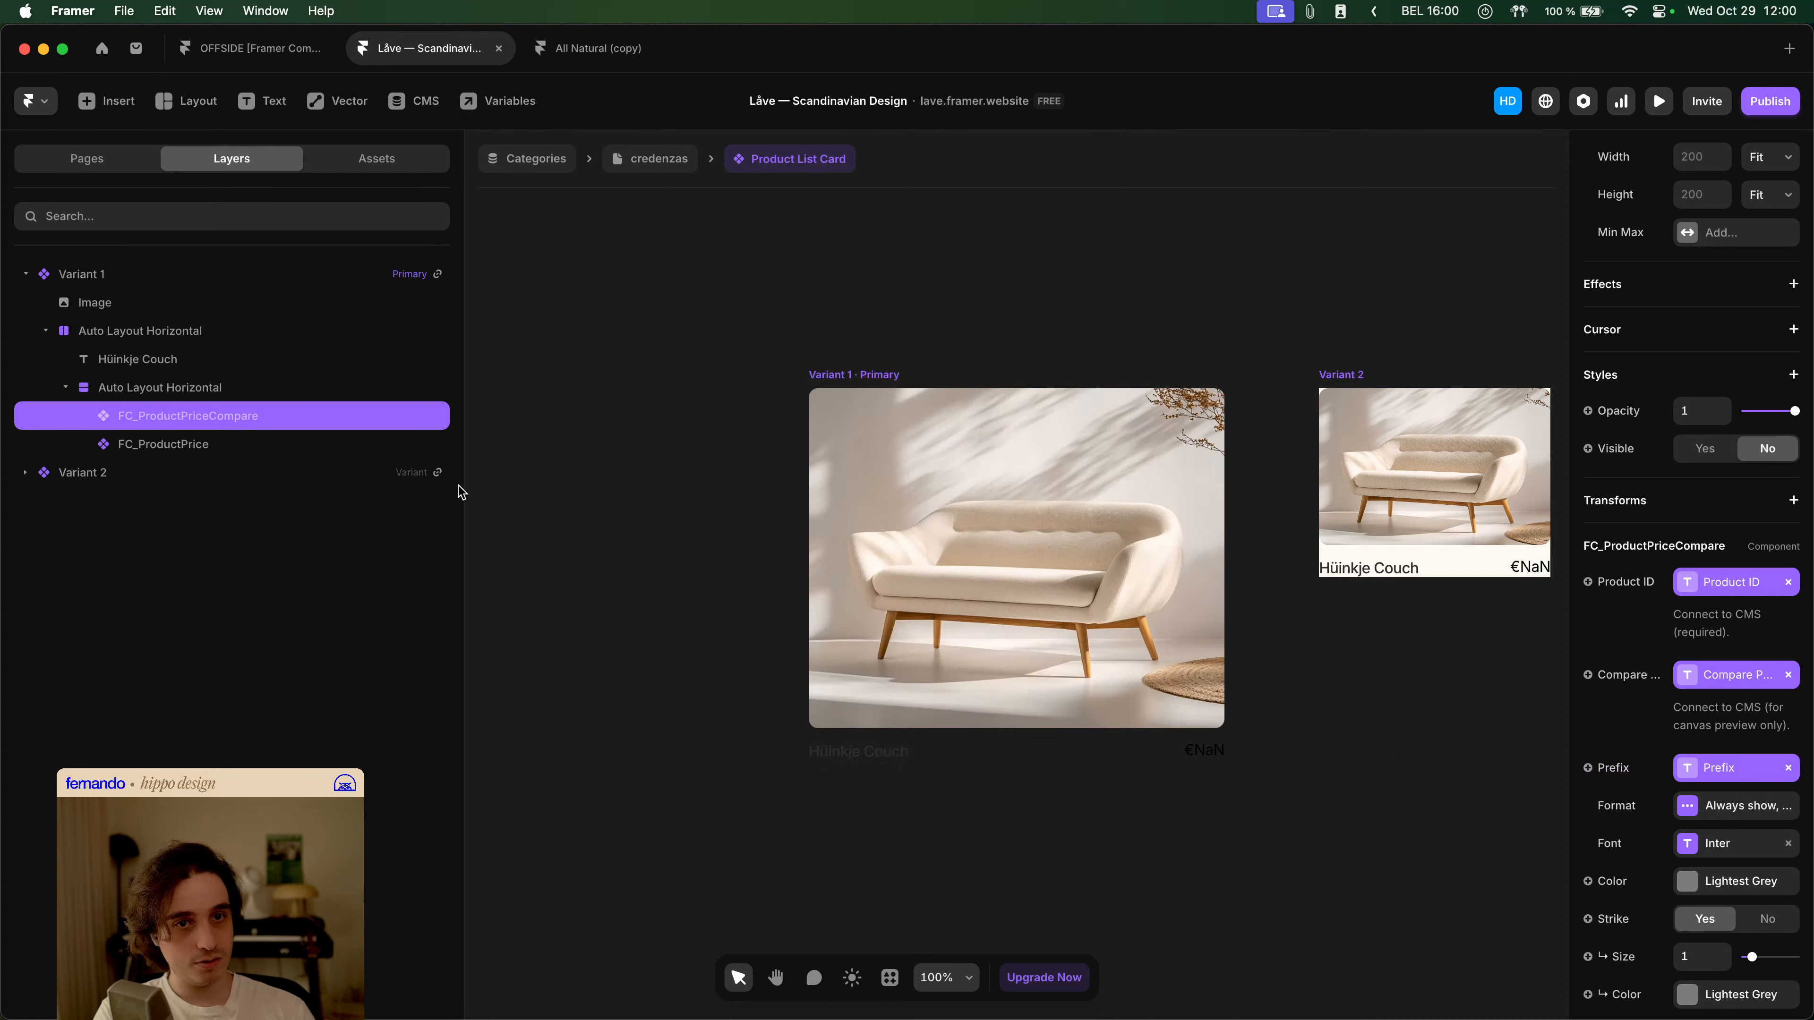
# Create a component variable for the prefix of FC_ProductPrice and name it "From Price Prefix".
pyautogui.click(318, 452)
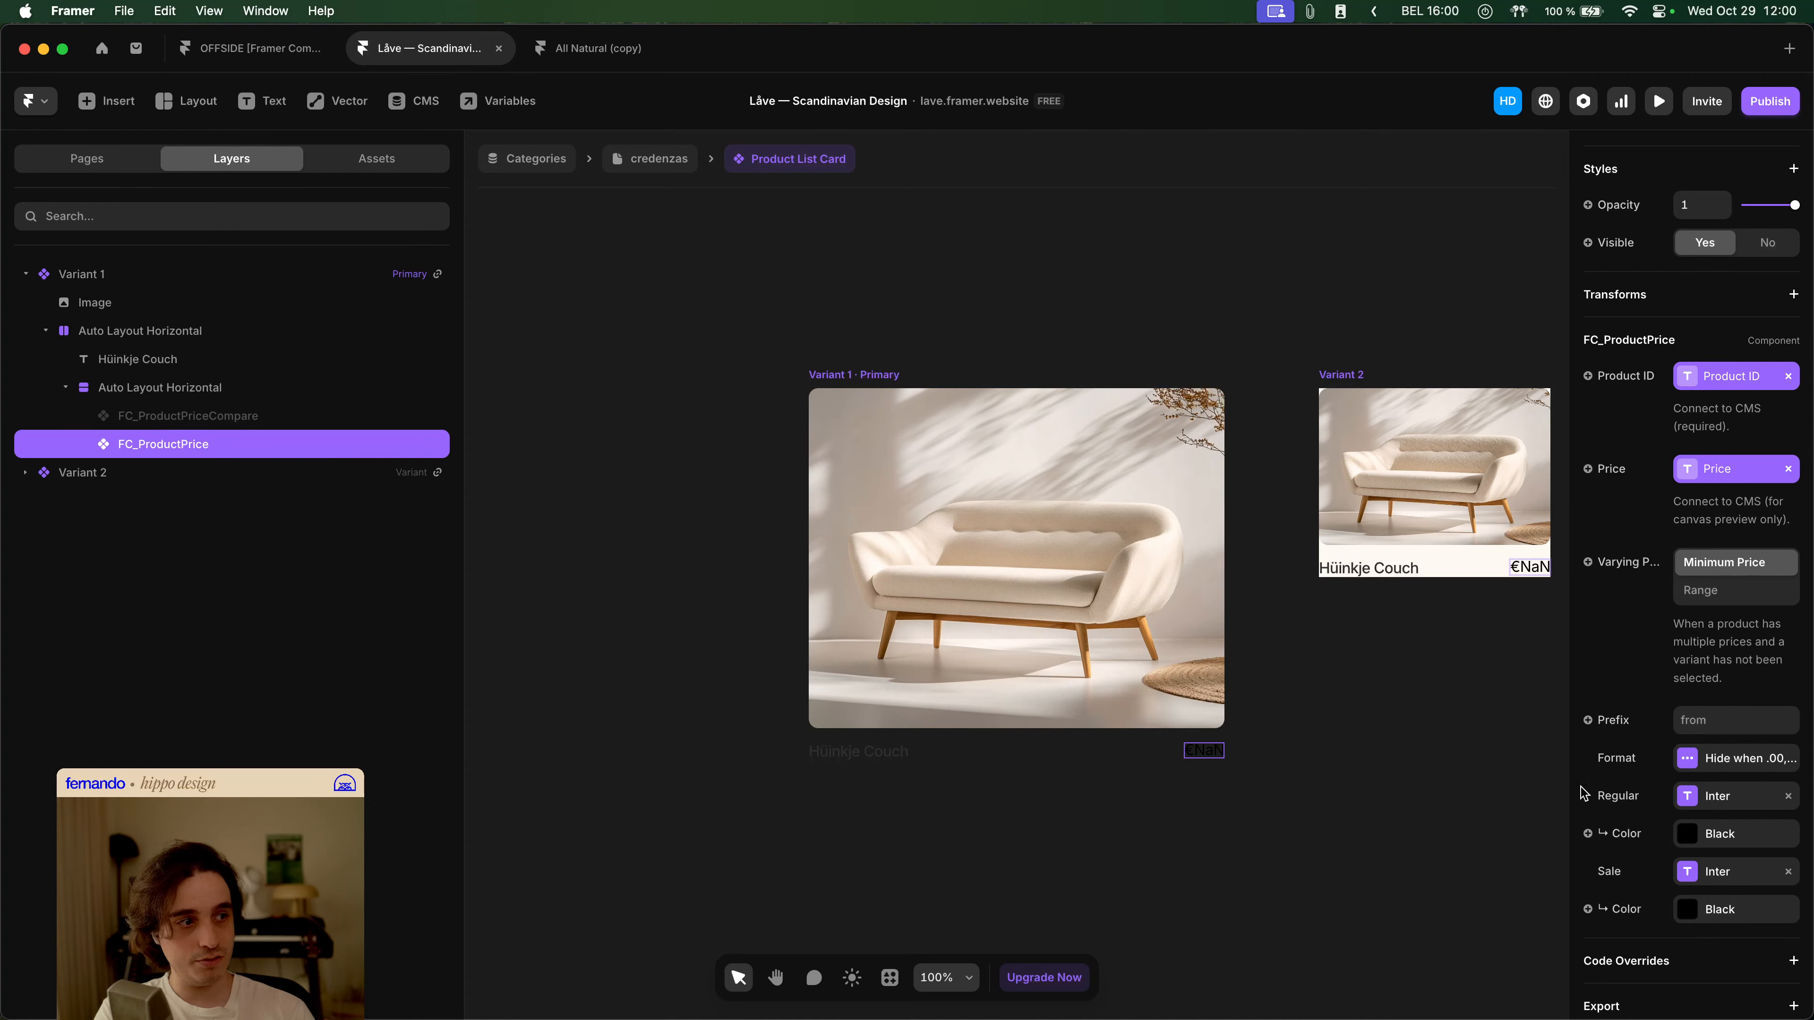
pyautogui.click(1607, 721)
pyautogui.click(1636, 795)
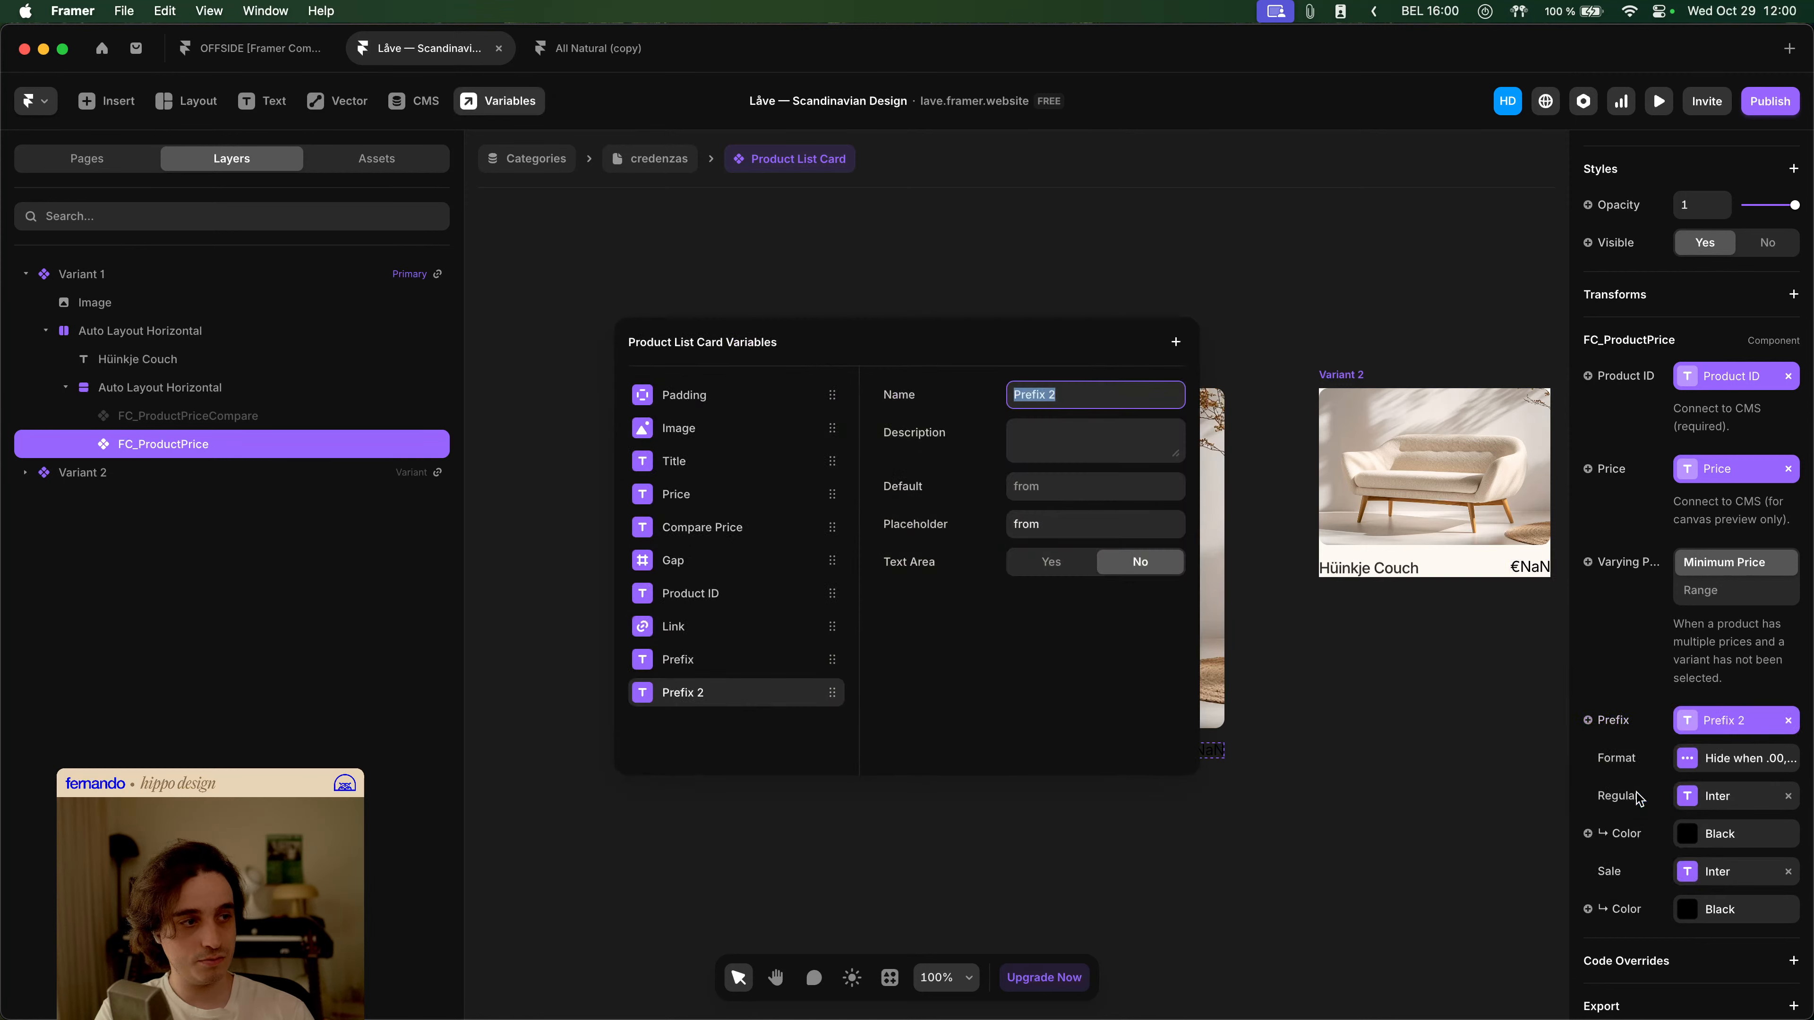
pyautogui.press('Left')
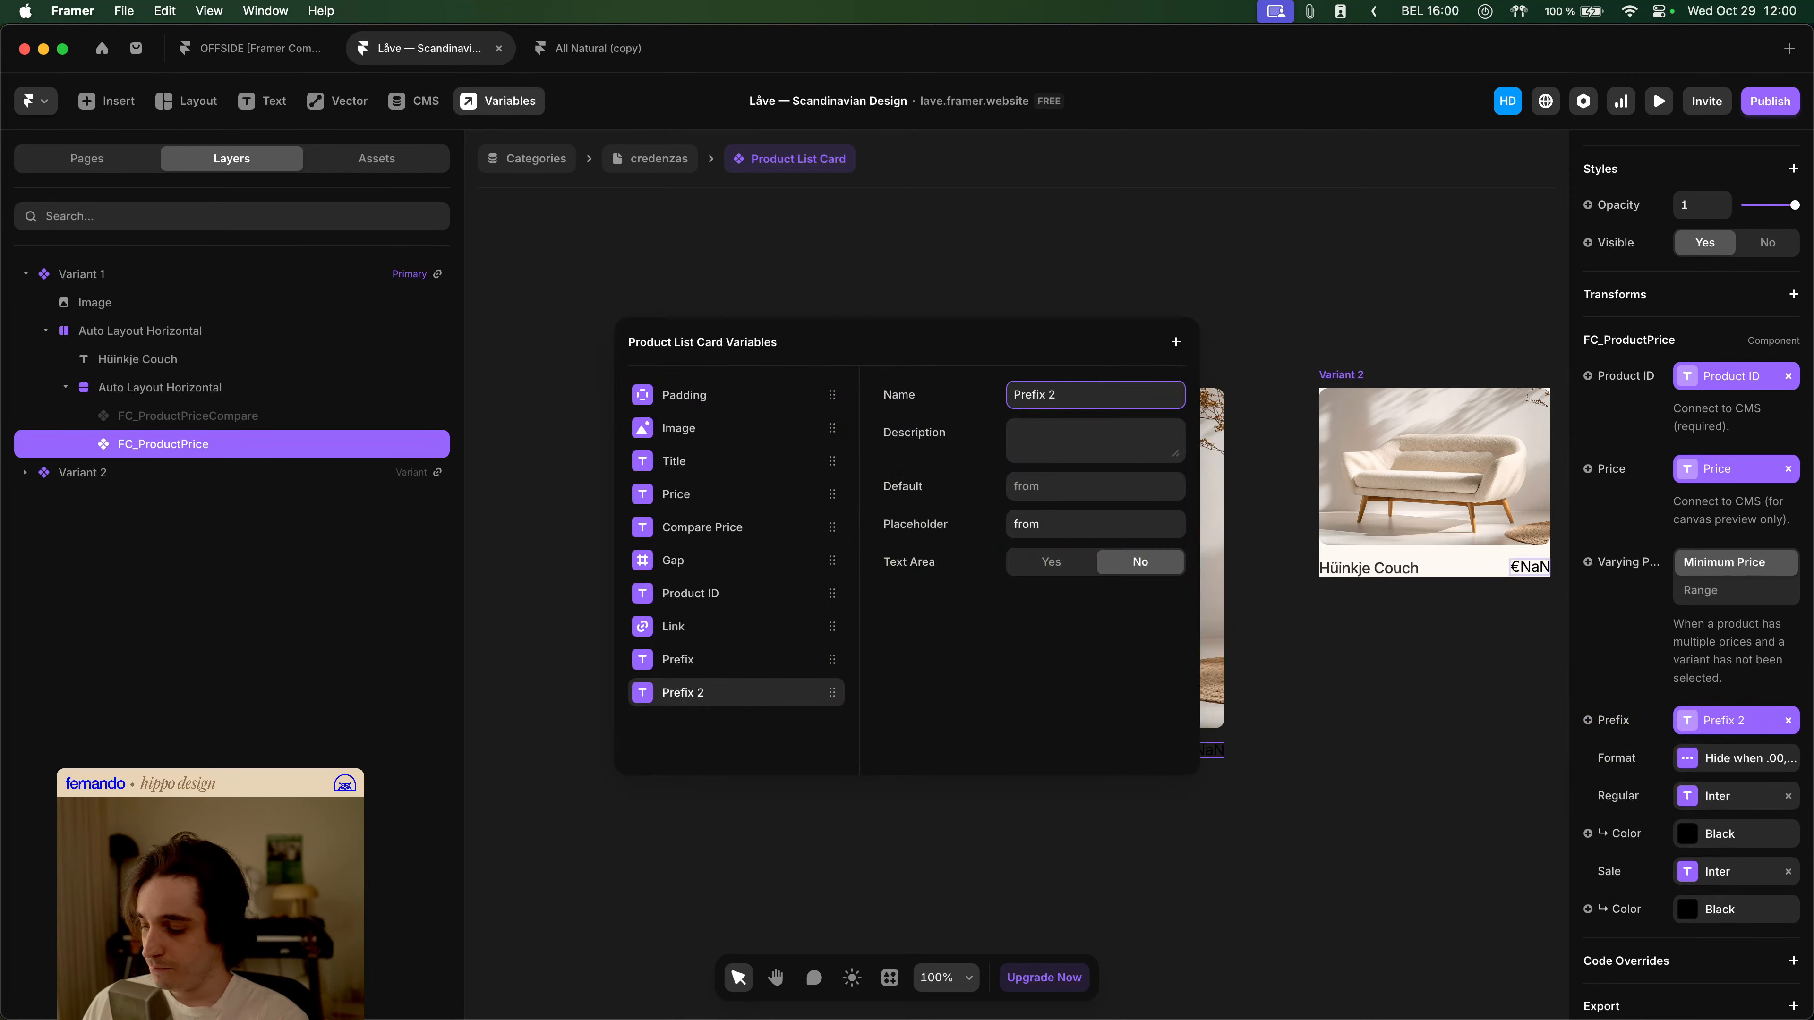
pyautogui.write('From Price')
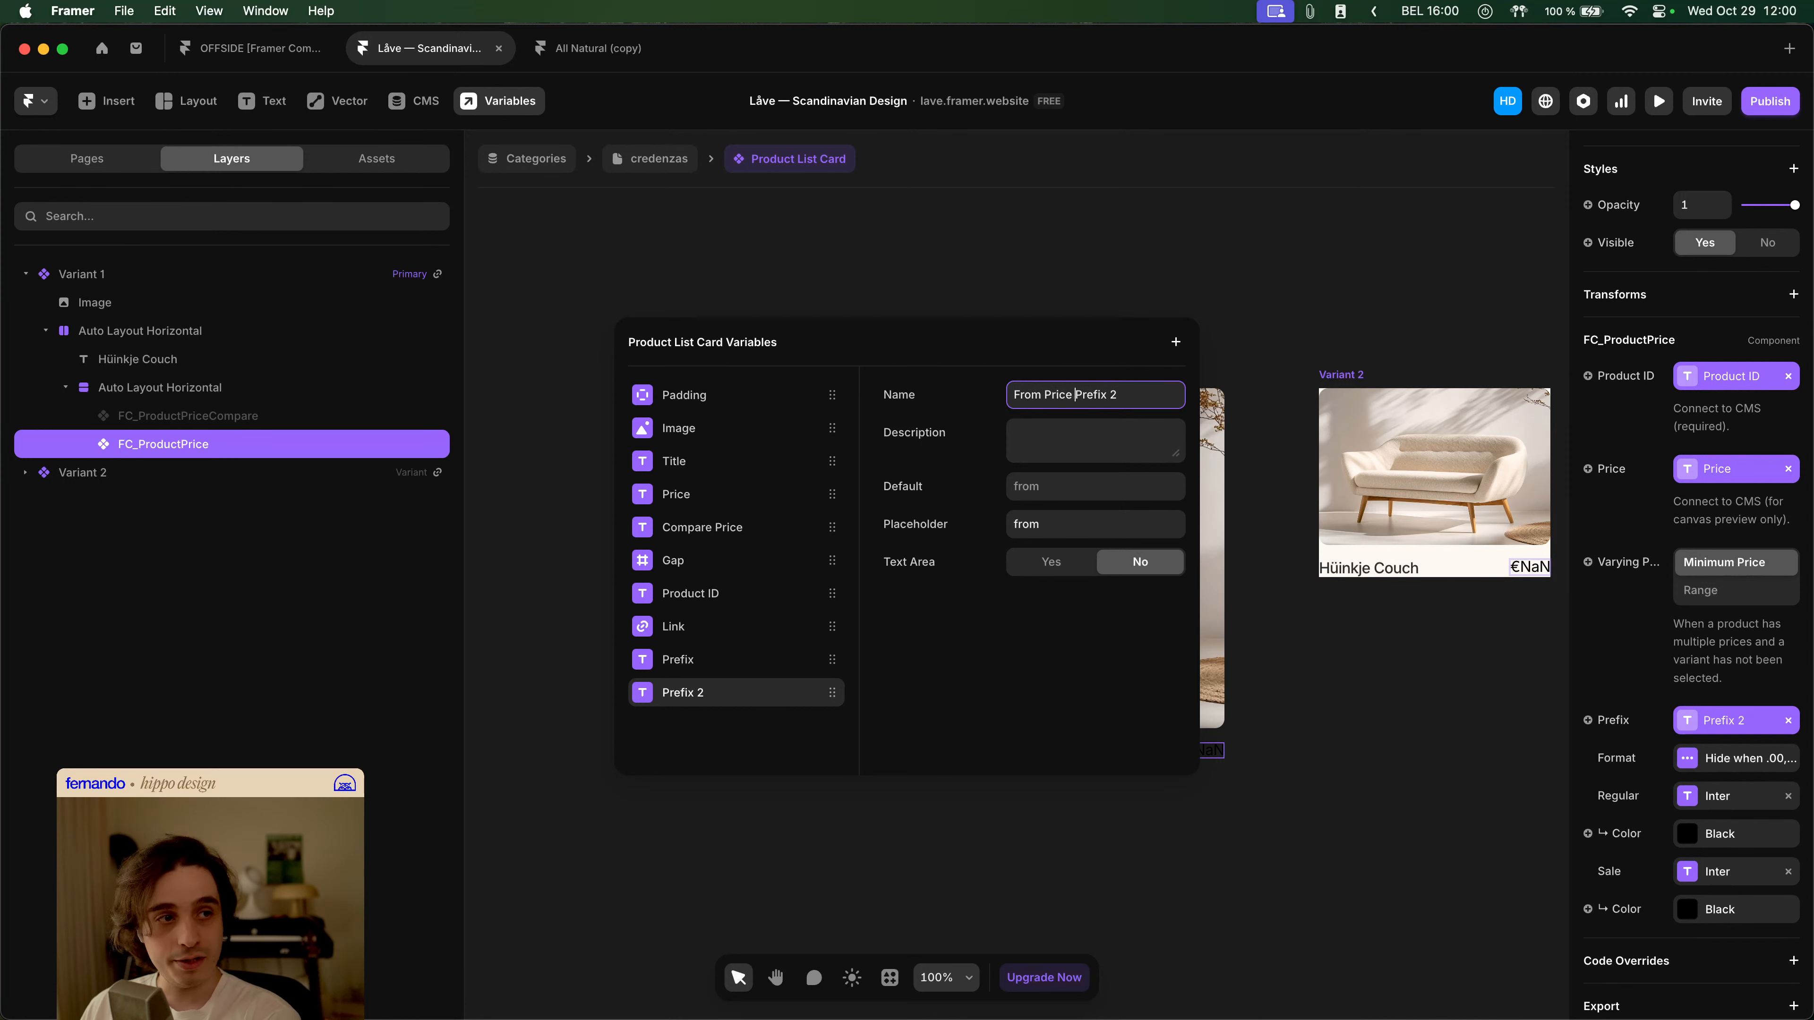
pyautogui.press('super+a')
pyautogui.press('super+c')
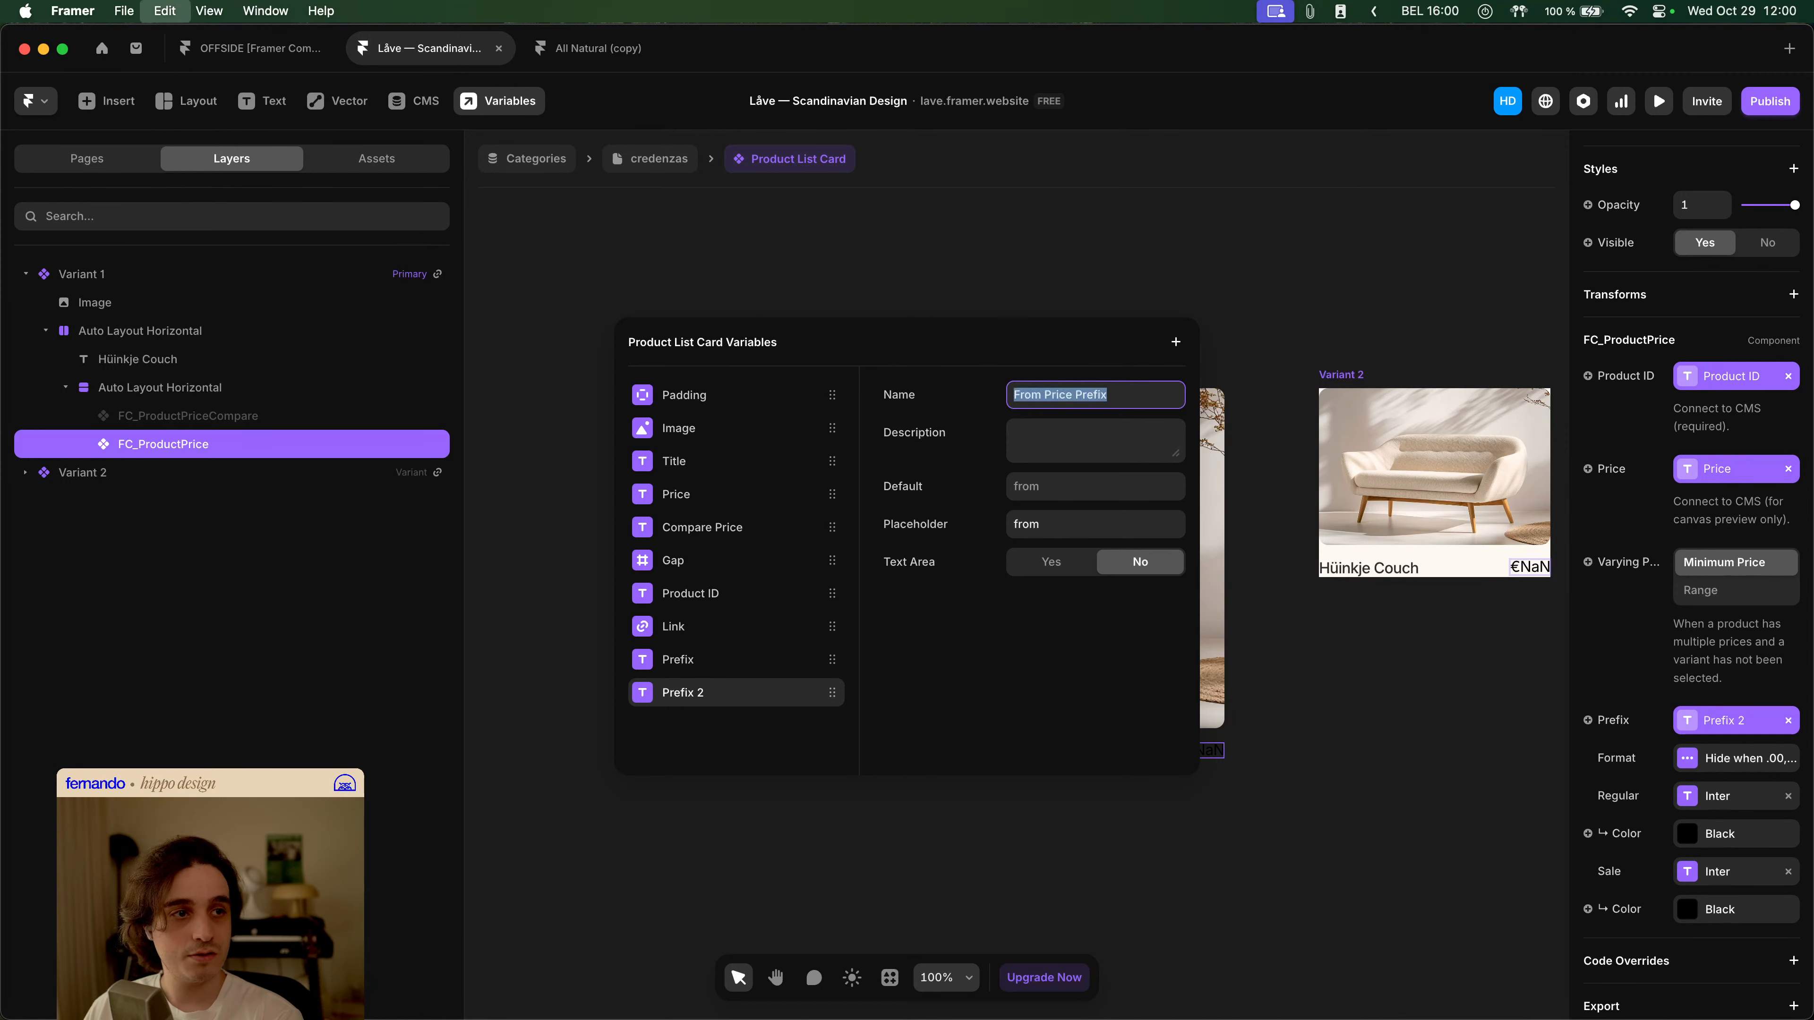
pyautogui.press('Tab')
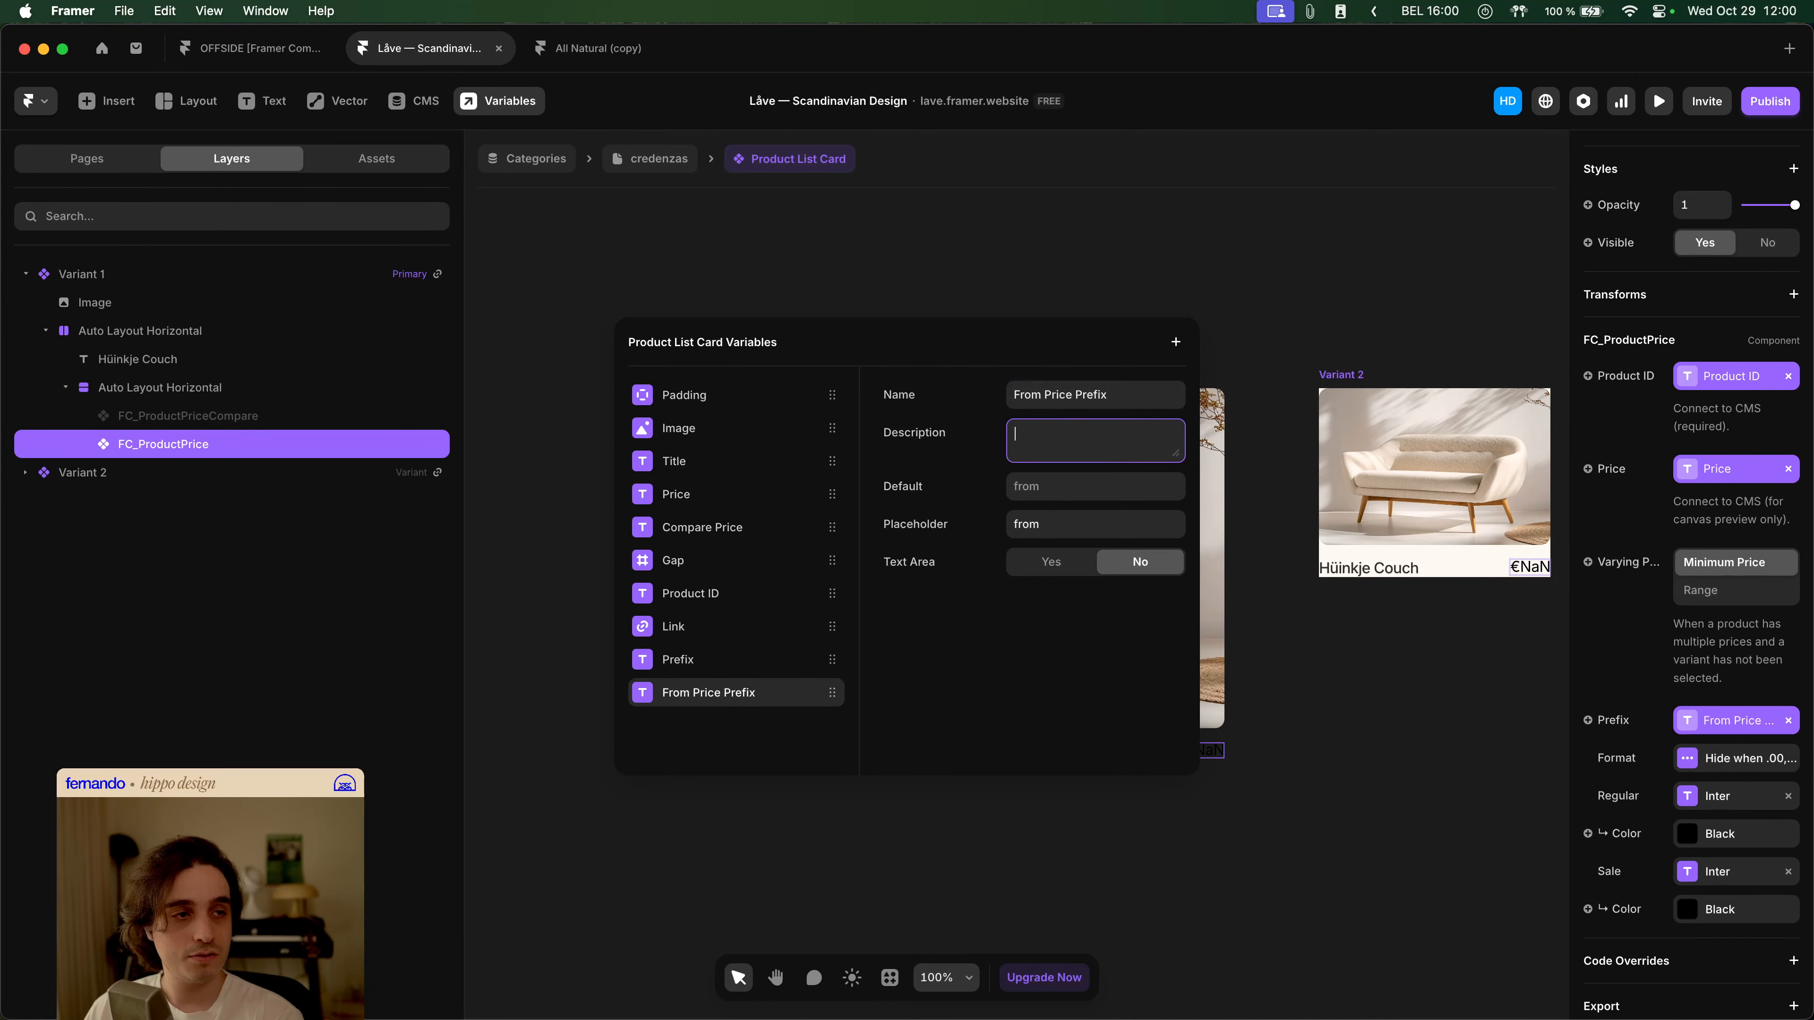
# Rename the Prefix component variable, the one with the default "was", to "Compare Price Prefix".
pyautogui.click(707, 660)
pyautogui.press('Left')
pyautogui.press('super+v')
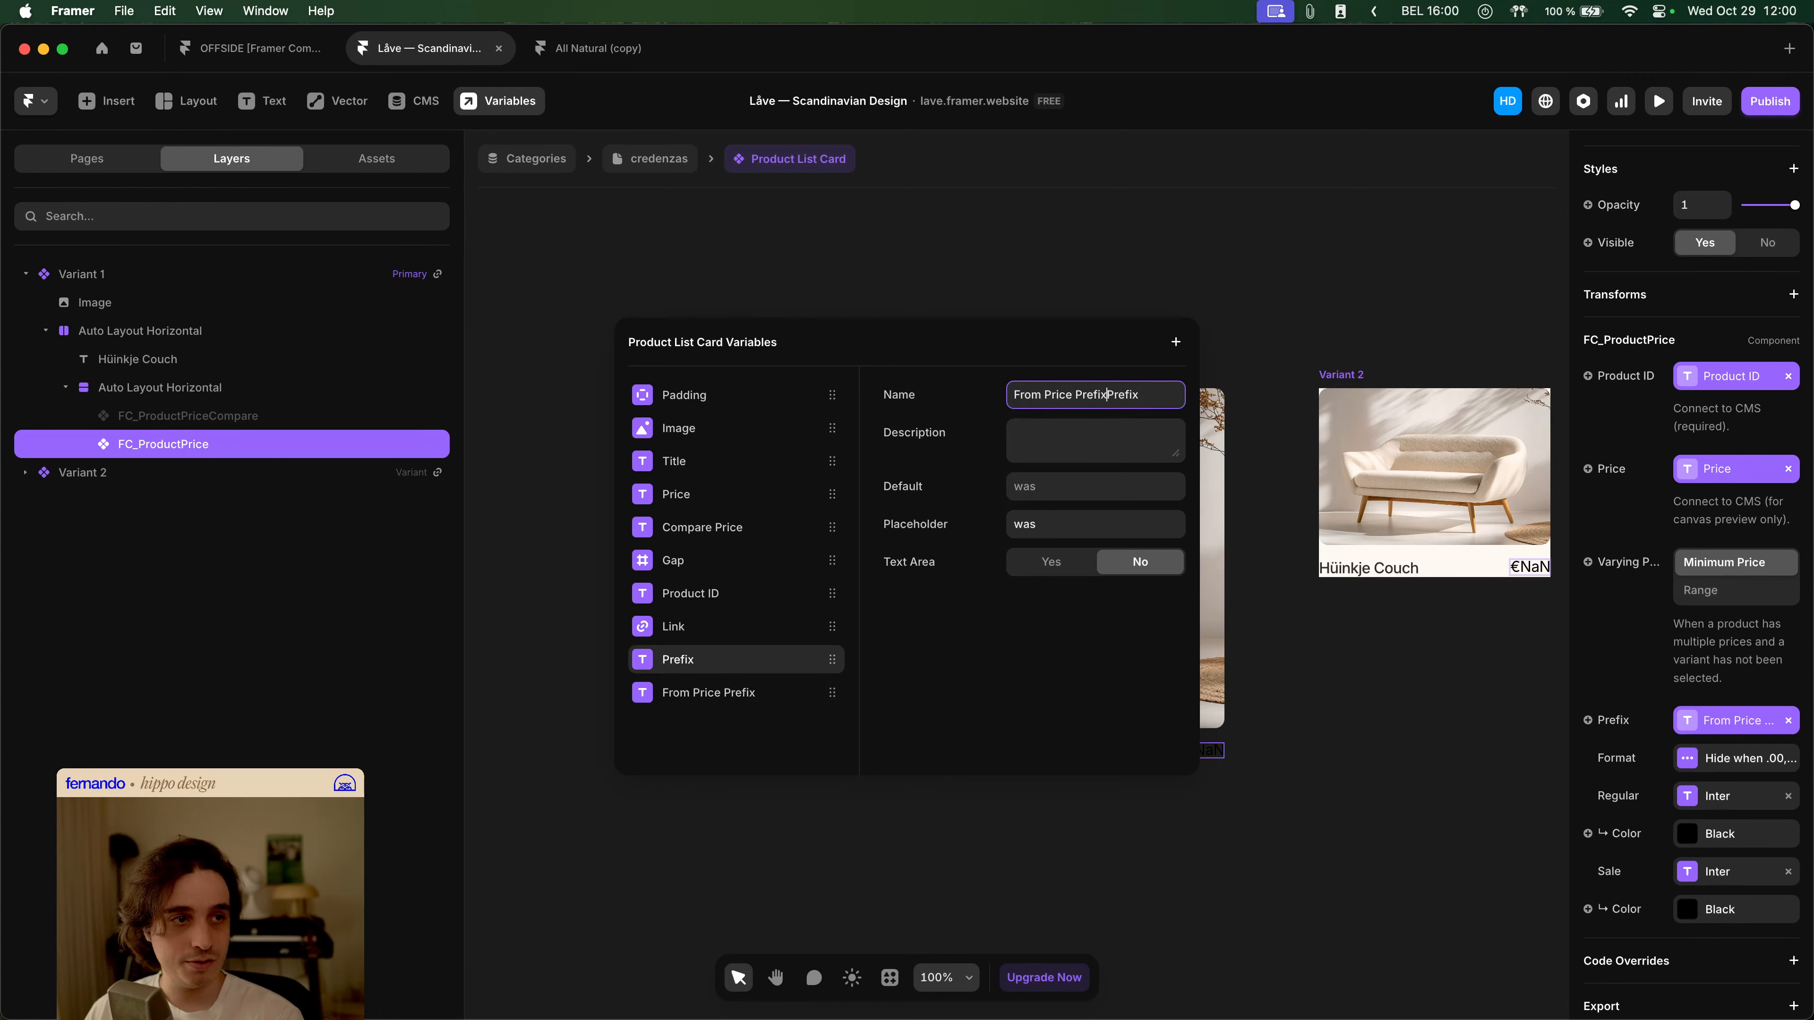
pyautogui.hotkey('alt', 'shift', 'Left')
pyautogui.press('BackSpace')
pyautogui.hotkey('alt', 'Left')
pyautogui.hotkey('alt', 'shift', 'Left')
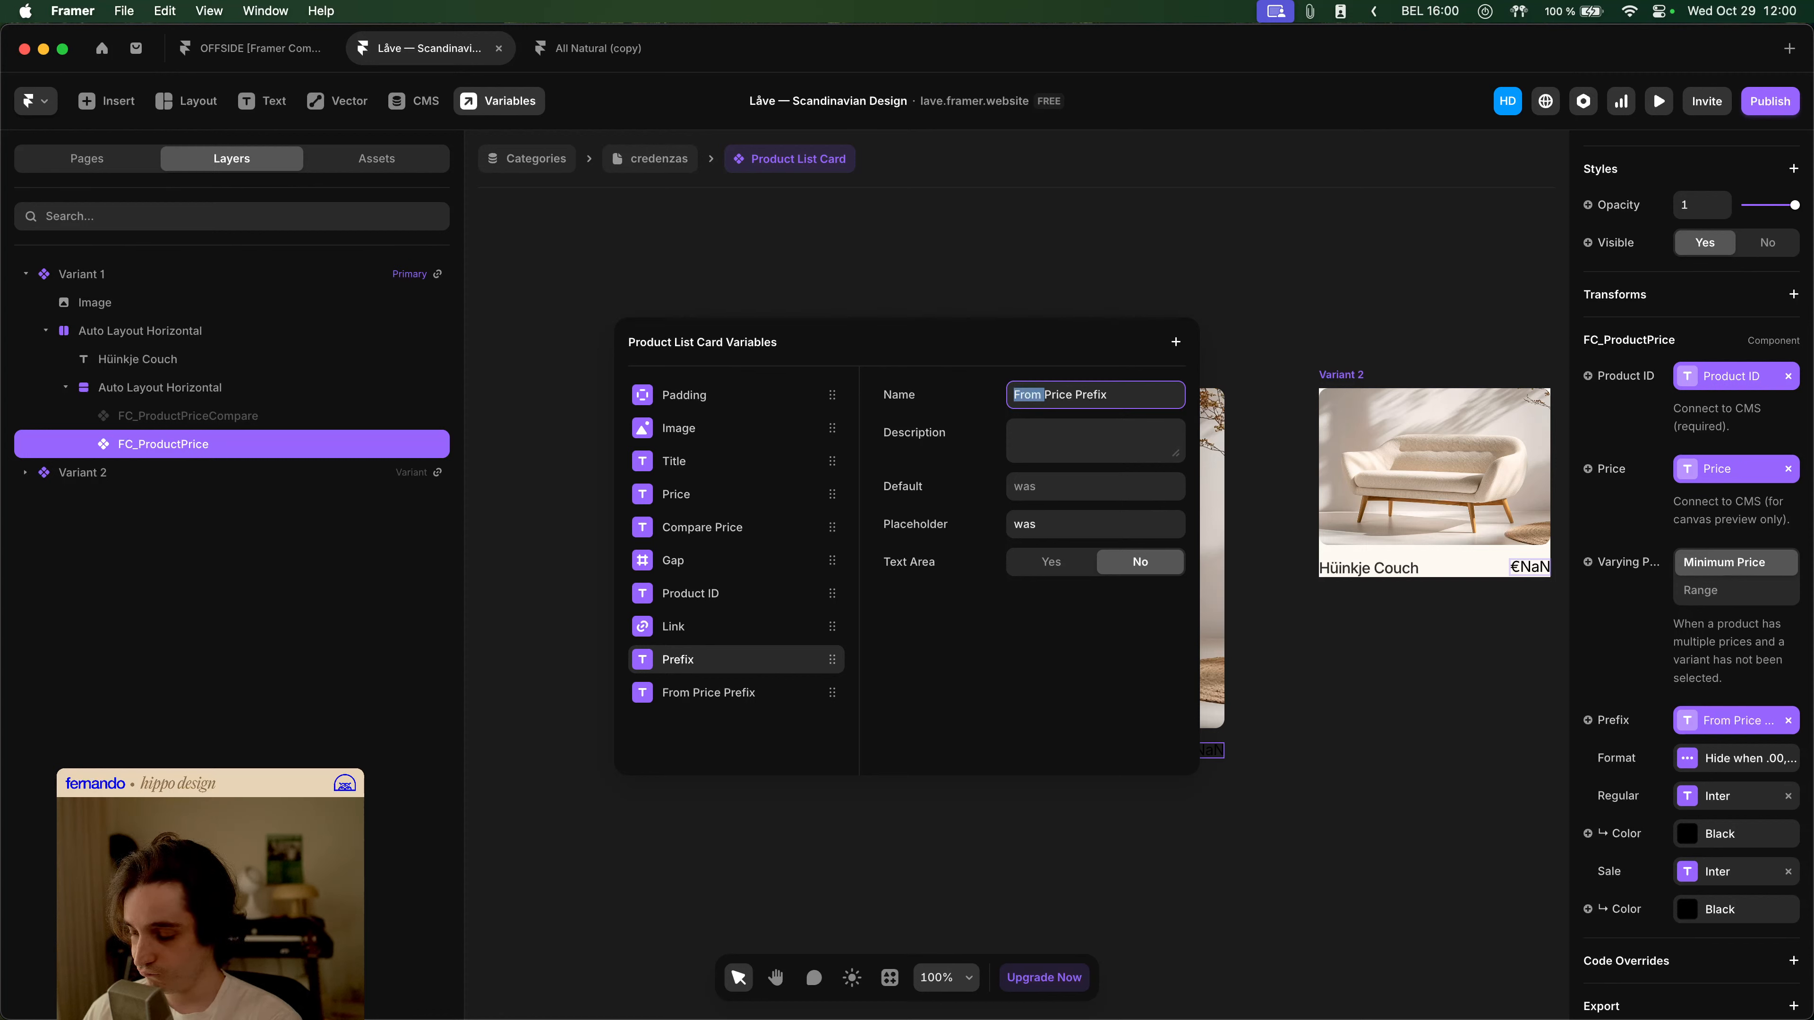
pyautogui.write('Compare')
pyautogui.press('Tab')
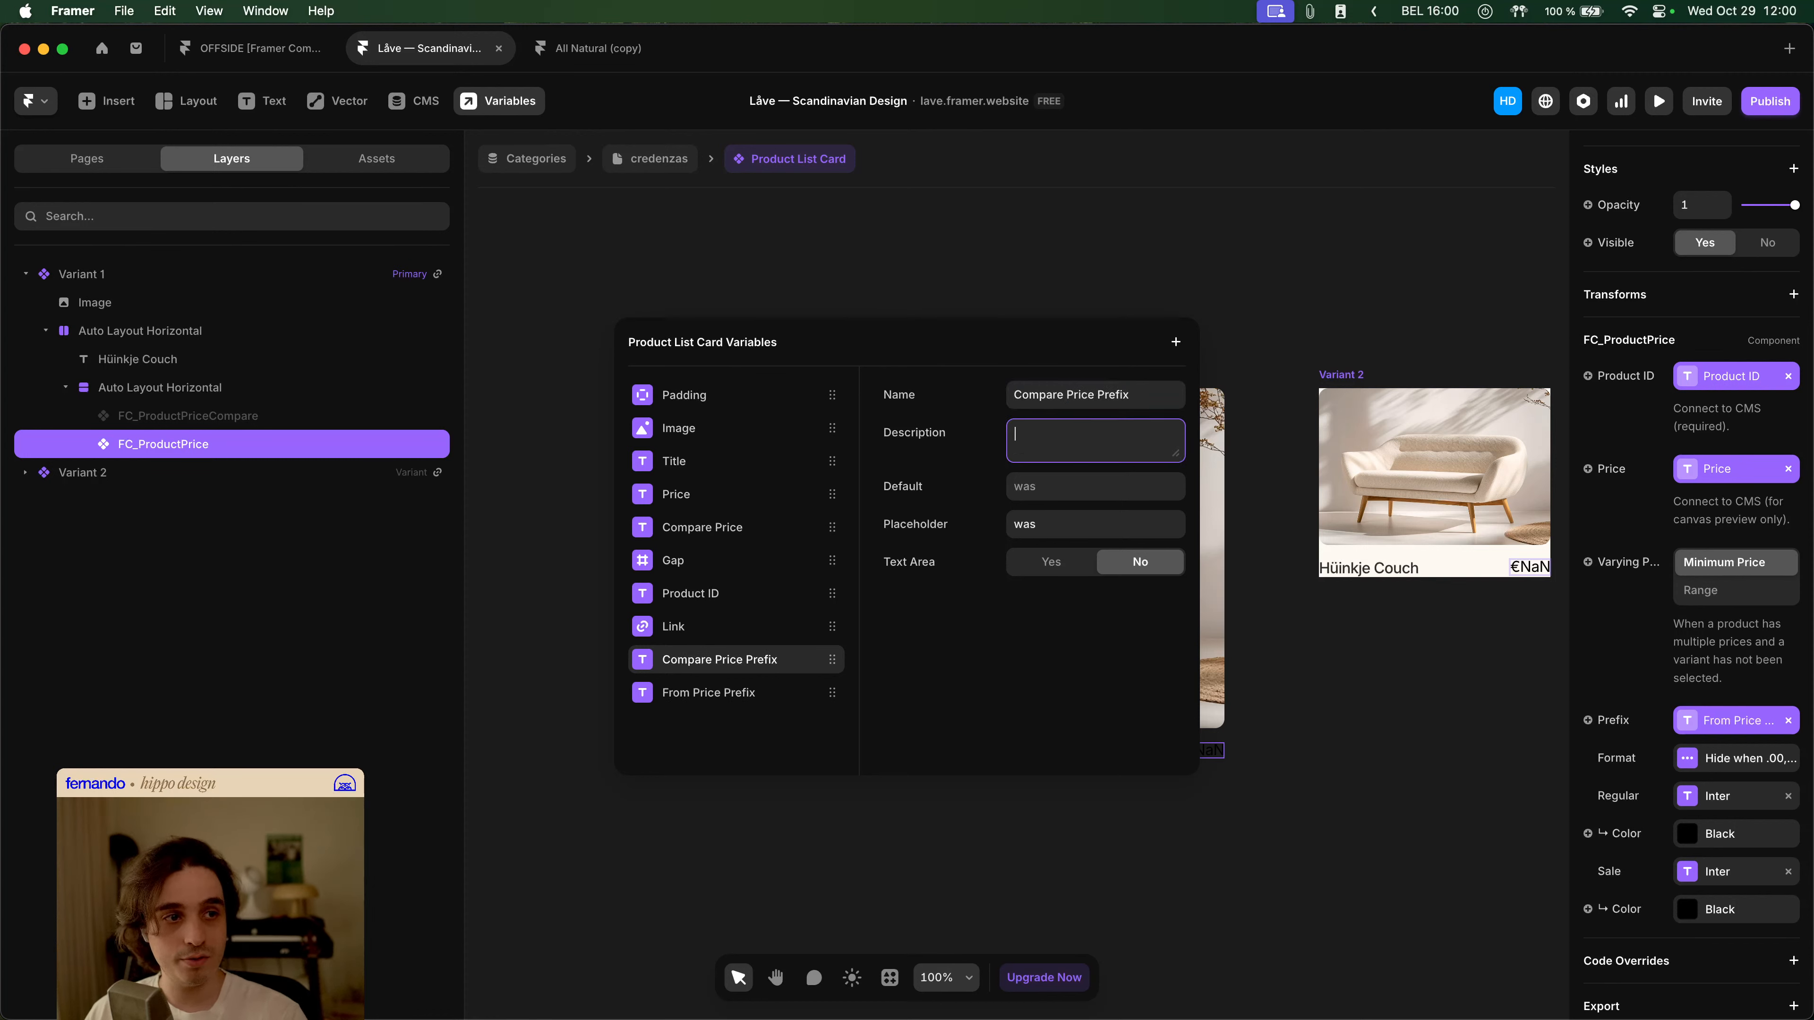
# Try clearing the placeholder of the Compare Price Prefix variable.
pyautogui.click(1095, 528)
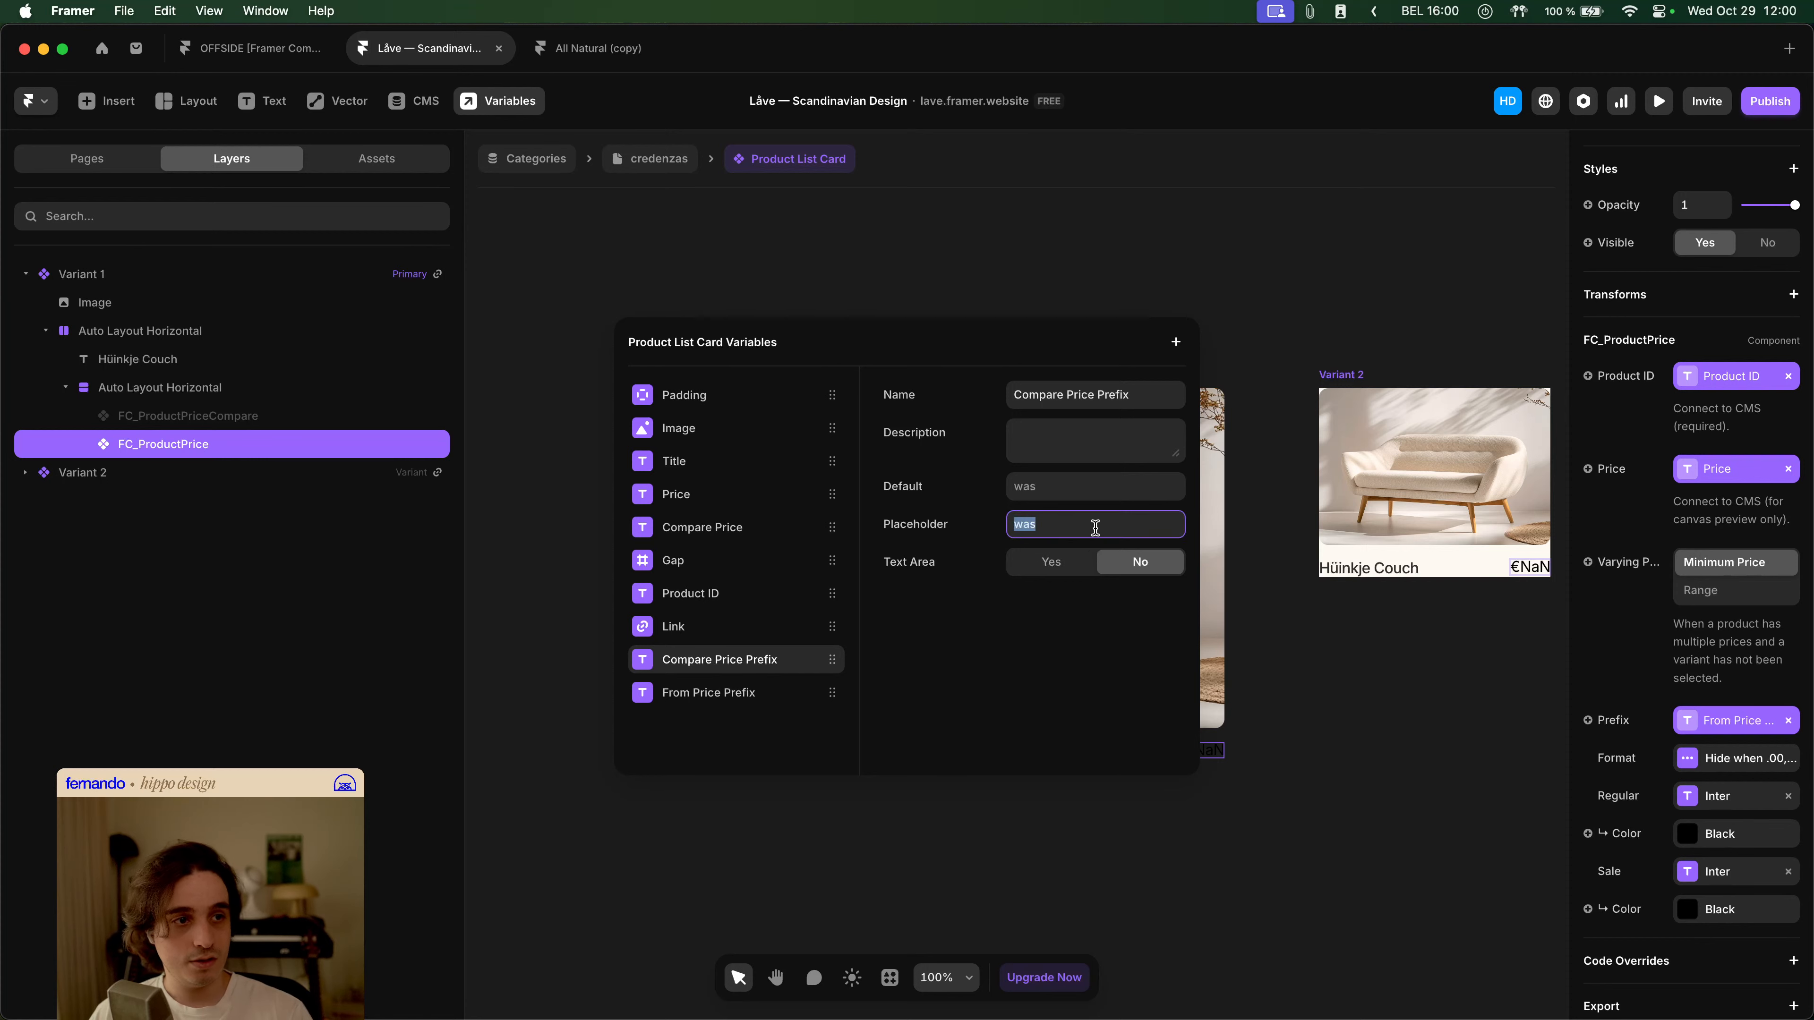
pyautogui.press('BackSpace')
pyautogui.press('Return')
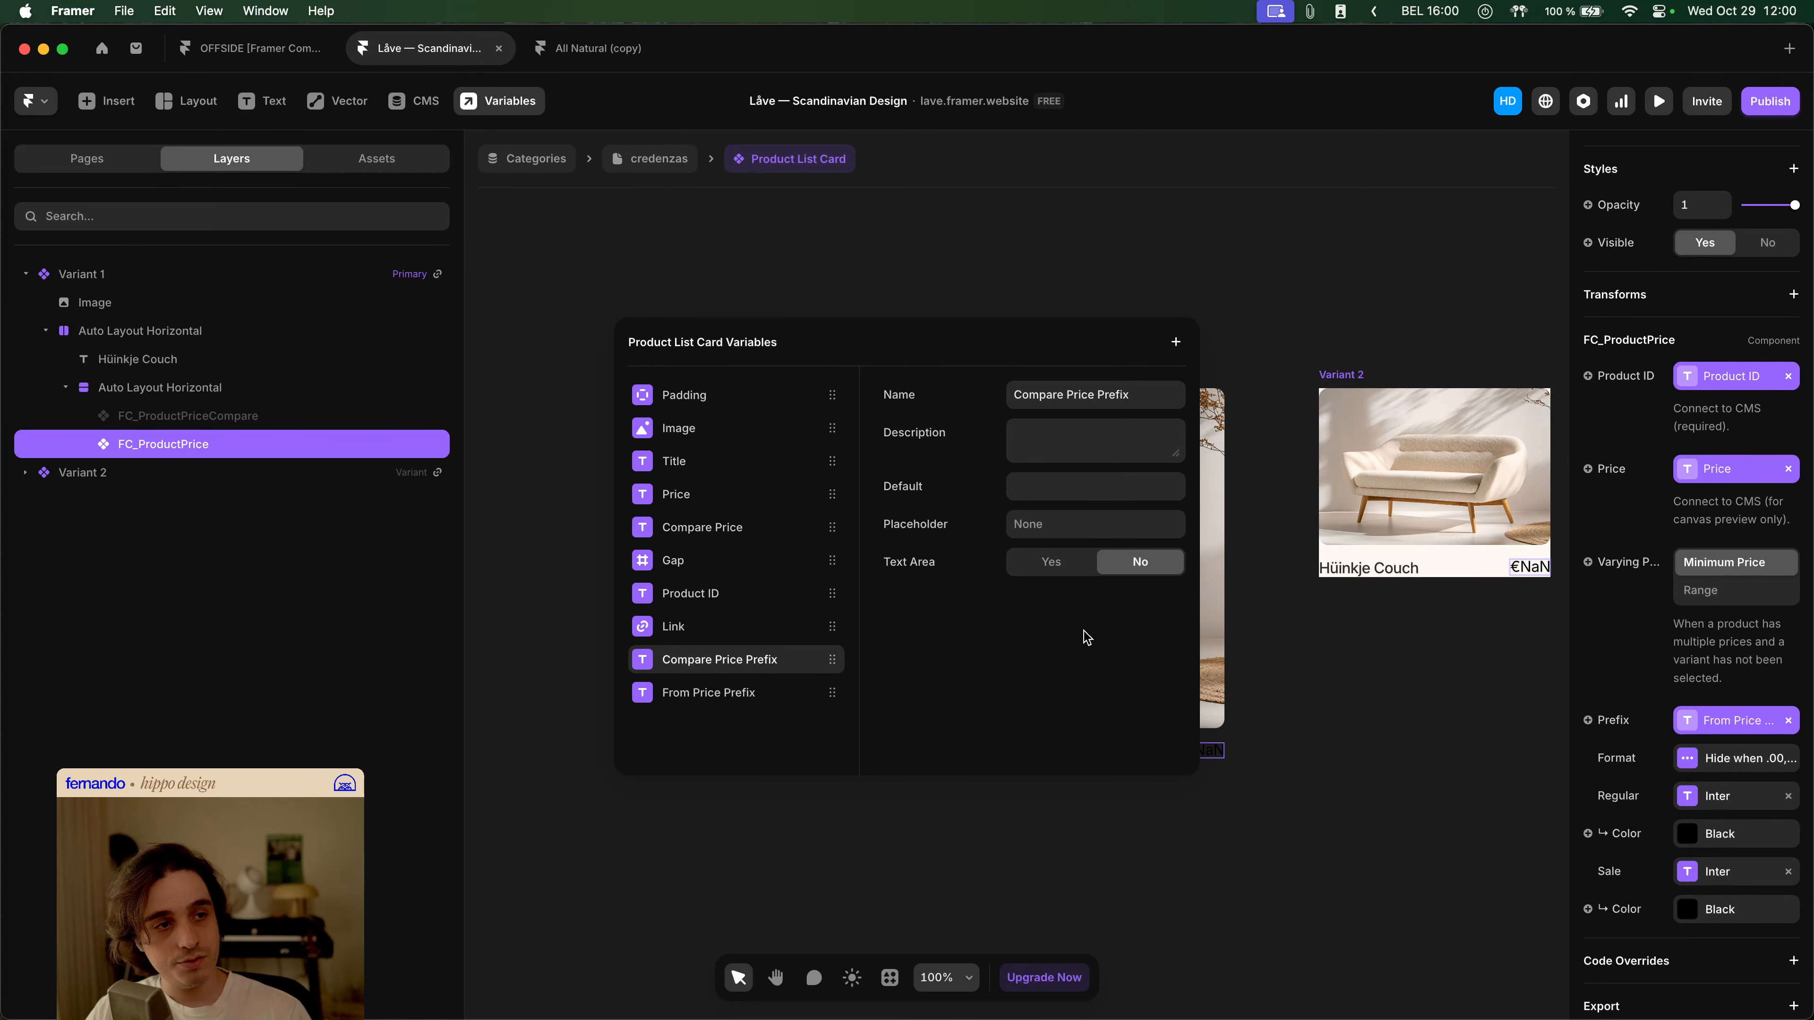
pyautogui.click(1056, 524)
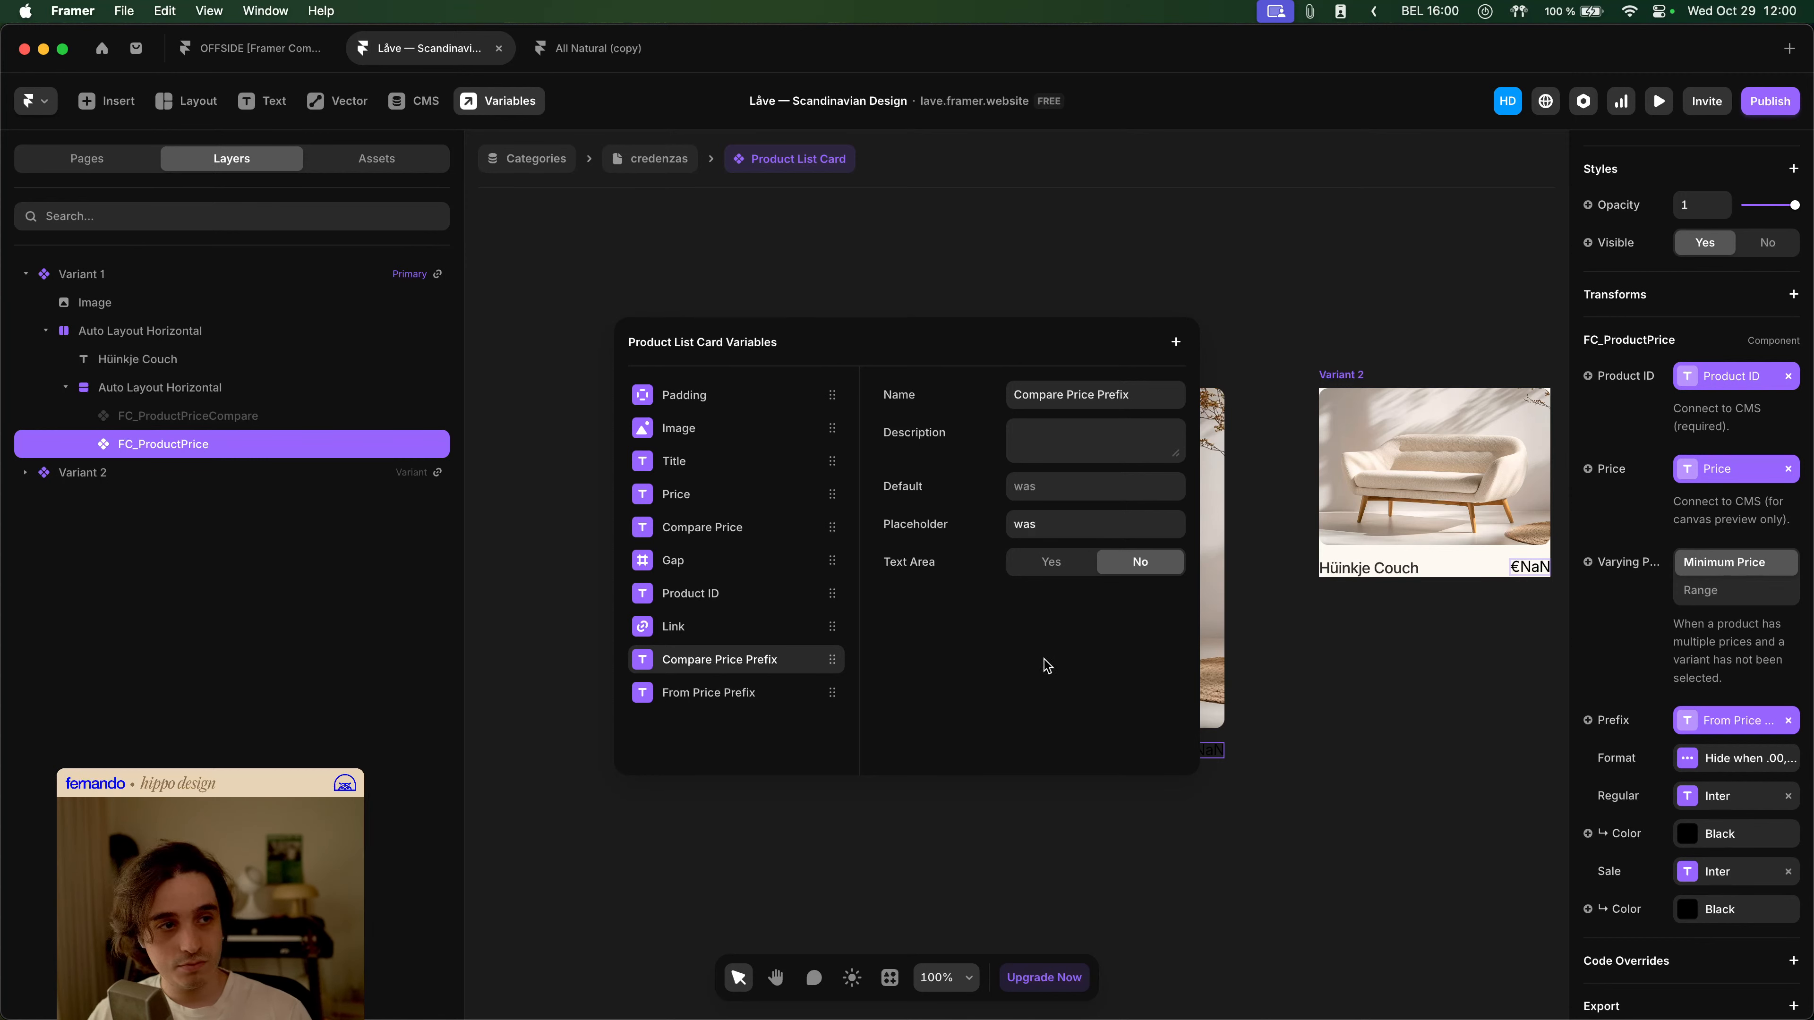
# Check the settings of the From Price Prefix variable and close the component variables.
pyautogui.click(727, 697)
pyautogui.click(1083, 695)
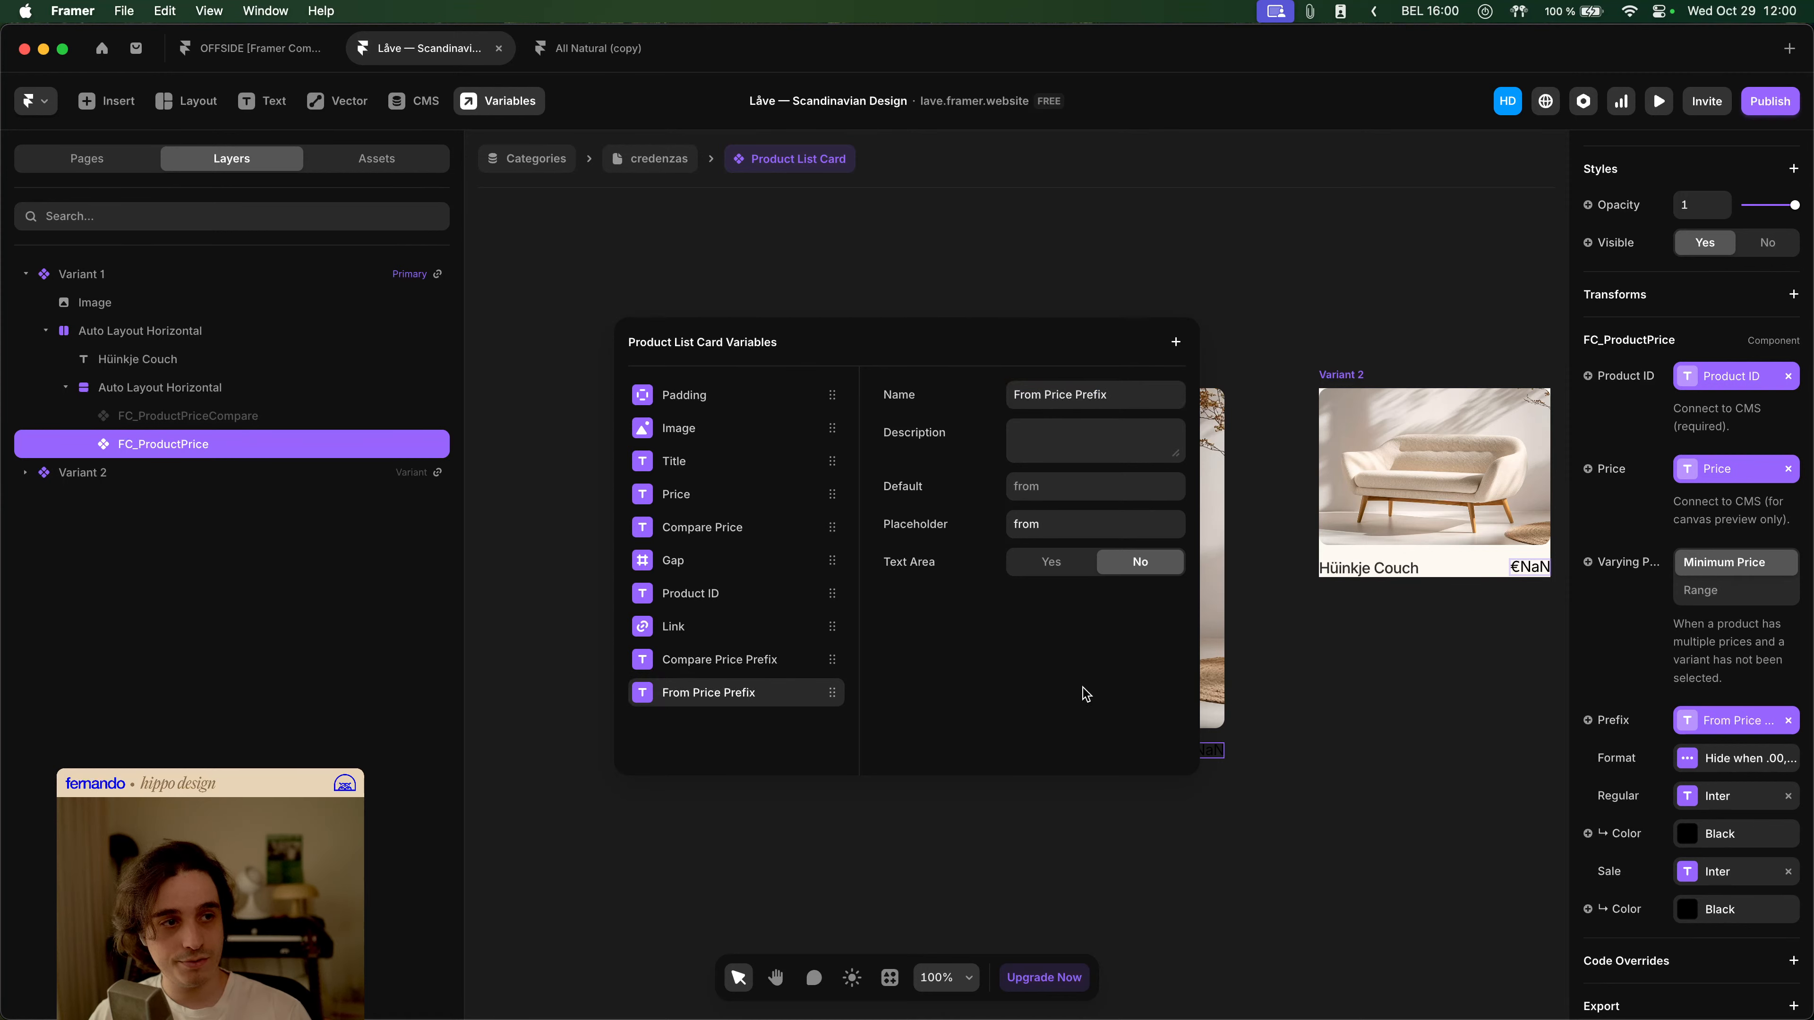
pyautogui.click(1310, 739)
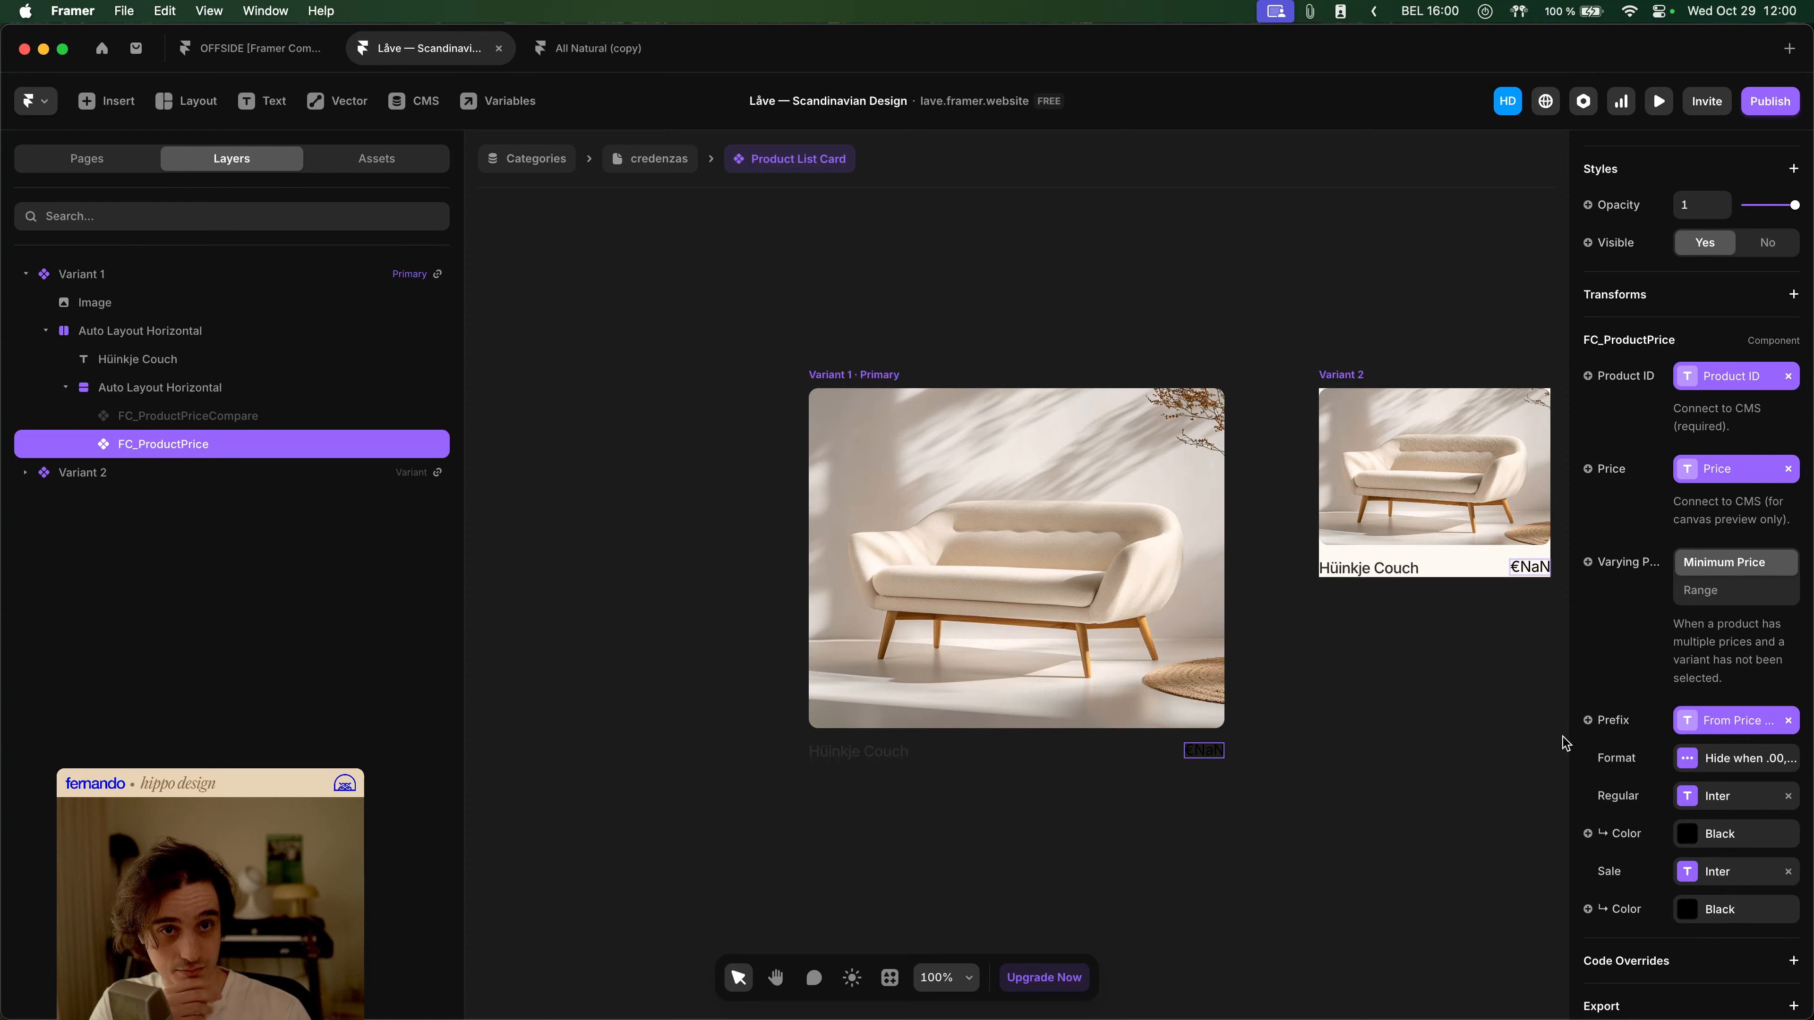
# Compare the Product List Card's properties on the credenzas page with the FC_ProductPriceCompare and FC_ProductPrice connections inside the component.
pyautogui.click(339, 417)
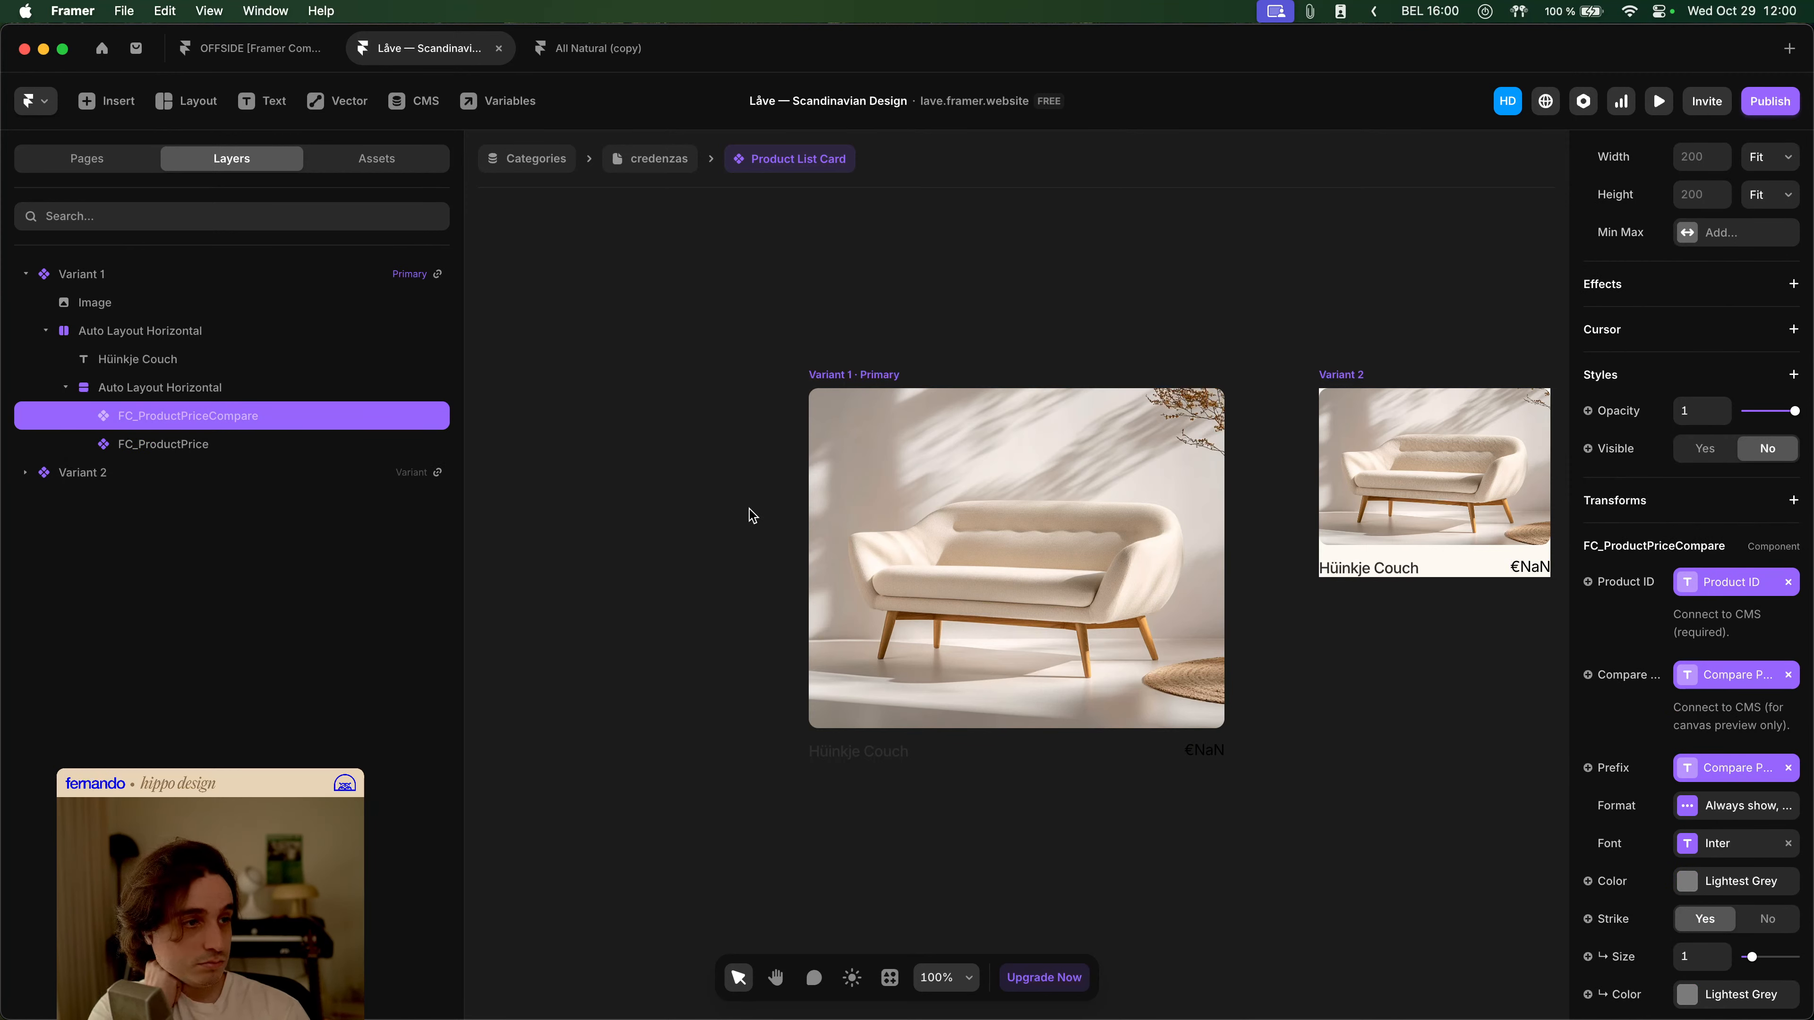
pyautogui.click(672, 158)
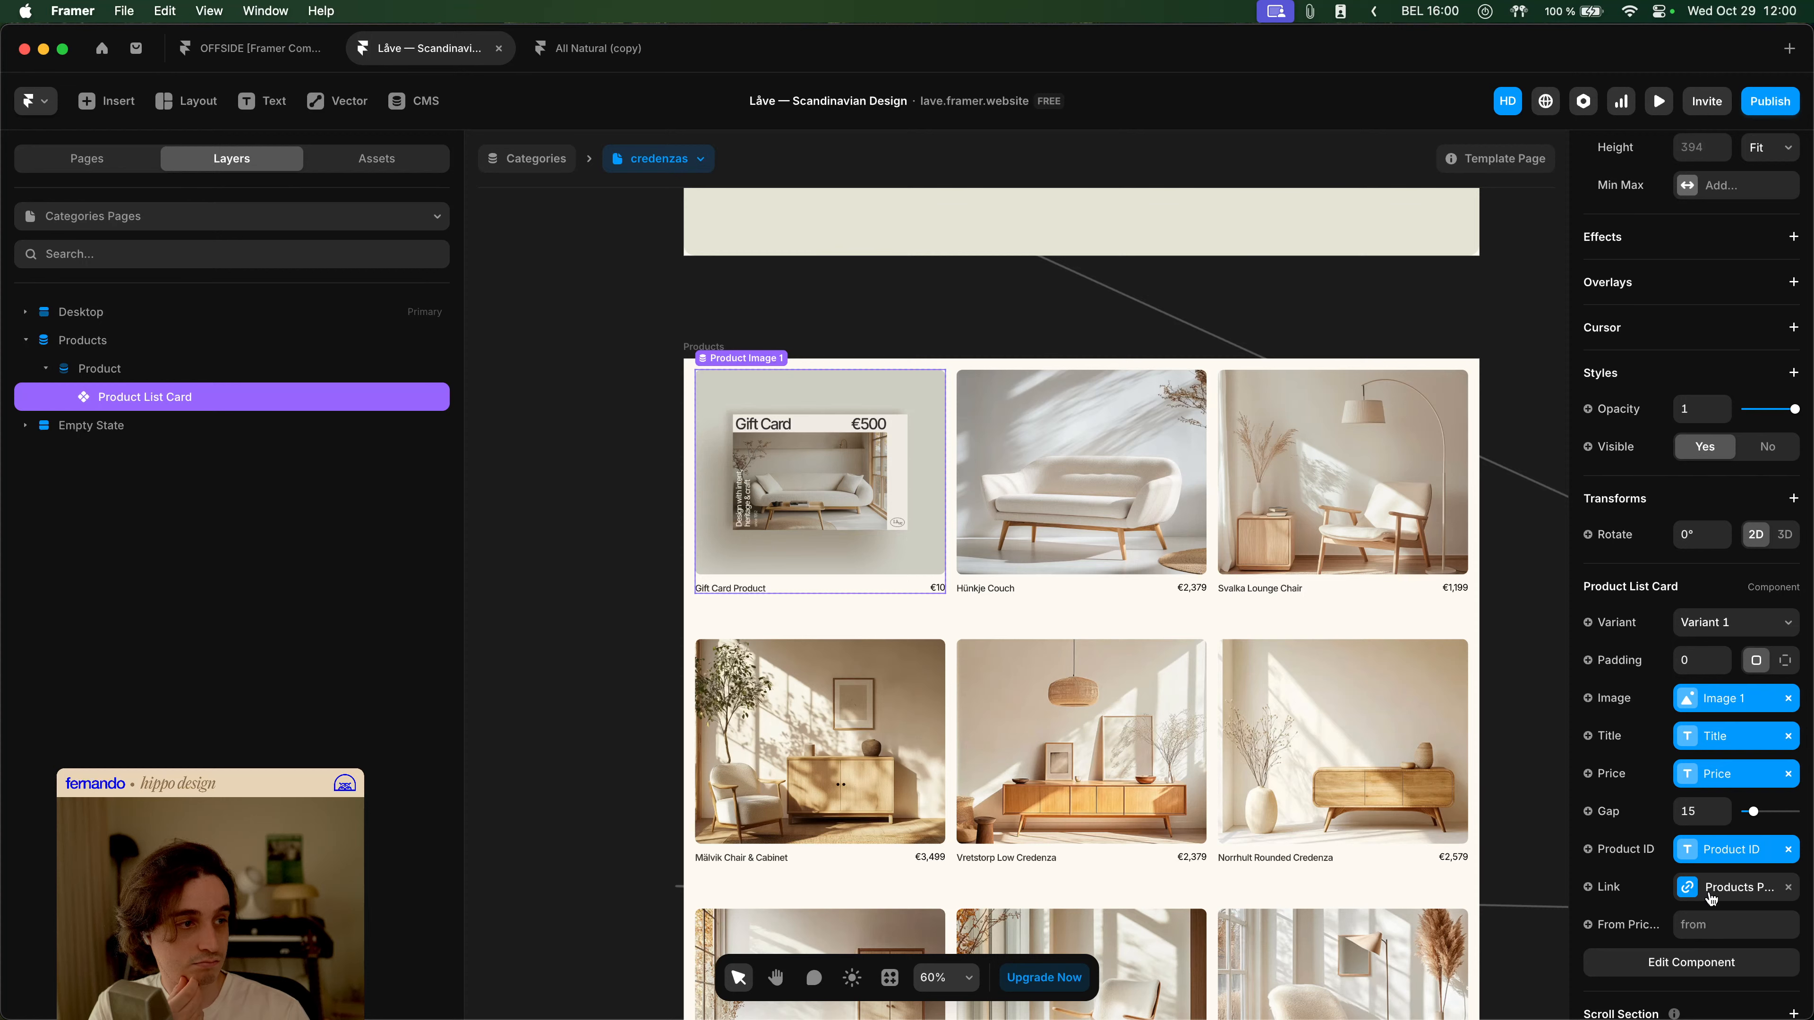
pyautogui.click(1687, 963)
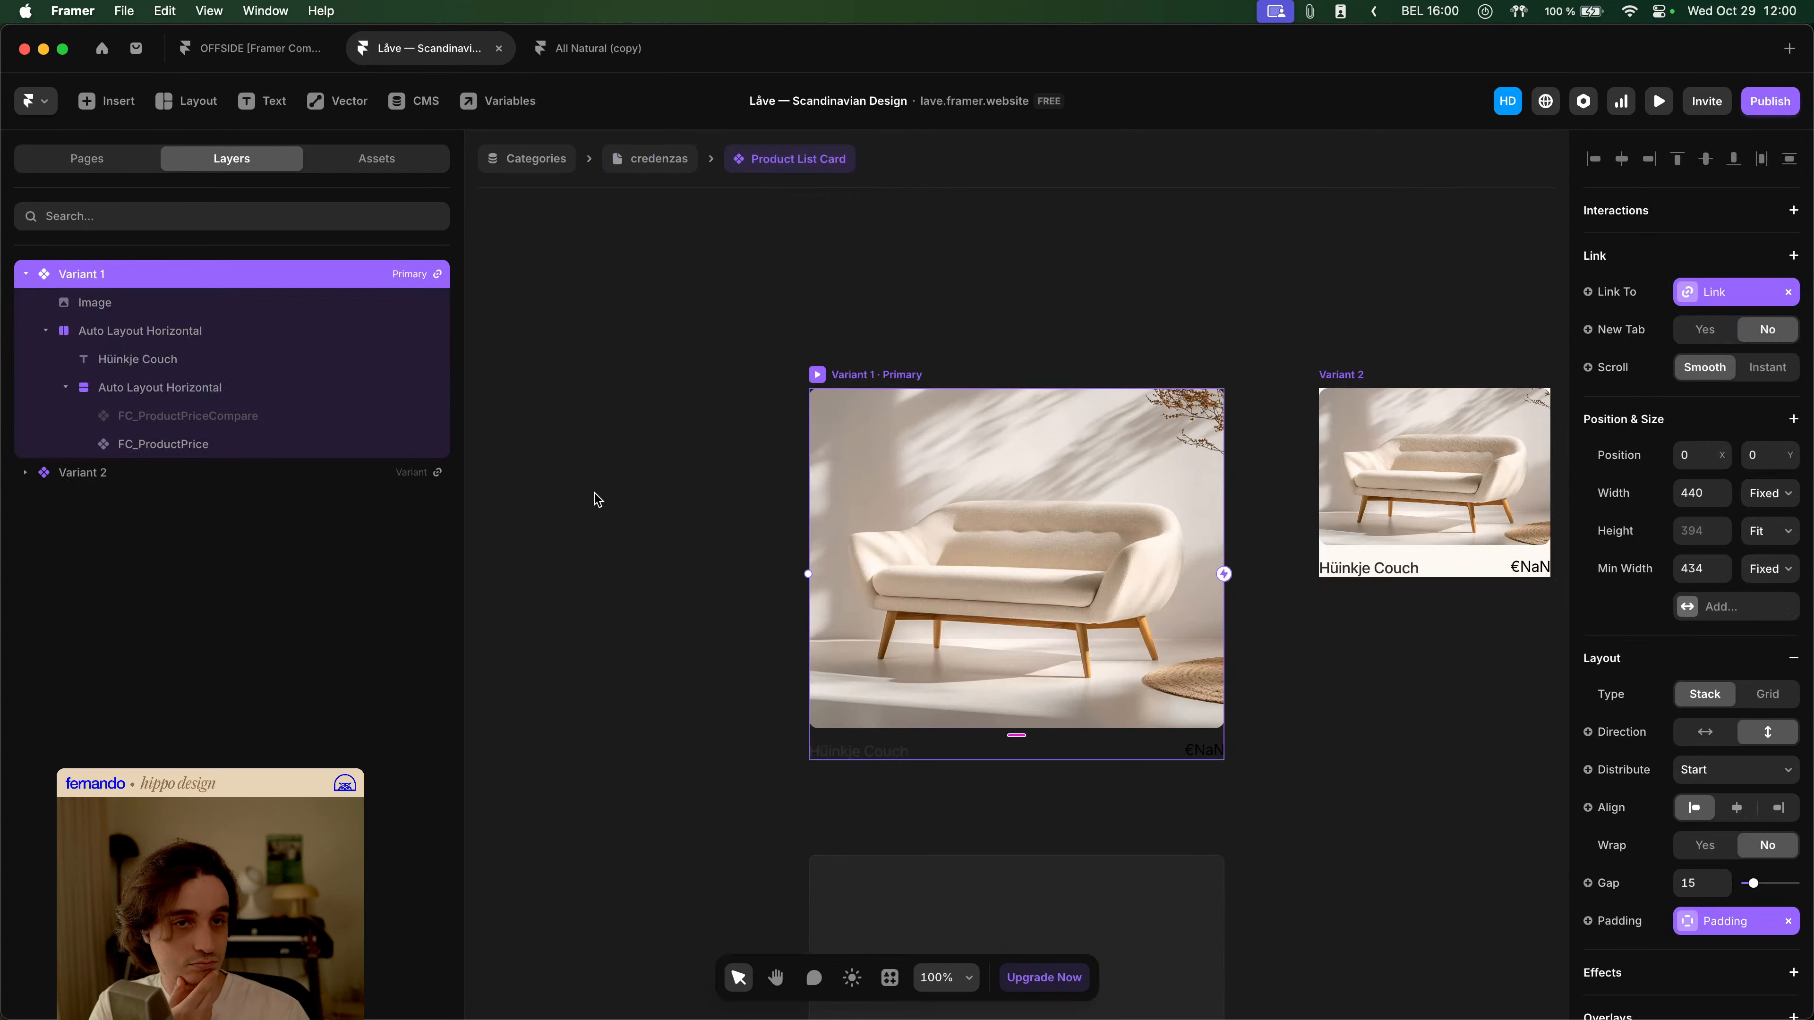
pyautogui.click(1251, 762)
pyautogui.click(1209, 753)
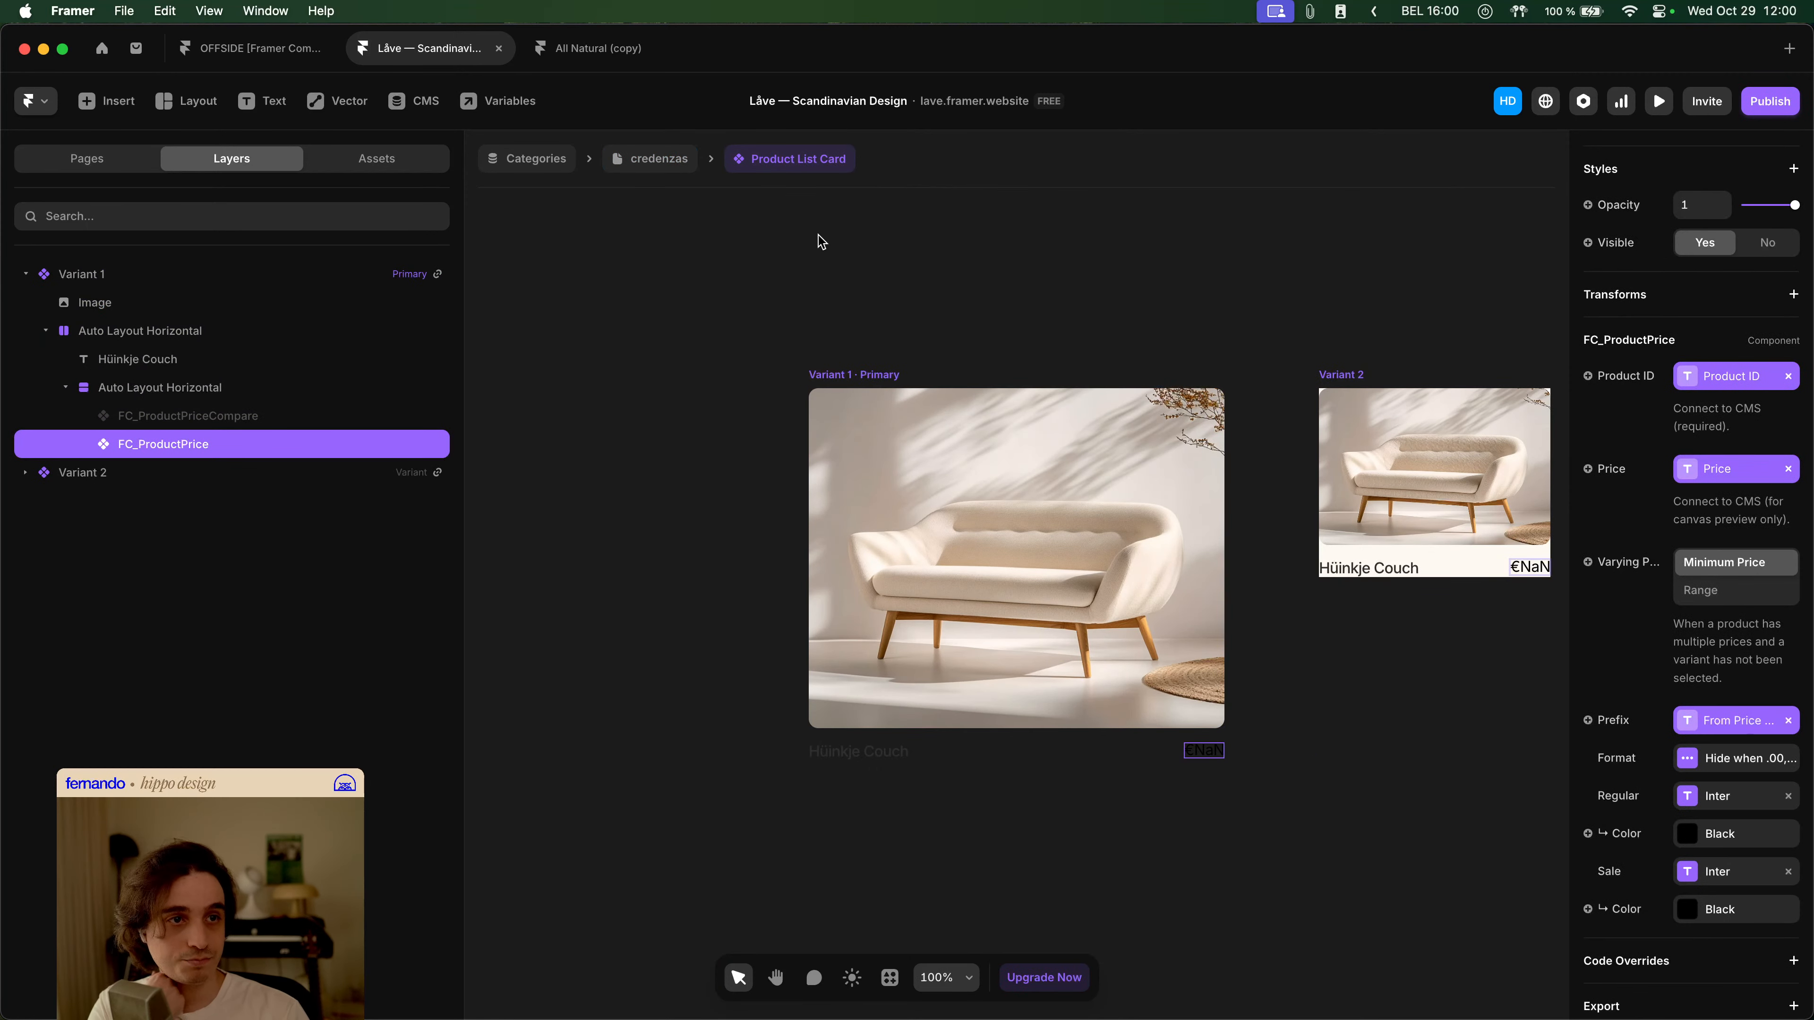
pyautogui.click(279, 423)
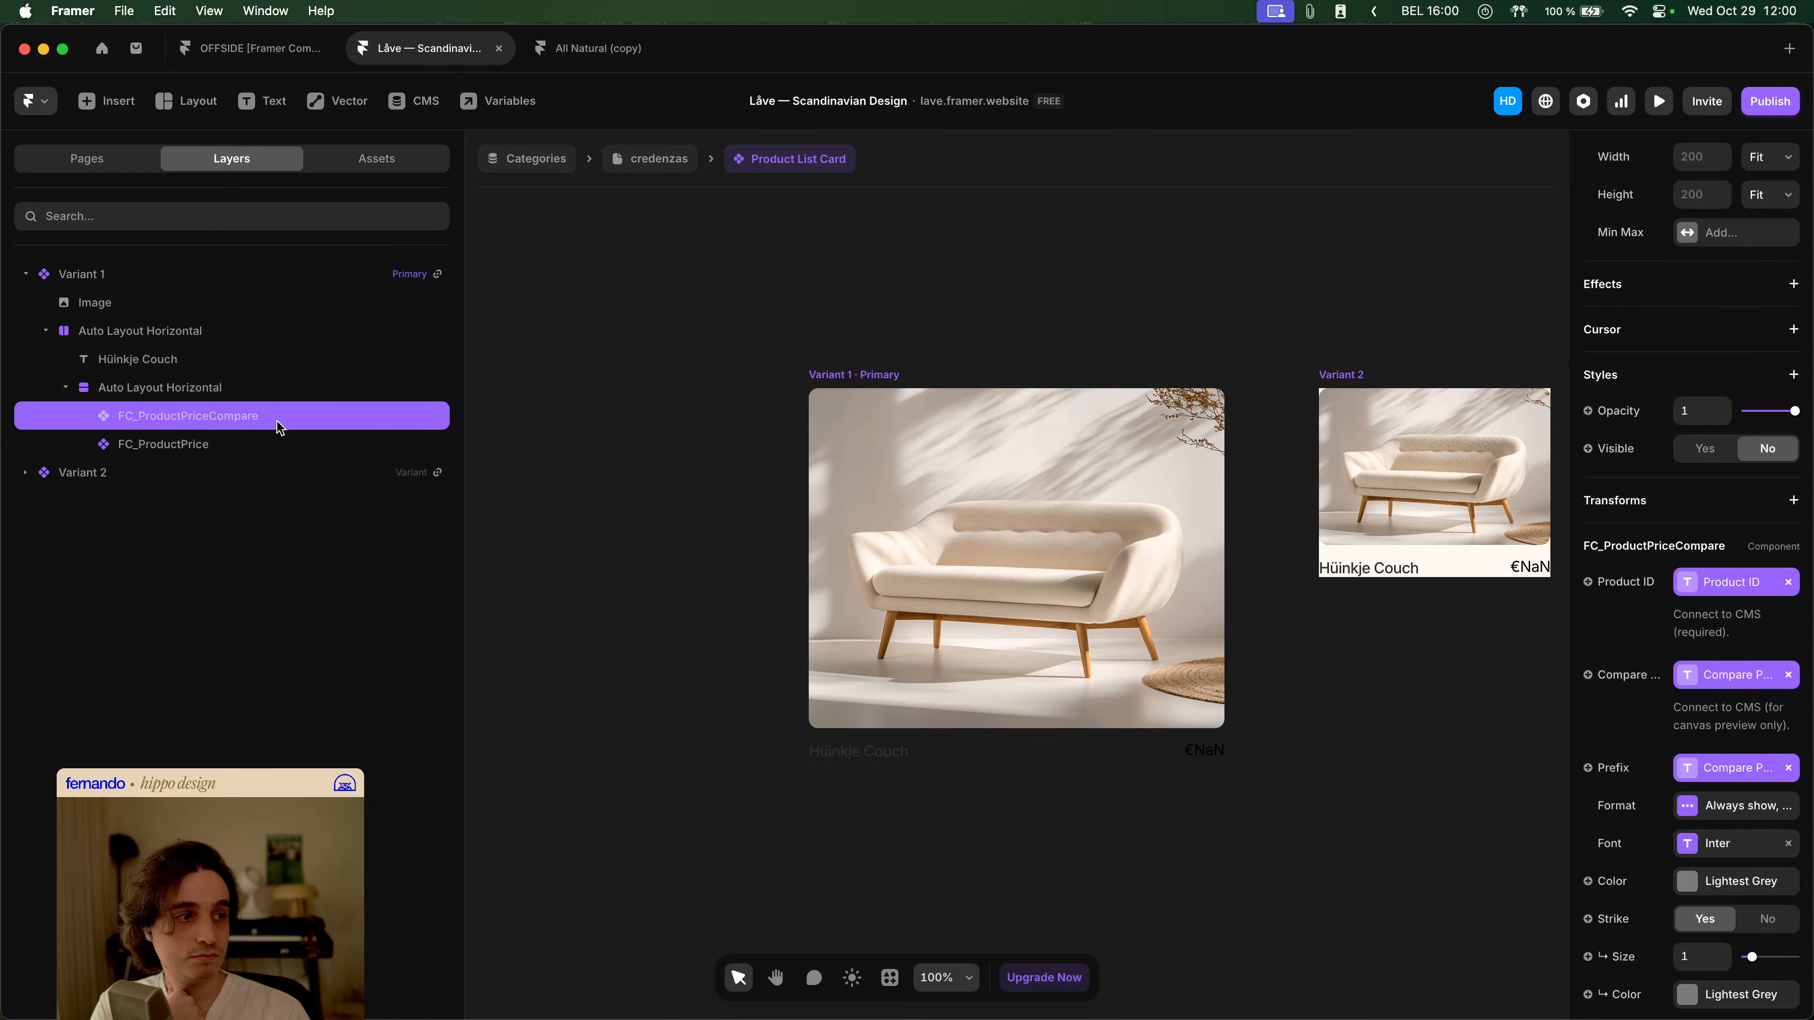
pyautogui.click(763, 340)
pyautogui.click(675, 168)
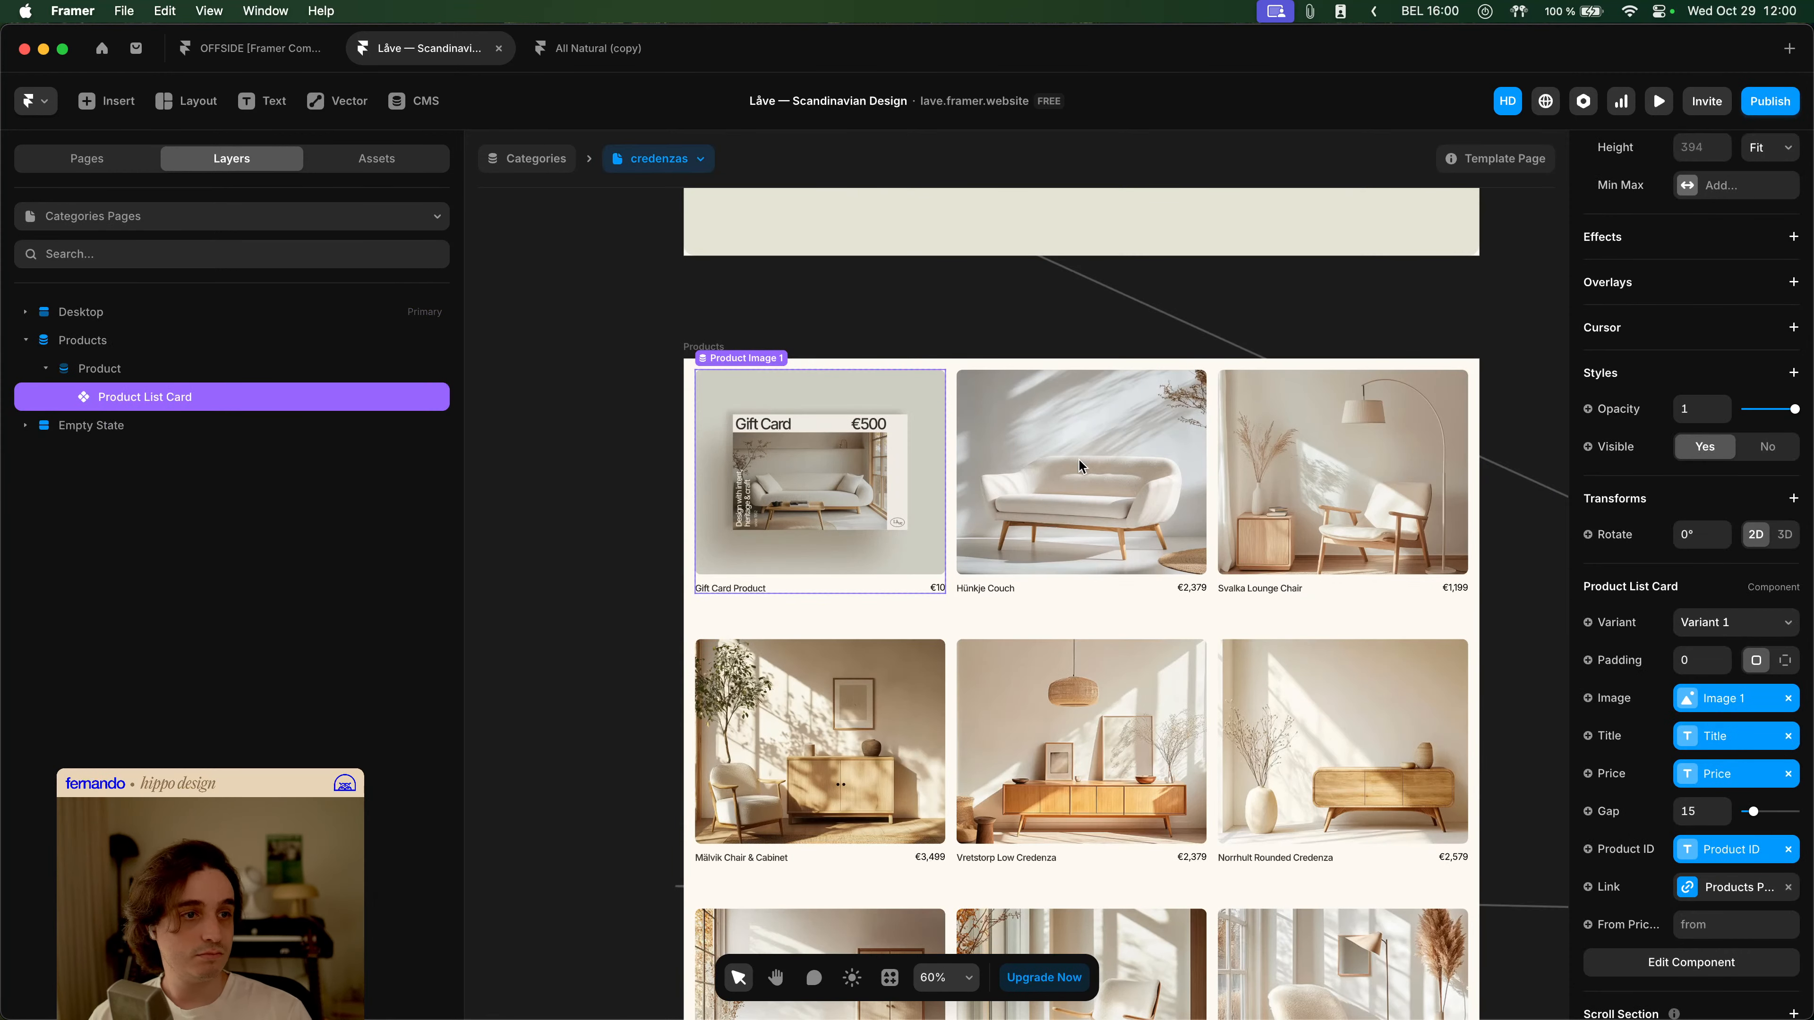
# Publish the latest changes to lave.framer.website.
pyautogui.press('Escape')
pyautogui.click(1793, 108)
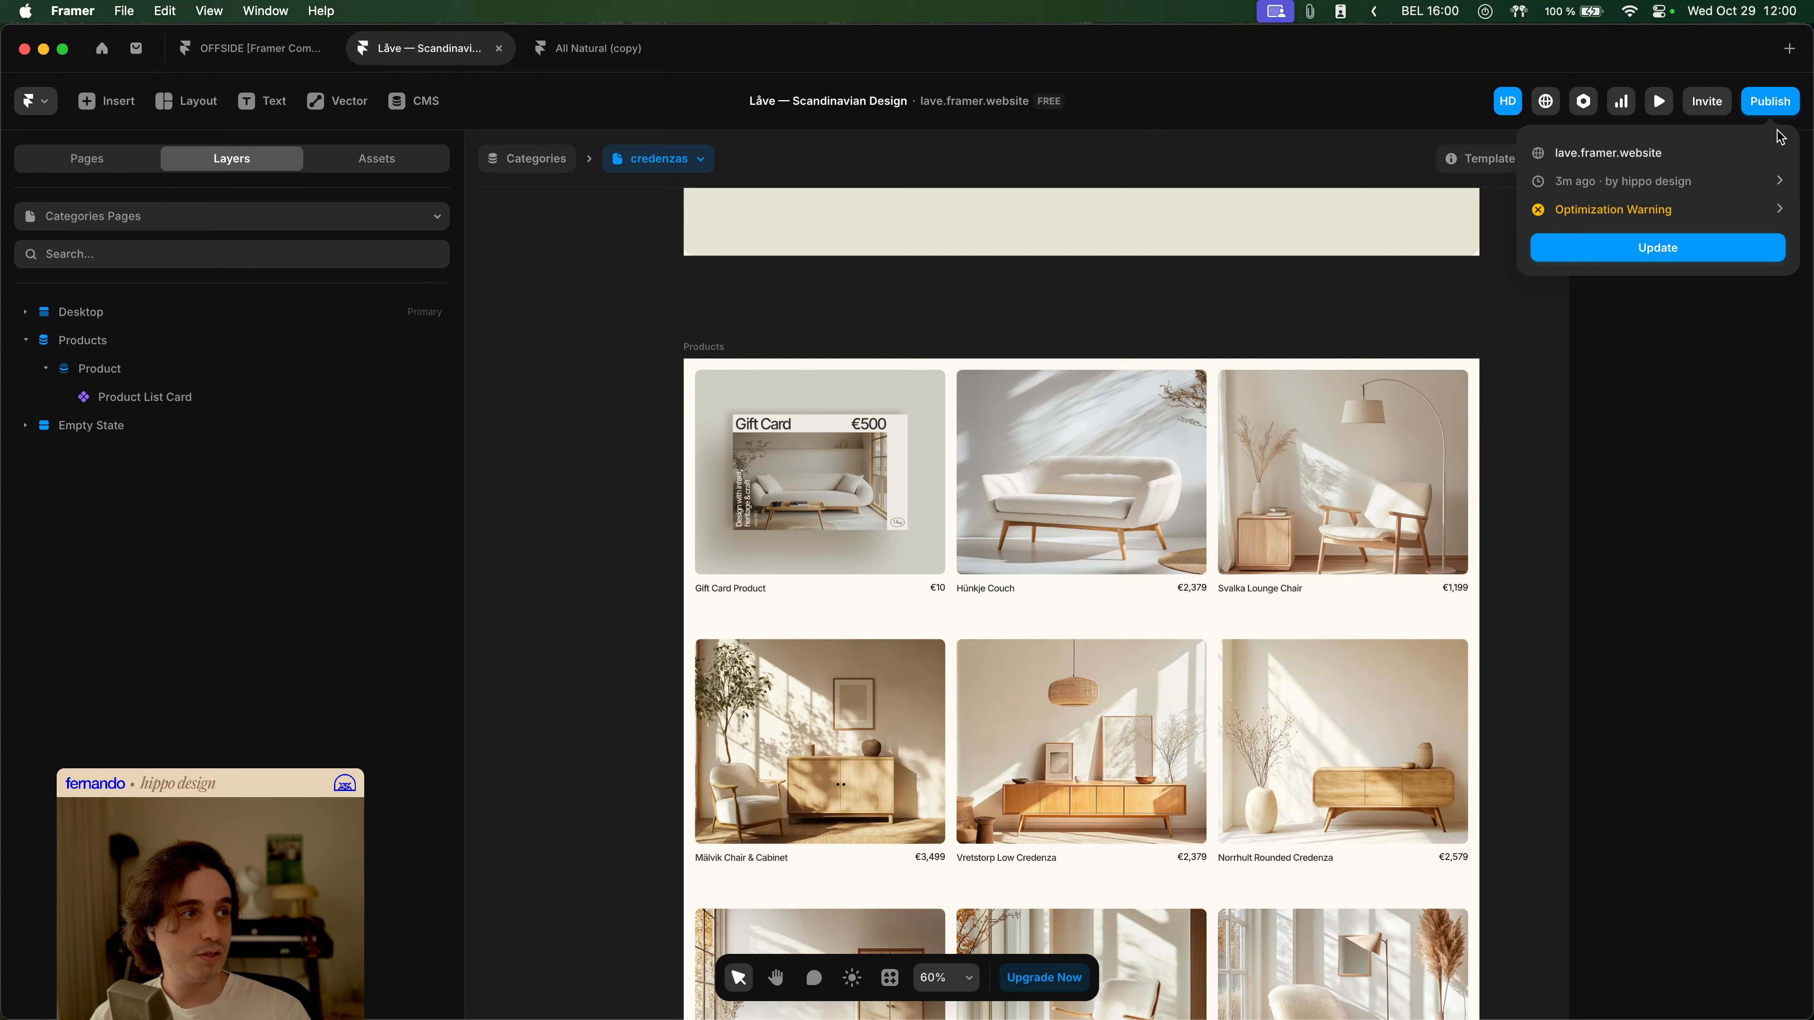
pyautogui.click(1722, 250)
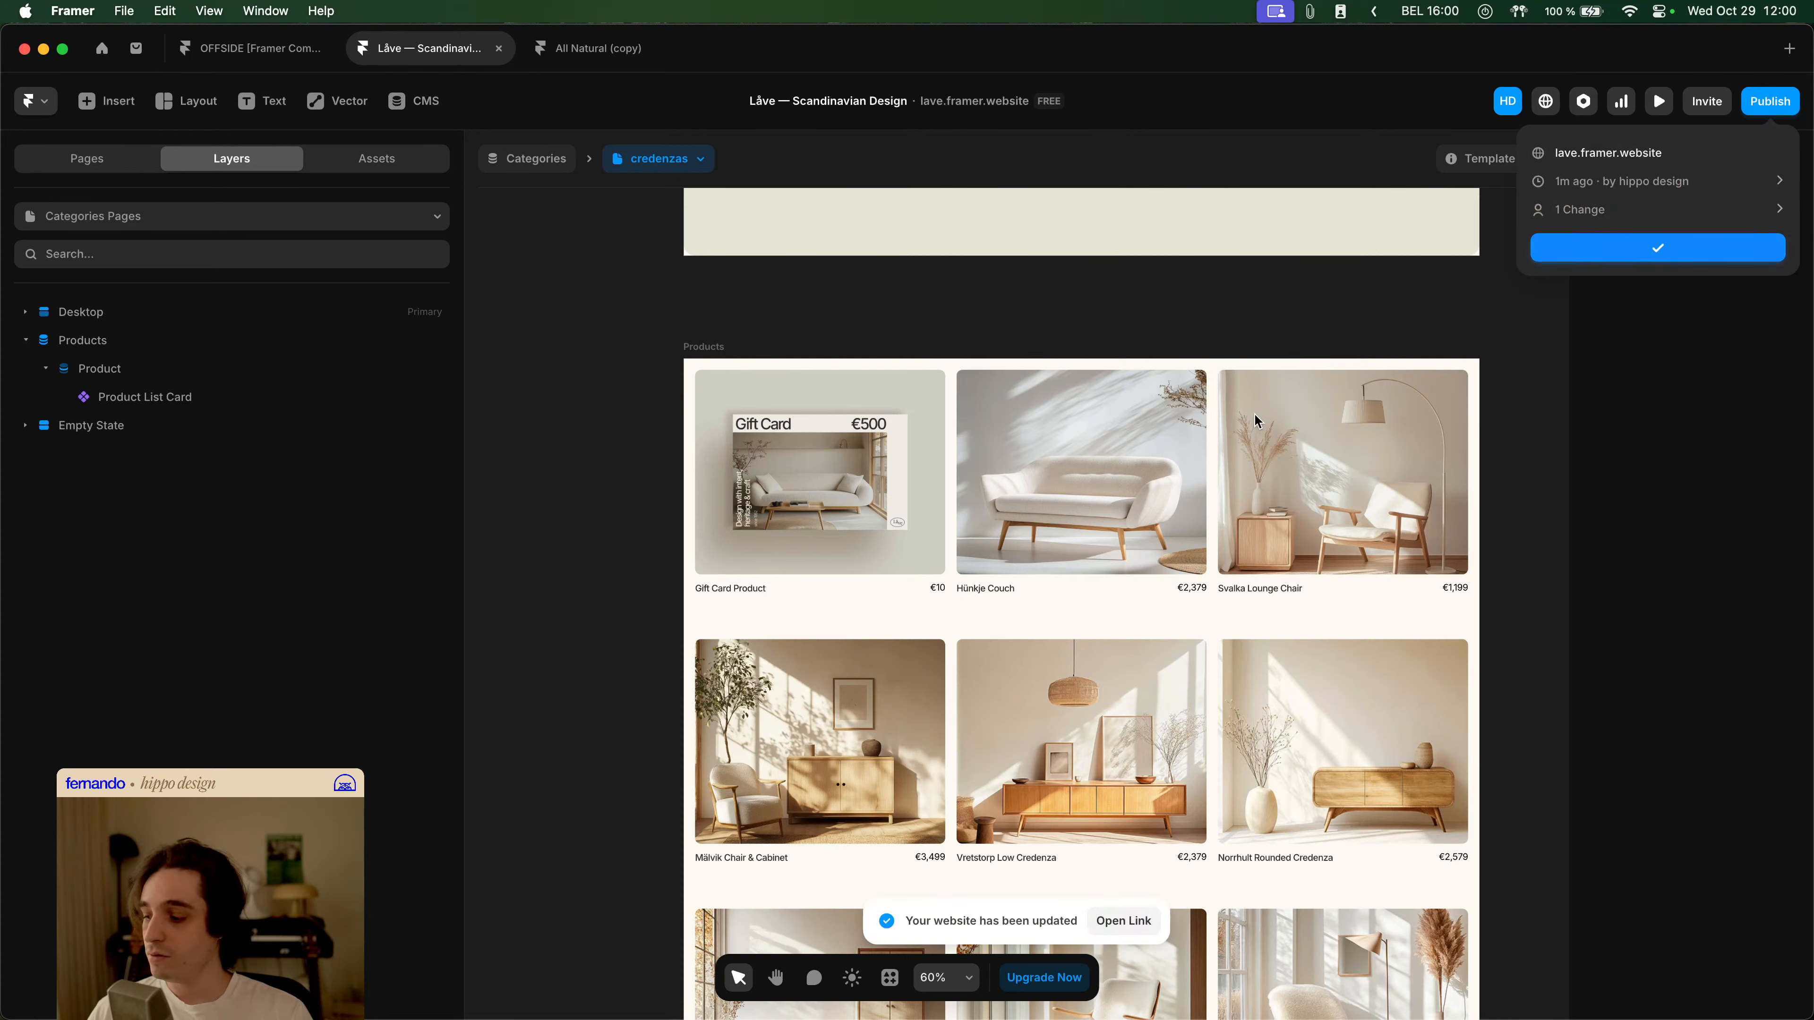
# Switch to the live site in Arc, reload it and check the product card prices, dismissing the publish details in Framer.
pyautogui.press('super+Tab')
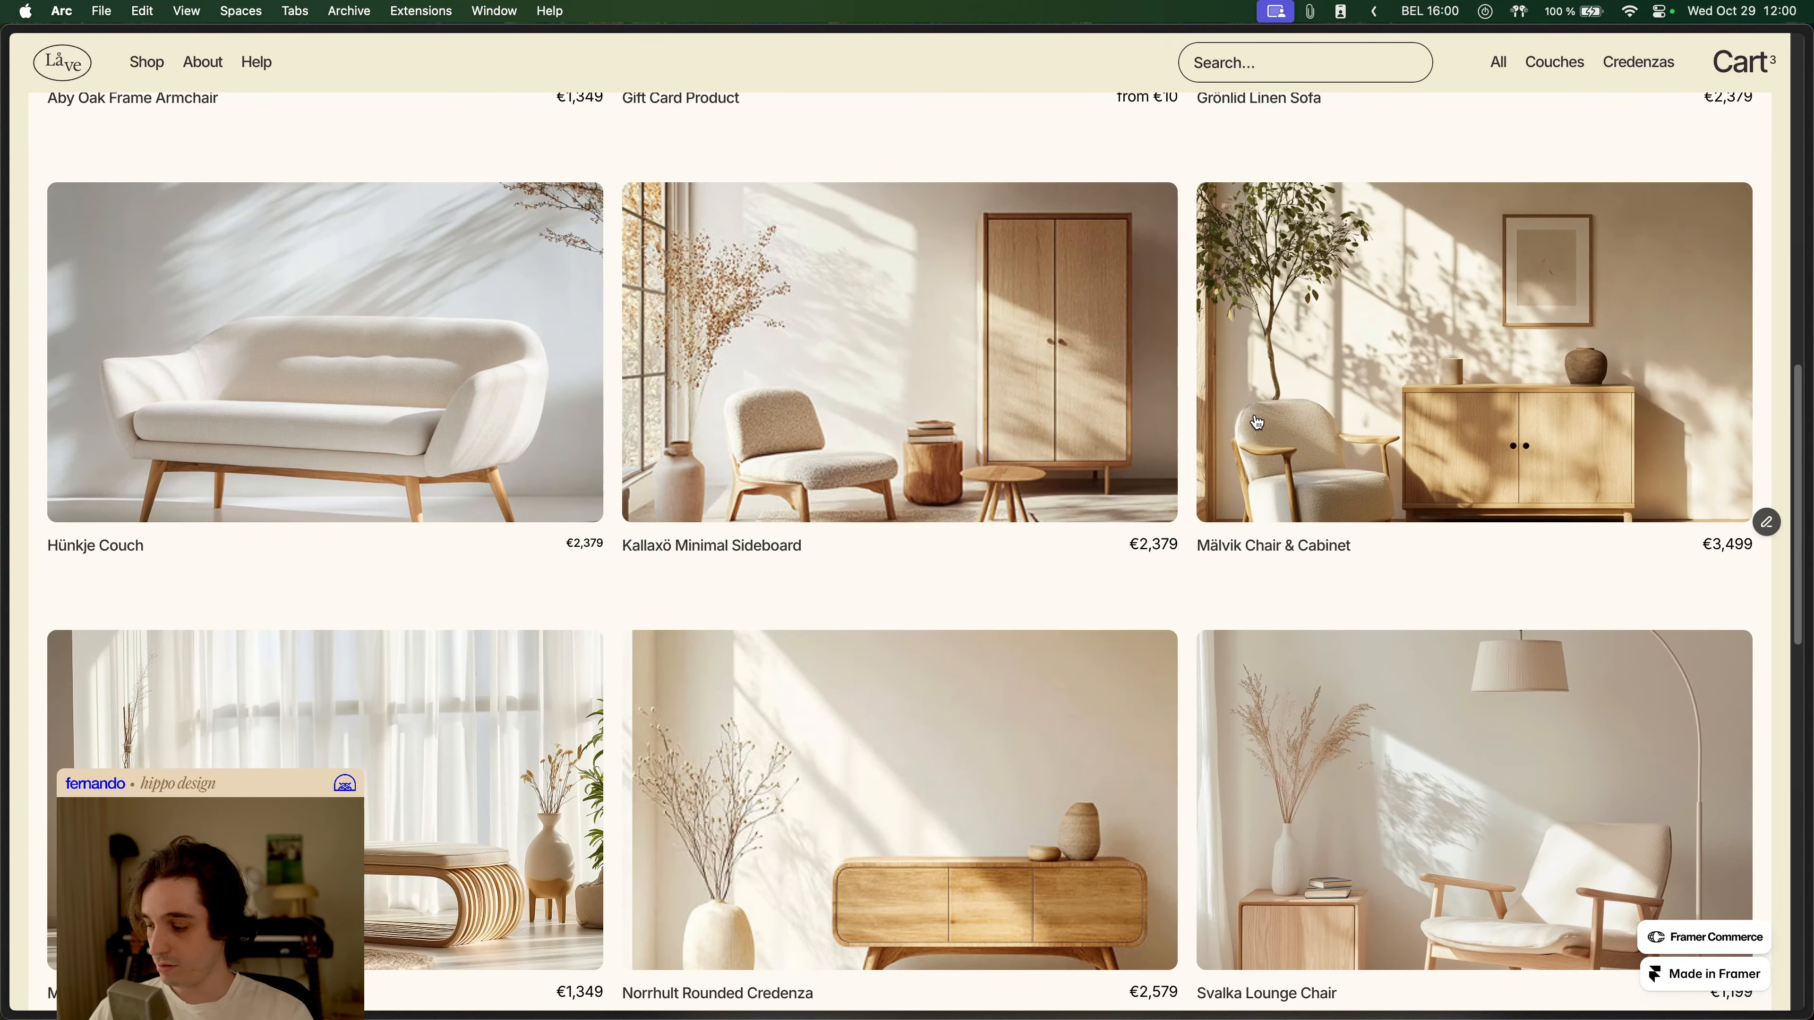
pyautogui.press('super+r')
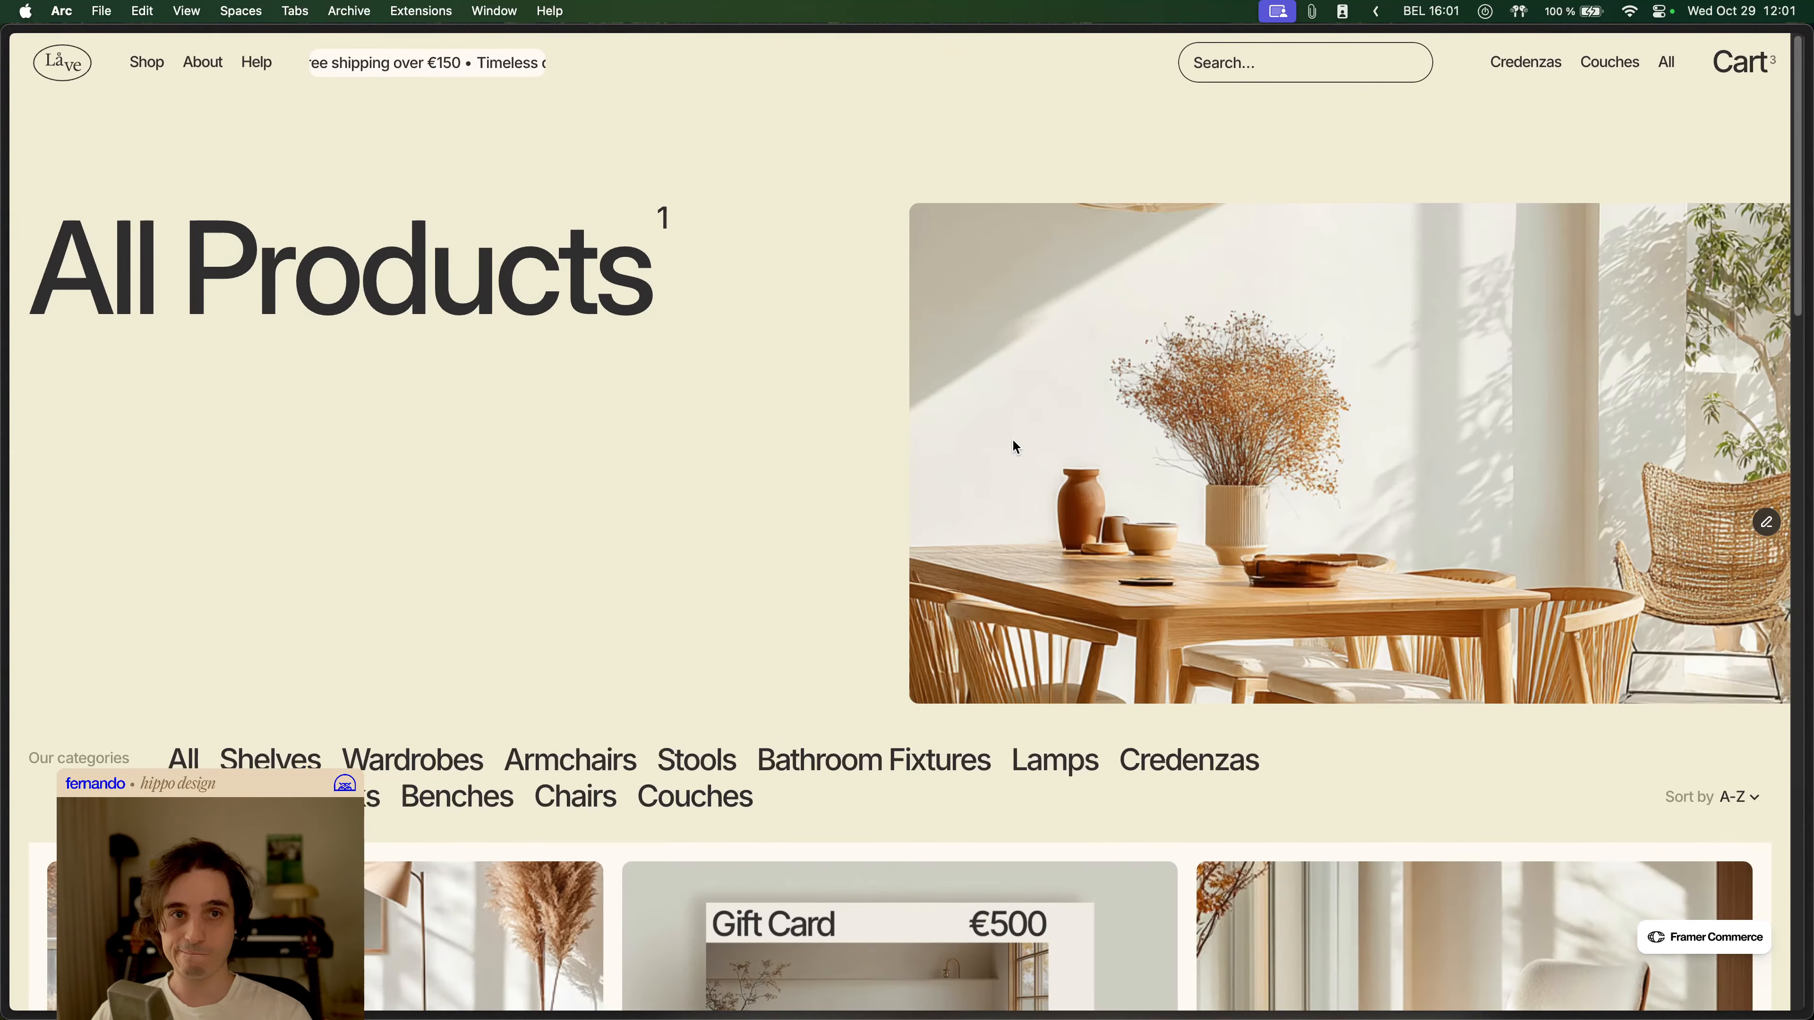
pyautogui.scroll(-5, 1014, 440)
pyautogui.scroll(-5, 1017, 446)
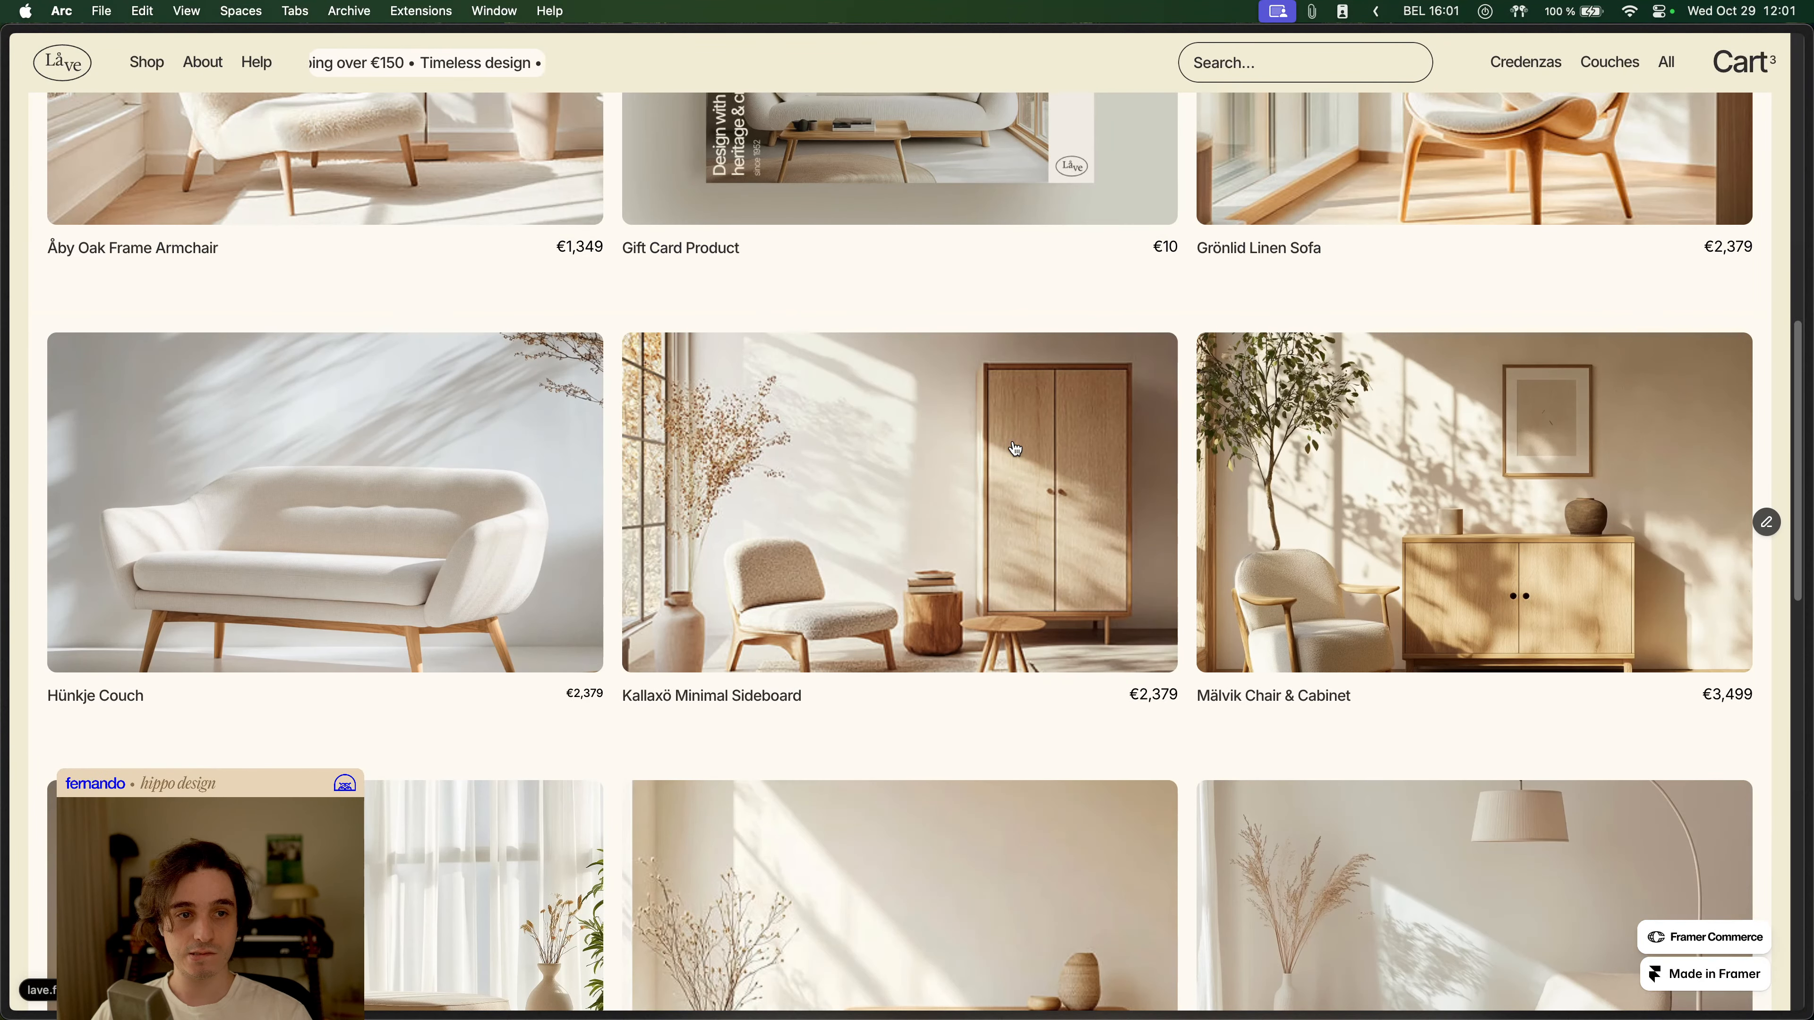
pyautogui.press('super+Tab')
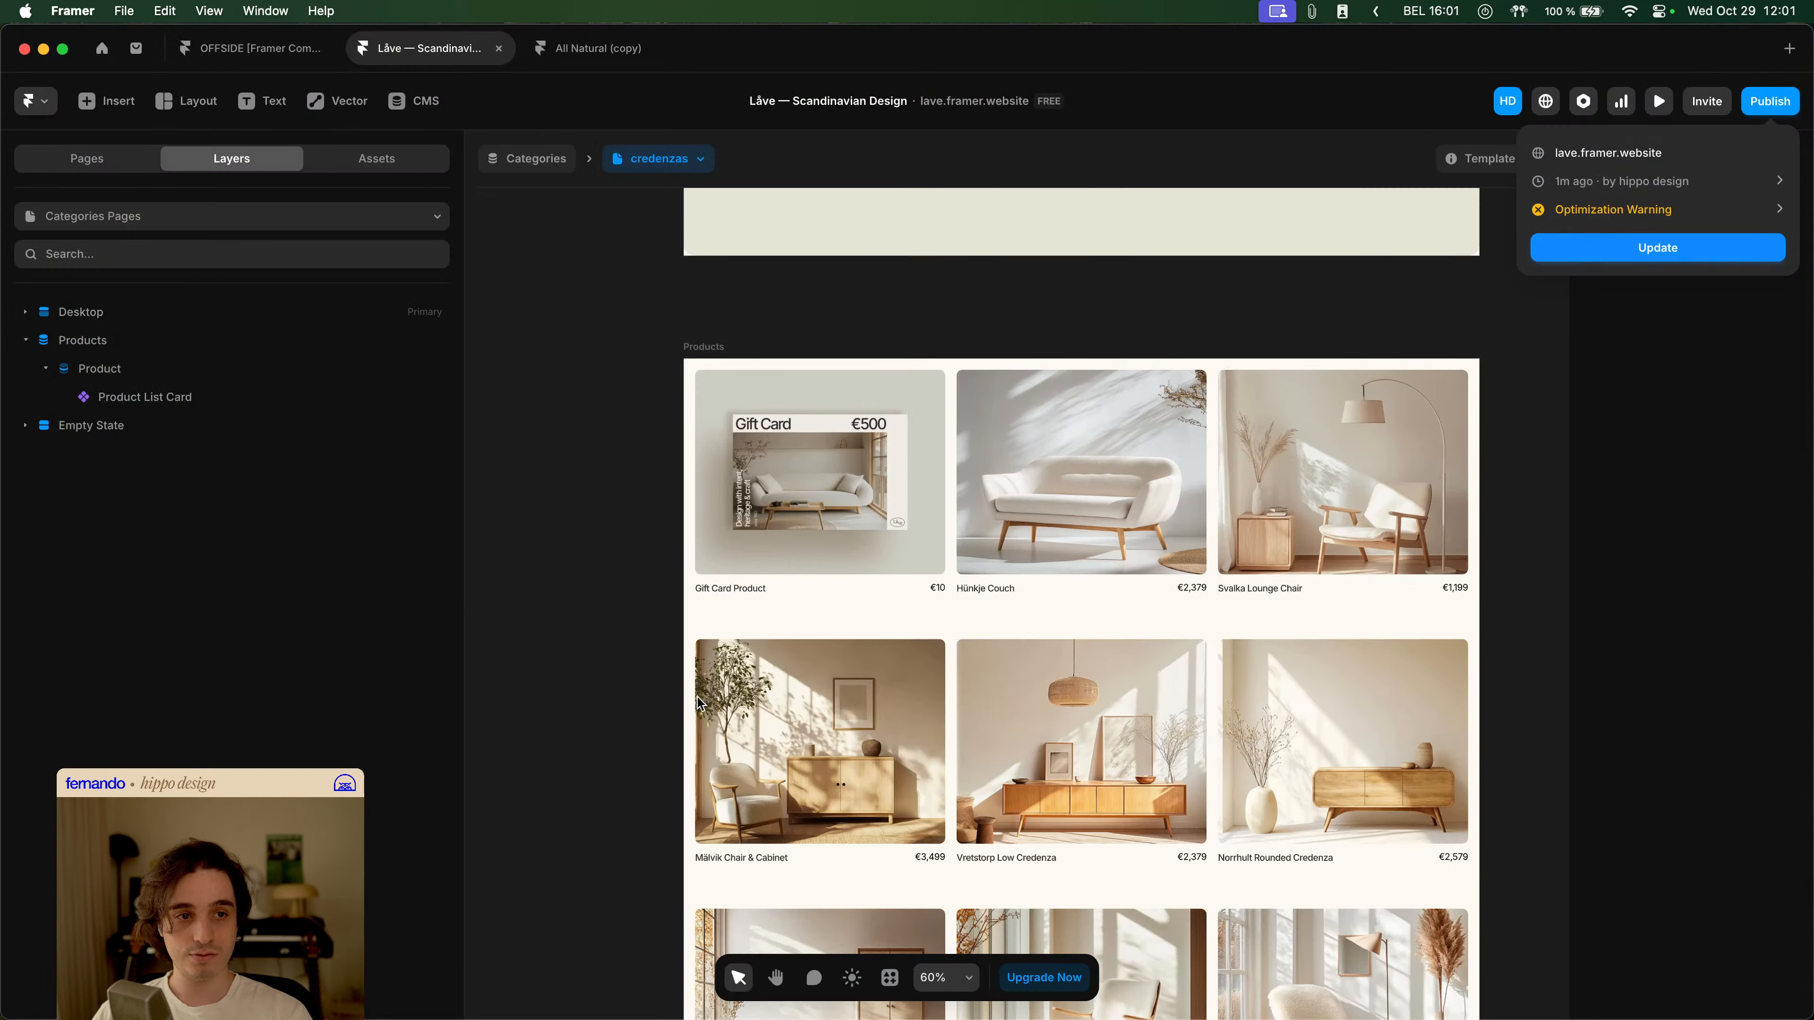
pyautogui.click(973, 511)
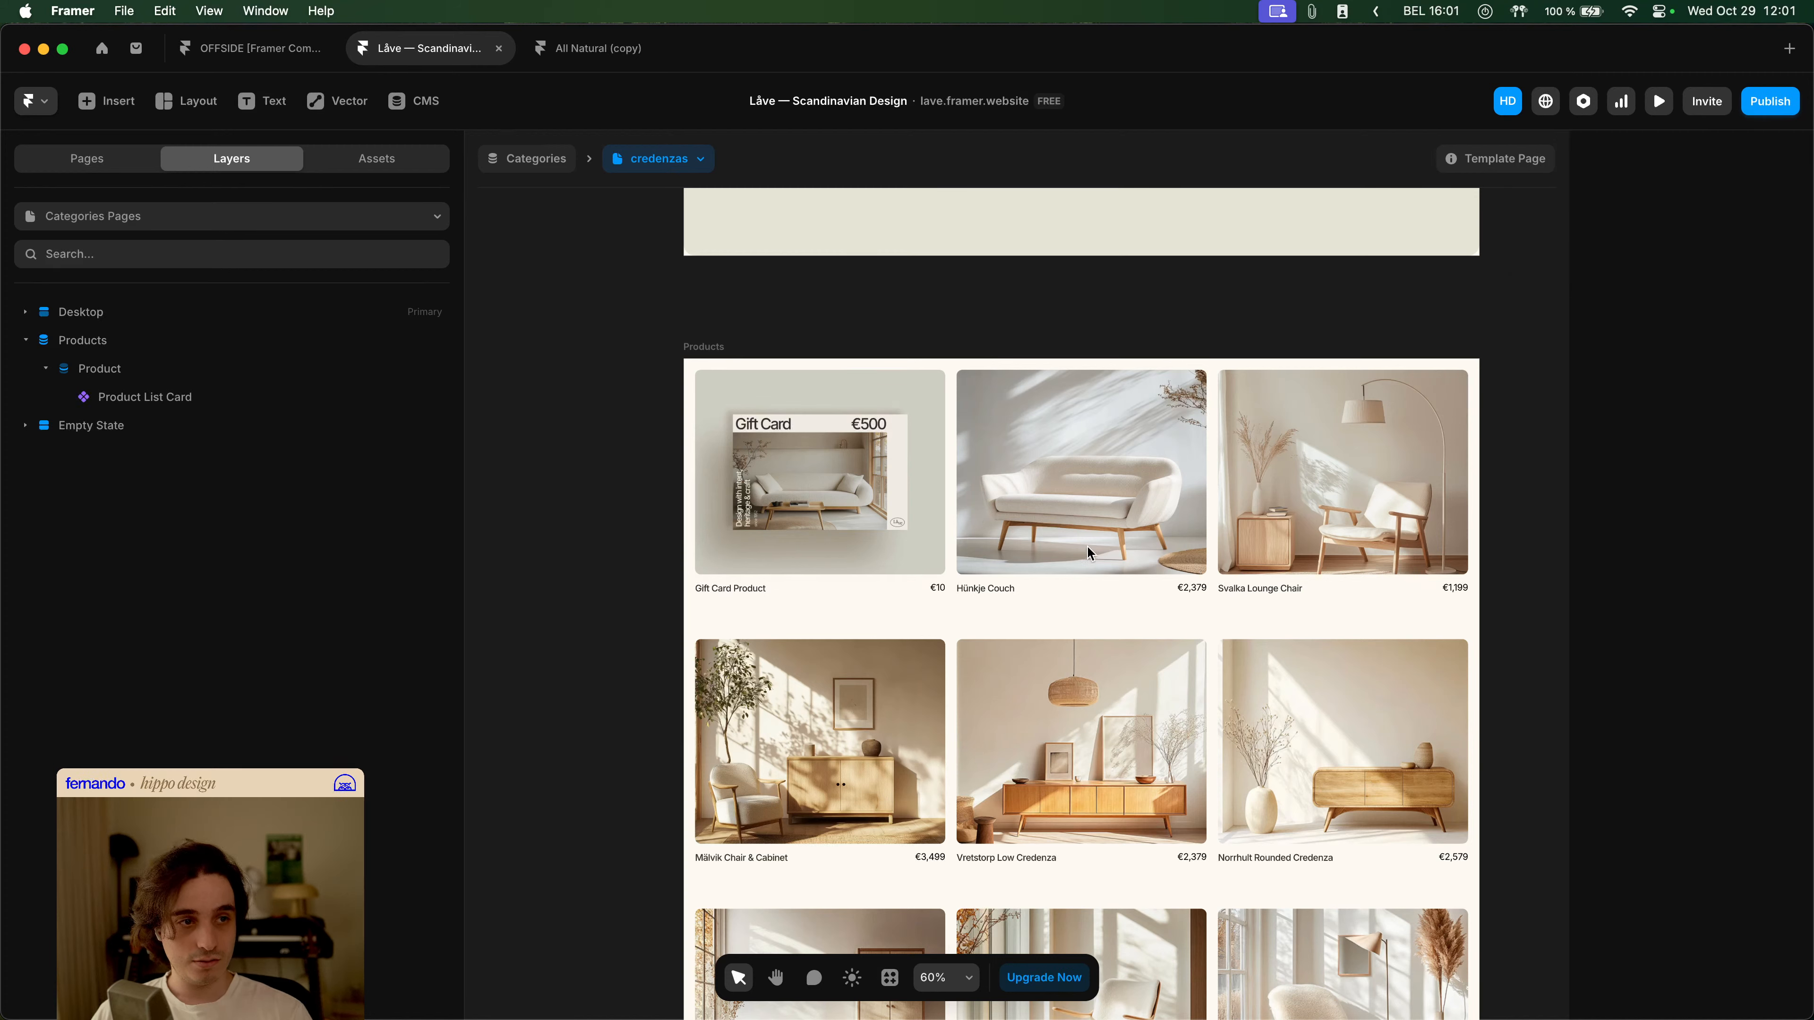
pyautogui.press('super+Tab')
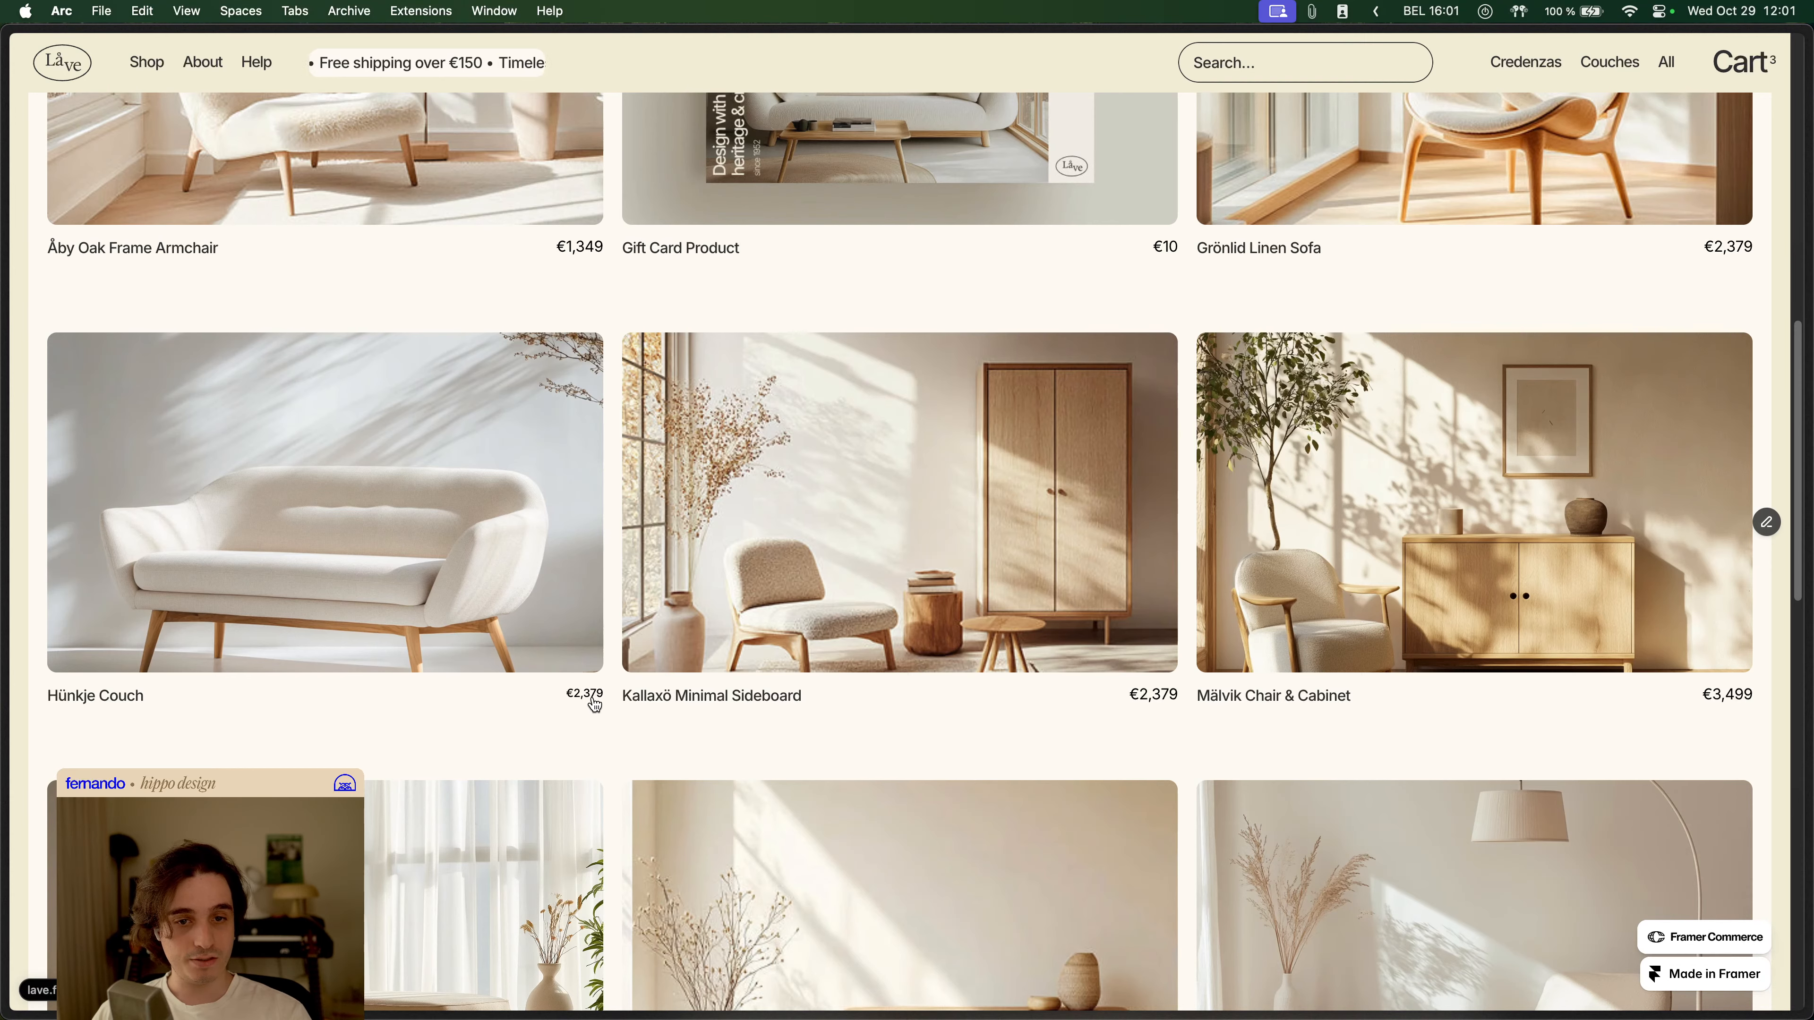
# Return to Framer, reopen the Product List Card component and inspect the properties of Variant 1's FC_ProductPriceCompare and FC_ProductPrice.
pyautogui.press('super+Tab')
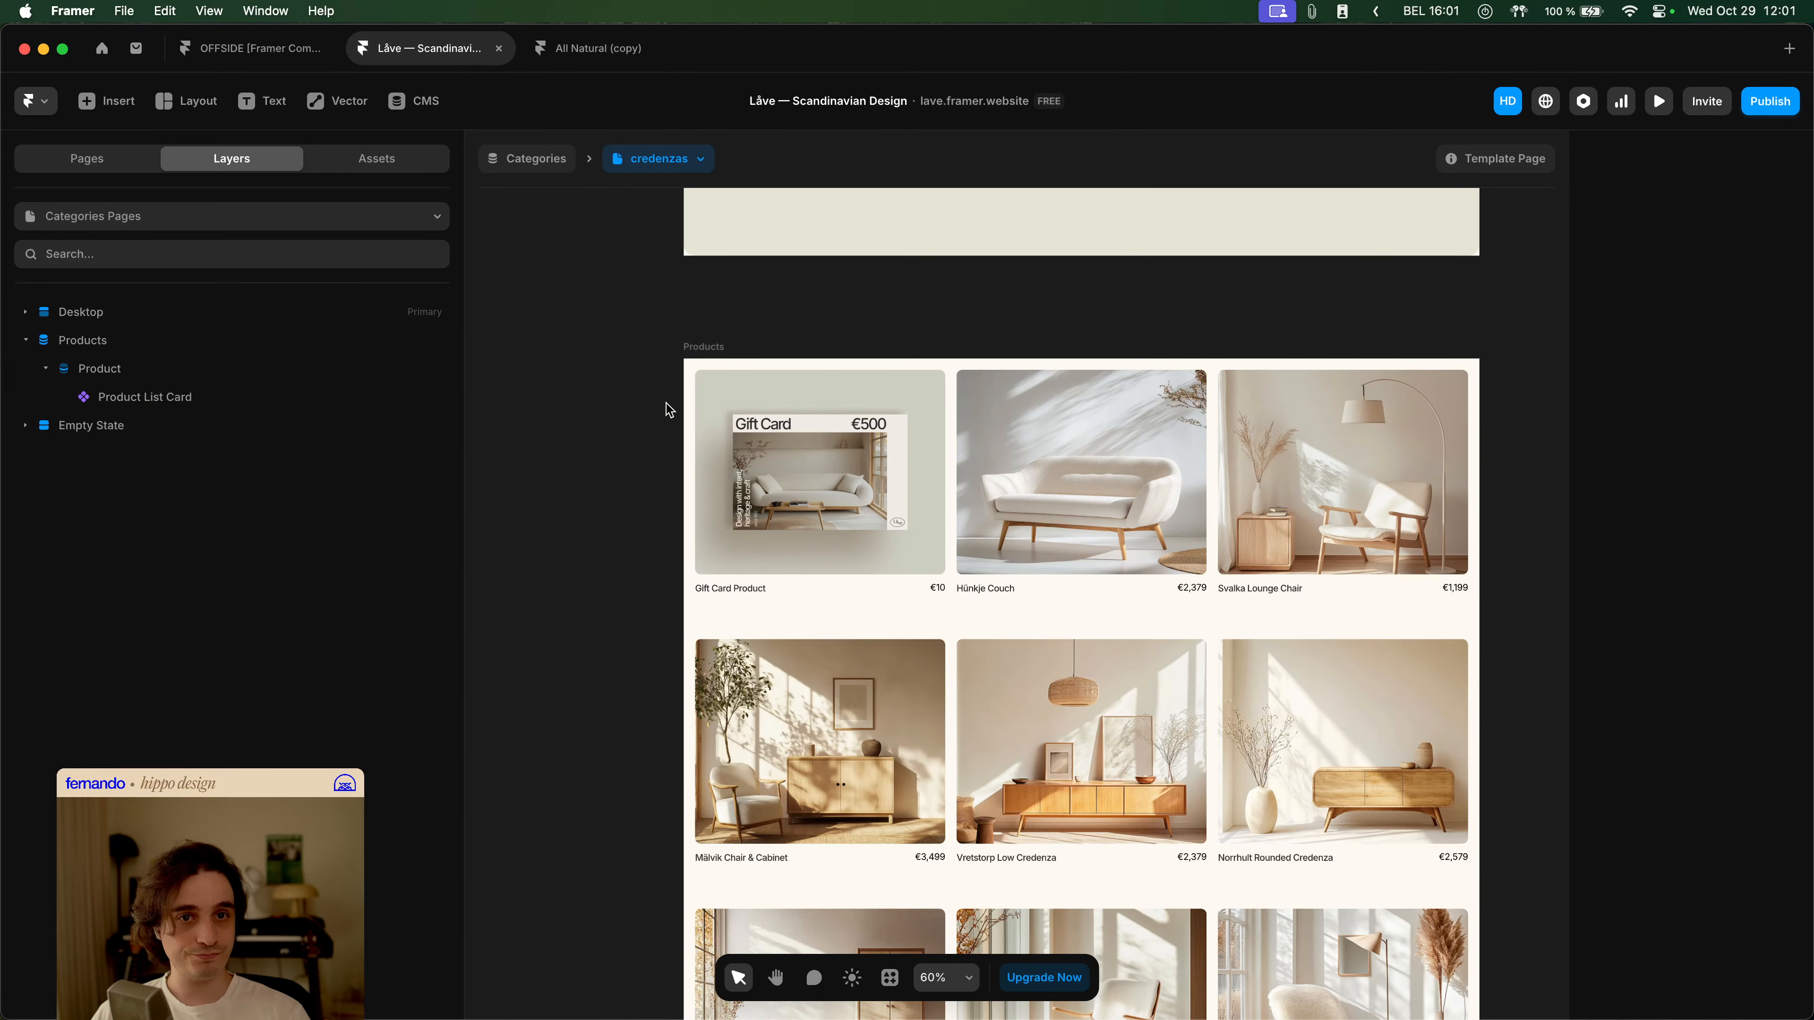
pyautogui.doubleClick(715, 429)
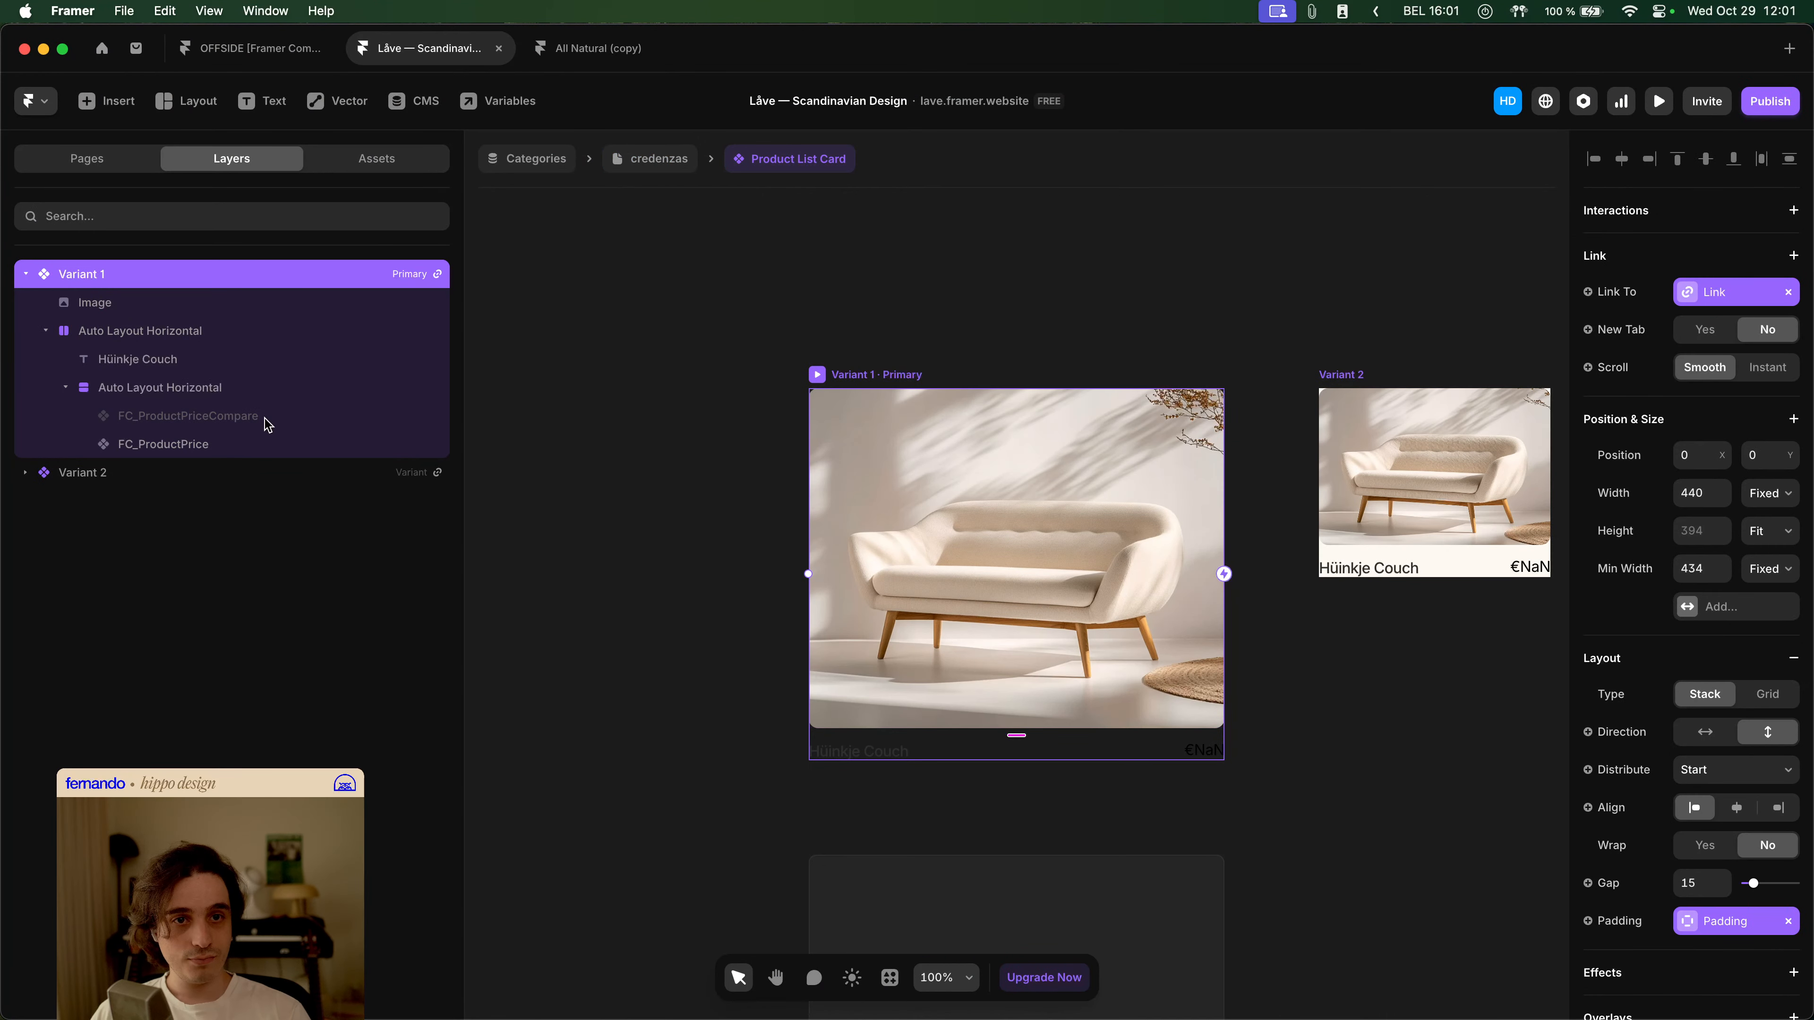
pyautogui.click(260, 417)
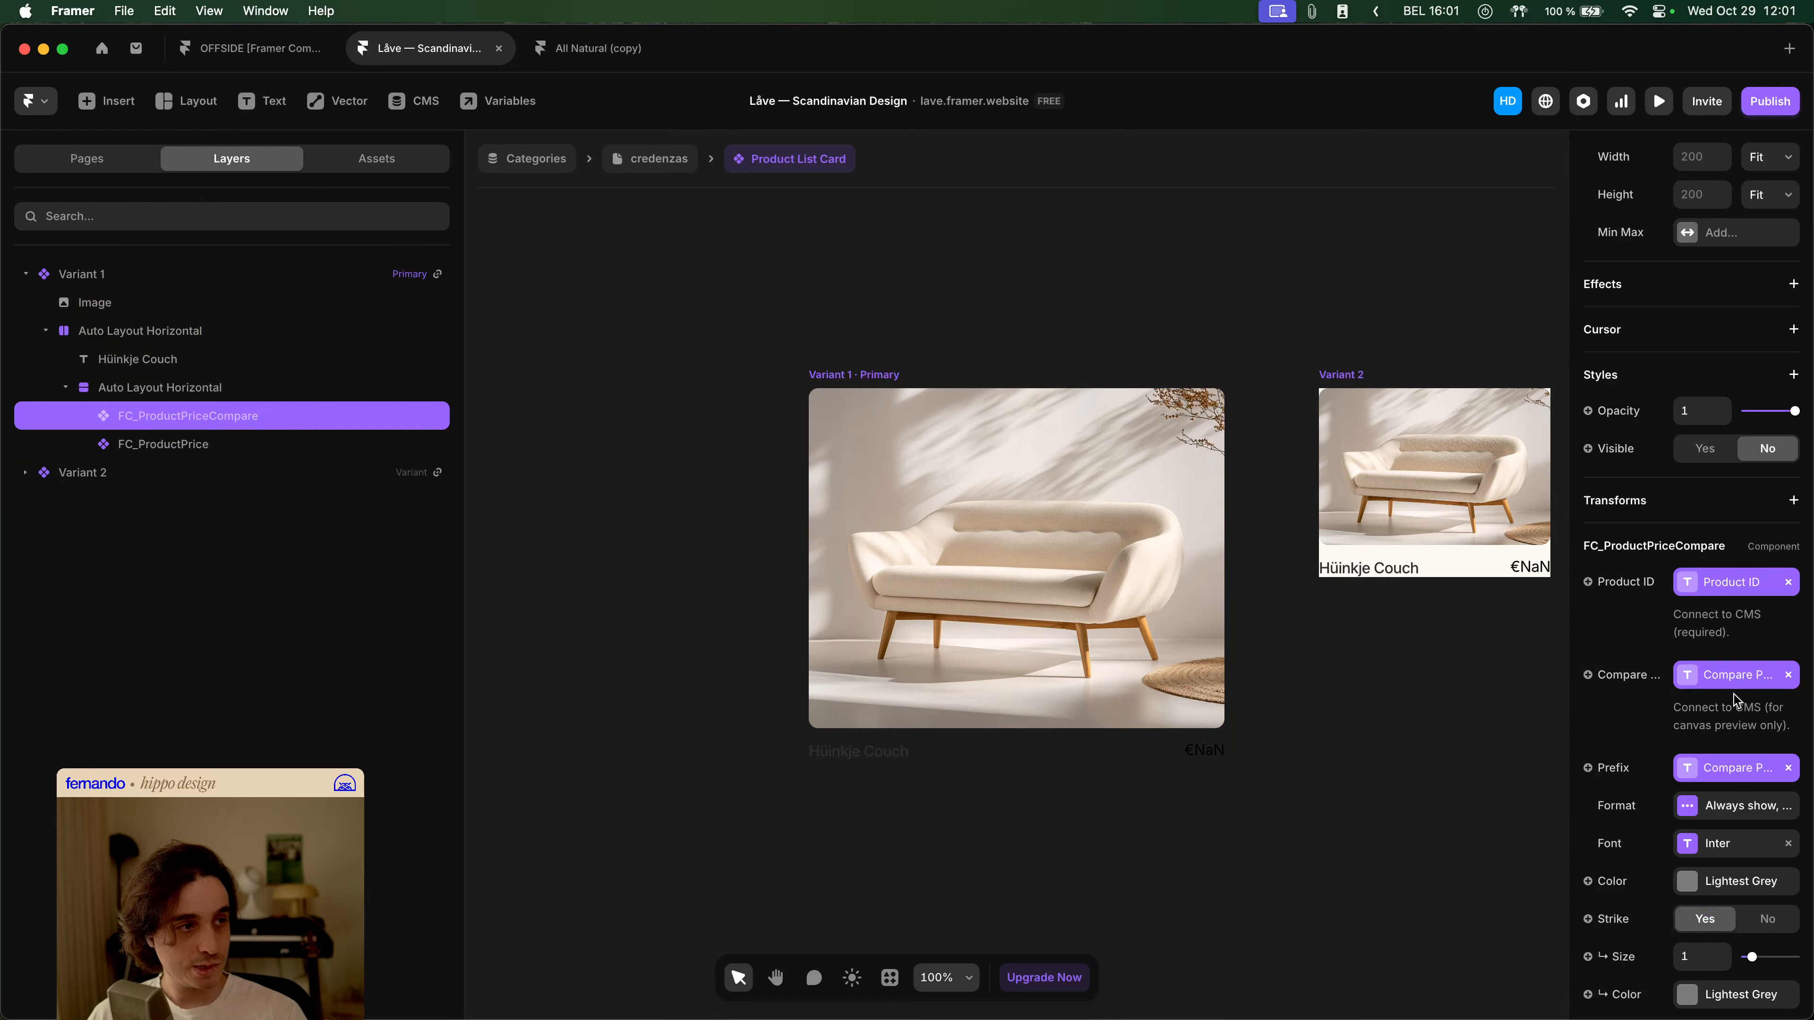
pyautogui.scroll(-3, 1736, 699)
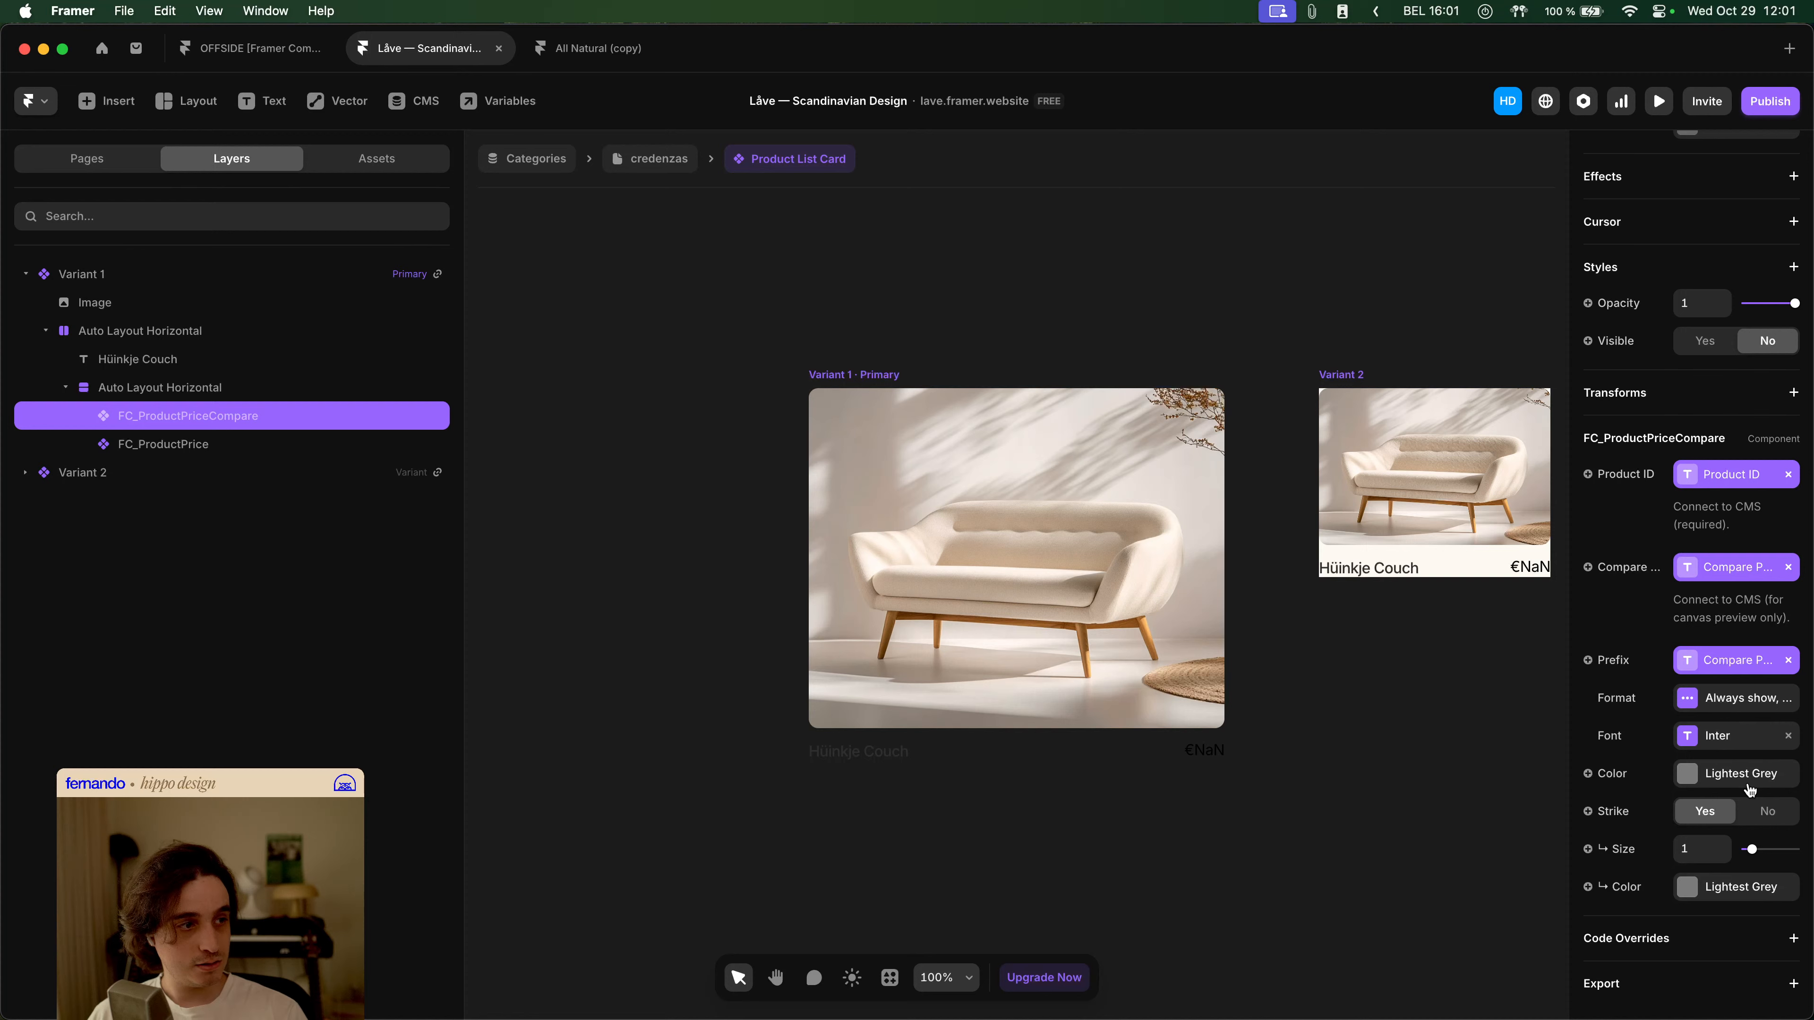
pyautogui.click(289, 445)
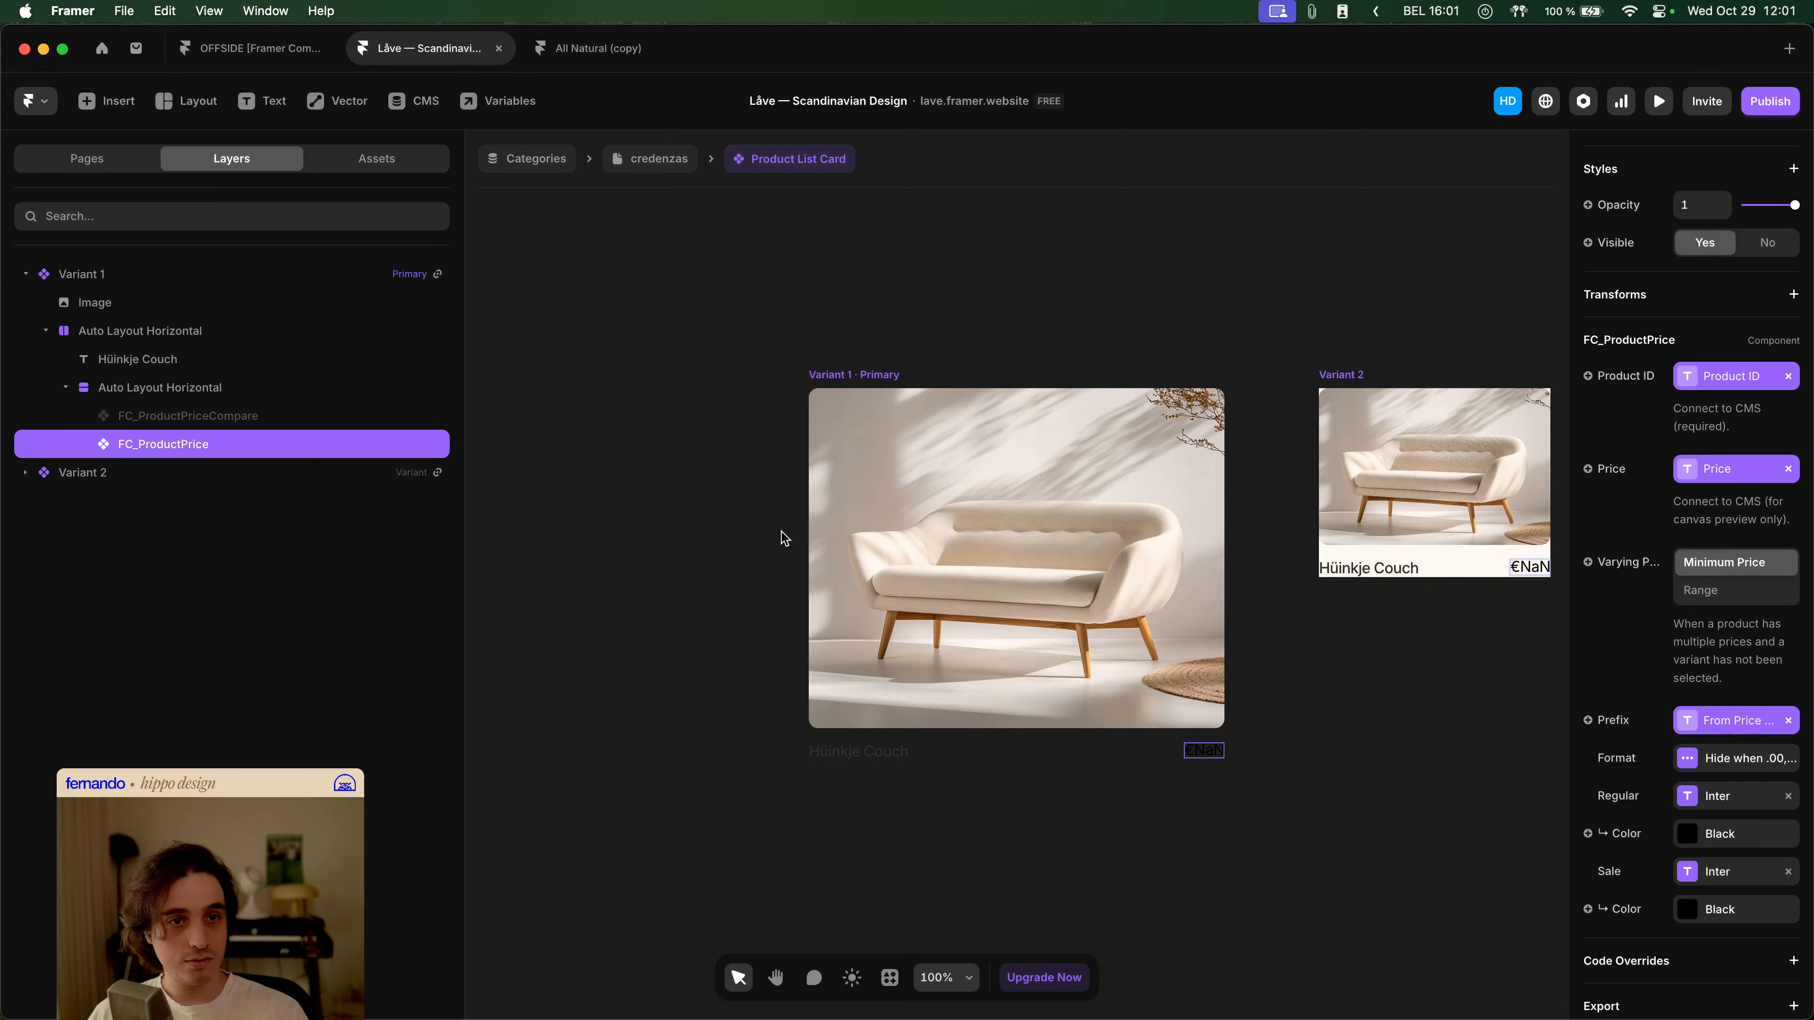
pyautogui.scroll(10, 1750, 652)
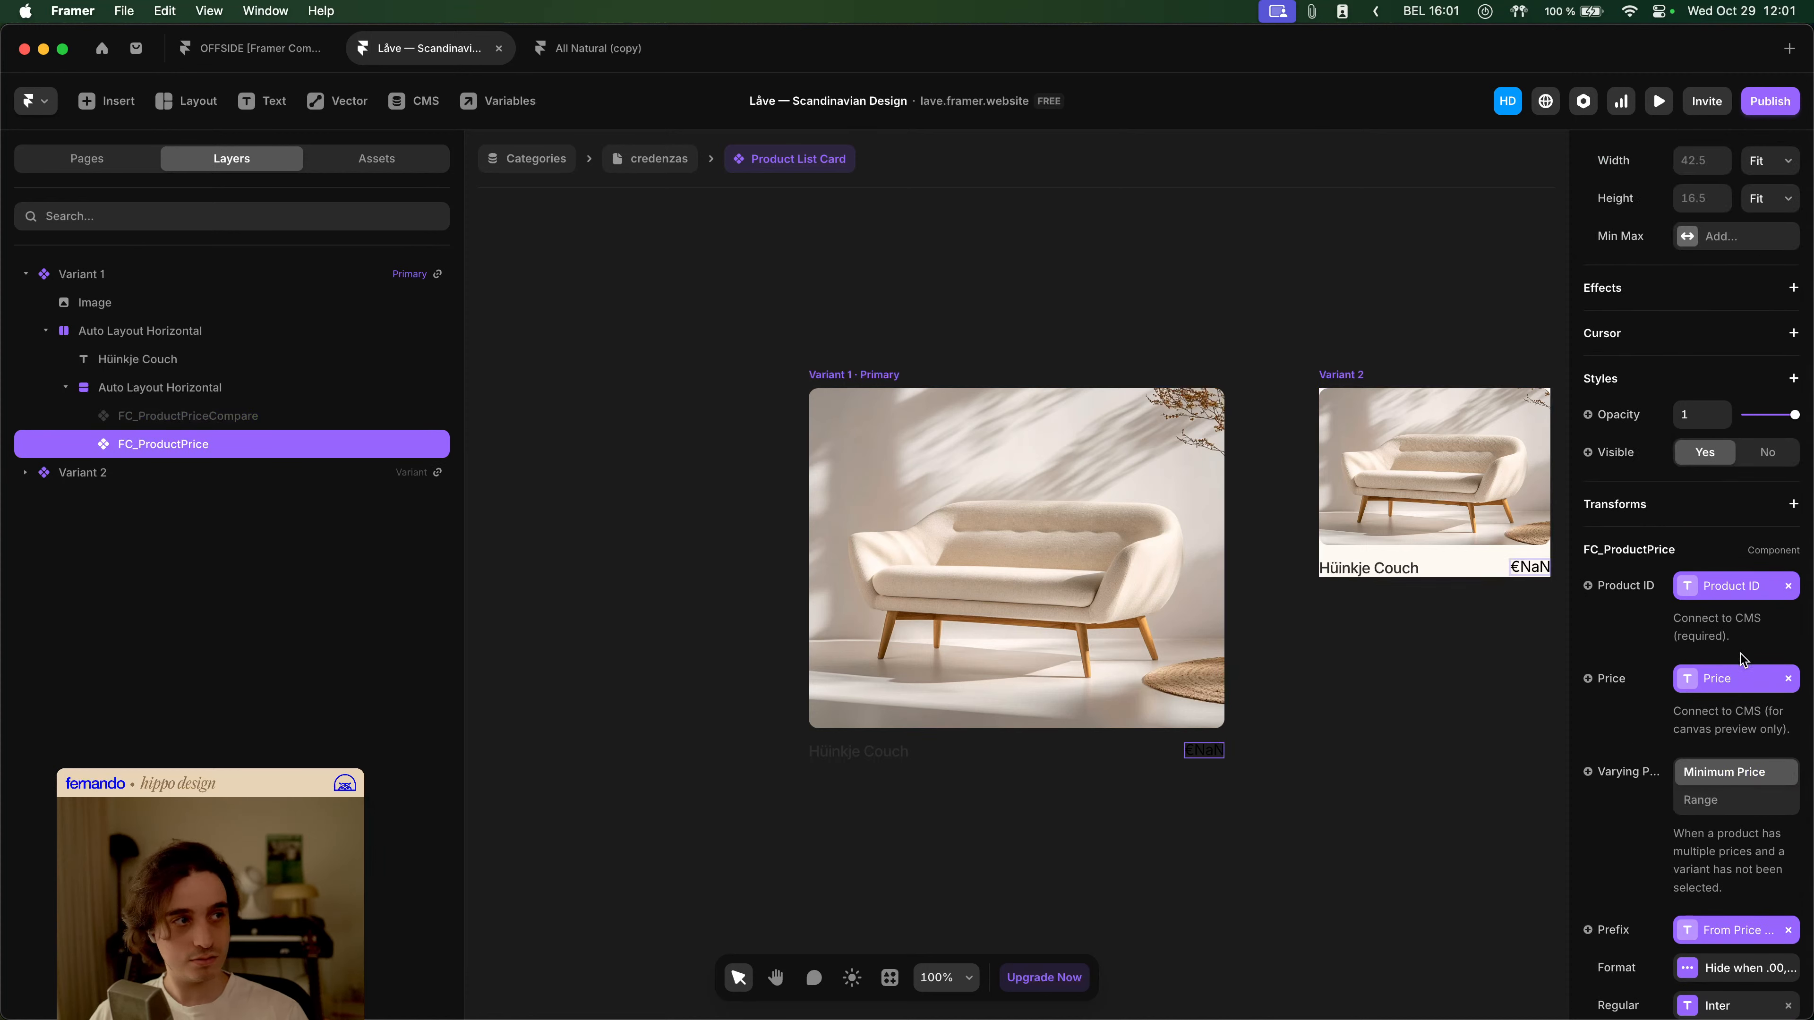
# Switch to the live site in Arc and examine the prices and prefixes across the All Products grid.
pyautogui.press('super+Tab')
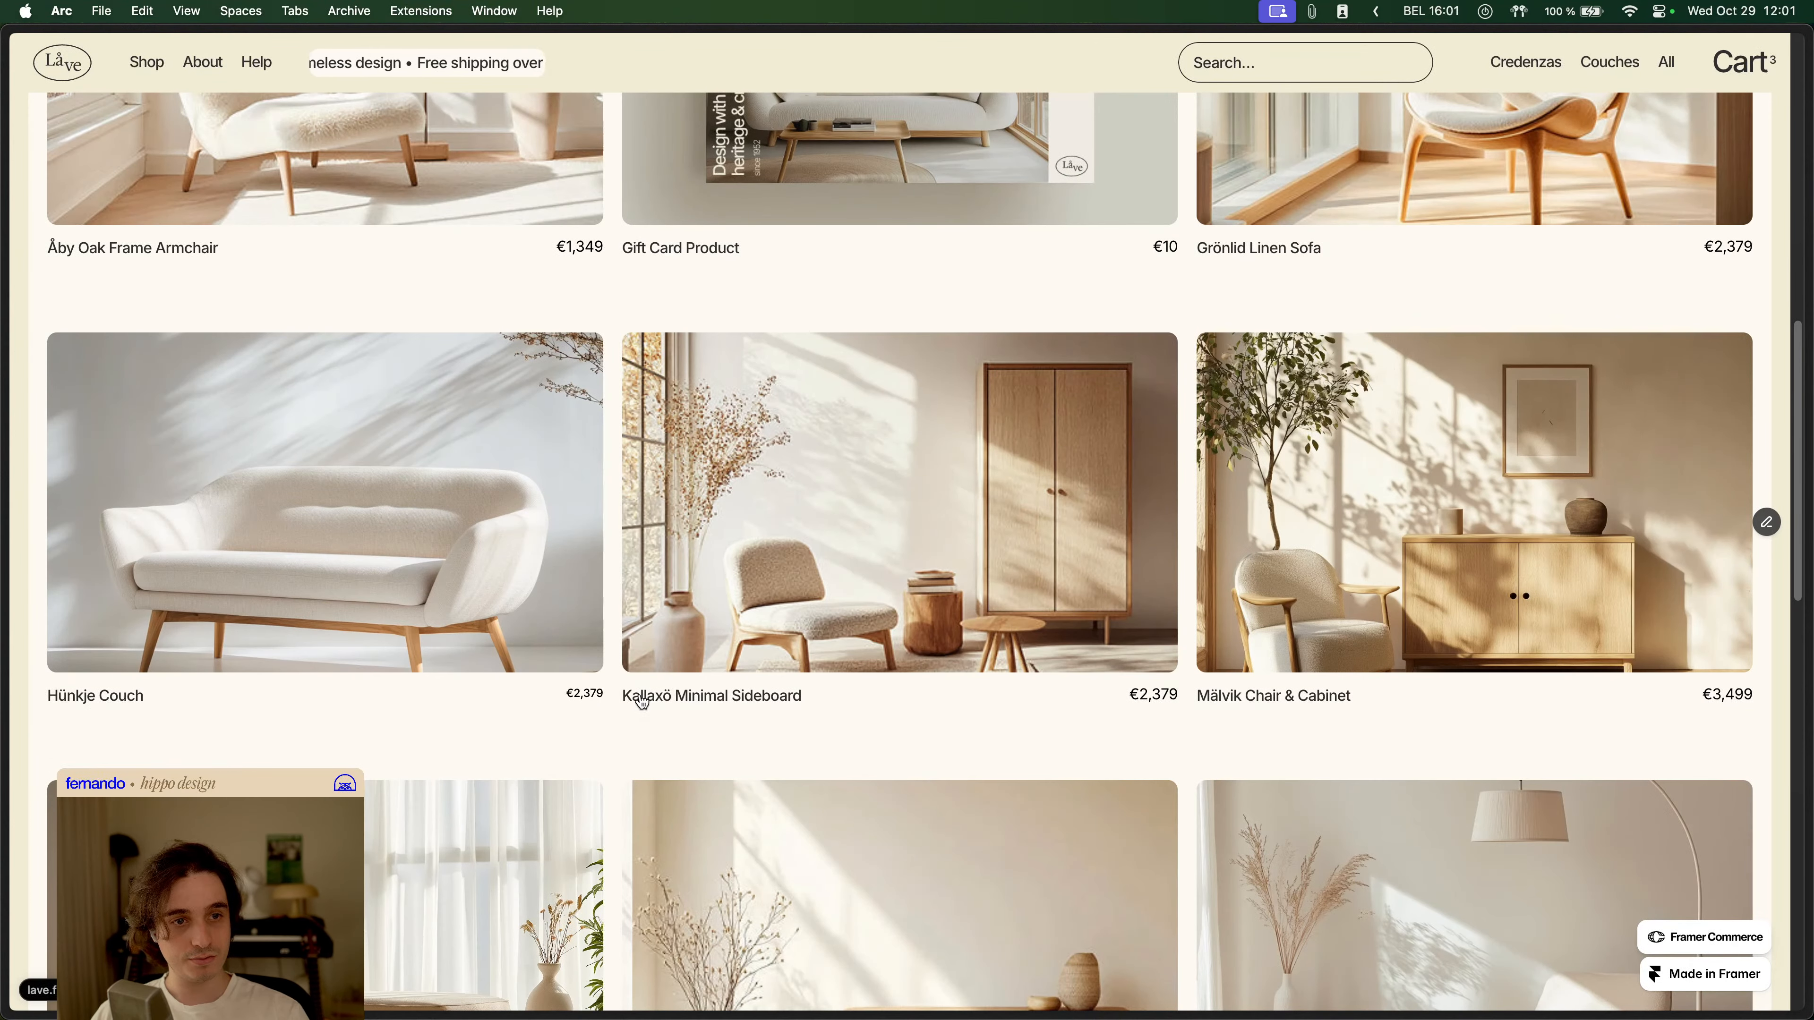
pyautogui.scroll(-7, 1353, 723)
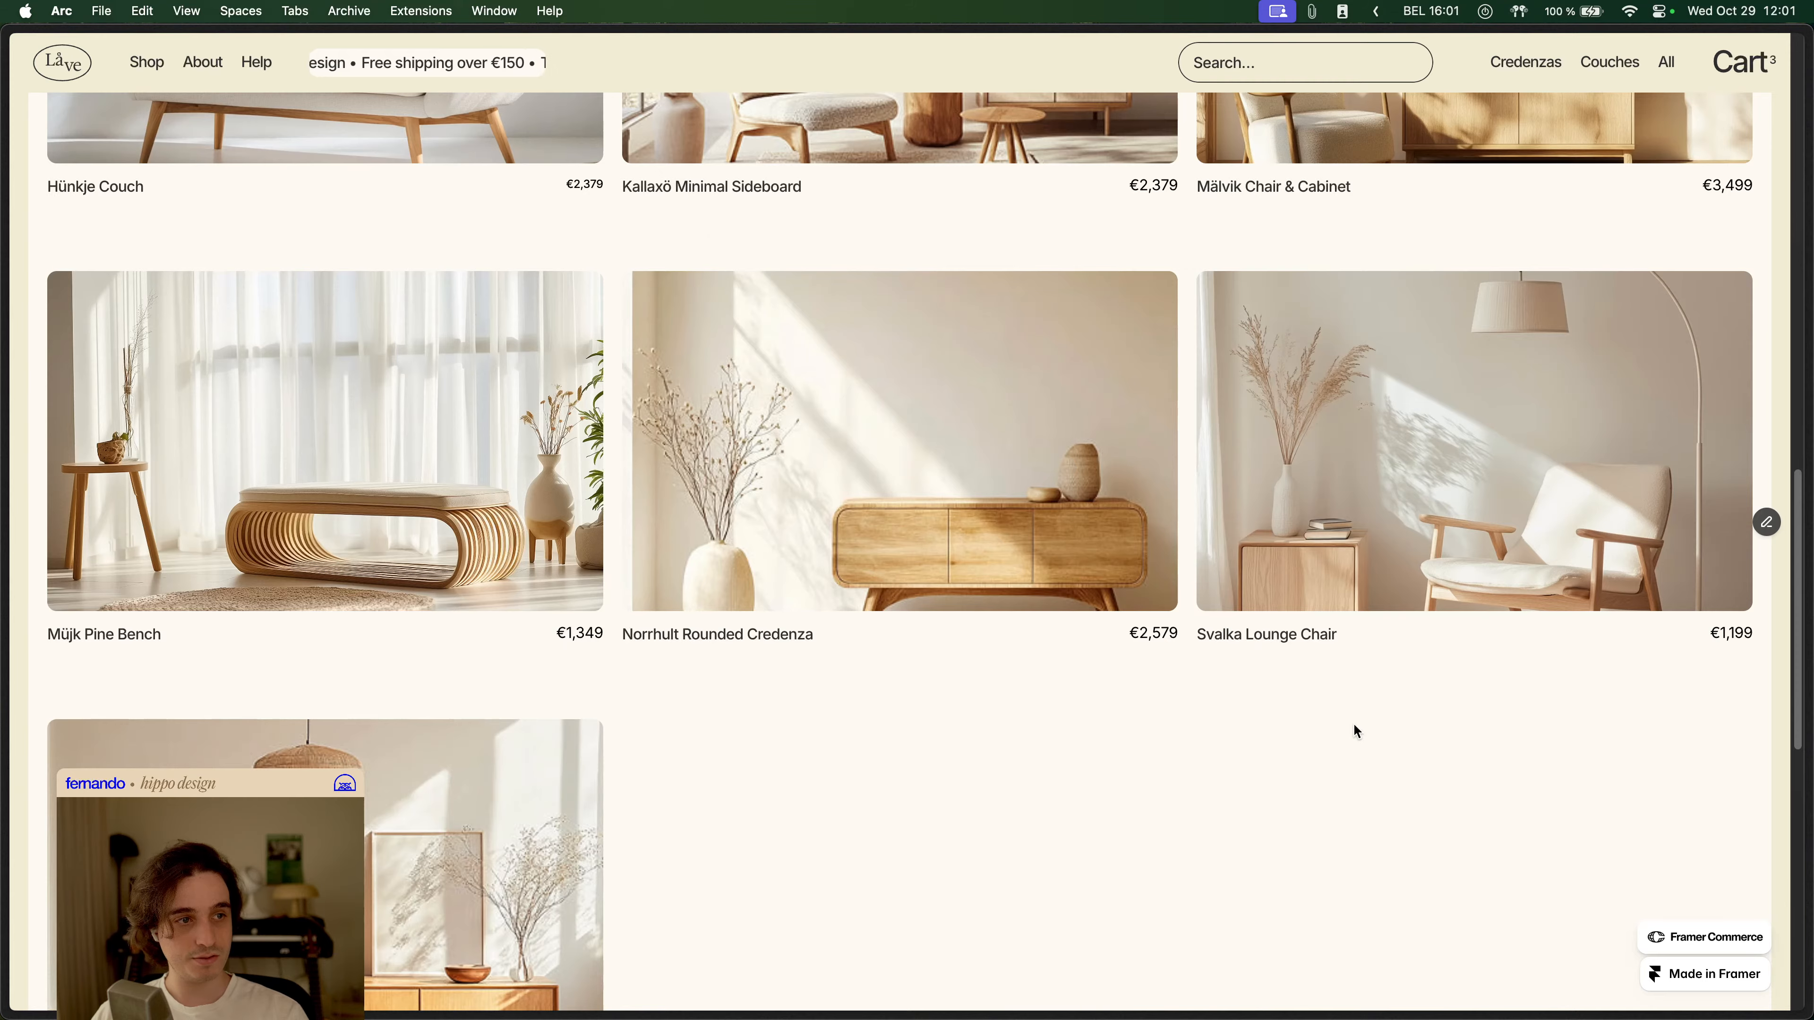
pyautogui.scroll(10, 1353, 723)
pyautogui.scroll(8, 1353, 725)
pyautogui.scroll(-7, 1354, 725)
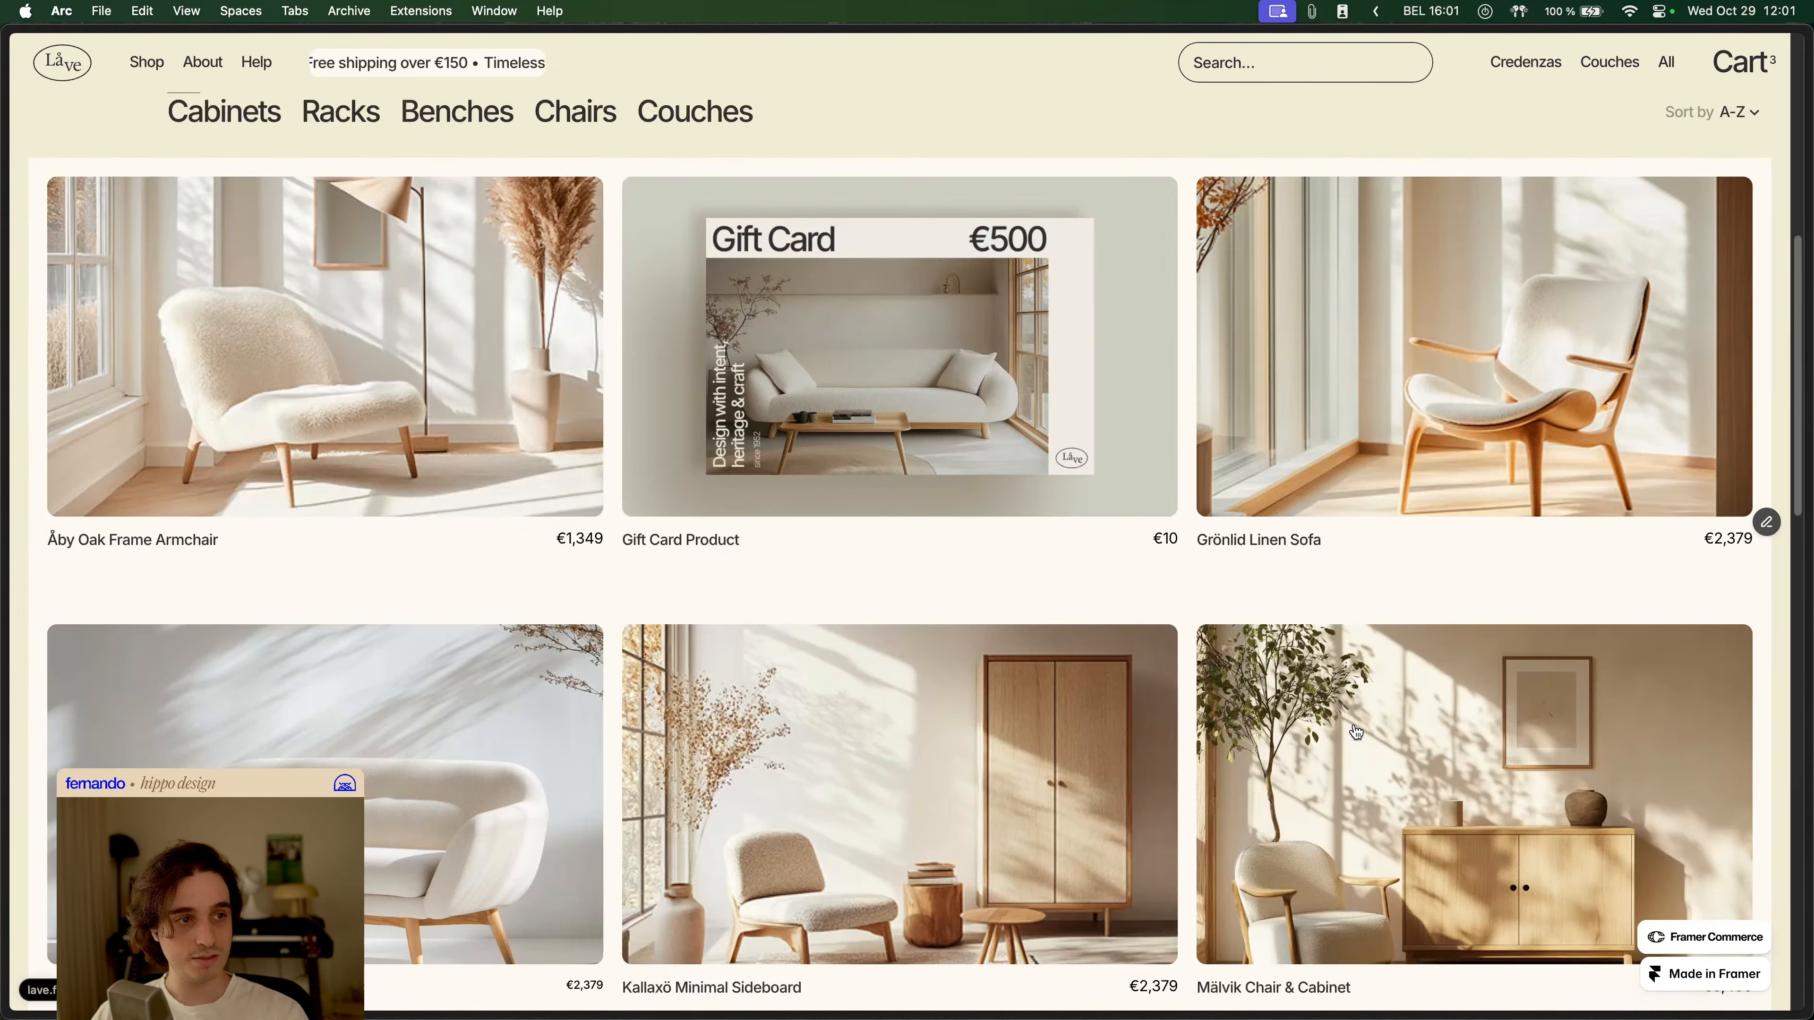
# Back in Framer's Product List Card component, inspect Variant 2's nested layers and select FC_ProductPrice in Variant 1.
pyautogui.press('super+Tab')
pyautogui.click(757, 514)
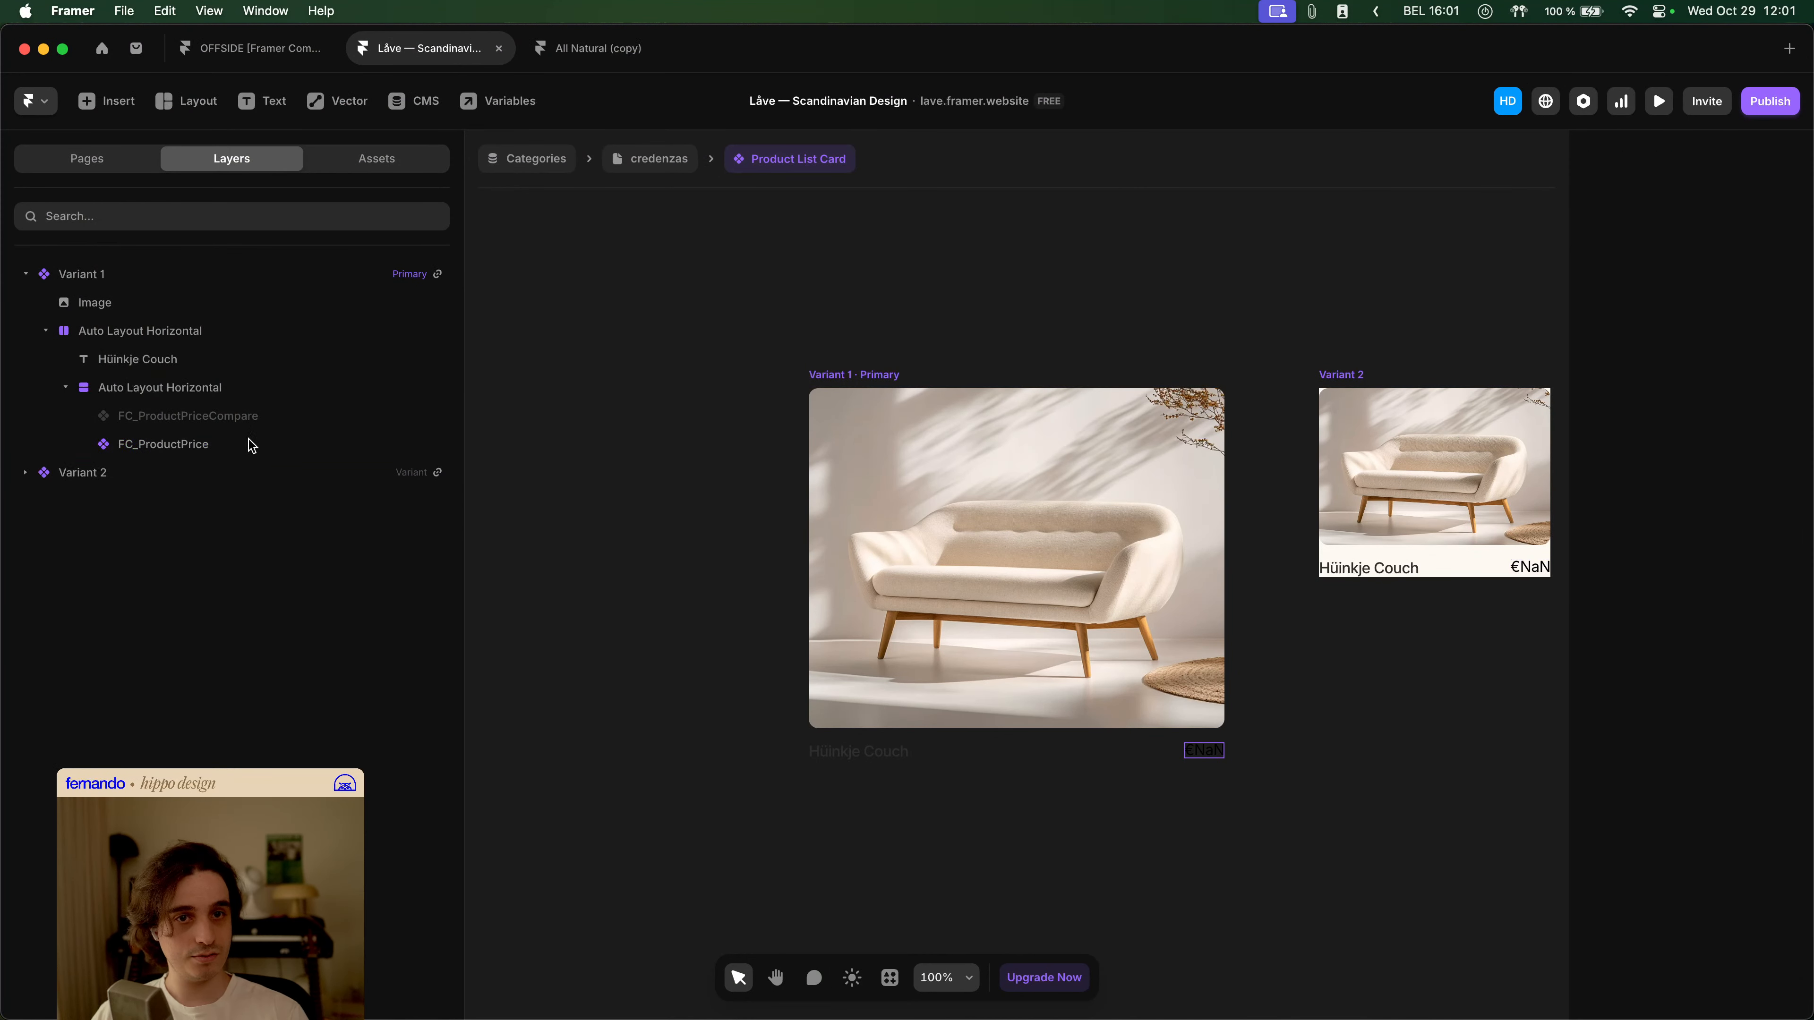
pyautogui.click(248, 473)
pyautogui.click(264, 529)
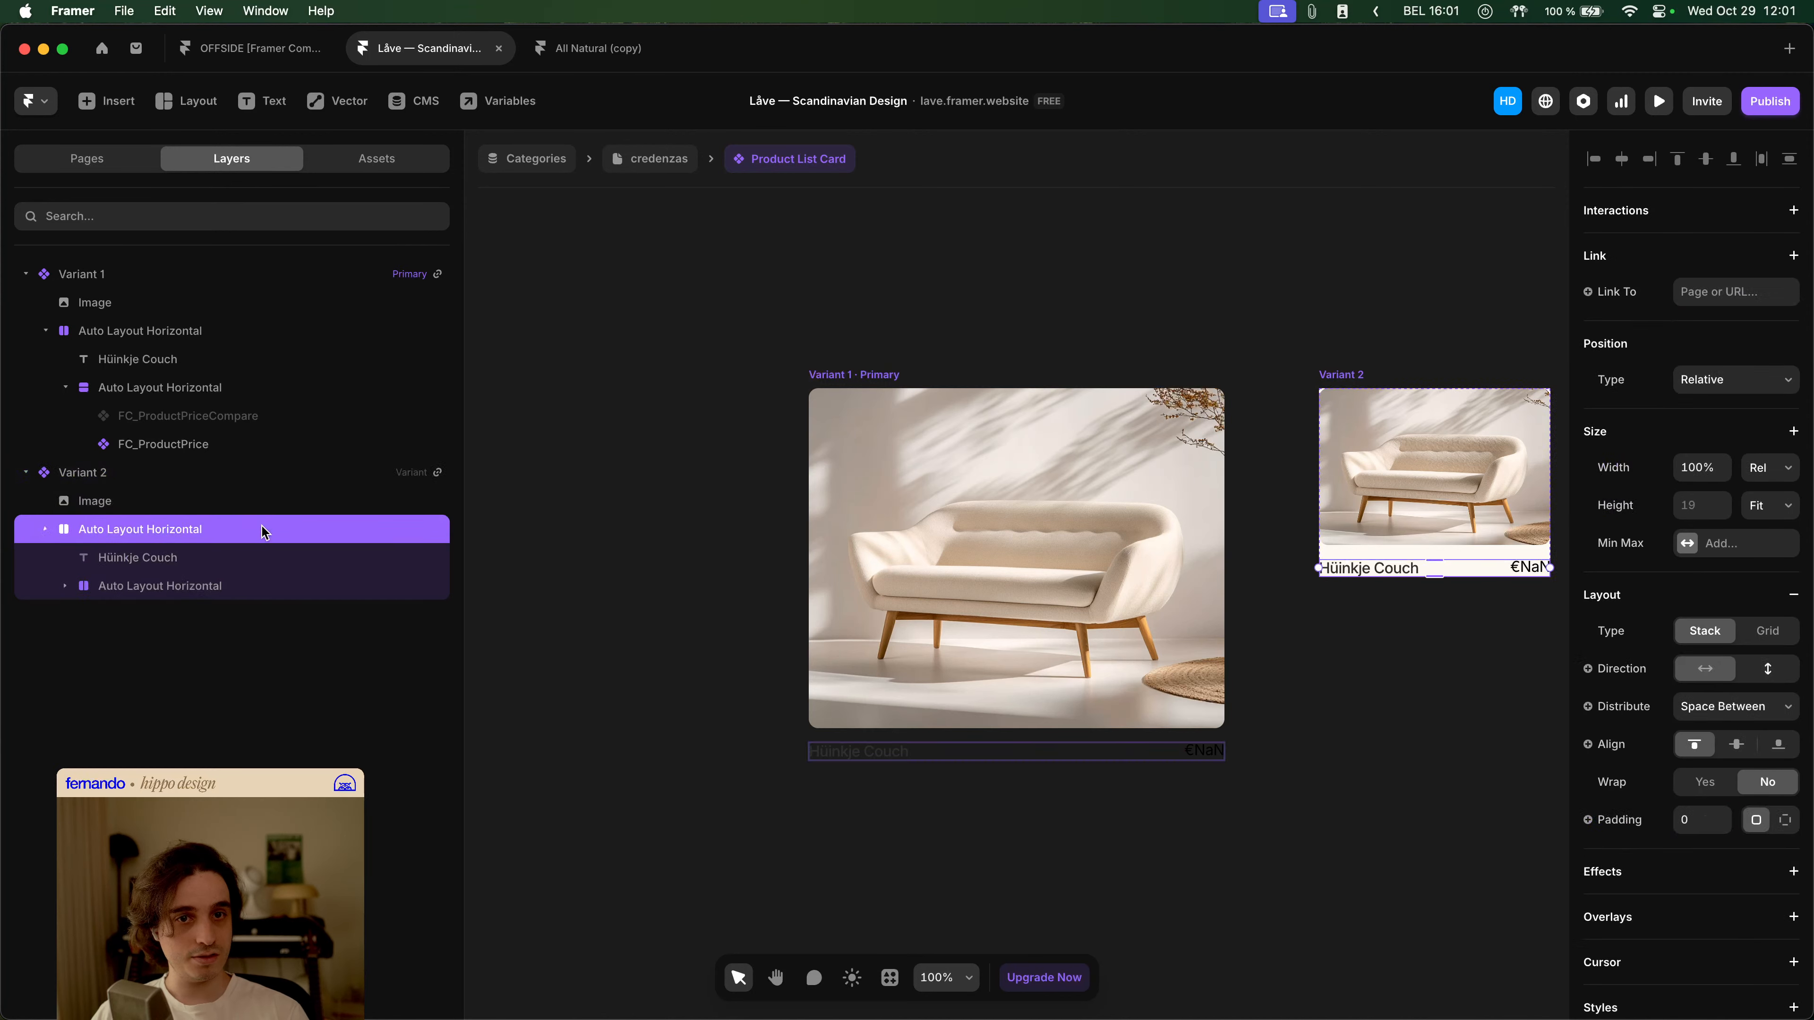
pyautogui.scroll(-3, 717, 584)
pyautogui.click(1118, 655)
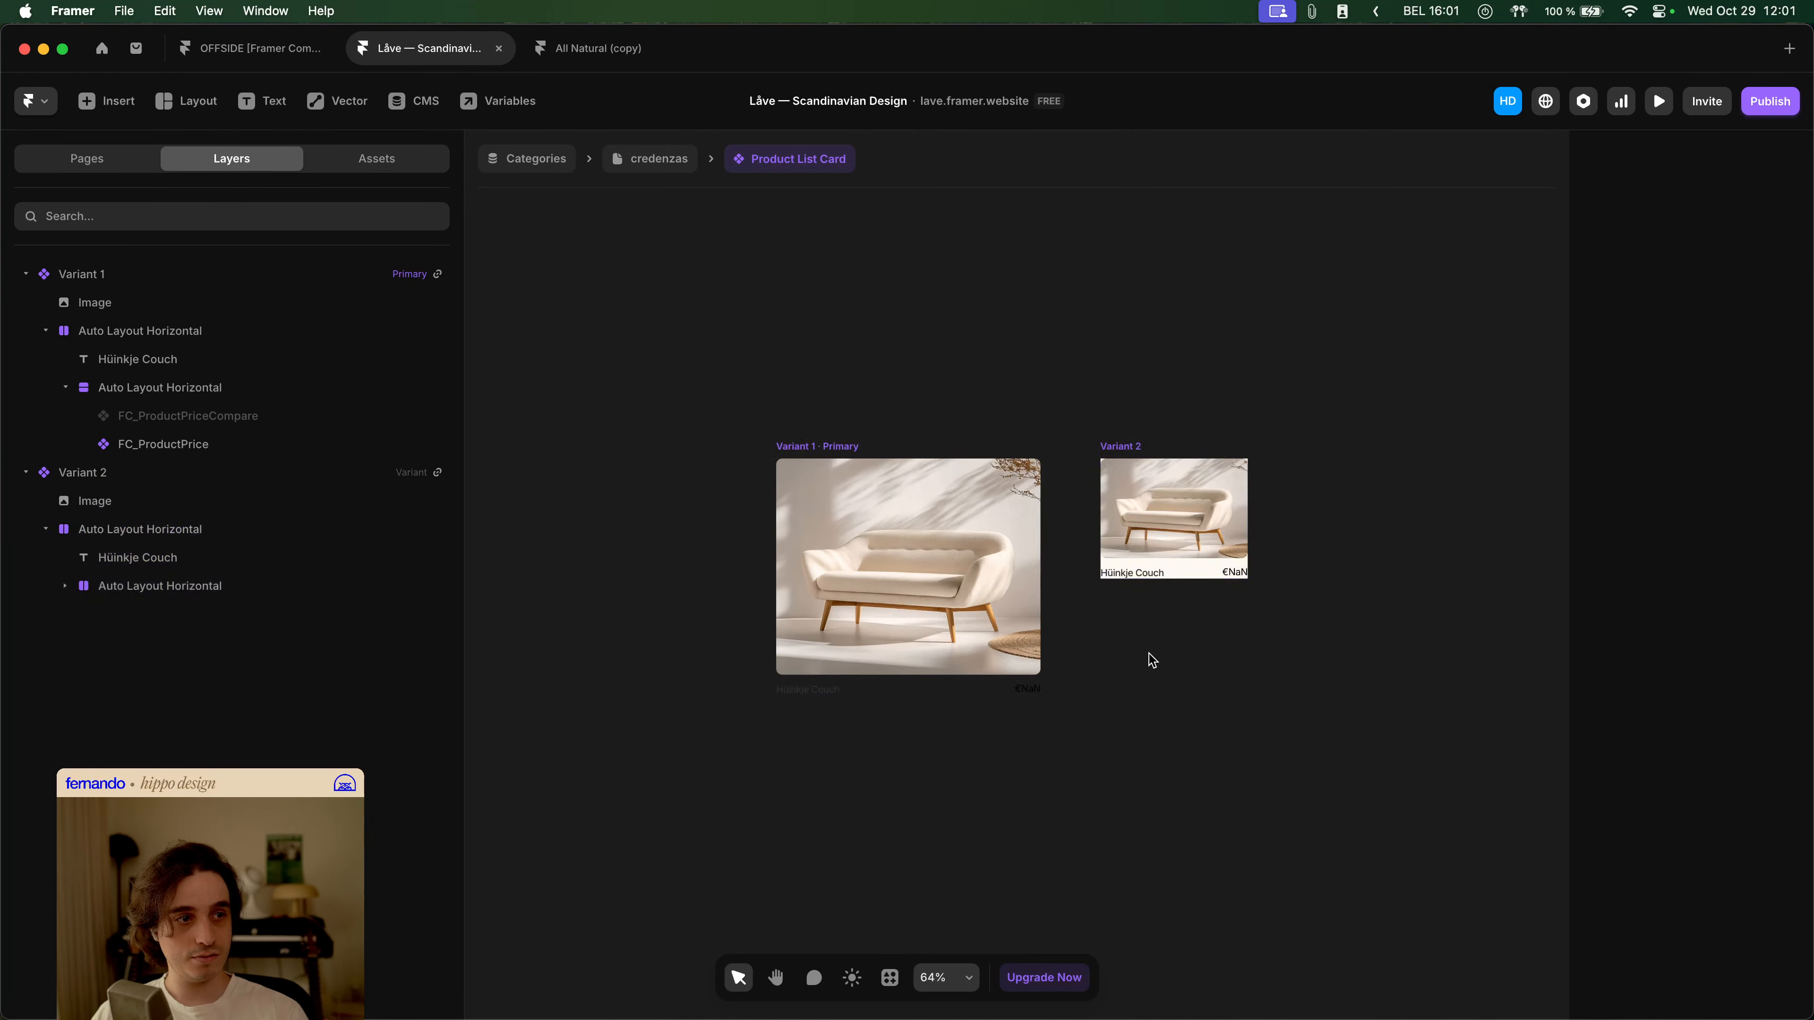
pyautogui.click(1025, 690)
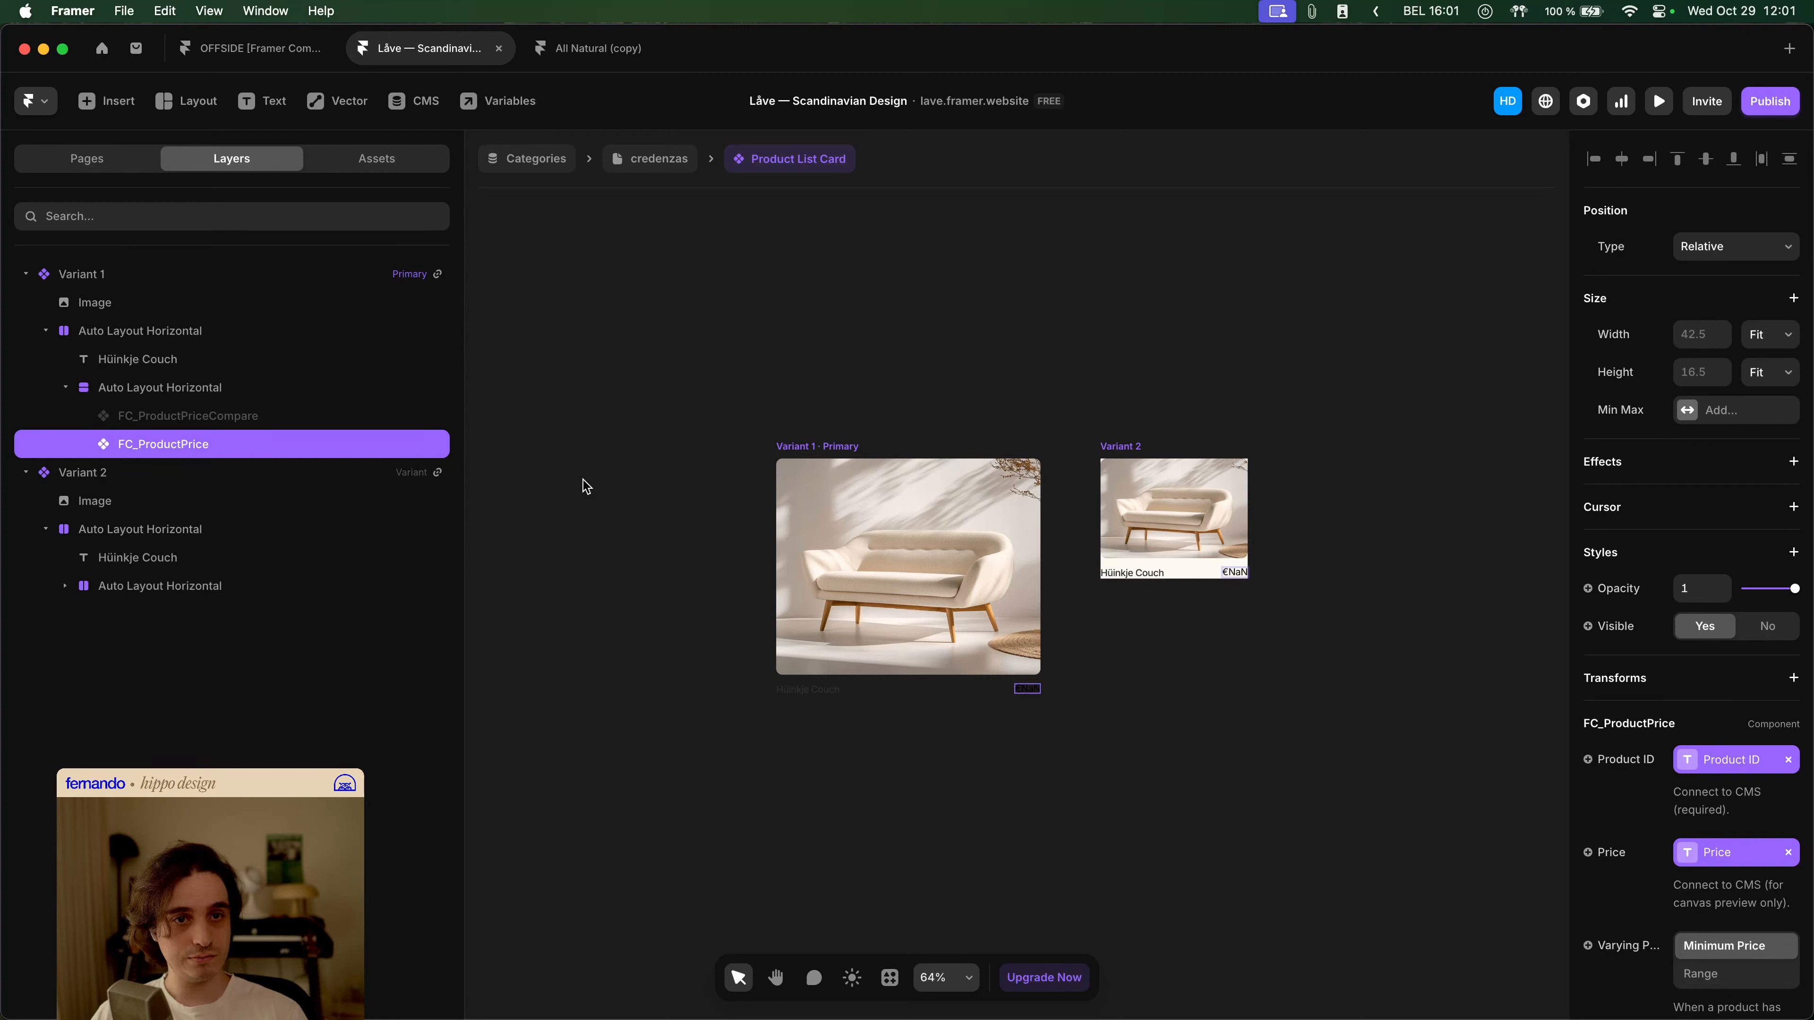
# Inspect the properties and Format settings of FC_ProductPrice in Variant 1, then clear the selection.
pyautogui.scroll(-5, 1771, 798)
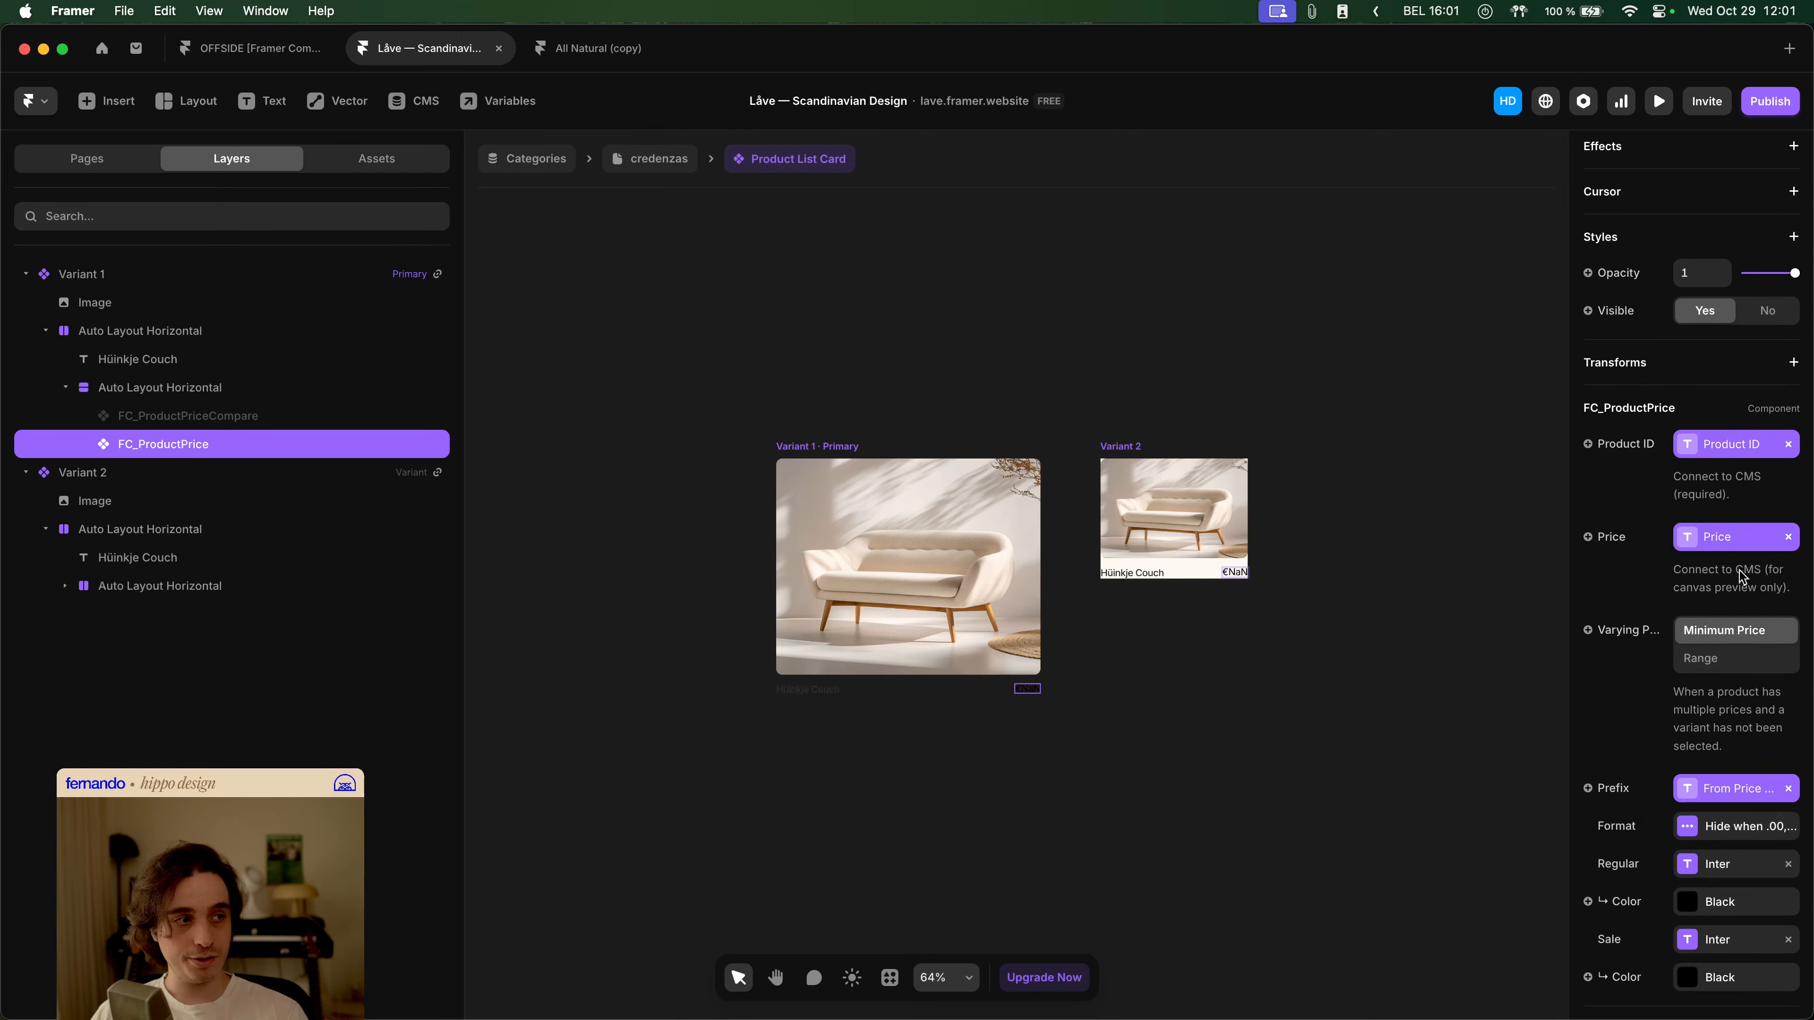
pyautogui.scroll(-2, 1729, 629)
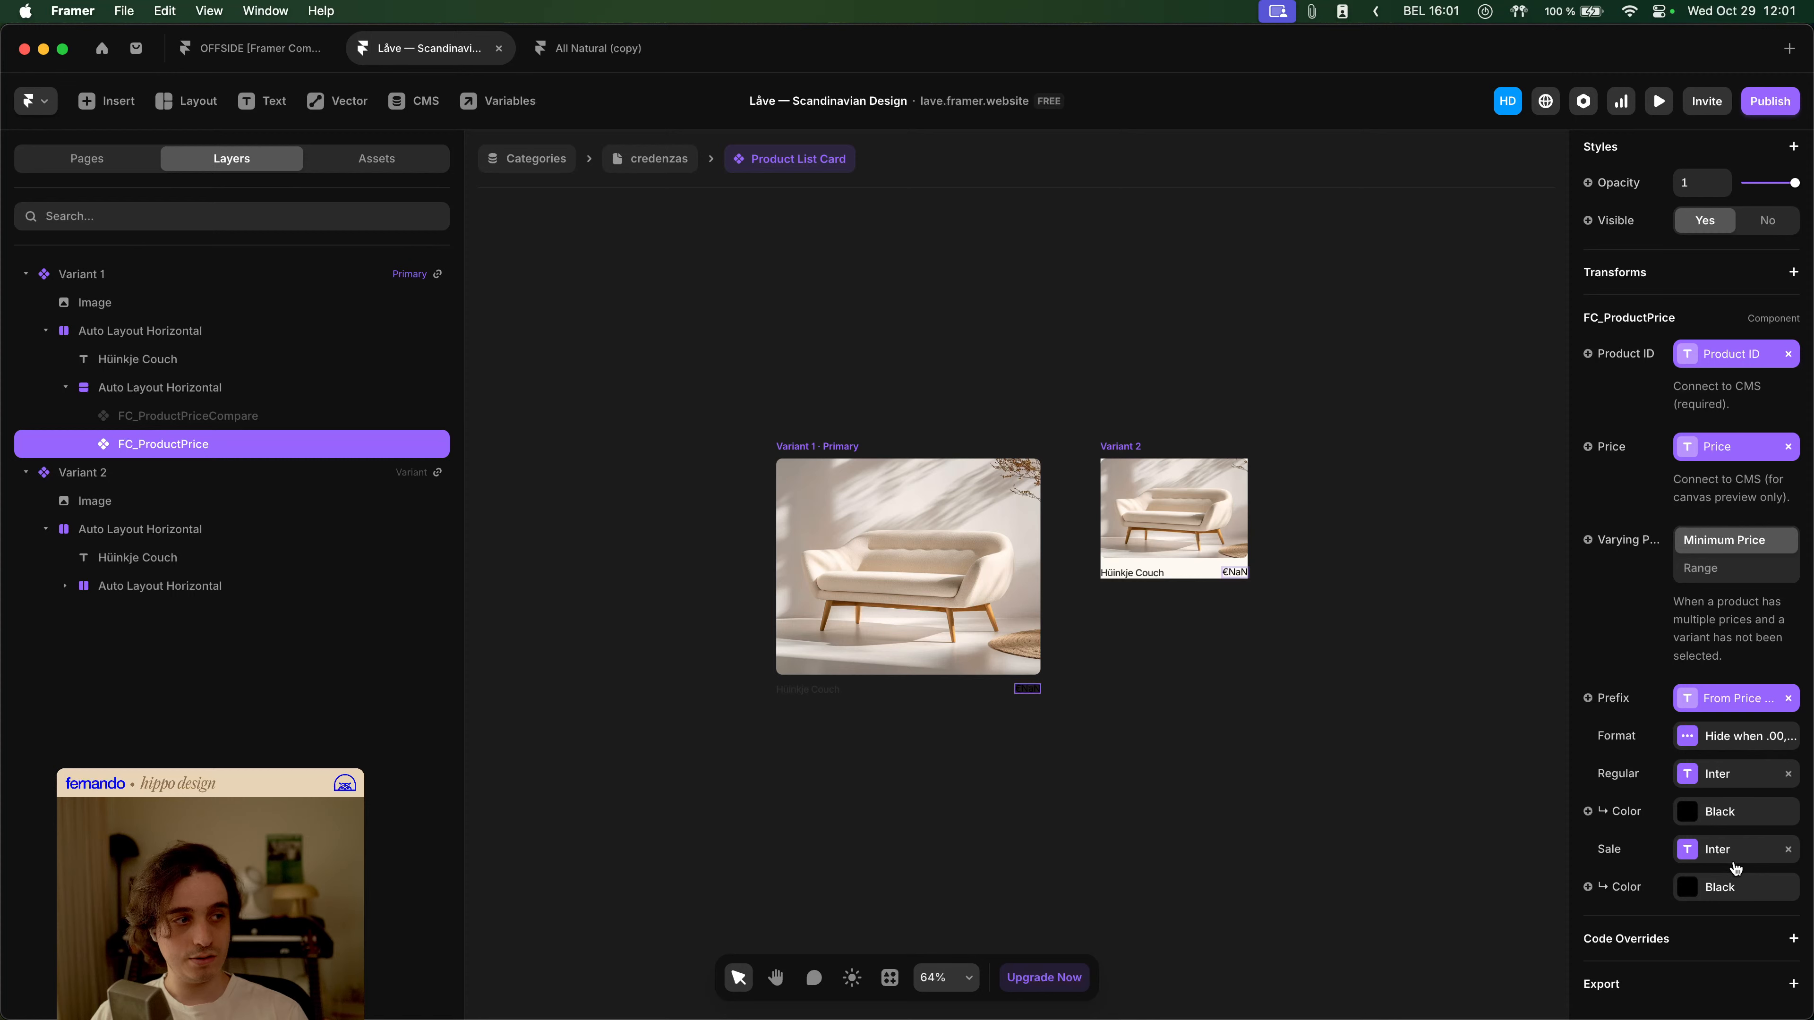
pyautogui.click(1731, 750)
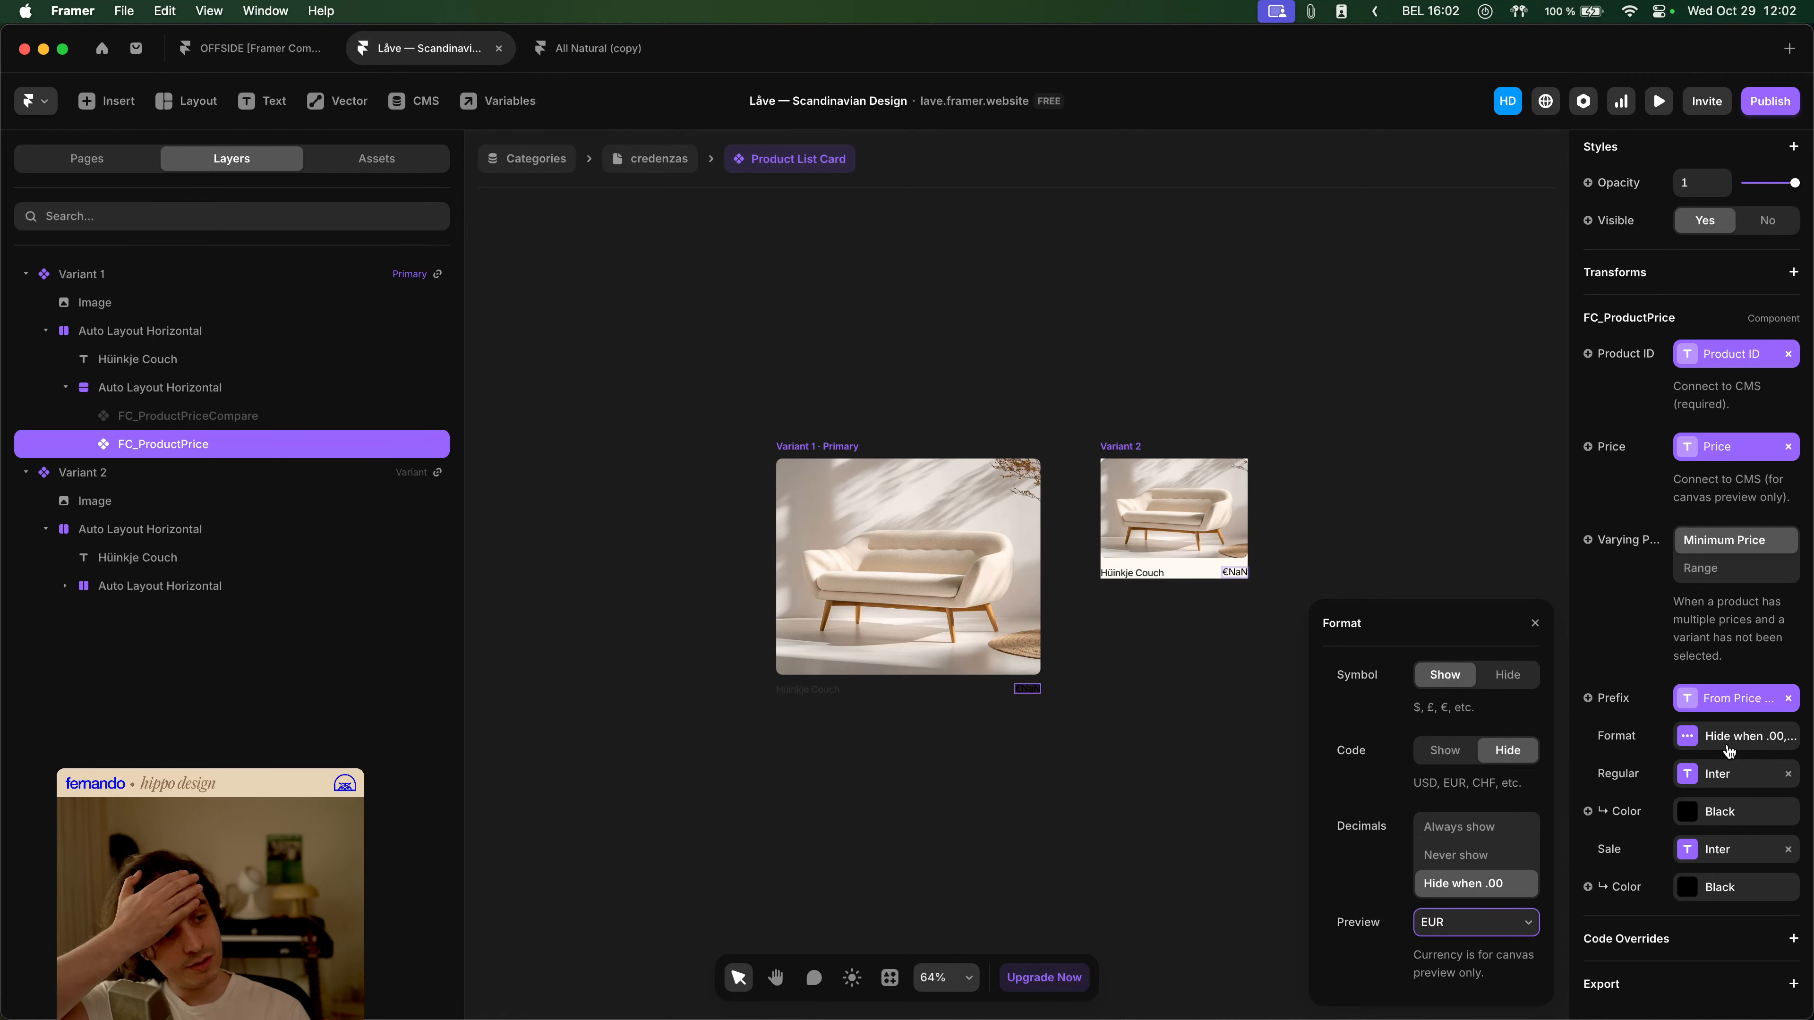
pyautogui.click(1729, 750)
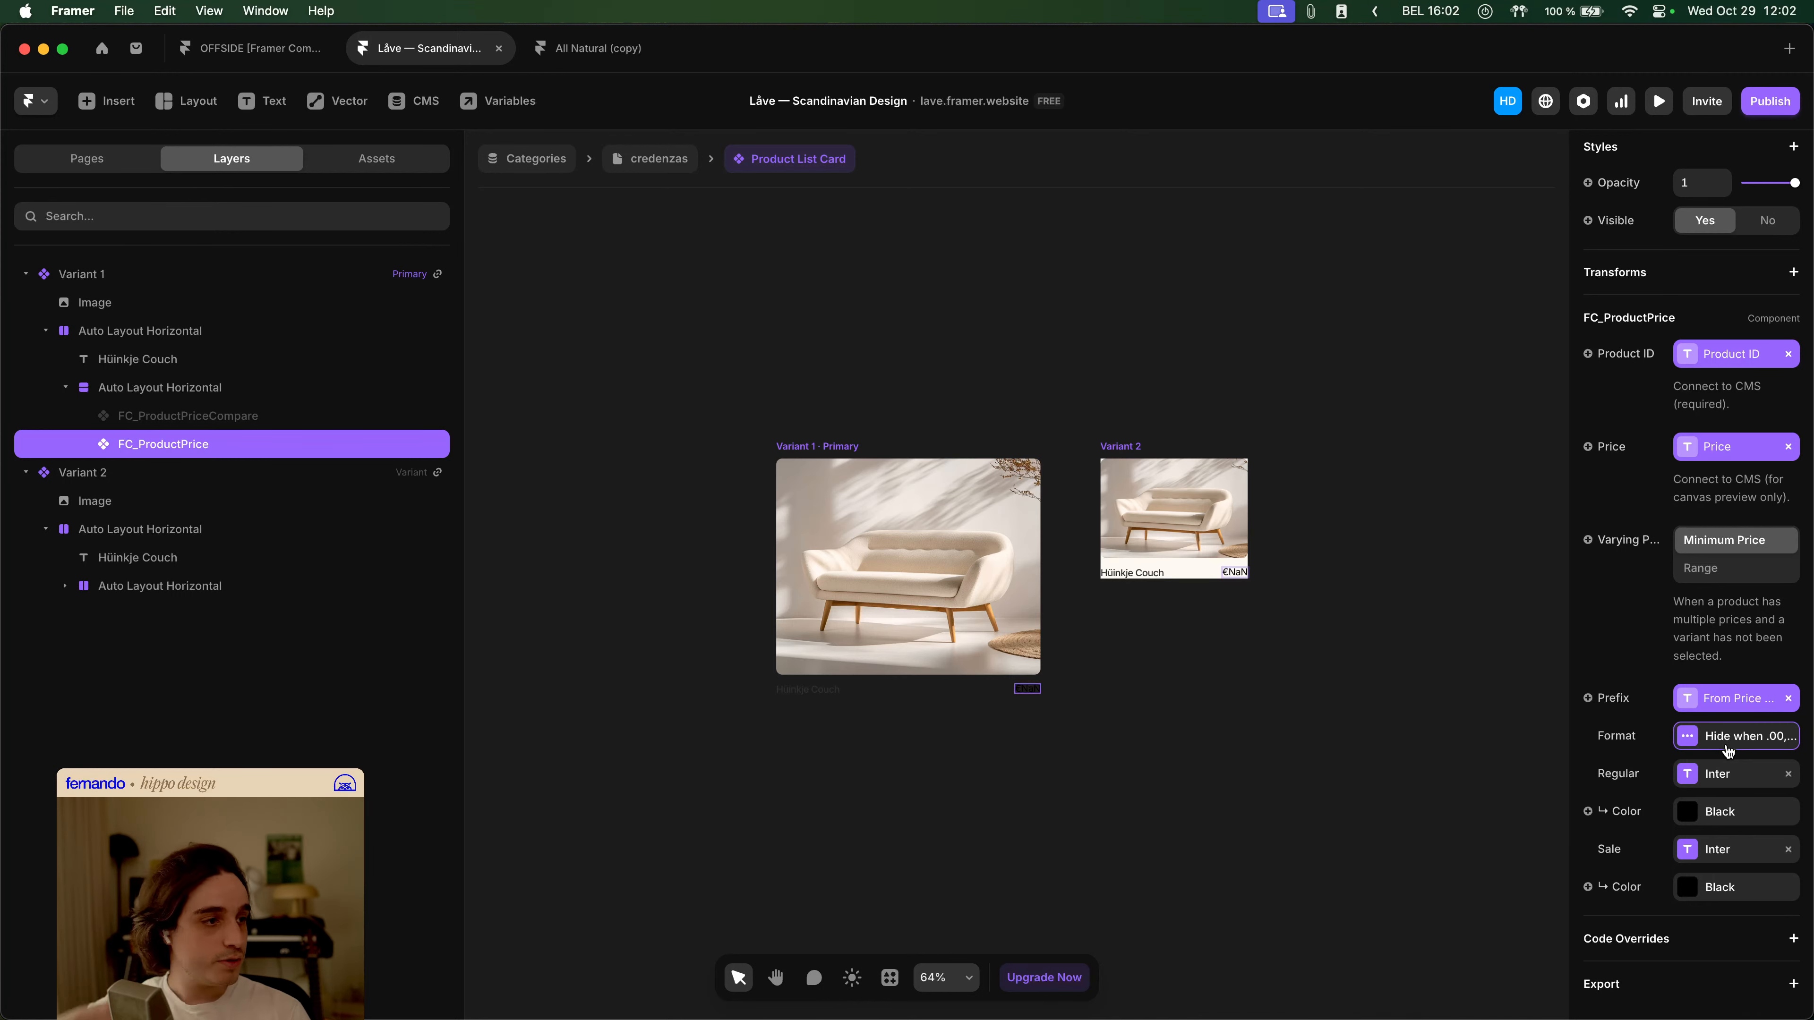
pyautogui.click(1367, 645)
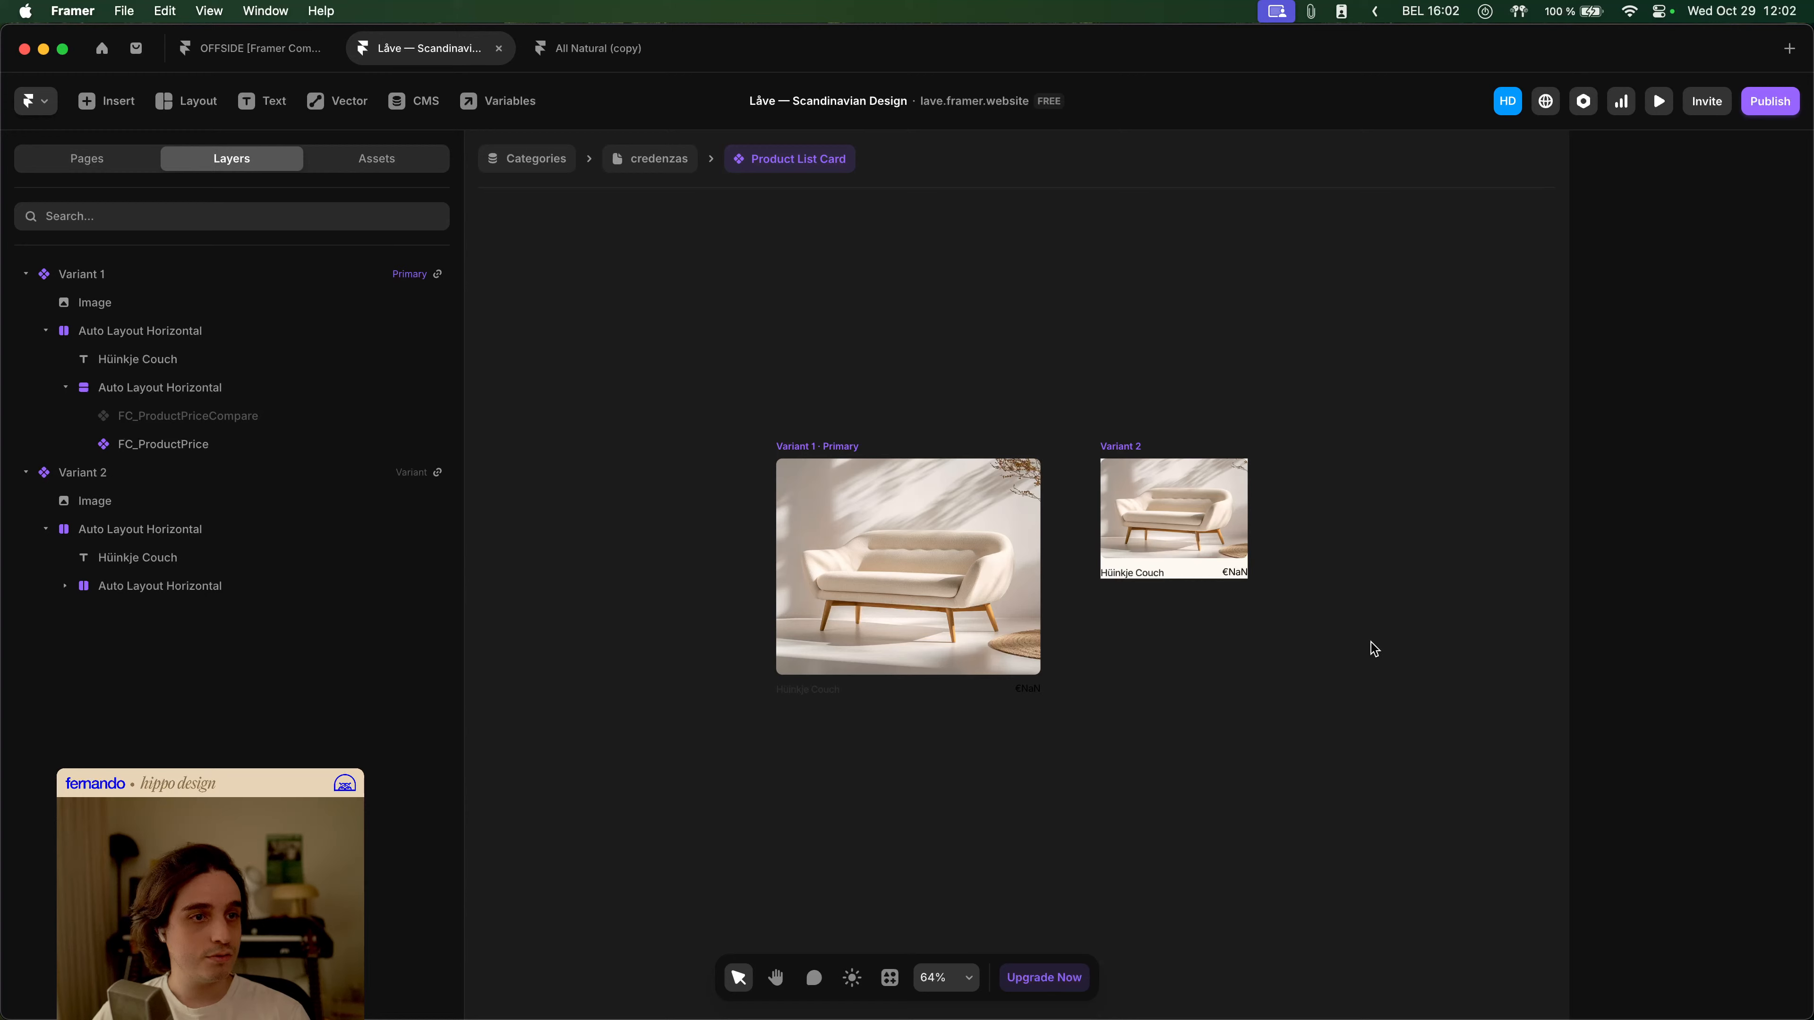
# Switch to the live site in Arc and inspect the Hünkje Couch price and its parent Auto Layout container in the developer tools.
pyautogui.press('super+Tab')
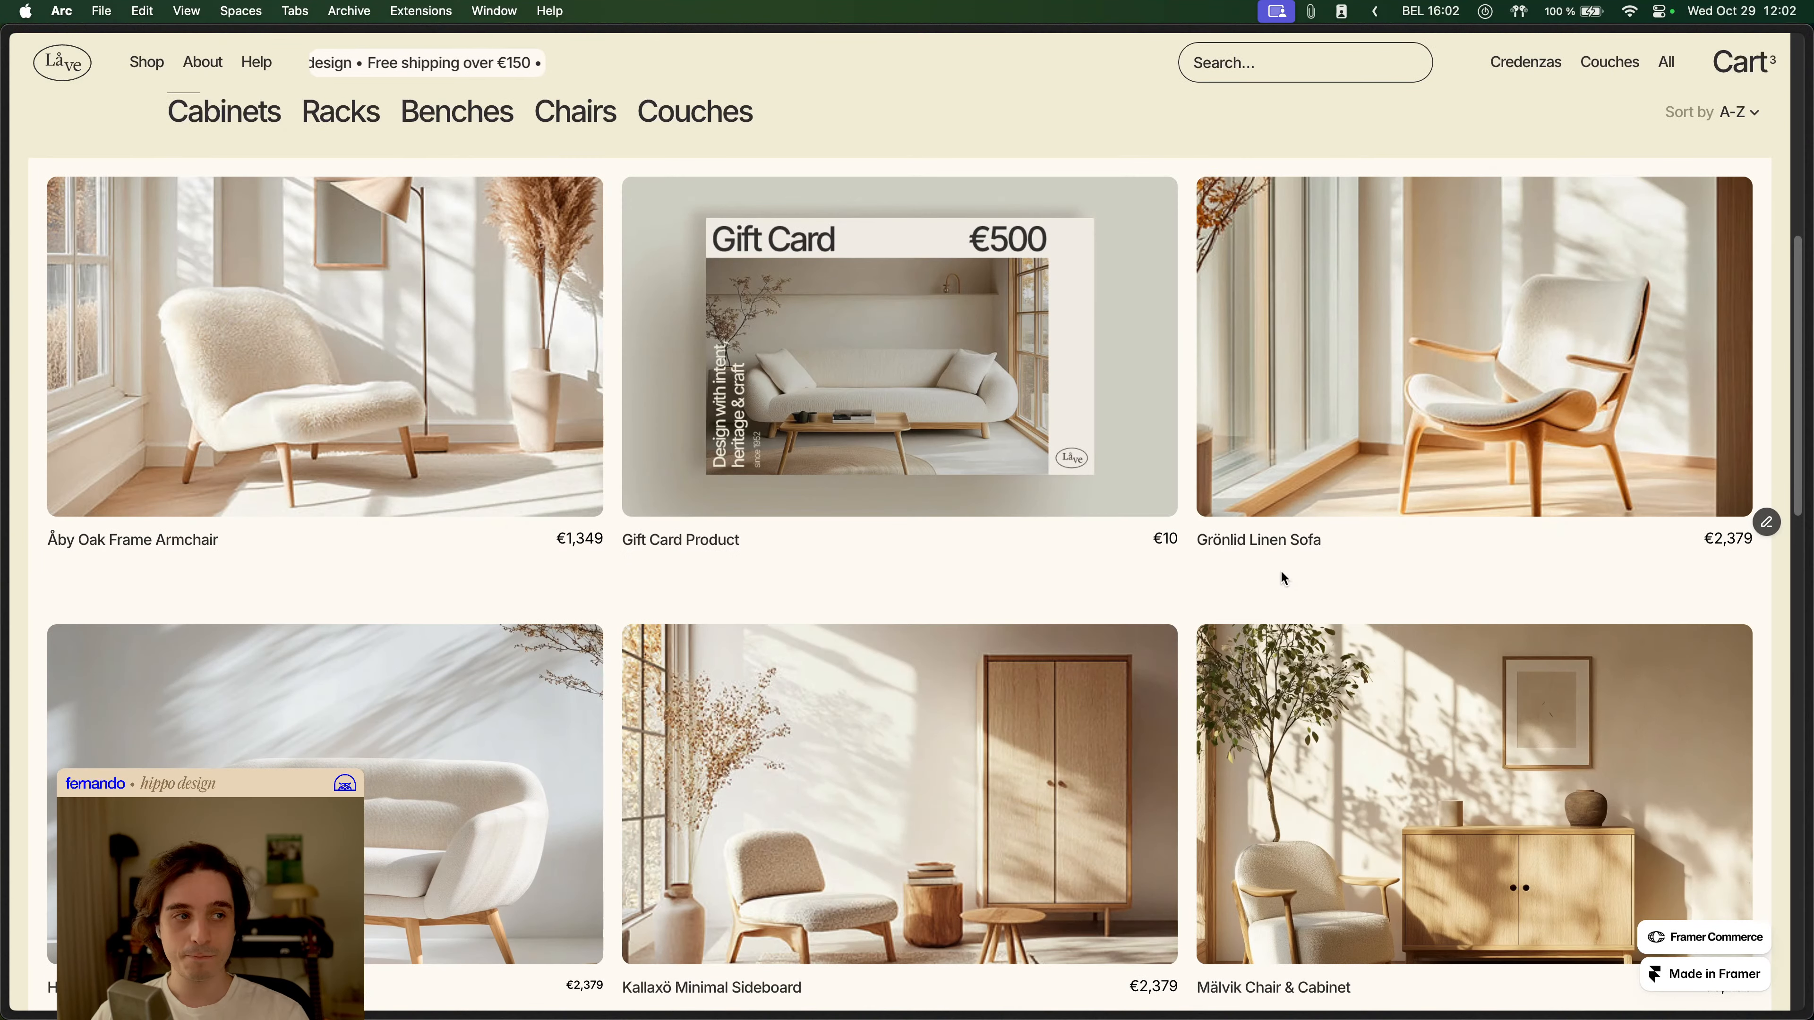
pyautogui.press('super+alt+i')
pyautogui.scroll(-5, 1151, 560)
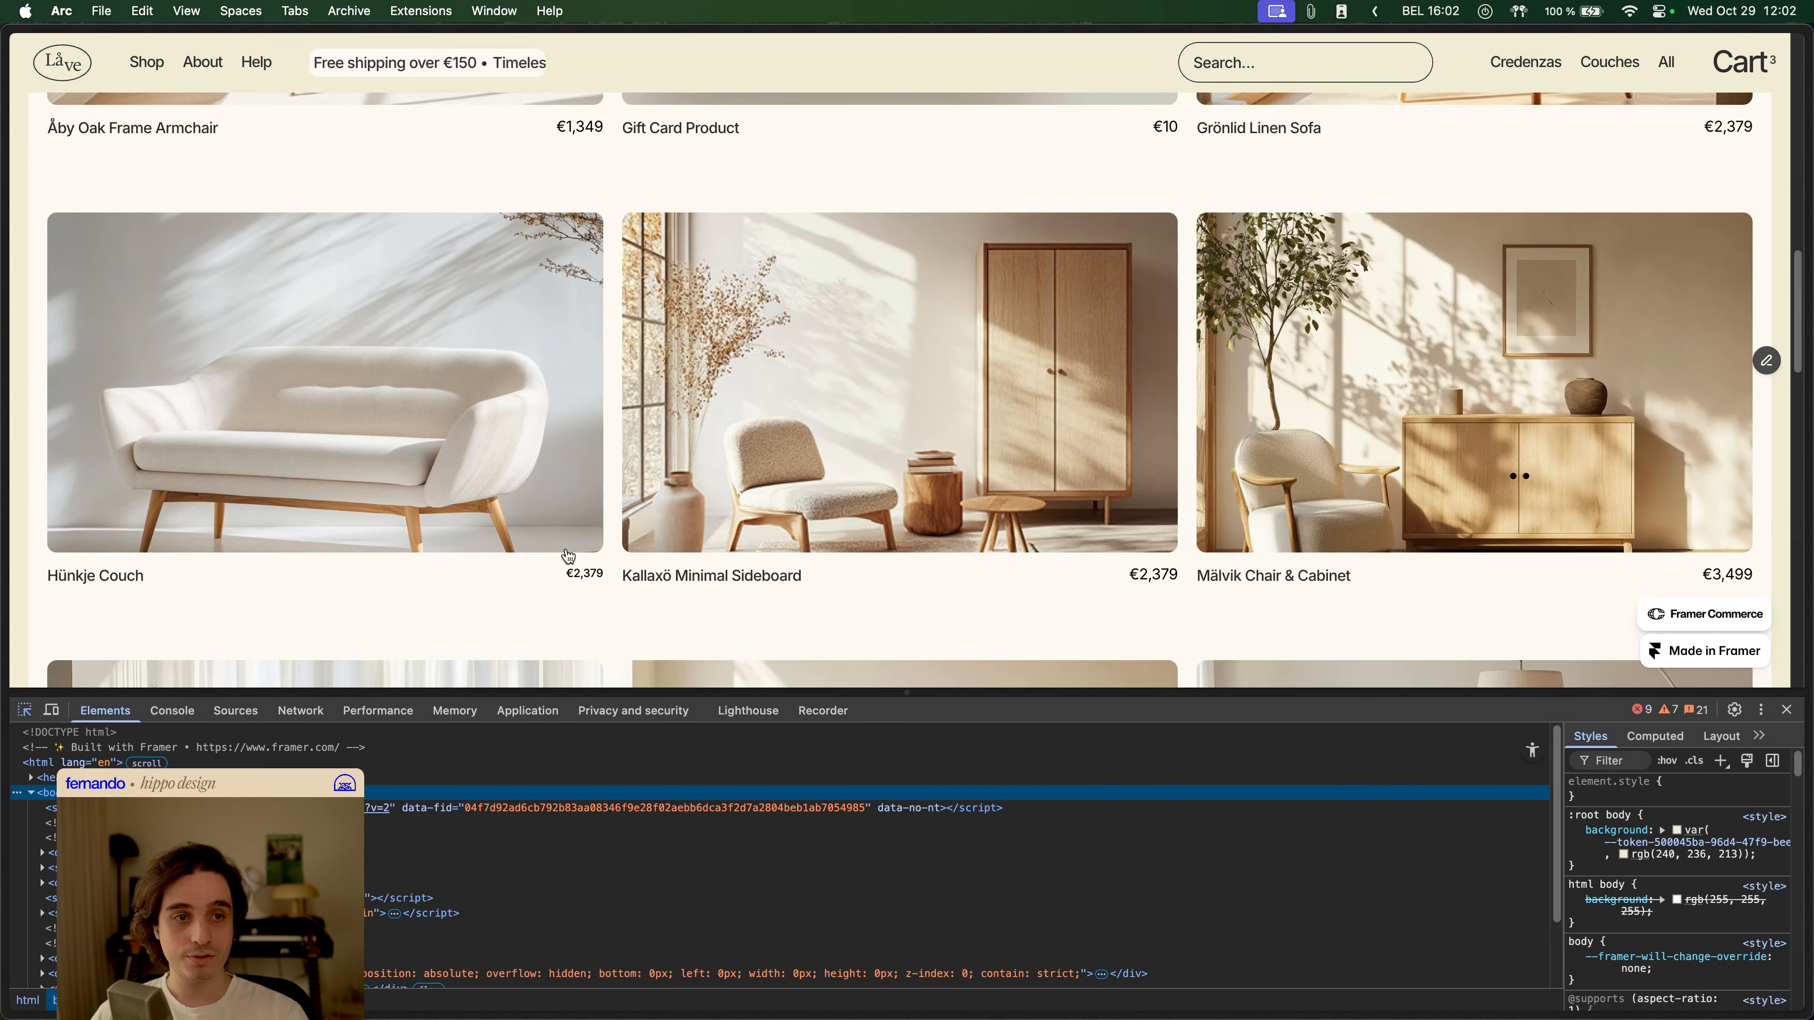
pyautogui.press('super+shift+c')
pyautogui.click(583, 572)
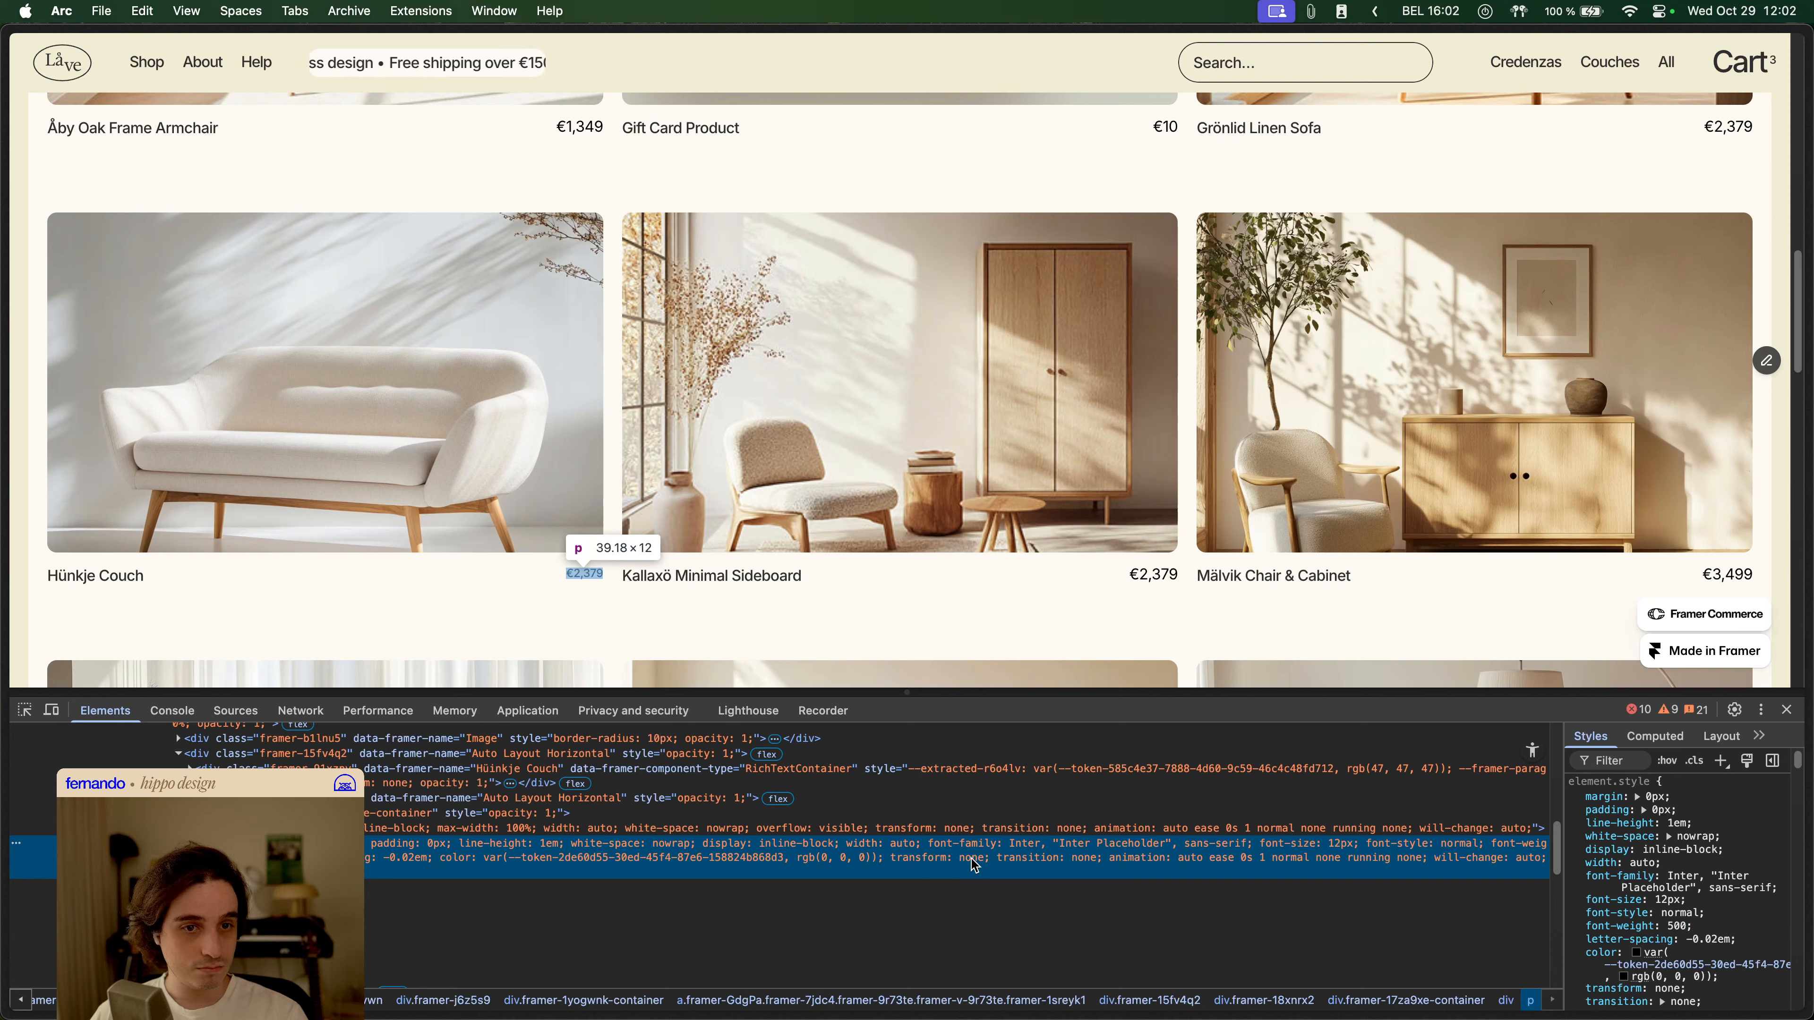
pyautogui.click(939, 798)
# Back in Framer, expand Variant 2's nested price stack and examine Variant 1's price stack and title layers.
pyautogui.press('super+Tab')
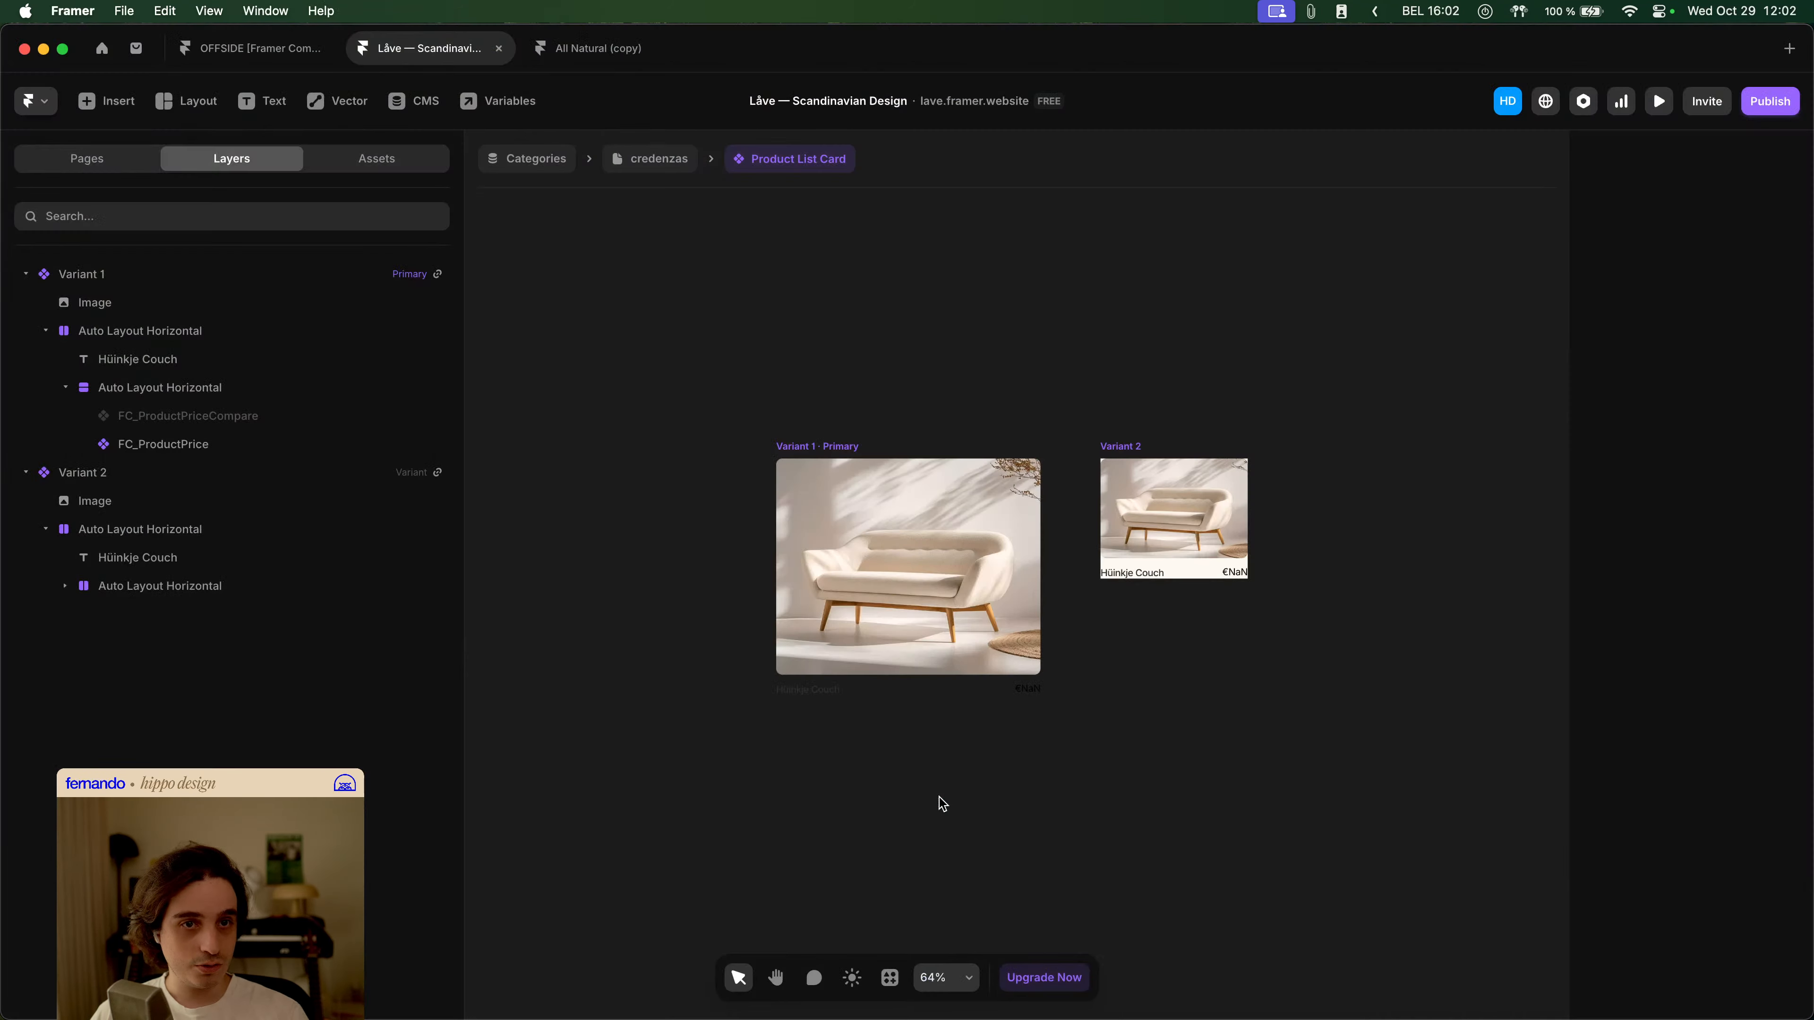
pyautogui.press('super+Tab')
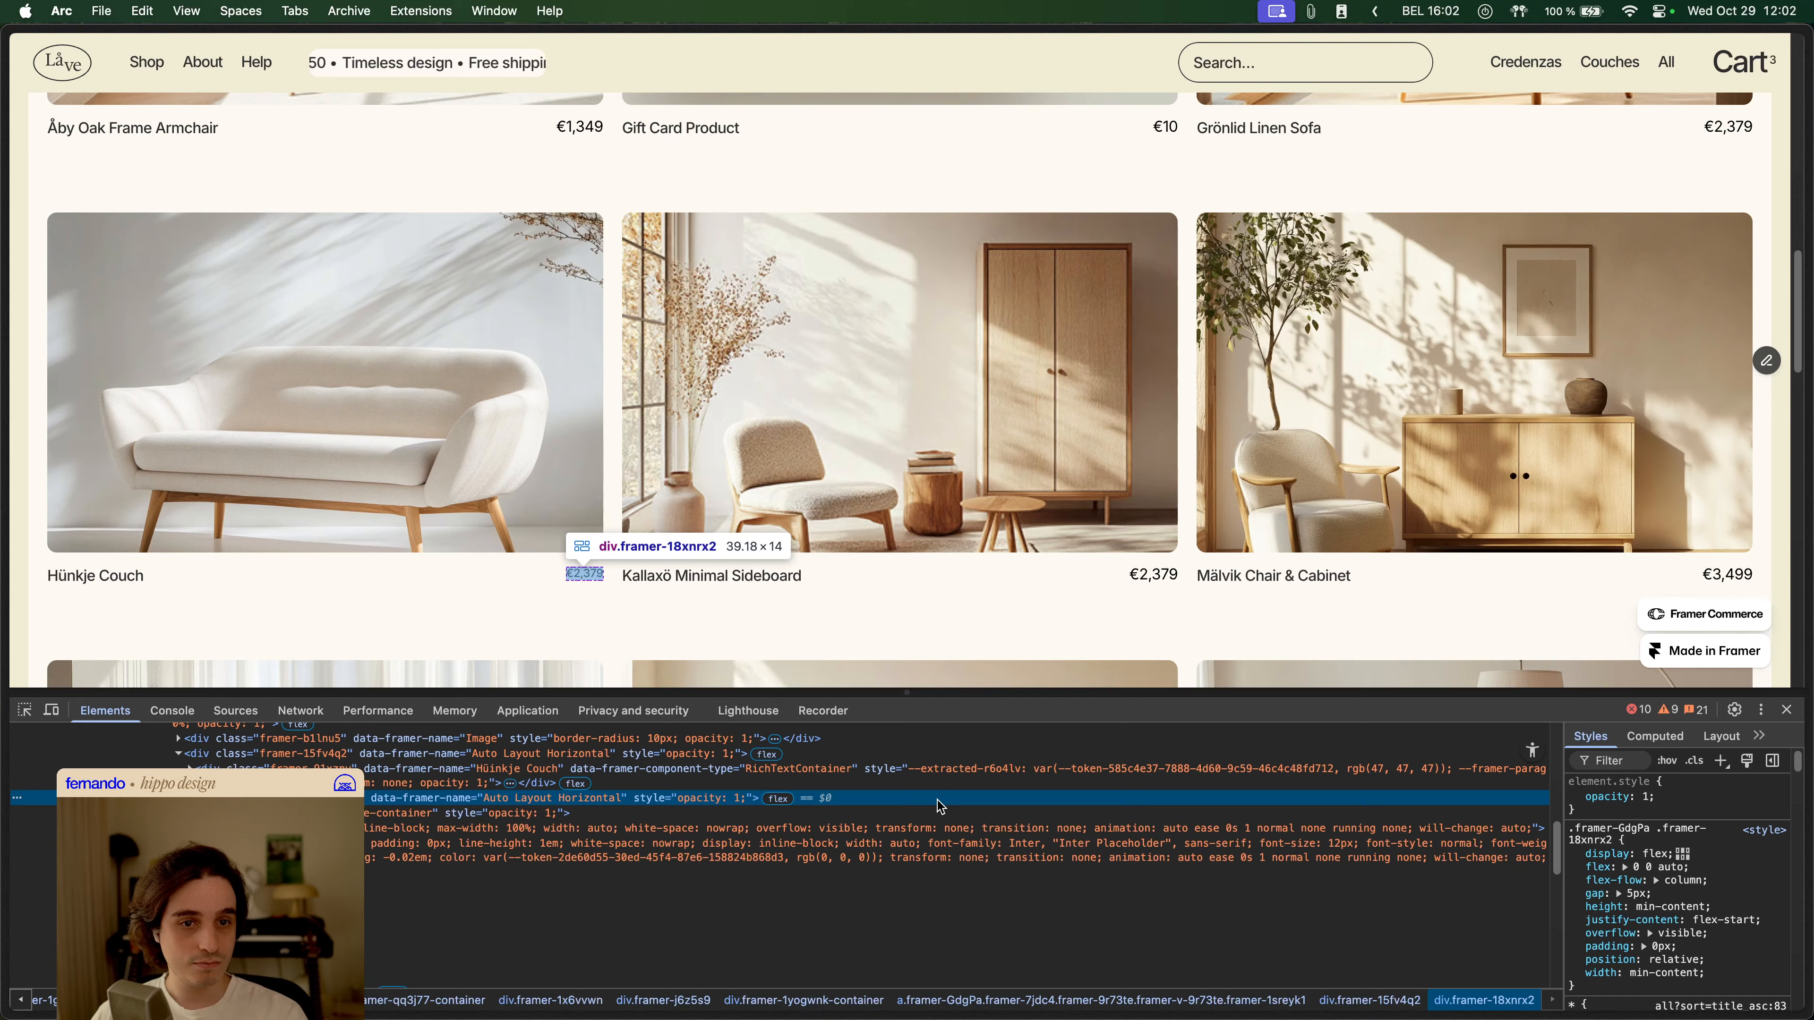
pyautogui.press('super+Tab')
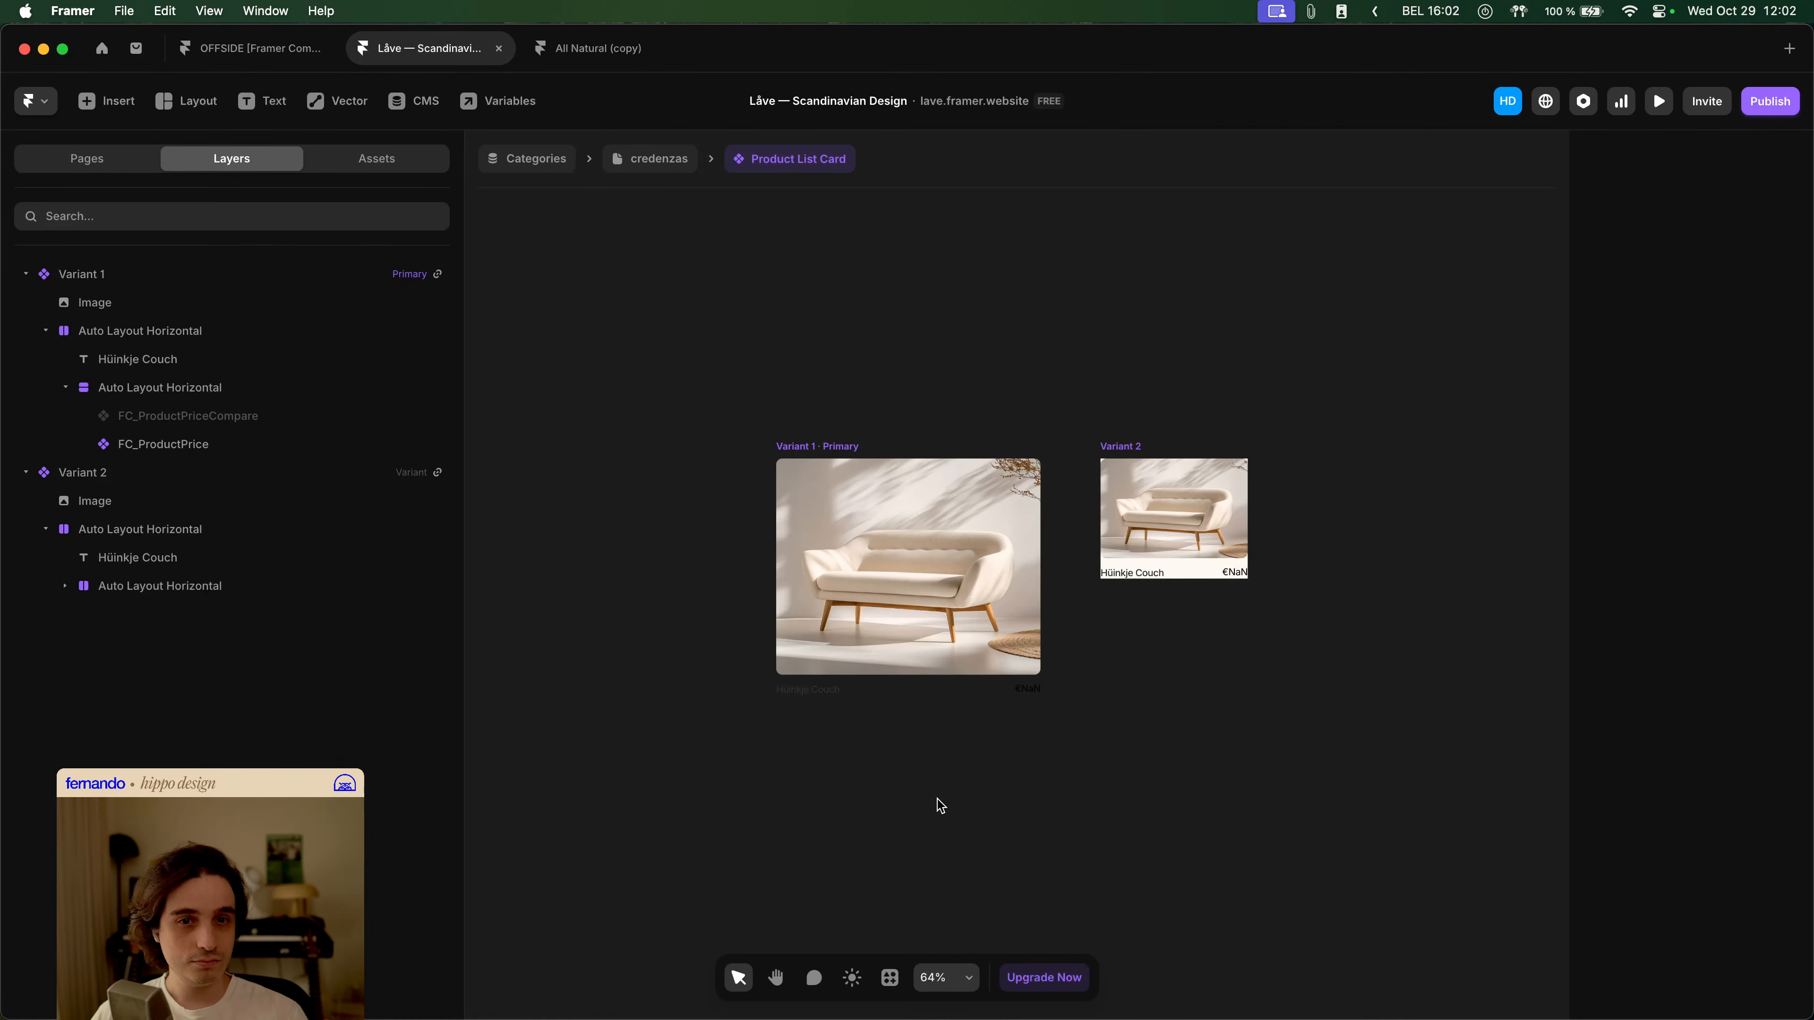
pyautogui.click(64, 586)
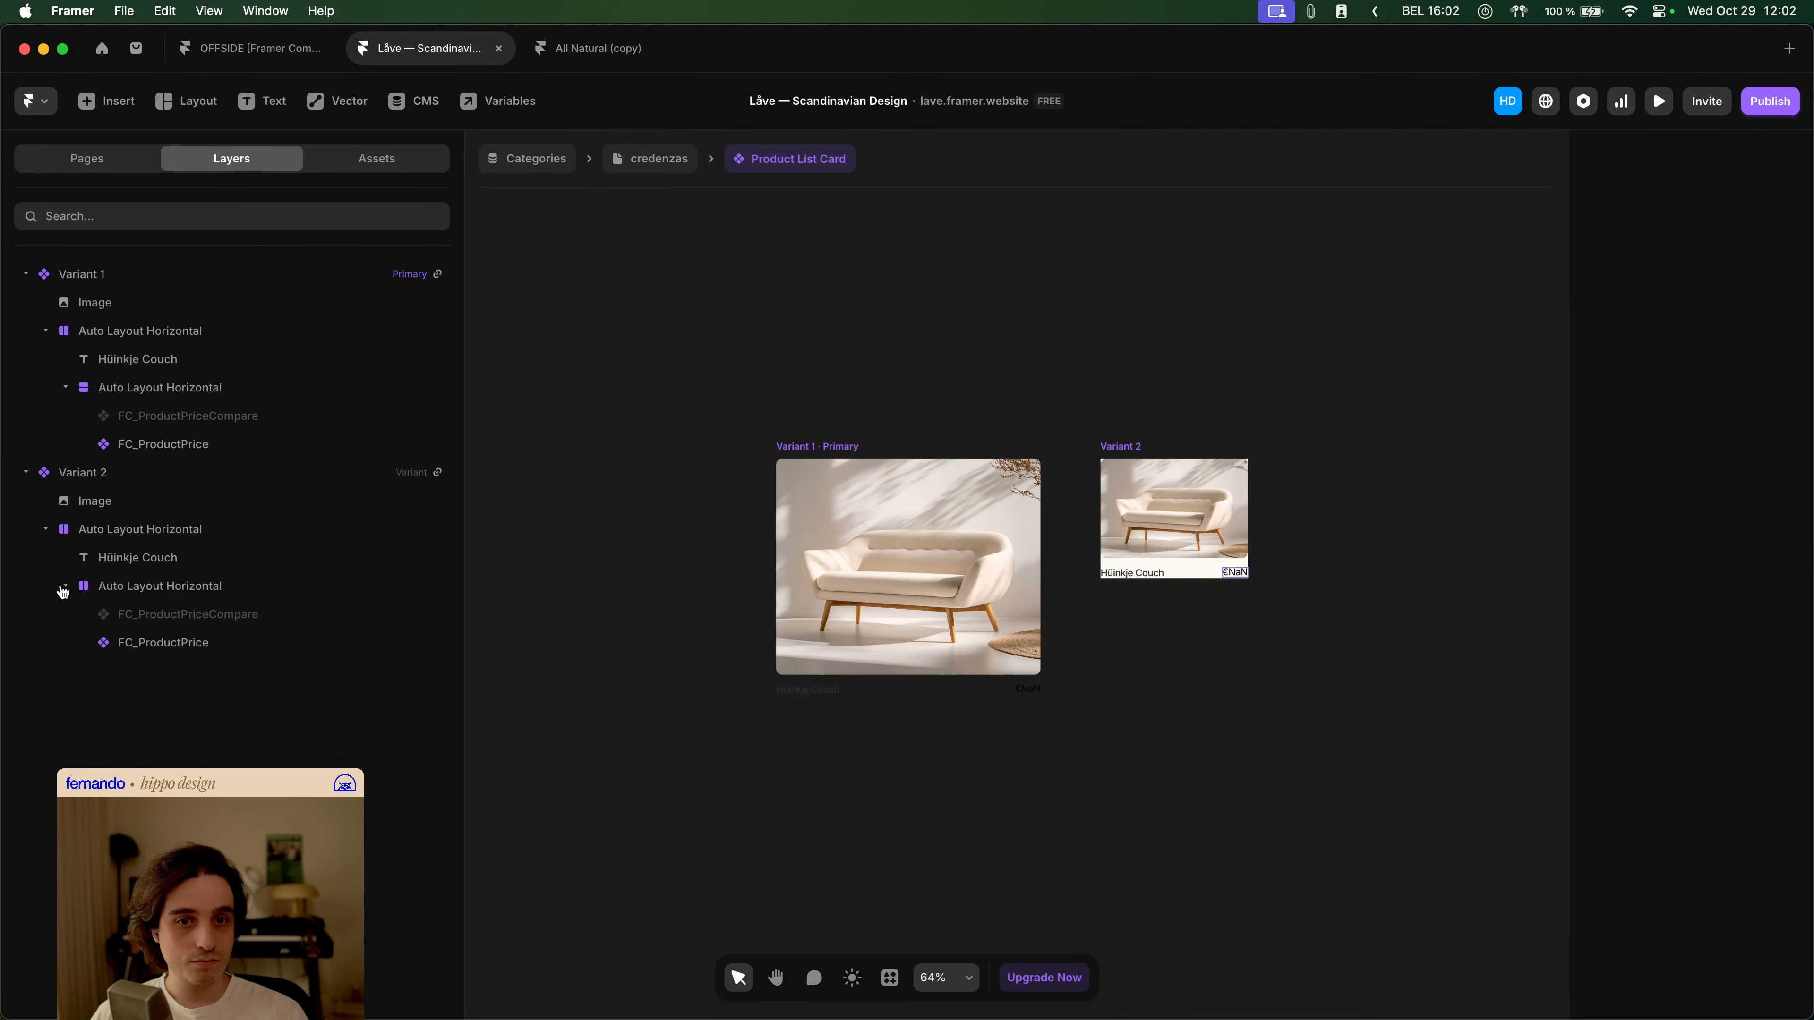
pyautogui.click(169, 384)
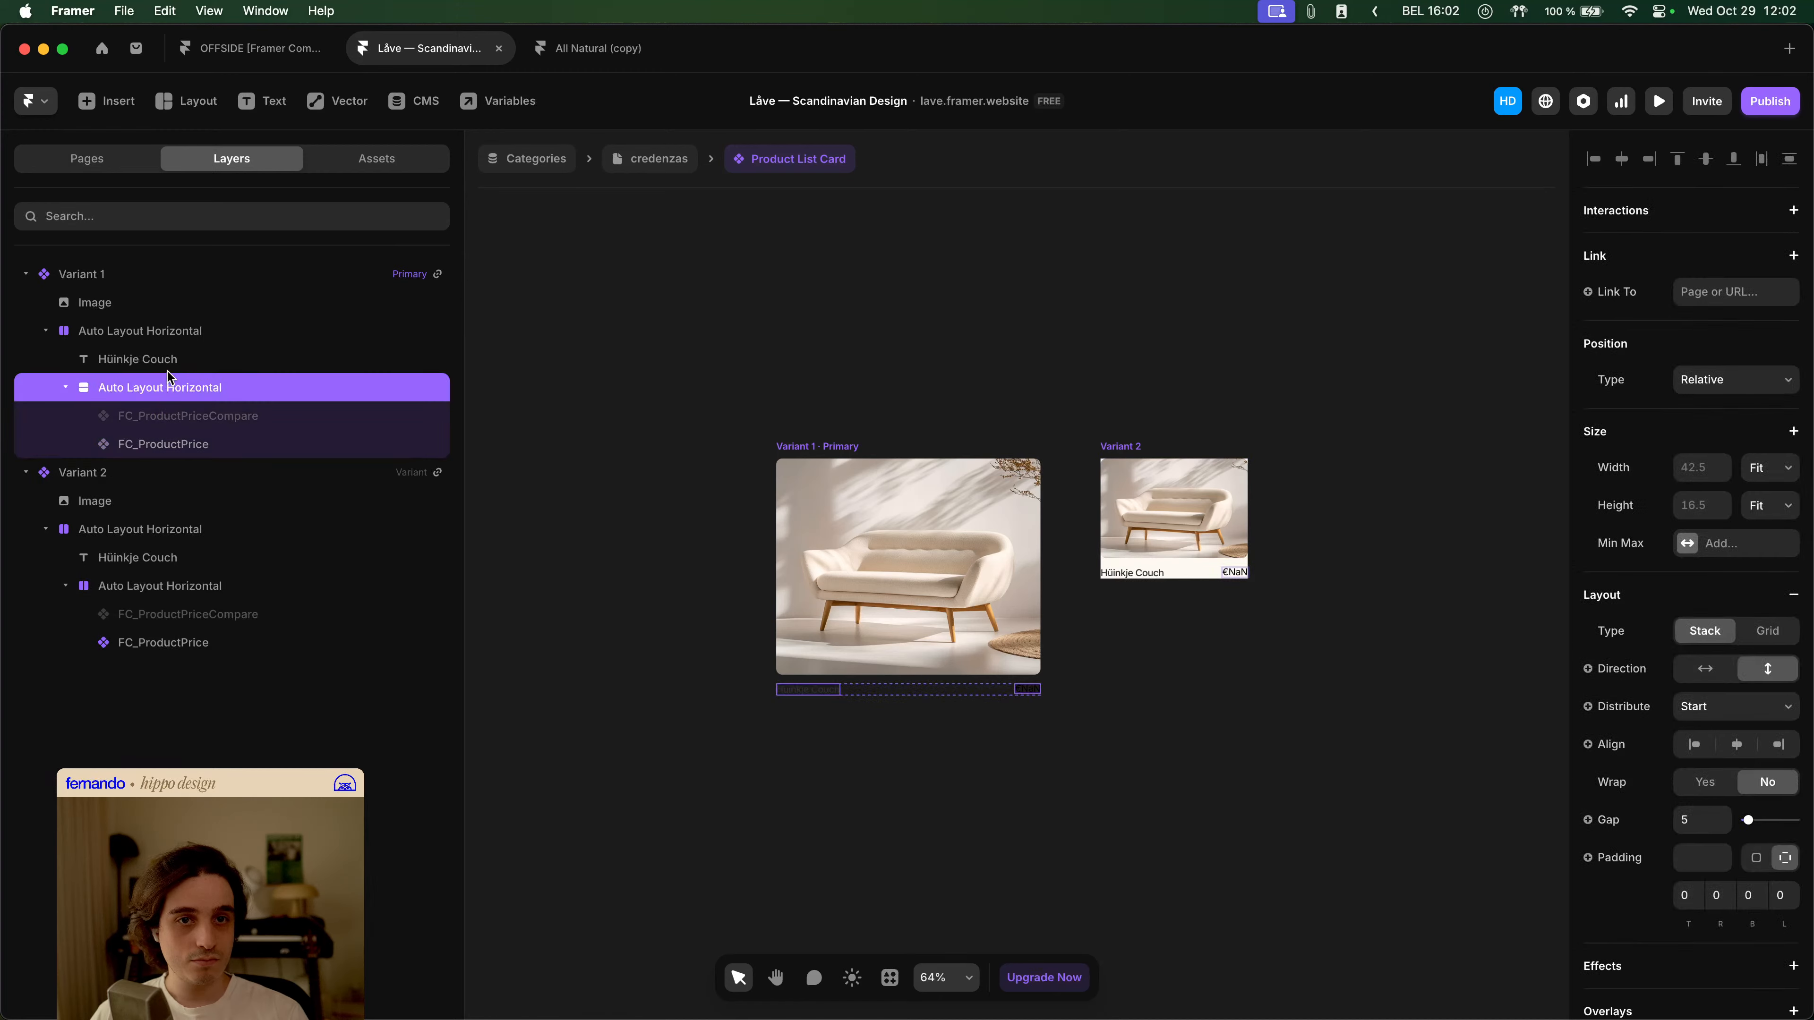
pyautogui.click(170, 365)
# Switch to Arc and inspect the Hünkje Couch price's component container and paragraph styles, comparing them with the Framer layers.
pyautogui.press('super+Tab')
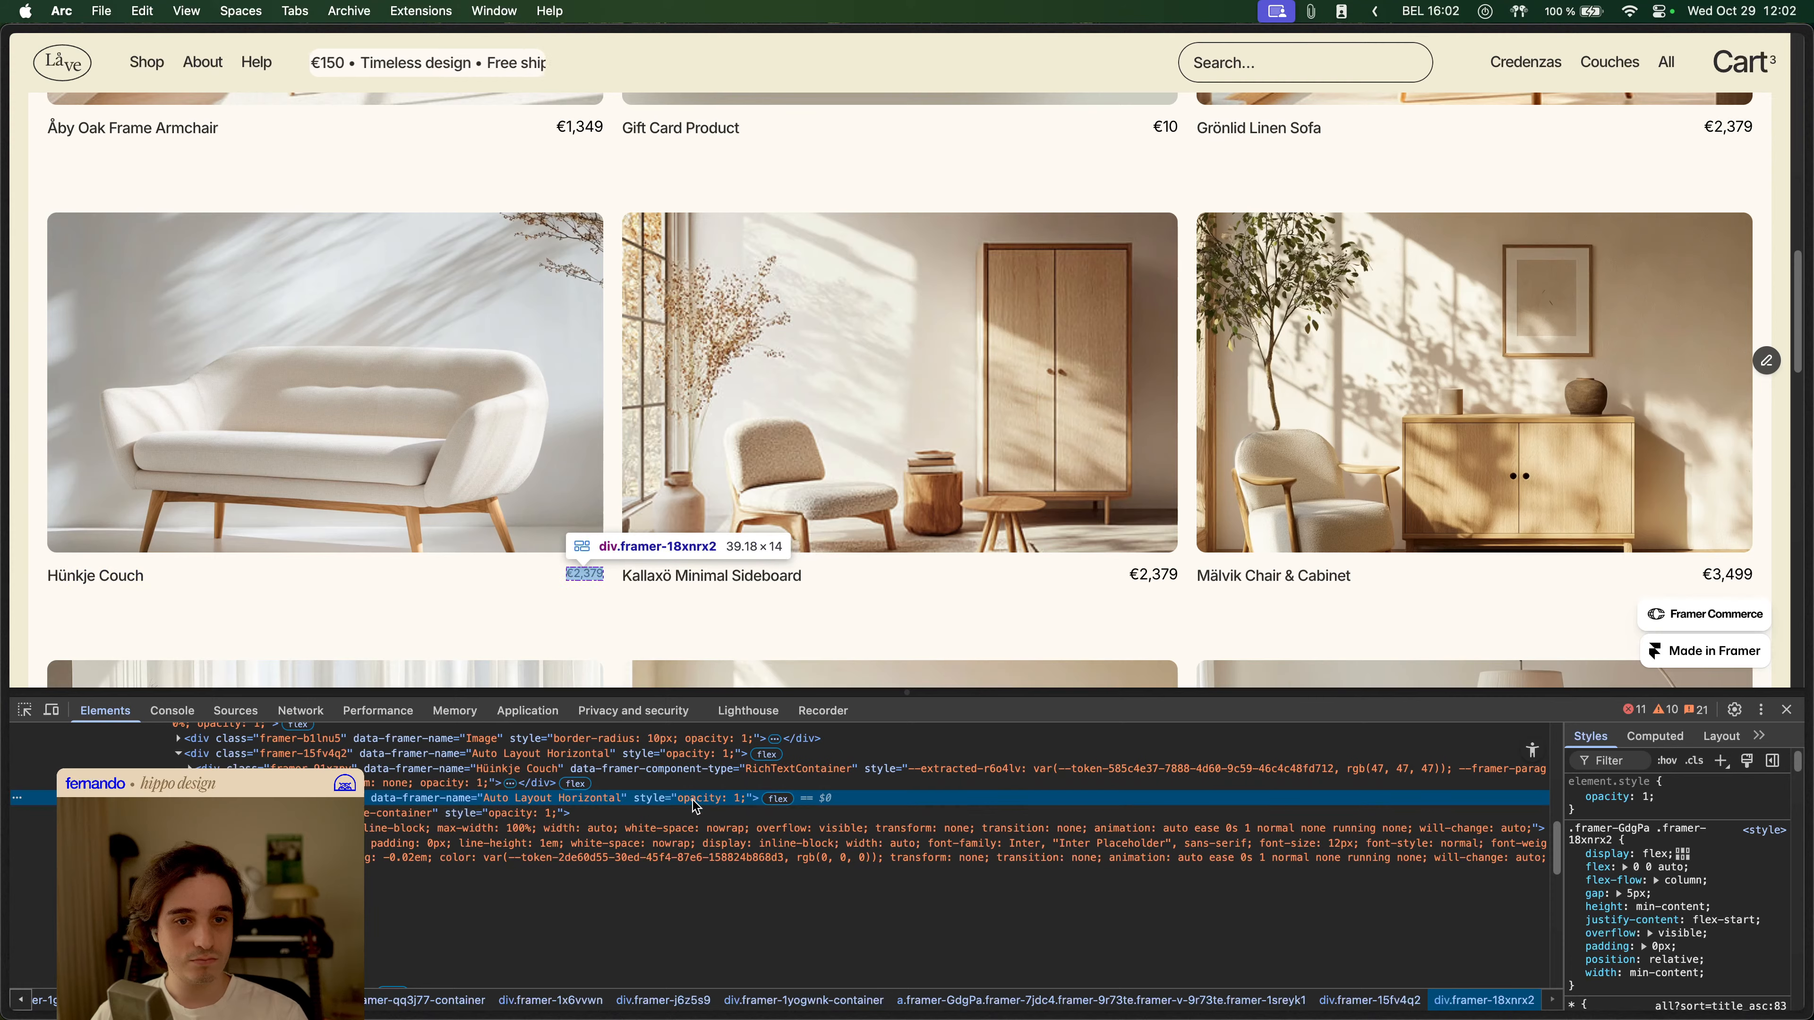
pyautogui.press('super+Tab')
pyautogui.press('super+Tab')
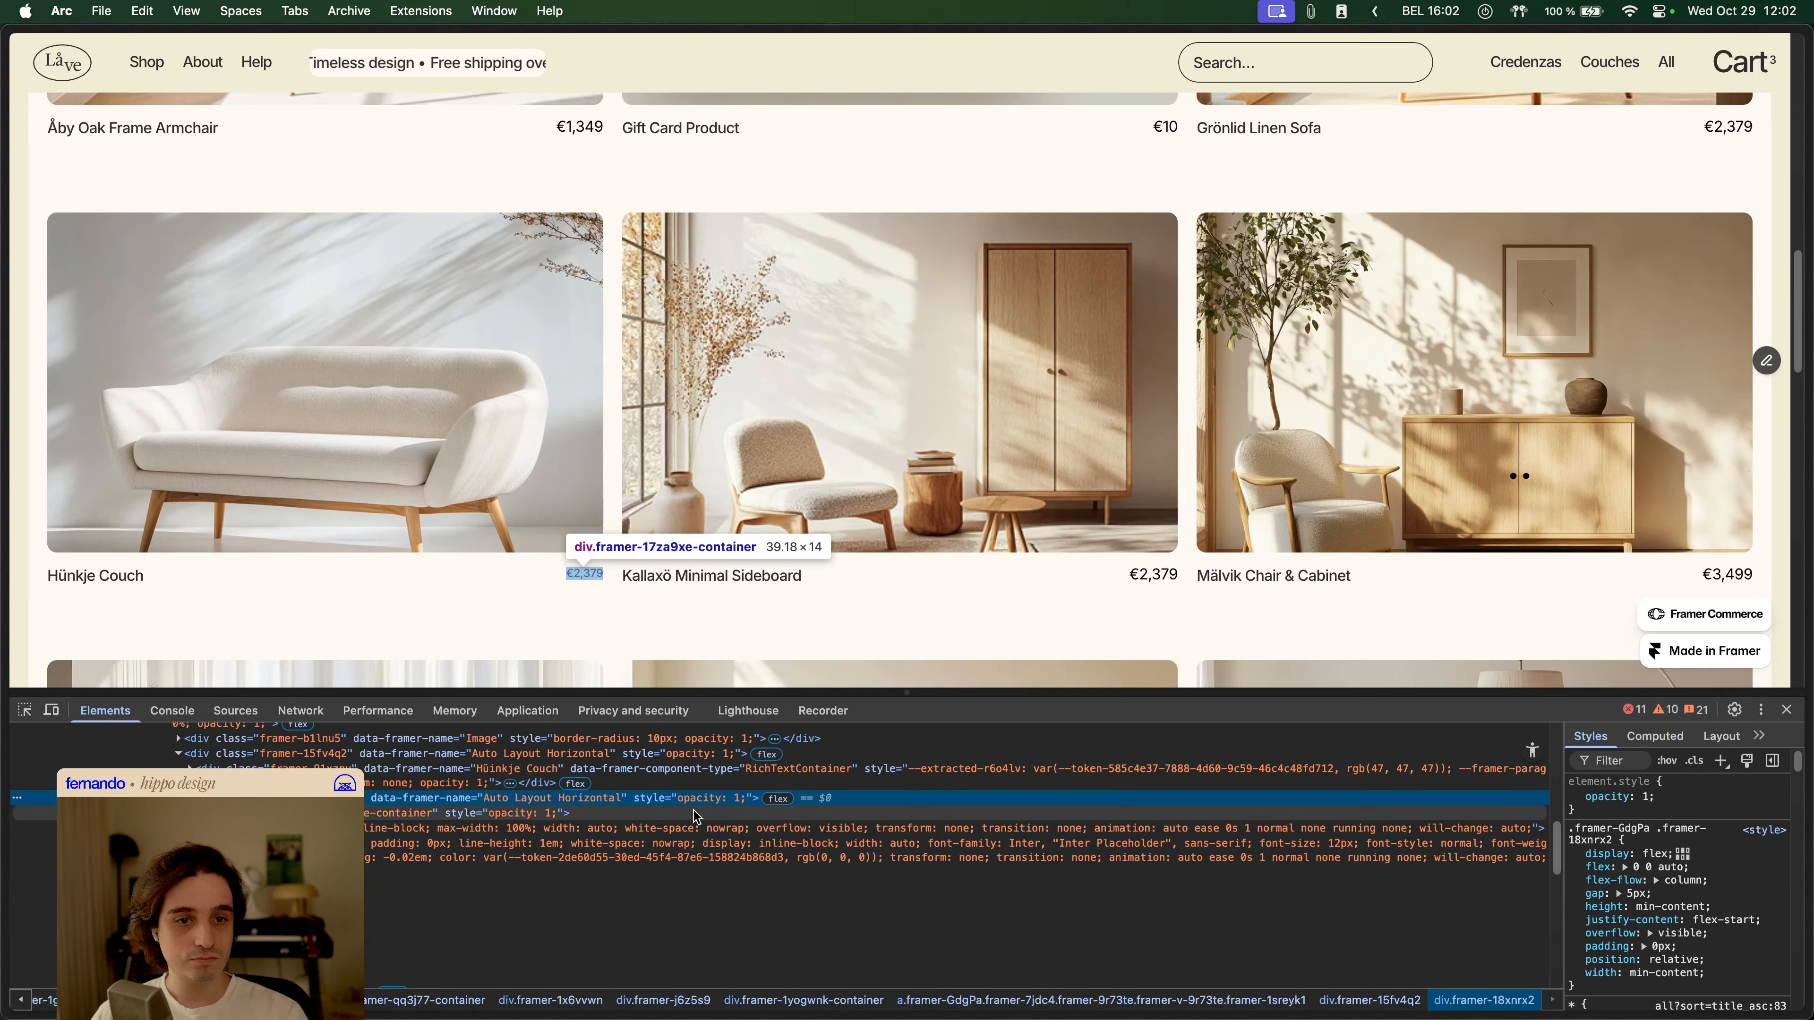
pyautogui.click(696, 815)
pyautogui.press('super+Tab')
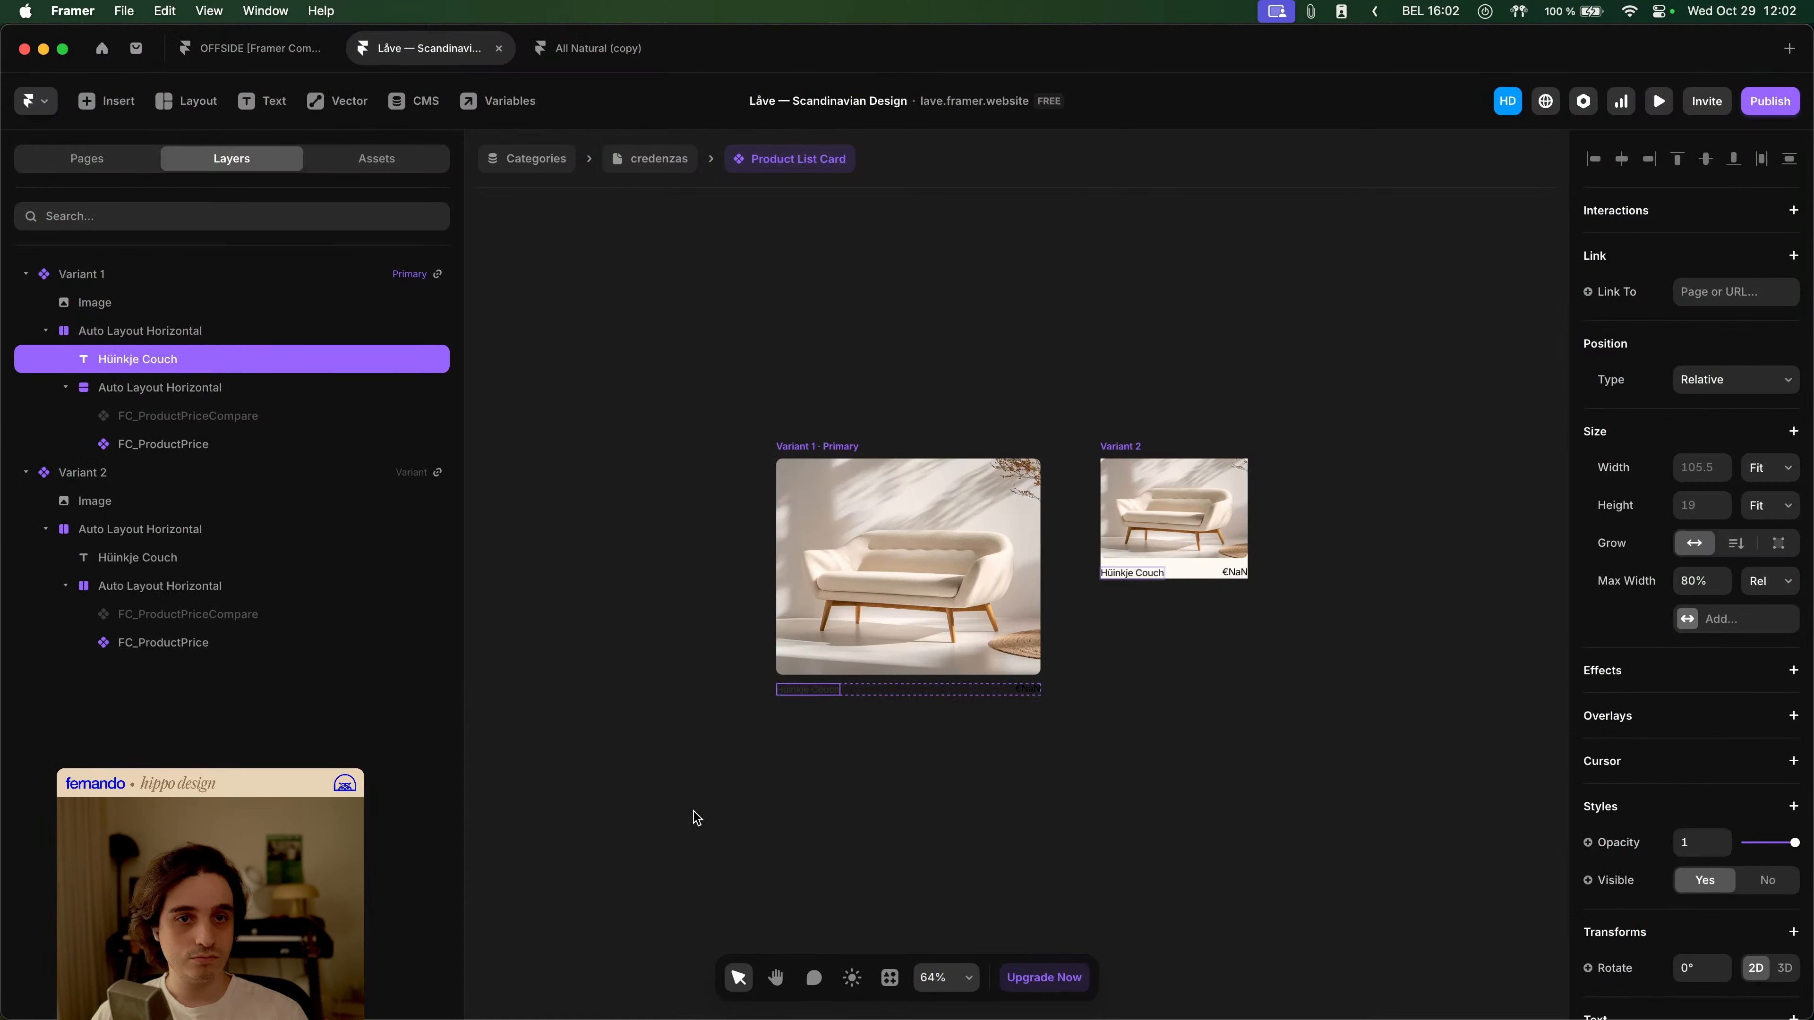
pyautogui.press('super+Tab')
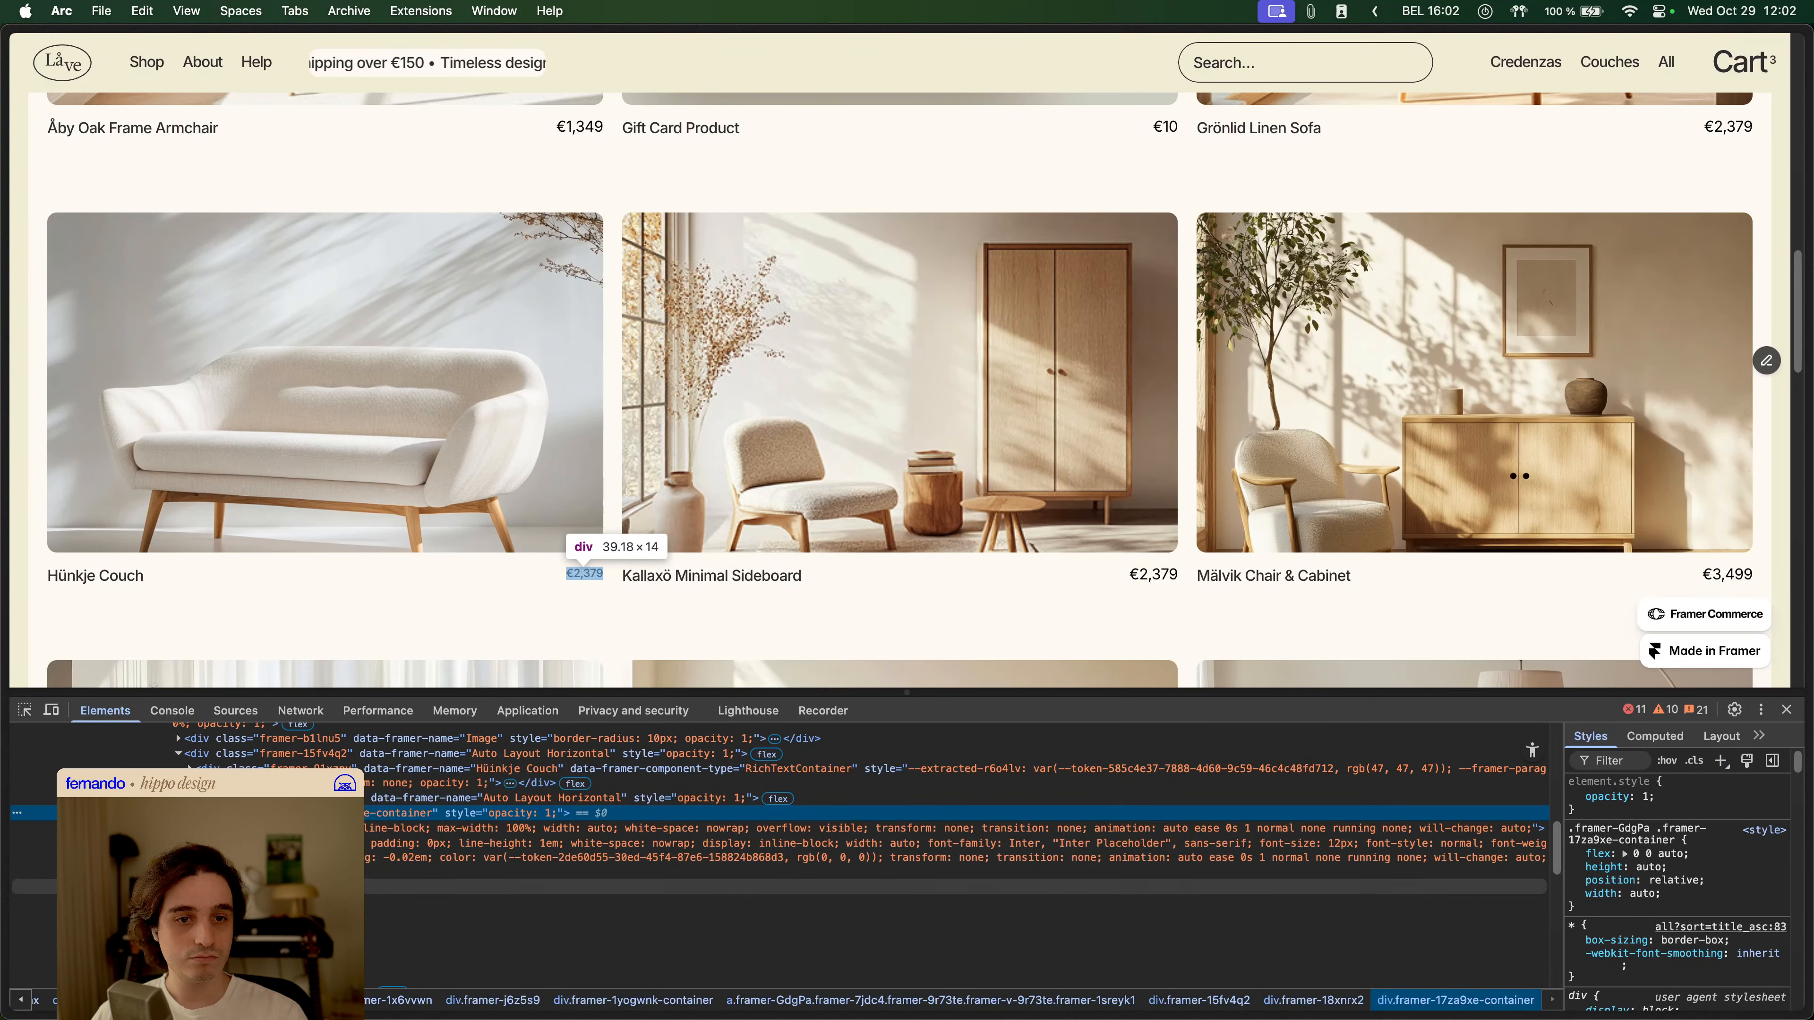
pyautogui.click(696, 850)
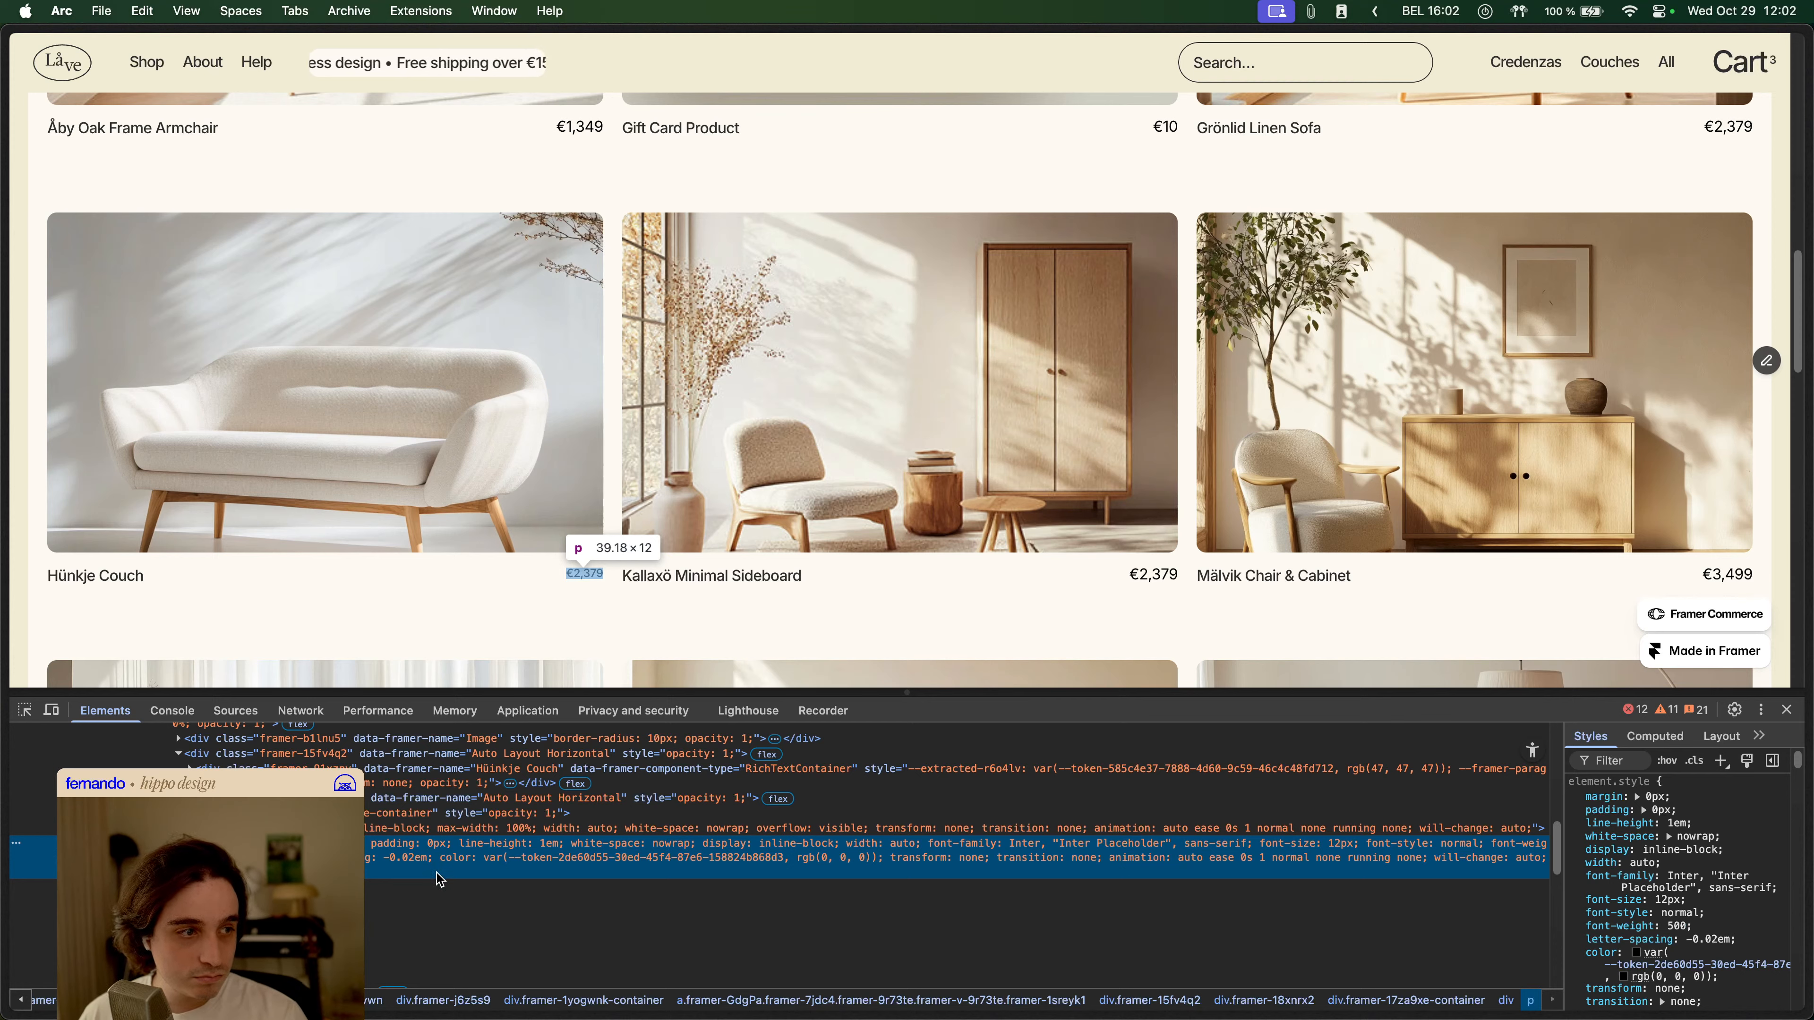
# Return to Framer and select the FC_ProductPrice beneath Variant 1's couch image for a close look.
pyautogui.press('super+Tab')
pyautogui.click(721, 738)
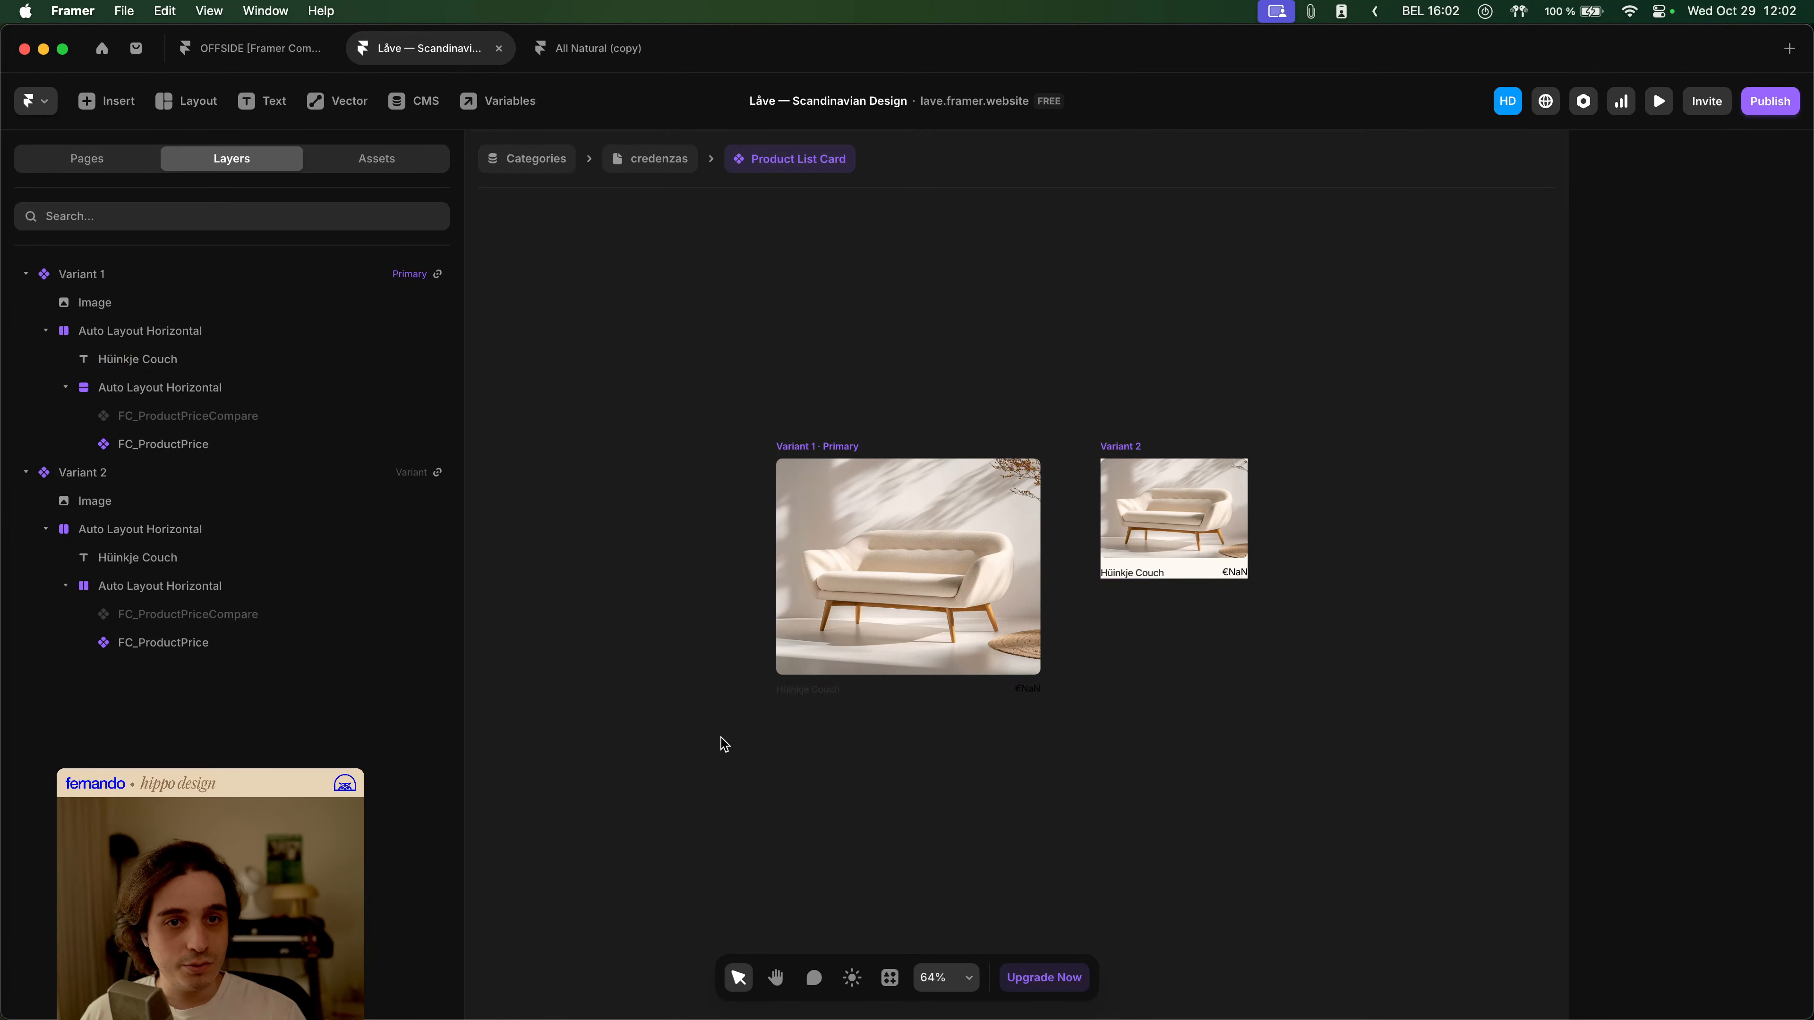
pyautogui.click(1026, 689)
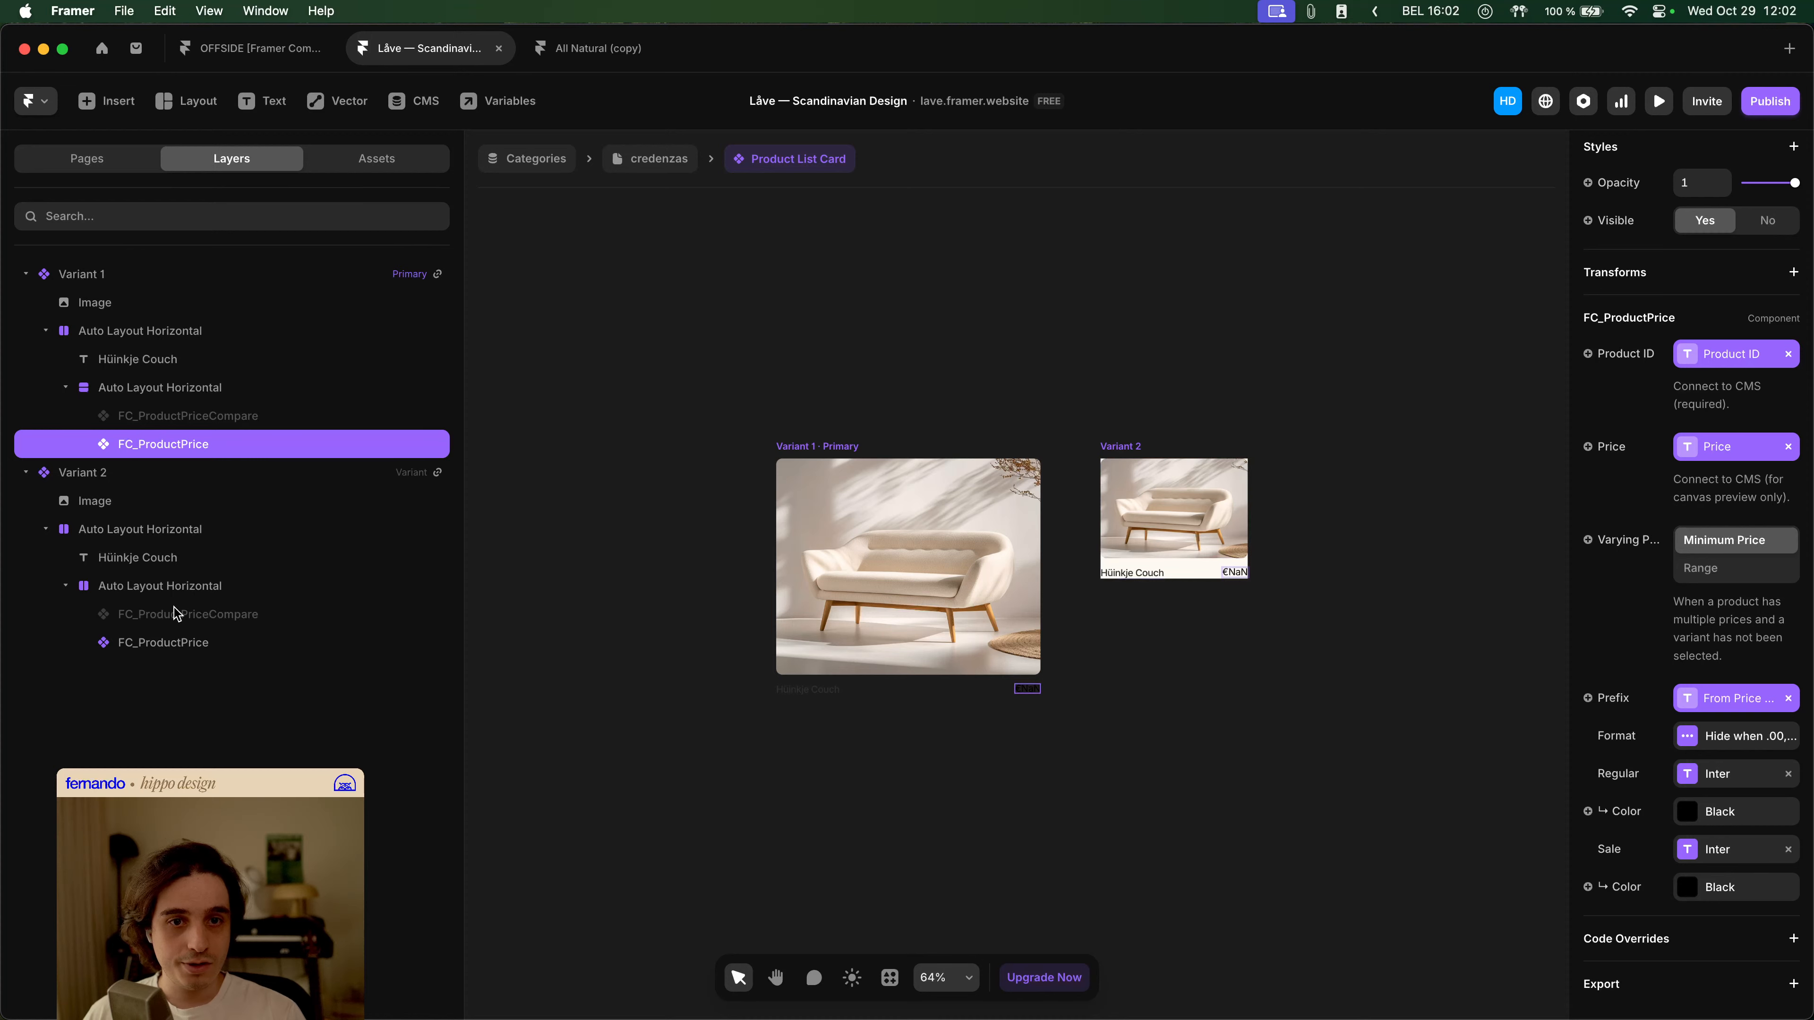
pyautogui.click(1228, 718)
pyautogui.scroll(5, 928, 688)
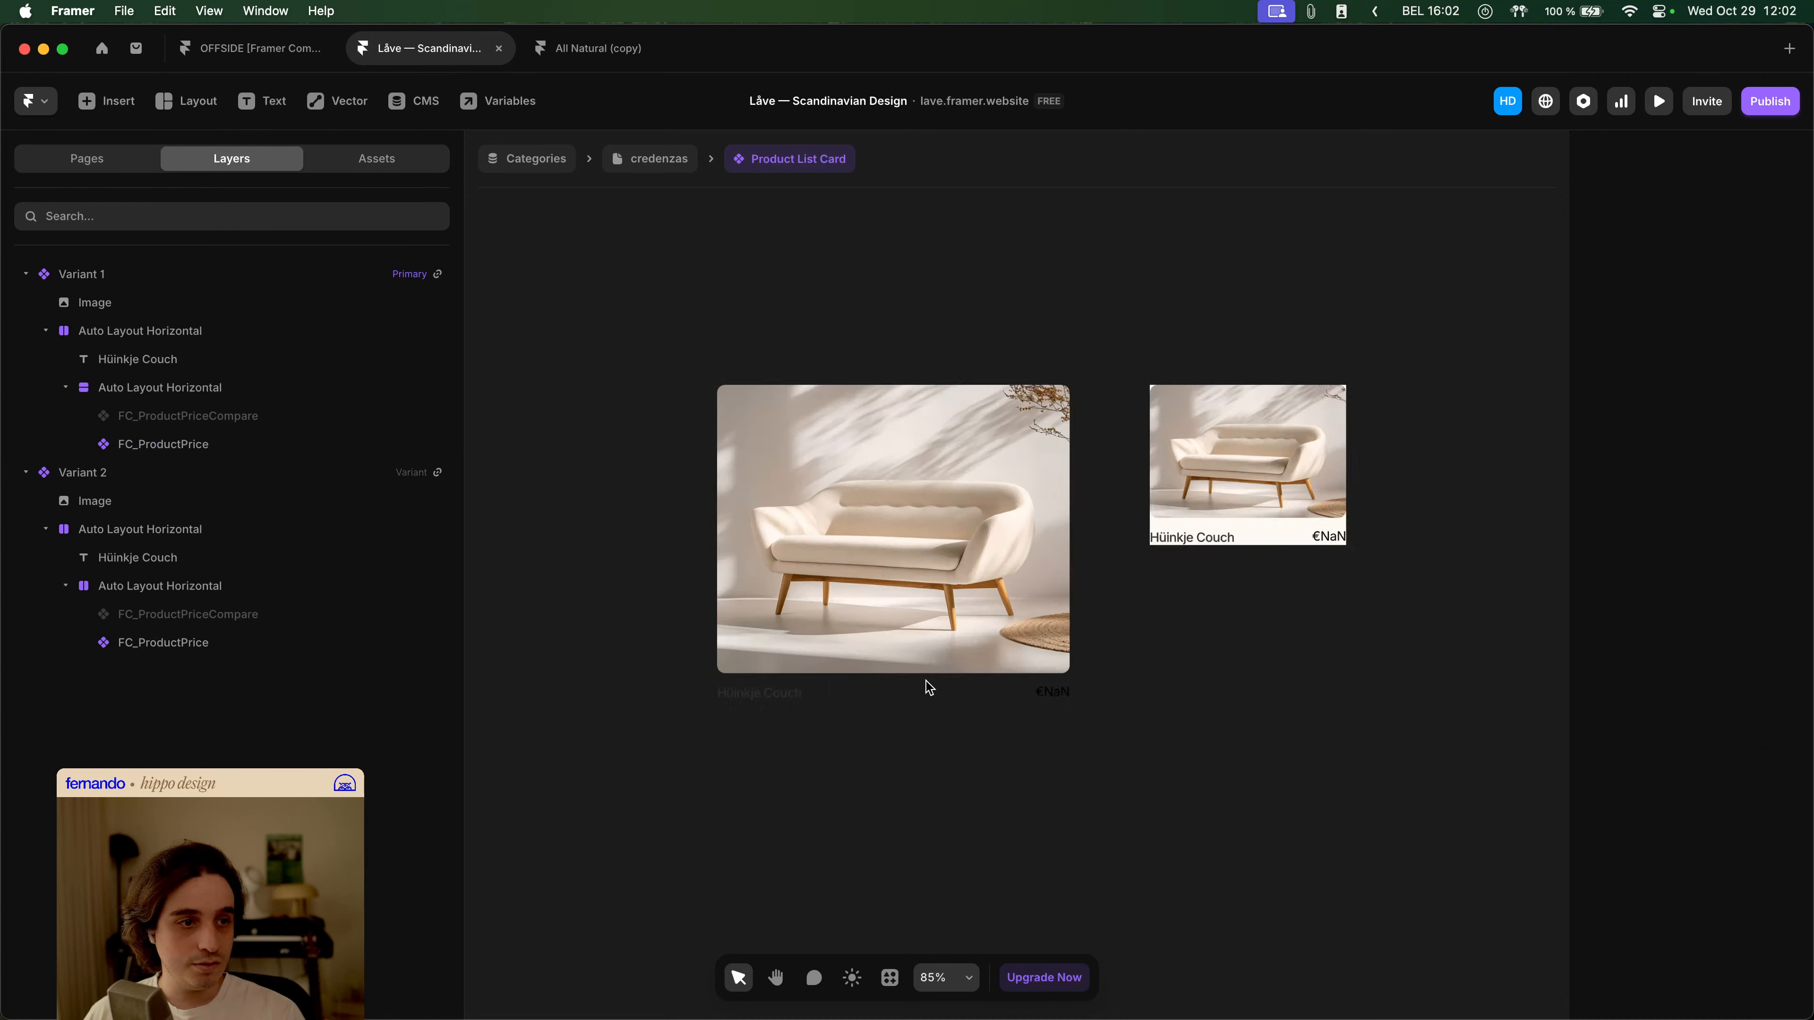
pyautogui.click(1177, 703)
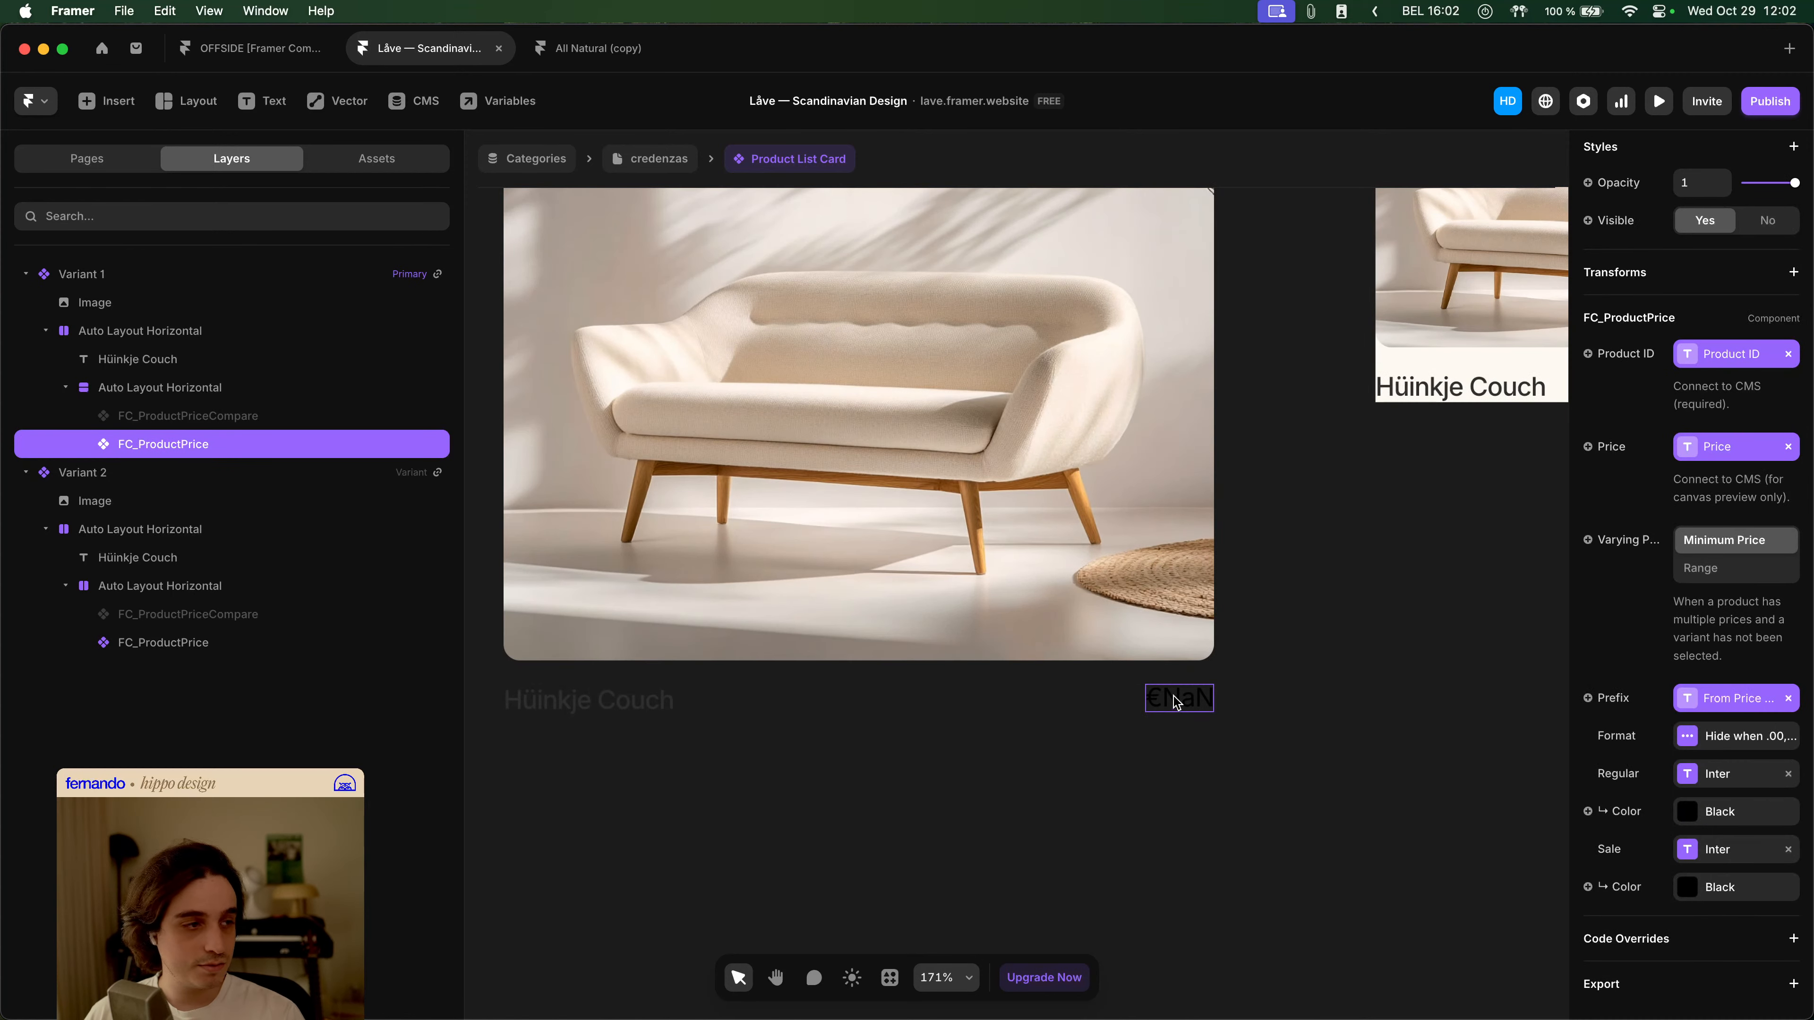
# Recheck the Hünkje Couch price on the live site in Arc, then inspect FC_ProductPrice's Sale font settings in Framer.
pyautogui.press('super+Tab')
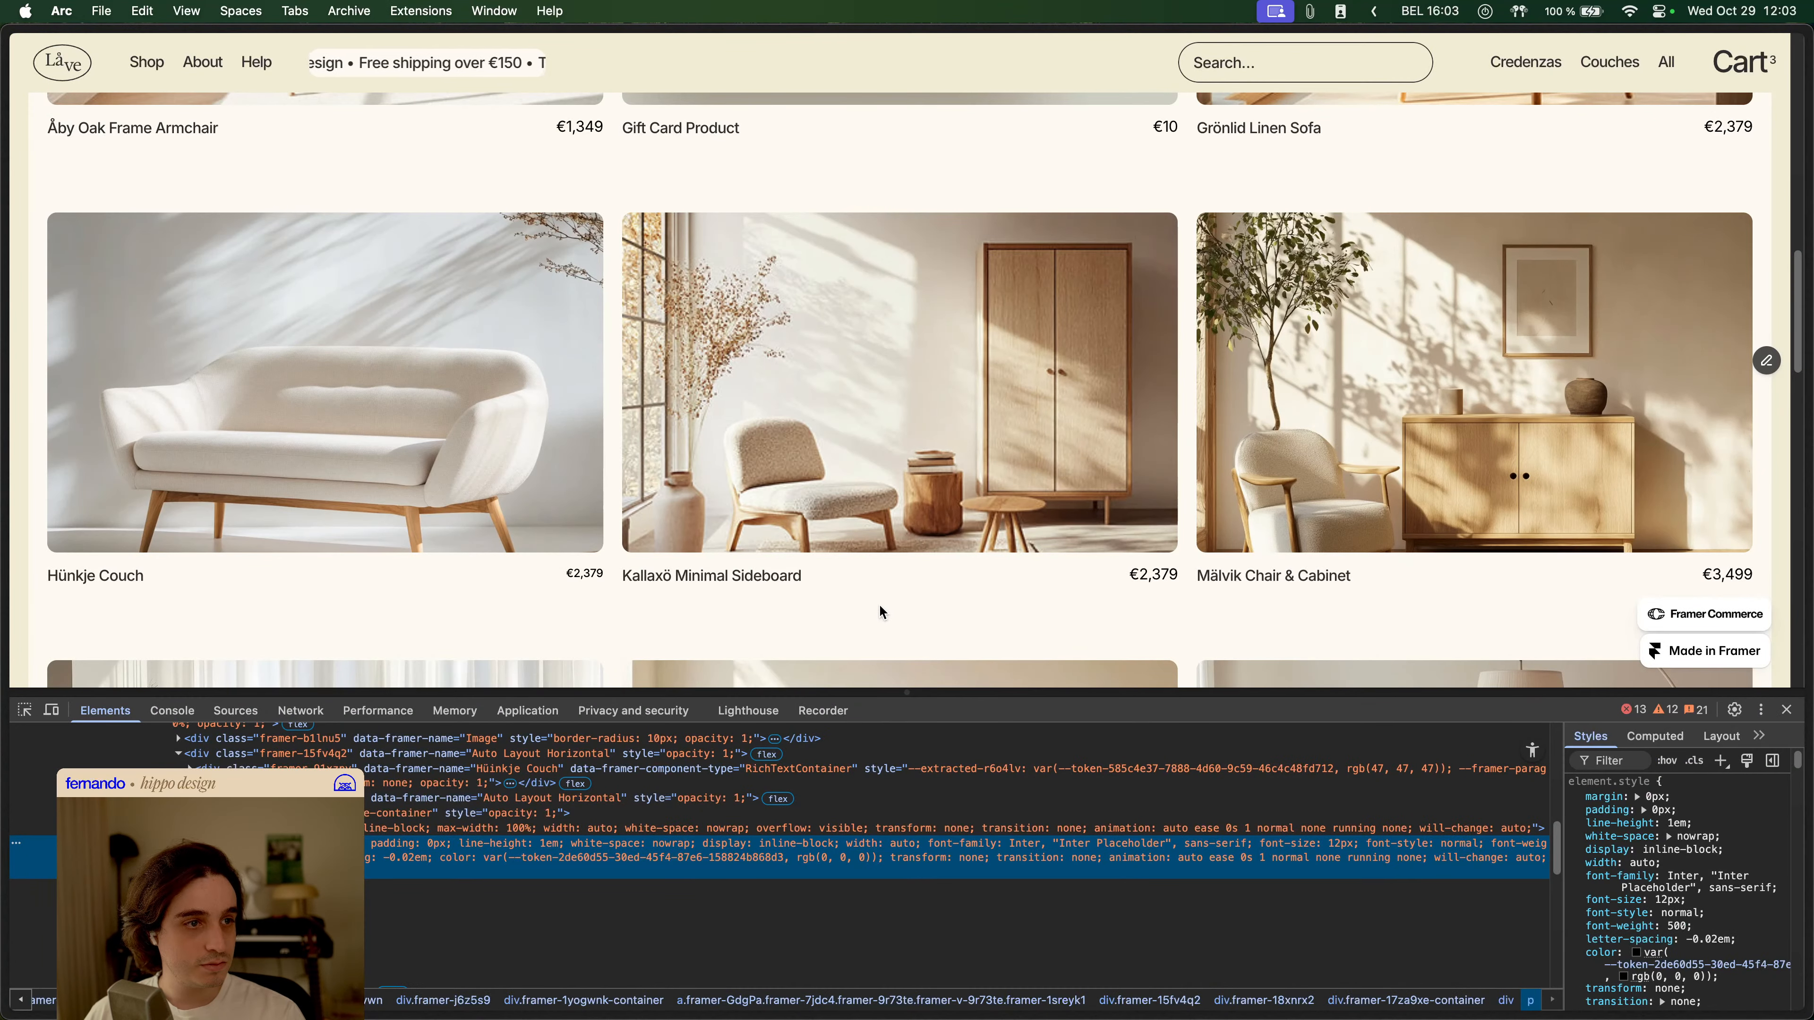
pyautogui.press('super+Tab')
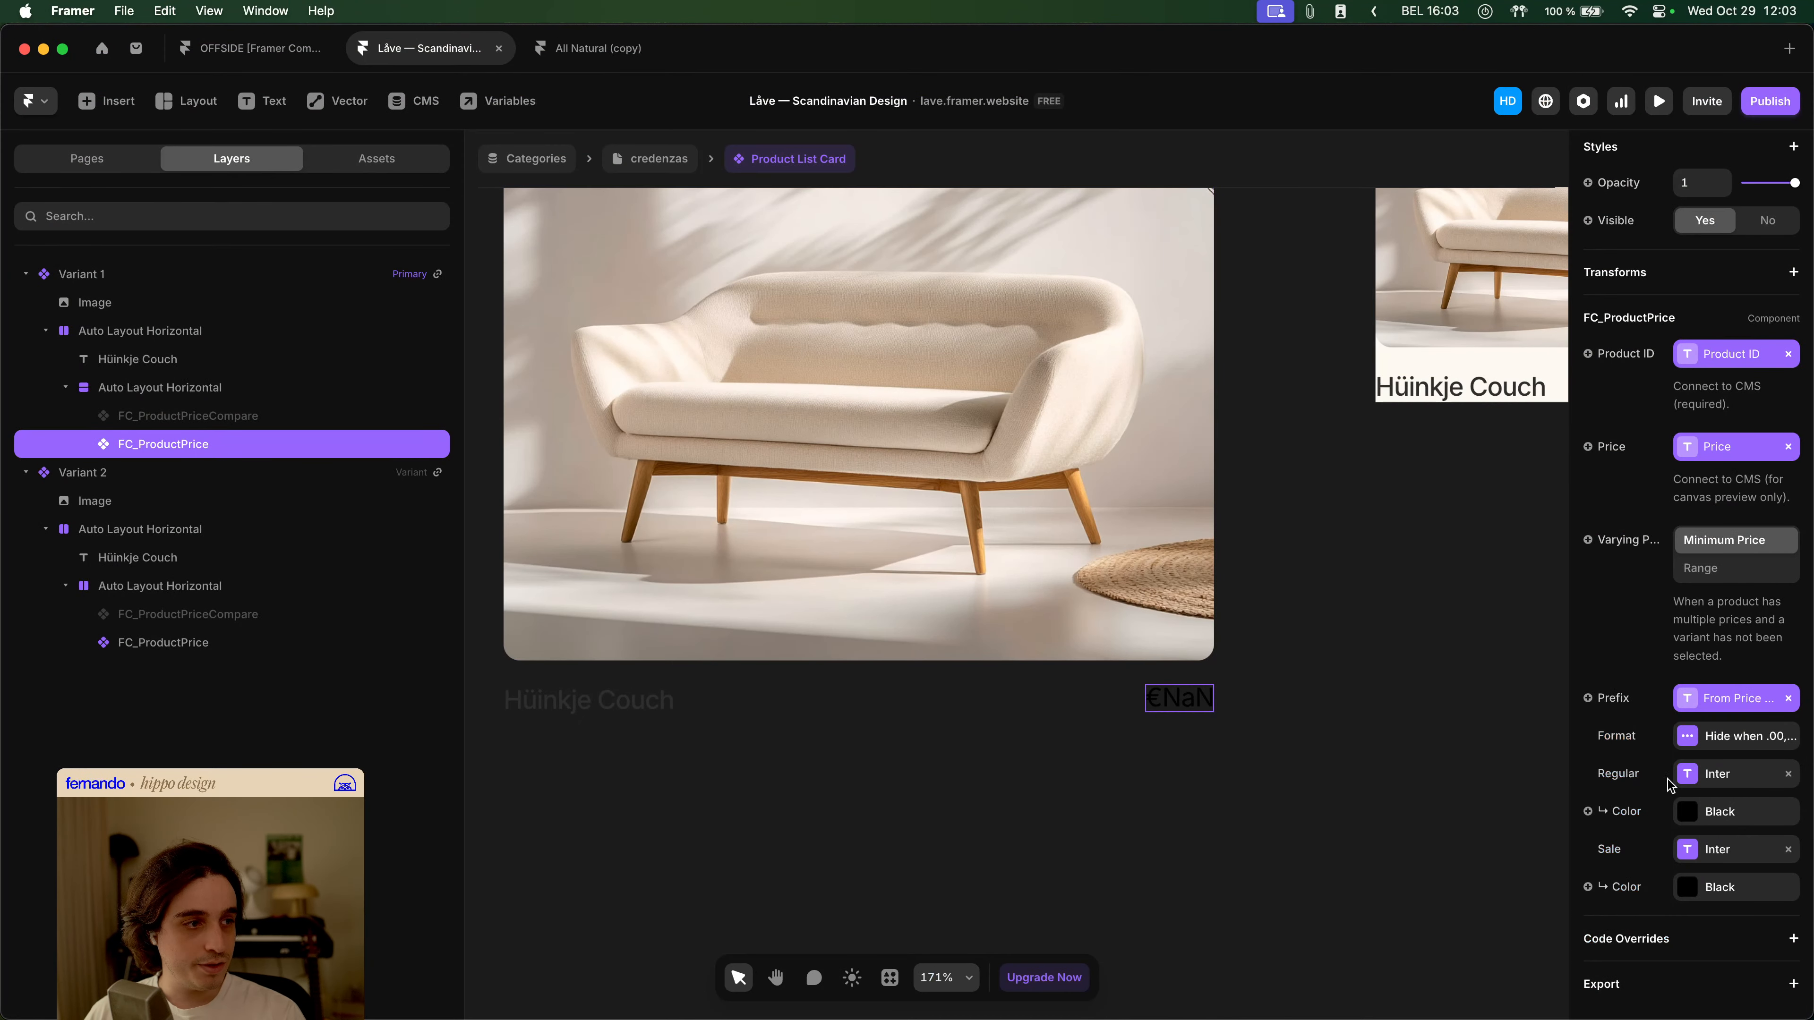
pyautogui.click(1724, 848)
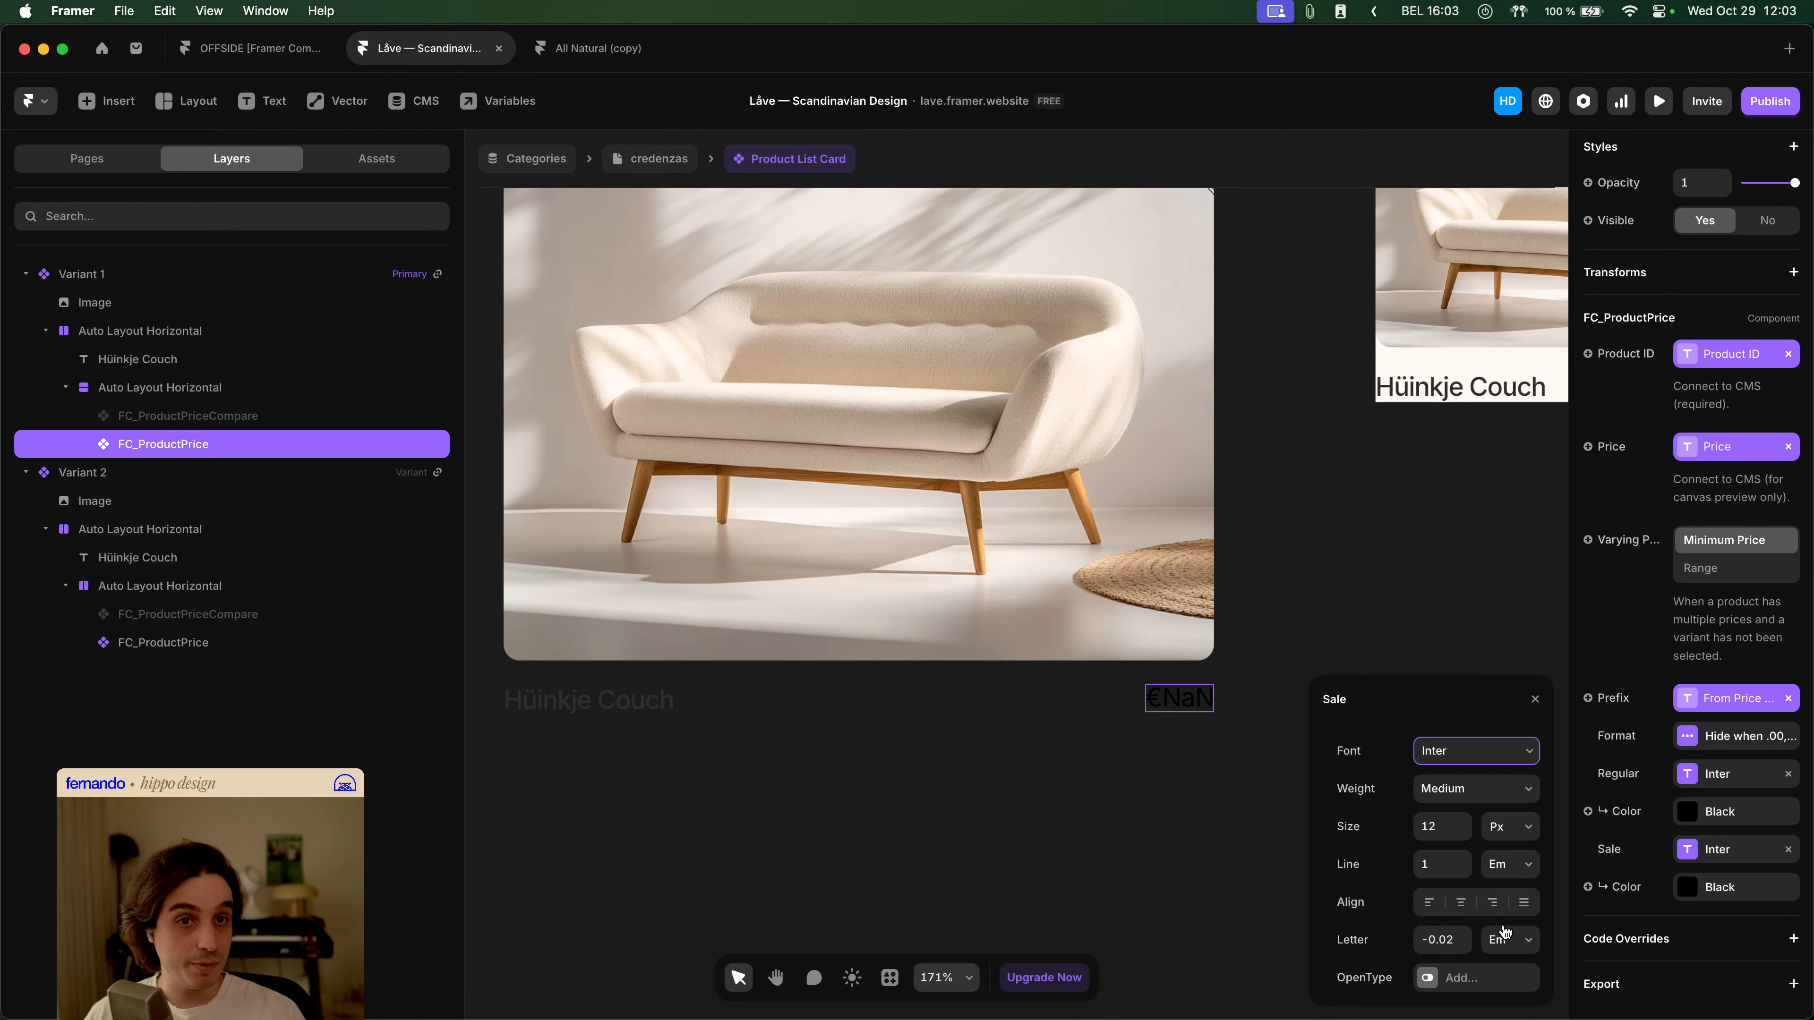
pyautogui.click(1064, 829)
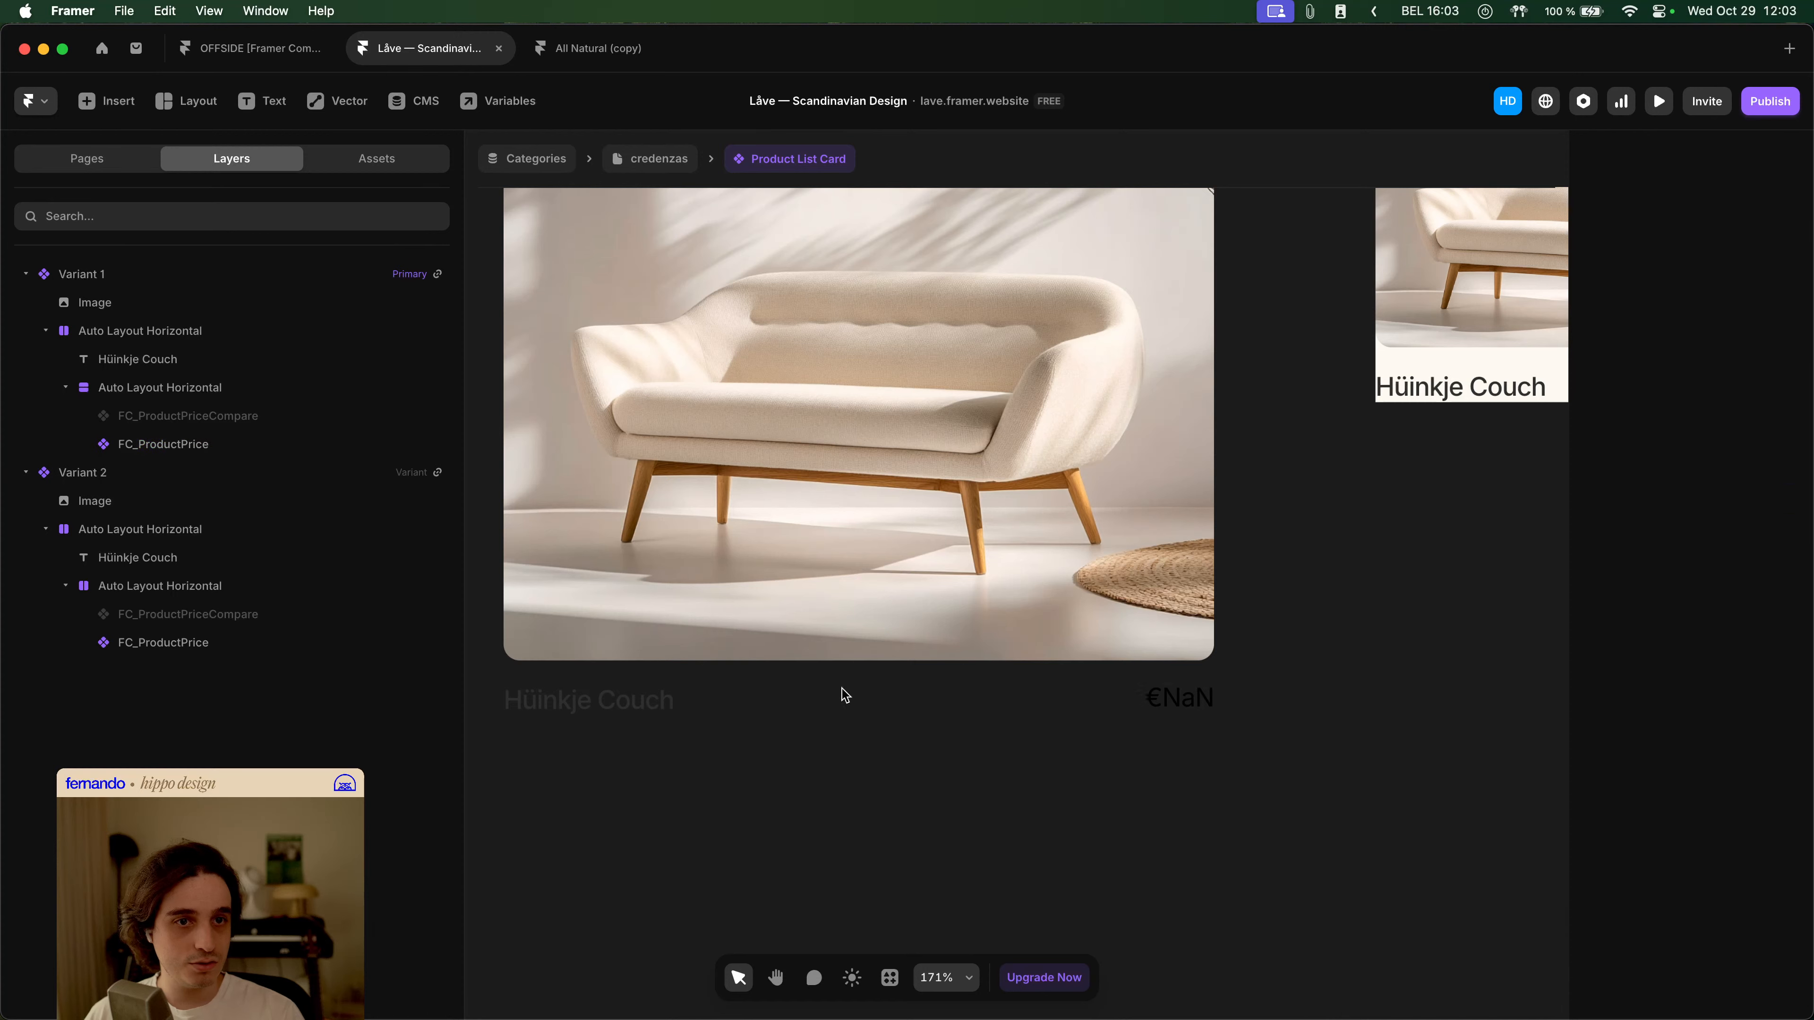
# Select Variant 1's FC_ProductPriceCompare, widen the properties area and inspect the connected Compare Price variable.
pyautogui.click(360, 418)
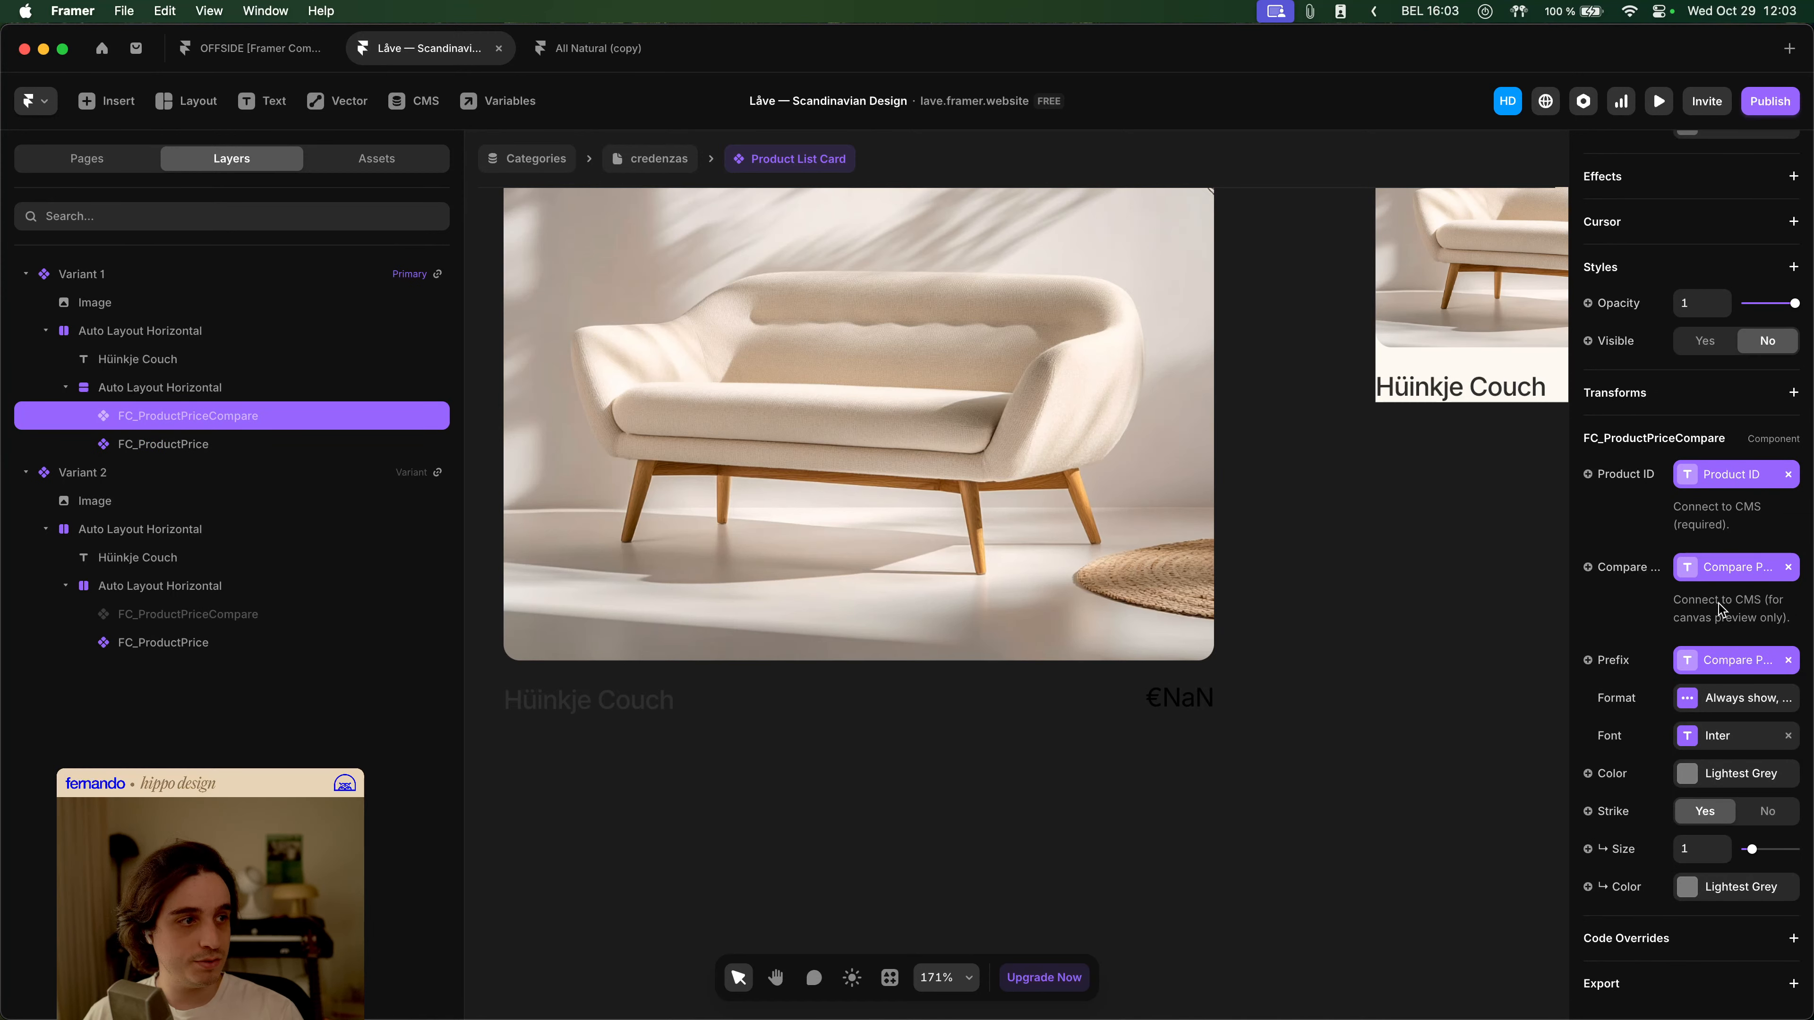
pyautogui.moveTo(1567, 616); pyautogui.dragTo(1417, 619)
pyautogui.click(1702, 572)
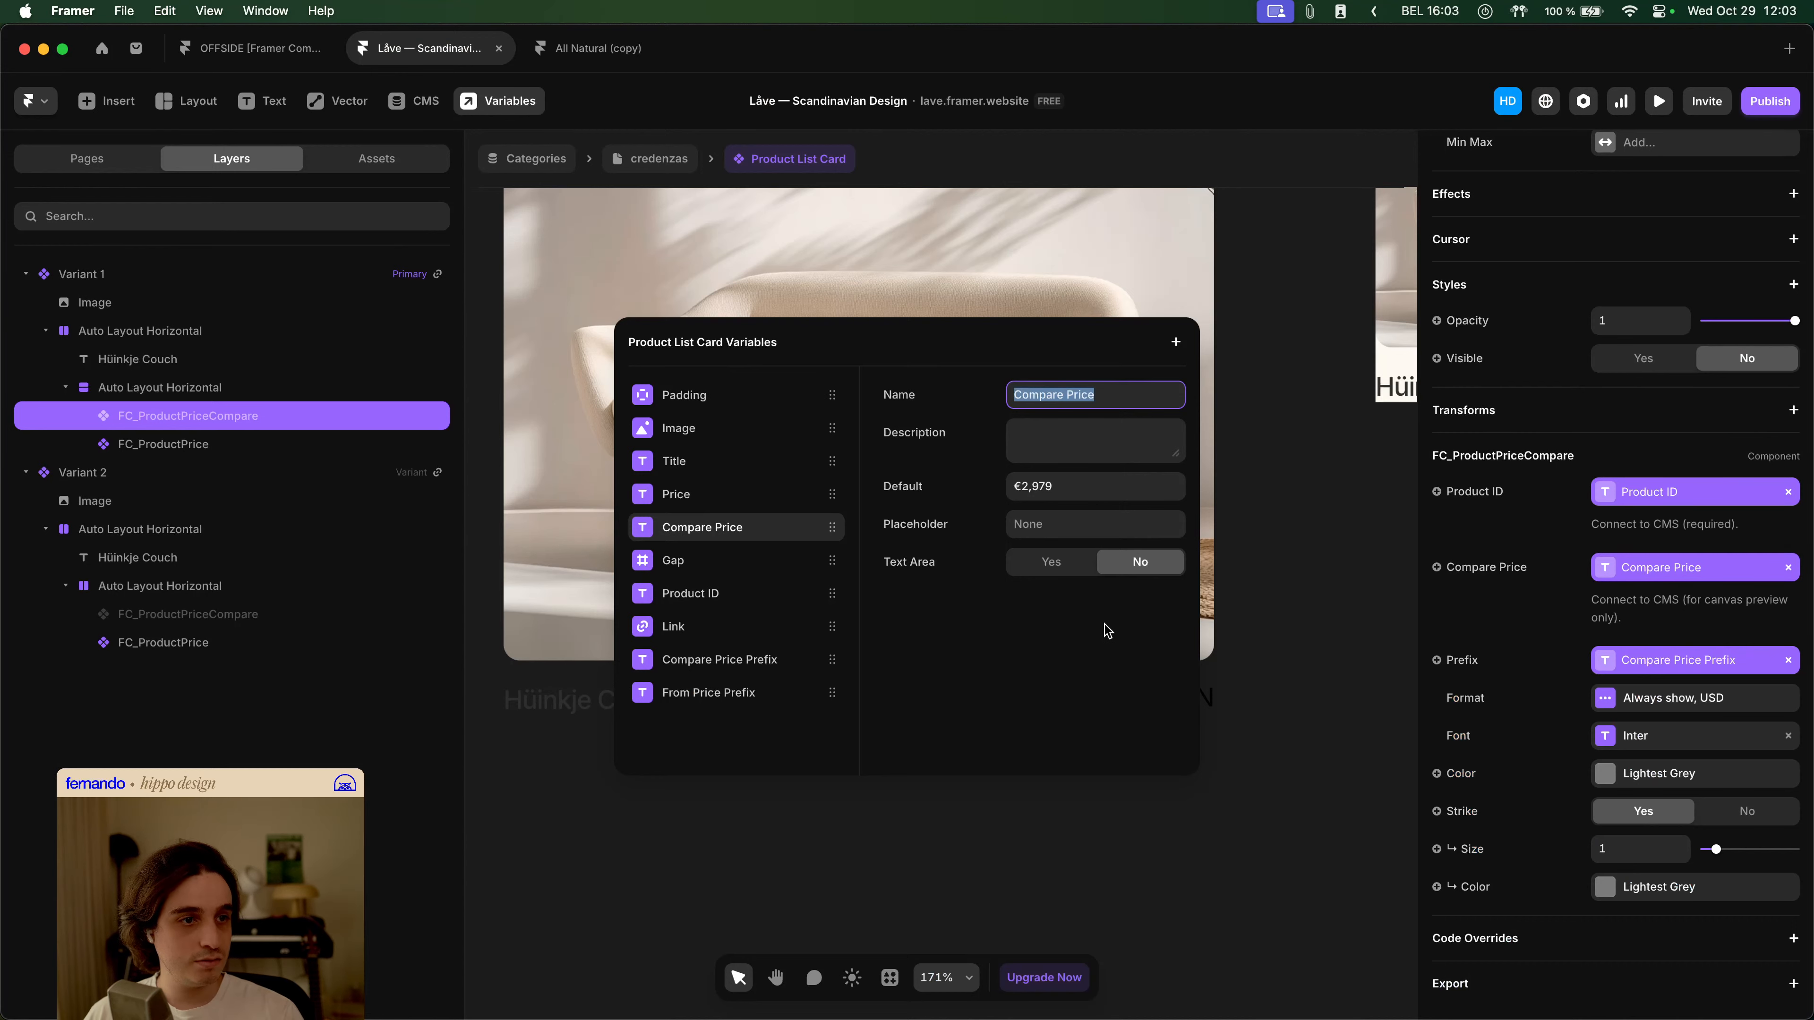
pyautogui.click(1308, 628)
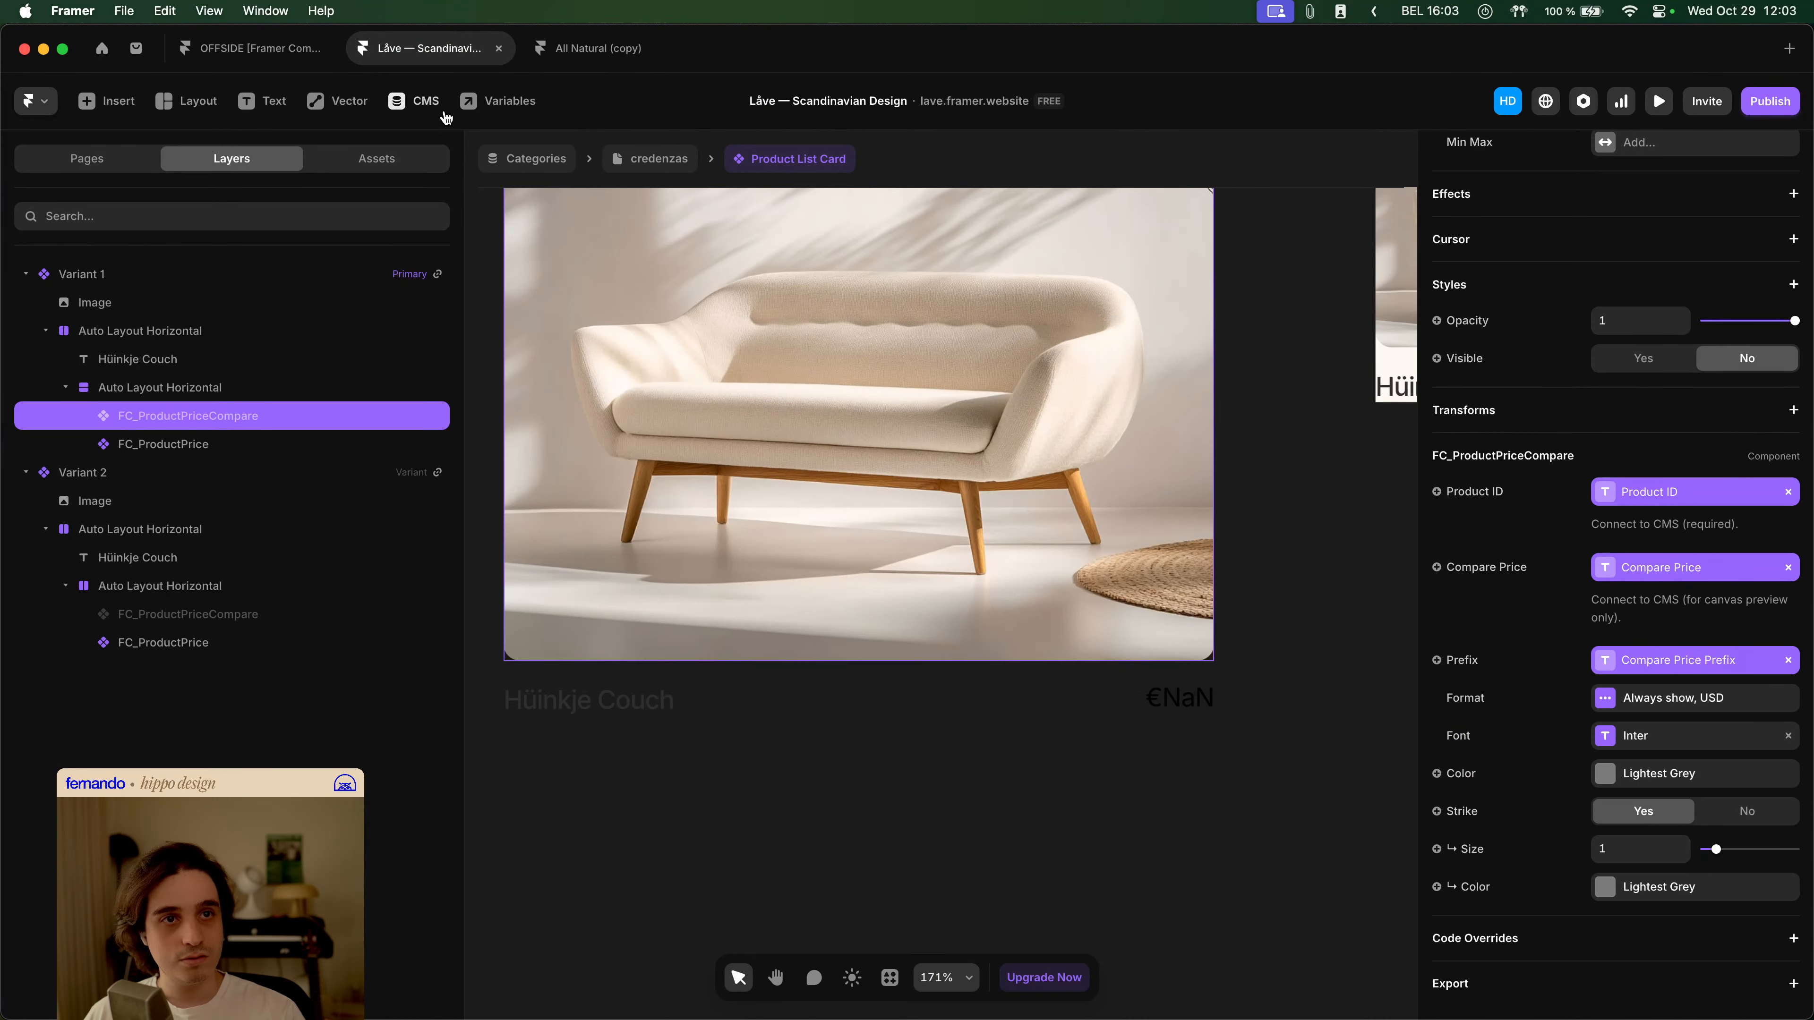
# Examine the Price and Compare Price of Hünkje Couch in the CMS Products collection, then return to the Product List Card component.
pyautogui.click(427, 100)
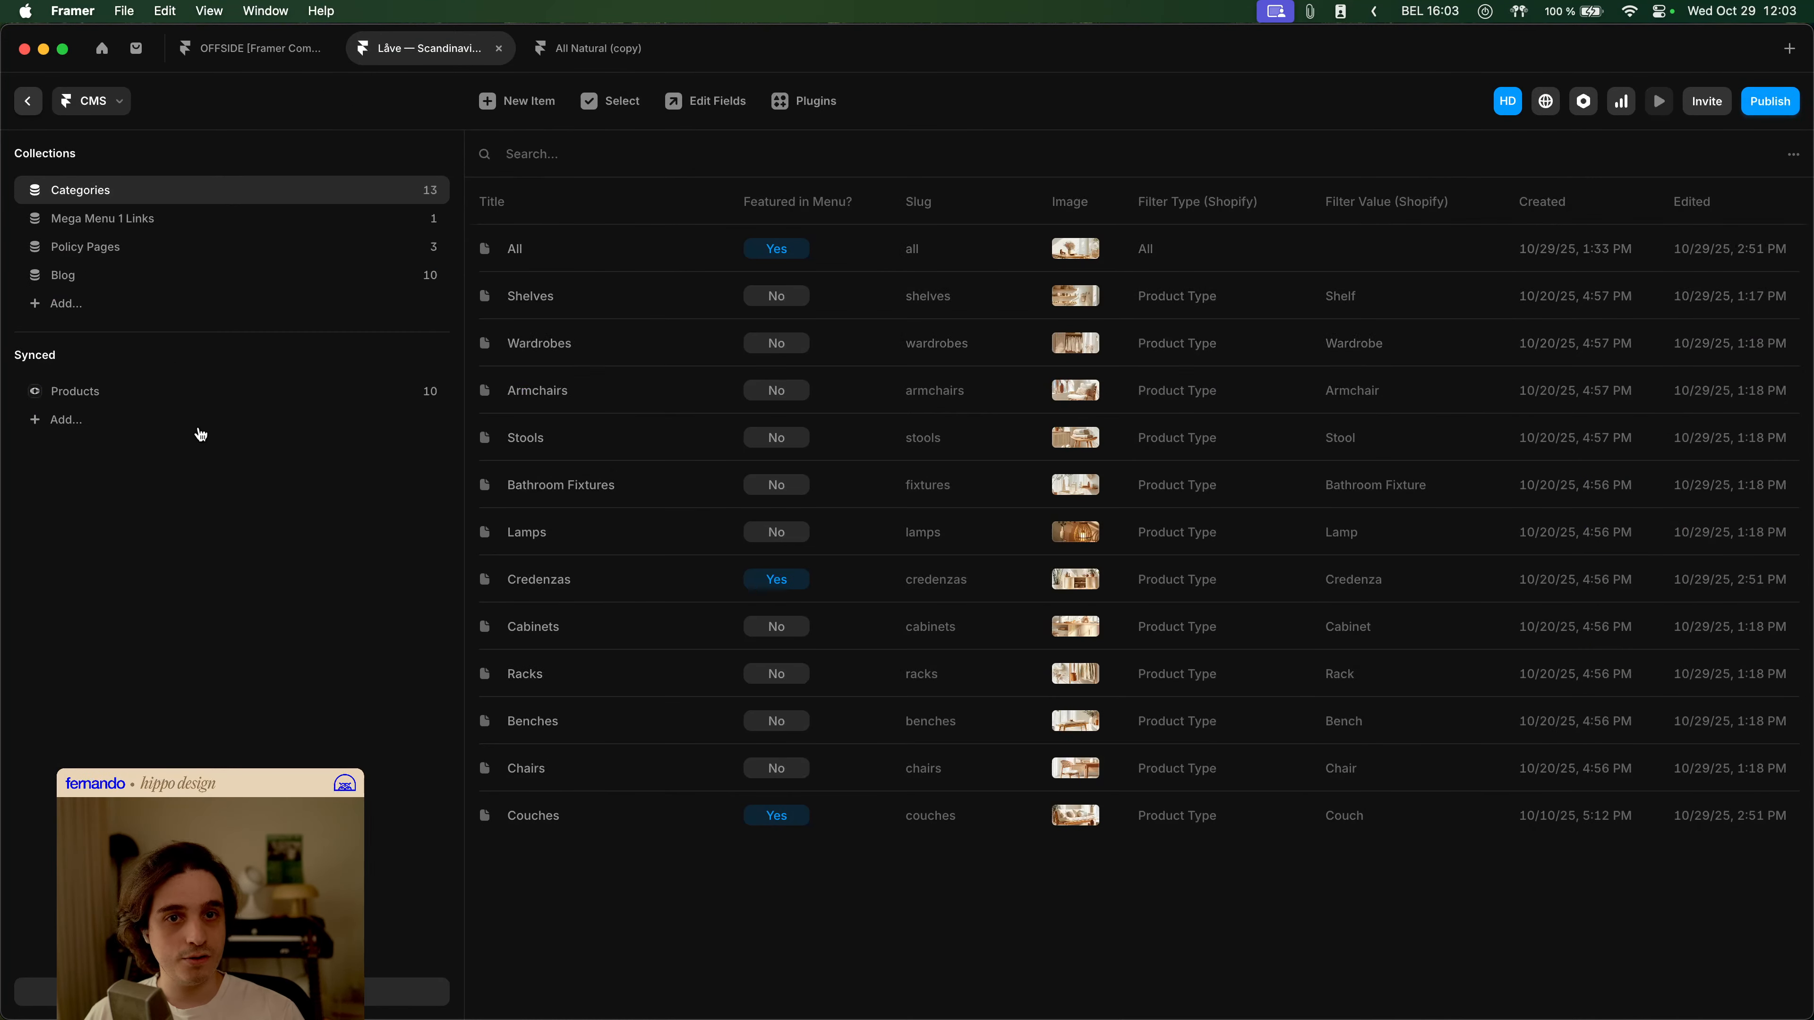
pyautogui.click(213, 393)
pyautogui.click(570, 296)
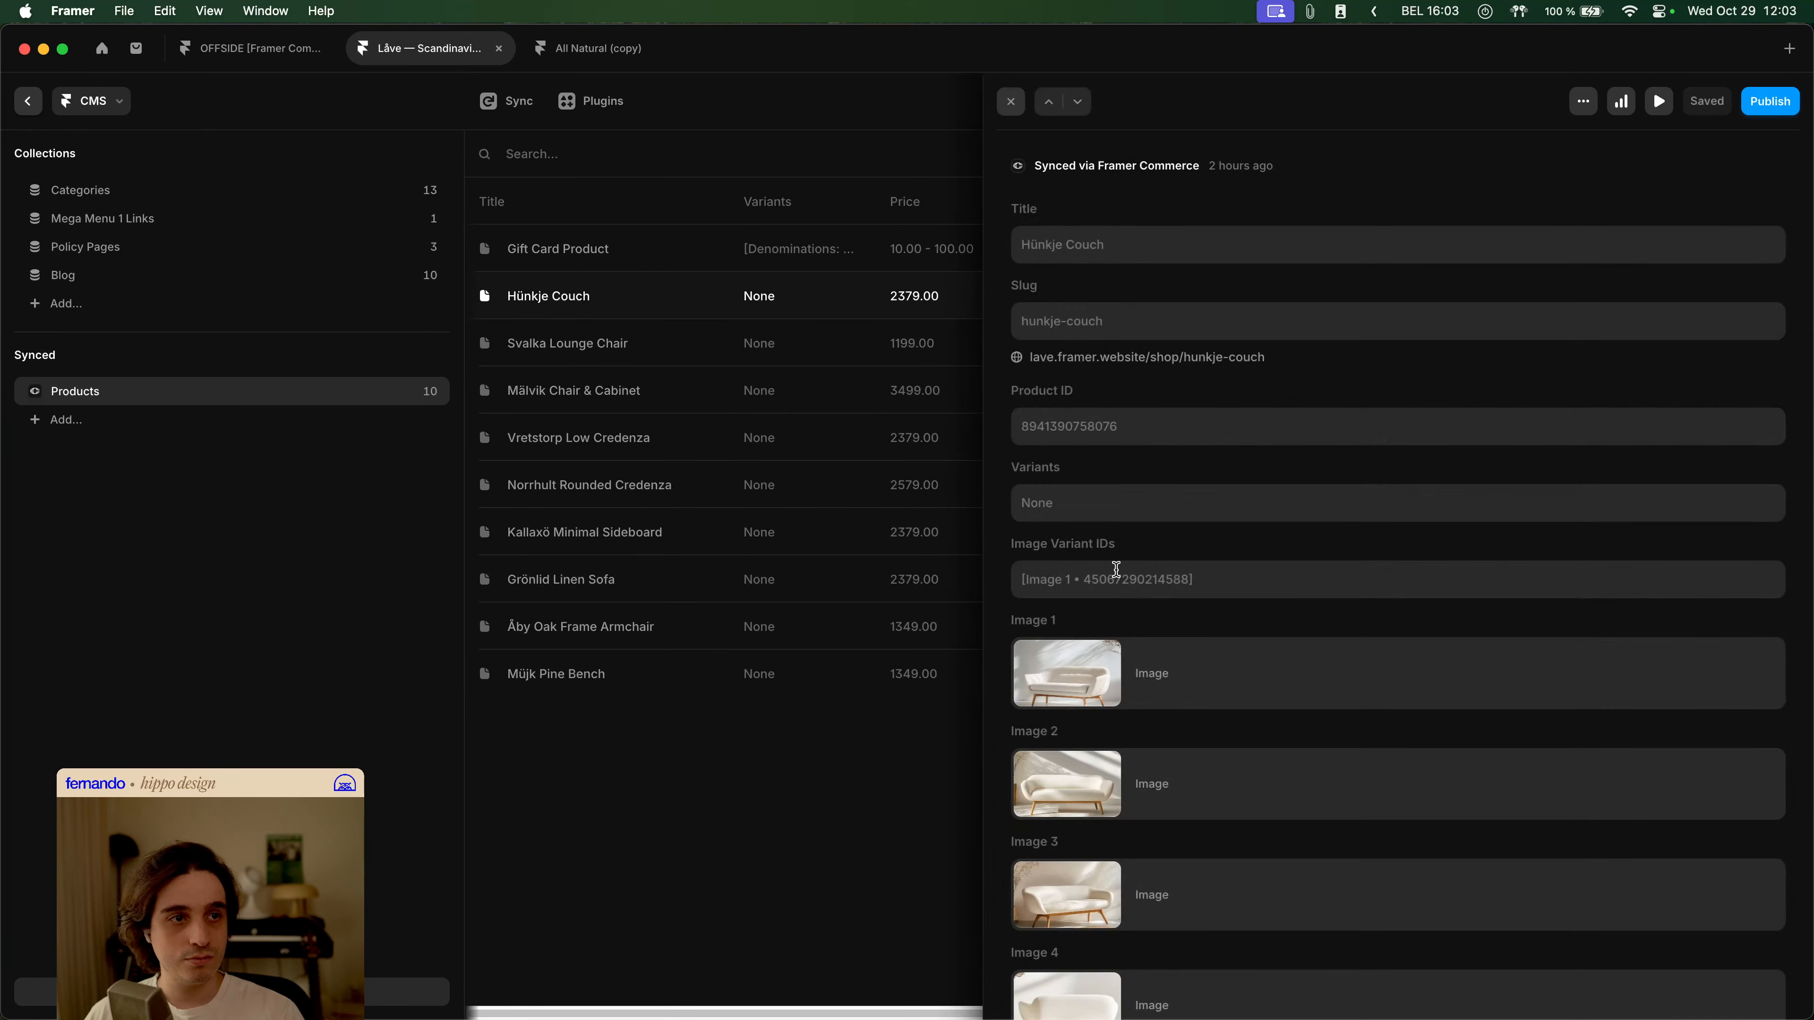
pyautogui.scroll(-15, 1231, 626)
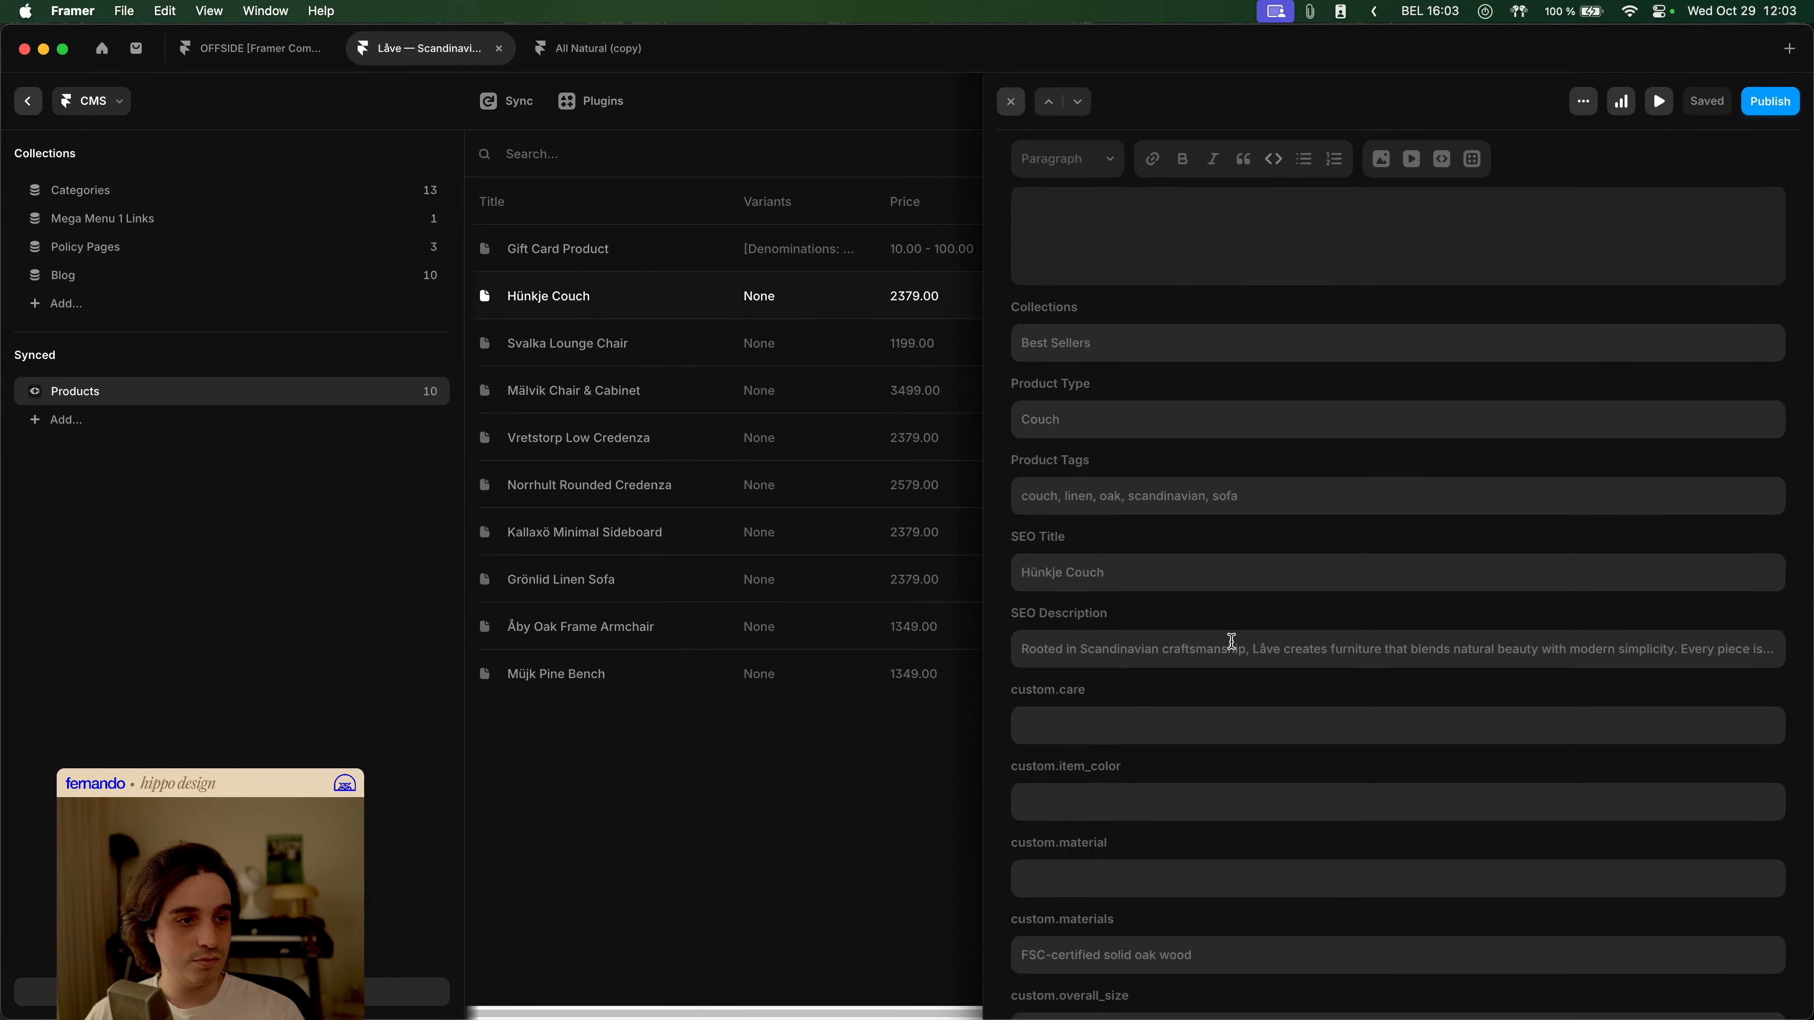
pyautogui.scroll(8, 1227, 665)
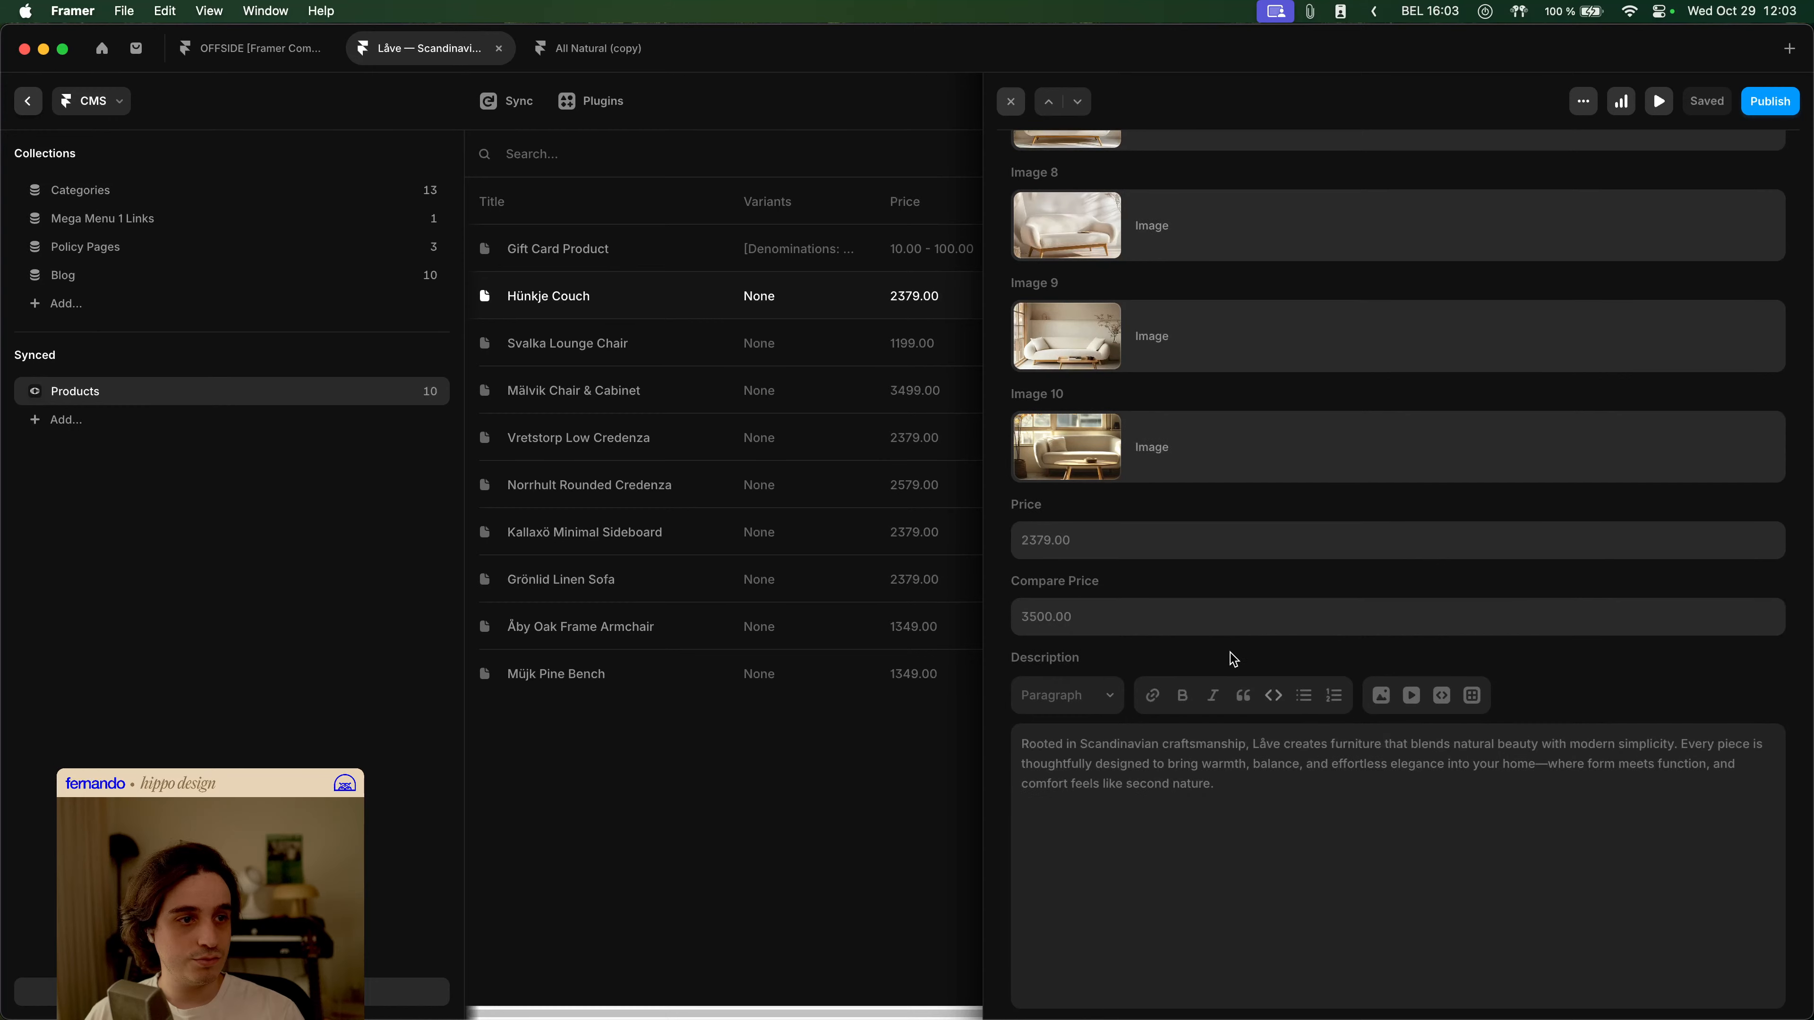
pyautogui.click(893, 681)
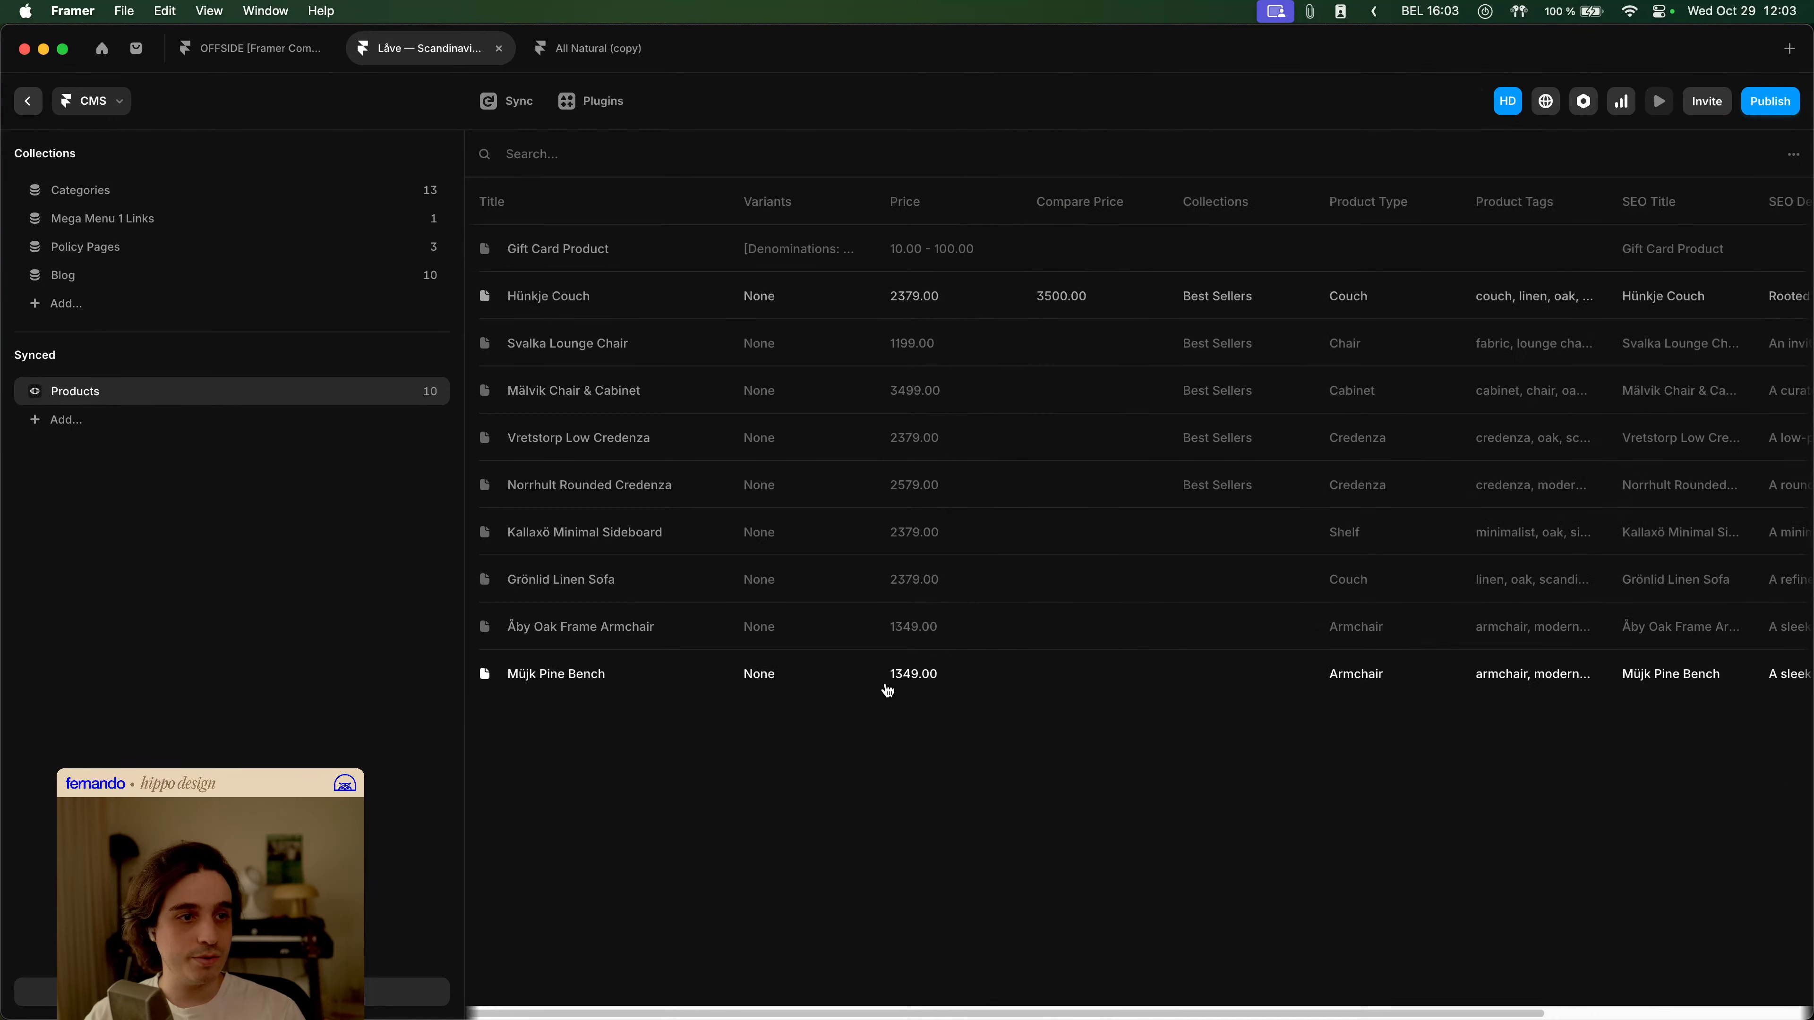
pyautogui.press('Escape')
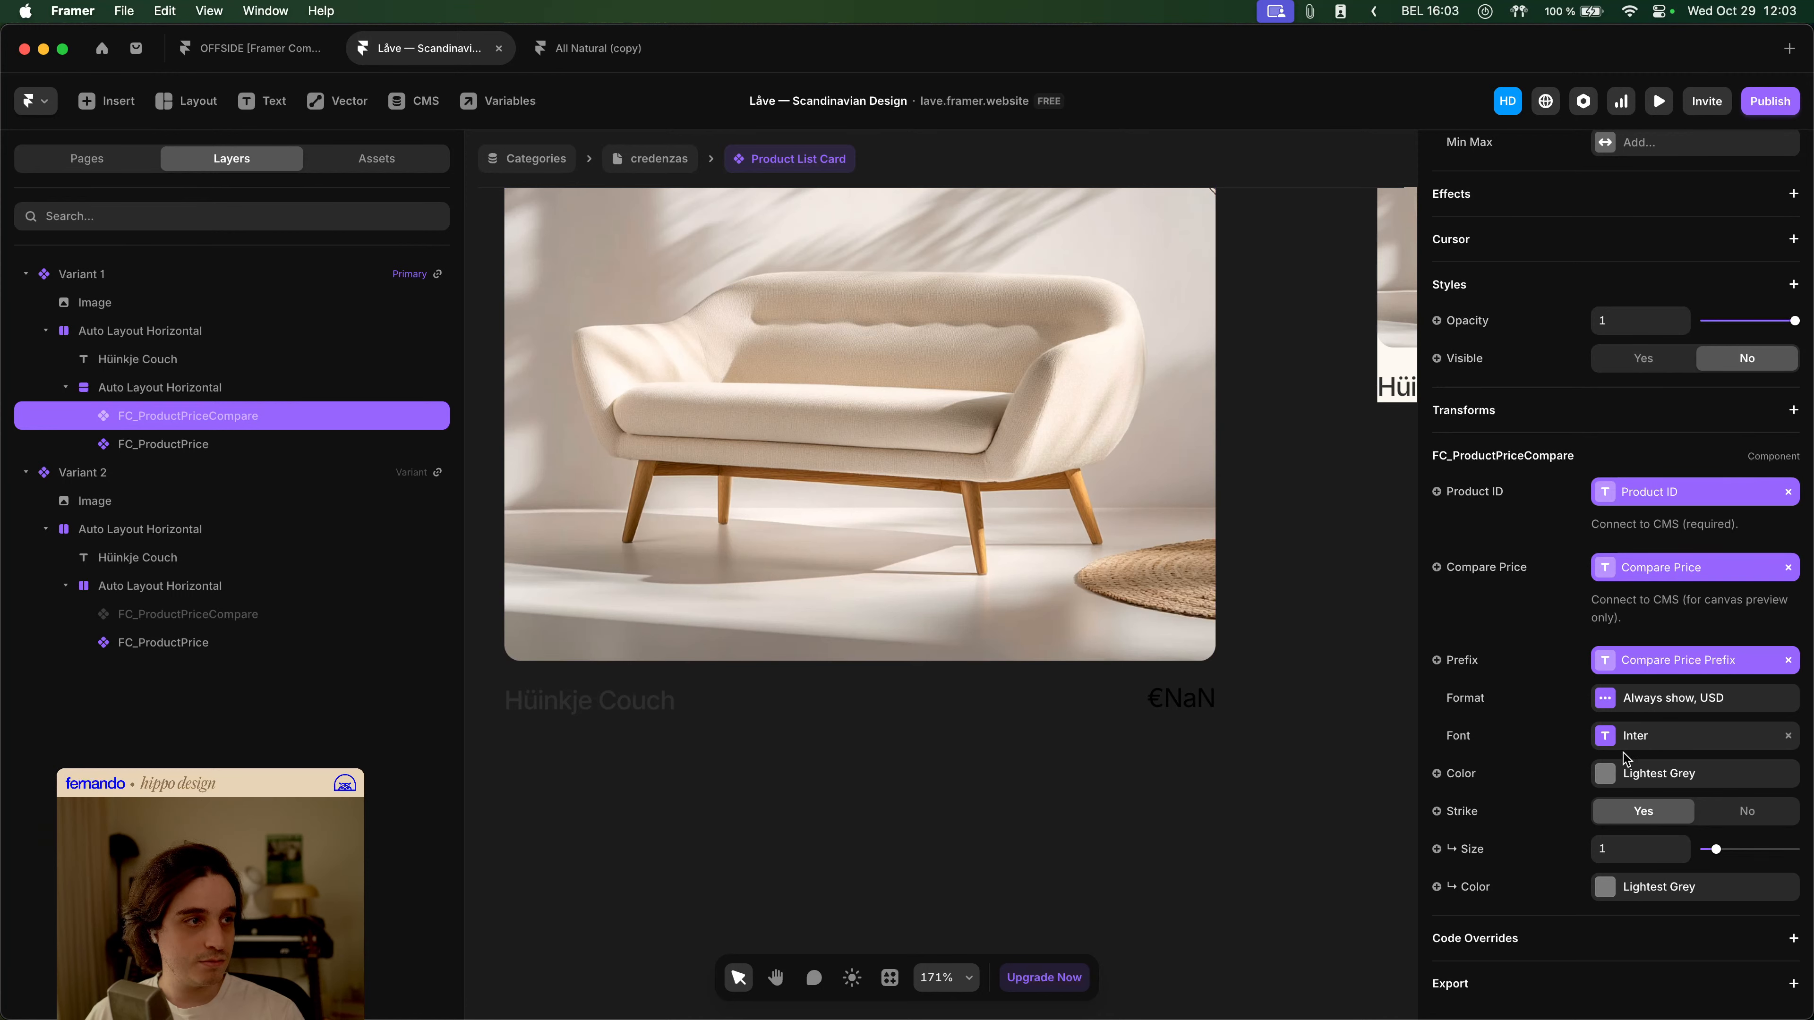
# Make Variant 1's FC_ProductPriceCompare visible and publish the update to the live site.
pyautogui.scroll(5, 1626, 757)
pyautogui.scroll(-2, 1636, 760)
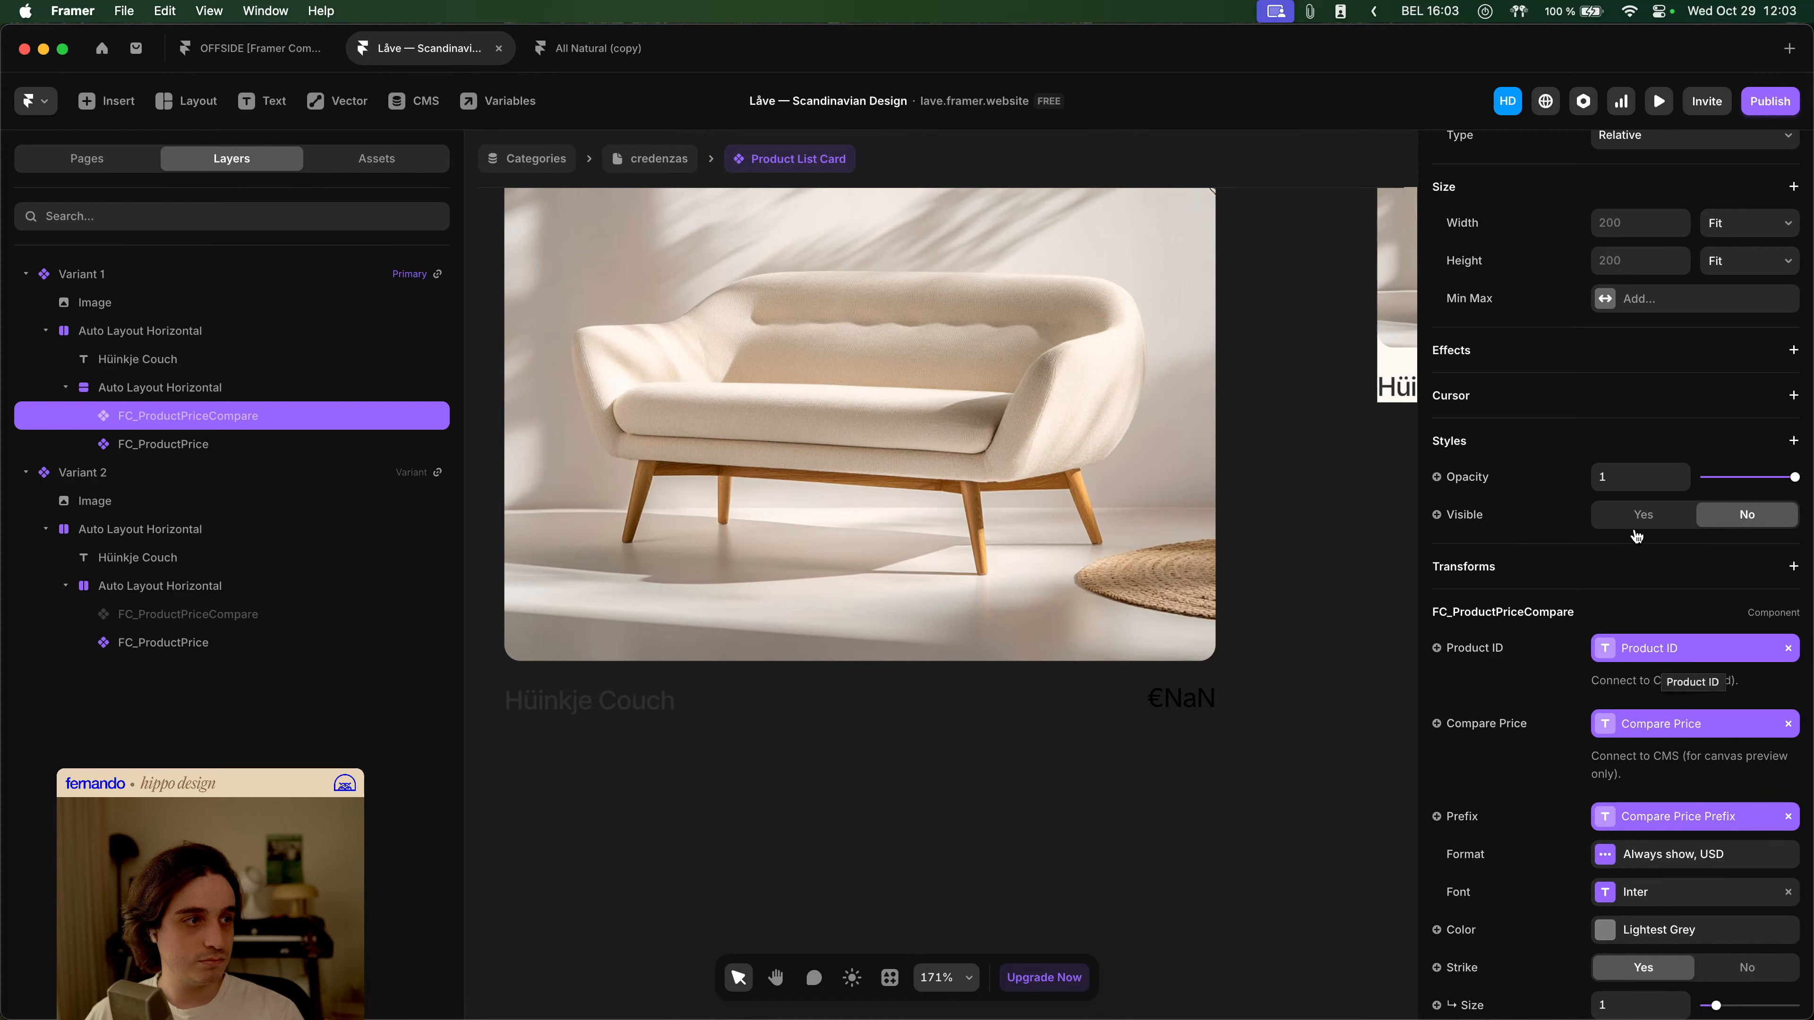
pyautogui.click(1641, 517)
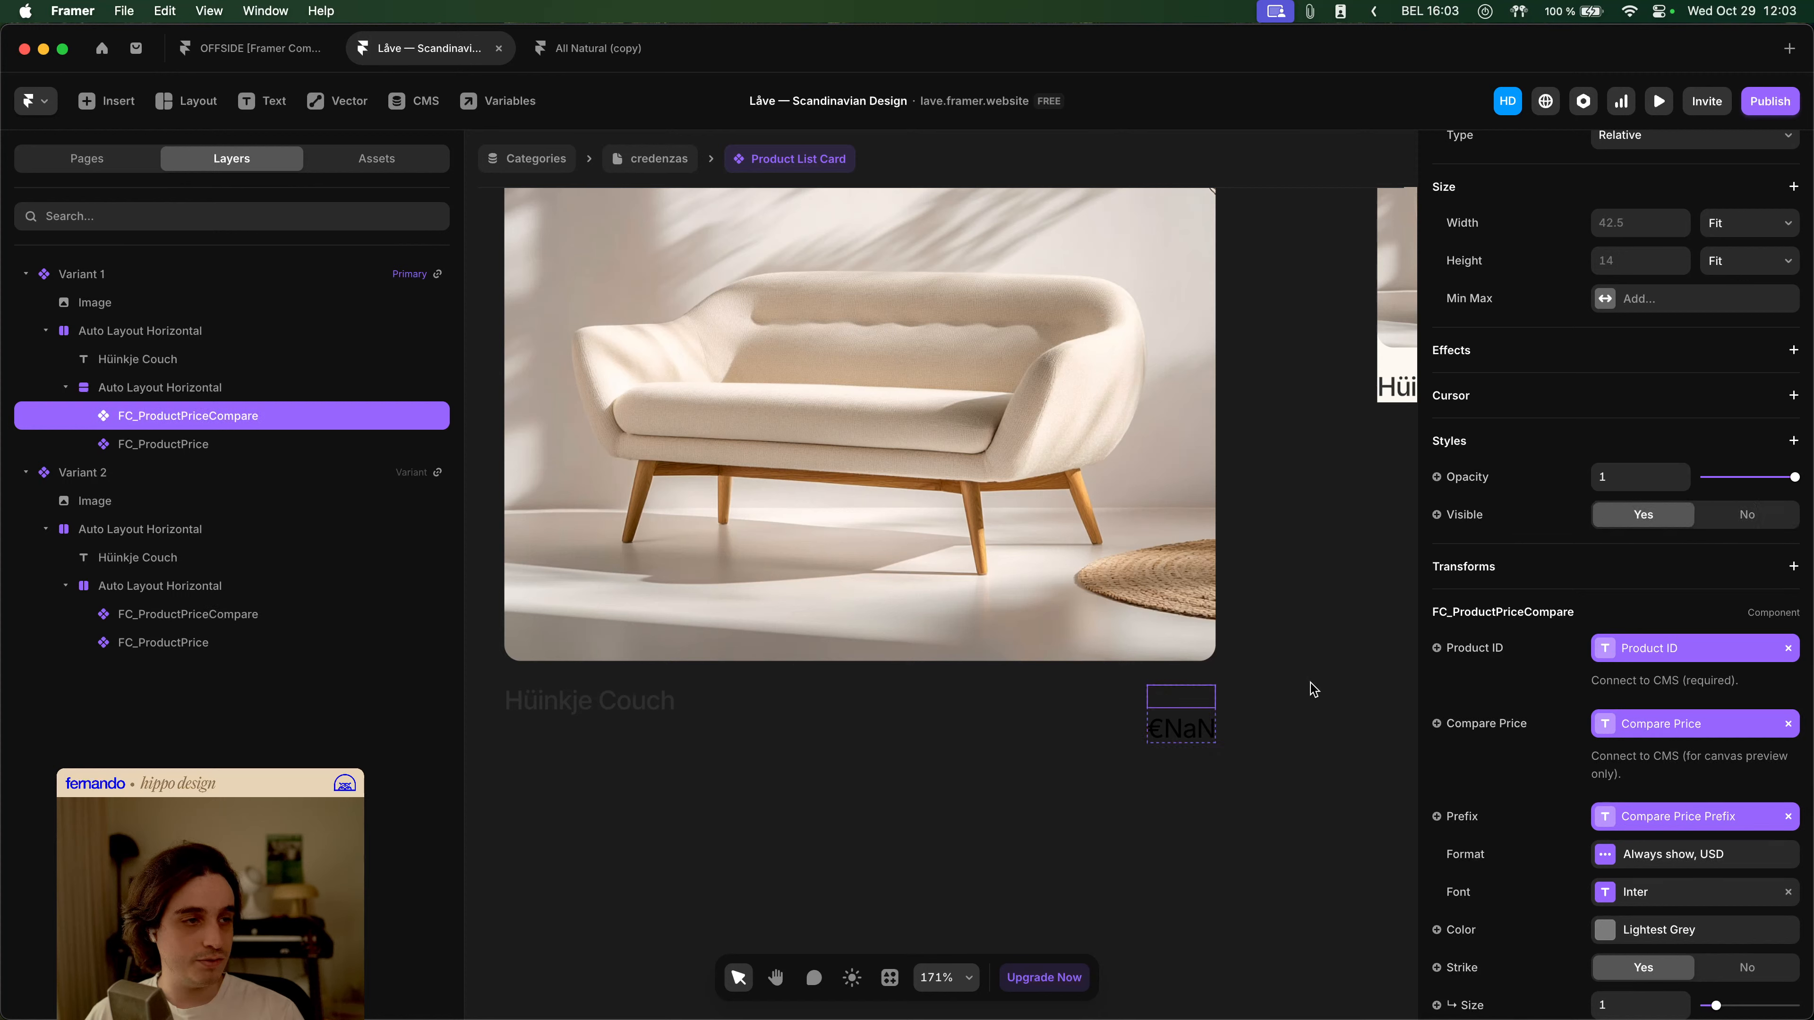
pyautogui.click(1761, 107)
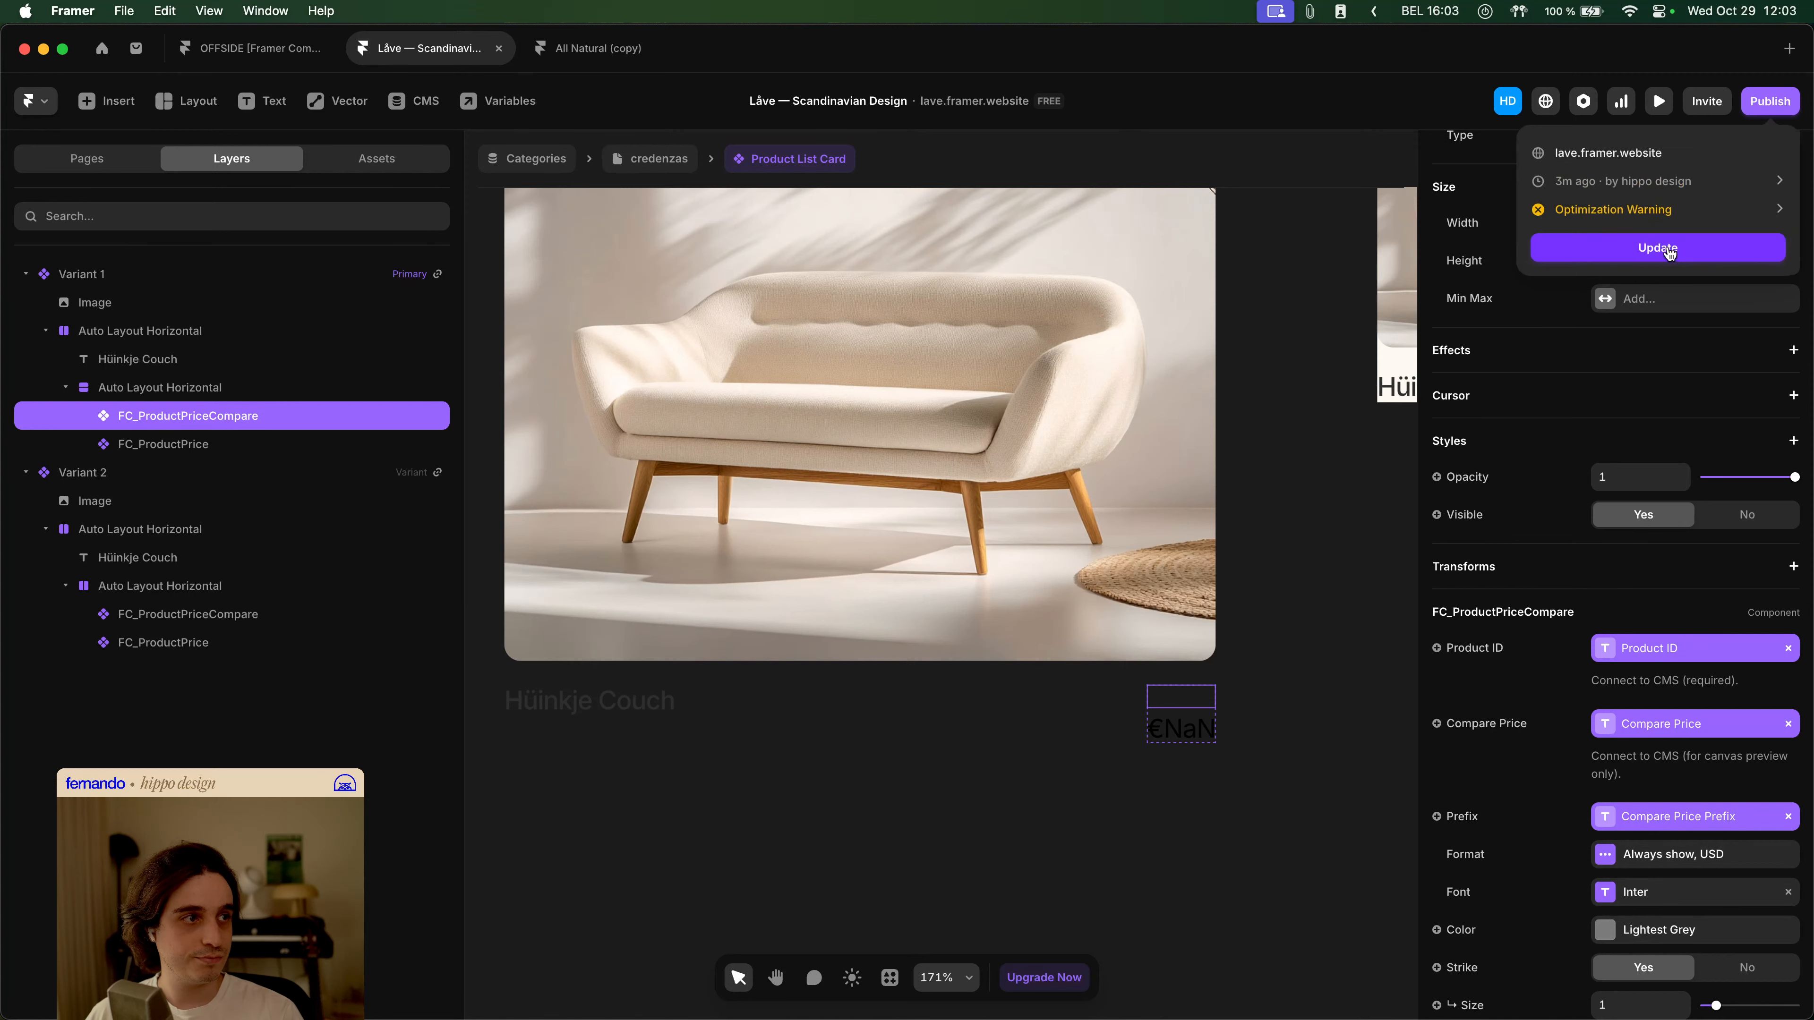
pyautogui.click(1669, 252)
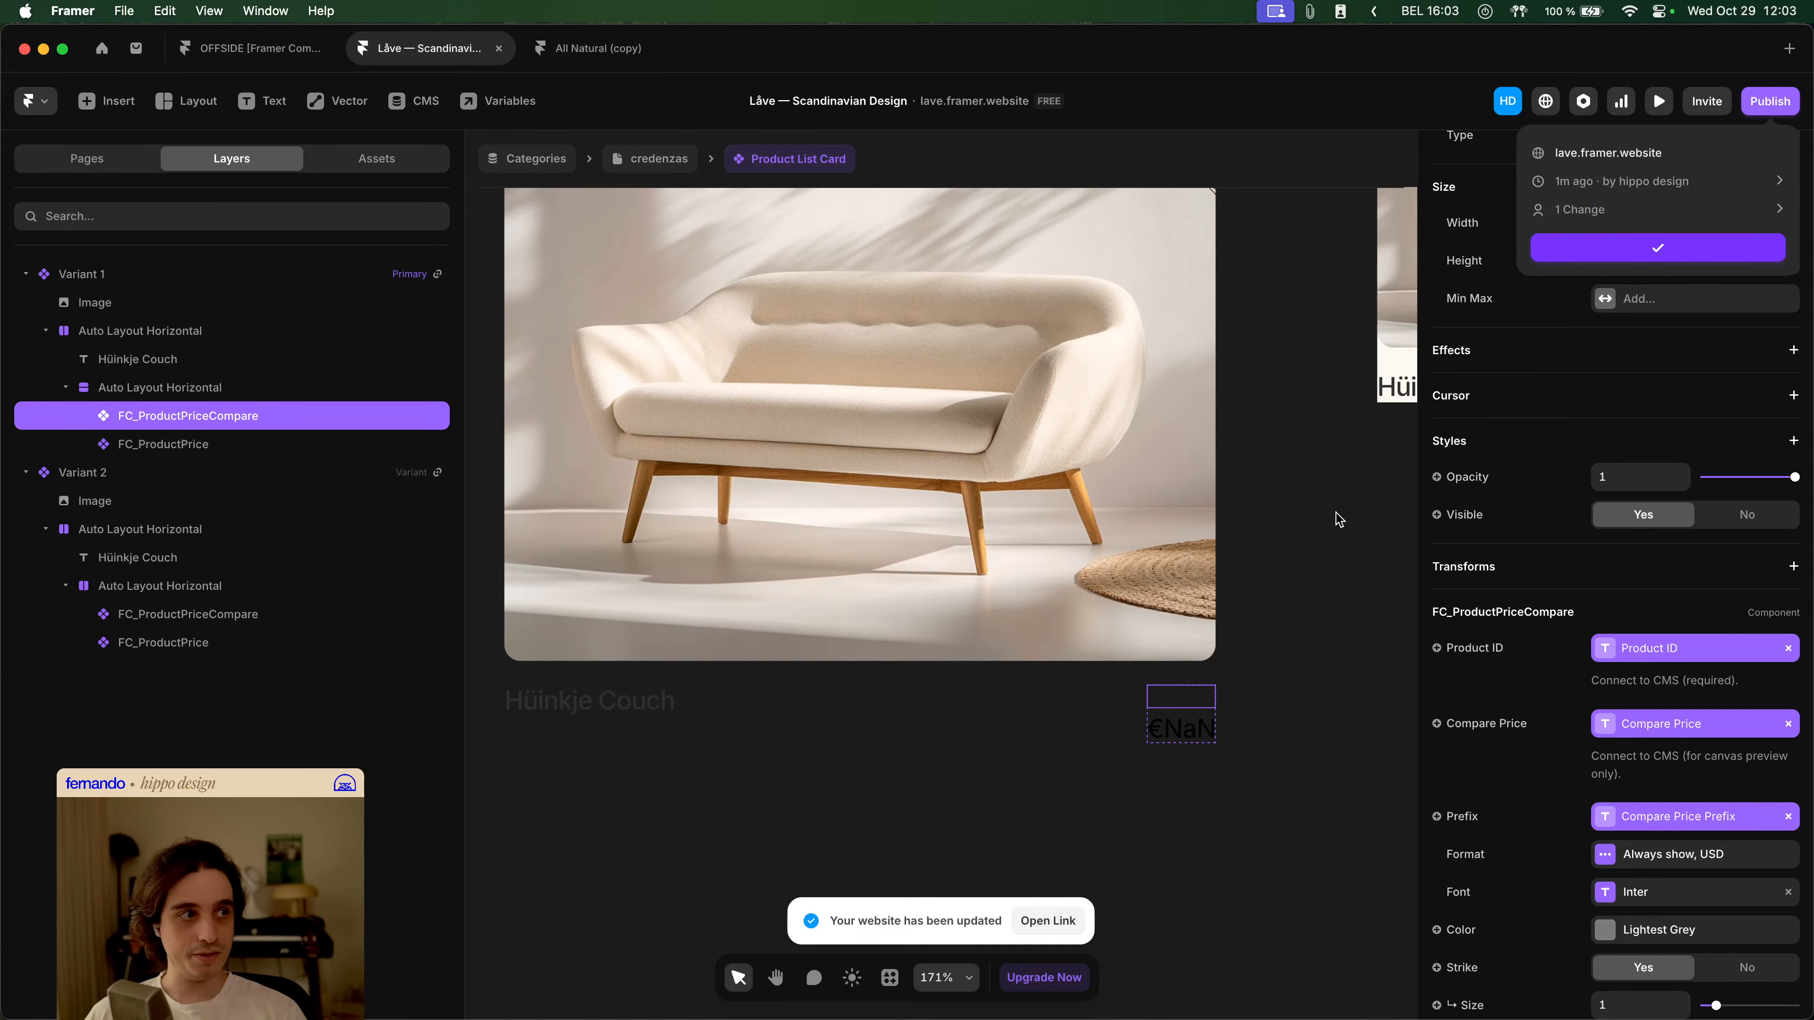
# Reload the live All Products page in Arc, close the developer tools and check the Hünkje Couch prices.
pyautogui.press('super+Tab')
pyautogui.press('super+r')
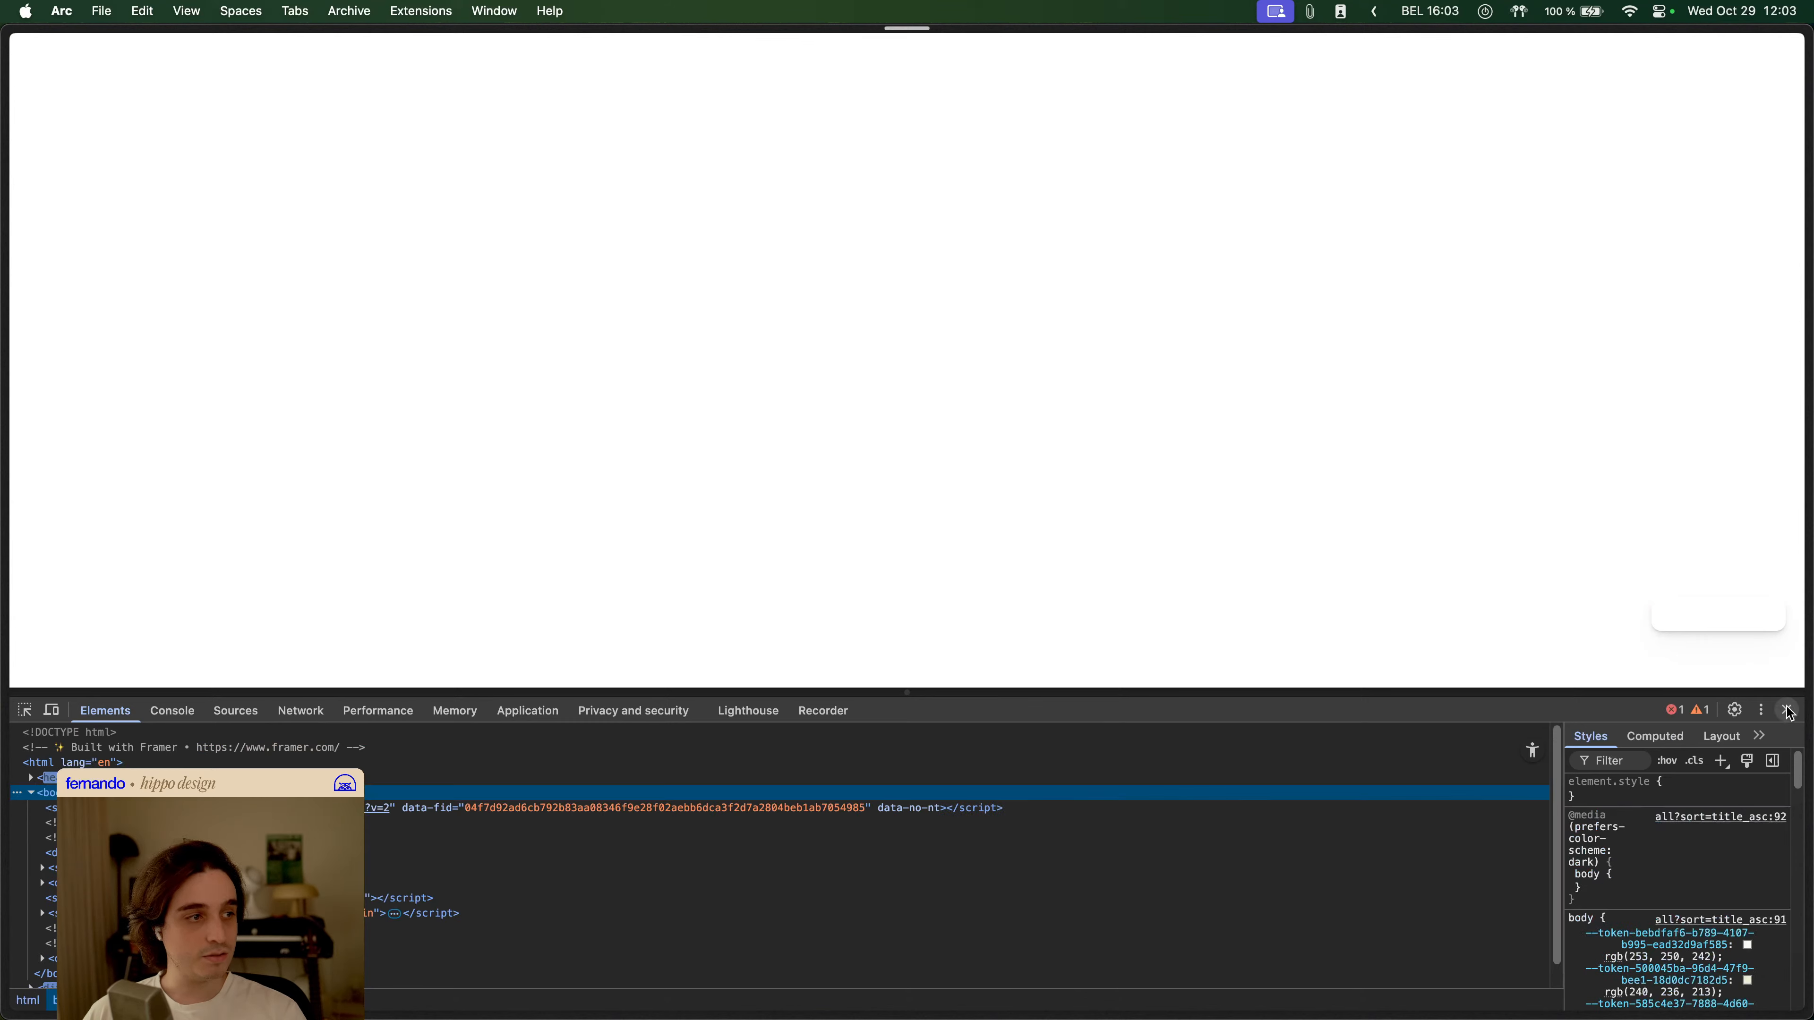
pyautogui.click(1786, 709)
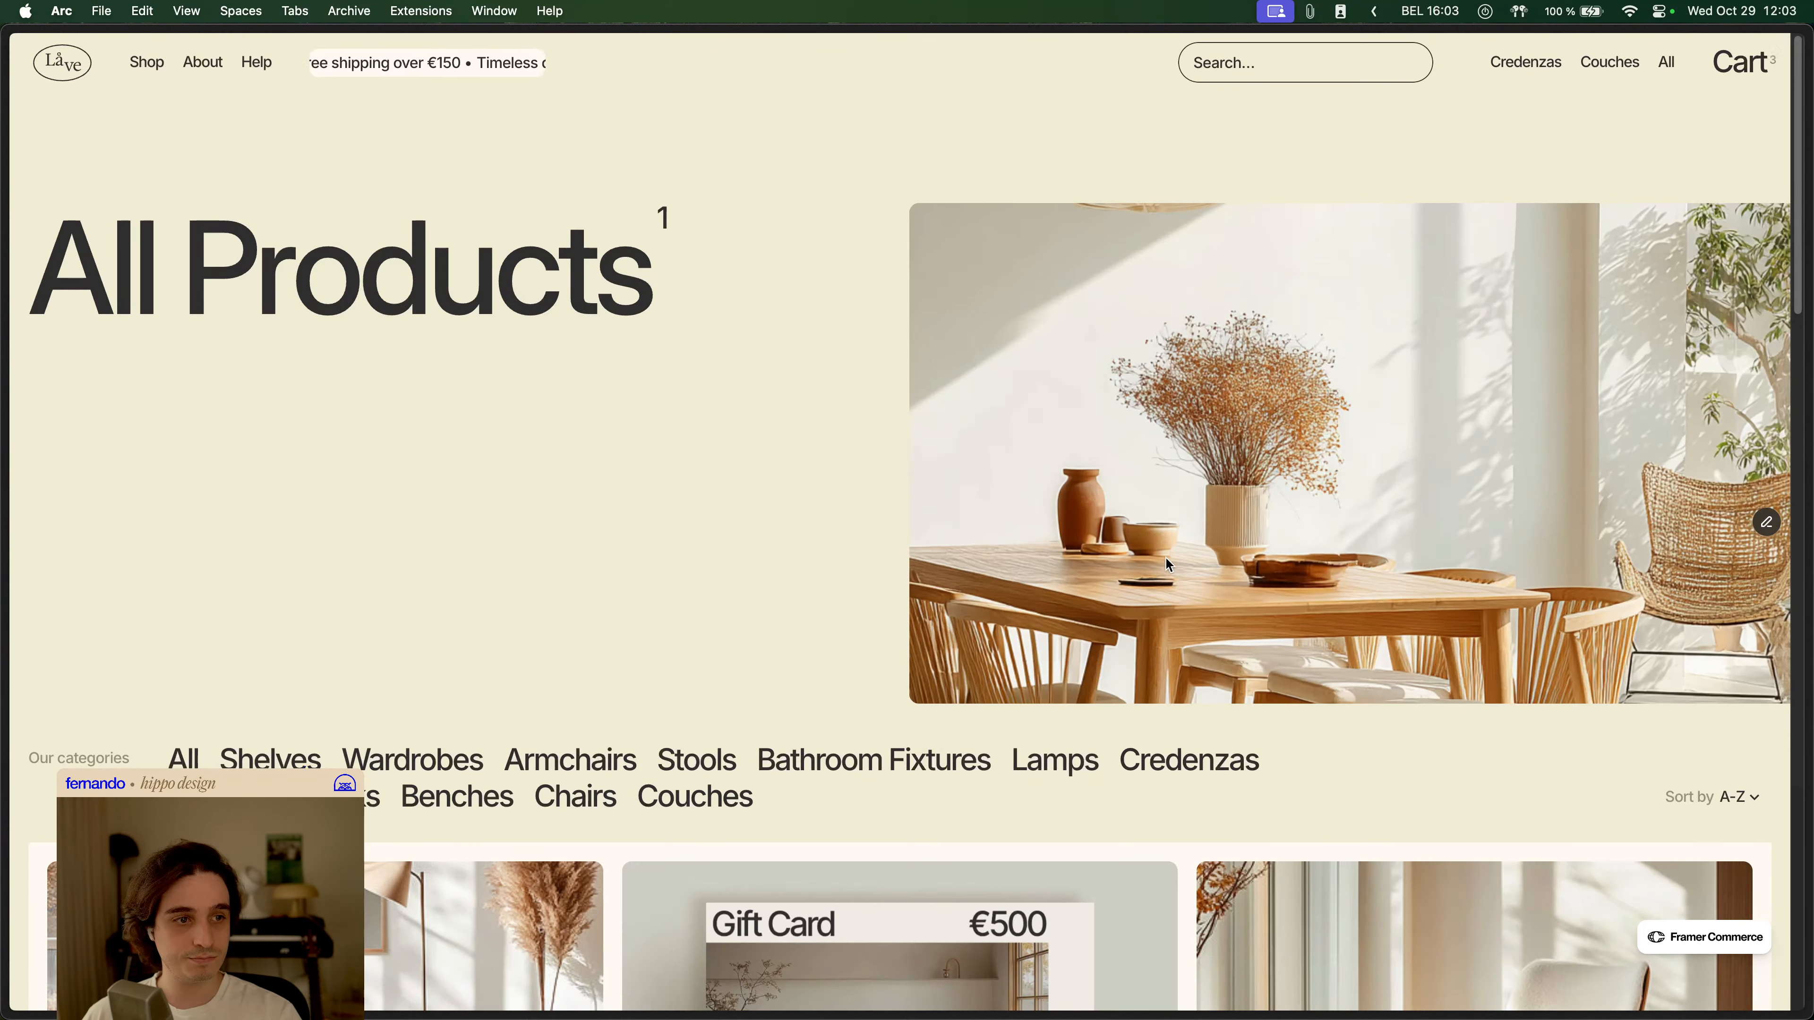
pyautogui.scroll(-10, 1171, 564)
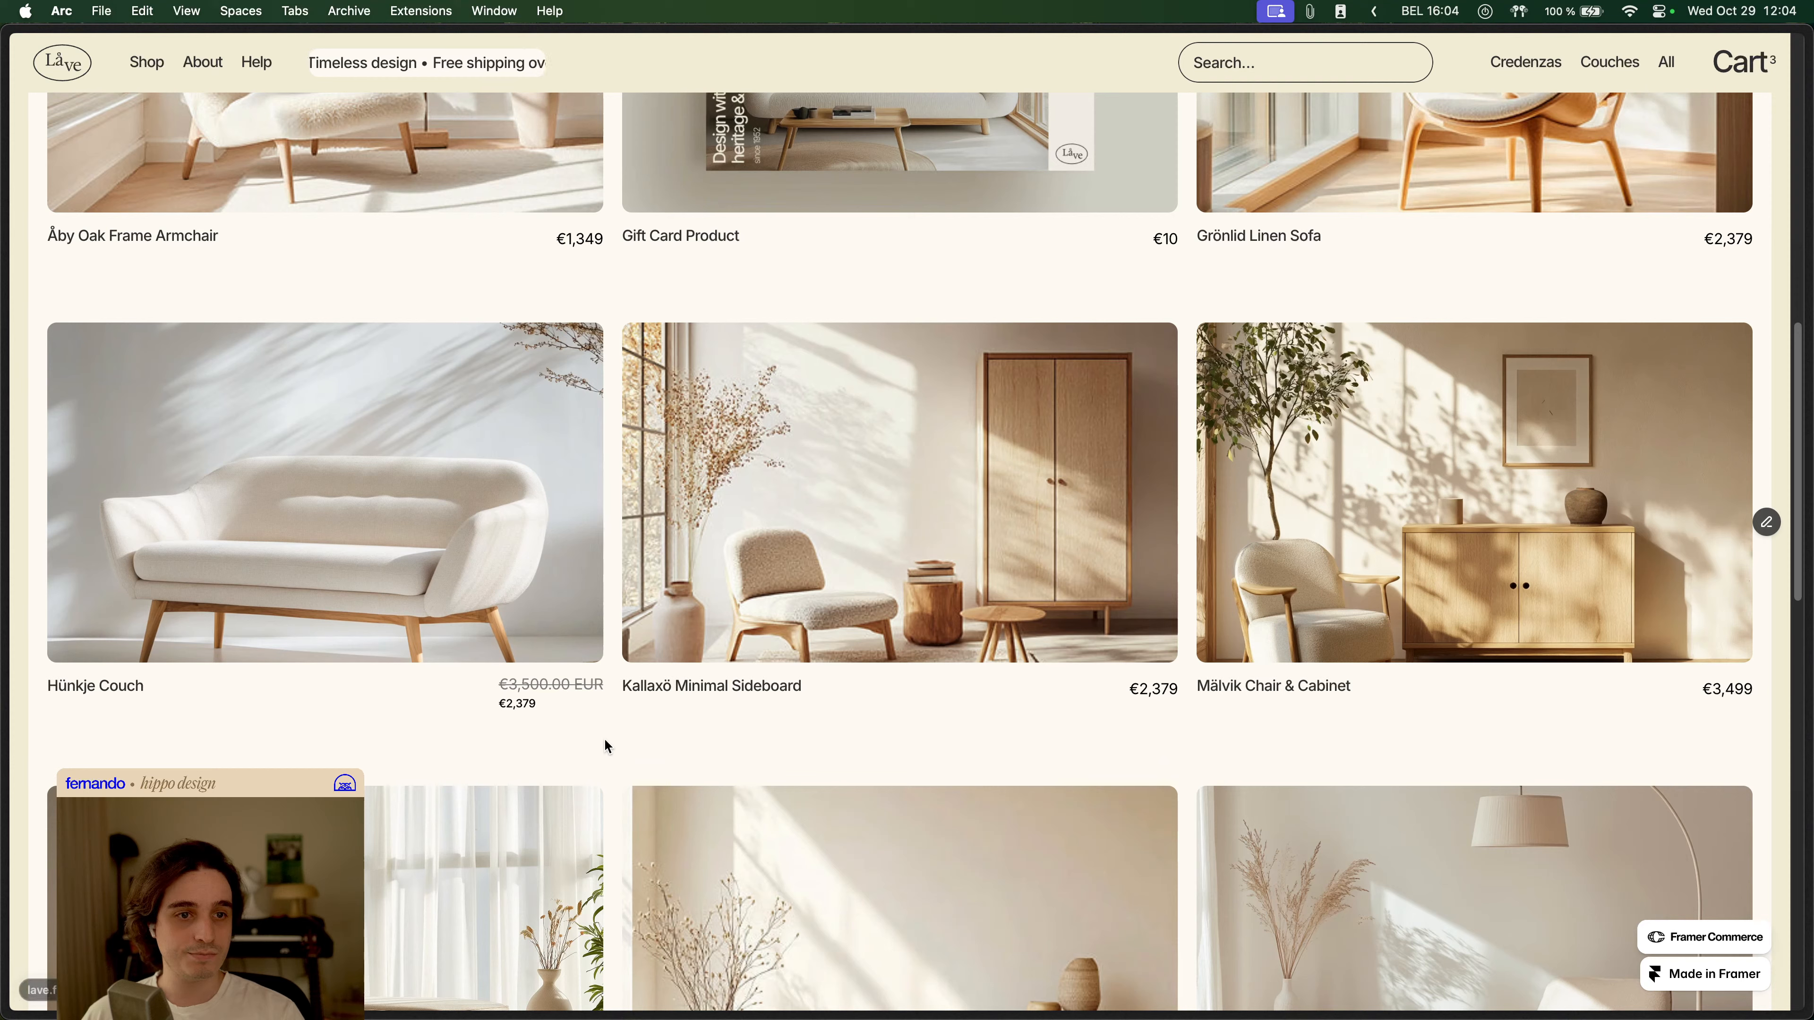
# Return to Framer and format FC_ProductPriceCompare with the currency code hidden, decimals set to Hide when .00, and a preview currency chosen.
pyautogui.press('super+Tab')
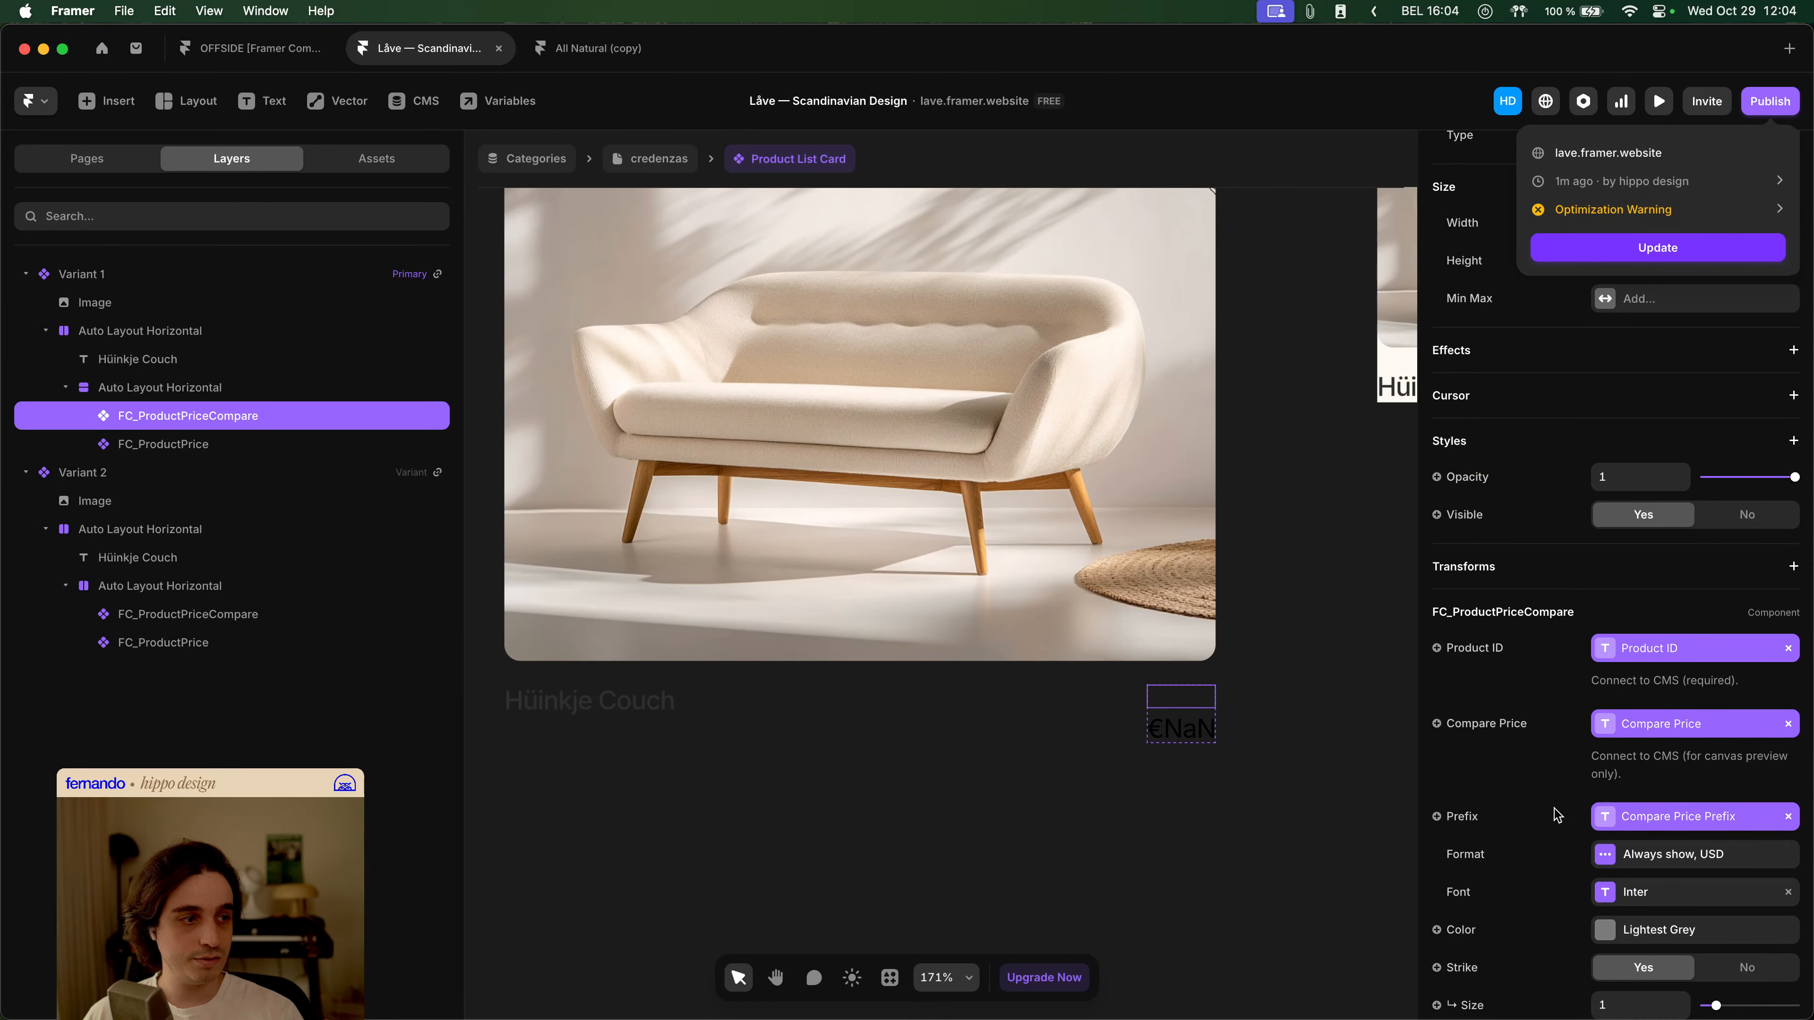
pyautogui.click(1716, 866)
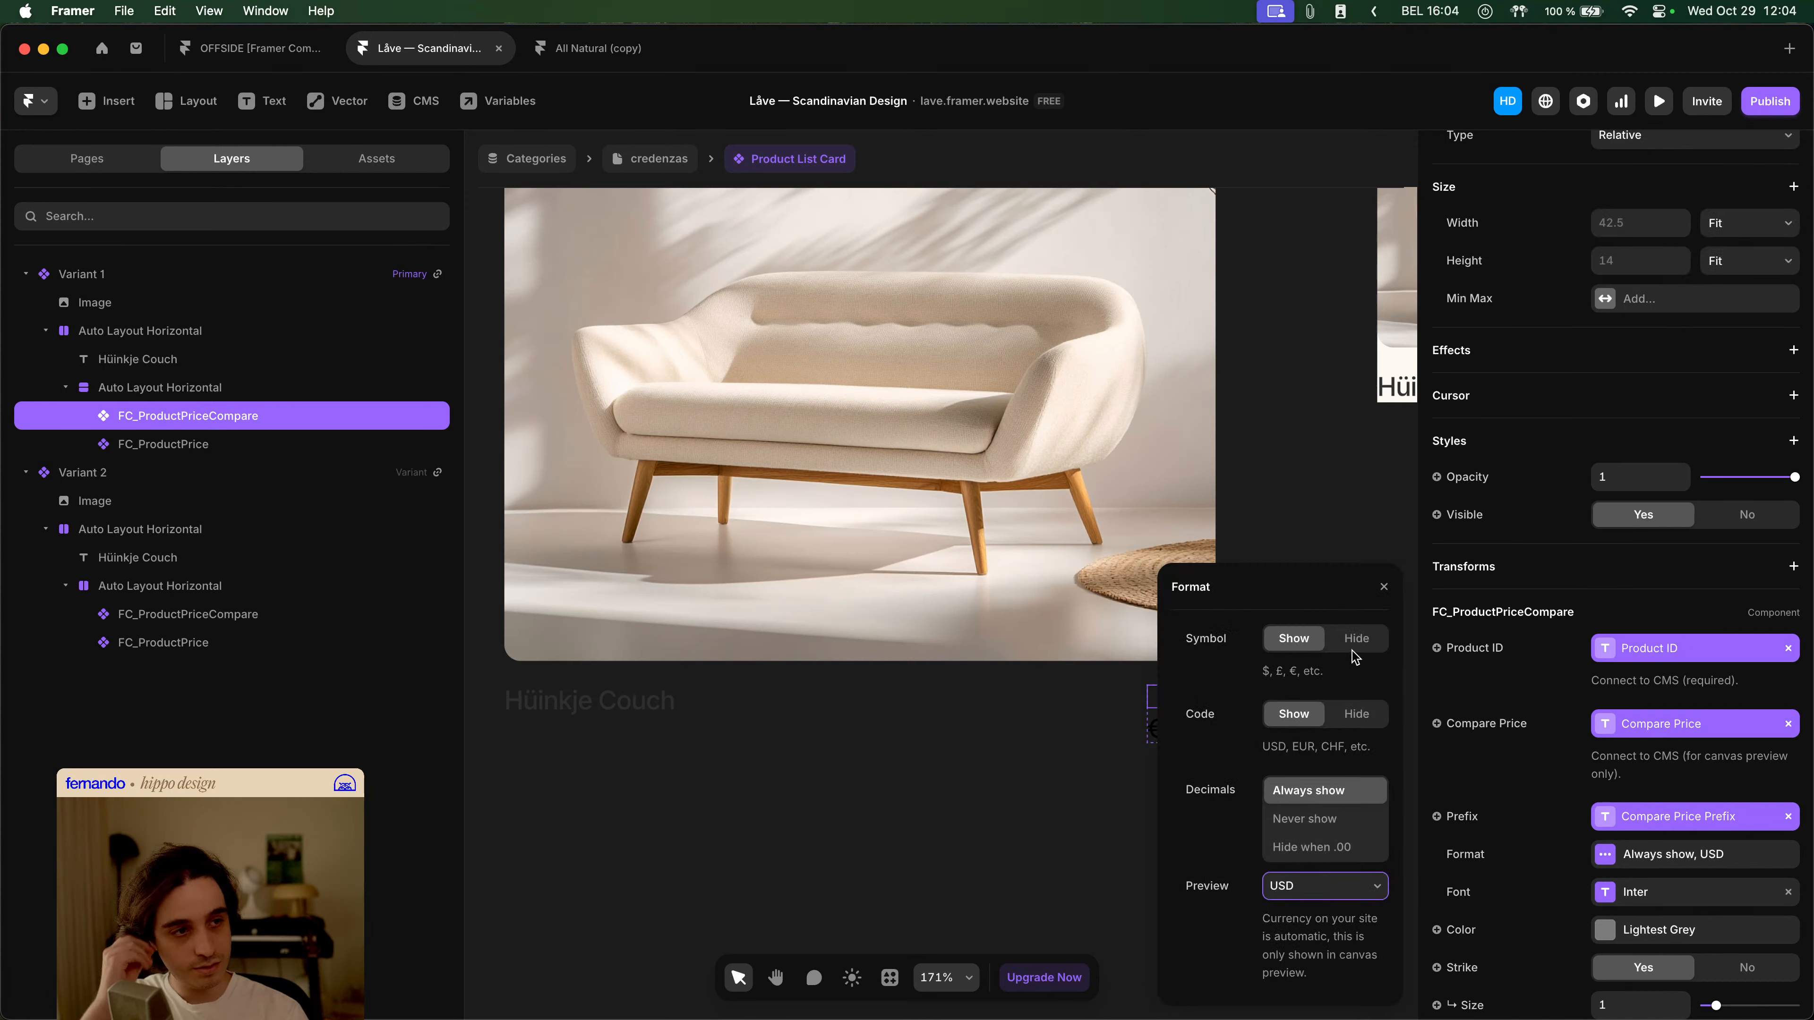
pyautogui.click(1355, 714)
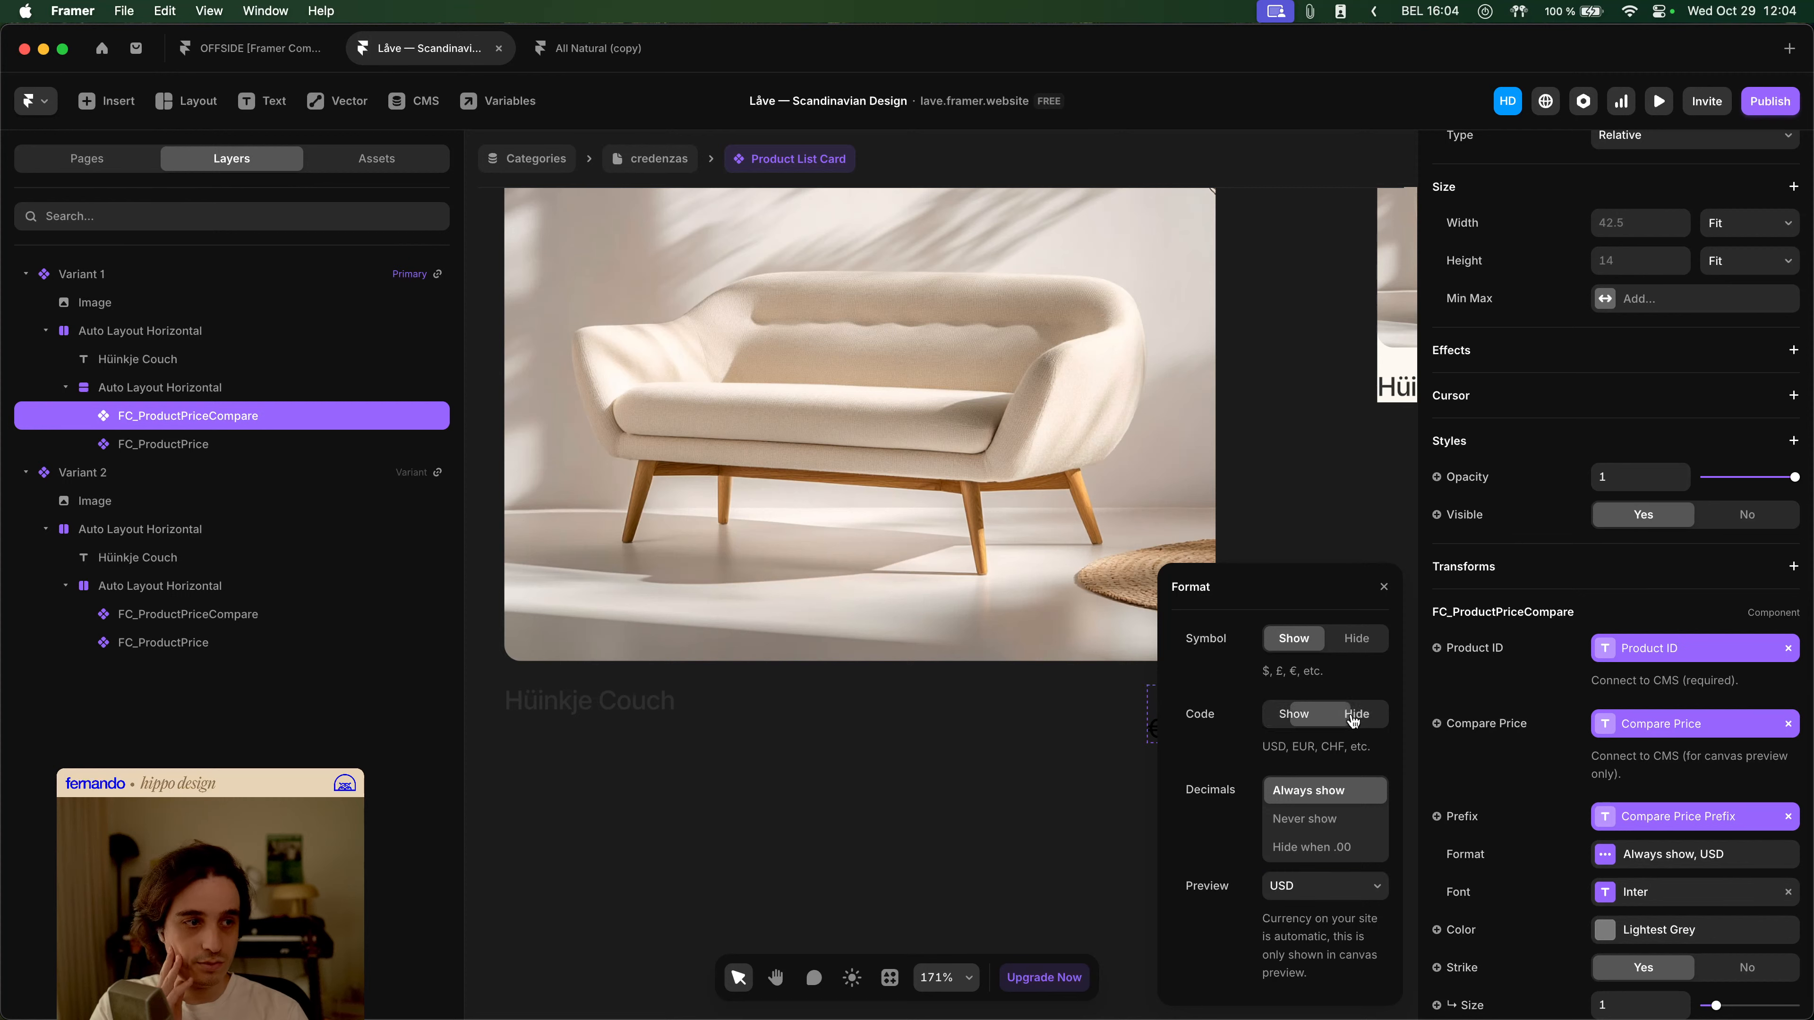
pyautogui.click(1350, 843)
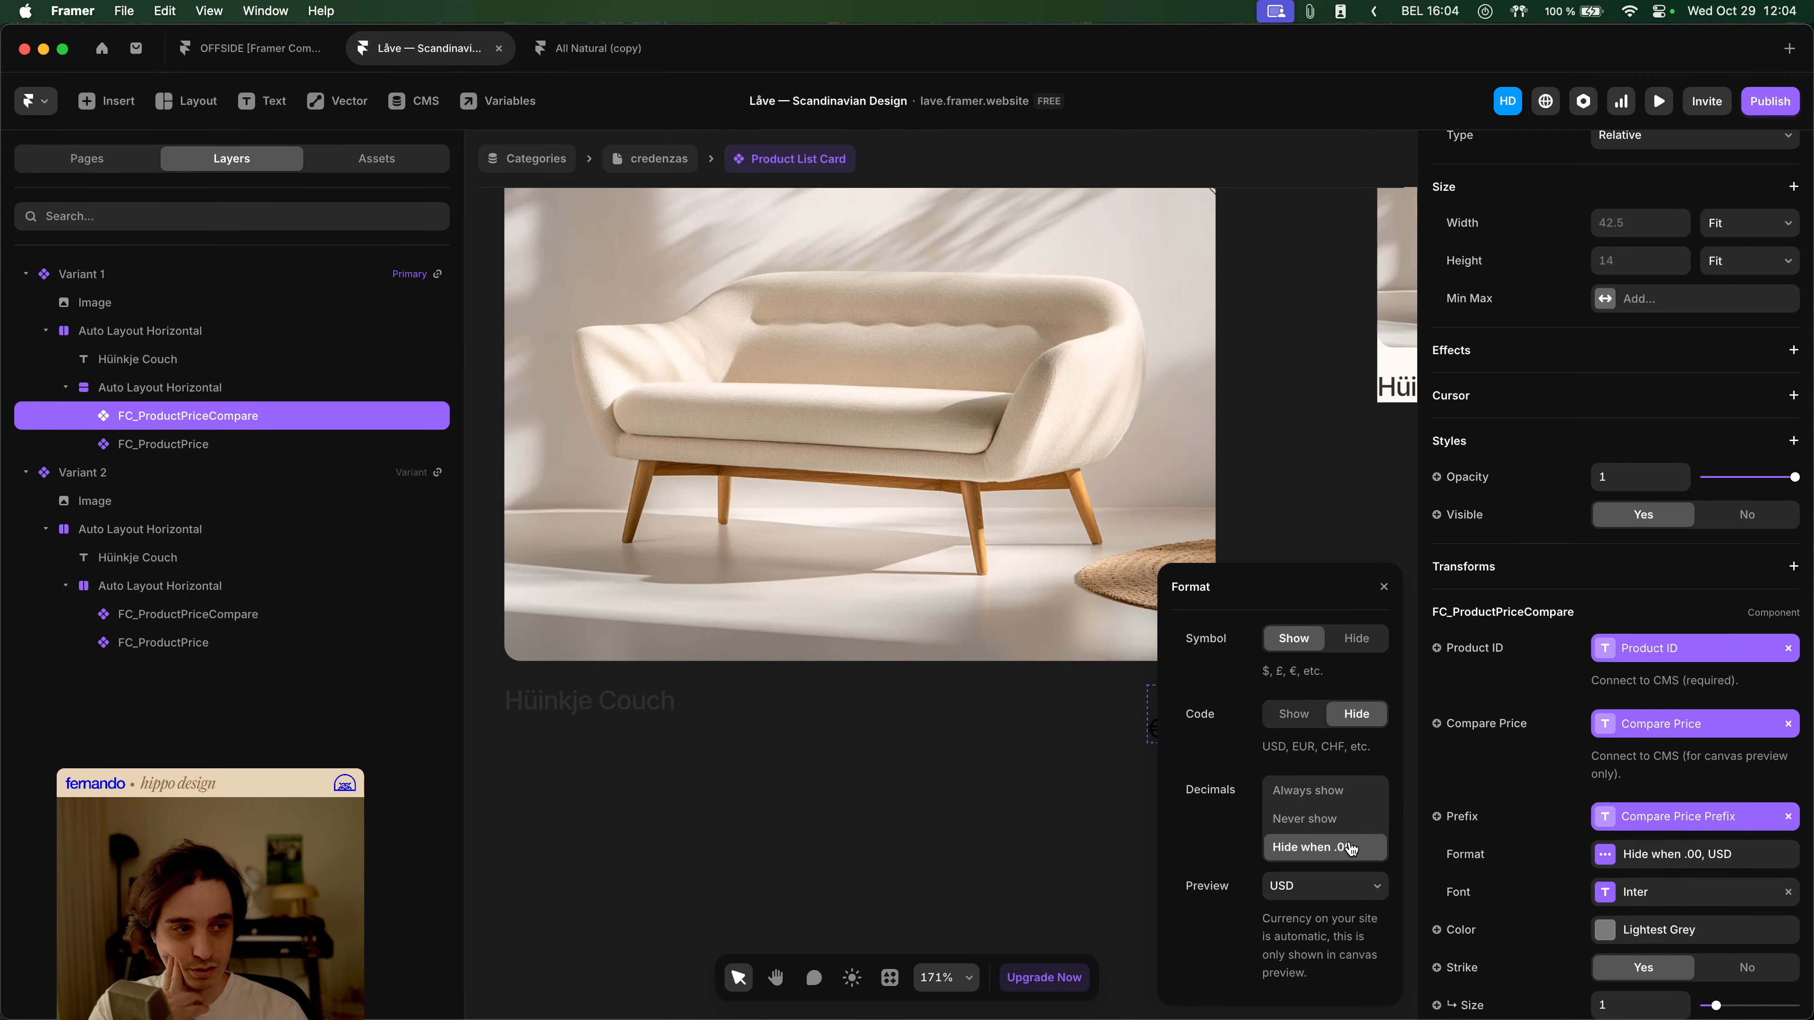
pyautogui.click(1342, 886)
pyautogui.click(1290, 907)
pyautogui.click(1035, 844)
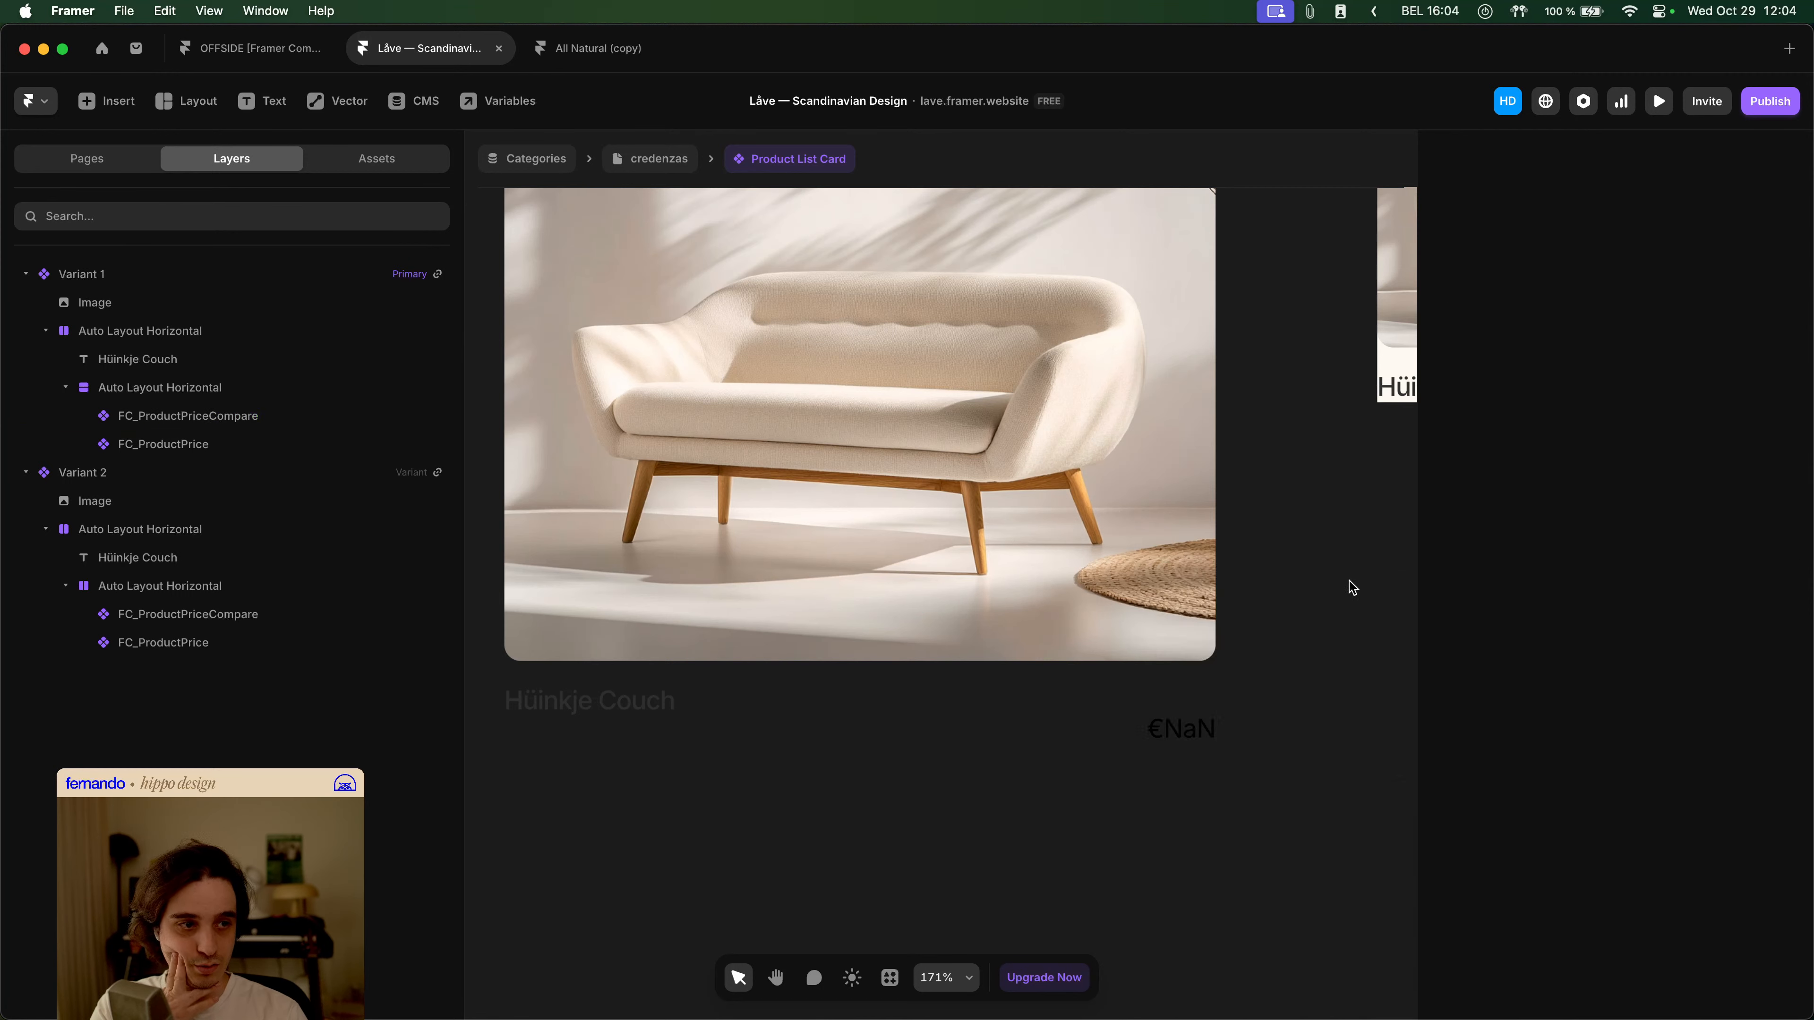
# Publish the updated compare price format and reload the live All Products page in Arc to review it.
pyautogui.click(1769, 101)
pyautogui.click(1689, 260)
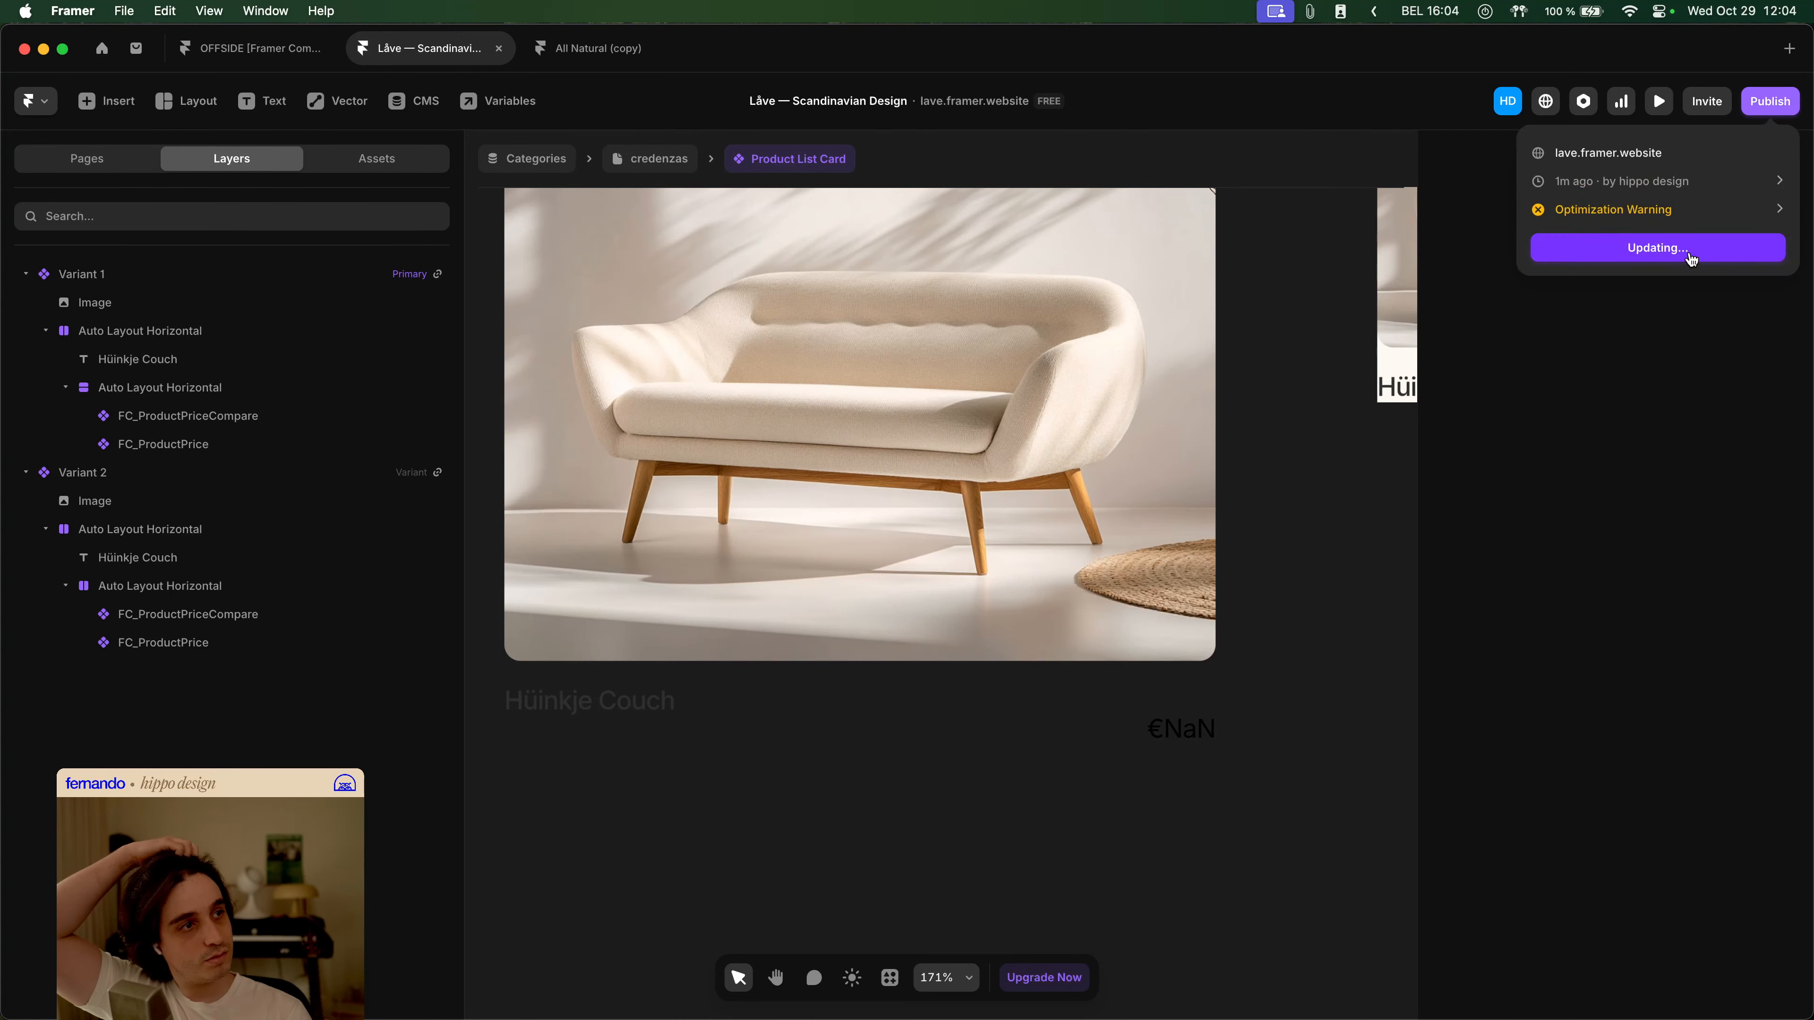
pyautogui.press('super+Tab')
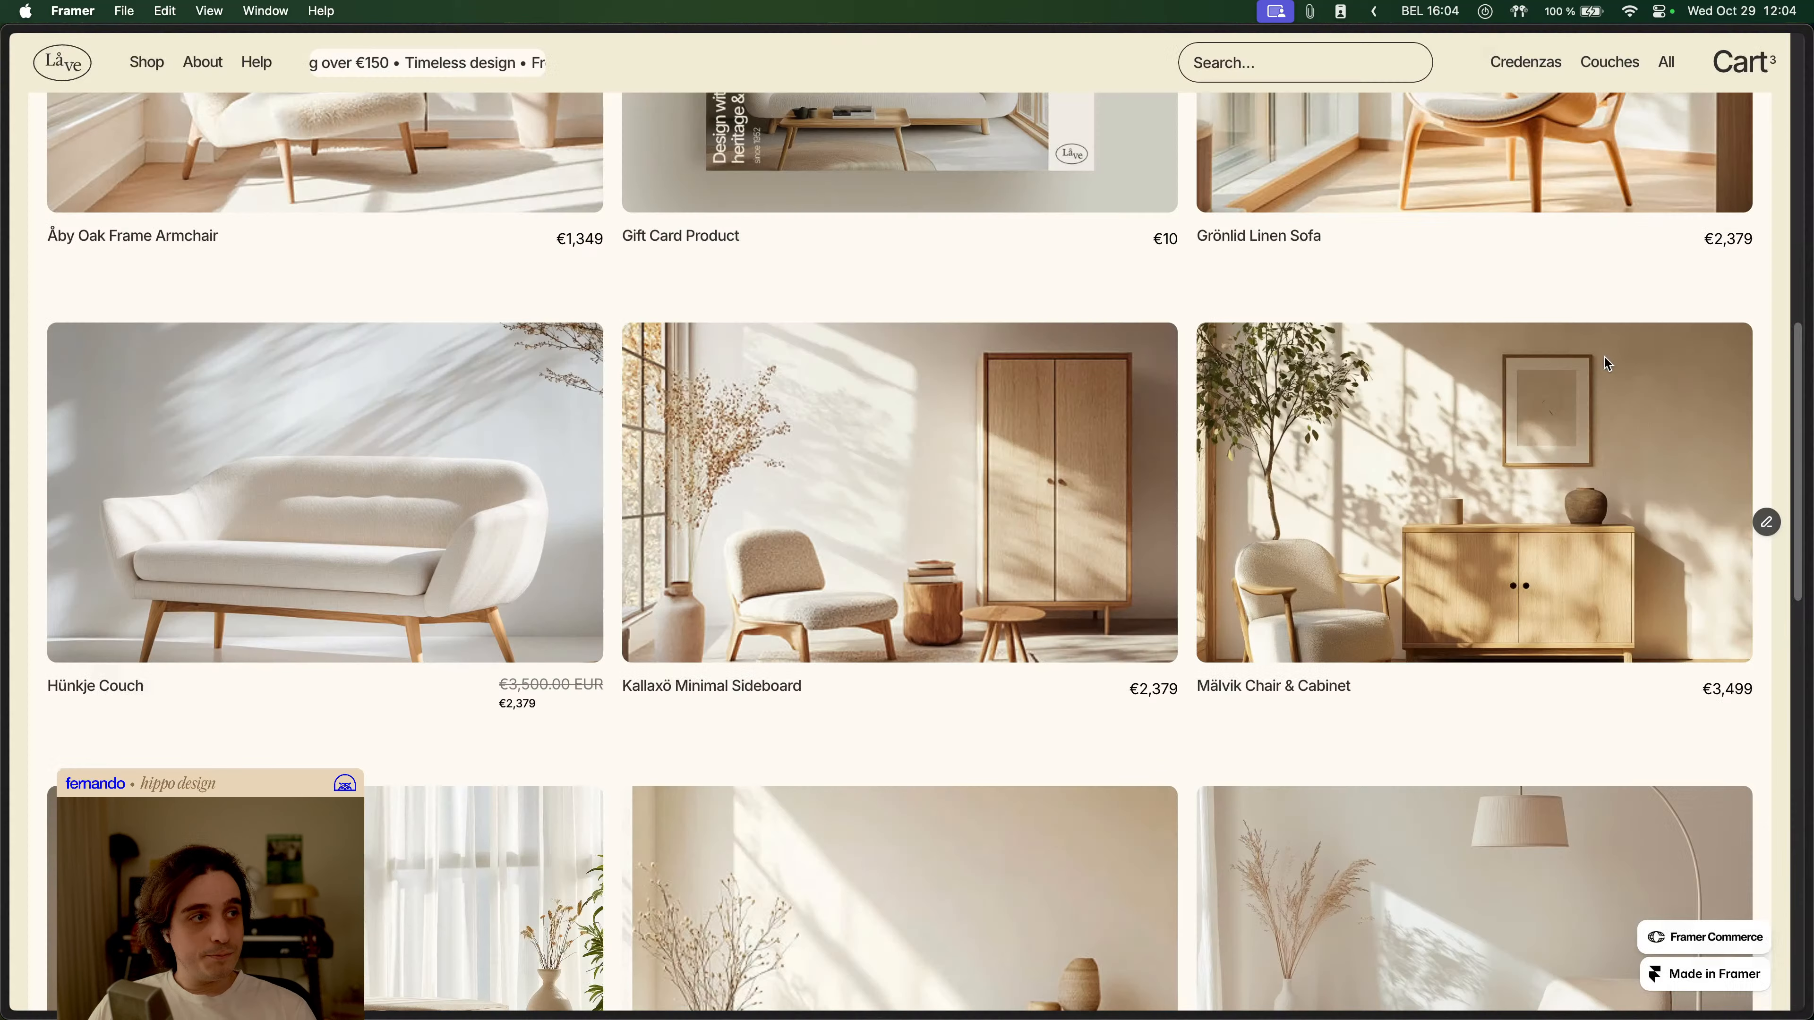
pyautogui.press('super+r')
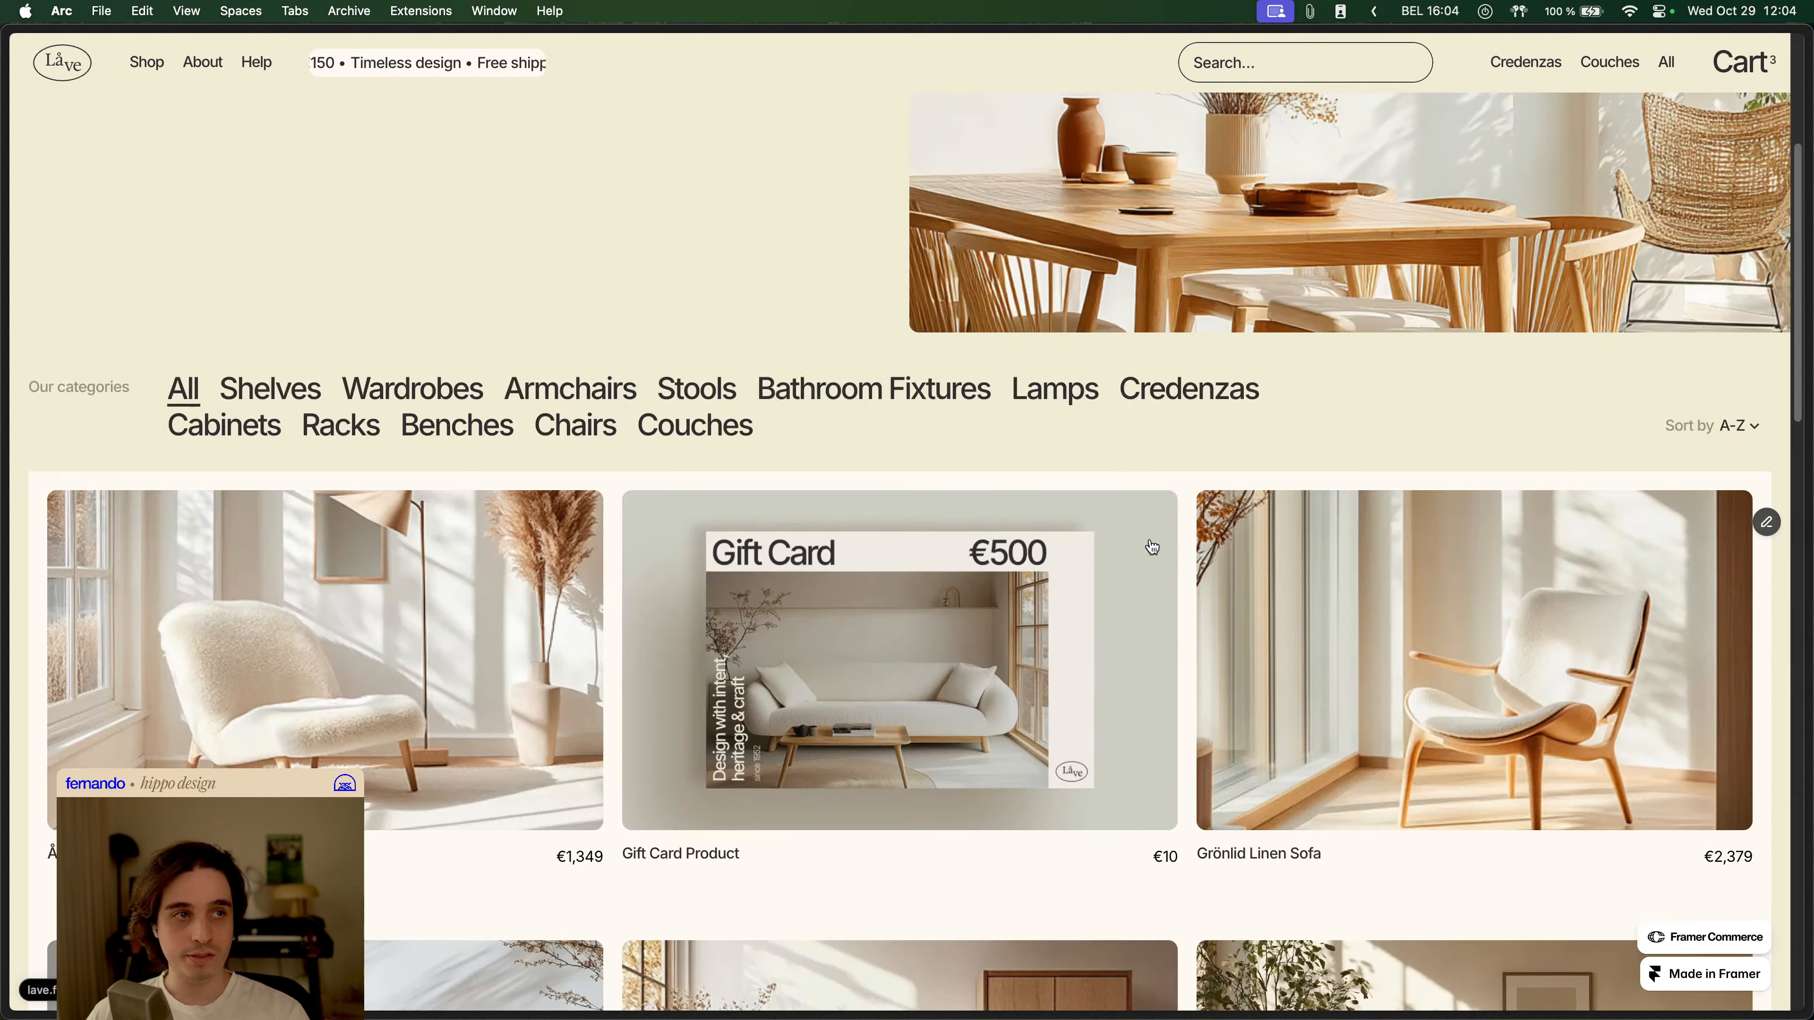
pyautogui.scroll(10, 1143, 536)
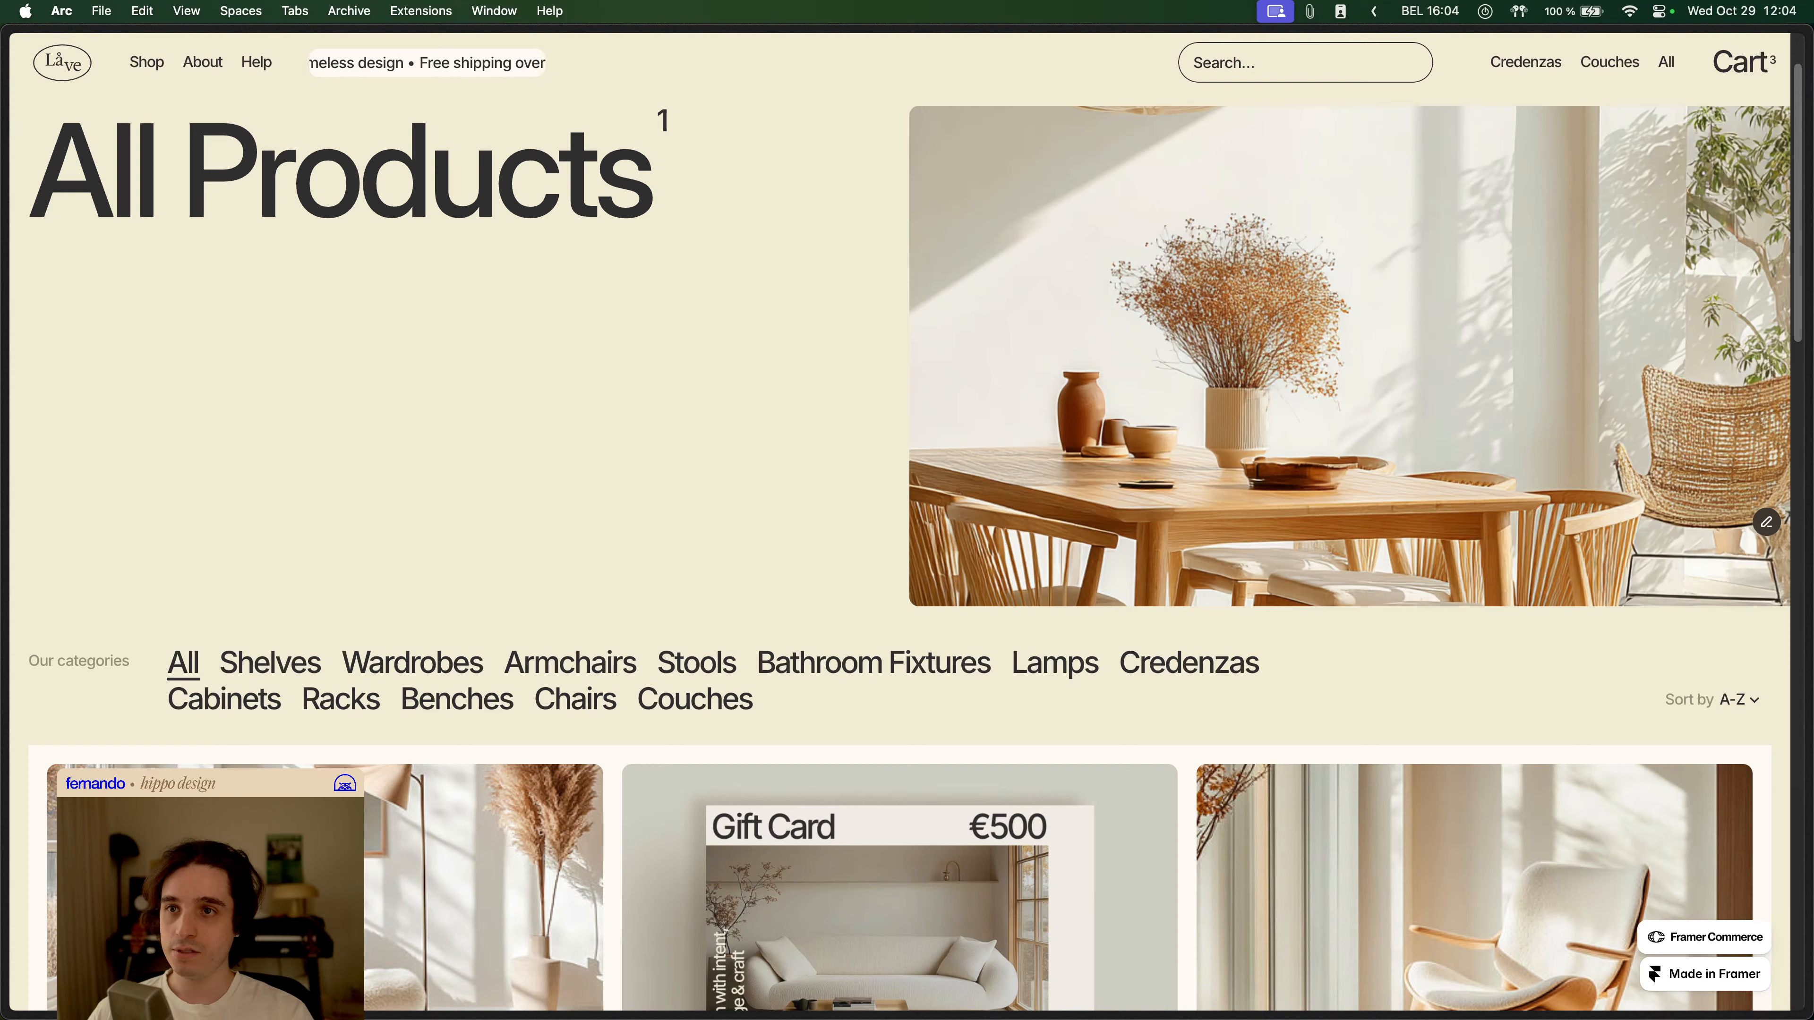